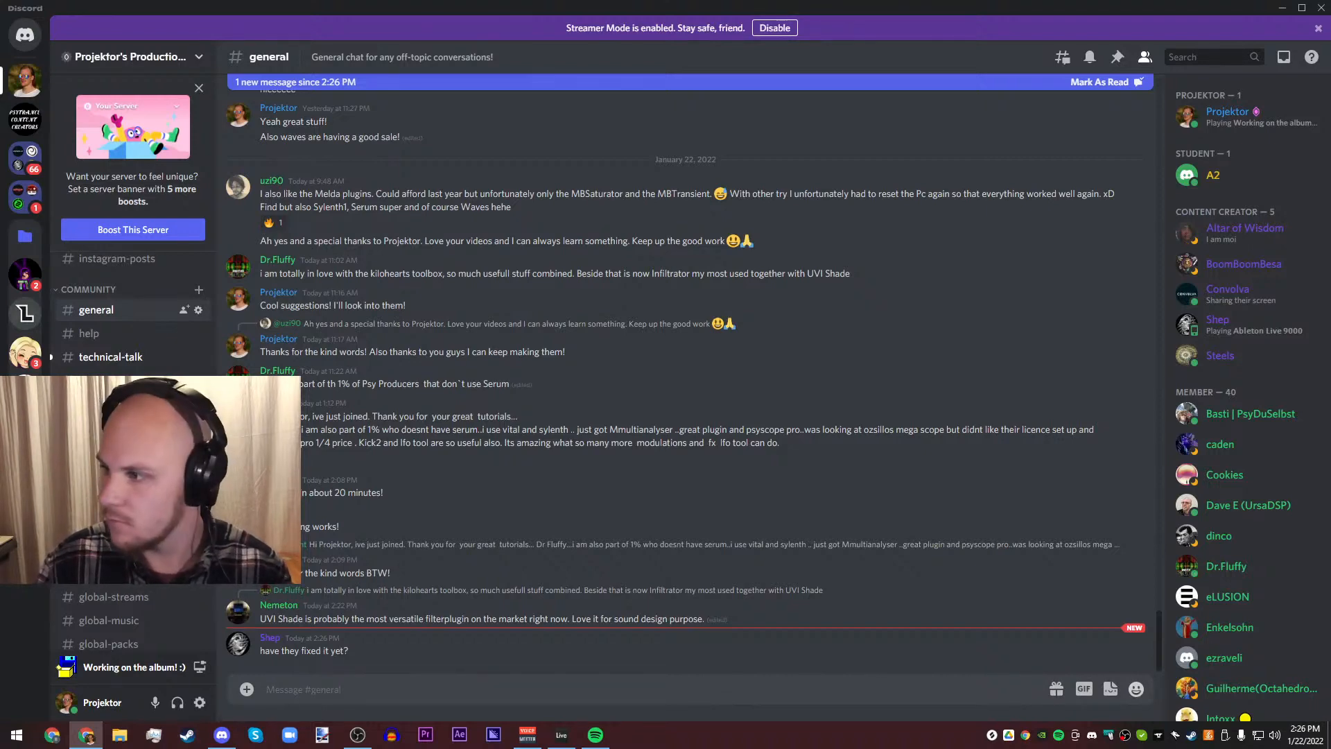
Switch from Discord to the Ableton Live project and place the insert marker at the start of the arrangement
left_click(1281, 8)
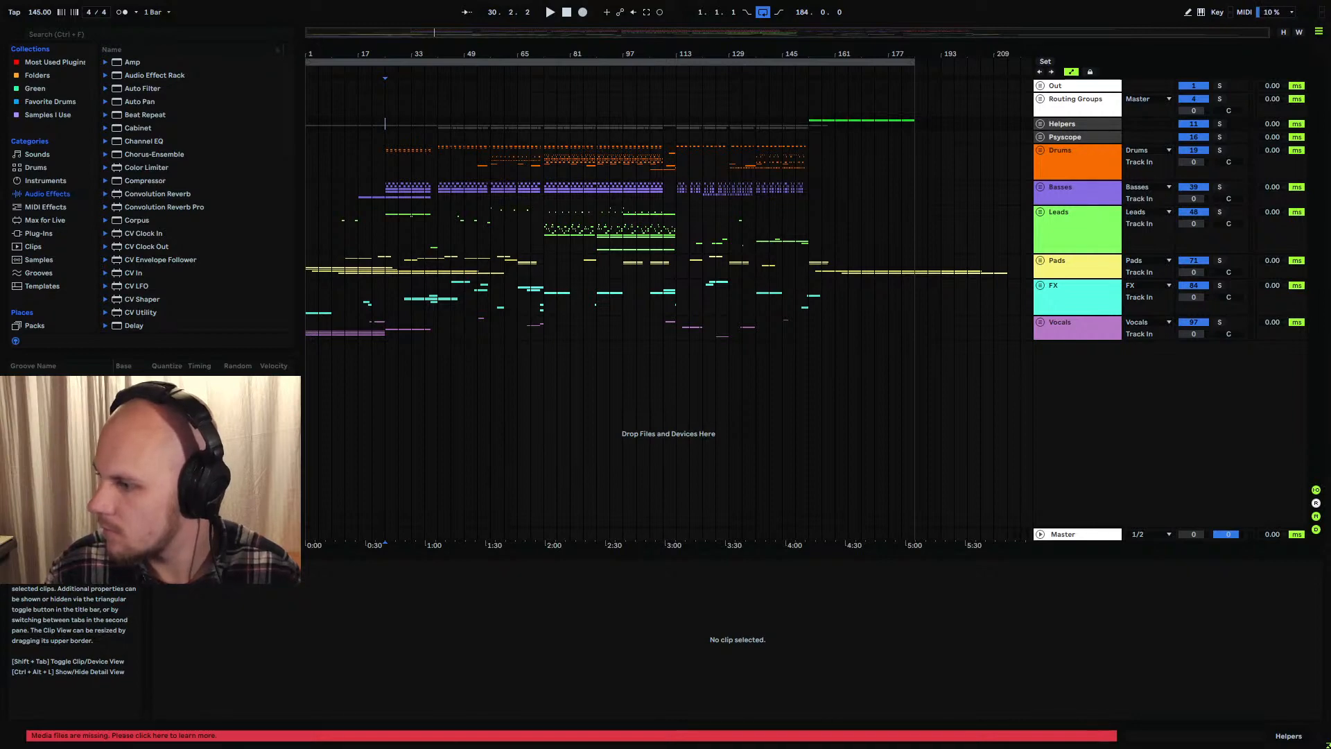
left_click(368, 321)
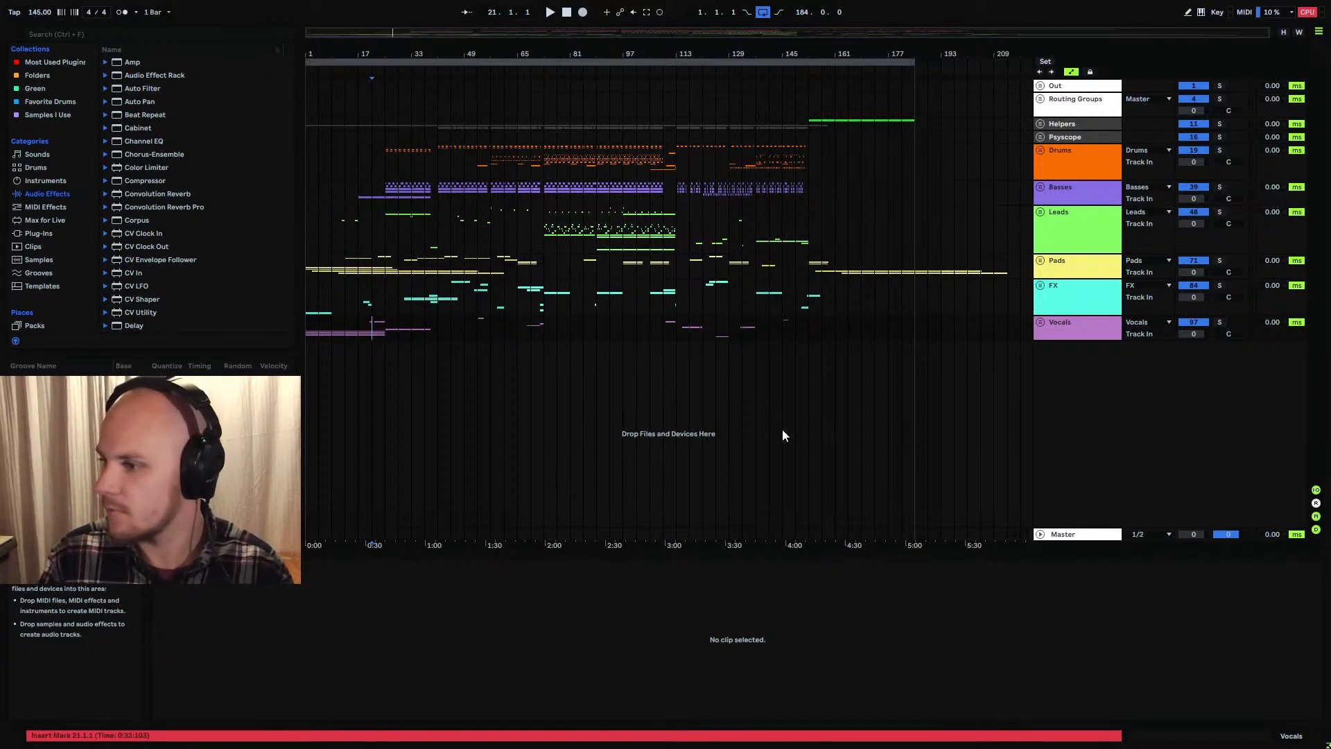
left_click(306, 328)
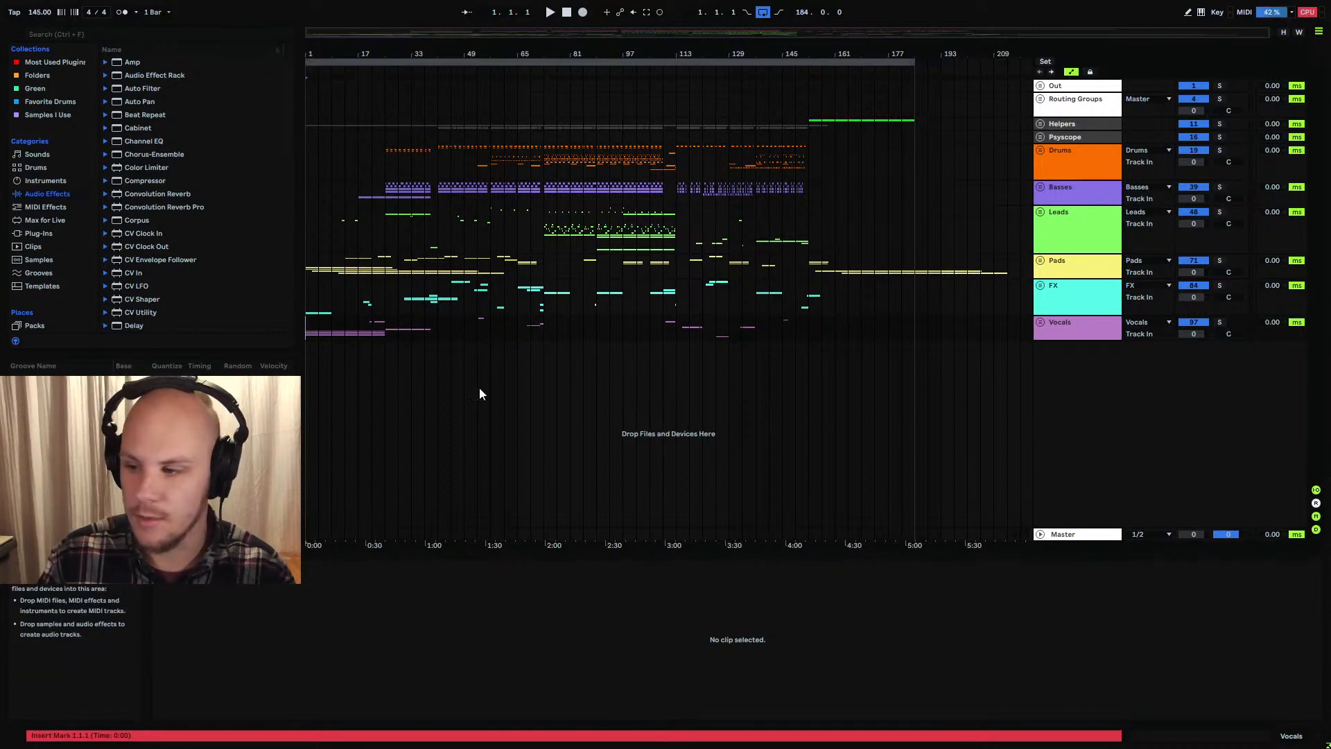
Play a short passage of the intro from bar 17, stop playback, and return the insert marker to bar 1
left_click(353, 316)
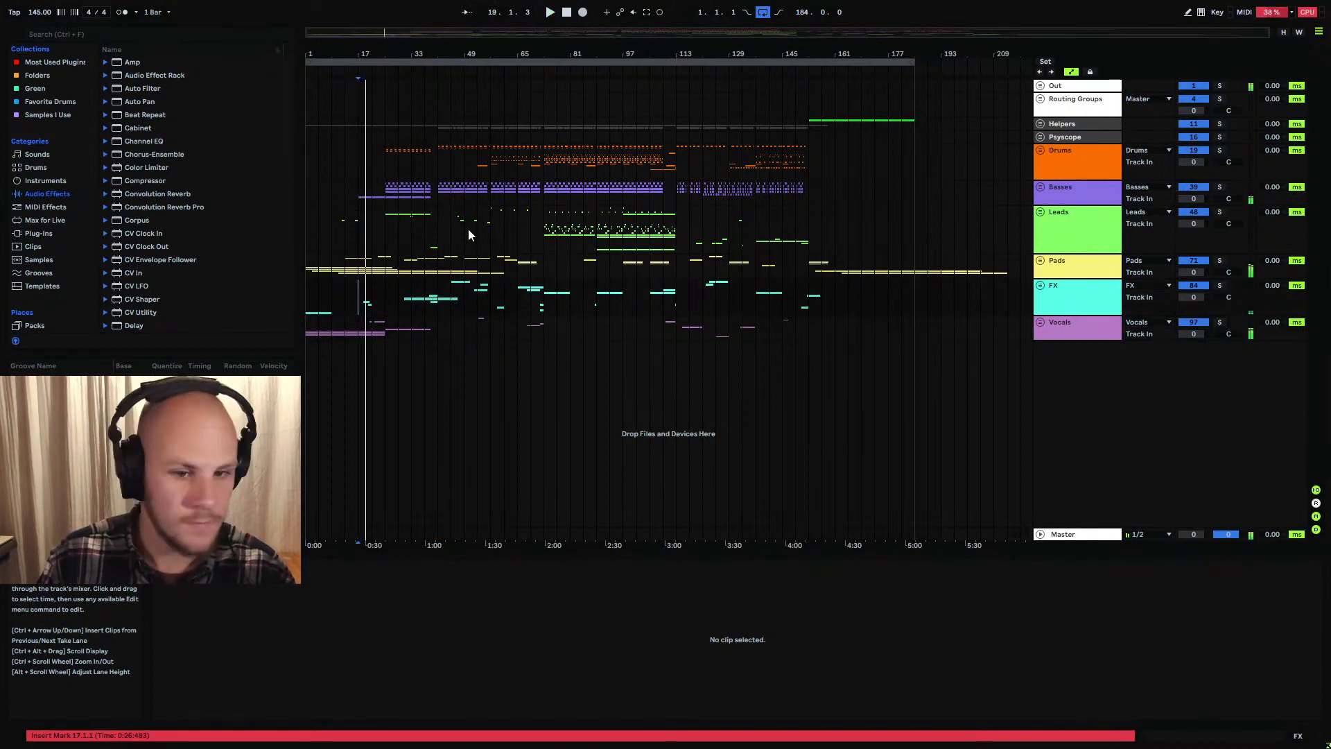
left_click(457, 205)
key("space")
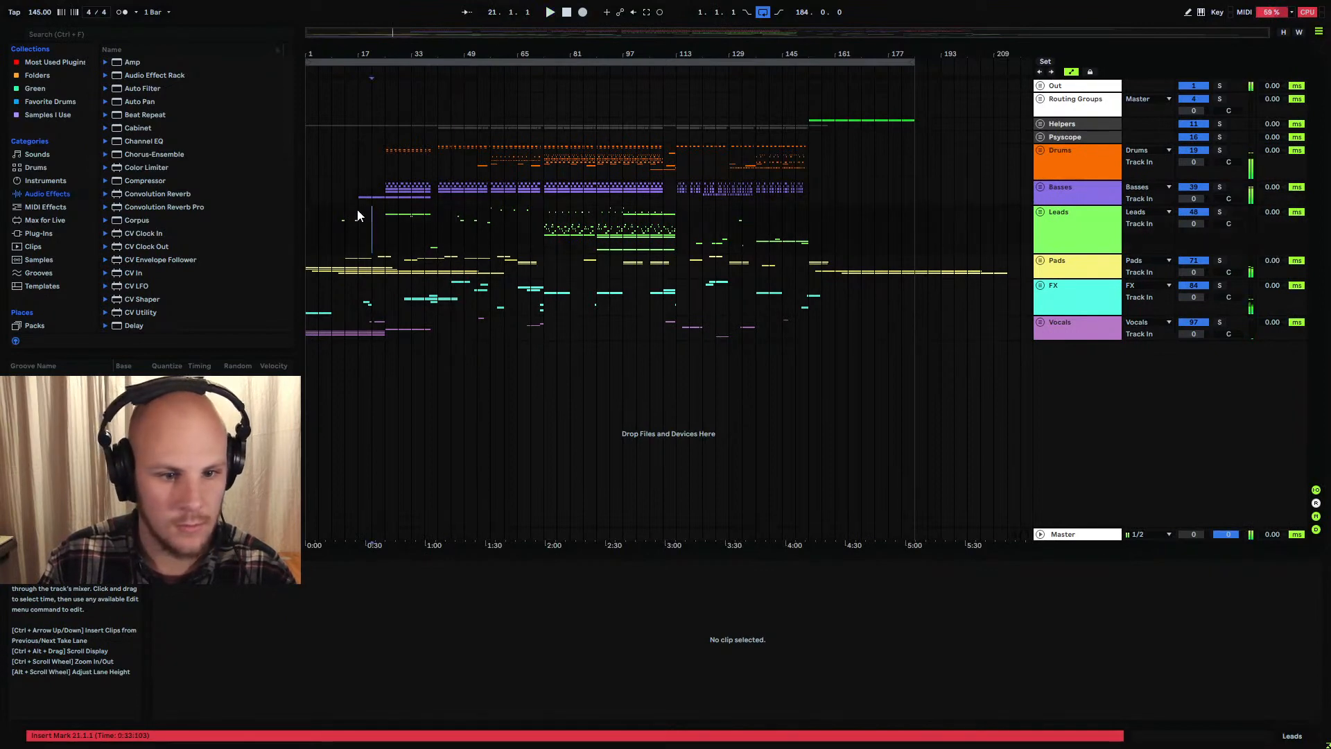
left_click(317, 220)
left_click(311, 218)
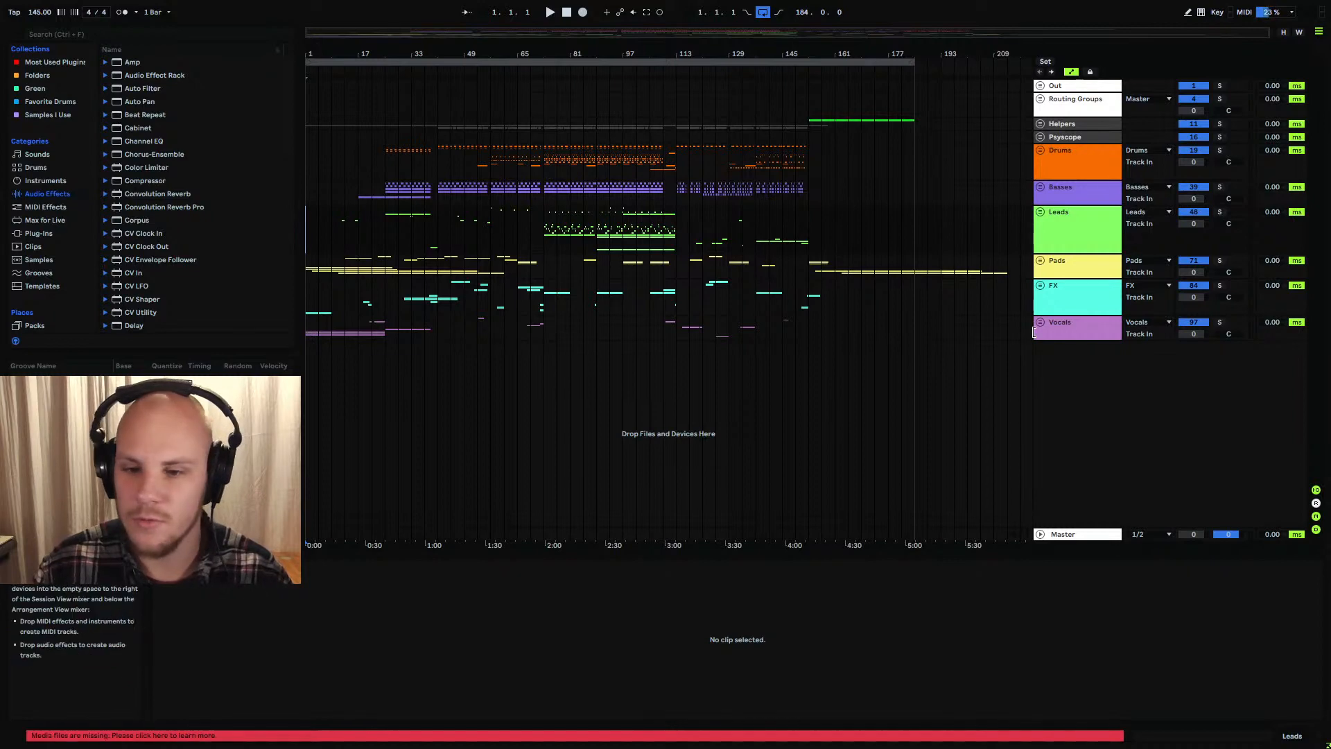
Unfold the Leads group and its nested 57 Group to examine the lead clips, and fold both groups again
left_click(1040, 211)
scroll(789, 395, "down", 2)
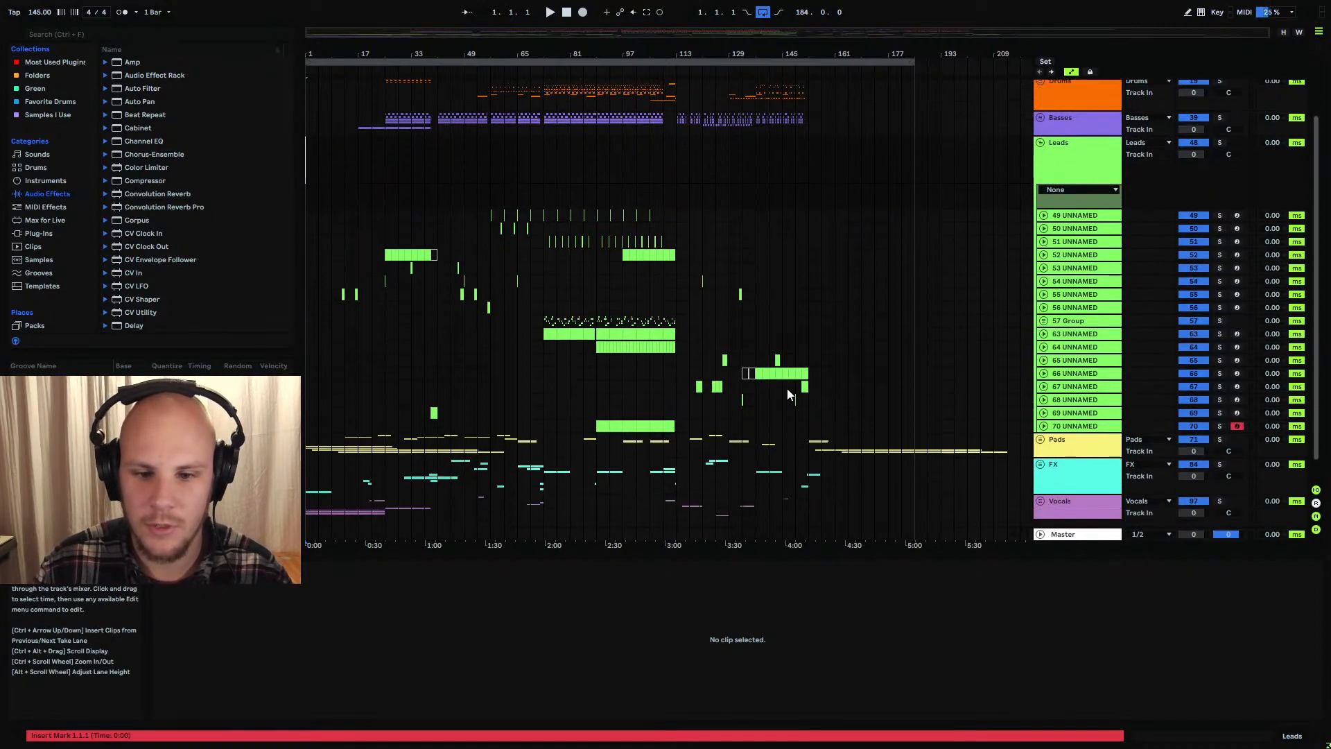
scroll(788, 395, "down", 1)
left_click(1043, 296)
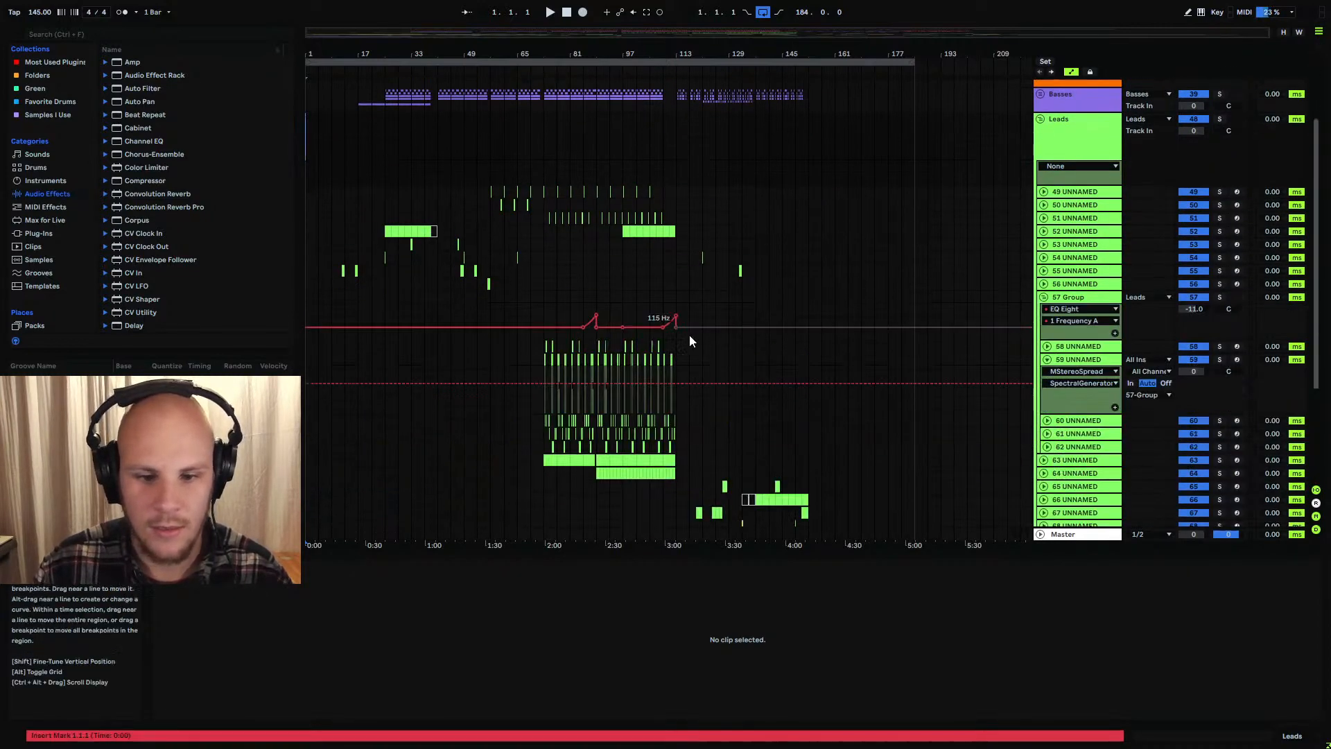
scroll(689, 334, "down", 3)
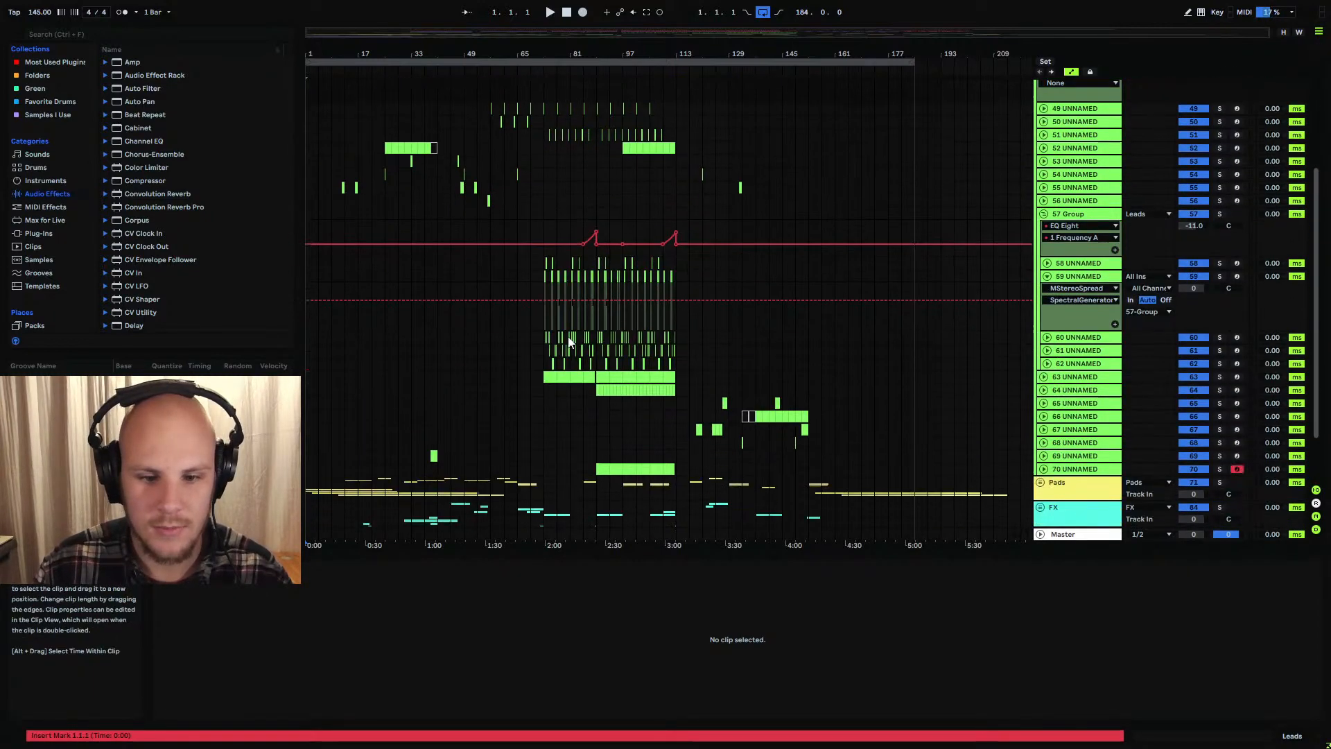
left_click(1044, 215)
scroll(829, 288, "up", 6)
left_click(1040, 212)
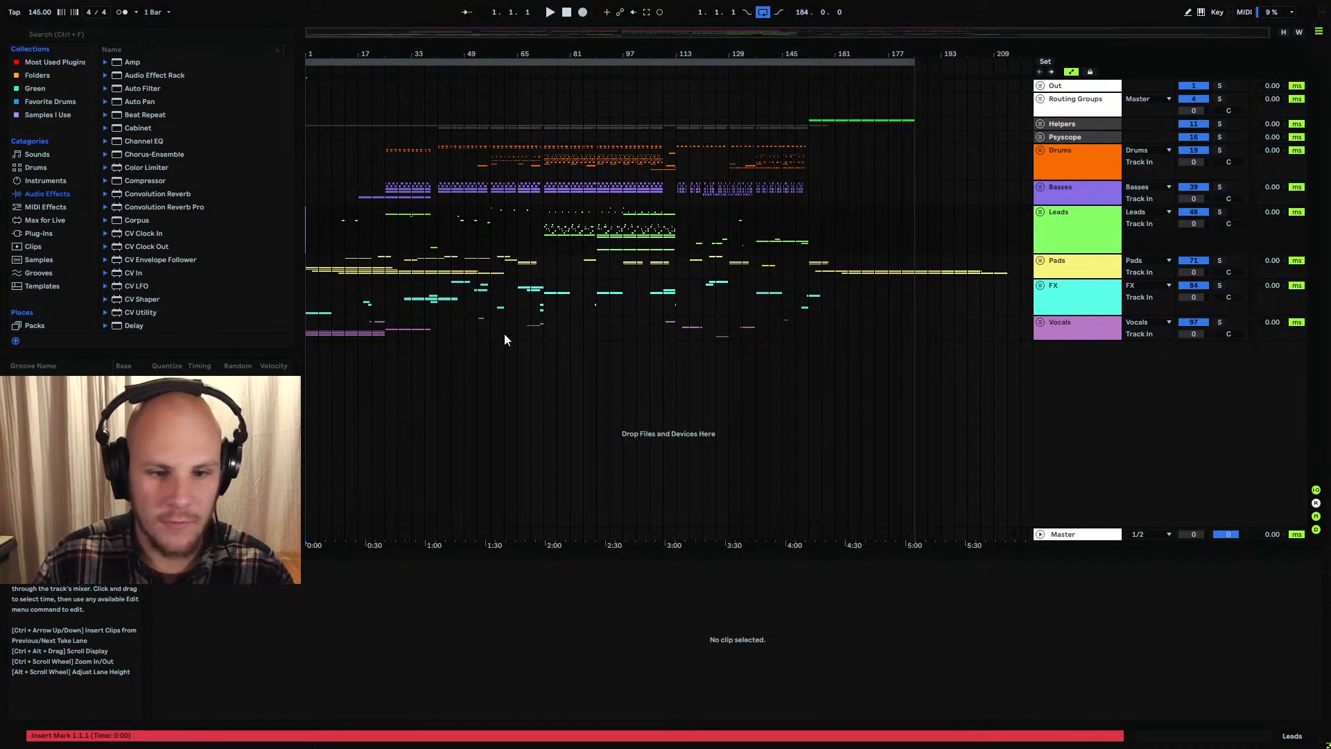
Unfold the Vocals group, mark bars 17 to 149 on track 100, clear the selection and fold the group again
left_click(1040, 321)
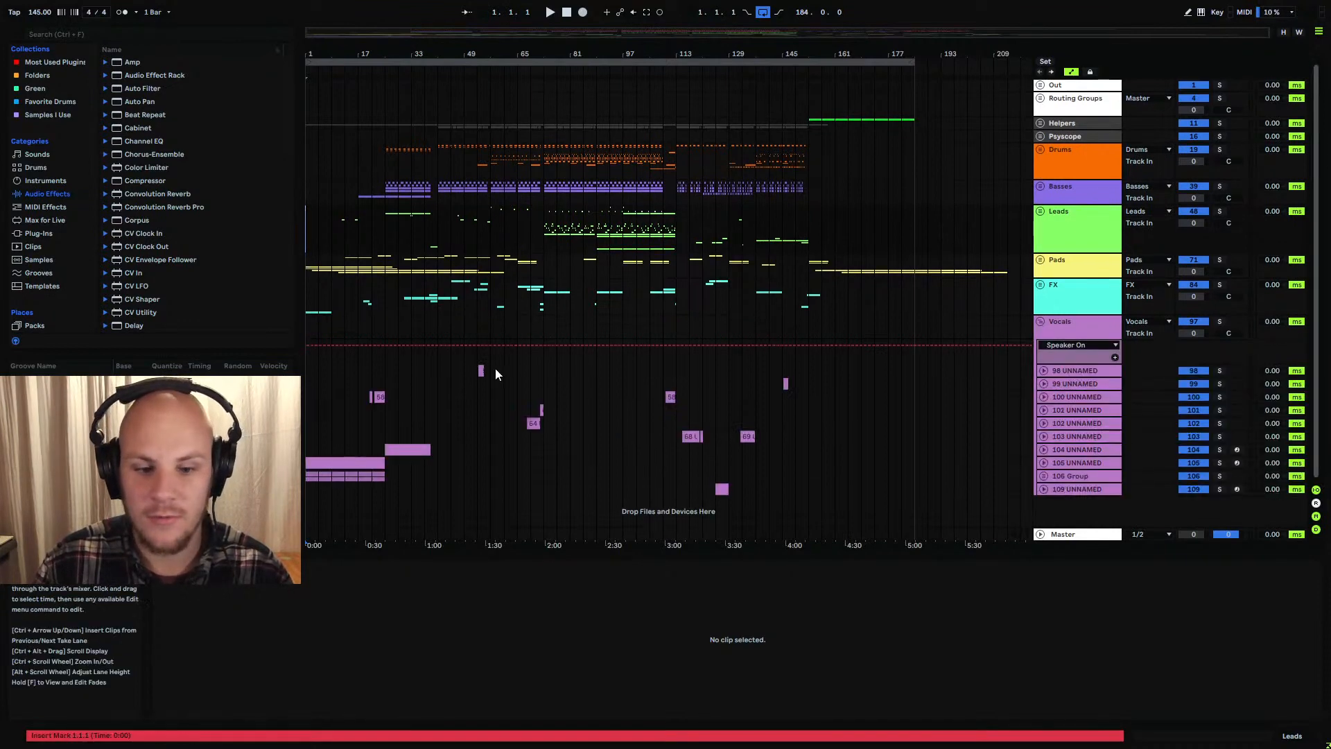
left_click_drag(361, 397, 799, 398)
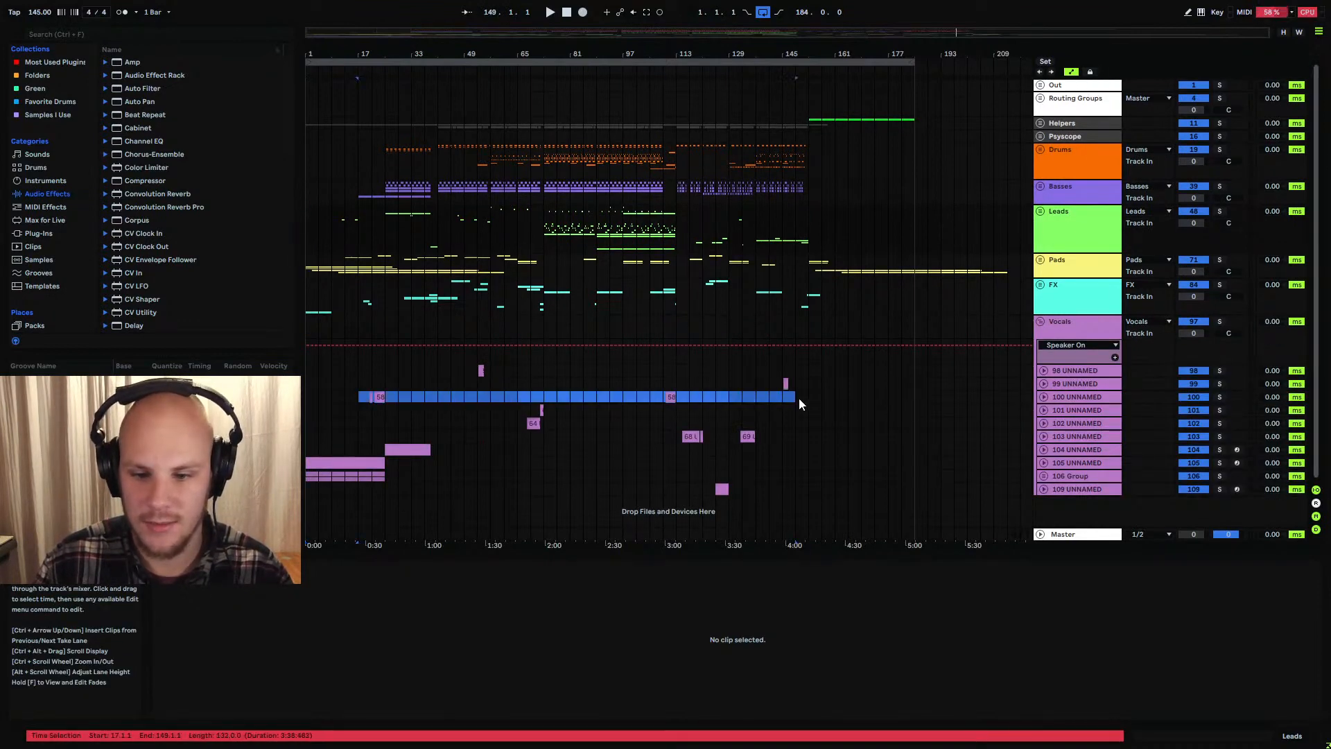
left_click(798, 398)
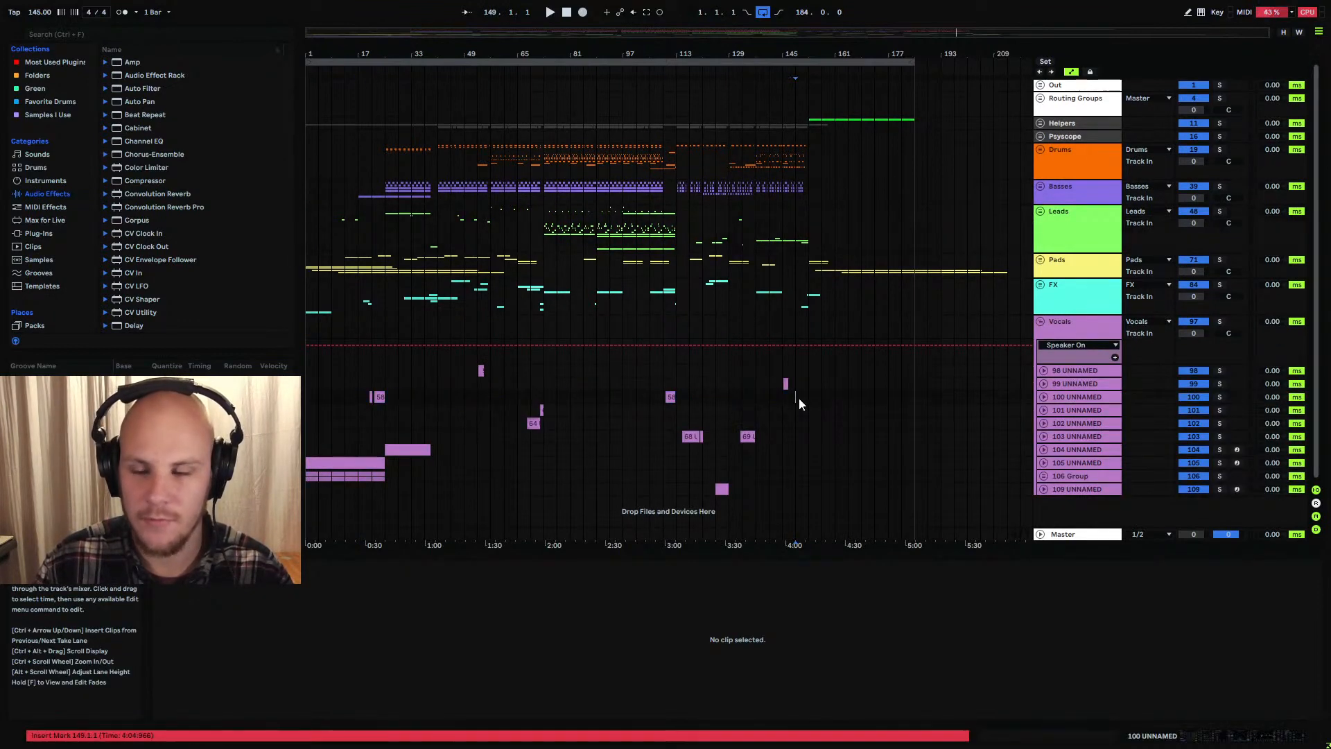
left_click(1041, 321)
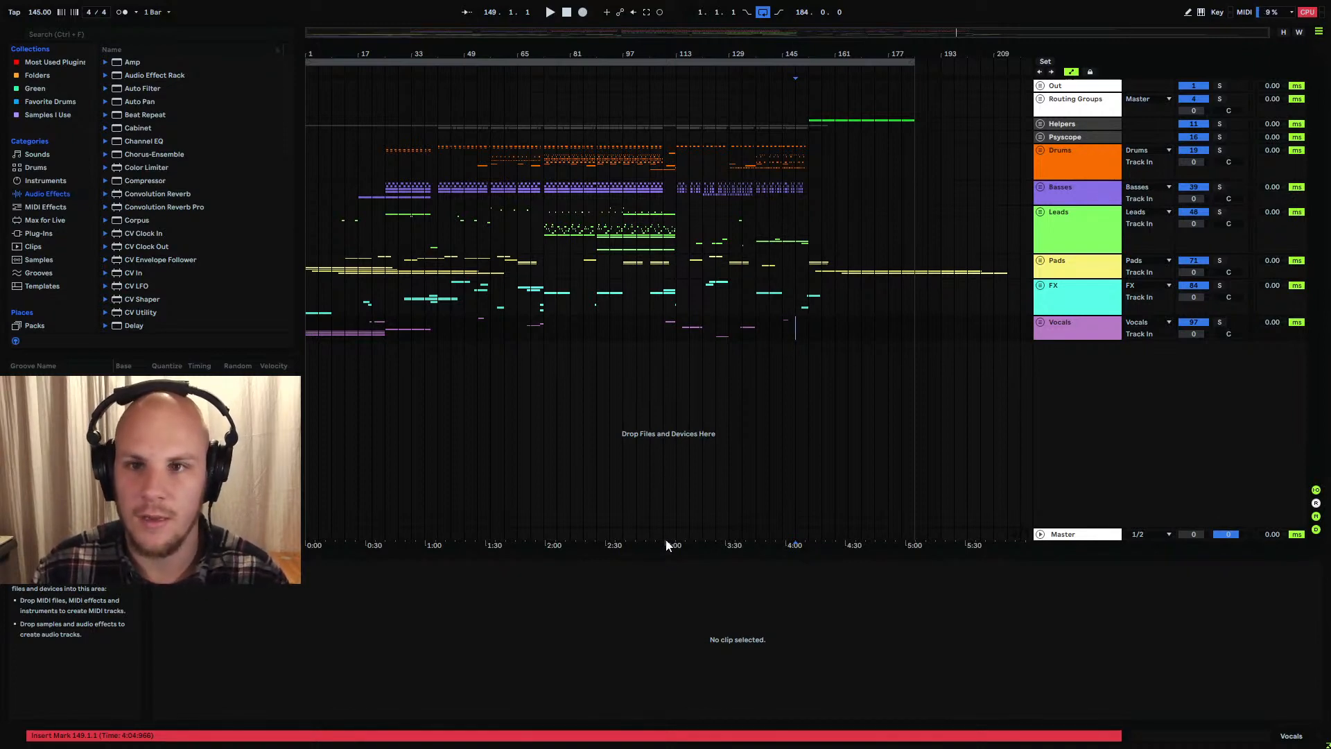
Reduce the height of the clip detail view and start playback of the arrangement from bar 1
left_click_drag(690, 552, 690, 624)
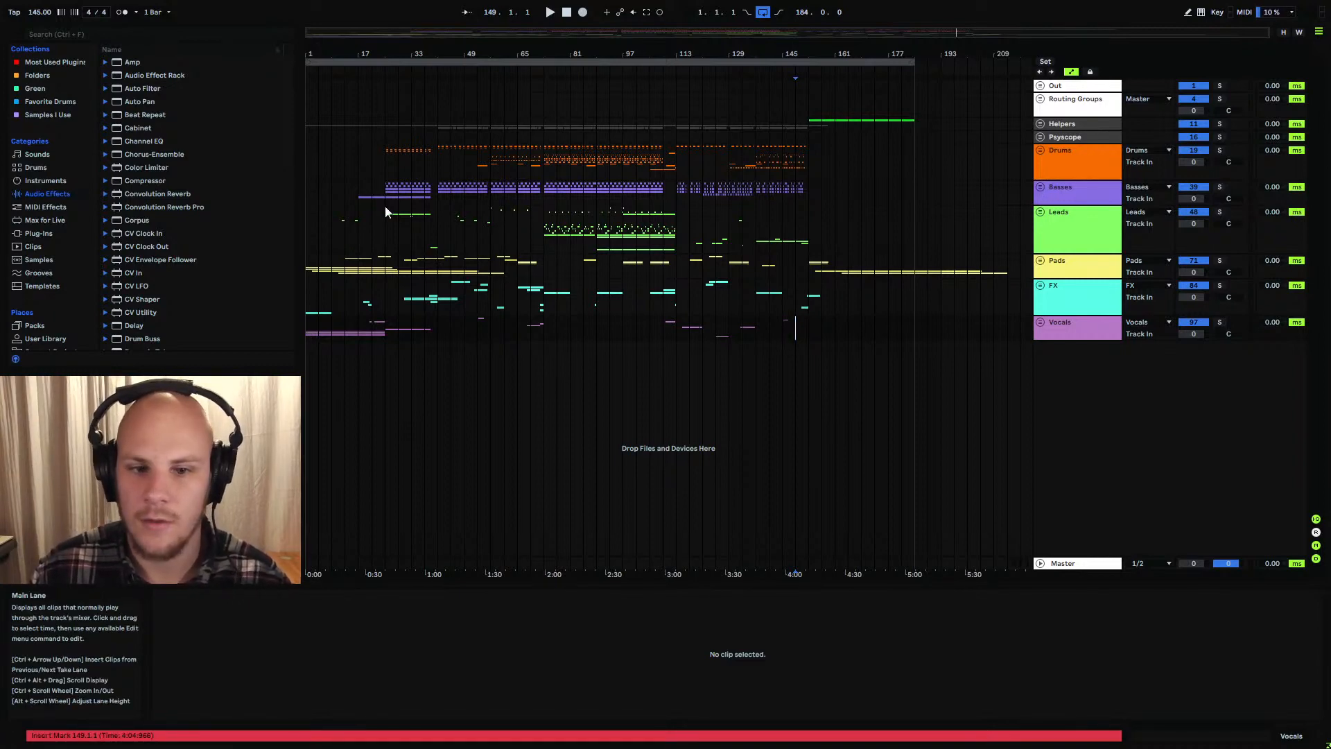
left_click(313, 197)
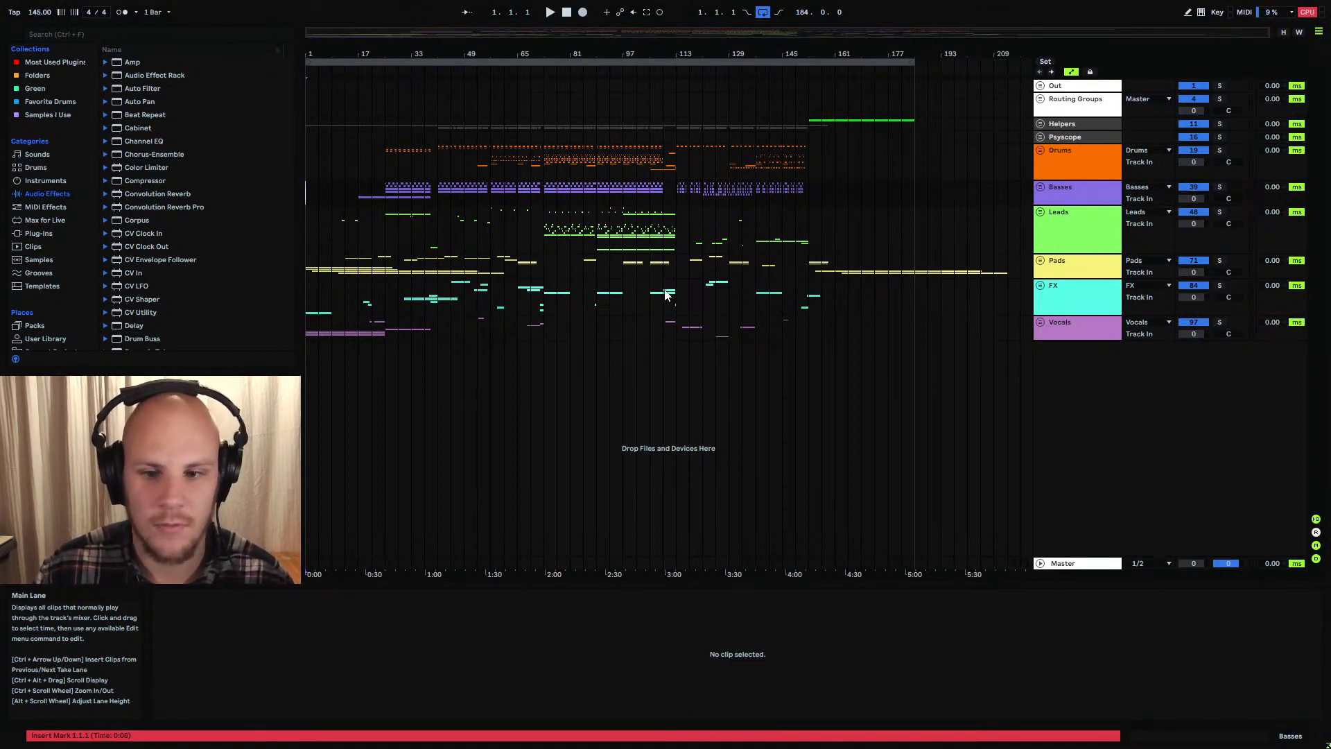
key("space")
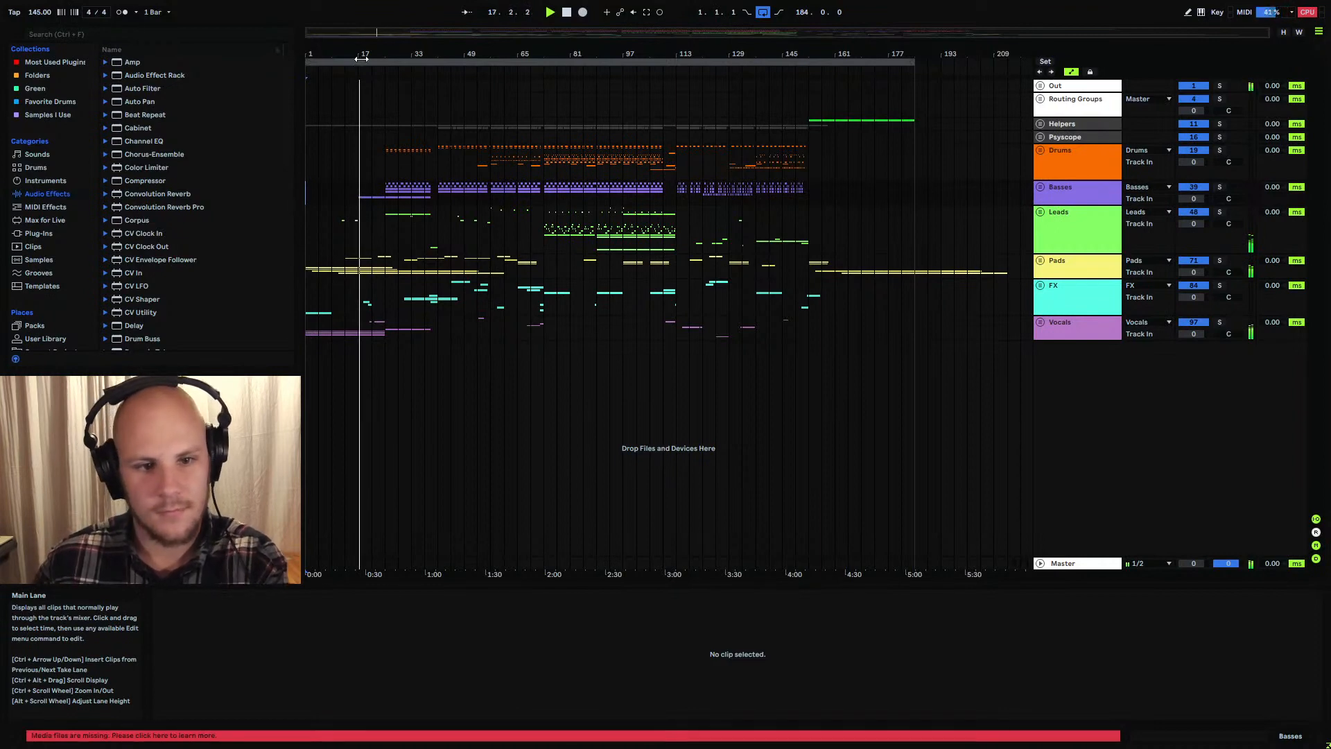
Unfold the Pads group and inspect its frozen tracks 78, 77, 68 and 75 one by one, folding each again
left_click_drag(355, 54, 445, 54)
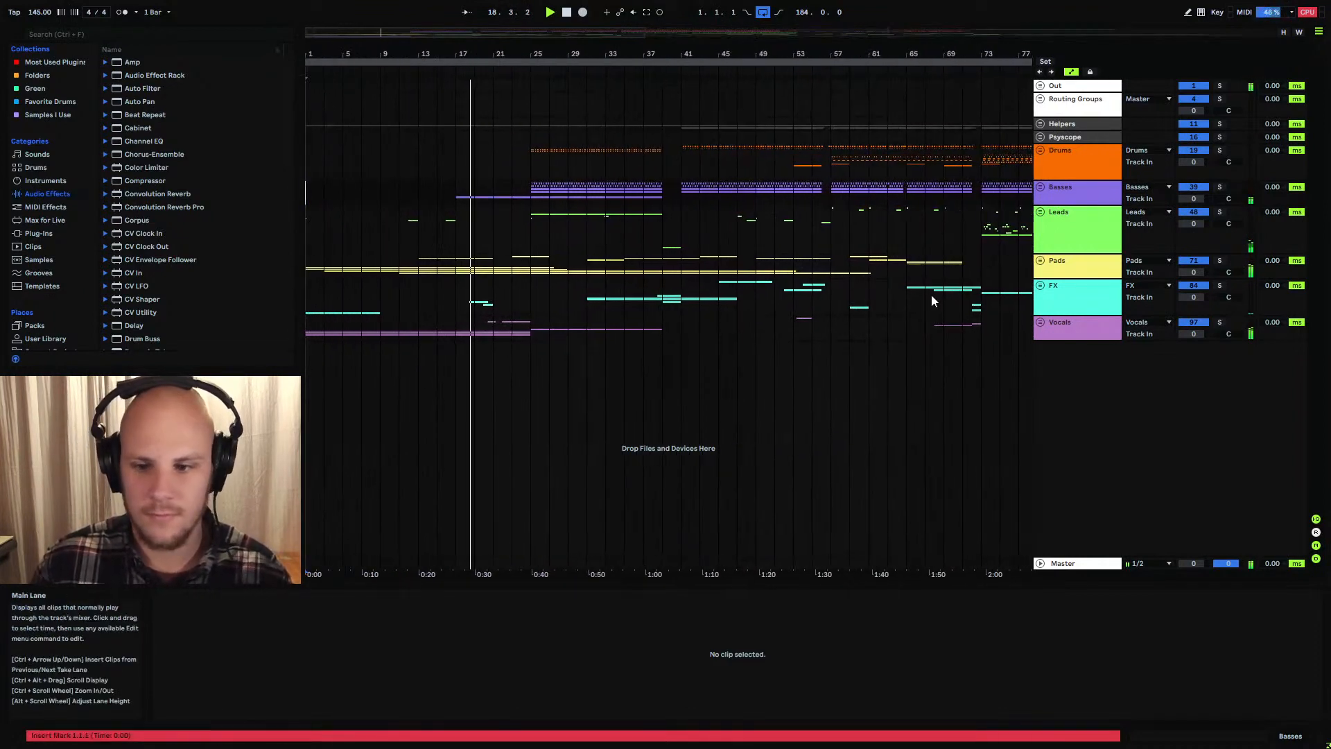
left_click(1040, 260)
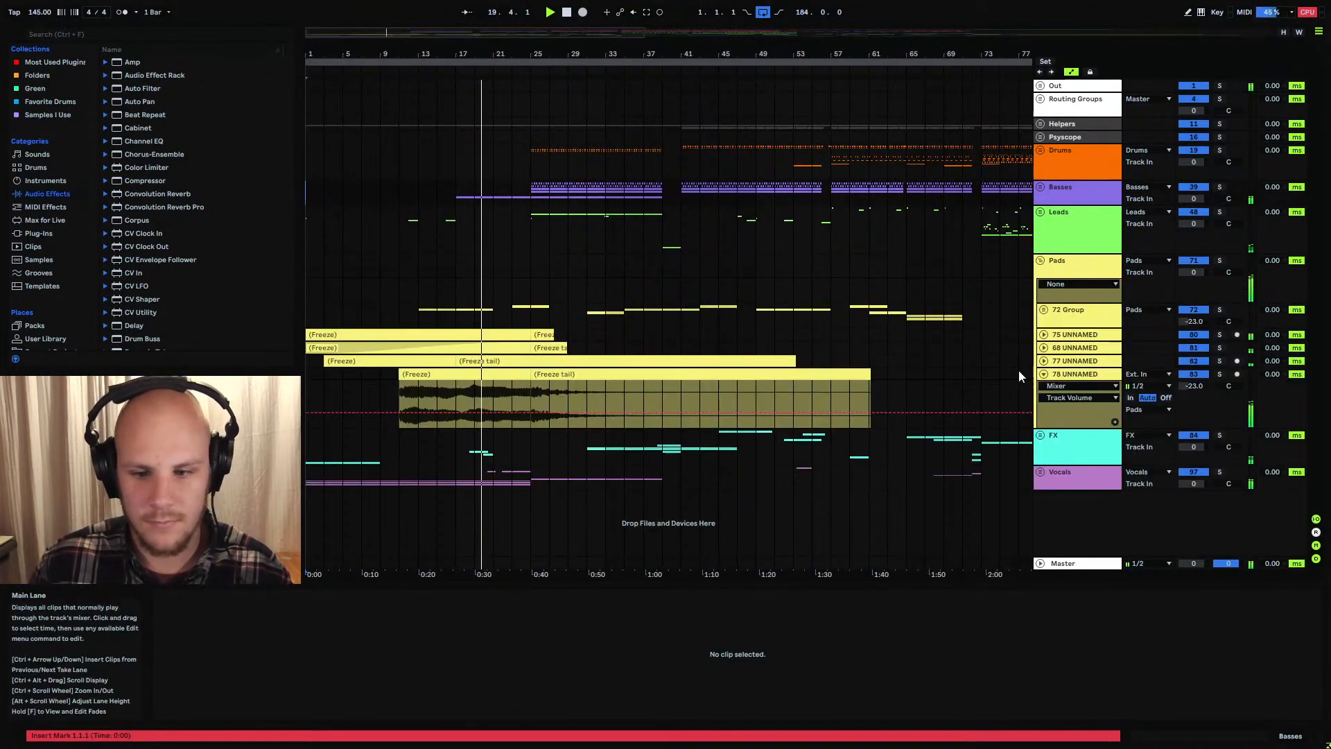
left_click(1044, 373)
left_click(1044, 360)
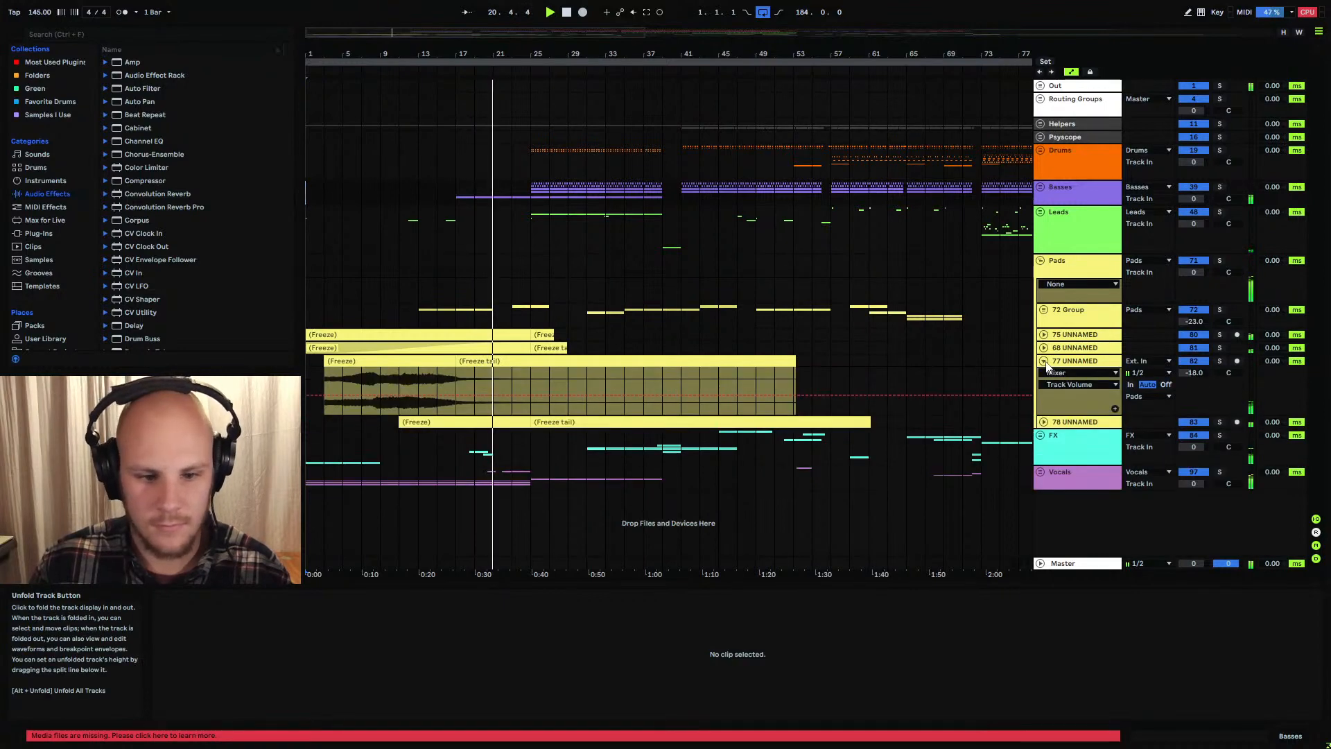
left_click(1043, 360)
left_click(1043, 347)
left_click(1044, 347)
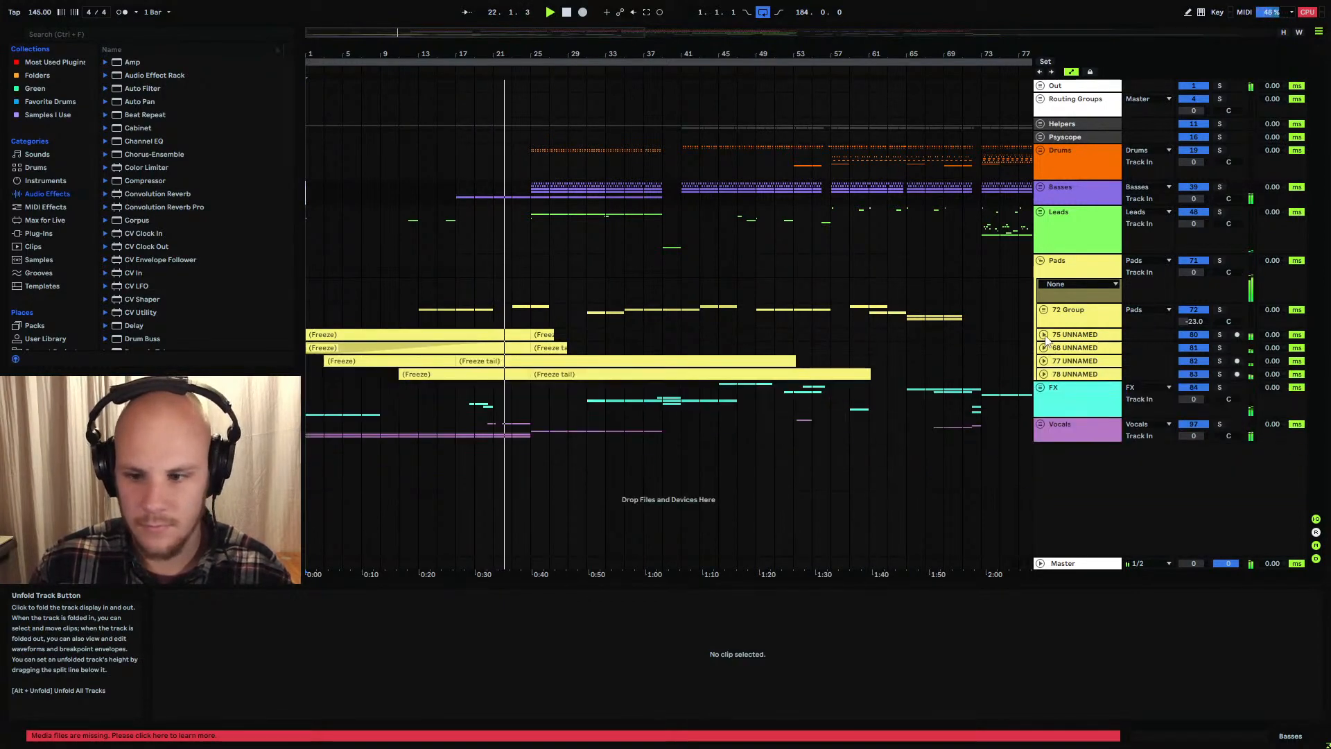
left_click(1043, 334)
left_click(1044, 336)
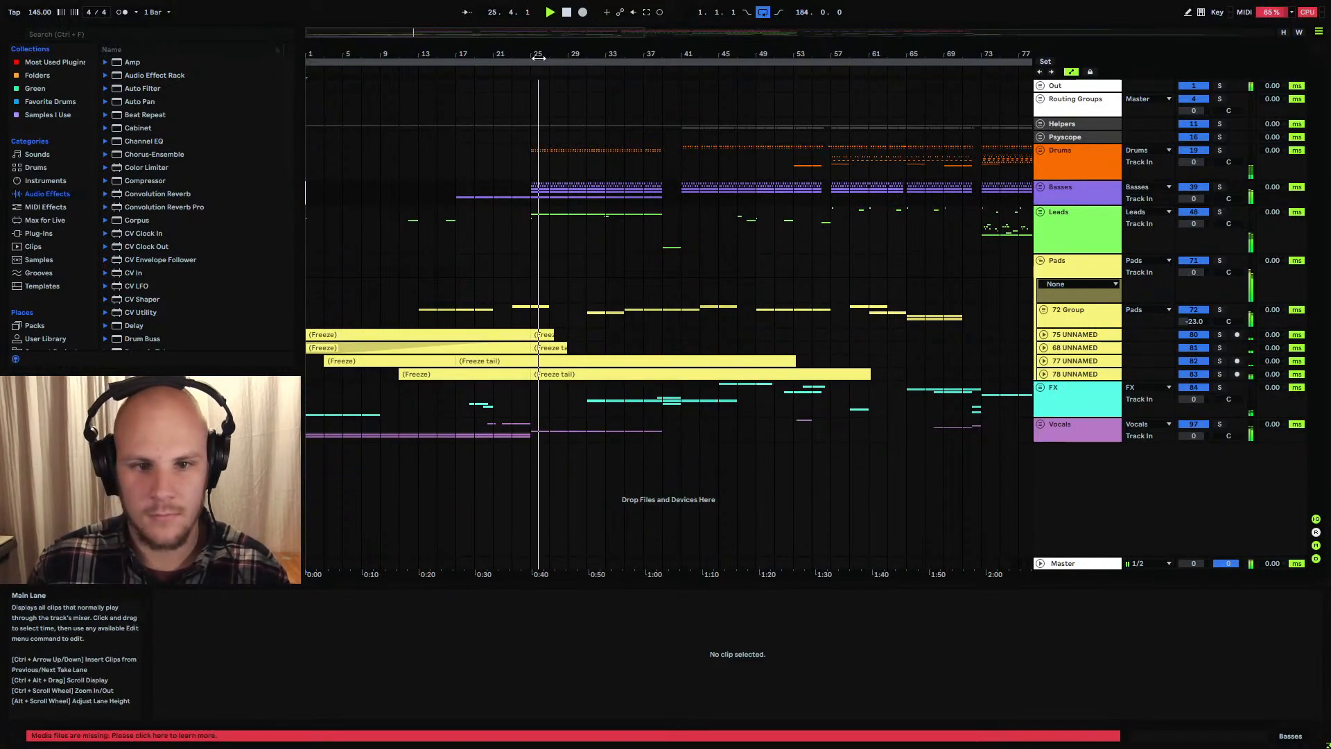
Follow the playback through the arrangement and examine the 72 Group inside Pads, including its 50 UNNAMED track, folding the nested group again
left_click_drag(538, 59, 635, 231)
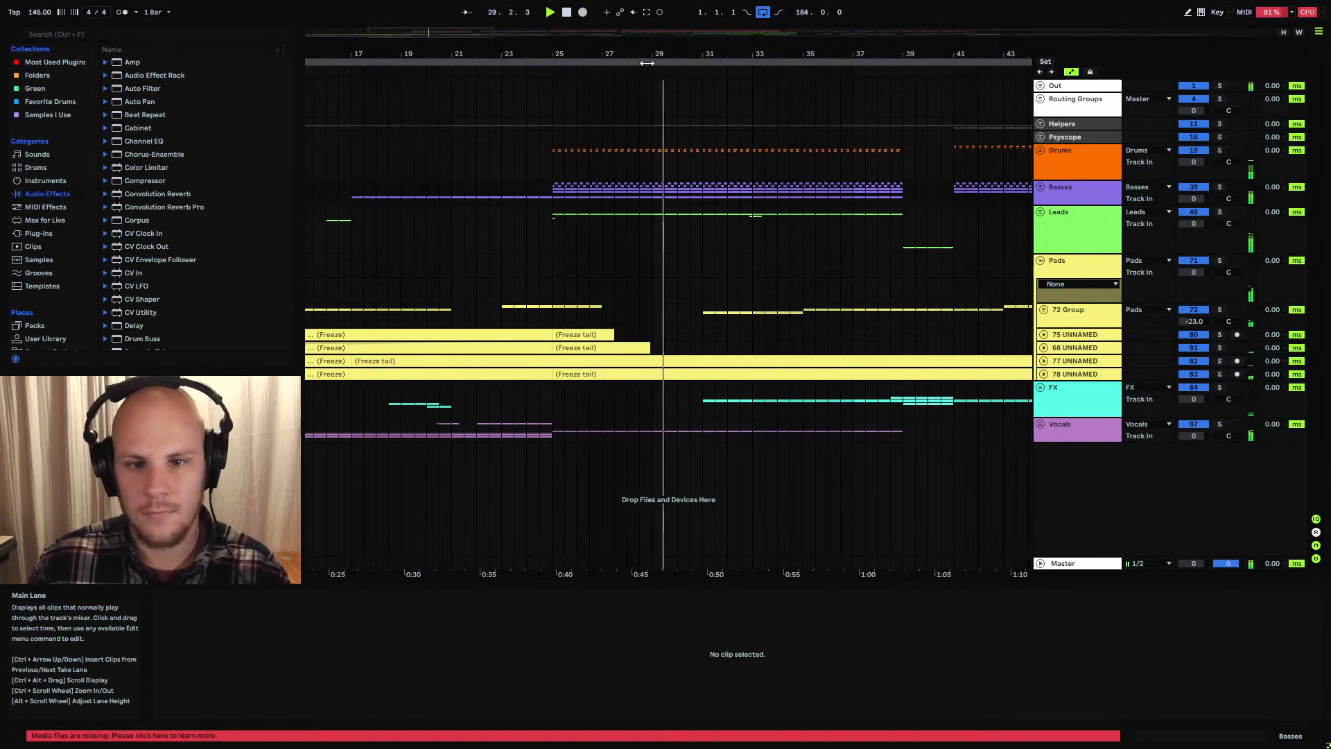
left_click_drag(646, 55, 613, 3)
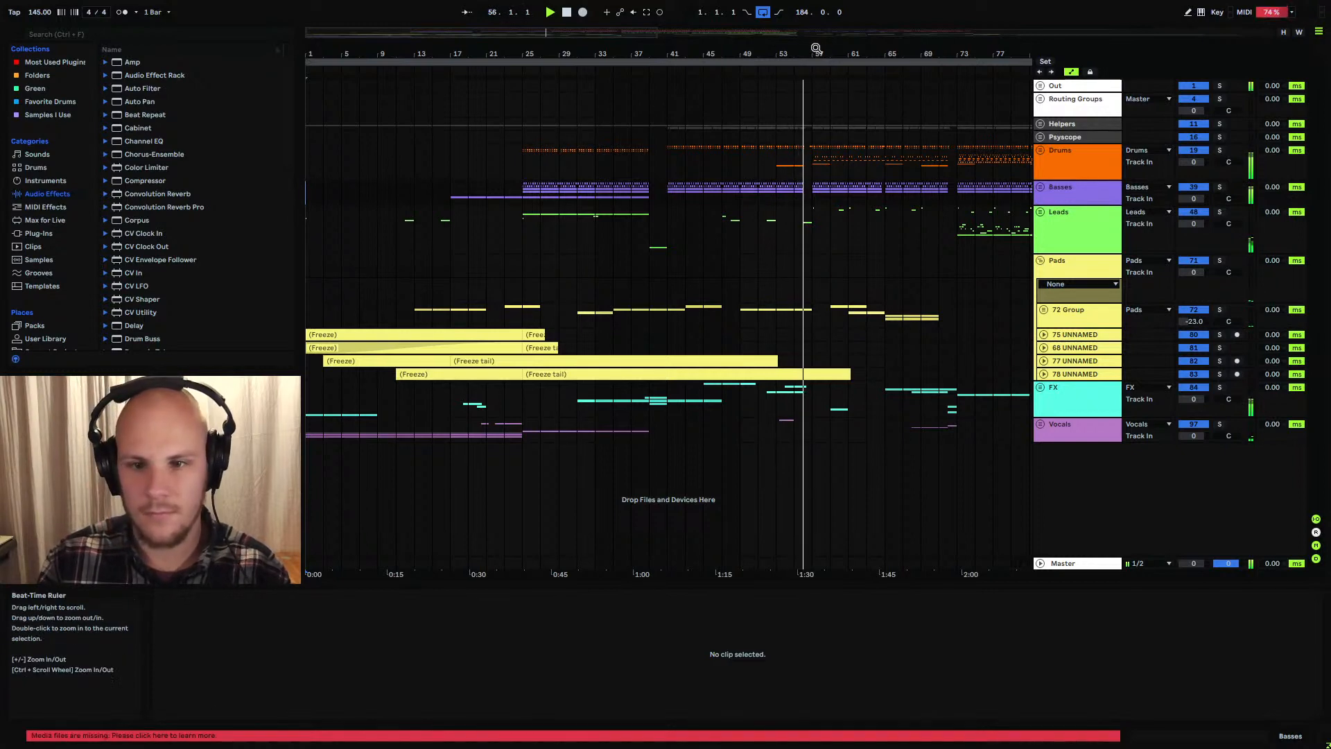
left_click_drag(817, 49, 728, 52)
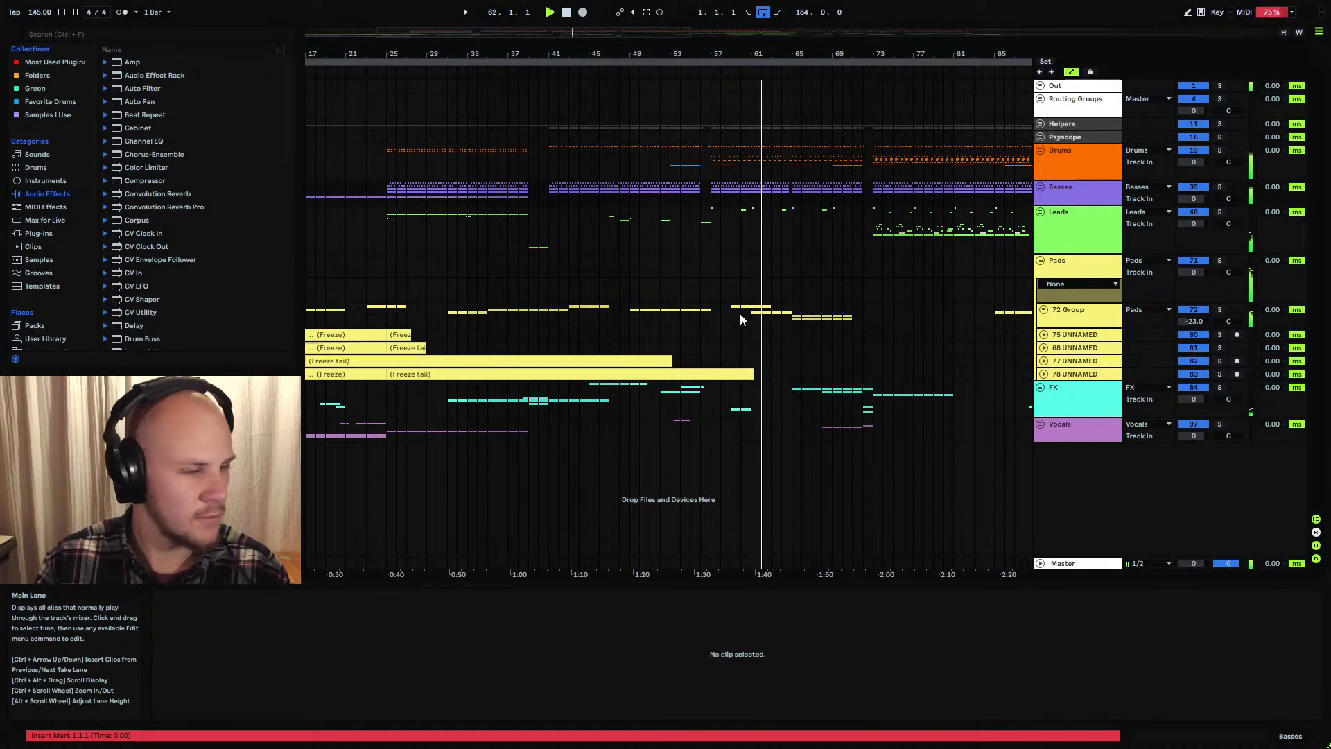
left_click(1044, 310)
left_click(1047, 378)
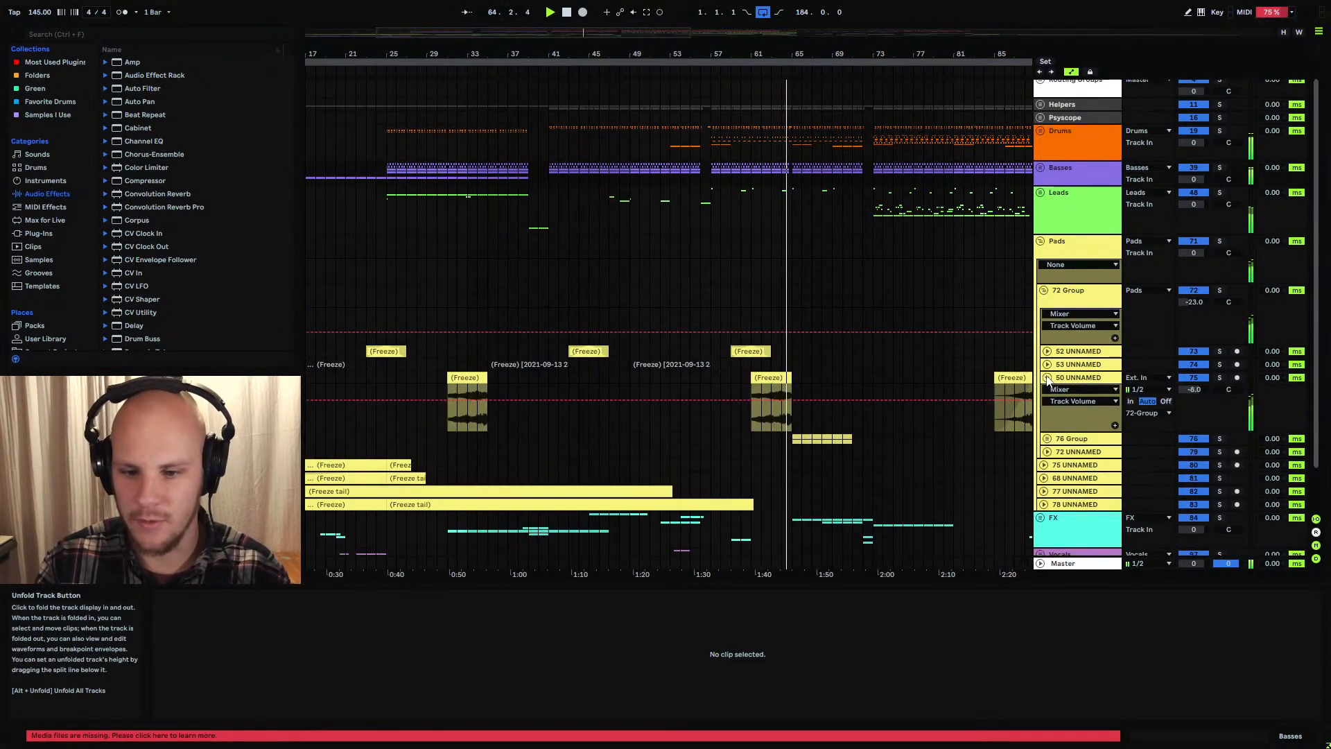
left_click(1047, 378)
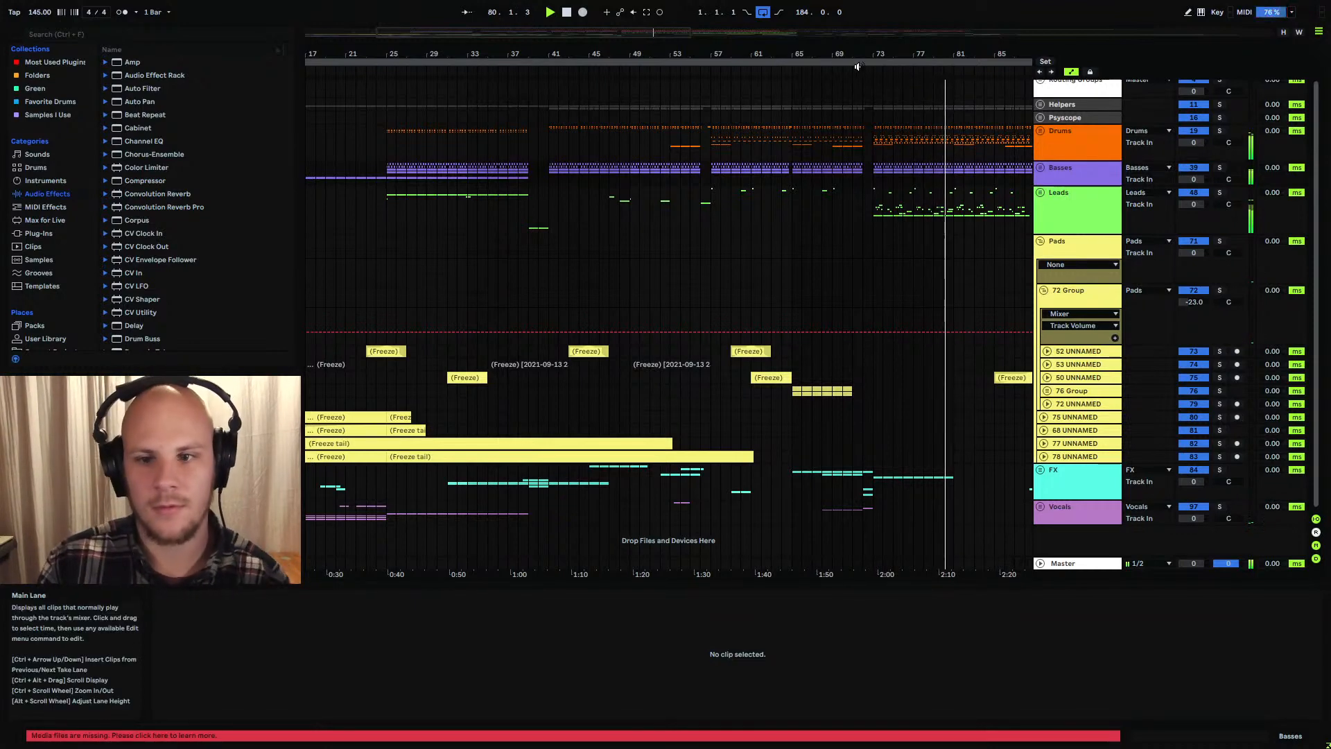
left_click_drag(859, 54, 613, 35)
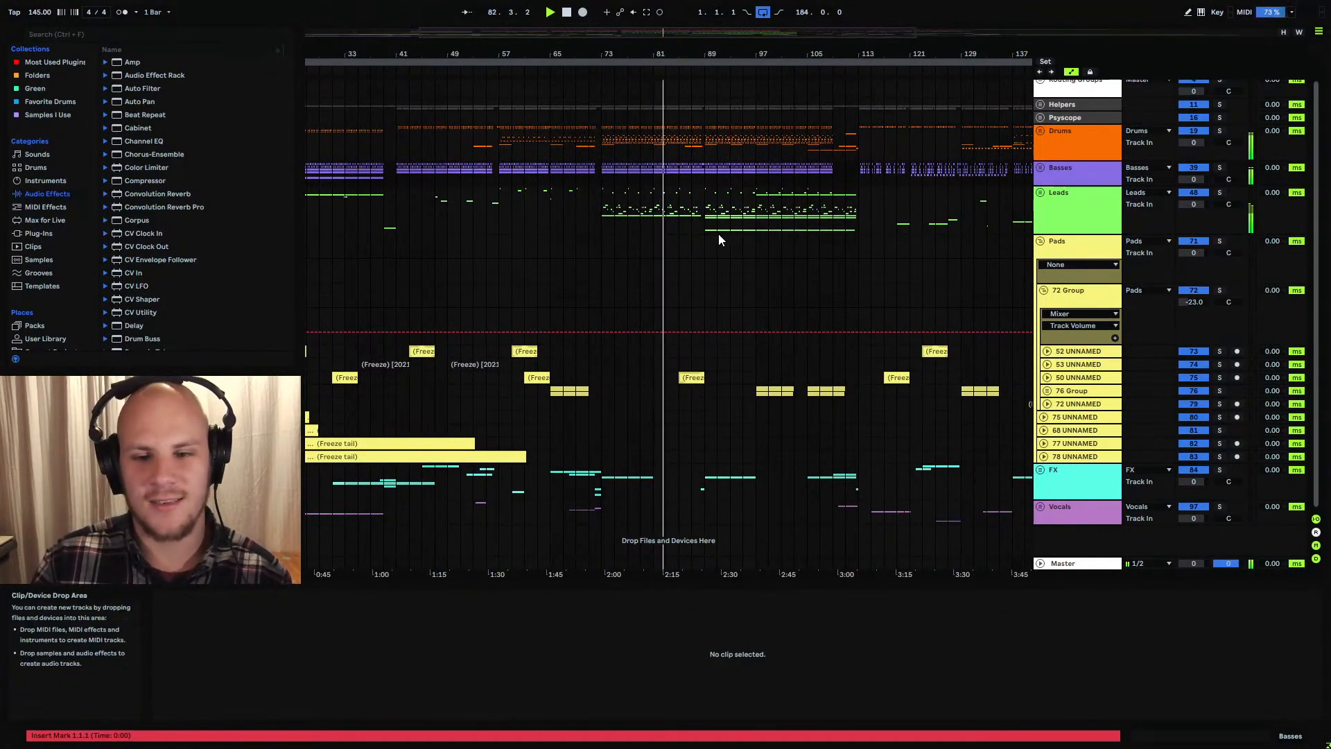
left_click(1045, 292)
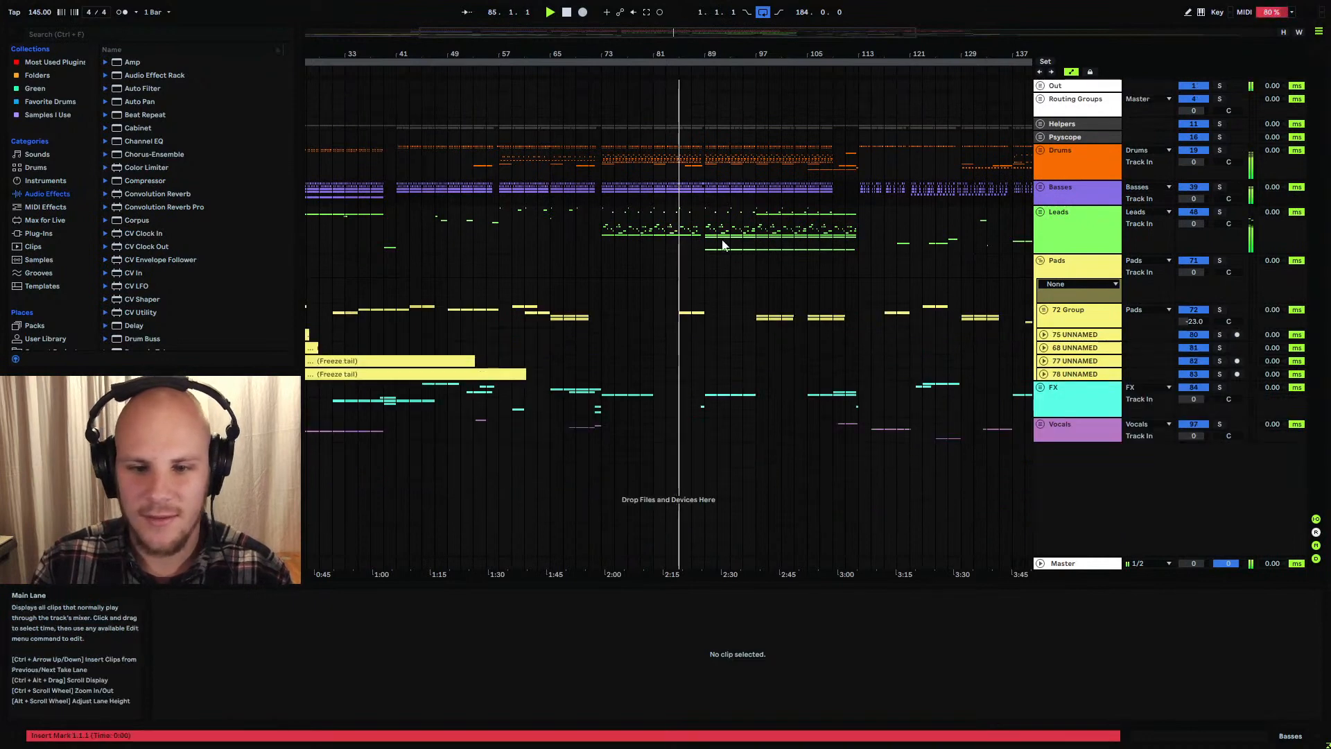
Unfold the Leads group and its 57 Group to examine the layered lead clips up to bar 113, and fold 57 Group again
scroll(714, 222, "up", 3, "ctrl")
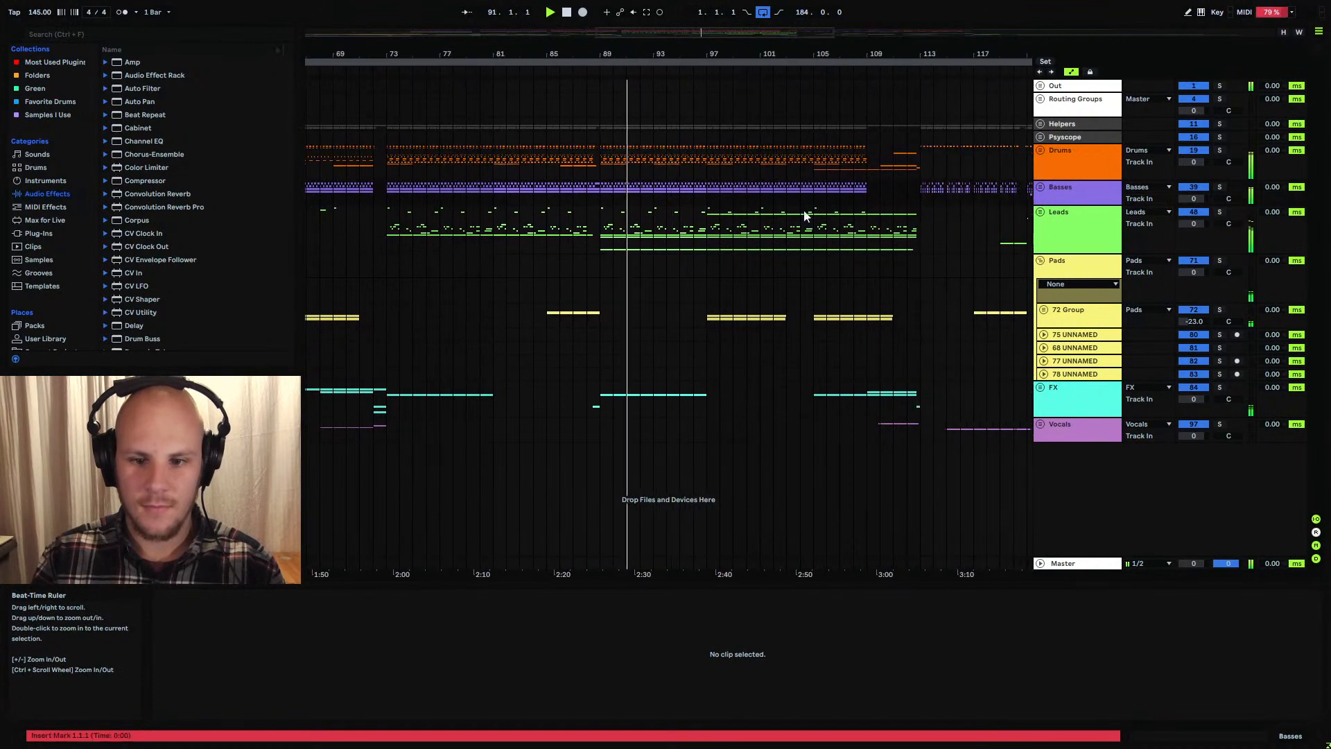
left_click(1040, 211)
scroll(1044, 319, "down", 2)
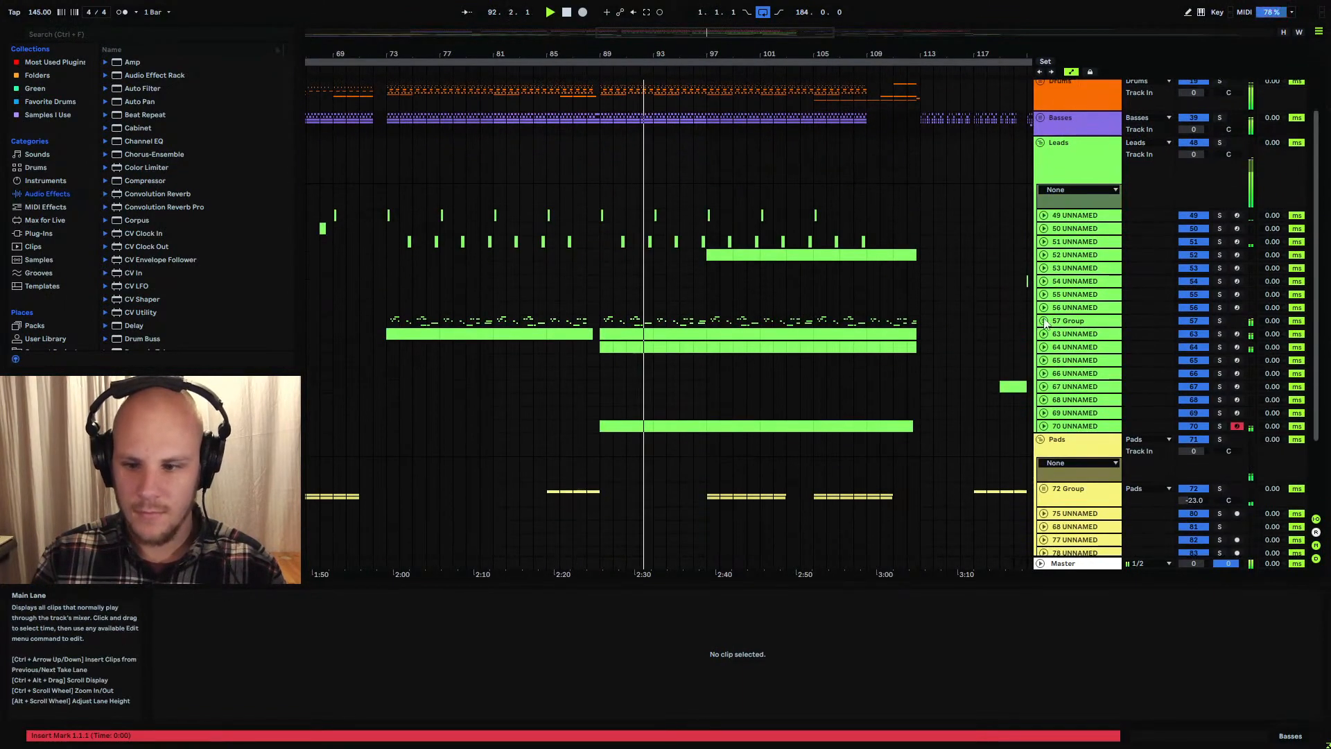
left_click(1044, 321)
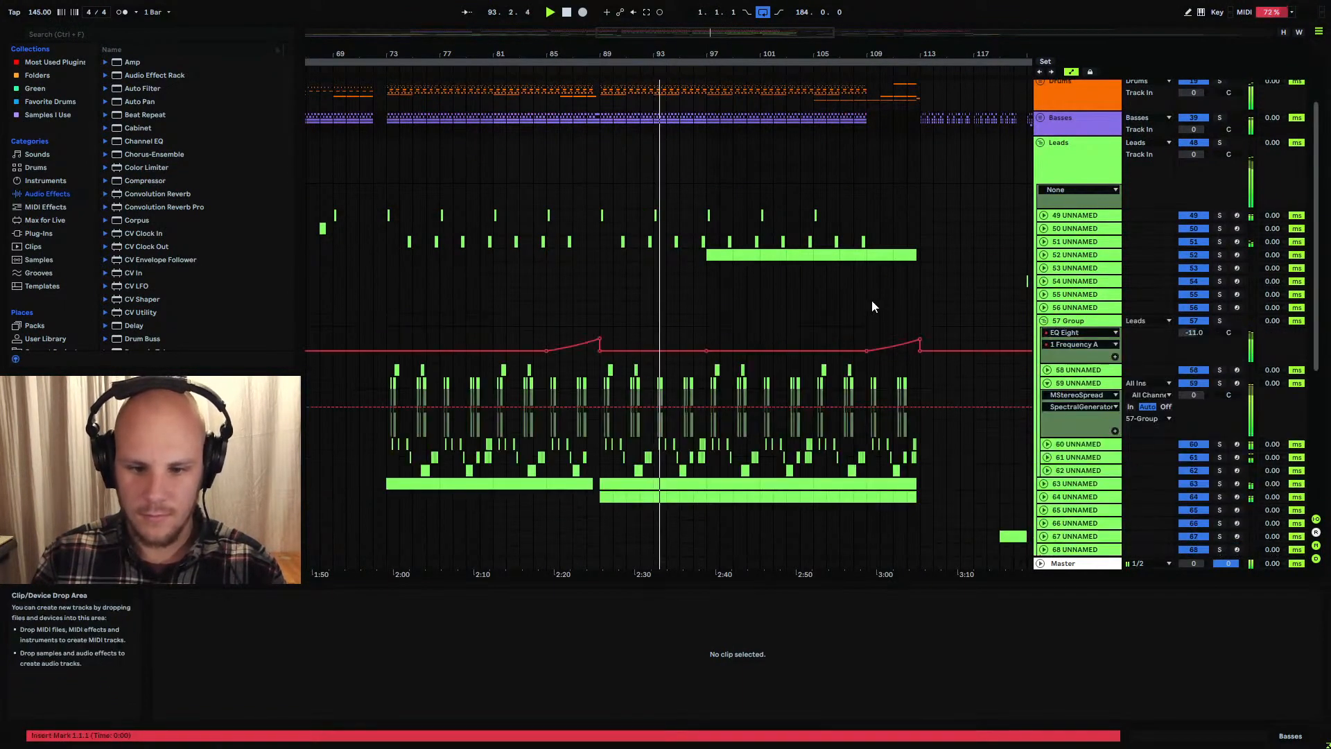
left_click_drag(782, 53, 675, 36)
scroll(788, 231, "down", 4)
scroll(818, 293, "up", 6)
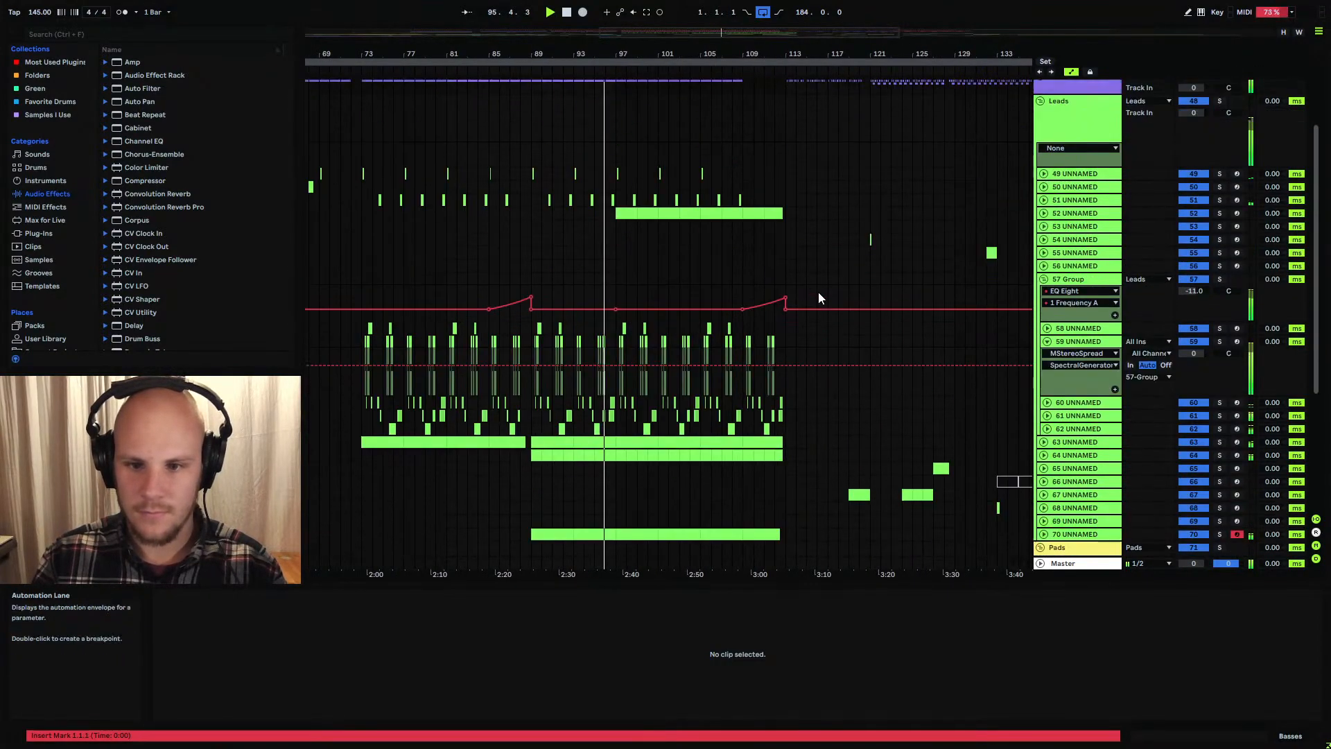
left_click_drag(780, 54, 787, 193)
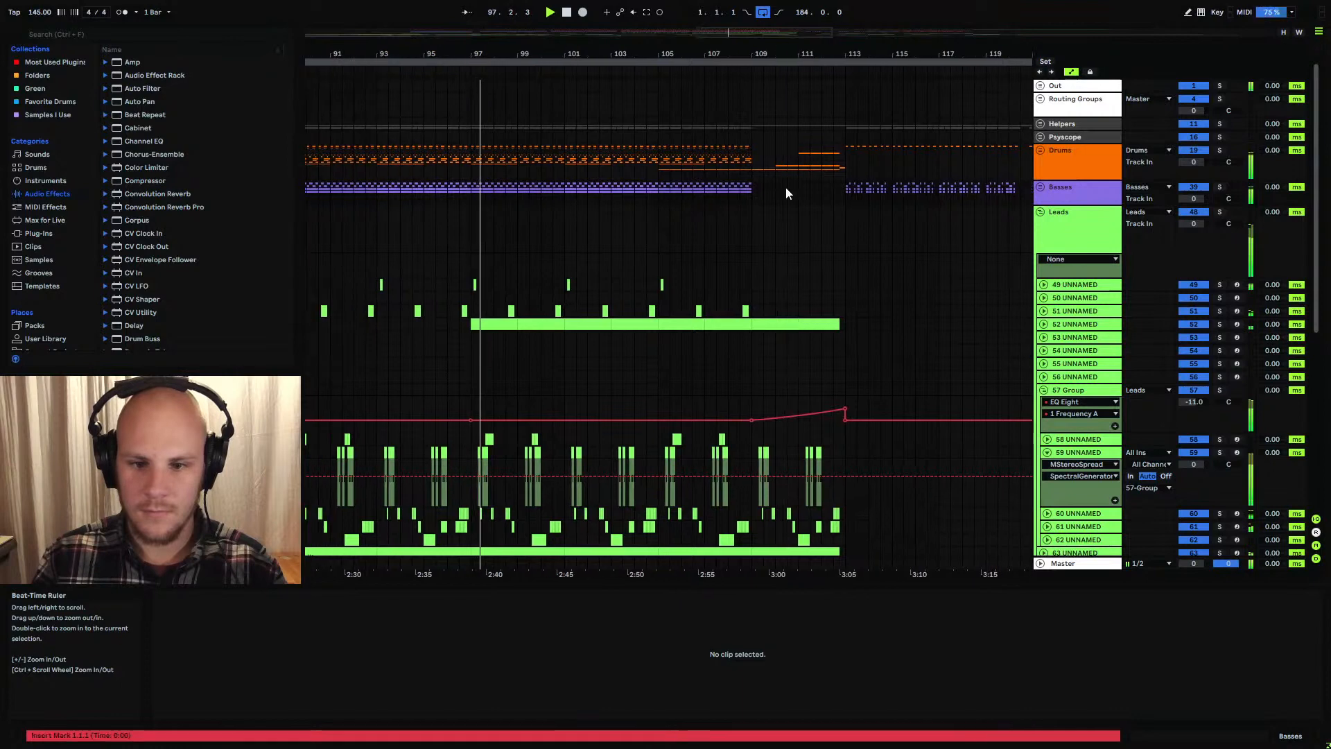
left_click(1045, 391)
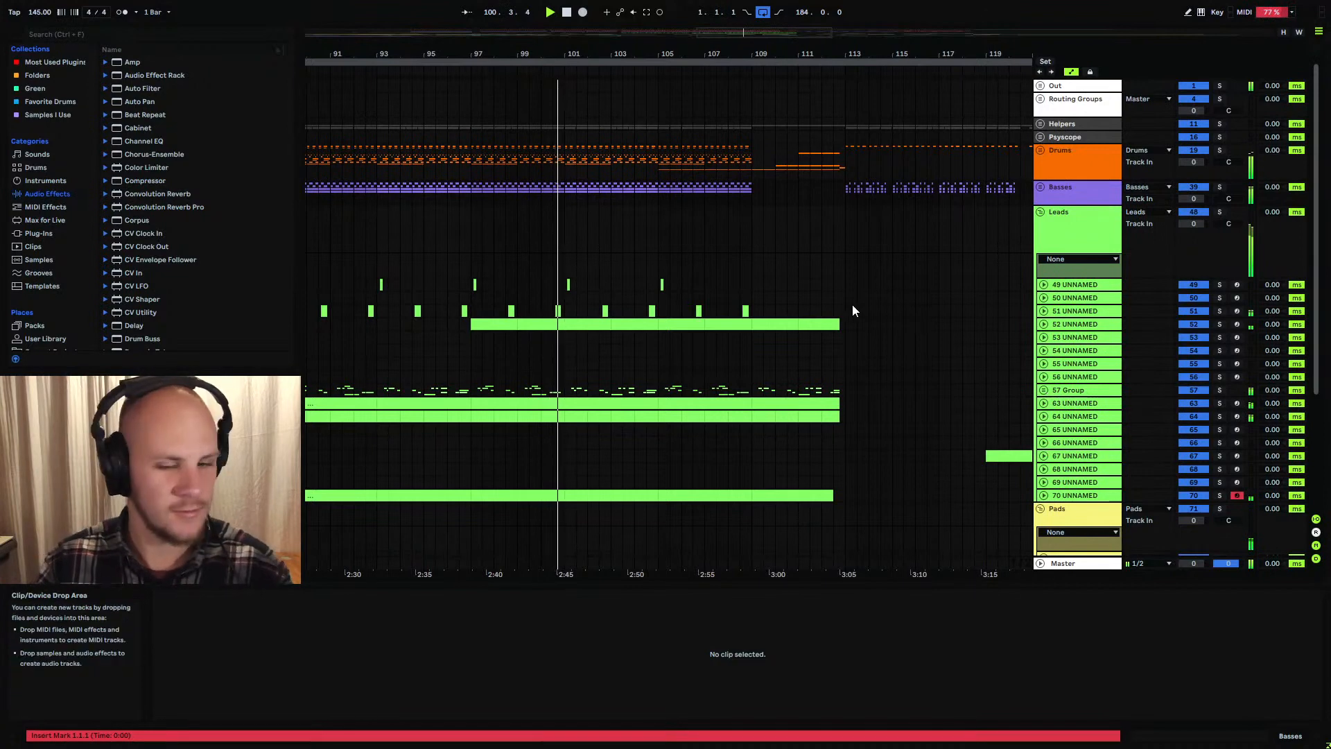
Follow the playback past bar 113, unfold the Drums group and select the frozen Sine Clap clip at 112.4
left_click_drag(675, 53, 779, 11)
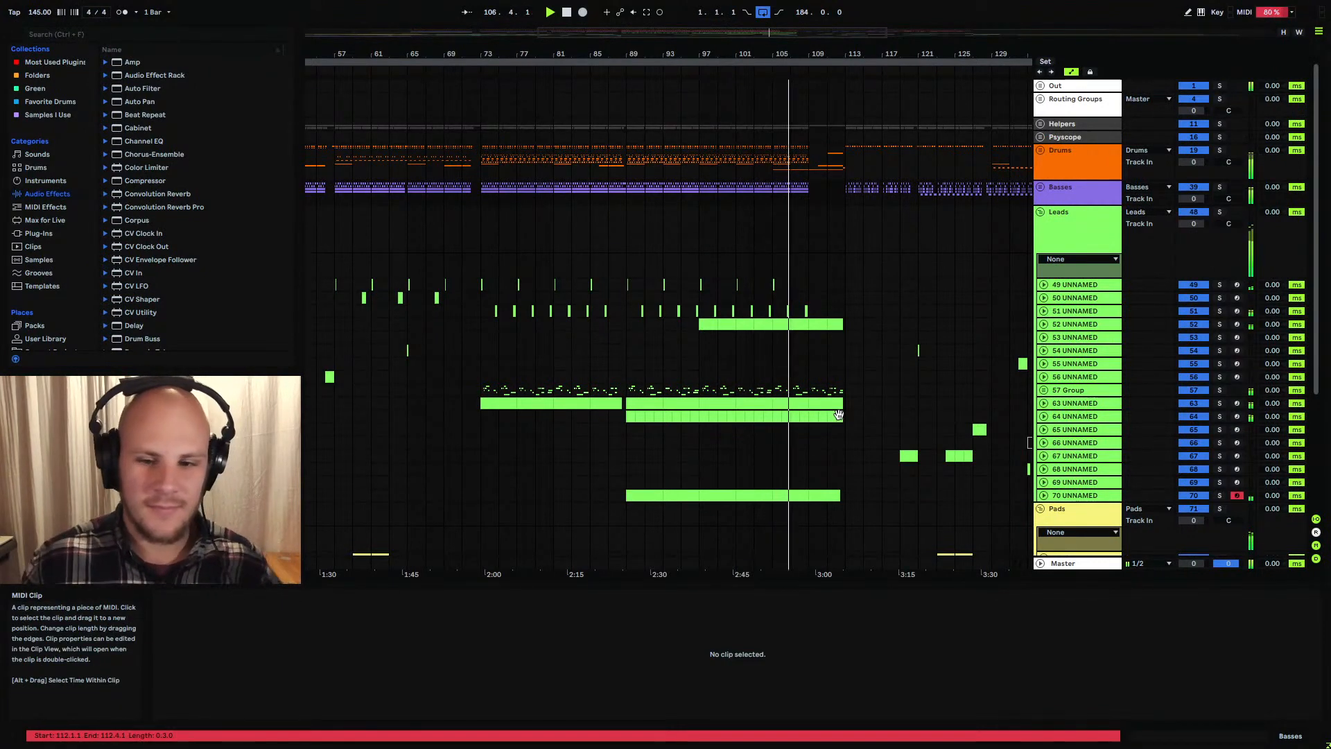
left_click_drag(847, 53, 703, 68)
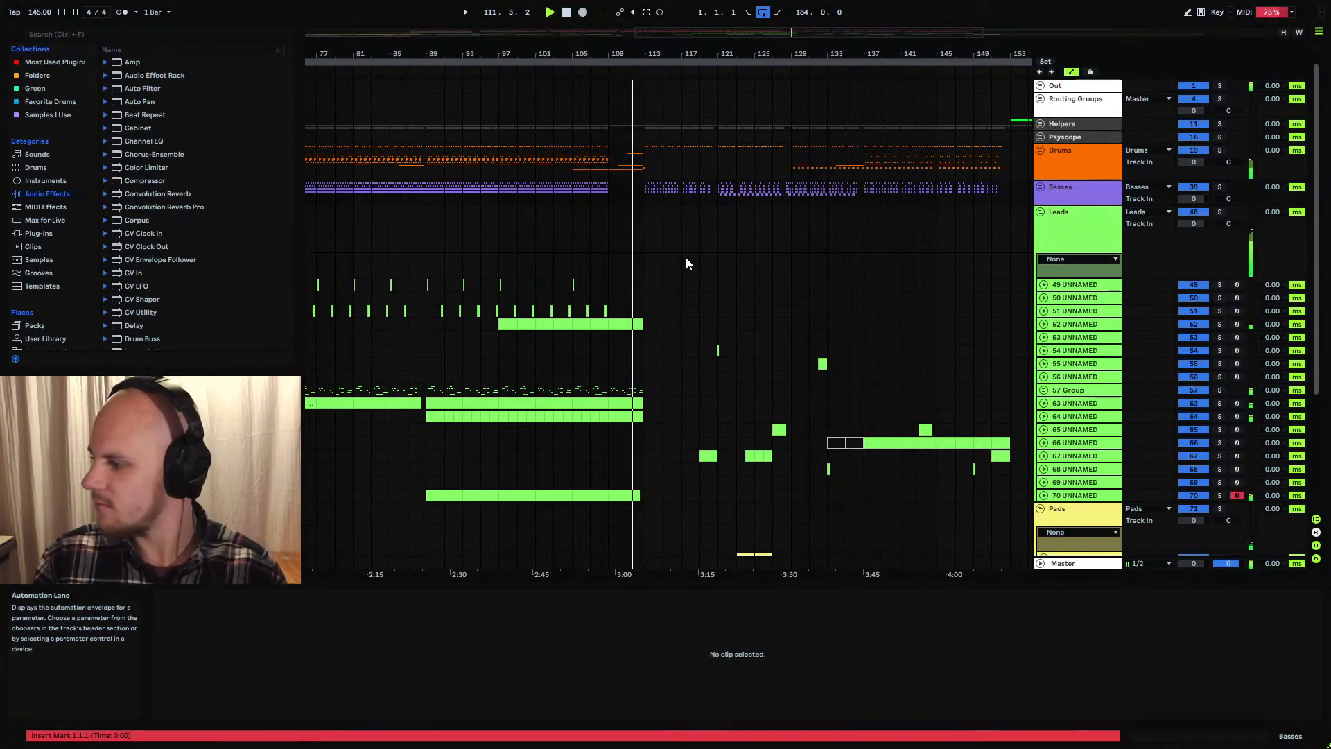
mouse_move(634, 53)
left_mouse_down()
mouse_move(634, 104)
mouse_move(626, 73)
left_mouse_up()
left_click(1040, 150)
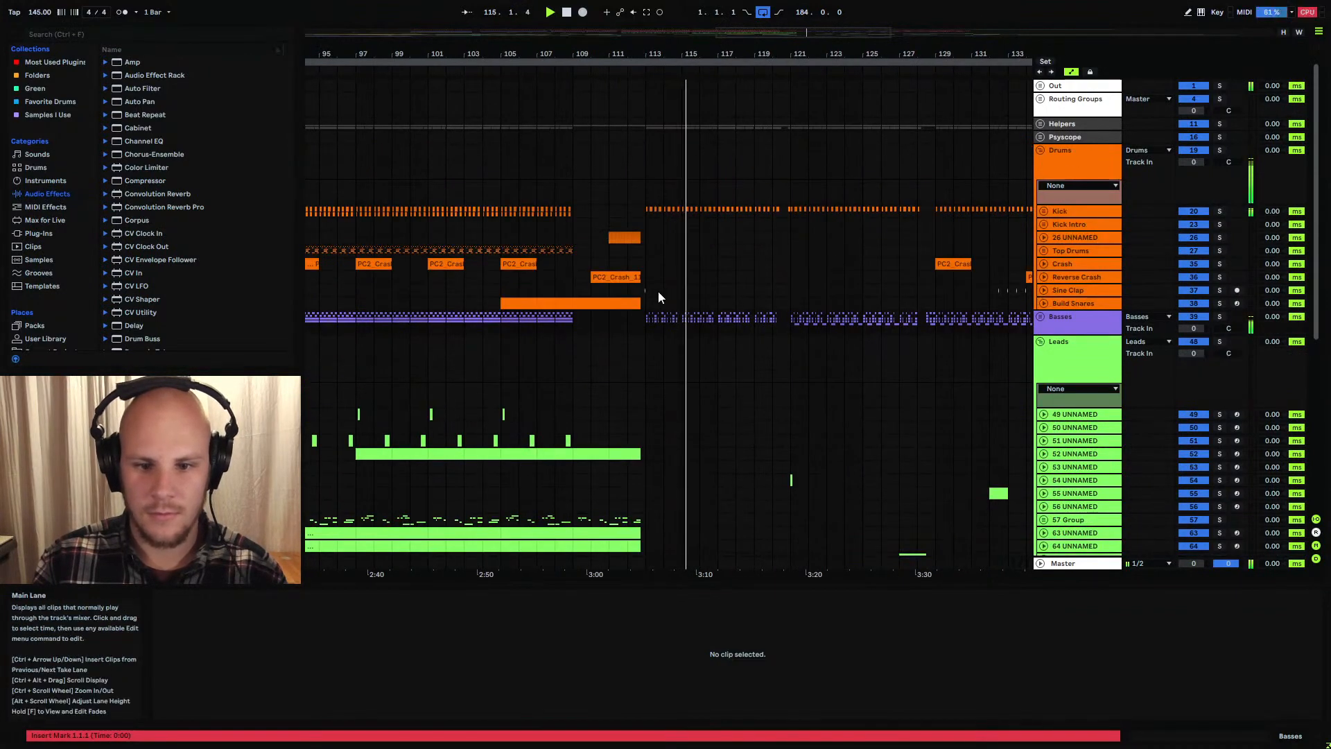
left_click_drag(634, 50, 680, 123)
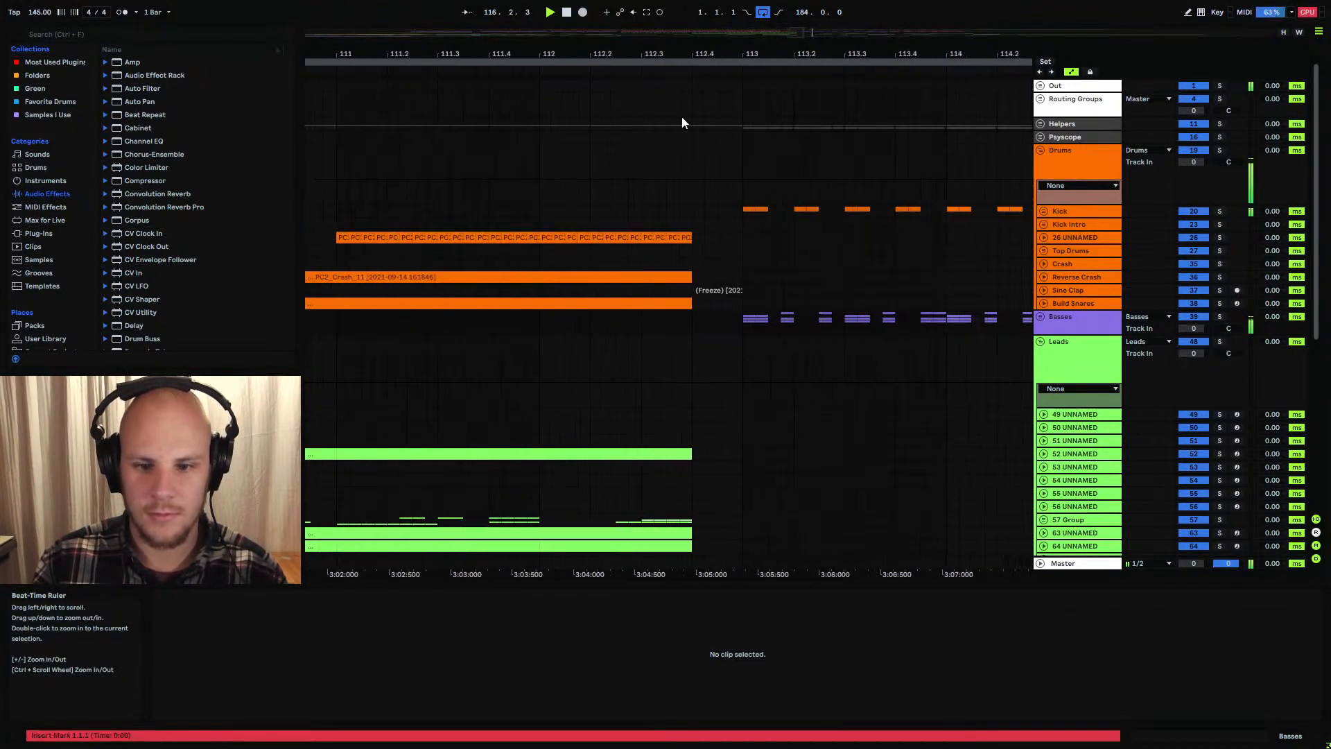
left_click(714, 290)
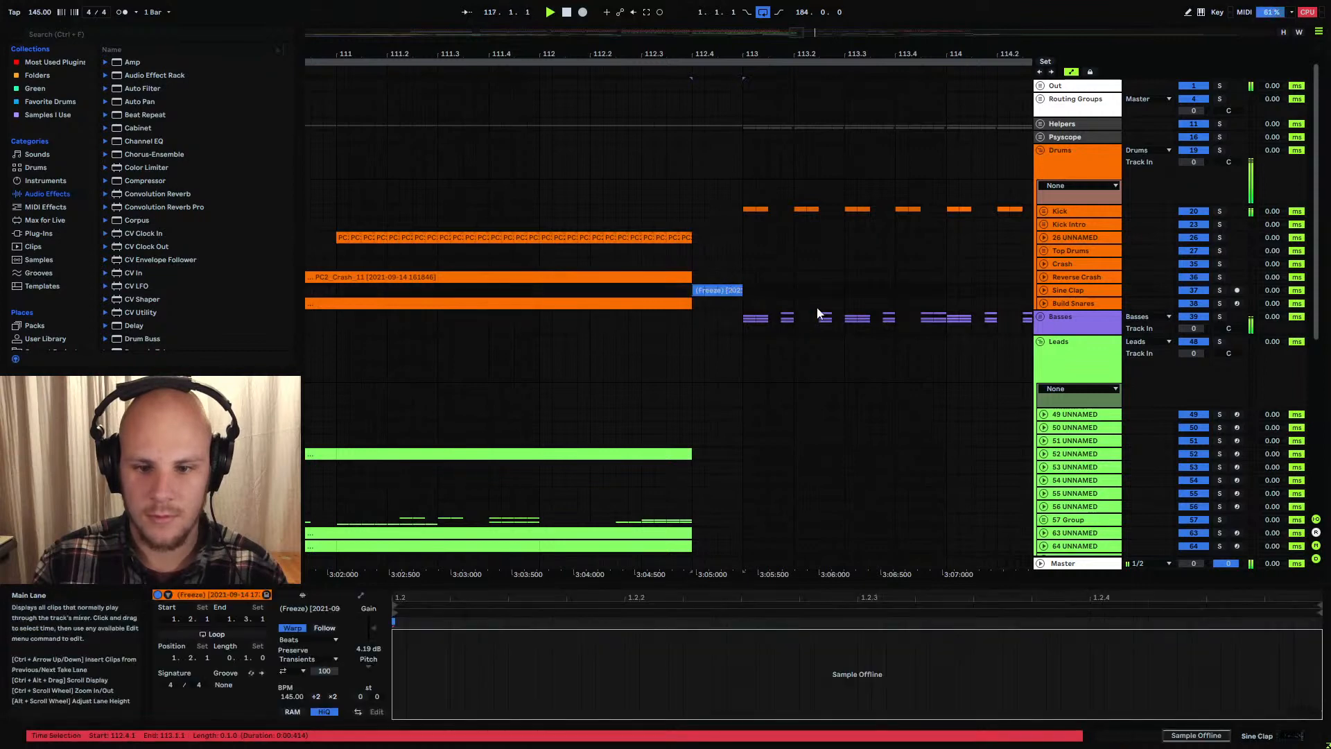
right_click(317, 611)
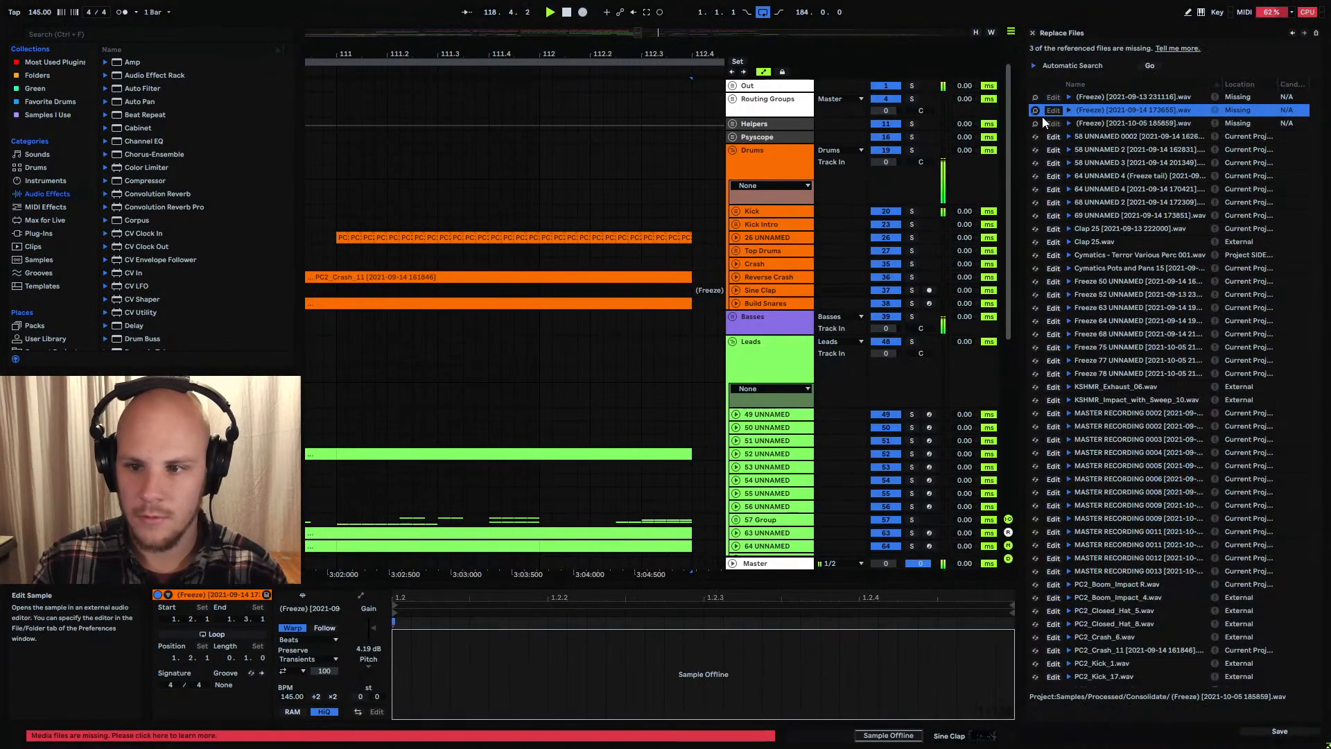
left_click(1036, 110)
double_click(201, 74)
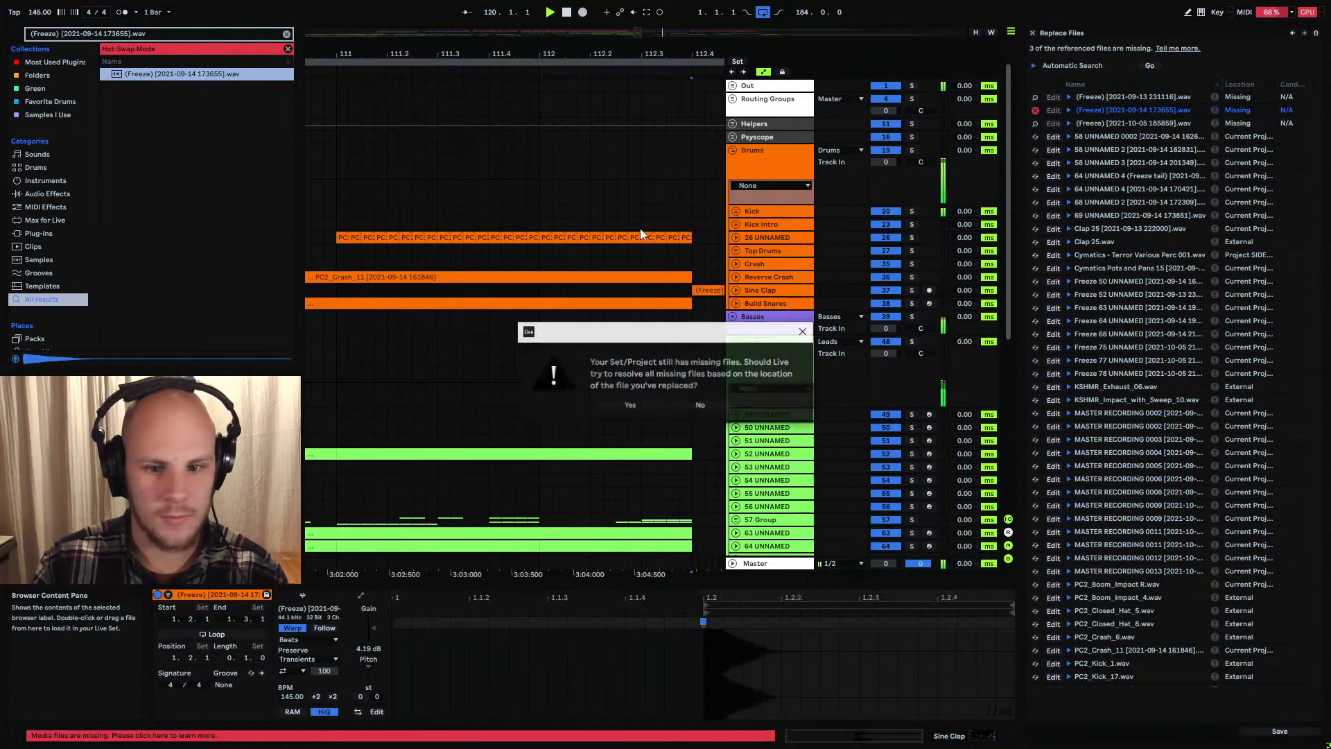
left_click(652, 414)
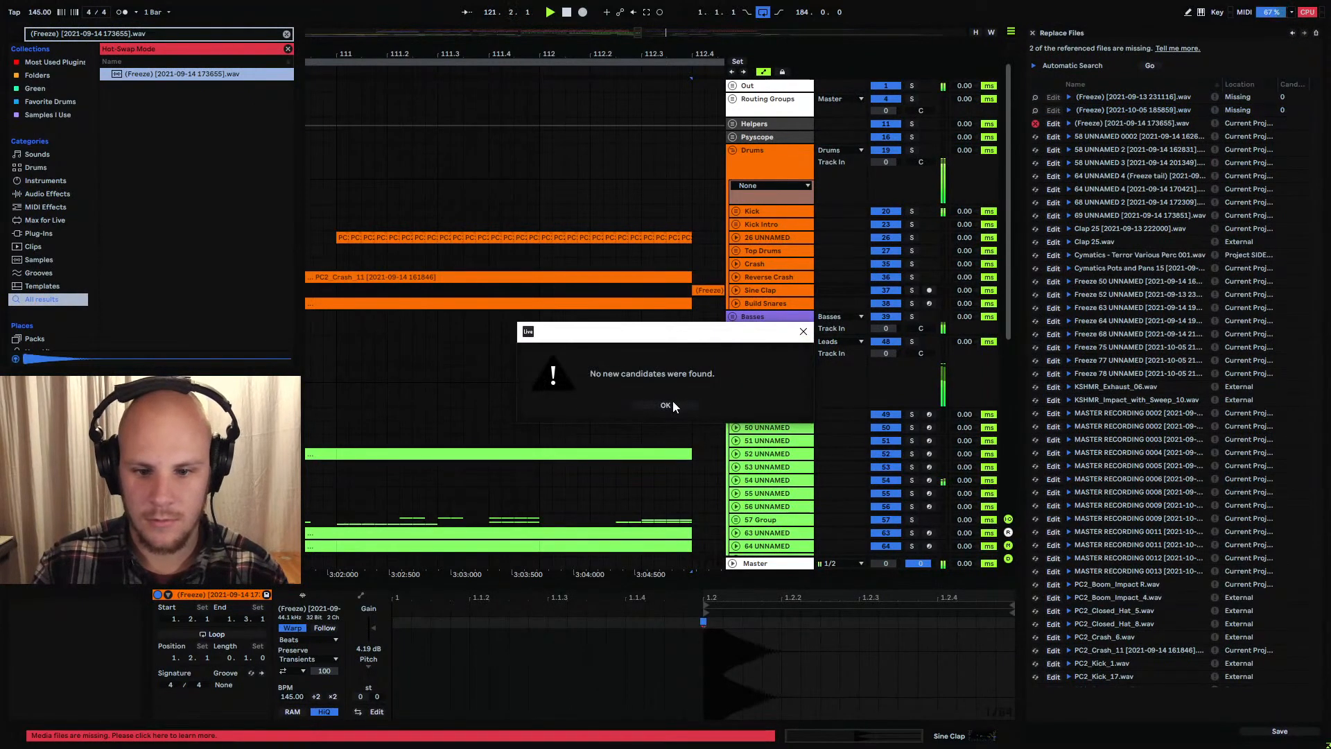
left_click(667, 404)
left_click(1035, 110)
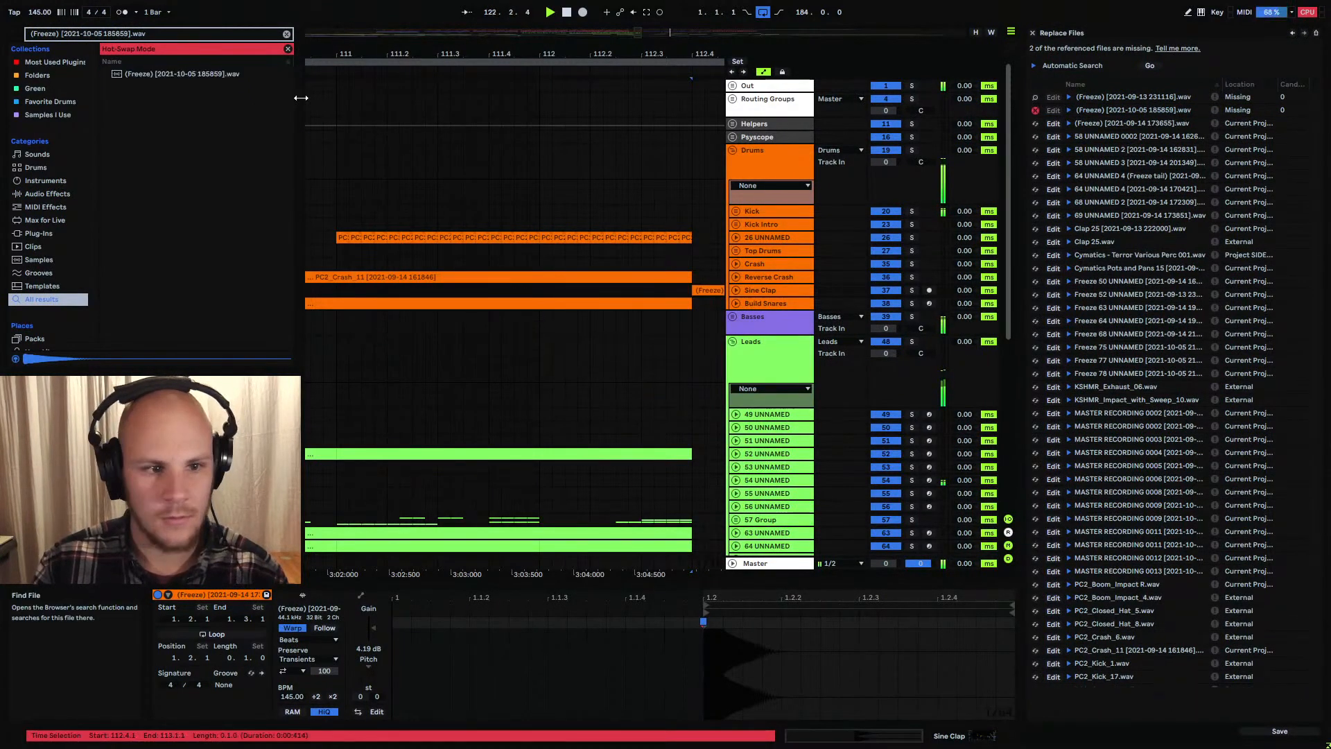
left_click(635, 405)
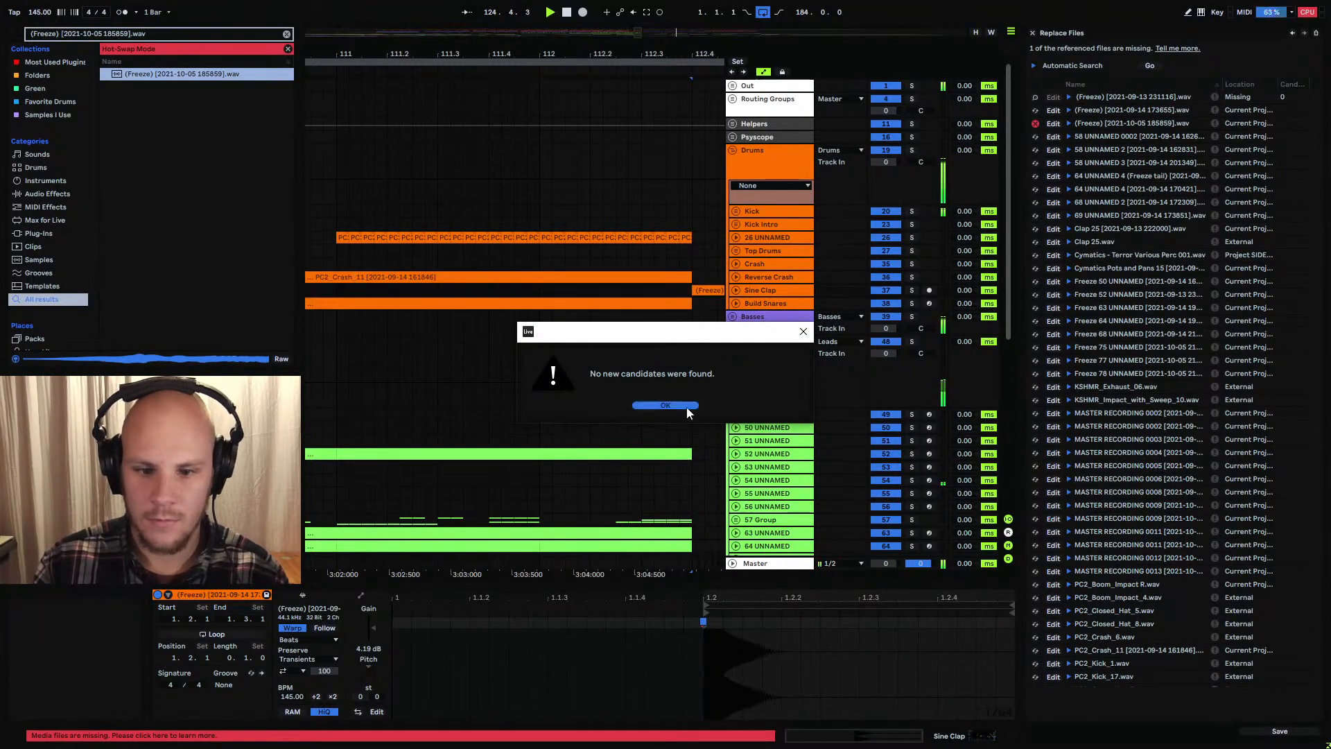
left_click(687, 407)
left_click(1035, 97)
double_click(208, 74)
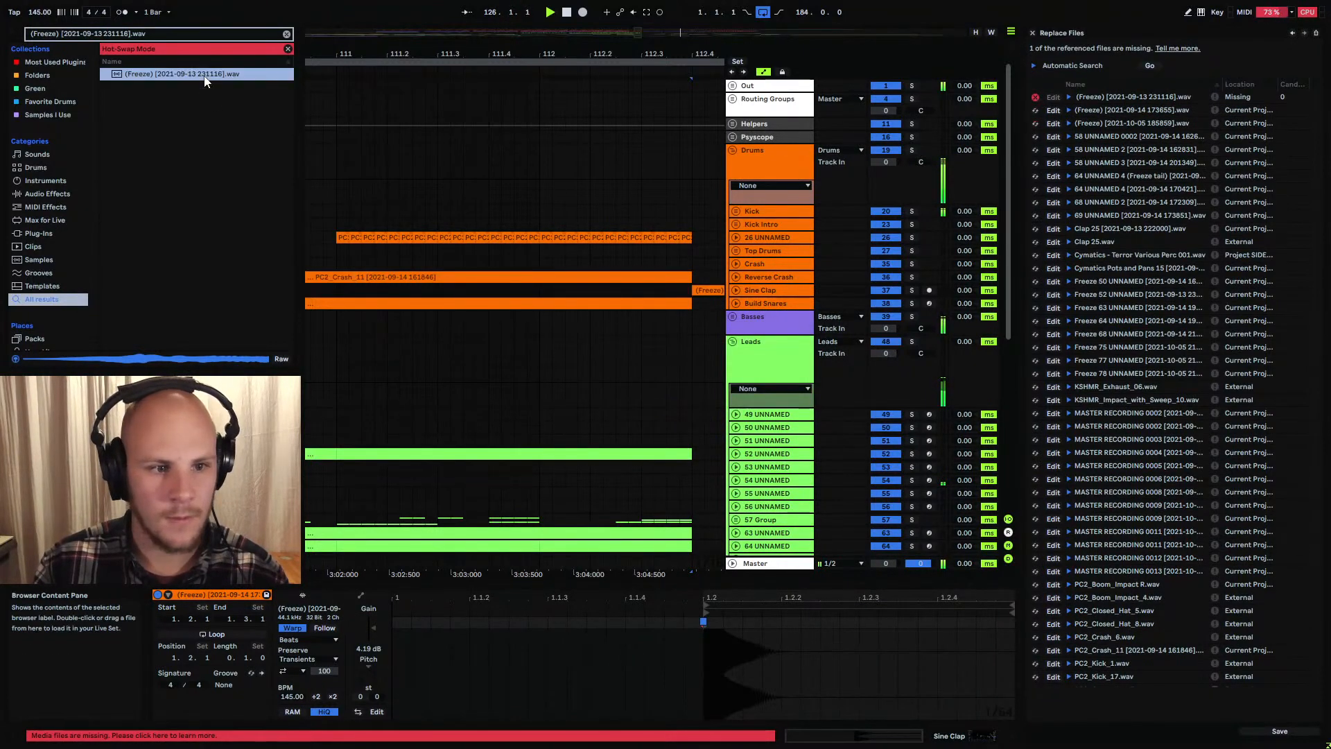
left_click(1033, 33)
Follow the playback from bar 129 to 145 and examine the drum, lead, pad, FX and vocal clips in that section
left_click_drag(853, 53, 616, 2)
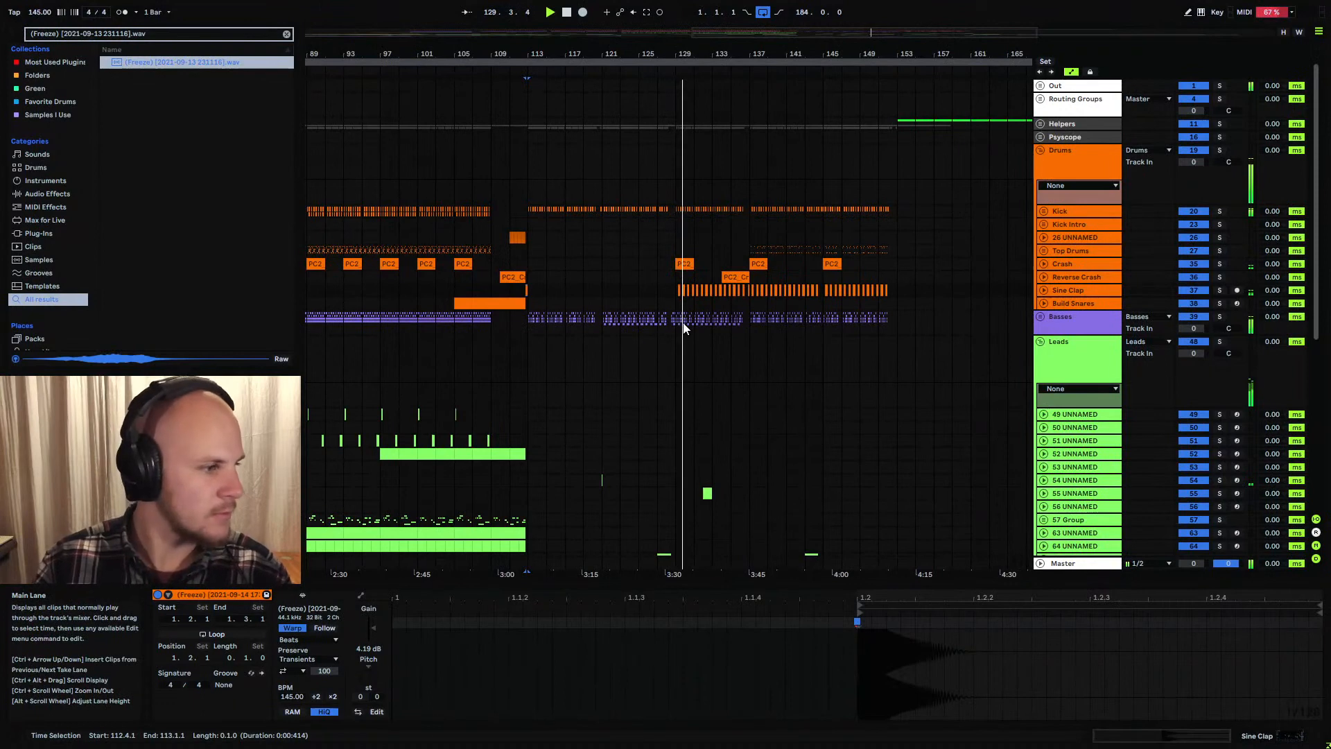
left_click(680, 305)
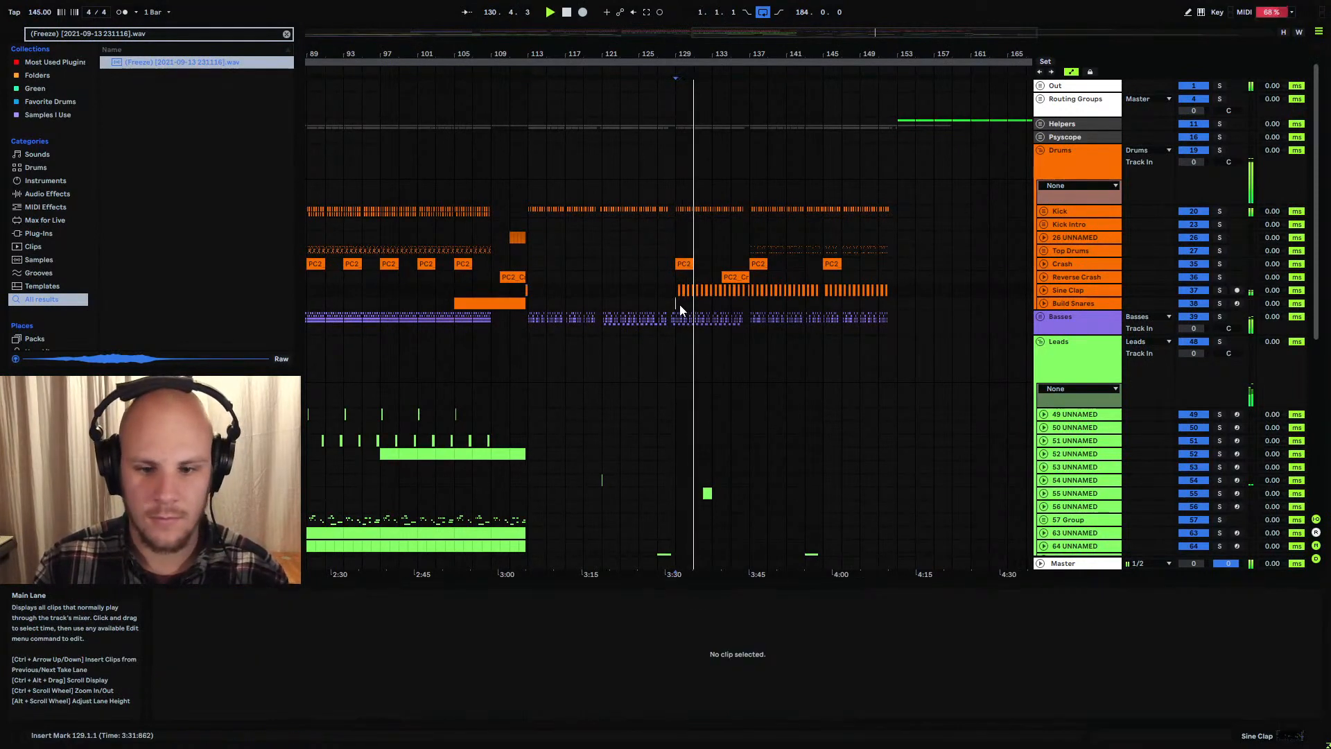
left_click_drag(690, 50, 690, 58)
scroll(700, 244, "down", 10)
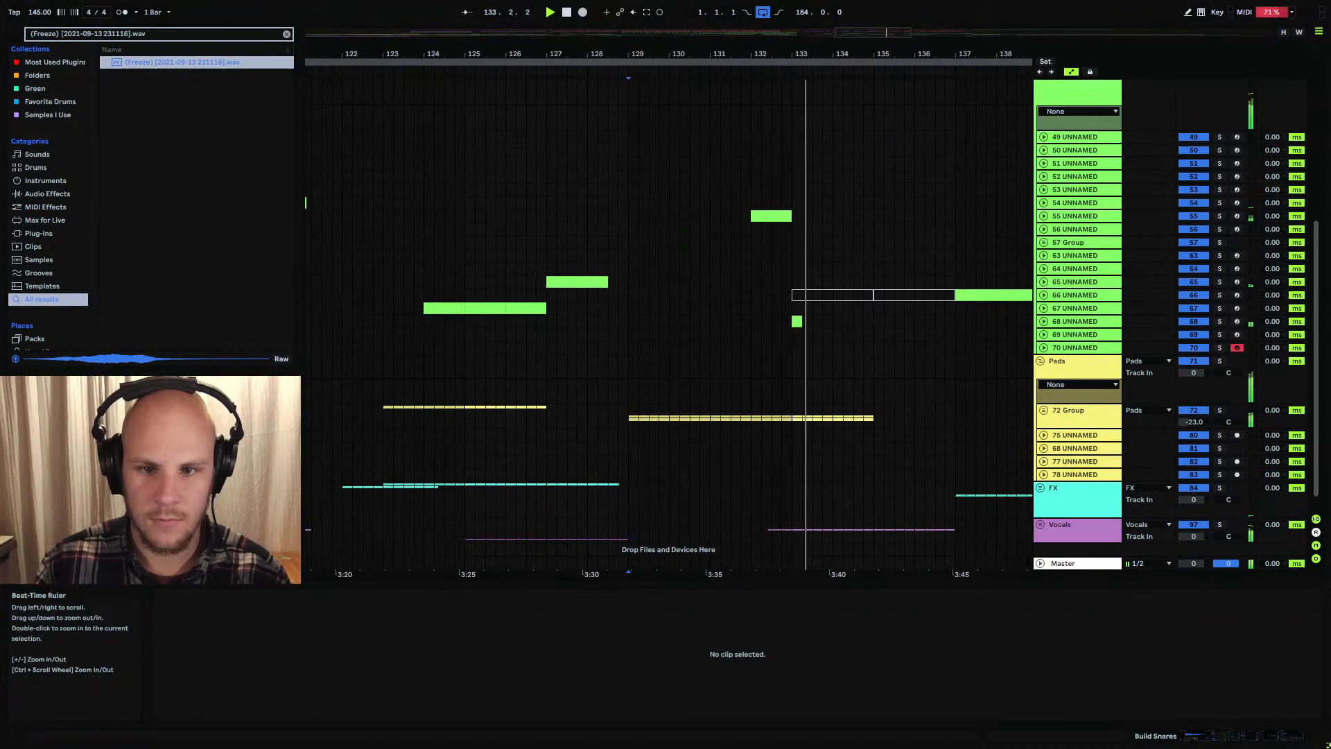
left_click_drag(773, 53, 670, 38)
scroll(670, 199, "down", 1)
scroll(671, 204, "up", 5)
scroll(672, 205, "up", 3)
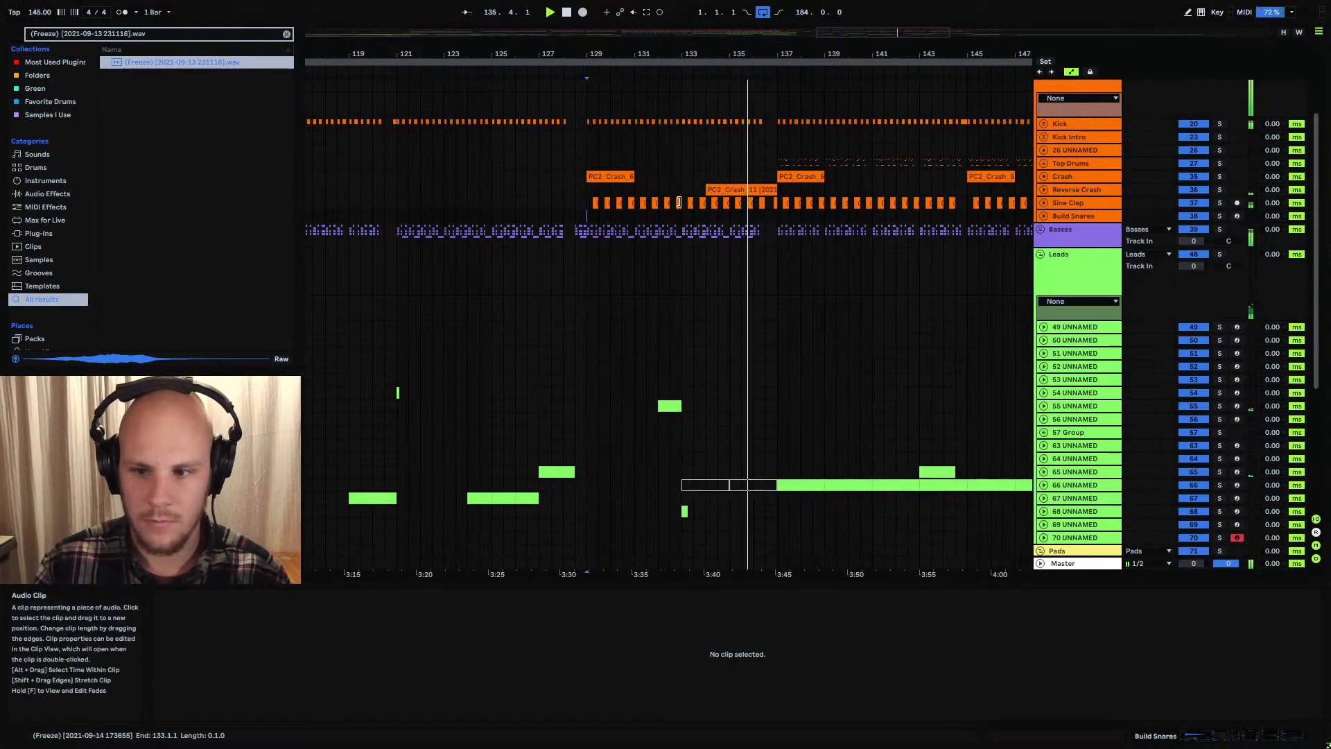
left_click_drag(785, 55, 637, 28)
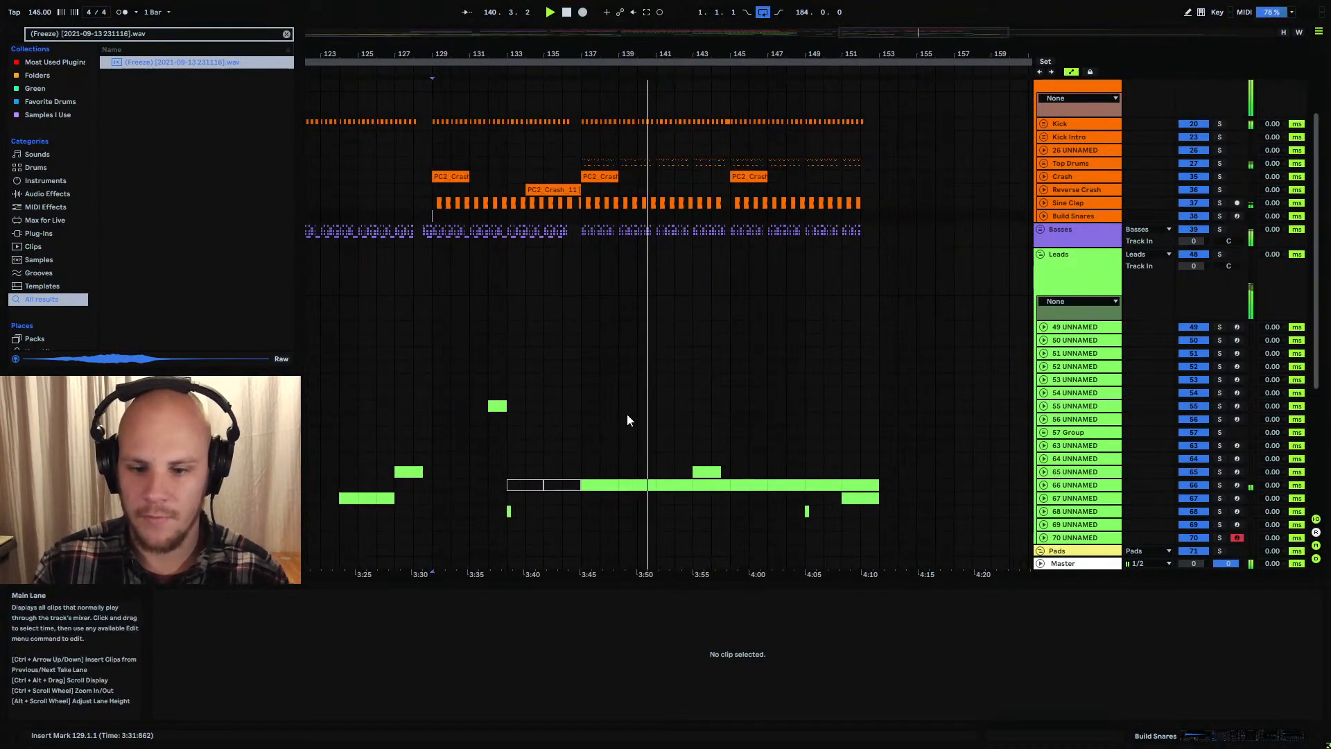
scroll(590, 303, "down", 5)
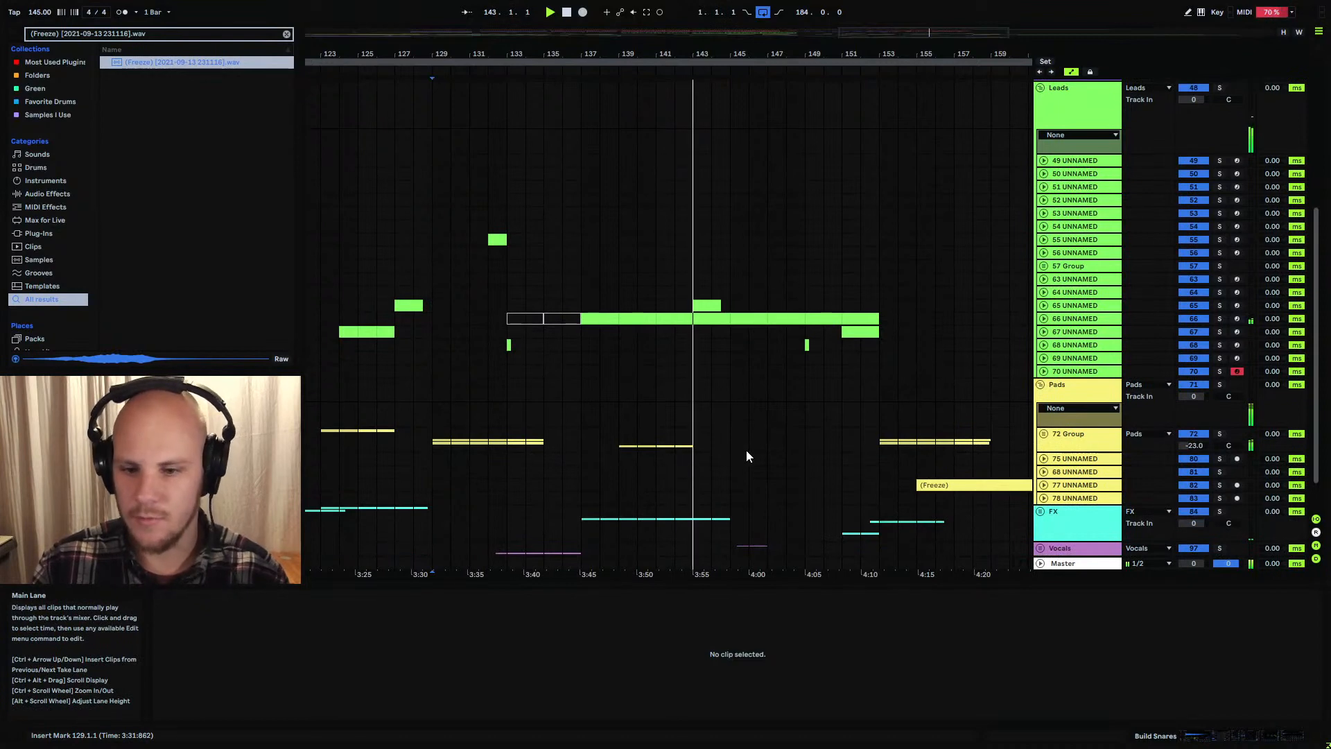
scroll(755, 350, "up", 3)
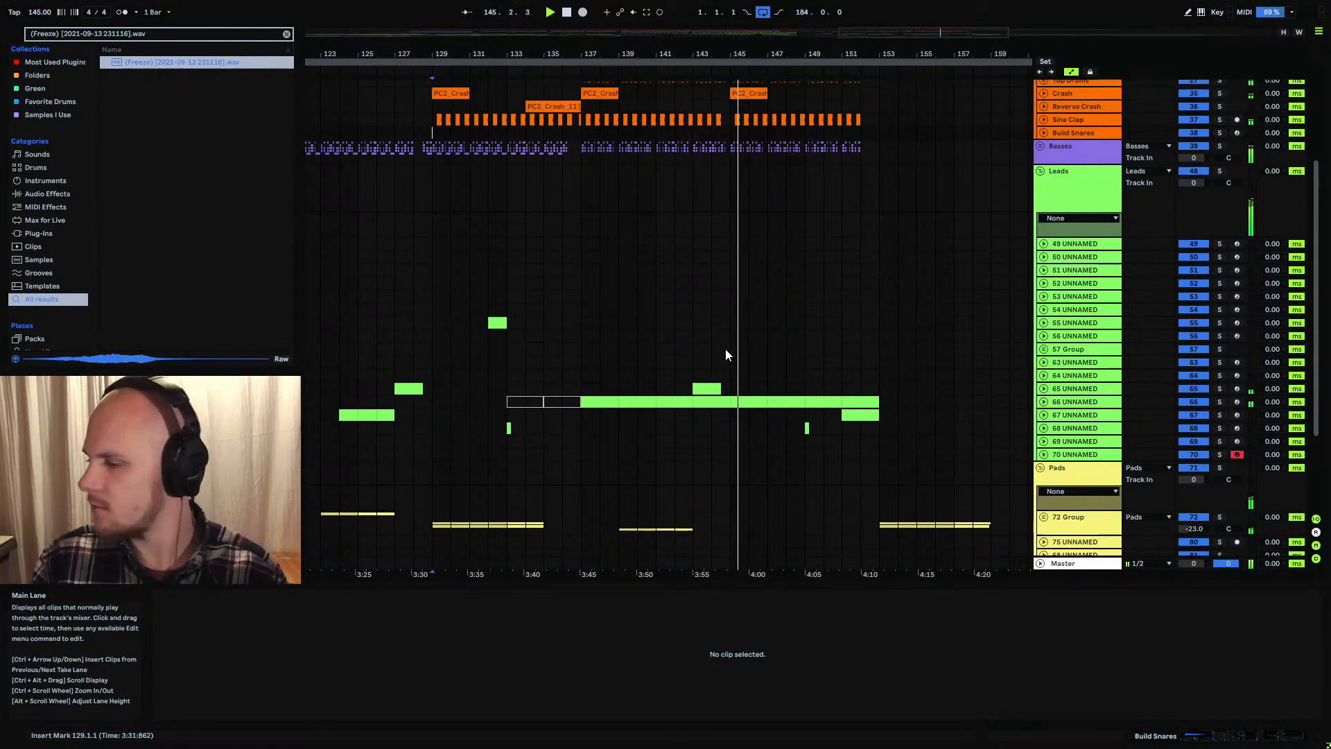
Open the 65 UNNAMED clip at bar 143 for viewing and select bars 145 to 147 in the Vocals group
left_click(701, 388)
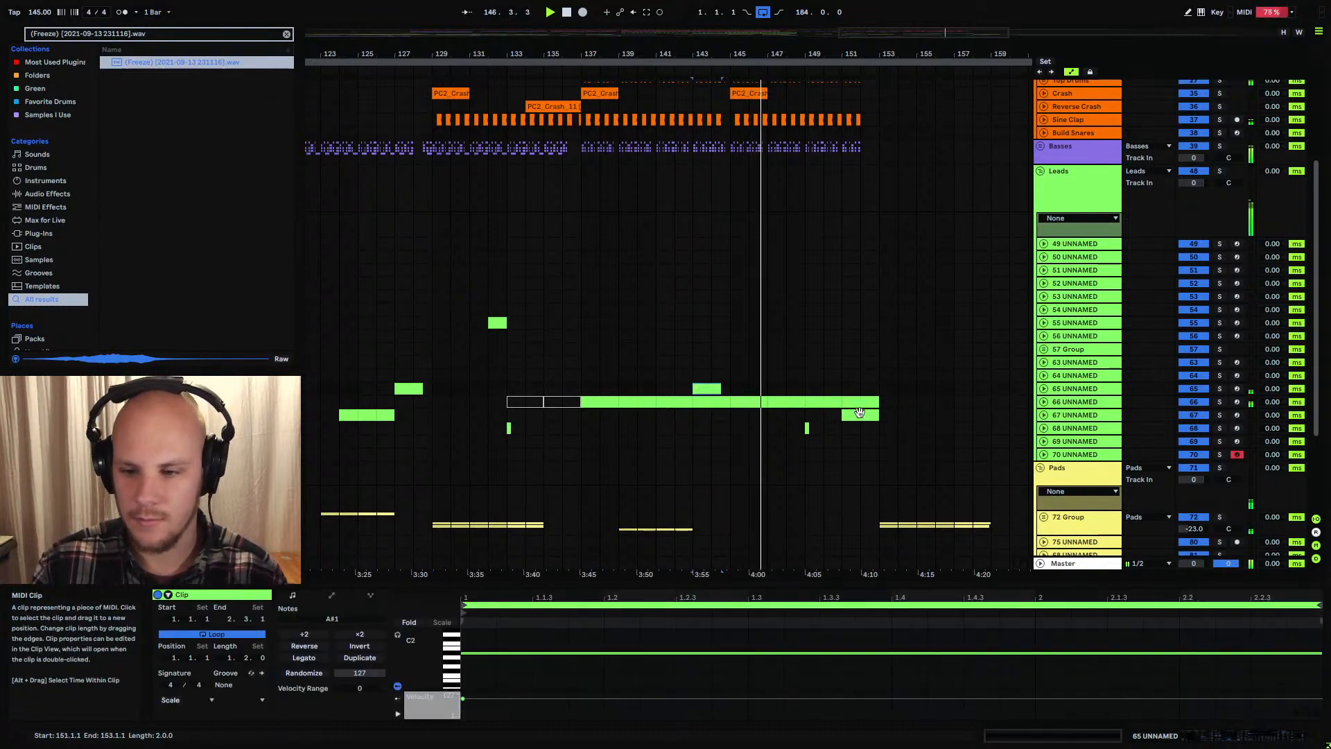
scroll(800, 413, "down", 4)
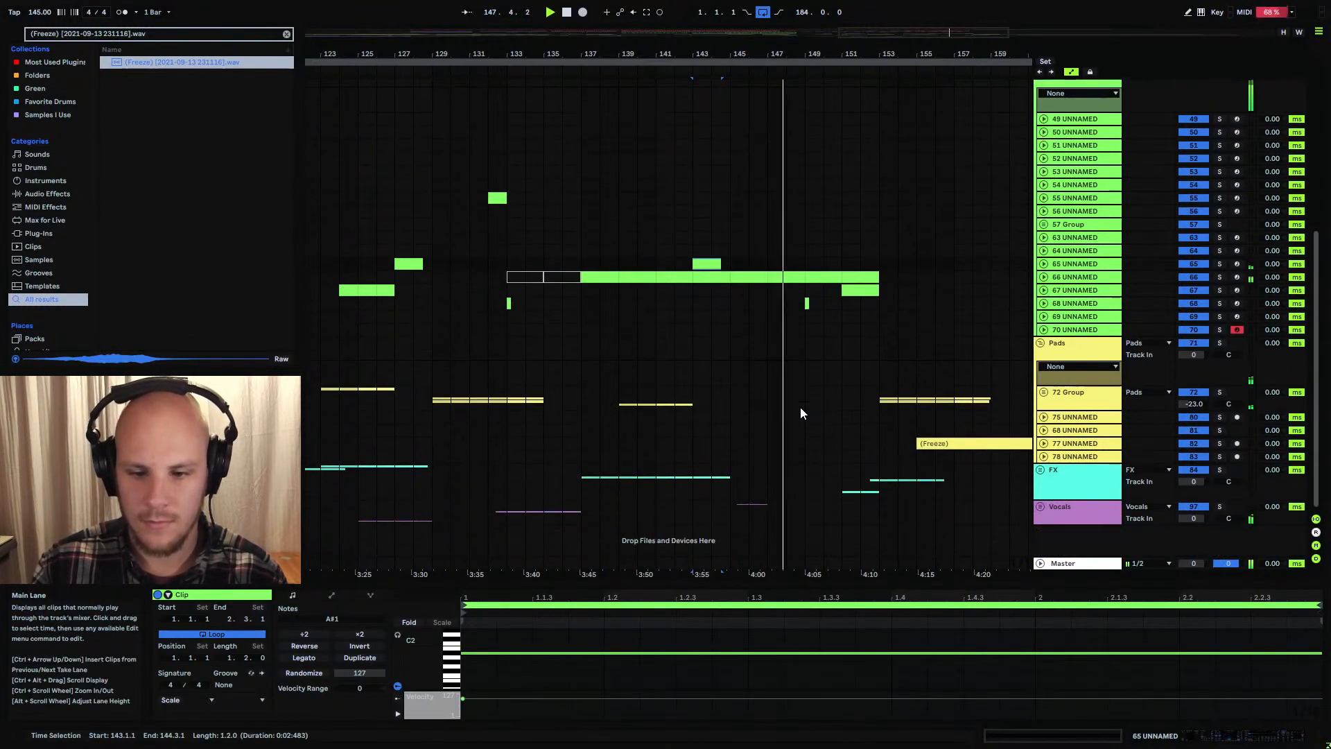
left_click_drag(745, 520, 775, 513)
scroll(795, 452, "up", 10)
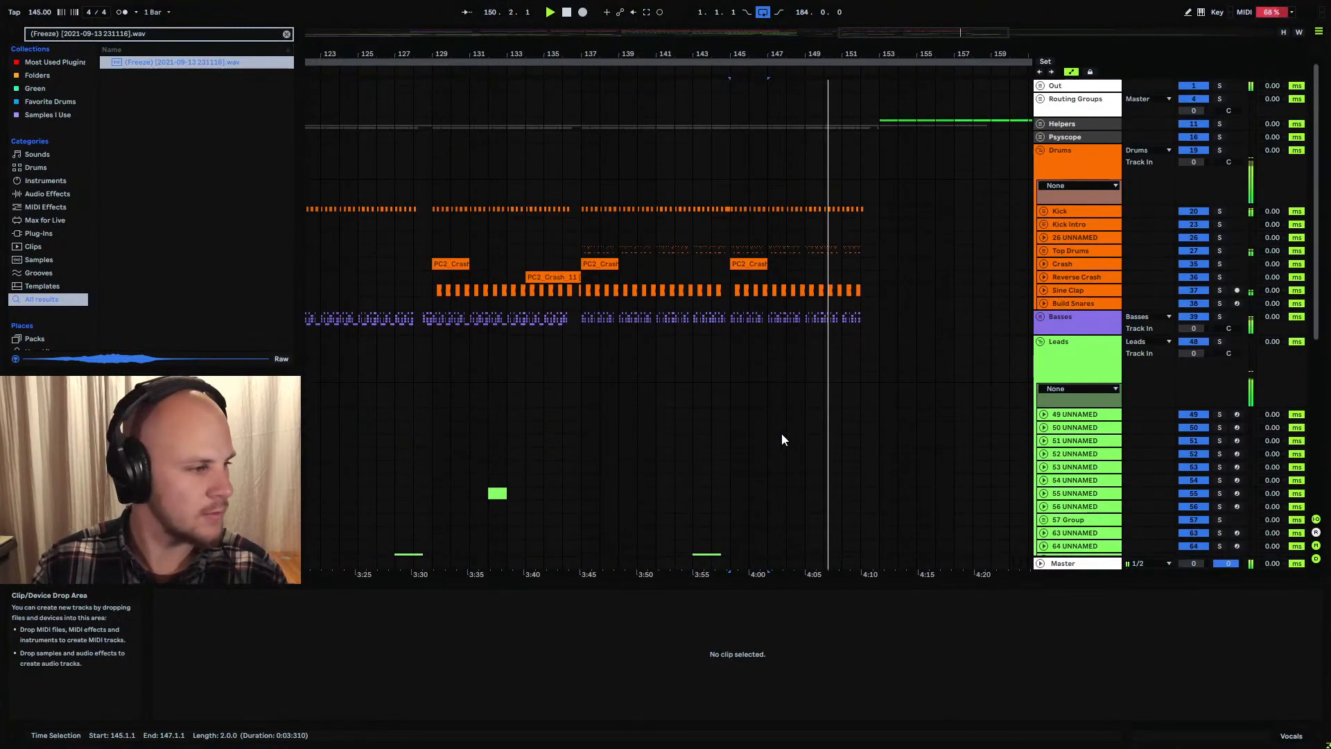
Follow the playback through the end of the drop at bar 153 and survey the whole arrangement
left_click_drag(863, 47, 728, 48)
scroll(721, 226, "down", 5)
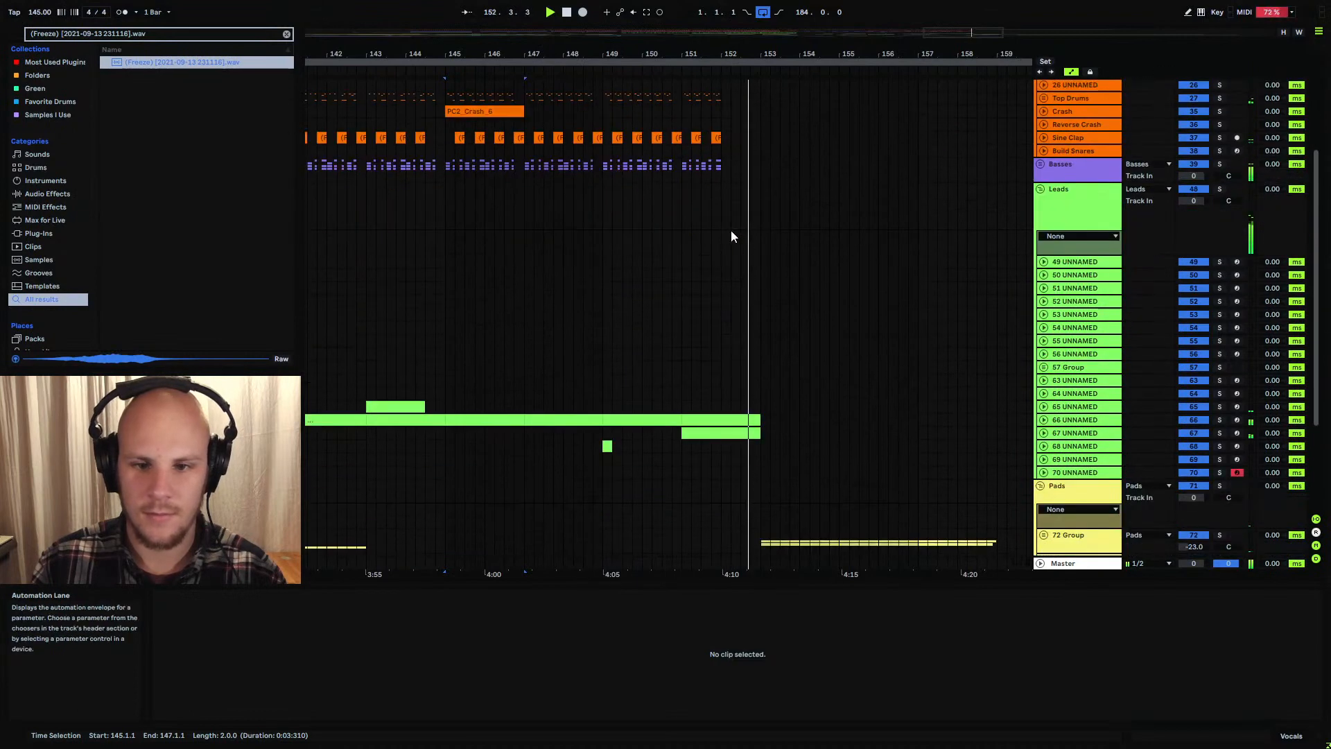
scroll(731, 230, "up", 3)
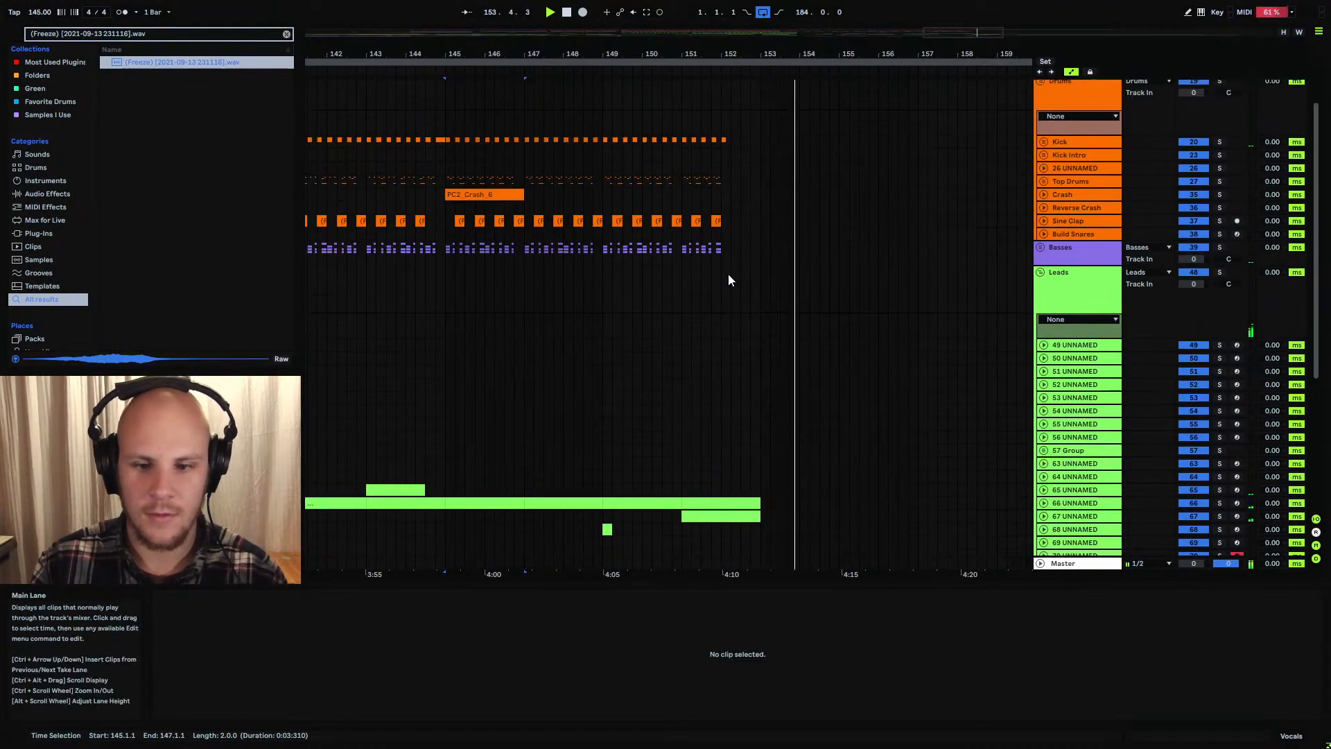
left_click_drag(796, 54, 828, 7)
scroll(841, 306, "down", 8)
scroll(833, 268, "up", 10)
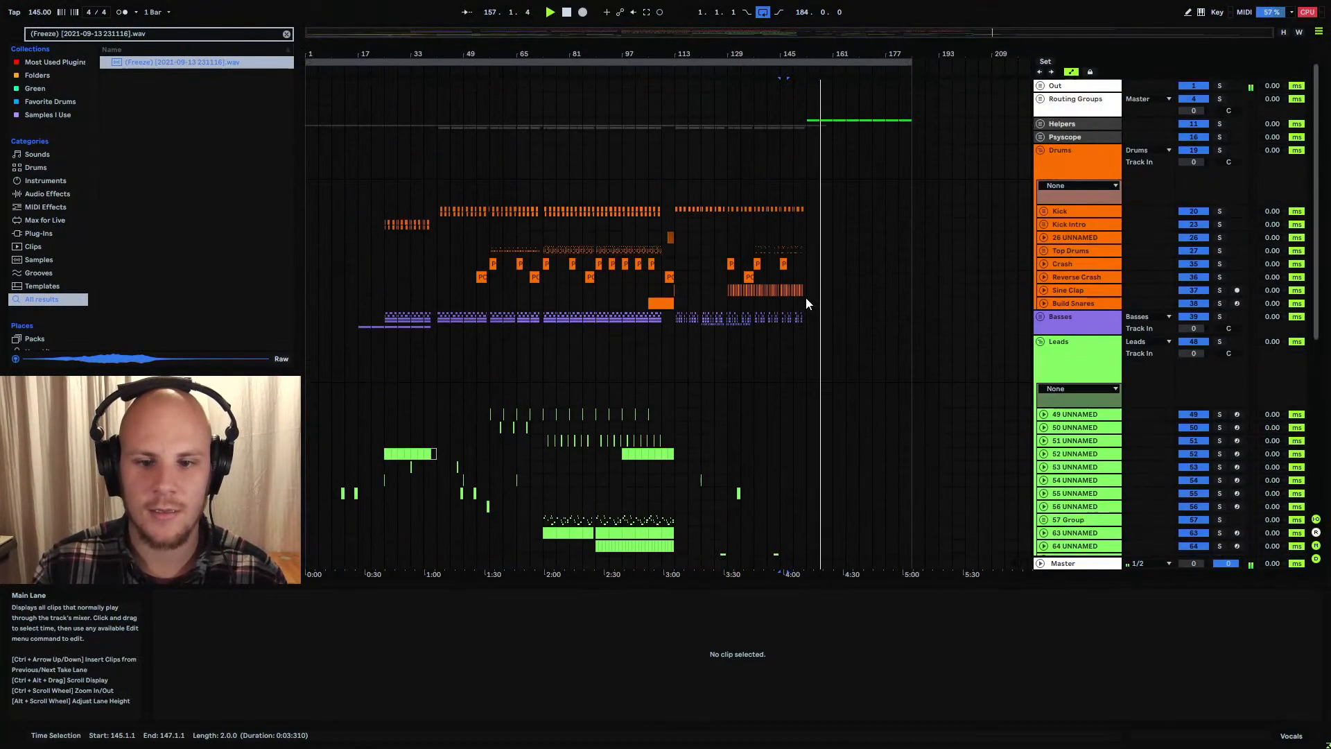
Fold the Drums, Leads and Pads groups and clear the browser search
left_click(780, 223)
left_click(1040, 151)
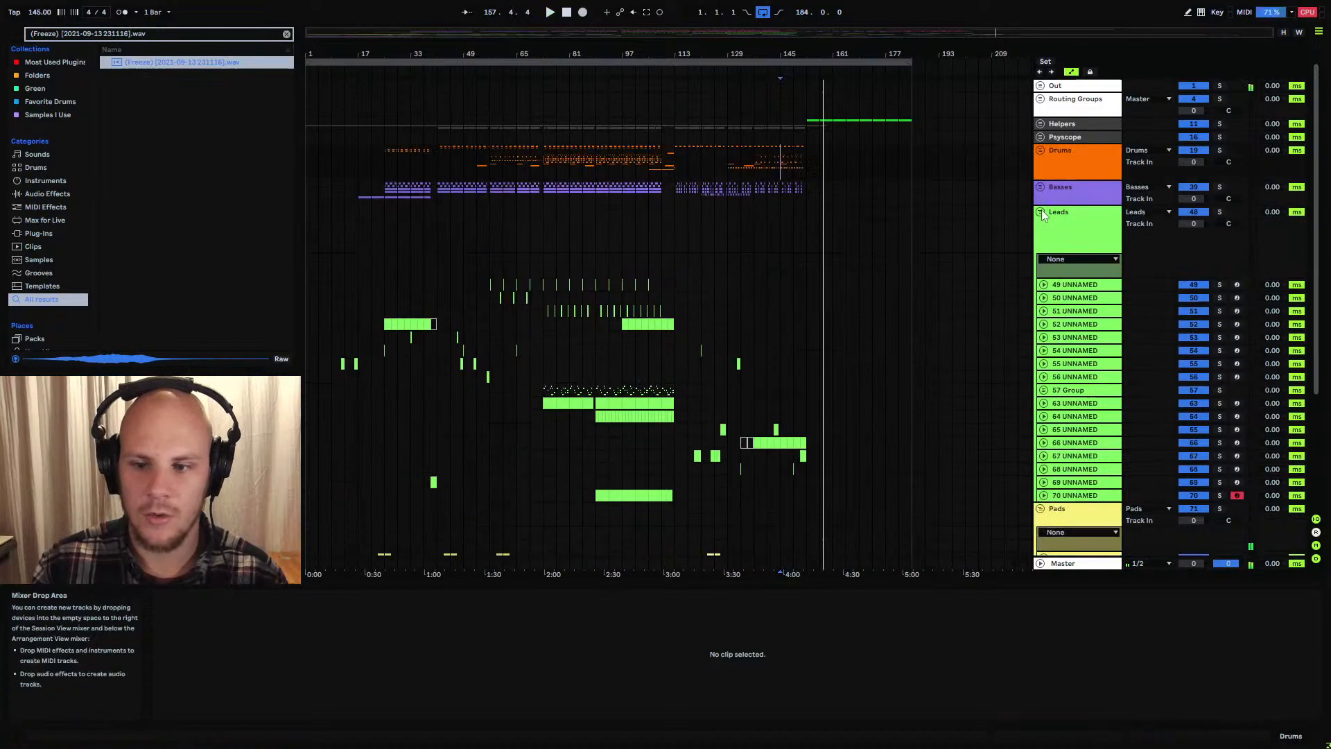
left_click(1040, 211)
left_click(1040, 260)
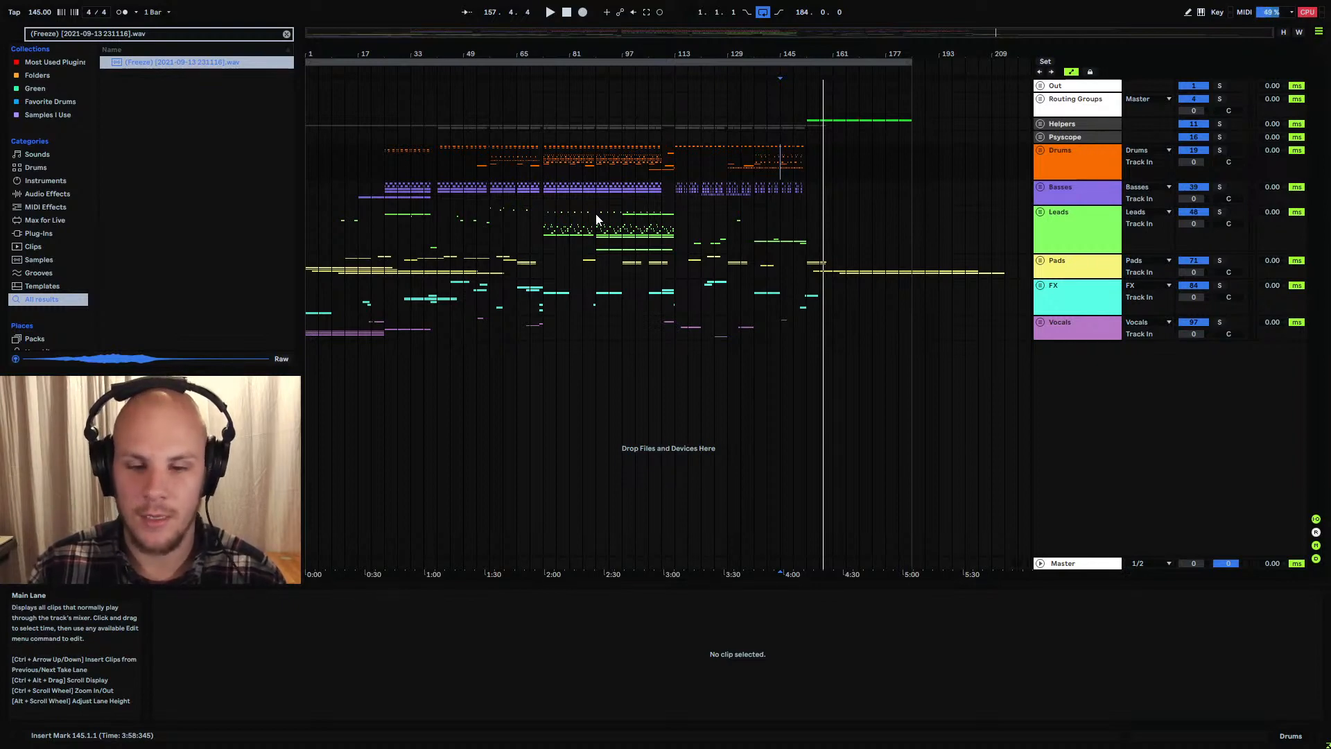
left_click(287, 34)
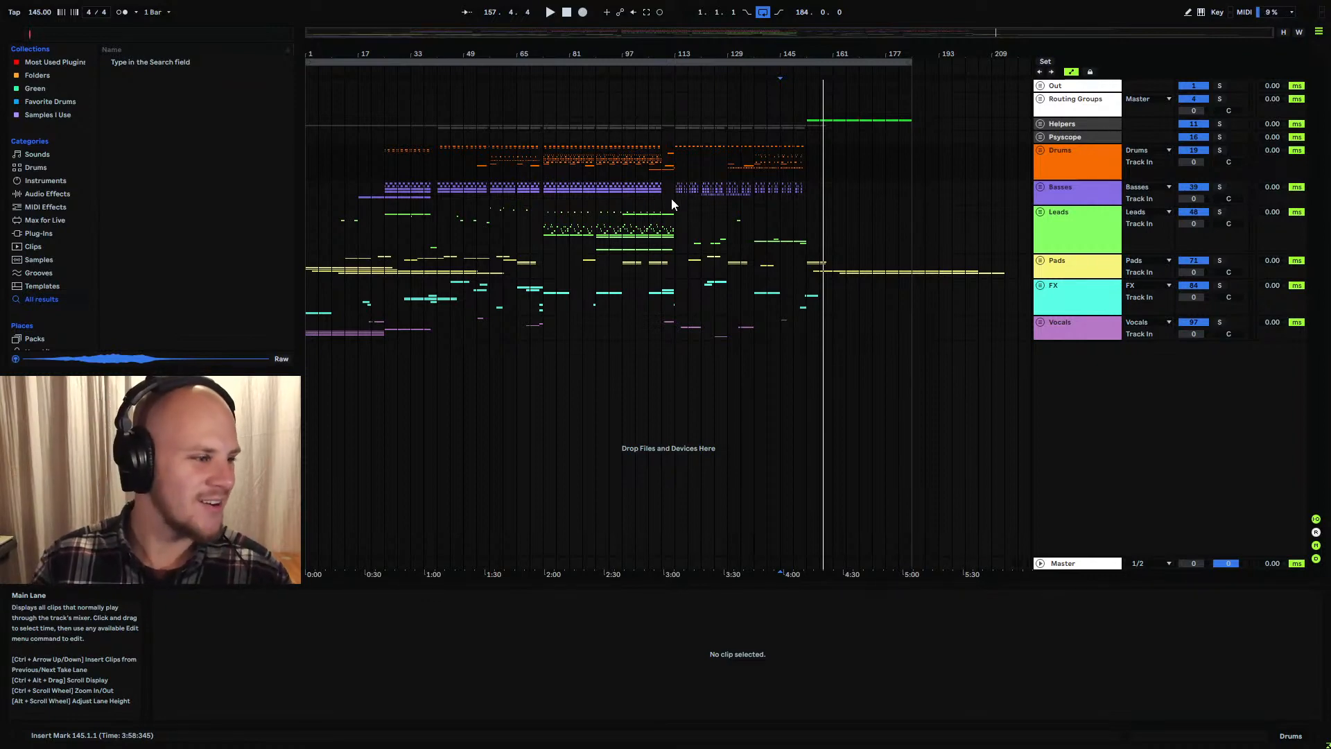
Place the insert marker at bar 73 in the Drums group and unfold the Leads group
left_click(556, 161)
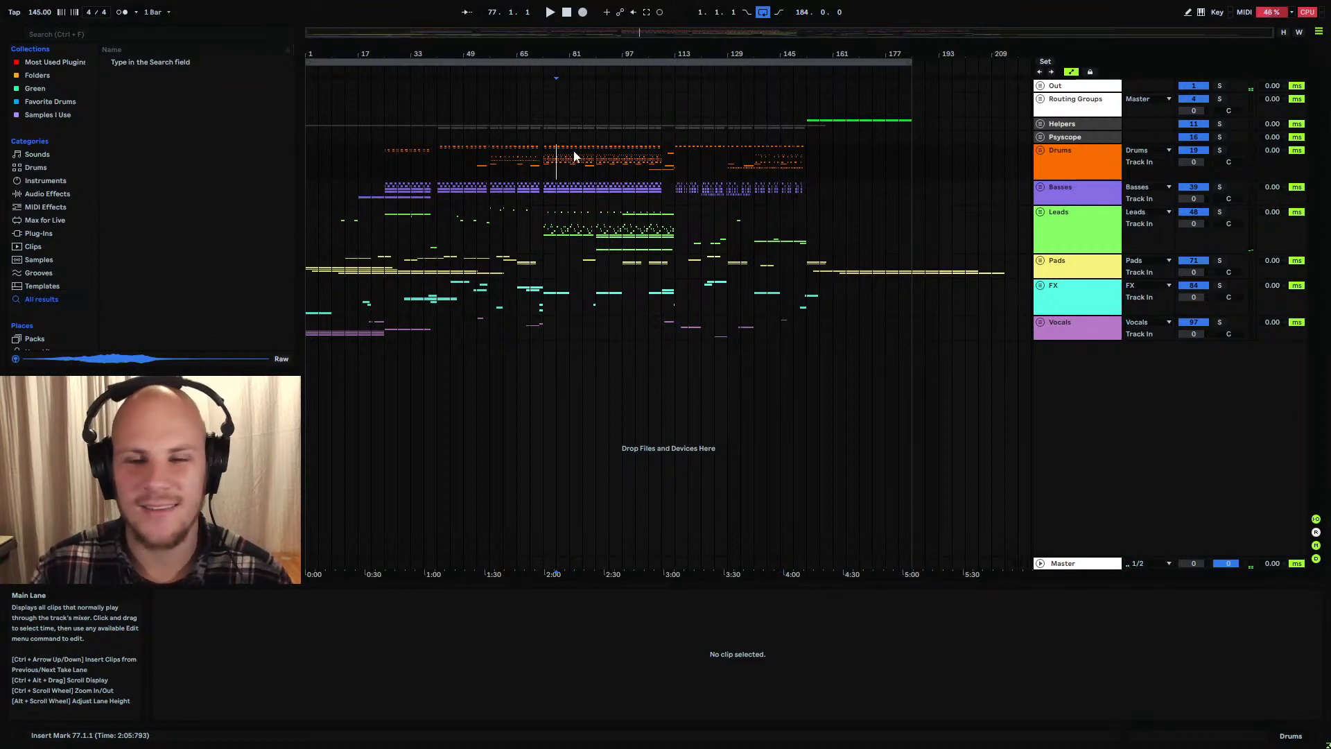
left_click(544, 161)
mouse_move(589, 54)
left_mouse_down()
mouse_move(589, 77)
mouse_move(612, 56)
left_mouse_up()
left_click(1041, 213)
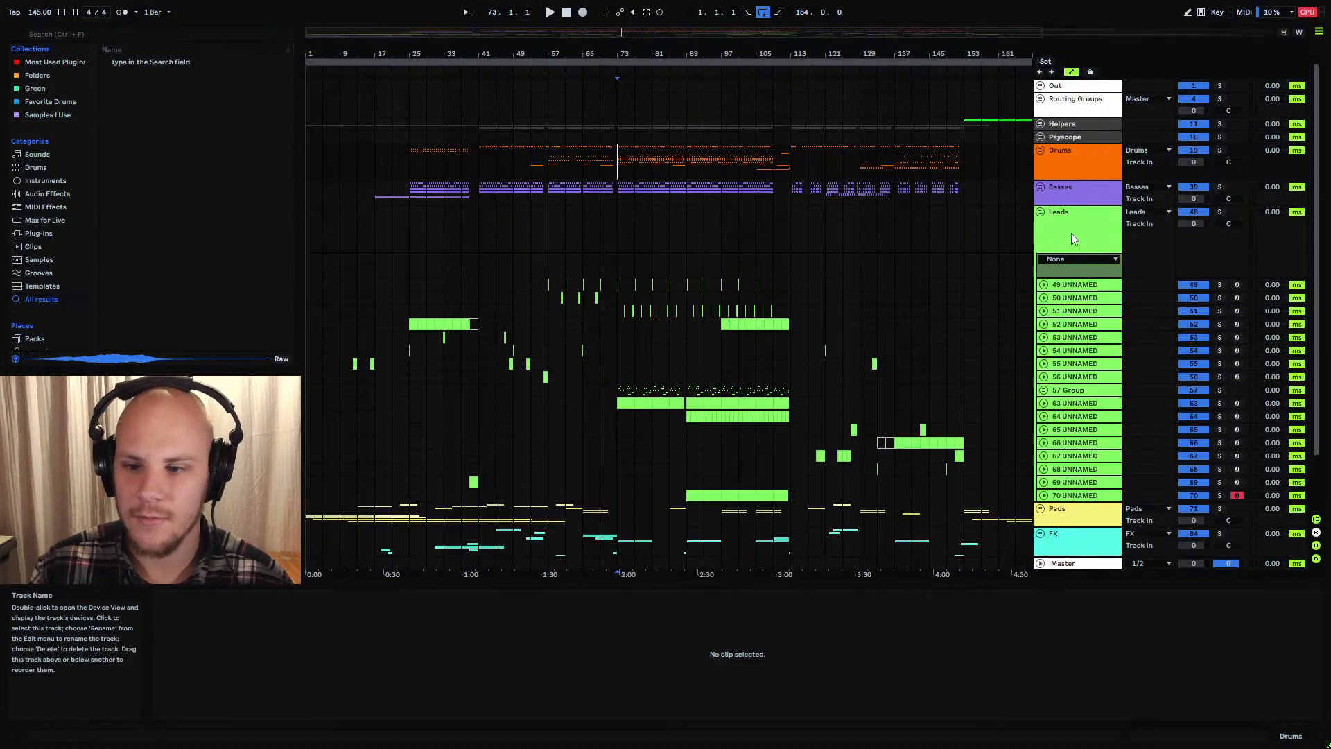
Unfold the Basses and Drums groups to view their tracks, and fold both again
left_click(1040, 187)
left_click(1040, 150)
left_click(1043, 151)
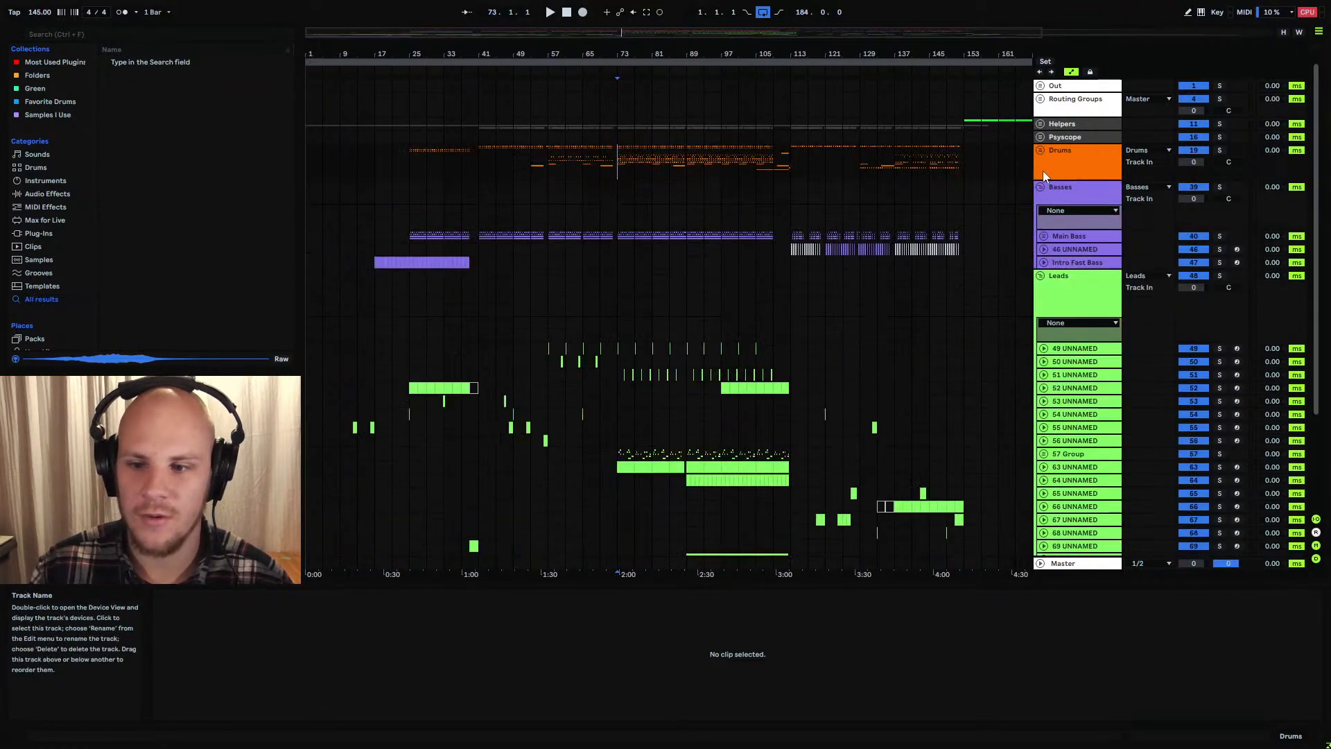
left_click(1038, 186)
Place the insert marker at bar 57 on the 49 UNNAMED lead track and solo that track
scroll(702, 266, "down", 4)
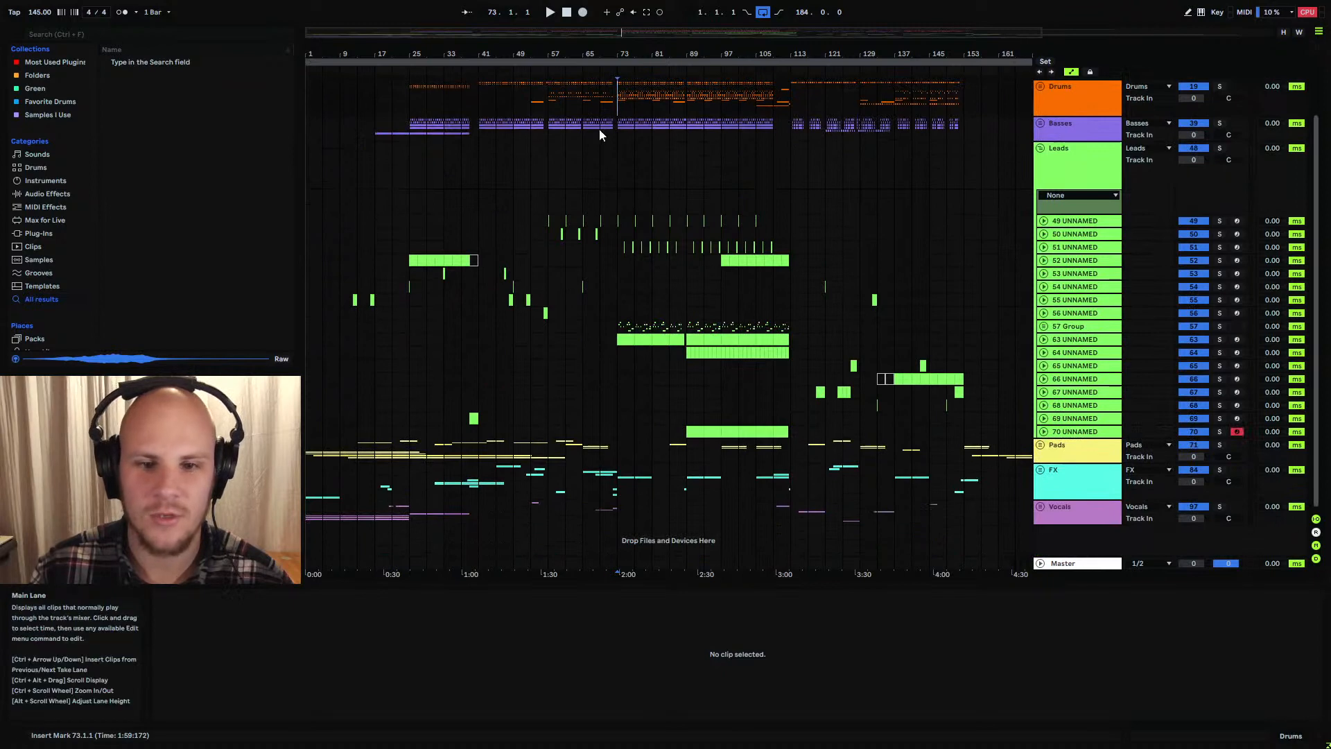
left_click_drag(616, 53, 922, 95)
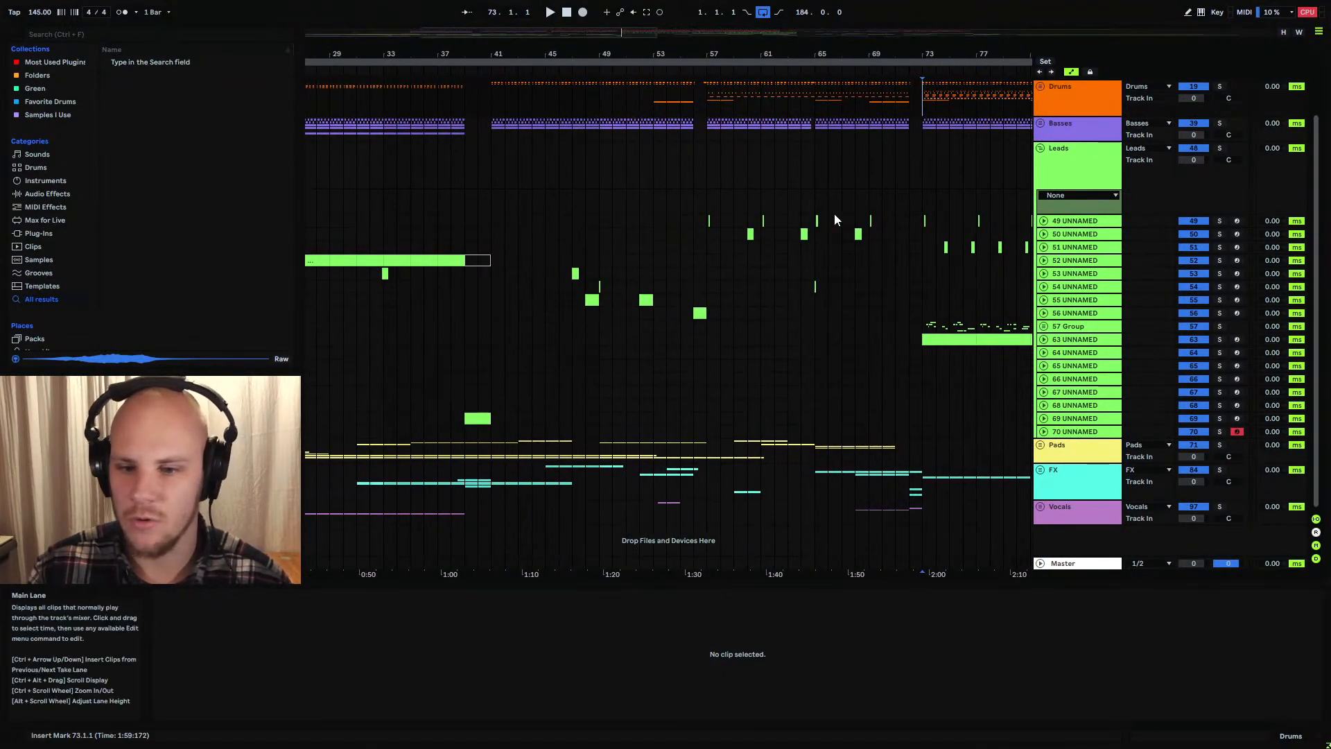
left_click(710, 221)
left_click(1220, 220)
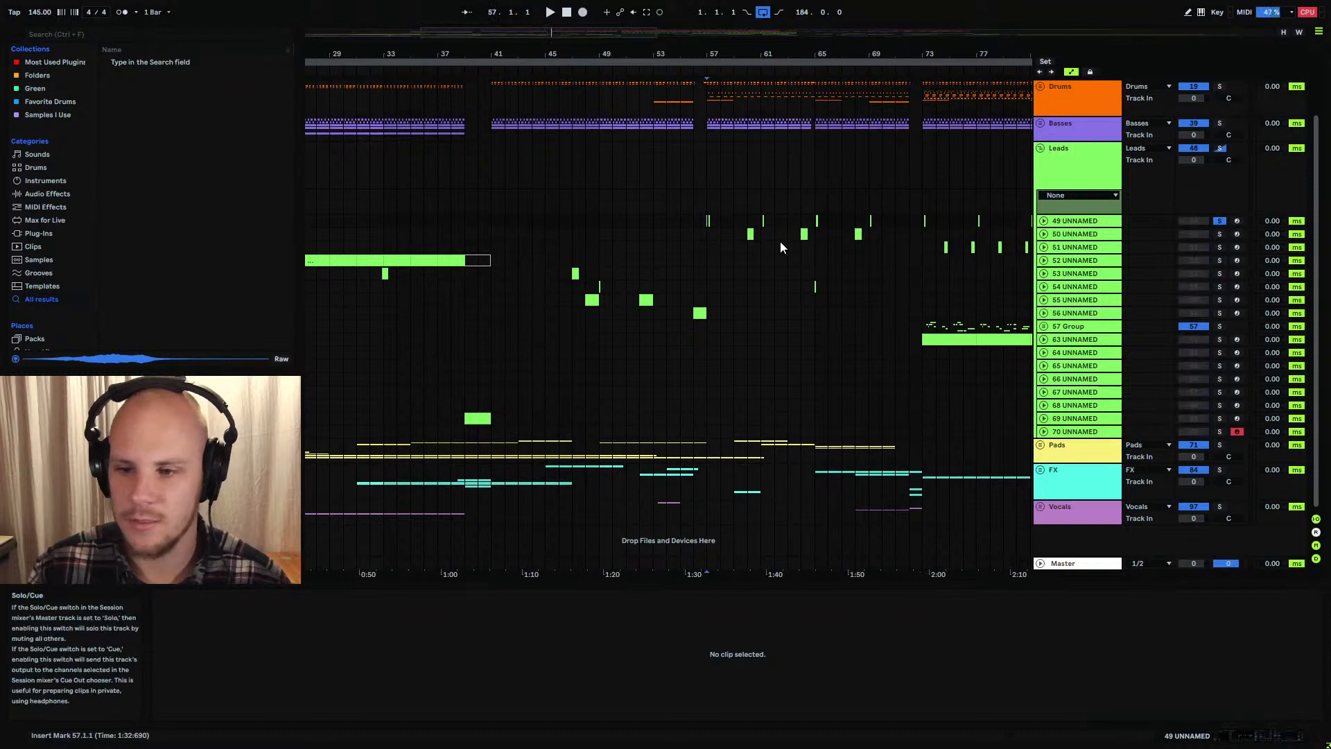
left_click(725, 220)
left_click(710, 246)
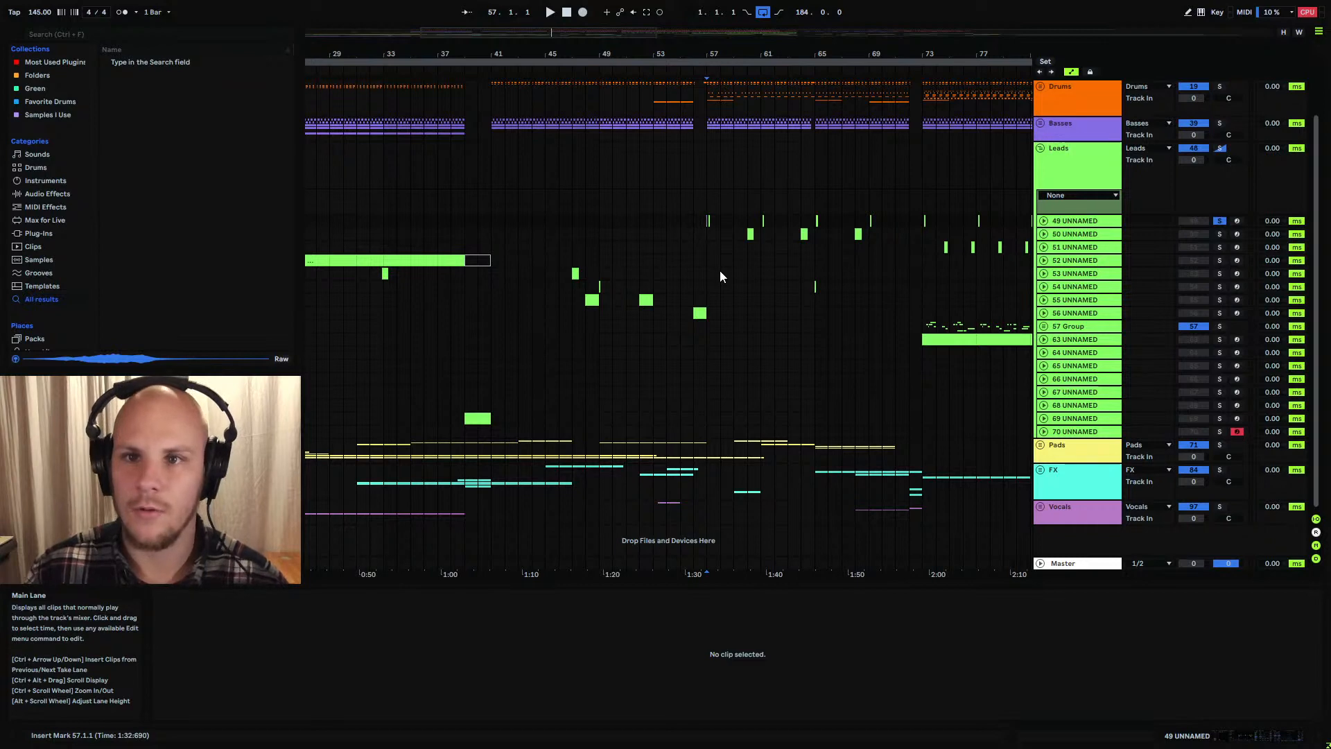
left_click_drag(612, 54, 612, 21)
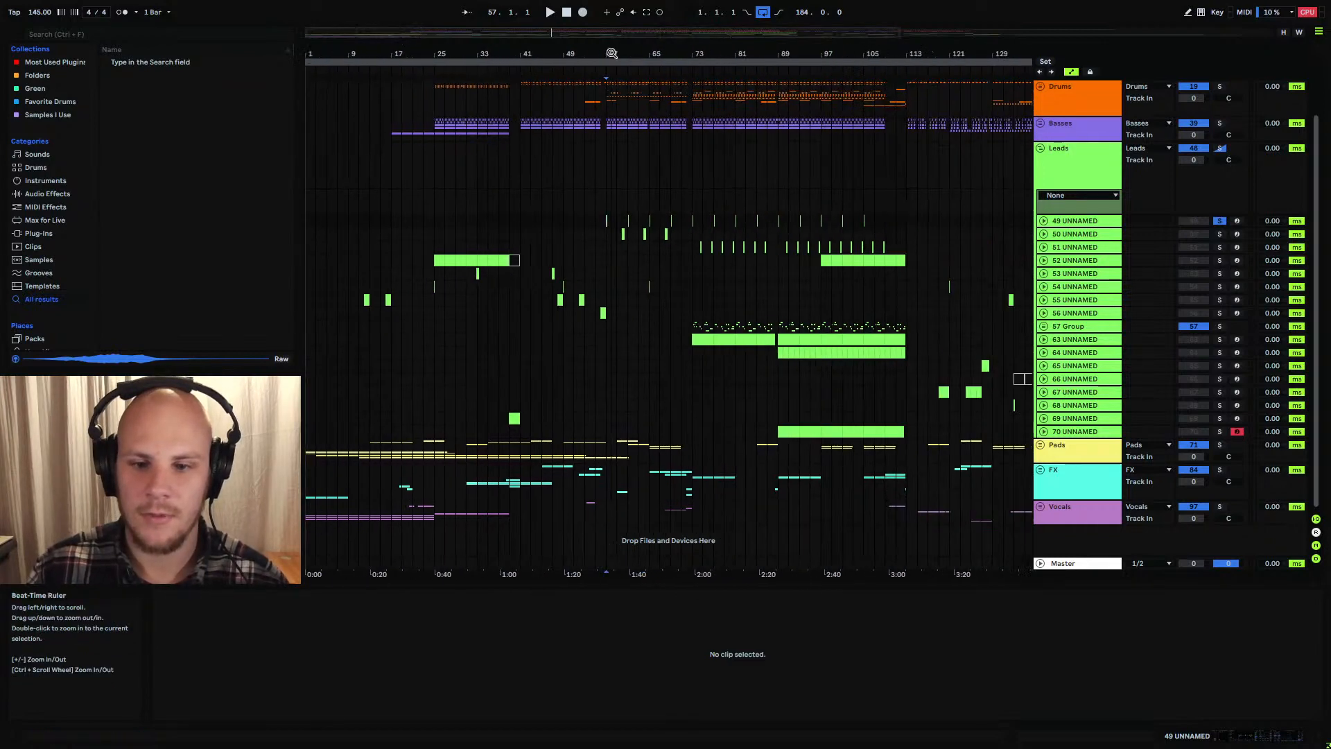
Unfold the Pads and FX groups to view their tracks, and fold the FX group again
left_click(1039, 447)
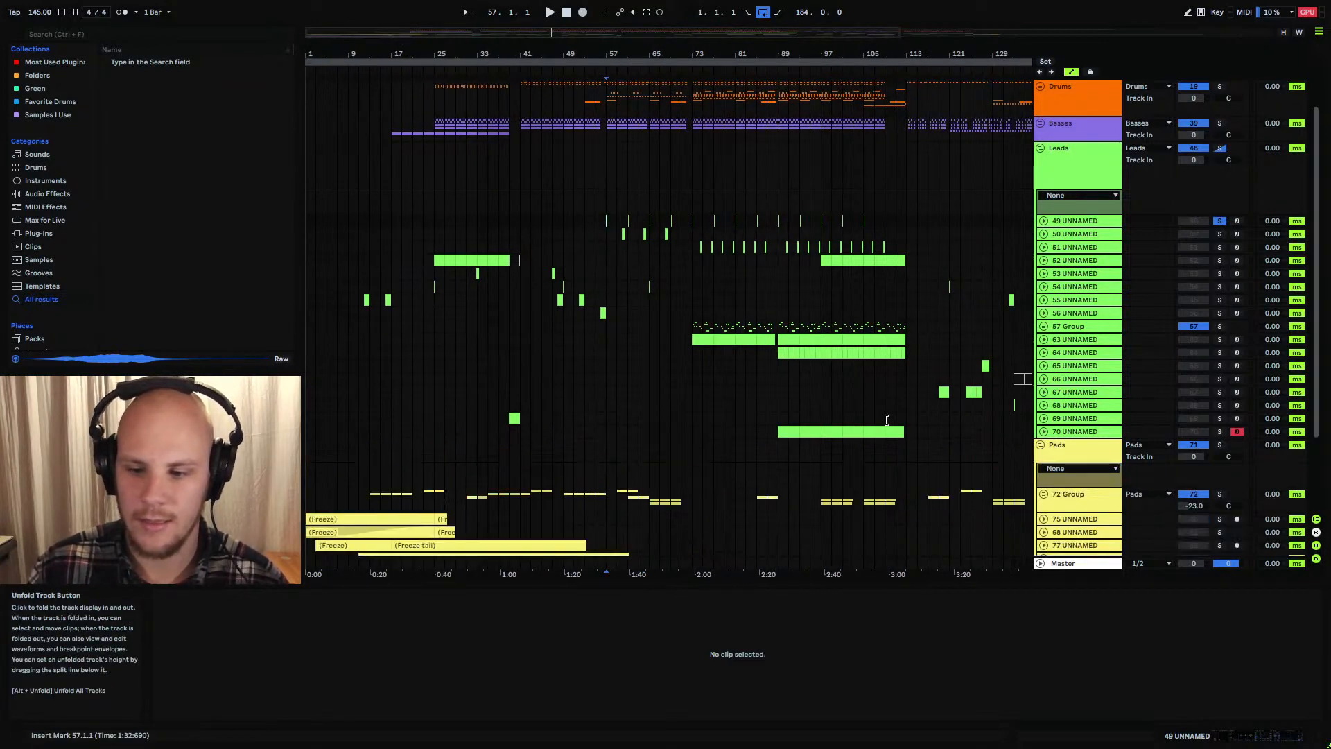
scroll(917, 432, "down", 3)
left_click(1040, 470)
scroll(971, 457, "down", 5)
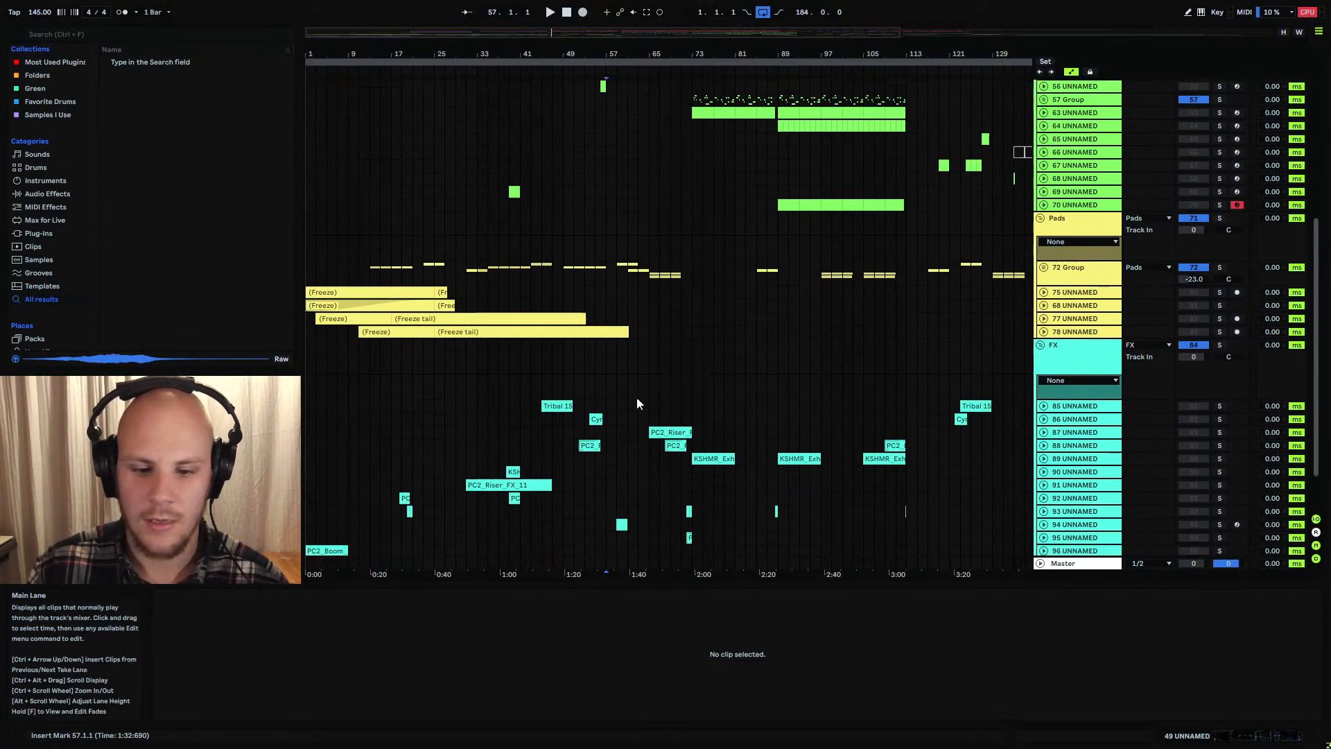
scroll(697, 415, "up", 6)
scroll(902, 416, "down", 3)
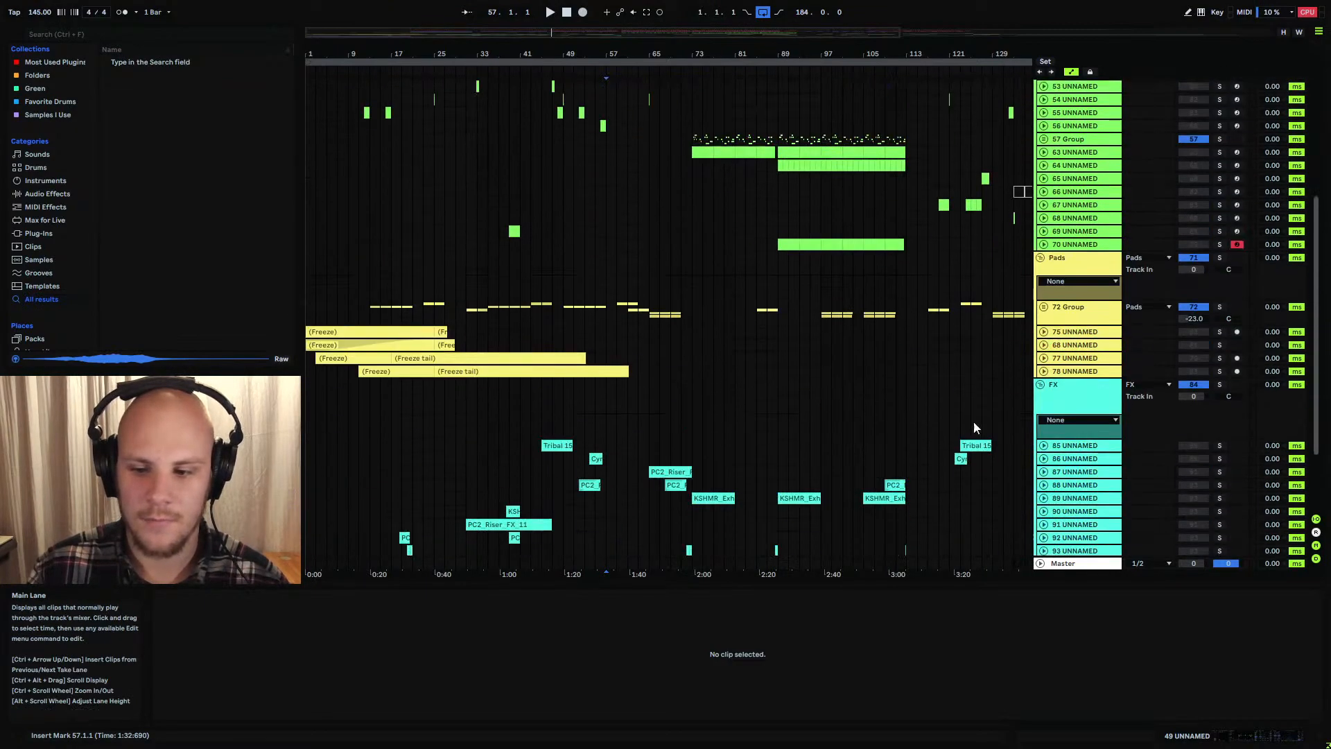
left_click(1041, 384)
scroll(868, 421, "up", 4)
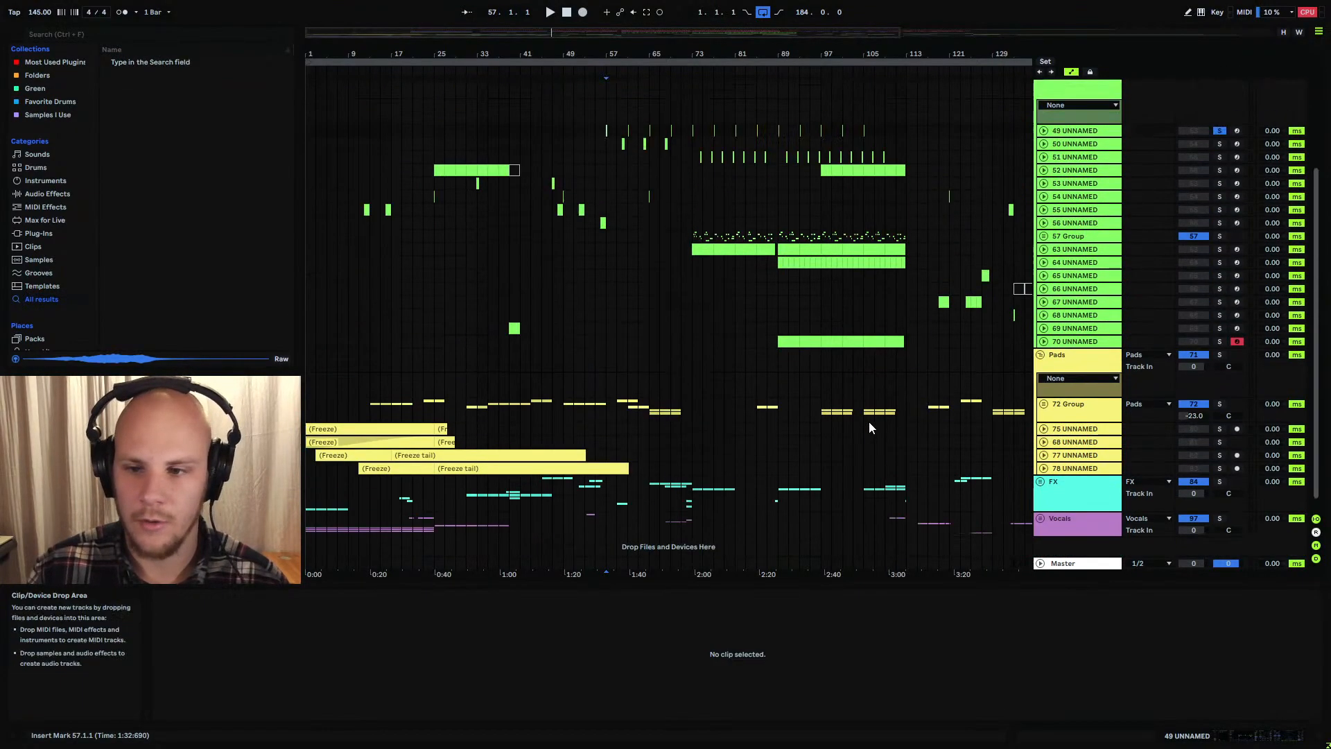
scroll(872, 428, "down", 3)
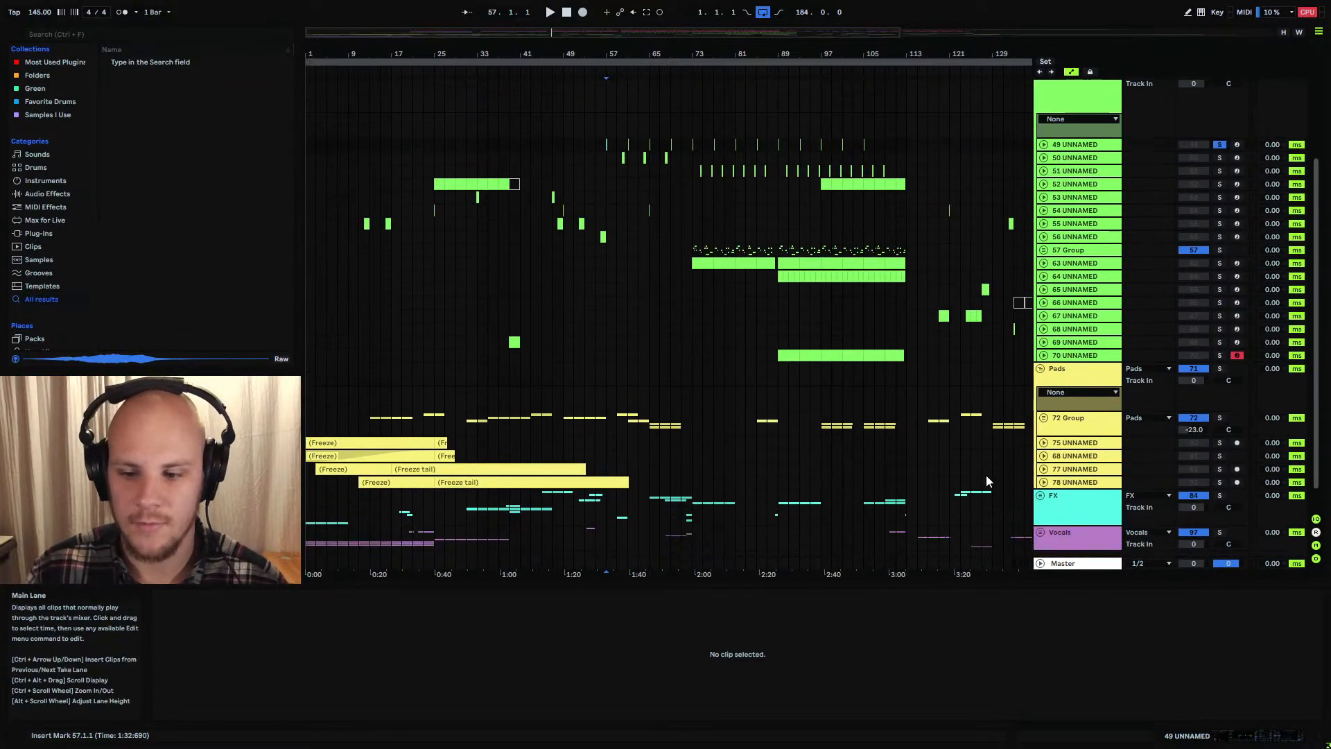
scroll(787, 414, "up", 3)
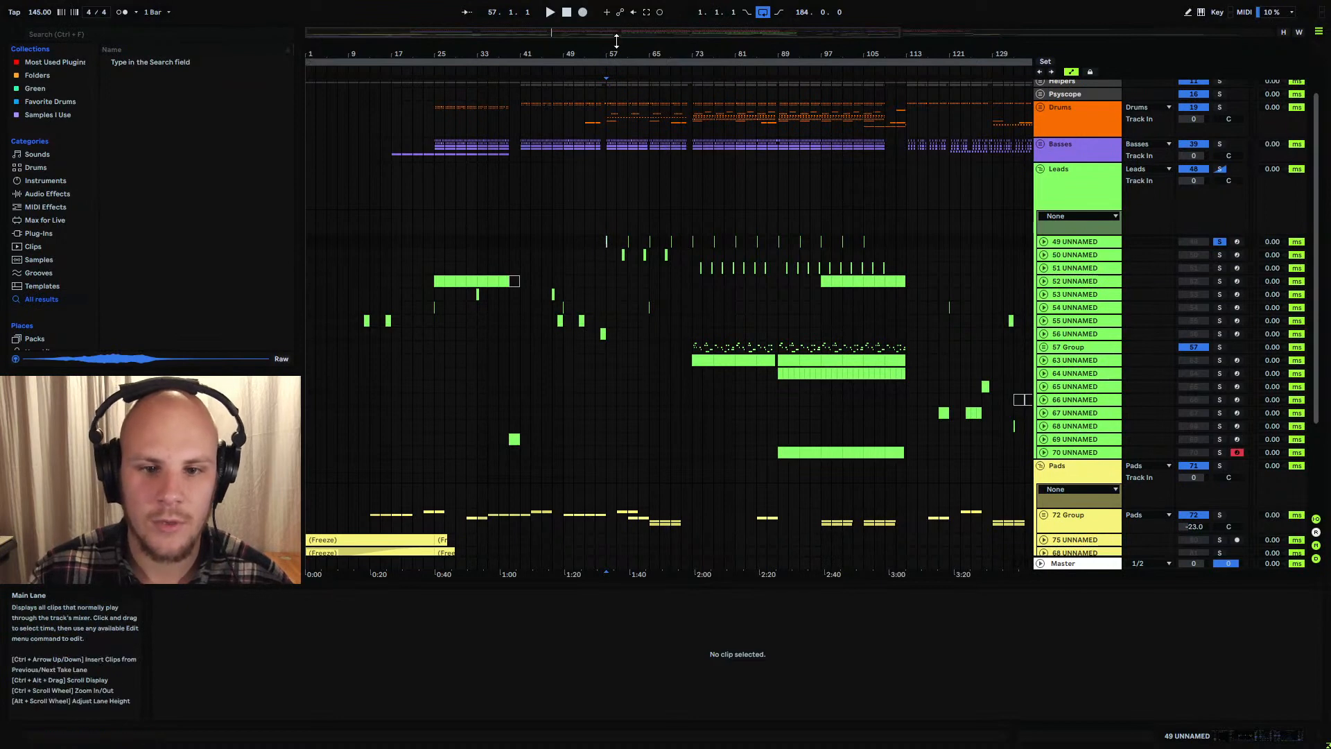
Unfold the soloed 49 UNNAMED lead track and play it from bar 57
left_click_drag(612, 47, 617, 48)
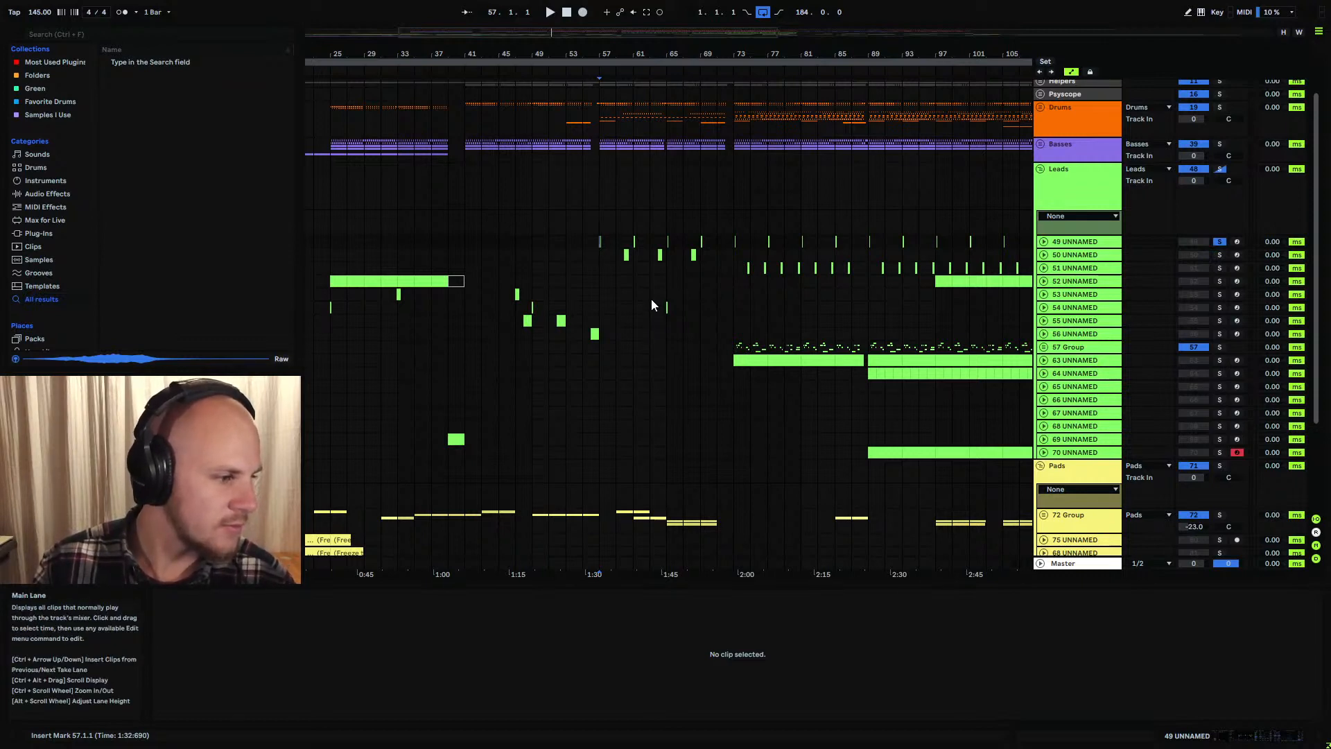
left_click_drag(614, 48, 614, 77)
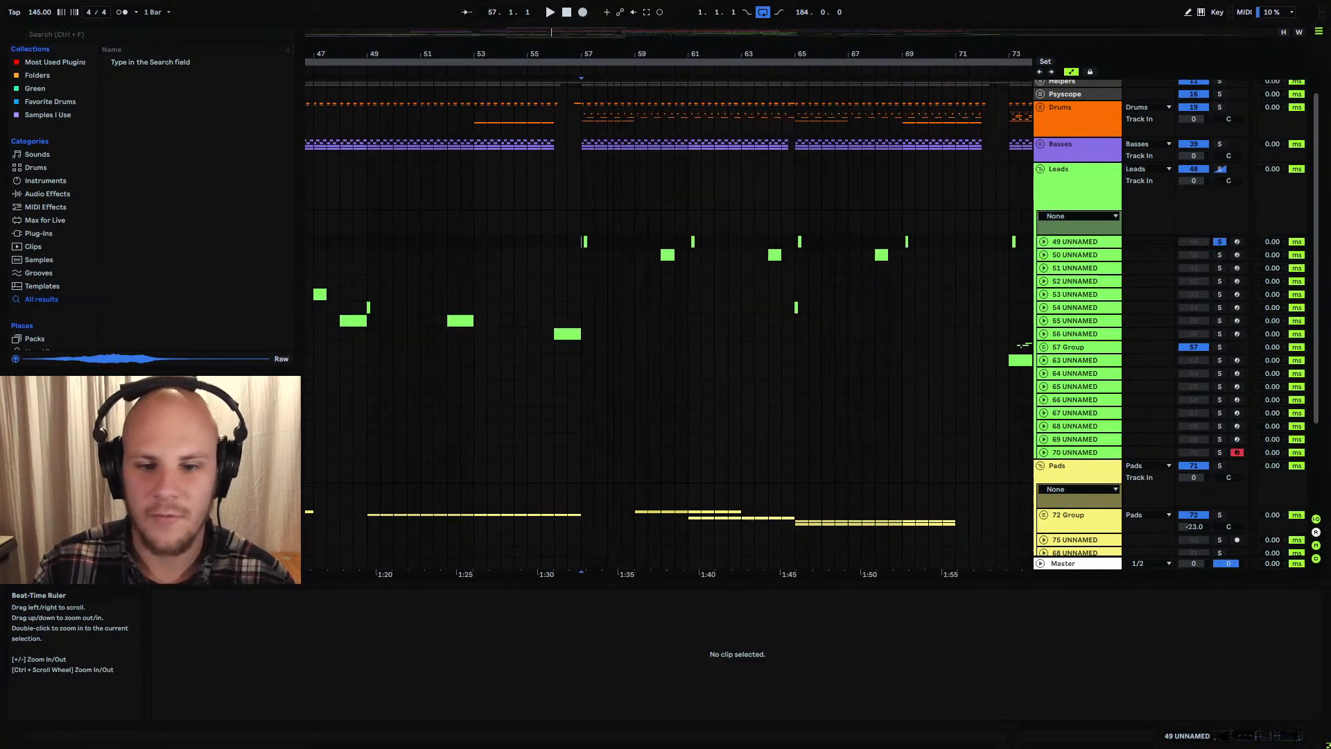
left_click(1044, 242)
left_click_drag(588, 31, 781, 250)
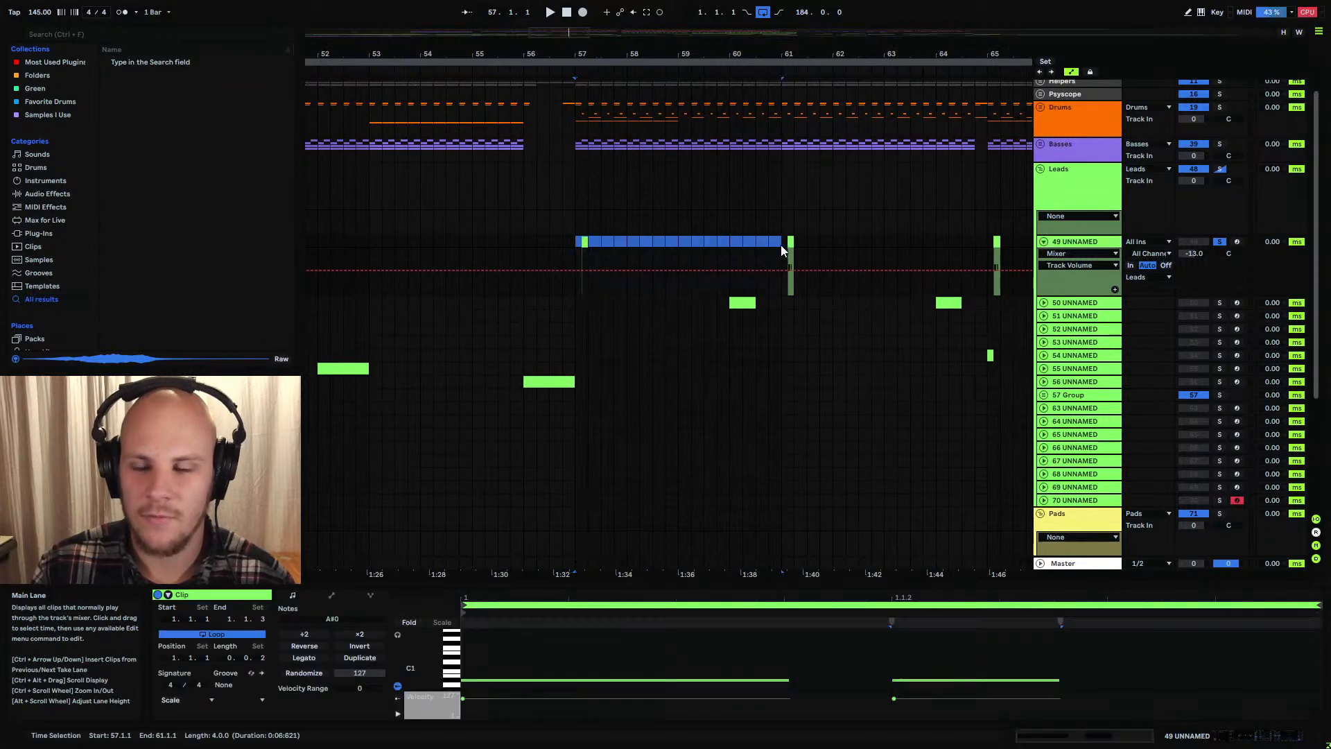
left_click(576, 240)
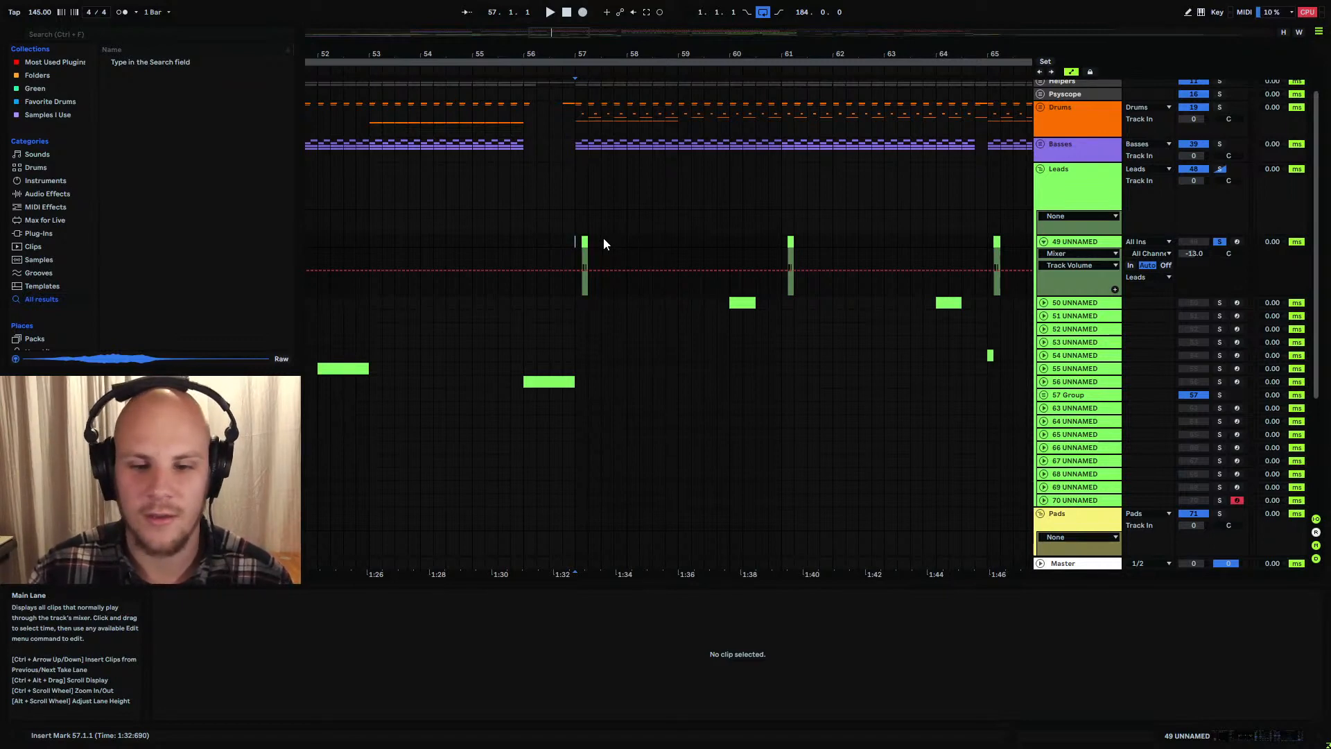
key("space")
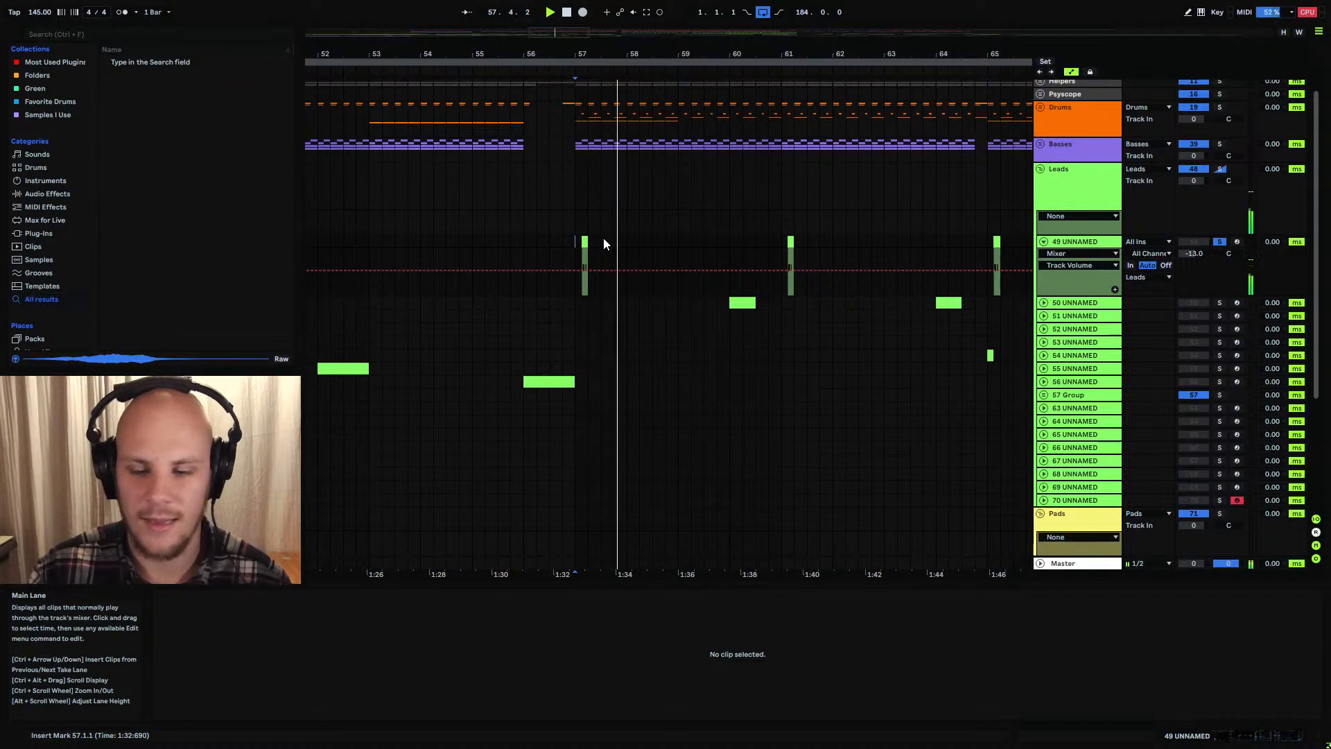
Display the devices of the 49 UNNAMED track, then play the mix from bar 57 with that track unsoloed and deactivated
left_click(1076, 242)
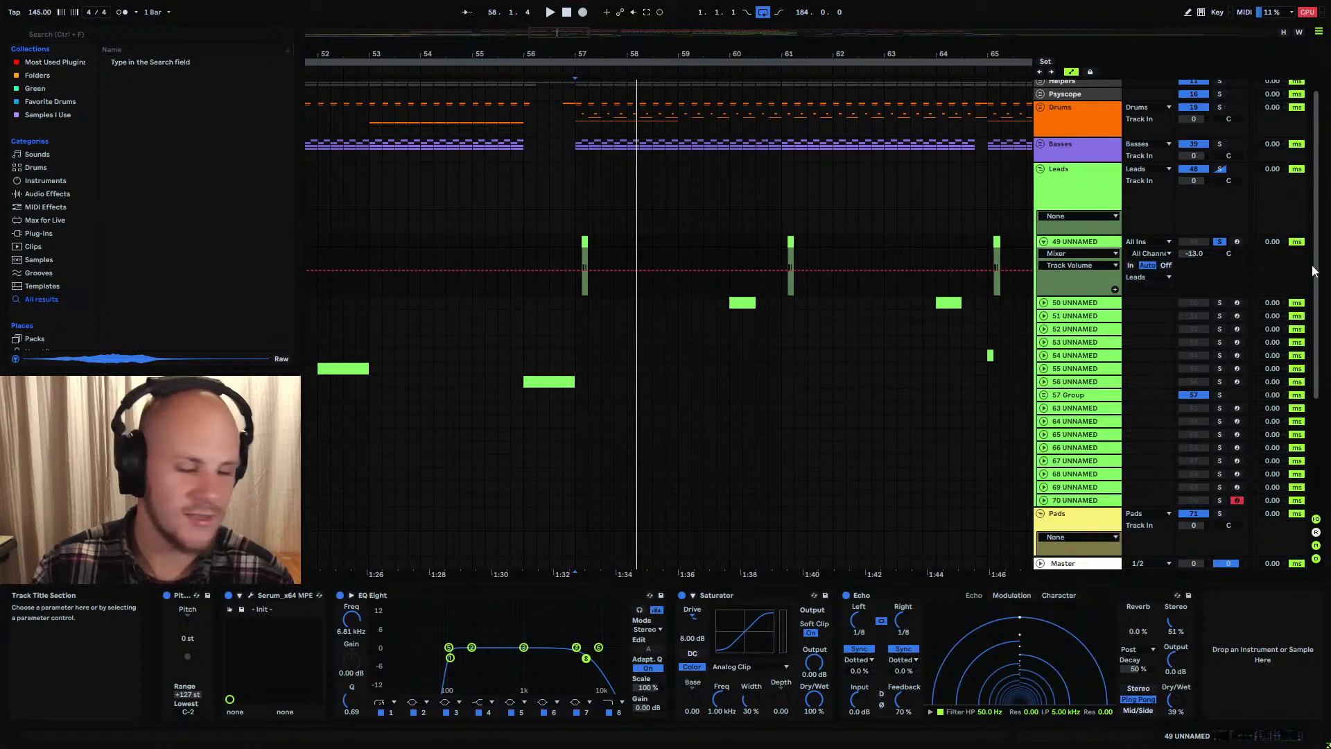
left_click(1195, 241)
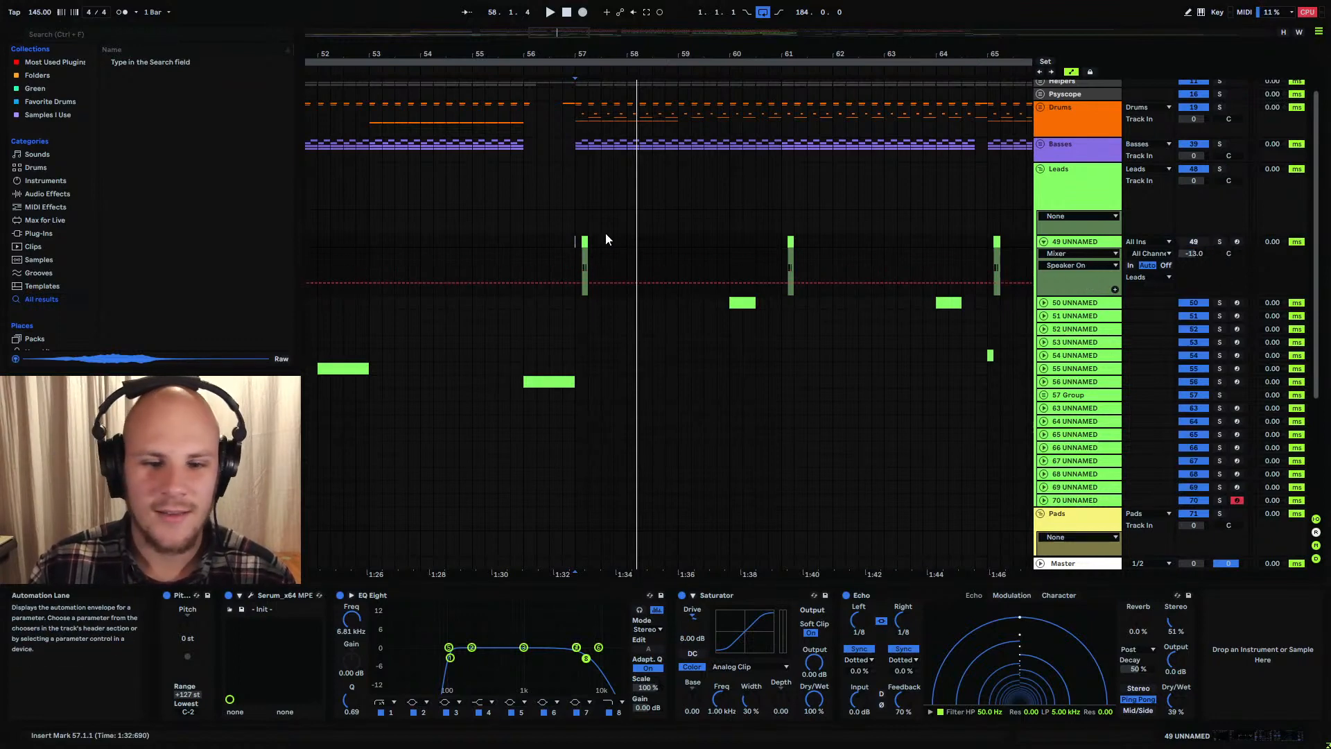
left_click(573, 246)
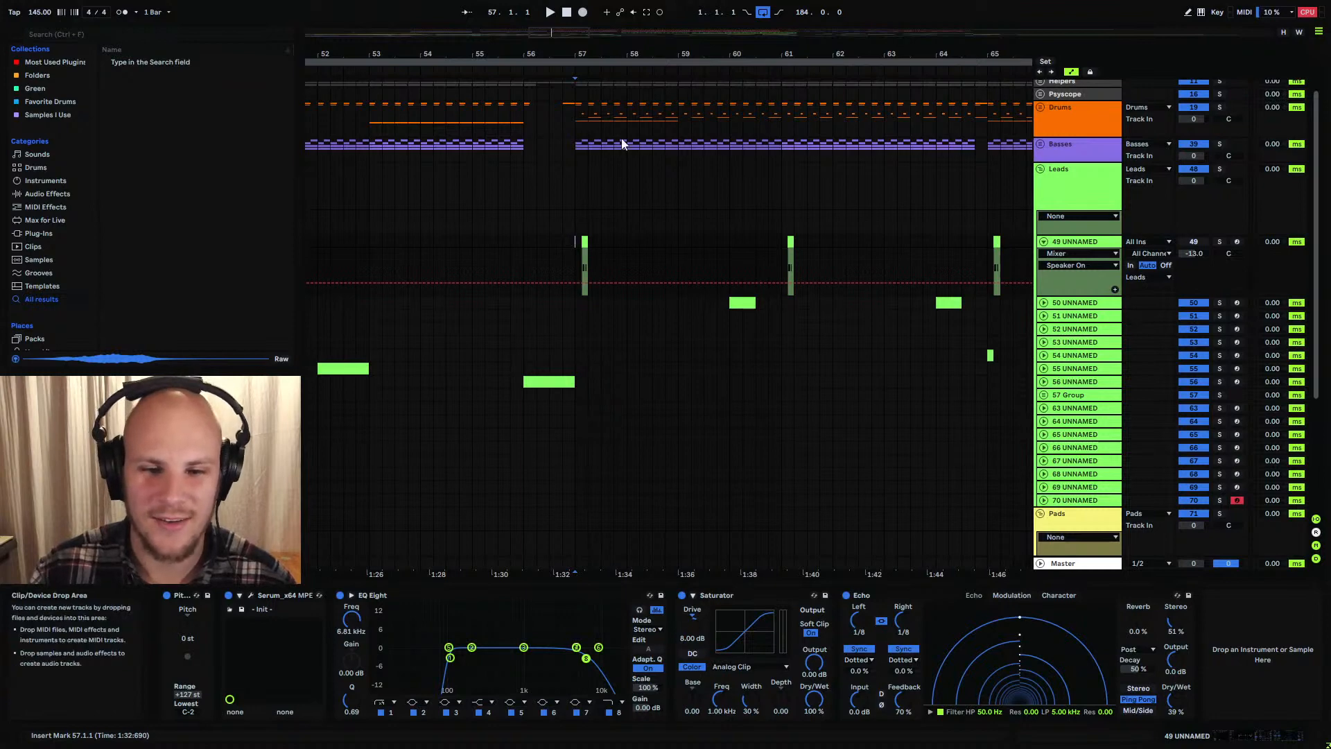
left_click_drag(617, 50, 552, 53)
key("space")
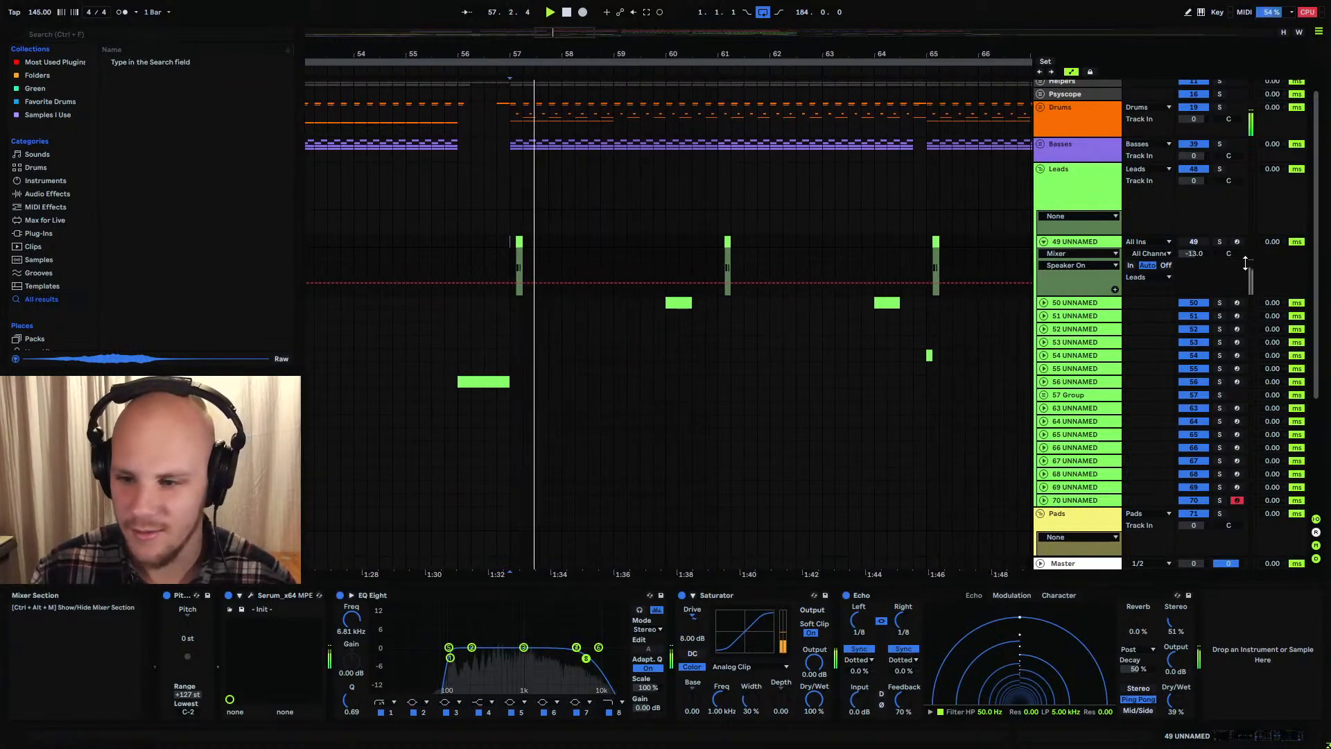
Reactivate and solo the 49 UNNAMED track, and play its first clip at bar 57
key("space")
left_click(1202, 241)
left_click(1220, 242)
key("space")
key("space")
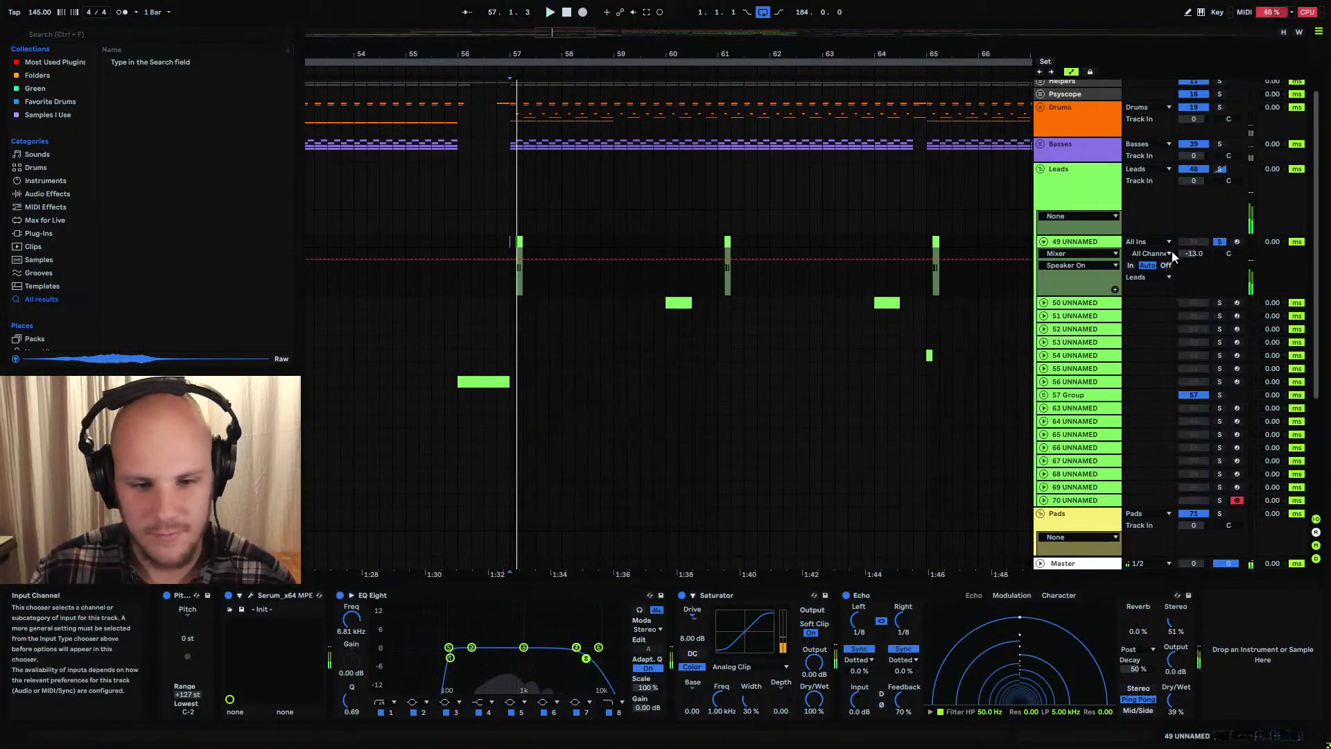
left_click(521, 244)
key("space")
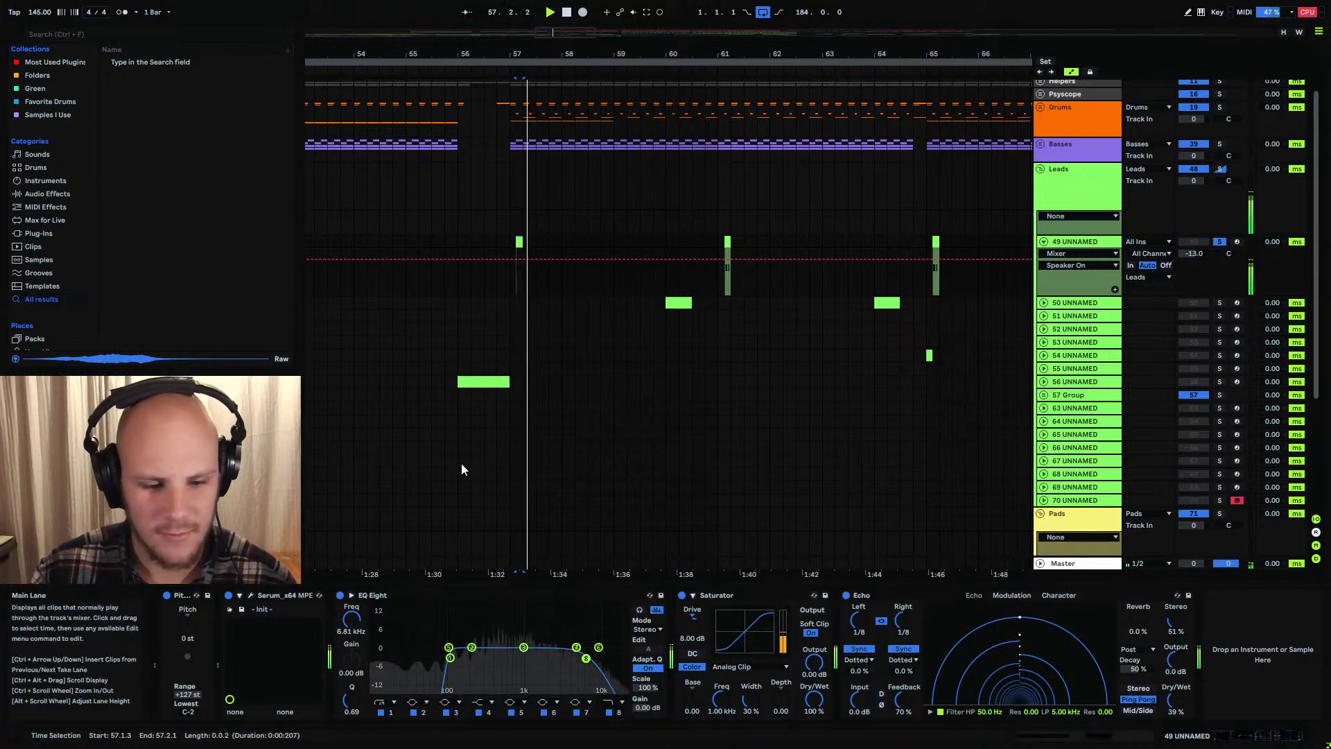
Examine the Serum synth on the 49 UNNAMED track, close it, and select bars 57 to 61 on that track
left_click(249, 597)
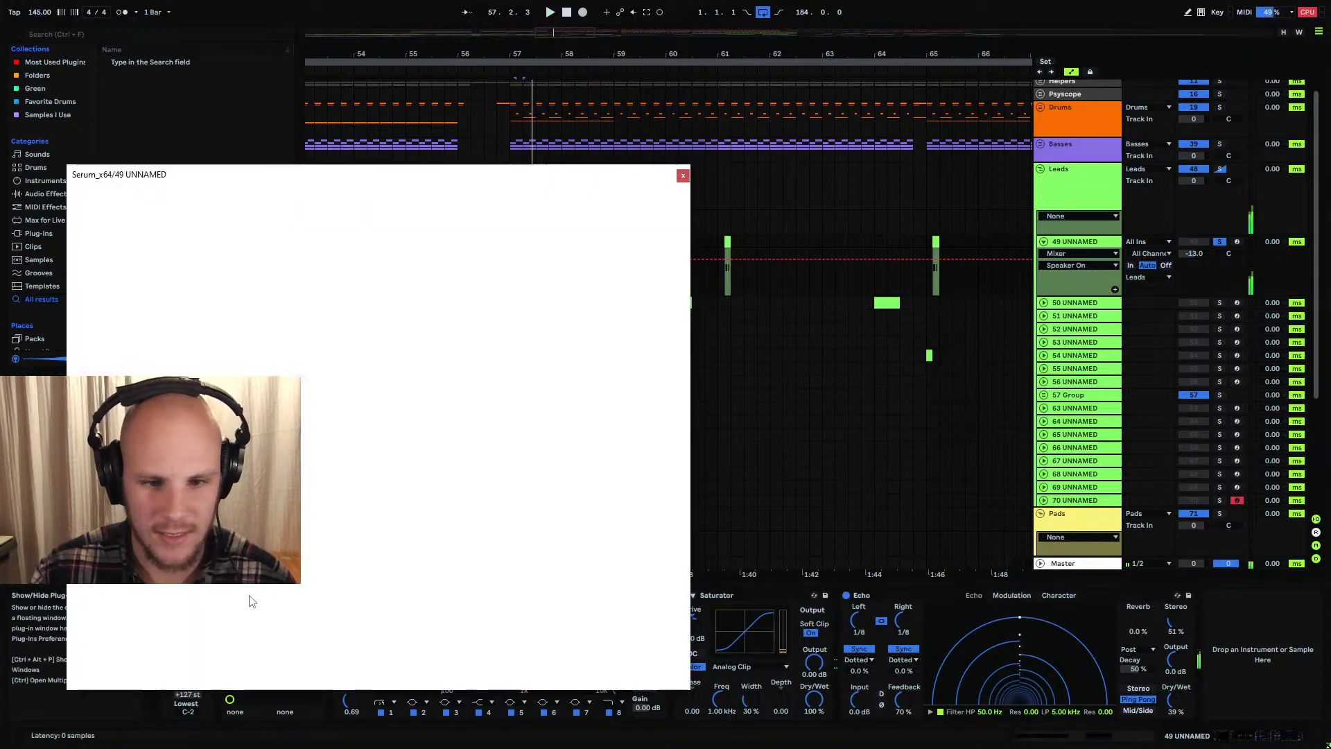
left_click_drag(416, 184, 741, 167)
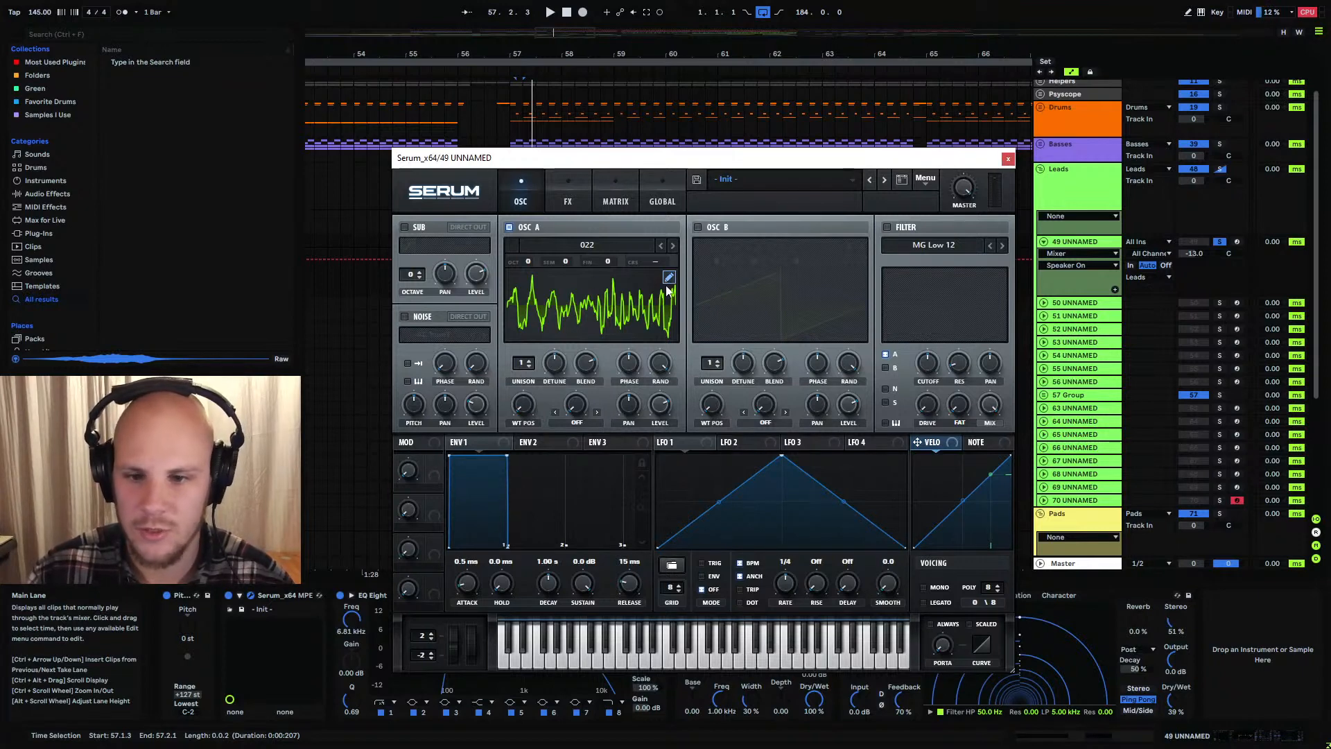
left_click(1008, 160)
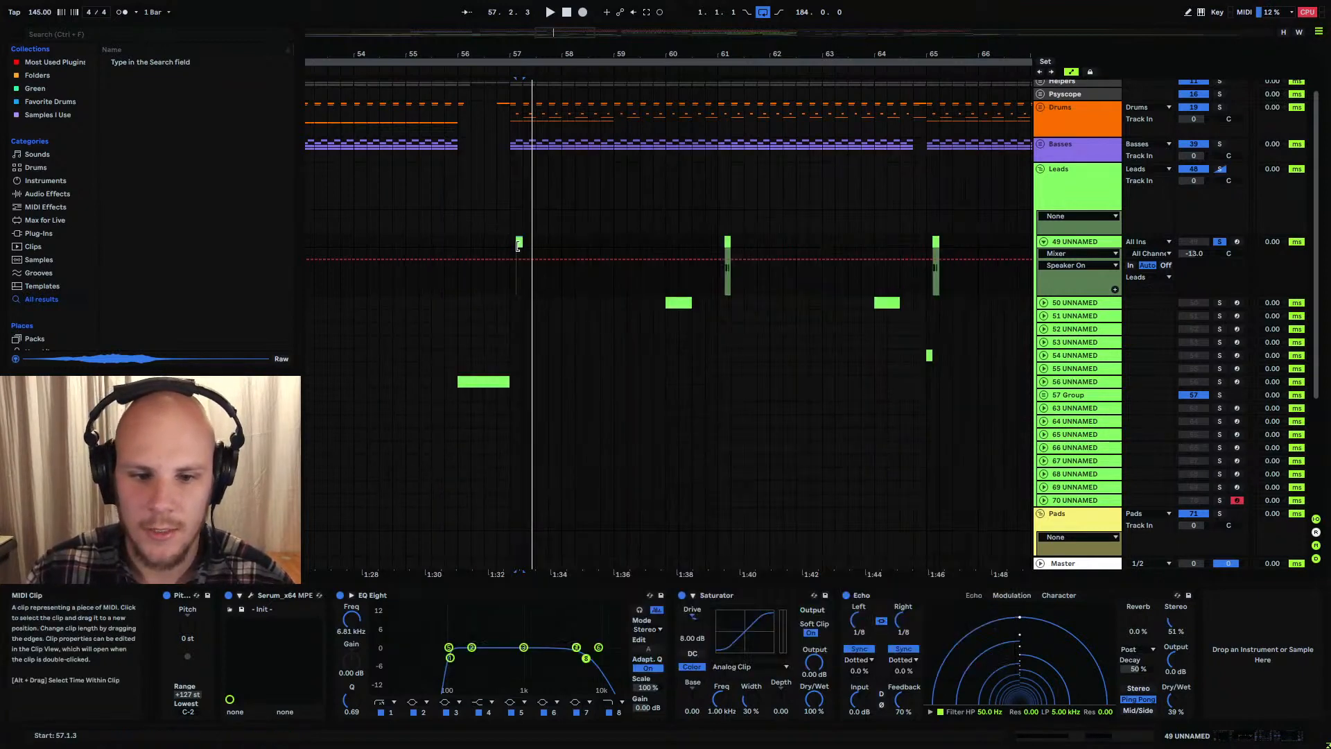
left_click(510, 243)
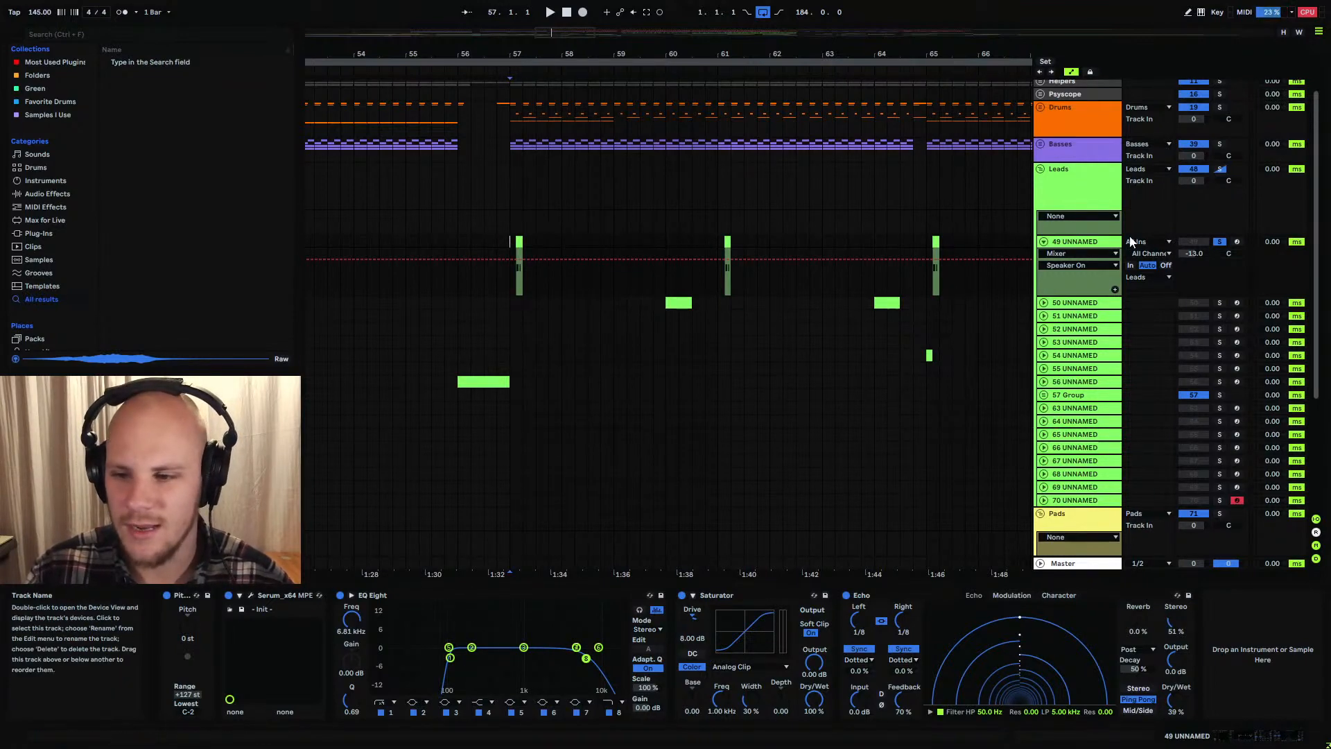
left_click_drag(515, 241, 705, 252)
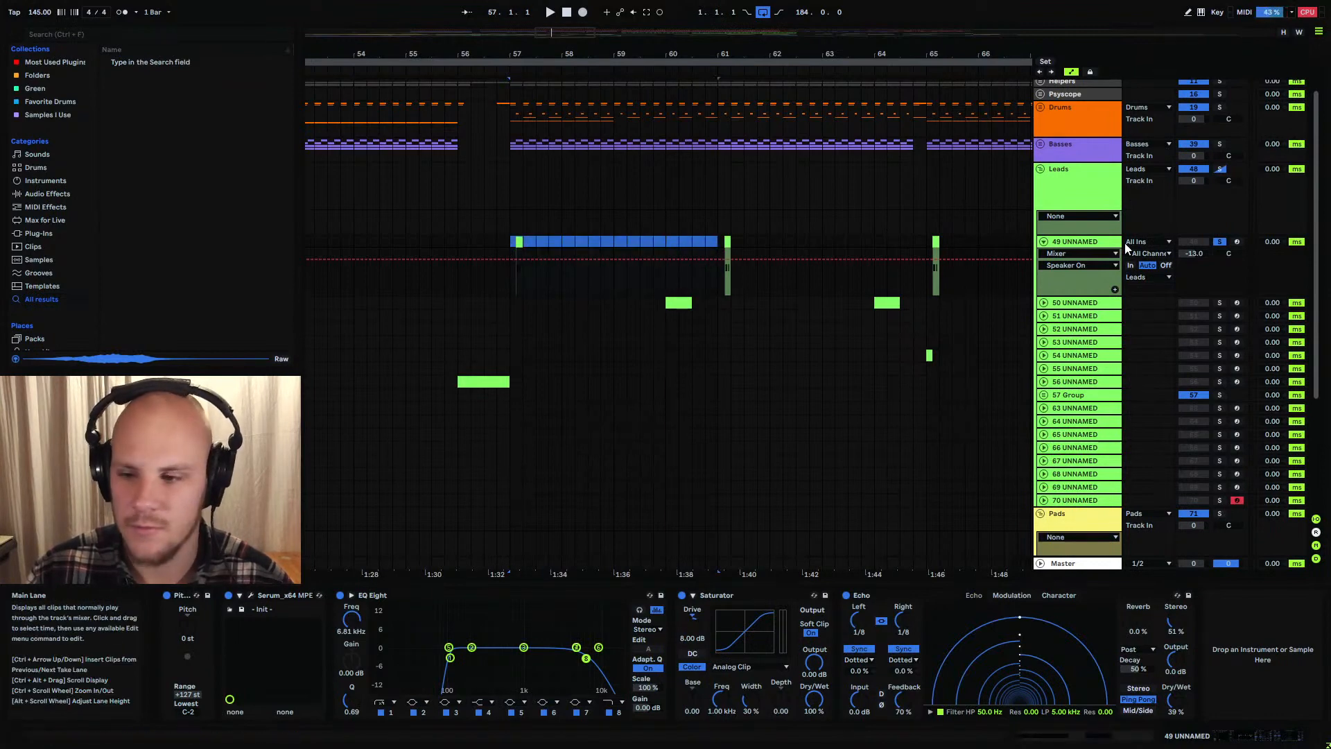
Unfold and solo the 50 UNNAMED track, and play its clip at bar 60
left_click(1063, 305)
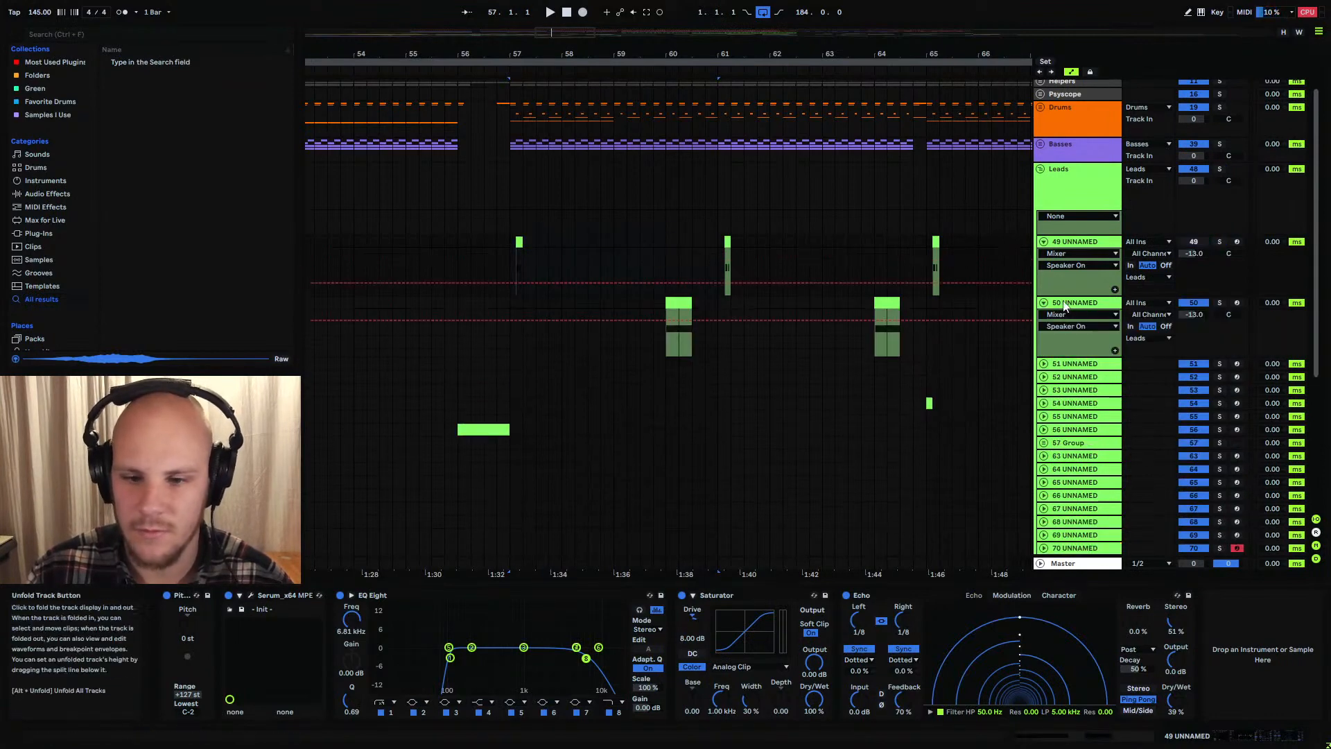
left_click(685, 304)
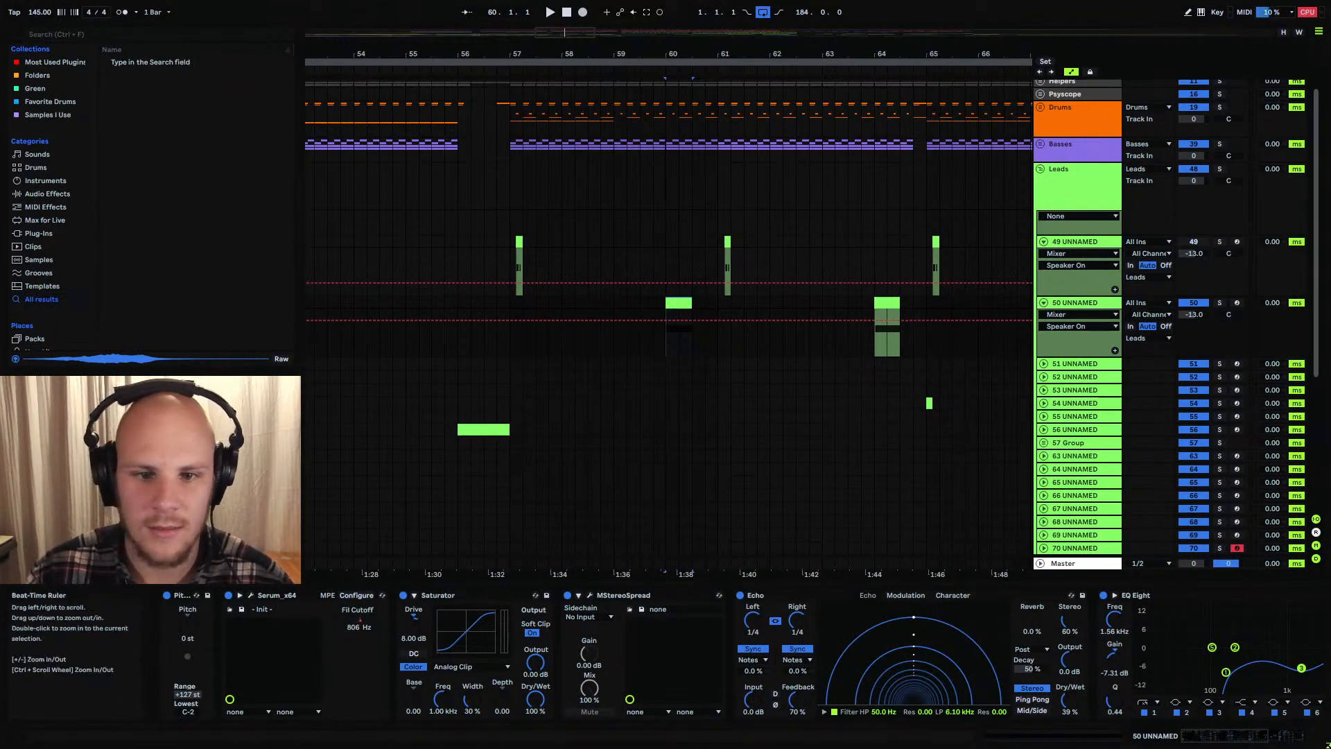
left_click_drag(651, 58, 603, 111)
scroll(705, 279, "down", 1)
scroll(706, 279, "down", 1)
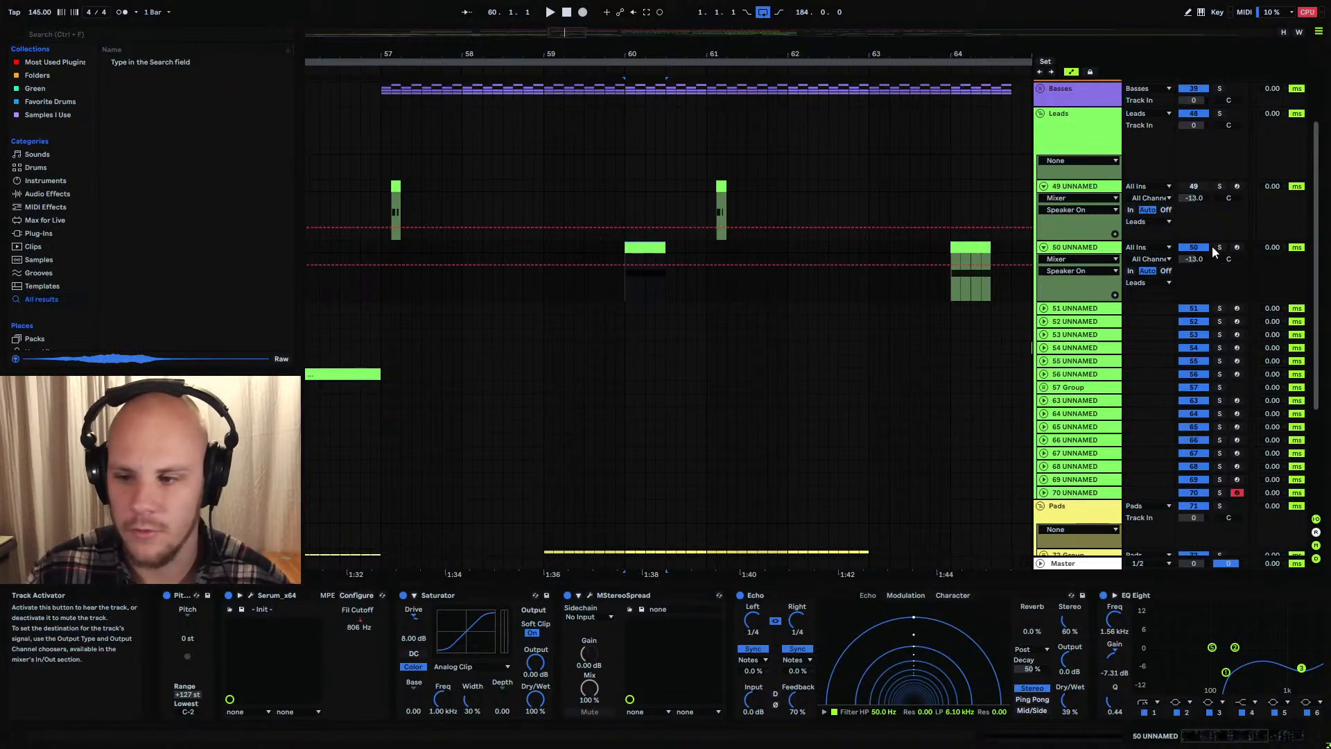
left_click(1218, 248)
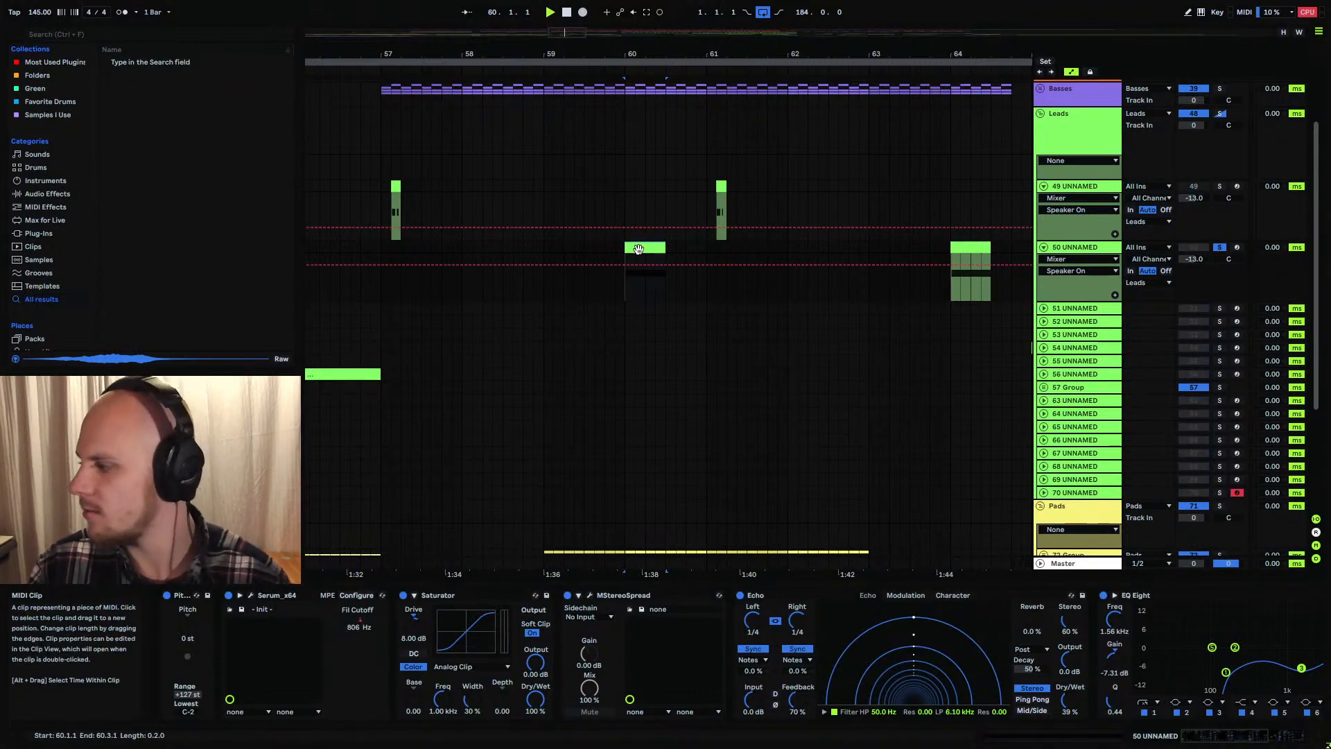
key("space")
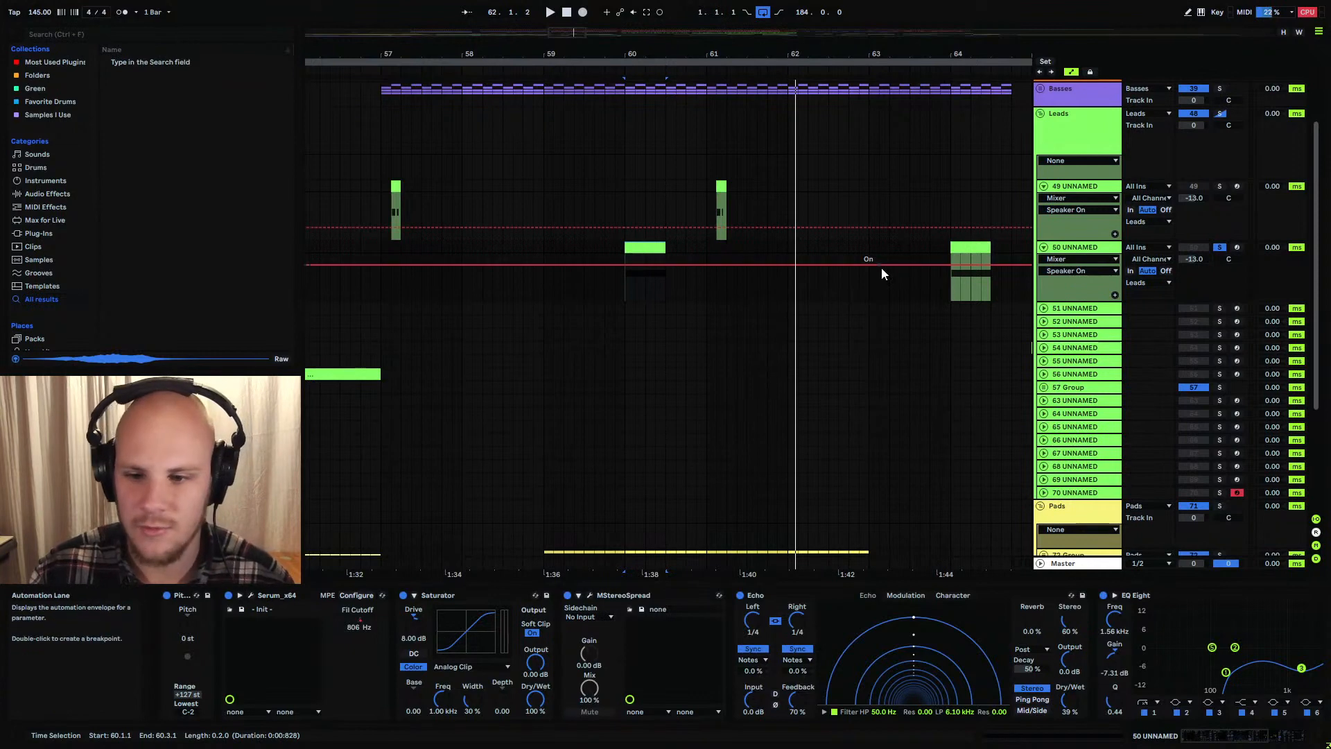
Examine the Serum synth on the 50 UNNAMED track and its Oscillator A wavetable, and close both editors
mouse_move(755, 55)
left_mouse_down()
mouse_move(683, 54)
mouse_move(647, 13)
left_mouse_up()
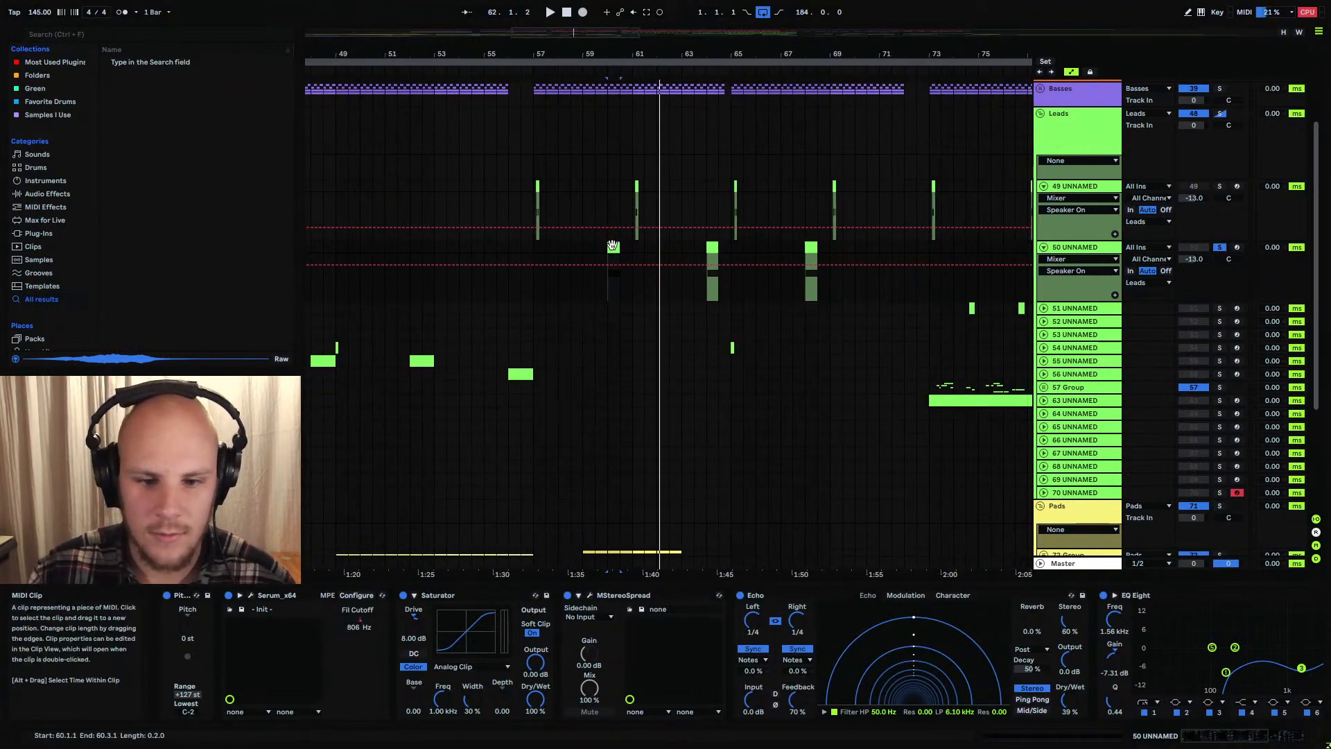
left_click(609, 294)
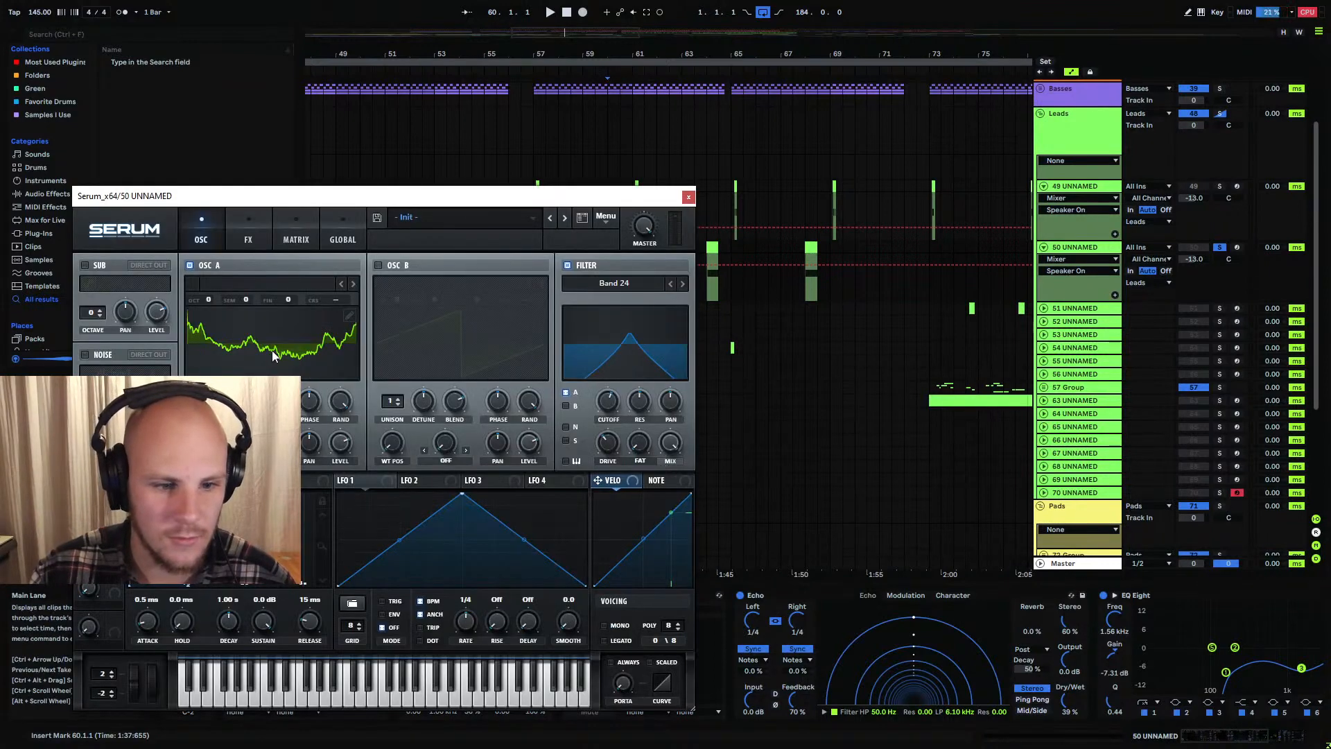
left_click(349, 316)
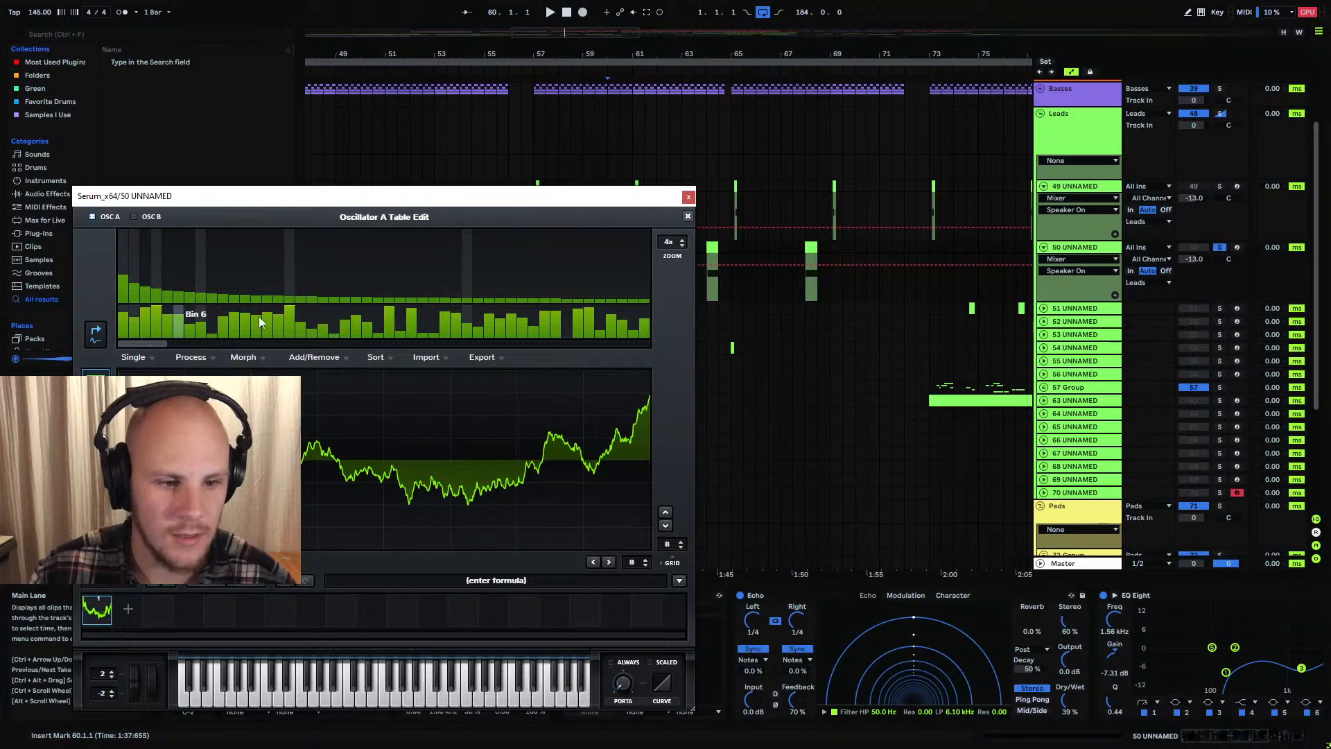
left_click(688, 216)
left_click(688, 199)
Play the 50 UNNAMED clip at bar 60 again and unsolo the track
left_click(613, 247)
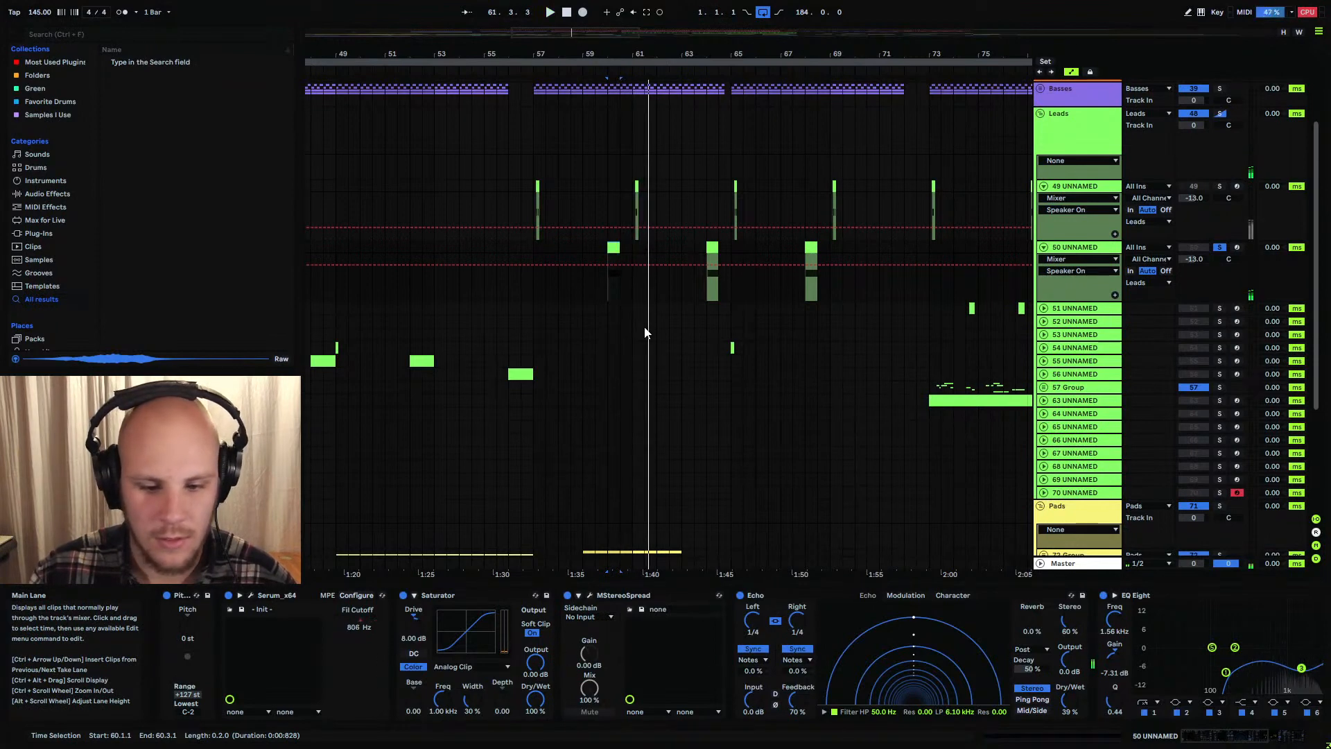
left_click(1220, 247)
Deactivate the clip at bar 64 on the 50 UNNAMED track
left_click_drag(728, 54, 606, 60)
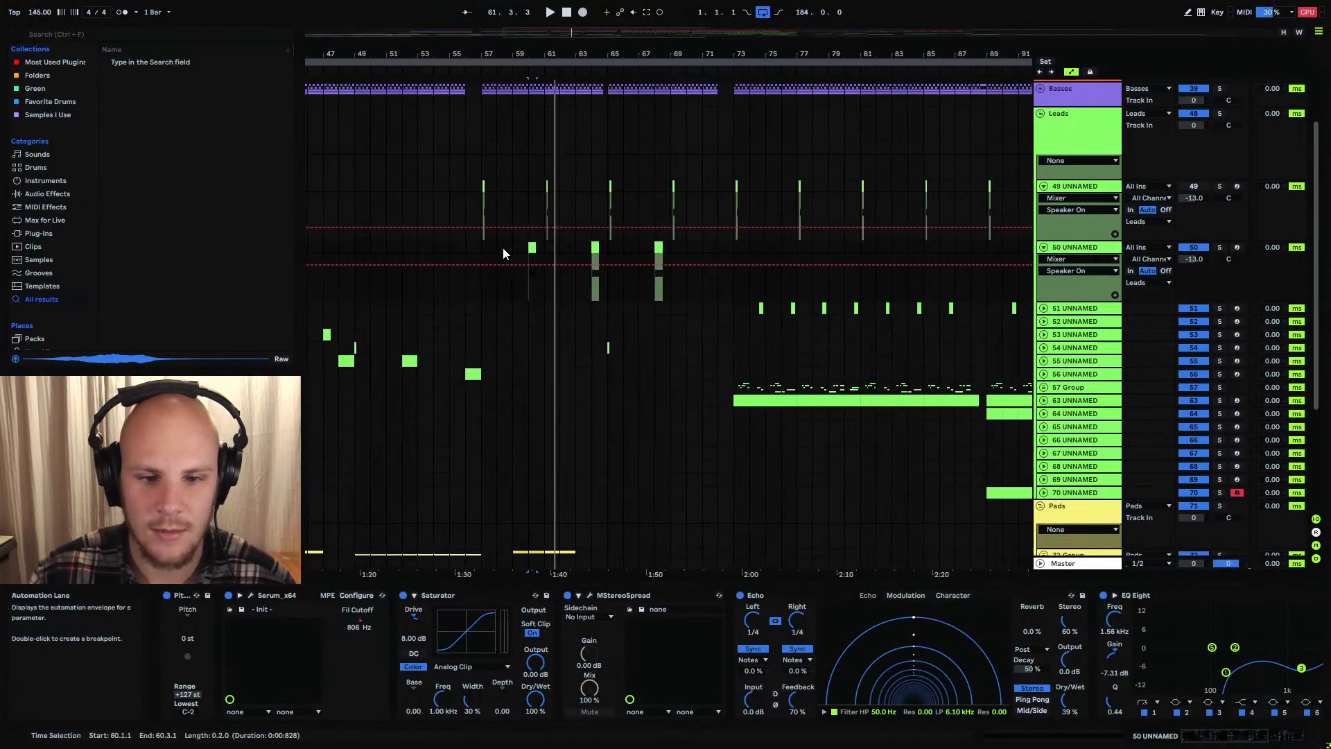
left_click(503, 249)
left_click(594, 248)
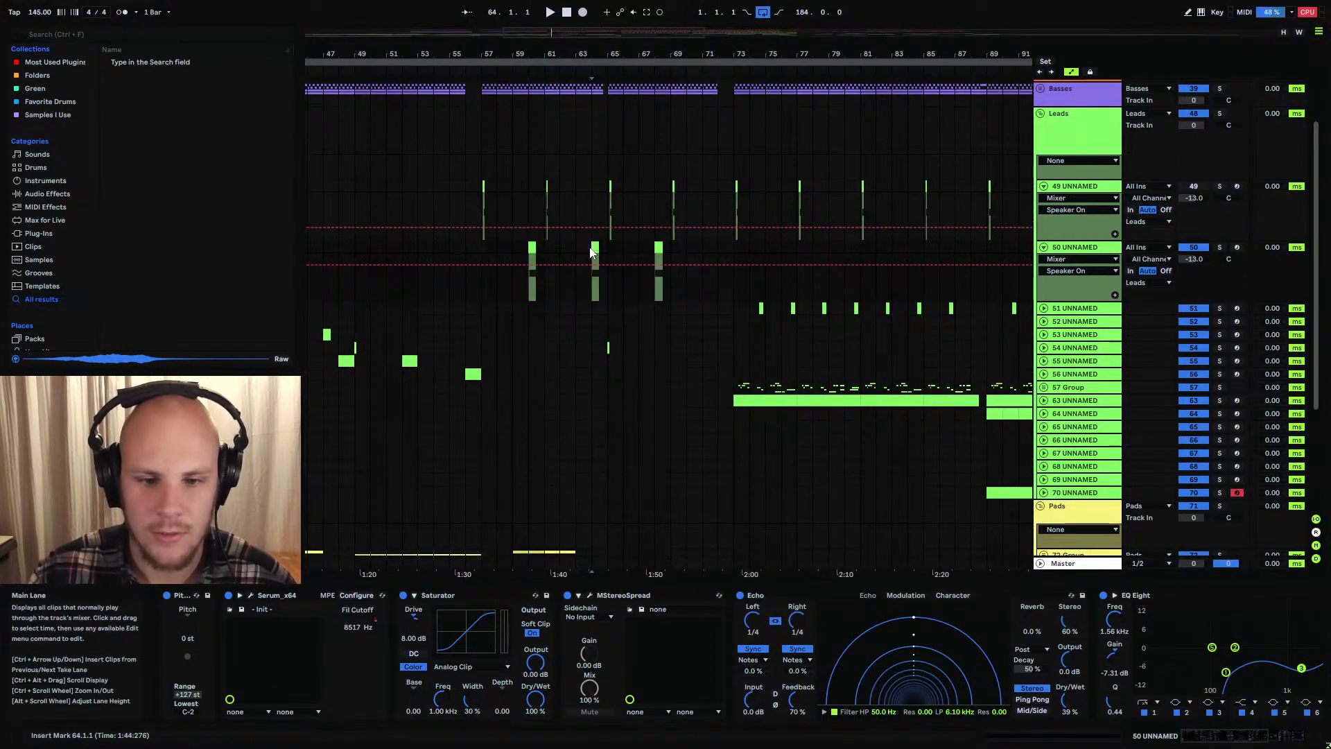
key("Delete")
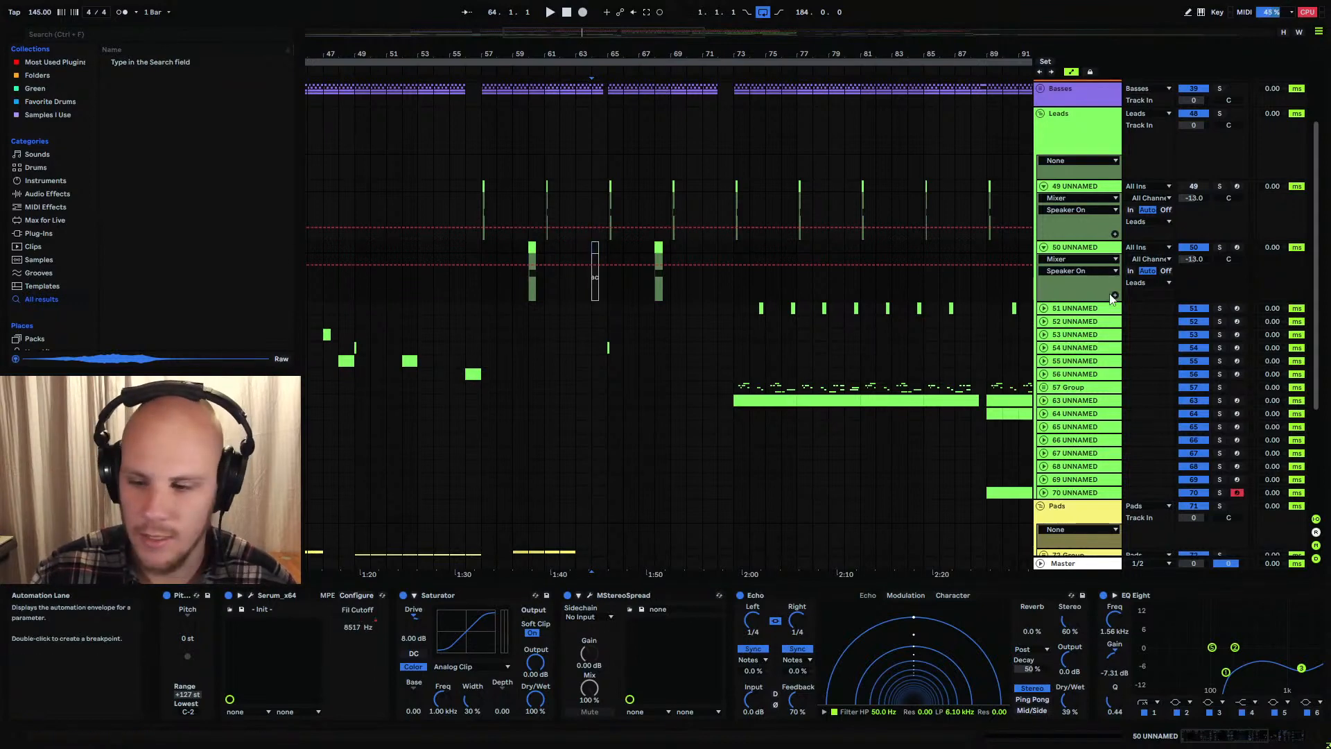
Unfold the 51 UNNAMED lead track and solo it
left_click(1045, 309)
left_click(1219, 308)
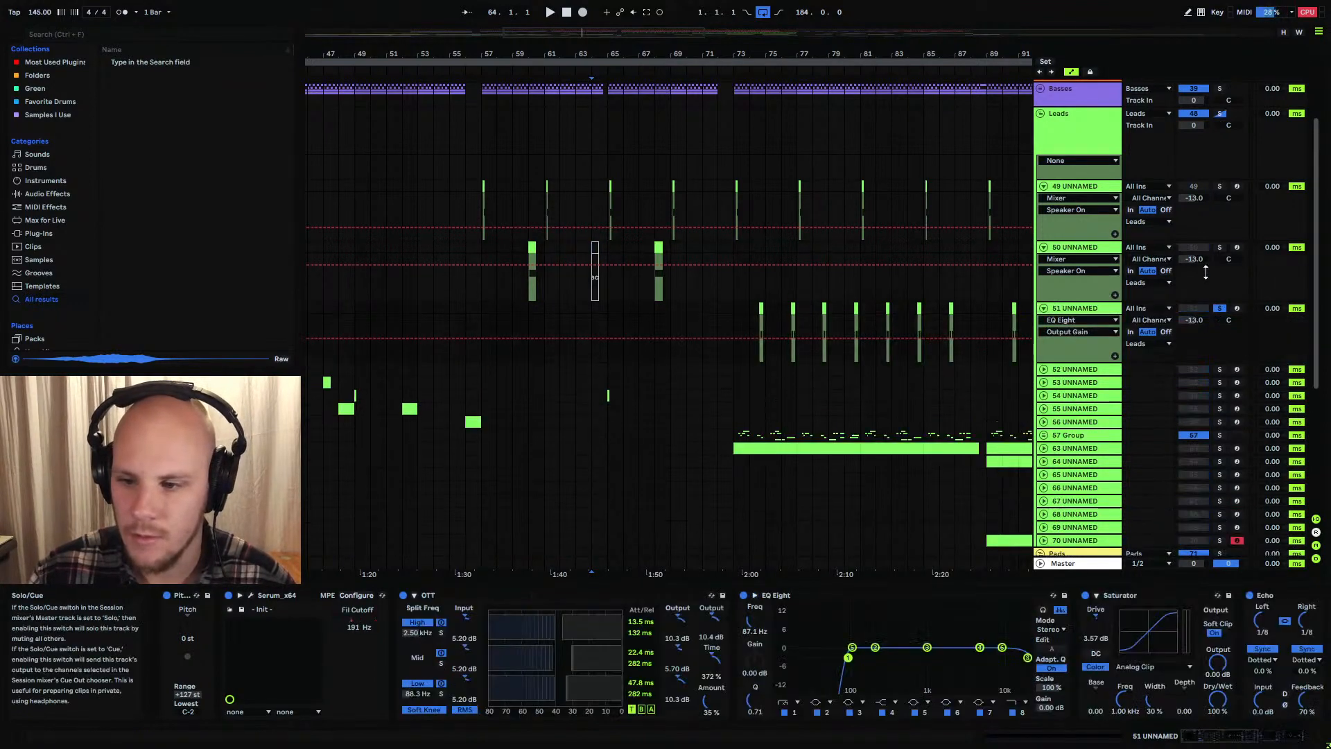
Fold the 49 and 50 UNNAMED tracks and play the soloed 51 UNNAMED track from bar 74
left_click(1044, 187)
left_click(1043, 200)
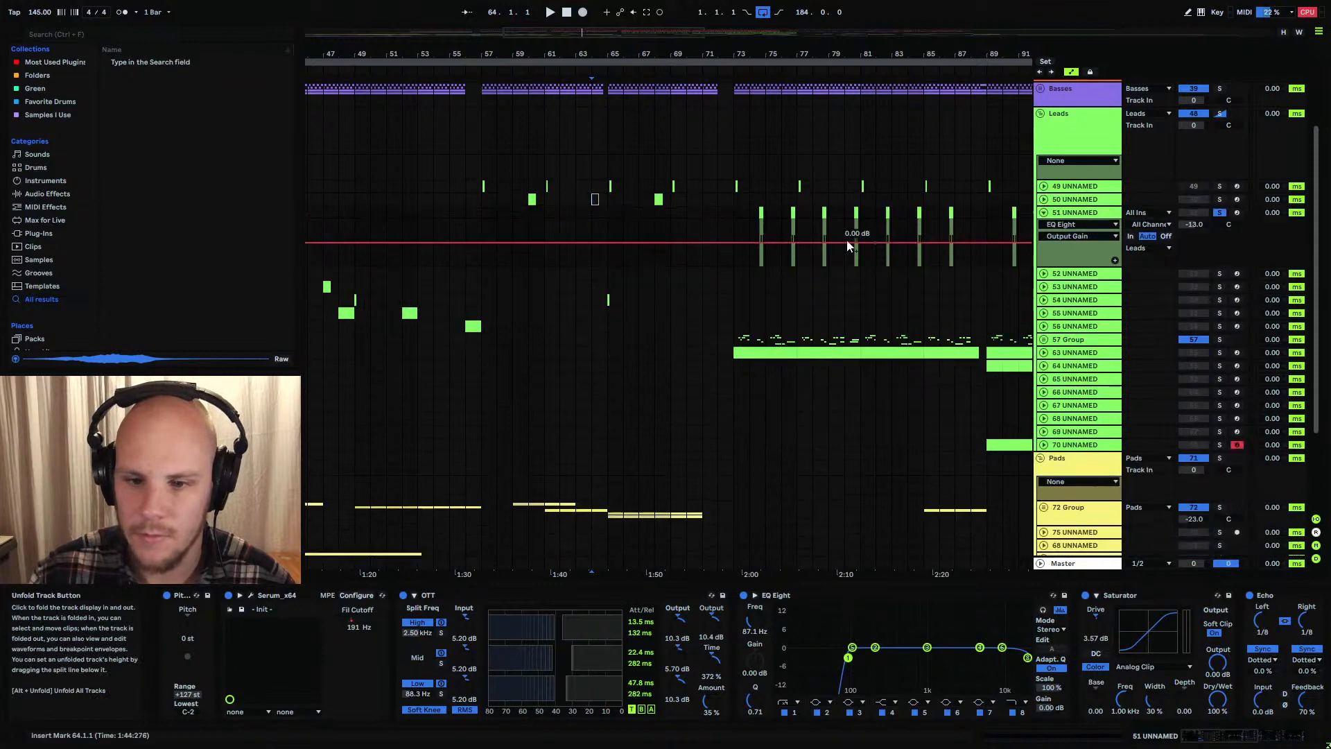
key("space")
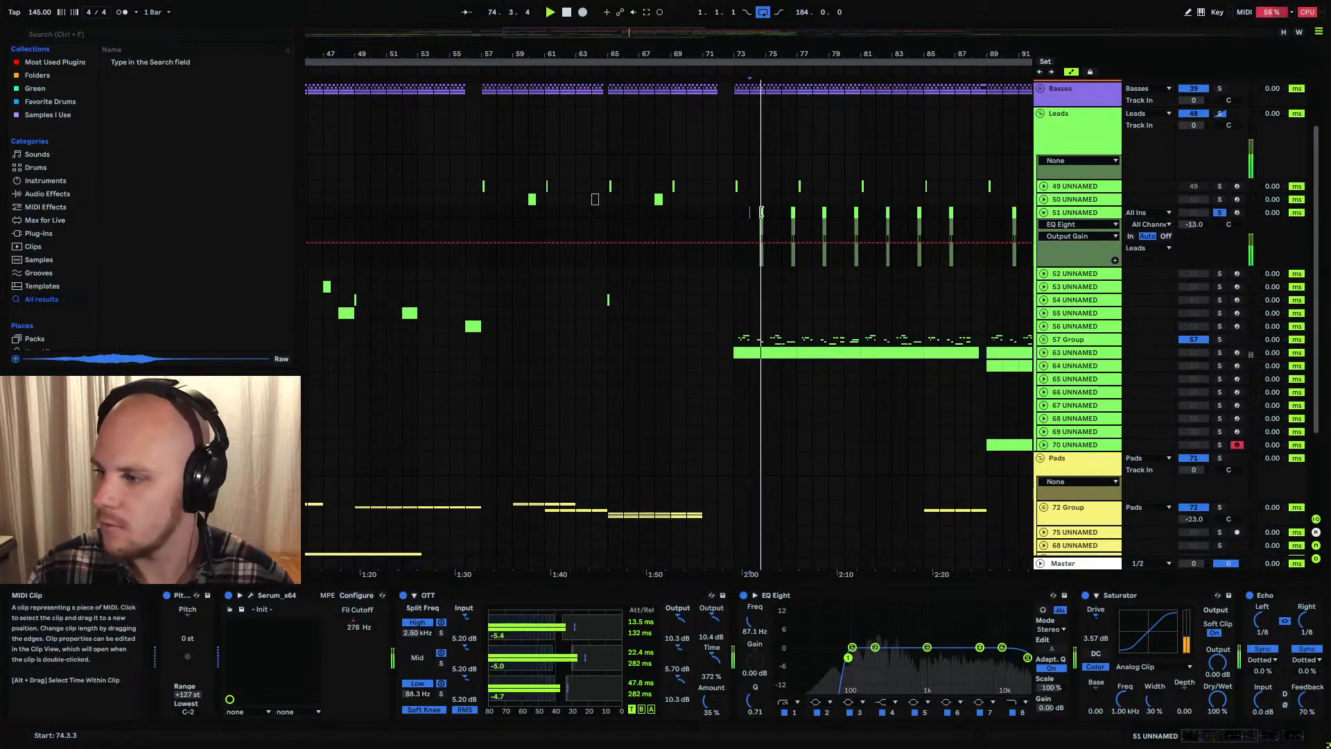
key("space")
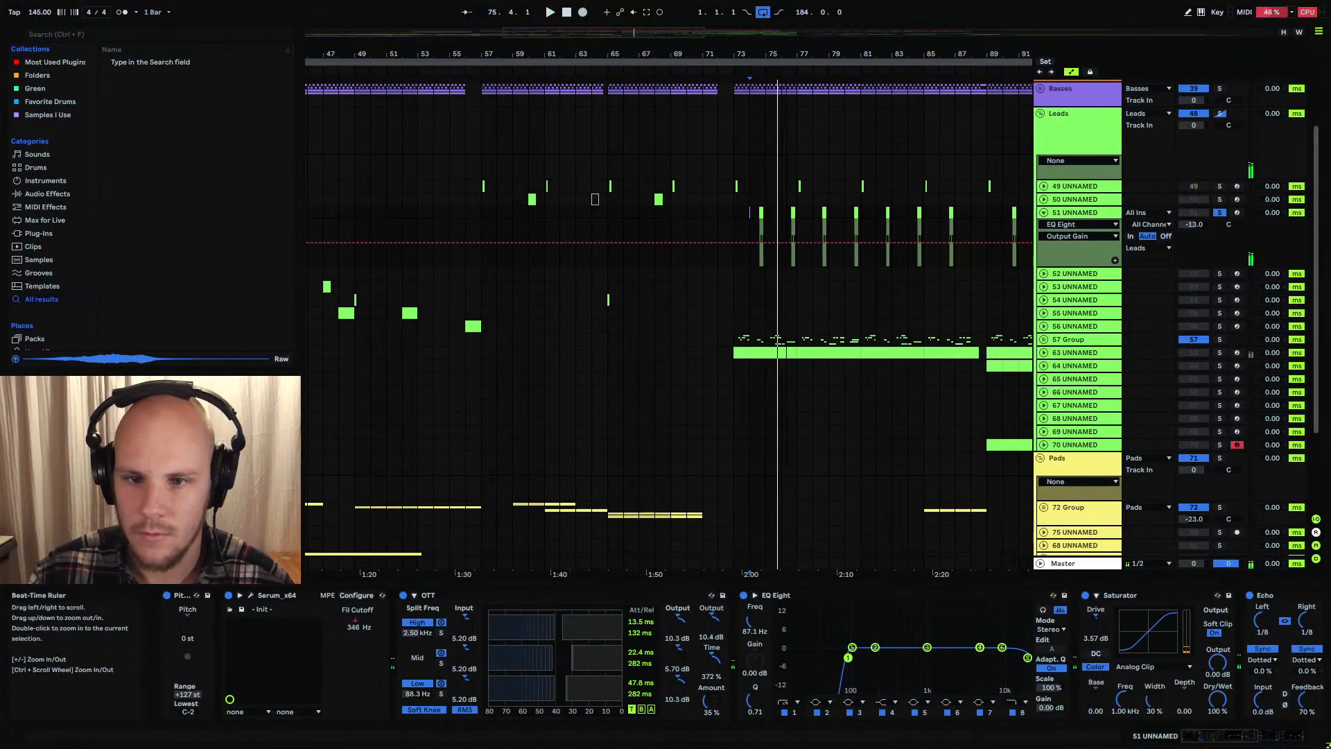
Deactivate the 51 UNNAMED clips from bar 76 to bar 111, keeping only the first one active, and unsolo the track
left_click_drag(794, 55, 490, 59)
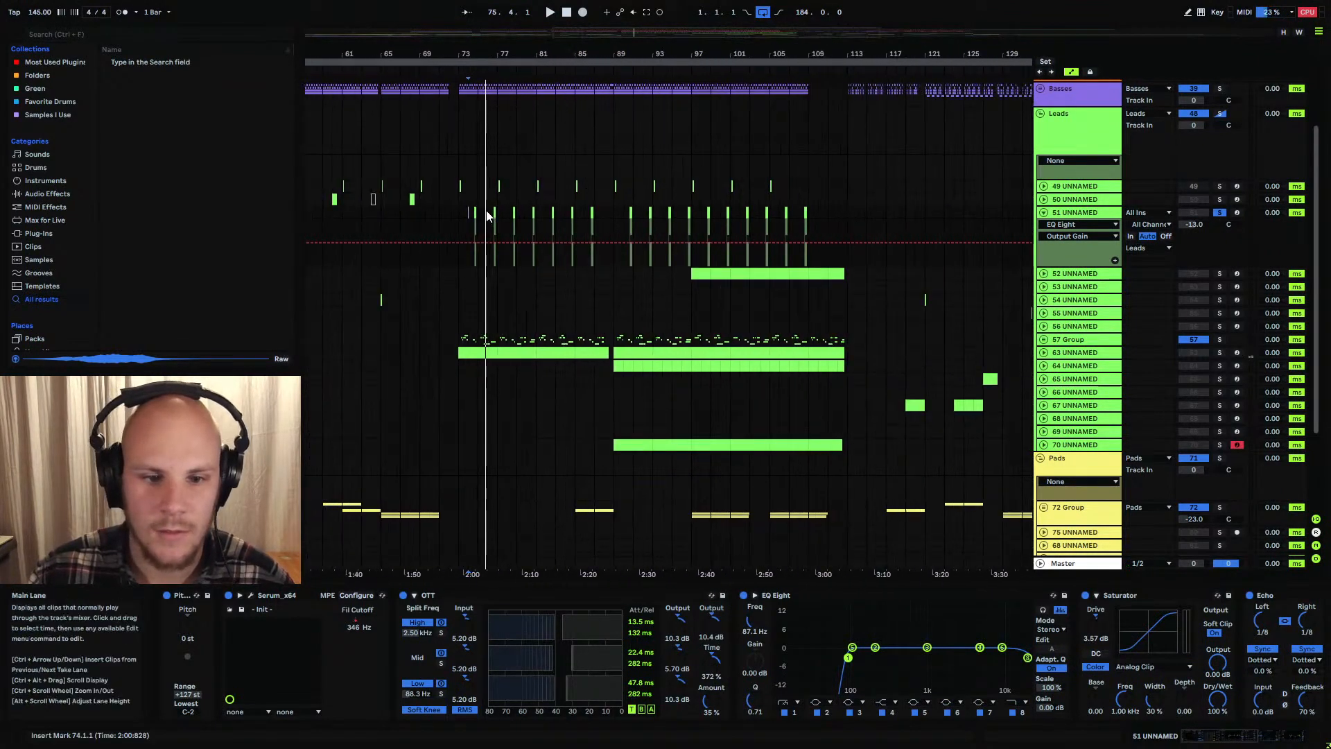
left_click_drag(494, 213, 839, 223)
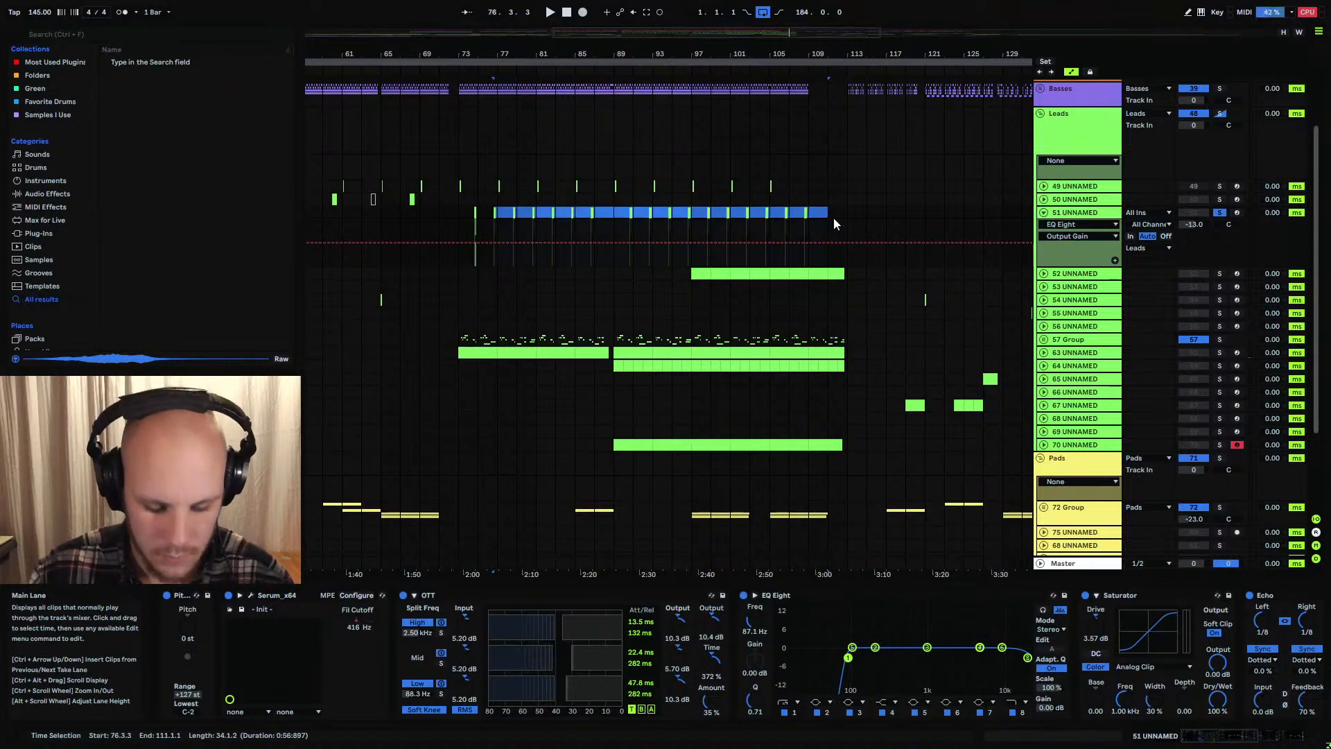
left_click(484, 220)
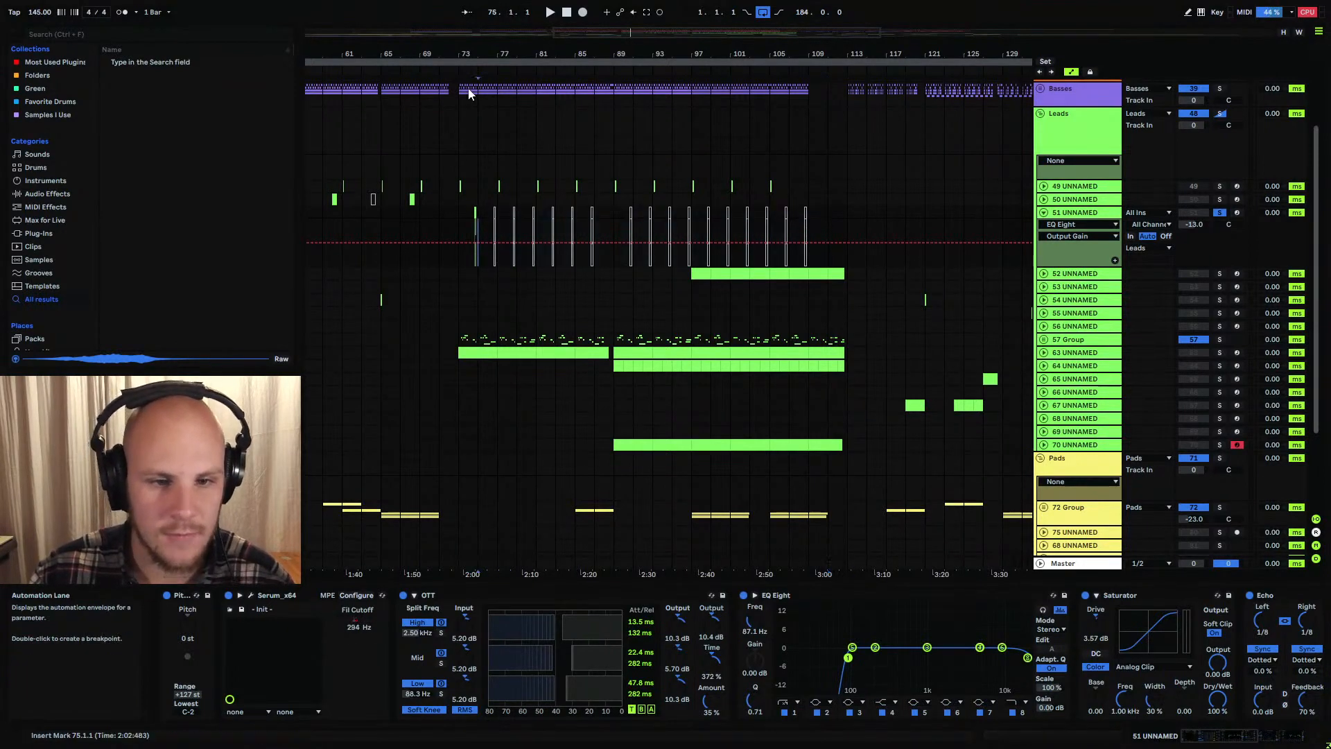
left_click_drag(479, 54, 477, 121)
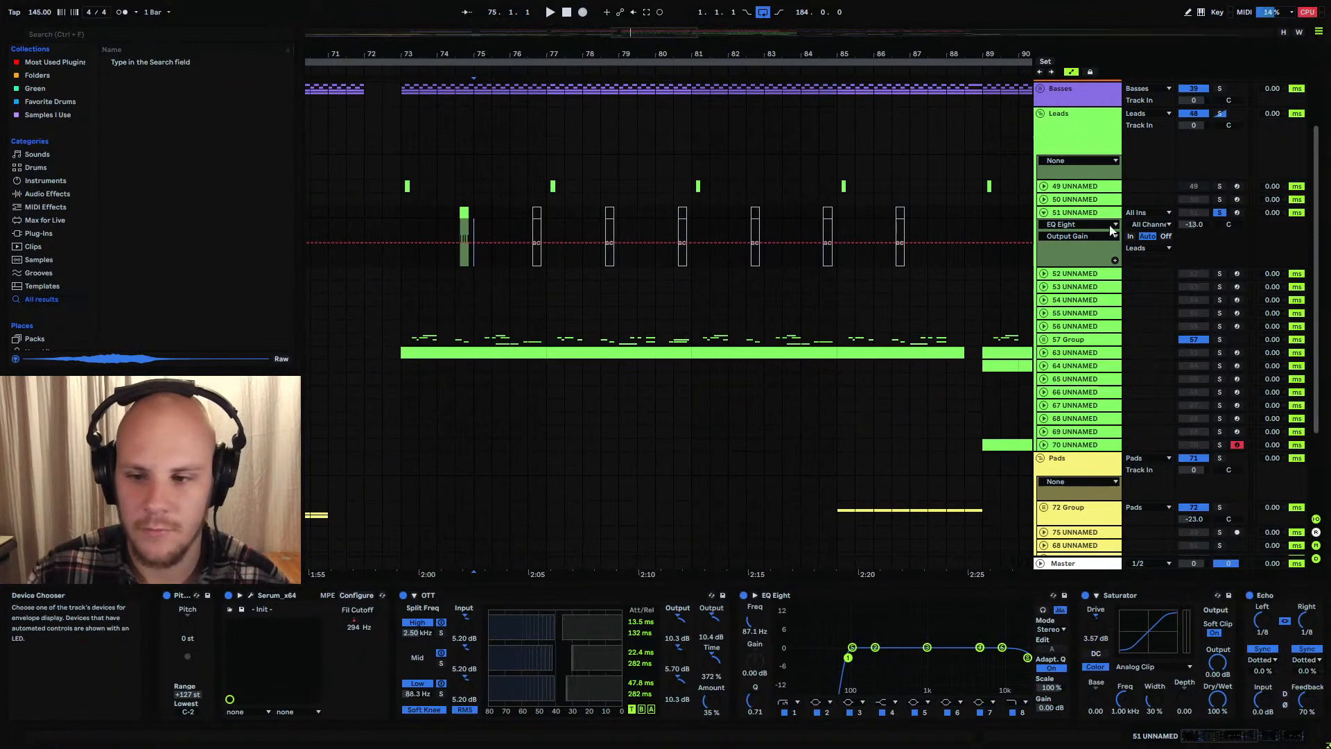
left_click(1220, 212)
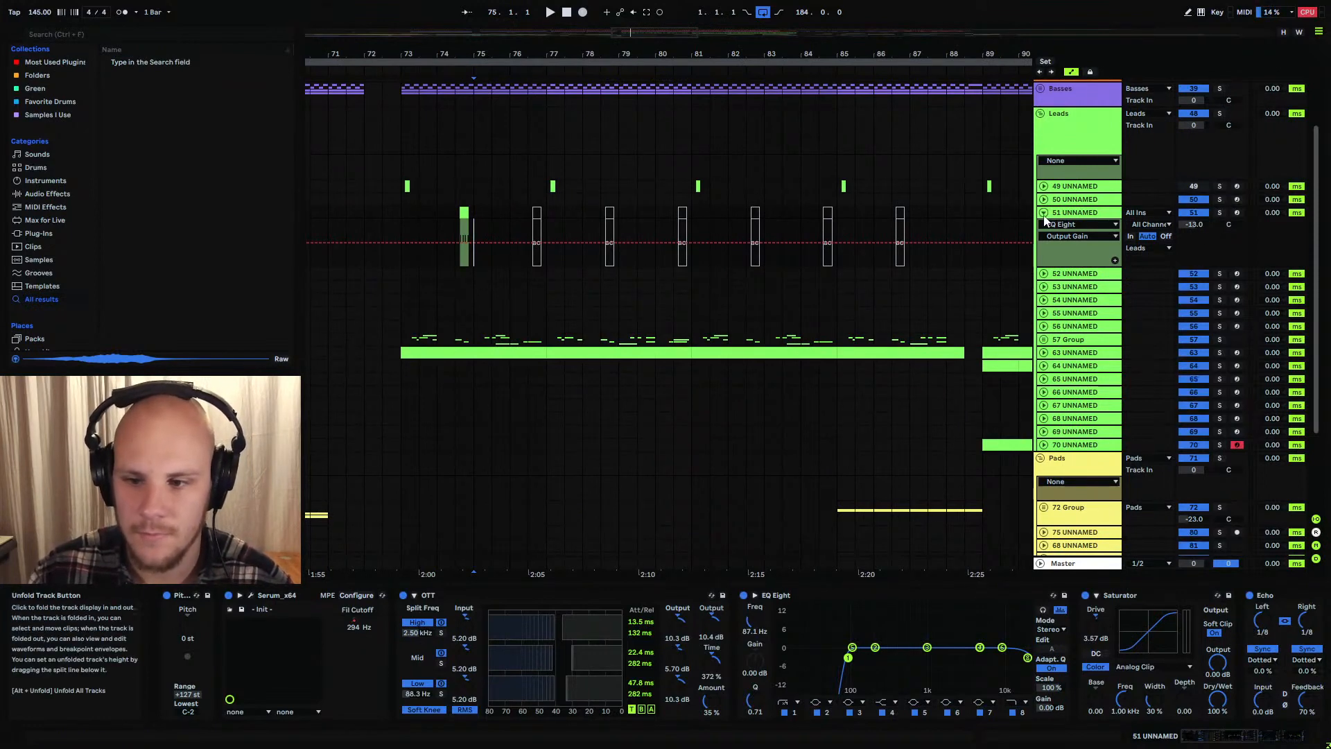
Fold the 51 UNNAMED track, unfold and solo 52 UNNAMED, and play its clip from bar 97
left_click(1074, 274)
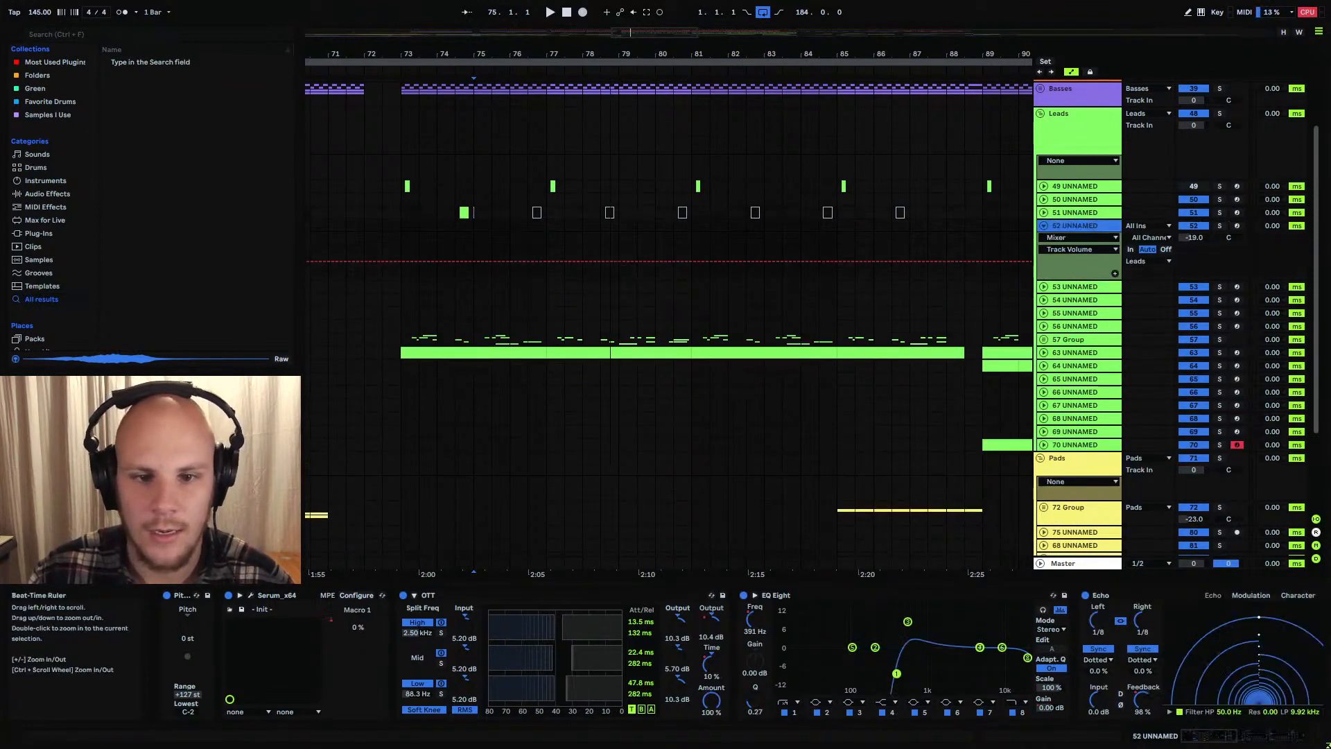
mouse_move(612, 54)
left_mouse_down()
mouse_move(698, 22)
mouse_move(464, 18)
left_mouse_up()
left_click(655, 240)
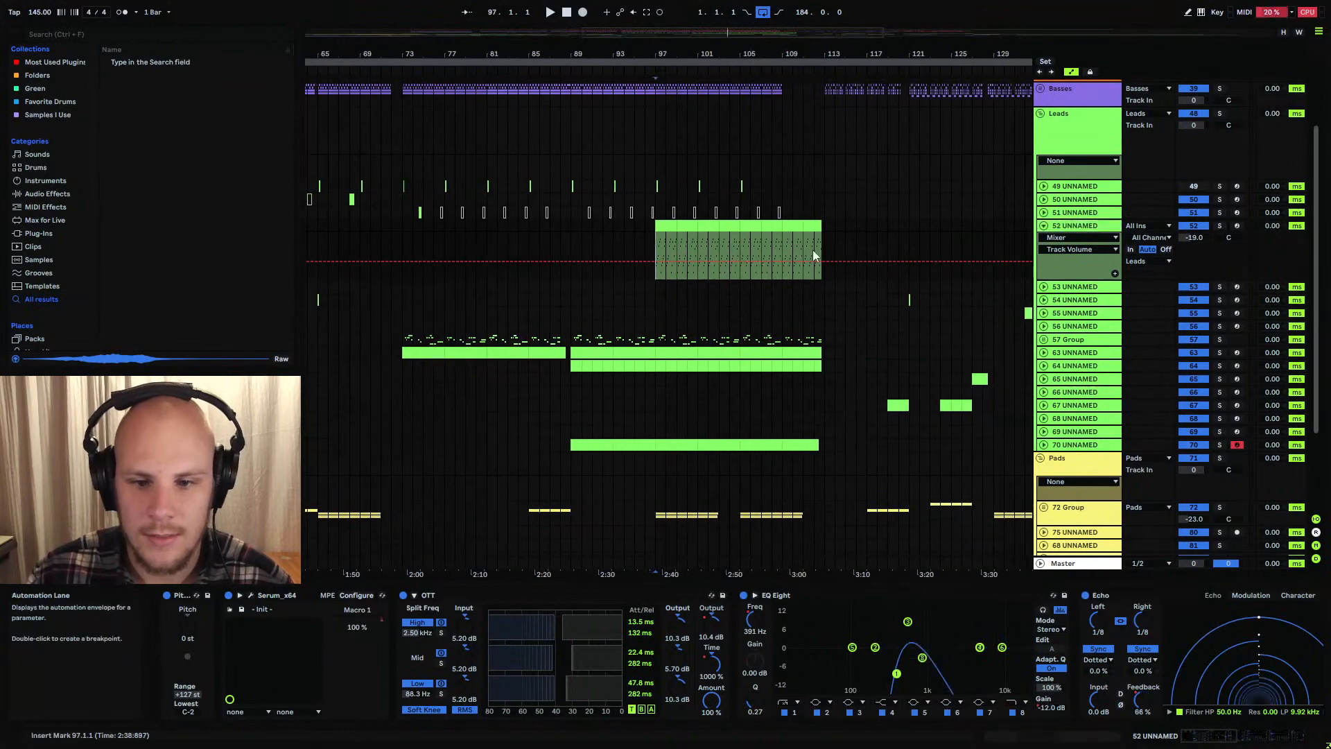
left_click(1220, 226)
key("space")
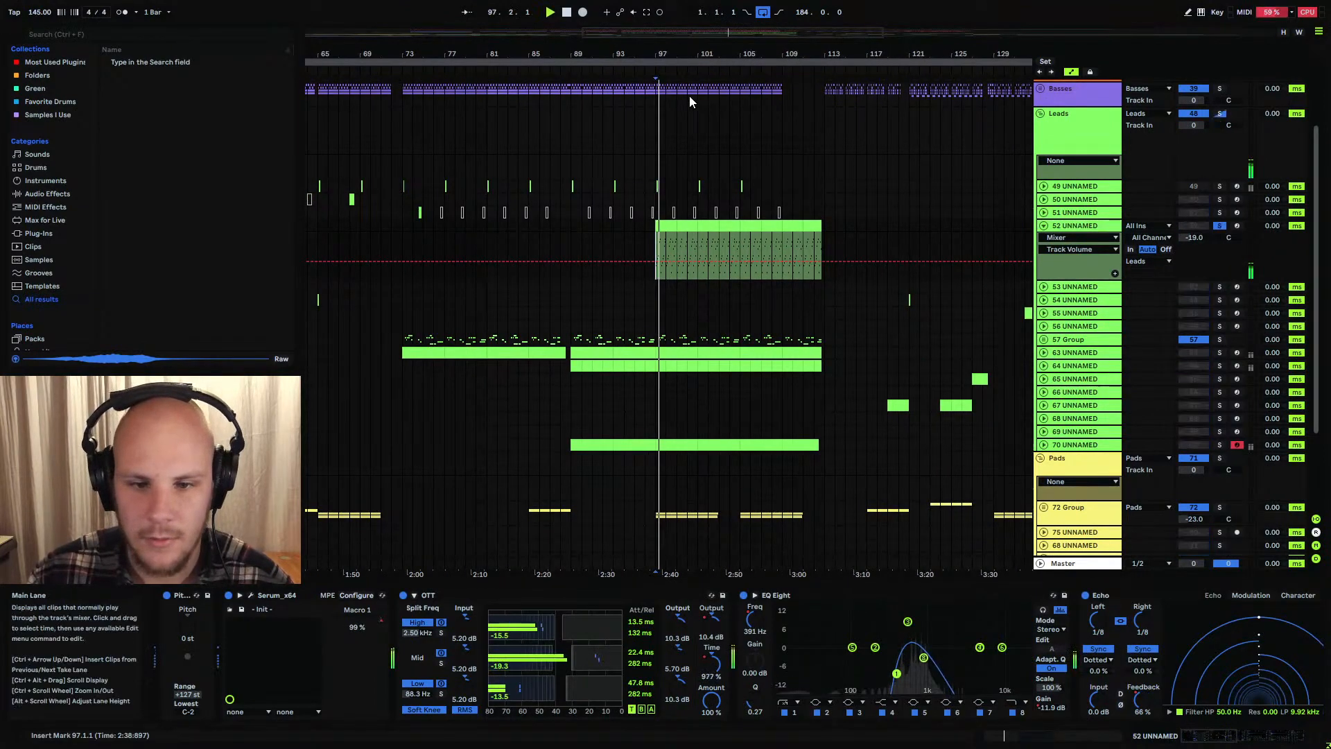
Stop playback, then unsolo and fold the 52 UNNAMED track
left_click_drag(667, 55, 498, 65)
left_click(1220, 225)
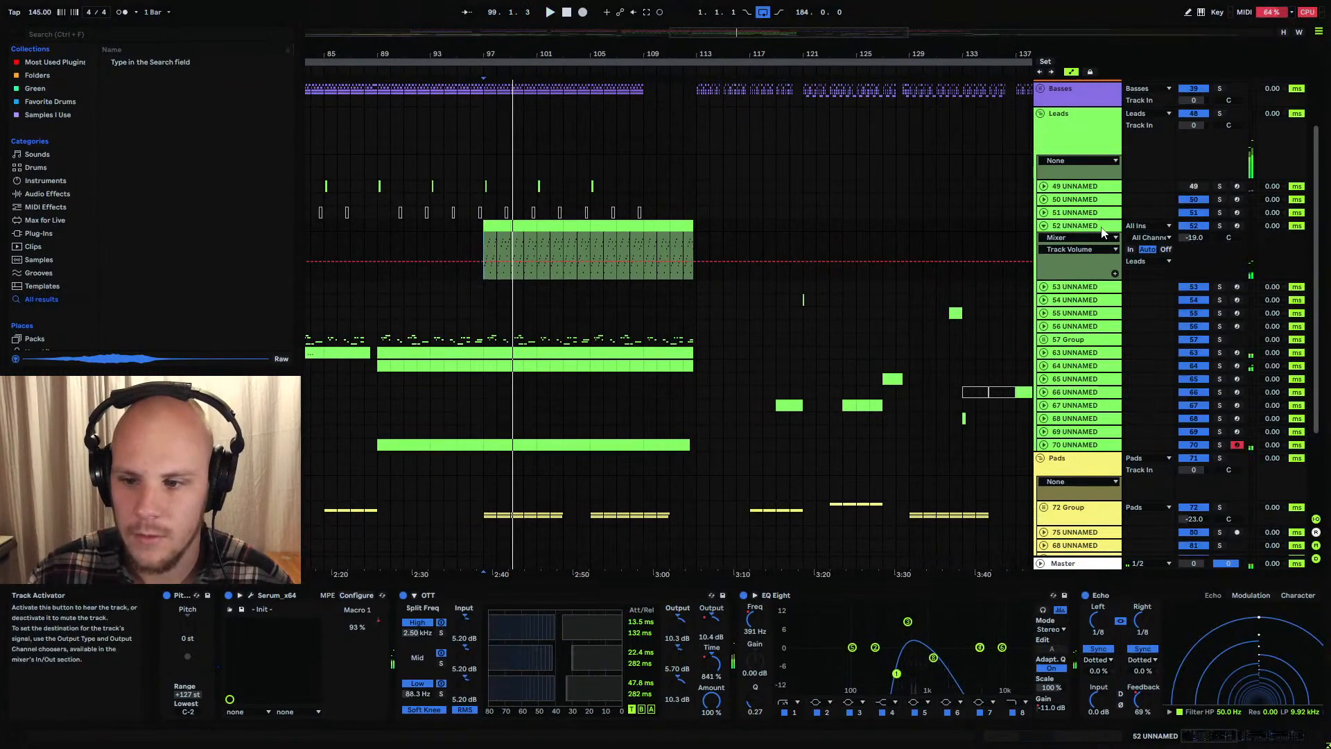
left_click(1044, 227)
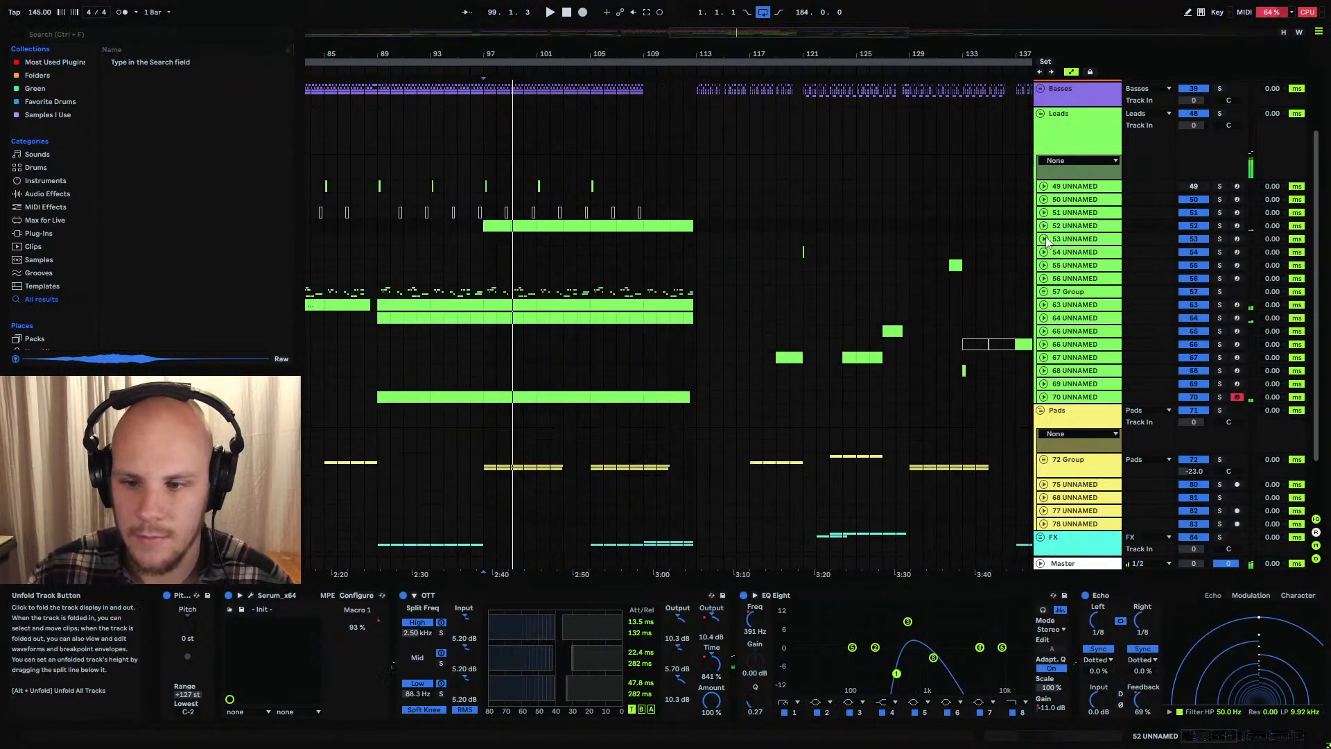
Solo the 53 UNNAMED track and play its clip at bar 47
left_click(1219, 239)
left_click_drag(559, 55, 843, 34)
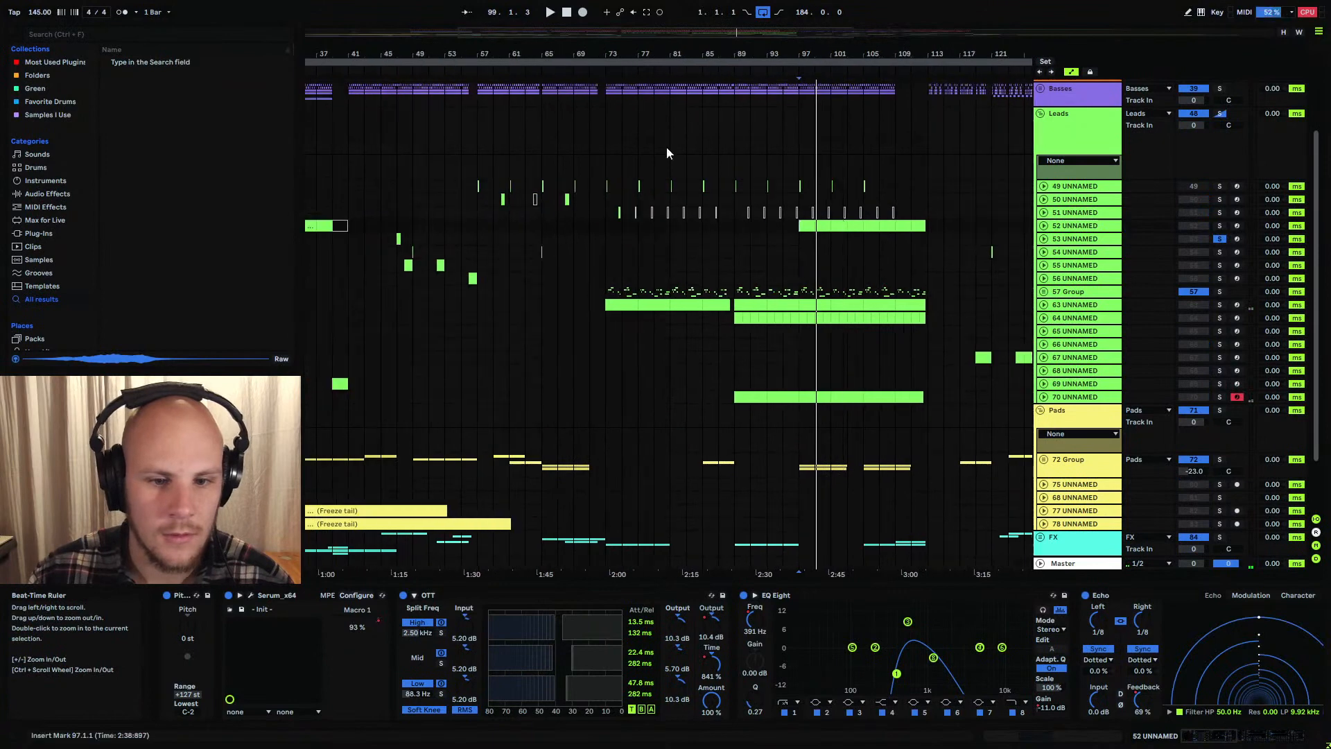
left_click(399, 239)
key("space")
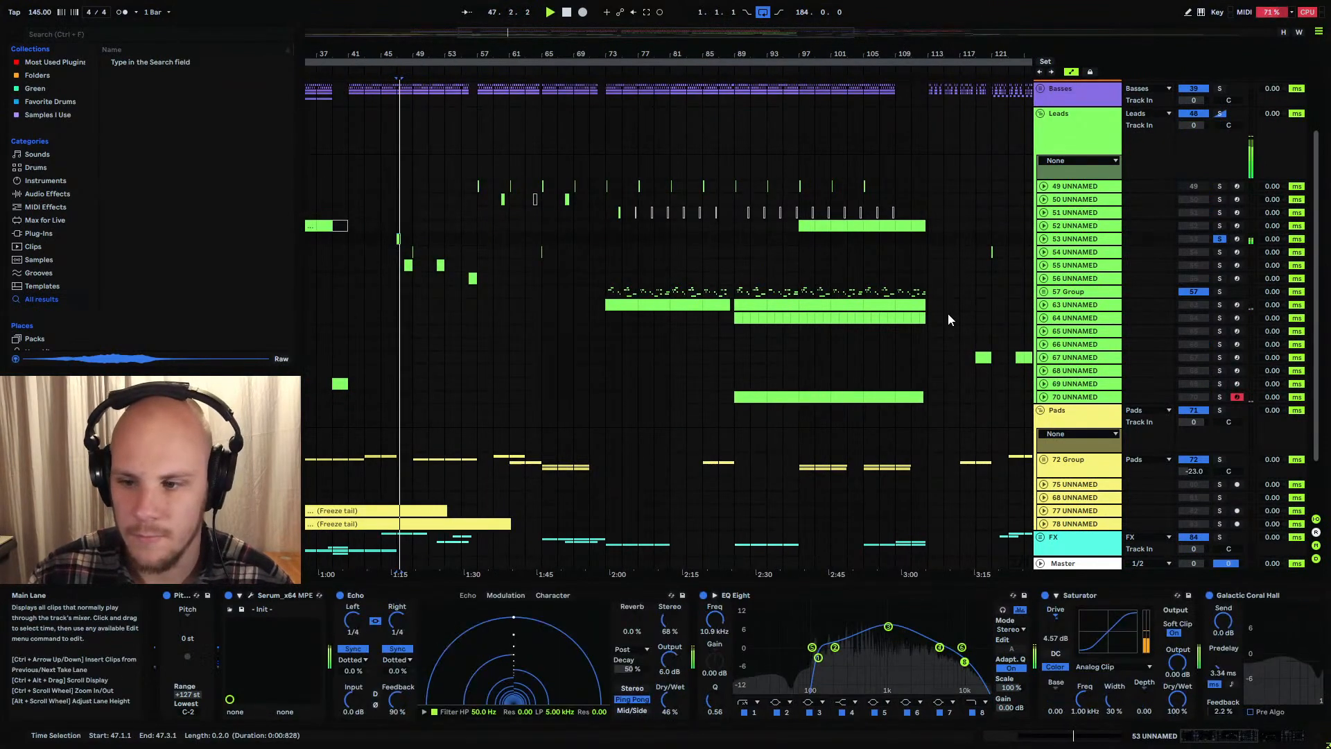
left_click_drag(404, 55, 555, 92)
key("space")
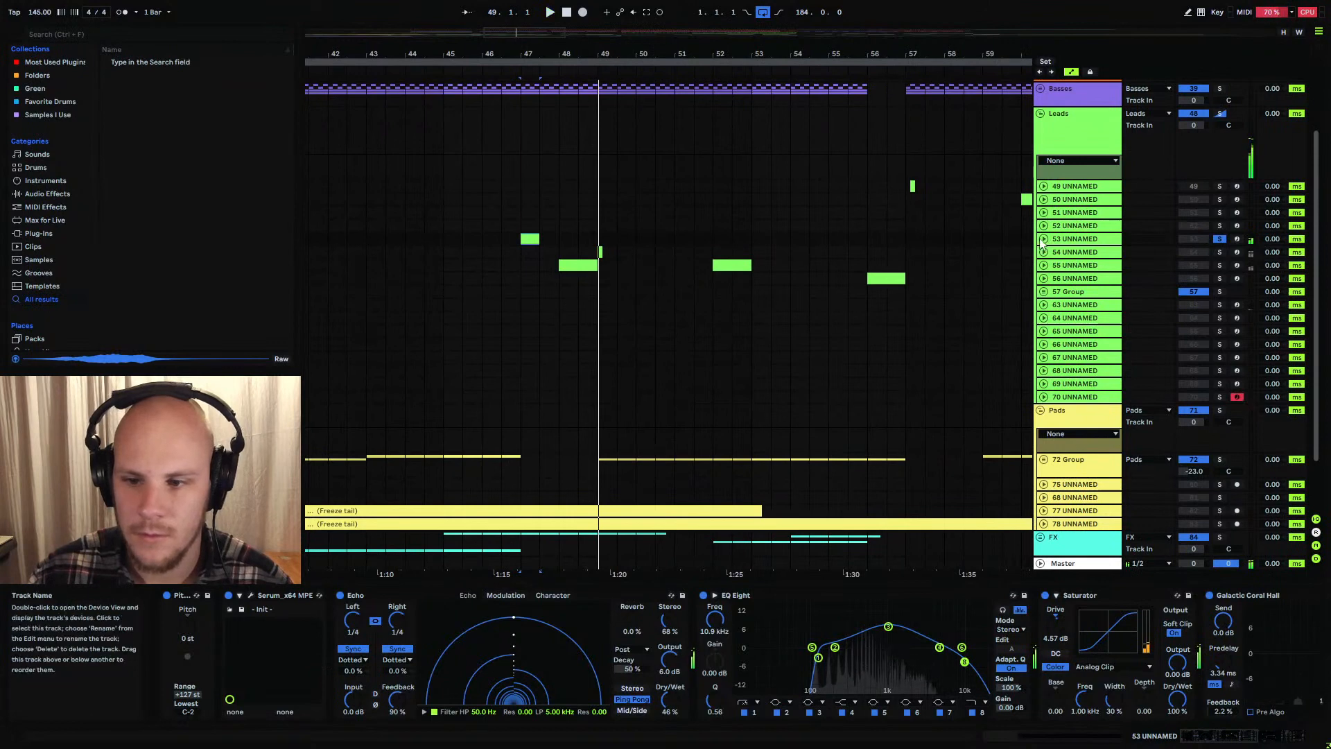
Unfold the 54 and 55 UNNAMED tracks, solo them together and play them from bar 48
left_click(1073, 252)
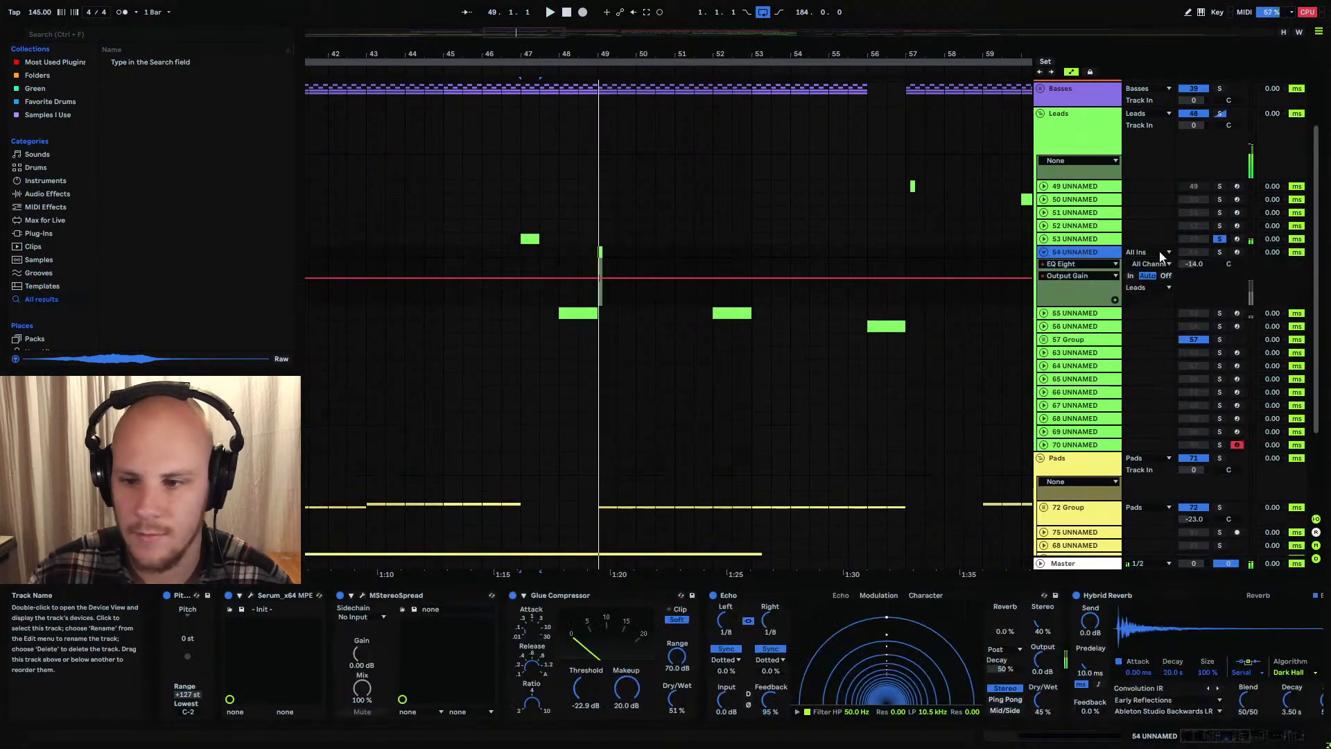
left_click(1219, 252)
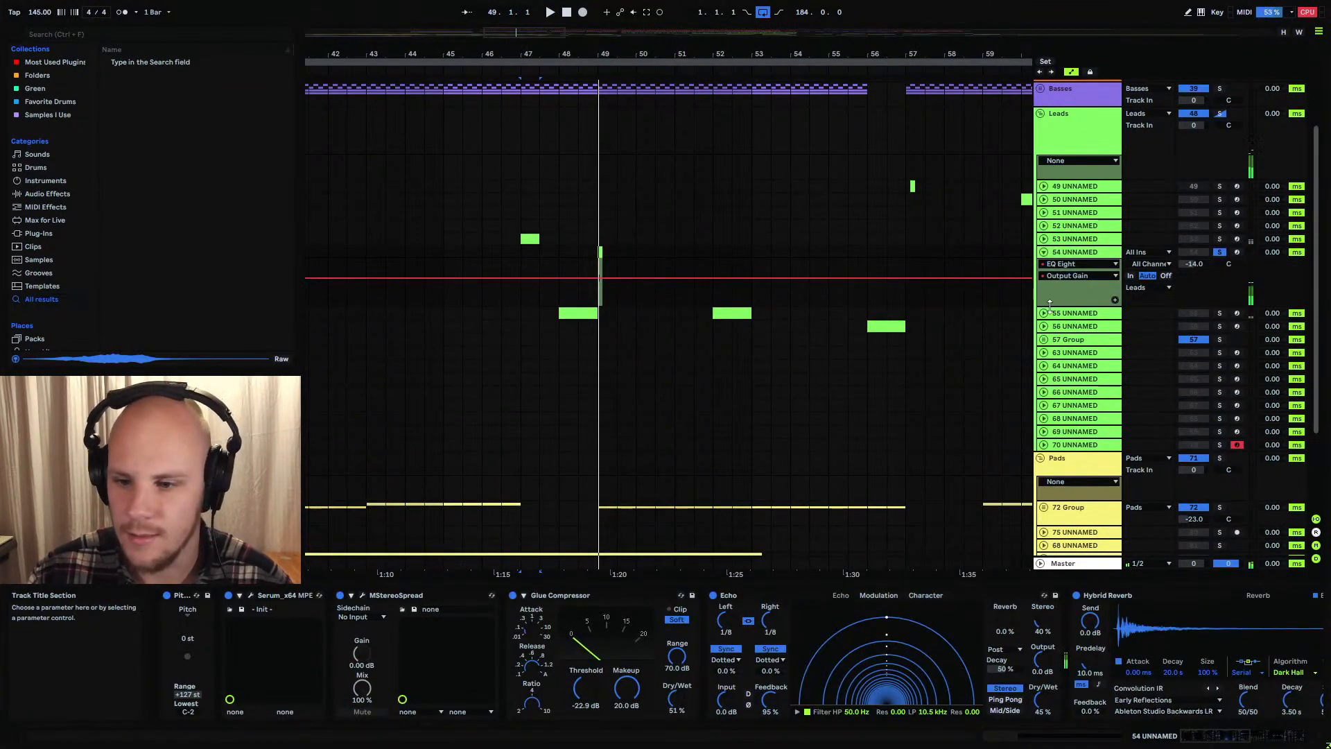
left_click(577, 313)
left_click(1220, 313, "ctrl")
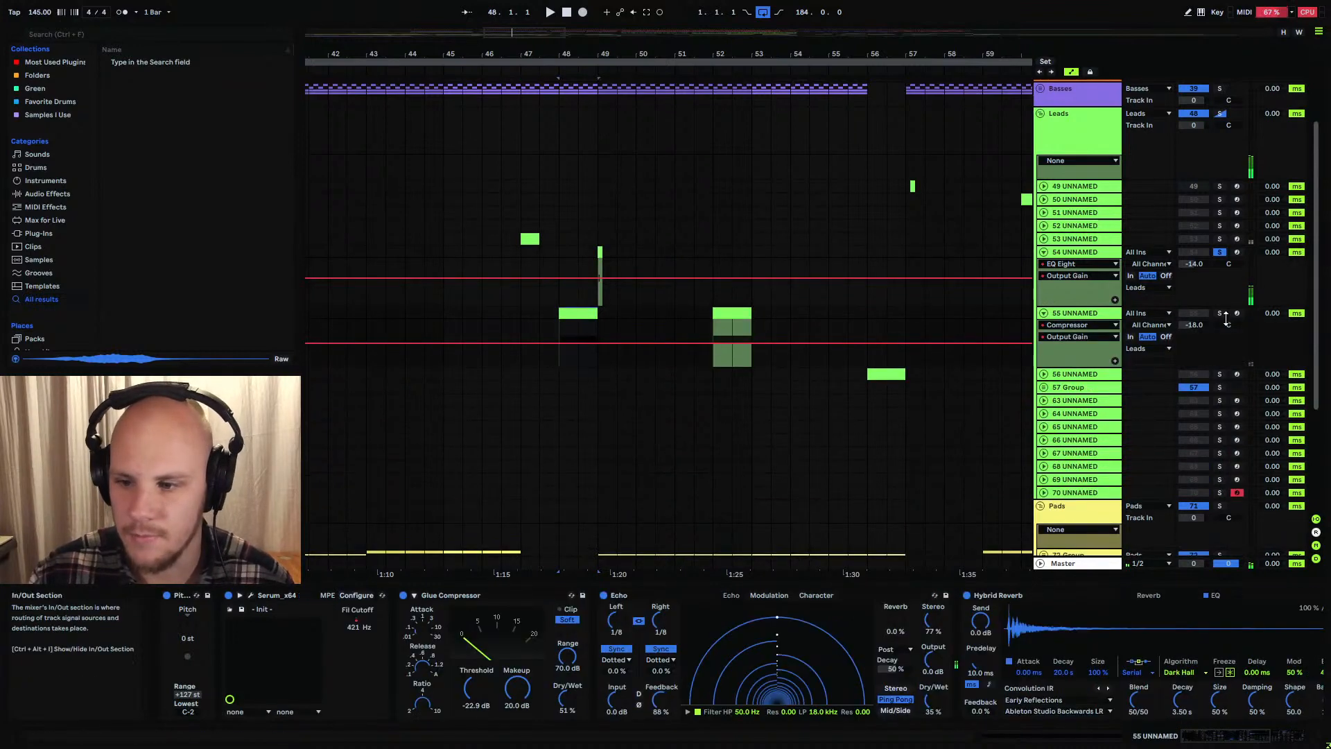
left_click(571, 320)
key("space")
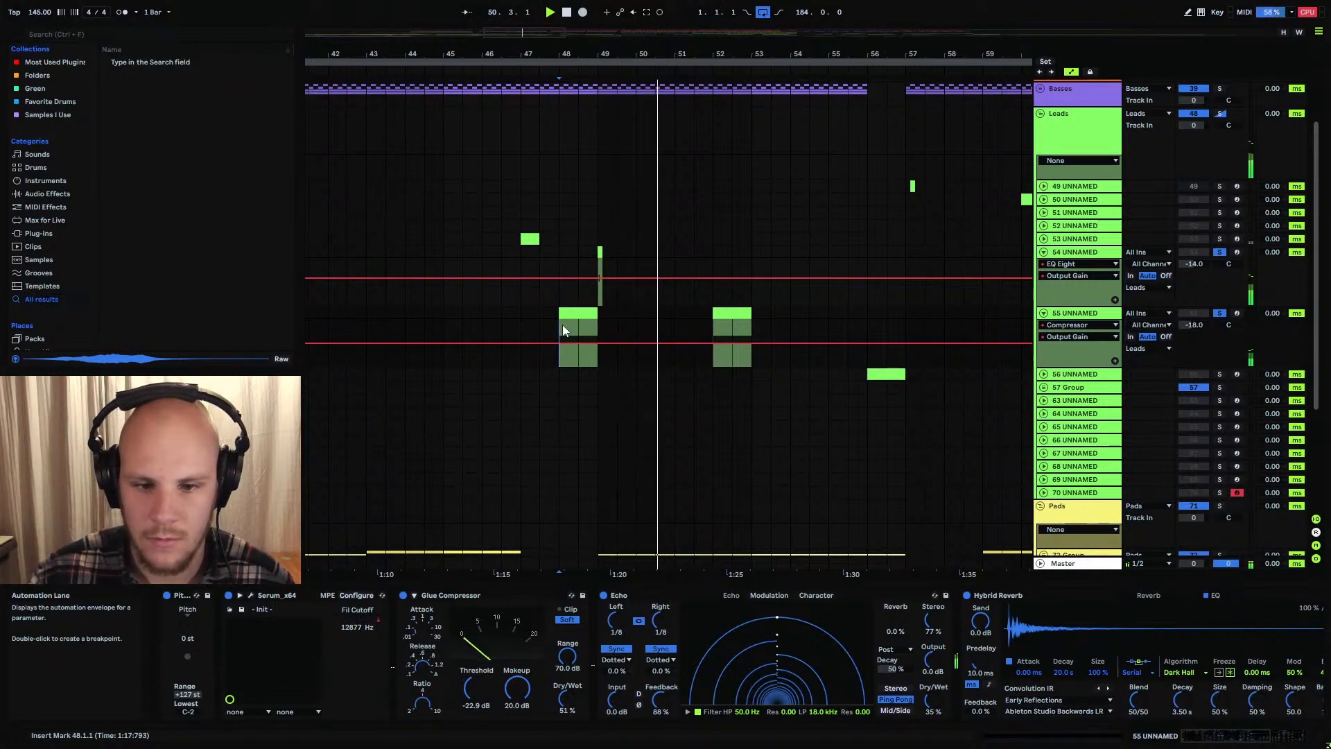
key("space")
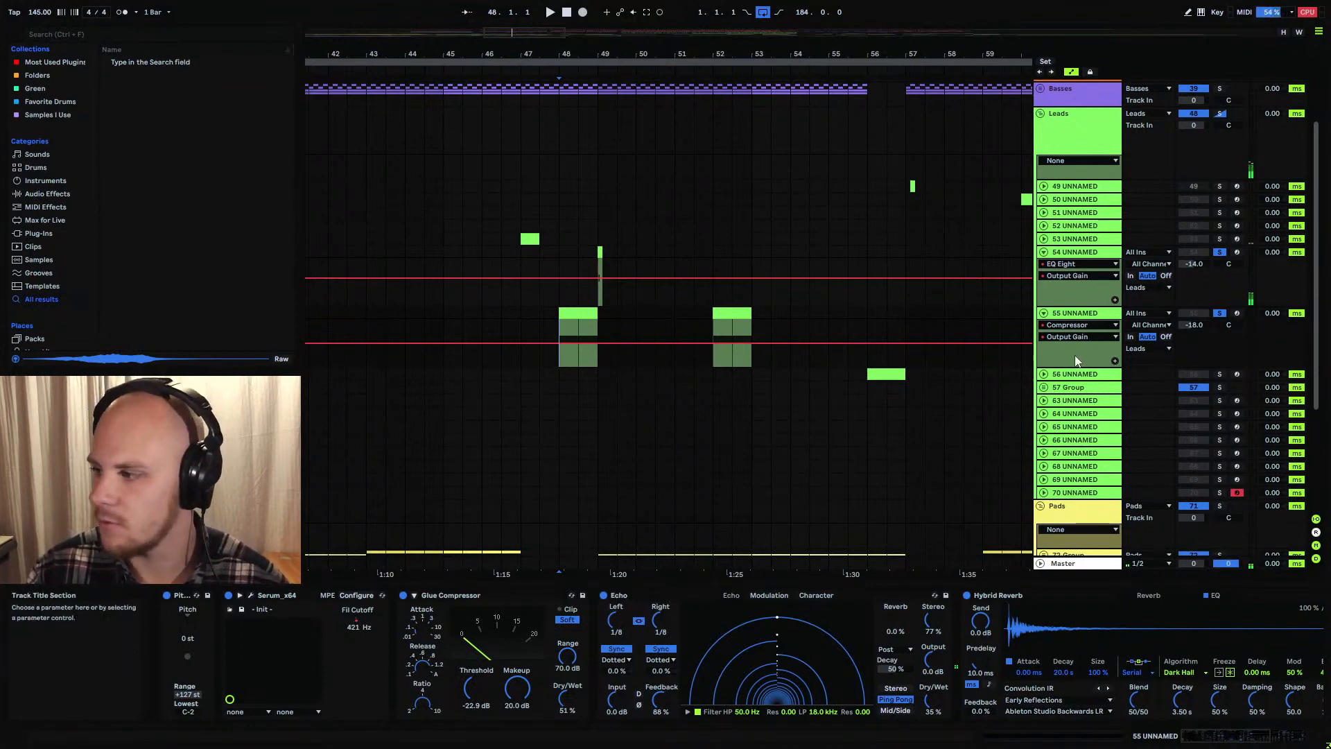
Unsolo the 54 and 55 UNNAMED tracks, deactivate both together and fold them
left_click(1219, 314)
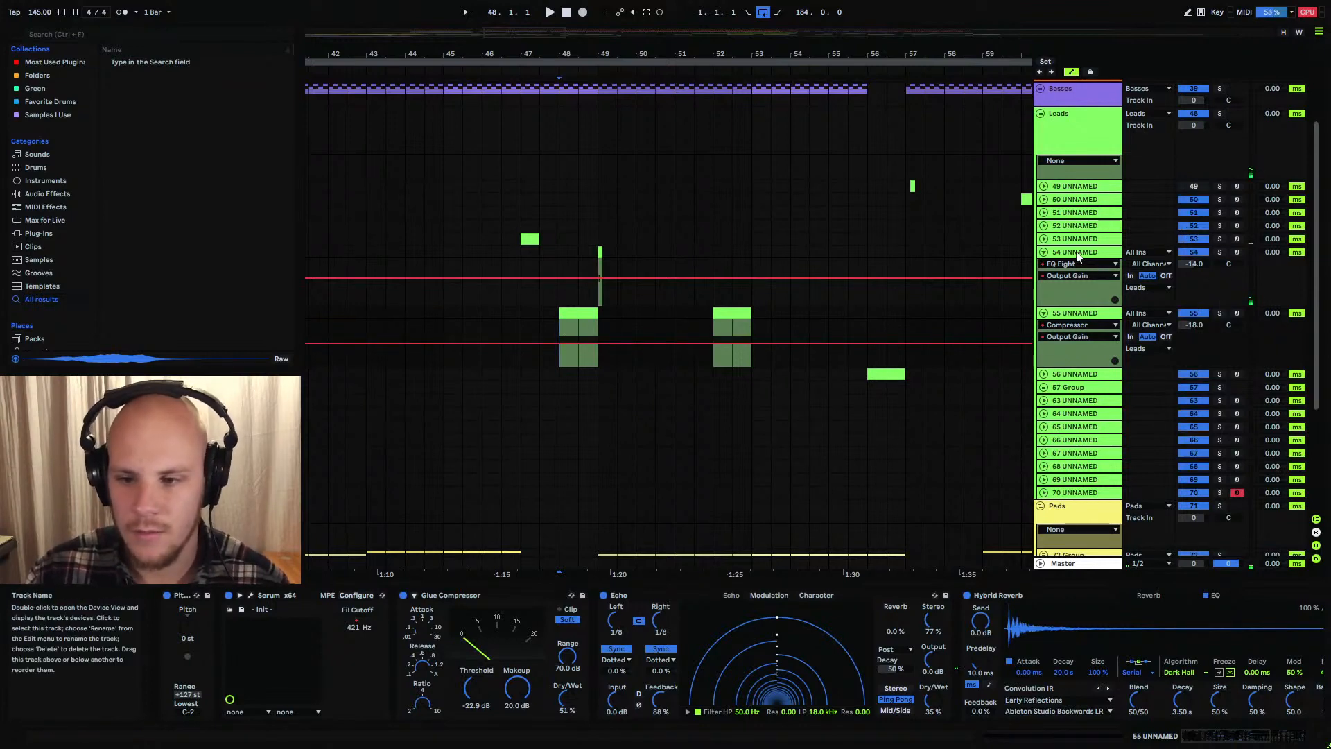
left_click(1077, 254)
left_click(1070, 314, "shift")
left_click(1196, 314)
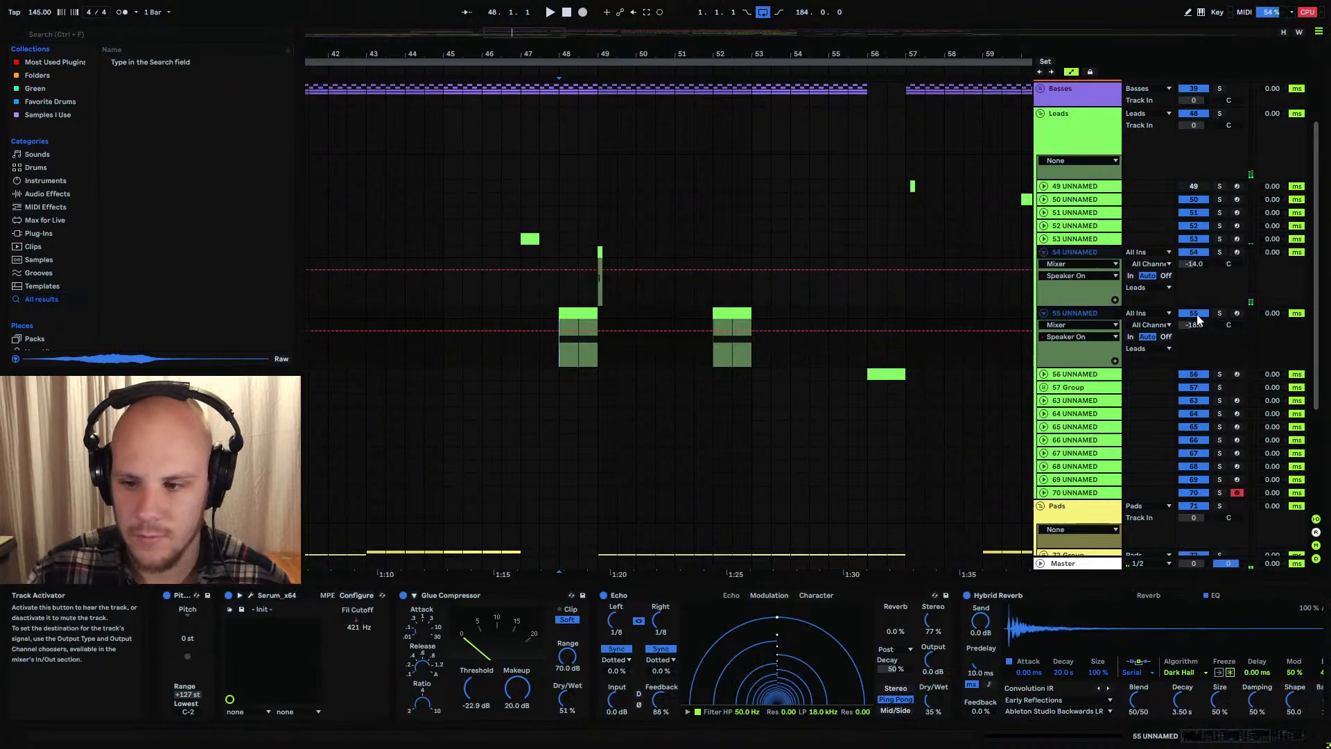
left_click(1044, 252)
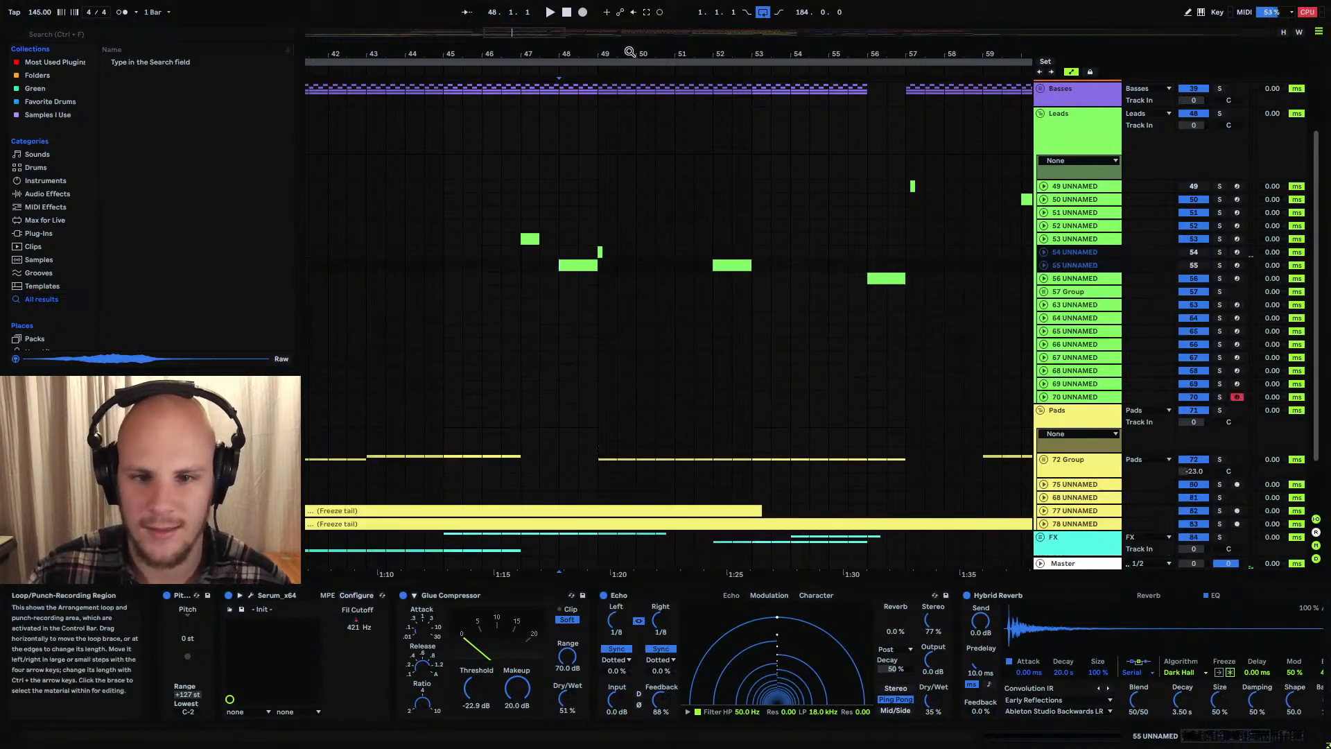
Unfold and solo the 56 UNNAMED track and play its clip at bar 56
left_click_drag(627, 53, 593, 14)
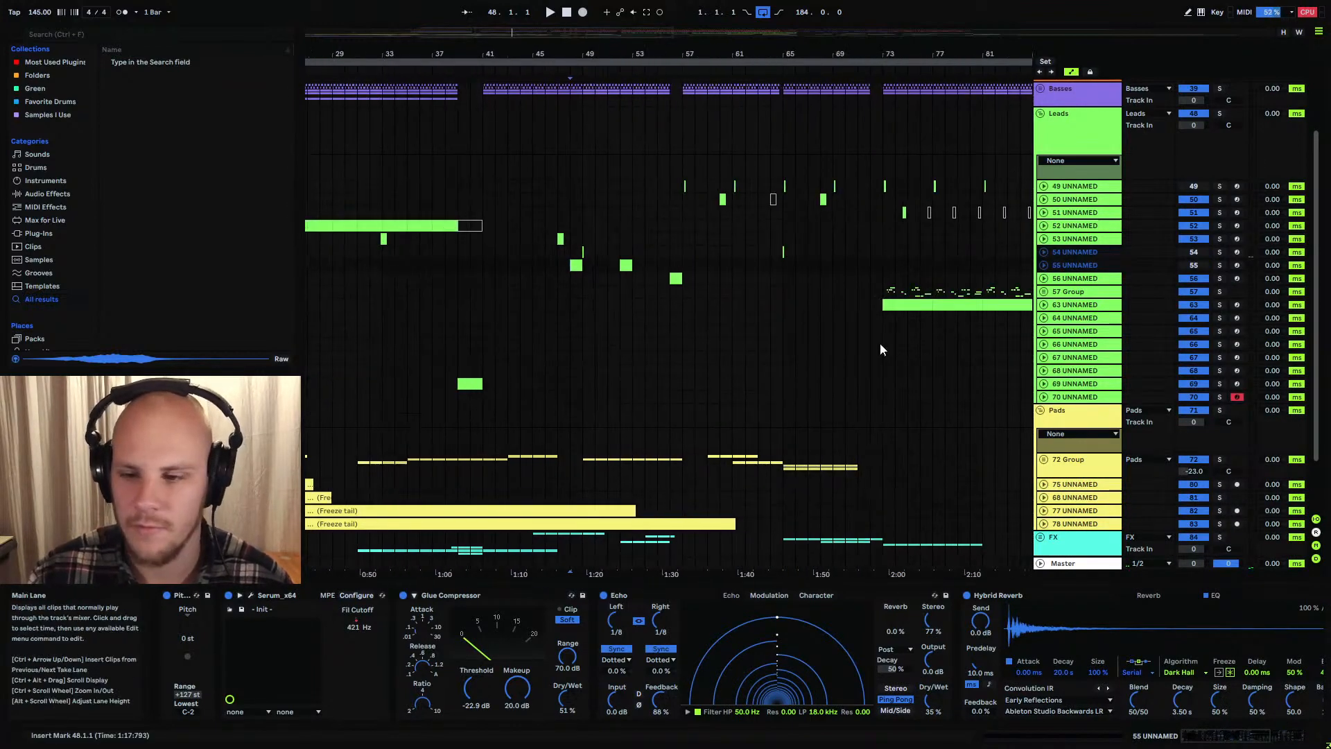
left_click(1044, 279)
left_click(1073, 279)
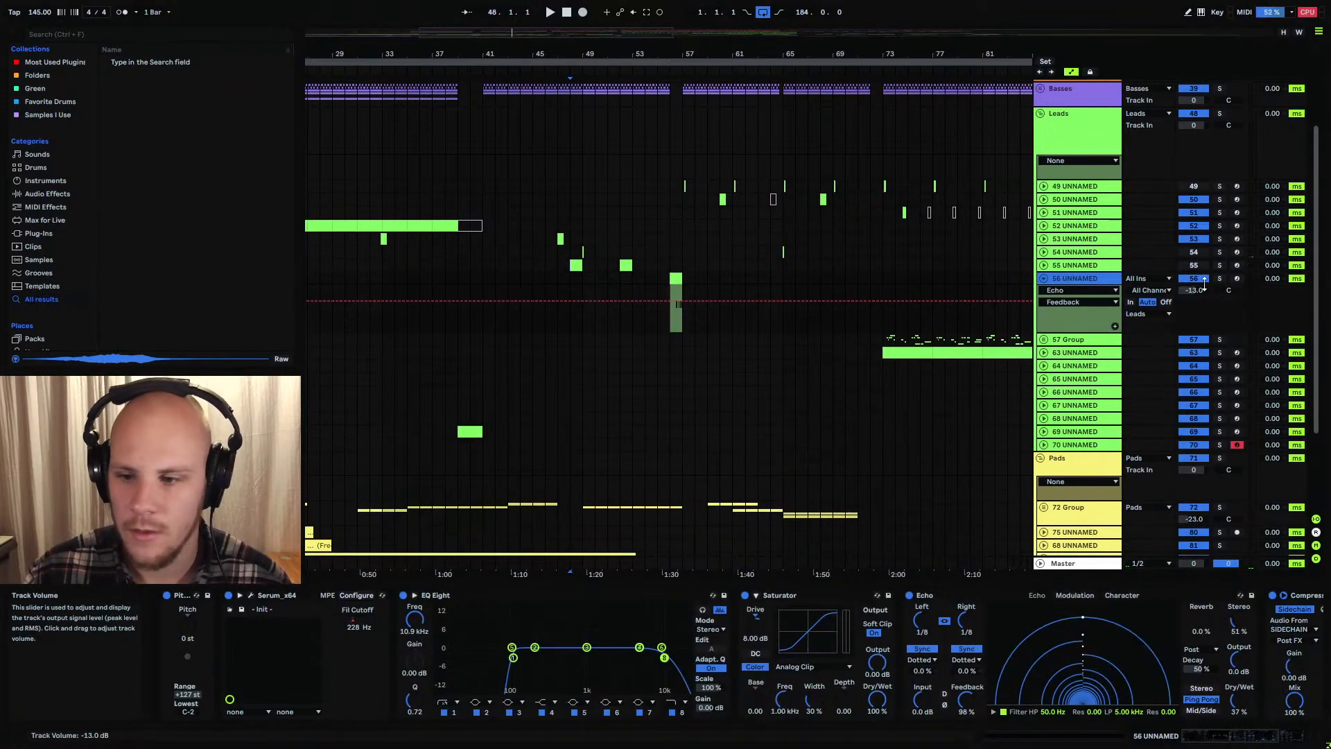
left_click(1223, 280)
left_click(1221, 279)
key("space")
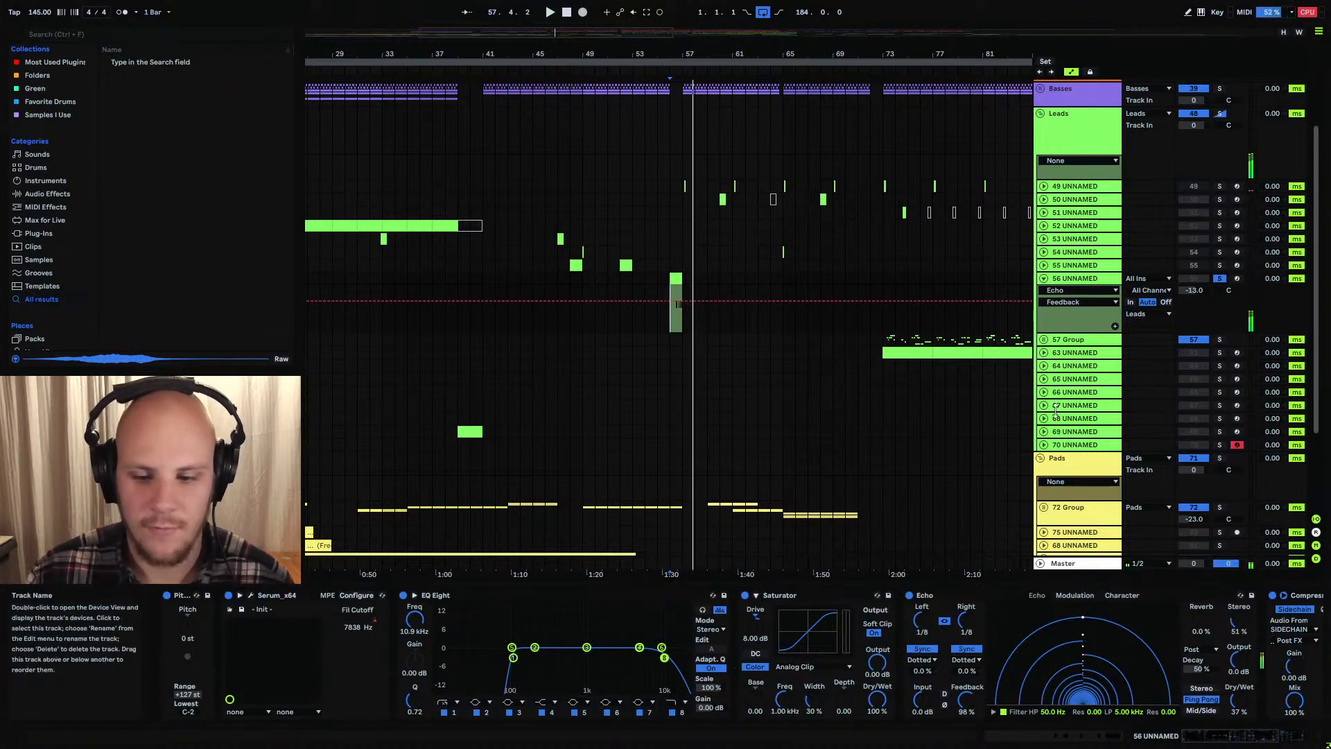
Deactivate the 56 UNNAMED track and unsolo it
left_click(1198, 278)
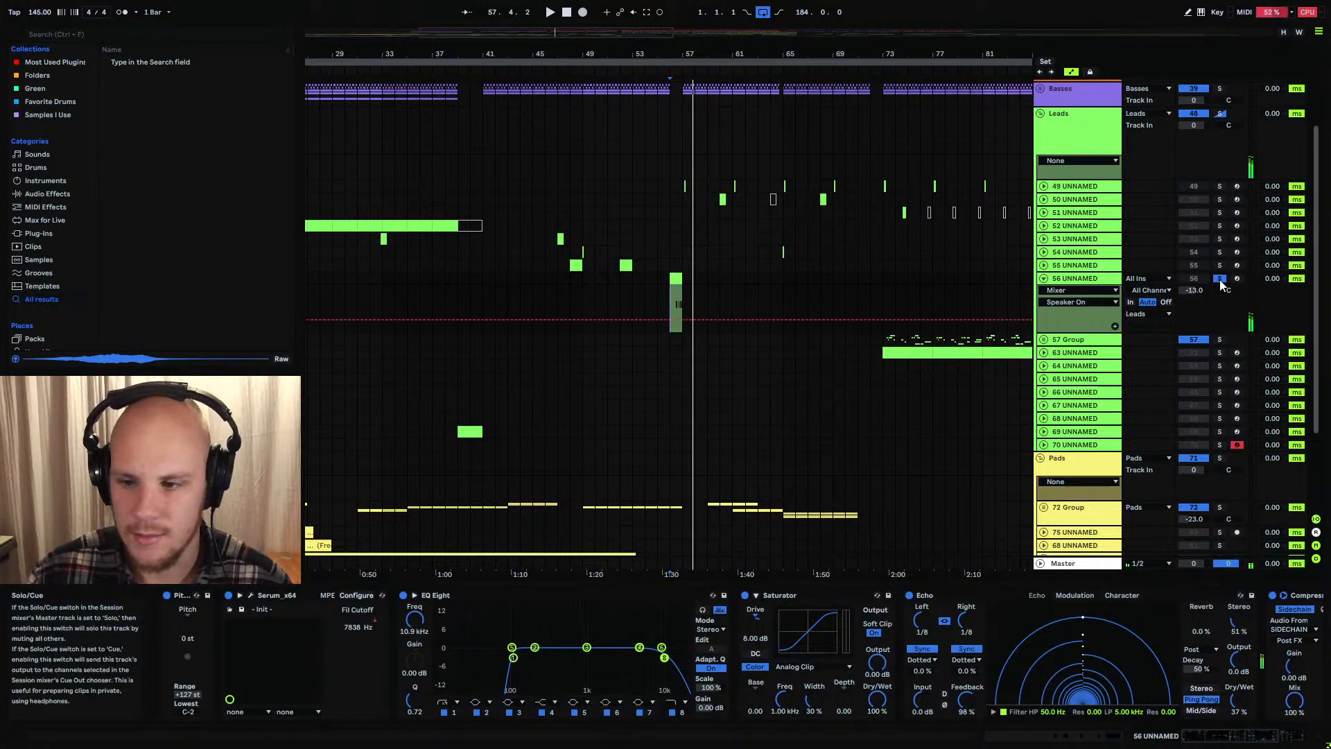
left_click(1220, 278)
Unfold the 57 Group in the leads to show its member tracks and solo the group
left_click_drag(693, 54, 694, 21)
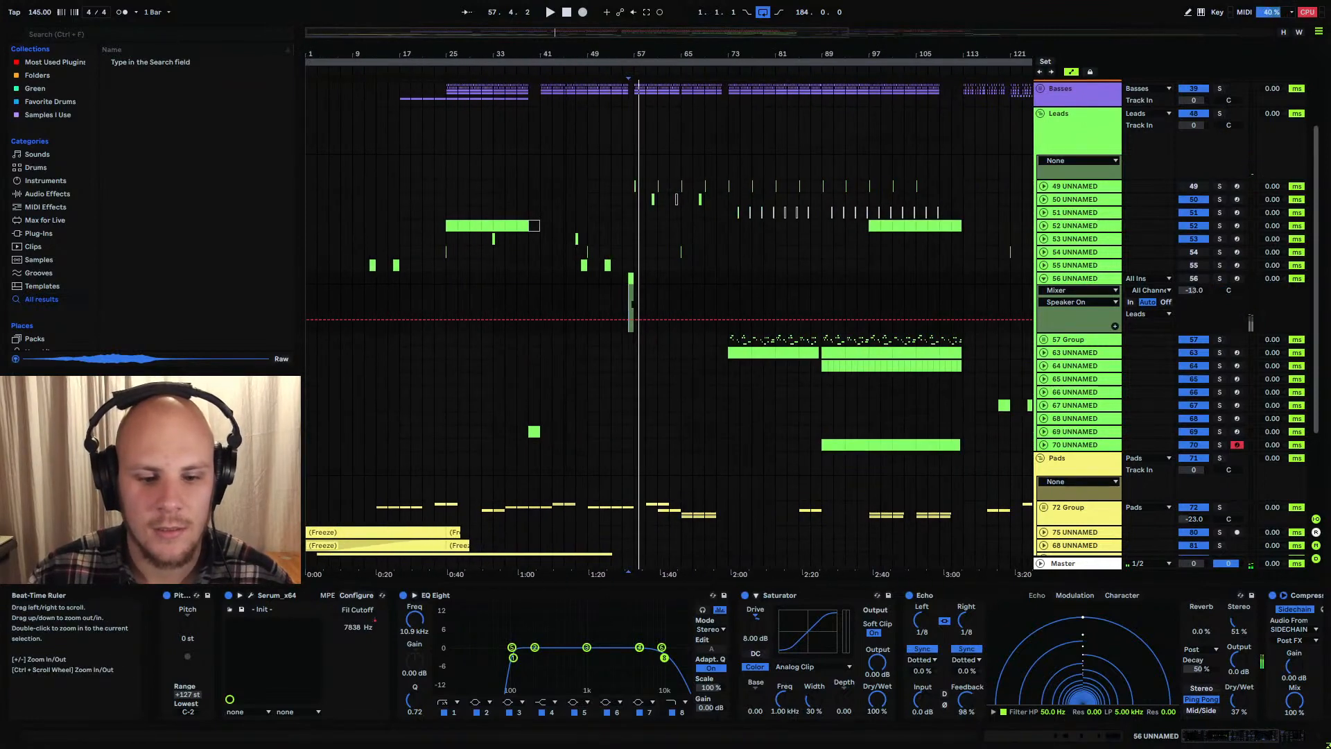
scroll(497, 330, "down", 3)
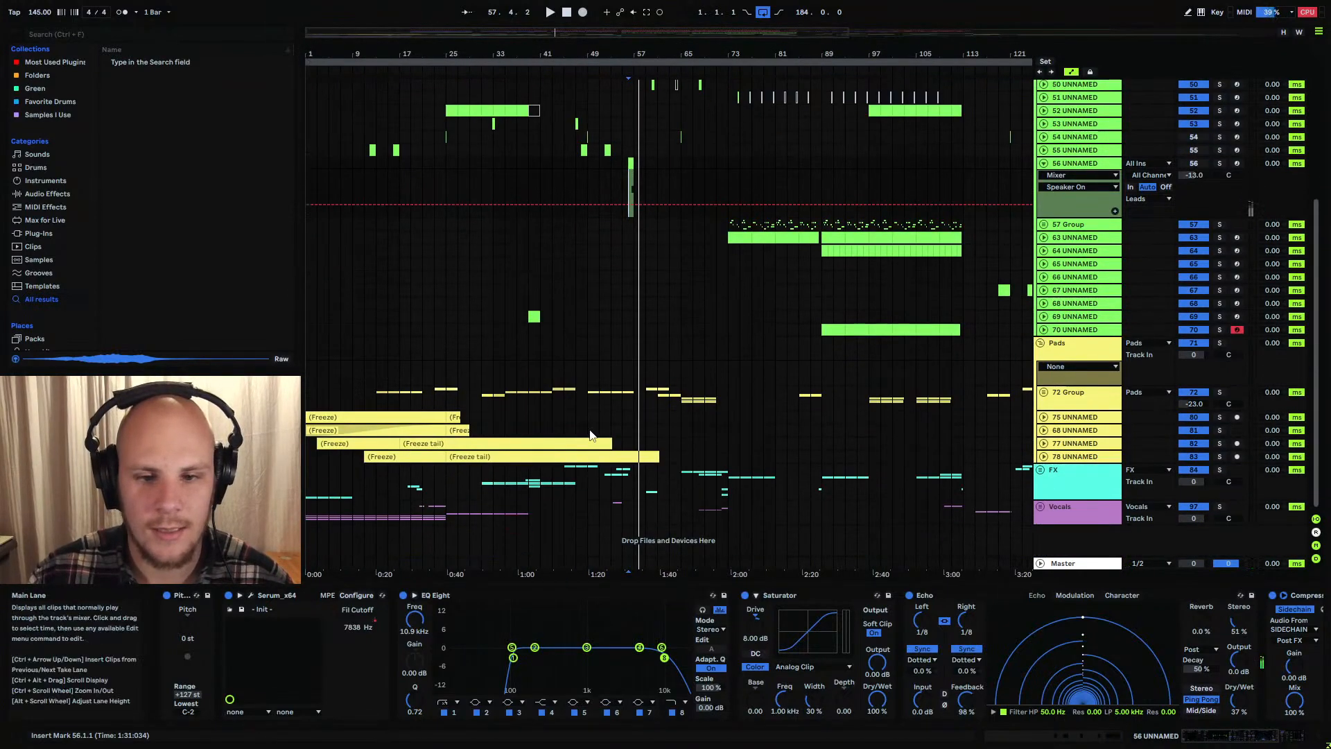
scroll(895, 343, "up", 2)
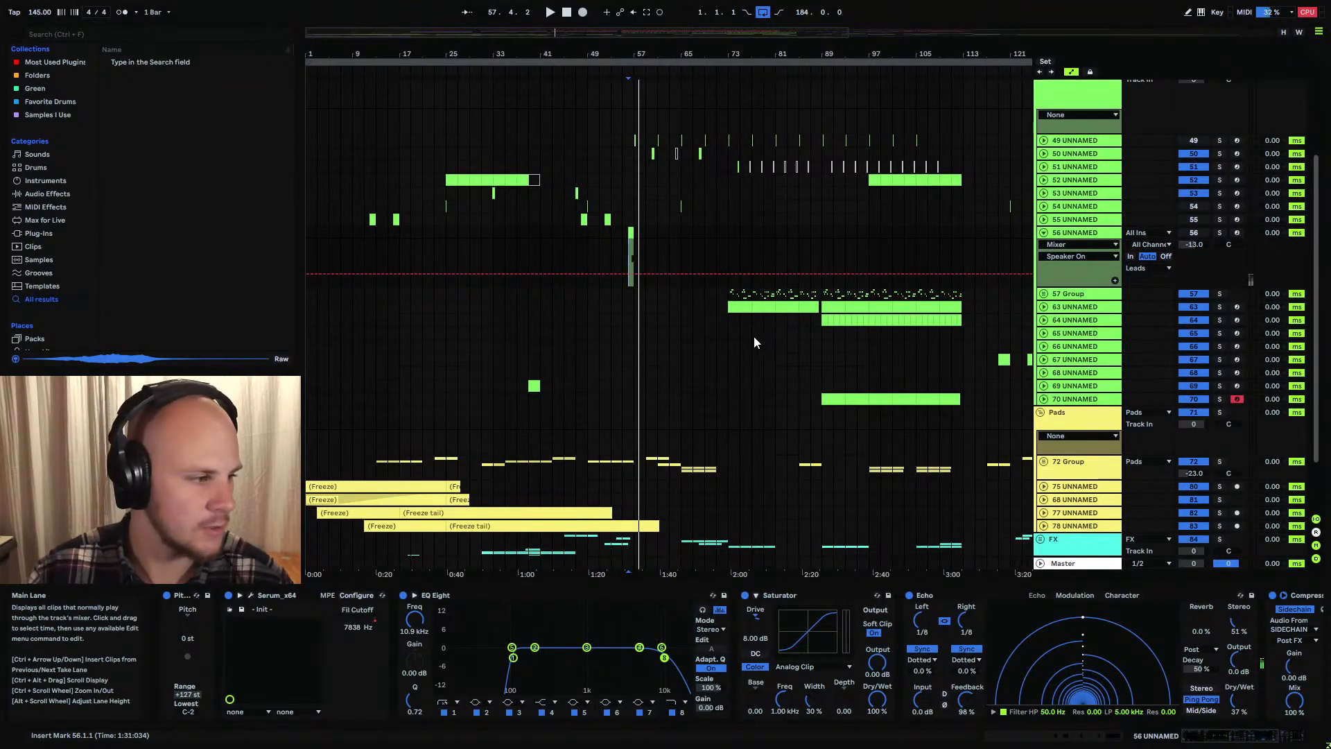
left_click(1045, 294)
left_click(1220, 294)
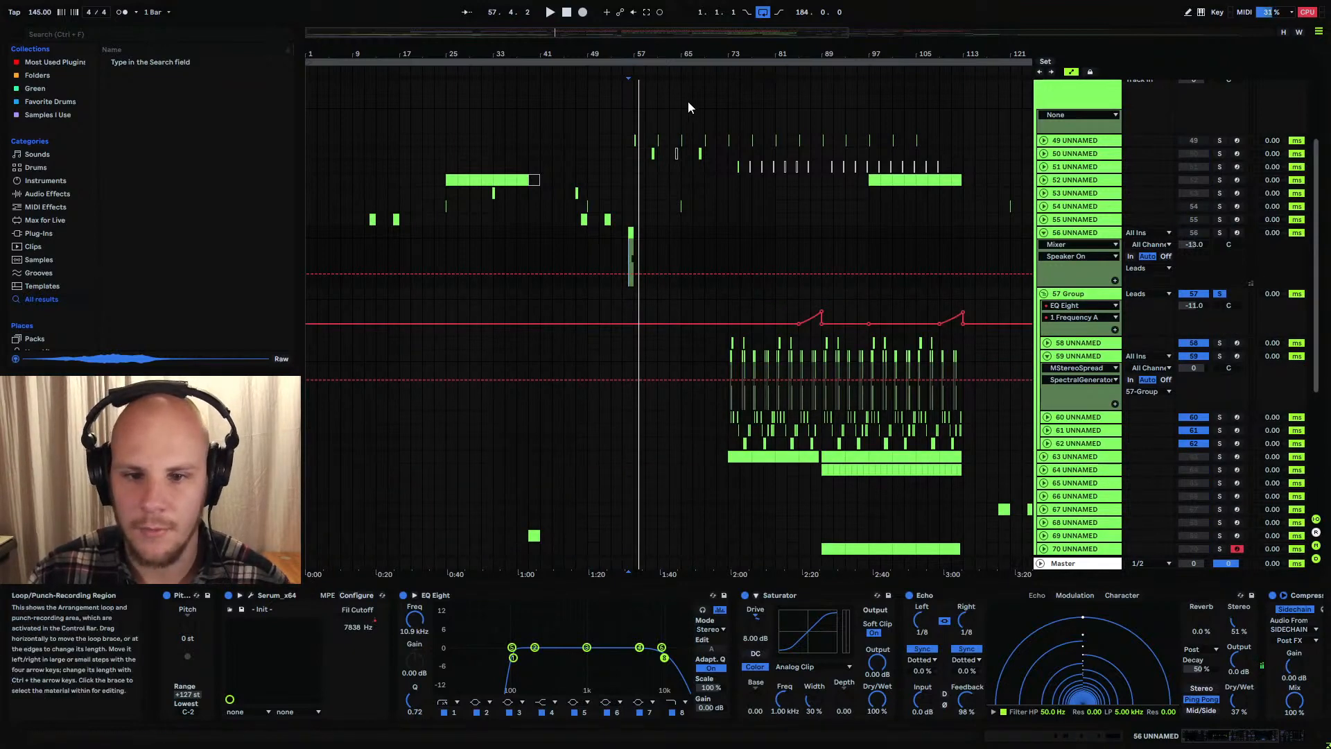
Examine the 57 Group's section from bar 73 to bar 89 and place the insert marker at bar 73
left_click(729, 303)
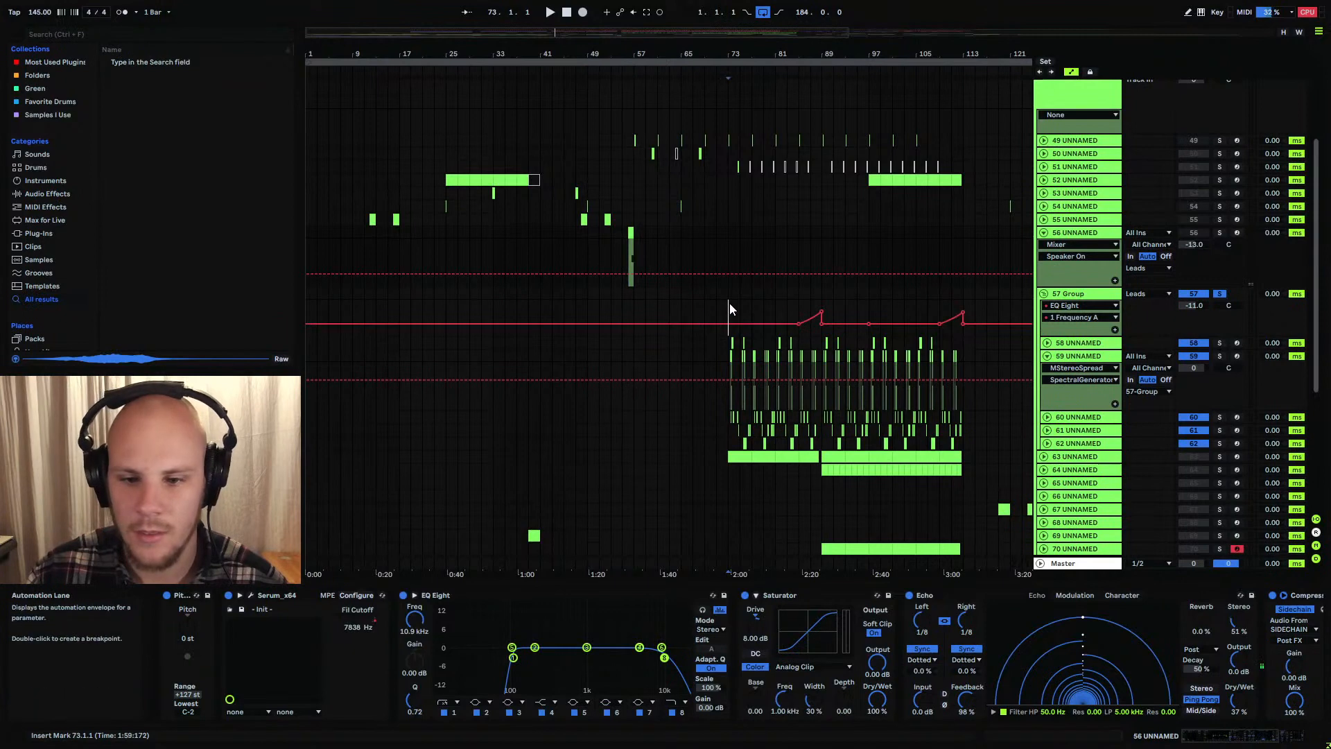
left_click_drag(750, 49, 509, 111)
left_click(670, 304, "shift")
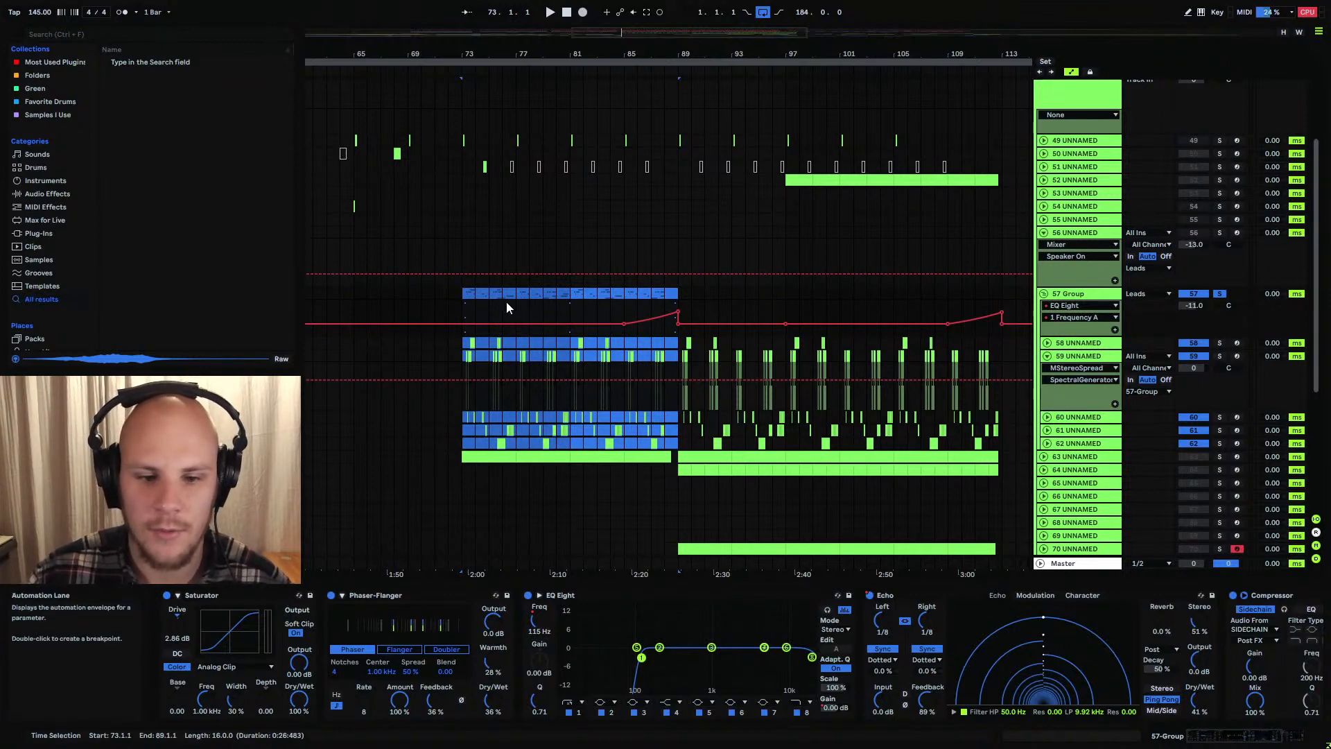
left_click(464, 296)
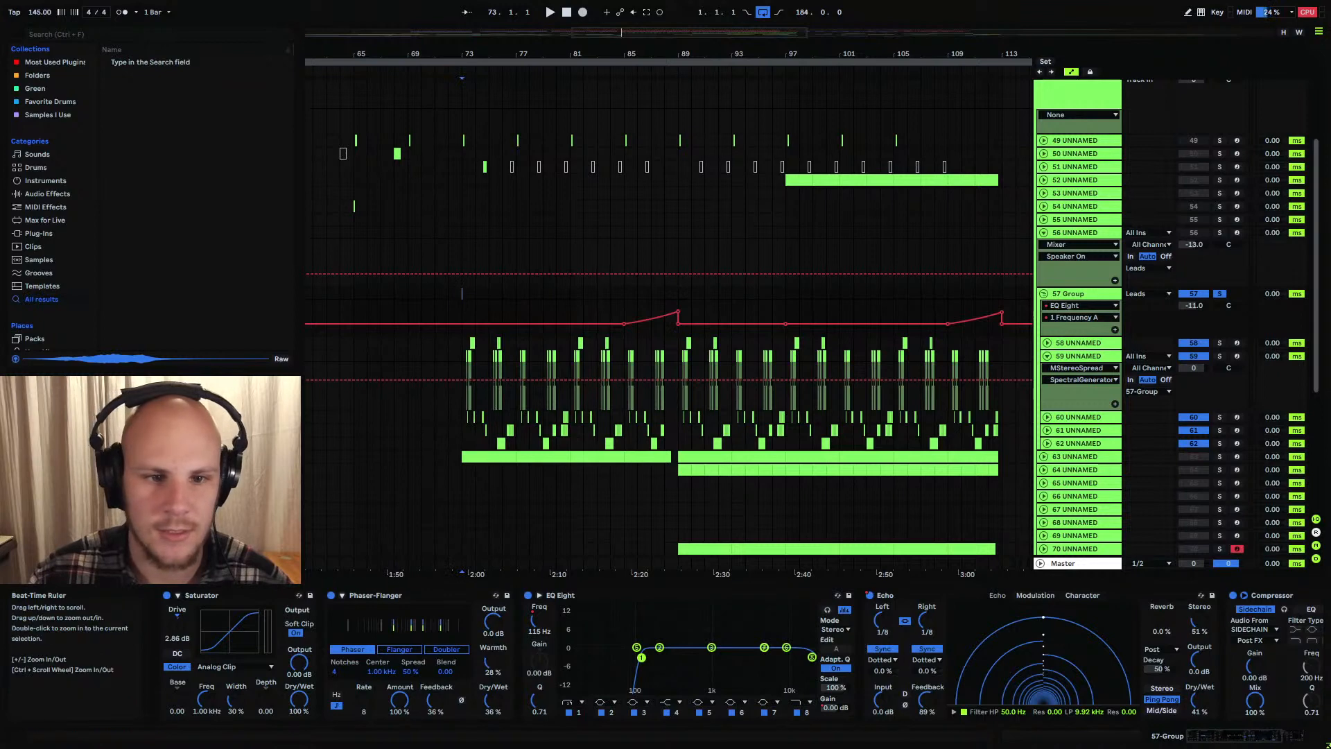
Play the soloed 57 Group from bar 73, and deactivate, unsolo and fold the group
left_click_drag(473, 54, 508, 215)
key("space")
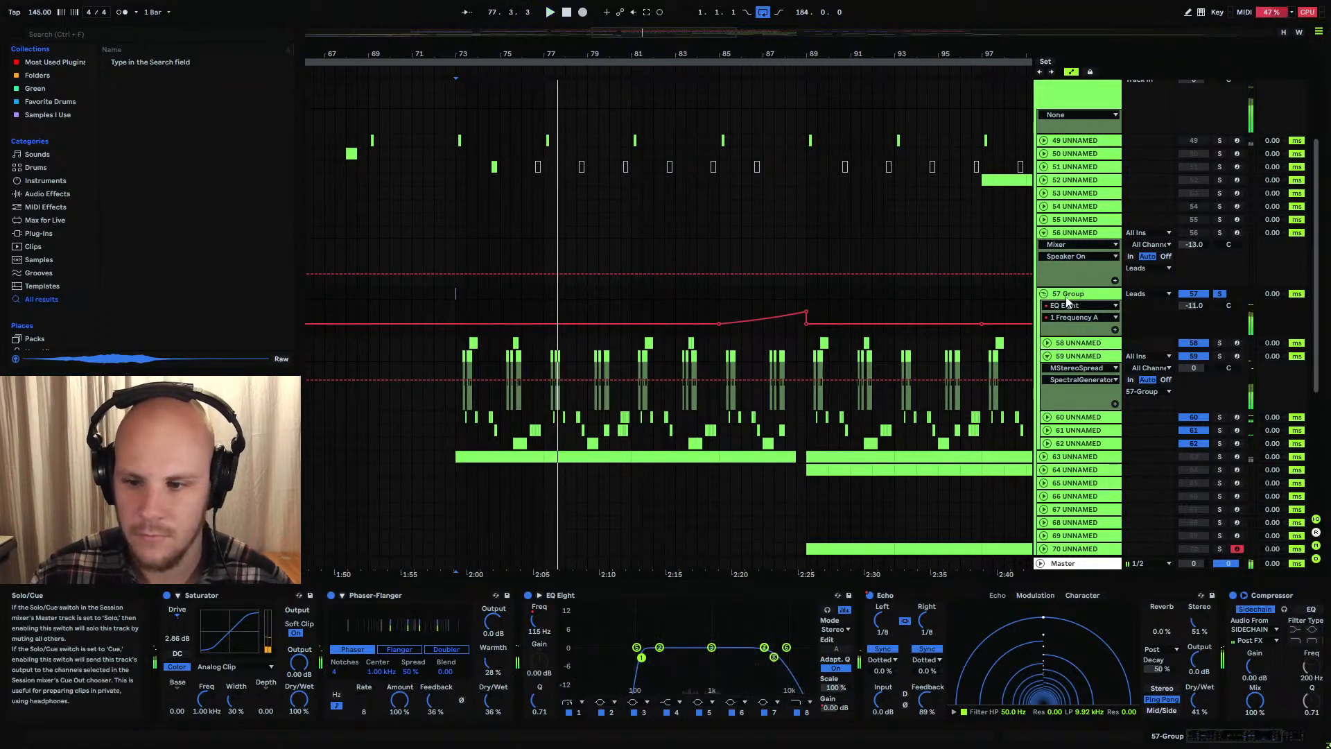
left_click(1193, 293)
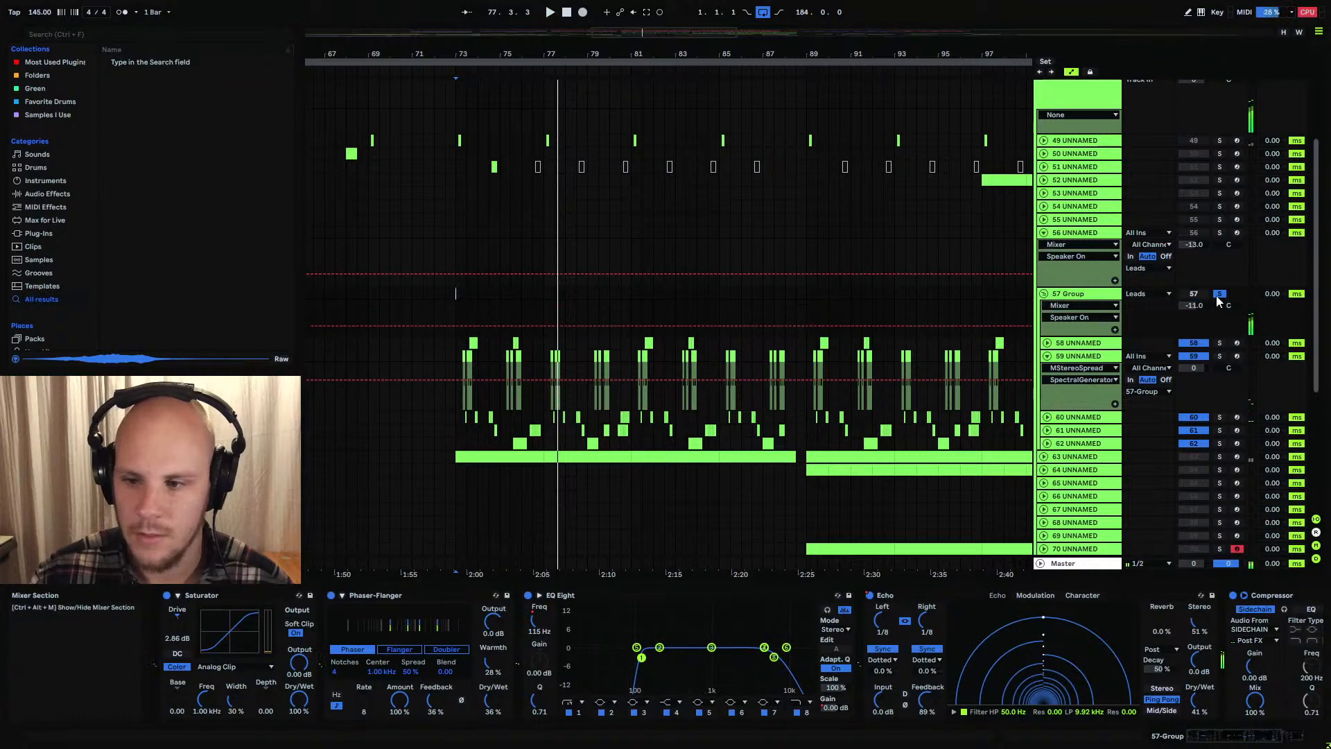
left_click(1043, 293)
Unfold and solo the 63 UNNAMED track and play its clip from bar 73
scroll(1069, 291, "down", 1)
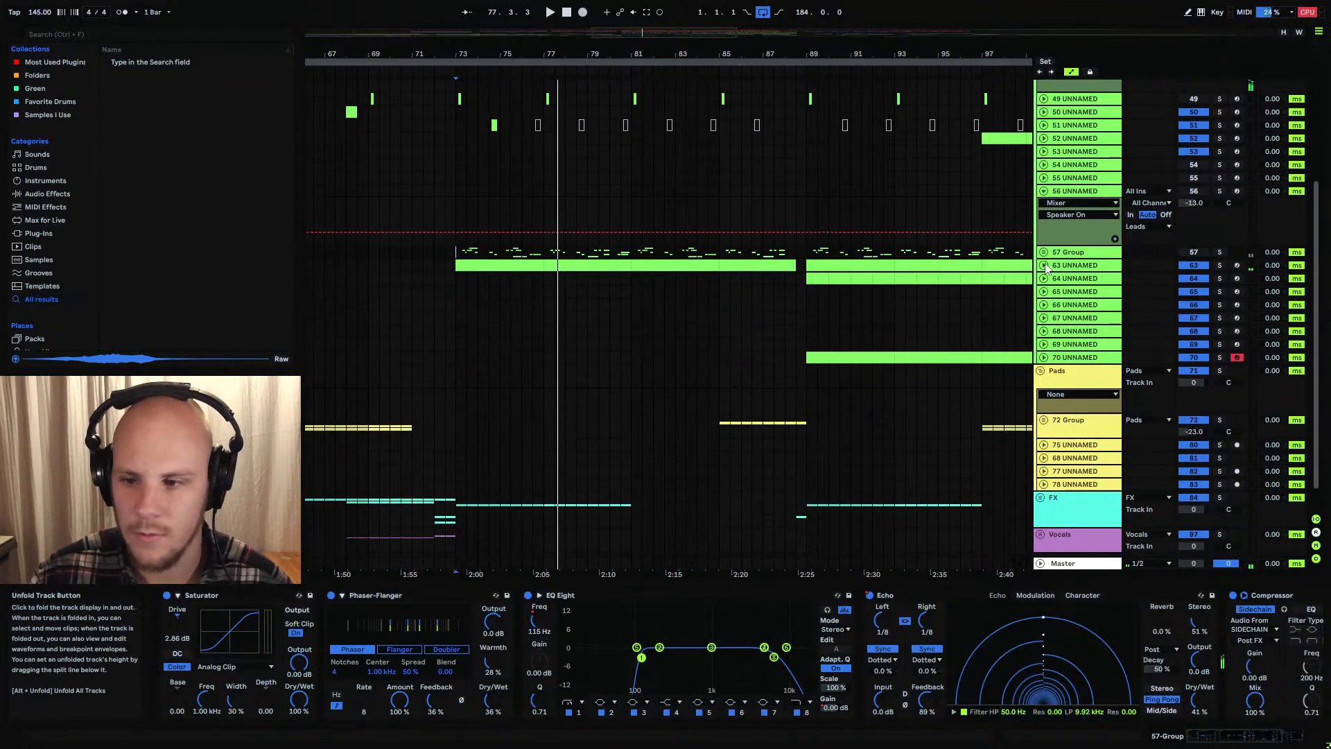
left_click(1074, 265)
left_click(1043, 265)
left_click(1219, 264)
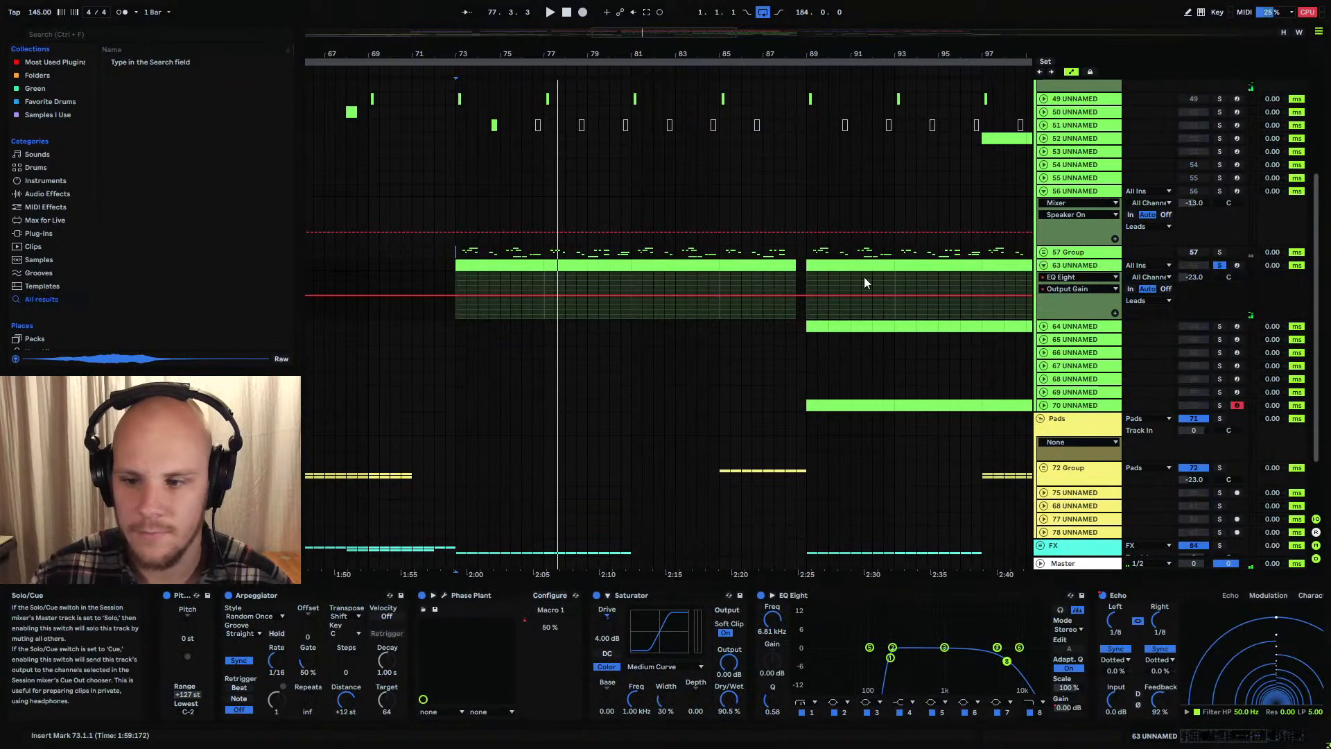
left_click(460, 281)
key("space")
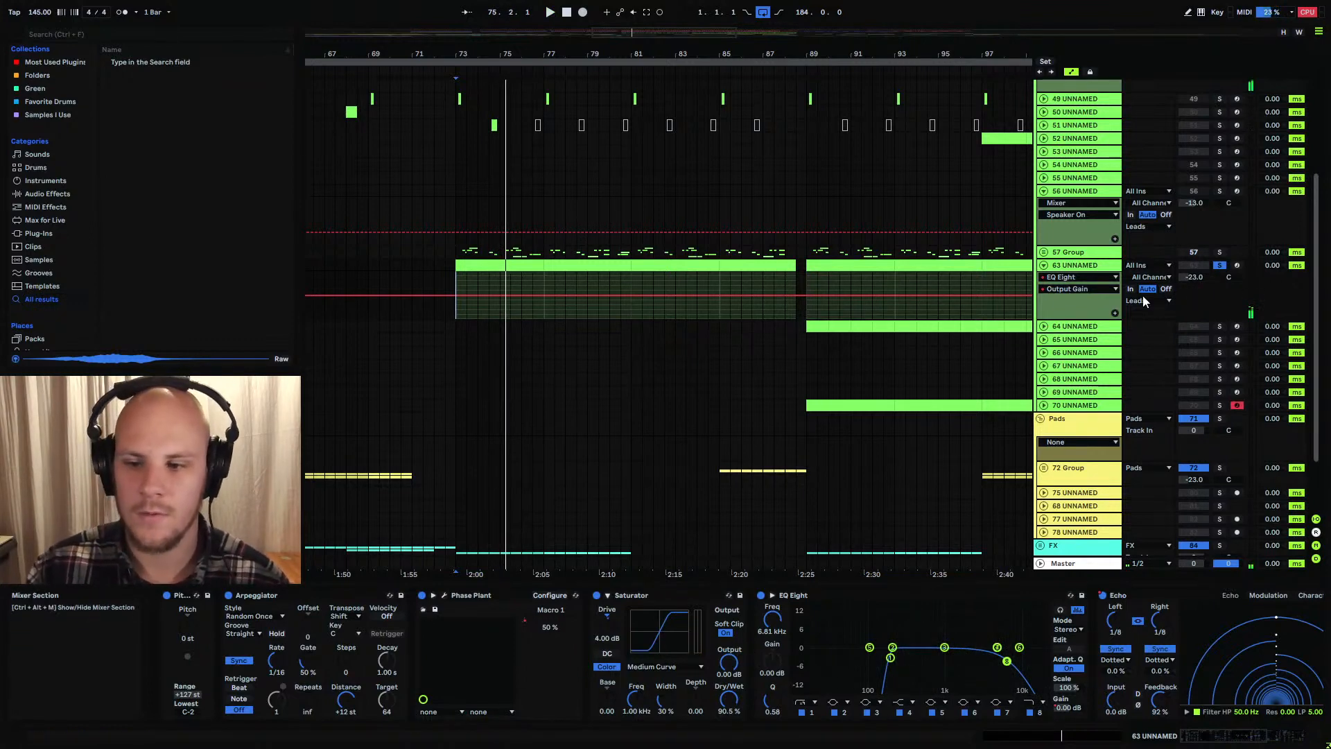
Unsolo the 63 UNNAMED track, deactivate it and fold it
left_click(1219, 265)
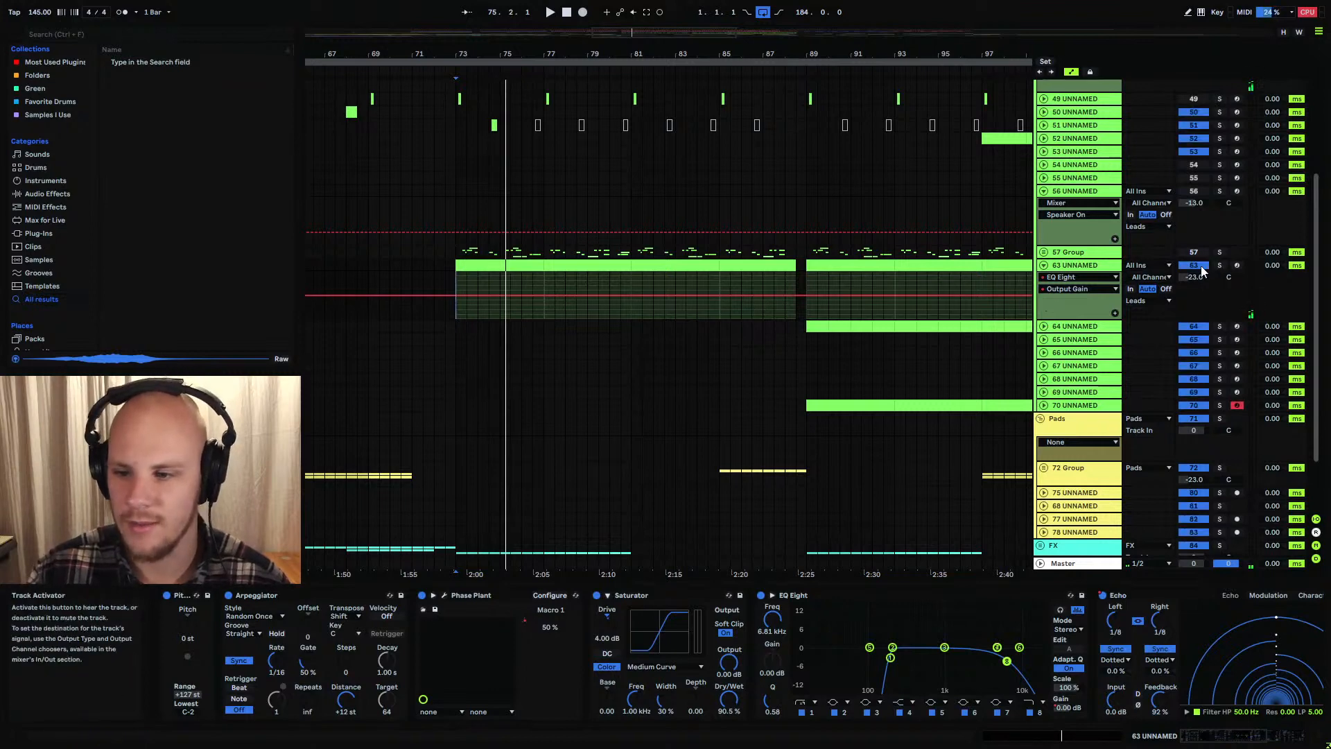
left_click(1202, 267)
left_click(1044, 265)
Unfold and solo the 64 UNNAMED track and play its clip from bar 89 and again from bar 101
left_click_drag(659, 53, 659, 13)
left_click(1043, 278)
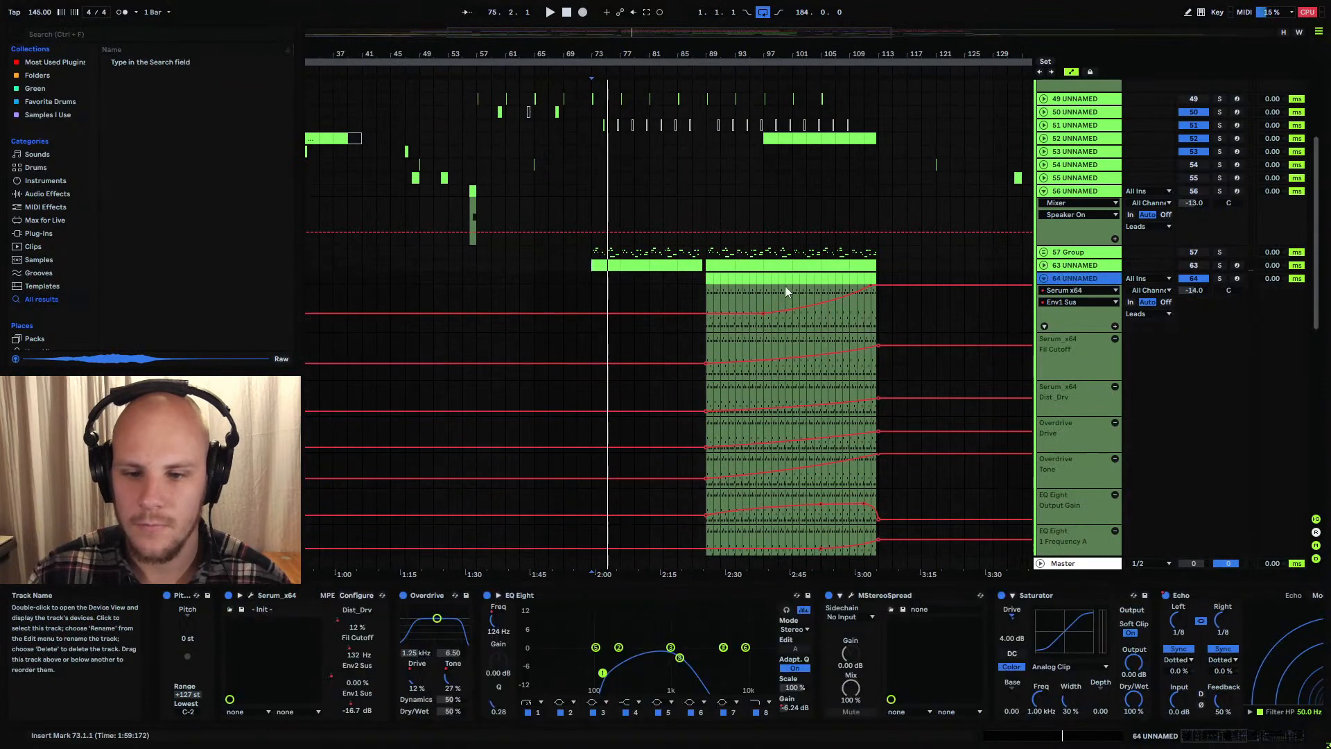
left_click(706, 293)
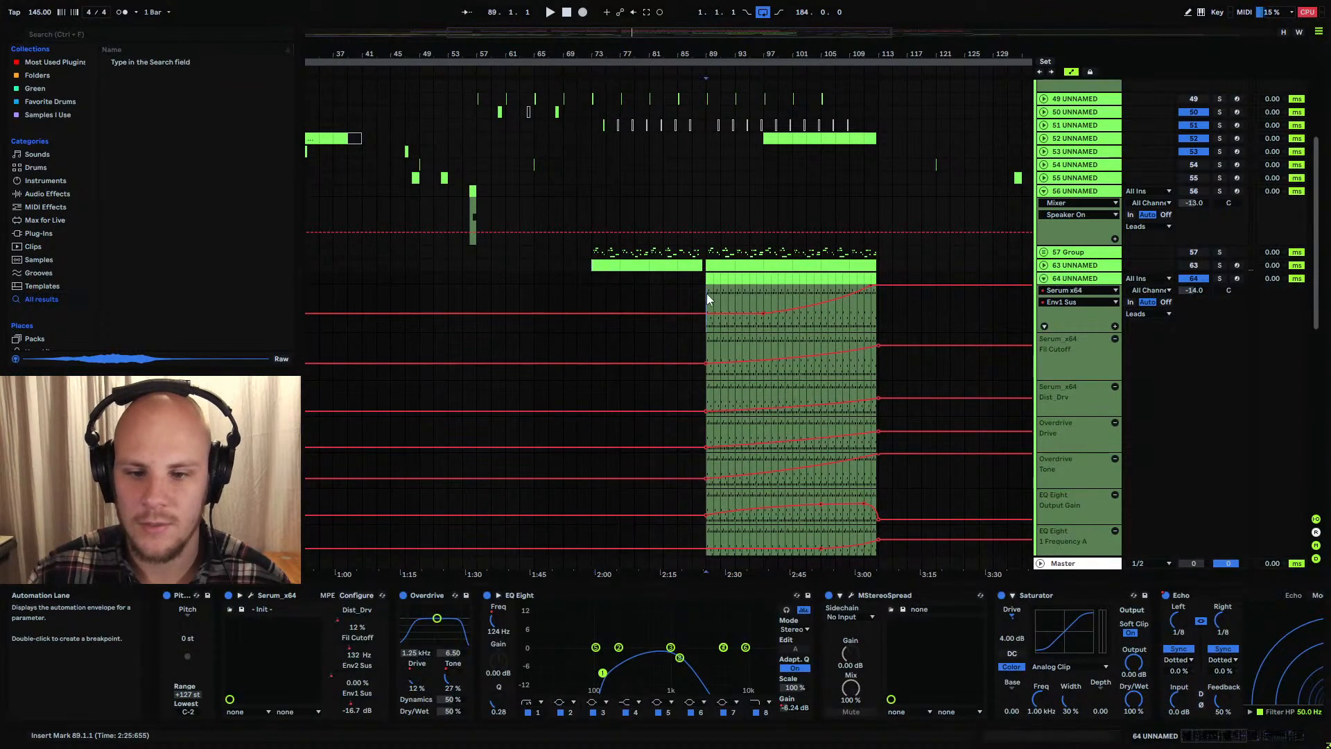
left_click(1220, 280)
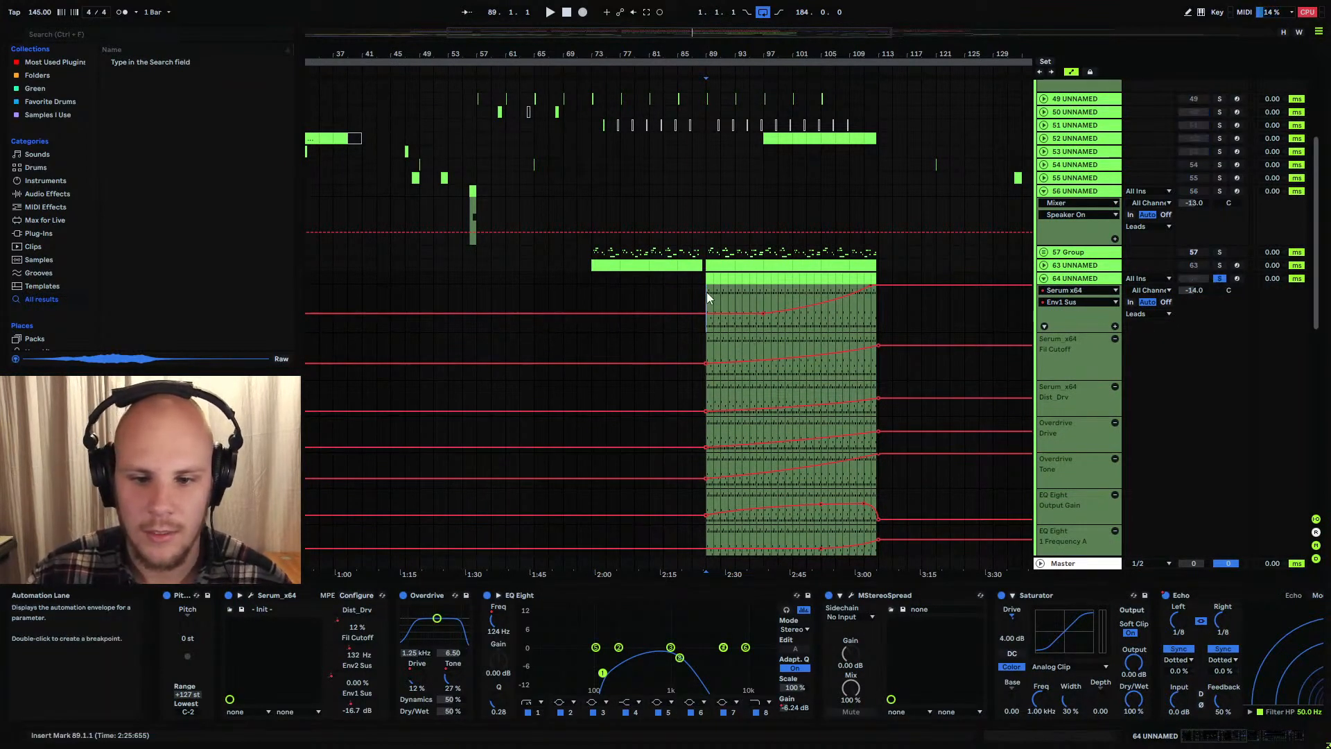
key("space")
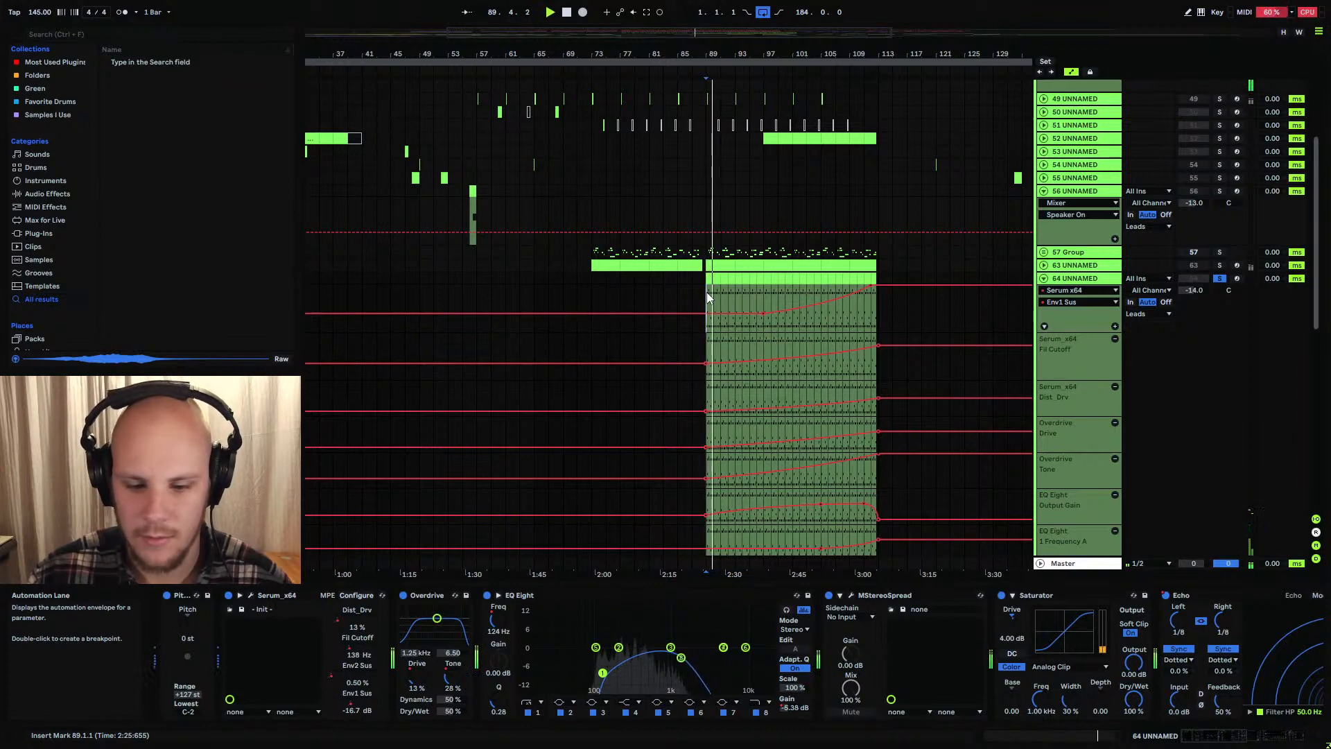
left_click(793, 294)
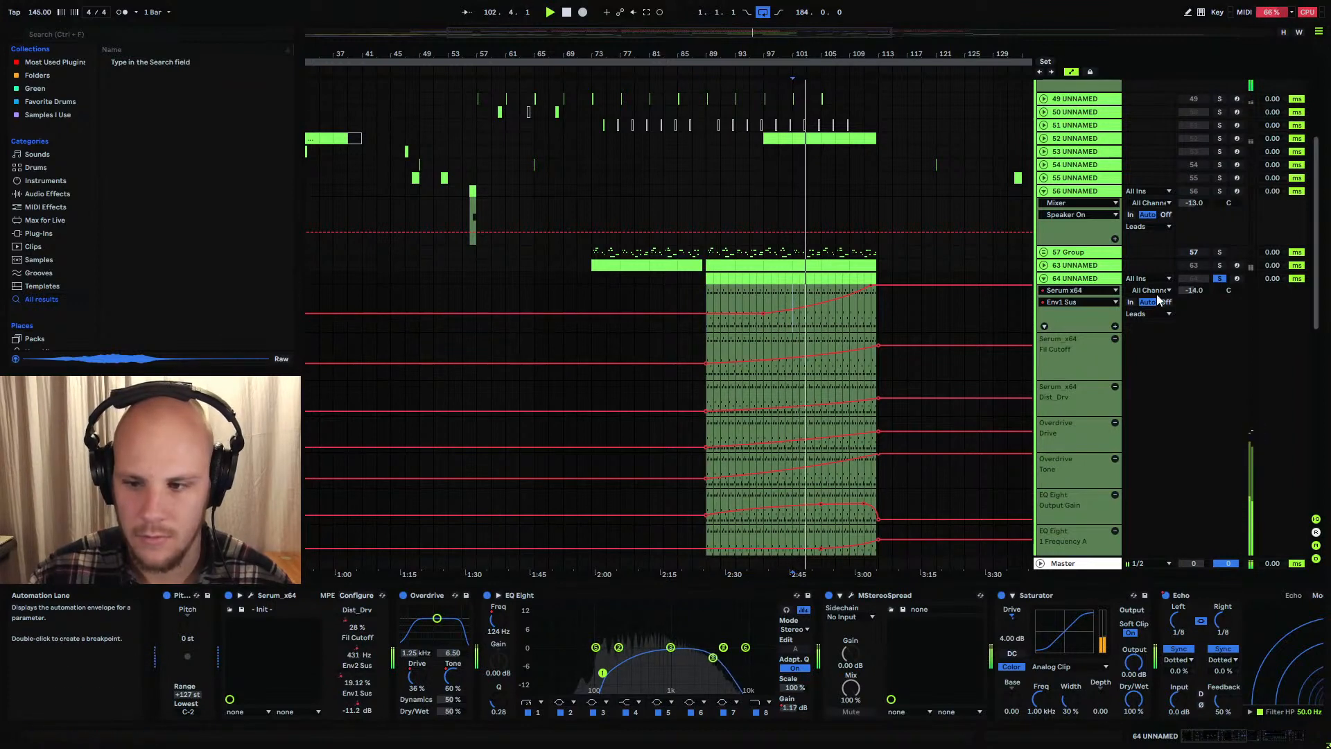
Unsolo the 64 UNNAMED track and fold the 56 UNNAMED track
left_click(1220, 278)
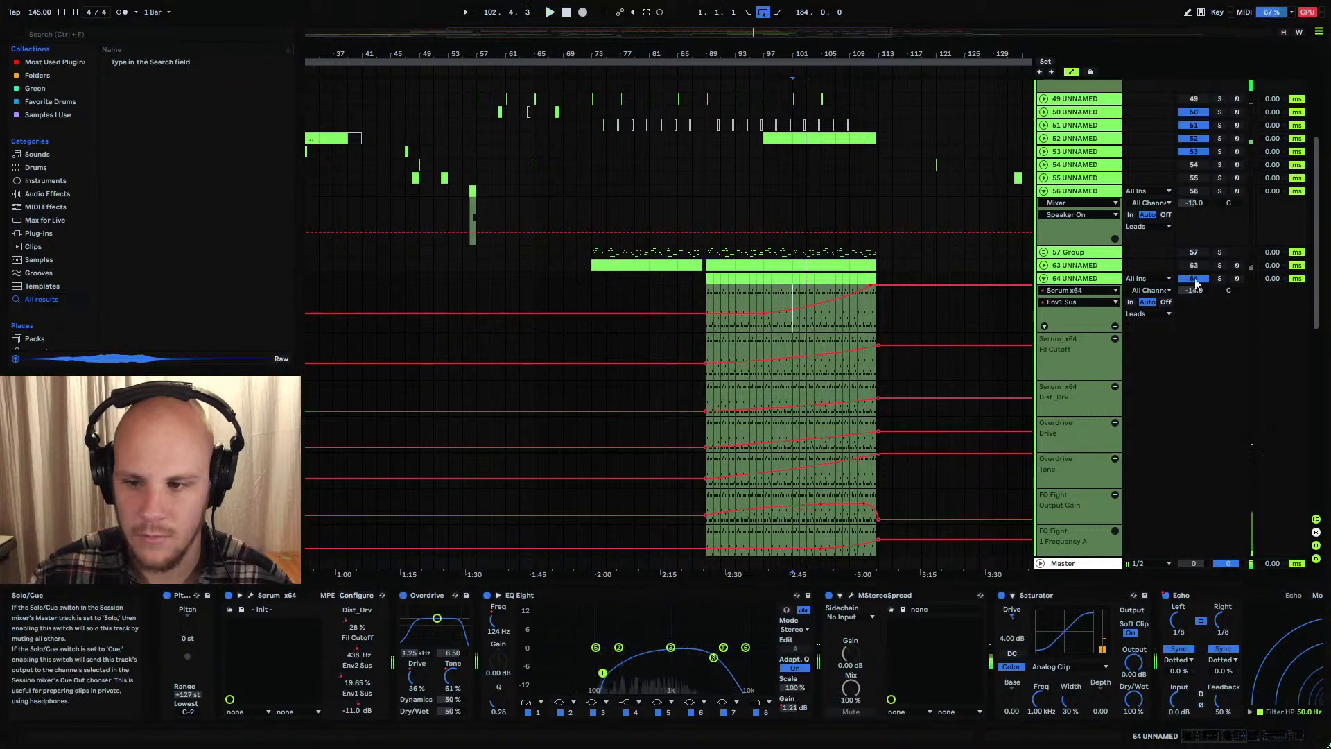
left_click(1044, 191)
Examine the arrangement after bar 113 and select bars 113 to 153 in the Basses group
scroll(1047, 260, "down", 8)
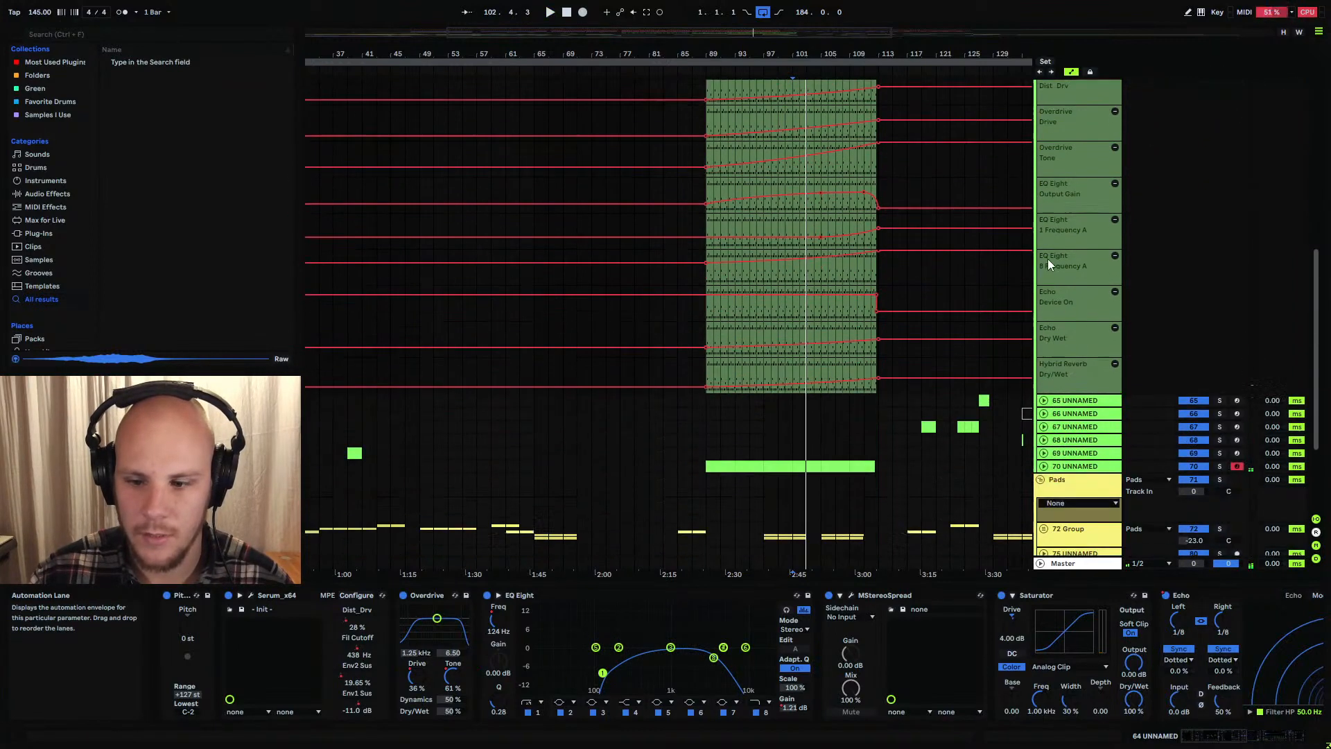
left_click_drag(930, 54, 589, 56)
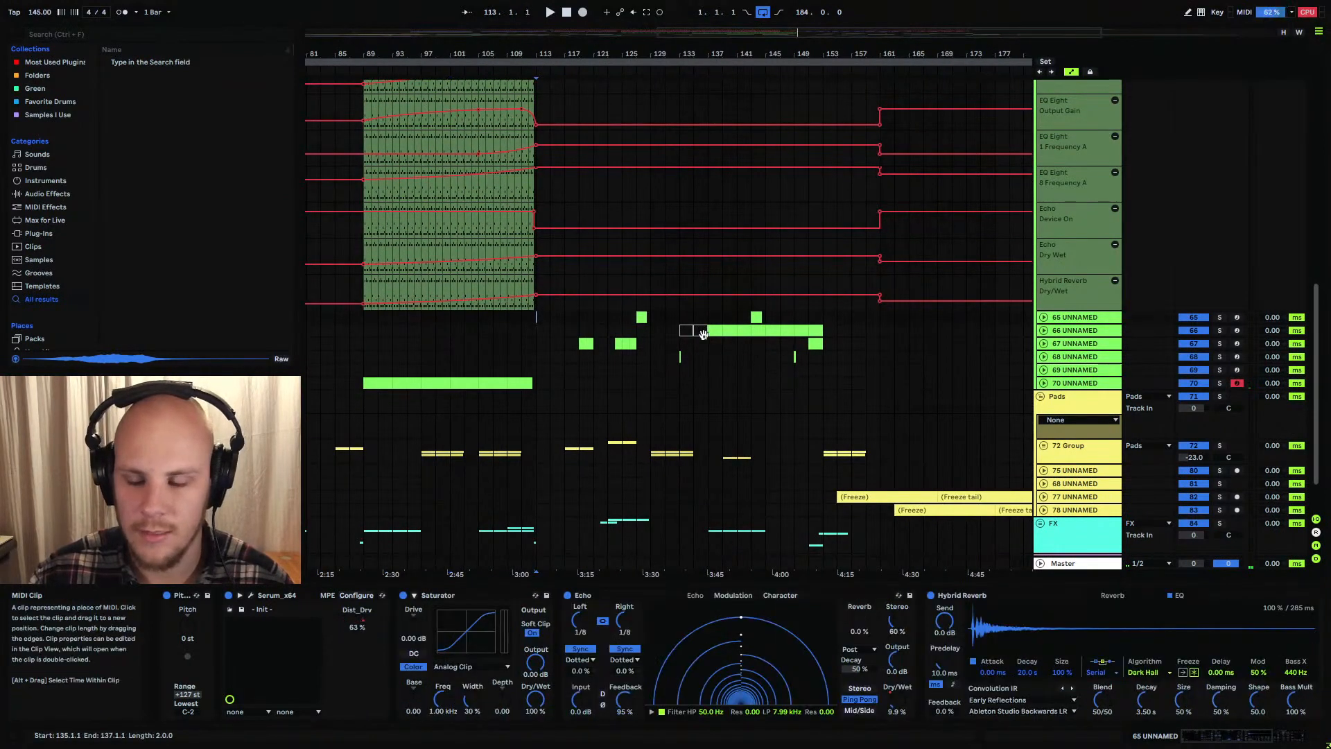
scroll(704, 338, "up", 5)
scroll(704, 336, "up", 7)
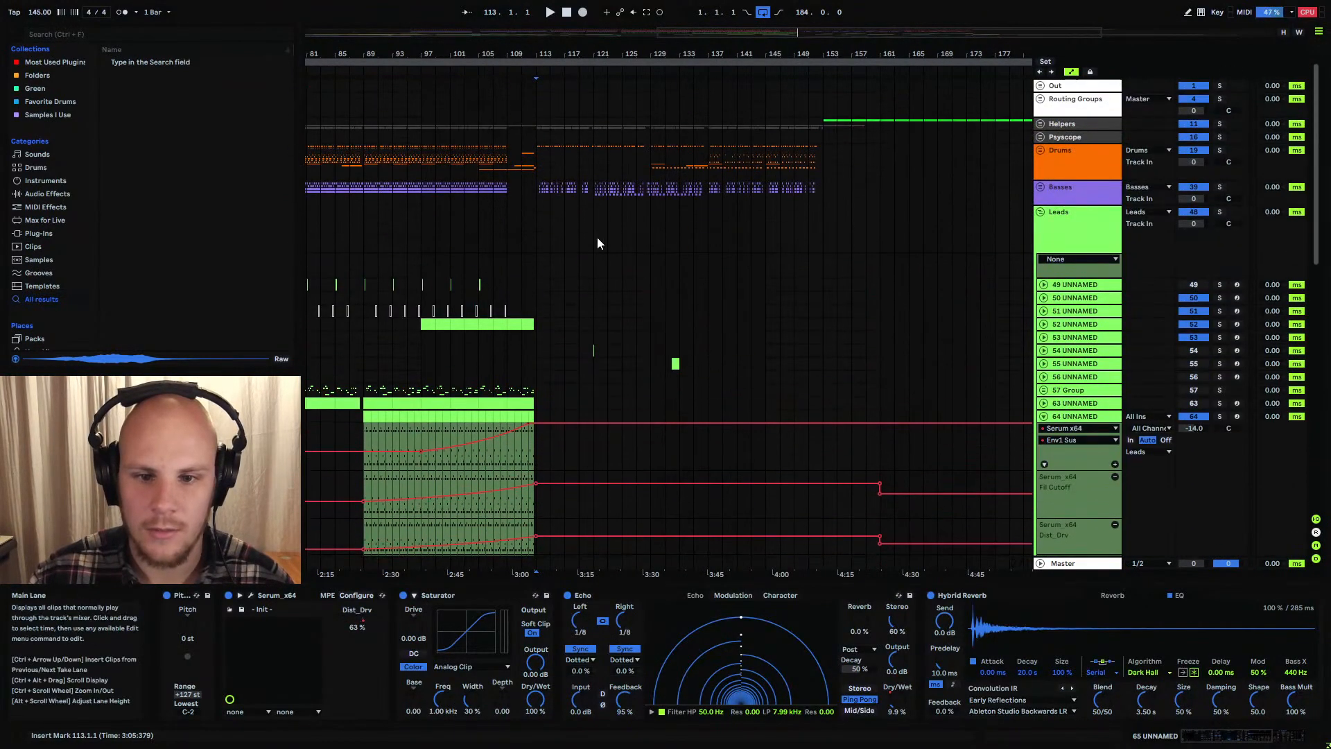
left_click_drag(531, 192, 823, 193)
Unfold and solo the 67 UNNAMED track and play its clip at bar 119
scroll(735, 215, "down", 10)
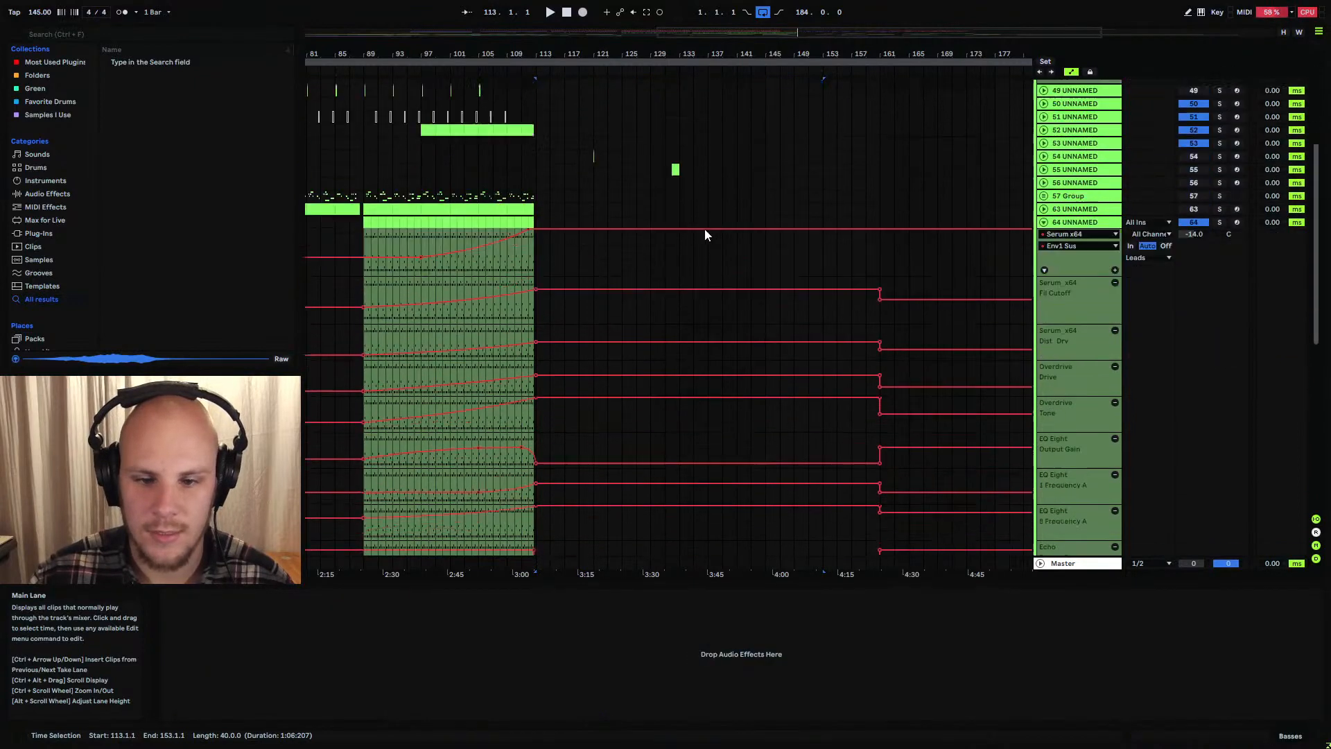
scroll(698, 241, "down", 3)
left_click(587, 363)
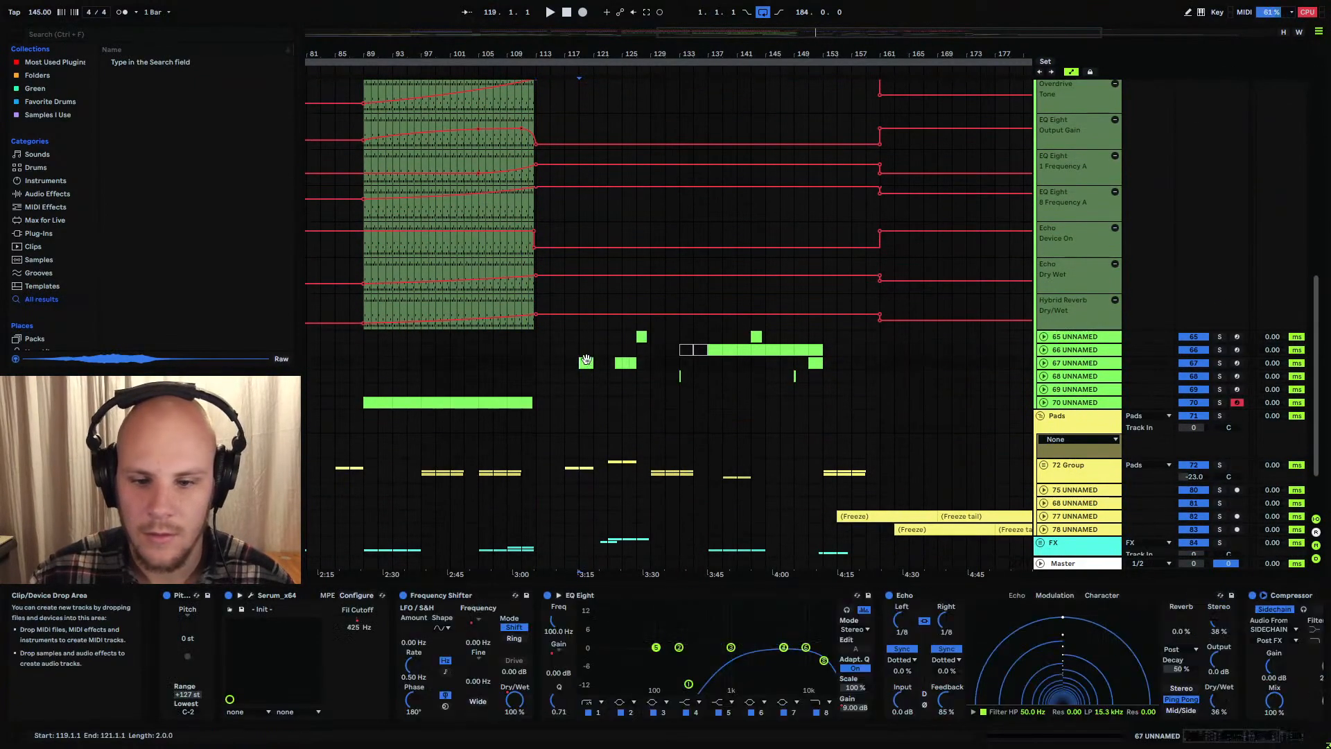
left_click(1044, 363)
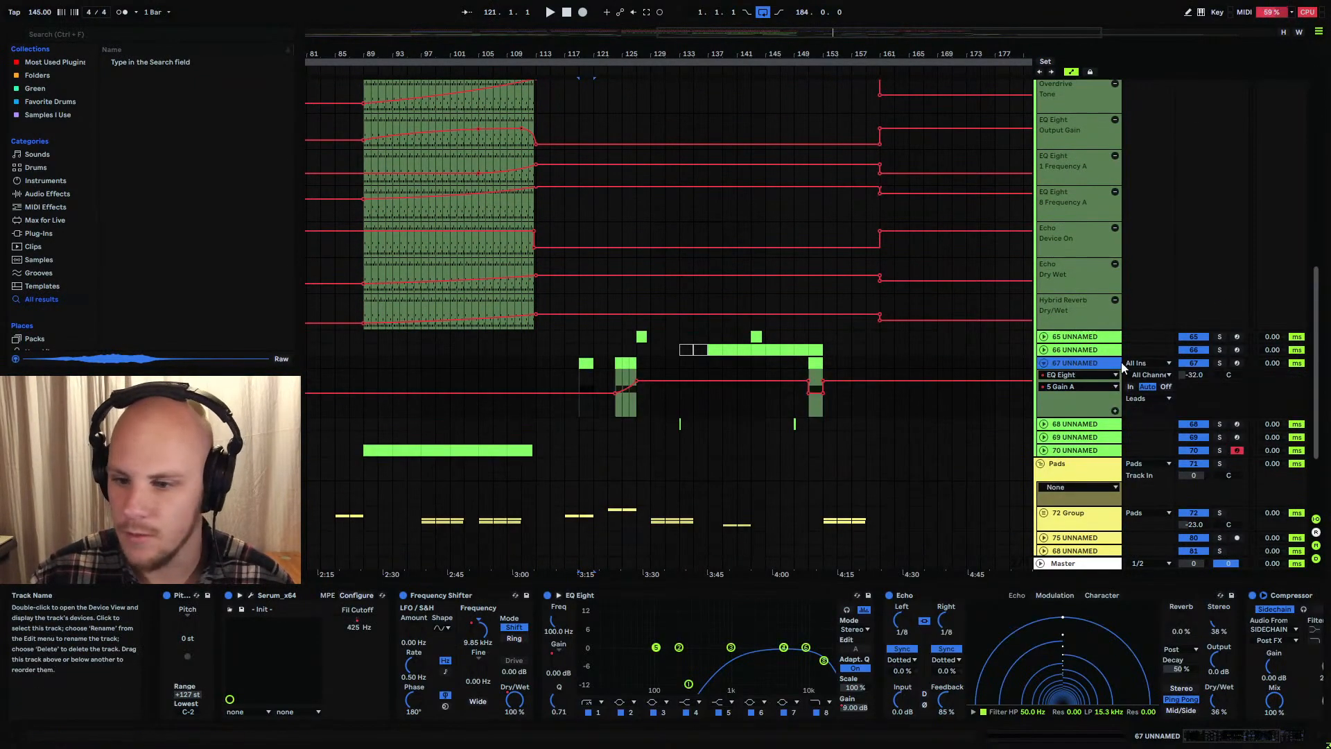
left_click(576, 383)
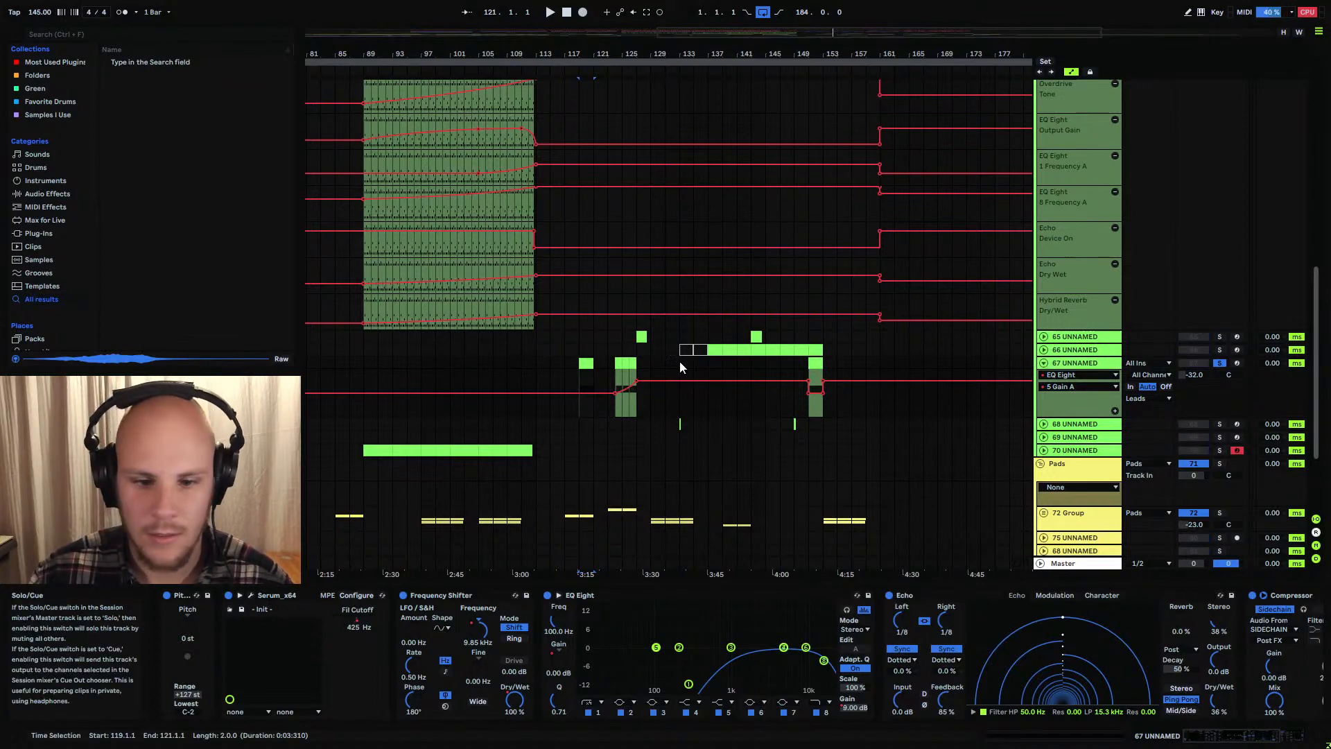
key("space")
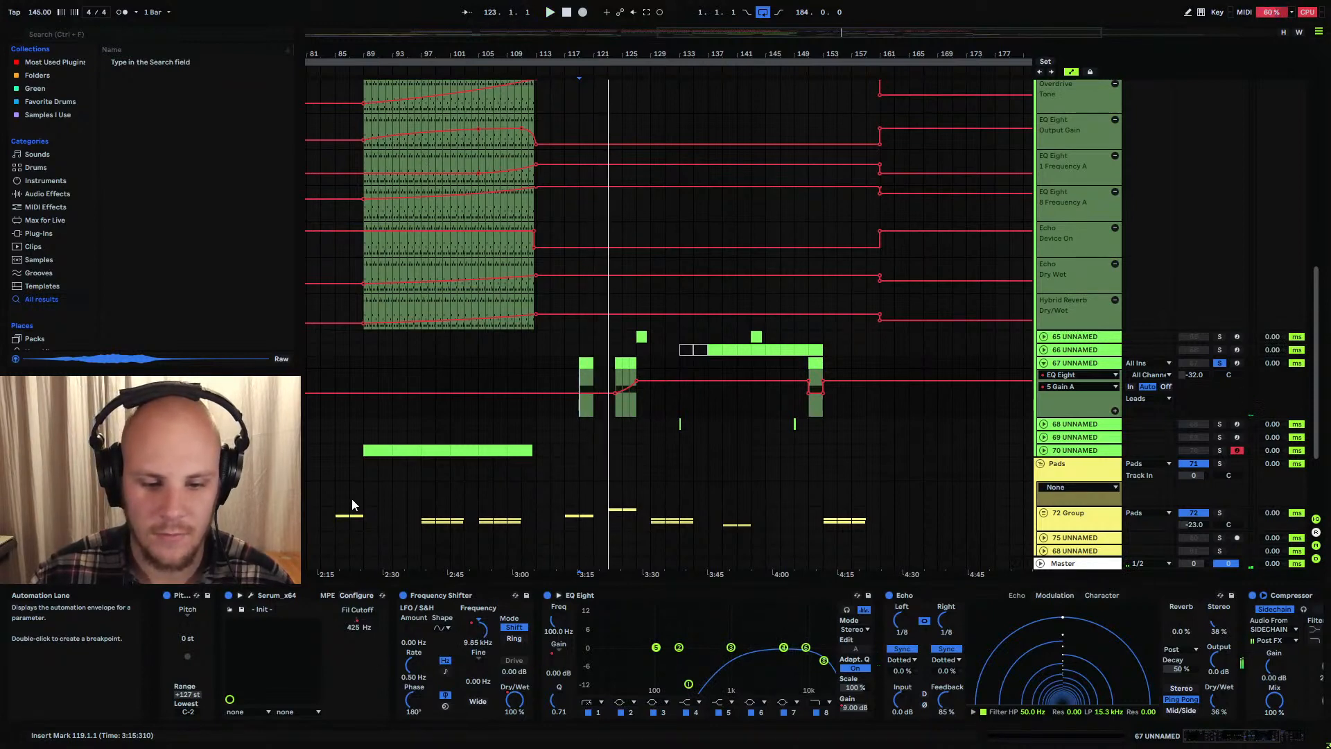
Show the Serum Fil Cutoff automation on the 67 UNNAMED track and view the Serum plug-in window before closing it
left_click(357, 625)
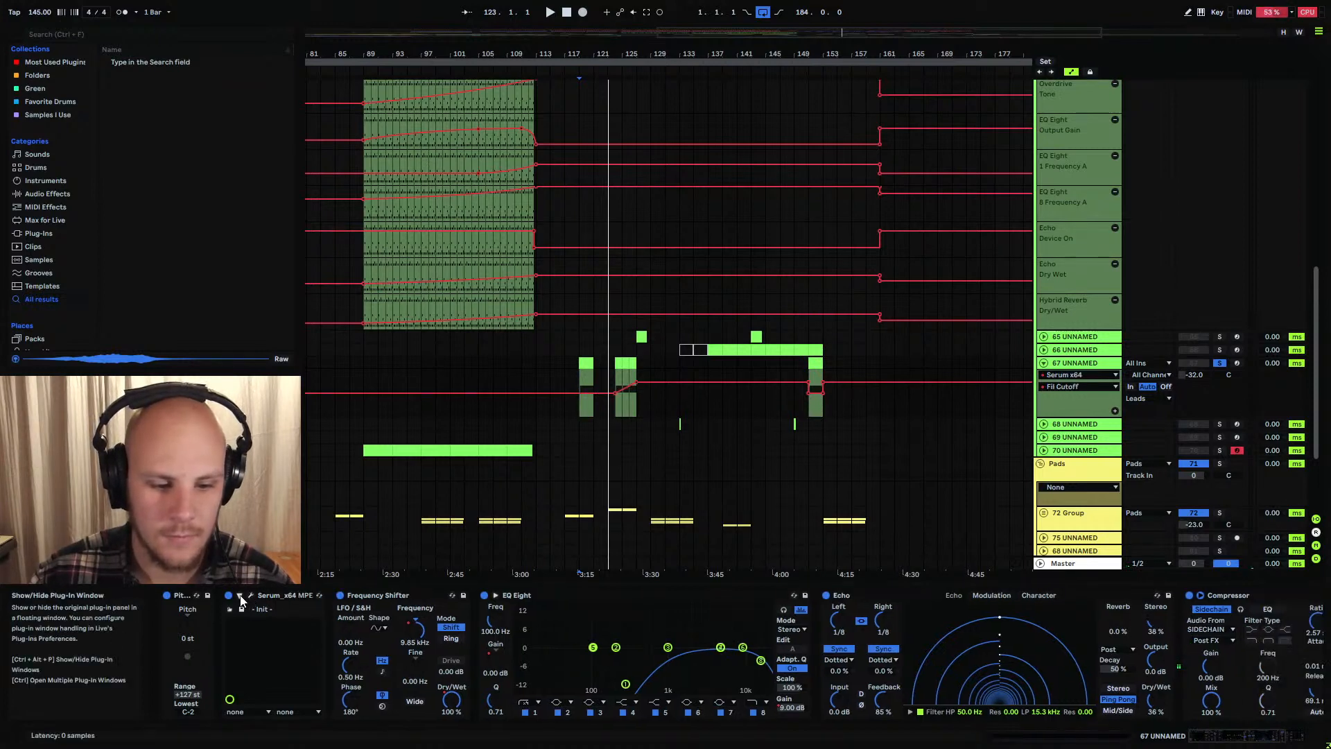
key("ctrl+alt+p")
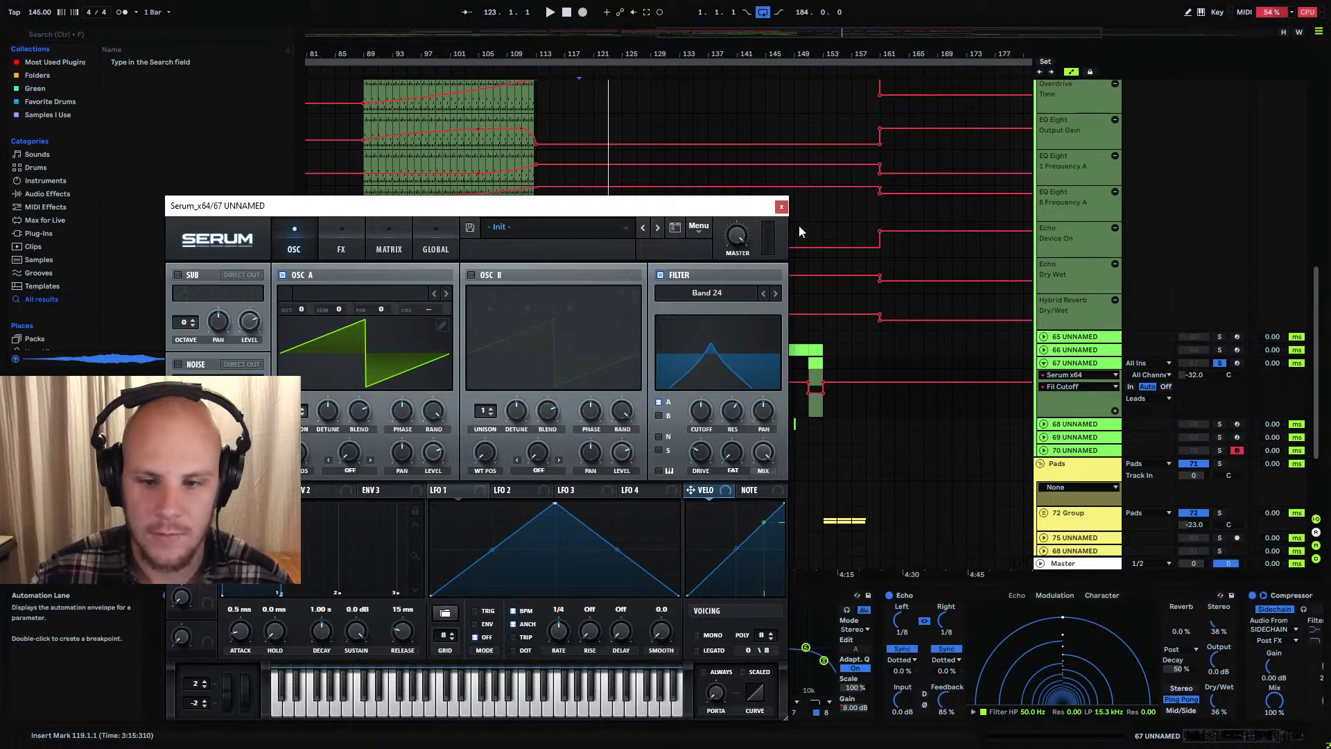
left_click(781, 205)
Play the 67 UNNAMED track's clips from bar 124
left_click(617, 408)
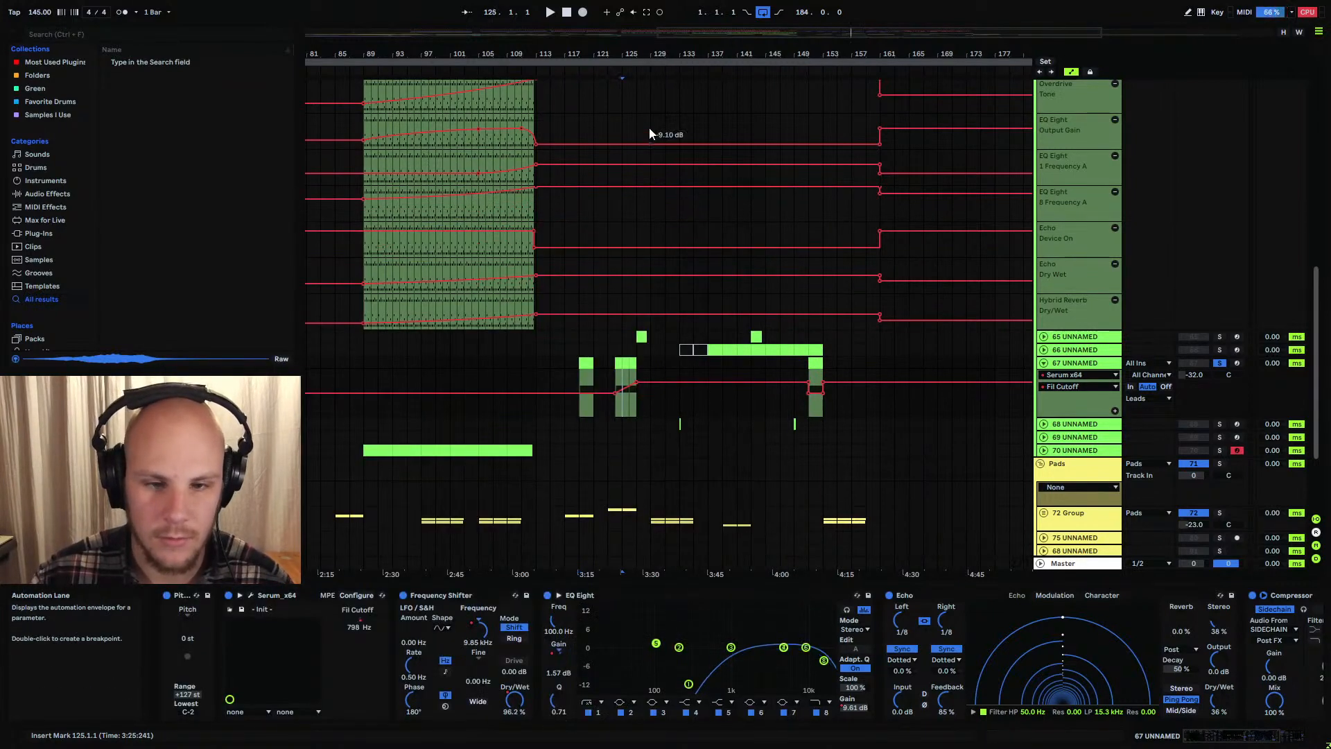
left_click_drag(619, 54, 592, 301)
left_click(581, 420)
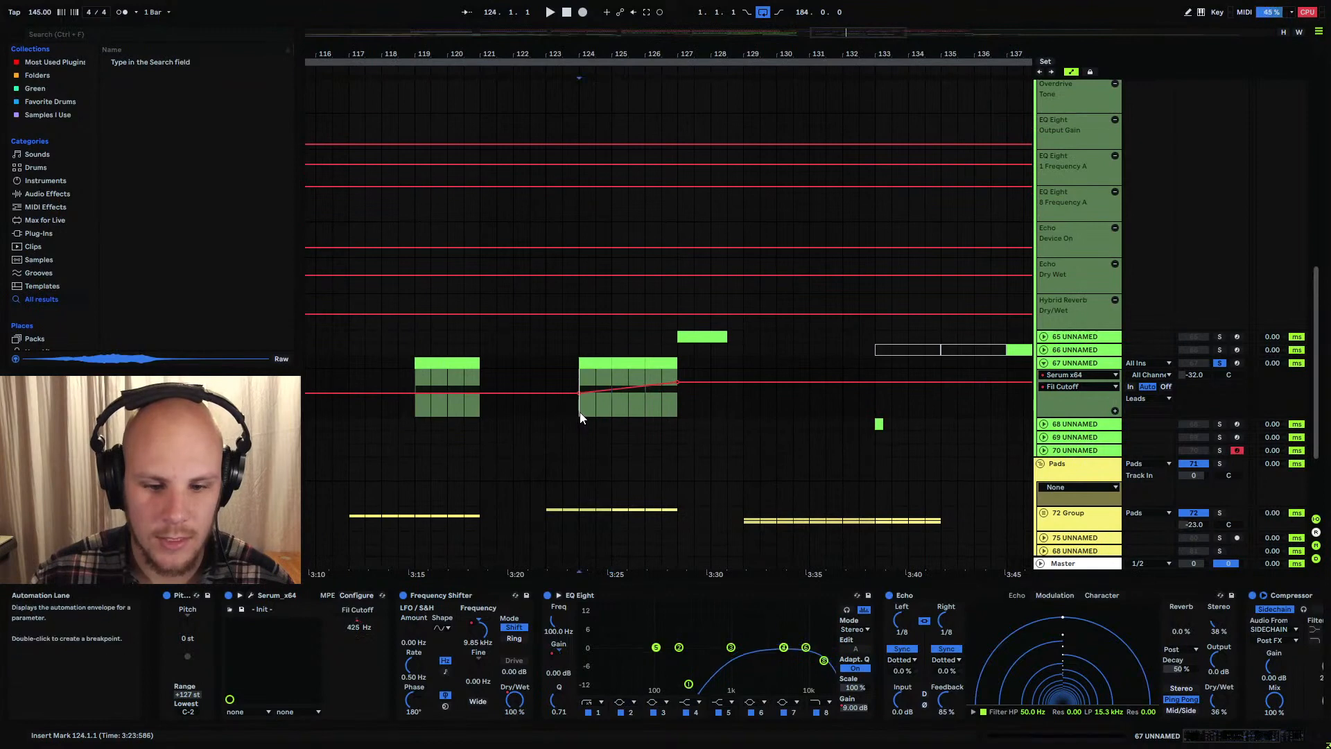
key("space")
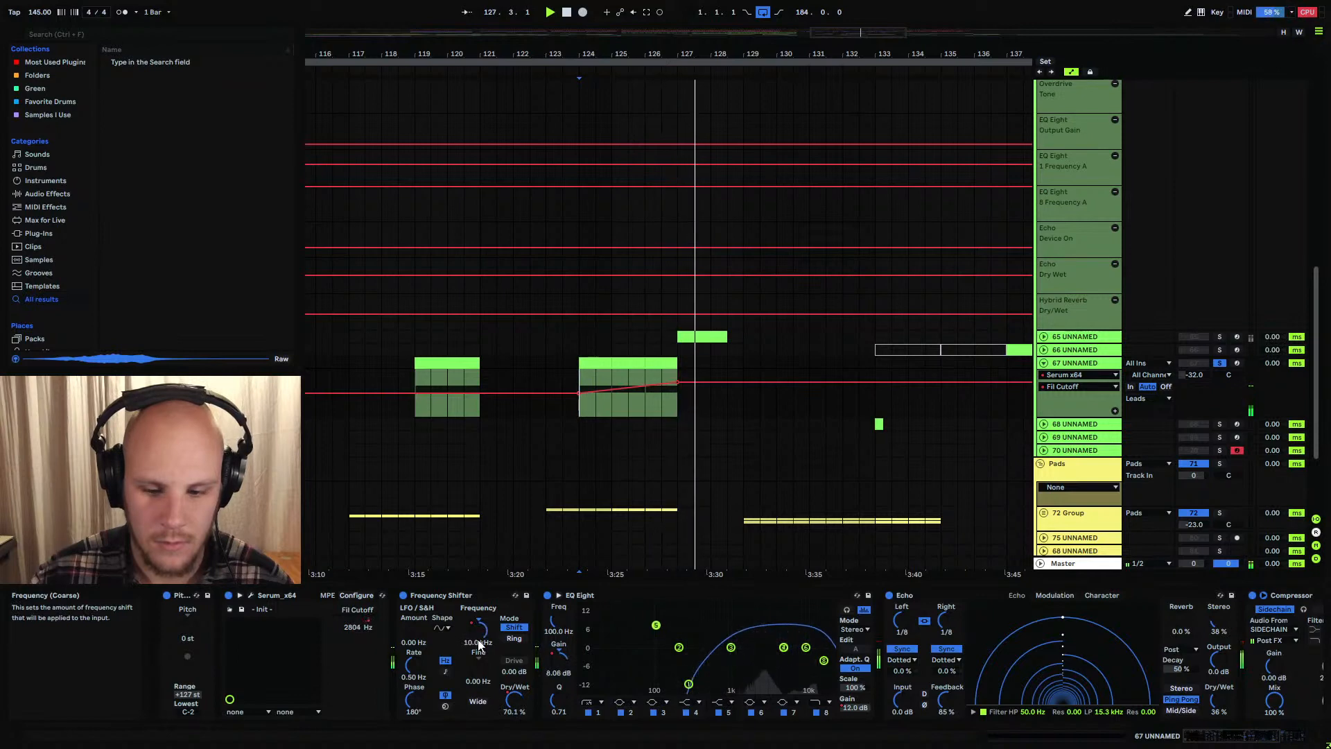
key("space")
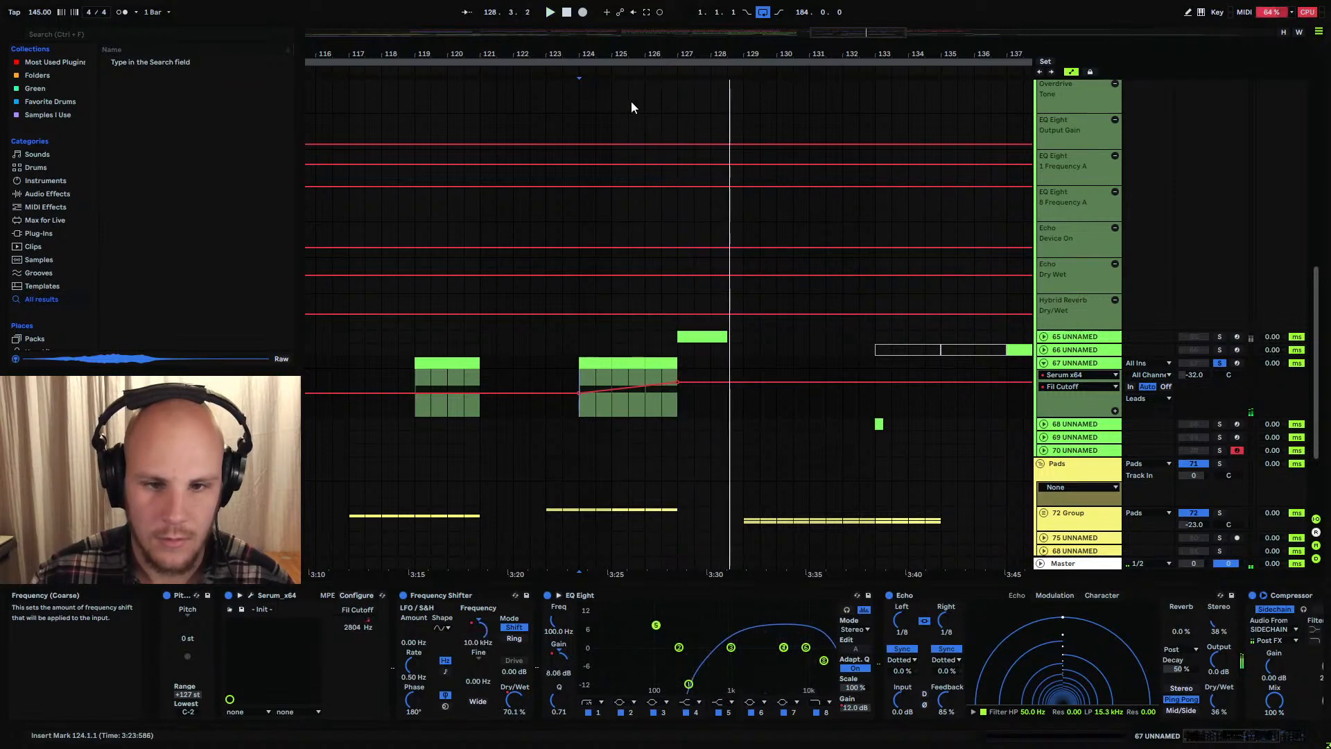
Colour the 67 UNNAMED track's clips from bar 124 to bar 127 orange
left_click_drag(632, 54, 612, 21)
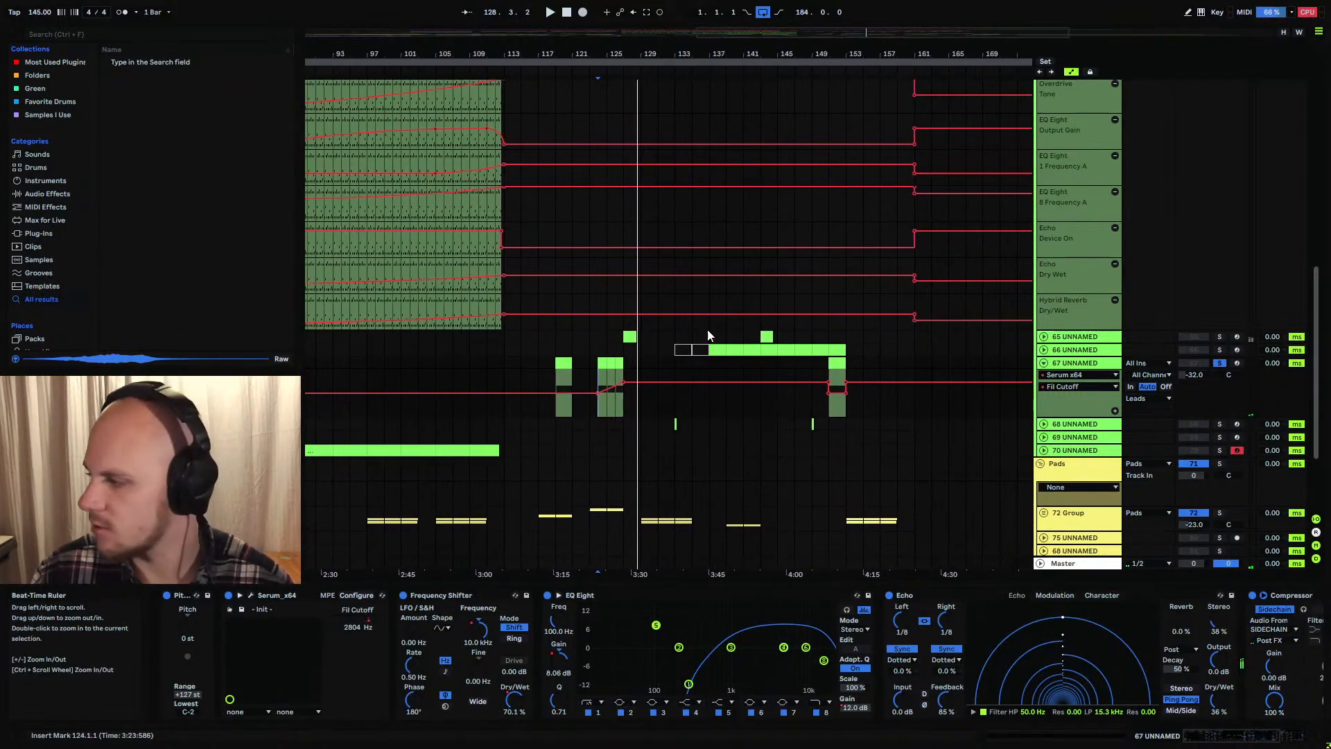
left_click(621, 362)
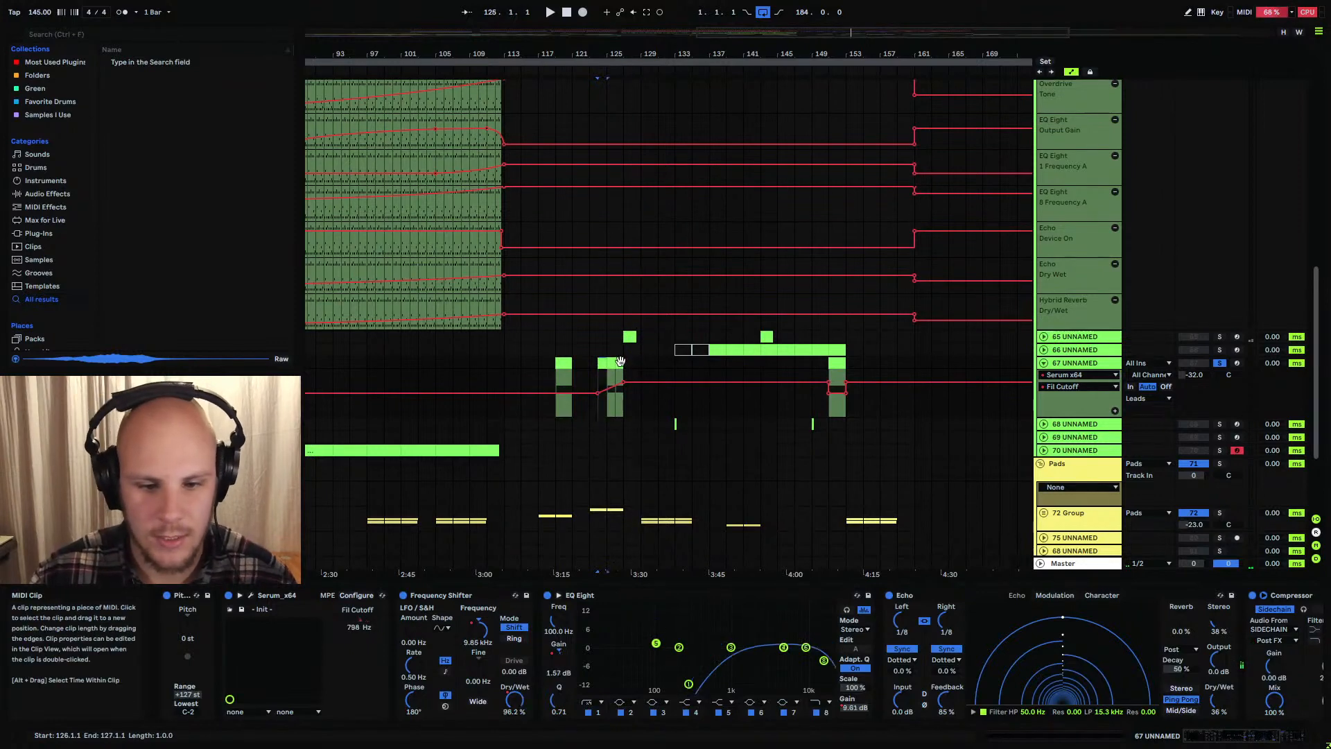
right_click(621, 361)
left_click(630, 557)
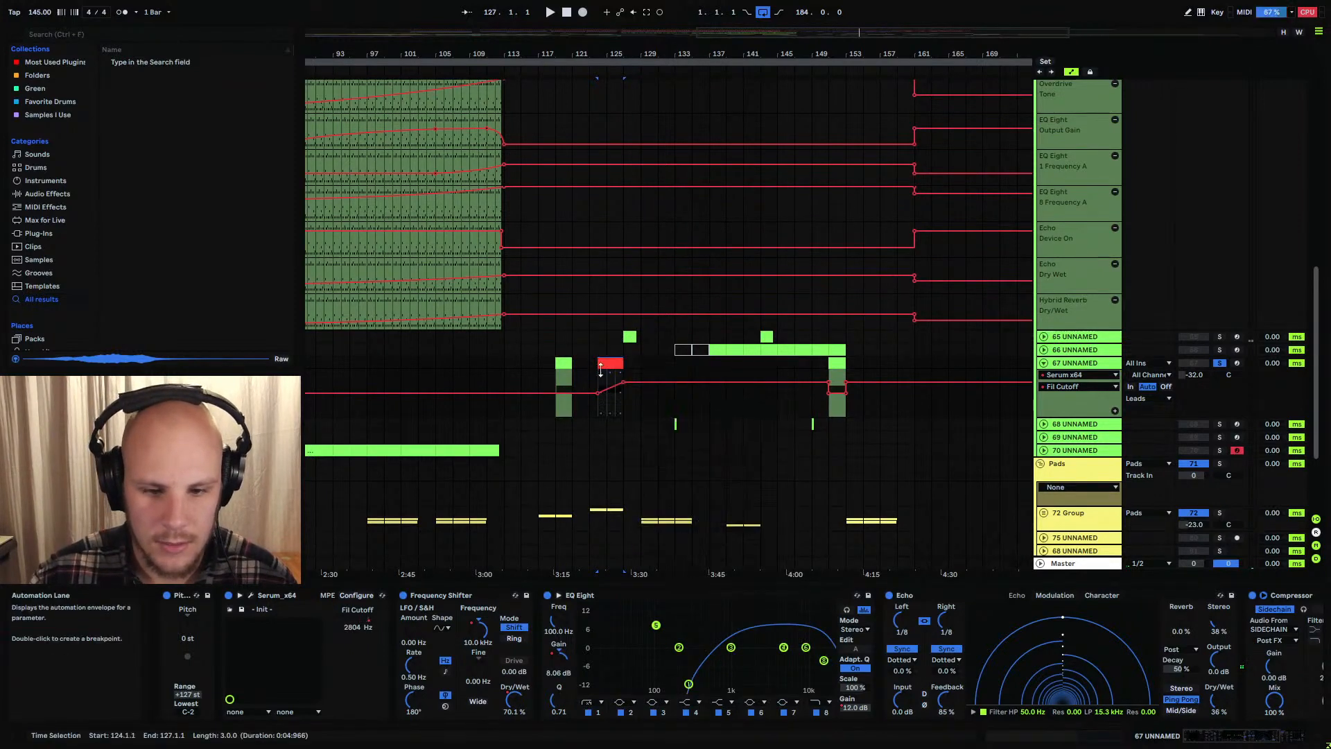
right_click(601, 367)
left_click(629, 551)
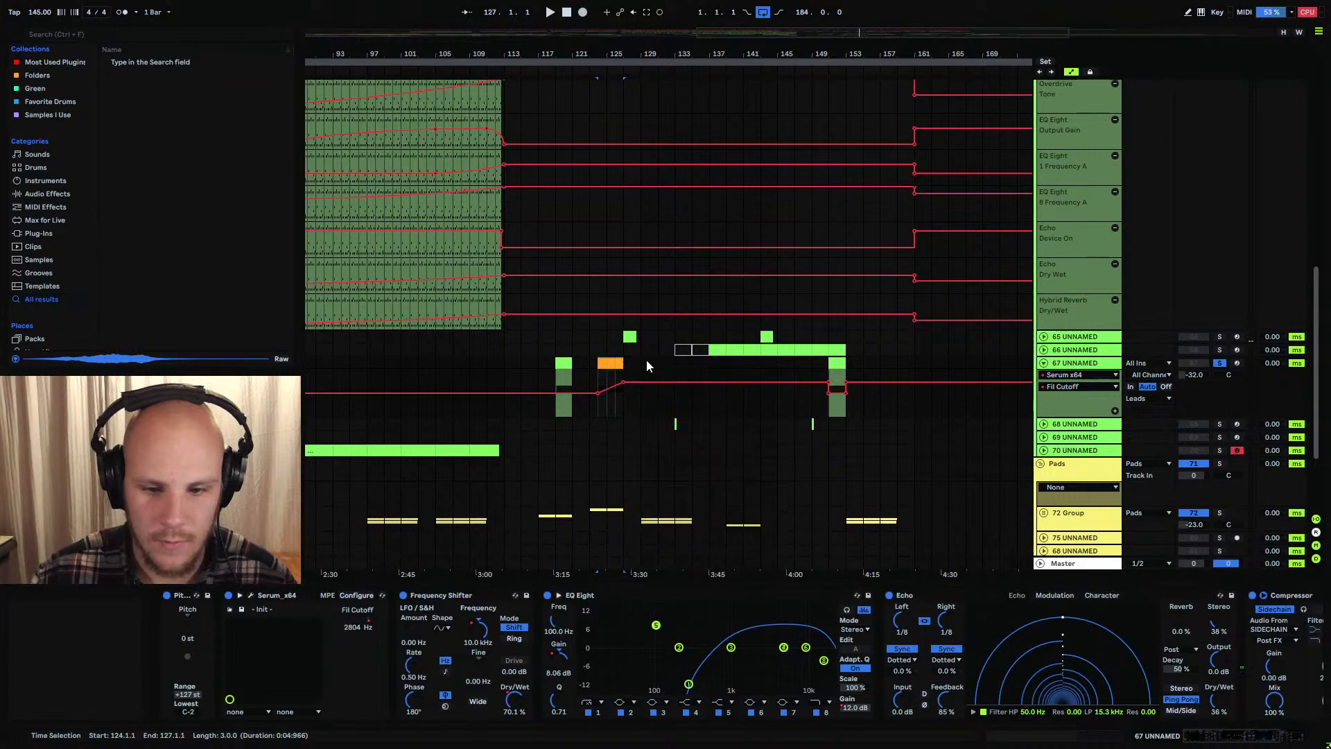
Play the 67 UNNAMED track's clip at bar 151
left_click(828, 372)
left_click(828, 372)
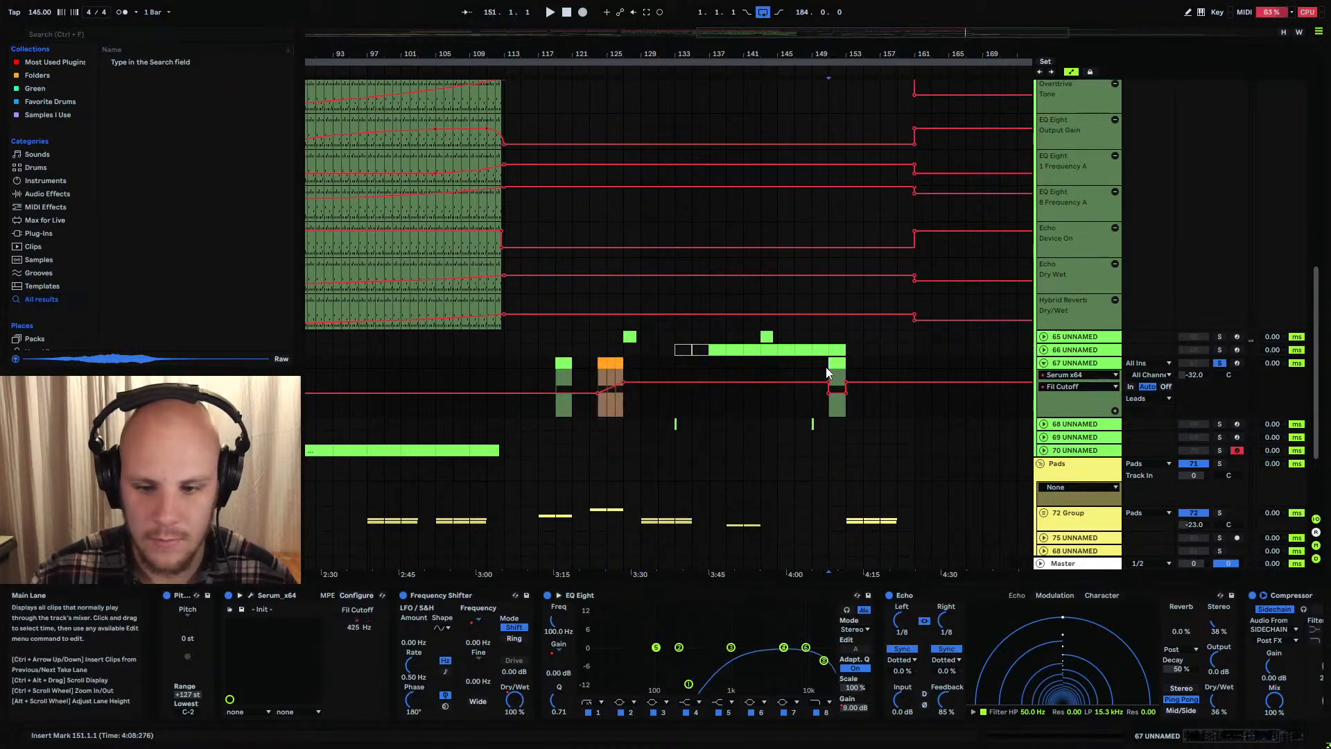
key("space")
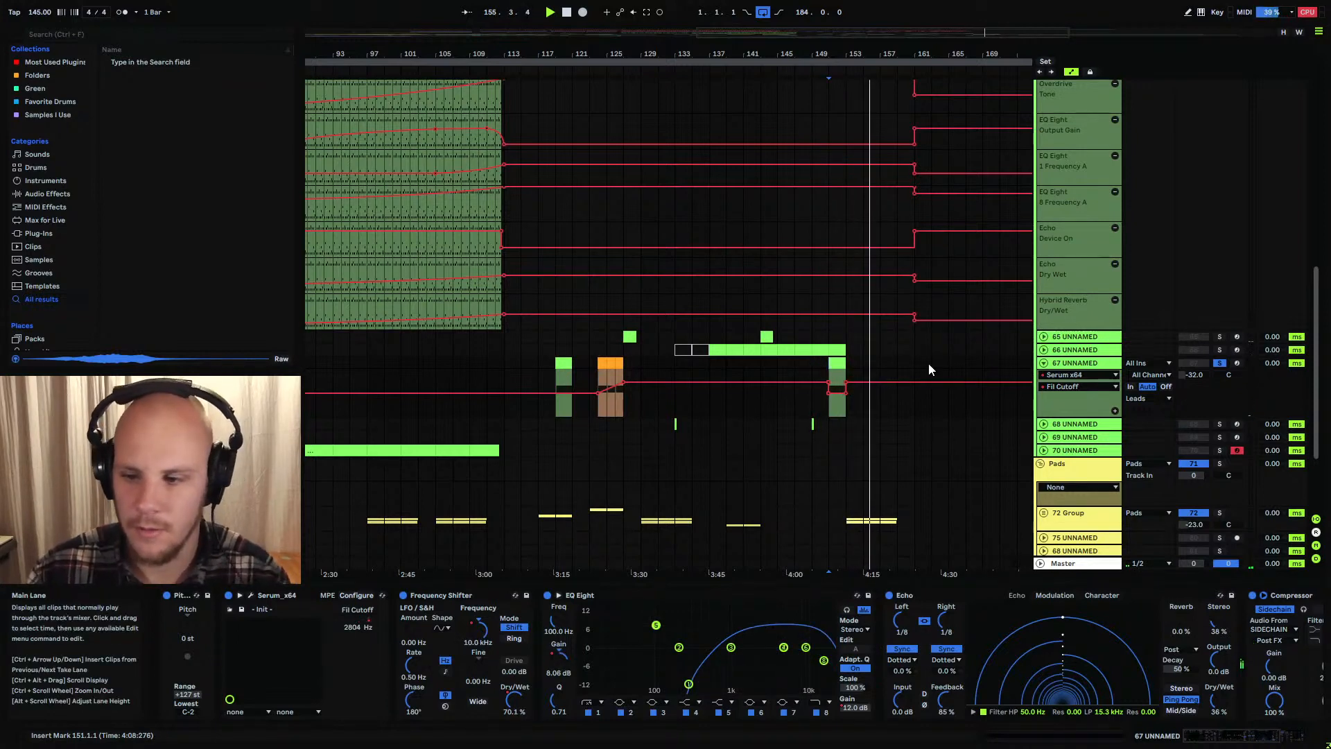
key("space")
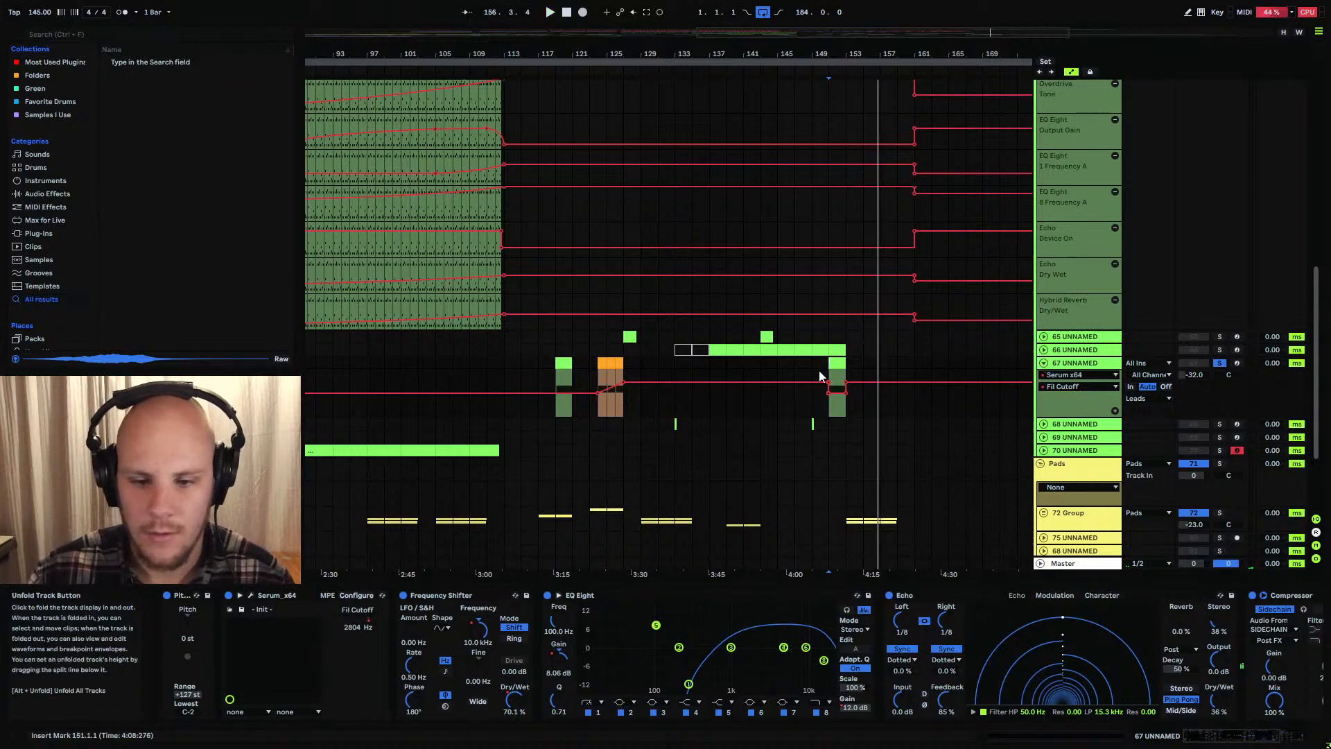
Unfold and solo the 66 UNNAMED track
left_click_drag(592, 366, 627, 364)
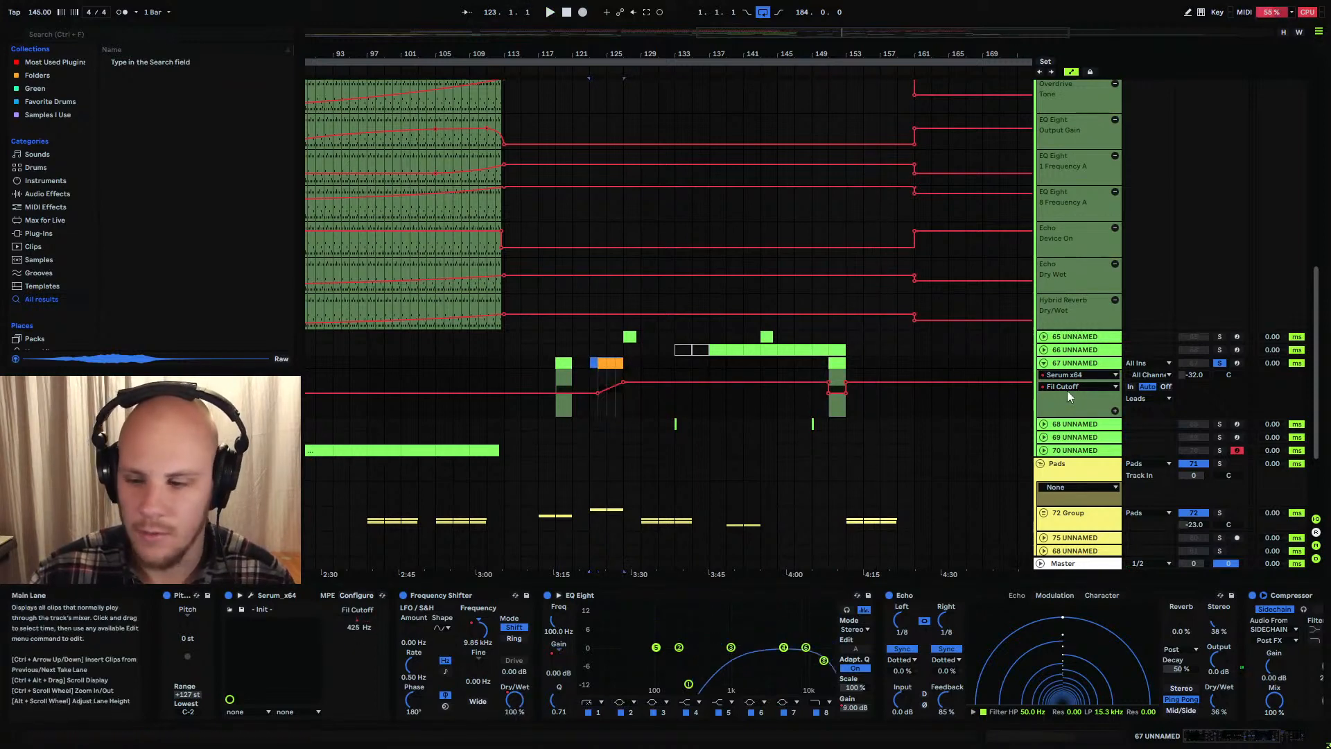
left_click(1044, 350)
left_click(1074, 351)
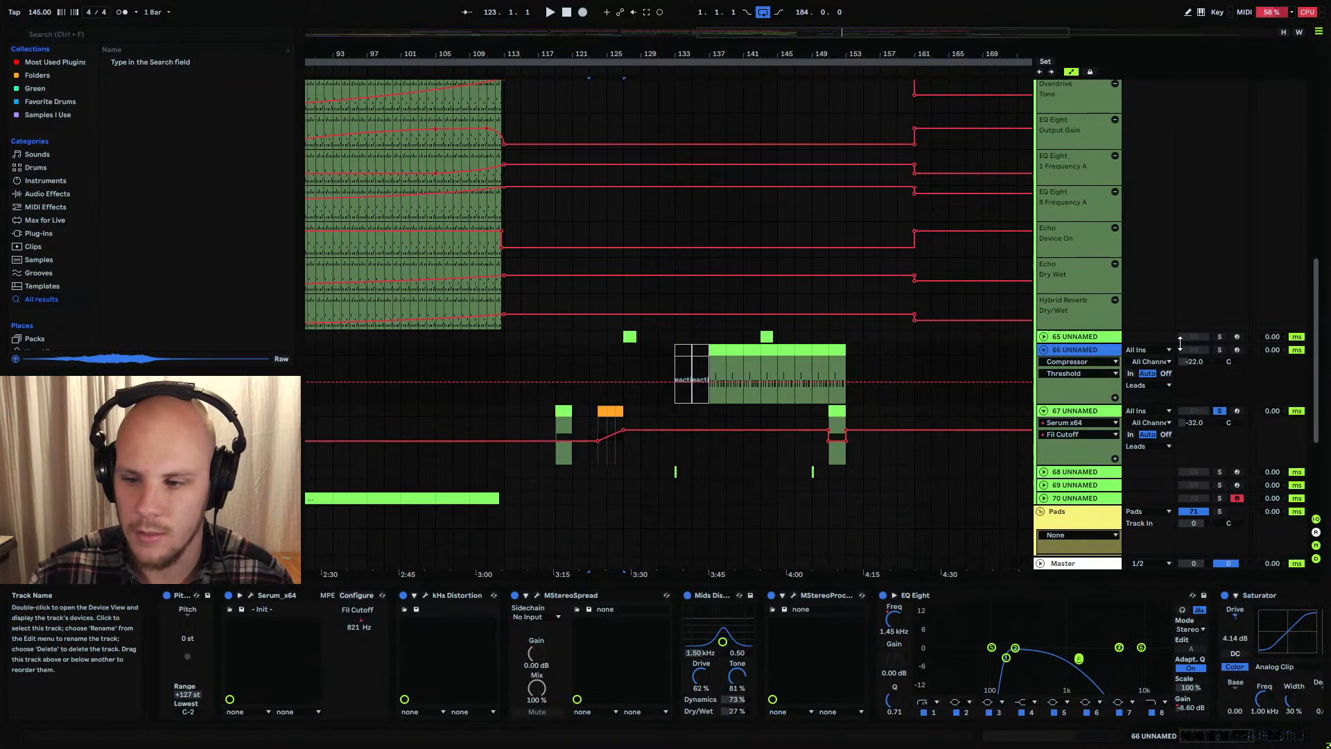
left_click(1220, 350)
Play the 66 UNNAMED track's clips from bar 137
left_click(712, 363)
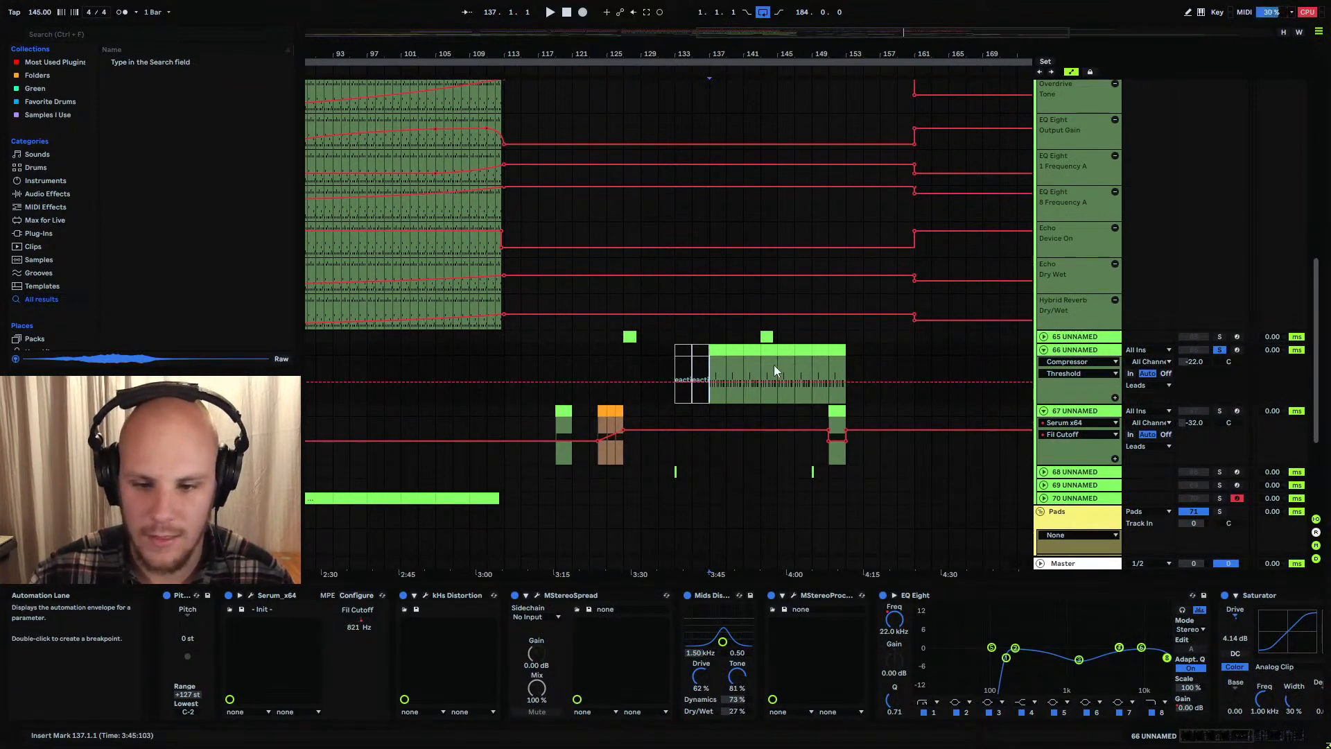
key("space")
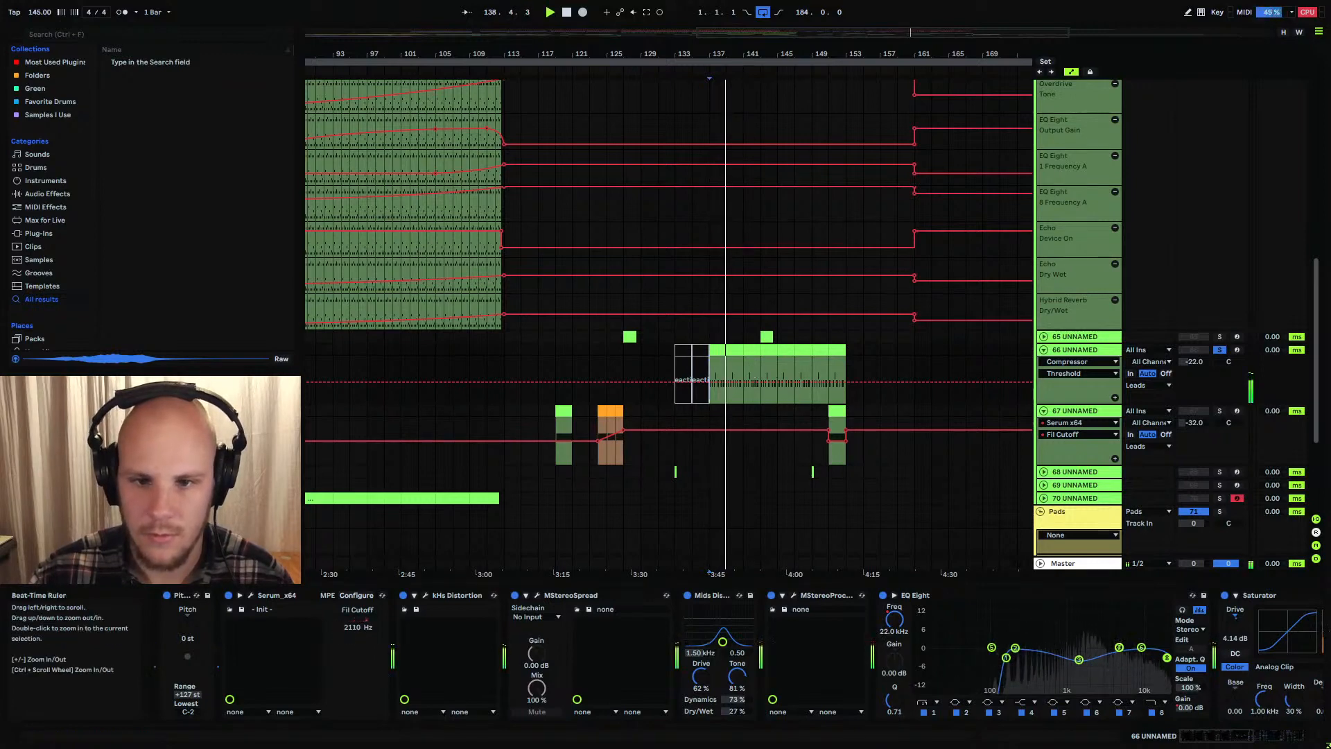
left_click_drag(749, 54, 712, 137)
mouse_move(655, 70)
left_mouse_down()
mouse_move(655, 104)
mouse_move(675, 72)
left_mouse_up()
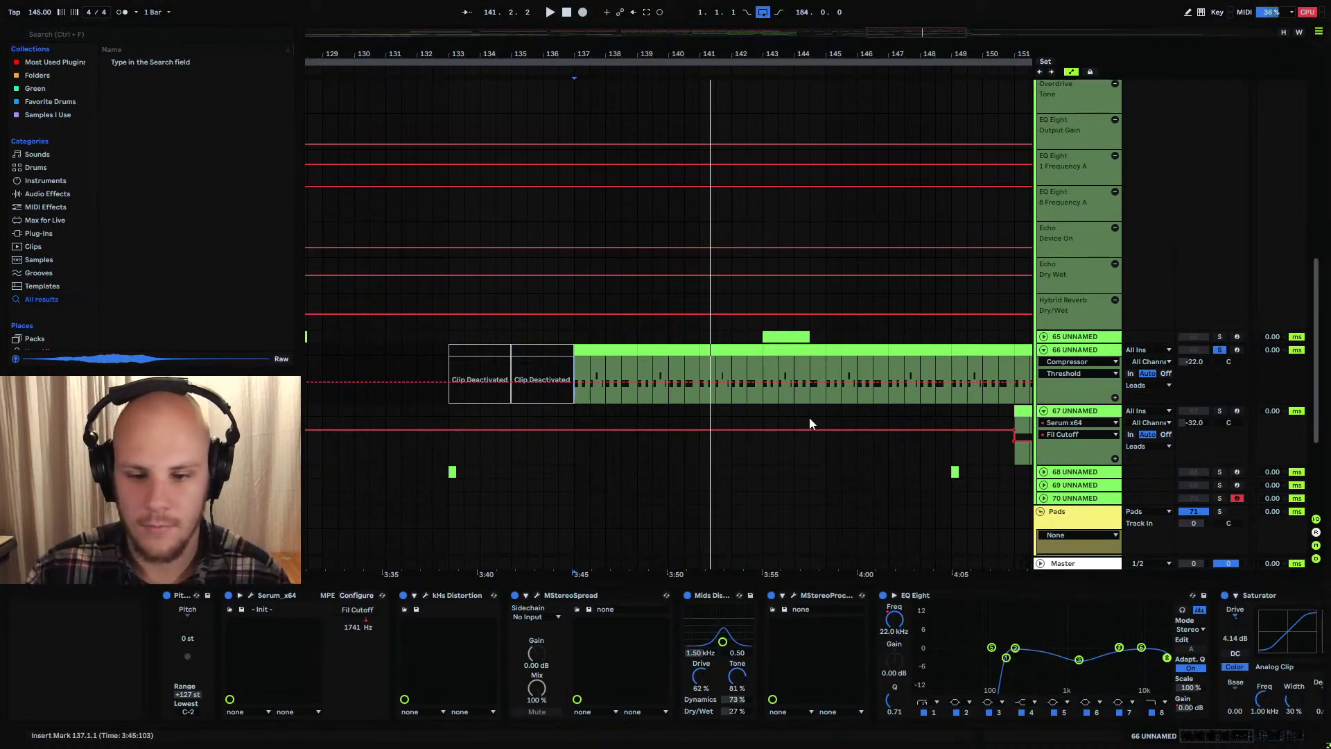
View and close the 66 UNNAMED track's Serum plug-in window and select its clip from bar 137 to bar 139
key("ctrl+alt+p")
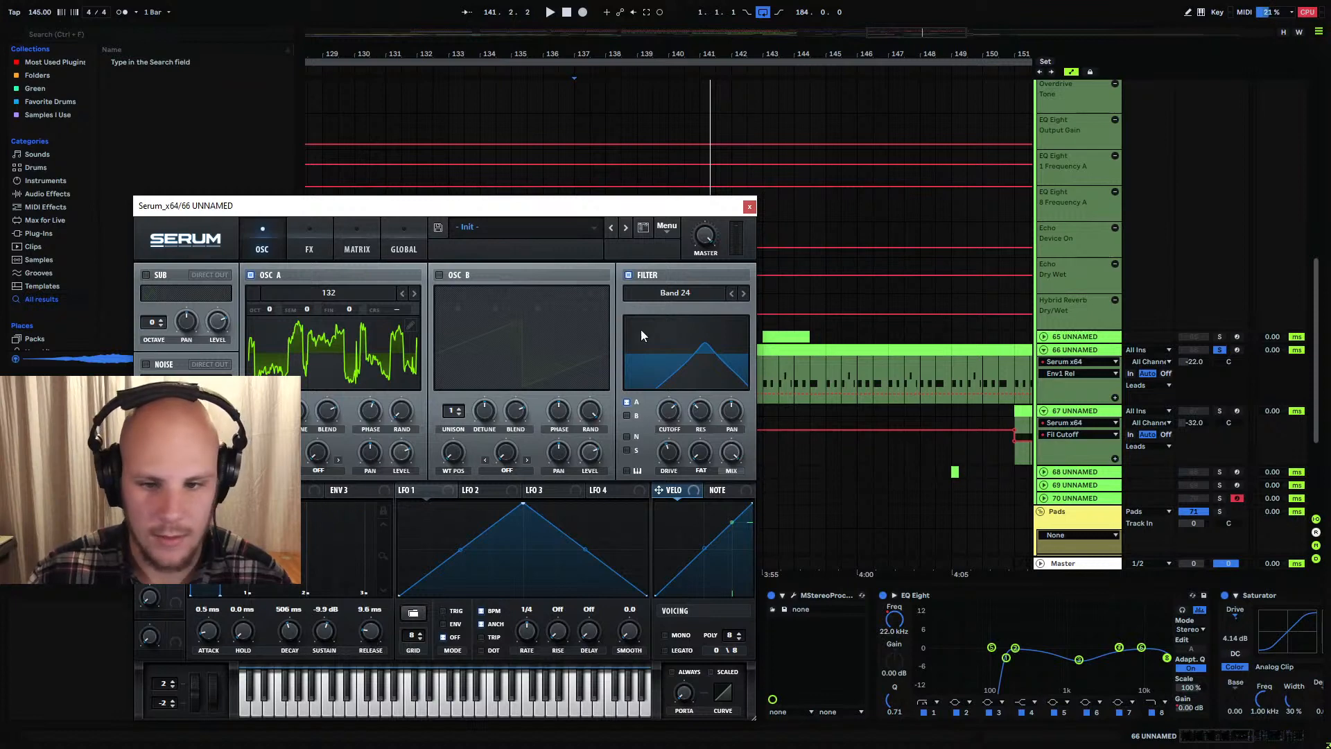
left_click(749, 207)
left_click(575, 376)
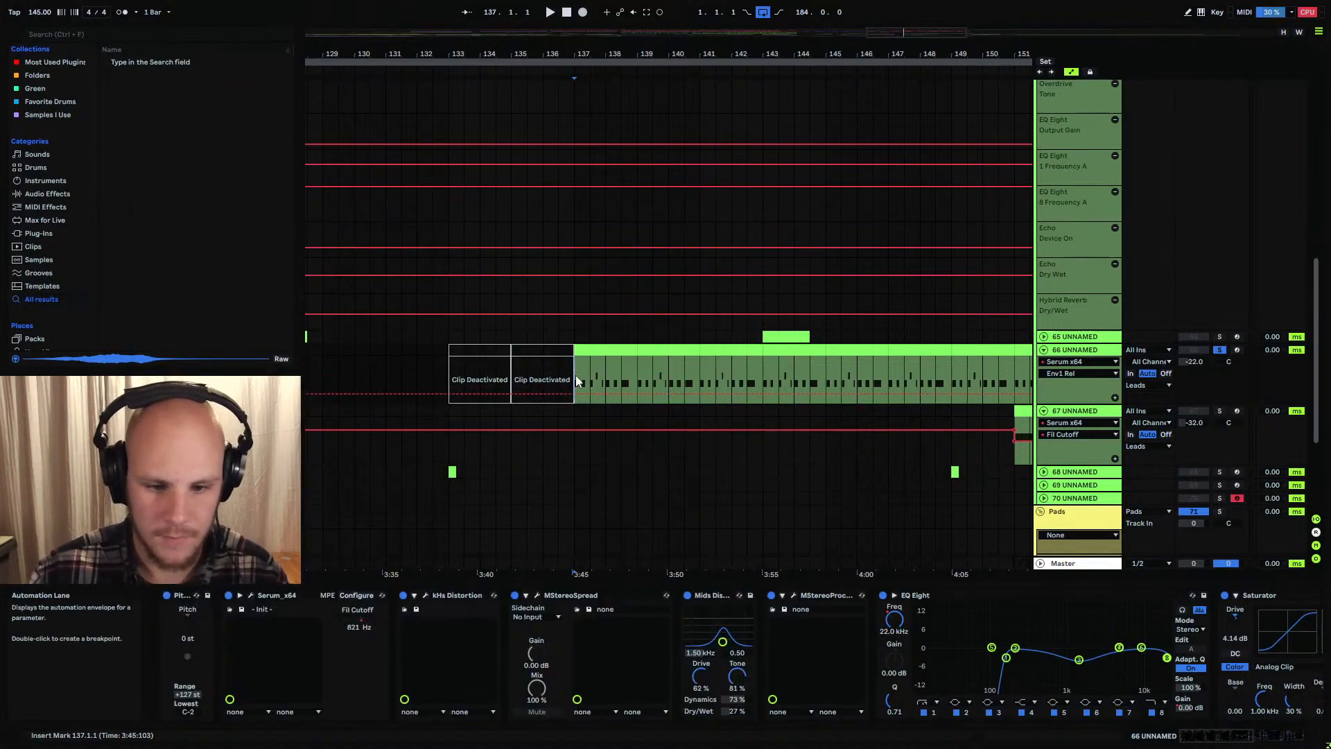
left_click(596, 351)
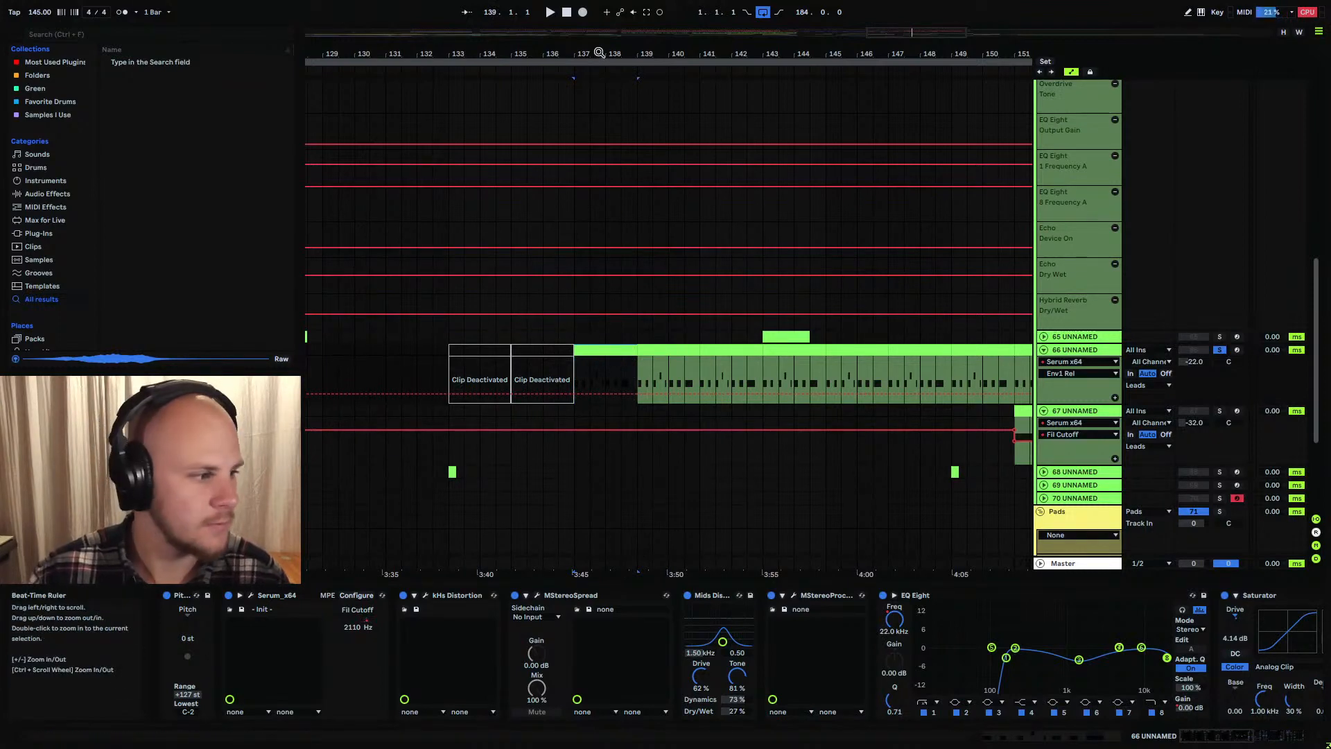
Compare the note rhythm of the 66 UNNAMED clip at bar 137 with the Drums group's clips
left_click_drag(599, 53, 564, 122)
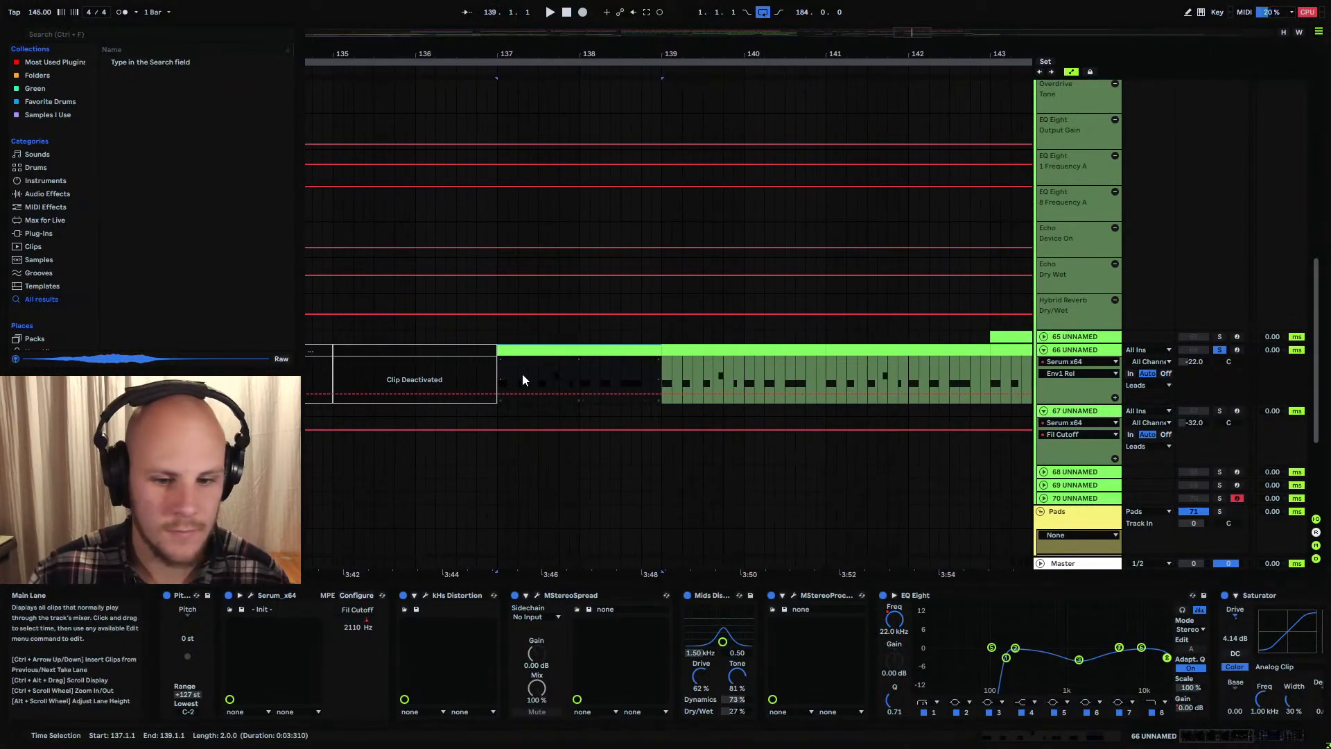
left_click_drag(519, 382, 530, 375)
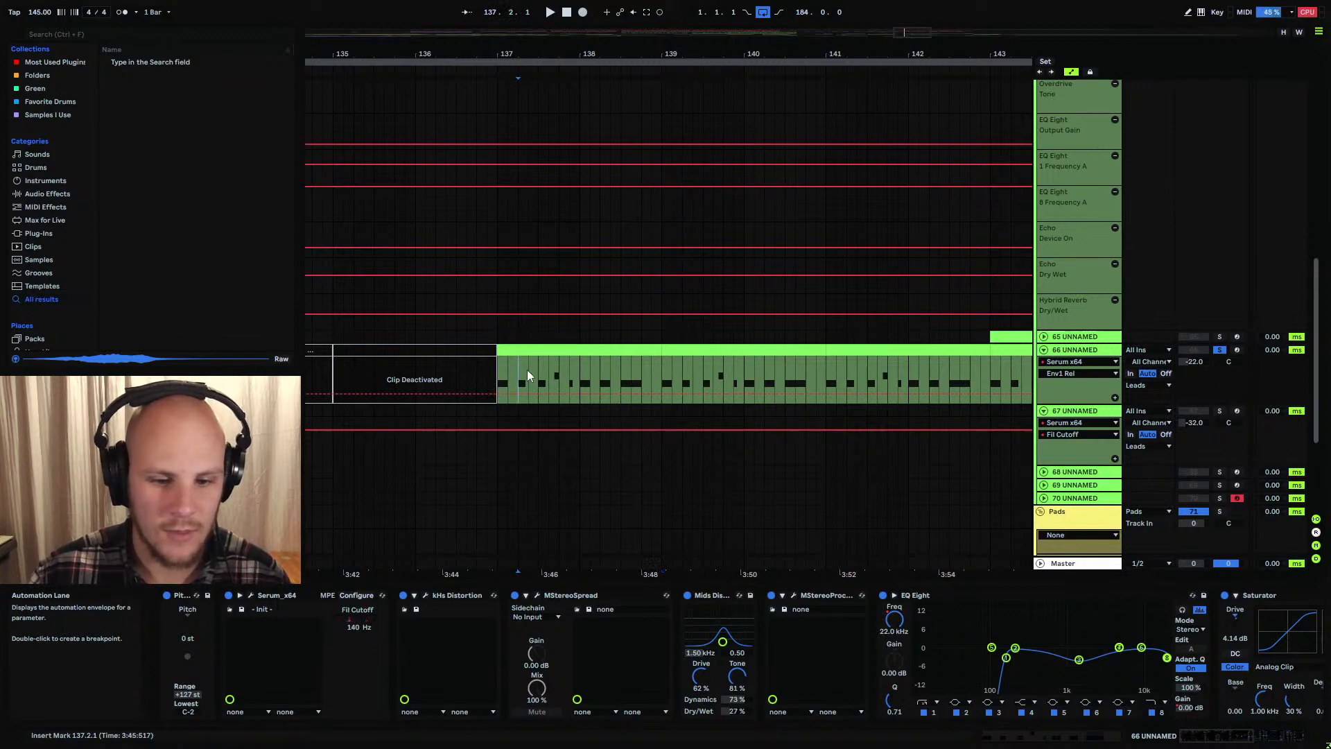
scroll(516, 256, "up", 15)
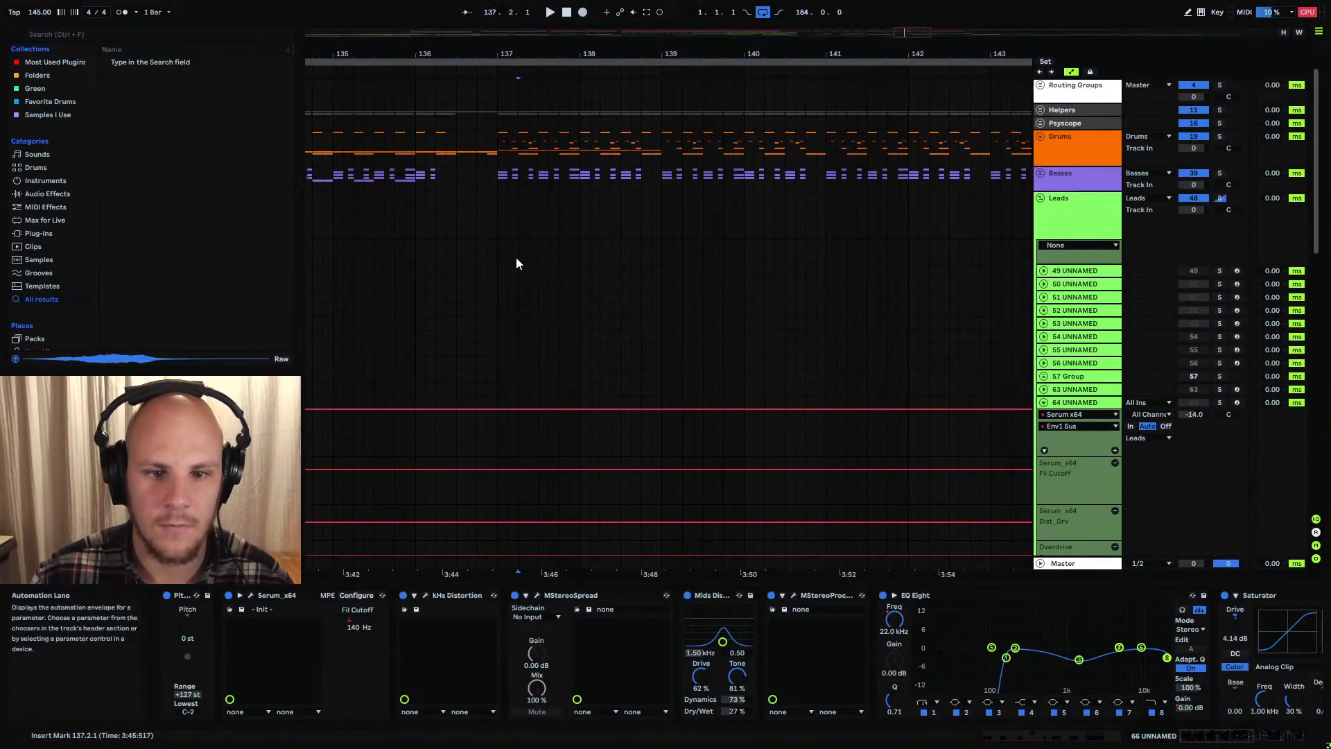
left_click(654, 157)
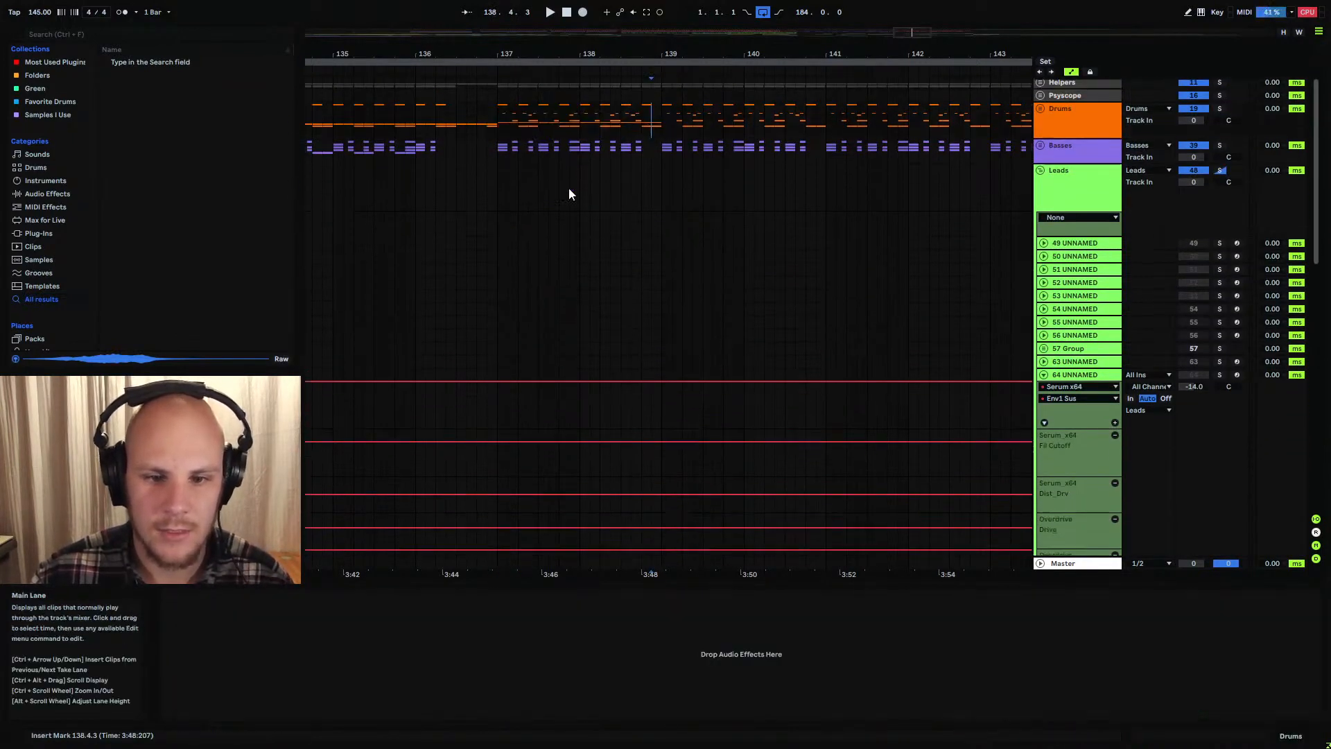
scroll(527, 189, "down", 15)
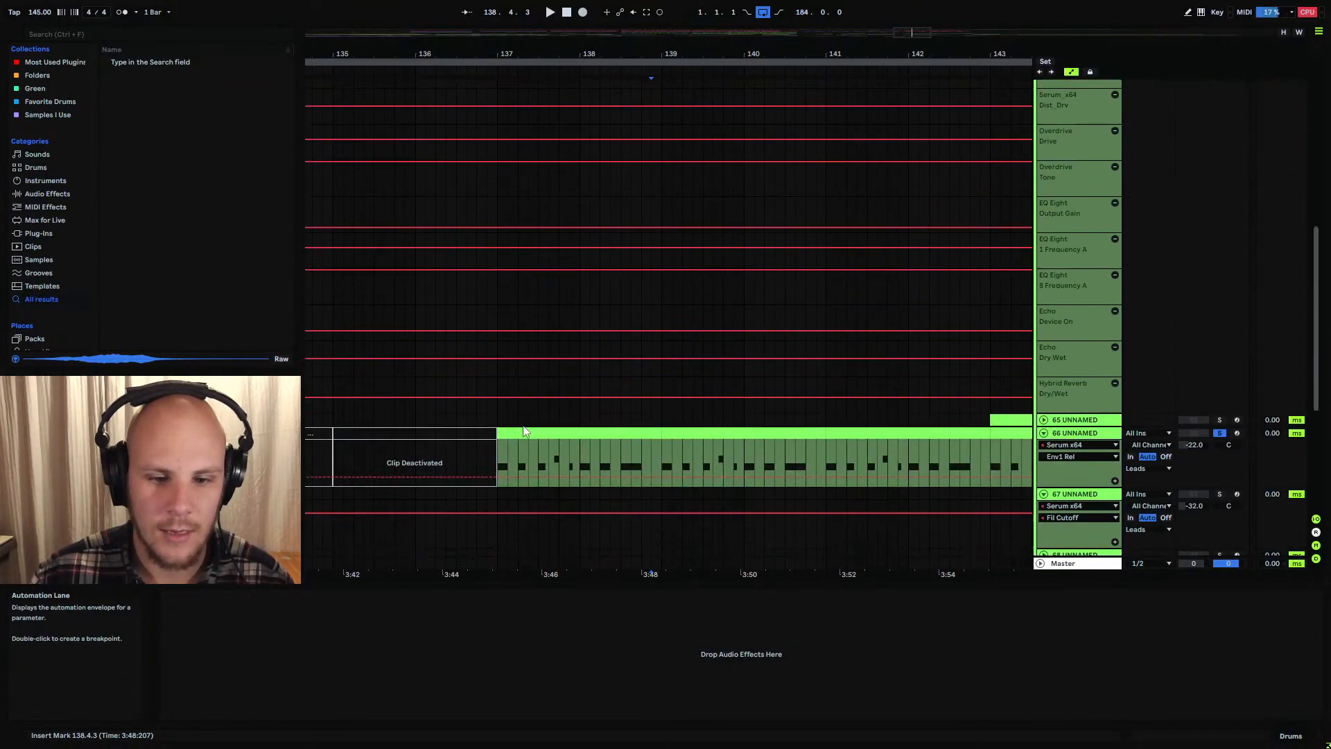
left_click_drag(520, 455, 530, 455)
left_click(528, 458)
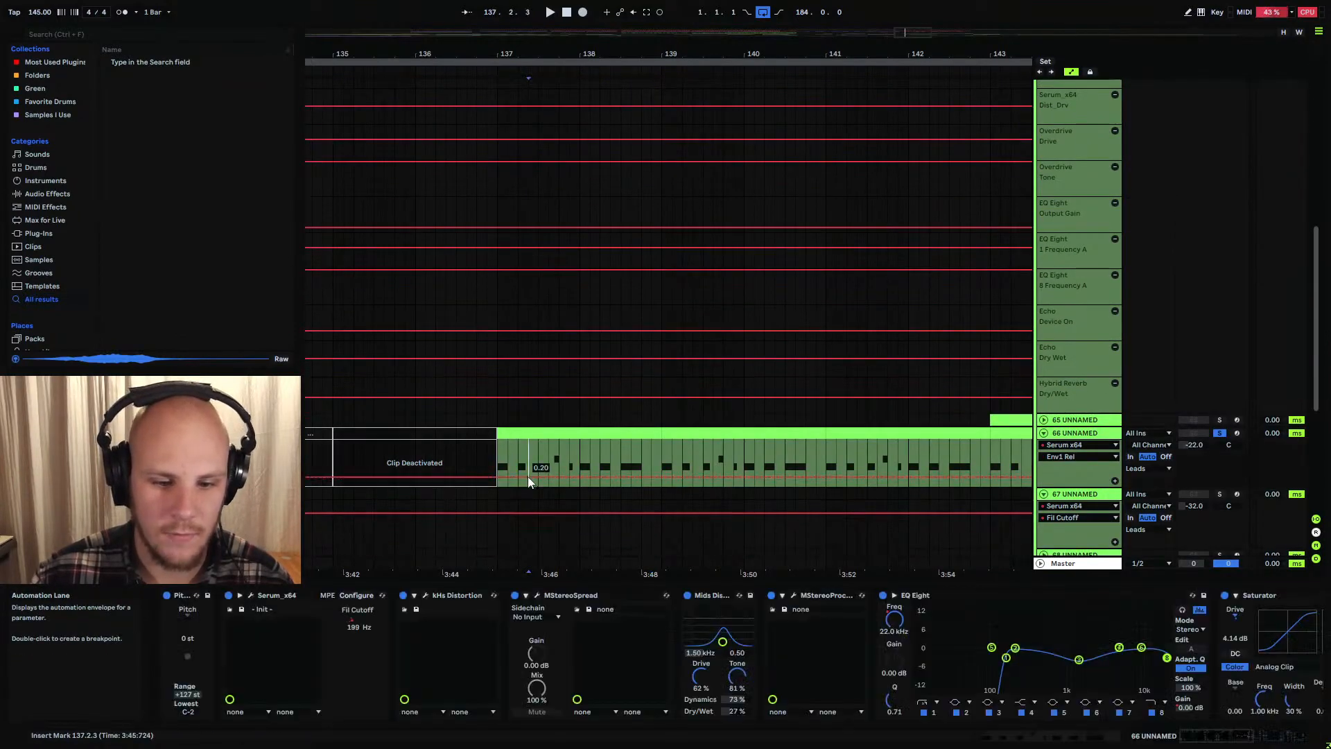
Compare the 66 UNNAMED clip's notes around 137.2 with the Basses group's clips
scroll(529, 457, "up", 5)
scroll(527, 451, "up", 5)
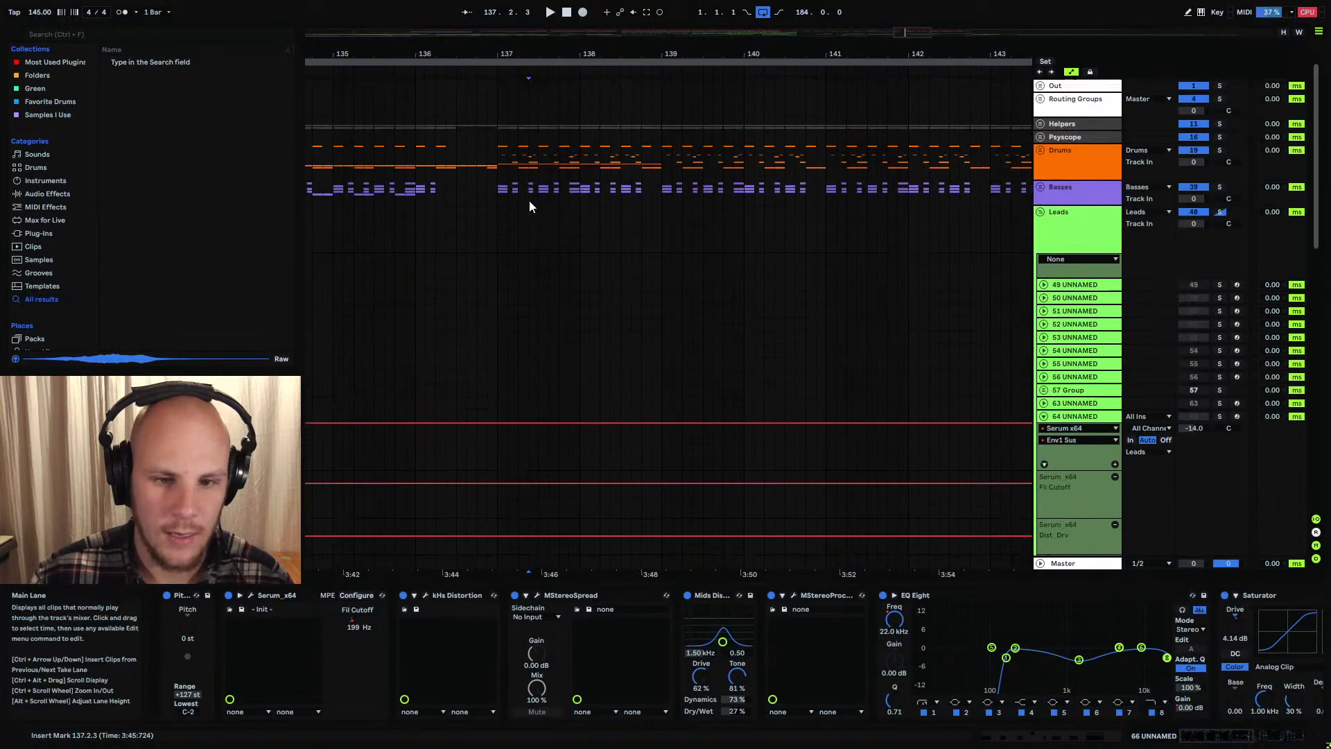
left_click(538, 189)
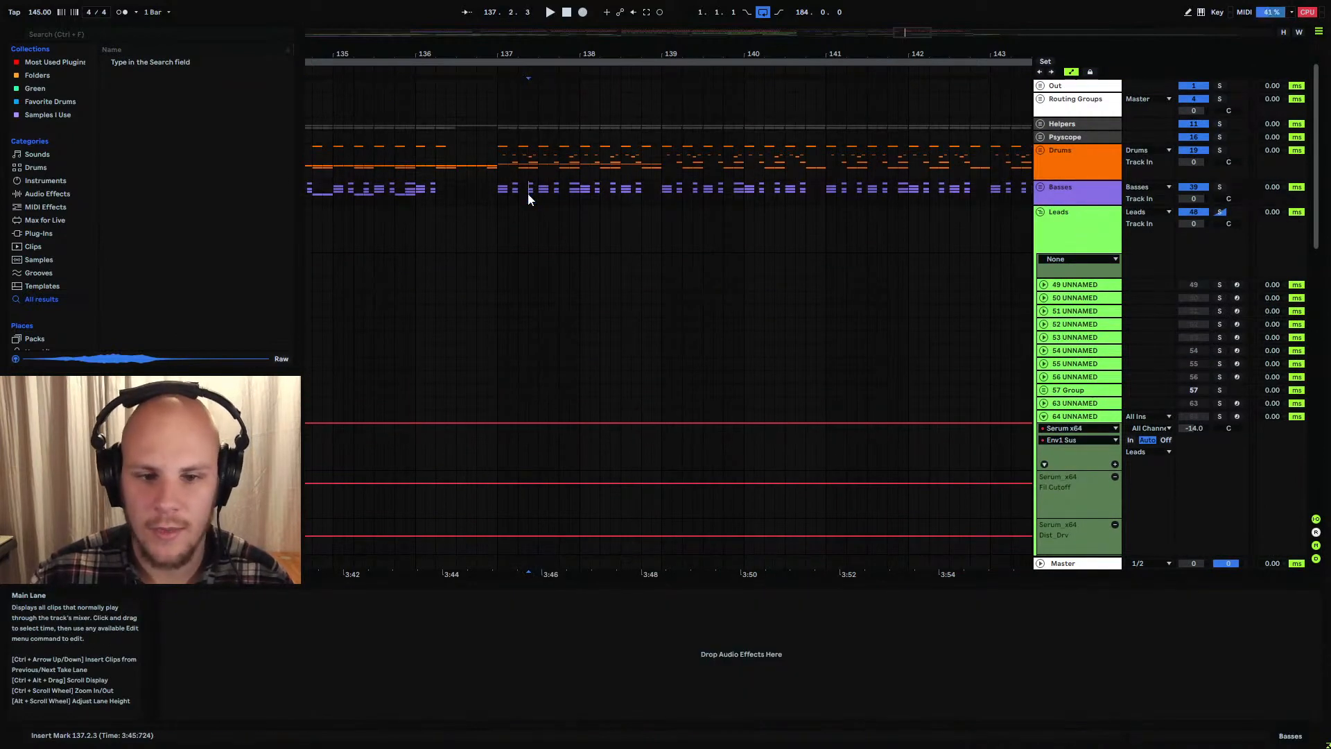
scroll(526, 215, "down", 15)
left_click_drag(522, 391, 534, 391)
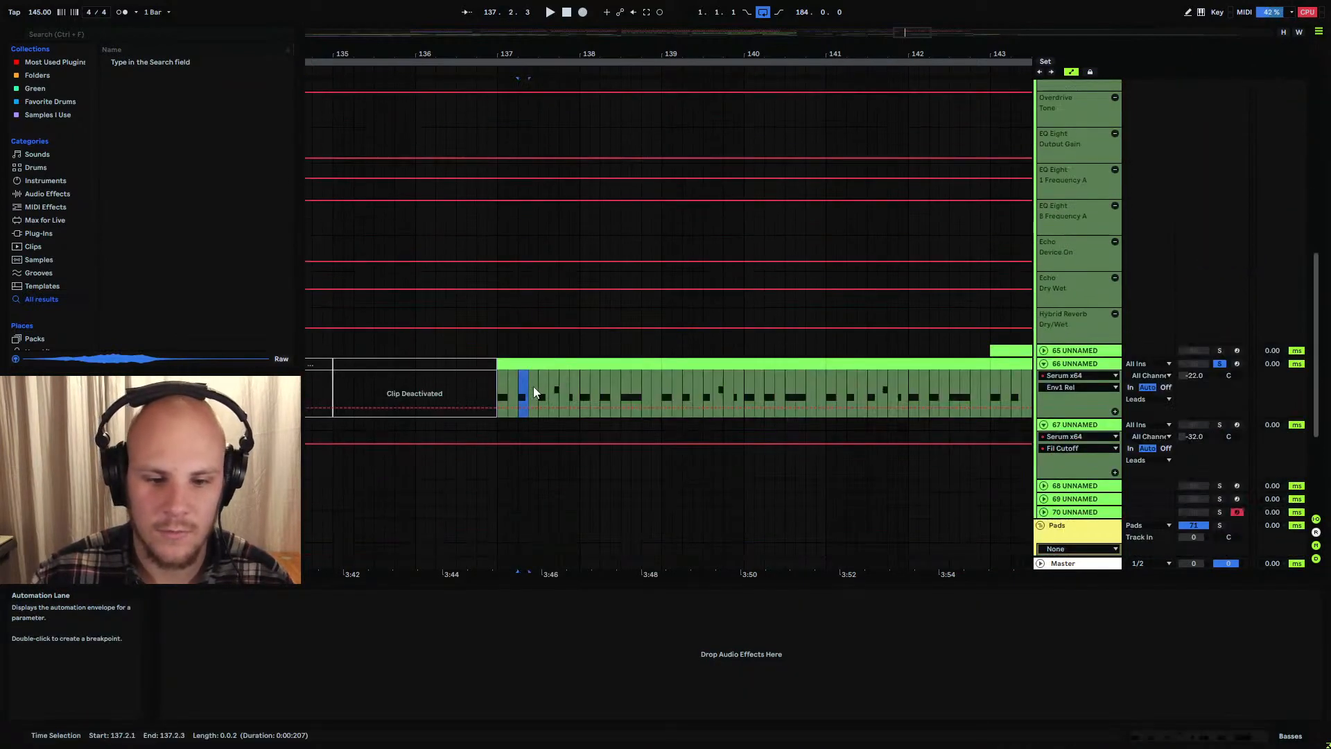
Fold the 66 UNNAMED track and unfold and solo the 65 UNNAMED track
left_click_drag(530, 68, 530, 56)
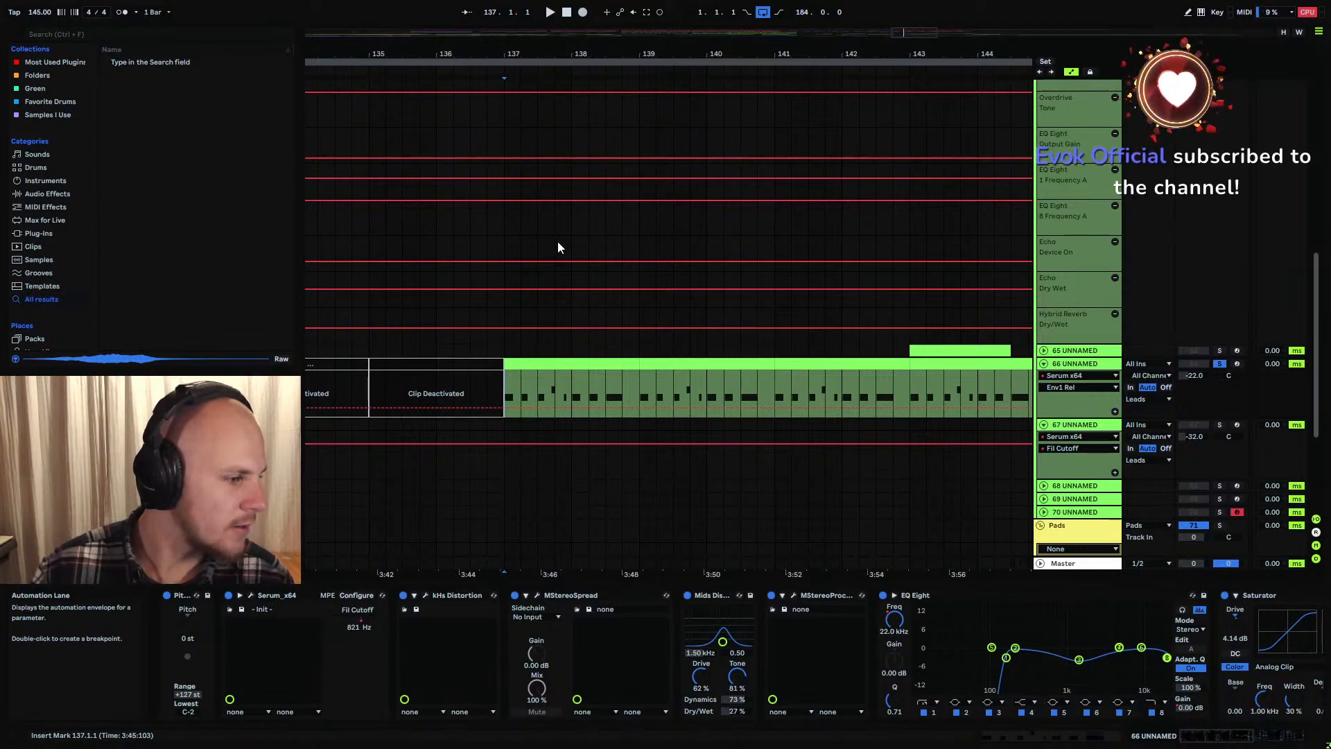
left_click_drag(575, 48, 604, 3)
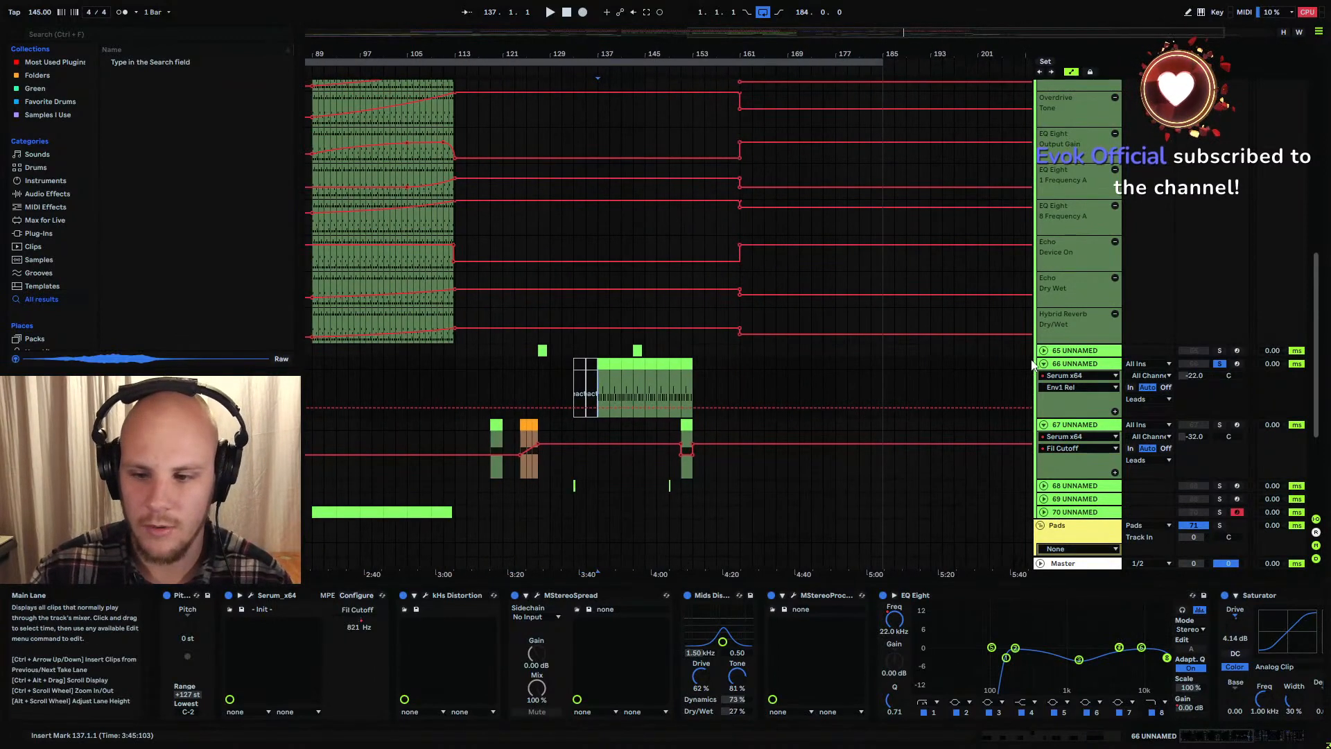
scroll(739, 346, "up", 6)
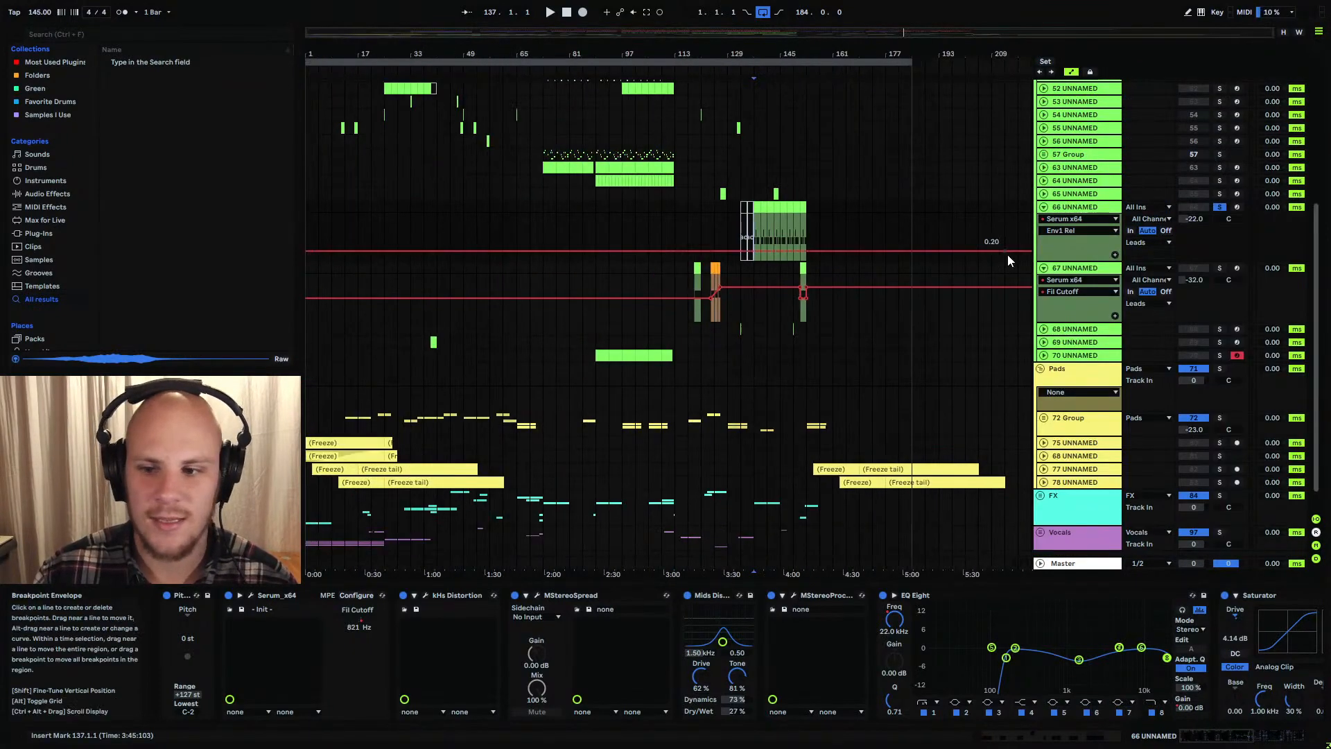
scroll(800, 277, "up", 5)
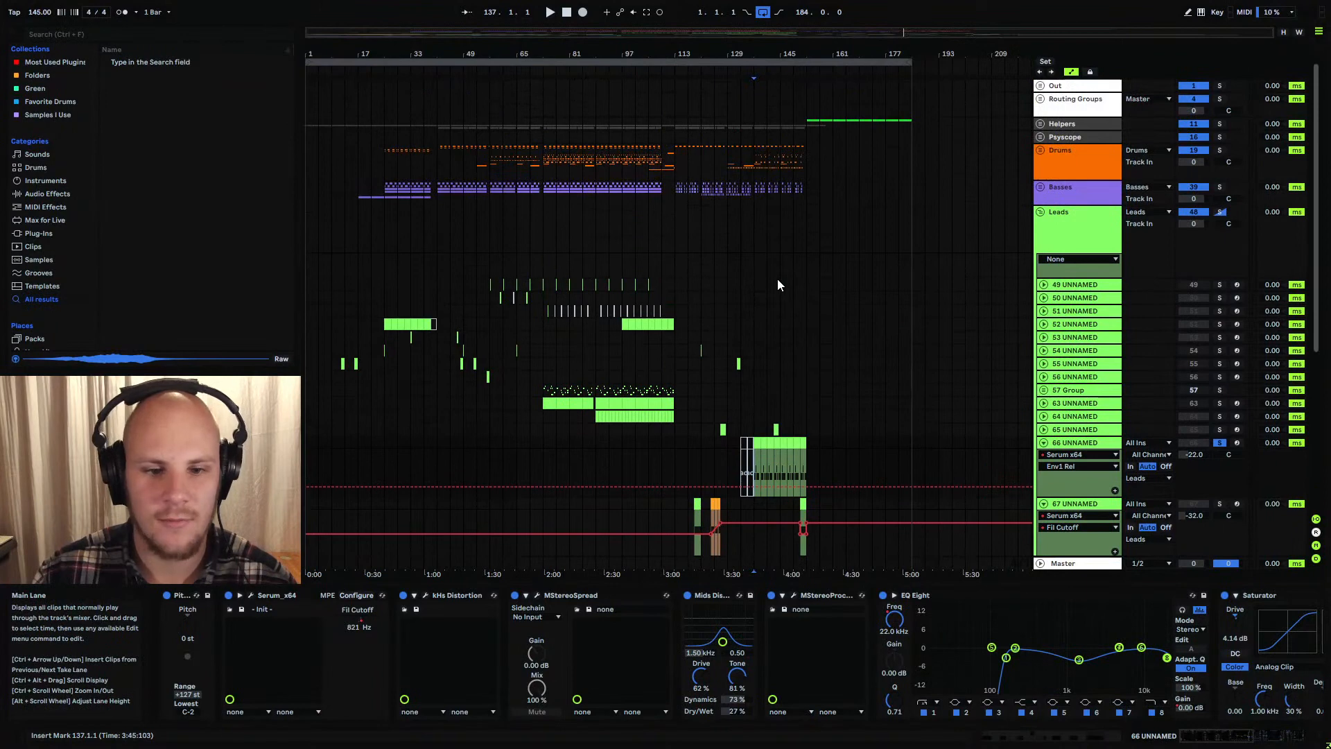
scroll(789, 229, "down", 6)
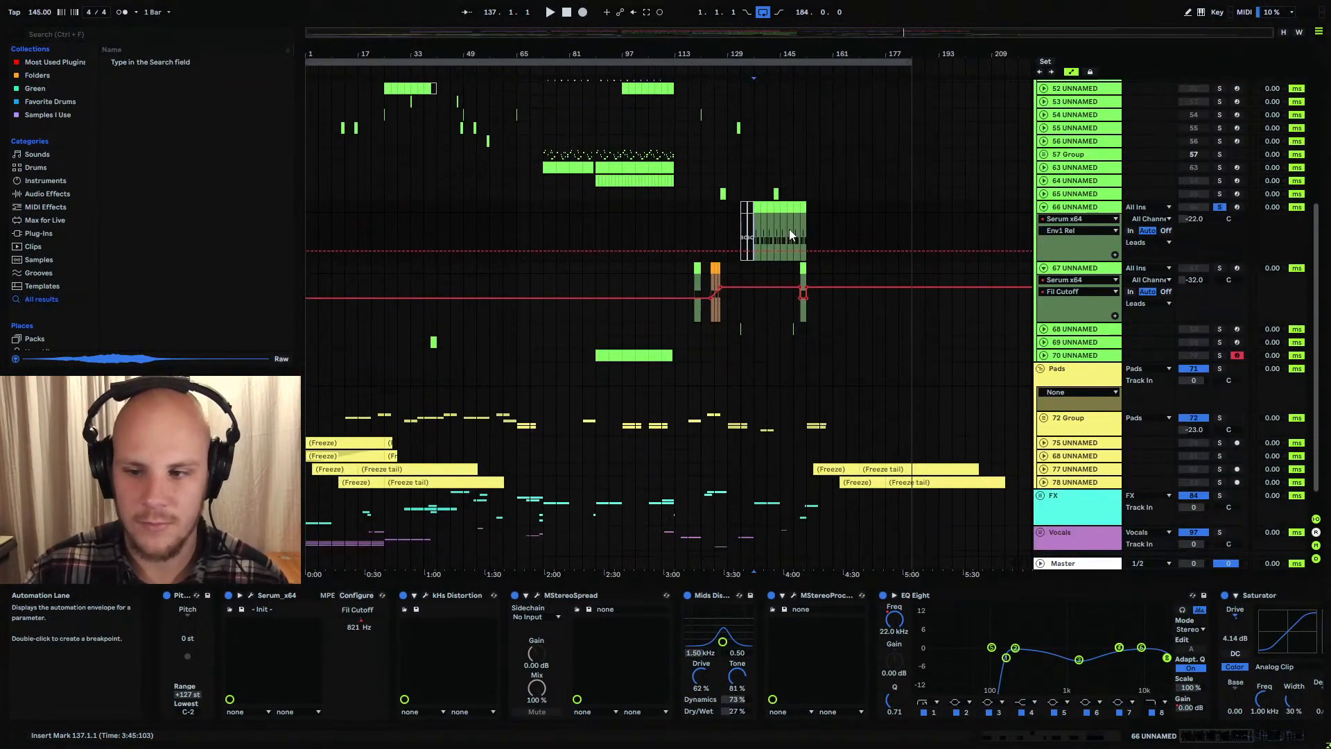
left_click(1043, 206)
left_click(1043, 193)
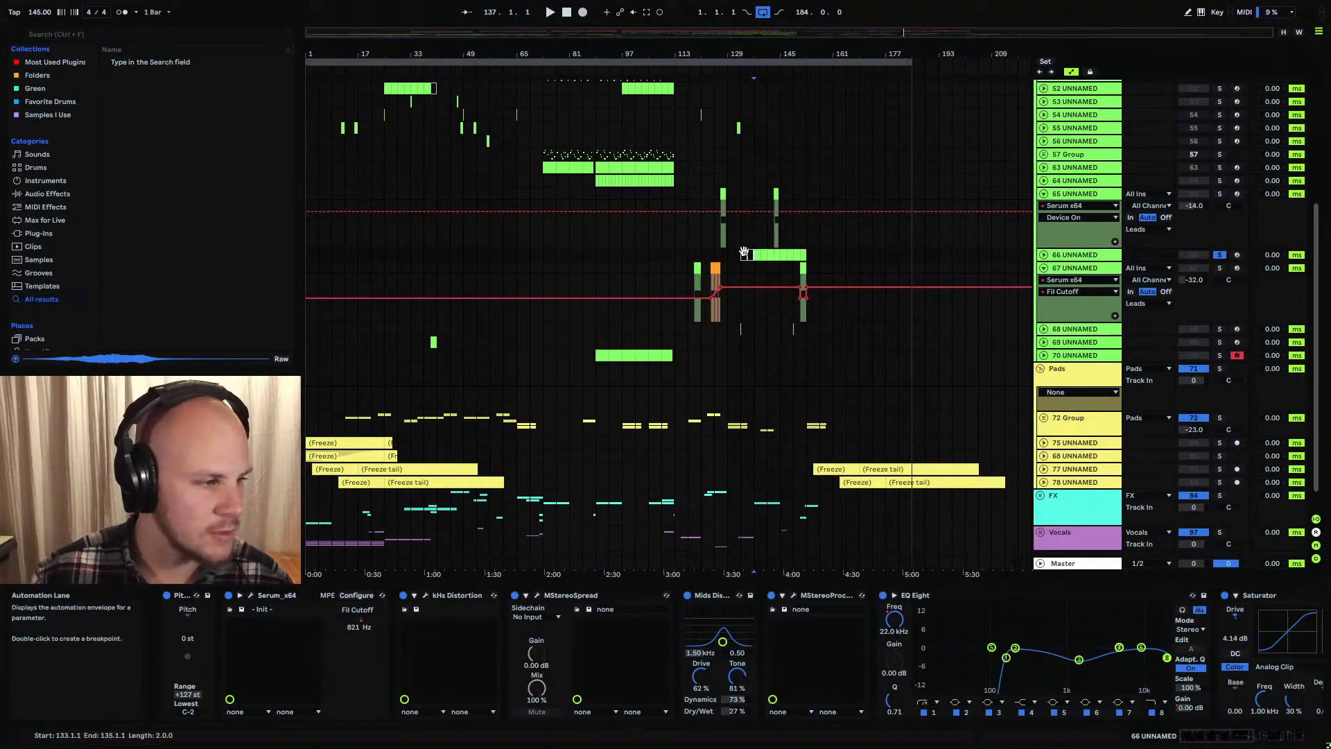
left_click(1219, 195)
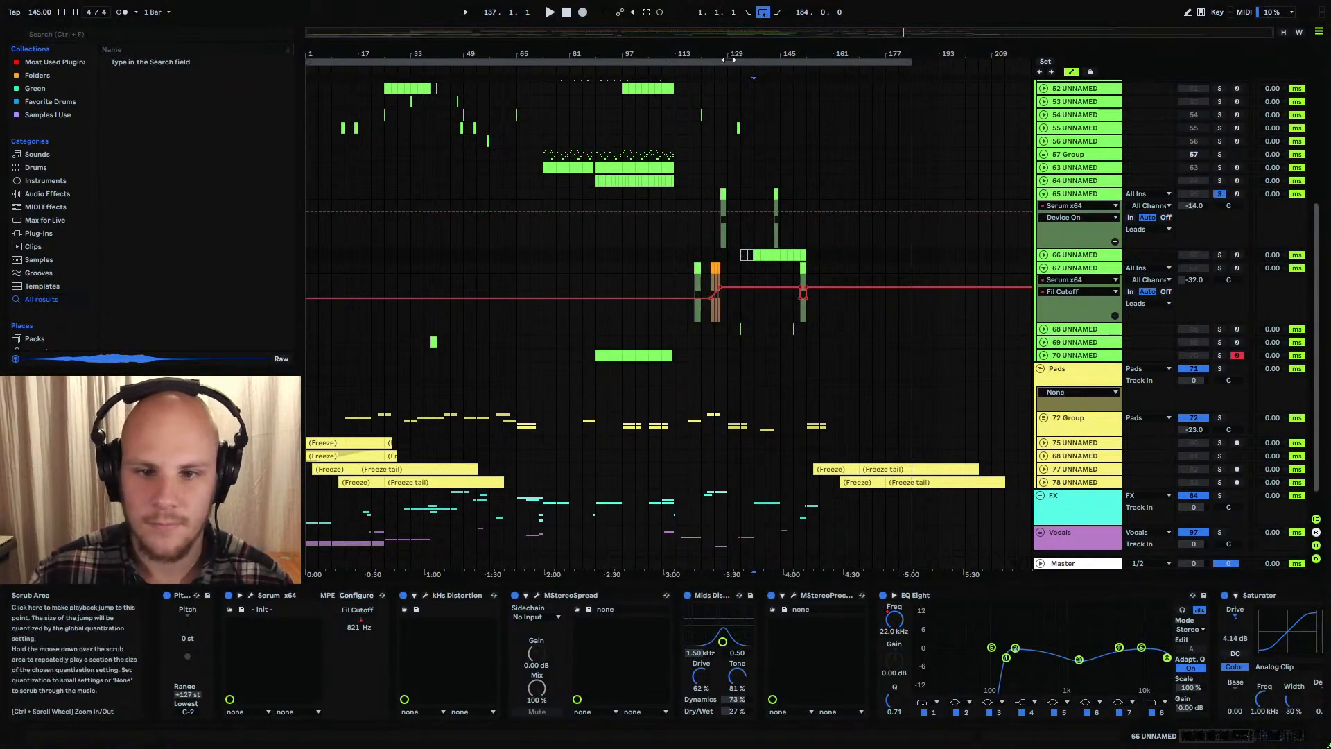
Play the 65 UNNAMED track's clip from bar 127
left_click_drag(703, 54, 386, 99)
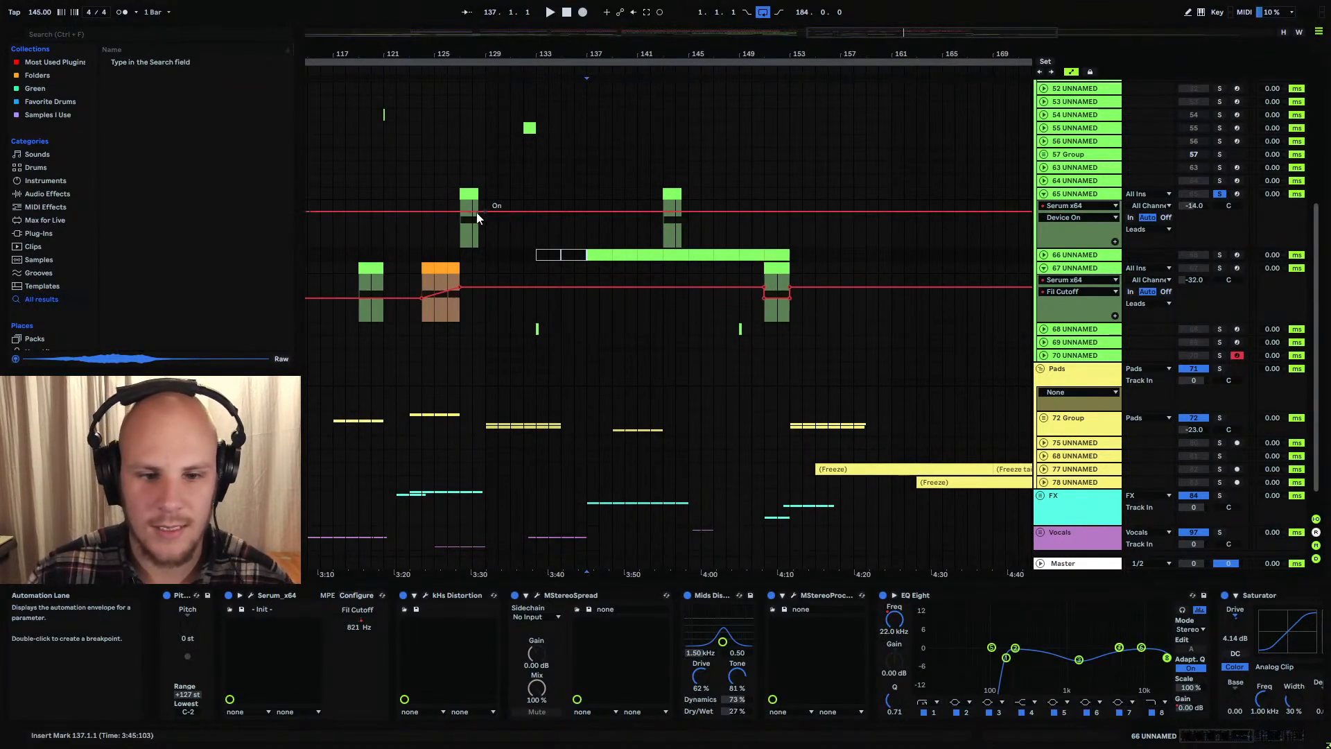
left_click(461, 239)
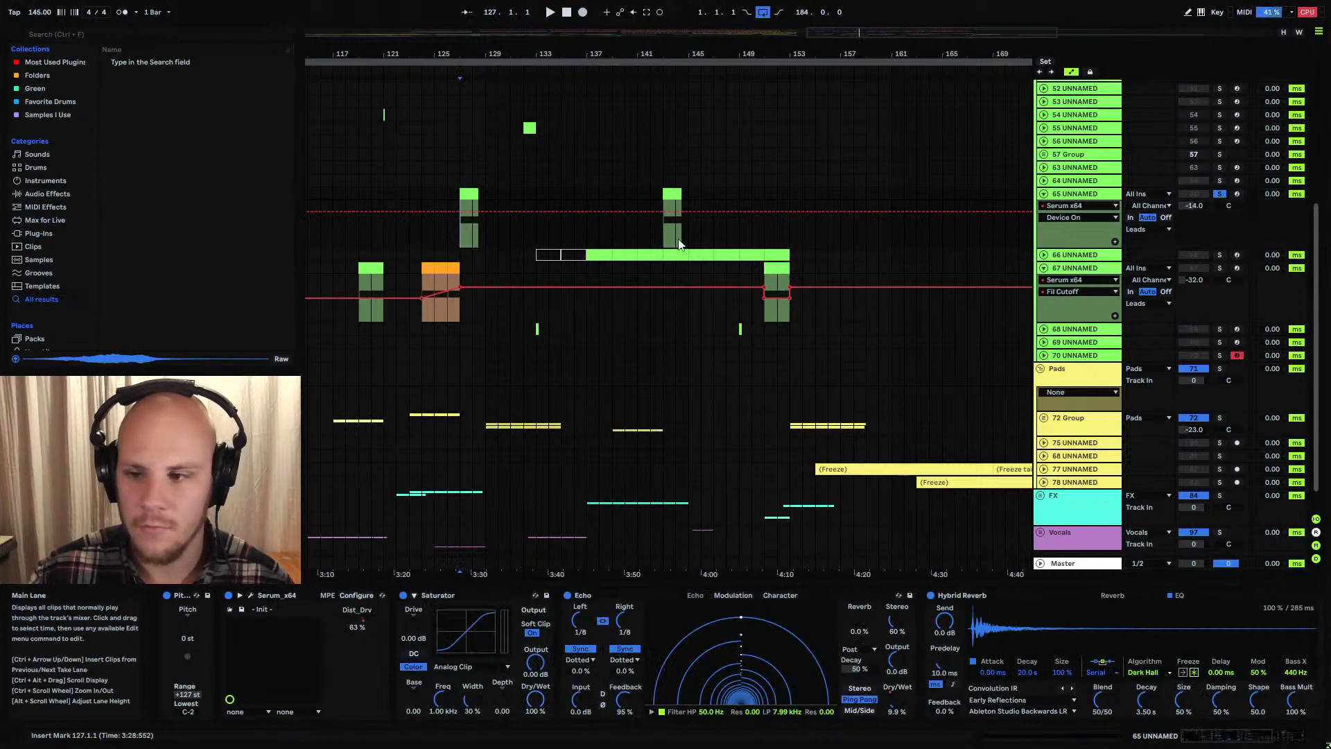
scroll(482, 241, "up", 5)
scroll(572, 240, "down", 1)
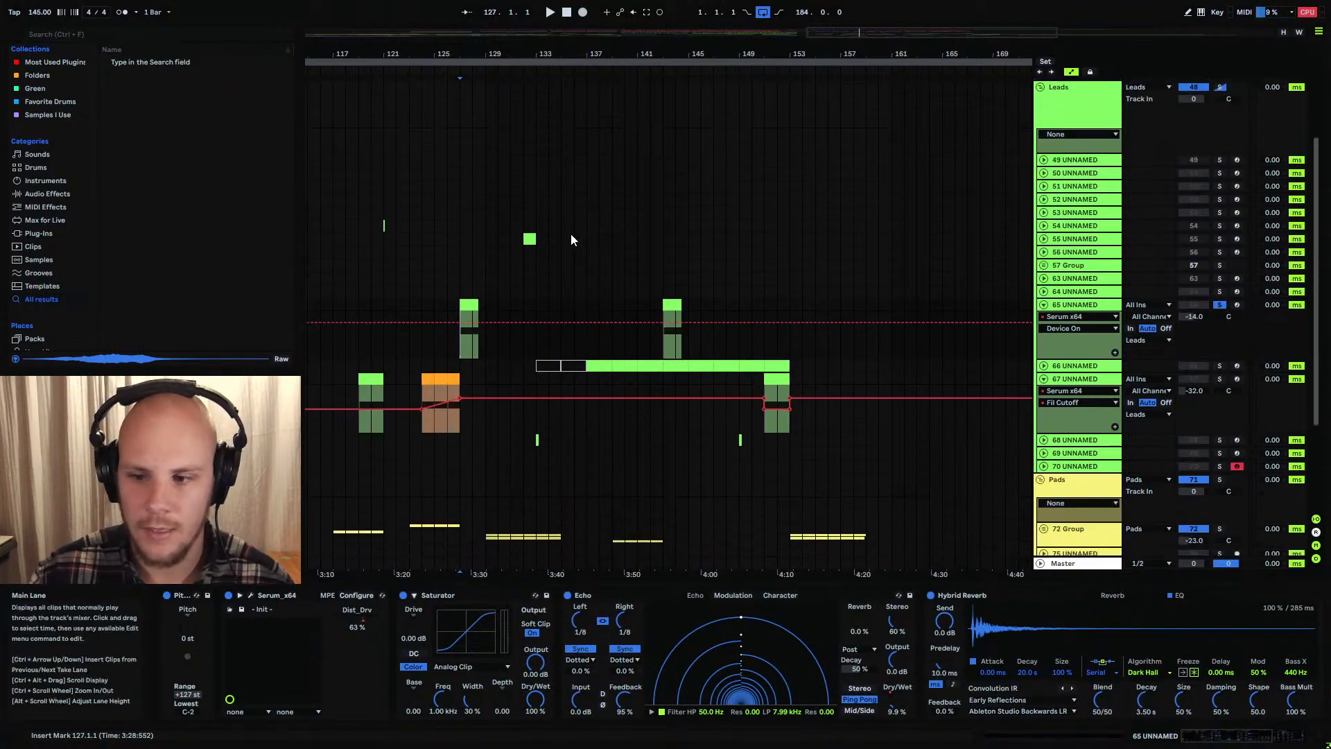
key("space")
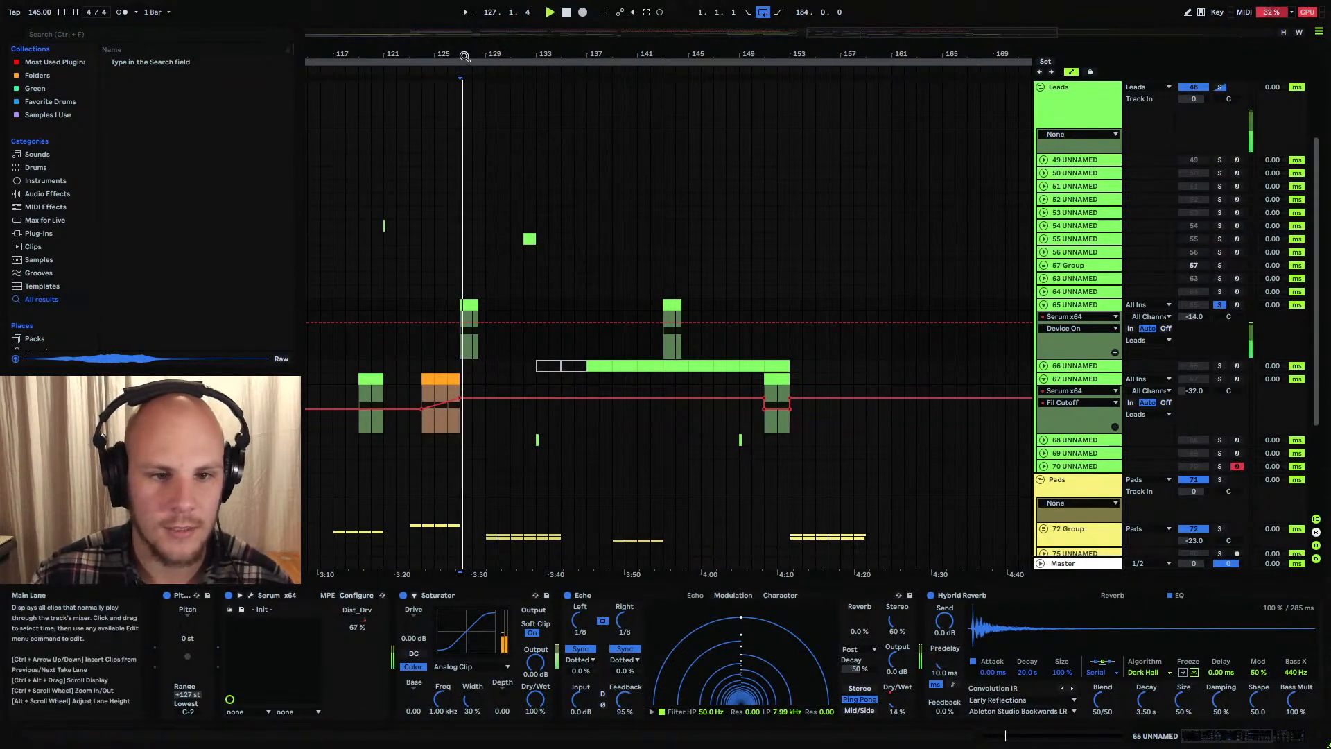
key("plus")
key("plus")
key("plus")
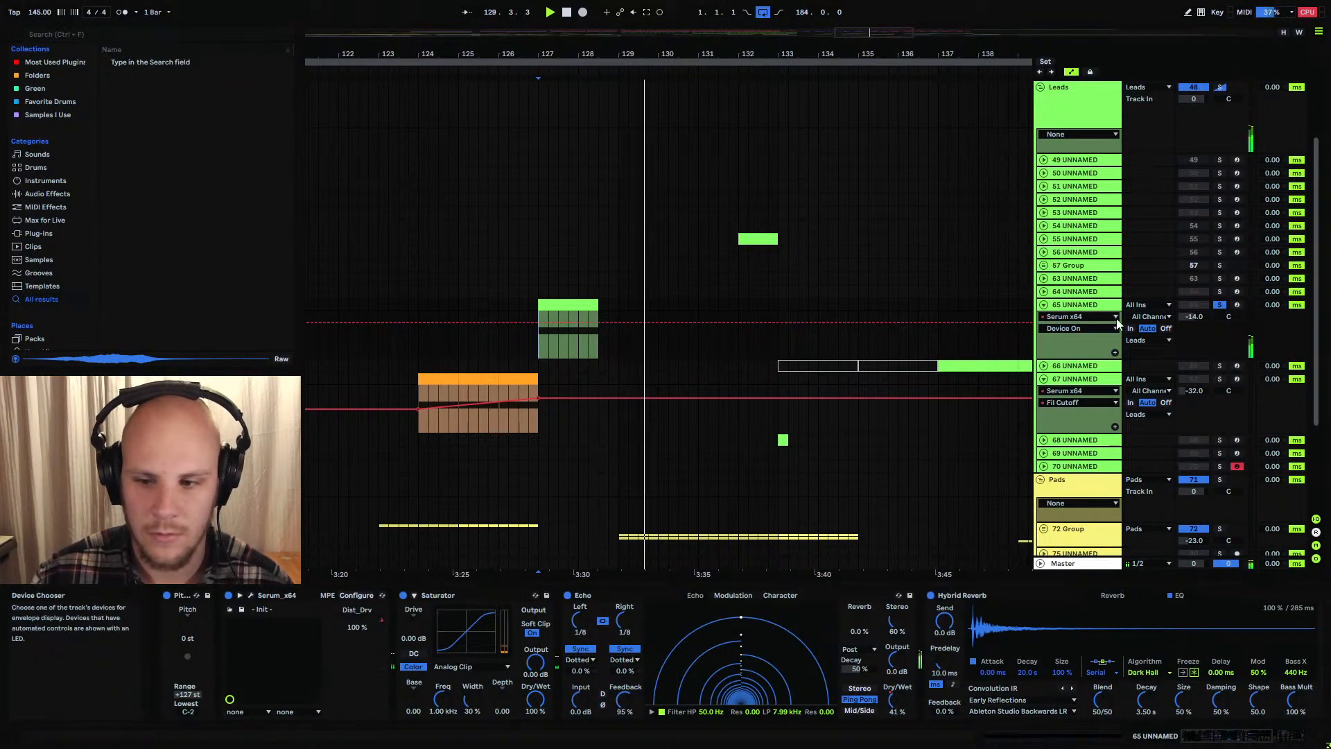
key("space")
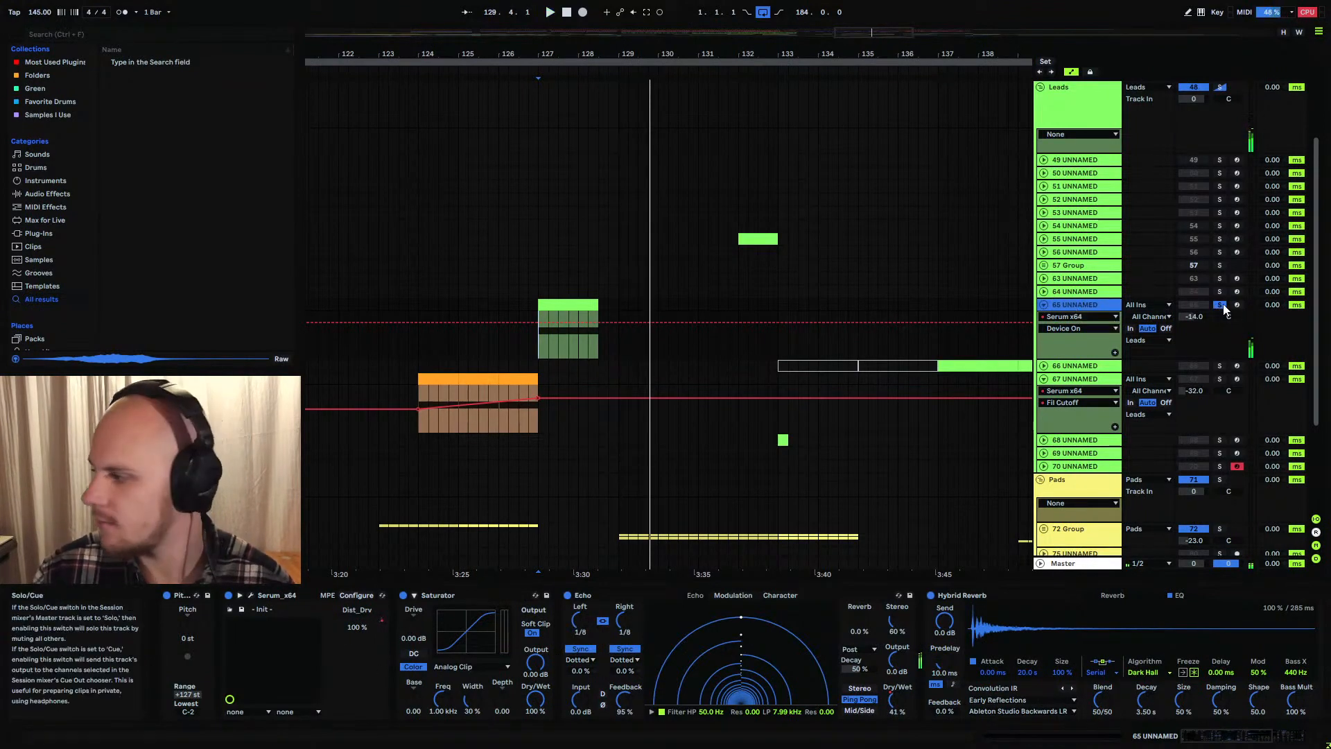
Unsolo and fold the 65 UNNAMED track, and unfold the 68 UNNAMED track to show its Serum Fil Cutoff automation
left_click(1222, 306)
left_click(1044, 306)
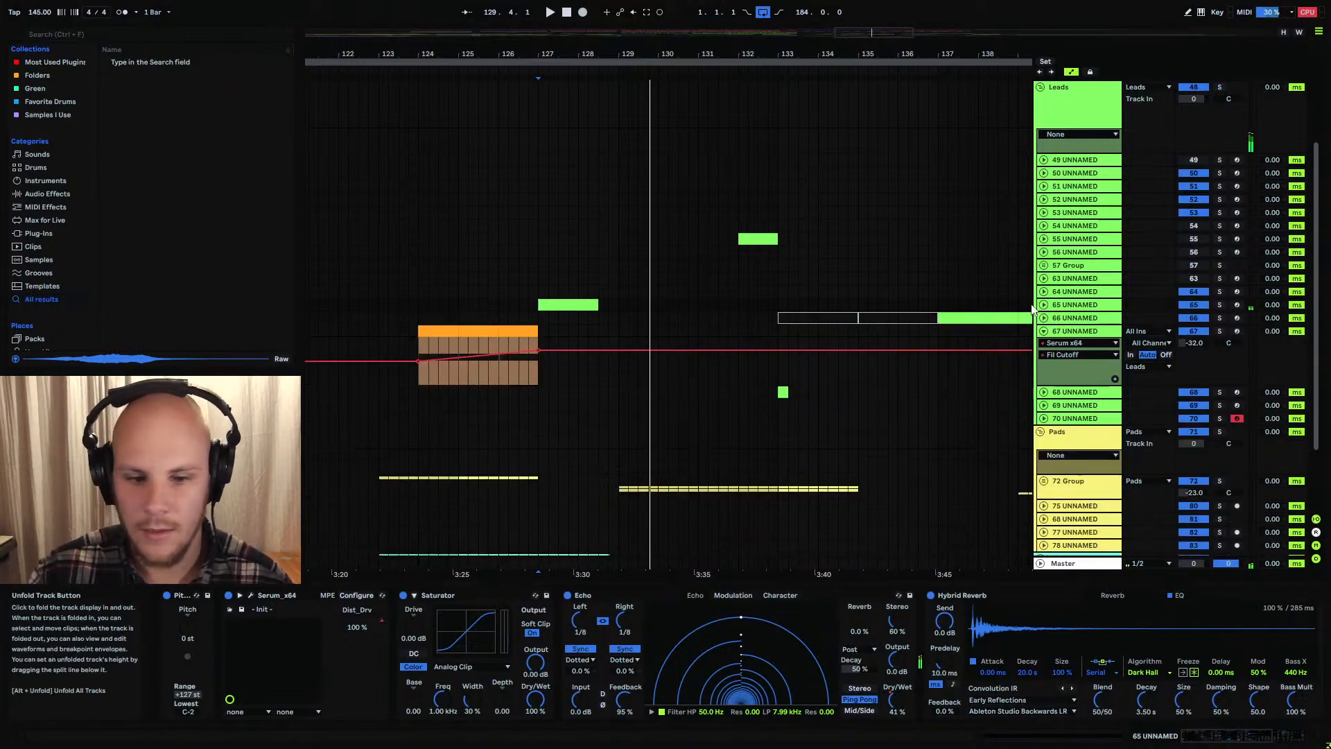
scroll(854, 351, "down", 2)
left_click(1044, 323)
left_click(1071, 323)
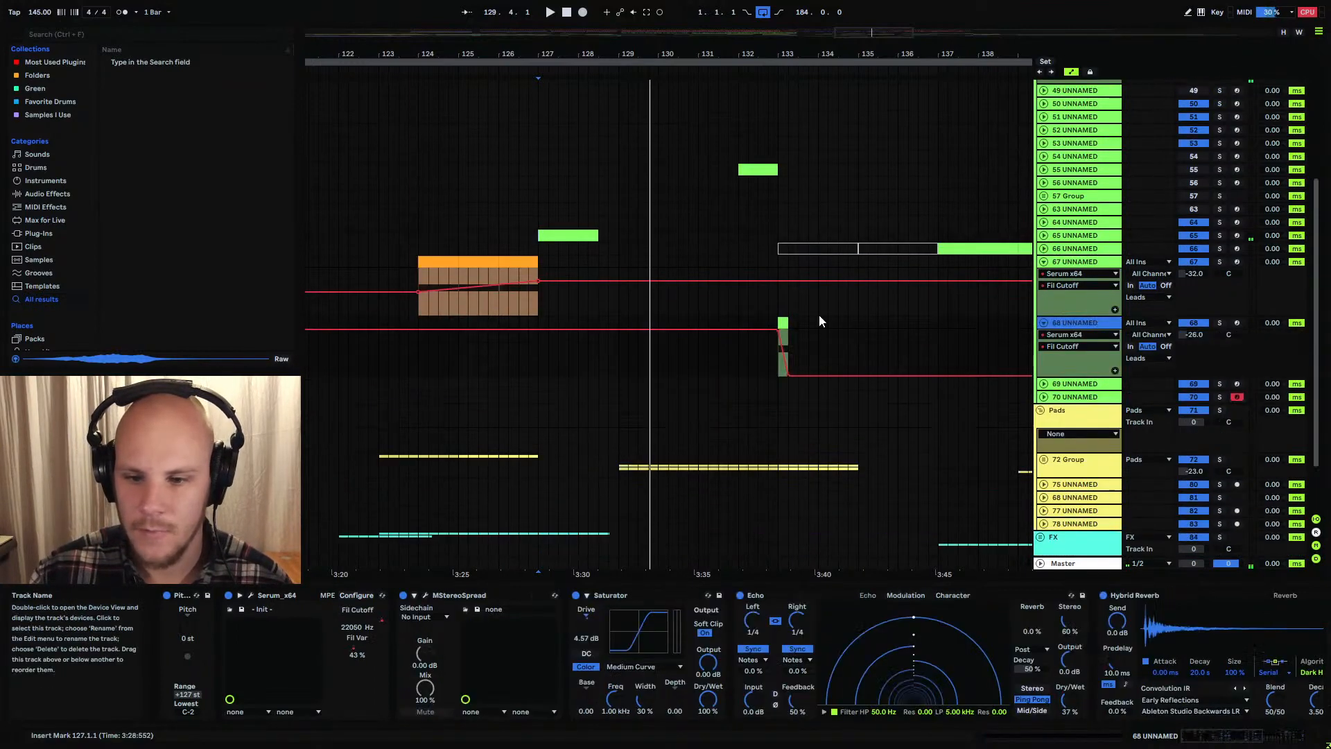
Solo the 68 UNNAMED track and play its clip at bar 133
left_click(783, 322)
left_click_drag(795, 66, 1038, 283)
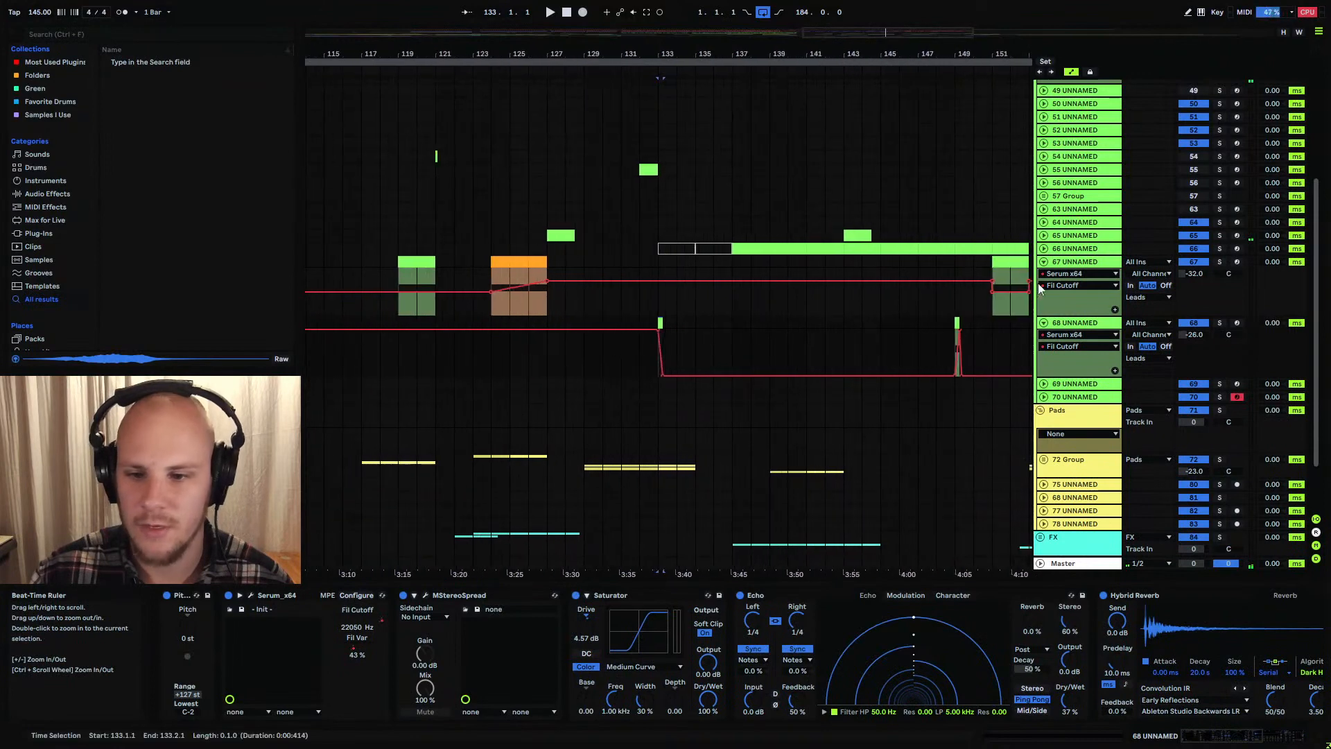
left_click(1218, 323)
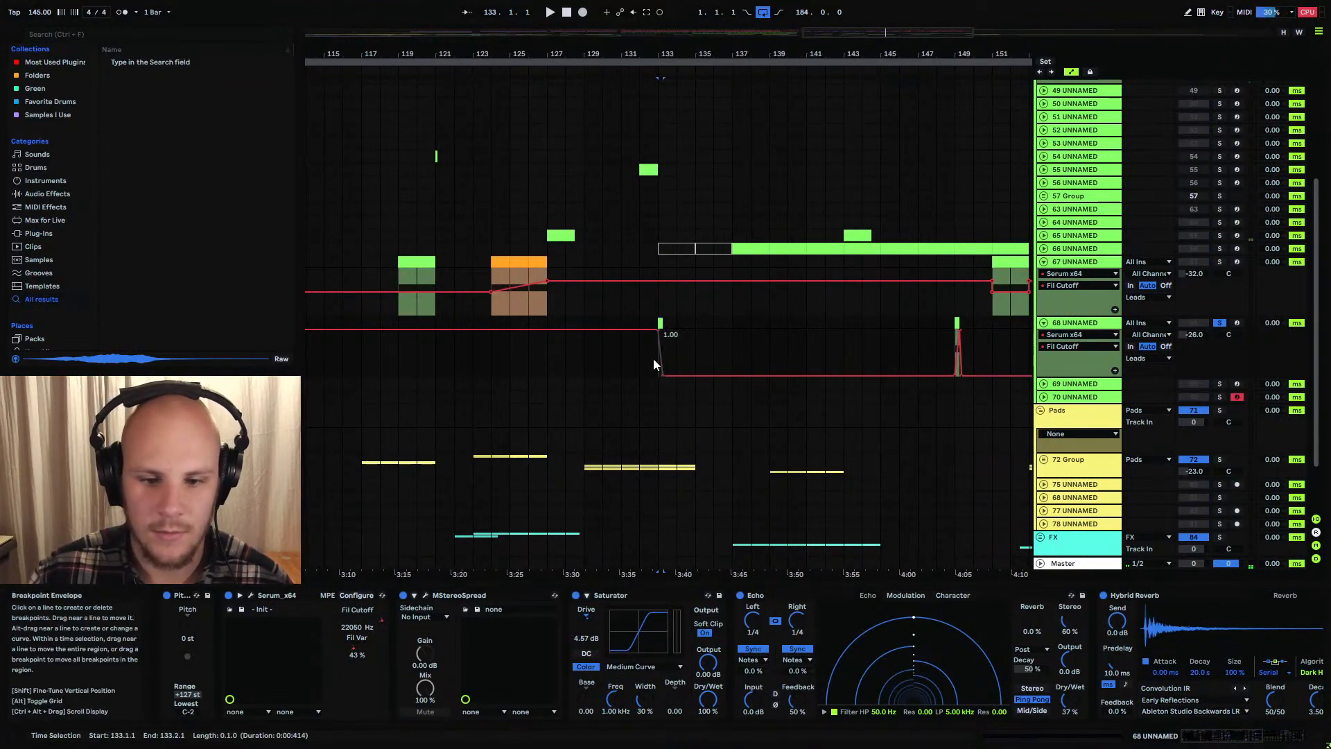
key("space")
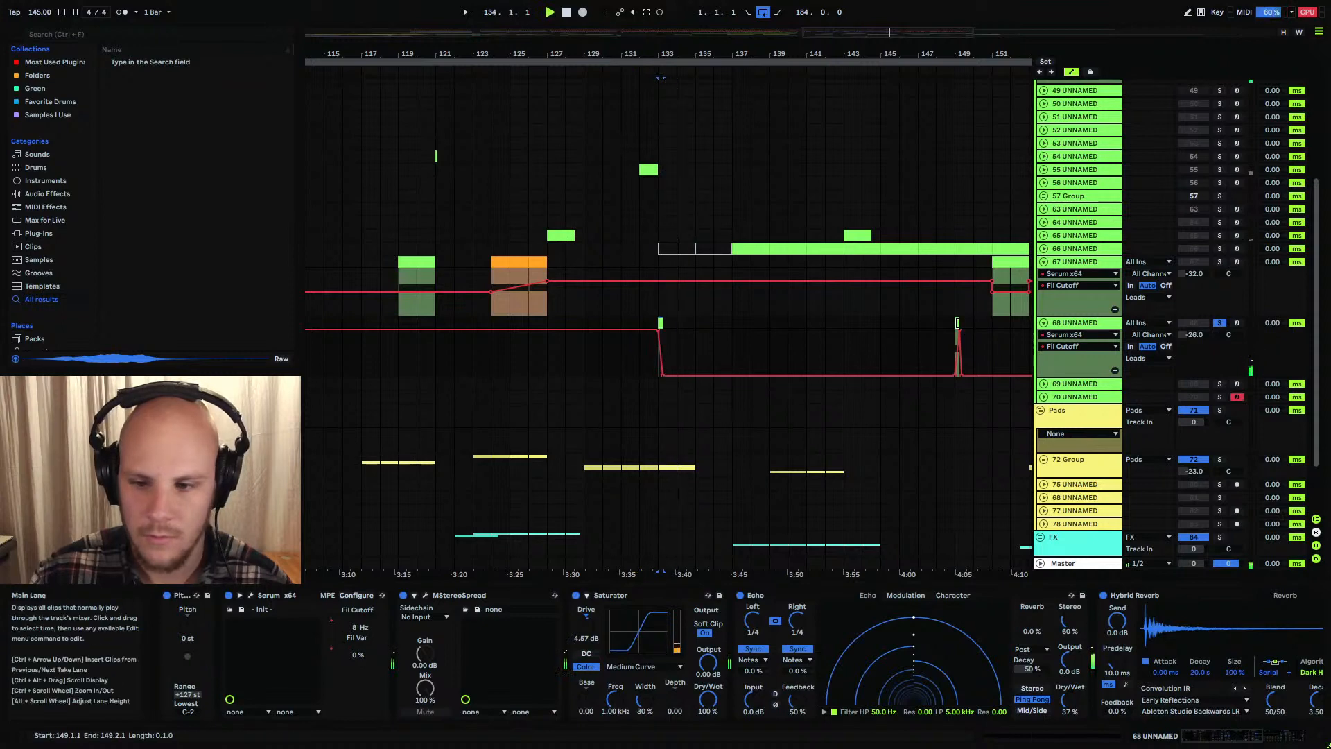
Play the 68 UNNAMED track's clip at bar 149, unsolo that track and fold the 67 UNNAMED track
key("space")
left_click(957, 323)
key("space")
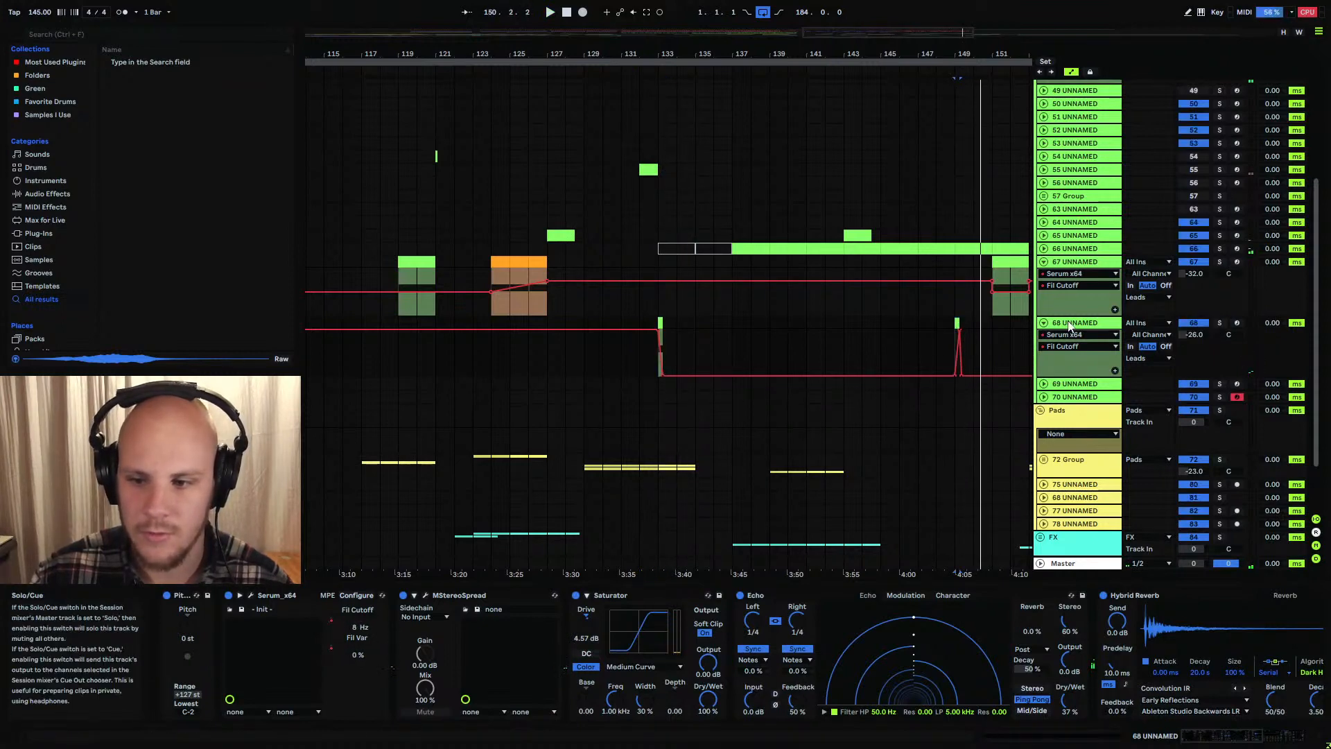
left_click(1043, 262)
Survey the Leads group across the arrangement and select the 65 UNNAMED track's clip at bar 127
left_click_drag(829, 54, 829, 15)
scroll(749, 301, "up", 5)
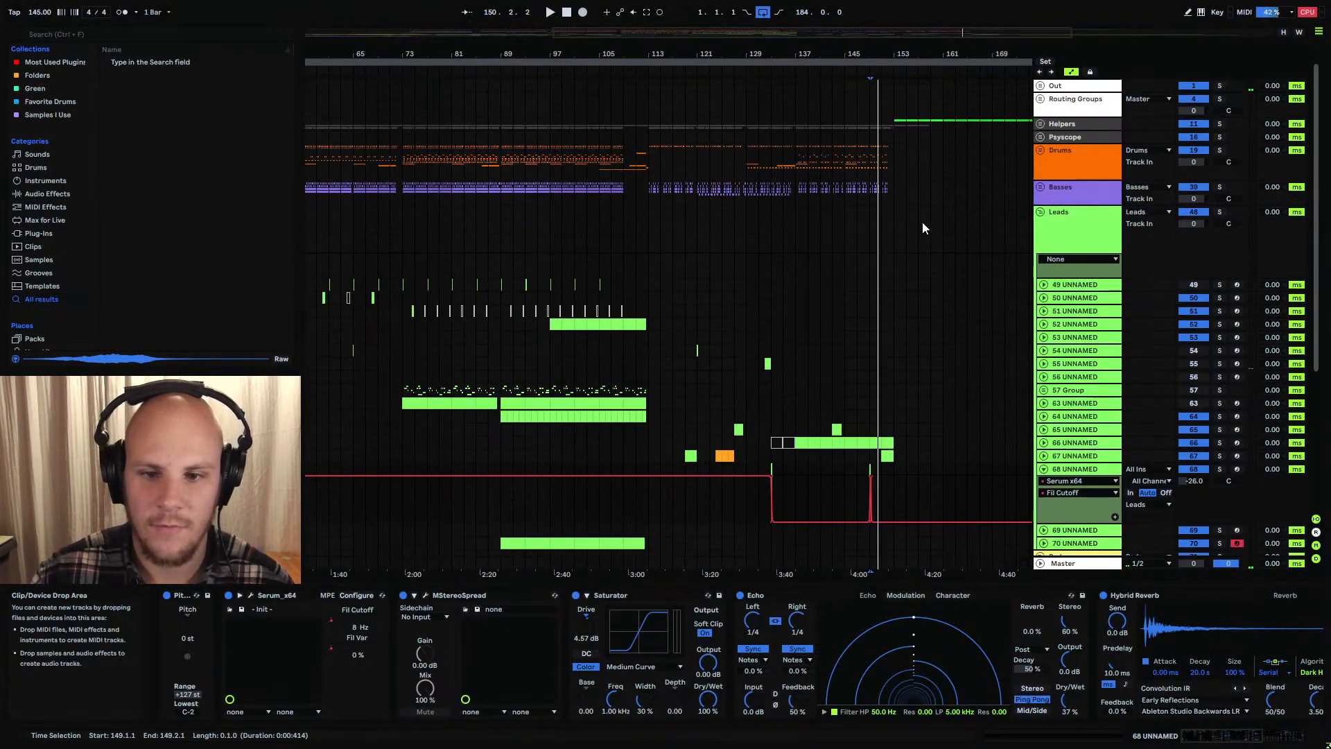
scroll(789, 376, "down", 1)
left_click(739, 358)
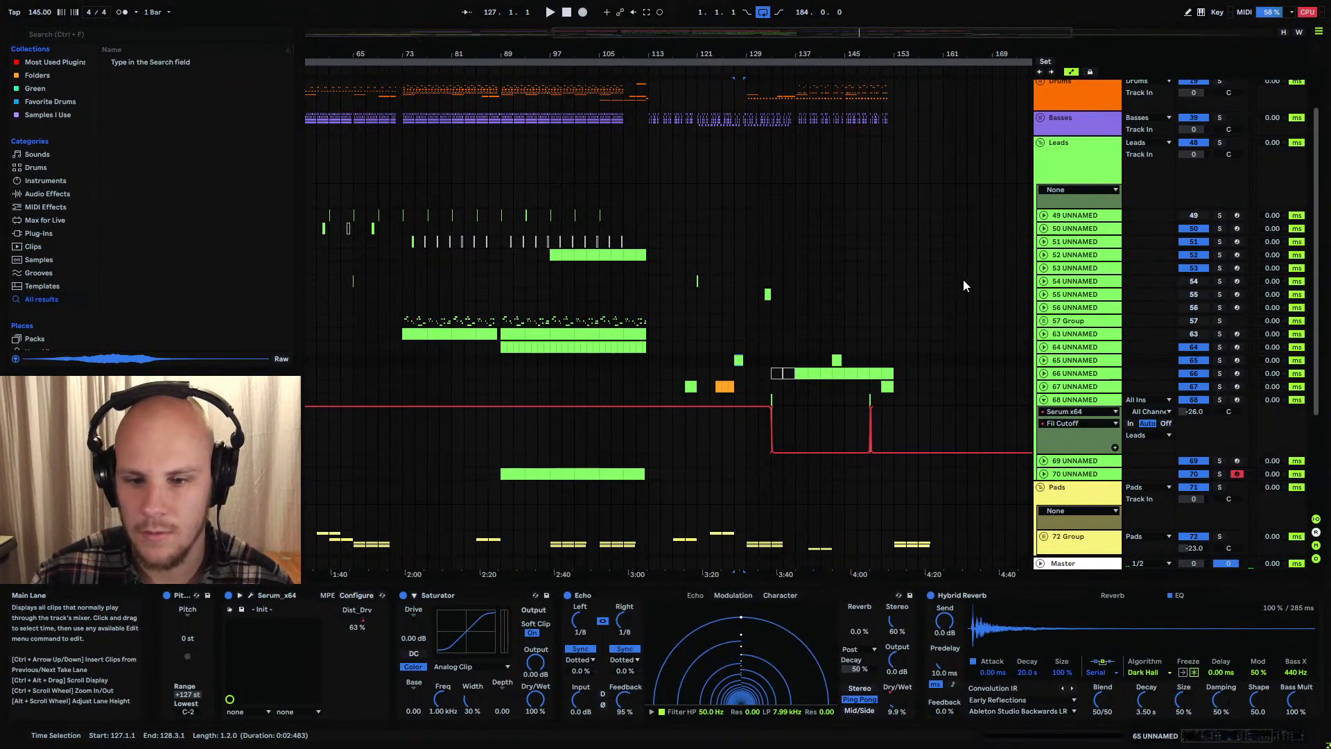
scroll(850, 328, "down", 1)
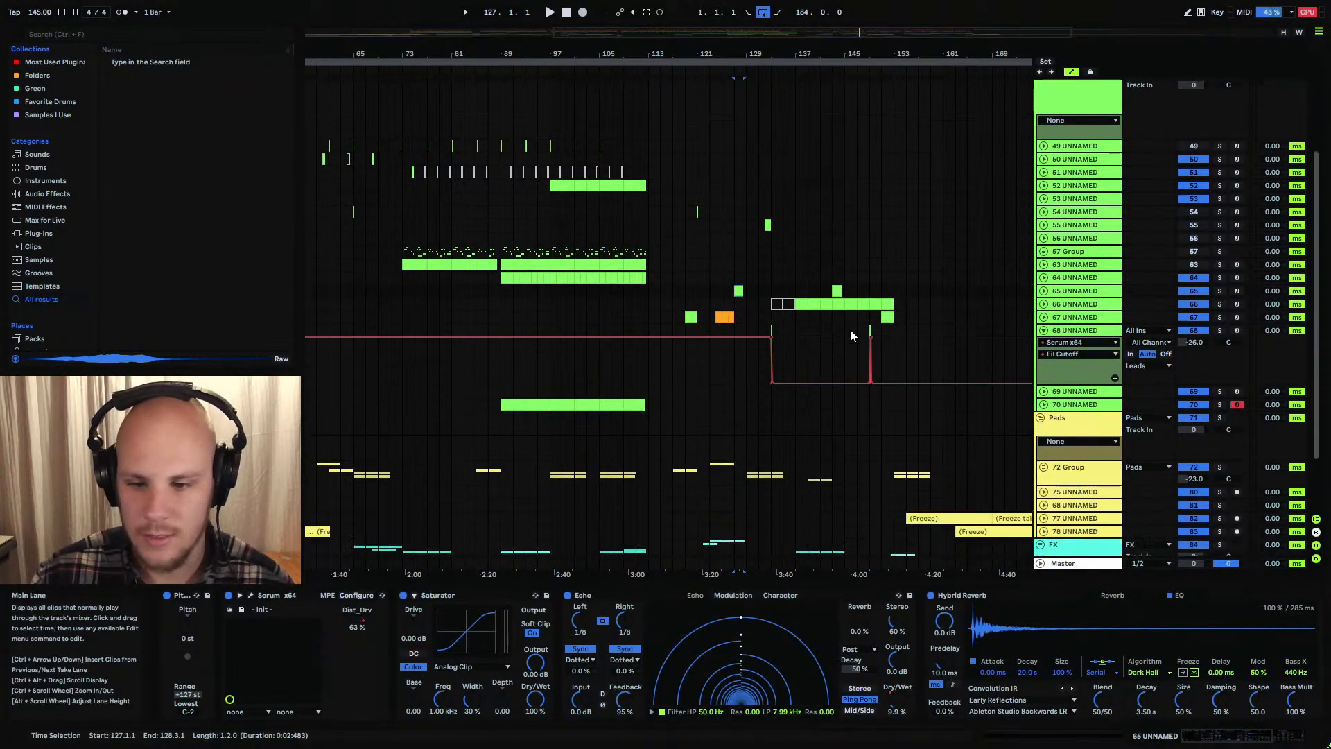
Fold the 68 and 69 UNNAMED tracks and select the 69 UNNAMED track to show its devices
left_click(1046, 347)
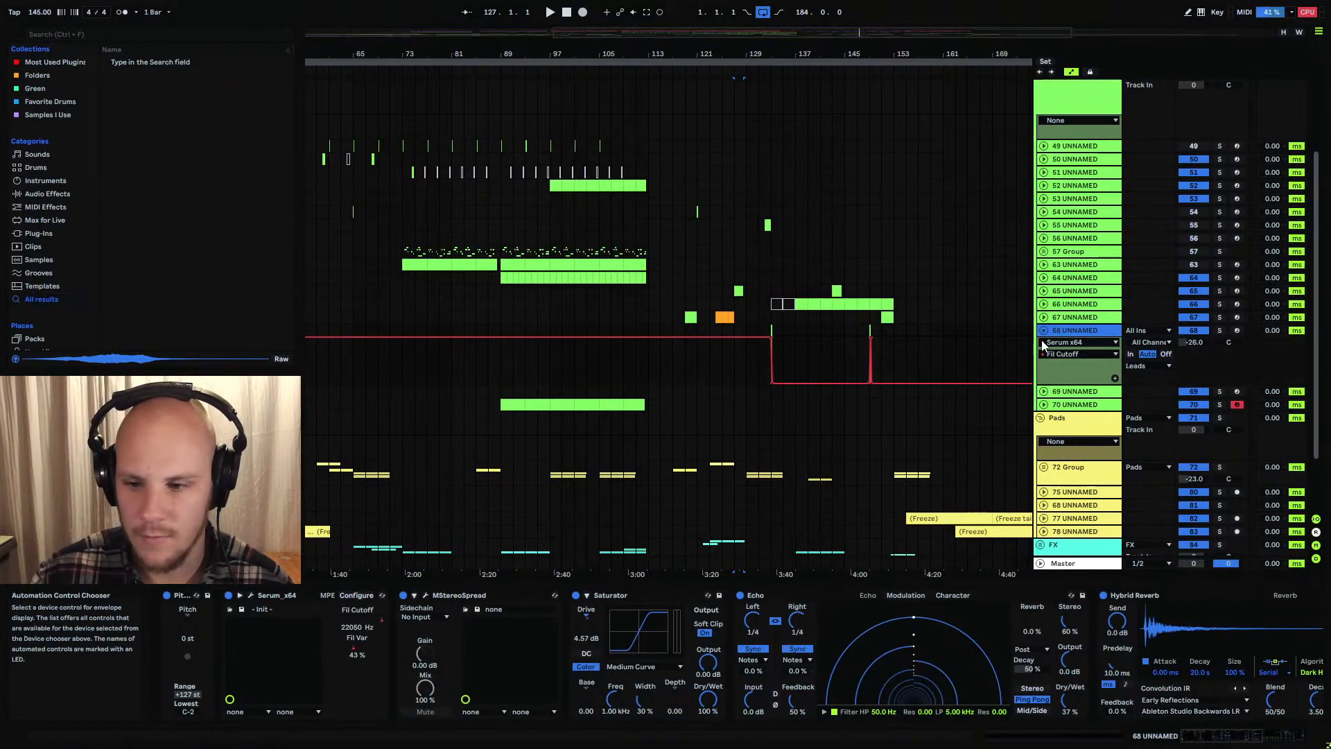
left_click(1043, 330)
left_click(1045, 344)
left_click(1074, 344)
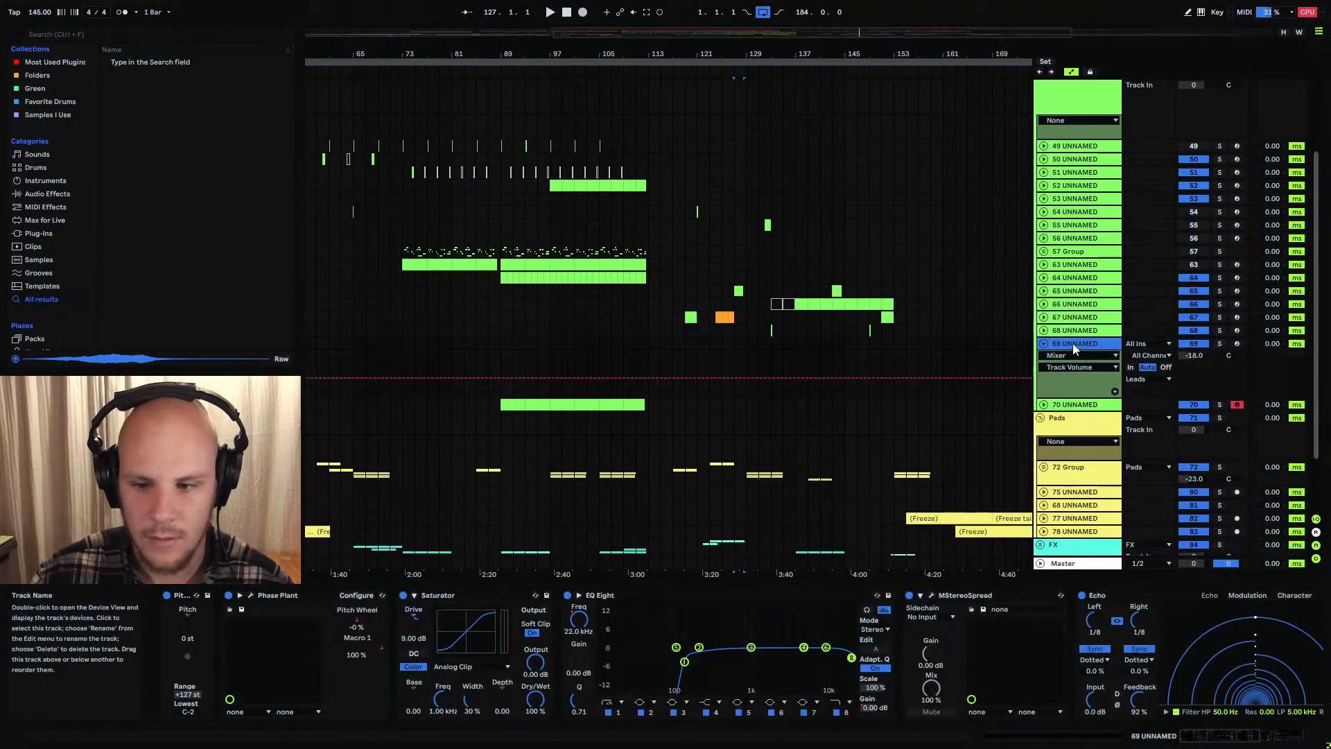
left_click(1045, 343)
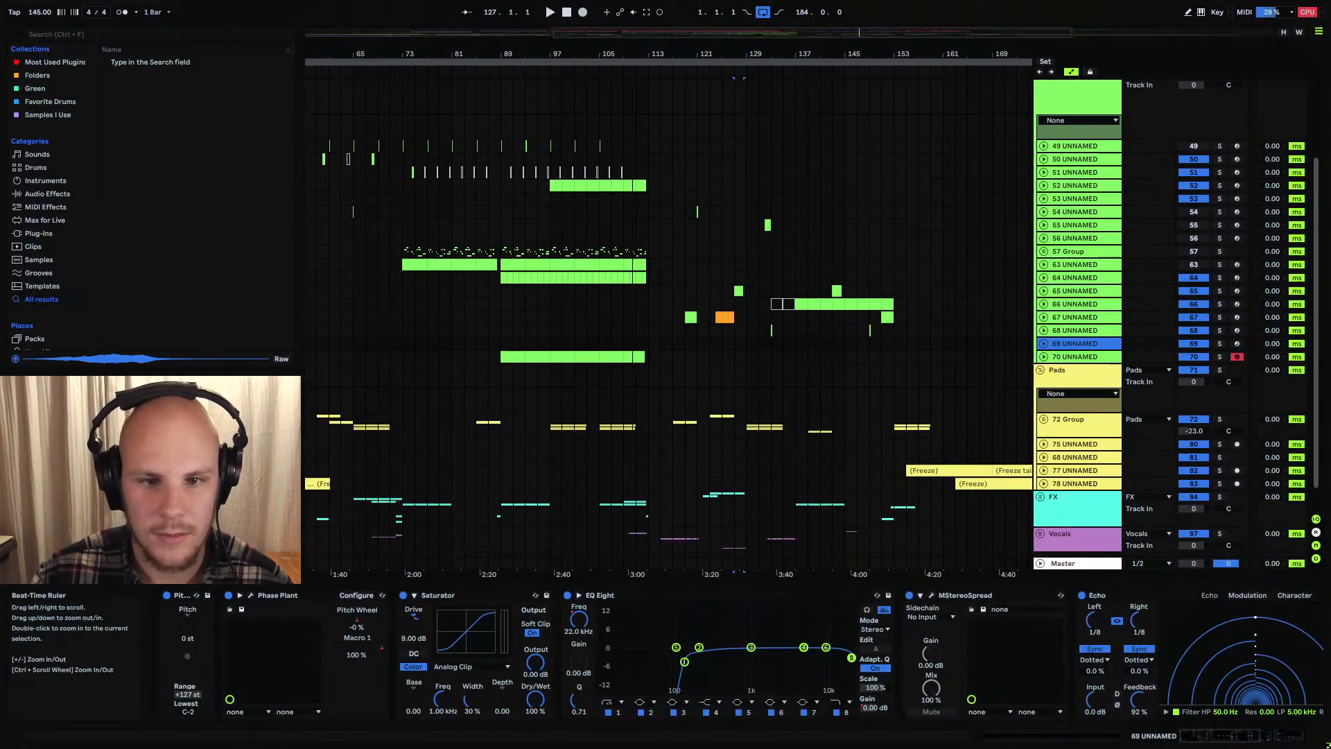
Solo the 69 UNNAMED track and play its clip at bar 39
left_click_drag(624, 55, 645, 28)
left_click(1220, 343)
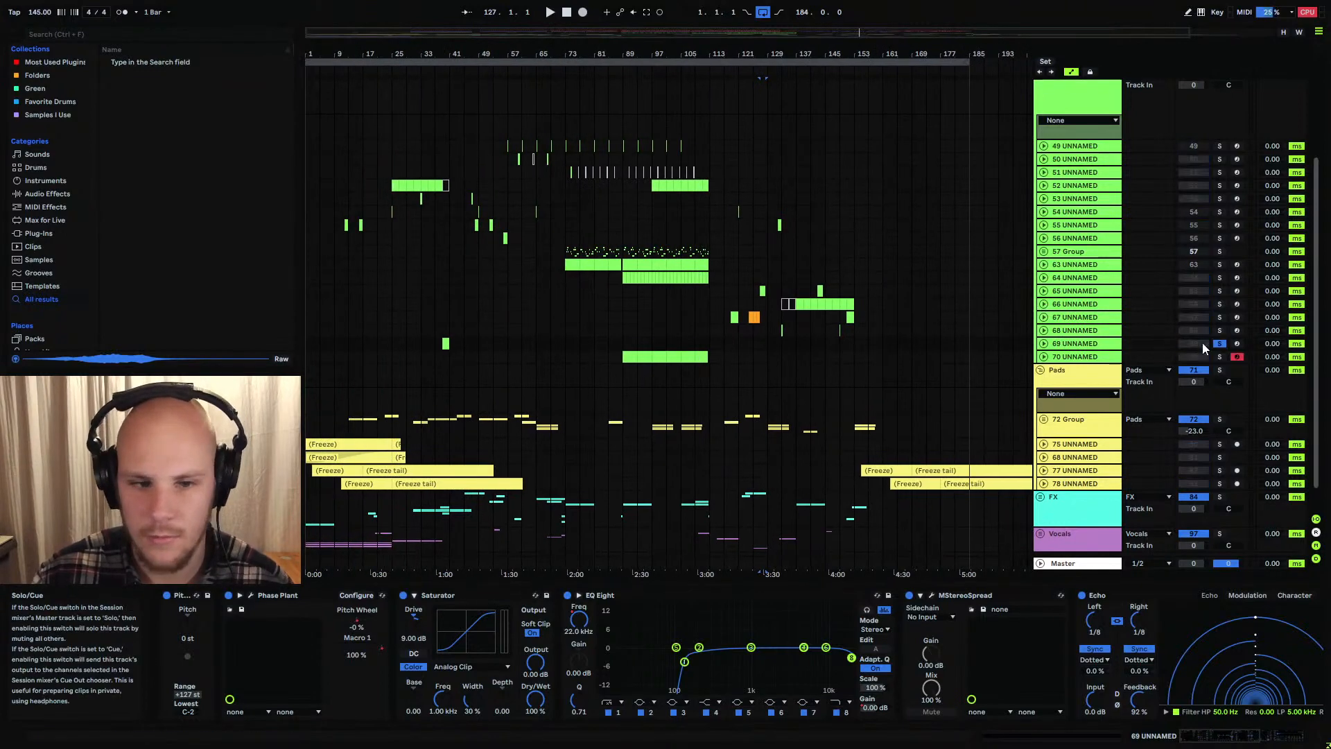
left_click(445, 343)
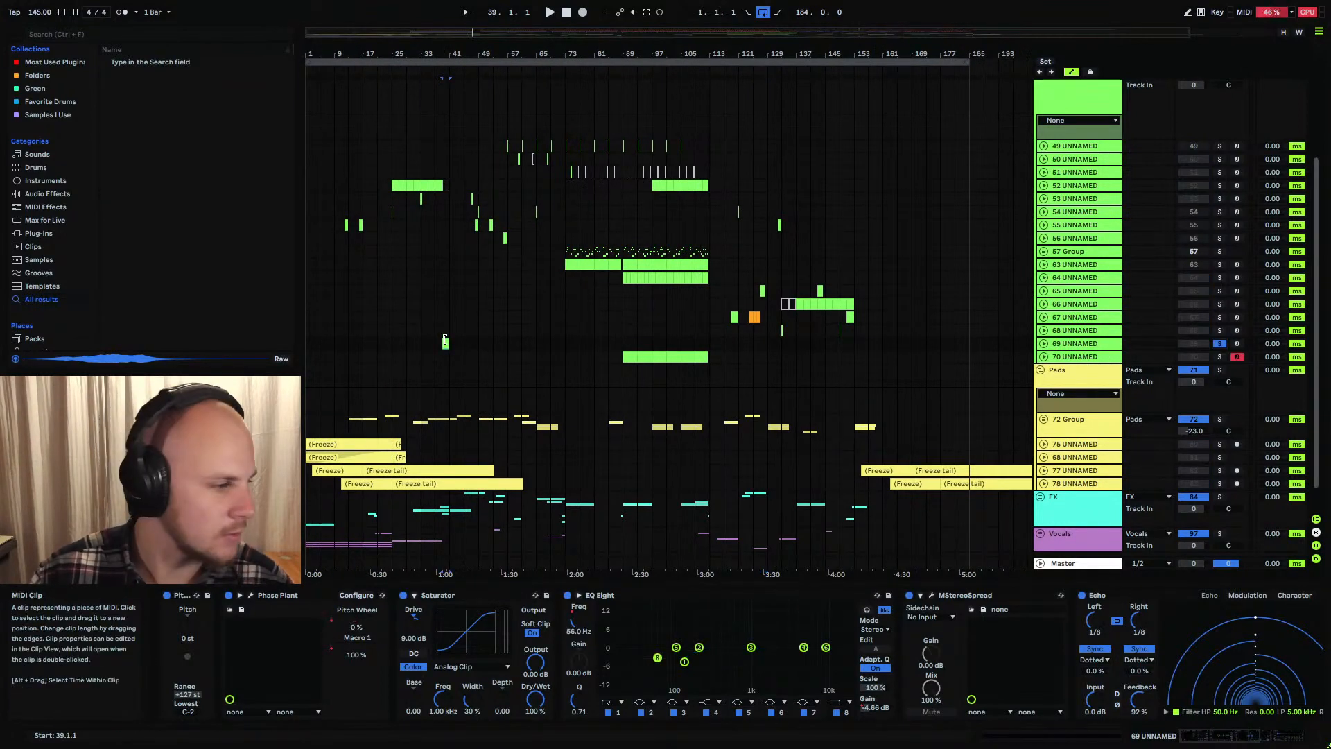
key("space")
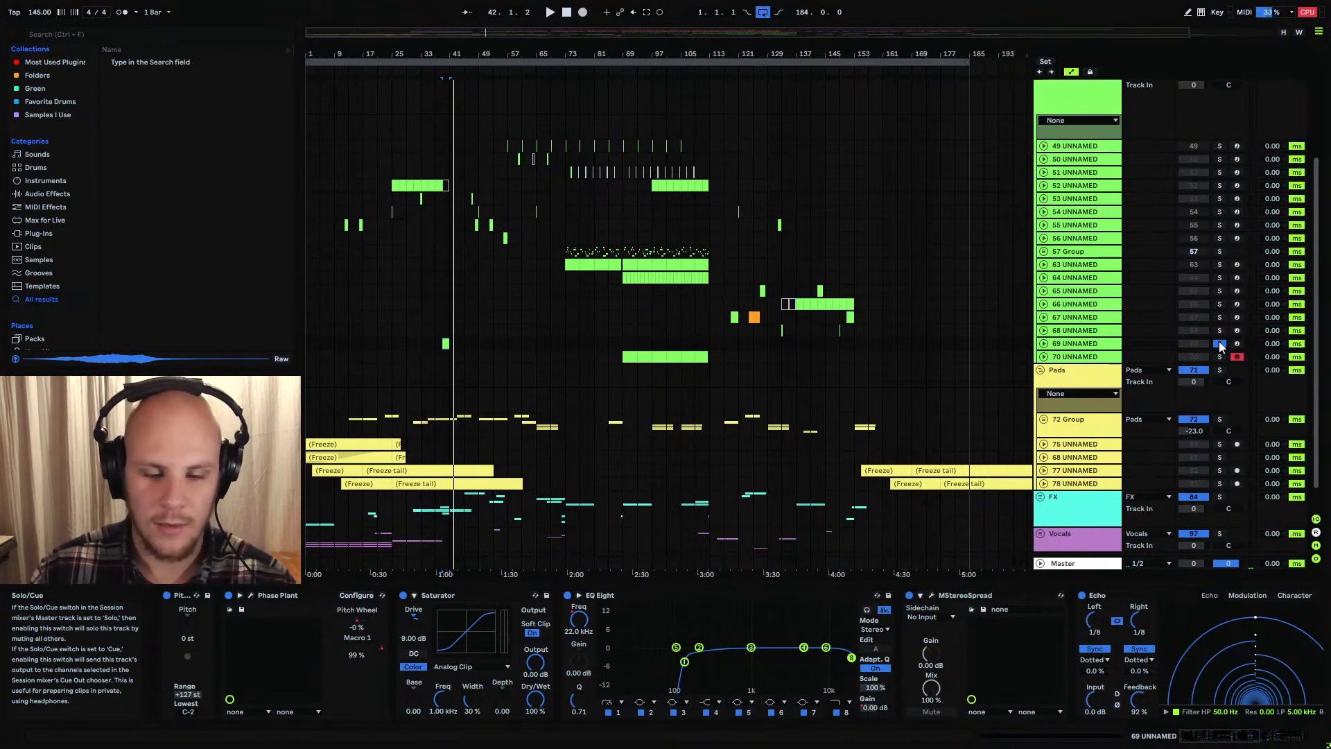
left_click(437, 343)
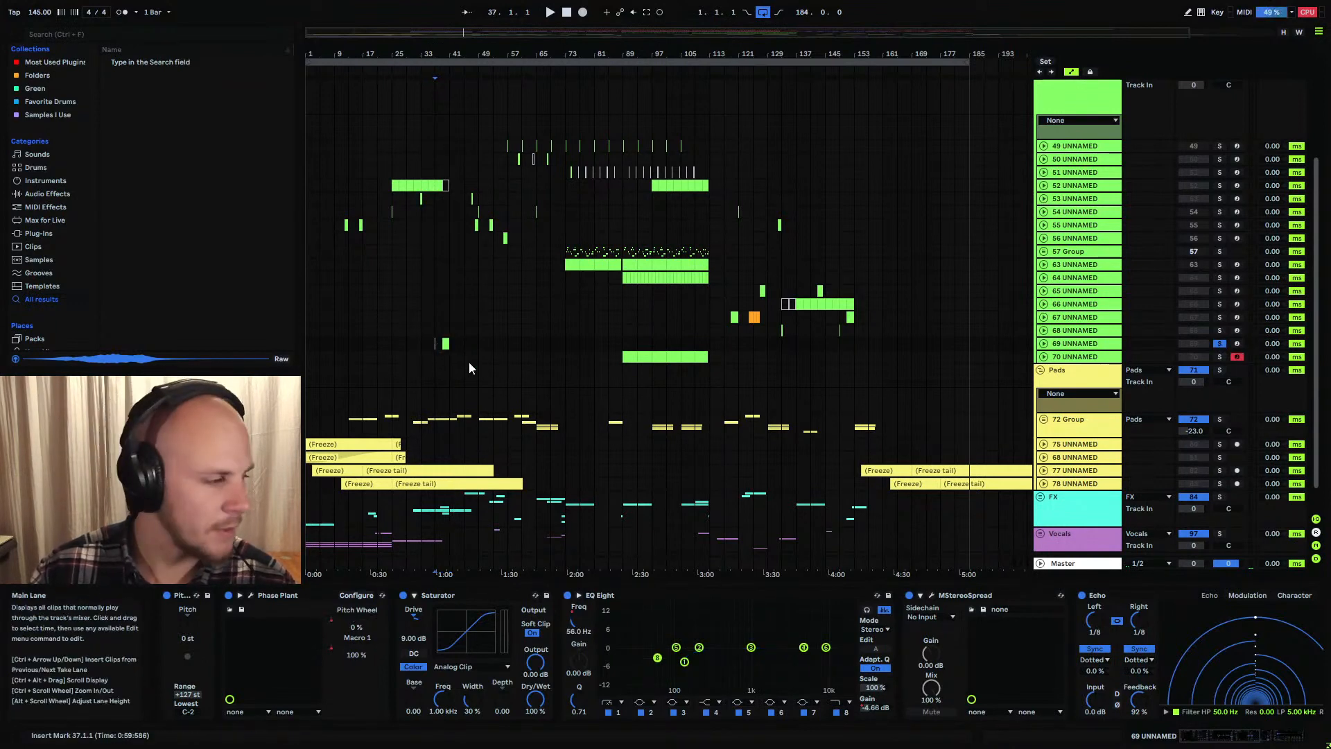
Unfold the Helpers group and the NOTES track inside it
scroll(468, 362, "up", 5)
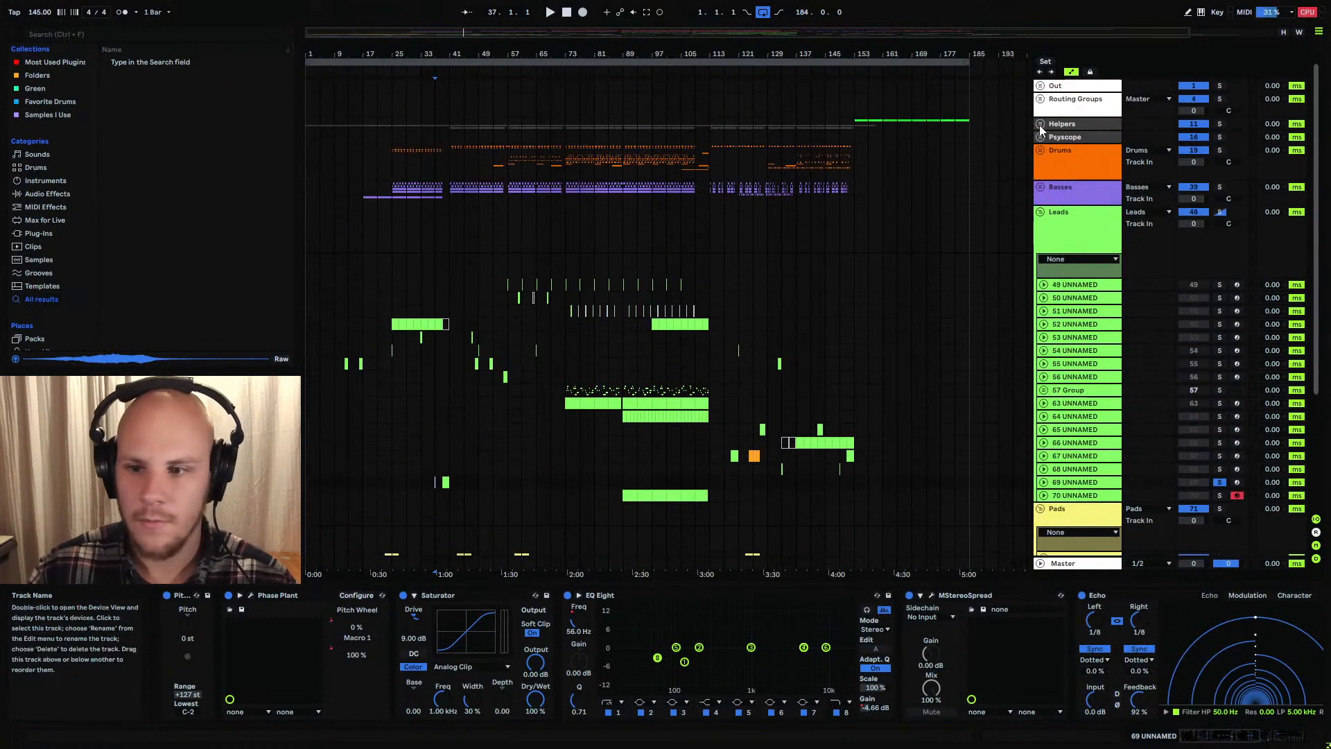
left_click(1040, 125)
left_click(1042, 186)
Go over the length of the empty NOTES lane, placing the insert marker at bars 21, 121 and 61
left_click(374, 202)
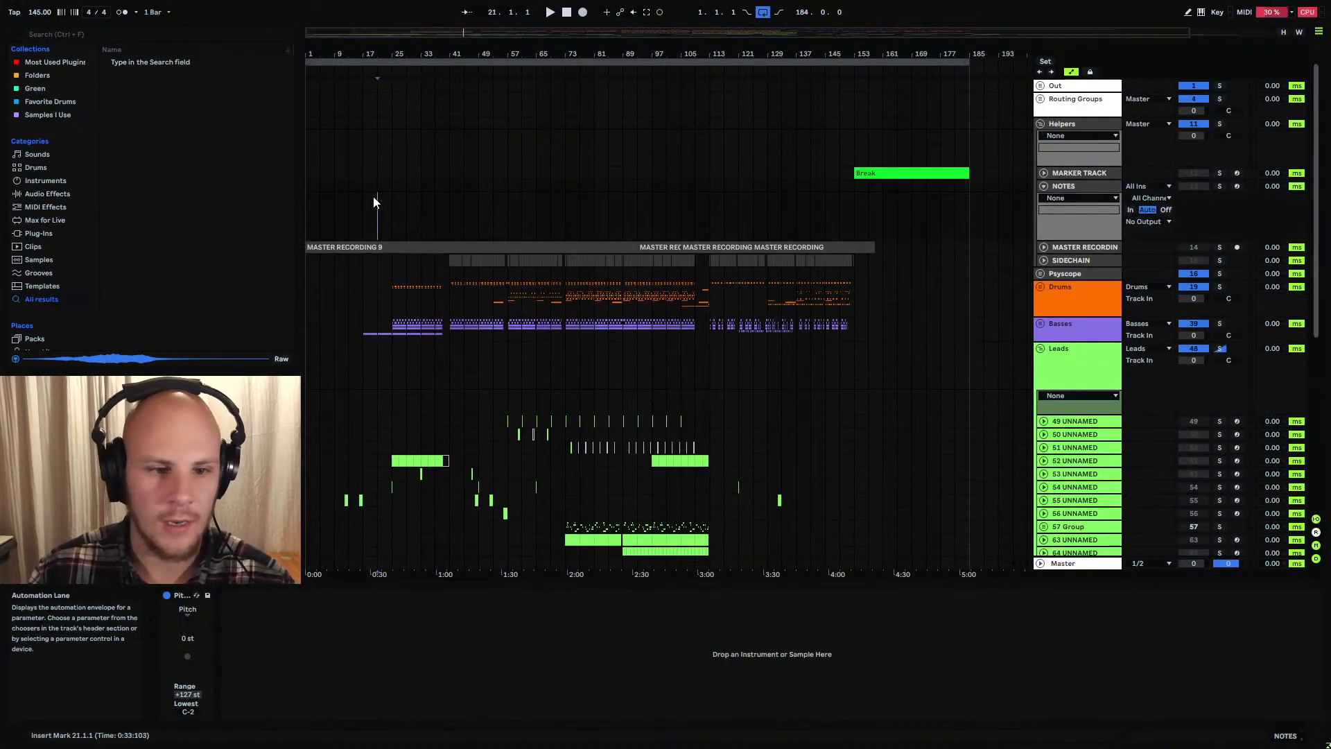
left_click_drag(309, 190, 889, 194)
left_click(739, 208)
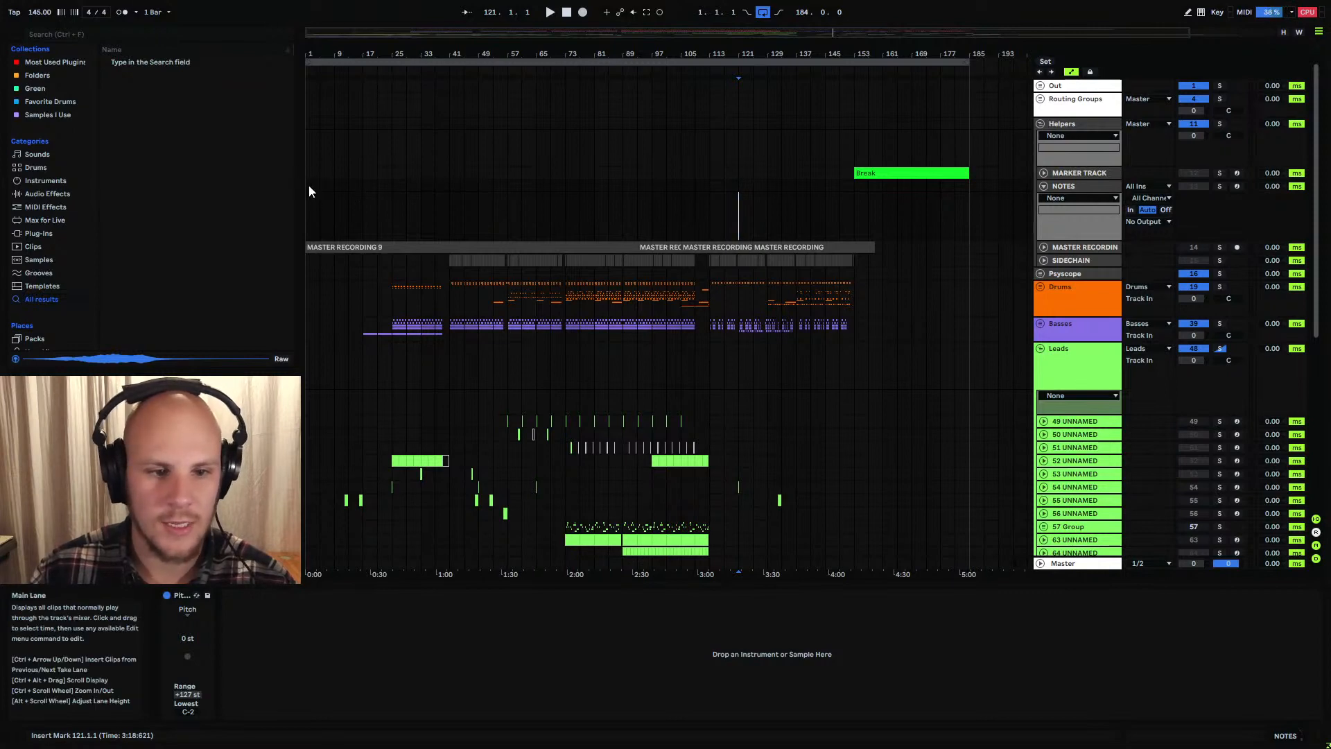
left_click_drag(309, 189, 534, 187)
left_click(472, 194)
left_click(519, 200)
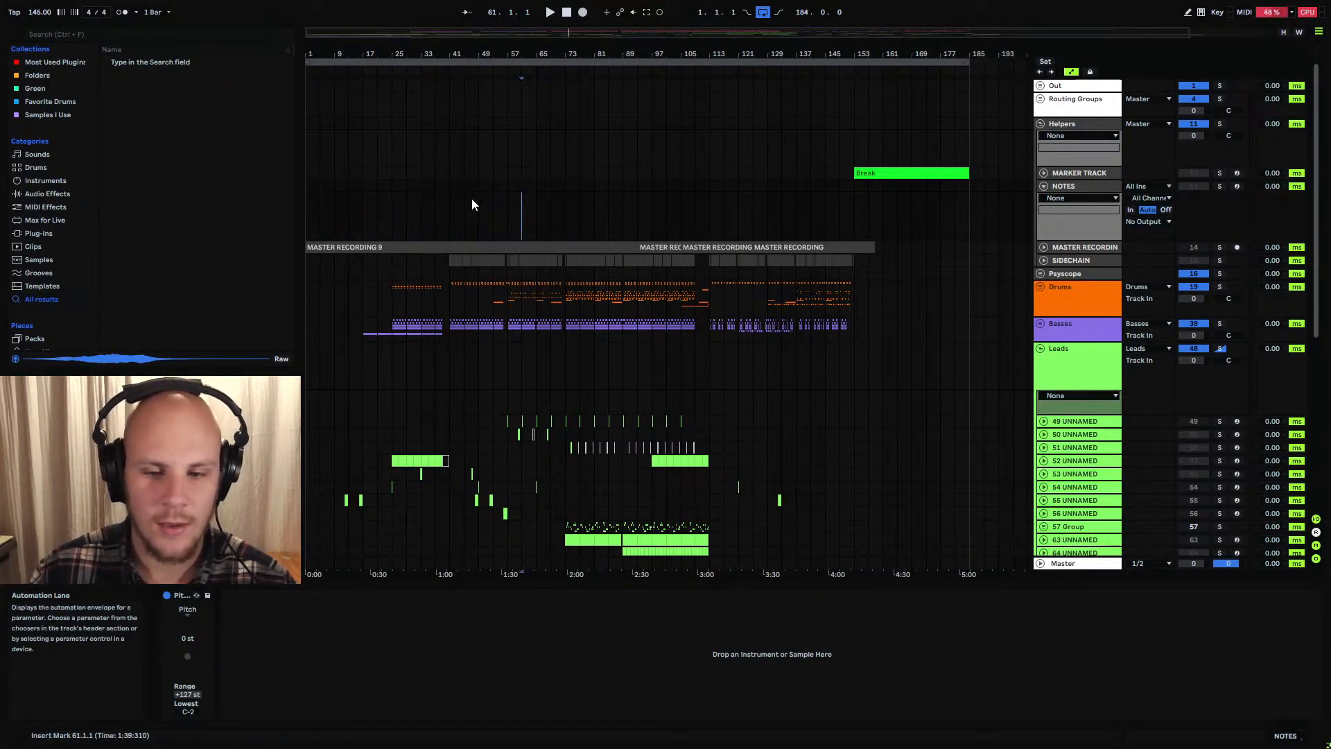
Unfold the MARKER TRACK and place the insert marker at bar 17 in its lane
left_click(1043, 173)
left_click_drag(843, 173, 370, 191)
left_click(368, 191)
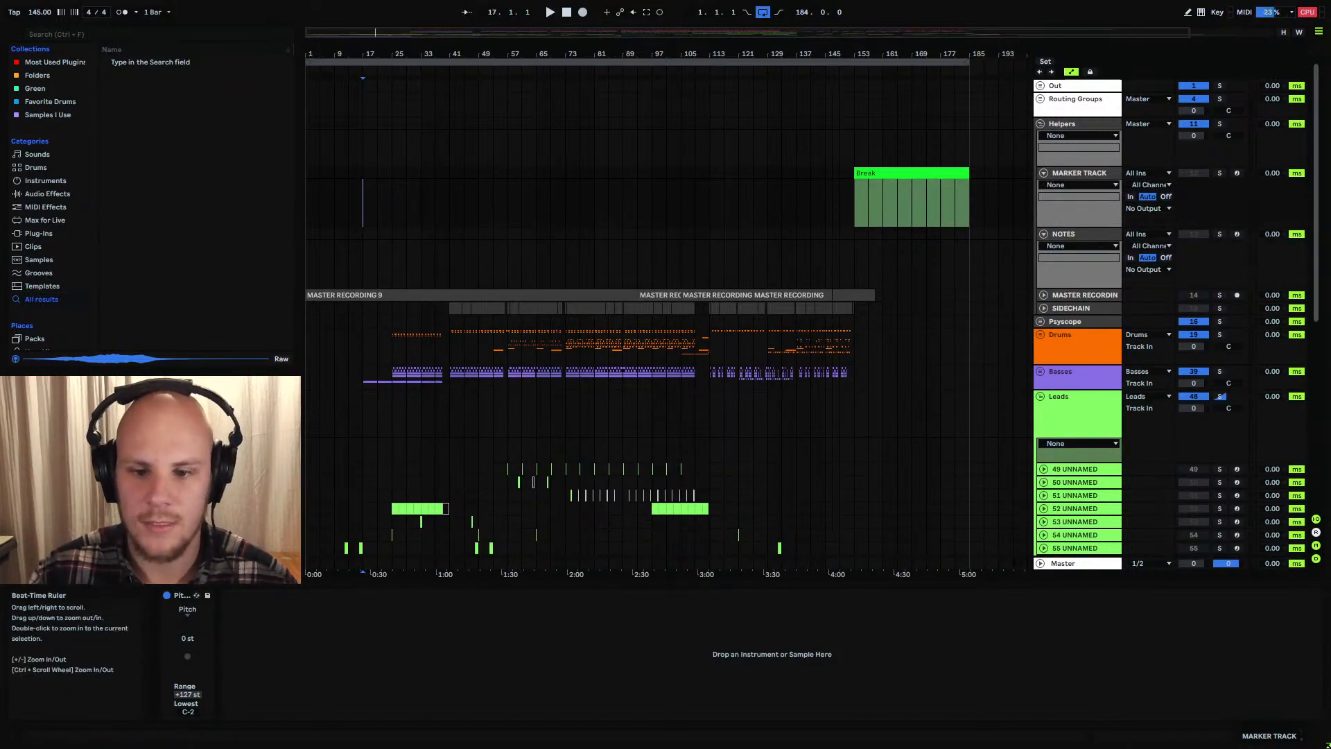
Insert an empty MIDI clip over bars 1 to 25 on the MARKER TRACK and colour it yellow
left_click_drag(834, 47, 1033, 46)
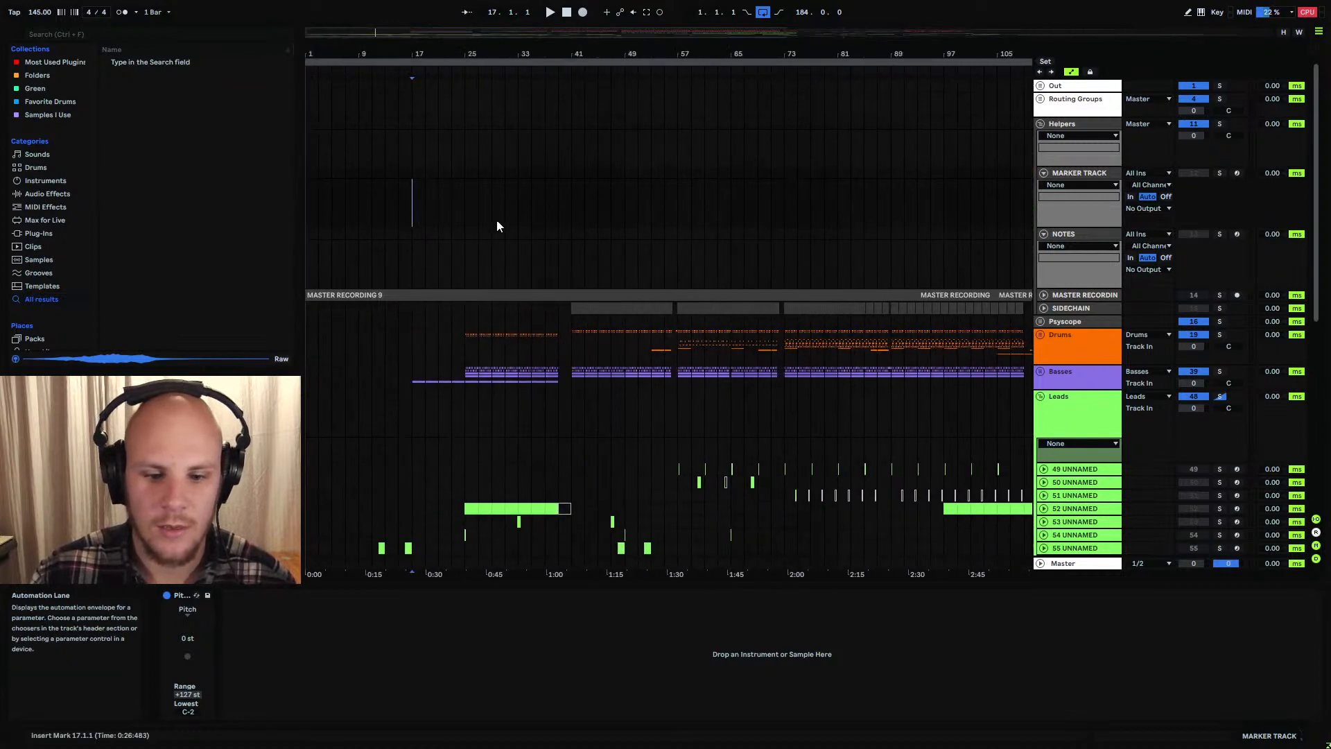
scroll(496, 222, "down", 3)
scroll(494, 204, "up", 3)
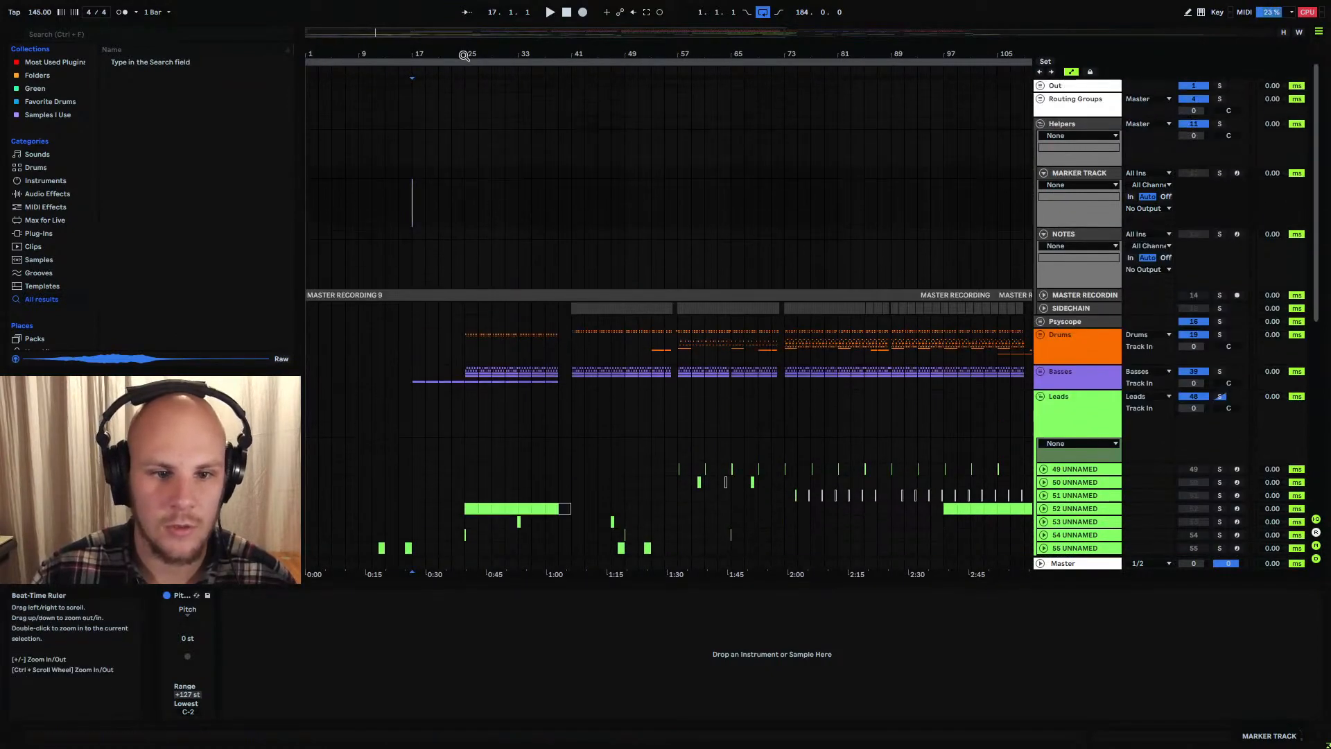
left_click_drag(467, 169, 222, 173)
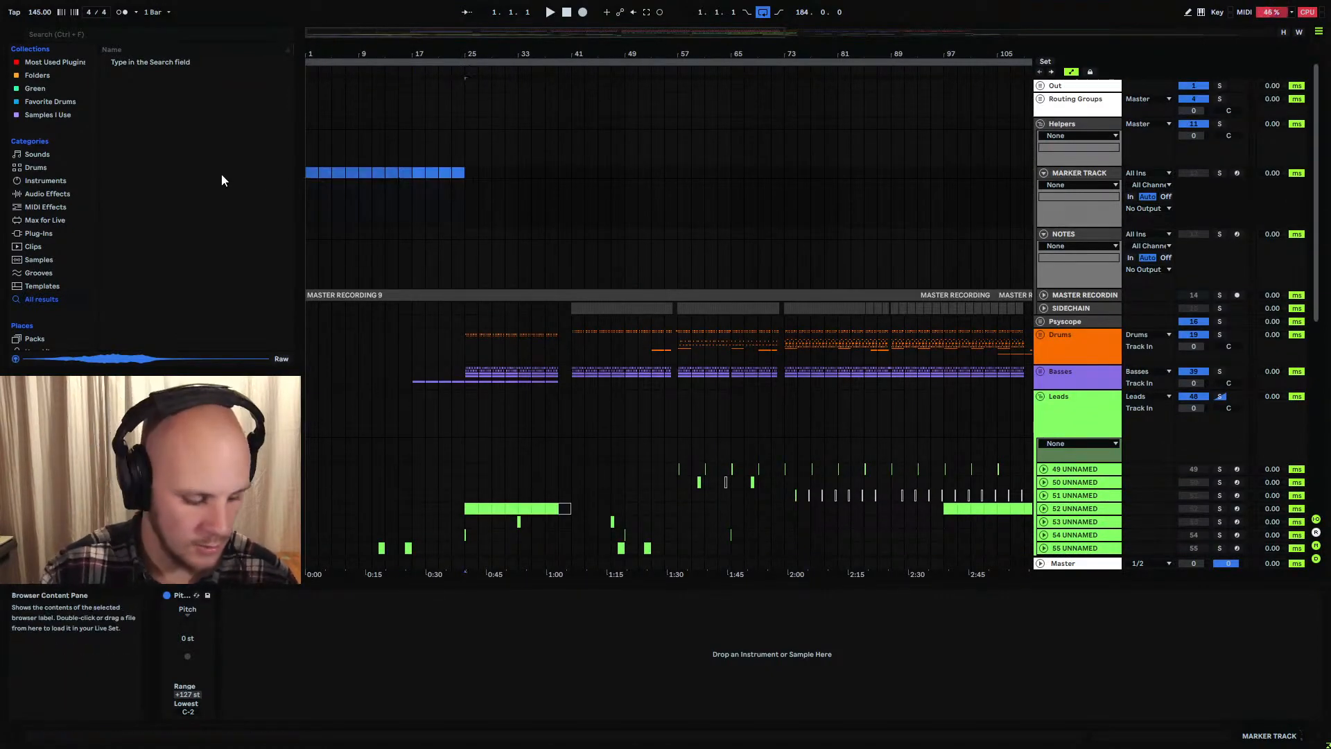
key("ctrl+shift+m")
right_click(356, 173)
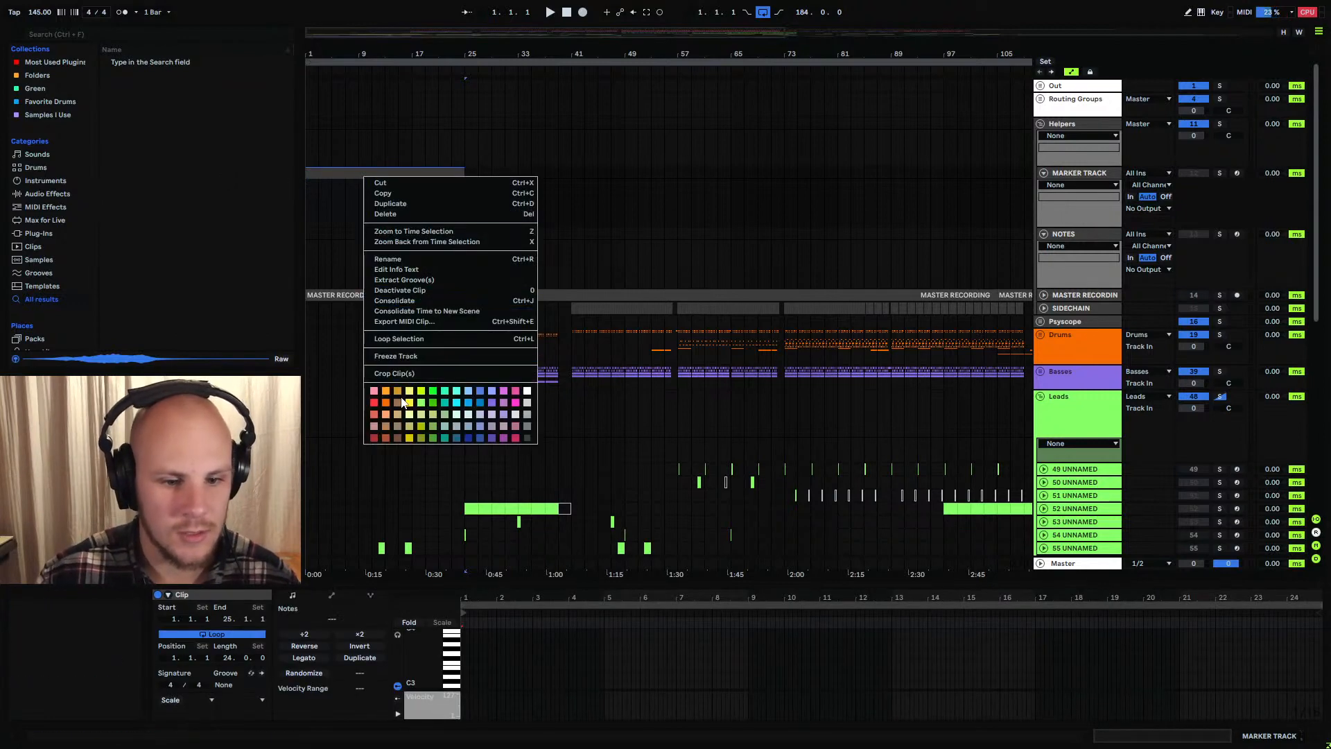
left_click(418, 376)
Insert an empty MIDI clip at bar 25 on the MARKER TRACK, extend it to bar 41 and colour it turquoise
left_click_drag(468, 172, 558, 179)
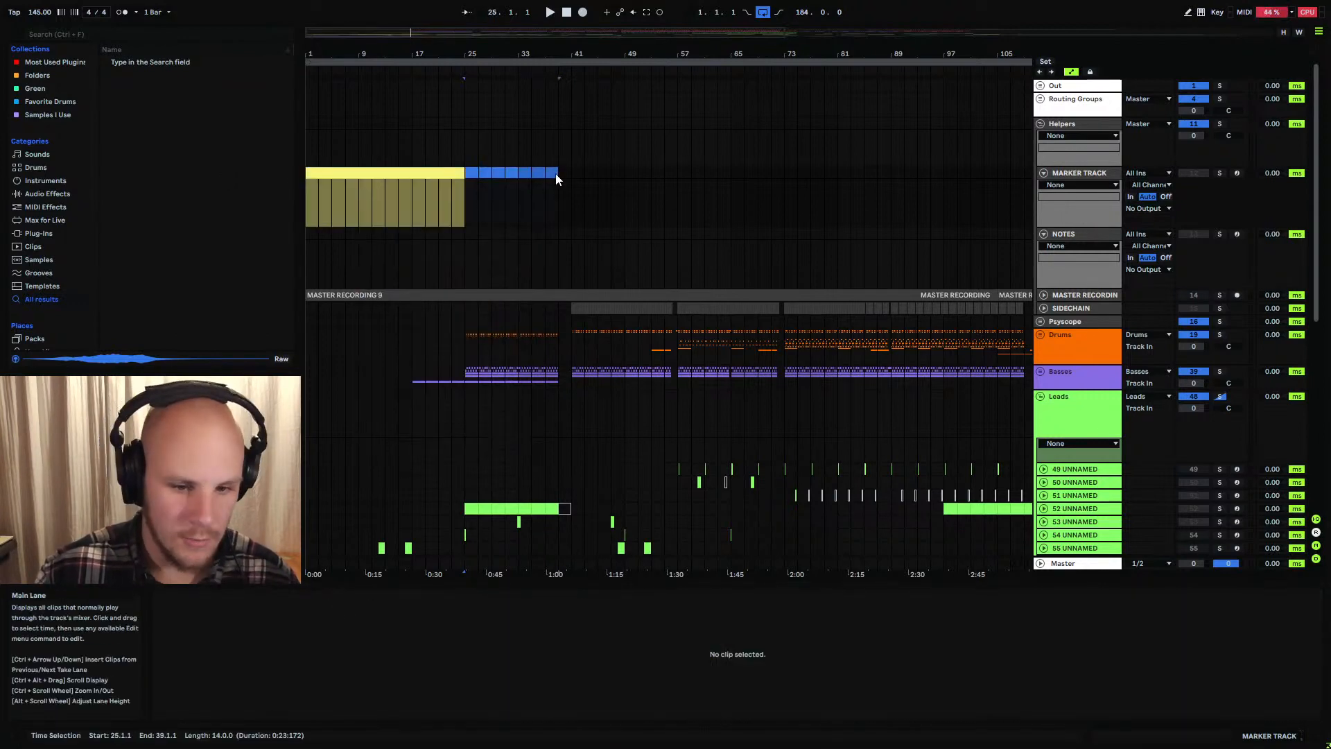
key("ctrl+shift+m")
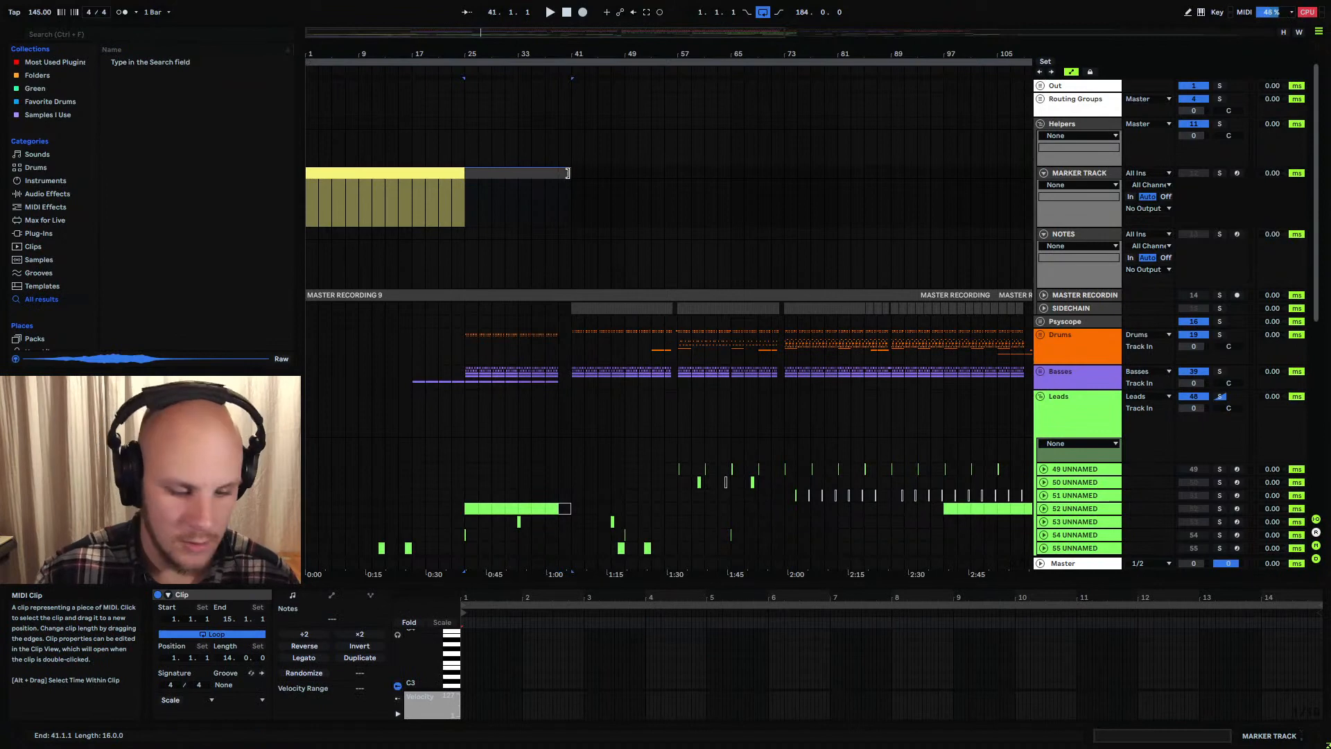
left_click_drag(567, 172, 570, 172)
right_click(567, 173)
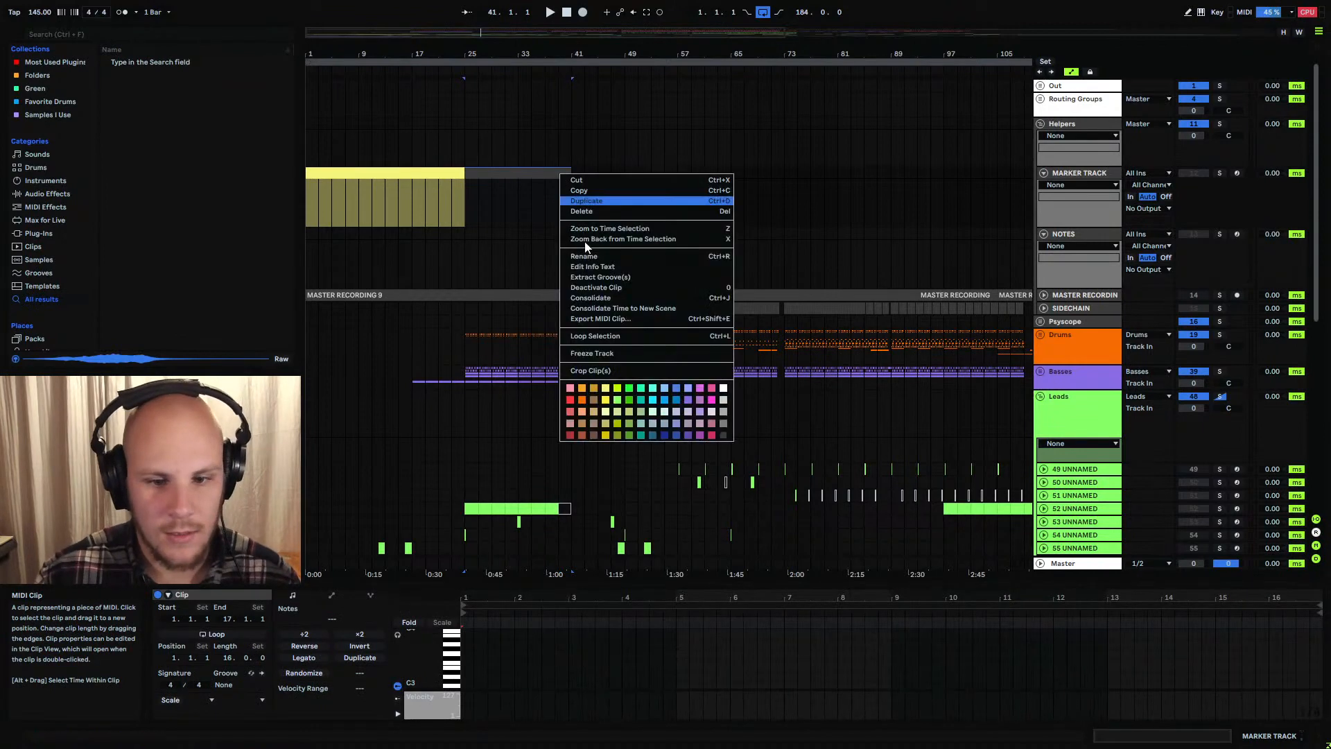
left_click(655, 393)
End the turquoise clip at bar 39 and insert an orange MIDI clip over bars 39 to 41
left_click_drag(559, 173, 576, 175)
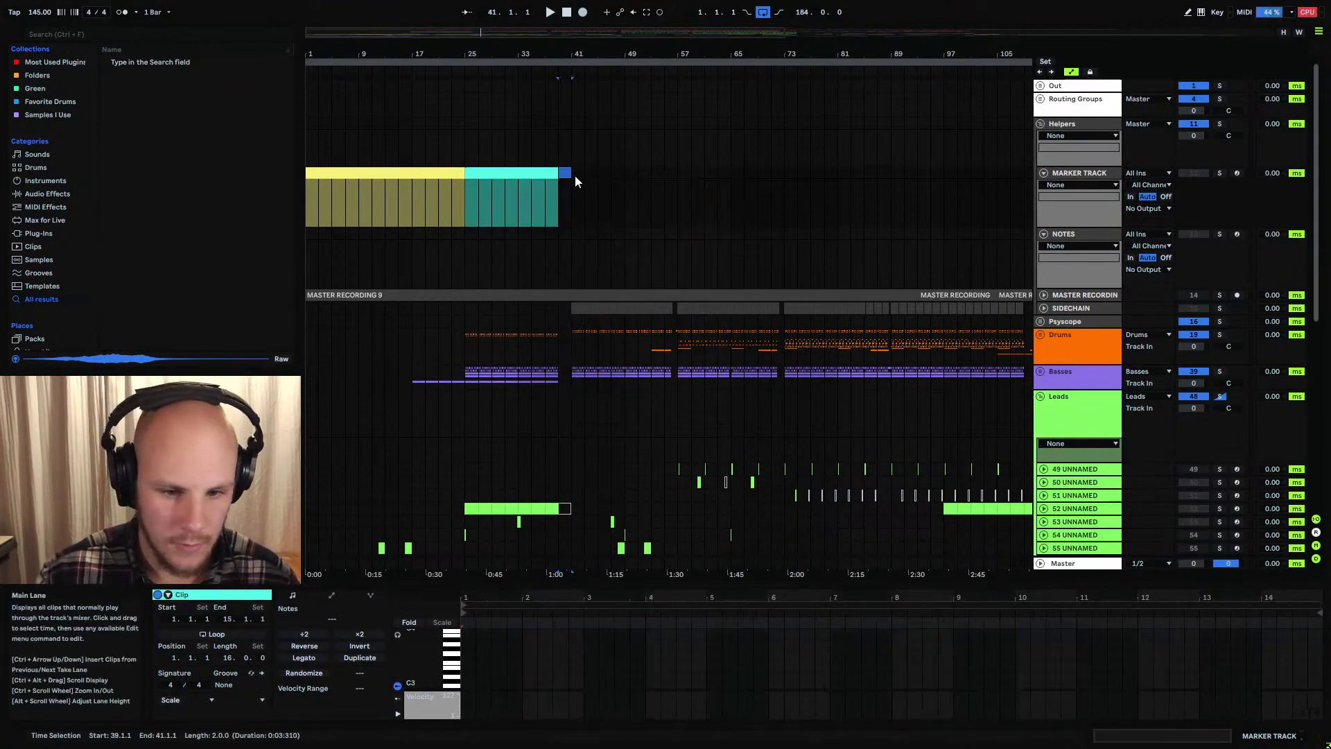
key("ctrl+shift+m")
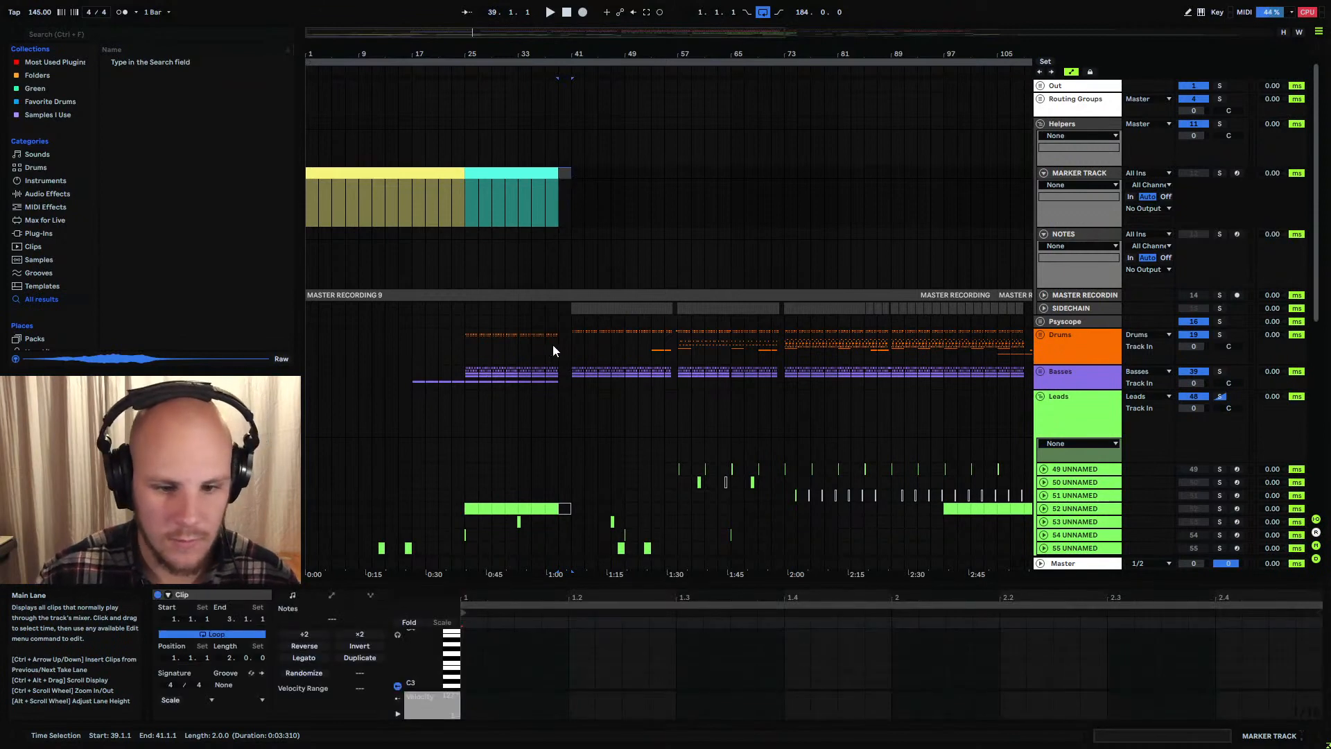
right_click(564, 174)
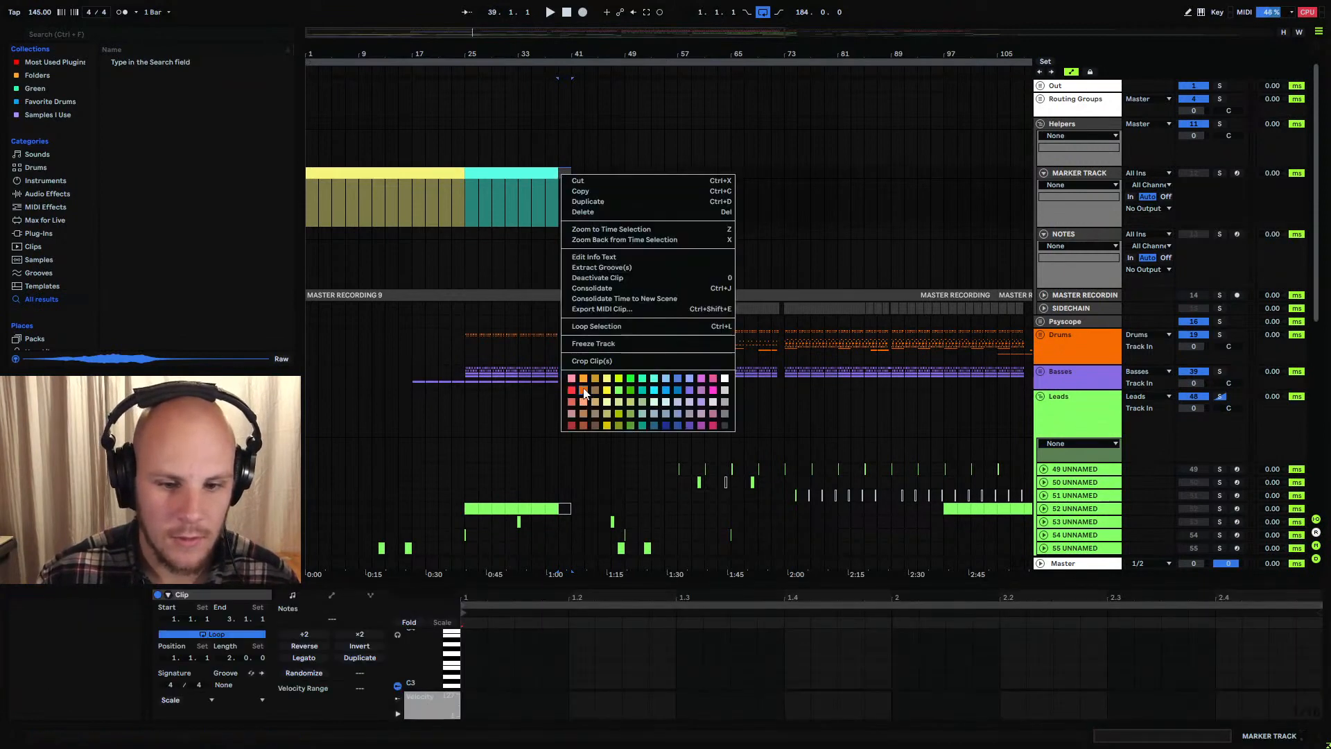
left_click(583, 390)
left_click(576, 172)
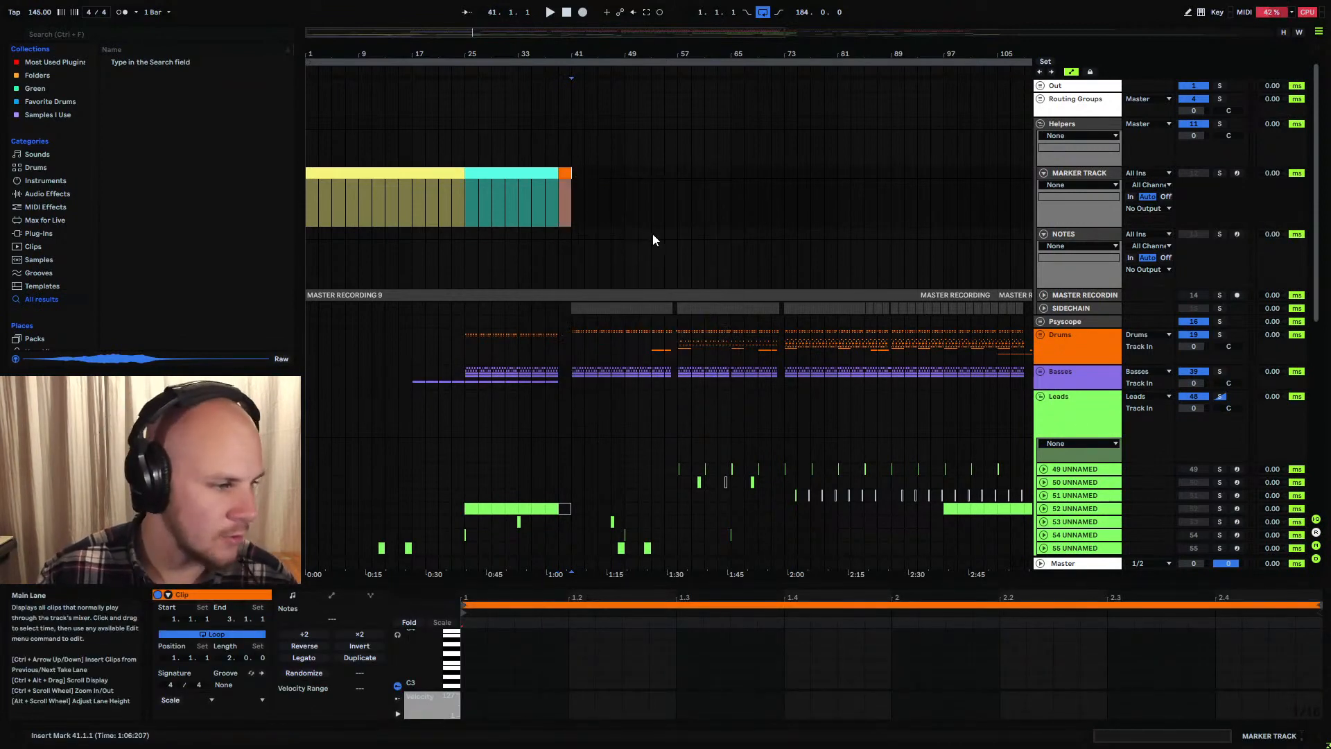
Add a locator at bar 41, where the orange marker clip ends
left_click_drag(573, 173, 691, 173)
left_click(691, 173)
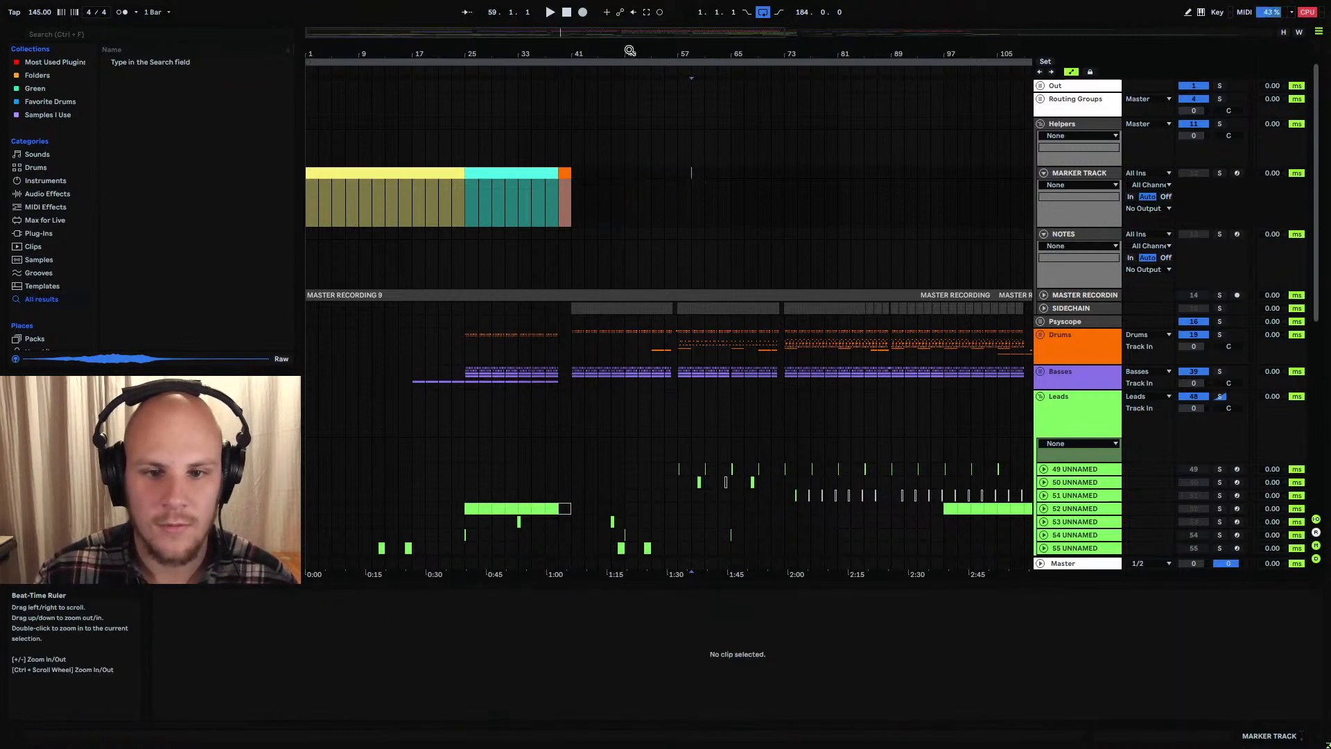
mouse_move(630, 51)
left_mouse_down()
mouse_move(630, 38)
mouse_move(654, 49)
left_mouse_up()
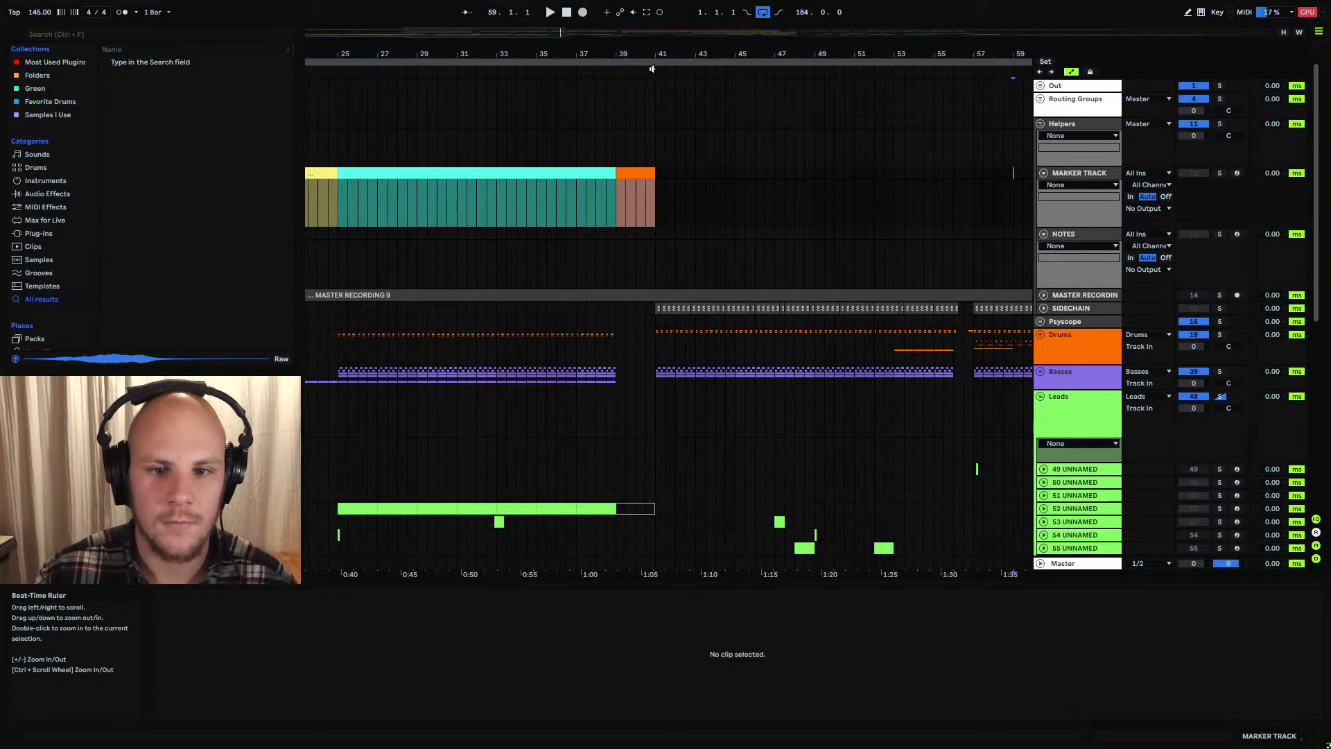
right_click(652, 69)
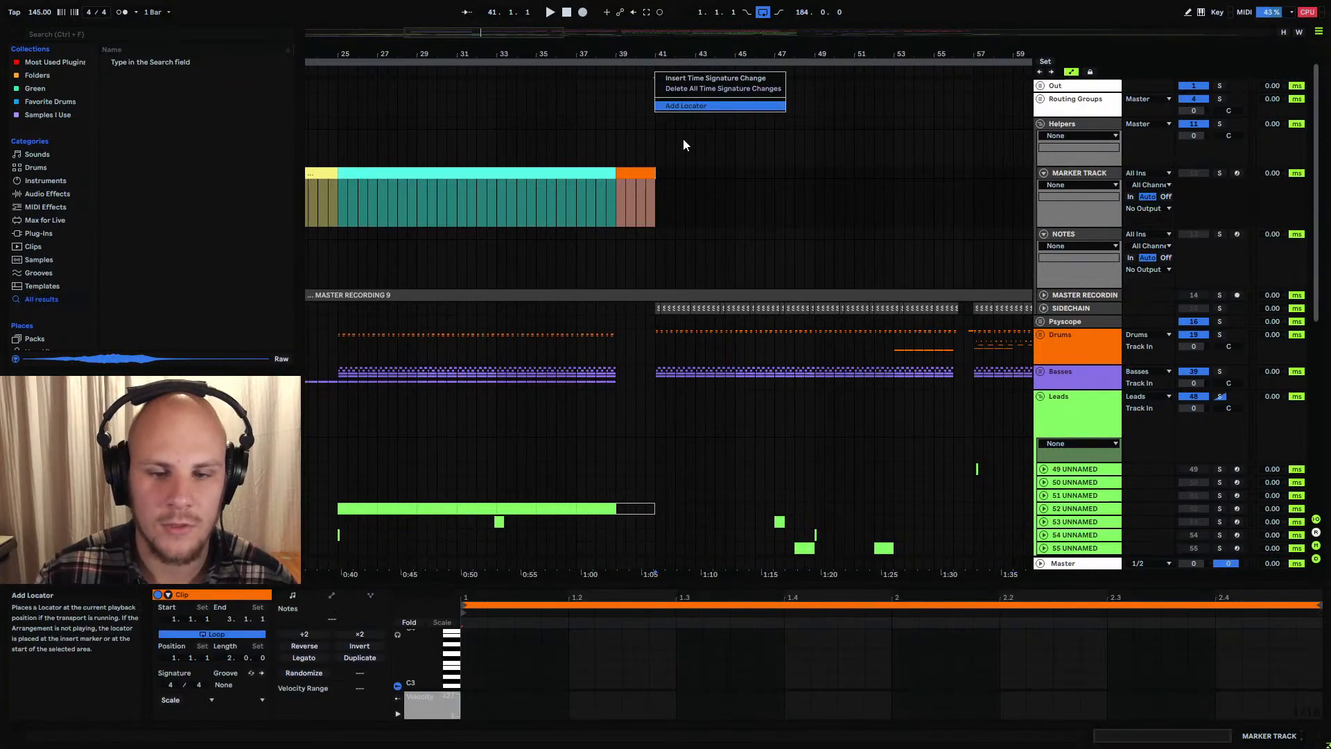
left_click(660, 174)
right_click(656, 72)
left_click(673, 105)
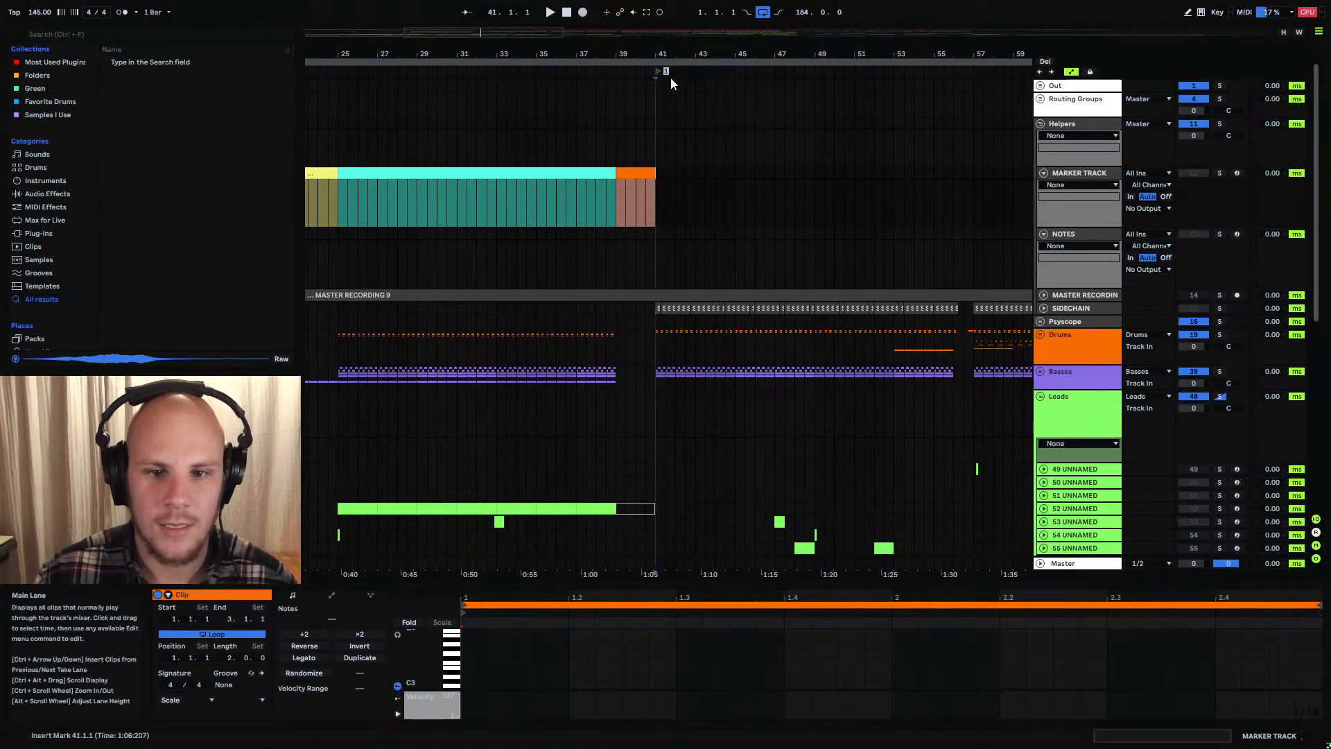
Look over the tracks around the bar 41 locator and select bars 39 to 41 on the MARKER TRACK
scroll(647, 230, "down", 6)
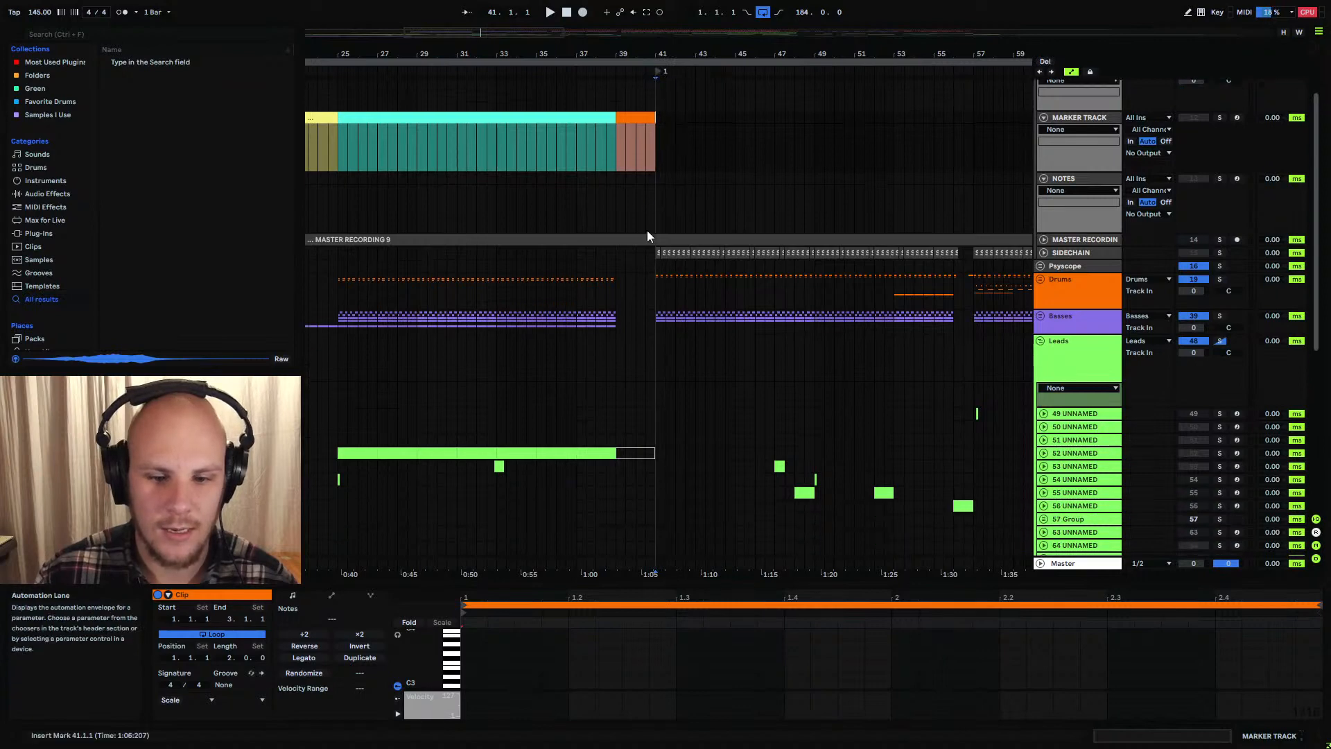
scroll(660, 357, "up", 6)
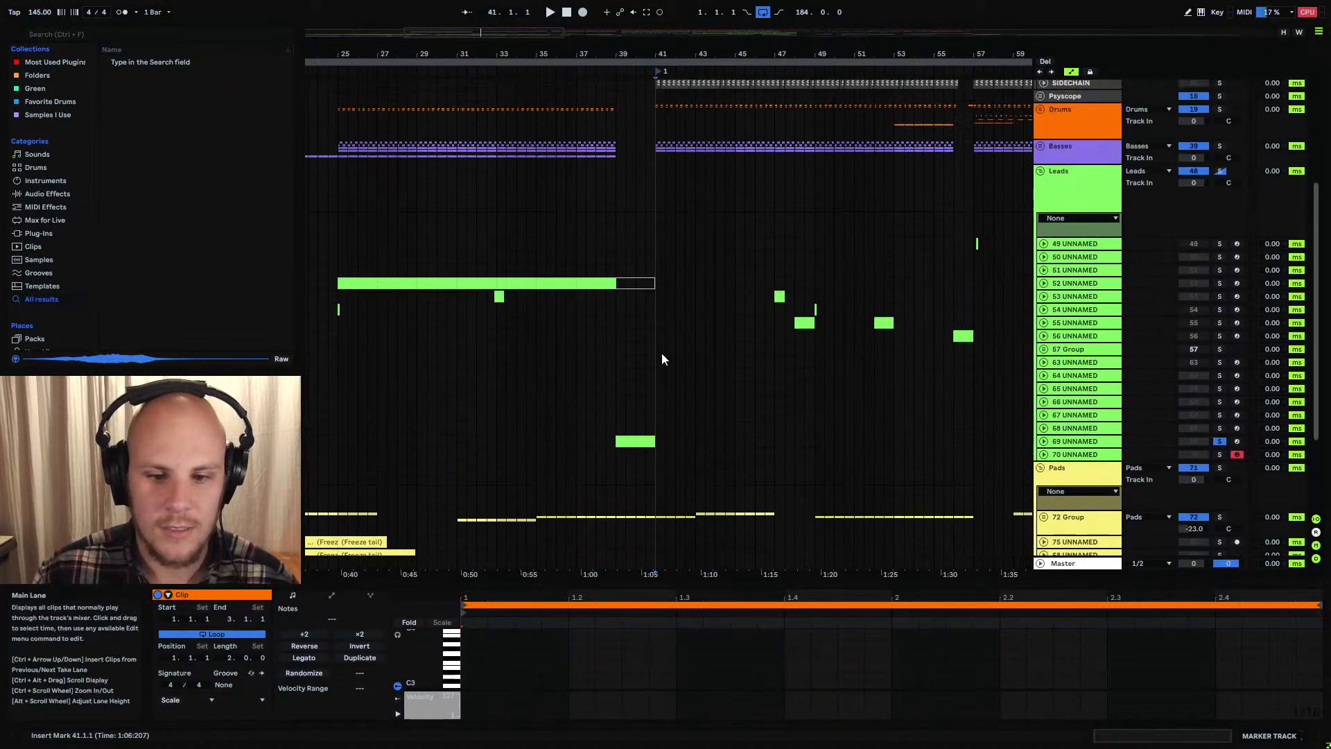
left_click(687, 59)
left_click_drag(678, 51, 678, 4)
scroll(425, 197, "up", 8, "ctrl")
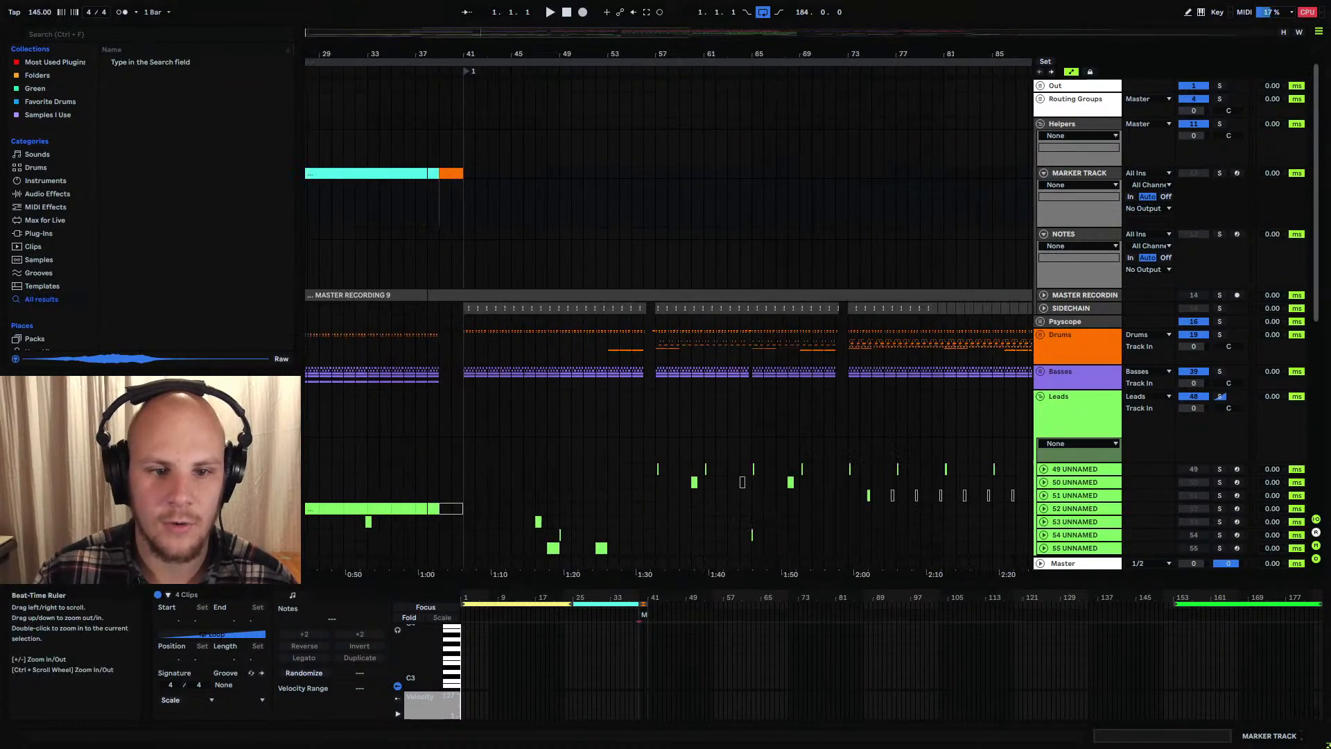
left_click_drag(514, 184, 542, 190)
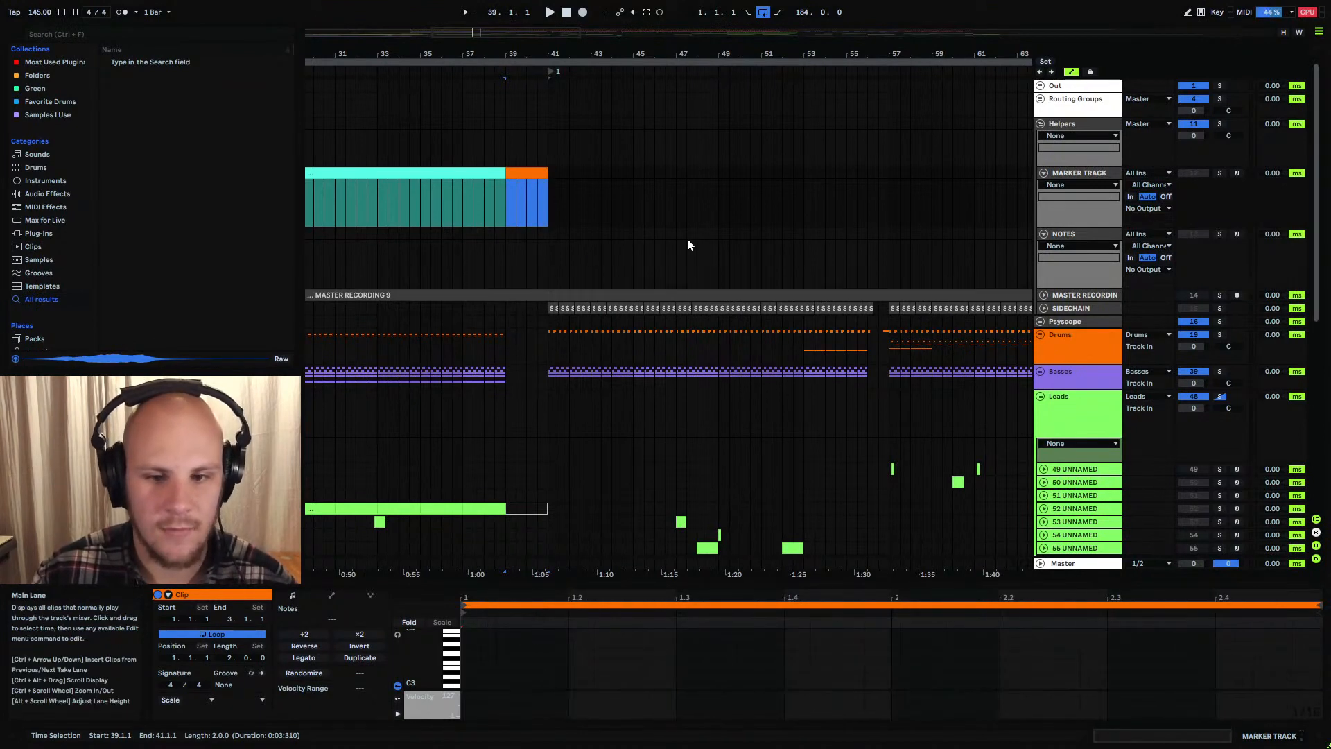
Unfold the Basses, Main Bass and LP groups and select 48.3 to 49.1 across the bass layers
left_click_drag(723, 54, 724, 94)
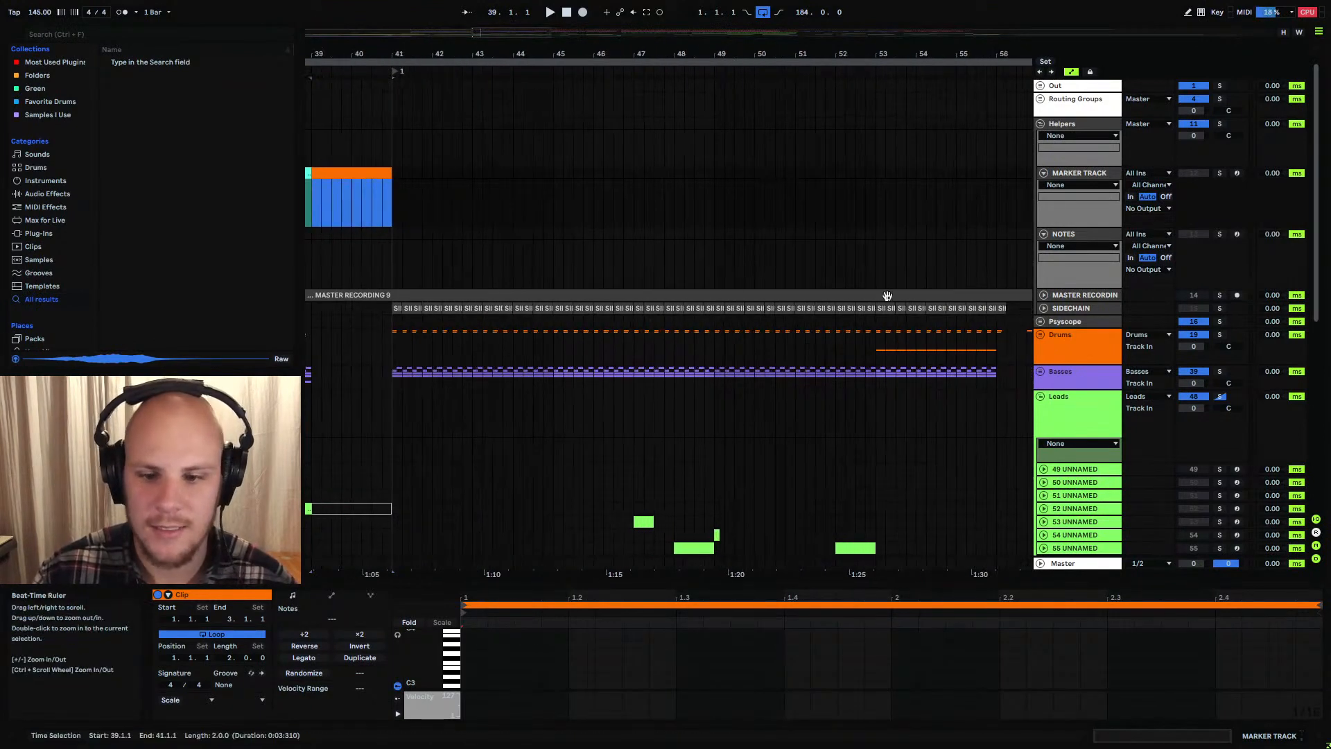
left_click(1040, 372)
scroll(892, 364, "down", 1)
scroll(893, 365, "down", 2)
left_click(1044, 323)
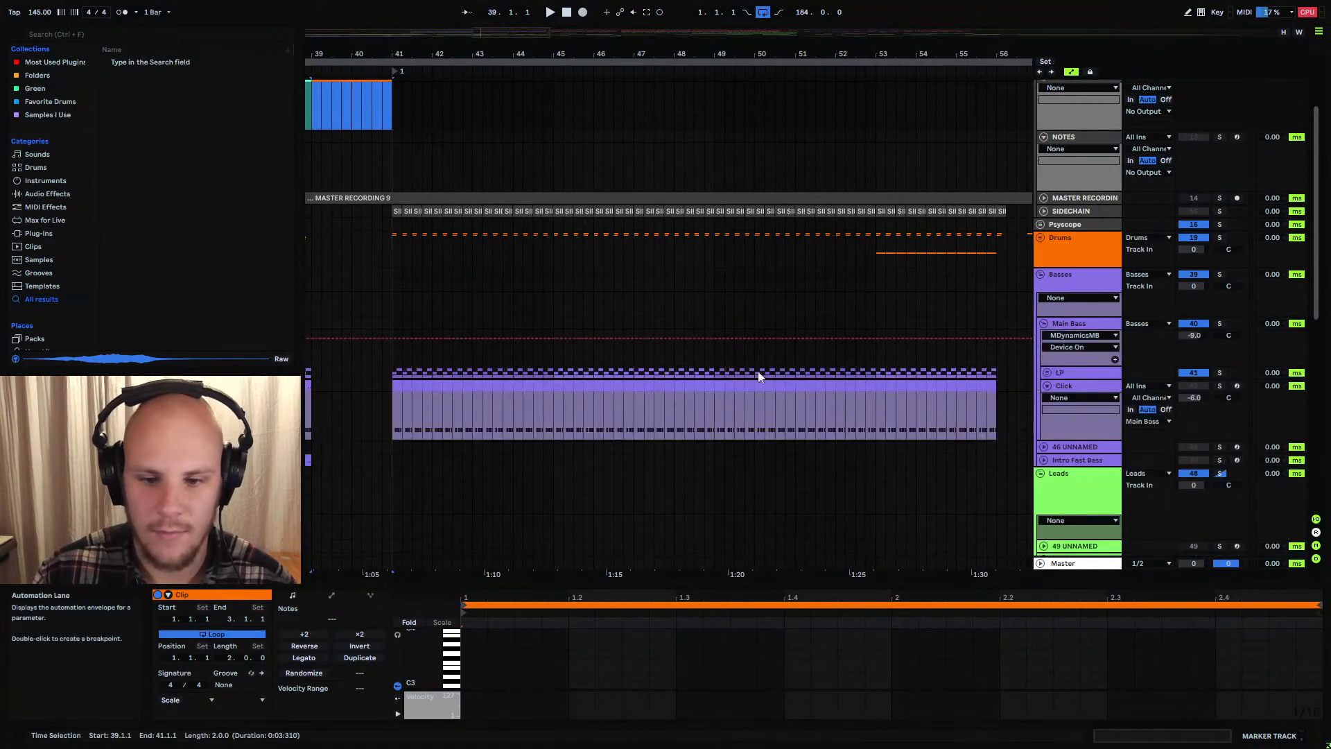
left_click(707, 388)
left_click(697, 373)
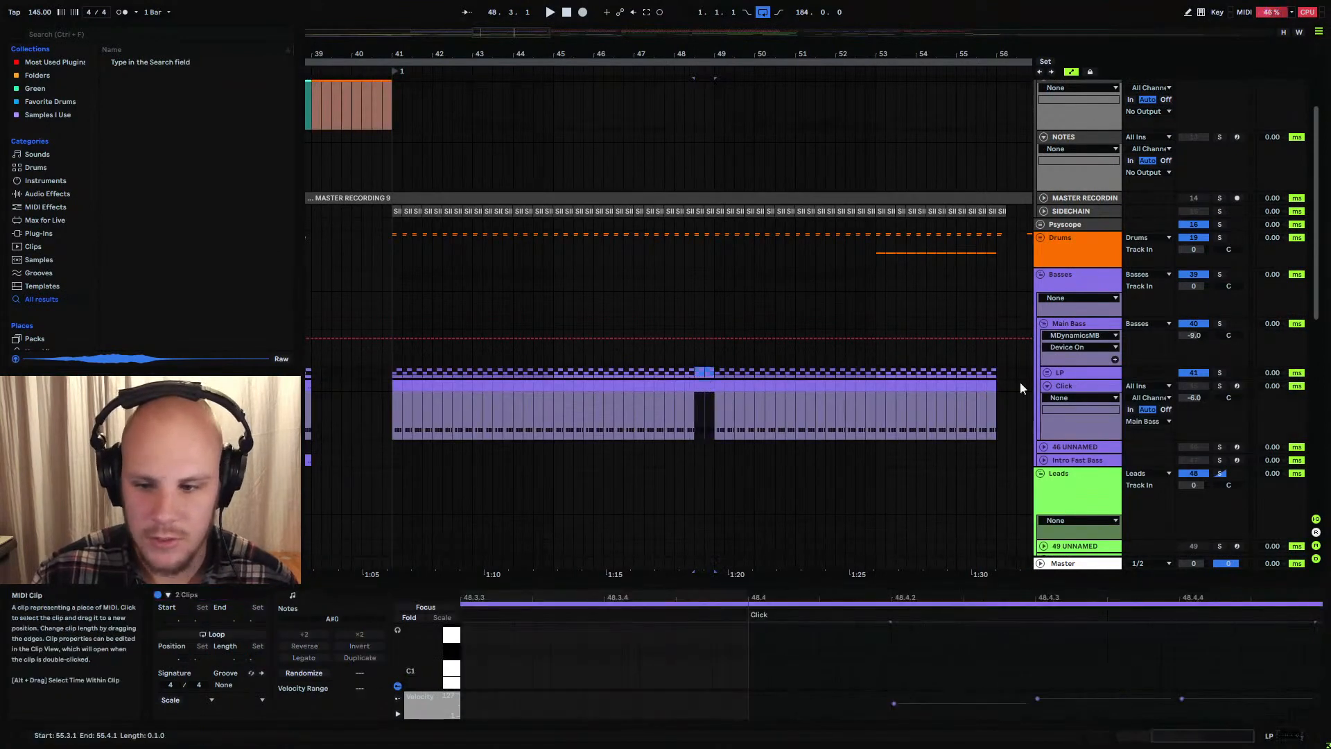
left_click(1047, 371)
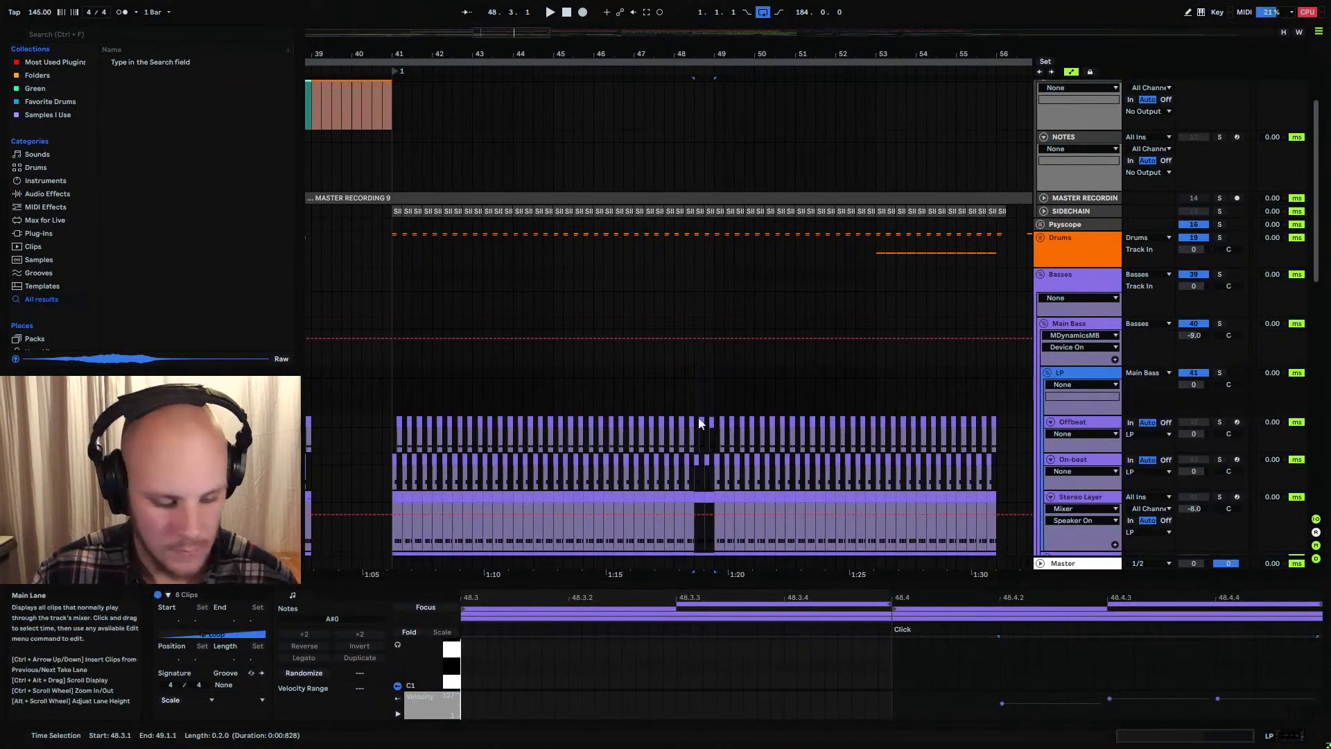
left_click(696, 372)
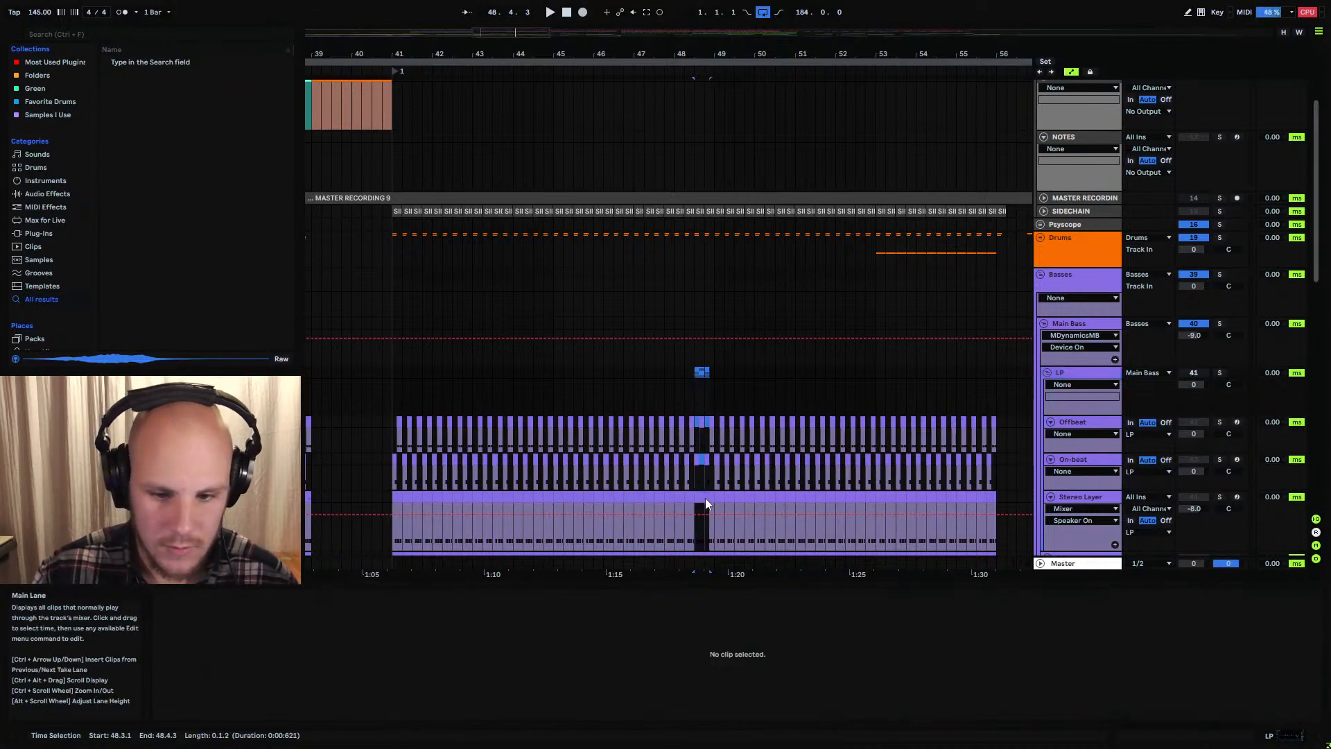
left_click_drag(707, 504, 713, 499)
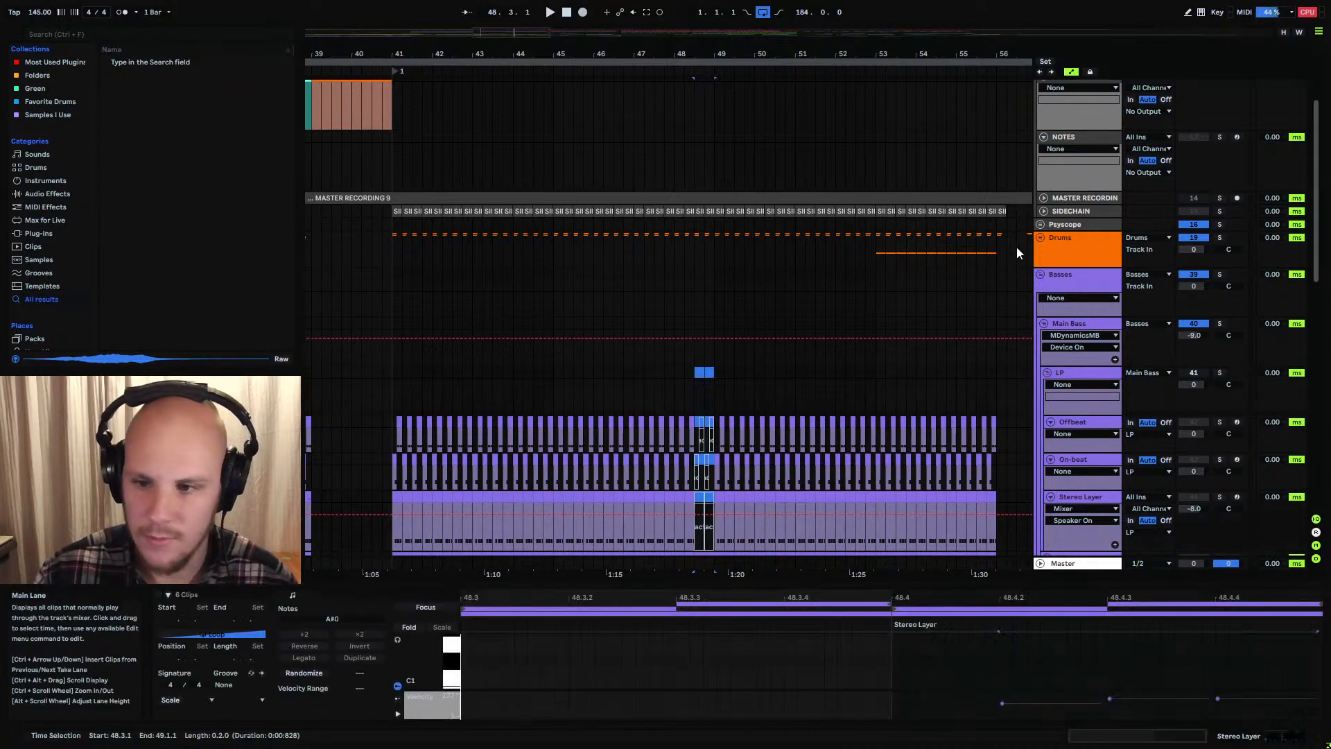
Unfold the Drums and Kick groups and select the kick layers from 48.4 to 49.1
left_click(1040, 238)
left_click(1042, 298)
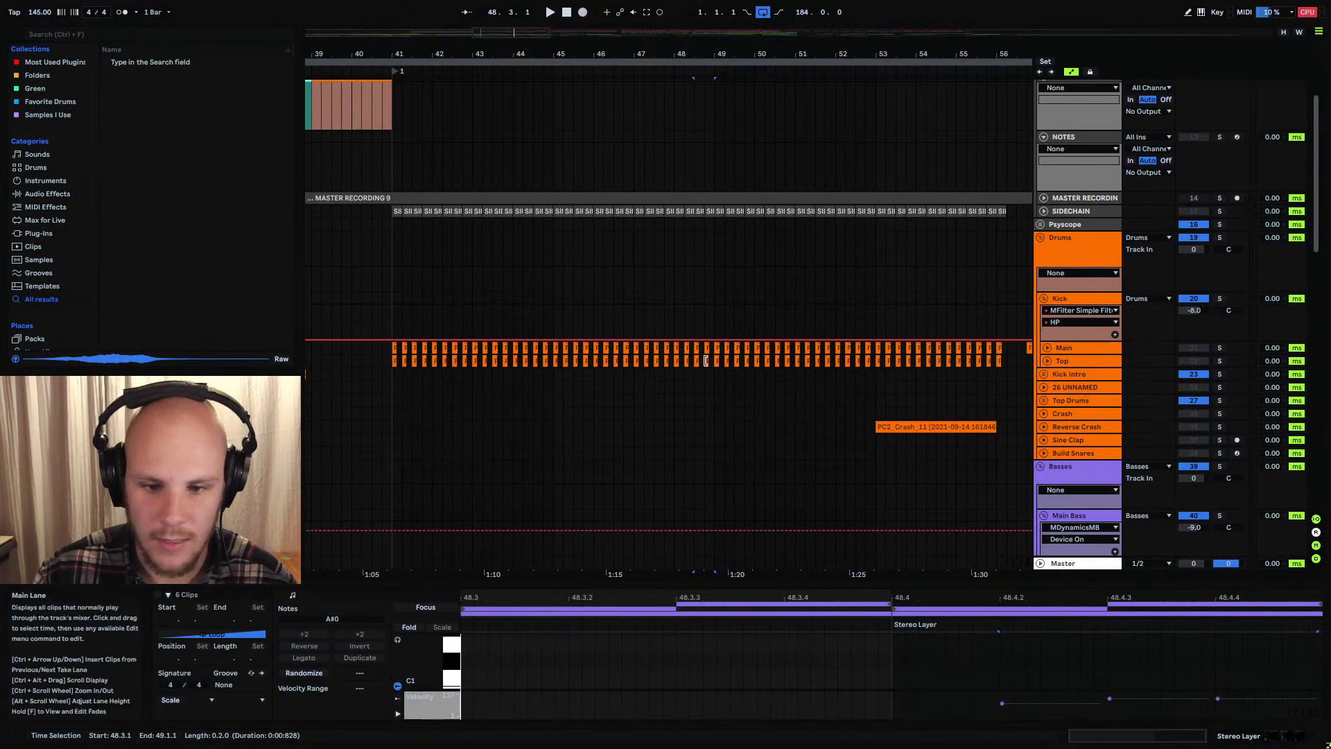
left_click_drag(702, 377, 713, 348)
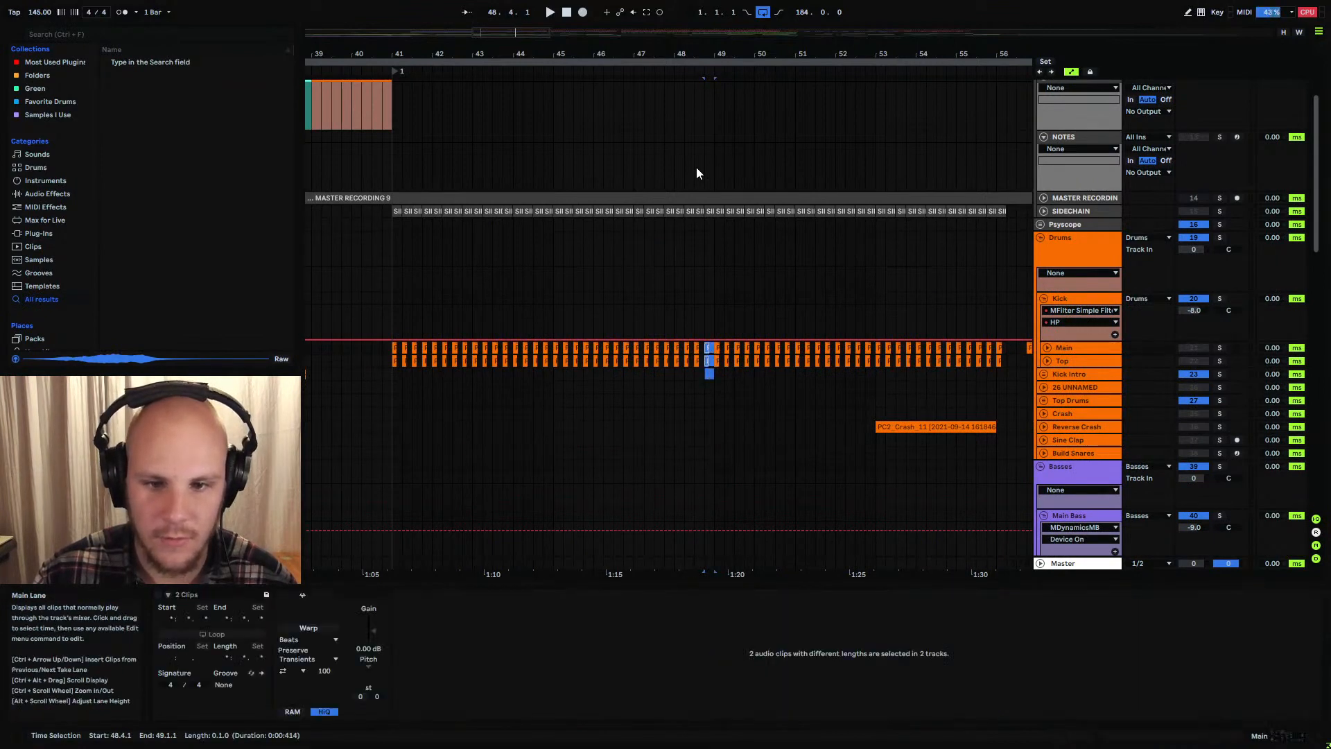
Insert an empty MIDI clip from 48.3 to 49.1 on the MARKER TRACK and colour it orange
scroll(700, 166, "up", 3)
left_click(713, 144)
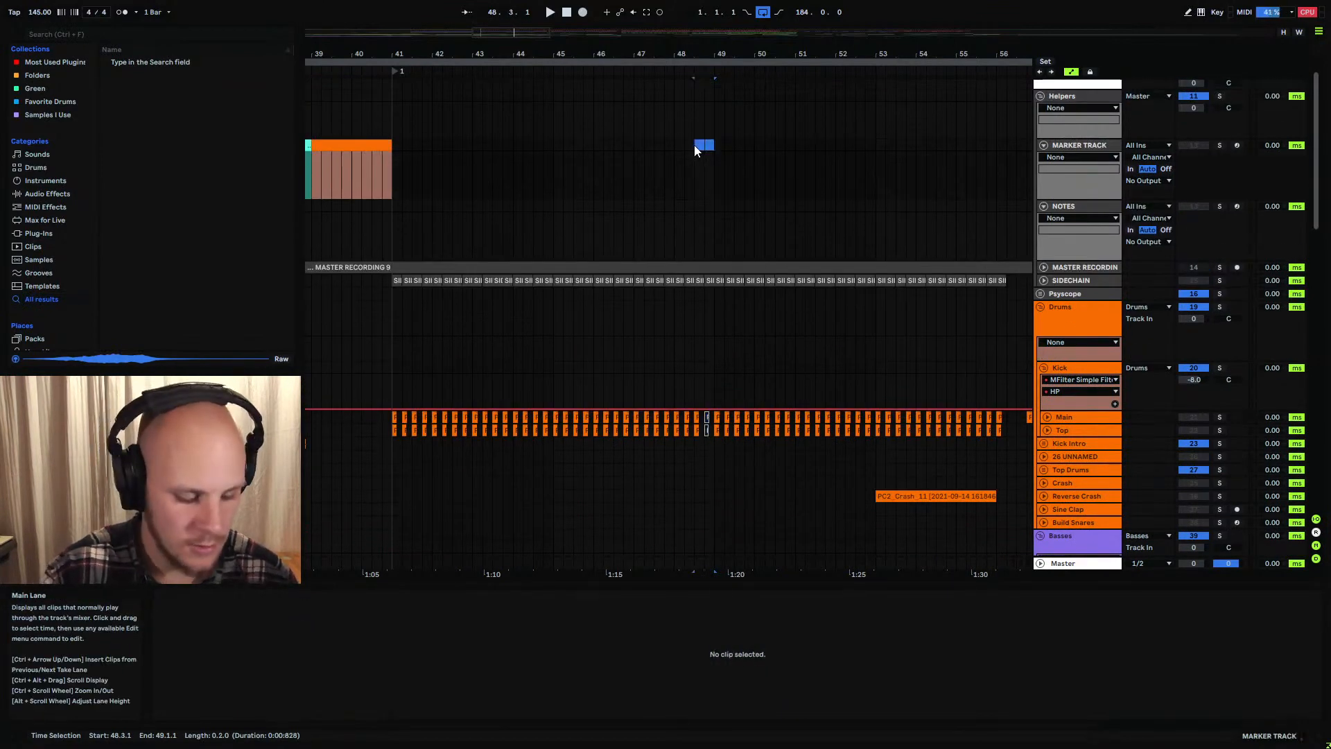
left_click(695, 147)
right_click(707, 144)
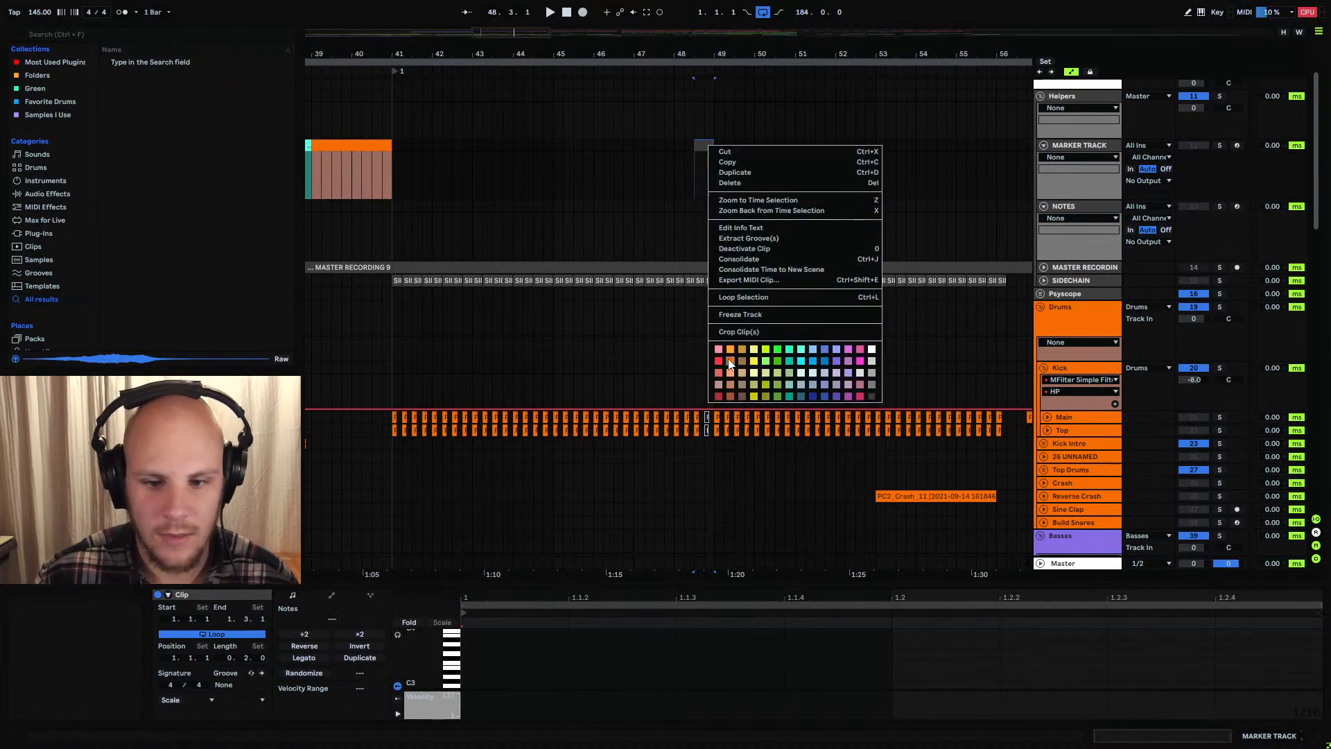
left_click(731, 362)
Add locators at the start (48.3) and end (bar 49) of the short orange marker clip
left_click_drag(695, 206, 709, 460)
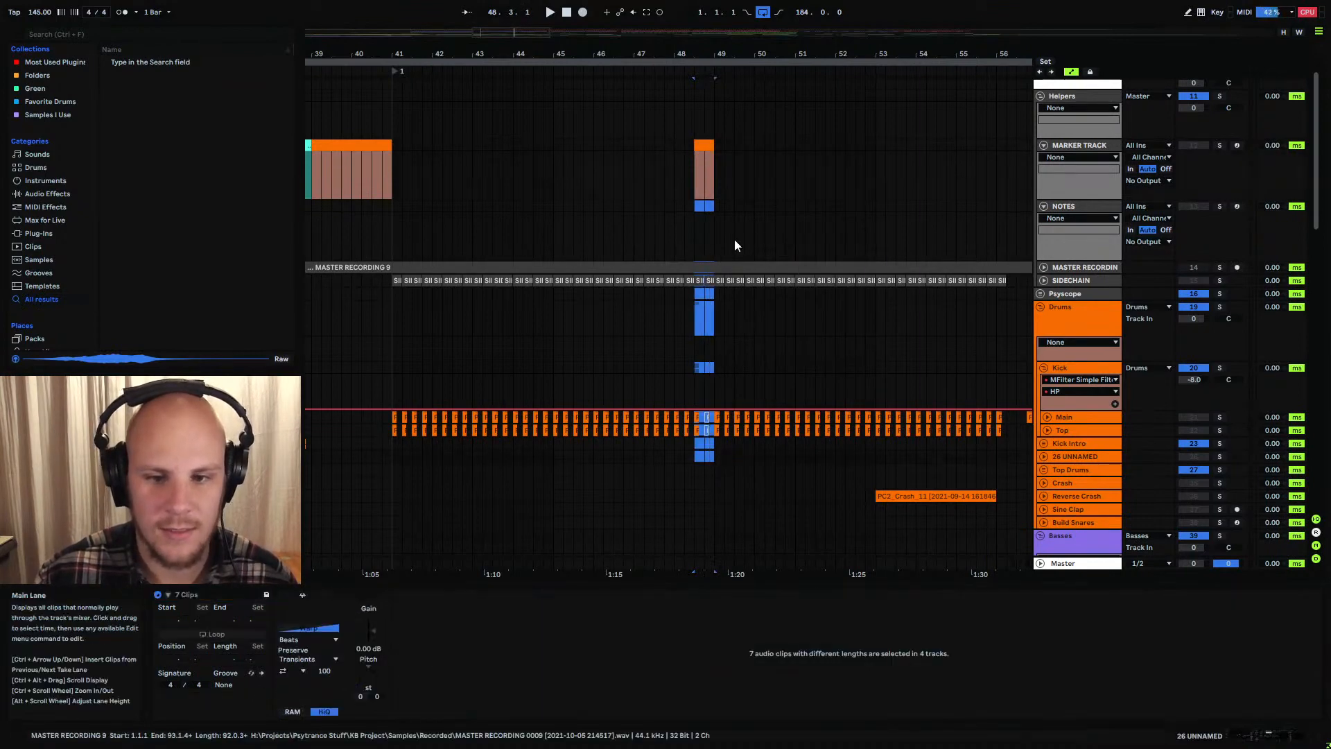
right_click(693, 70)
left_click(716, 104)
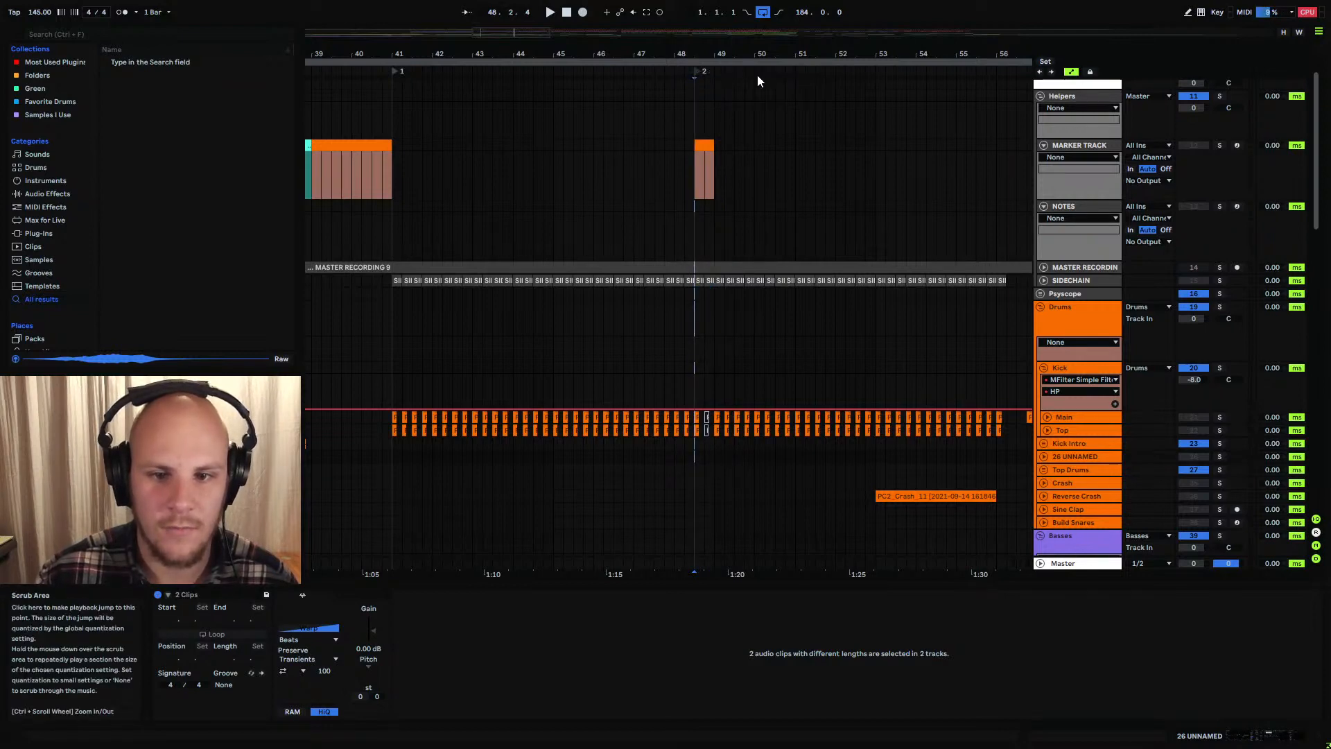
right_click(734, 79)
left_click(764, 109)
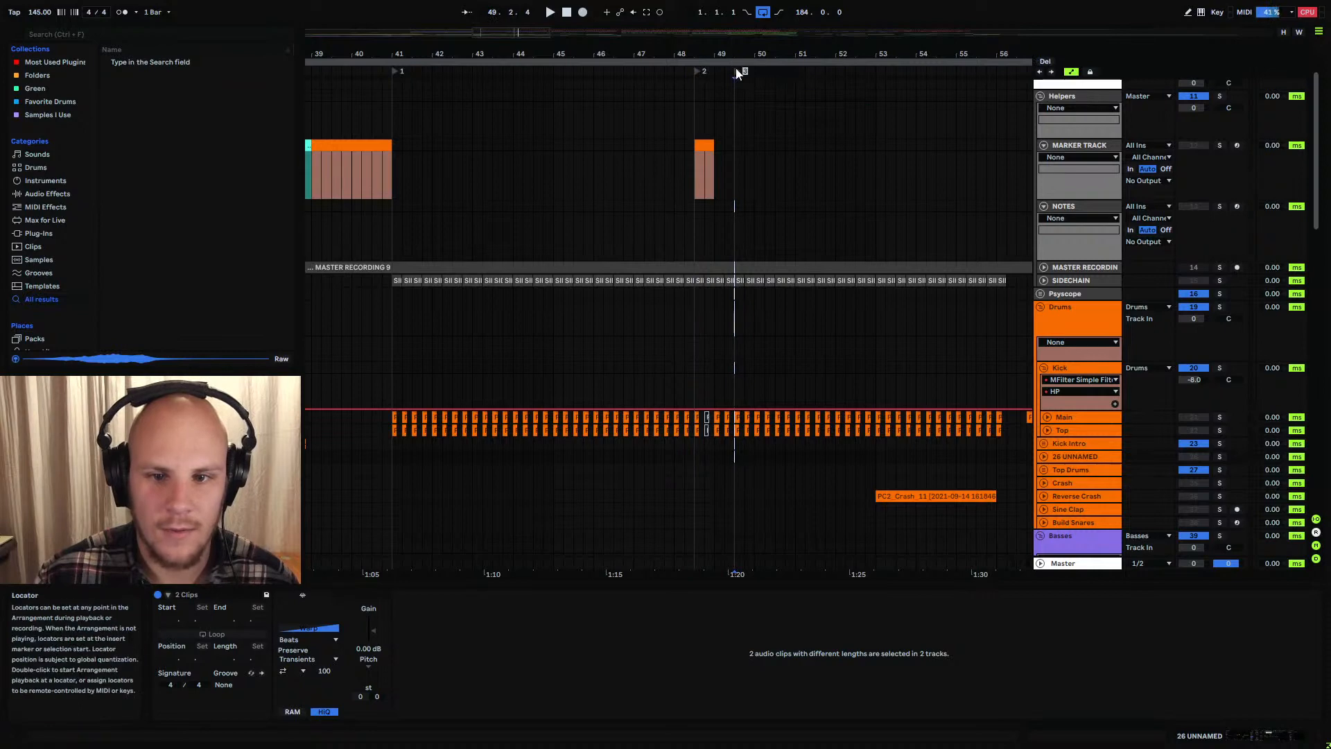
left_click_drag(735, 68, 716, 72)
right_click(715, 71)
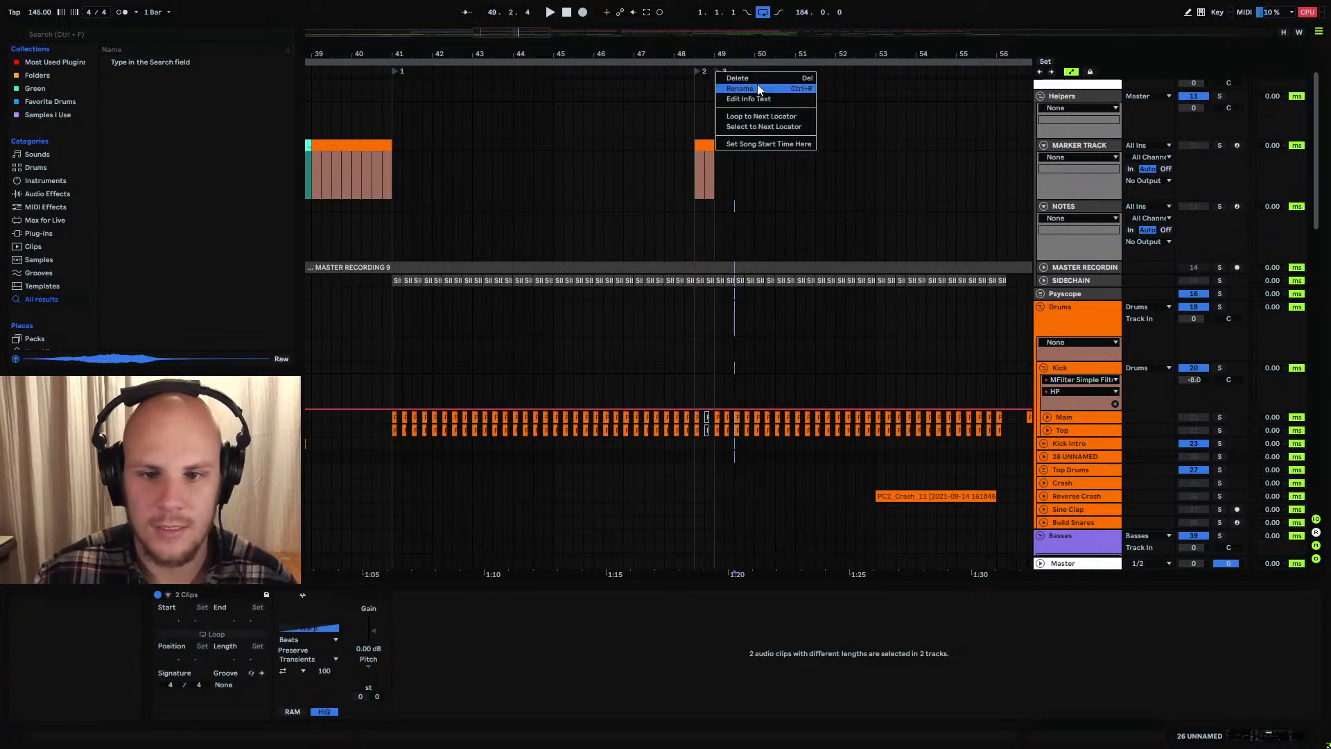
Delete the locators at bar 49, 48.3 and bar 41
left_click(729, 79)
right_click(699, 71)
left_click(724, 98)
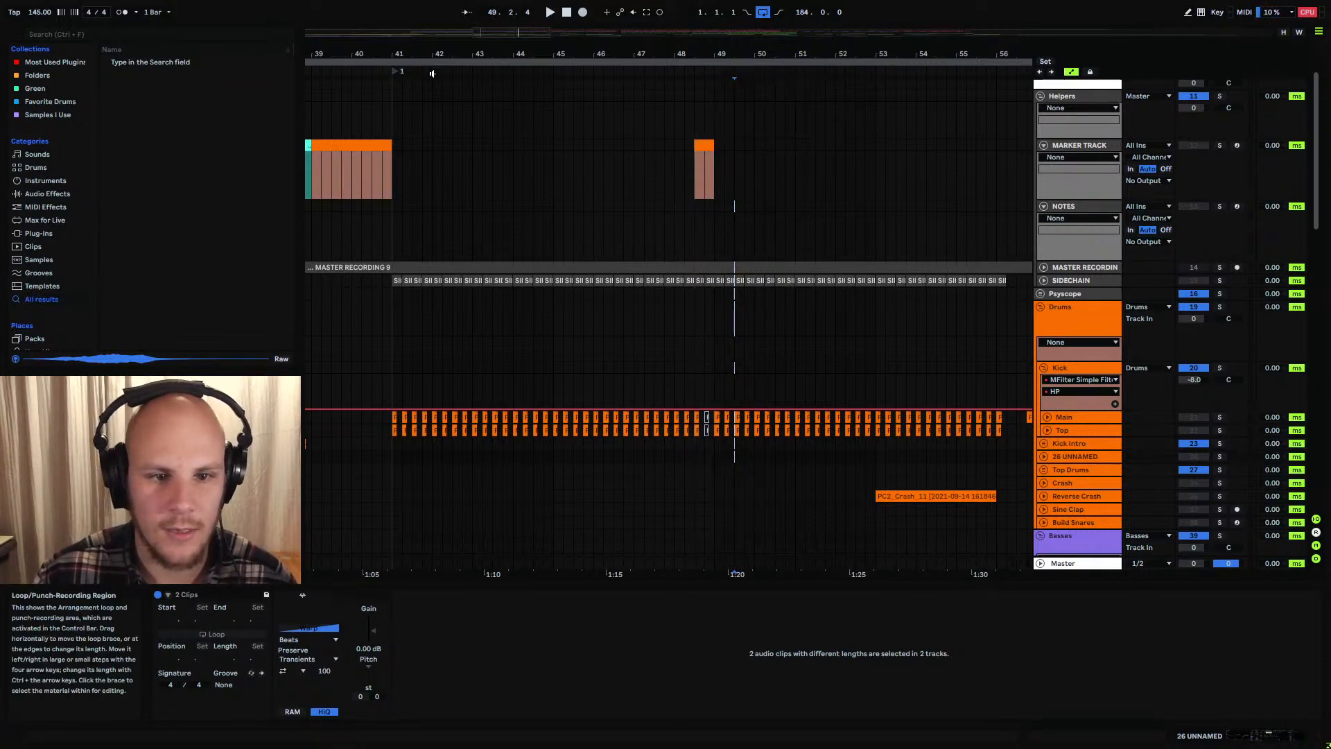
right_click(394, 72)
left_click(419, 98)
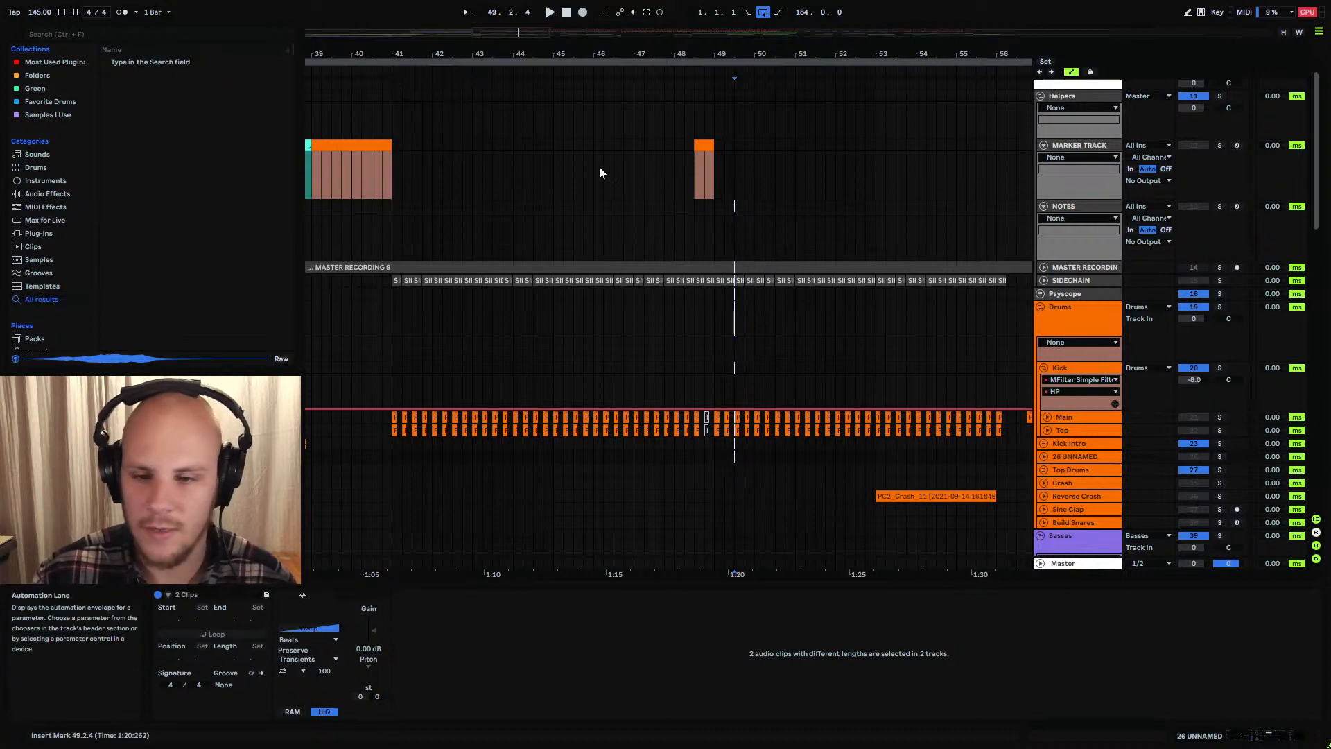
Undo the locator deletions and delete the bar 41 locator again
left_click(653, 221)
left_click_drag(675, 49, 675, 21)
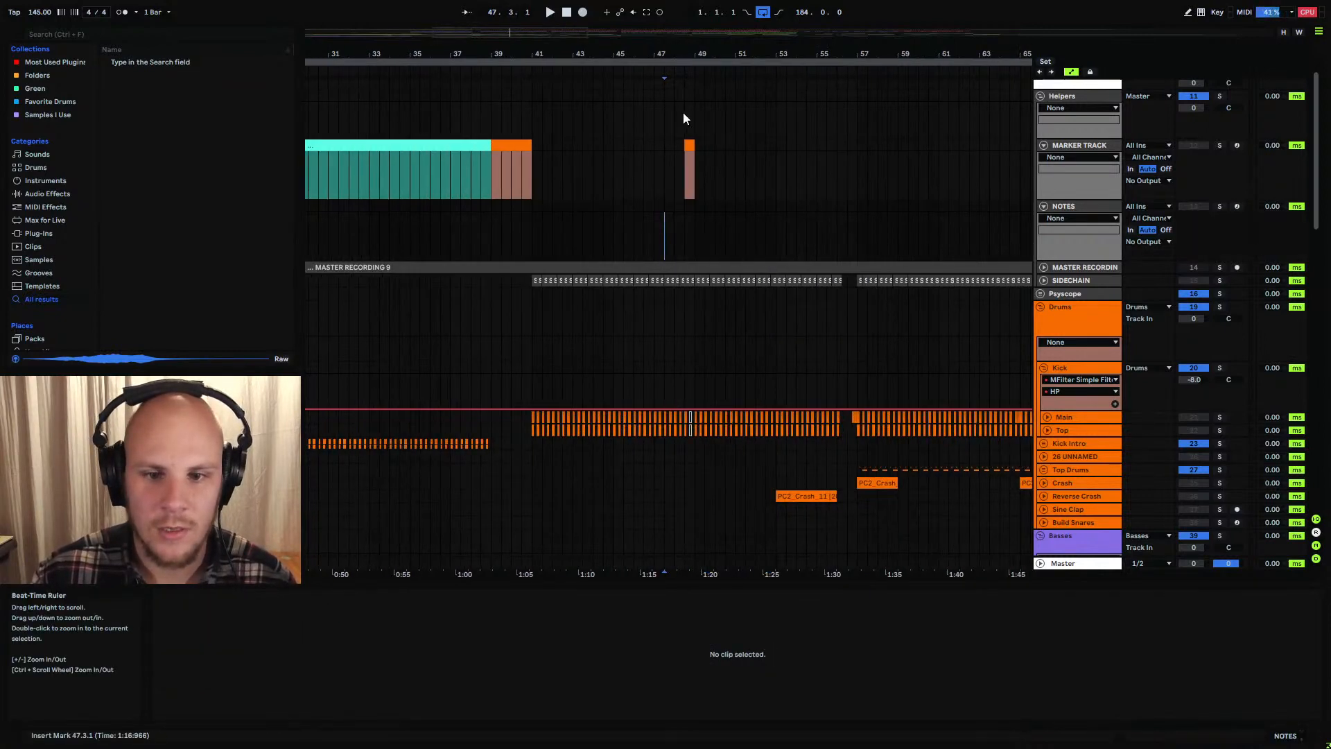
key("ctrl+z")
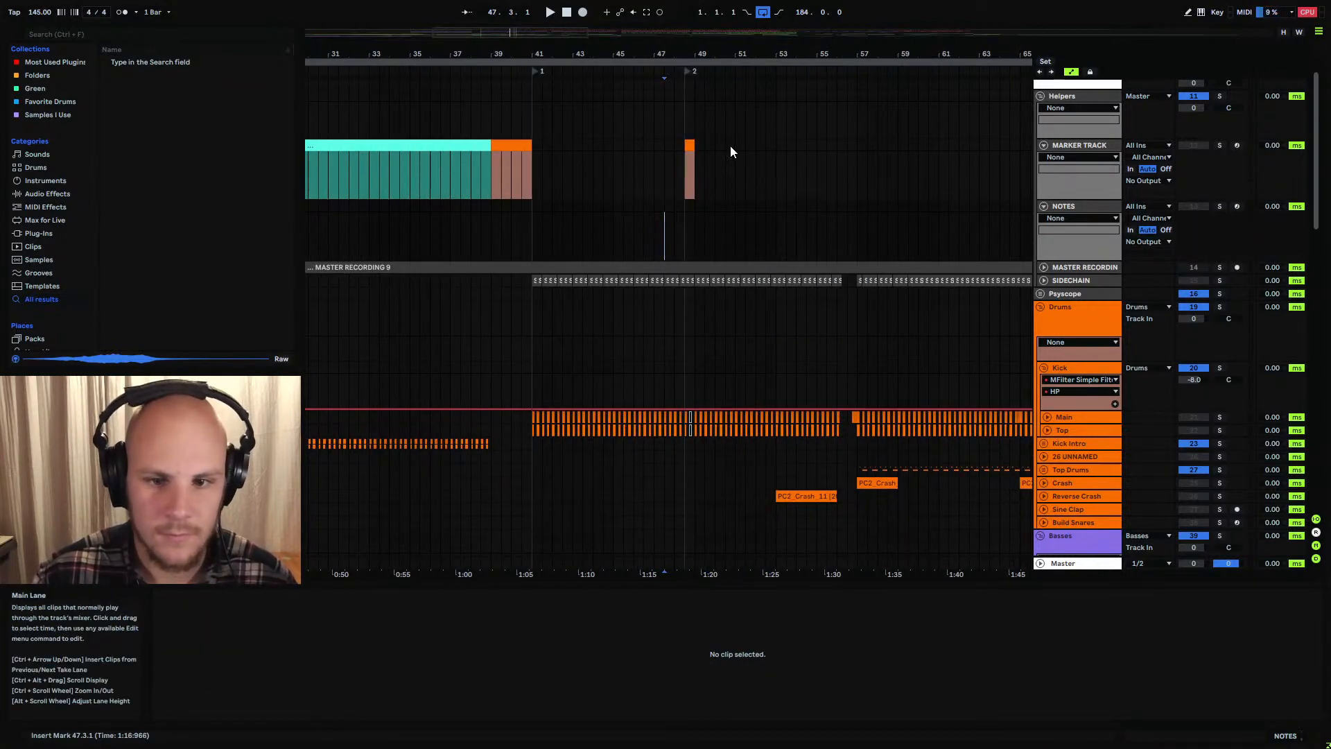
scroll(714, 154, "down", 5)
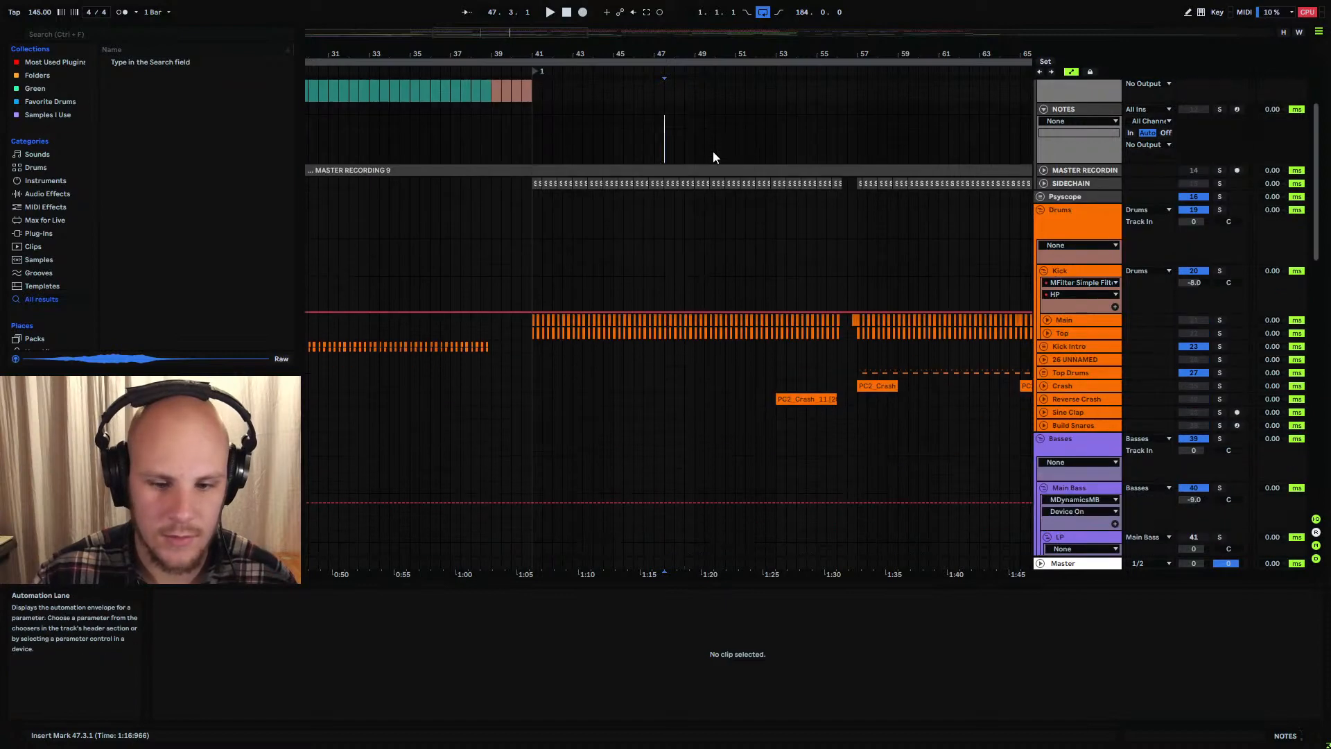
scroll(713, 152, "down", 3)
scroll(700, 149, "up", 5)
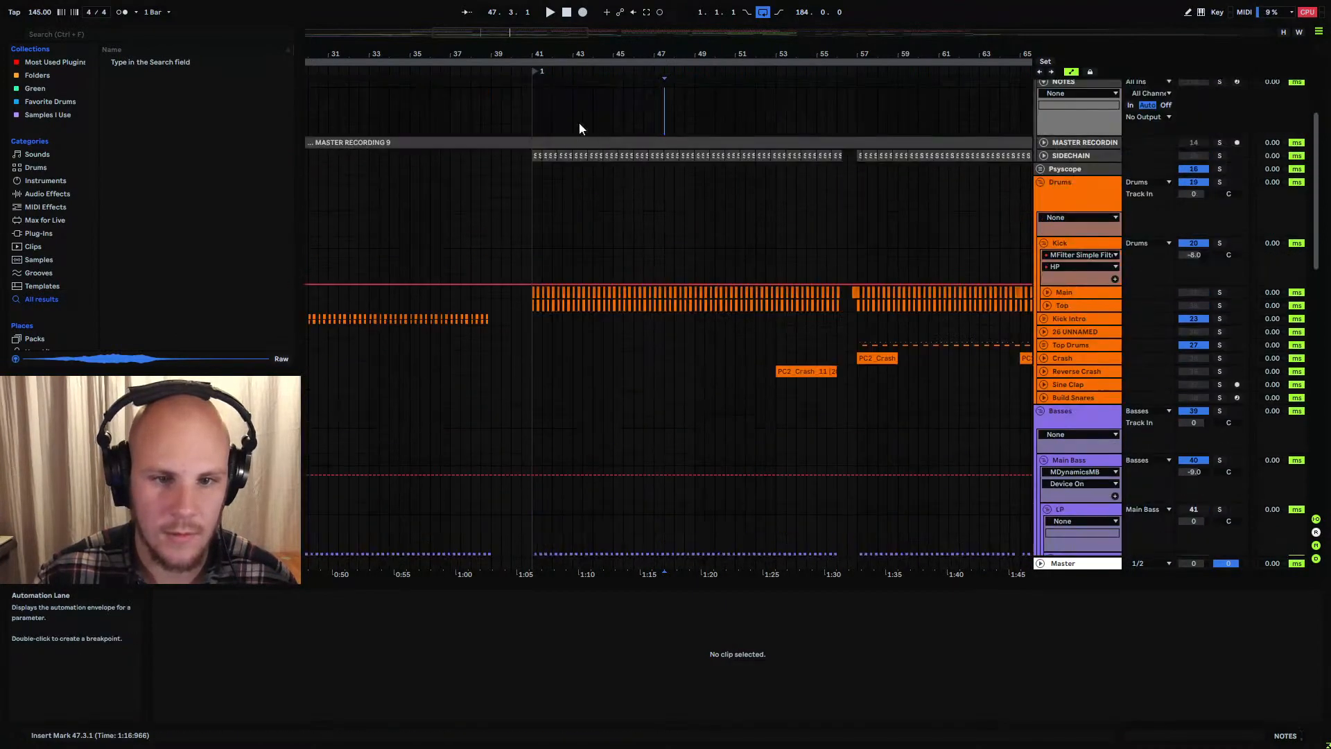
right_click(534, 75)
left_click(567, 82)
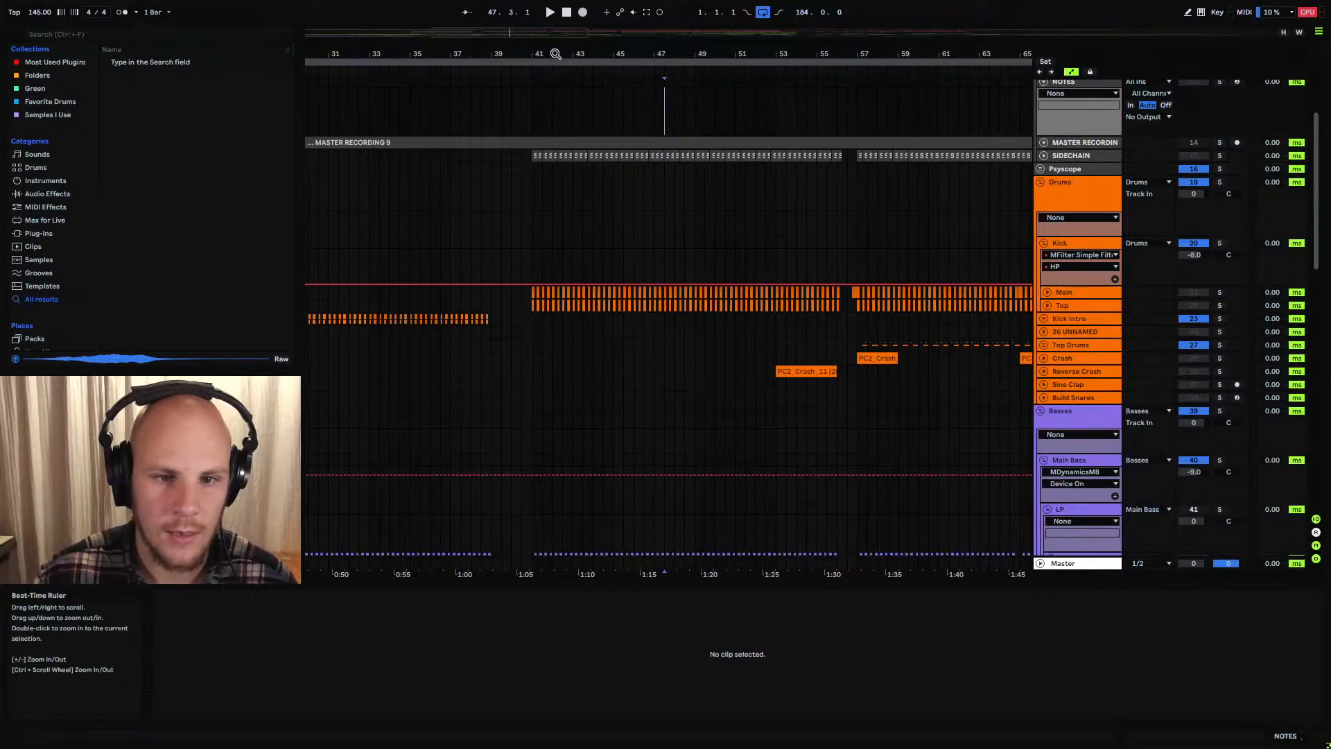
Examine how the drum, bass, lead and pad clips are distributed across the whole arrangement
left_click_drag(555, 52, 557, 8)
scroll(1047, 138, "up", 2)
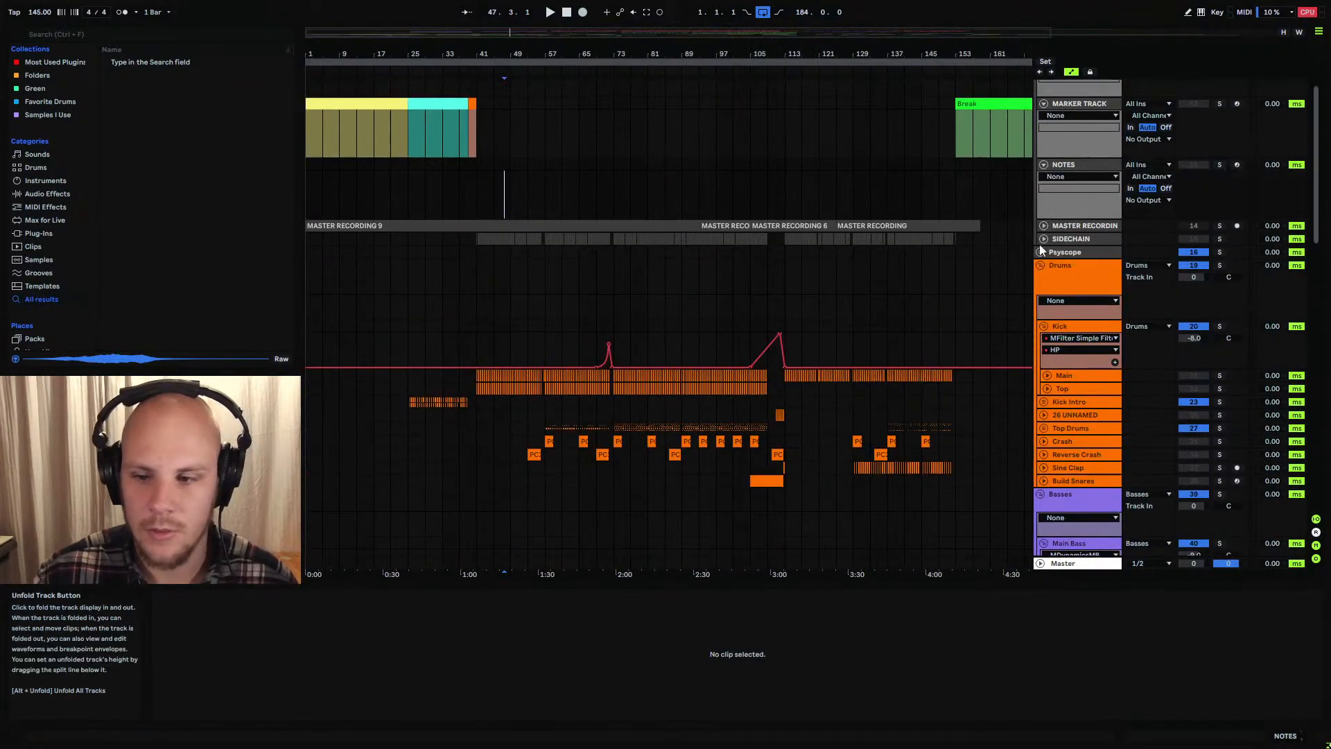
scroll(663, 229, "down", 15)
scroll(813, 314, "down", 3)
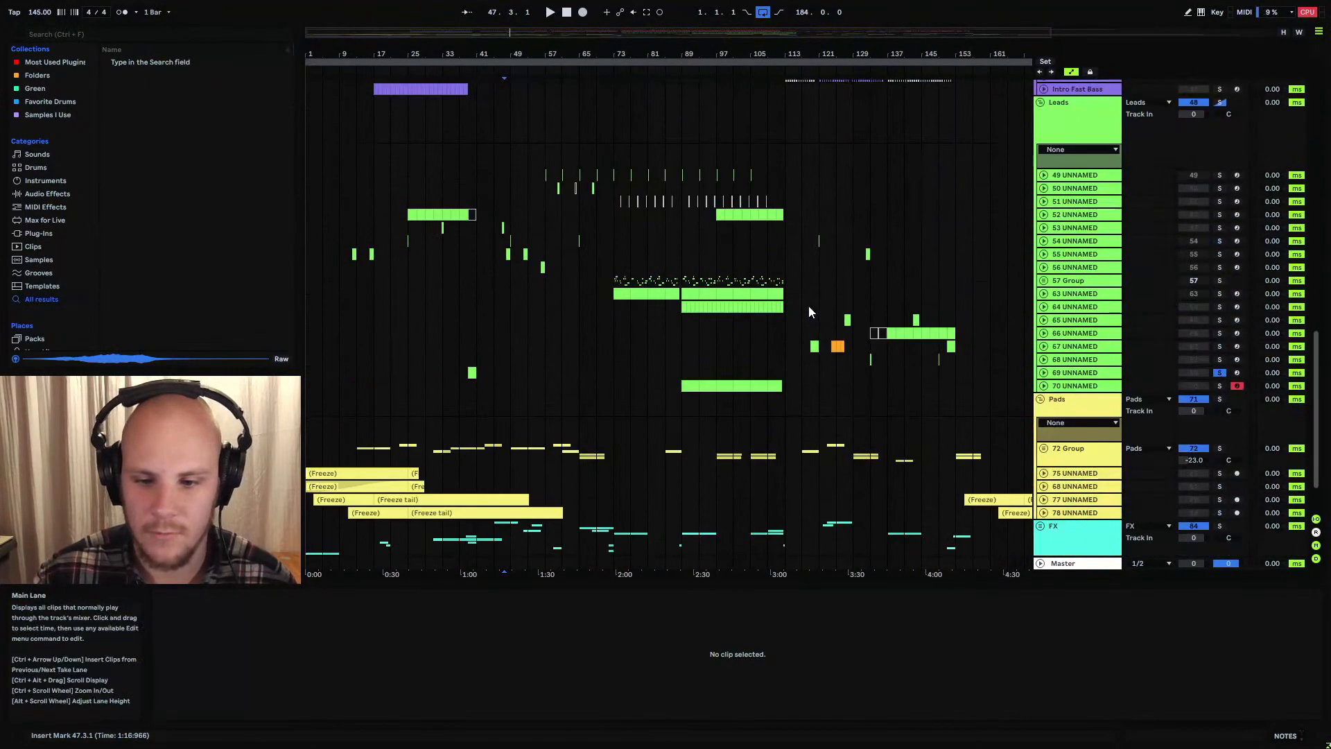
left_click_drag(704, 54, 751, 76)
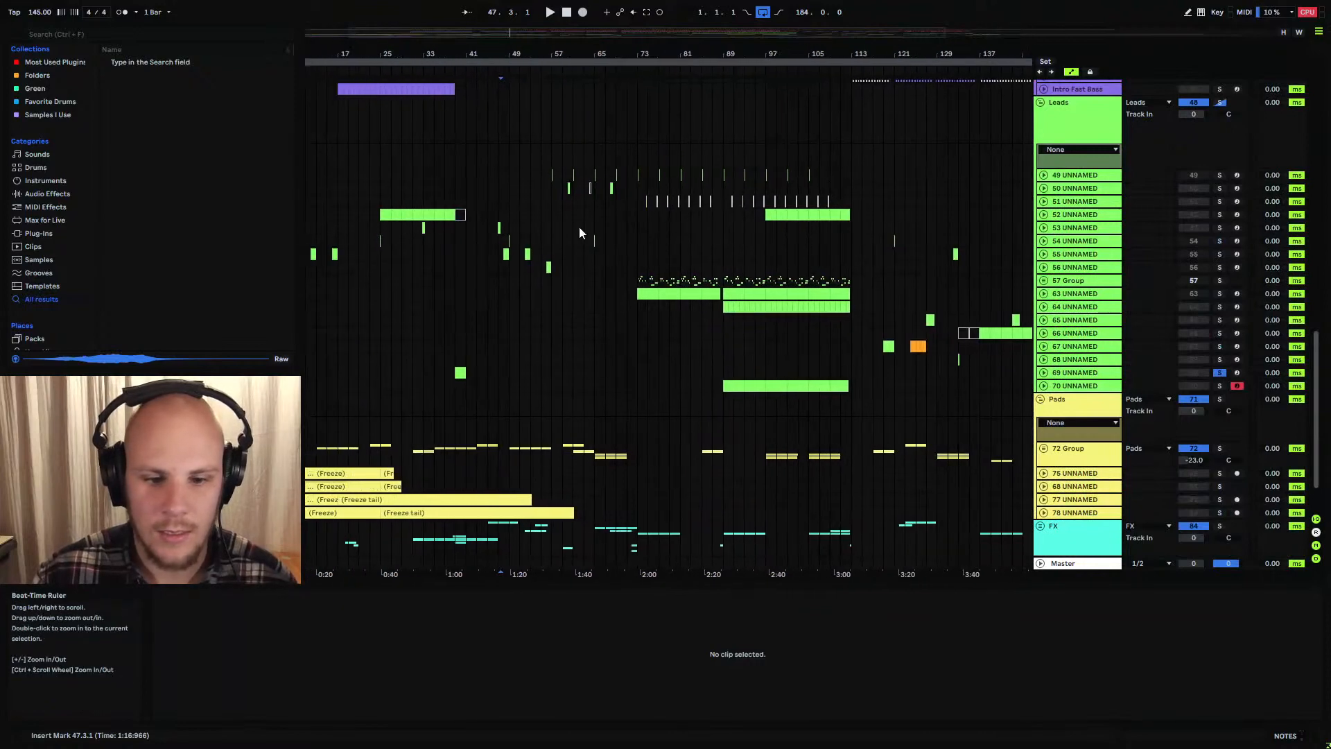
left_click(461, 373)
scroll(468, 374, "up", 3)
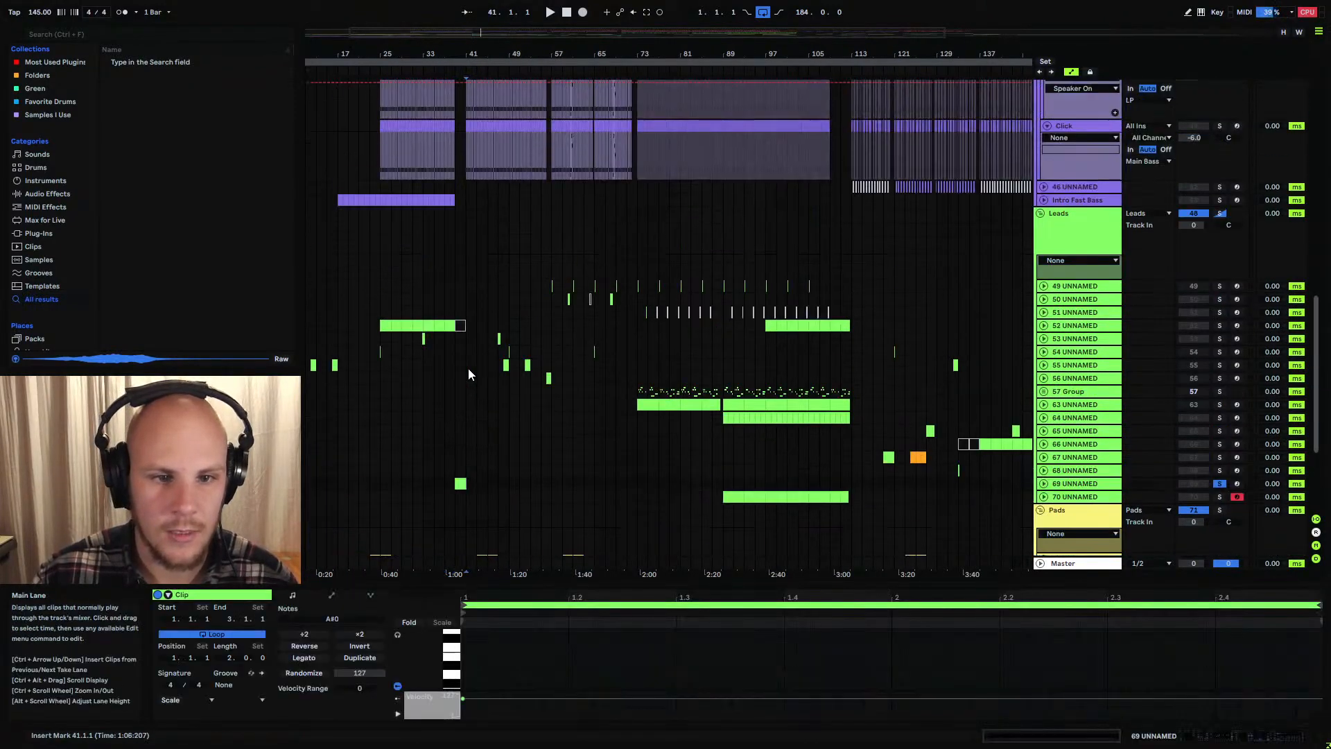
scroll(468, 368, "up", 5)
scroll(468, 368, "down", 8)
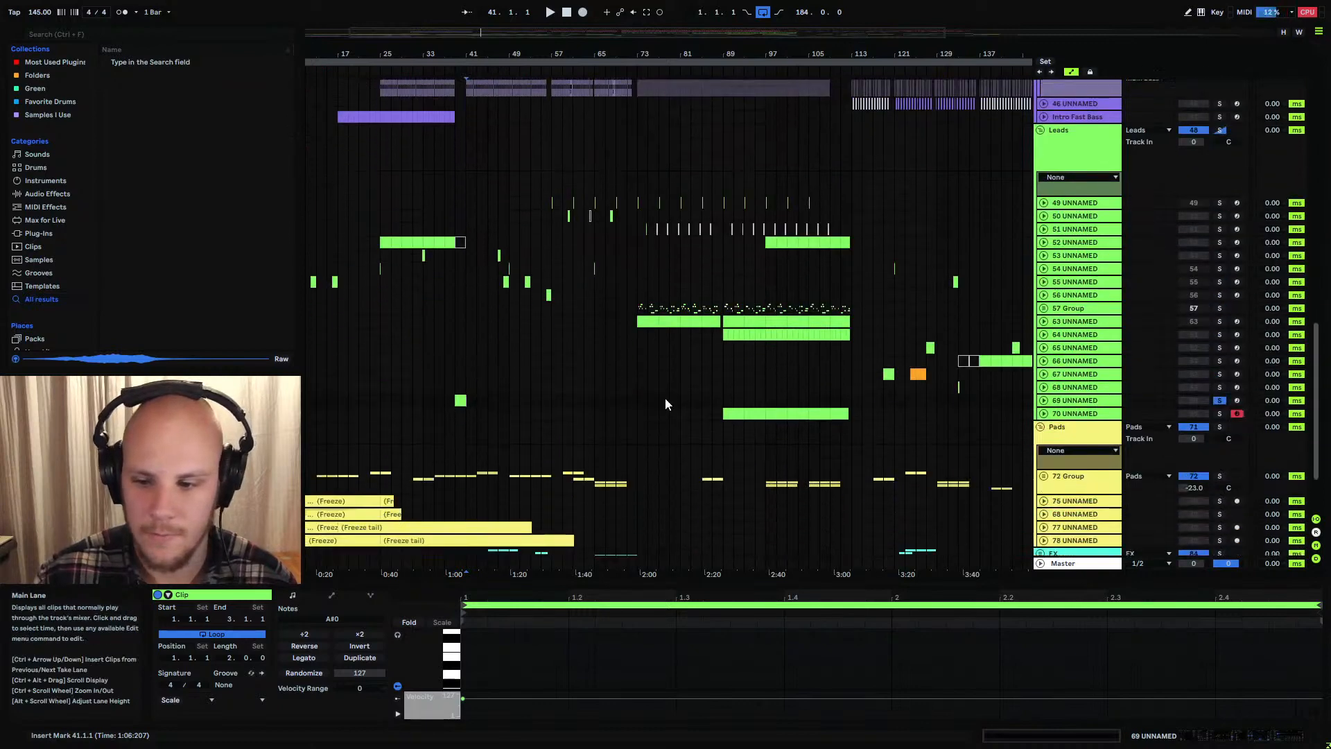
Solo track 70 in the Leads group, play it from bar 89, then stop and unsolo it
left_click(1044, 413)
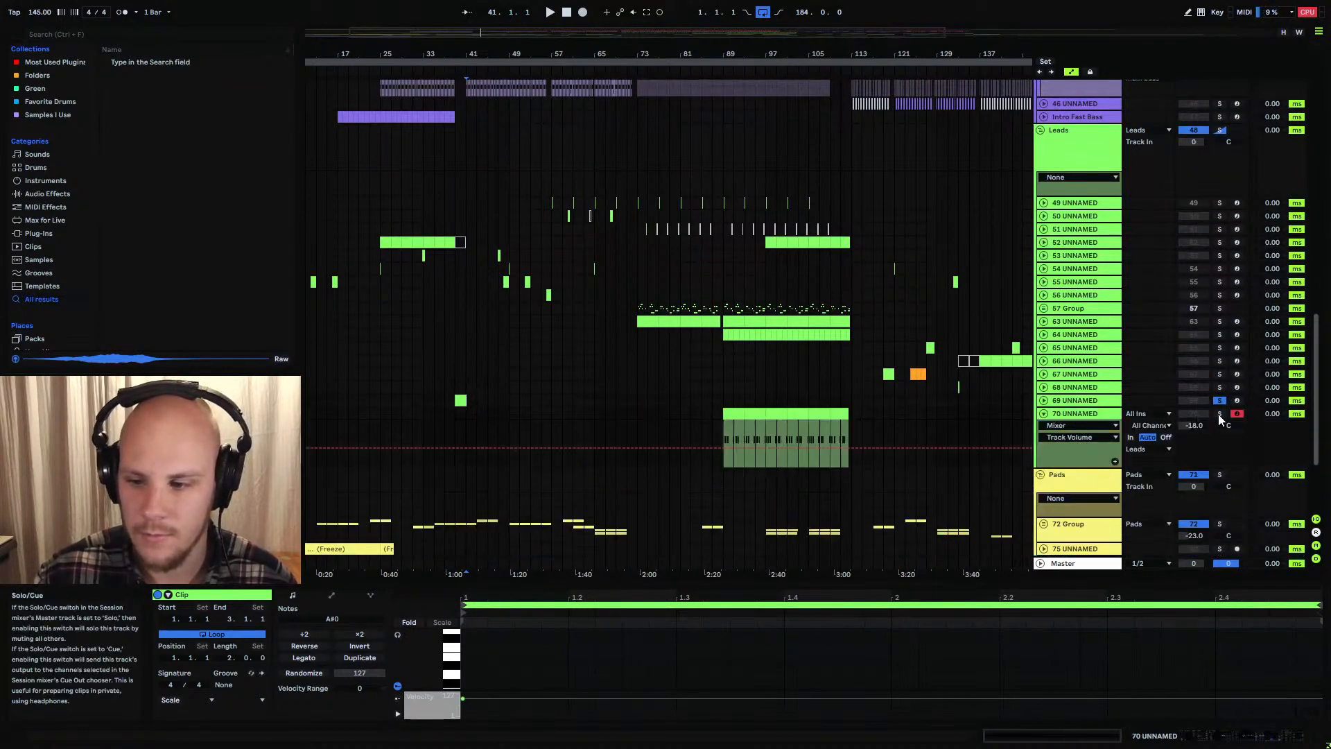
left_click(722, 434)
key("space")
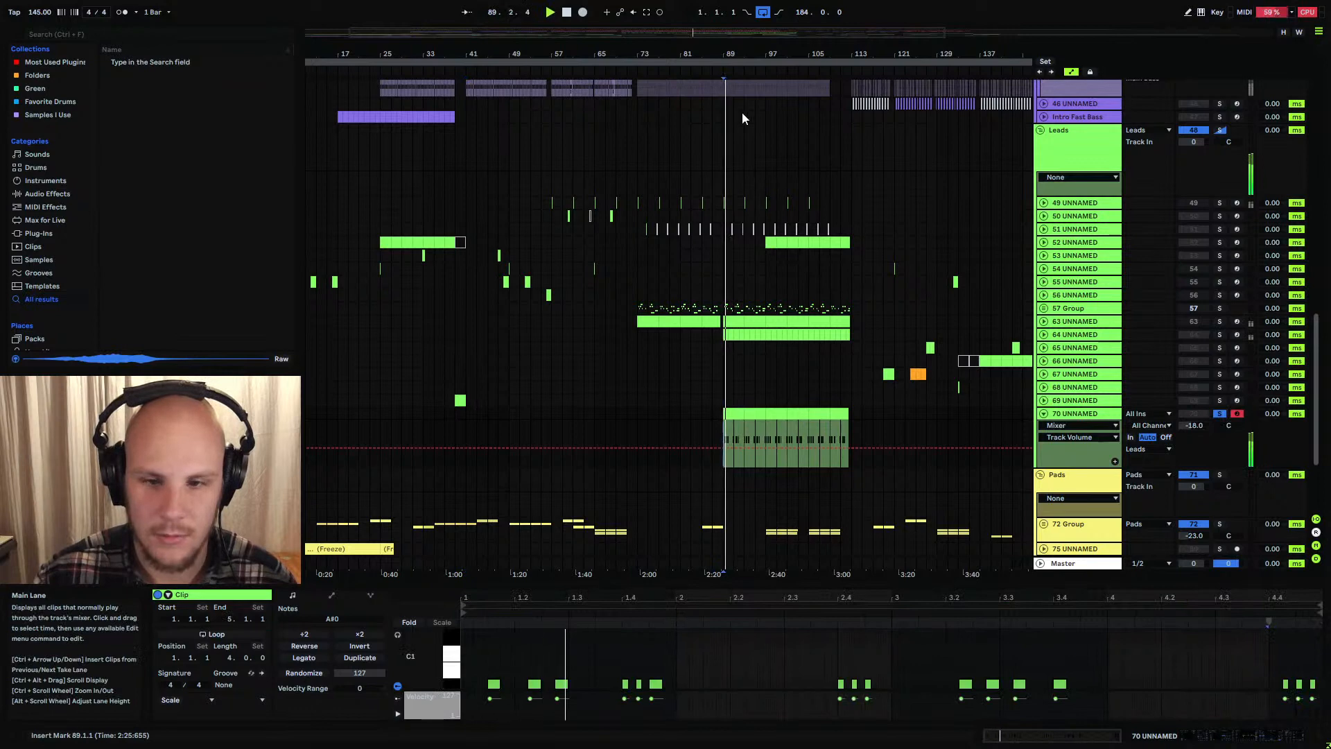
left_click_drag(744, 54, 620, 154)
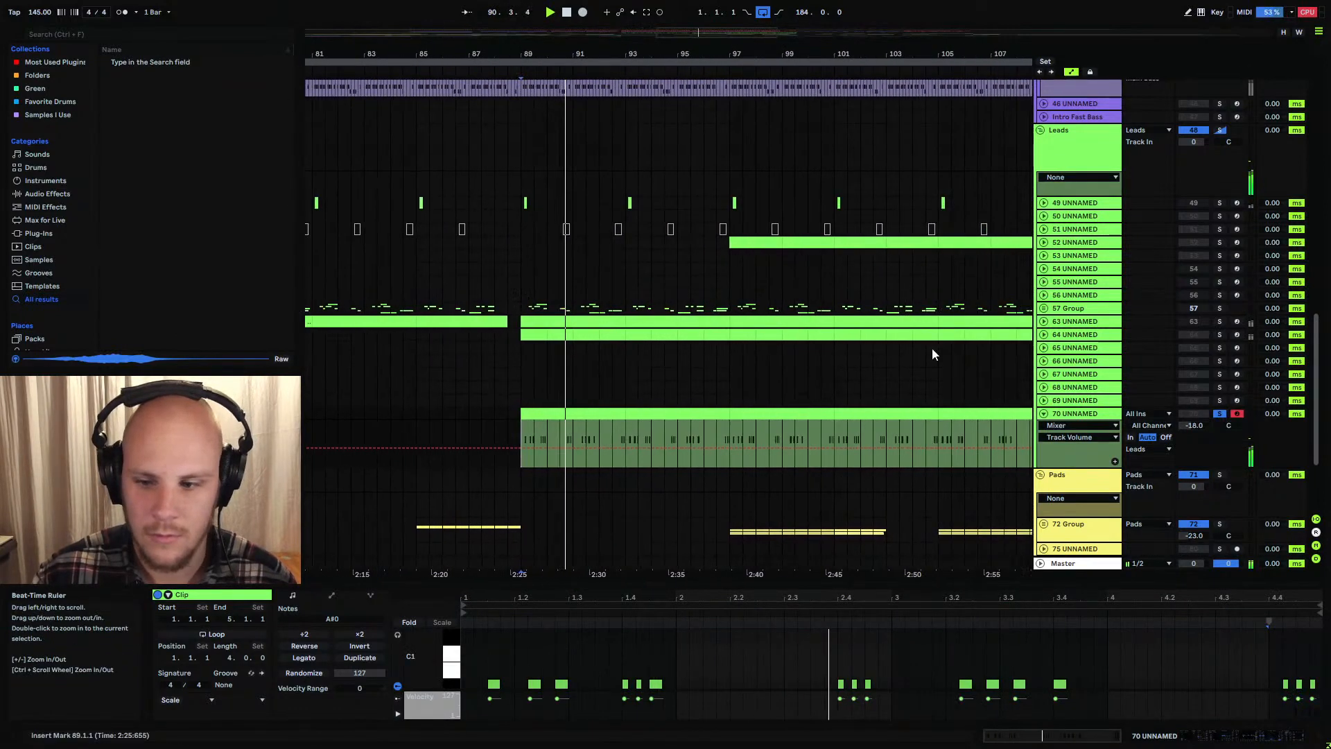
left_click(1220, 414)
left_click(1189, 414)
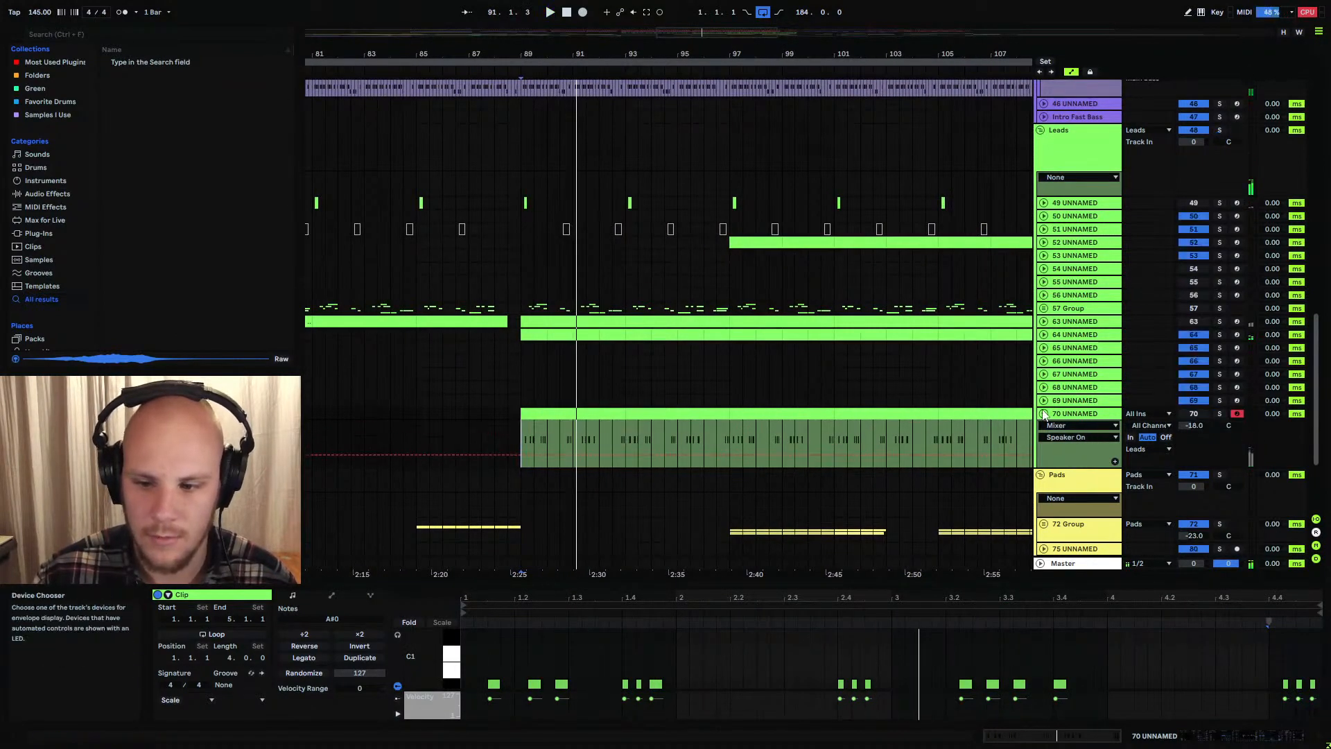
left_click(1044, 414)
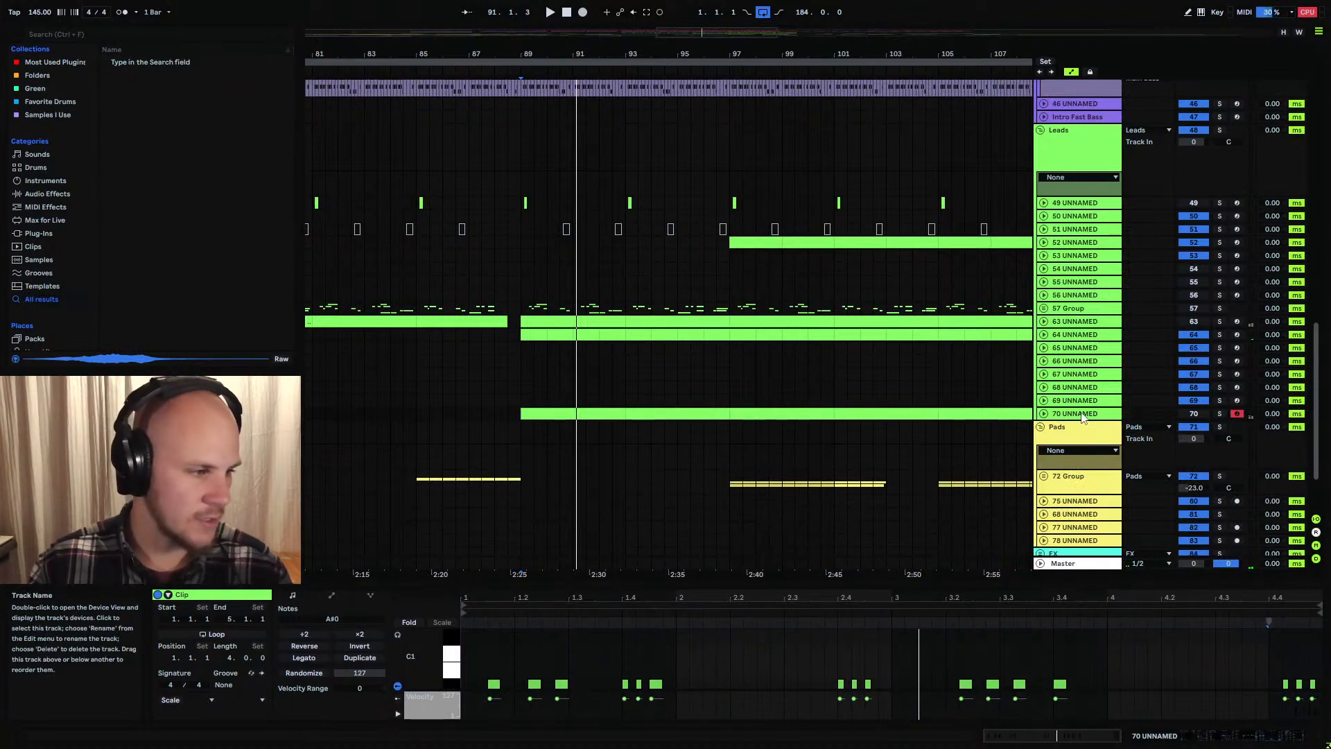
Create a new folder named "Old Ideas" in the current project
left_click(1083, 415)
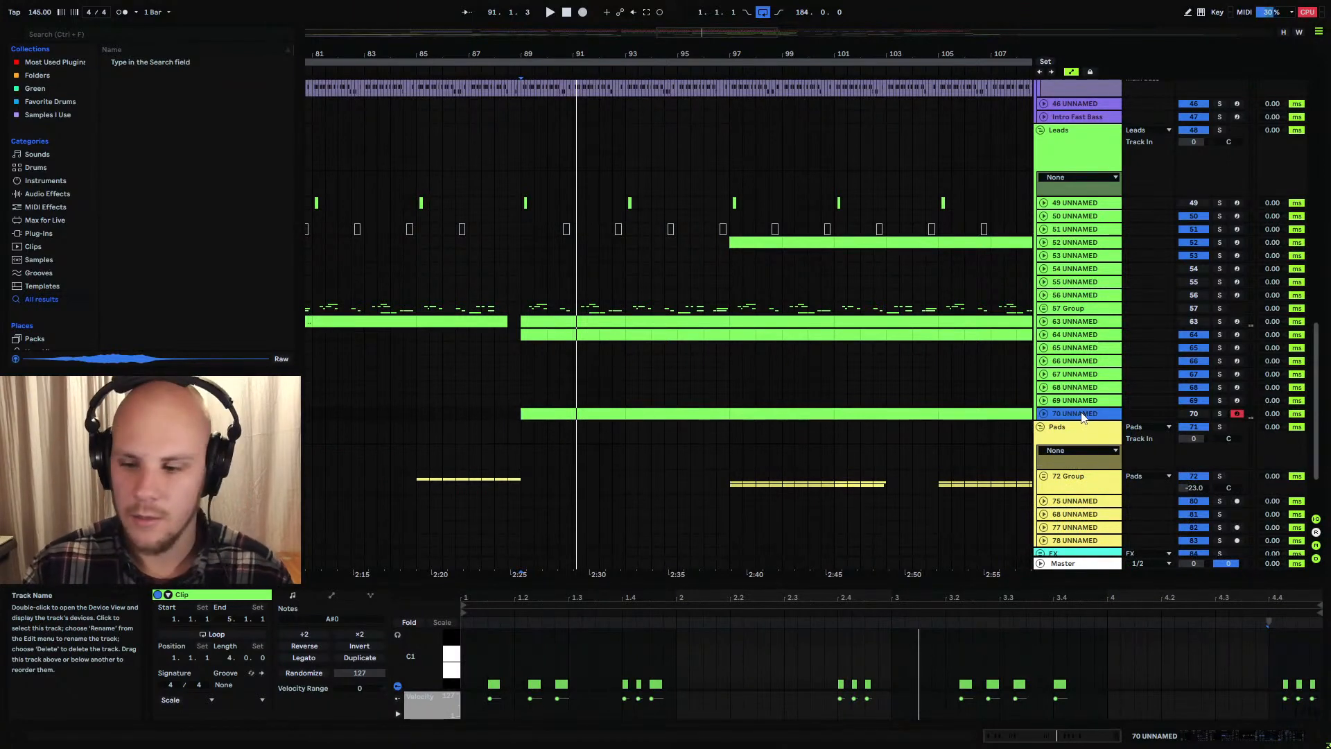
scroll(54, 235, "down", 3)
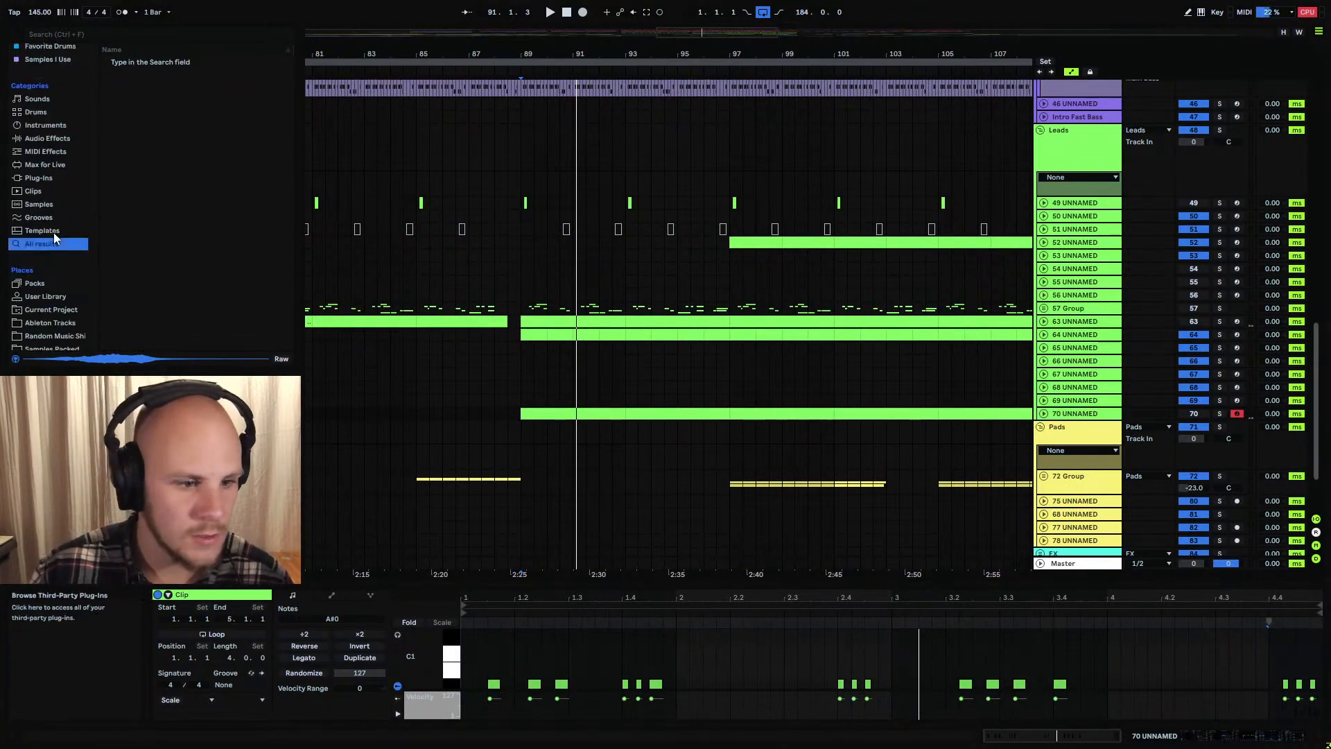
left_click(50, 282)
right_click(142, 132)
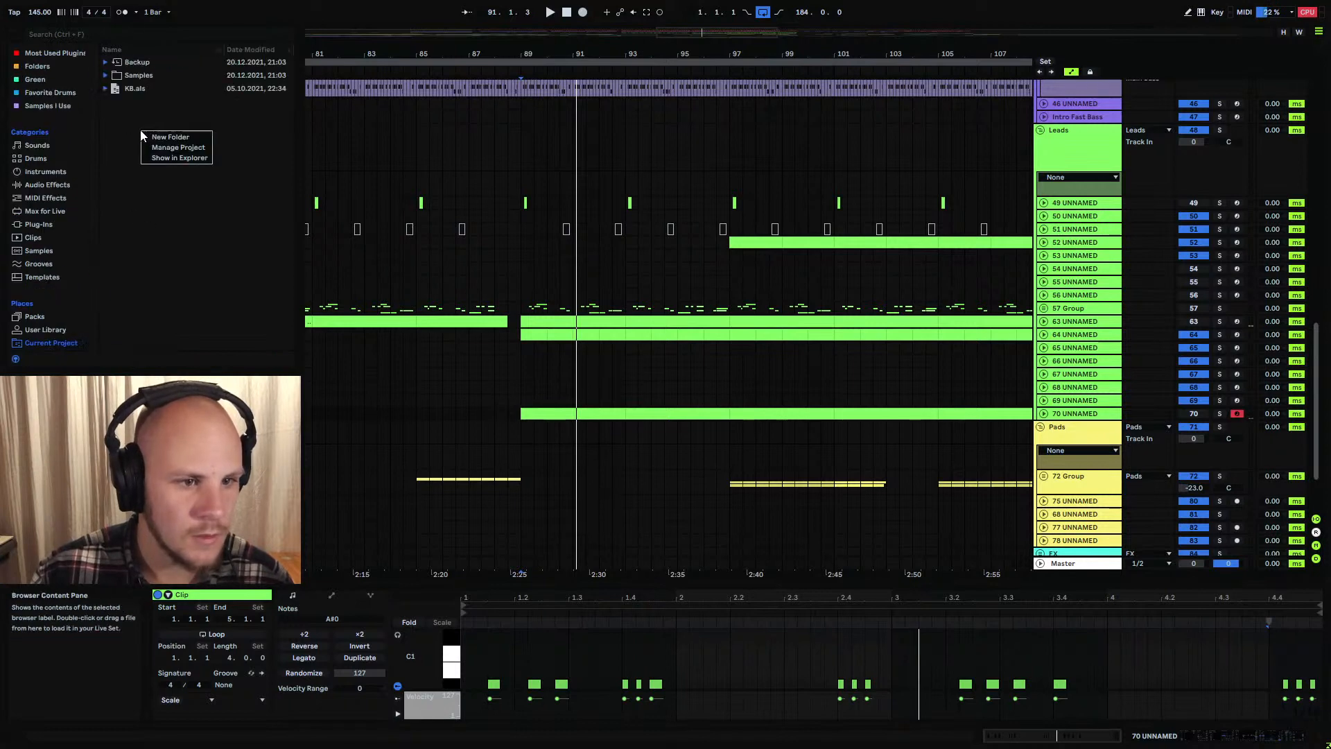
left_click(166, 138)
type("Old")
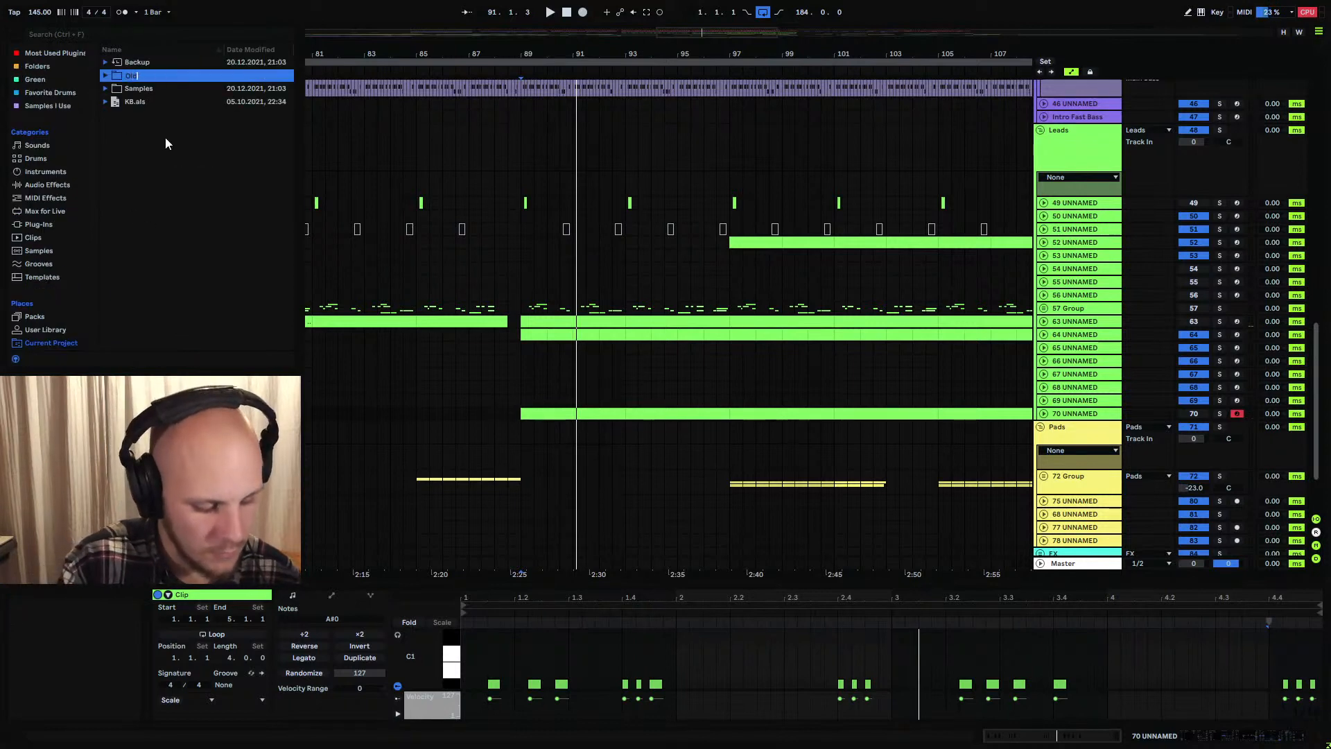
type(" Ideas")
key("Return")
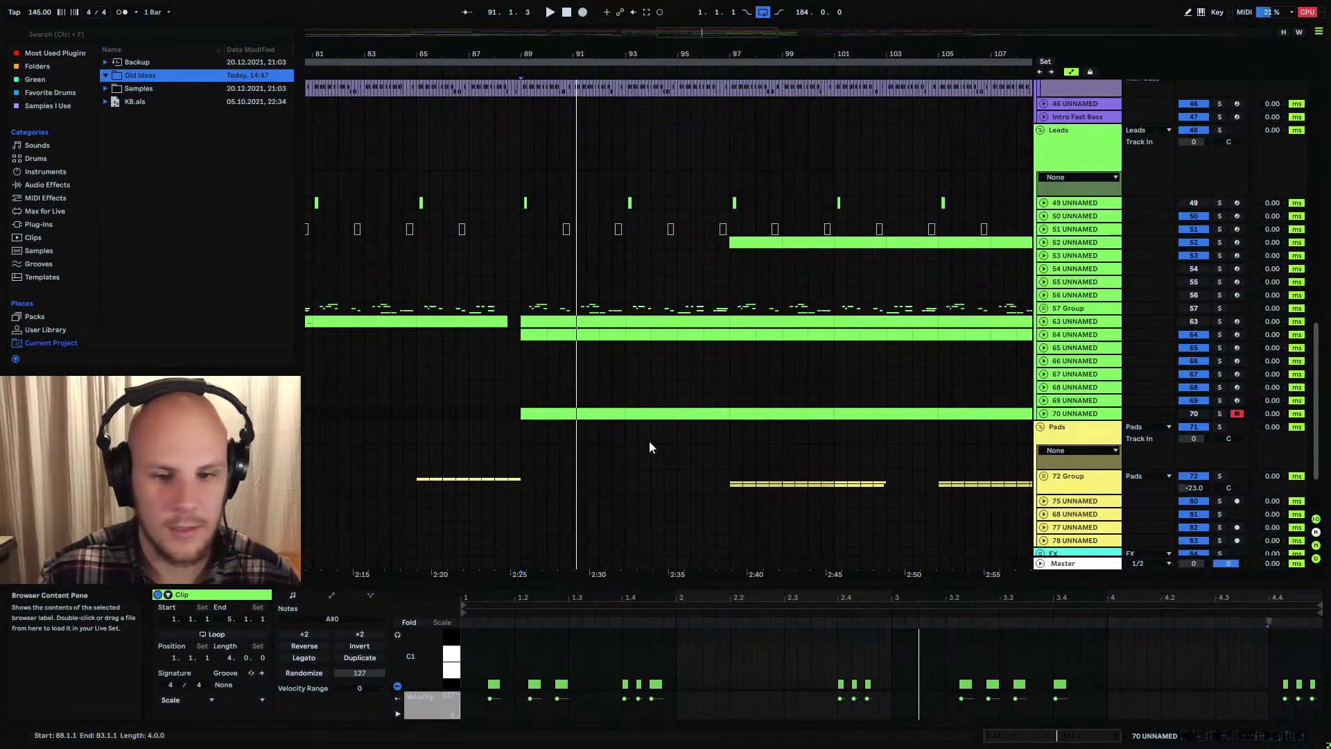
Save the Leads tracks 70, 63, 57 Group, 56, 55, 54 and 49 into the Old Ideas folder
left_click(1048, 415)
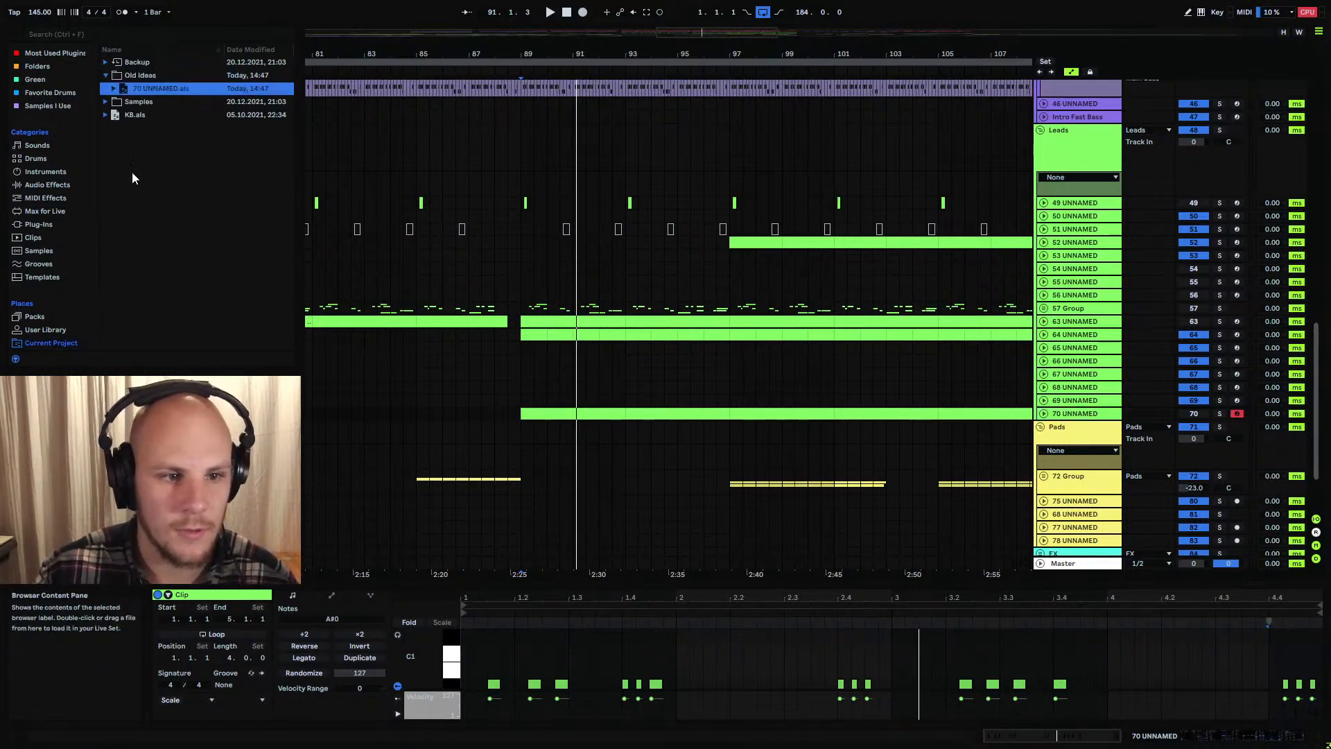
left_click(1071, 335)
left_click(1047, 325)
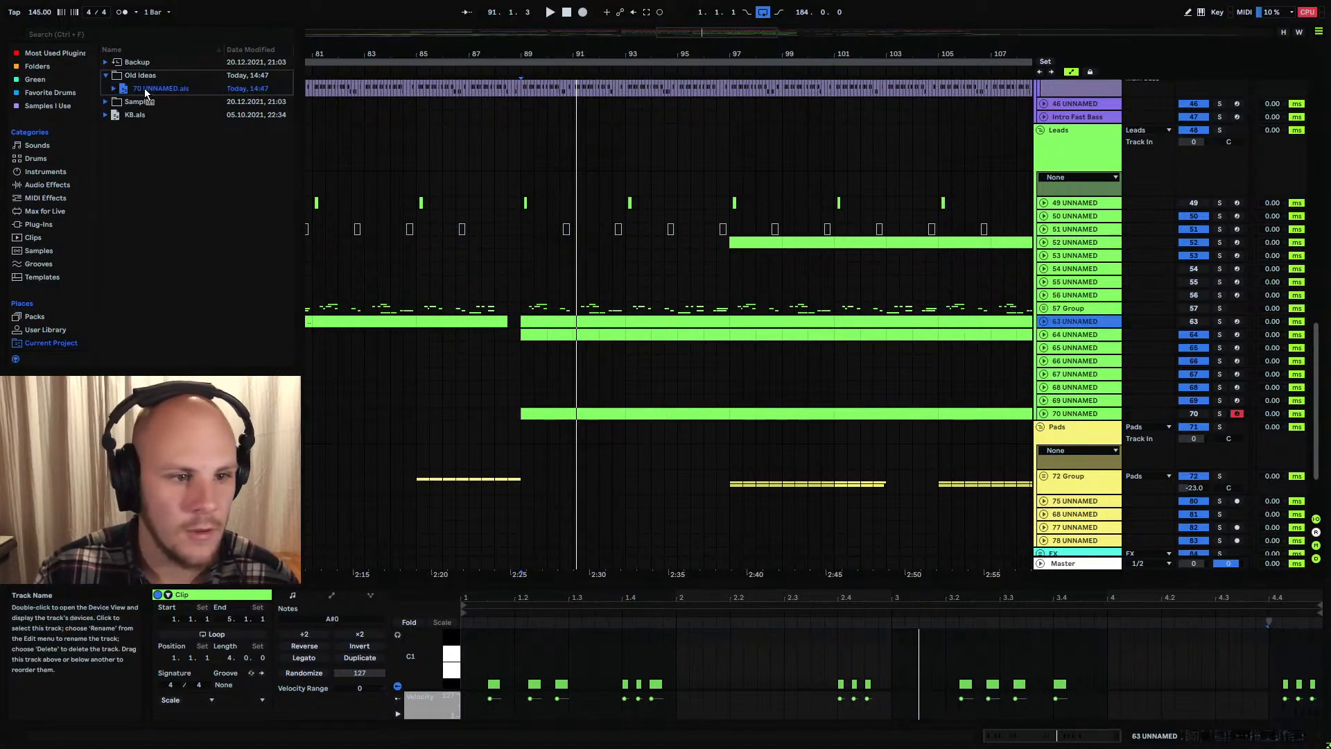
left_click_drag(138, 81, 140, 81)
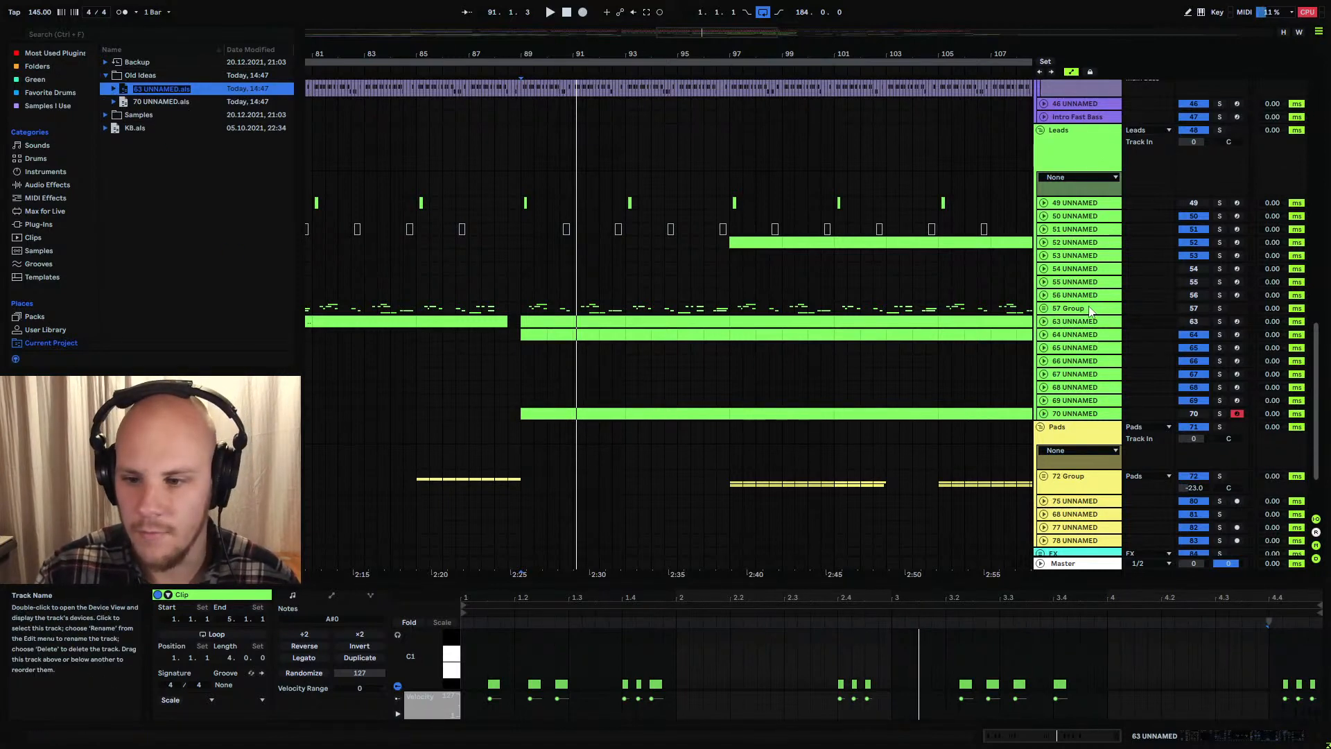
left_click_drag(1076, 312, 141, 78)
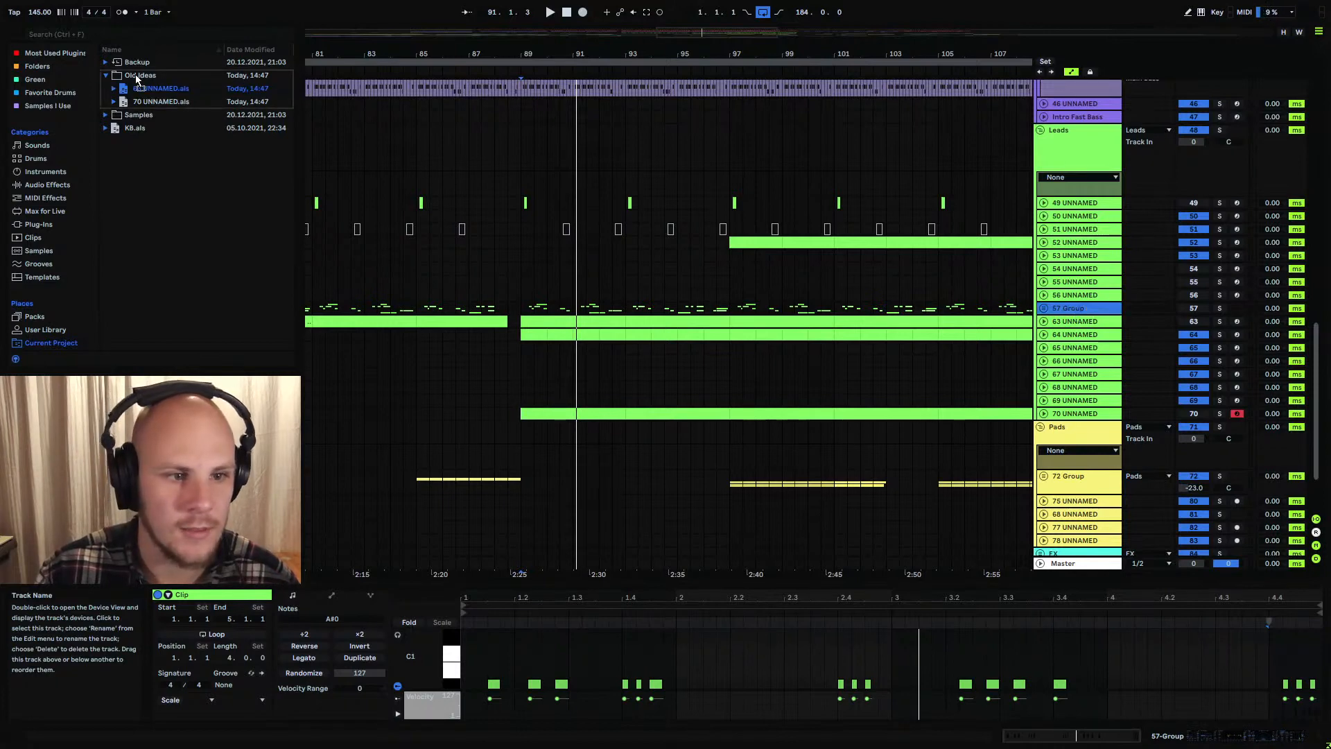
left_click_drag(1075, 295, 147, 78)
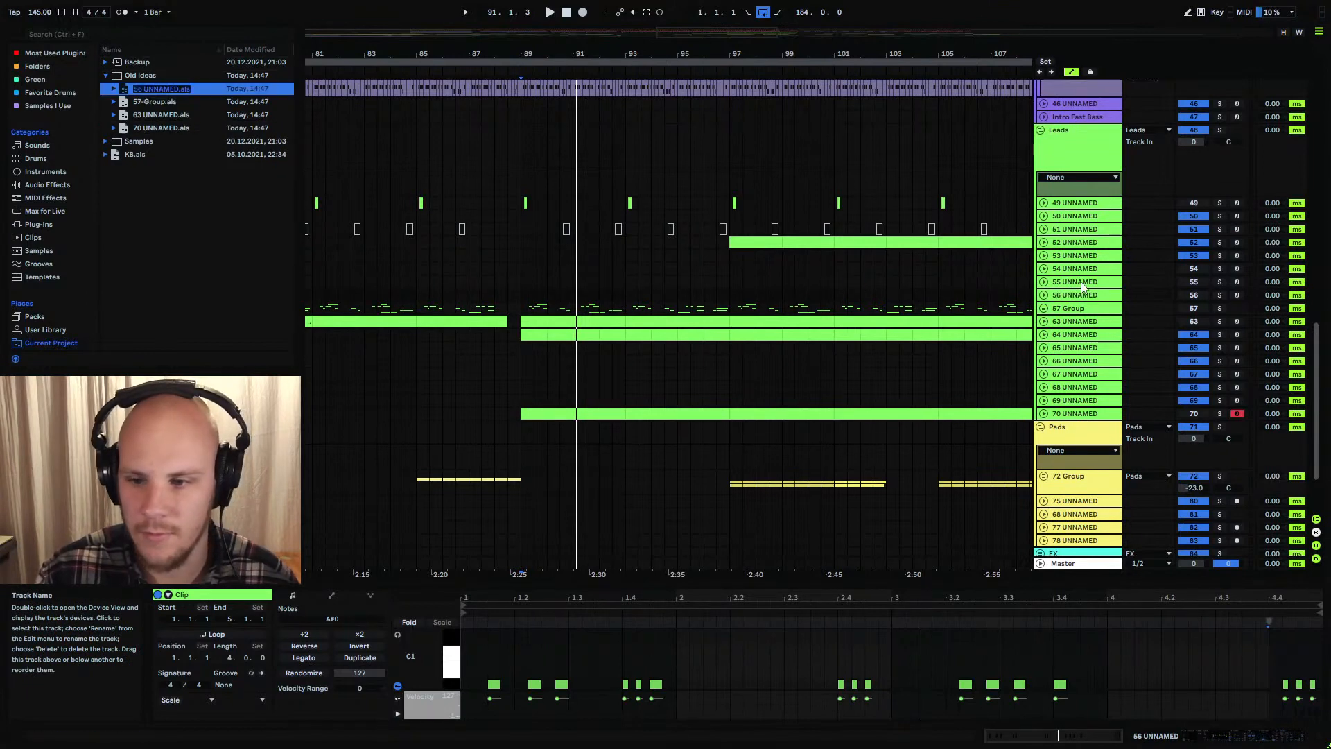
key("Return")
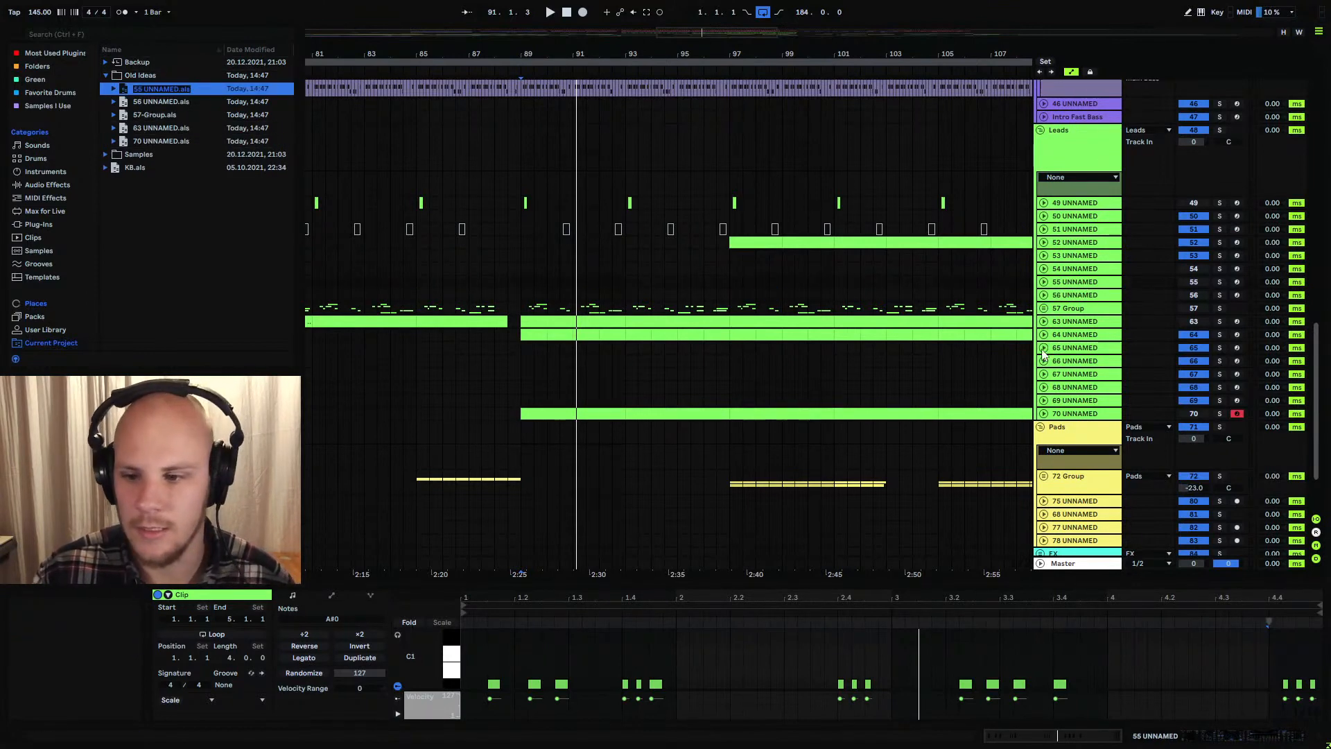
left_click(1090, 270)
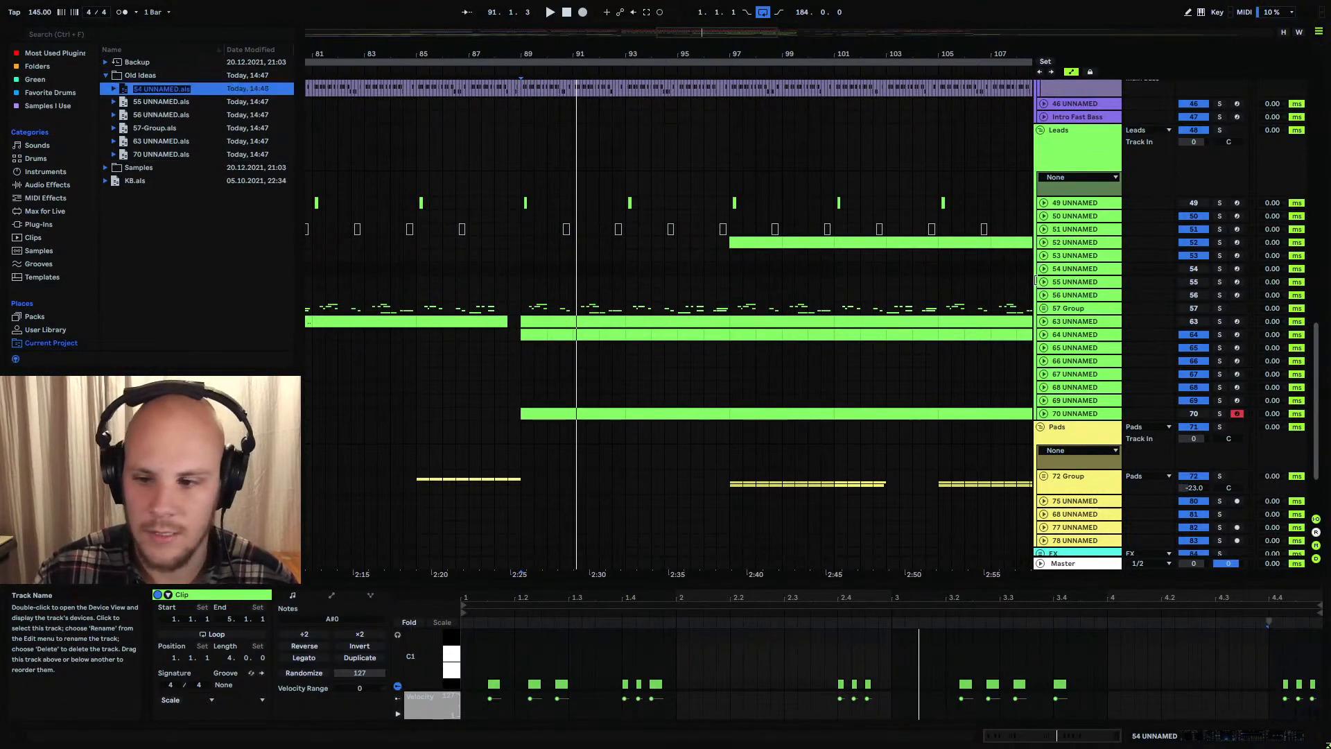
left_click_drag(1101, 204, 182, 125)
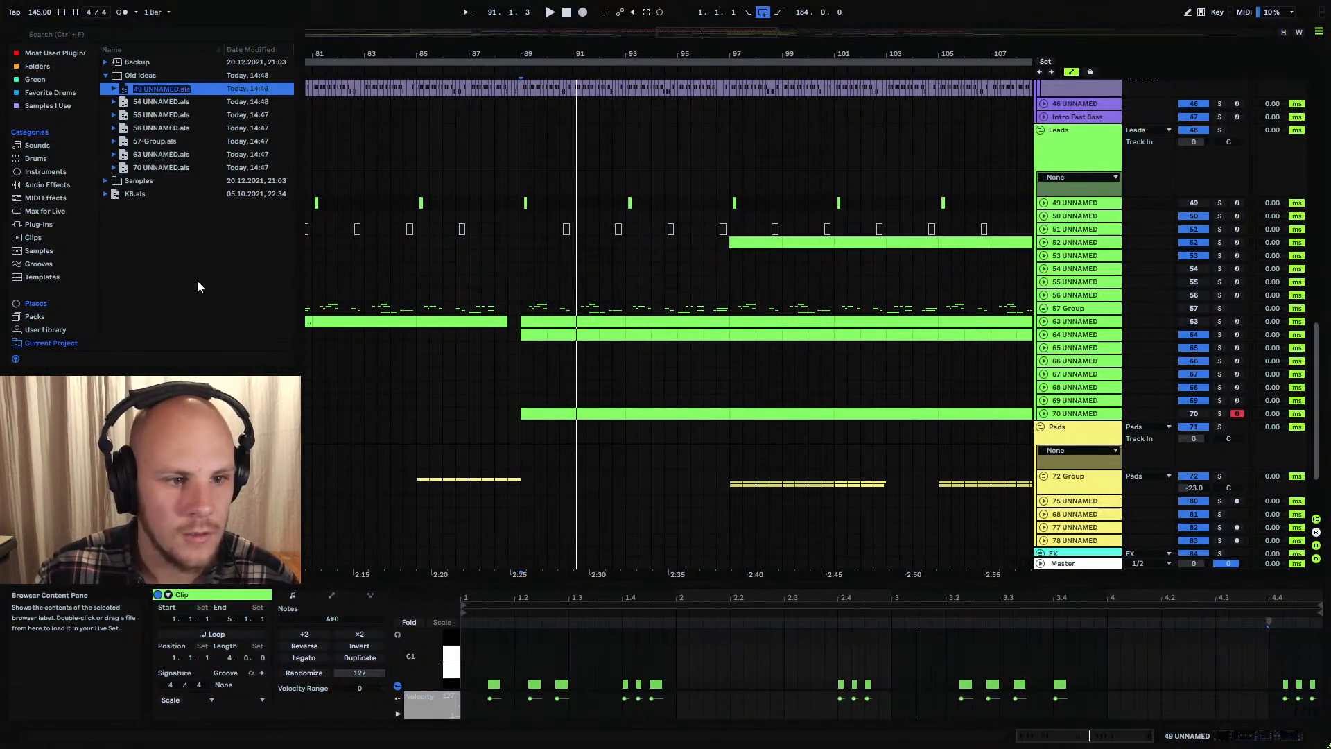
Delete from the Leads group the tracks archived in Old Ideas: 49, 54, 55, 56, 57 Group, 63 and 70
left_click(1085, 203)
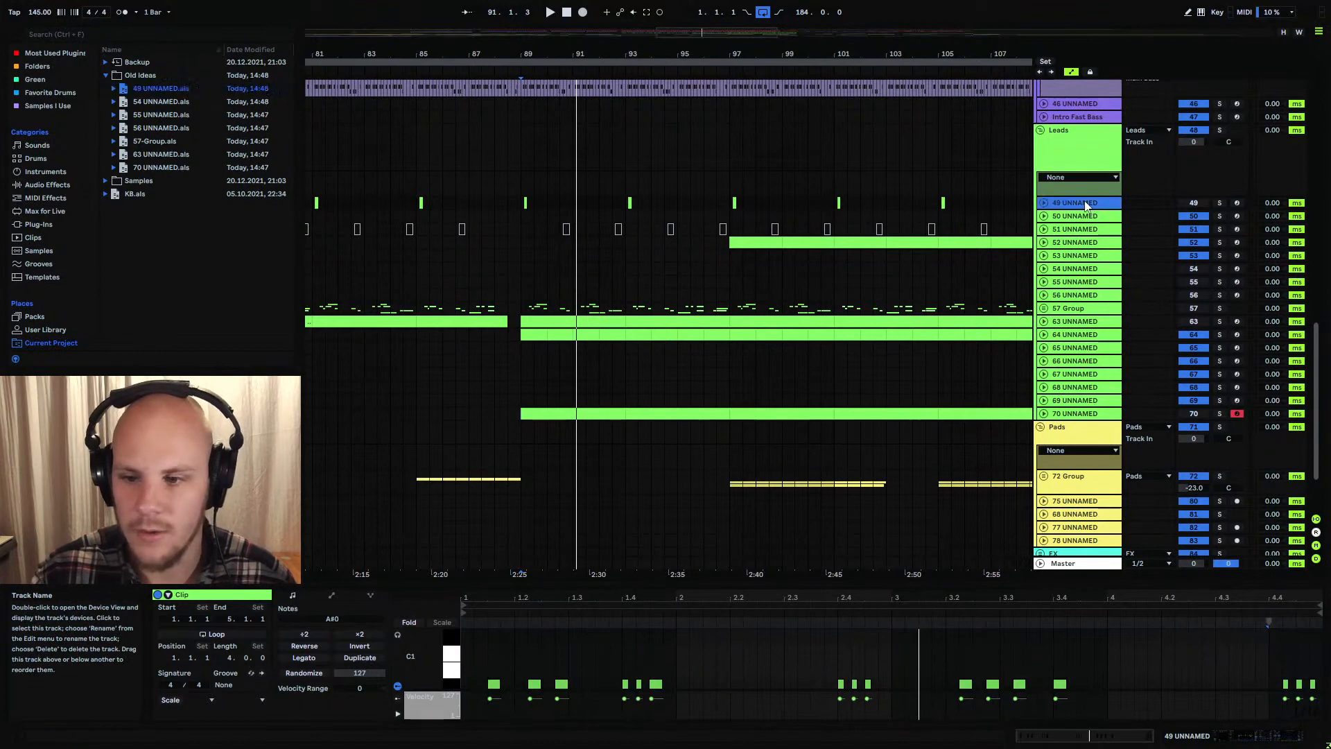
key("Delete")
left_click(1090, 270)
left_click(1101, 310)
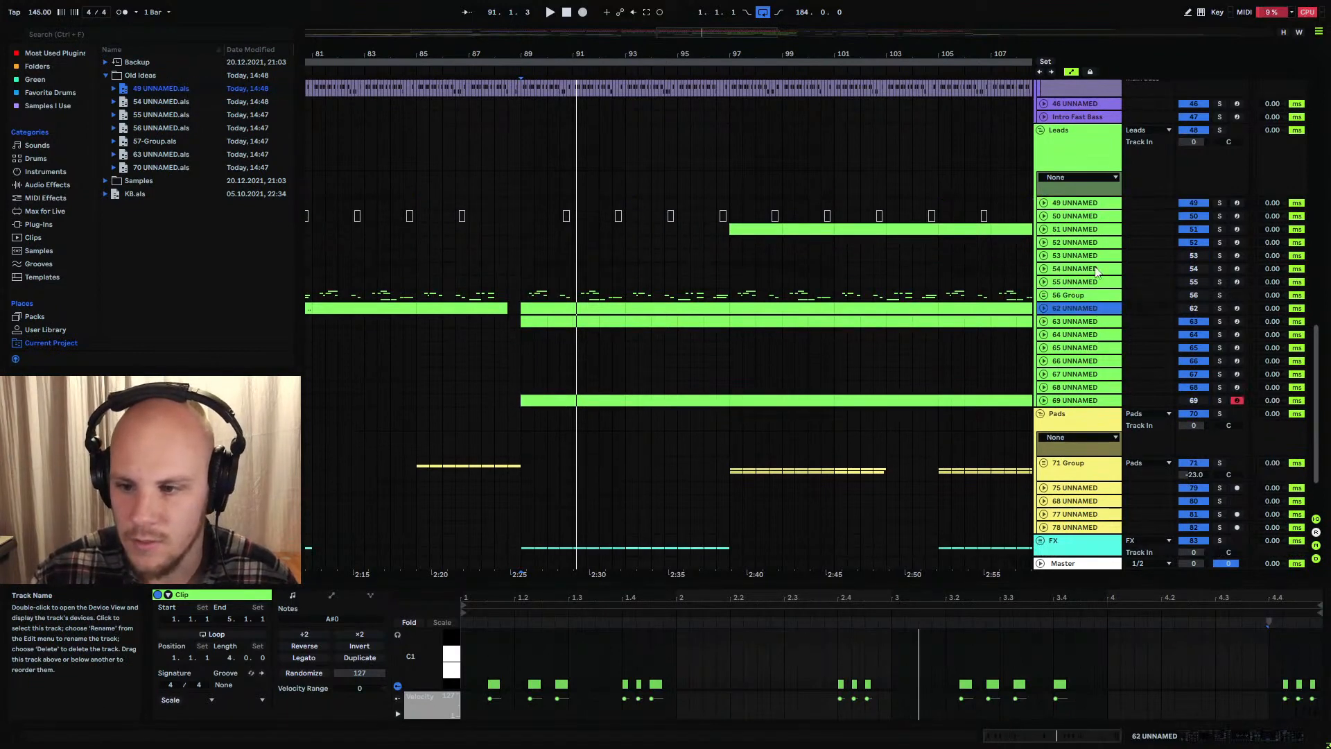
left_click(1087, 255, "shift")
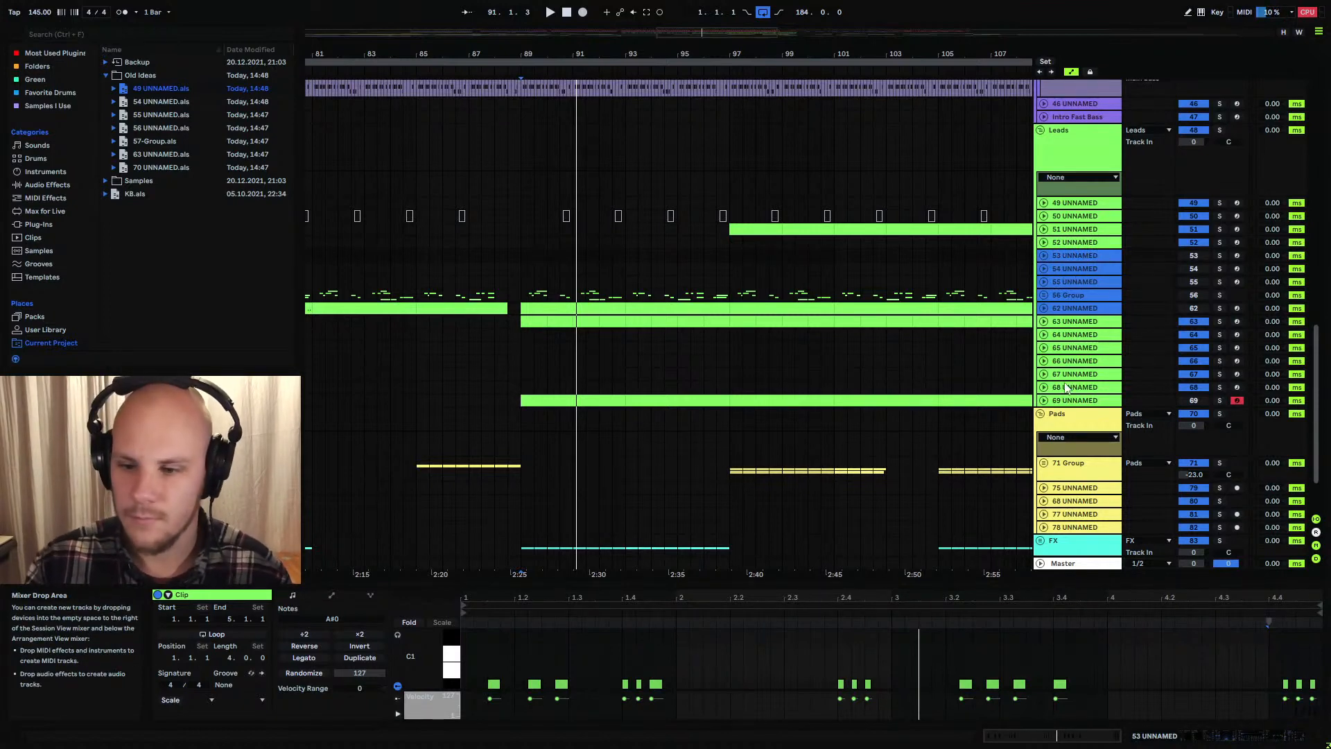
key("Delete")
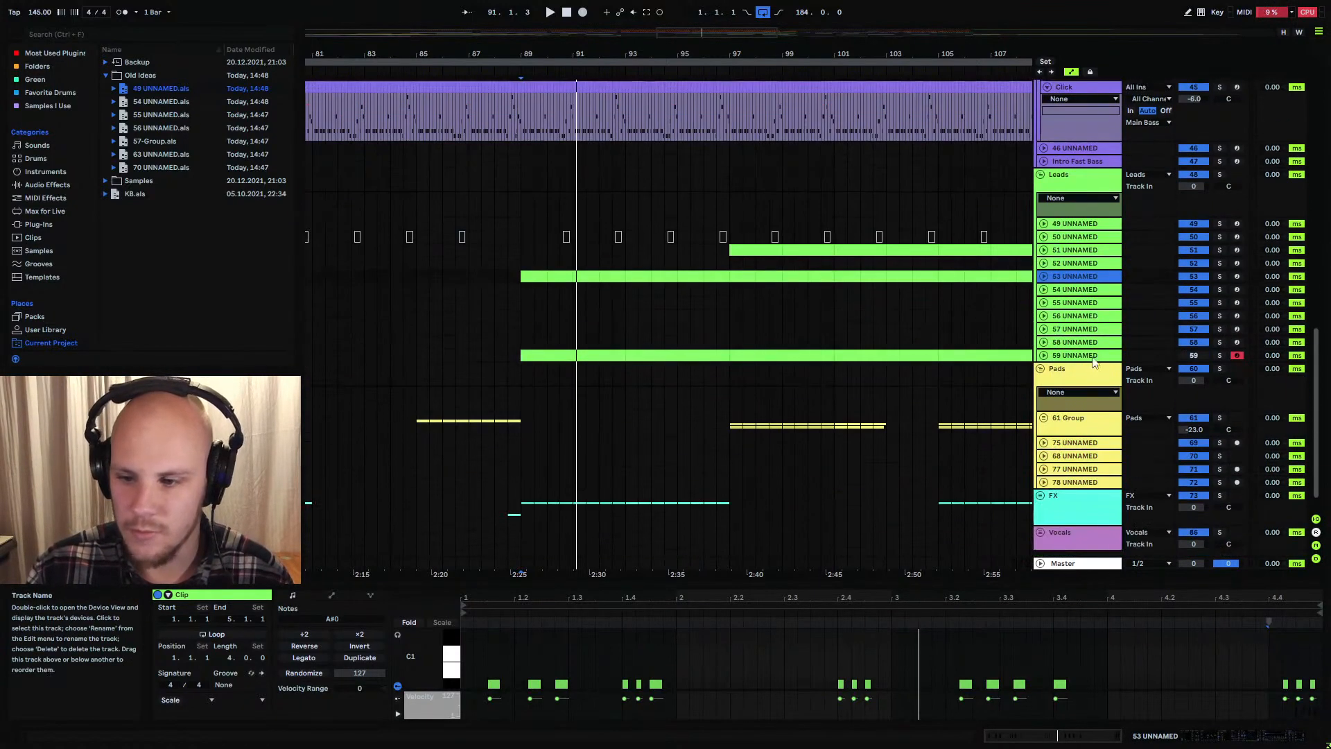
left_click(1085, 356)
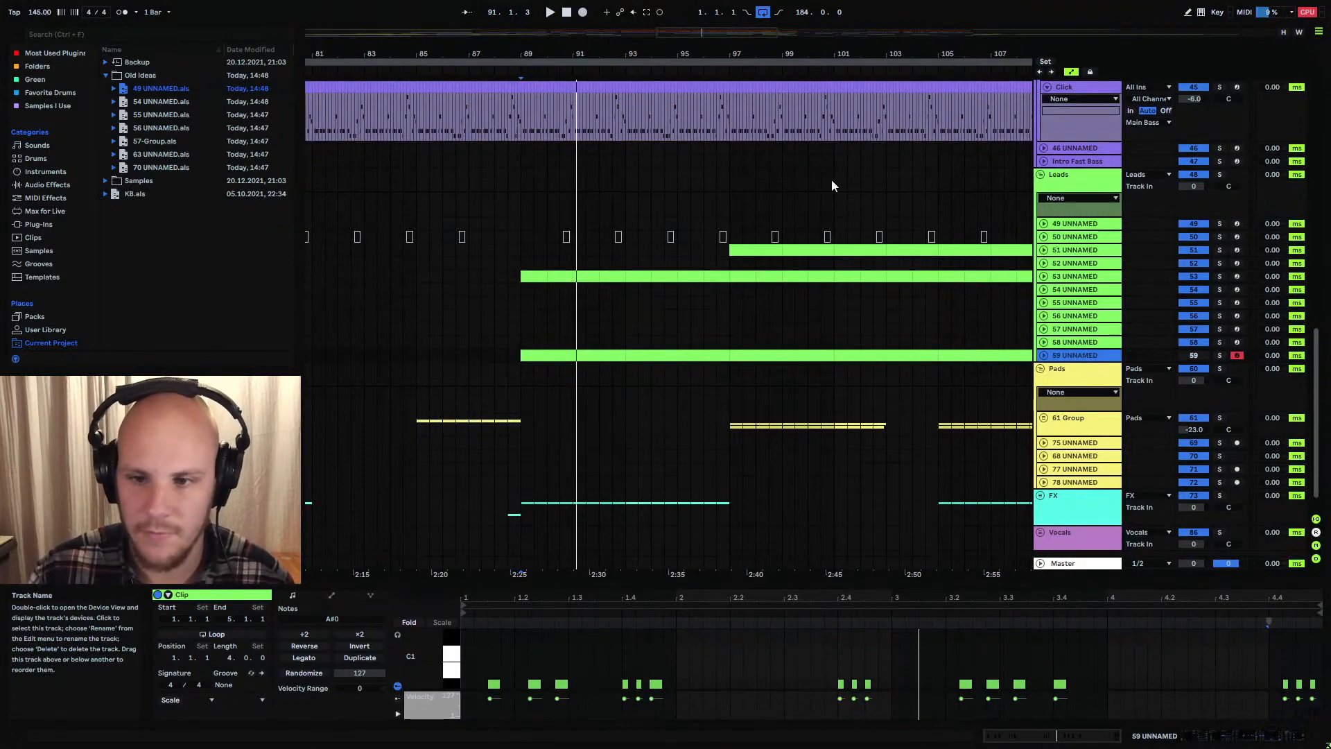
key("Delete")
Fold the Leads group and unfold the 60 Group inside Pads
left_click_drag(683, 54, 683, 10)
scroll(657, 230, "down", 1)
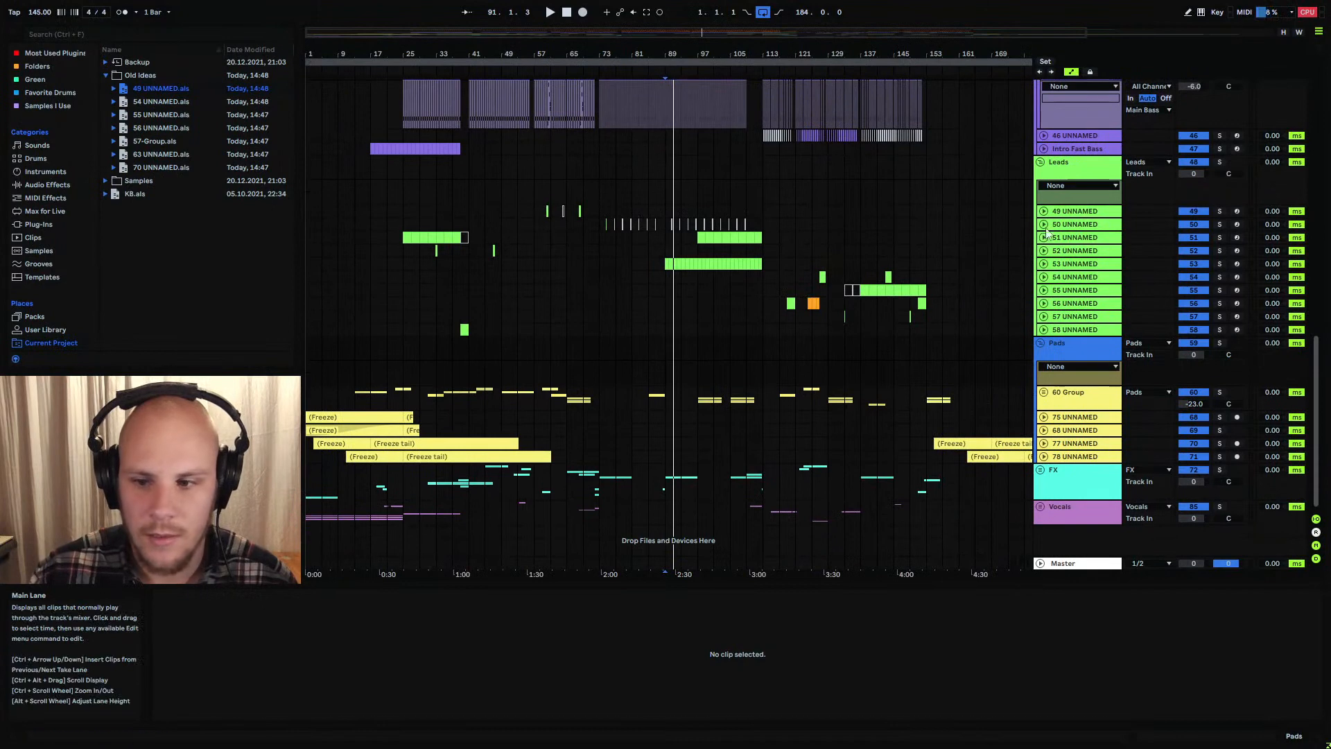
left_click(1040, 161)
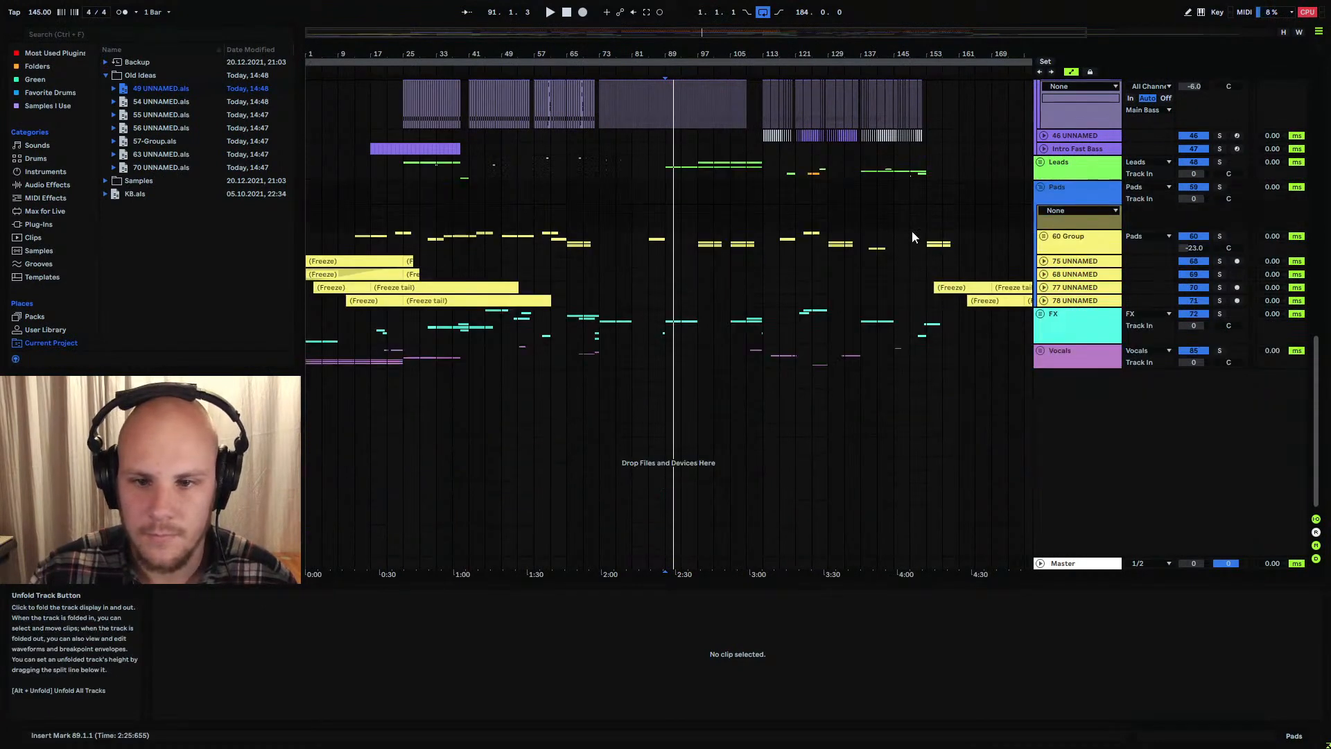
left_click(1044, 236)
Solo the 60 Group and play it from the track 52 clip at bar 23
left_click(1219, 236)
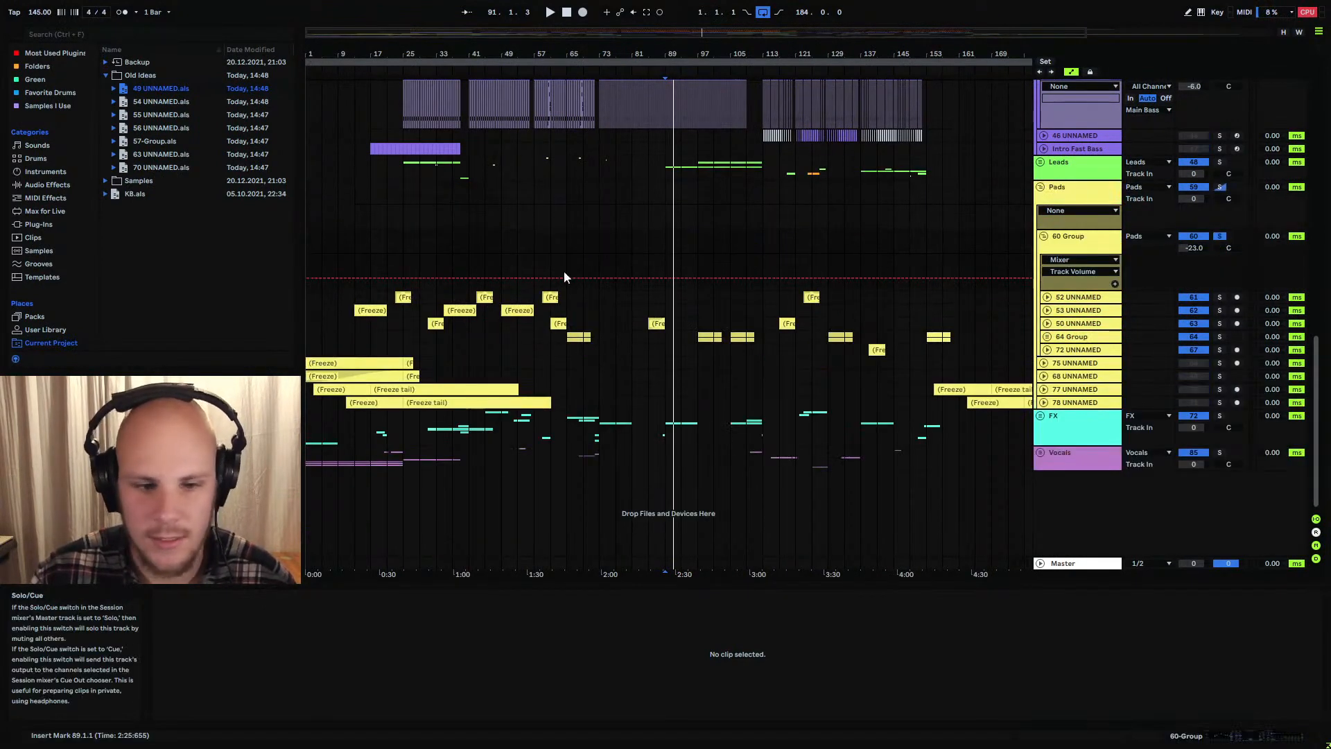
left_click(409, 299)
key("space")
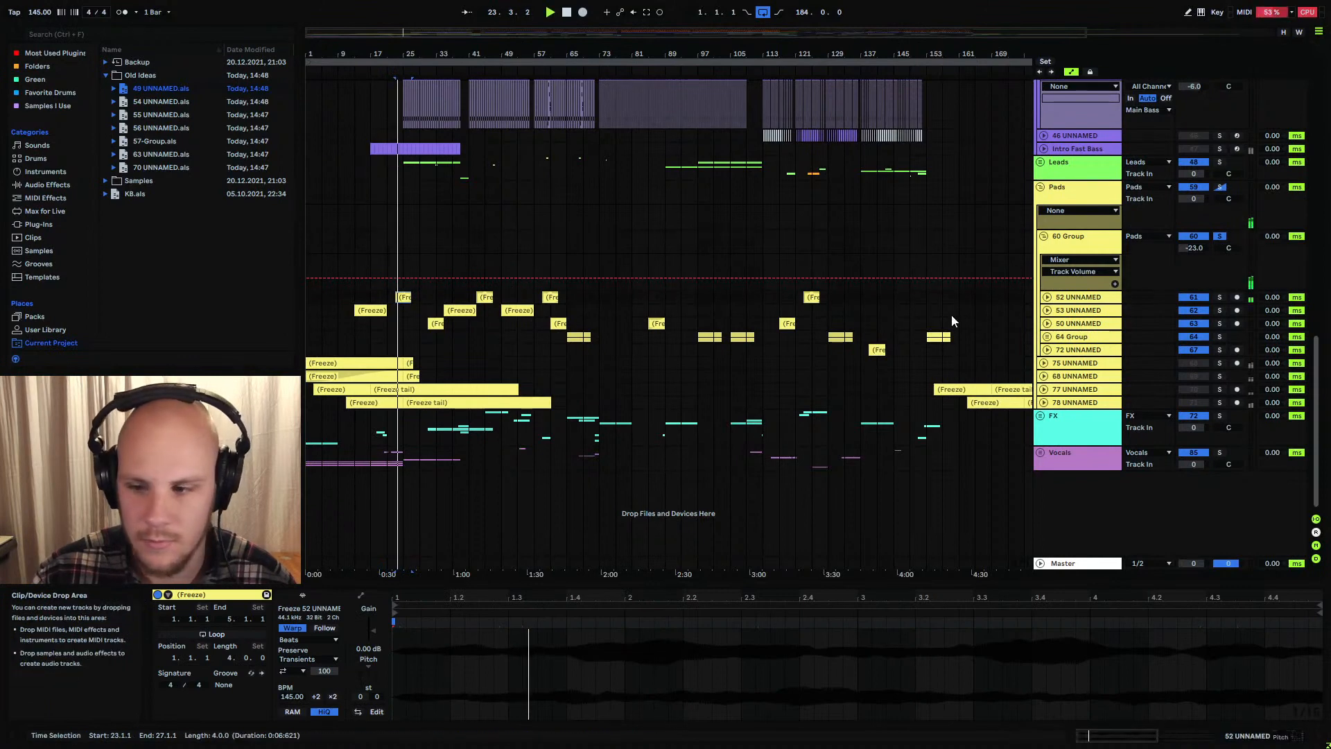
Solo track 53 in the 60 Group, play its clip from bar 35, then stop and unsolo it
left_click(1220, 310)
left_click(460, 310)
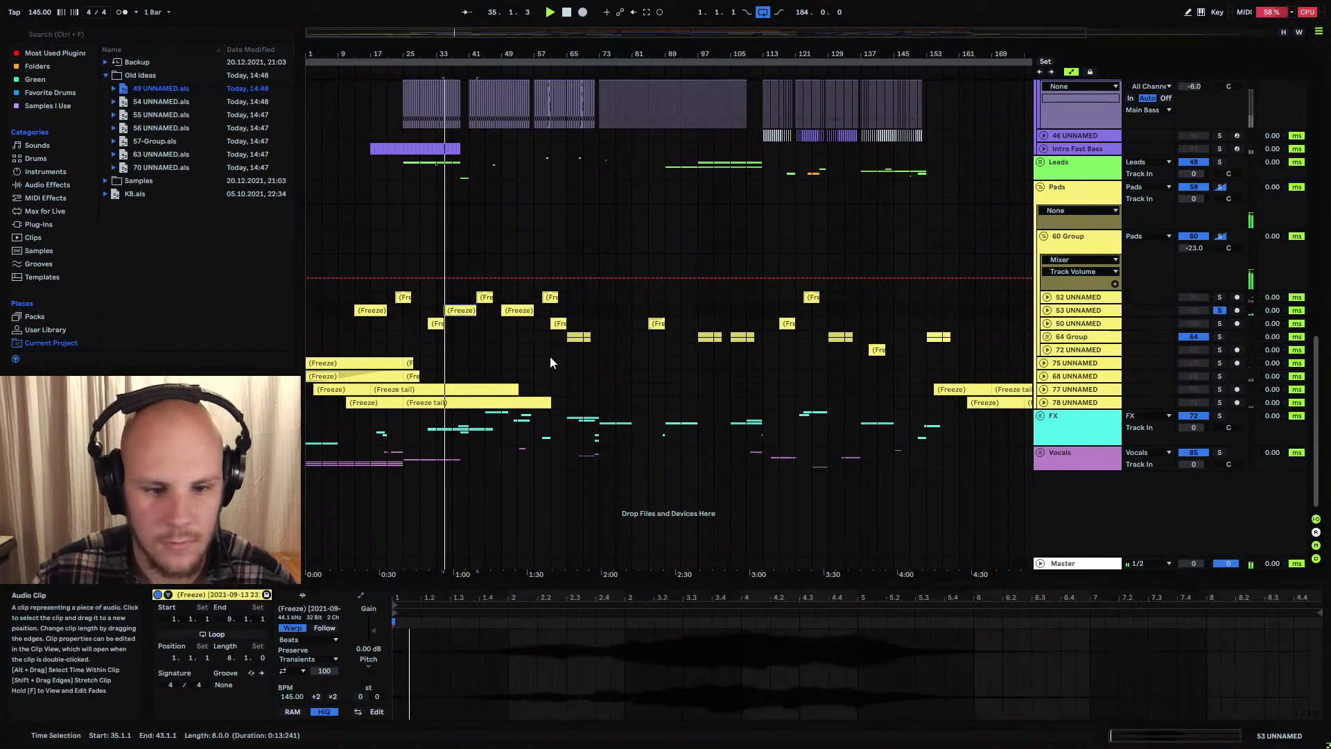
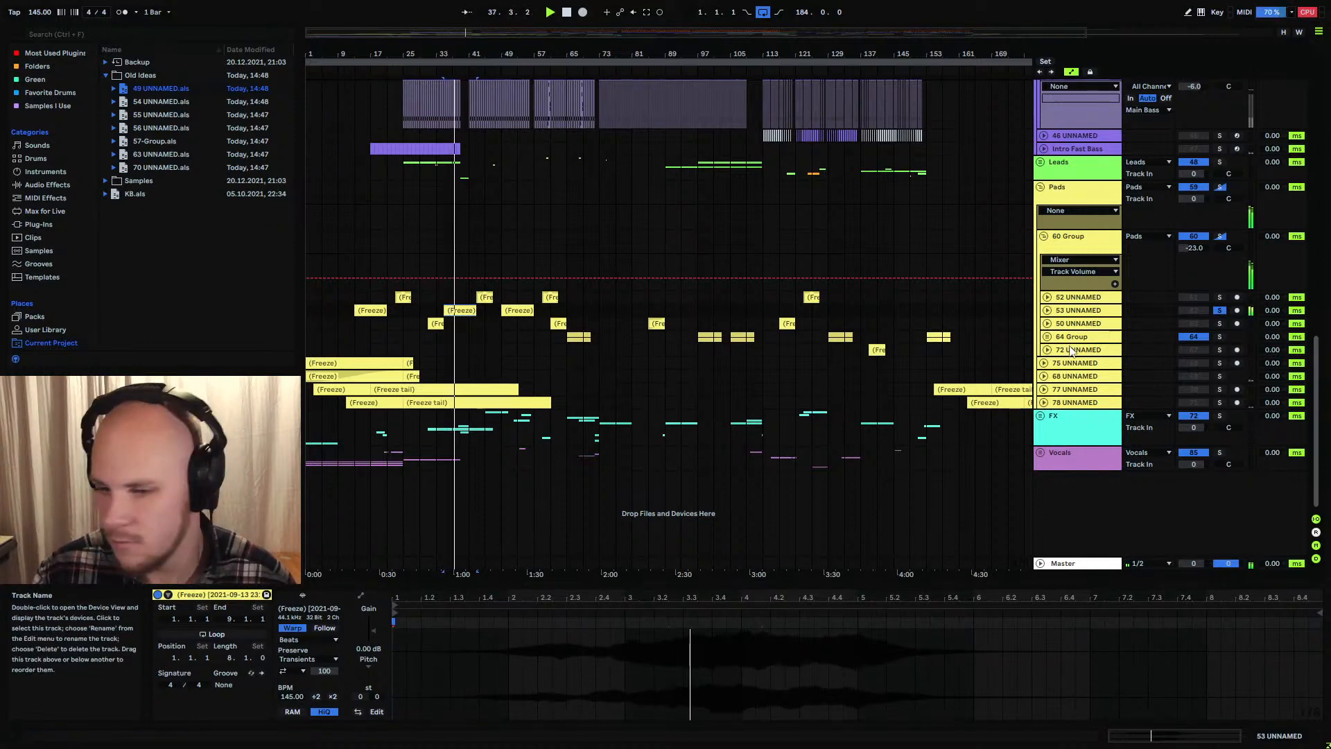
left_click(1222, 312)
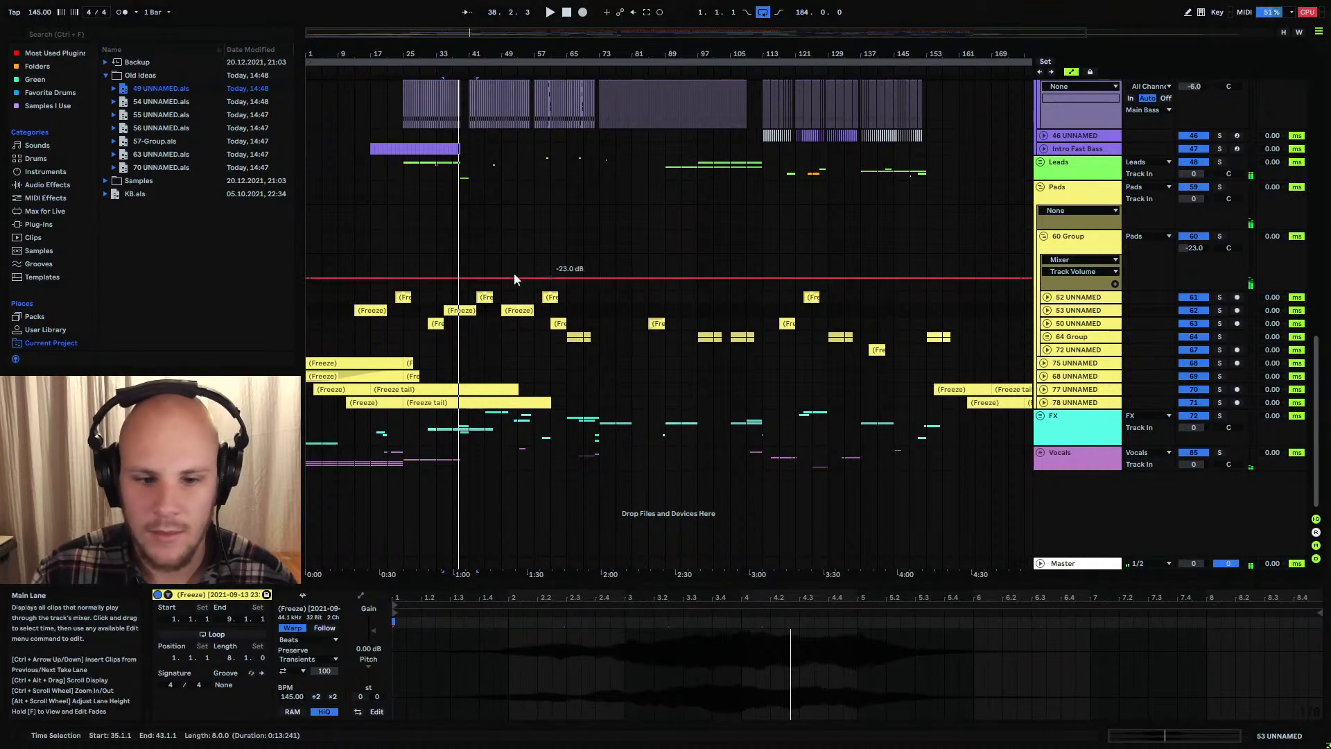
Solo track 50 in the 60 Group and unfold it to show its clip waveforms
left_click_drag(451, 54, 484, 106)
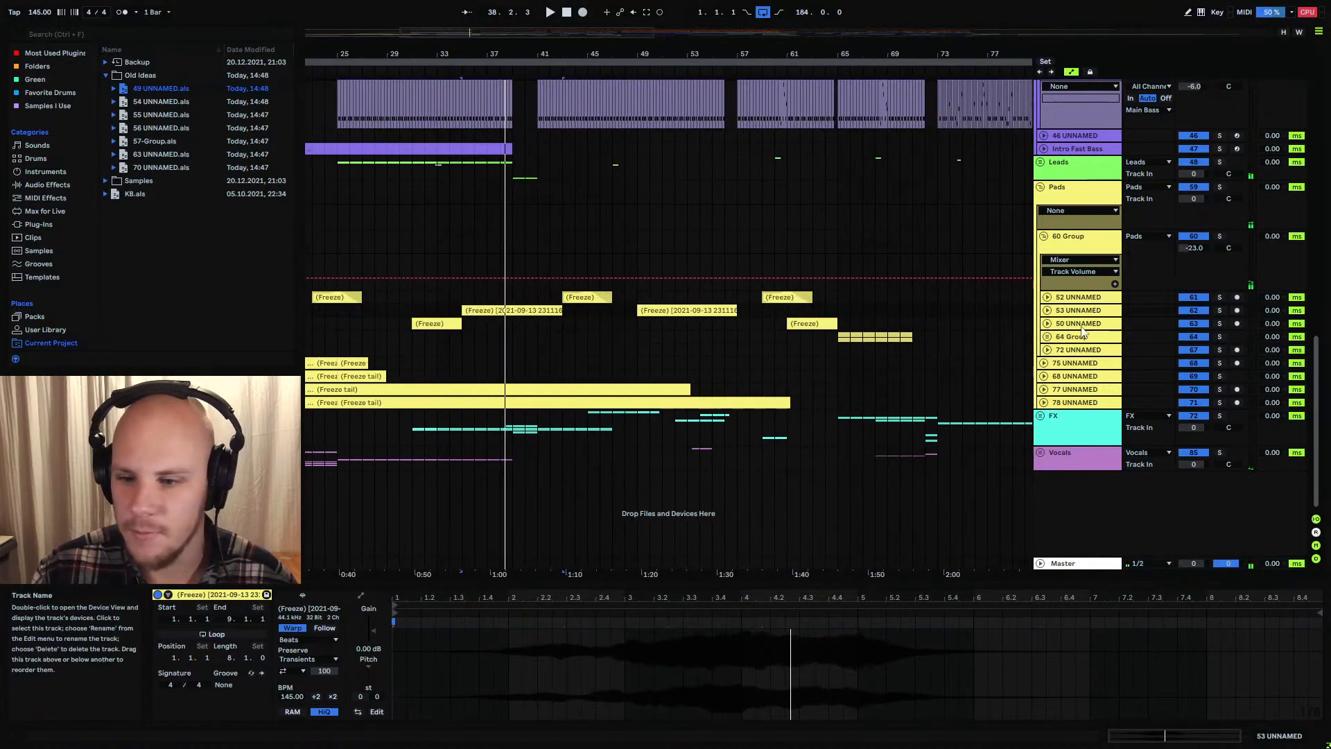
left_click(1220, 324)
left_click(434, 323)
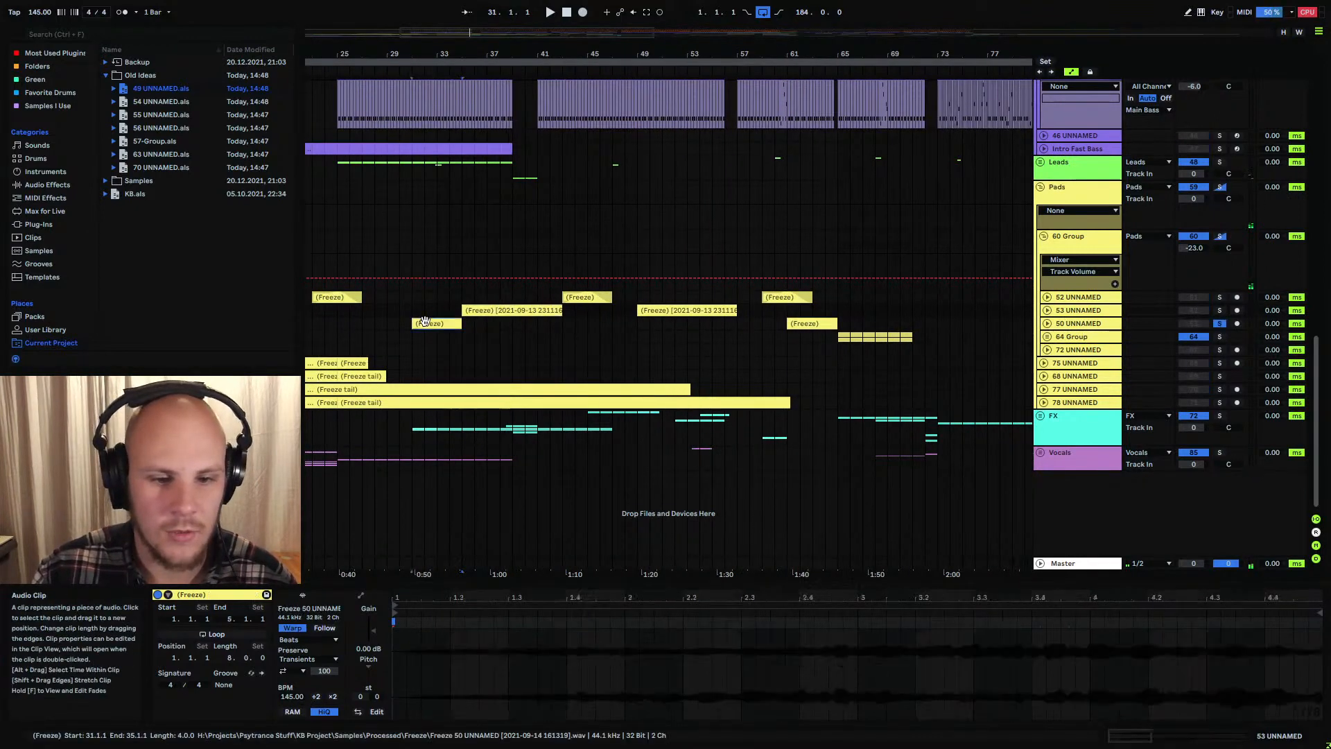
left_click(1048, 324)
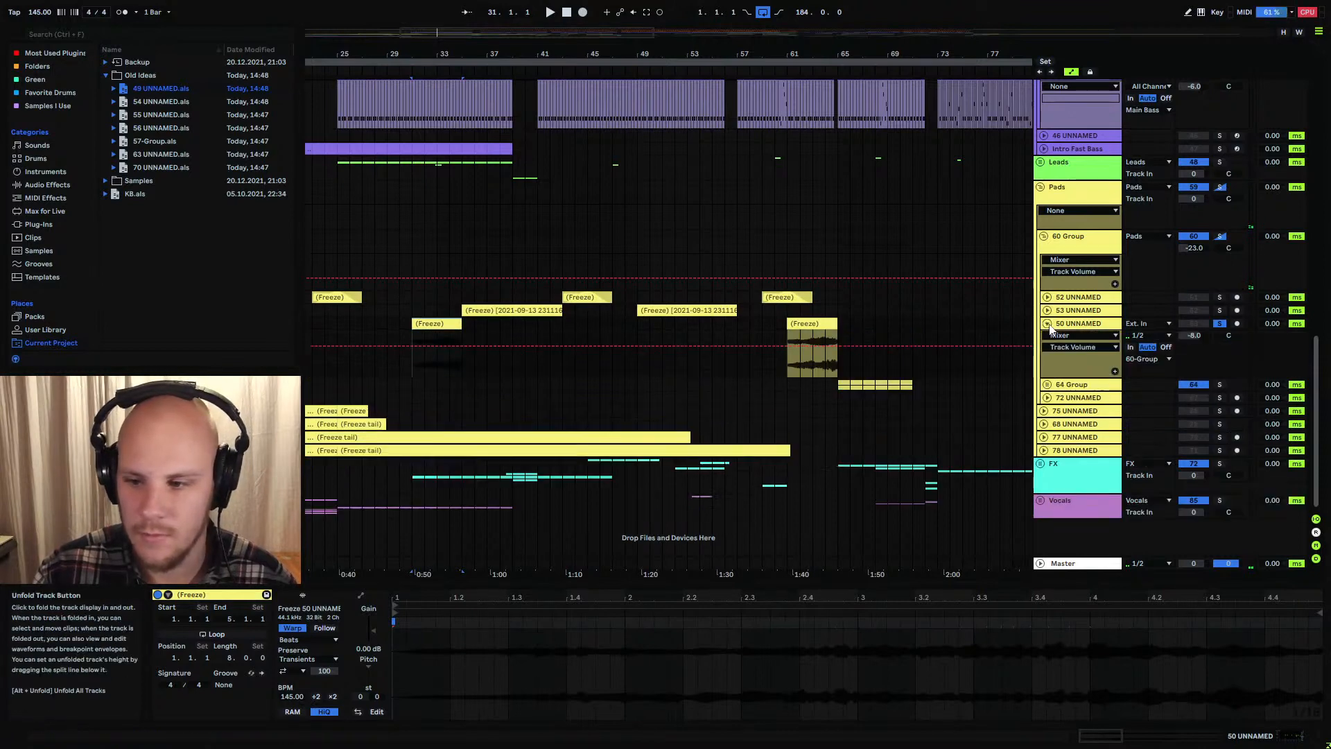
left_click(425, 366)
Play the soloed track 50 from bar 31, then stop and unsolo it
left_click_drag(455, 54, 584, 55)
scroll(599, 253, "up", 2)
scroll(632, 269, "up", 10)
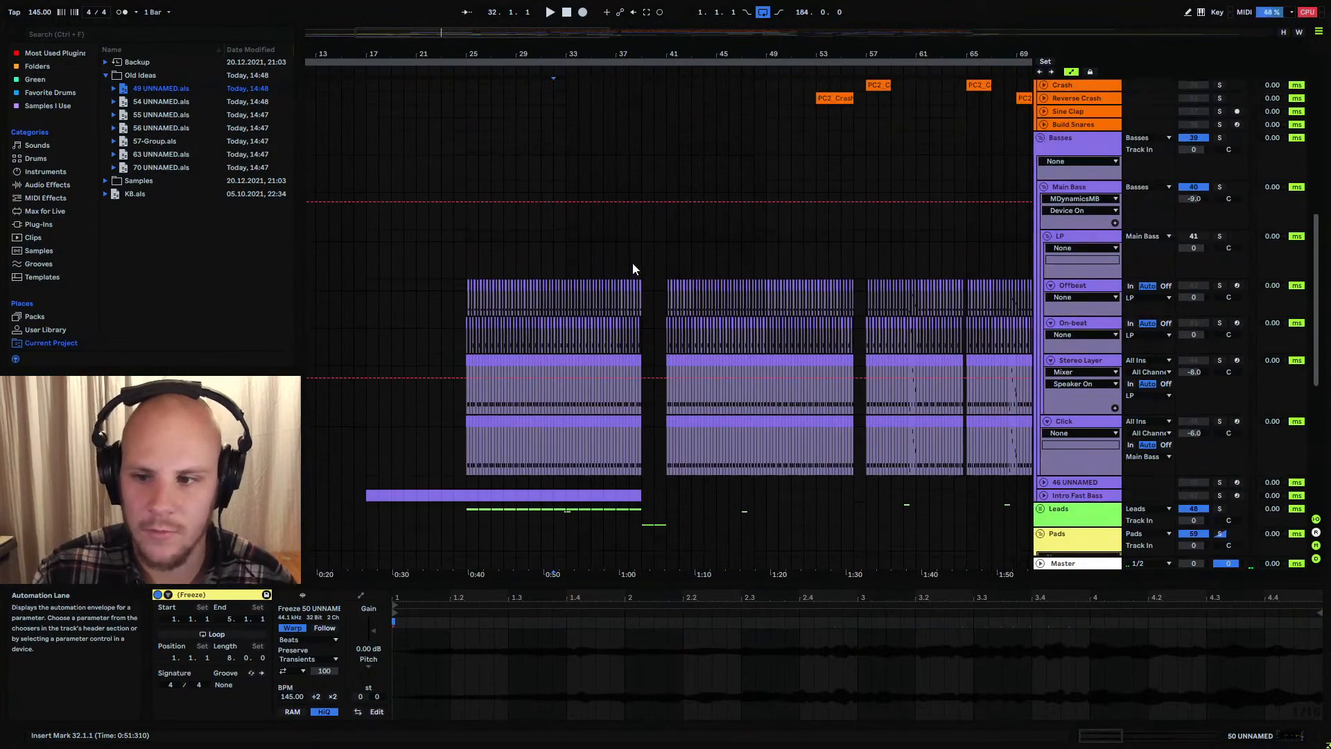
scroll(632, 269, "down", 6)
scroll(632, 263, "down", 5)
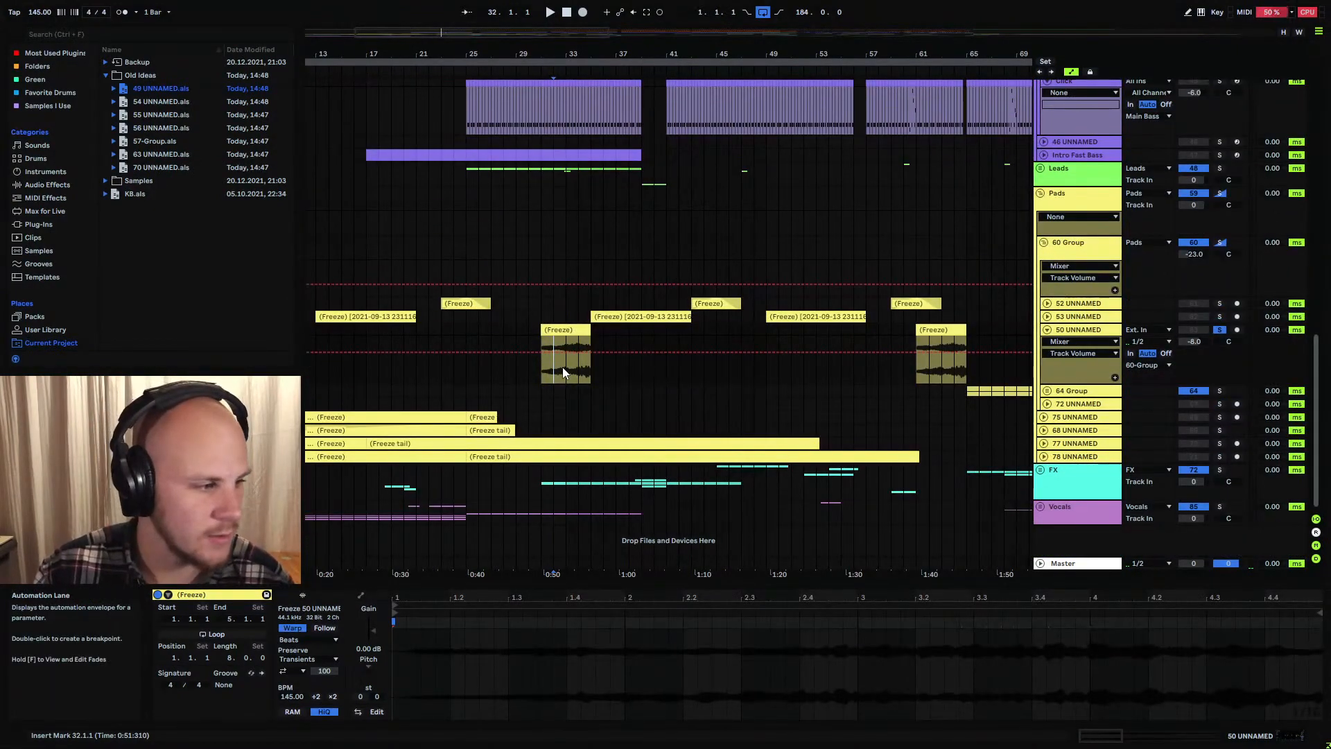
left_click(543, 378)
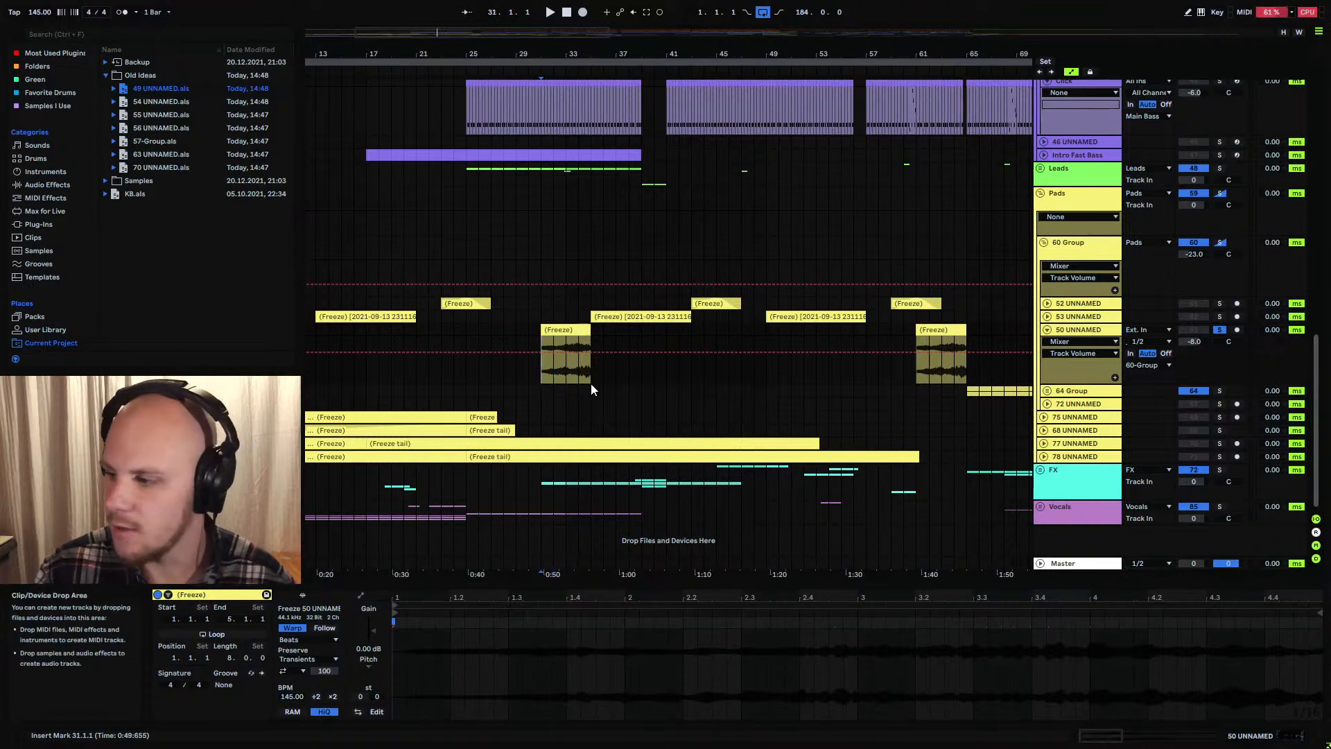
key("space")
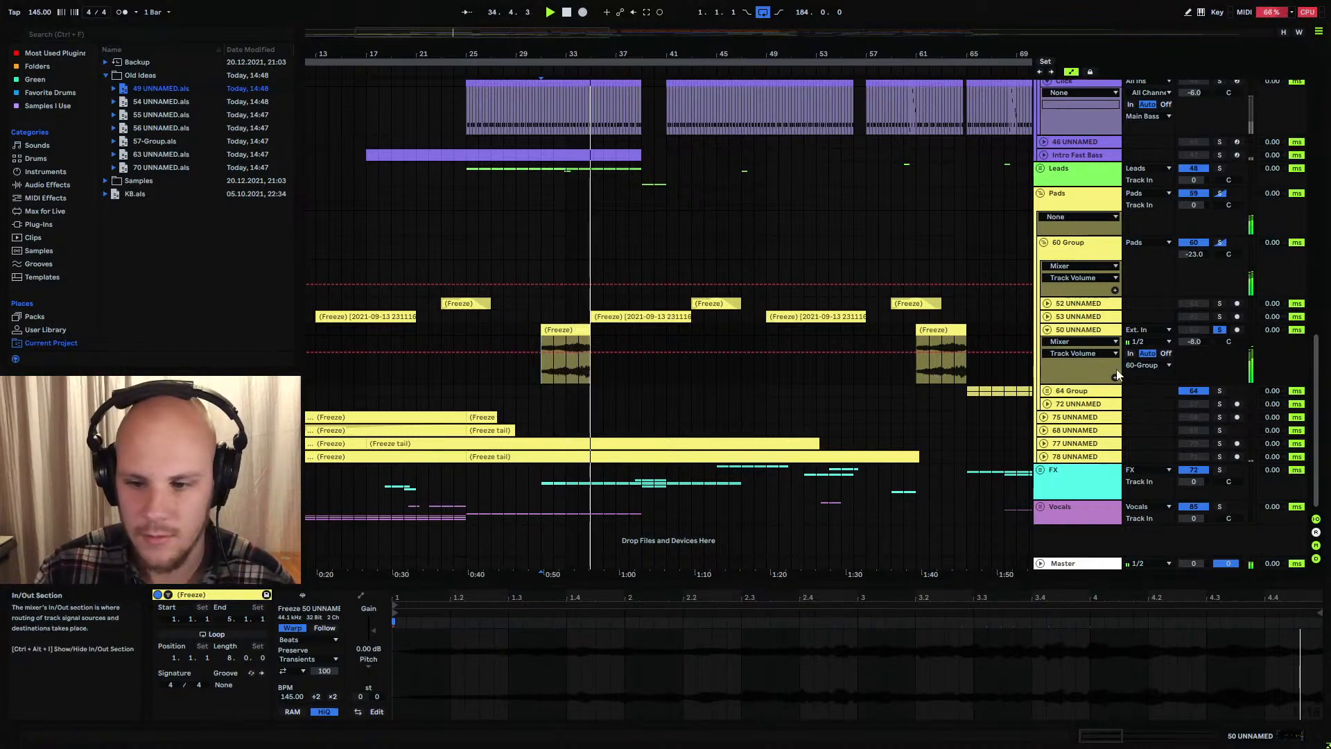
key("s")
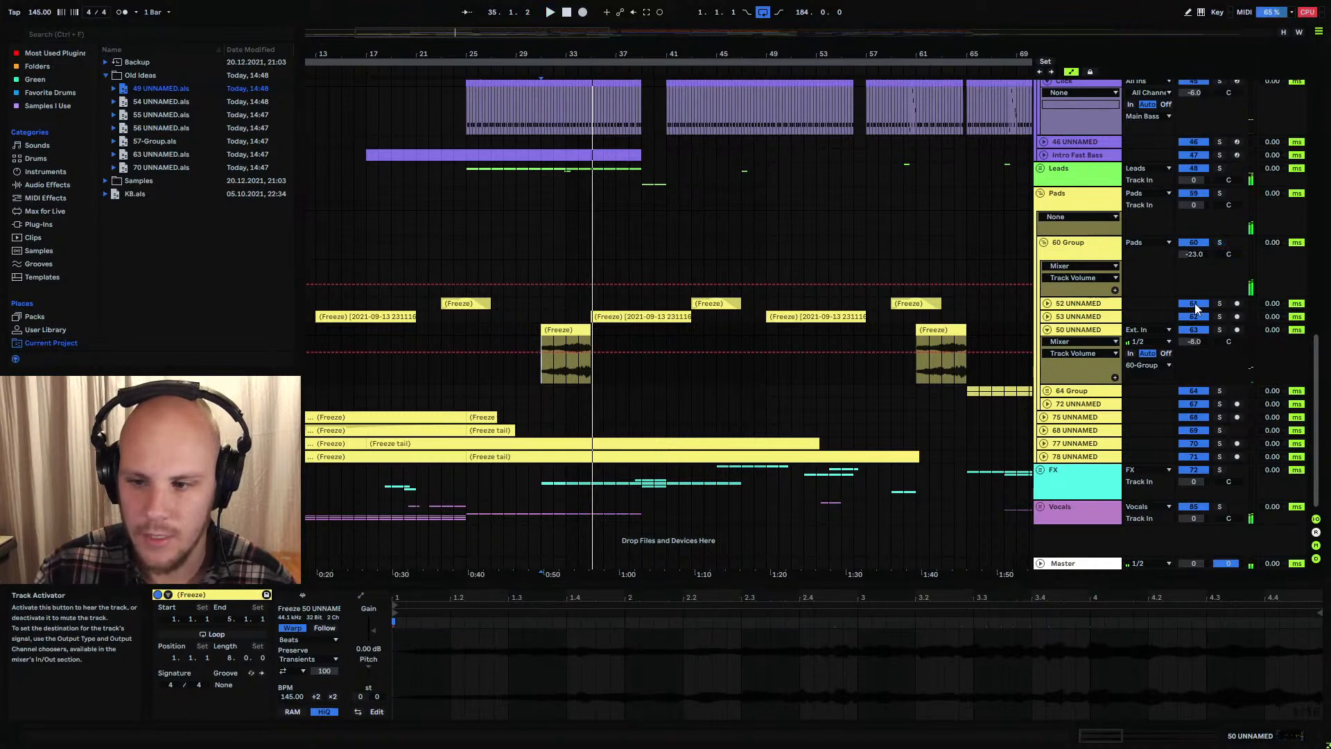
Save track 52 of the 60 Group into the Old Ideas folder and delete it from the set
left_click(1082, 304)
key("Right")
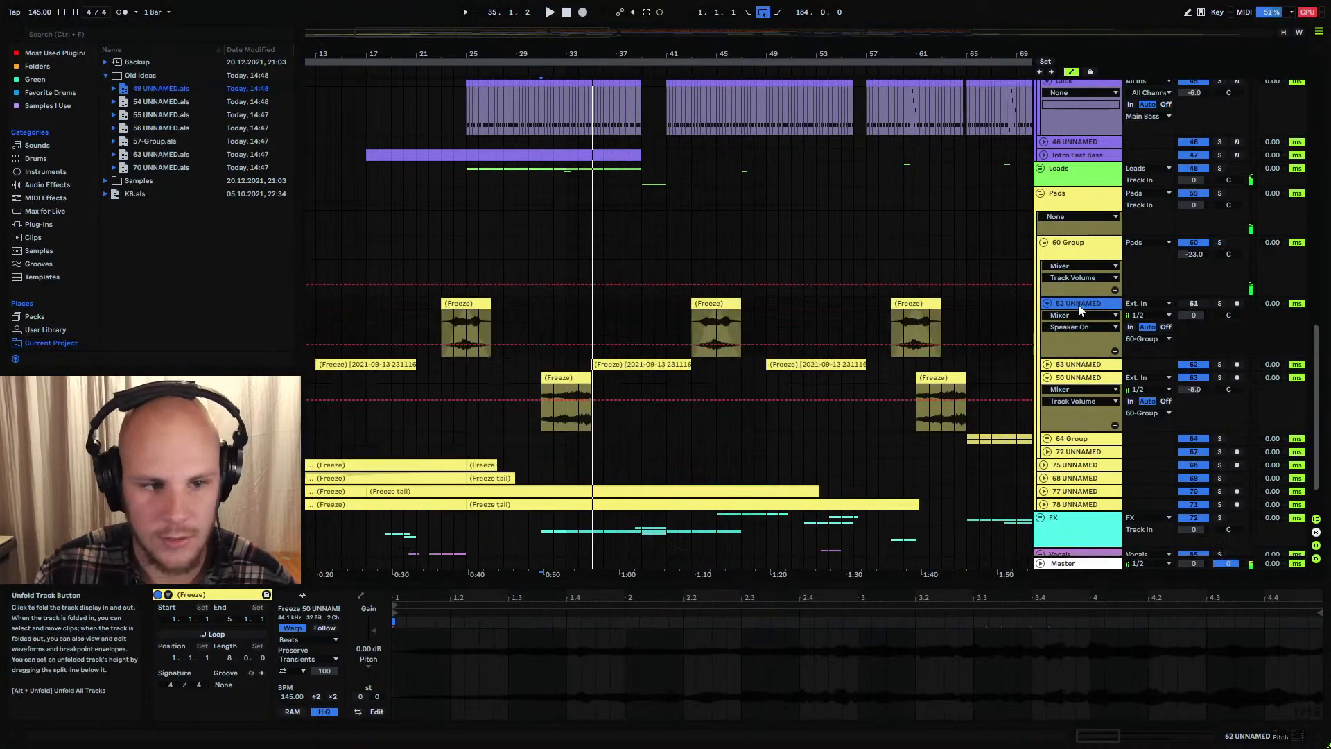
left_click_drag(142, 80, 142, 80)
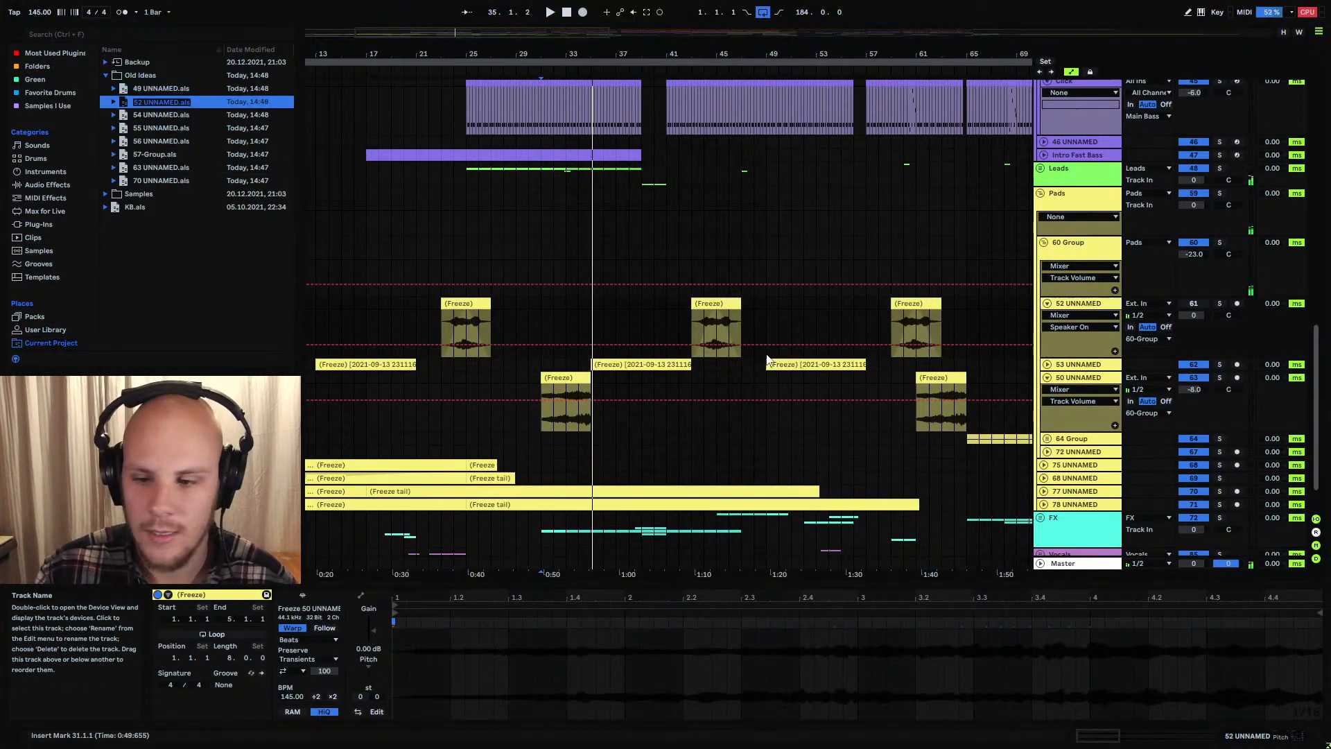
left_click(1101, 310)
left_click(1087, 306)
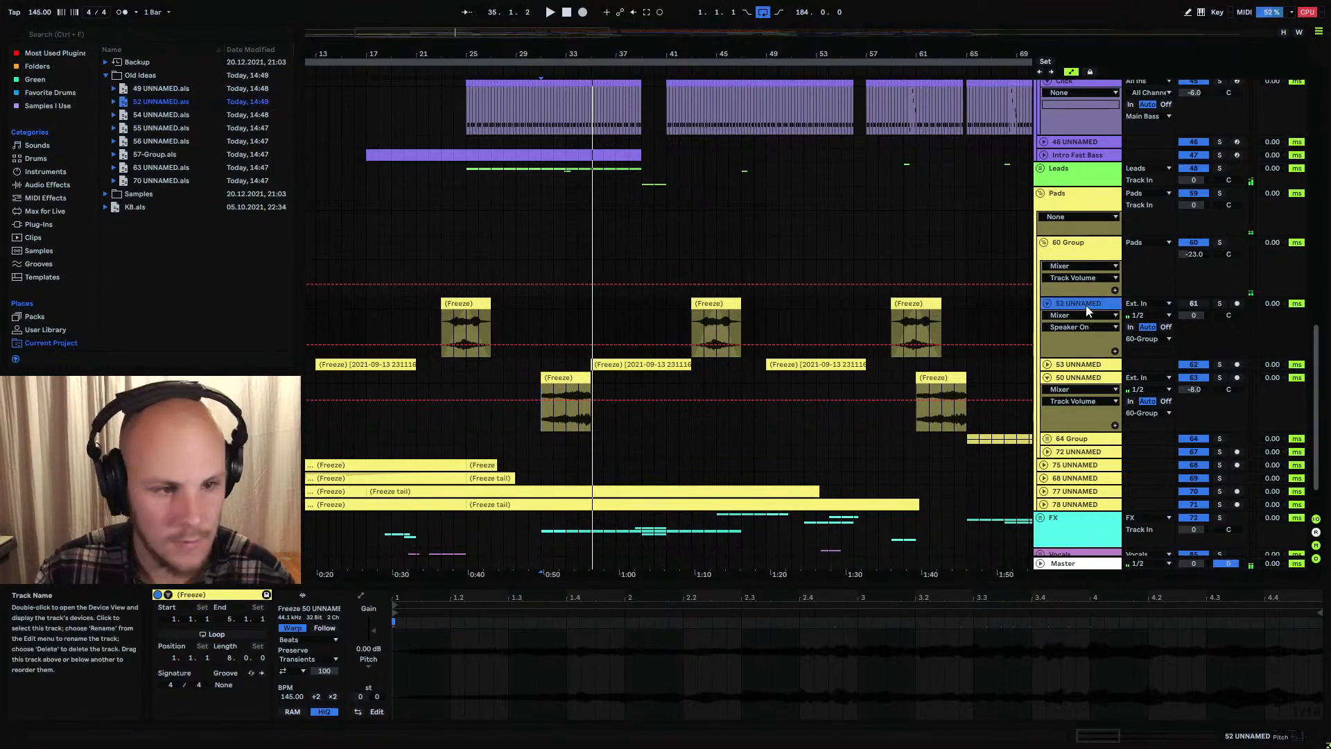
key("Delete")
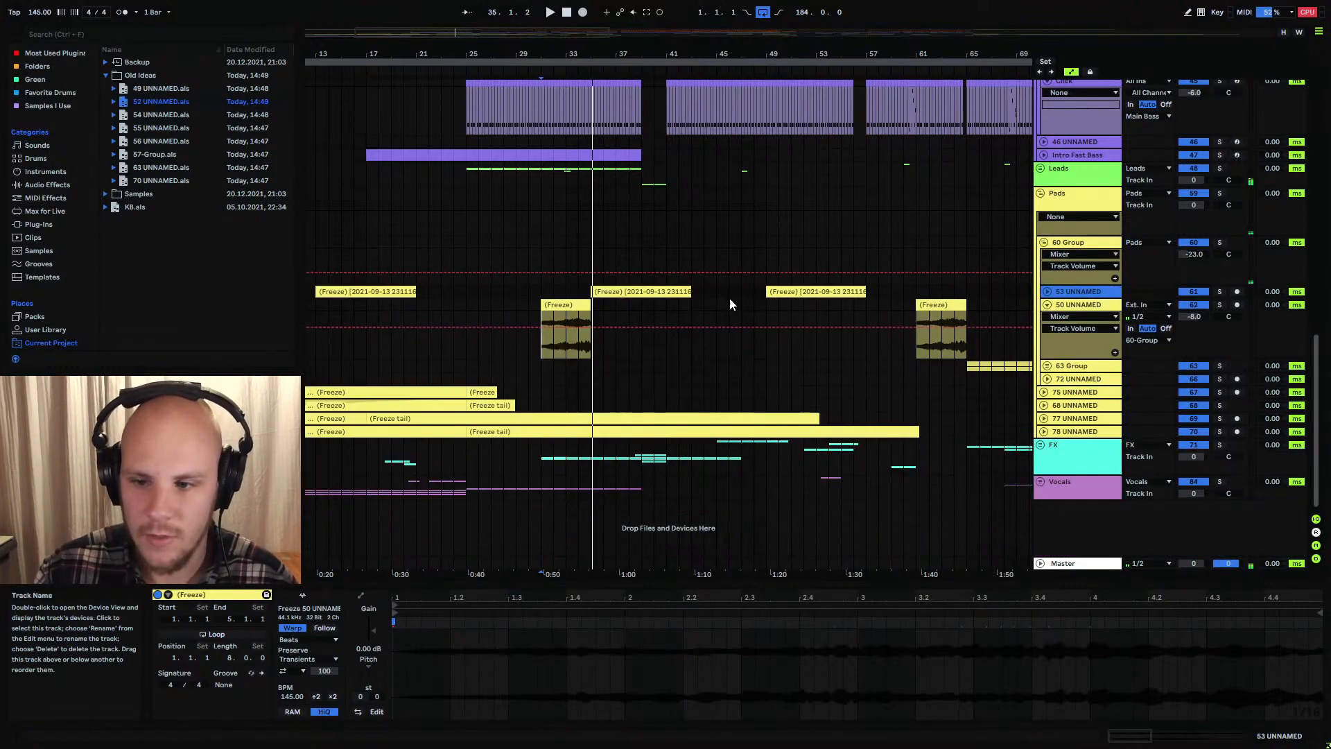
Fold track 50 in the 60 Group
left_click(1064, 309)
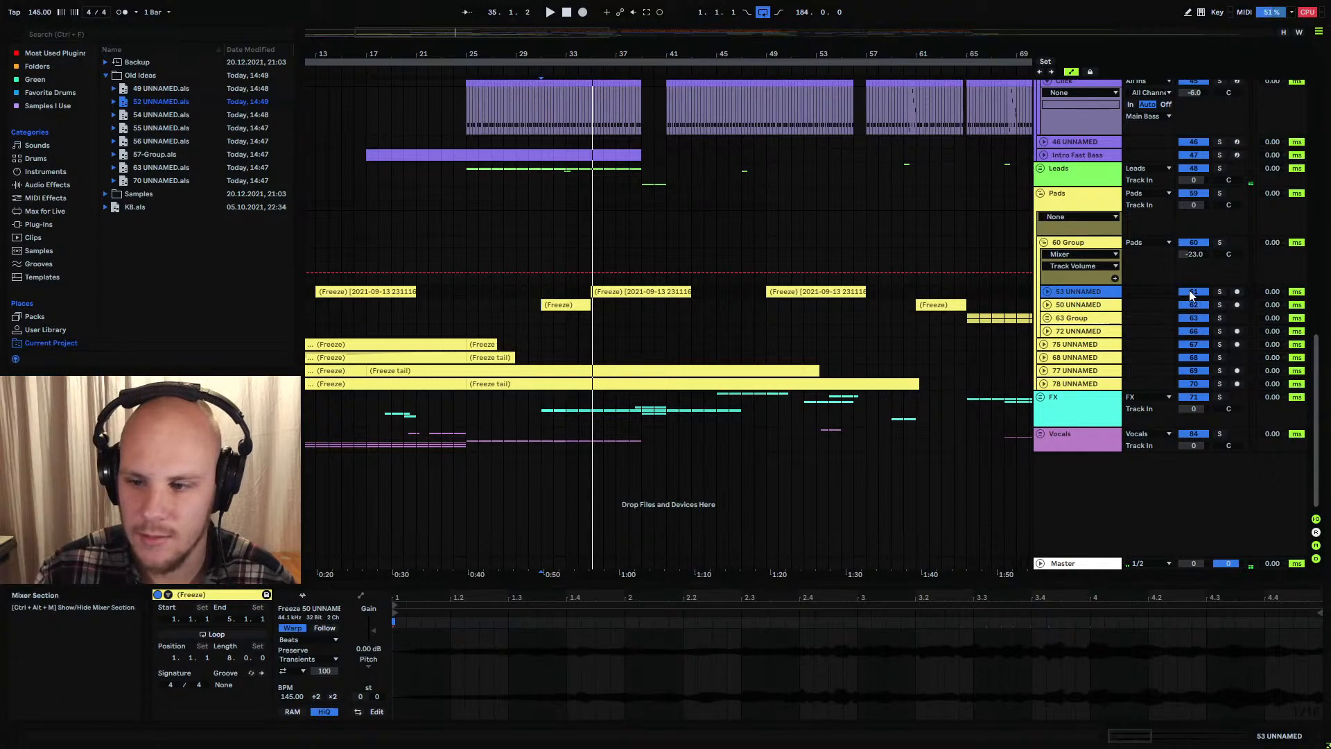
scroll(1087, 310, "up", 3)
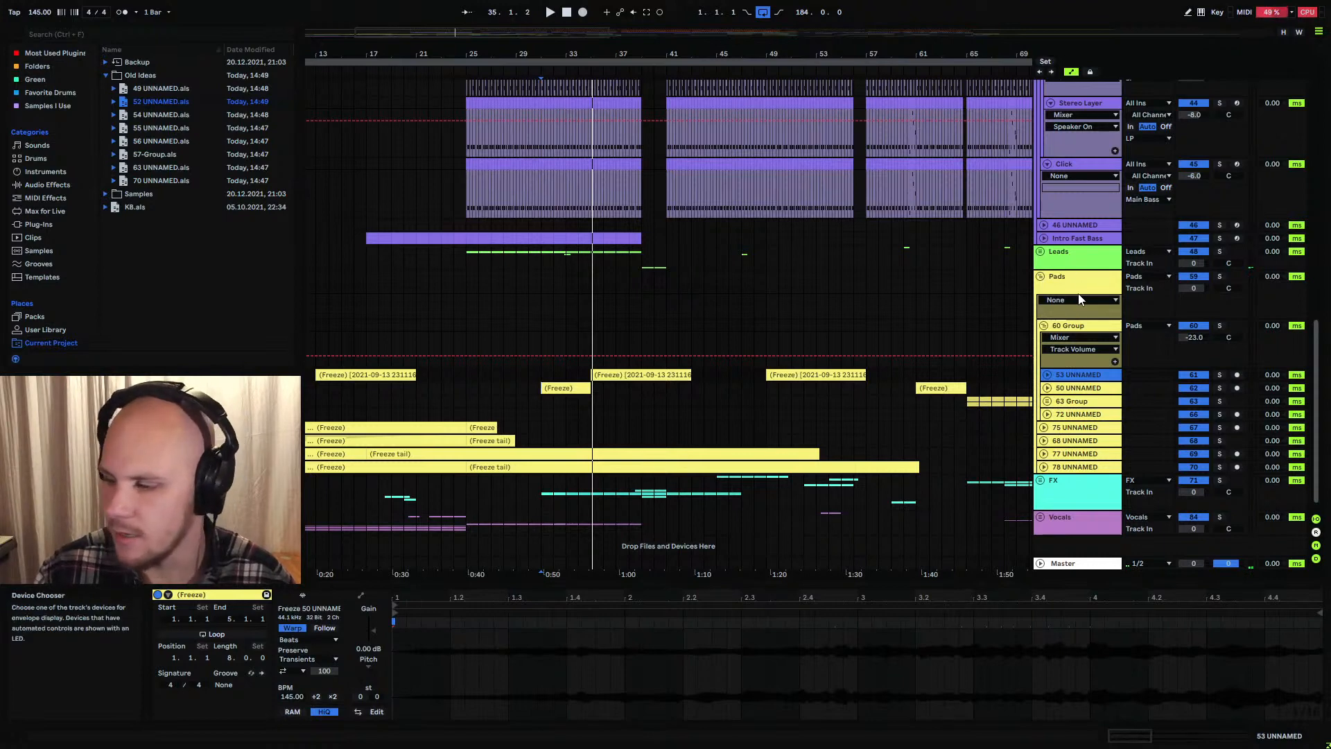
scroll(1070, 292, "down", 1)
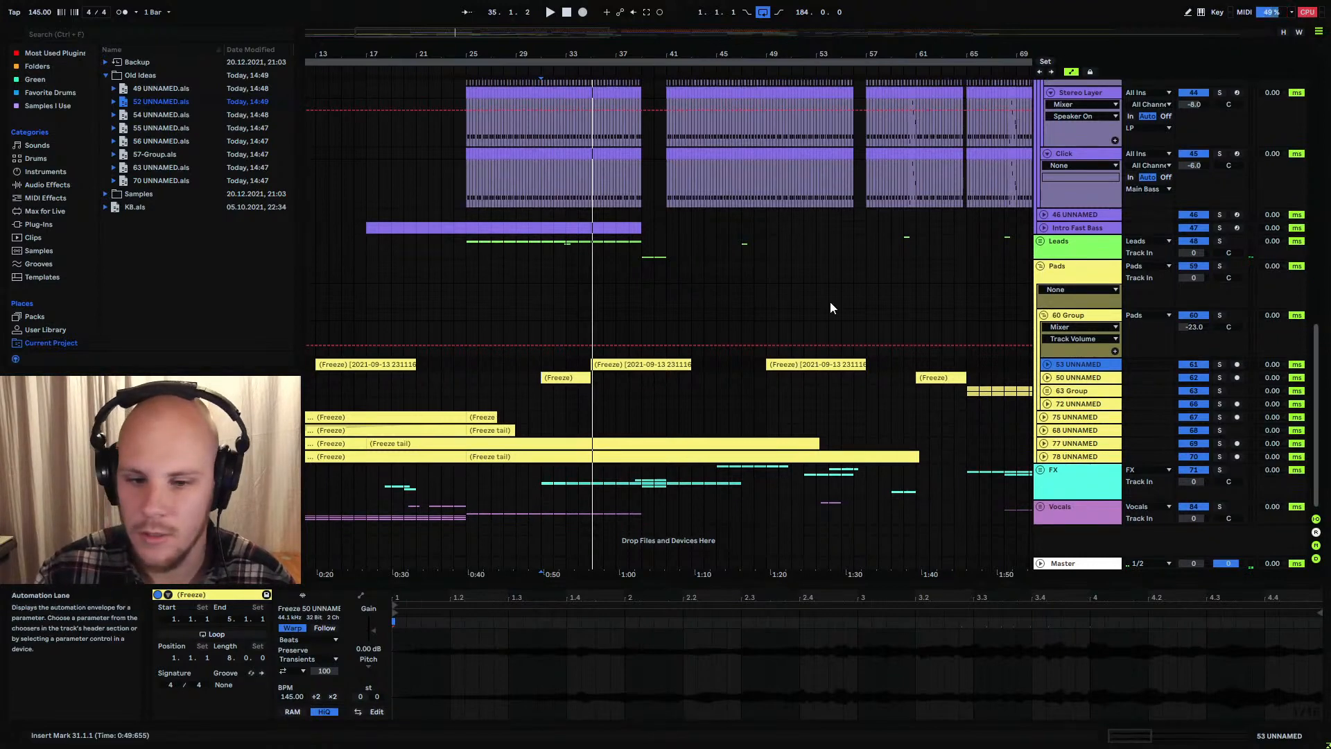
Unfold the 63 Group, solo it and audition its pad clips from bar 65
left_click(1048, 391)
scroll(638, 129, "right", 5)
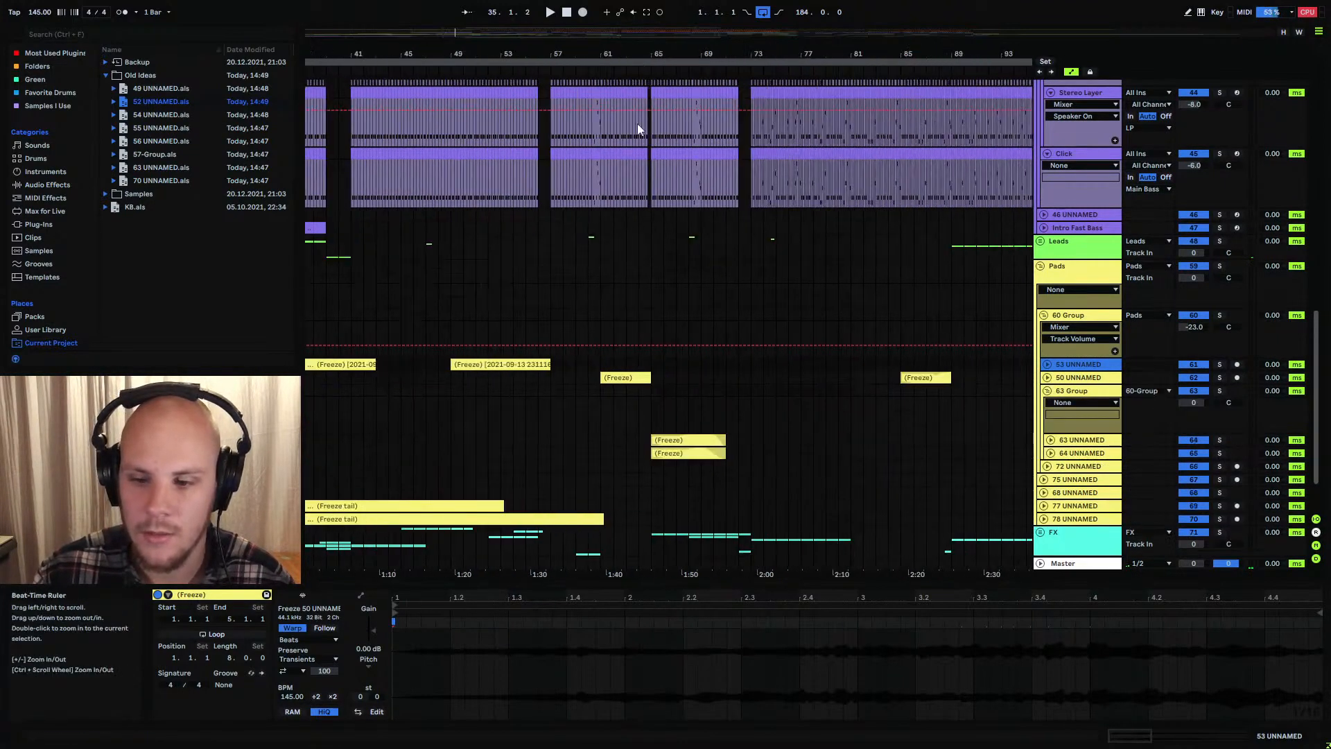
left_click(670, 417)
key("s")
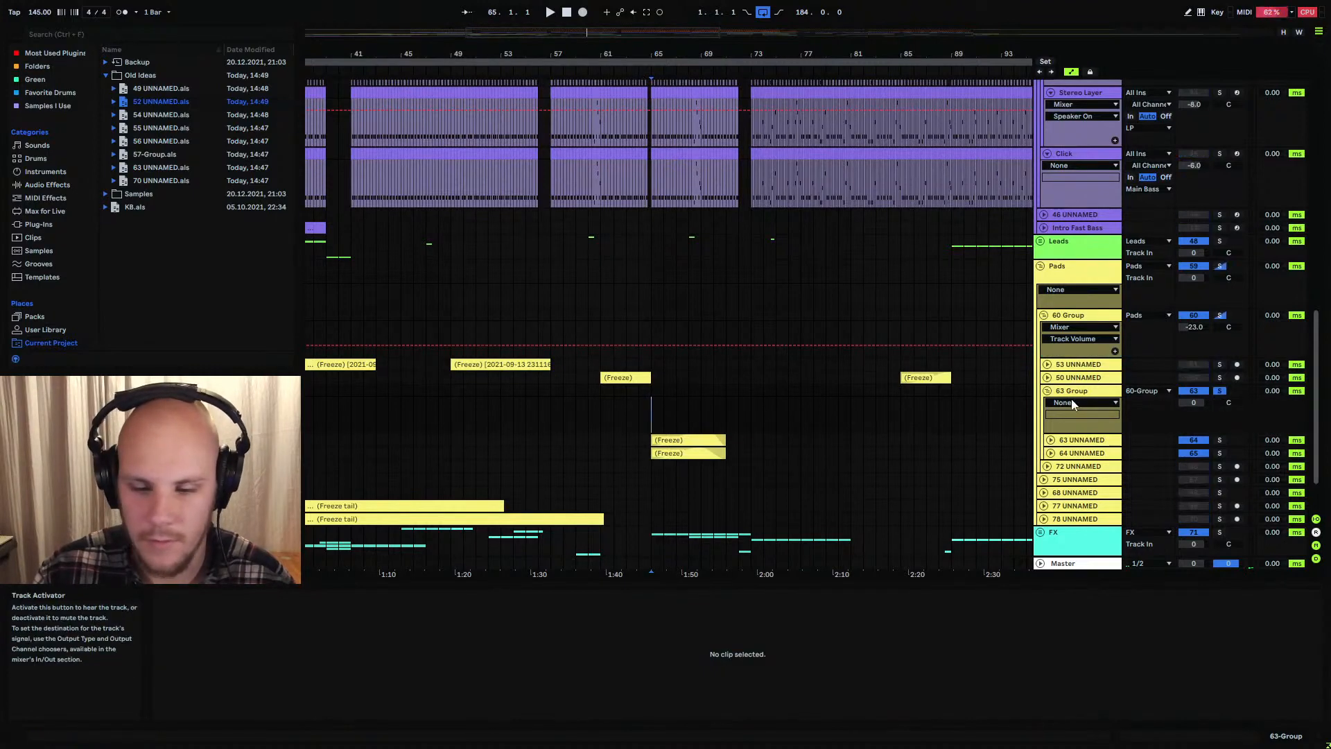
key("space")
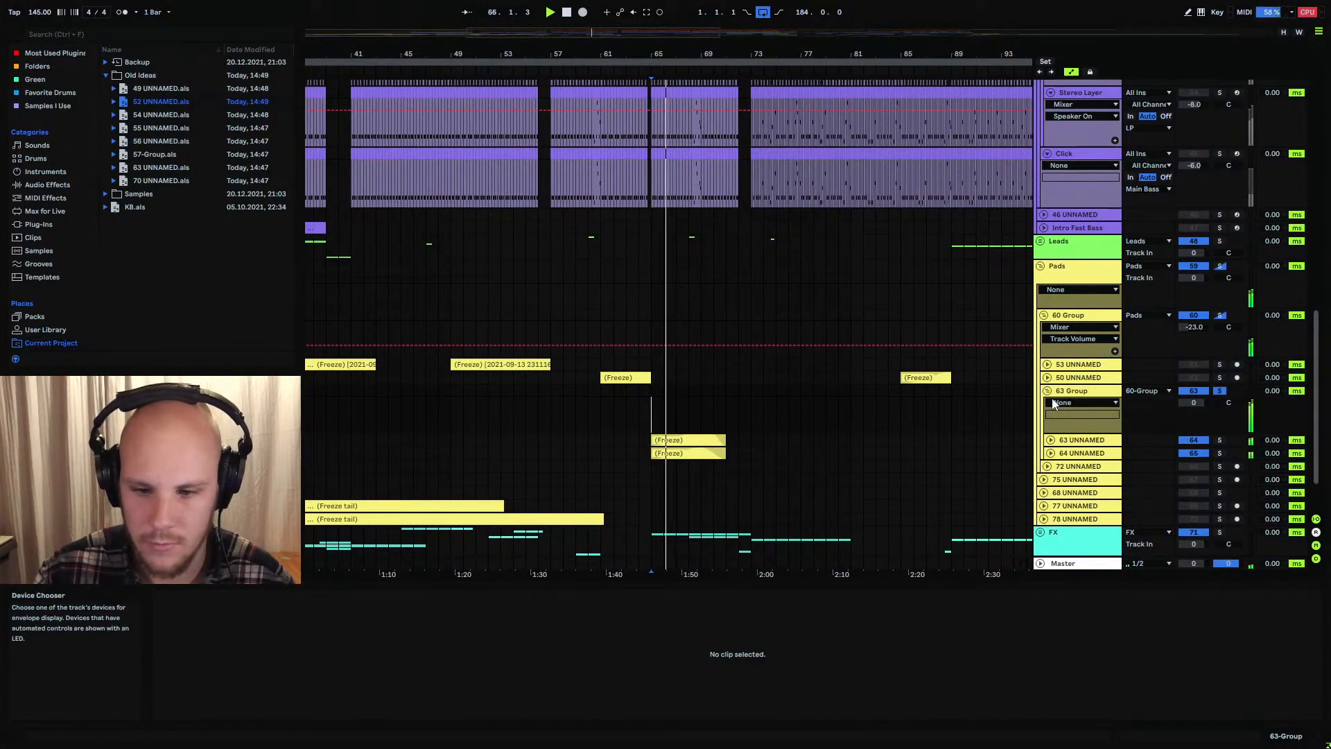
left_click_drag(705, 55, 704, 9)
left_click_drag(557, 54, 686, 276)
left_click(1050, 452)
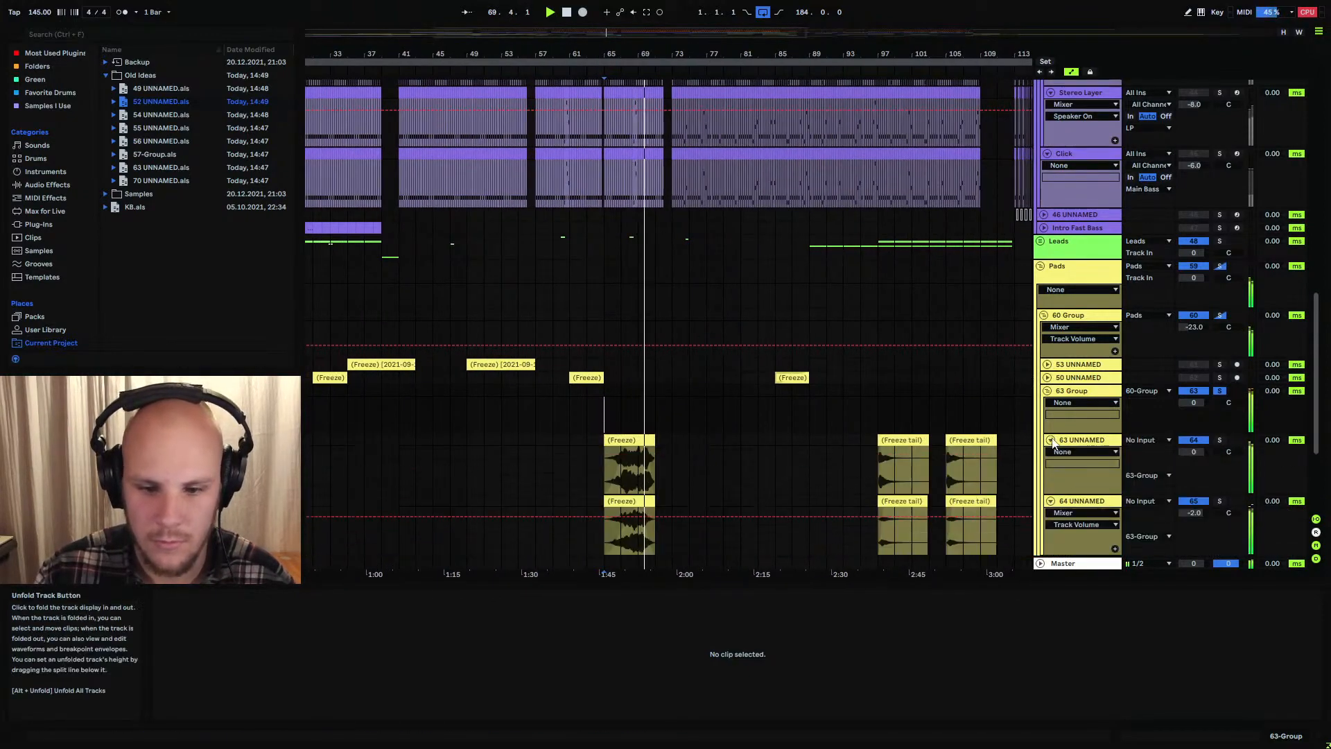
left_click(1050, 453)
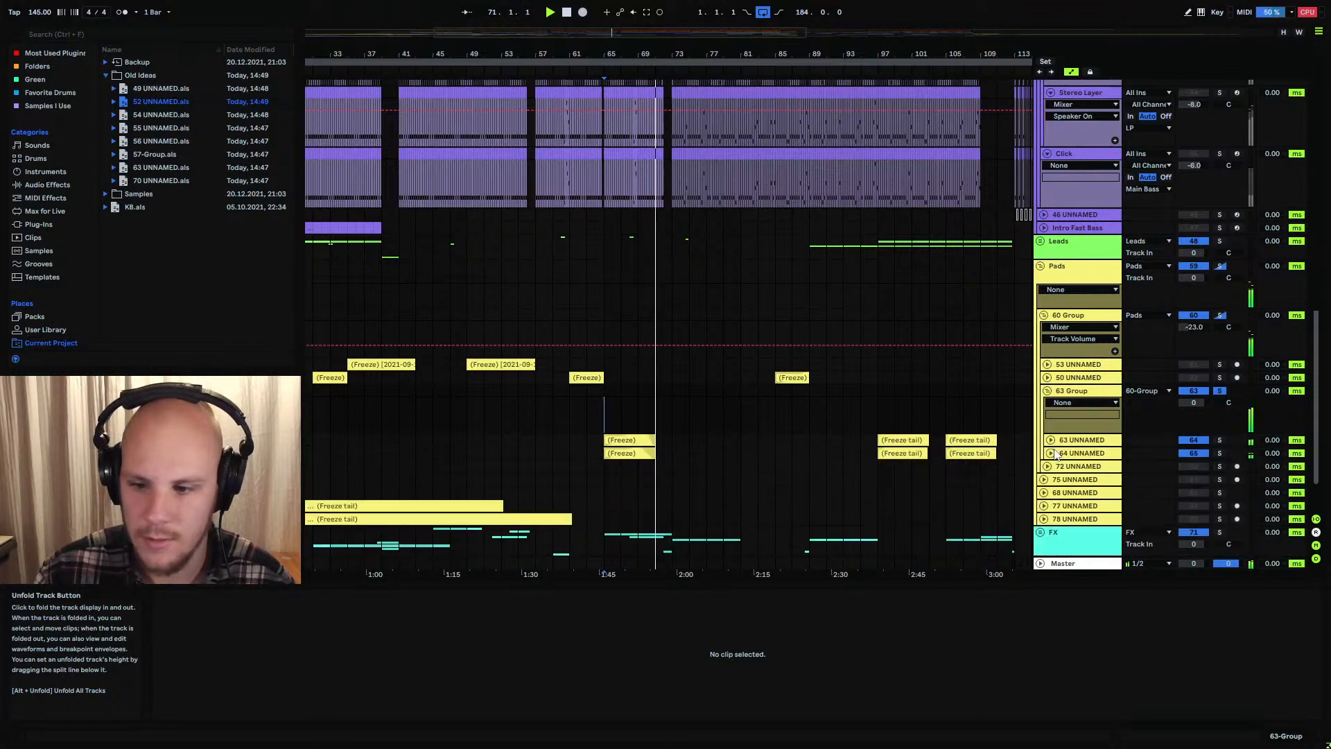
Stop playback, unsolo the 63 Group, colour it orange and fold it
left_click(1082, 391)
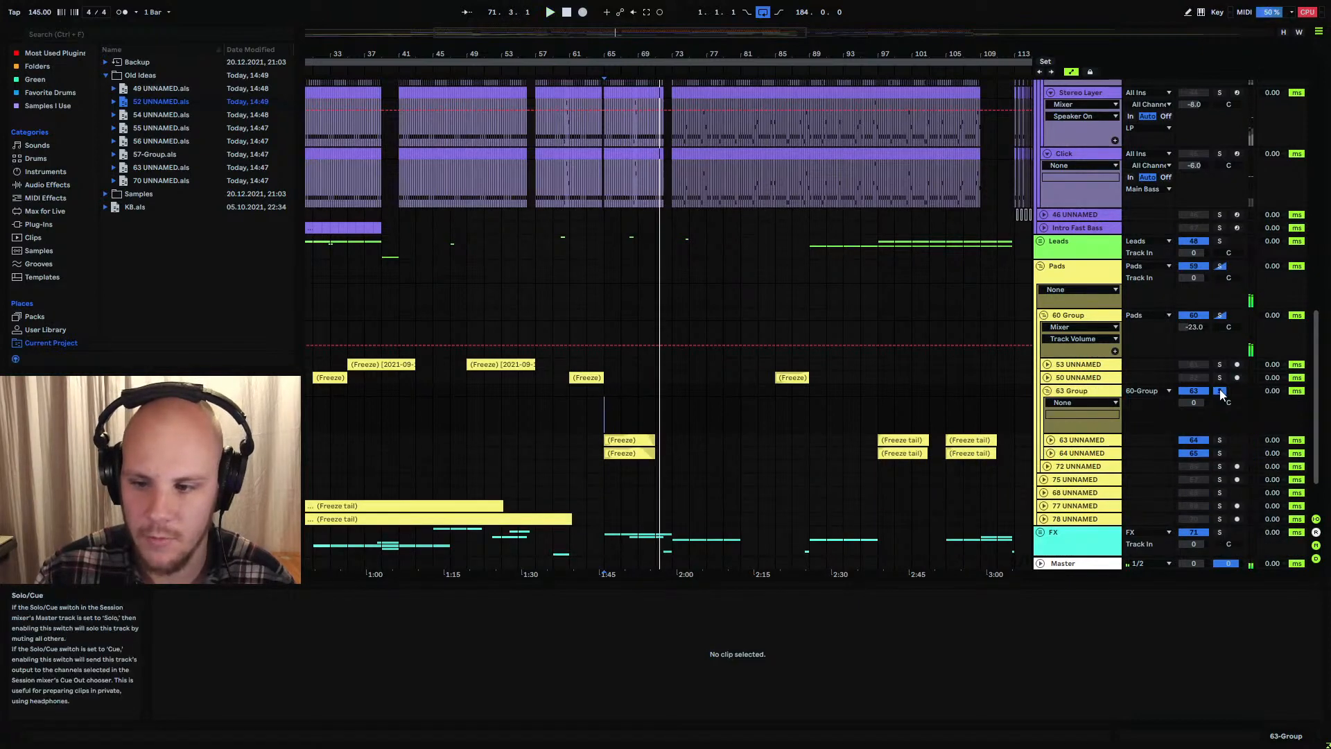
right_click(1088, 391)
left_click(1111, 594)
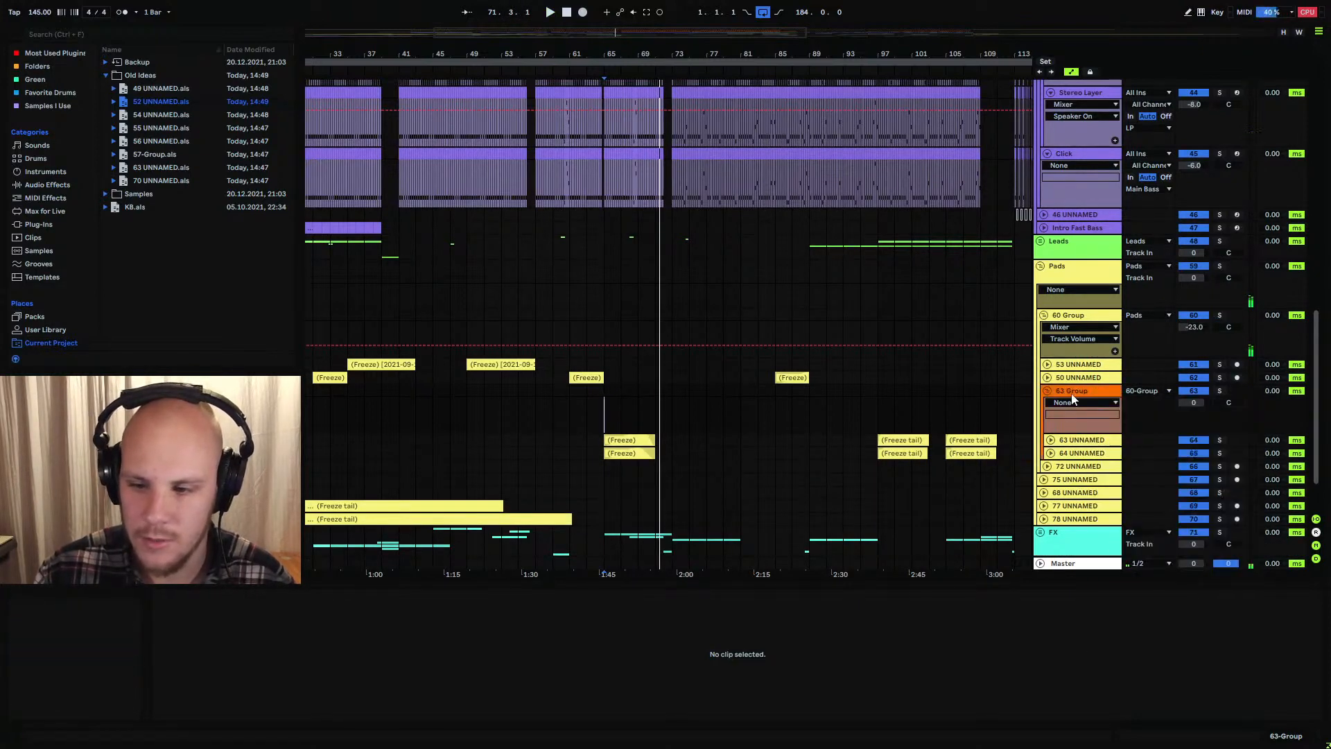
left_click(1049, 392)
Unfold the 72 UNNAMED track and audition its frozen clip in solo around bars 139 to 143
left_click(1048, 404)
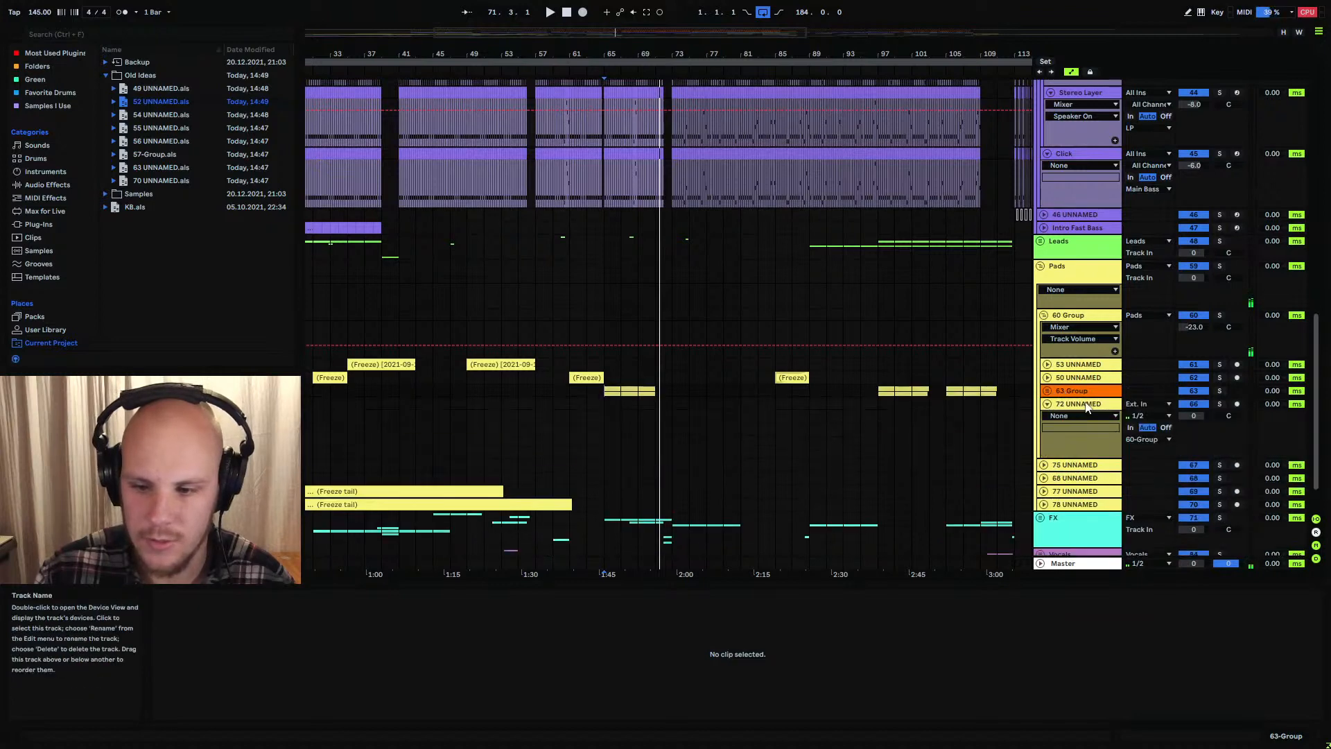
left_click(1076, 404)
left_click_drag(881, 54, 441, 54)
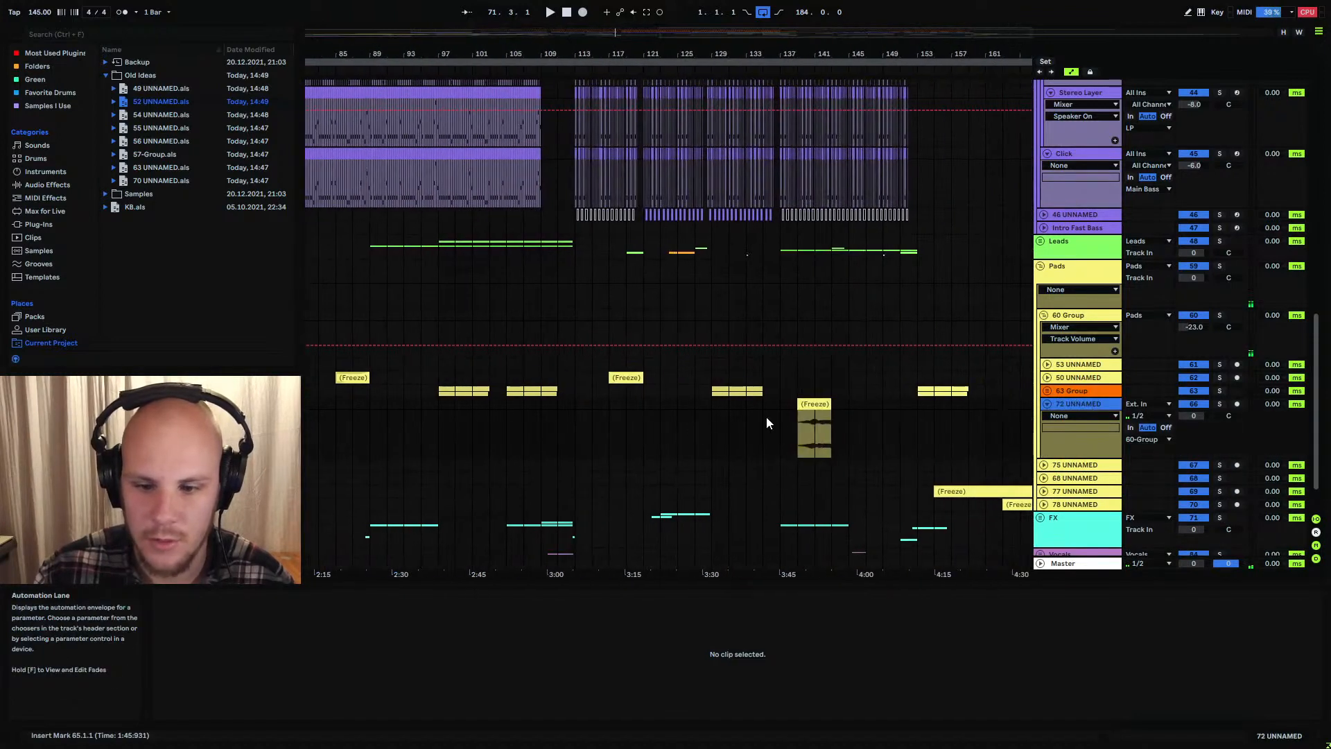
left_click(807, 426)
left_click(1219, 404)
key("space")
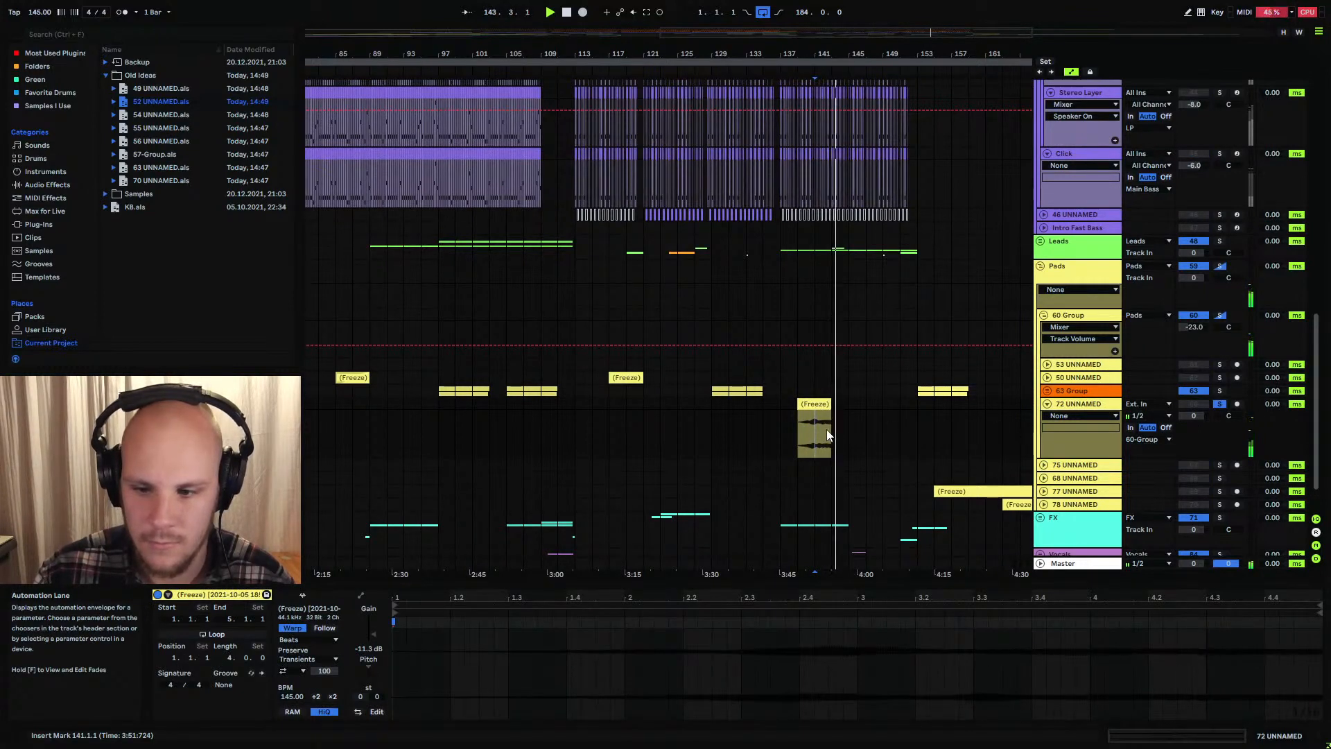
left_click(799, 436)
key("space")
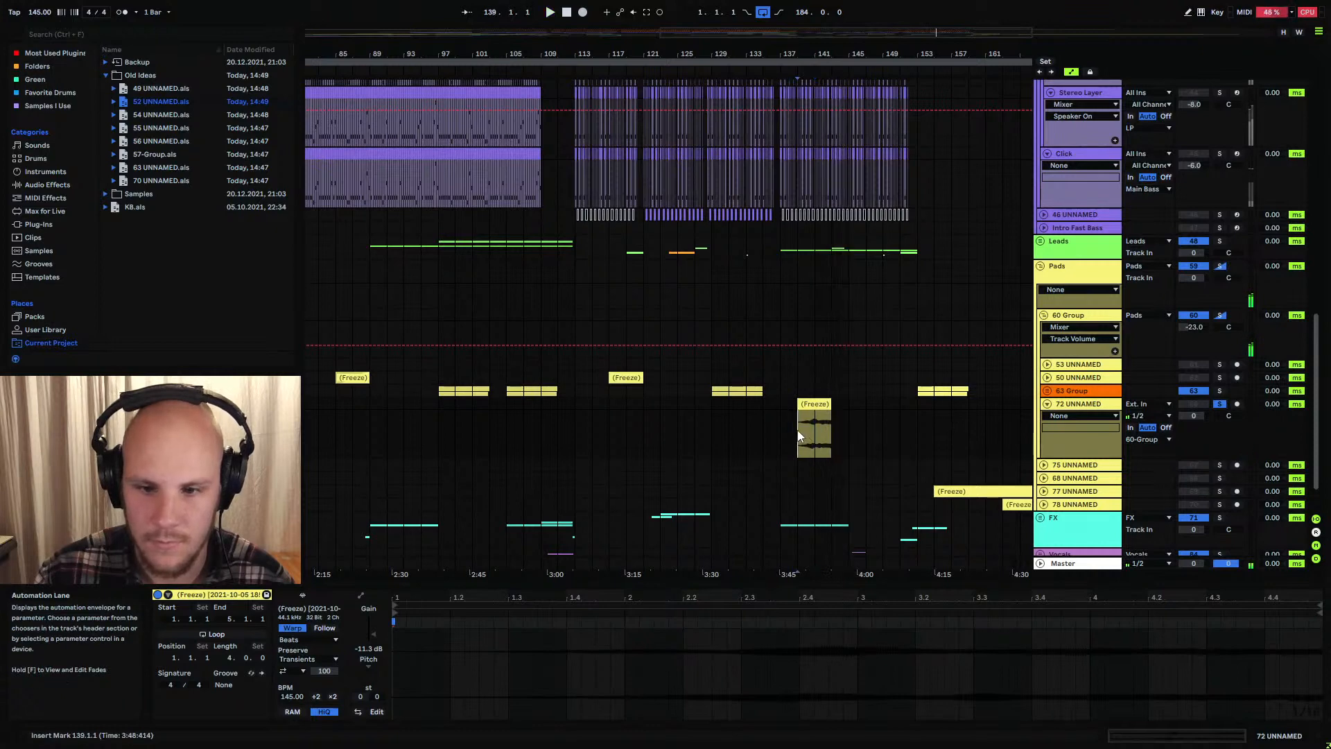
Save the 72 UNNAMED track into the project's Old Ideas folder and delete it from the set
left_click(1085, 406)
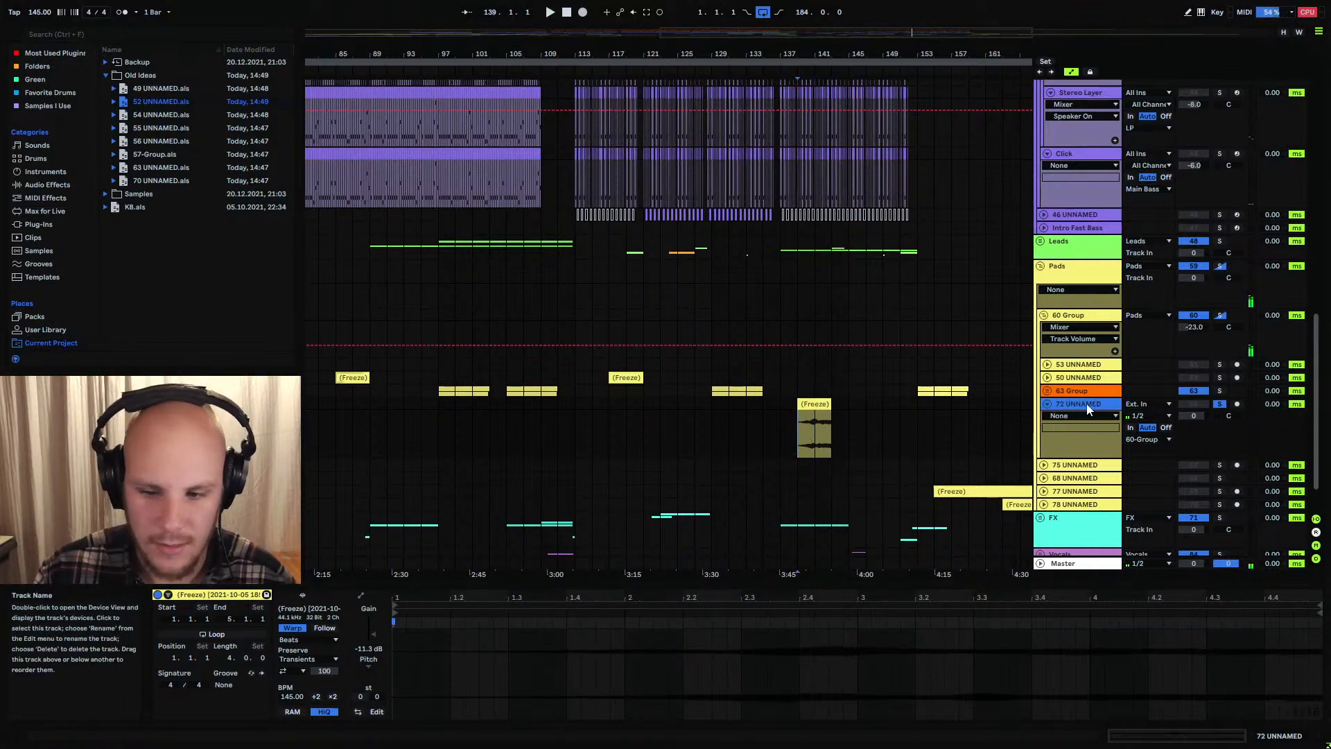
left_click_drag(420, 189, 126, 76)
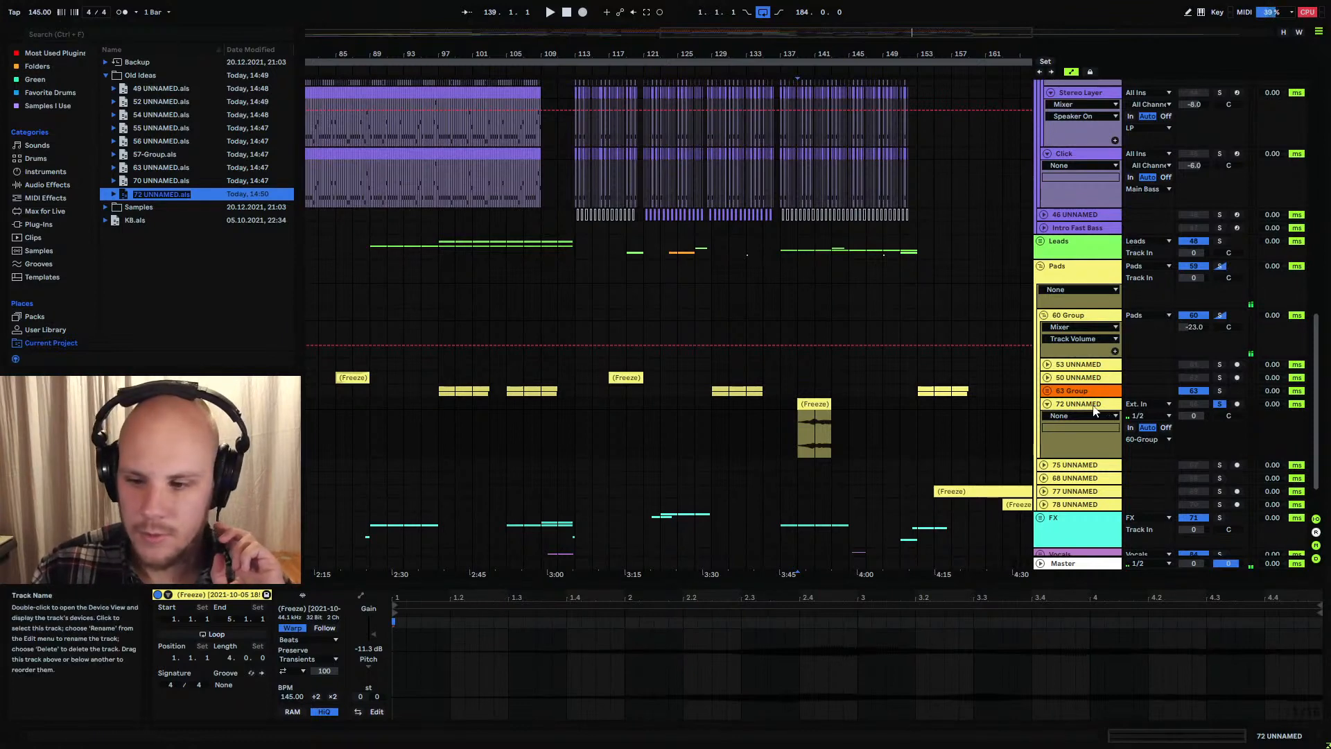
left_click(1089, 408)
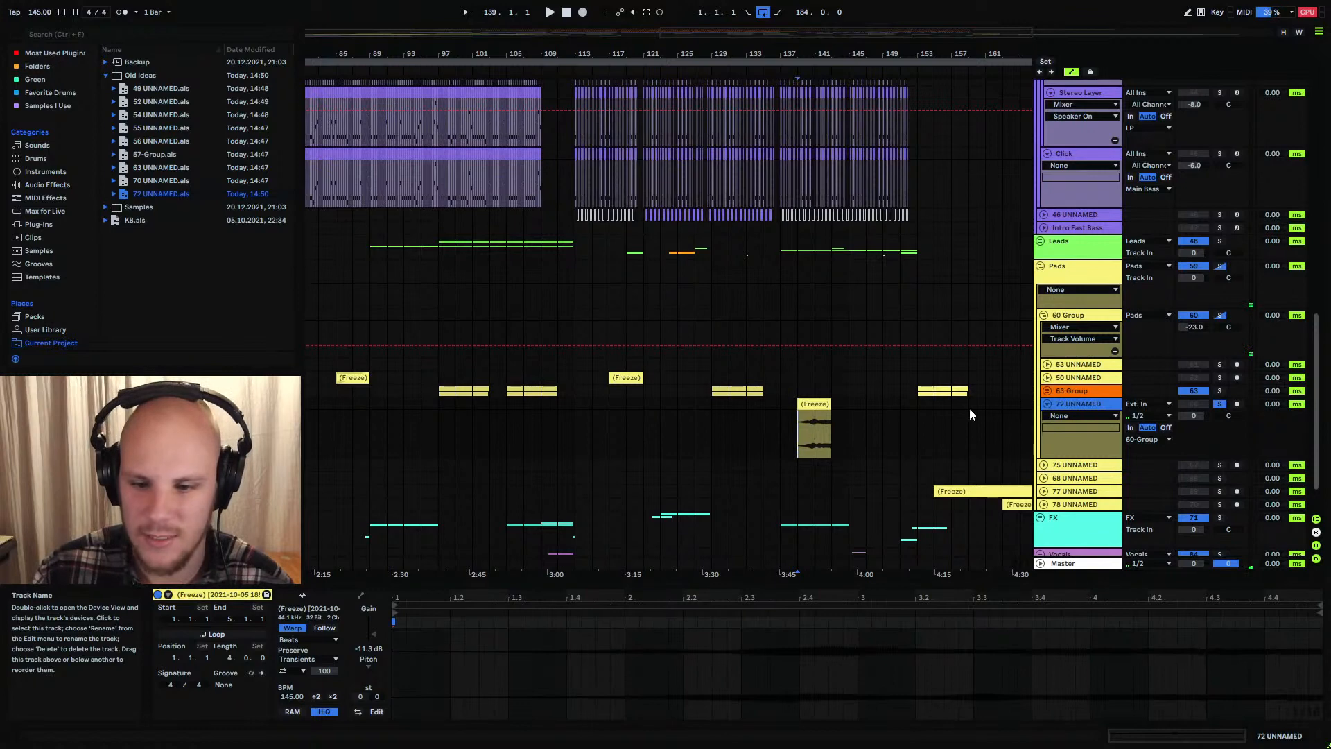
key("Delete")
Collapse the 60 Group and audition the 75 UNNAMED track in solo from about bar 13
left_click(1044, 316)
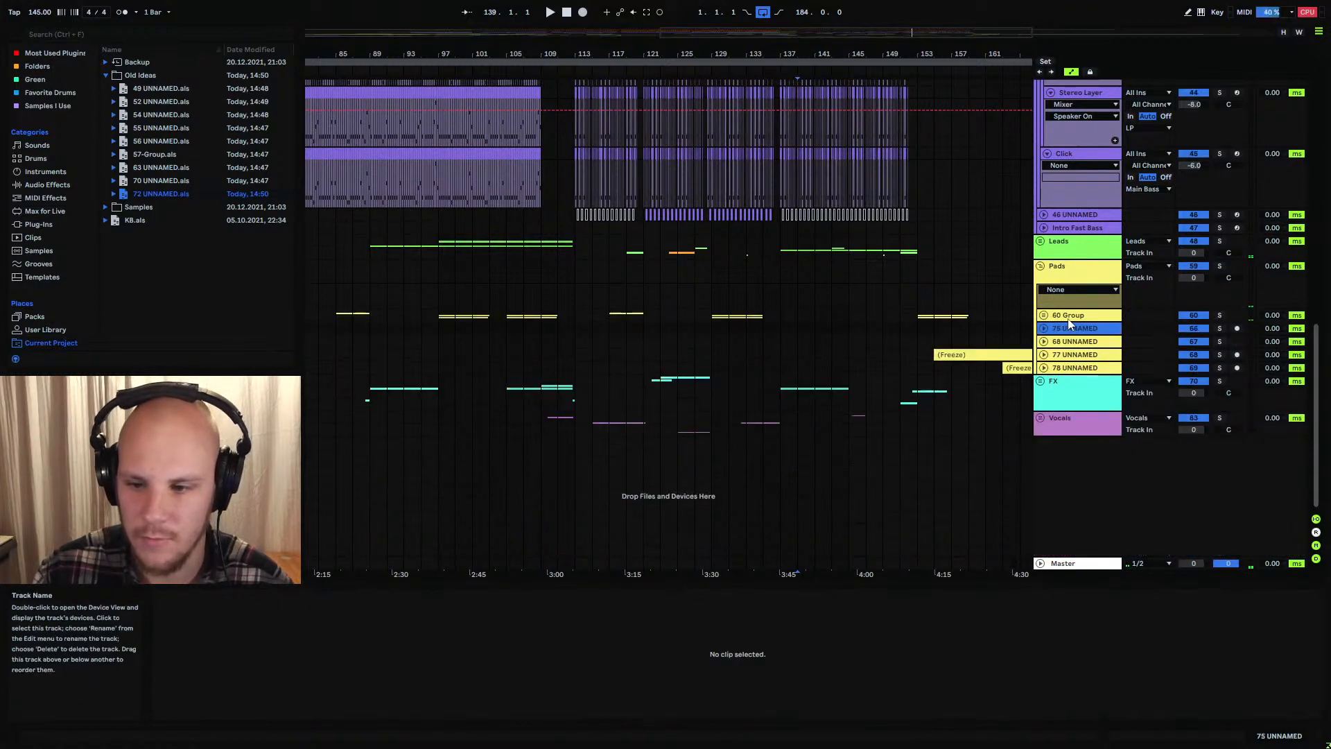
left_click_drag(520, 54, 654, 52)
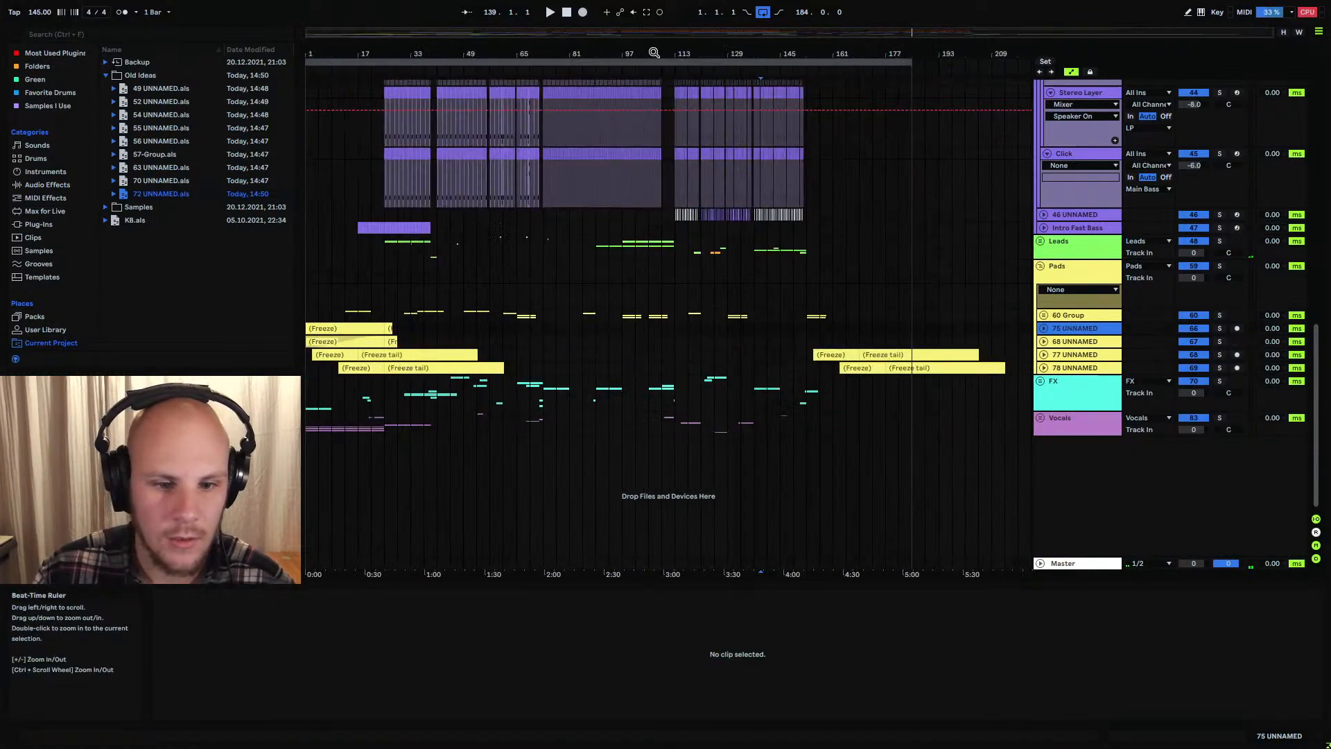
left_click(1220, 328)
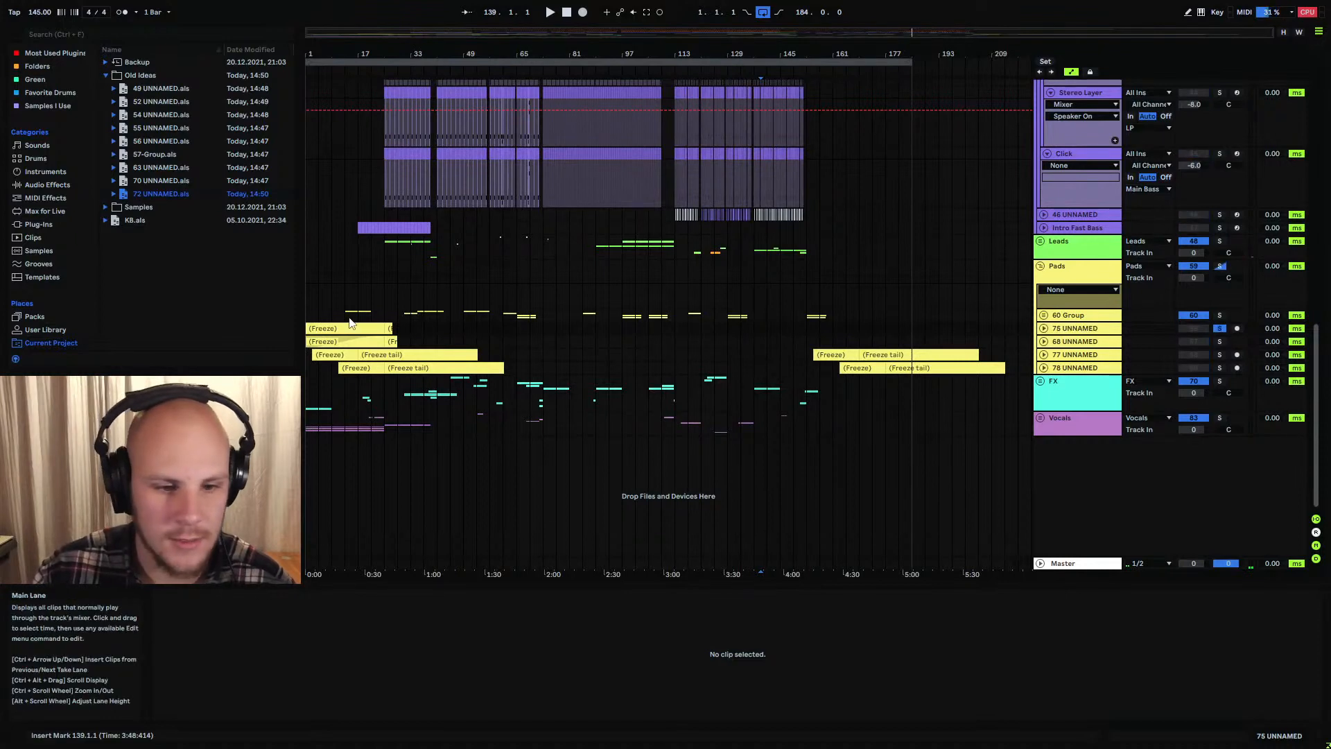
key("space")
left_click(1044, 328)
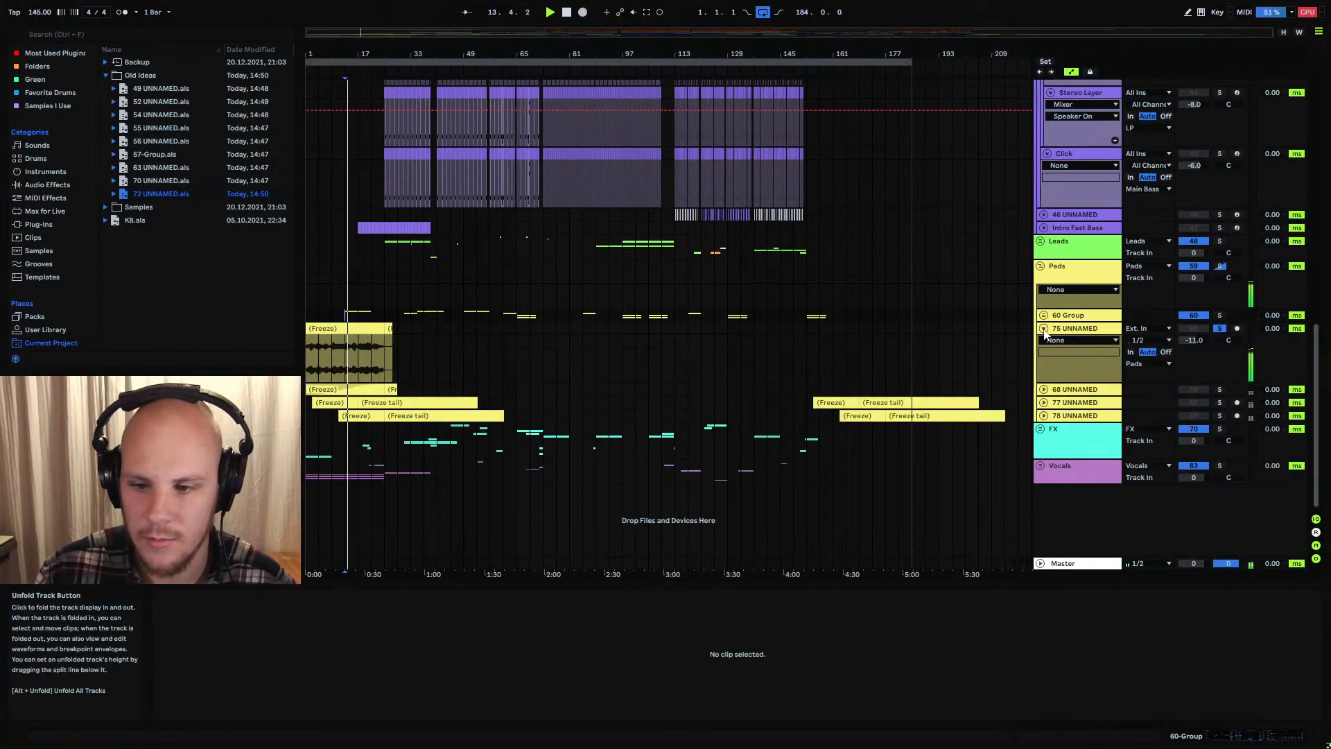
key("space")
Fold the 75 UNNAMED track and colour it orange
left_click(1043, 328)
right_click(1088, 328)
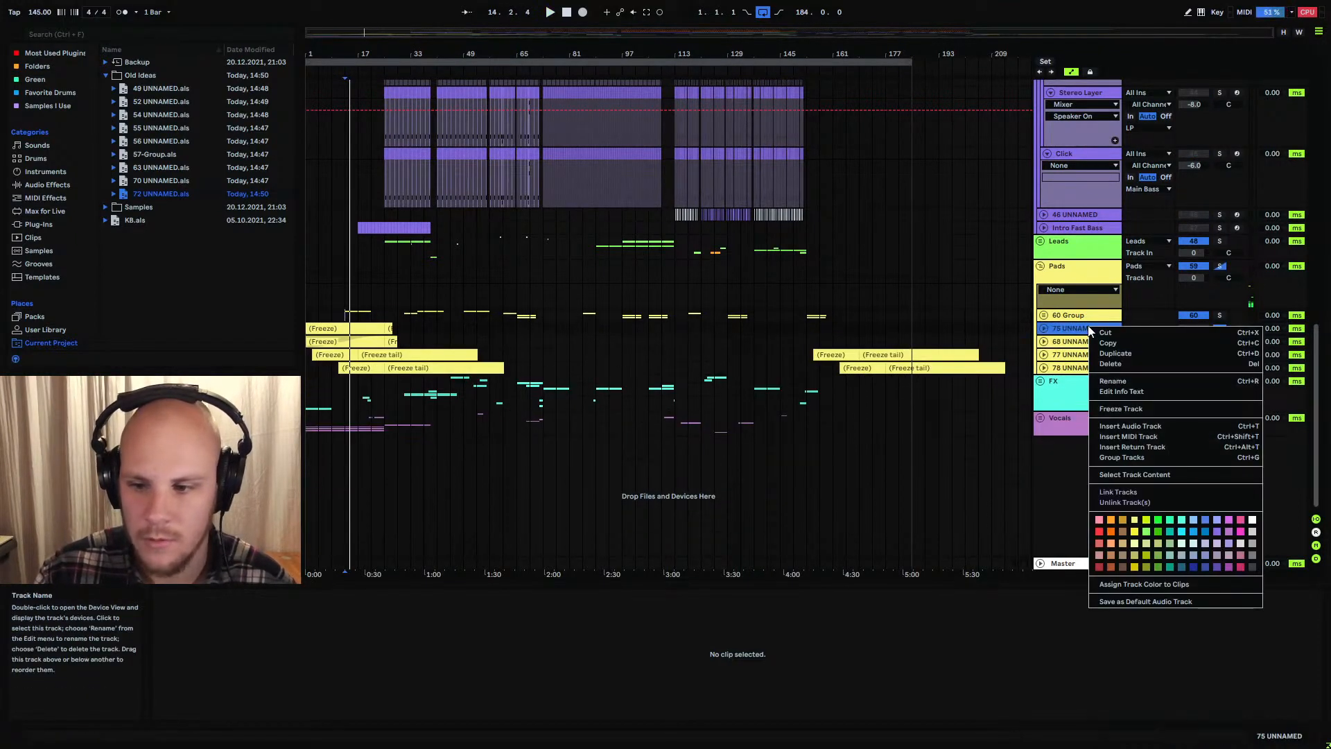
left_click(1110, 532)
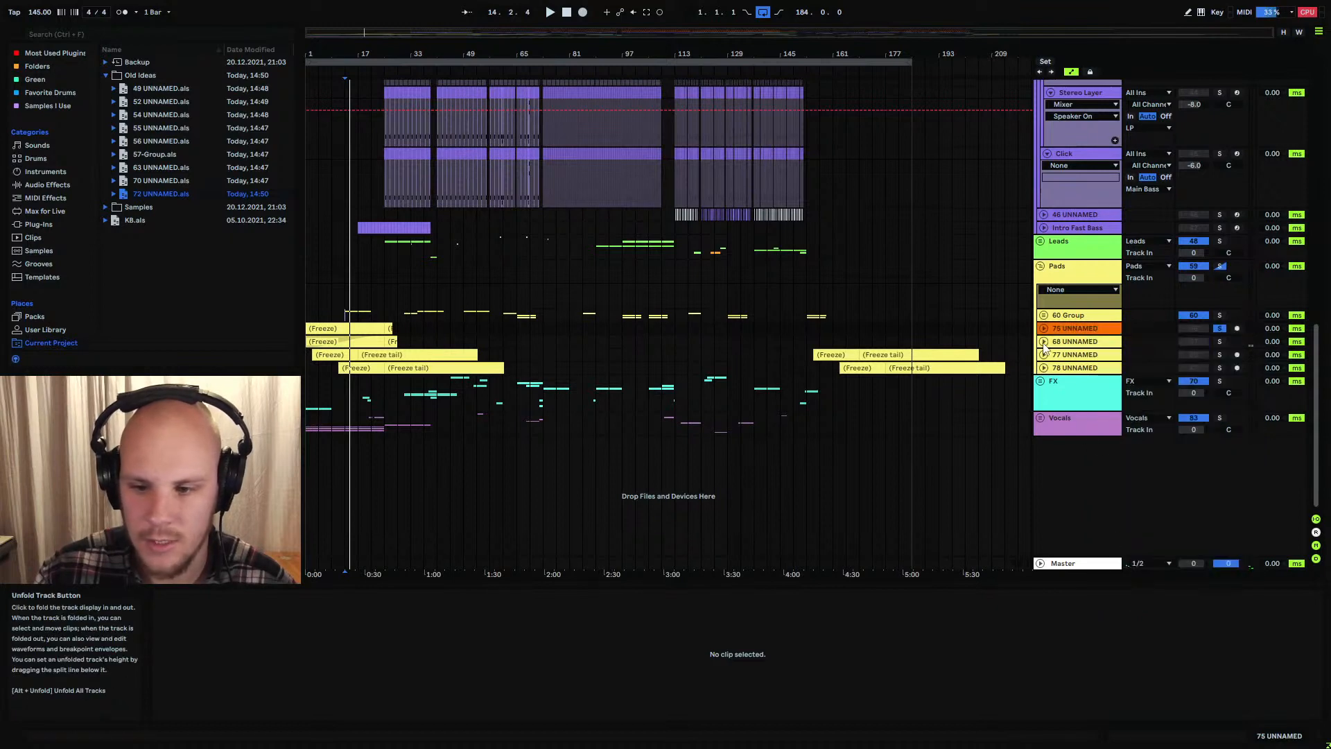
Audition the 68 UNNAMED track in solo from about bar 21 and inspect its device chain
left_click(1044, 341)
left_click(357, 361)
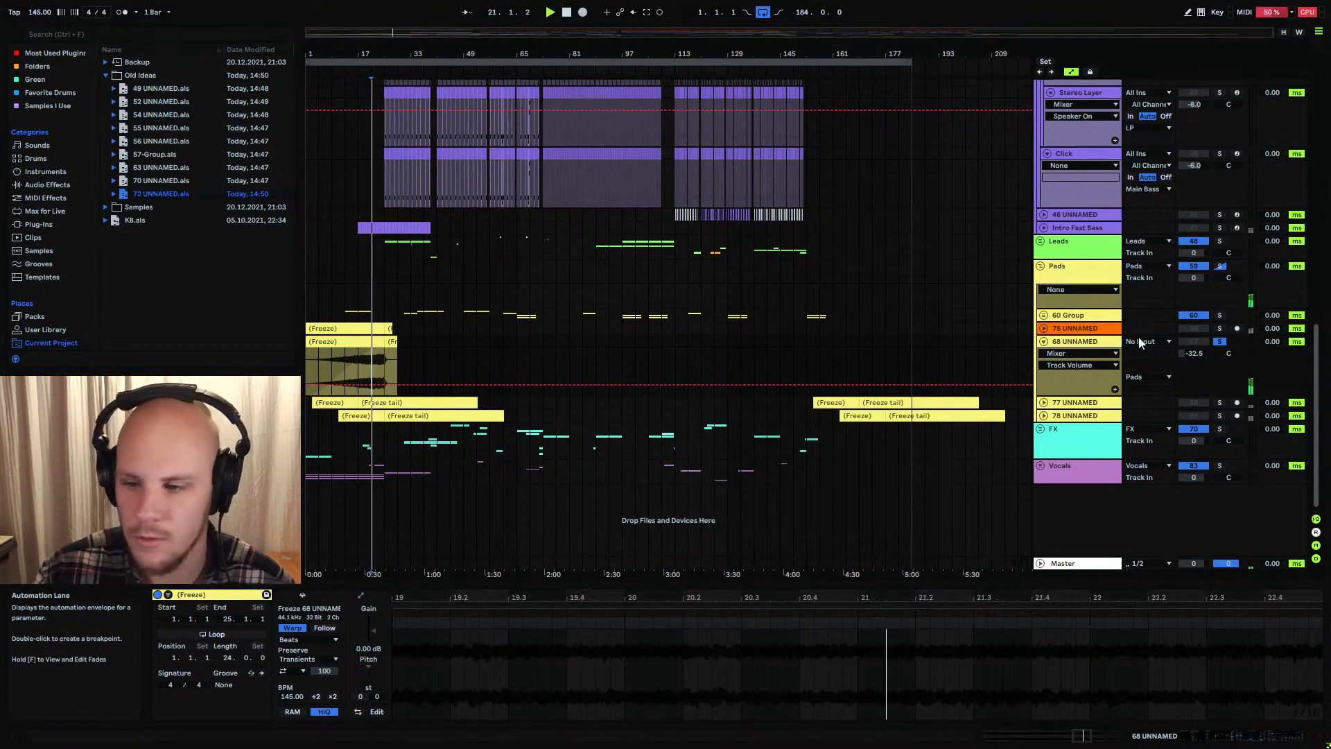
key("space")
left_click(1087, 350)
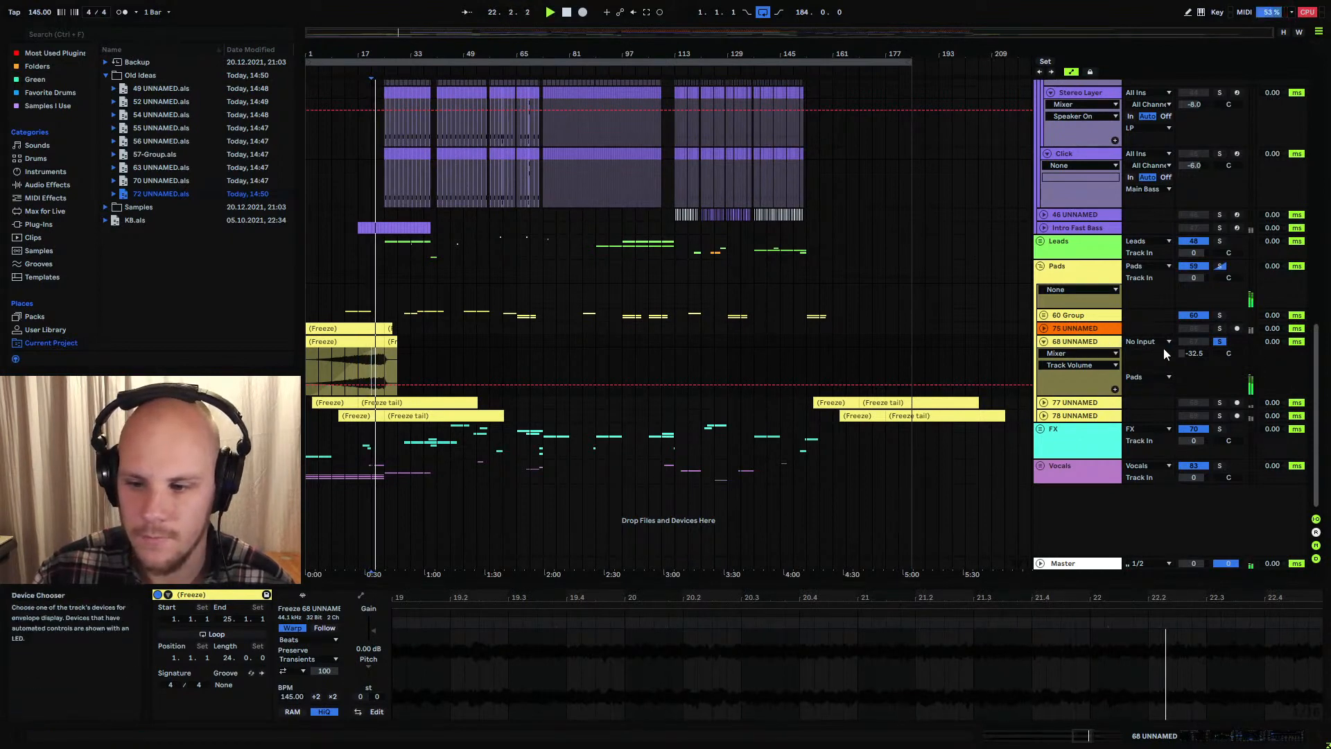
double_click(1056, 341)
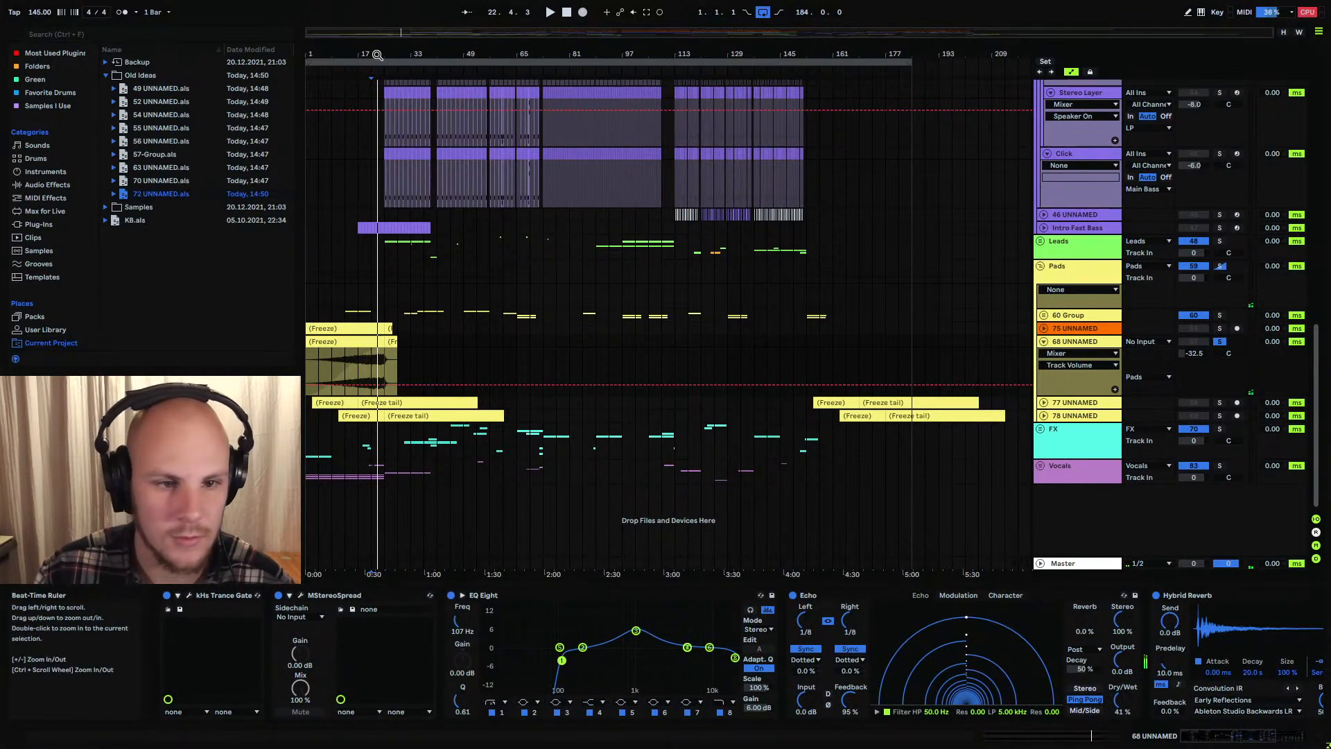
left_click_drag(376, 54, 565, 277)
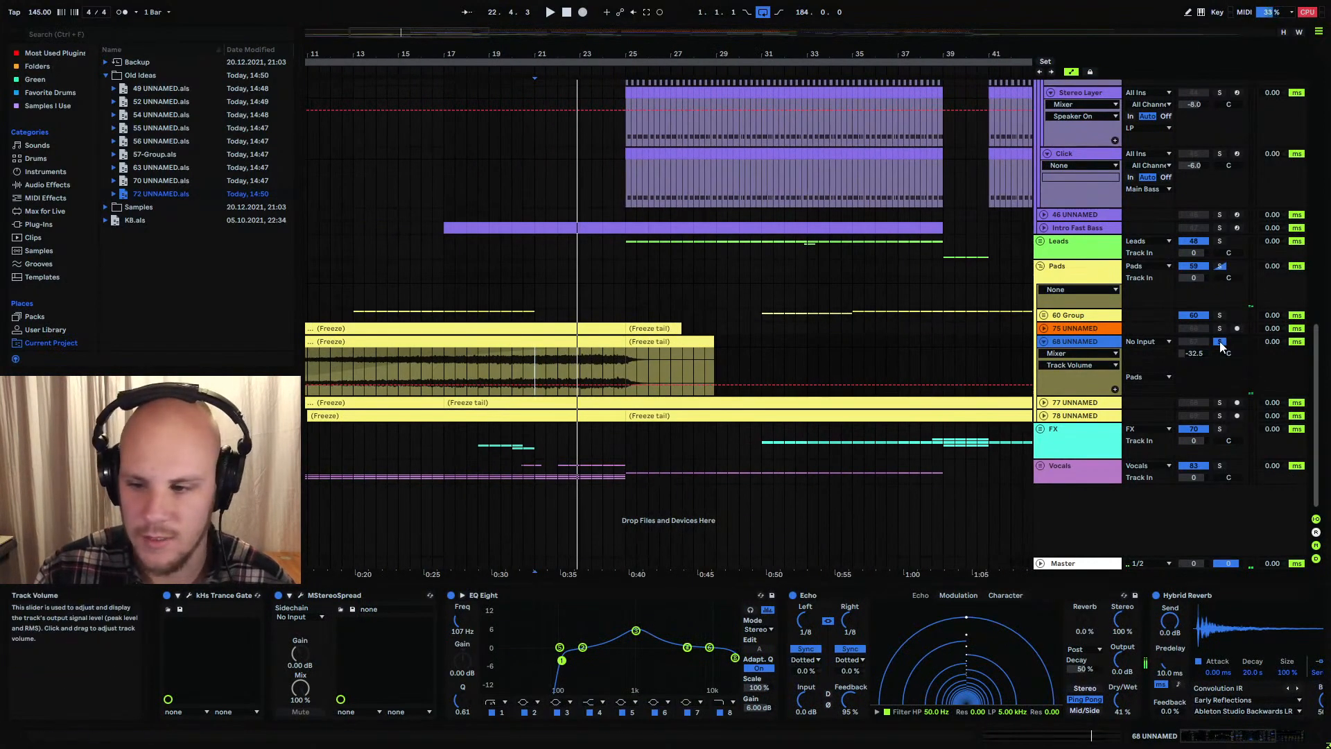
Fold the 68 UNNAMED track and colour it orange
left_click(1045, 341)
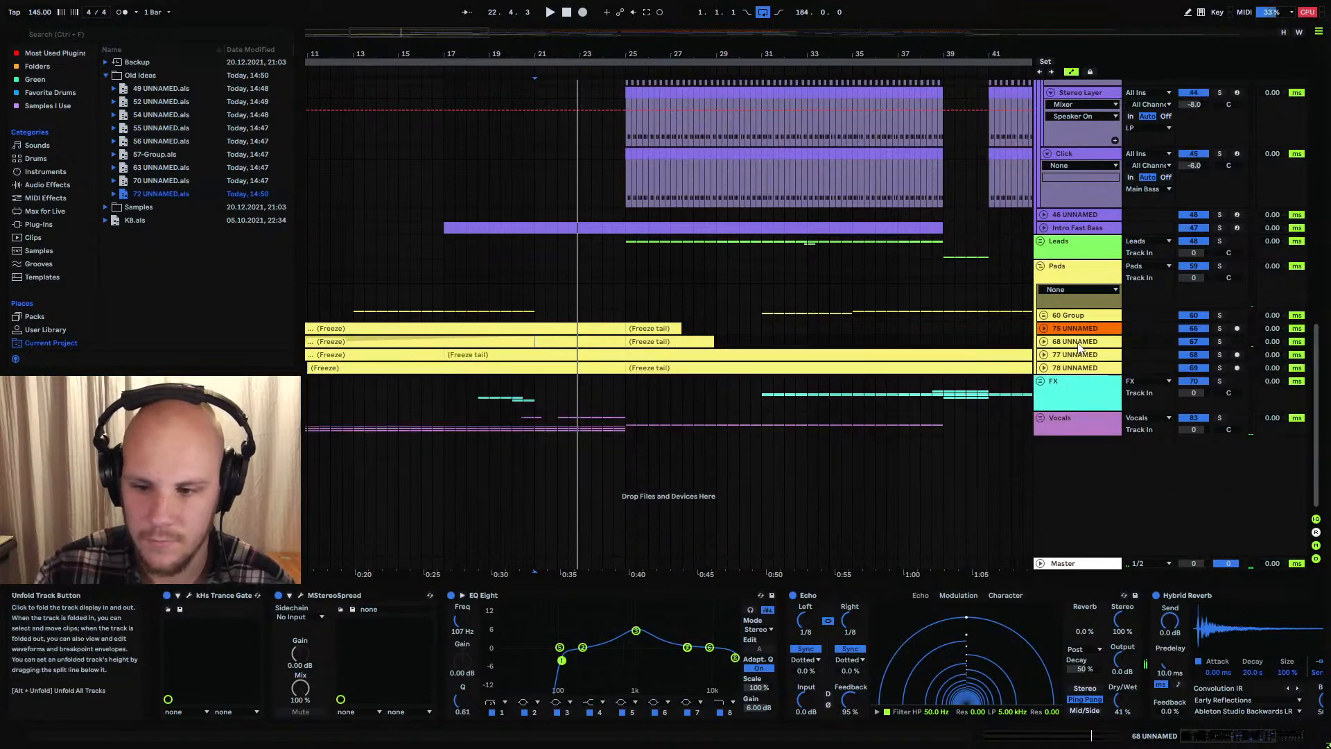
right_click(1081, 343)
left_click(1102, 575)
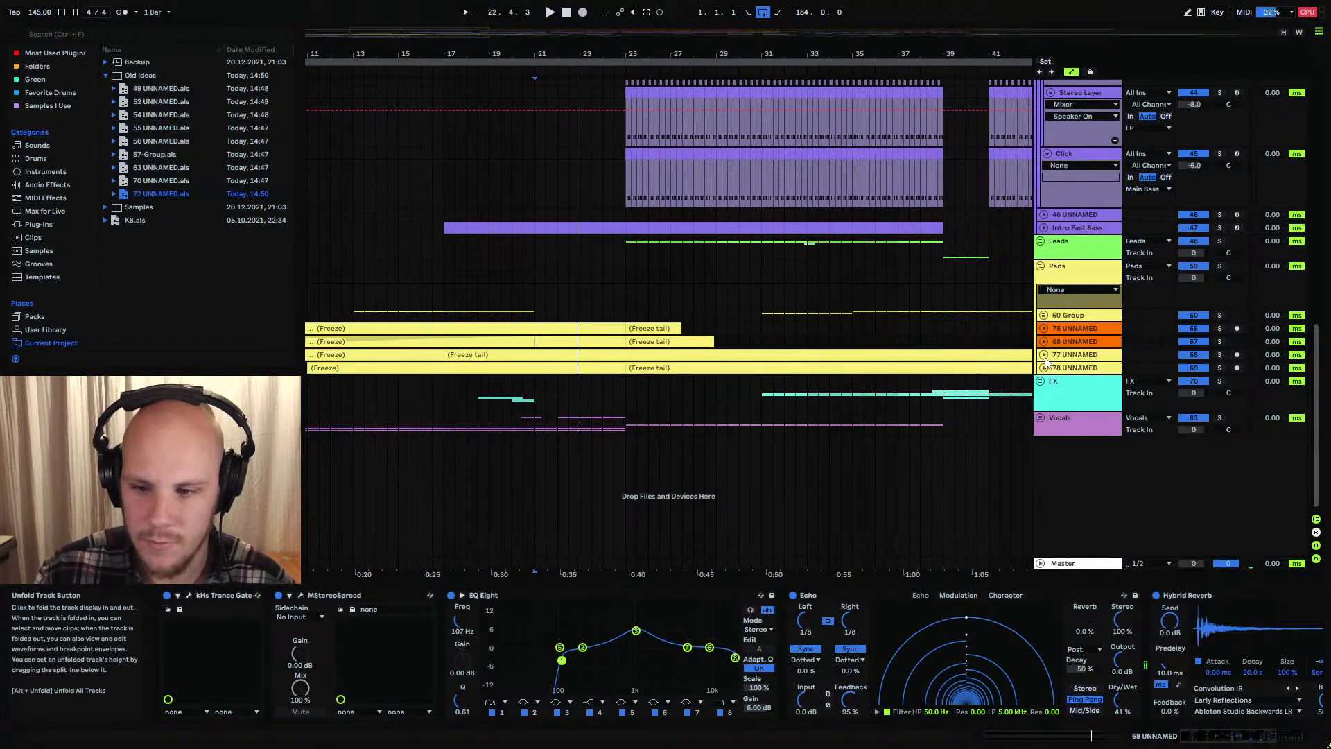
Unfold the 77 UNNAMED track, solo it and audition its frozen intro clip
left_click(1043, 354)
left_click(1218, 356)
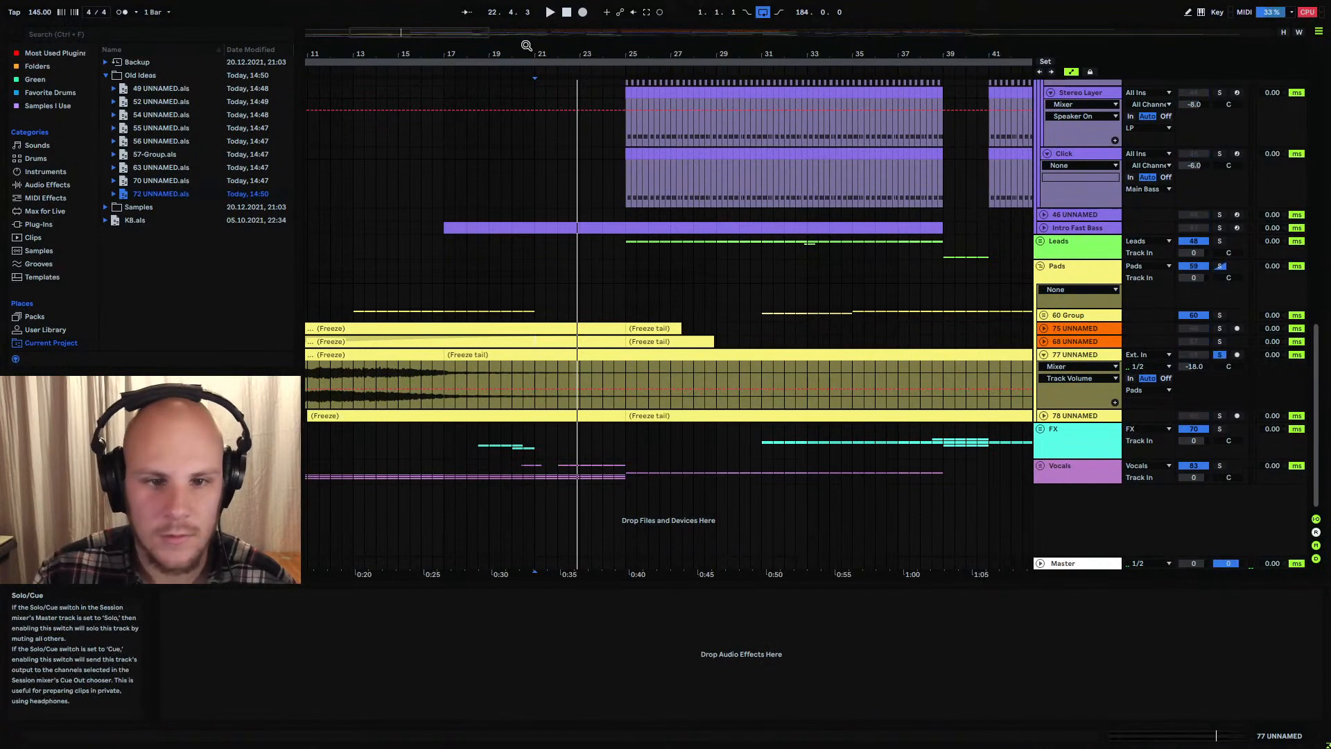
left_click_drag(526, 46, 610, 46)
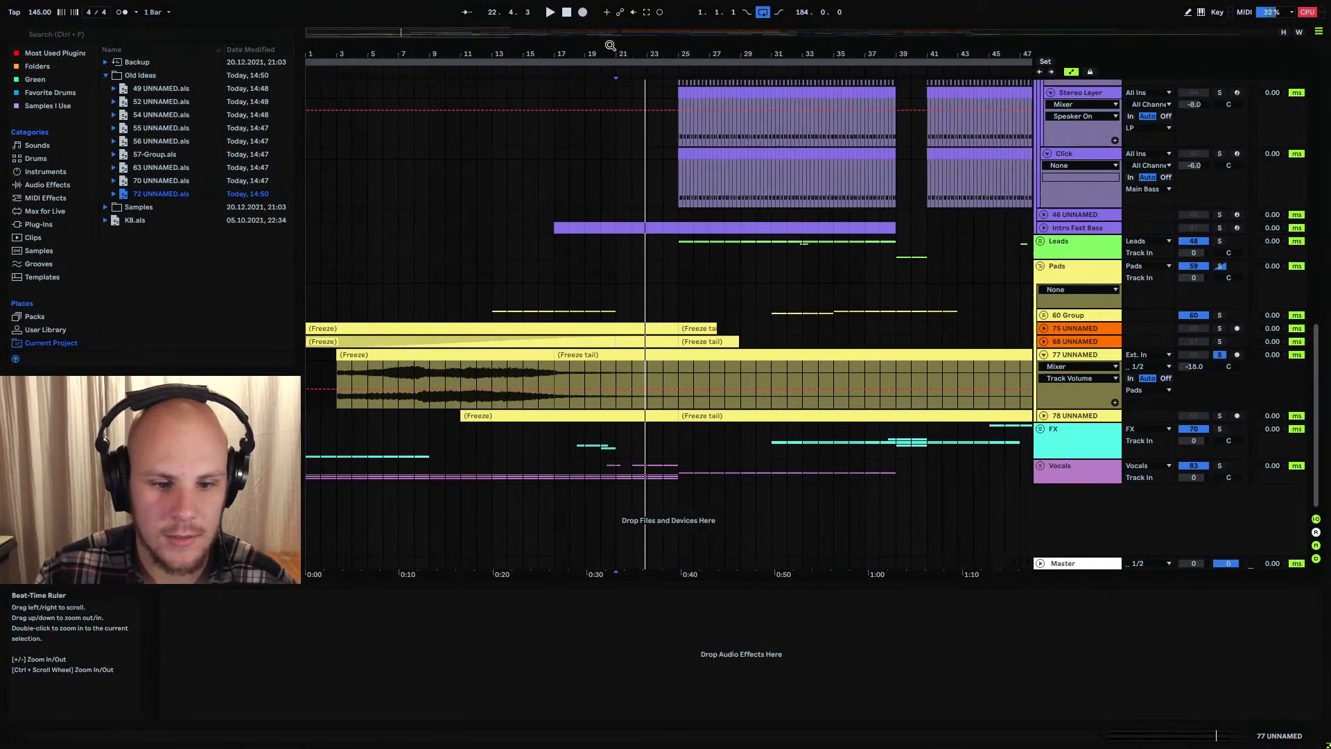
left_click(435, 376)
key("space")
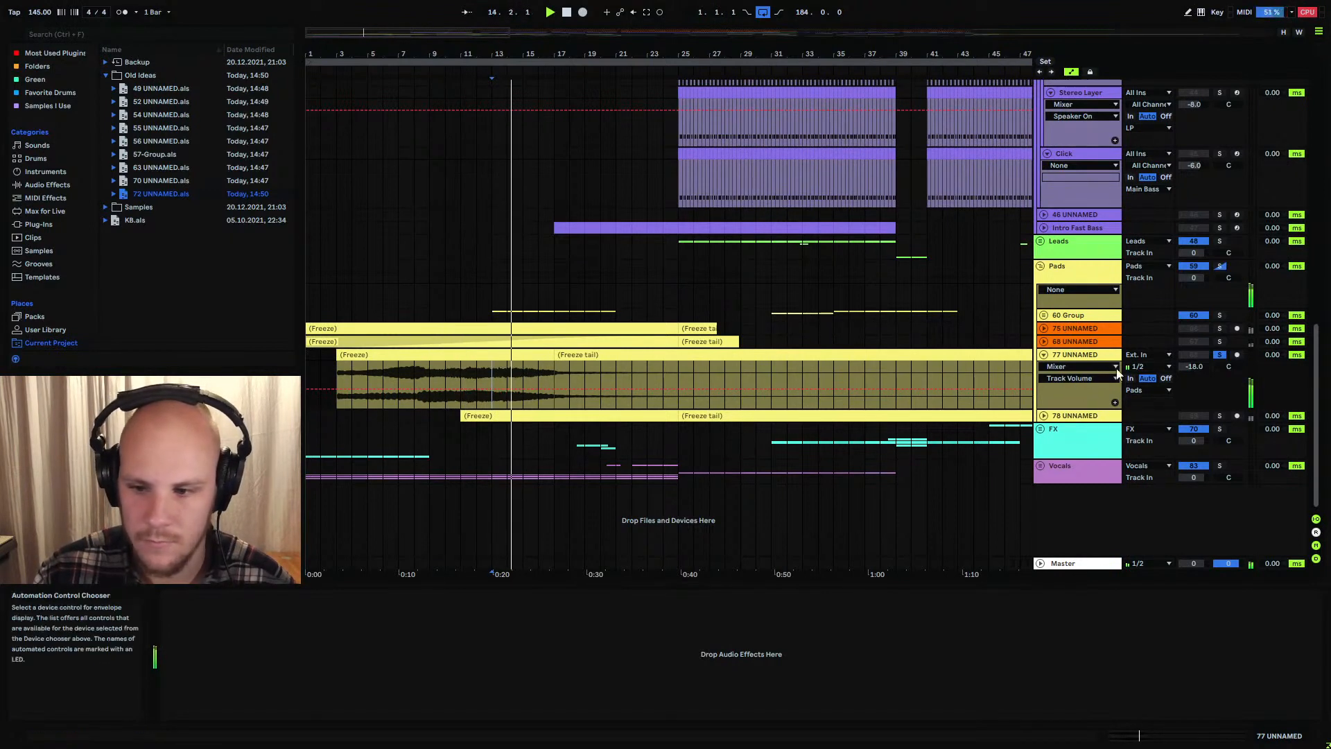
Colour the 77 UNNAMED track orange and fold it
right_click(1082, 355)
left_click(1103, 567)
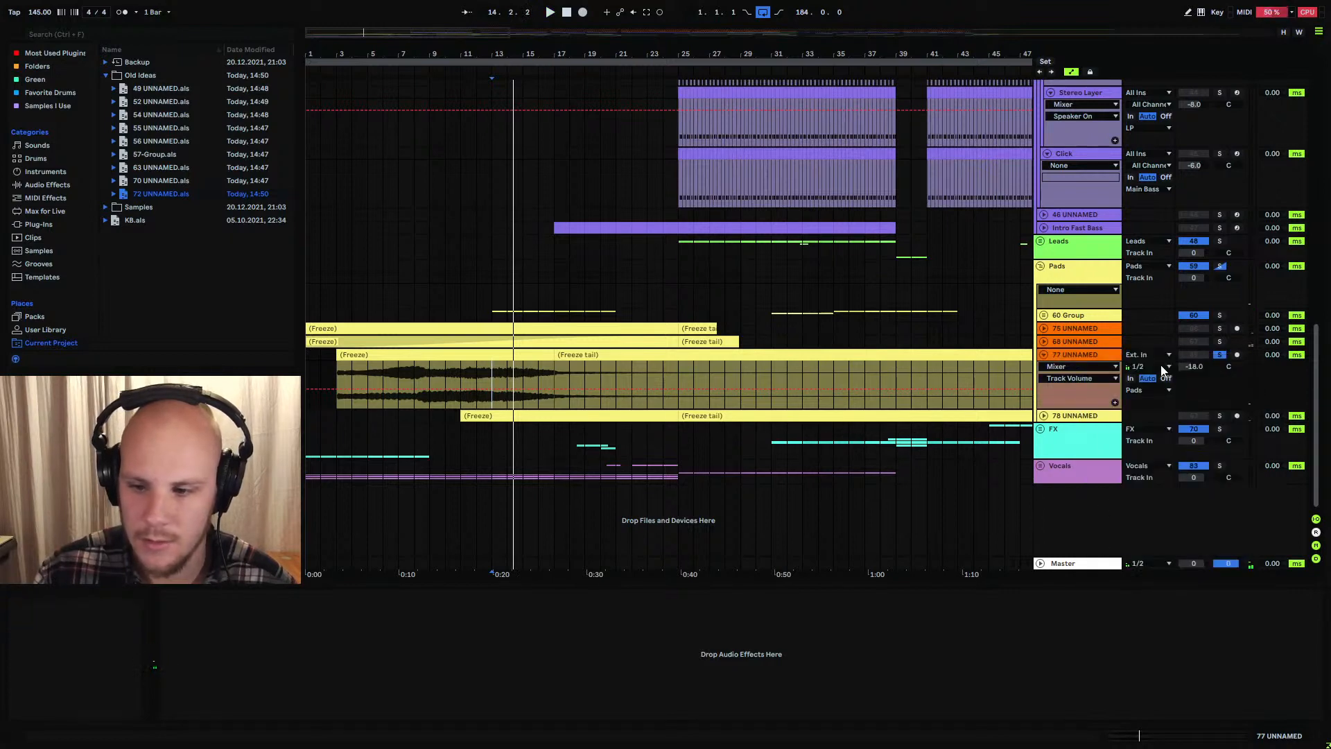
left_click(1045, 355)
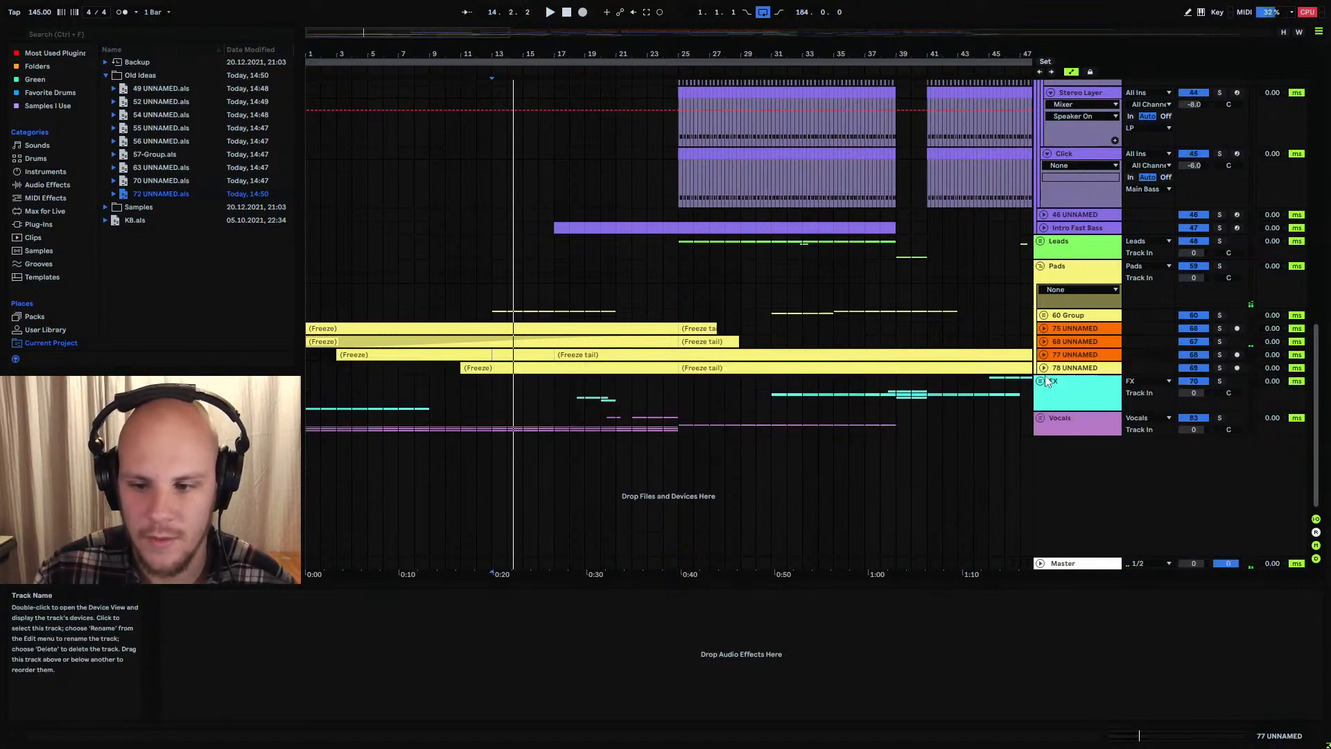
Unfold the 78 UNNAMED track and audition it in solo from bar 13
left_click(1043, 367)
left_click(506, 389)
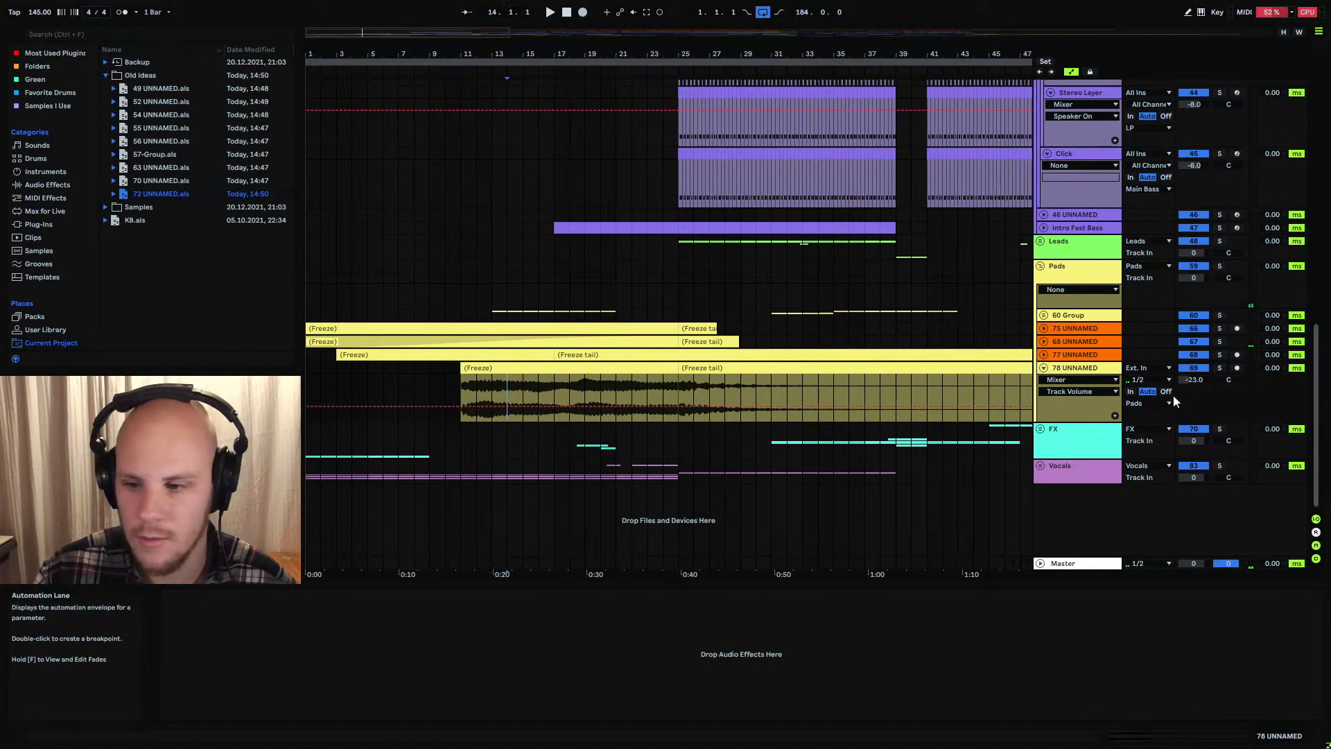
left_click(1218, 367)
left_click(491, 390)
key("space")
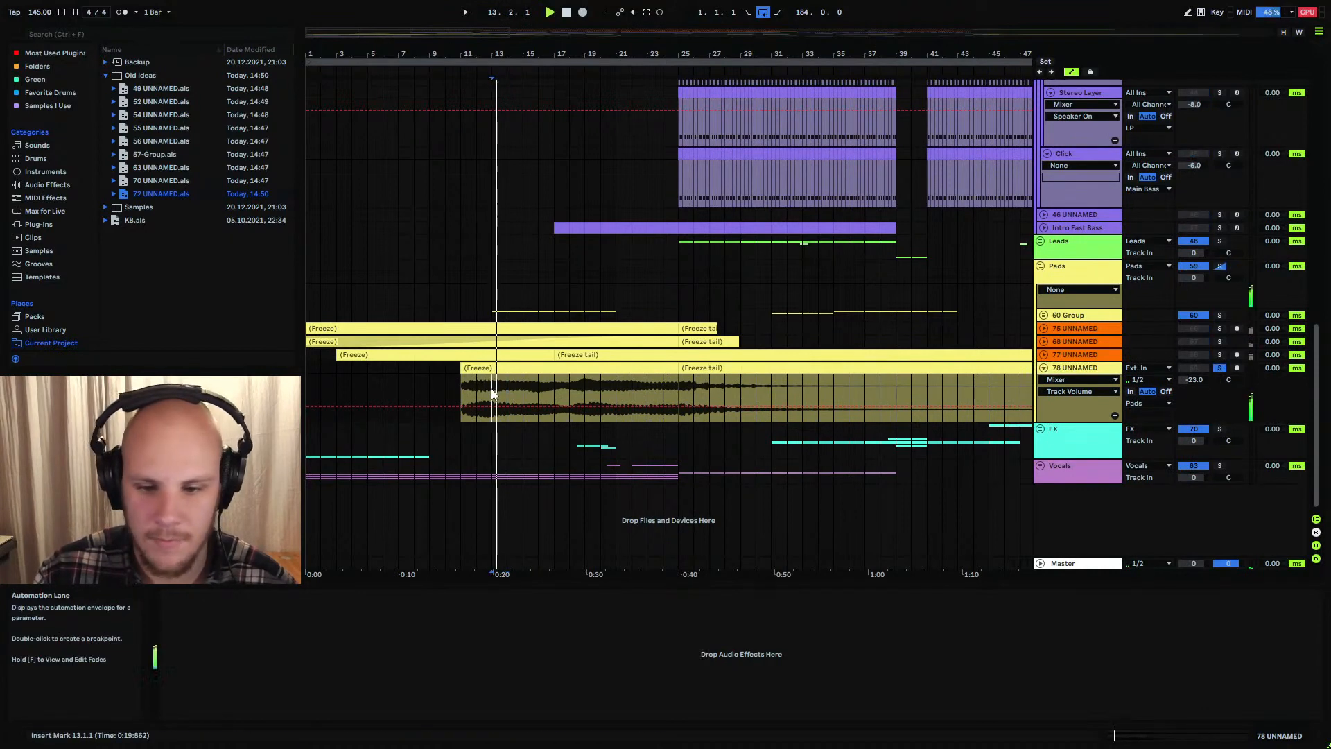
Colour the 78 UNNAMED track orange and fold it
right_click(1075, 370)
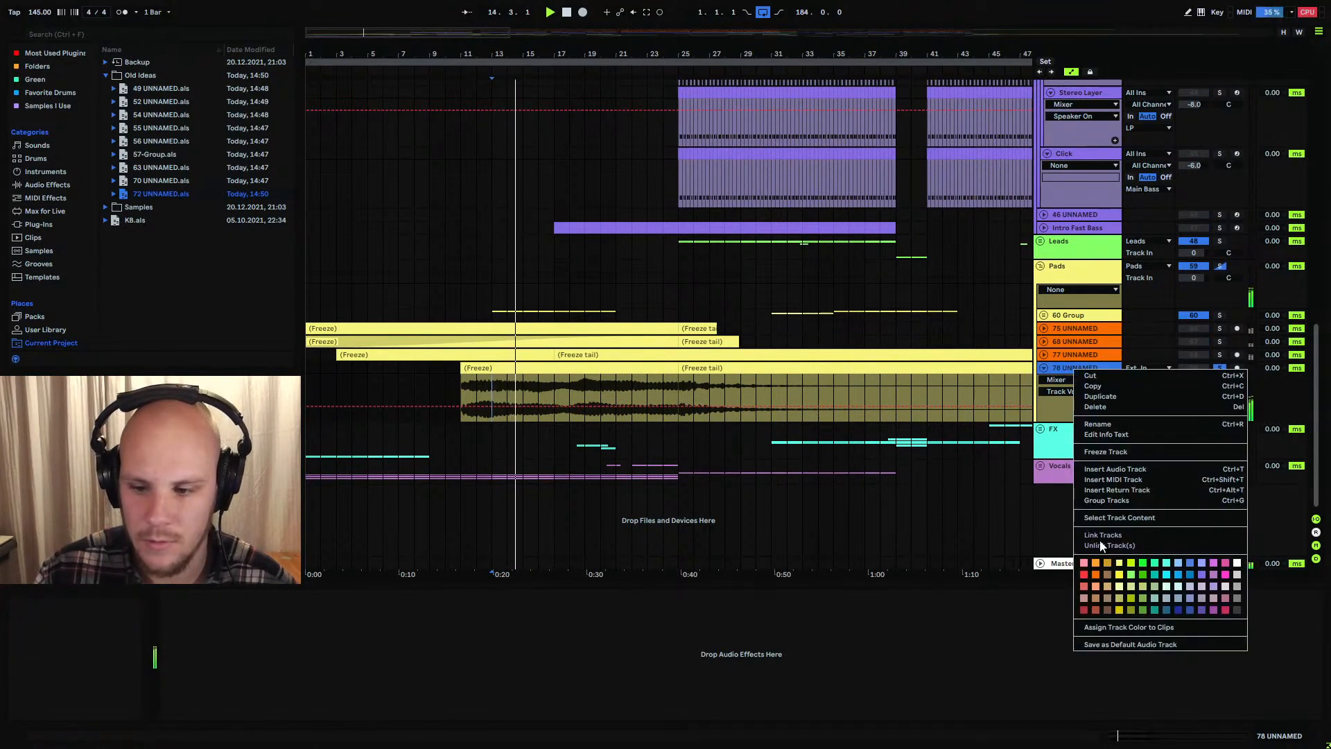
left_click(1096, 574)
left_click(1044, 369)
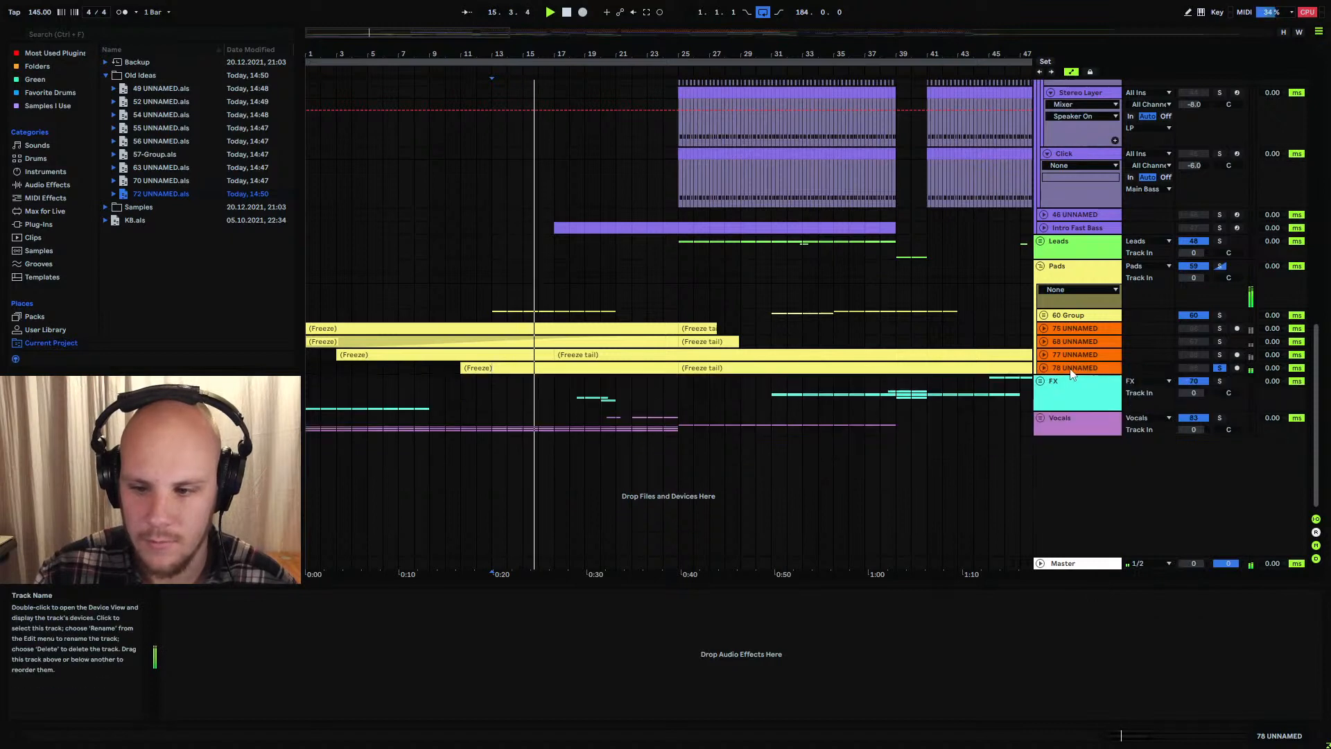
Take the 78 UNNAMED track out of solo and stop playback, placing the insert marker at bar 153
left_click(1218, 367)
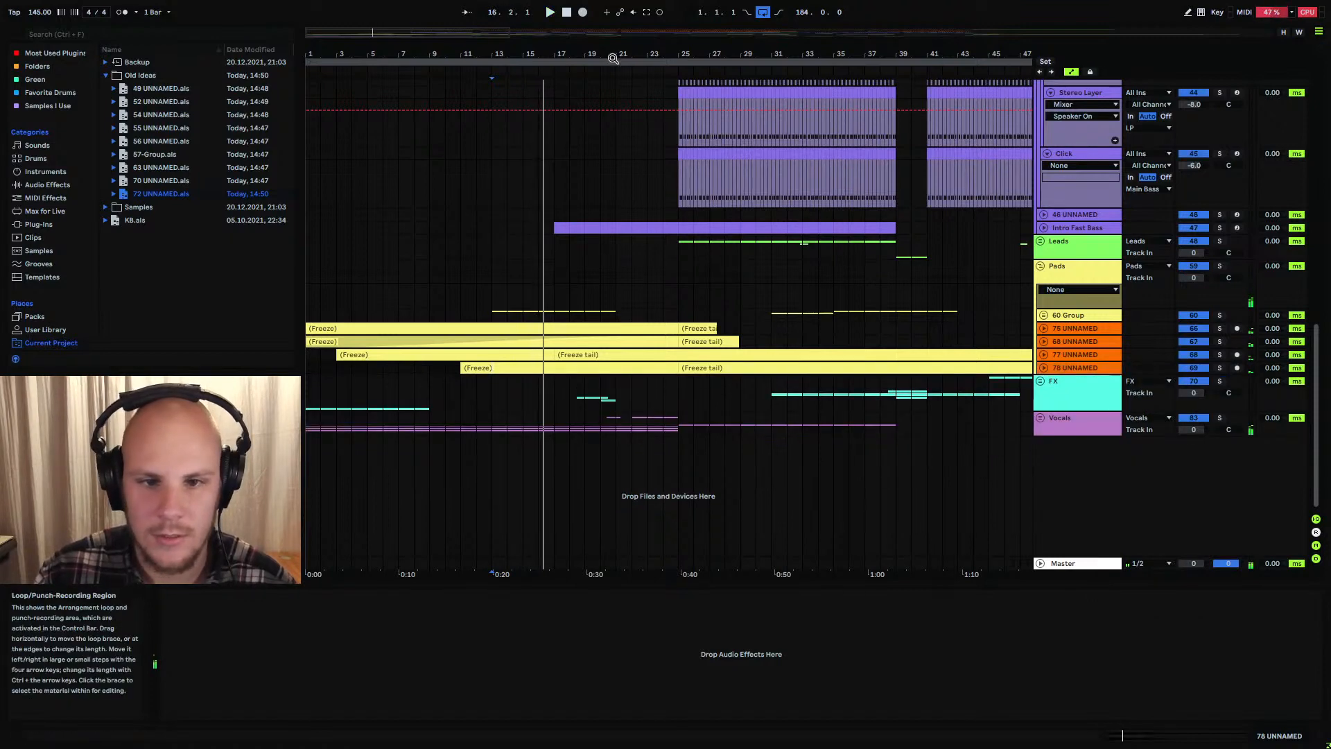
left_click_drag(613, 57, 613, 14)
left_click(809, 355)
key("space")
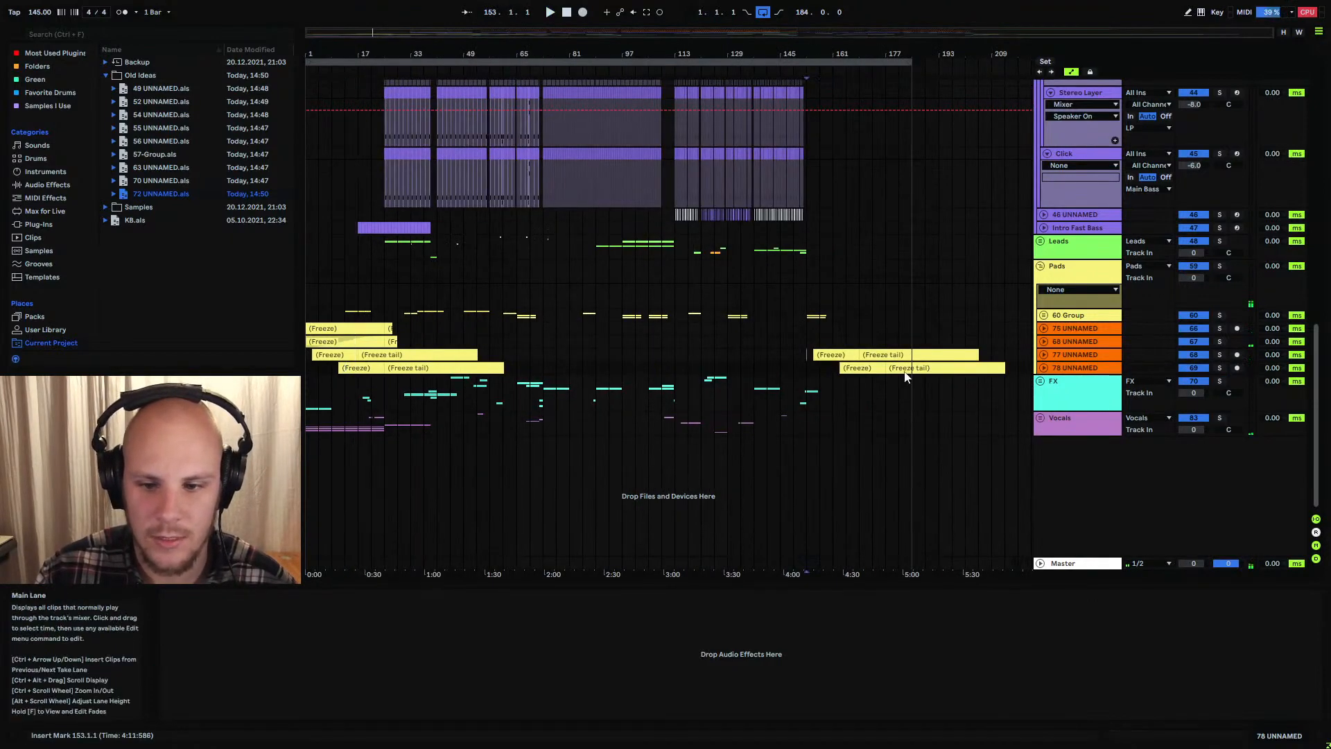
left_click(1015, 373, "shift")
left_click(1017, 370)
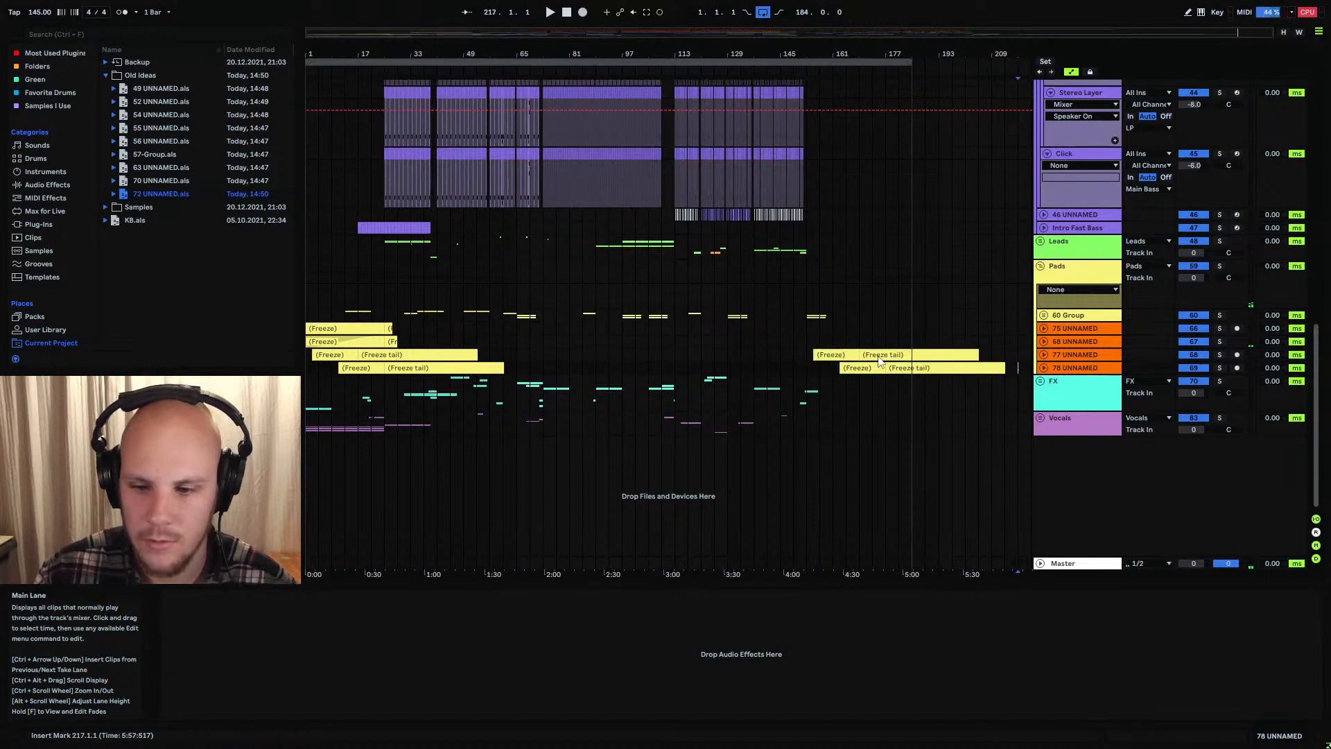
left_click(809, 355, "shift")
right_click(833, 358)
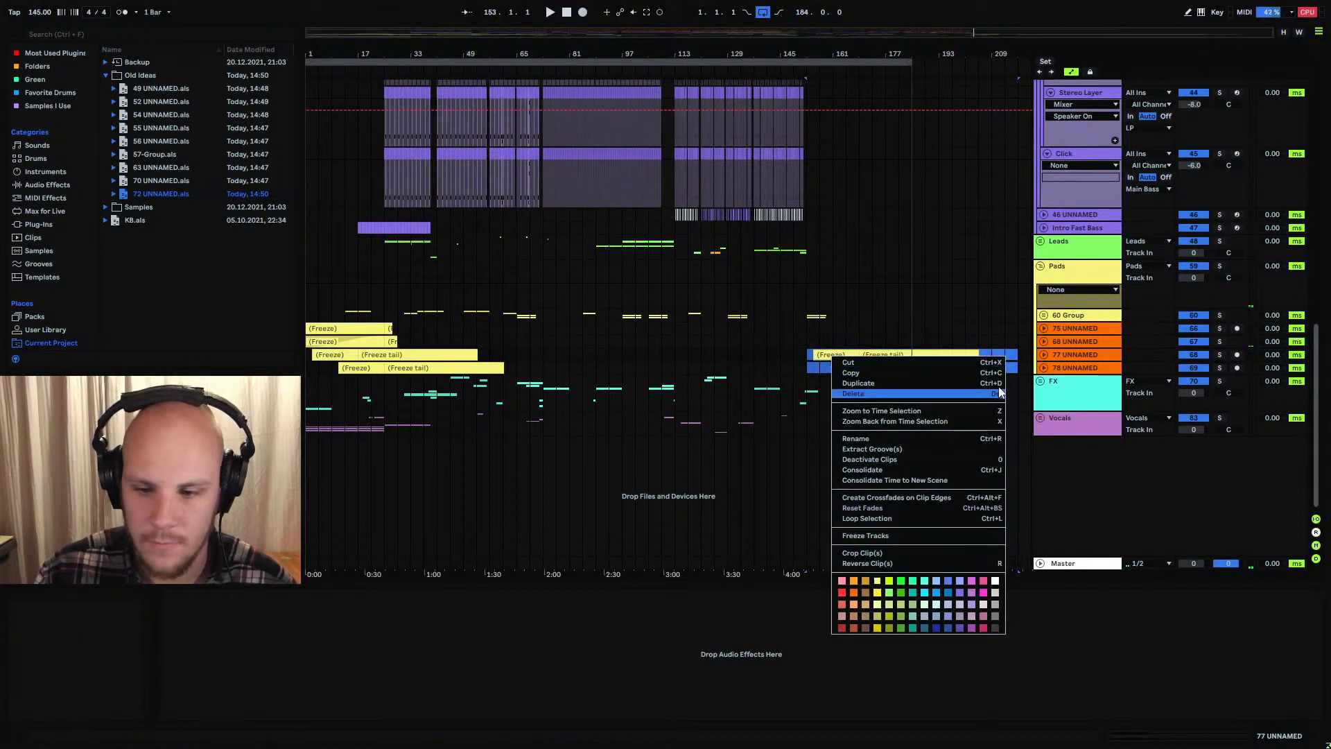
left_click(1011, 352)
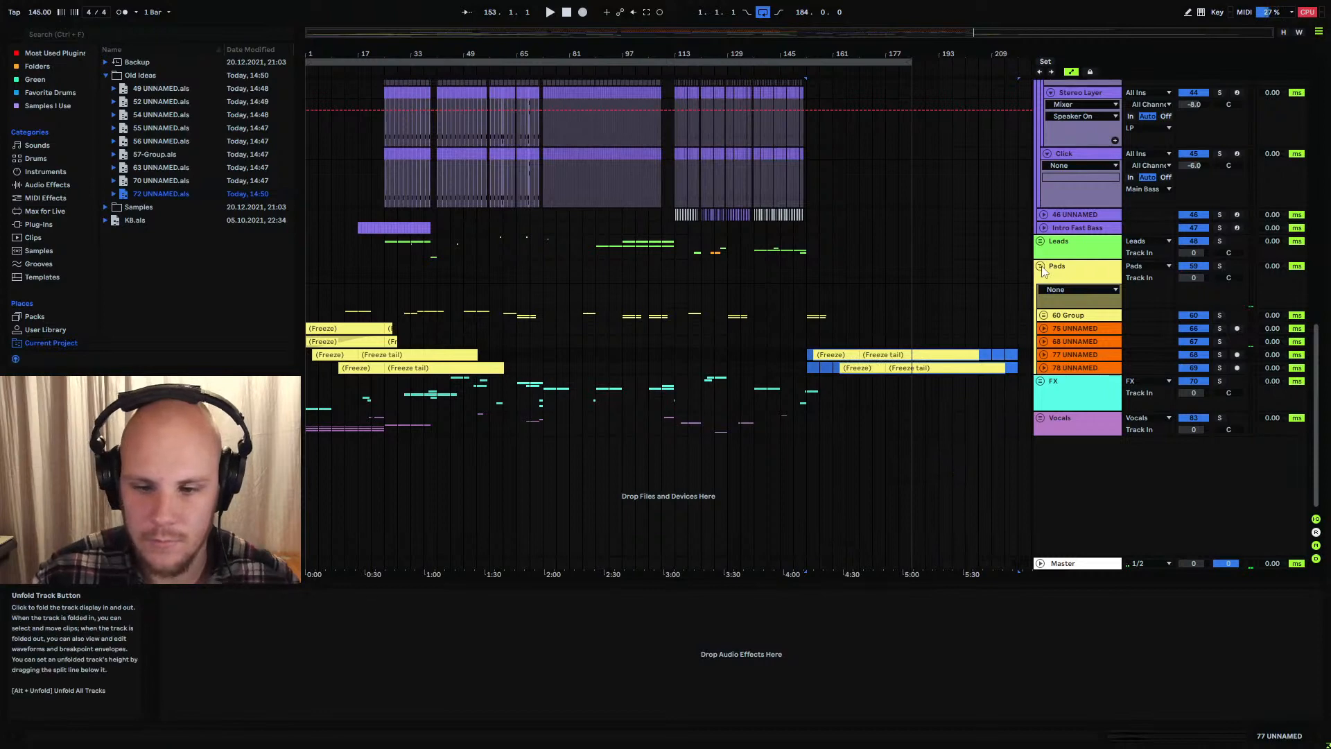
Fold the Pads group, check the tracks inside the FX group and fold it again
left_click(1041, 266)
left_click(1041, 292)
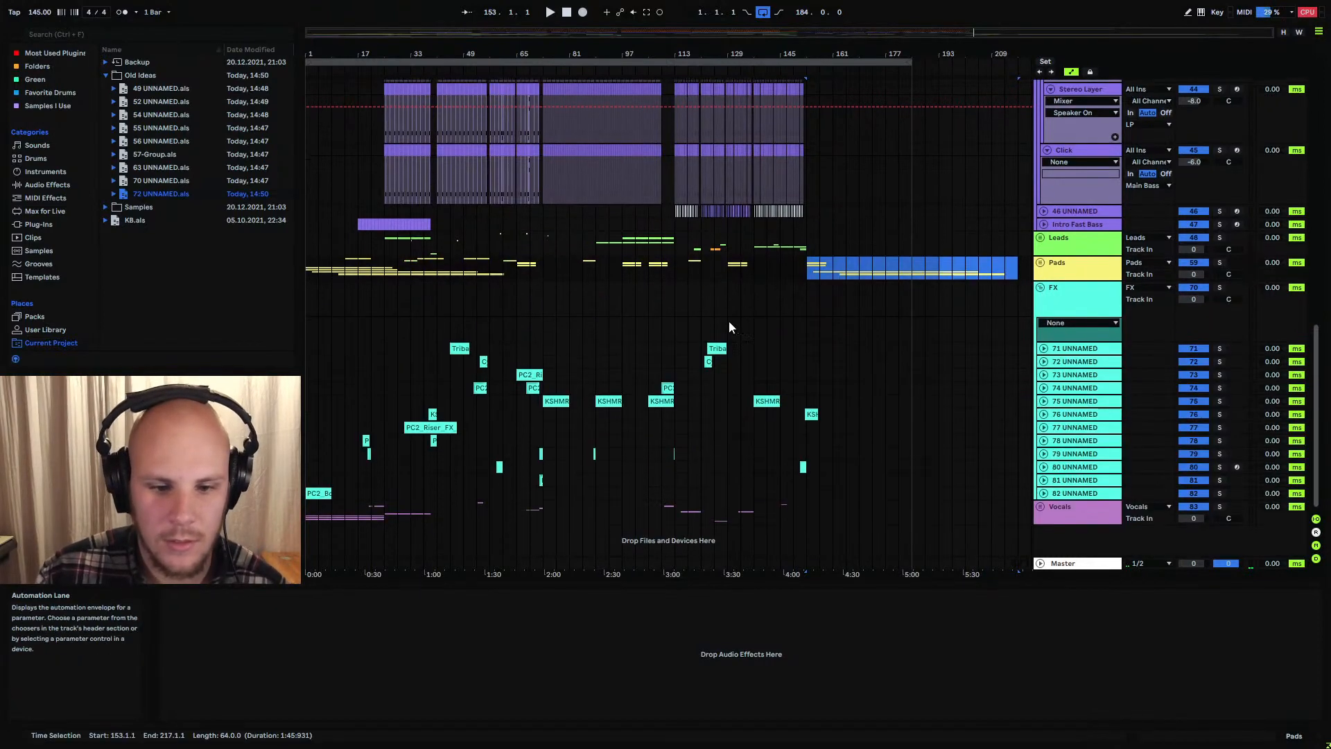
left_click(1041, 290)
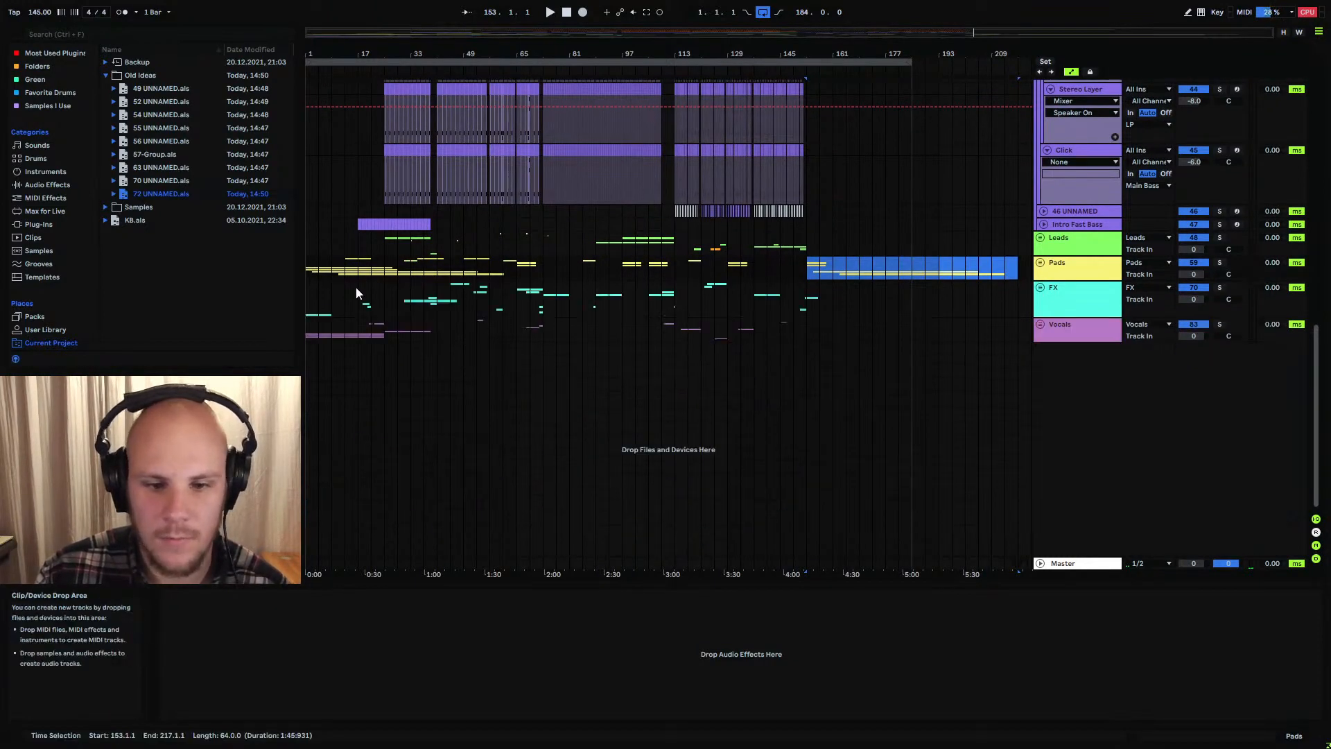
Fold the Click, Stereo Layer, On-beat and Offbeat bass tracks along with the LP and Main Bass groups
scroll(593, 326, "up", 3)
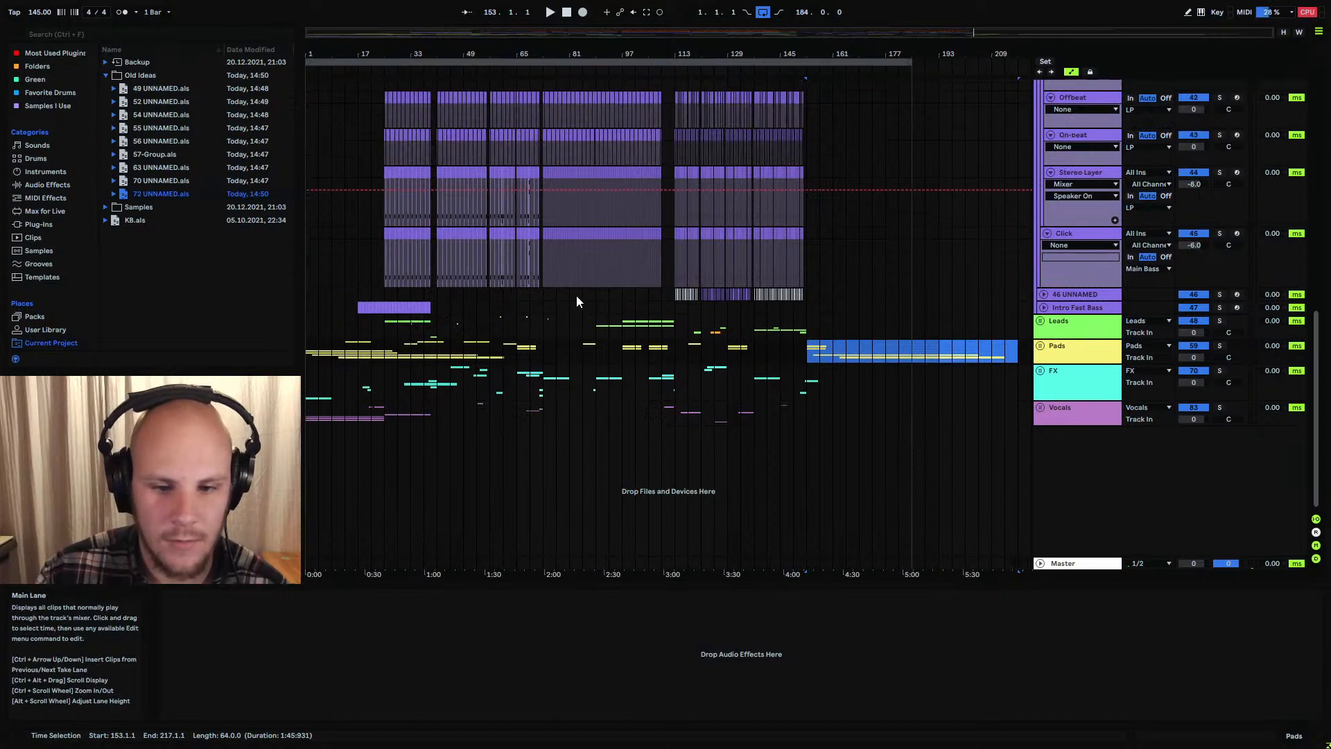
scroll(694, 308, "up", 3, "ctrl")
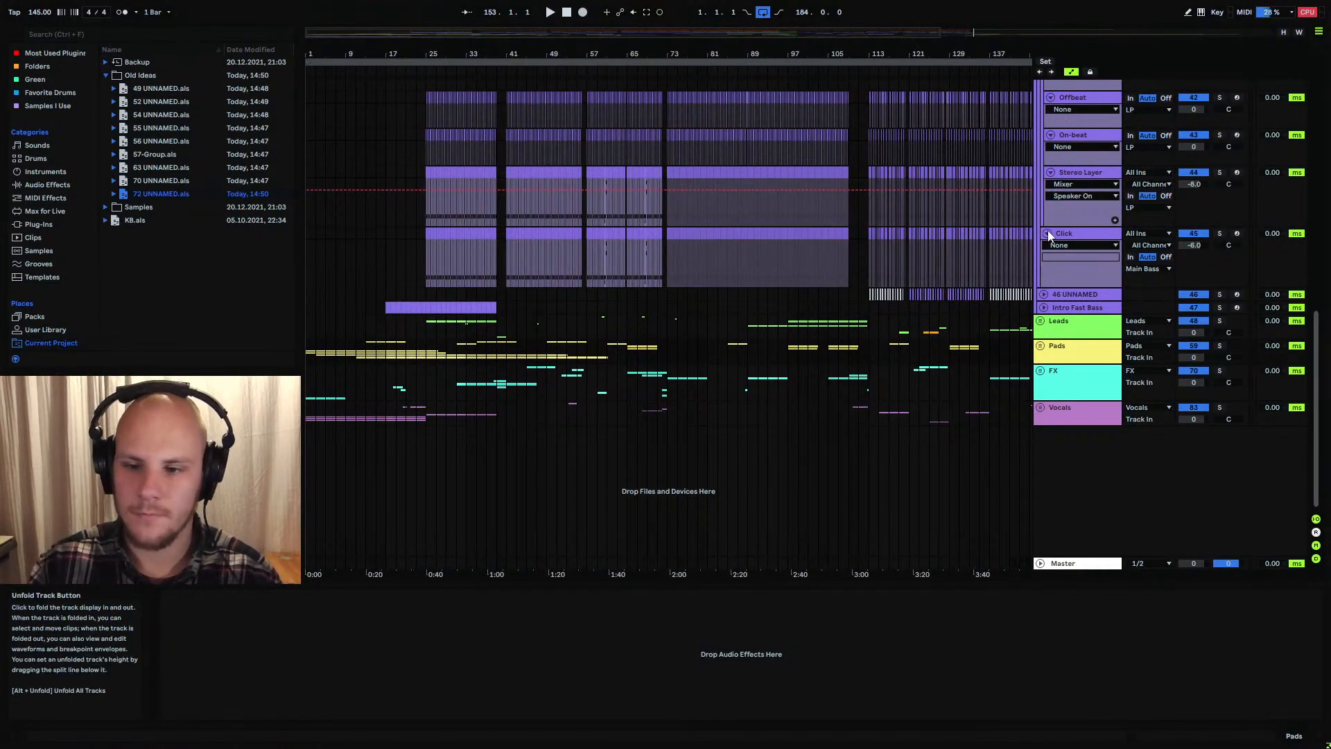
scroll(1061, 253, "up", 3)
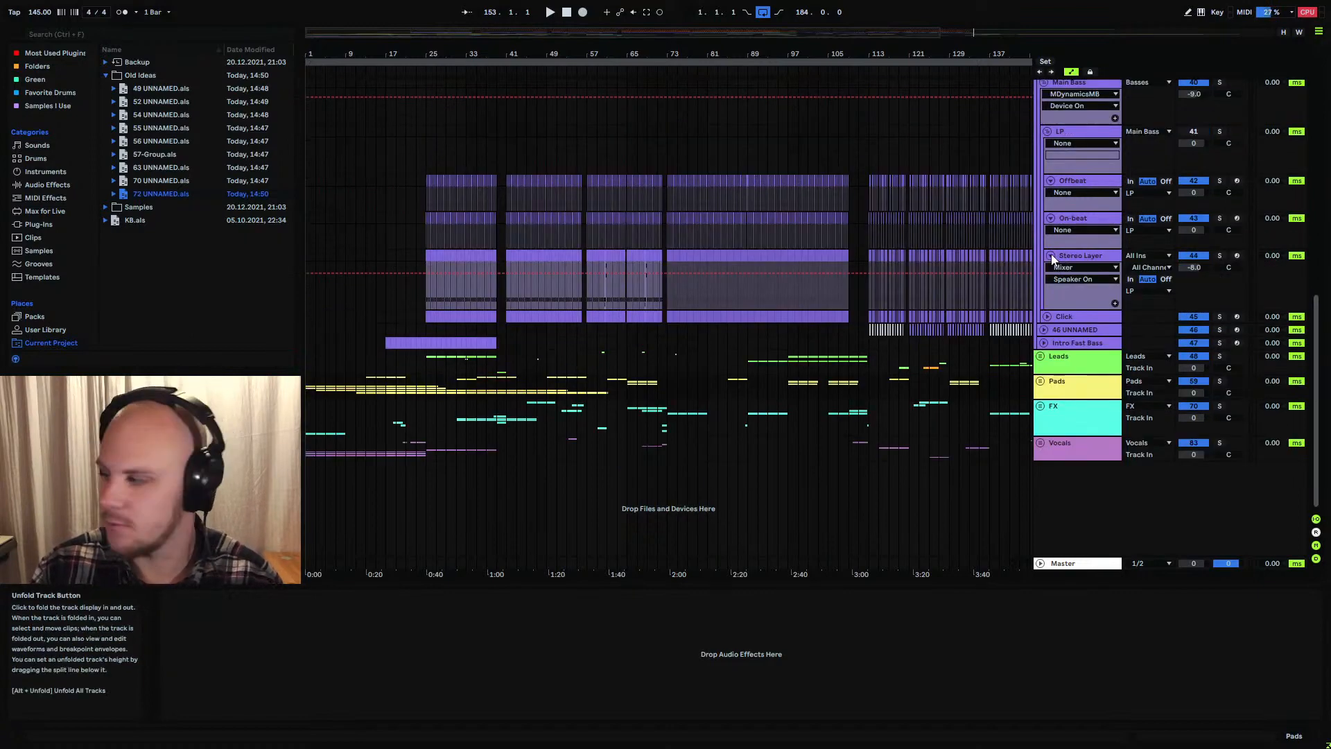
left_click(1051, 255)
left_click(1051, 218)
left_click(1051, 180)
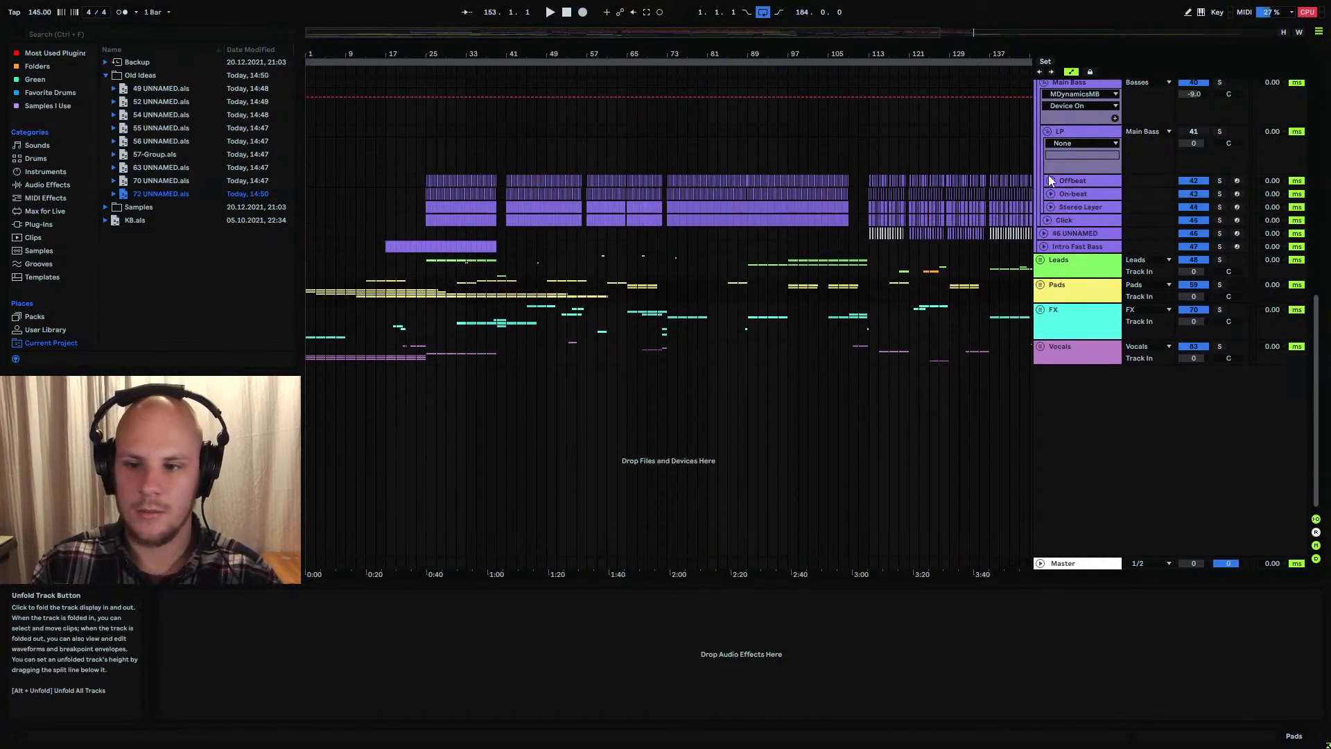
left_click(1048, 132)
scroll(1037, 170, "up", 3)
left_click(1042, 164)
Unfold the kick's Top and Main tracks, solo the Kick group and audition it from bar 41
scroll(929, 226, "up", 7)
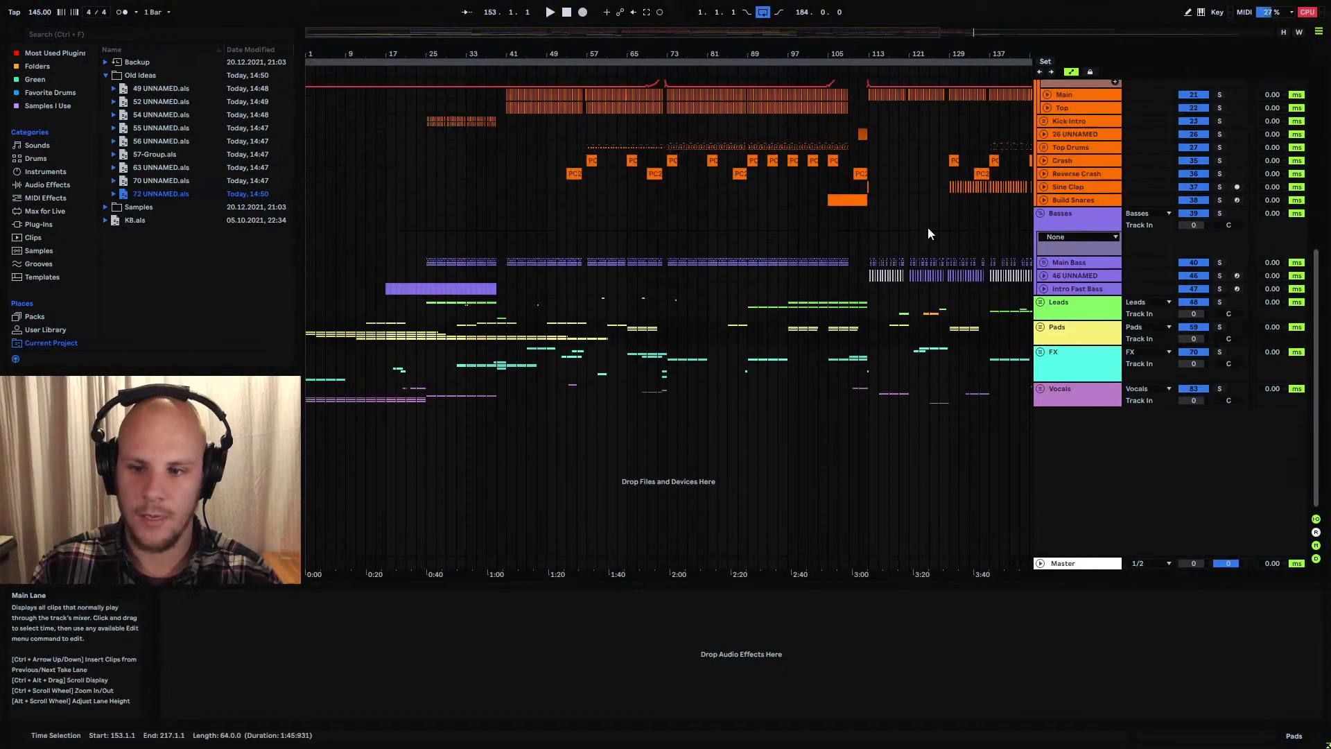
scroll(517, 83, "up", 8, "ctrl")
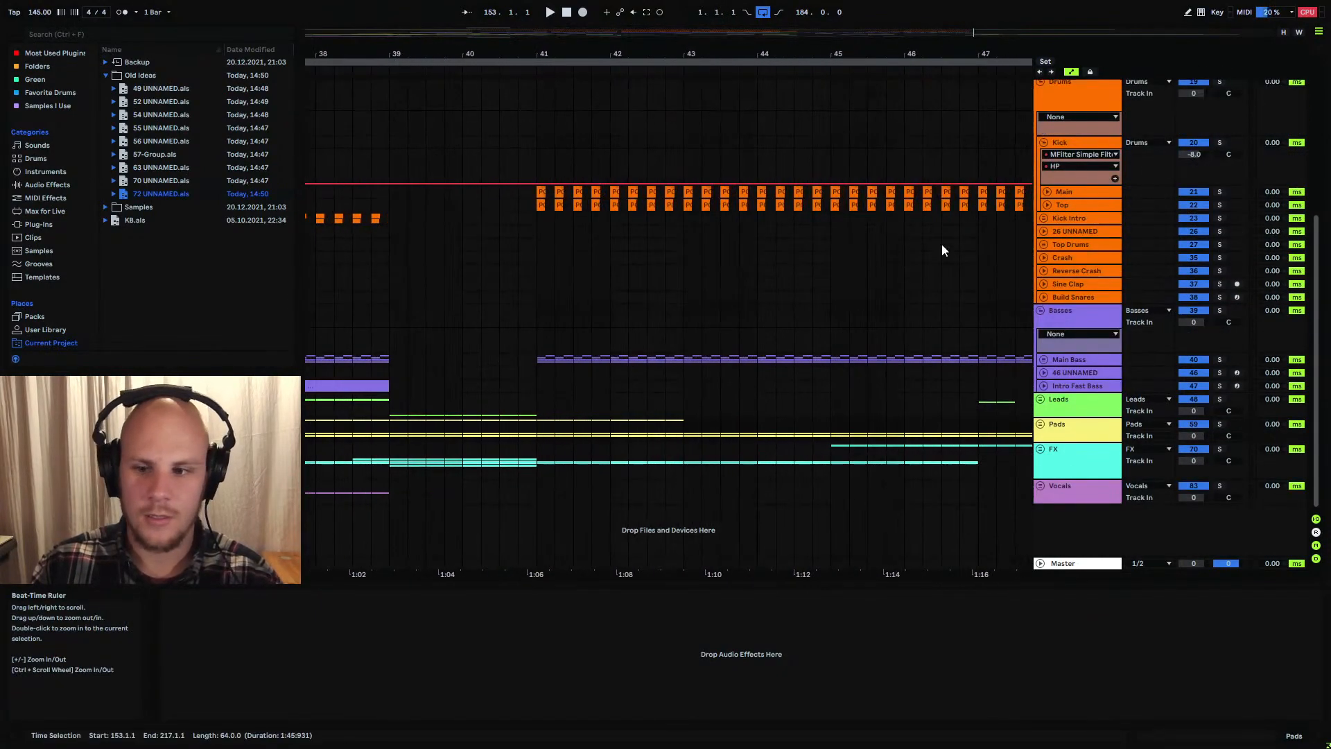
left_click(1047, 206)
left_click(1049, 192)
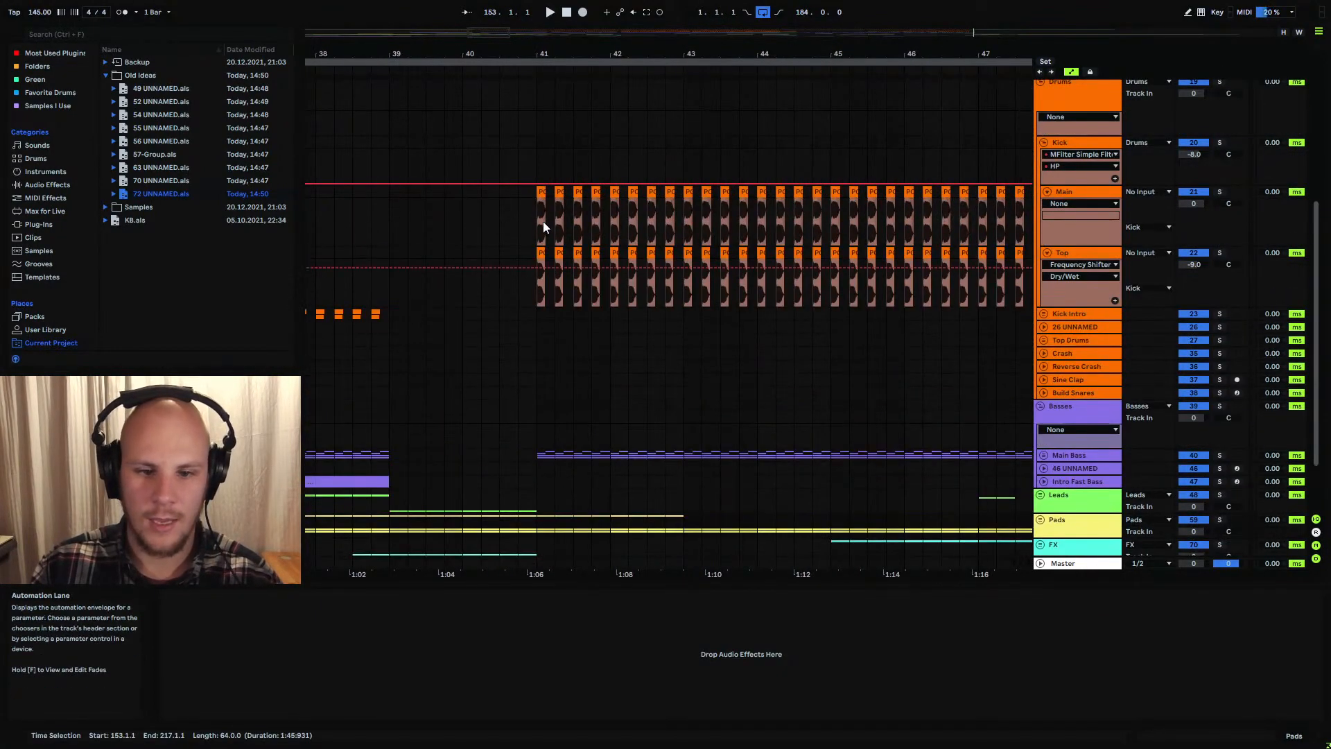
left_click(1082, 193)
key("space")
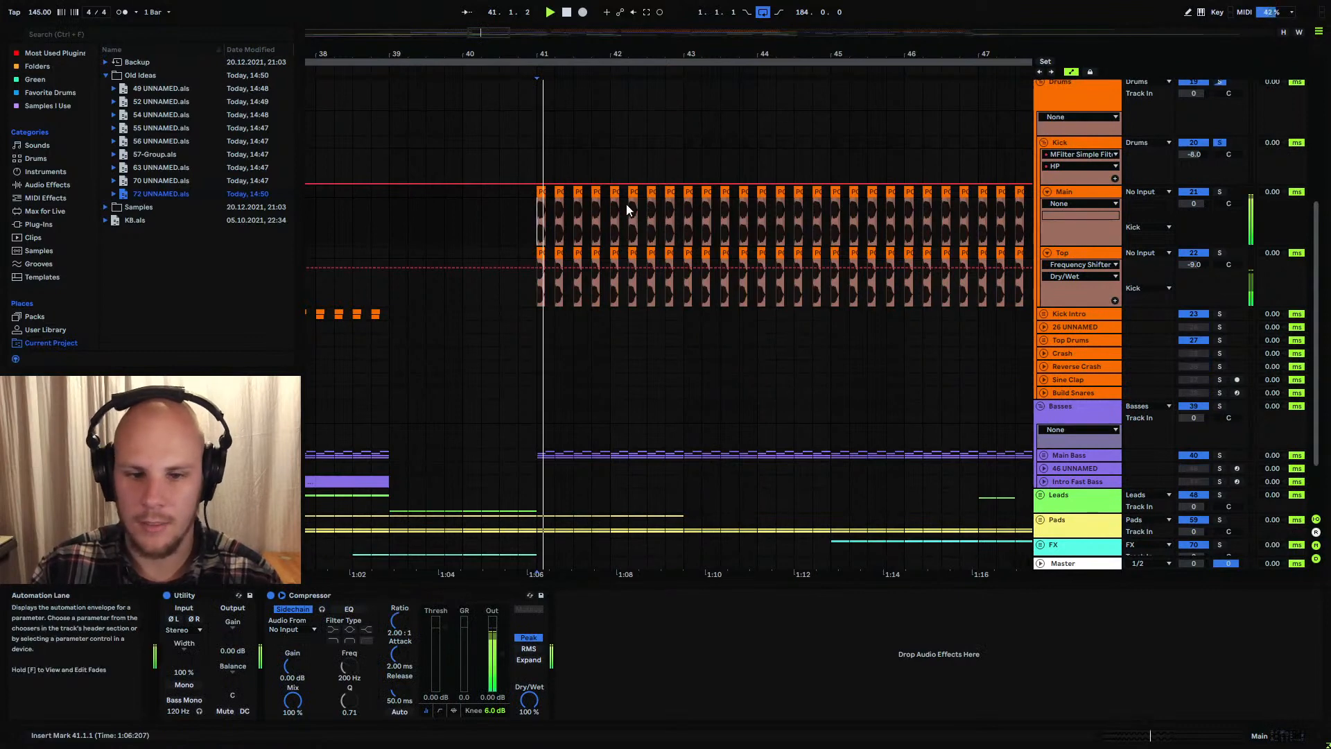
key("space")
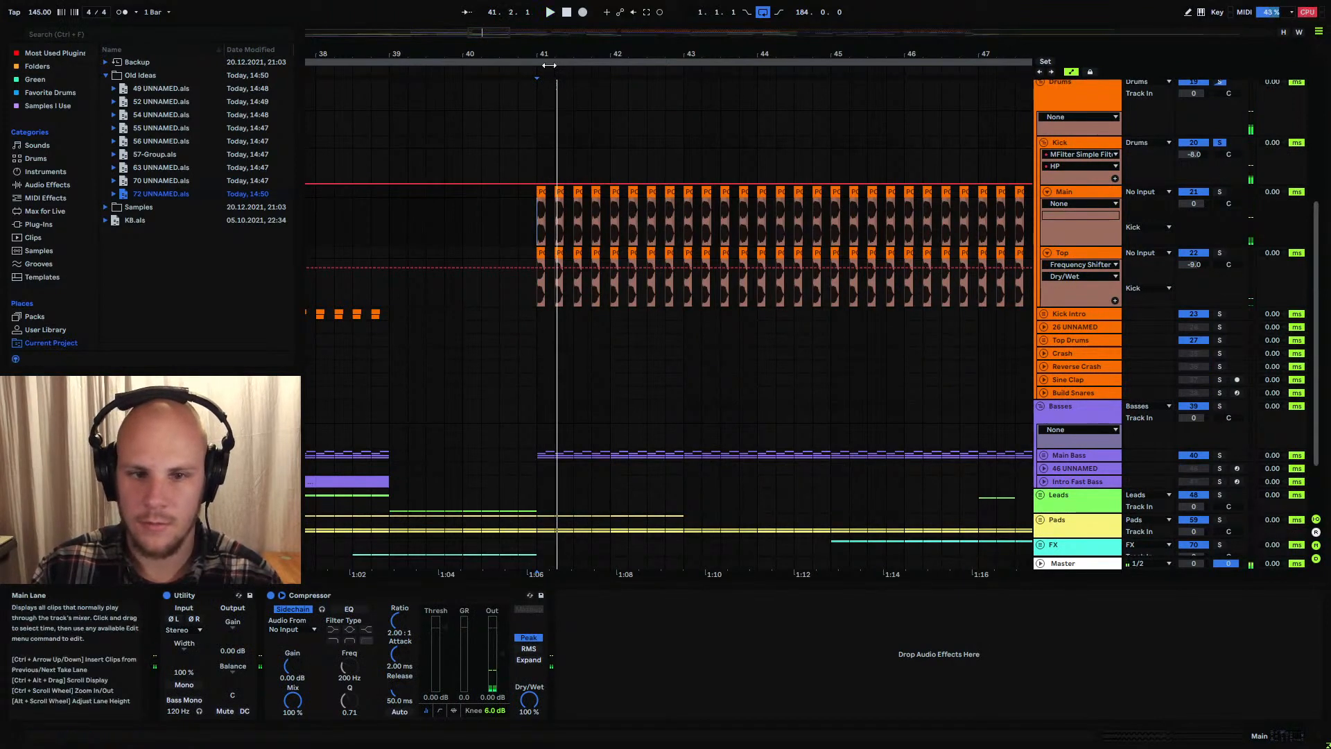
Examine the Main and Top kick waveforms up close and audition the soloed kick again from bar 41
left_click_drag(544, 54, 515, 129)
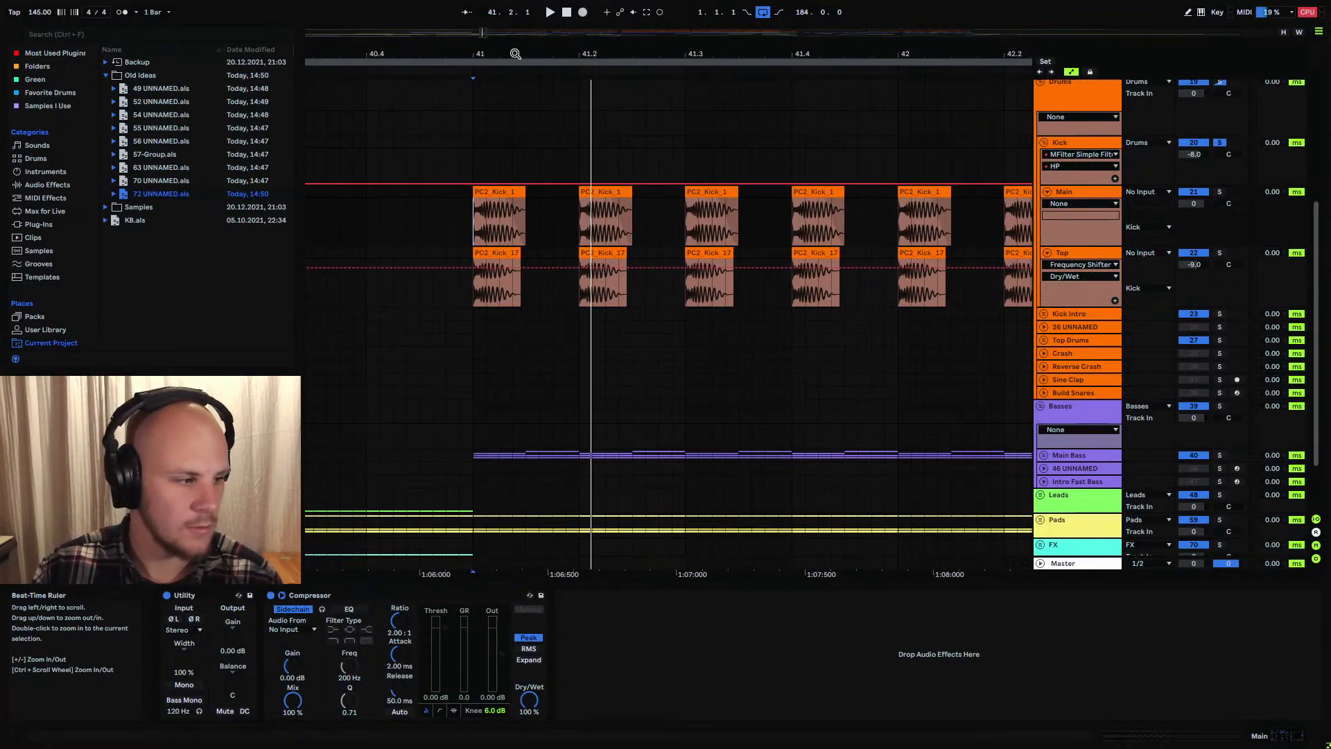
left_click(473, 210)
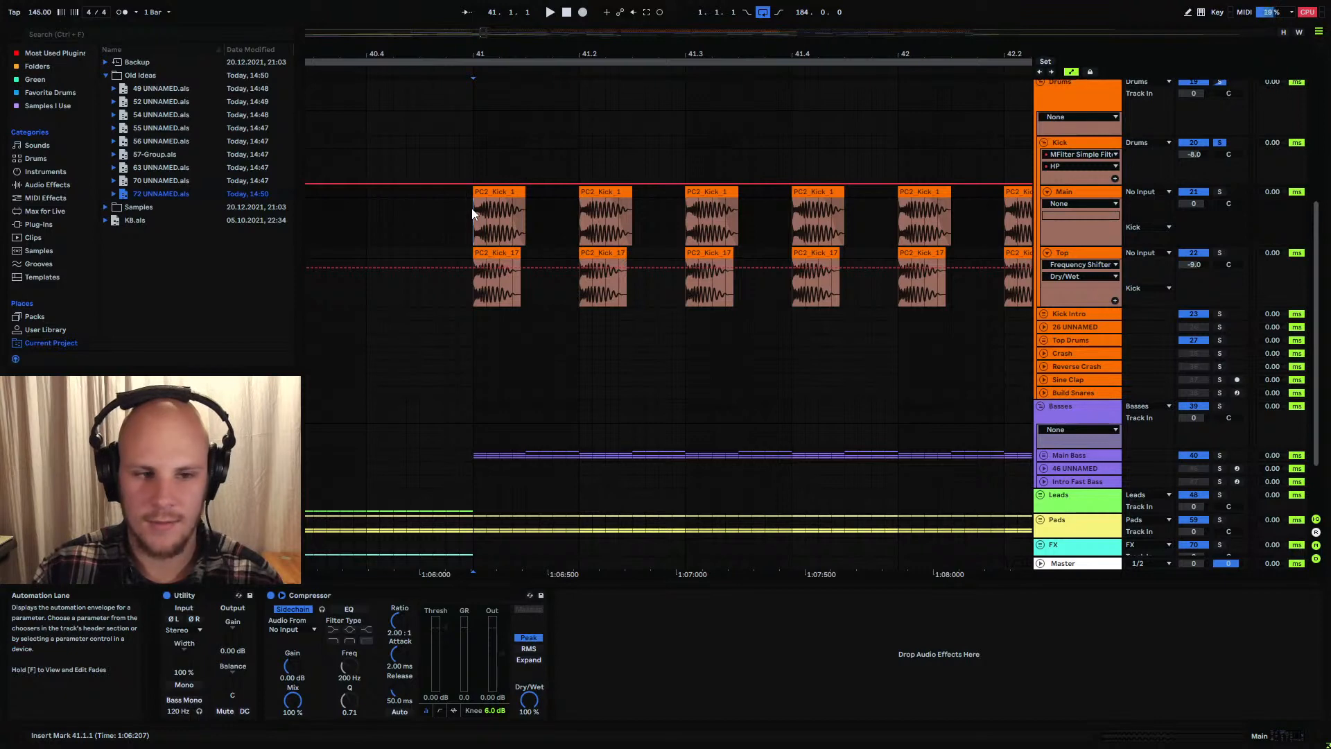
key("space")
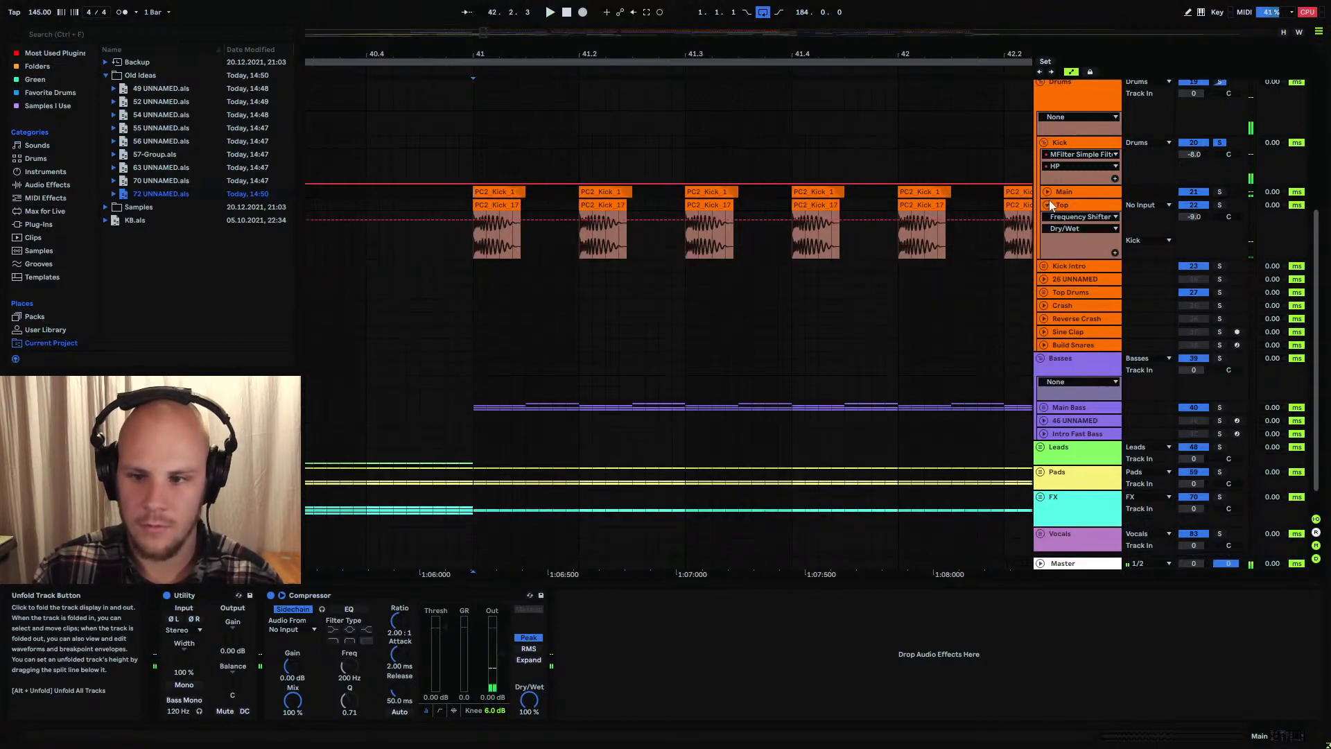
Fold the Top kick track, inspect the device chains of Top and the Kick group, and check the Main clips
left_click(1047, 192)
left_click(1047, 206)
left_click(1069, 205)
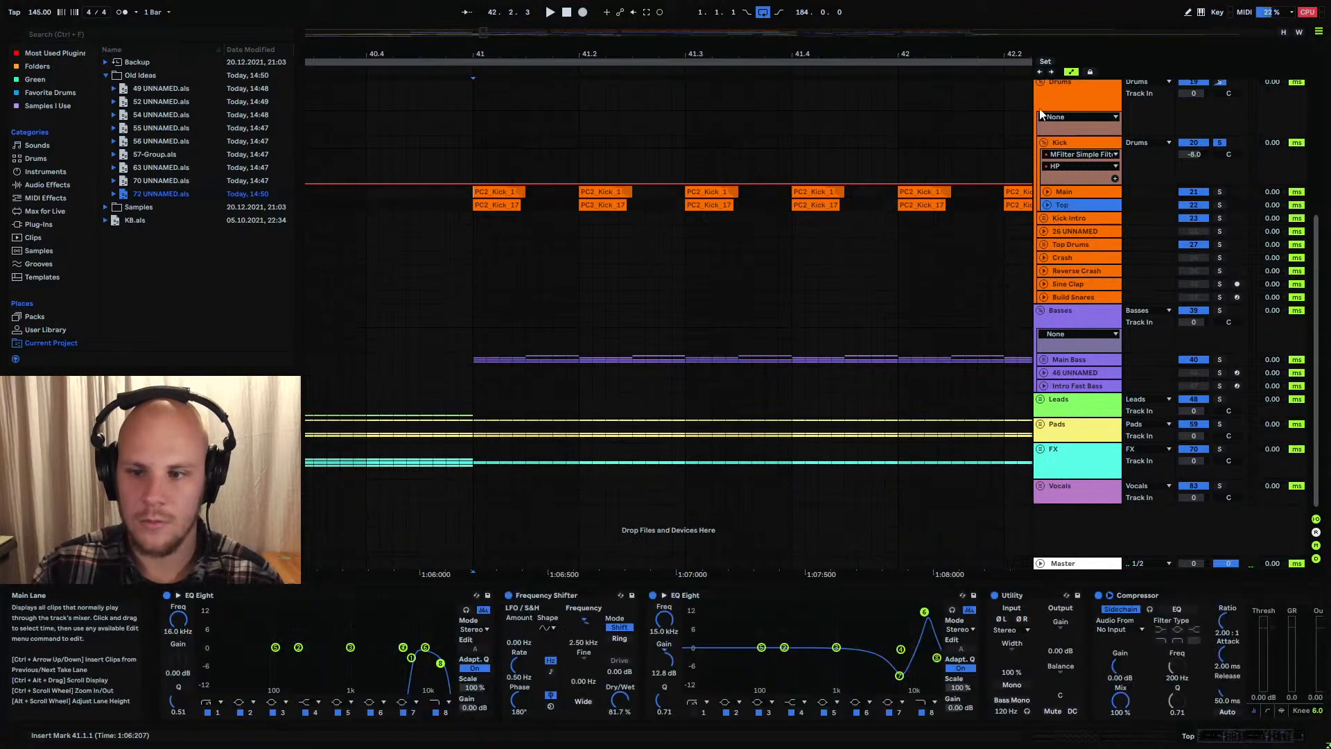
left_click(1082, 143)
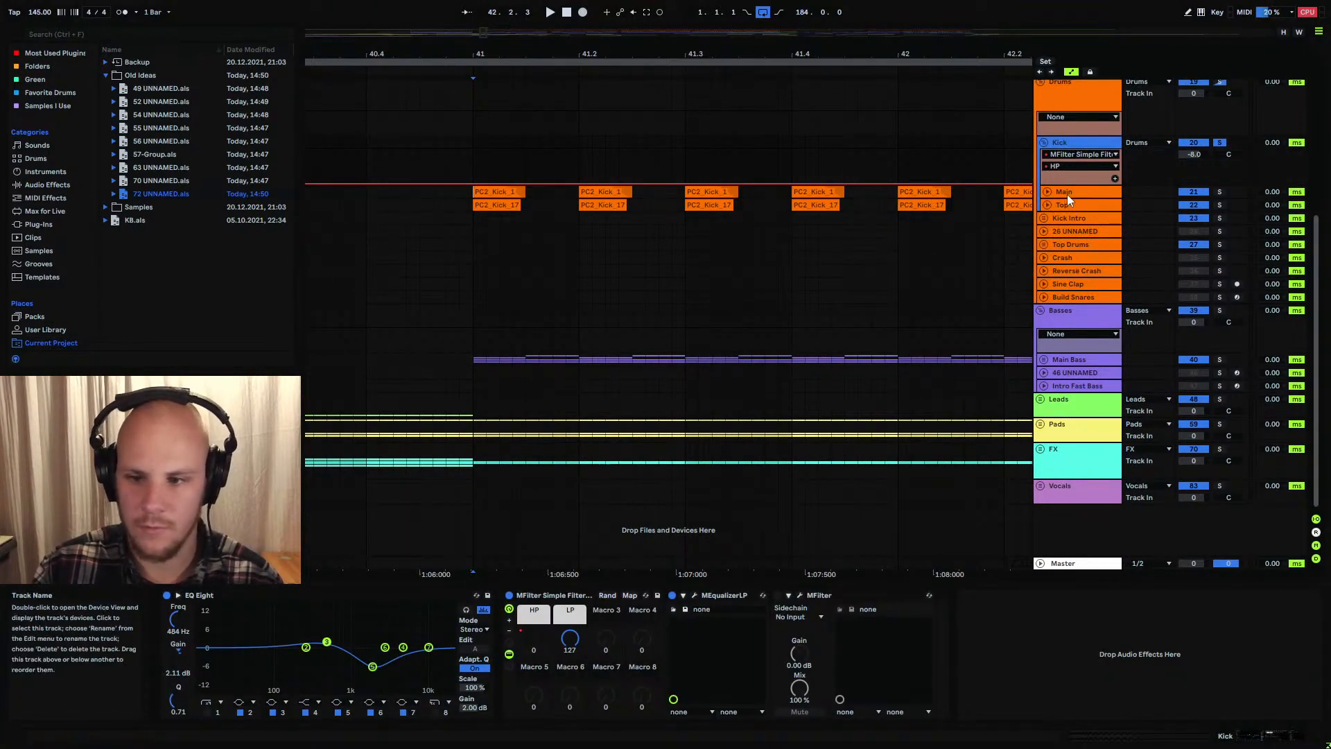
left_click(1047, 192)
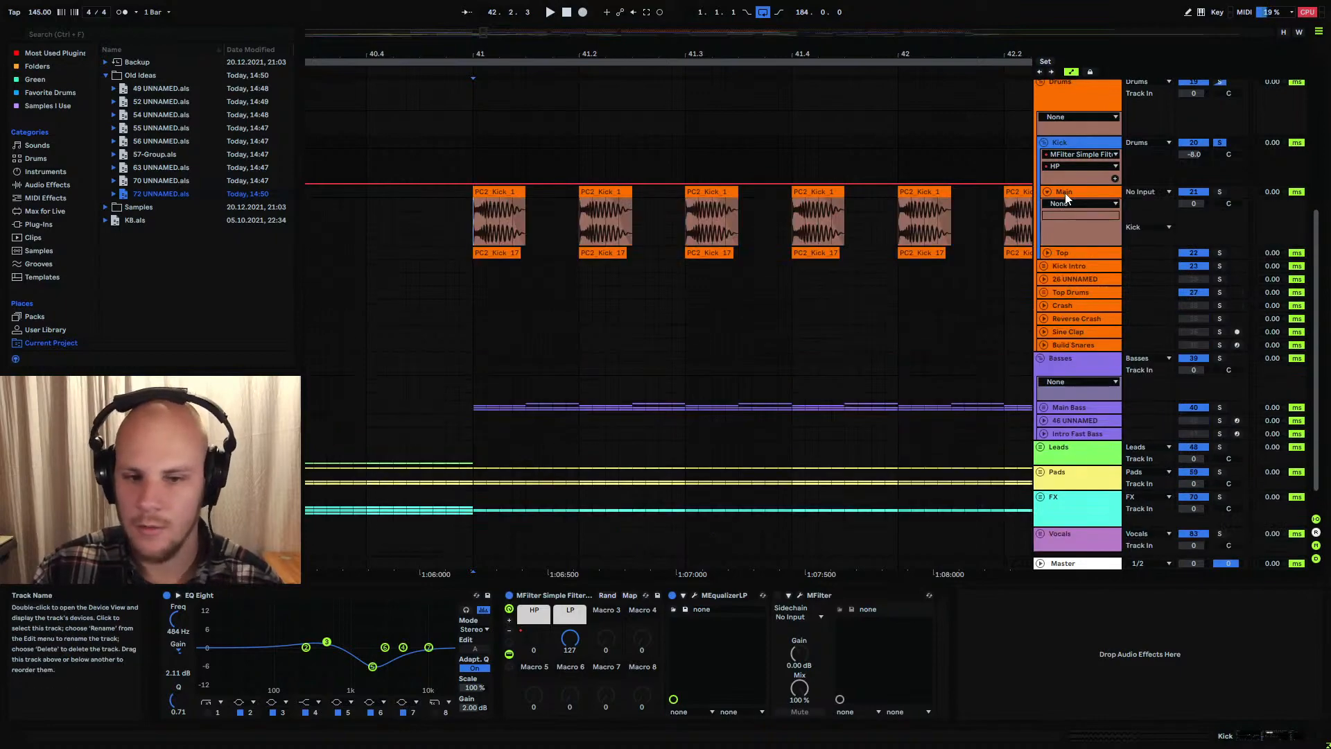
left_click_drag(632, 54, 462, 7)
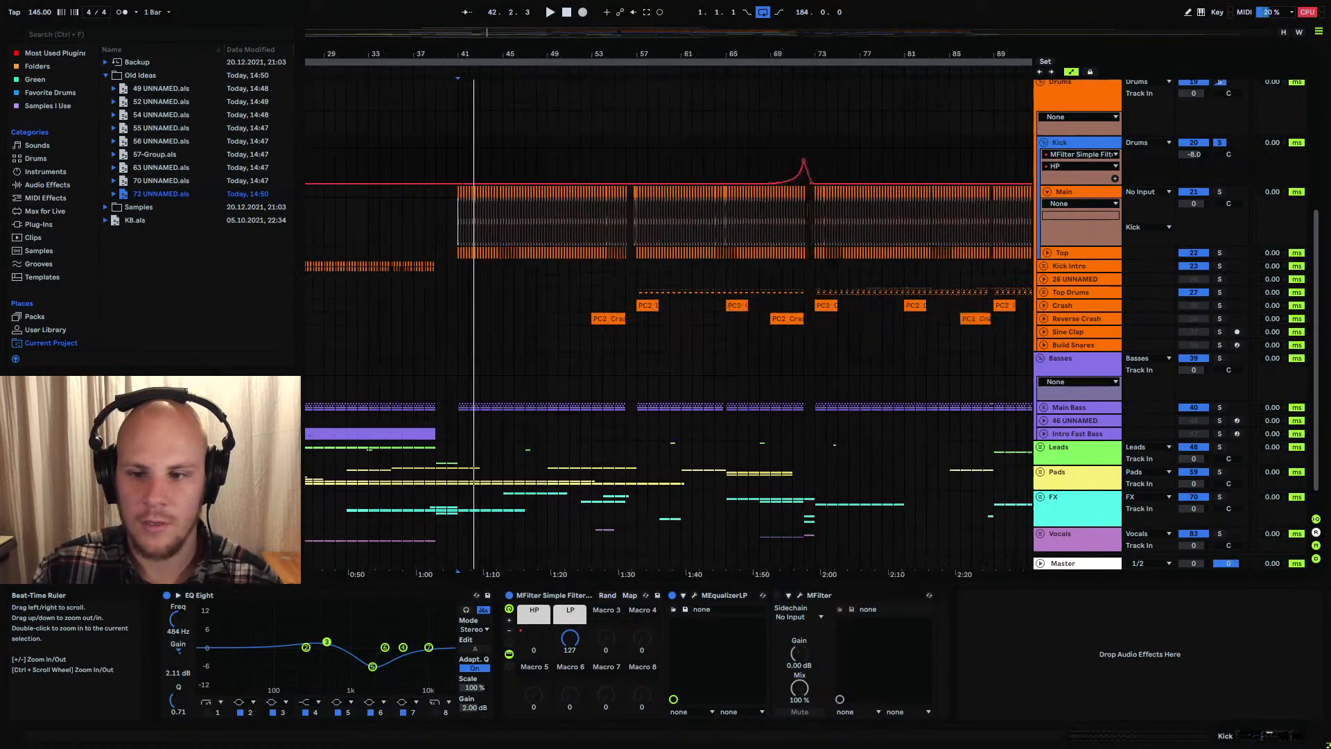
left_click_drag(463, 54, 447, 106)
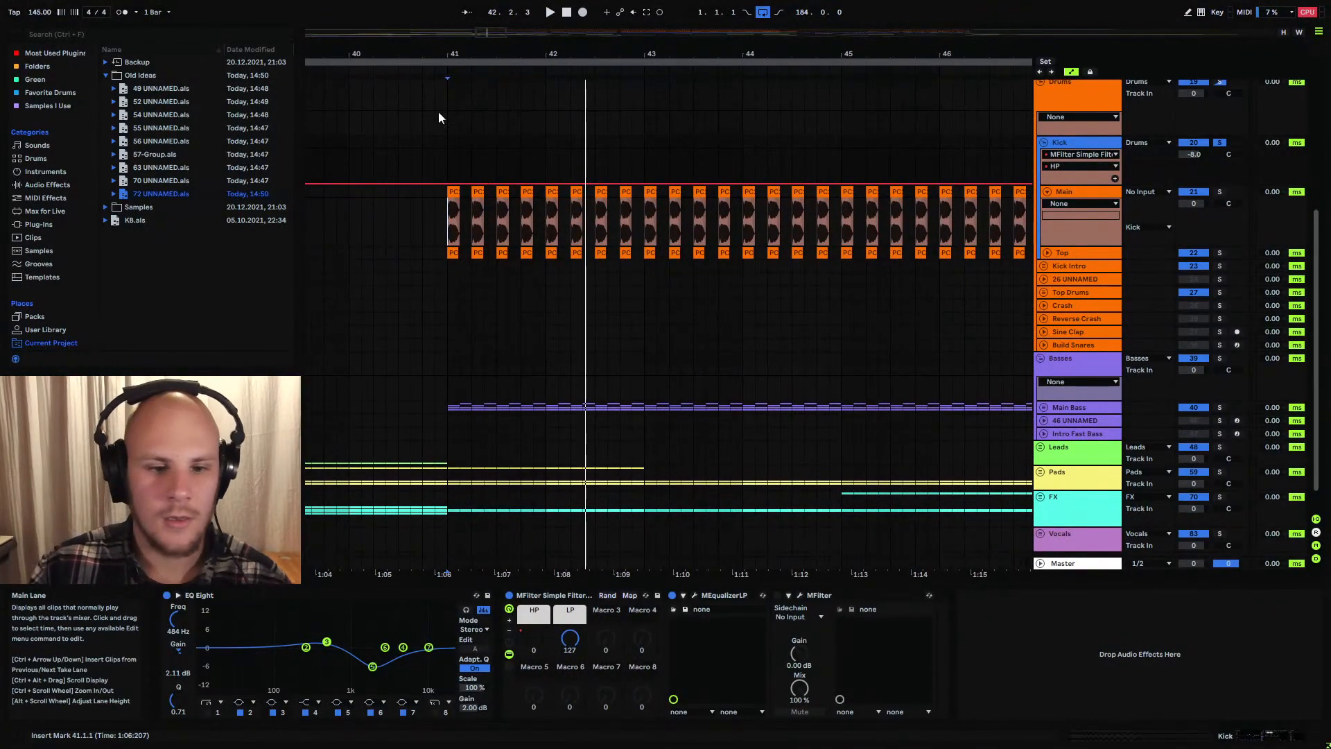
Browse to the References folder and expand its Kicks subfolder
scroll(47, 234, "down", 5)
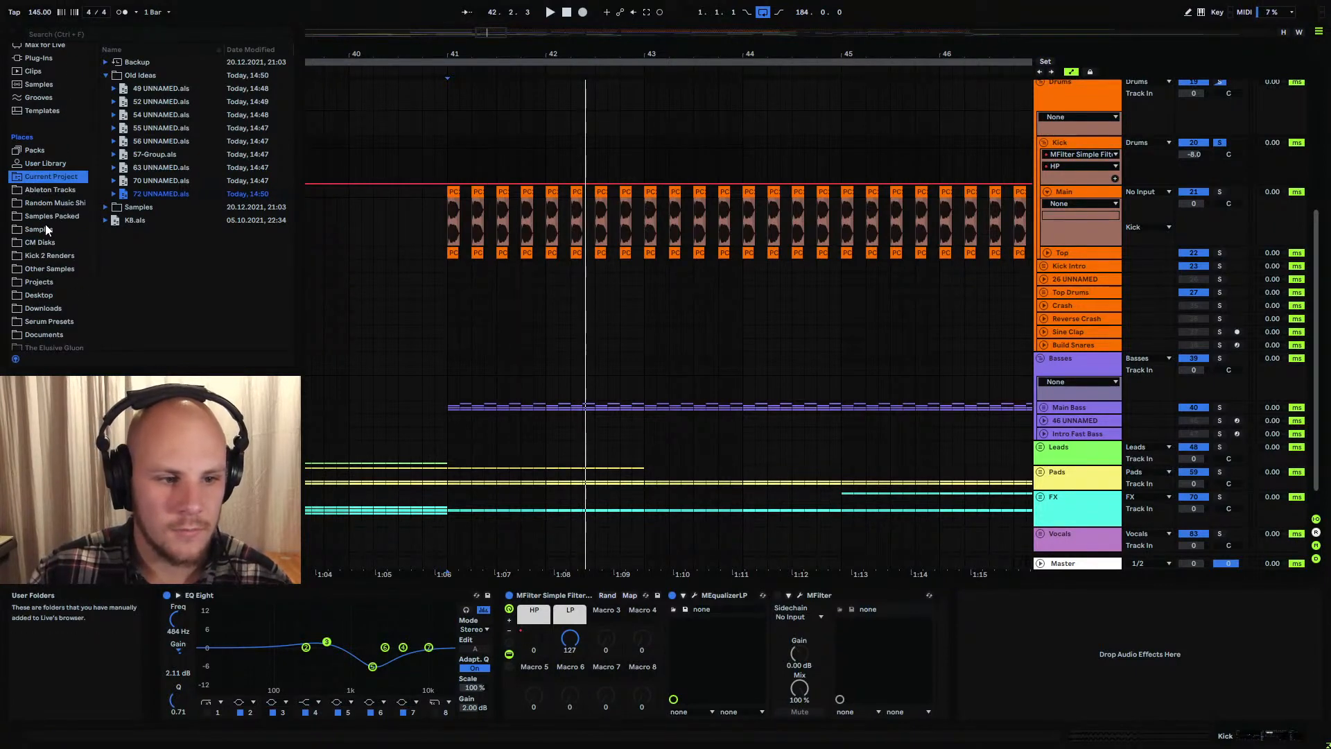
scroll(46, 278, "down", 3)
left_click(46, 316)
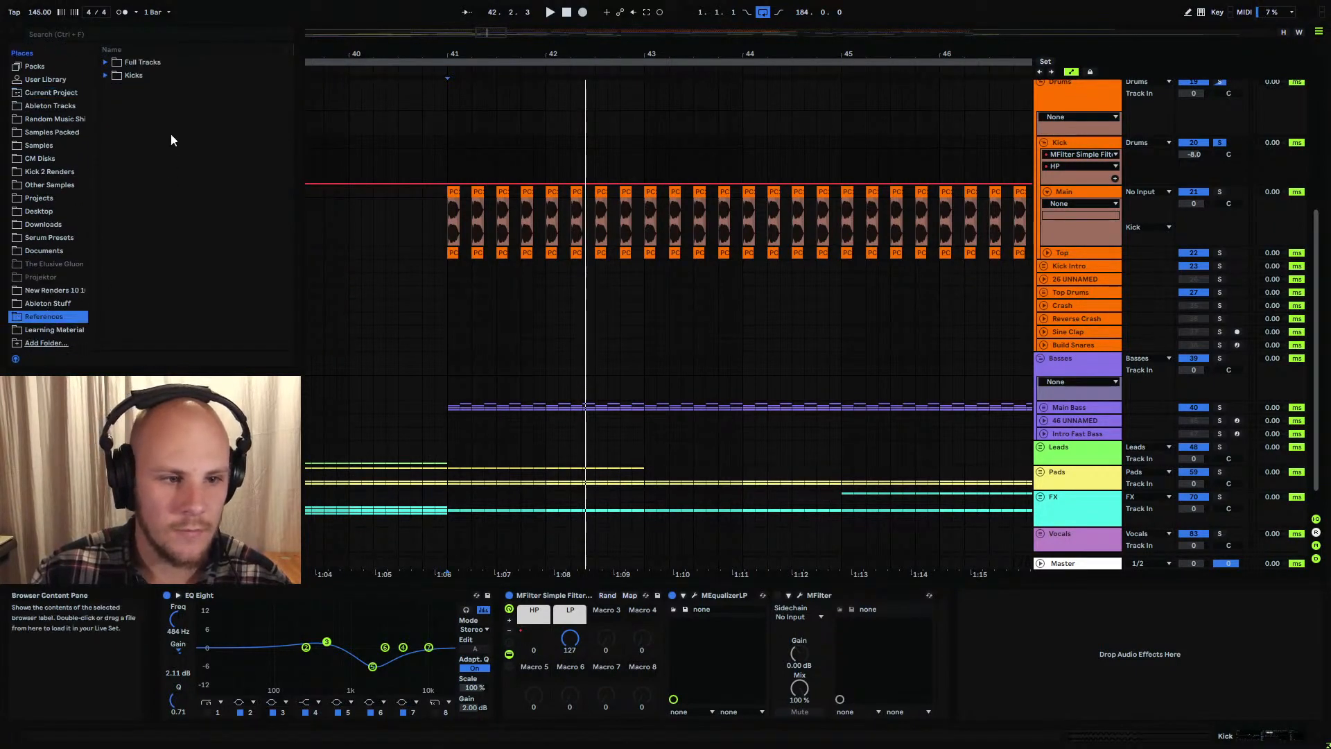
left_click(106, 75)
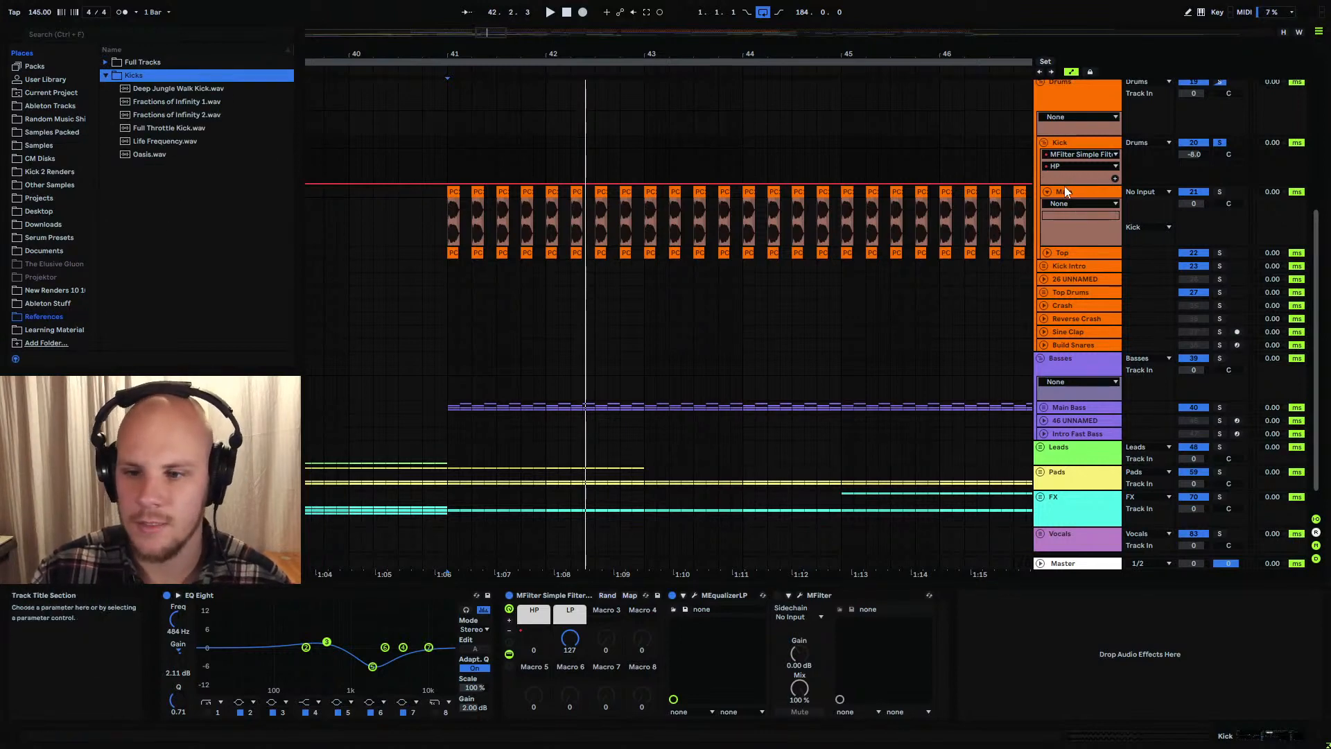
Fold the Main kick track, insert an audio track below Top and place Life Frequency.wav on it at bar 41
left_click(1047, 192)
left_click(1066, 204)
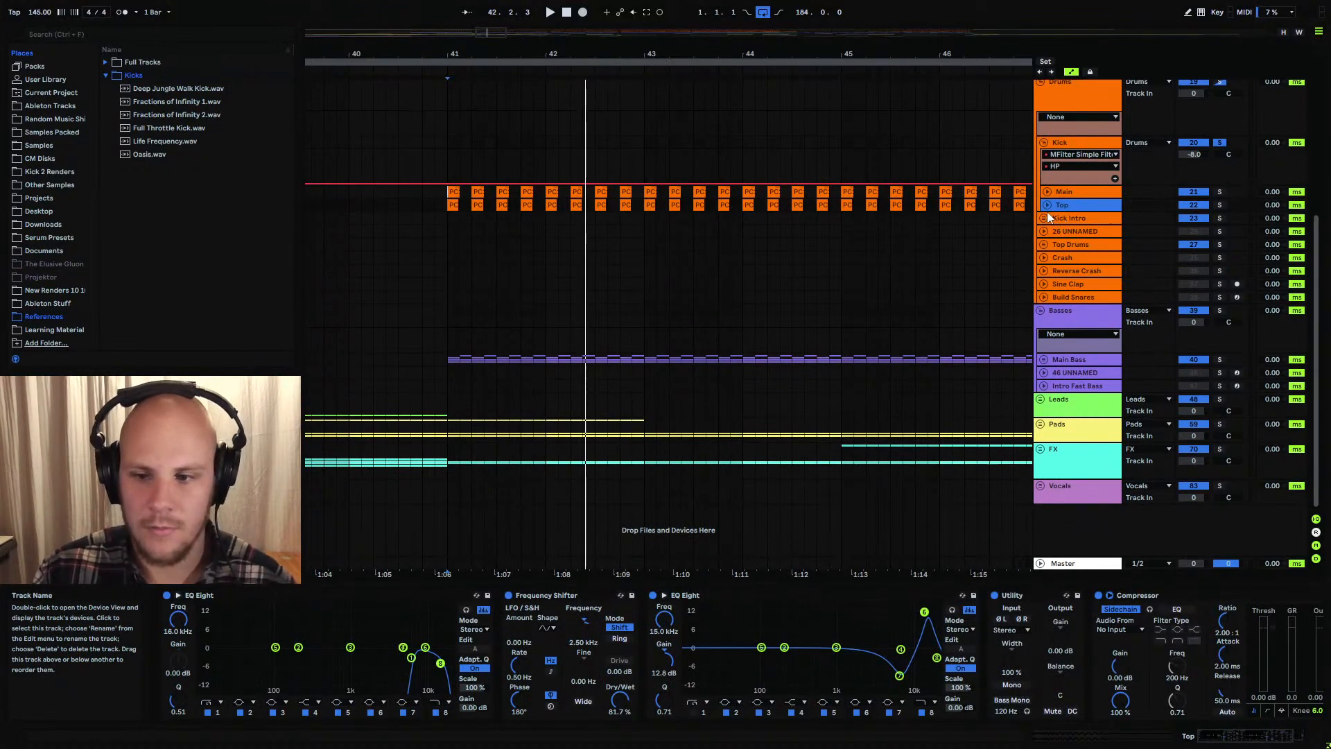
key("ctrl+t")
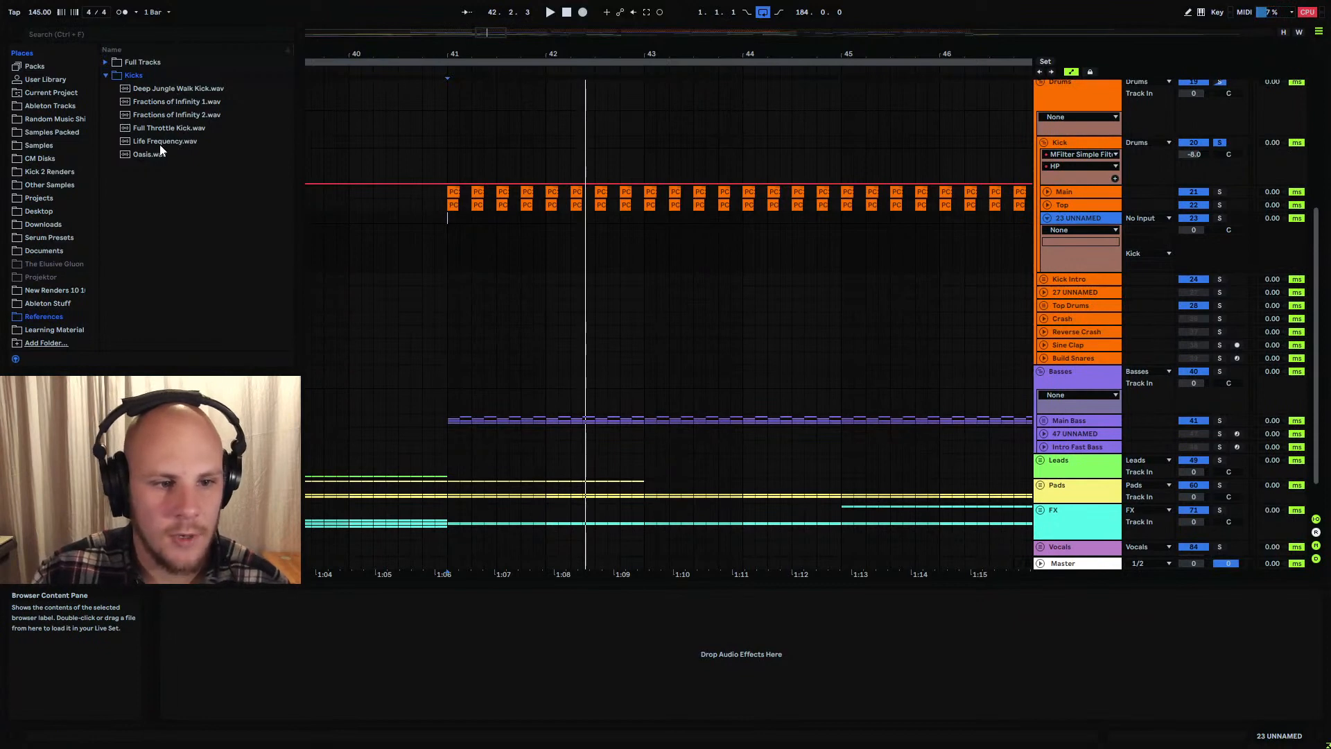
left_click_drag(164, 141, 446, 231)
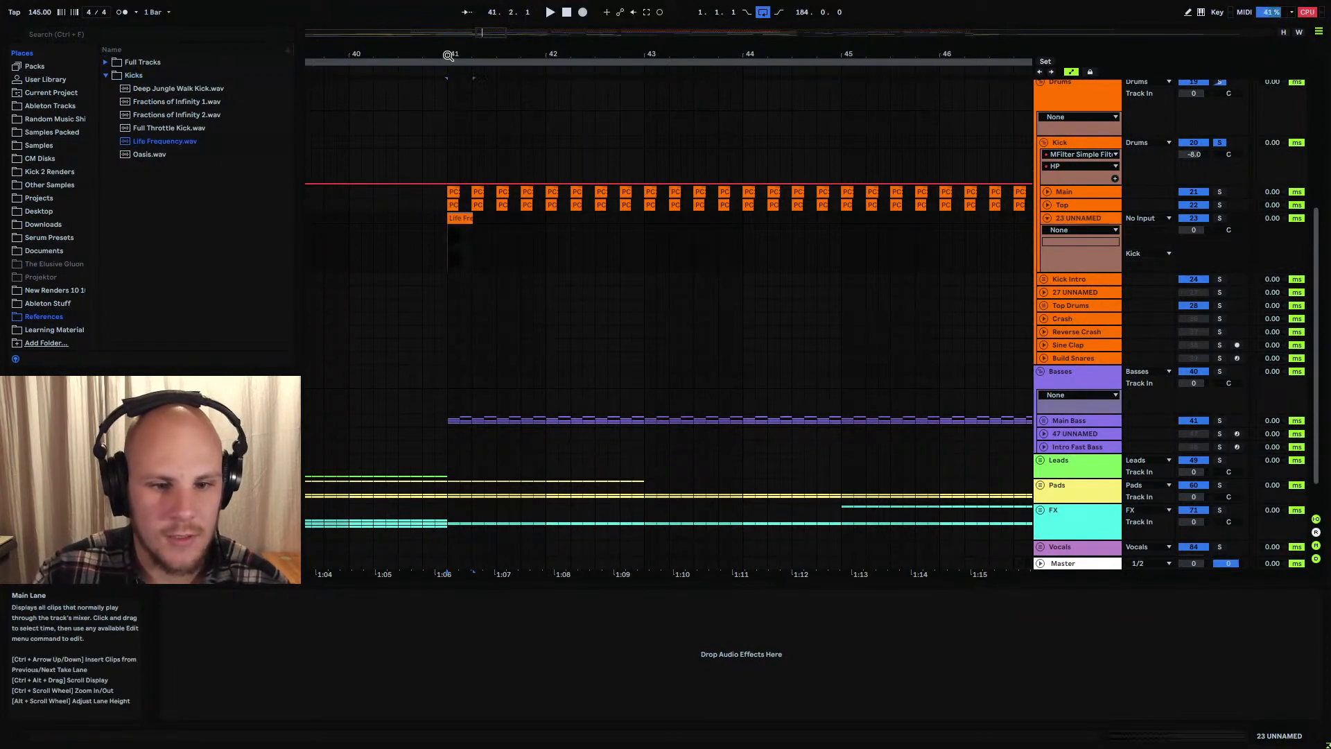
left_click_drag(448, 54, 455, 167)
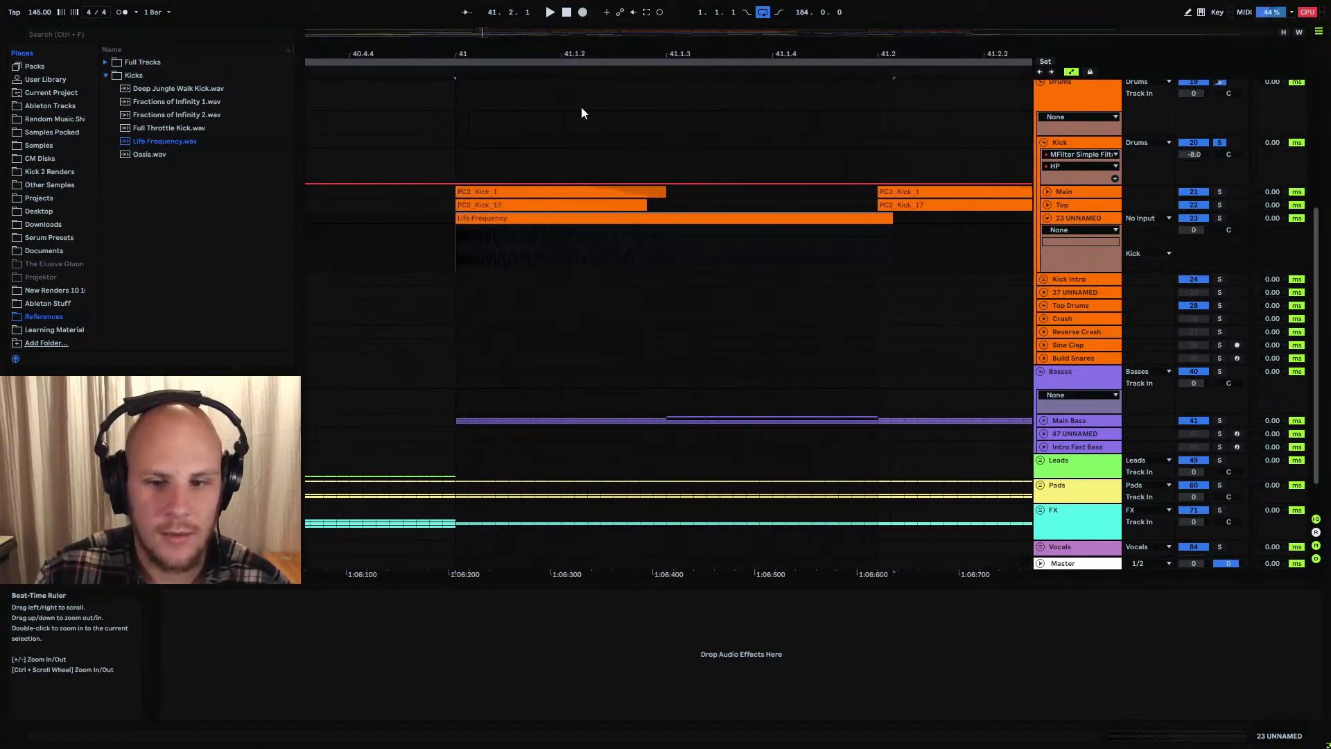
Solo the reference kick's track, audition it and trim the Life Frequency clip to end at 41.2
left_click(1077, 219)
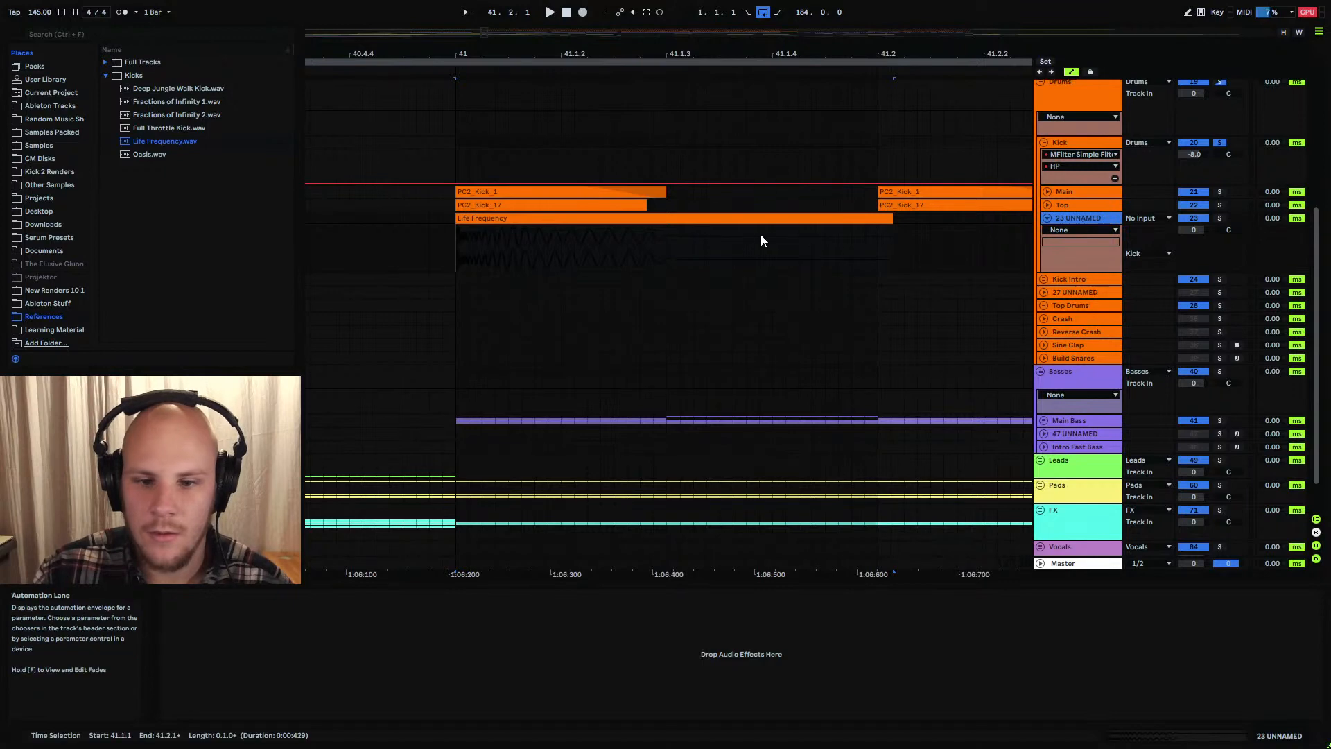
left_click(1220, 218)
key("space")
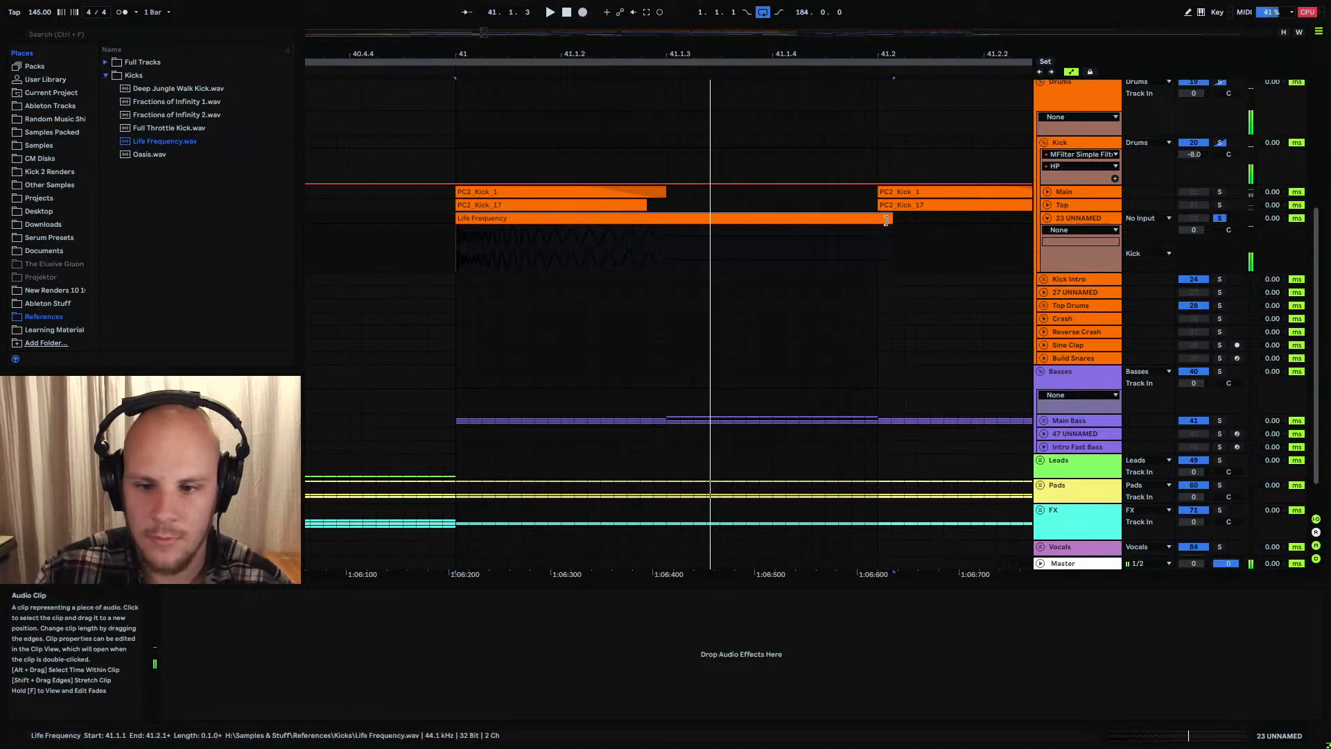
left_click_drag(892, 218, 878, 217)
key("space")
Try removing the MDynamicsMB, stereo processor, MLimiterX and Boost devices from the Master Out track
scroll(759, 227, "up", 2)
scroll(758, 227, "up", 5)
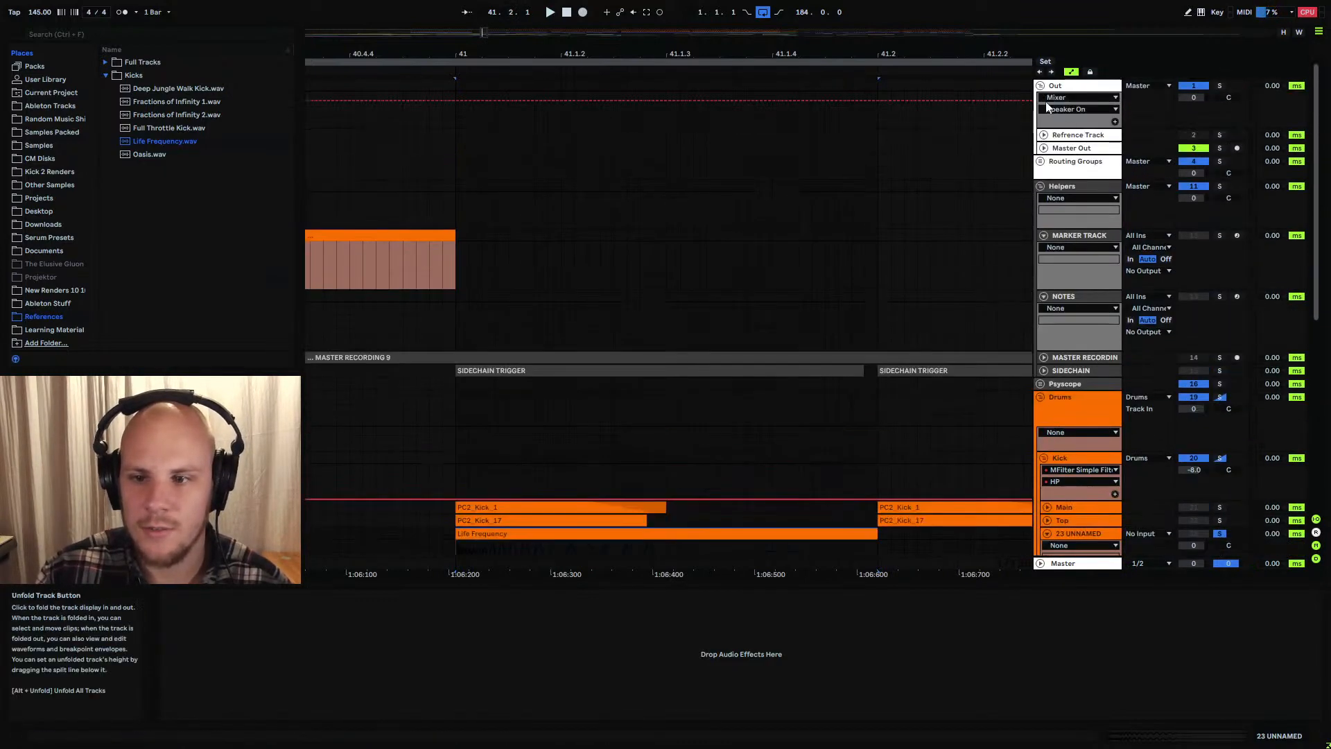
left_click(1071, 147)
left_click(276, 595)
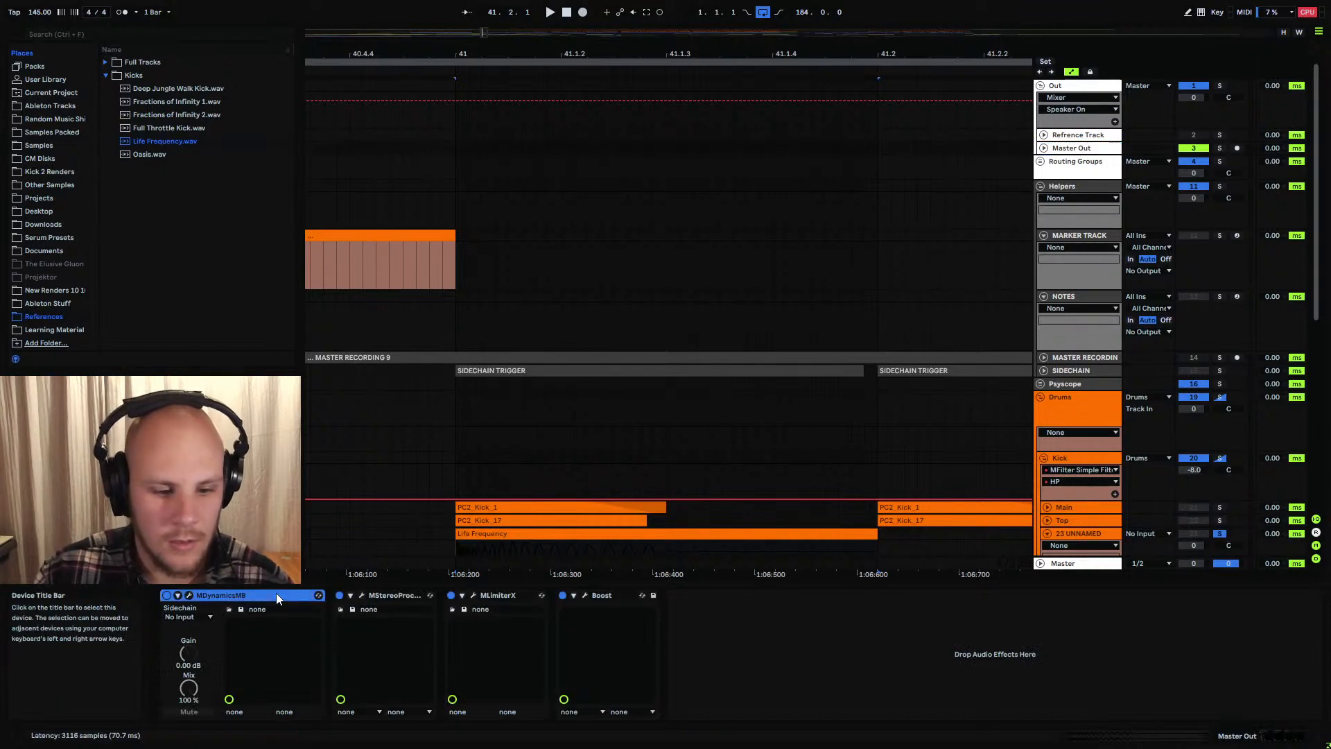
left_click(604, 594, "shift")
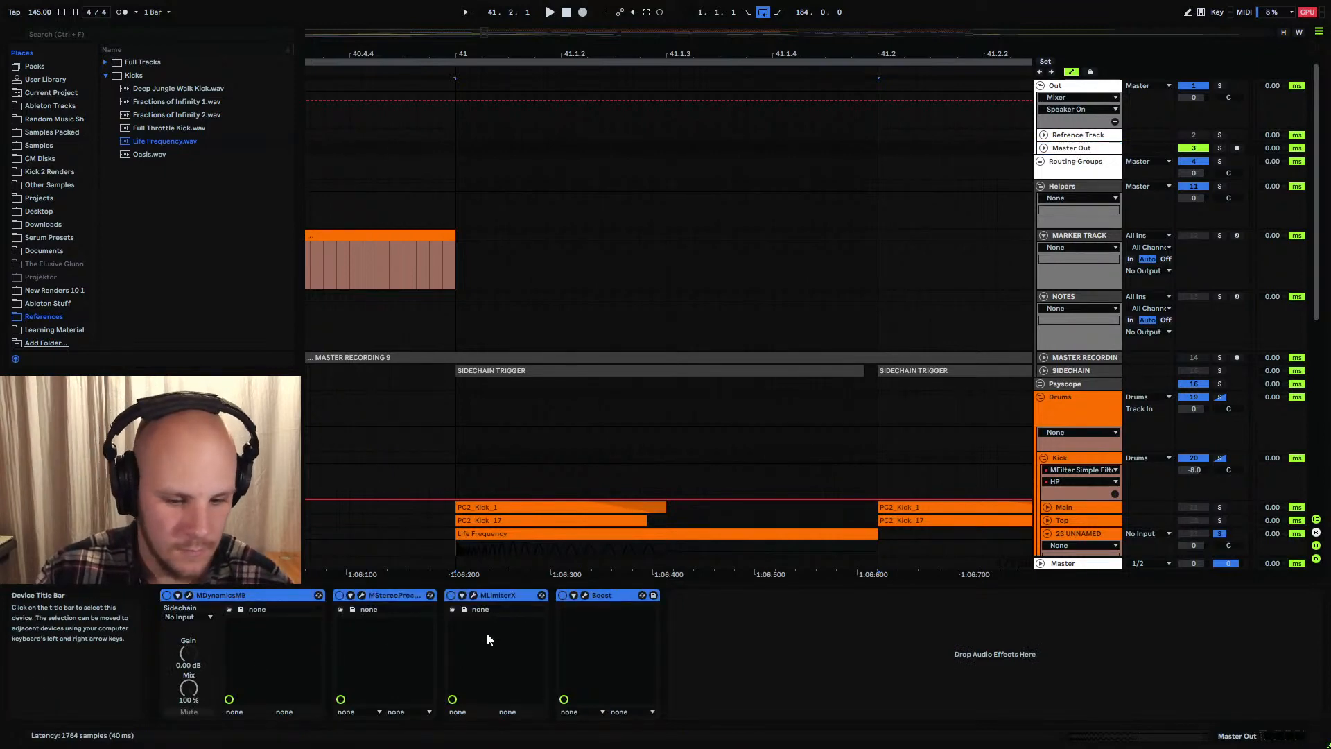
key("Delete")
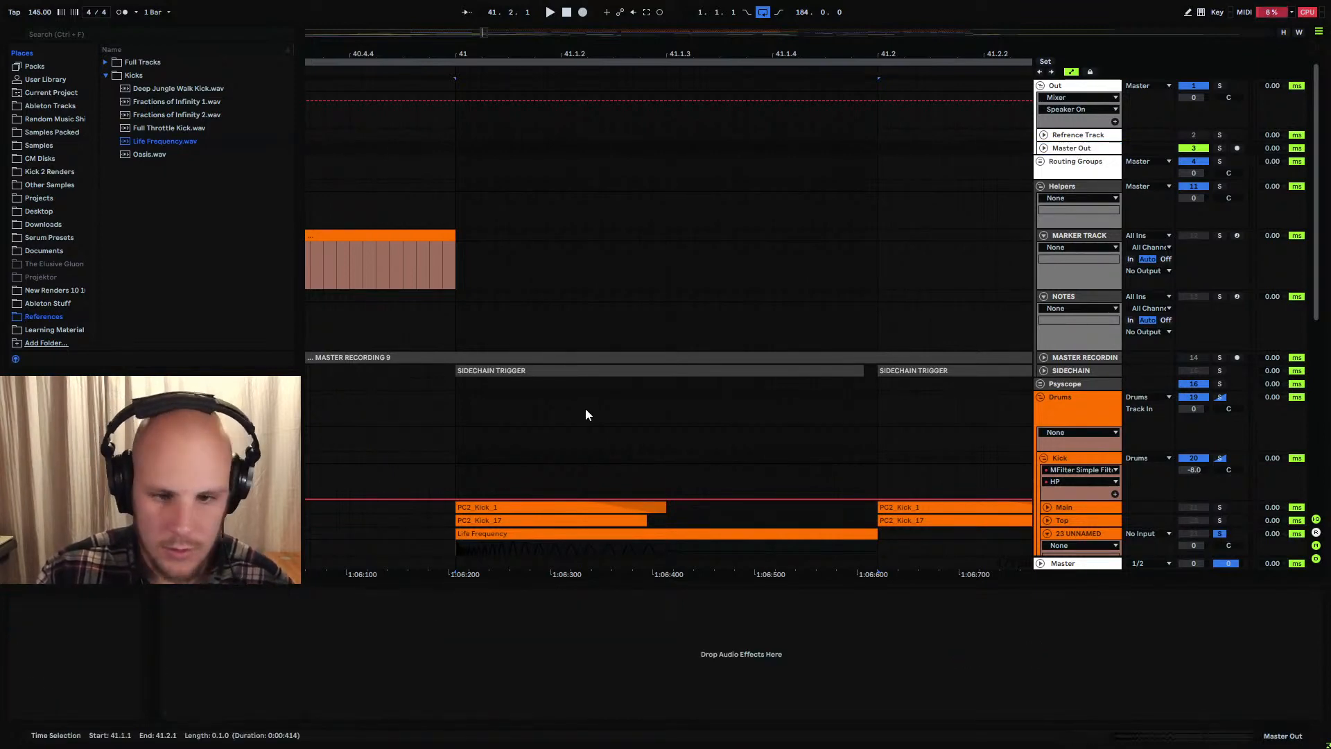
Restore the four Master Out devices, group them into an audio effect rack, switch the rack off and play from bar 41
scroll(576, 398, "down", 5)
scroll(598, 347, "up", 5)
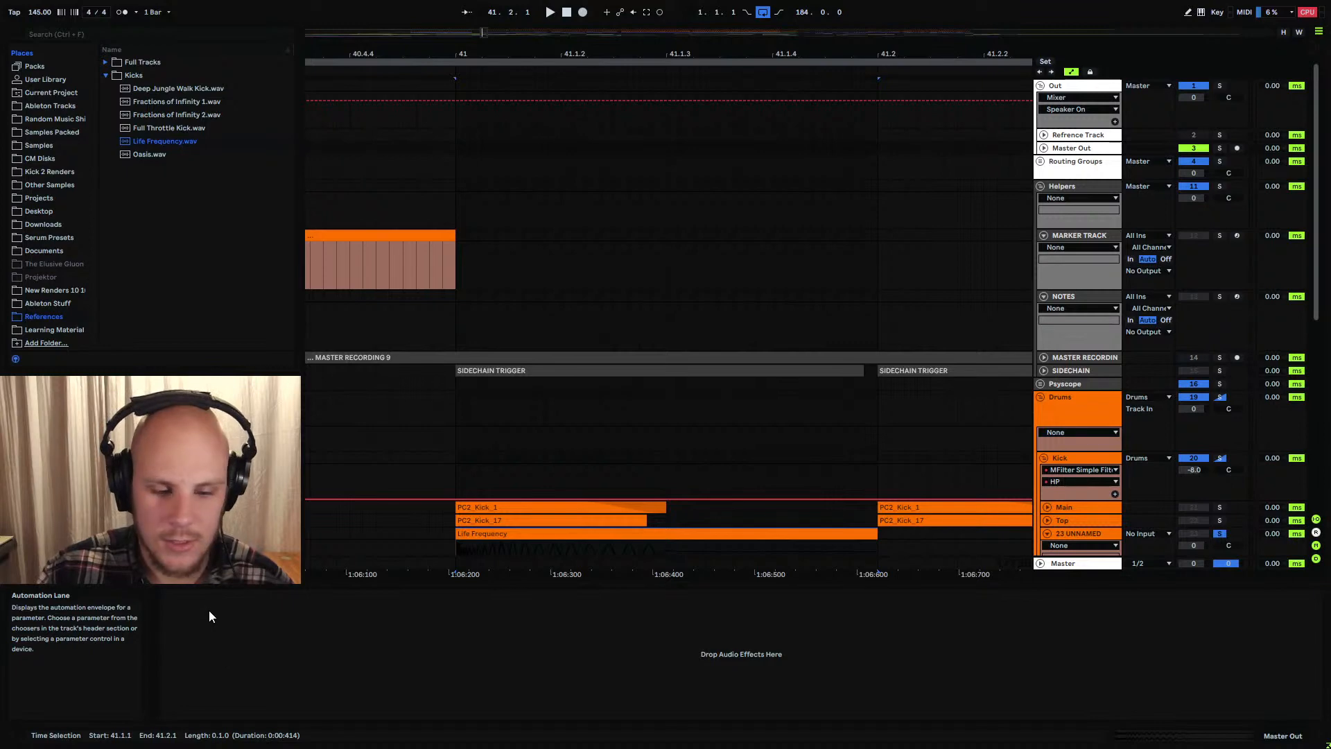
key("ctrl+v")
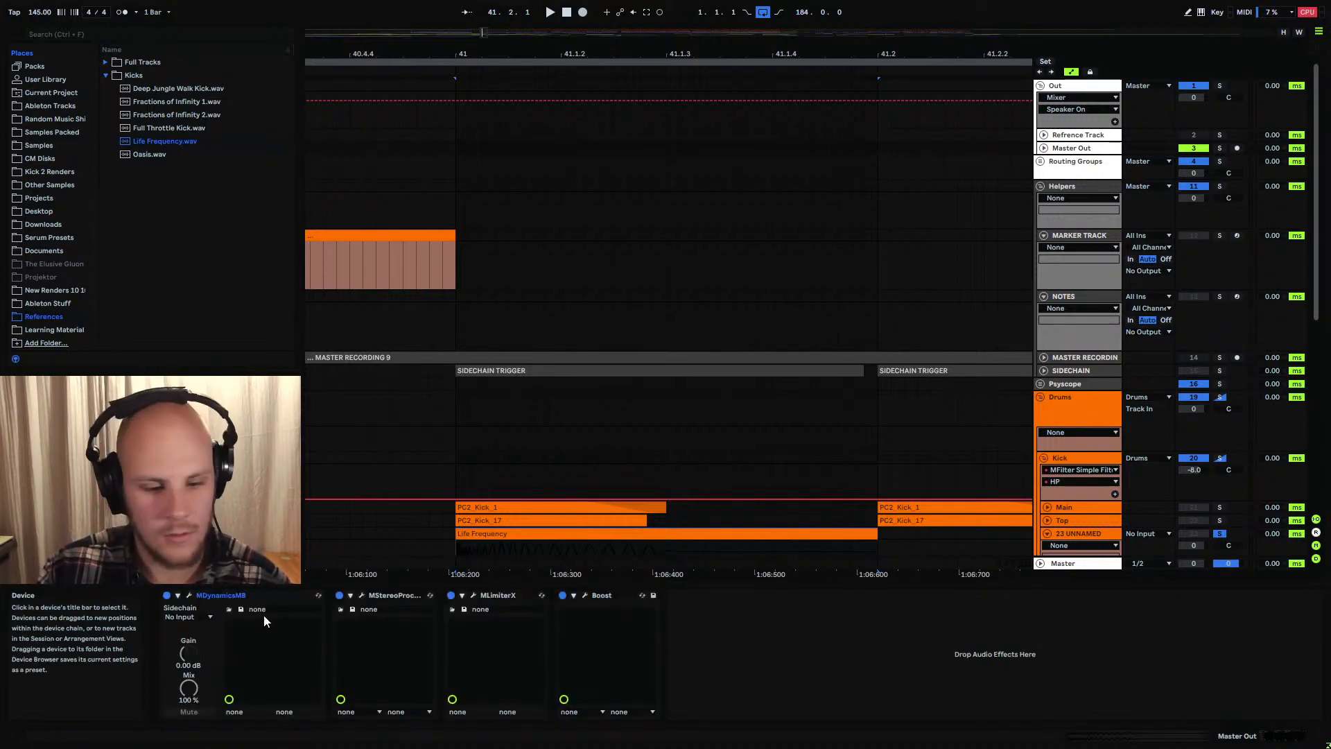
left_click(229, 595)
left_click(593, 597, "shift")
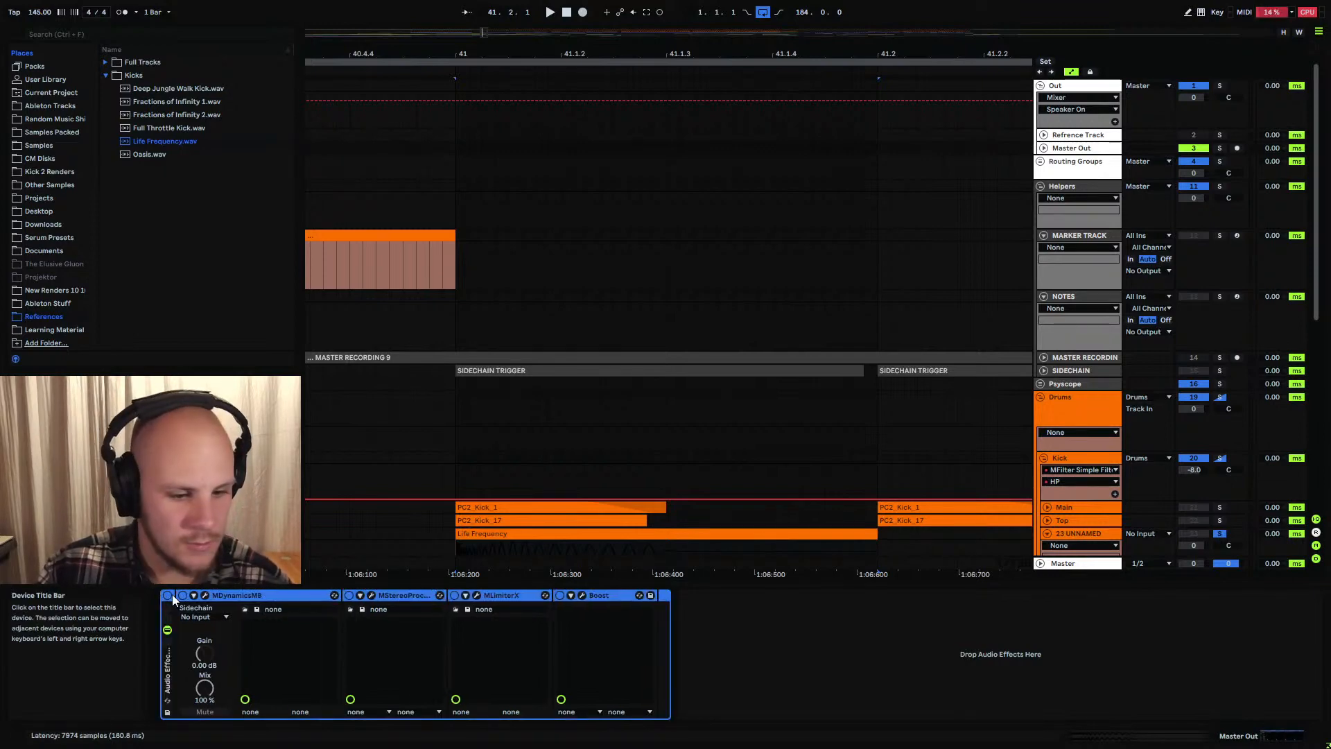
left_click(454, 308)
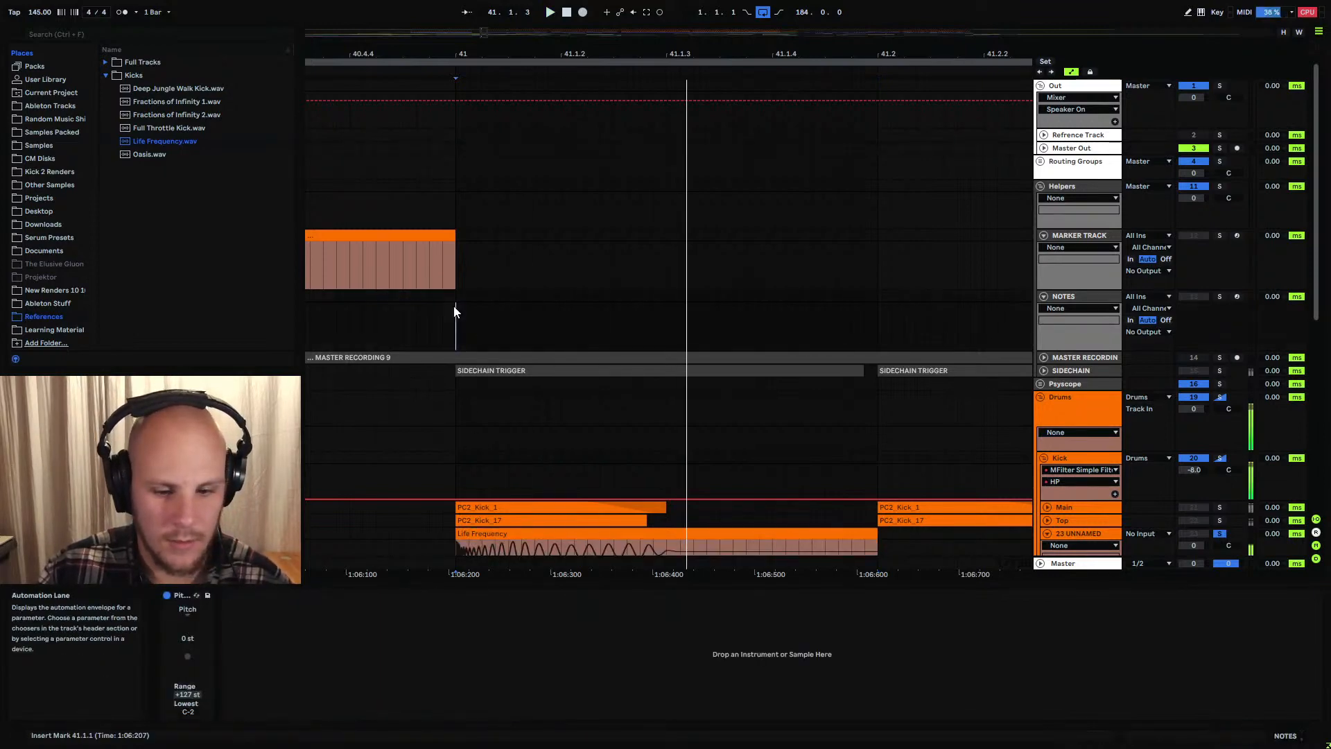
Switch off EQ Eight on the Kick group and audition the Life Frequency clip without it
scroll(454, 312, "down", 5)
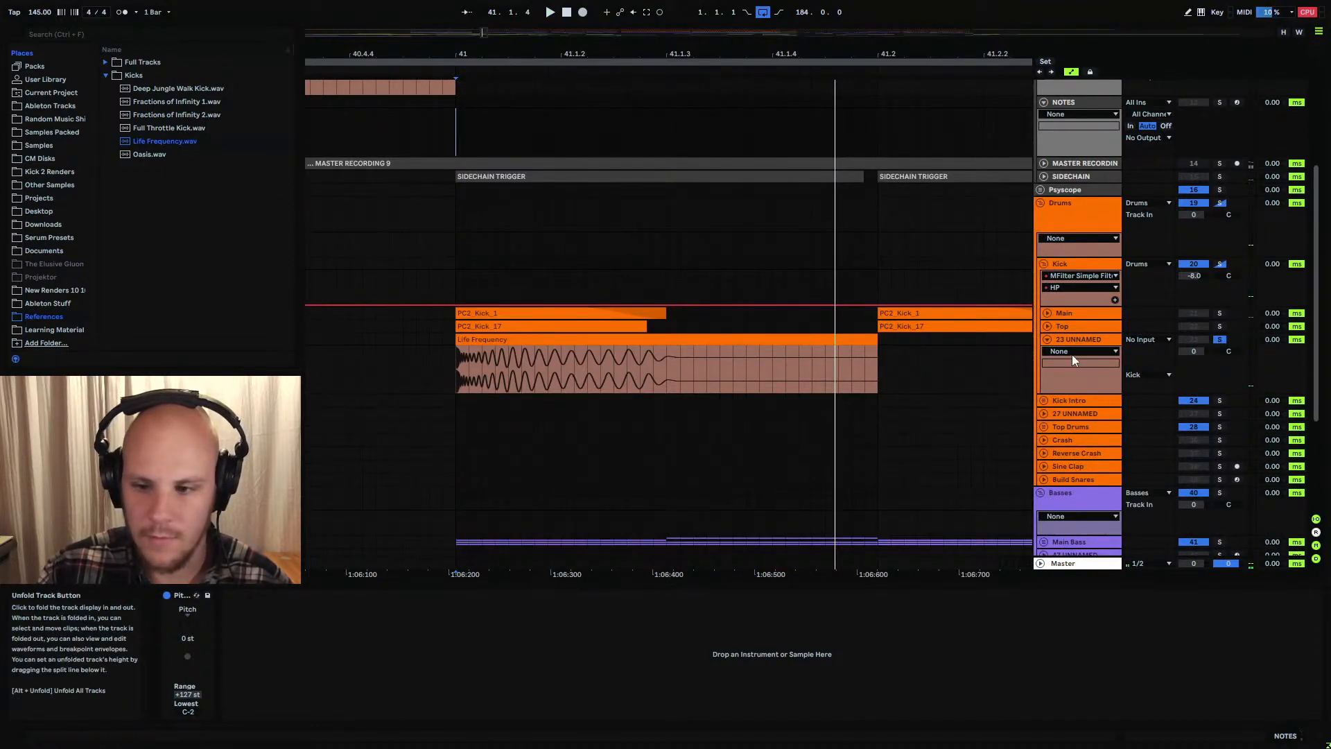
left_click(1075, 263)
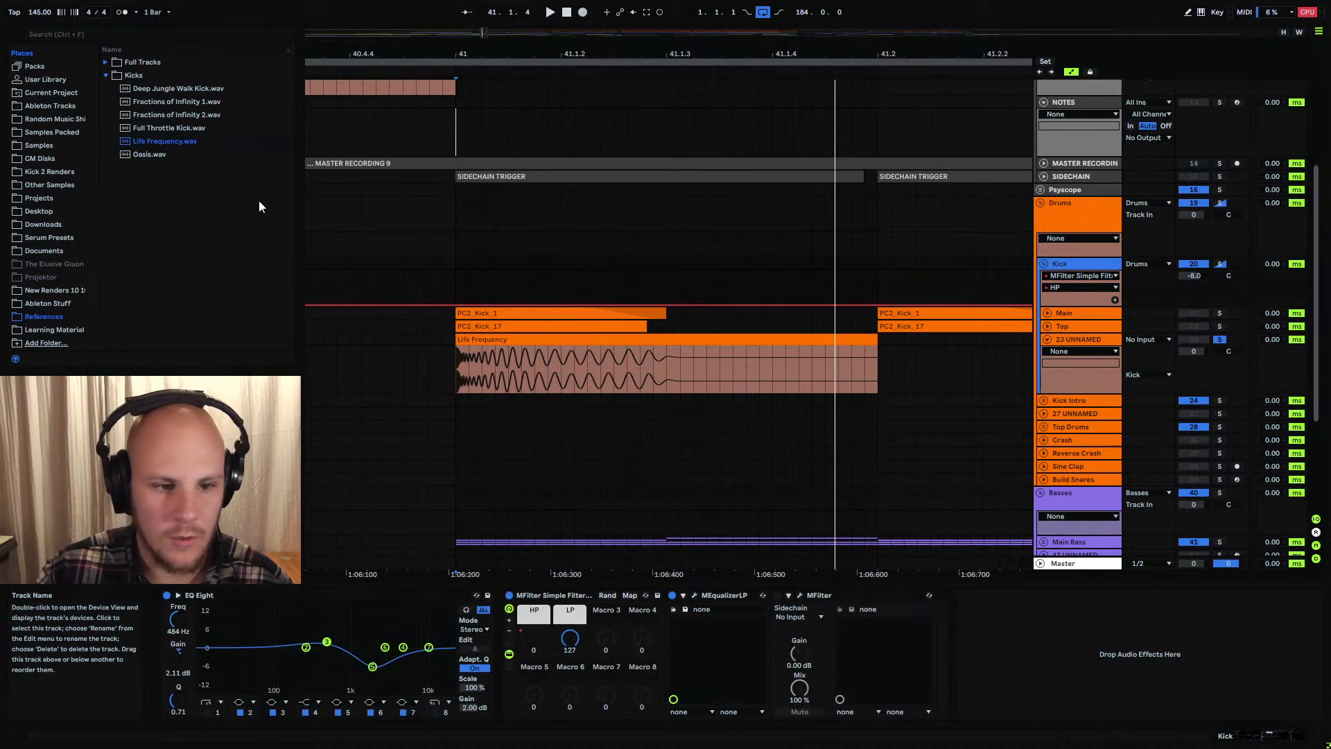
left_click(166, 595)
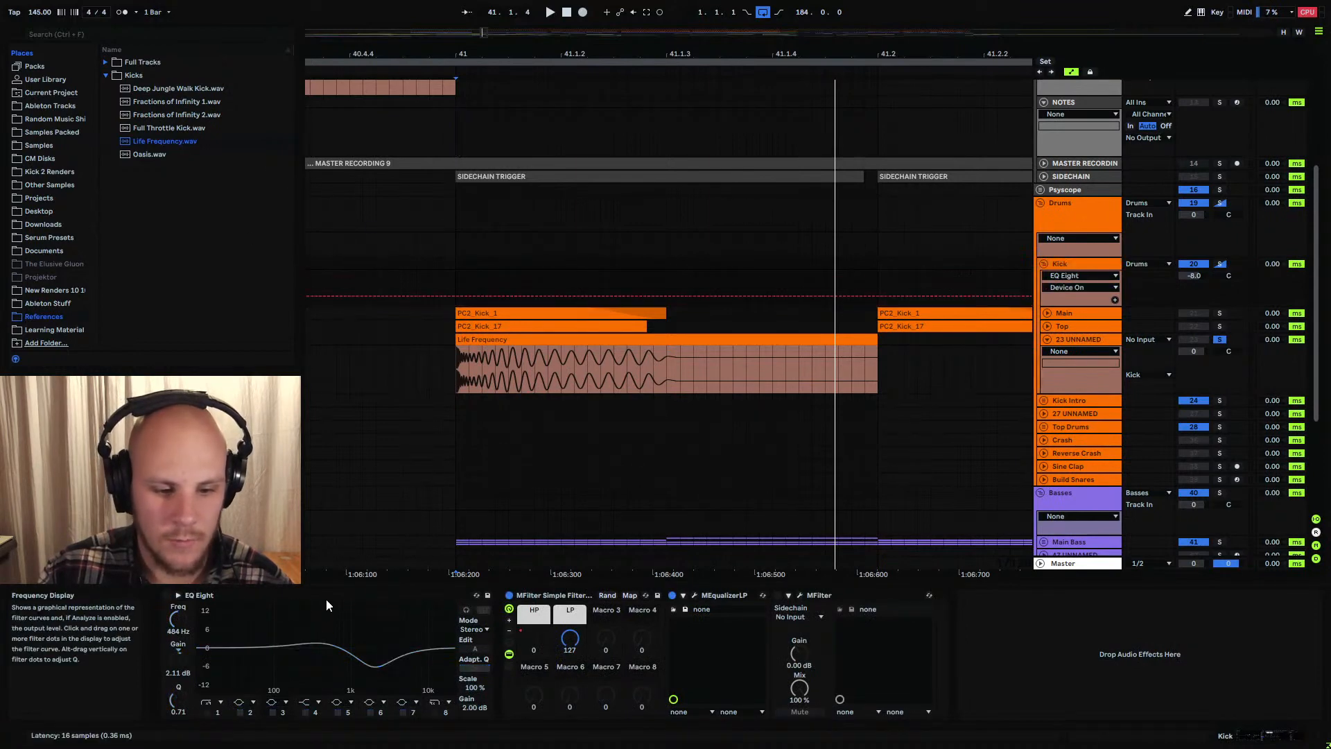
left_click(513, 339)
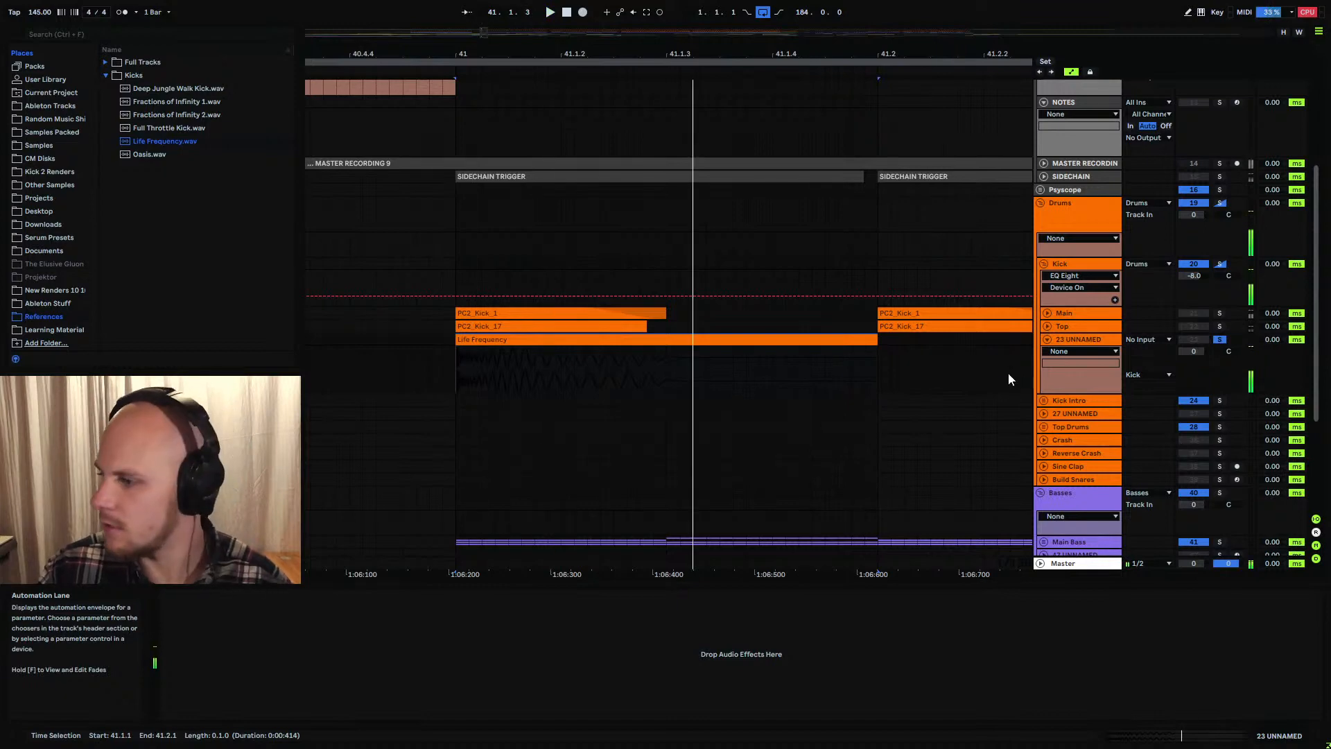
Loop the Life Frequency clip's range and insert another audio track directly below the reference kick's track
left_click(1070, 339)
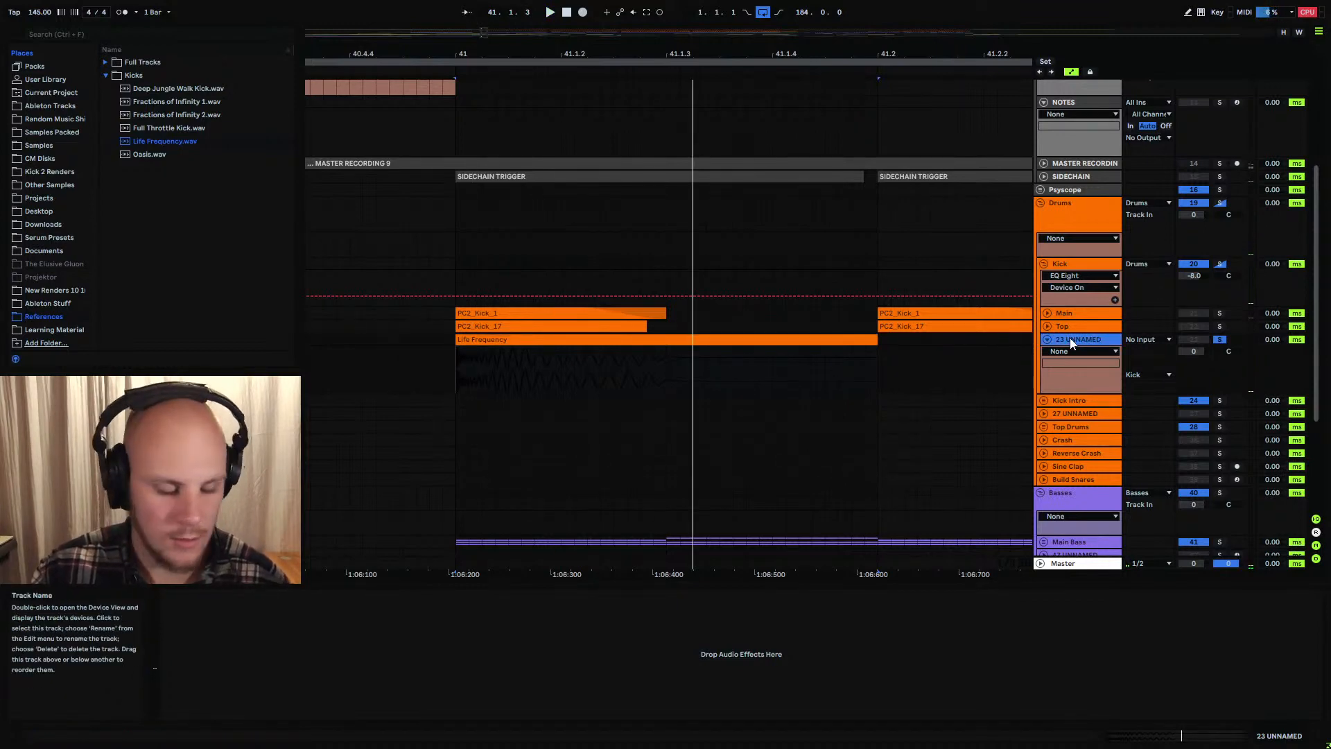
left_click(831, 346)
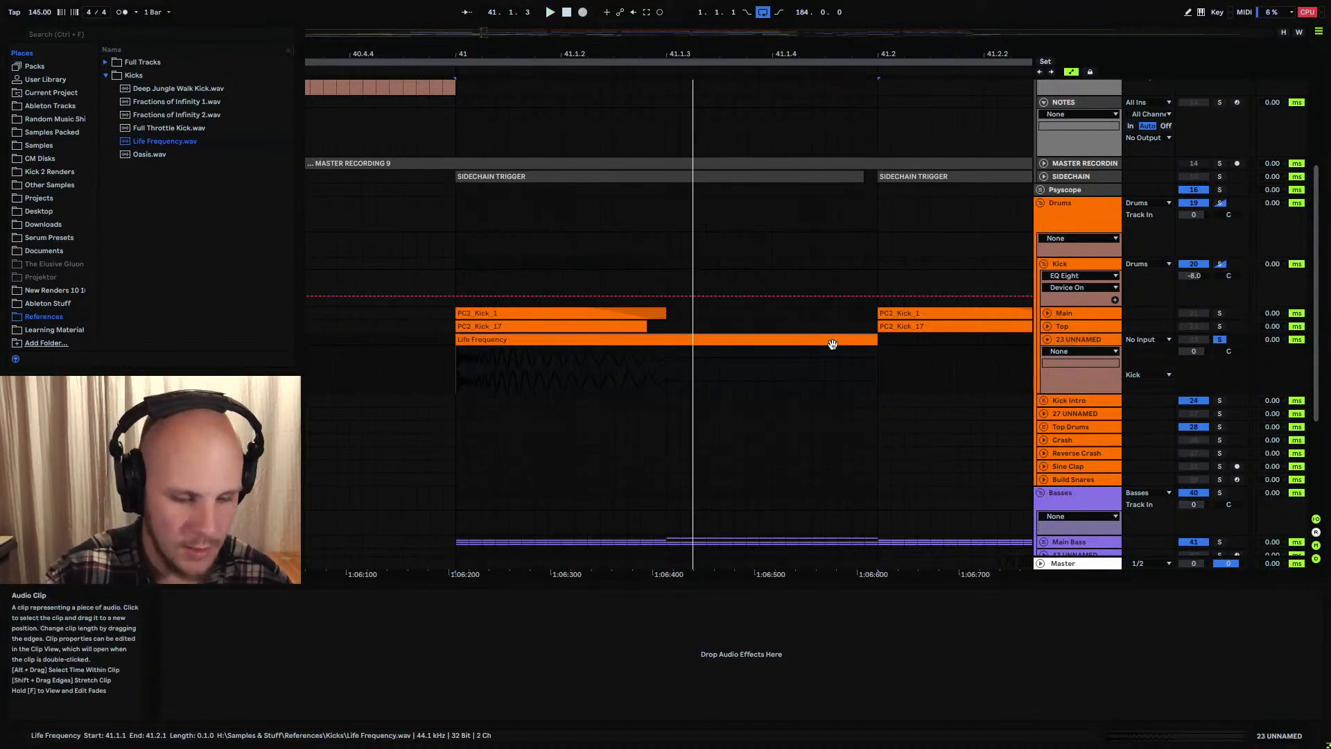
key("ctrl+l")
left_click(1061, 340)
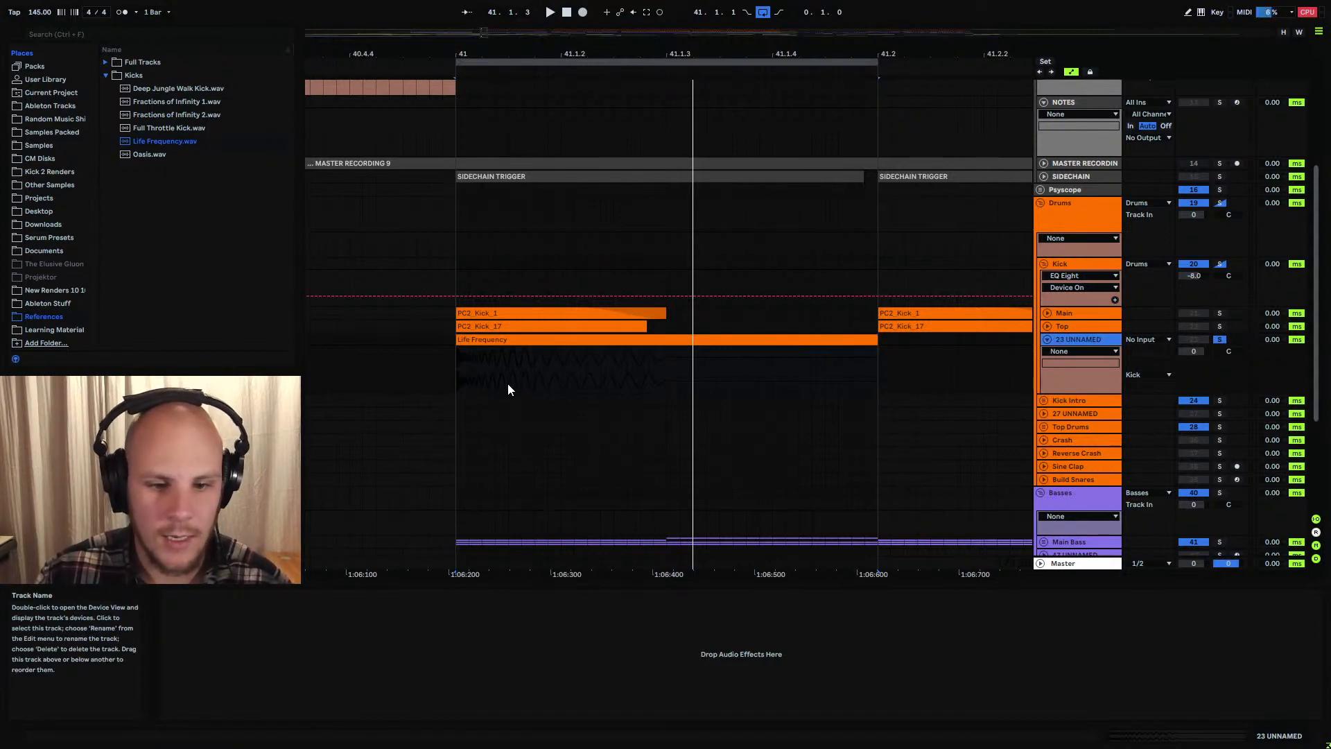
key("ctrl+t")
left_click(1047, 400)
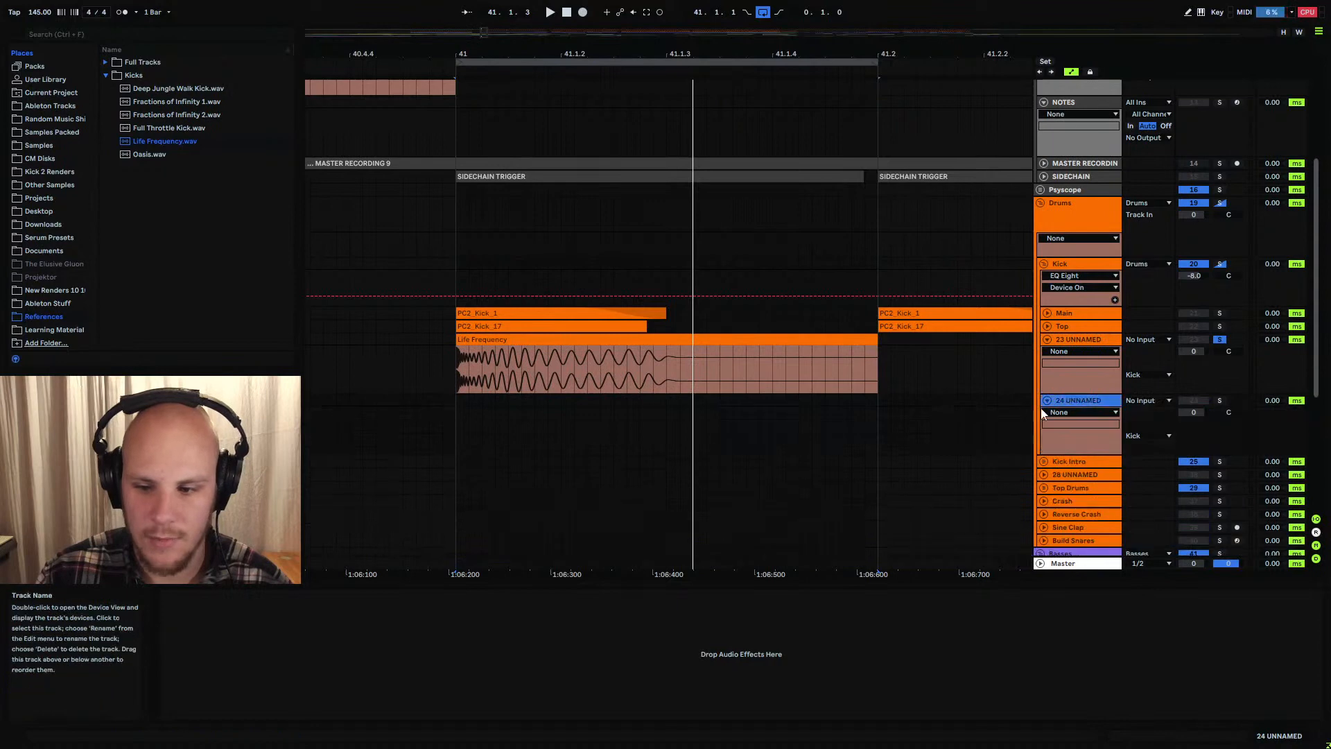
Browse Learning Material to the Life Frequency folder under Kick Processing, preview 6. Final Kick.wav, and collapse the folder
left_click(106, 75)
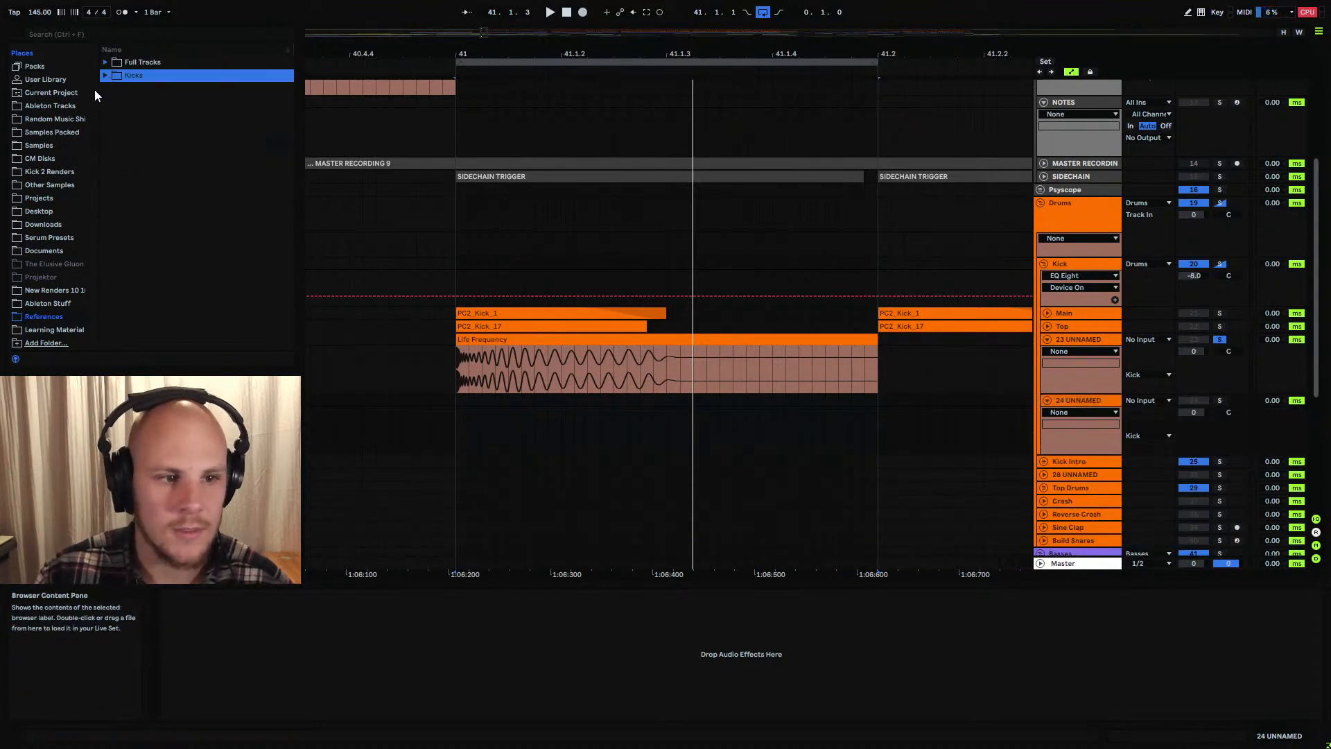
left_click(55, 330)
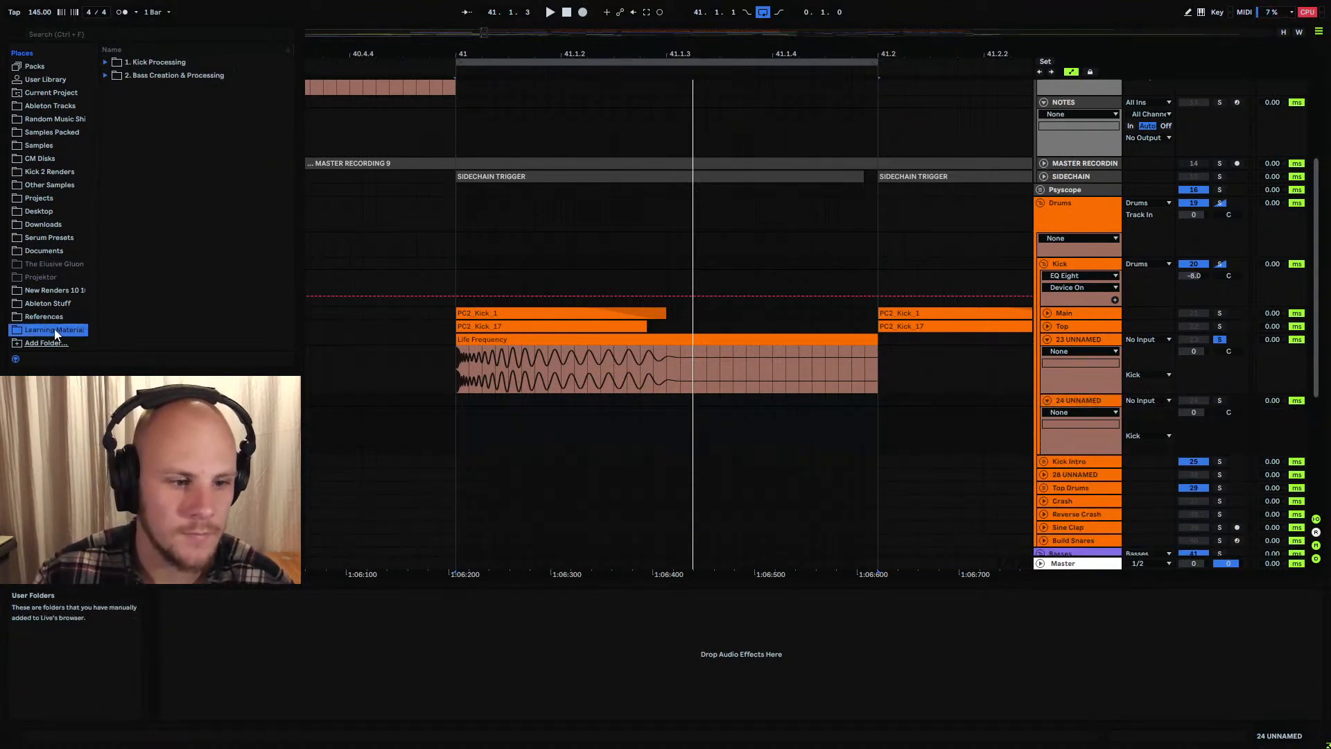
left_click(106, 62)
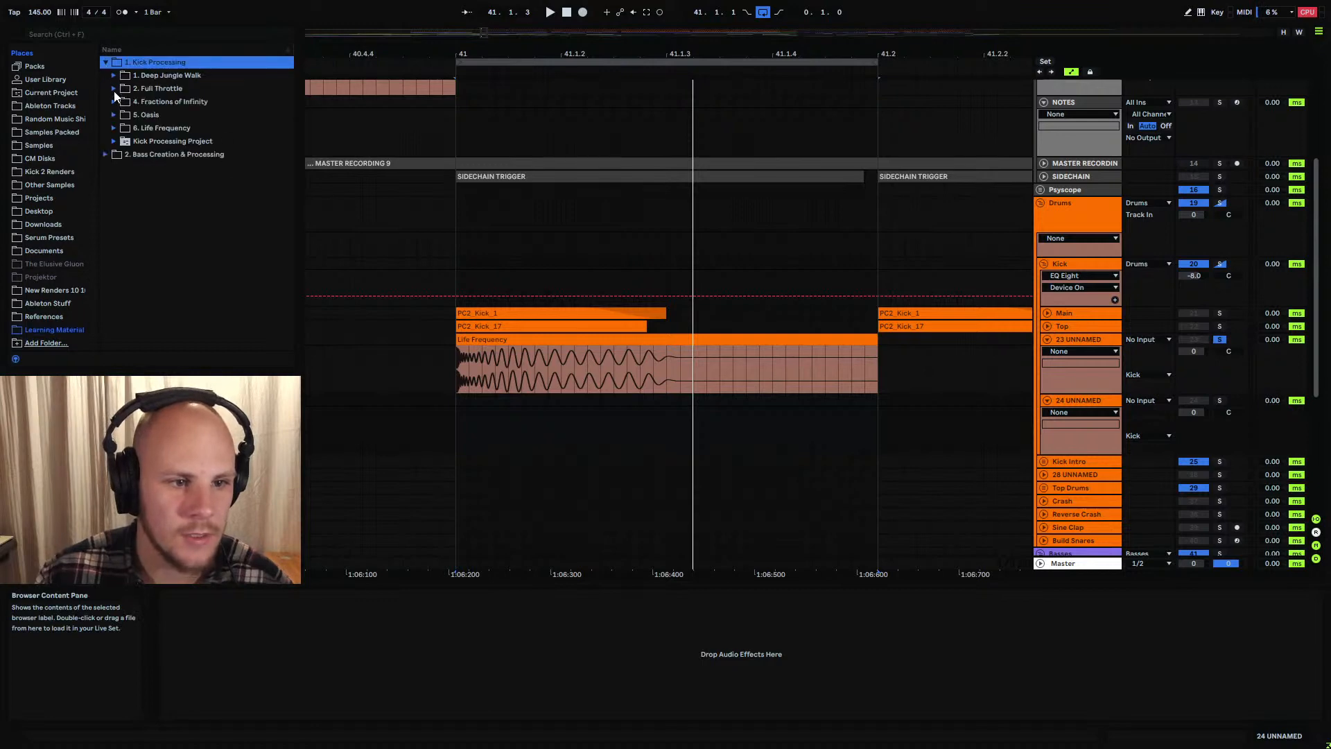
left_click(113, 127)
left_click(122, 141)
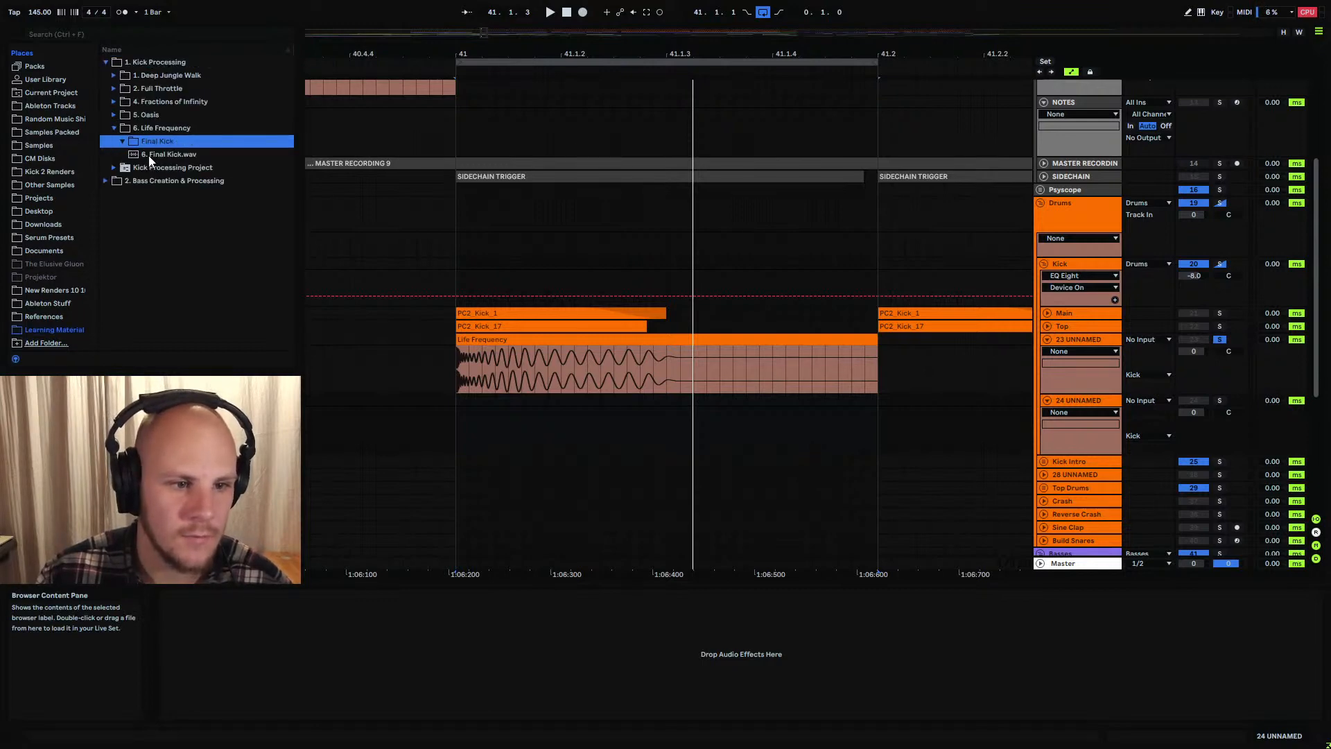
left_click(167, 155)
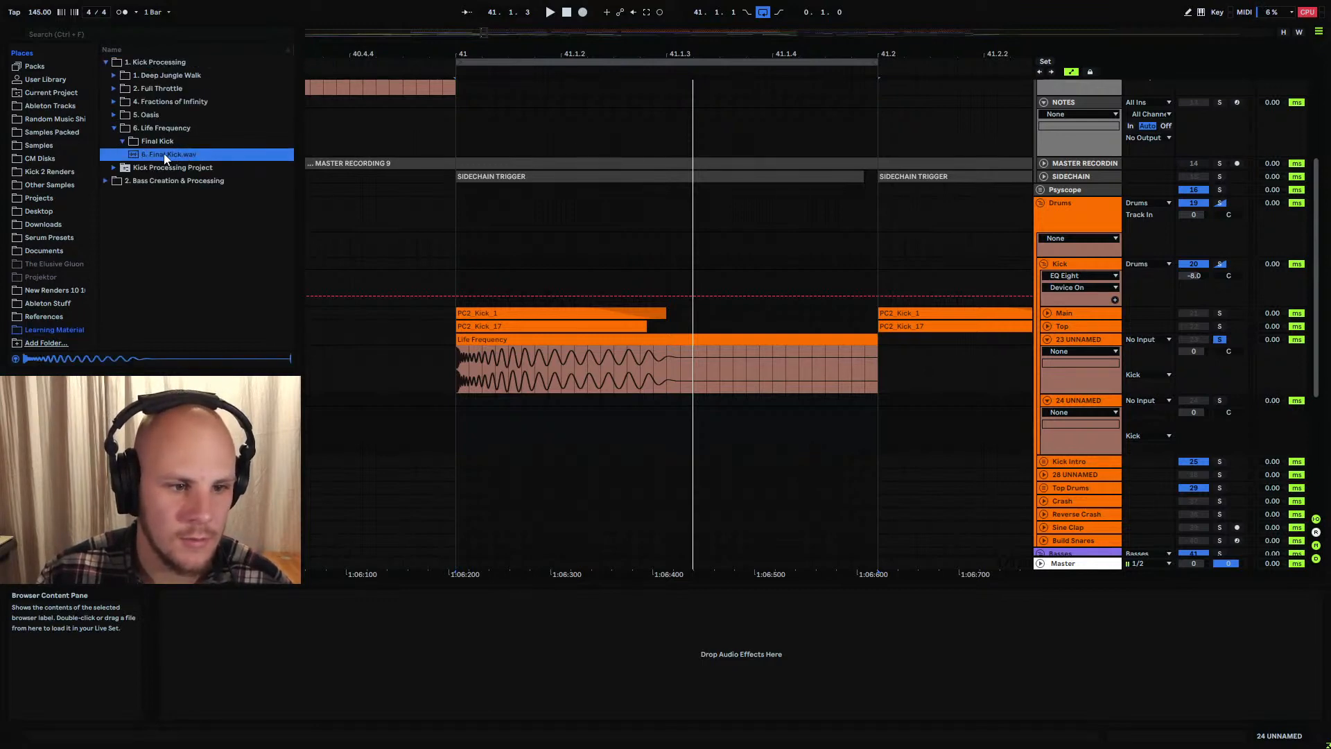
left_click(113, 128)
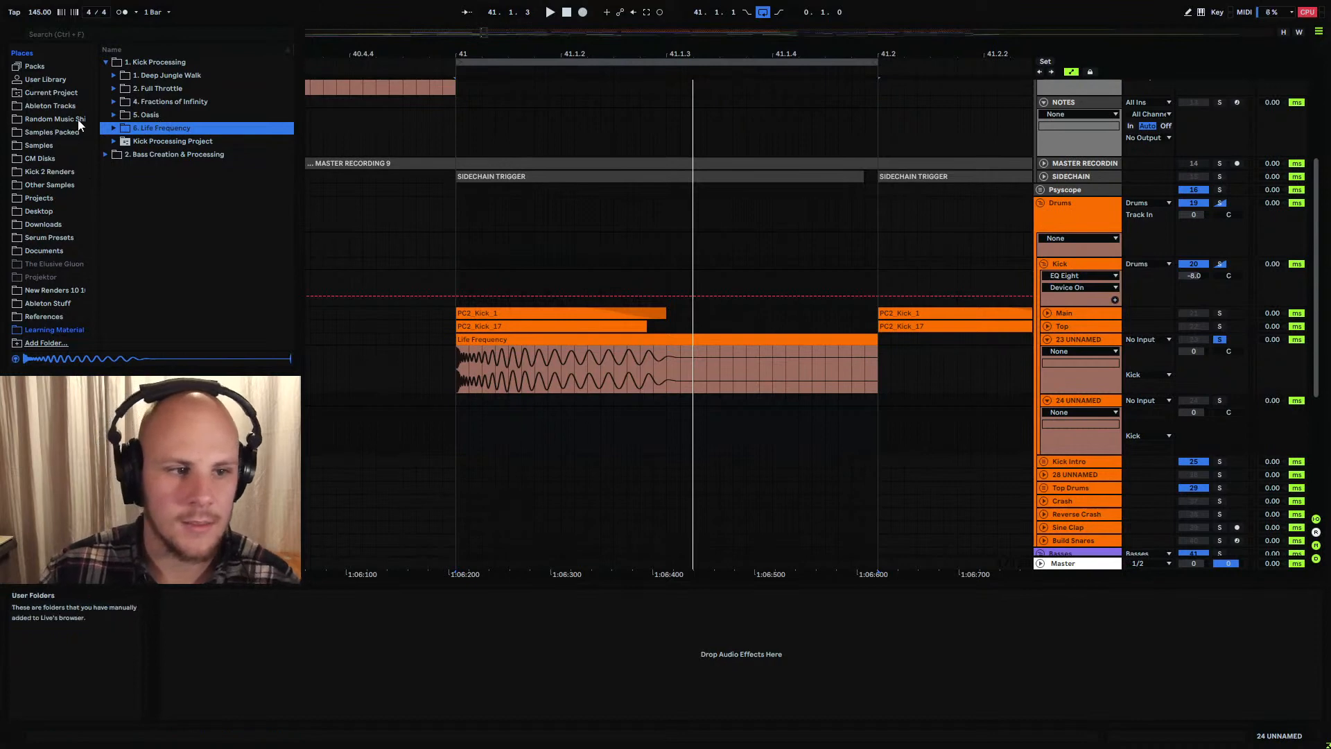
Browse Samples Packed to the PC2_KICKS folder within the PSYTRANCE_INTELLIGENCE_2 drum hits
scroll(78, 120, "up", 3)
left_click(54, 202)
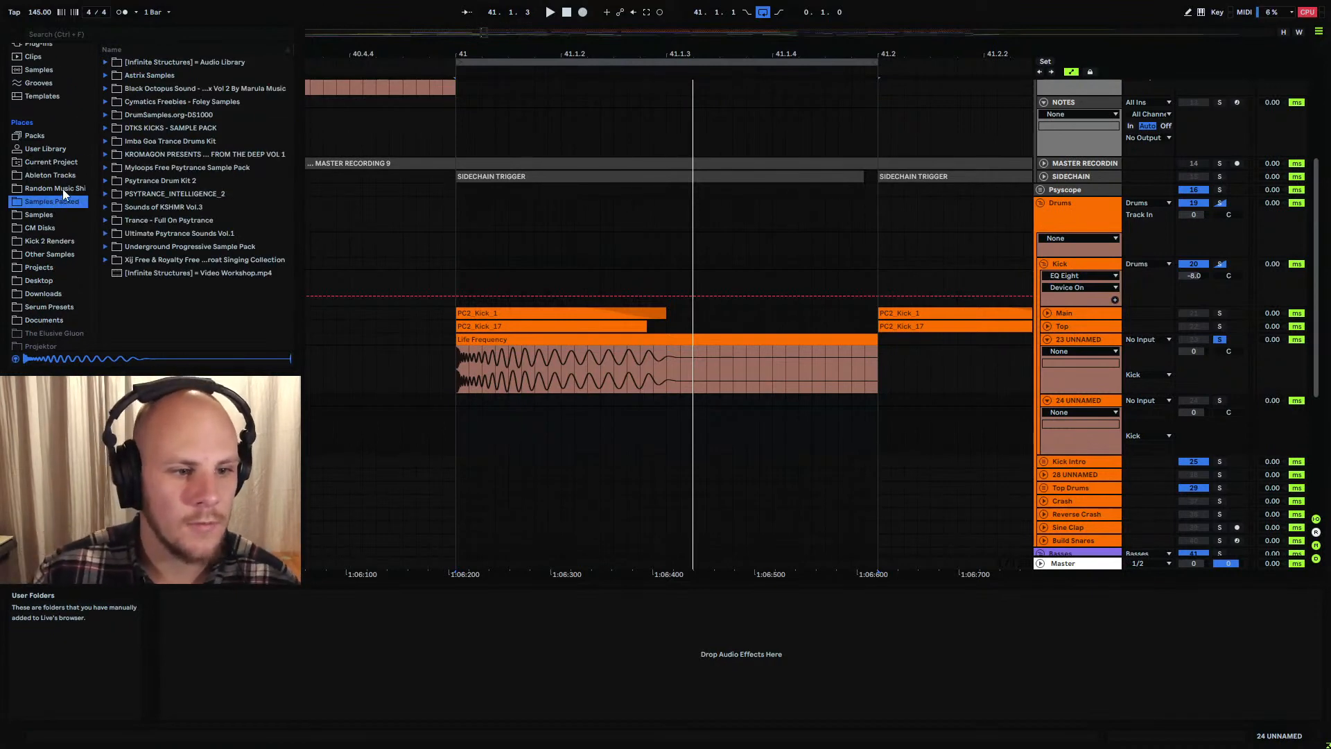
left_click(106, 194)
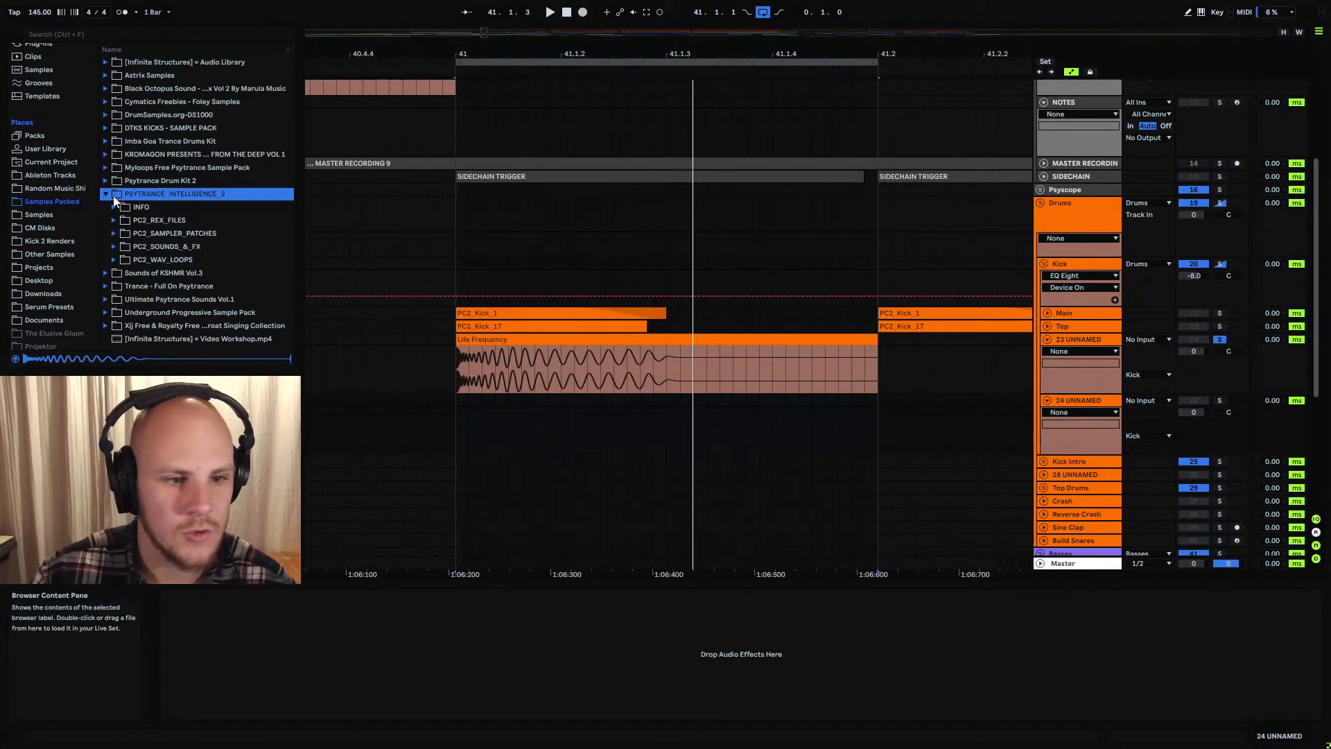
left_click(113, 246)
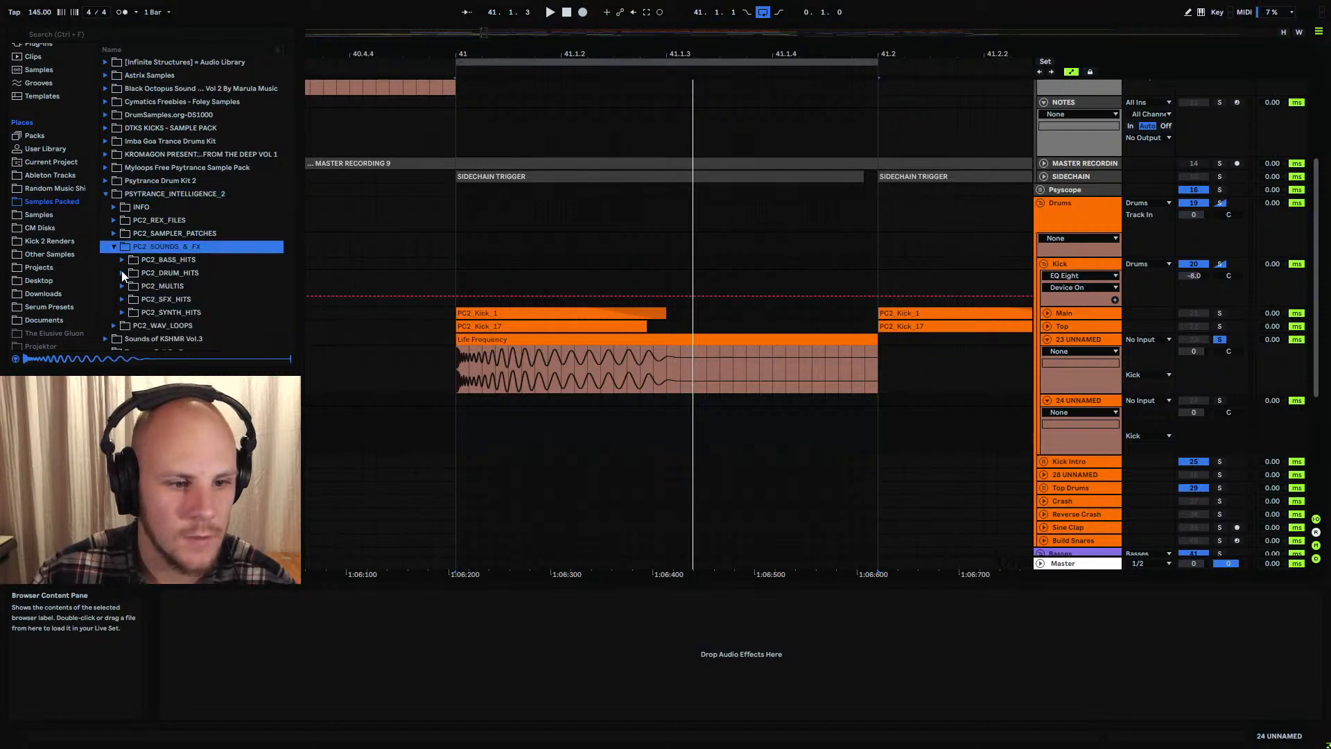
left_click(122, 272)
scroll(206, 227, "down", 5)
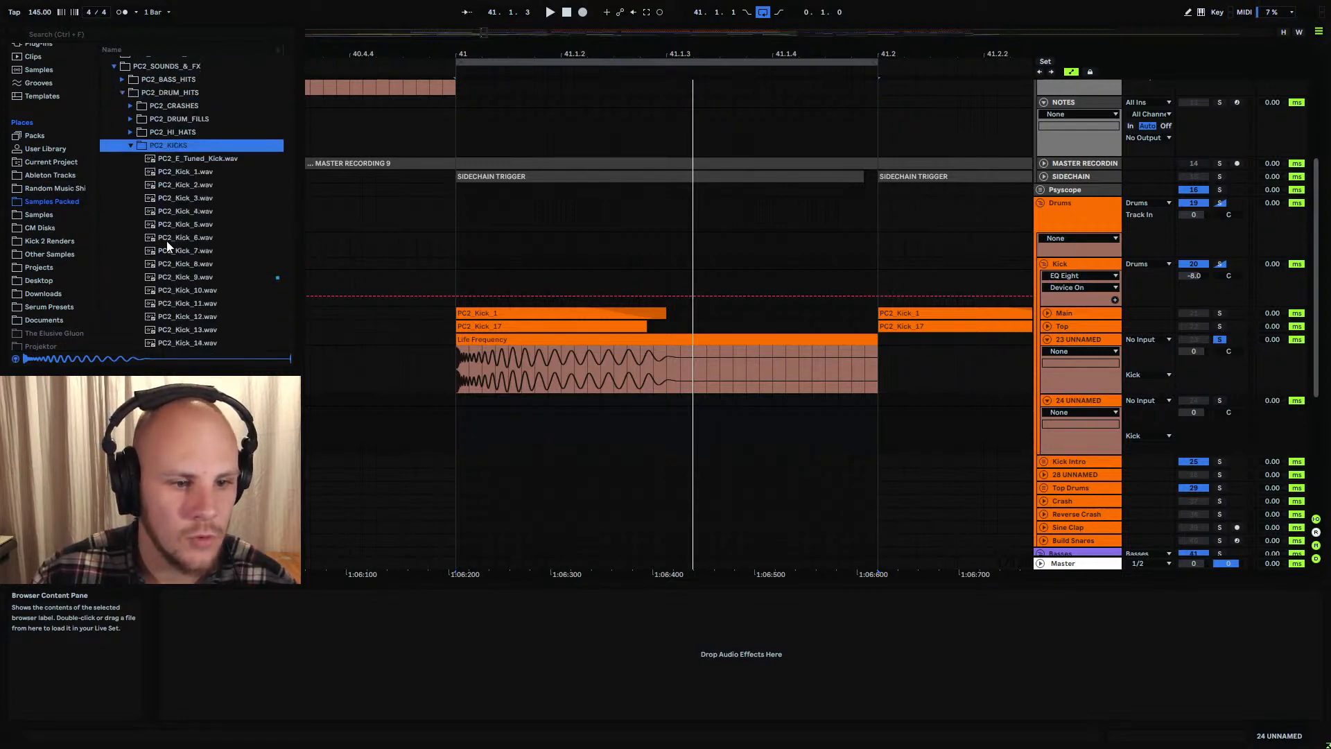
Preview the PC2_Kick_15, PC2_Kick_14 and PC2_Kick_13 samples
scroll(194, 229, "down", 3)
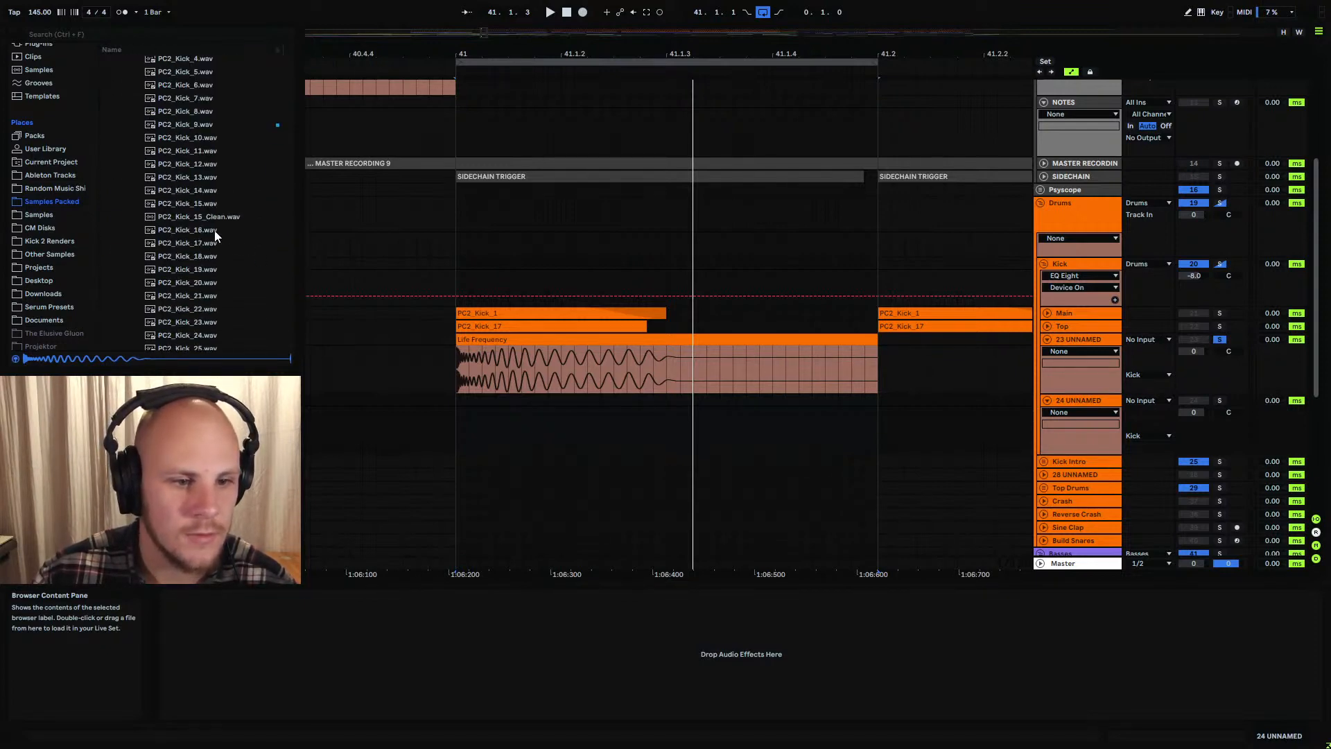
left_click(206, 204)
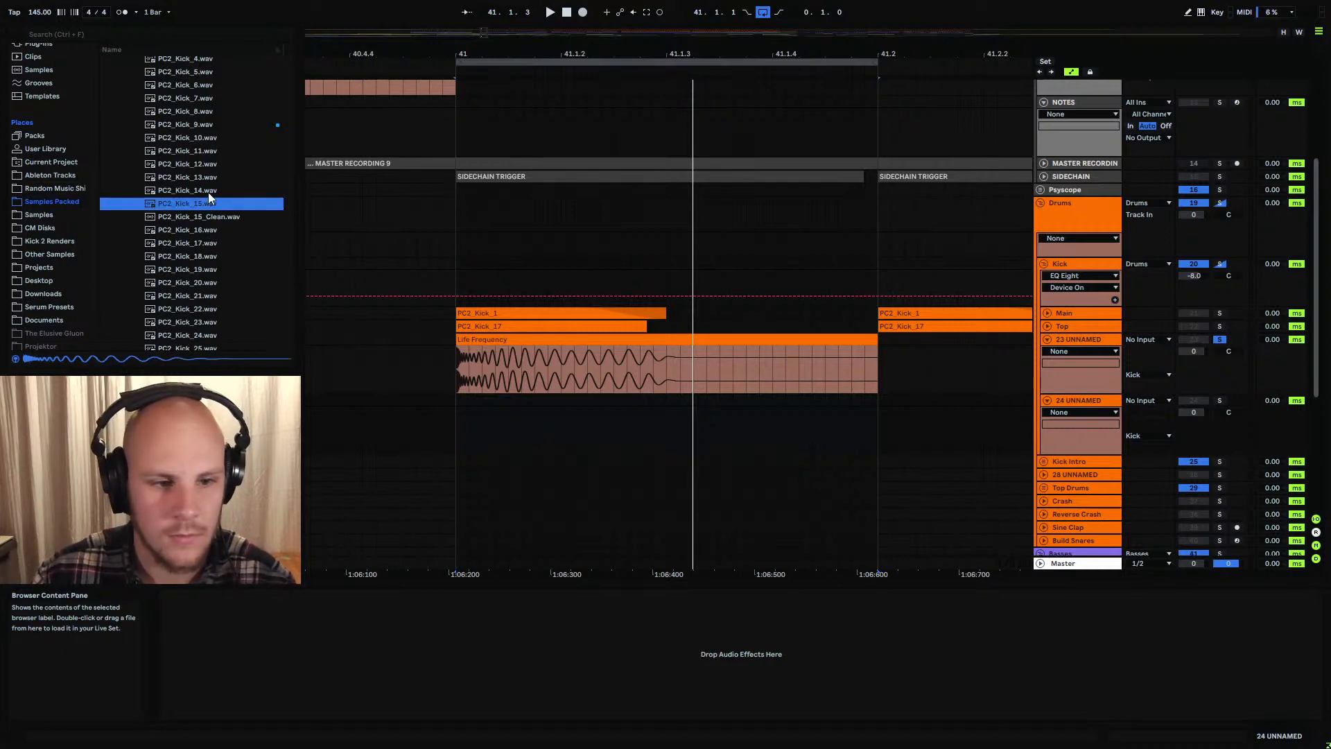
left_click(208, 192)
left_click(209, 179)
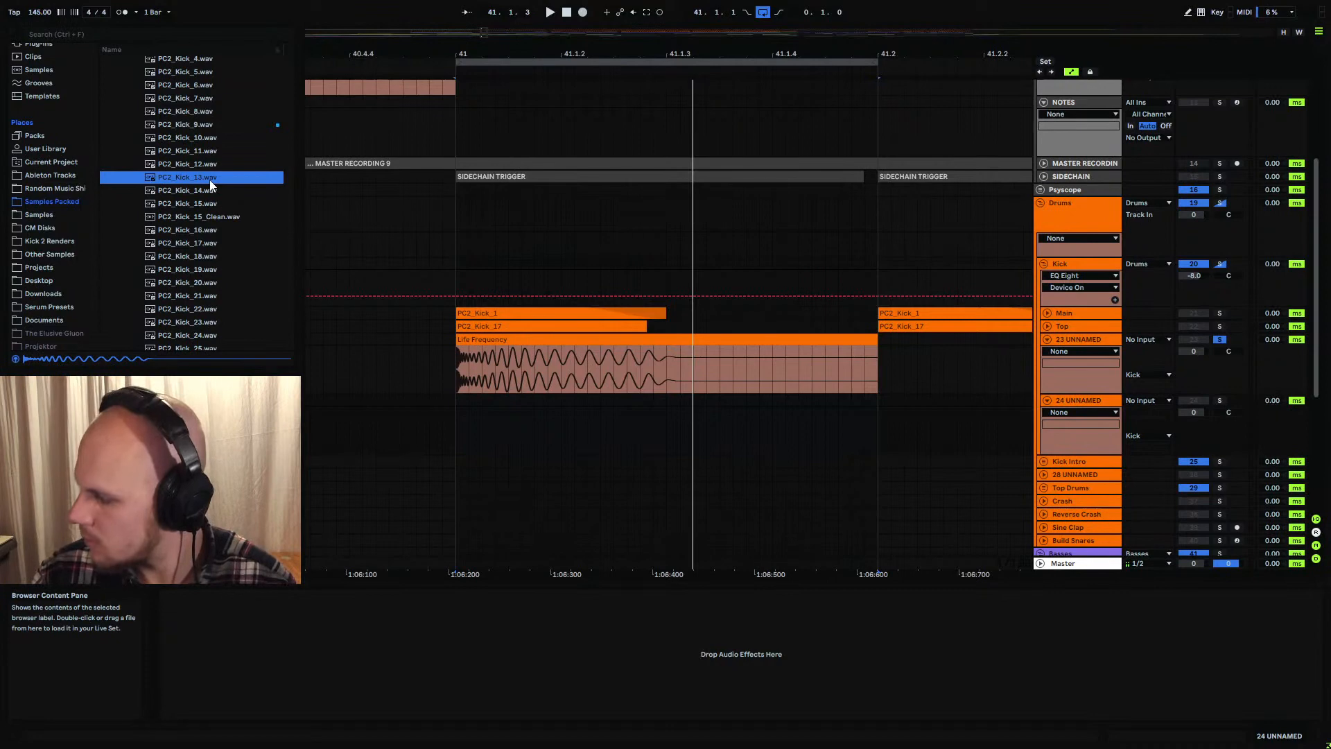
Compare the project's kick with the Life Frequency reference by alternating solo between the Kick group and the reference track during looped playback
scroll(538, 250, "up", 2)
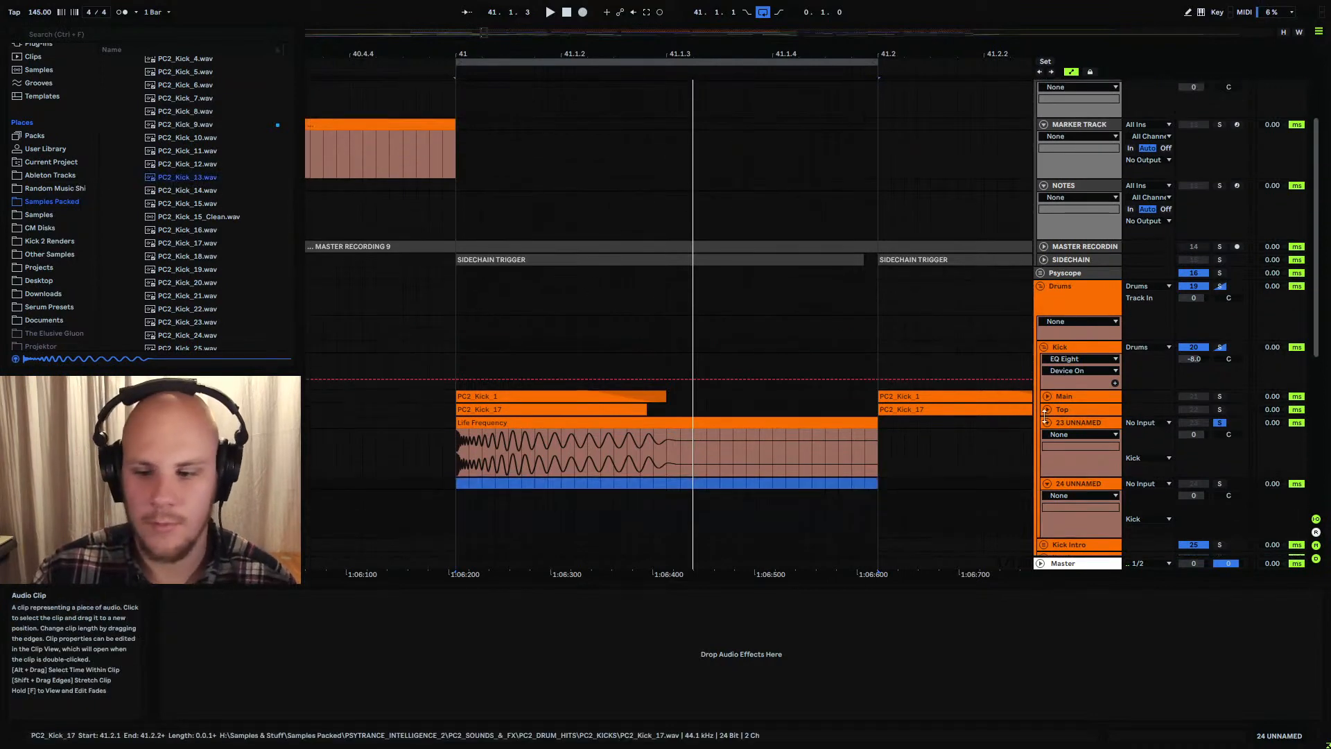
left_click(1215, 423)
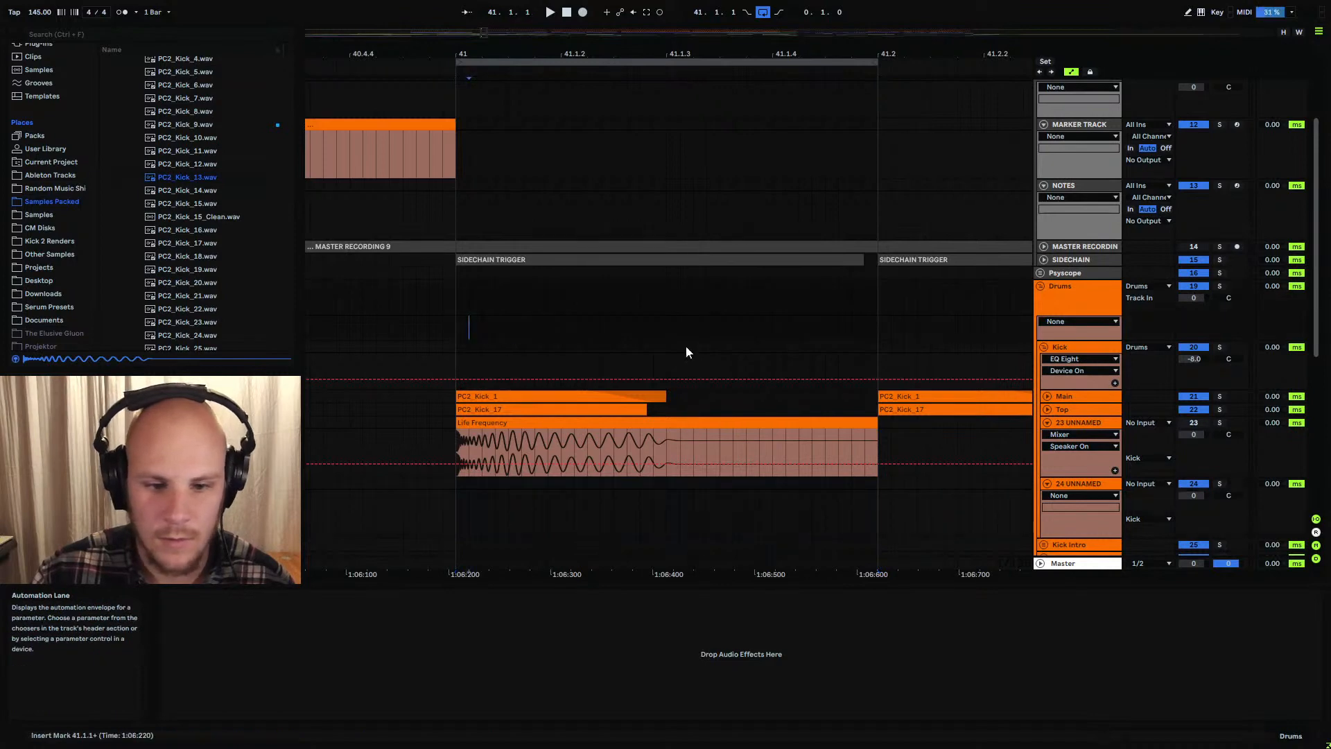
left_click(1220, 346)
key("space")
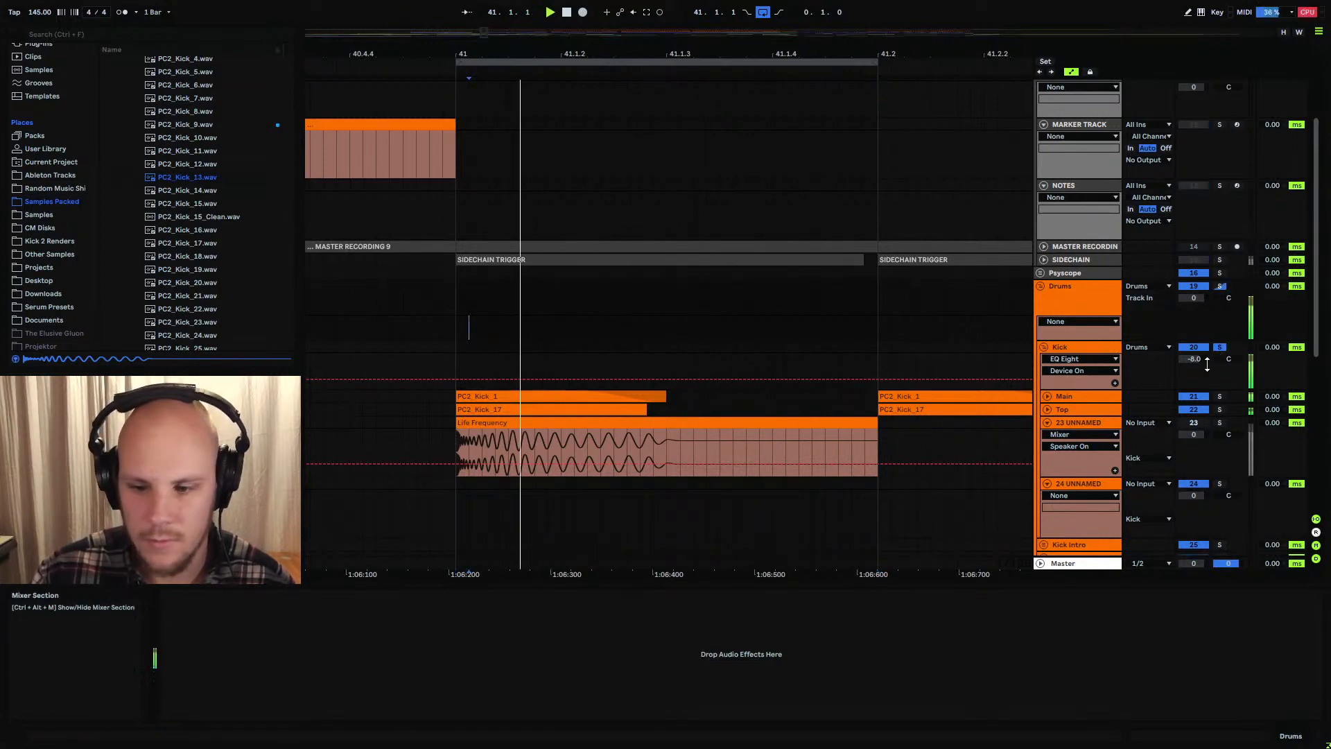
left_click(1220, 423)
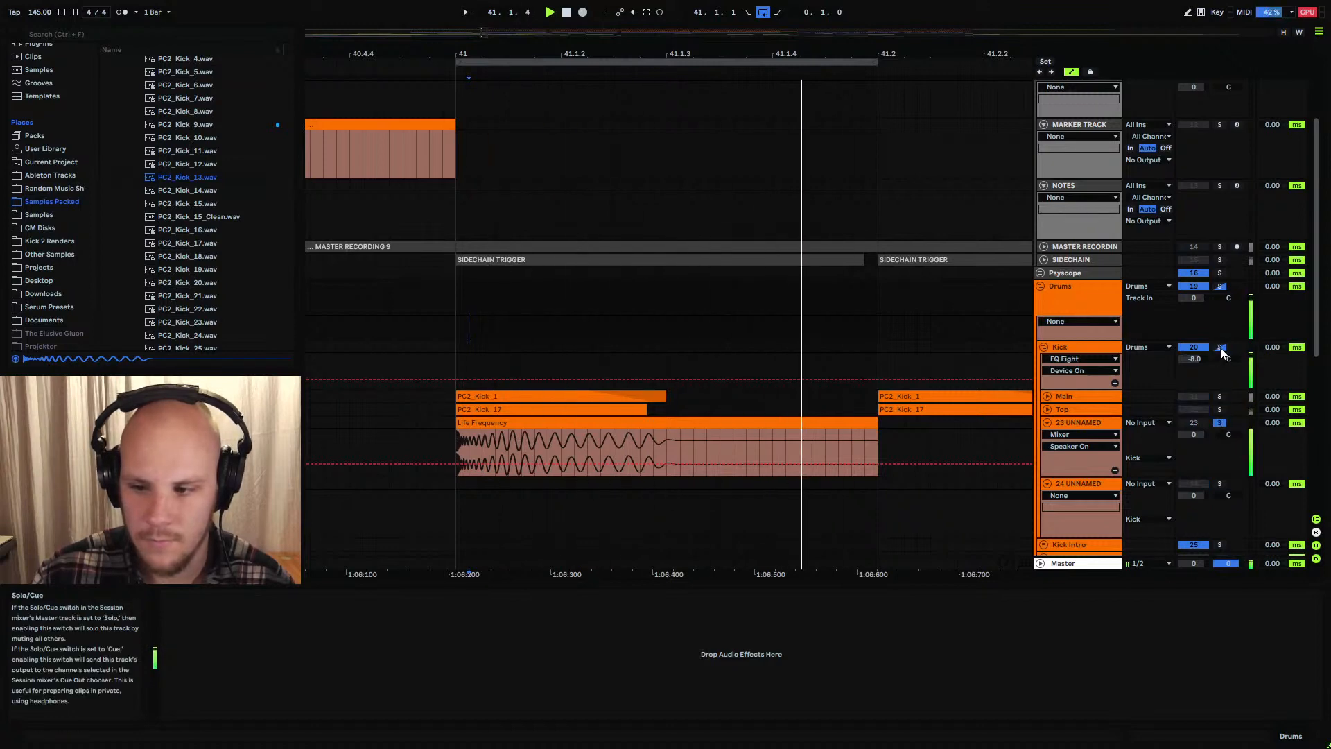
left_click(1220, 348)
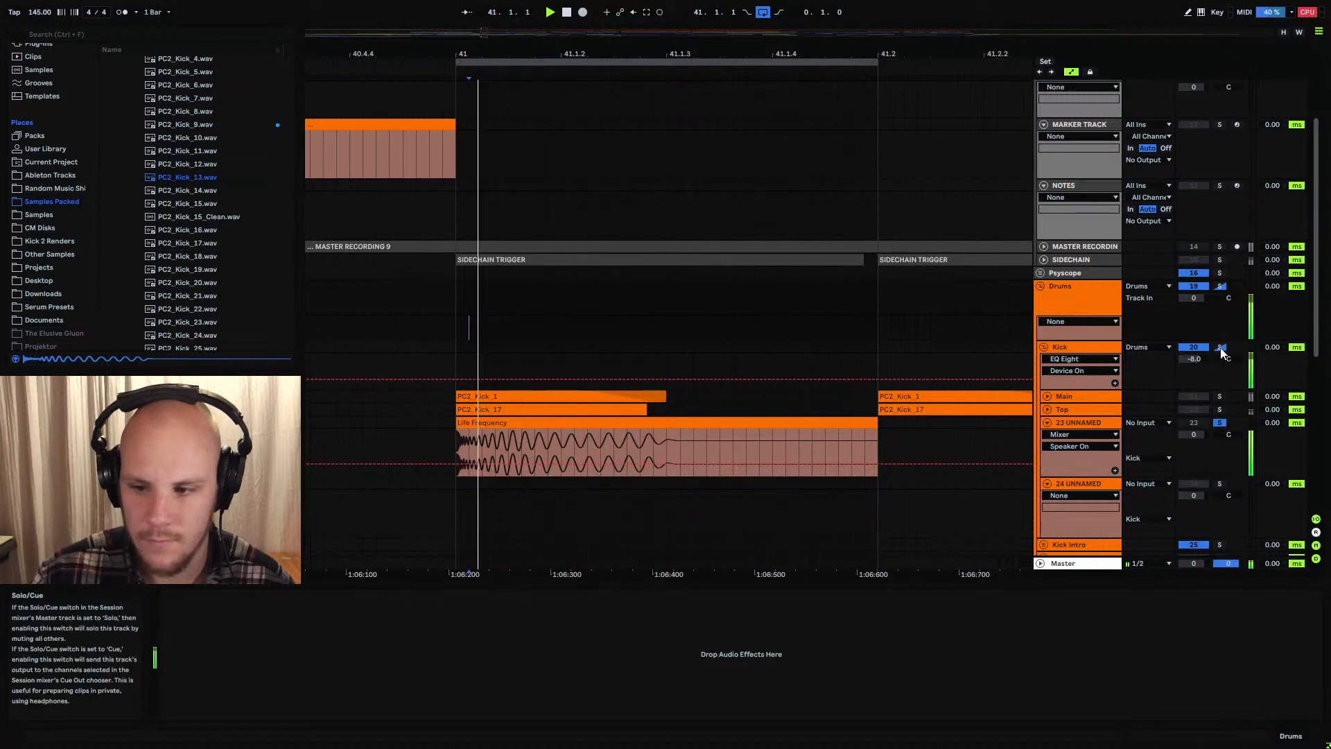
left_click(1220, 423)
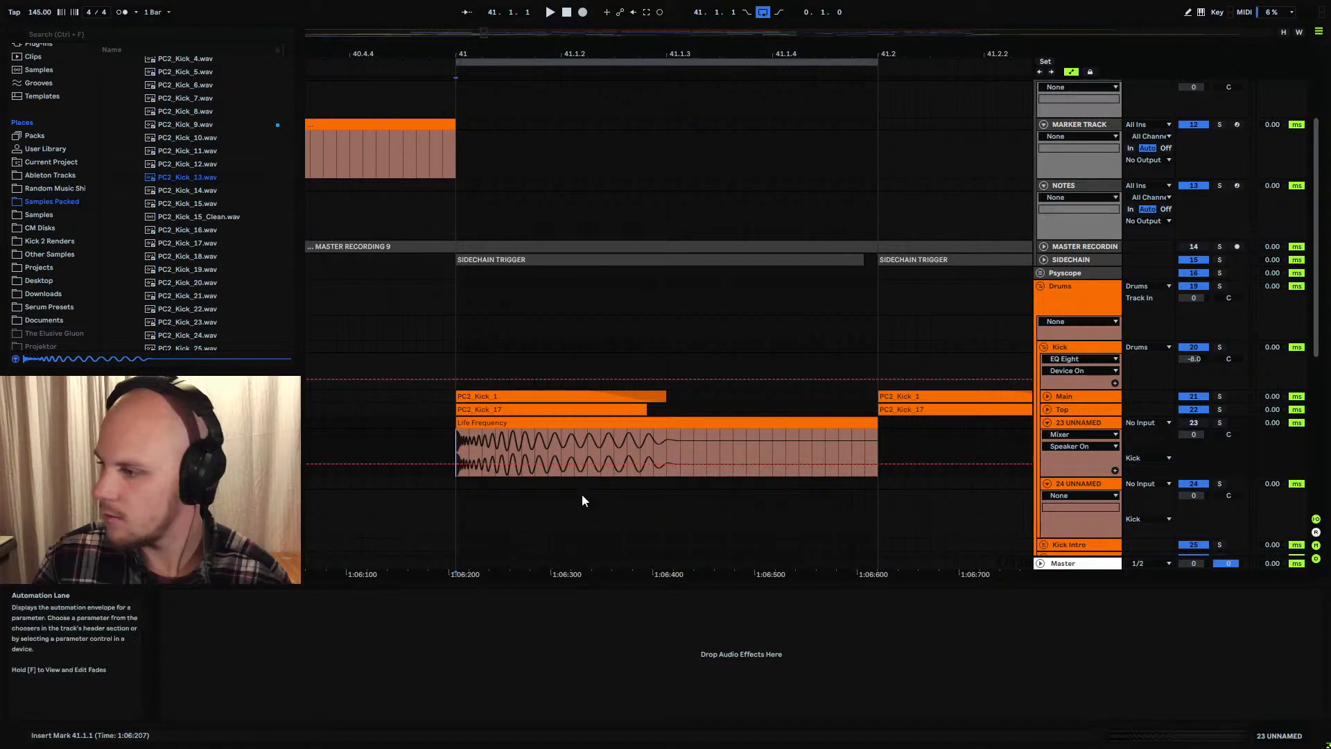
Play the loop from 41.1.1 and compare the Life Frequency reference with the Kick group by soloing each
left_click(465, 420)
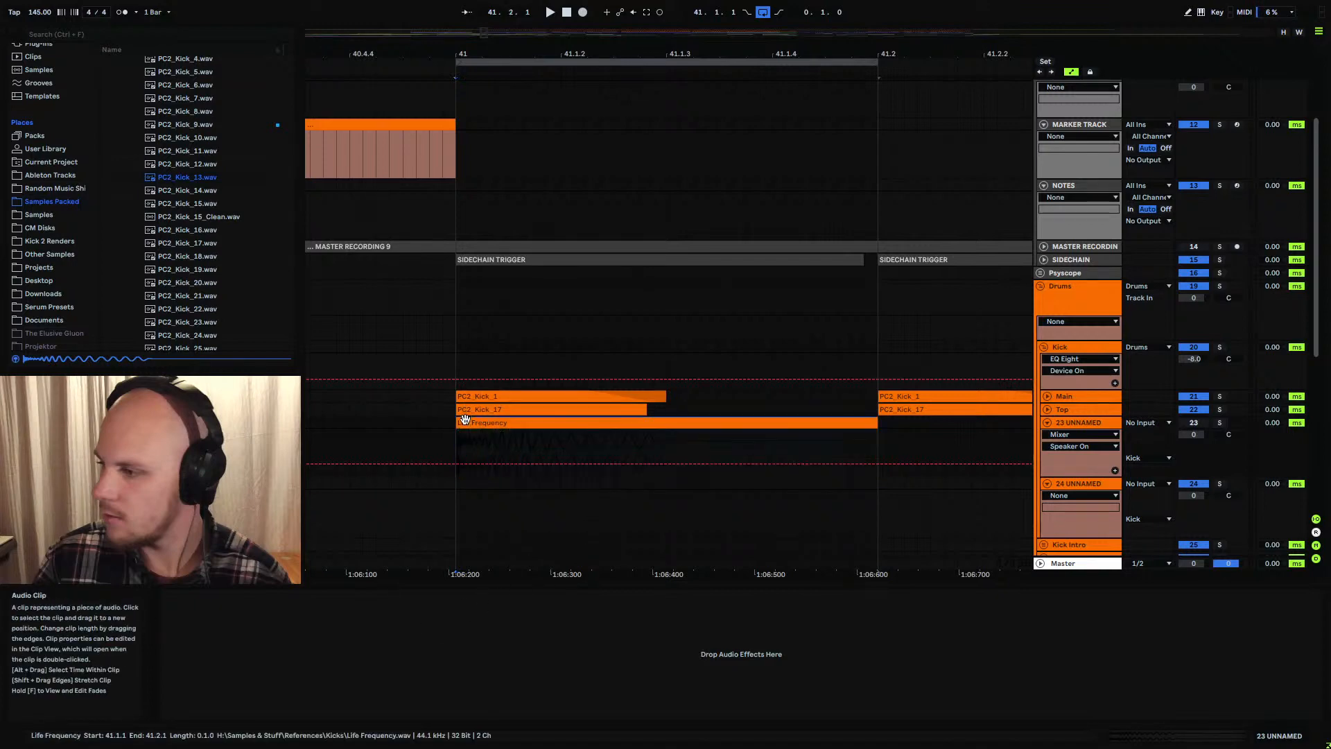
left_click(460, 439)
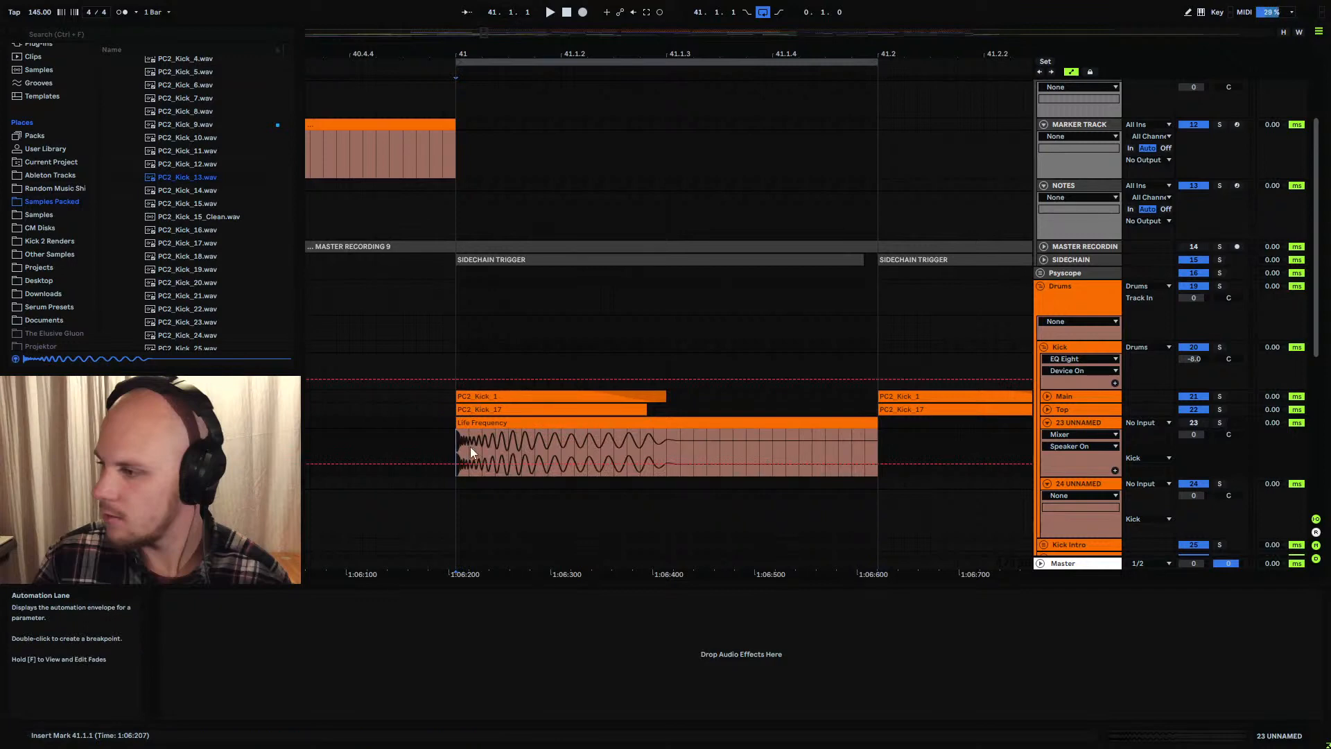
key("space")
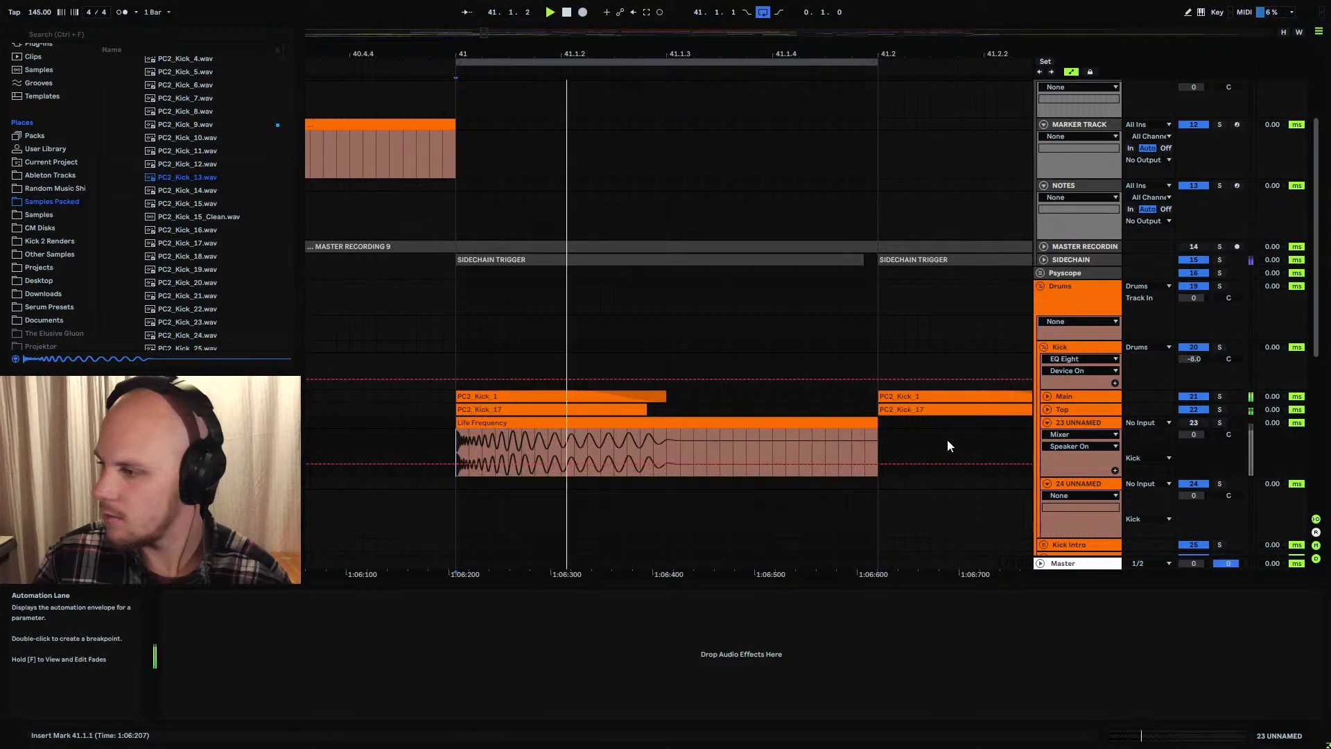
left_click(1219, 422)
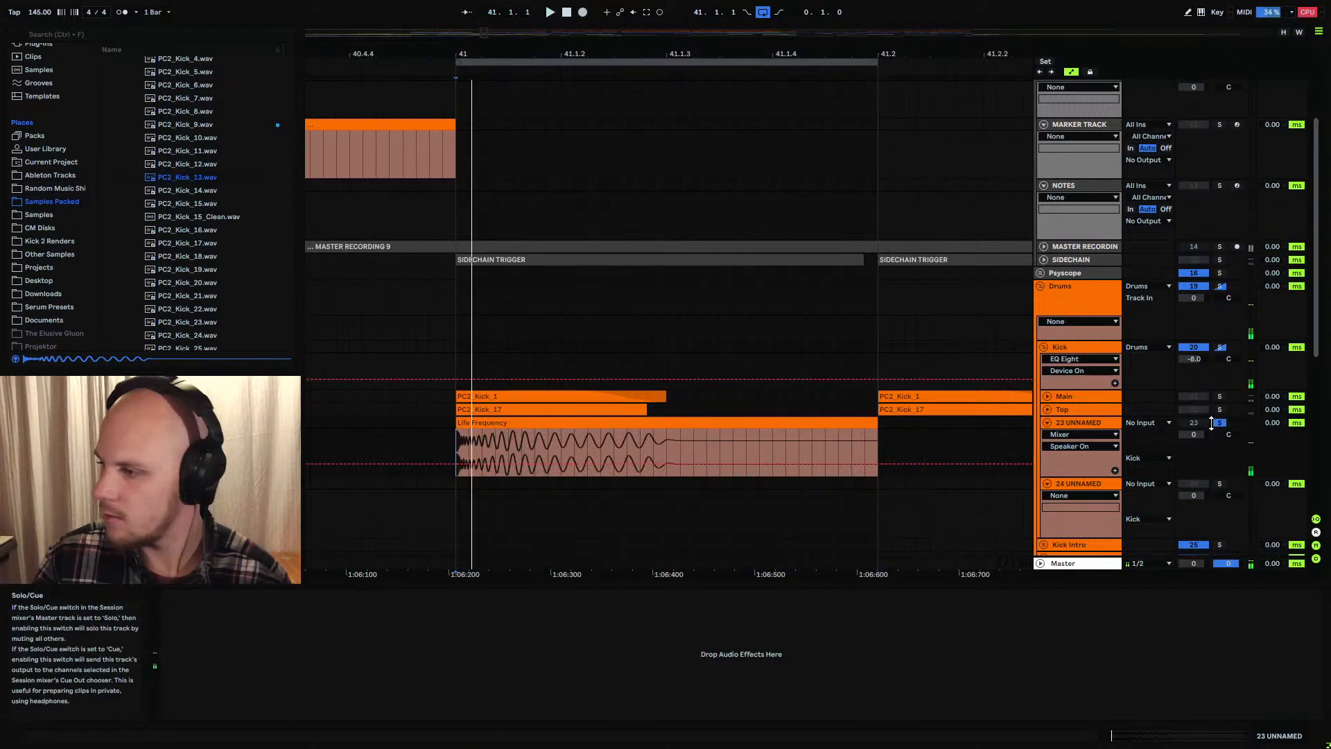
left_click(1219, 348)
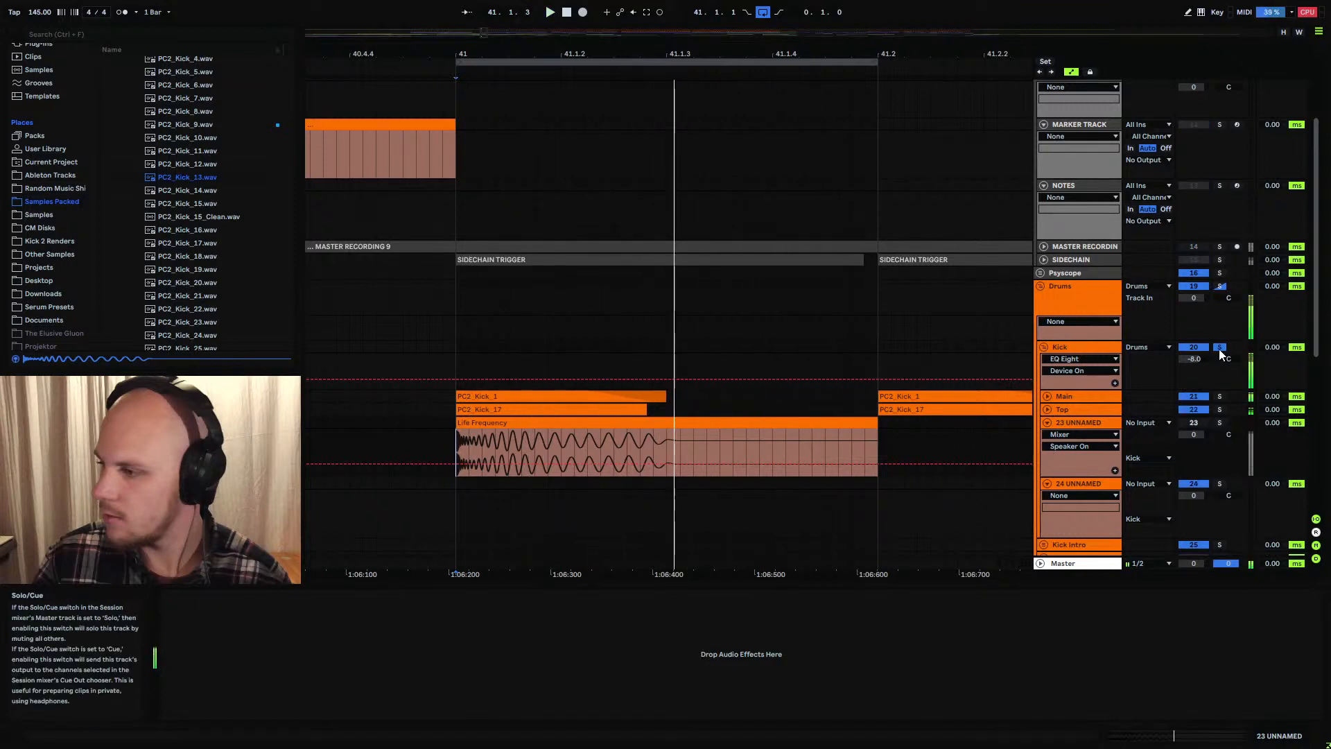
scroll(765, 453, "down", 5)
scroll(784, 450, "up", 2)
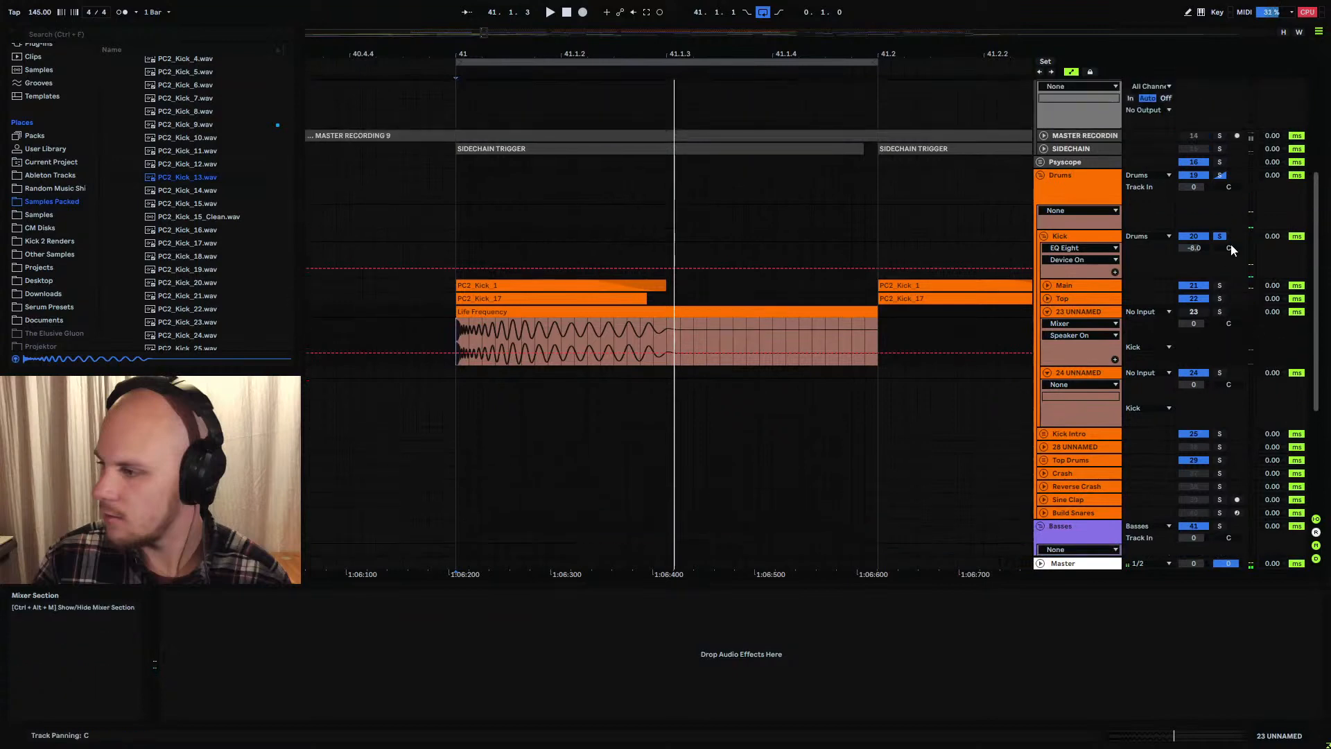
Examine the Life Frequency clip's waveform from its start to where the tail fades out near 41.1.3
left_click(553, 312)
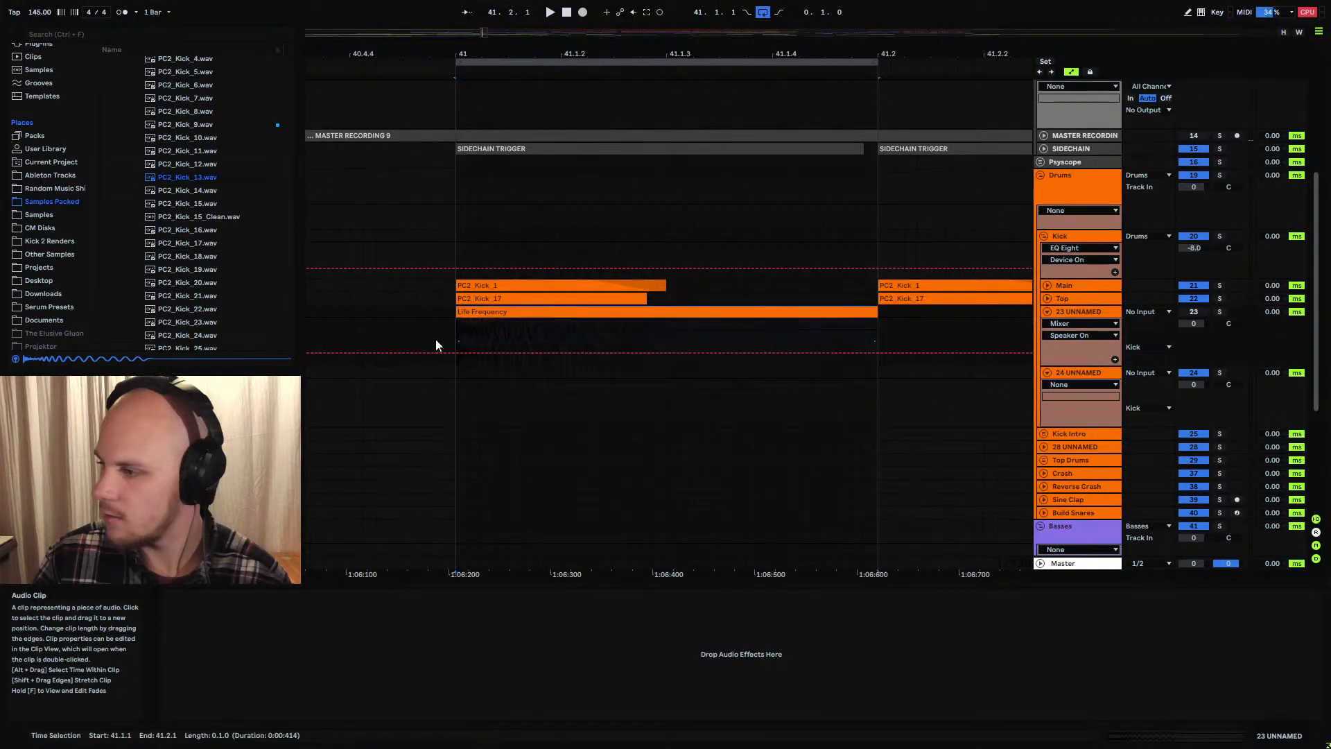
left_click_drag(458, 328, 655, 331)
left_click(681, 331)
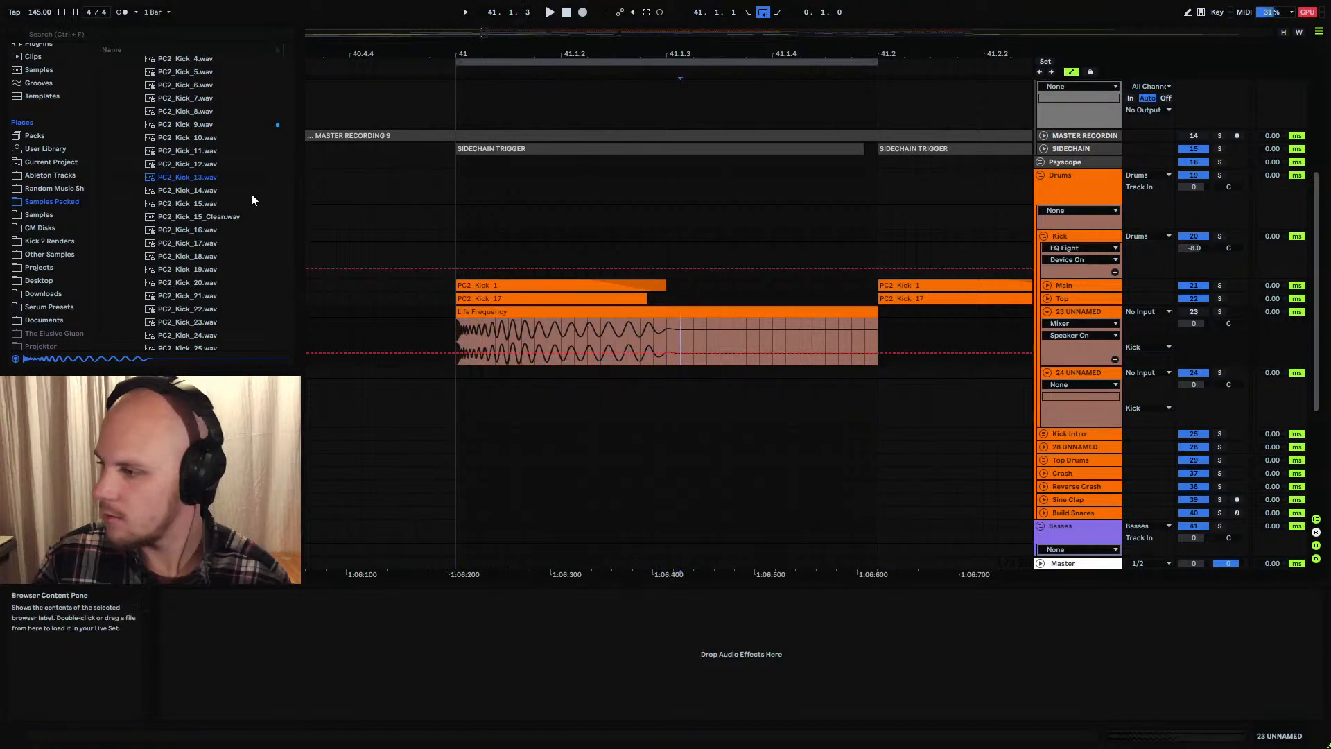
Preview the PC2_Kick_12, PC2_Kick_9 and PC2_Kick_10 samples
left_click(206, 164)
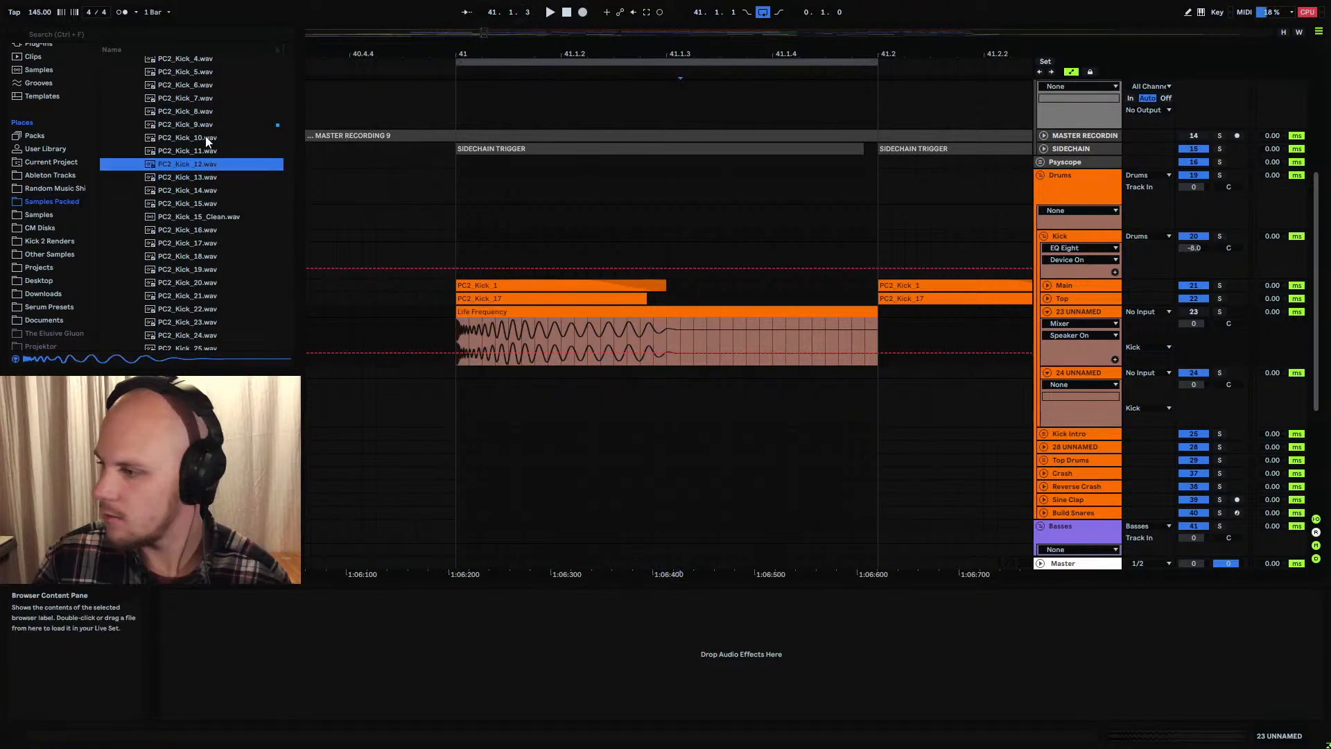
left_click(205, 126)
left_click(203, 138)
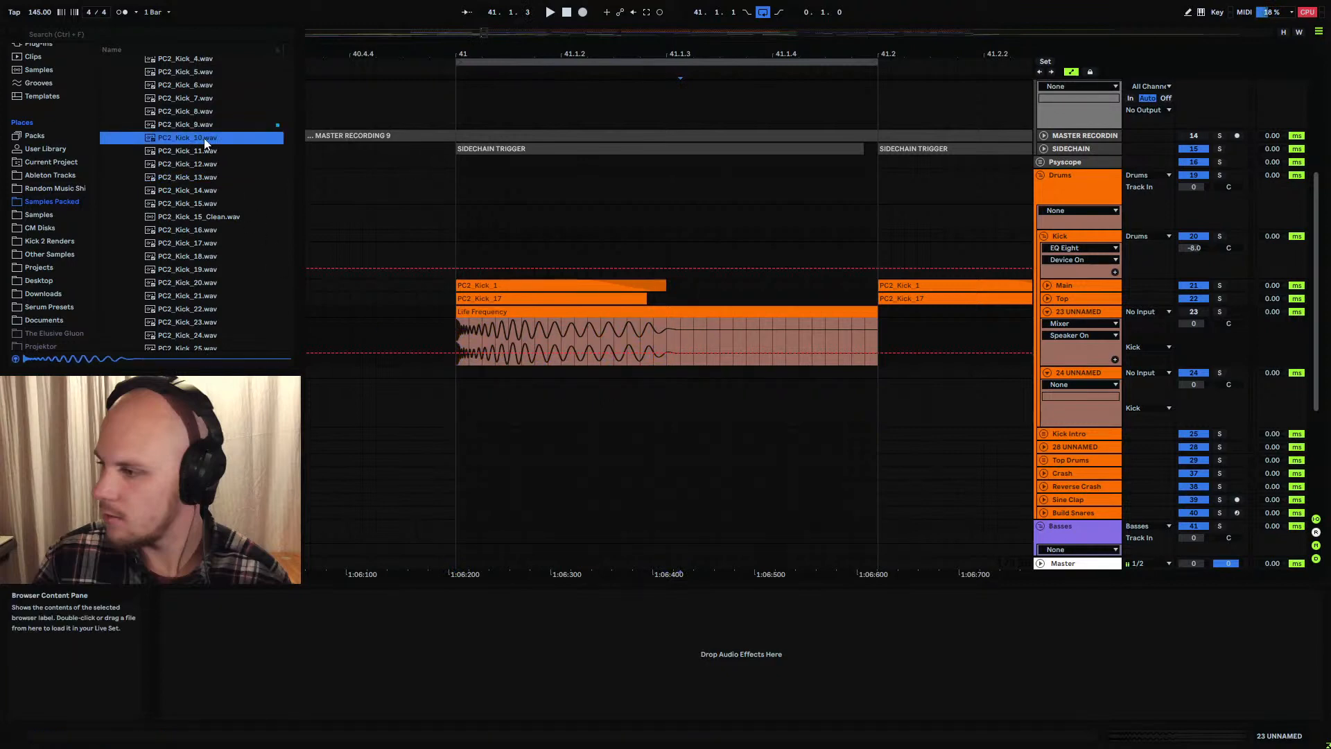
Place PC2_Kick_10.wav on track 24 beneath the Life Frequency clip, starting at 41.1.1
scroll(207, 205, "up", 3)
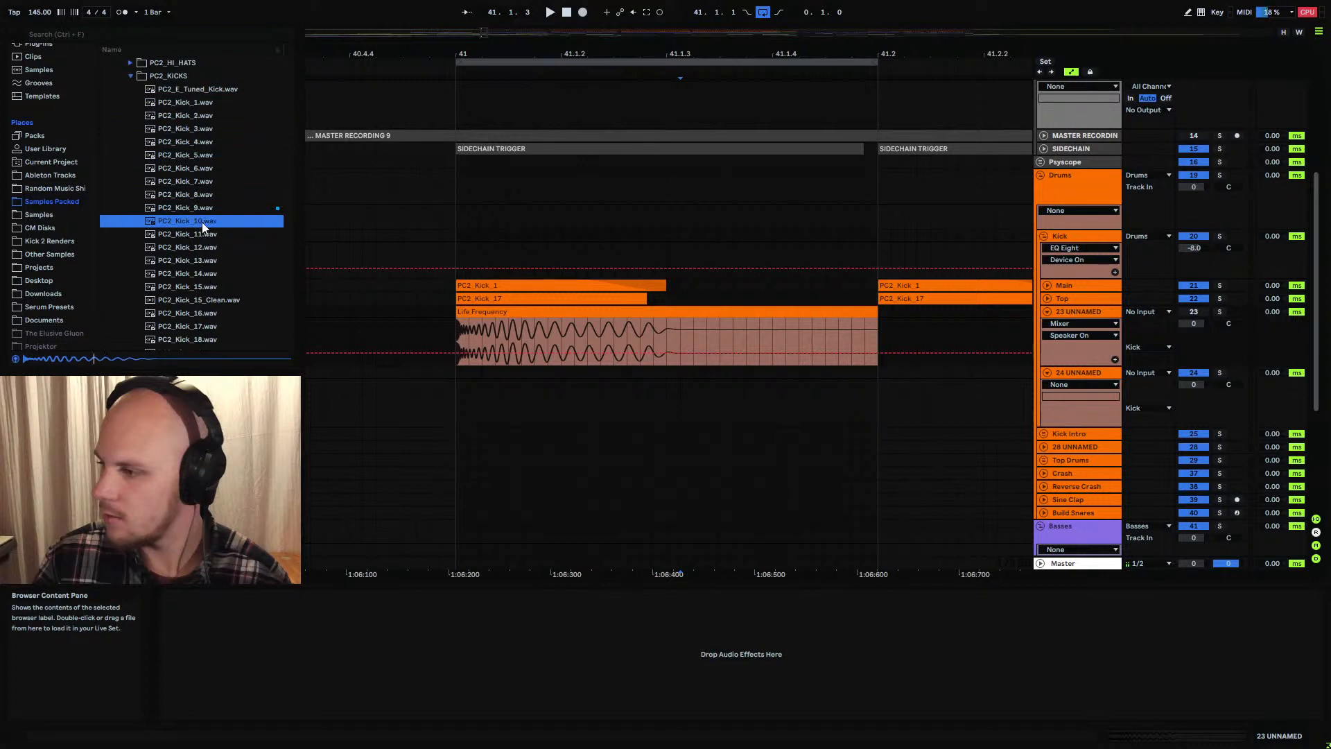
left_click_drag(178, 223, 458, 402)
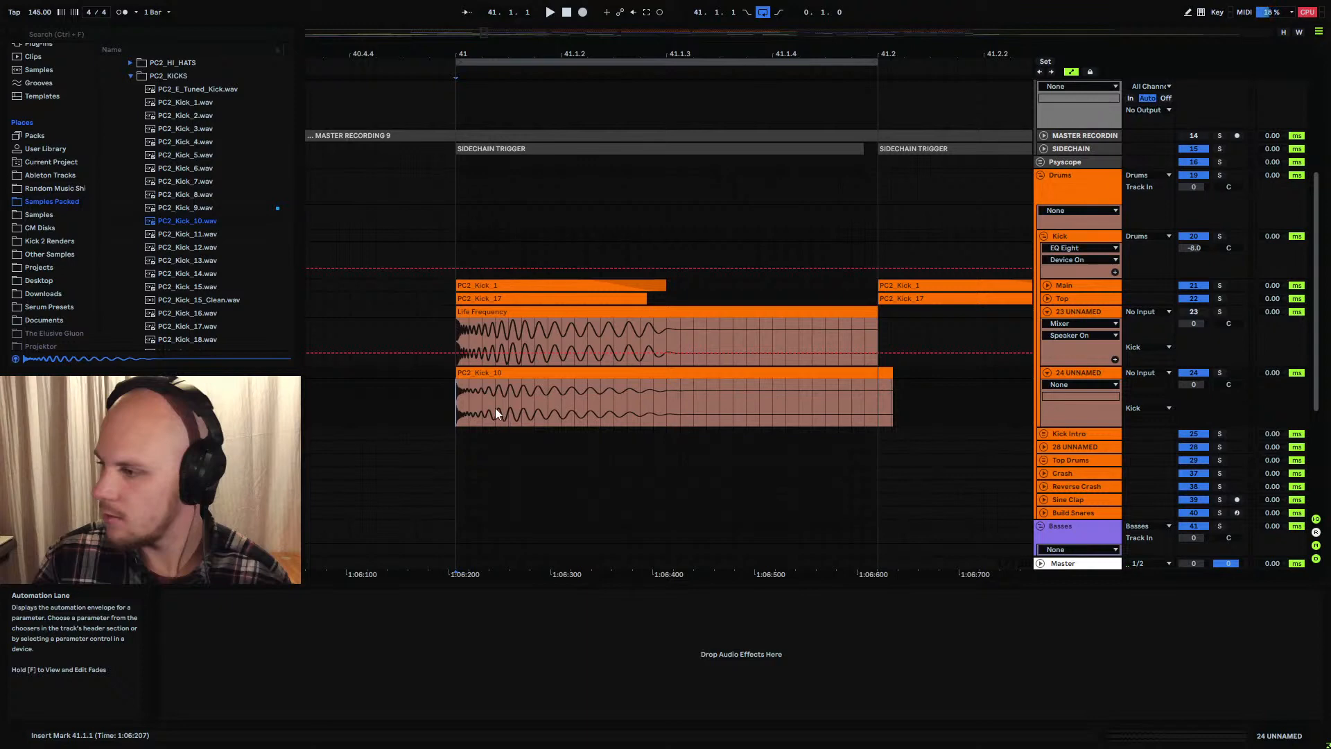
mouse_move(458, 58)
left_mouse_down()
mouse_move(458, 111)
mouse_move(460, 57)
left_mouse_up()
left_click(480, 396)
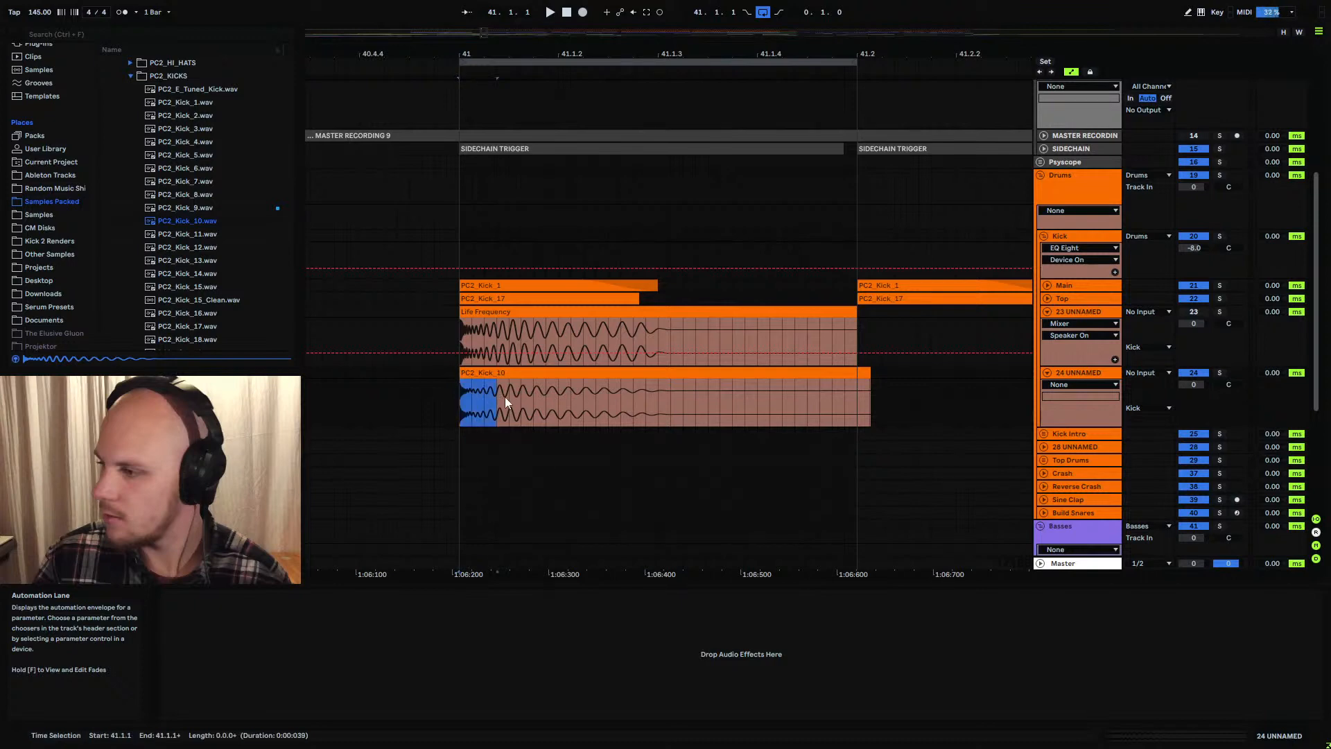
Add an EQ Eight to track 24, which holds the PC2_Kick_10 clip
left_click(1063, 375)
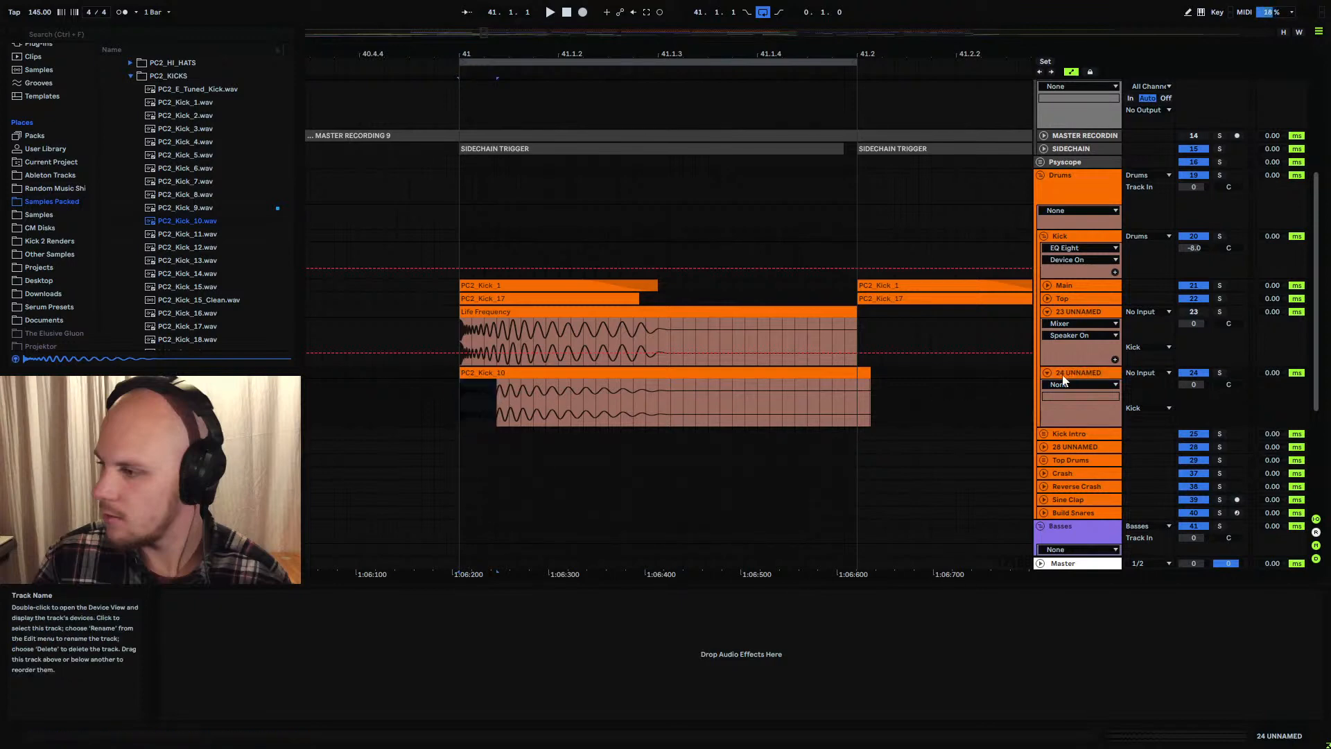
left_click(68, 200)
scroll(68, 186, "up", 1)
scroll(68, 186, "up", 2)
left_click(48, 86)
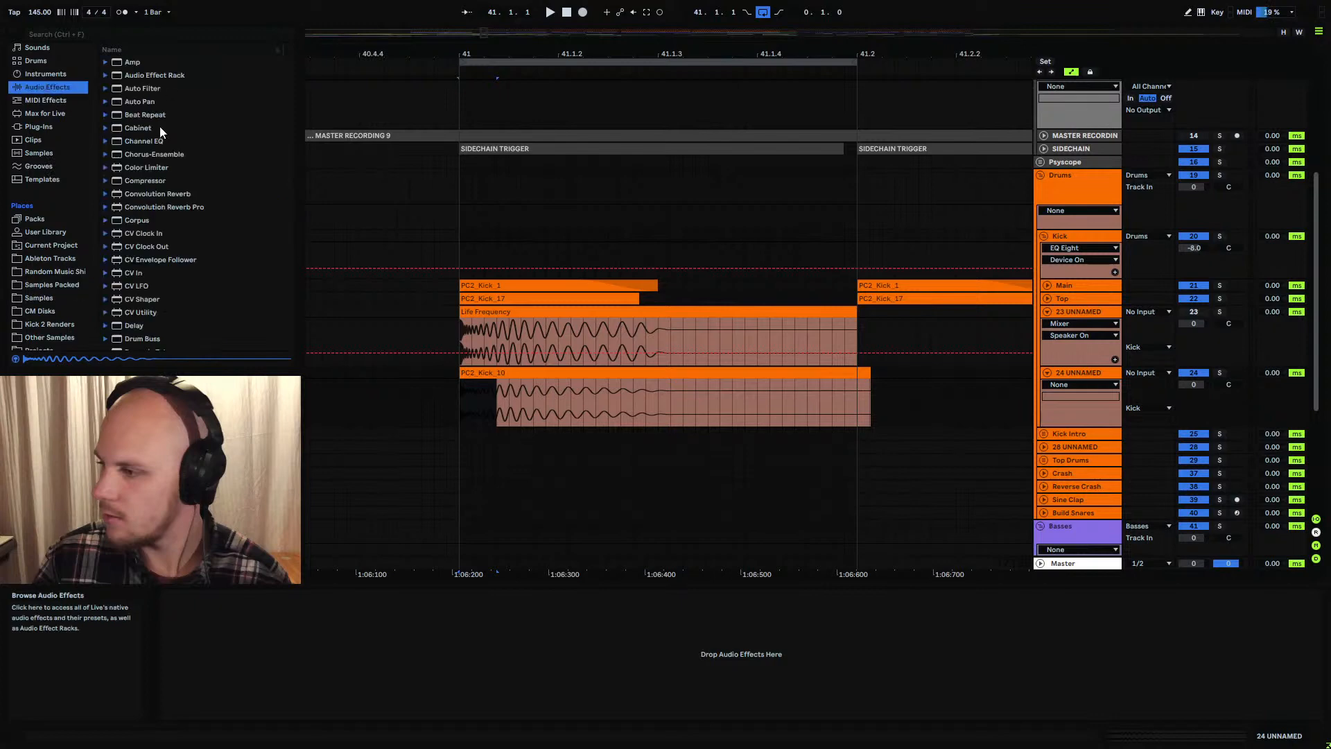
scroll(158, 265, "down", 3)
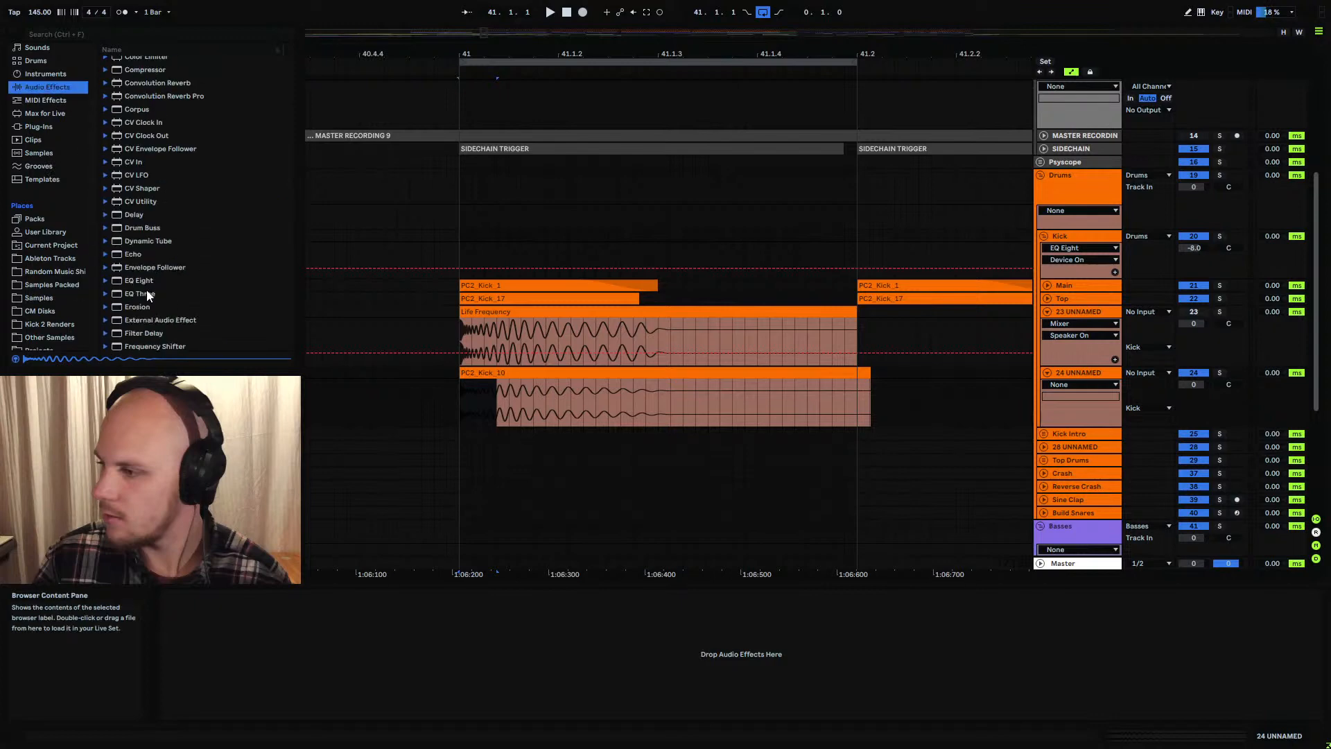
left_click_drag(142, 281, 308, 576)
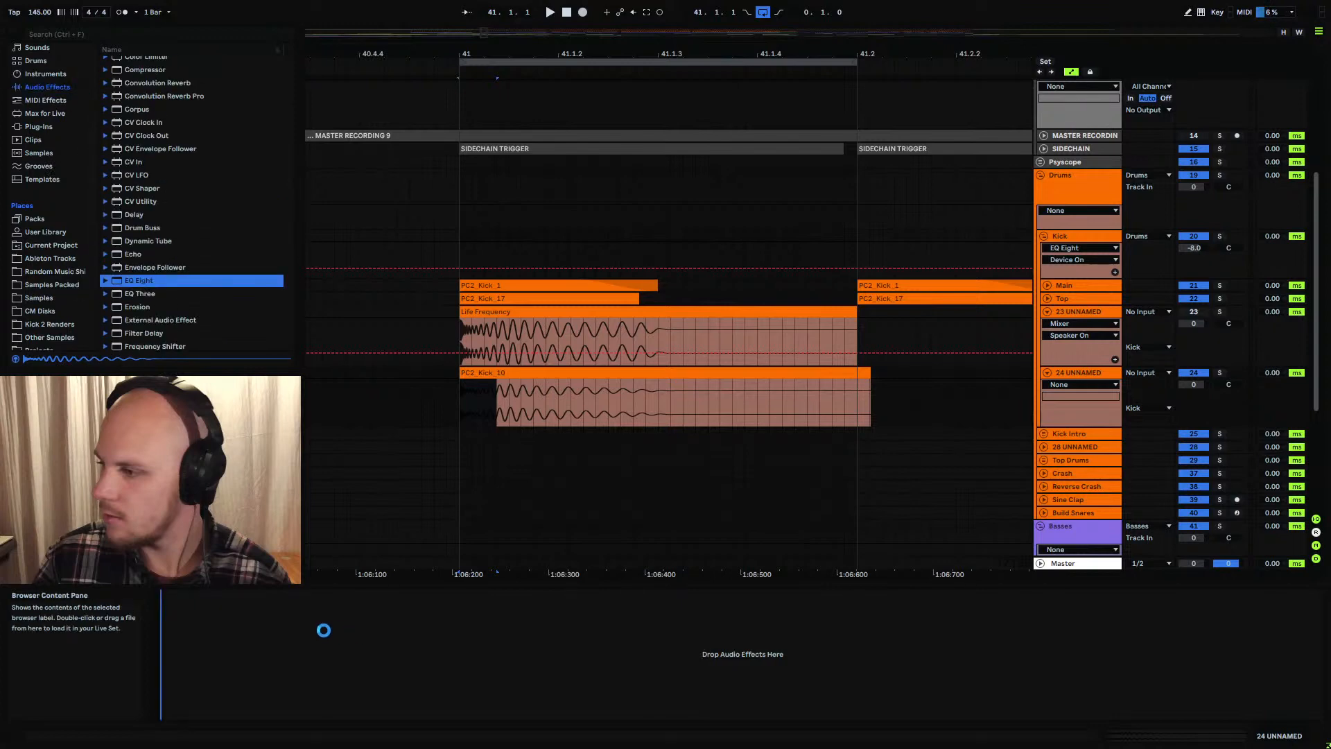
left_click_drag(324, 630, 325, 631)
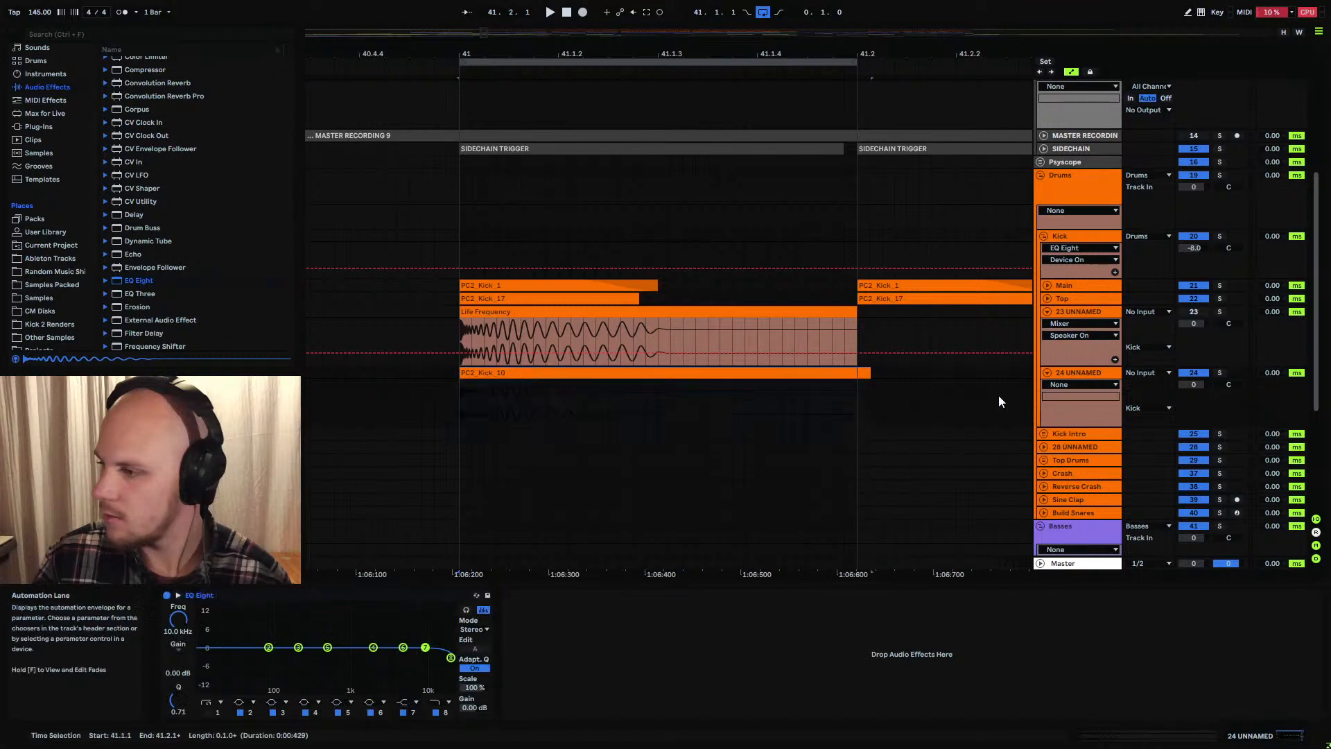
Solo track 24, play the loop, and enable EQ Eight's band 1 as a low cut at about 48.9 Hz
left_click(1219, 373)
left_click_drag(472, 398, 497, 398)
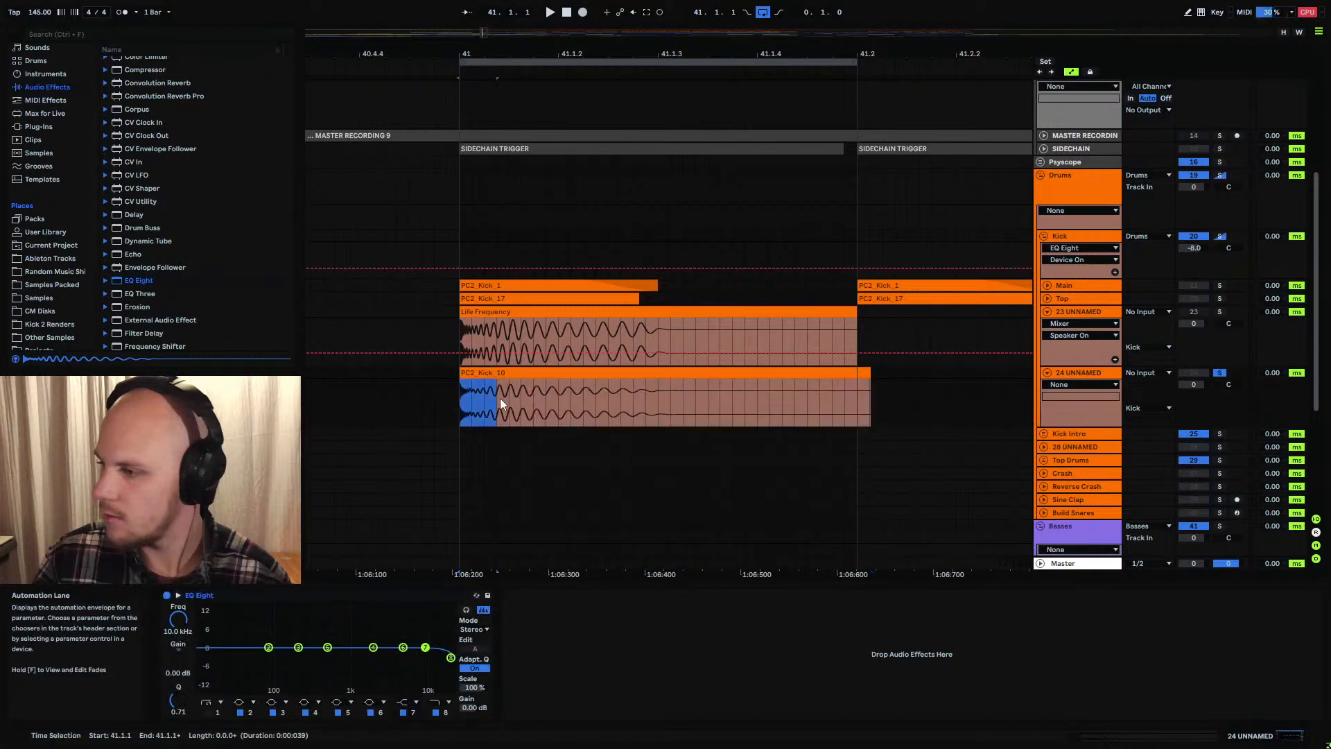
key("space")
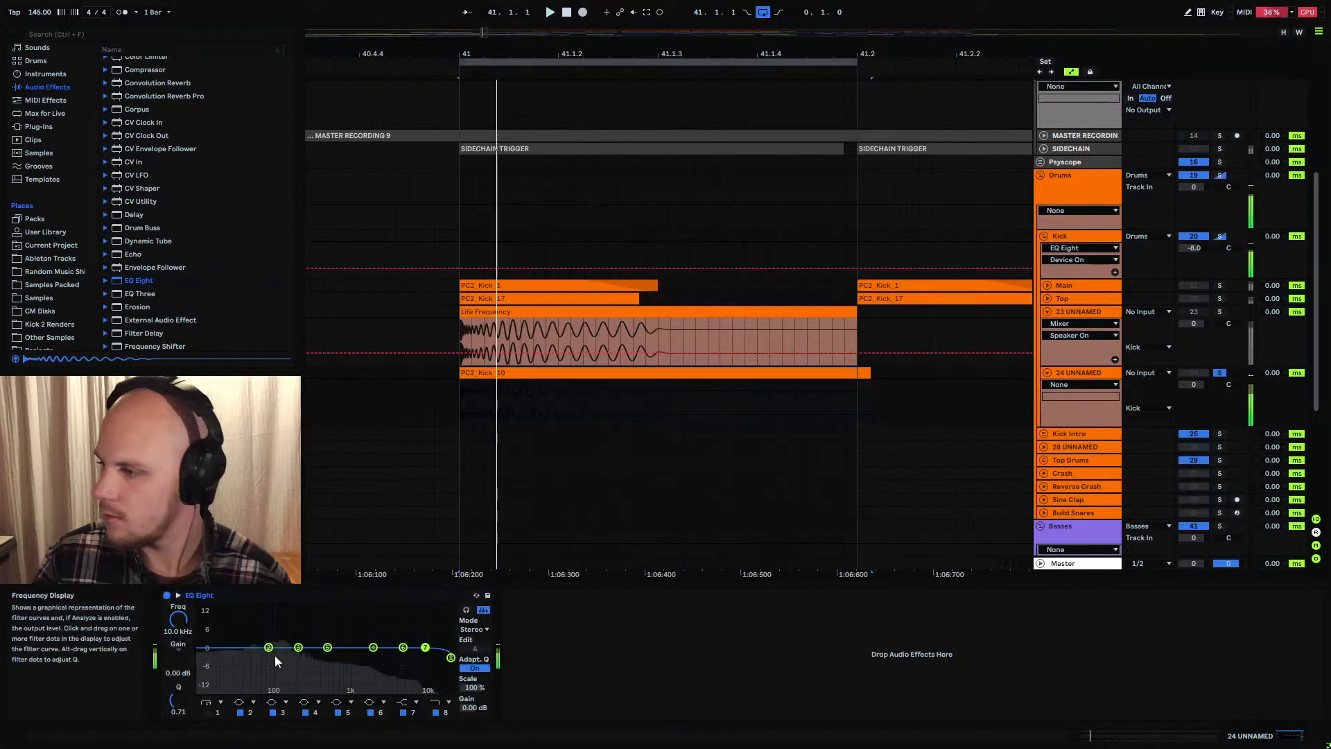
left_click(207, 712)
left_click_drag(201, 656, 251, 656)
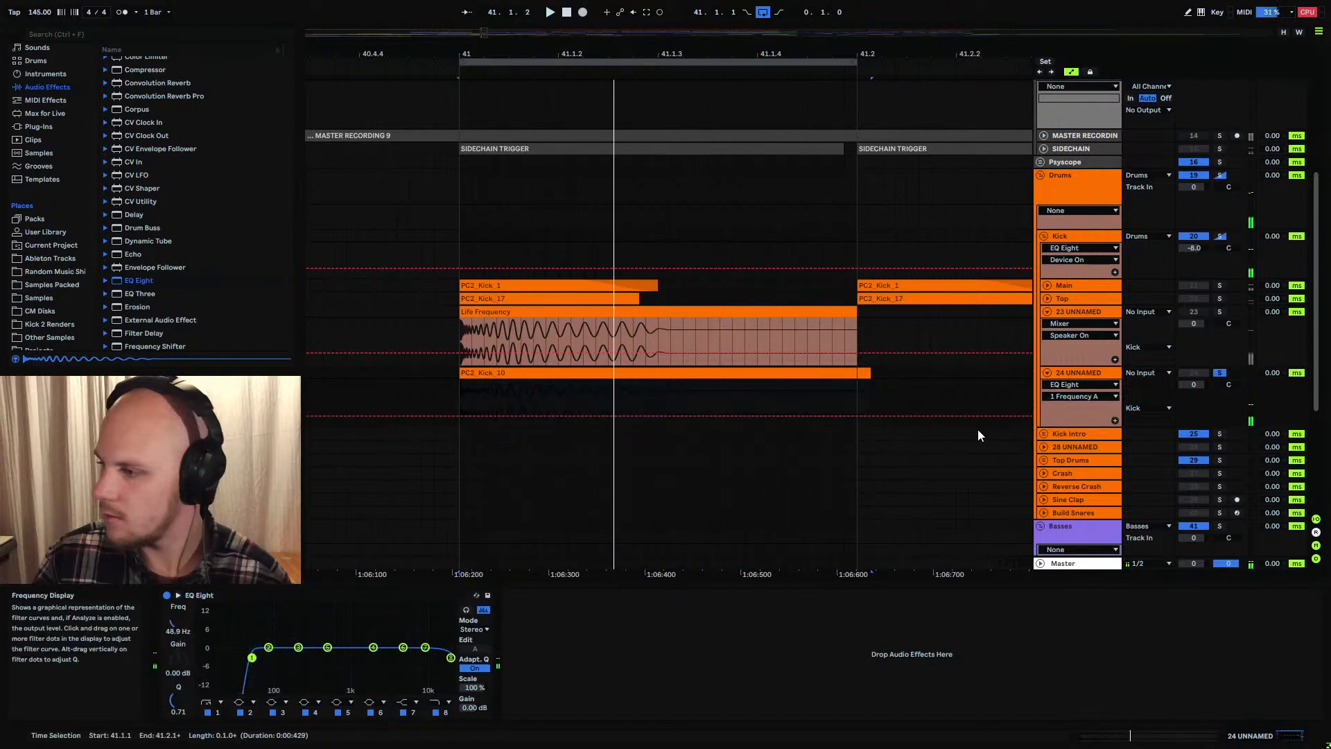
Freeze track 24 and flatten it to audio with the EQ rendered in
right_click(1086, 382)
left_click(1102, 461)
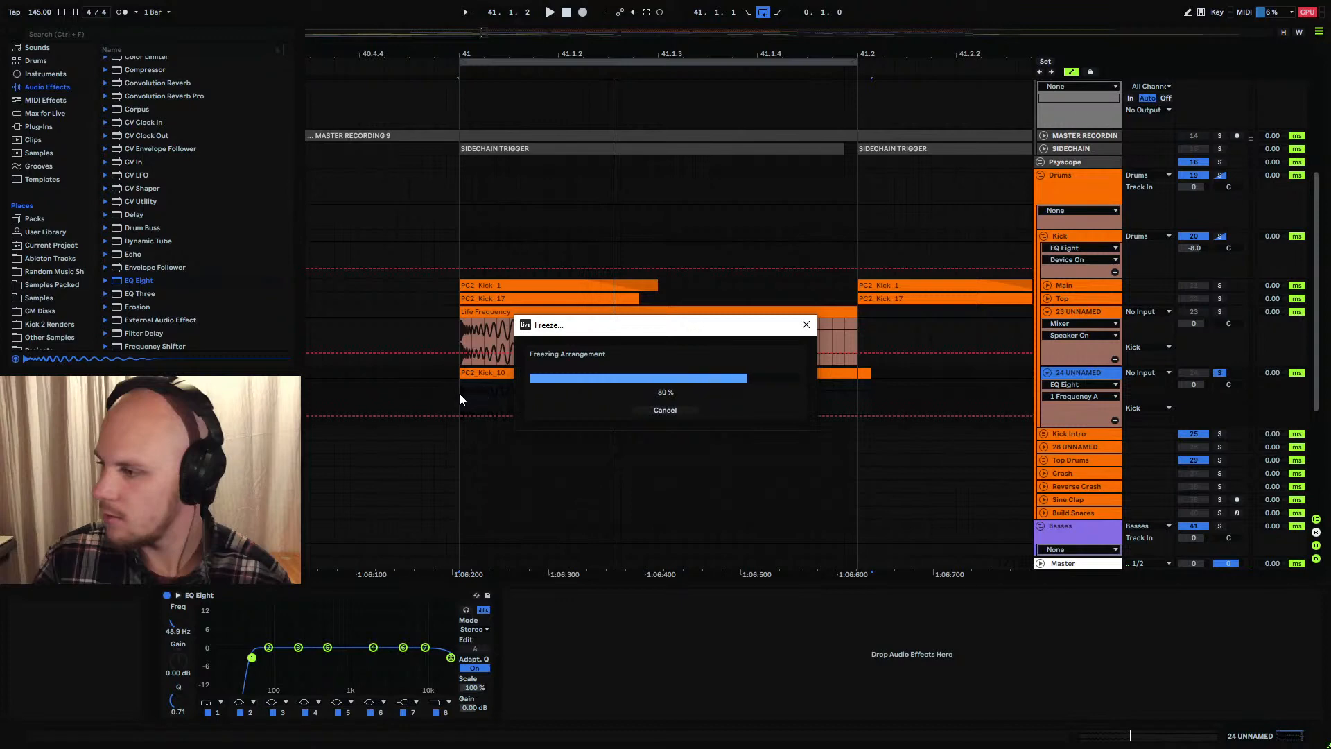
right_click(1087, 373)
left_click(1122, 466)
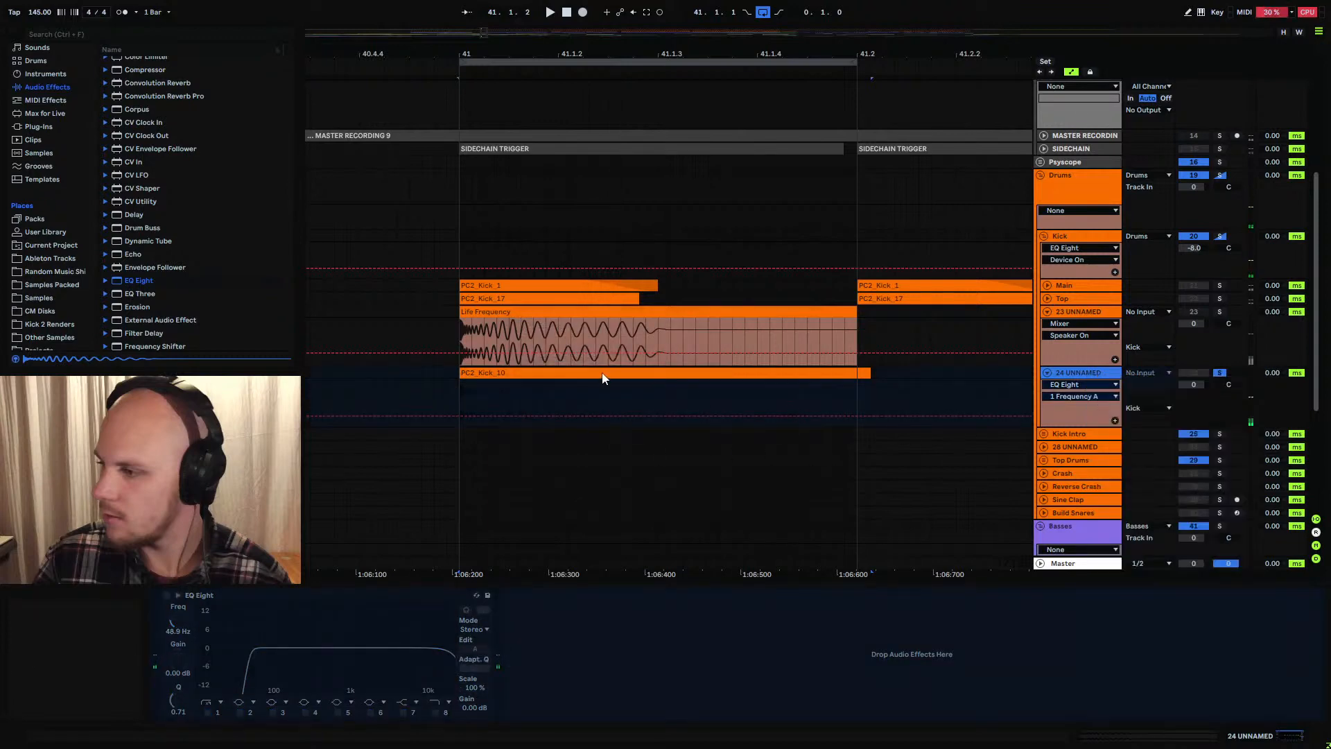
left_click(476, 414)
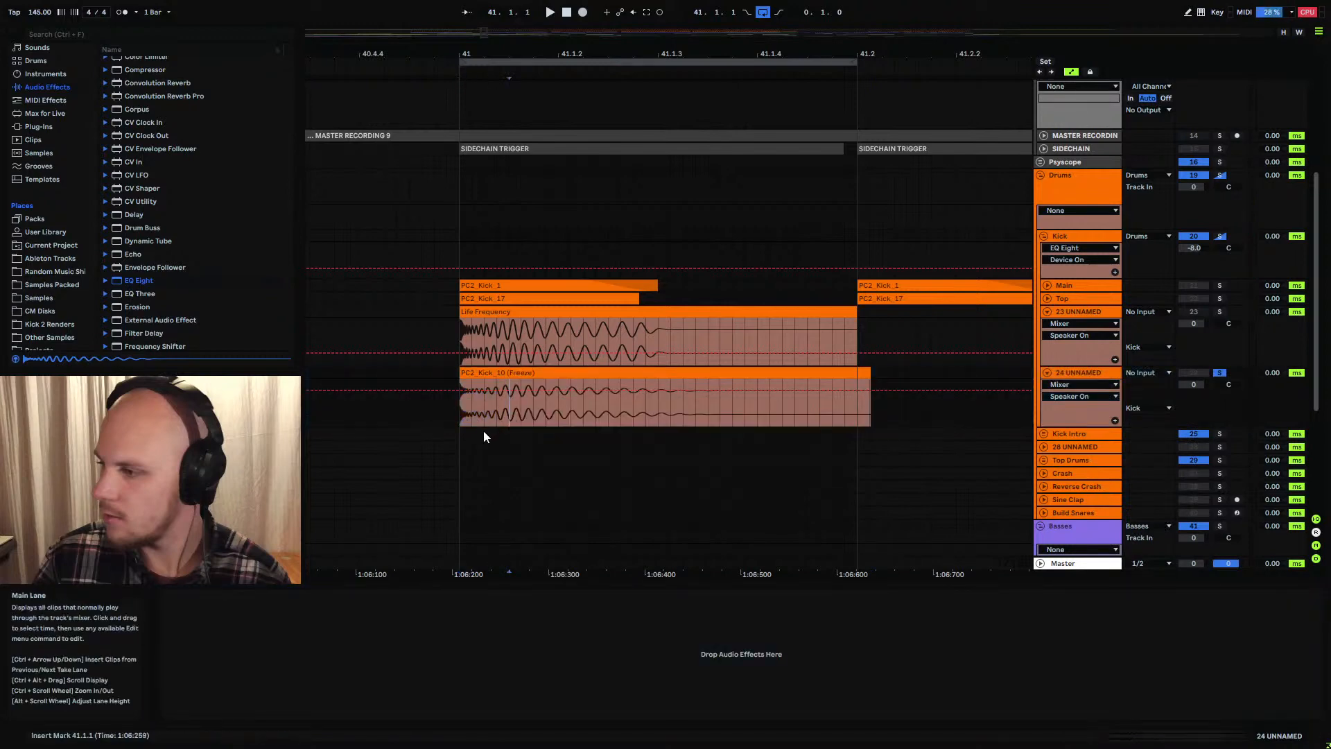
Split the flattened PC2_Kick_10 clip at 41.1.3 and delete the part after the split
left_click_drag(463, 413, 653, 418)
left_click(662, 412)
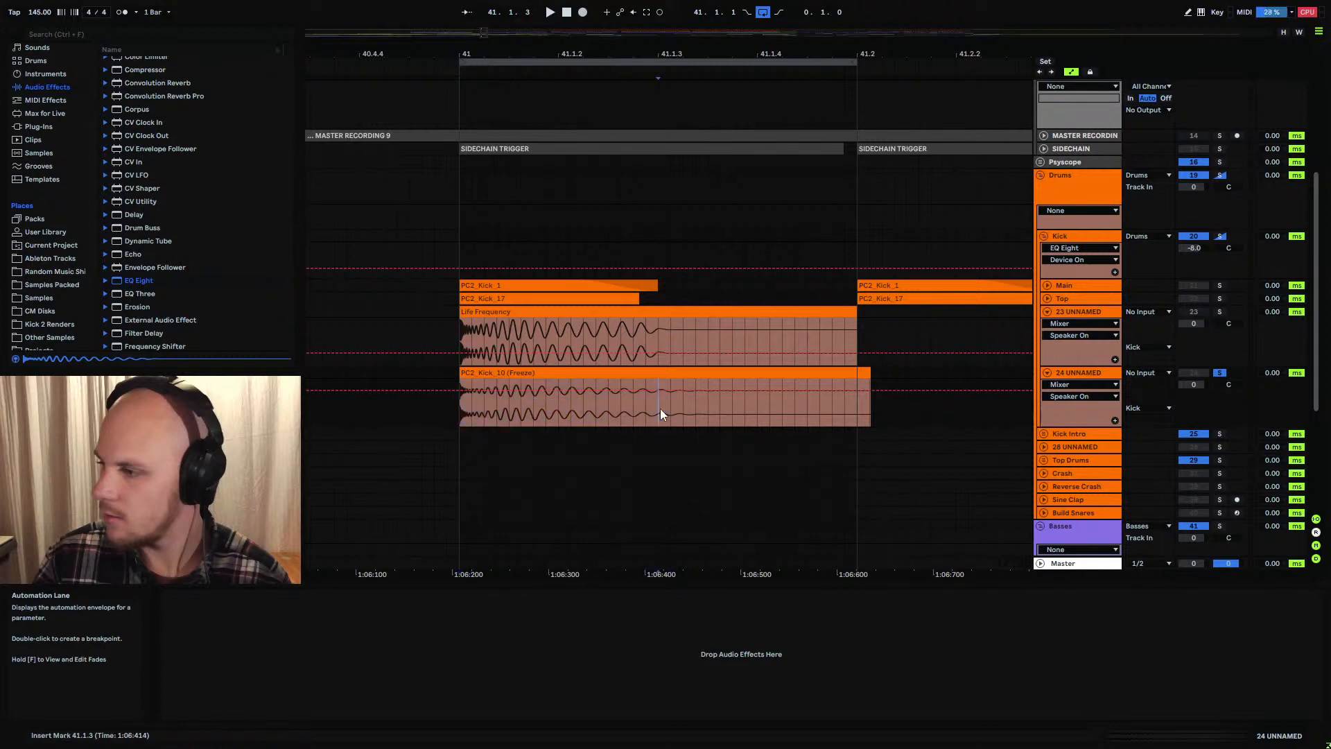
key("ctrl+e")
left_click(694, 374)
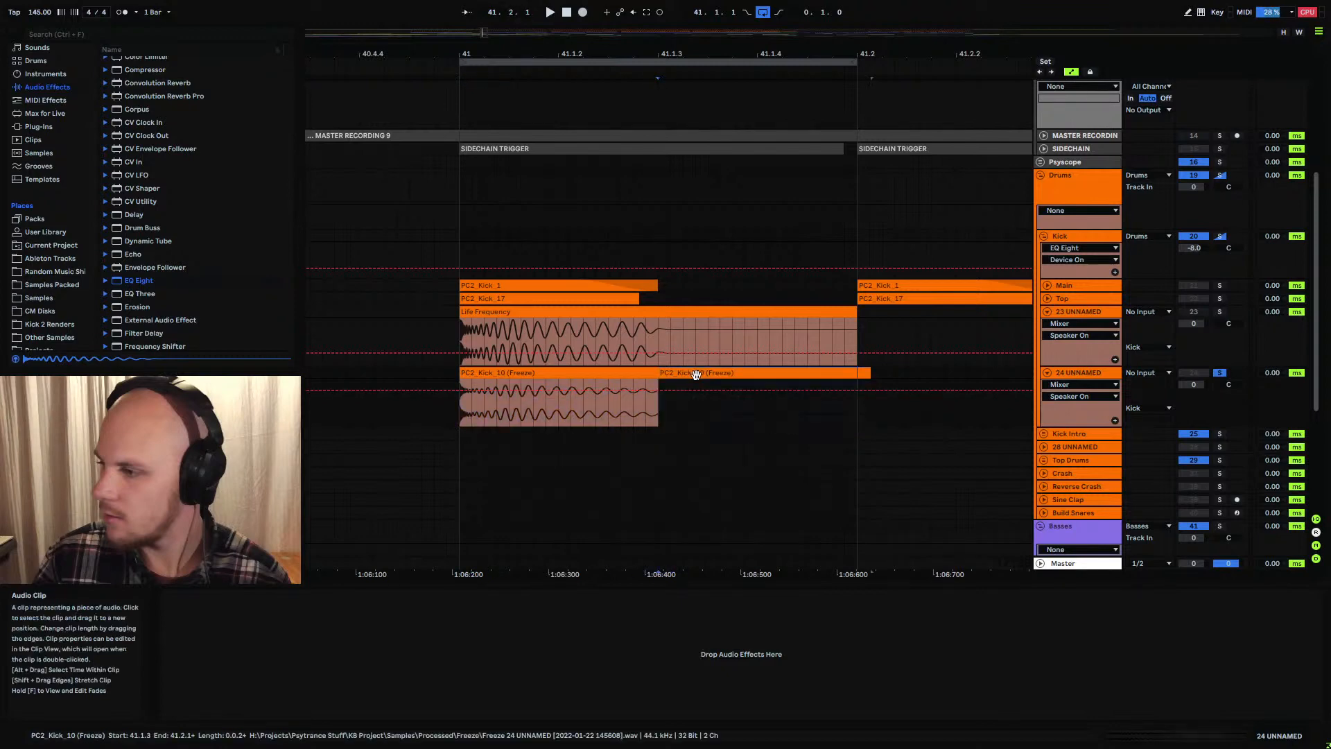
key("Delete")
Fade out the end of the shortened PC2_Kick_10 clip and consolidate it with the silence up to 41.2.1
left_click(645, 373)
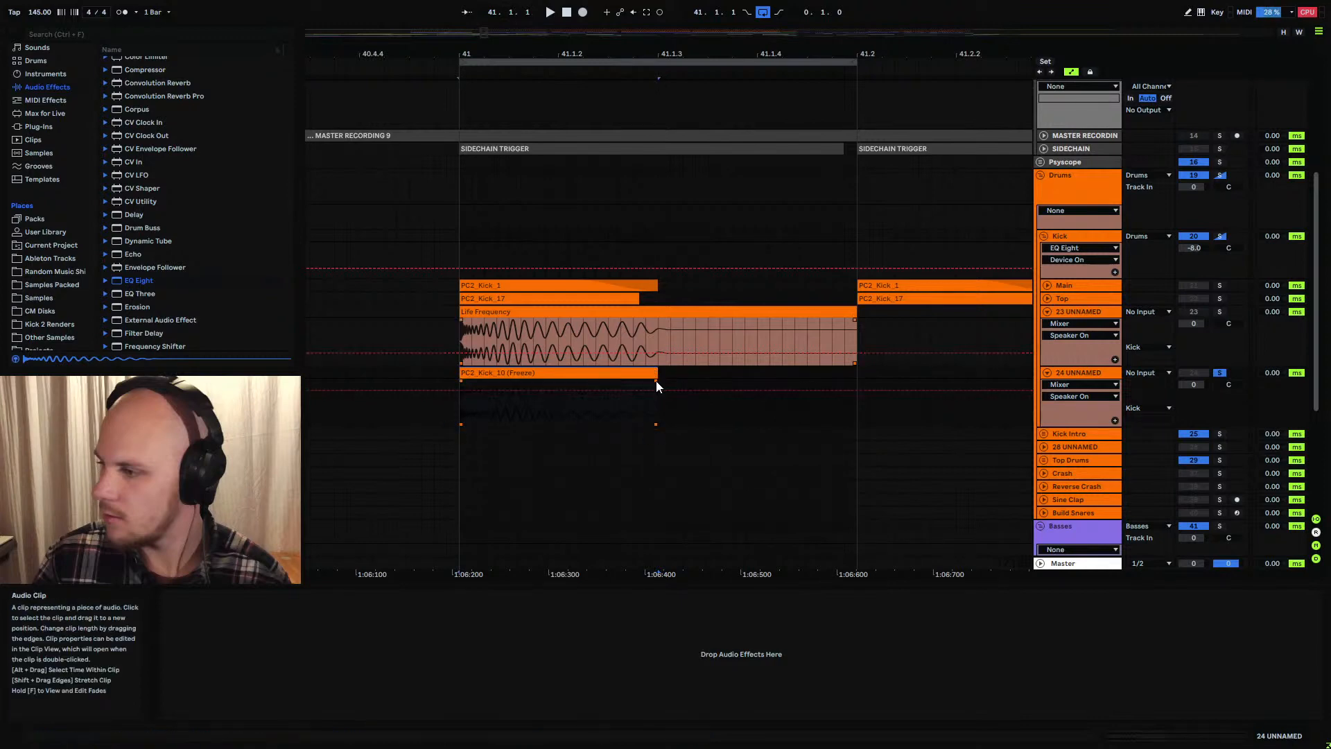
left_click_drag(656, 381, 632, 382)
left_click(577, 373)
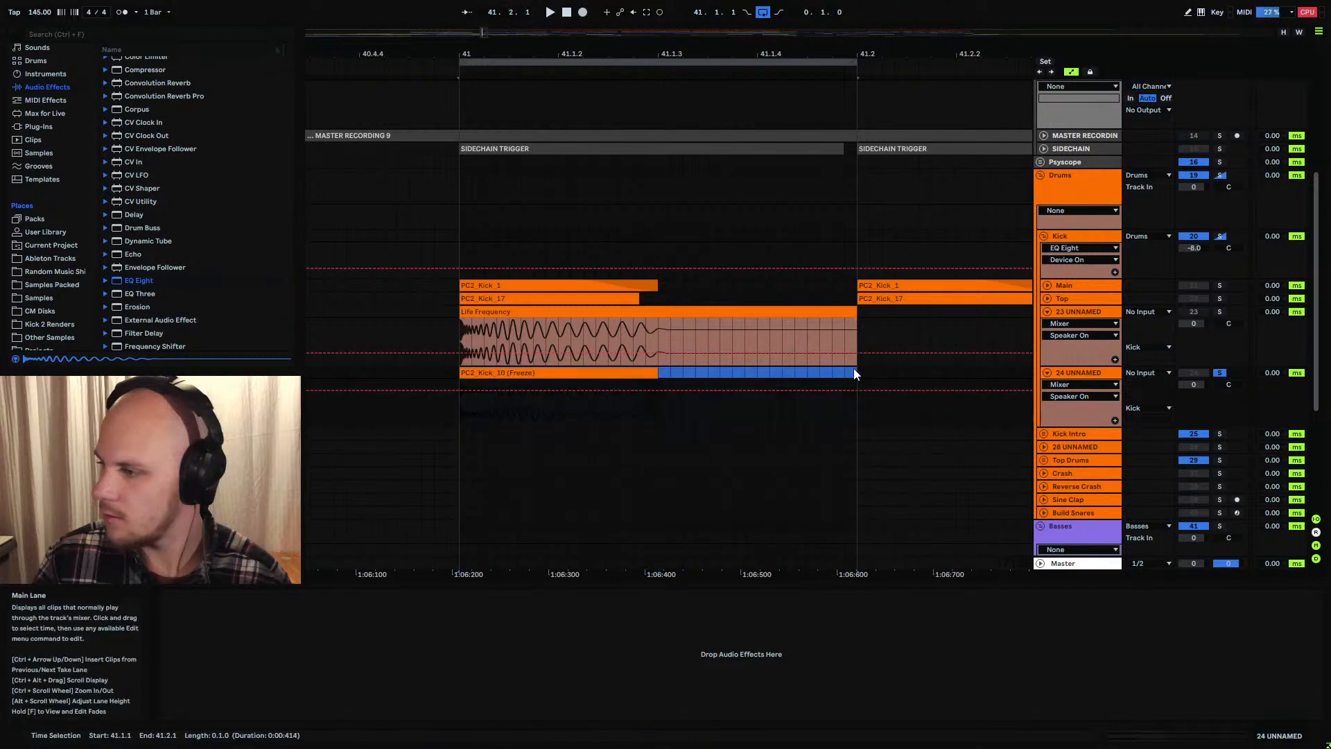
key("ctrl+j")
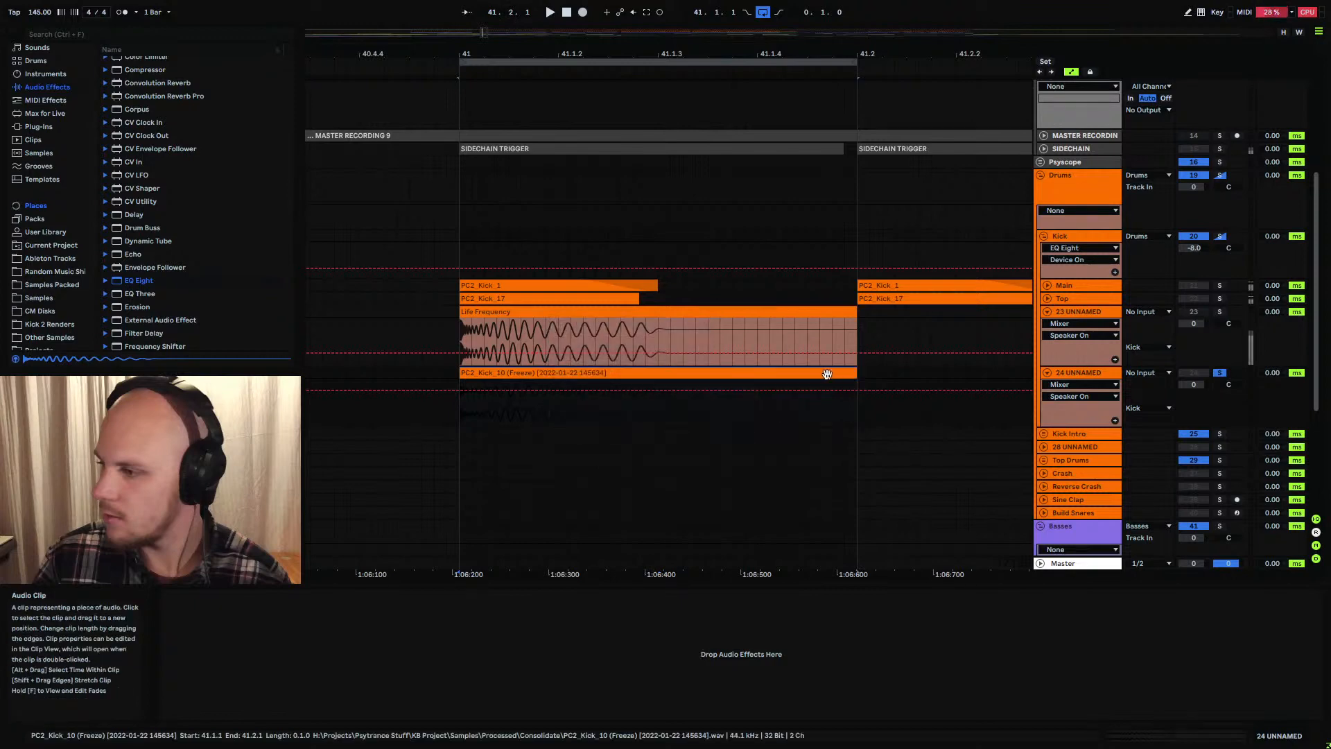
Audition the consolidated PC2_Kick_10 clip in the loop and try lowering its clip gain
key("space")
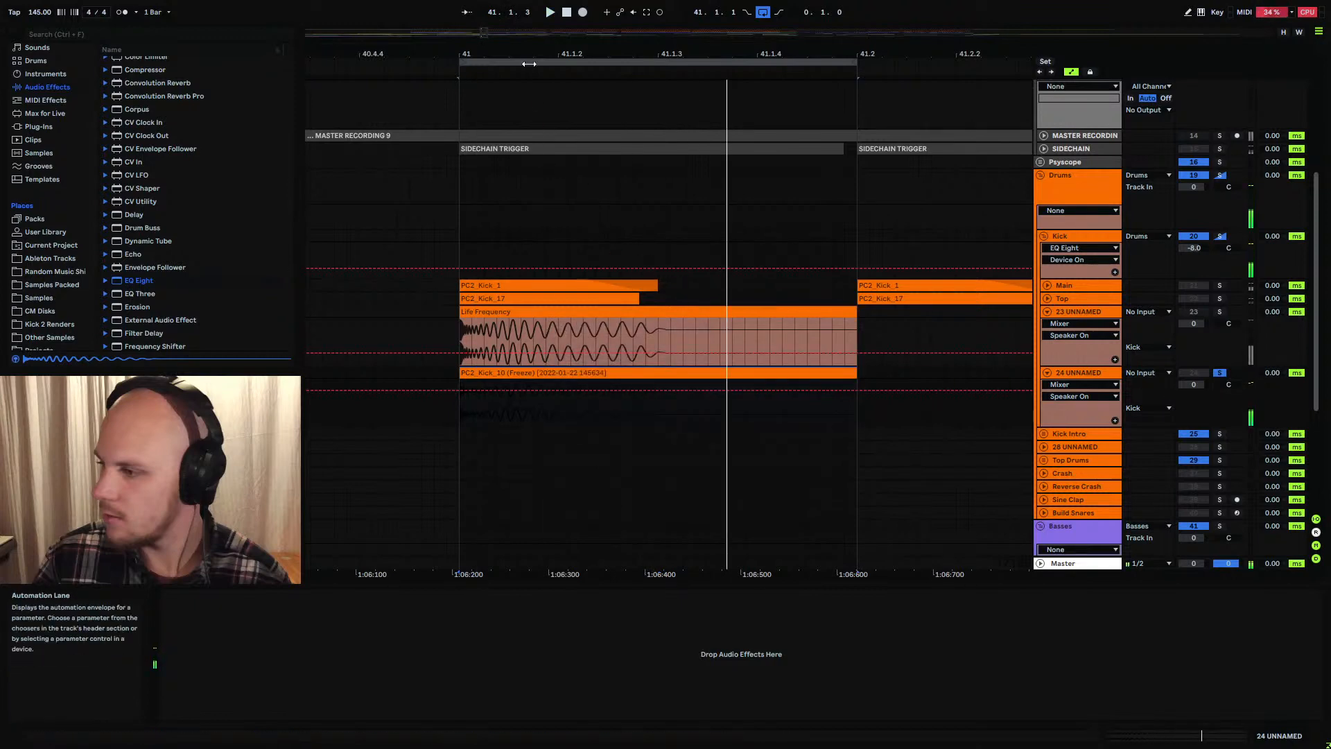
left_click_drag(529, 64, 529, 86)
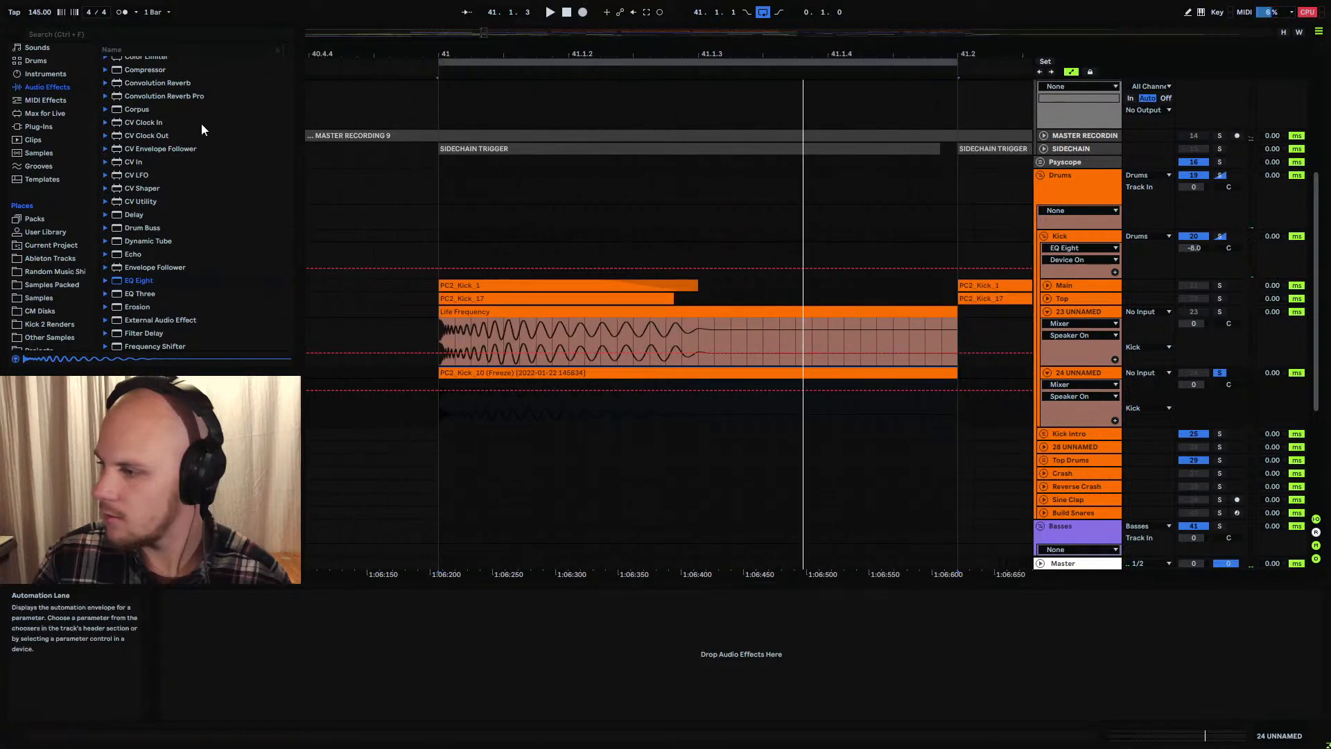
double_click(705, 376)
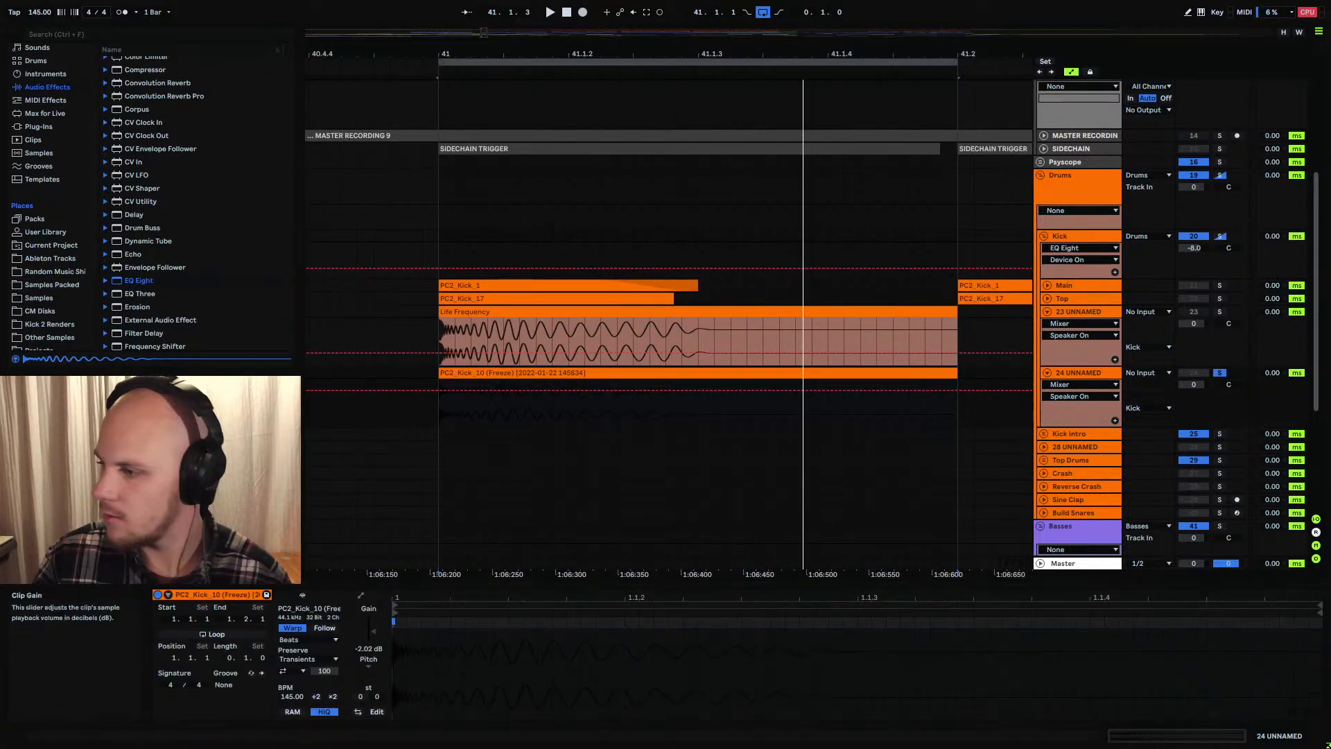
Compare the consolidated PC2_Kick_10 with the Life Frequency reference and the Kick group by switching solo during looped playback
key("space")
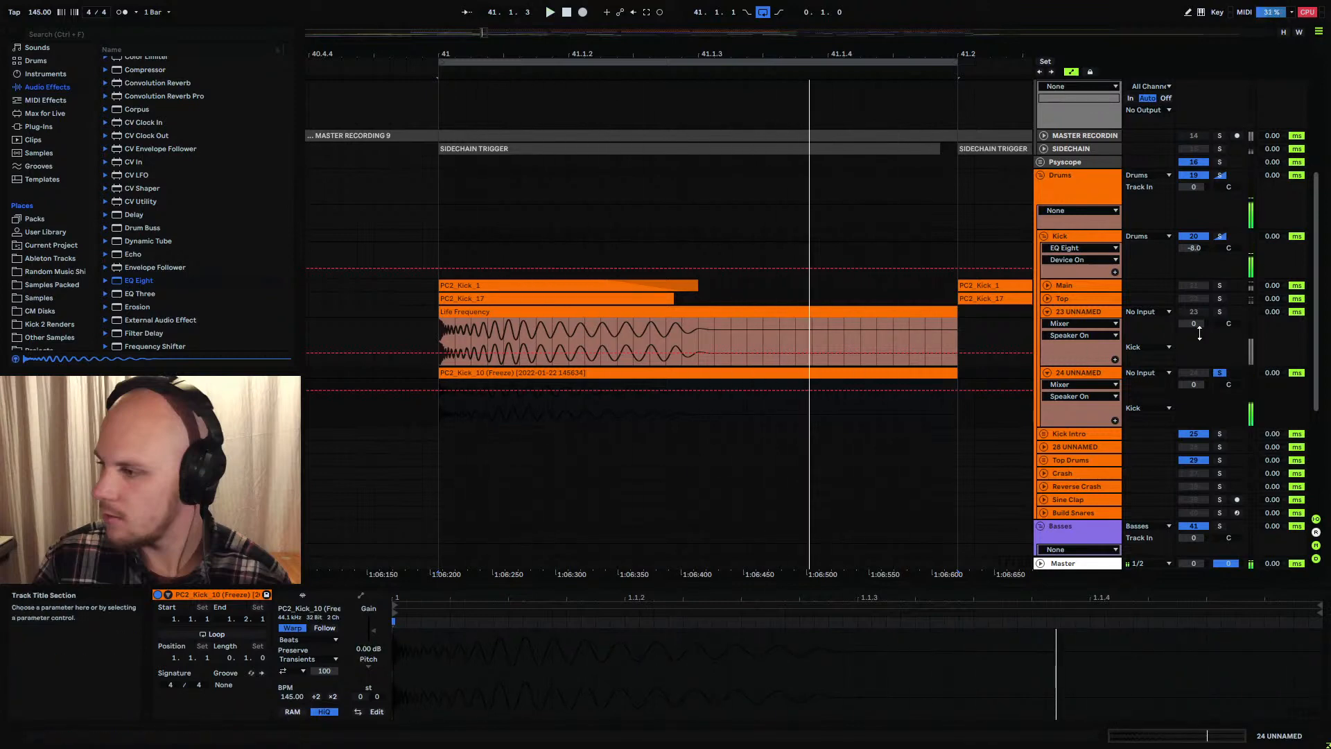
left_click(1221, 312)
key("space")
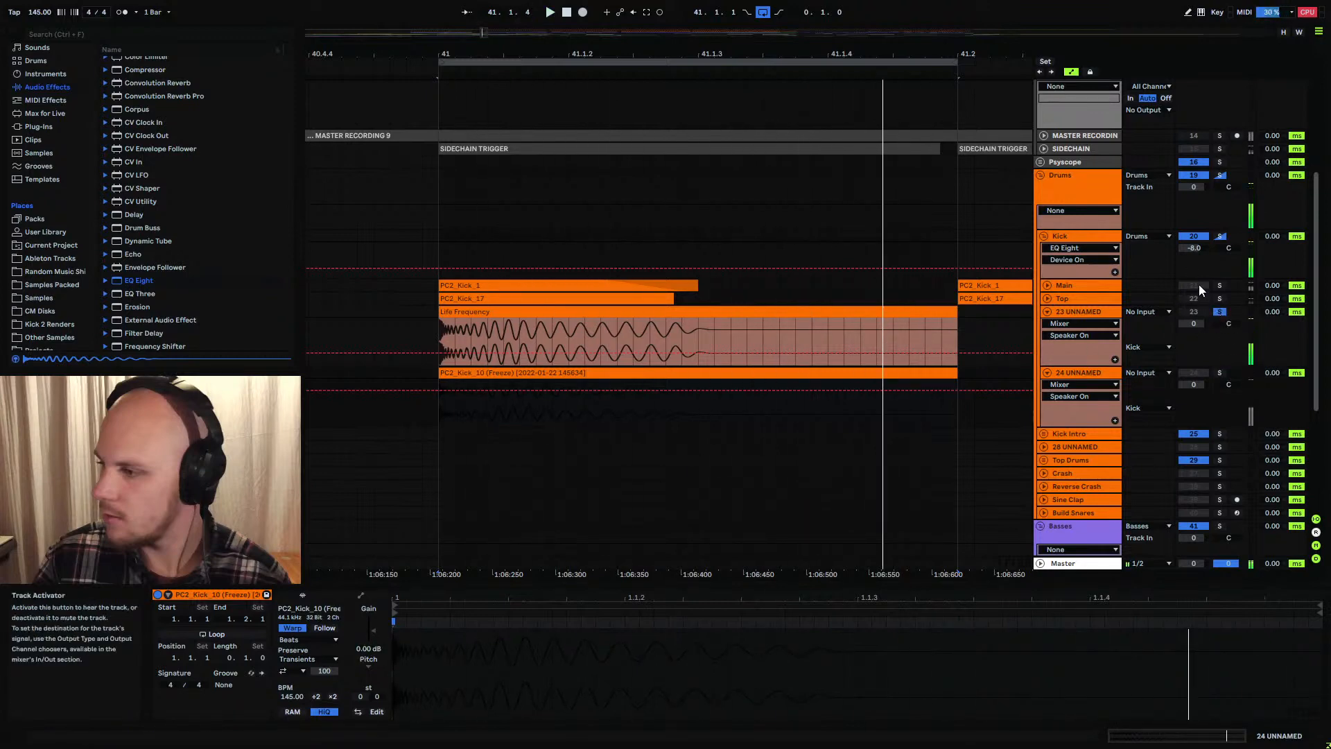
key("space")
left_click(1221, 236)
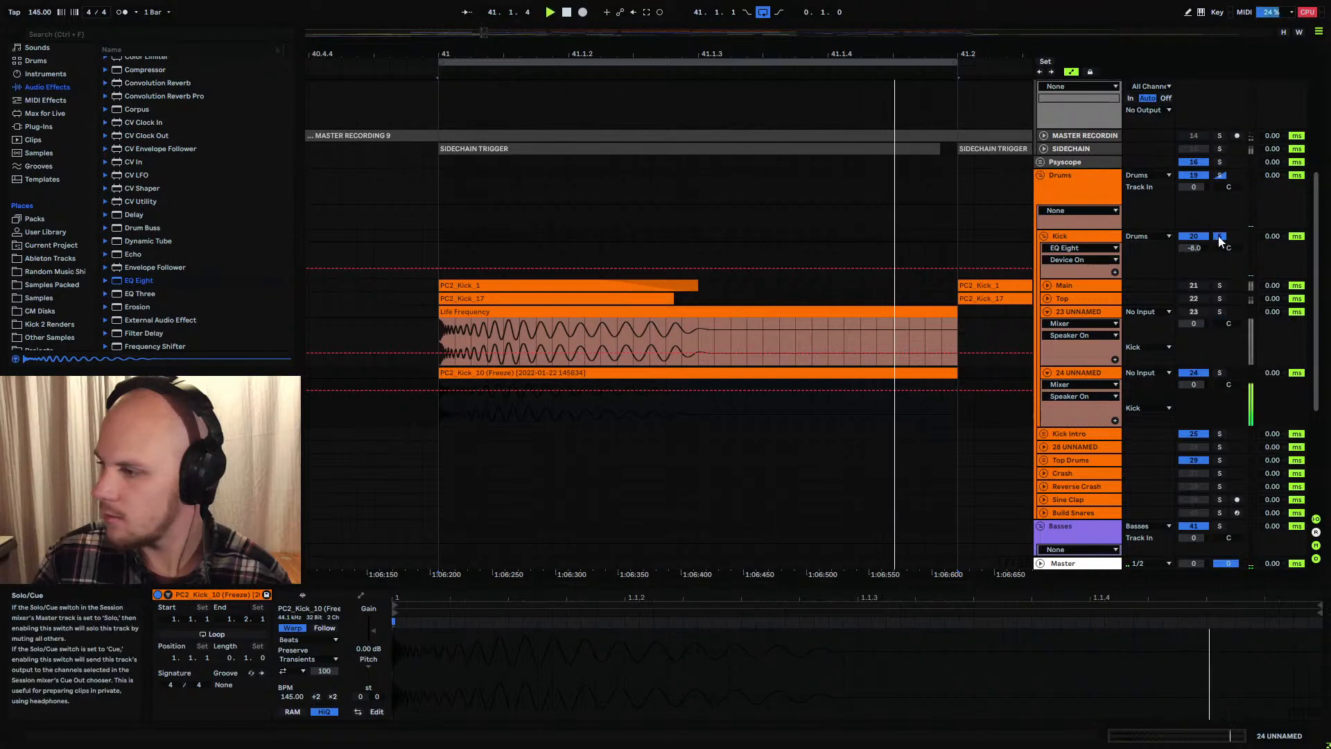
Add a Spectrum analyzer at the end of the Kick group's device chain and remove the group's EQ Eight
left_click(1221, 314)
left_click(1221, 313)
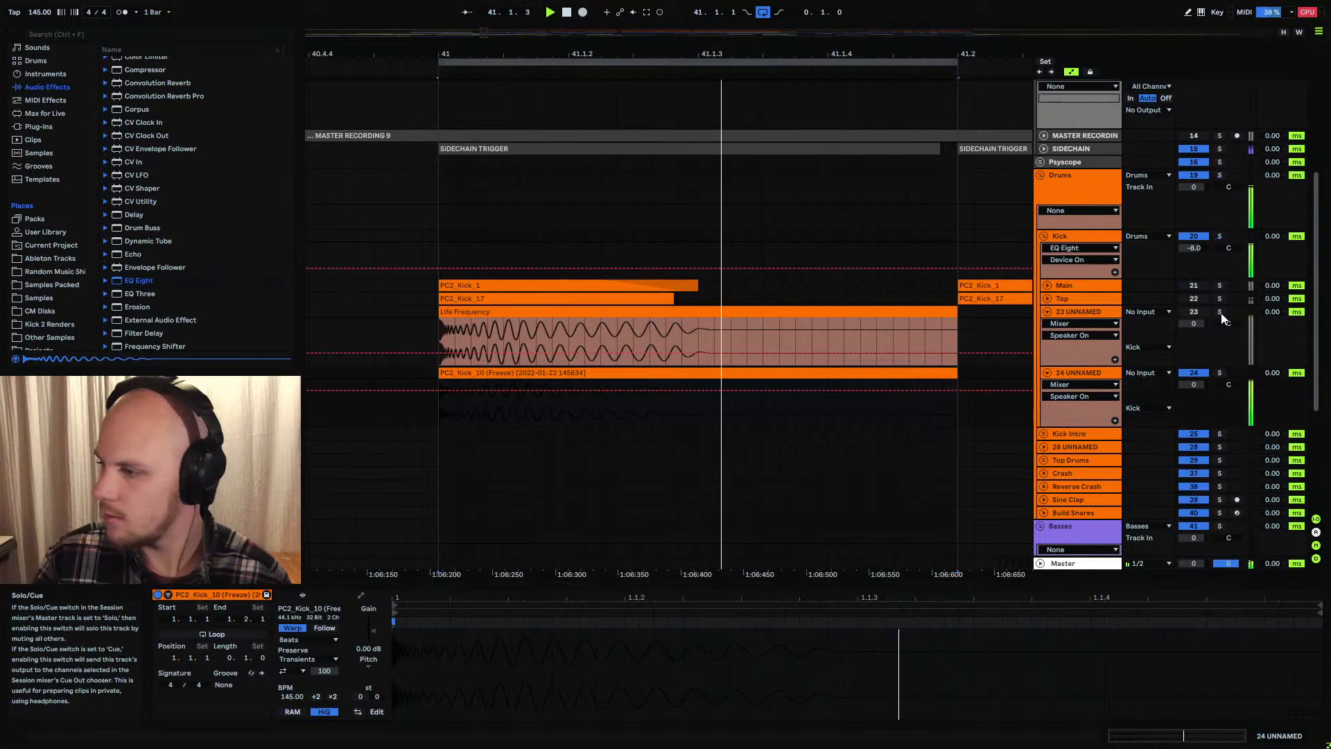
left_click(1101, 236)
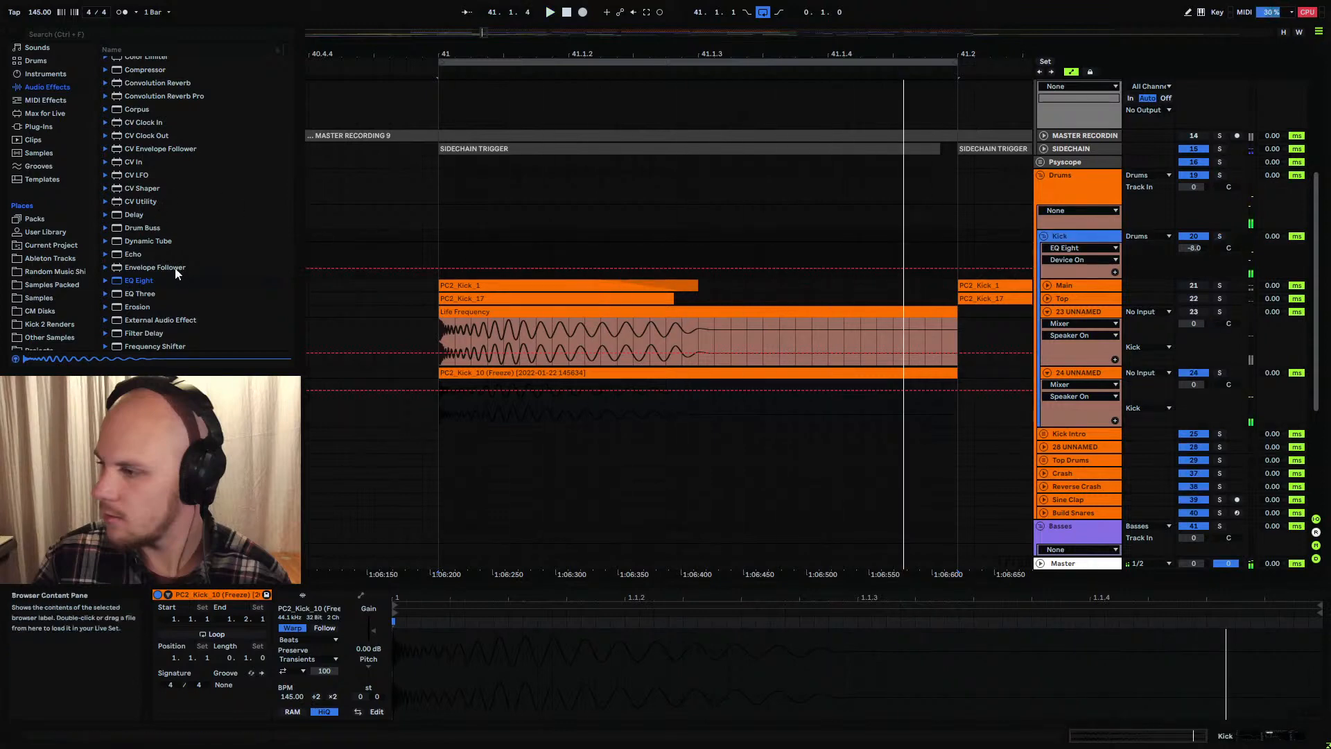
scroll(176, 273, "down", 8)
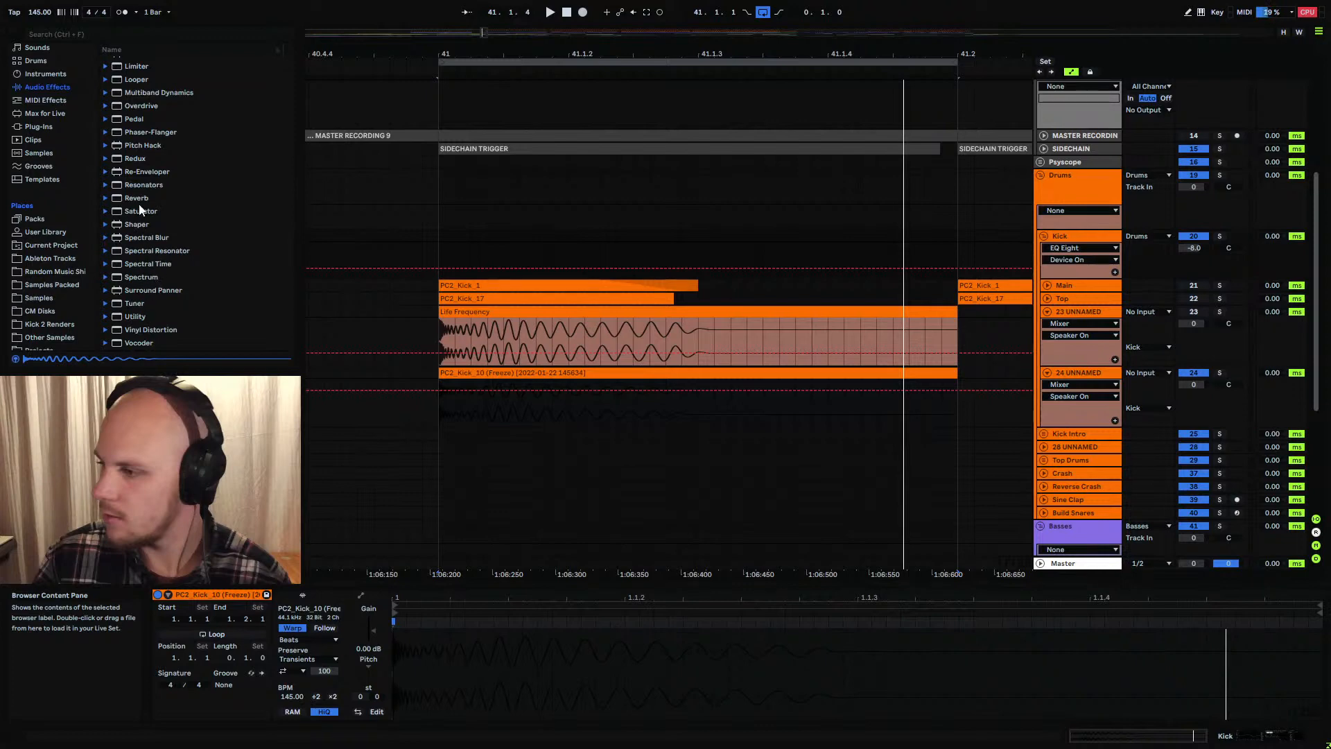
left_click_drag(495, 241, 495, 241)
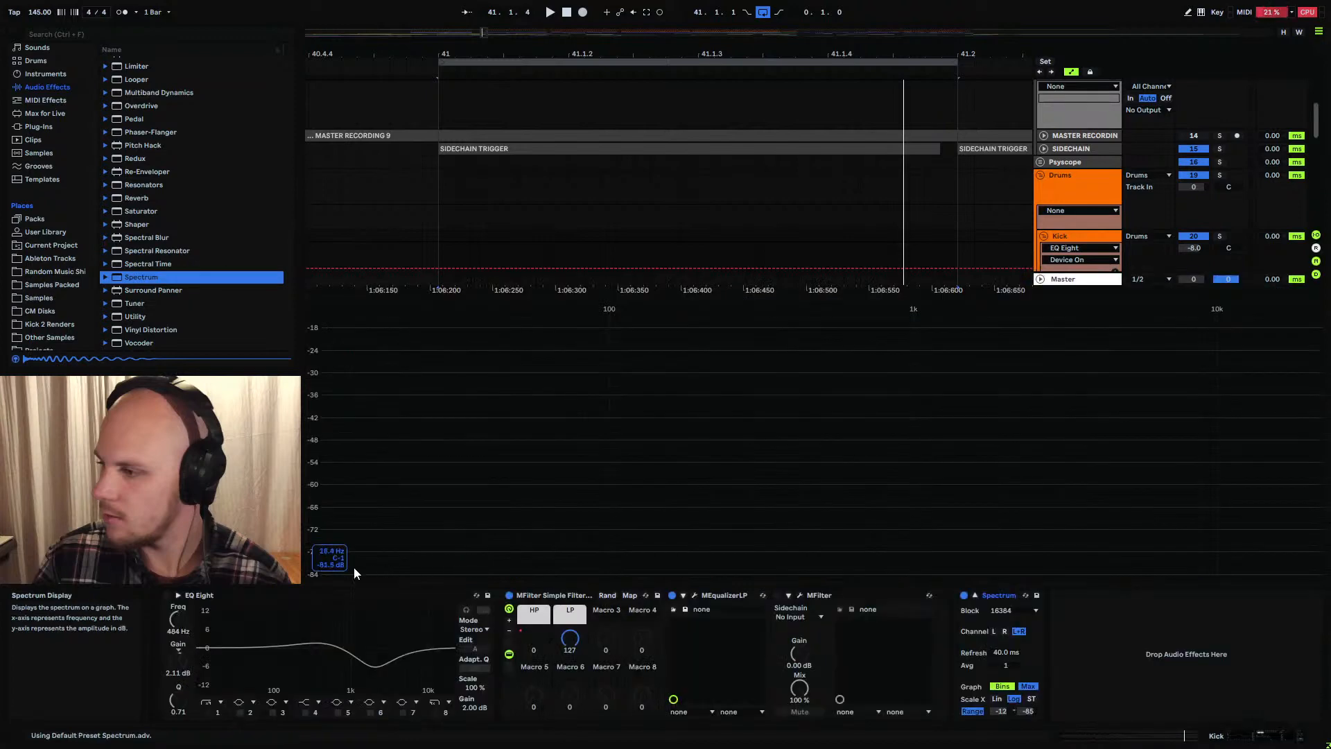
left_click(260, 596)
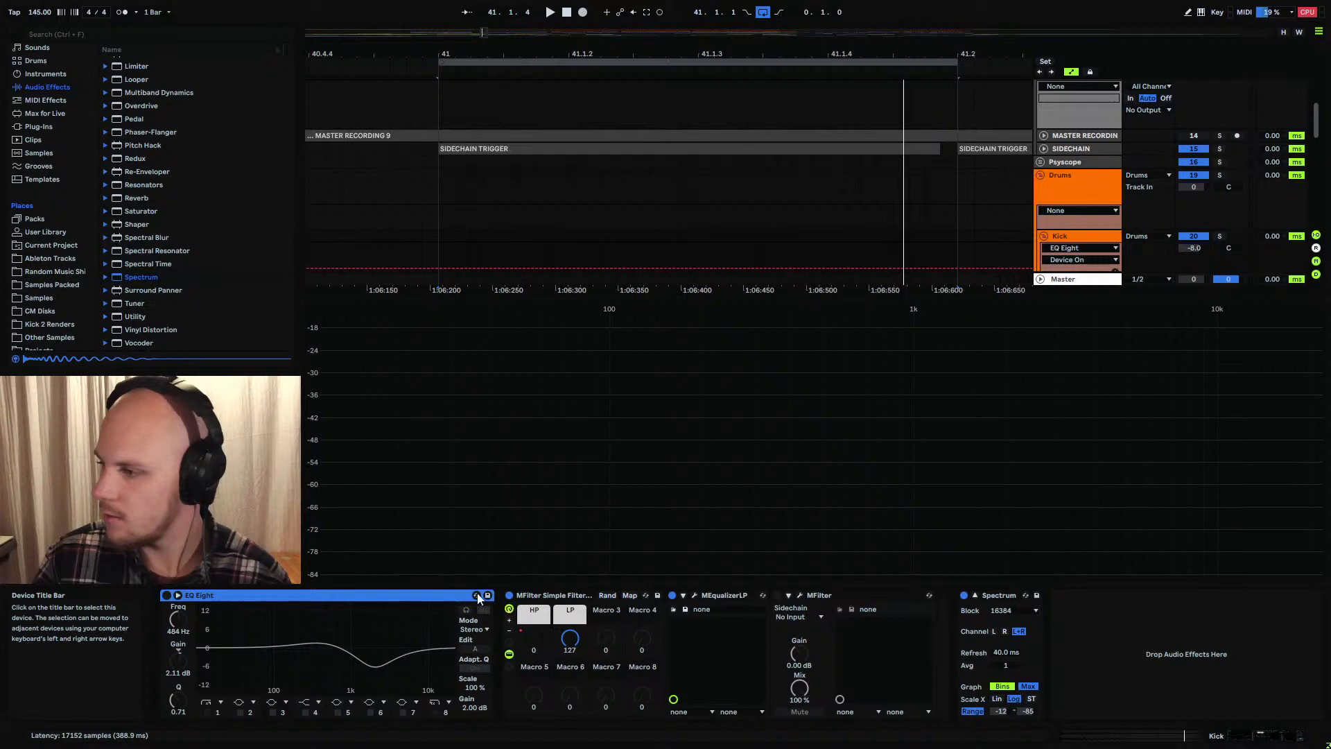
key("Delete")
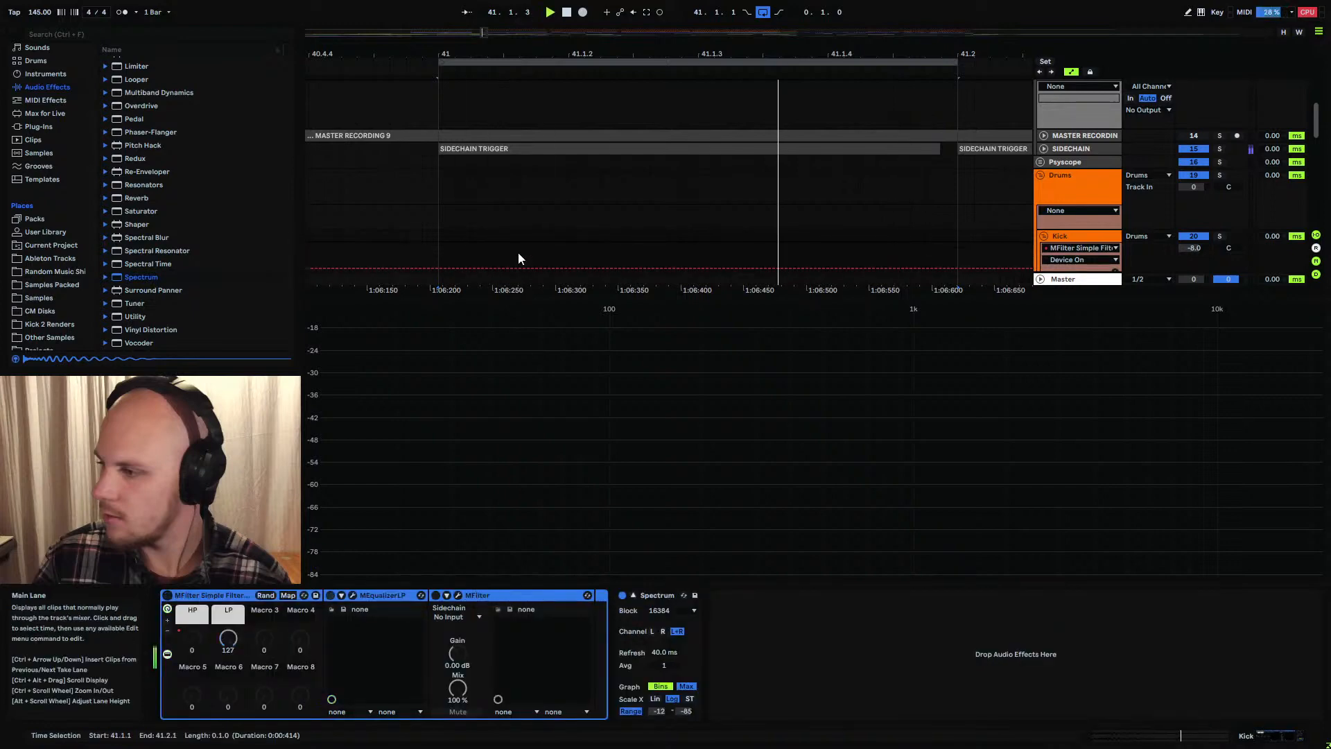
Switch the Life Frequency solo on and off to compare both kicks in Spectrum, and set the analyzer's upper range to -6 dB
scroll(485, 165, "down", 4)
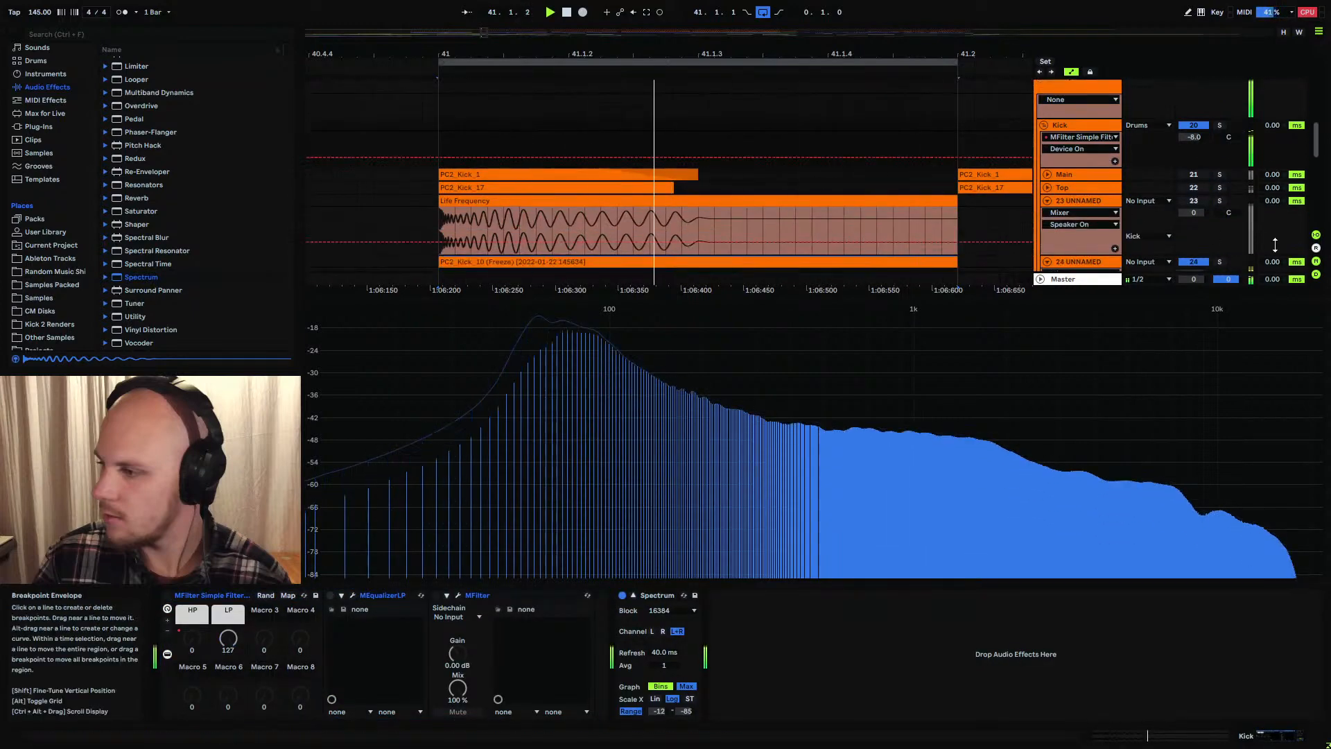
left_click(1218, 201)
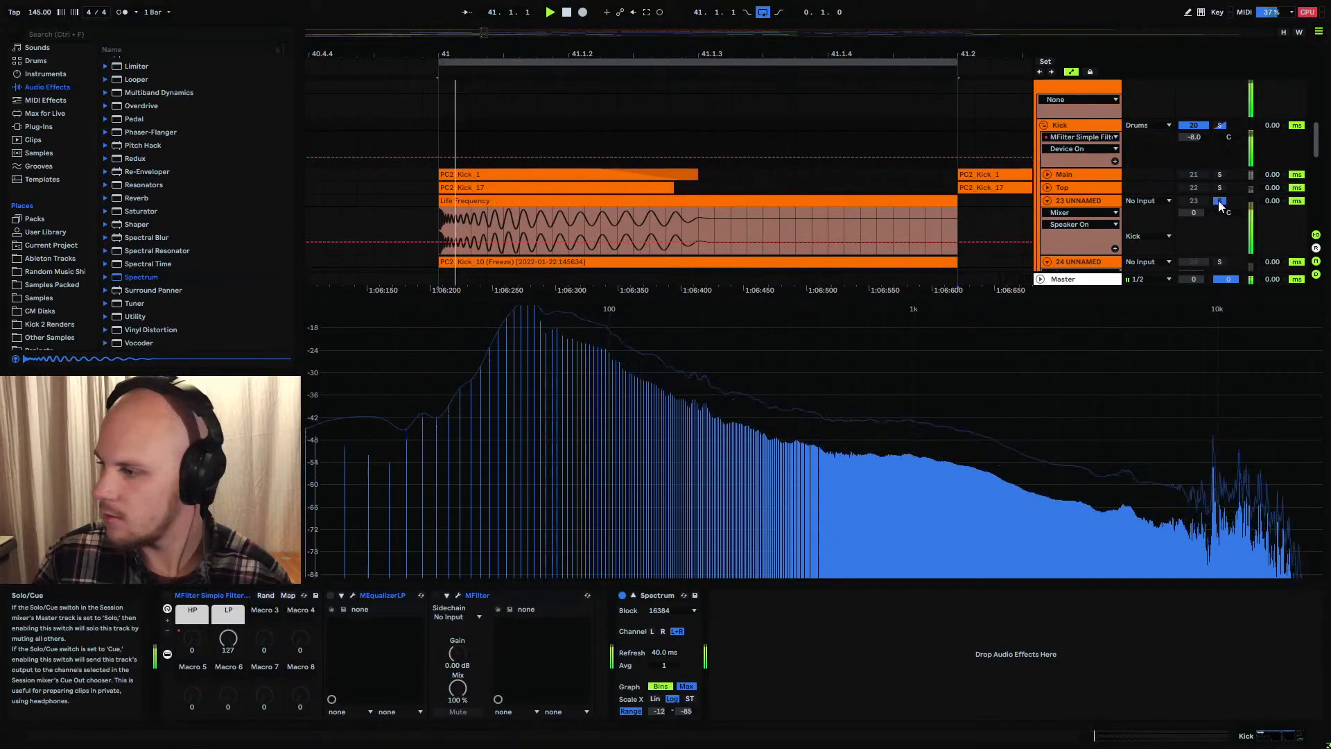
left_click(1220, 201)
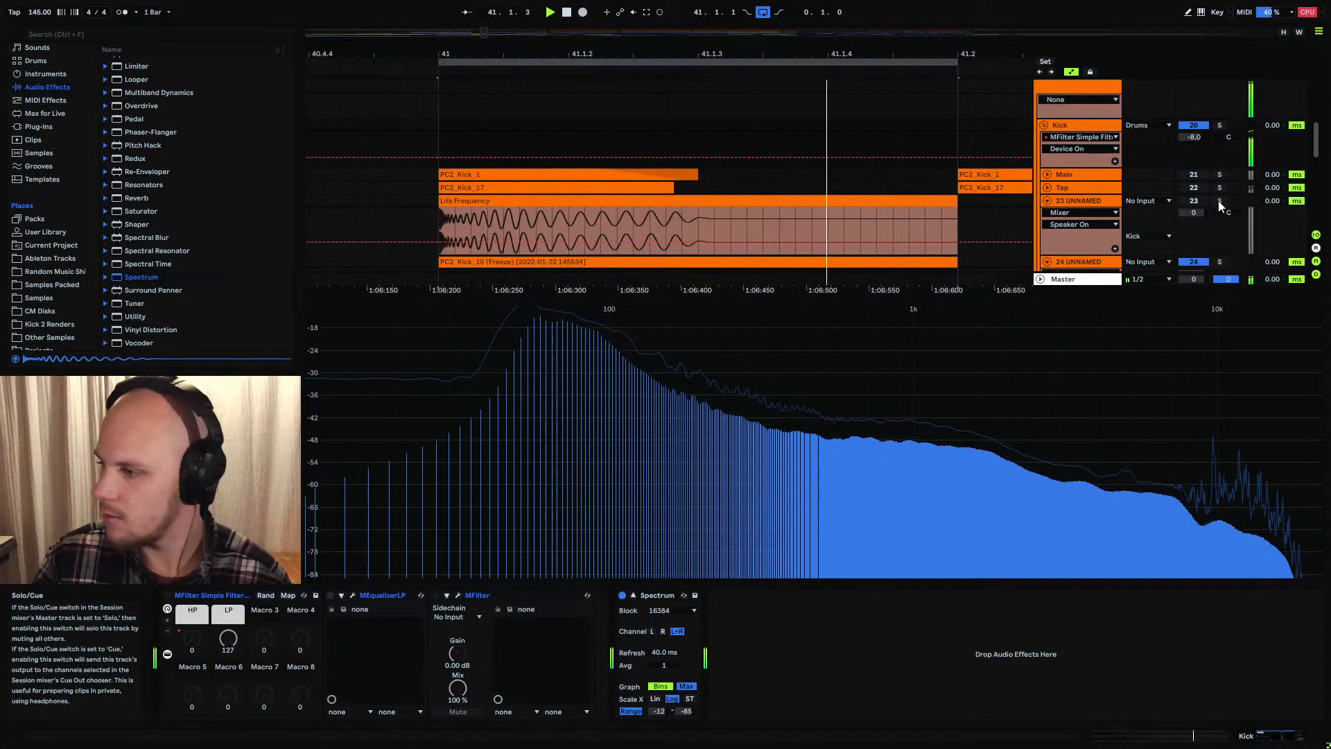
left_click(1220, 201)
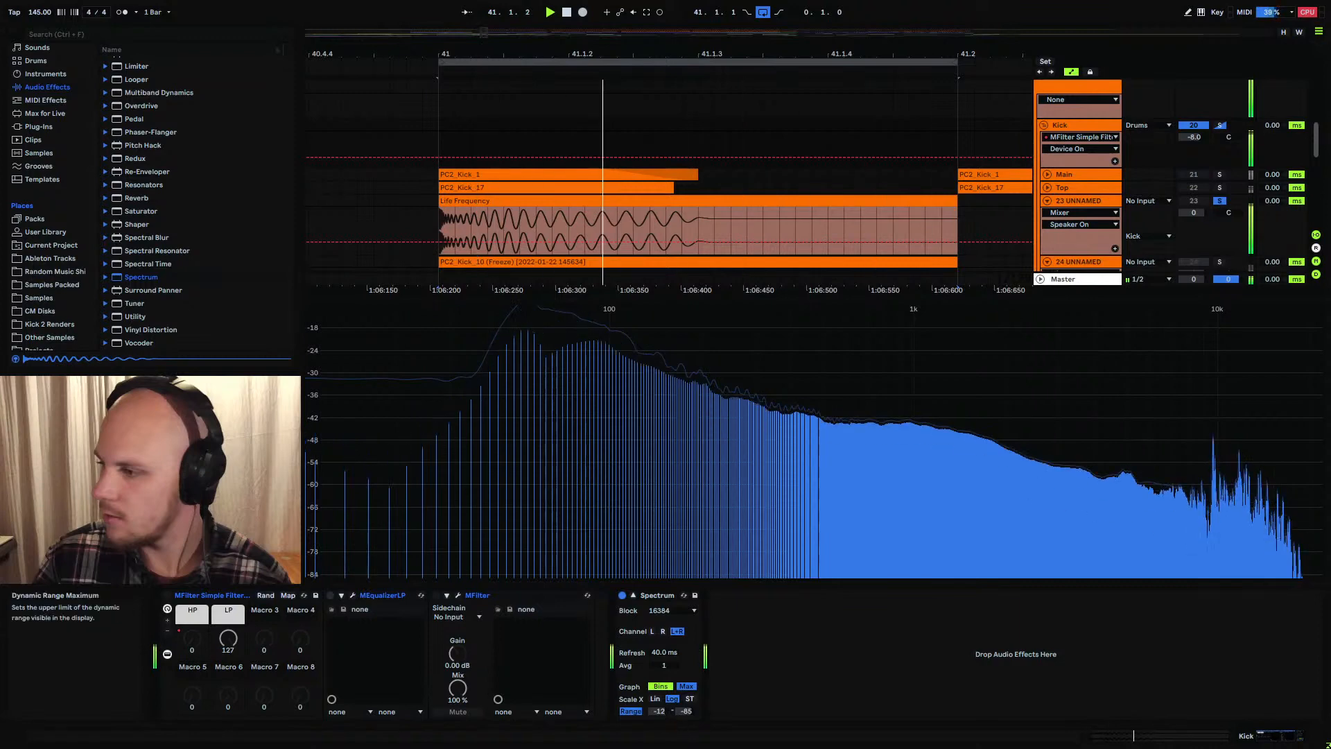
left_click_drag(663, 711, 663, 703)
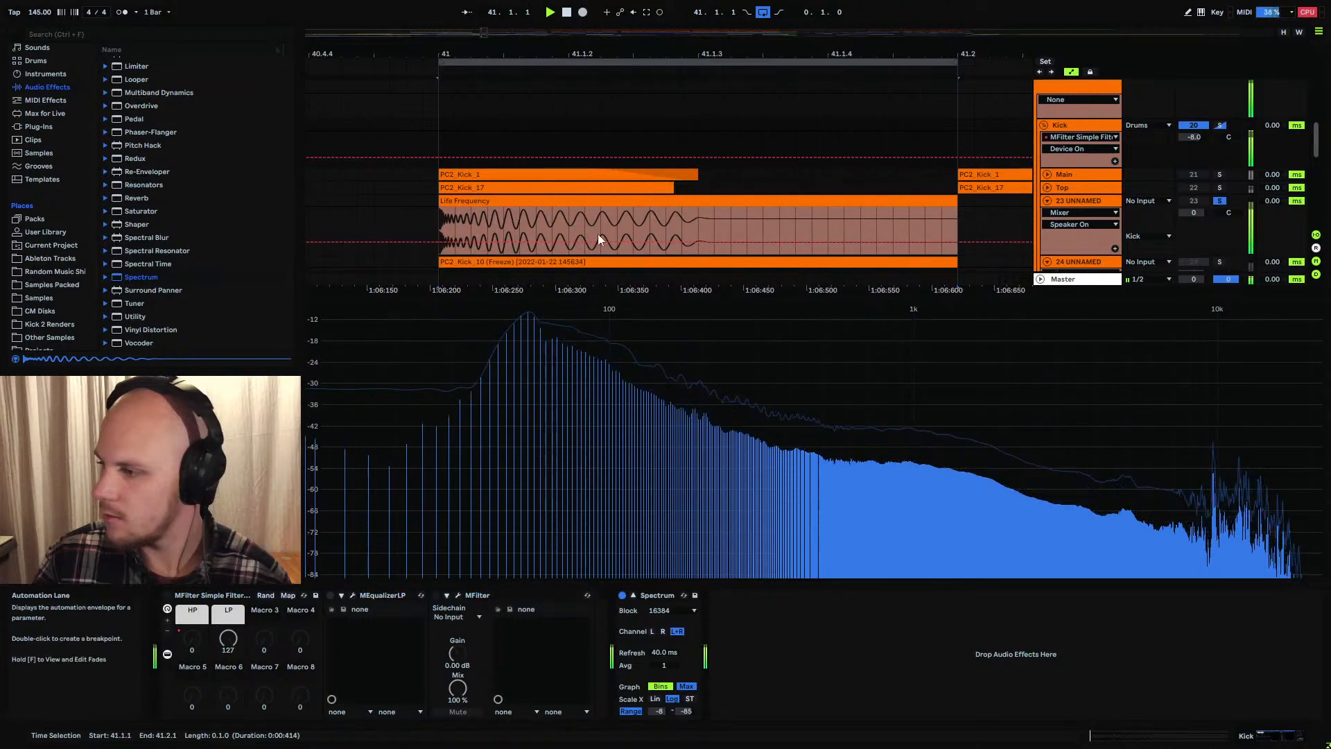
Inspect the tail of the Life Frequency clip up to 41.1.3 and examine its frequency curve in the Kick group's Spectrum
left_click_drag(535, 234, 697, 233)
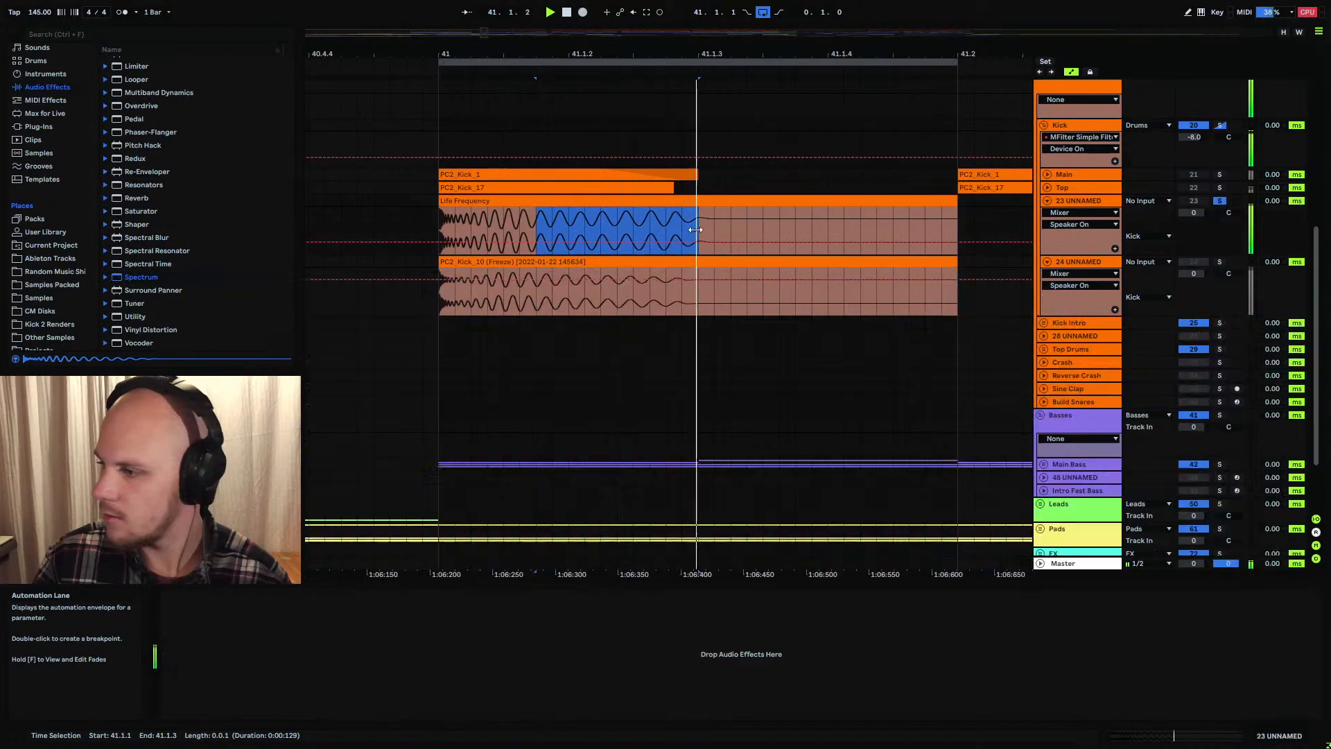
left_click(617, 233)
scroll(480, 219, "down", 1)
scroll(480, 220, "up", 2)
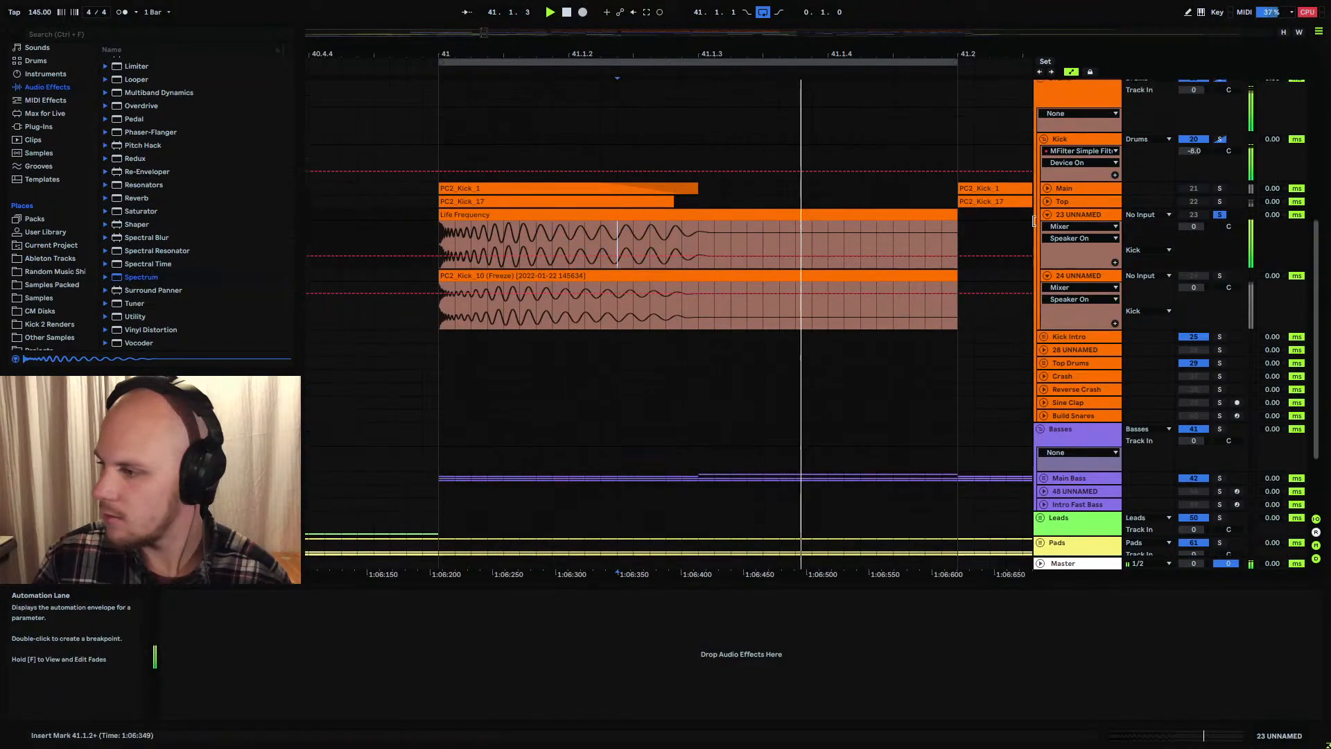
left_click(1078, 139)
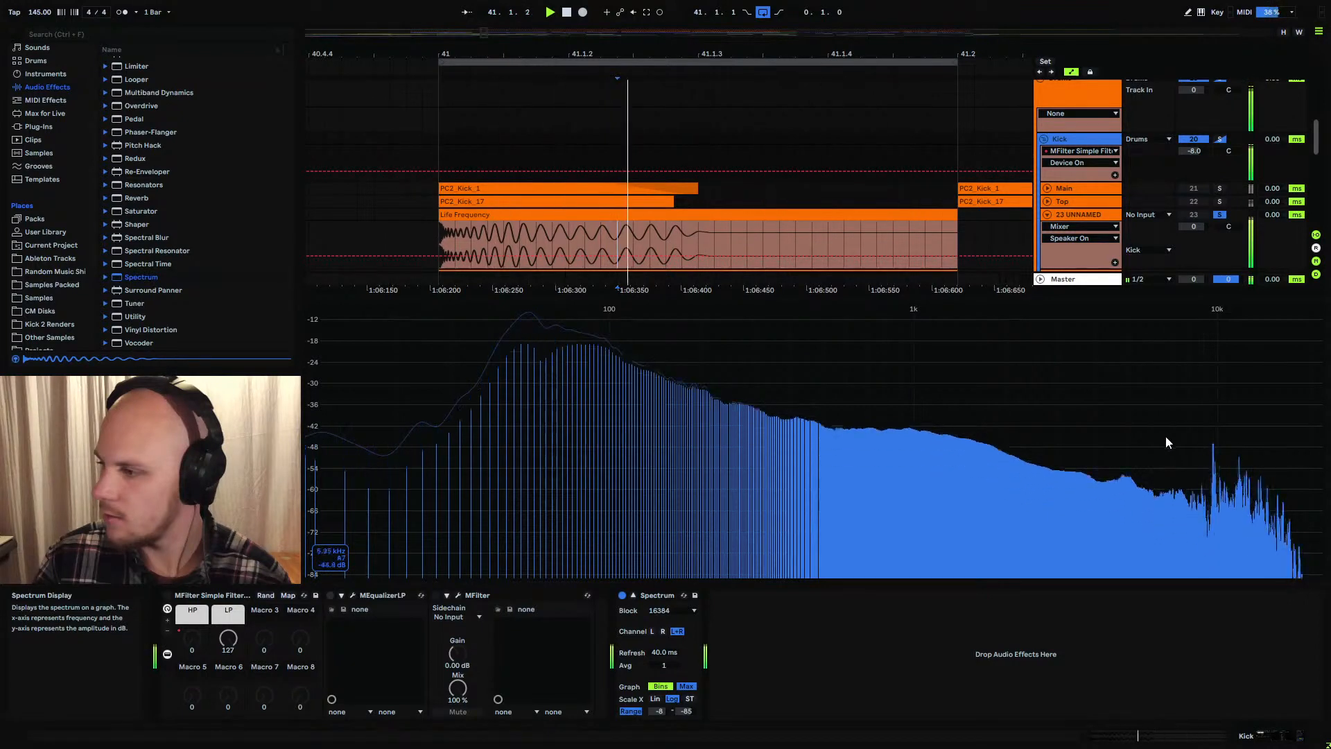
scroll(730, 176, "down", 3)
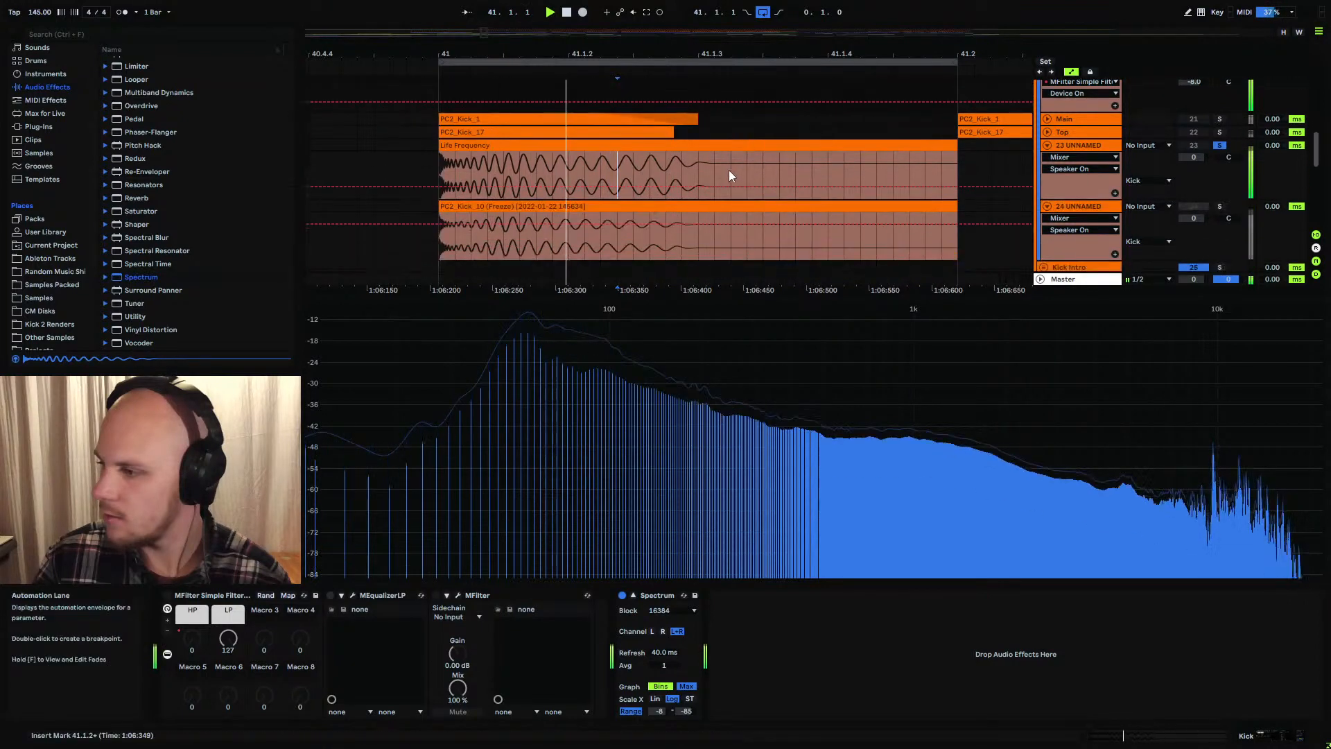
scroll(730, 170, "down", 1)
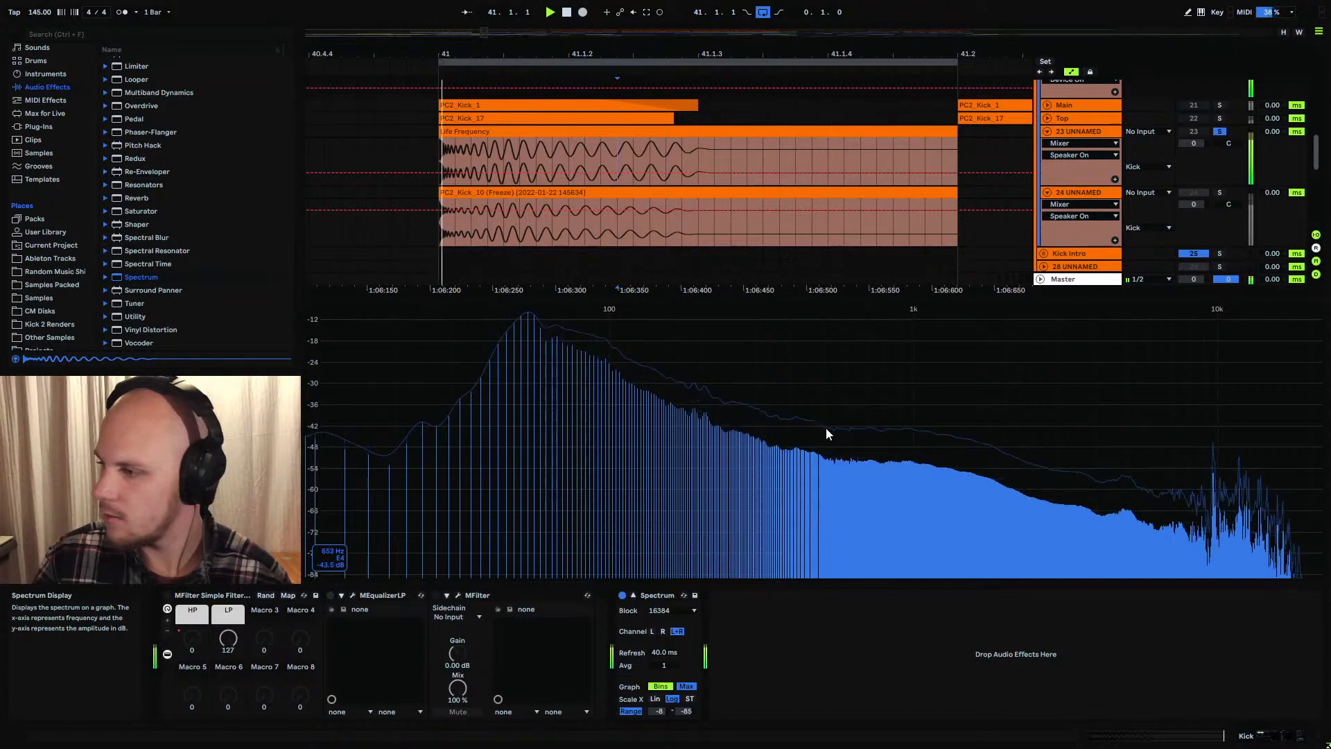
Alternate solo between the PC2_Kick_10 and Life Frequency tracks to compare their low, mid and high frequencies in Spectrum
left_click(1219, 193)
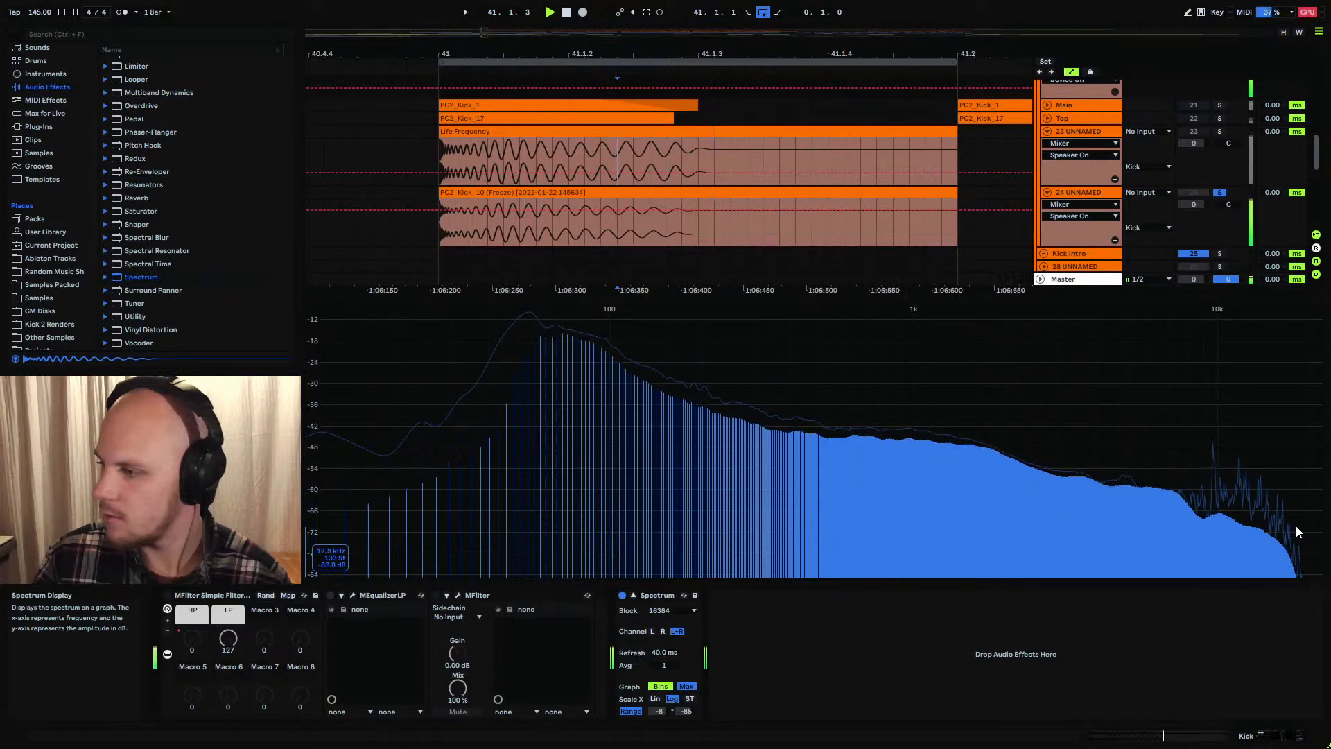
left_click(1220, 192)
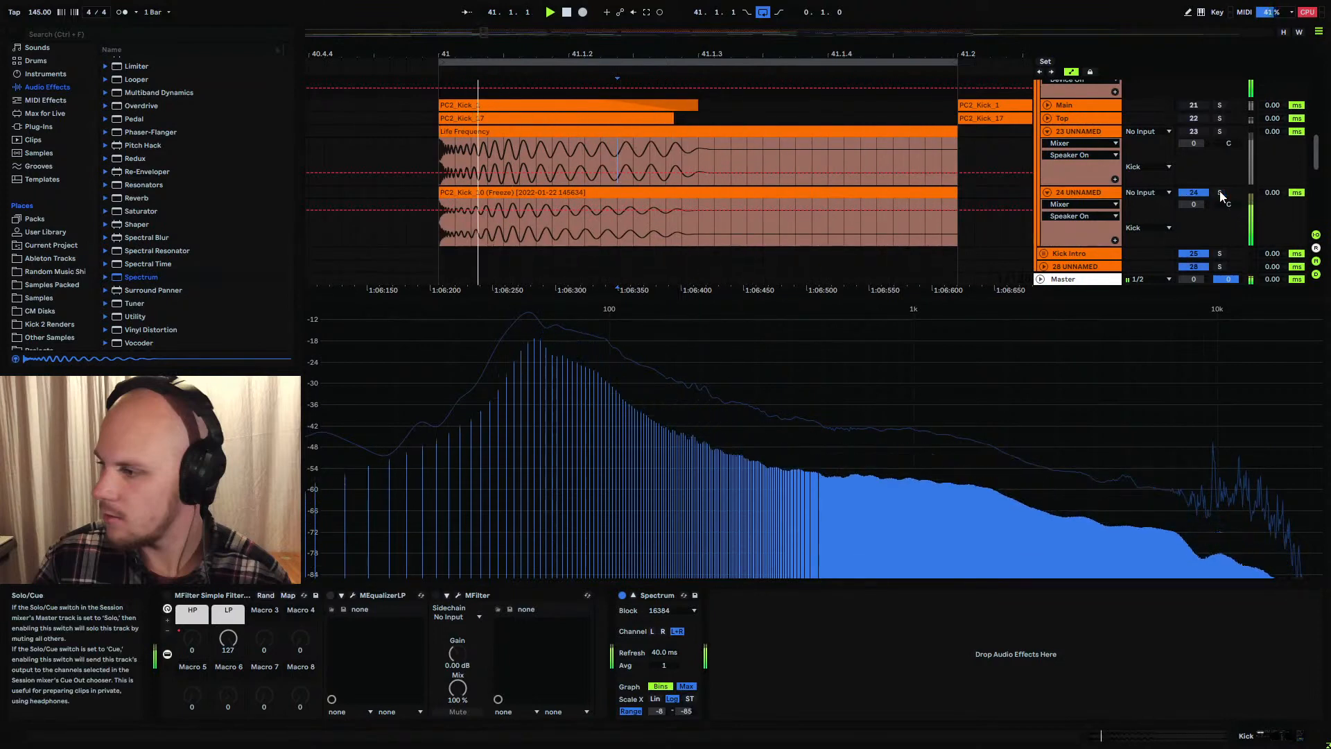
left_click(1220, 131)
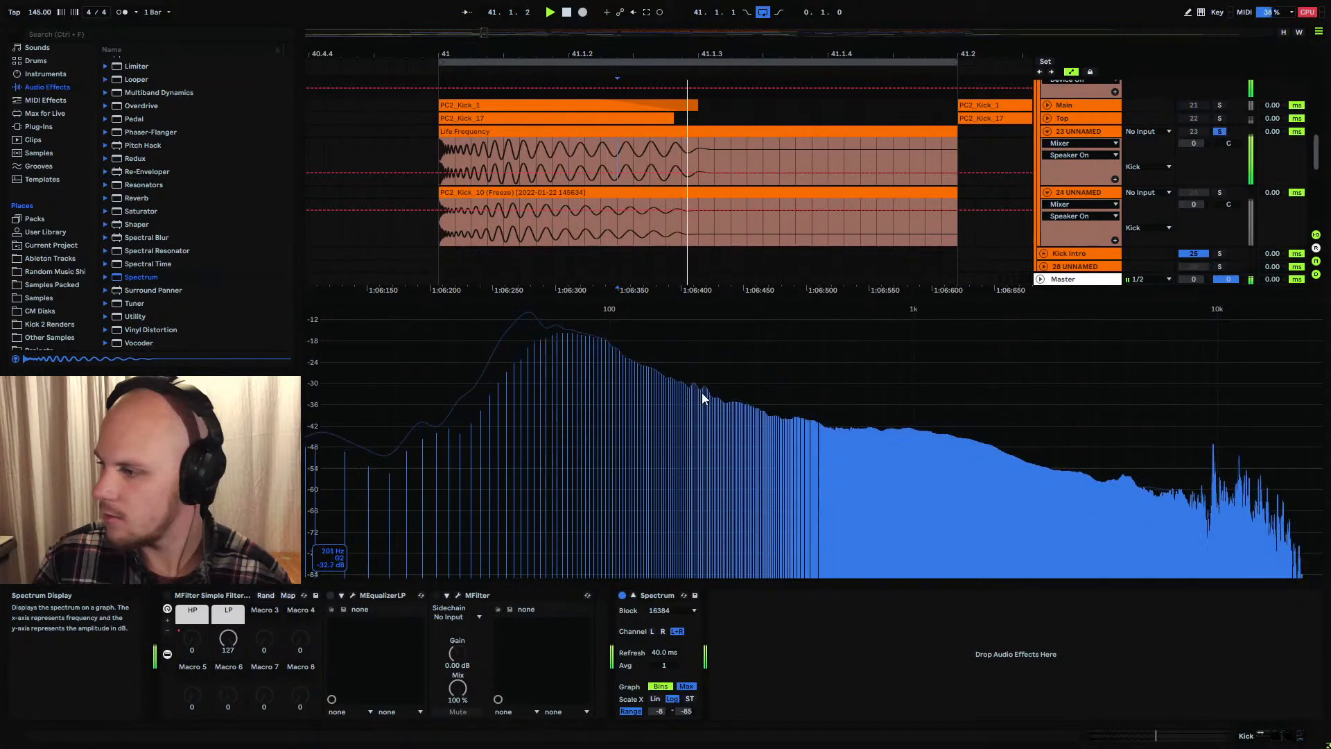
left_click(1220, 192)
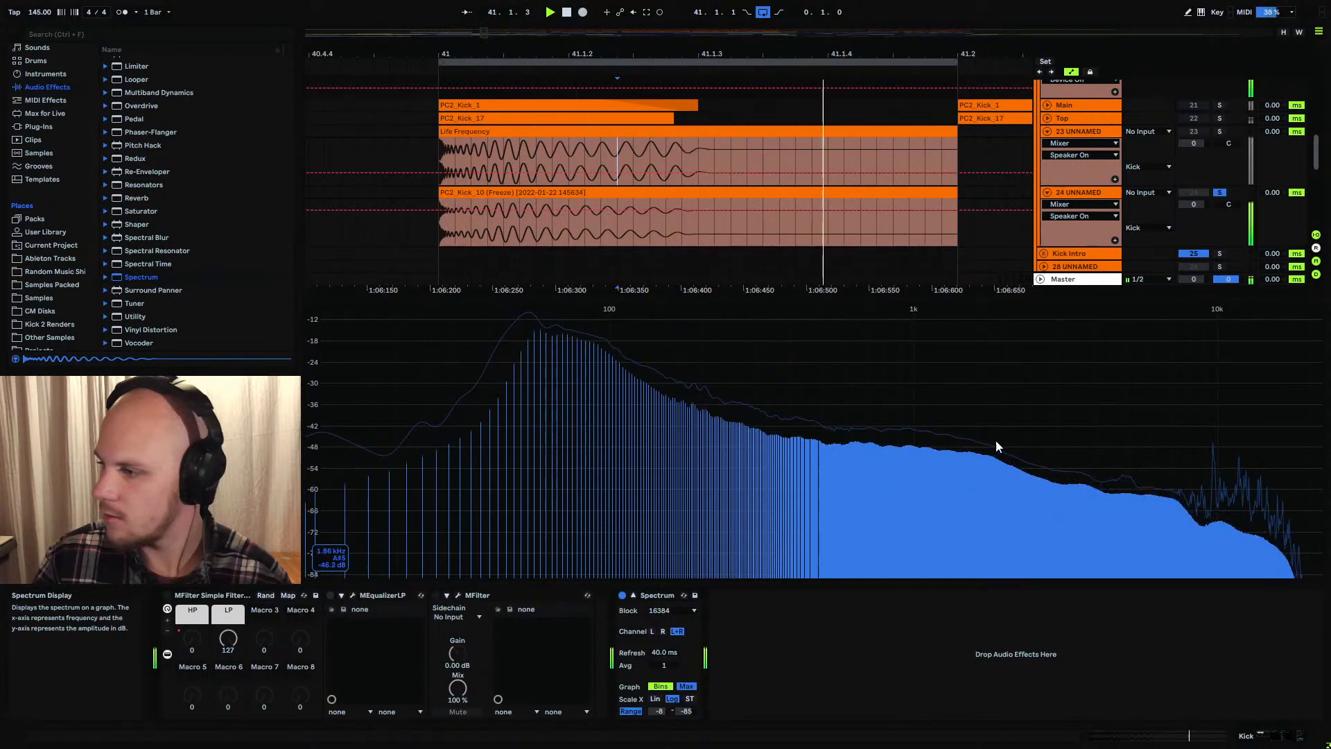
Insert the MeldaProduction MEqualizer VST plug-in on the PC2_Kick_10 track
left_click(1072, 188)
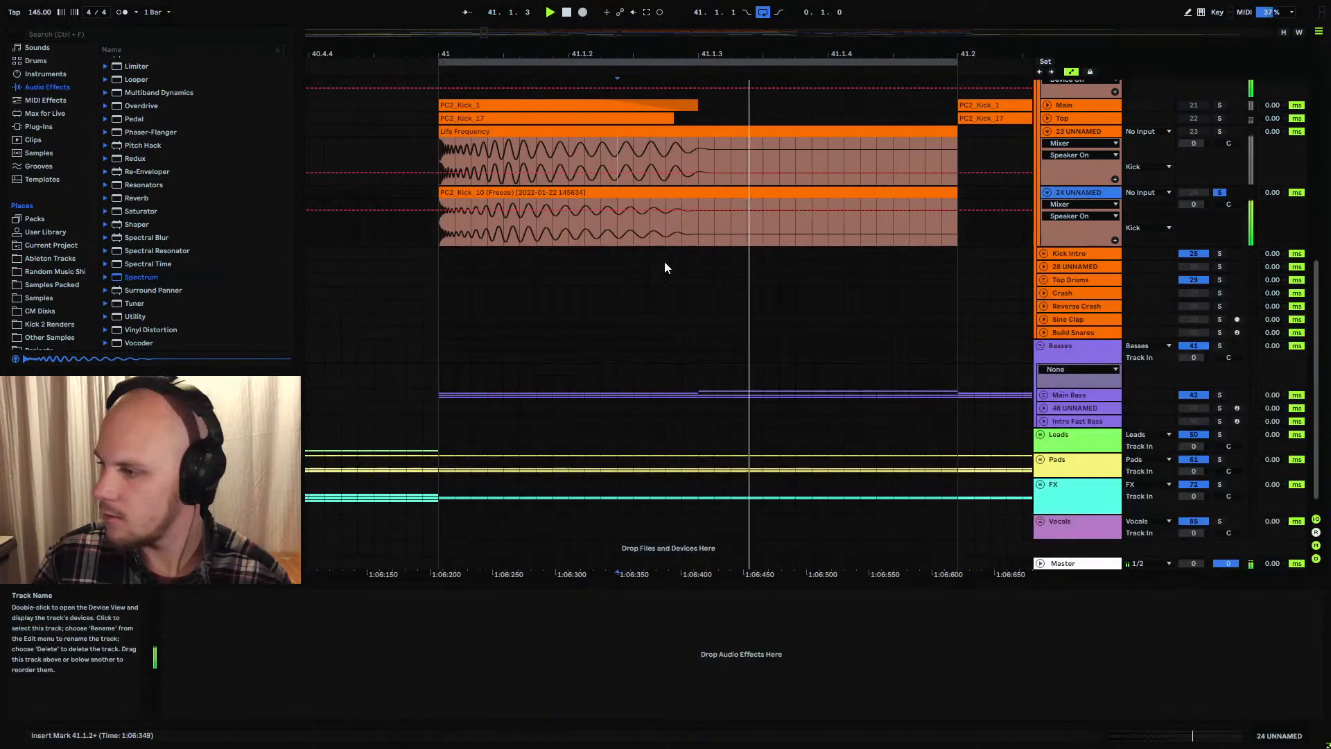
left_click(42, 126)
left_click(106, 63)
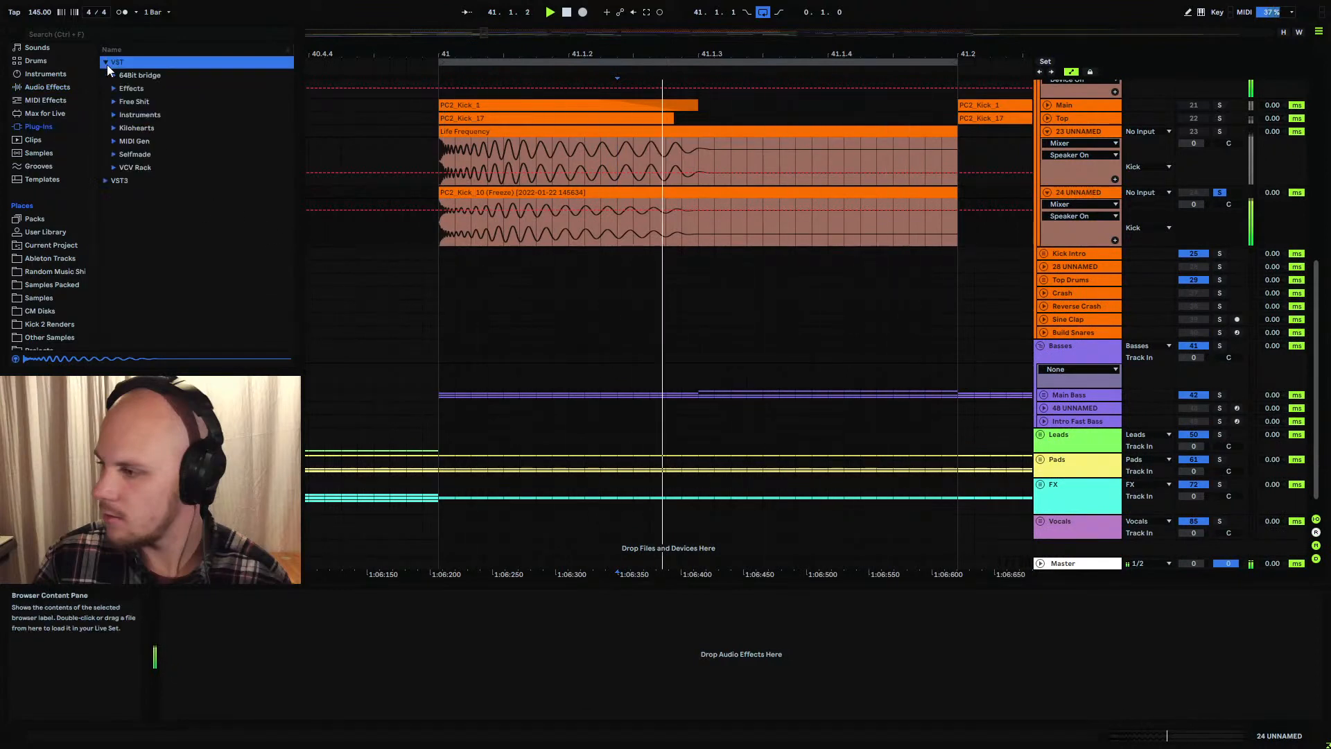
left_click(116, 90)
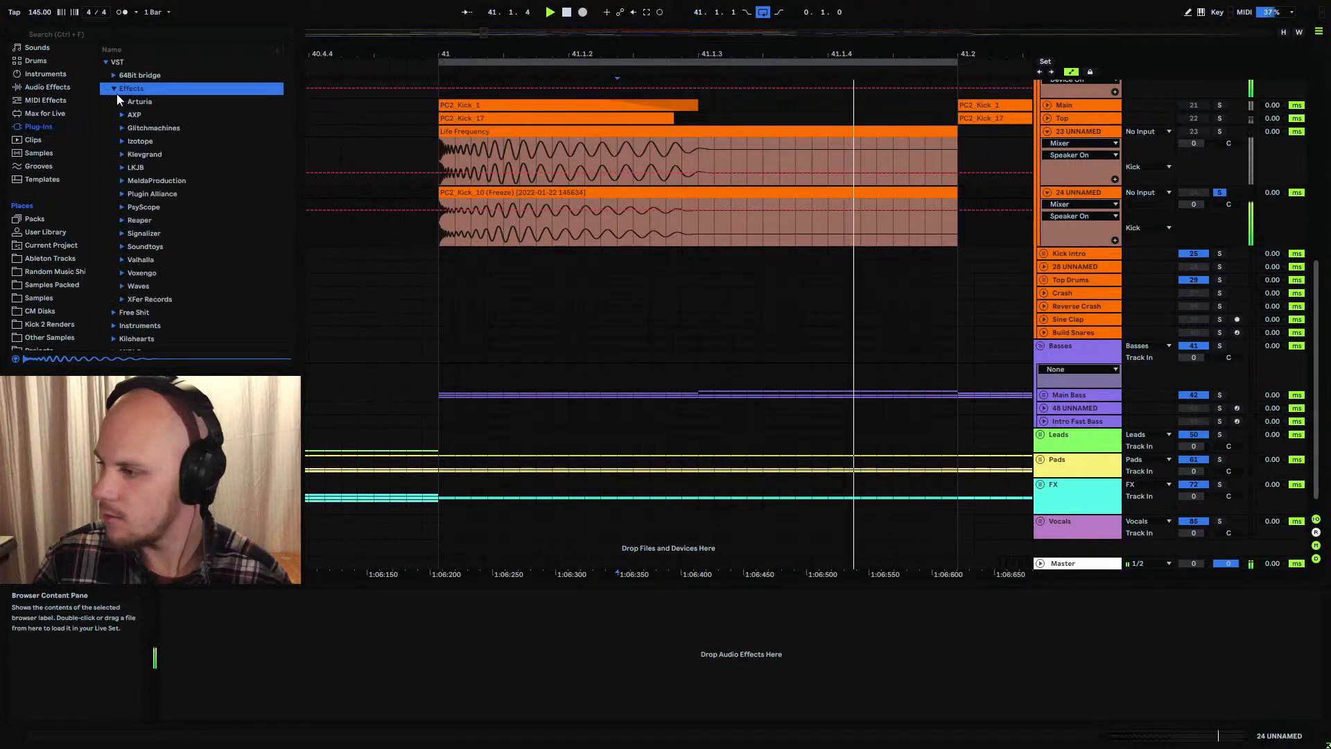
left_click(122, 181)
left_click(140, 233)
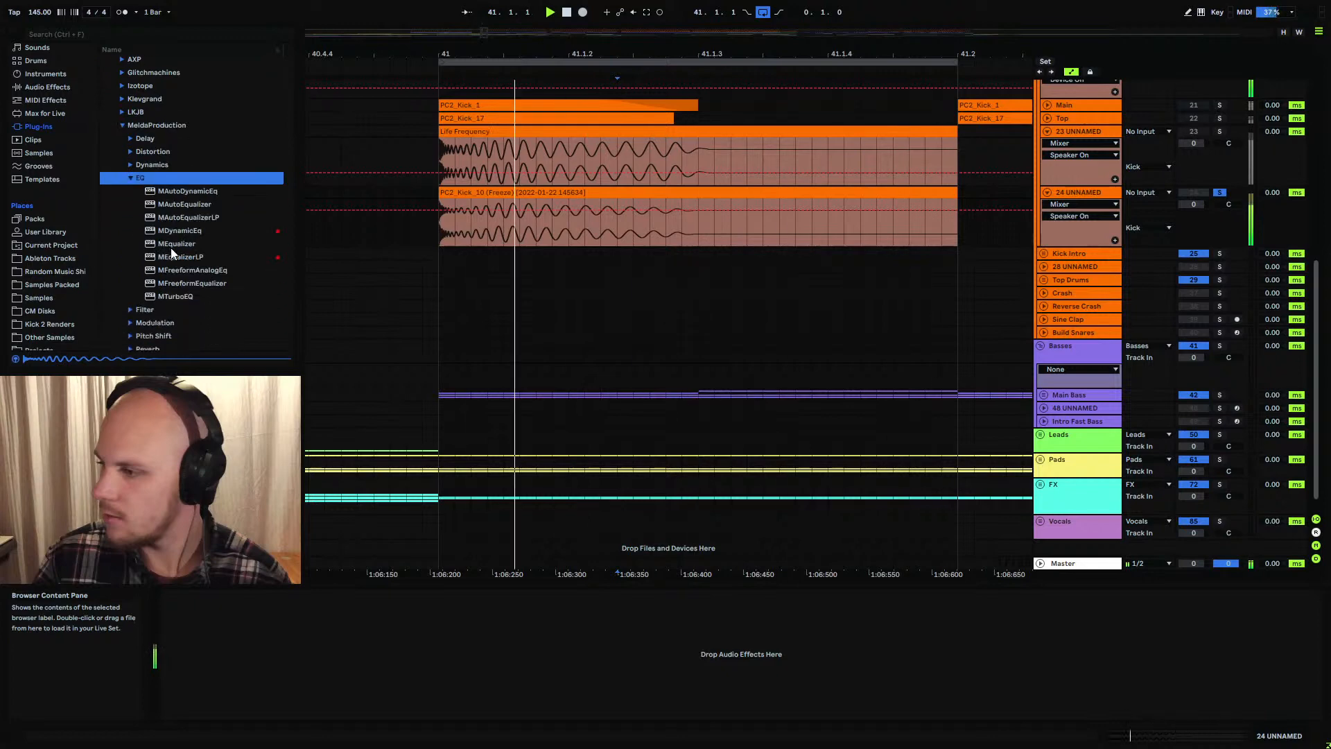
double_click(177, 244)
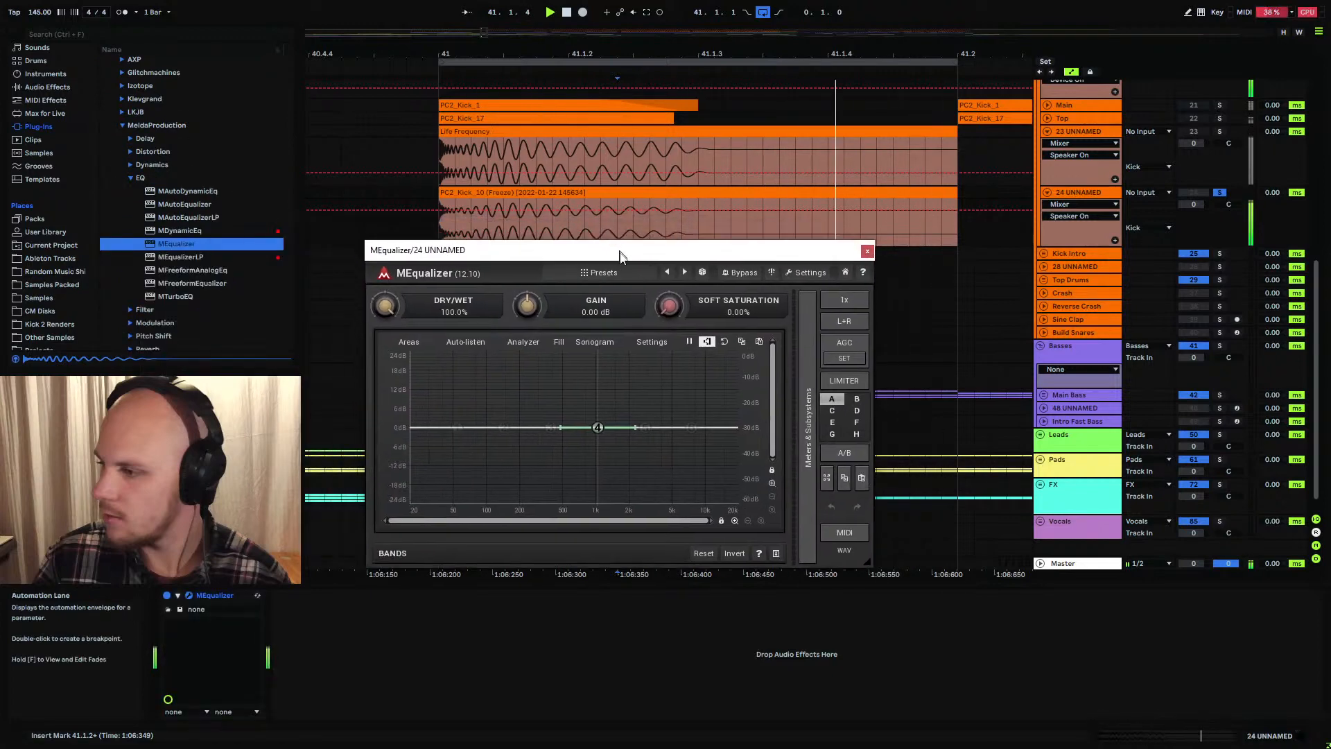
Load the Default Projektor preset in MEqualizer's analyzer settings and enlarge the plug-in window
left_click(653, 346)
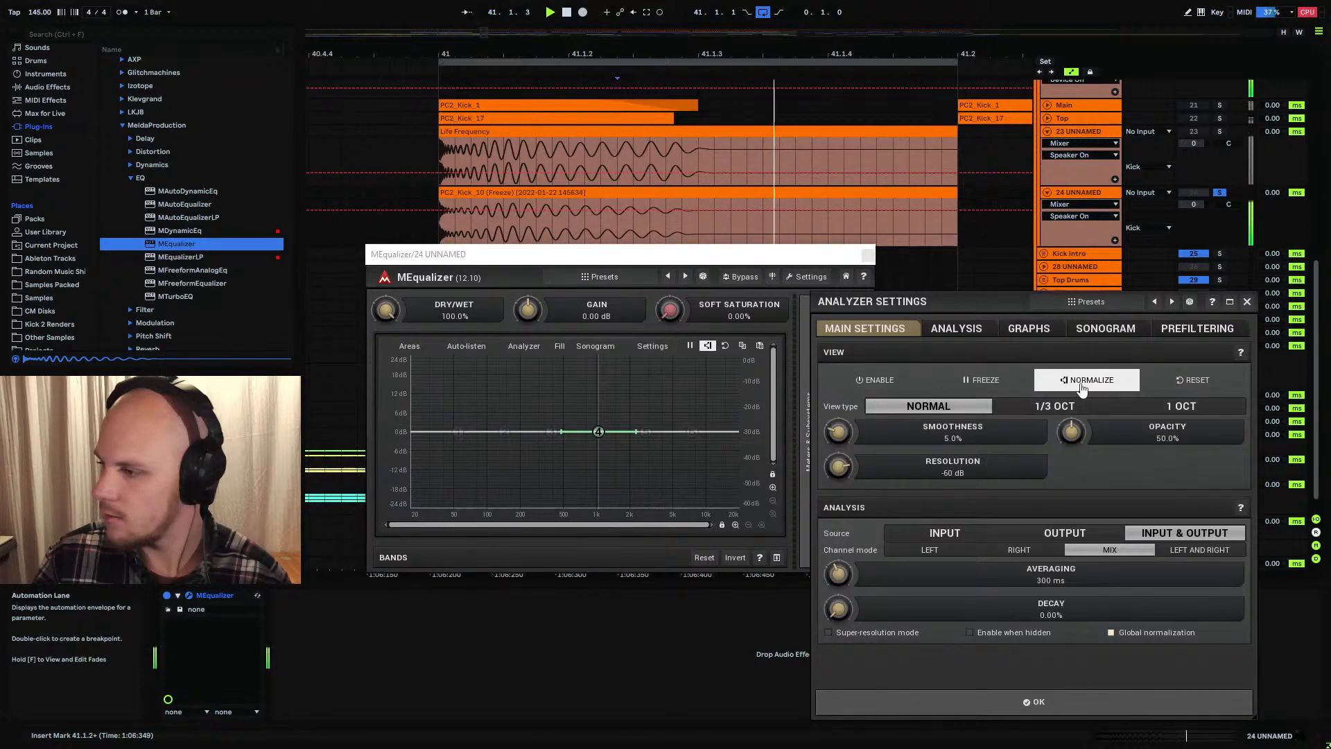
left_click(1171, 303)
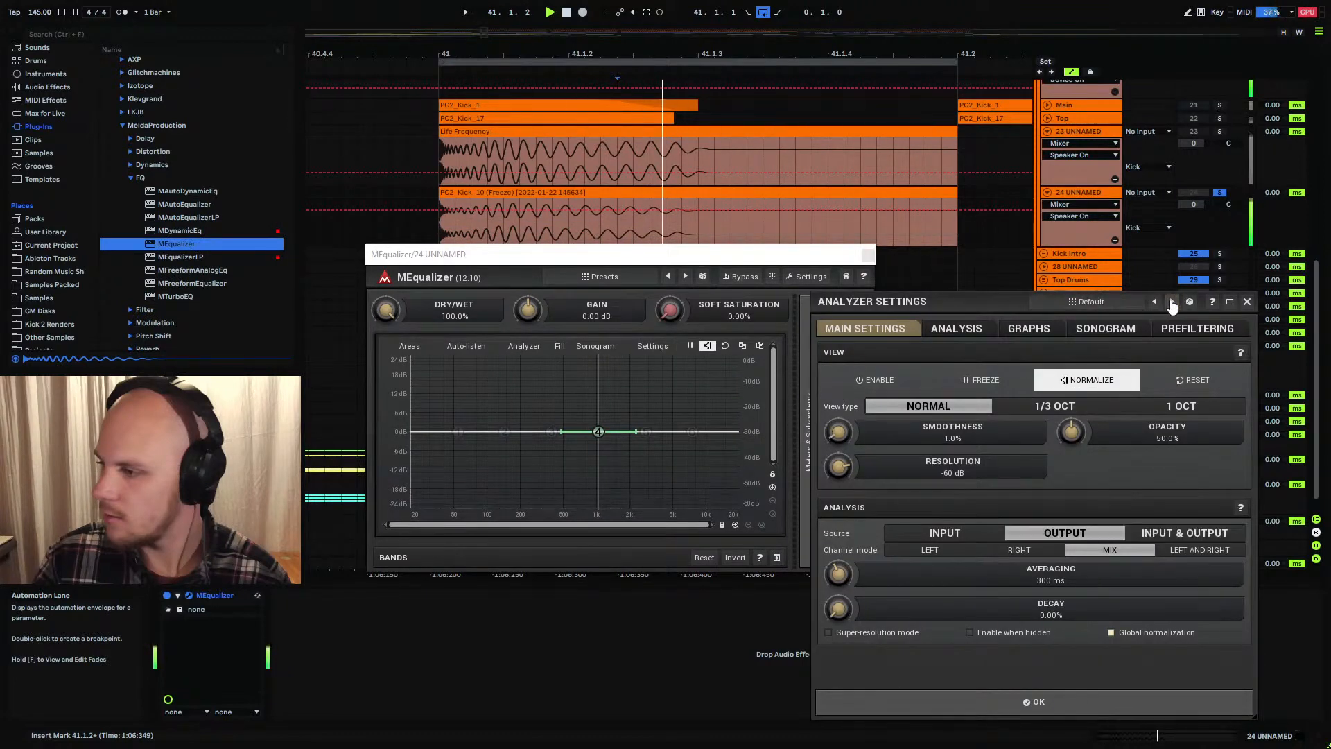
left_click(1172, 302)
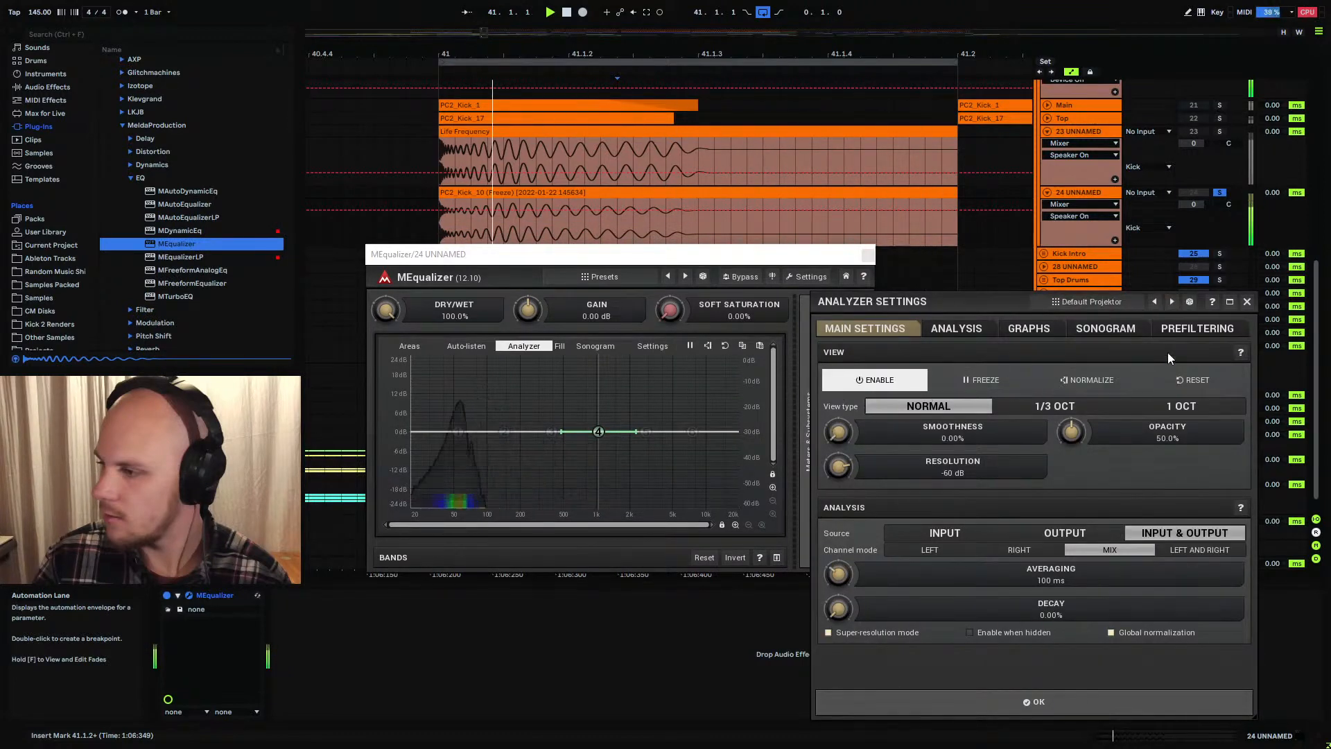
left_click(1248, 302)
left_click_drag(713, 252, 628, 107)
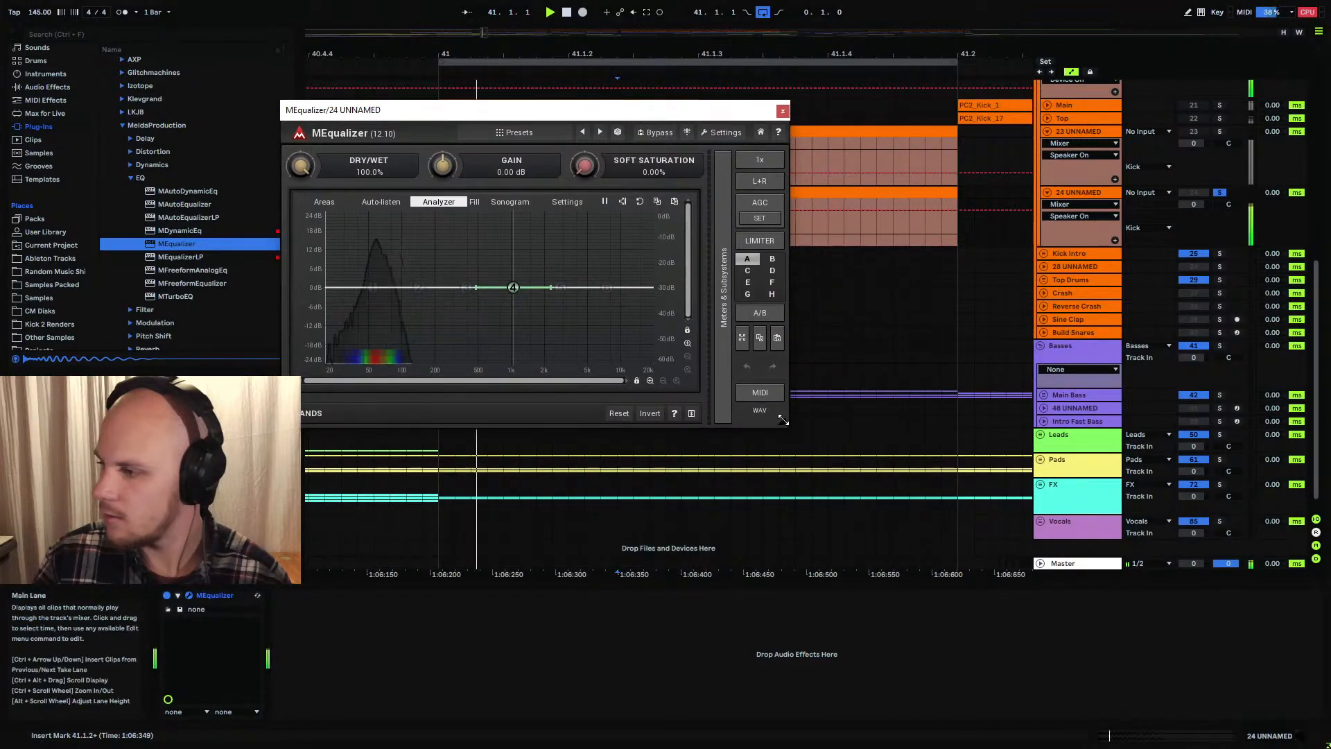
left_click_drag(785, 420, 1130, 619)
Try a boost of about 2 dB near 65 Hz with MEqualizer's band 4, disable the band and close the plug-in window
left_click_drag(713, 386, 438, 369)
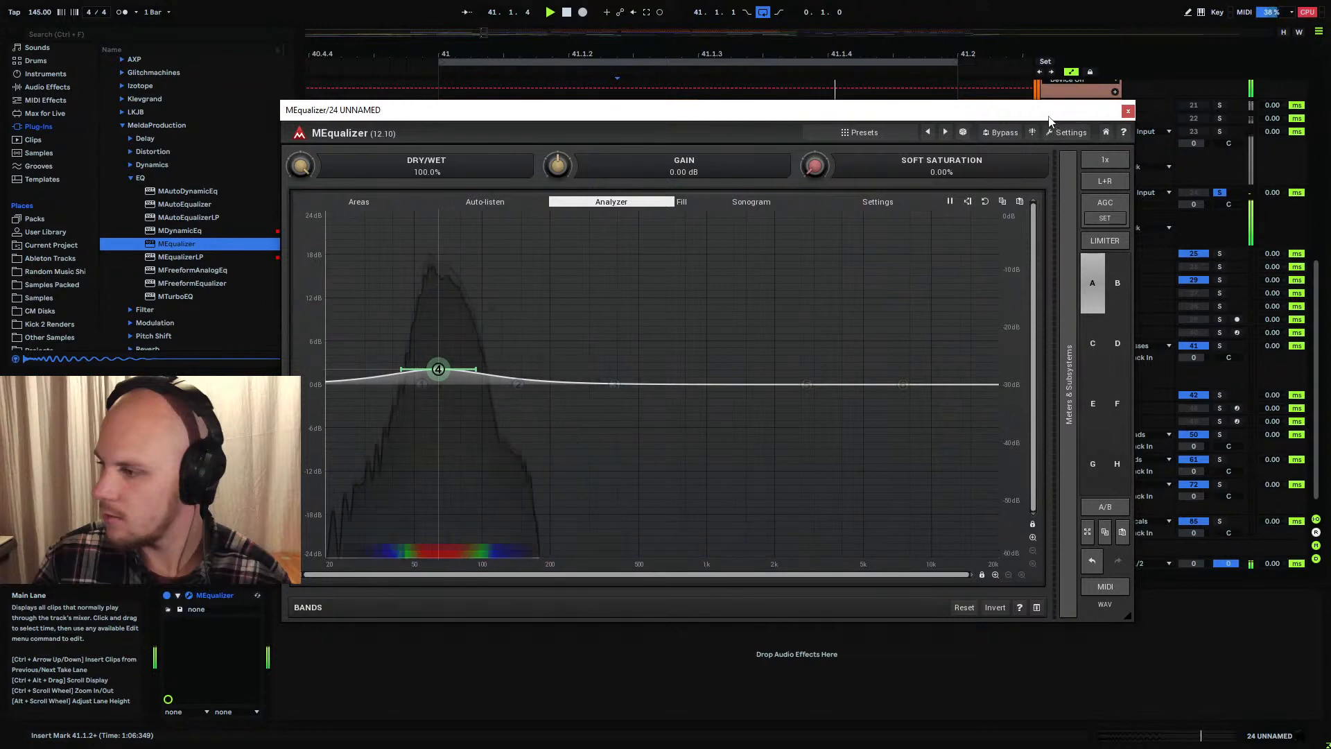
left_click_drag(1049, 116, 969, 159)
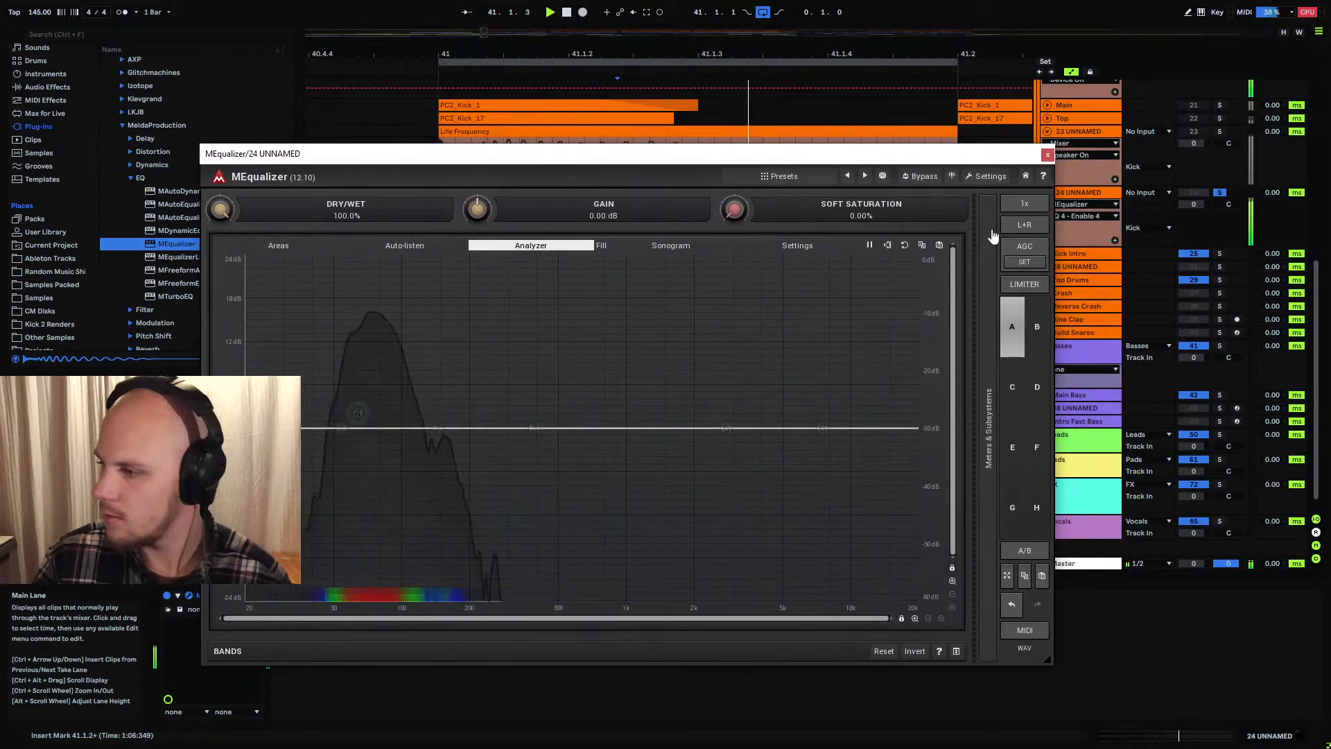
left_click(1048, 154)
Solo the Life Frequency track, stop playback and select its clip from 41.1.1 to just past 41.1.4 for inspection
left_click(1090, 197)
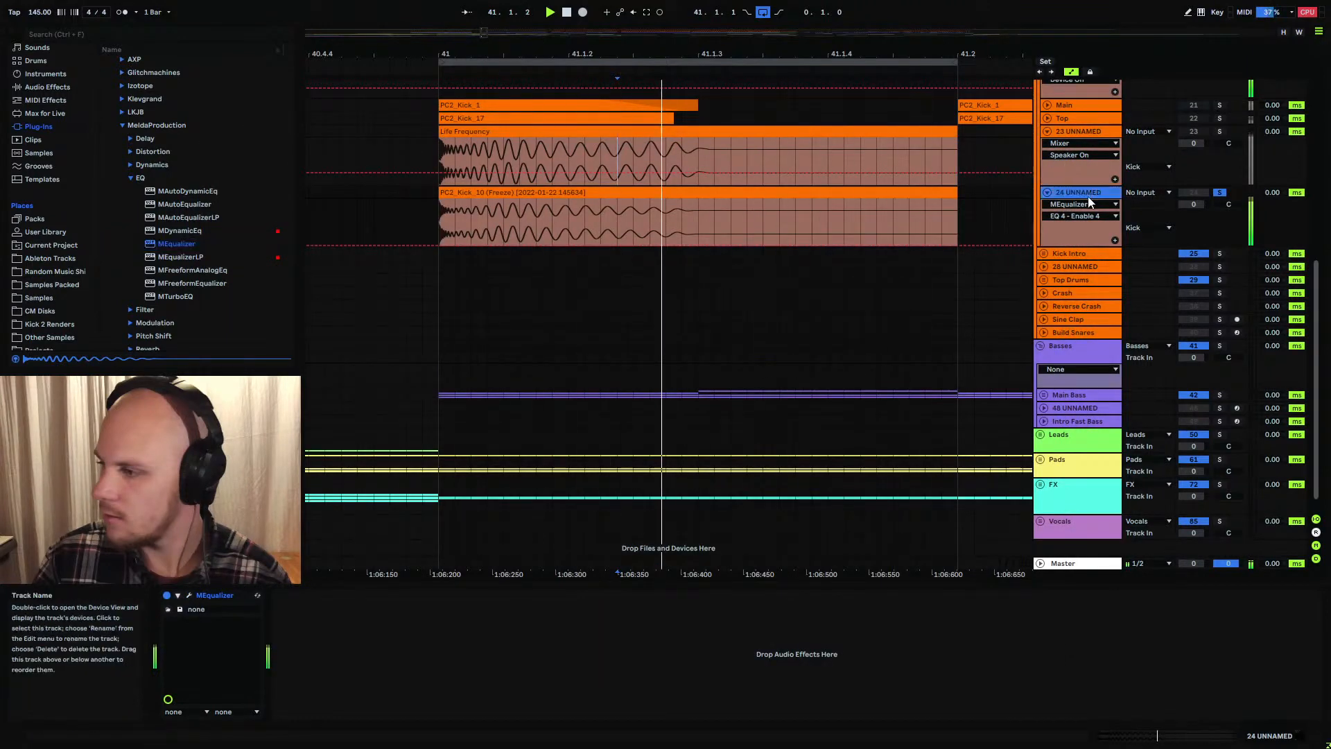
scroll(1064, 180, "up", 5)
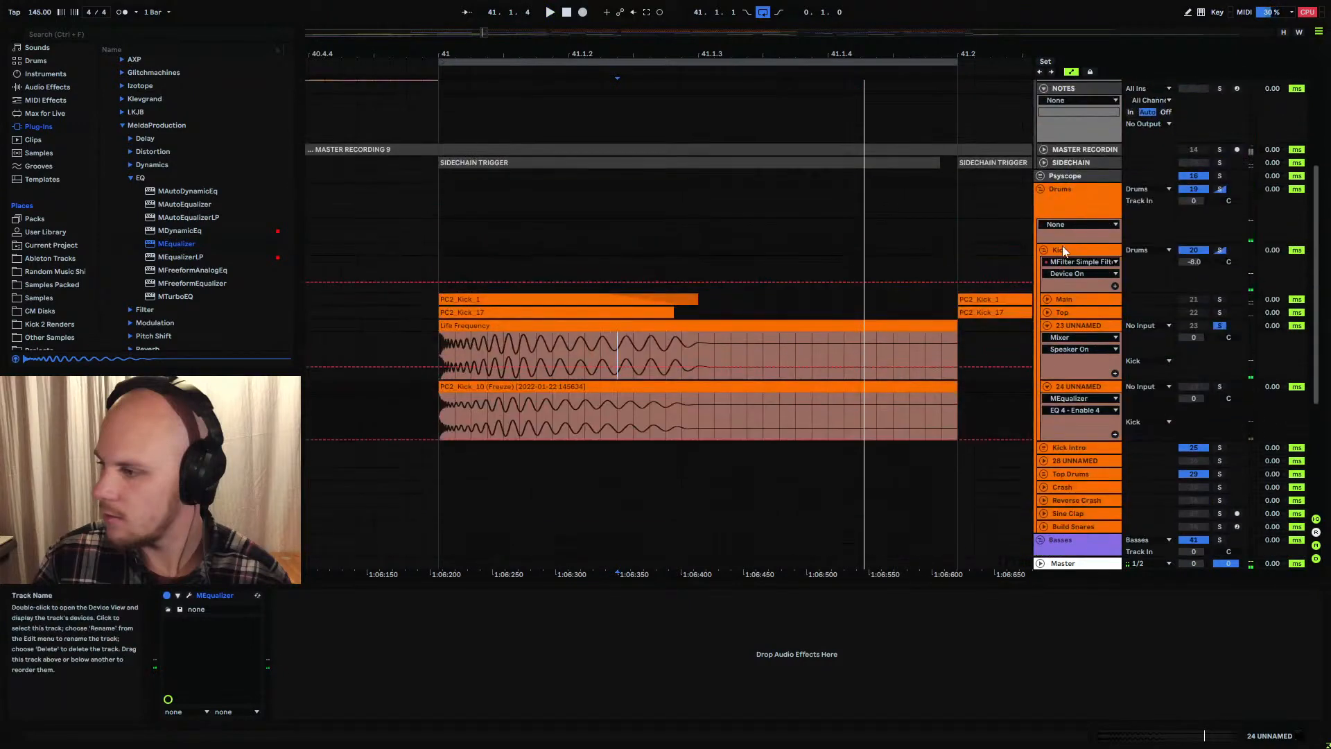
left_click(1062, 245)
scroll(1232, 209, "down", 4)
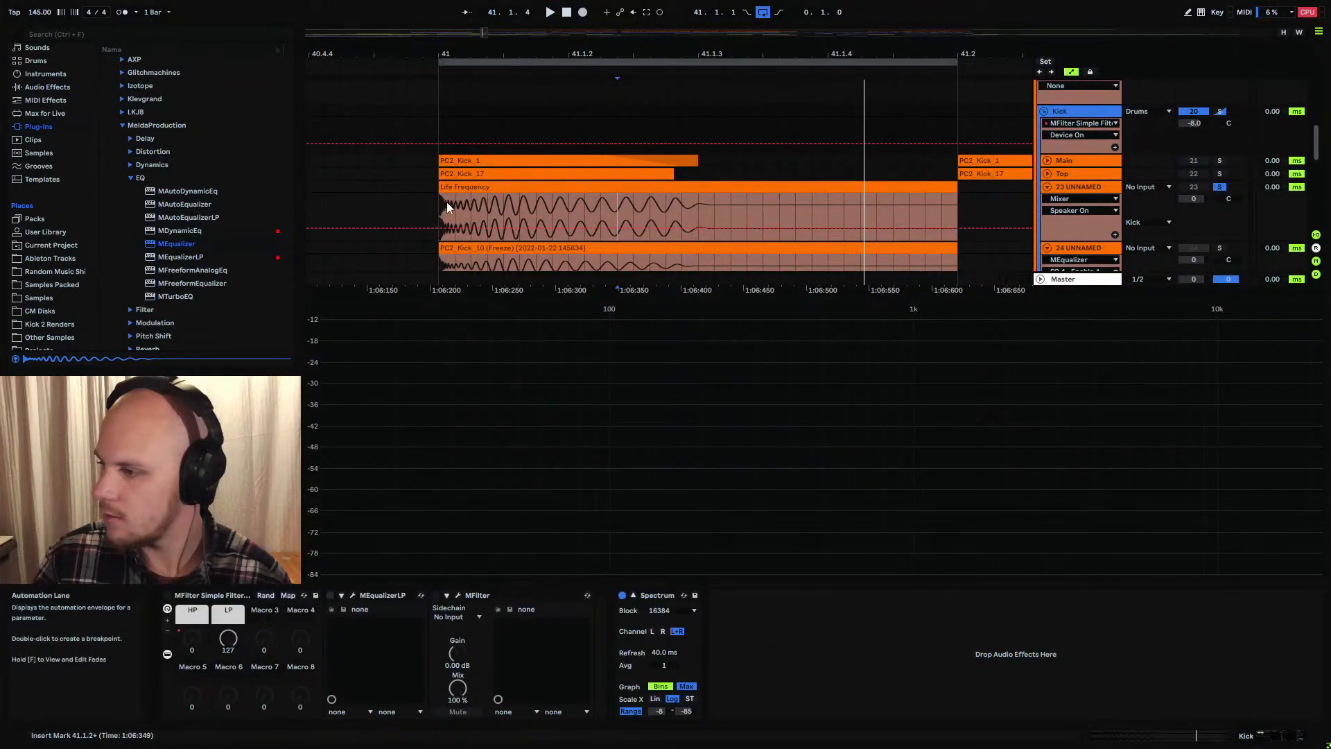
left_click_drag(444, 206, 714, 232)
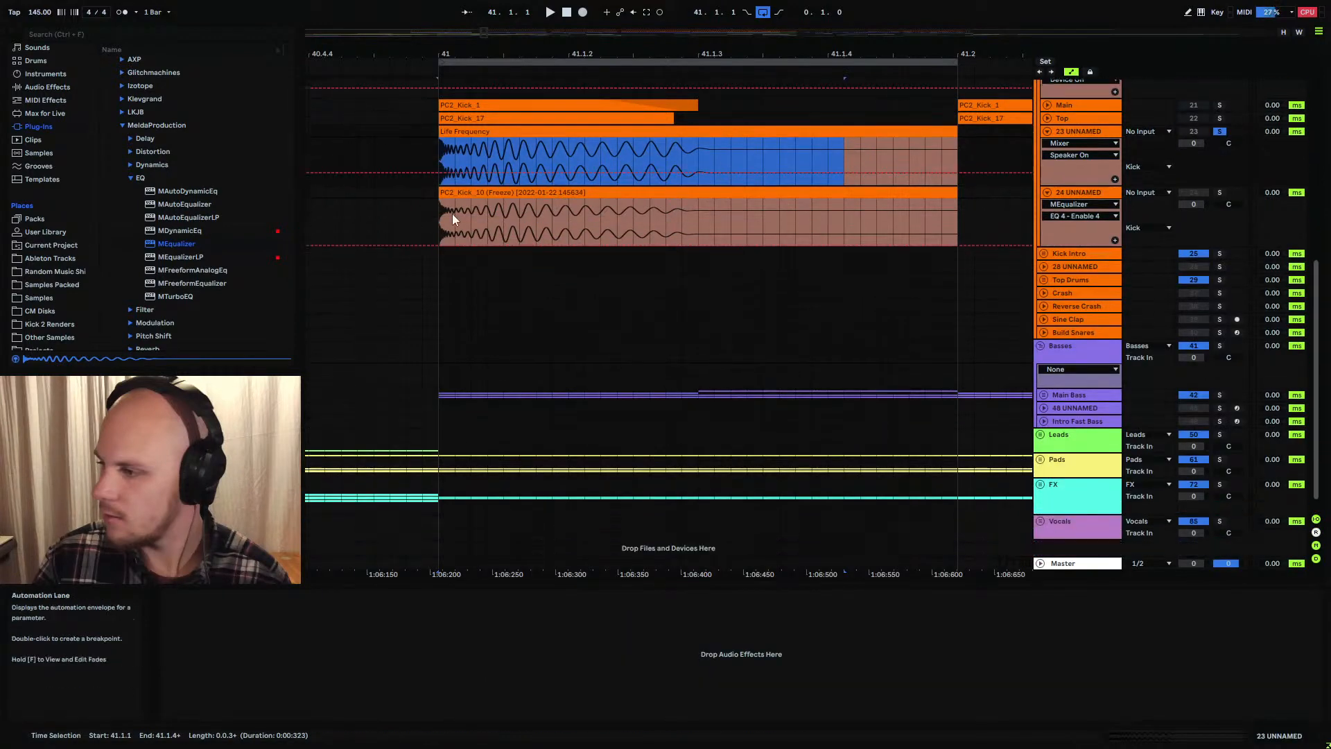
Compare the Life Frequency and PC2_Kick_10 tracks soloed in the Kick group's Spectrum during playback, and finish with PC2_Kick_10 unsoloed
left_click_drag(444, 217, 738, 226)
left_click(738, 226)
scroll(990, 236, "up", 2)
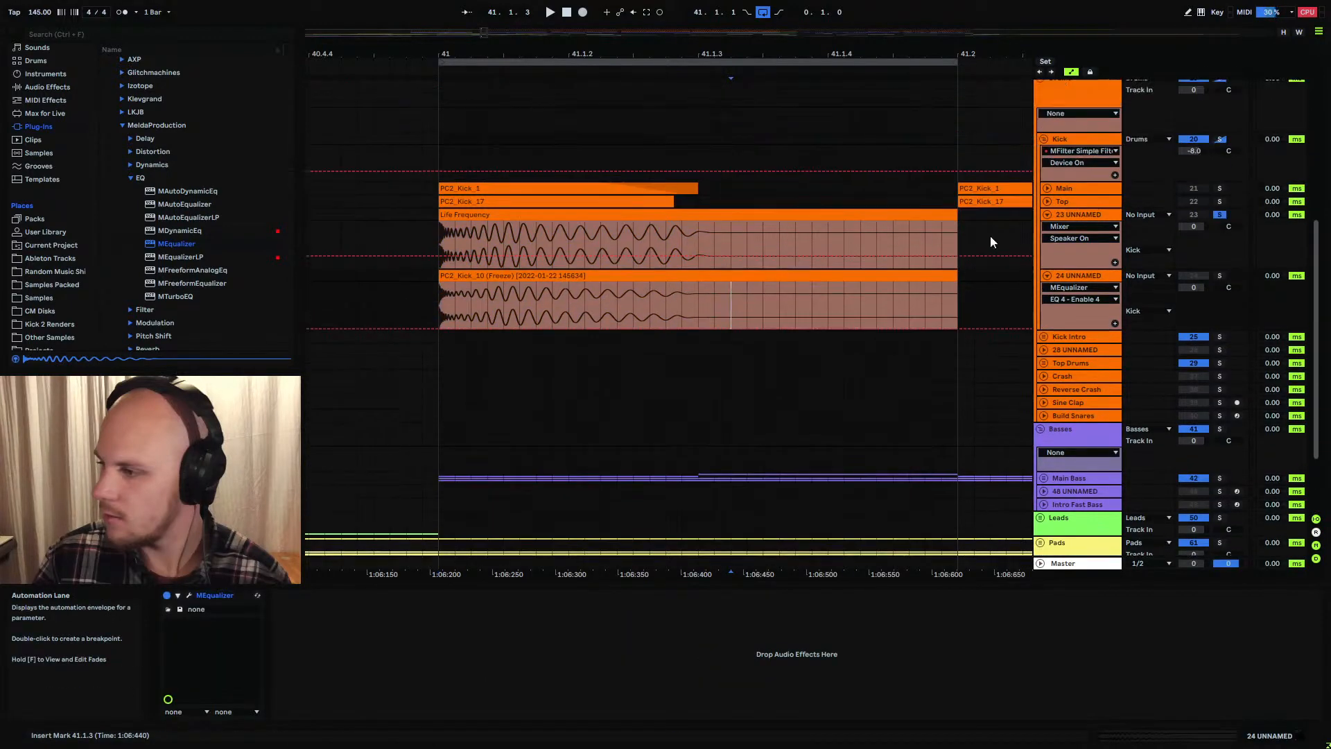
left_click(1087, 143)
key("space")
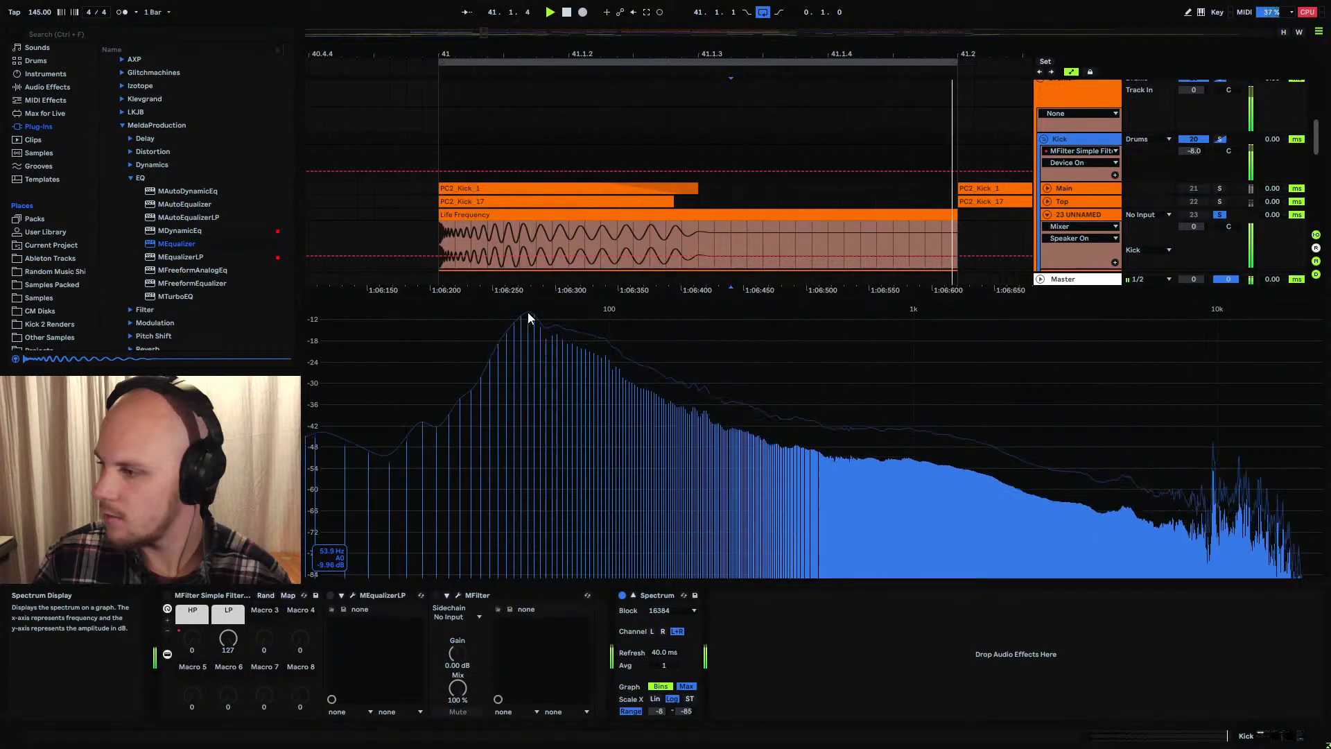
scroll(1109, 218, "down", 1)
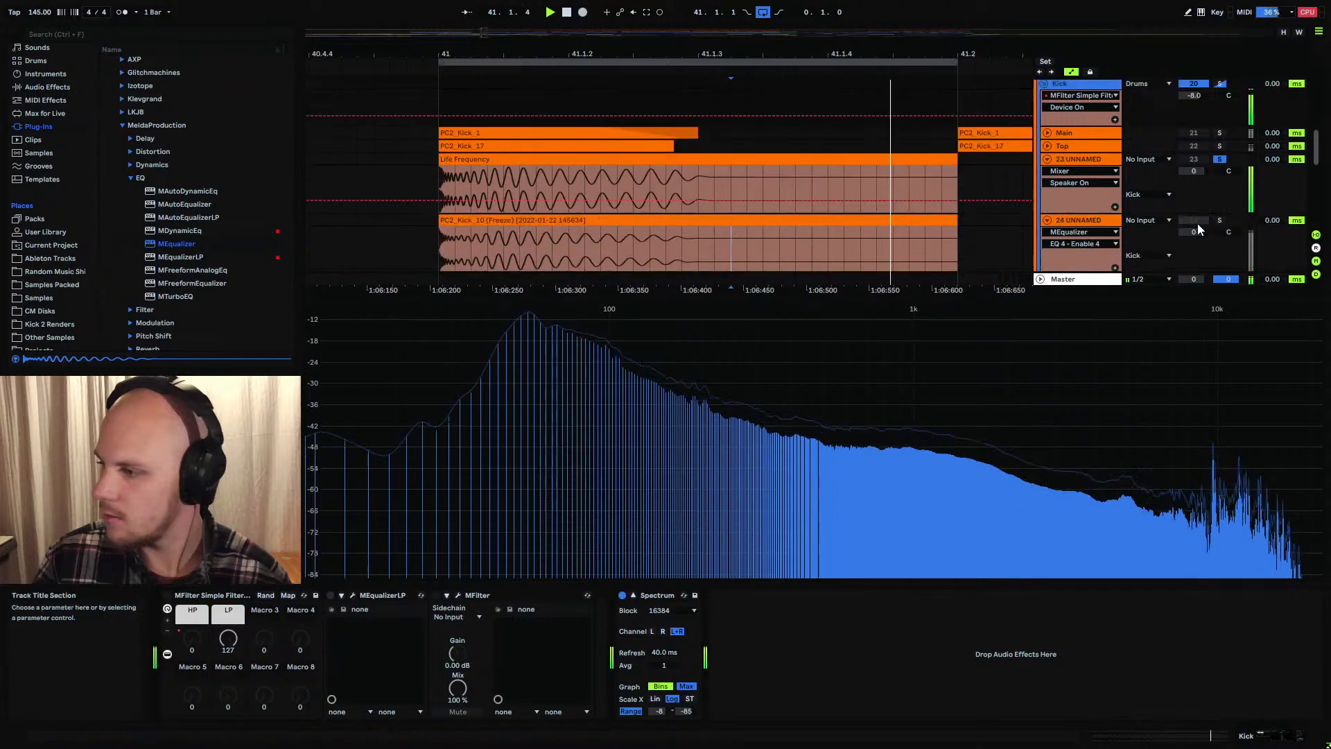
left_click(1220, 220)
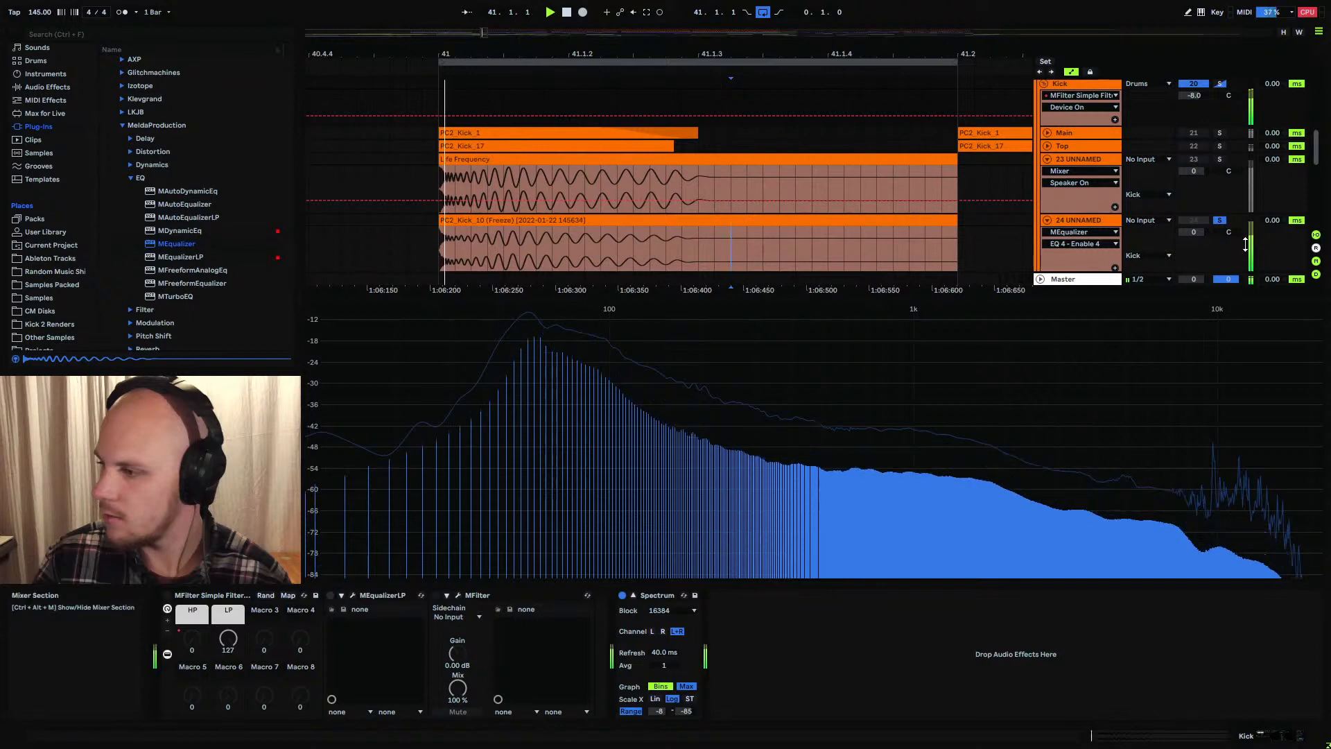
key("space")
left_click(1222, 221)
Insert a Frequency Shifter on the PC2_Kick_10 track with the frequency at -3 Hz and audition it from 41.1.1
left_click(1083, 219)
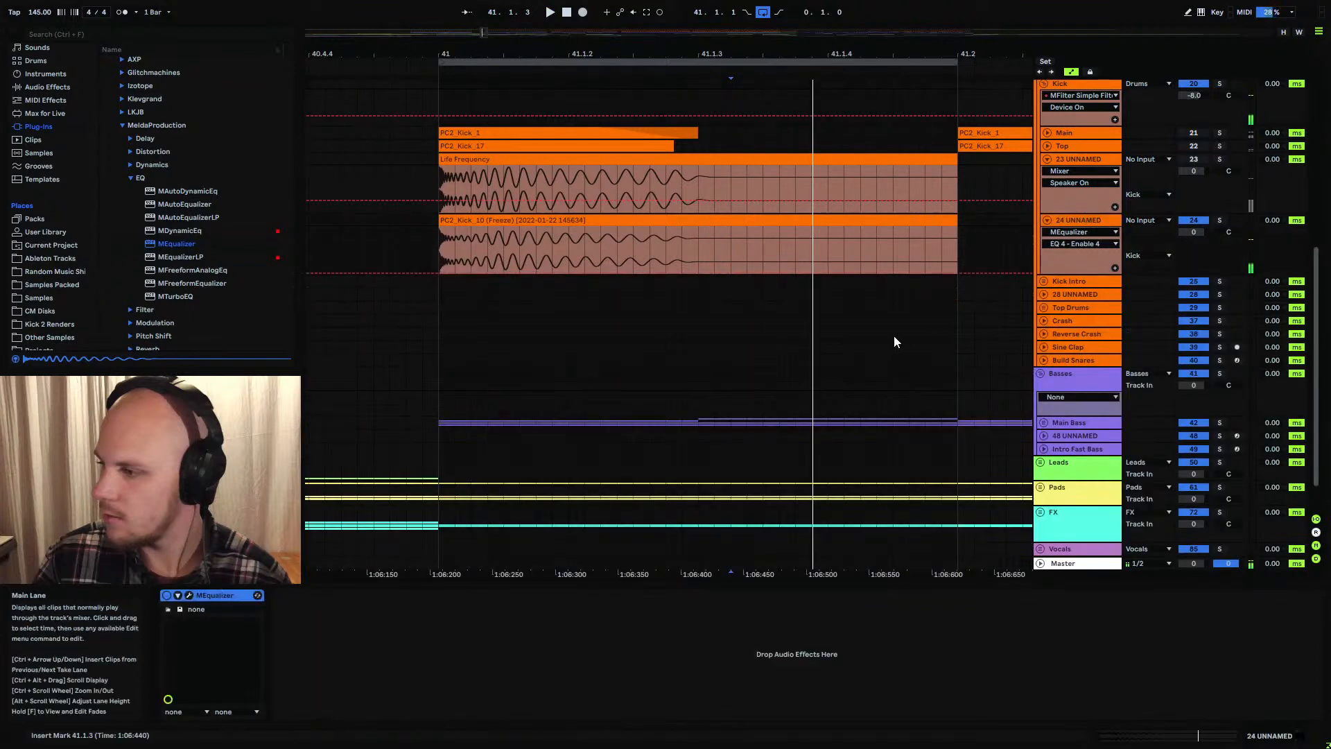
left_click(546, 220)
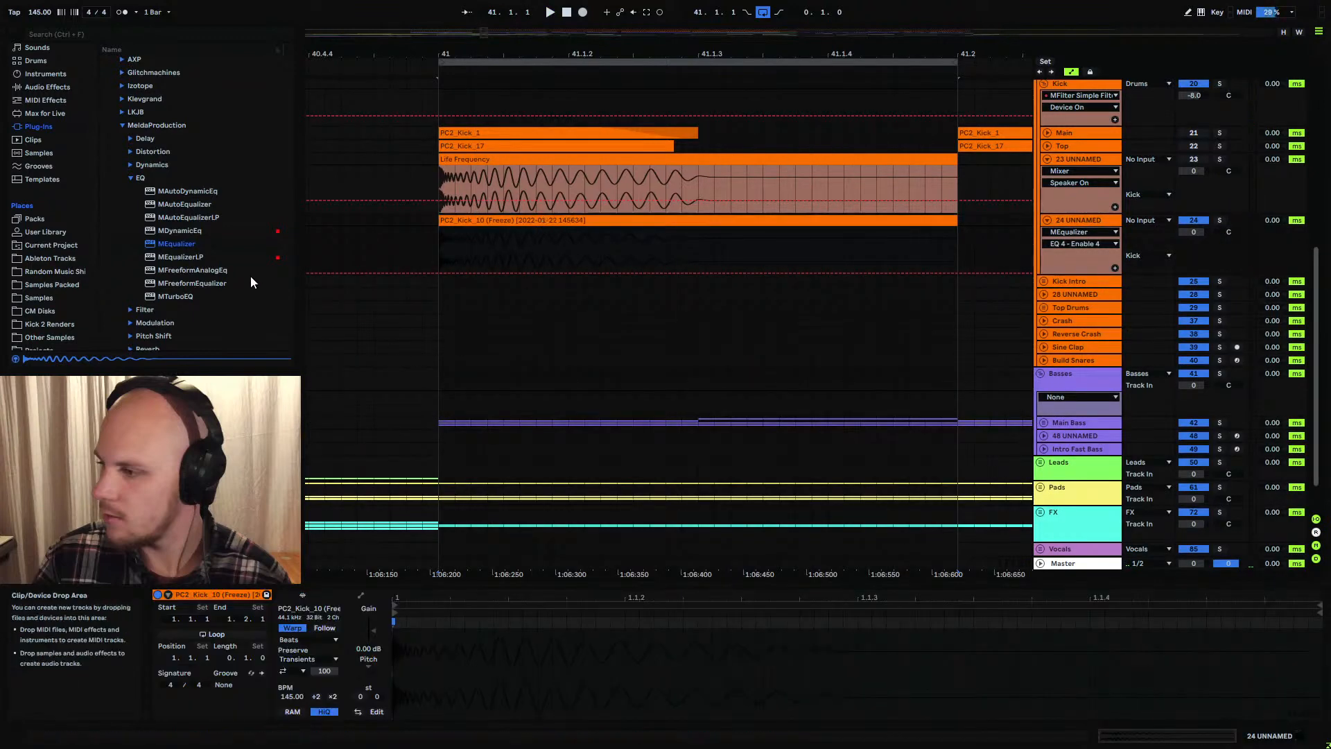
left_click(53, 87)
scroll(177, 277, "up", 7)
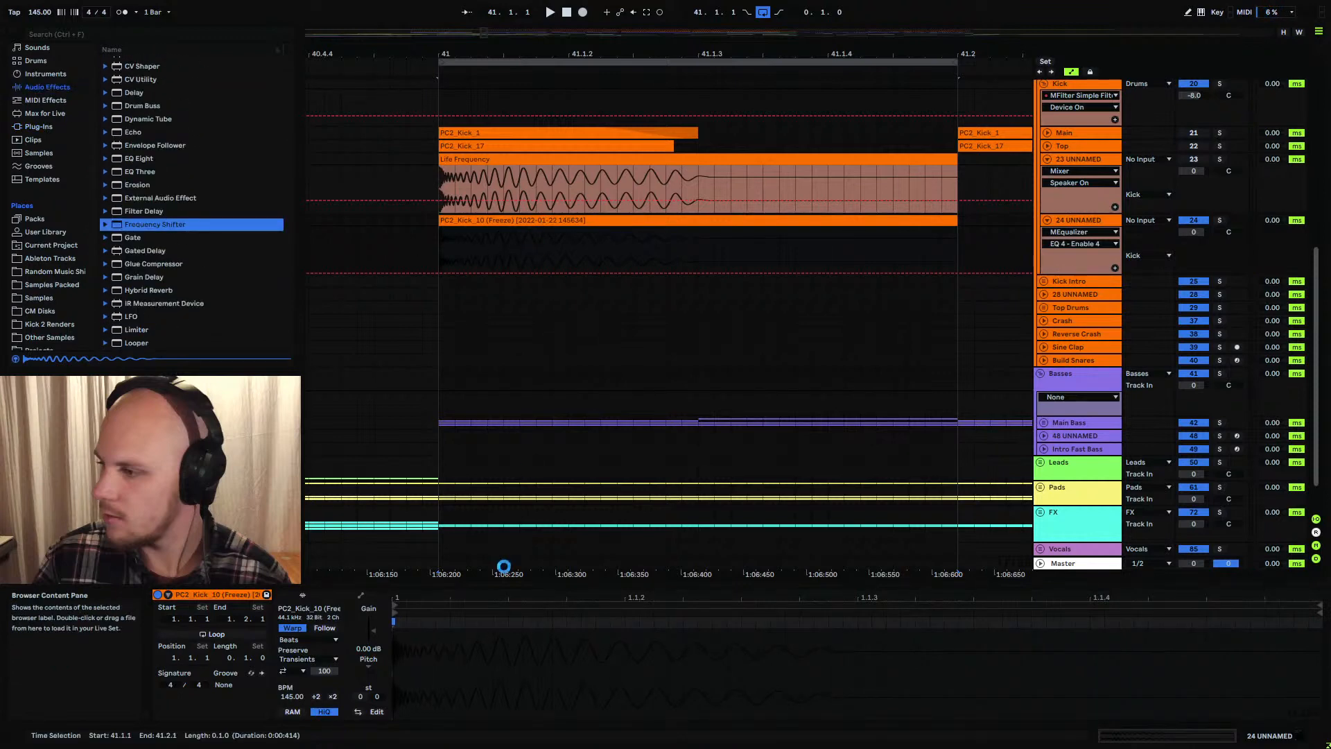
left_click(357, 629)
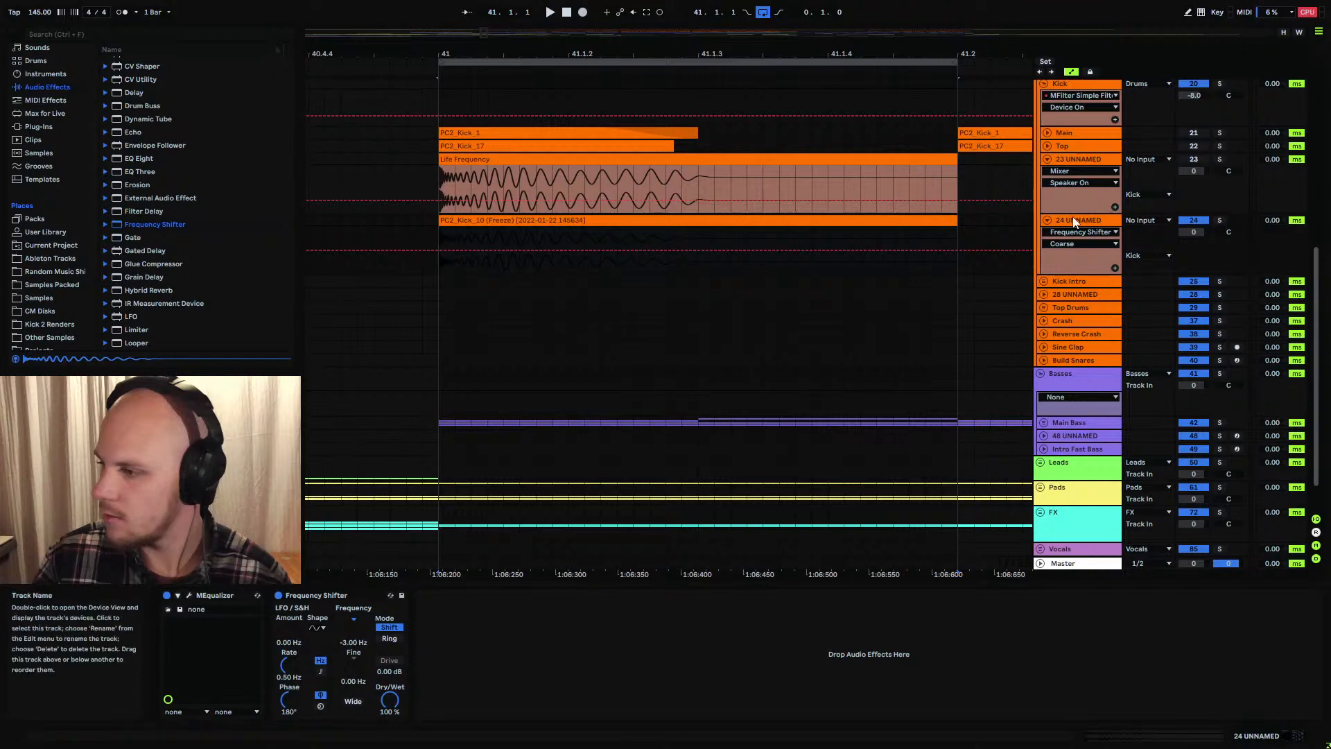
left_click(437, 235)
key("space")
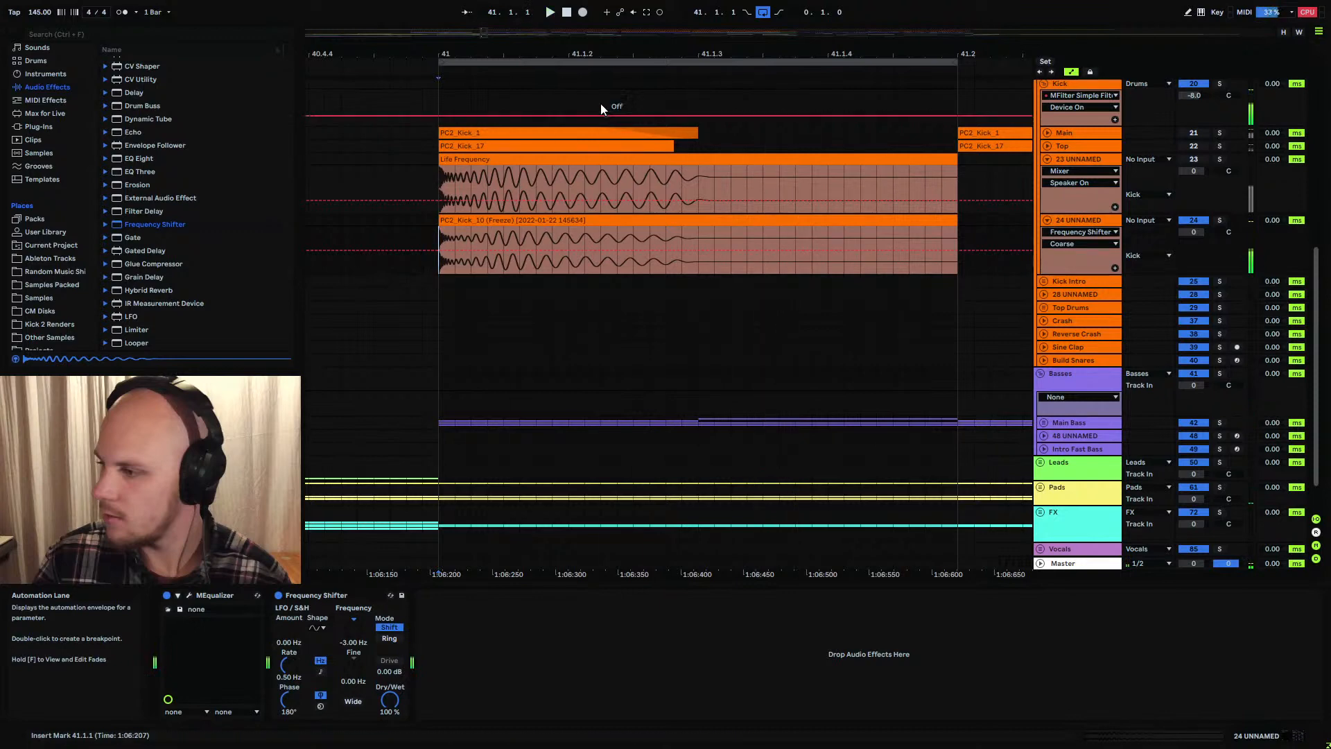
Freeze and flatten the PC2_Kick_10 track to render its devices into audio
right_click(1066, 225)
left_click(1097, 303)
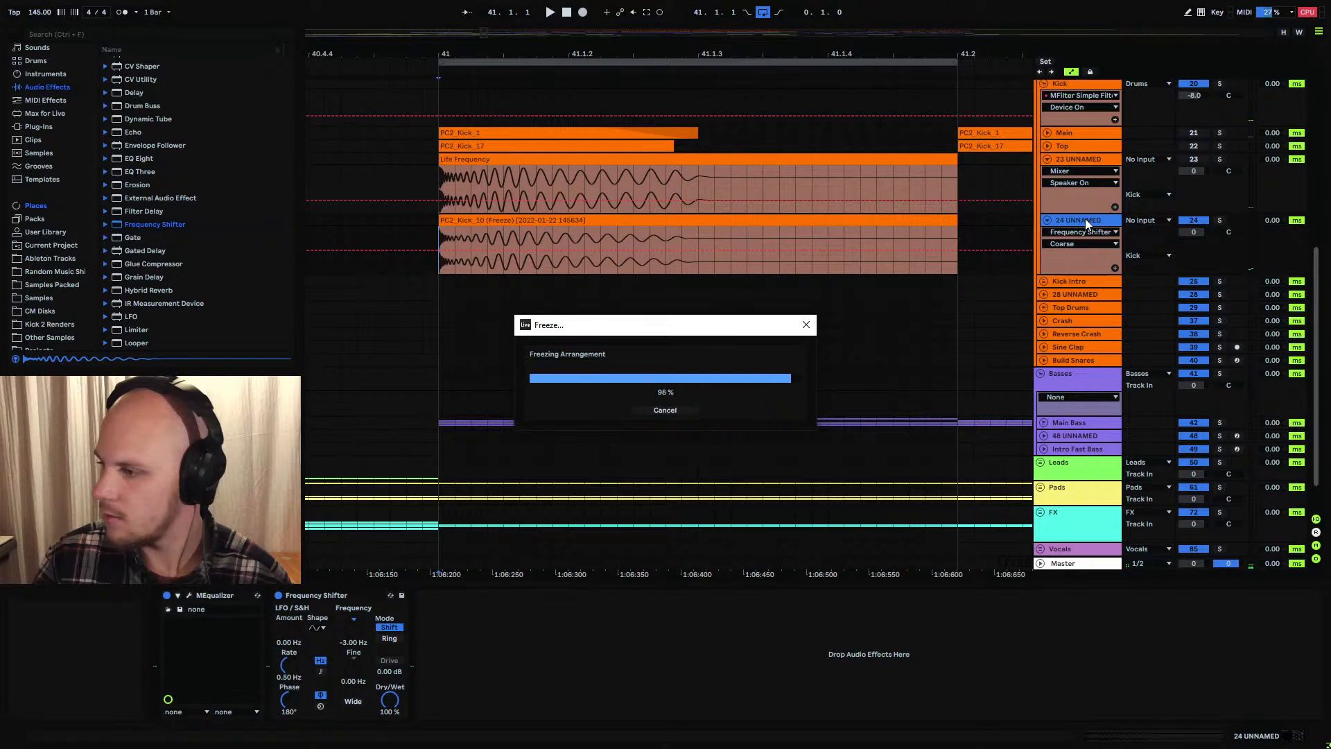
right_click(1085, 218)
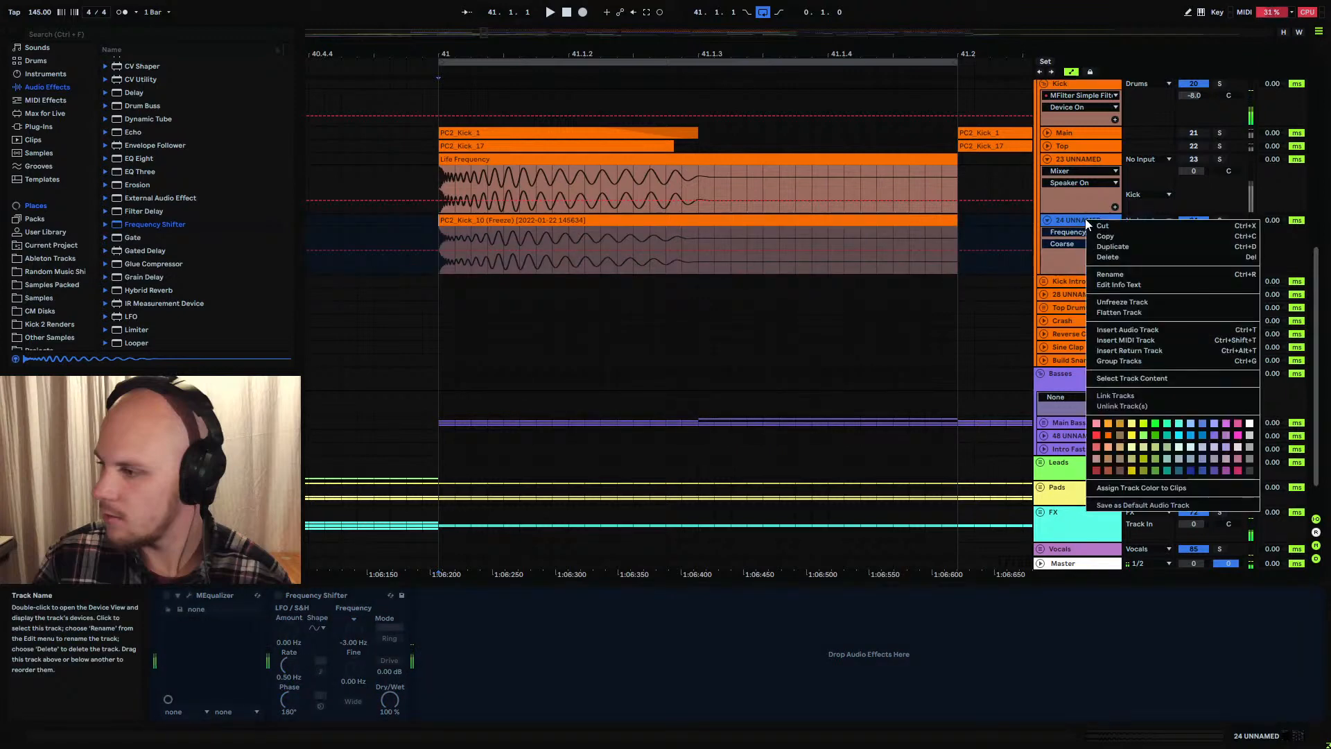
left_click(1120, 314)
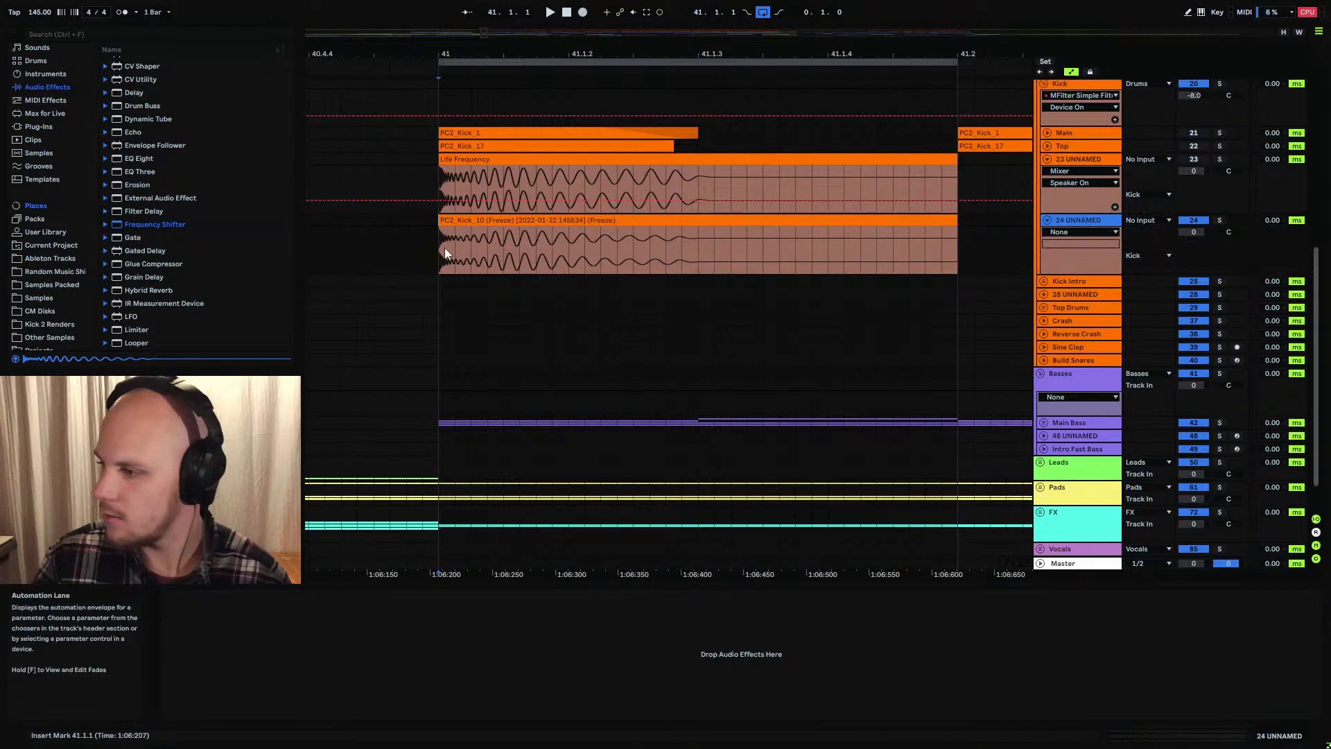
Inspect the flattened kick clip's waveform by selecting stretches from 41.1.1 up to its end at 41.2.1
left_click_drag(443, 245, 605, 250)
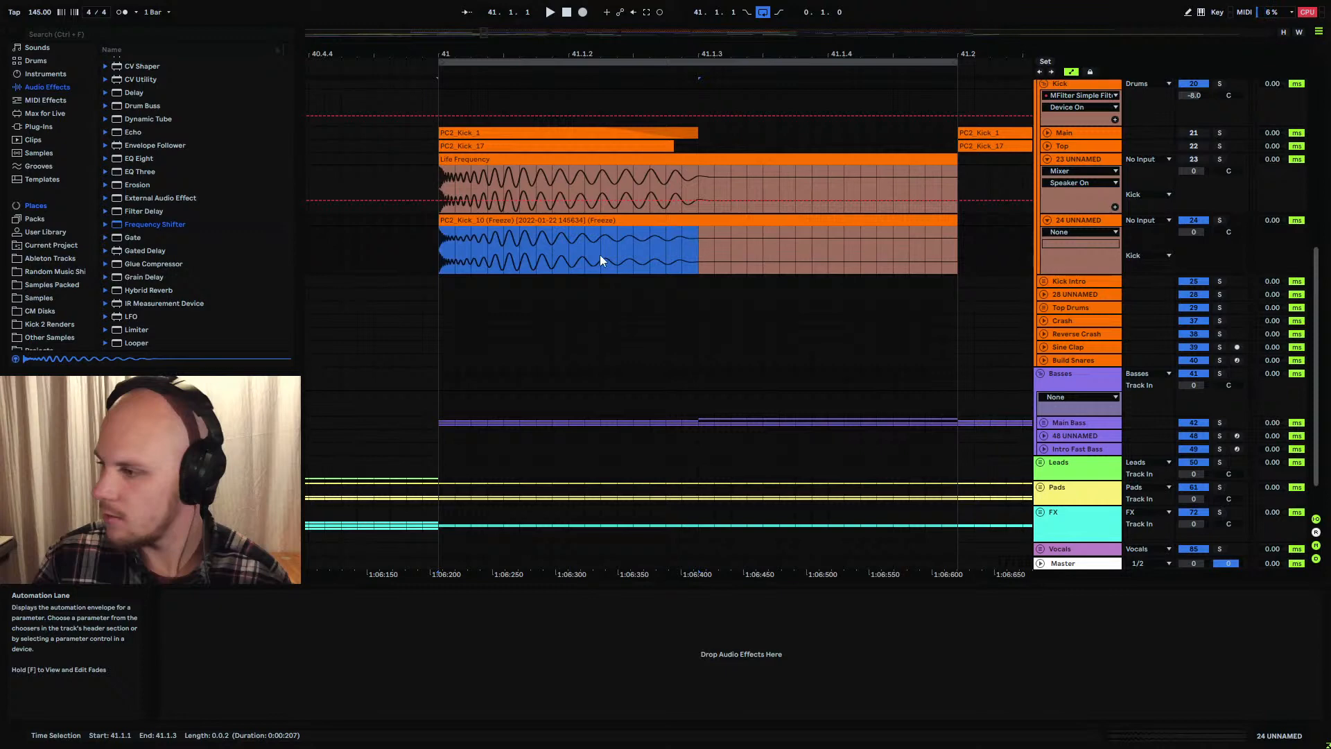
left_click_drag(441, 244, 921, 243)
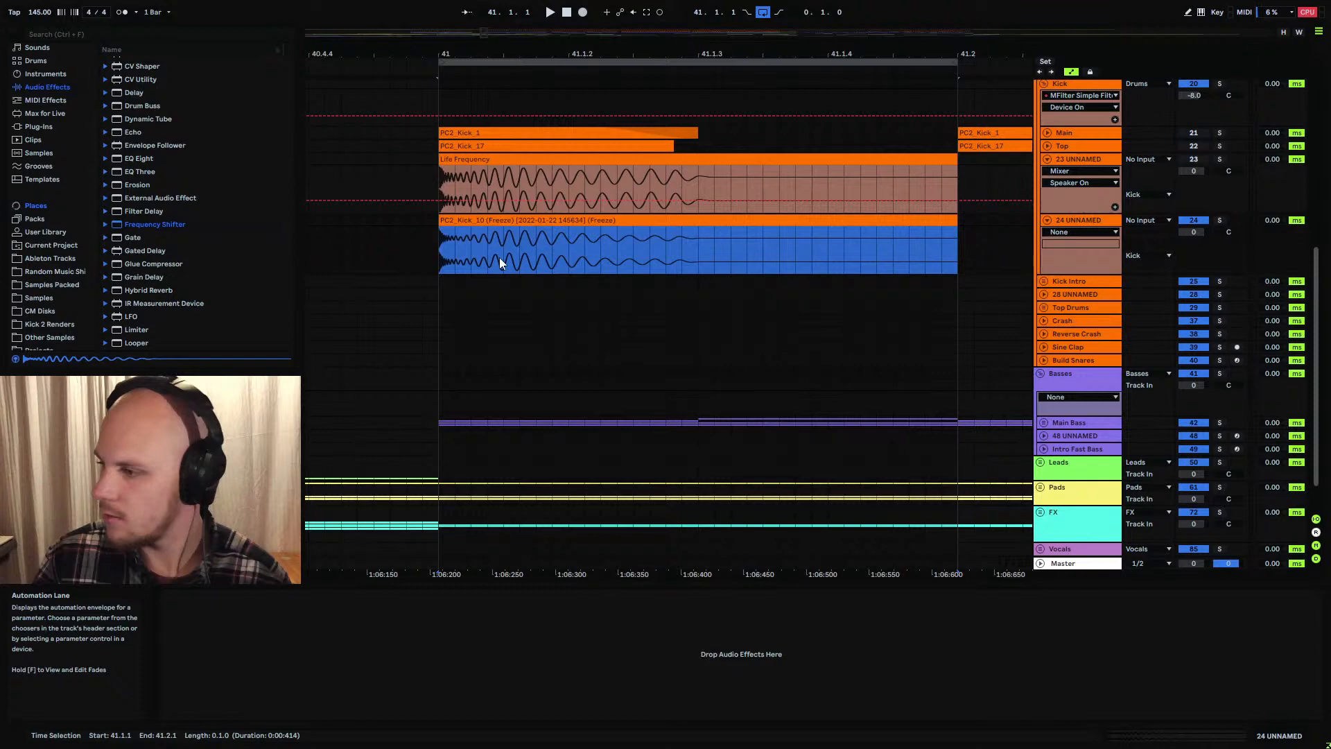
left_click_drag(439, 247, 665, 249)
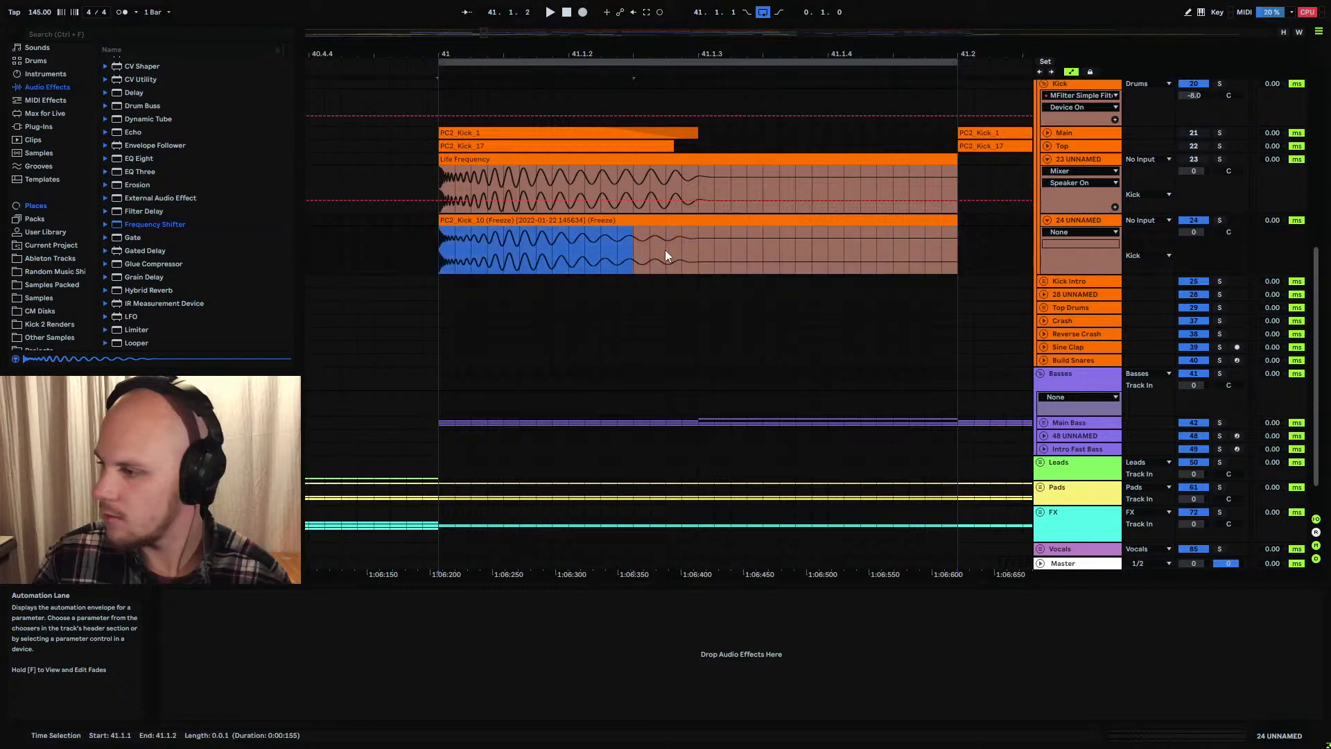
left_click(720, 249)
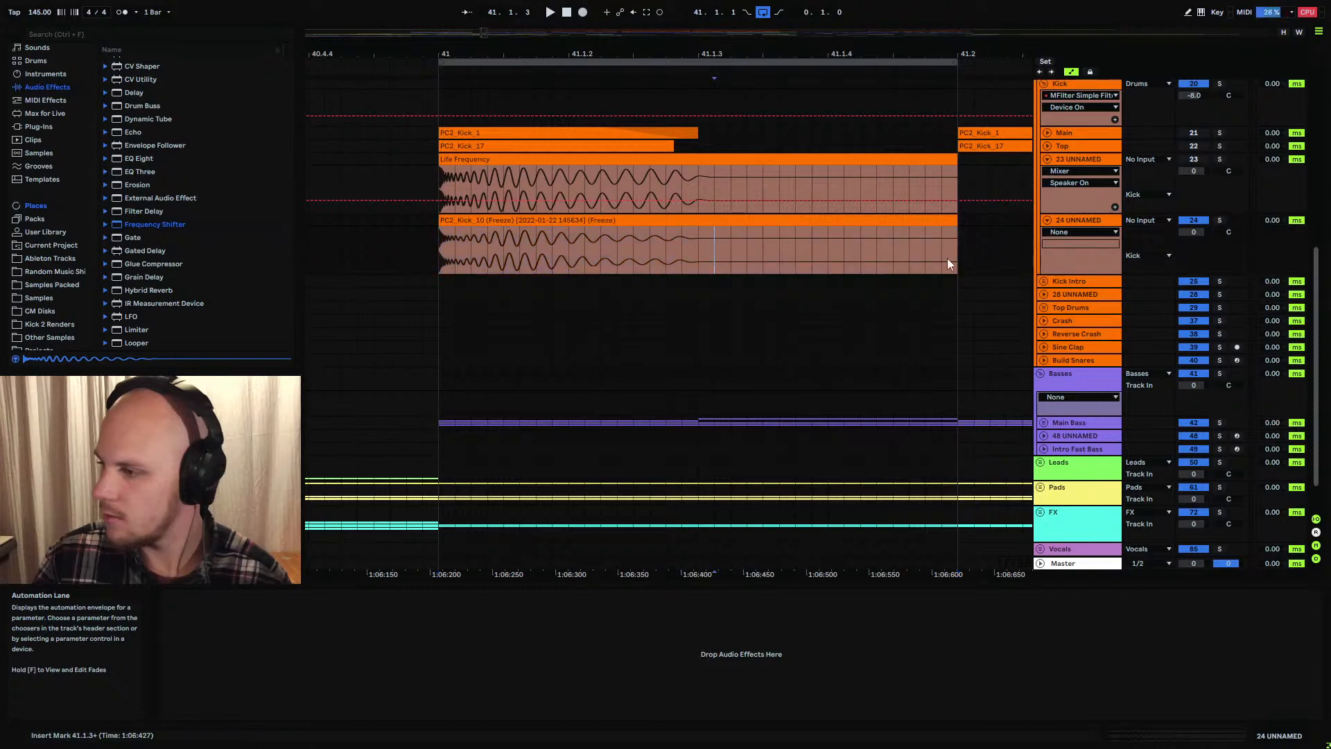
left_click_drag(441, 244, 960, 255)
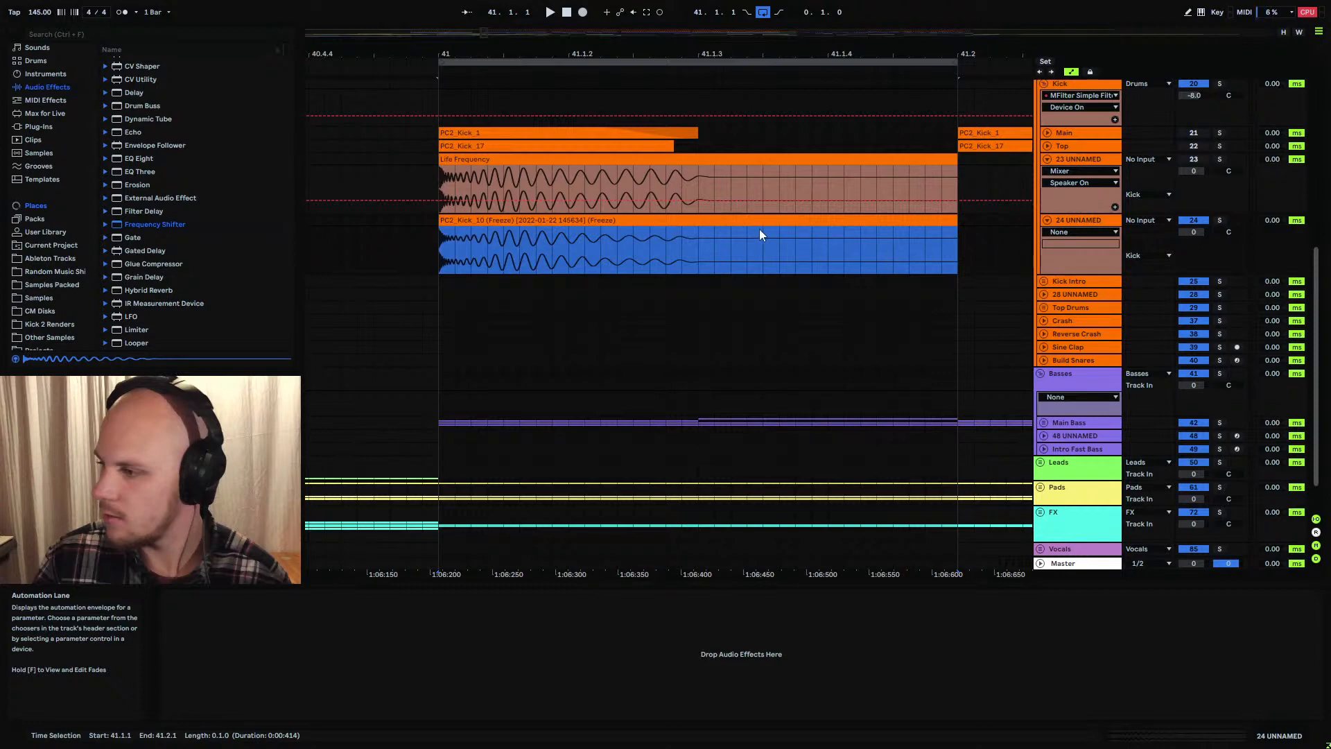
key("Delete")
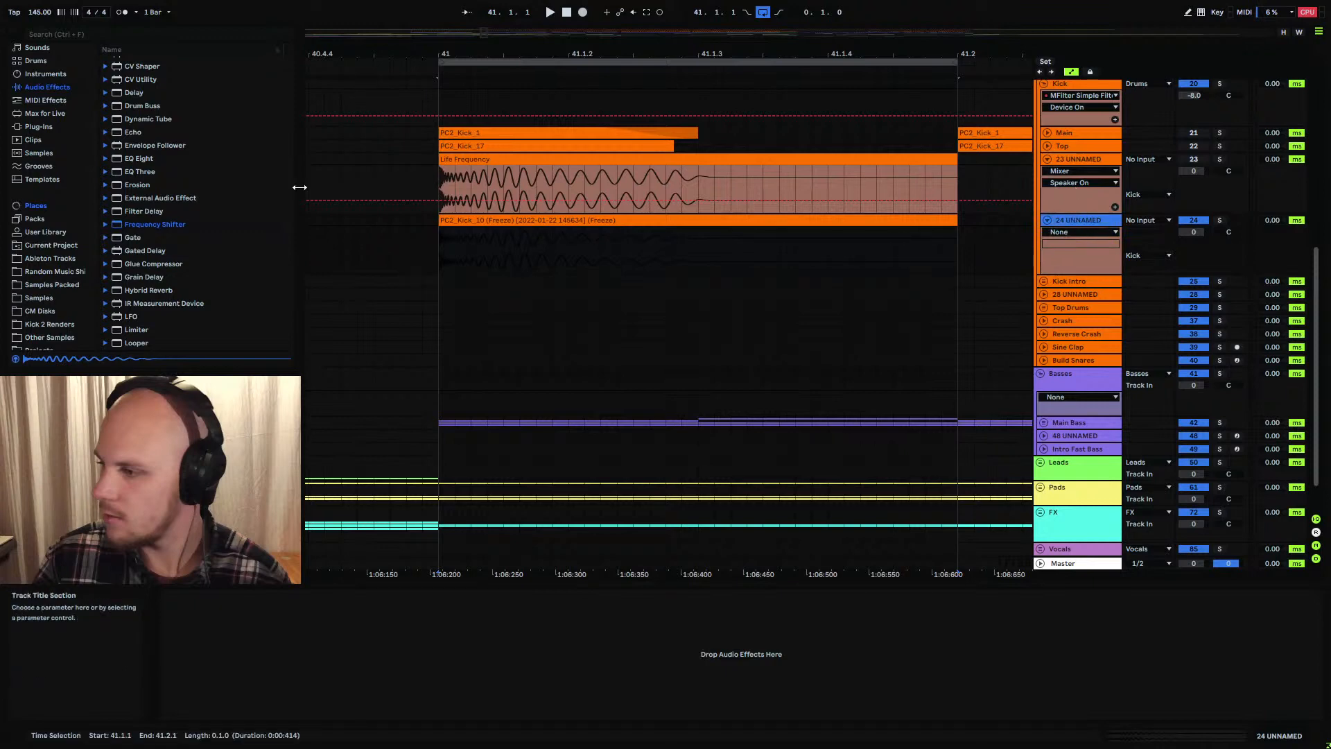
Insert the MeldaProduction MEqualizer plug-in on the flattened PC2_Kick_10 track
left_click(38, 126)
left_click_drag(189, 244, 269, 244)
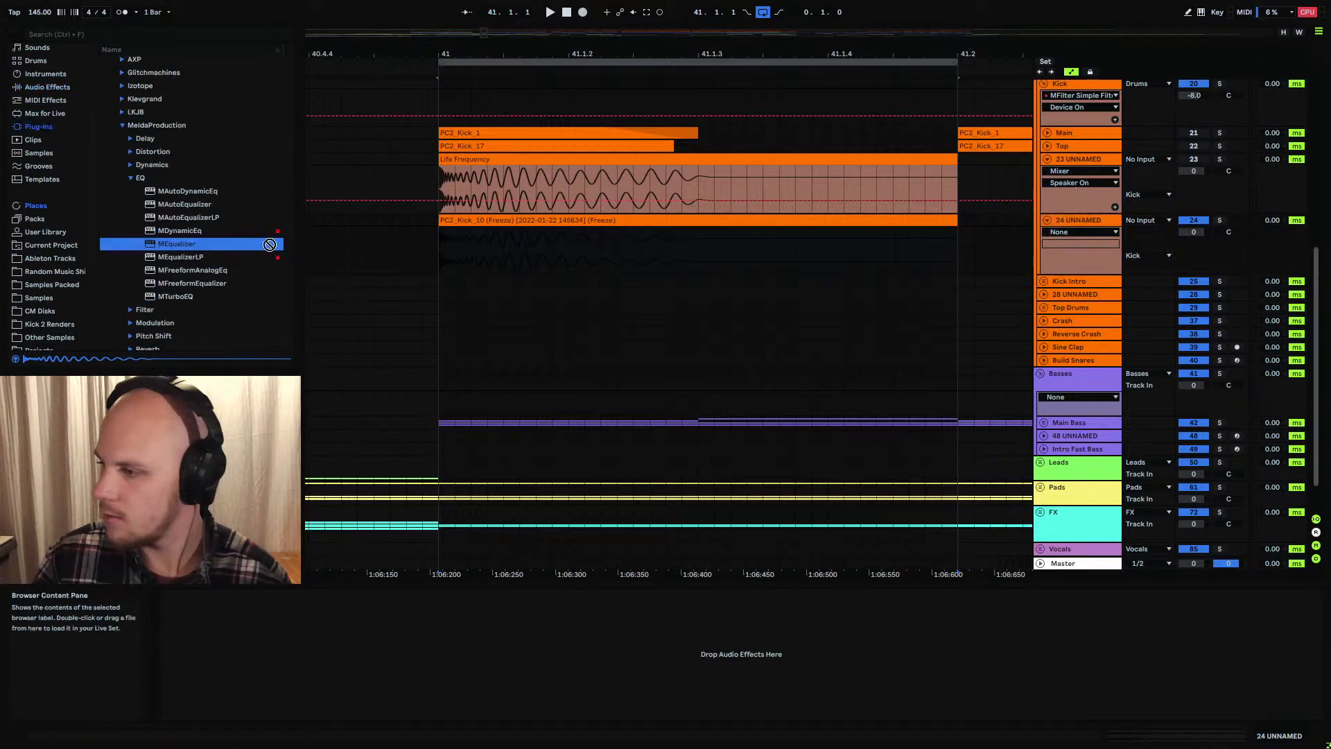
left_click_drag(466, 251, 467, 252)
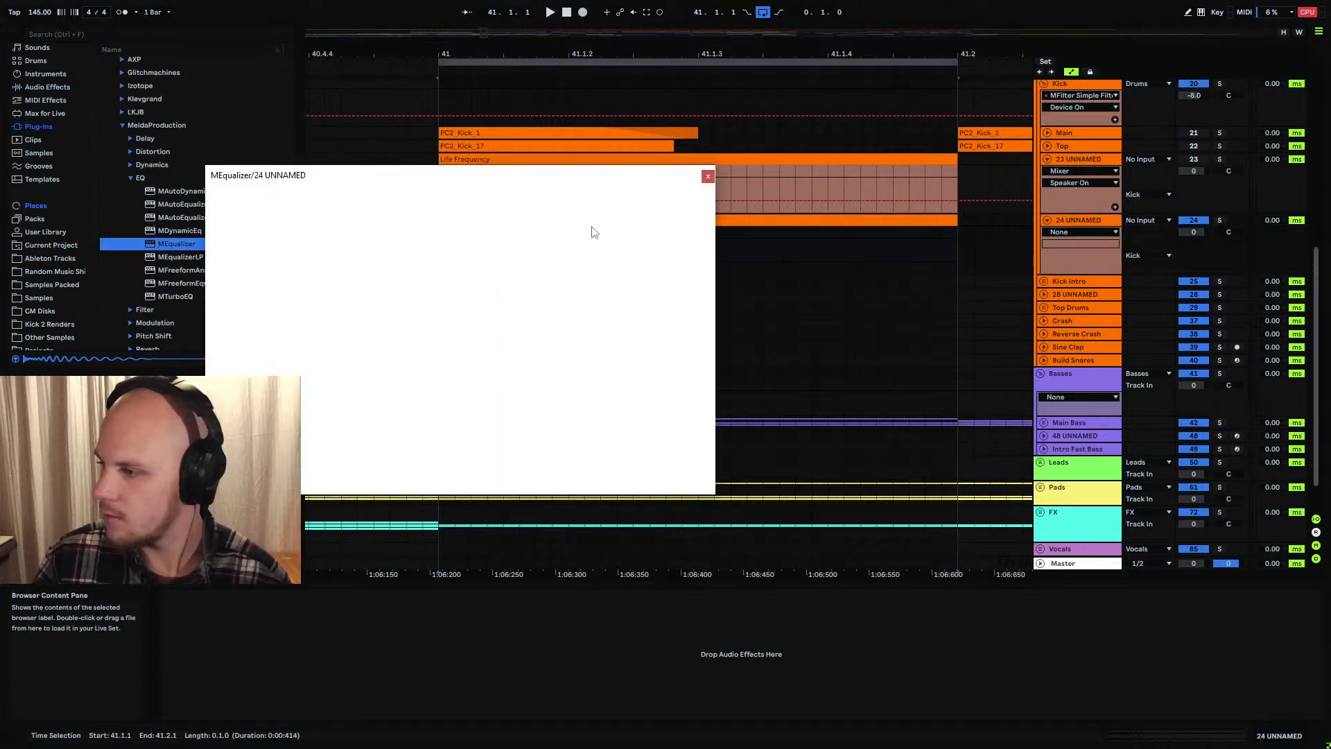
Turn on MEqualizer's analyzer, enlarge the plug-in window and play the loop briefly to view the kick's spectrum
left_click(492, 266)
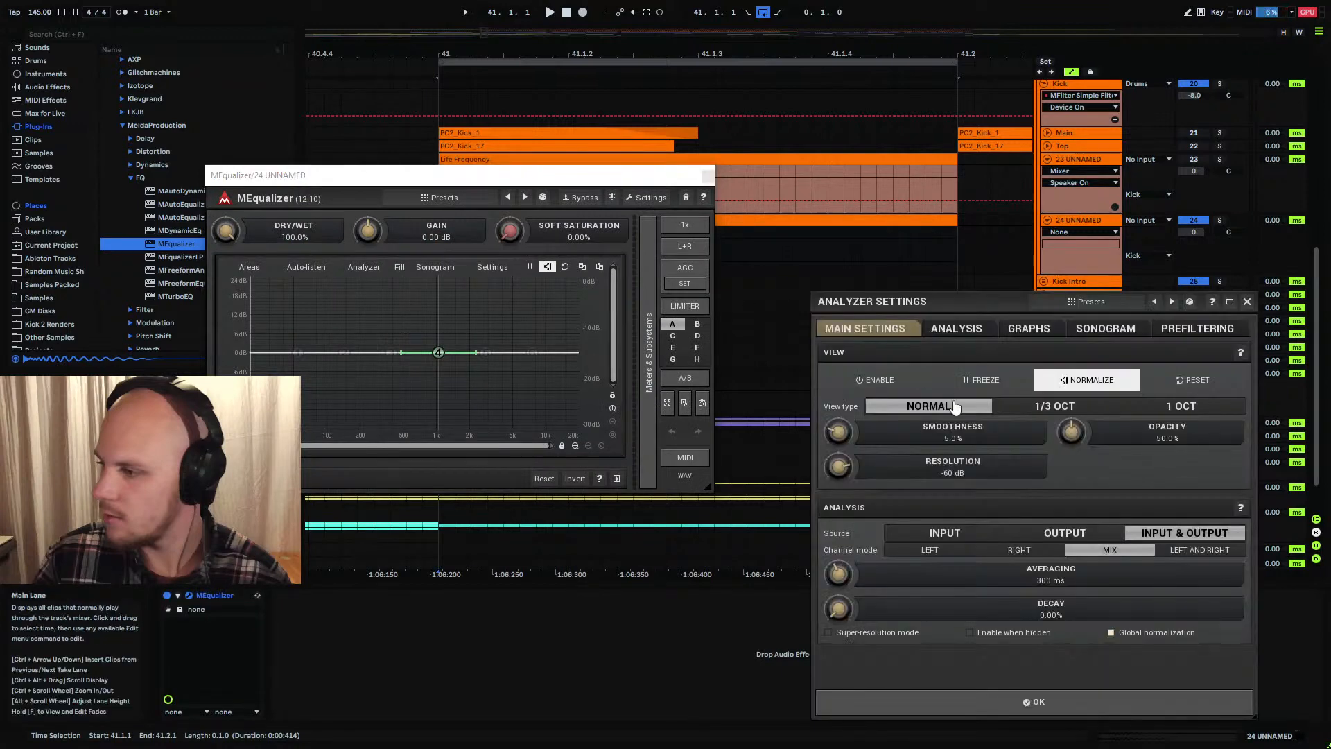
left_click(1247, 301)
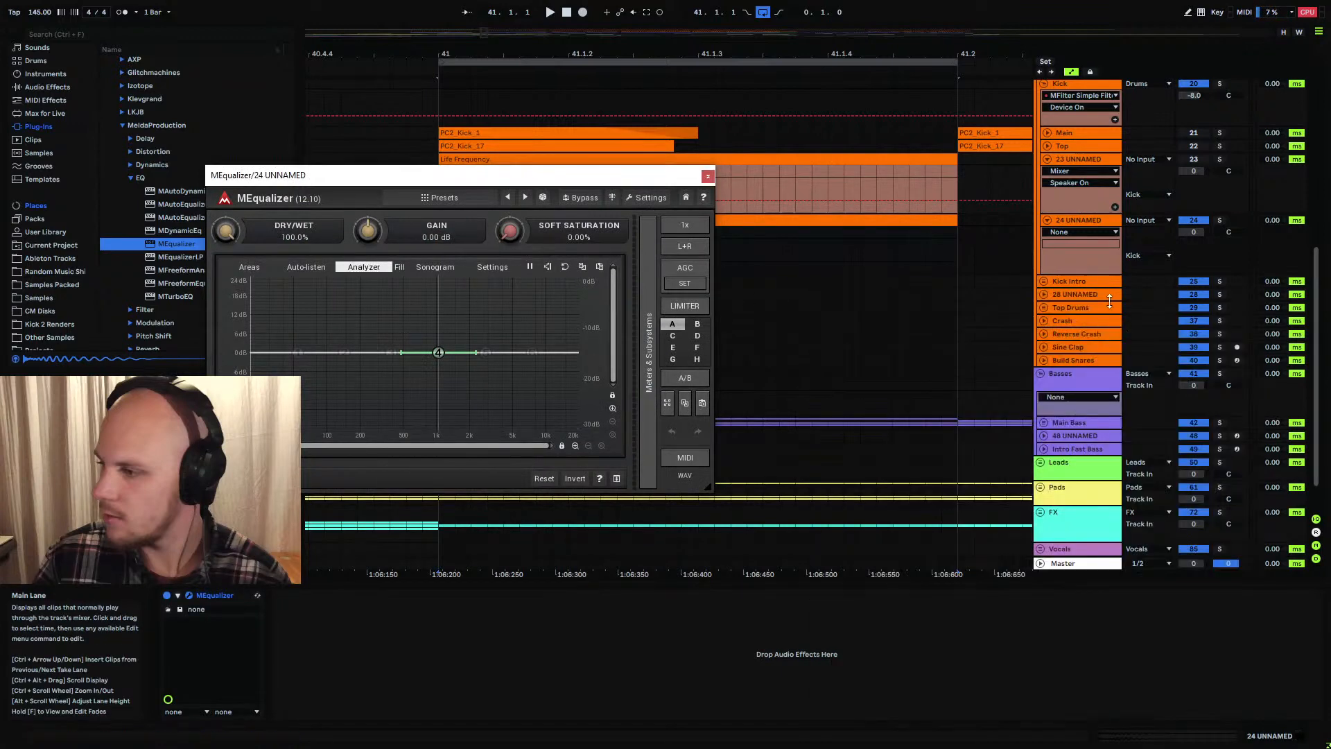
left_click_drag(441, 181, 498, 57)
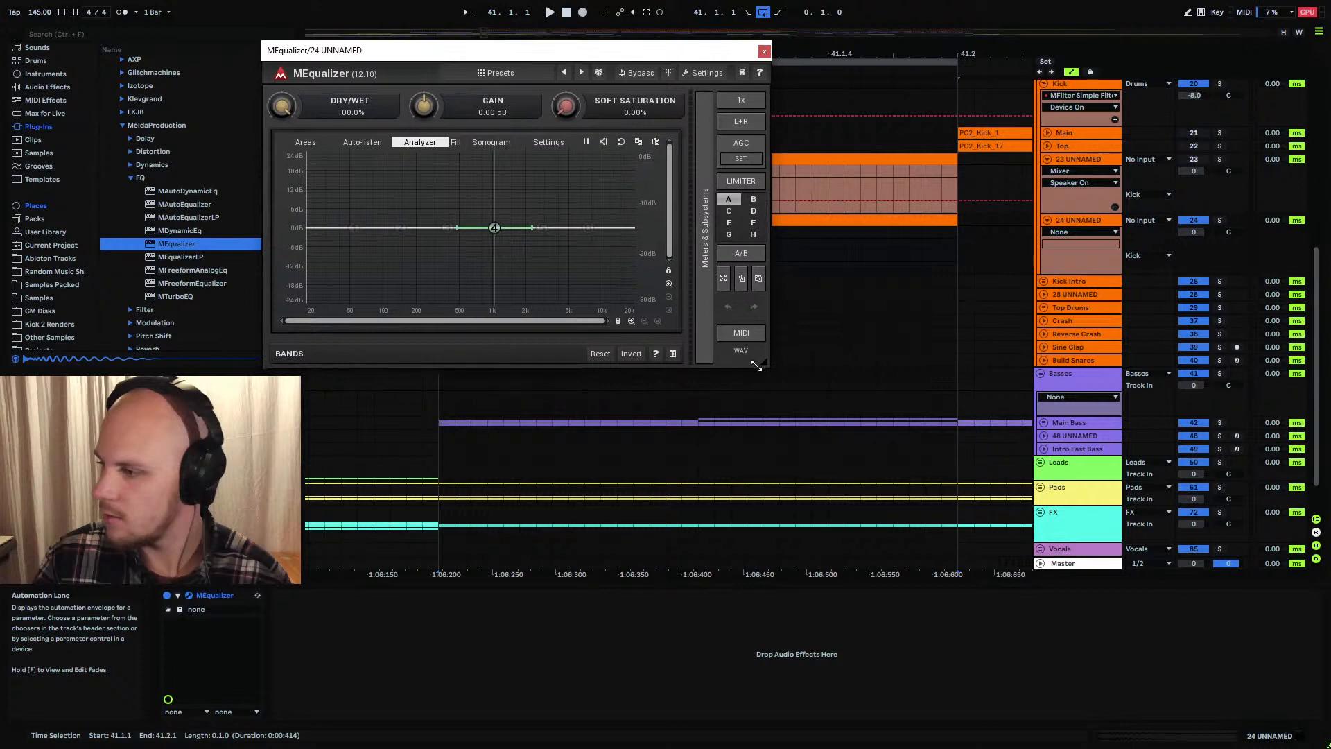
left_click_drag(756, 365, 1062, 554)
key("space")
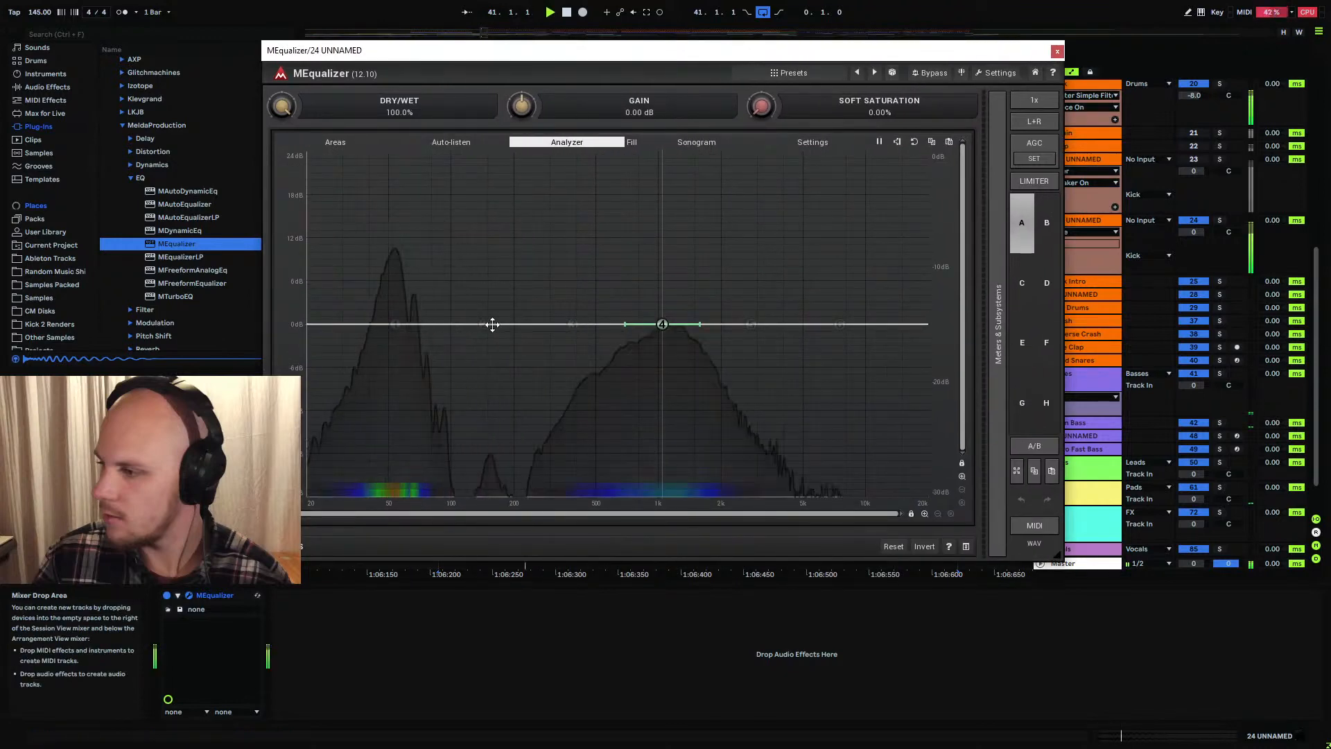
key("space")
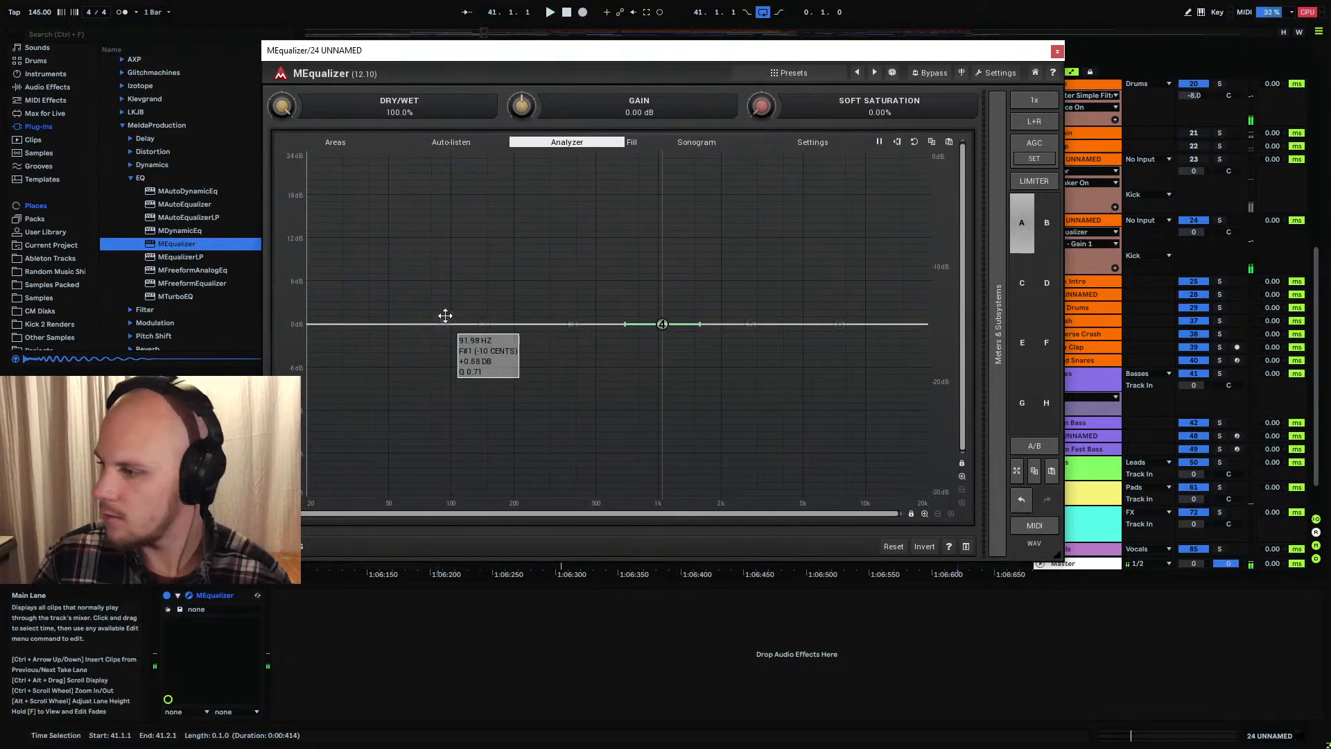
Boost the lows about 5 dB with MEqualizer's band 1 low shelf near 250 Hz, audition it and close the plug-in window
left_click_drag(503, 309, 517, 305)
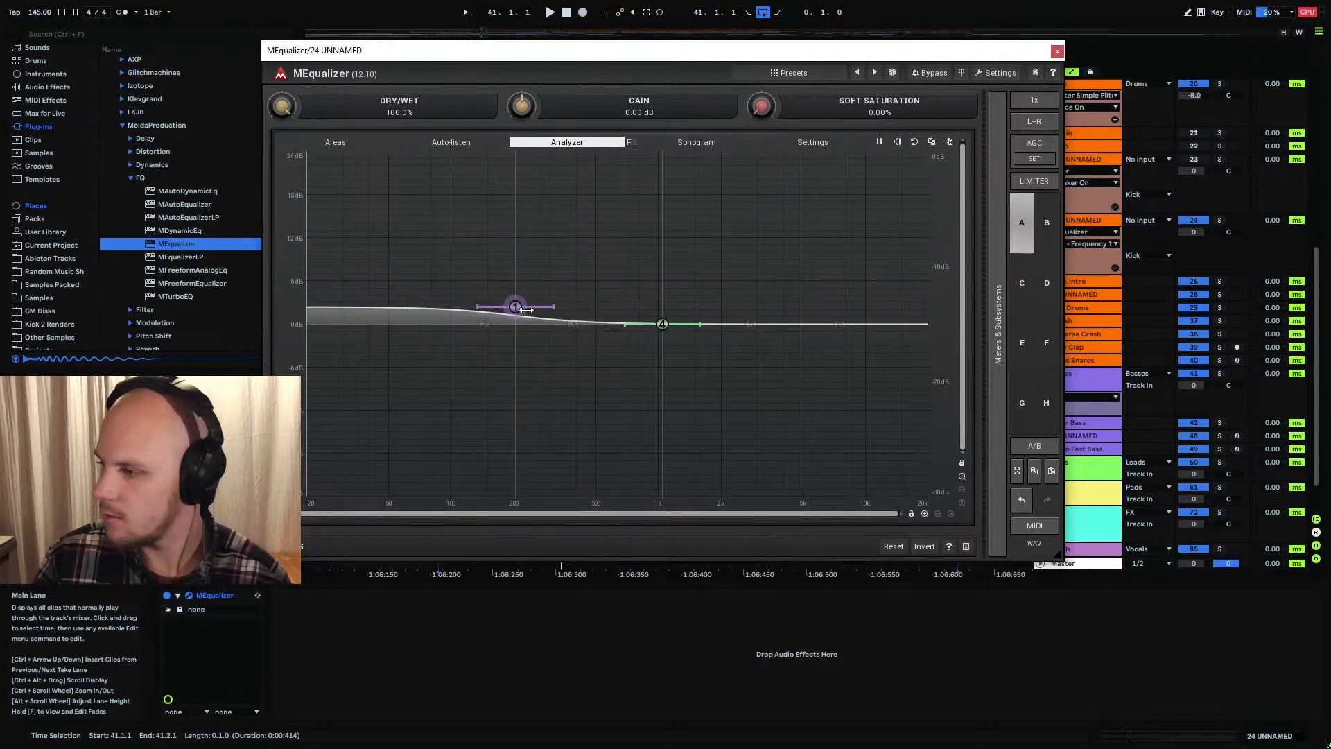
mouse_move(526, 310)
left_mouse_down()
mouse_move(520, 289)
mouse_move(540, 287)
left_mouse_up()
key("space")
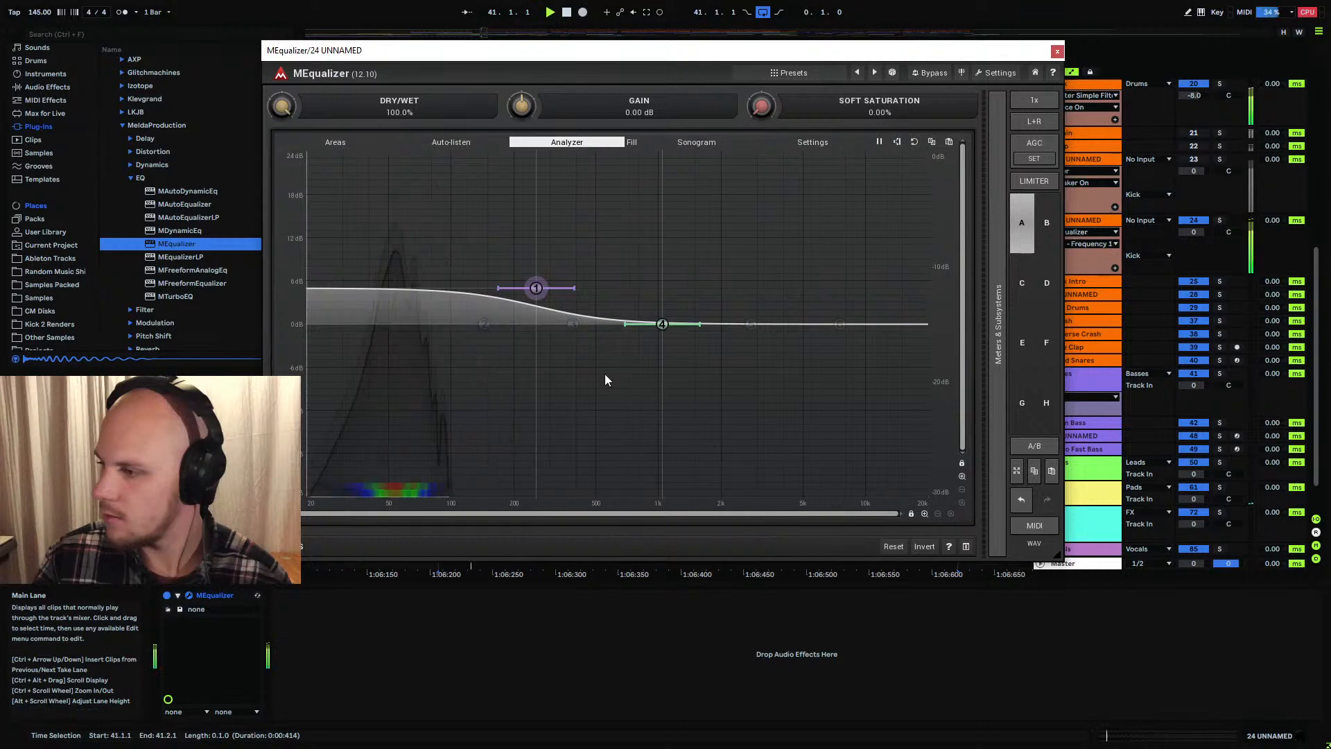
key("space")
left_click(1057, 51)
Solo the equalized PC2_Kick_10 track to audition it on its own
left_click(581, 219)
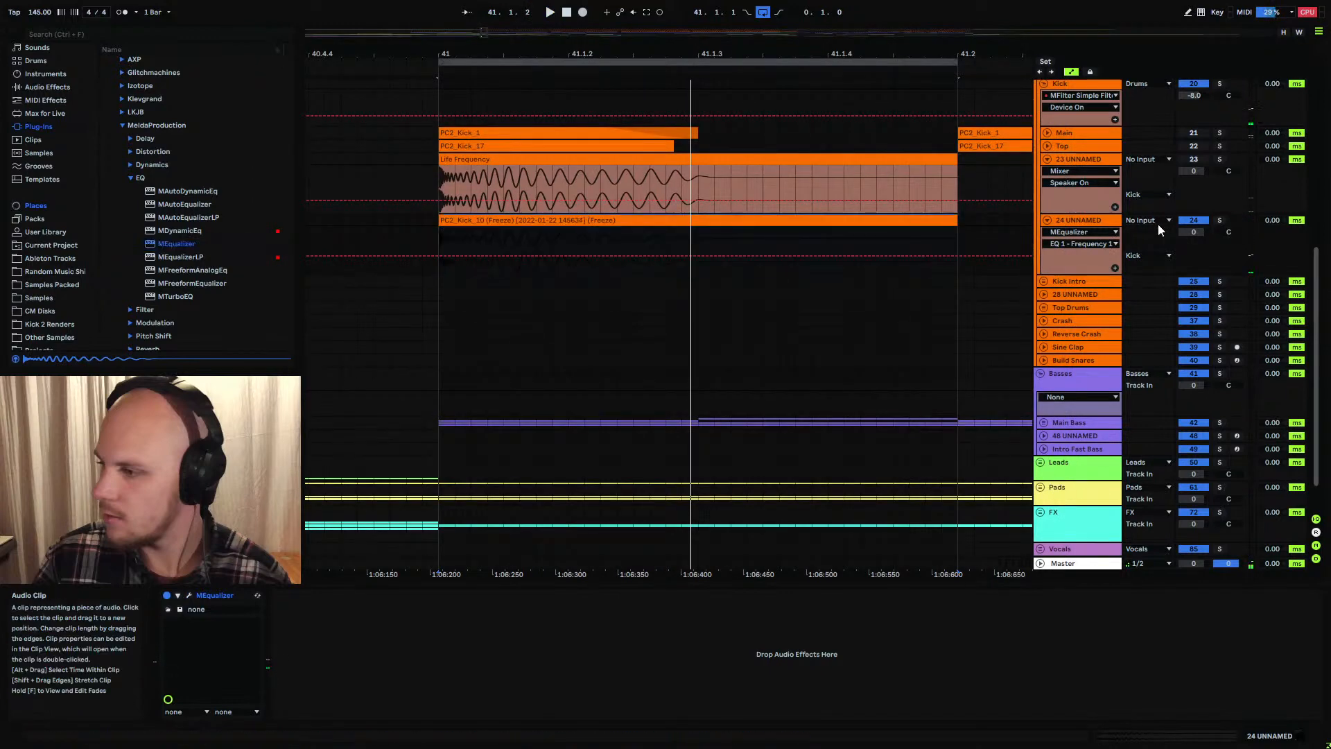
left_click(1220, 220)
key("space")
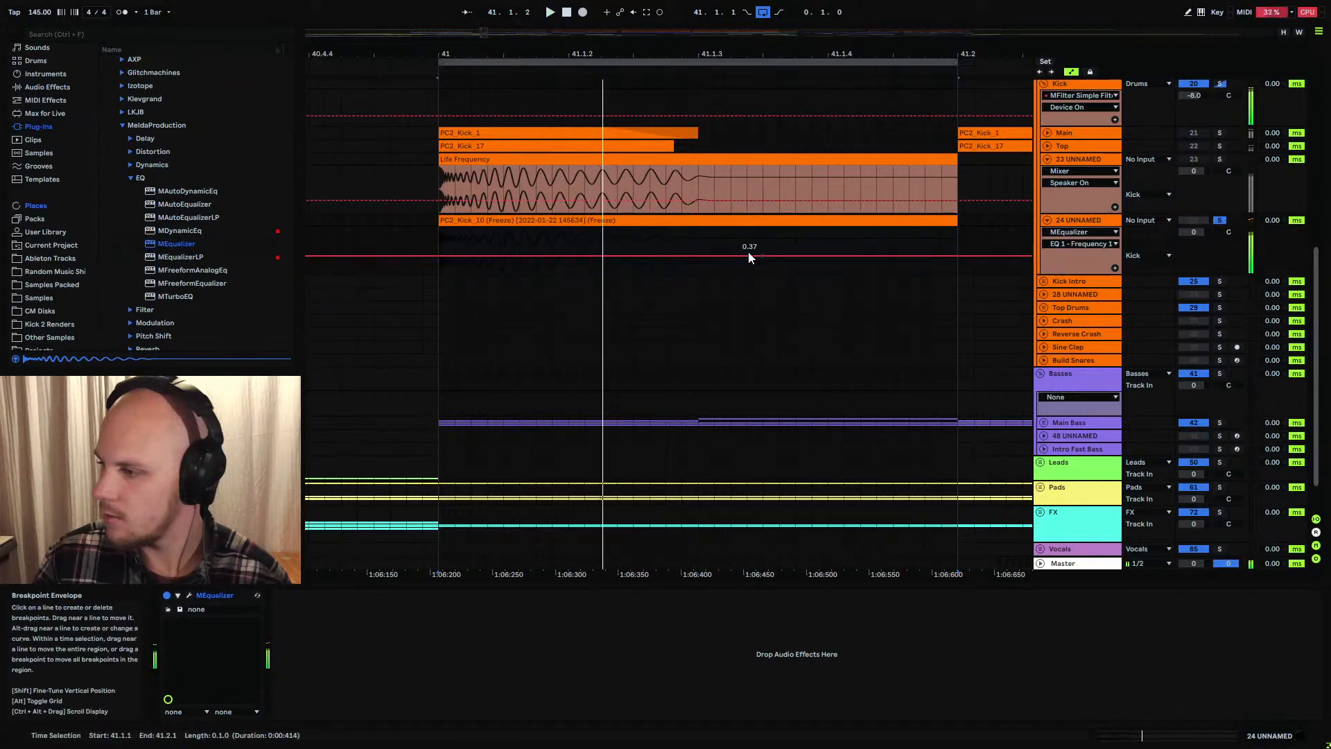
scroll(648, 236, "up", 2)
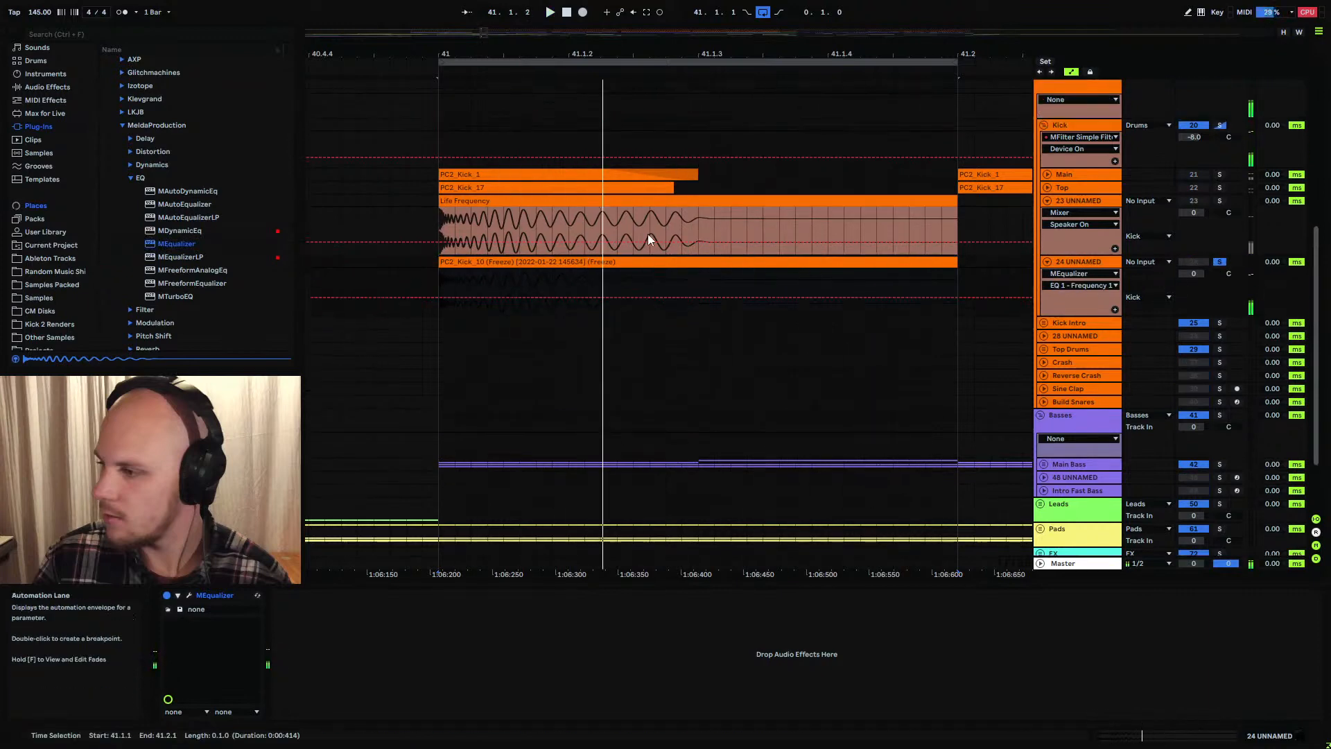
Show the Kick group's Spectrum and play Life Frequency soloed, followed by the equalized PC2_Kick_10, to compare their curves
left_click(1079, 122)
left_click(1221, 160)
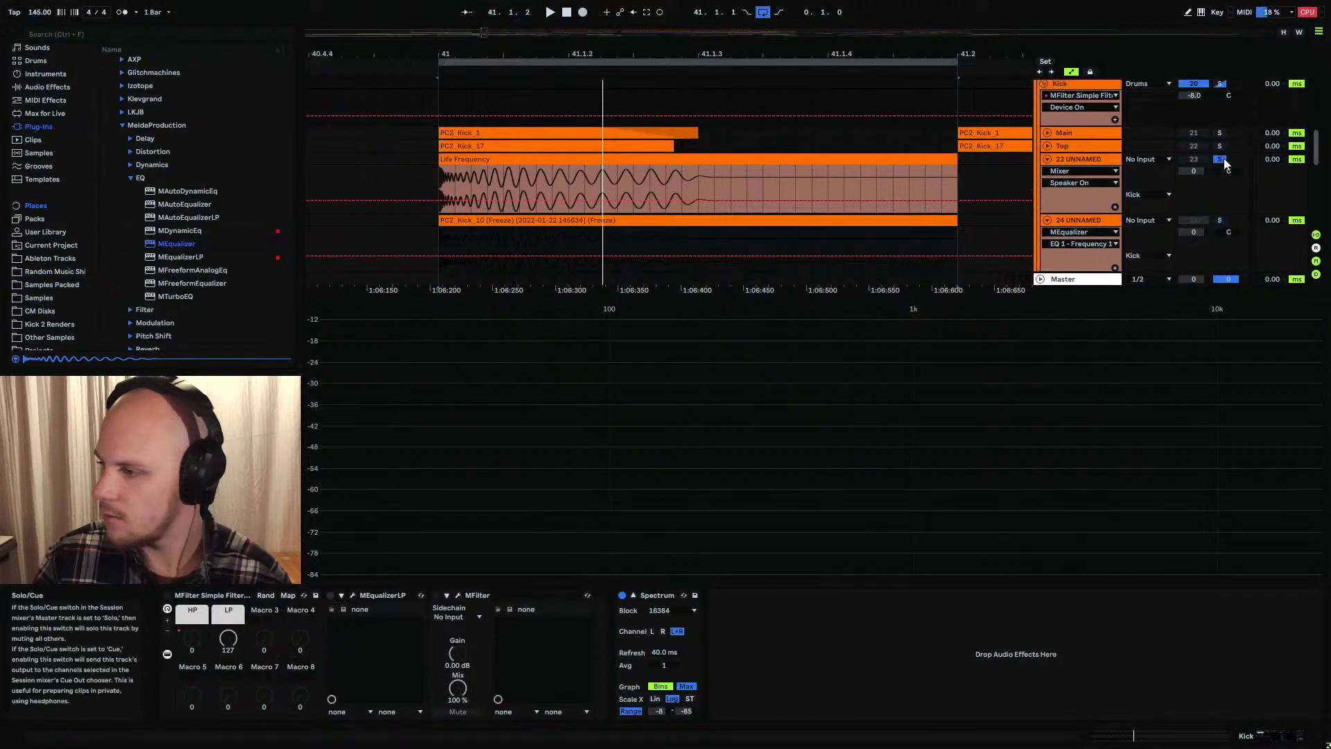
key("space")
scroll(1065, 136, "up", 1)
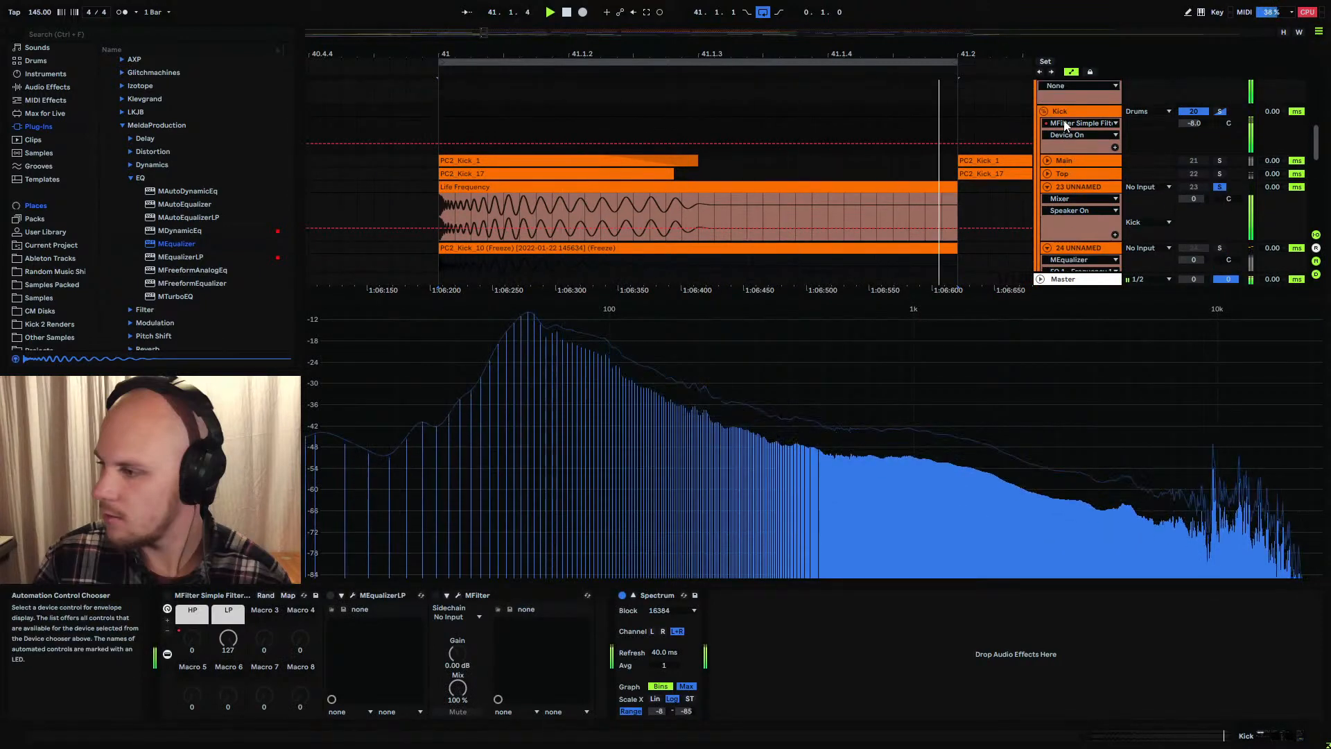
left_click(1067, 112)
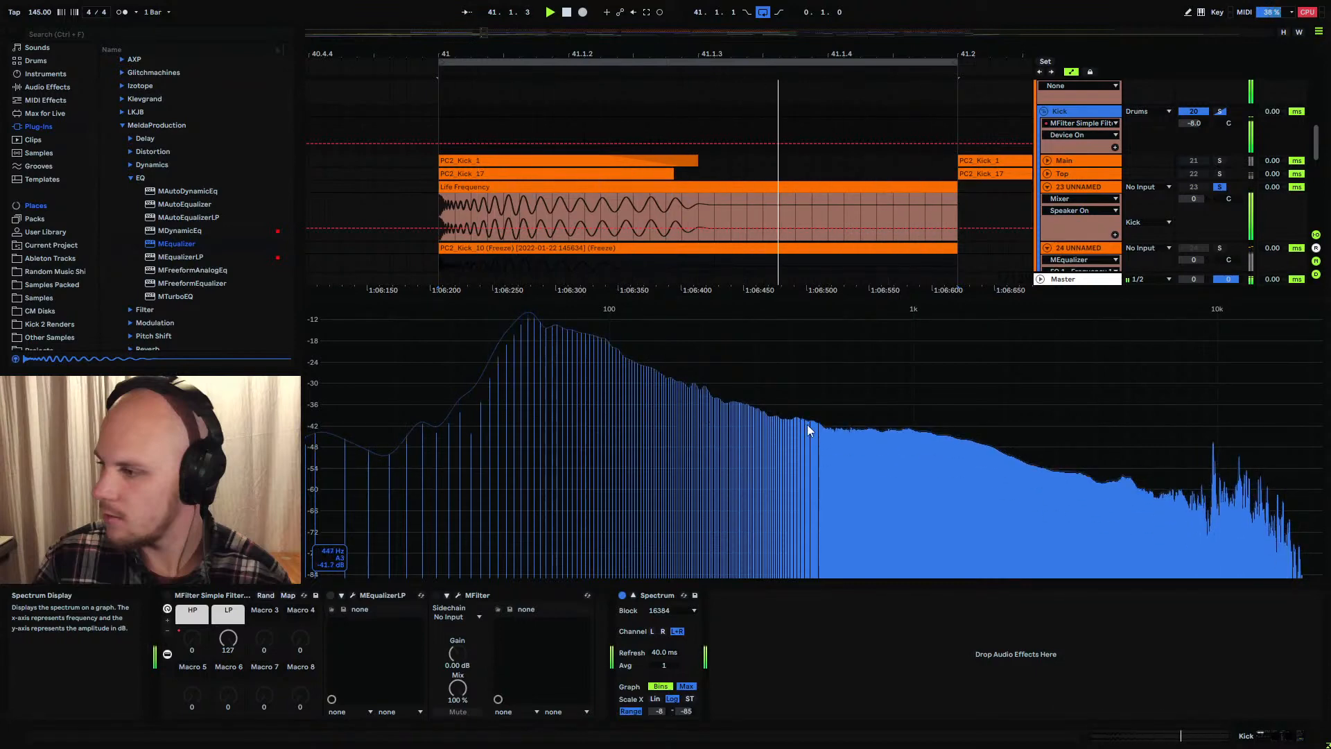
left_click(1221, 249)
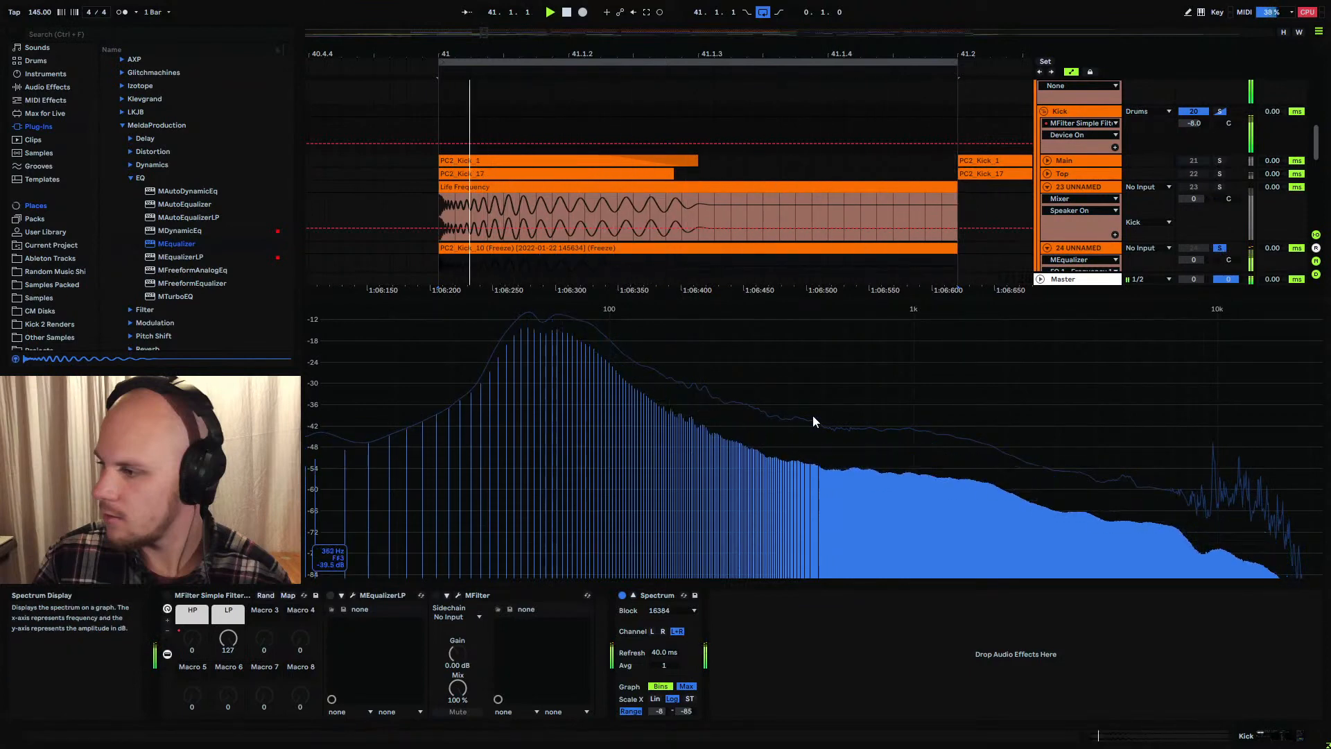
scroll(1189, 202, "down", 3)
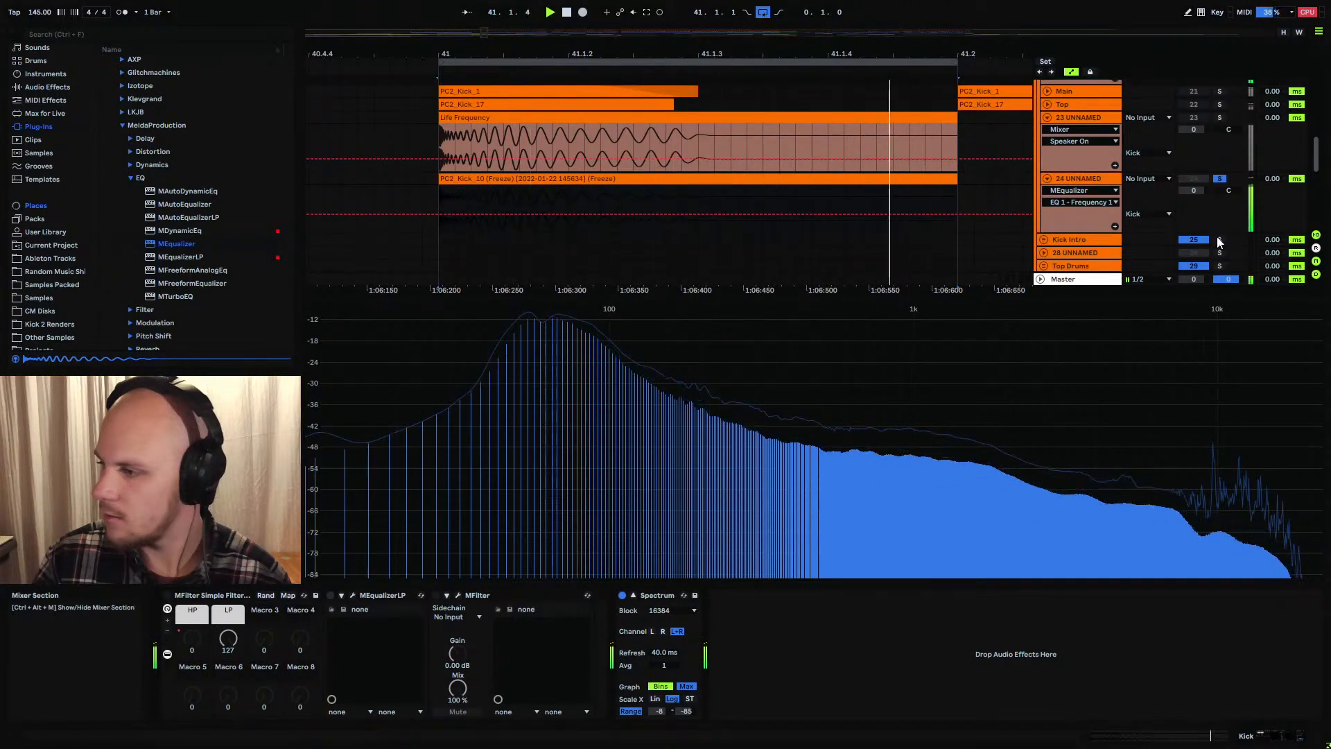
Boost MEqualizer's band 3 about 1 dB near 400 Hz on the soloed PC2_Kick_10 track, audition it and close the plug-in window
left_click(1219, 239)
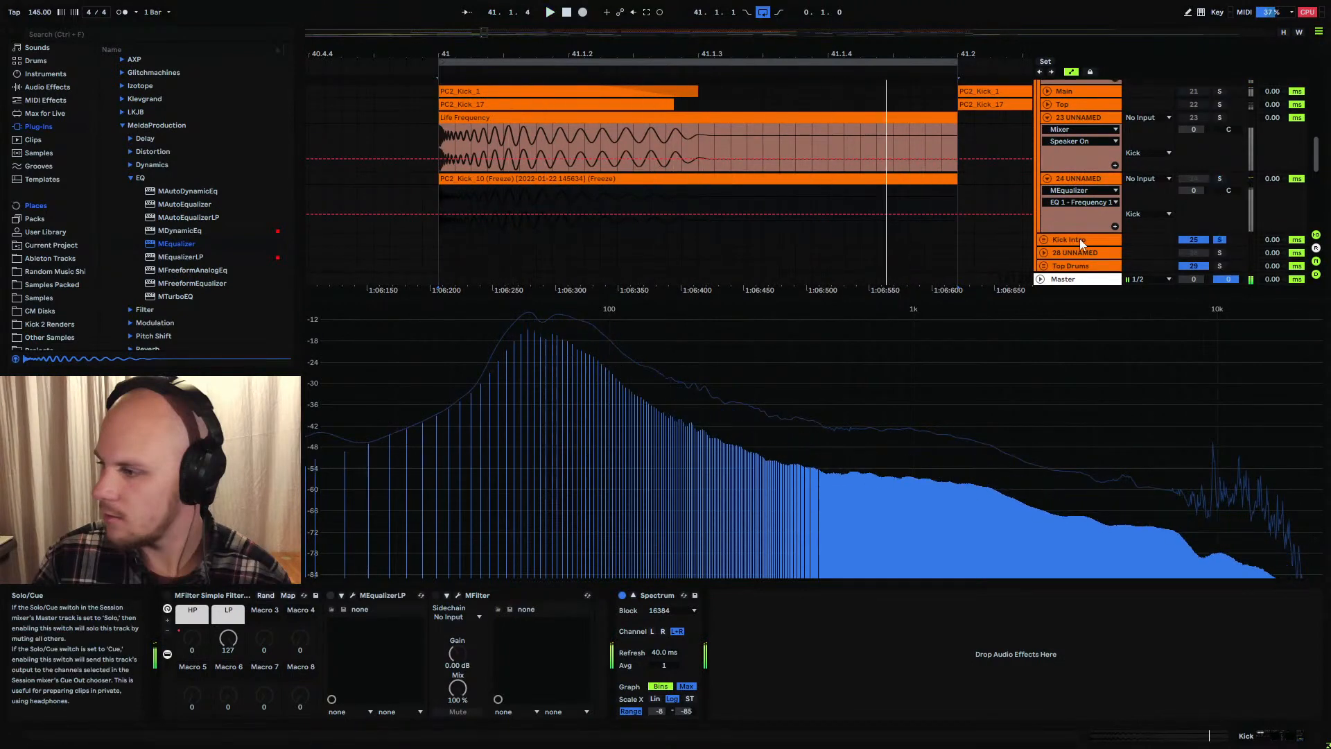
left_click(1219, 179)
left_click(1076, 178)
left_click(188, 595)
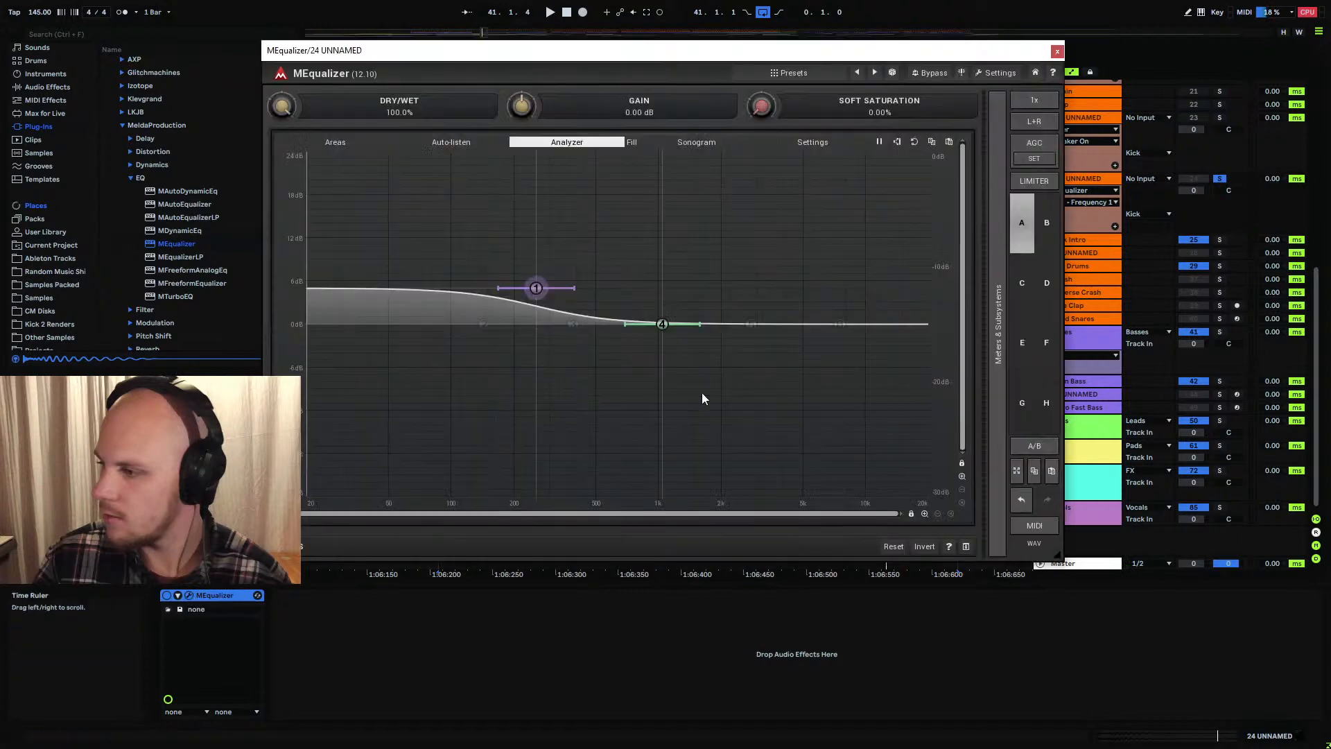
mouse_move(573, 326)
left_mouse_down()
mouse_move(594, 321)
mouse_move(574, 317)
left_mouse_up()
key("space")
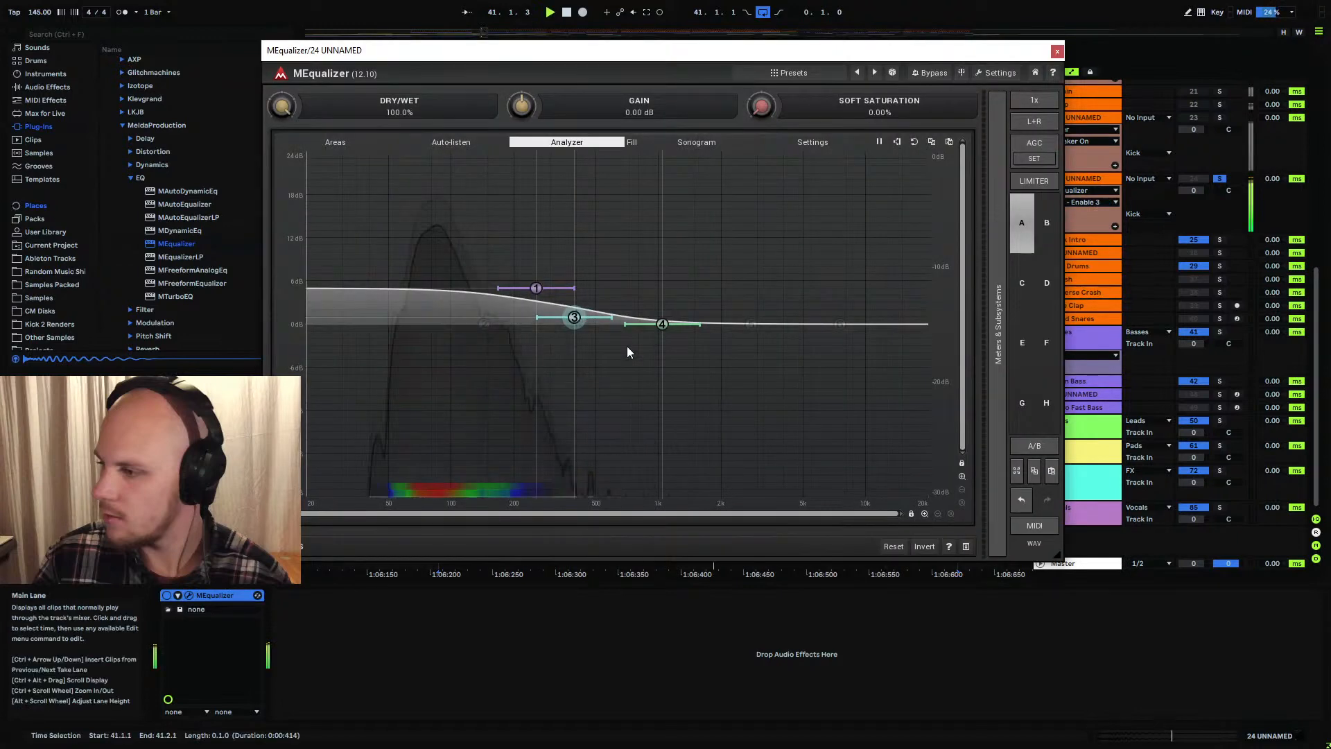
left_click(1058, 51)
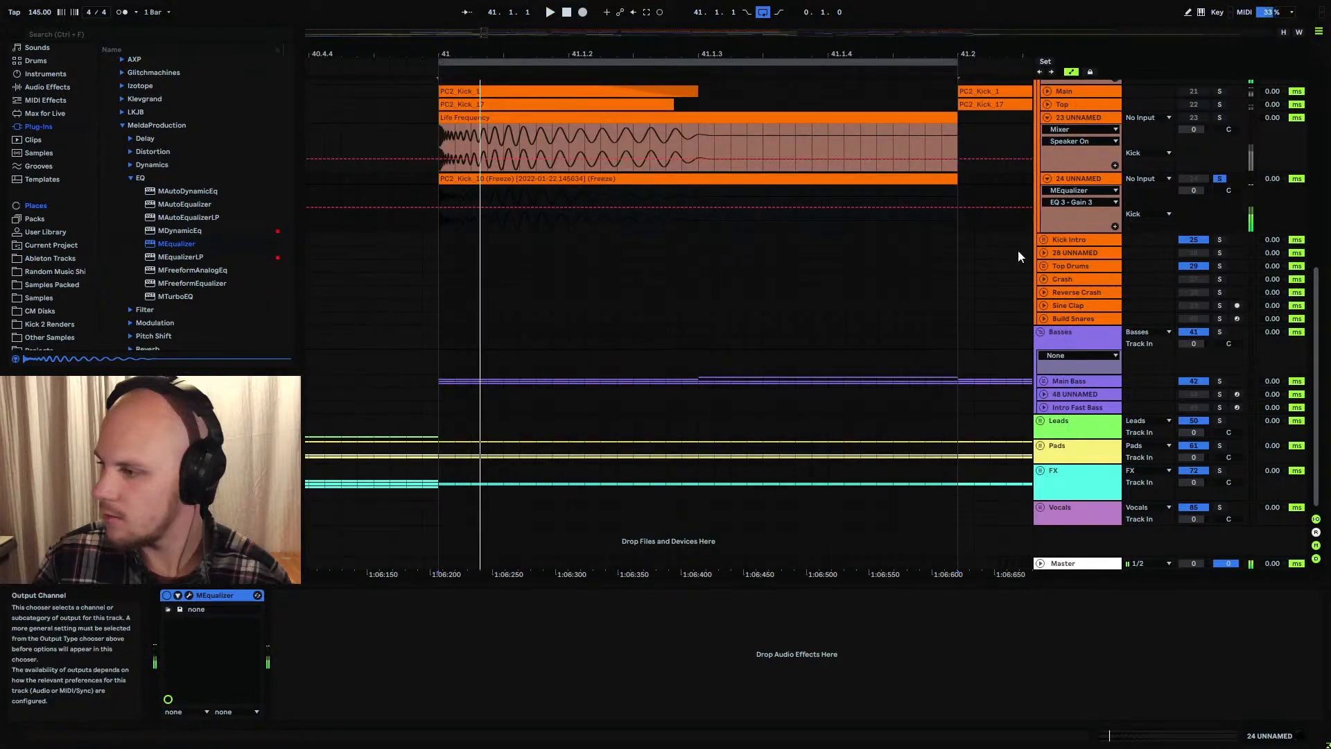
Group the equalized PC2_Kick_10 track and add an empty audio track inside the new group
left_click(1077, 180)
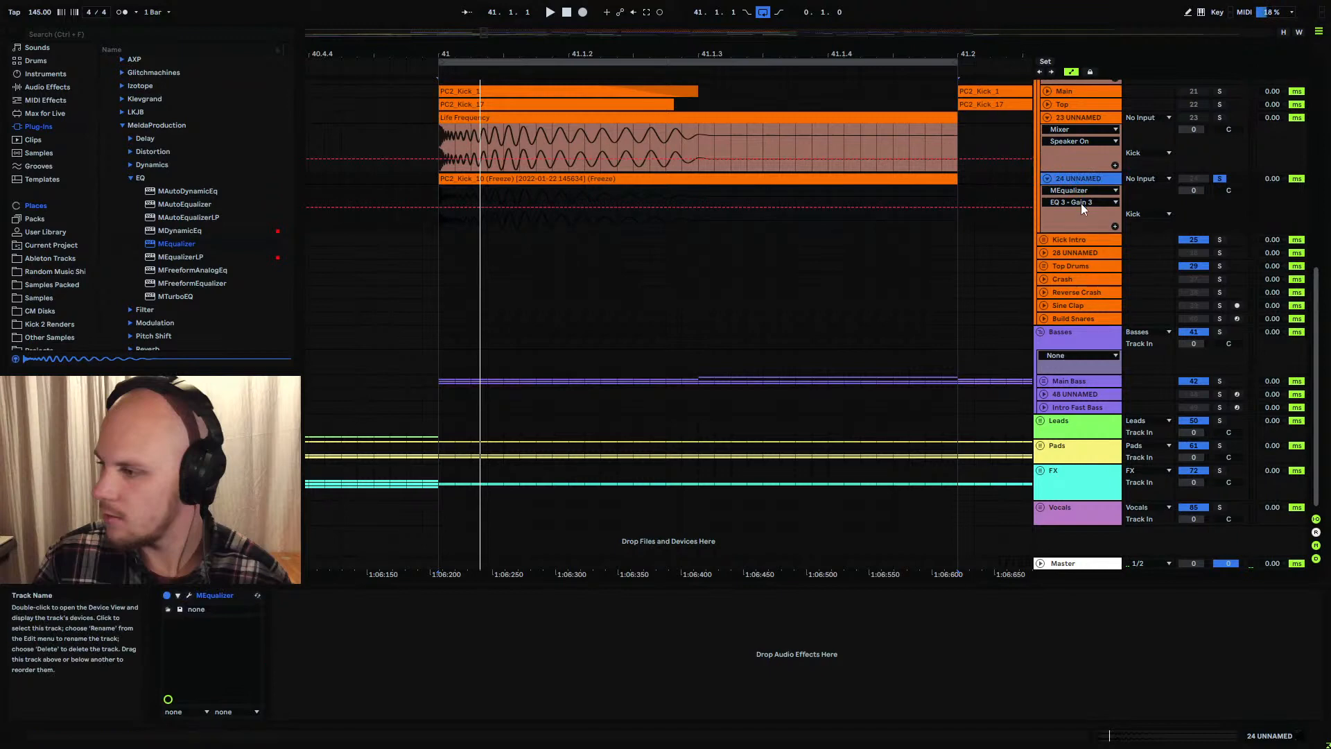
key("ctrl+g")
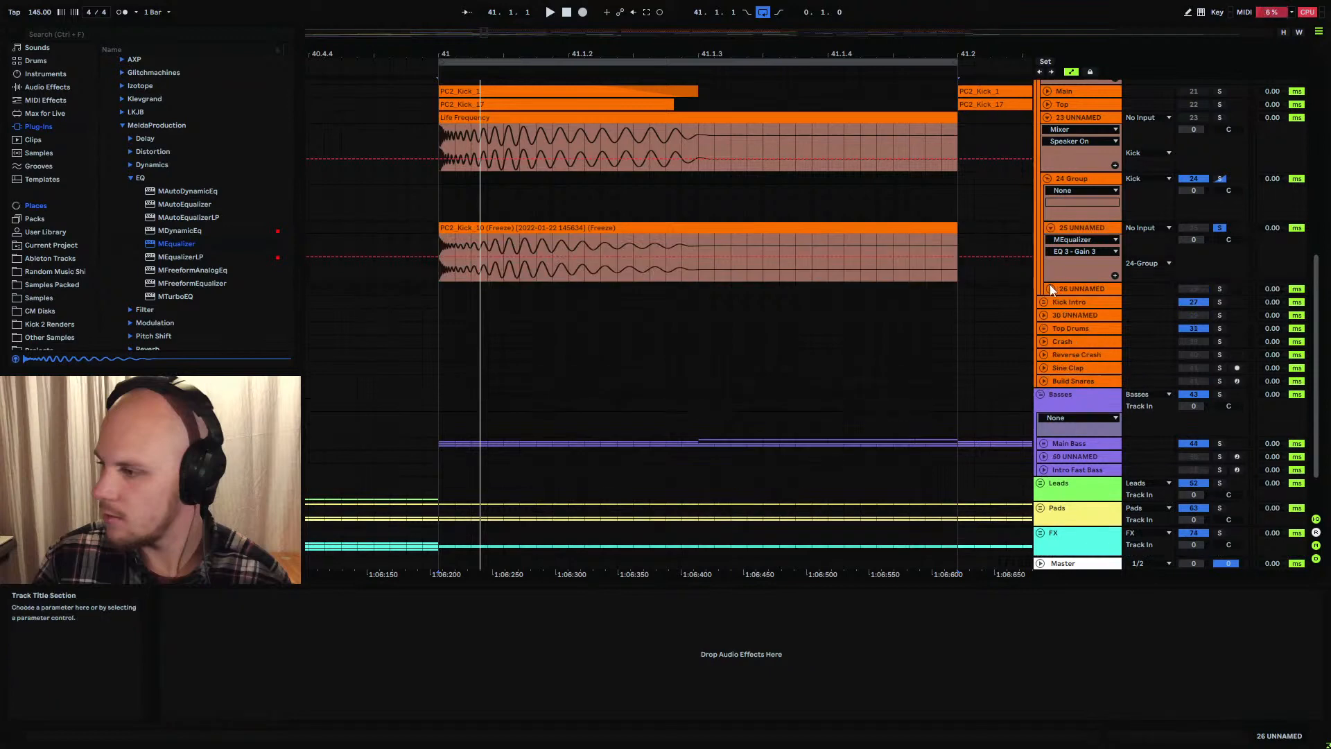
key("ctrl+t")
Play Life Frequency soloed, followed by the new PC2_Kick_10 group, and compare their curves in the Kick group's Spectrum
scroll(1062, 271, "up", 3)
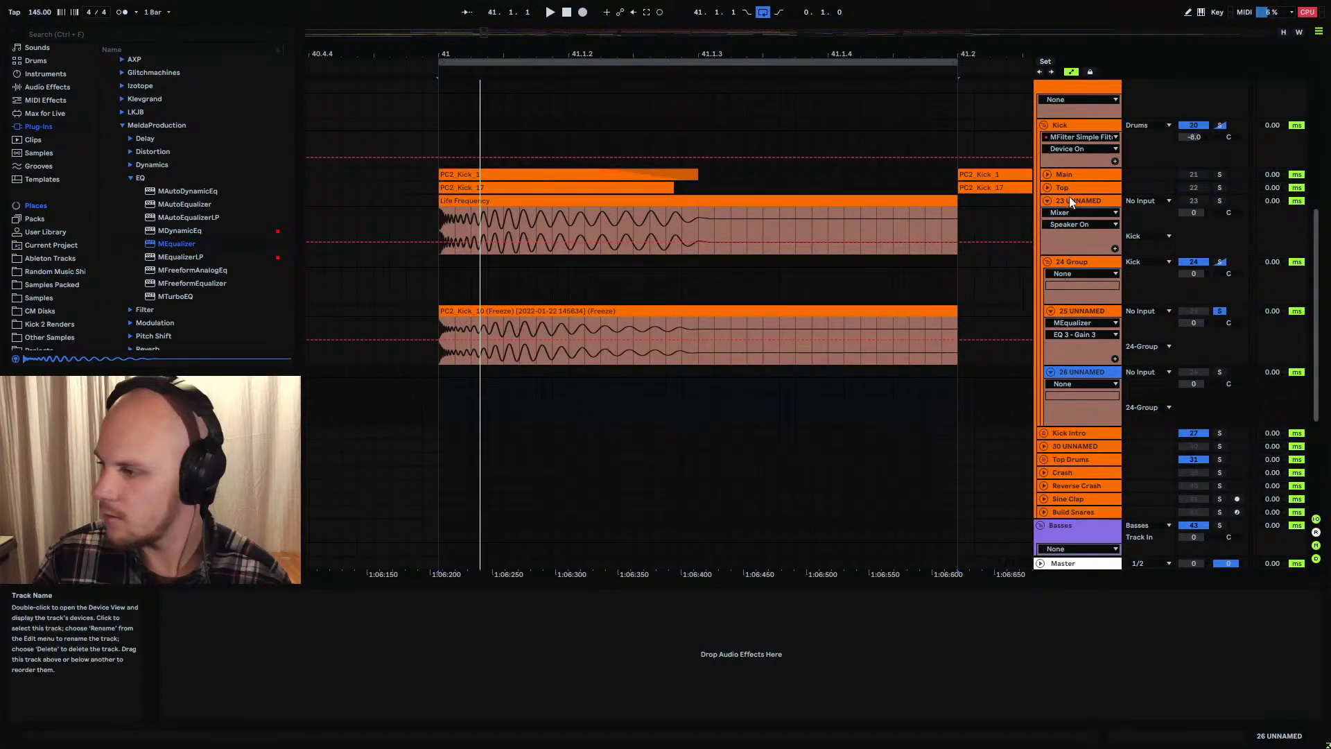
left_click(1070, 125)
scroll(728, 187, "down", 2)
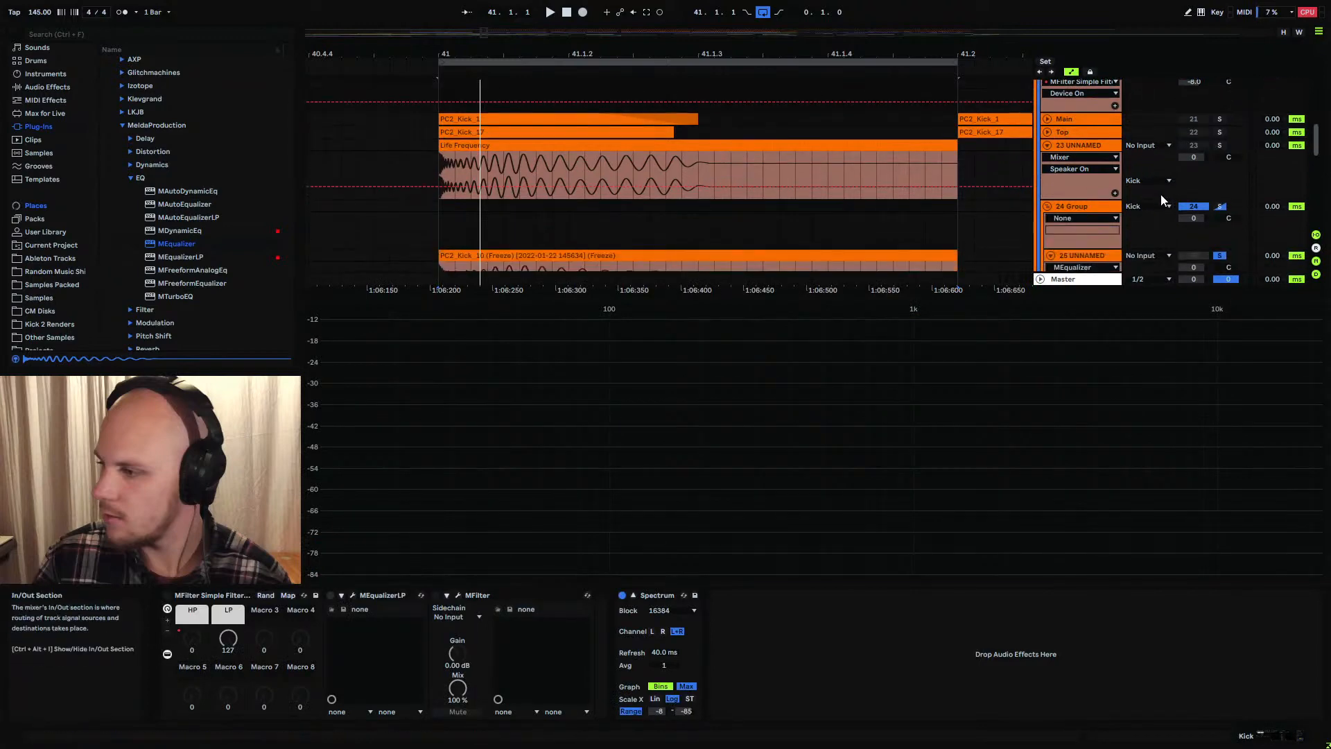
scroll(1186, 159, "down", 1)
left_click(1219, 117)
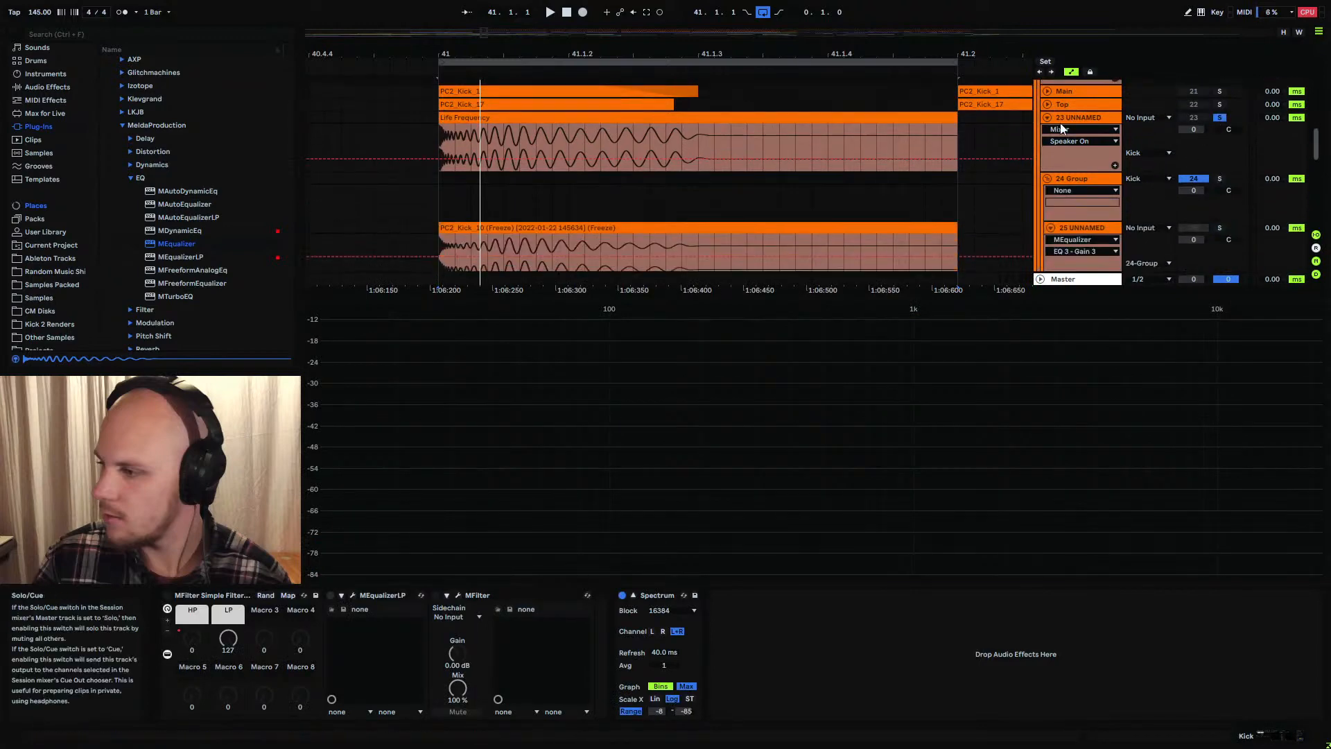
left_click(446, 141)
key("space")
scroll(1178, 159, "up", 1)
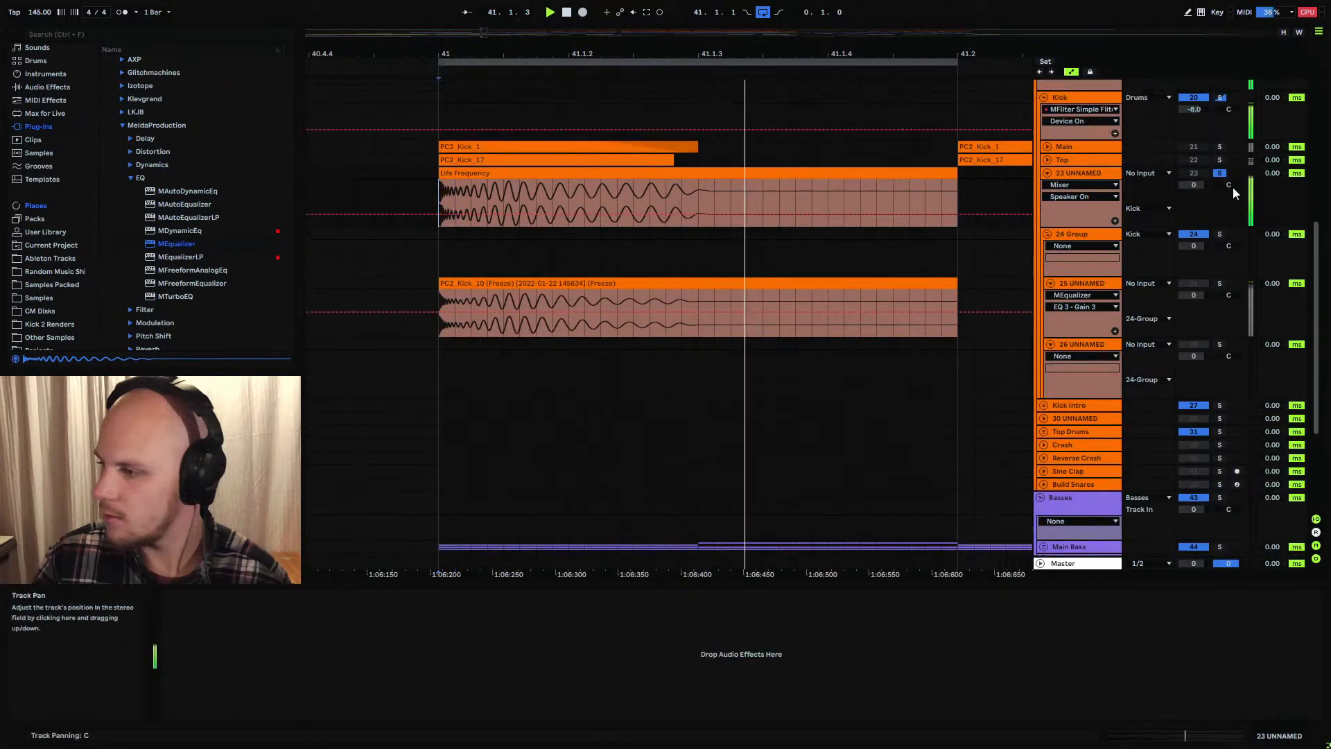
left_click(1076, 99)
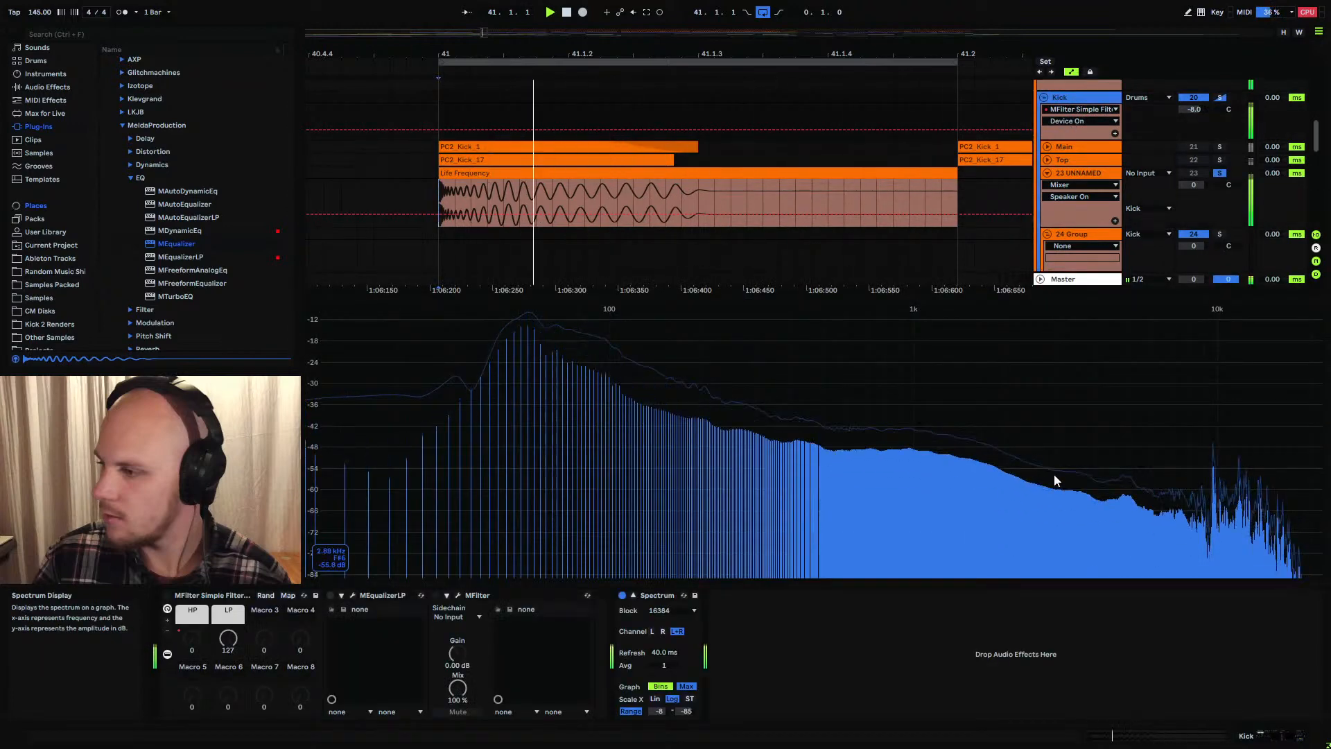
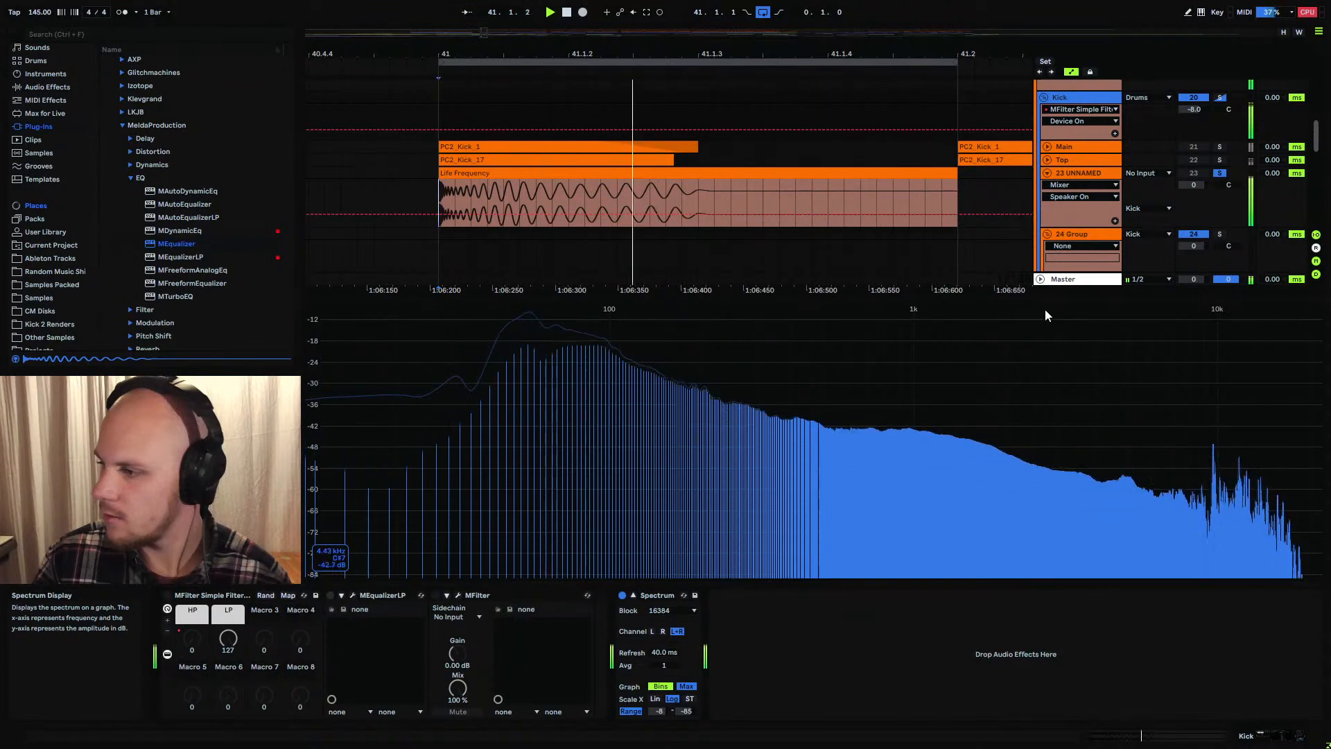
left_click(1219, 233)
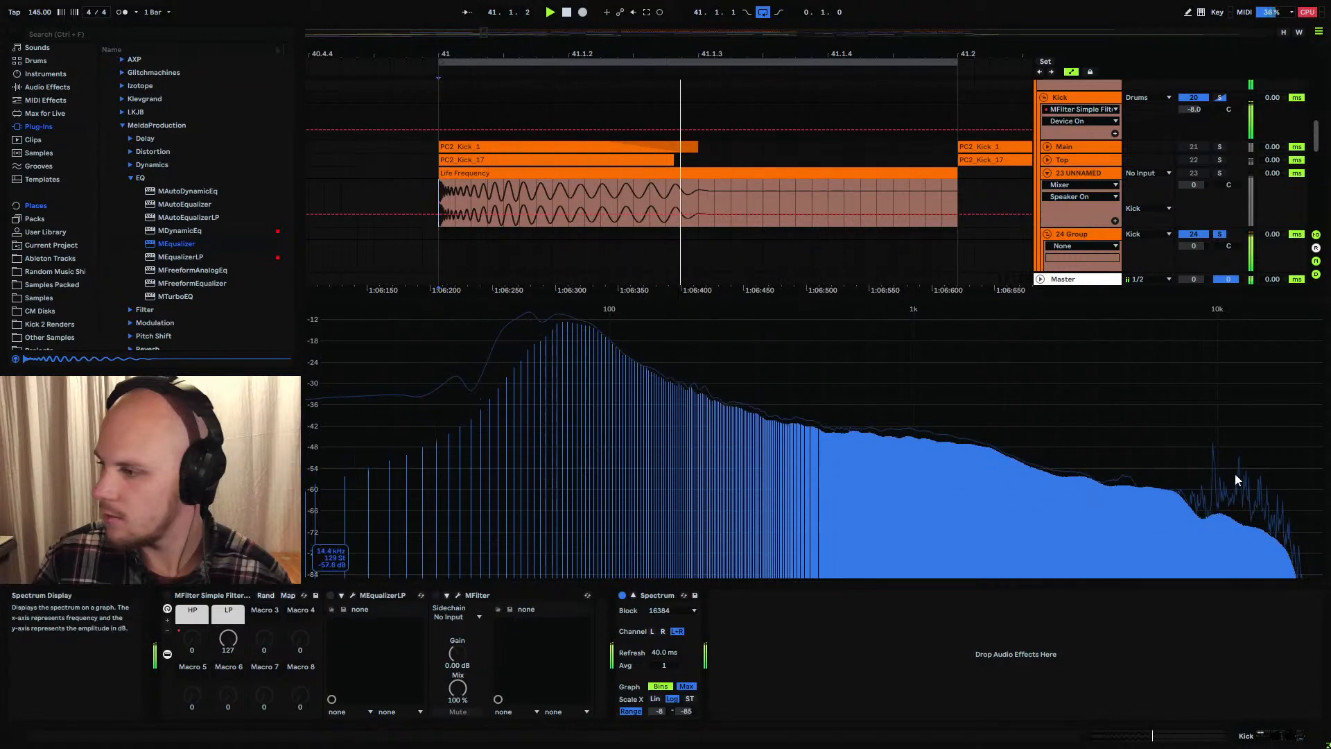
left_click(1085, 237)
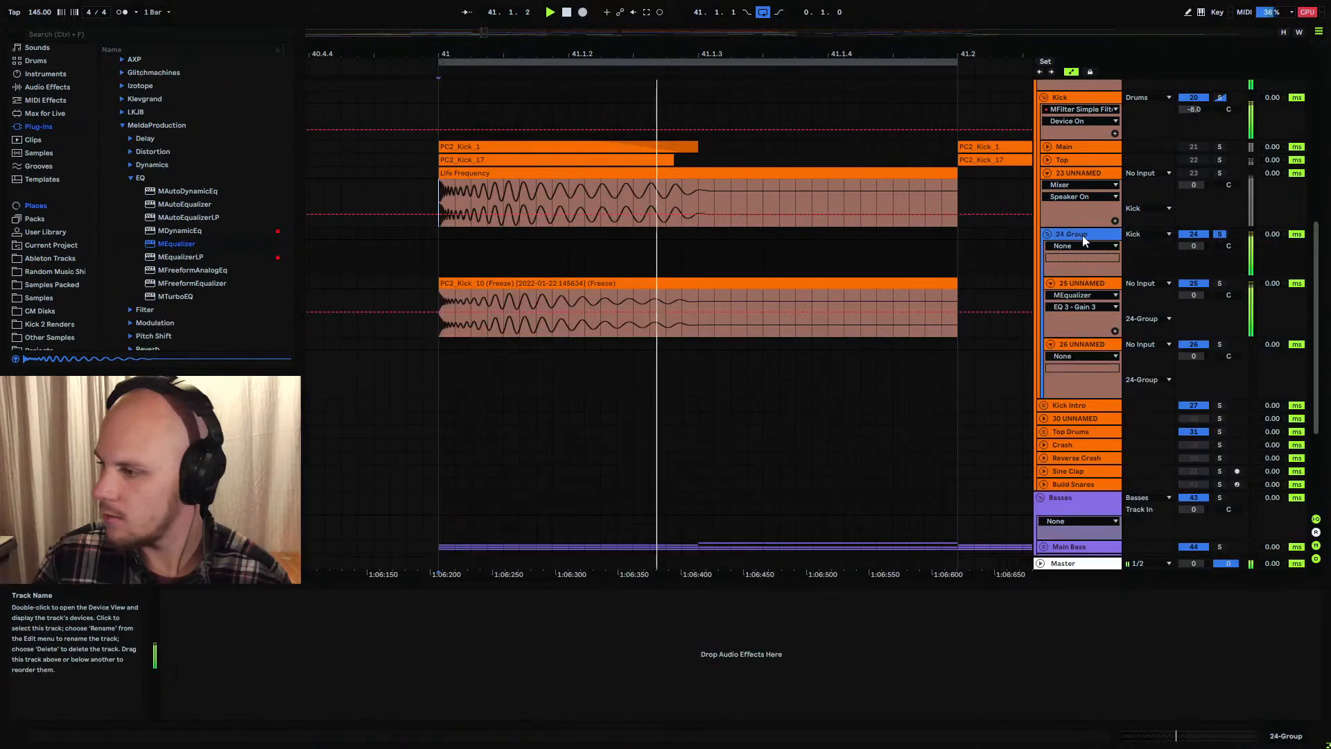
key("space")
Browse Samples Packed to the PC2_DRUM_HITS folder and expand its PC2_HI_HATS subfolder
scroll(1034, 229, "down", 2)
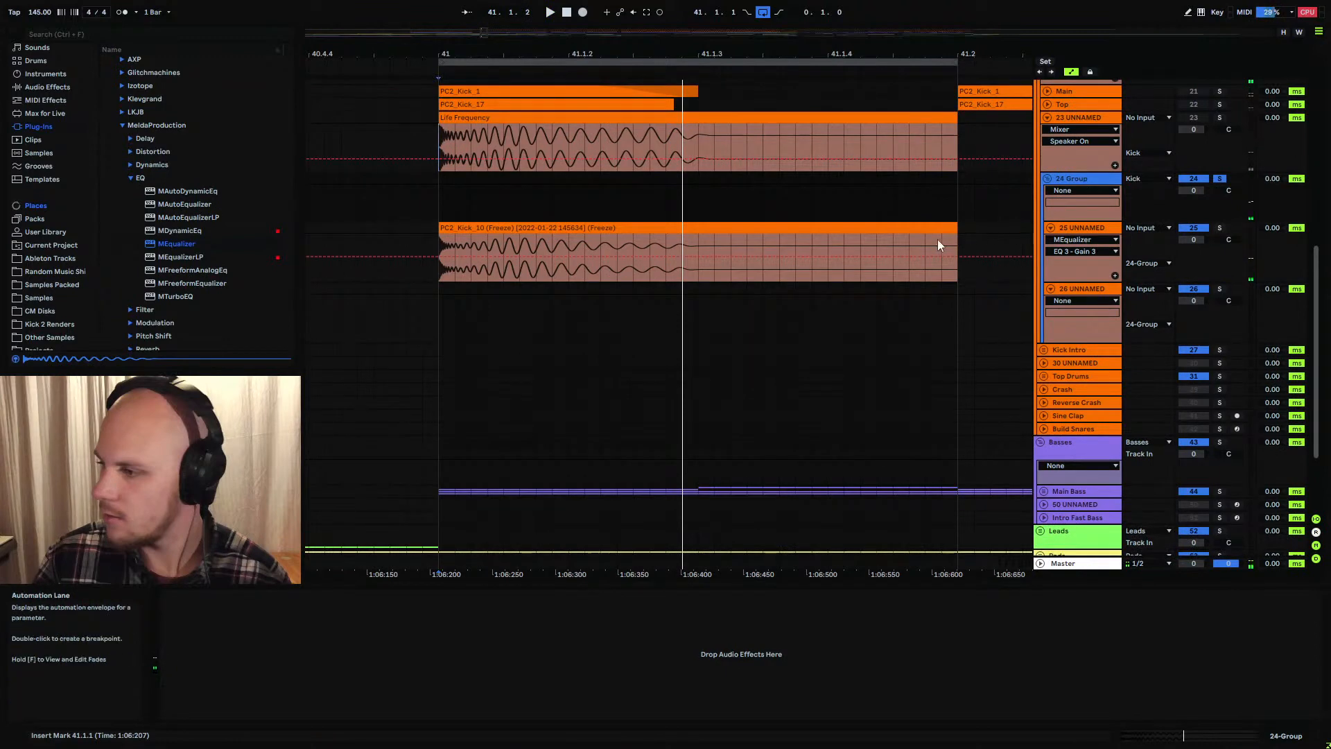
scroll(937, 239, "up", 1)
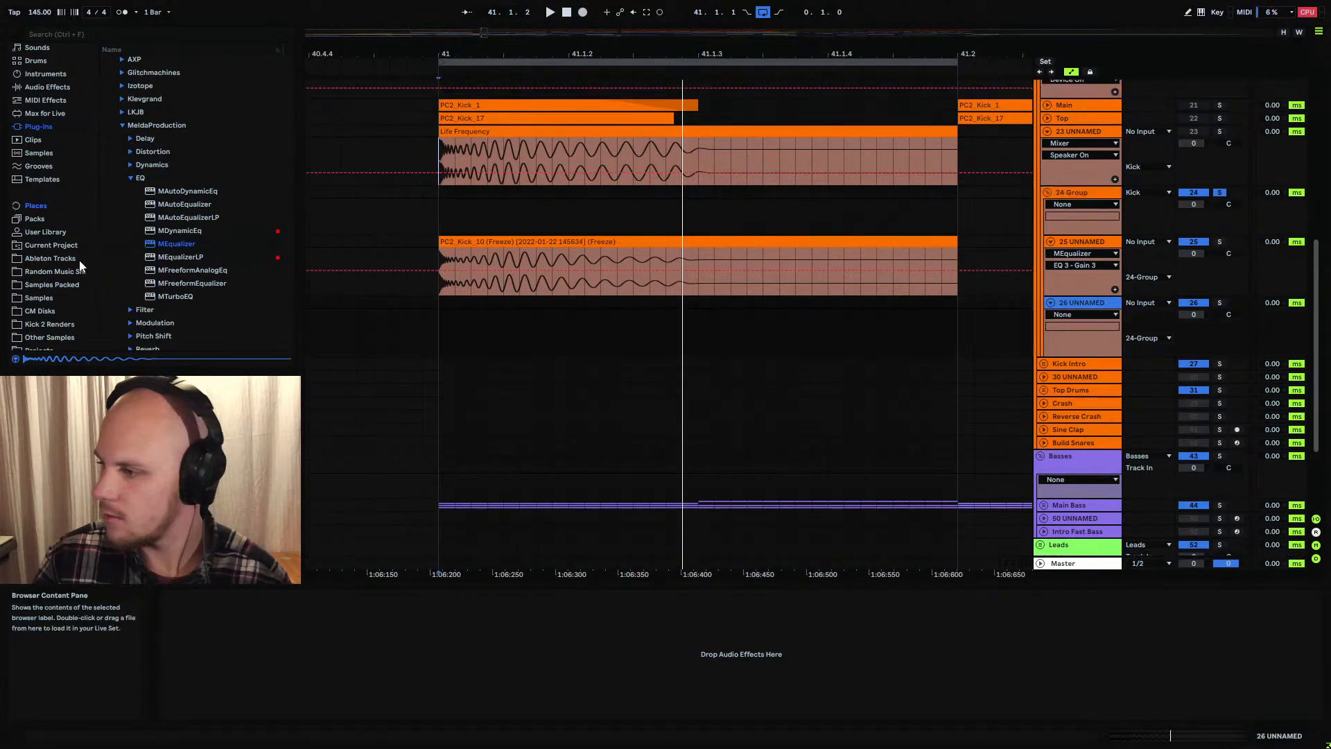
scroll(78, 261, "down", 1)
left_click(59, 243)
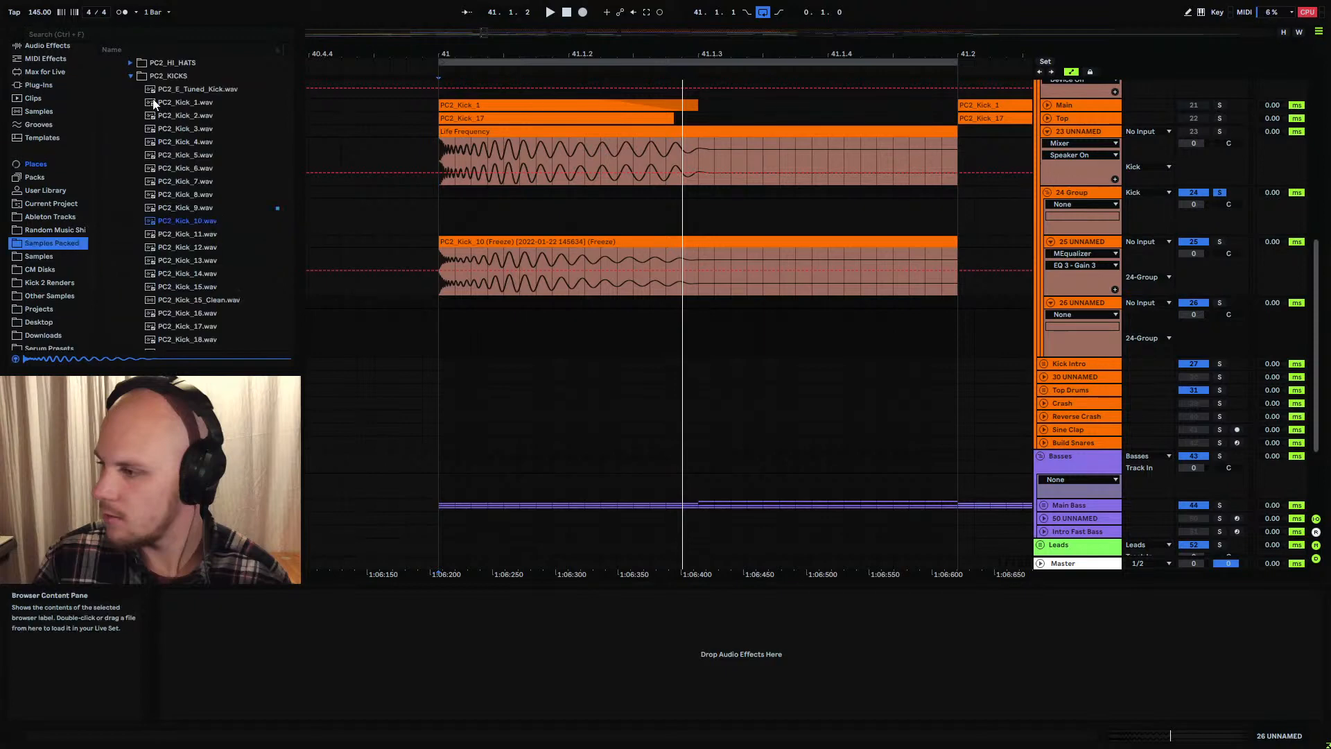
left_click(125, 133)
left_click(131, 172)
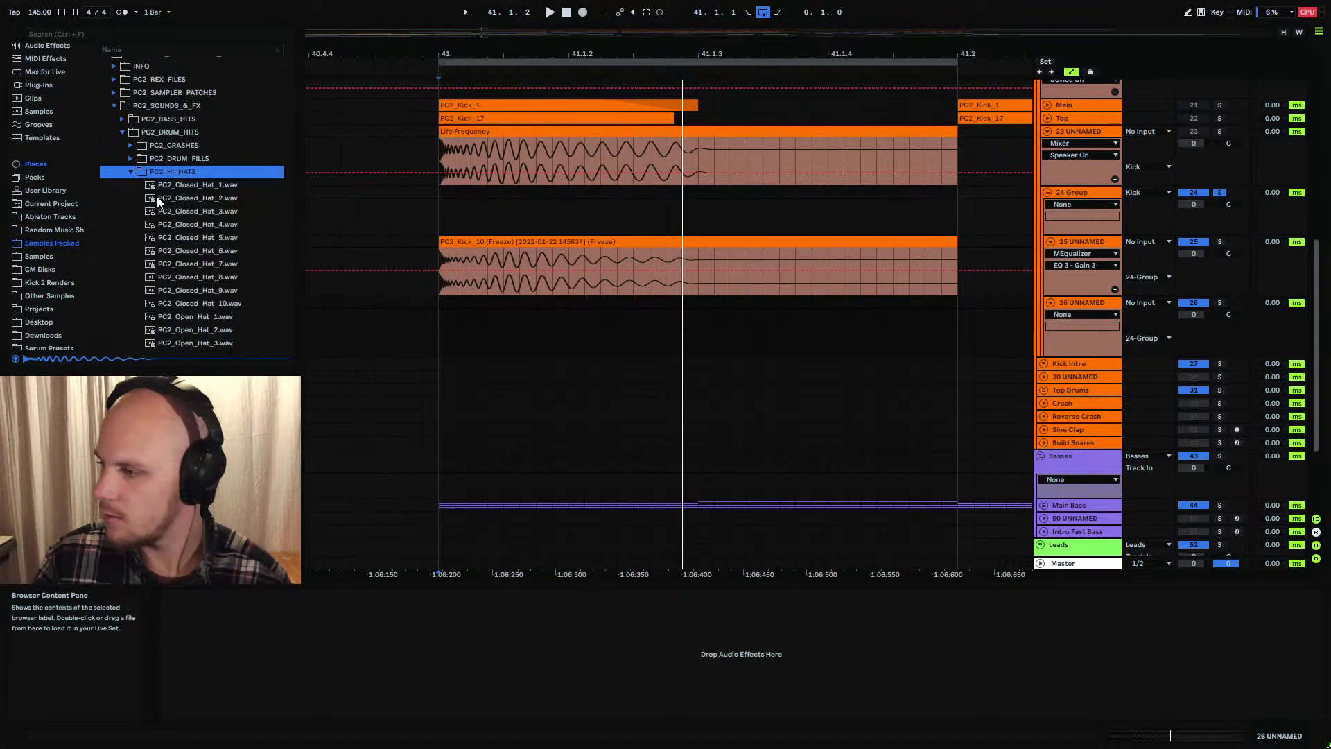
Try PC2_Closed_Hat_3.wav at bar 41 on the empty track of the kick group, and undo the placement
left_click(222, 213)
left_click_drag(428, 321, 504, 302)
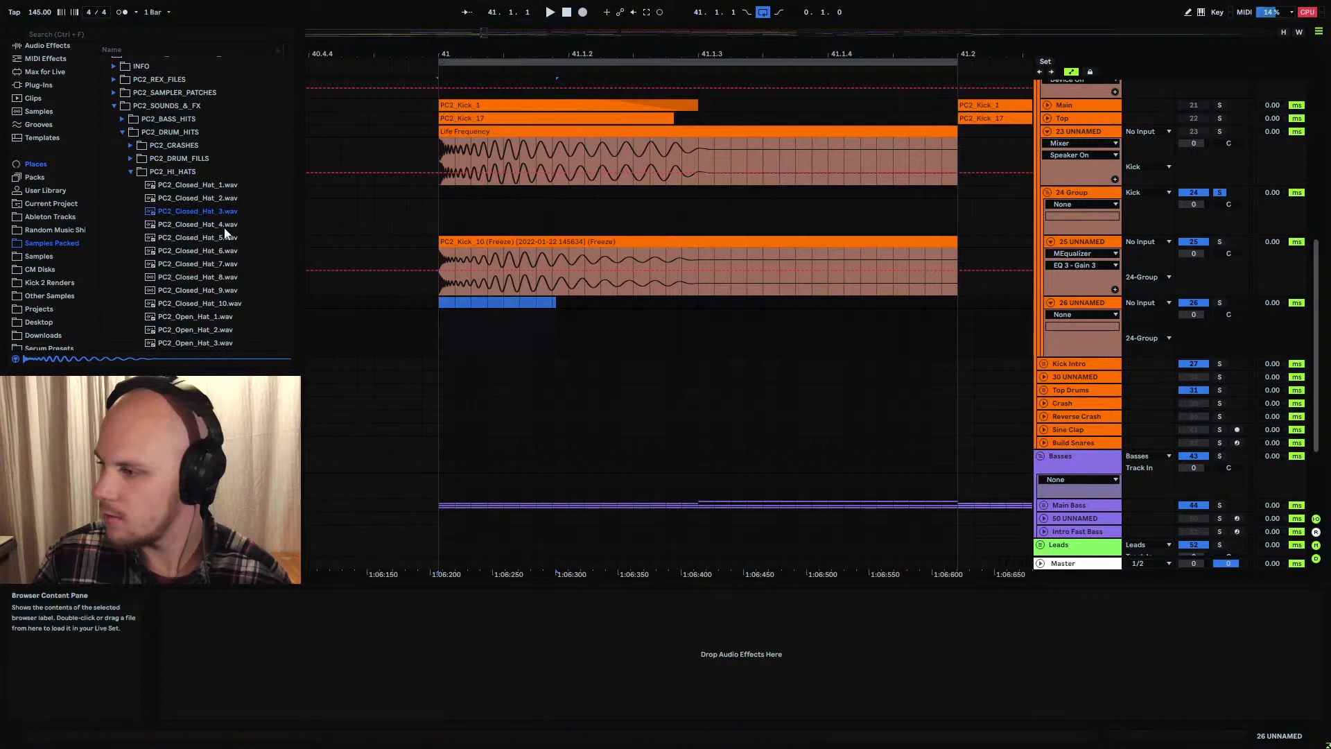
key("ctrl+z")
key("ctrl+z")
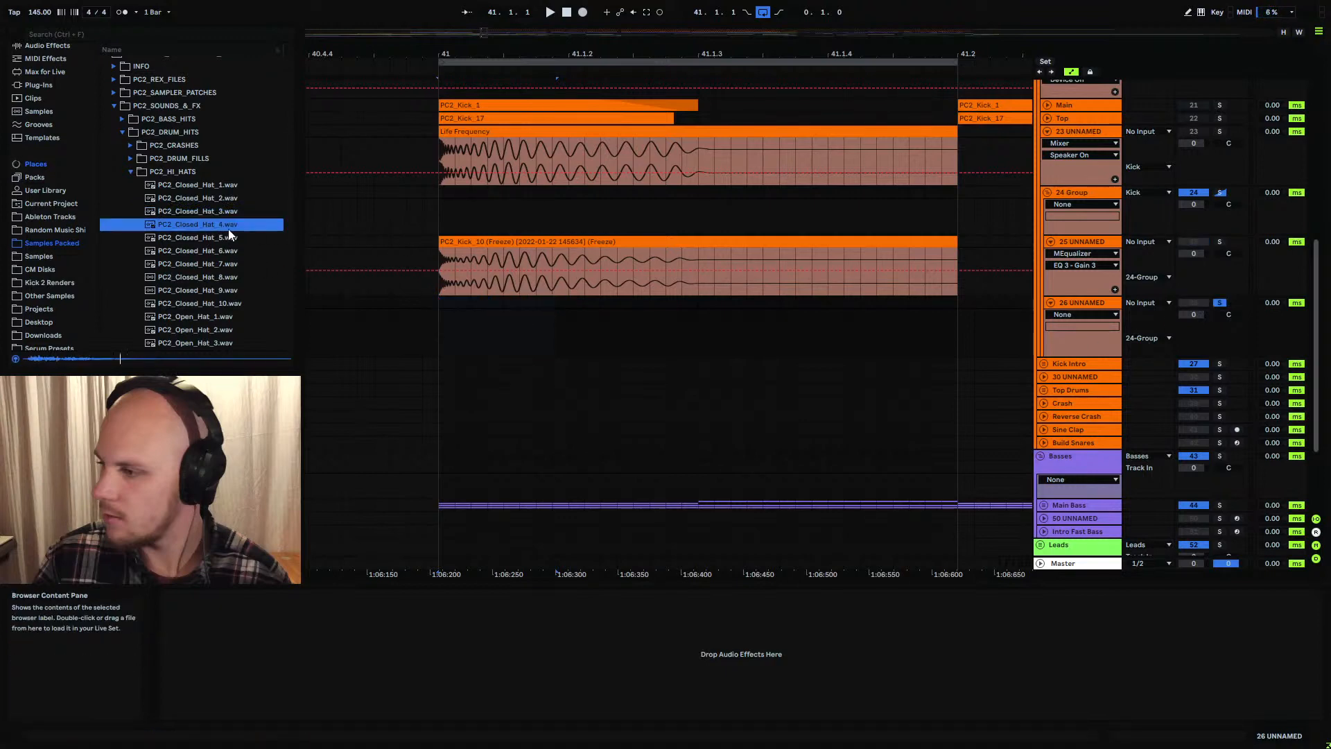
Place PC2_Closed_Hat_4.wav at the start of bar 41 on the empty track and show its clip properties
left_click_drag(451, 312, 438, 313)
left_click_drag(446, 54, 541, 150)
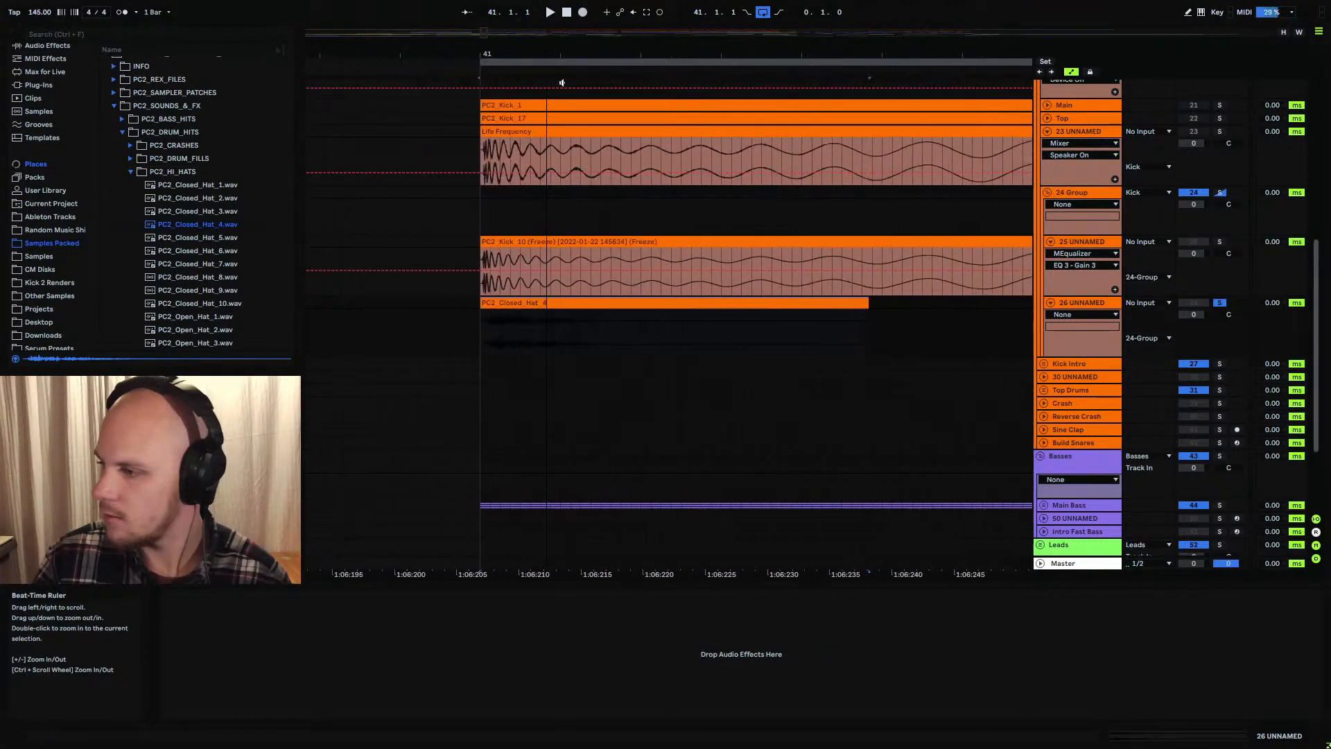
left_click(584, 303)
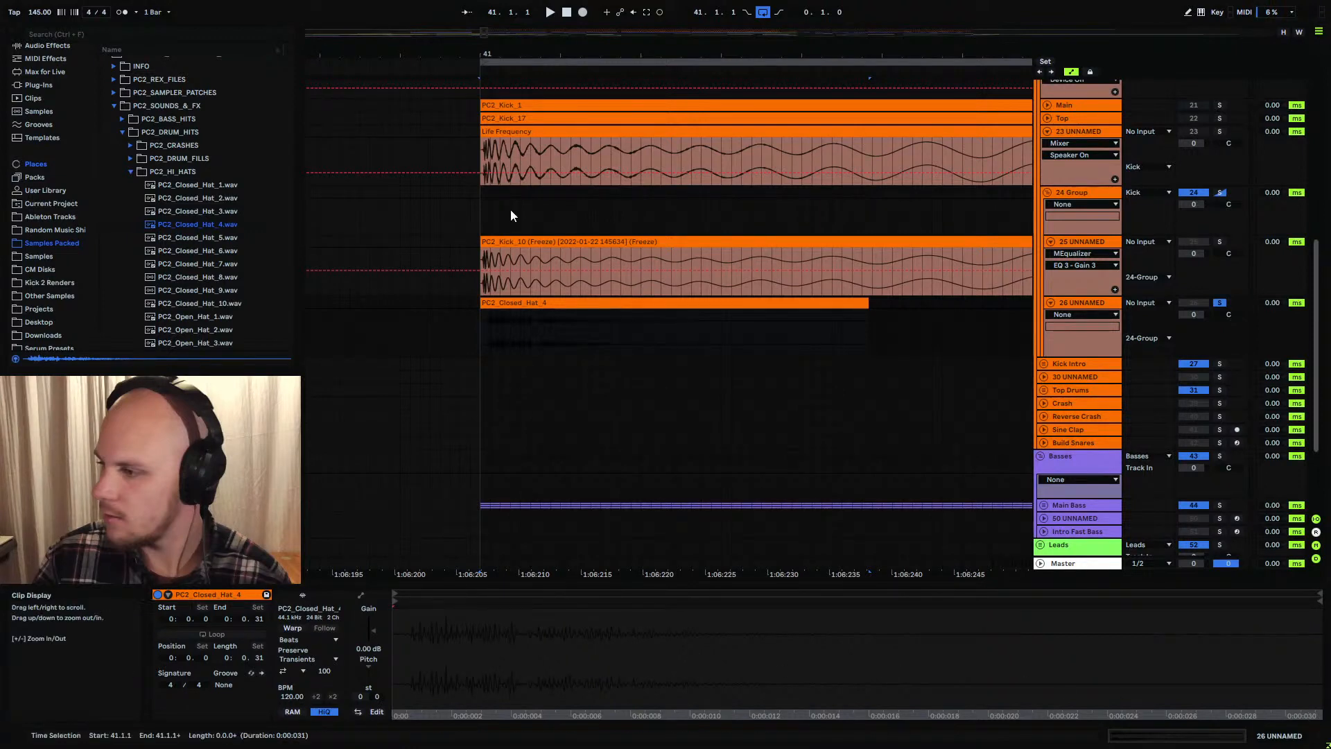
Trim about 2 ms off the start of the PC2_Closed_Hat_4 clip and align it with the onset of PC2_Kick_10
left_click_drag(485, 55, 474, 168)
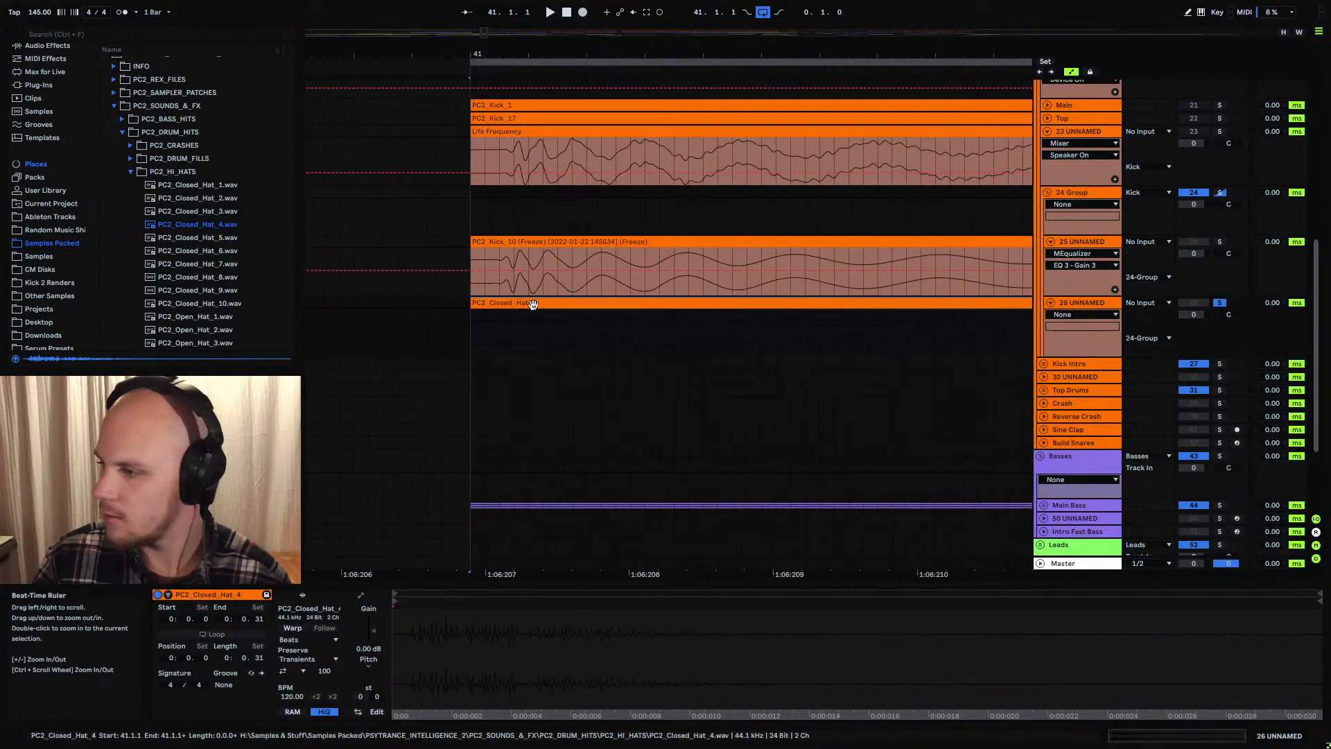
left_click_drag(474, 305, 623, 305)
left_click_drag(530, 309, 530, 309)
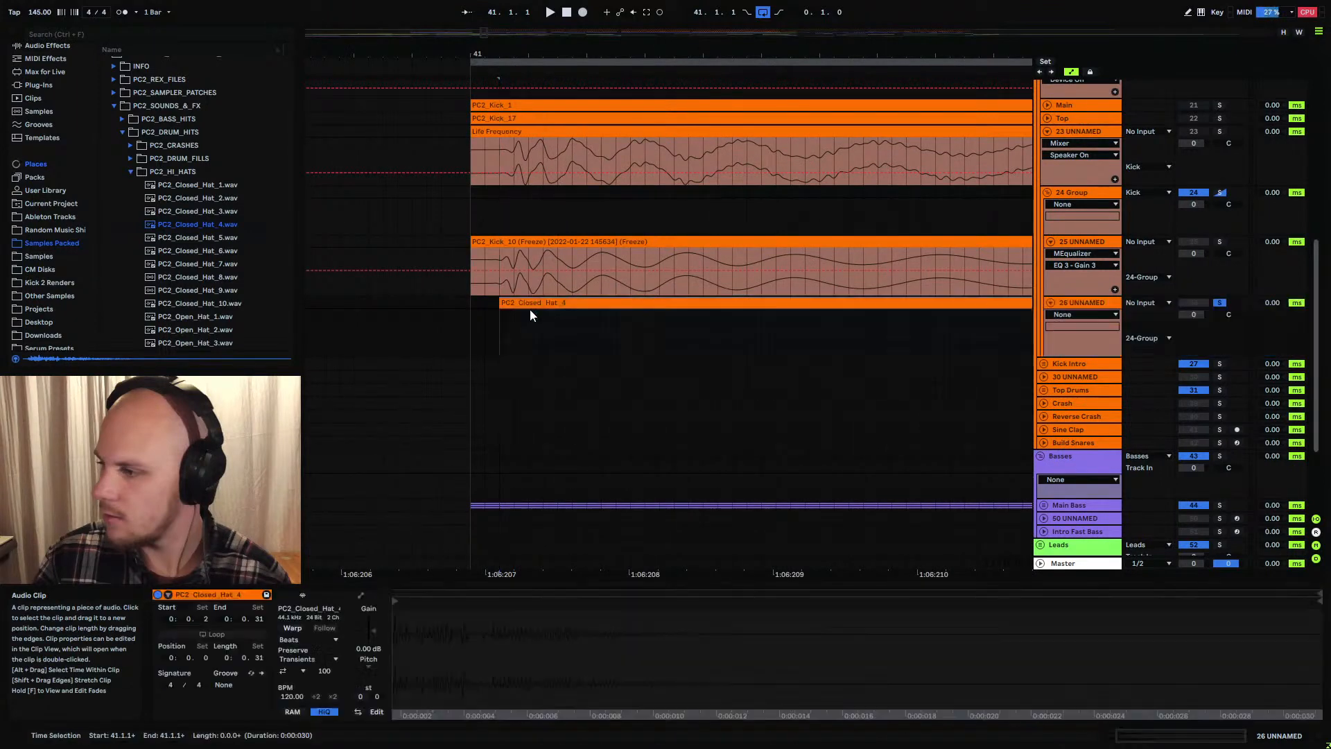
left_click(469, 308)
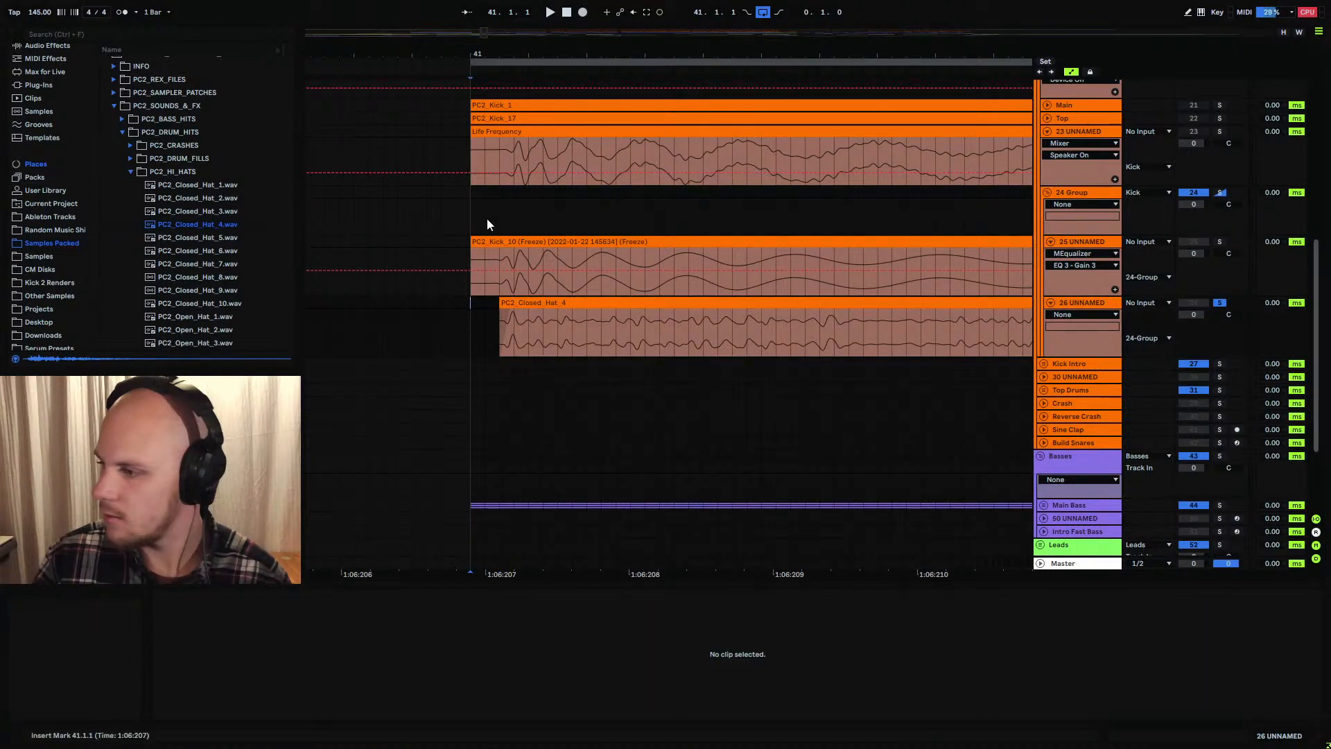
left_click_drag(476, 255, 500, 255)
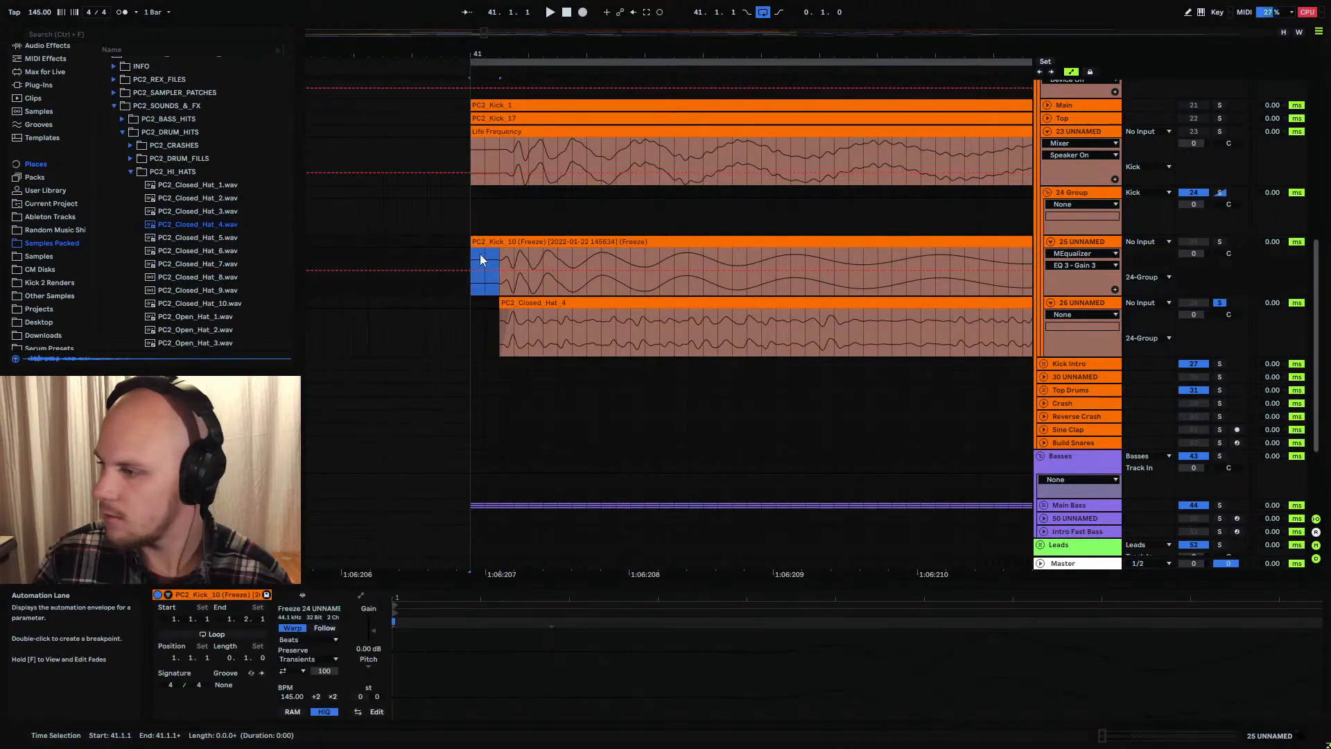
left_click_drag(512, 55, 477, 58)
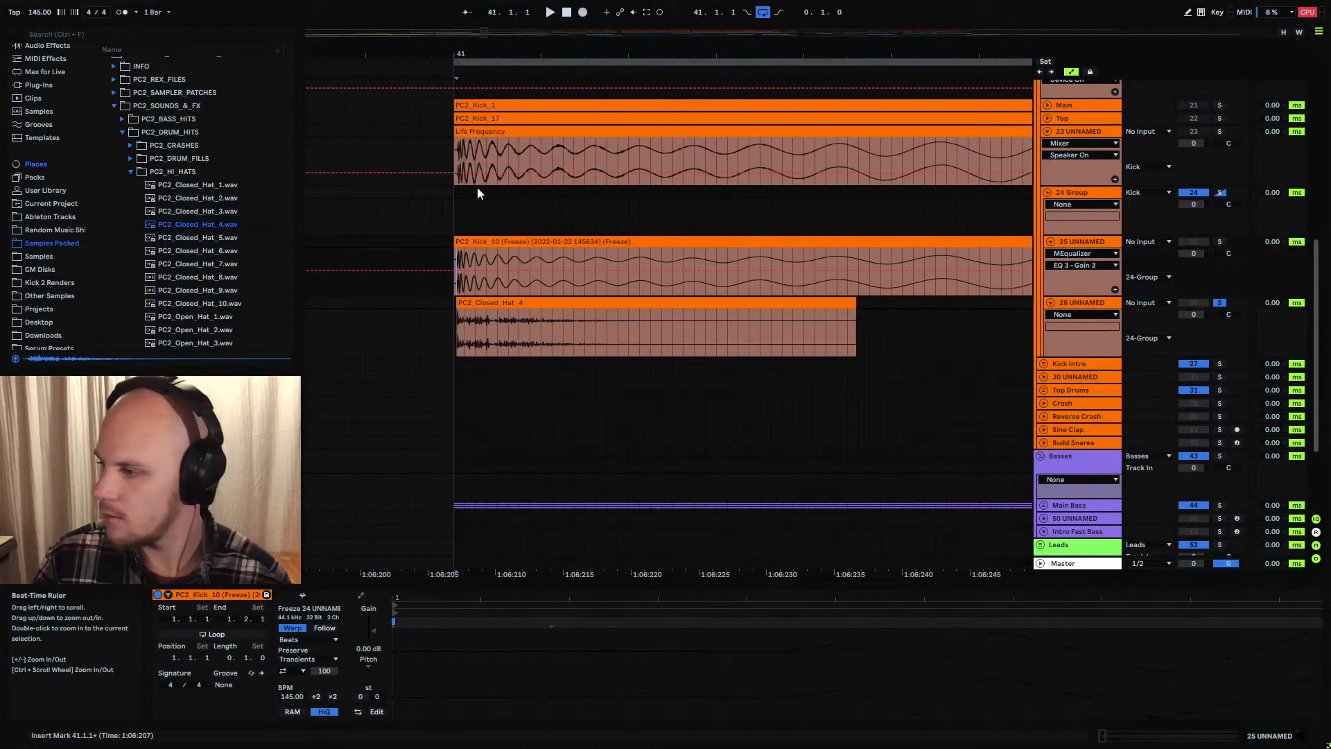
Set the PC2_Closed_Hat_4 track's volume to -10 dB and play the loop to hear it layered with the kick
left_click(460, 152)
left_click(552, 156)
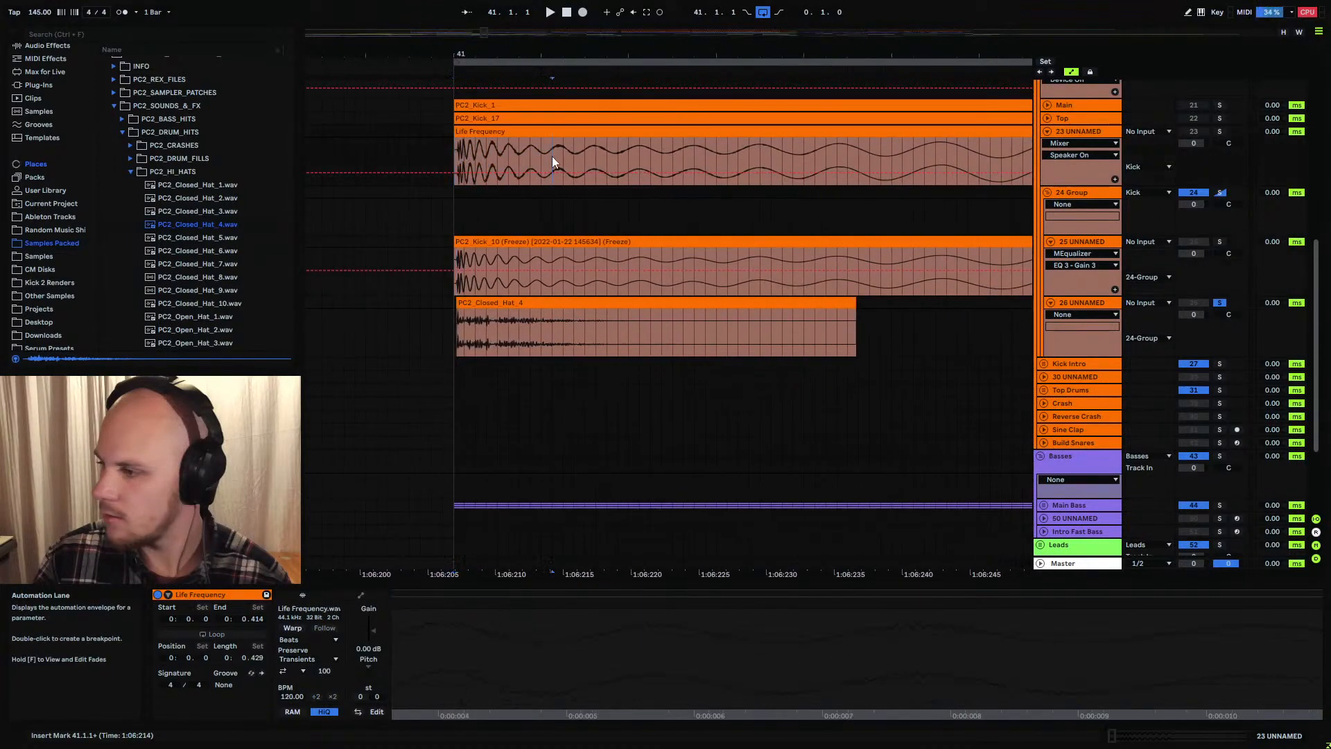
left_click(455, 303)
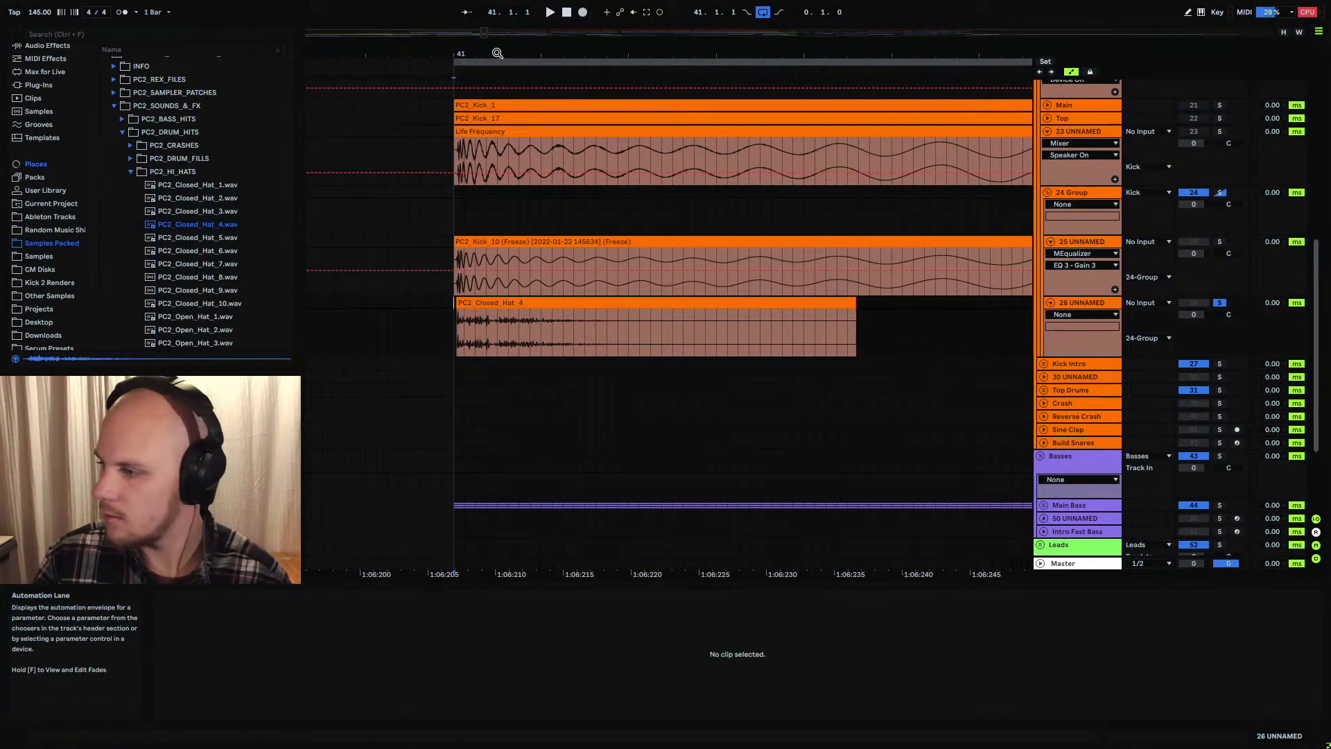
left_click_drag(497, 53, 495, 23)
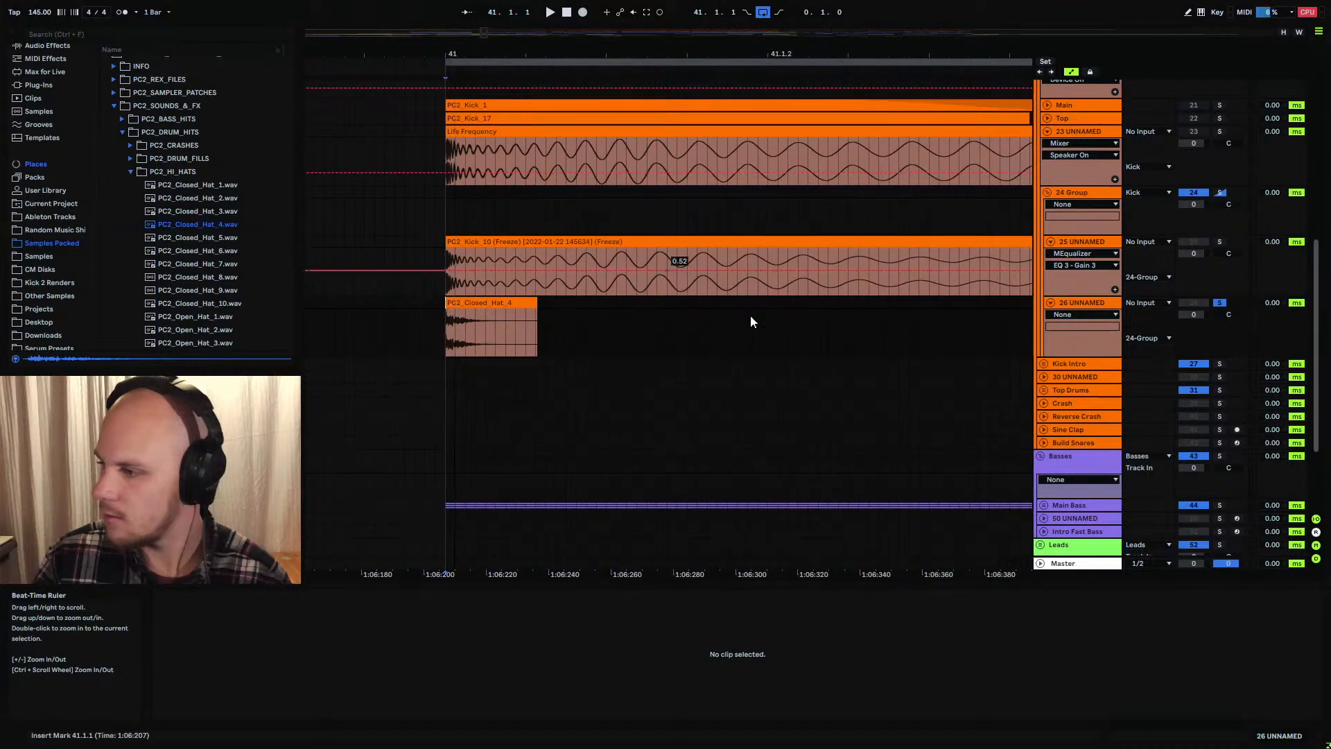
left_click(1193, 314)
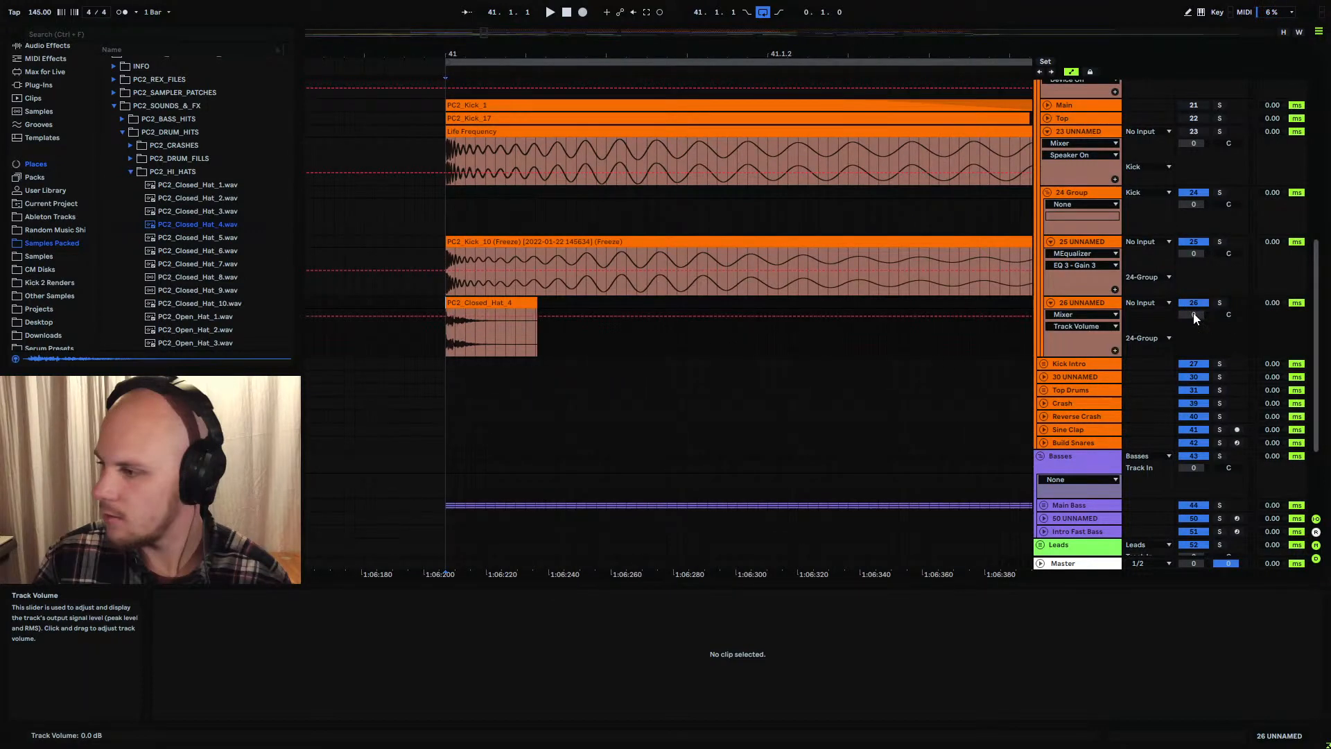
left_click_drag(1193, 314, 1193, 315)
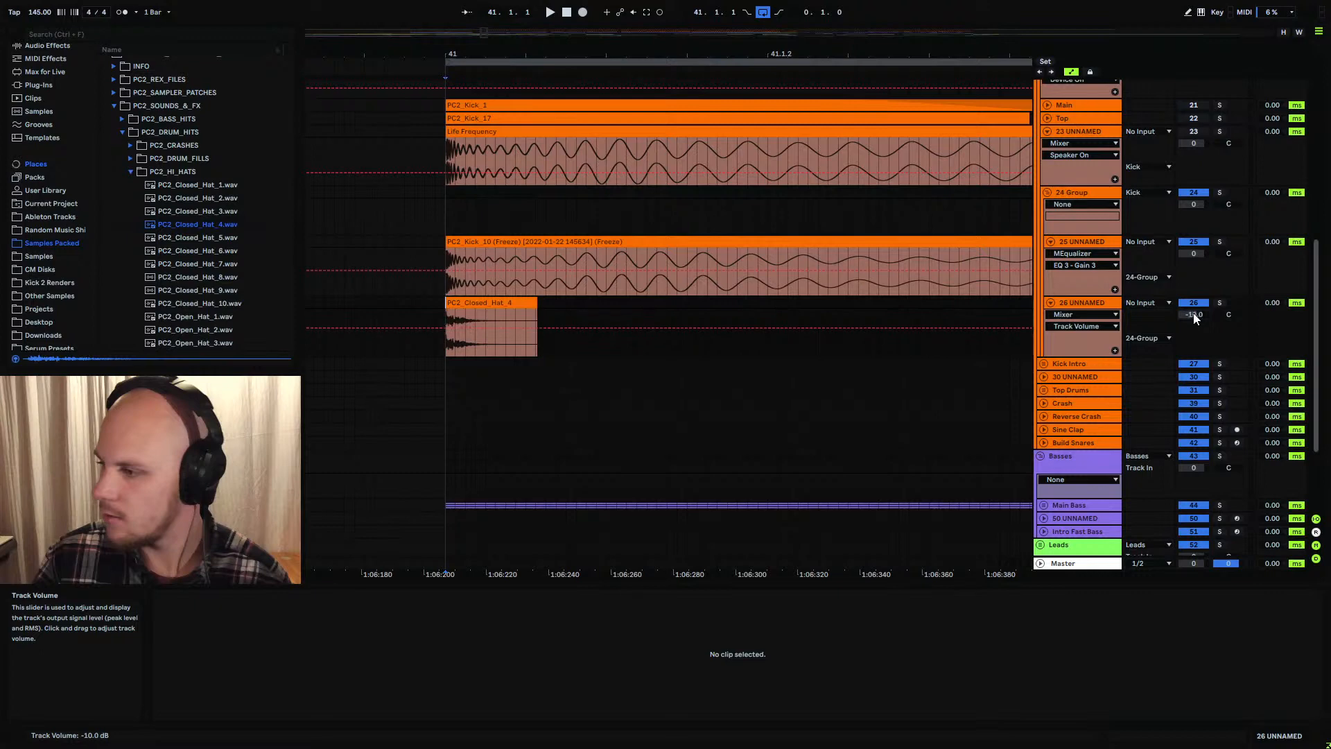
key("space")
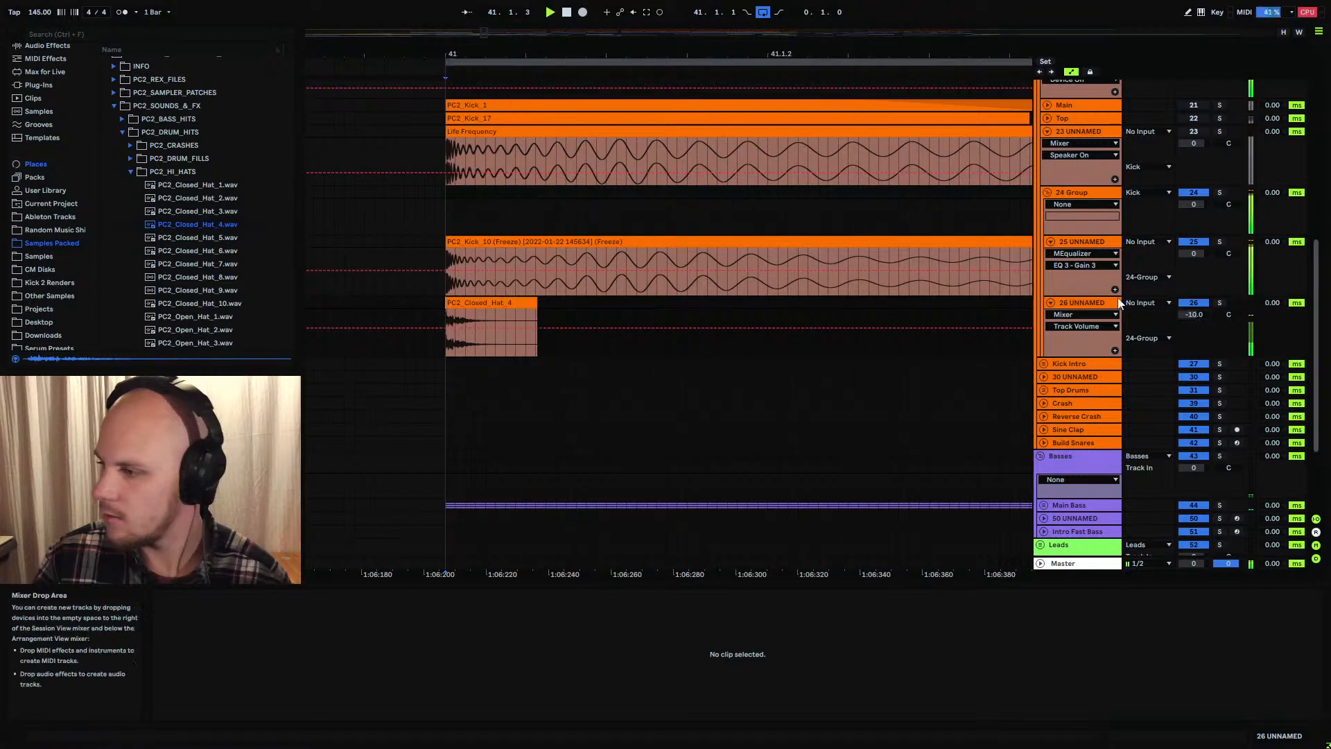
Show the Kick group's Spectrum to examine the high frequencies of the kick layered with the closed hat
left_click(1079, 305)
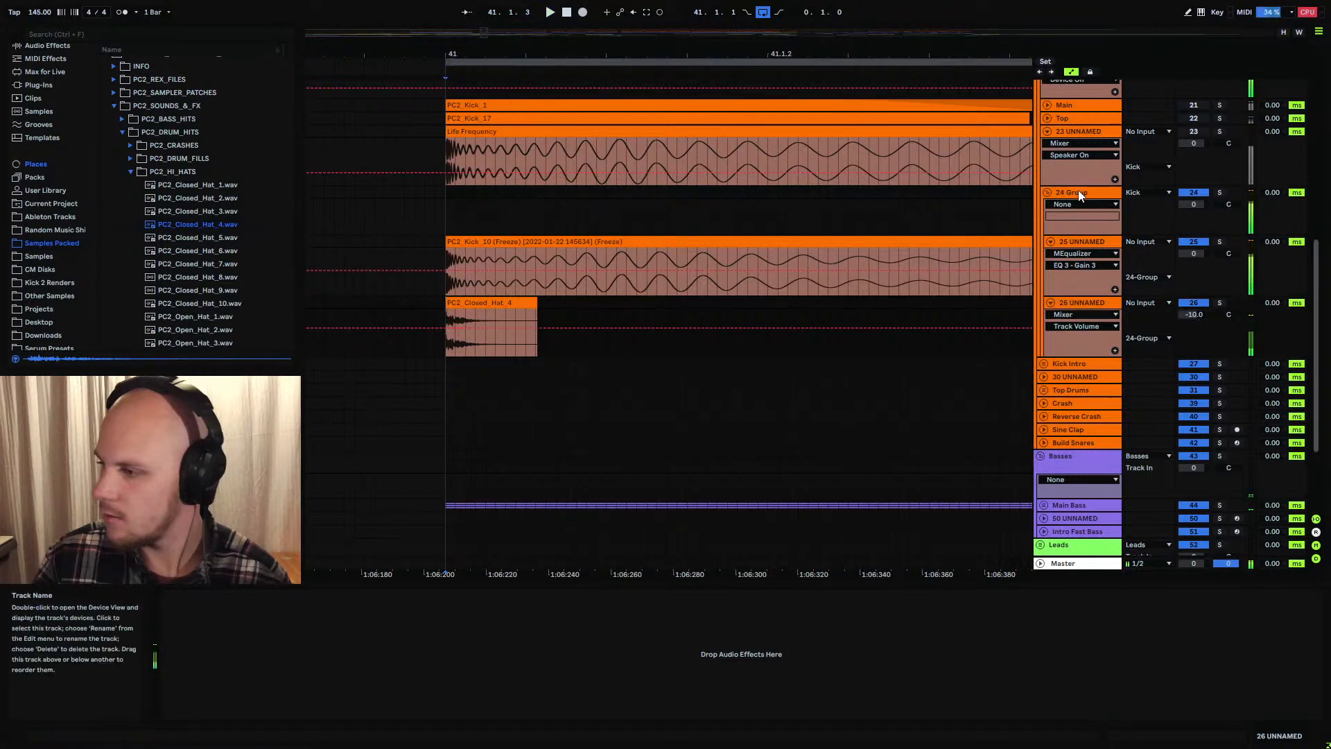
left_click(1079, 192)
scroll(1026, 294, "up", 3)
left_click(1077, 170)
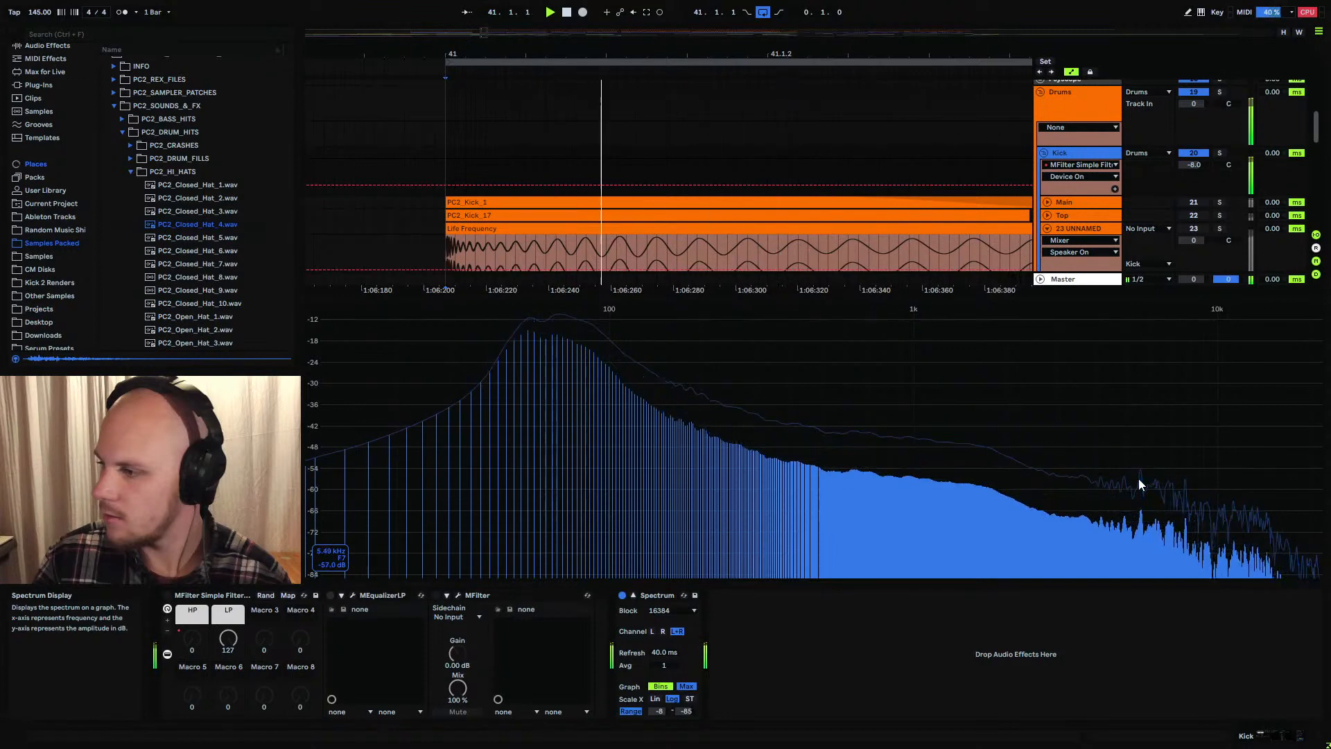
Add a Frequency Shifter and, after it, an EQ Eight to the PC2_Closed_Hat_4 track
scroll(1088, 177, "down", 5)
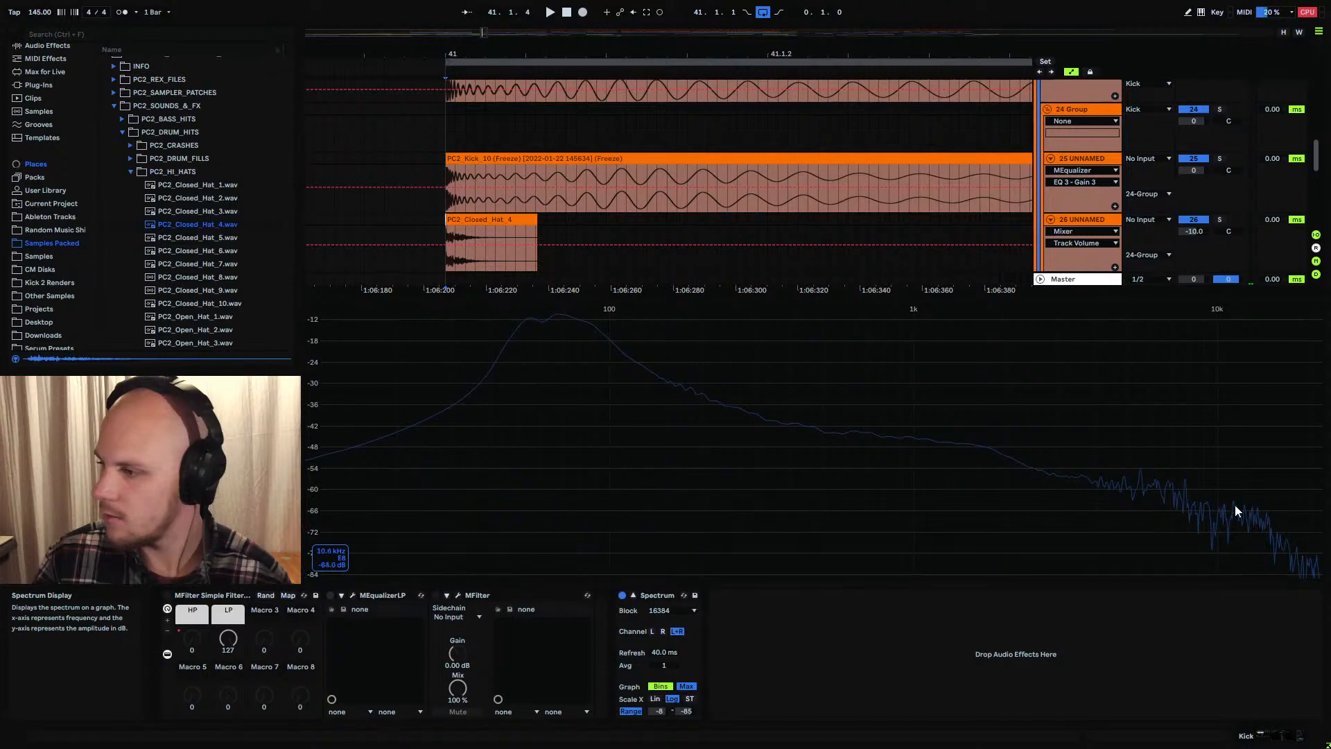
left_click(1061, 221)
scroll(42, 79, "up", 2)
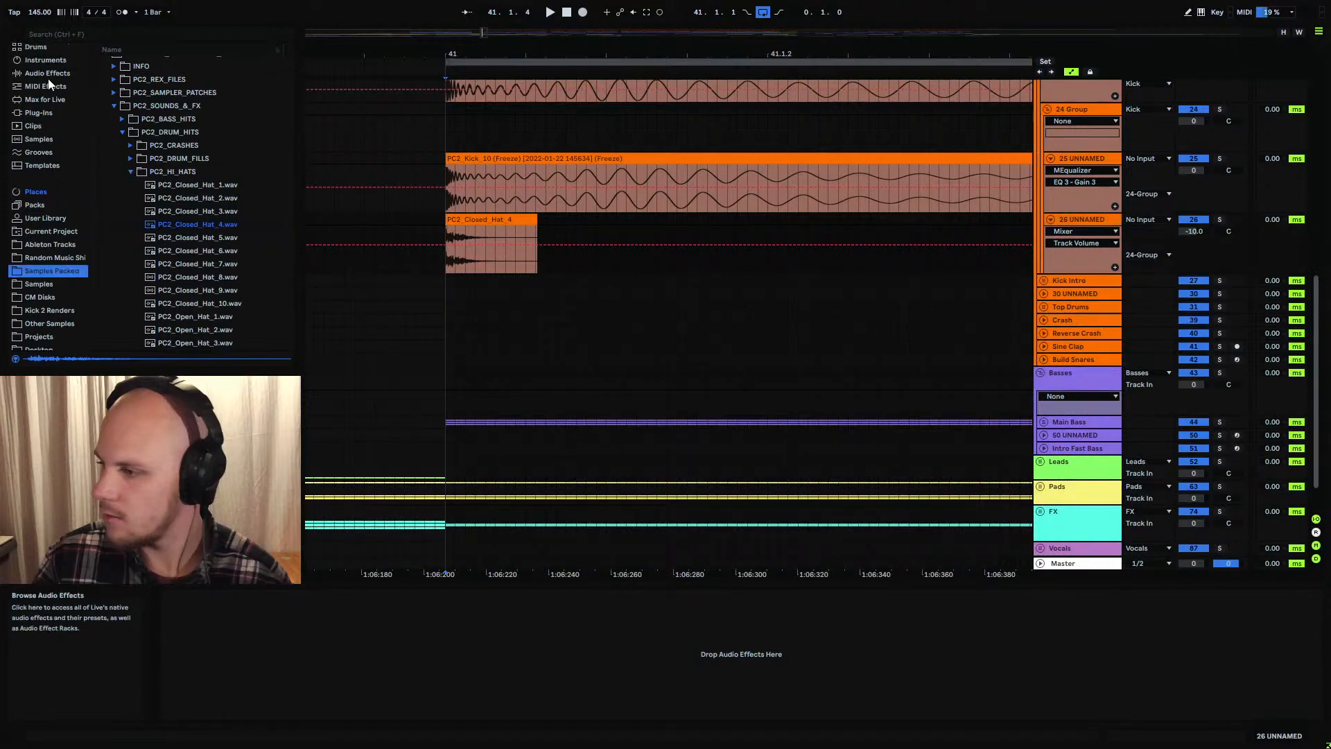
left_click(52, 74)
left_click_drag(158, 224, 429, 235)
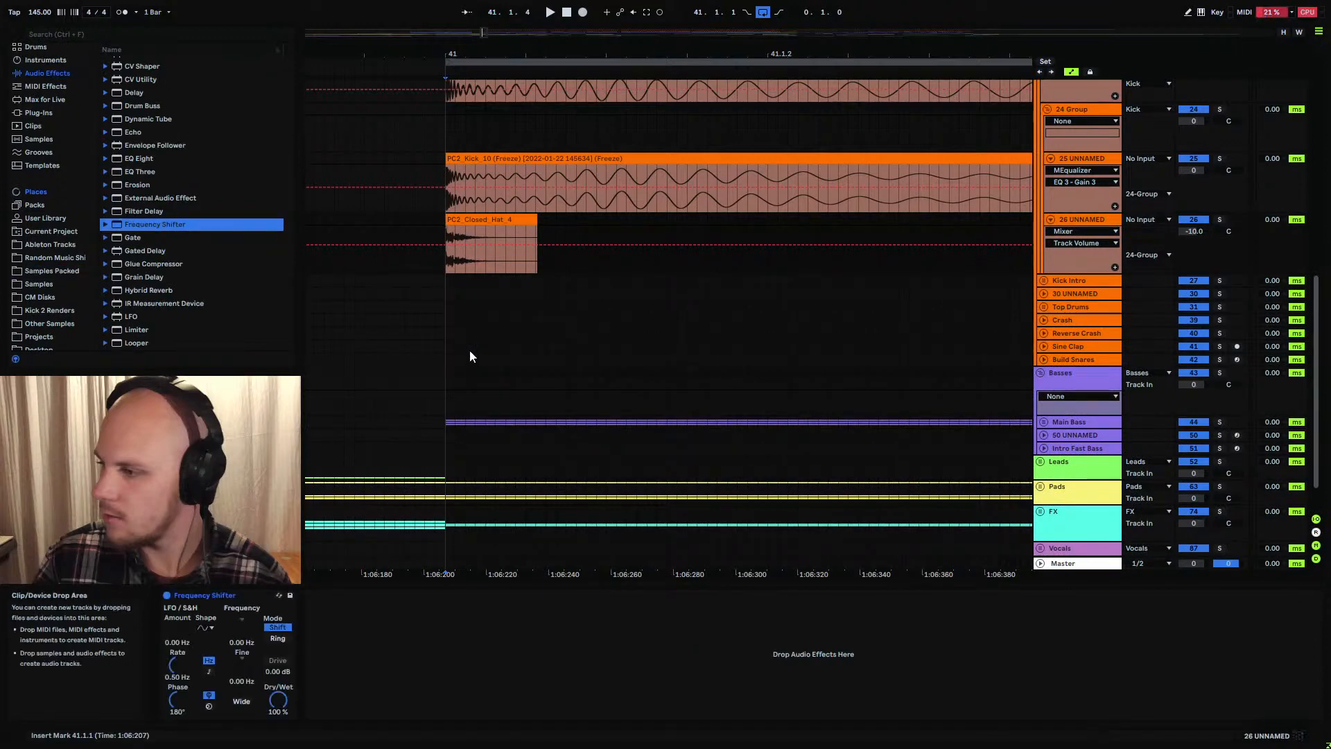
left_click_drag(147, 159, 330, 558)
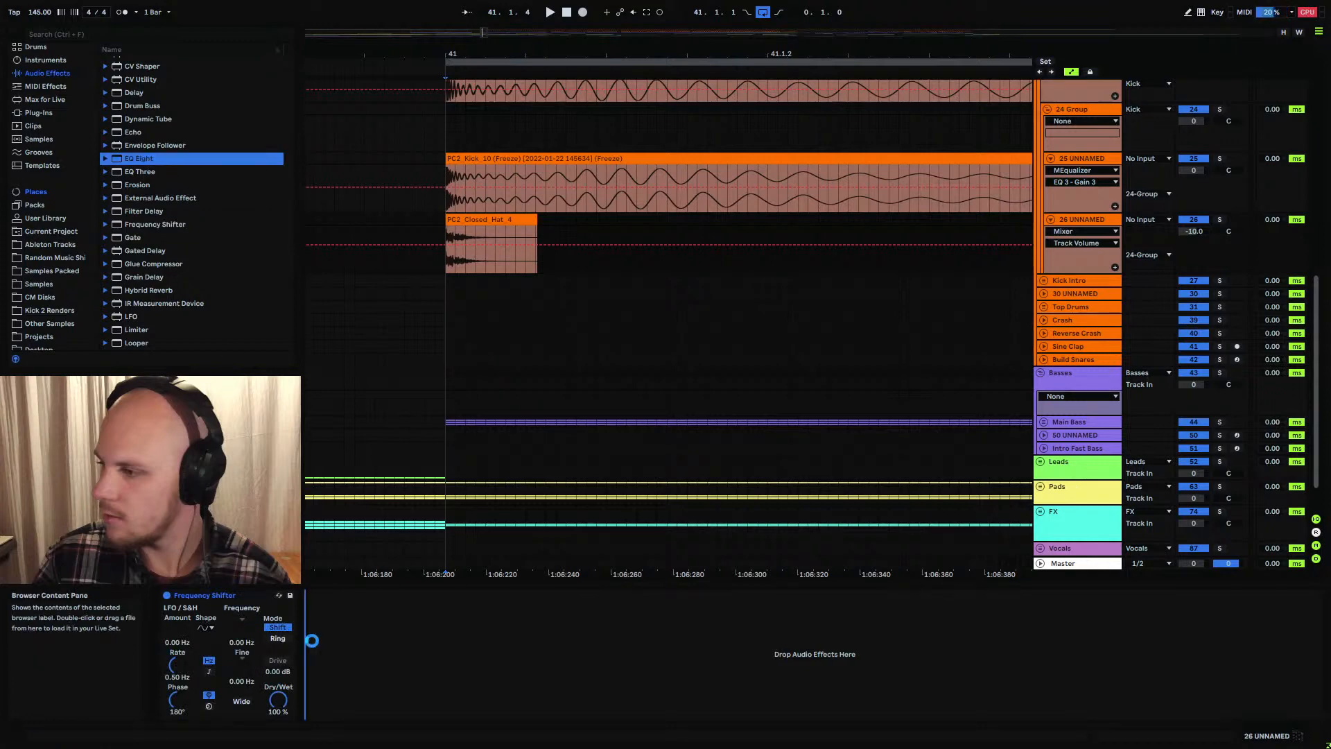
left_click_drag(310, 633, 313, 632)
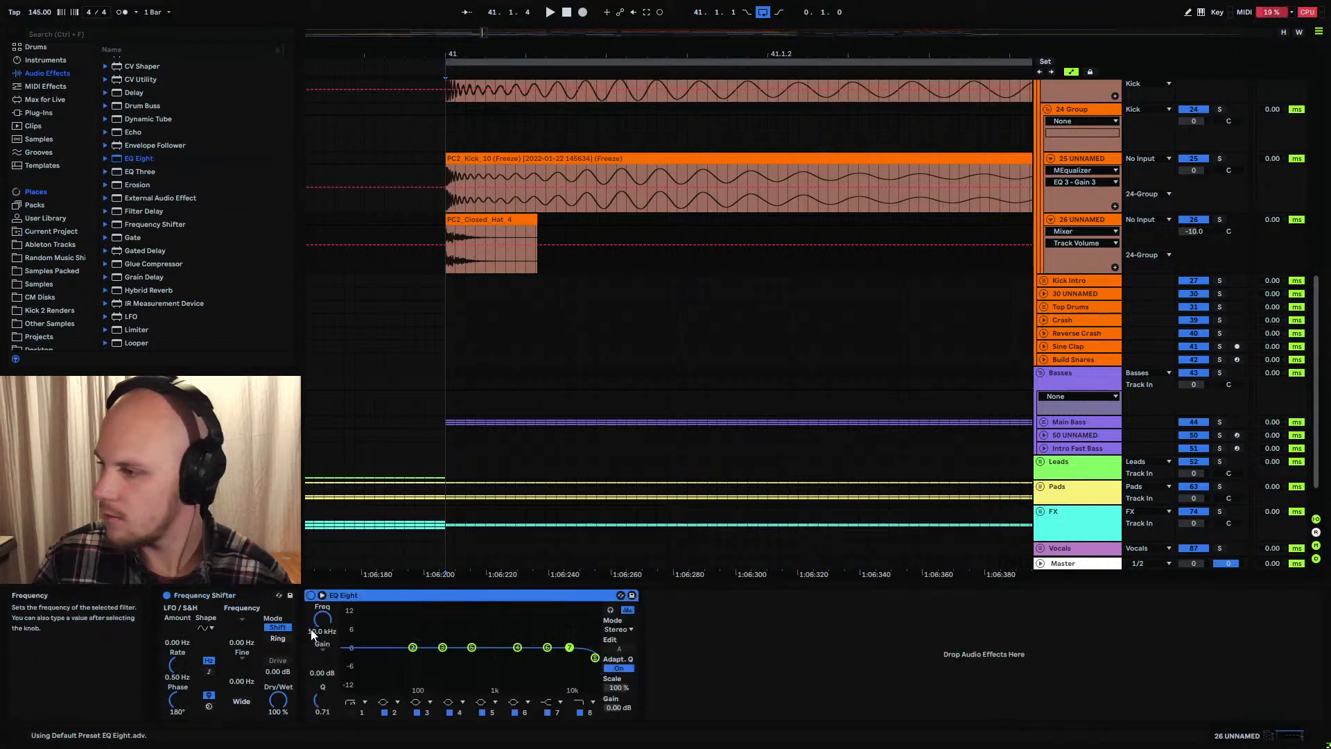
Group the hat's two effects into an Audio Effect Rack and move EQ Eight ahead of the Frequency Shifter
left_click(226, 596)
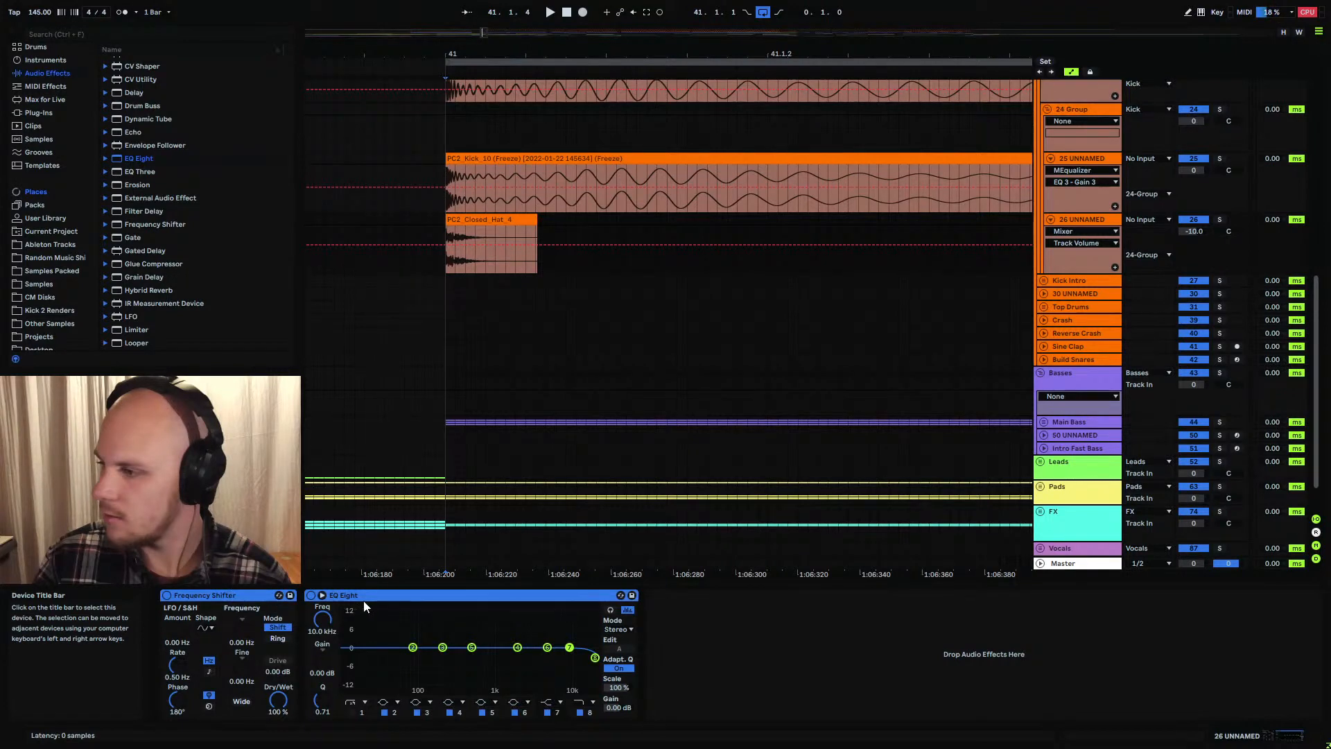
key("ctrl+g")
left_click_drag(378, 599, 212, 623)
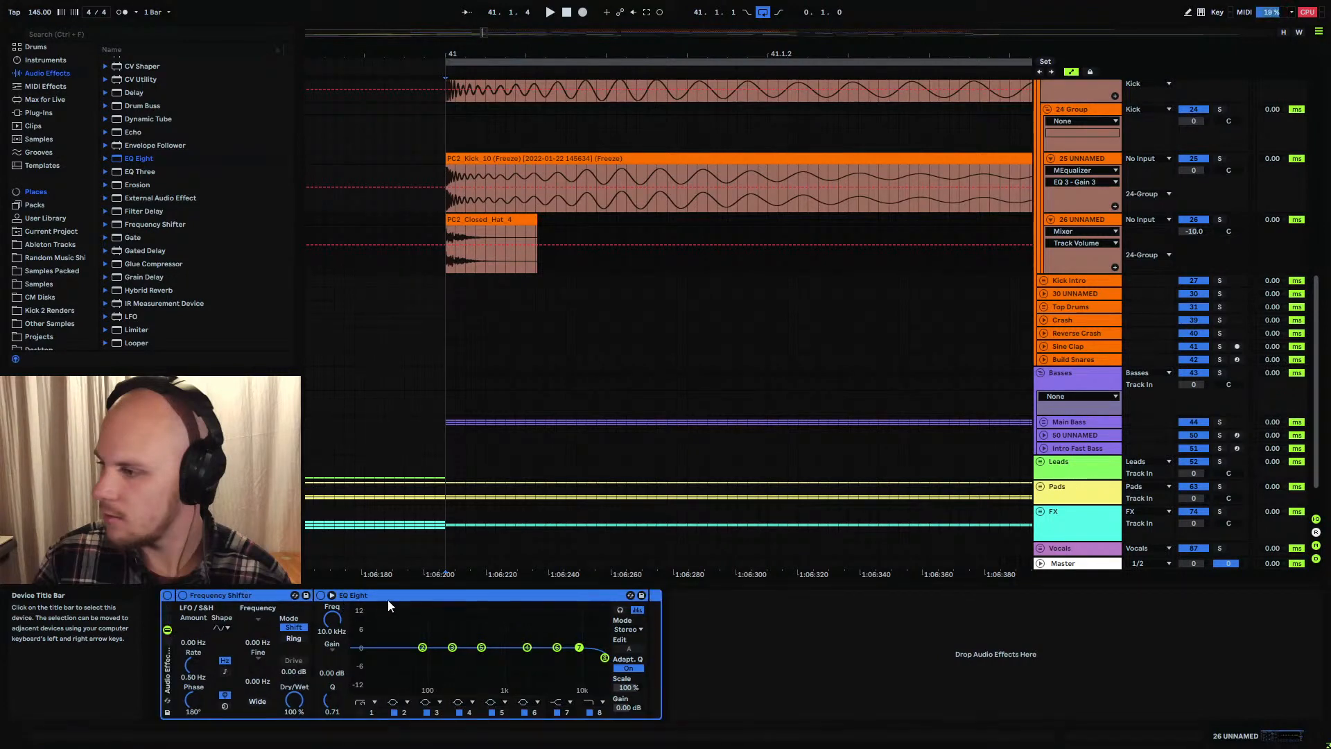
left_click(685, 660)
left_click(485, 597)
left_click_drag(486, 602, 215, 622)
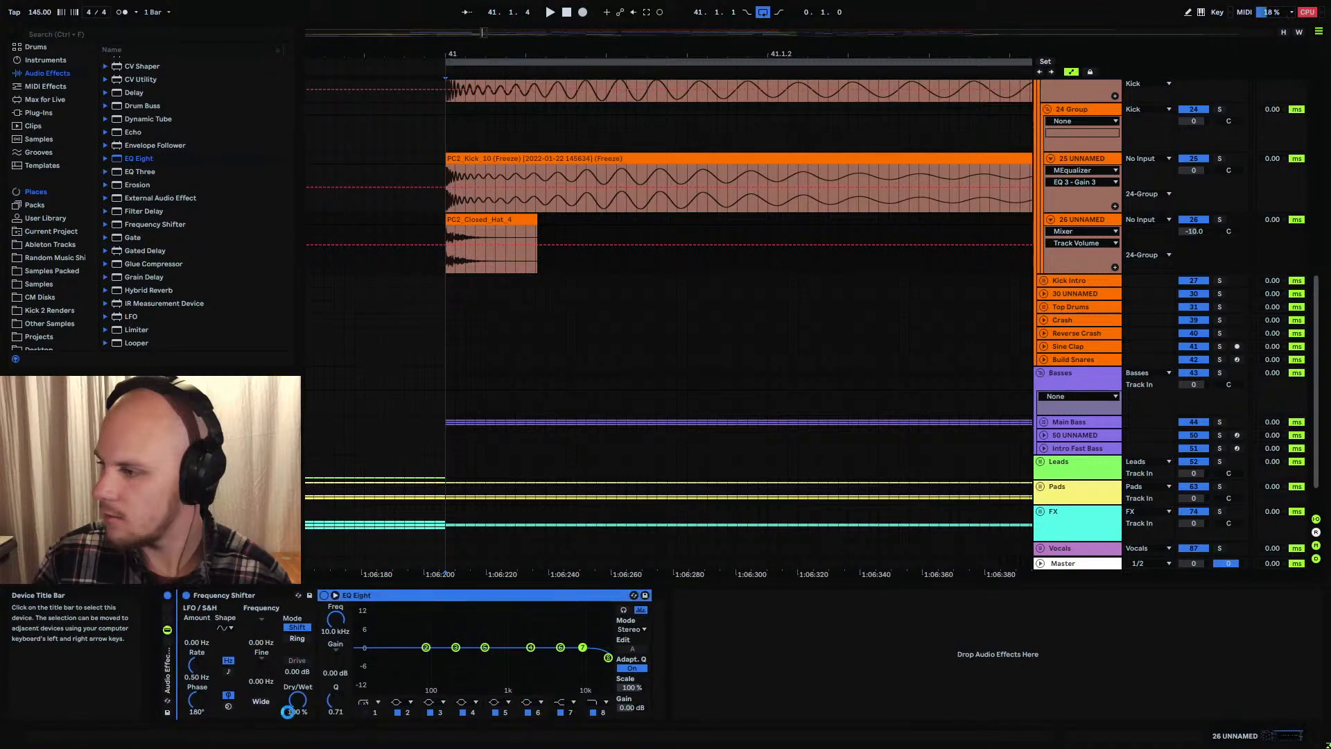
left_click_drag(287, 712, 331, 709)
Make band 7 of the rack's EQ Eight a steep high cut at 9 kHz and switch off band 8
left_click_drag(194, 619, 194, 628)
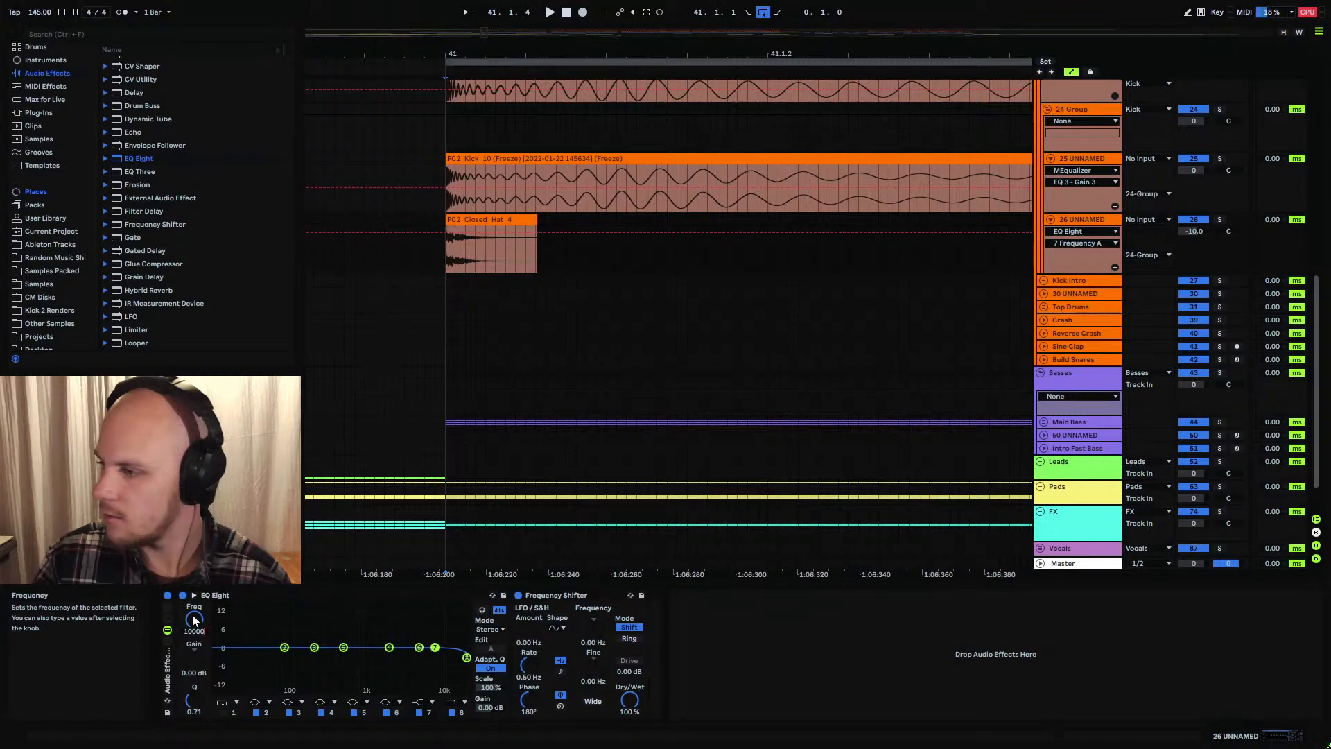
type("10000")
key("Return")
left_click(431, 700)
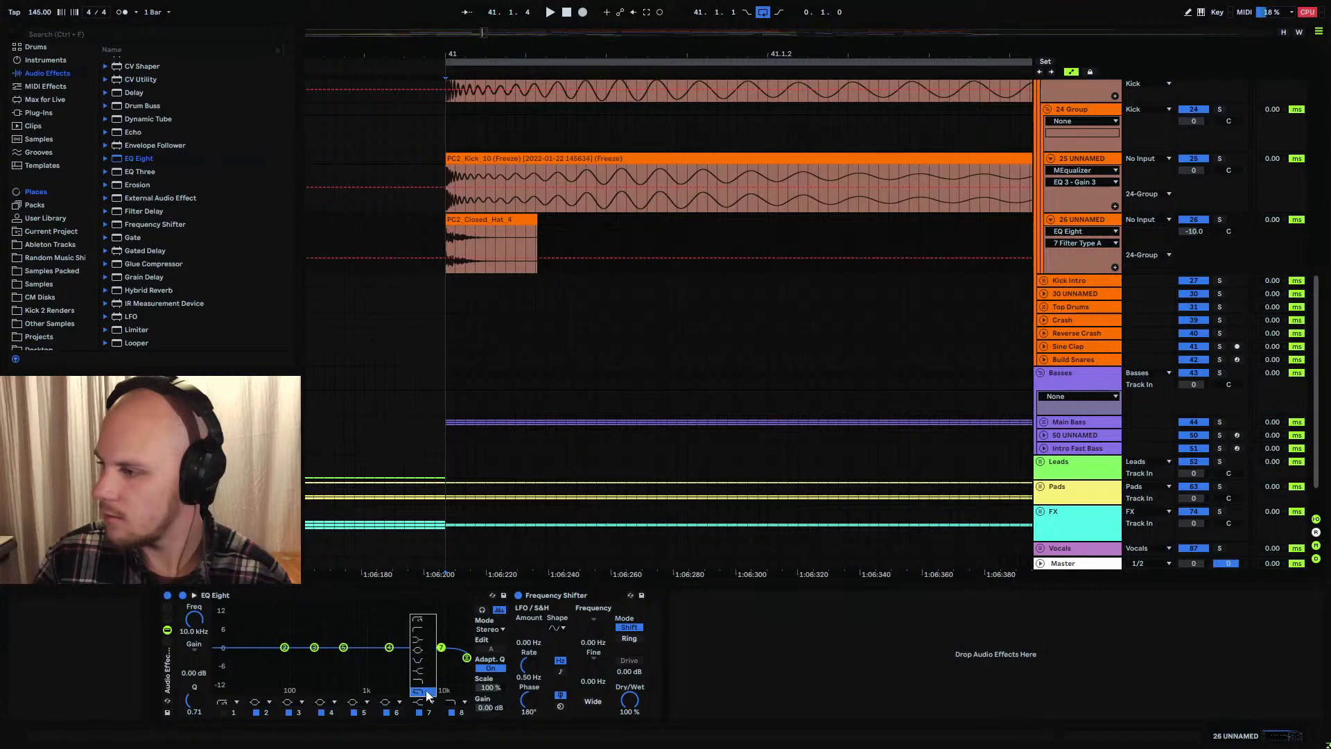
left_click(428, 693)
left_click(452, 712)
left_click(194, 619)
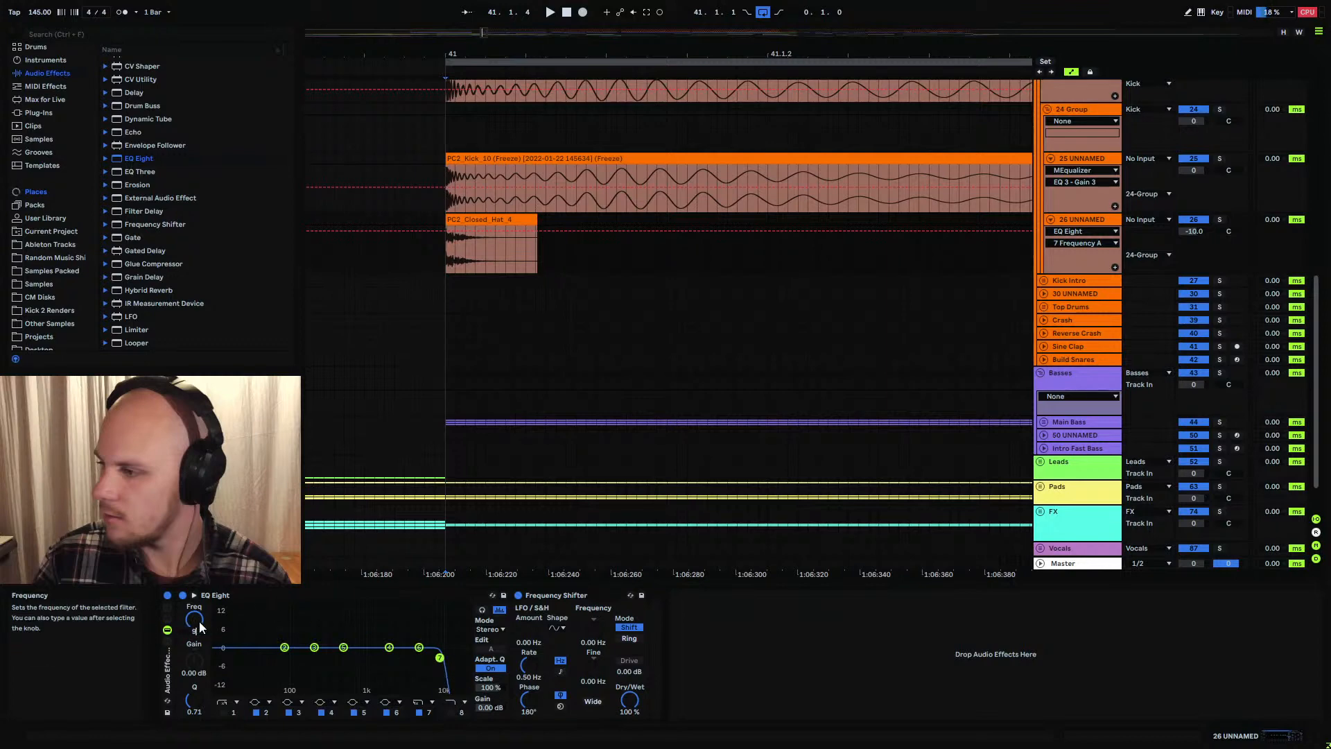
type("9000")
key("Return")
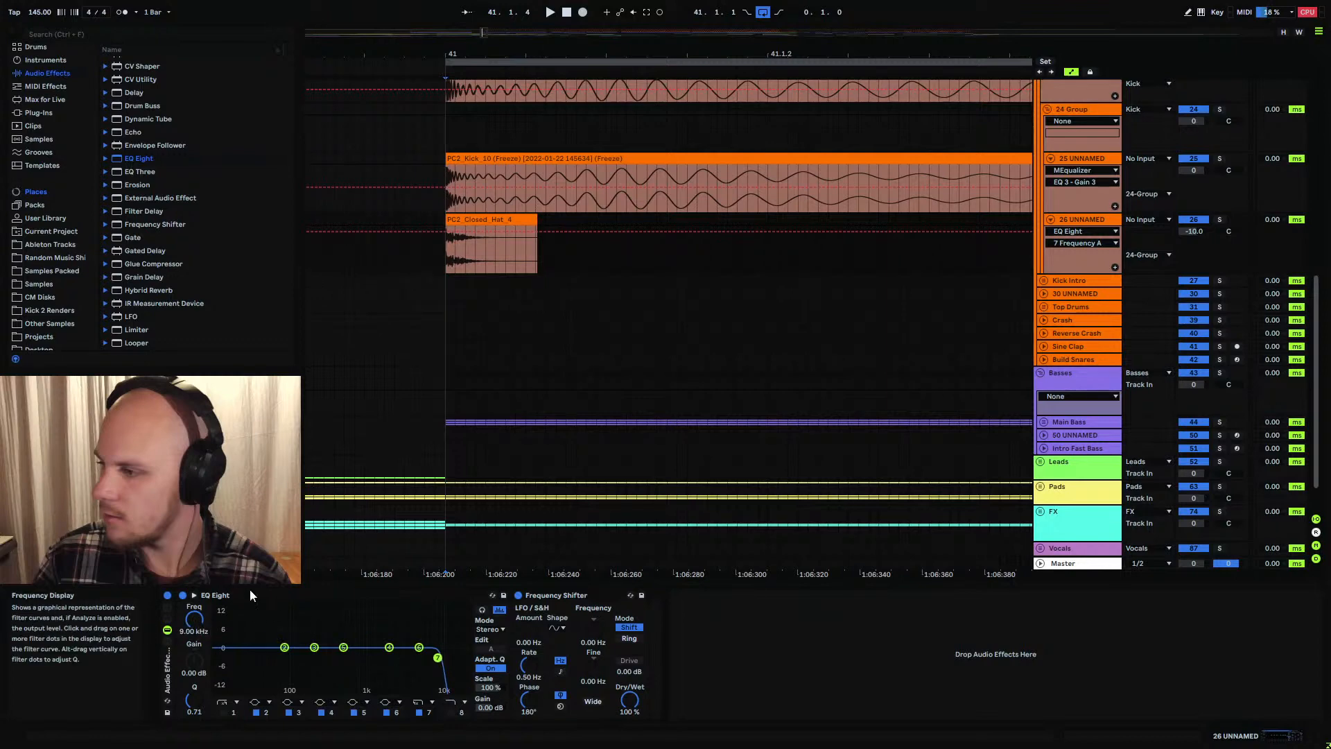
Expand the EQ Eight display, show the Audio Effect Rack's chain list and duplicate its chain
left_click(194, 595)
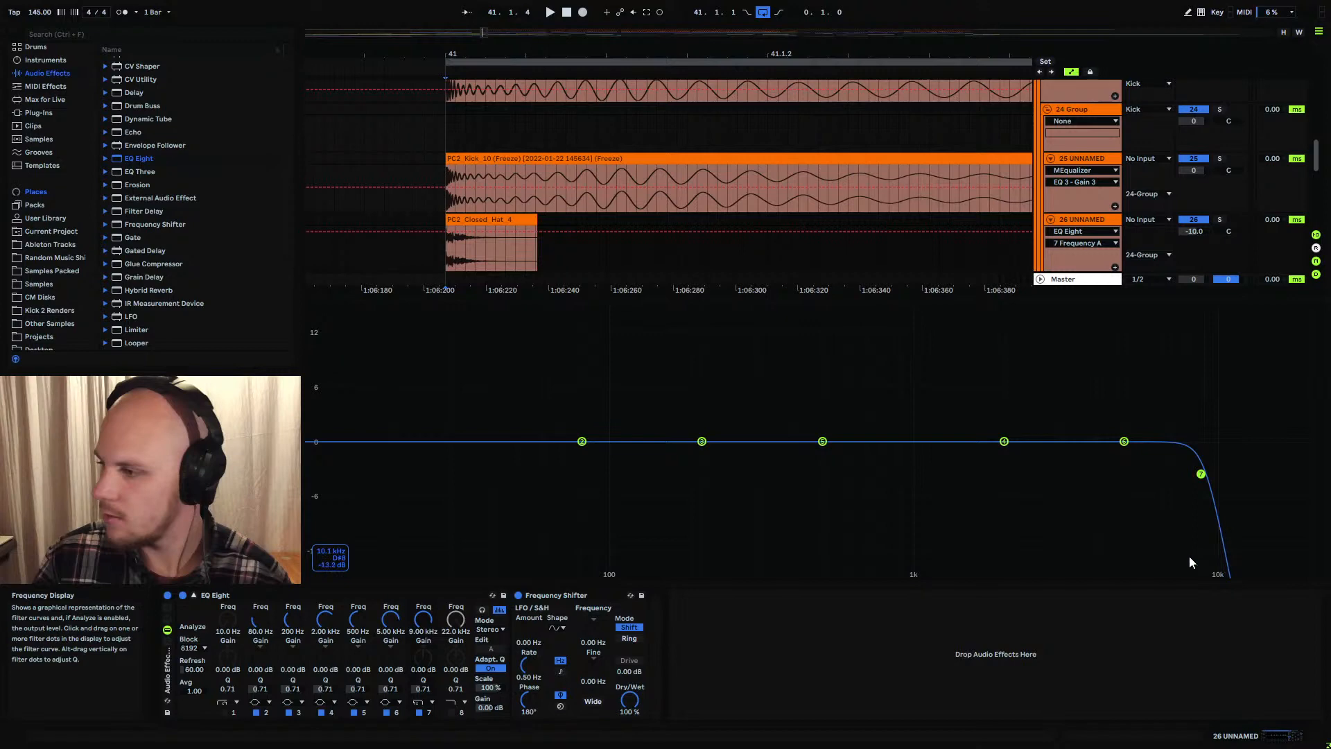
left_click(260, 595)
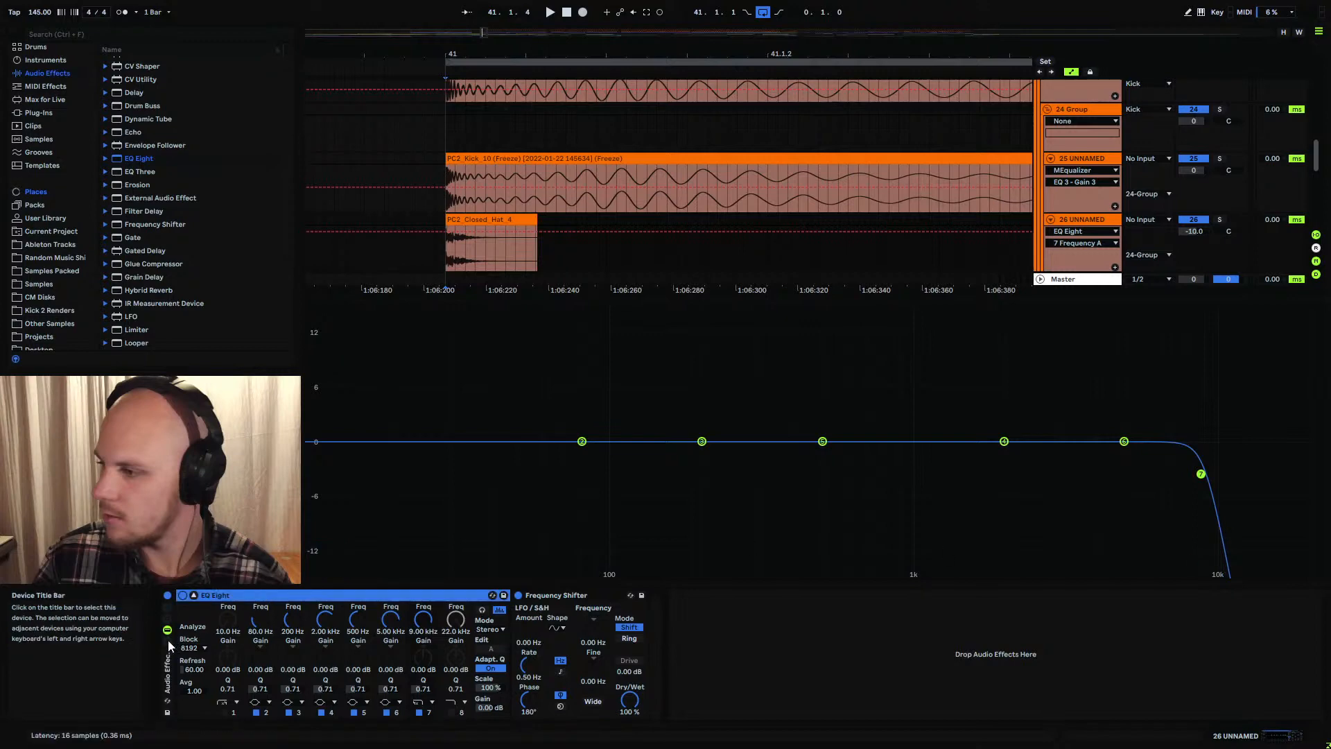
left_click(168, 639)
left_click(198, 626)
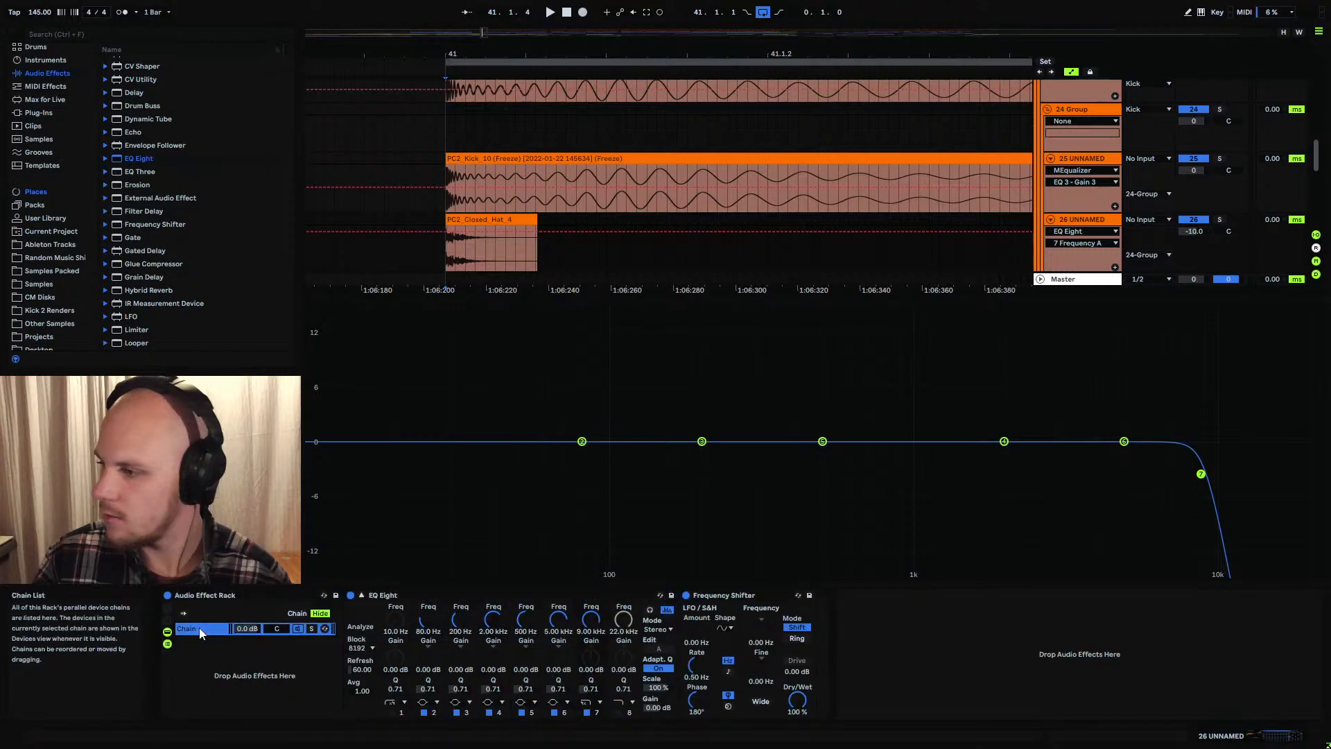
key("ctrl+d")
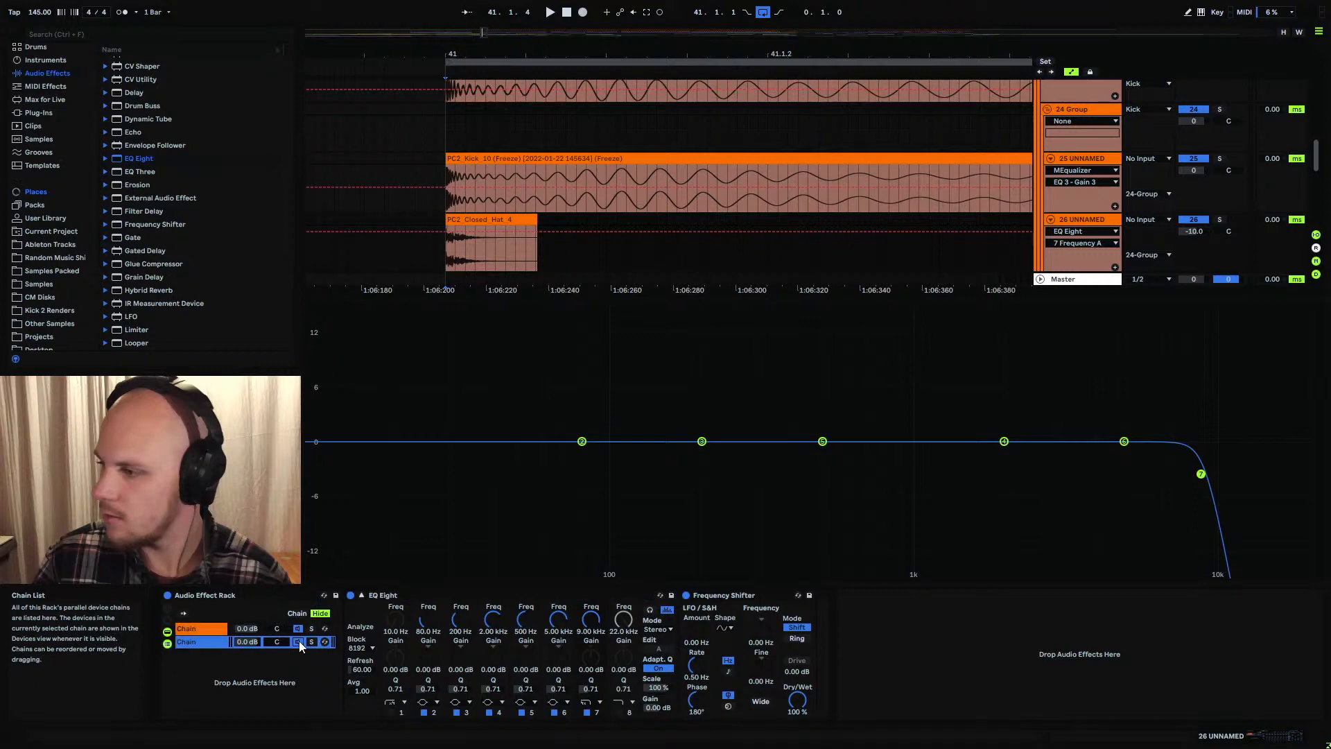
Delete the Frequency Shifter from the second chain and change its EQ Eight band 7 to a steep low cut
left_click(718, 596)
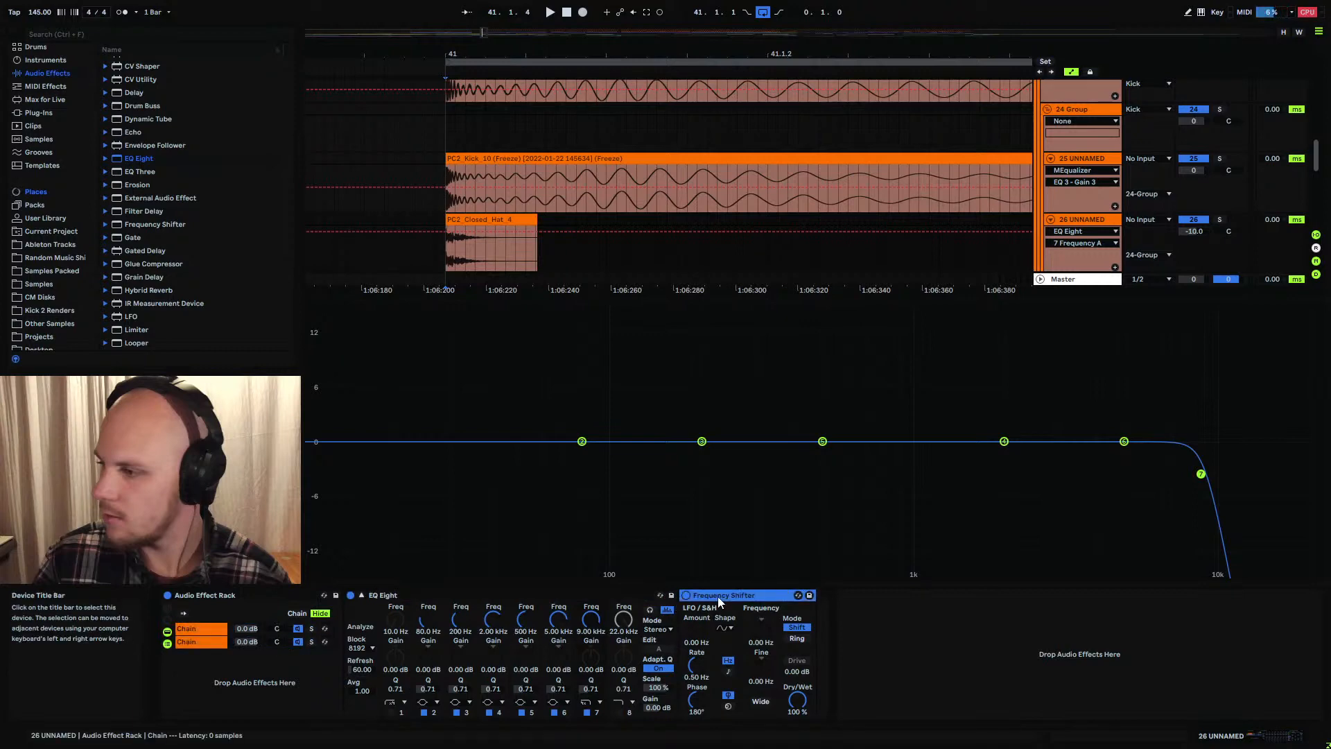
key("Delete")
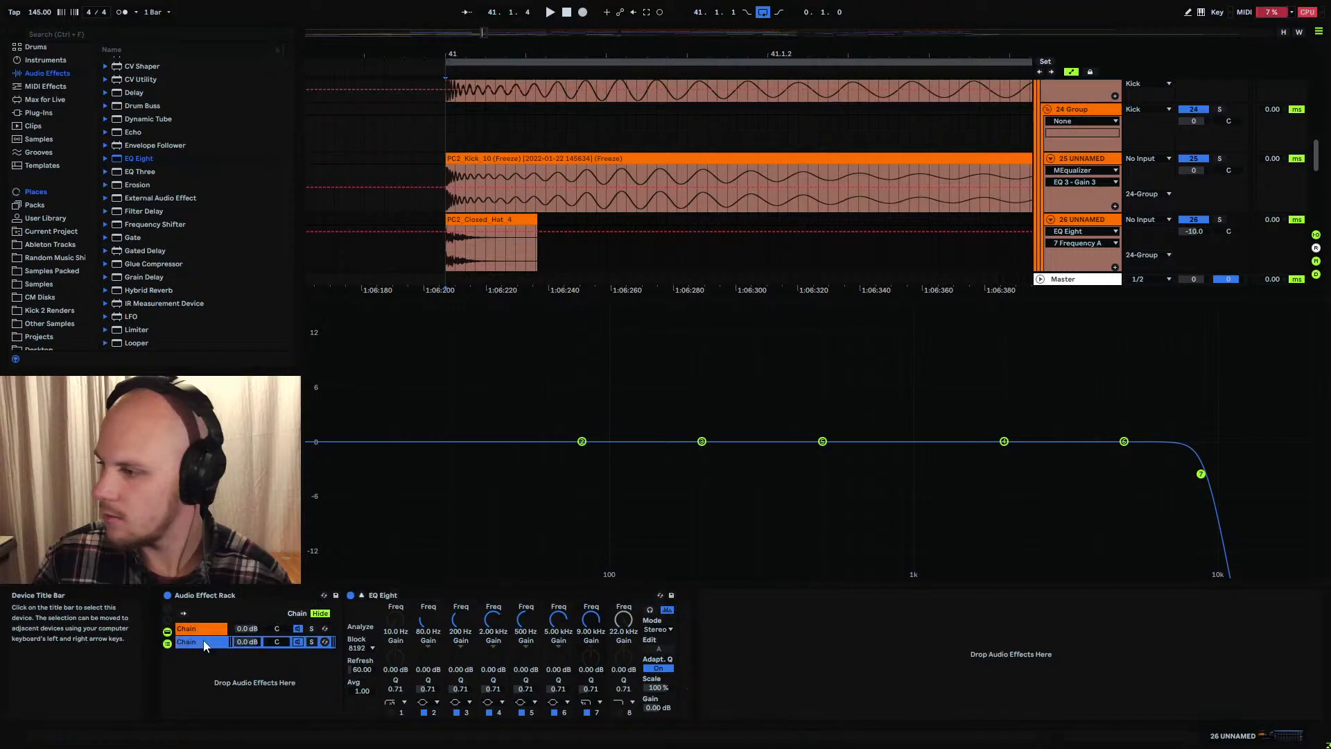
left_click(595, 704)
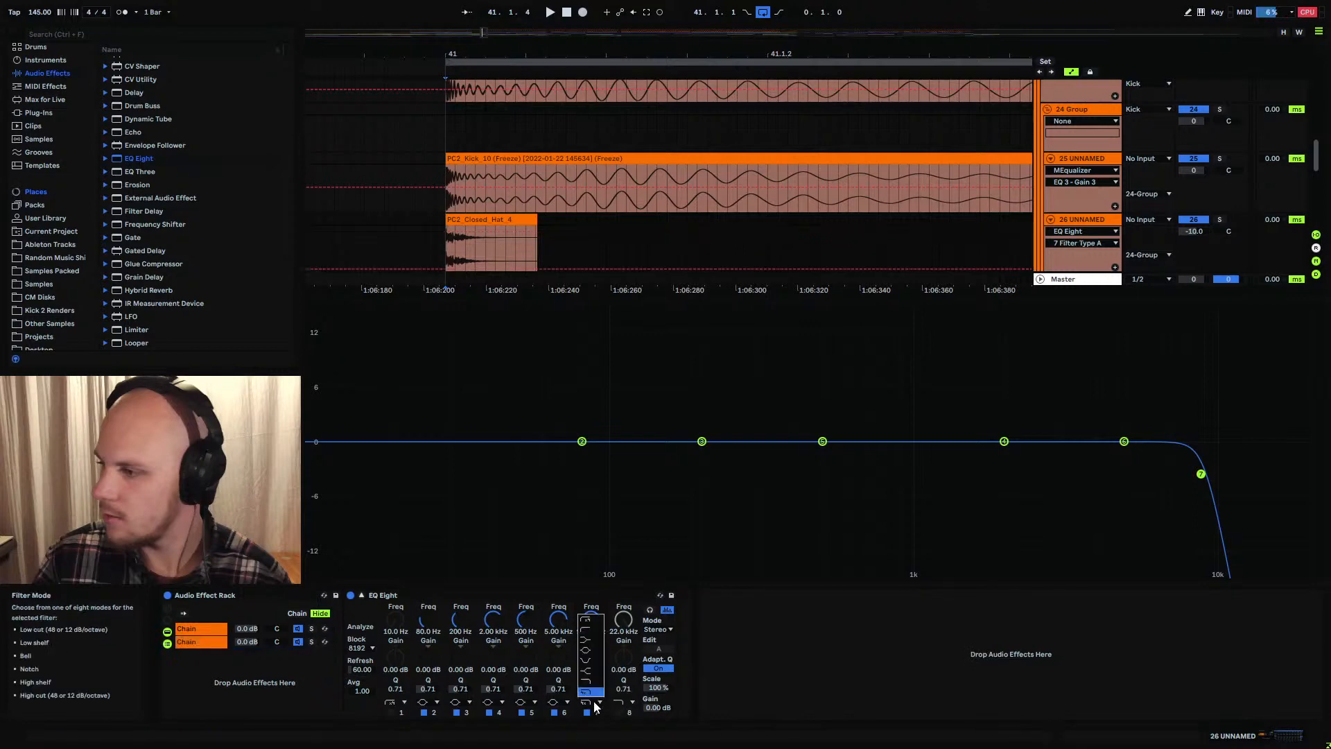
left_click(595, 626)
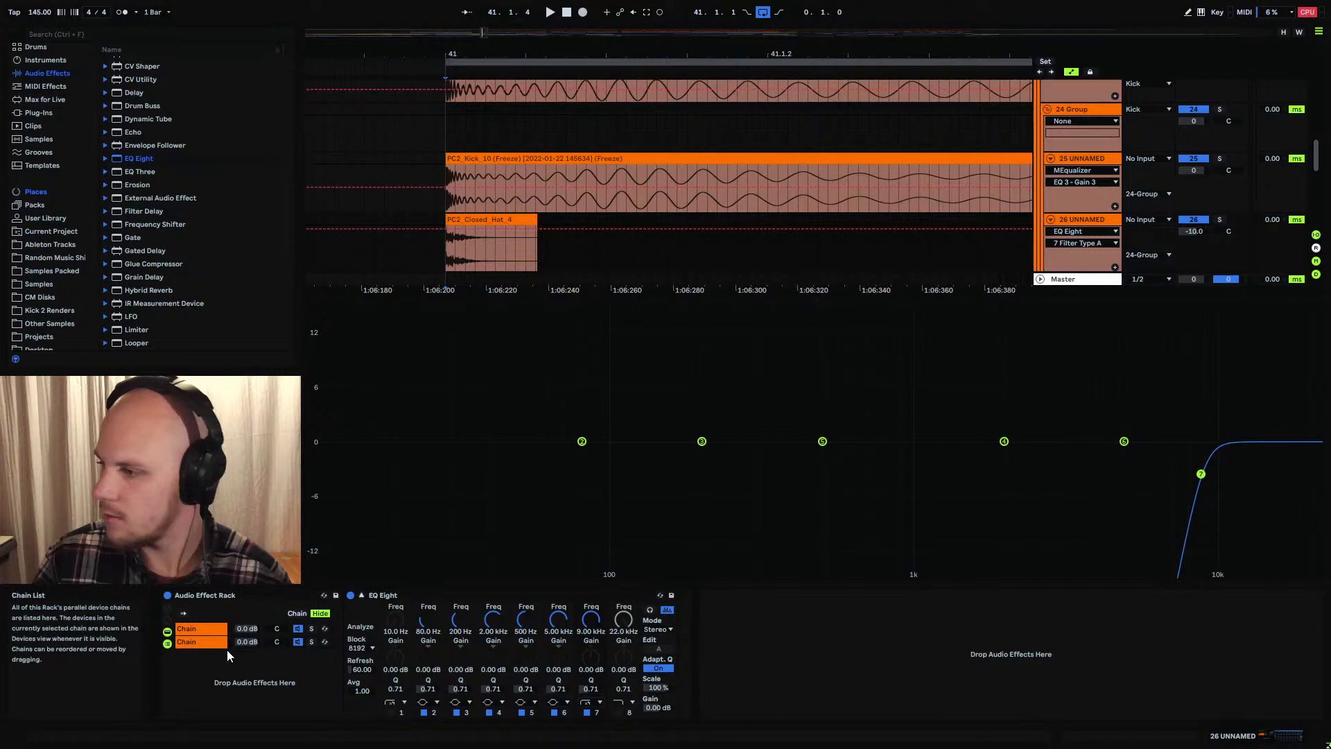
Set the first chain's Frequency Shifter coarse frequency to 5 kHz
left_click(204, 628)
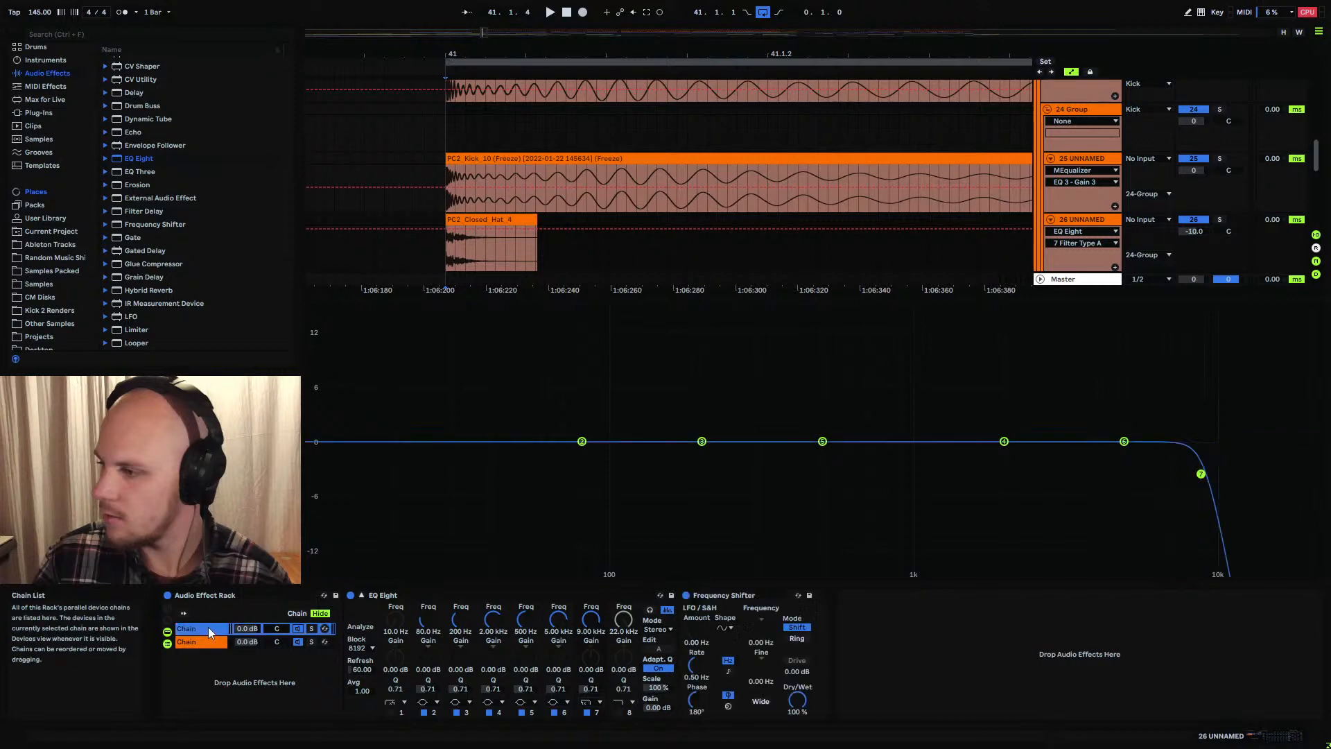
left_click(764, 642)
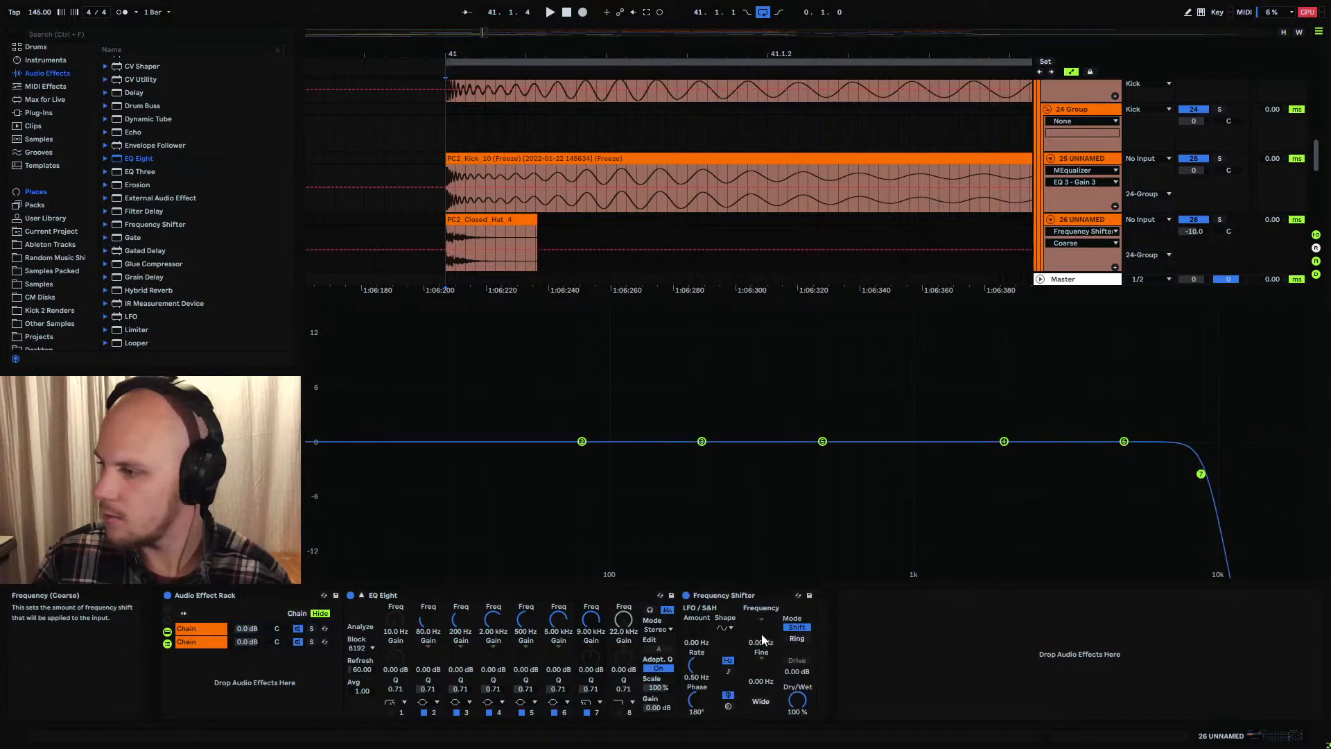
type("5000")
key("Return")
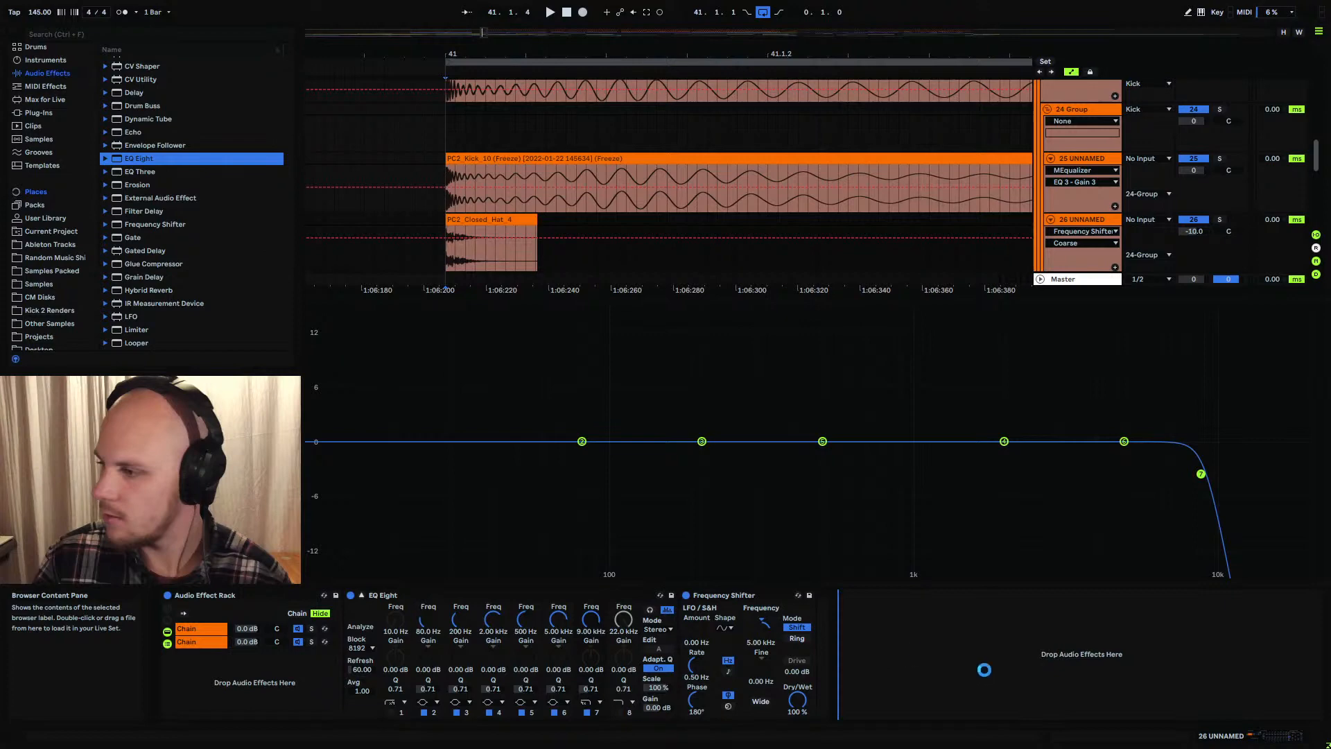
Add an EQ Eight after the rack, play the soloed hat with the rack off and on, and expand the new EQ's spectrum
left_click_drag(964, 662, 964, 662)
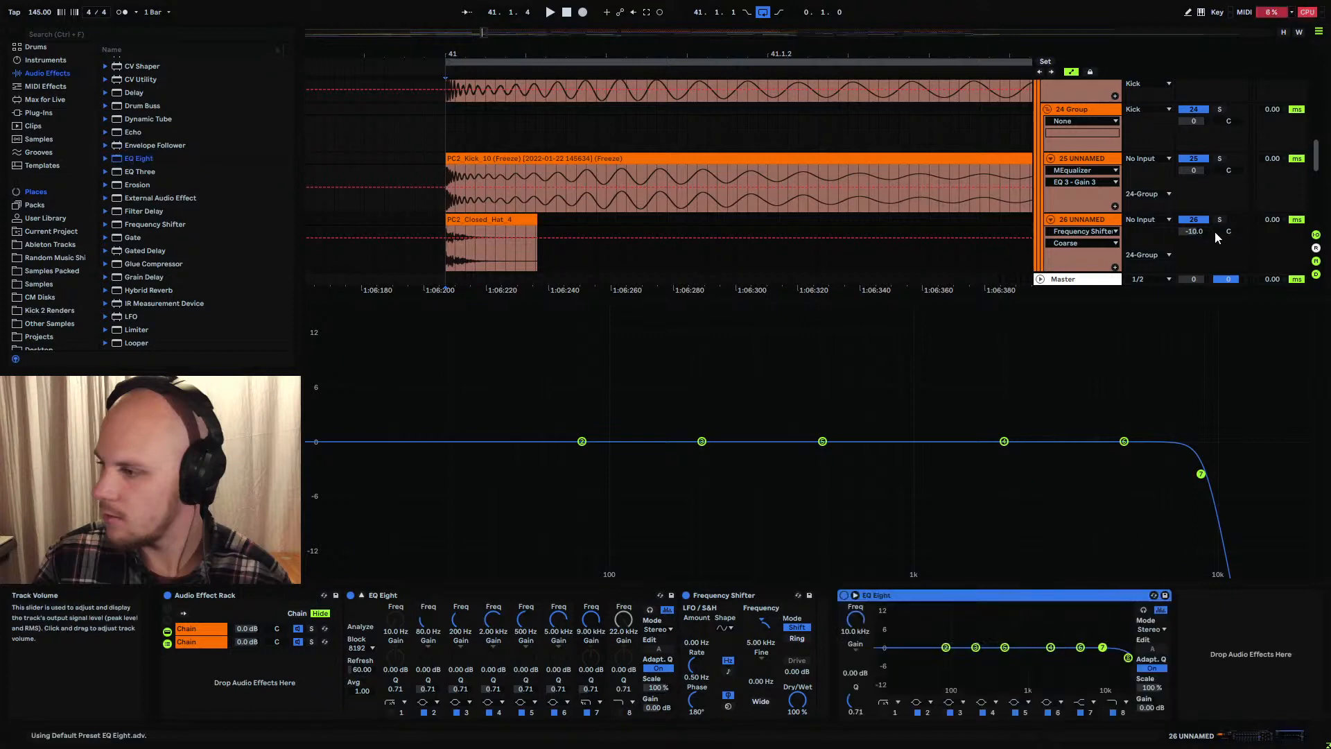
key("space")
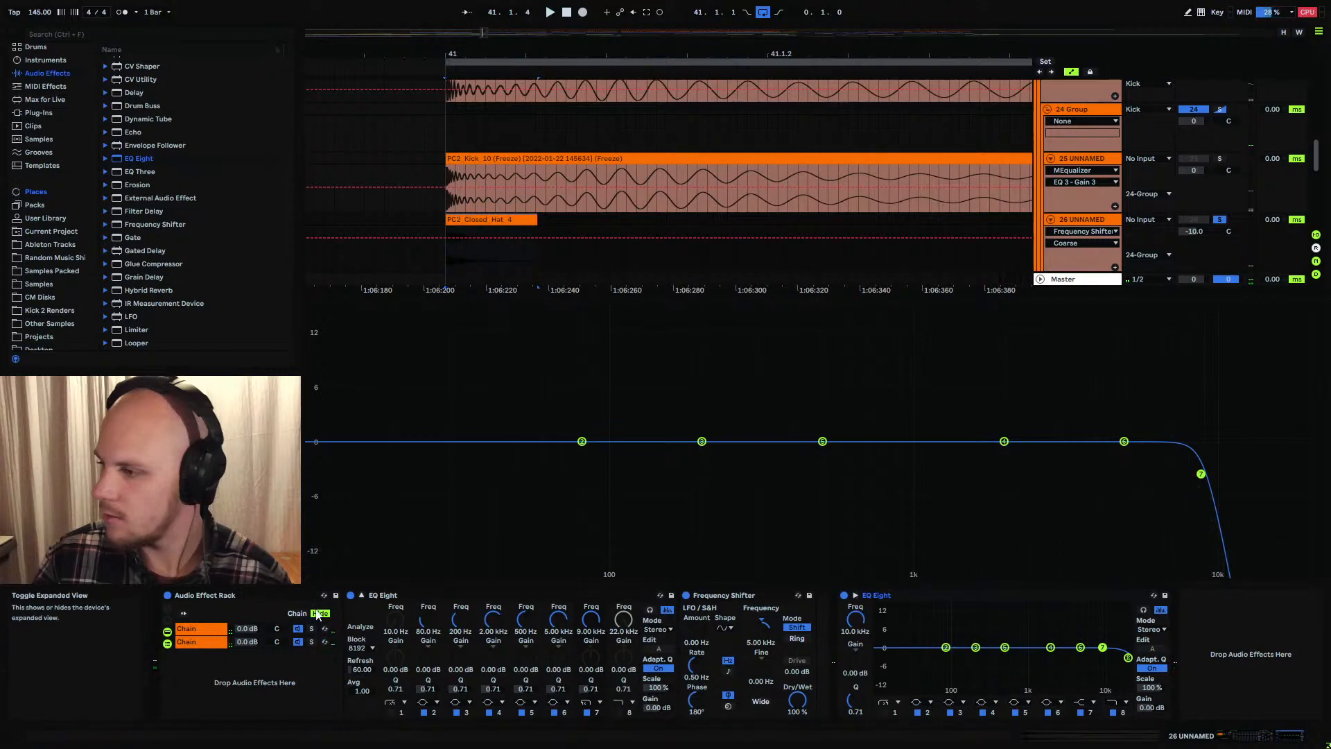
left_click(169, 594)
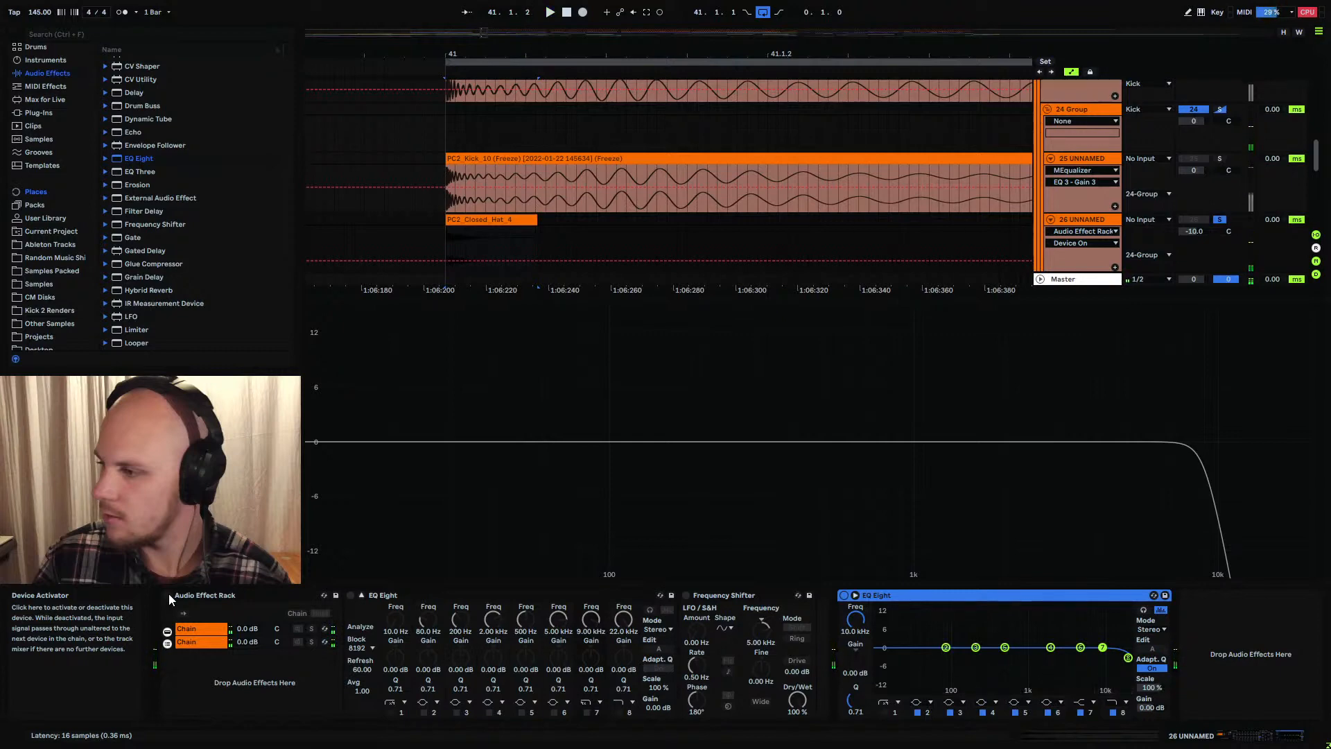
left_click(168, 593)
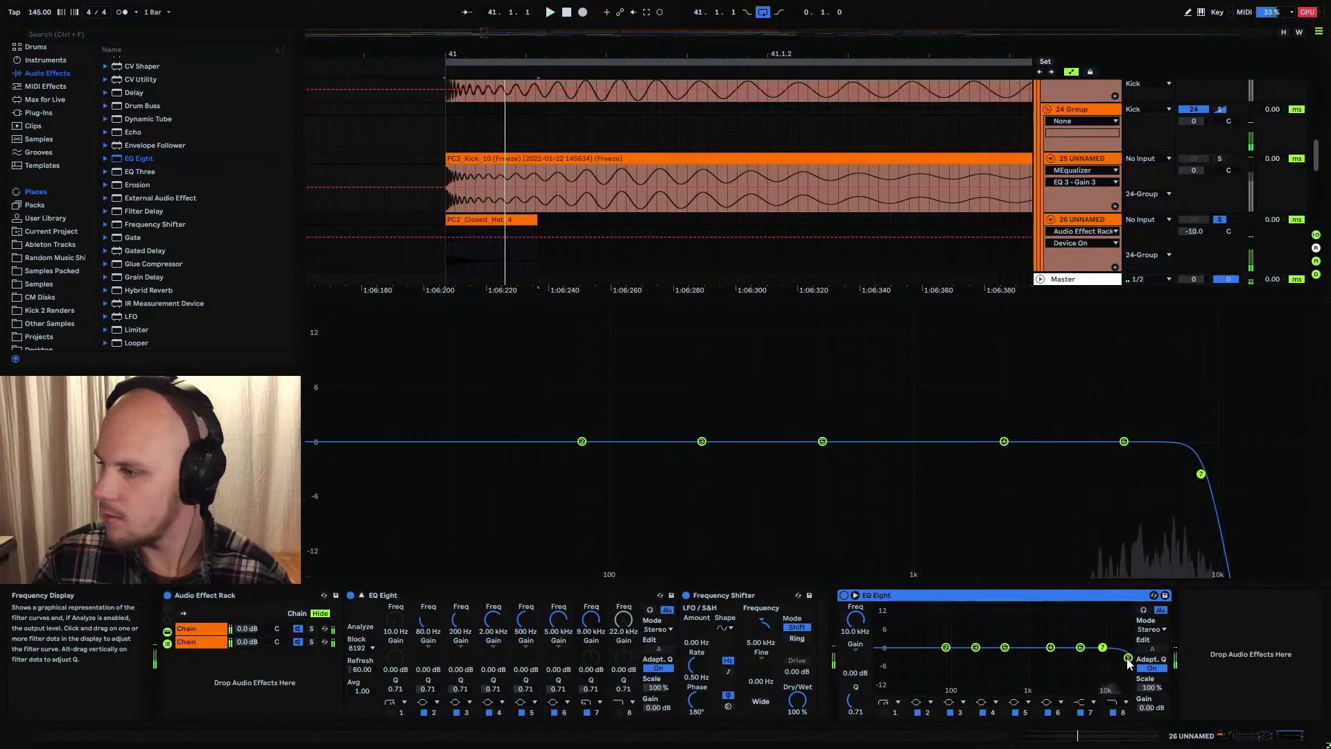
left_click(854, 595)
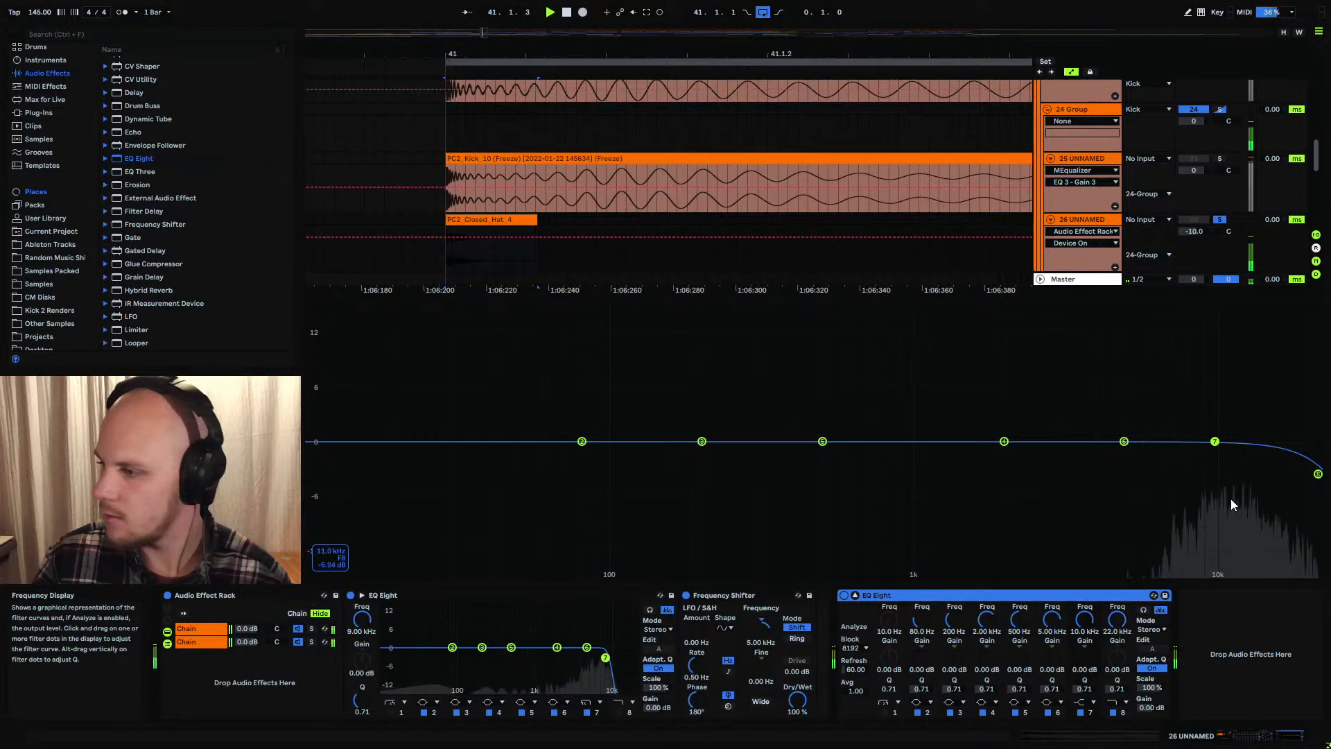
Insert an audio track below the hat track, set its input to 26 UNNAMED and arm it for recording
scroll(918, 220, "down", 3)
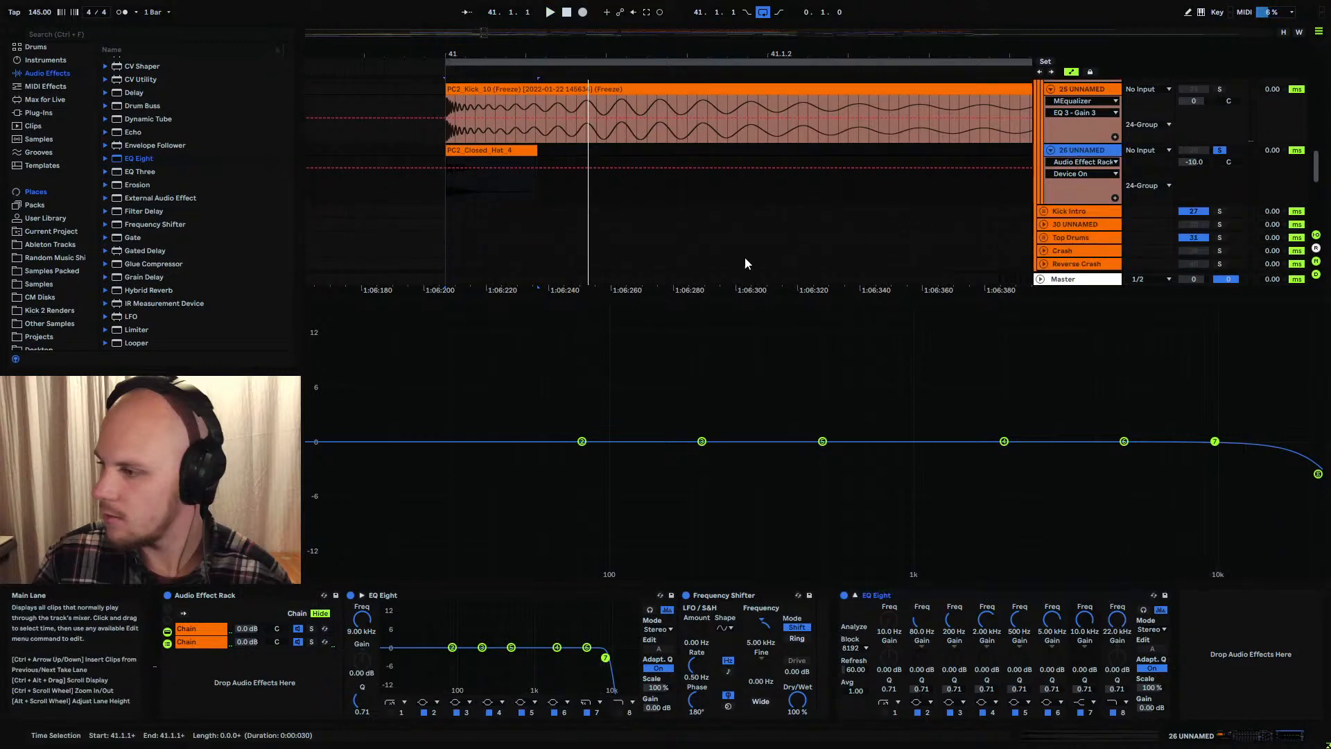
key("ctrl+t")
left_click(1051, 235)
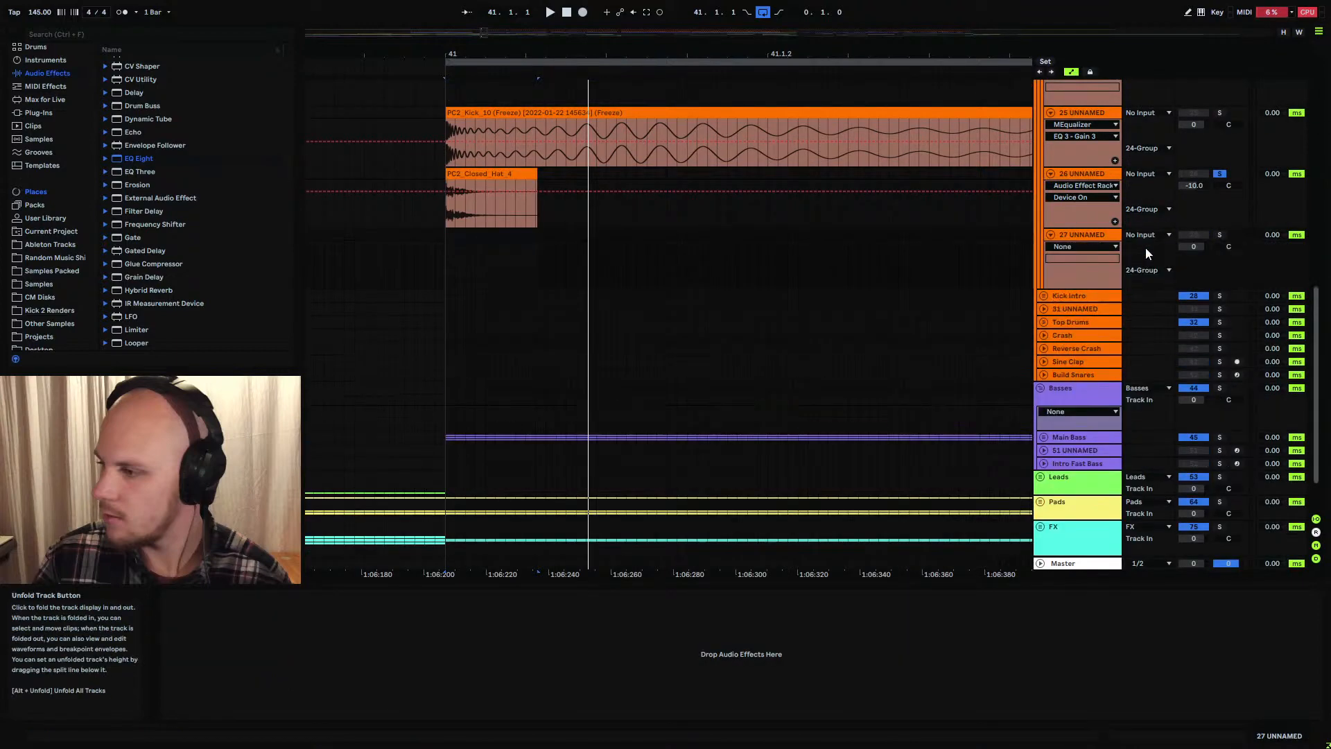
left_click(1144, 235)
scroll(1179, 444, "up", 10)
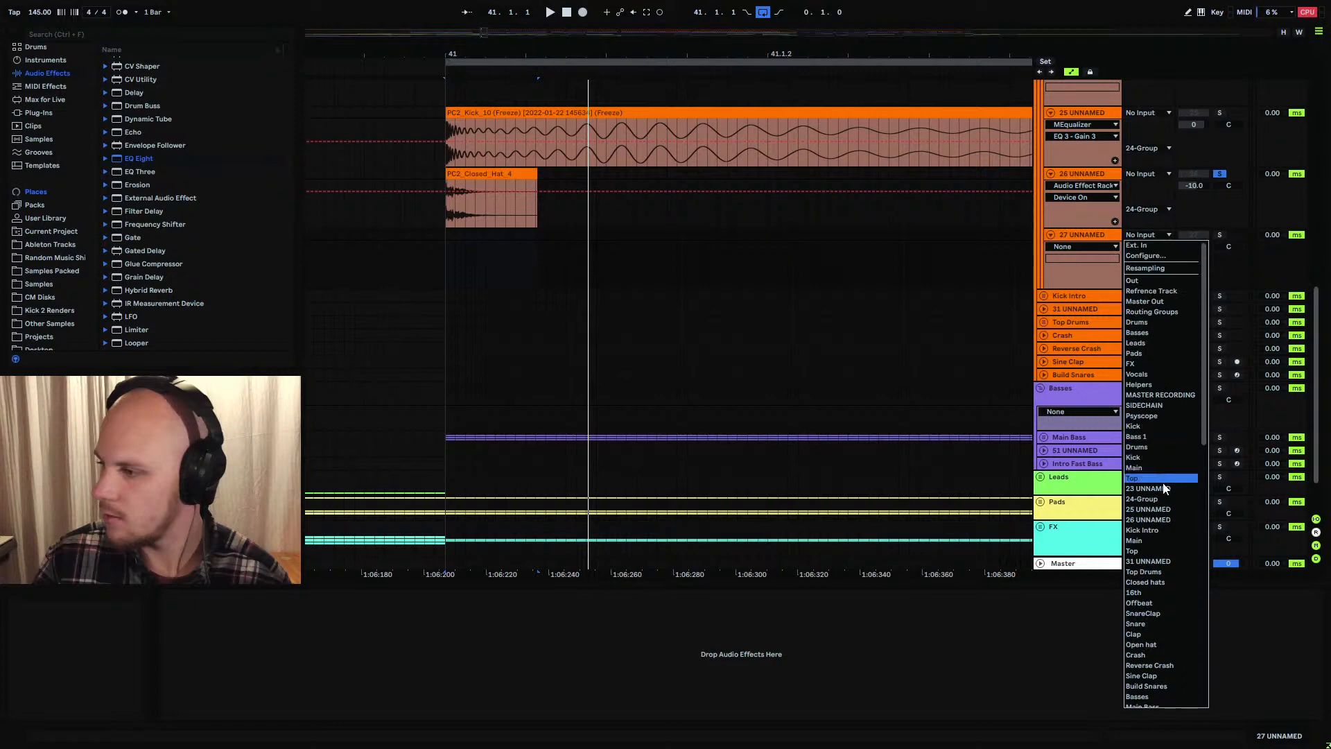
left_click(1163, 522)
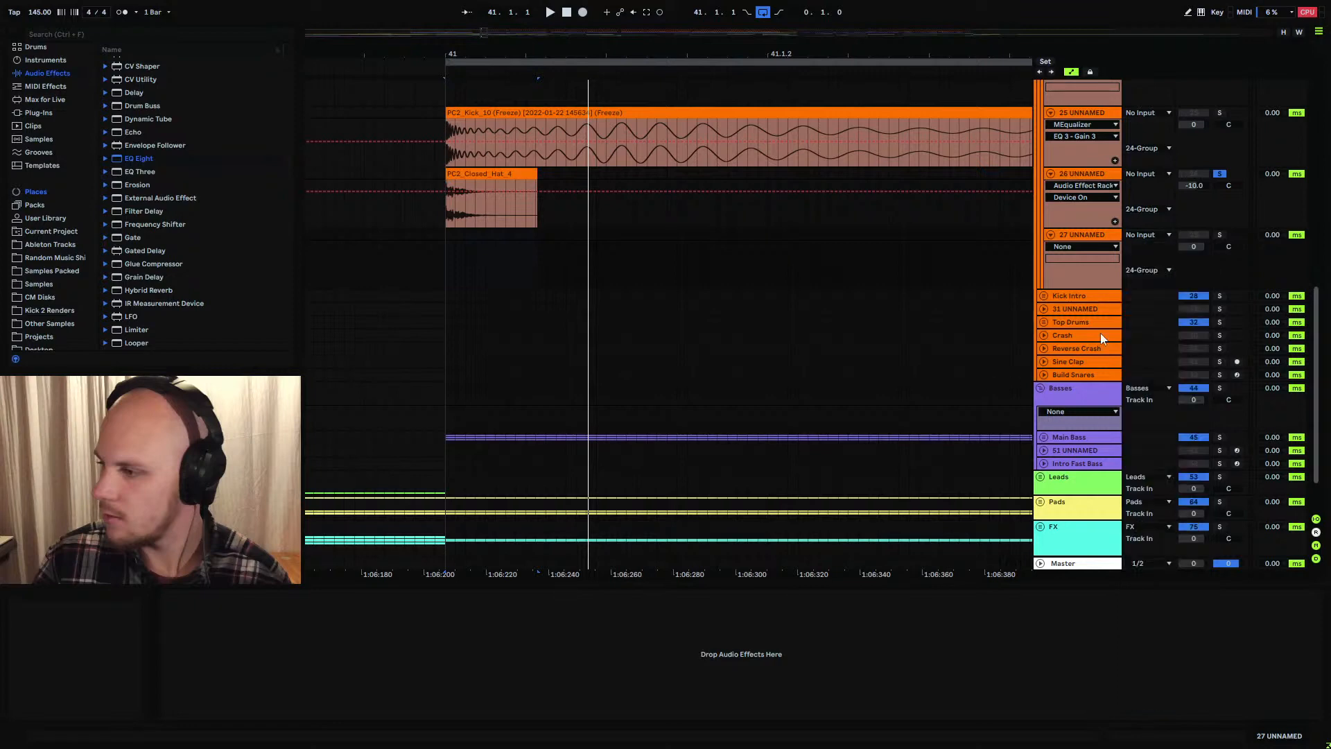
left_click(1237, 235)
Set the insert marker to the start of bar 41 on the new track and show the hat track's devices
left_click(447, 237)
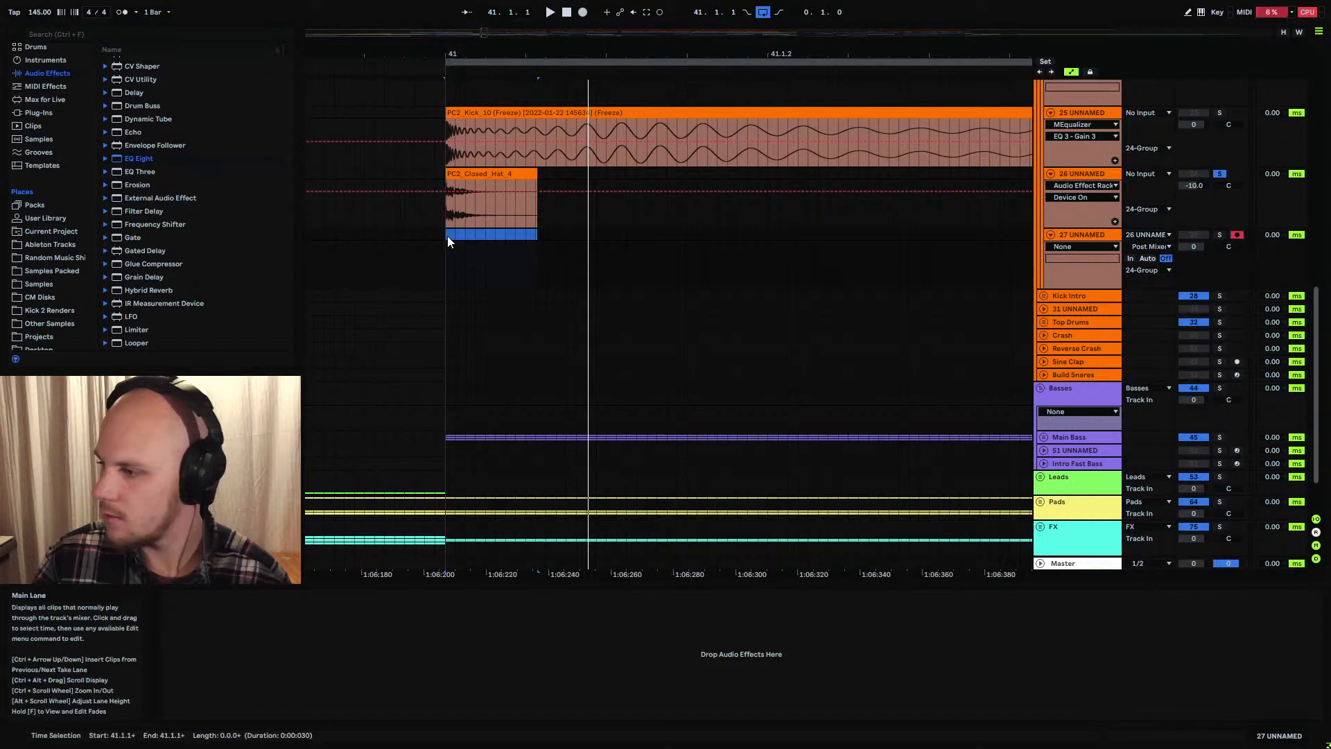
left_click(450, 238)
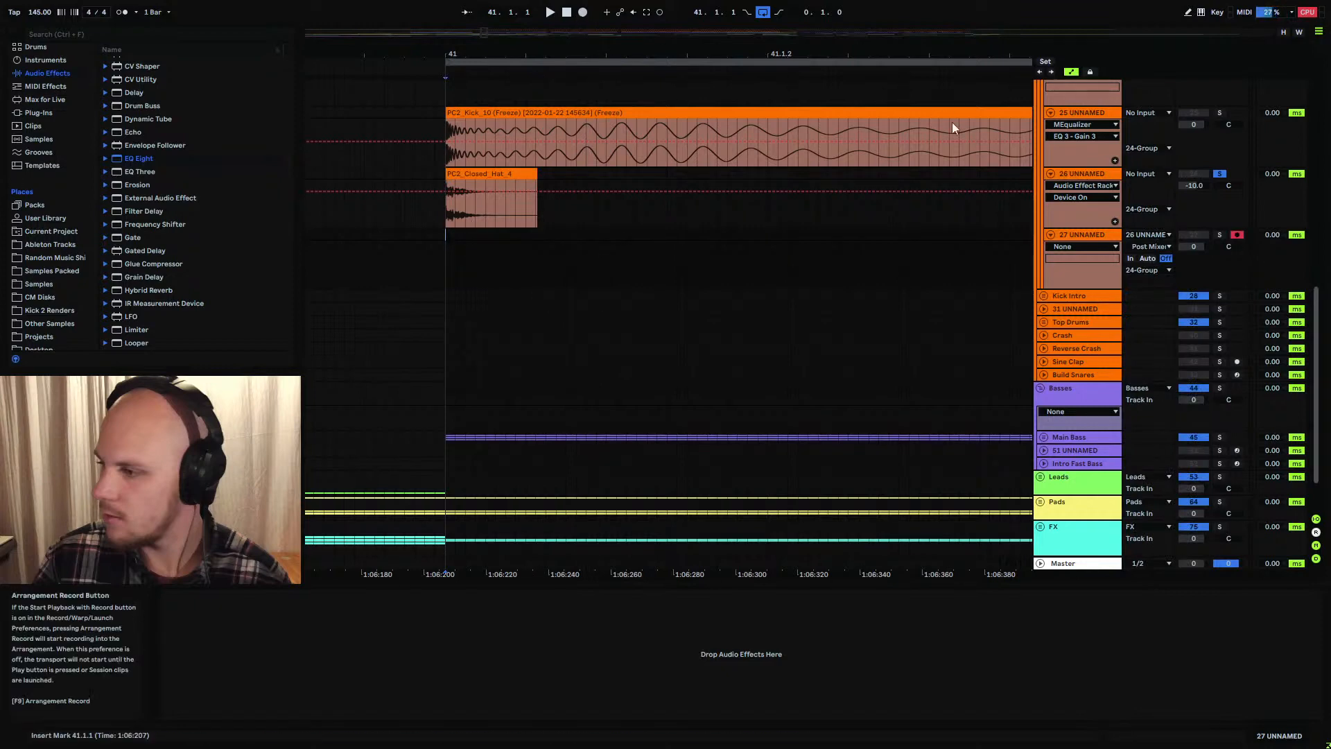
left_click(1088, 173)
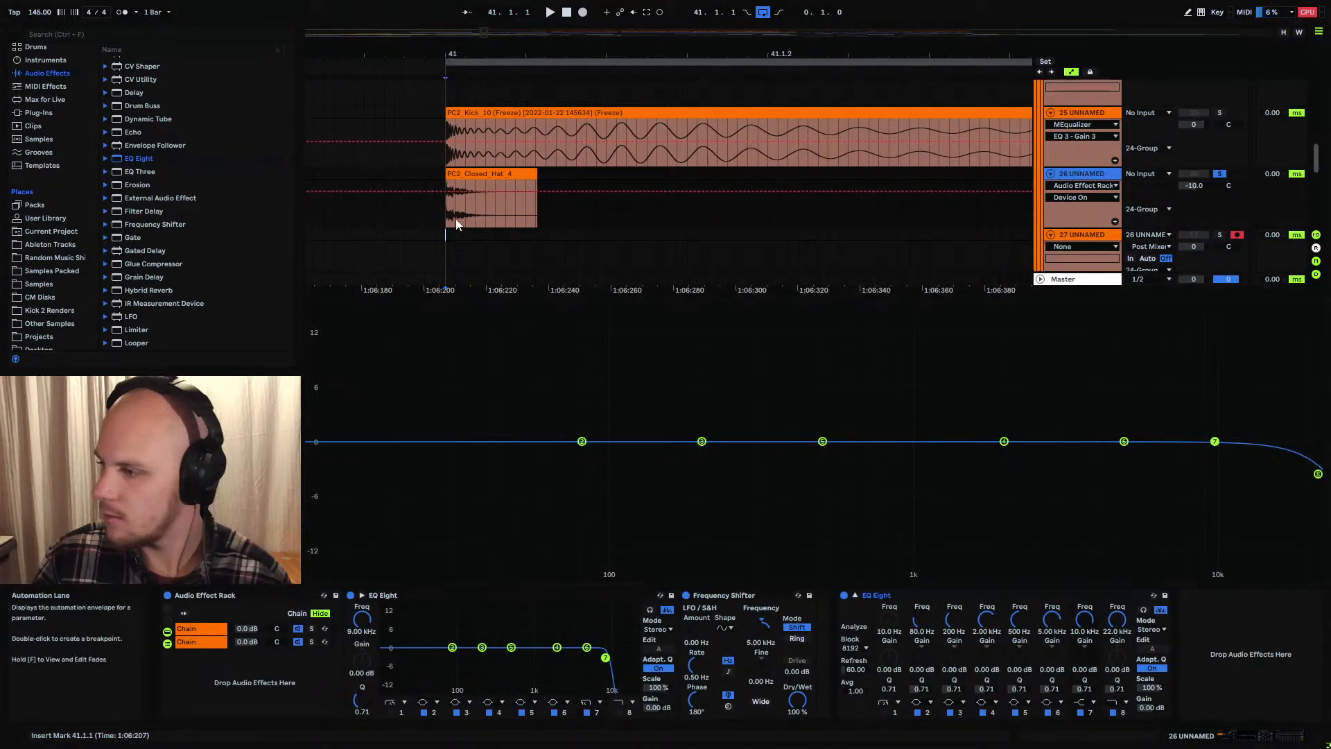
Record the processed hat from the start of bar 41 onto the armed track below and stop the recording
left_click(446, 234)
left_click(1088, 174)
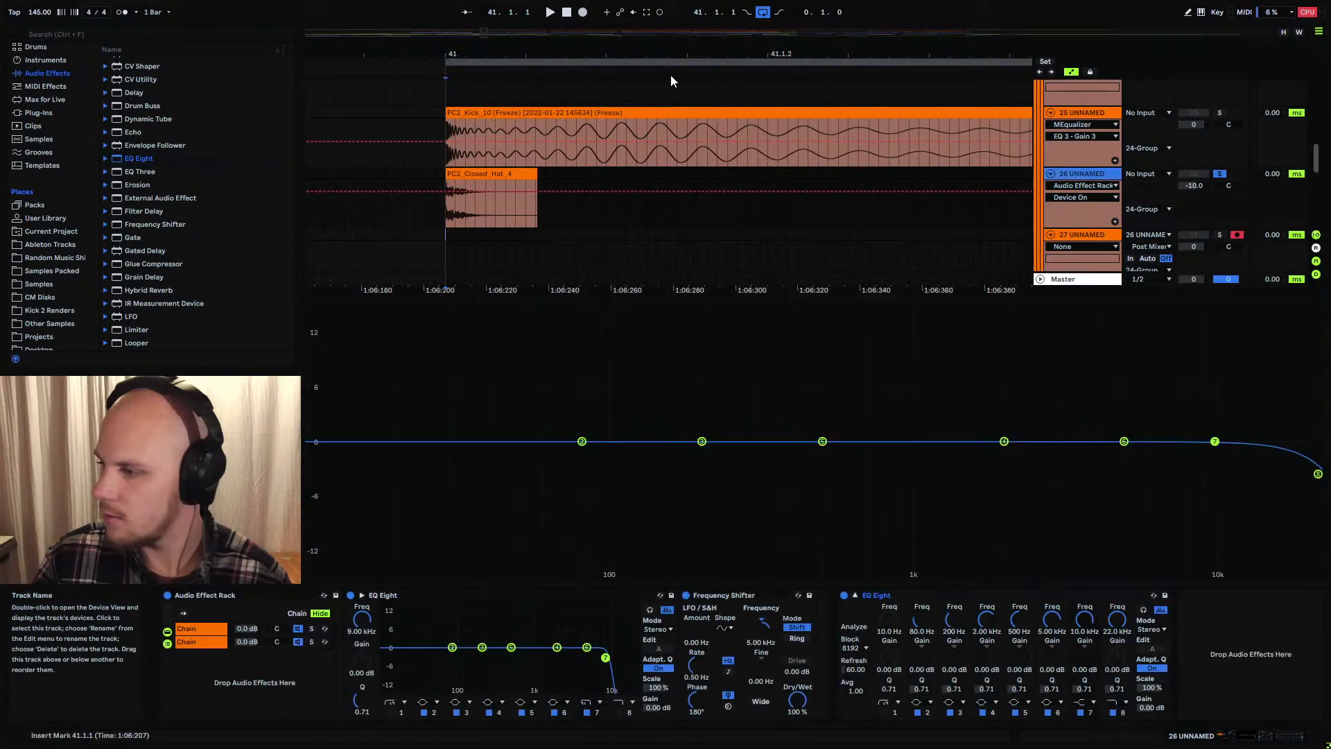
left_click(583, 13)
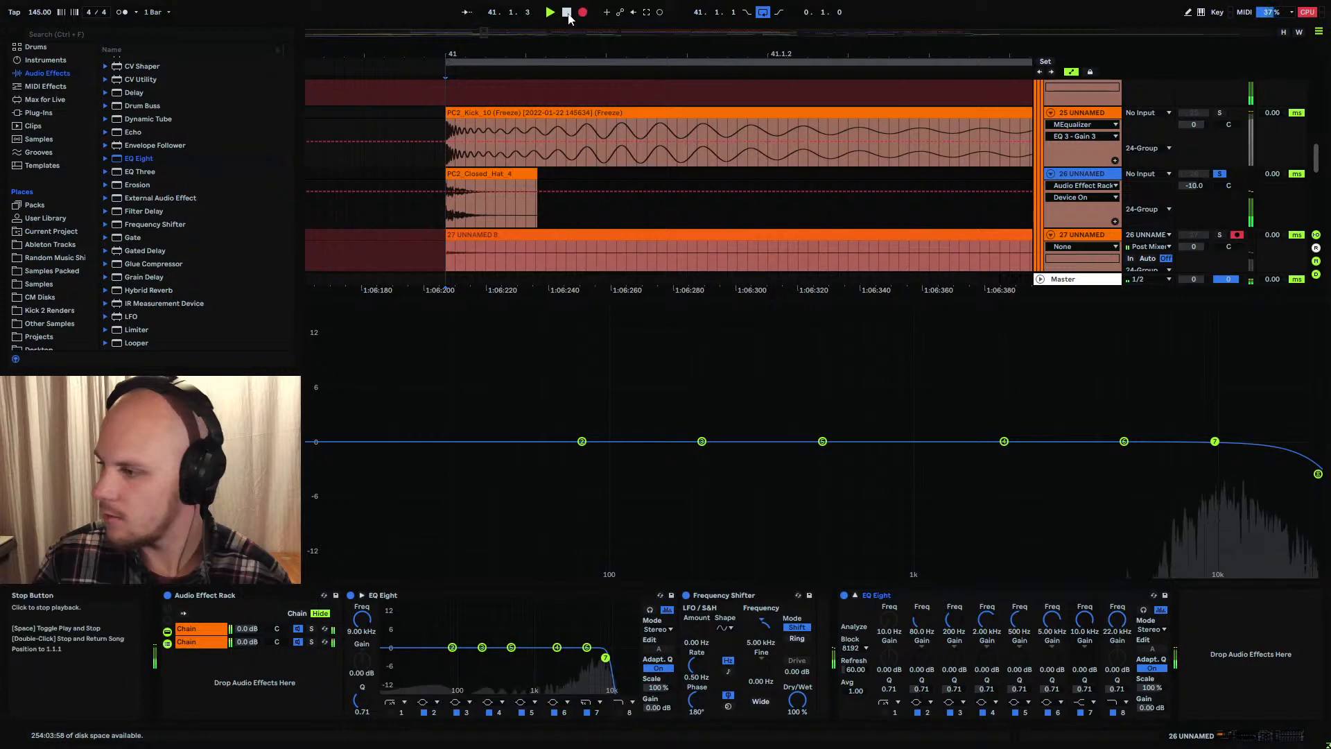
left_click(567, 13)
scroll(614, 215, "down", 2)
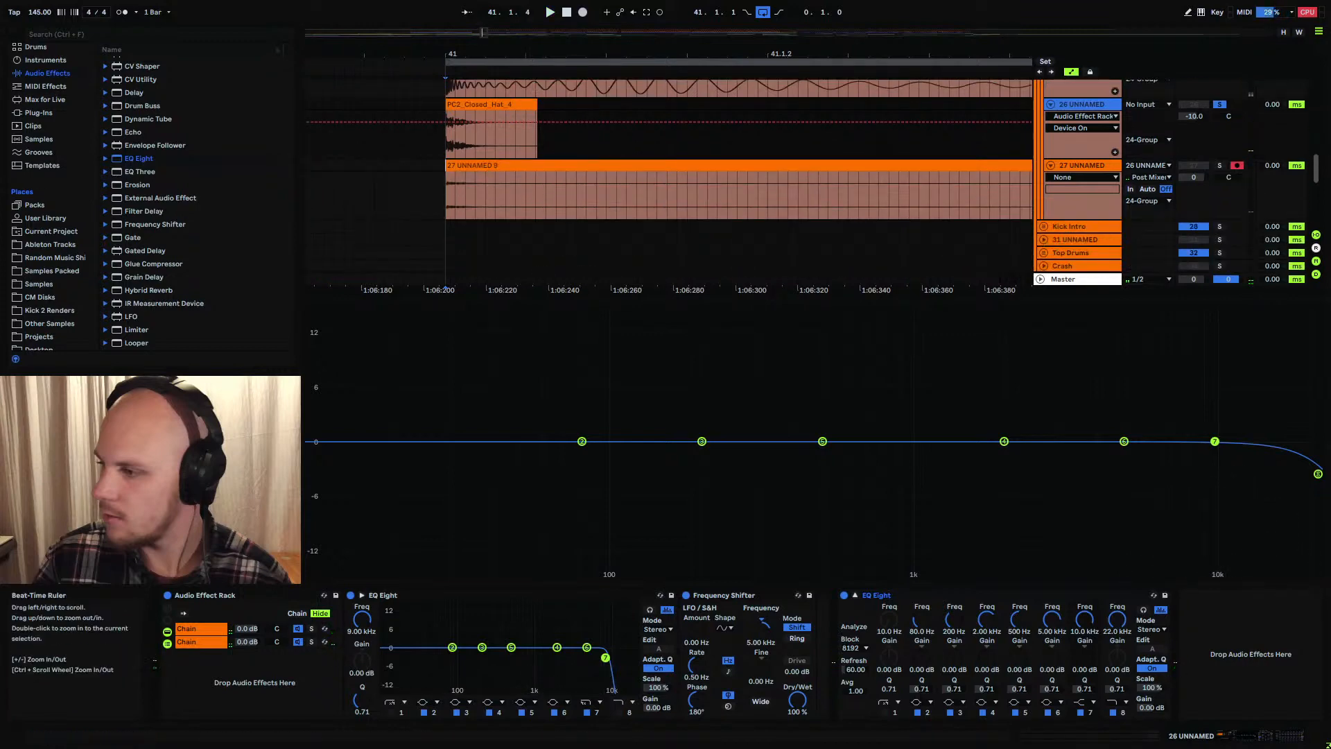
Move the long recorded clip up onto the hat track so that it starts at 39.3.2
left_click_drag(586, 54, 808, 21)
left_click_drag(831, 165, 315, 102)
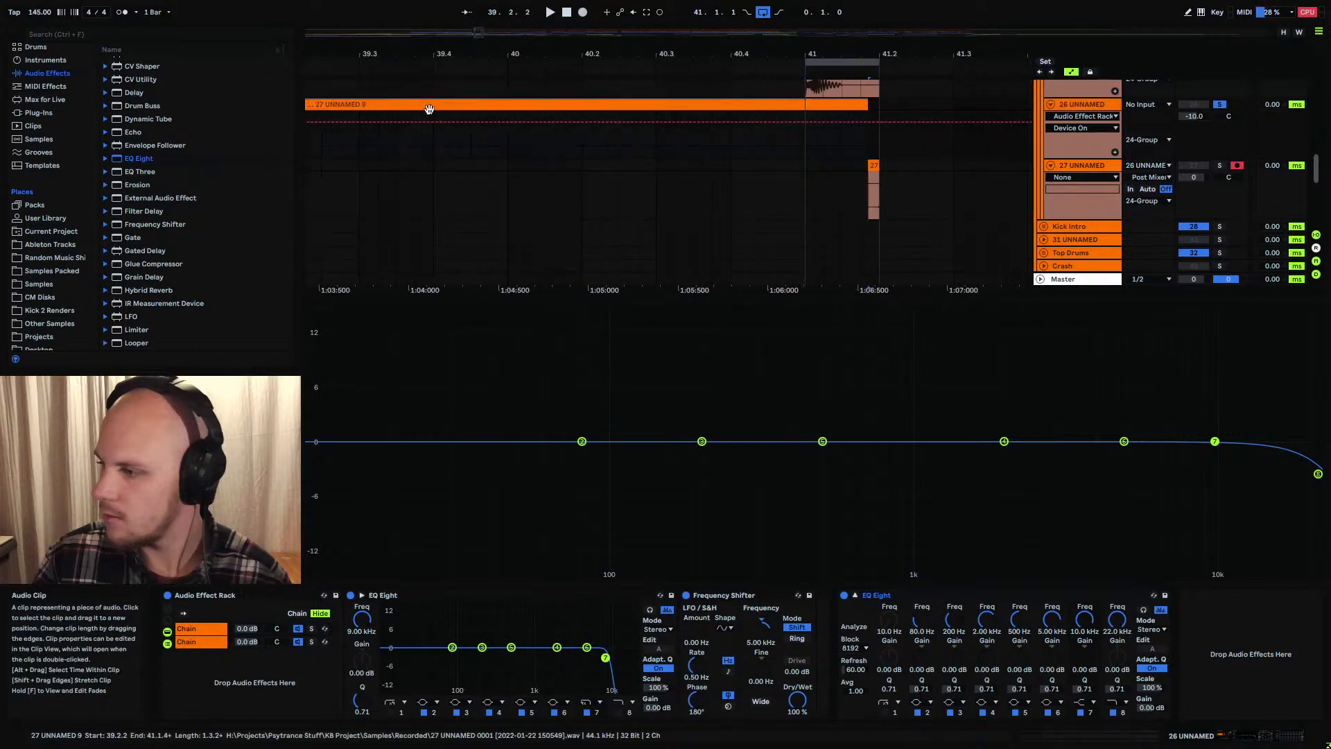
mouse_move(502, 108)
left_mouse_down()
mouse_move(533, 114)
mouse_move(499, 115)
left_mouse_up()
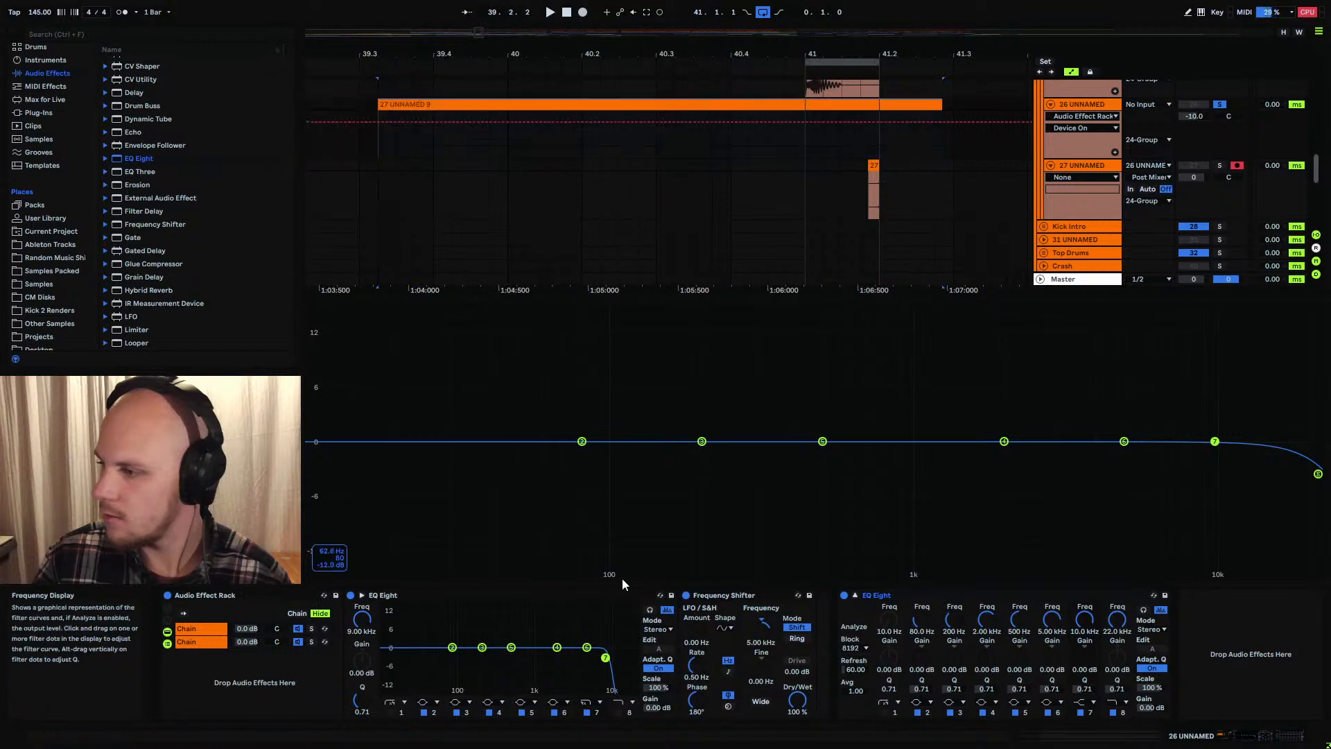
Turn off the hat track's Audio Effect Rack and play the recorded clip from 39.4 and from bar 40
left_click(167, 596)
left_click(258, 595)
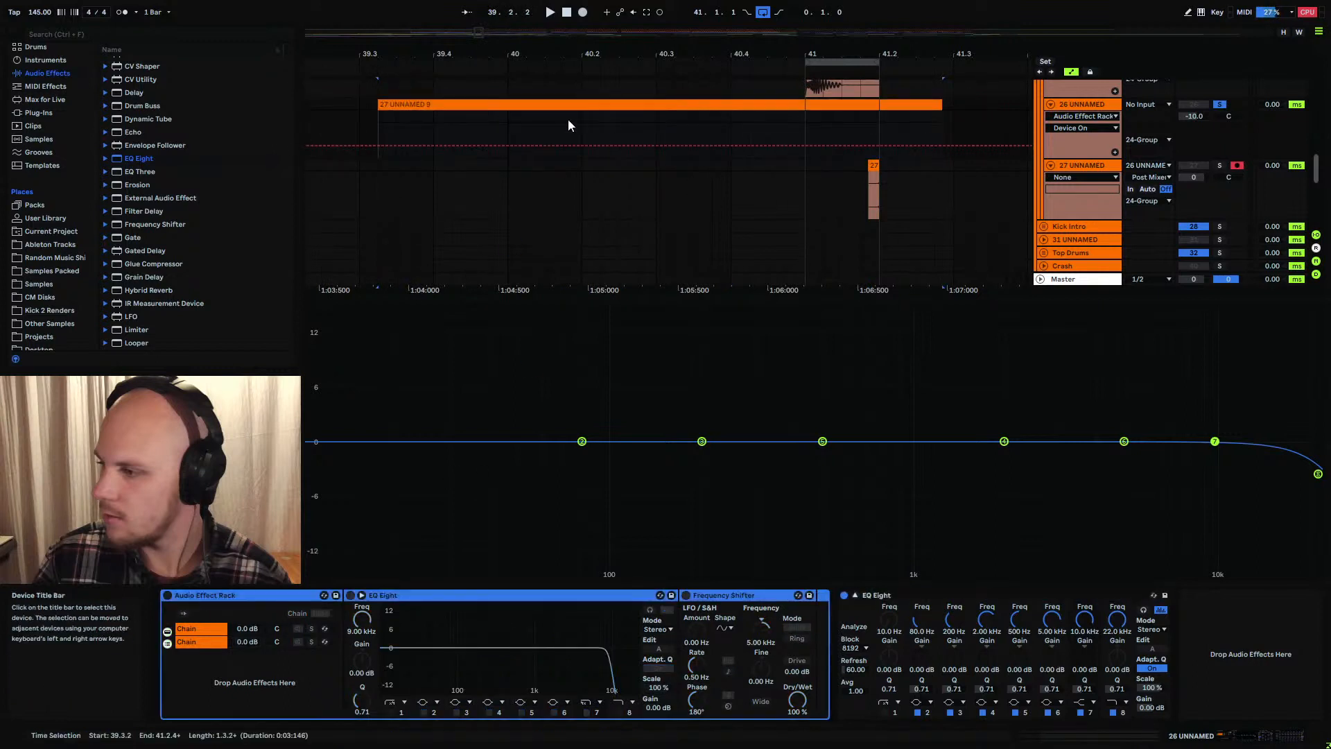
left_click(436, 128)
key("space")
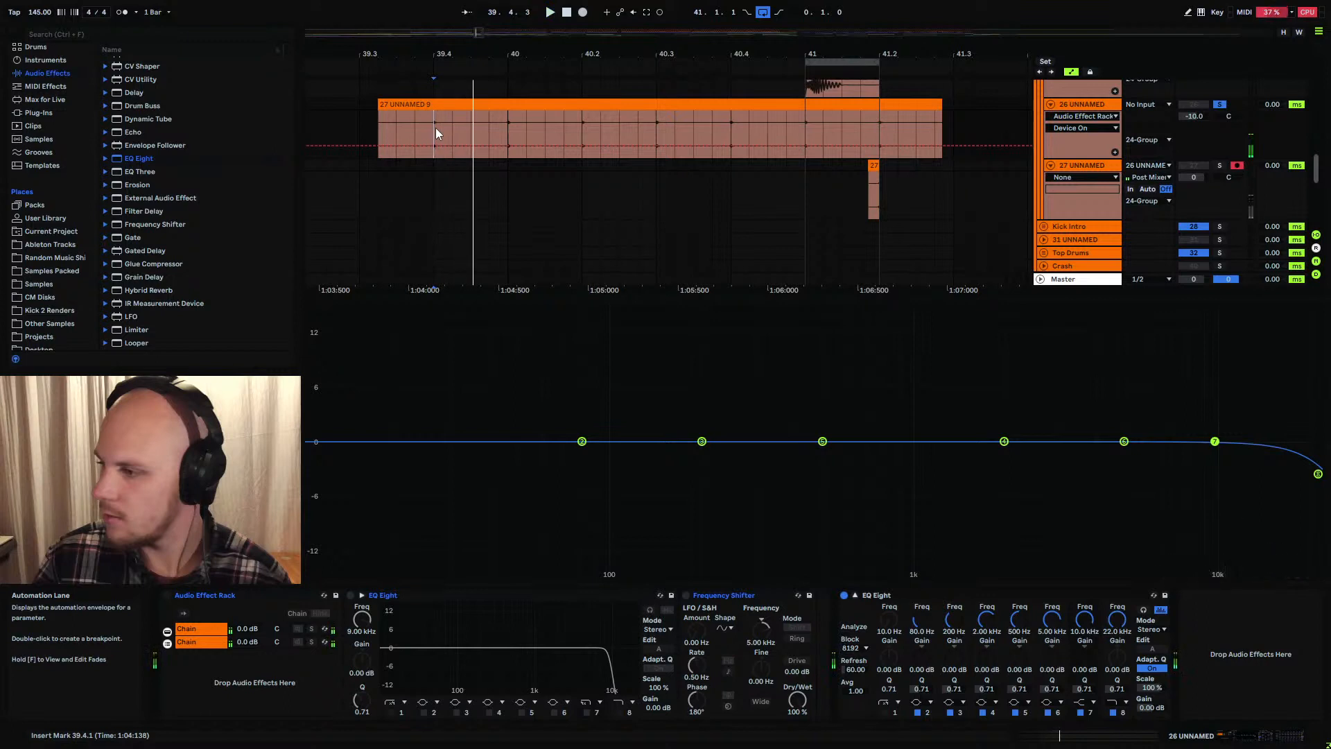
left_click(507, 131)
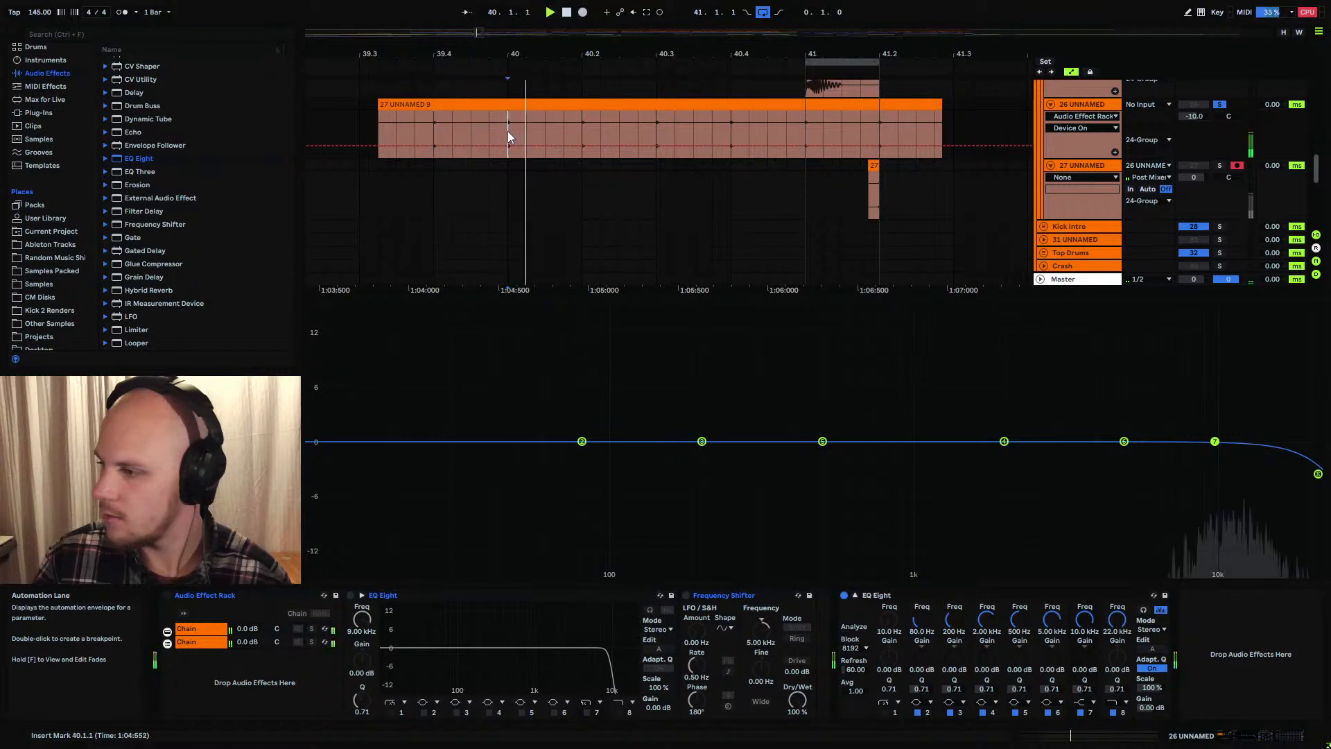
Split the recorded clip at 40.1.1 and 40.2.1 and delete the pieces before and after that one-beat section
left_click_drag(508, 131, 527, 133)
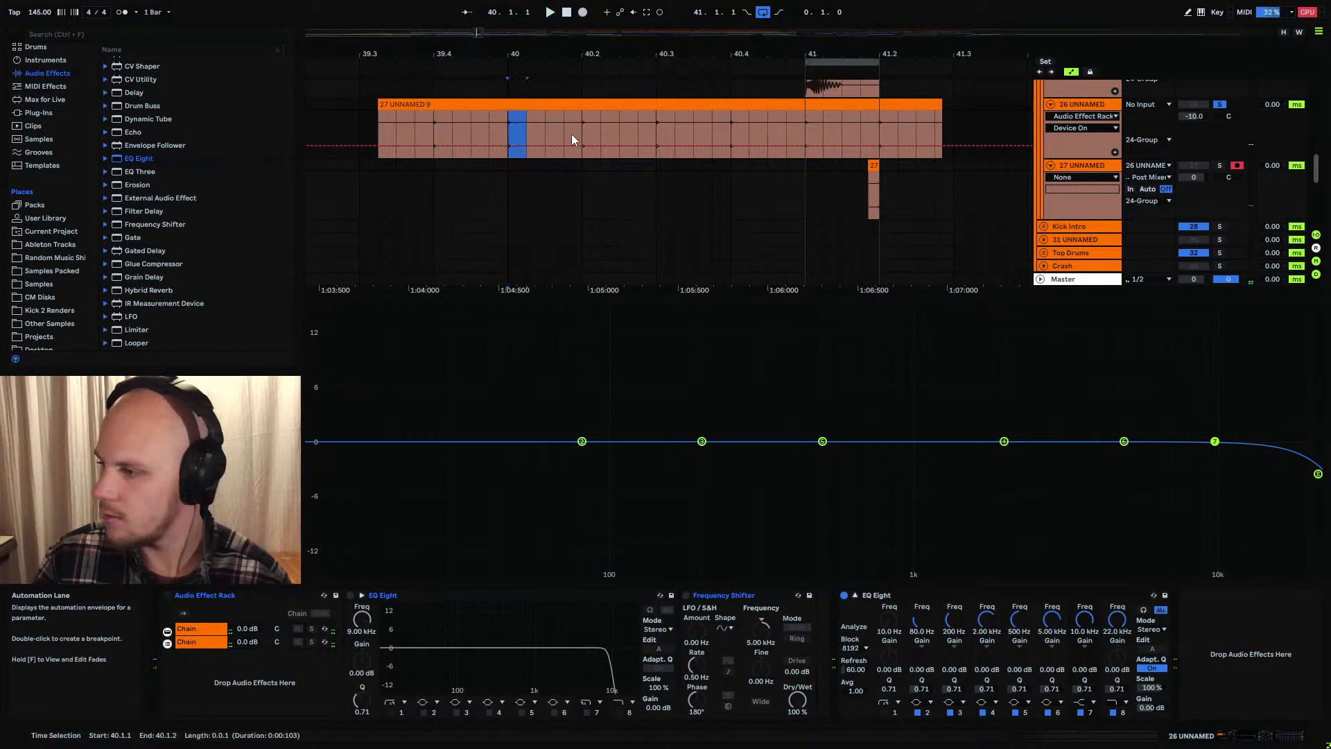
key("ctrl+e")
left_click(490, 104)
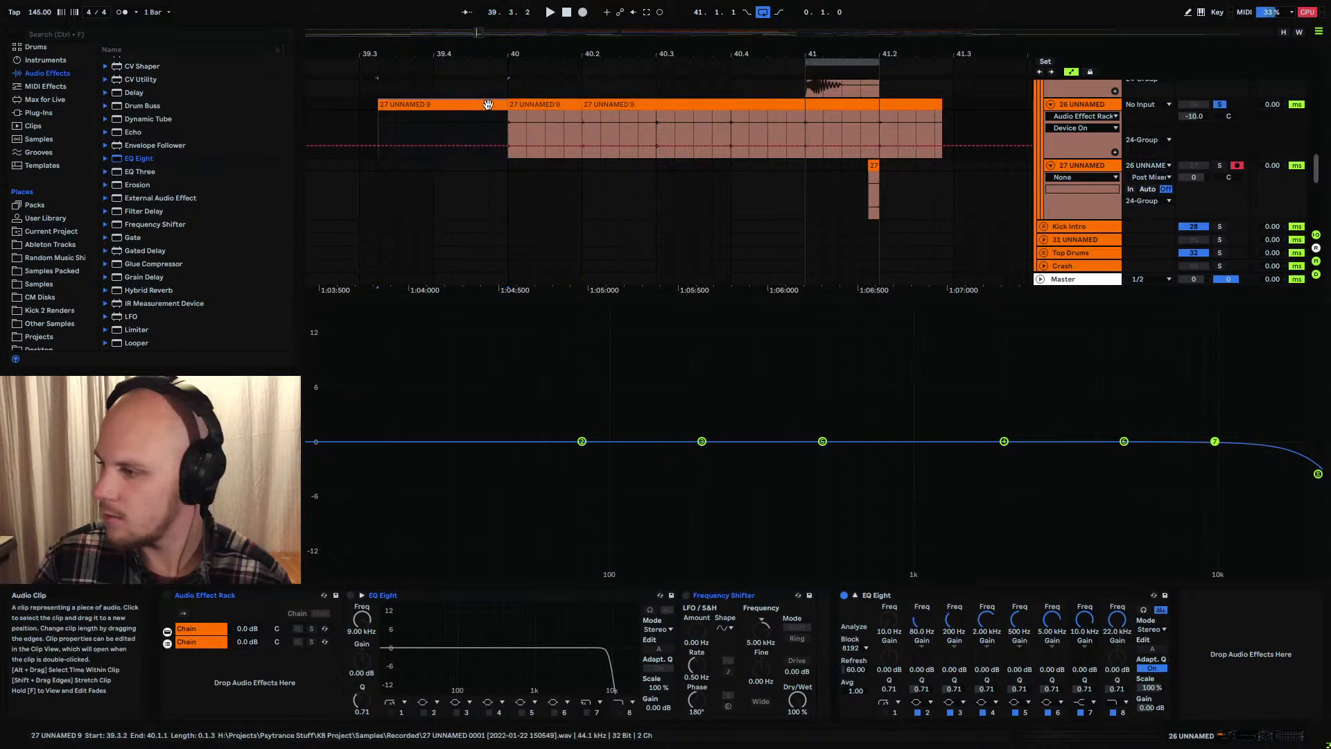
key("Delete")
left_click(616, 104)
key("Delete")
left_click(554, 103)
Loop the remaining one-beat hat clip at bar 40 and play it to check its spectrum
key("ctrl+l")
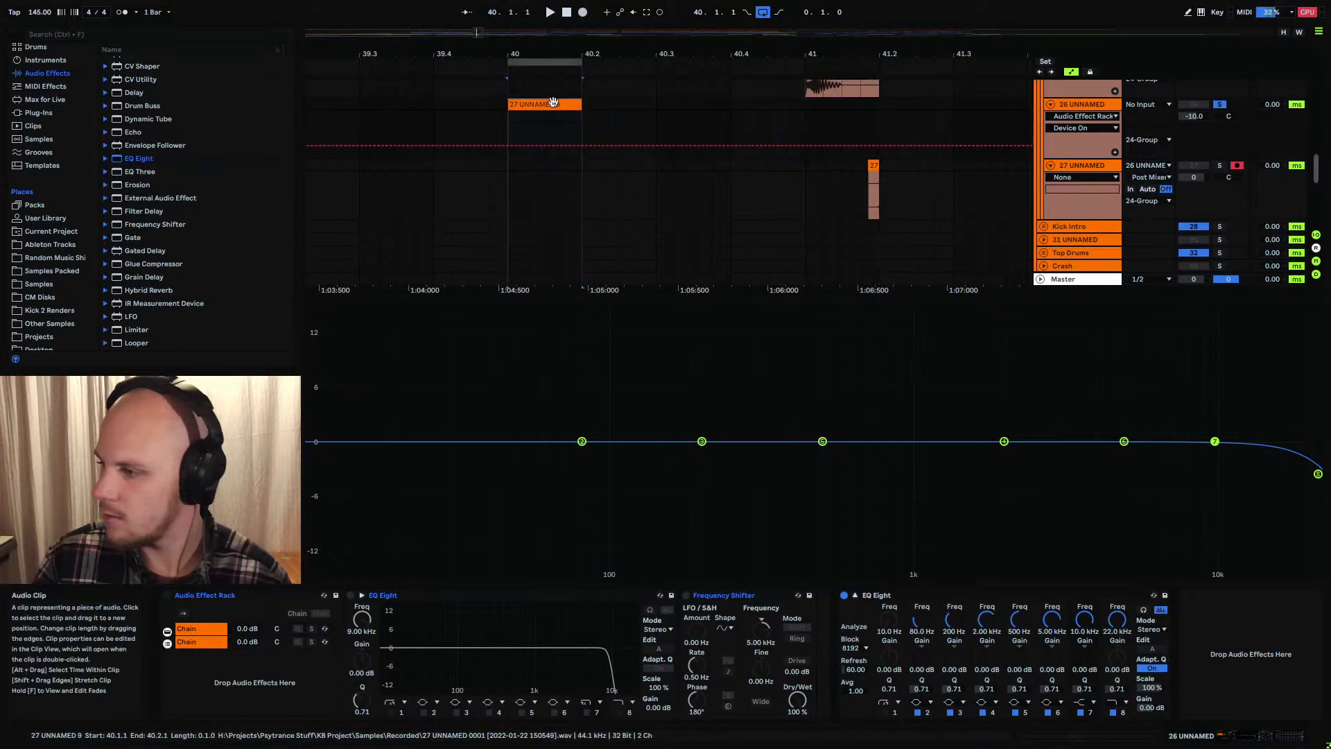
key("space")
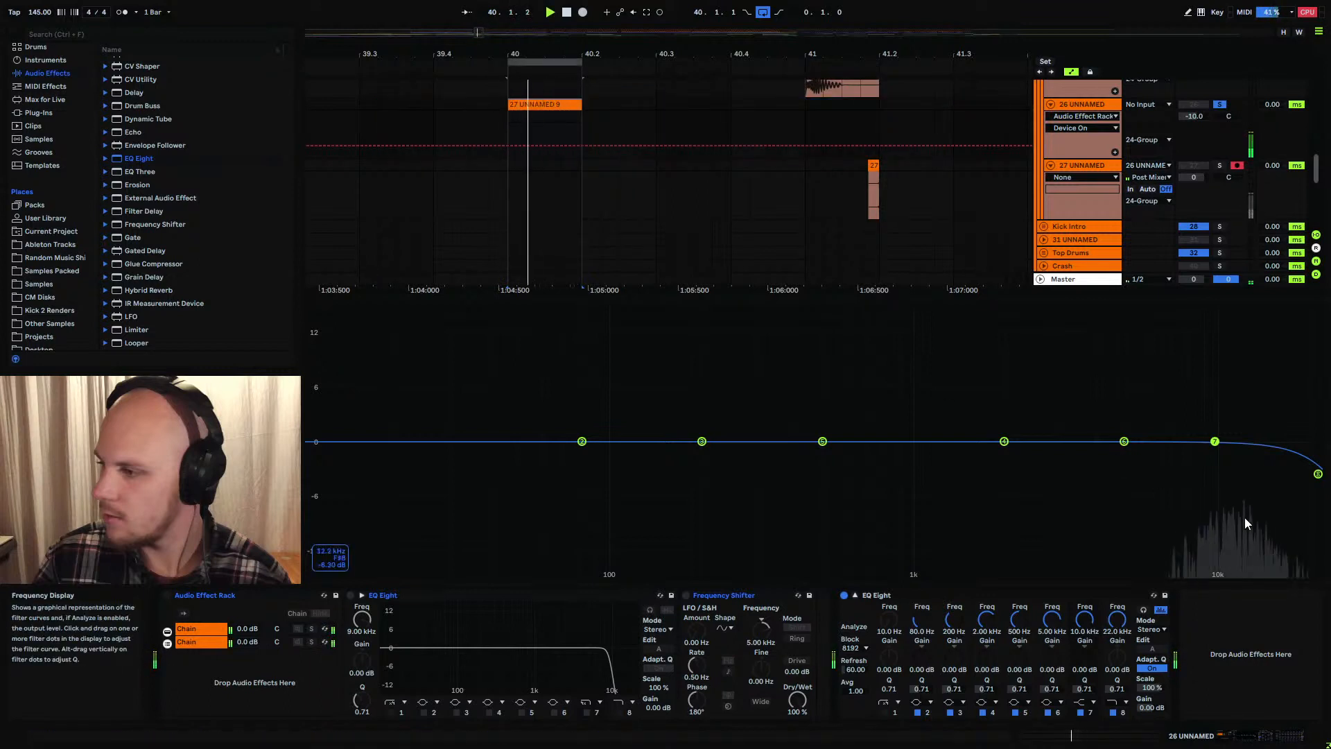
key("space")
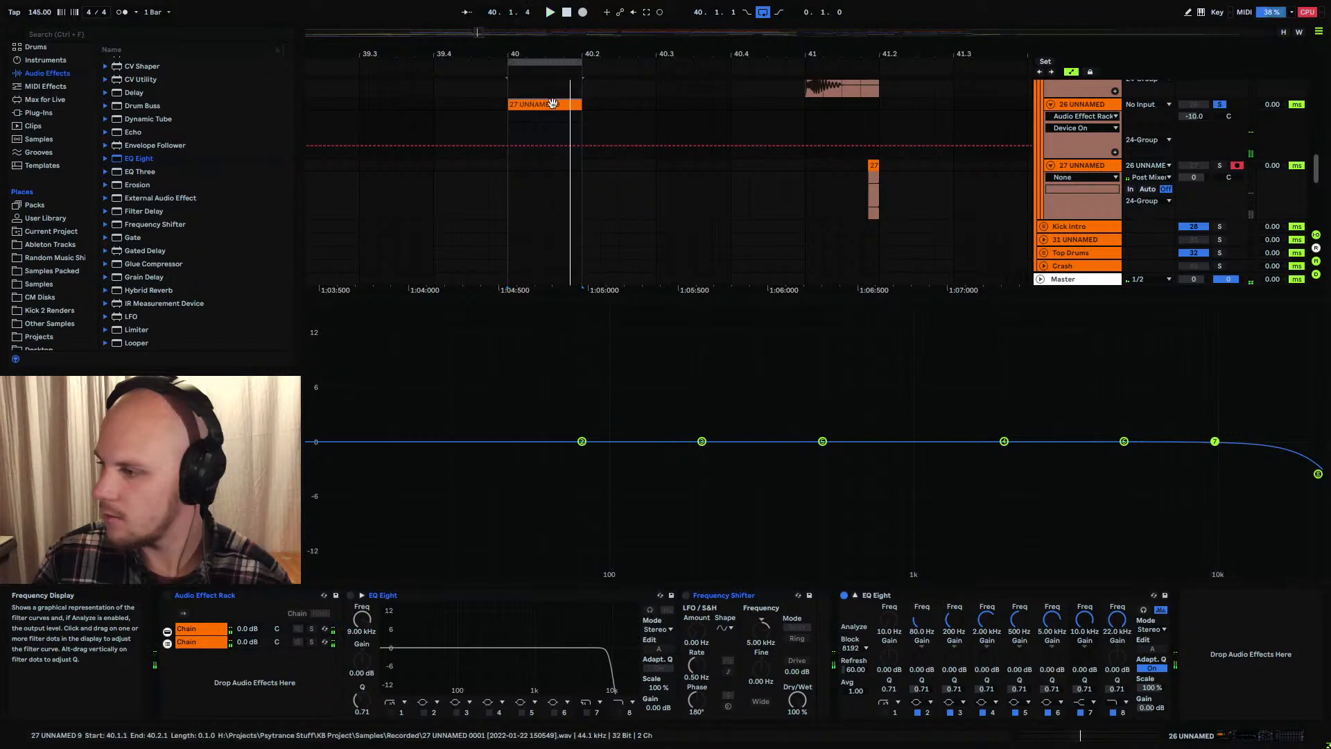
Move the one-beat hat clip to 41.1.1 under the kick and consolidate it into a new clip
left_click_drag(551, 112, 842, 106)
double_click(843, 106)
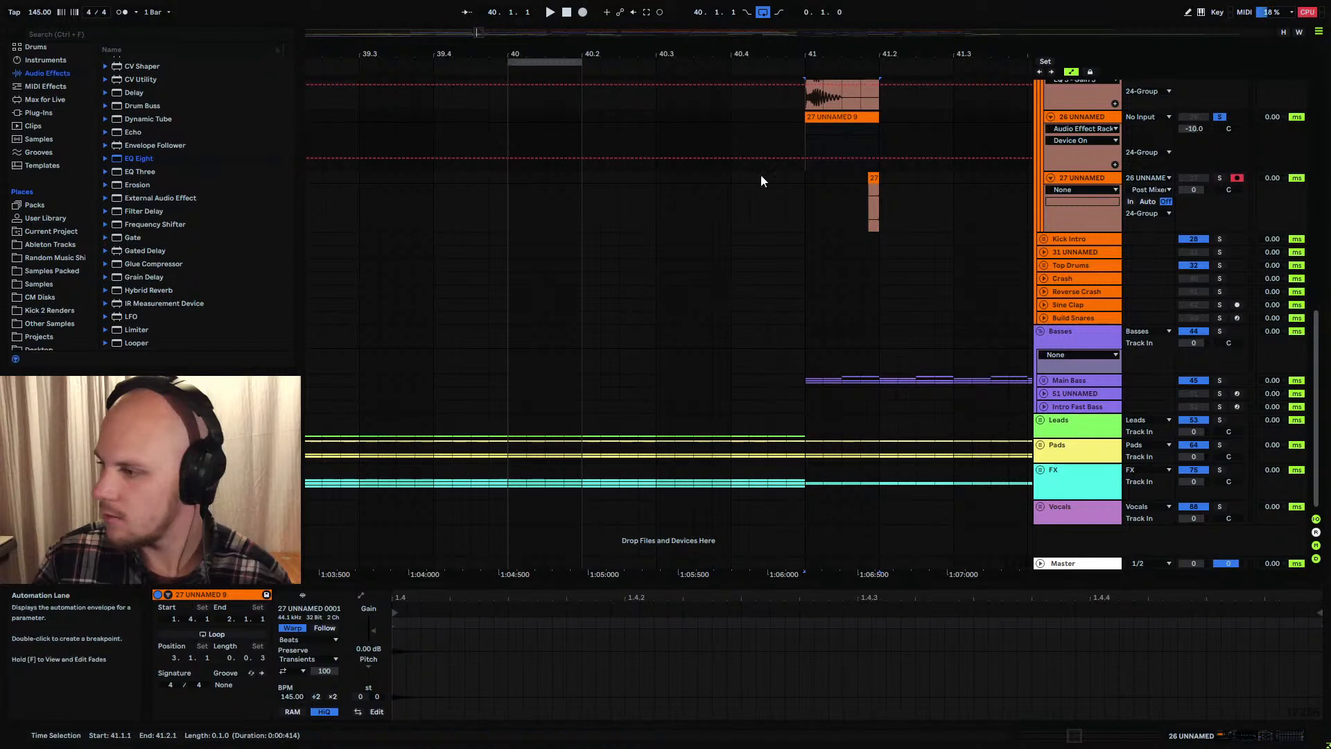
left_click(848, 119)
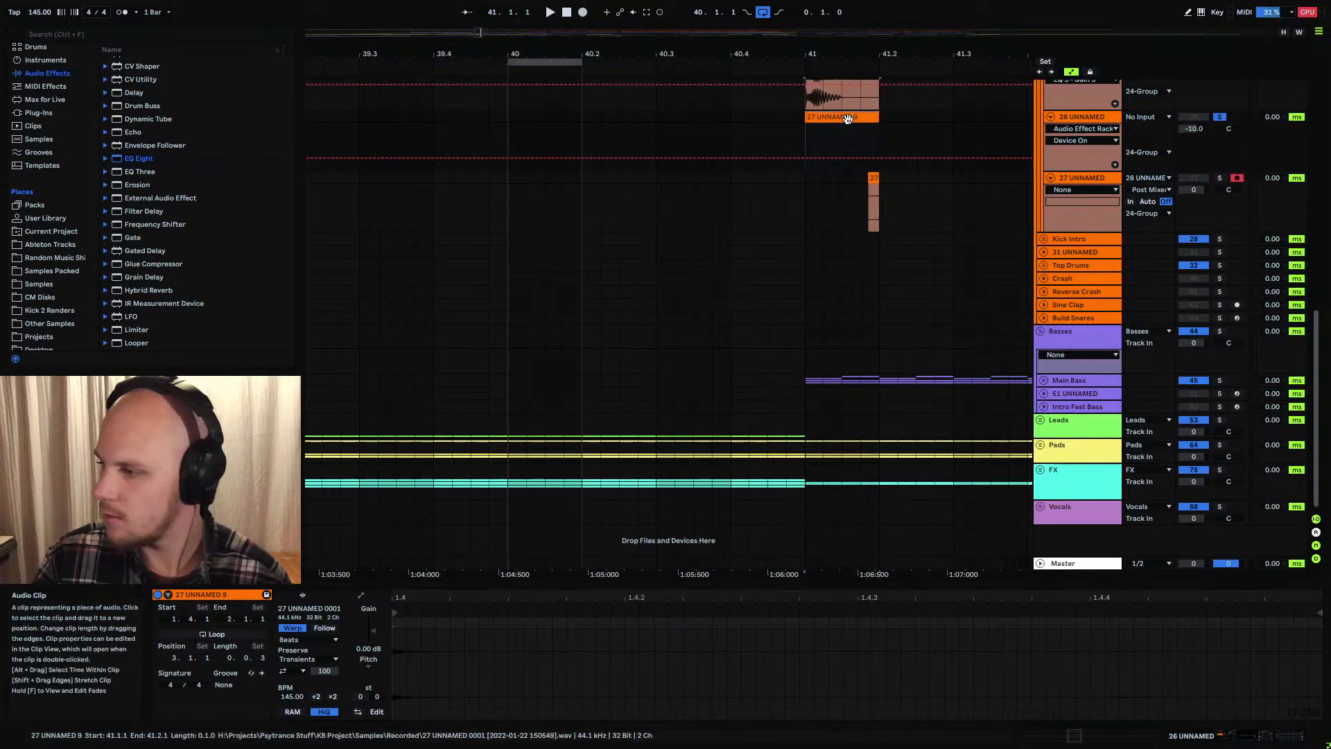
key("ctrl+j")
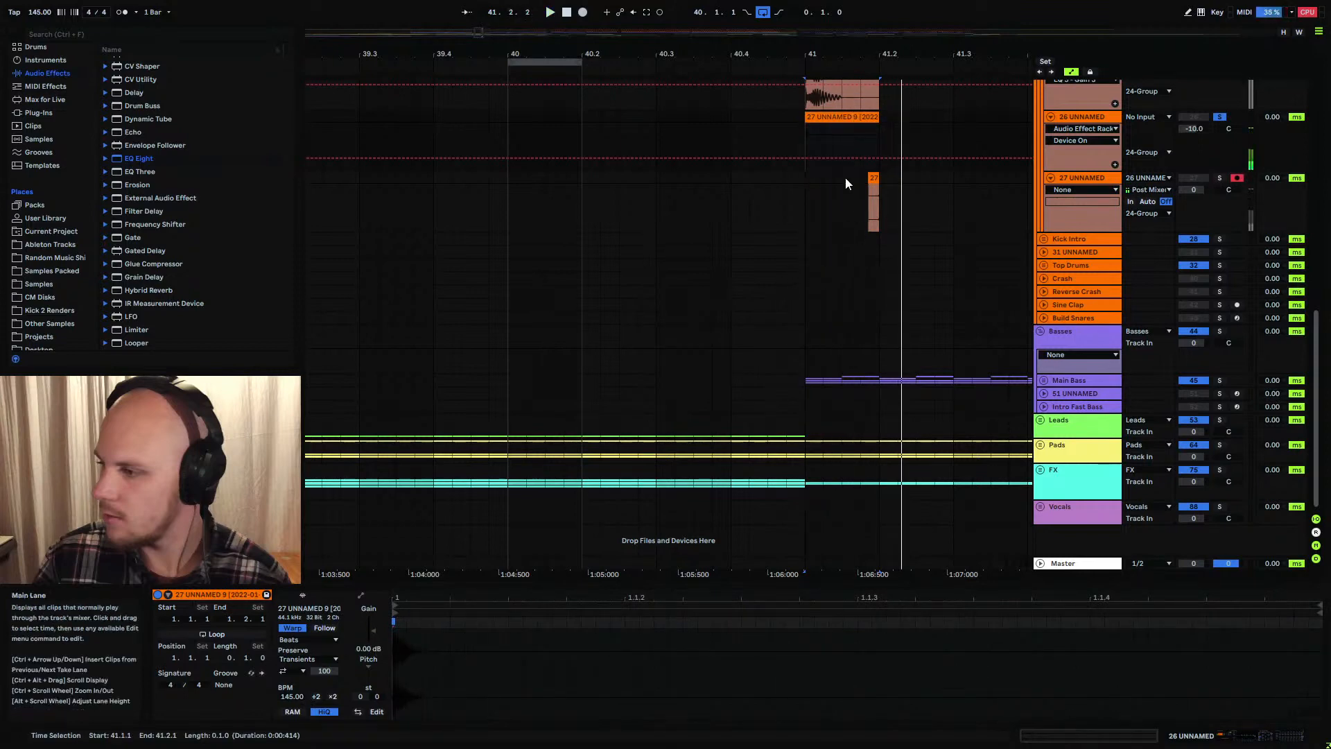
Play the consolidated hat clip and delete the Audio Effect Rack from the hat track
mouse_move(853, 53)
left_mouse_down()
mouse_move(853, 97)
mouse_move(690, 48)
left_mouse_up()
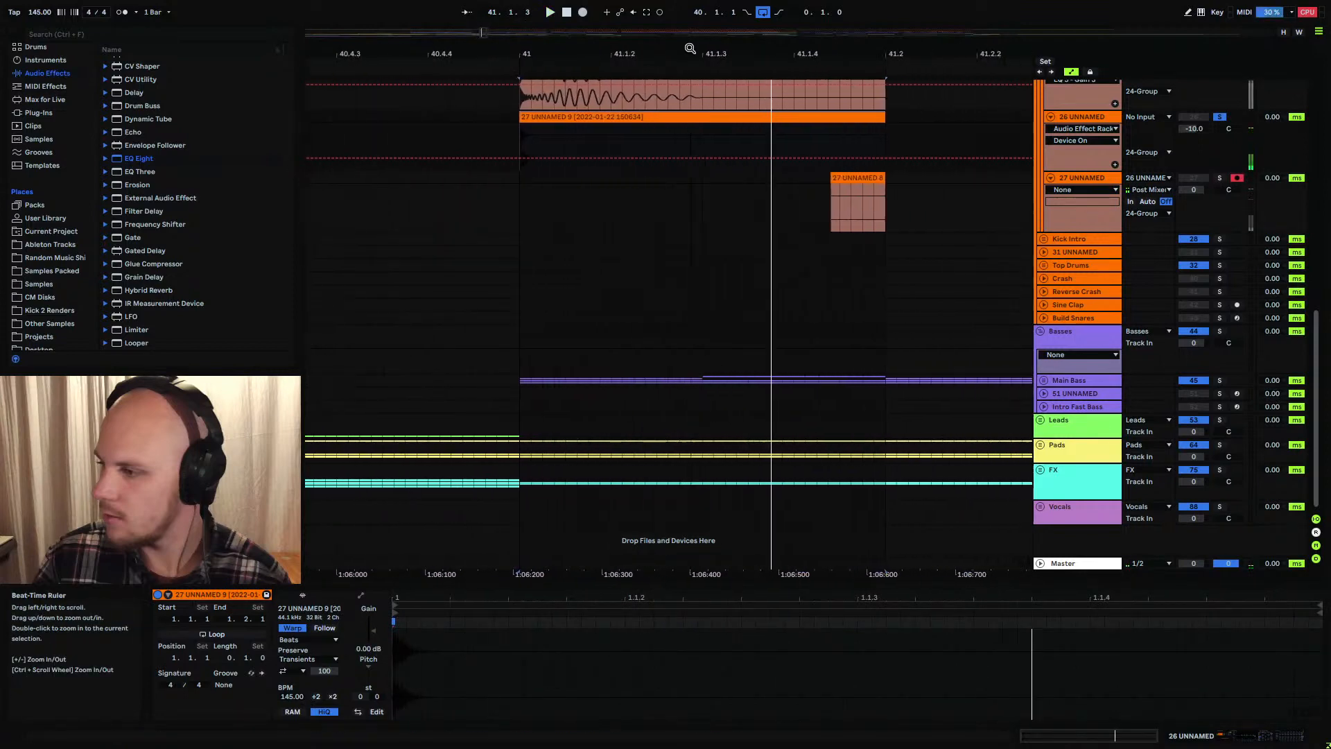
scroll(663, 191, "up", 2)
left_click(636, 223)
left_click(642, 202)
key("space")
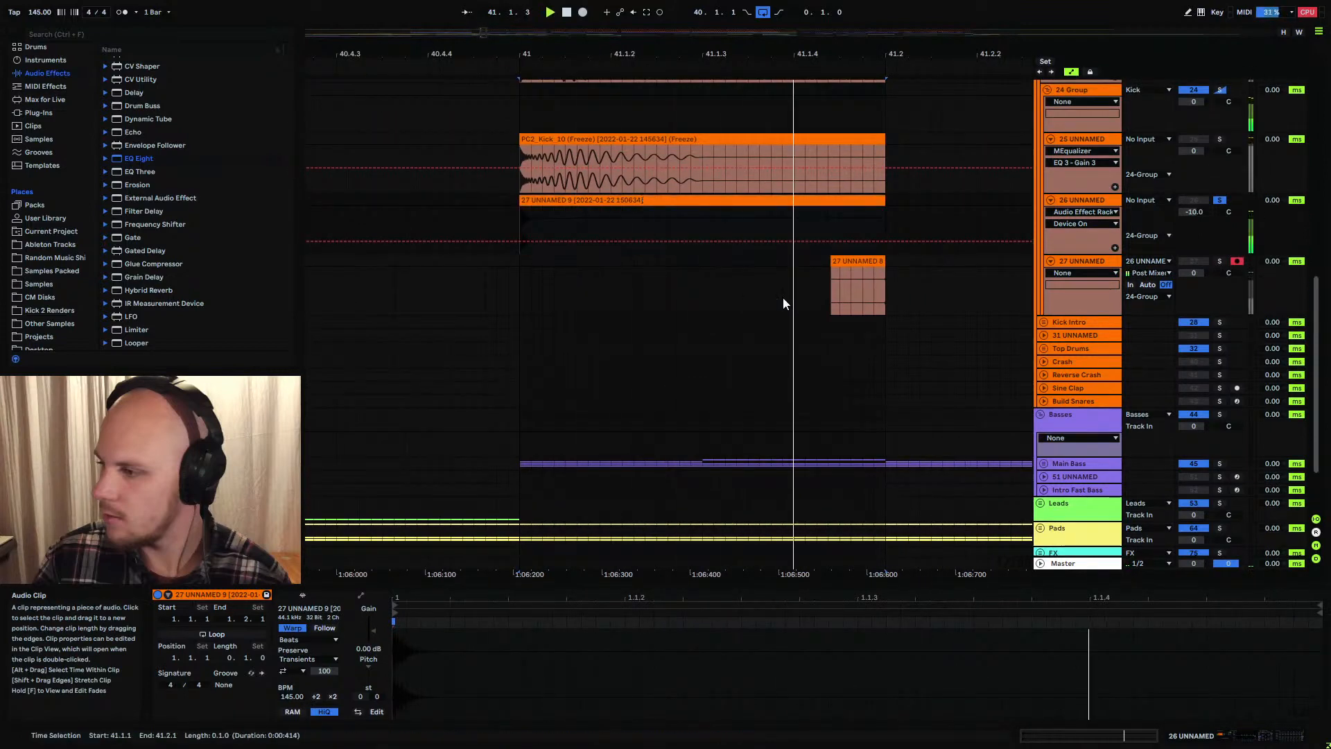
double_click(1083, 201)
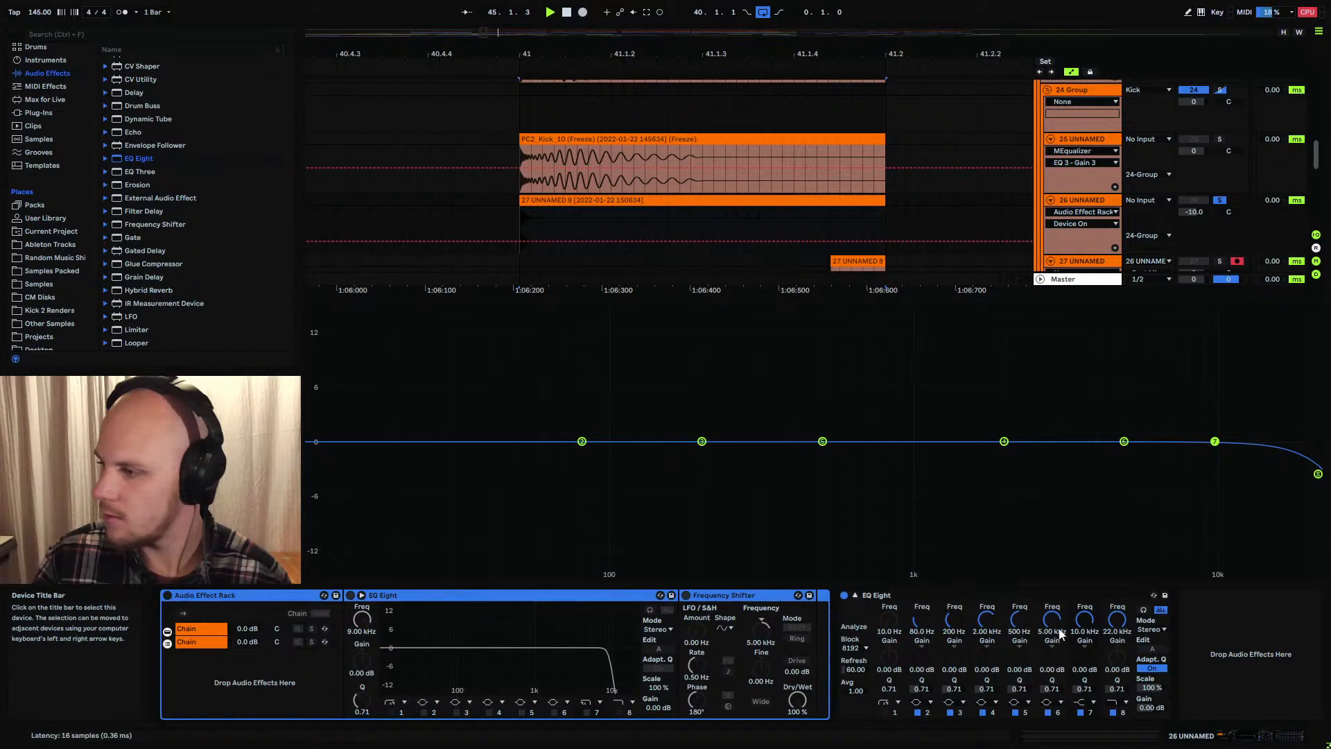
key("Delete")
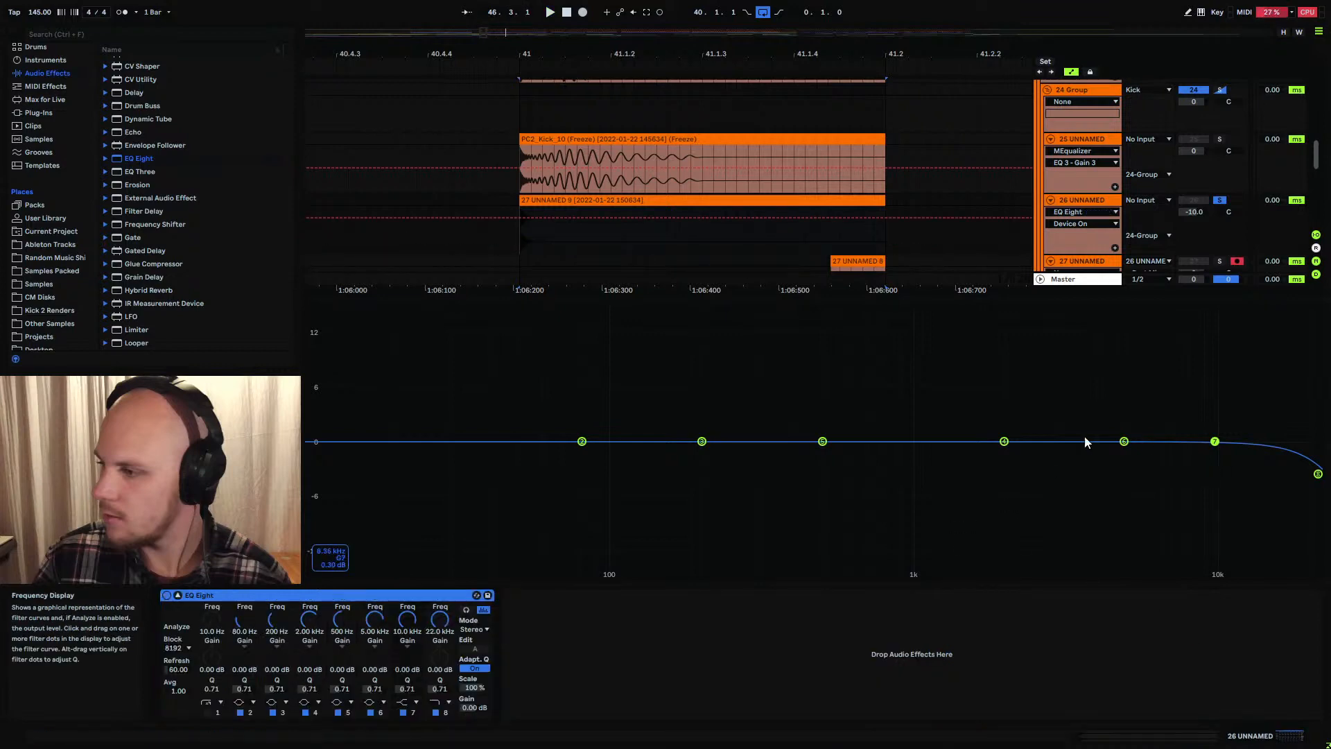
Loop the hat clip and boost EQ Eight band 3 by 6.10 dB at 12.8 kHz with a Q of 18
left_click(567, 197)
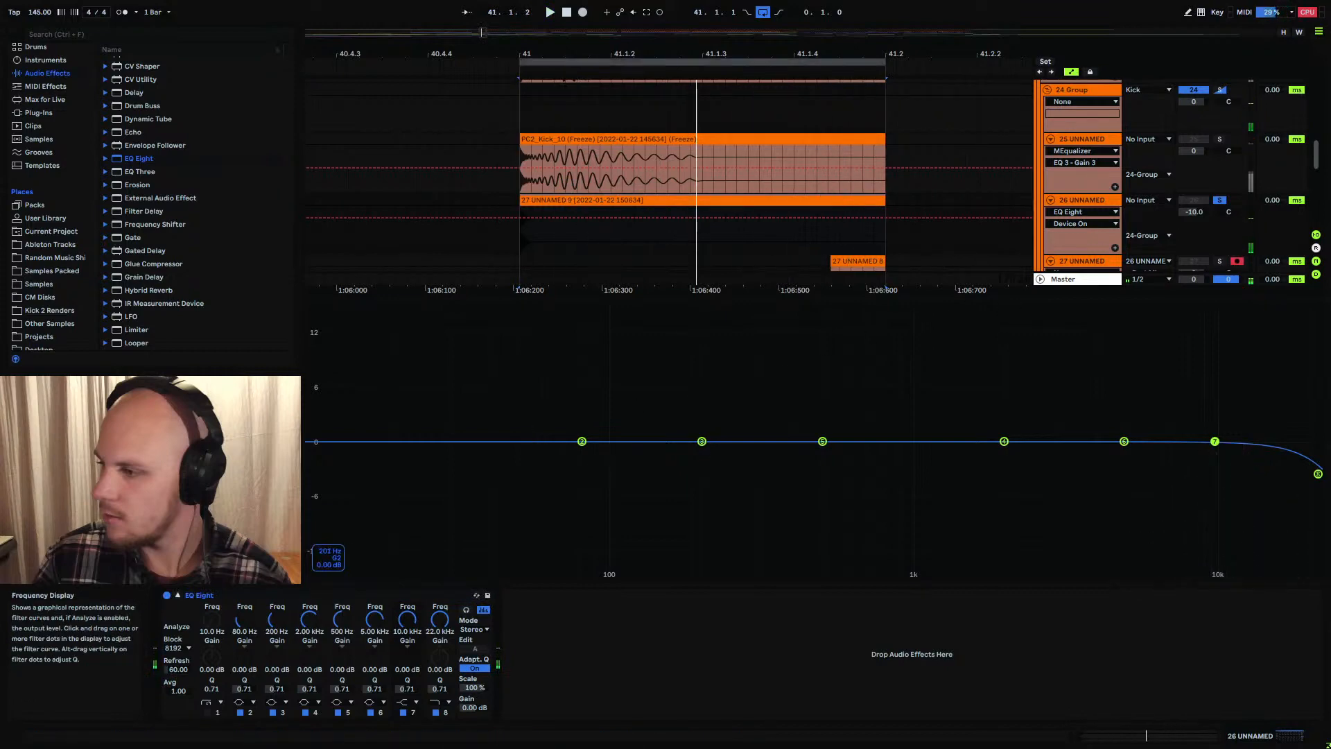
left_click_drag(702, 441, 1225, 390)
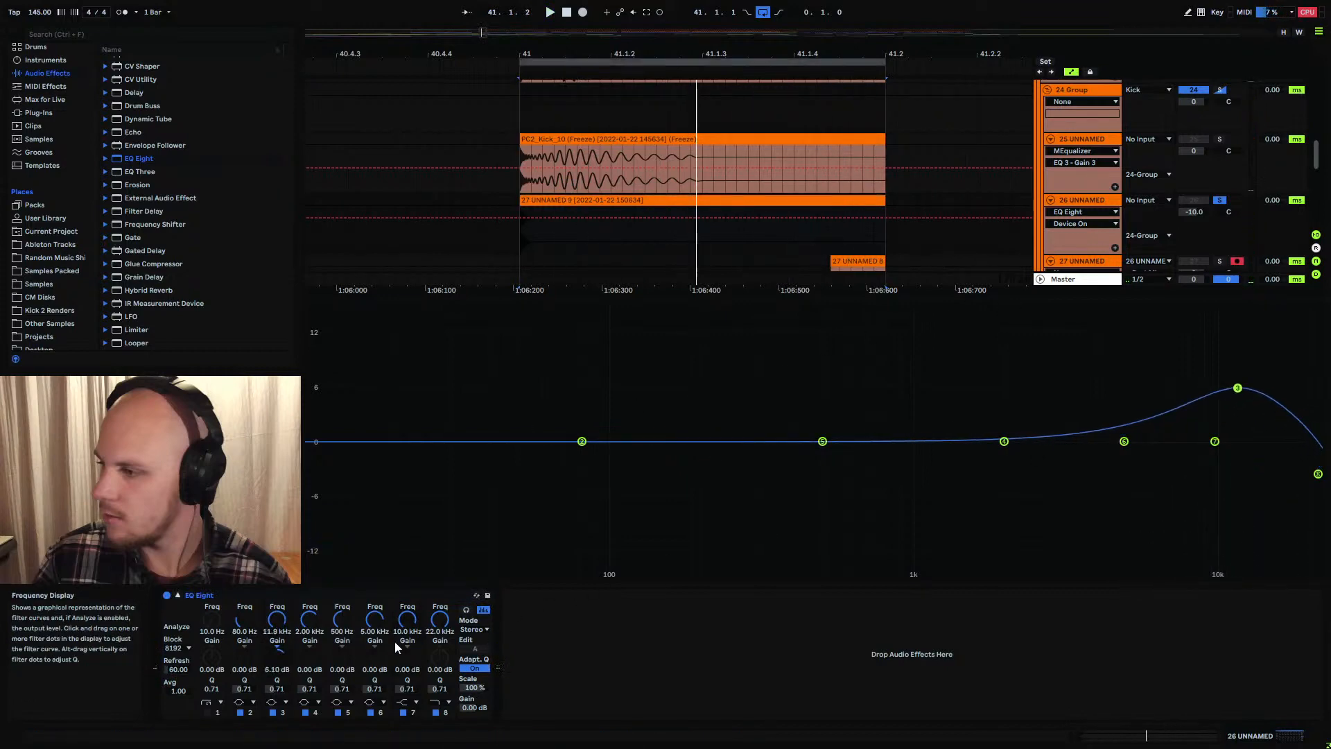
left_click_drag(277, 688, 279, 621)
key("space")
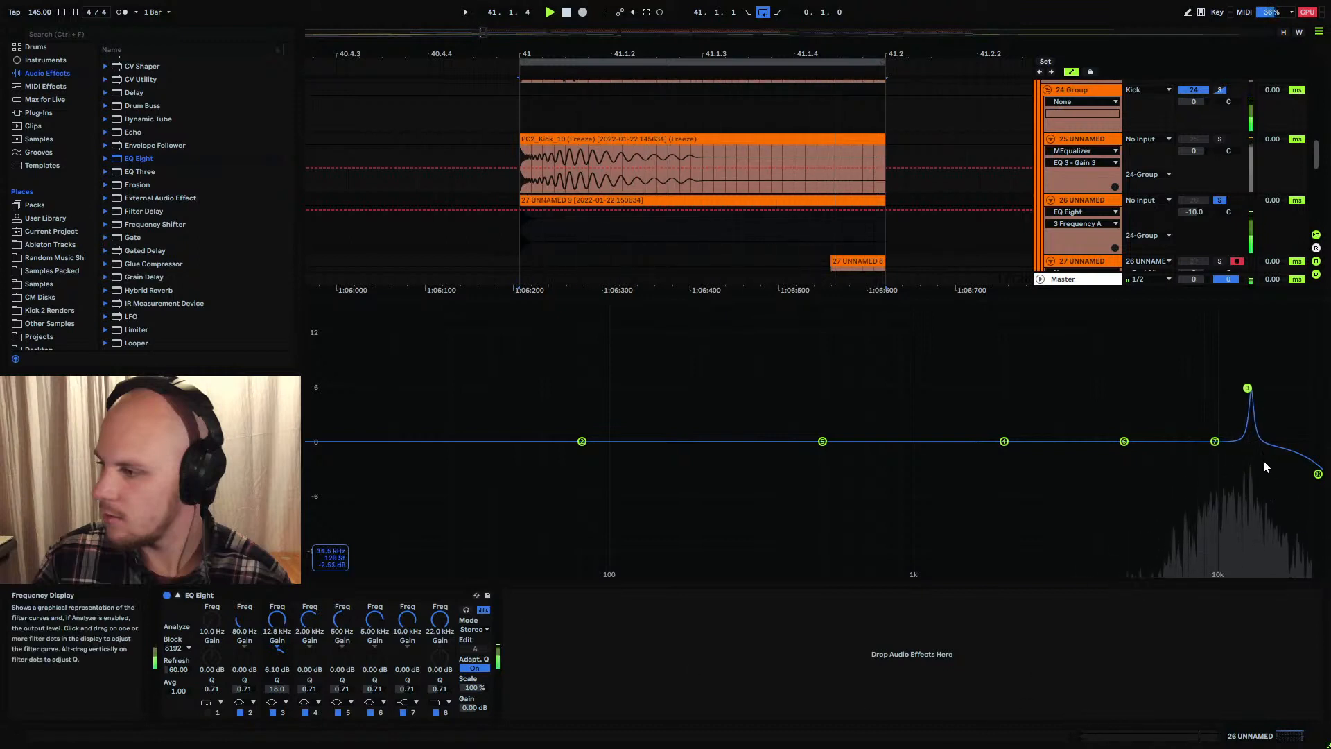
Make EQ Eight band 7 a bell cut of -4.29 dB at 12.0 kHz with a Q of 18 during playback
left_click_drag(1214, 442, 1216, 440)
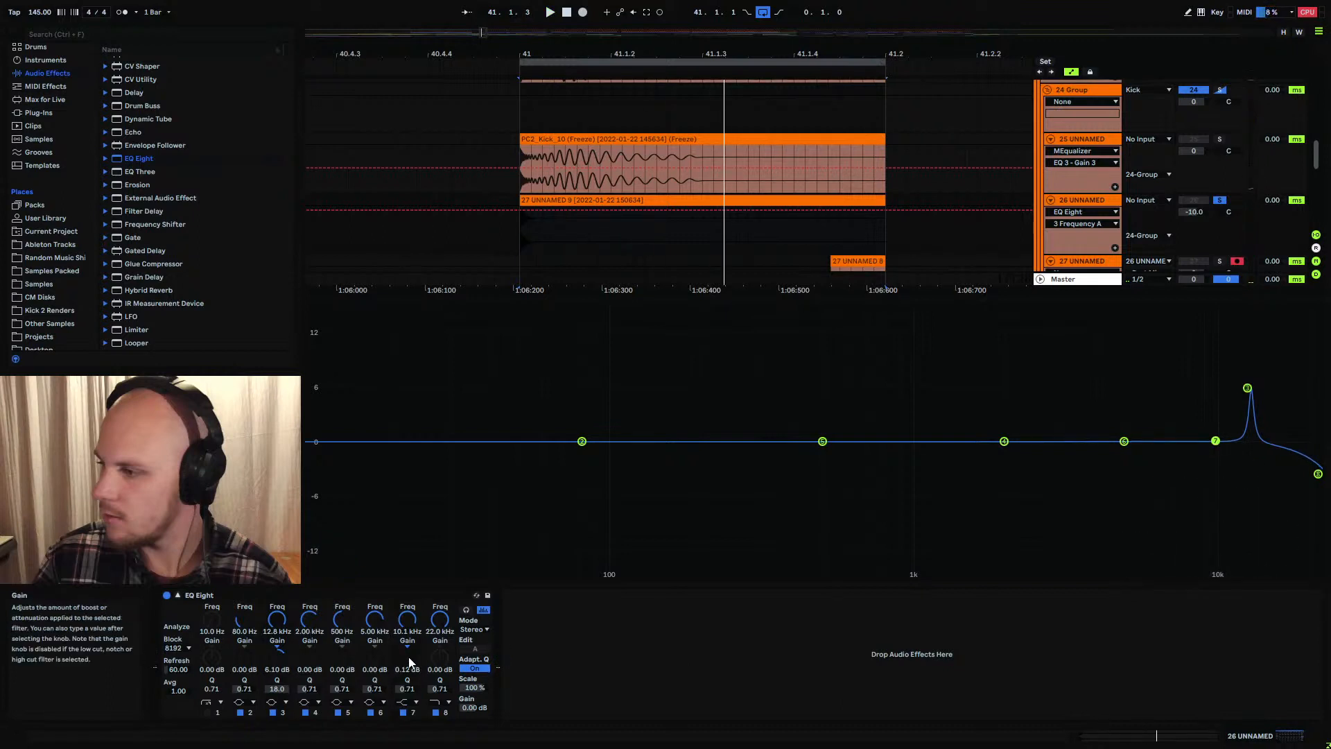
left_click_drag(408, 658, 407, 610)
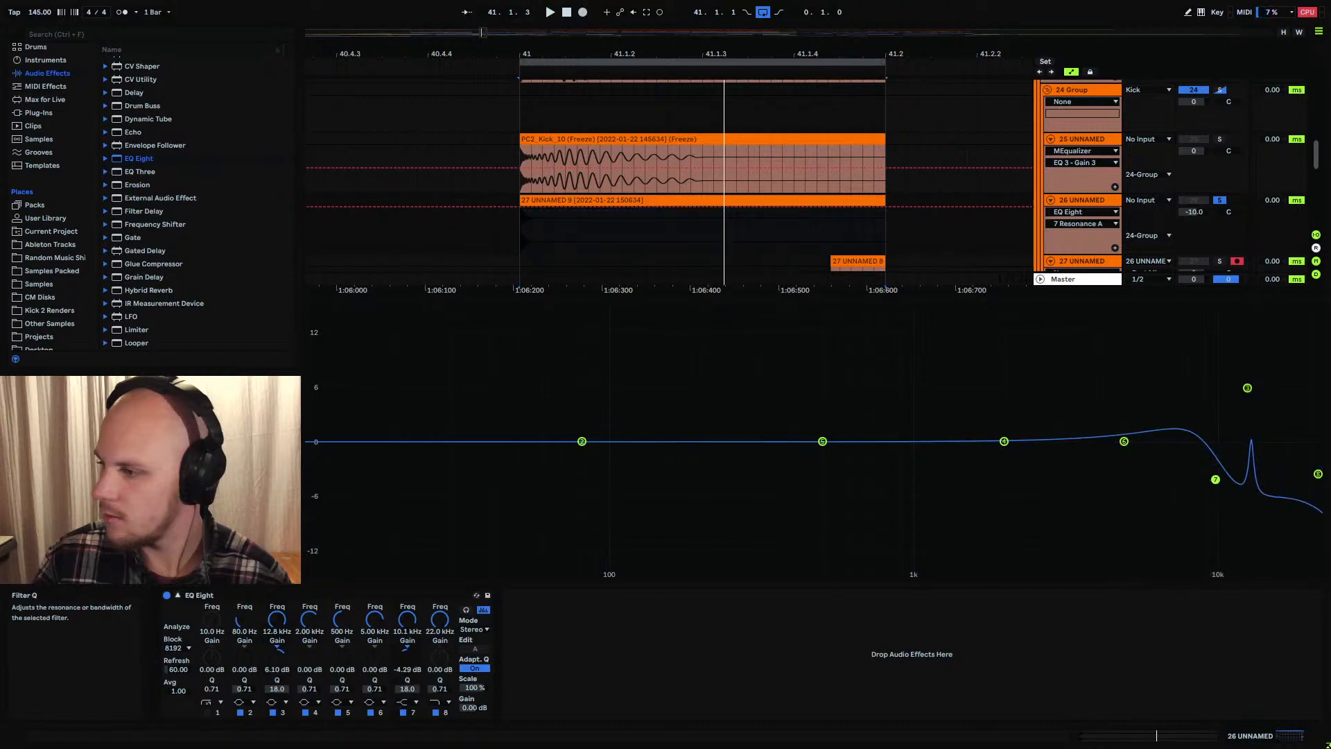
left_click(407, 705)
left_click(411, 646)
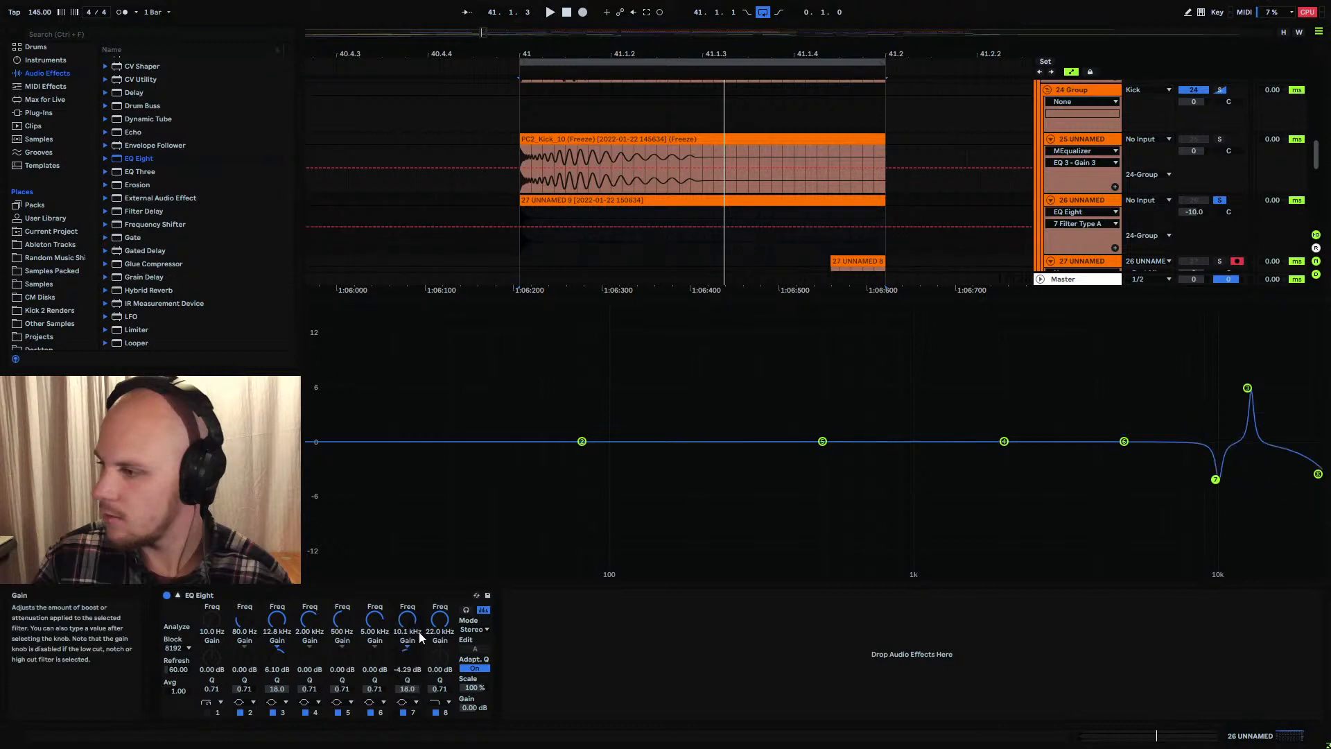
left_click(408, 622)
key("space")
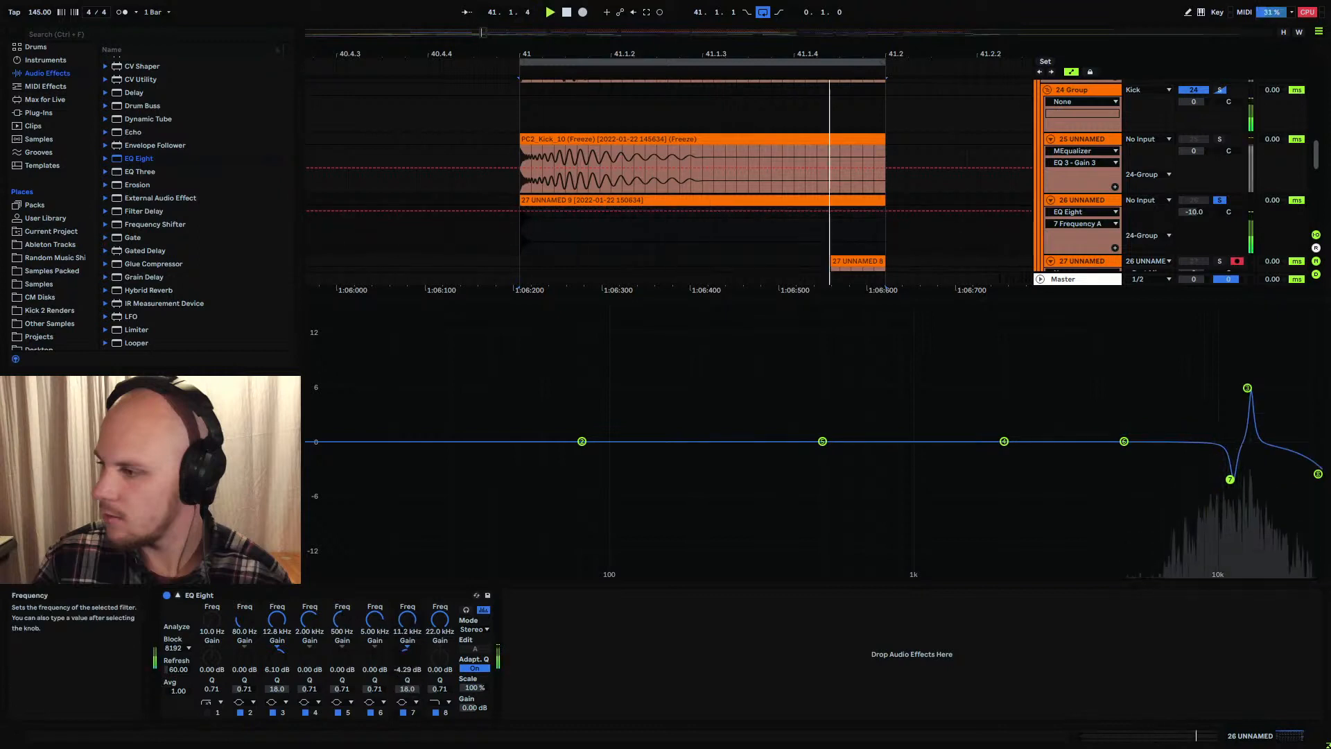
left_click_drag(408, 621, 403, 623)
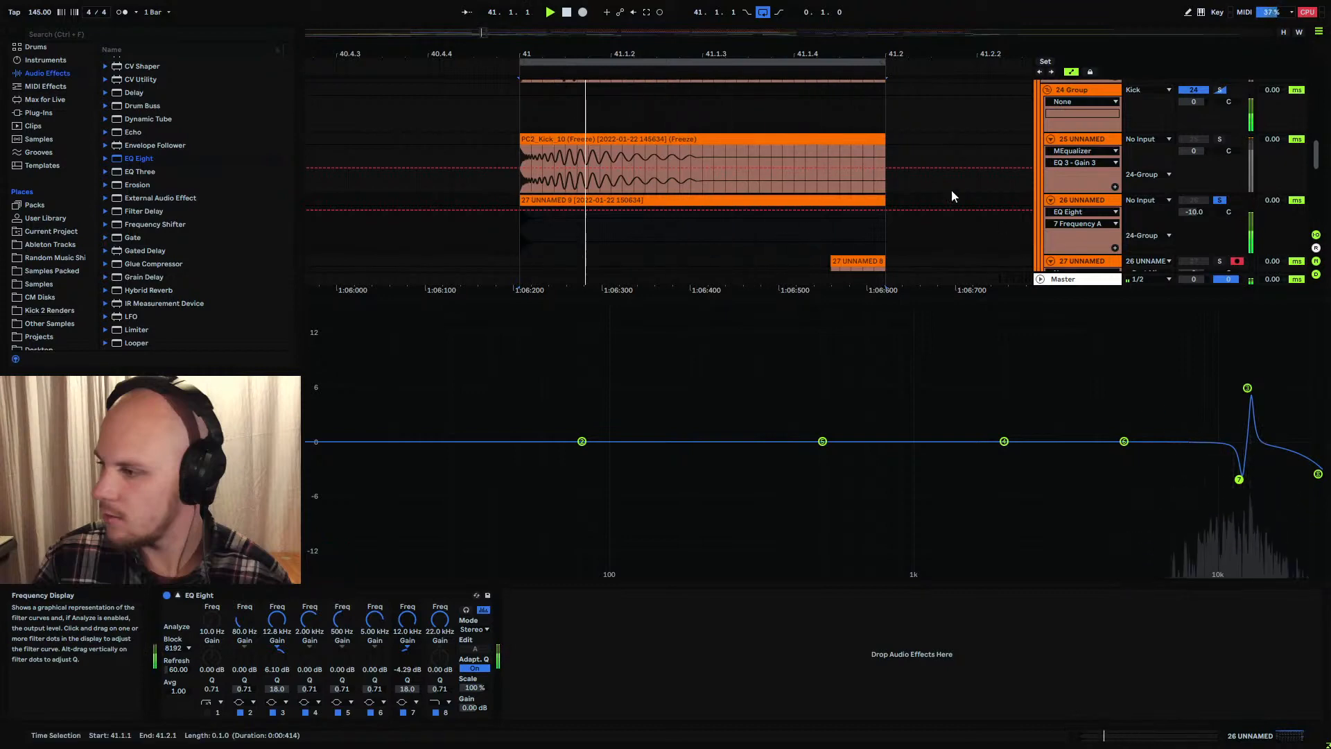
Replace the hat track's solo with a solo on 24 Group, and compare the kick with the hat track muted and active
left_click(1219, 200)
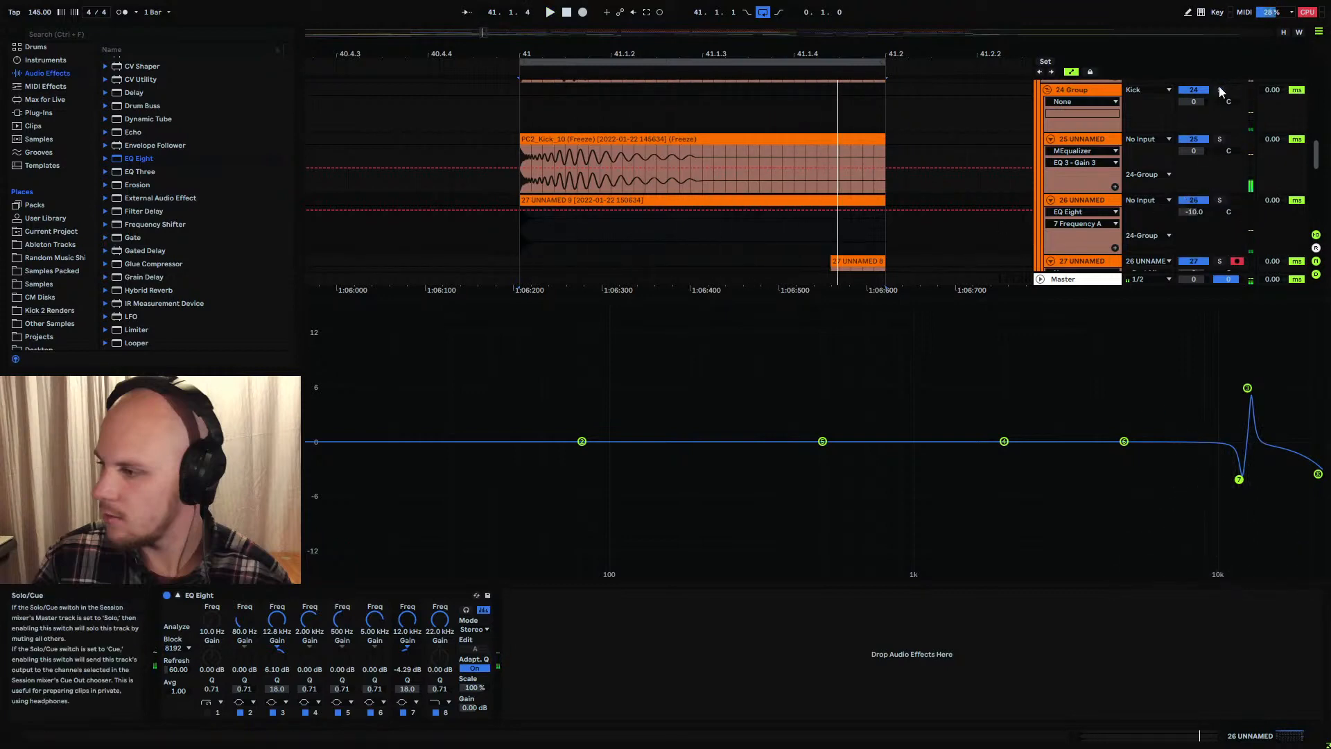
left_click(563, 136)
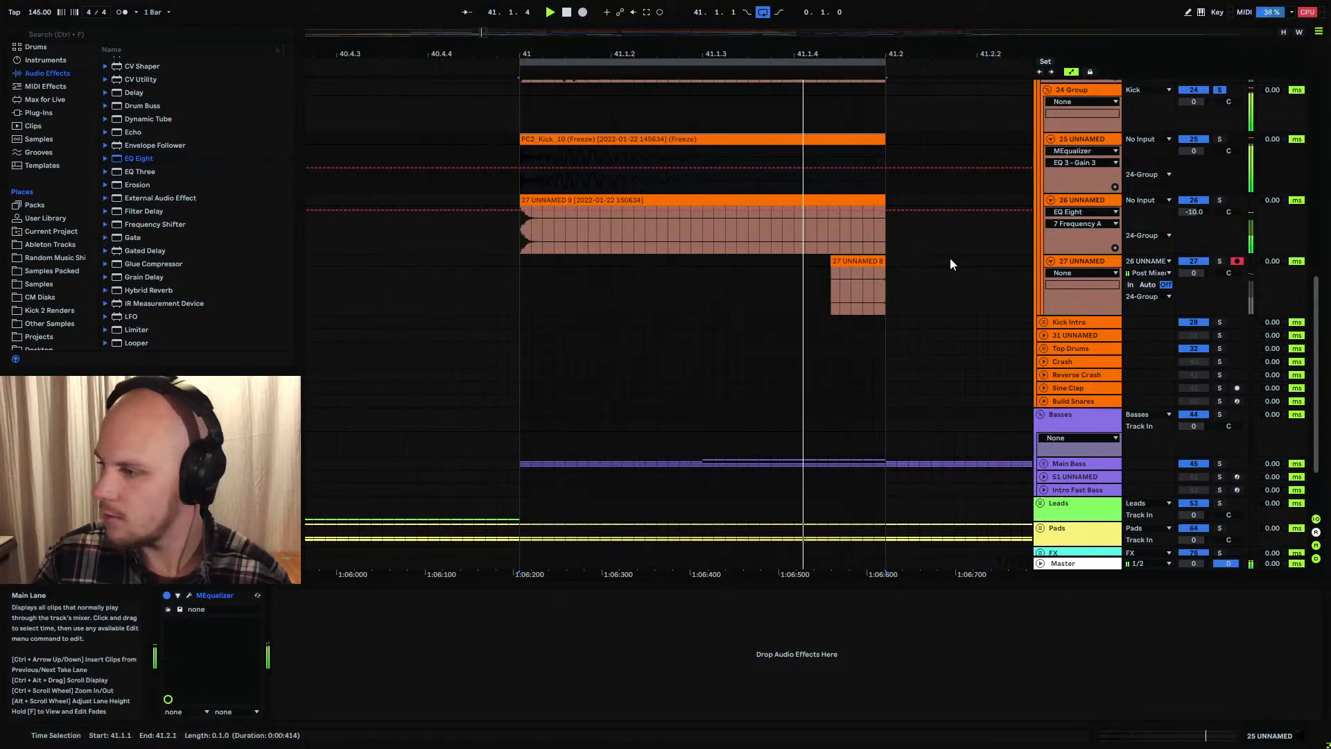
left_click(1194, 201)
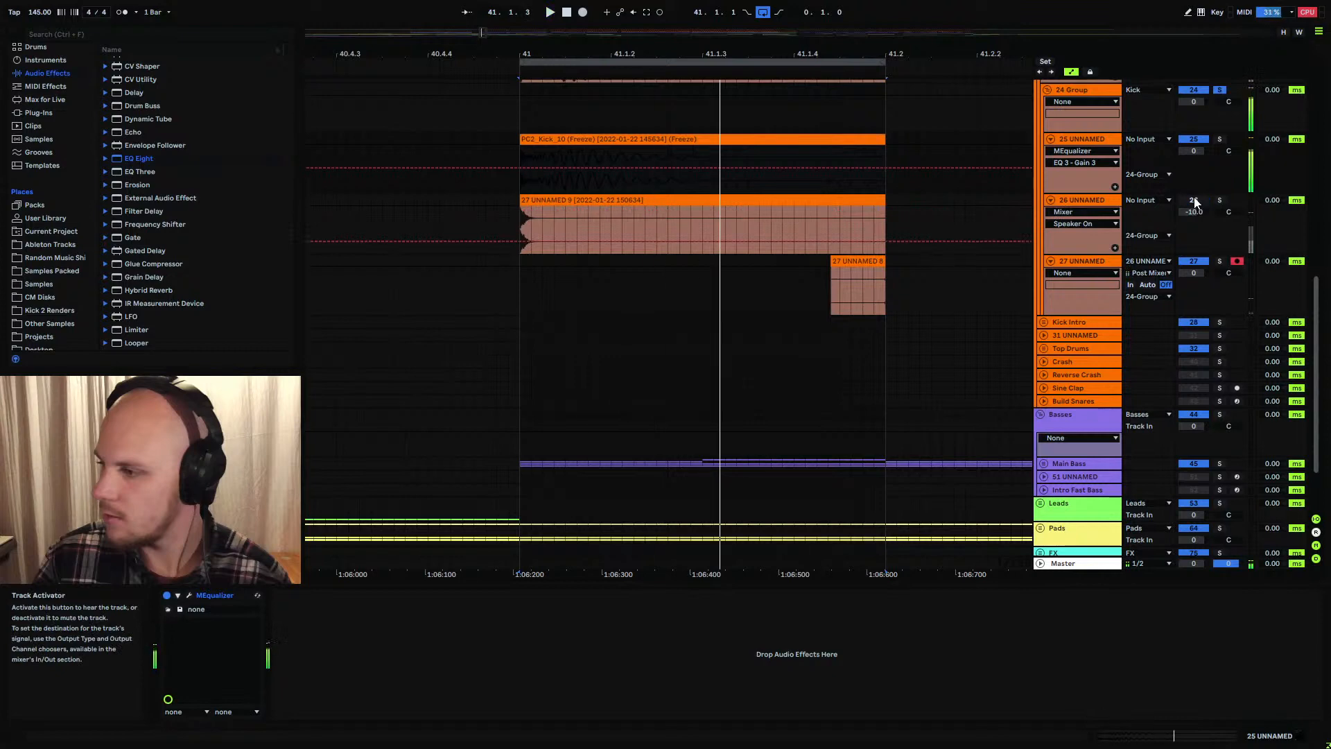
left_click(1194, 201)
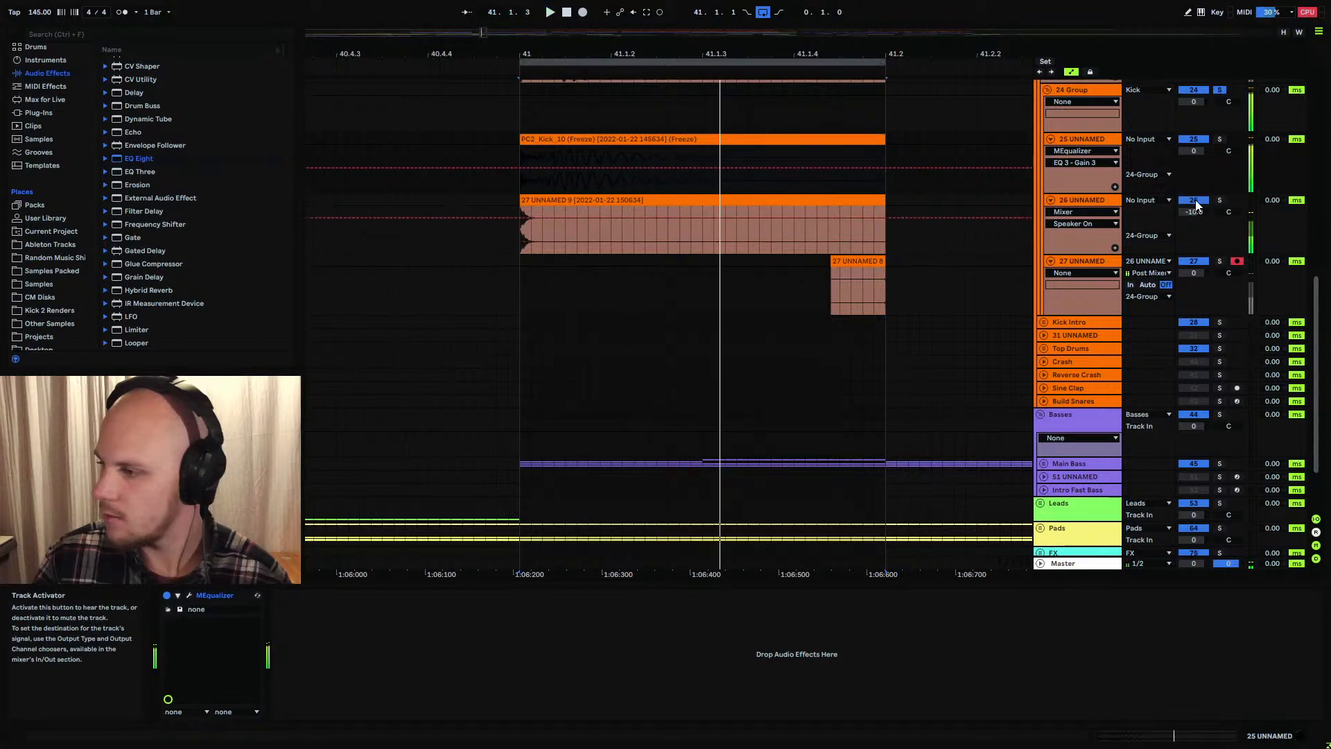
Delete the leftover clip on the recording track and add MeldaProduction's MDynamics after the hat track's EQ Eight
left_click(857, 260)
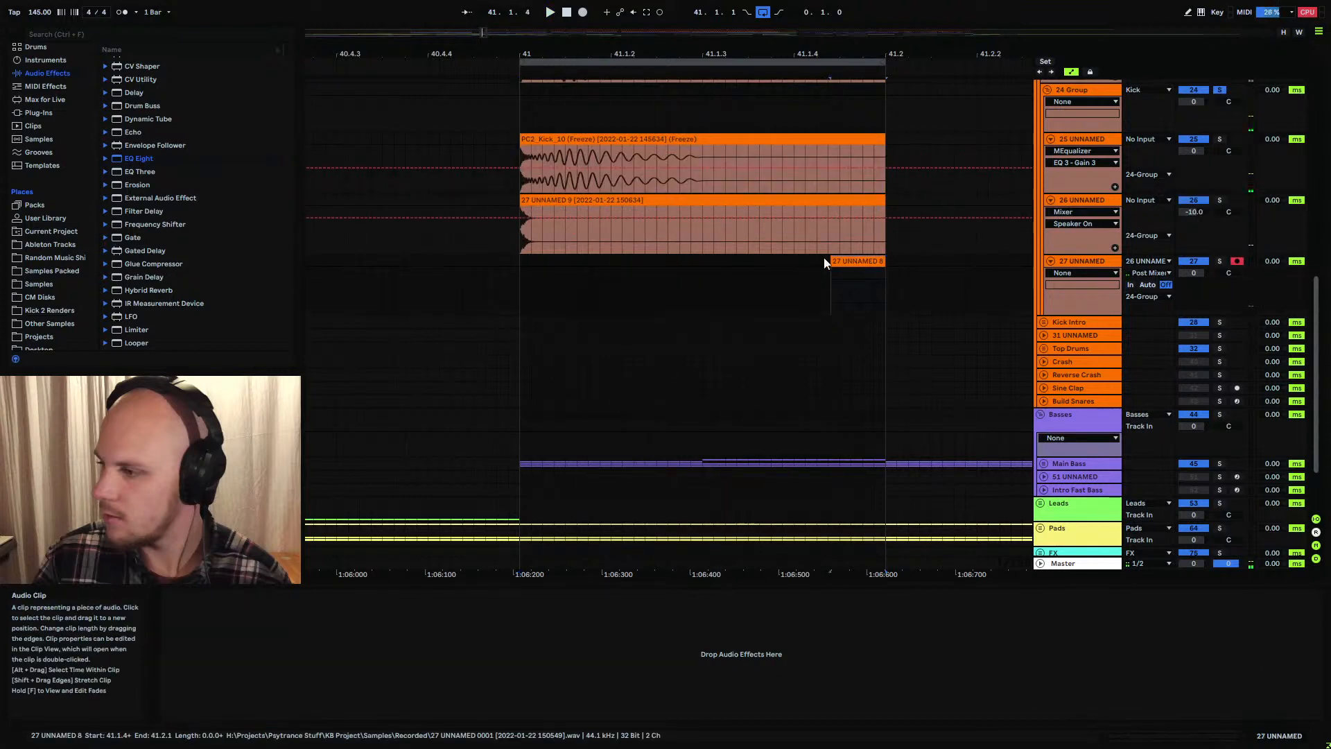
left_click(501, 232)
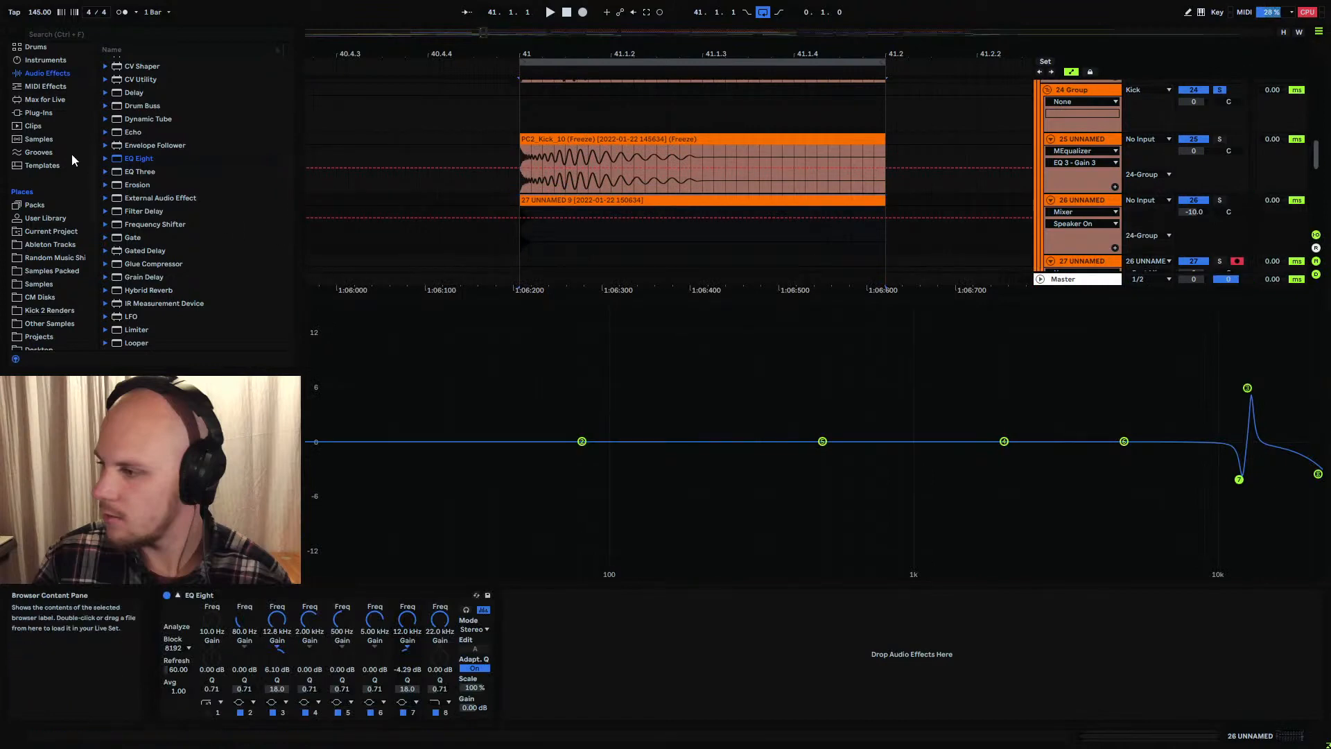
left_click(48, 113)
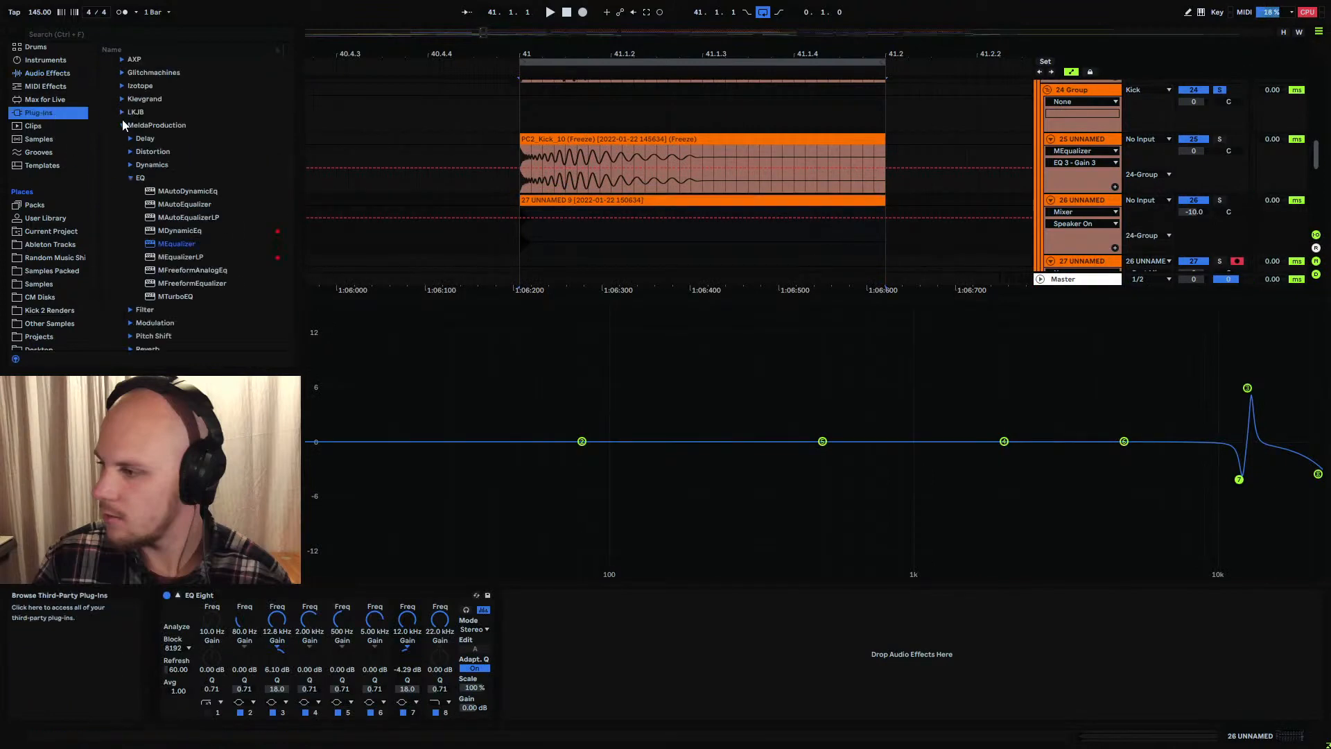
left_click(131, 165)
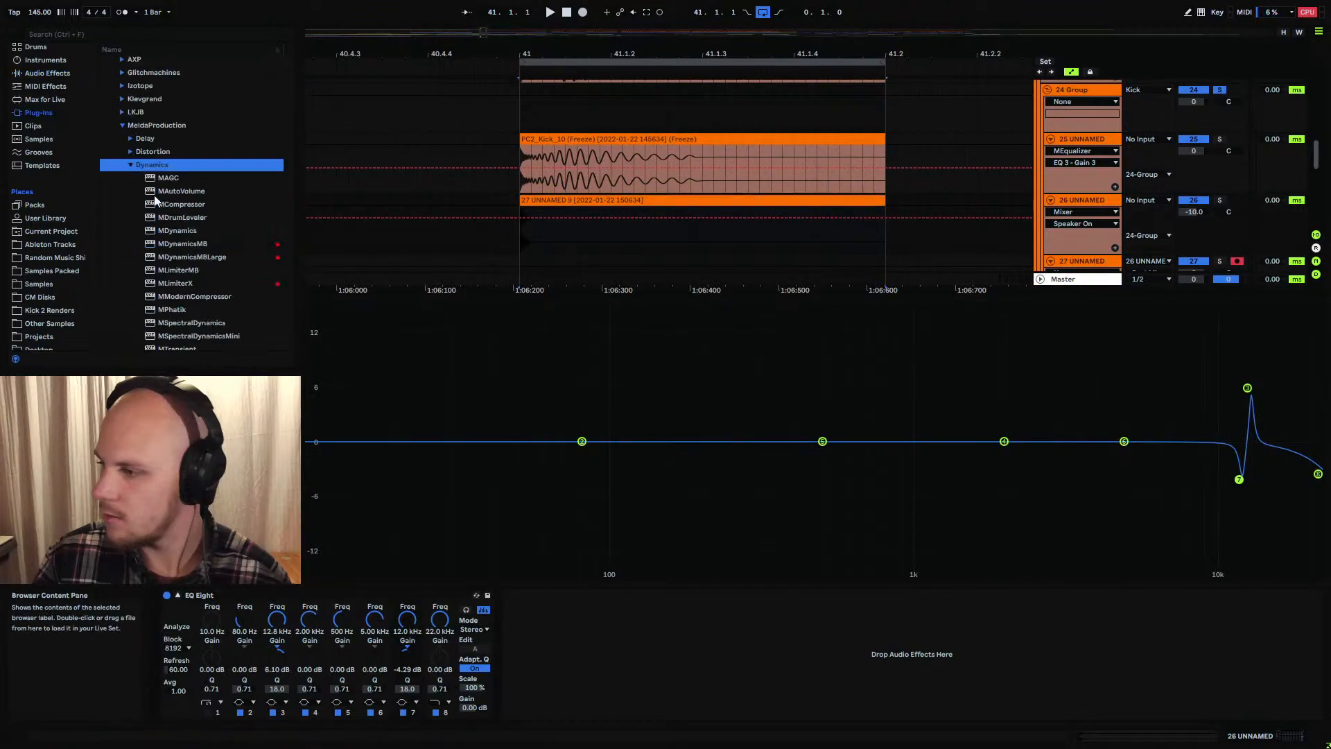
left_click_drag(197, 234, 573, 234)
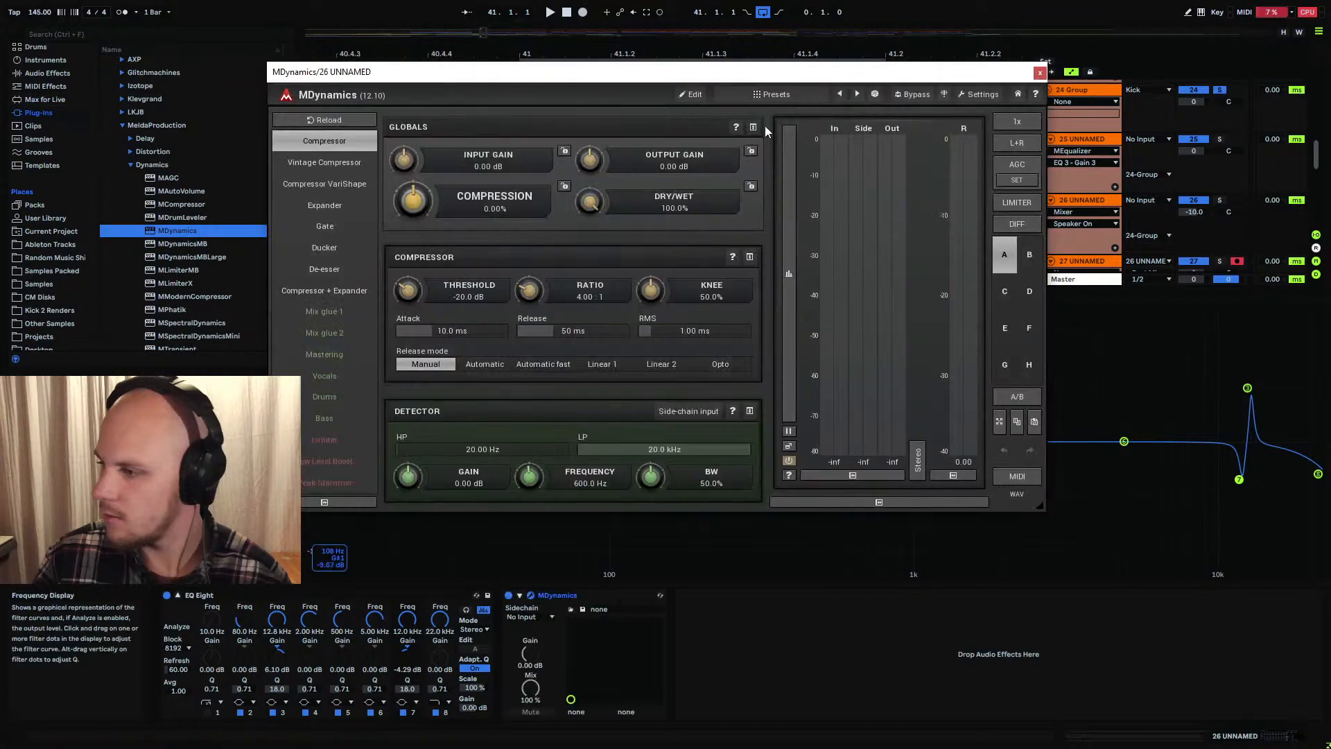
Switch MDynamics on track 26 to its full edit view and raise the release to 149 ms during loop playback
left_click(691, 94)
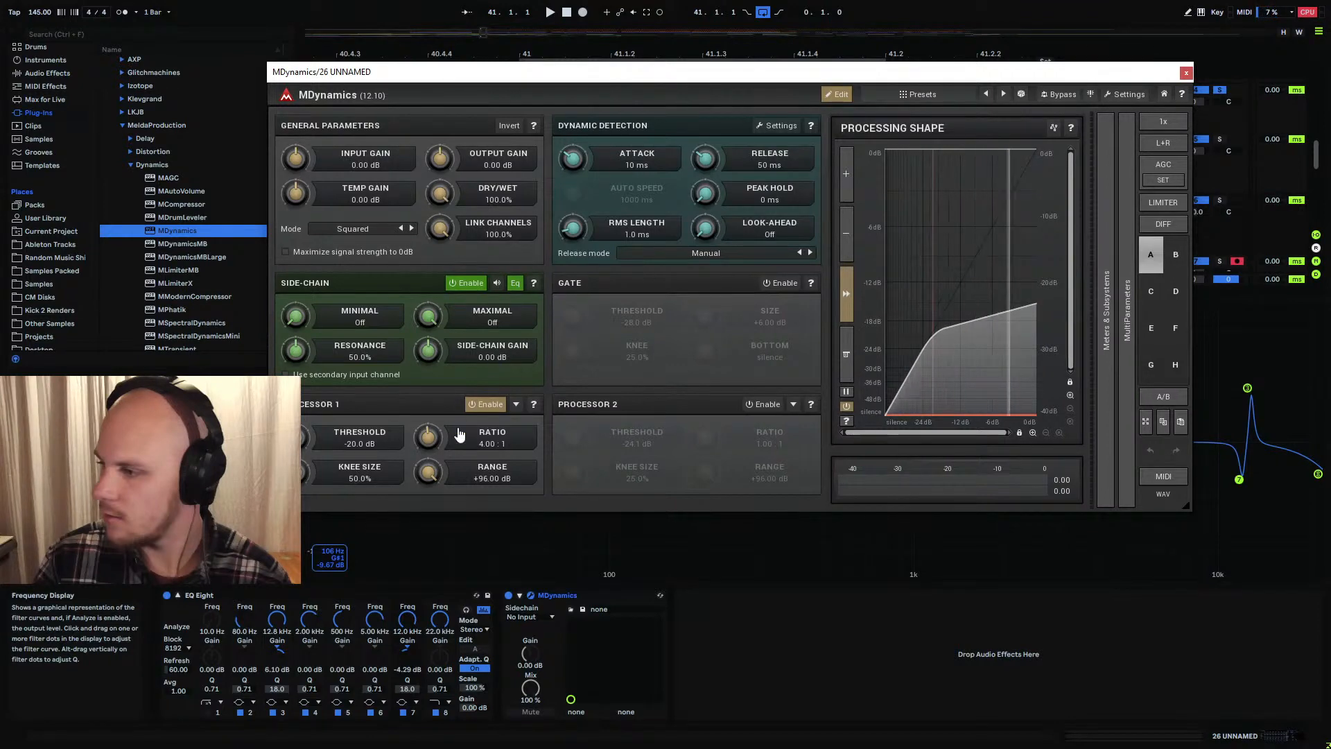
key("space")
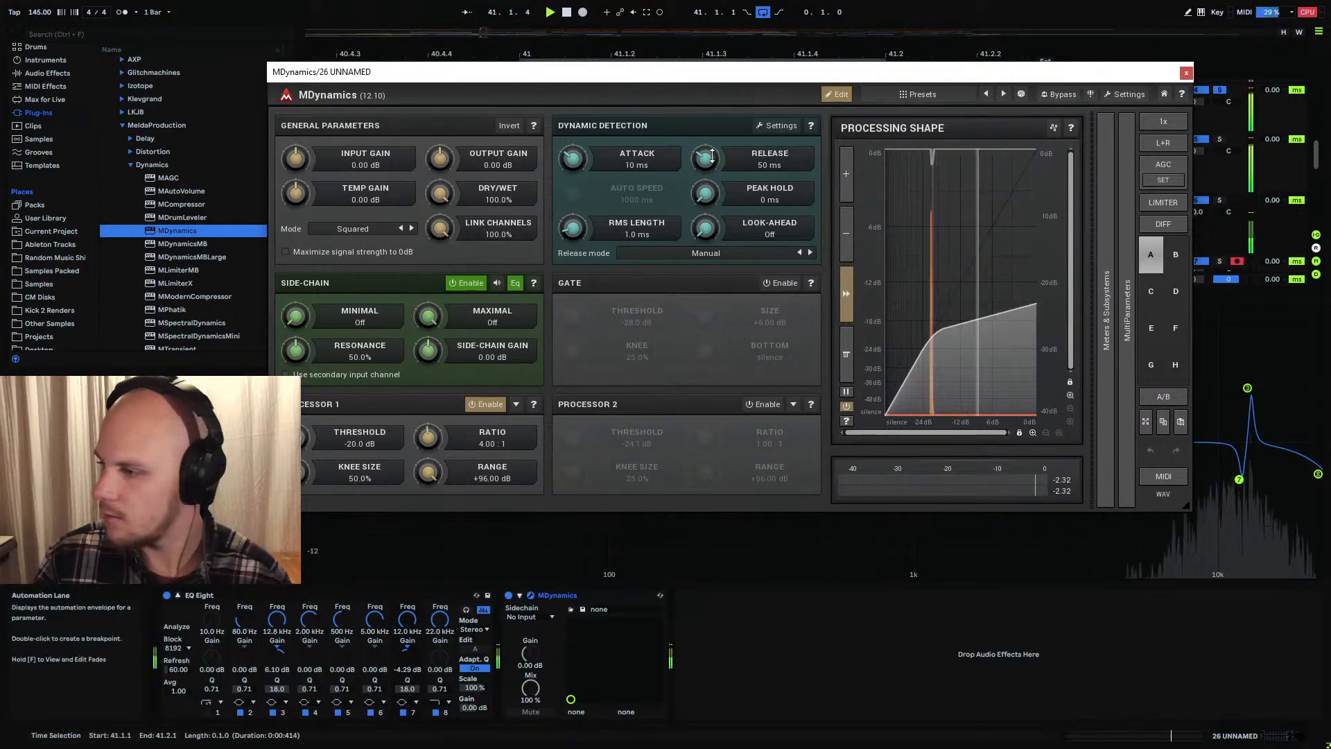
left_click_drag(705, 159, 705, 133)
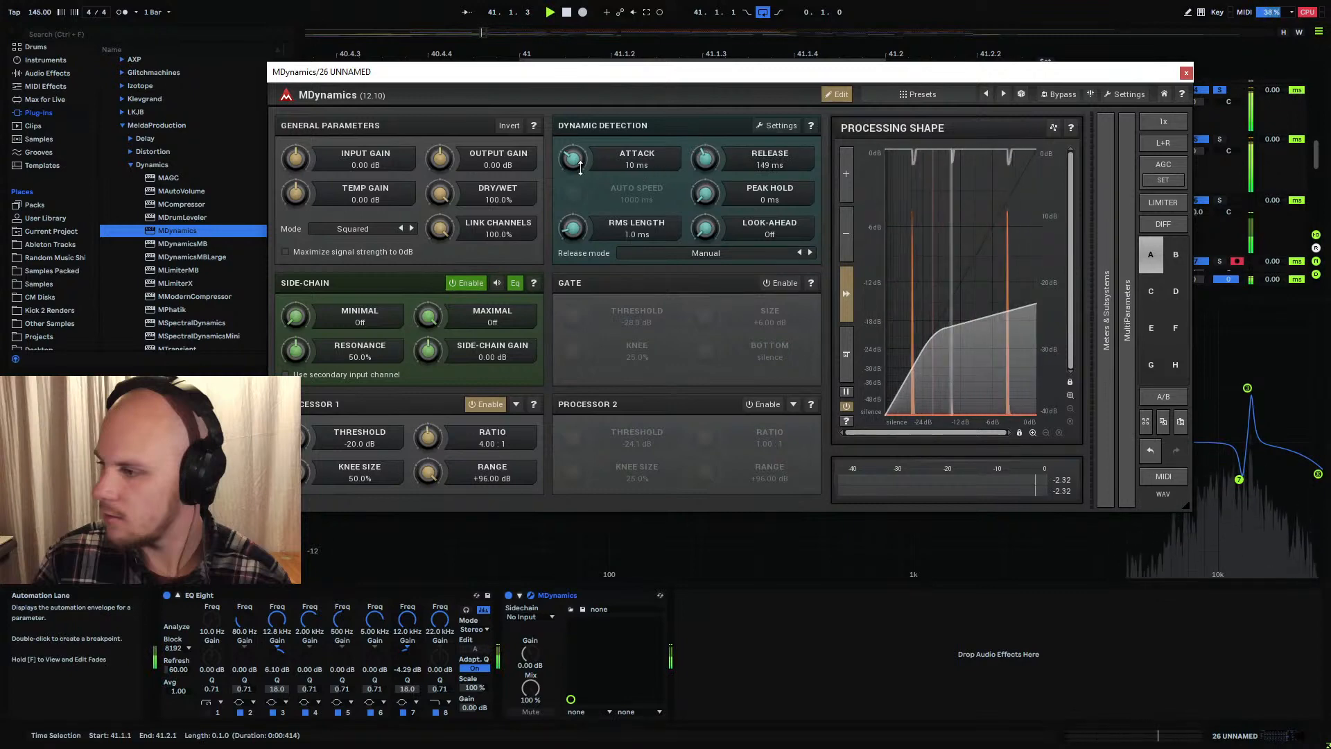
left_click(1186, 73)
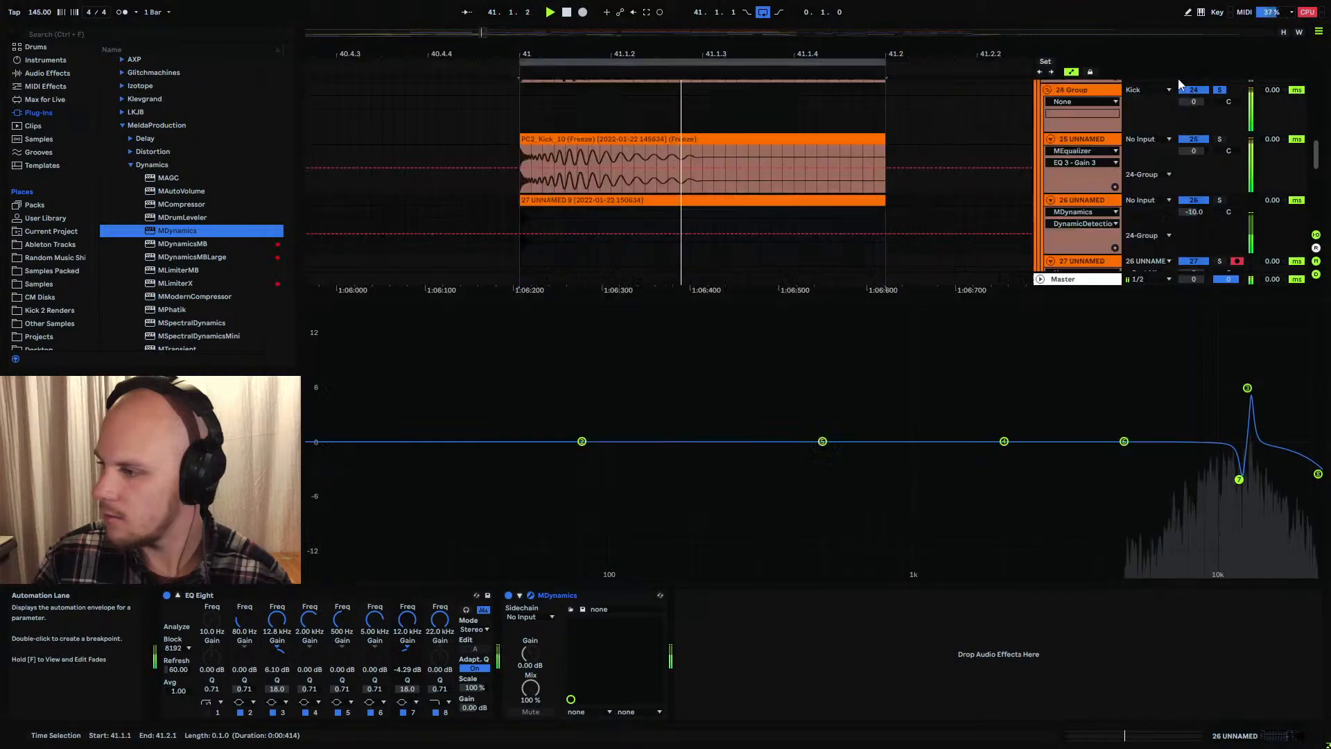
Select the transient at the start of the track 26 clip to check its length against the time ruler
left_click(526, 218)
left_click_drag(525, 219, 545, 218)
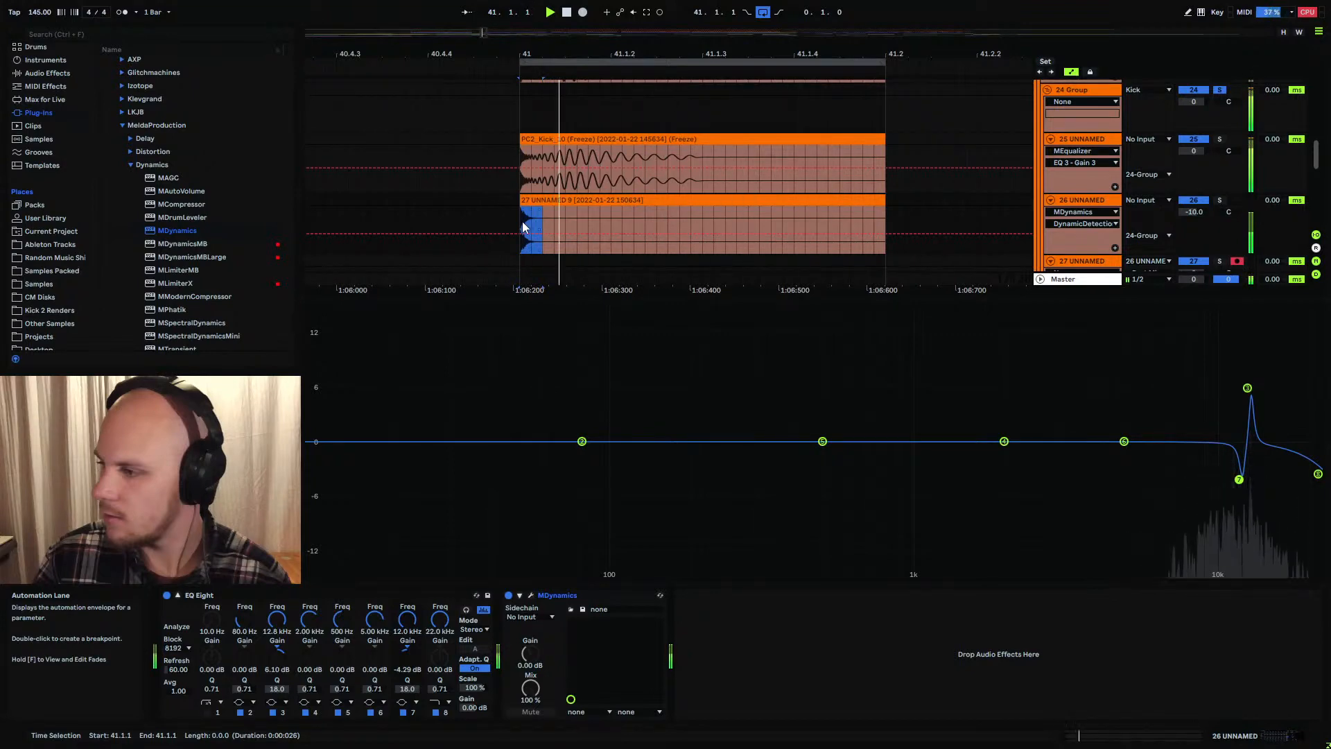
left_click_drag(525, 227, 553, 222)
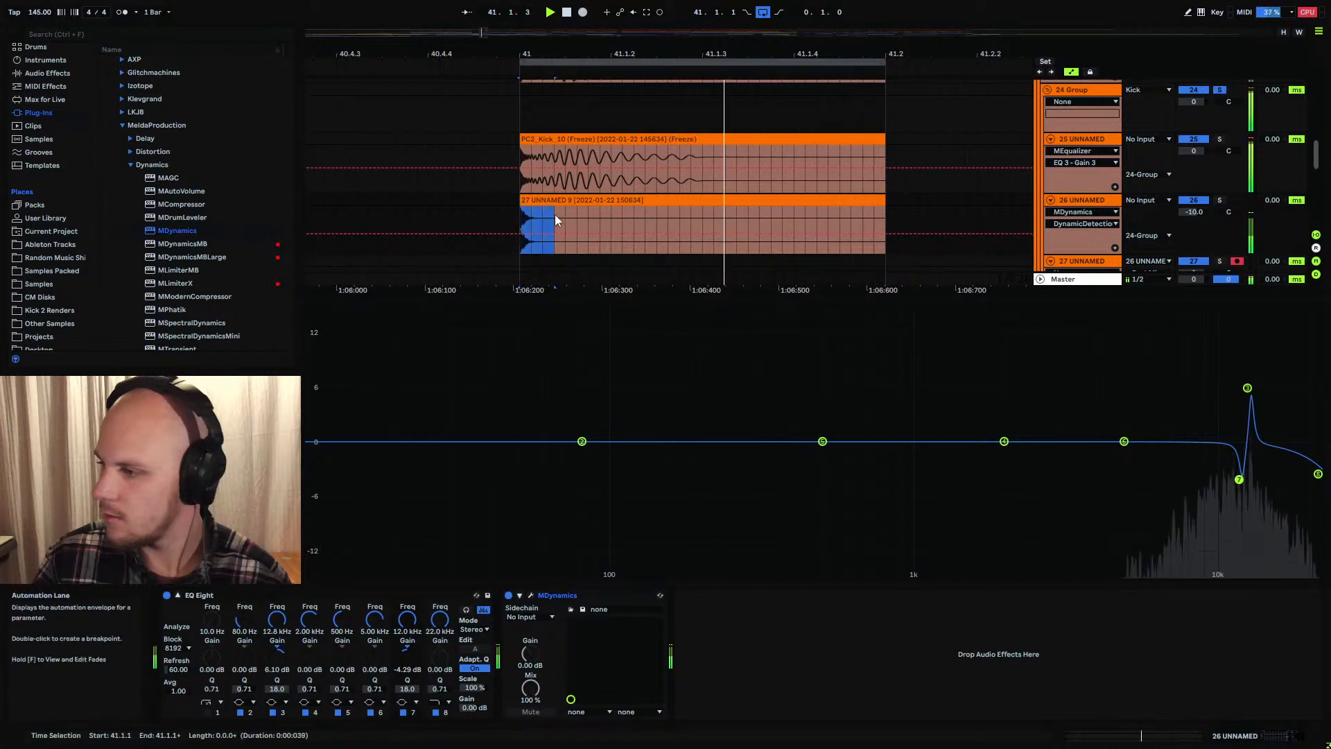
left_click(530, 227)
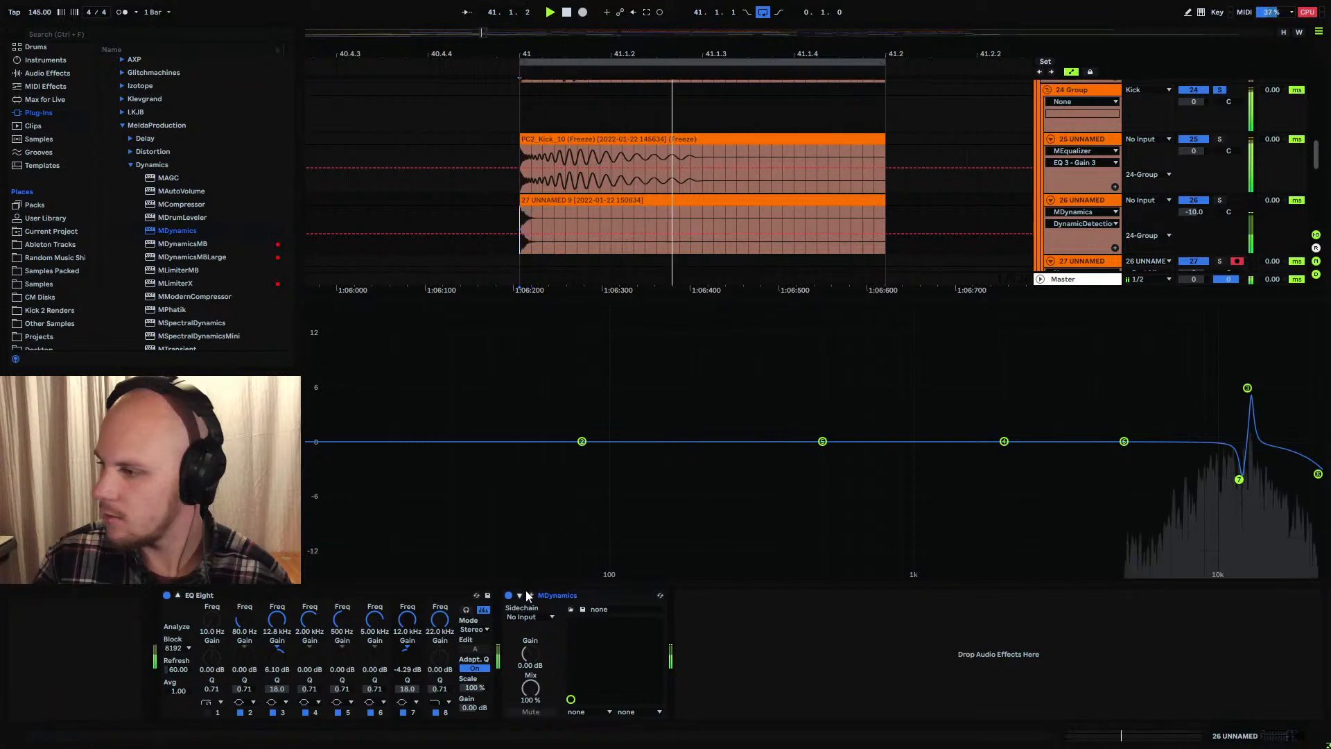
left_click_drag(532, 289, 532, 335)
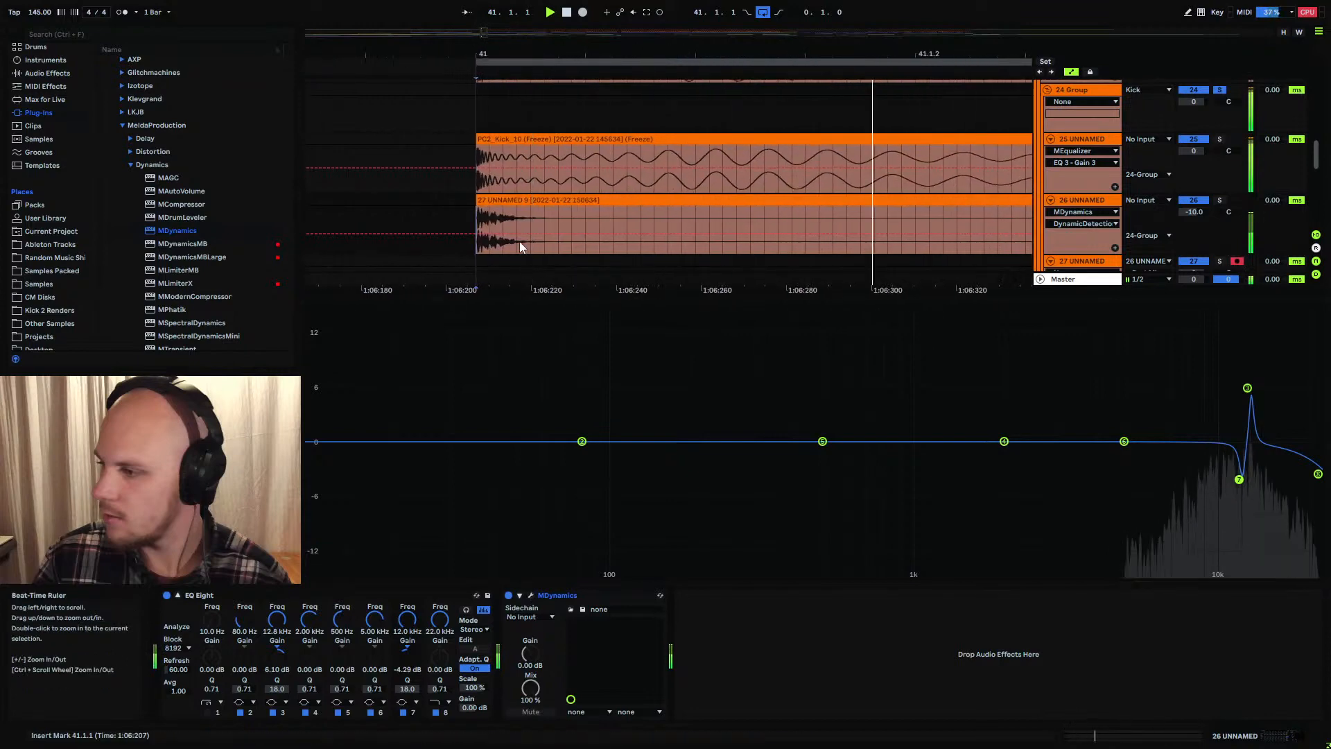
left_click_drag(476, 217, 557, 242)
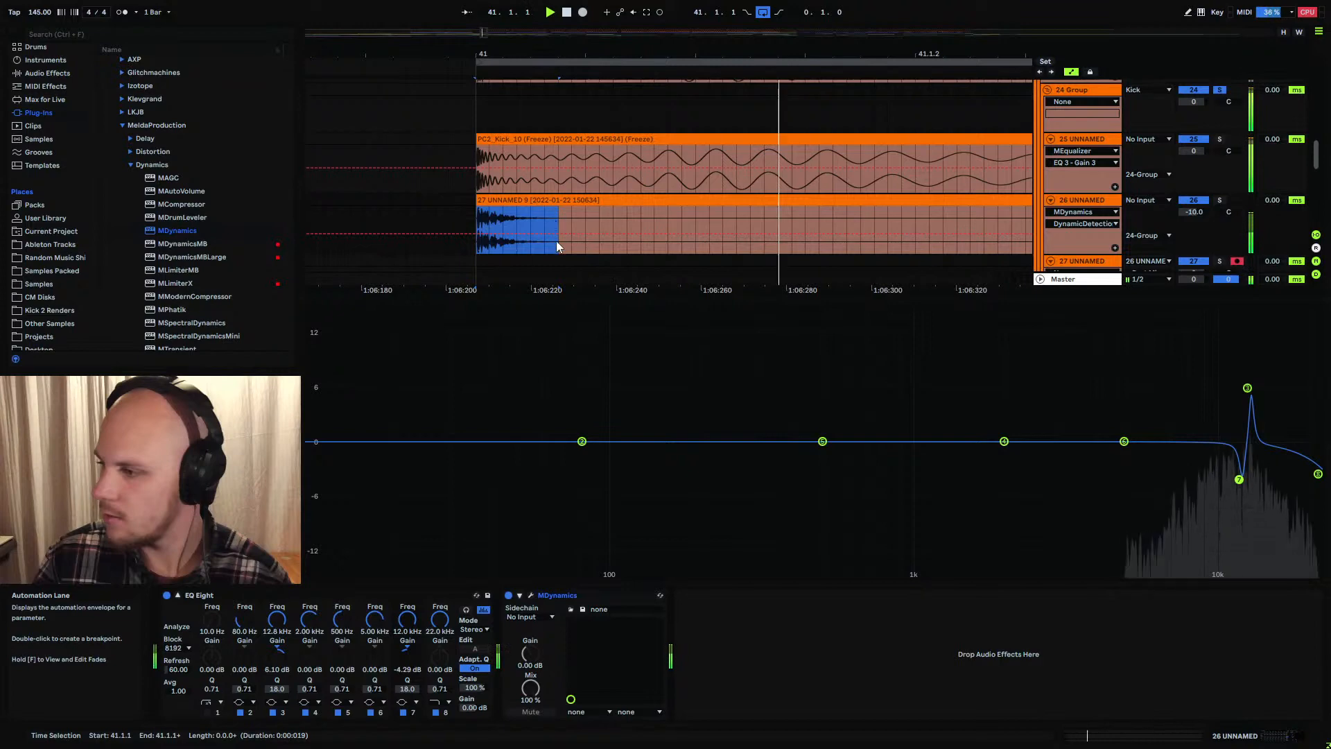
Shorten the MDynamics attack on track 26 to 6.9 ms and stop playback
left_click(531, 595)
left_click_drag(575, 165, 575, 176)
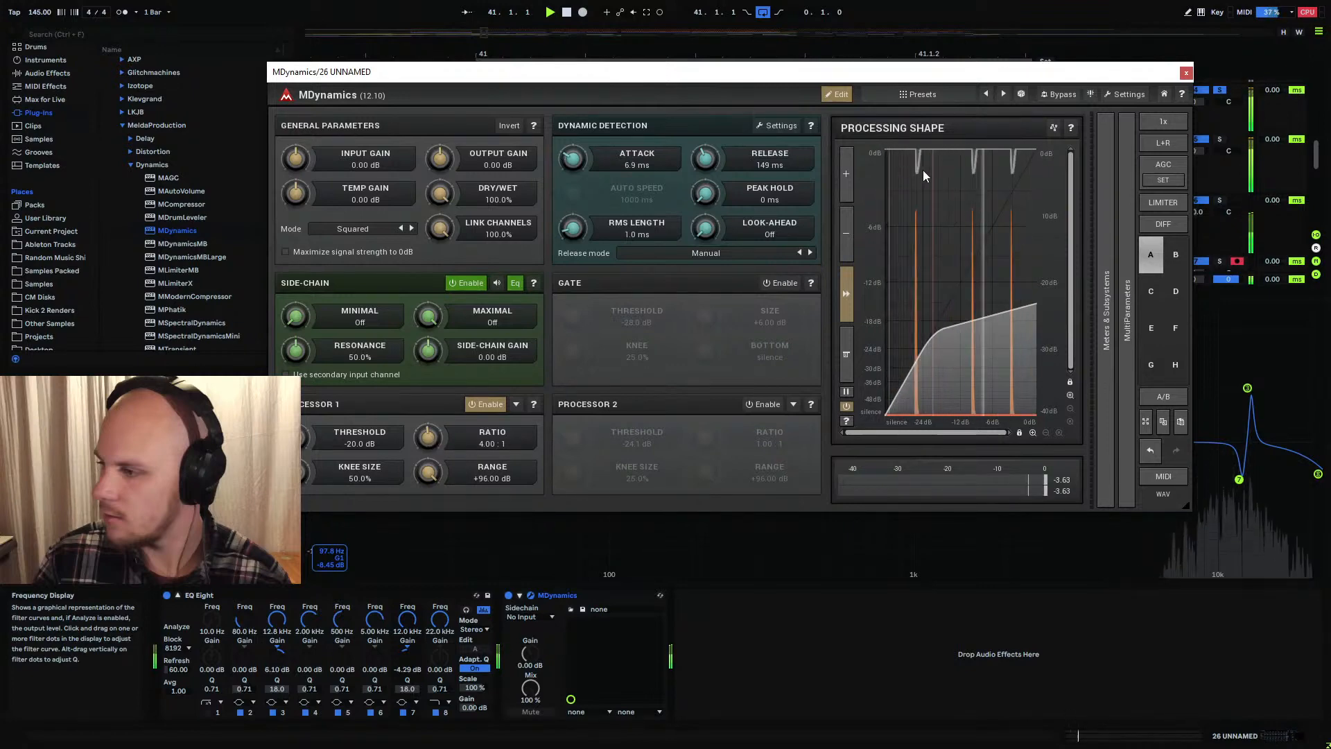
left_click(1186, 72)
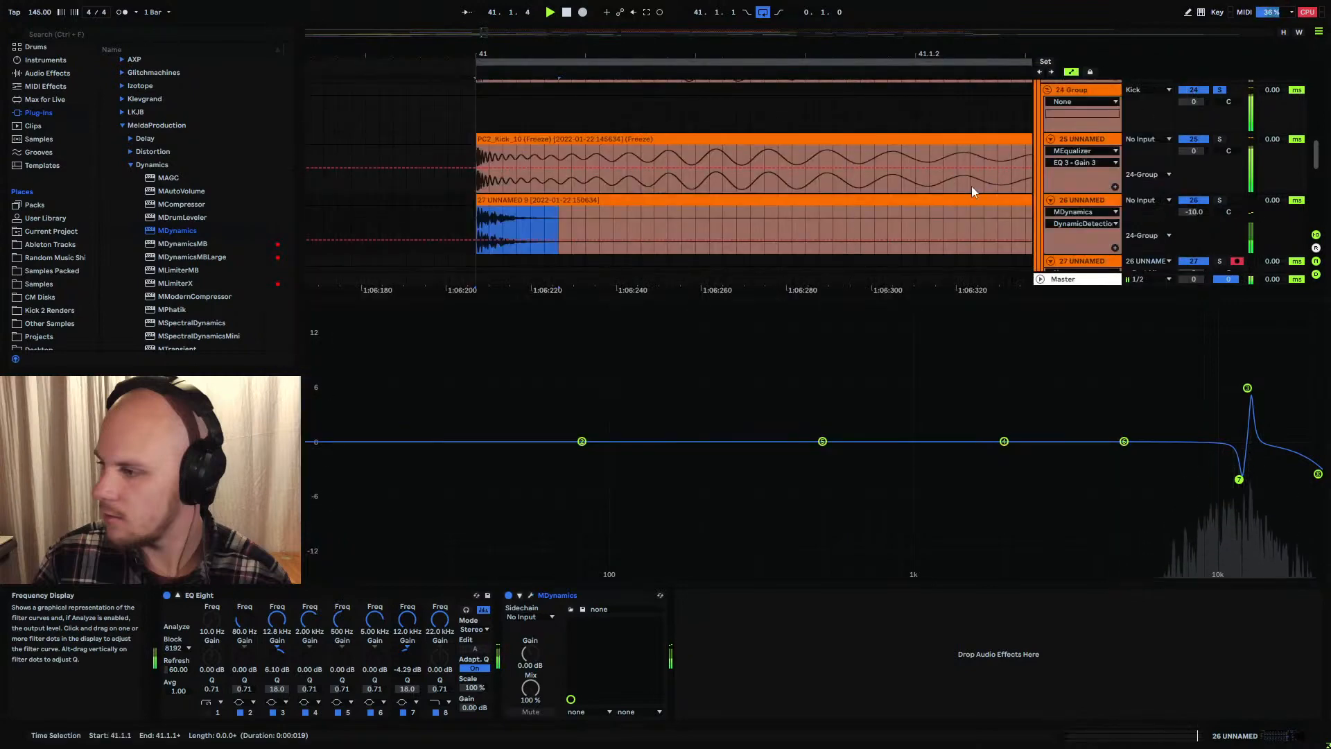
key("space")
Compare the track 26 transient's tail with the opening of the PC2_Kick_10 clip by selecting each region
left_click(489, 218)
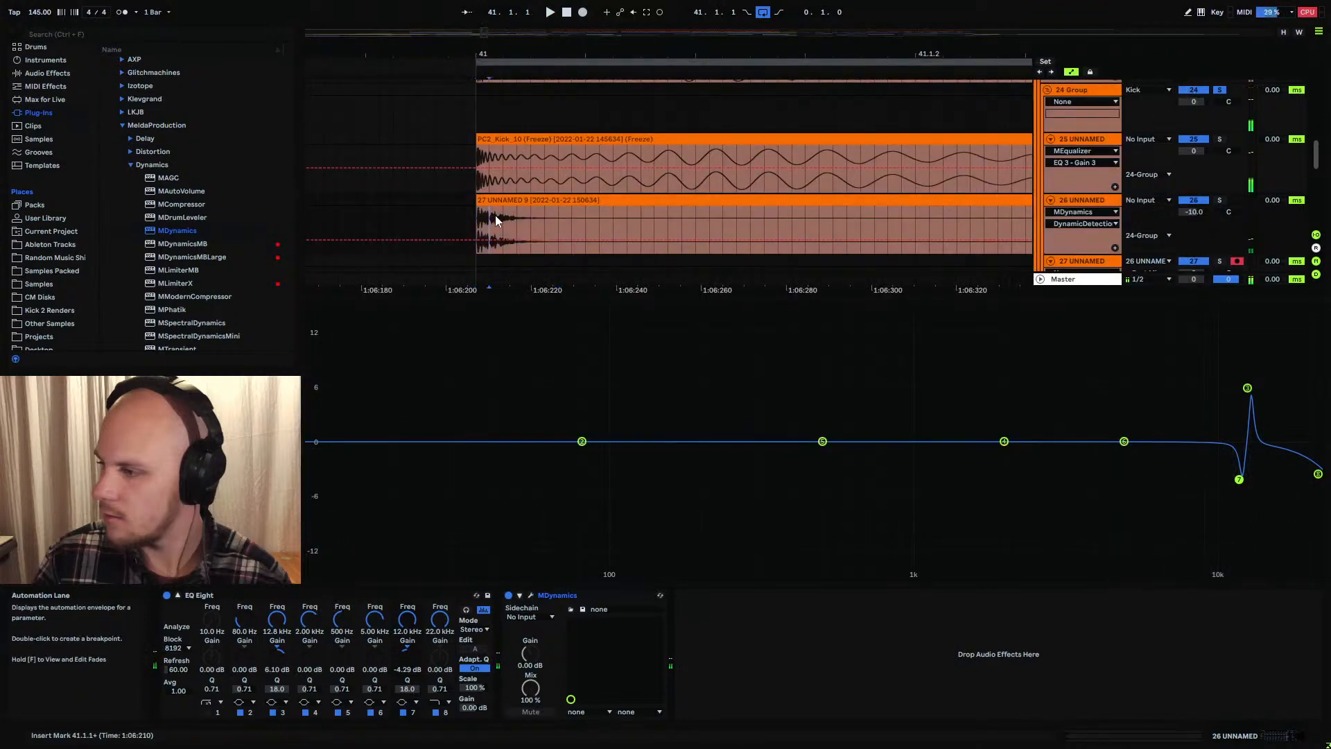
left_click_drag(495, 216, 581, 219)
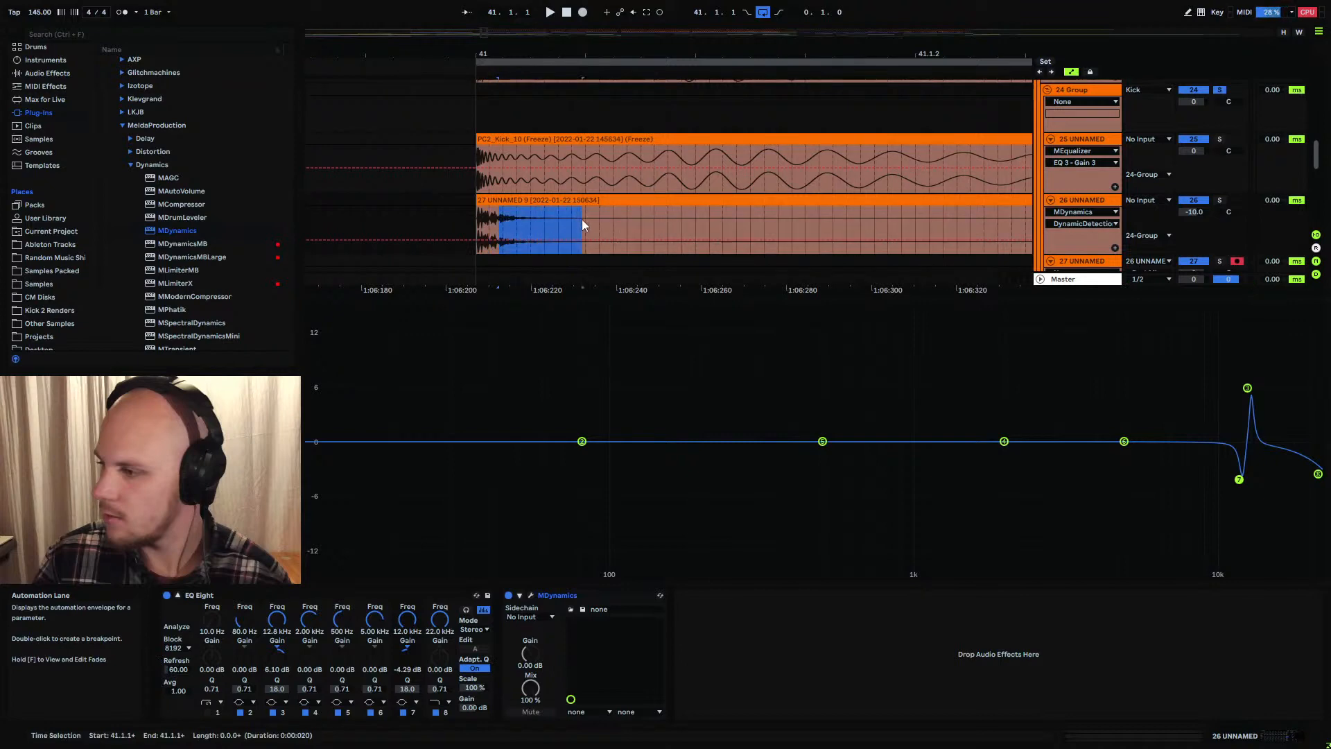
left_click_drag(482, 183, 516, 183)
scroll(1207, 182, "up", 3)
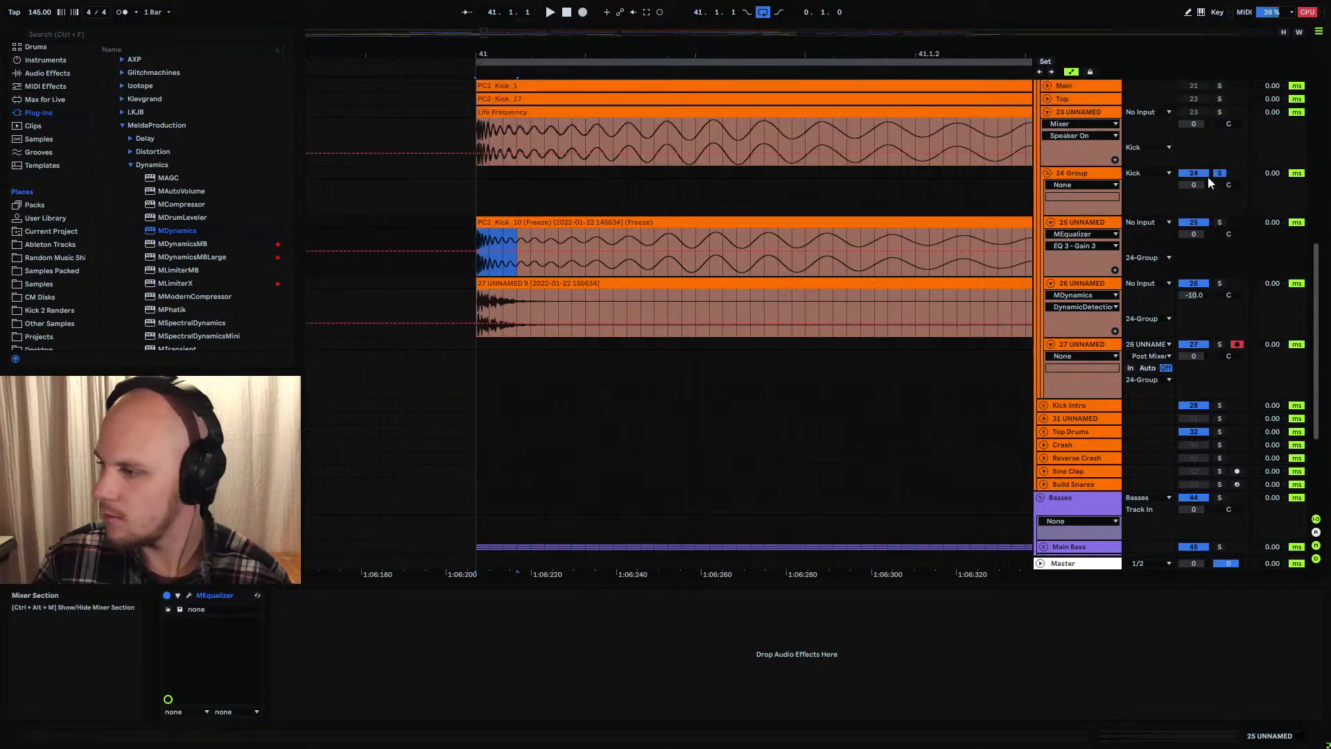
Unsolo the 24 Group and play the loop at bar 41 with the full mix
left_click(1219, 173)
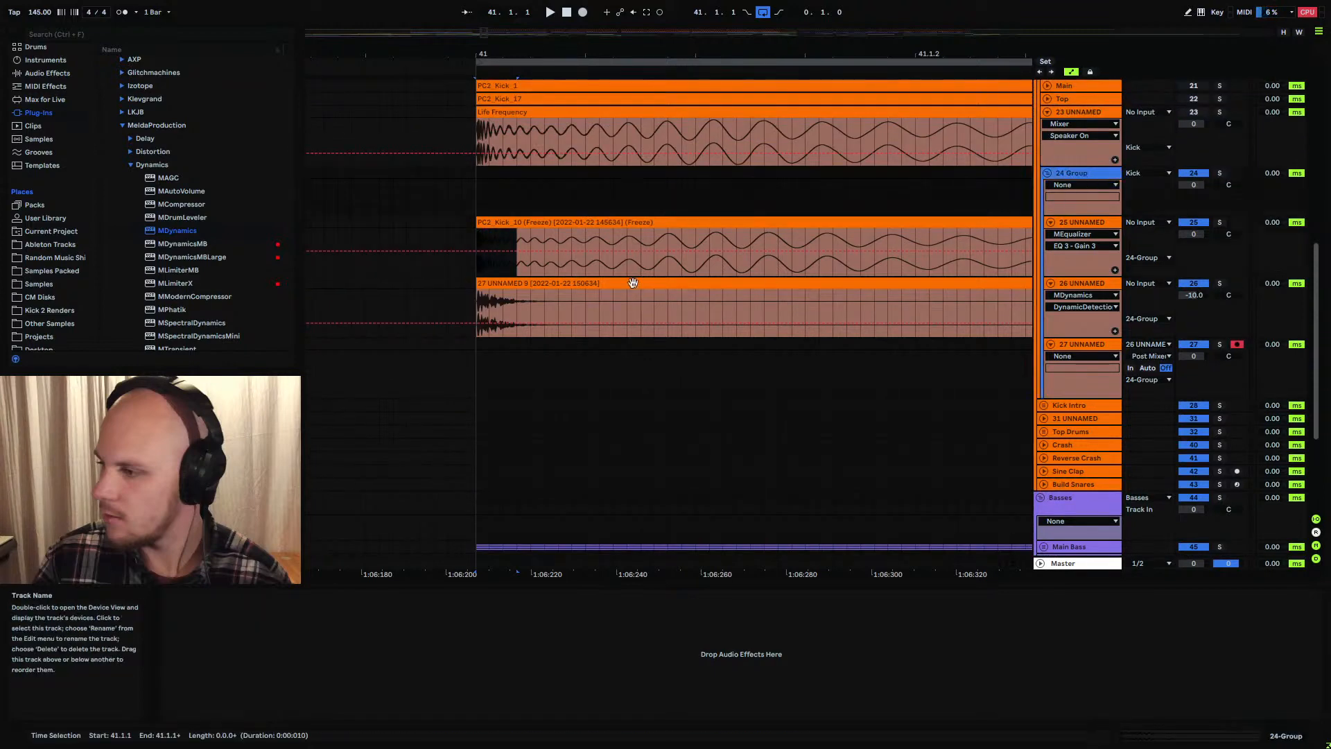
key("space")
left_click_drag(552, 53, 552, 12)
key("space")
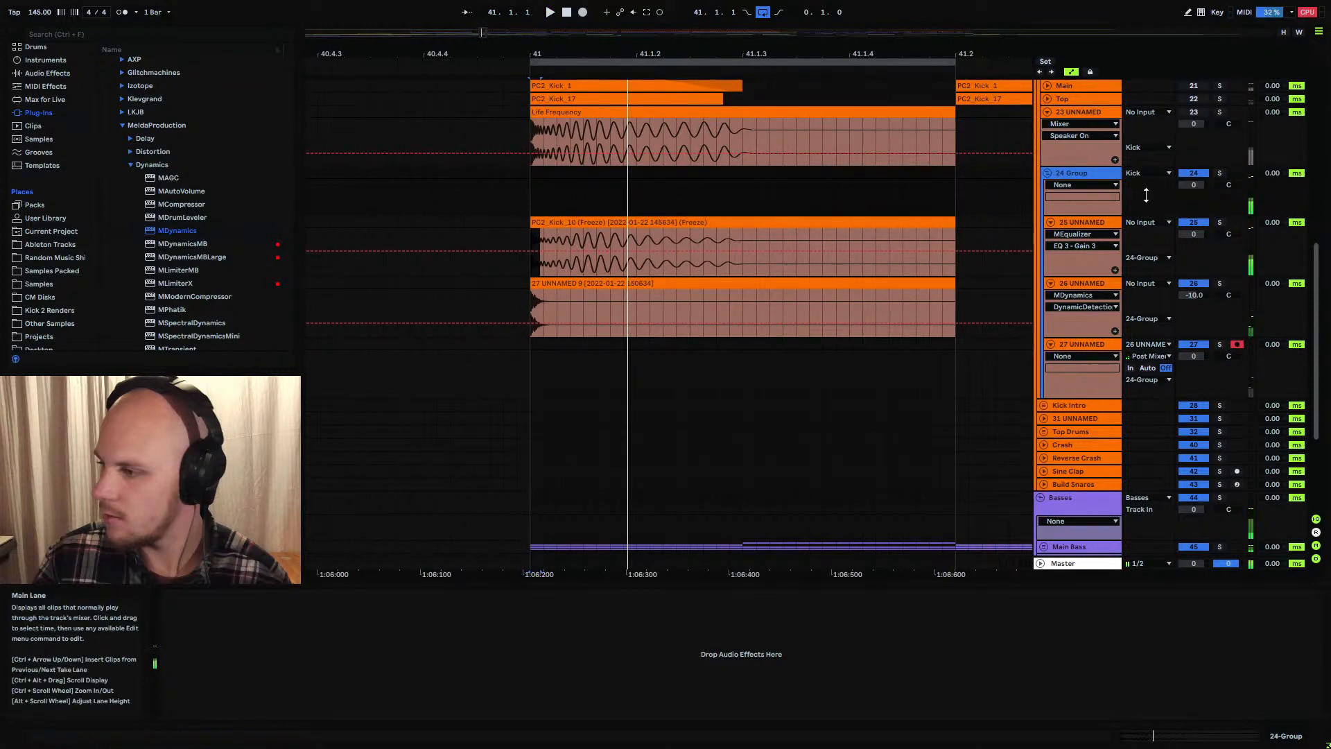
key("space")
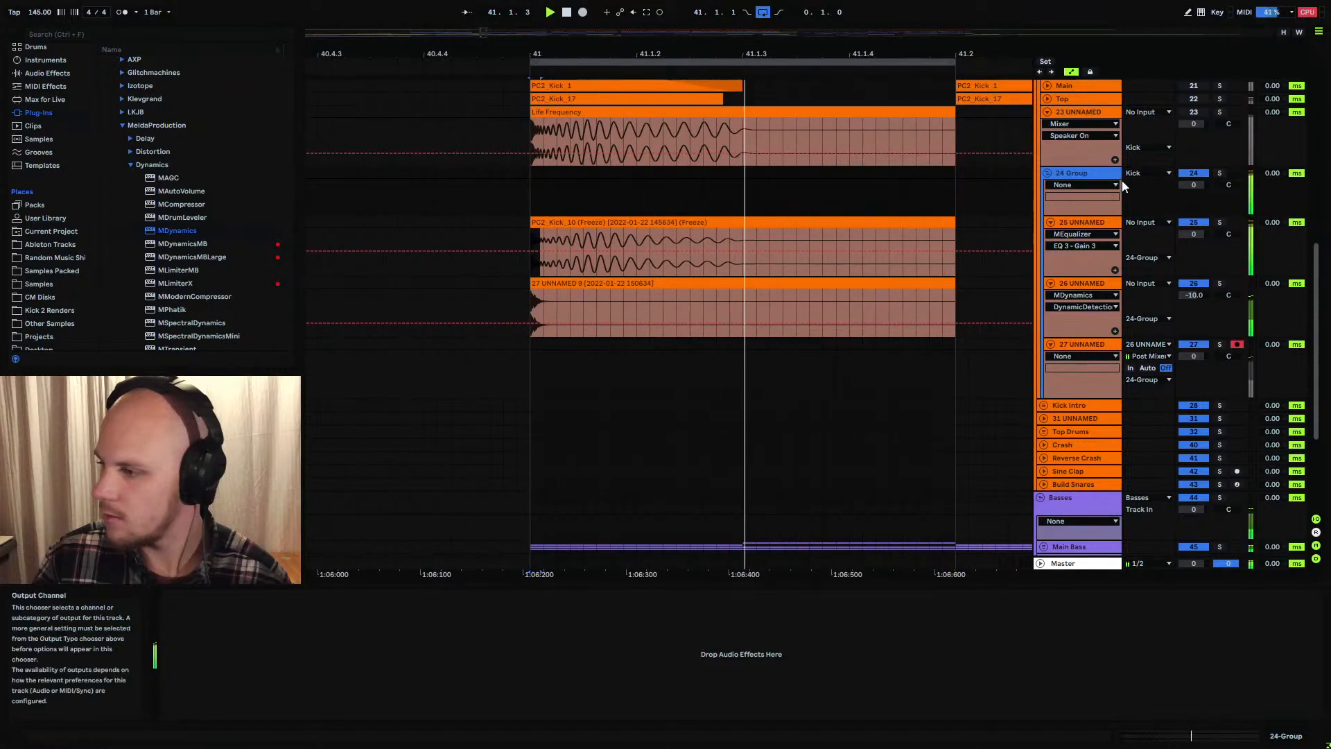
left_click(1085, 174)
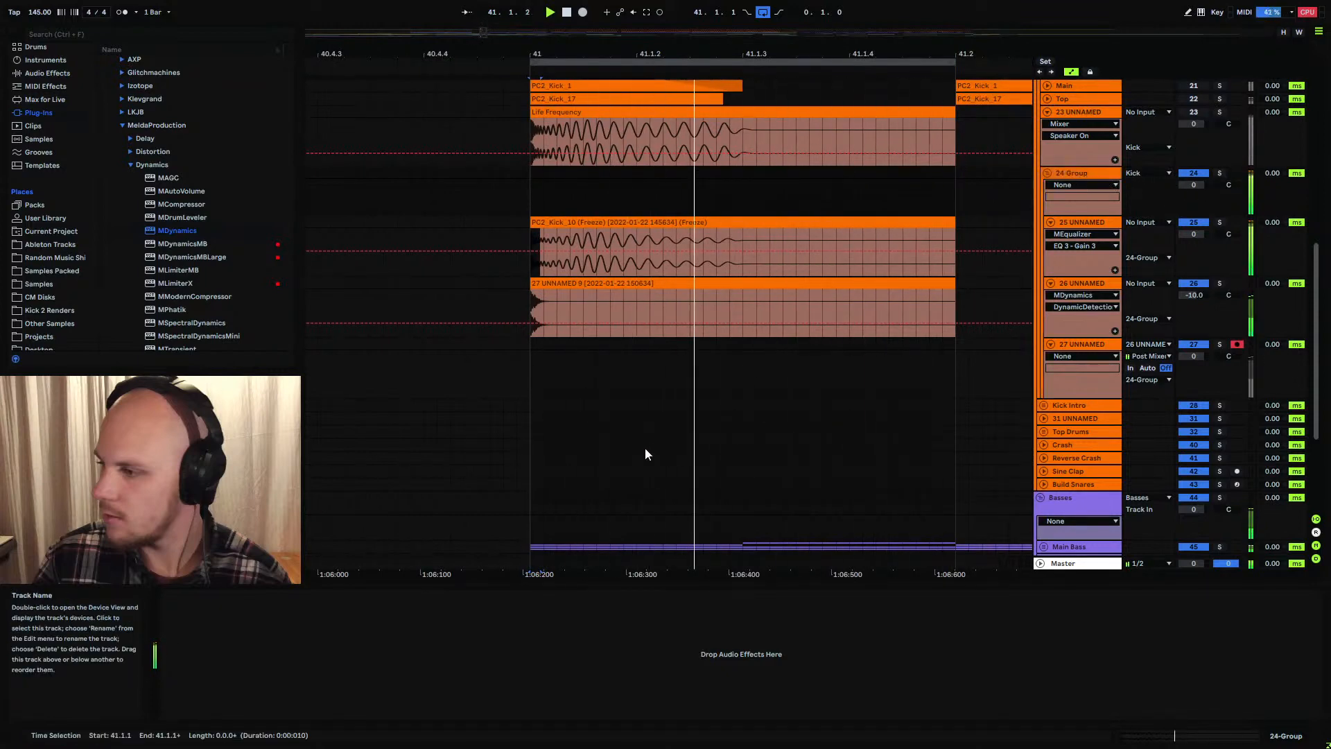
Inspect the tracks inside the Main Bass group, leaving the group folded
scroll(875, 263, "down", 5)
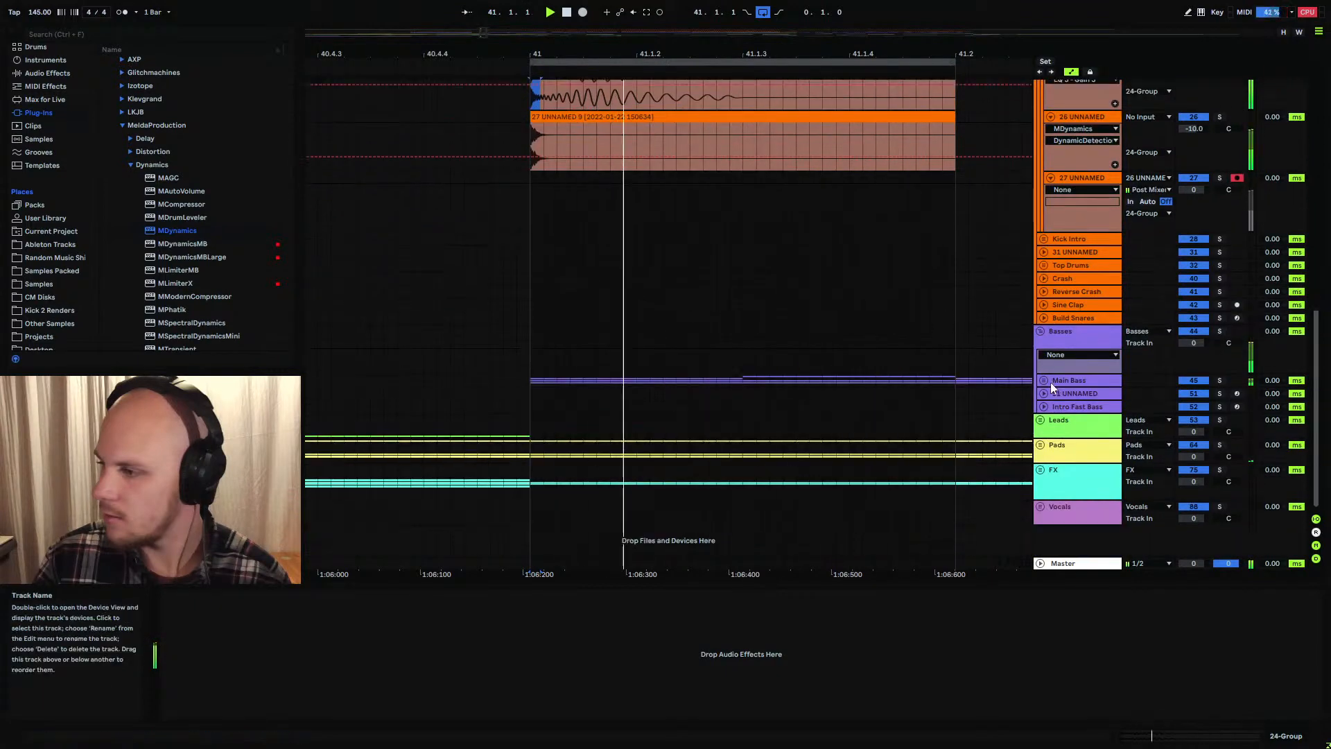
left_click(1045, 381)
scroll(989, 380, "down", 2)
scroll(959, 344, "up", 6)
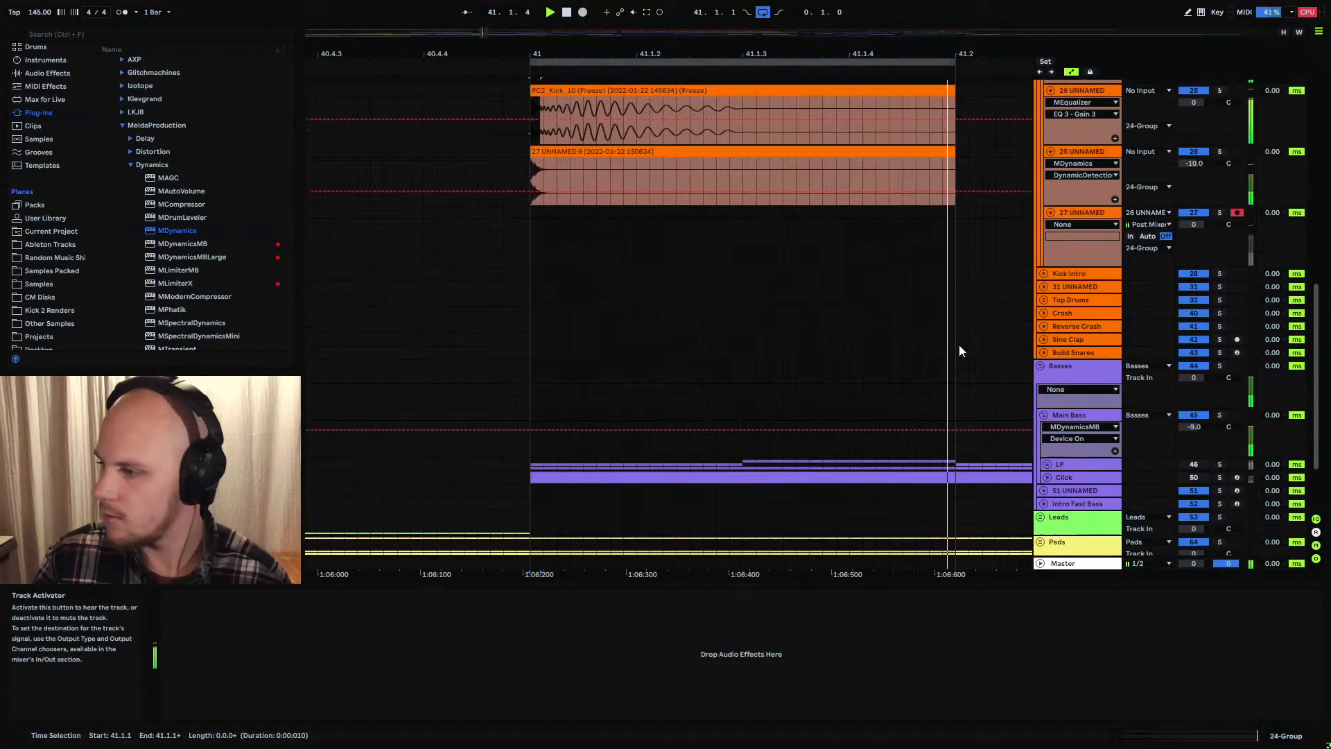
scroll(958, 329, "down", 3)
scroll(1019, 388, "up", 6)
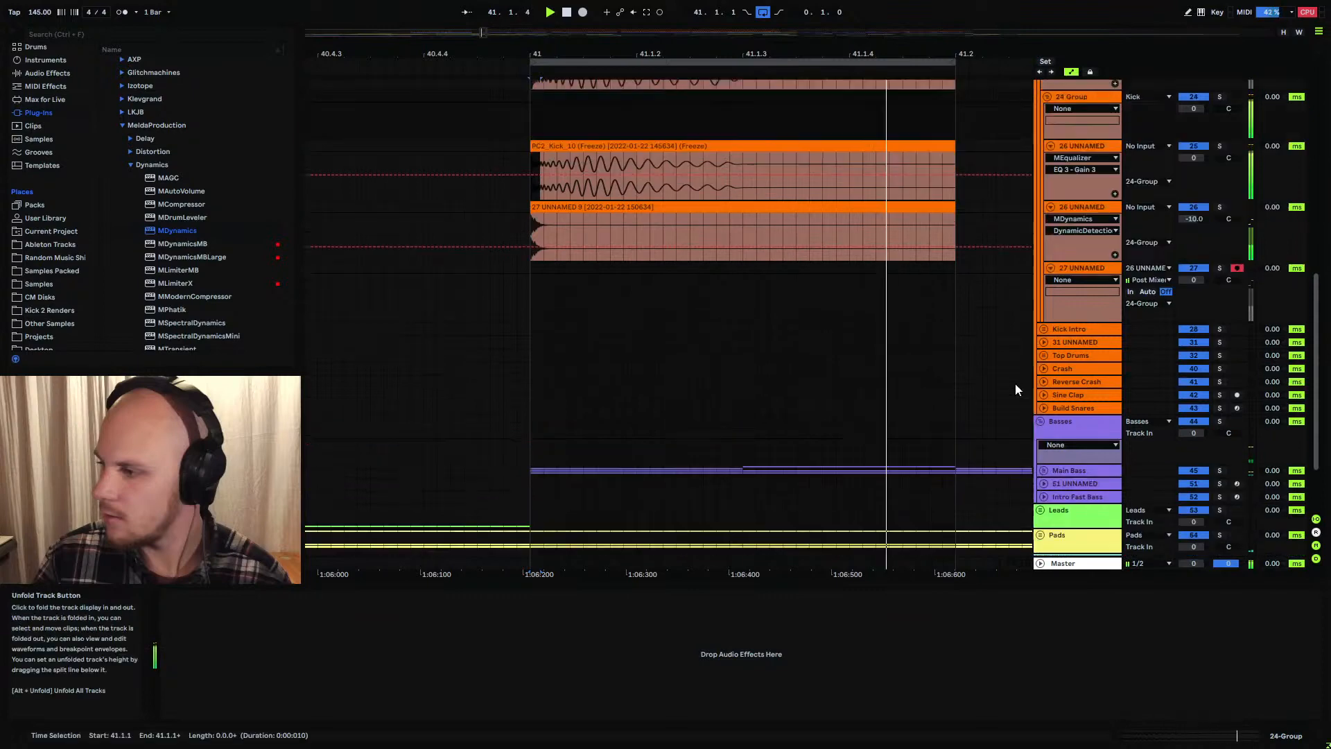
Stop playback, place the insert mark at 41.1.1 on the 24 Group, and fold tracks 25 and 26
left_click(1092, 279)
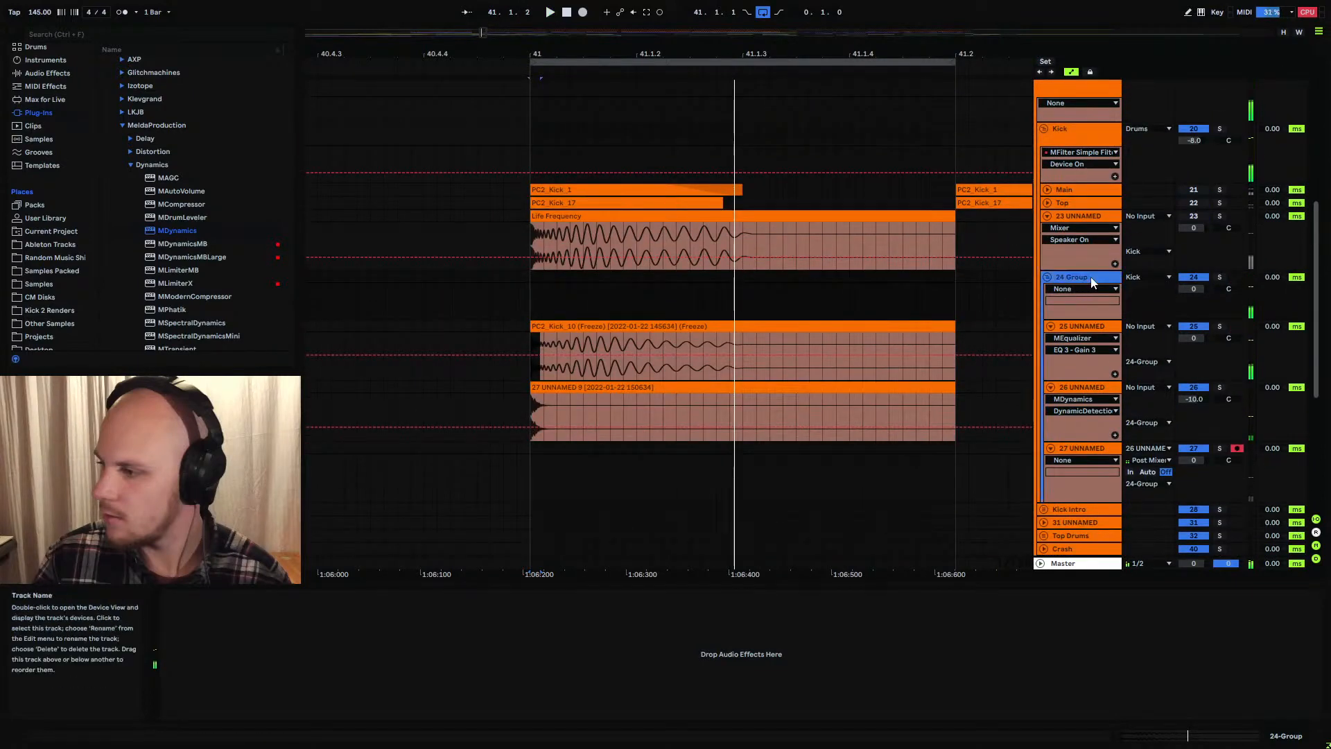
left_click(753, 303)
left_click(530, 278)
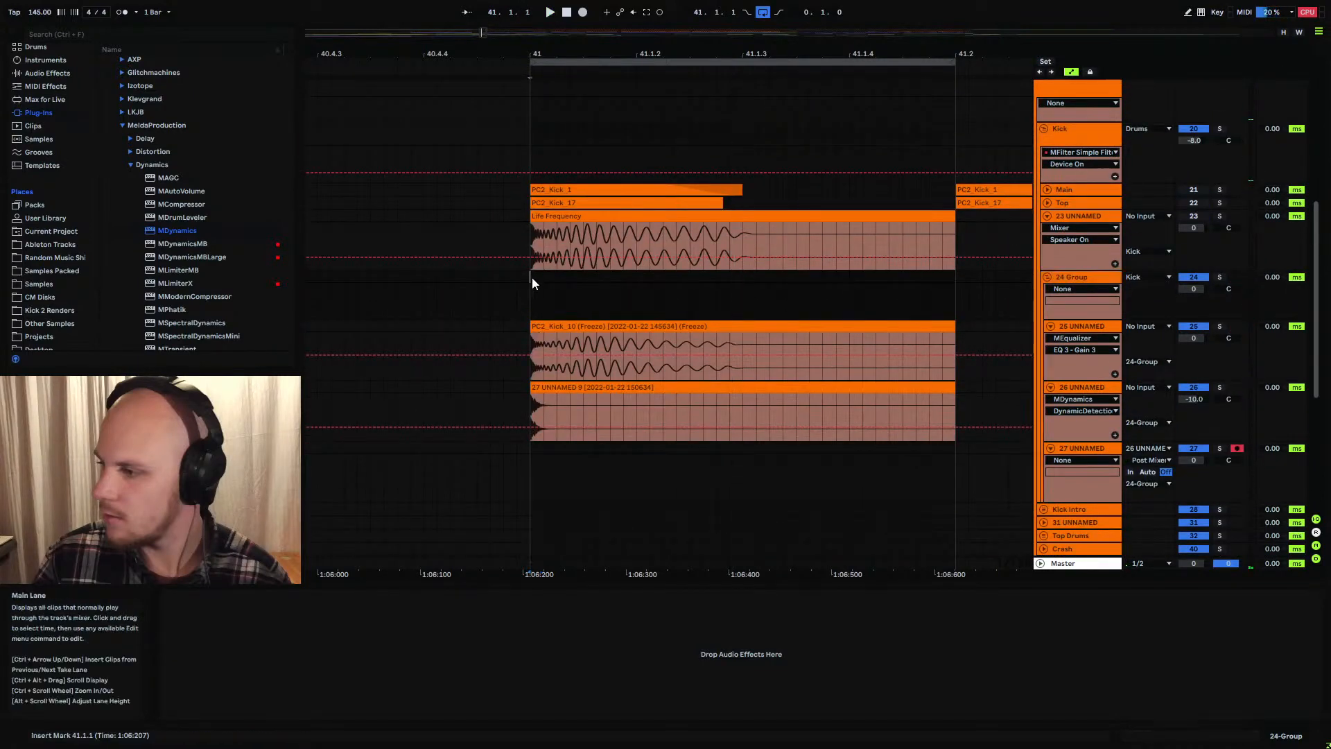
left_click(1050, 328)
left_click(1051, 341)
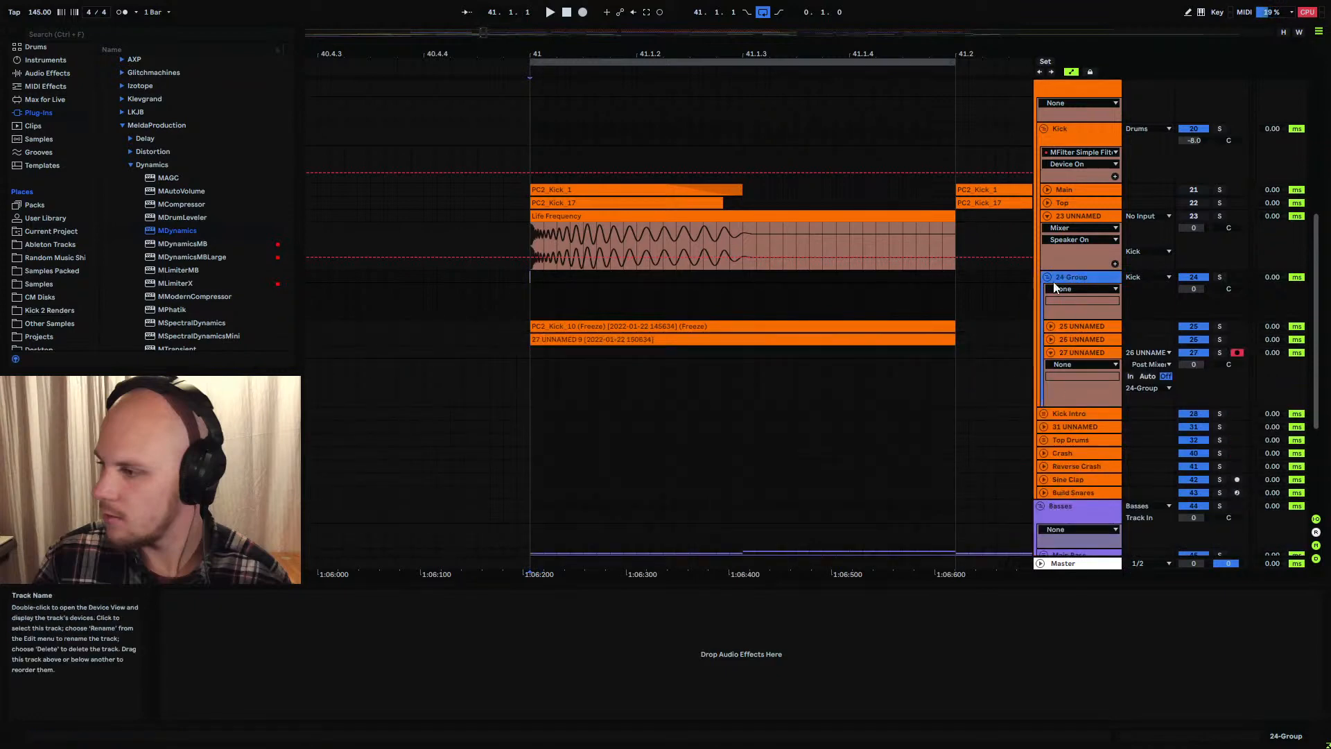
Add the Waves SSLComp Stereo plug-in to the 24 Group and reposition its window beside the clips
left_click(122, 125)
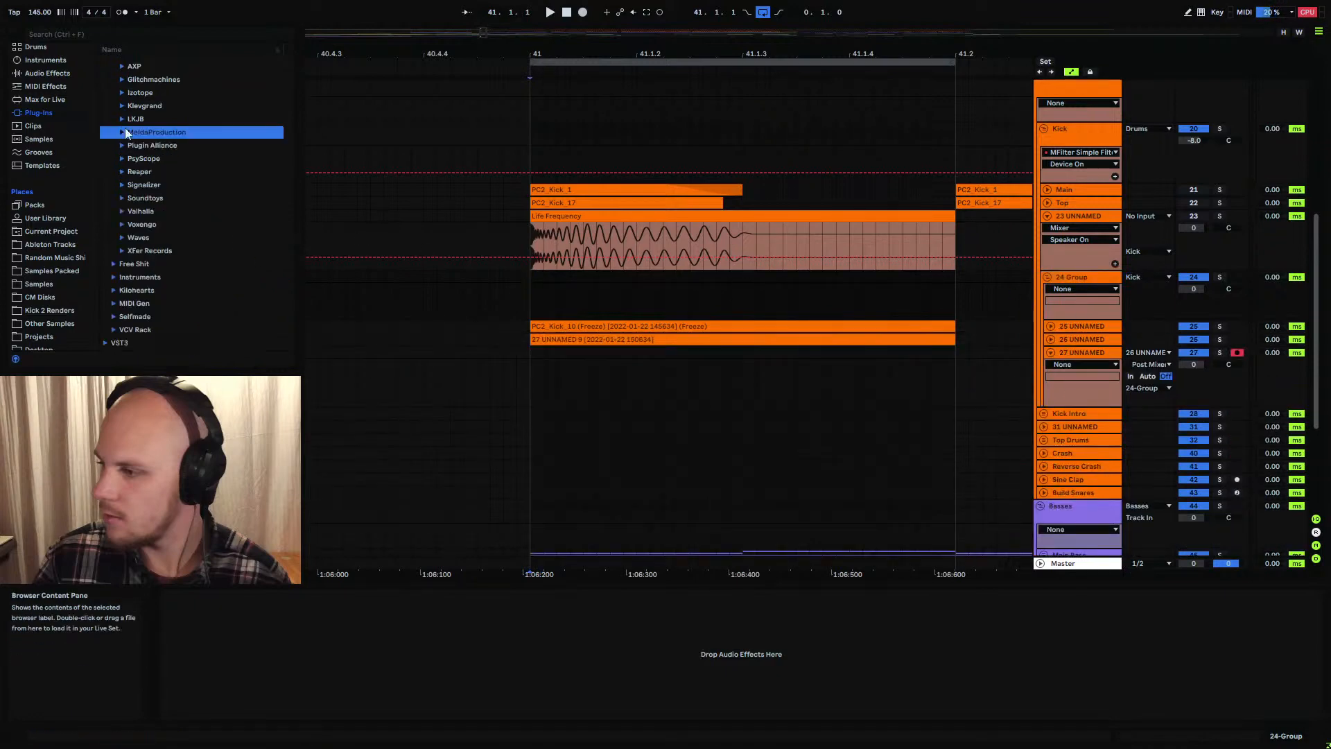
left_click(123, 237)
scroll(179, 277, "down", 5)
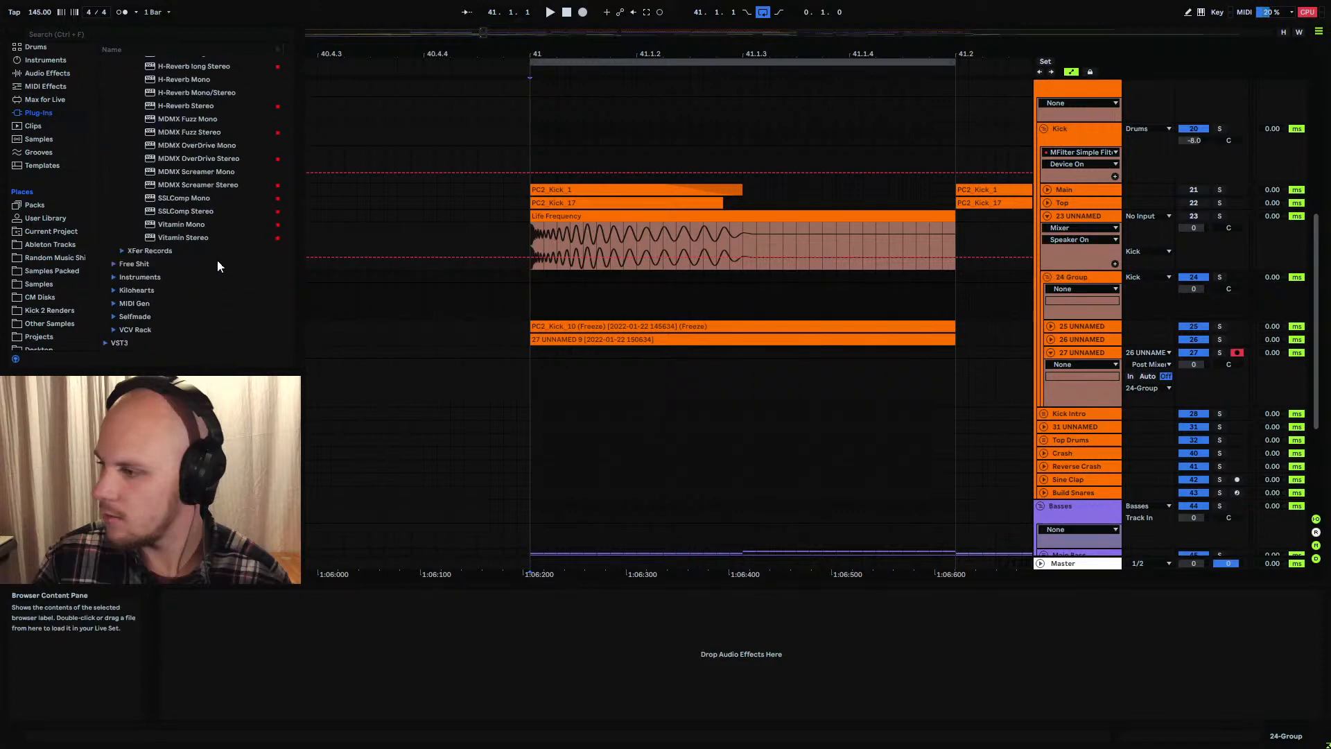
left_click_drag(173, 212, 437, 258)
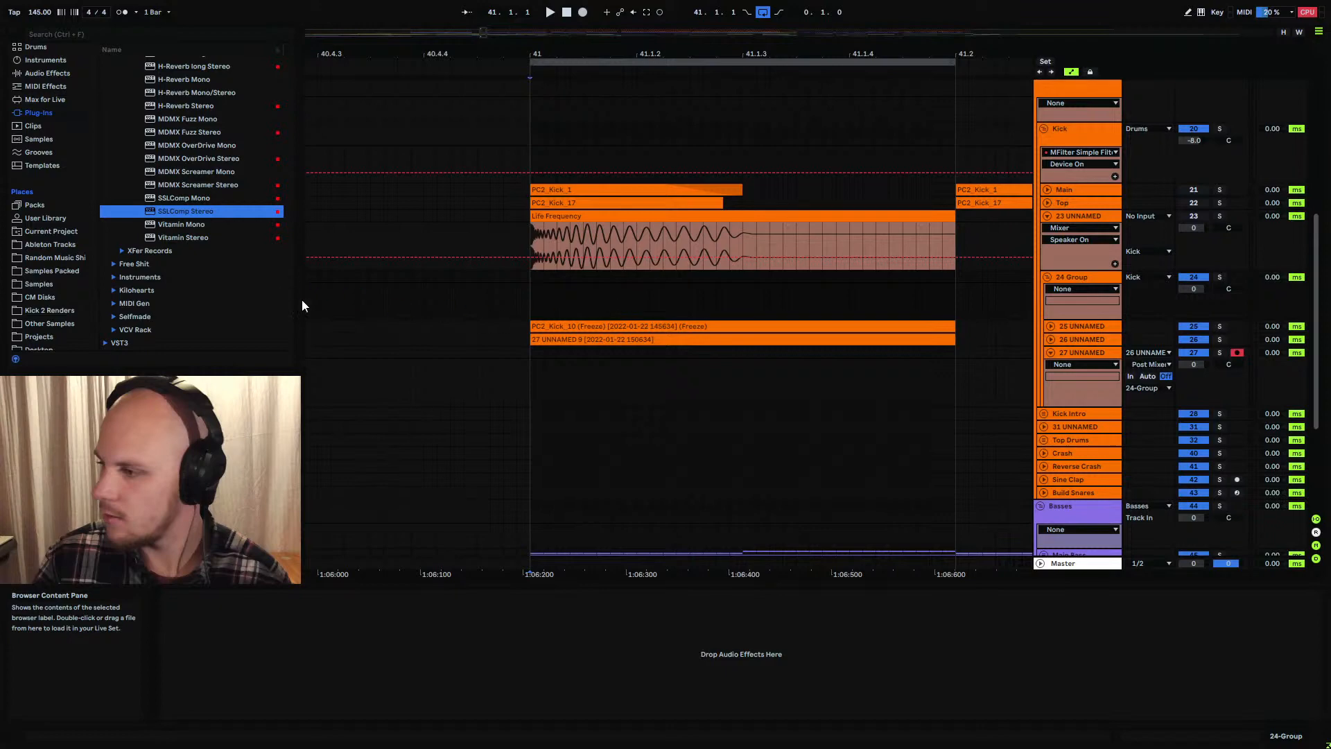
left_click_drag(366, 104, 418, 106)
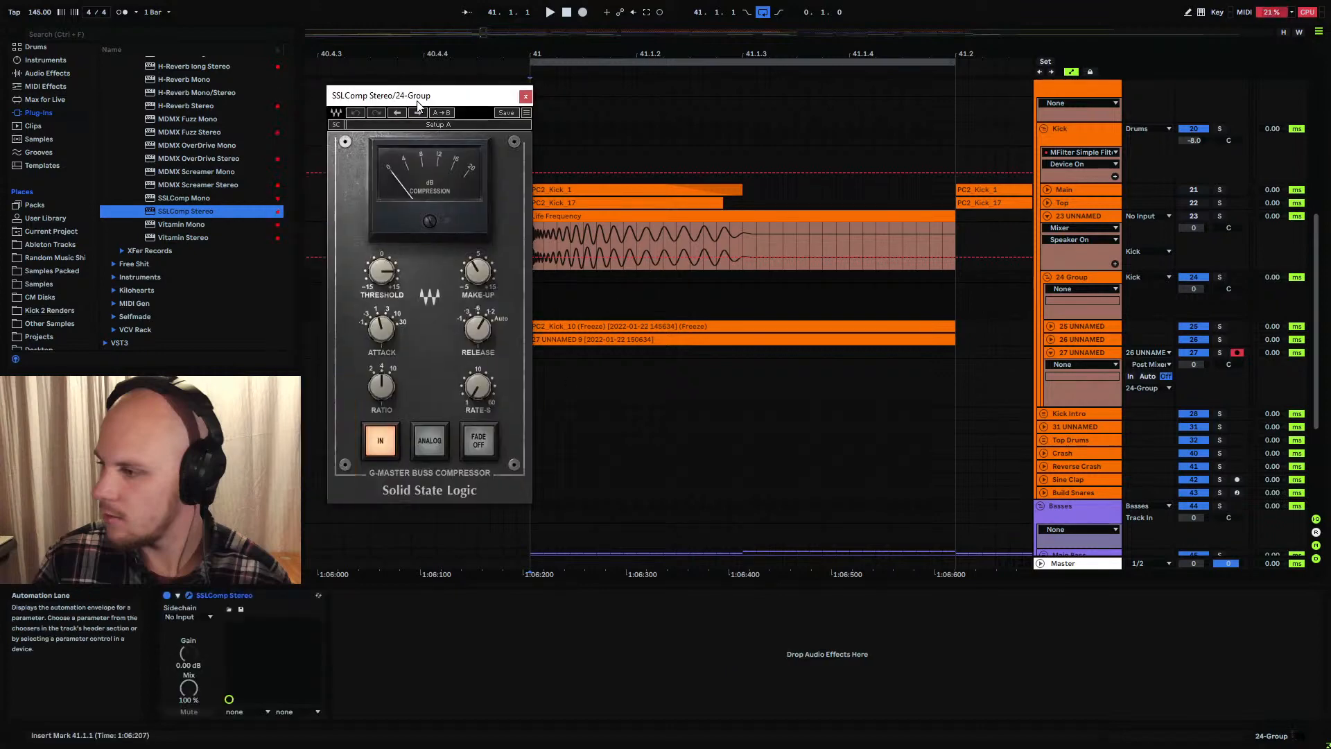
Set the SSLComp threshold to 0 and ratio to 2:1, and shorten its attack and release
left_click_drag(380, 270, 385, 271)
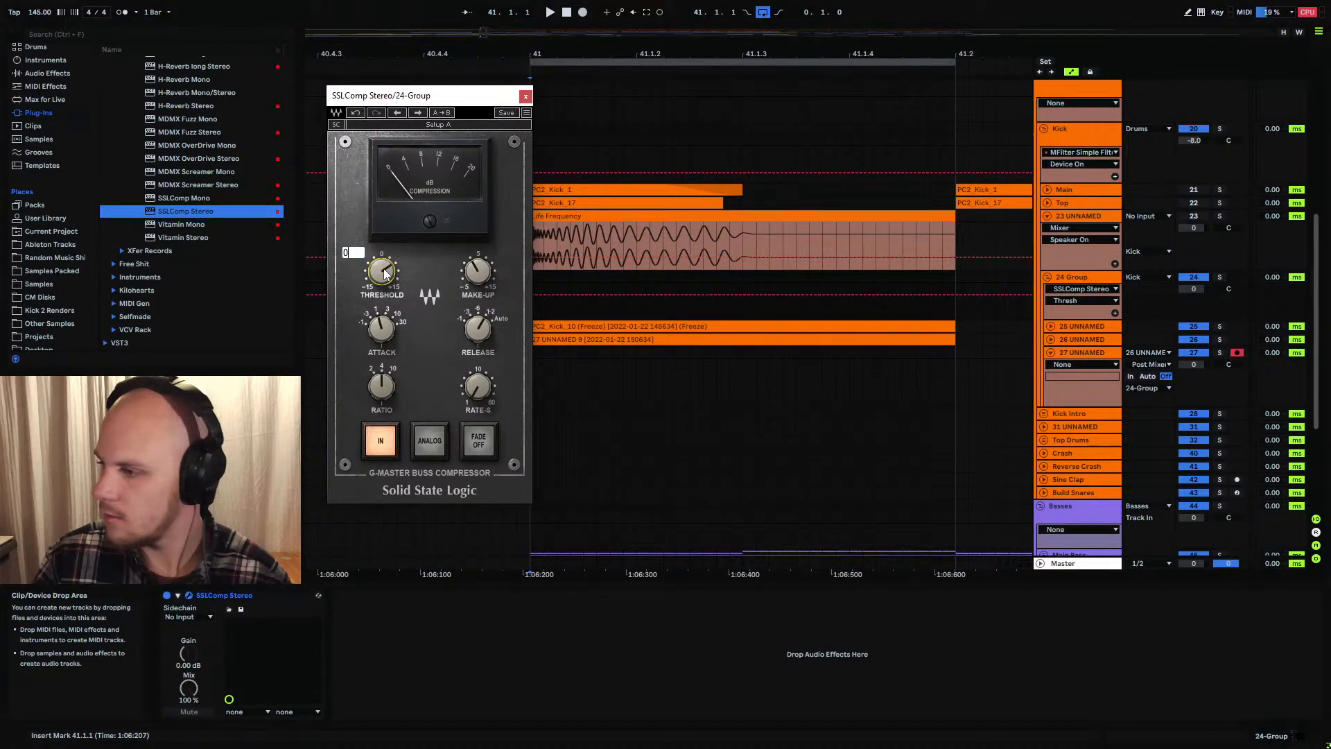
left_click(478, 328)
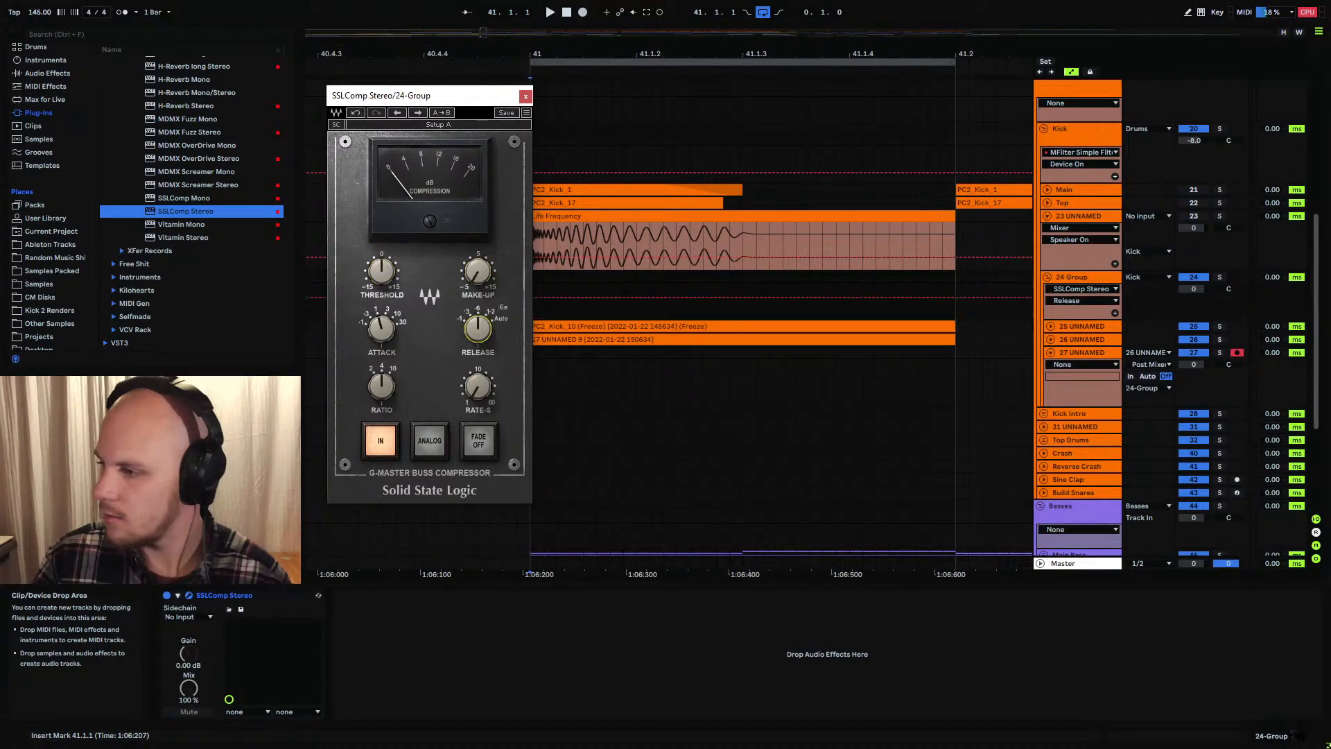
left_click_drag(478, 328, 475, 340)
left_click(393, 332)
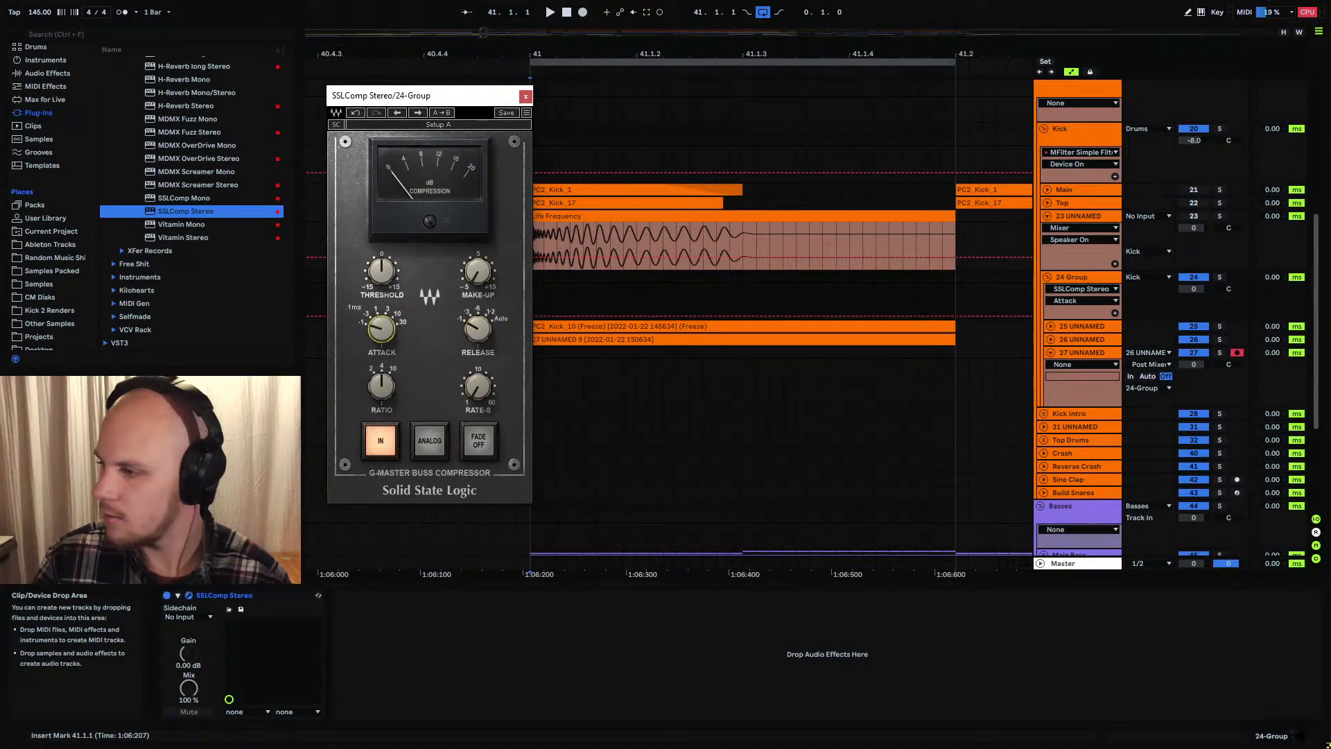
left_click(379, 387)
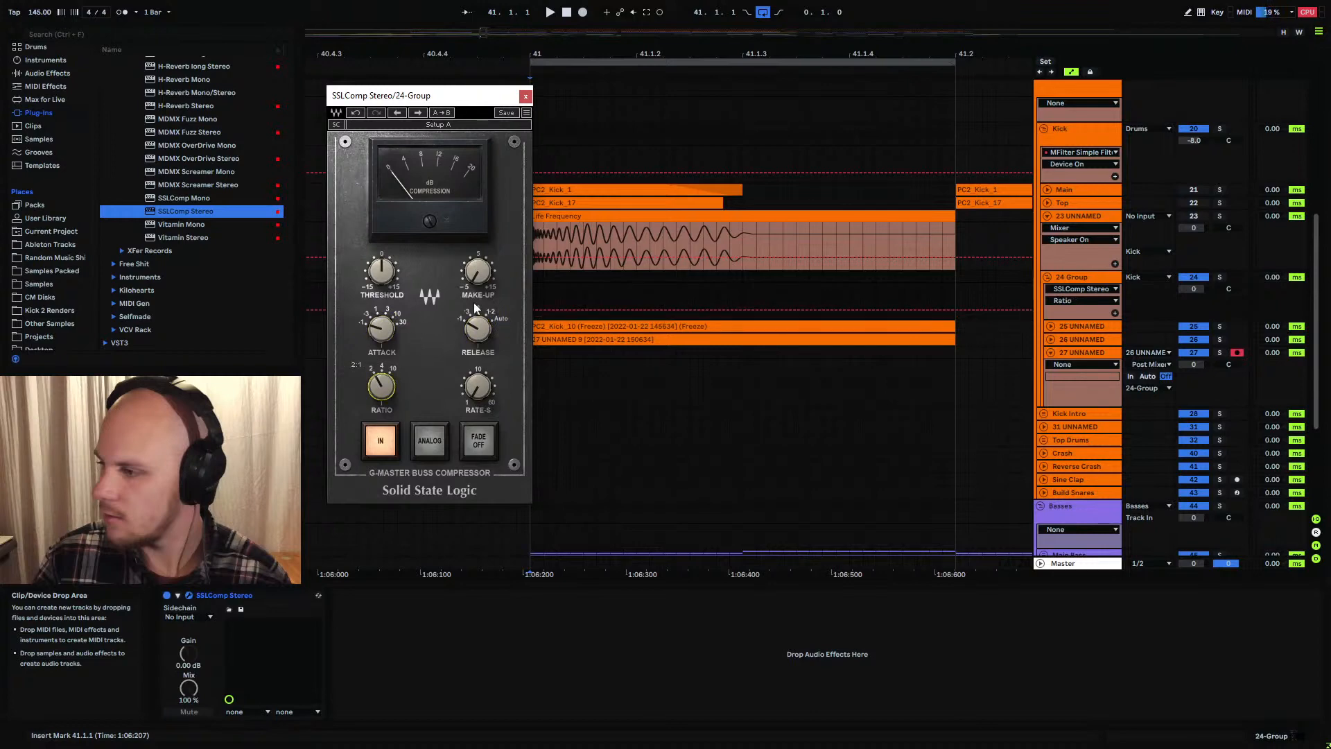
left_click(525, 96)
Play the loop with the SSLComp Stereo window open and raise its threshold above 0
key("space")
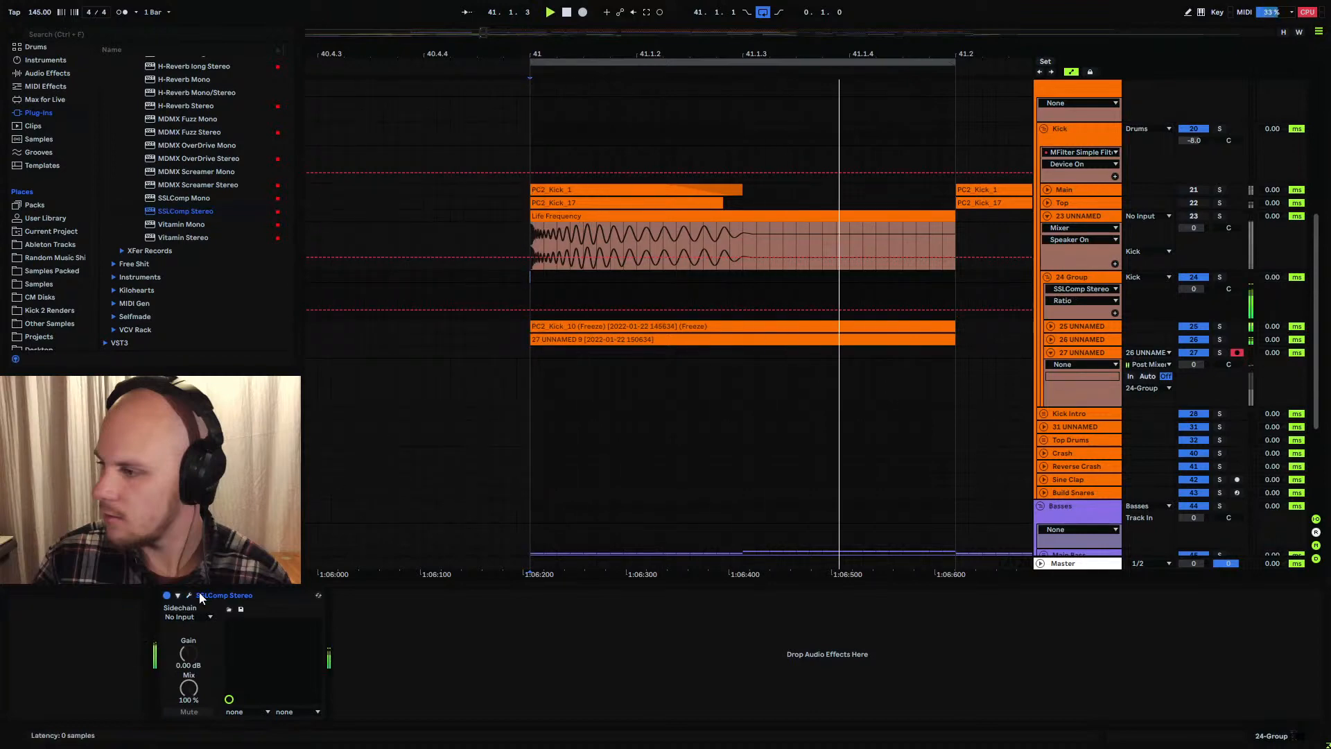
left_click(188, 595)
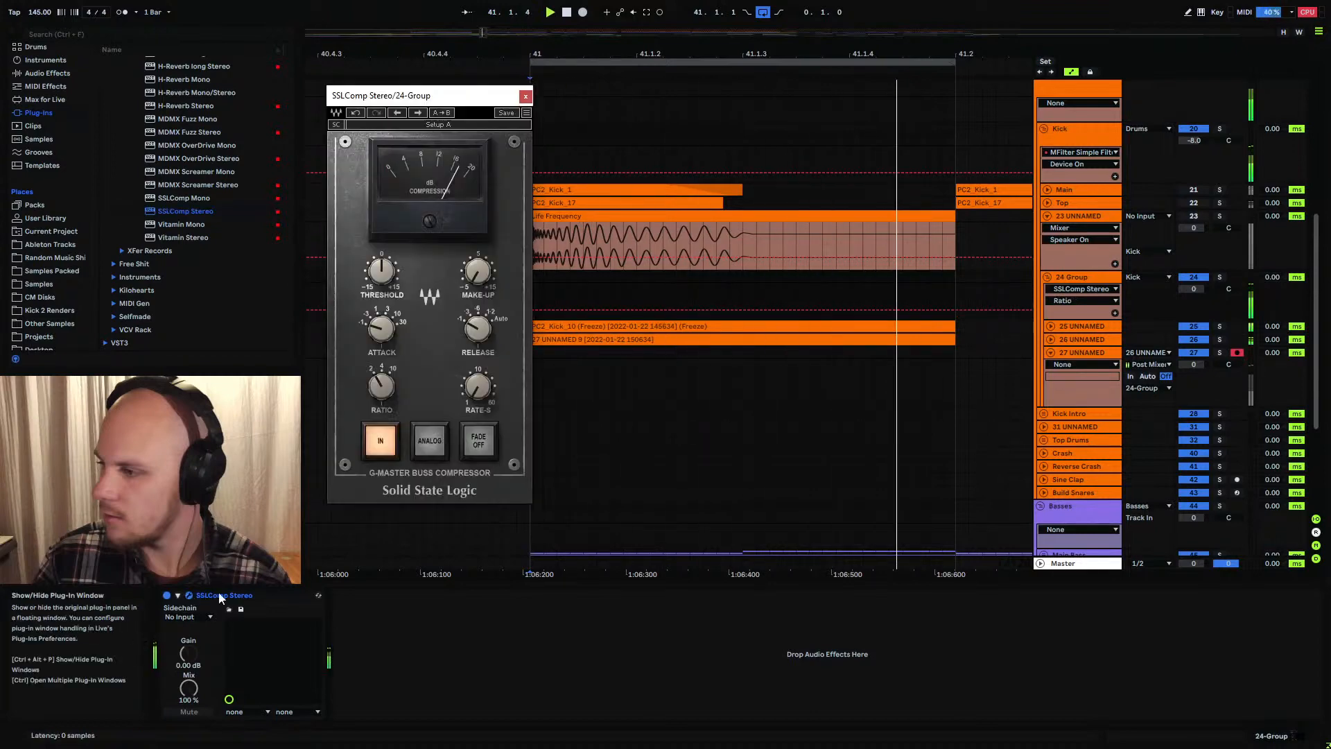
left_click(381, 271)
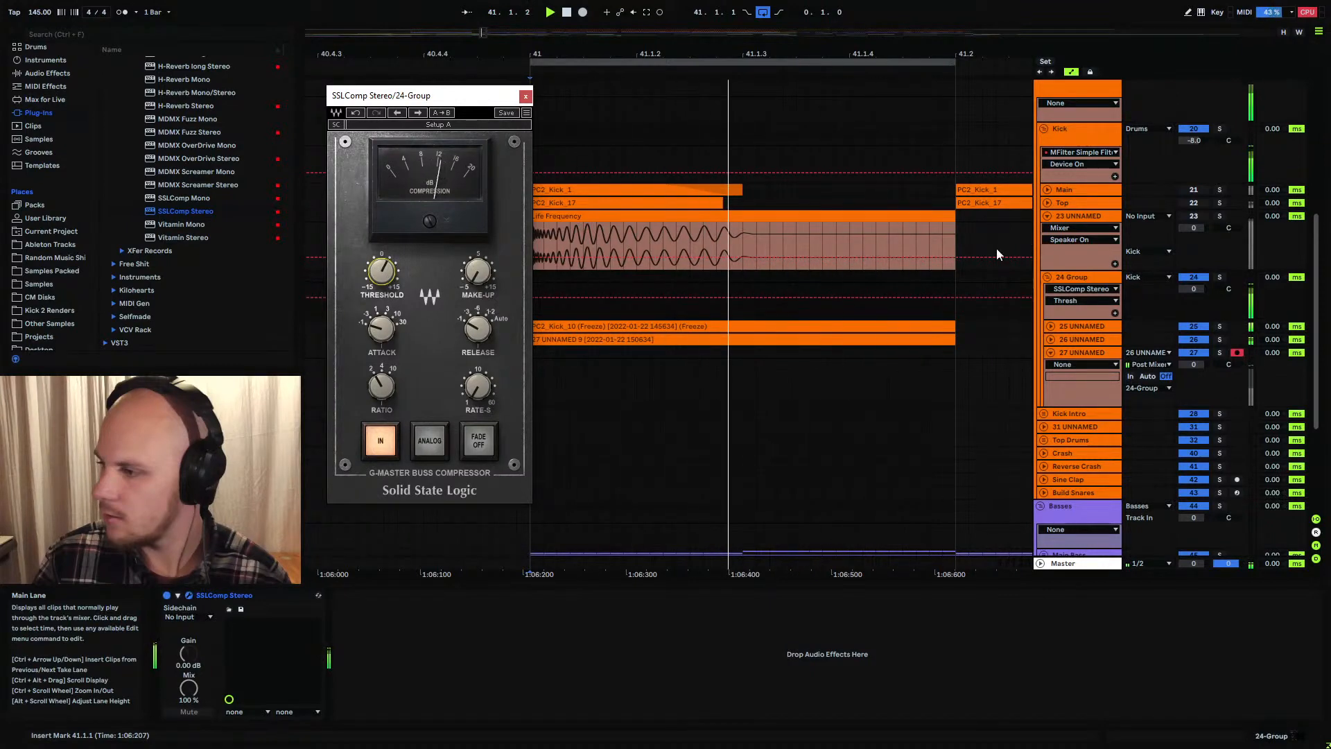
Try different SSLComp threshold and ratio settings during playback while comparing the channel levels in the mixer view
key("Tab")
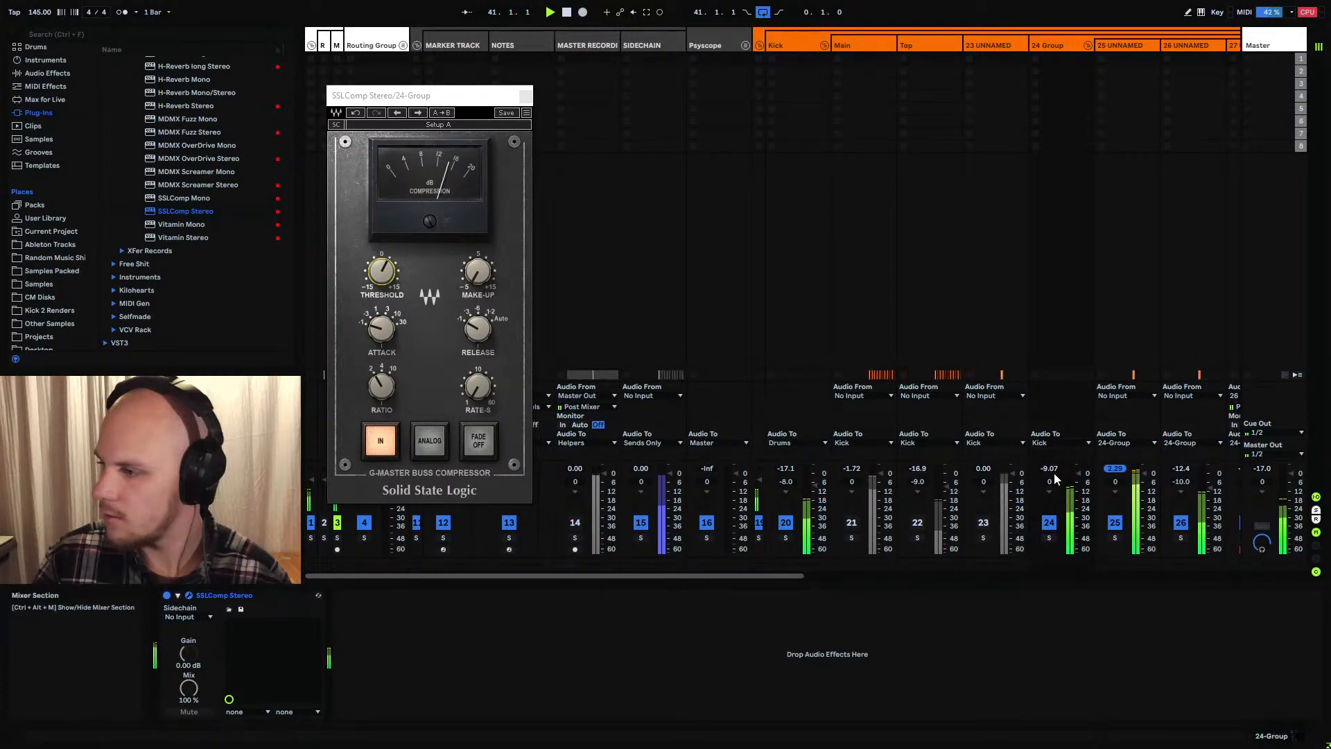
left_click(387, 283)
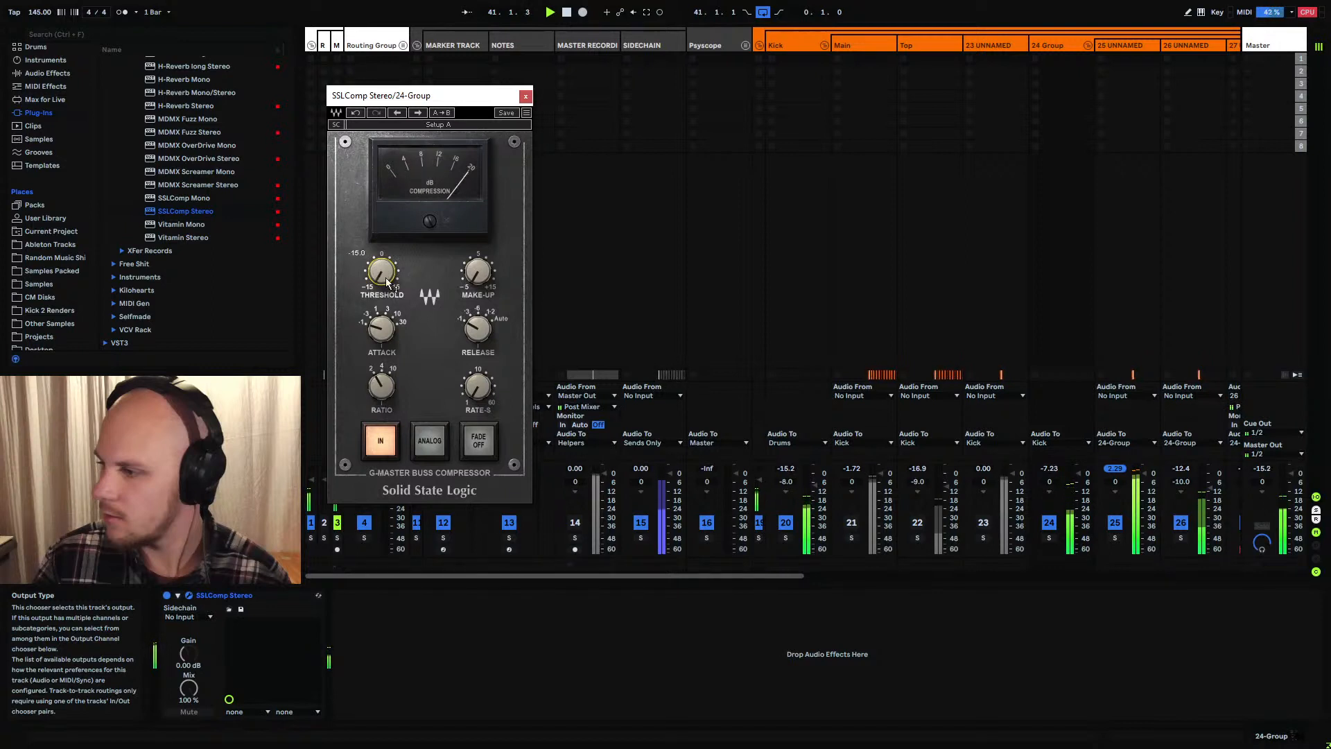
left_click_drag(388, 282, 387, 274)
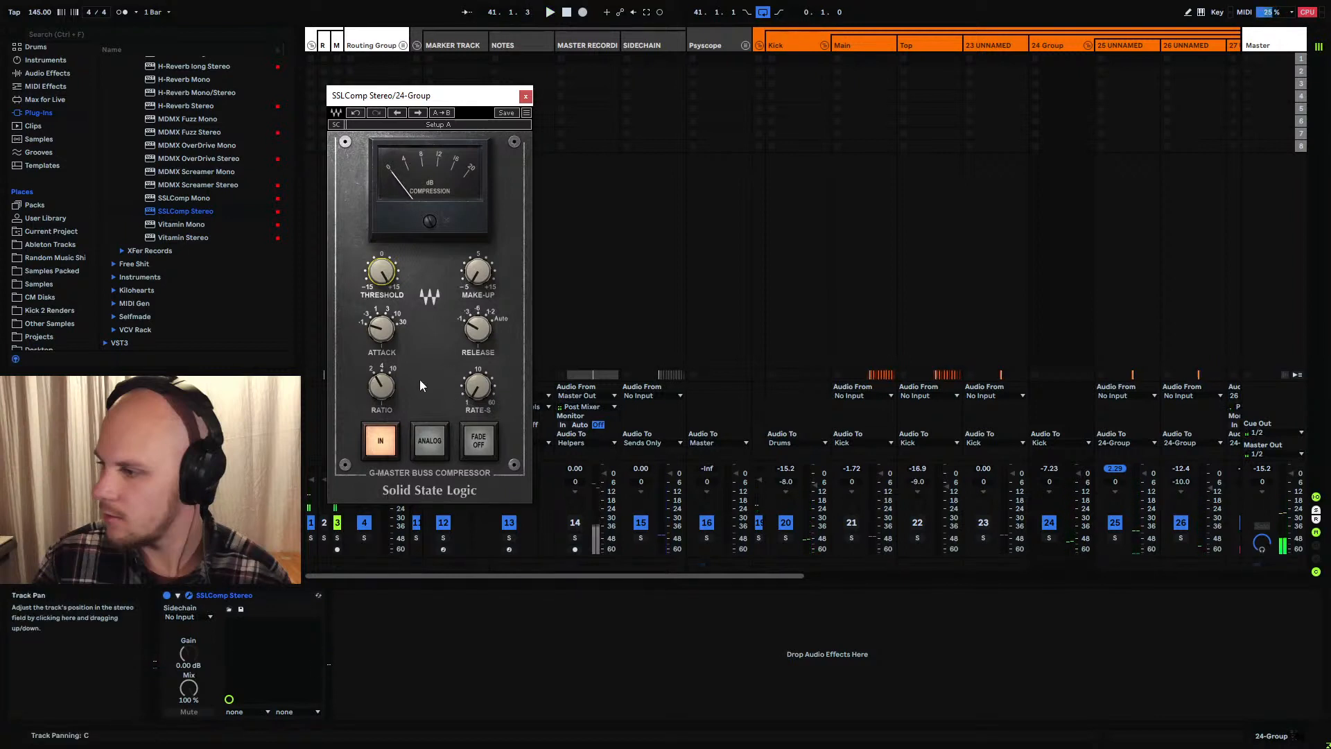
key("space")
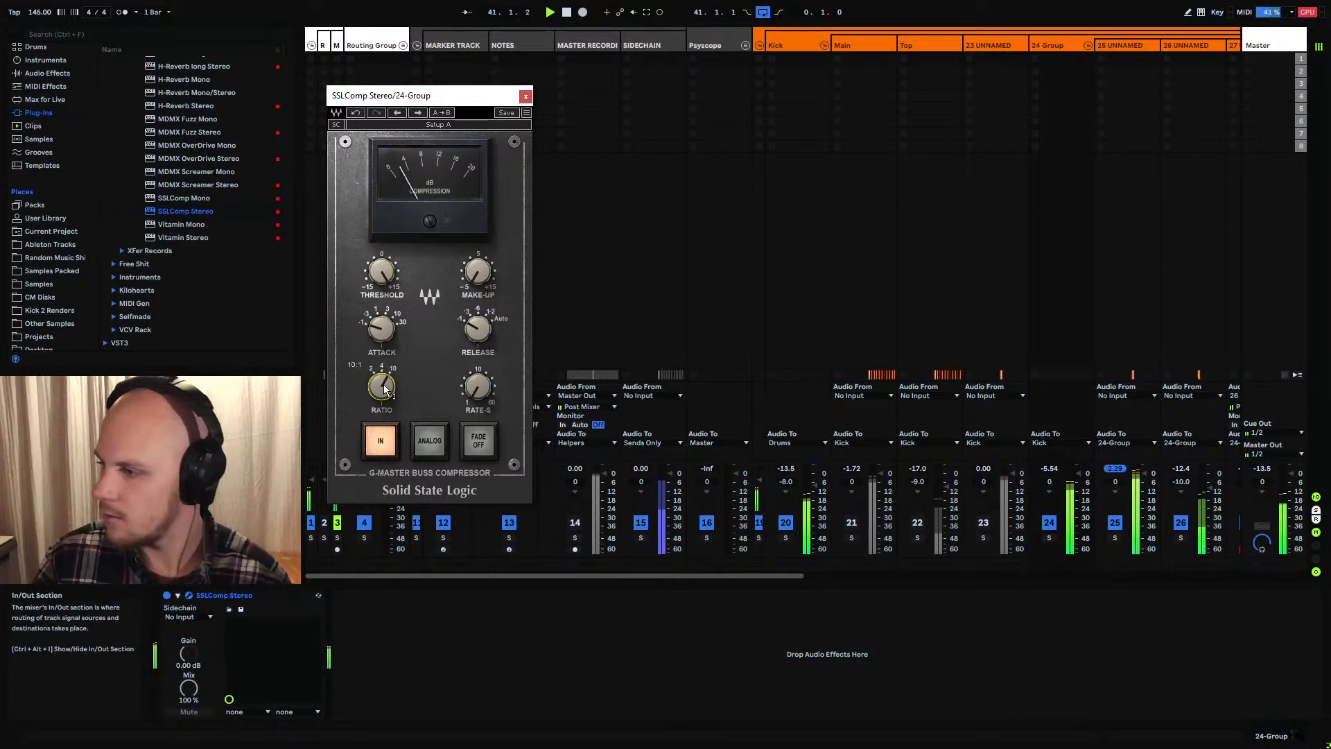
left_click_drag(382, 387, 394, 404)
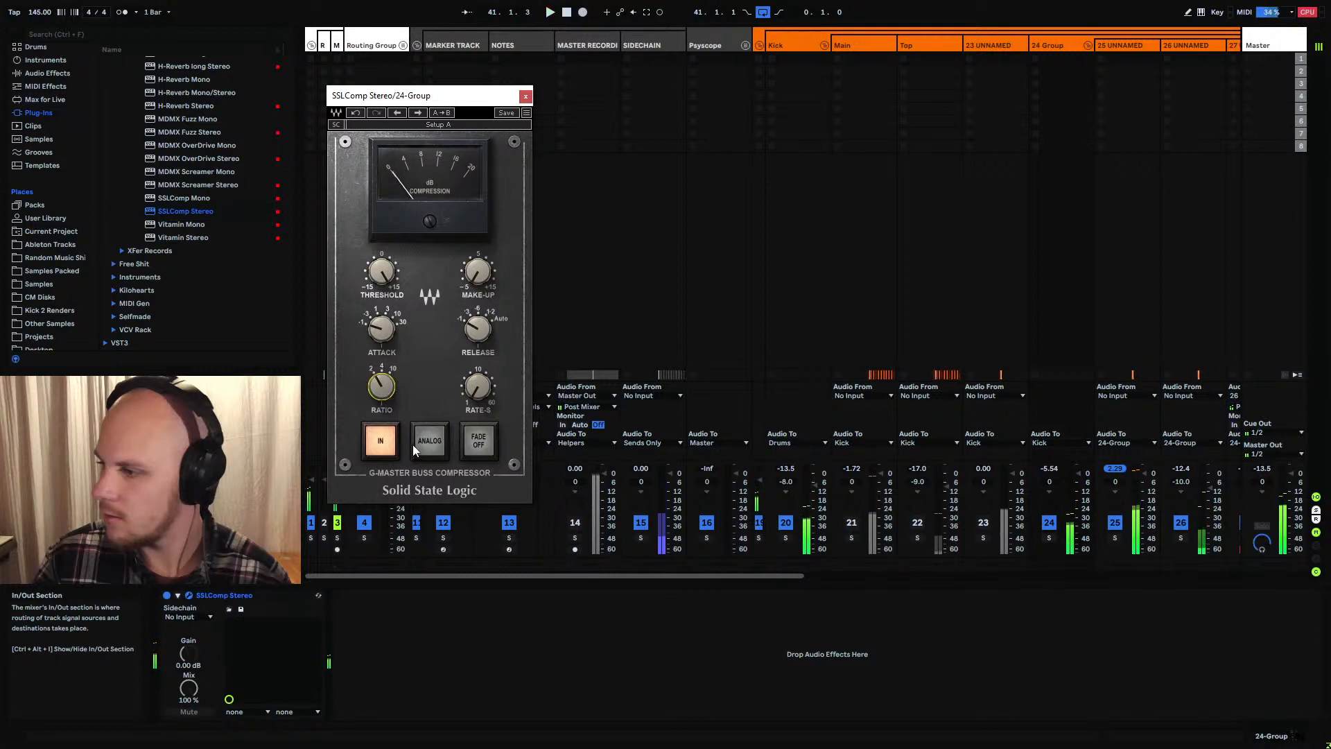
Replace the SSLComp Stereo on the 24 Group with a Glue Compressor and adjust its attack, release and ratio
left_click(524, 98)
left_click(264, 599)
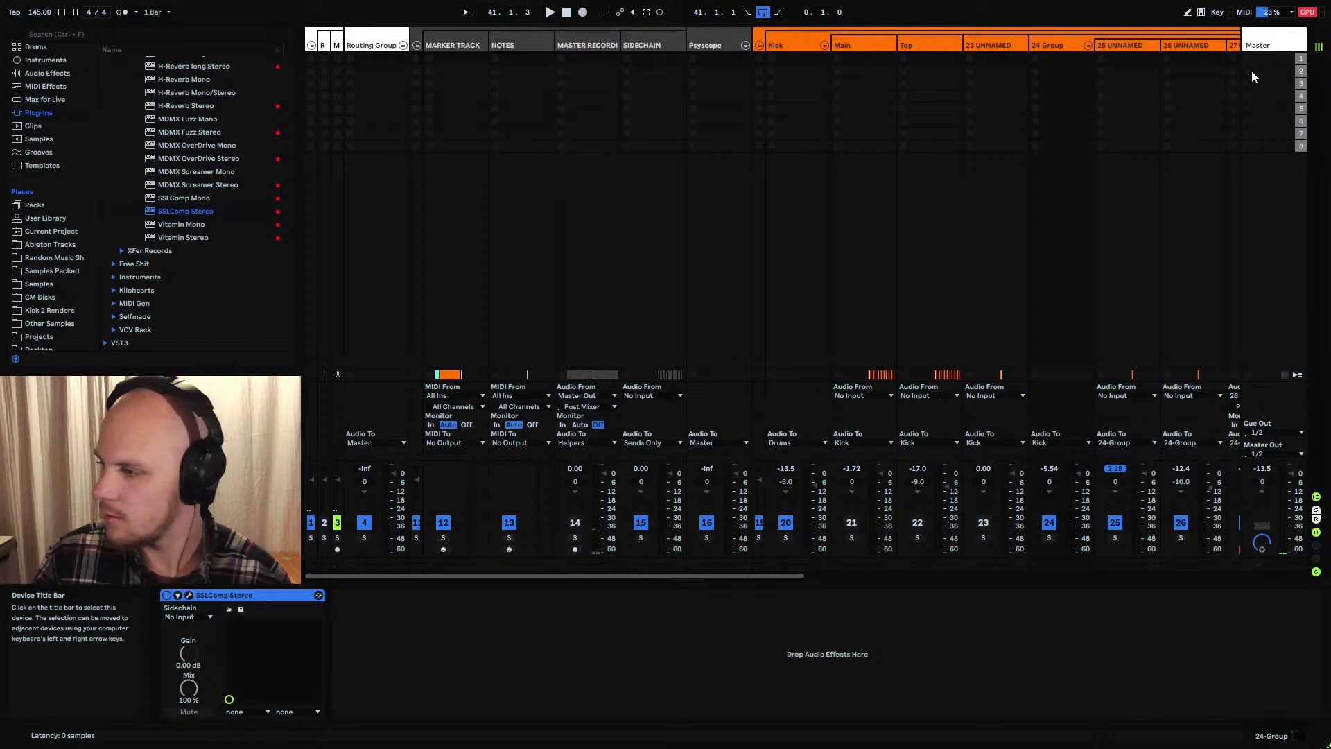
key("Tab")
left_click(62, 73)
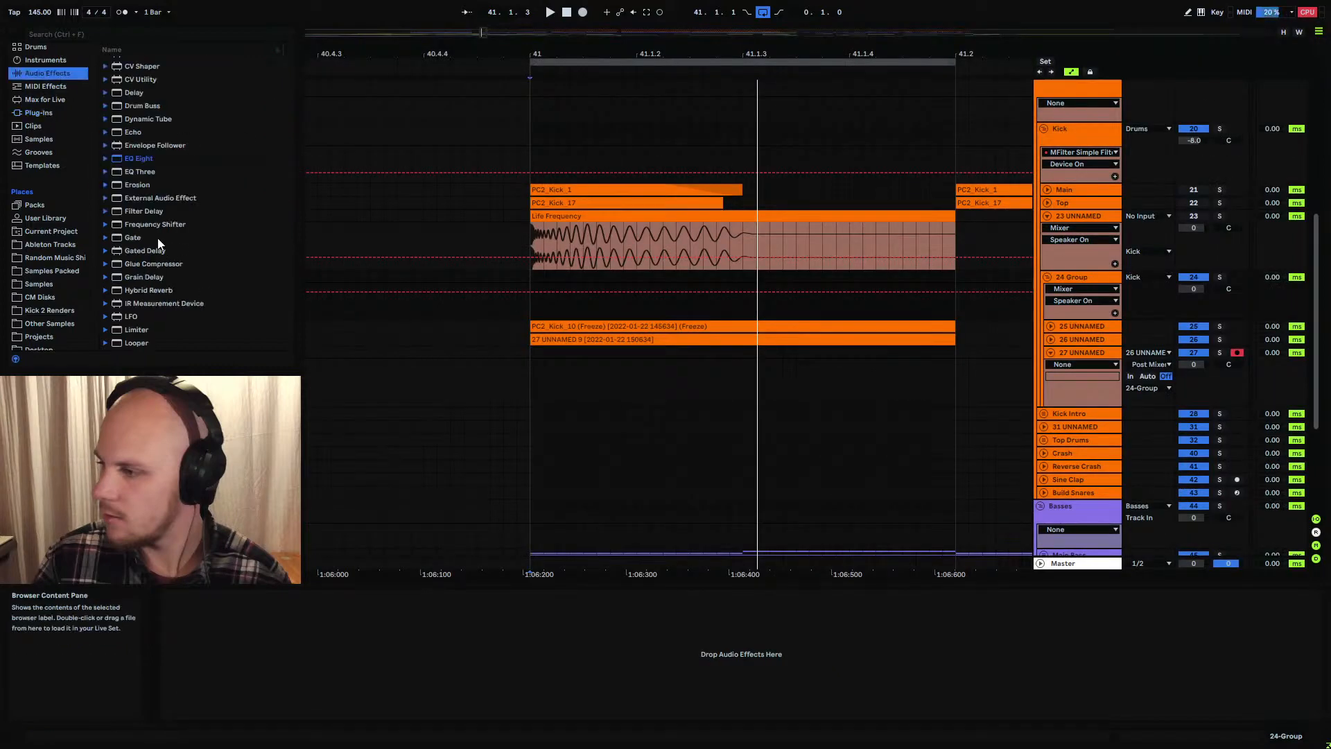
left_click_drag(148, 264, 631, 280)
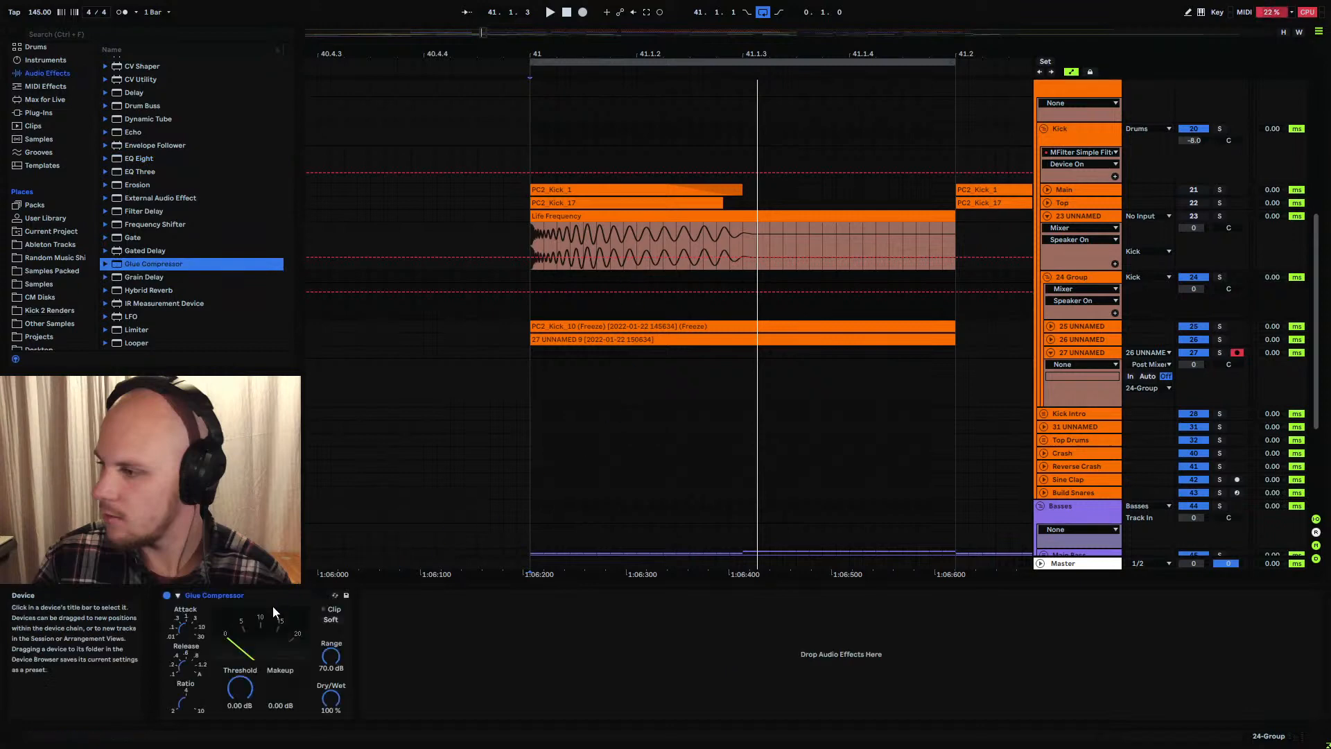
left_click(193, 712)
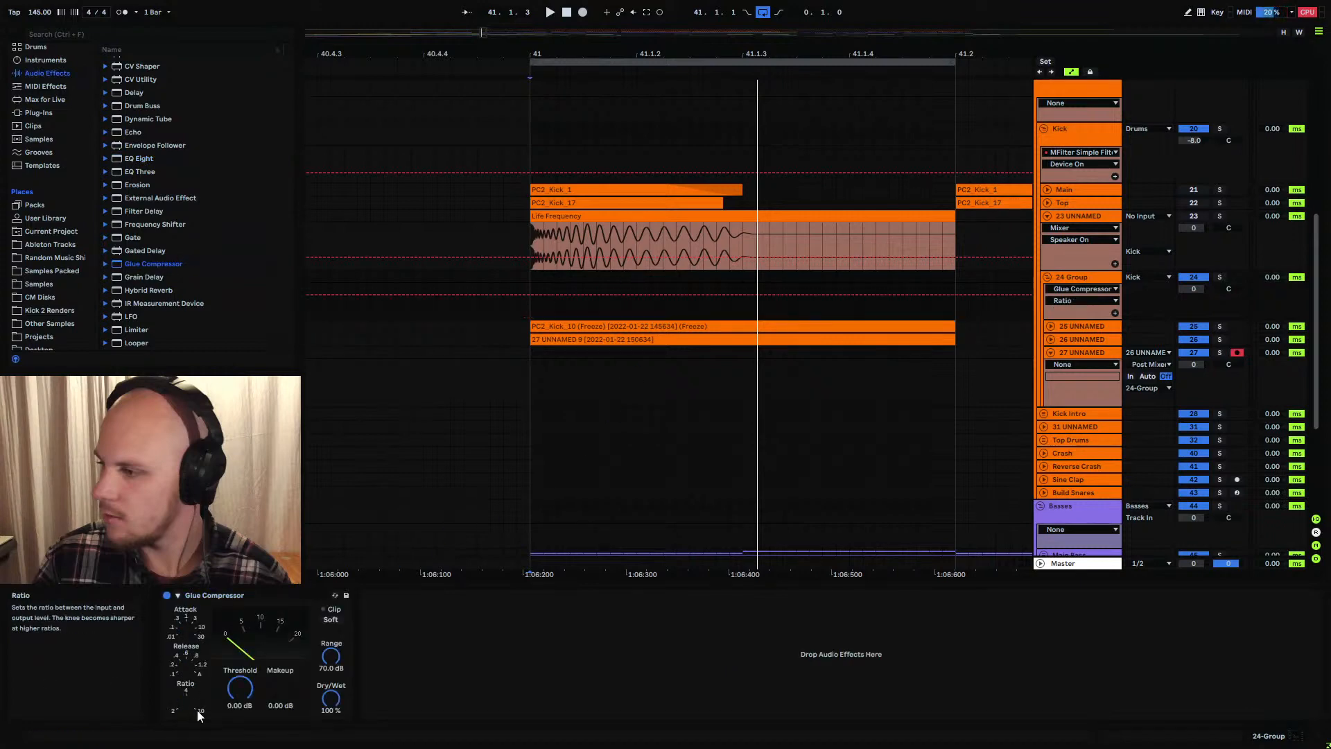
Play the loop through the Glue Compressor while checking the mixer levels, and remove it from the 24 Group
key("space")
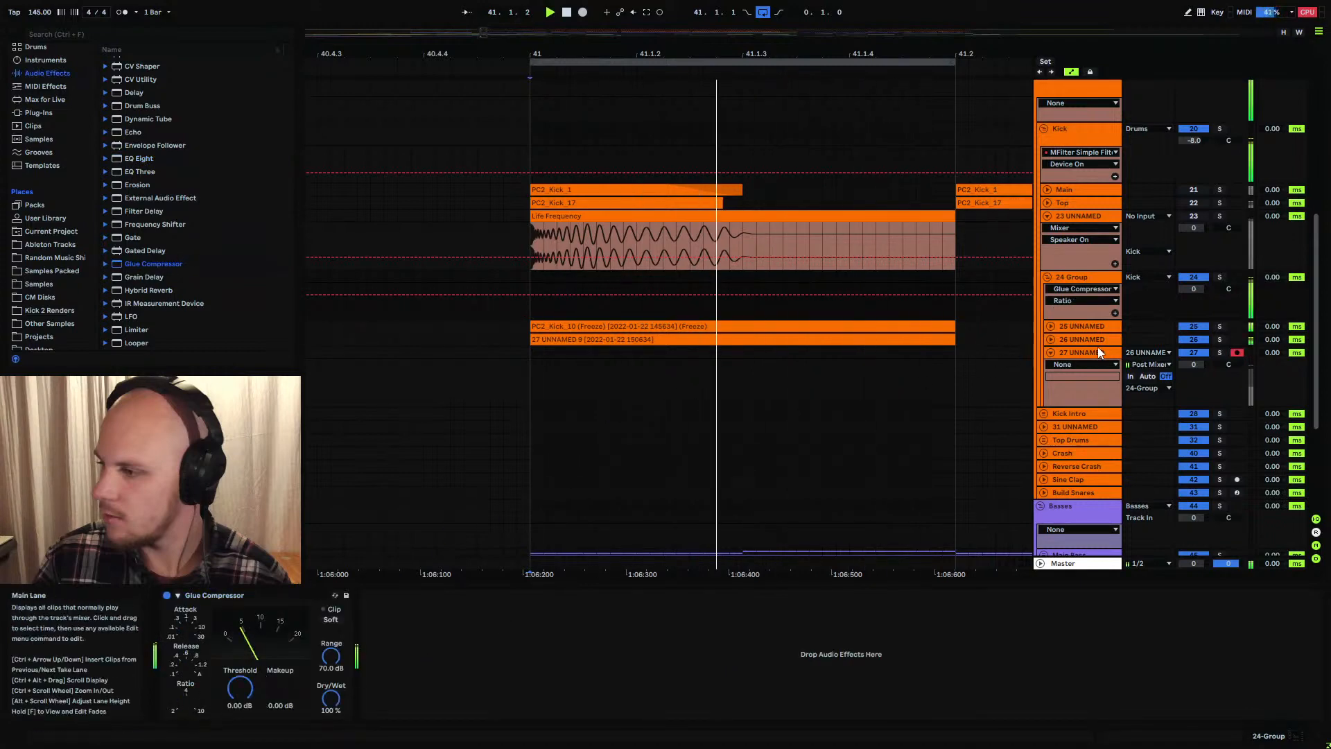
left_click(1312, 43)
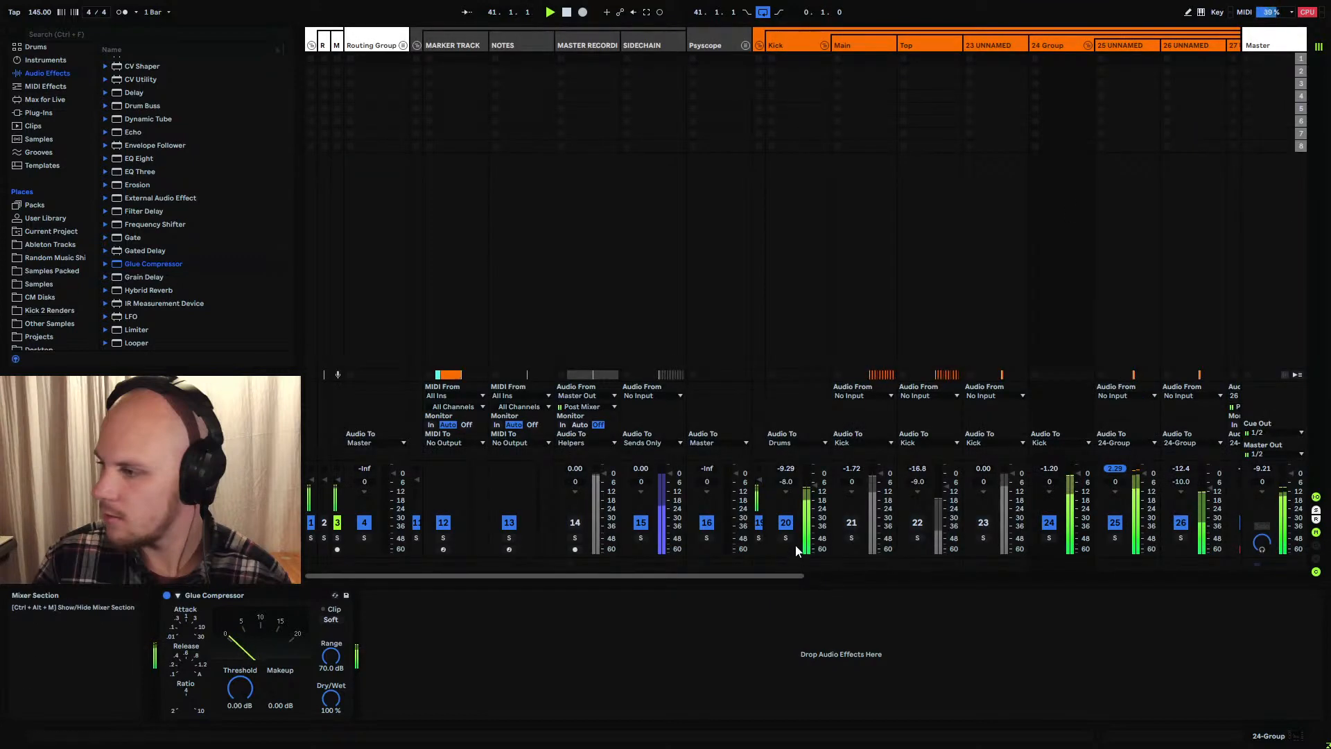
key("space")
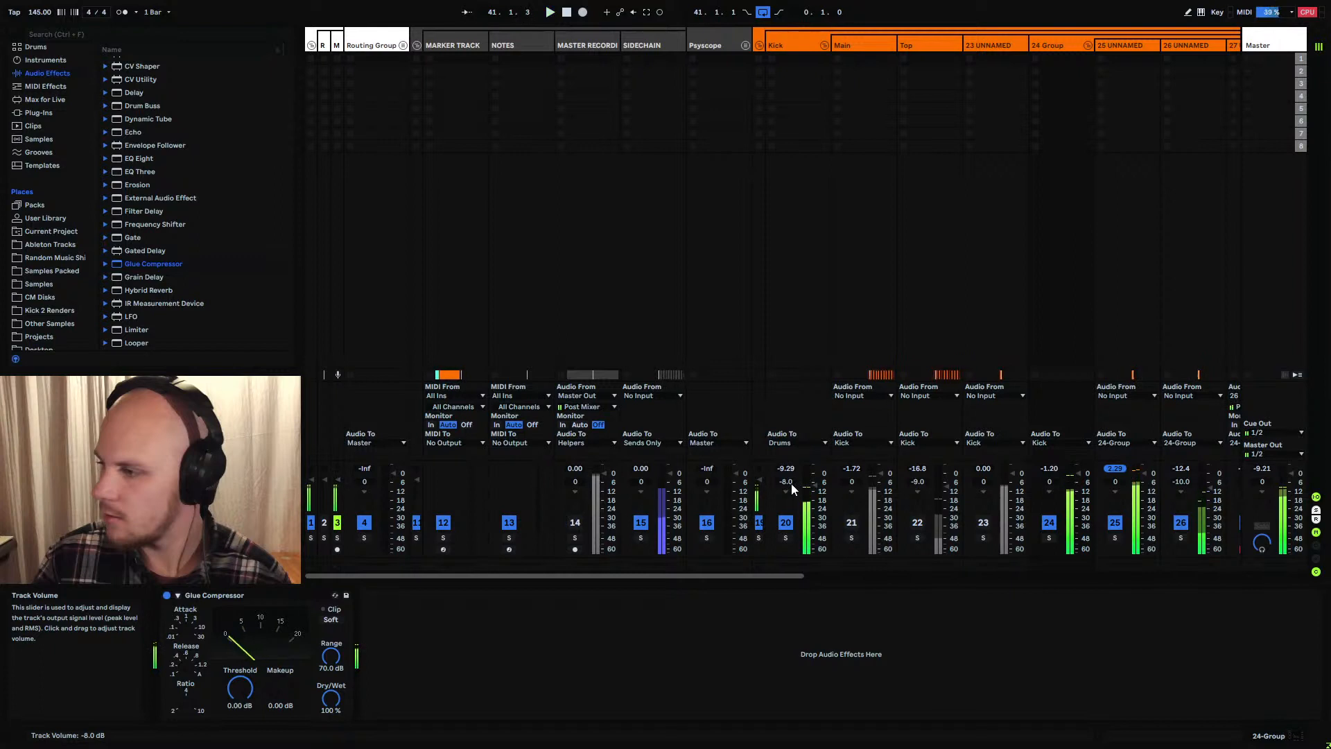
left_click(249, 597)
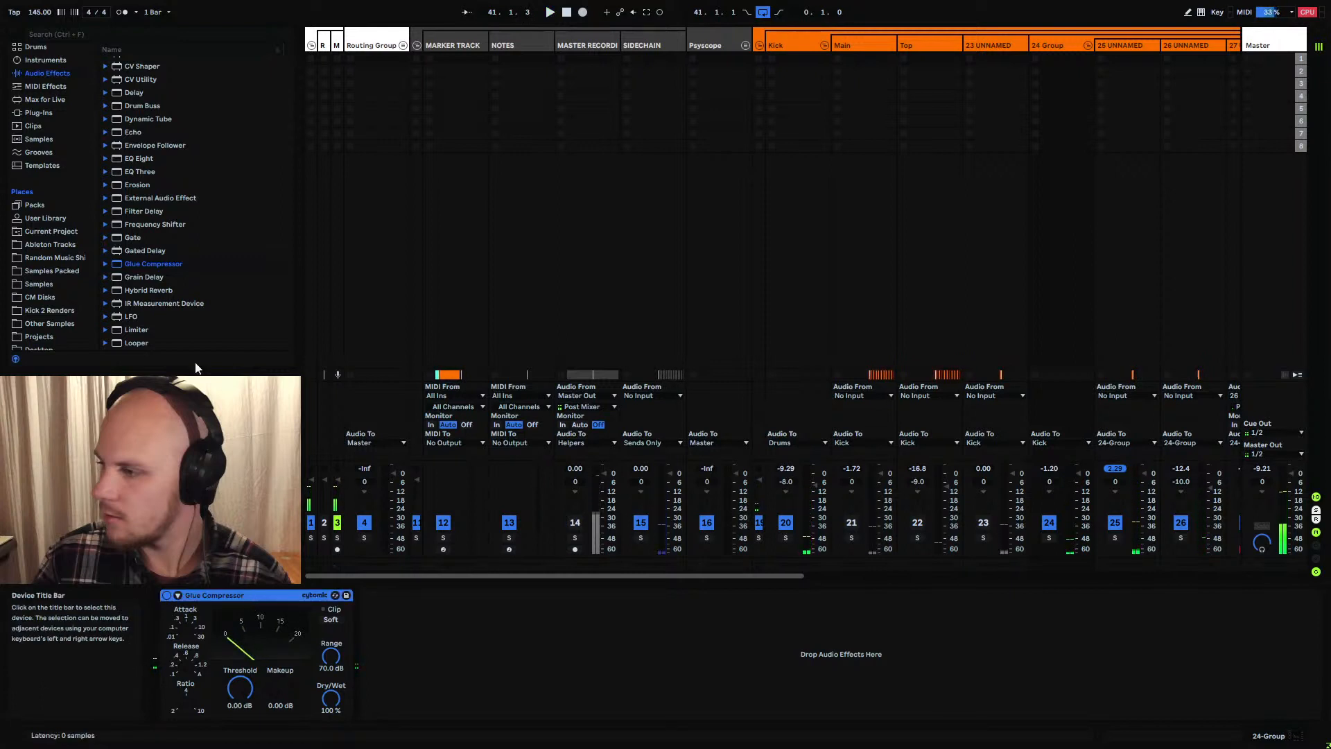
key("Delete")
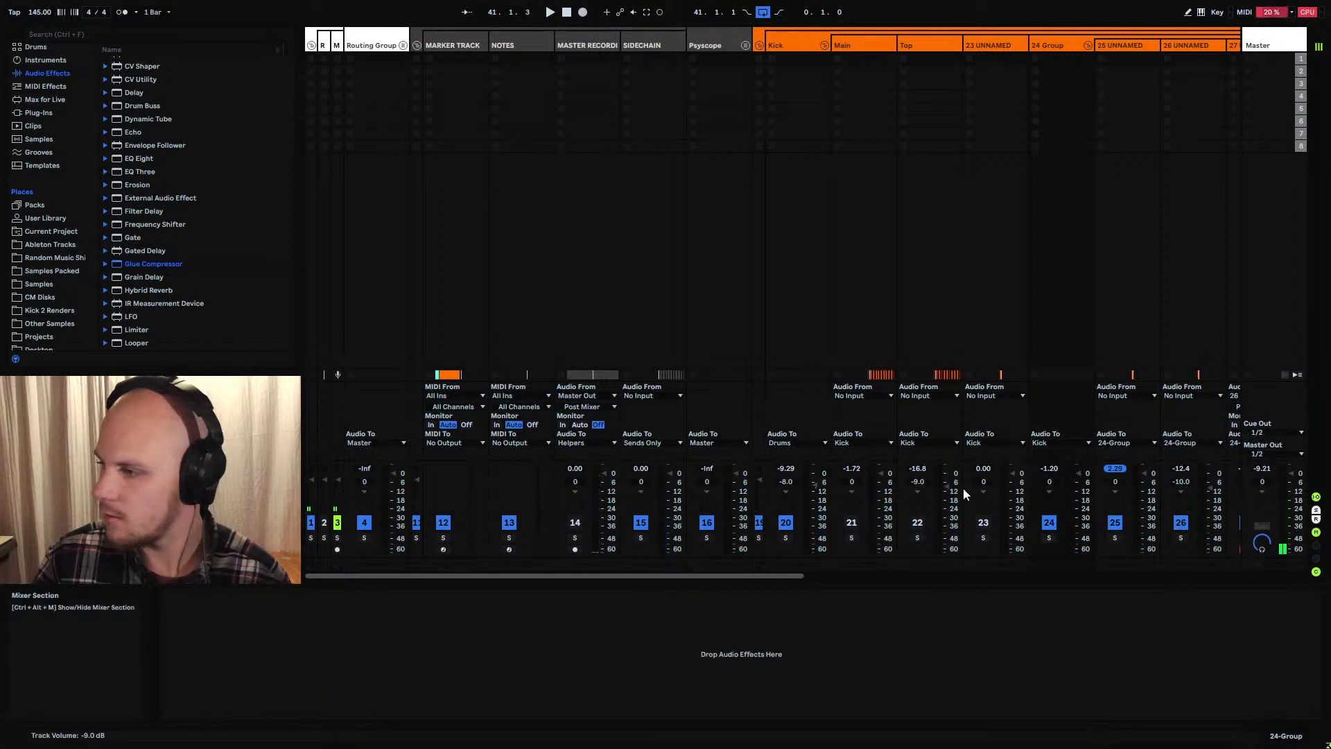
Play the loop in the mixer view and add the Waves SSLComp Stereo plug-in to the 24 Group
key("space")
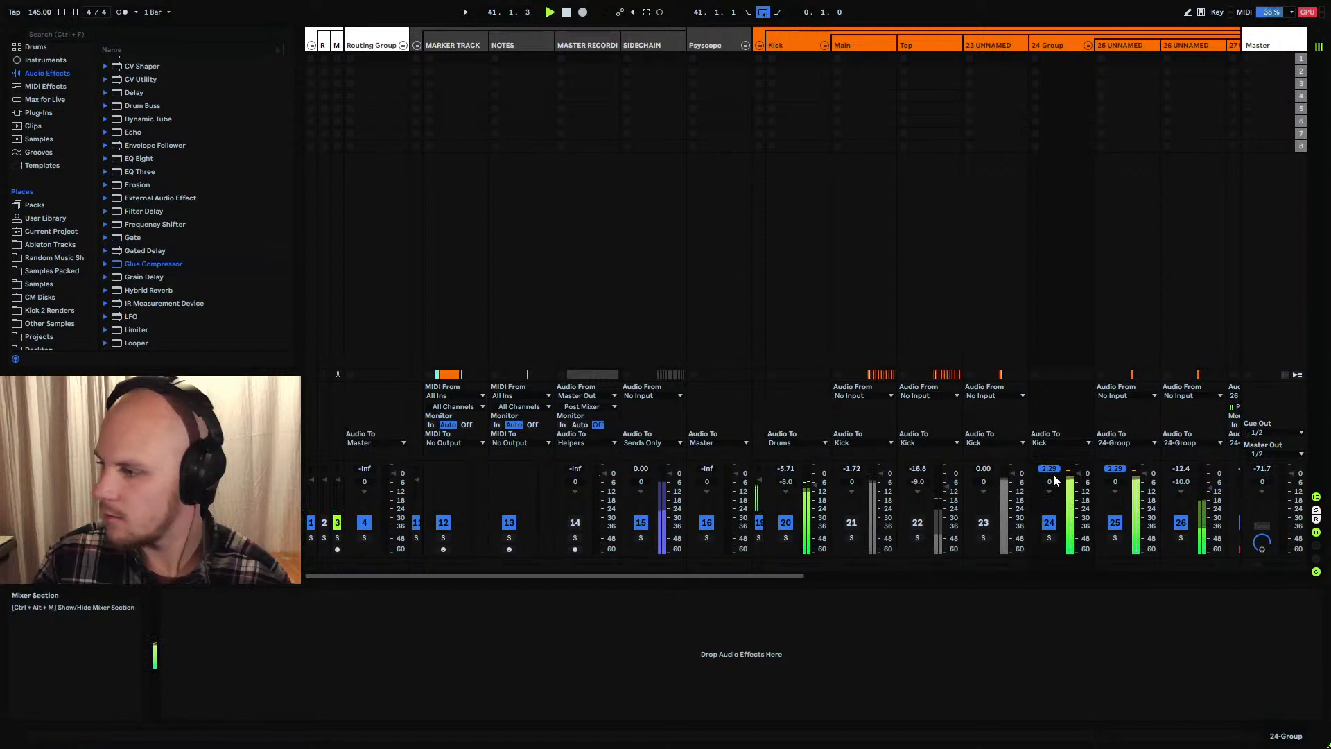
right_click(1052, 47)
left_click(1073, 207)
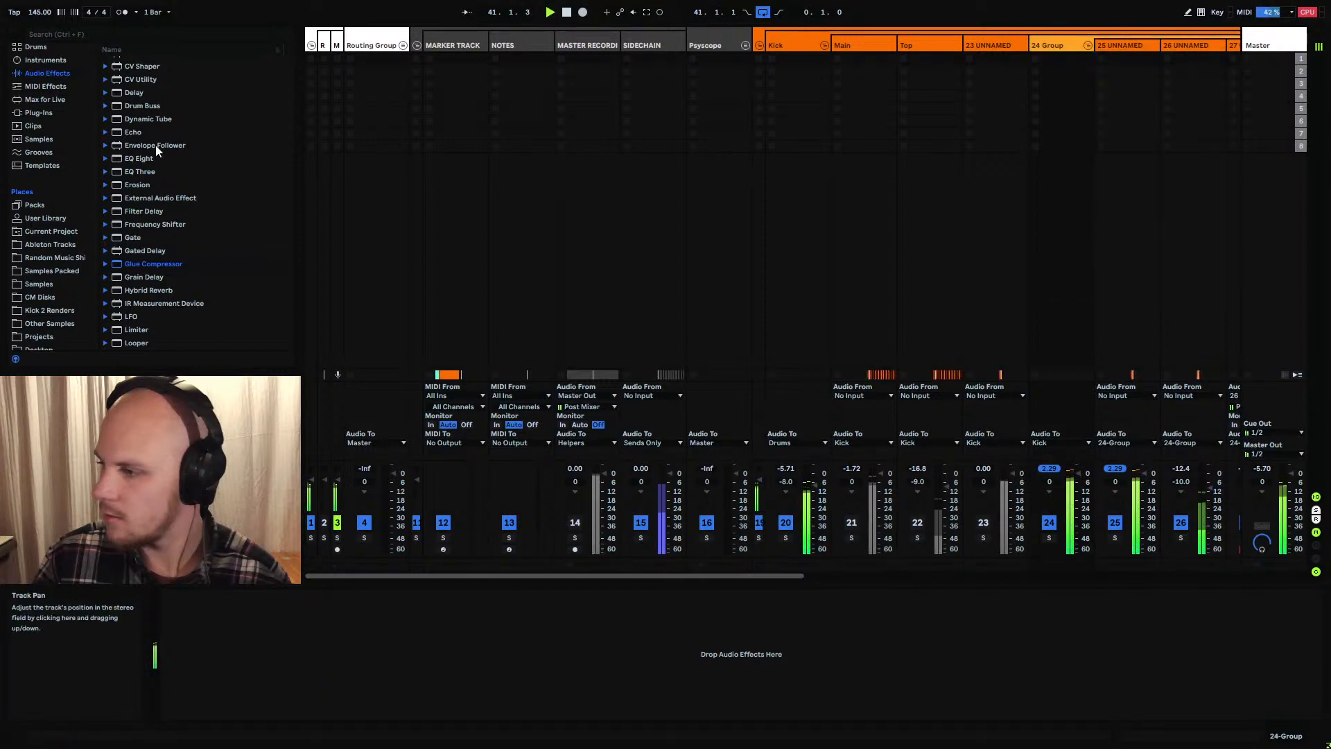
left_click(41, 112)
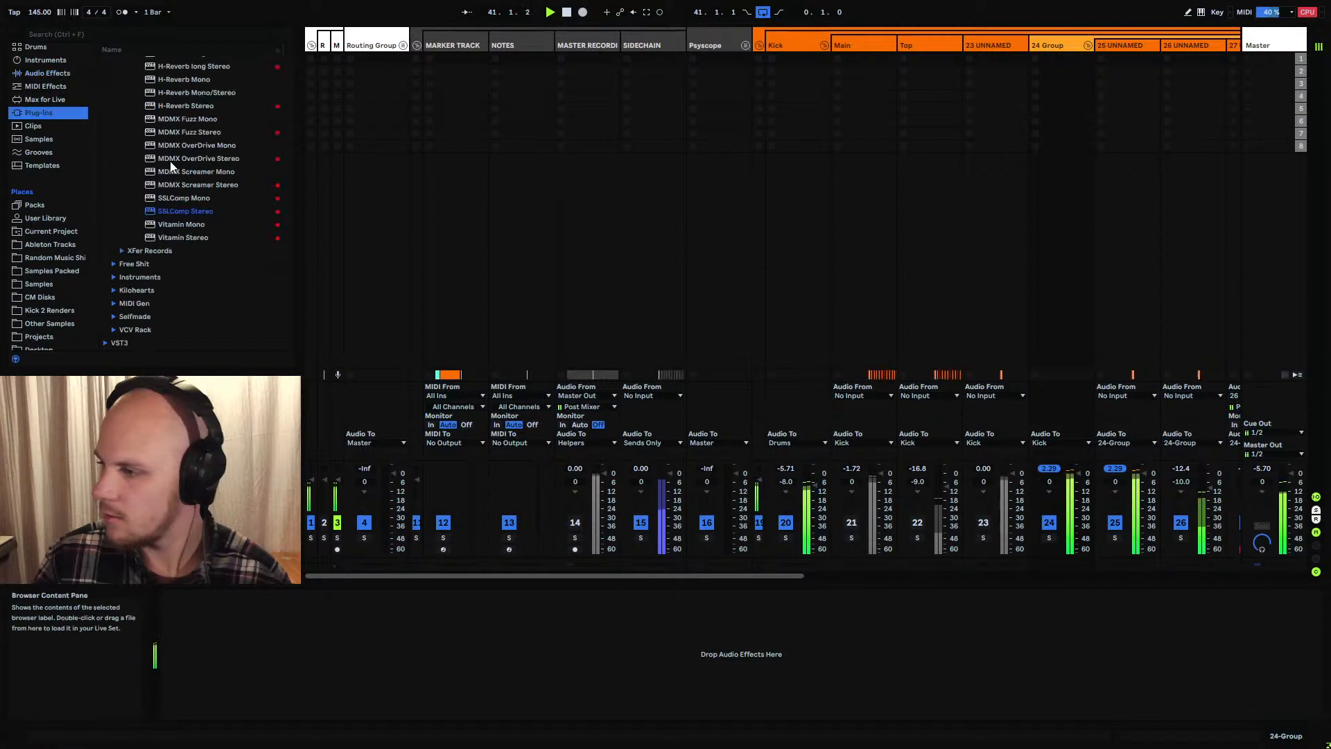
left_click_drag(186, 210, 381, 708)
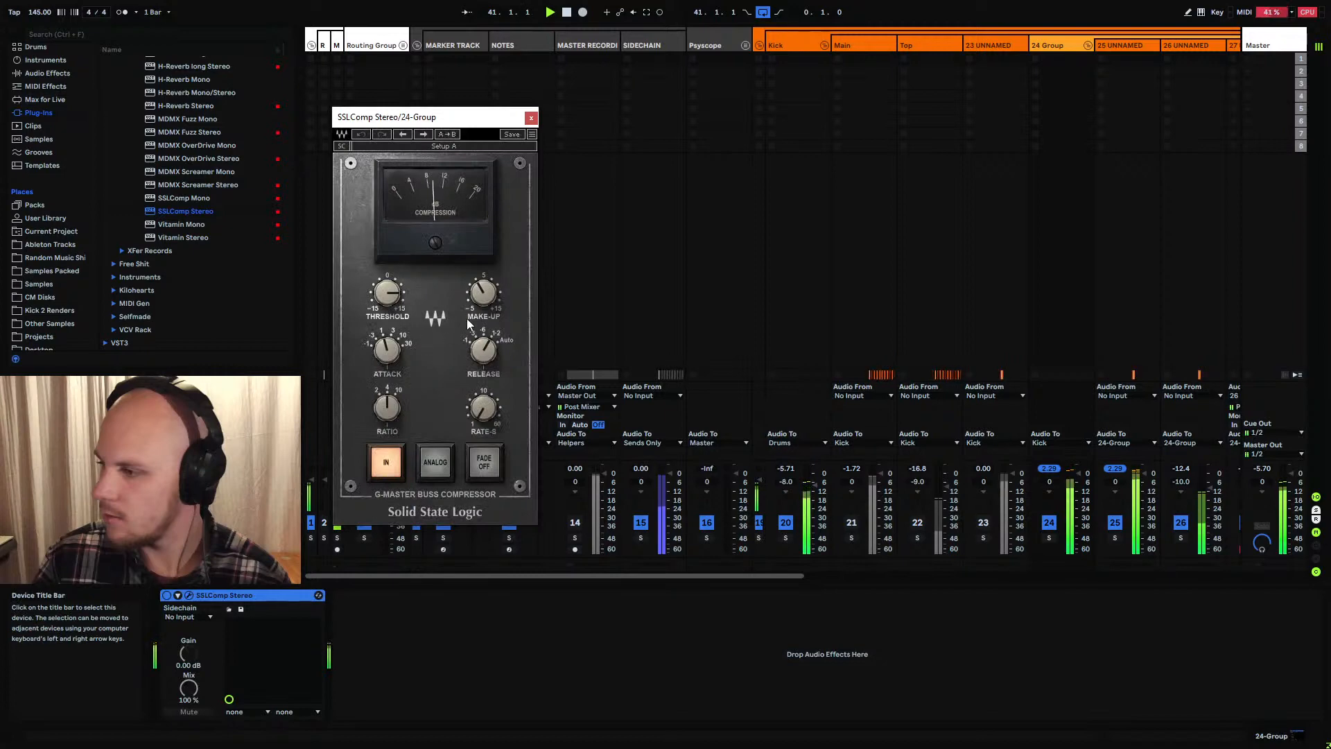
Set the SSLComp to a shorter attack and release, a make-up of 0 and a 2:1 ratio
left_click_drag(394, 351, 392, 389)
left_click_drag(483, 350, 483, 398)
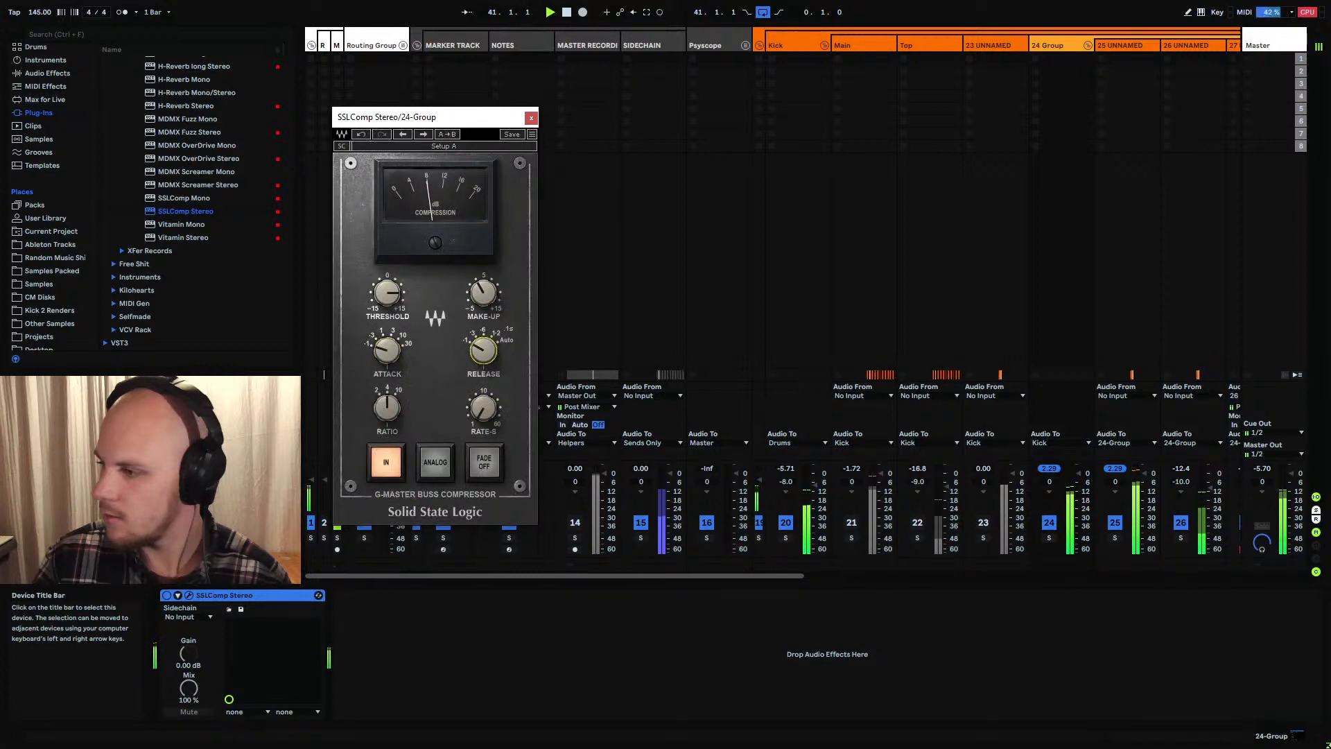
left_click_drag(495, 296, 491, 299)
left_click_drag(392, 293, 392, 264)
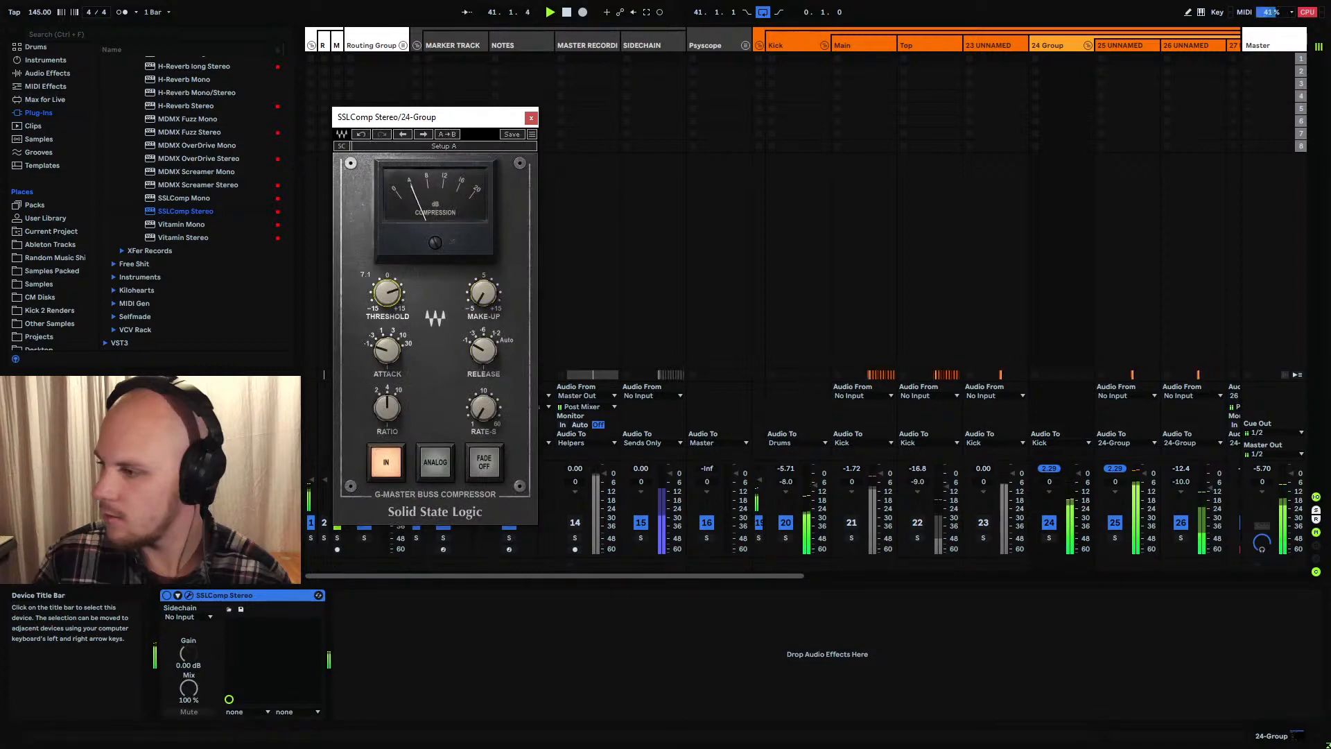
left_click(487, 296)
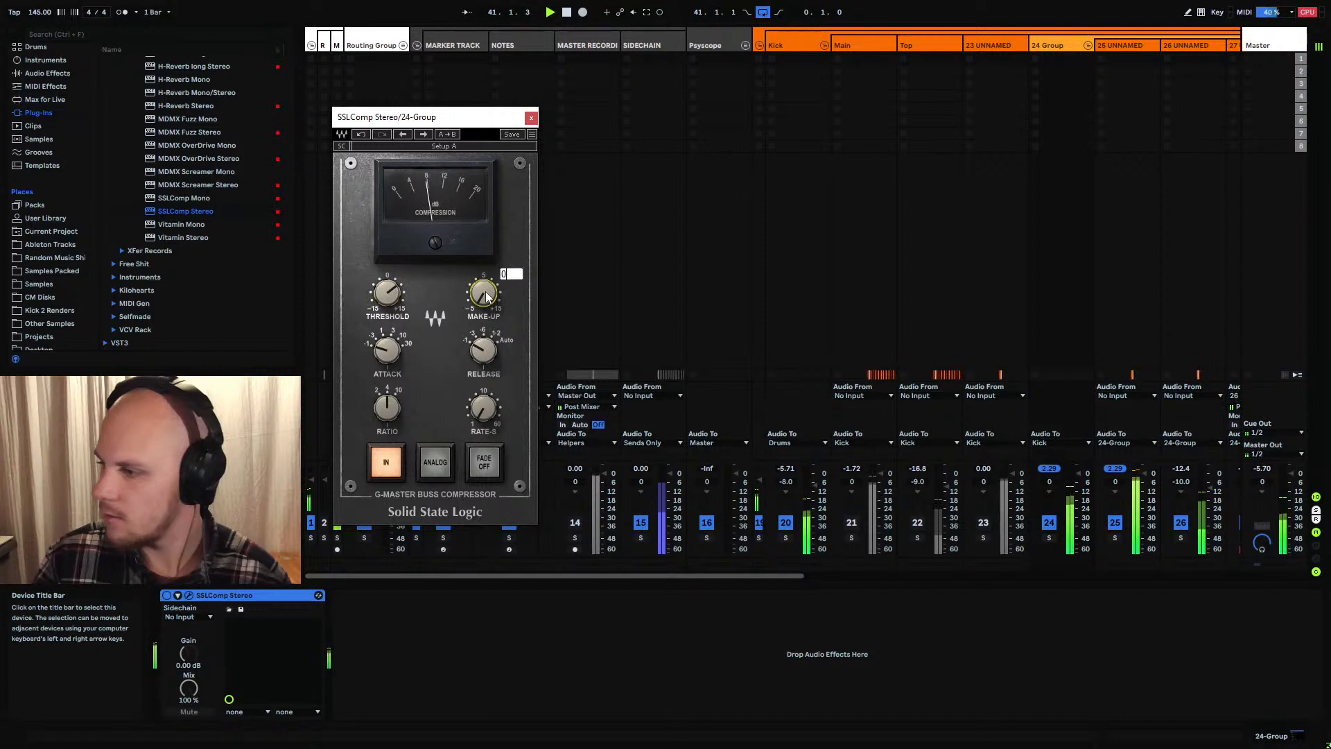
key("Return")
left_click(386, 402)
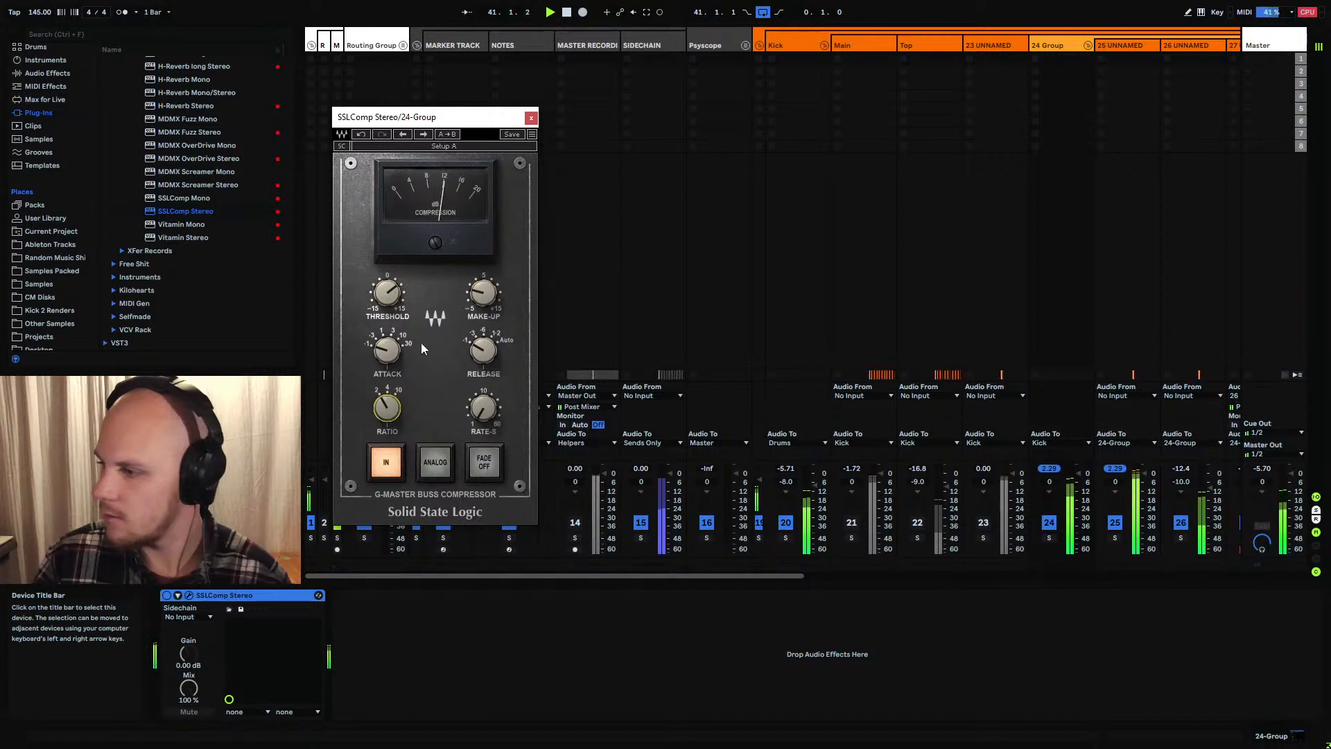
Raise the SSLComp threshold to its maximum and reset the 24 Group's peak level reading
left_click_drag(387, 293, 388, 288)
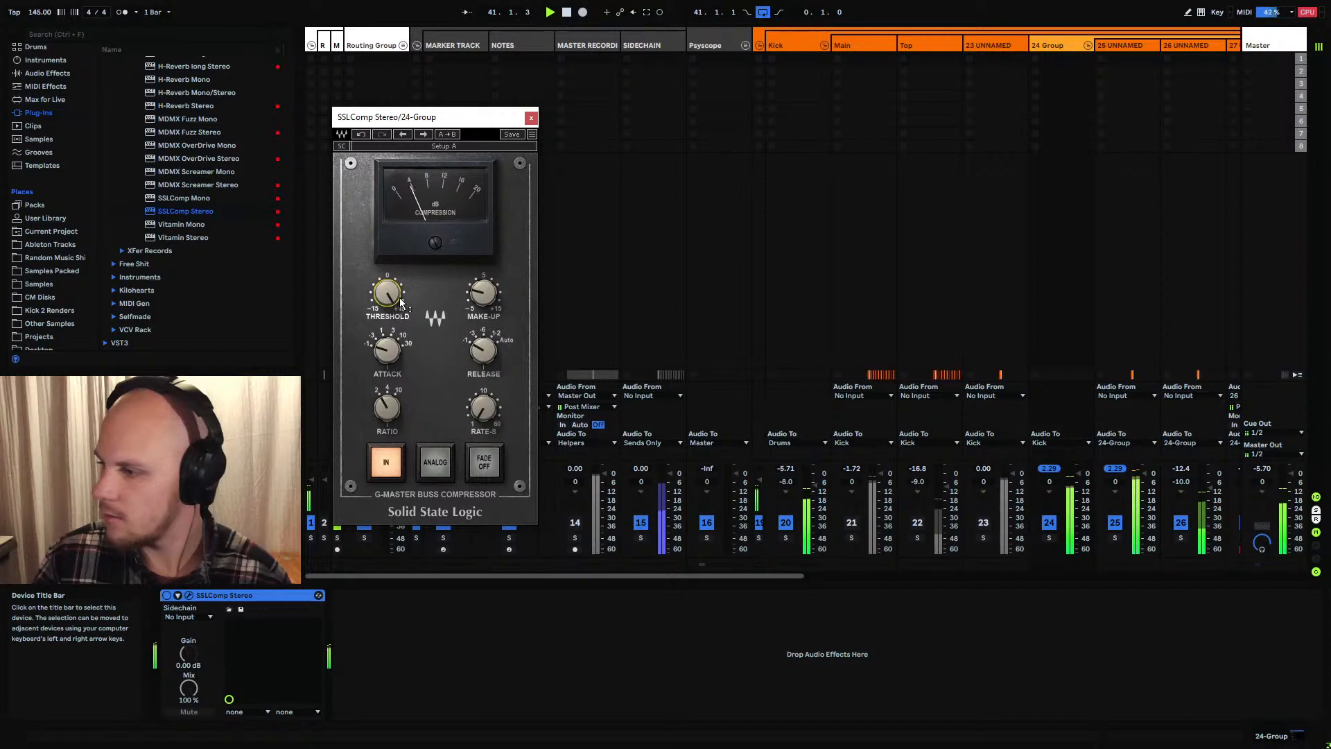
left_click(1048, 468)
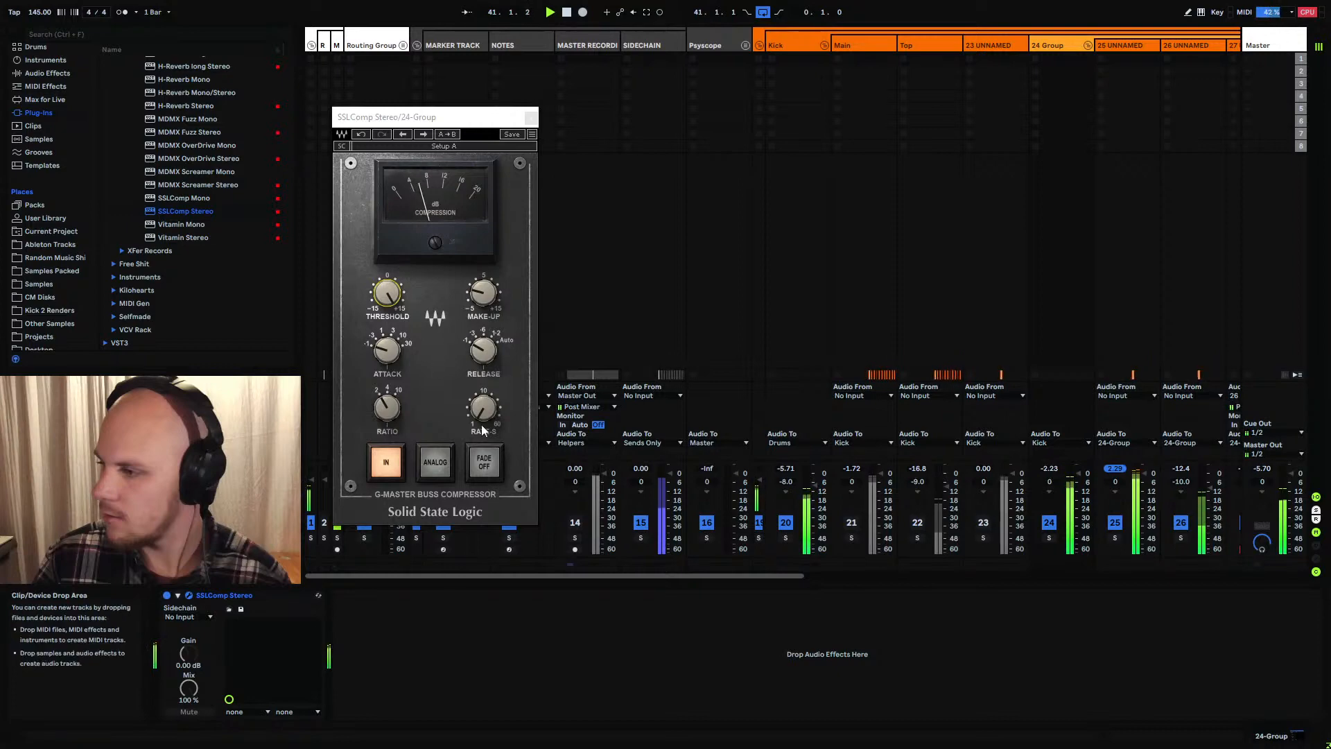
left_click(391, 306)
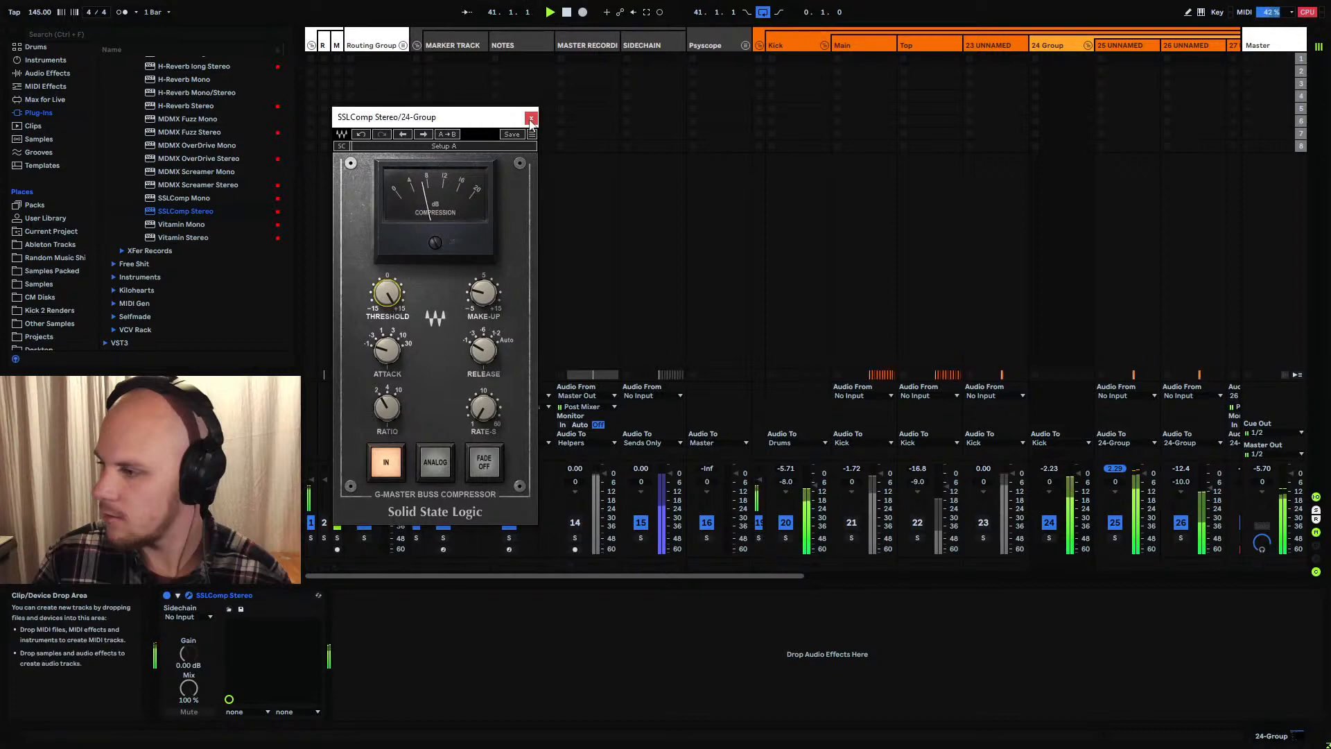
Stop playback, close the SSLComp window, and lower tracks 25 and 26 together to -1.4 and -11.4 dB
left_click(1113, 46)
key("space")
left_click(1179, 46, "shift")
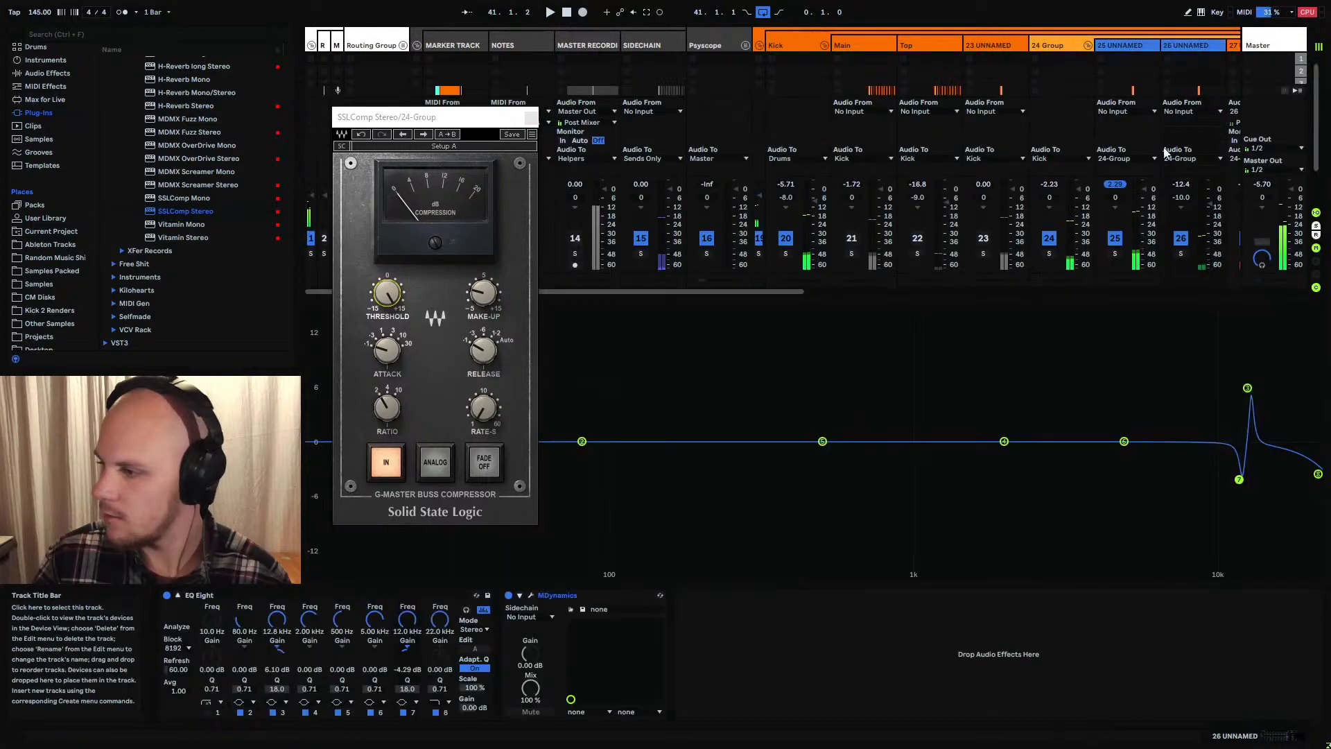
left_click(531, 118)
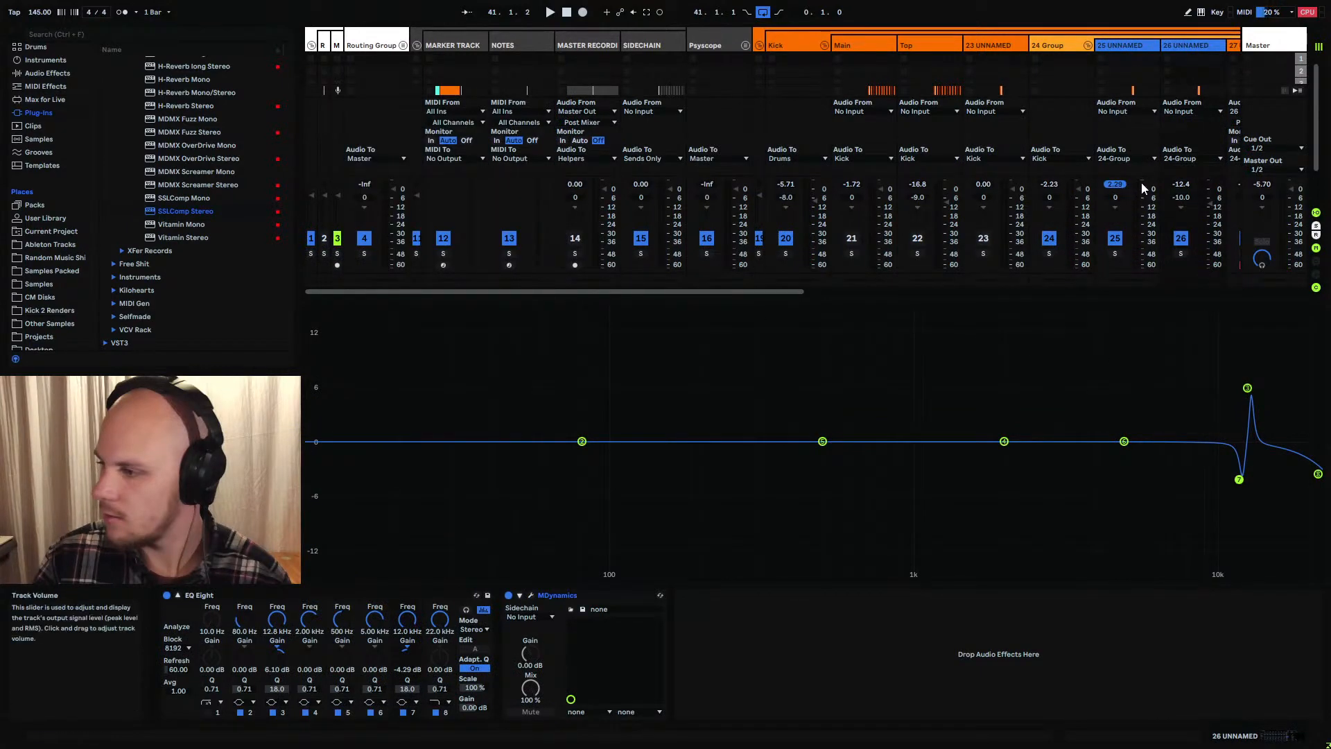
left_click_drag(1145, 190, 1144, 183)
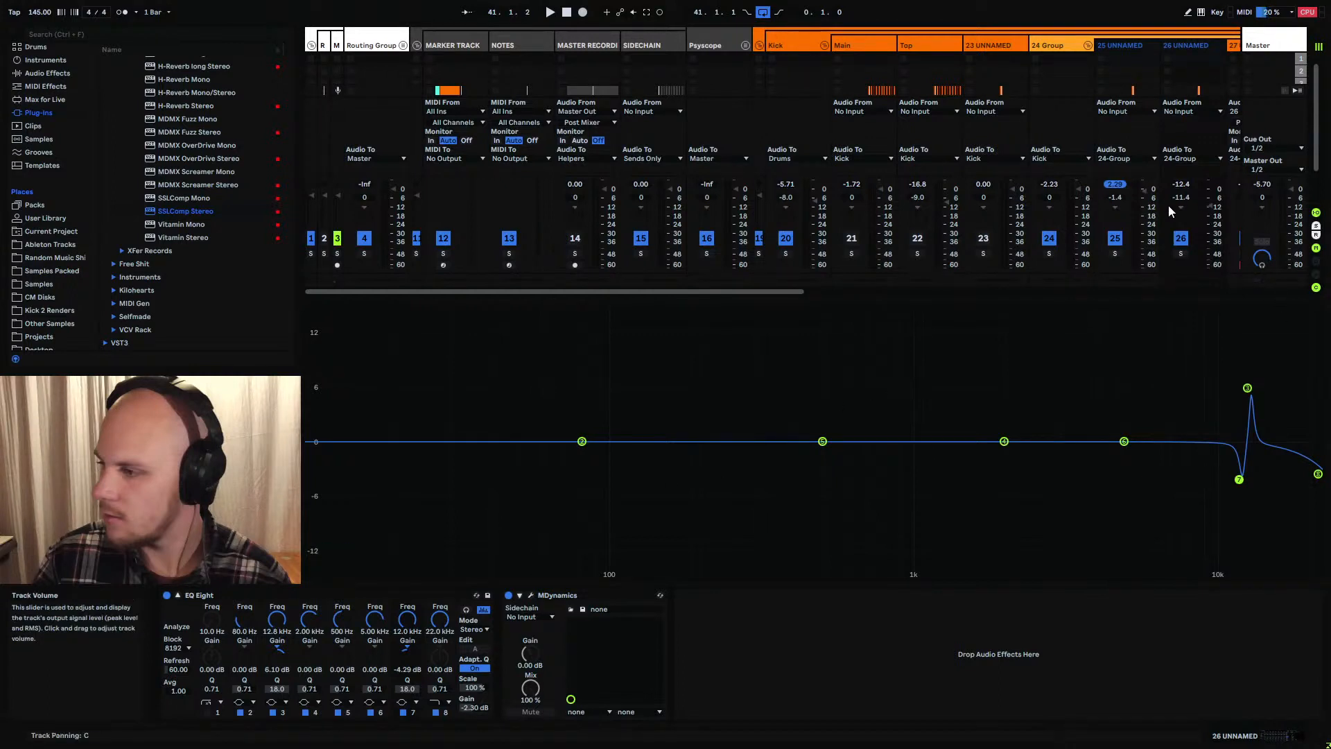
Play the loop and inspect the levels and device chains of tracks 25 and 26
key("space")
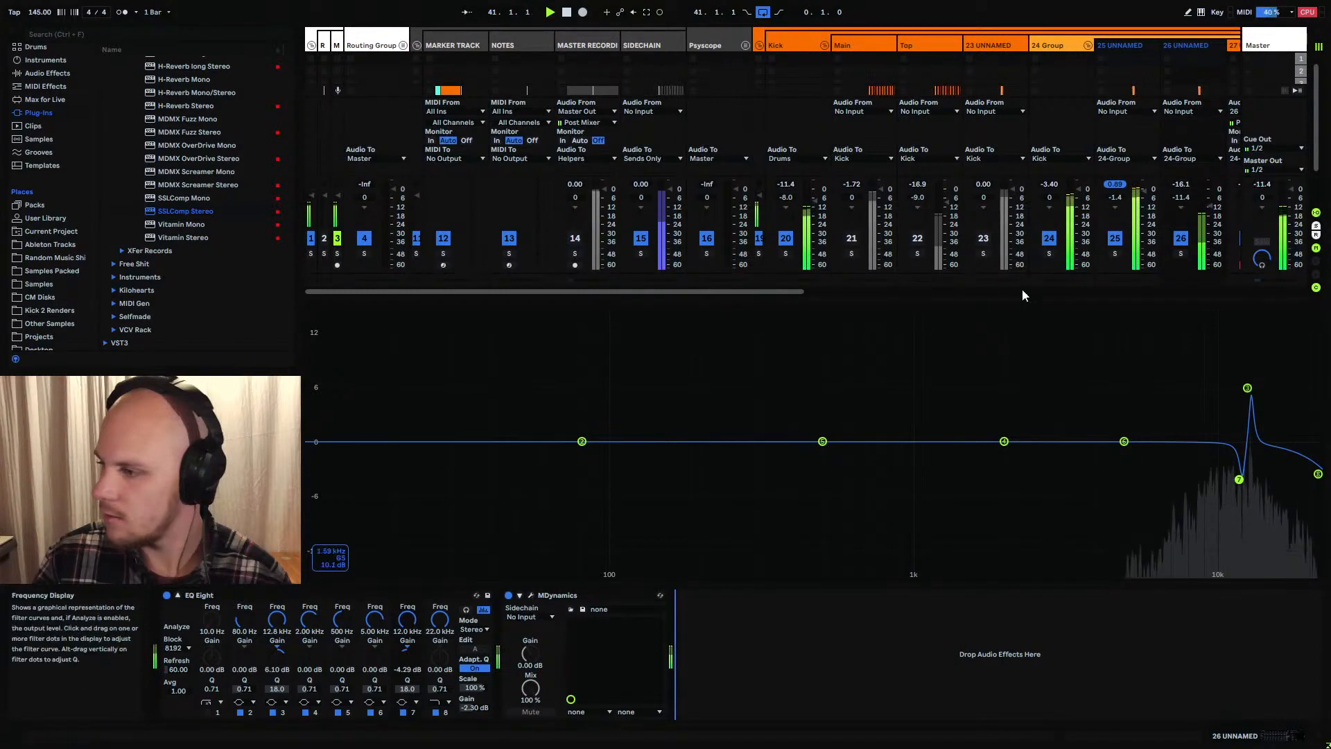
left_click(1121, 44)
left_click(1191, 46)
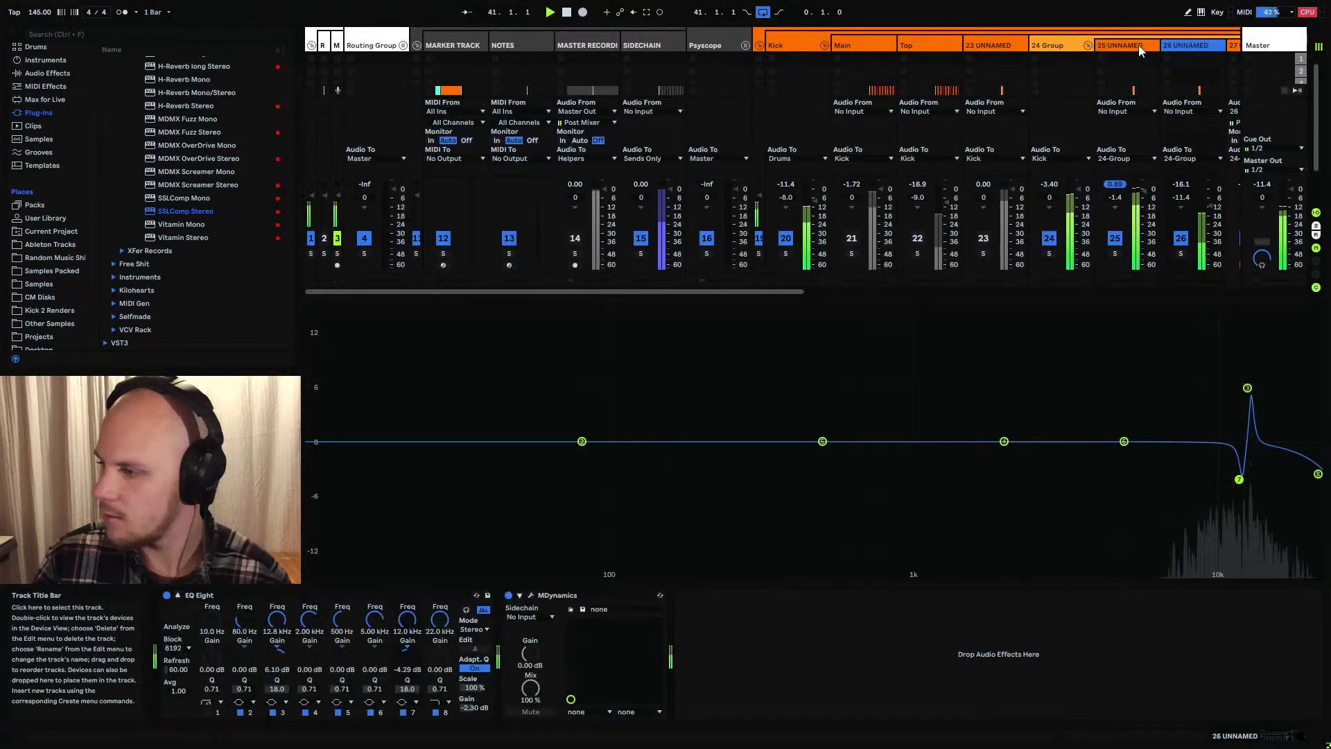
left_click(1127, 144)
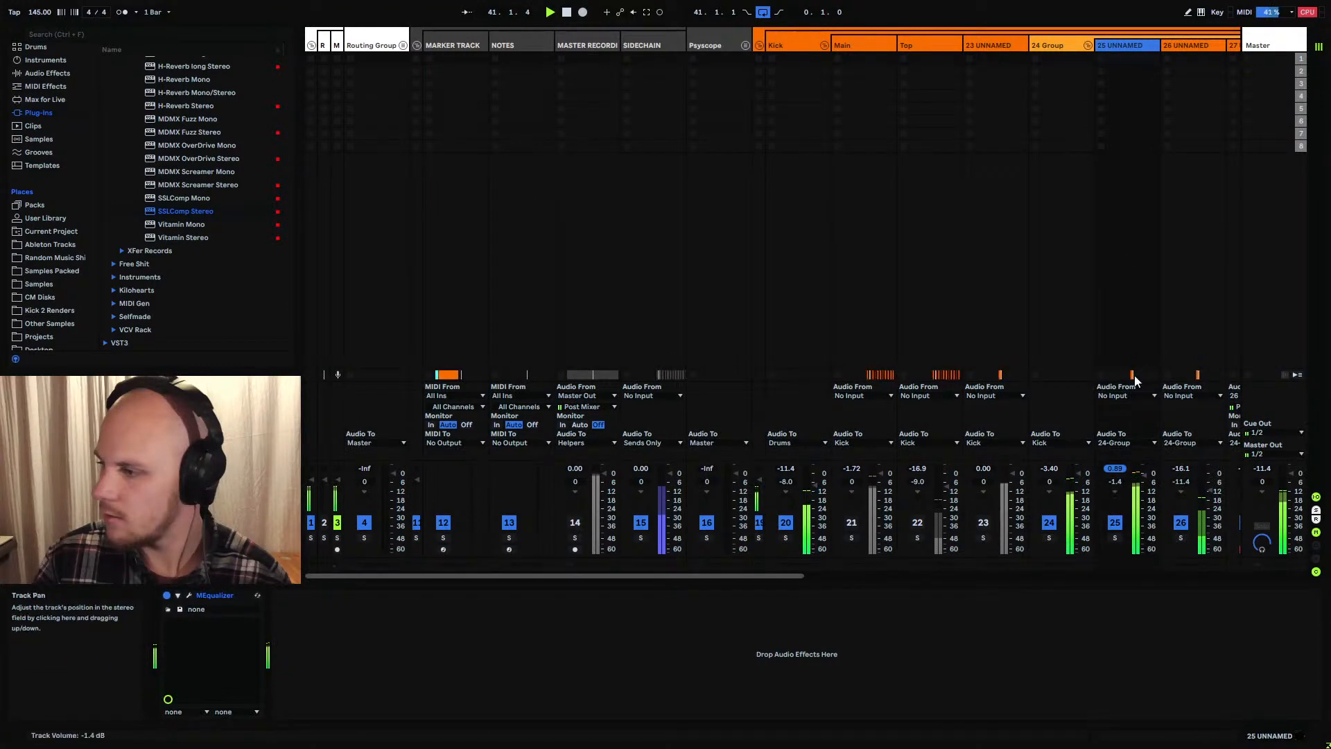
Restore EQ Eight's global gain on track 26 and reset track 25's peak reading to check its level
left_click(1187, 44)
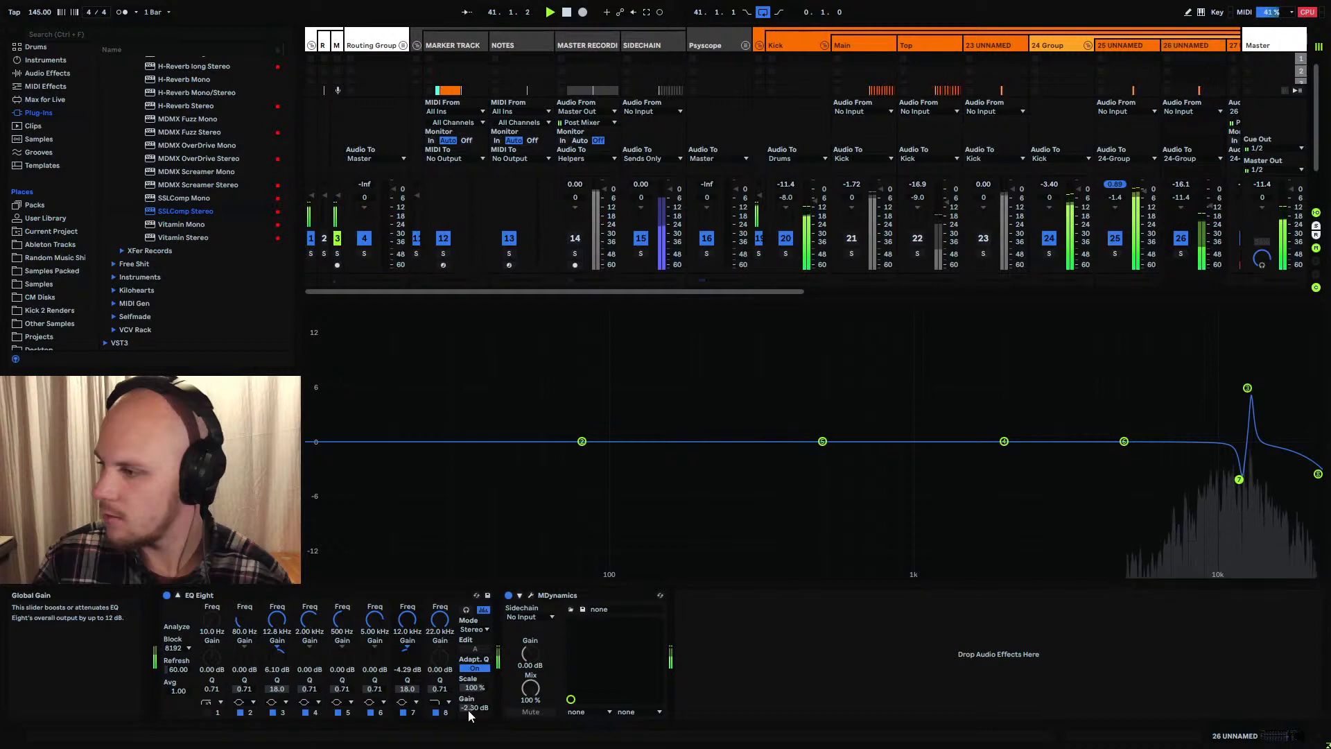
left_click(1102, 47)
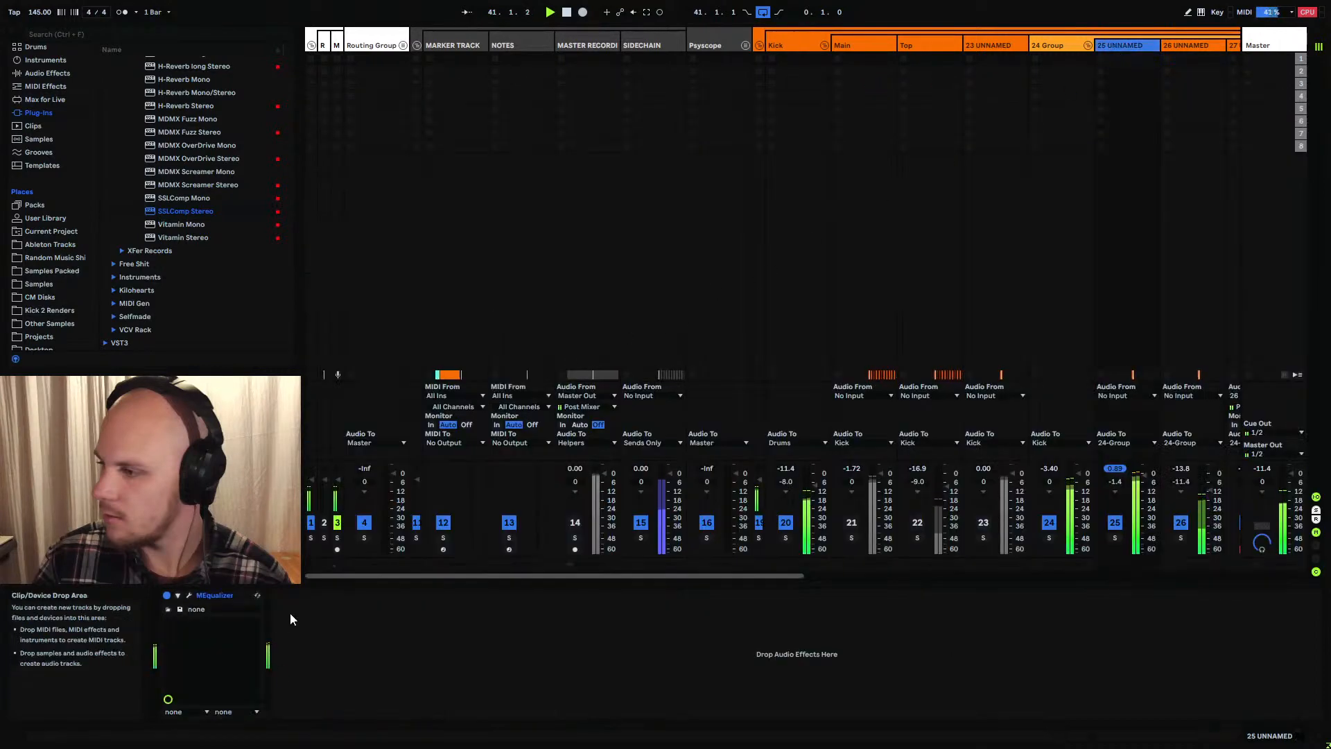
left_click(1108, 469)
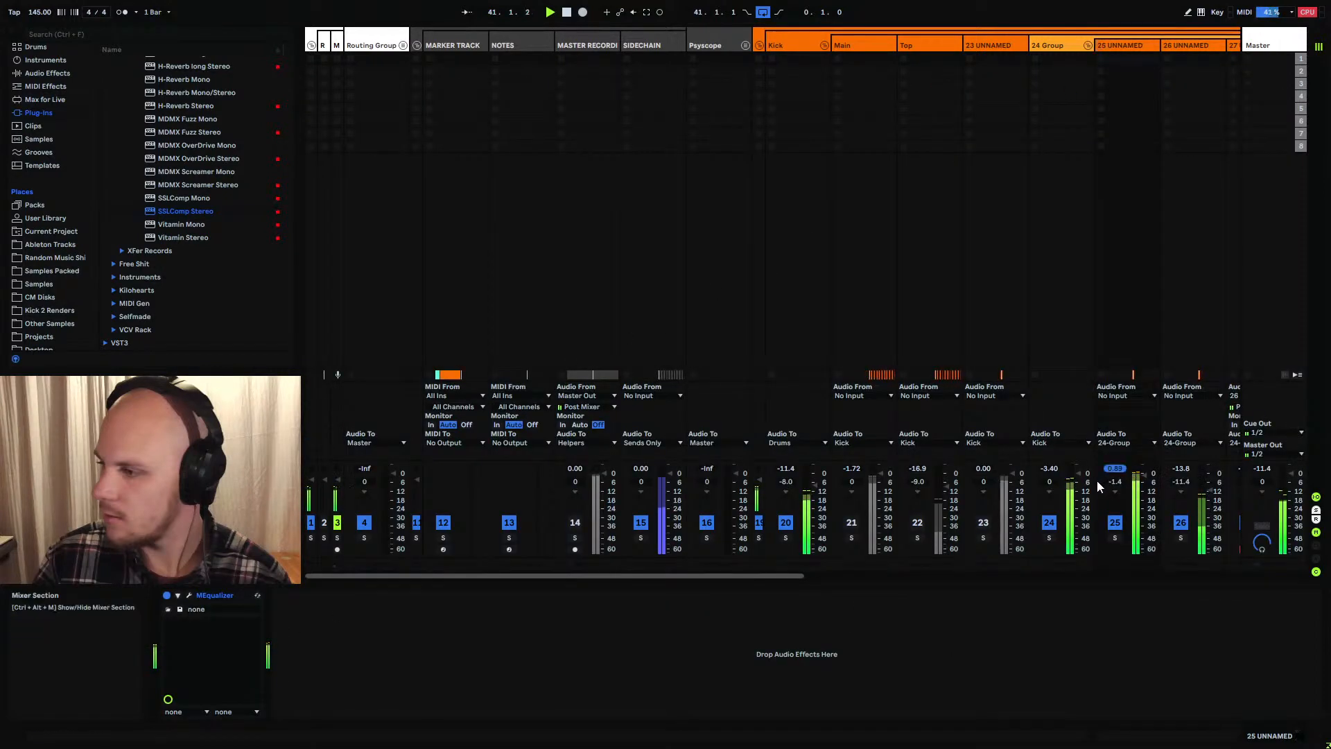
right_click(1144, 475)
left_click(1143, 476)
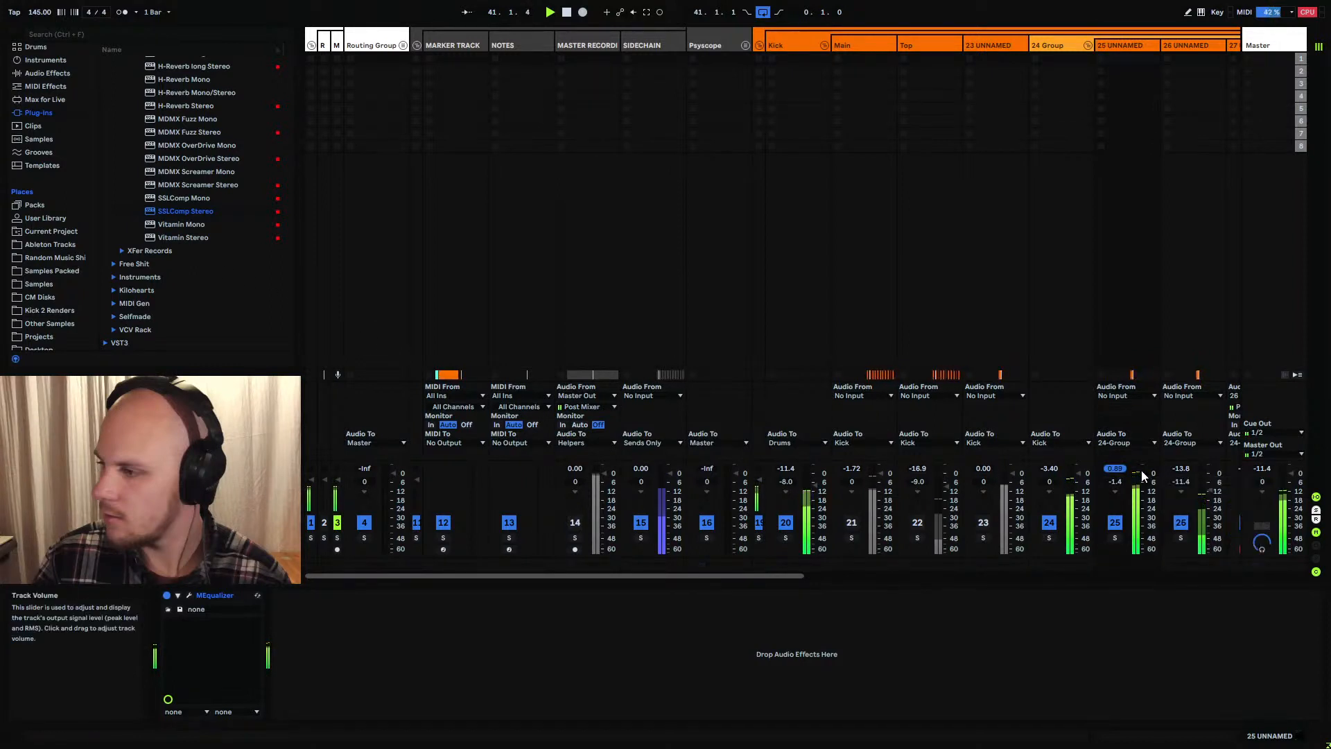
Reset track 25's volume to 0 dB, add Utility after MEqualizer with its gain at -2.30 dB, and reset the track's peak reading
double_click(1143, 475)
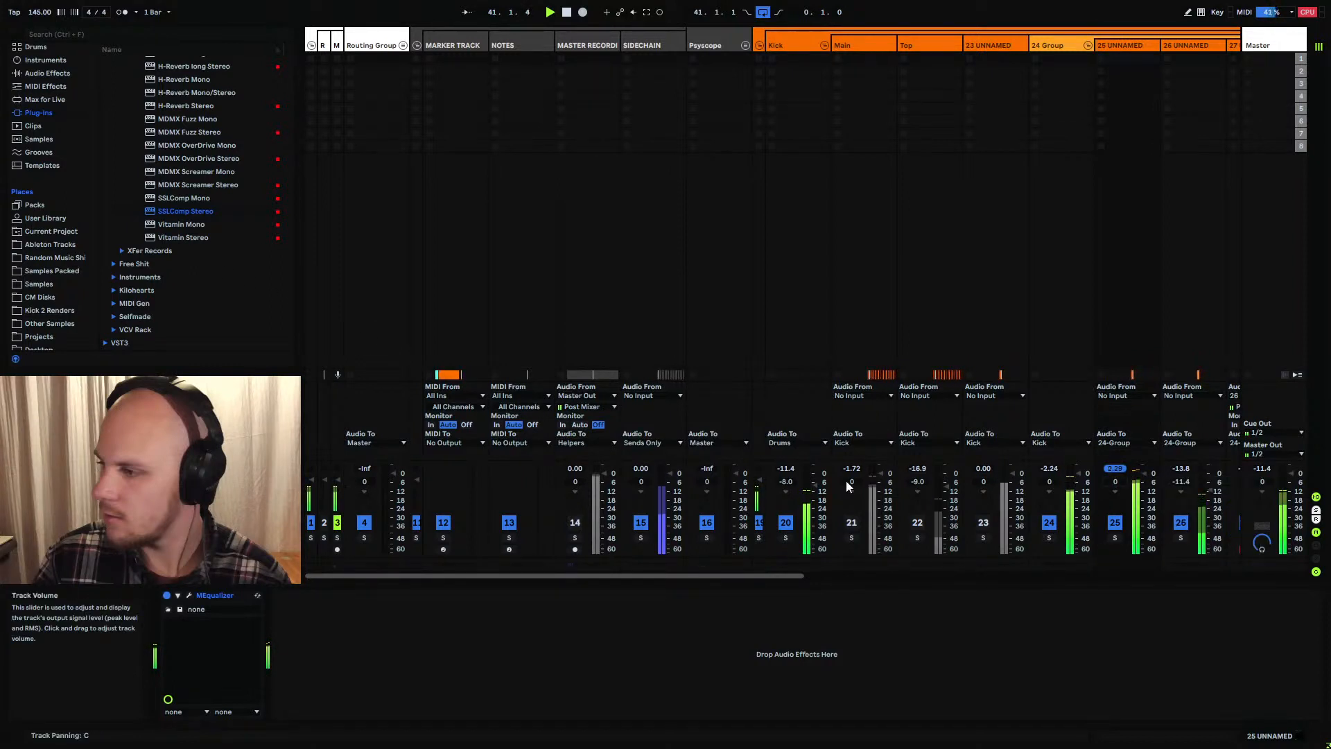
left_click(47, 73)
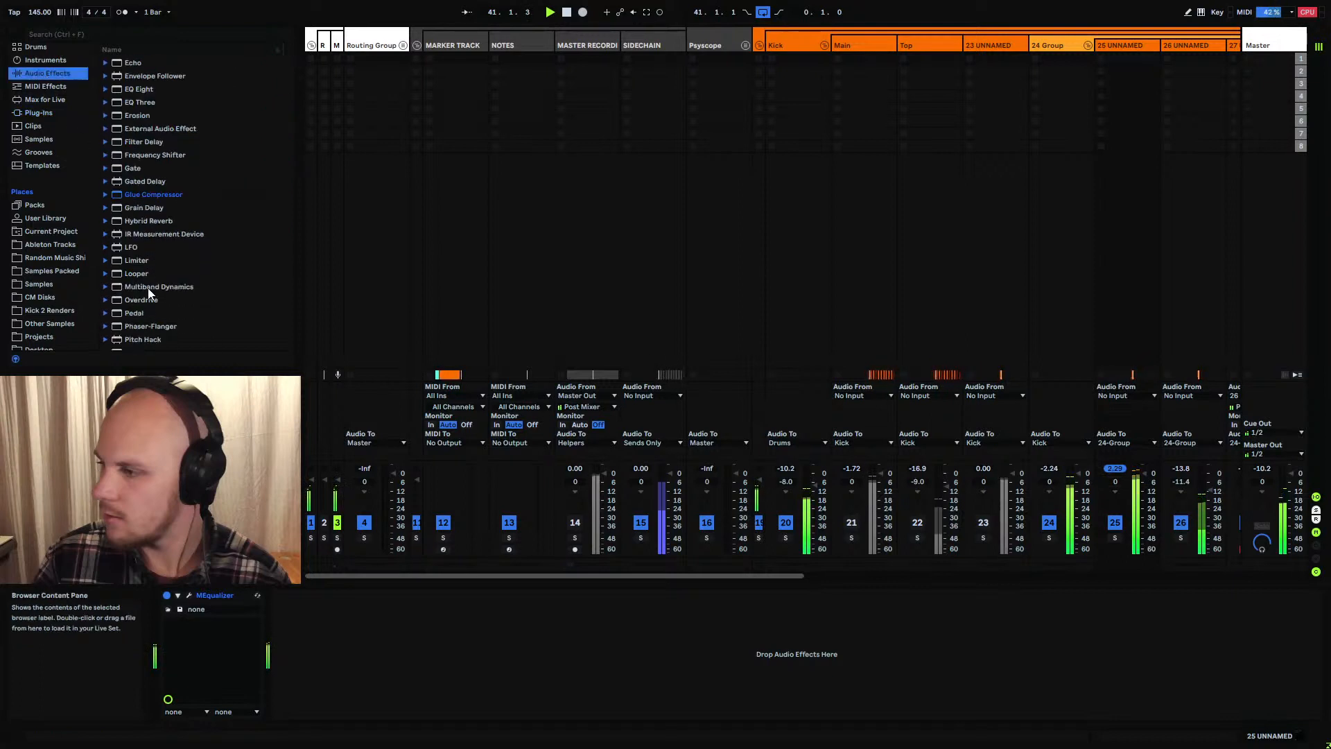
scroll(147, 298, "down", 5)
left_click_drag(139, 317, 354, 680)
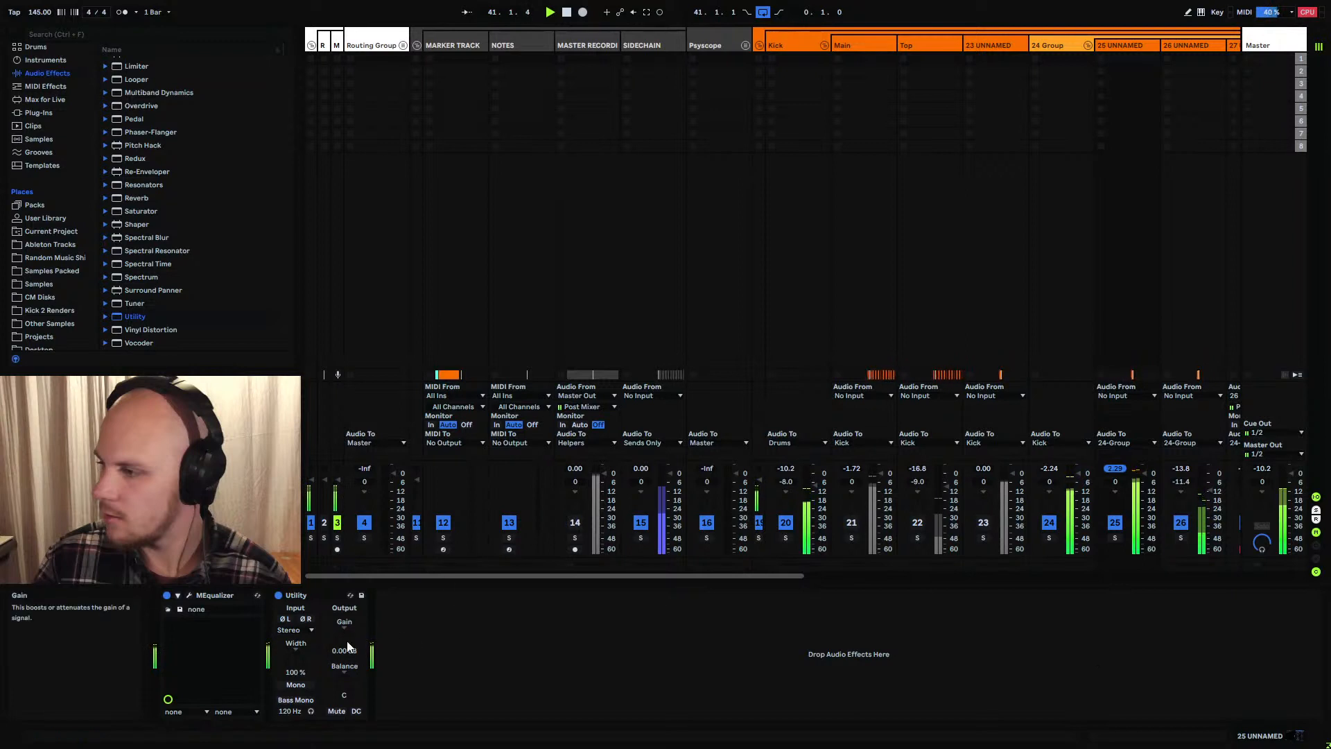
left_click_drag(348, 647, 348, 663)
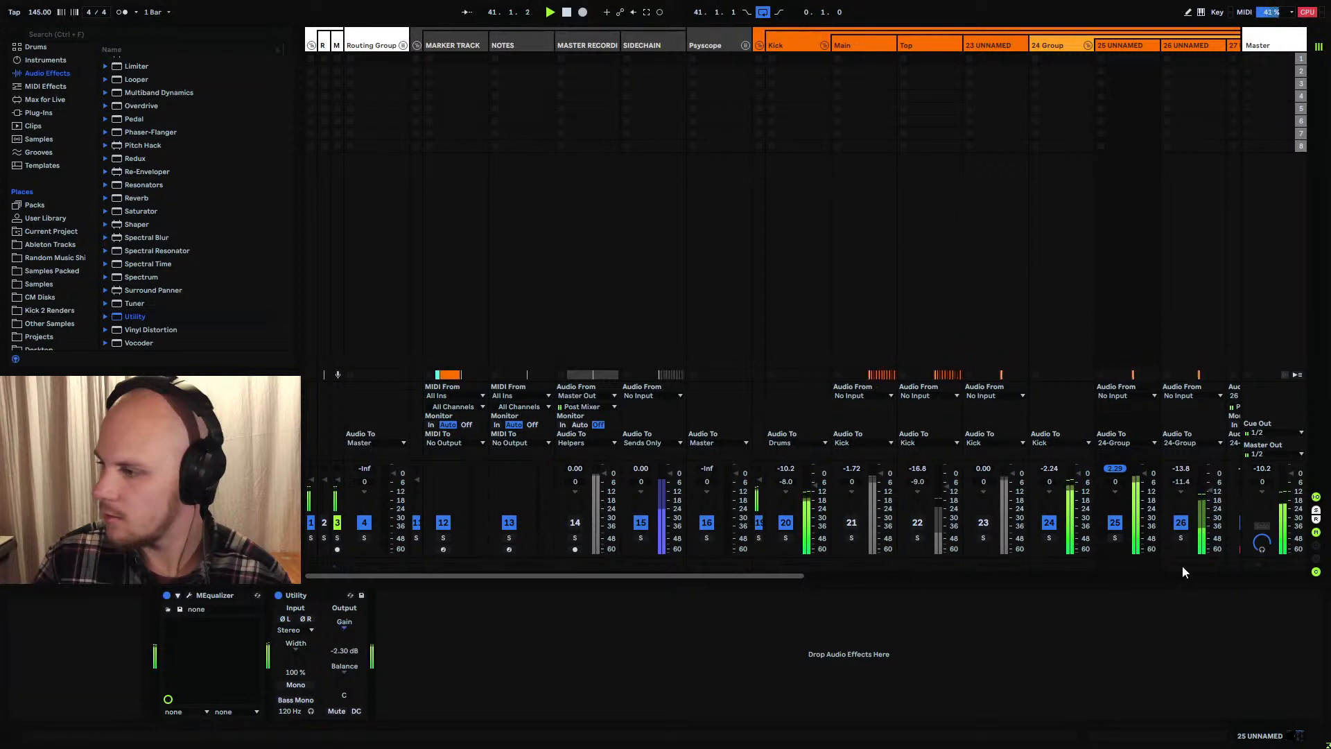
left_click(1108, 469)
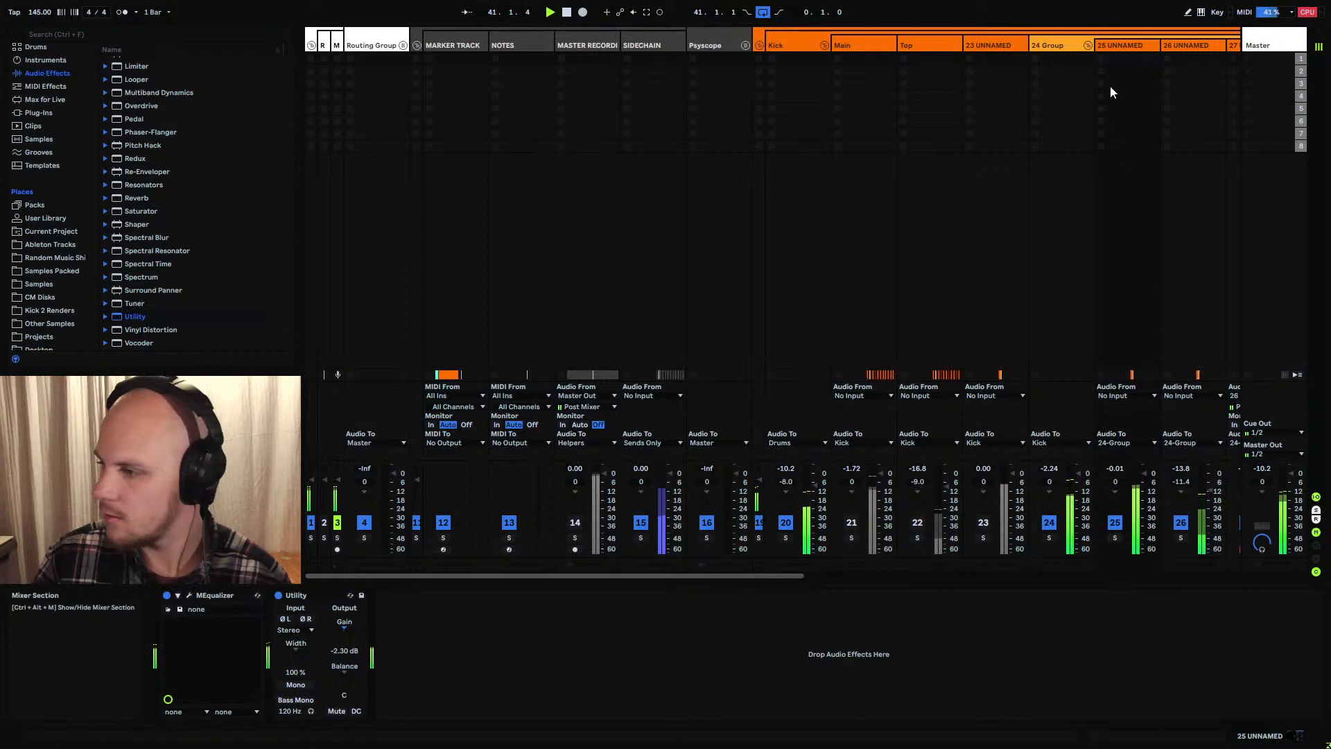
Lower tracks 25 and 26 together to volumes of -4.0 and -15.4 dB
left_click(1120, 47)
left_click(1174, 45, "shift")
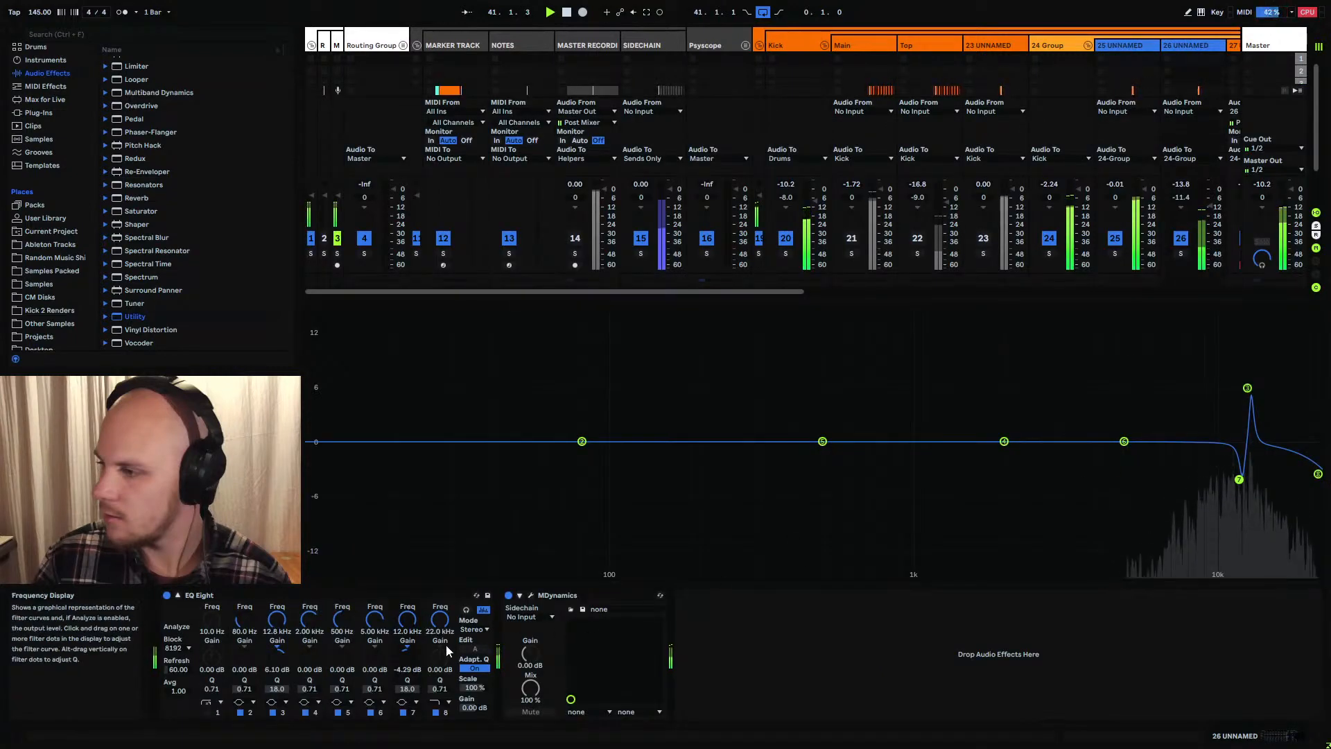
left_click_drag(1146, 190, 1147, 236)
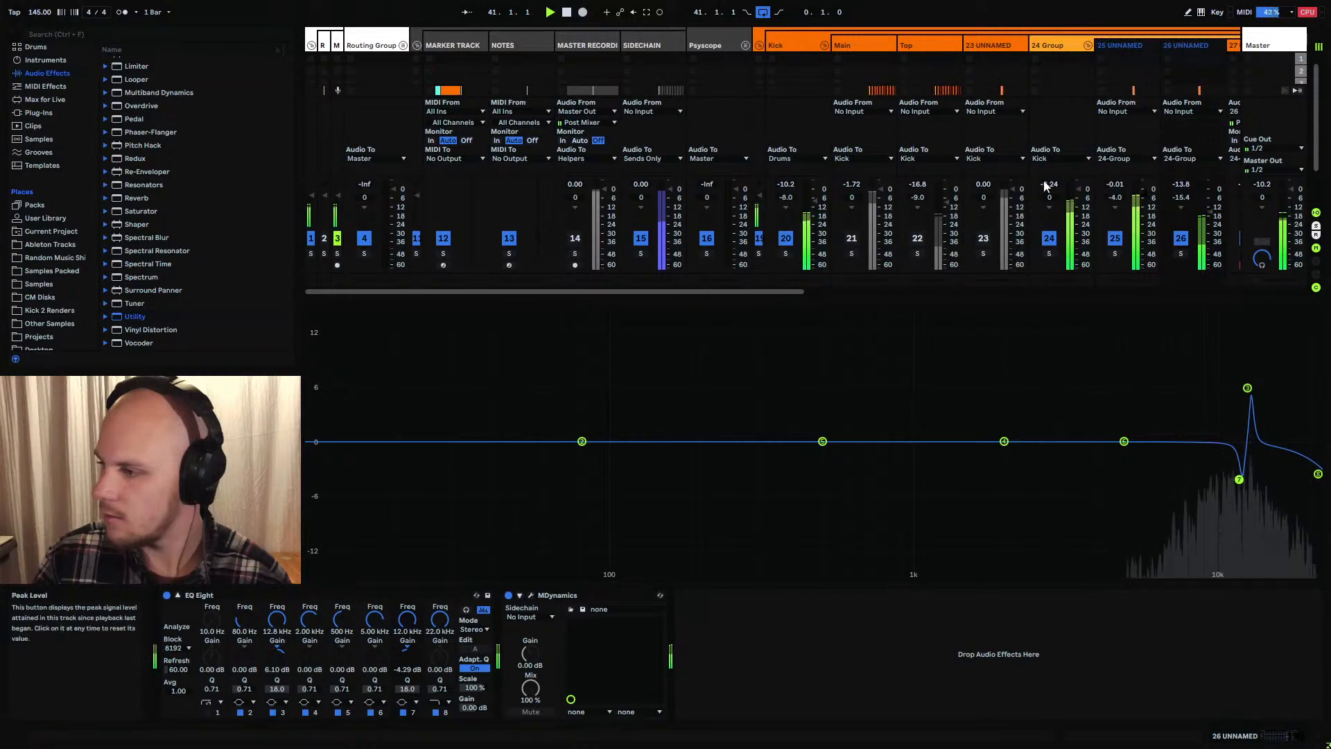
Open SSLComp on the 24 Group, compare the kick with compression bypassed and engaged, and open the plug-in's user manual
left_click(1053, 44)
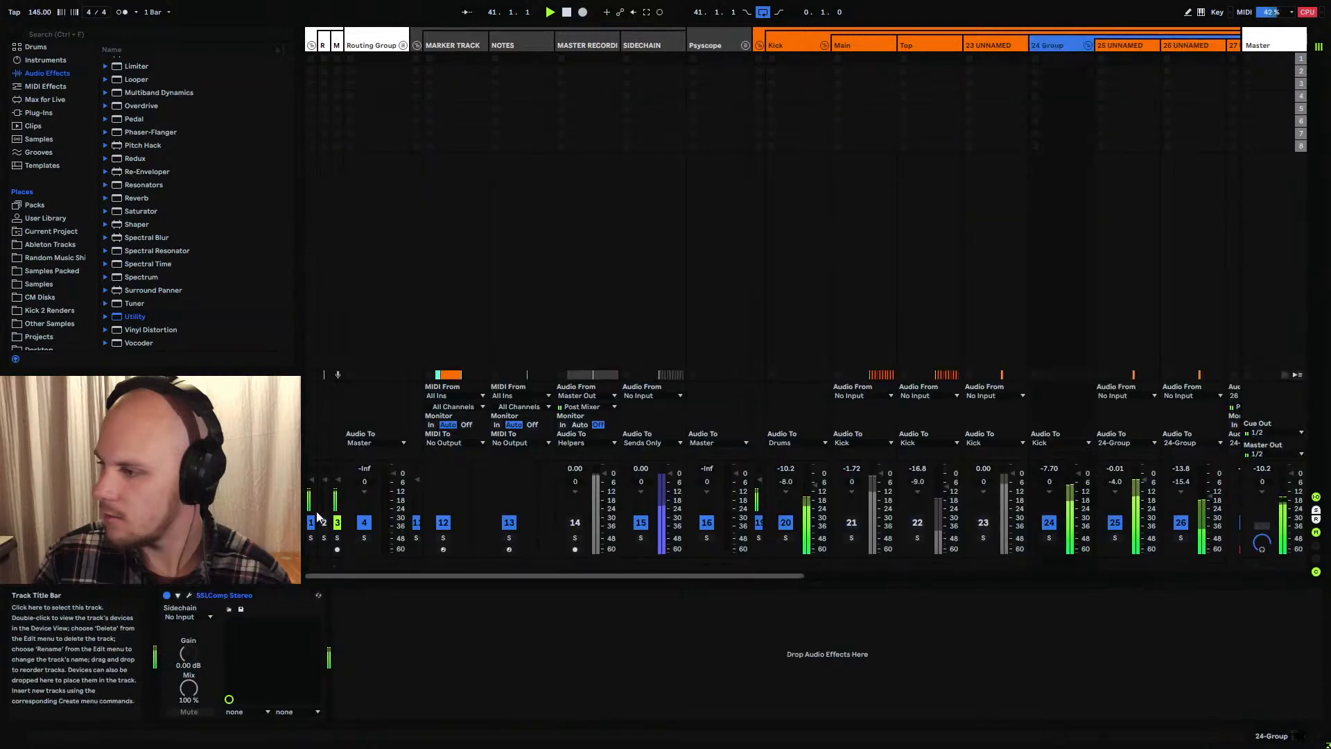
left_click(189, 596)
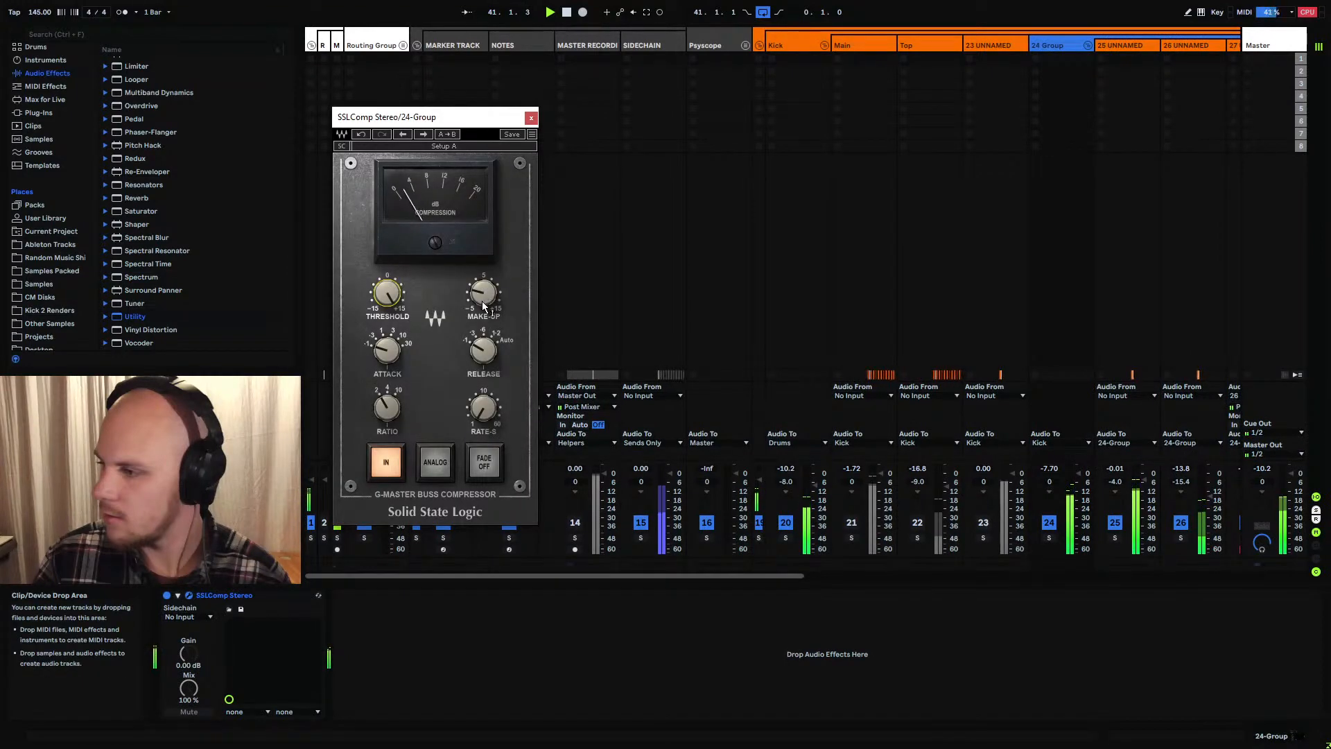
mouse_move(484, 306)
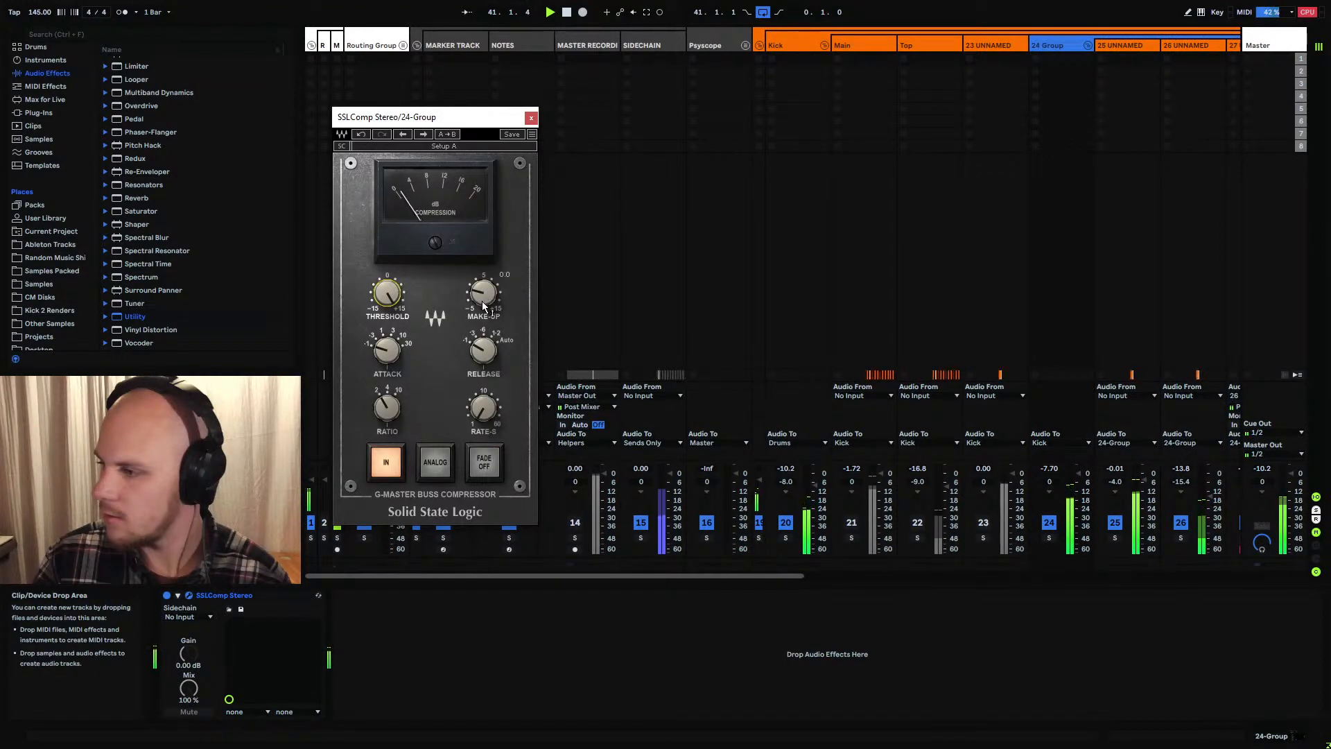
left_click(169, 596)
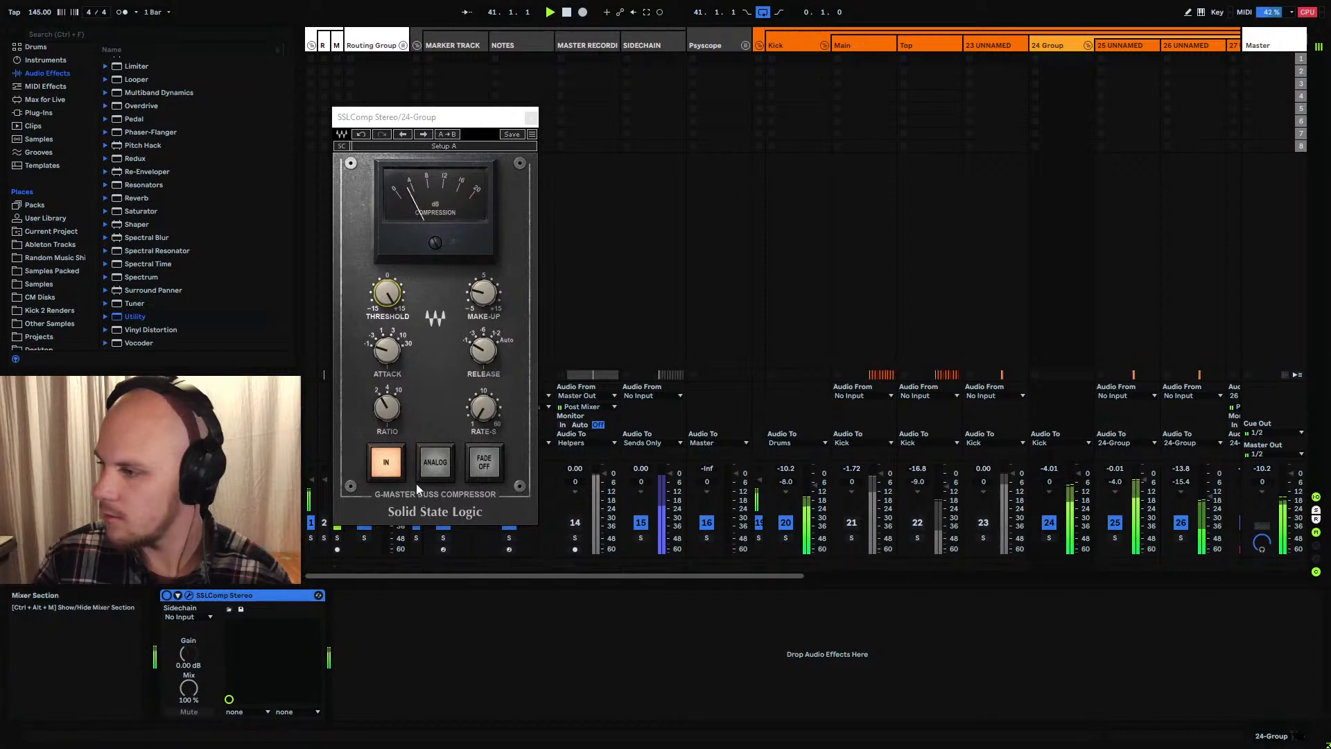
left_click(386, 463)
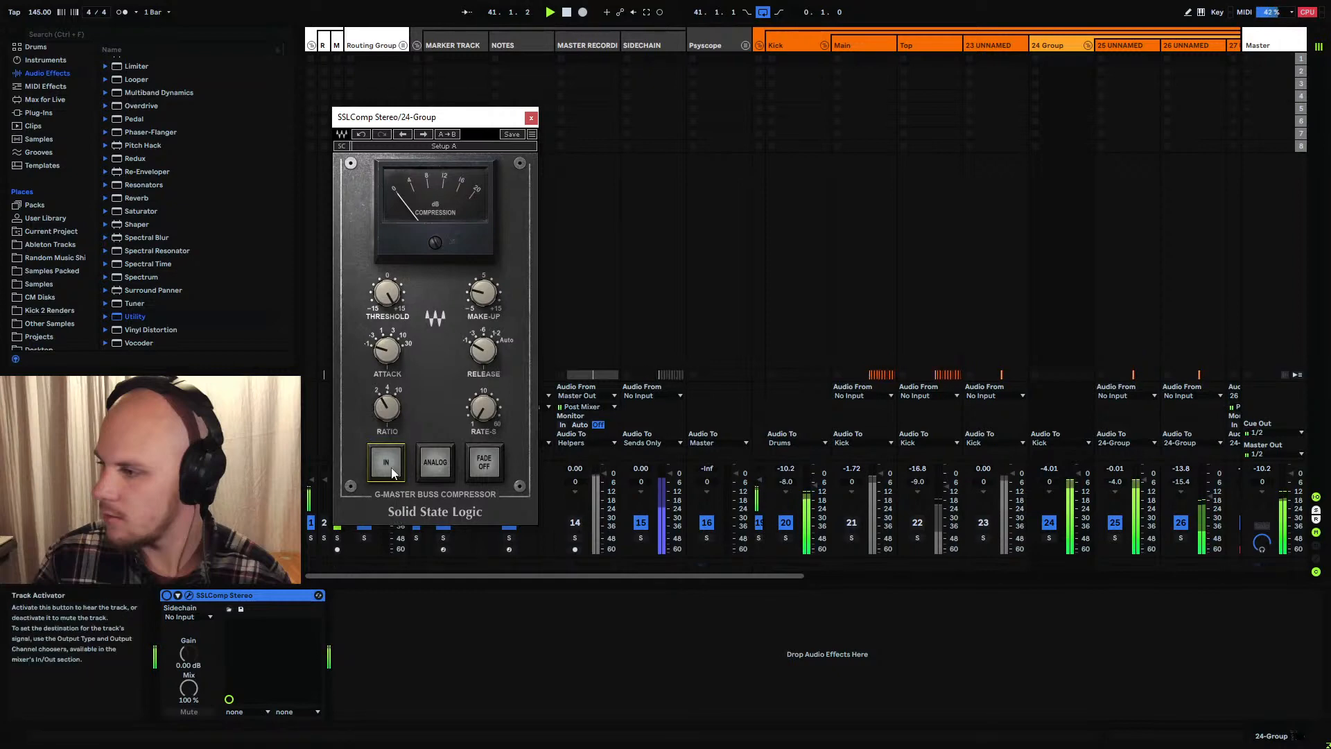
left_click(532, 136)
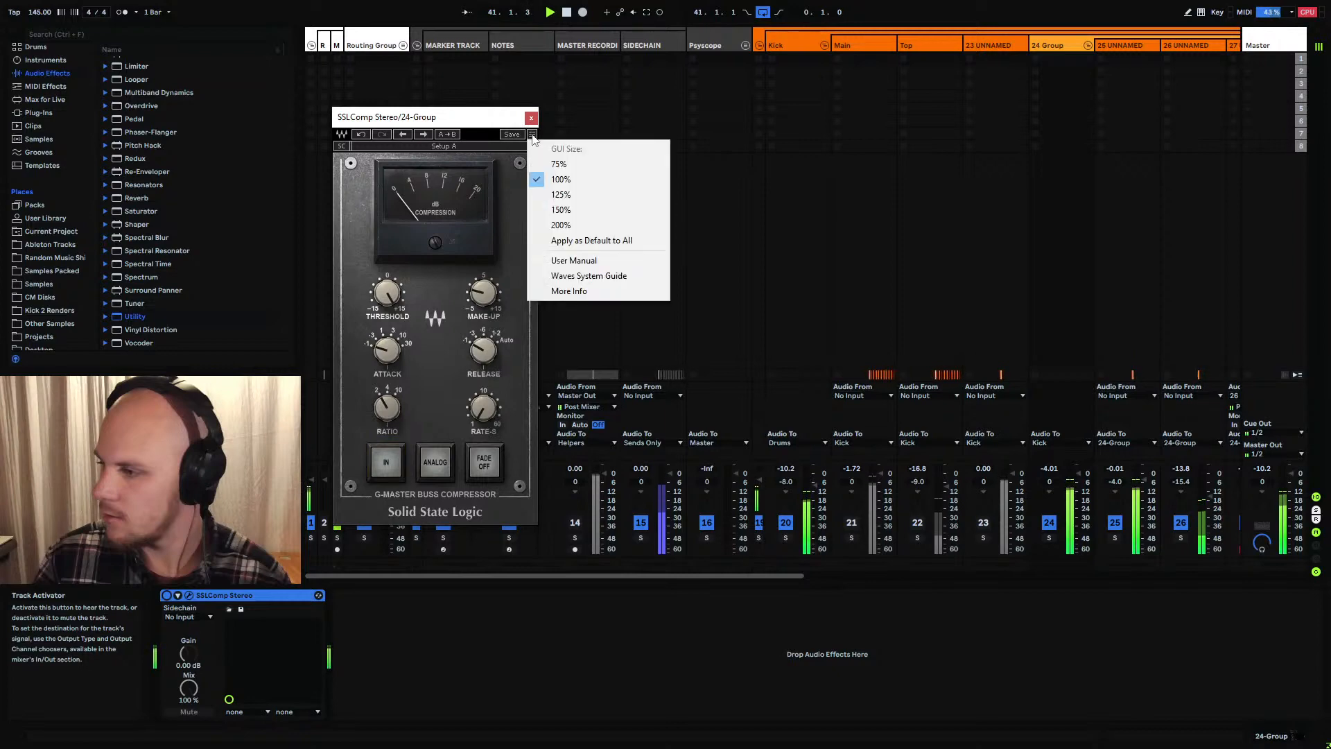
left_click(605, 262)
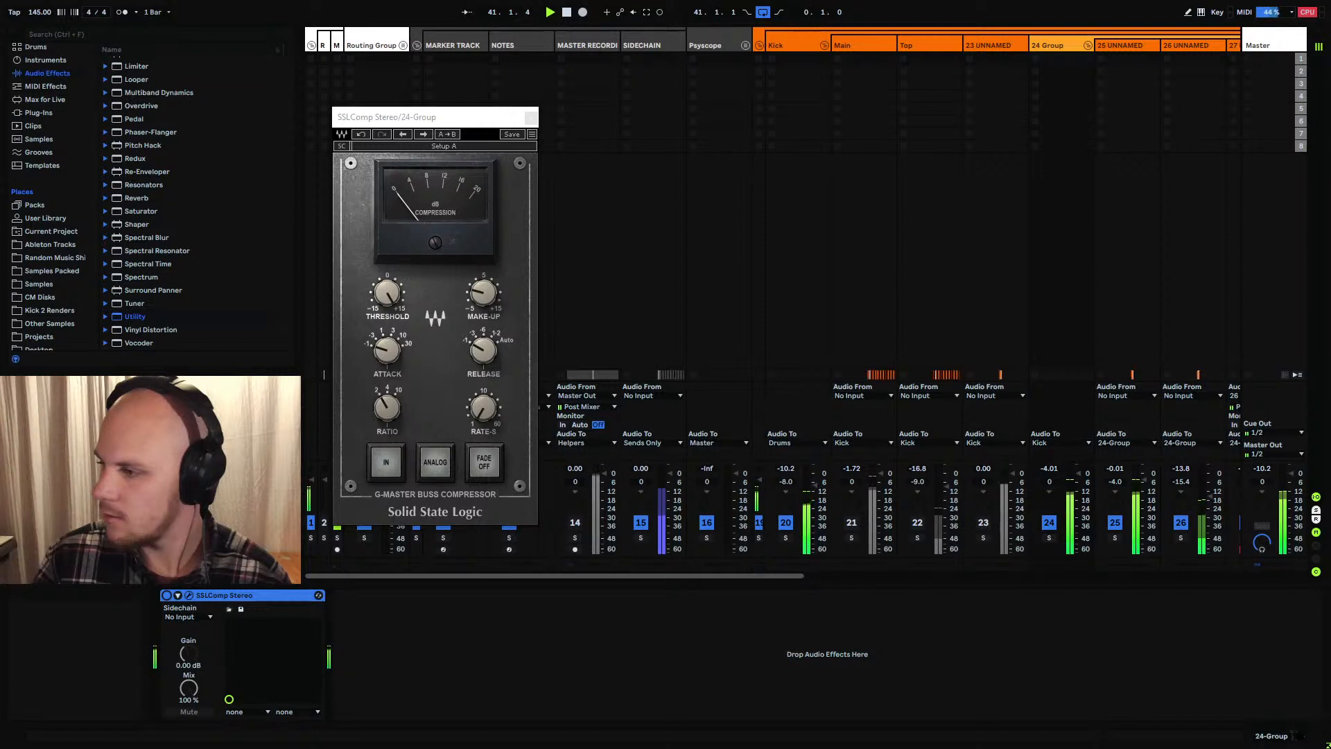
left_click(386, 463)
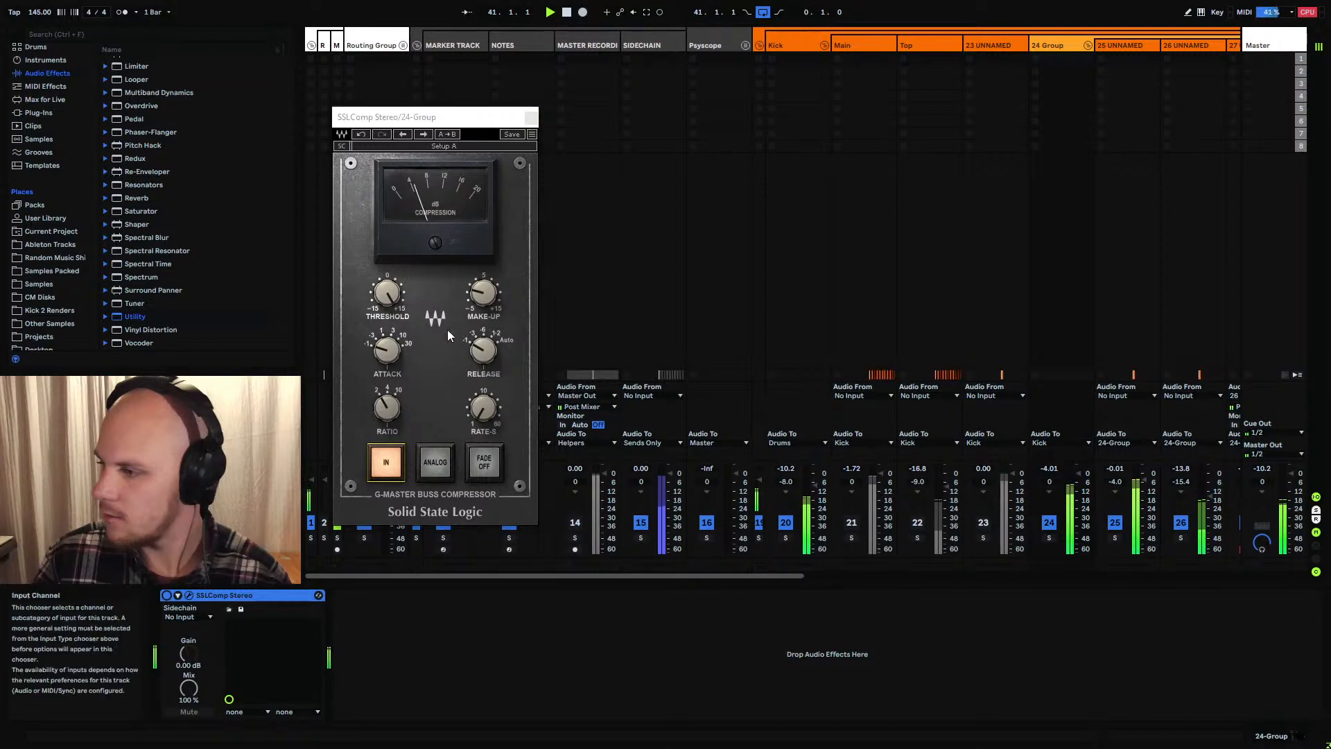
Lengthen SSLComp's attack and release times, reset the 24 Group's peak reading, and close the plug-in window
left_click(392, 357)
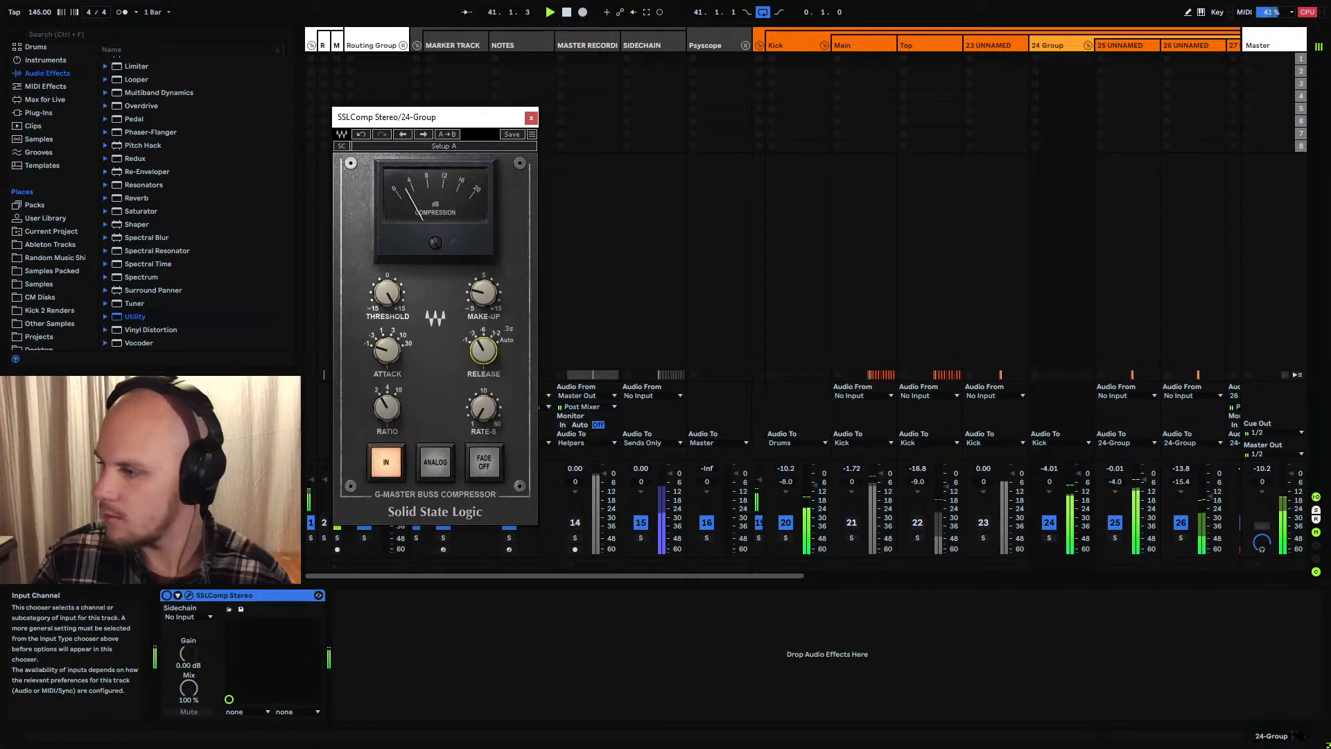
left_click_drag(386, 360, 387, 346)
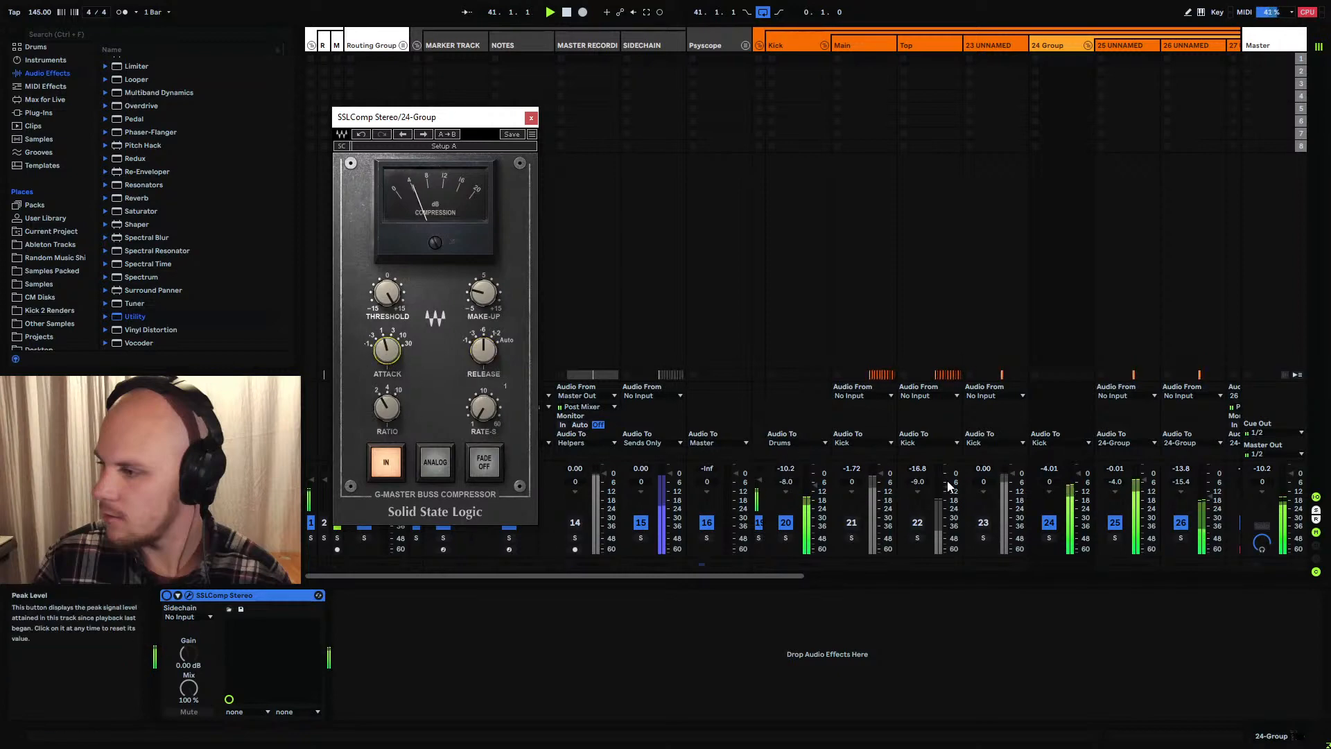
left_click(1049, 468)
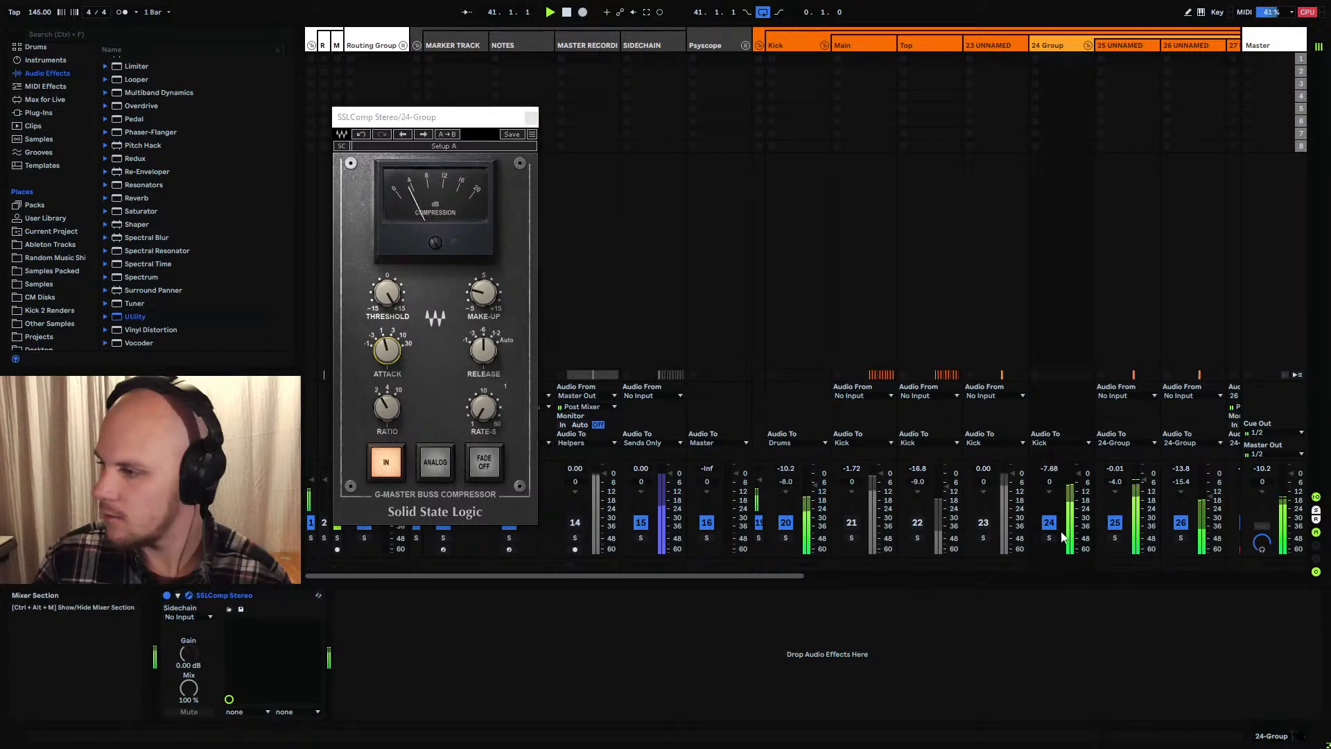
left_click(531, 116)
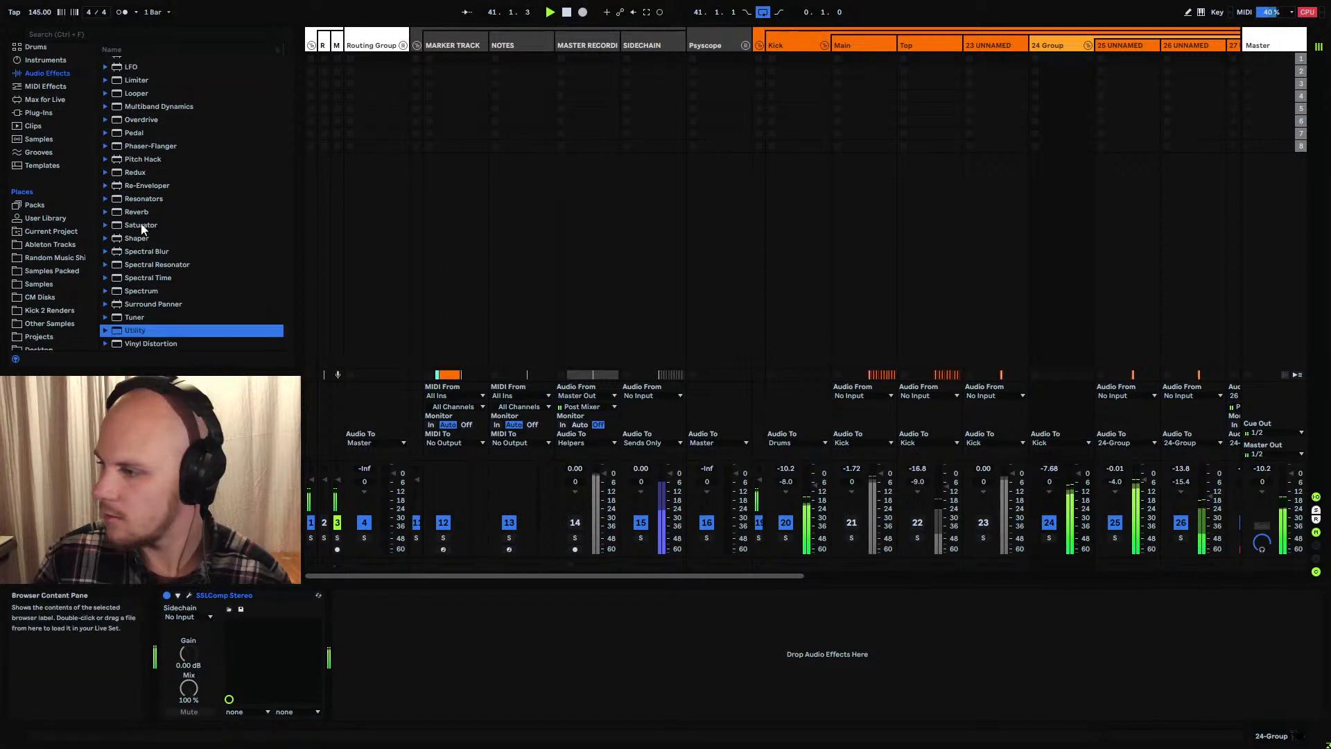
Add Glue Compressor after SSLComp on the 24 Group and set its makeup gain to 7.93 dB
scroll(159, 220, "up", 3)
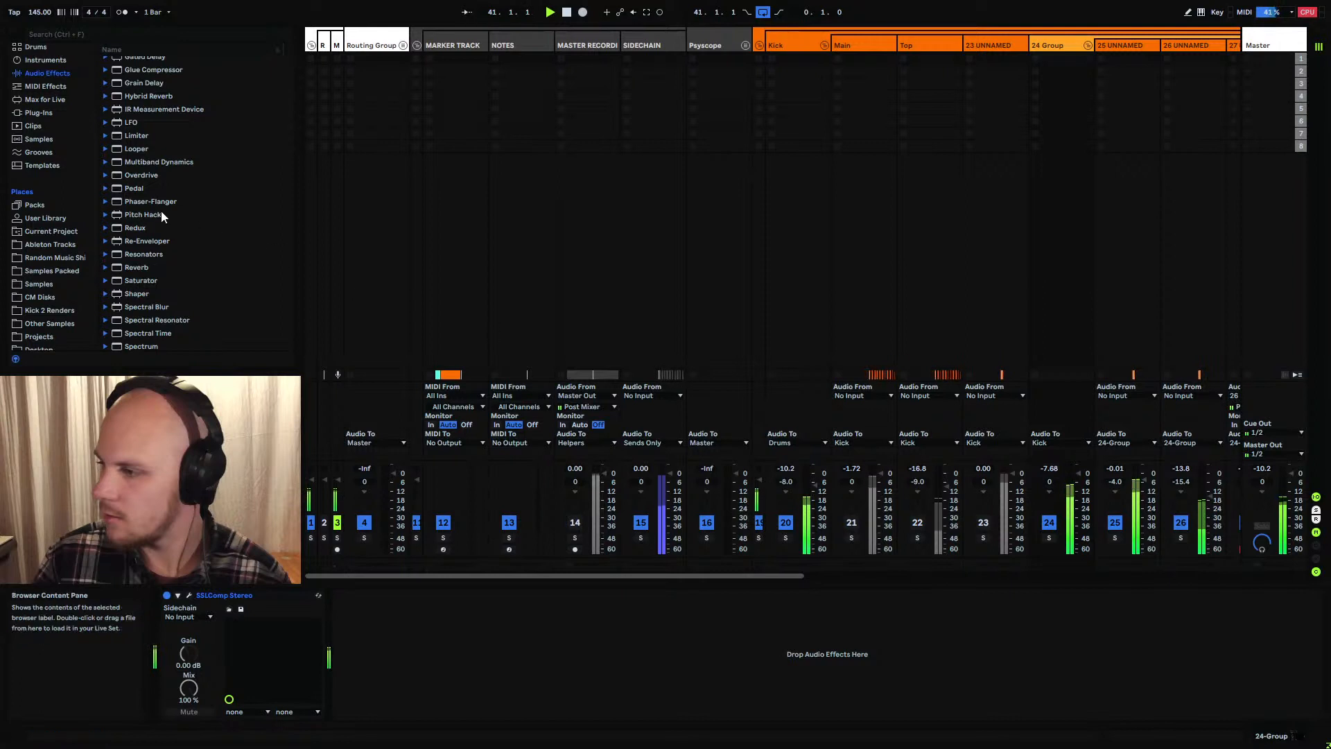
scroll(145, 205, "up", 5)
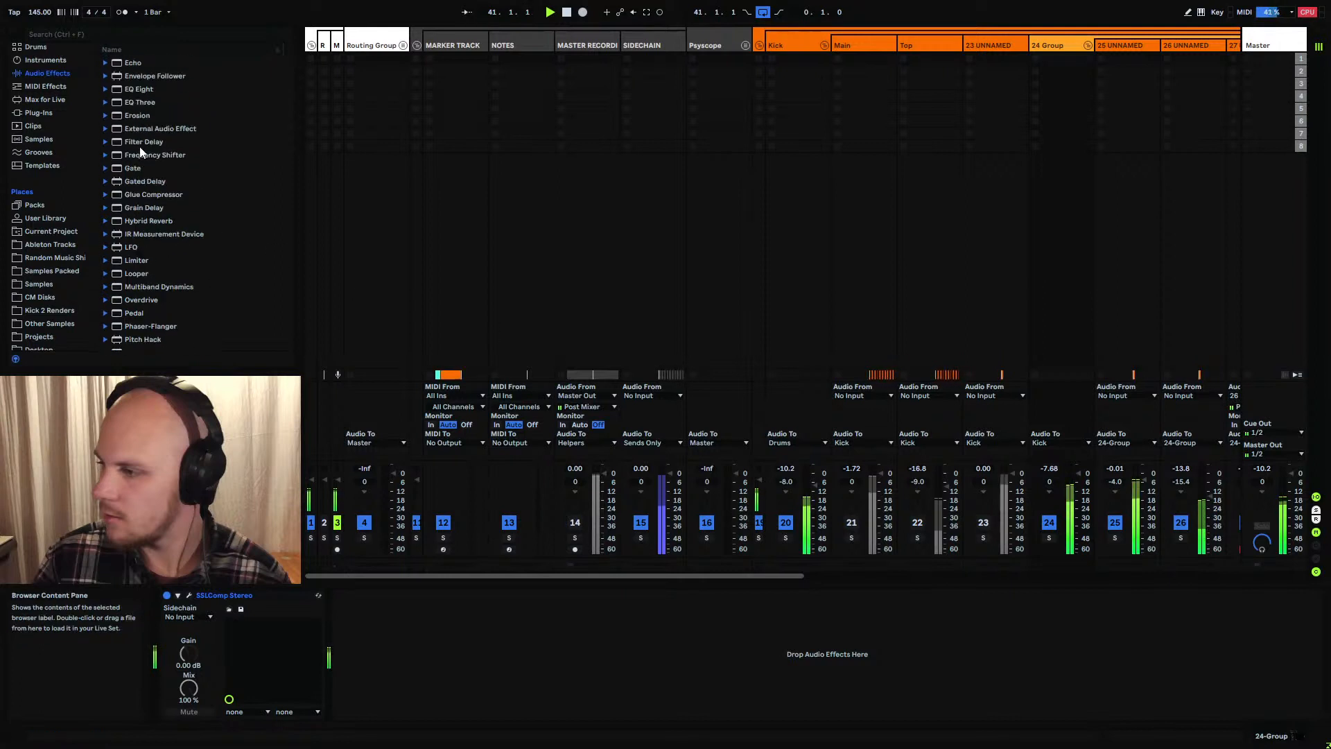
left_click_drag(147, 194, 388, 676)
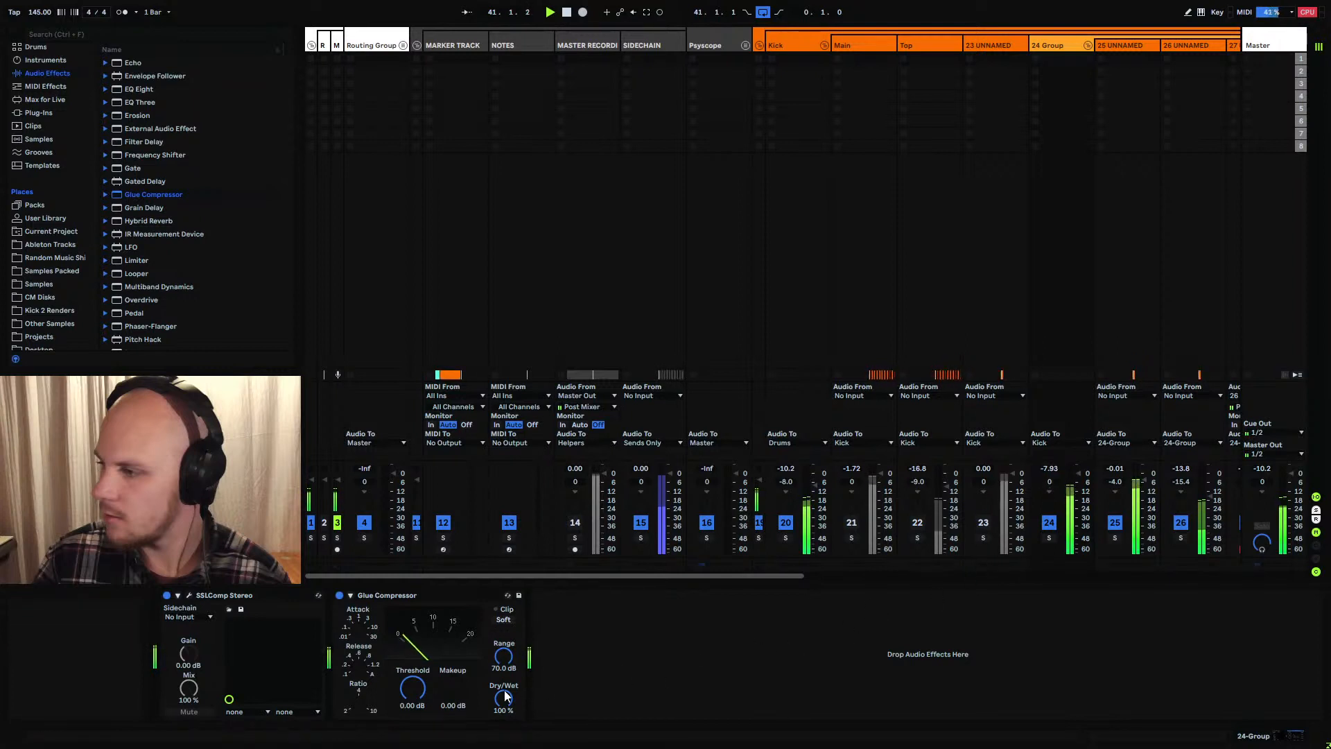
left_click(463, 690)
type("7.")
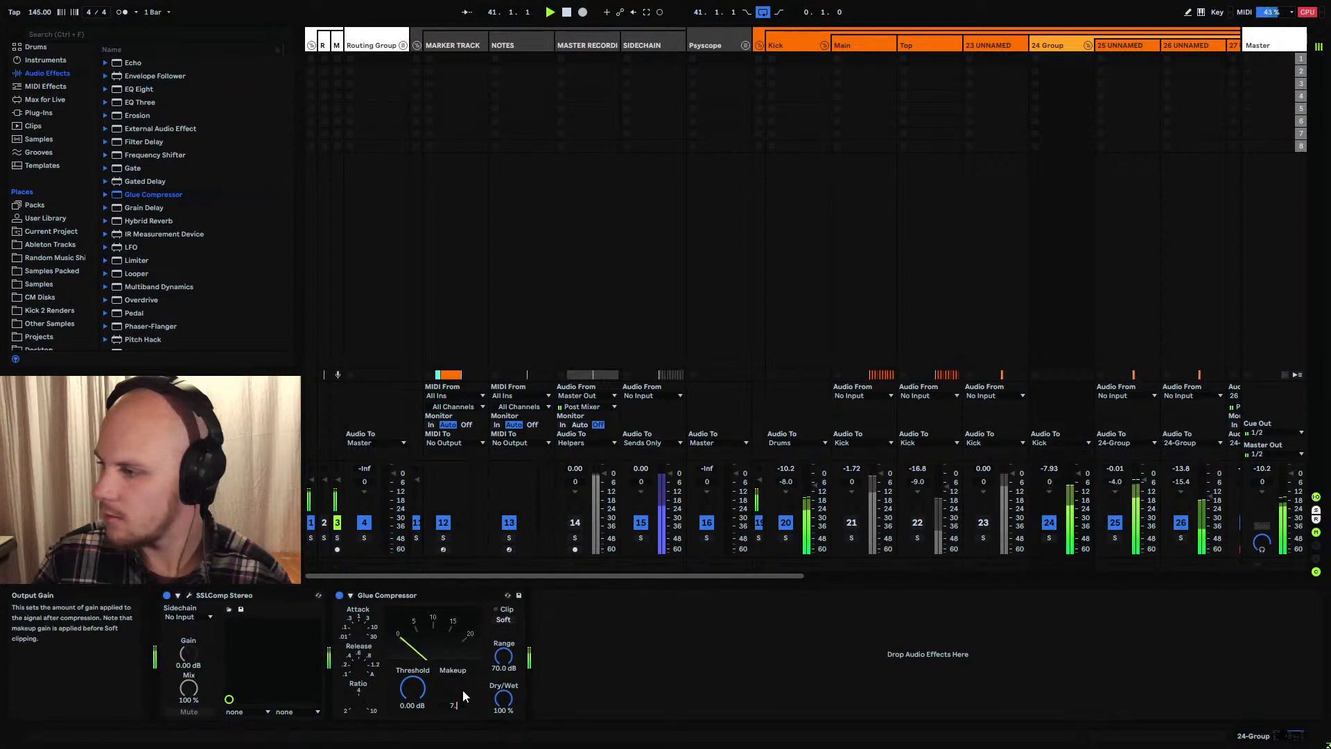
type("93")
key("Return")
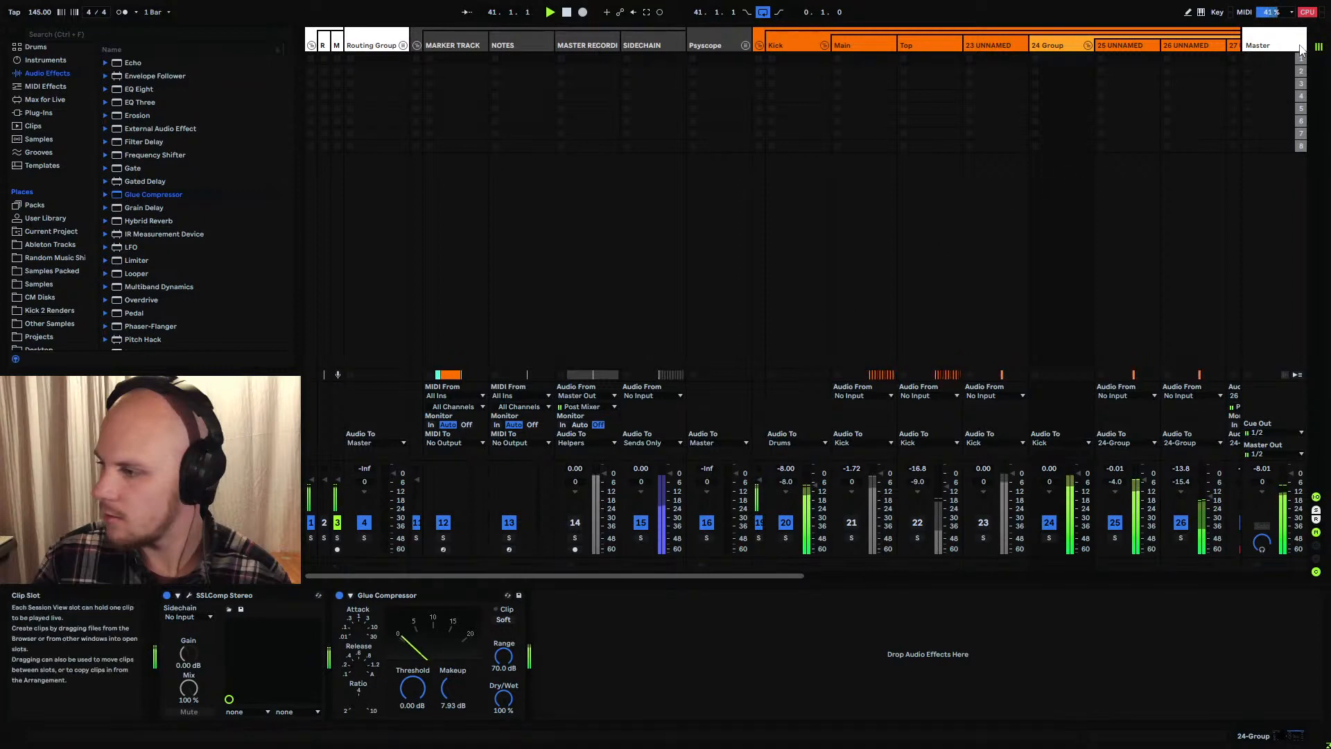
In Arrangement View, insert a new audio track below the 24 Group and set its audio input to 24-Group
left_click(1319, 32)
left_click(1086, 278)
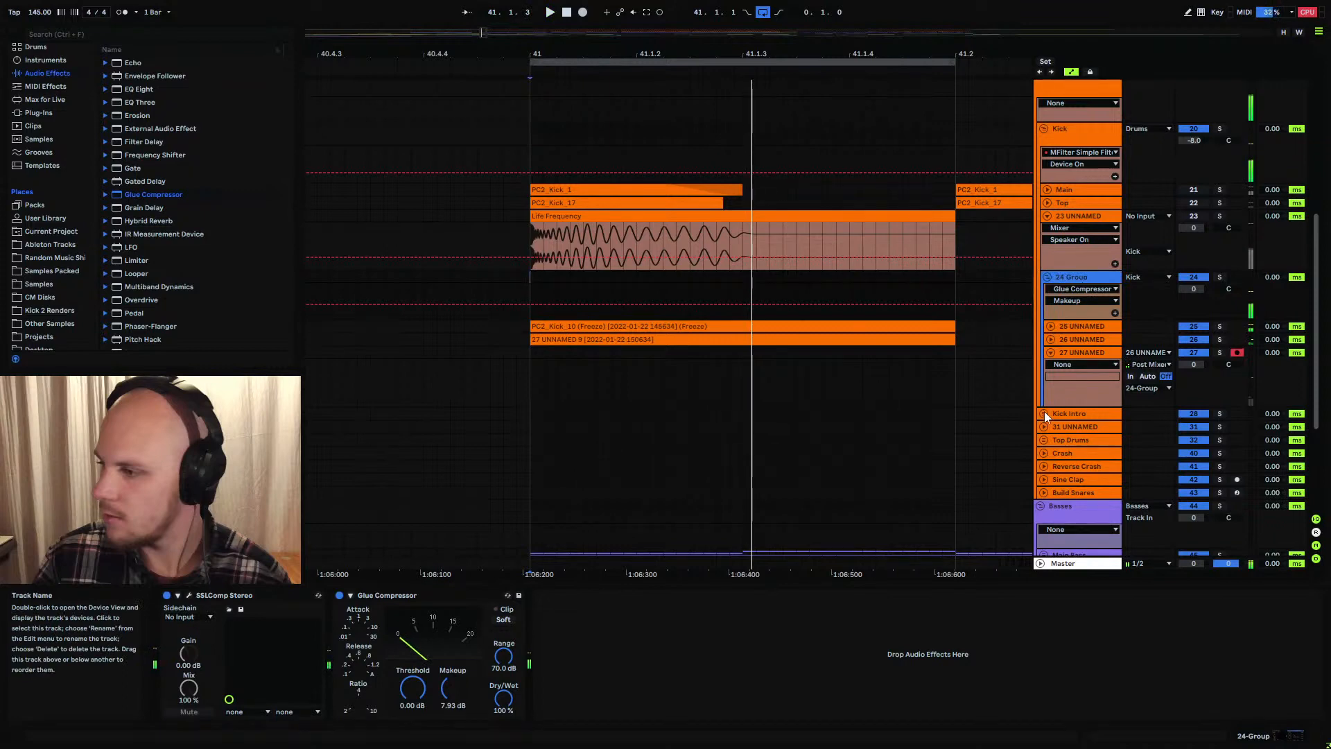
key("ctrl+t")
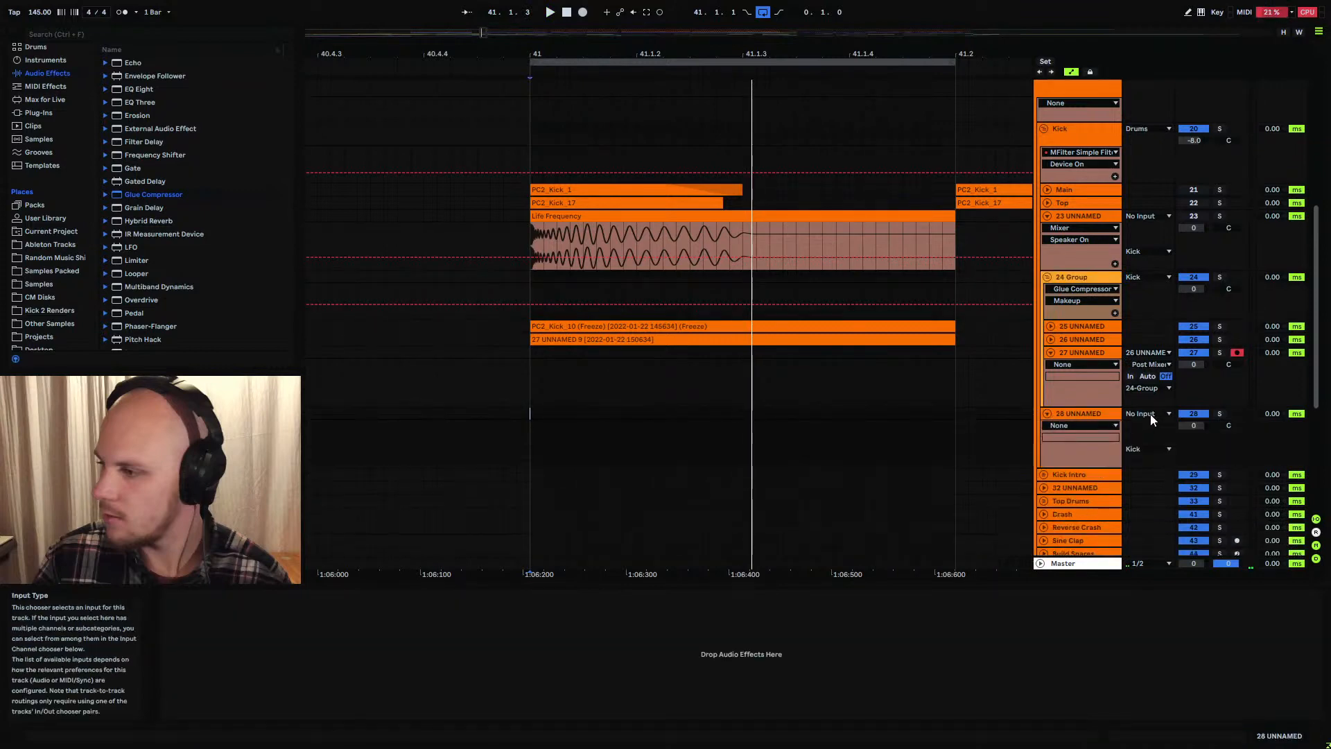
left_click(1151, 414)
scroll(1151, 177, "up", 10)
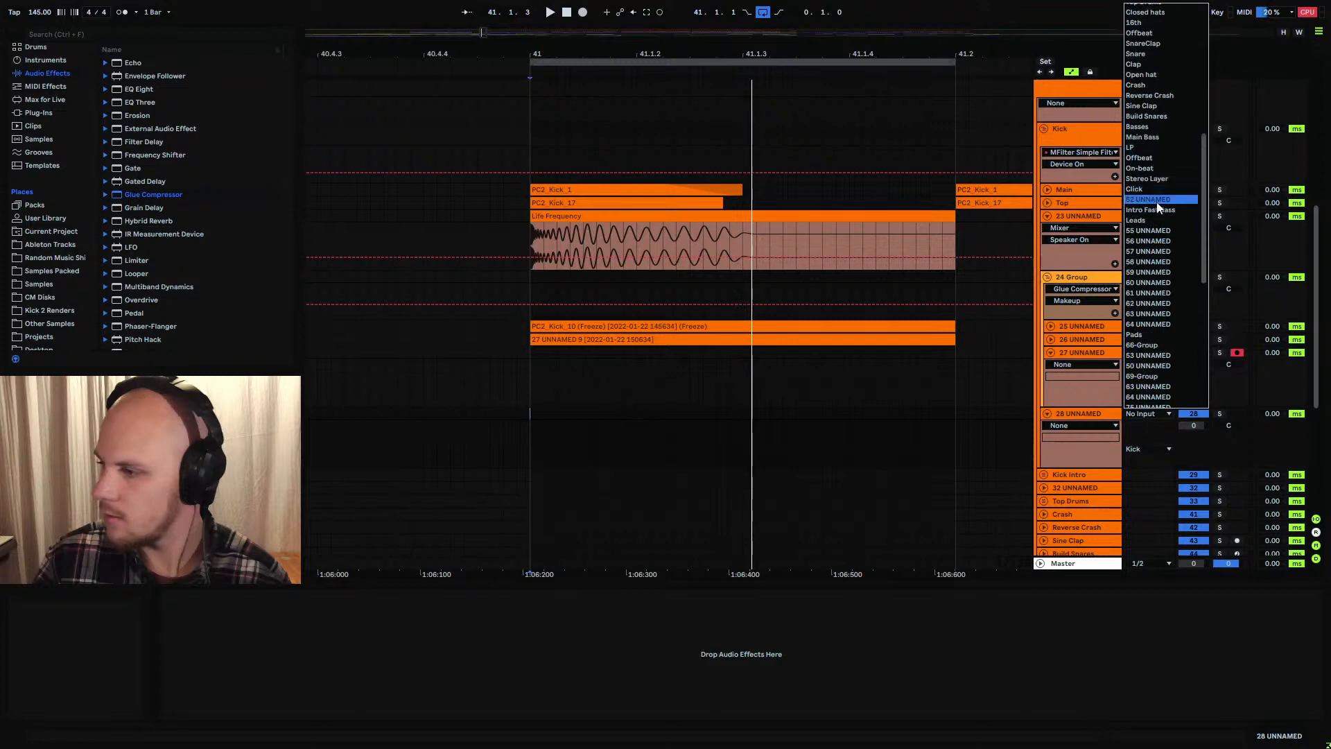
scroll(1166, 143, "up", 7)
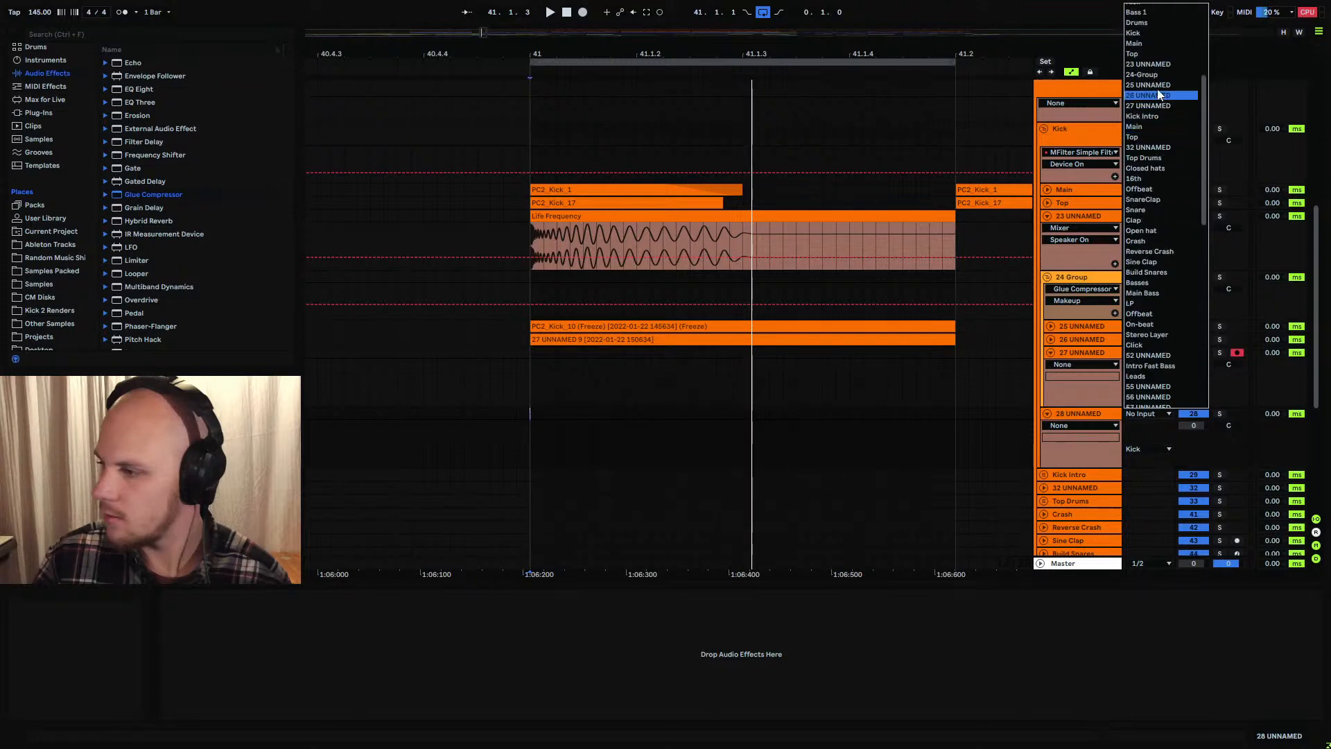
left_click(1063, 115)
Arm track 28 and record the 24 Group's kick from 41.1.1 over the loop
left_click_drag(532, 242, 746, 241)
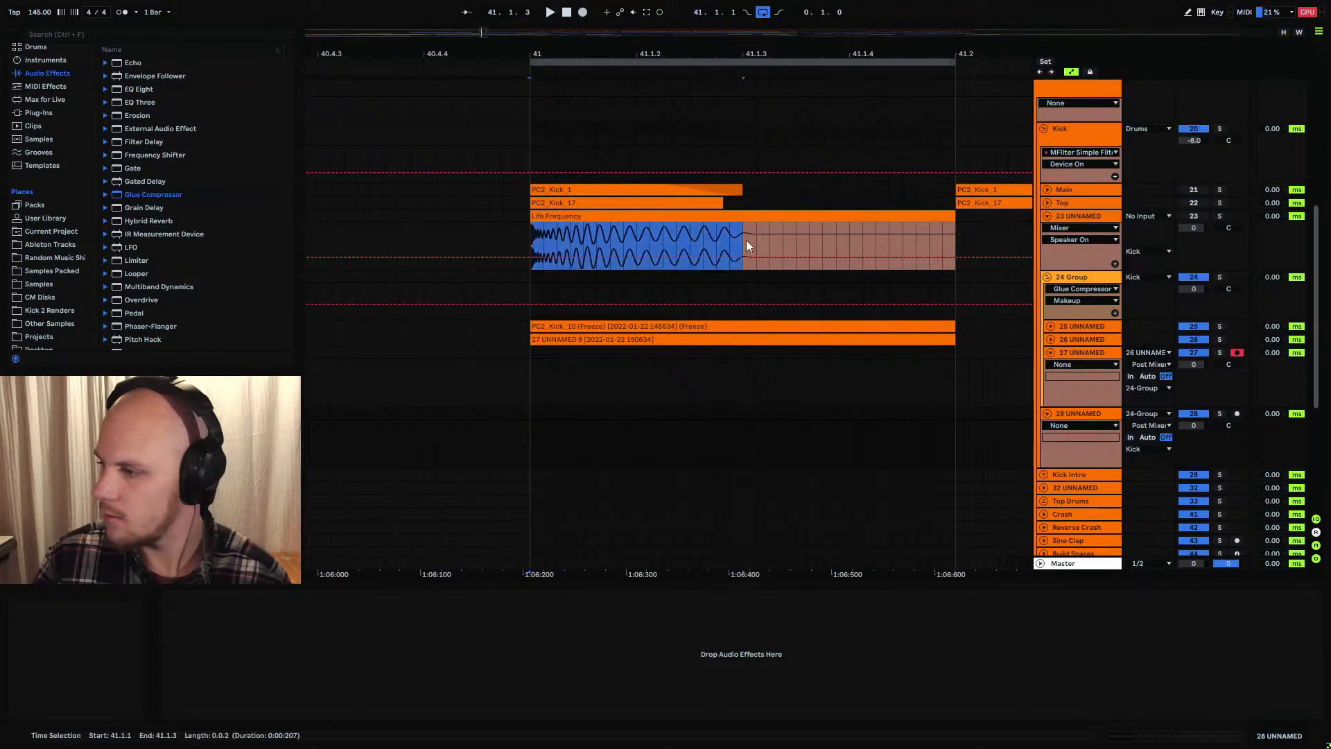
left_click(1235, 413)
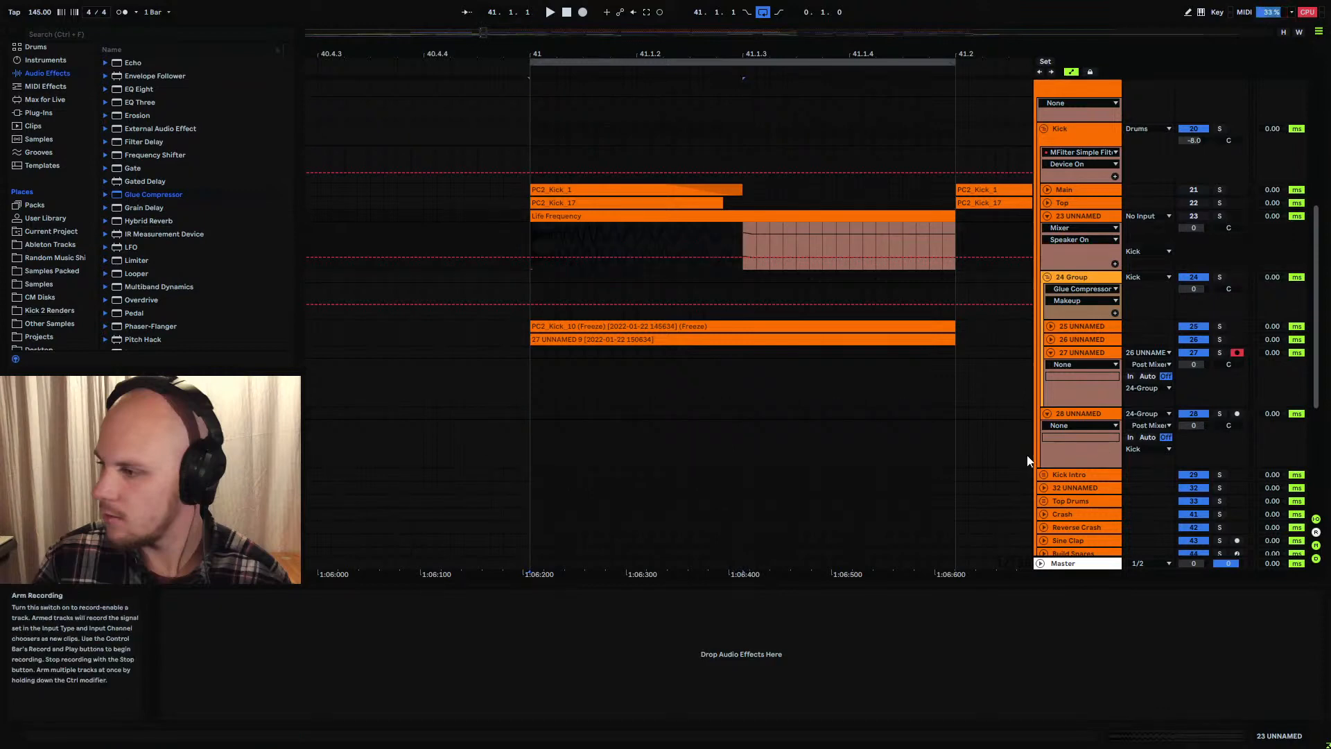
left_click(534, 413)
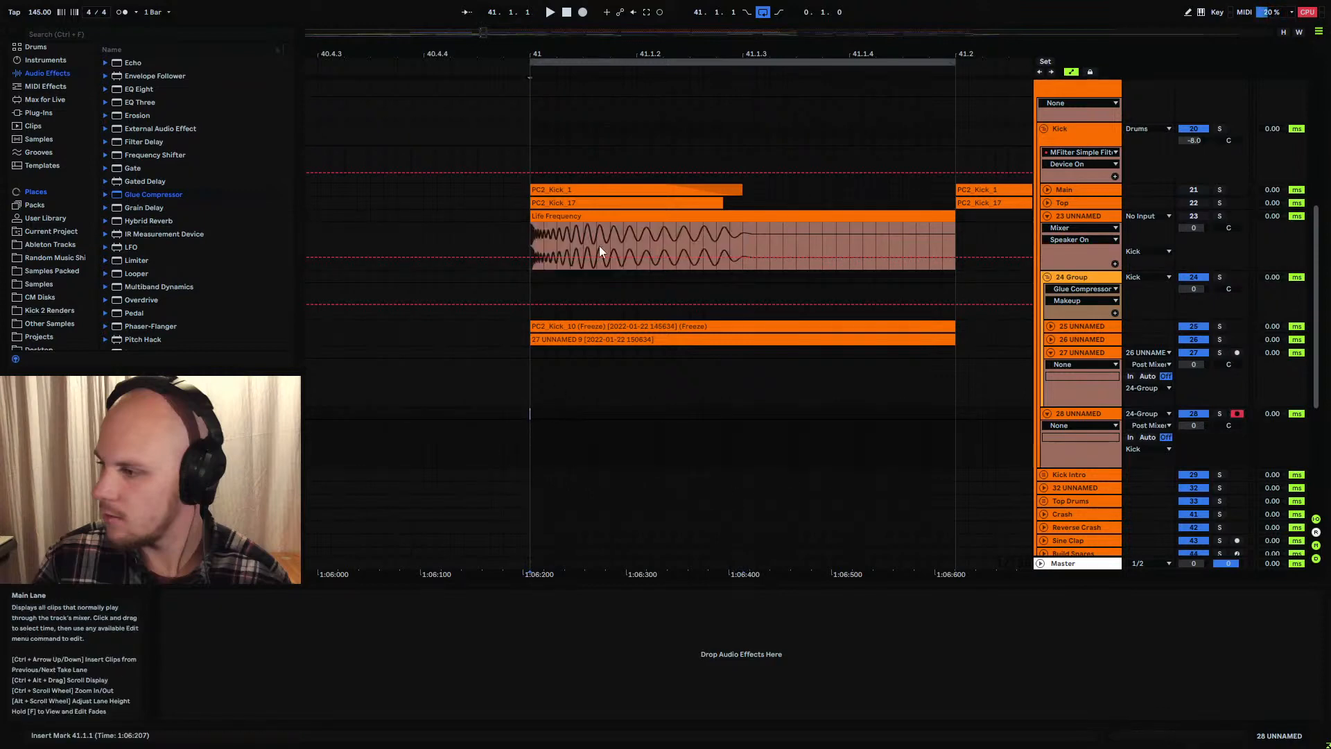
left_click(582, 13)
left_click(567, 12)
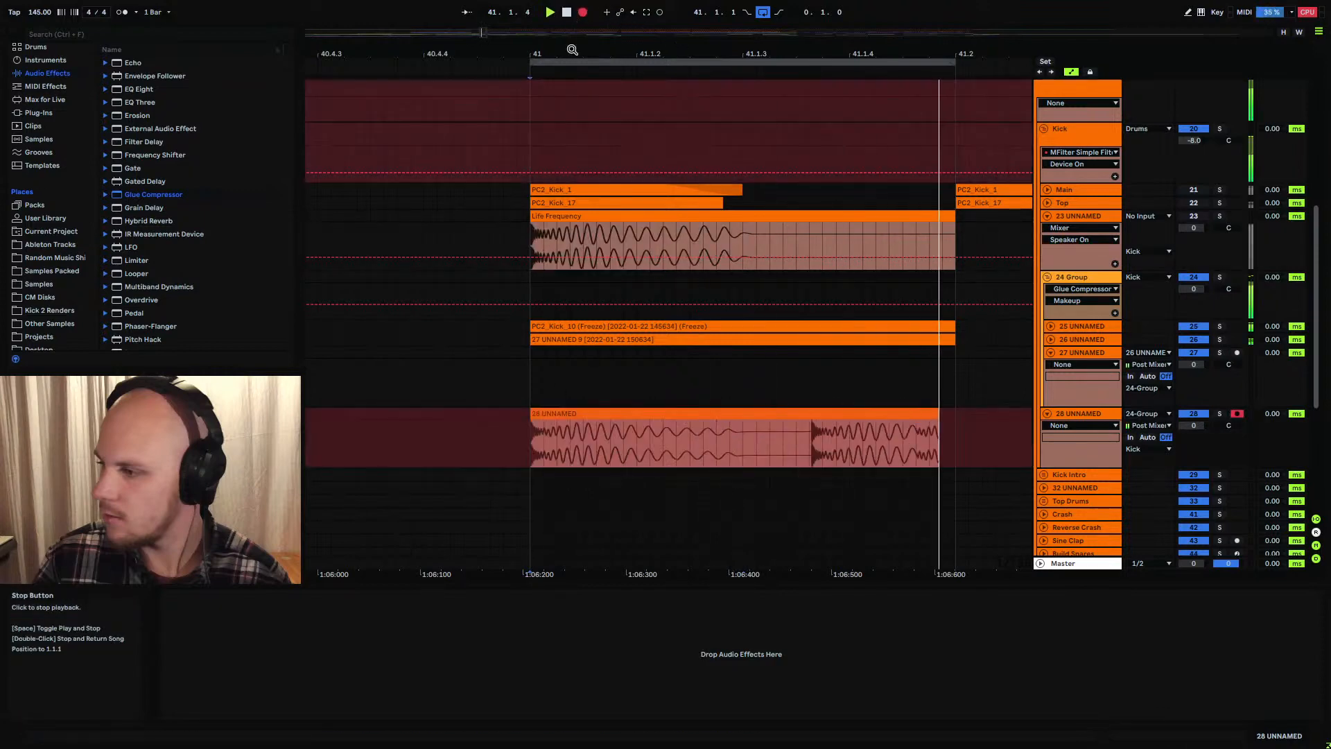
Compare the tail of the recorded kick on track 28 with the Life Frequency clip from after 41.1.2 to 41.1.3
left_click_drag(689, 414, 530, 419)
left_click_drag(650, 443, 746, 447)
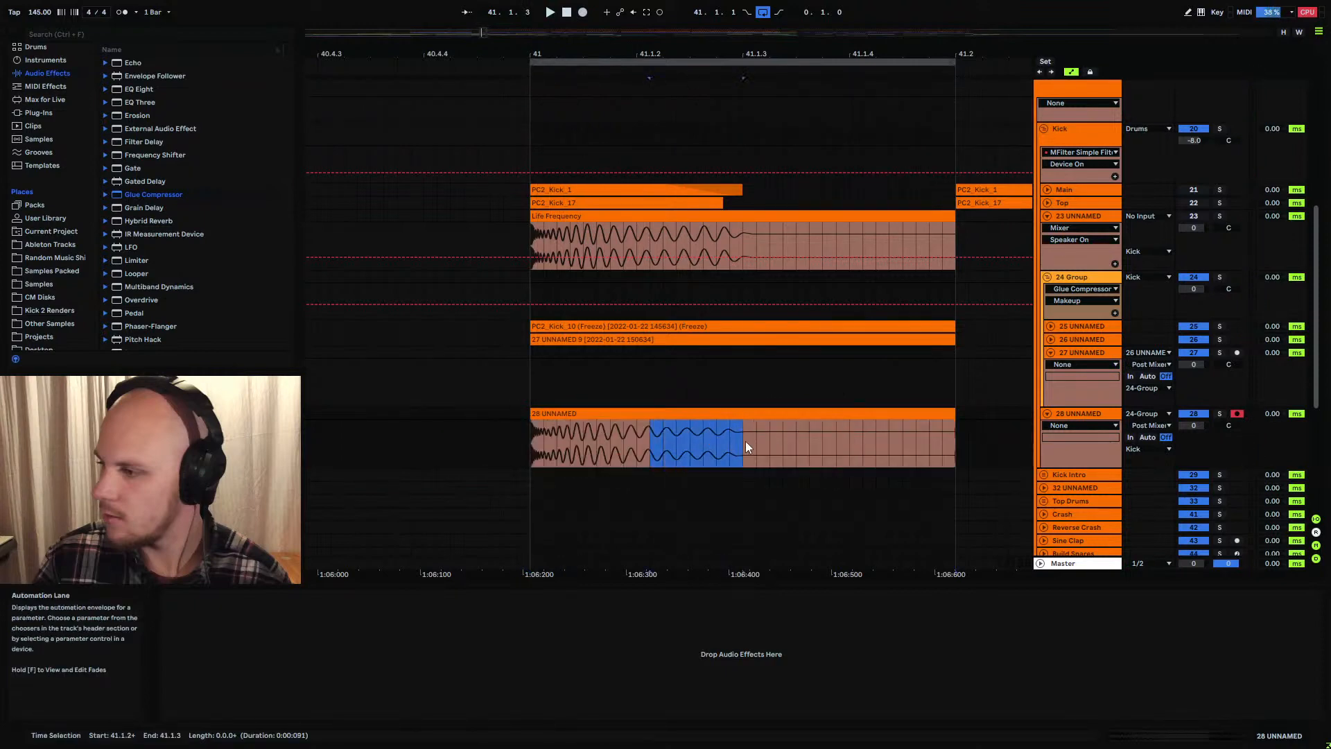
left_click_drag(651, 239, 742, 238)
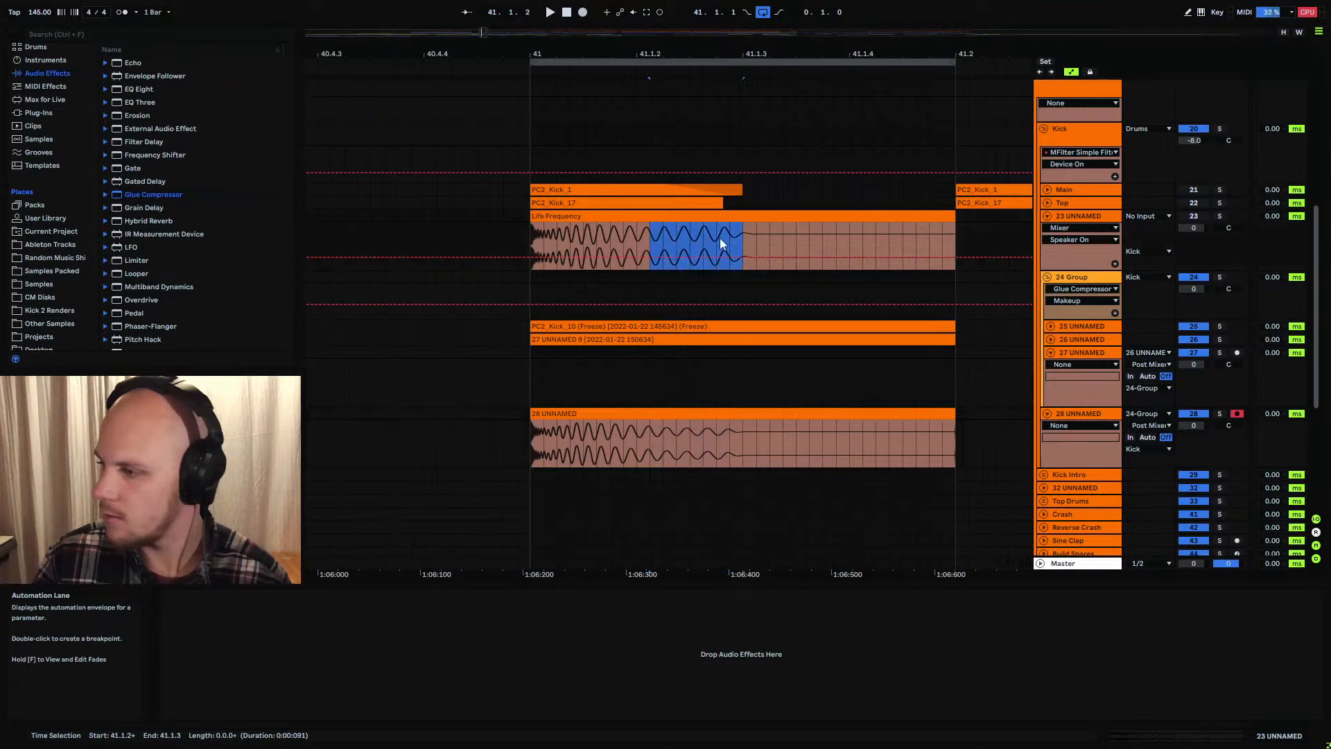
left_click(717, 240)
Play the Life Frequency clip on track 23 and track 28 soloed in turn, comparing their low-end peaks in the Kick group's Spectrum
scroll(716, 410, "up", 2)
scroll(716, 410, "up", 3)
left_click(1063, 258)
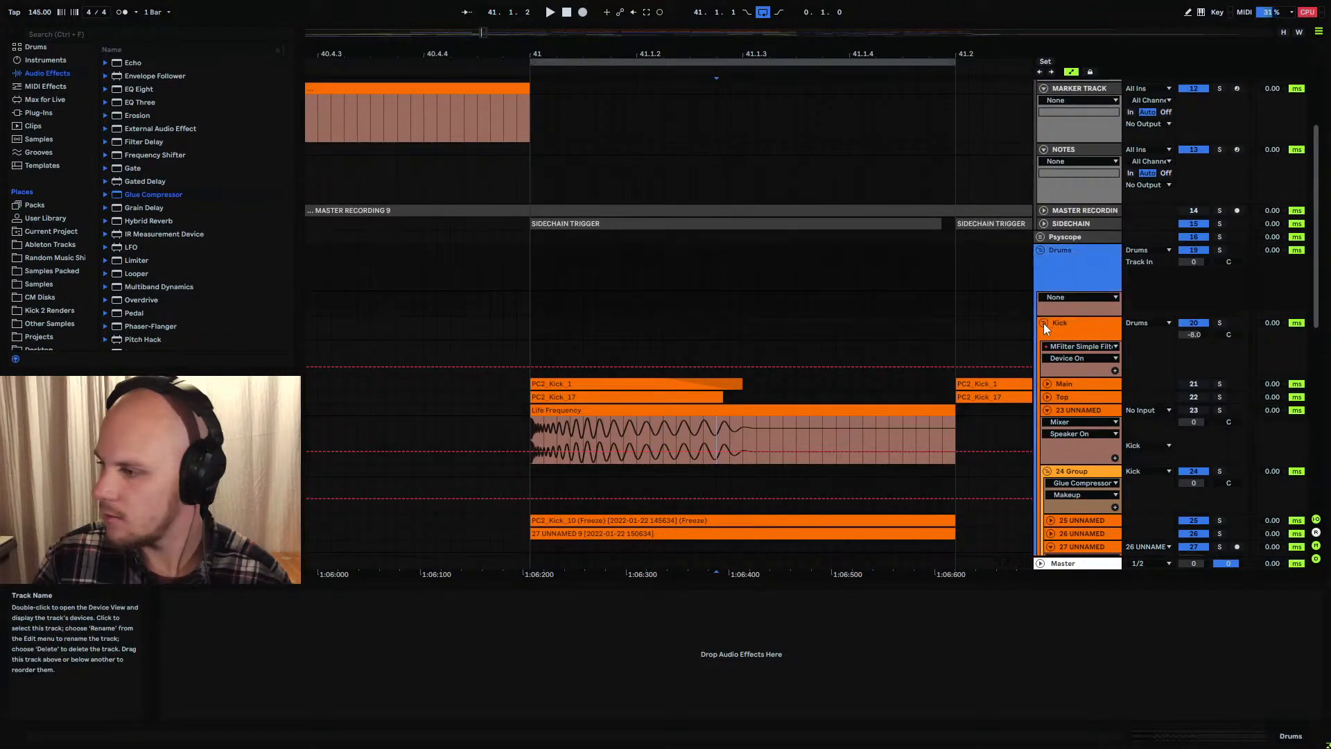
scroll(604, 224, "down", 10)
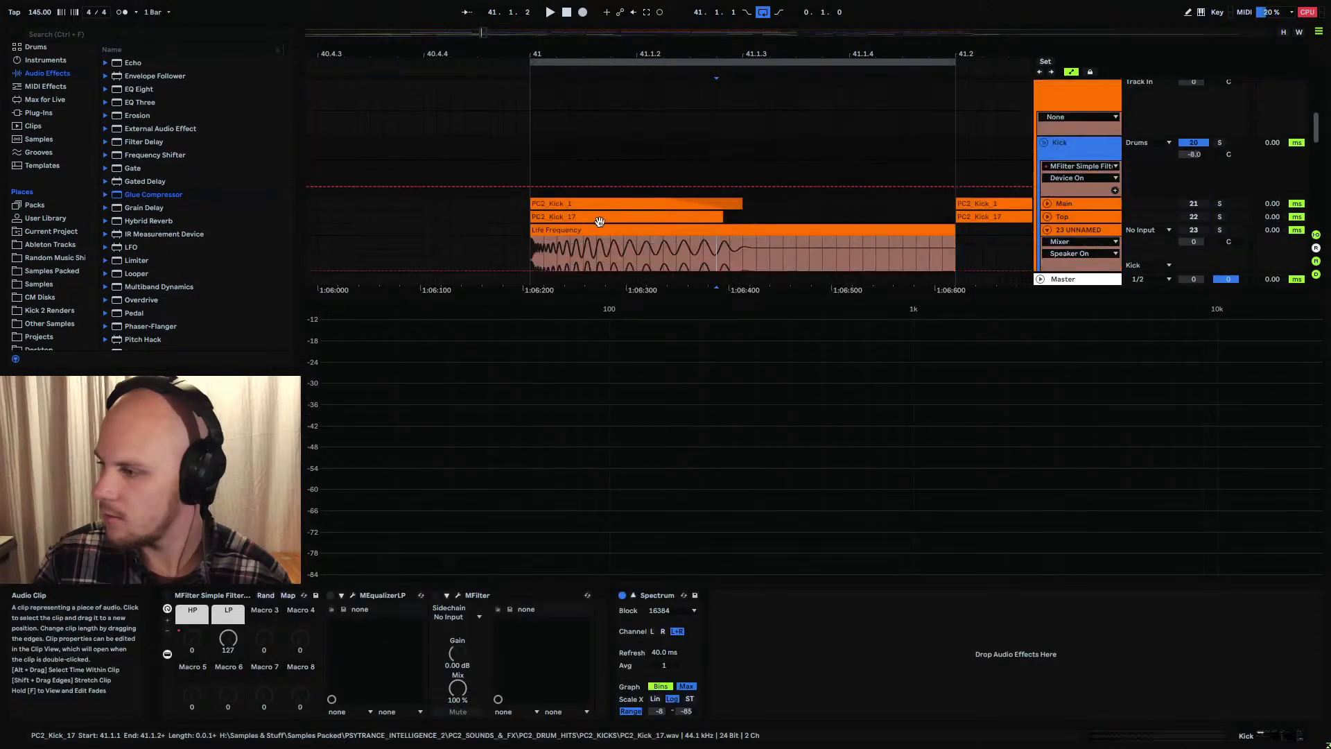
left_click(1219, 160)
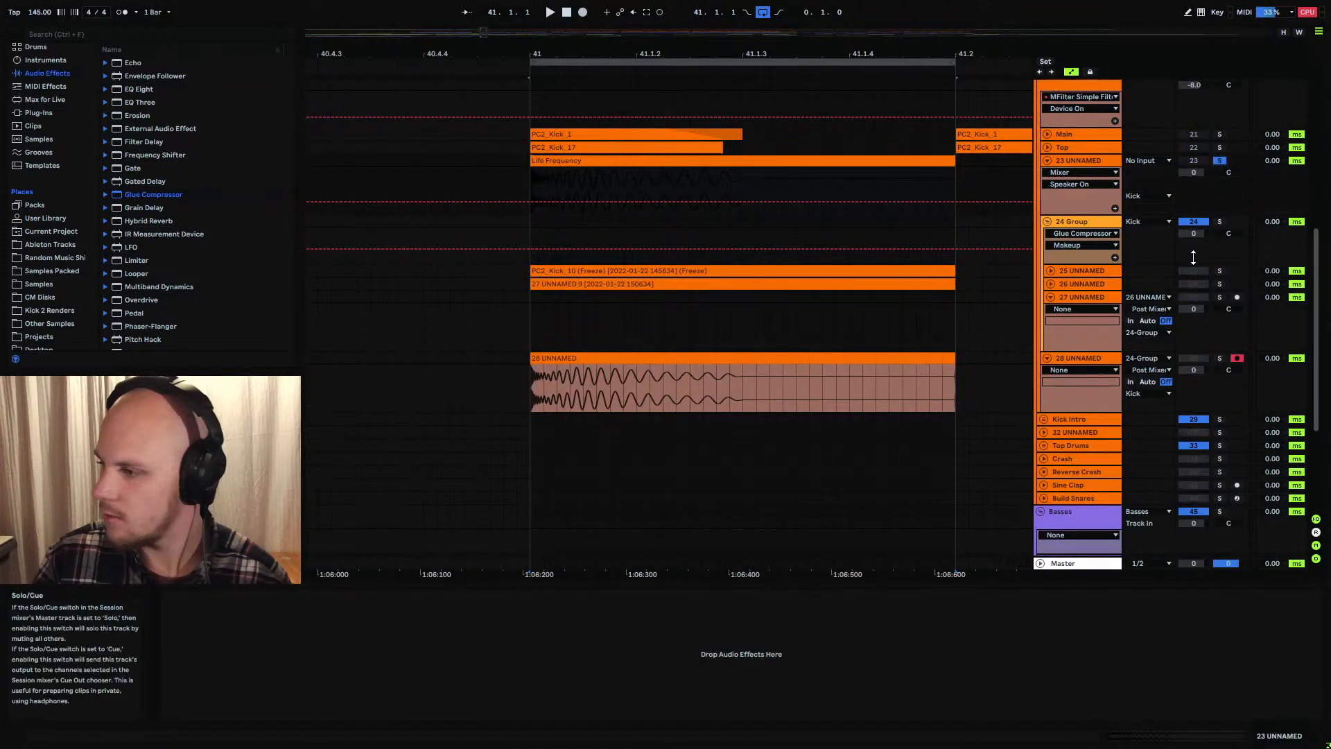
key("space")
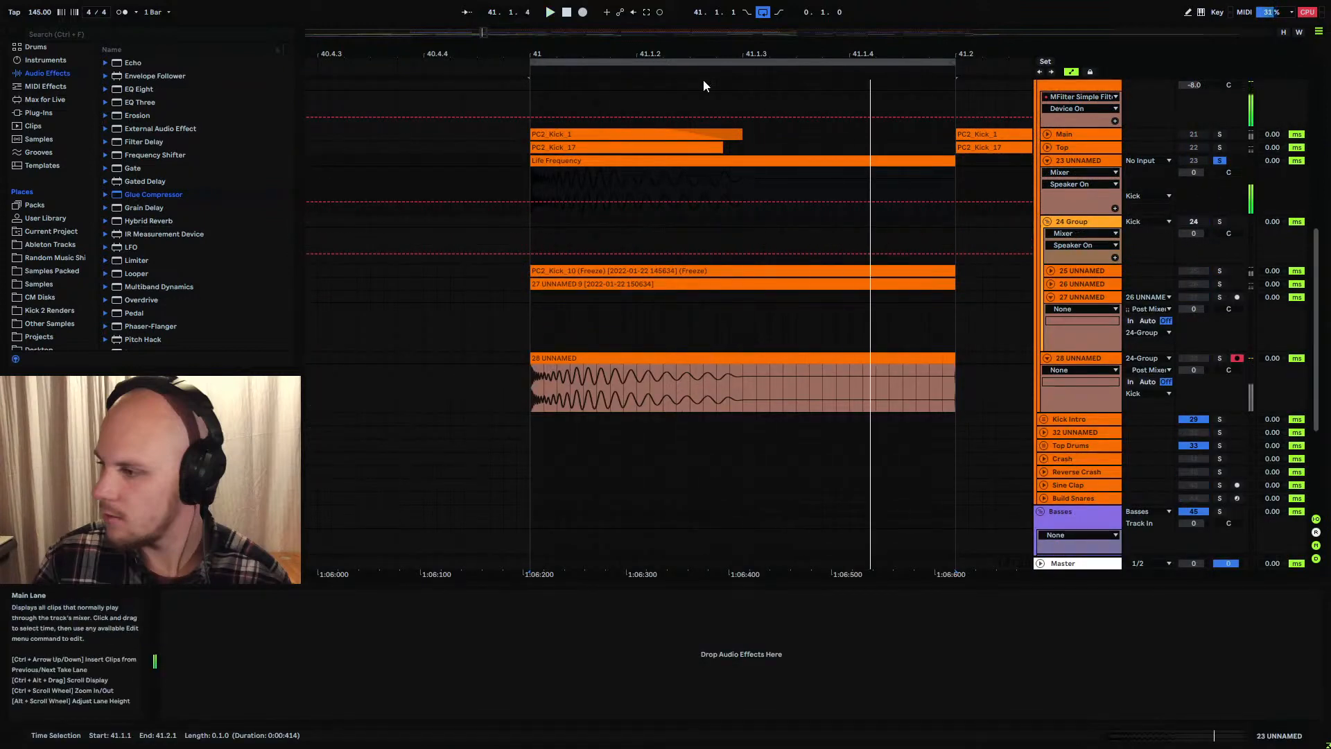
scroll(979, 123, "up", 2)
left_click(1074, 143)
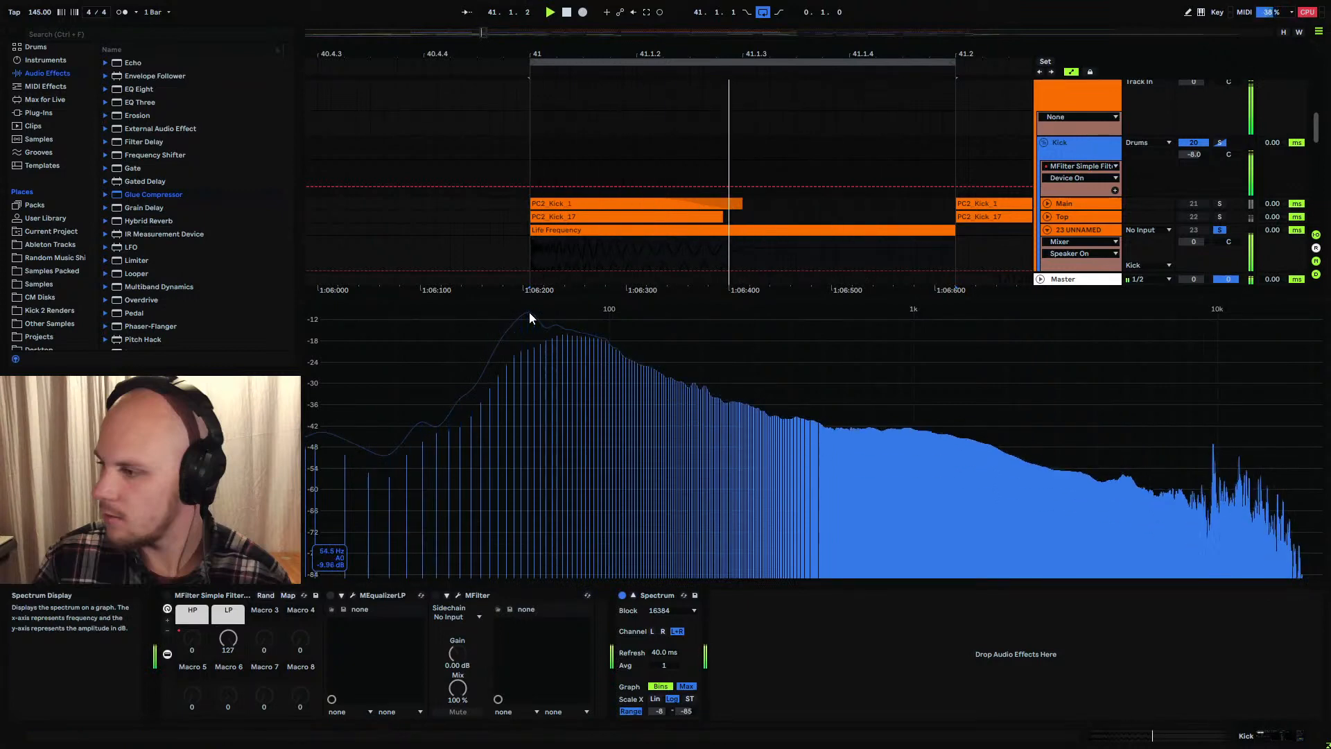
scroll(693, 140, "down", 5)
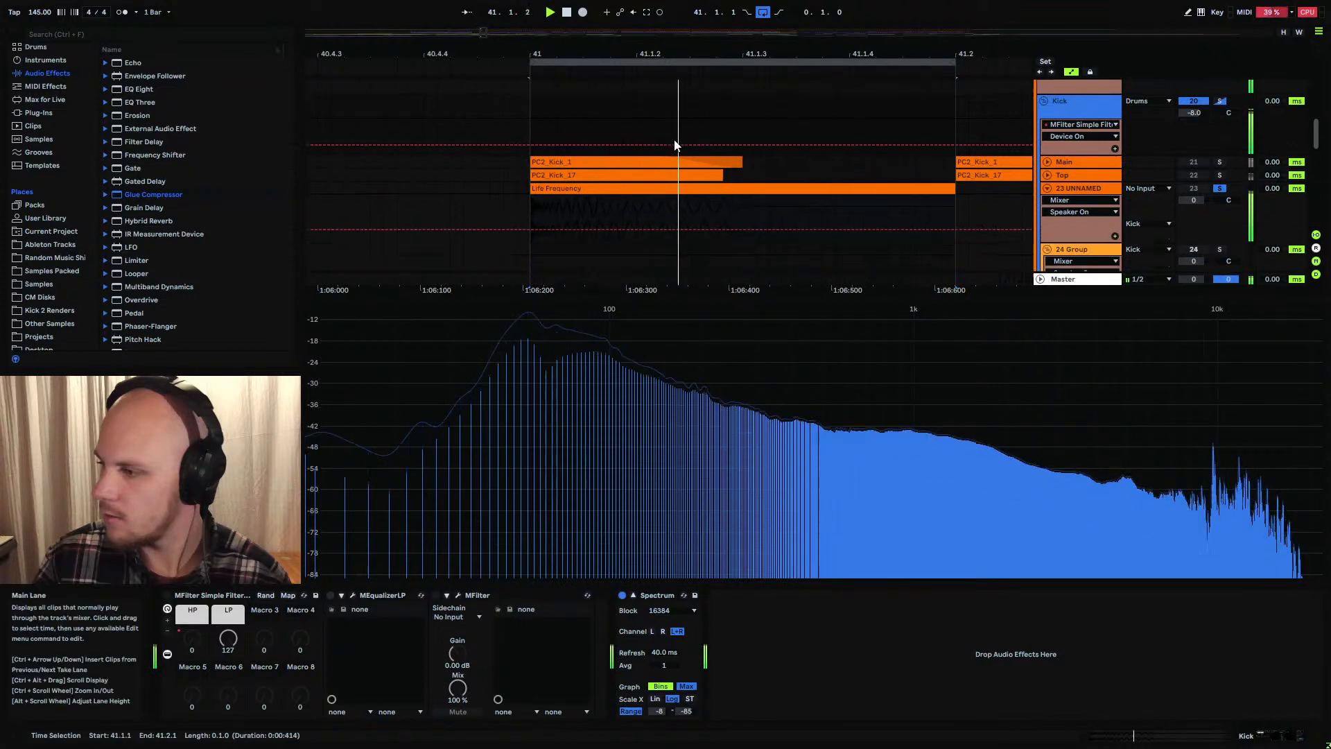
scroll(701, 139, "down", 3)
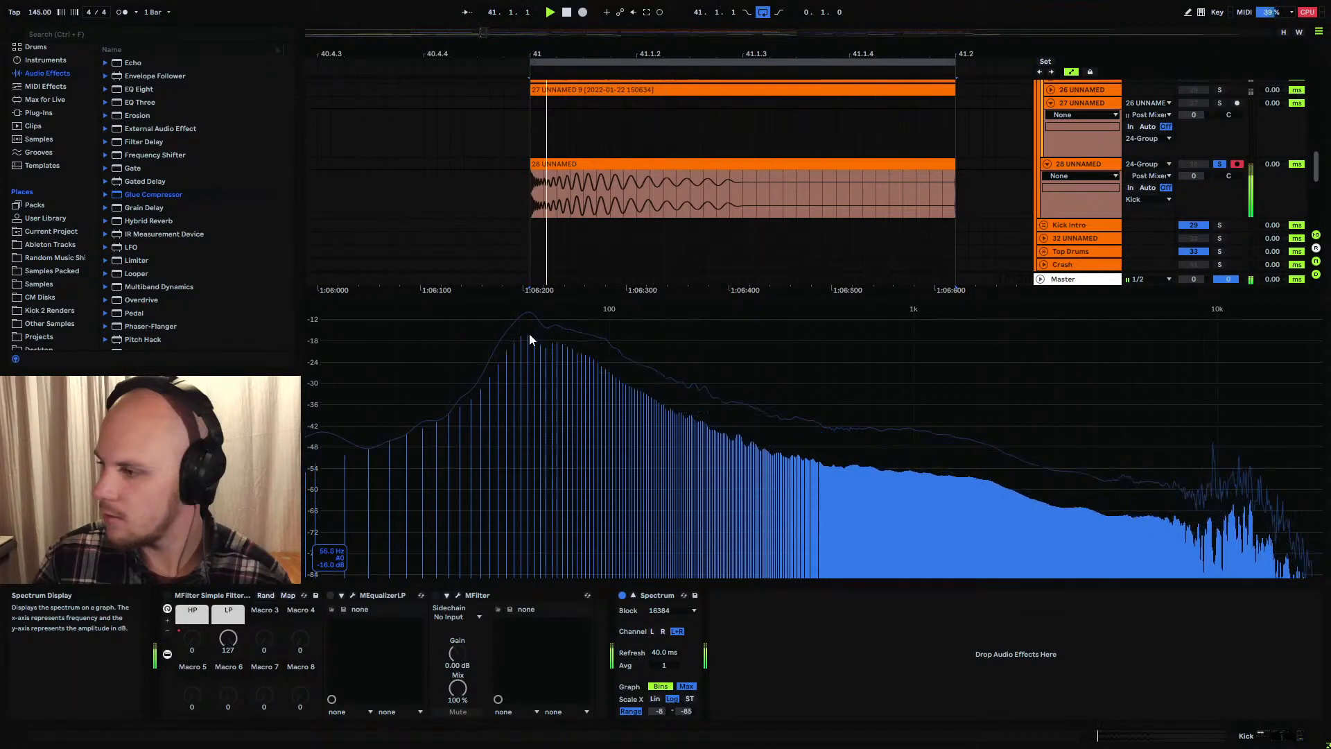
Add the MeldaProduction MEqualizer plug-in to track 28
left_click(1080, 164)
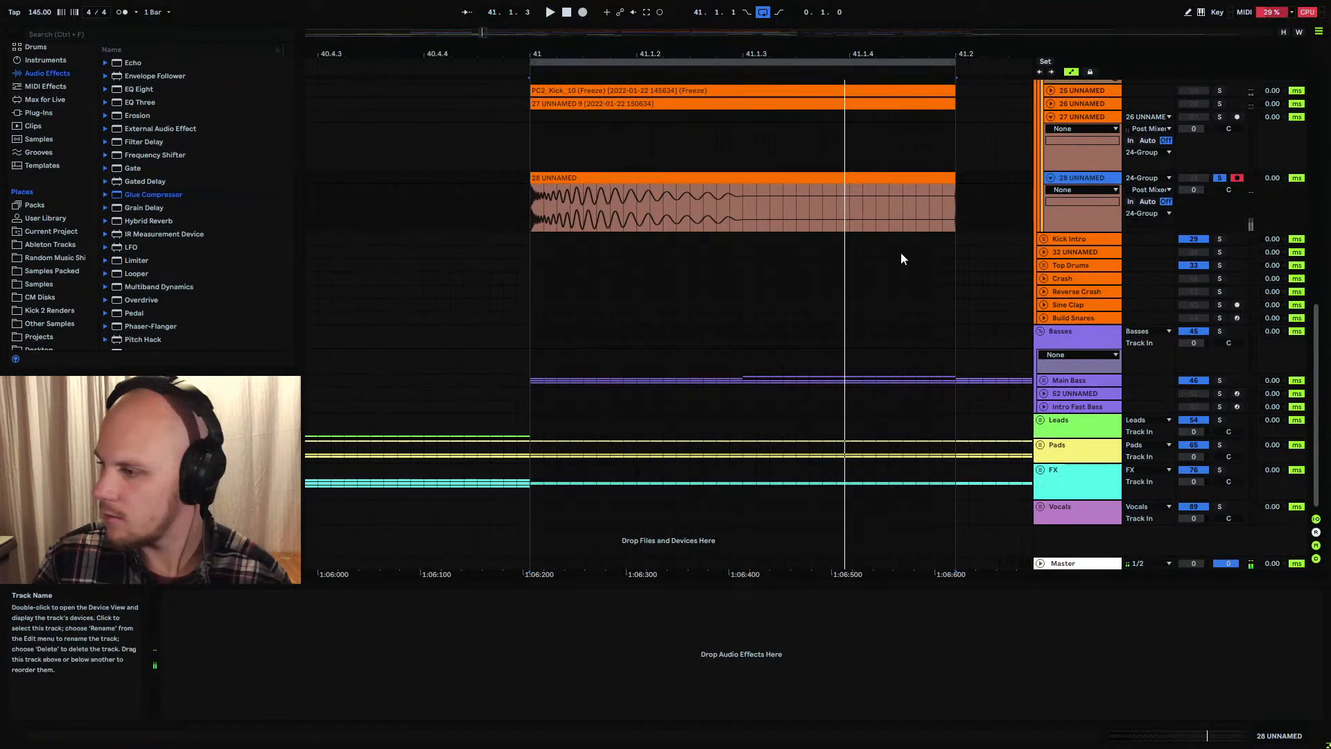
scroll(582, 223, "up", 1)
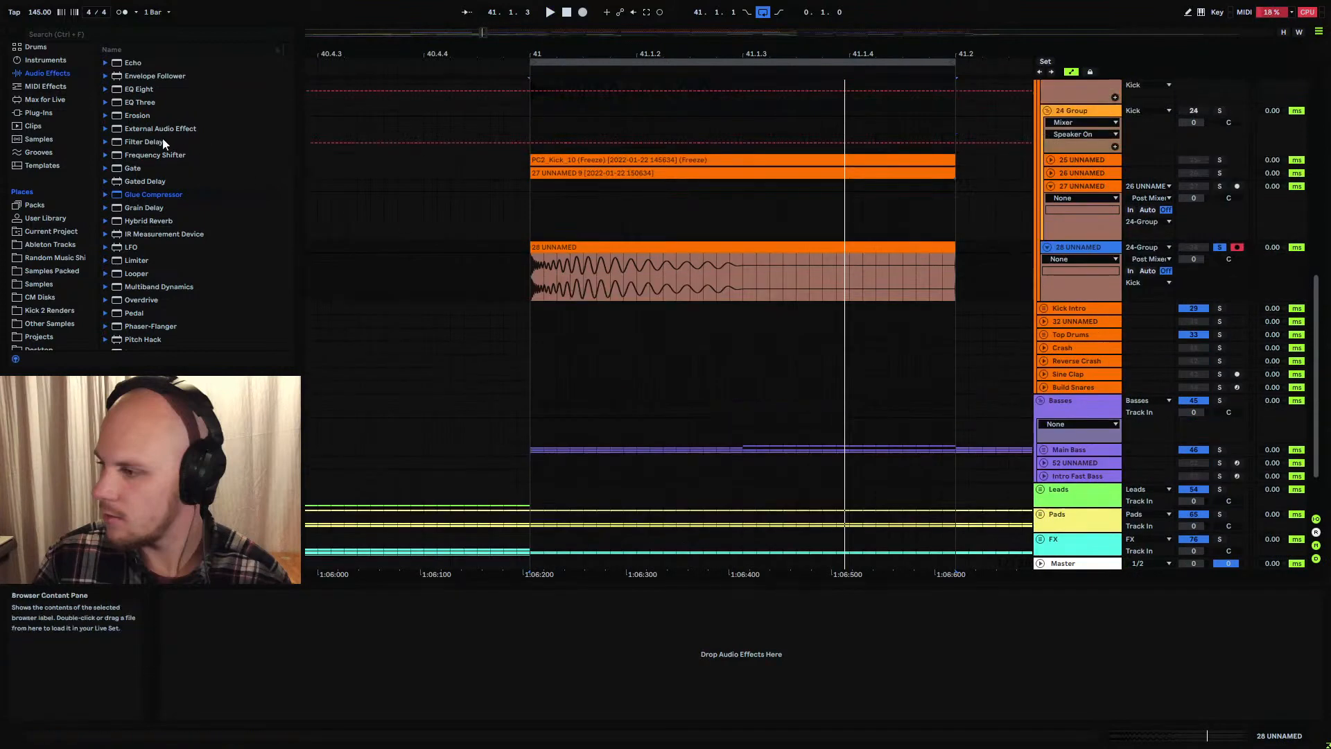
scroll(161, 141, "up", 1)
left_click(68, 115)
scroll(184, 207, "up", 2)
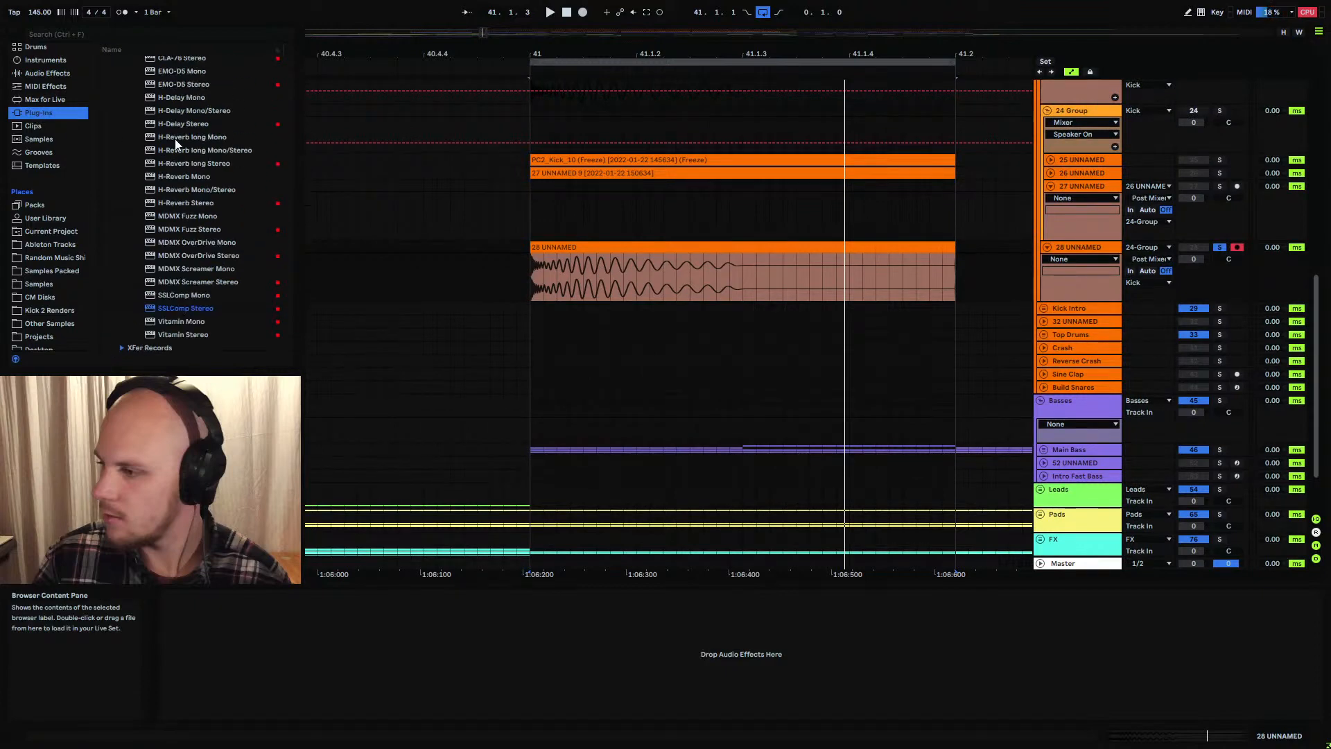
left_click(130, 88)
scroll(127, 90, "up", 2)
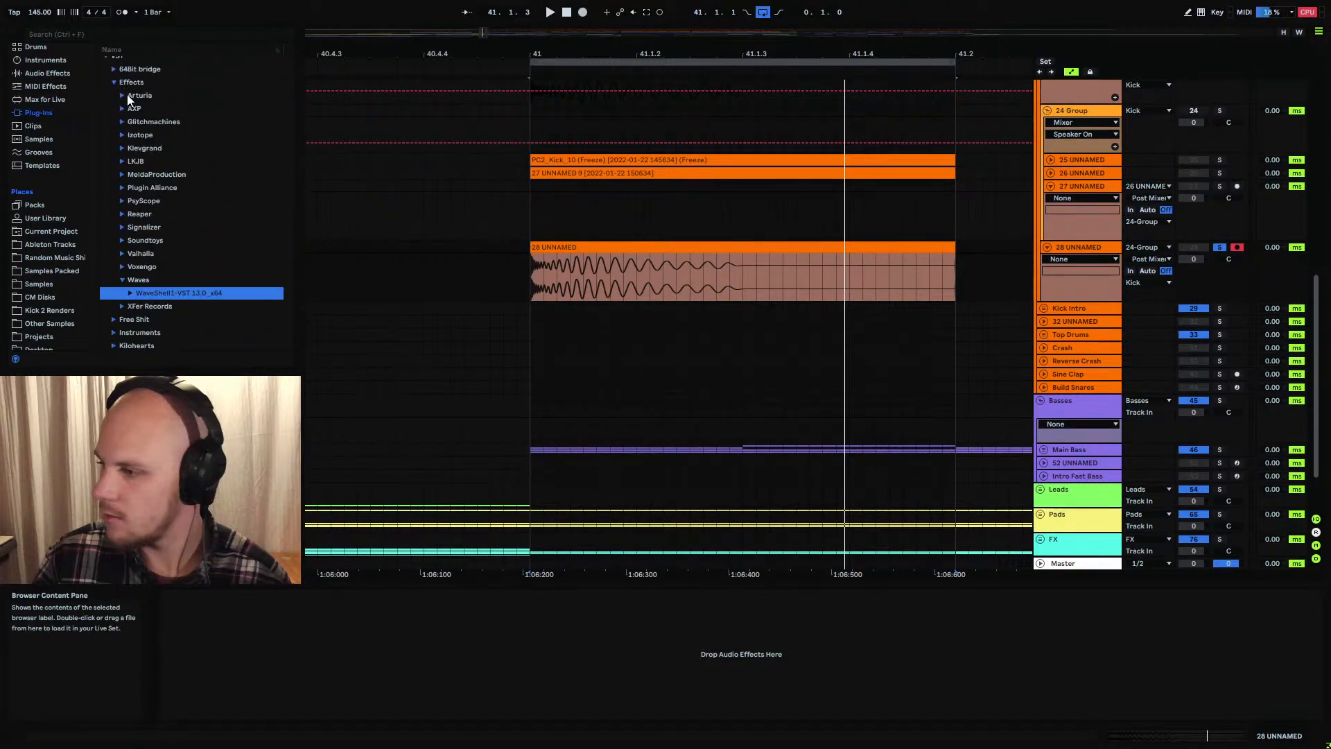
left_click(122, 174)
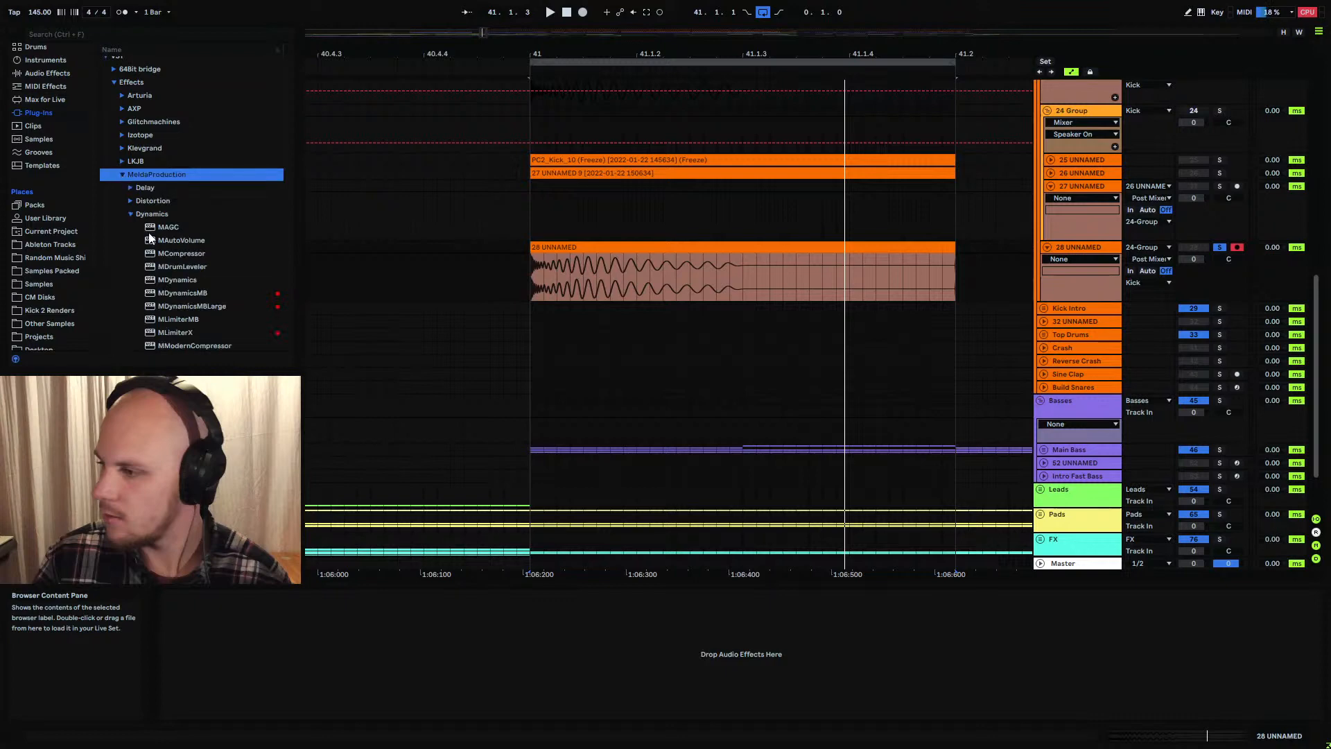
scroll(155, 258, "down", 8)
left_click(131, 214)
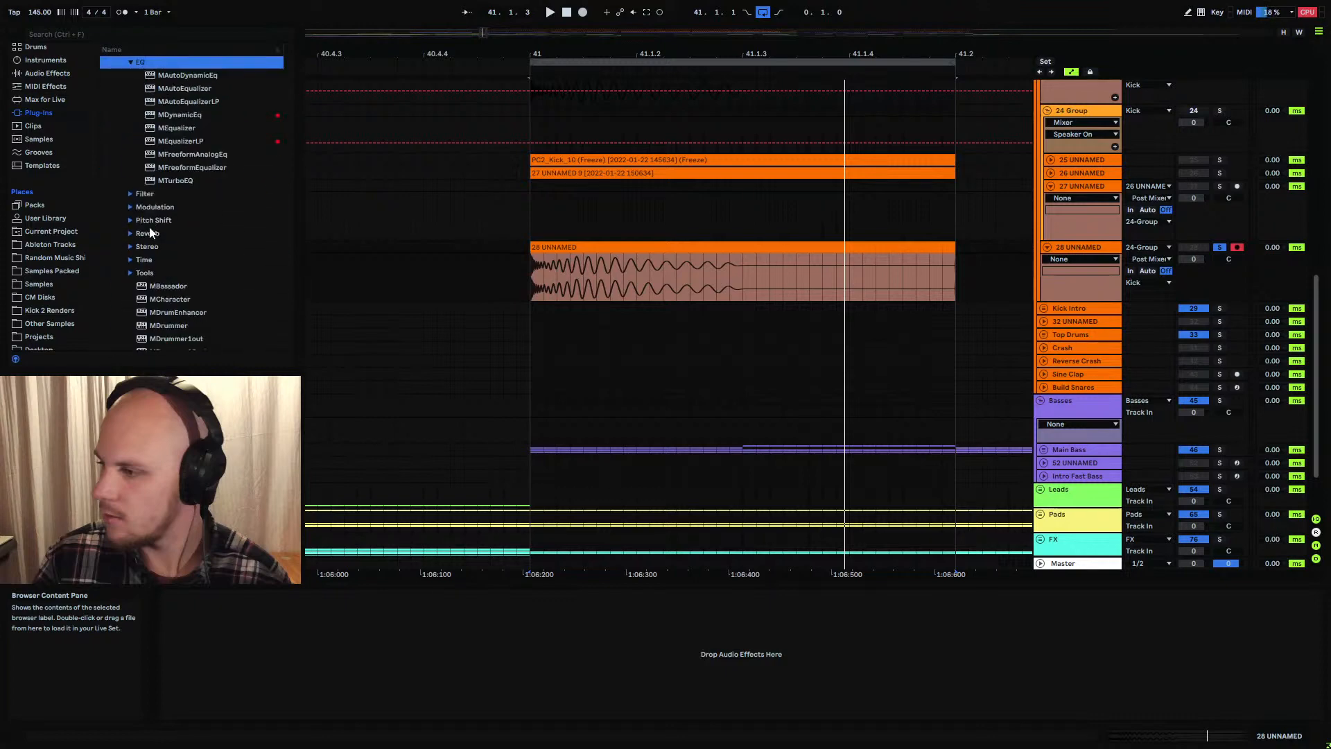
double_click(177, 129)
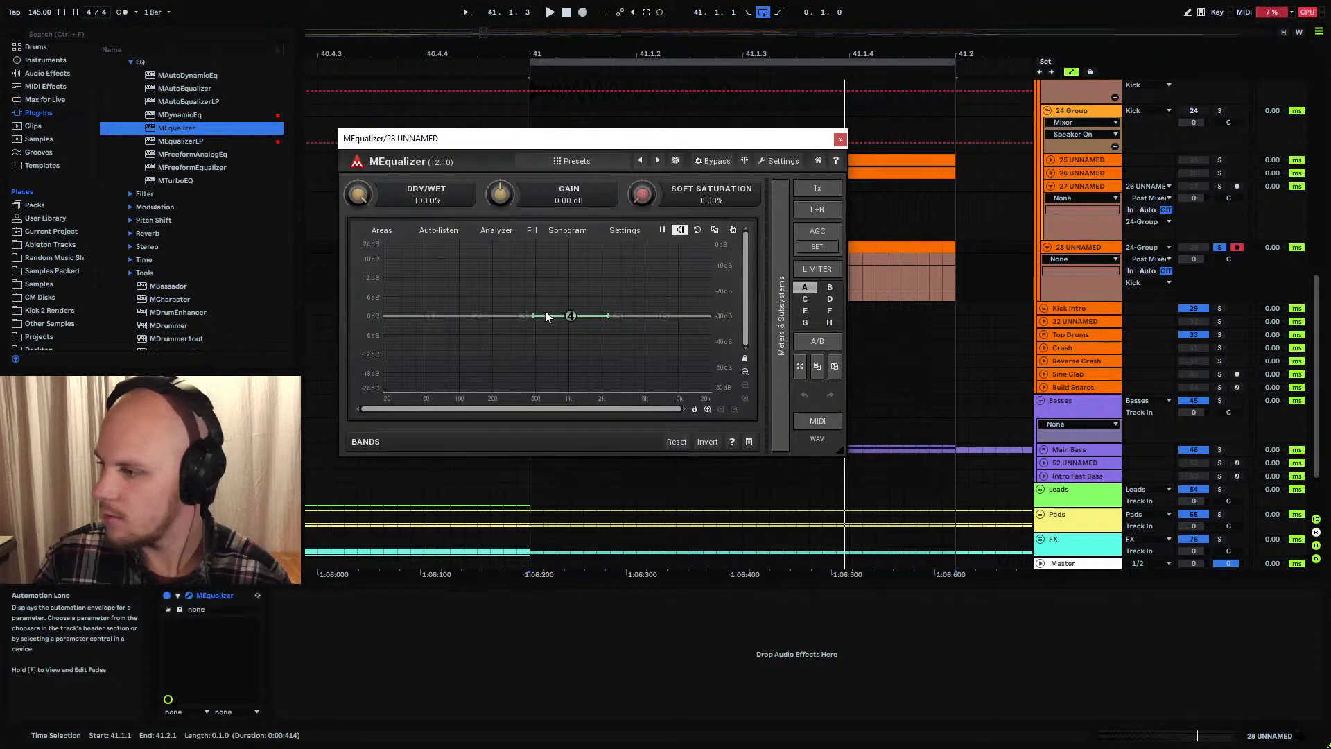
Shape MEqualizer's band 4 into a boost of about 2.62 dB at 49.99 Hz with a Q of 1.19
left_click_drag(571, 319, 426, 306)
scroll(426, 306, "up", 3)
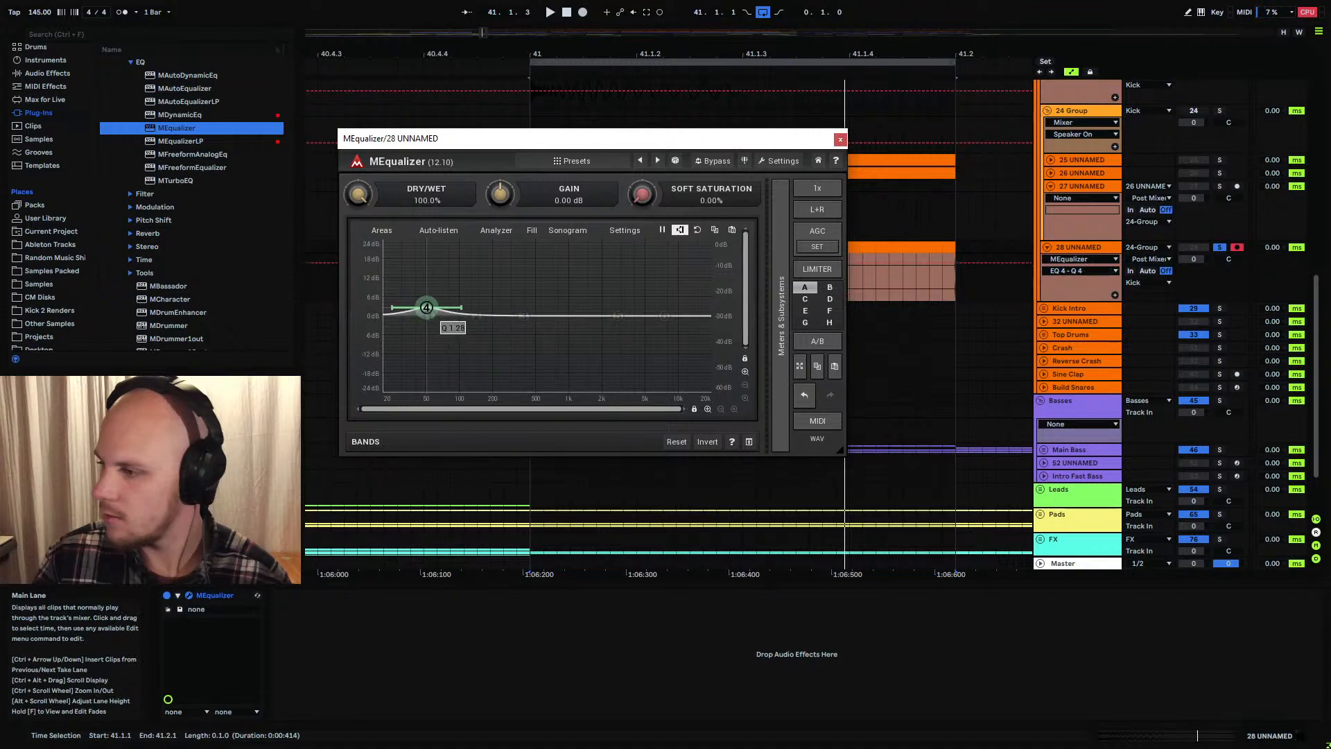
mouse_move(428, 310)
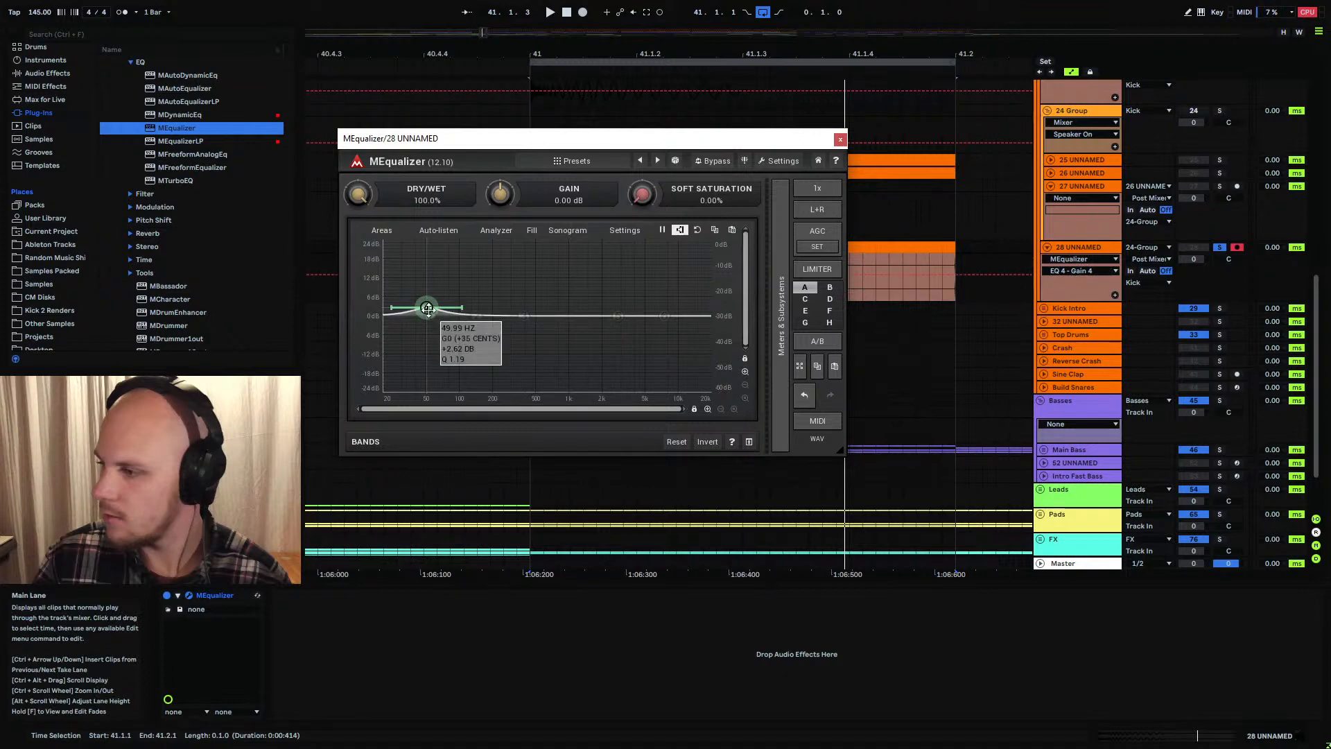
Play the equalized kick and check its peak near 55 Hz in the Kick group's Spectrum
key("space")
scroll(1021, 243, "up", 5)
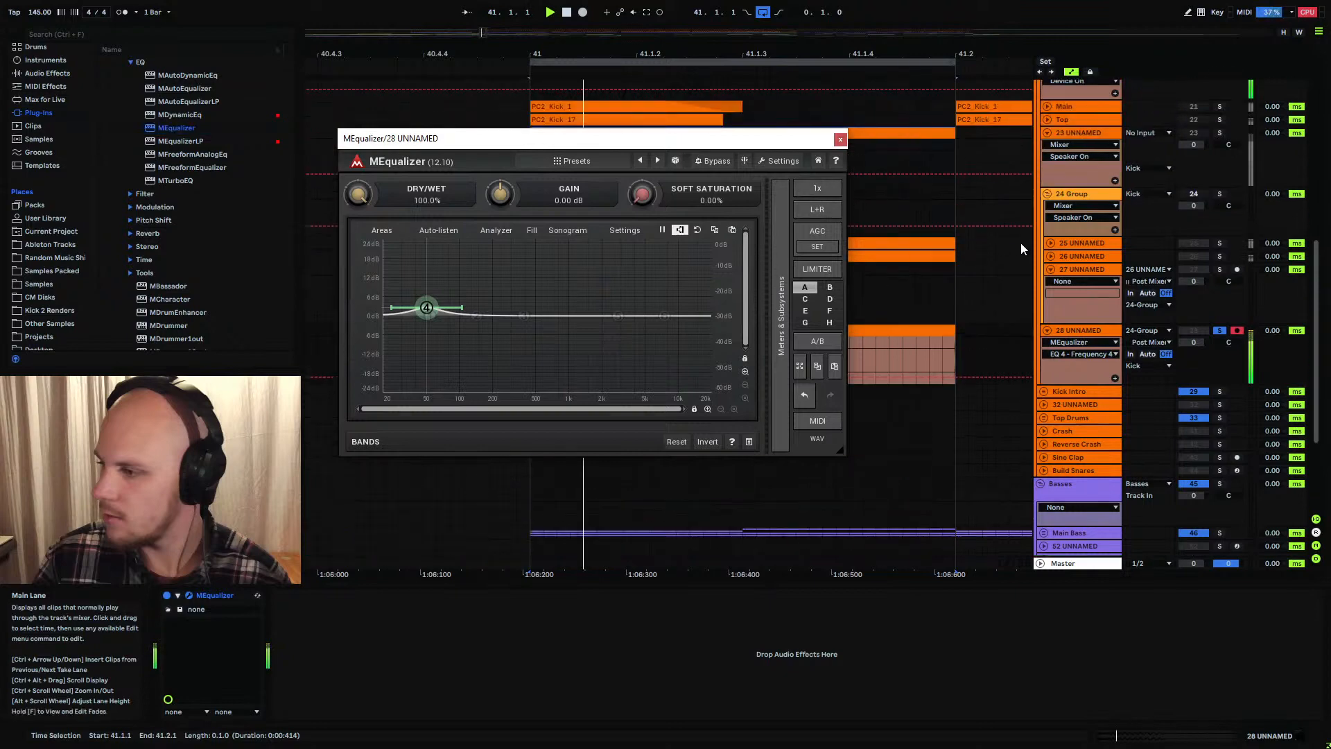
left_click(1065, 188)
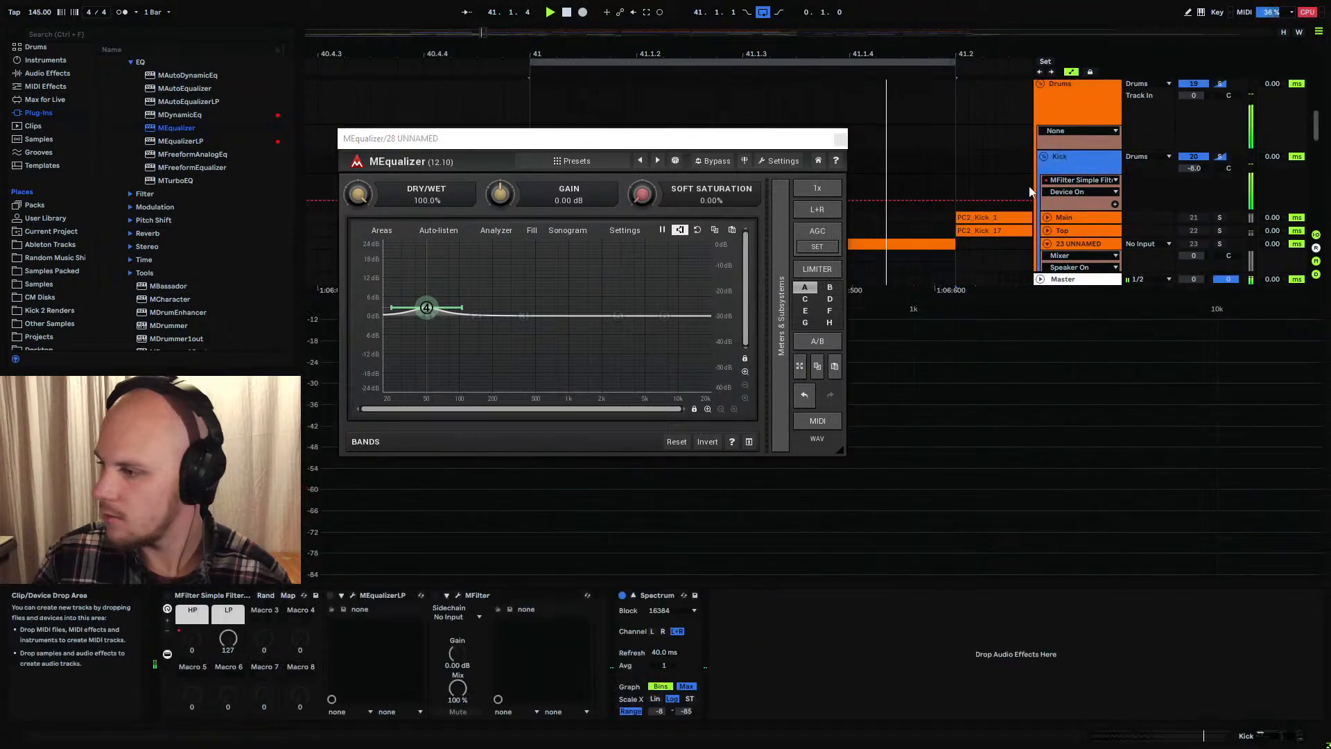
left_click_drag(612, 149, 1169, 167)
mouse_move(530, 322)
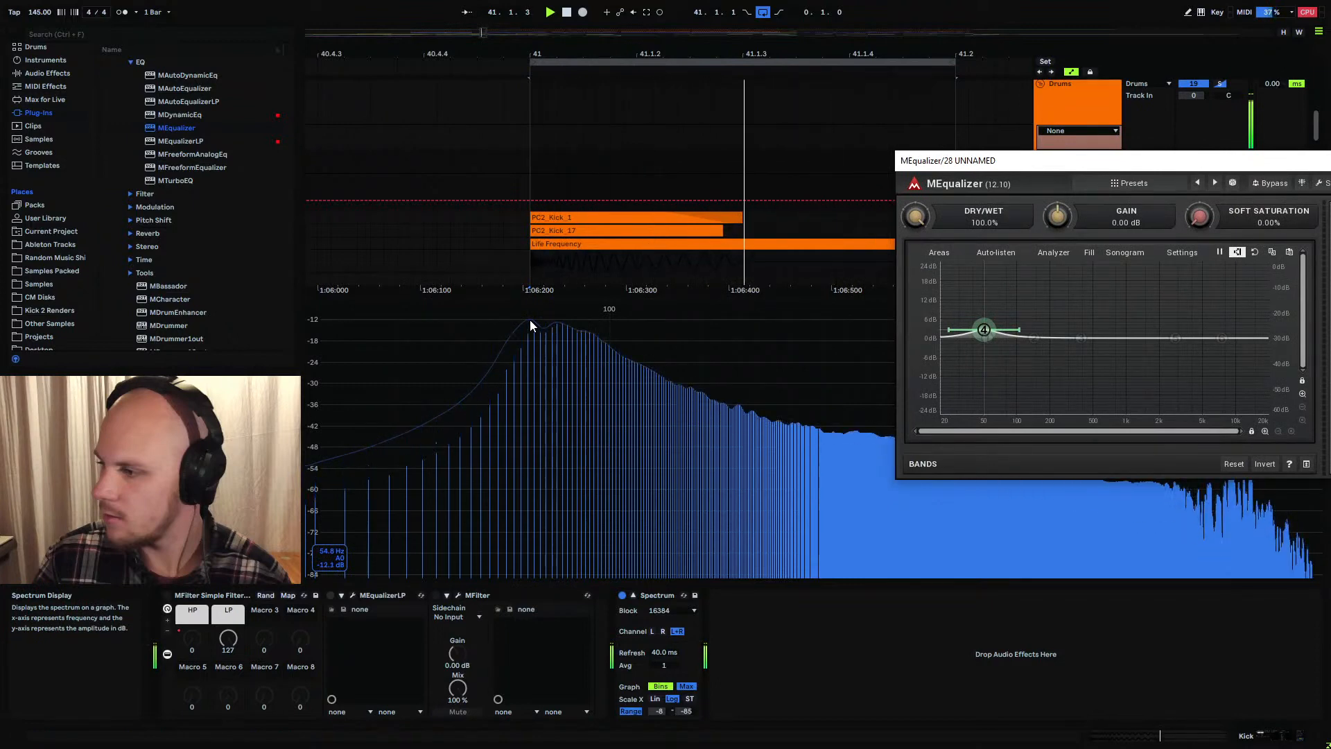
Set the gain of MEqualizer's band 4 to +4.62 dB, check the peak in the Spectrum, and close the plug-in window
double_click(984, 330)
double_click(863, 408)
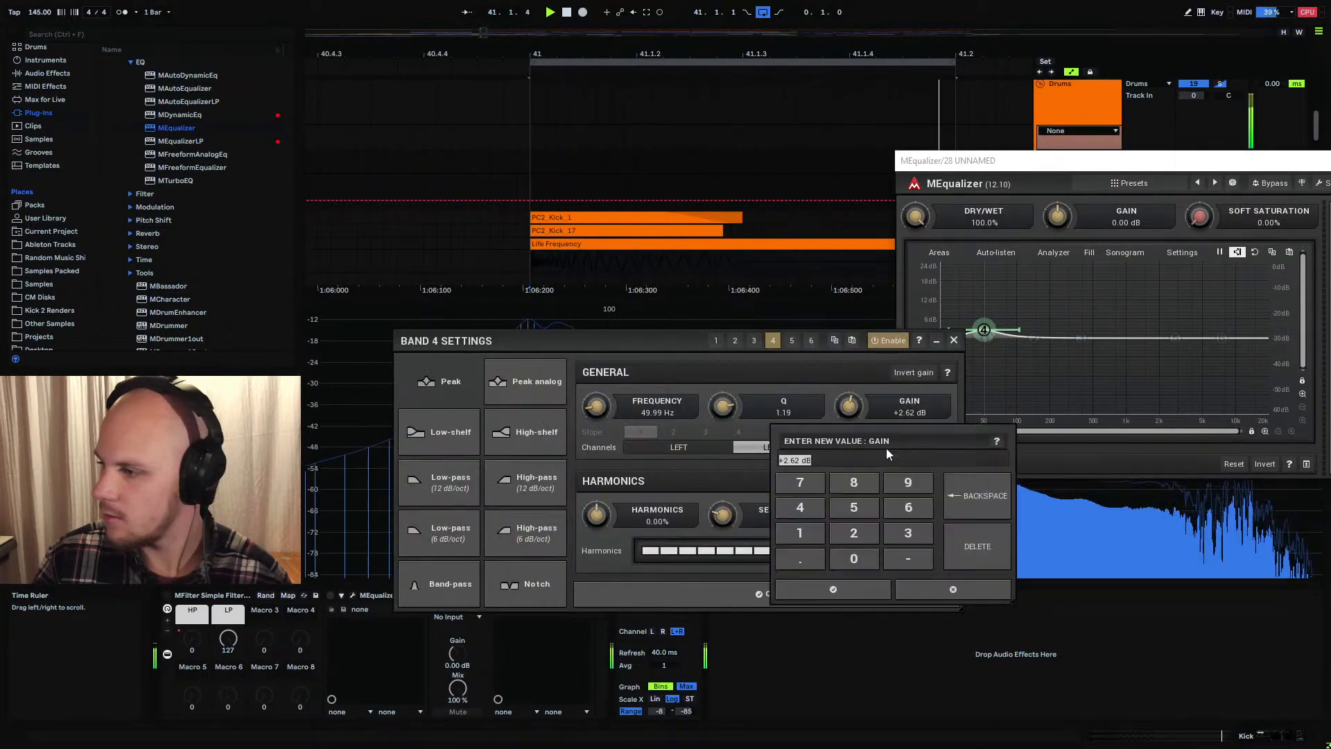
left_click(799, 507)
left_click(833, 588)
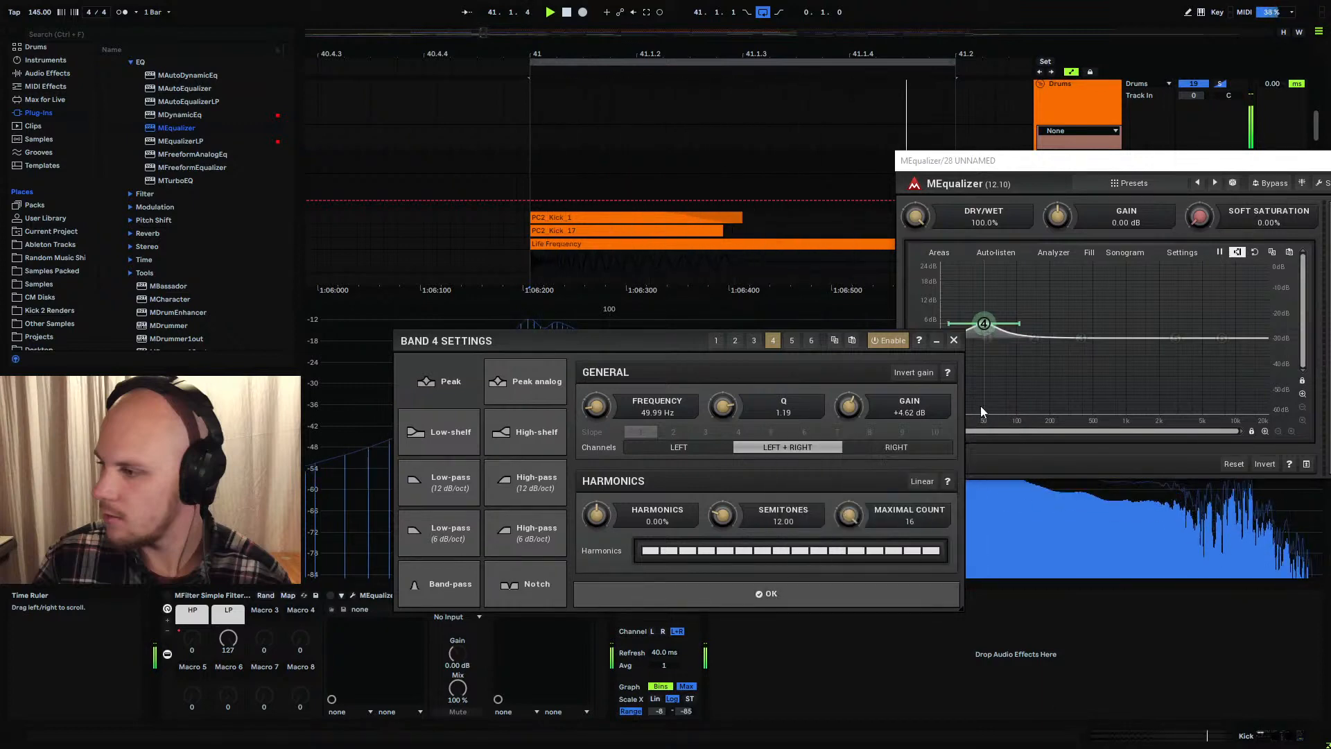
left_click(953, 340)
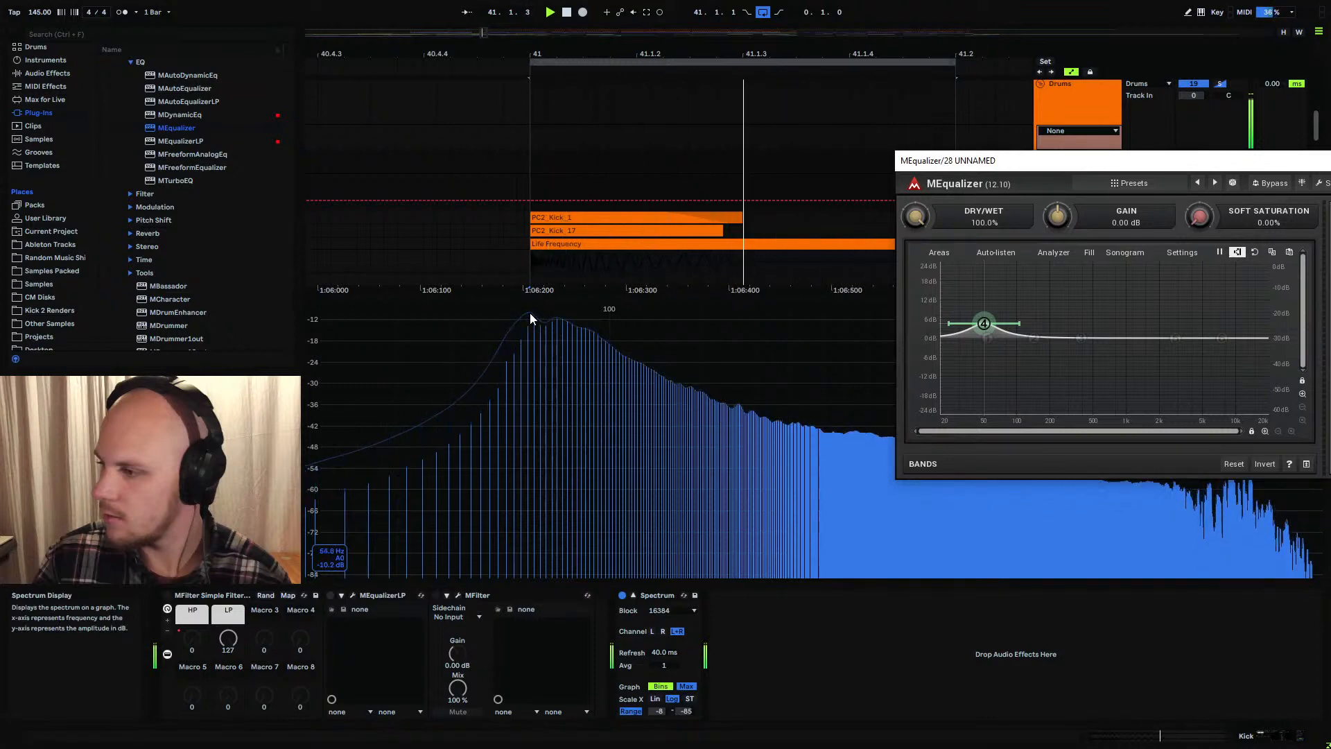
left_click_drag(1317, 161, 1126, 158)
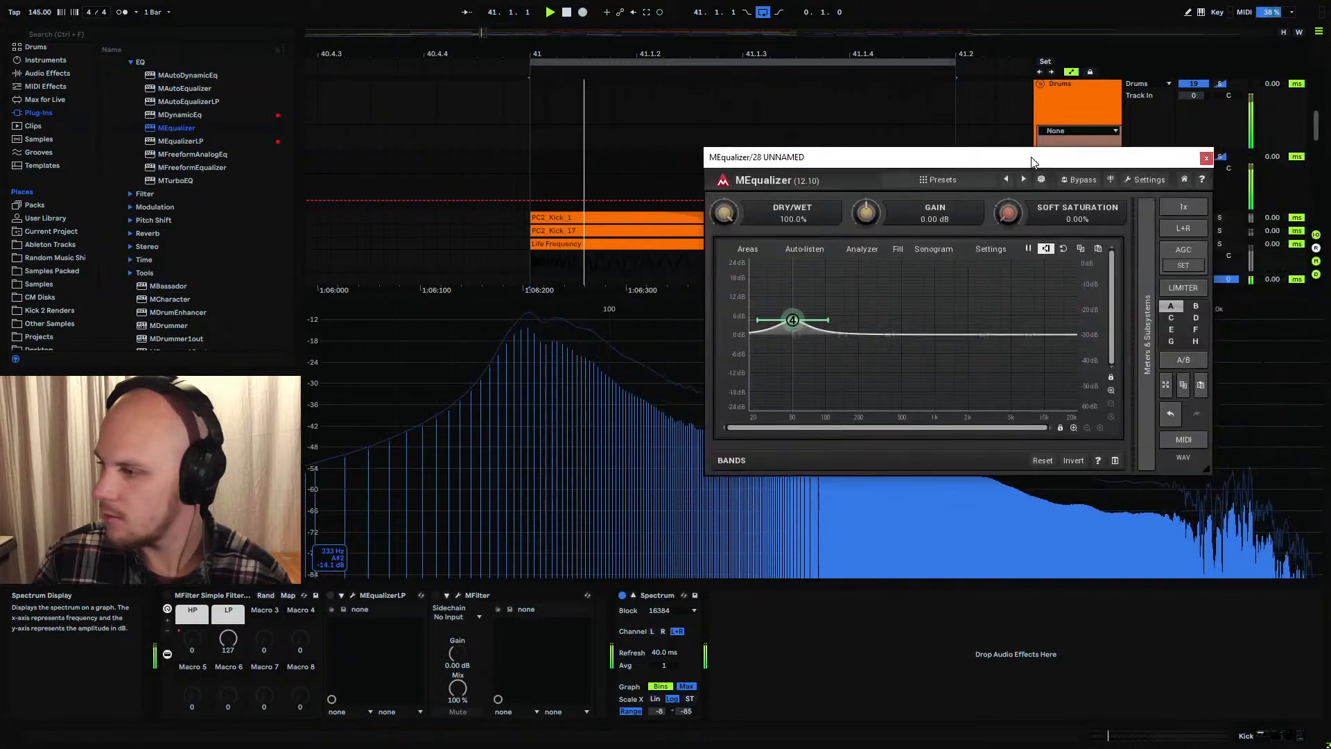
left_click(1206, 158)
Examine the Life Frequency clip's waveform on track 23 from 41.1.1 to 41.1.3
scroll(527, 196, "down", 1)
left_click(527, 192)
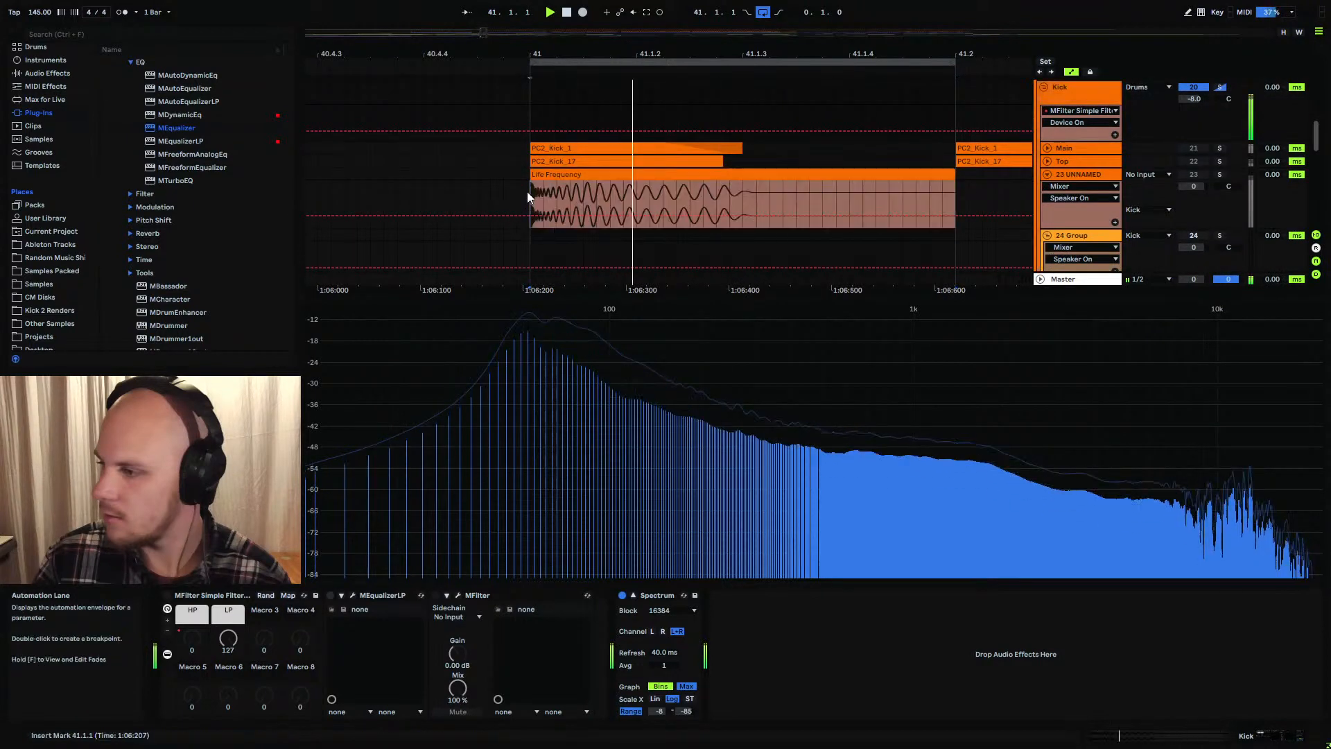
left_click_drag(526, 191, 772, 205)
left_click(746, 195)
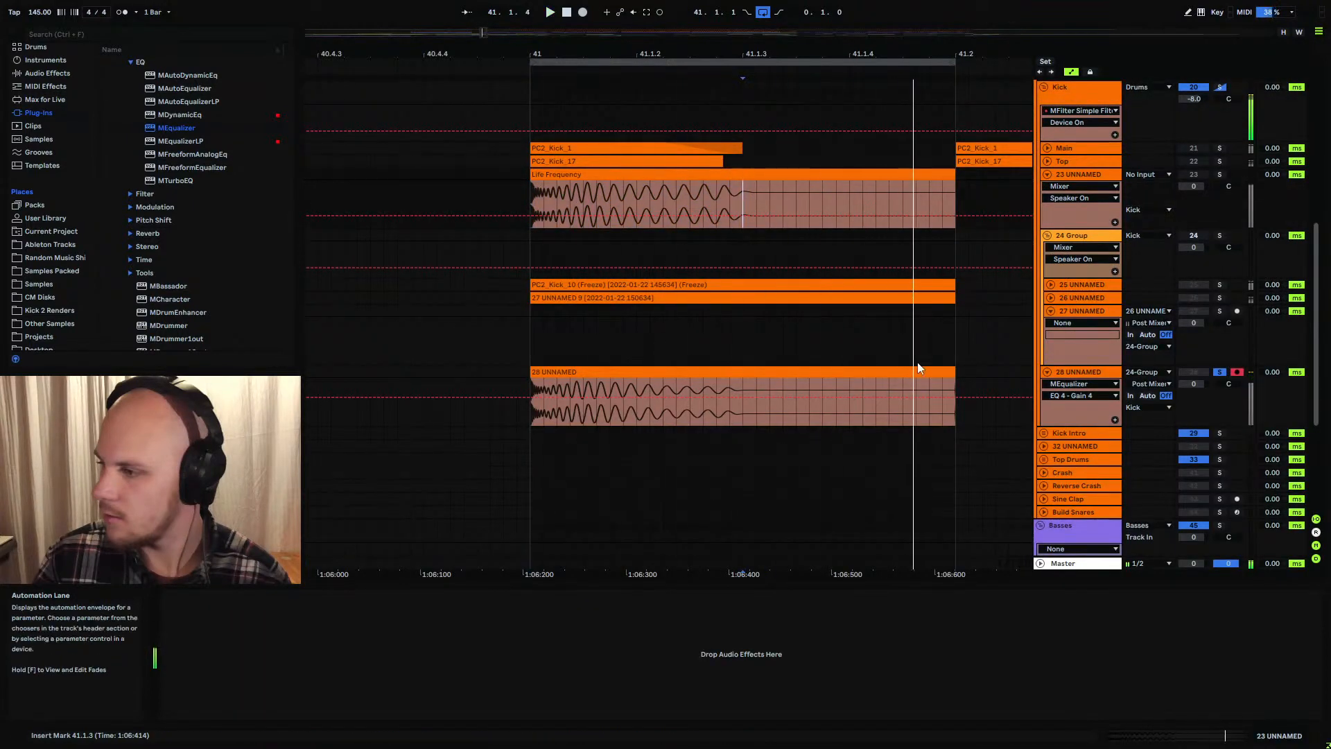
Insert a new audio track below track 28 and set its audio input to 28 UNNAMED
right_click(1072, 372)
left_click(1071, 374)
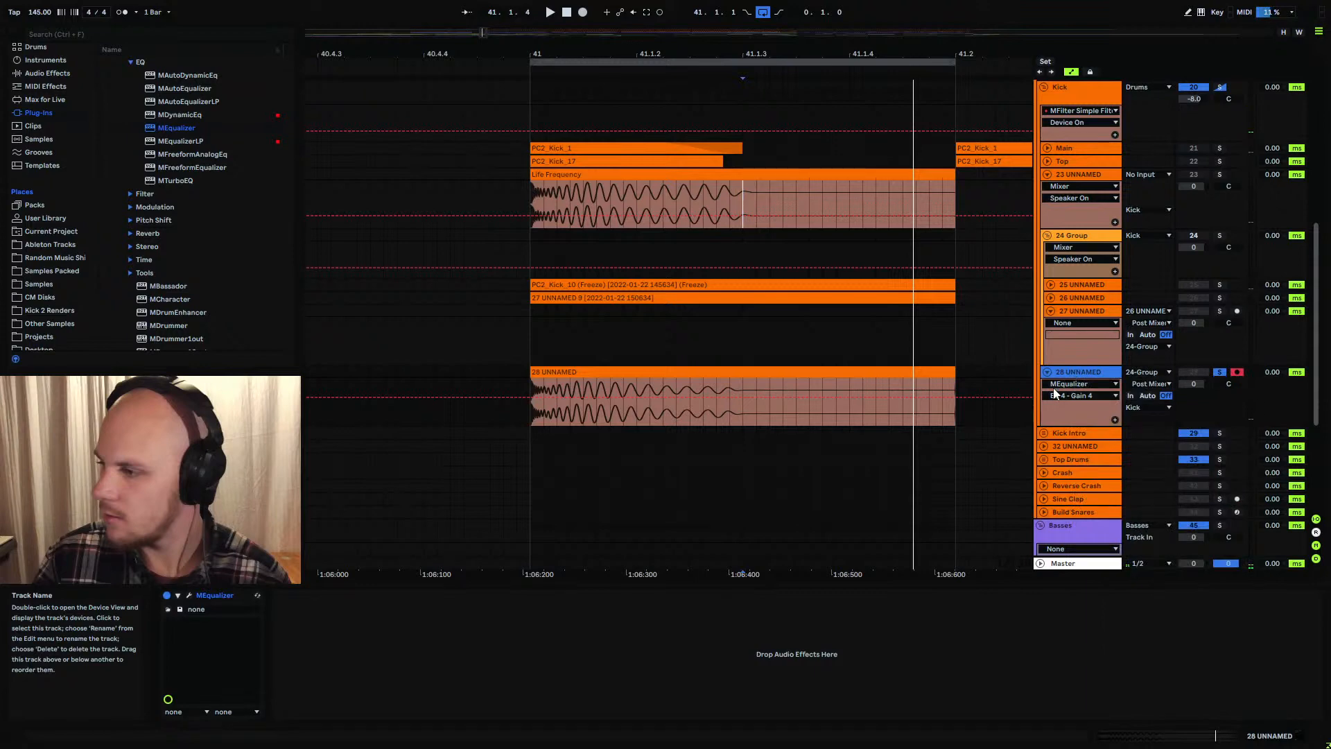
key("ctrl+t")
left_click(1047, 432)
left_click(1145, 434)
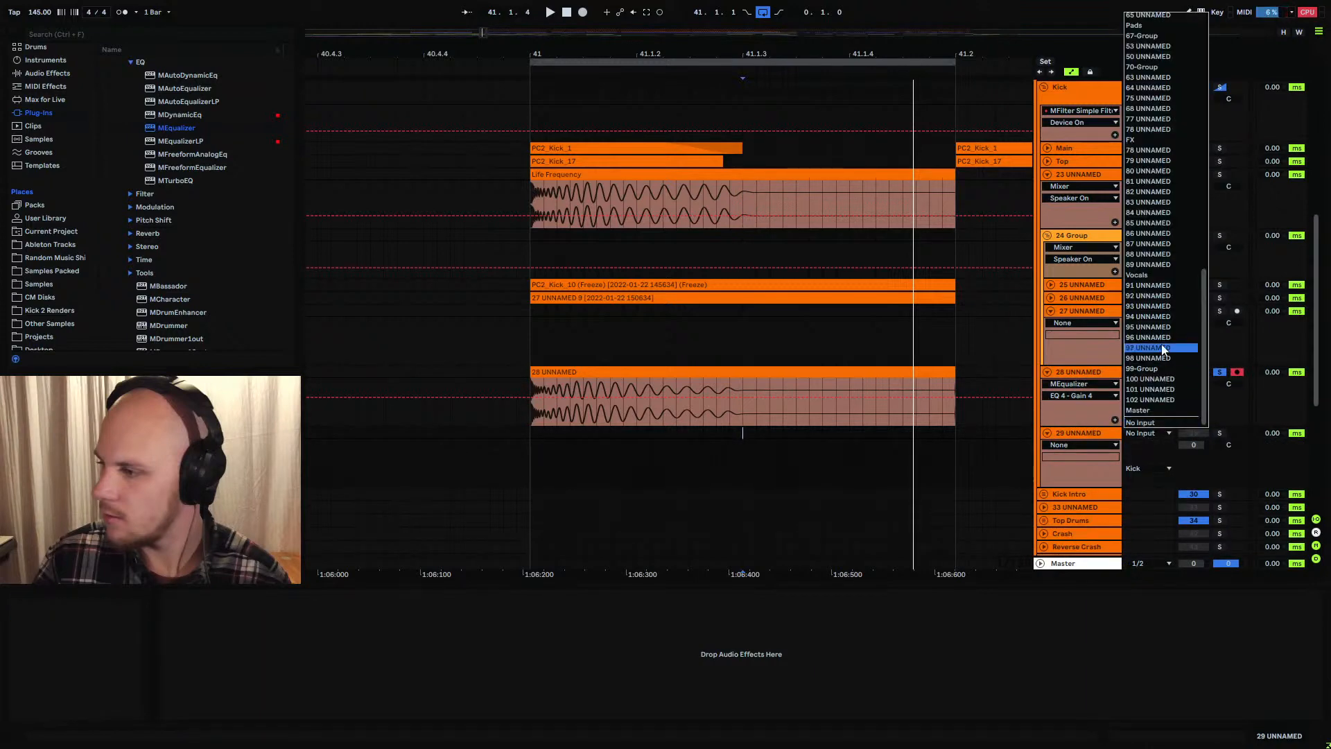
scroll(1164, 350, "up", 10)
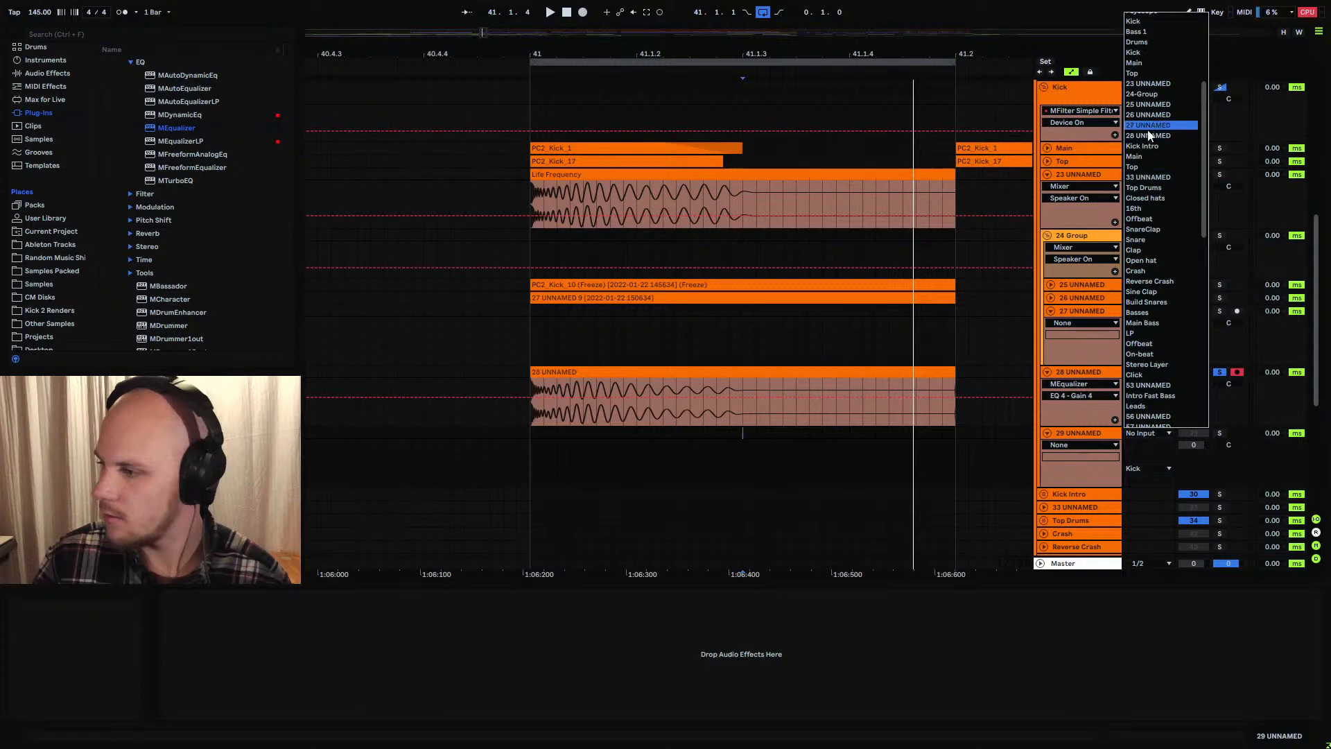
left_click(1147, 136)
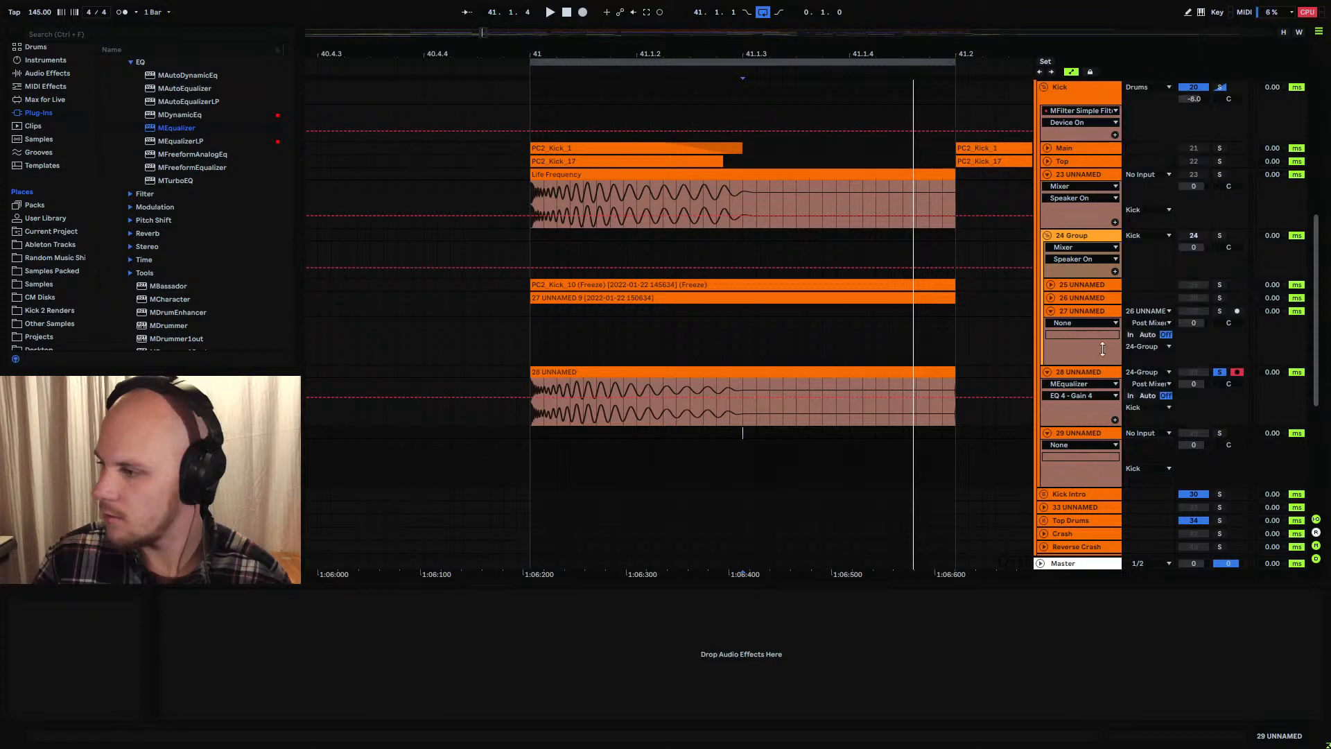
Arm track 29, record track 28's equalized kick from 41.1.1 over the loop, and inspect the recorded waveform
left_click(1237, 433)
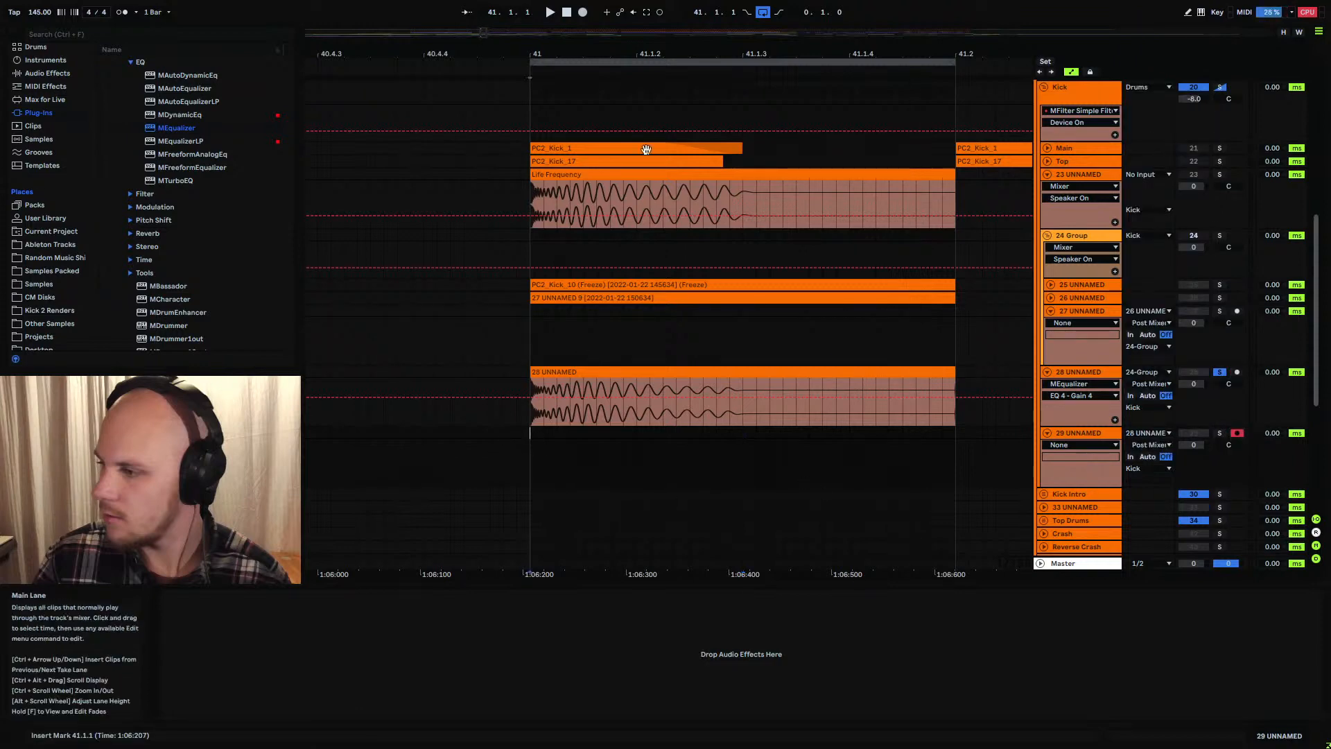
key("F9")
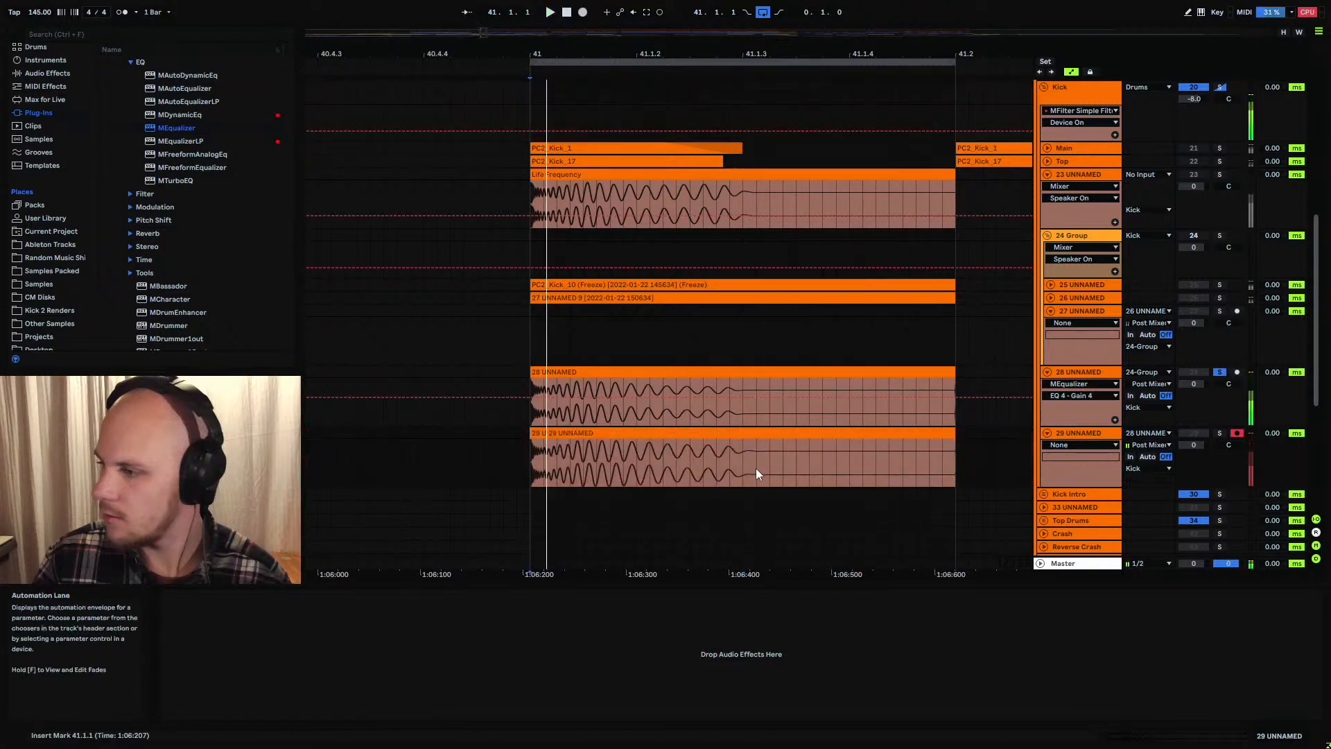
key("space")
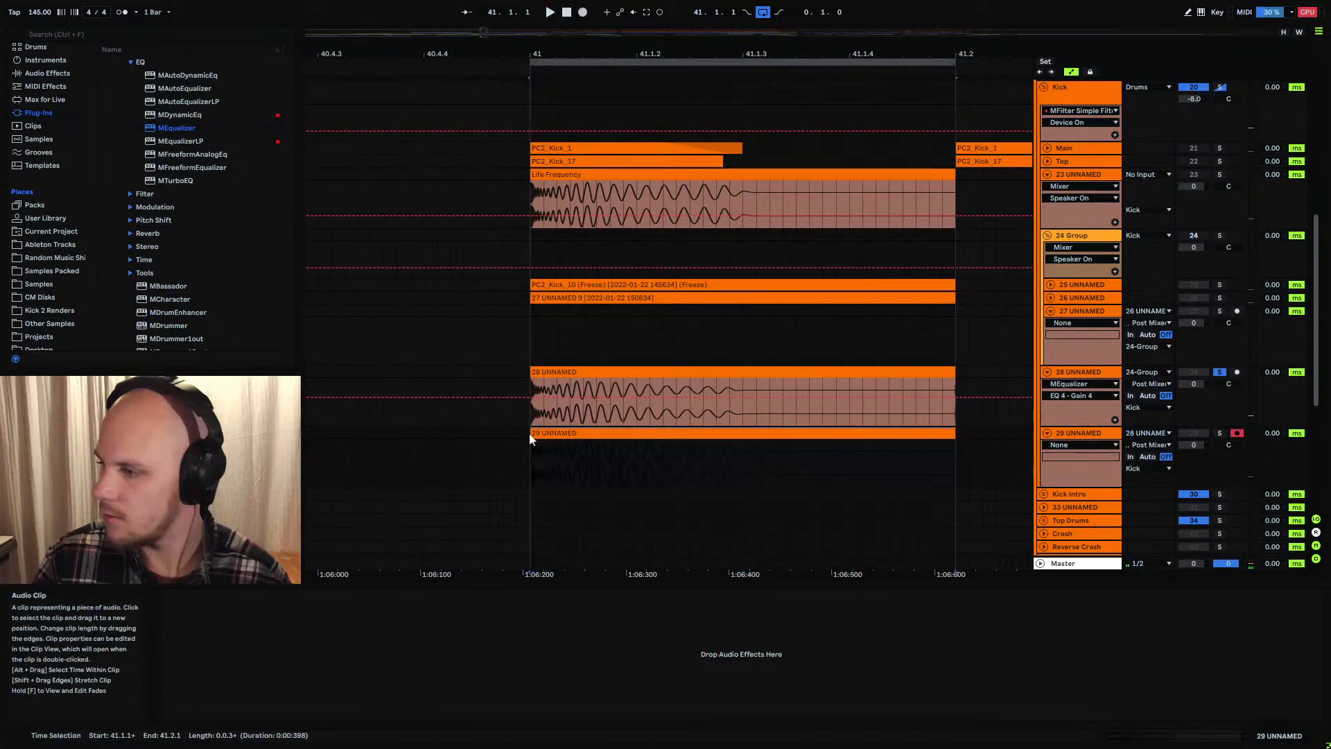
left_click(542, 447)
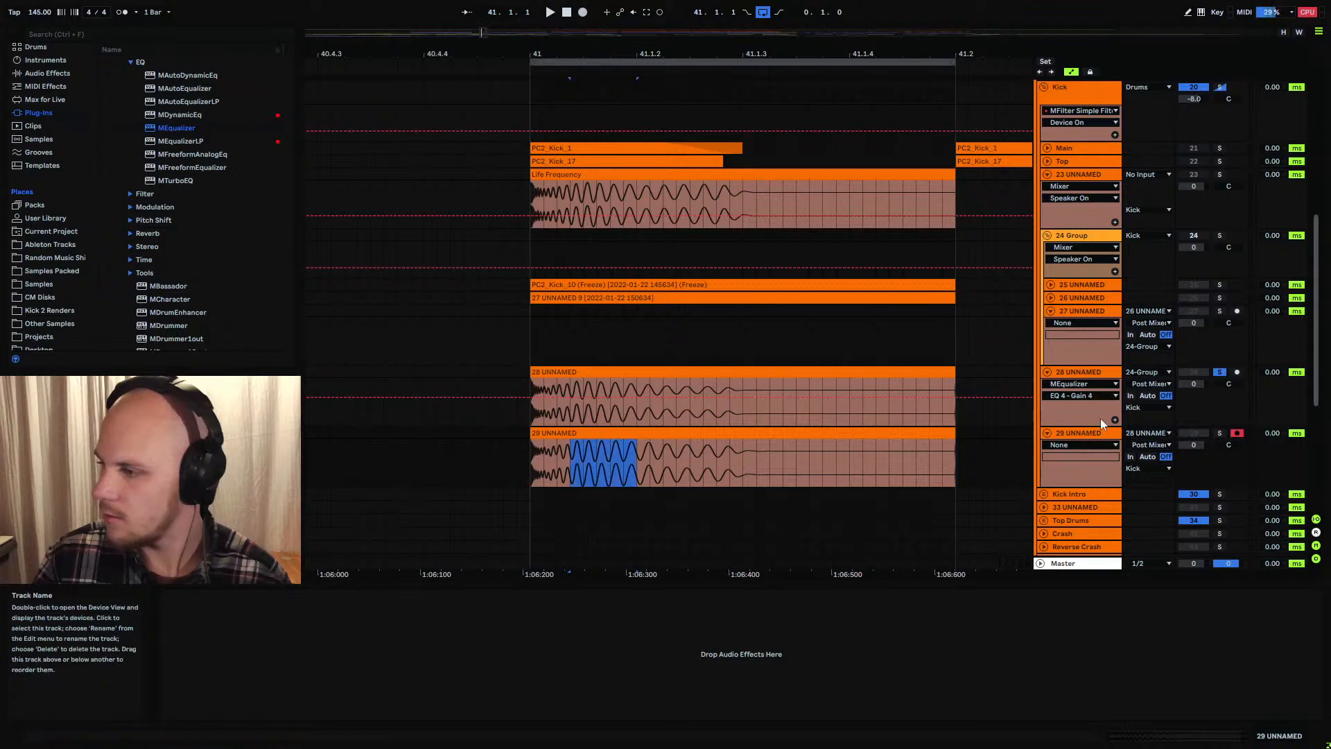
In Session View, reset track 28's peak reading and play the kick to check its level
left_click(1095, 371)
left_click(1320, 34)
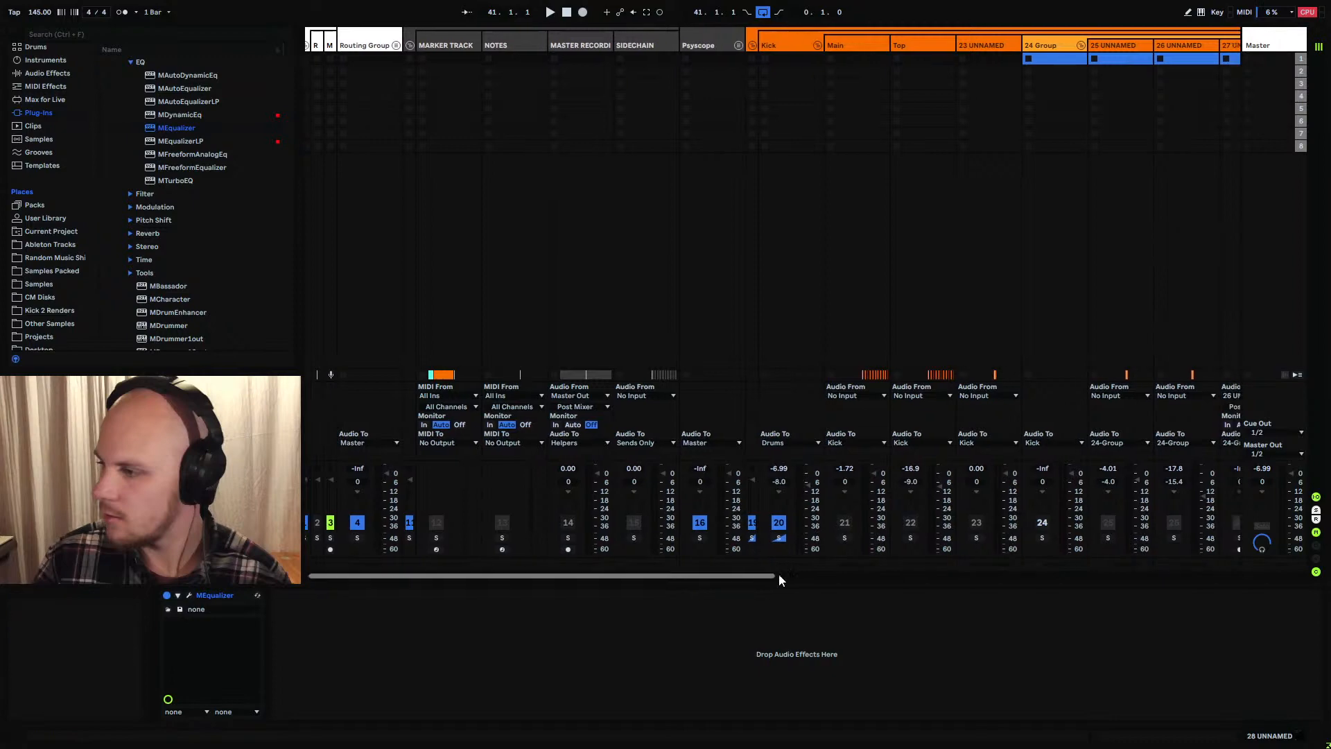
left_click_drag(780, 574, 892, 575)
left_click(1060, 471)
key("space")
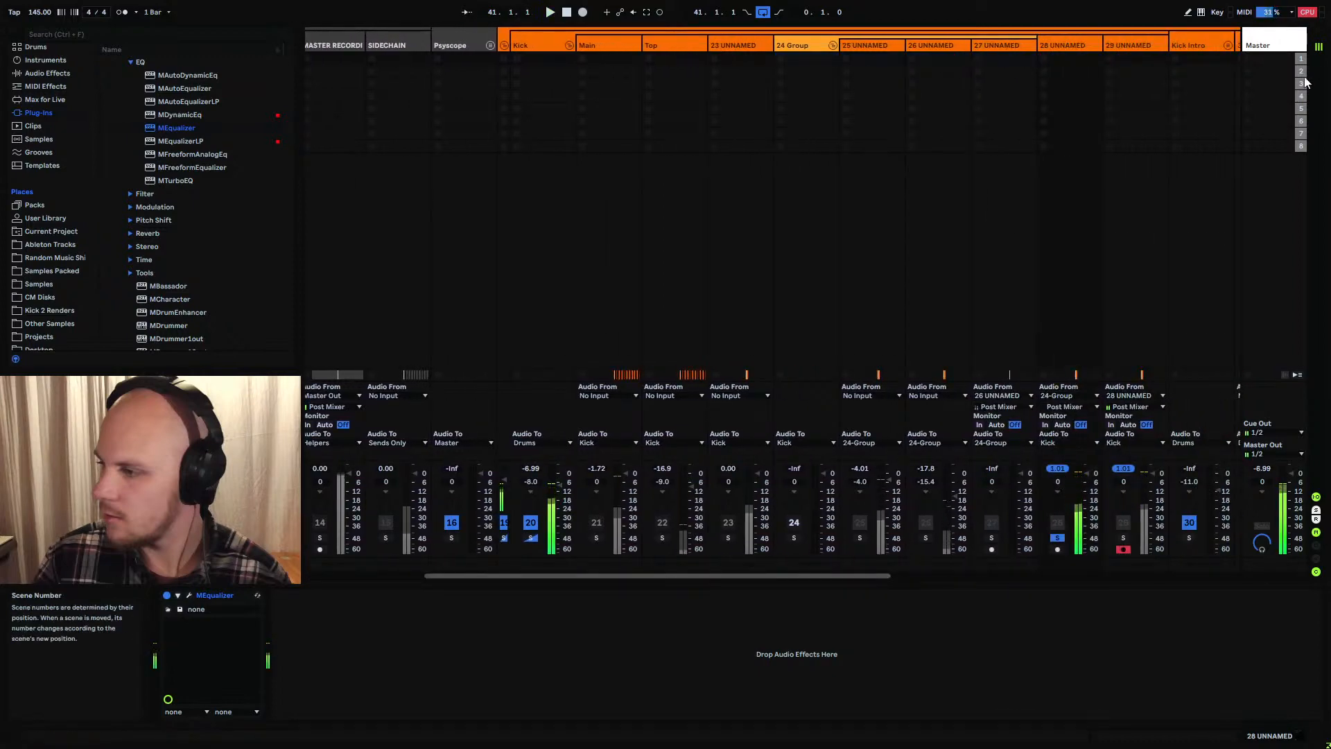
Compute track 28's MEqualizer output gain with AGC while the kick plays from 41.1.1
key("Tab")
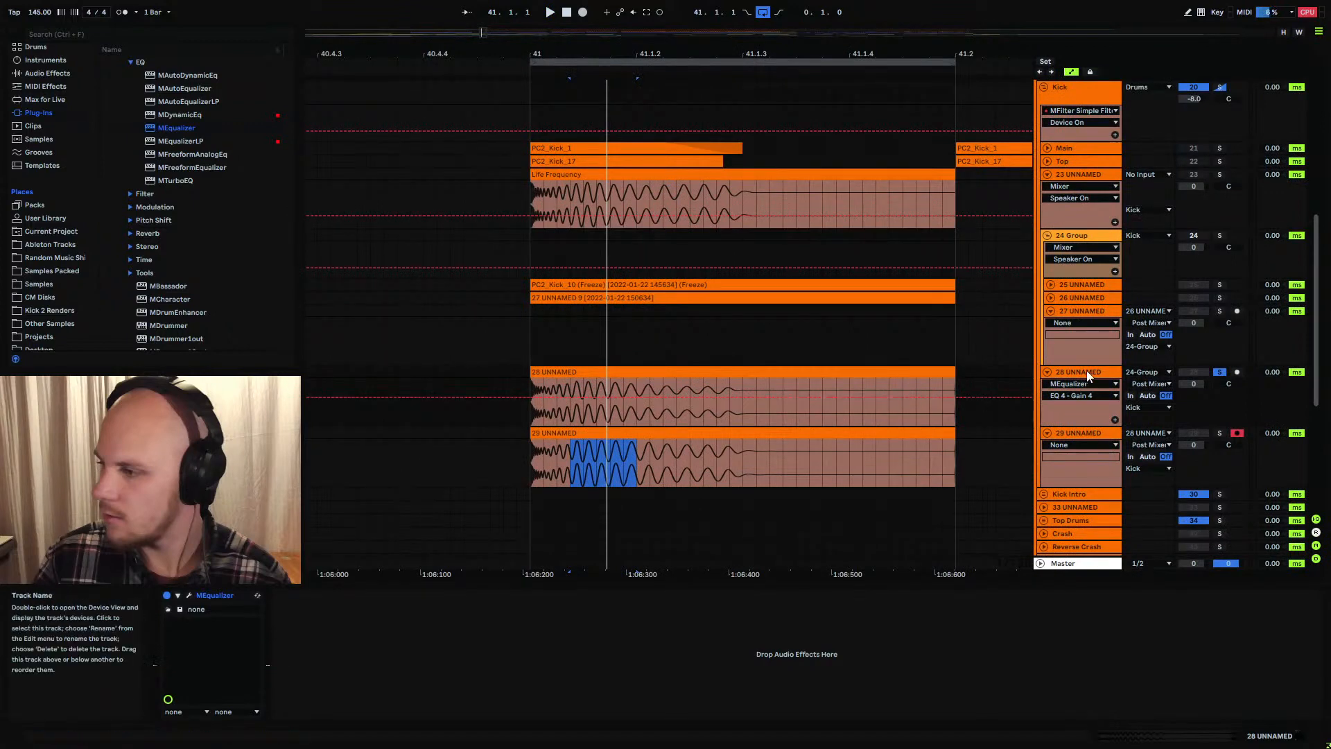
left_click(188, 595)
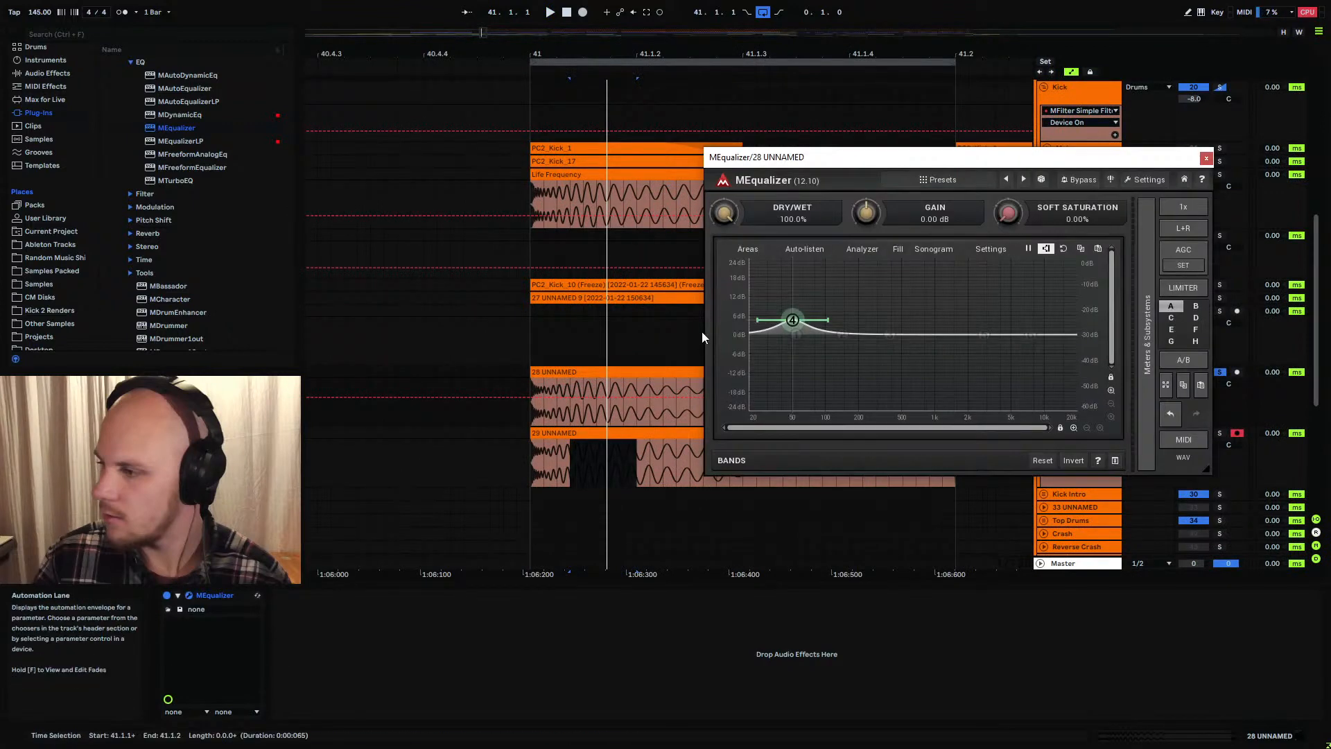
left_click(1179, 265)
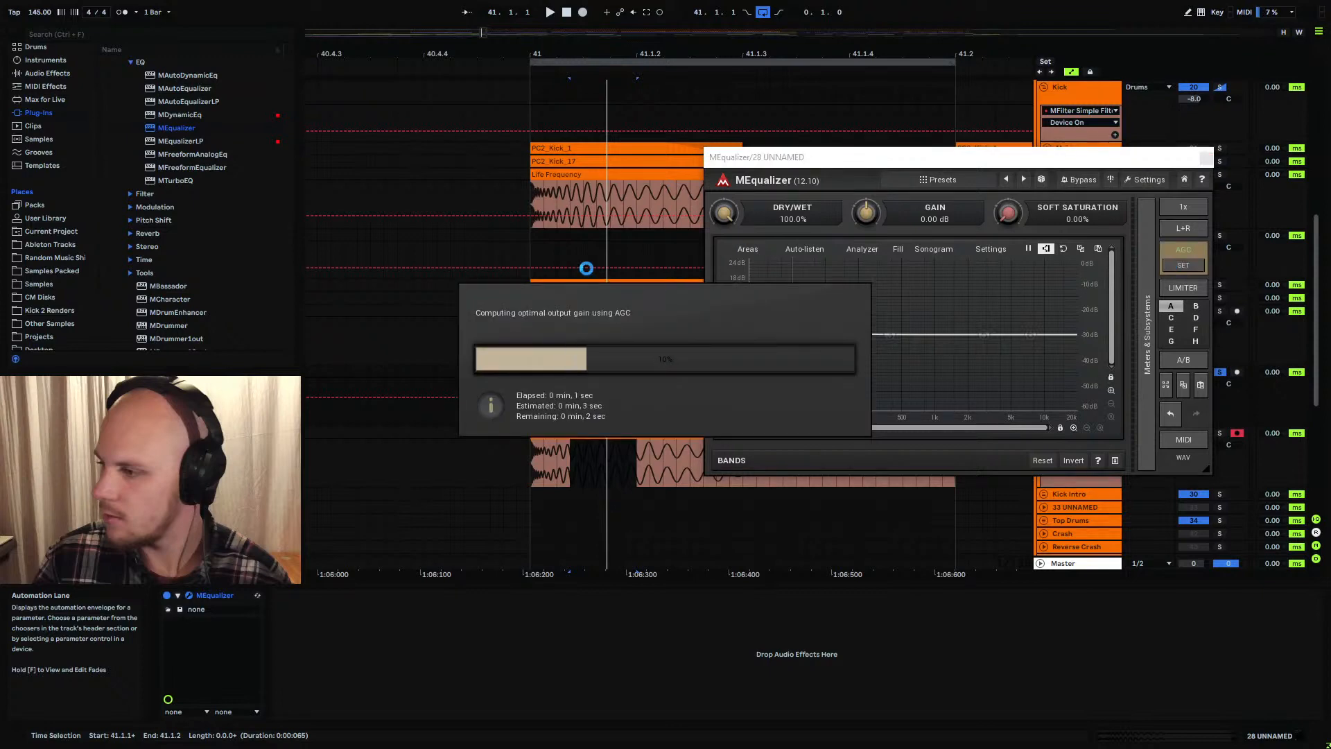
left_click(533, 250)
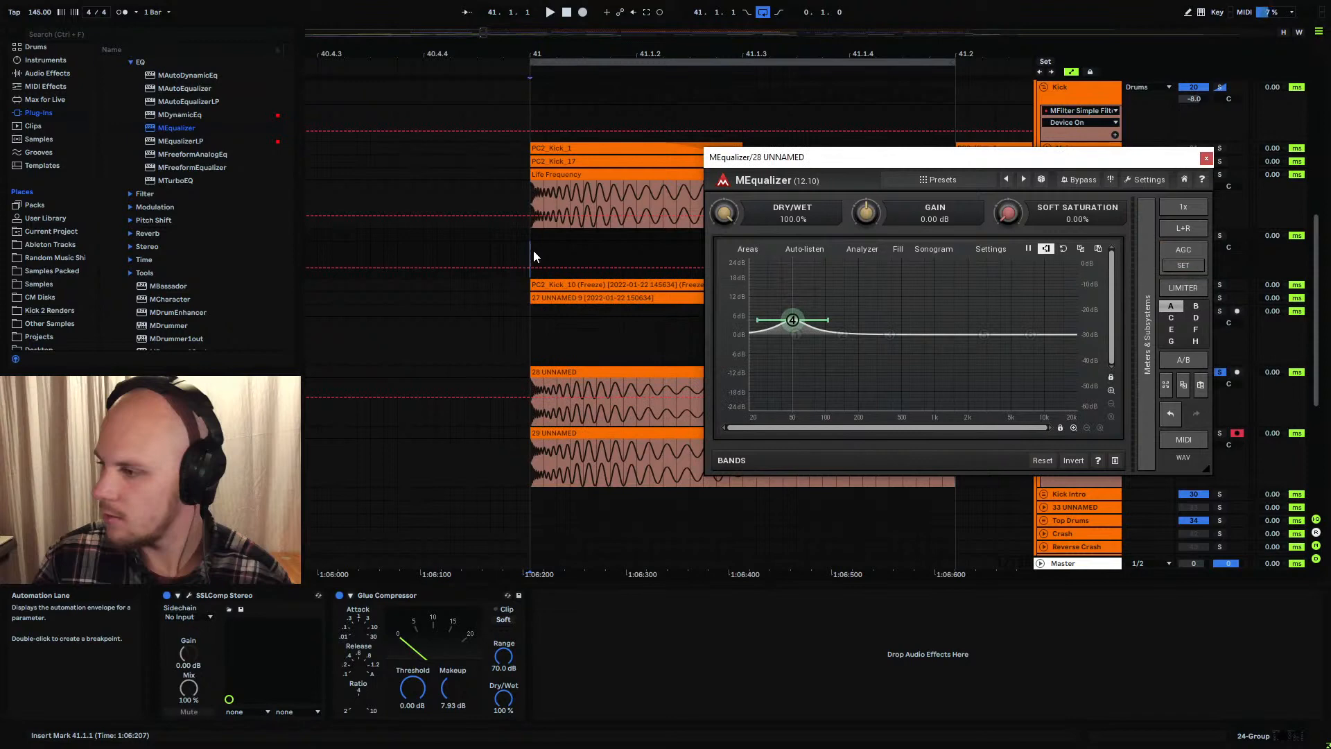
key("space")
left_click(1183, 265)
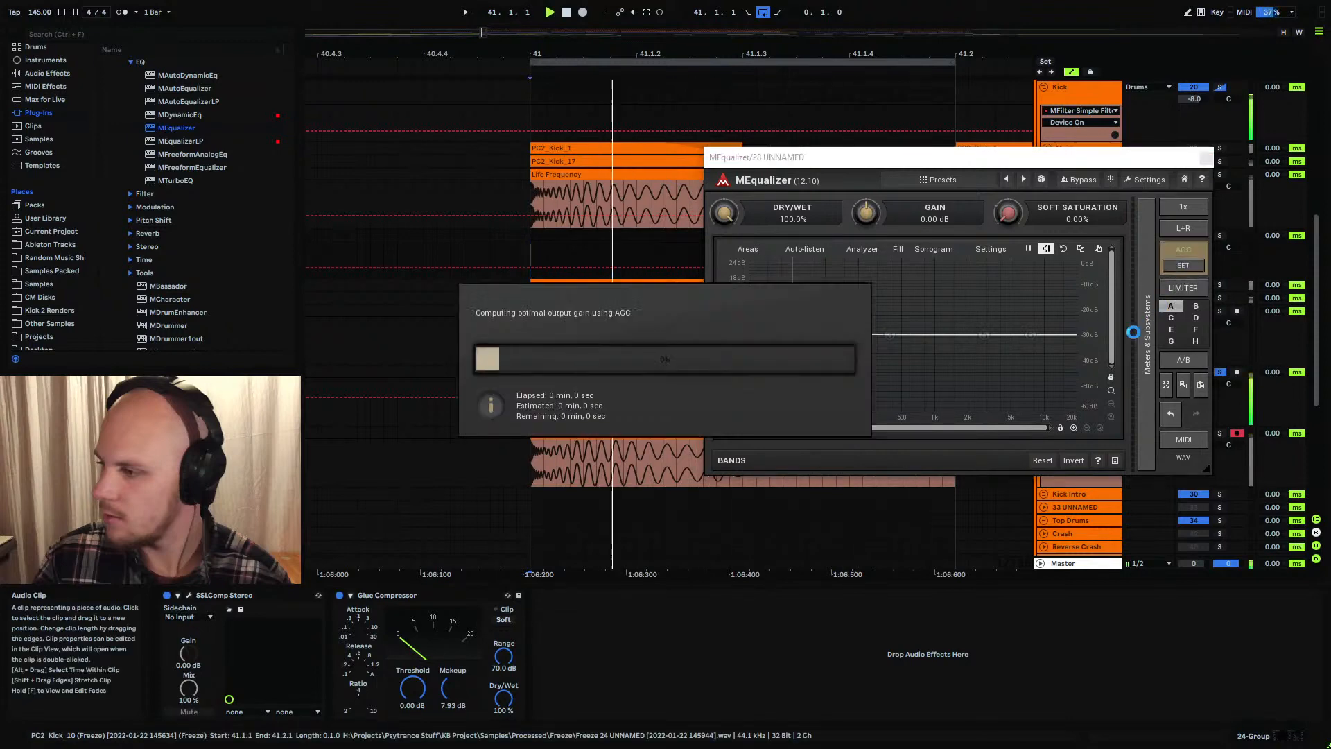
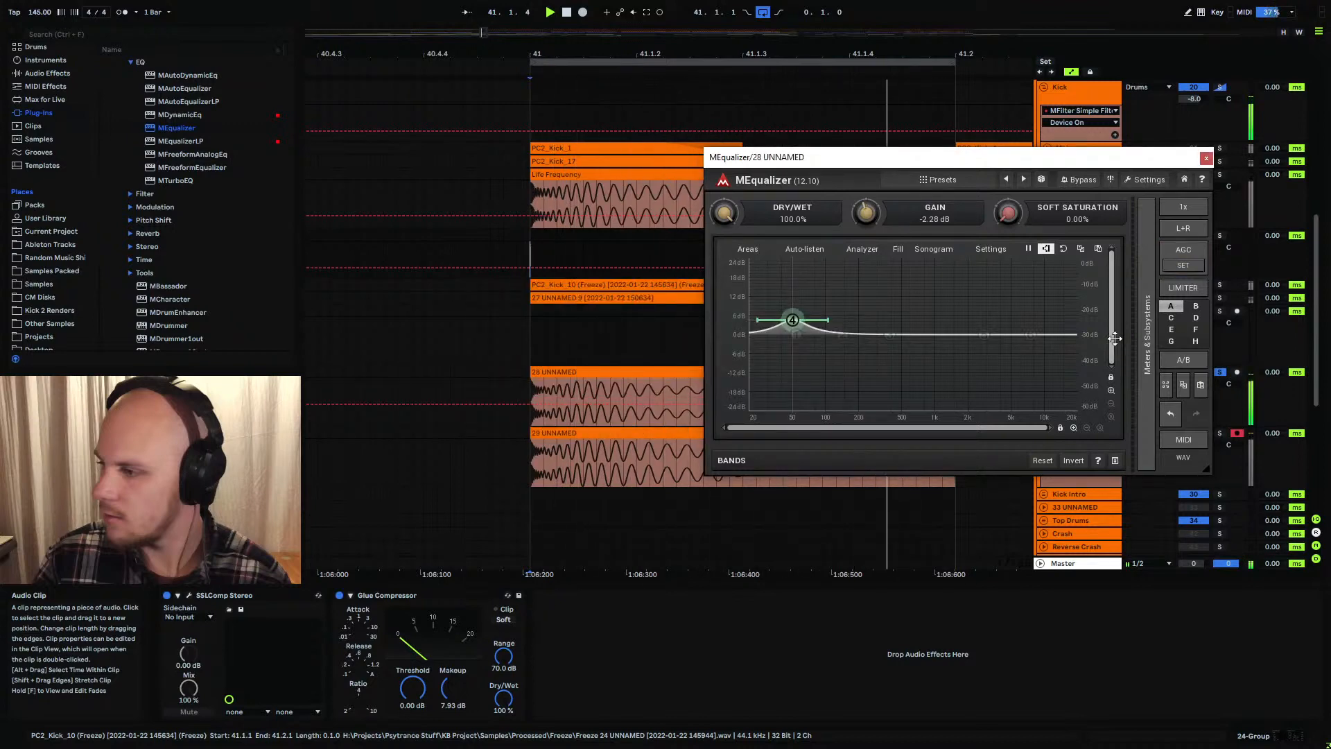
Close MEqualizer, then reset and check track 28's peak level in Session View while the kick loops
left_click(1206, 161)
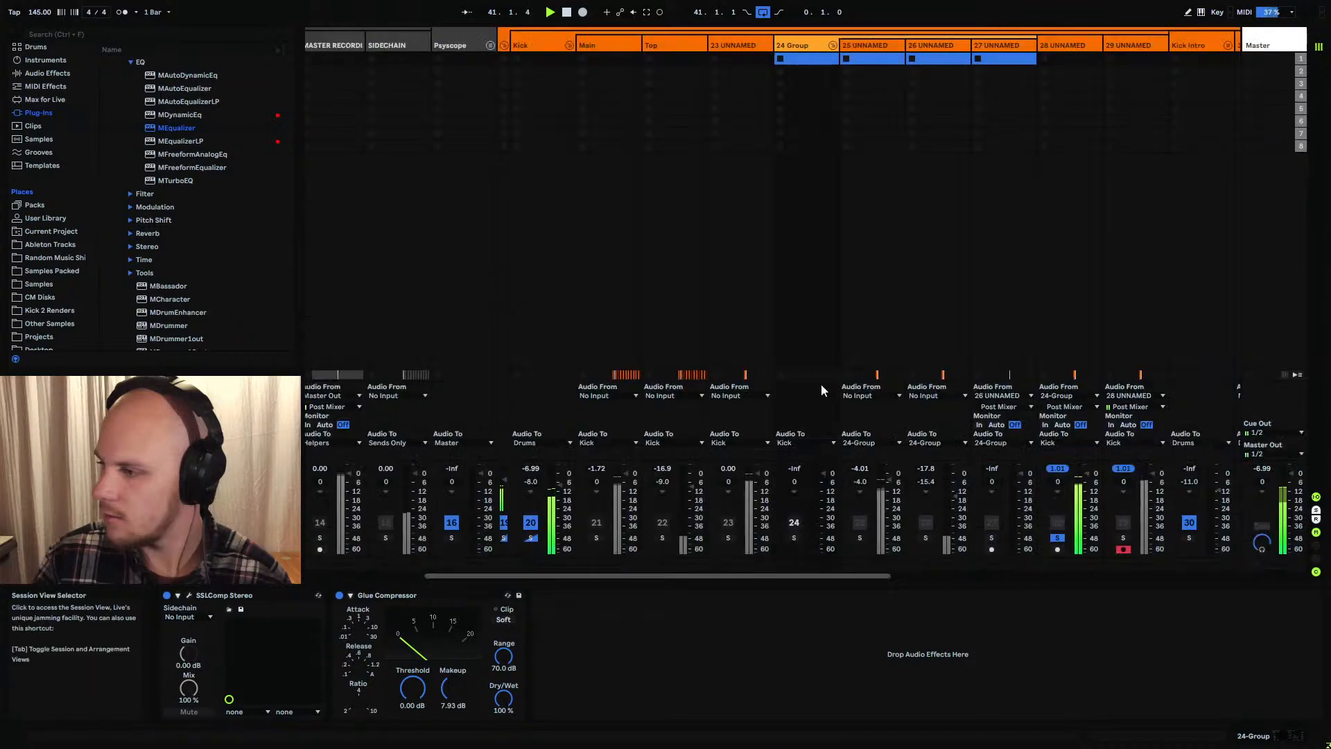
key("Tab")
left_click(1057, 471)
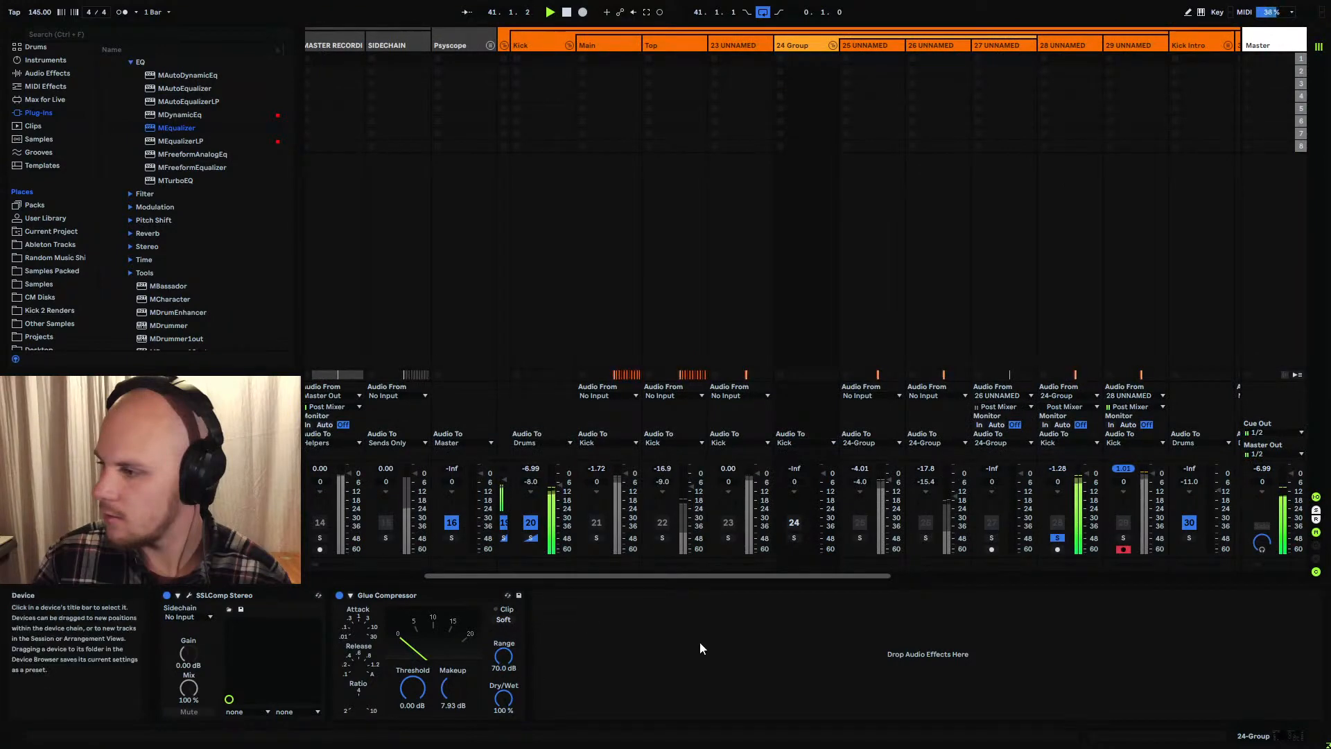
left_click(1069, 47)
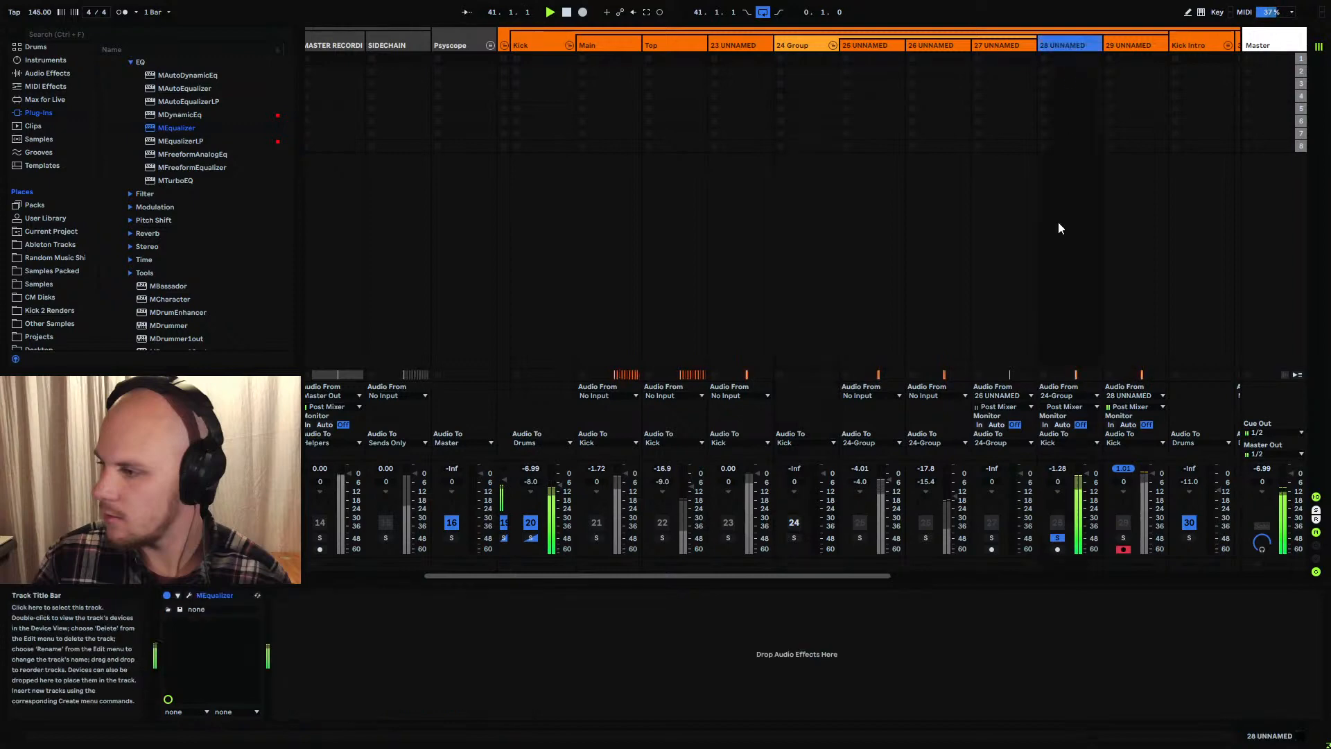
left_click(47, 73)
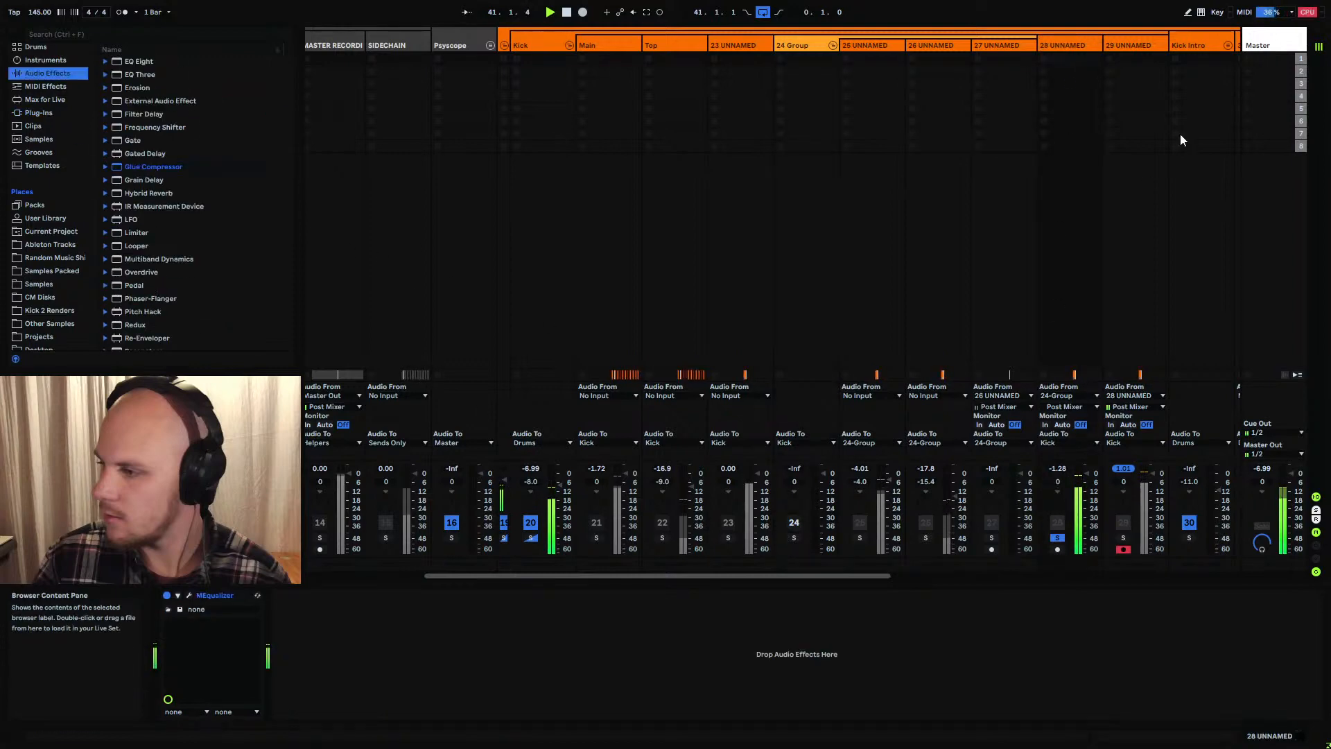
Set track 28's MEqualizer output gain to -1 dB and check the track's reset peak level in Session View
key("Tab")
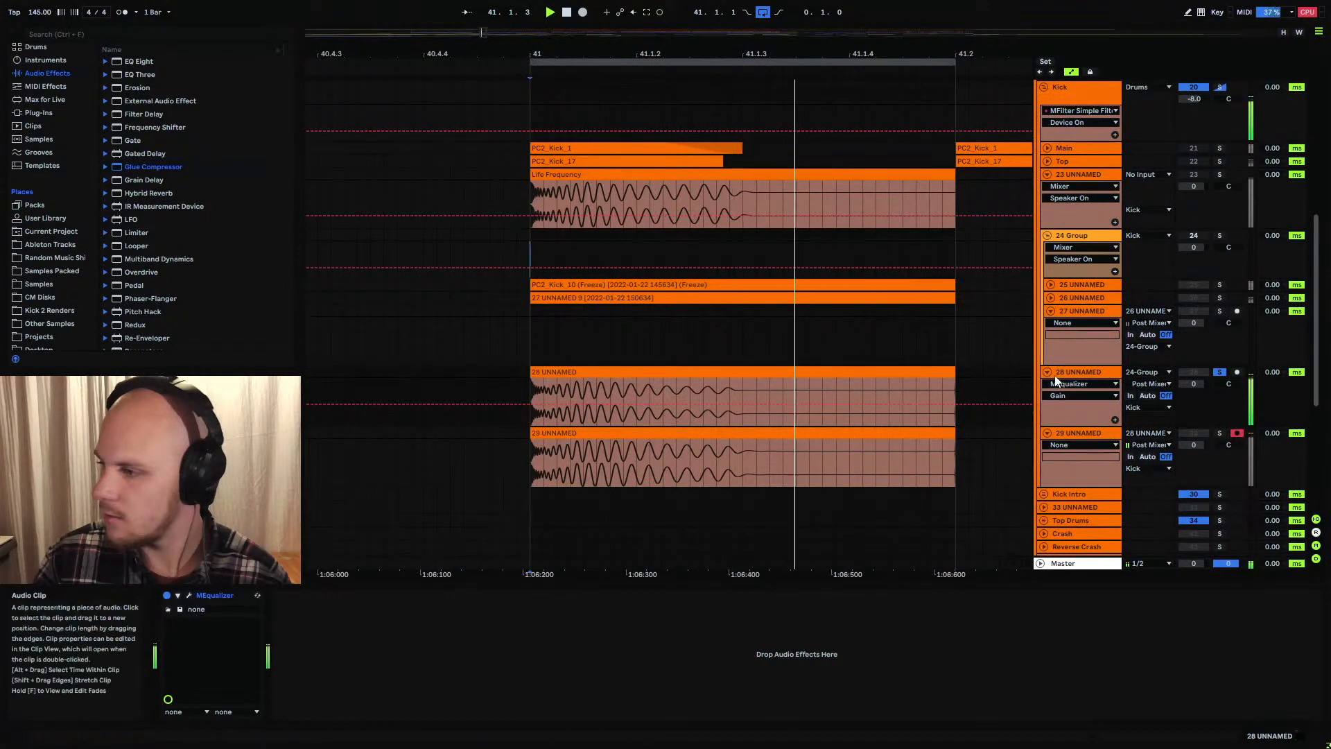
left_click(189, 595)
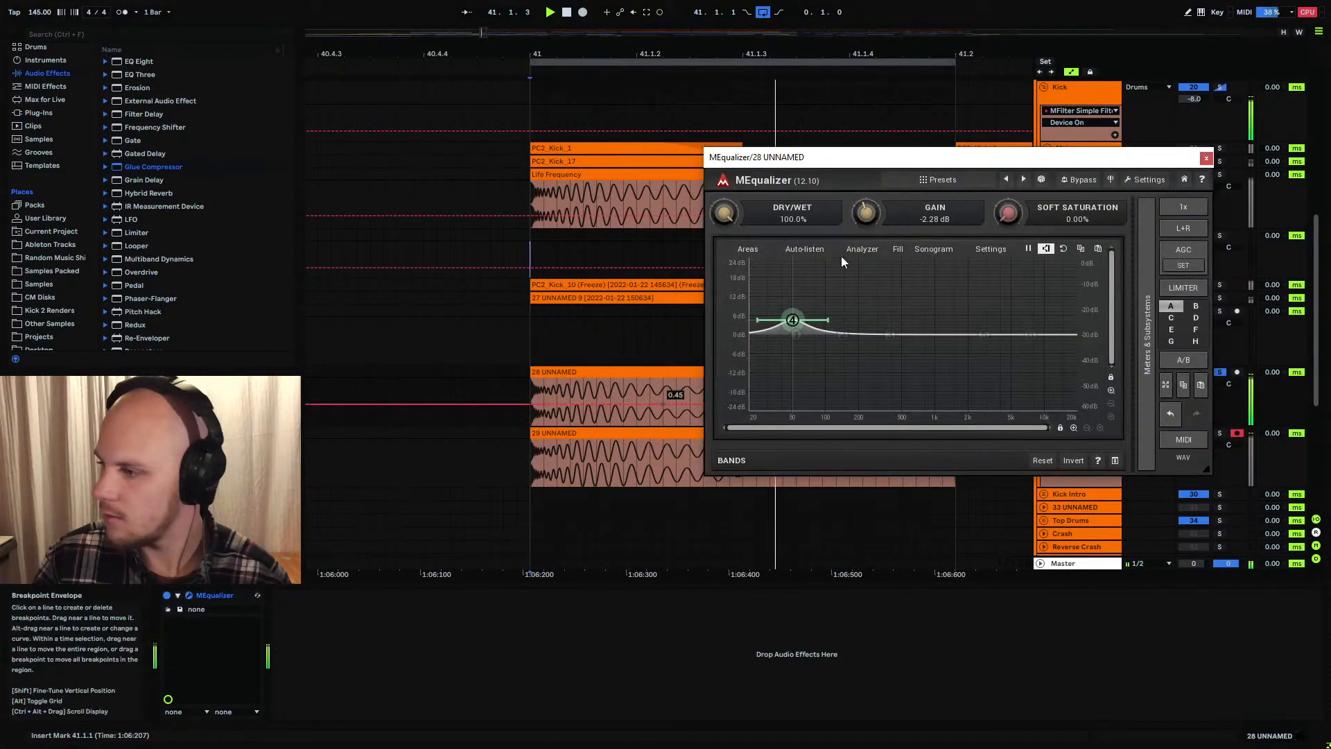
left_click_drag(866, 223, 867, 213)
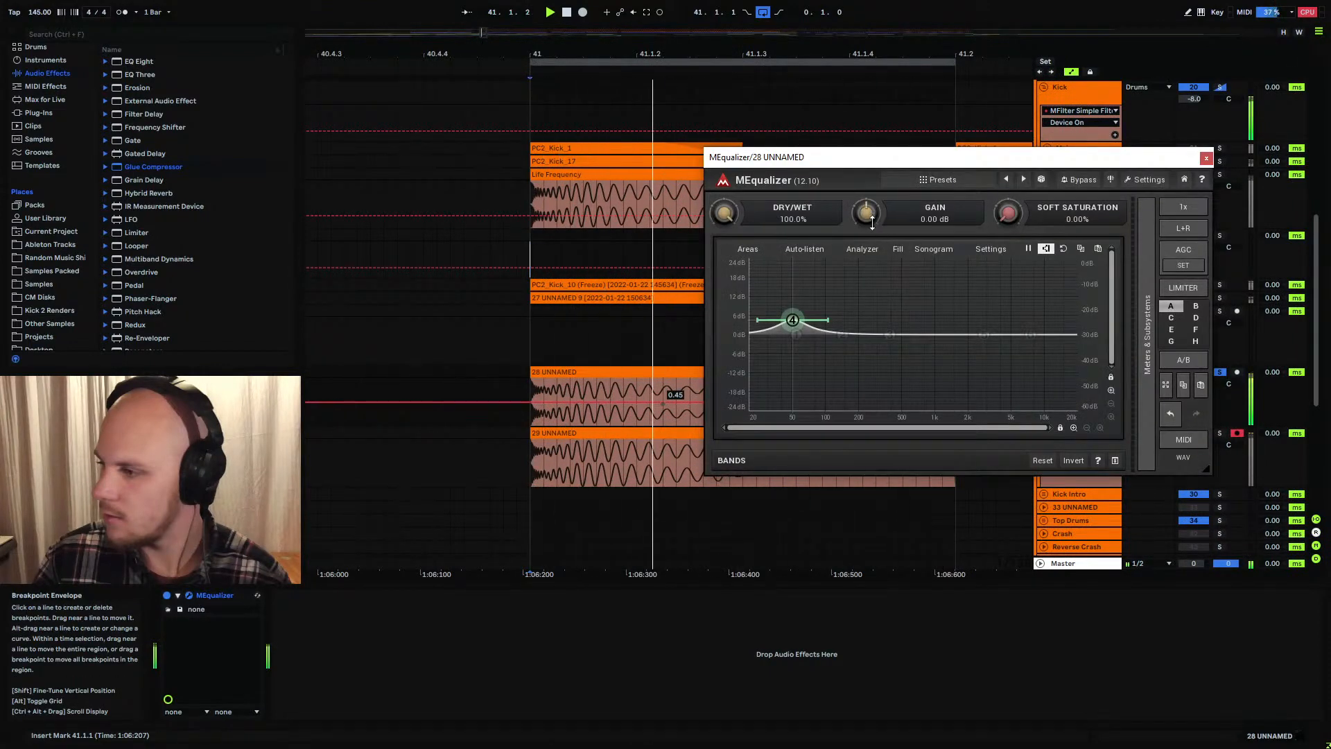
double_click(866, 223)
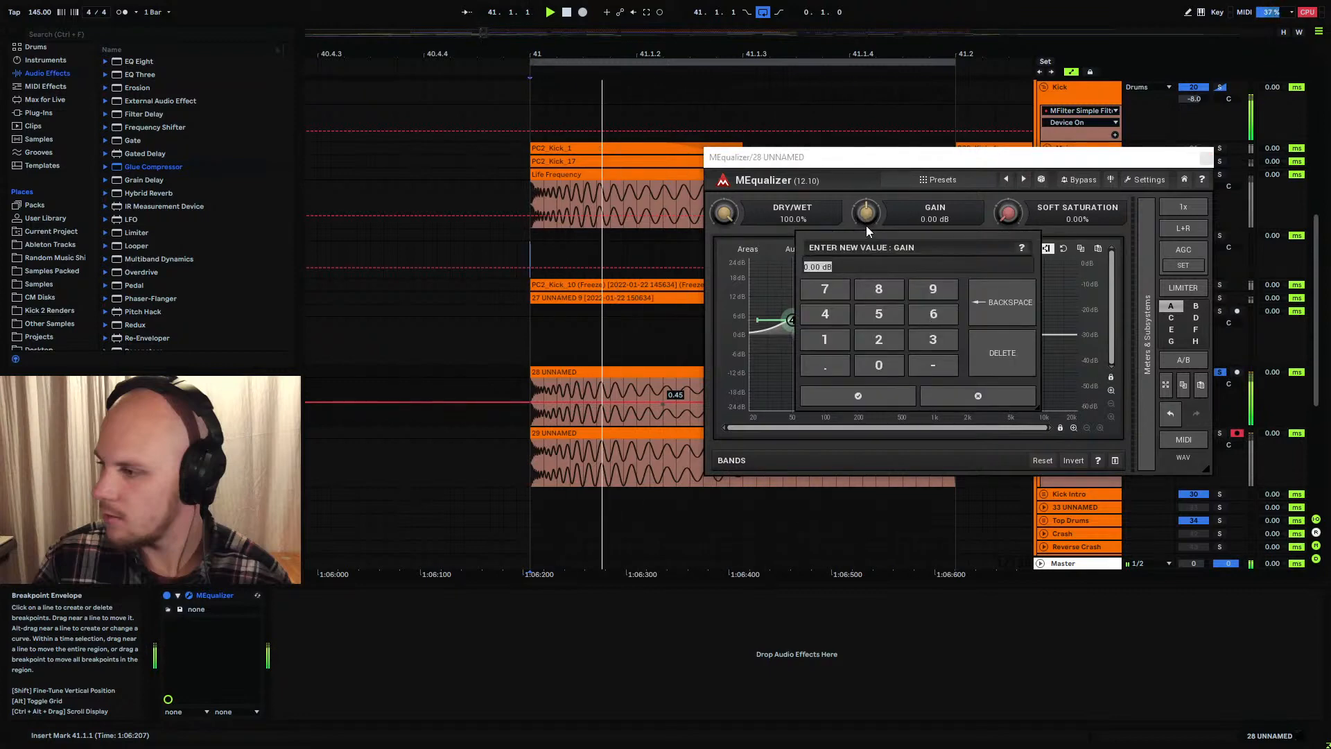
type("-1")
key("Return")
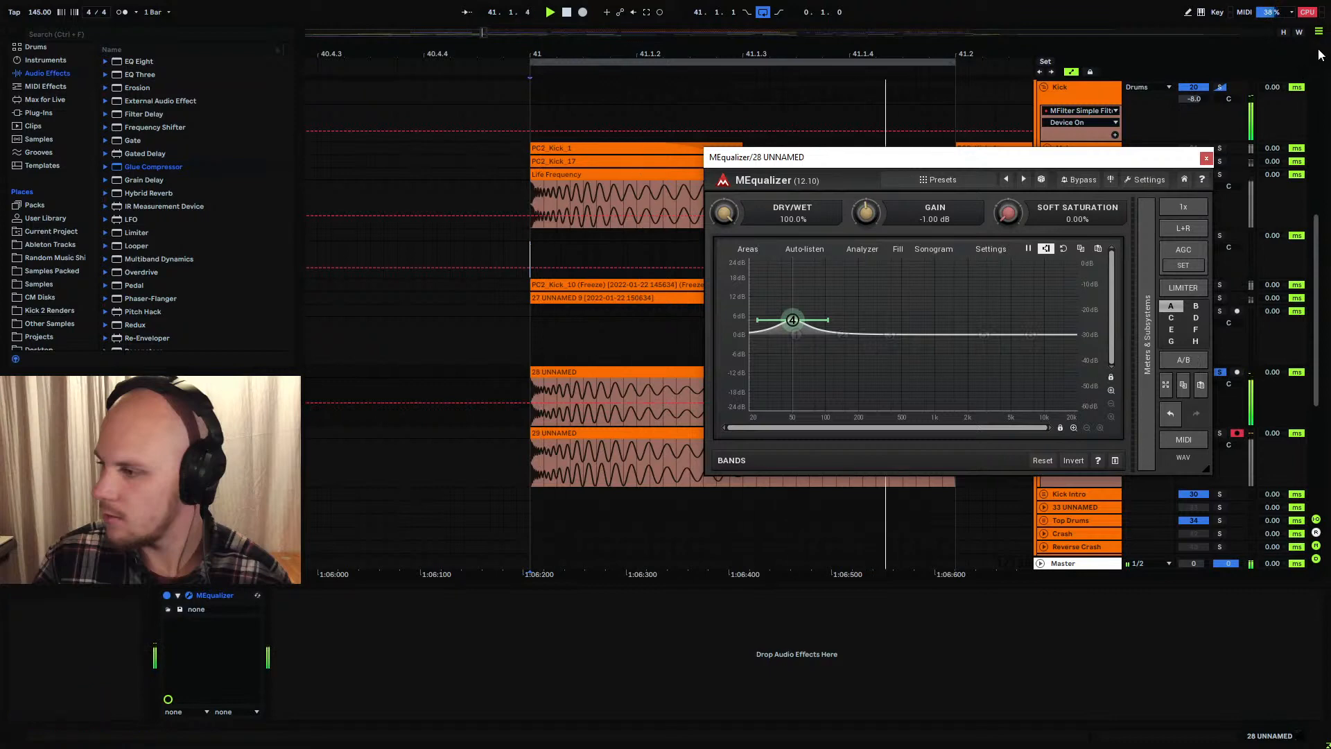
key("Tab")
left_click_drag(1092, 165, 853, 107)
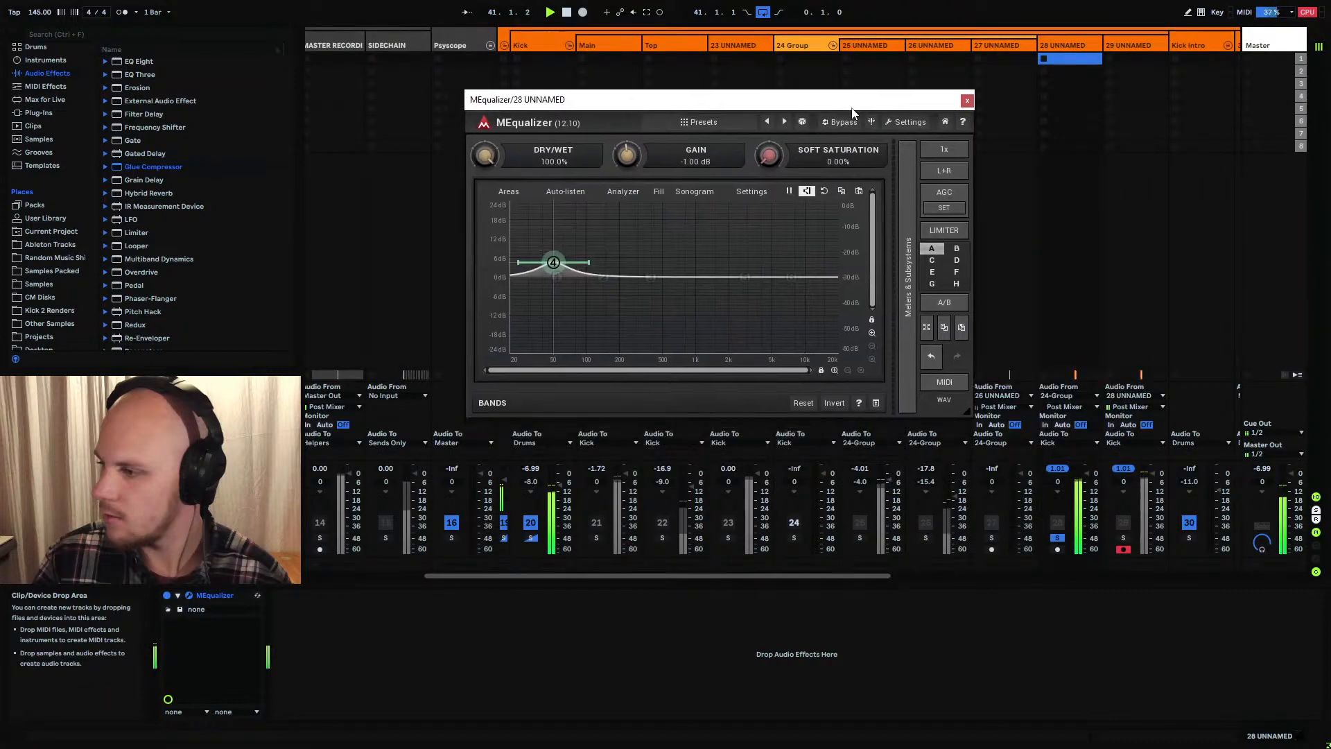
left_click(1058, 471)
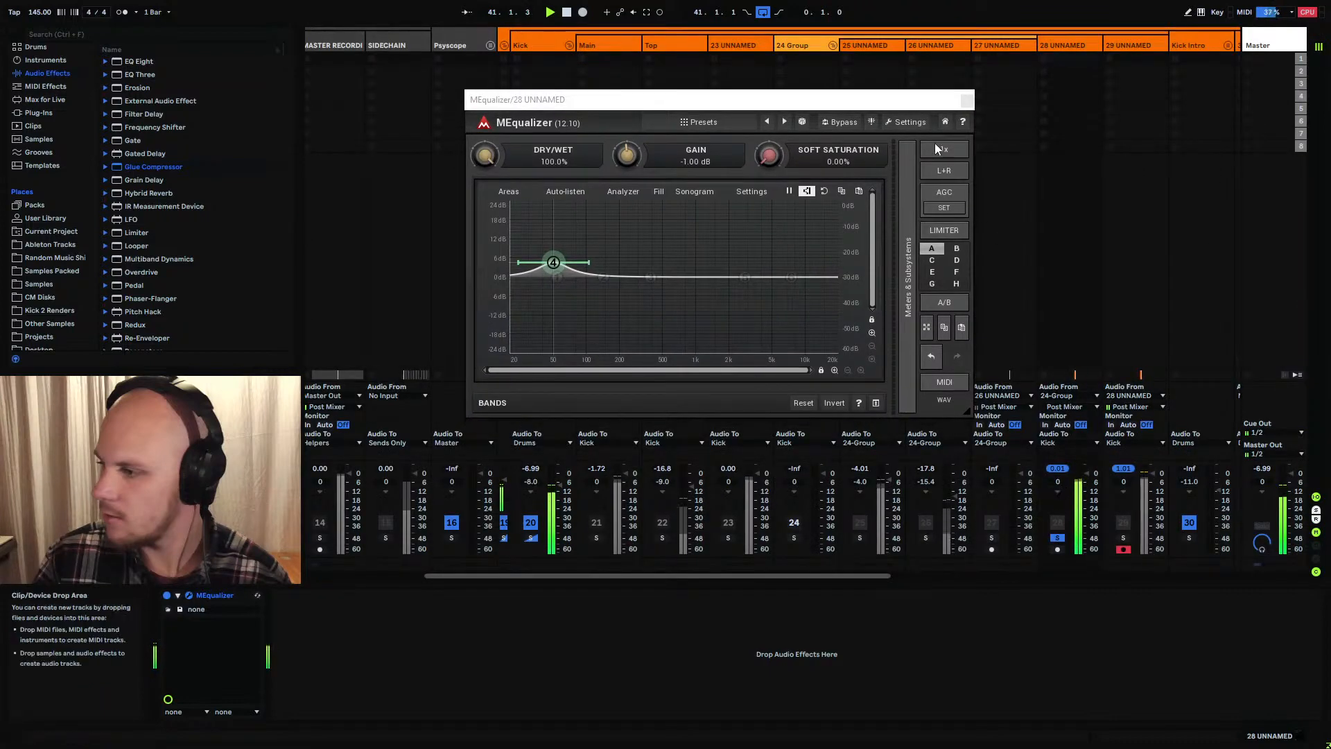
Set MEqualizer's output gain to +1.01 dB, close the plug-in, and return to the arrangement
double_click(643, 158)
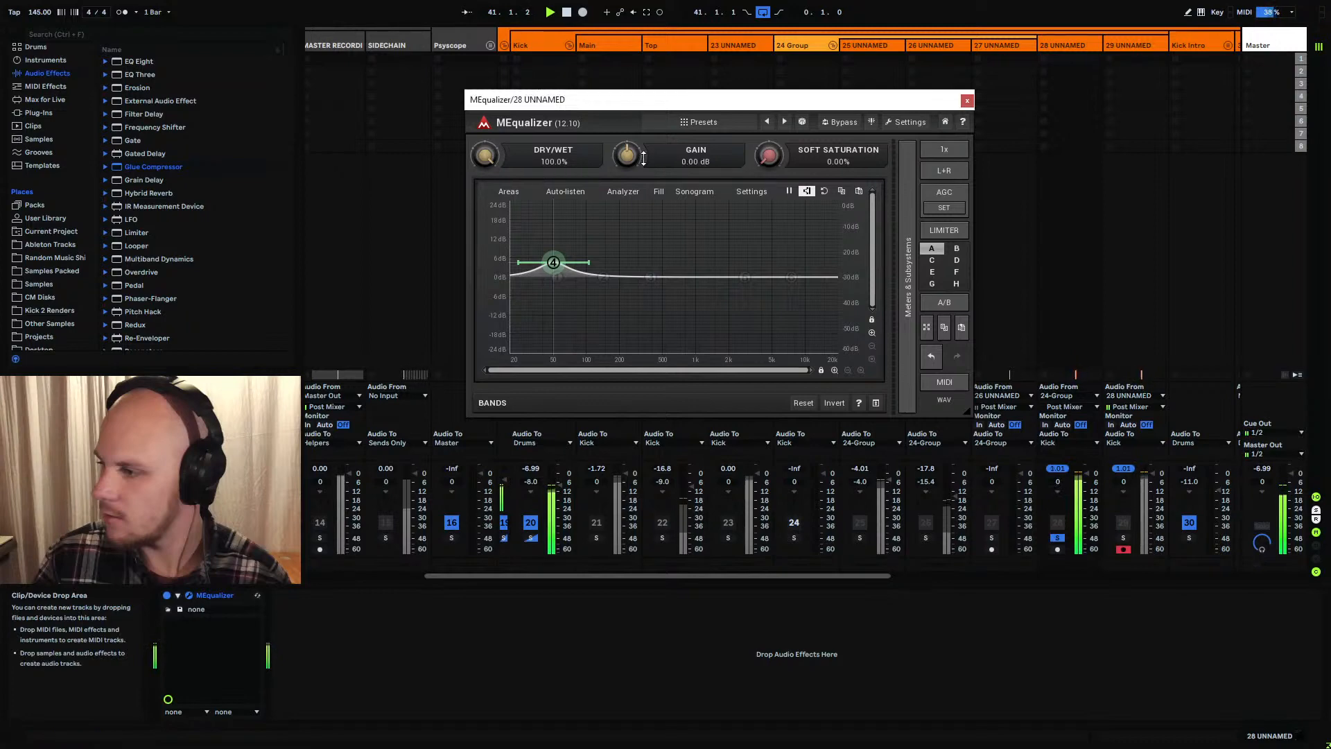
double_click(640, 156)
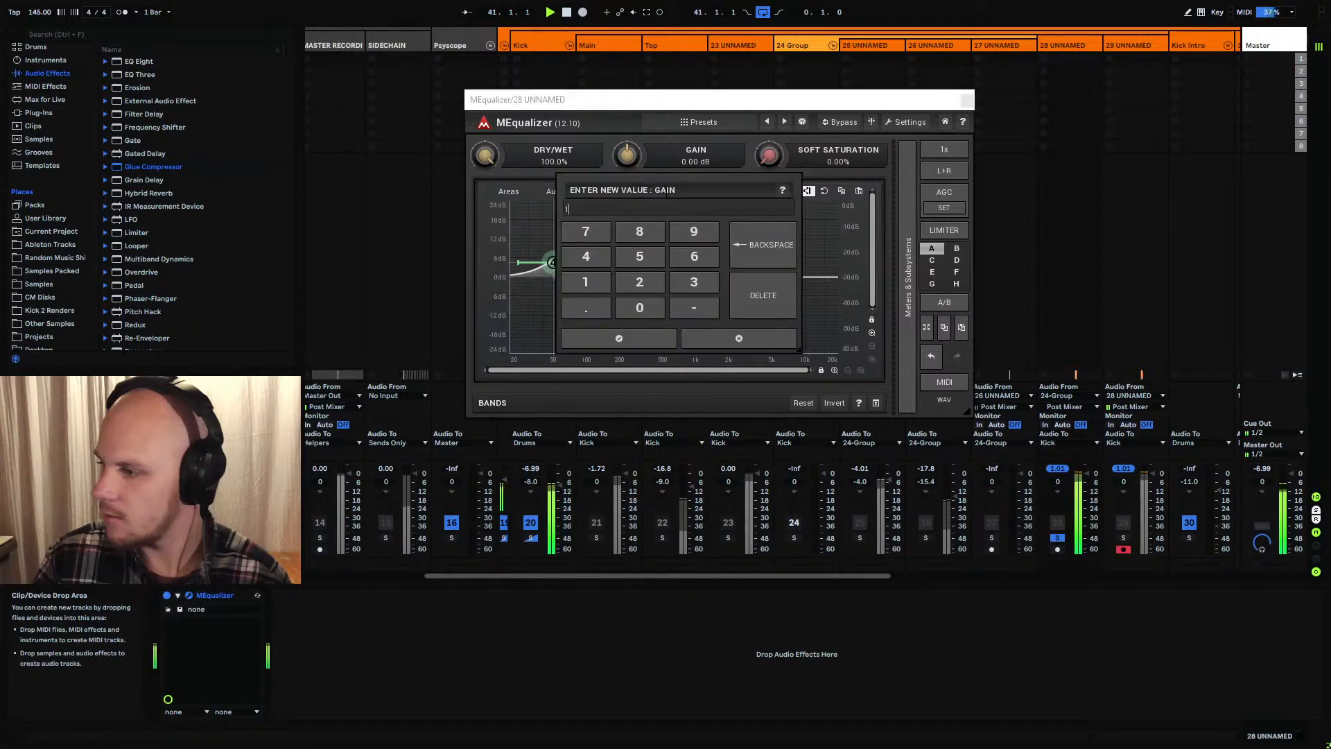
type("1.01")
key("Return")
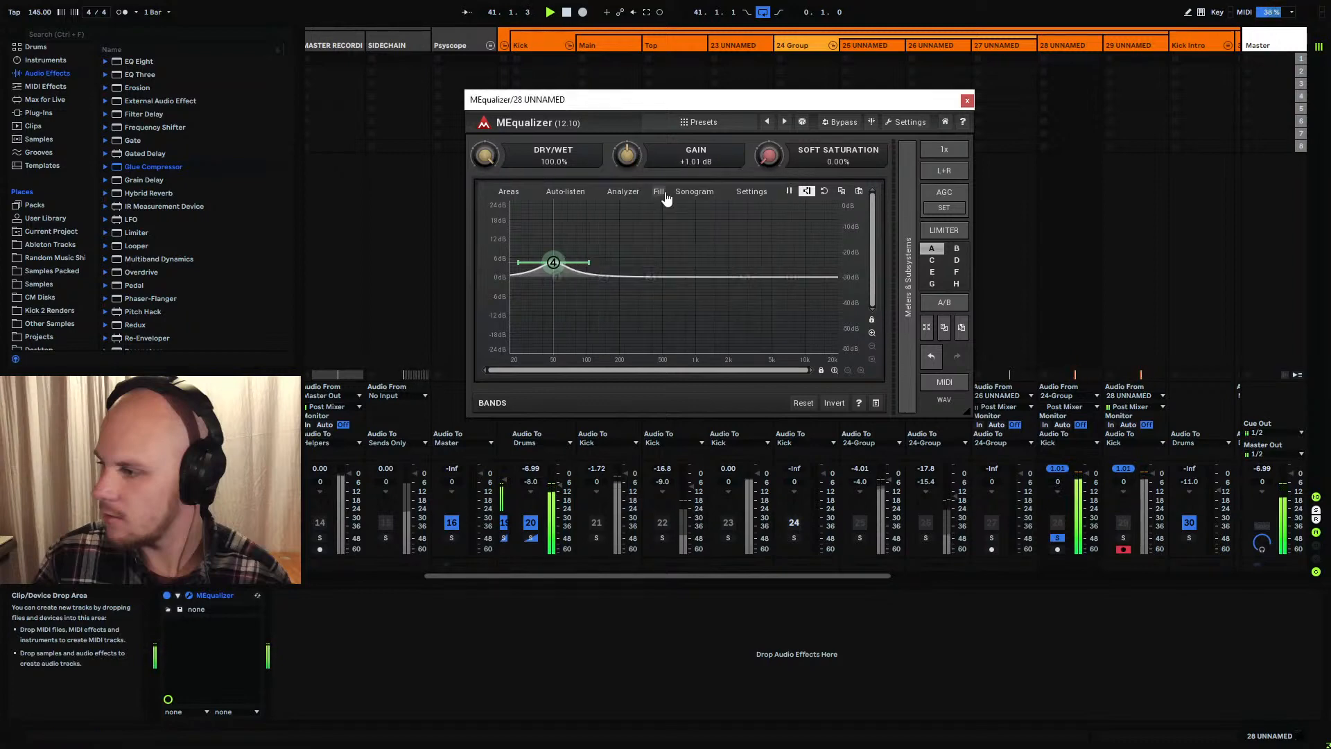
left_click(968, 101)
key("Tab")
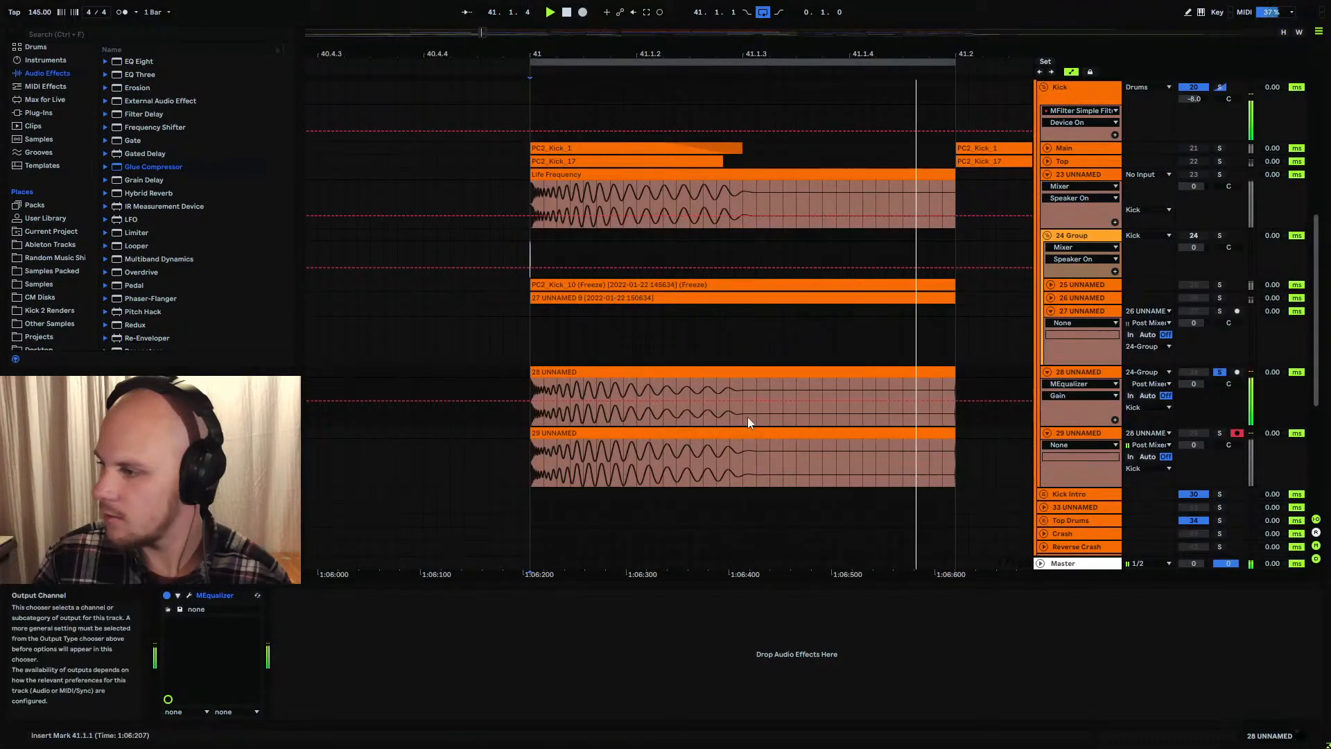
Record track 28's output onto track 29 again from 41.1.1 and extend the new clip's start to 41.1.1
key("space")
left_click(531, 457)
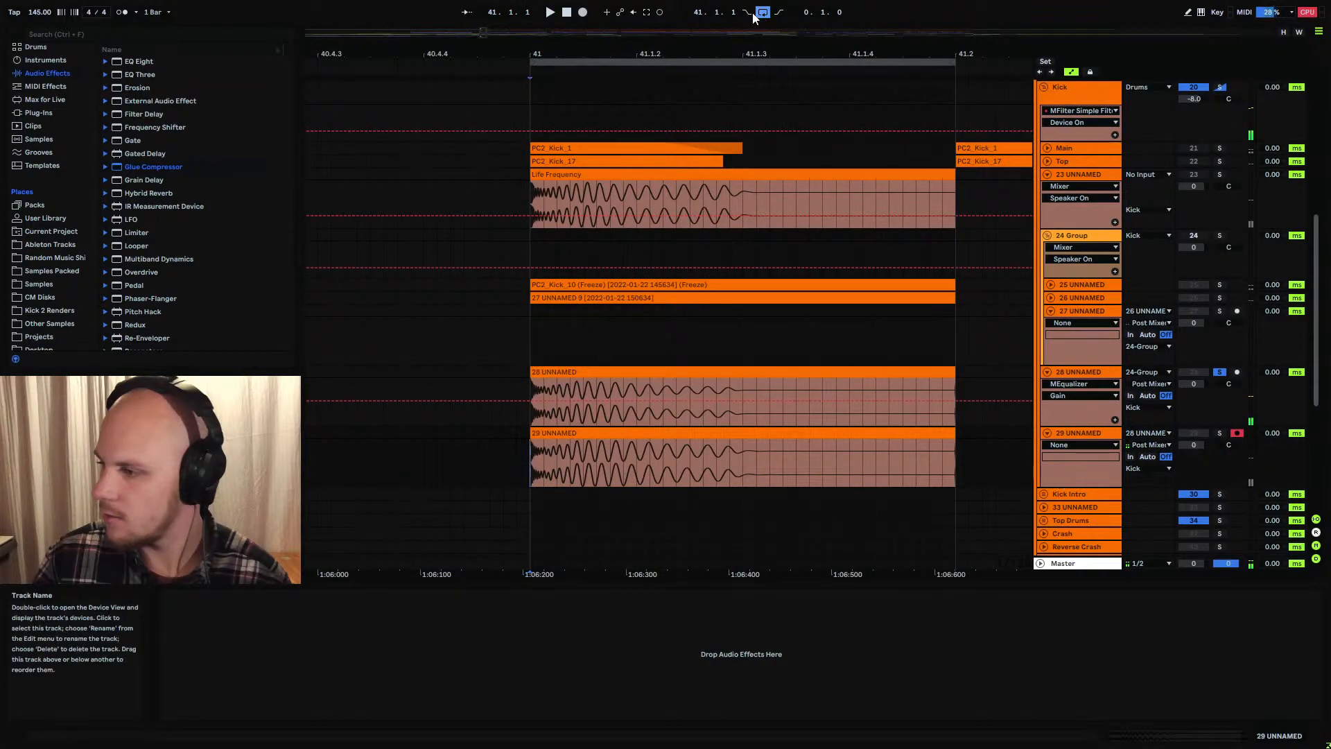
key("space")
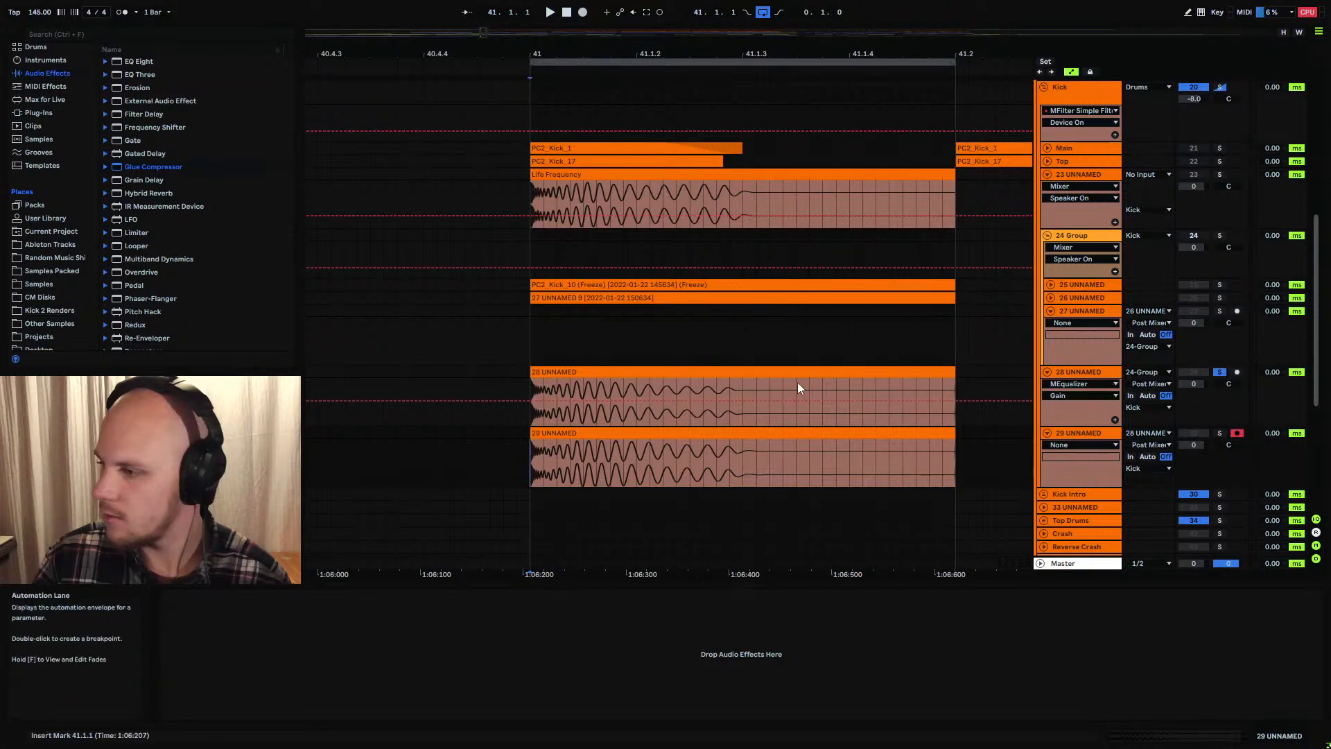
left_click(582, 12)
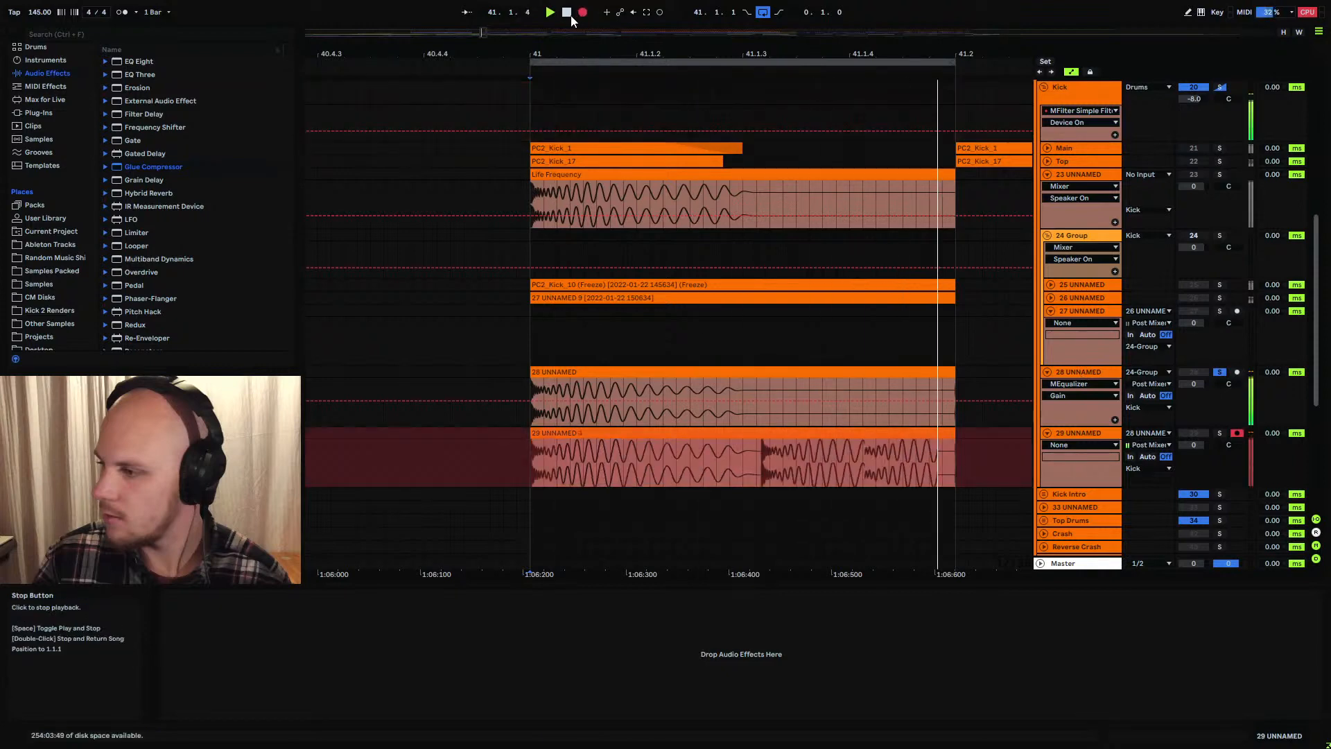
left_click(570, 14)
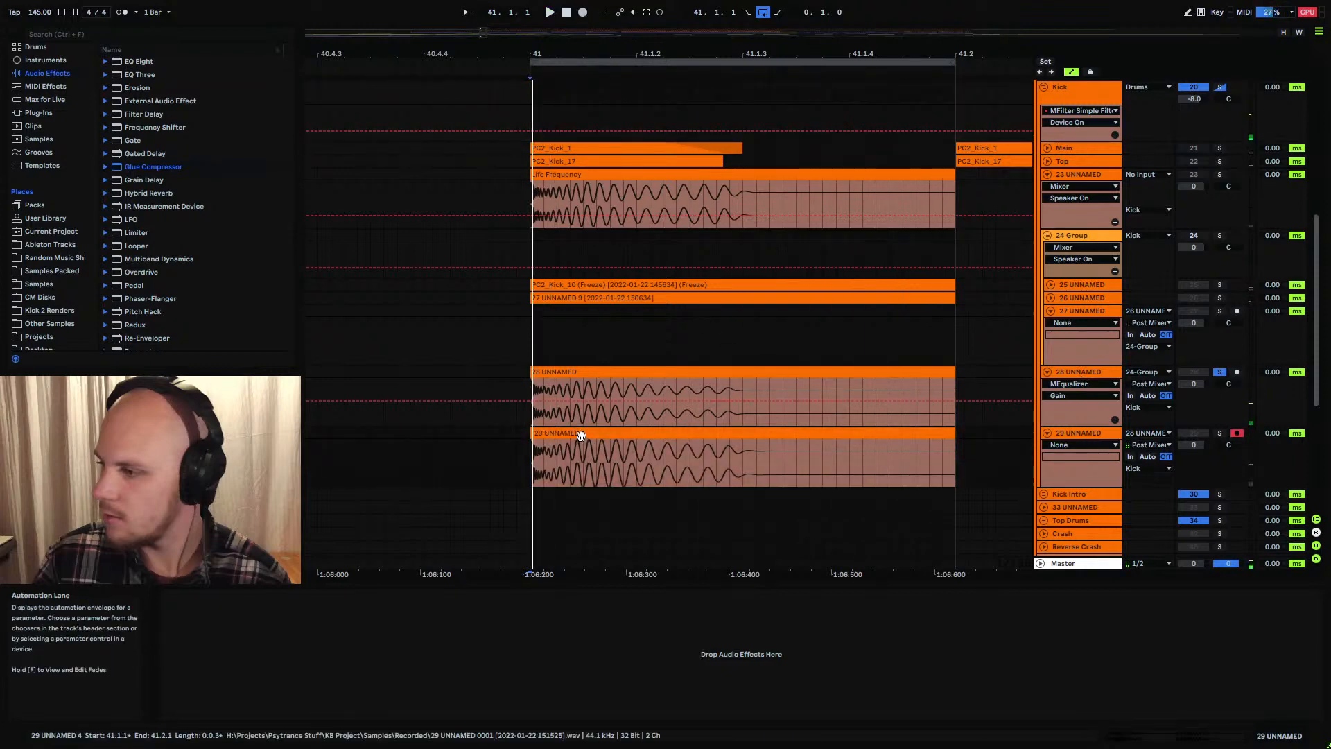
left_click_drag(533, 434, 529, 435)
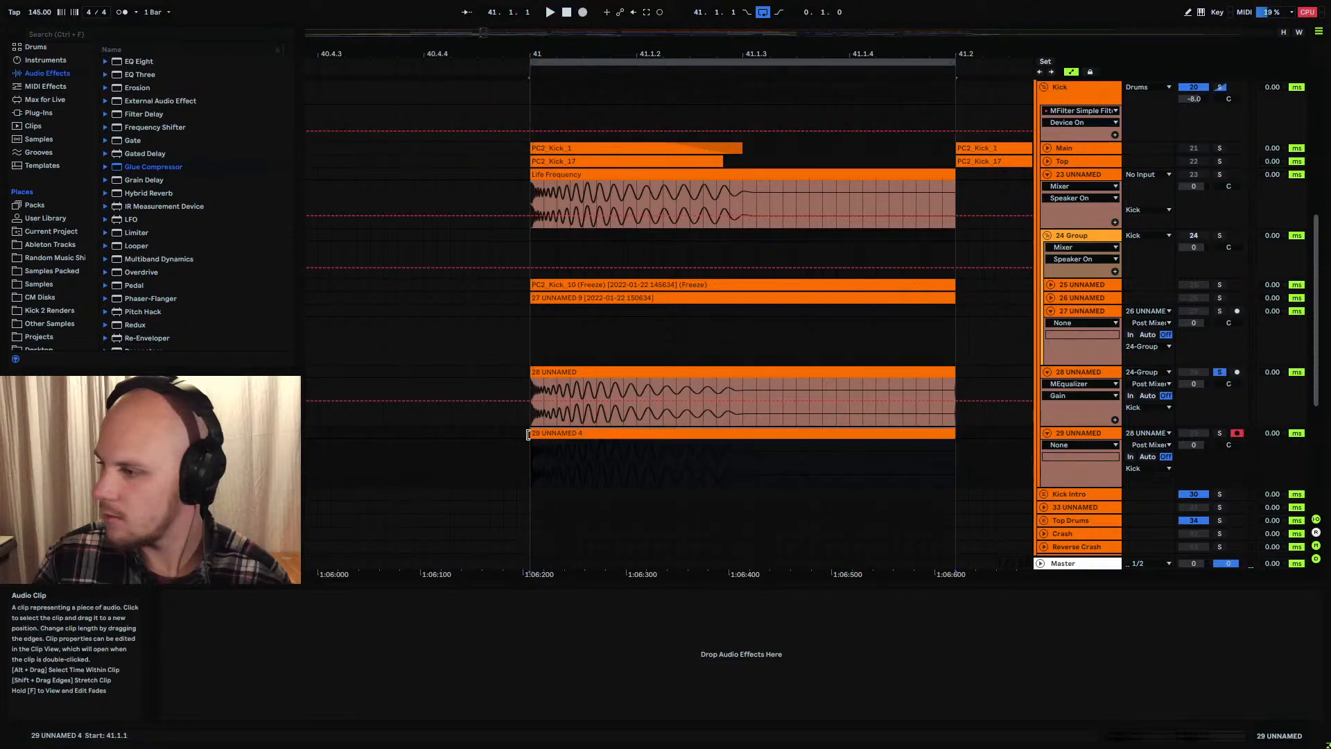
Solo and play track 29, then consolidate its recorded clip and set the clip gain to 2.02 dB
left_click(1219, 433)
key("space")
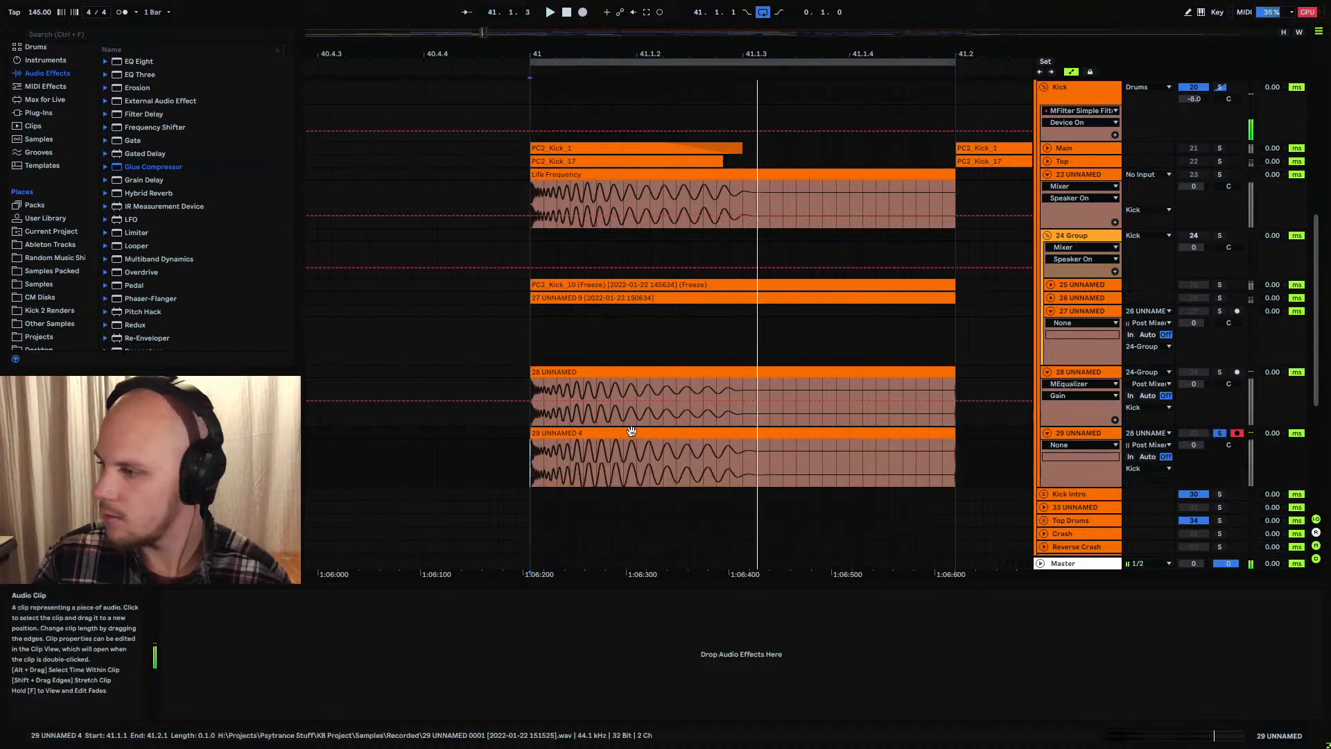
left_click(732, 434)
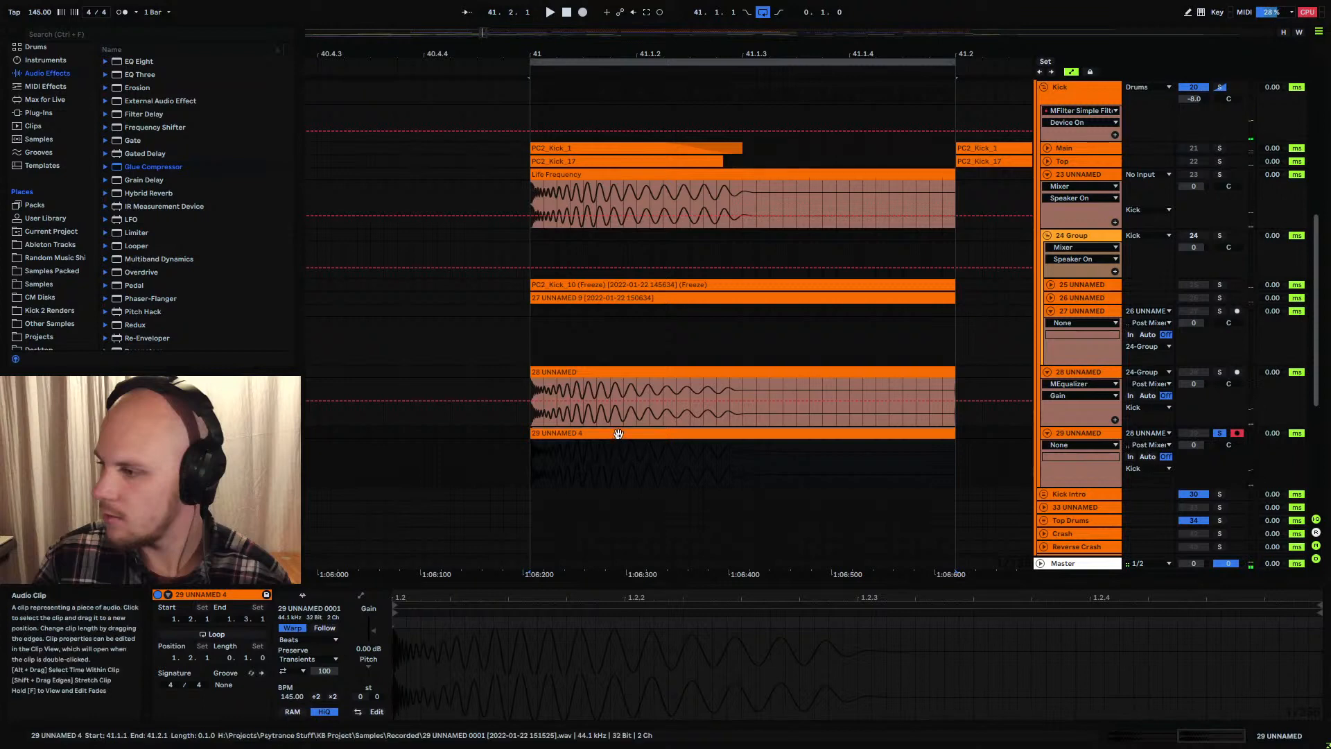
key("ctrl+j")
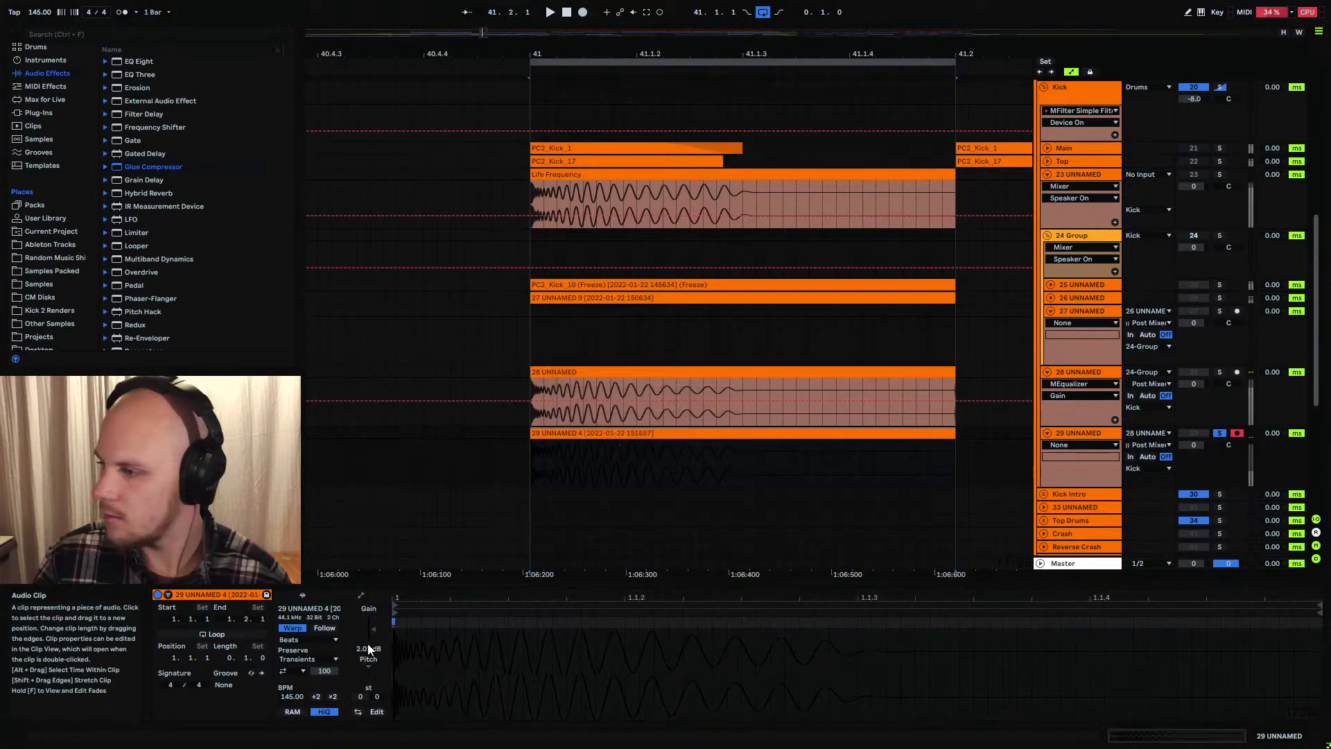
Set the output gain of track 28's MEqualizer to -1.01 dB and close the plug-in
left_click(1144, 445)
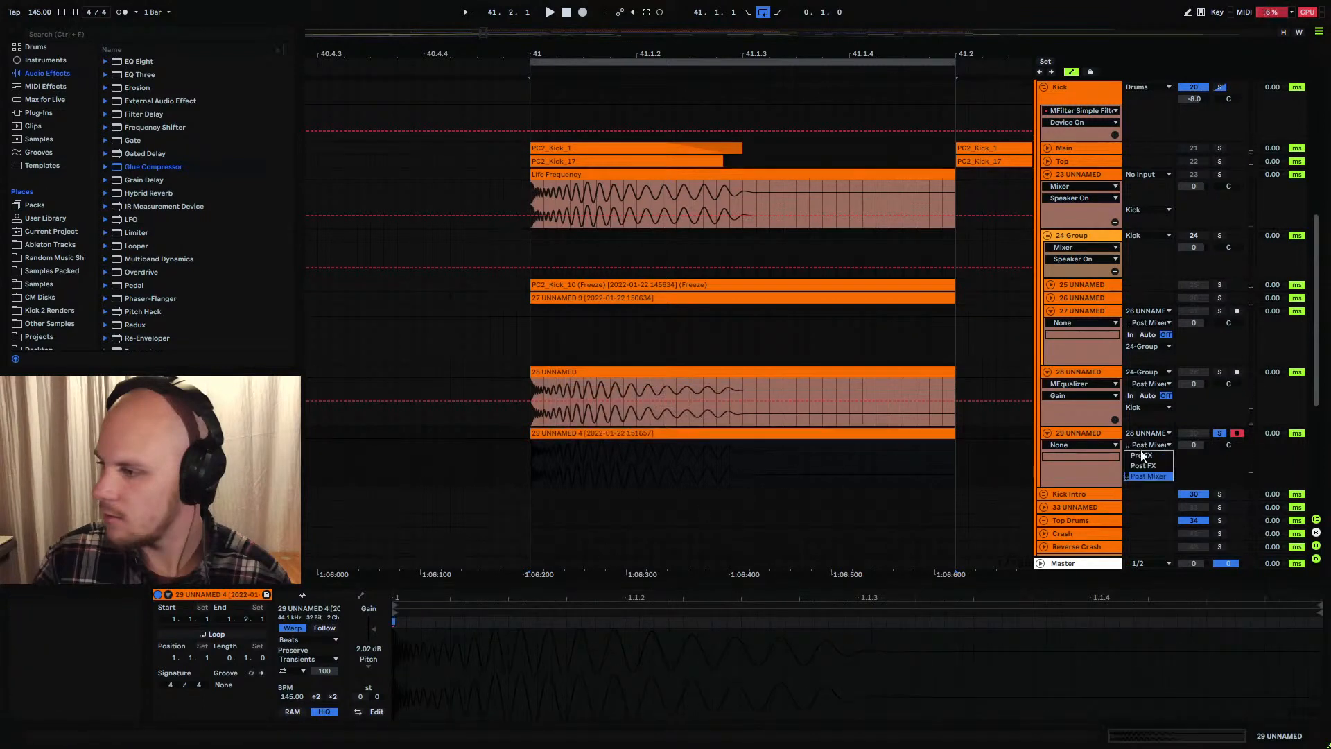
left_click(1082, 373)
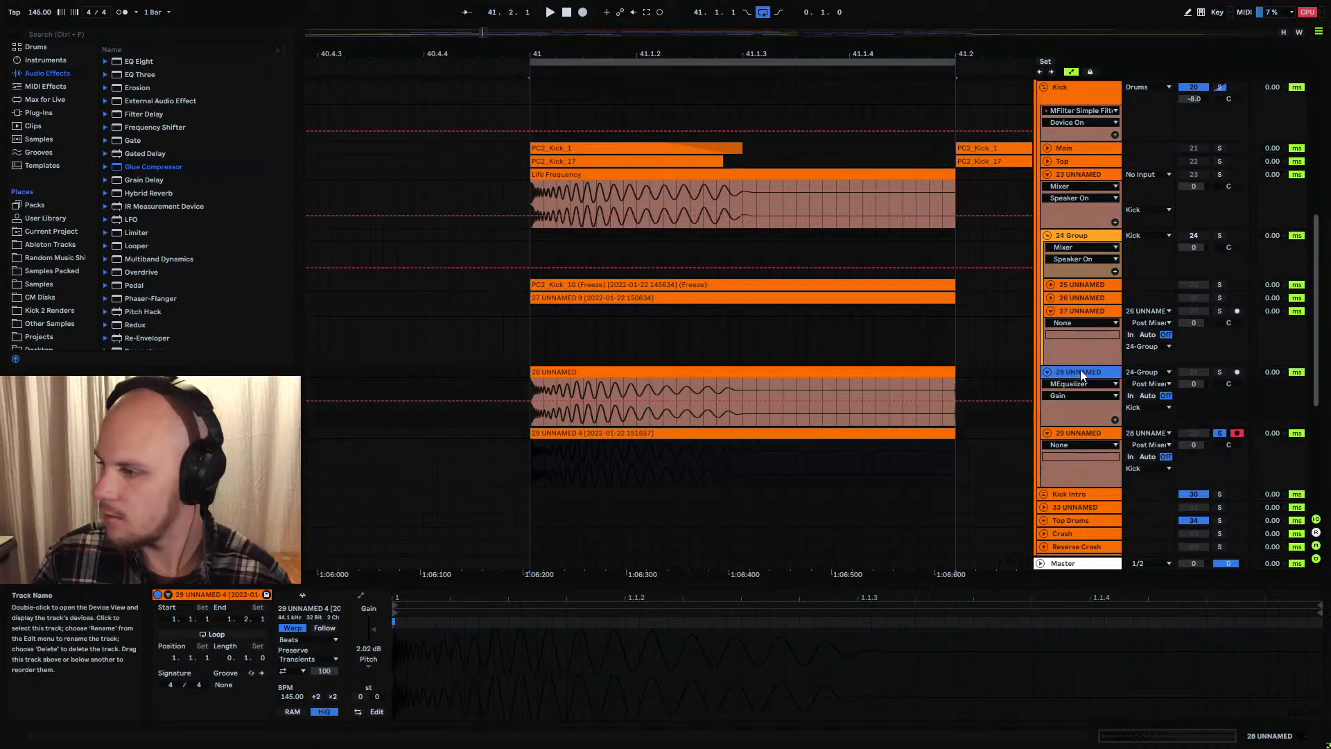
left_click(543, 390)
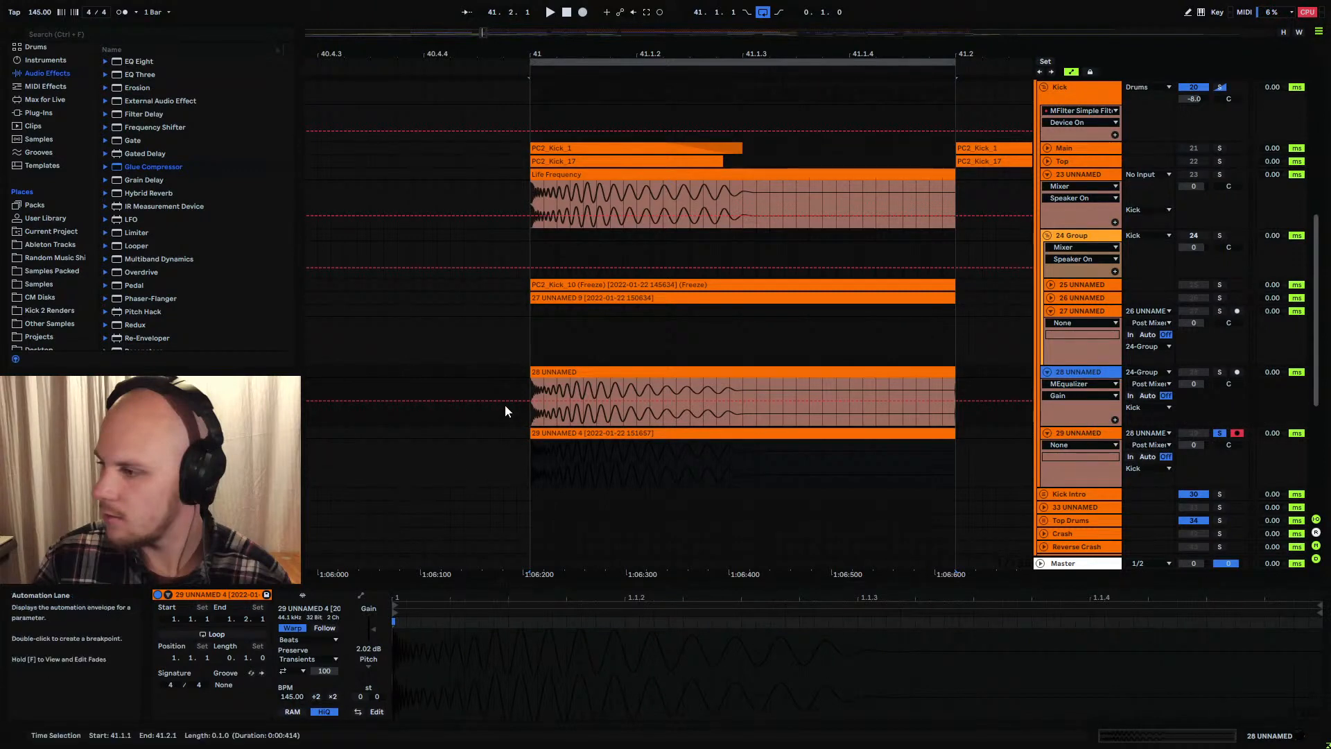
key("shift+Tab")
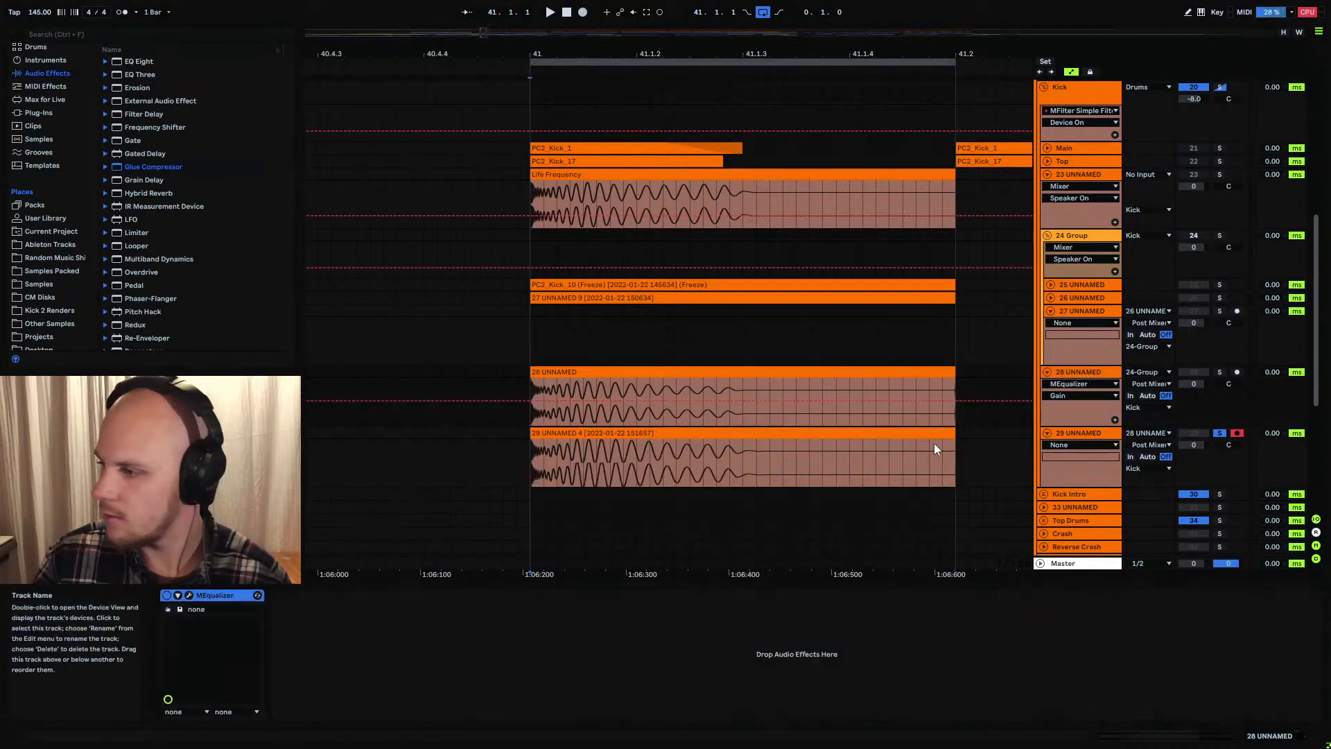
left_click(188, 595)
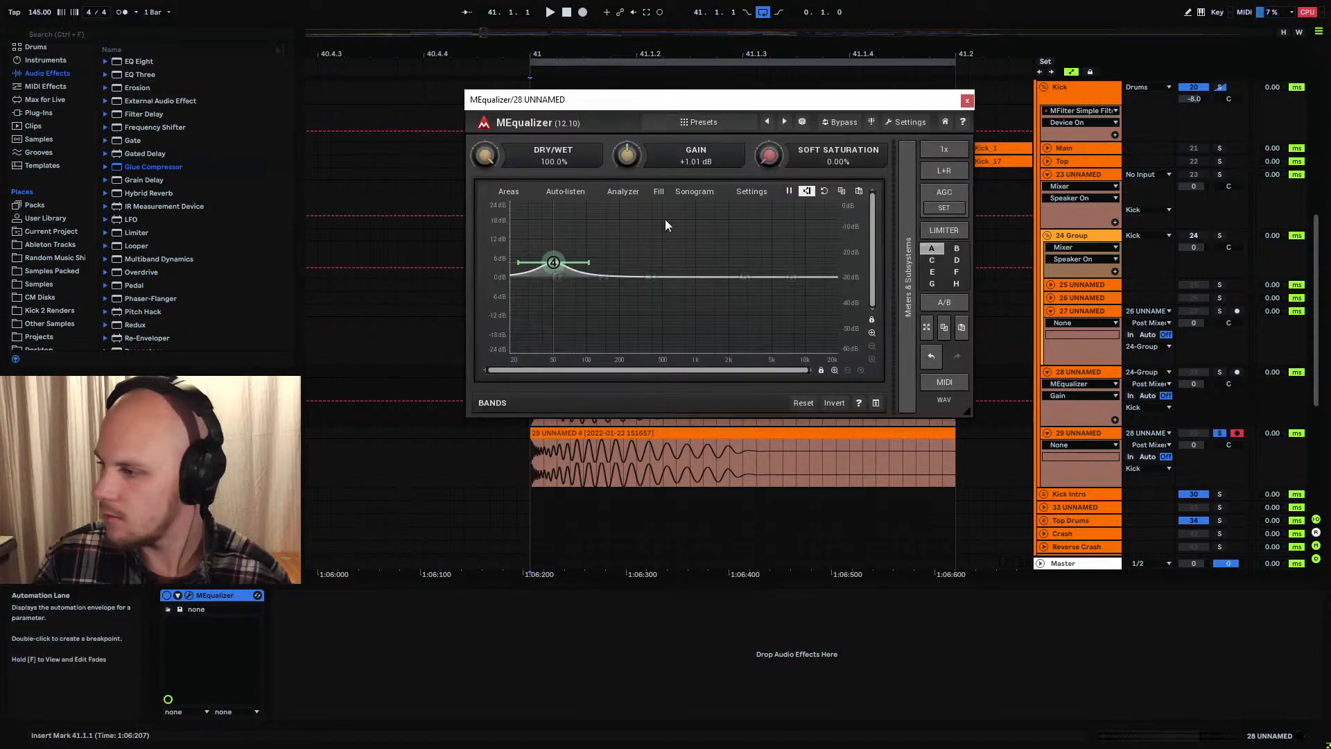
double_click(684, 160)
type("-")
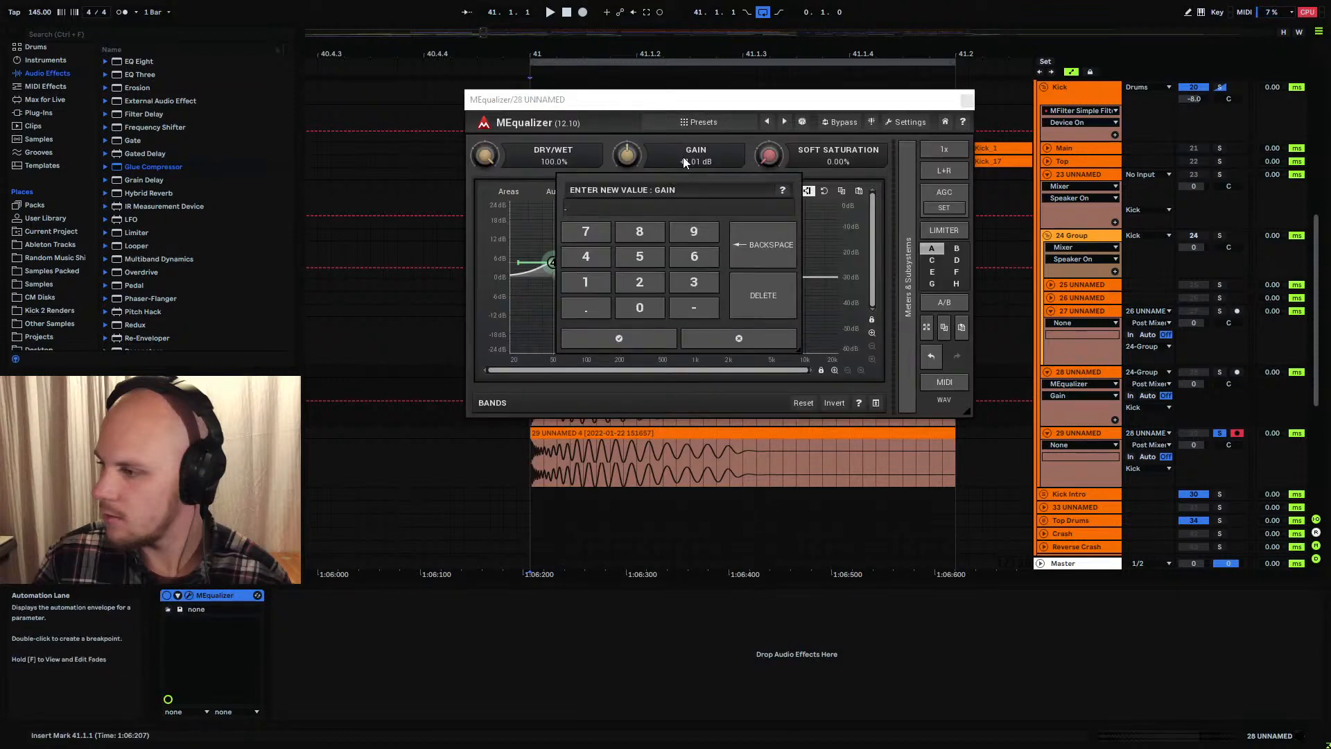
type("1.01")
key("Return")
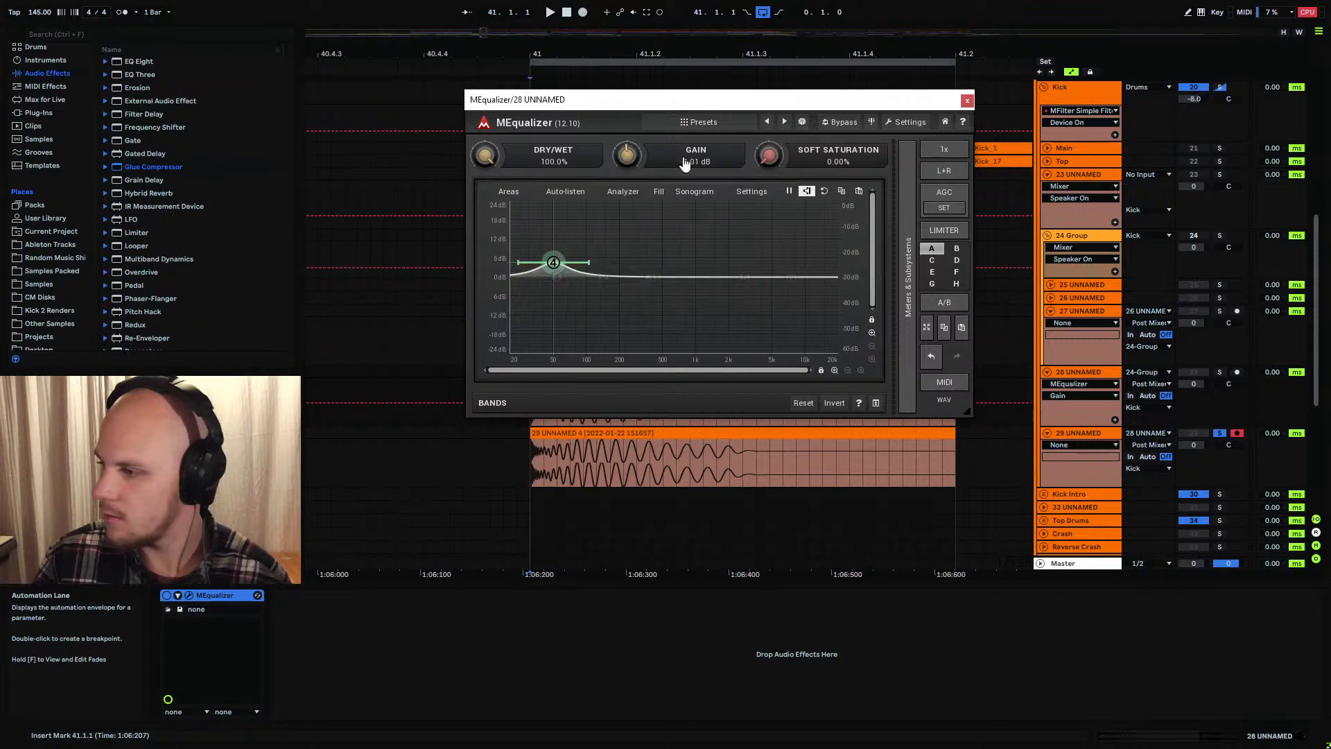
left_click(967, 102)
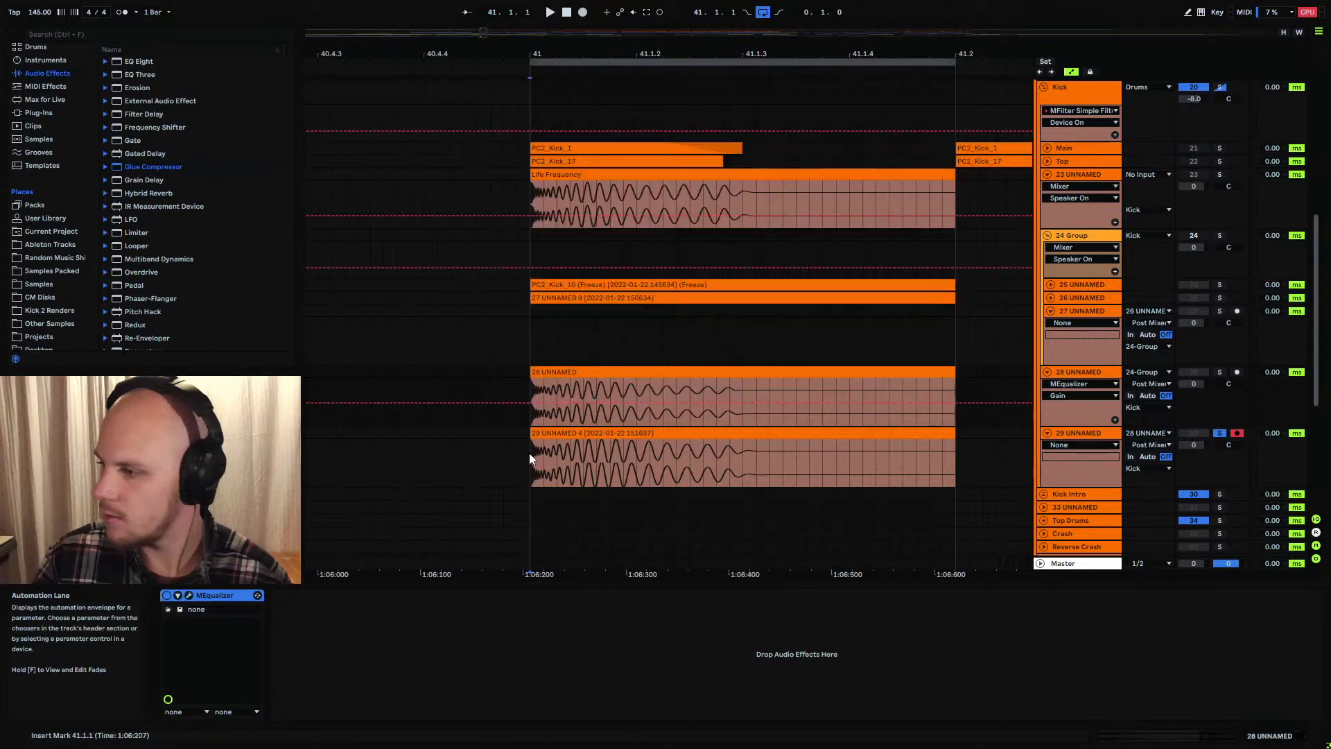
Re-record track 28, soloed, onto track 29 from 41.1.1 and consolidate the new take into one clip spanning 41.1.1 to 41.2.1
left_click(583, 12)
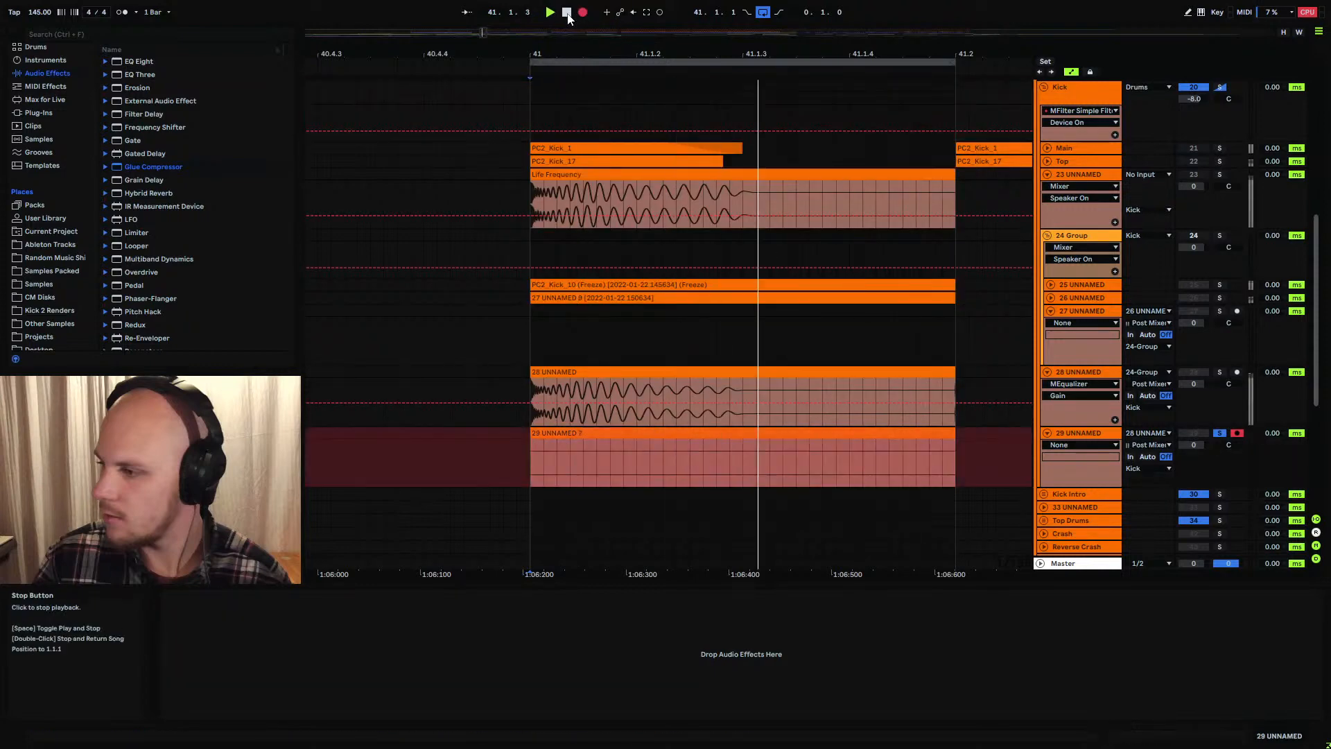
left_click(566, 12)
left_click(1220, 371)
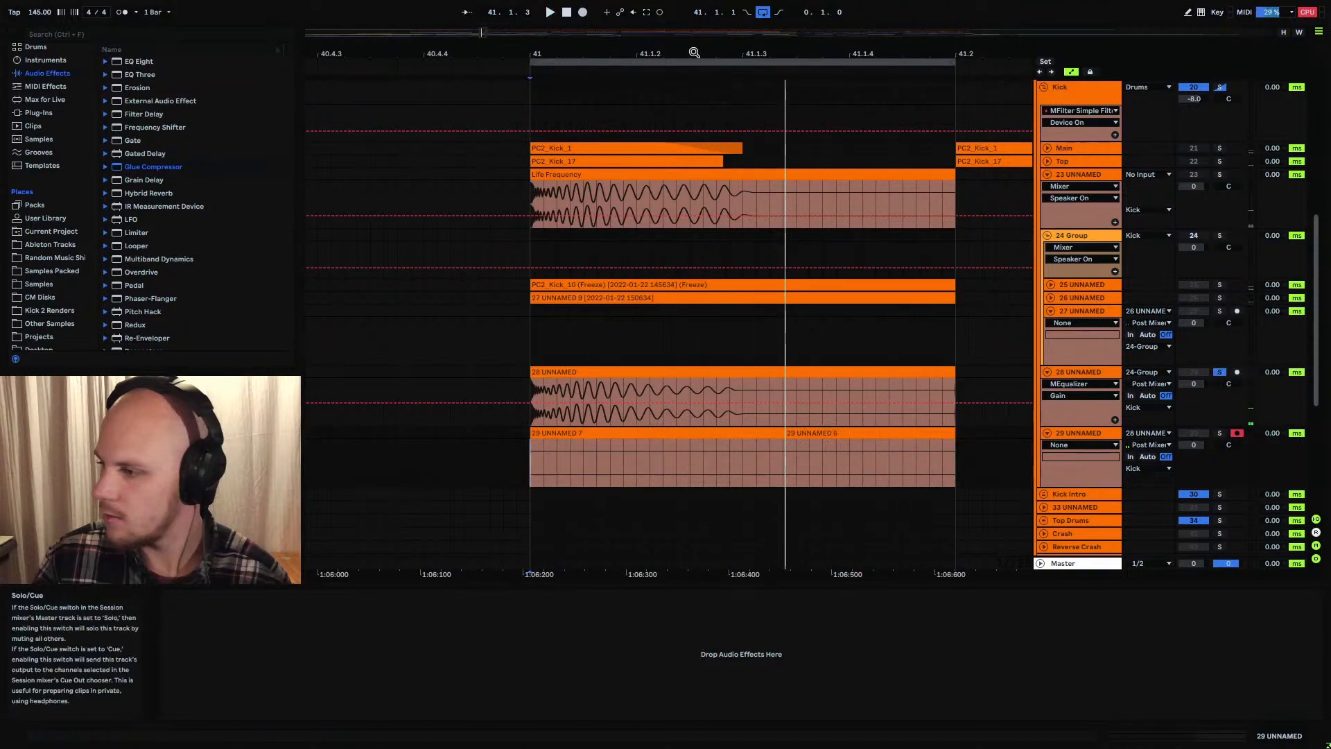
left_click(582, 11)
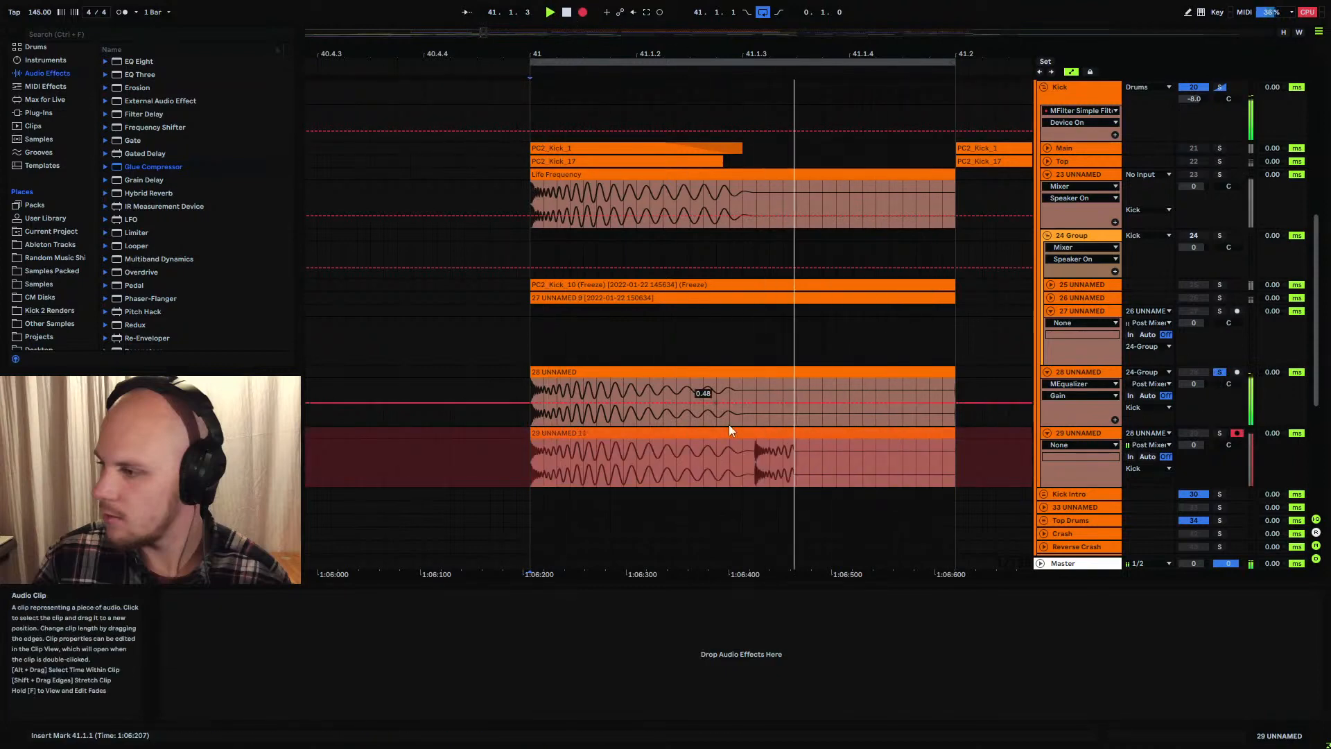
left_click(566, 14)
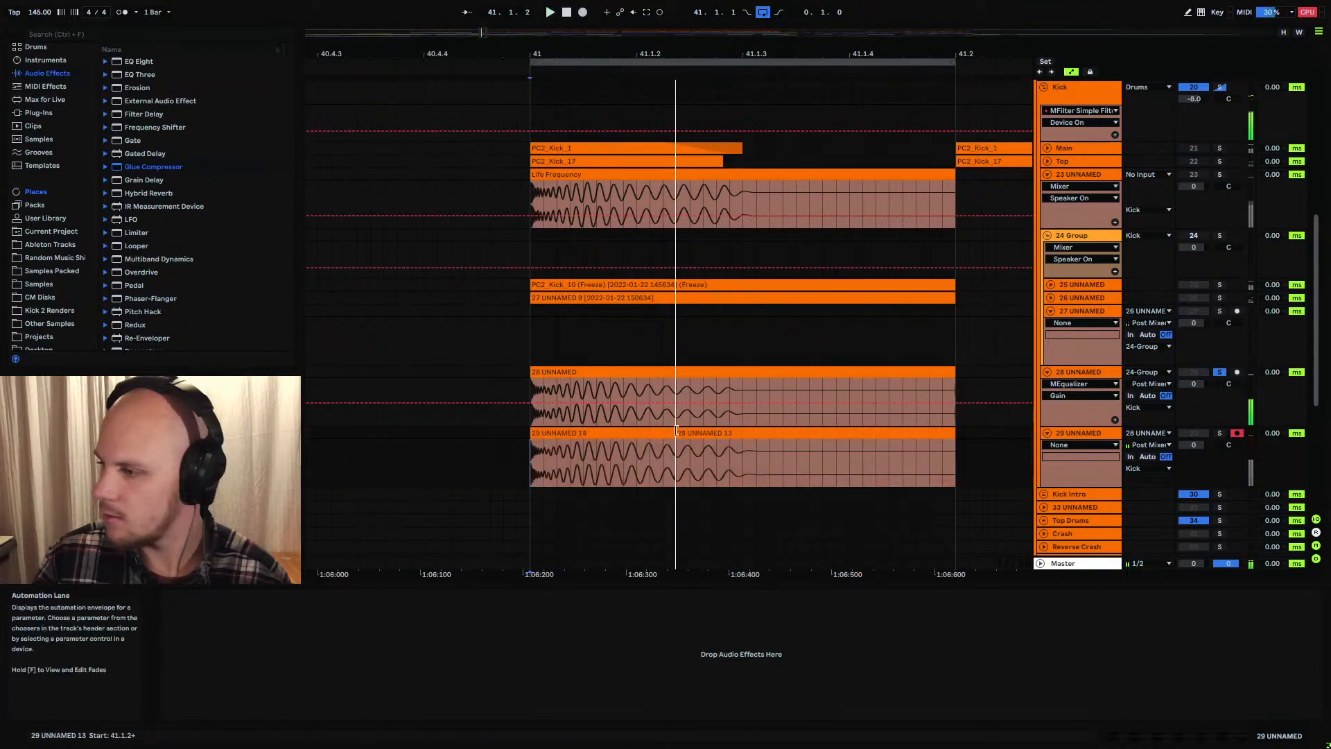
left_click_drag(675, 432, 542, 422)
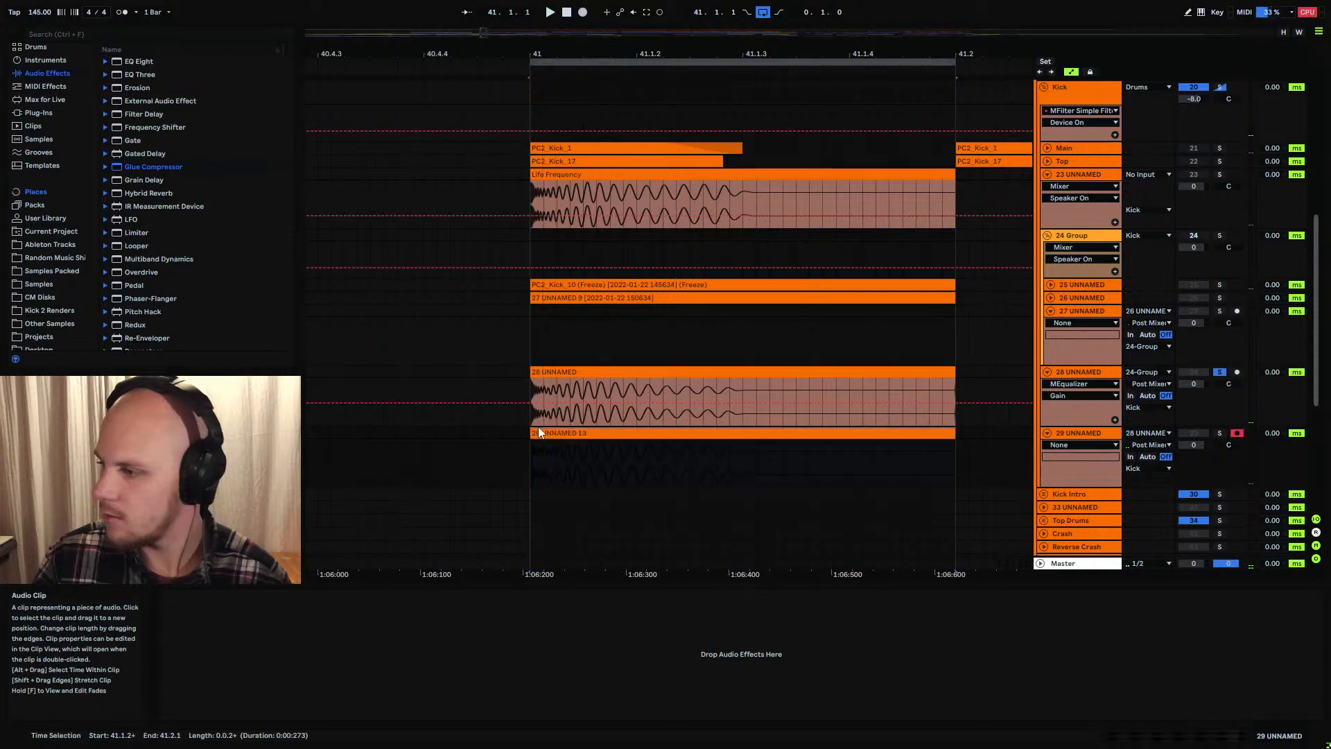
key("ctrl+j")
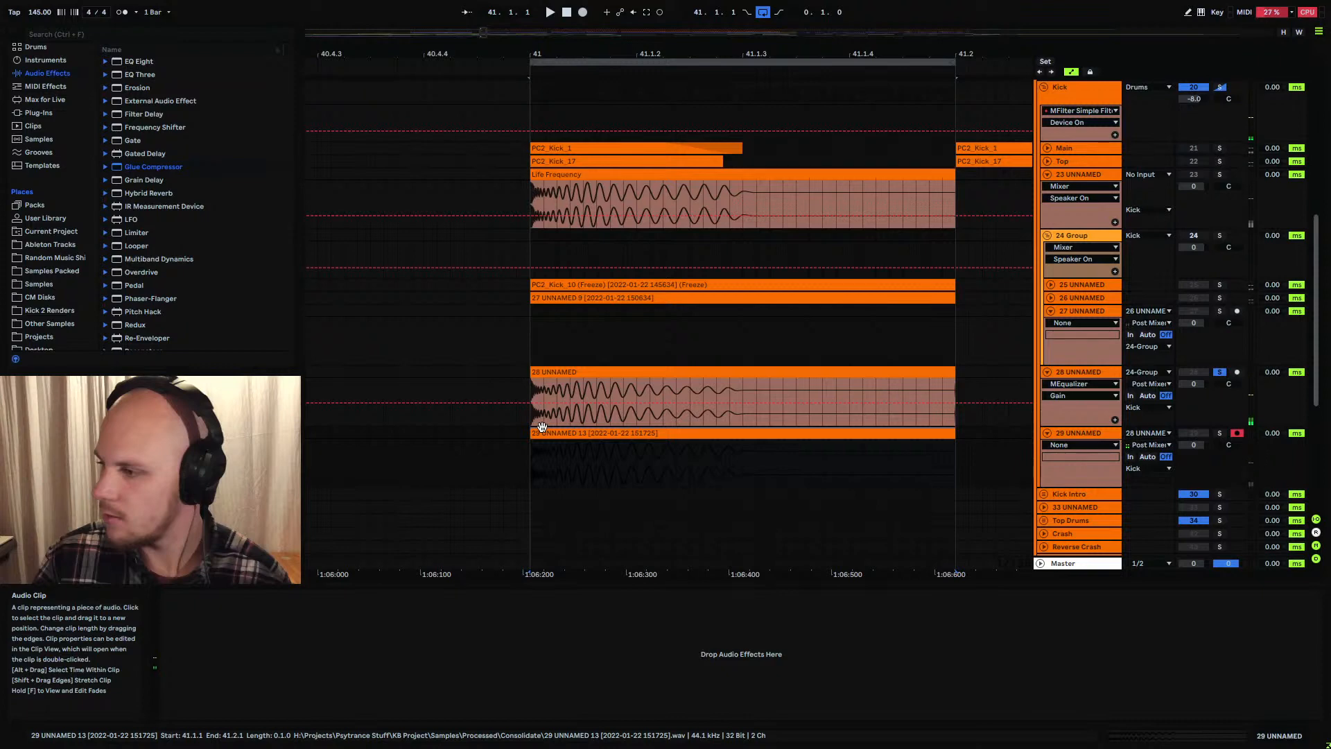
scroll(1041, 213, "up", 2)
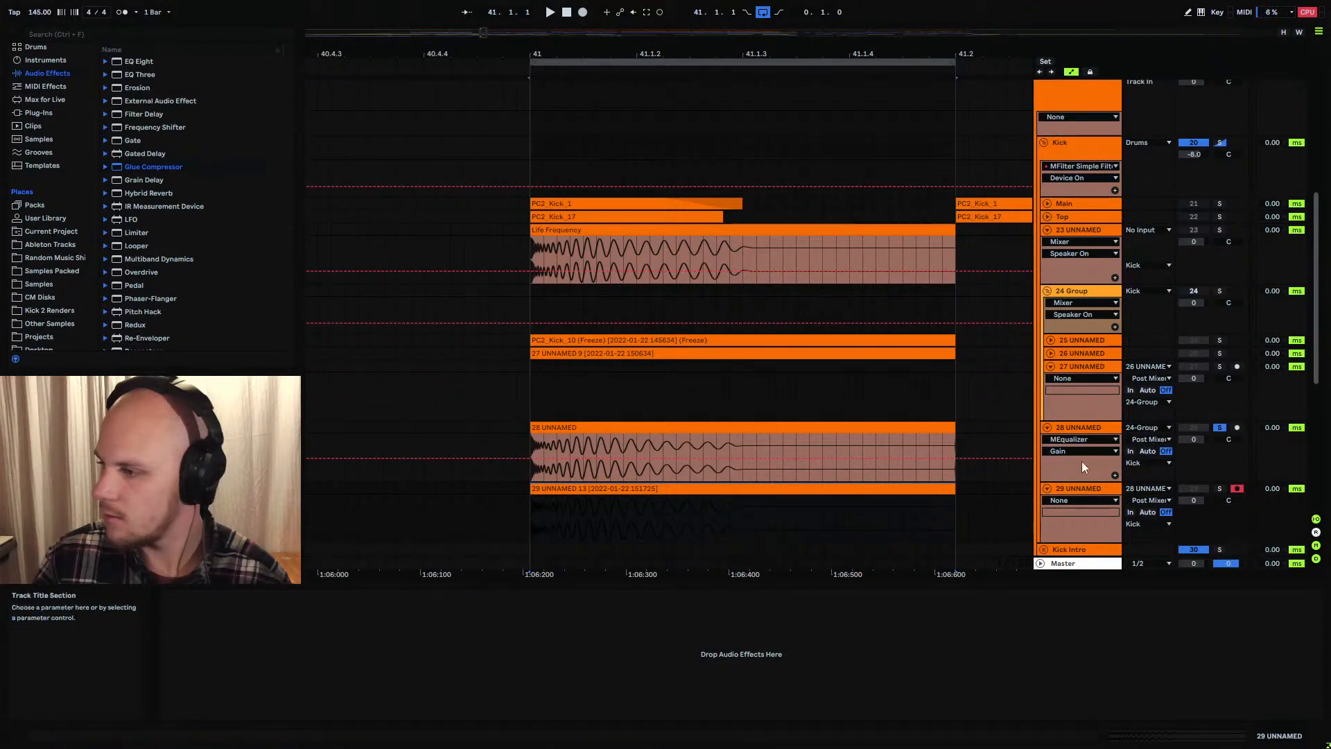
left_click(1090, 428)
left_click(1067, 205, "shift")
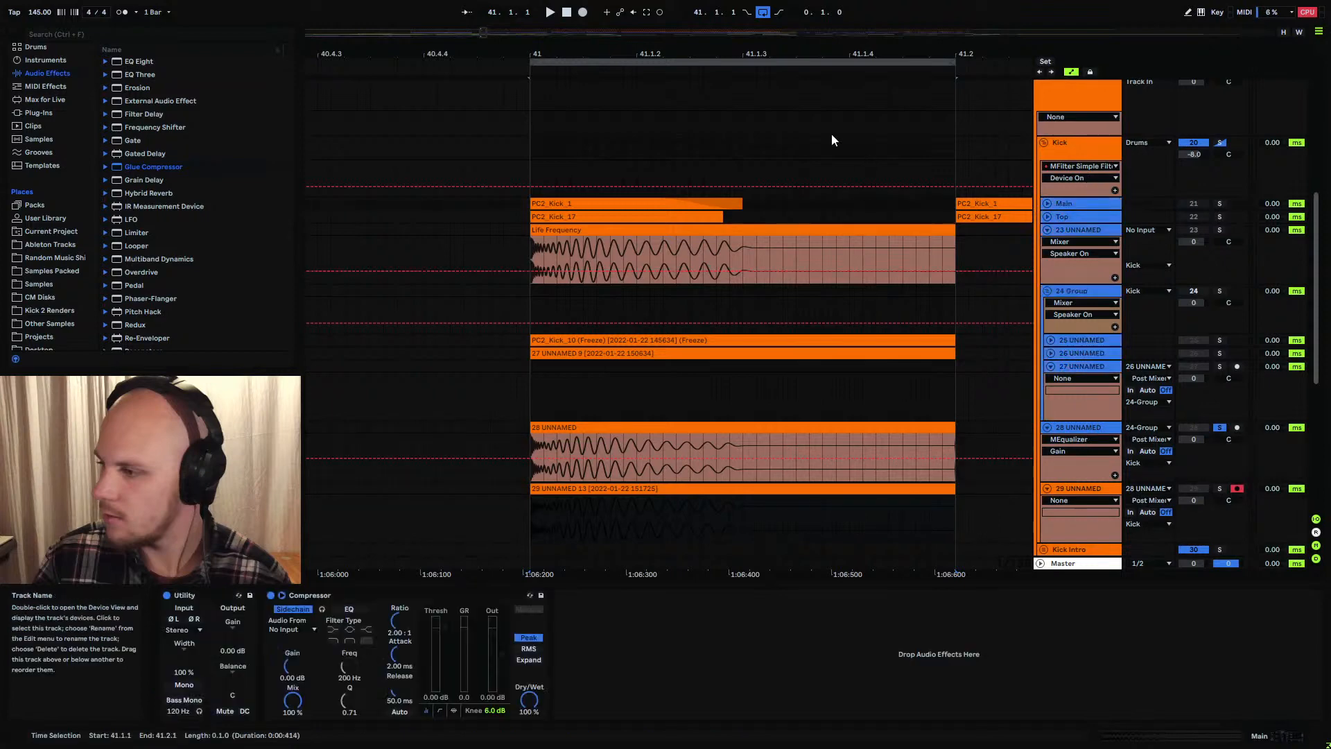
left_click_drag(777, 56, 777, 29)
left_click(1086, 231)
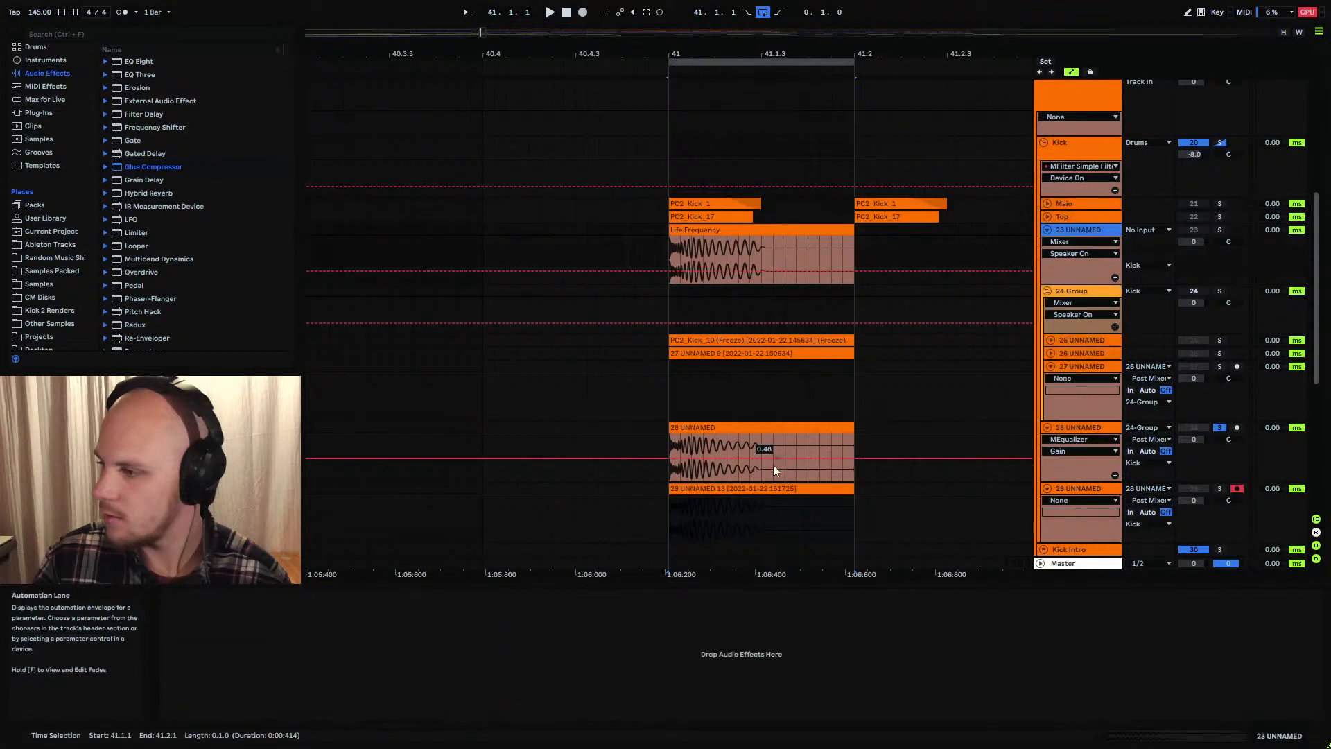
Split track 29's kick clip at 41.1.3, delete its tail, and consolidate the kick with the empty space up to 41.2.1
left_click(764, 490)
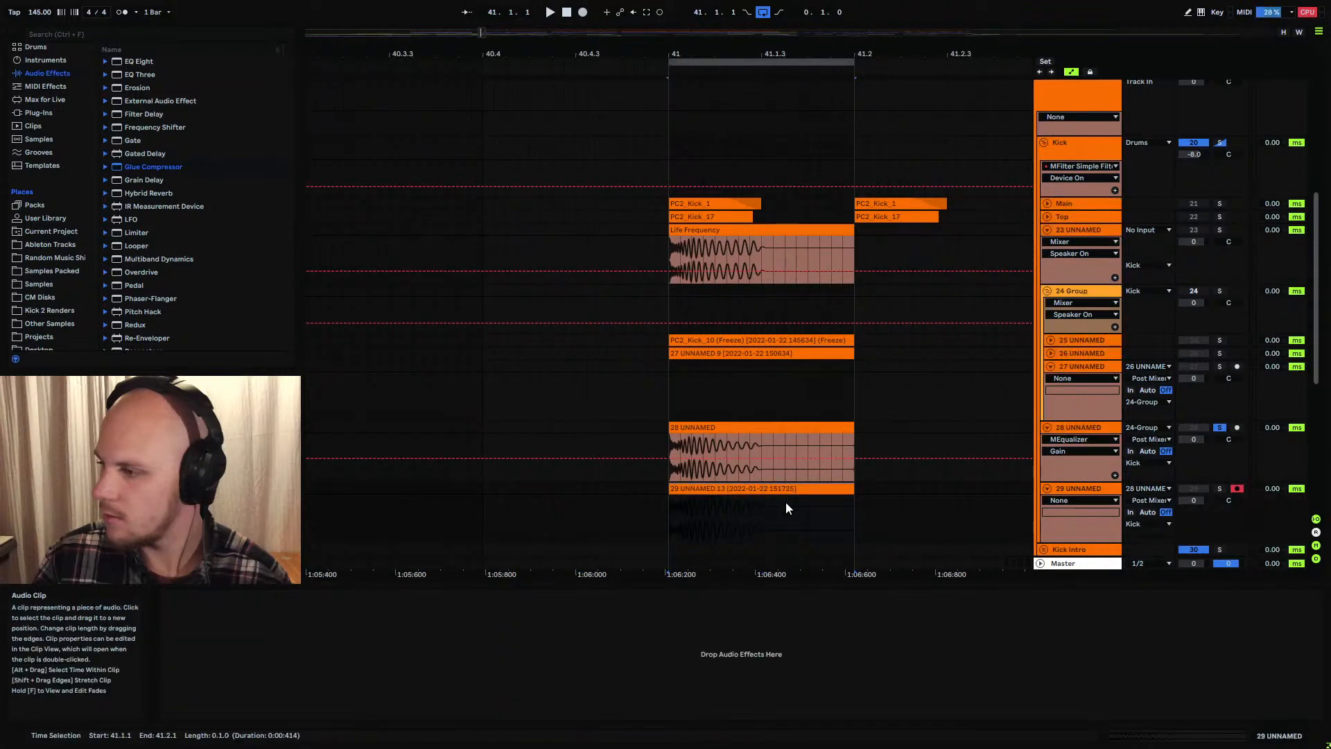
left_click(762, 513)
key("ctrl+e")
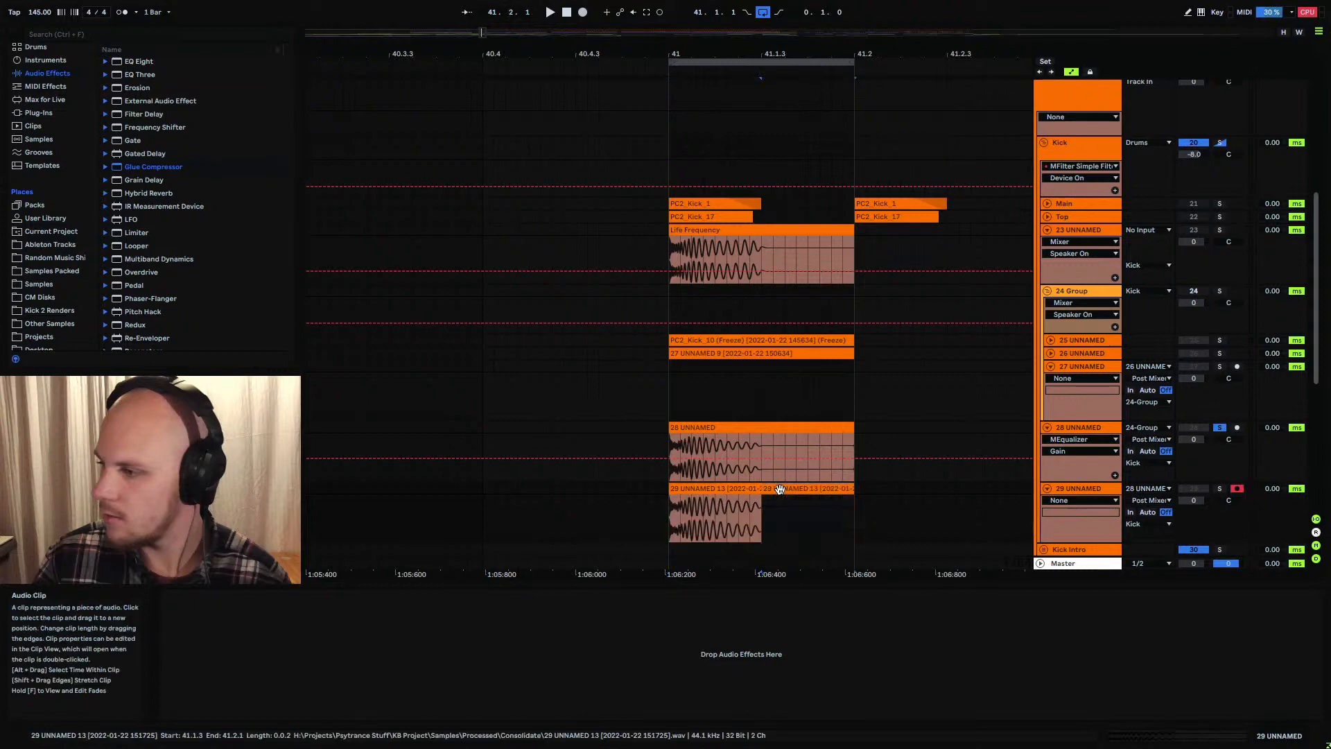
key("Delete")
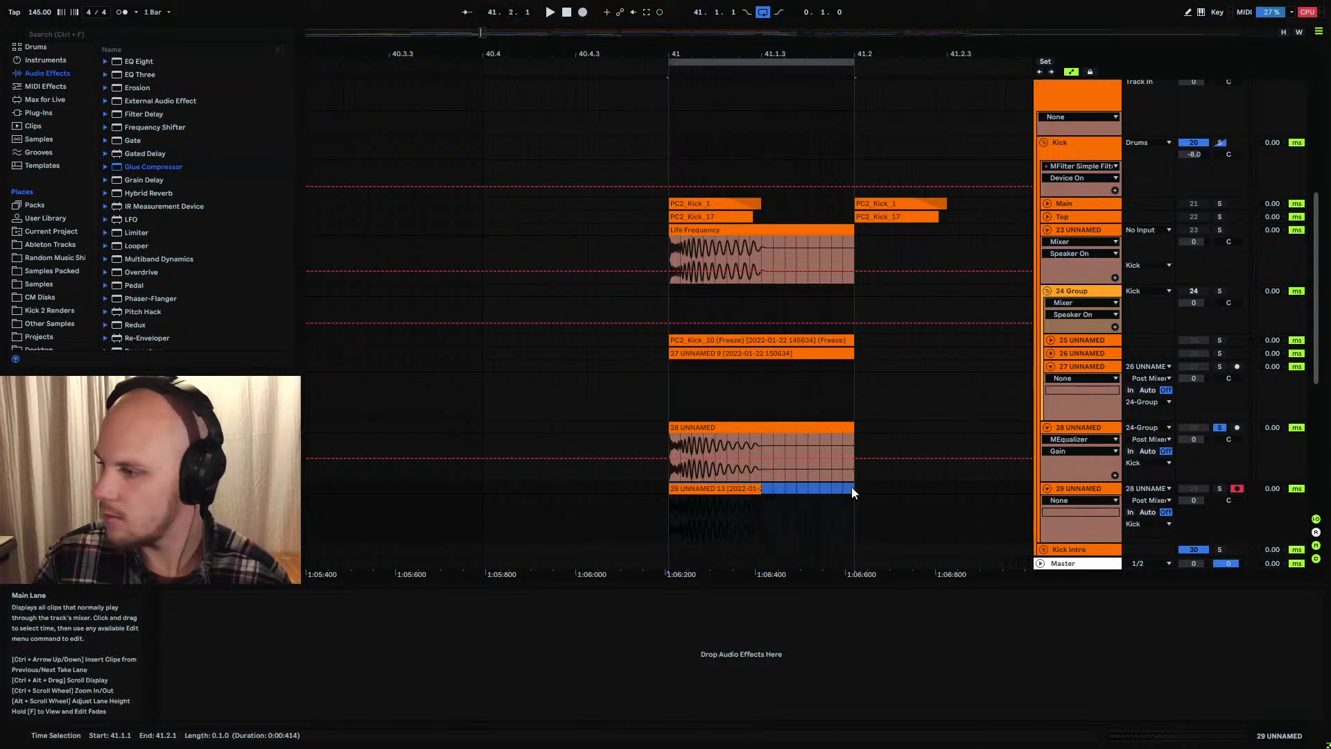
left_click(777, 493)
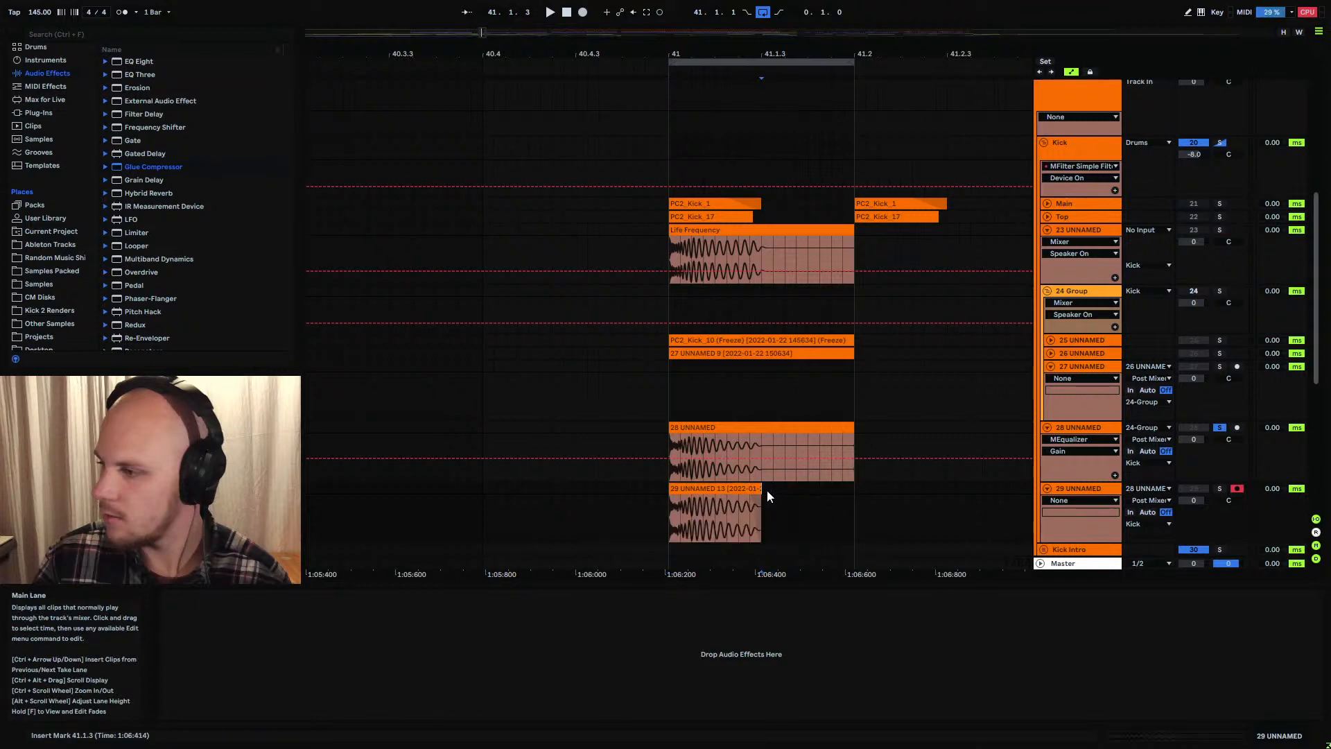
left_click(752, 489)
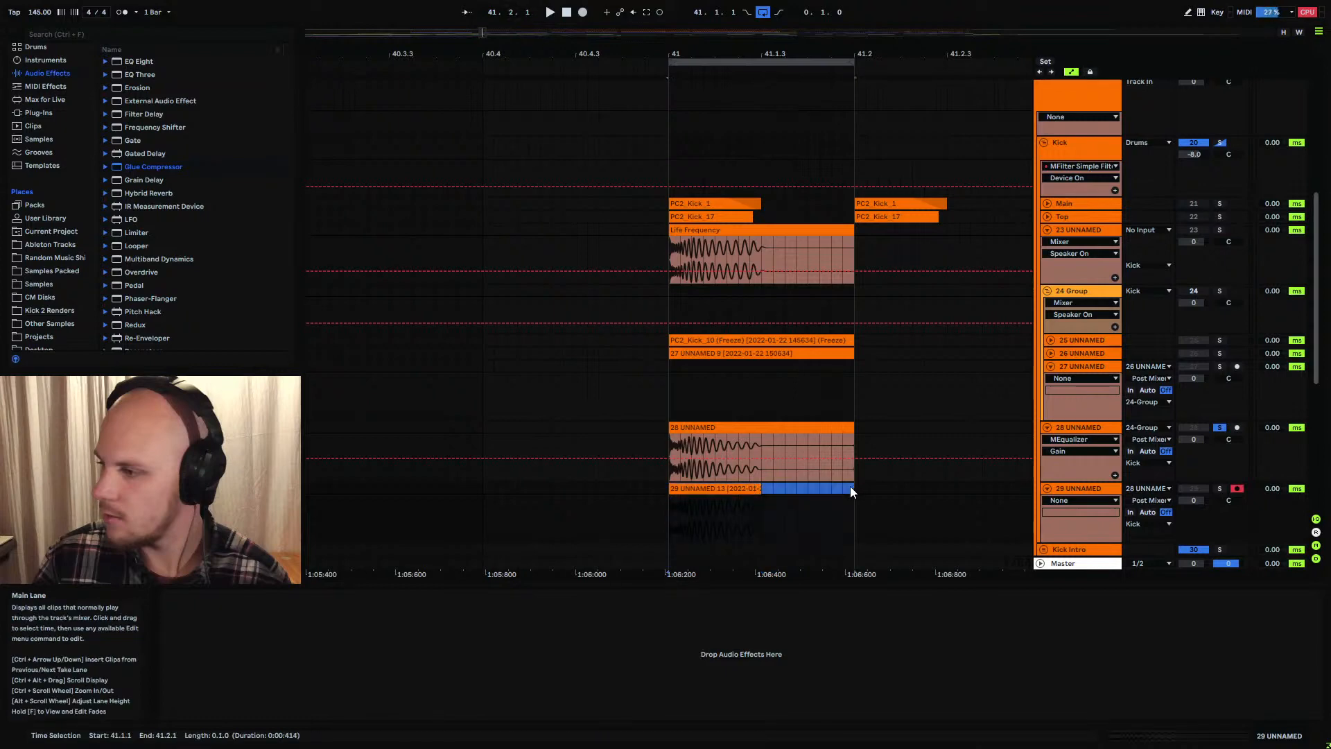
key("ctrl+j")
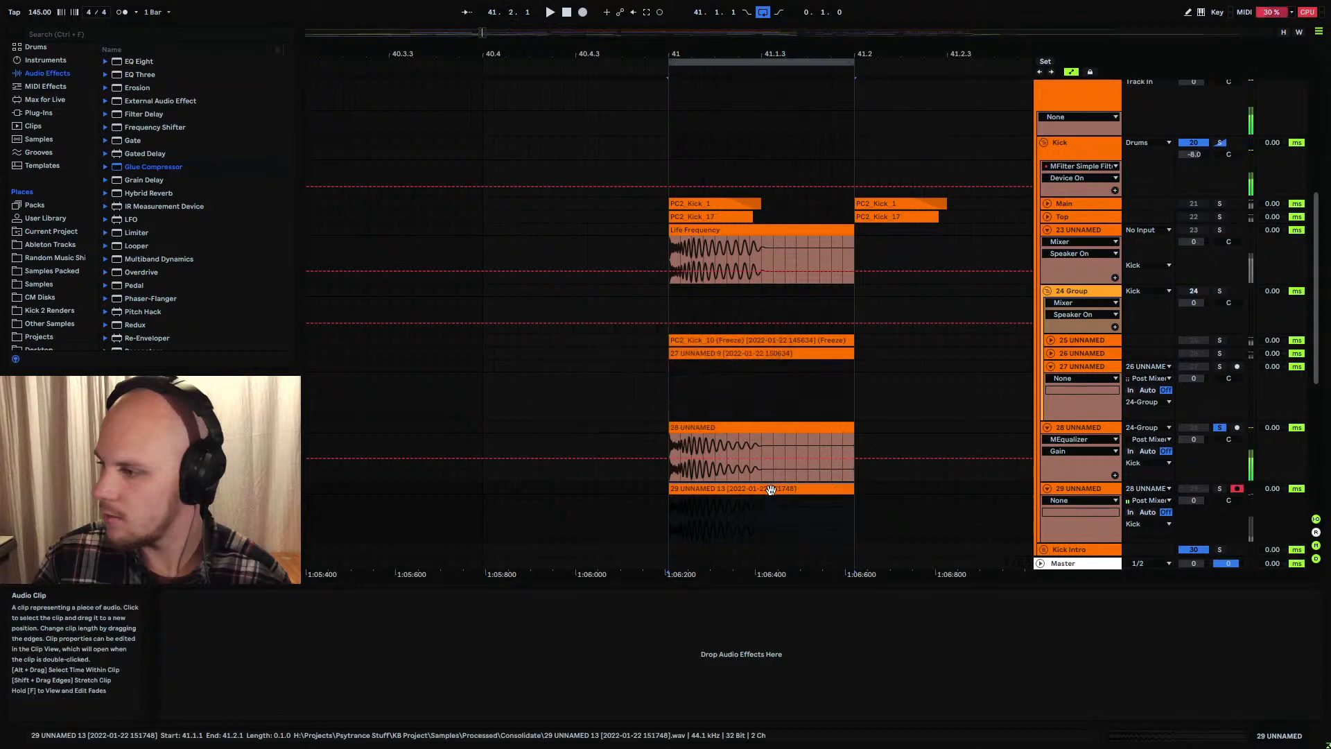
Duplicate the consolidated kick three times on track 29 to fill bar 41 with a hit on every beat
key("ctrl+d")
key("ctrl+d")
key("ctrl+d")
left_click_drag(659, 56, 664, 17)
Duplicate the bar of four kicks repeatedly along track 29 until the pattern reaches 56.1.1
left_click(572, 485, "shift")
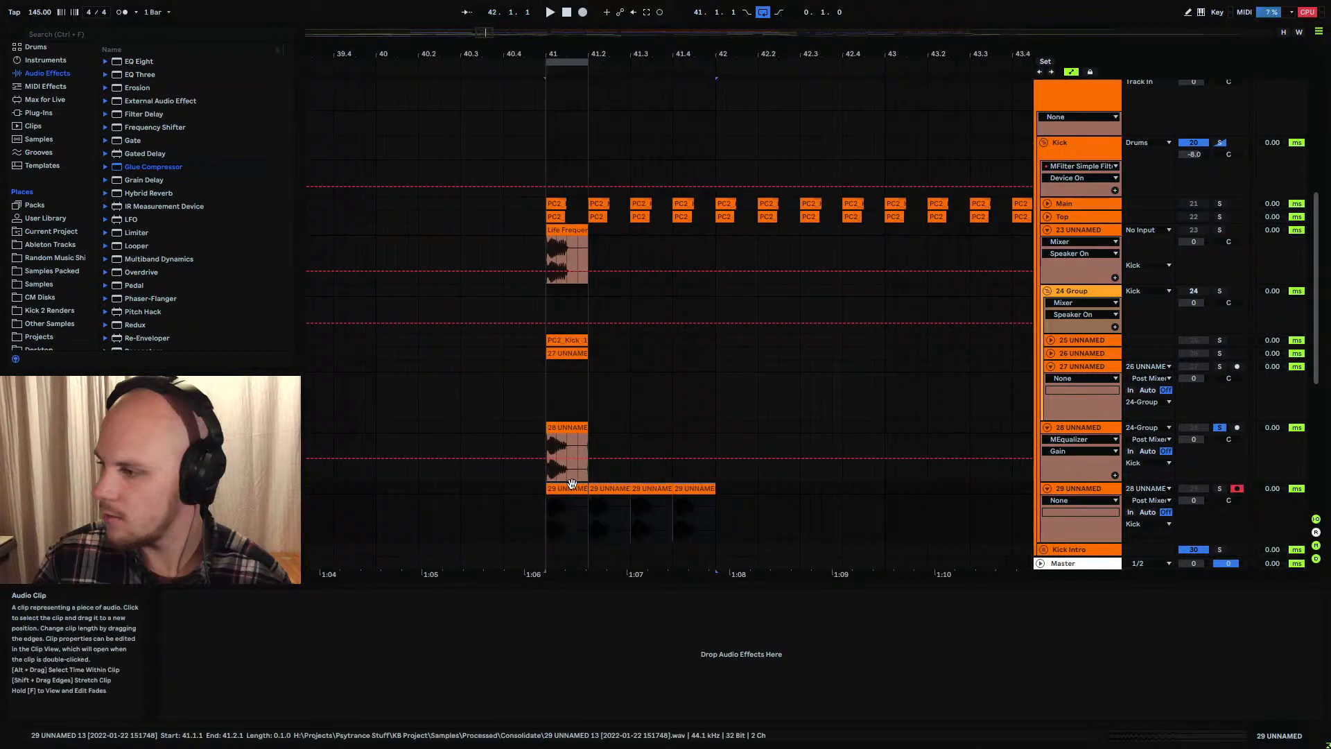
key("ctrl+d")
key("ctrl+d")
key("ctrl+d")
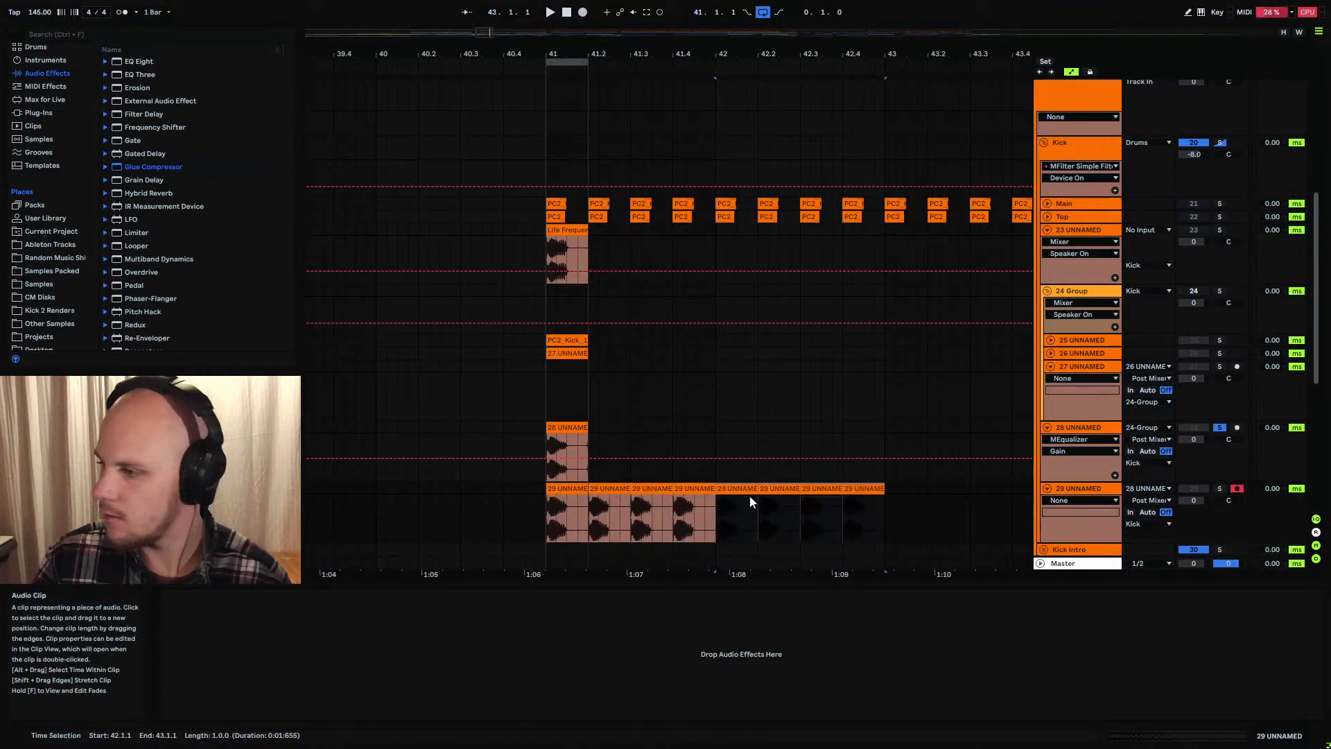
left_click_drag(644, 55, 631, 27)
key("ctrl+d")
key("ctrl+d")
key("ctrl+d")
key("ctrl+d")
key("ctrl+d")
key("ctrl+d")
key("ctrl+d")
key("ctrl+d")
key("ctrl+d")
key("ctrl+d")
key("ctrl+d")
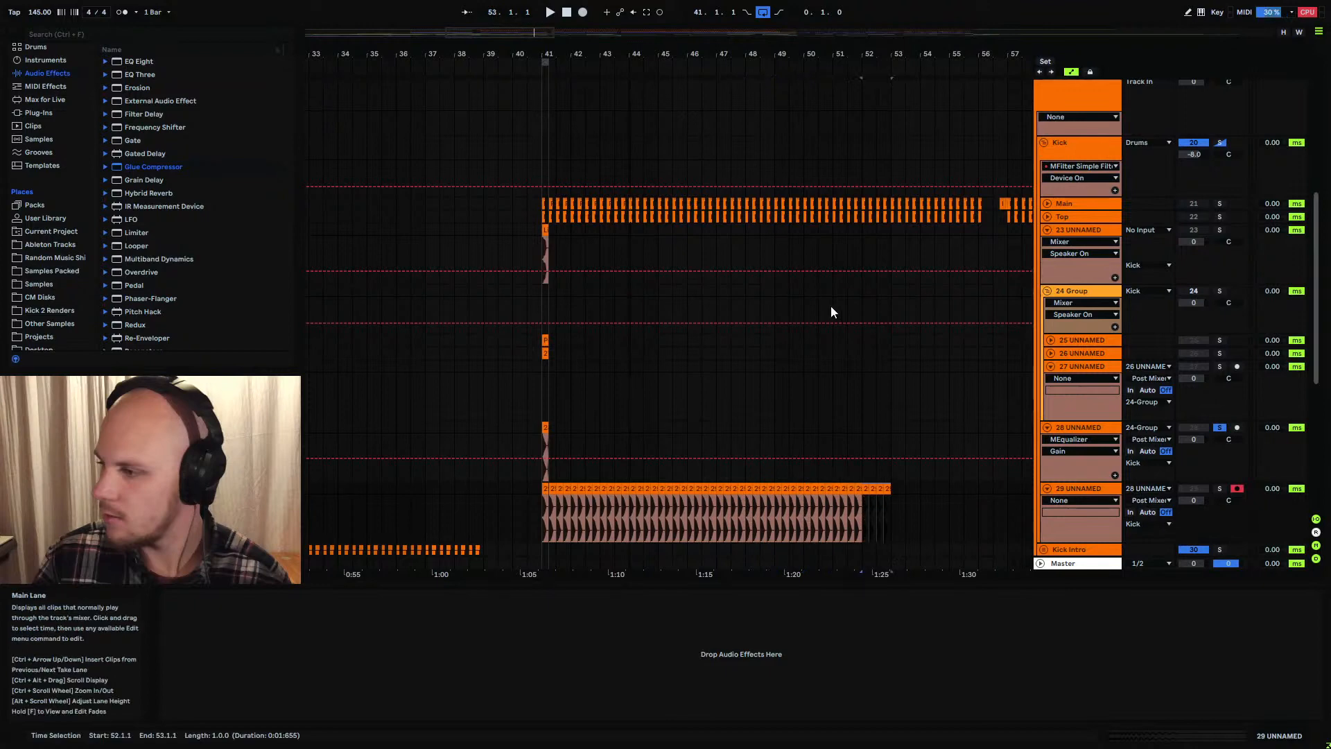
Unfold the Main kick track for reference and paste copies of track 29's last kick at 56.4.1 and 56.1.1
left_click_drag(998, 53, 939, 184)
left_click(1047, 203)
scroll(832, 208, "down", 2)
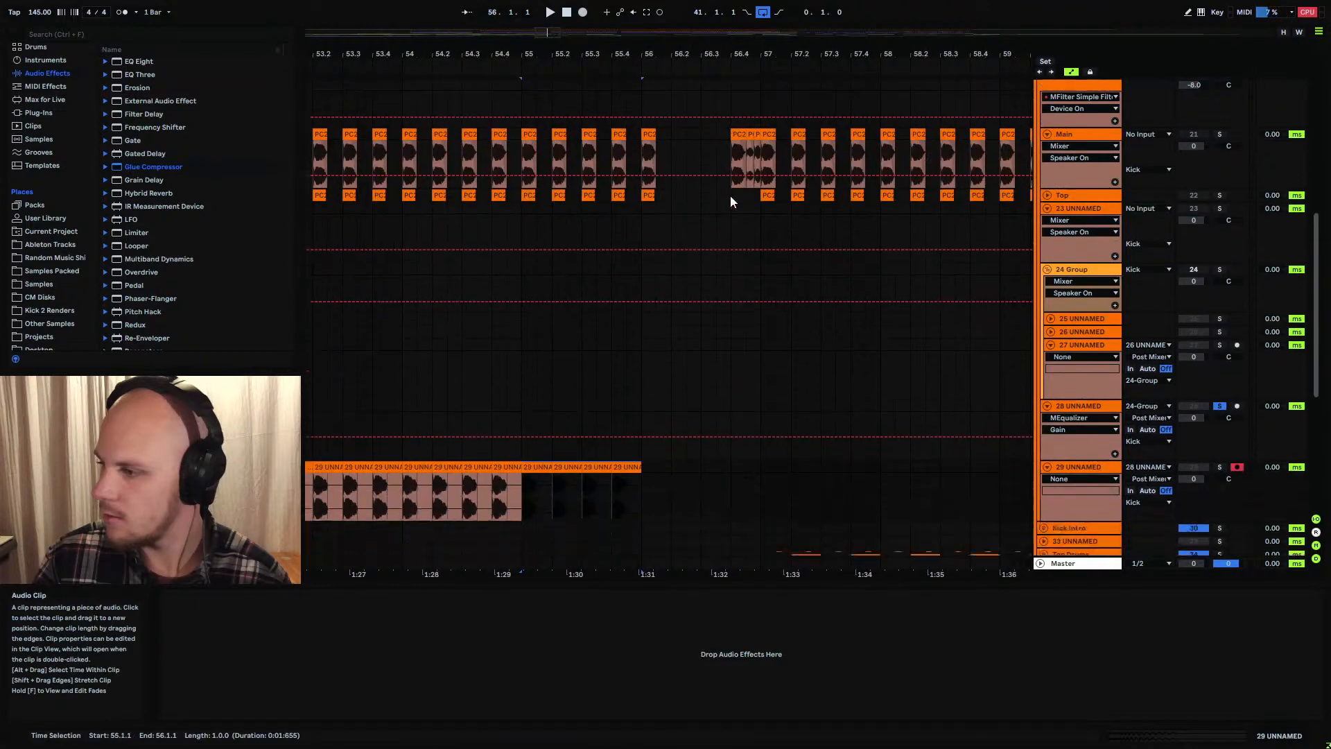
left_click_drag(759, 53, 752, 84)
left_click(507, 467)
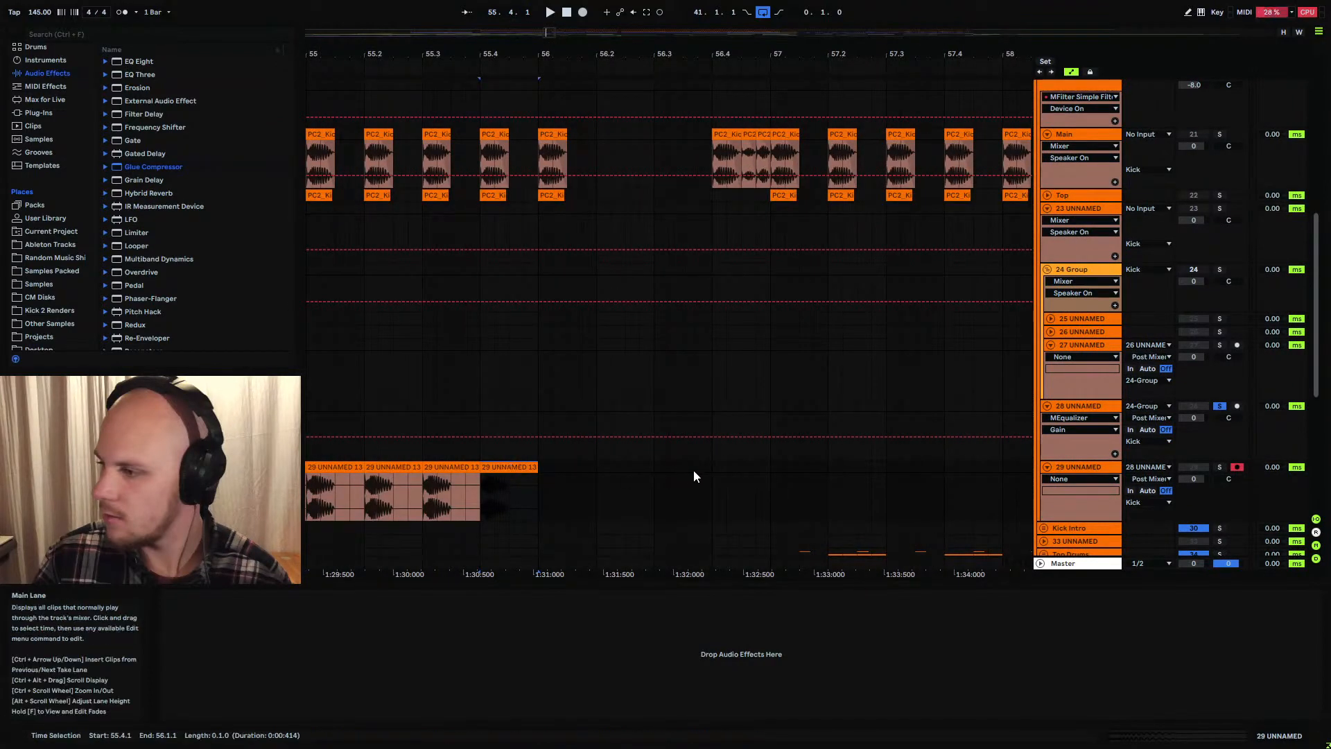
left_click(714, 467)
key("ctrl+v")
left_click(544, 467)
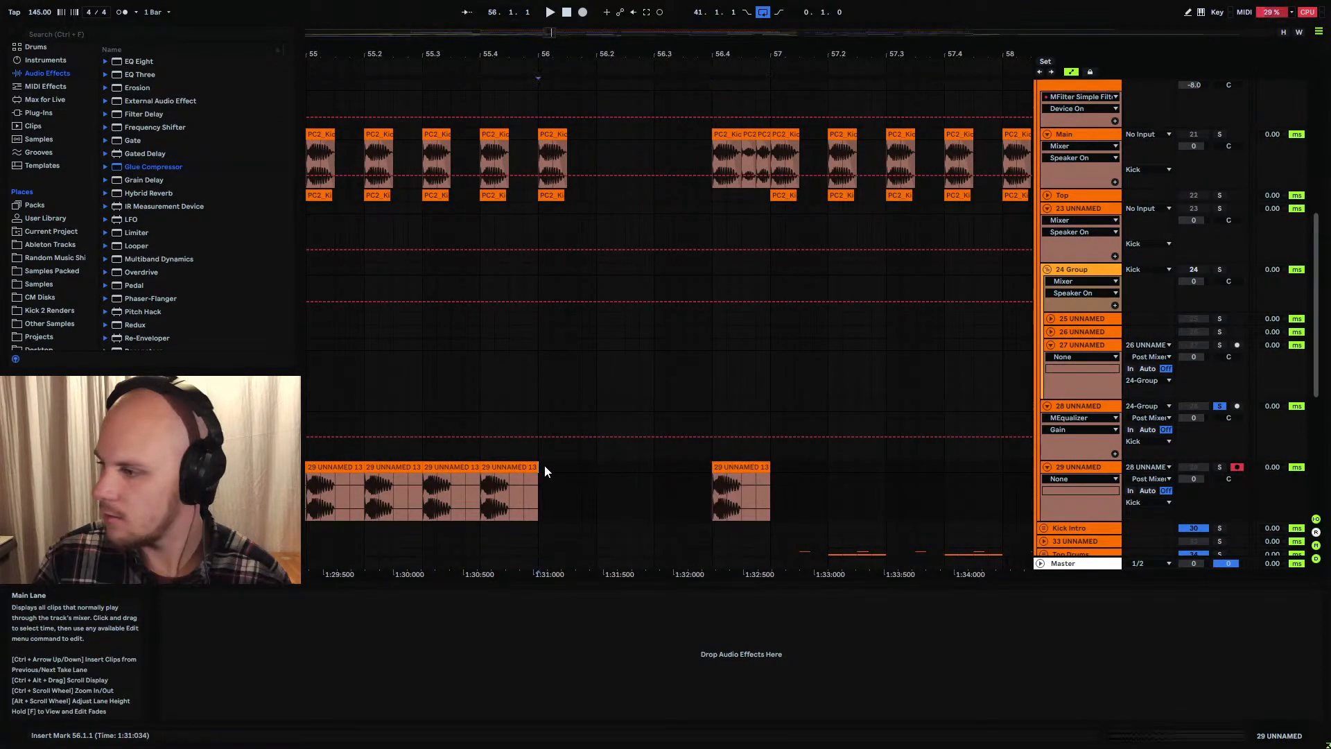
key("ctrl+v")
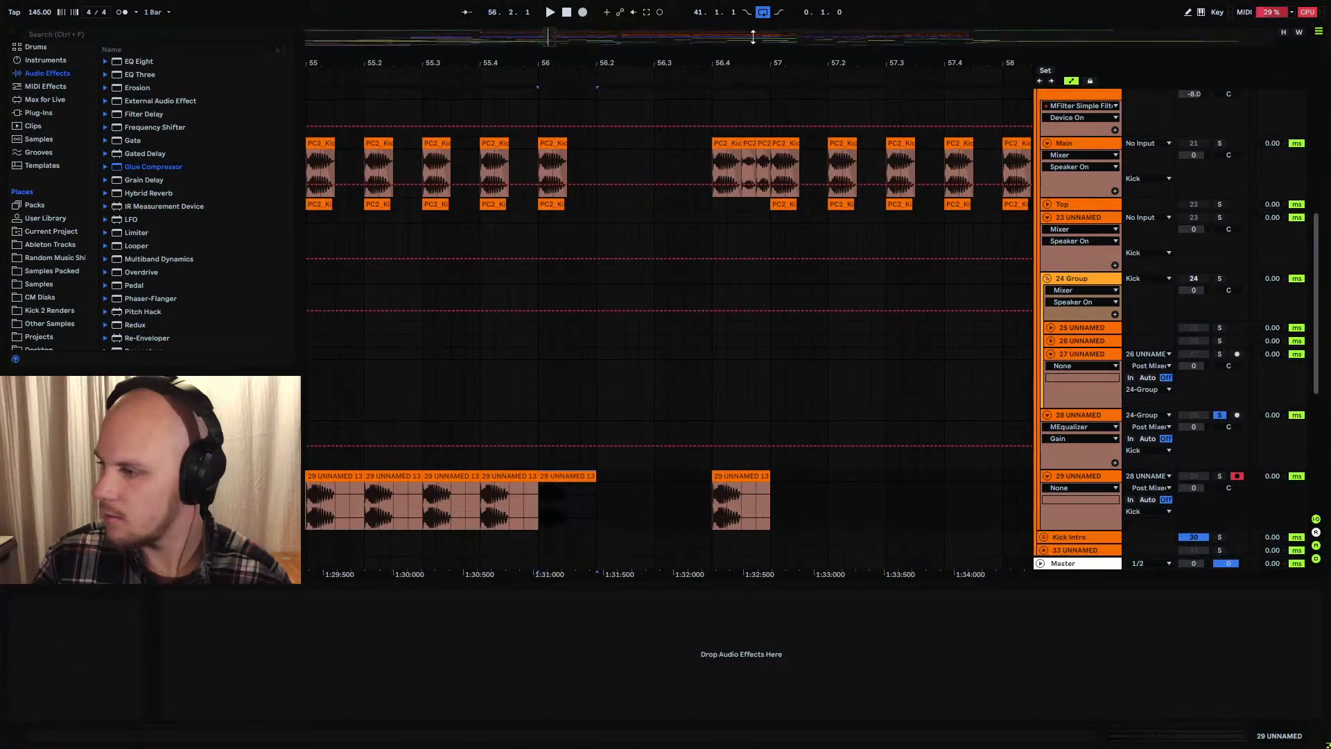
Examine the clip properties of the short PC2_Kick_1 fill hits at 56.4.3 and 56.4.4 on the Main track
left_click_drag(756, 41, 759, 104)
left_click(780, 131)
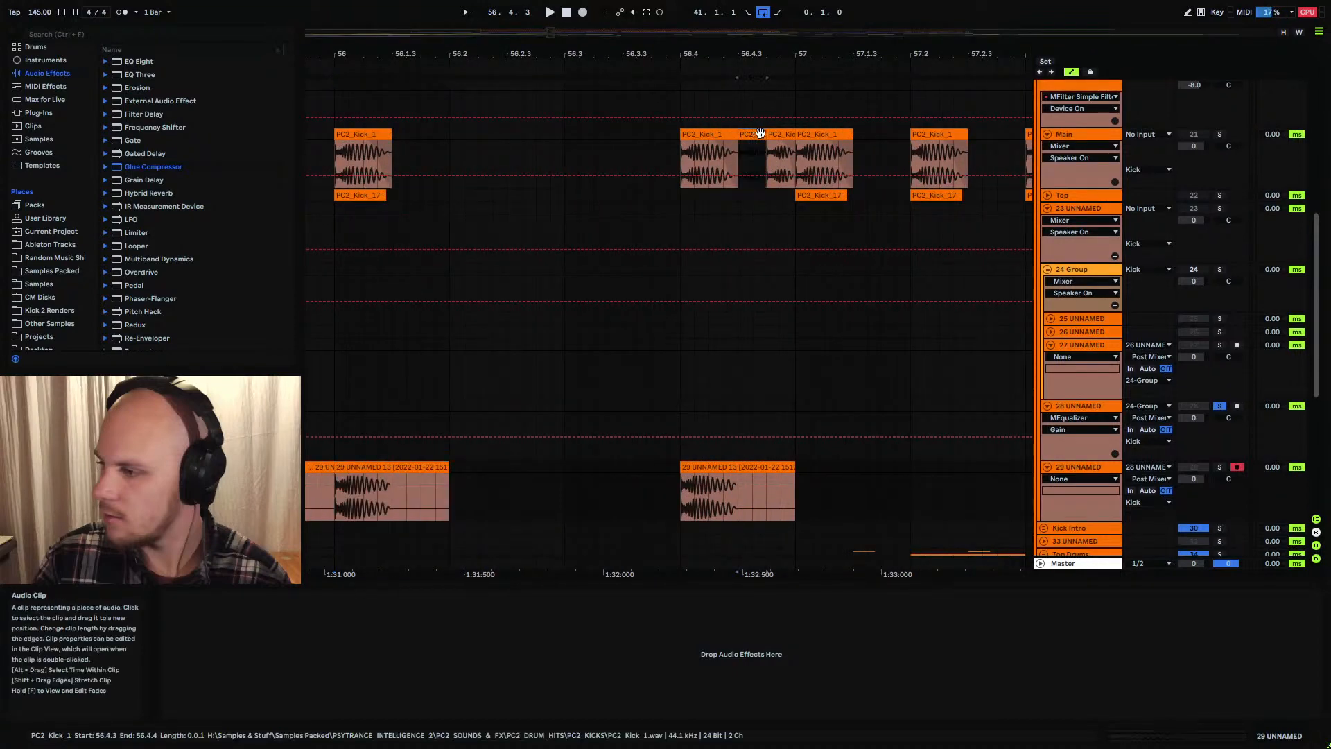
key("shift+Tab")
left_click(780, 132)
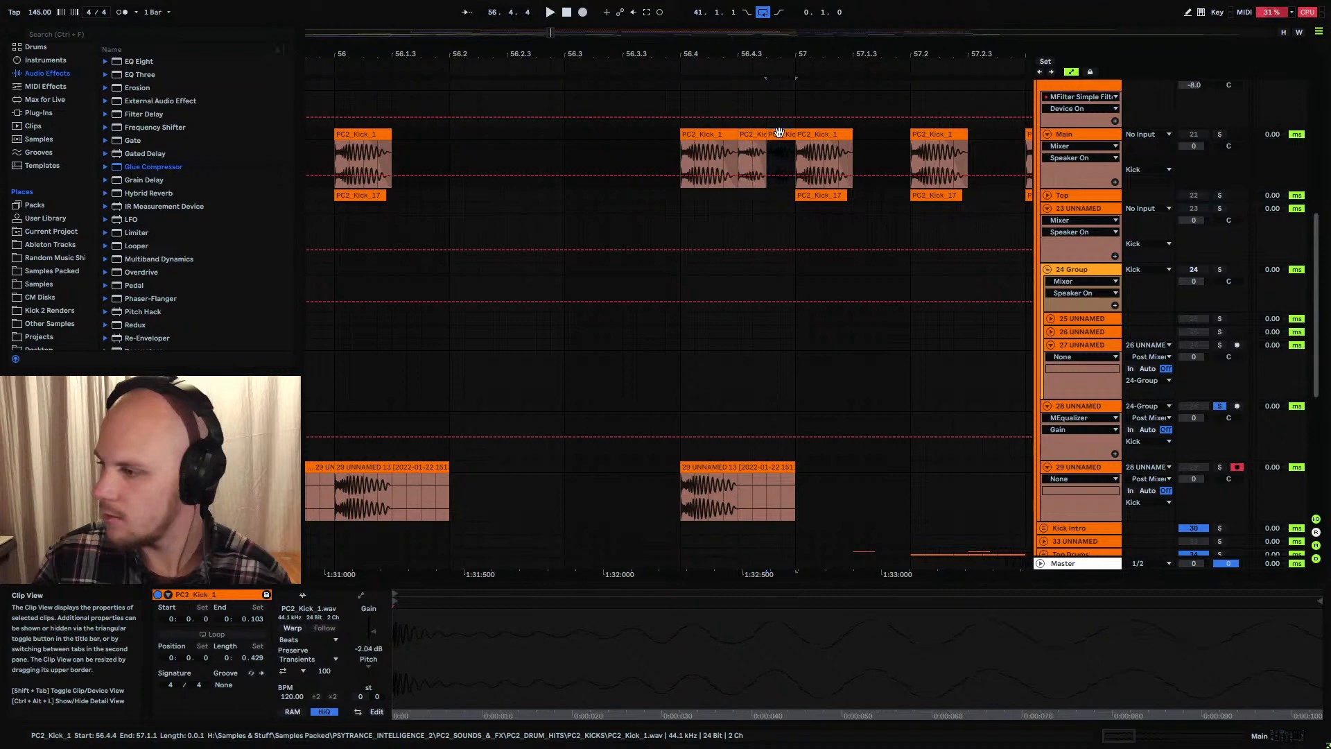
Cut track 29's kick at 56.4.1 to match the Main track and make a short fill hit at 56.4.3 with -6 dB clip gain
scroll(713, 269, "down", 1)
left_click_drag(707, 429, 681, 430)
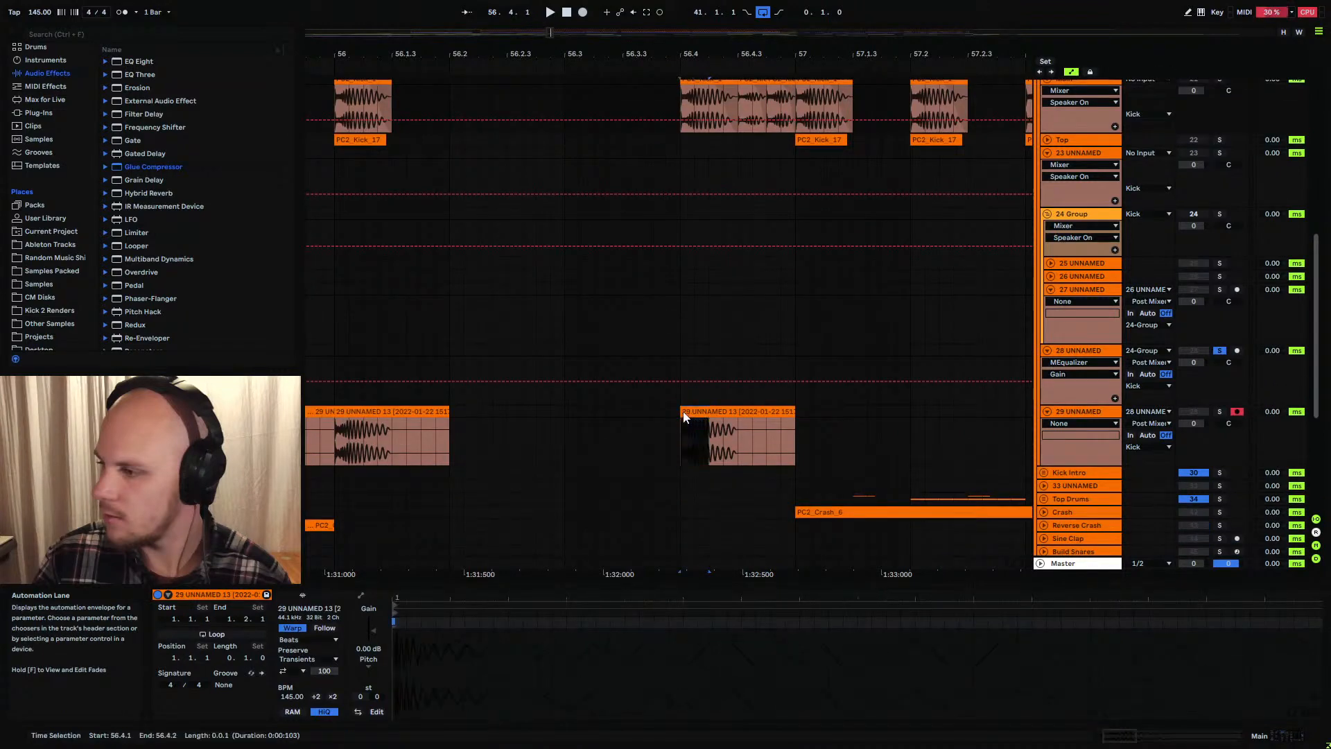
scroll(693, 185, "up", 1)
scroll(718, 324, "down", 1)
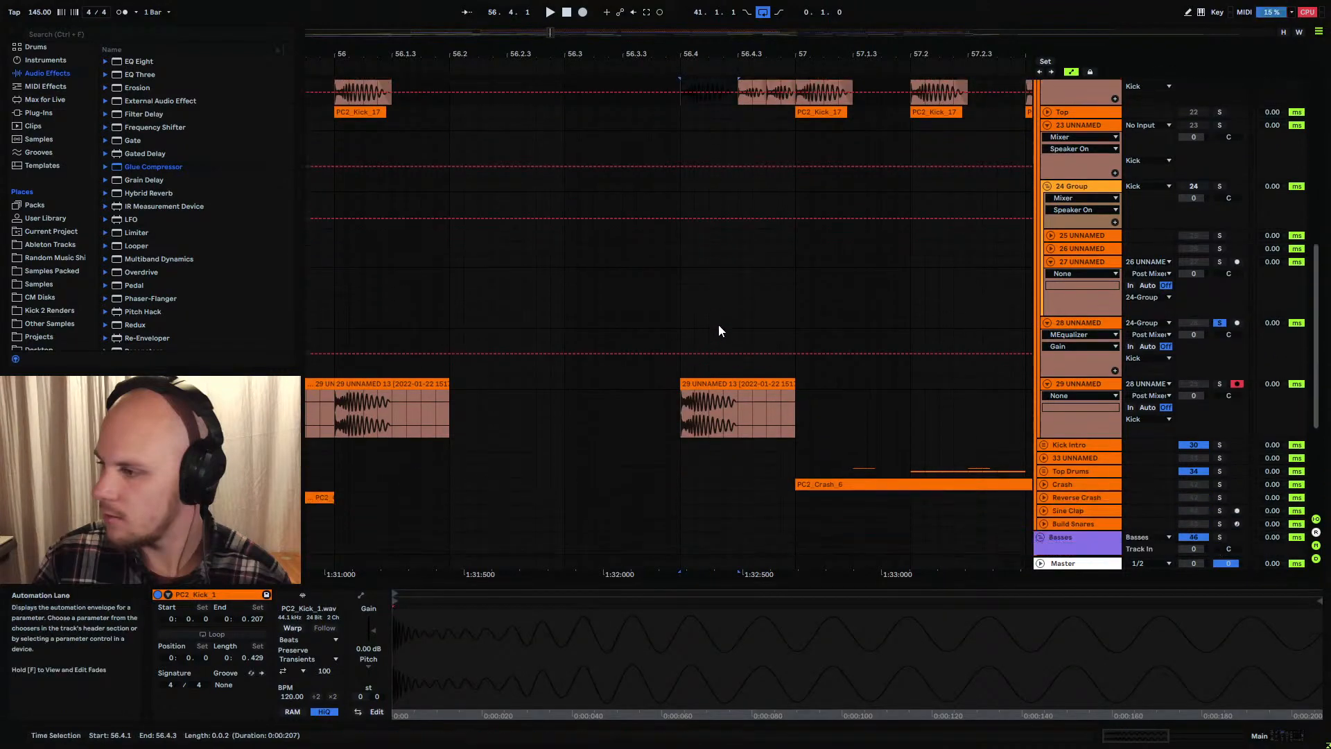
left_click_drag(688, 386, 746, 385)
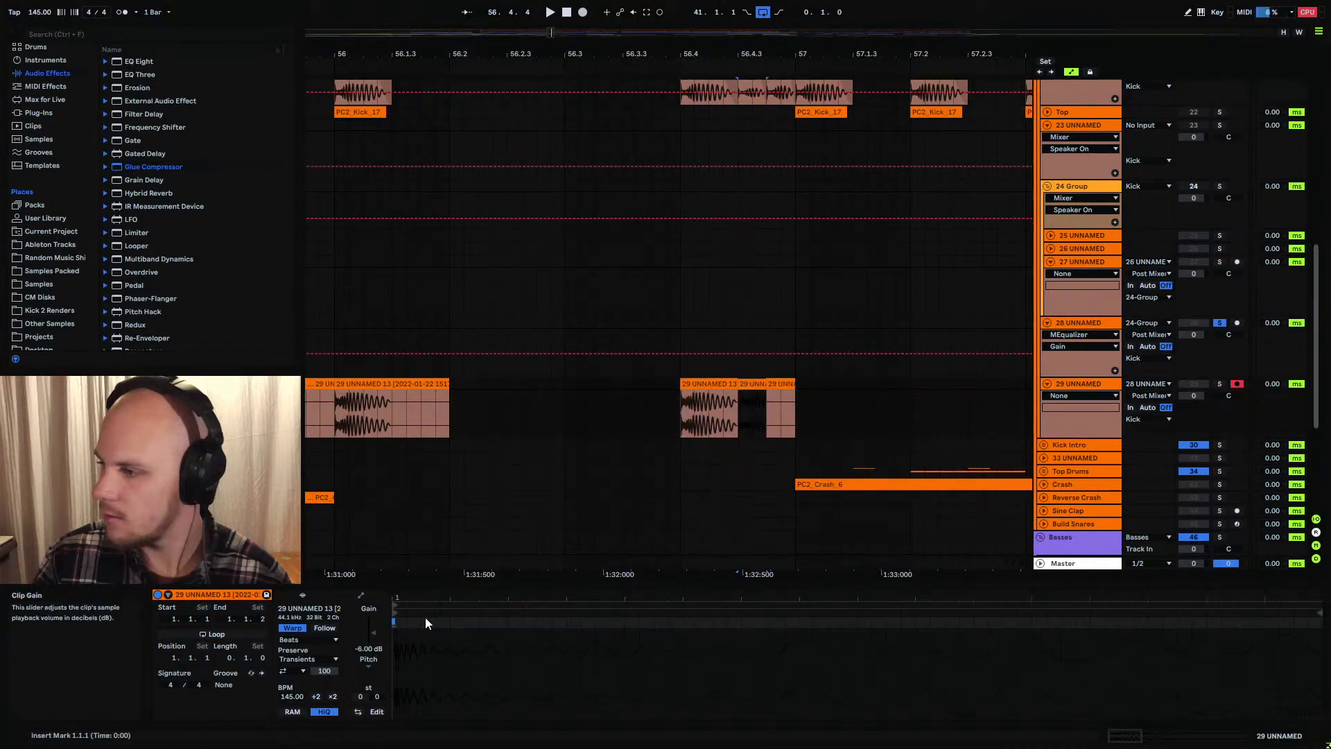
Duplicate the short fill hit on track 29 to 56.4.4 and adjust the copy's clip gain
left_click_drag(764, 392, 756, 391)
left_click(753, 384)
key("ctrl+d")
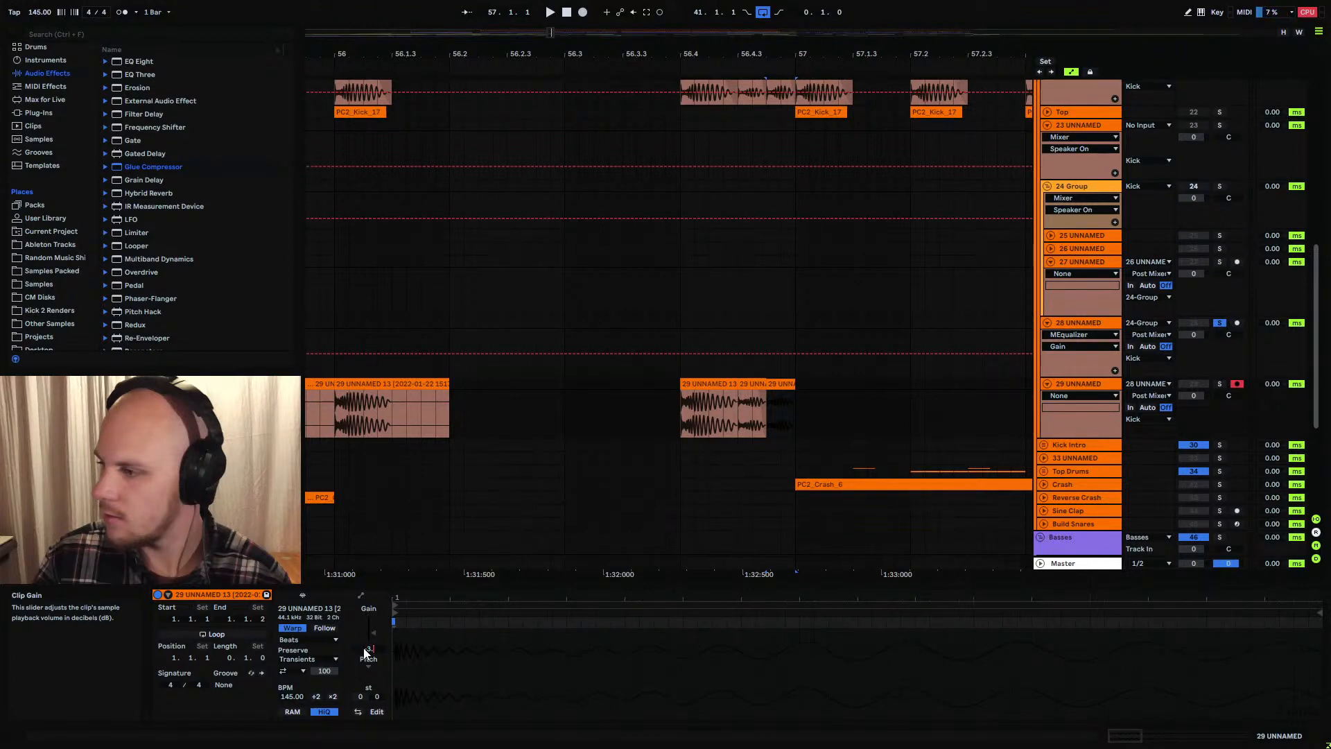
Copy track 29's kick at 56.4.1 to 57.1.1 and extend the copy to a full beat ending at 57.2.1
left_click(703, 384)
left_click(799, 379)
key("ctrl+v")
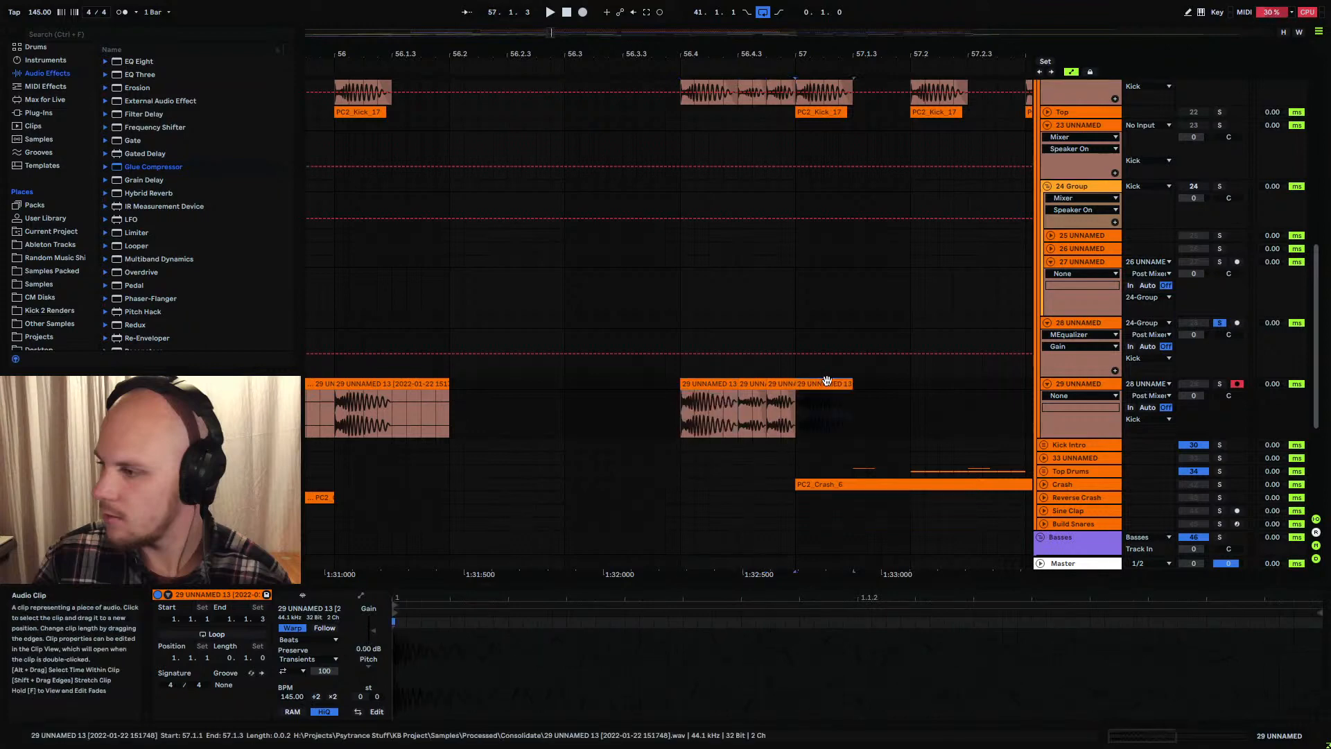
left_click_drag(850, 382, 910, 383)
Solo track 29 and audition the new kick fill from 56.4.1
left_click(684, 407)
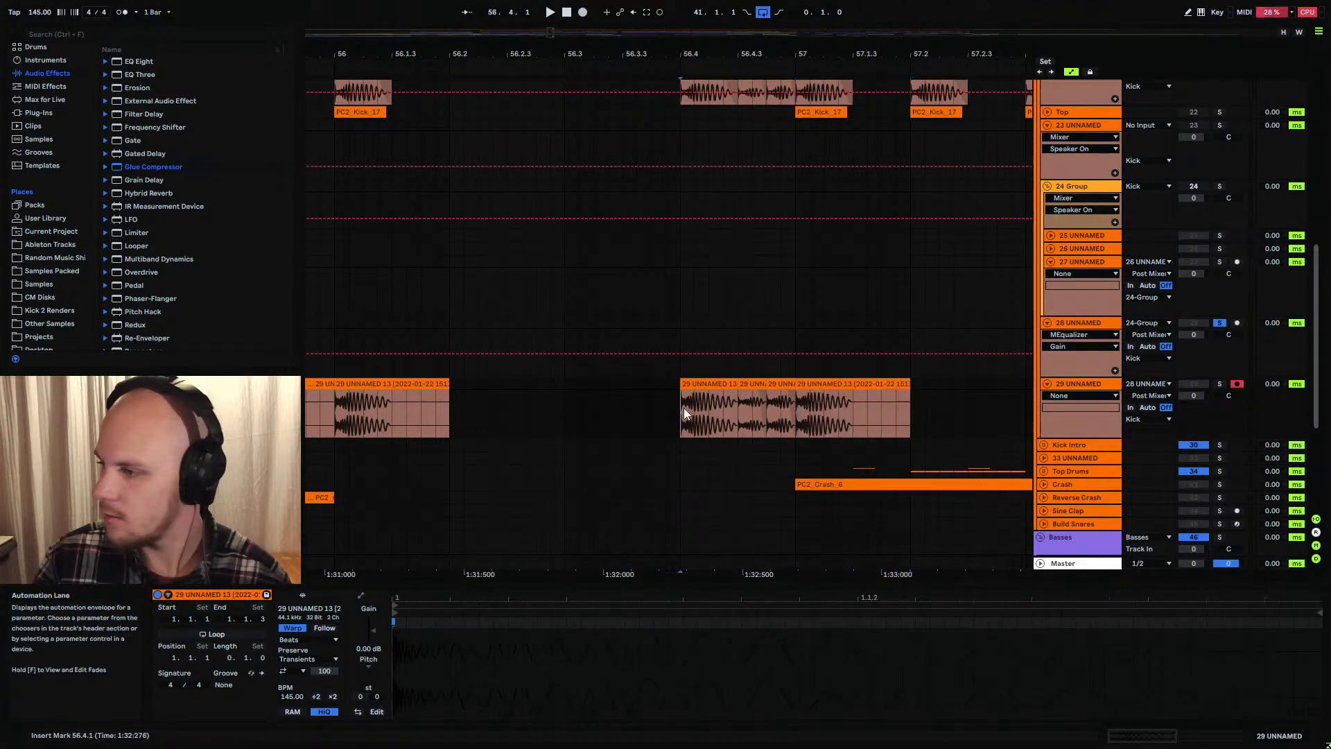
key("space")
left_click(1219, 384)
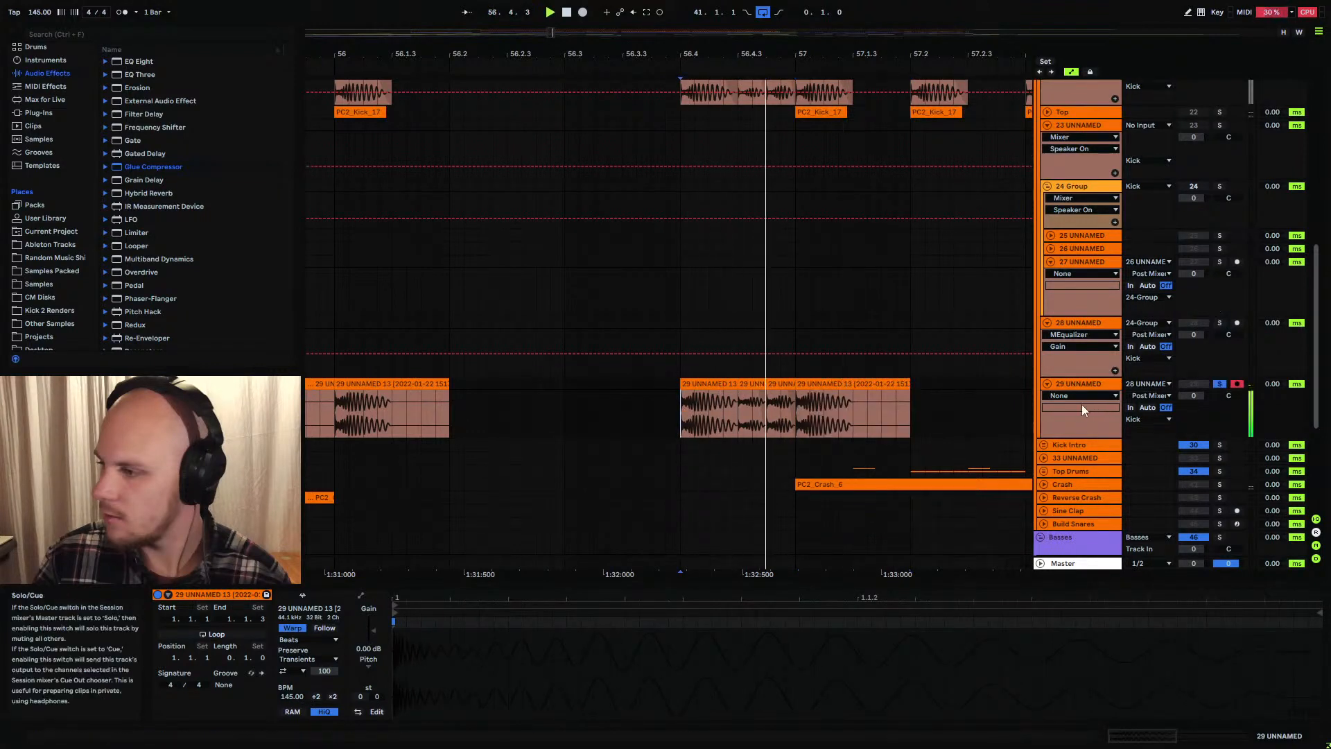
key("space")
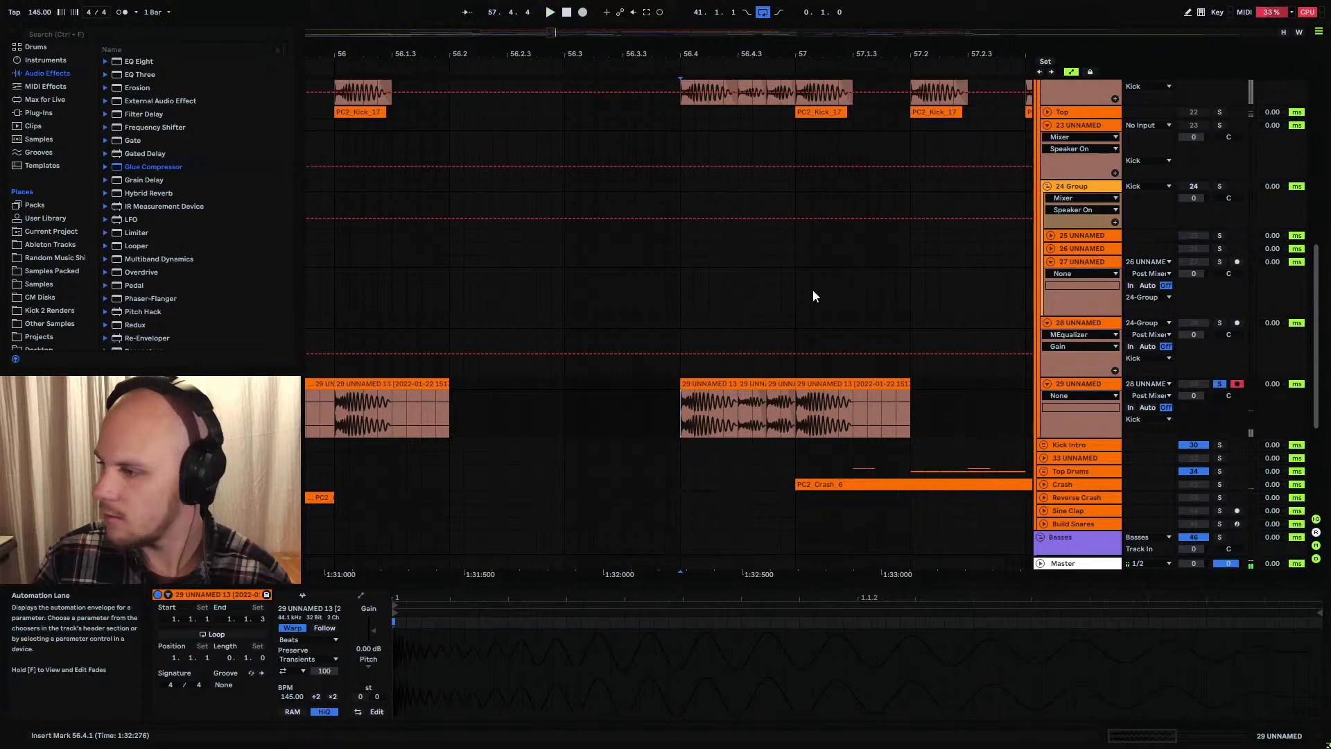
Duplicate the kick at 57.1.1 three times on track 29 to fill bar 57
left_click_drag(806, 54, 471, 25)
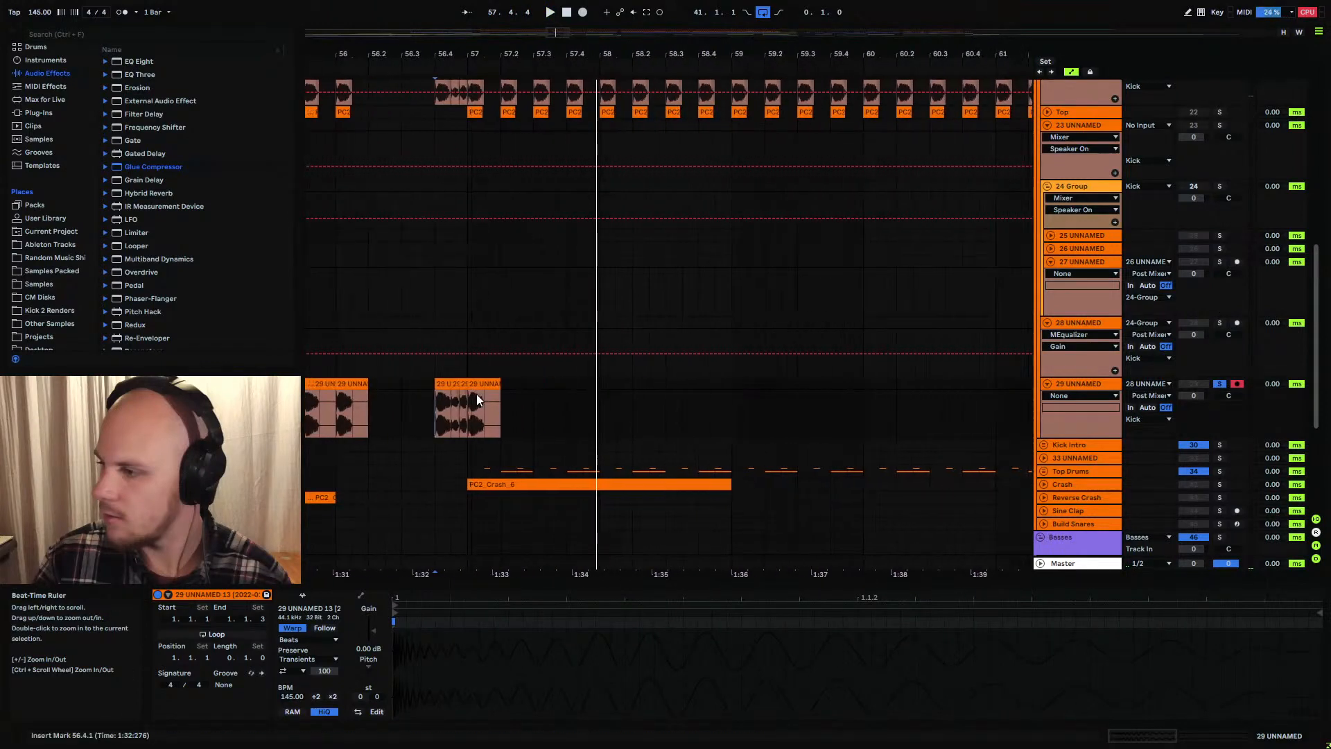
left_click(488, 385)
key("ctrl+d")
key("ctrl+d")
key("ctrl+d")
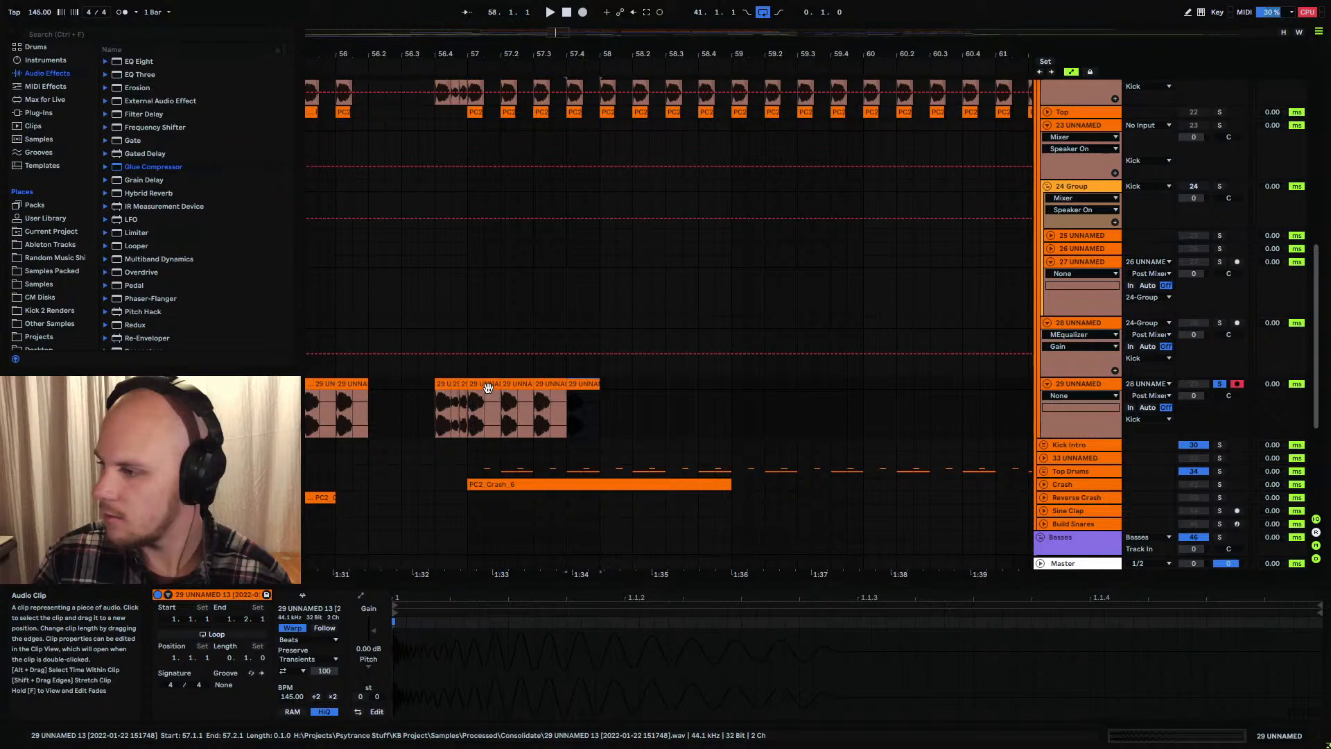
Select the four kicks of bar 57 and duplicate them three times so the pattern reaches 61.1.1
left_click(488, 386, "shift")
key("ctrl+d")
key("ctrl+d")
key("ctrl+d")
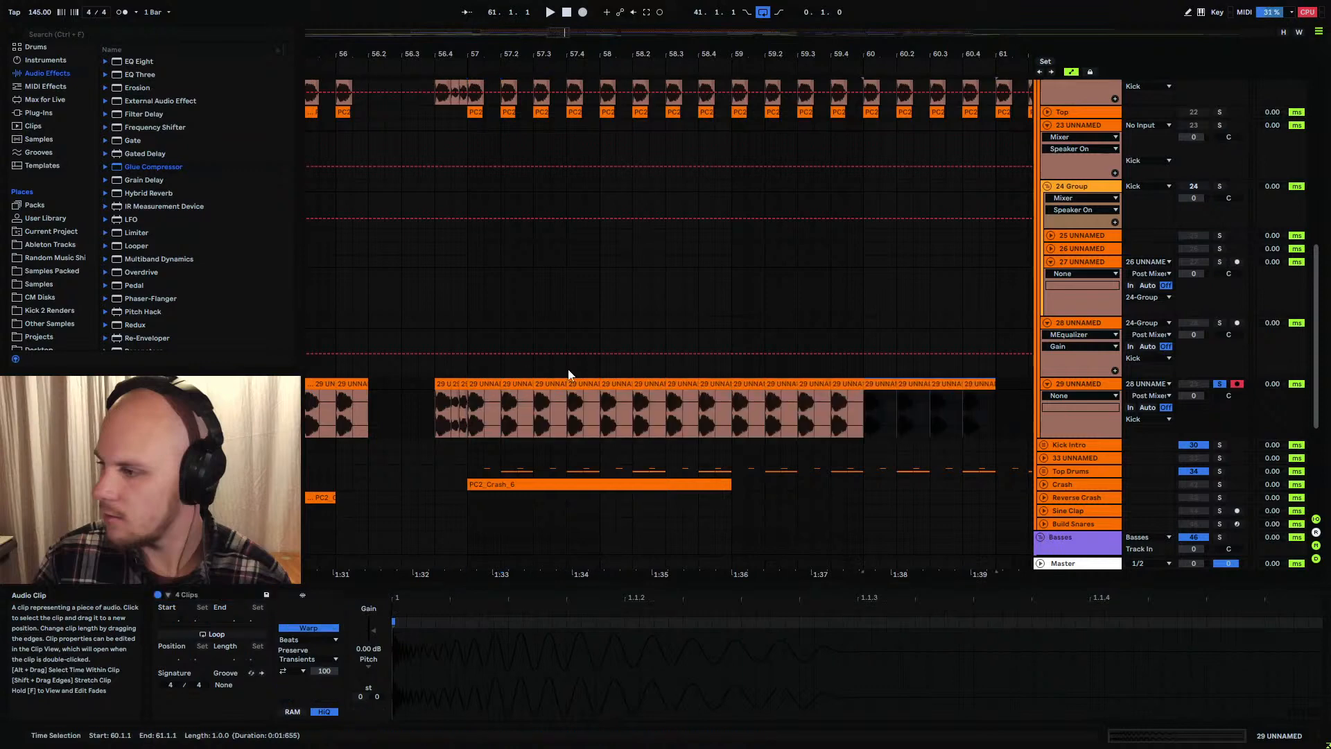
Duplicate the four-bar block of sixteen kicks three times along track 29 up to 73.1.1
left_click(504, 386, "shift")
key("ctrl+d")
key("ctrl+d")
key("ctrl+d")
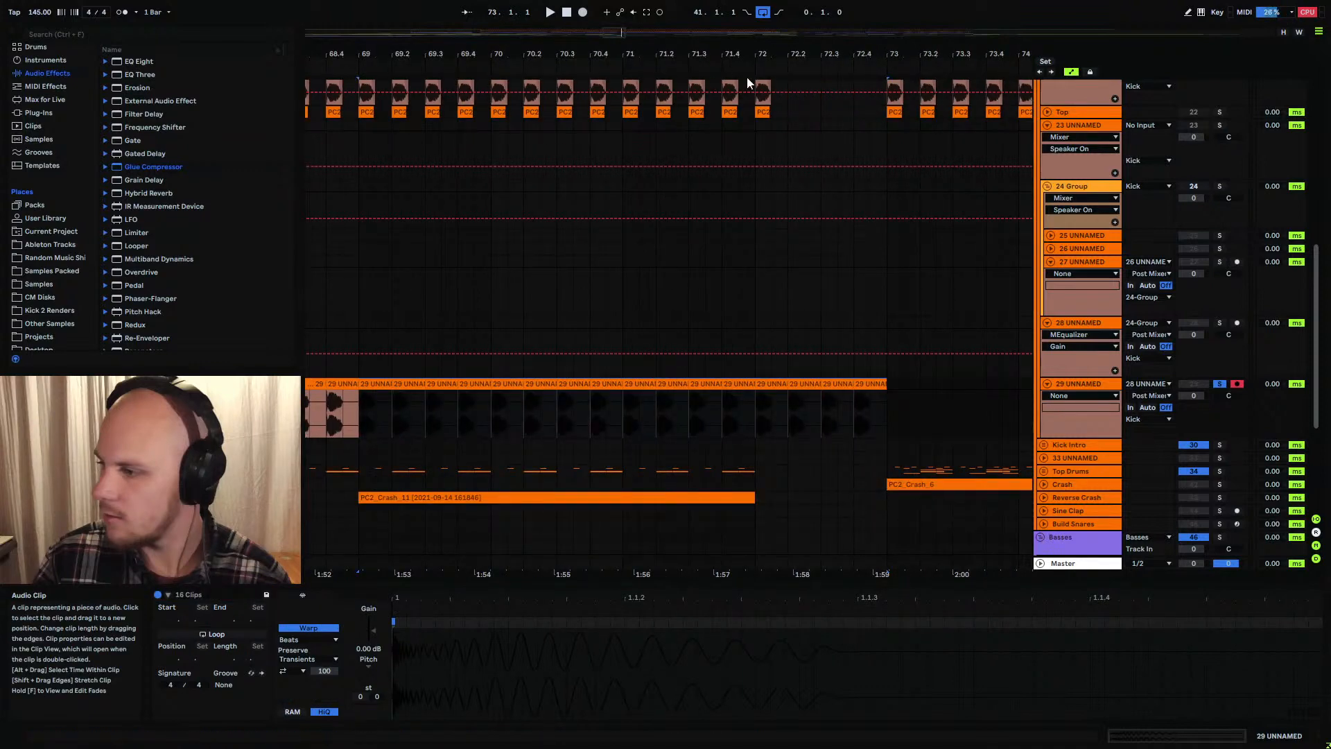
Delete track 29's last three kicks between 72.2.1 and 73.1.1 to match the Main track's gap
left_click(806, 383)
left_click(863, 384, "shift")
key("Delete")
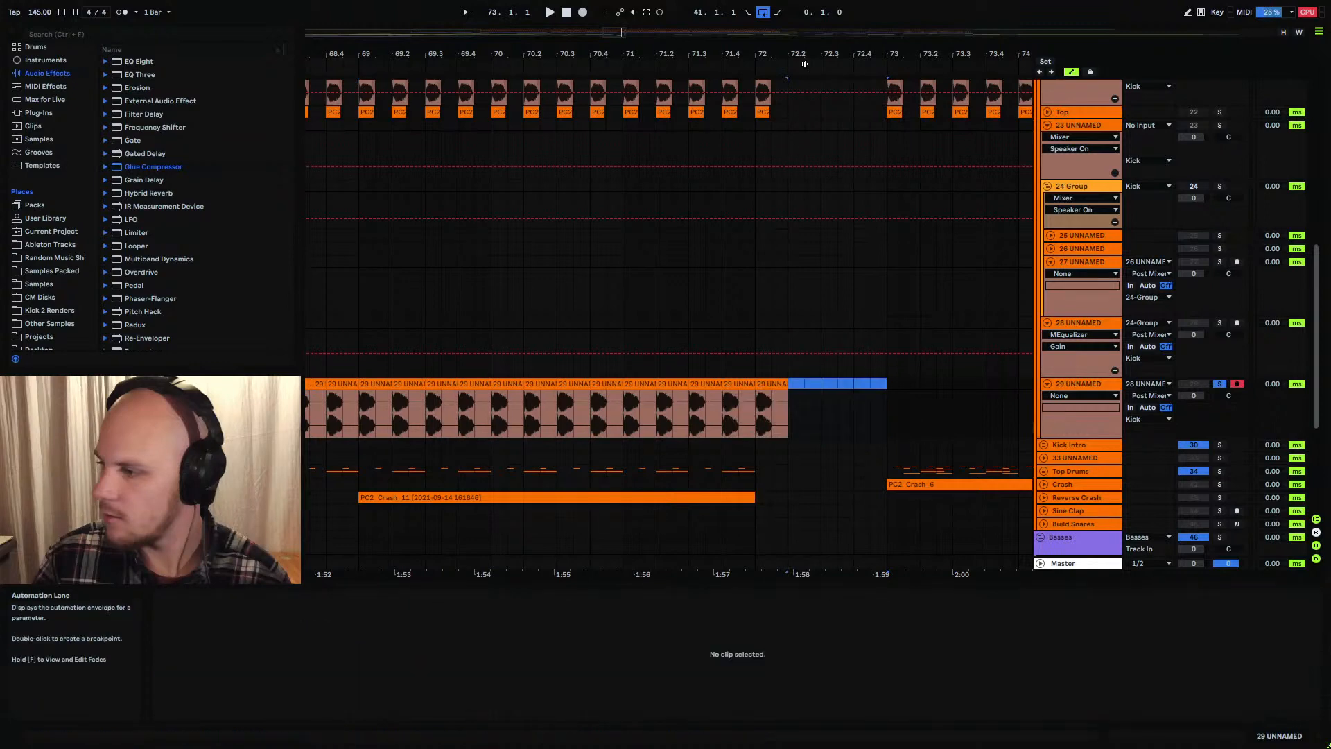
Try to copy the time range from 57.1.1 to 61.1.1 on tracks 28 and 29 and paste it at 73.1.1
left_click_drag(806, 58, 806, 11)
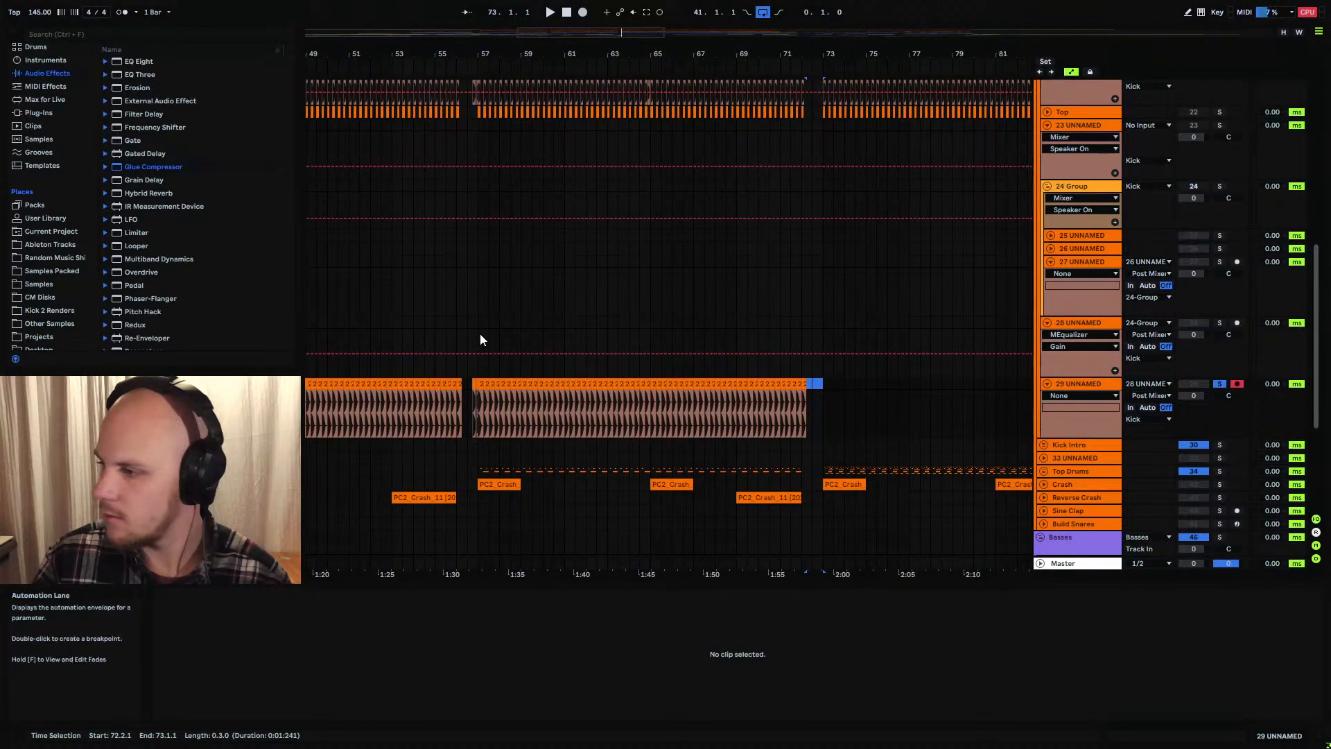
left_click_drag(481, 337, 565, 416)
key("ctrl+c")
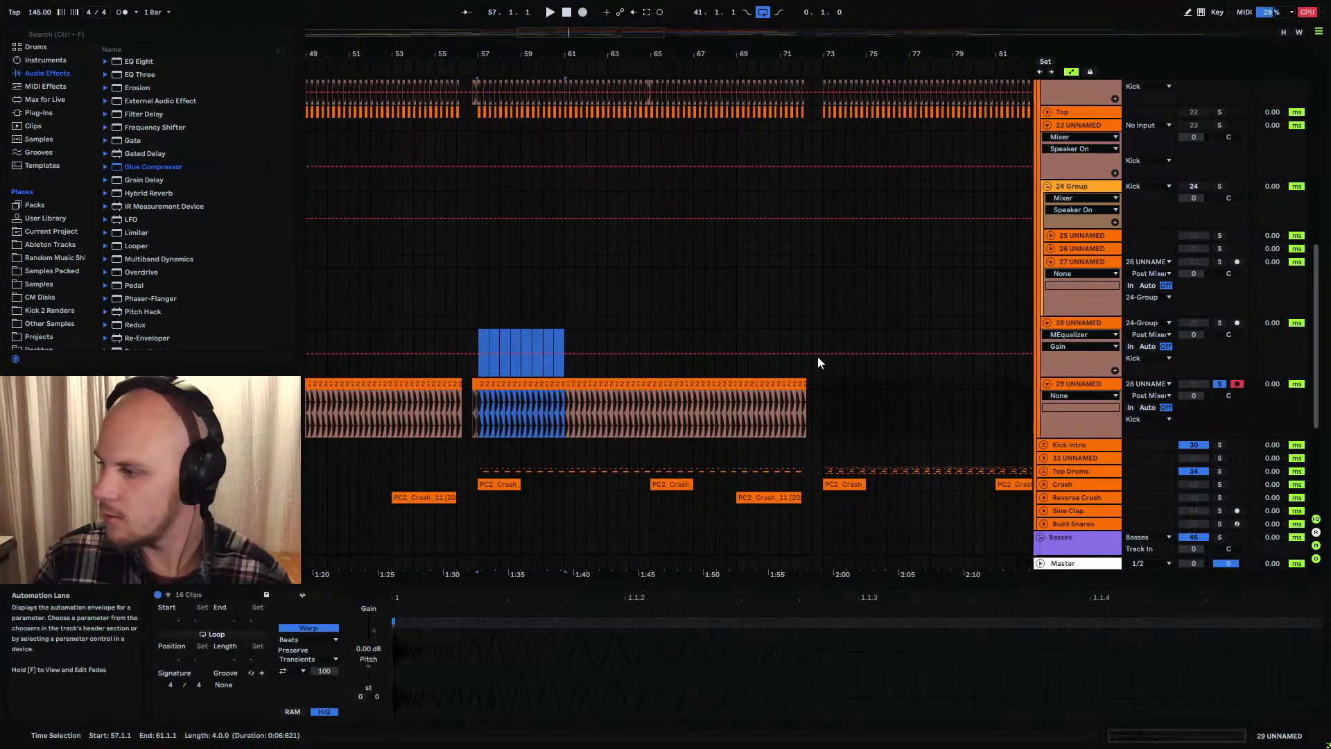
left_click(822, 329)
key("ctrl+v")
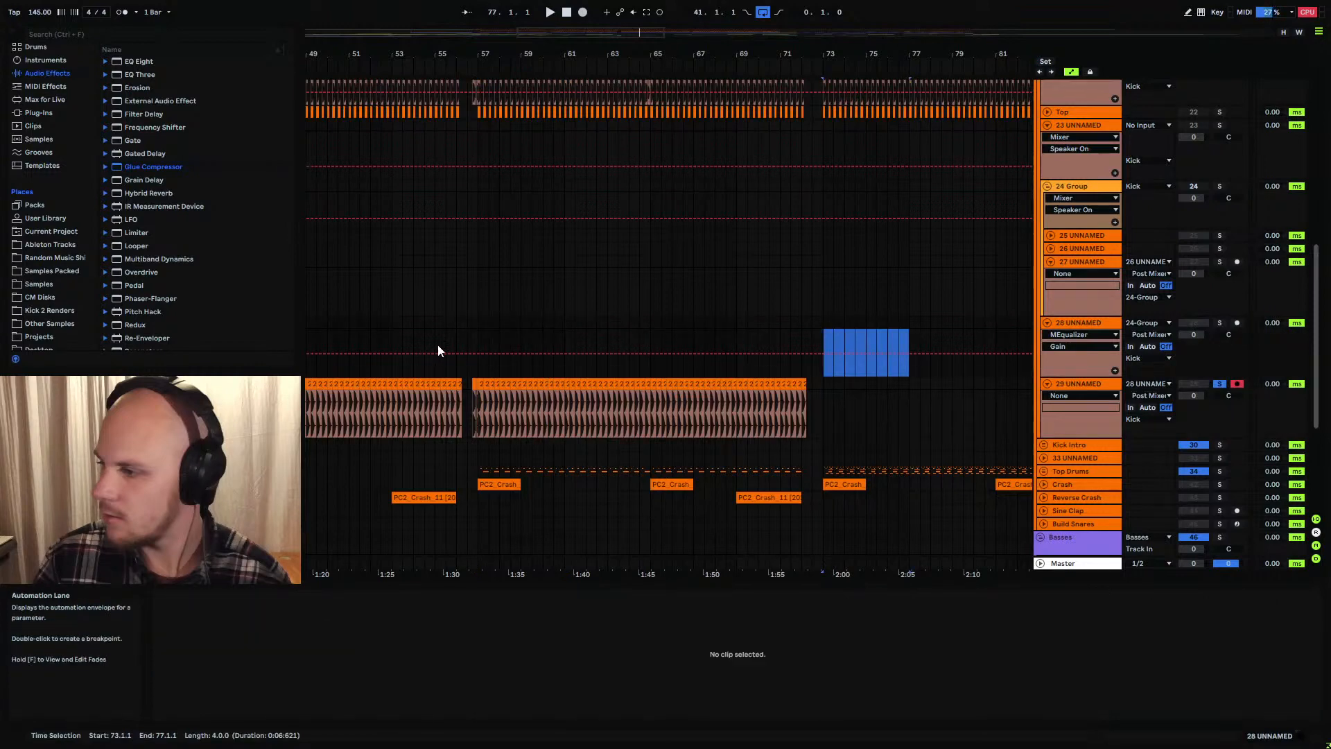
Copy track 29's sixteen kicks from bars 57 to 60 to 73.1.1 and duplicate the block until it reaches 85.1.1
left_click(480, 383)
left_click_drag(479, 383, 518, 383)
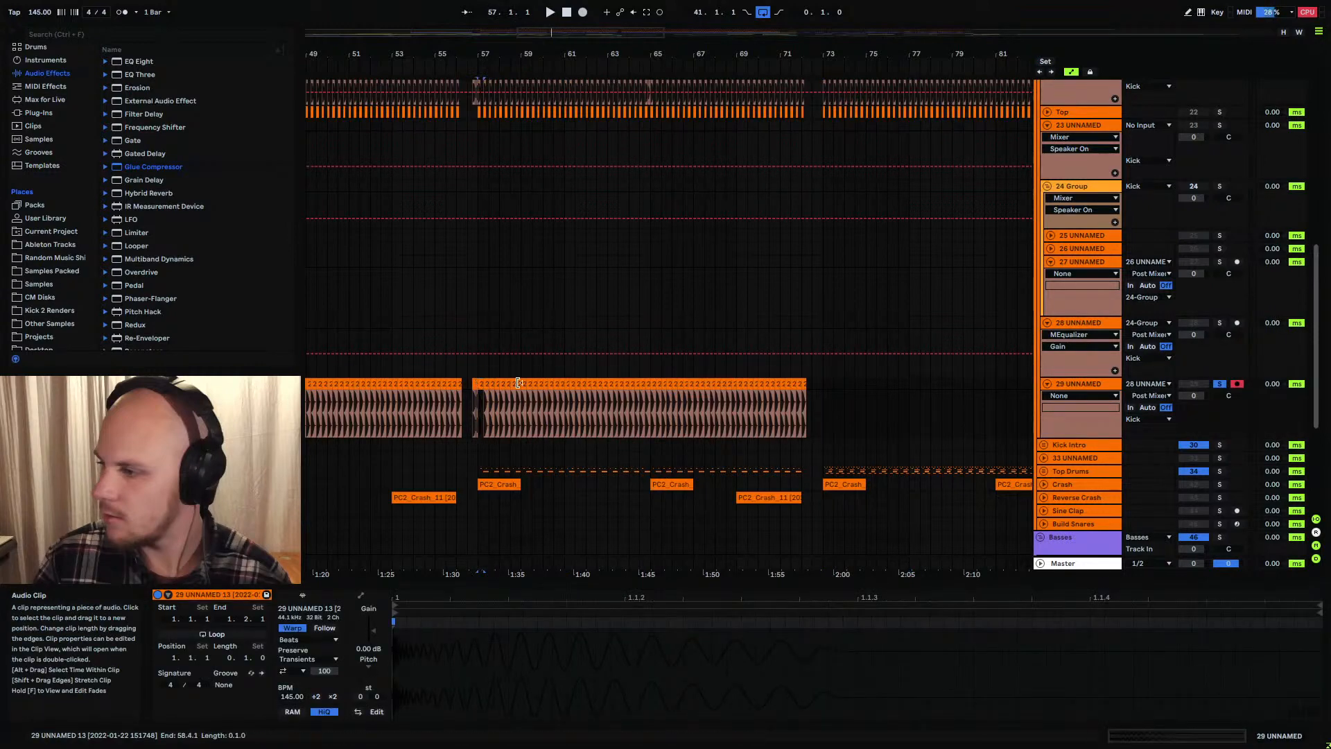
left_click(563, 383, "shift")
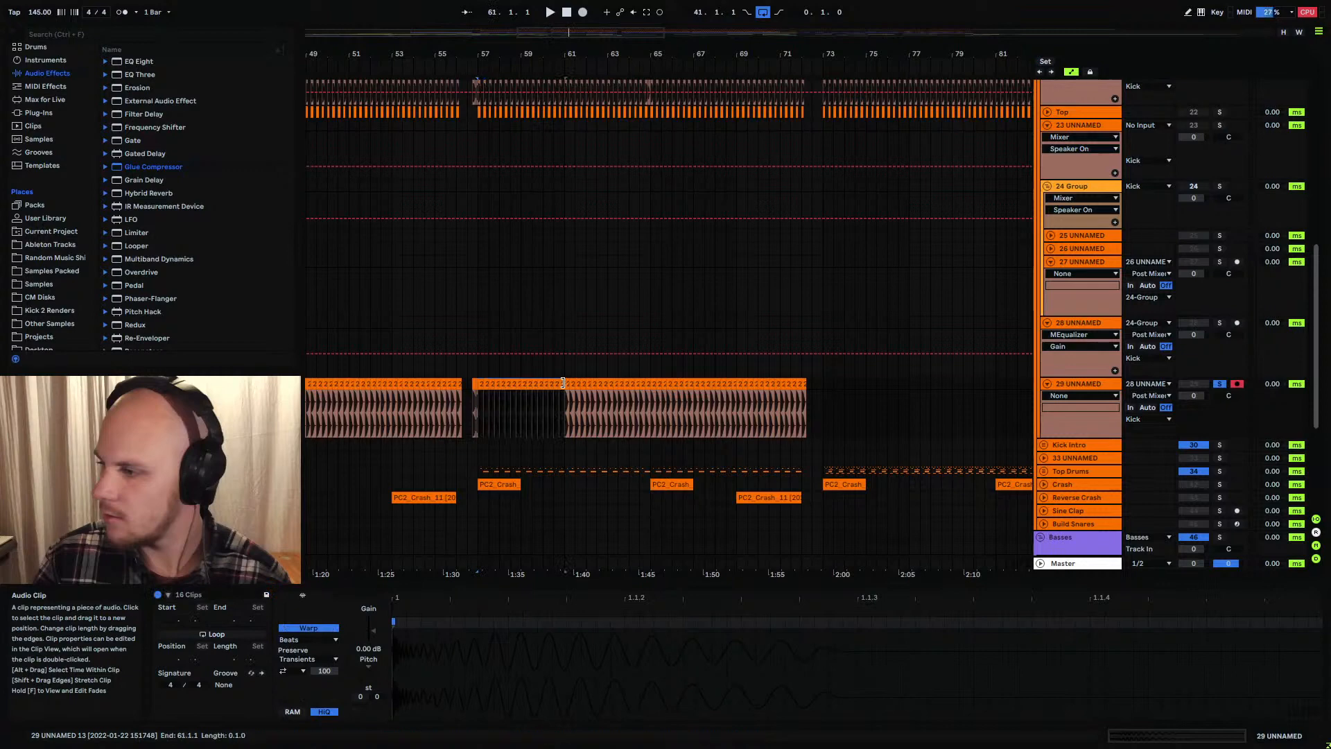
key("ctrl+d")
key("ctrl+d")
key("ctrl+d")
key("ctrl+d")
key("ctrl+d")
key("ctrl+d")
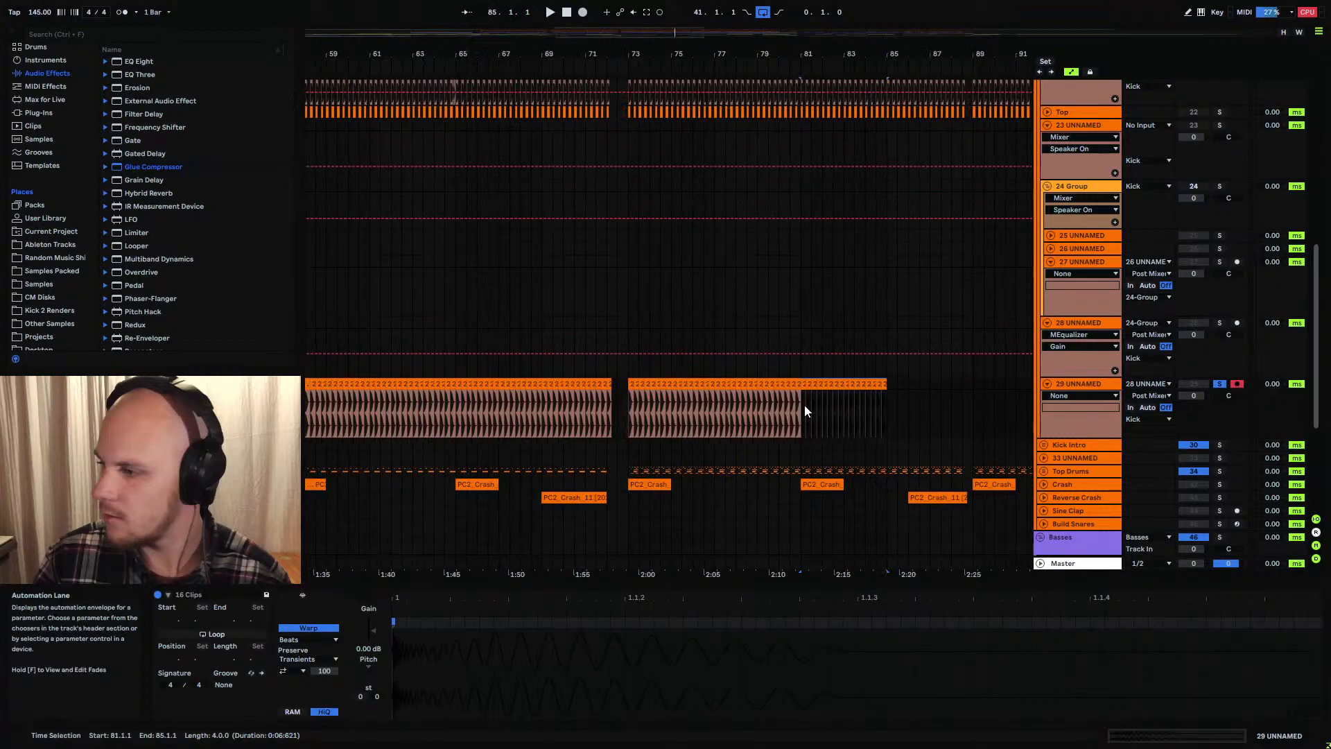
Continue duplicating the four-bar kick block along track 29 until the pattern ends at 109.1.1
key("ctrl+d")
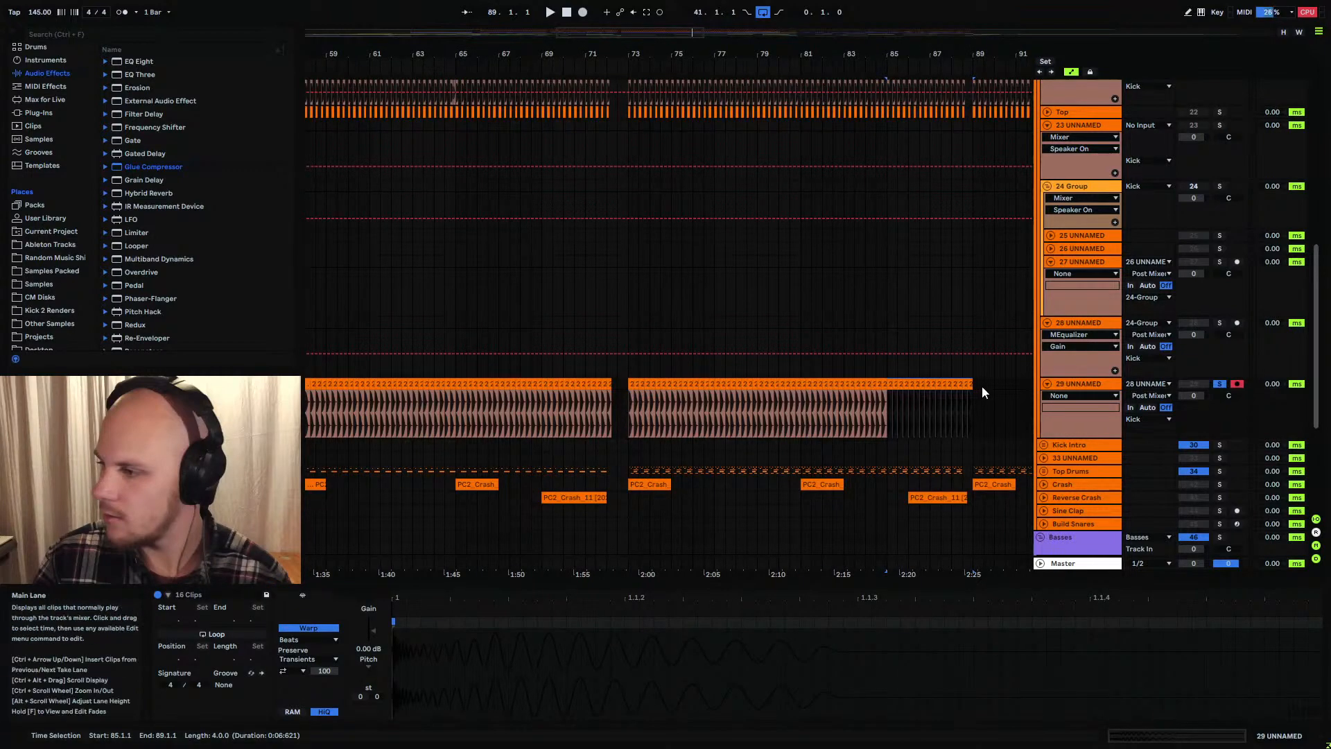
key("ctrl+d")
key("ctrl+d")
key("ctrl+d")
key("ctrl+d")
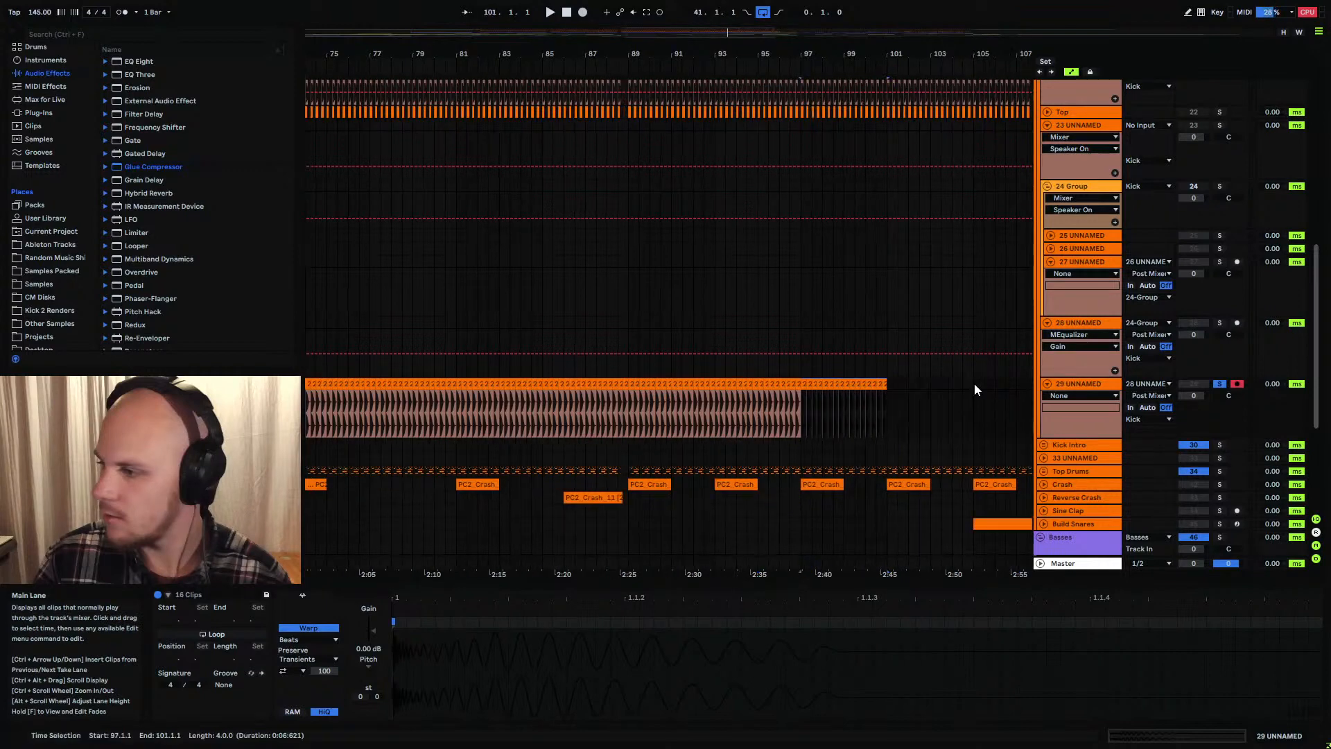
key("ctrl+d")
key("ctrl+d")
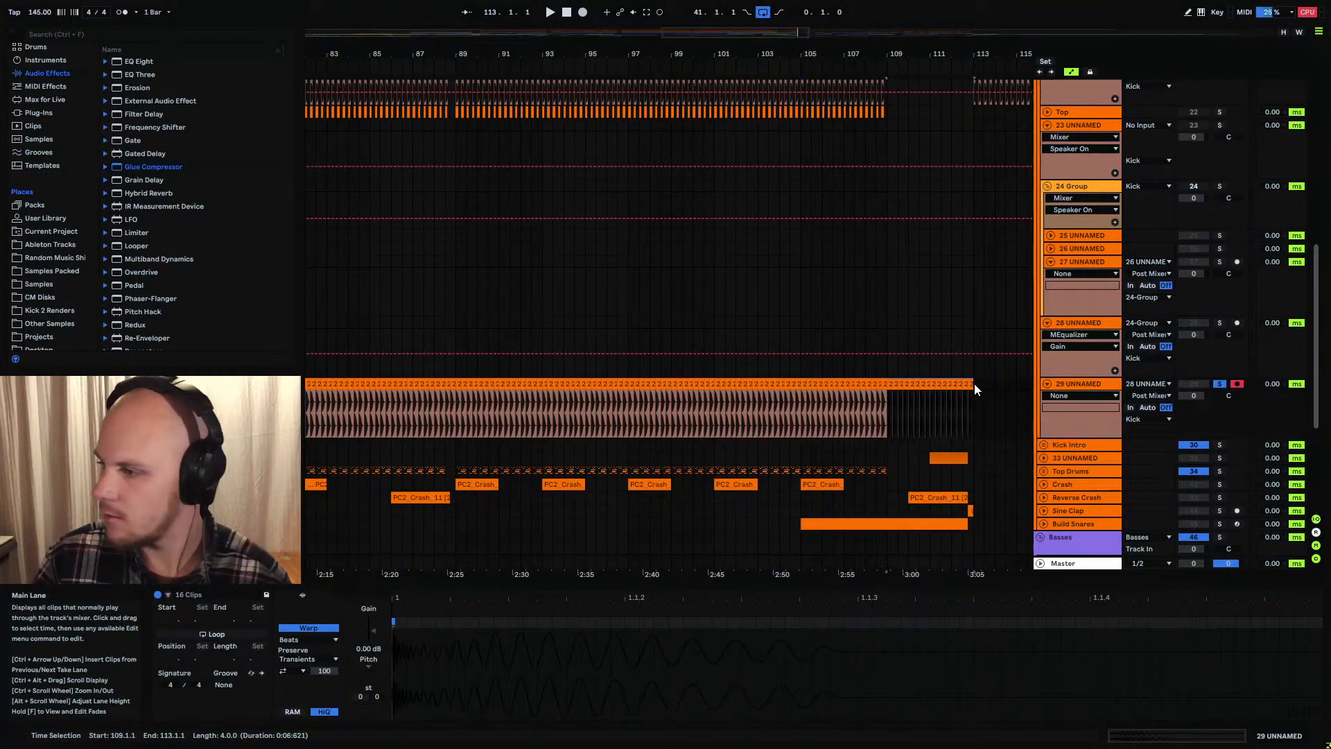
Delete track 29's kick at 88.4.1 to leave the same gap as on the Main track
left_click_drag(452, 61, 538, 165)
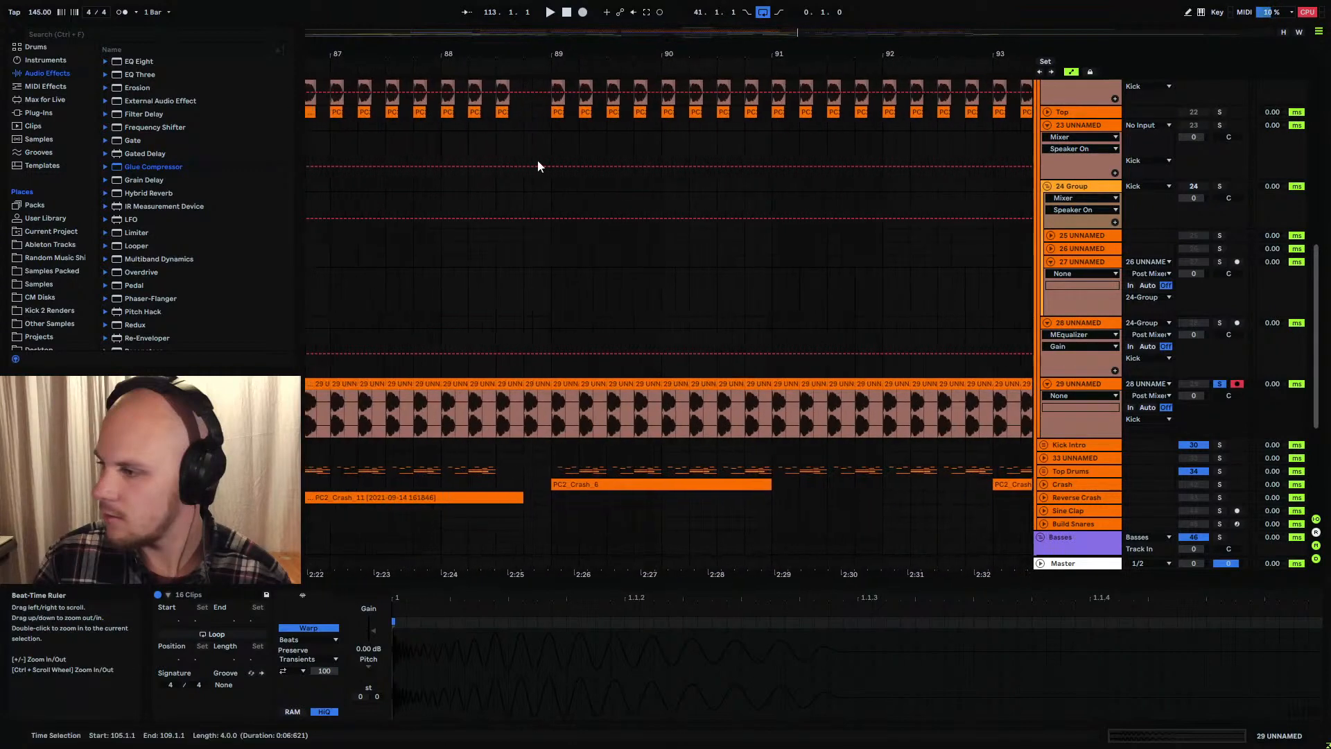
left_click(538, 382)
key("Delete")
scroll(498, 380, "up", 5)
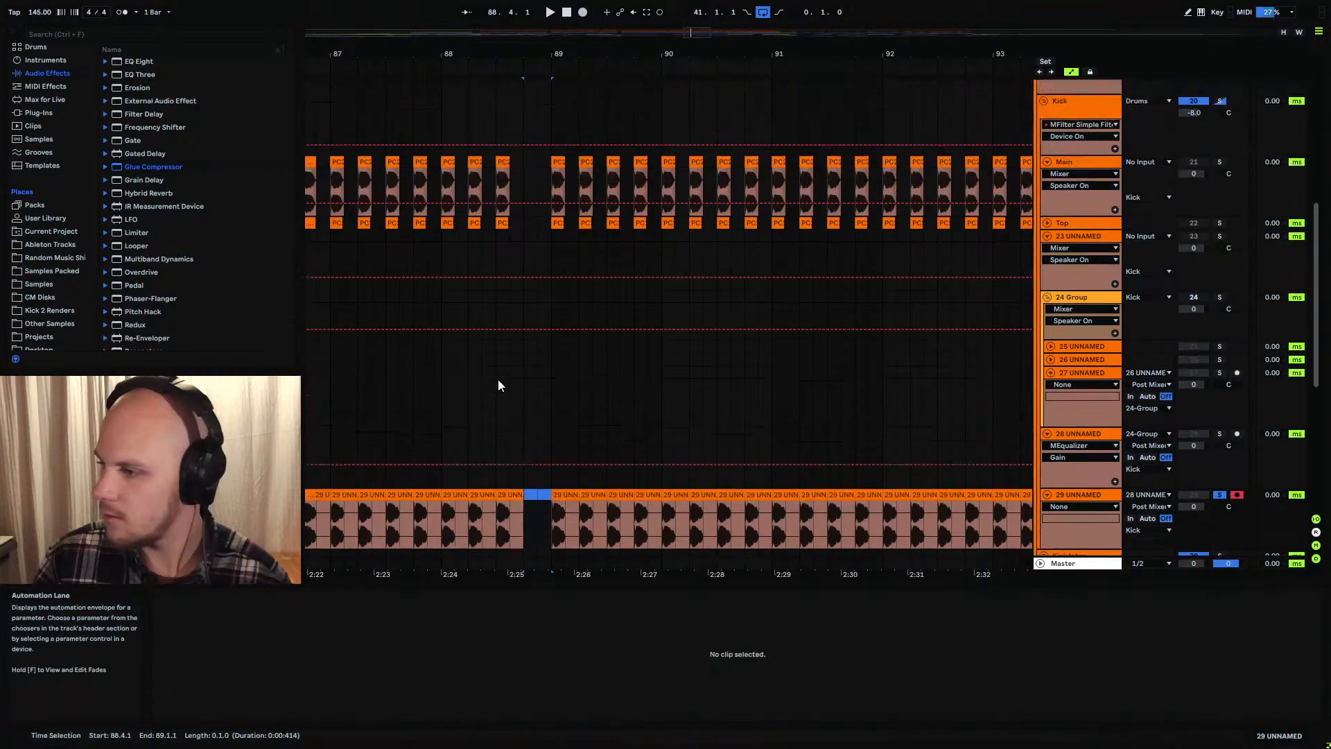
Copy track 29's kick at 108.4.1 and paste it at 113.1.1, where the Main kick resumes
left_click_drag(549, 57, 701, 9)
left_click_drag(538, 139, 953, 131)
scroll(922, 155, "down", 4)
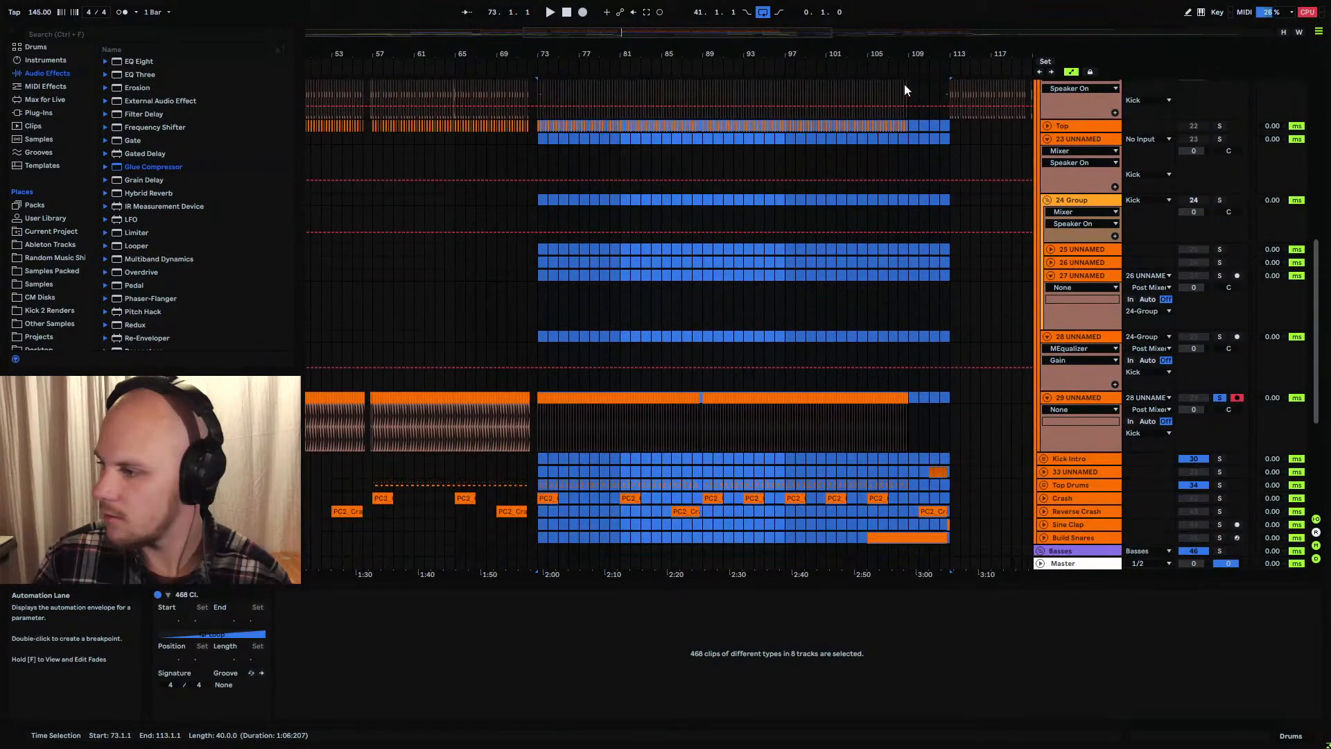
left_click_drag(964, 55, 675, 78)
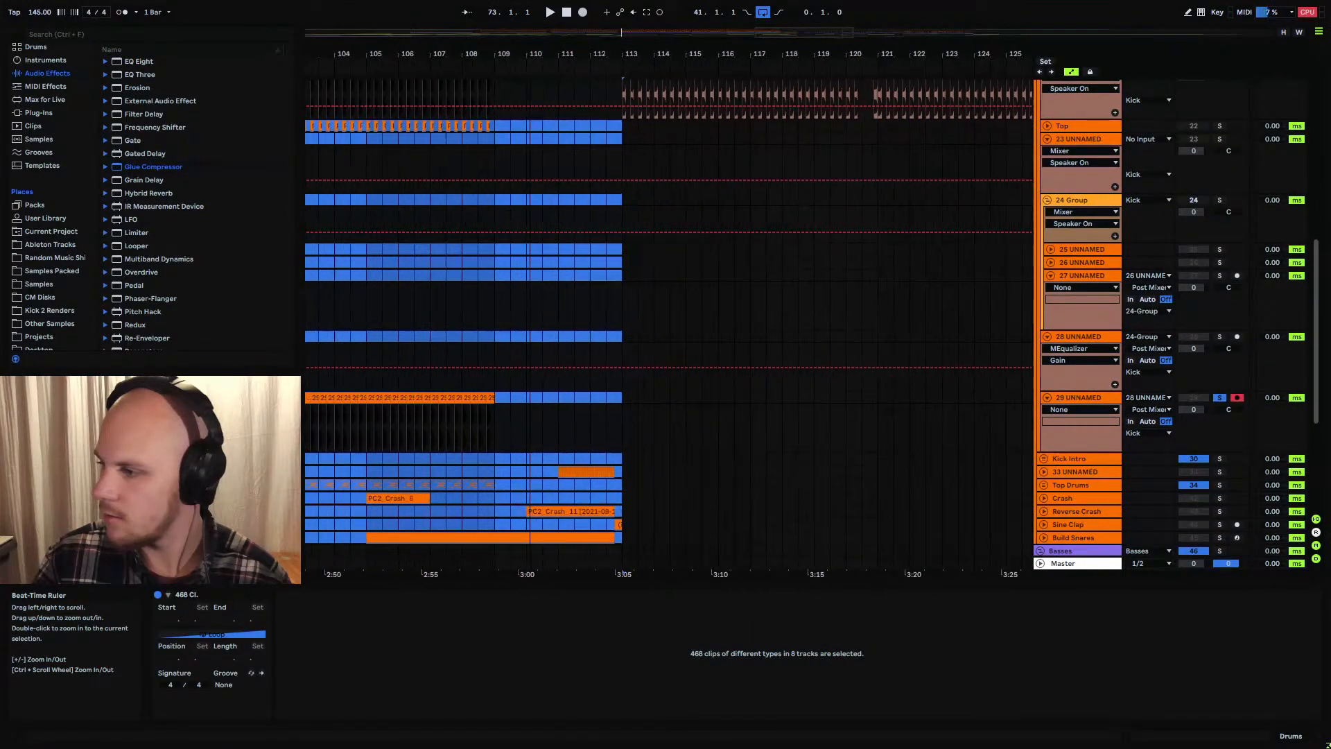
left_click(491, 400)
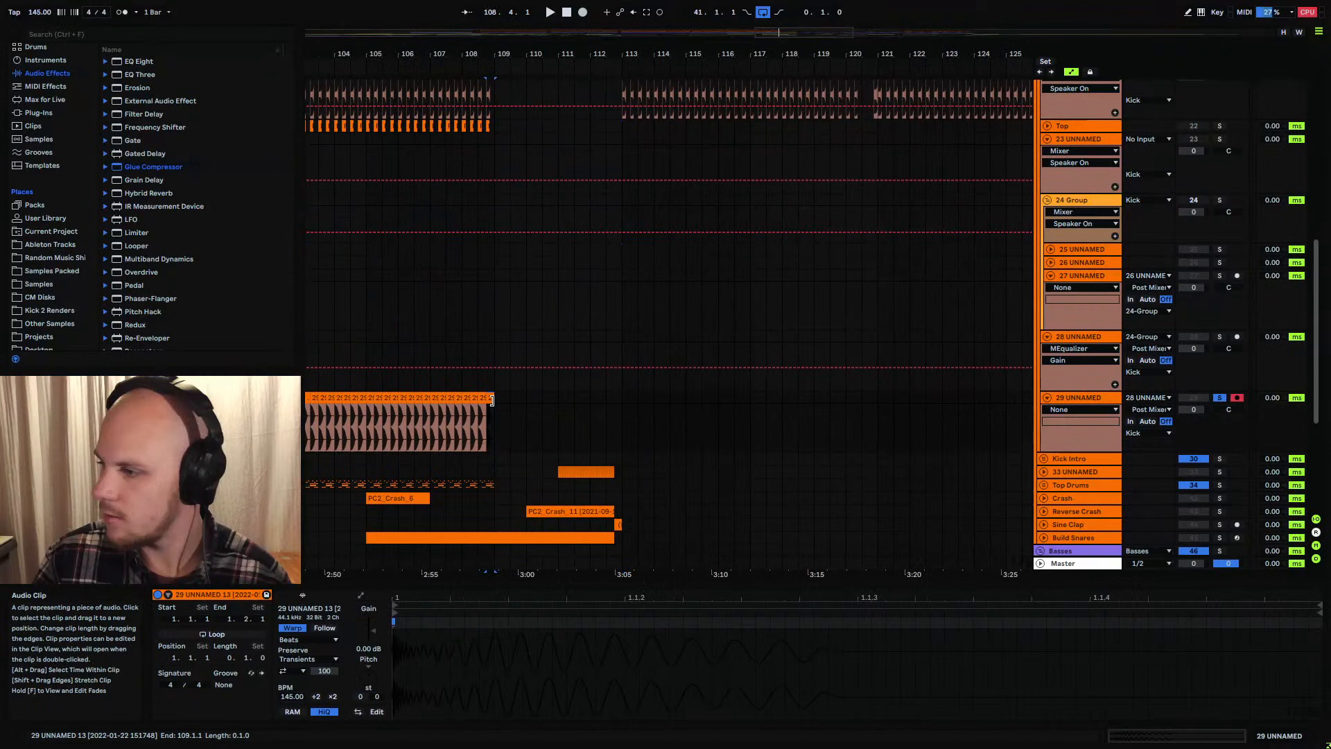
left_click(625, 395)
key("ctrl+v")
scroll(714, 207, "up", 3)
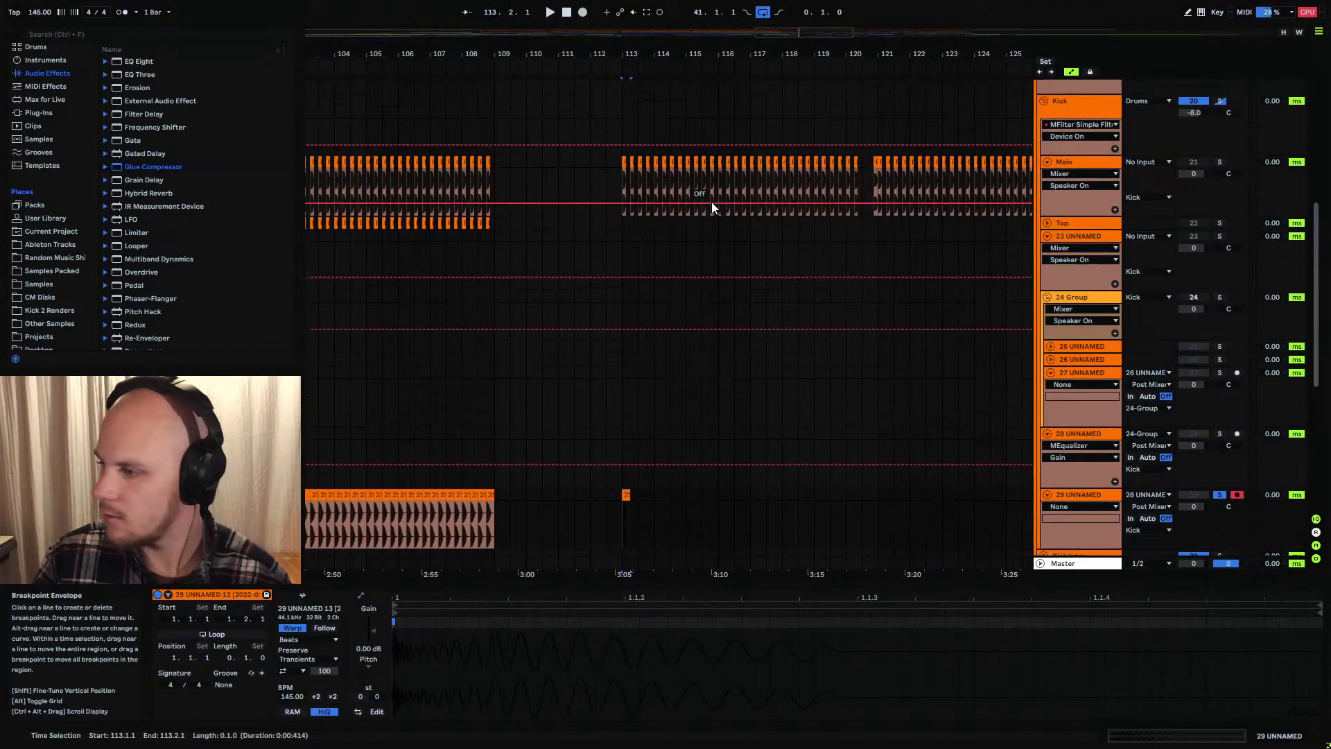
Unsolo track 29 and the Kick group, activate the Main and Top tracks, and deactivate track 29
left_click(1207, 495)
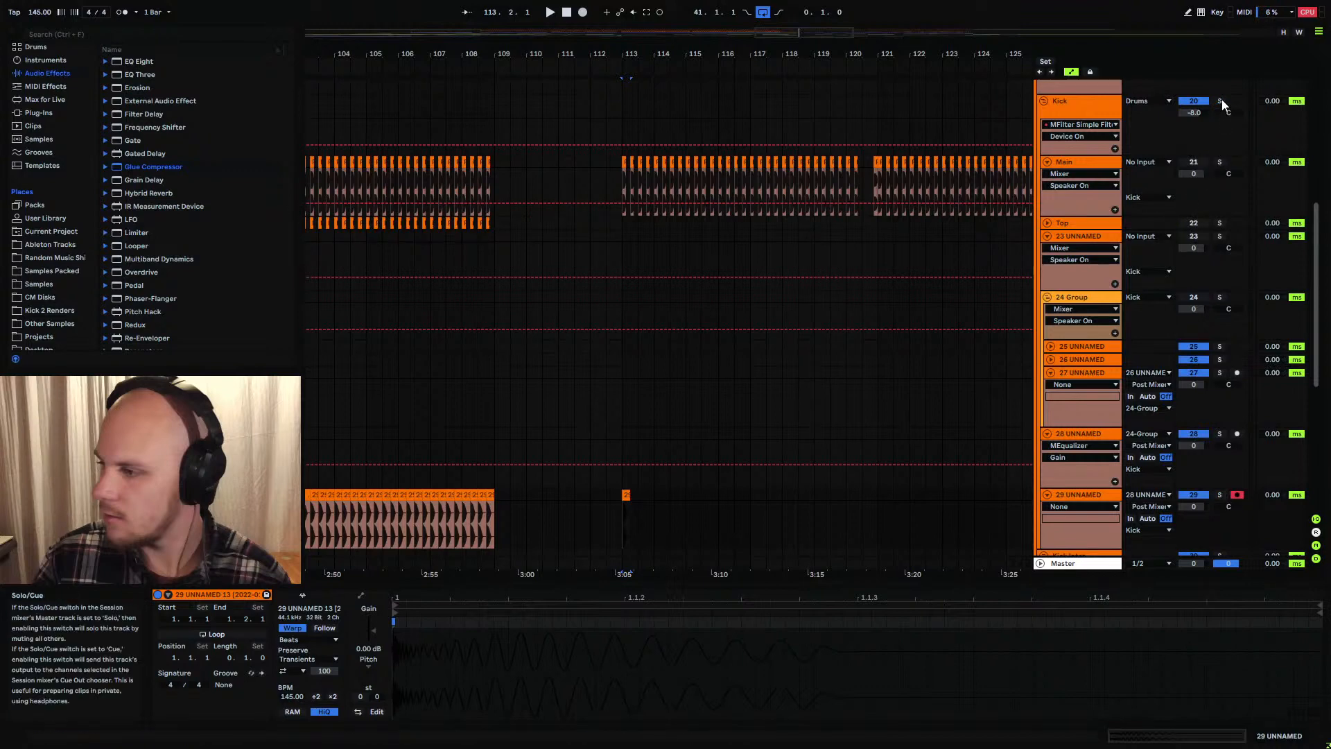
left_click(1199, 162)
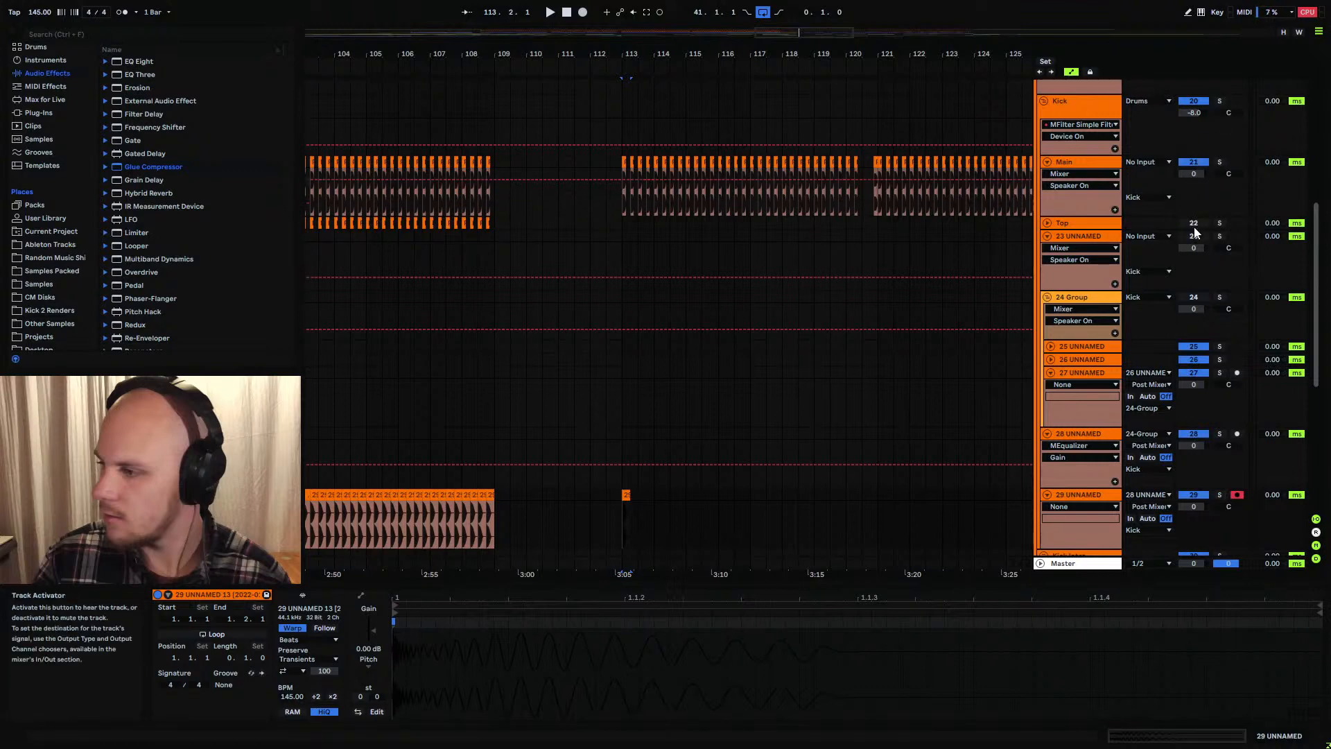
left_click(1194, 224)
left_click(1182, 496)
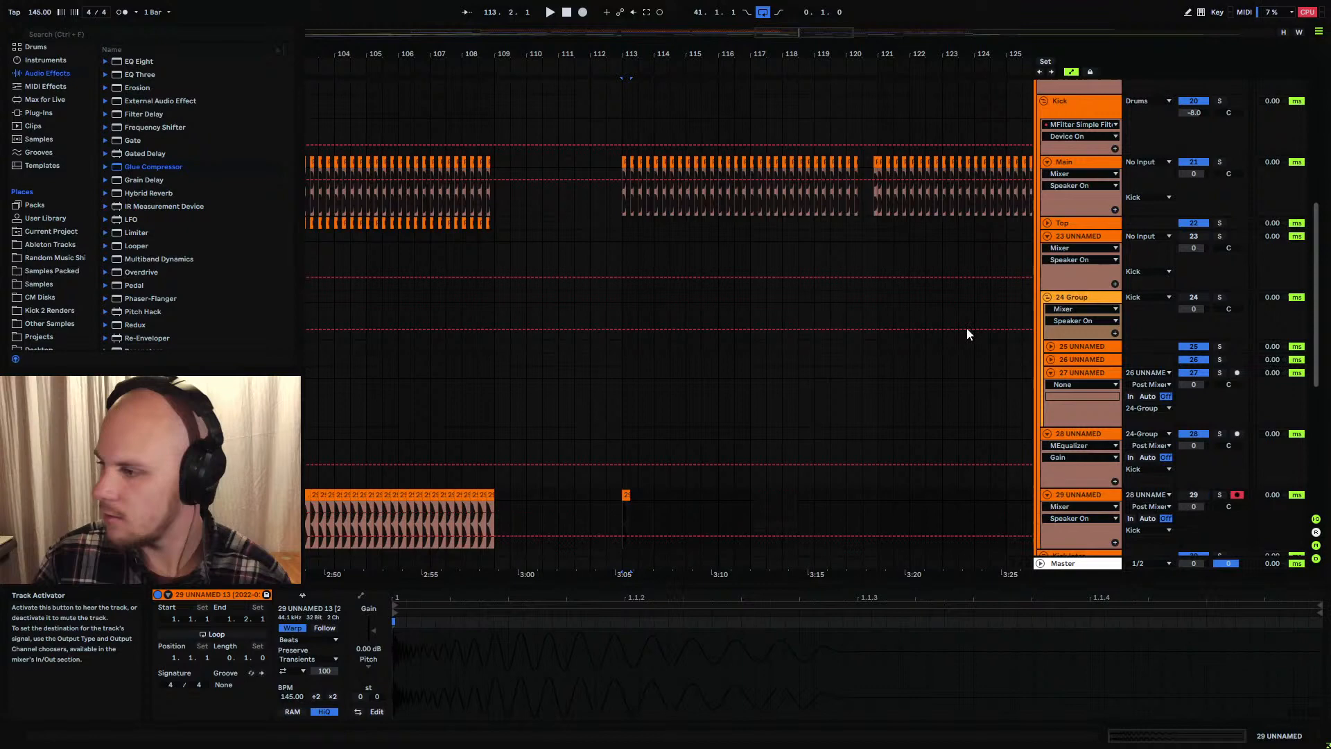
Solo the Kick group and audition the original kick from 105.1.1 and from 113.1.1
left_click(446, 209)
left_click(369, 206)
key("space")
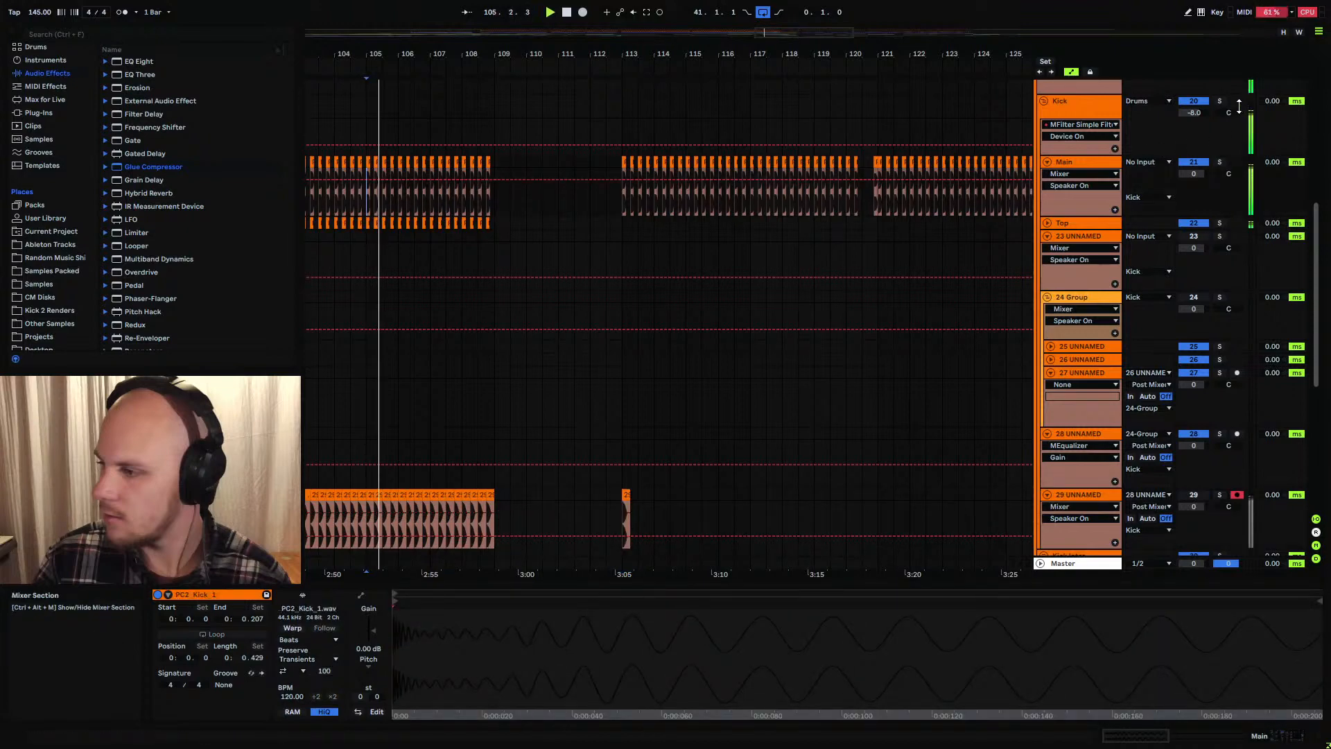
left_click(1220, 102)
left_click_drag(426, 55, 541, 80)
left_click(837, 195)
key("space")
key("space")
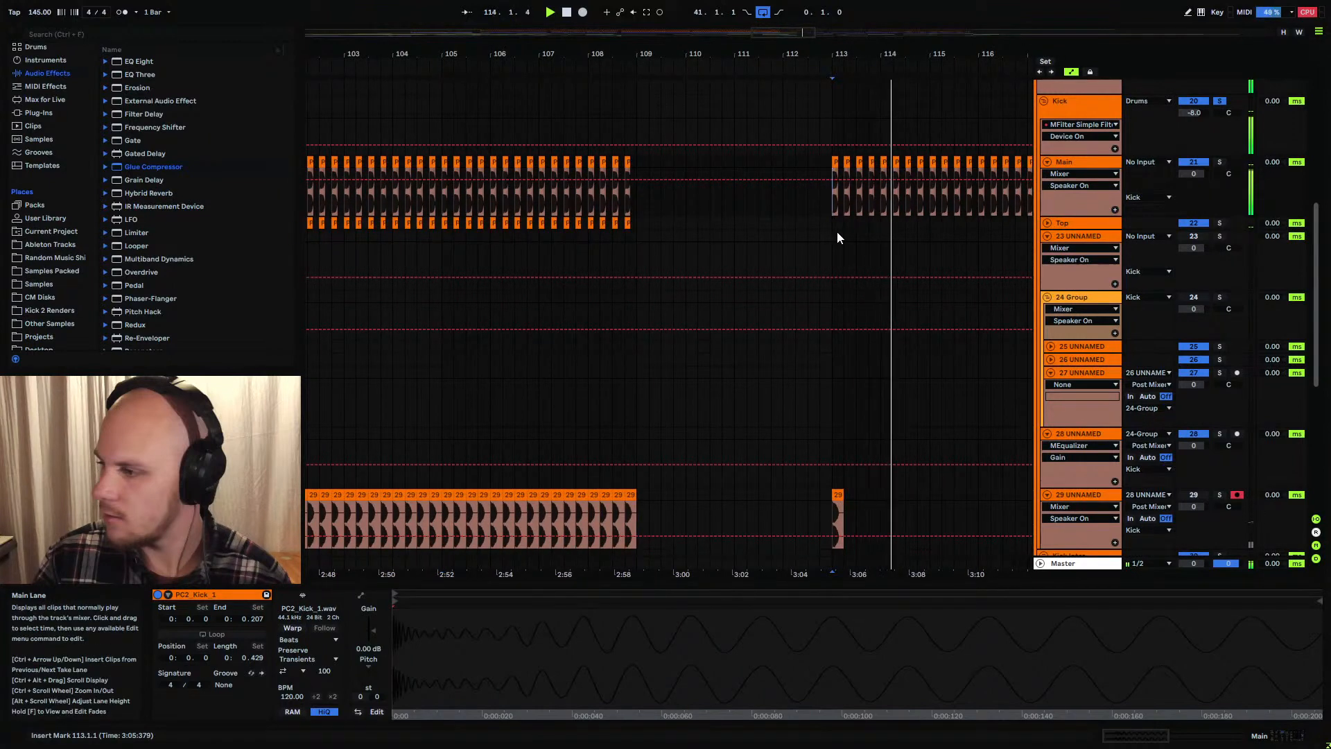
Stop playback, solo track 29 and repeat its 113.1.1 kick on every beat up to 120.1.1
scroll(873, 236, "down", 3)
left_click(829, 414)
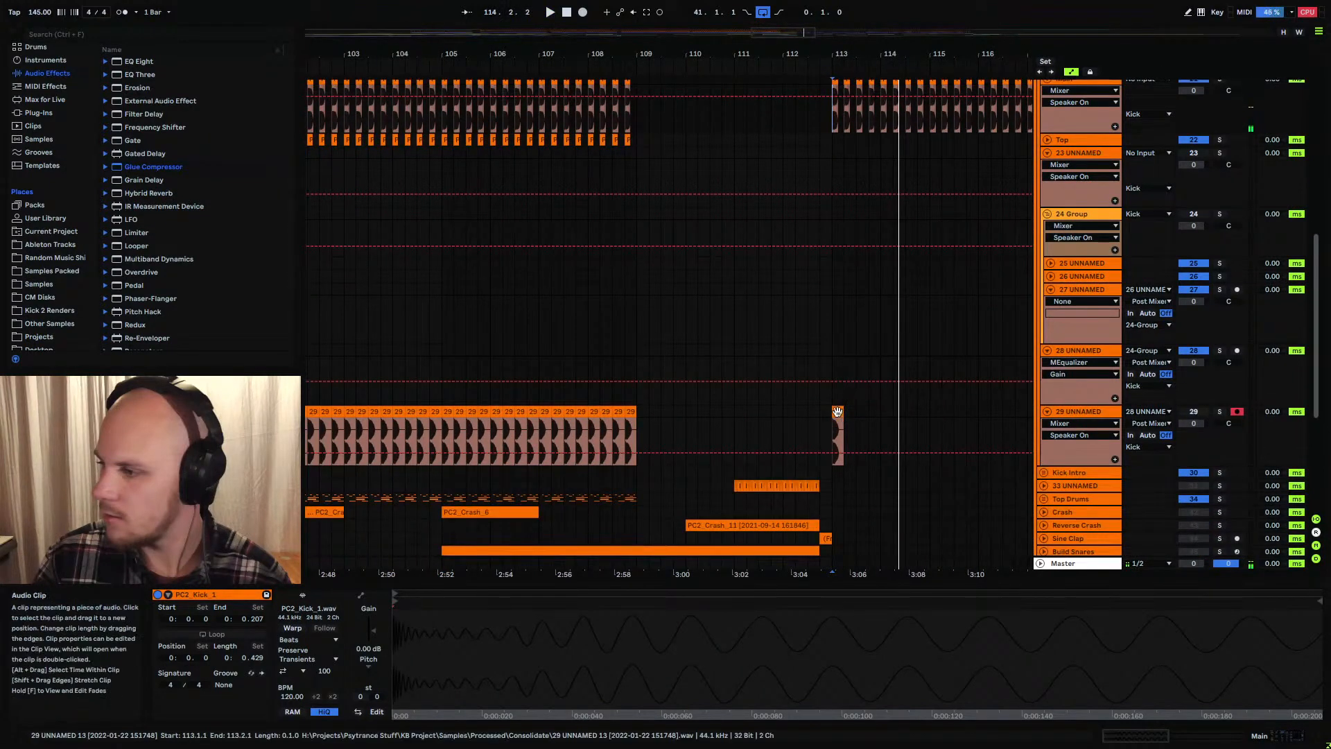
key("space")
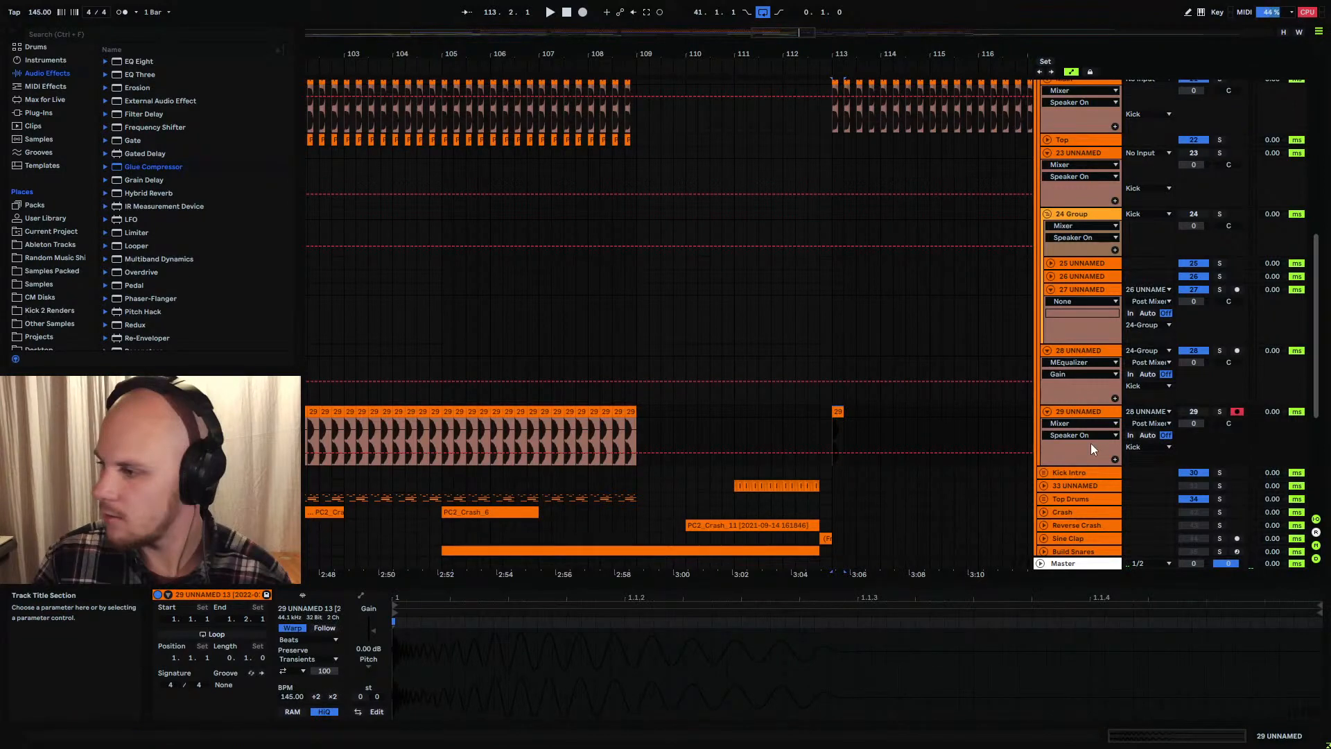
left_click(1221, 412)
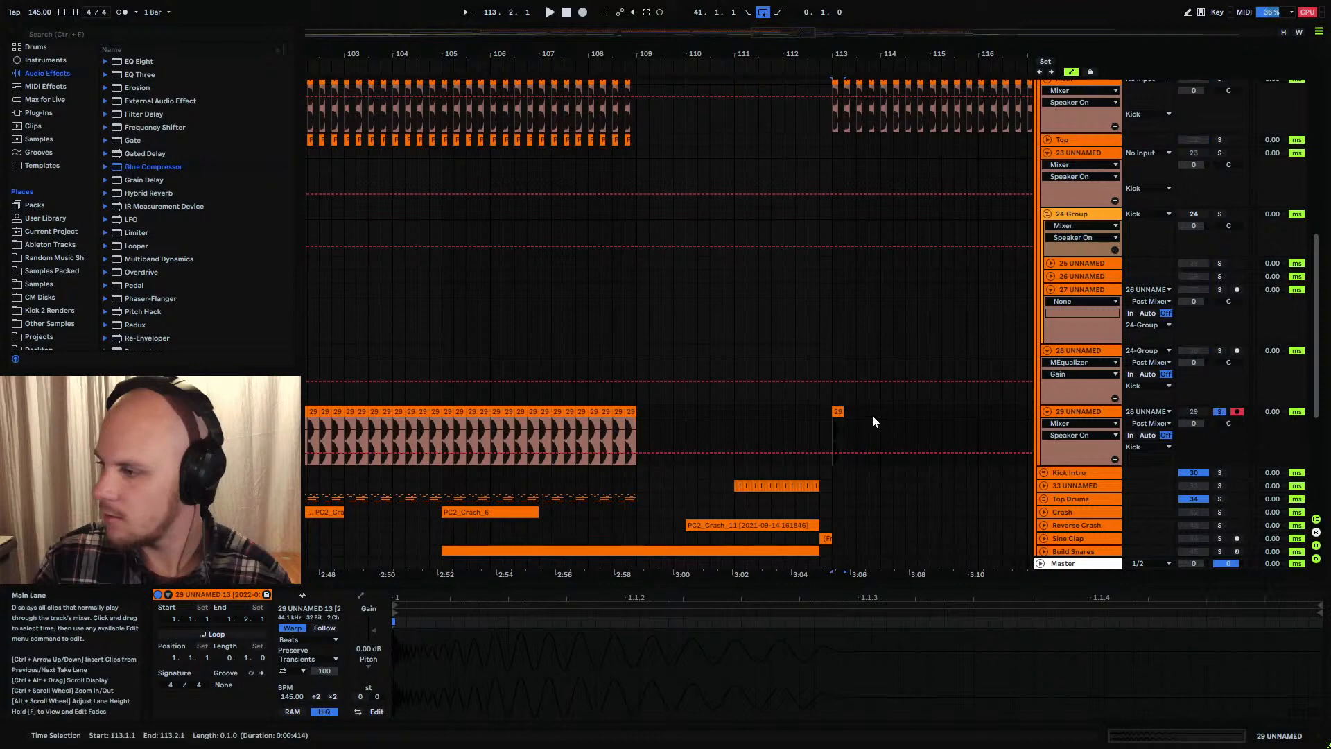
left_click_drag(858, 55, 659, 40)
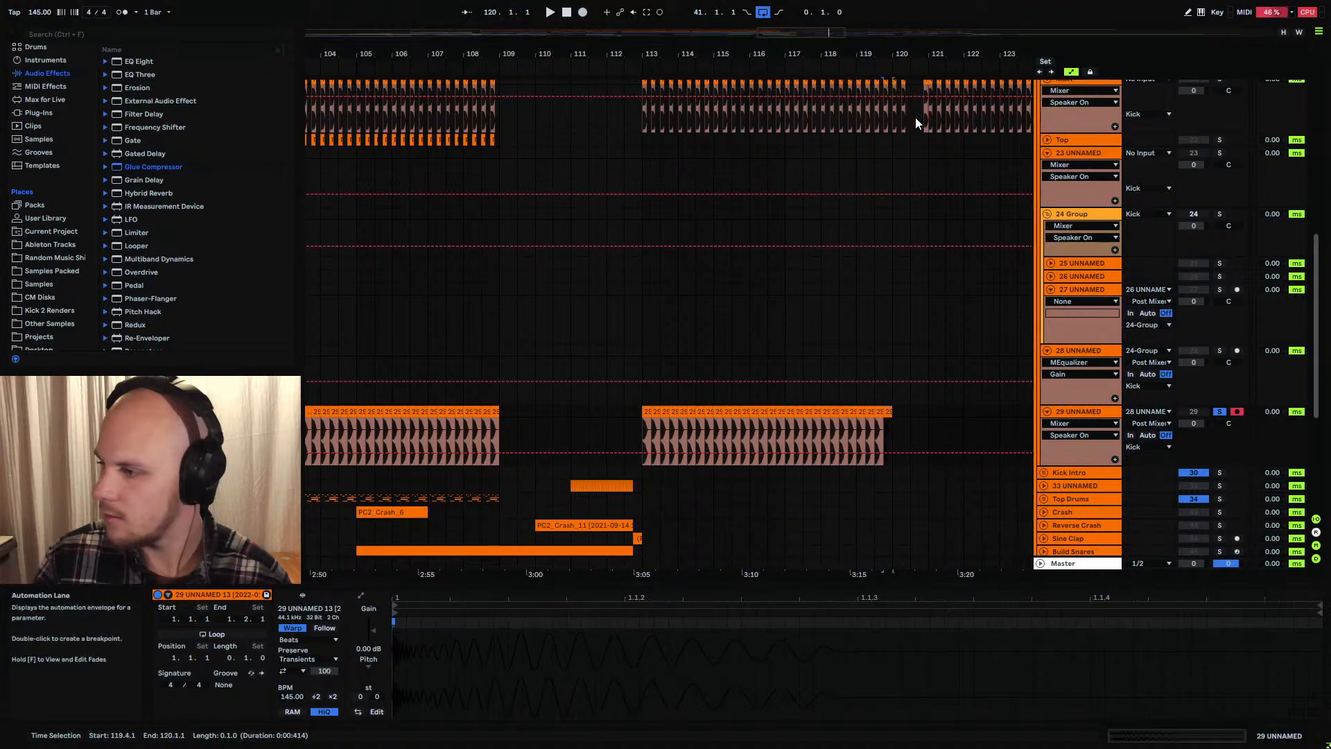
Delete track 29's kick at 120.3.1 and the first half of its 120.4.1 kick to match the Main track's gap
left_click_drag(921, 55, 921, 108)
left_click(927, 412)
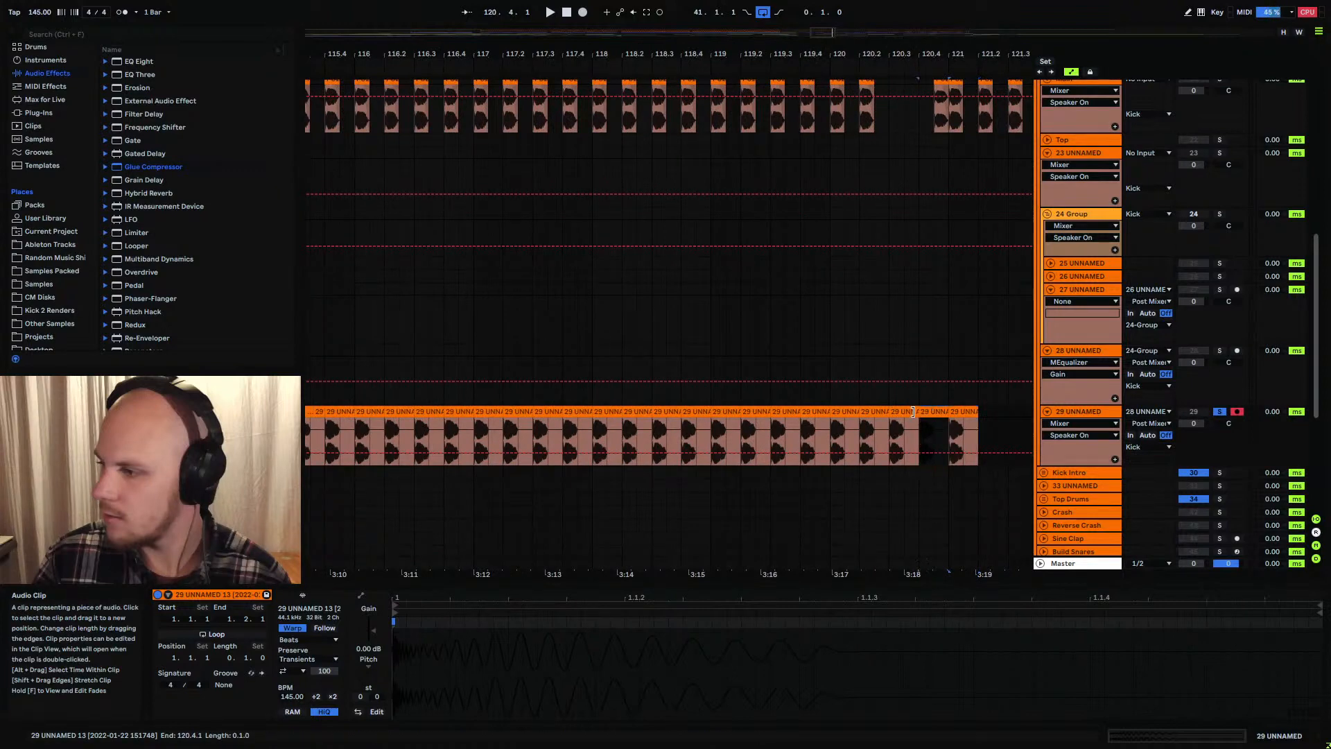
left_click(902, 411)
key("Delete")
left_click_drag(922, 439, 935, 421)
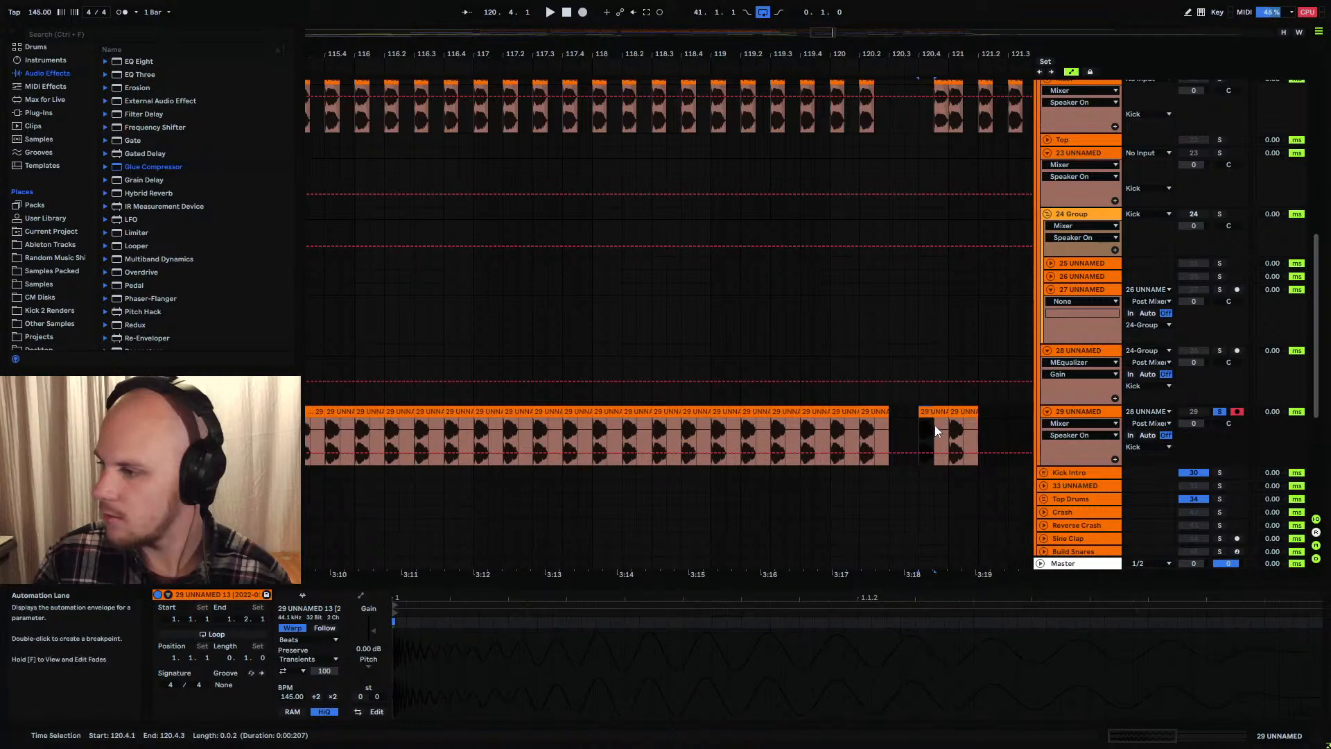
key("Delete")
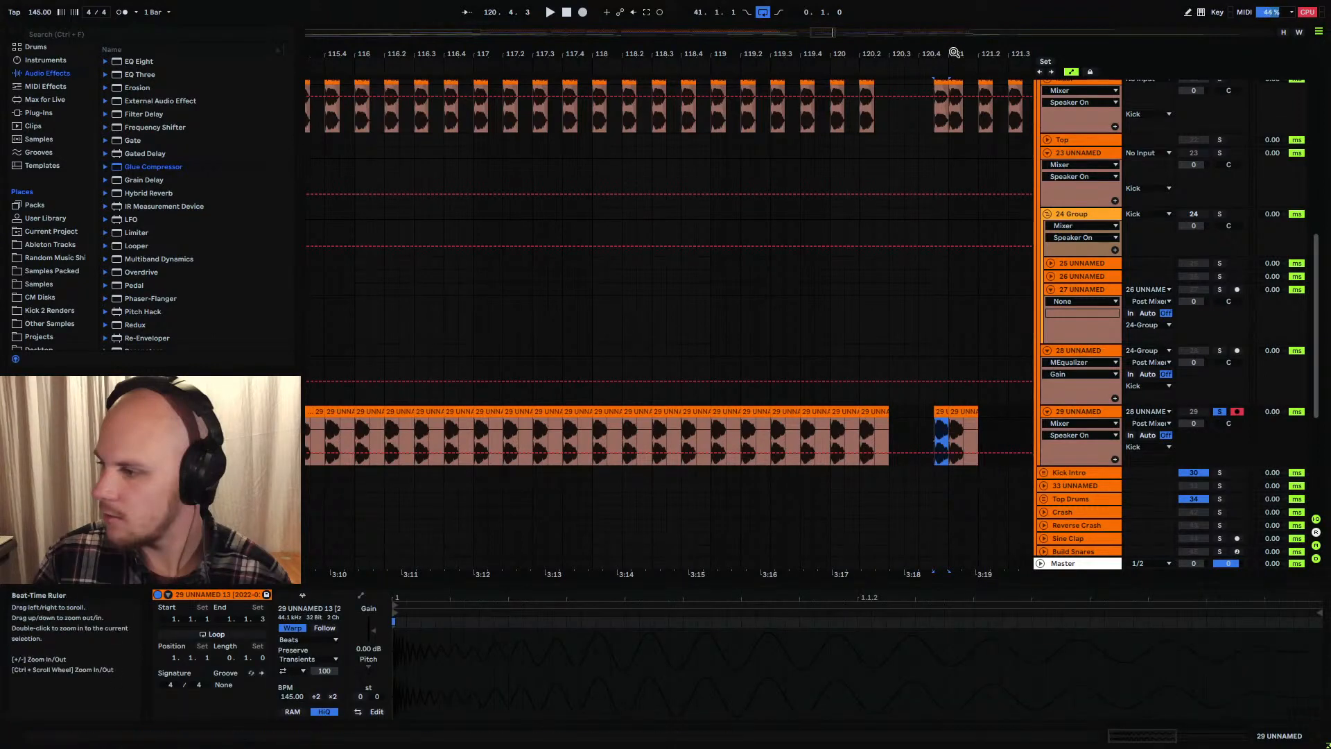
Repeat track 29's 121.1.1 kick on every beat up to 129.1.1
scroll(797, 312, "right", 5)
left_click(704, 412)
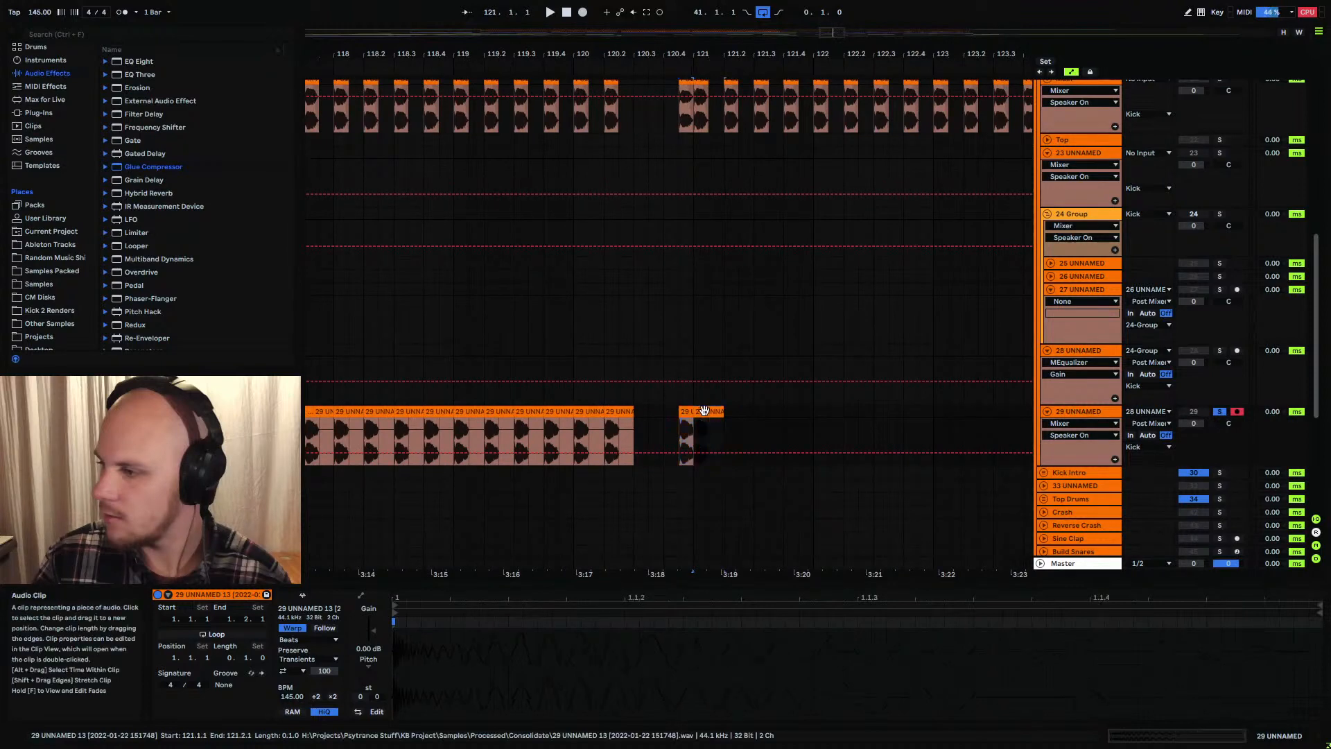
key("ctrl+d")
key("ctrl+d")
key("ctrl+d")
left_click(704, 411, "shift")
key("ctrl+d")
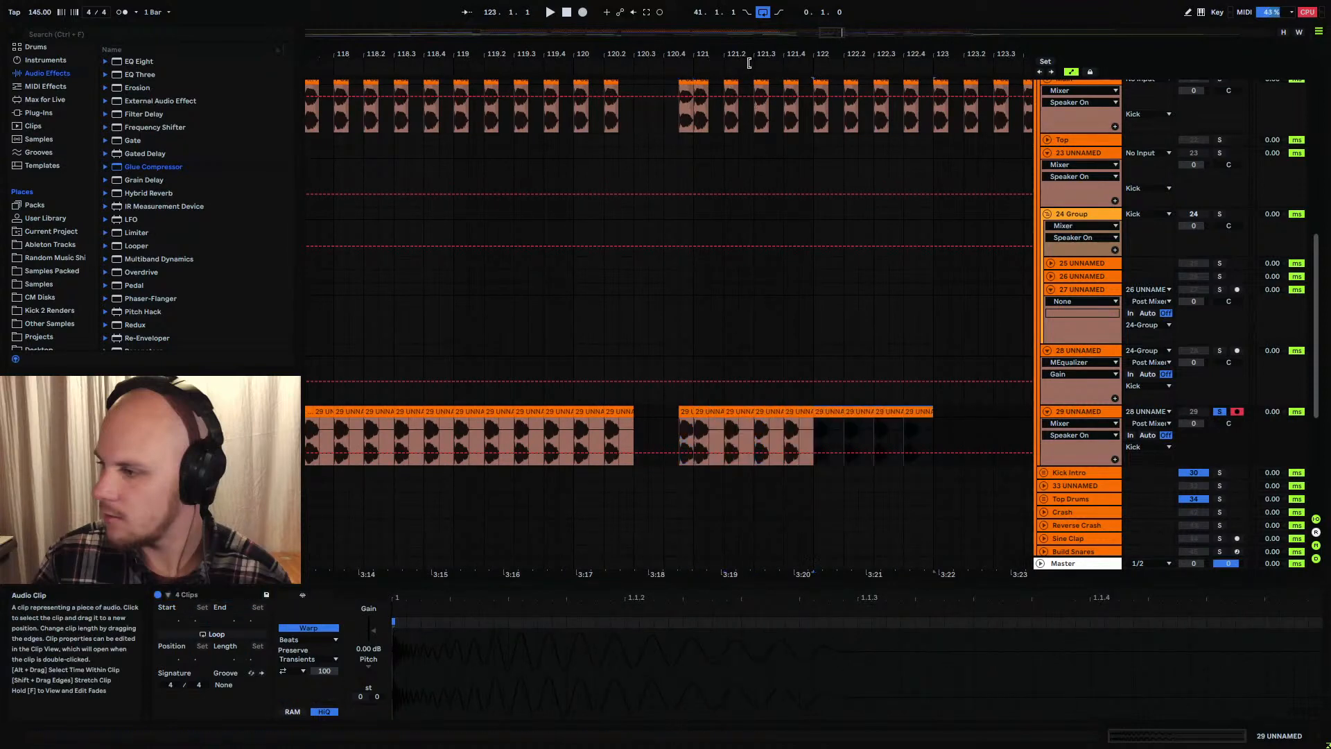
left_click_drag(762, 54, 453, 17)
key("ctrl+d")
key("ctrl+d")
key("ctrl+d")
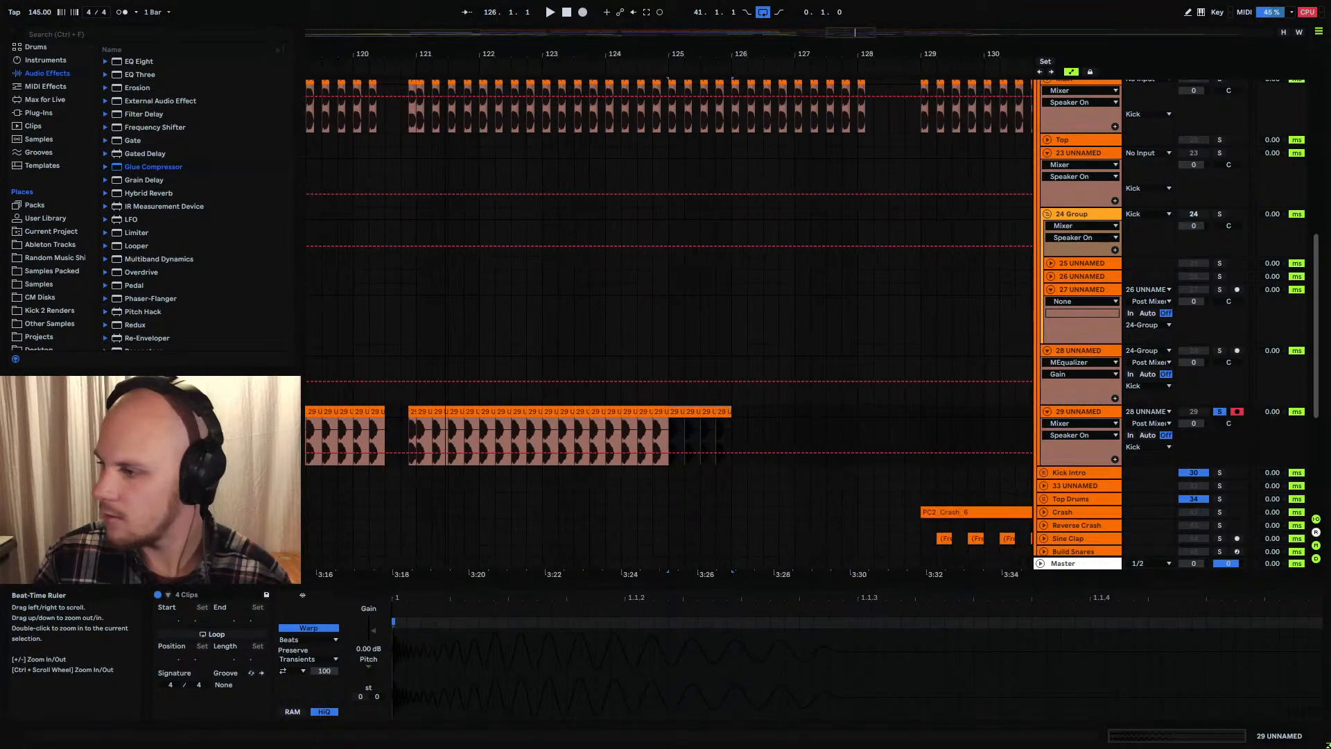
key("ctrl+d")
key("ctrl+d")
key("ctrl+d")
Delete track 29's last three kicks, from 128.2.1 to 129.1.1, to leave the Main track's gap
left_click(883, 412)
left_click(908, 412, "shift")
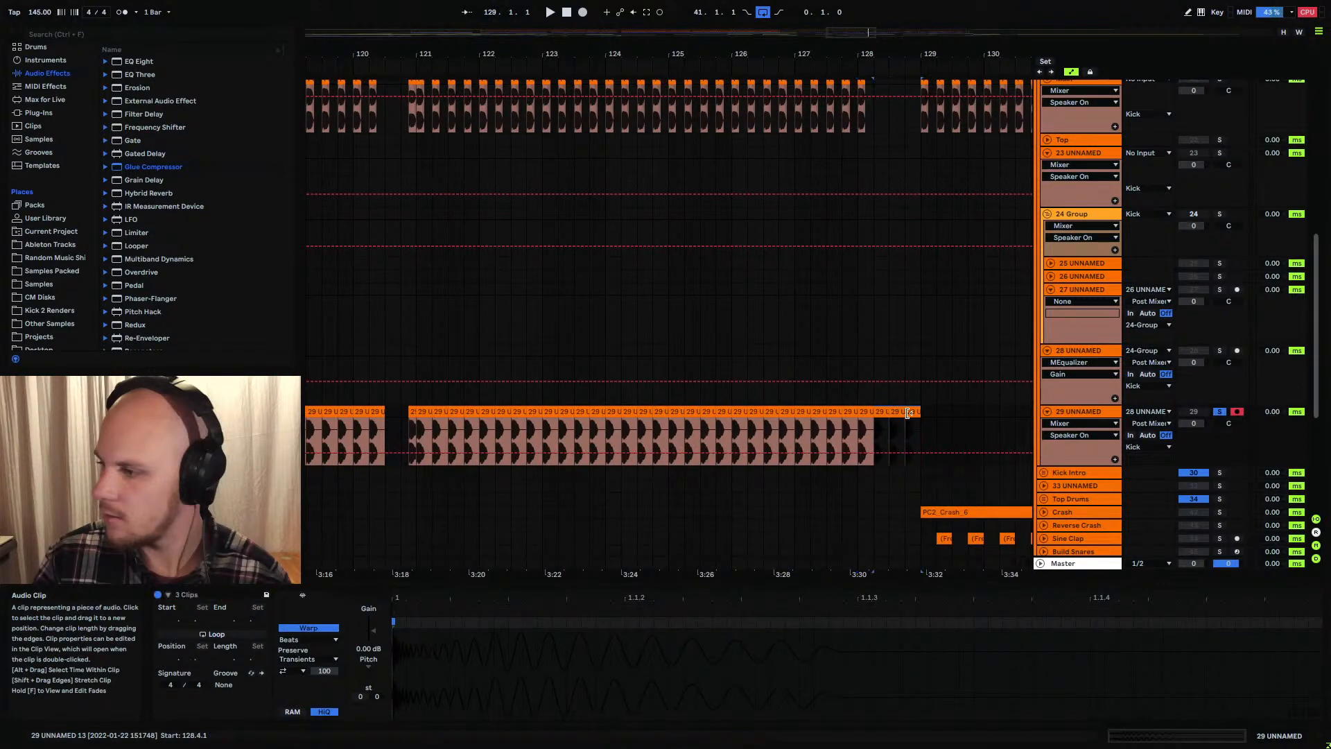
key("Delete")
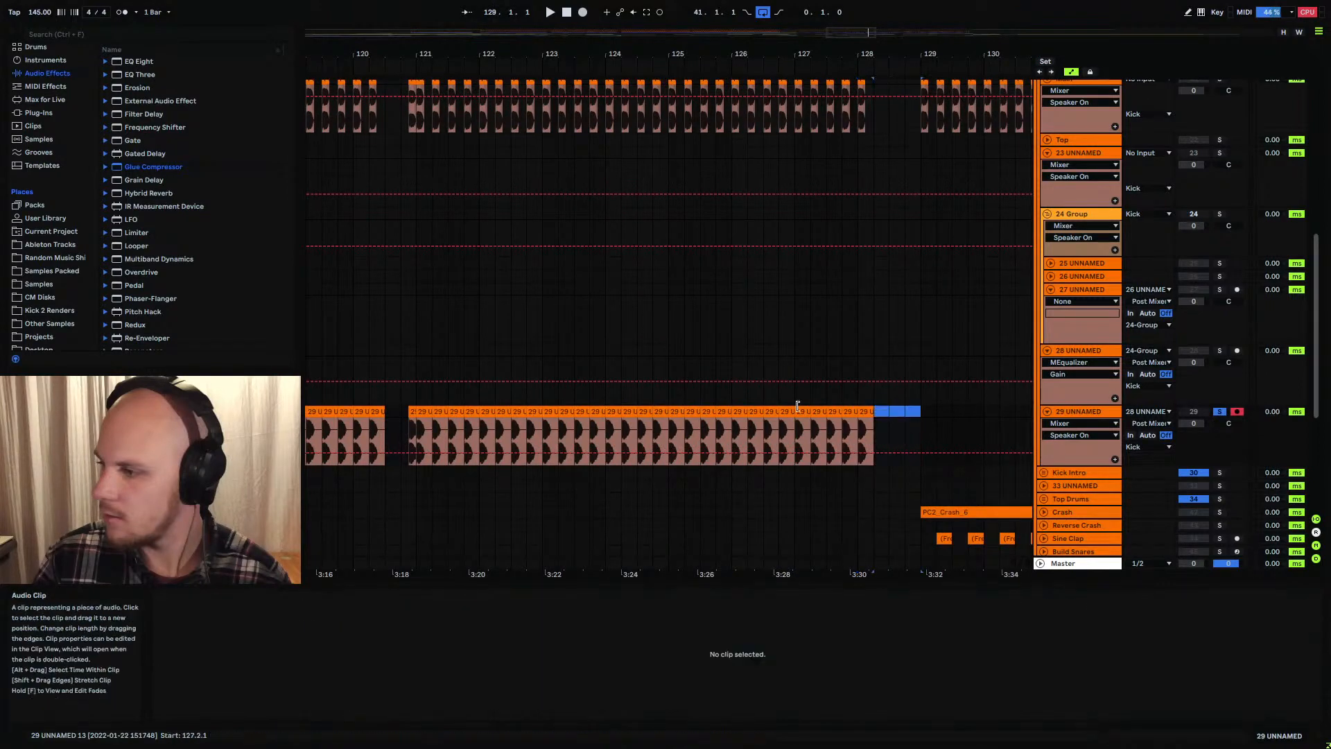
Paste the kick at 129.1.1 on track 29 and repeat it on every beat up to 136.3.1
left_click(920, 414)
key("ctrl+v")
left_click_drag(955, 56, 395, 57)
key("ctrl+d")
key("ctrl+d")
key("ctrl+d")
key("ctrl+d")
key("ctrl+d")
key("ctrl+d")
key("ctrl+d")
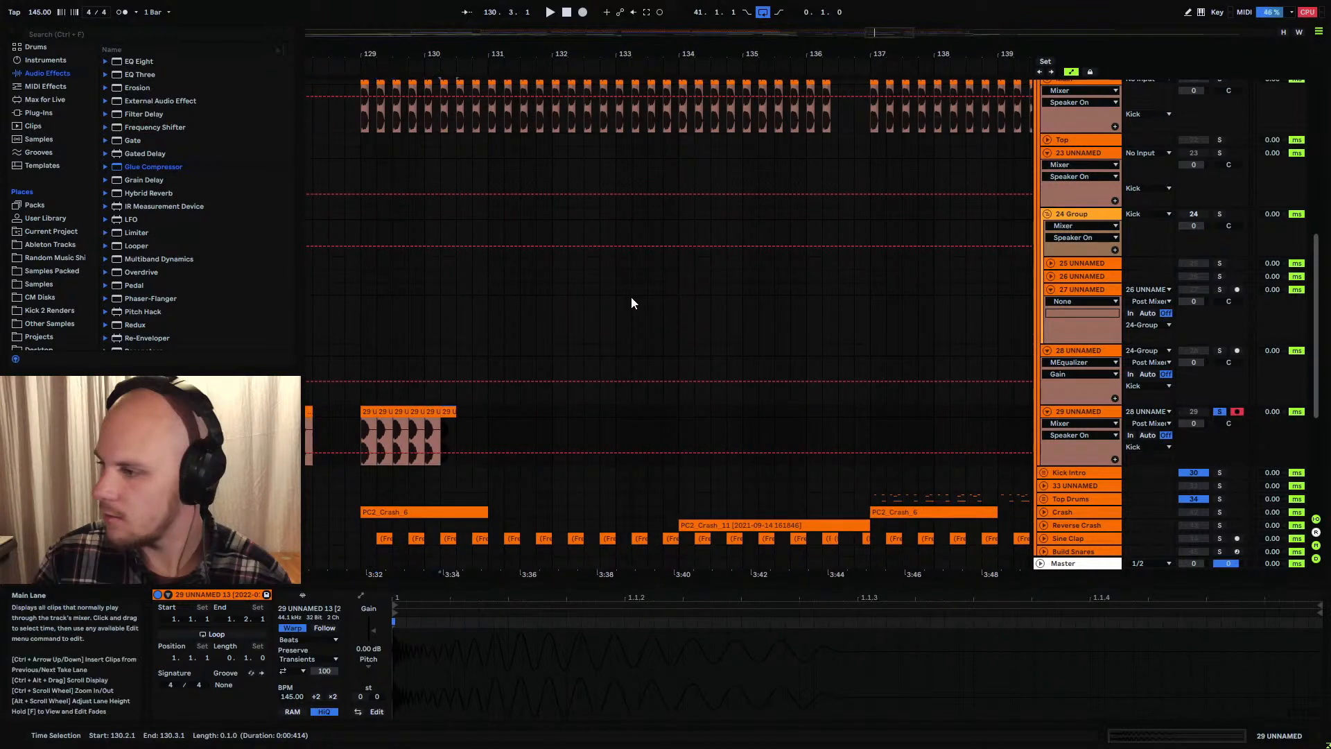
key("ctrl+d")
key("ctrl+d")
key("ctrl+d")
key("ctrl+d")
key("ctrl+d")
key("ctrl+d")
key("ctrl+d")
key("ctrl+d")
key("ctrl+d")
key("ctrl+d")
key("ctrl+d")
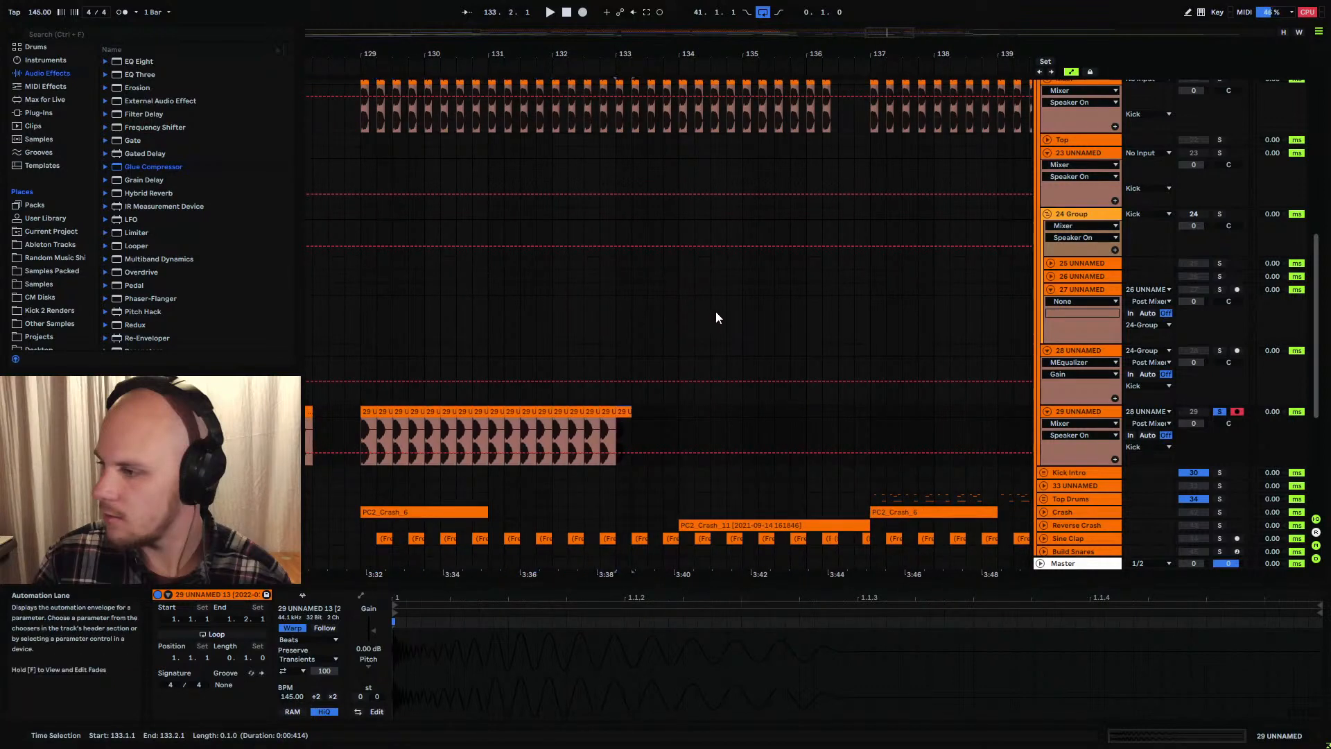
key("ctrl+d")
key("ctrl+d")
key("ctrl+d")
key("ctrl+d")
key("ctrl+d")
key("ctrl+d")
key("ctrl+d")
key("ctrl+d")
key("ctrl+d")
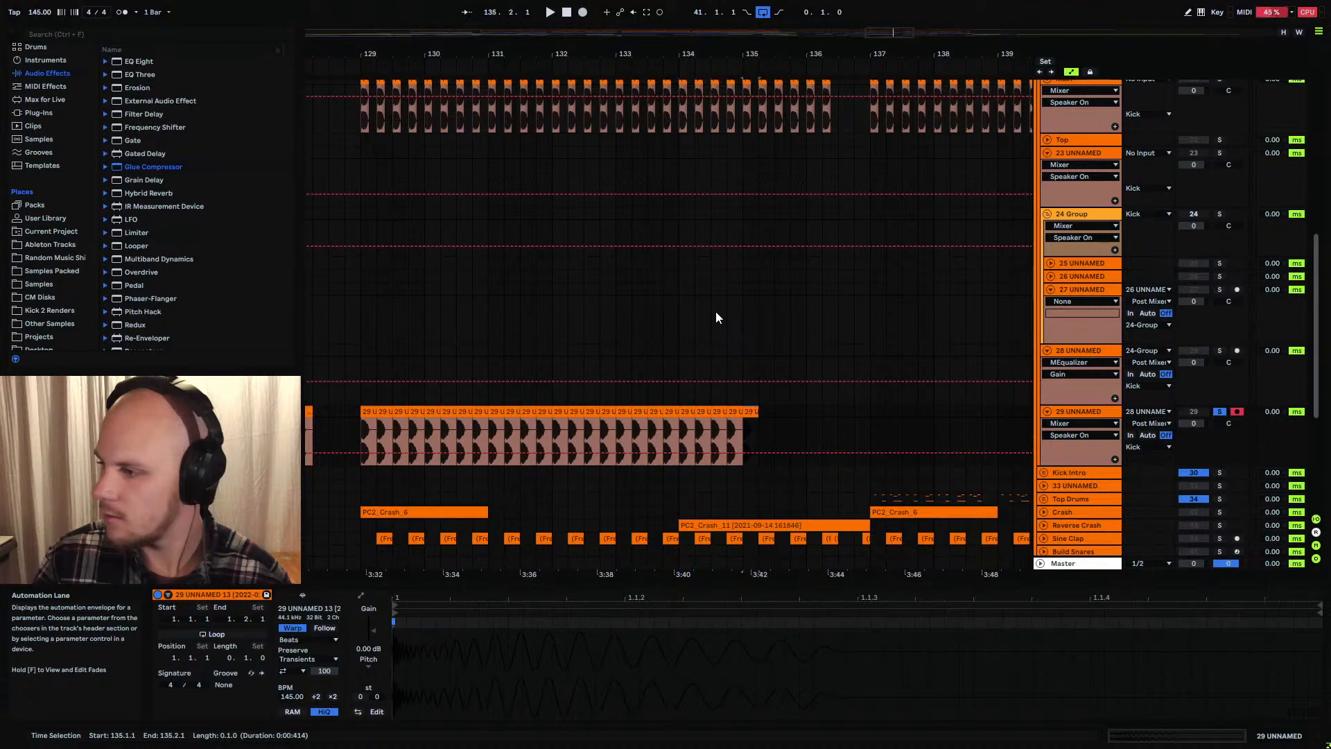
key("ctrl+d")
key("ctrl+d")
Paste the kick at 137.1.1 on track 29 and repeat it on every beat up to 152.2.1, covering the Main kick's last section
left_click(874, 412)
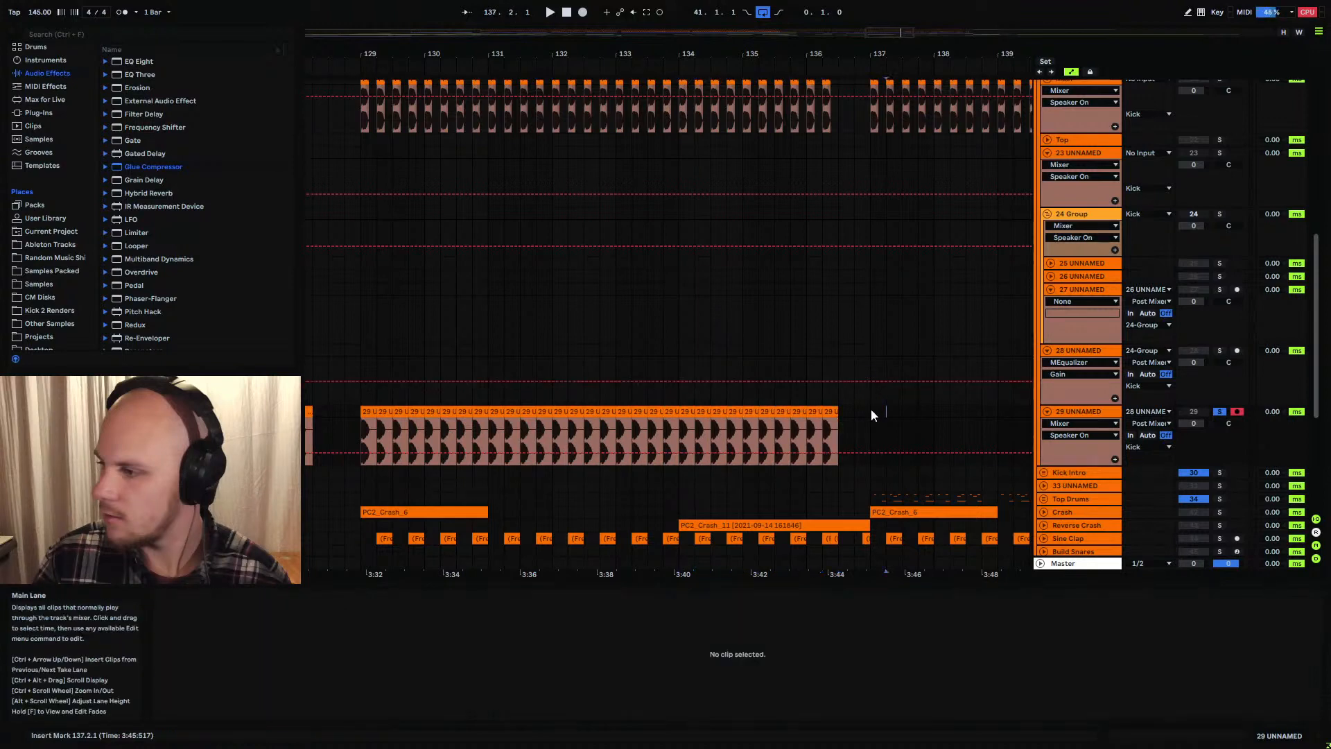
key("ctrl+v")
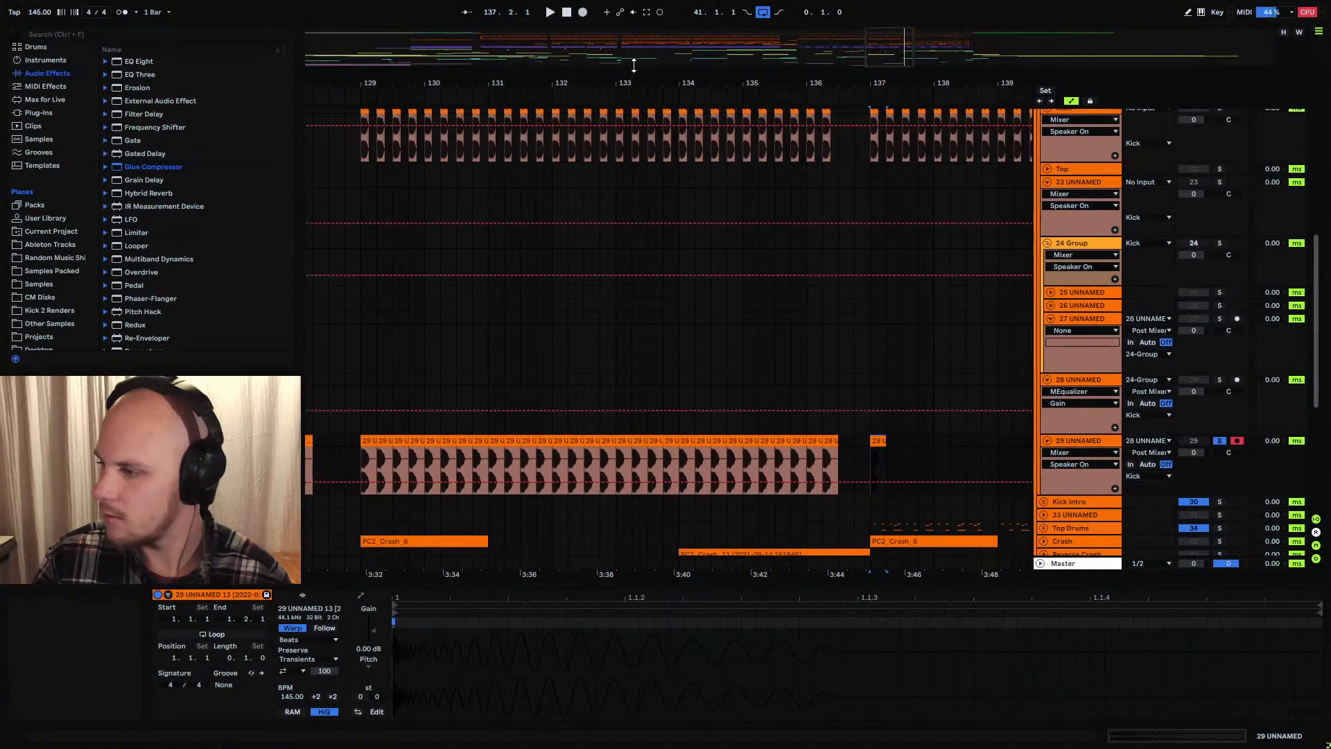
left_click_drag(867, 54, 406, 55)
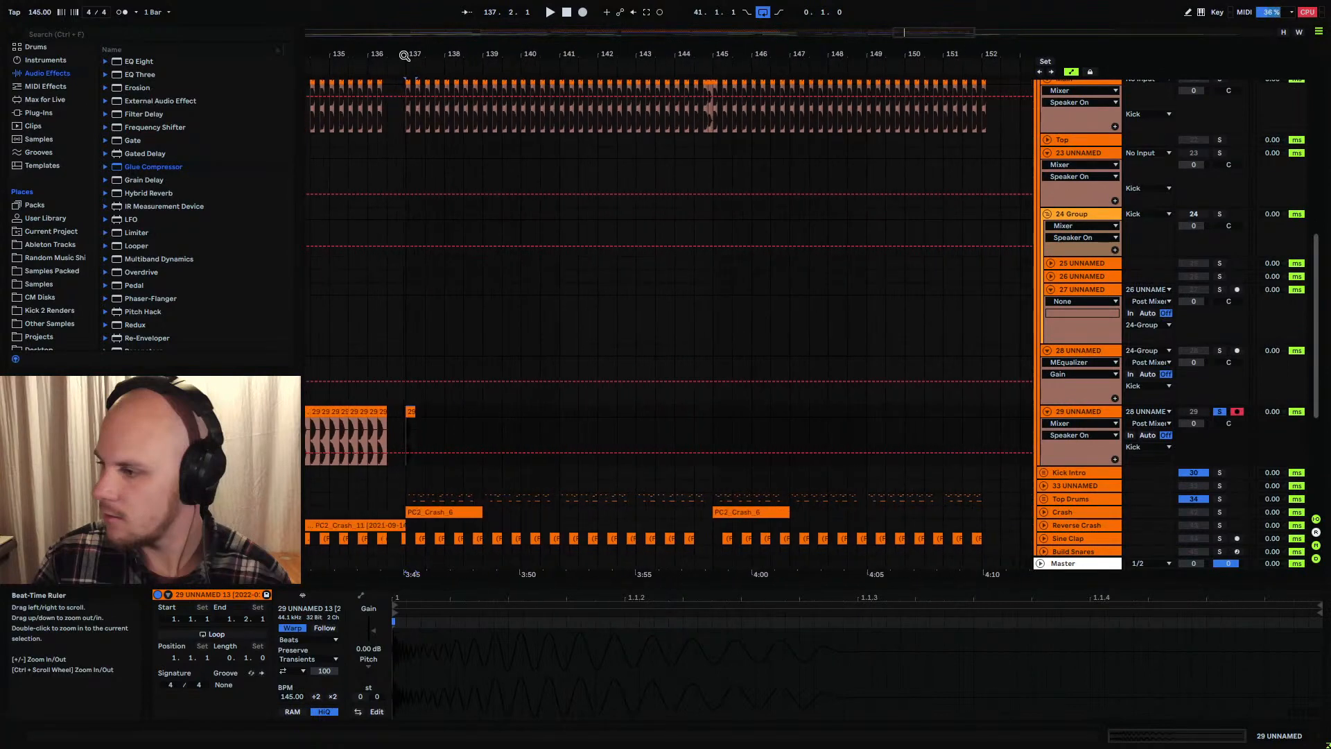
key("ctrl+d")
key("ctrl+d")
key("ctrl+d")
key("ctrl+d")
key("ctrl+d")
key("ctrl+d")
key("ctrl+d")
key("ctrl+d")
key("ctrl+d")
key("ctrl+d")
key("ctrl+d")
key("ctrl+d")
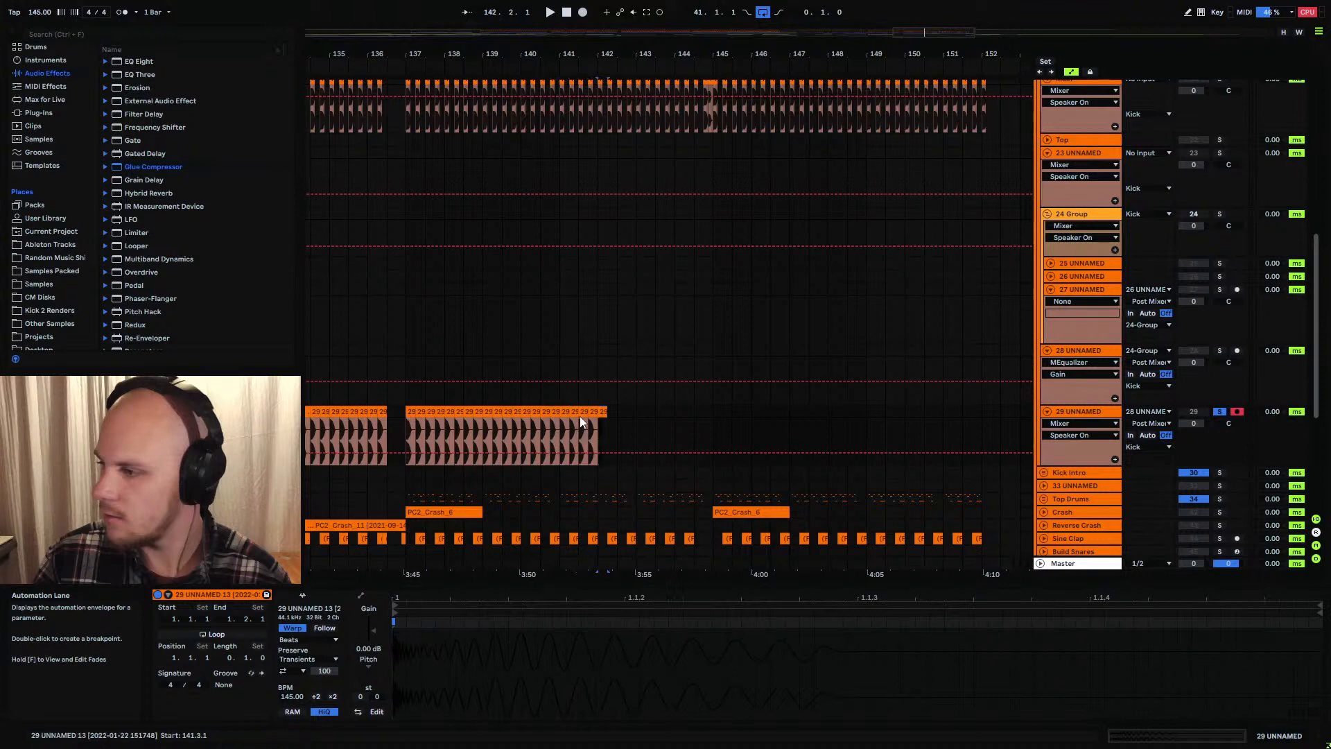
key("ctrl+d")
key("ctrl+d")
key("ctrl+d")
key("ctrl+d")
key("ctrl+d")
key("ctrl+d")
key("ctrl+d")
key("ctrl+d")
key("ctrl+d")
key("ctrl+d")
key("ctrl+d")
key("ctrl+d")
key("ctrl+d")
key("ctrl+d")
key("ctrl+d")
key("ctrl+d")
key("ctrl+d")
key("ctrl+d")
key("ctrl+d")
key("ctrl+d")
key("ctrl+d")
key("ctrl+d")
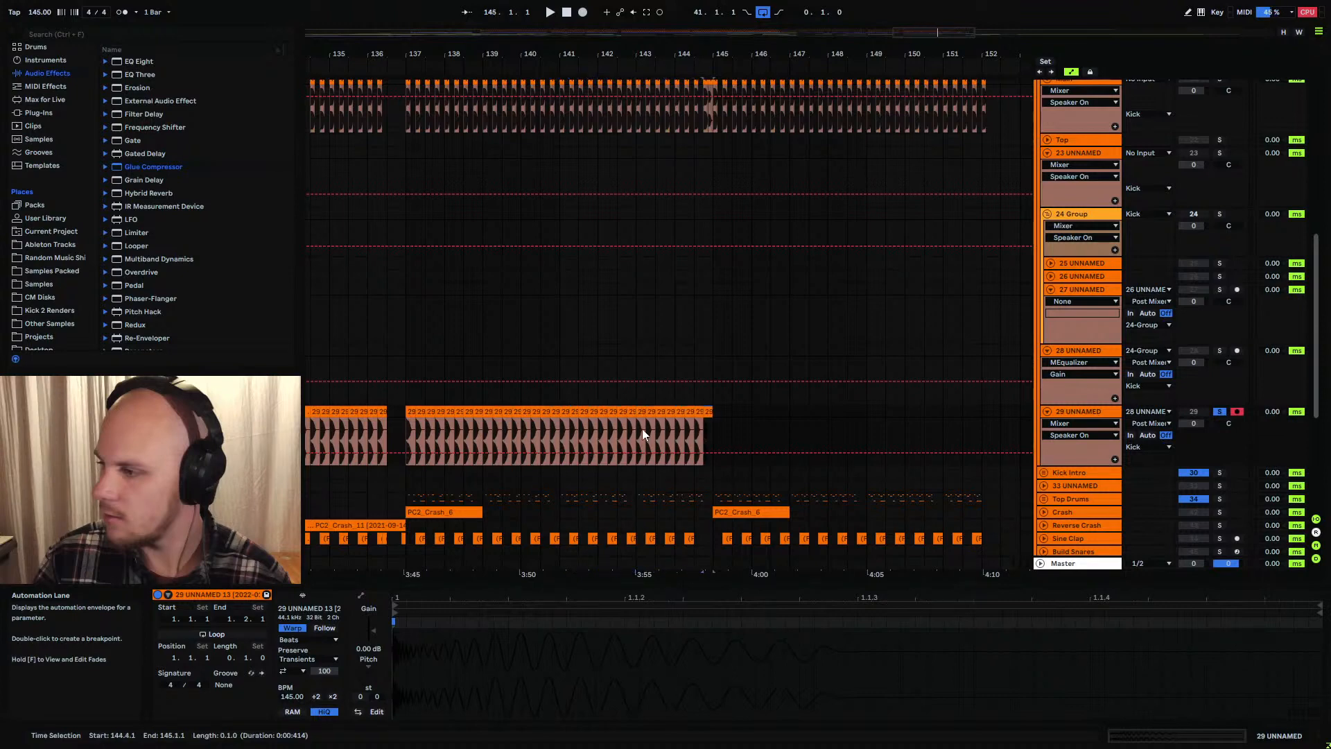
key("ctrl+d")
key("ctrl+d")
key("ctrl+d")
key("ctrl+d")
key("ctrl+d")
key("ctrl+d")
key("ctrl+d")
key("ctrl+d")
key("ctrl+d")
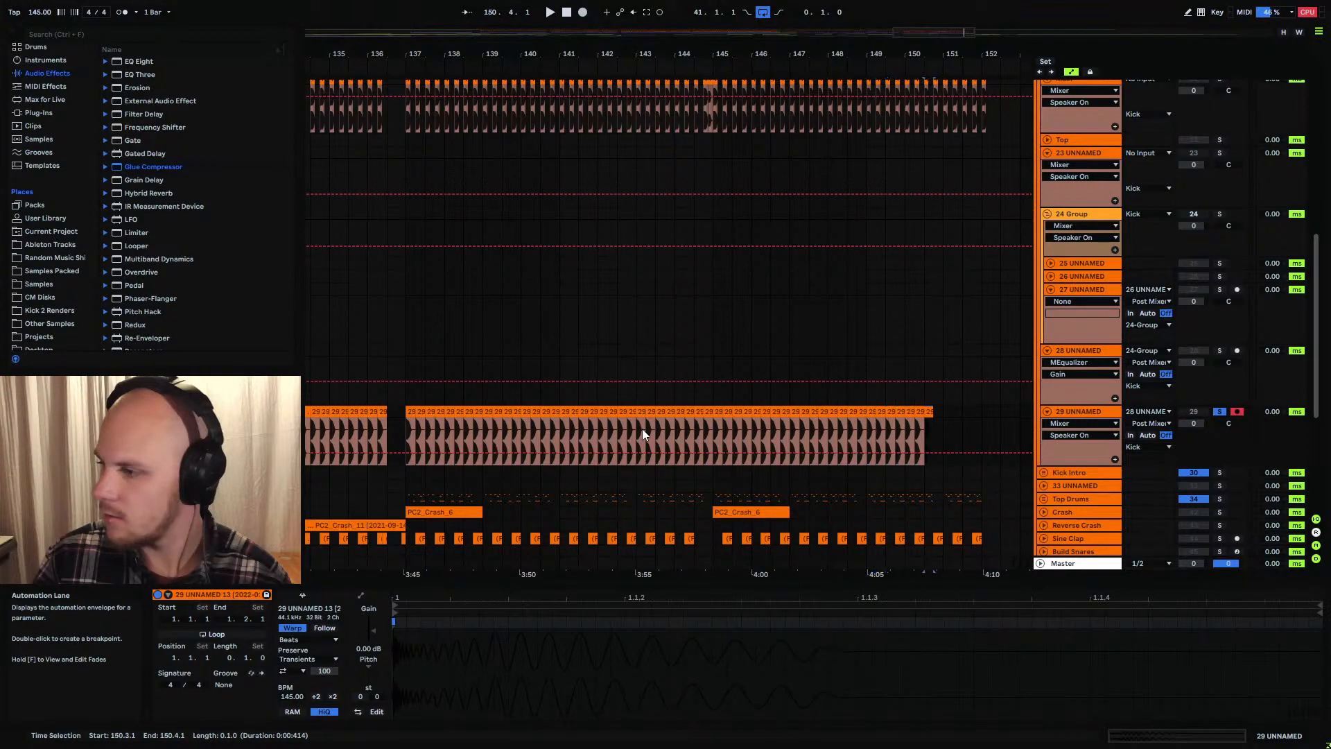
key("ctrl+d")
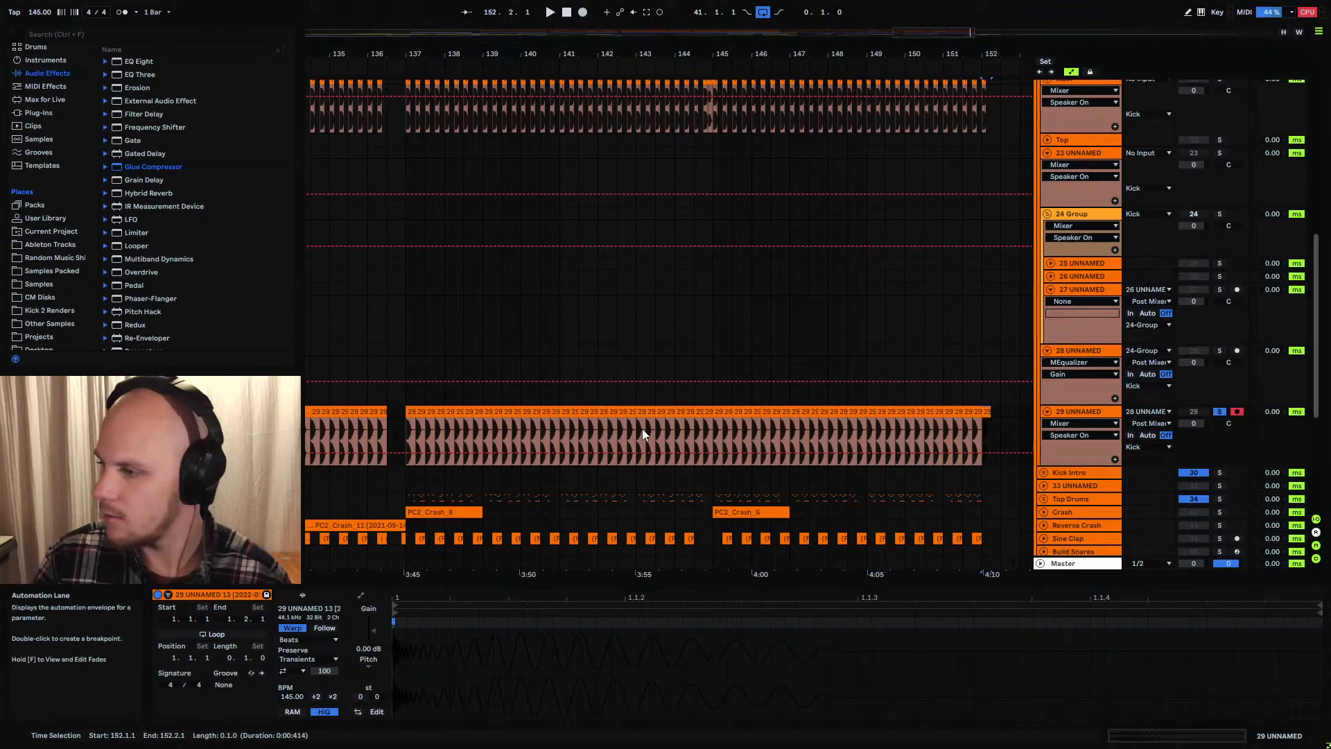
Add a half-beat kick on track 29 from 144.4.3 to 145.1.1, matching the Main track's extra kick
left_click(707, 411)
key("Delete")
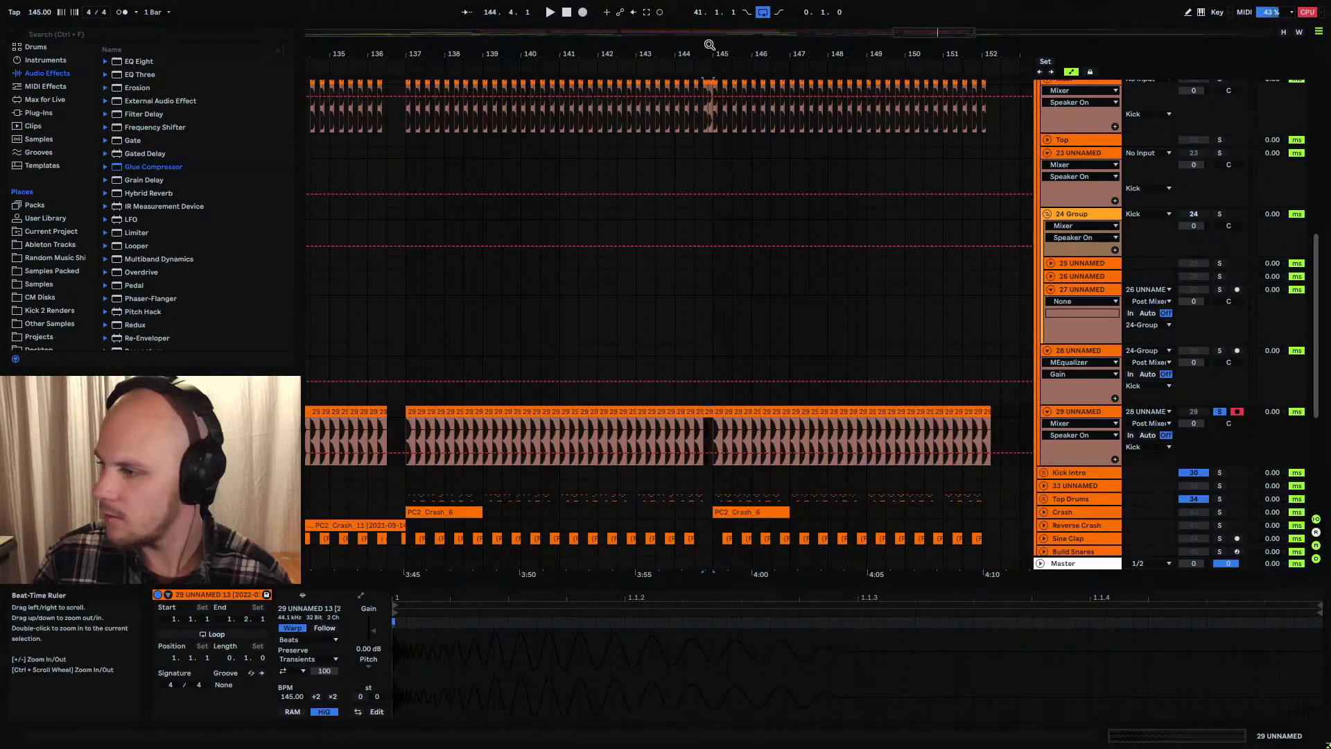
left_click_drag(708, 54, 708, 138)
left_click(703, 428)
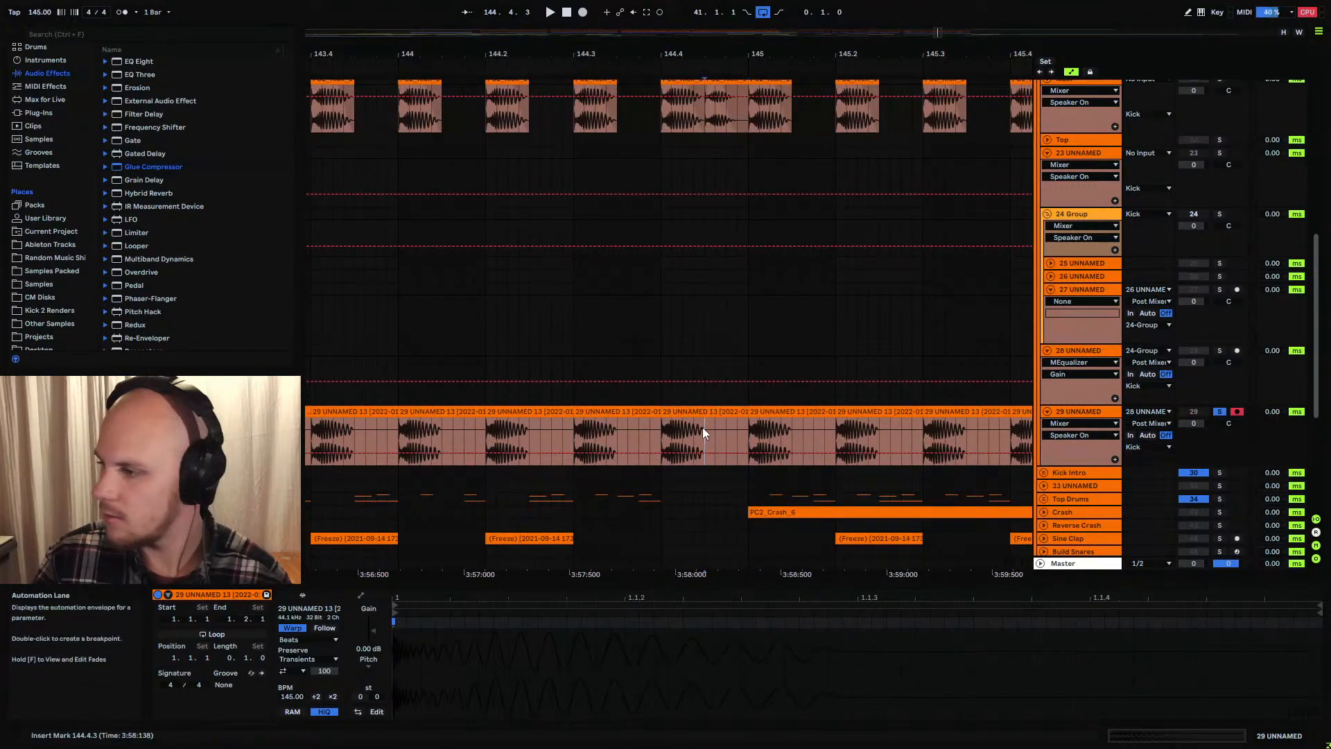
left_click_drag(703, 431, 749, 433)
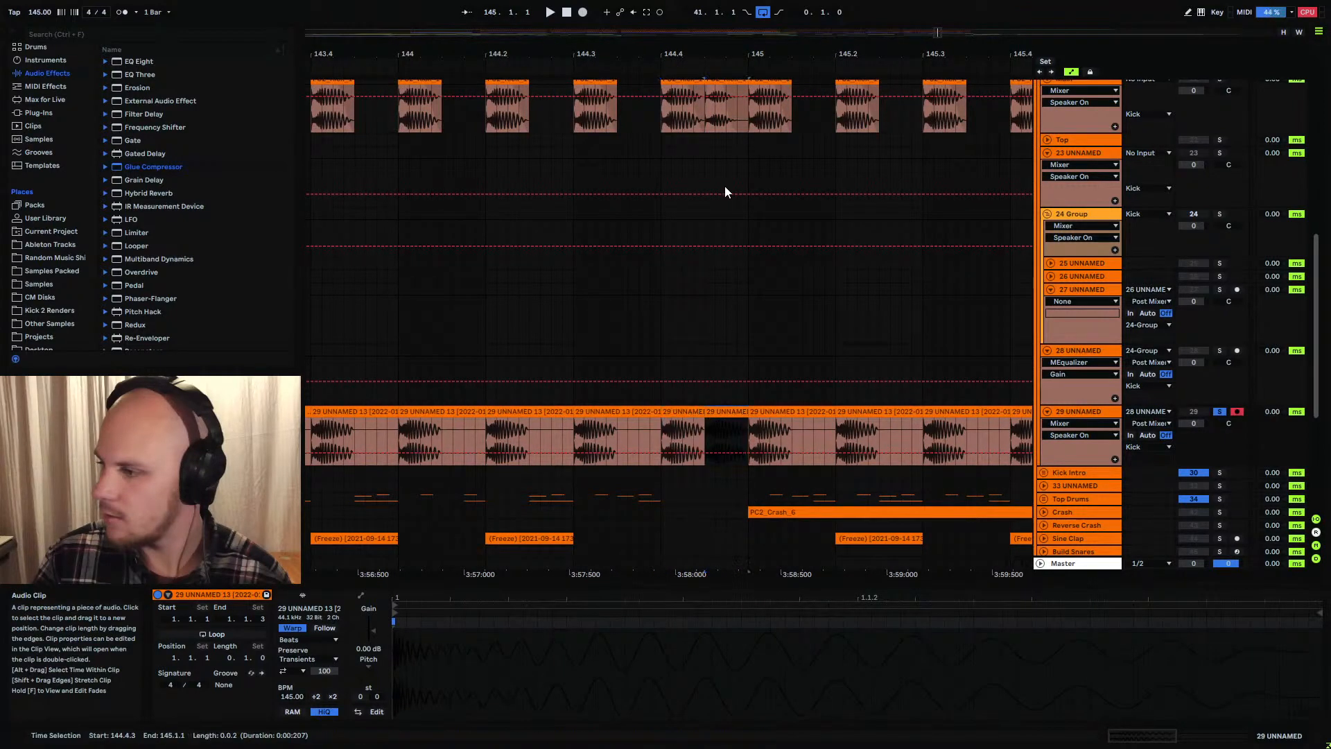
Set the clip gain of track 29's 144.4.3 kick to -4.00 dB and shape a fade-out on it, following the matching Main kick
left_click(711, 91)
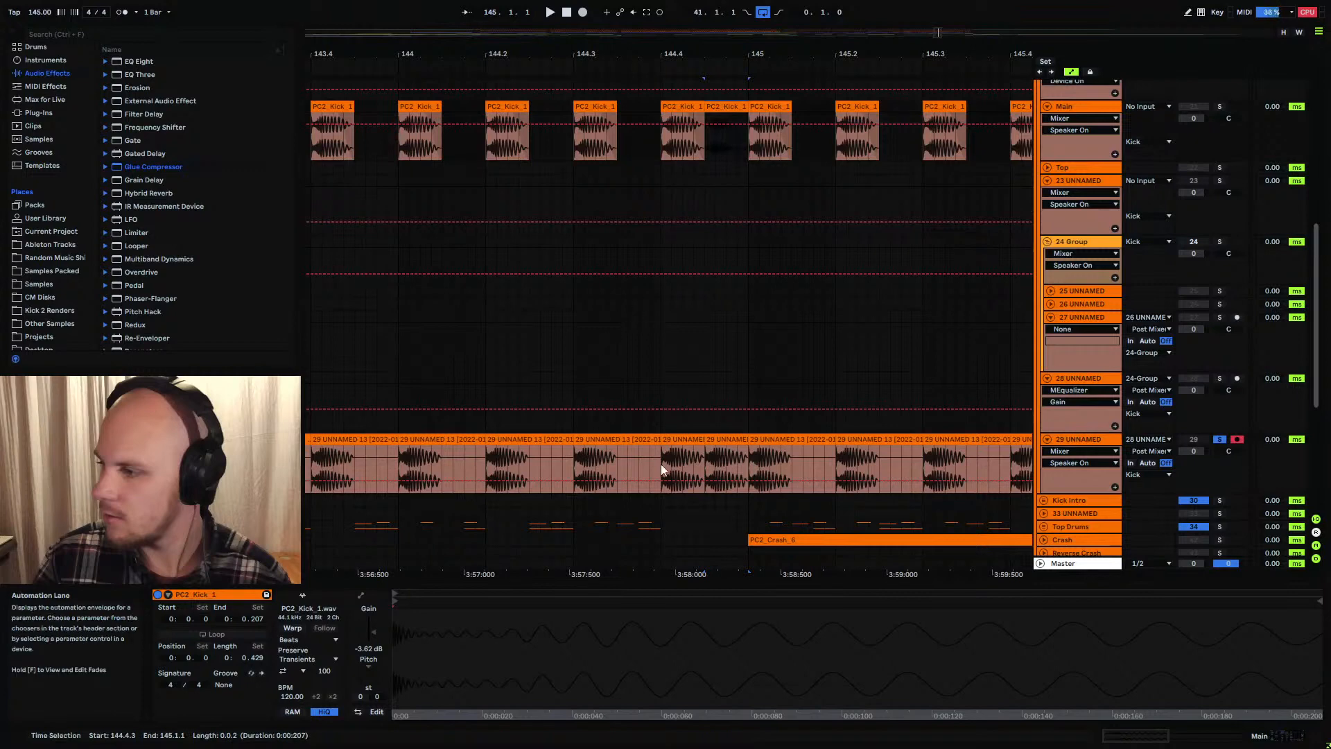
left_click(725, 441)
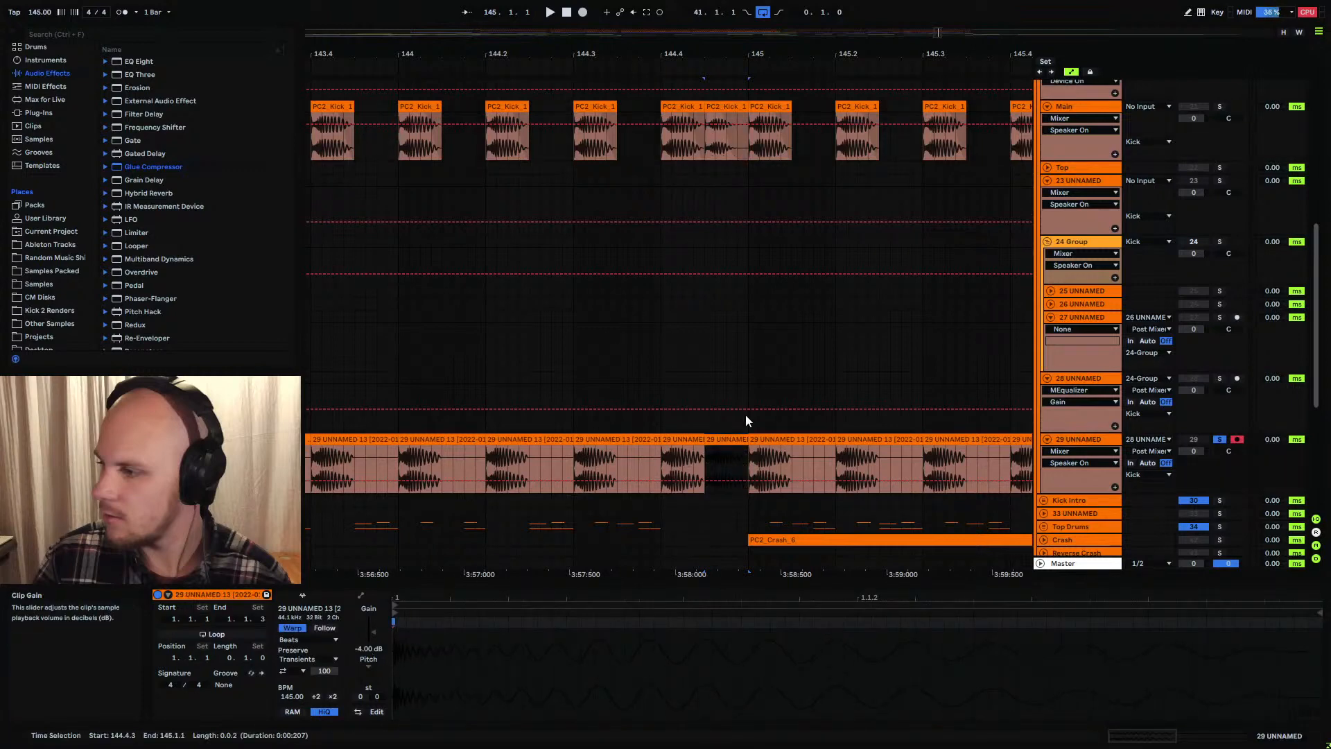
left_click_drag(743, 449, 724, 452)
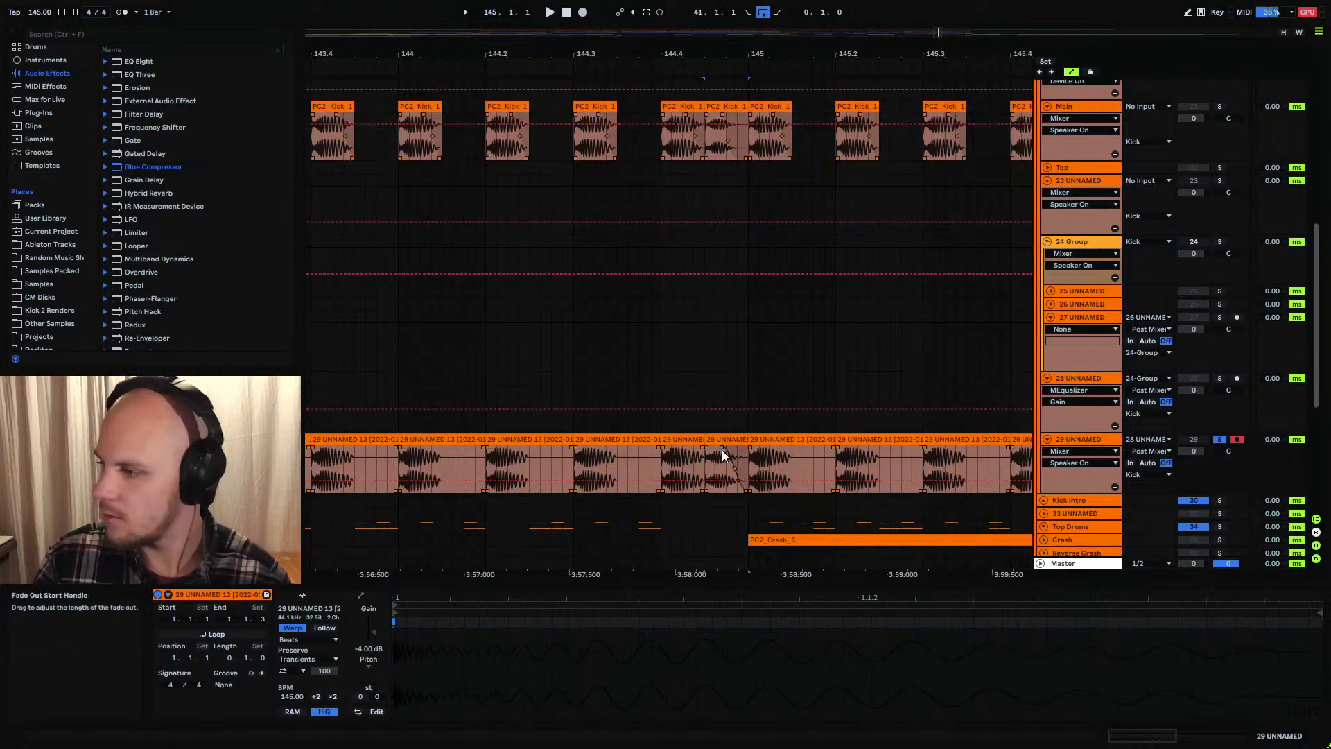
left_click_drag(723, 449, 727, 472)
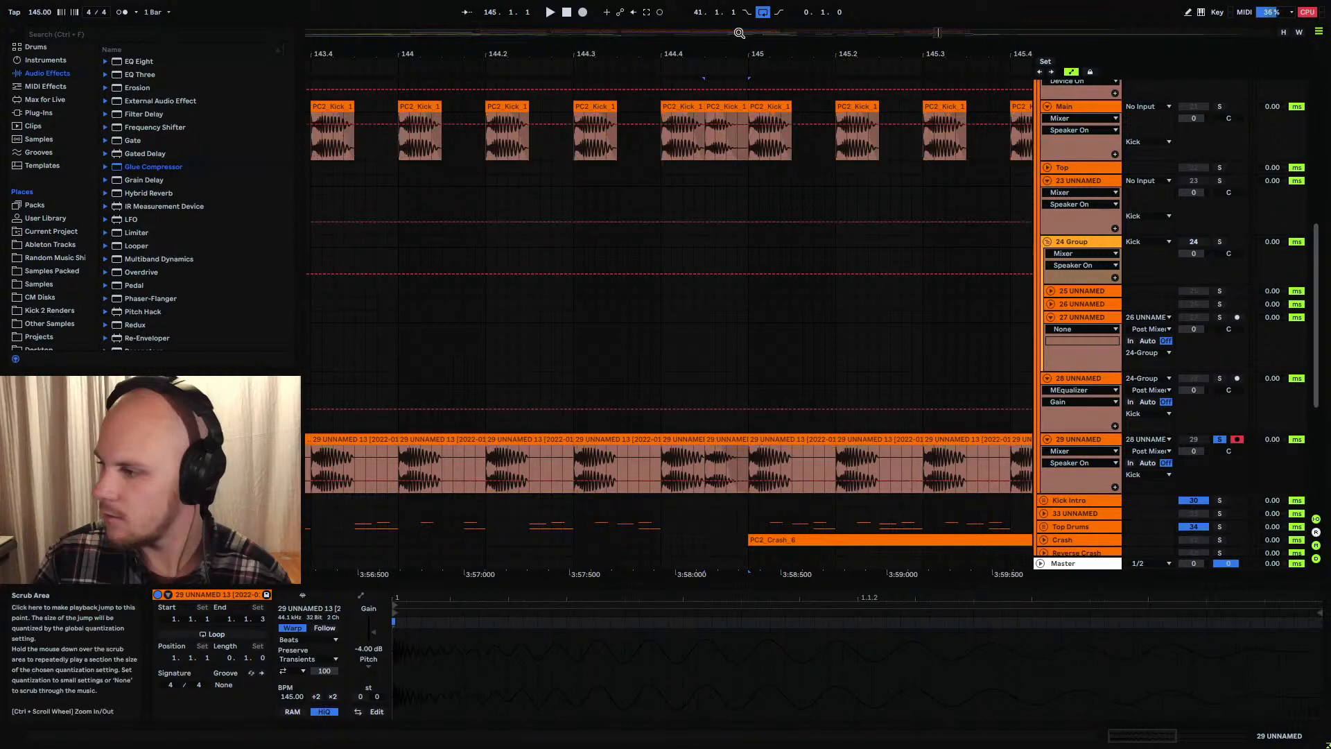
Set the clip gain of track 29's half-beat kick at 120.4.3 to -3.00 dB, using the matching Main kick as reference
left_click_drag(735, 50, 1219, 17)
left_click_drag(488, 44, 490, 76)
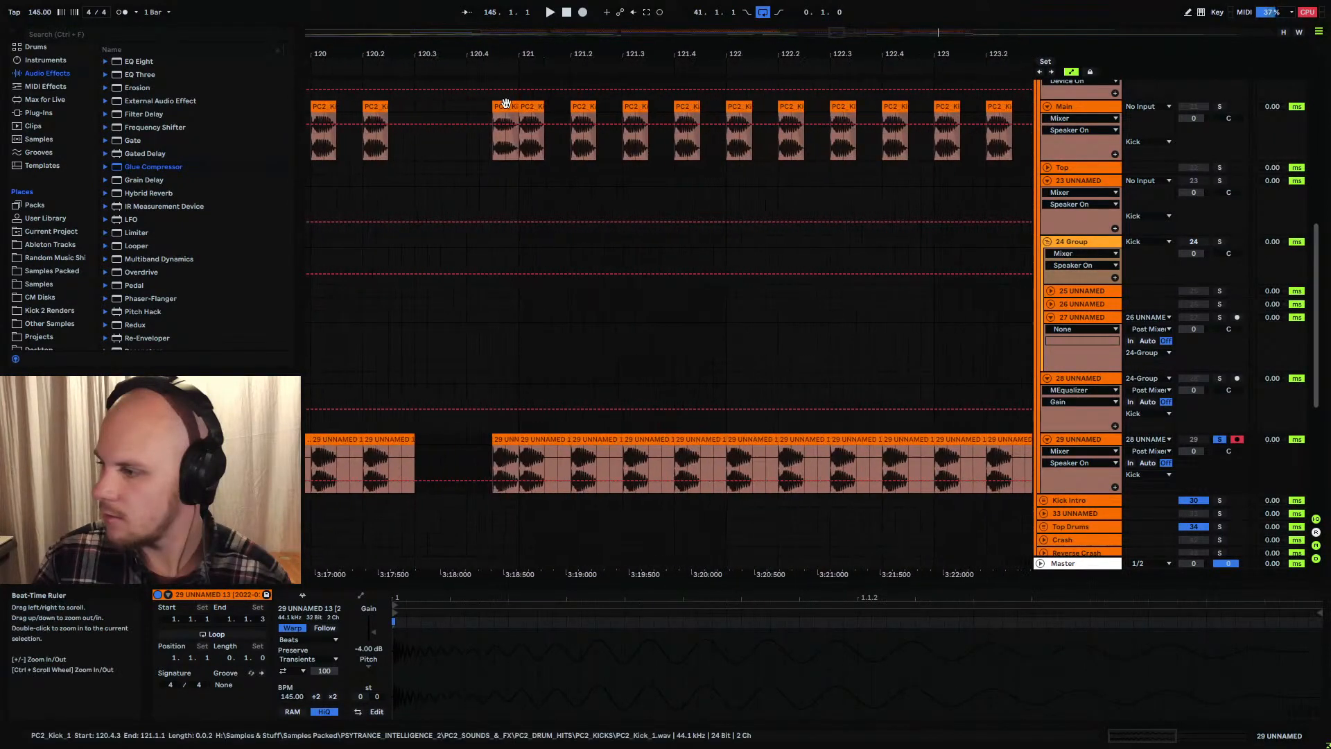
left_click(502, 139)
left_click(509, 439)
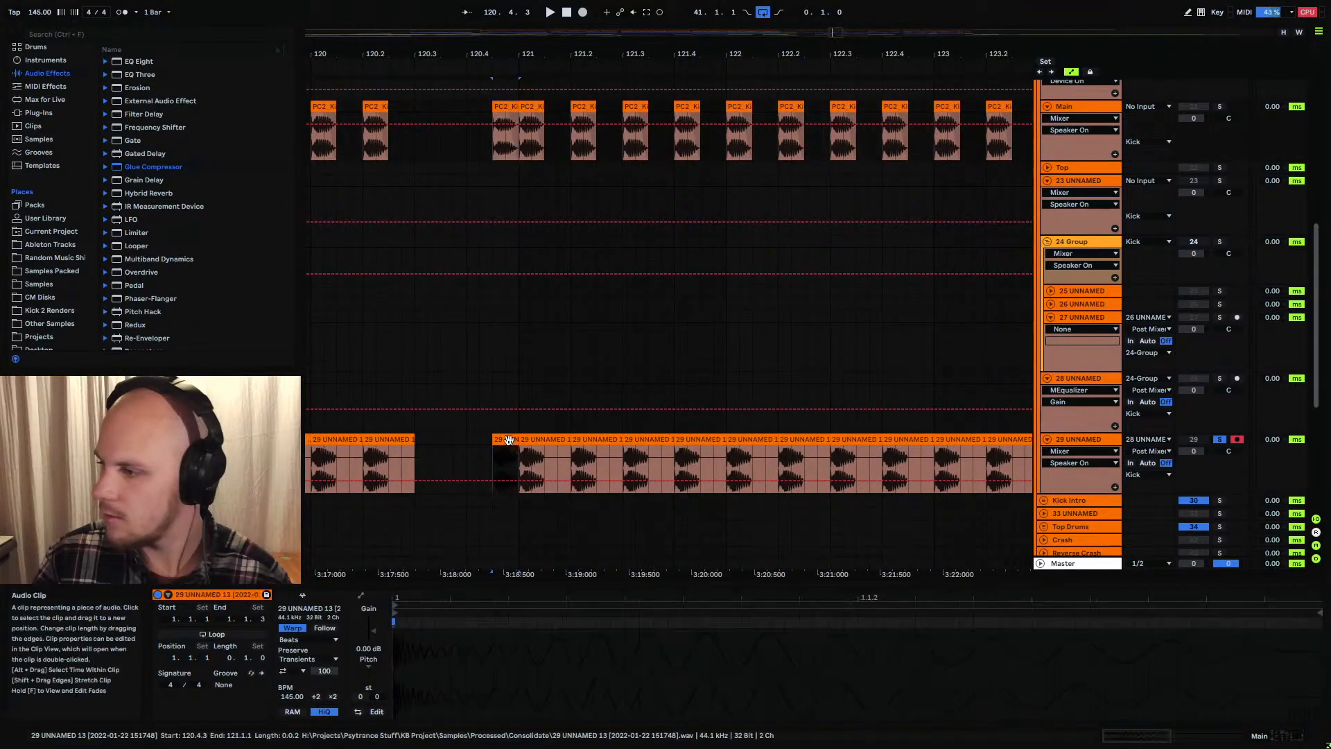
scroll(509, 440, "down", 1)
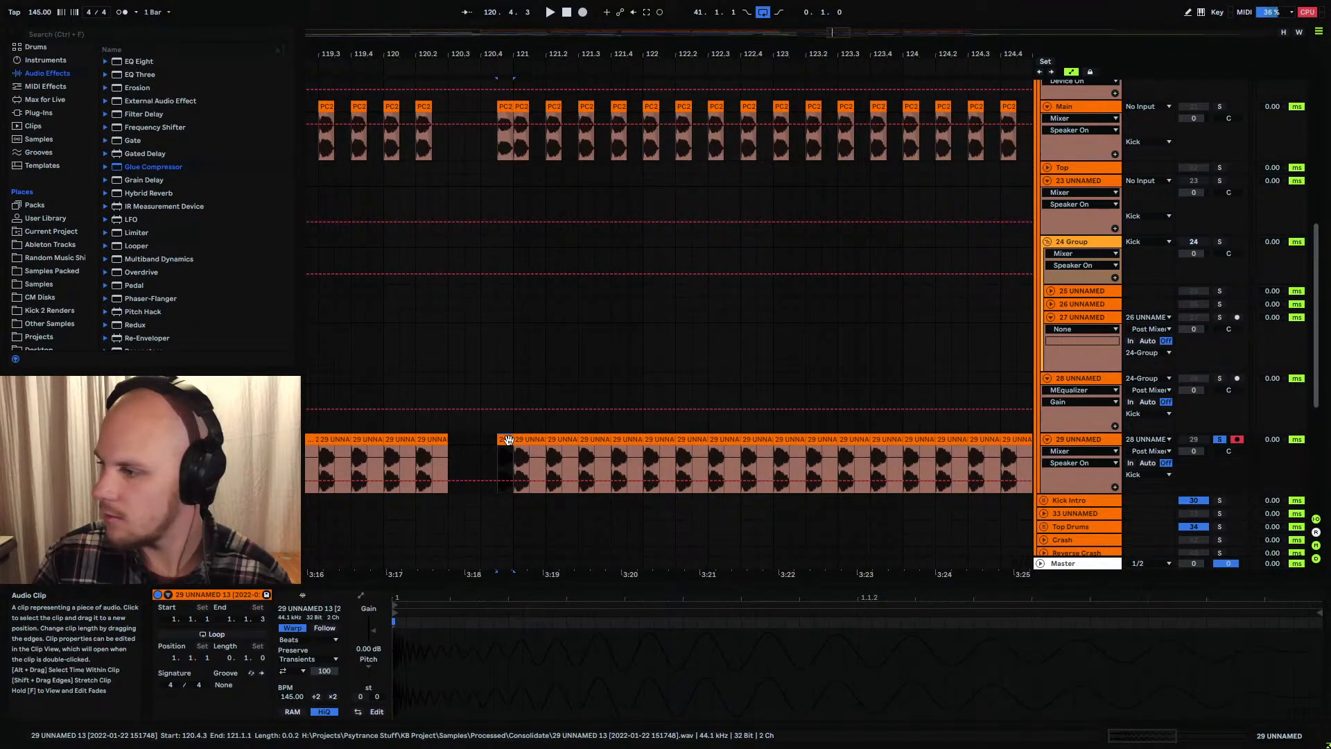
left_click_drag(372, 629, 375, 646)
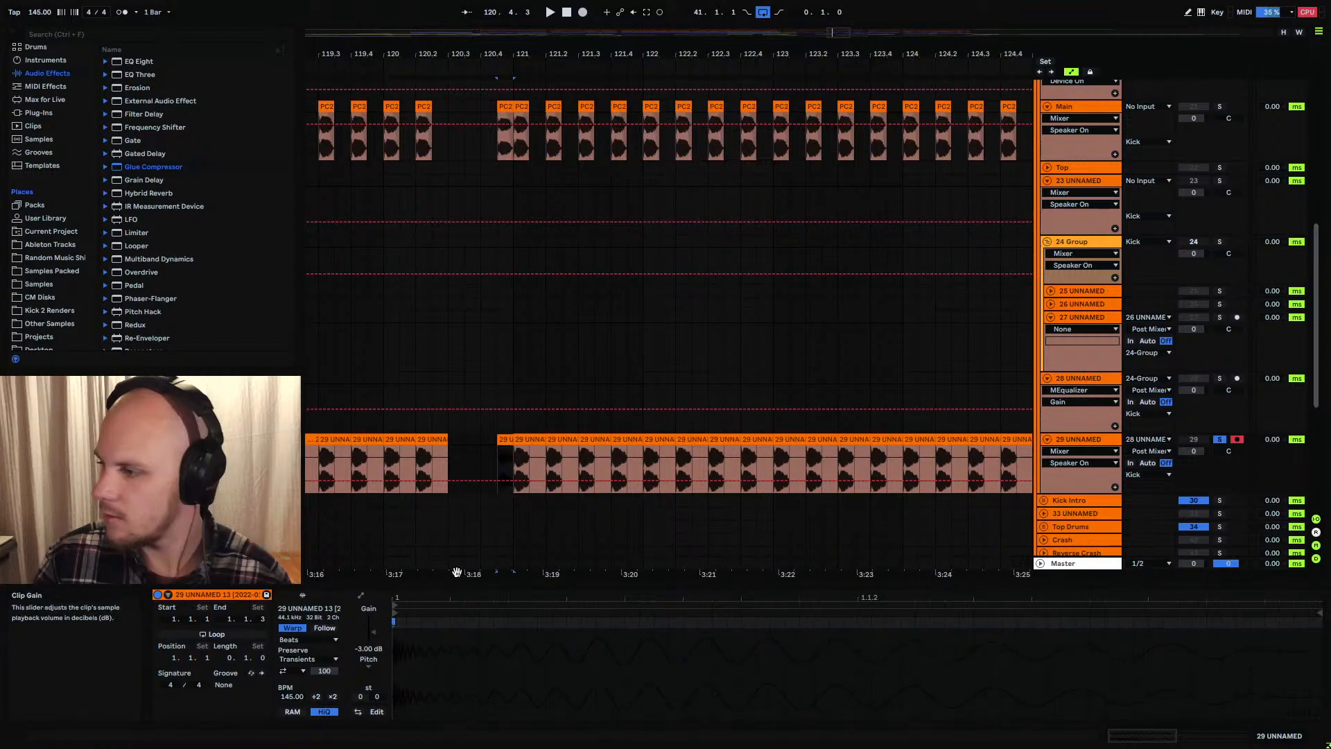
left_click(497, 454)
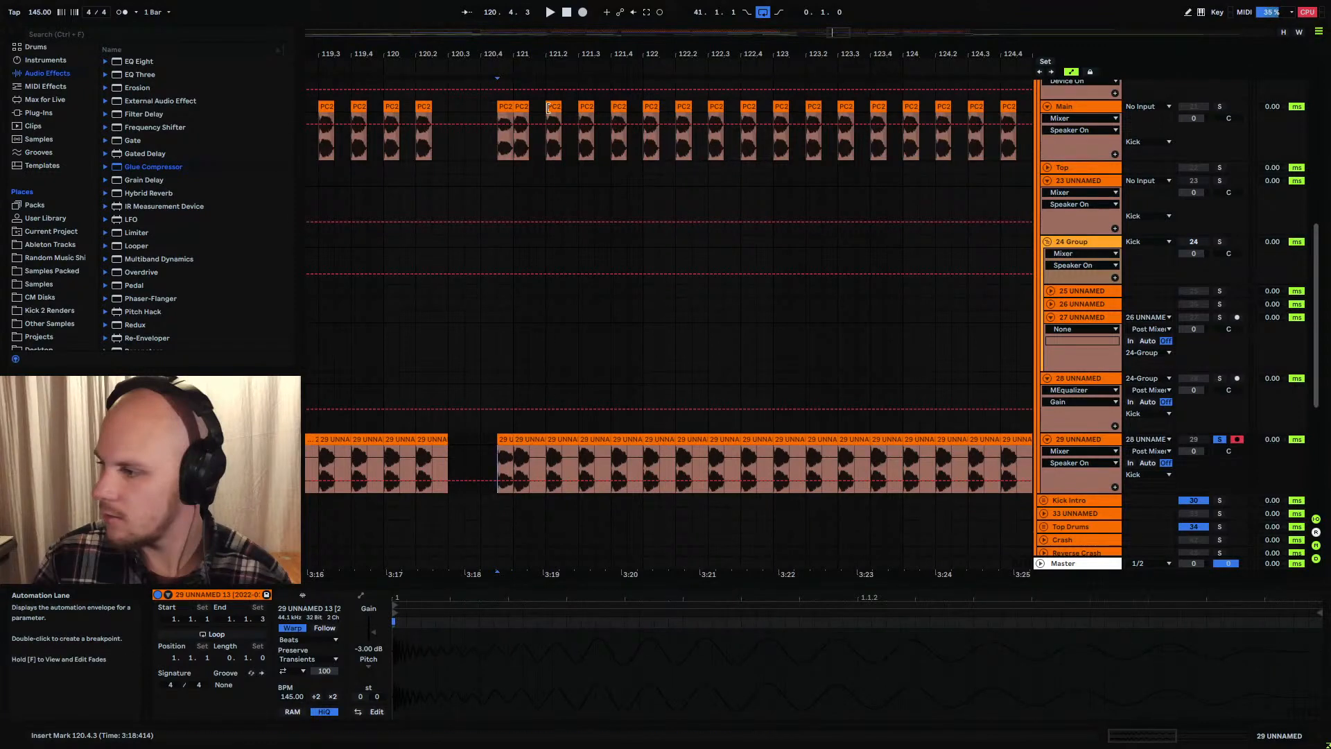
left_click_drag(702, 53, 702, 53)
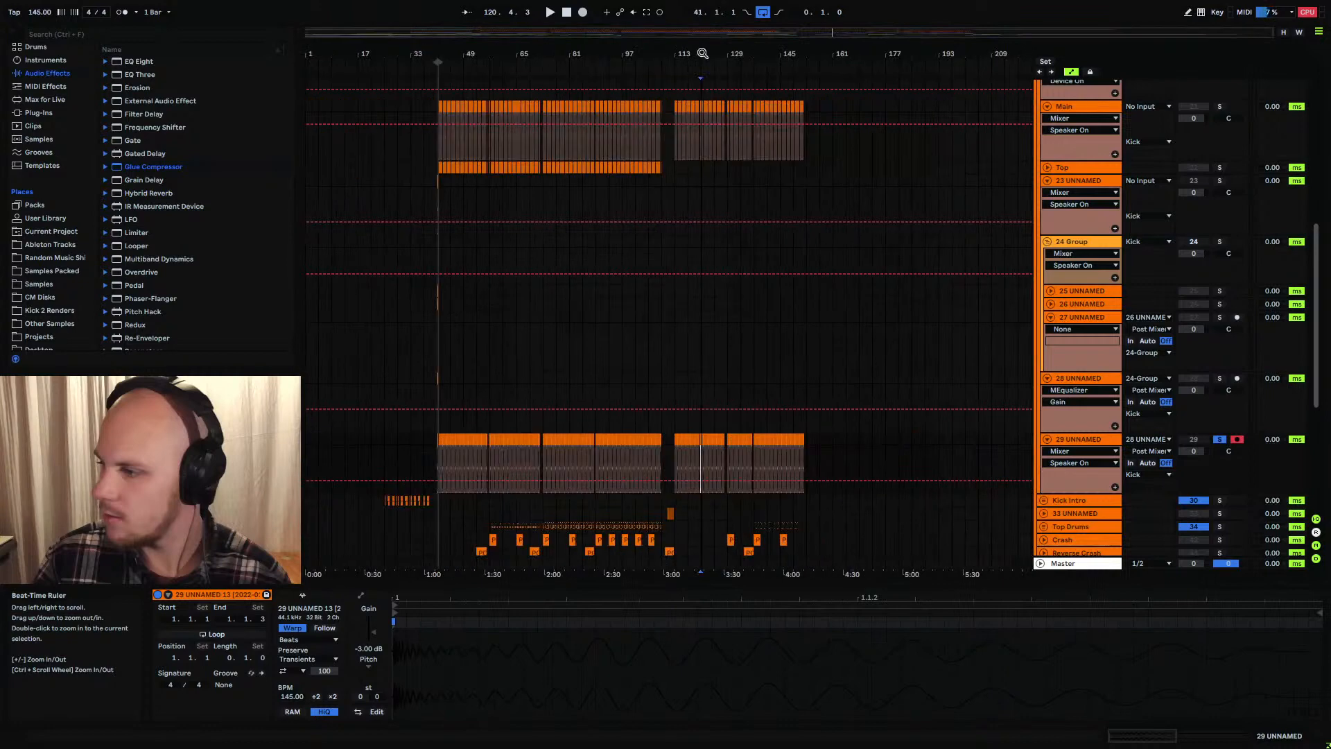
Delete the old kick tracks inside the Kick group, from Main through 28 UNNAMED, leaving only the resampled kick track
scroll(859, 244, "up", 3)
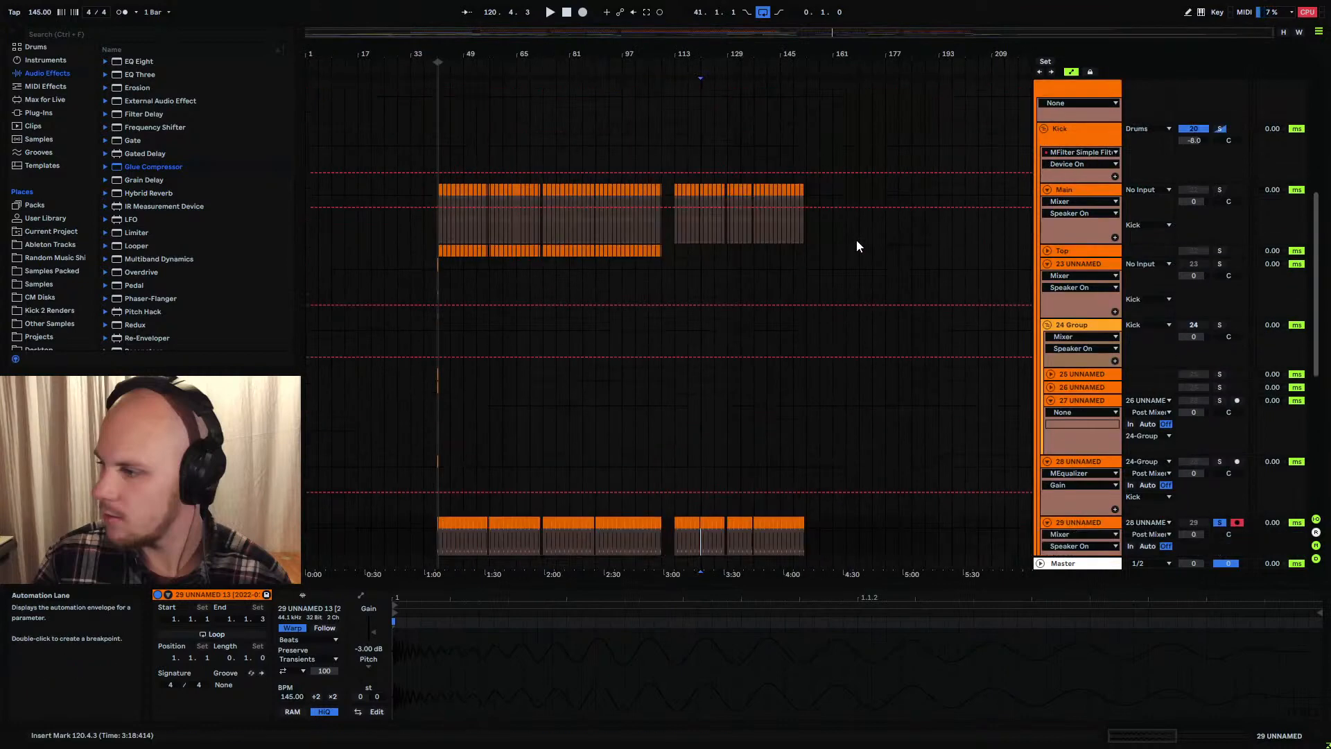
left_click(1048, 191)
left_click(1048, 217)
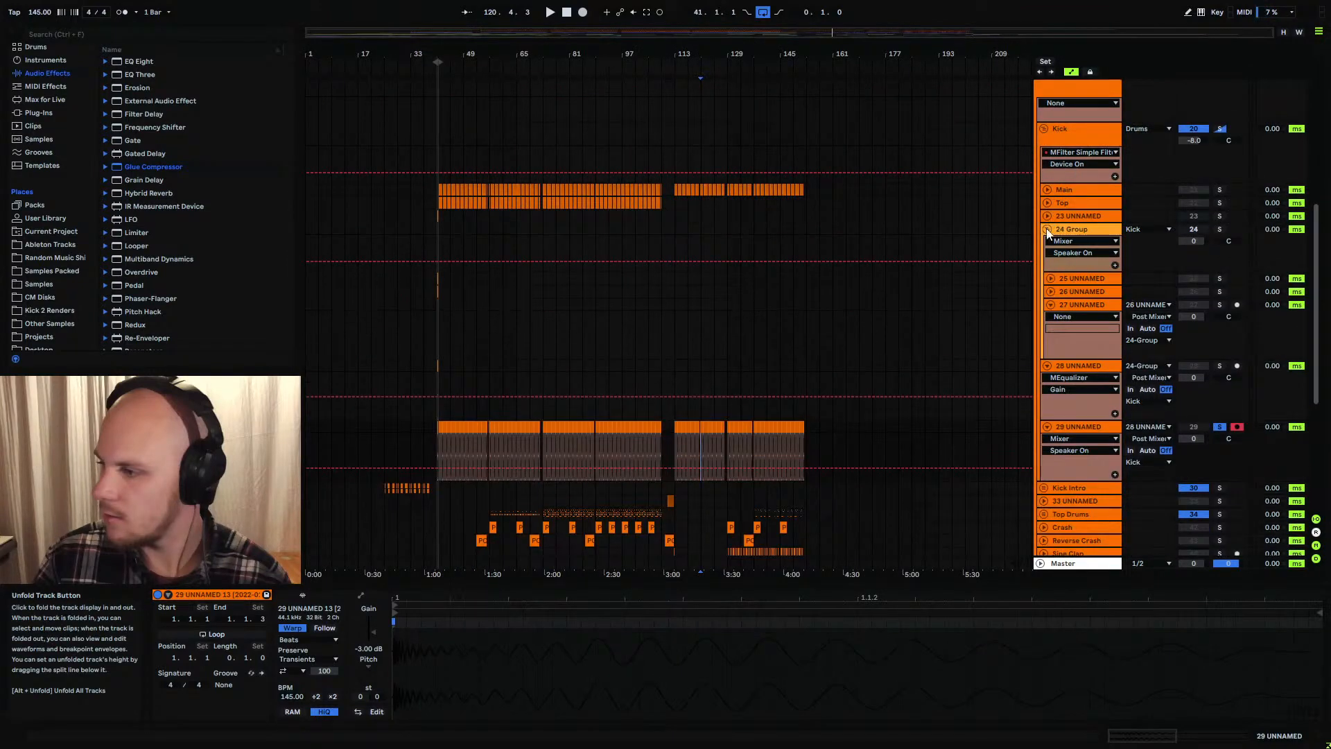
left_click(1048, 231)
left_click(1047, 242)
left_click(1067, 242)
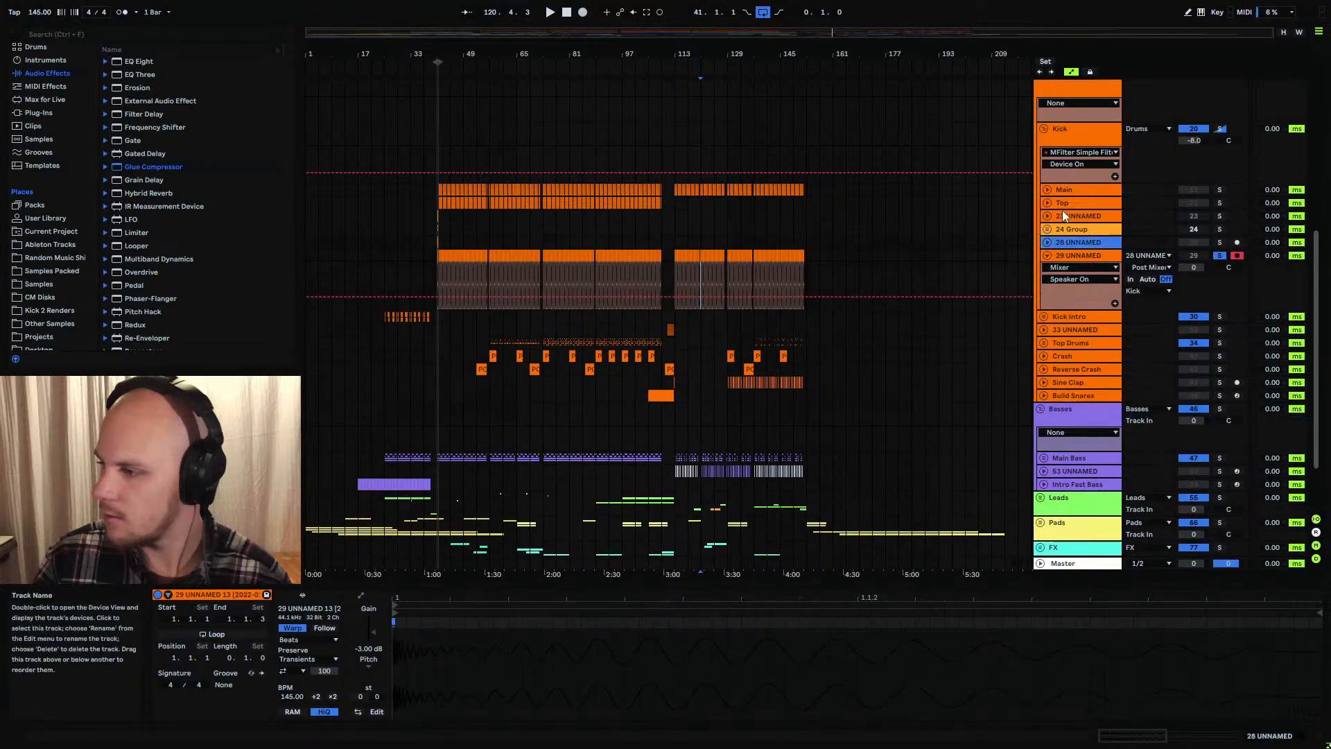
left_click(1065, 192, "shift")
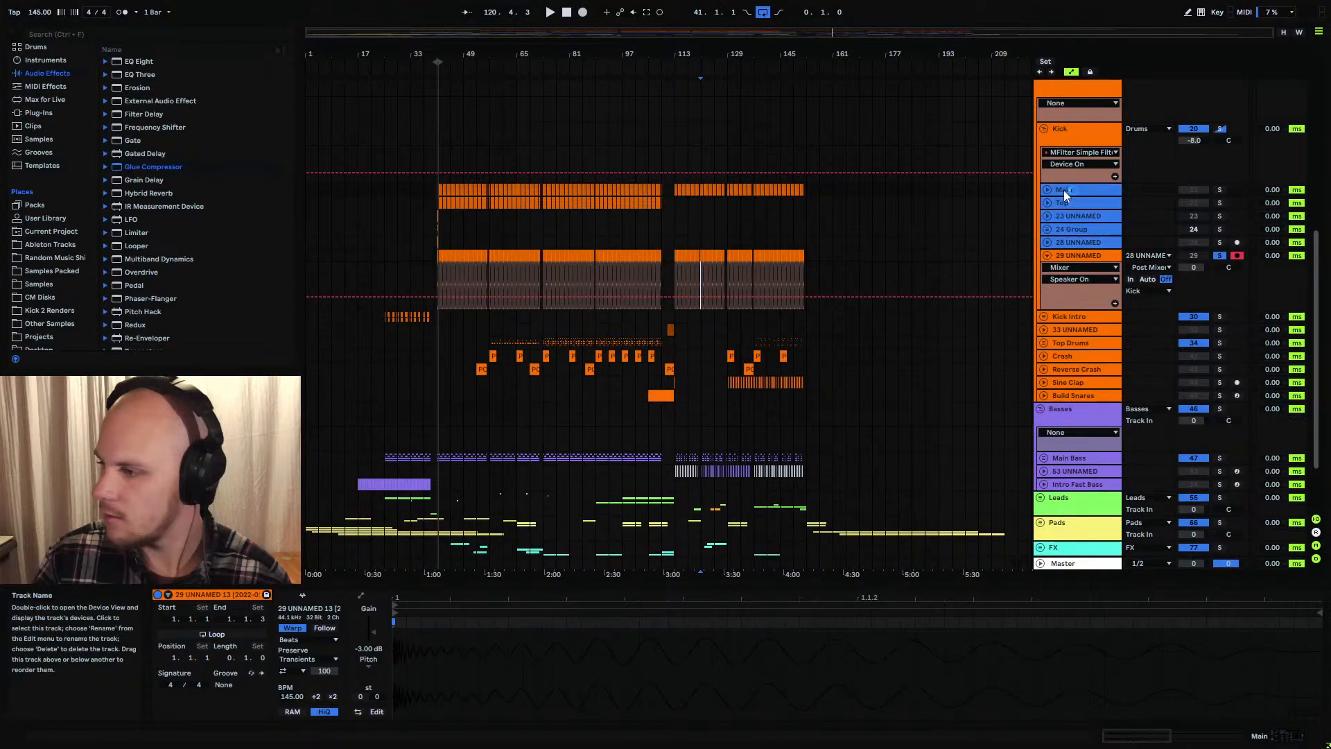
key("Delete")
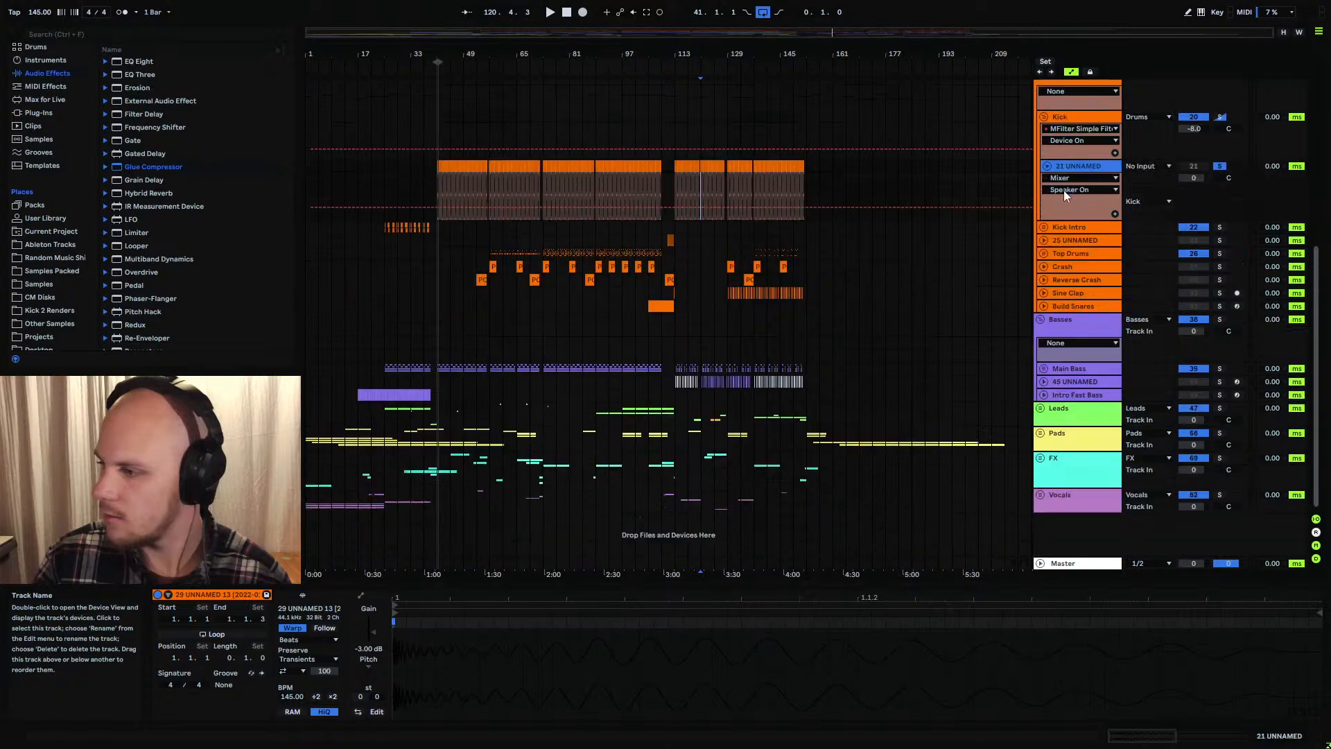
Move the MFilter Simple Filter rack from the Kick group onto the resampled kick track
double_click(1061, 116)
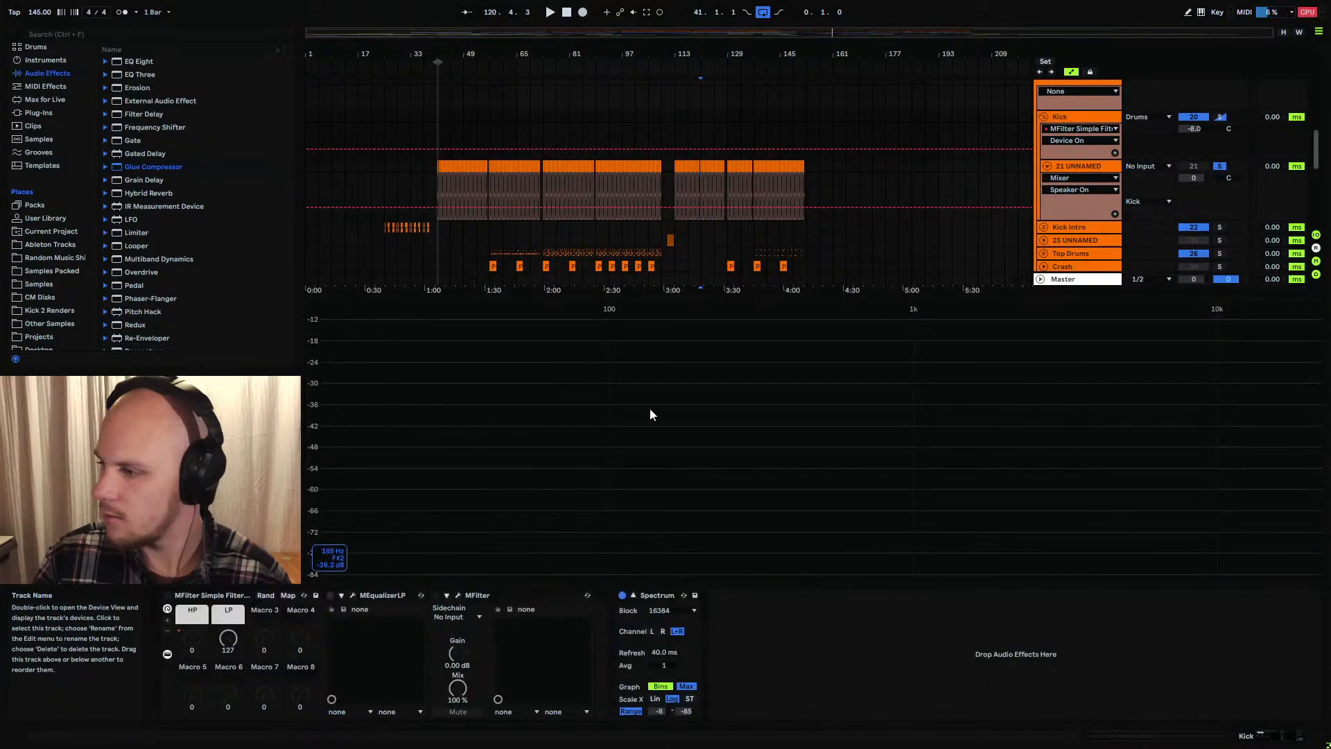
left_click_drag(229, 595, 601, 403)
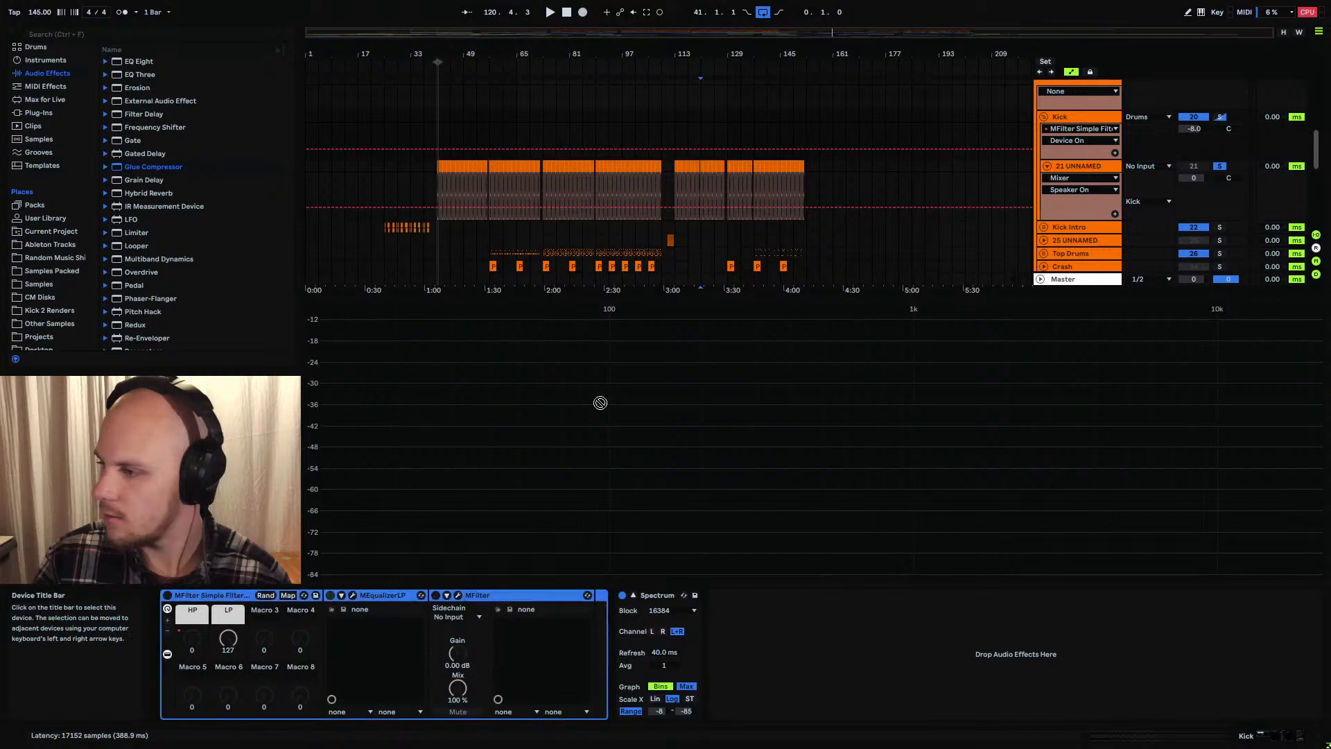
left_click_drag(834, 188, 1004, 209)
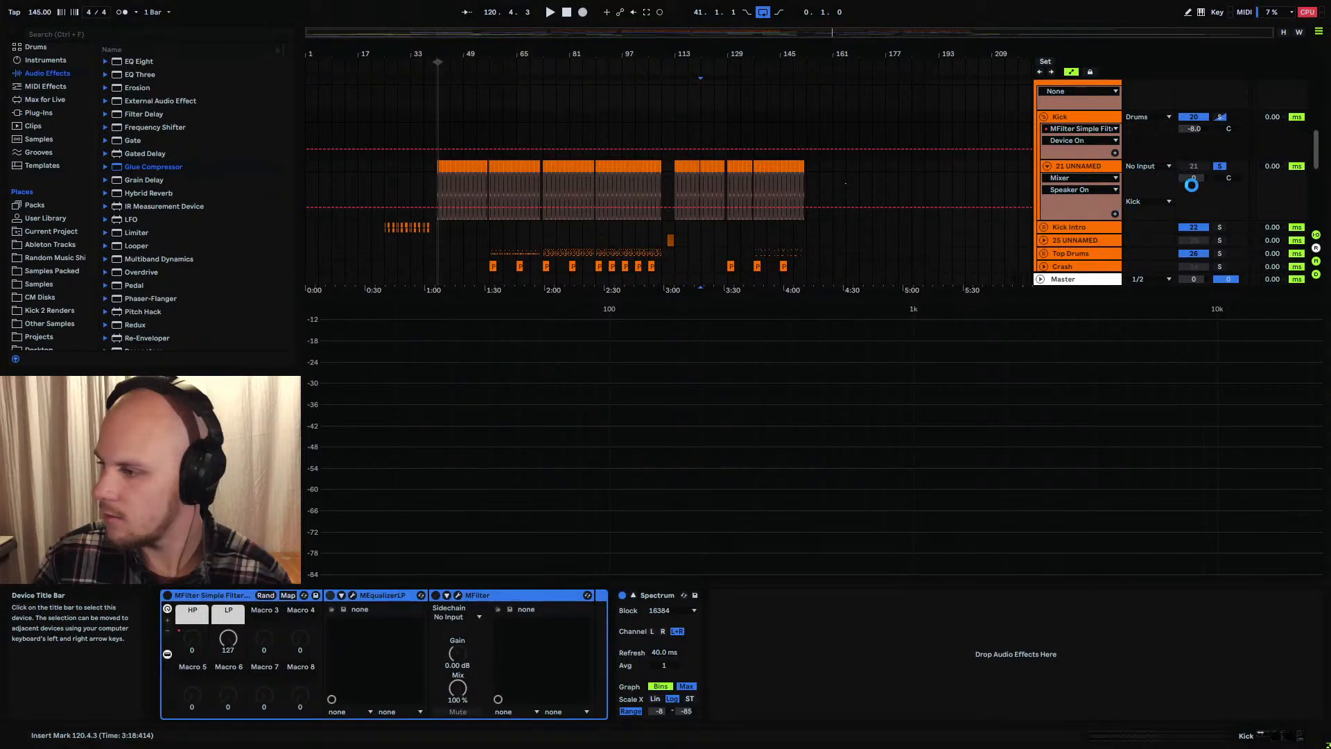
left_click_drag(1191, 184, 1194, 192)
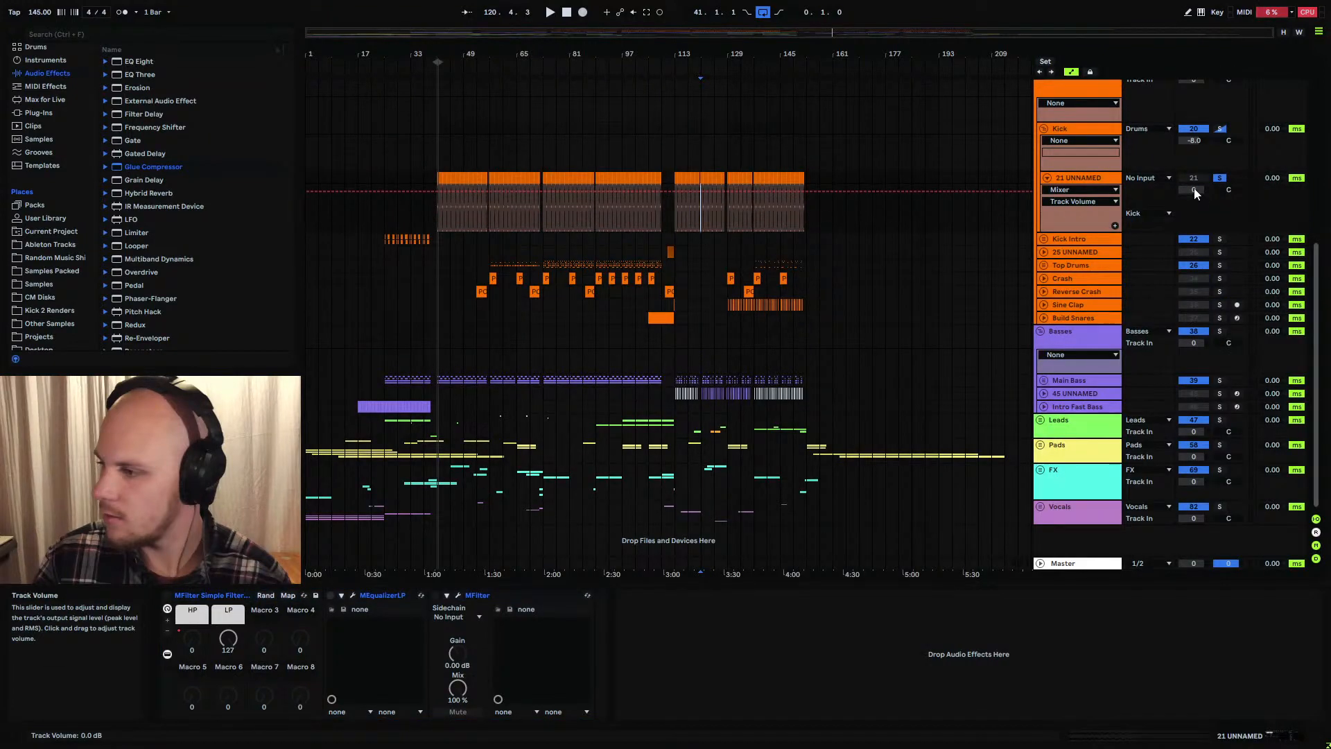
Set the resampled kick track's volume to -8 dB and dissolve the Kick group so the track sits directly in Drums
left_click(1194, 192)
type("-8")
key("Return")
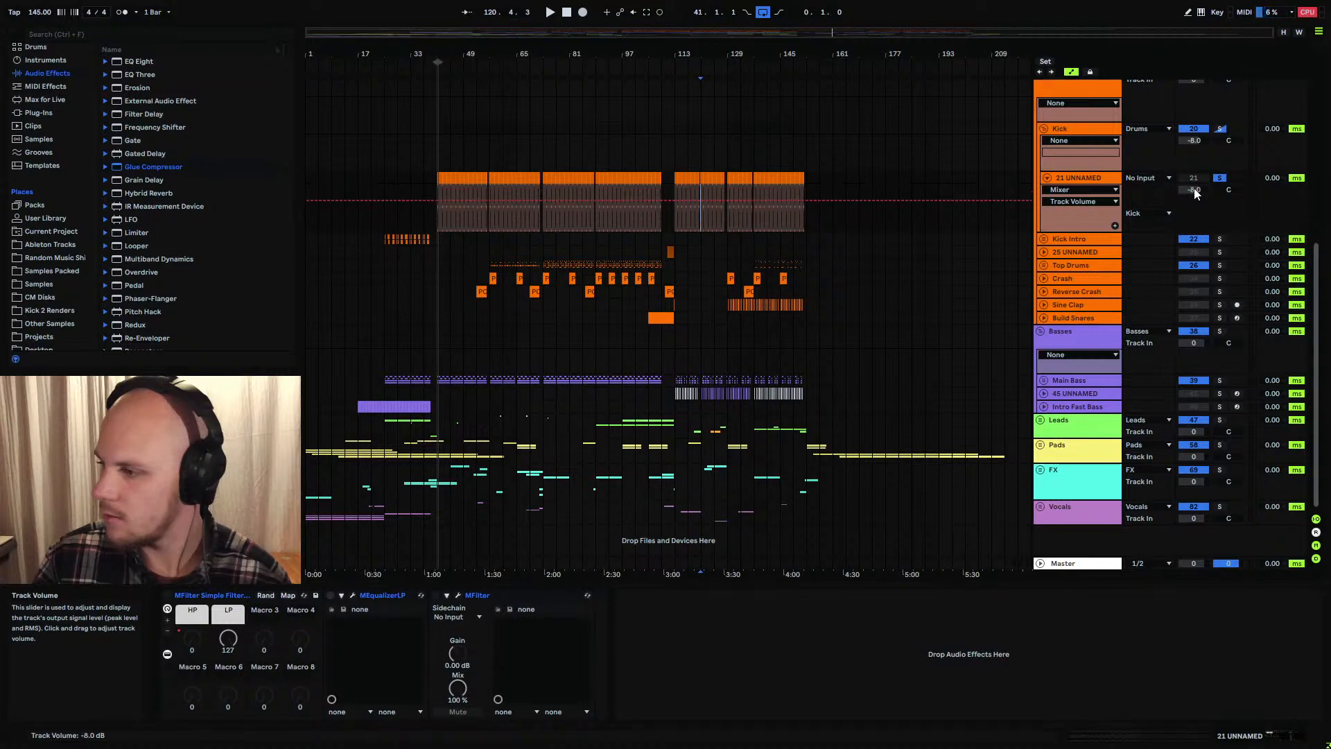
left_click(1086, 133)
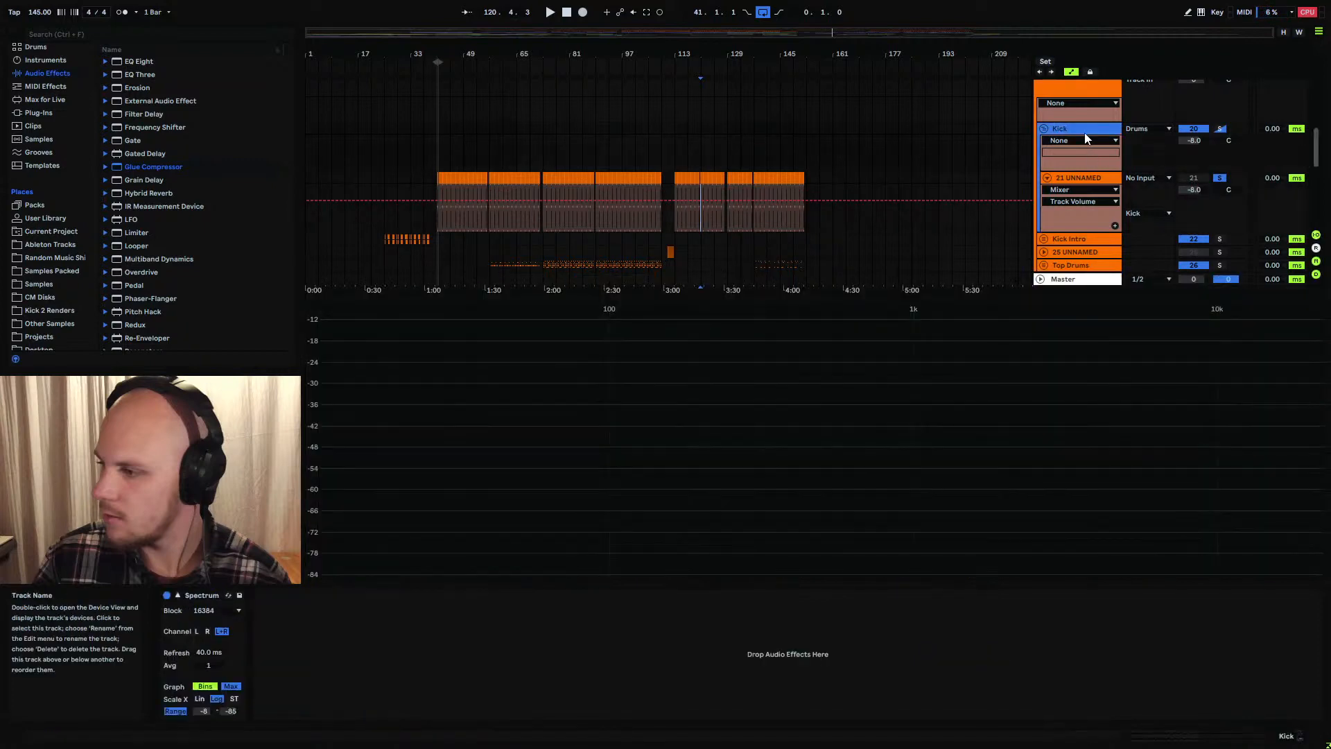
left_click(609, 193)
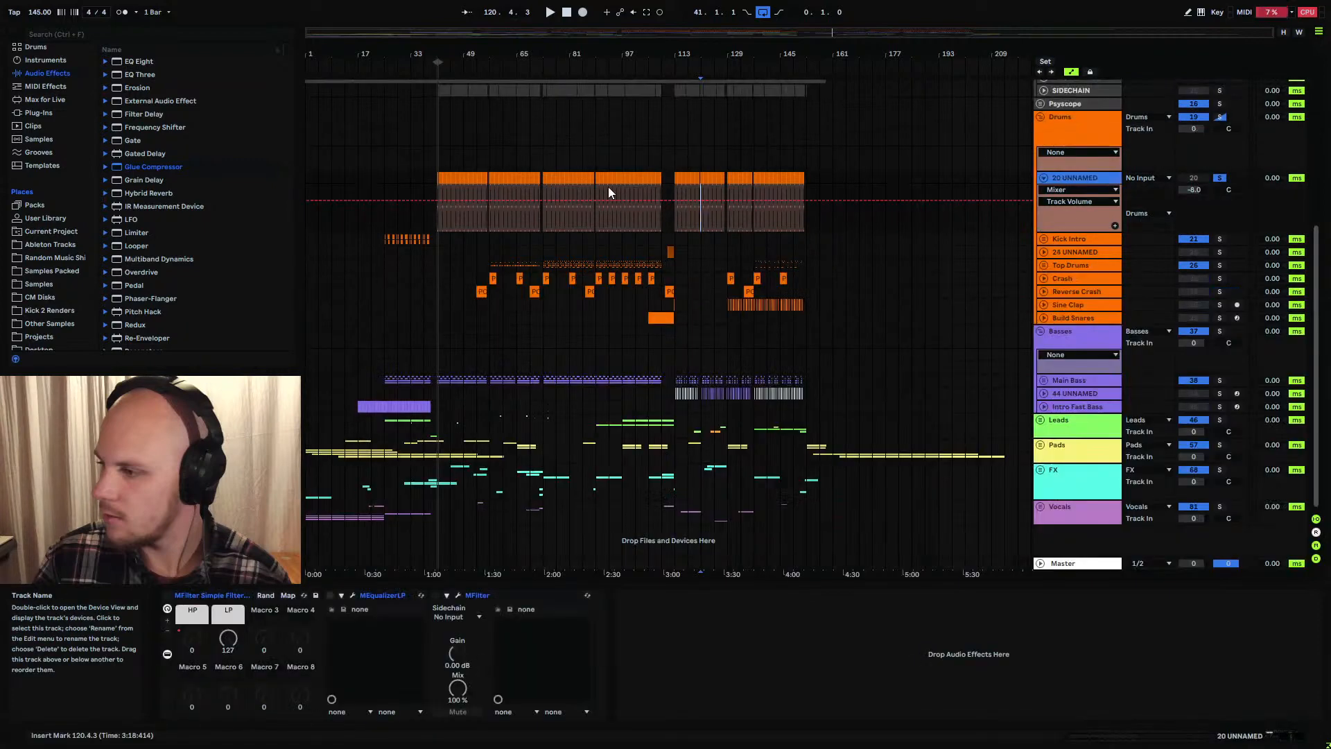
Set the arrangement loop to span bars 41 to 57 and place the insert marker at 41.1.1
left_click_drag(457, 52, 470, 161)
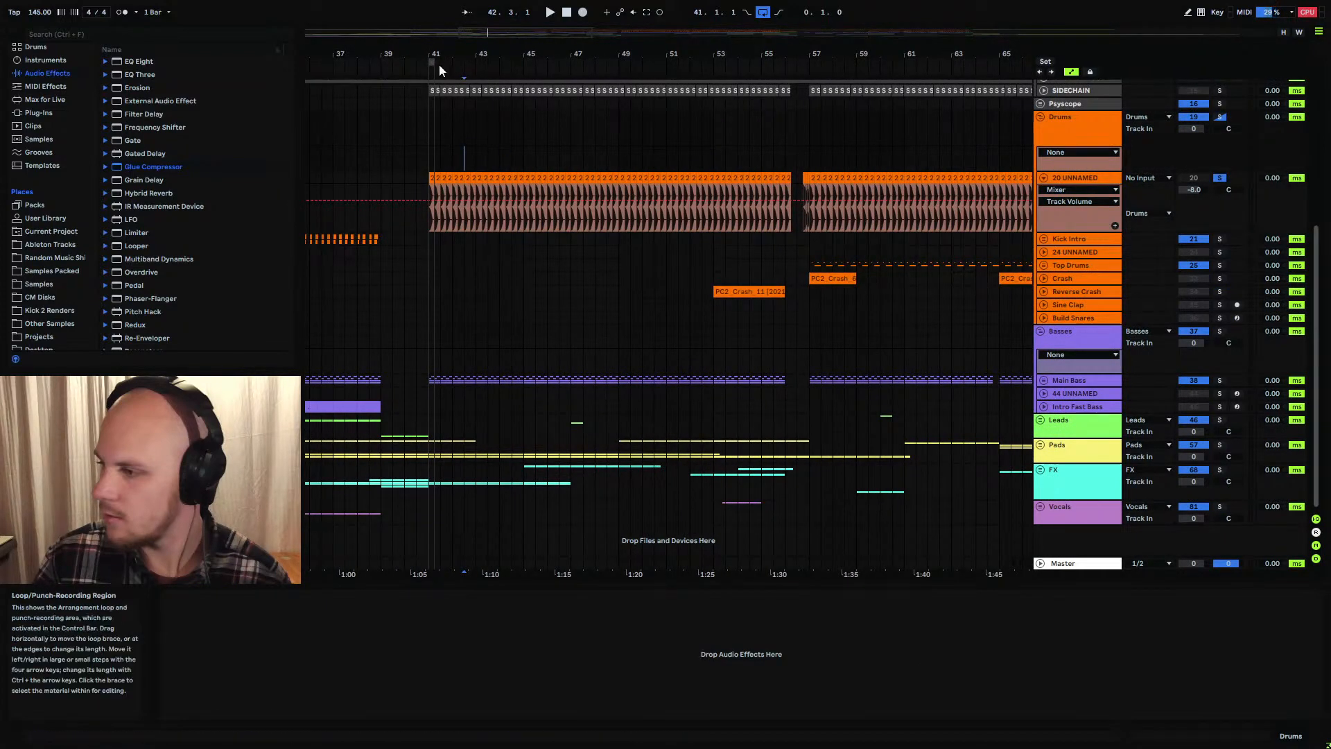
left_click_drag(434, 64, 803, 77)
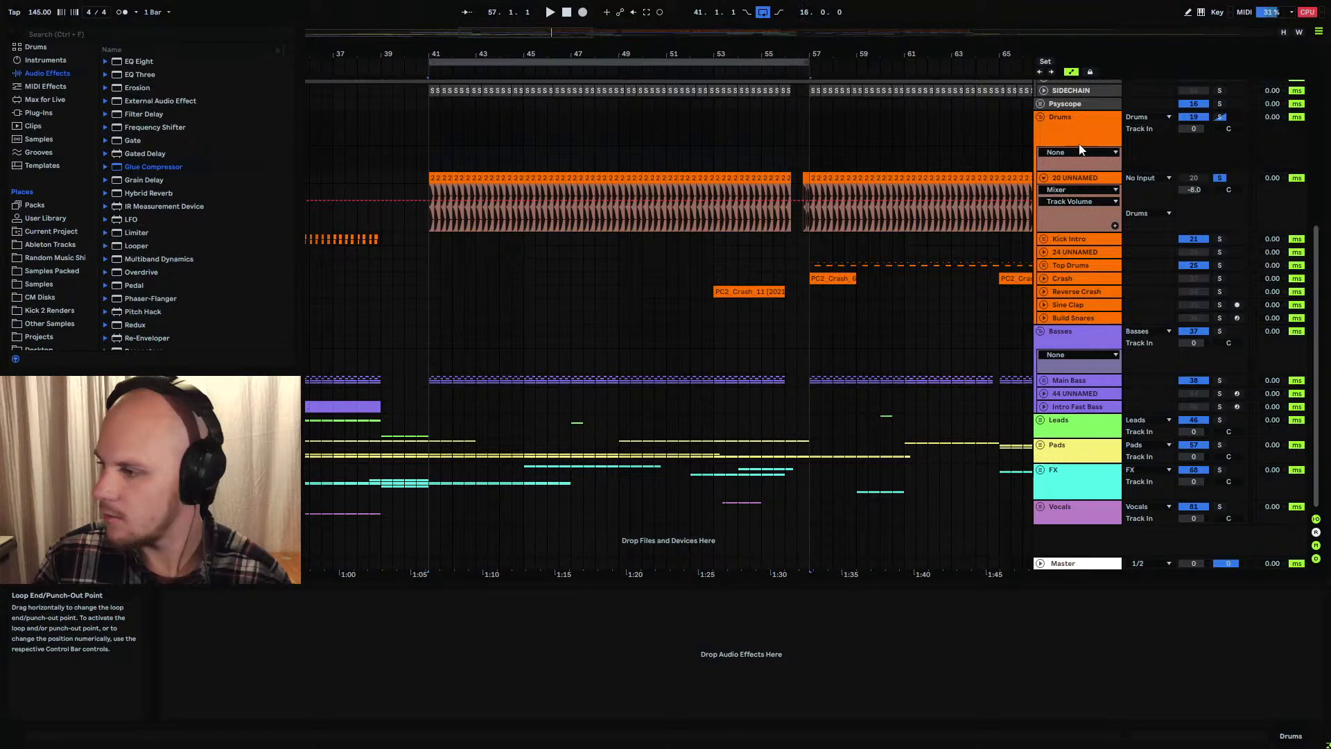
left_click(433, 156)
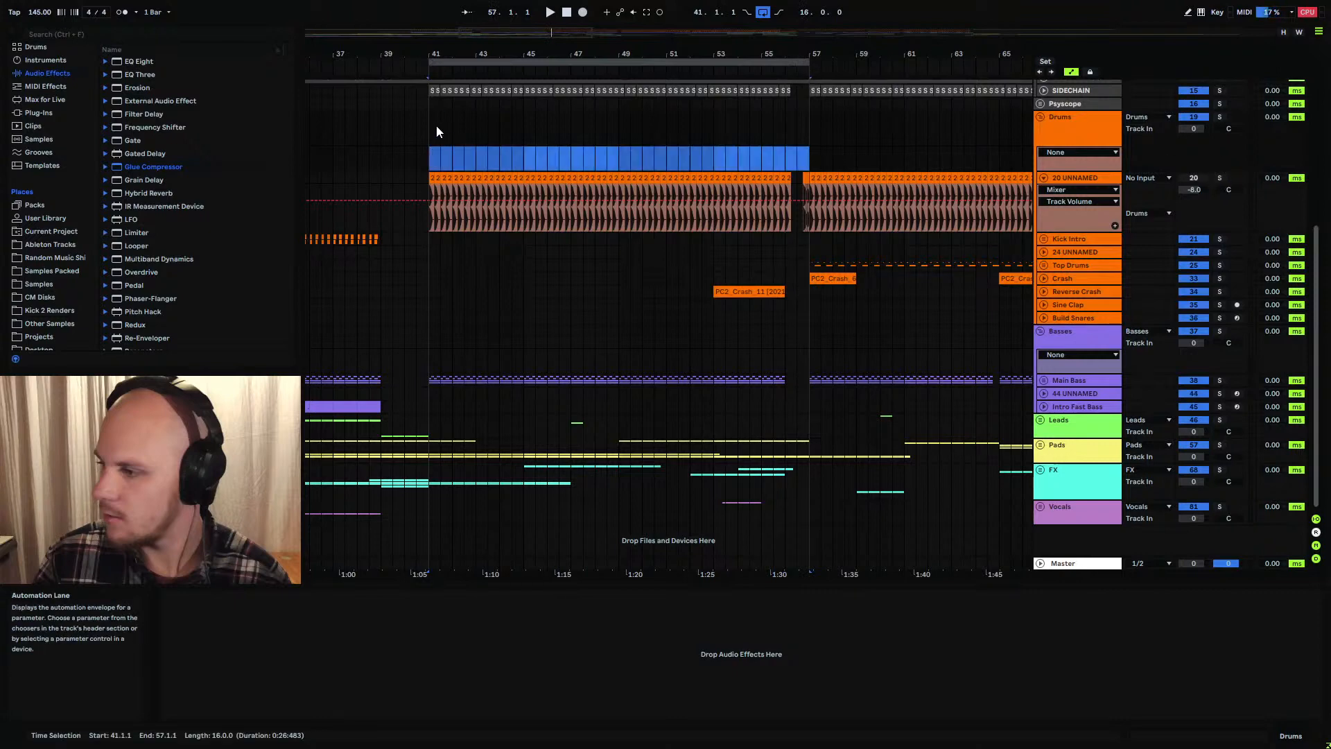
left_click(432, 159)
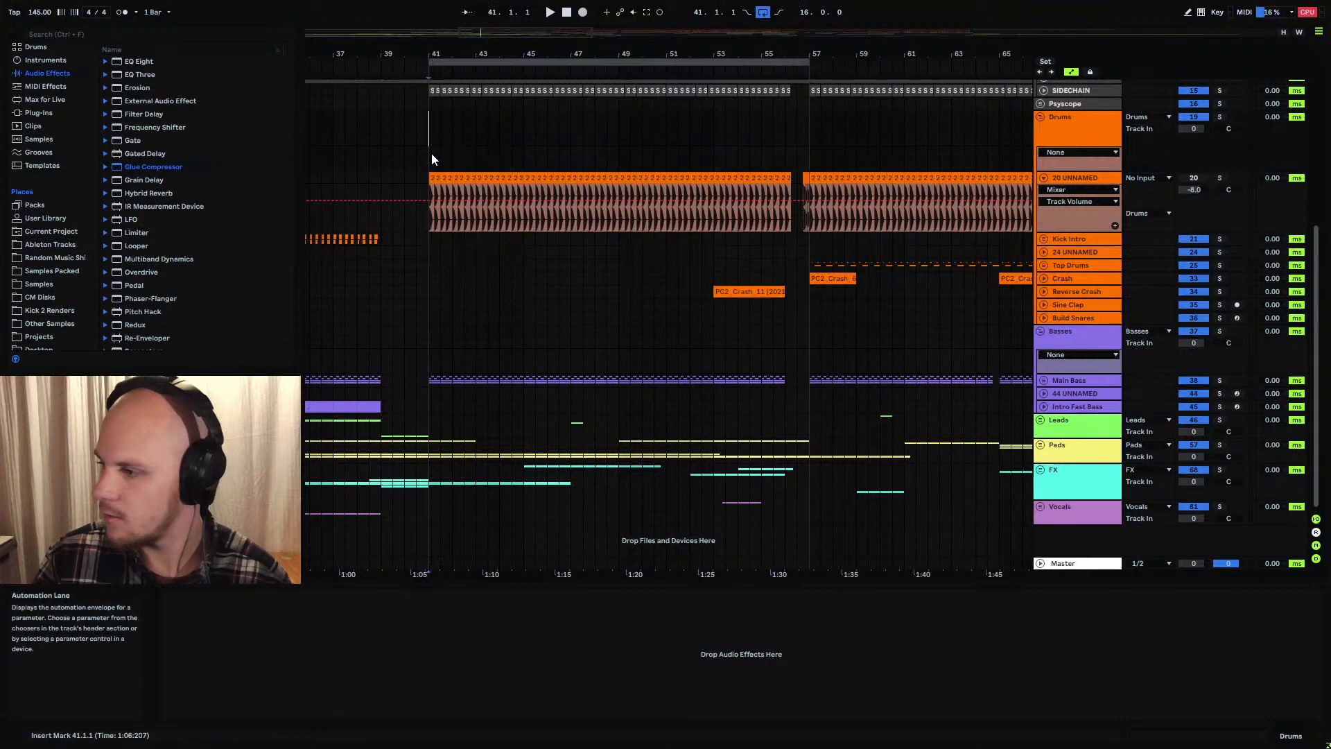
Solo the resampled kick and the Main Bass group and play them together from 41.1.1
left_click(1220, 381)
left_click(1220, 178)
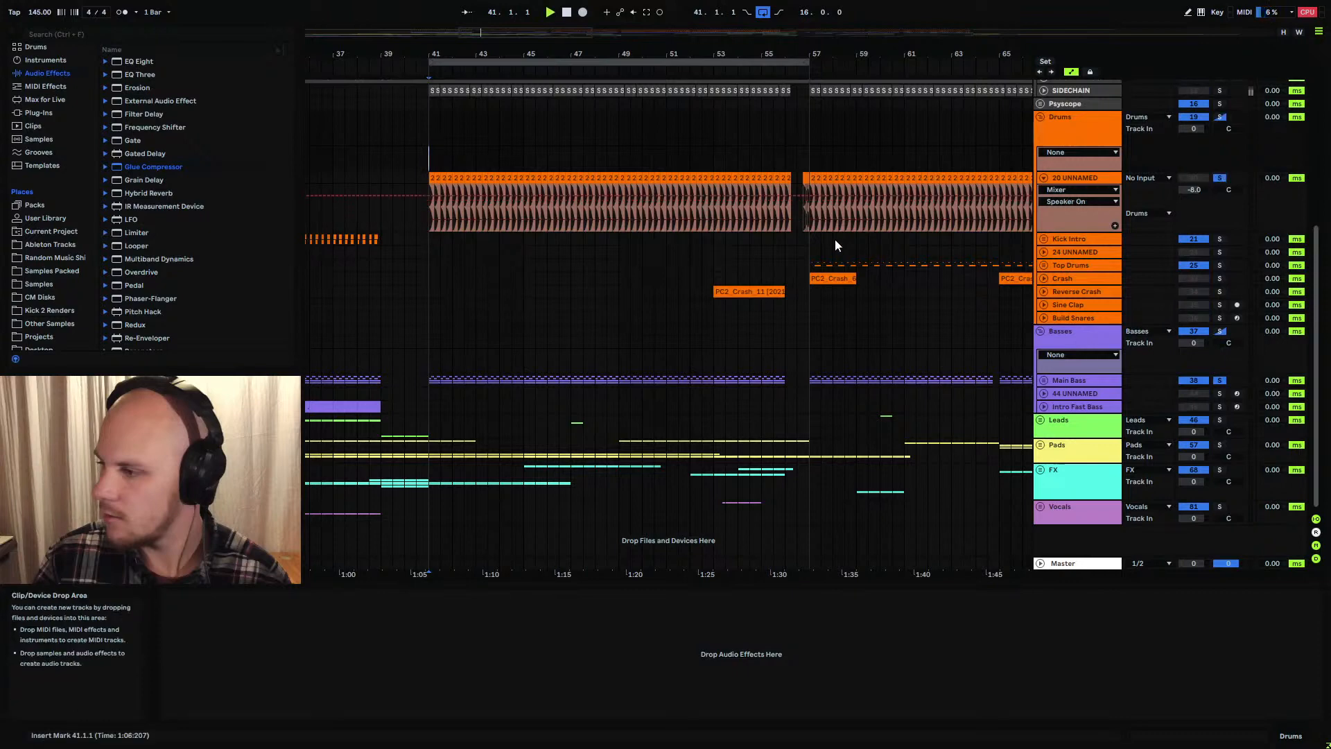
key("space")
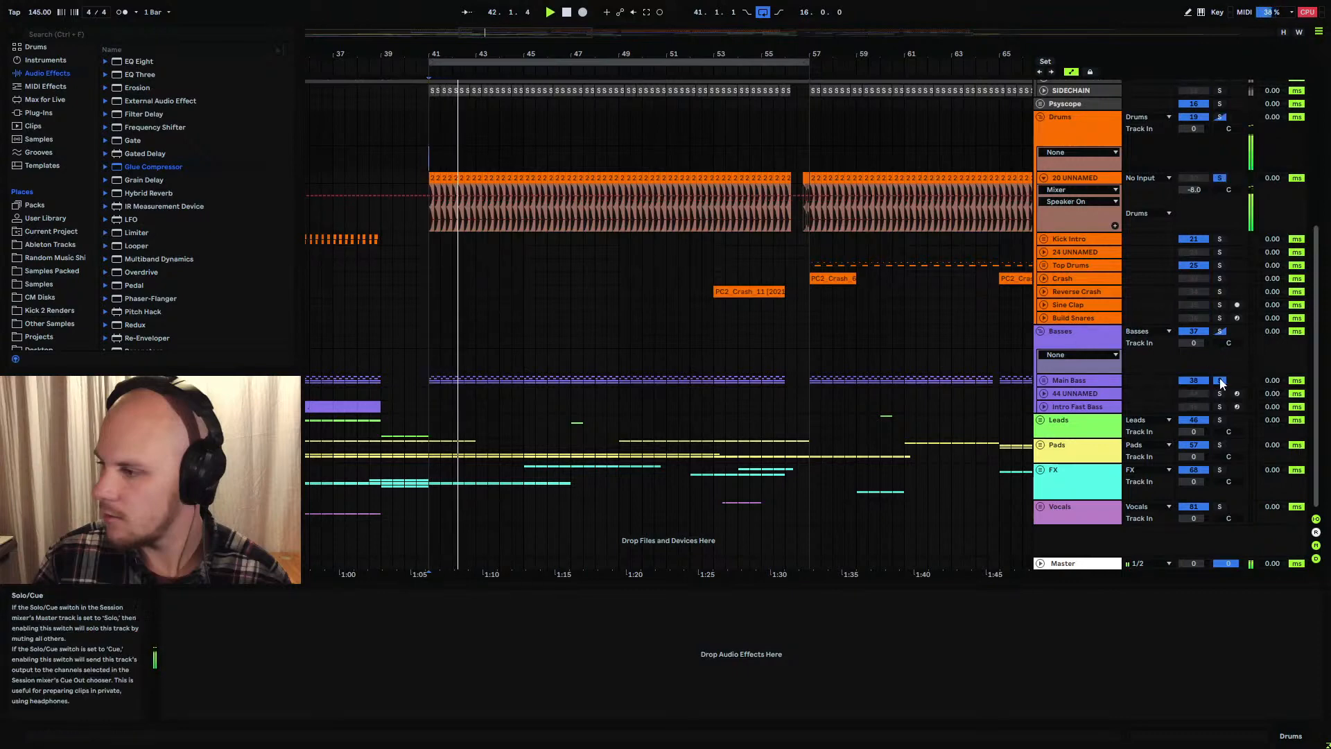
Examine the Main Bass group's Click track and play the kick and bass section from 113.1.1
left_click(1045, 382)
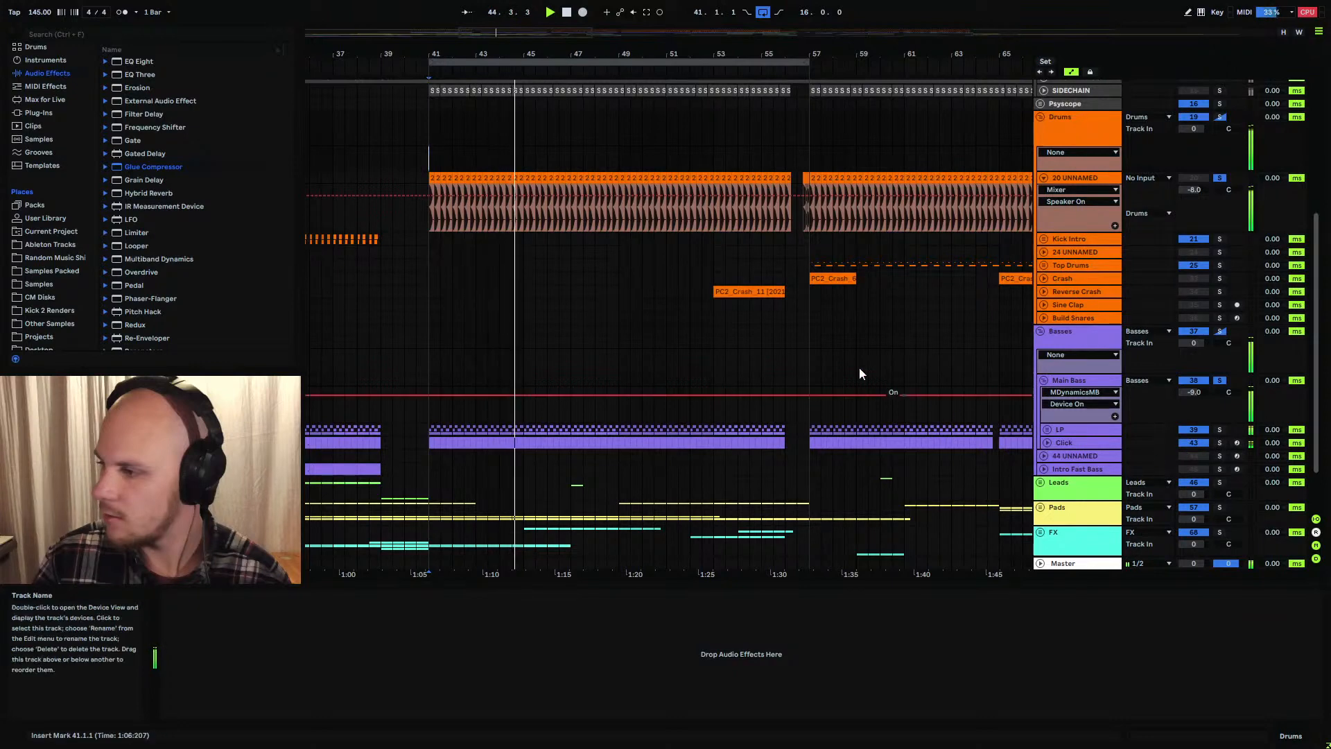
left_click_drag(629, 55, 629, 31)
left_click_drag(829, 84, 829, 104)
left_click(1053, 442)
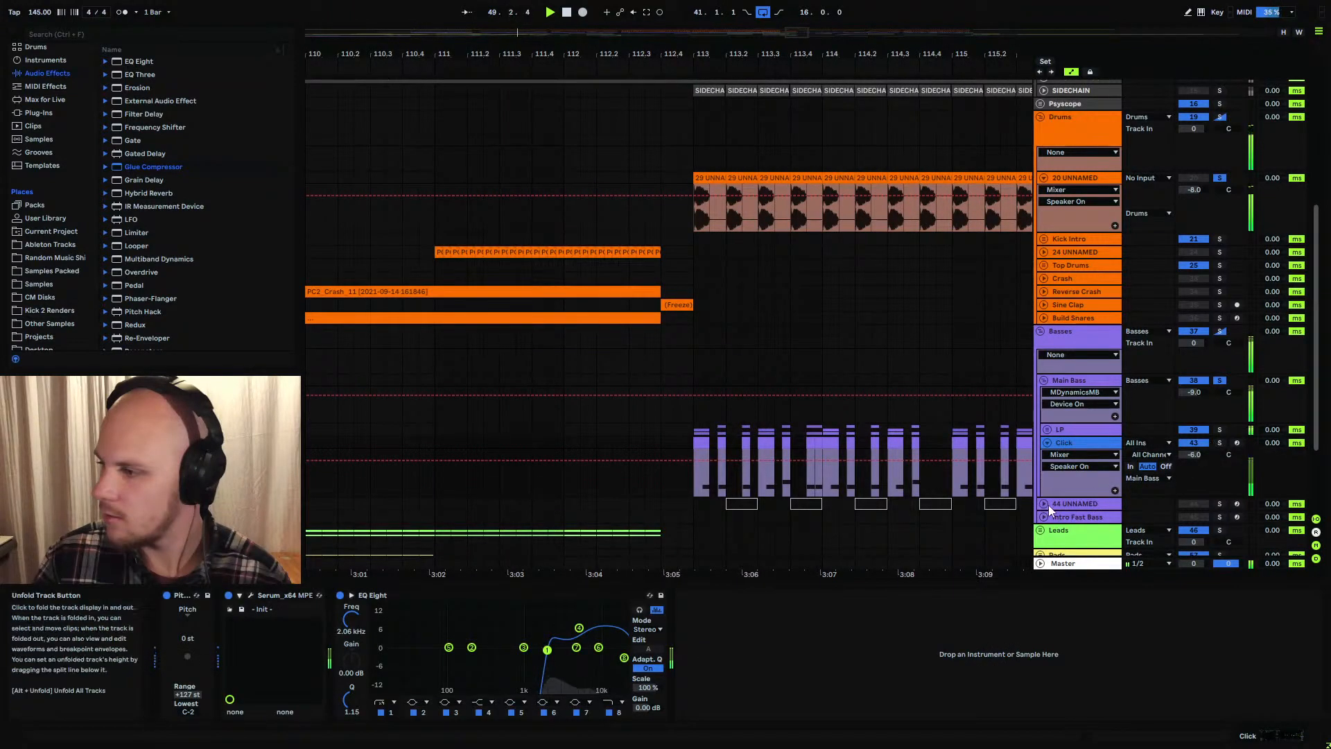
left_click(1047, 443)
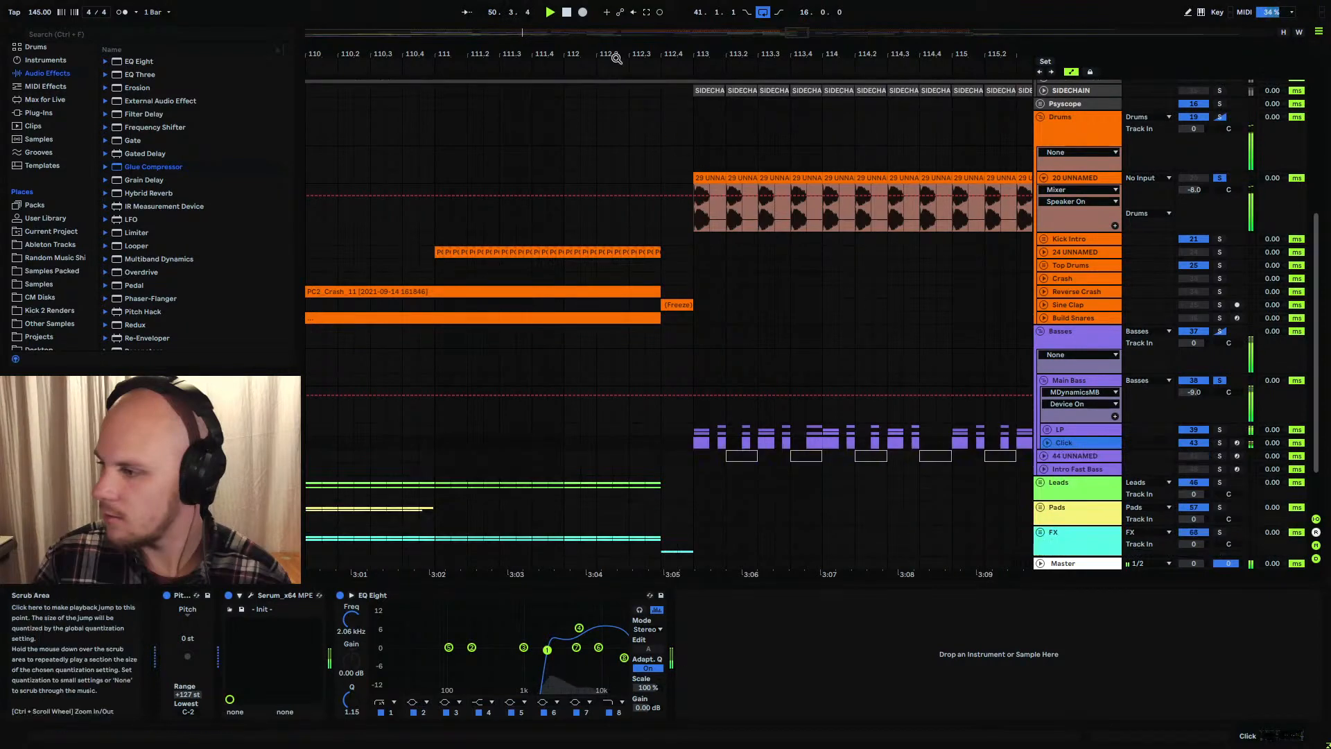
left_click_drag(615, 56, 427, 60)
left_click(755, 381)
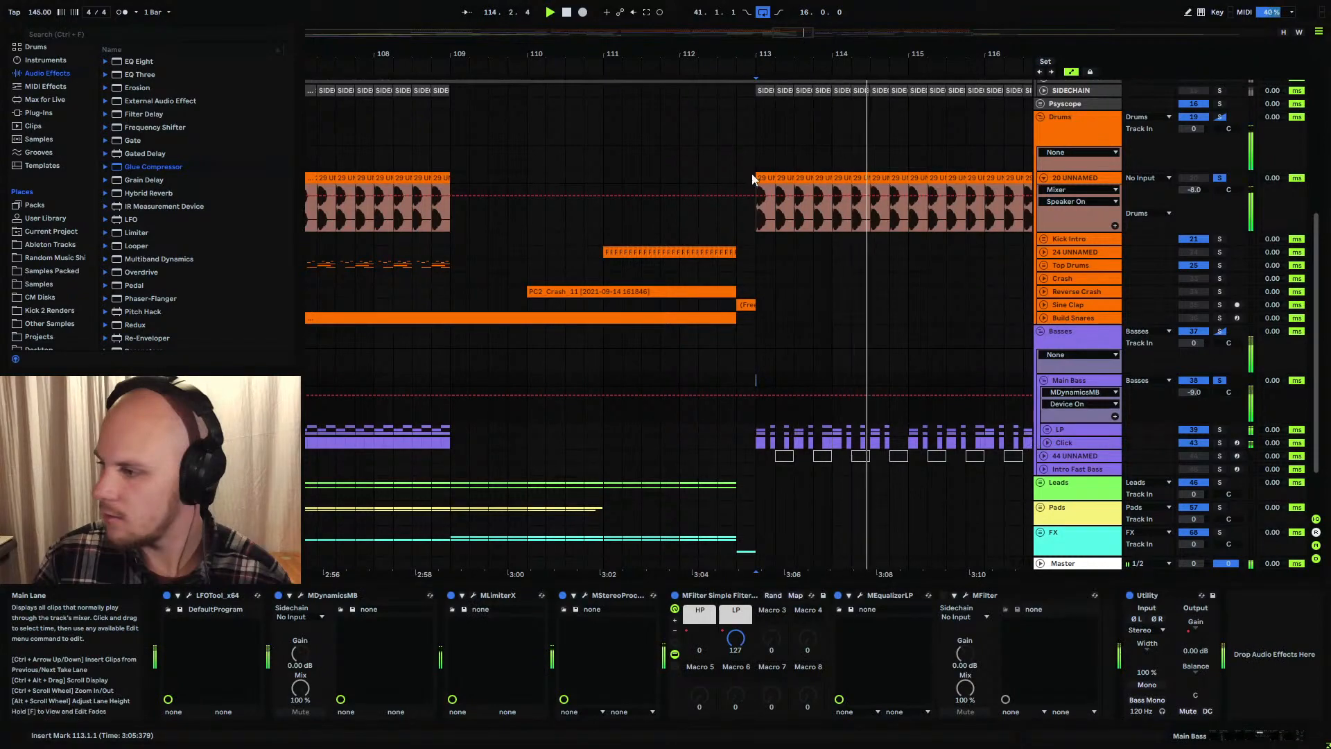
left_click_drag(757, 55, 994, 7)
Examine the bass layers inside the LP group and audition the Stereo Layer track on its own from 45.1.1
left_click(1047, 429)
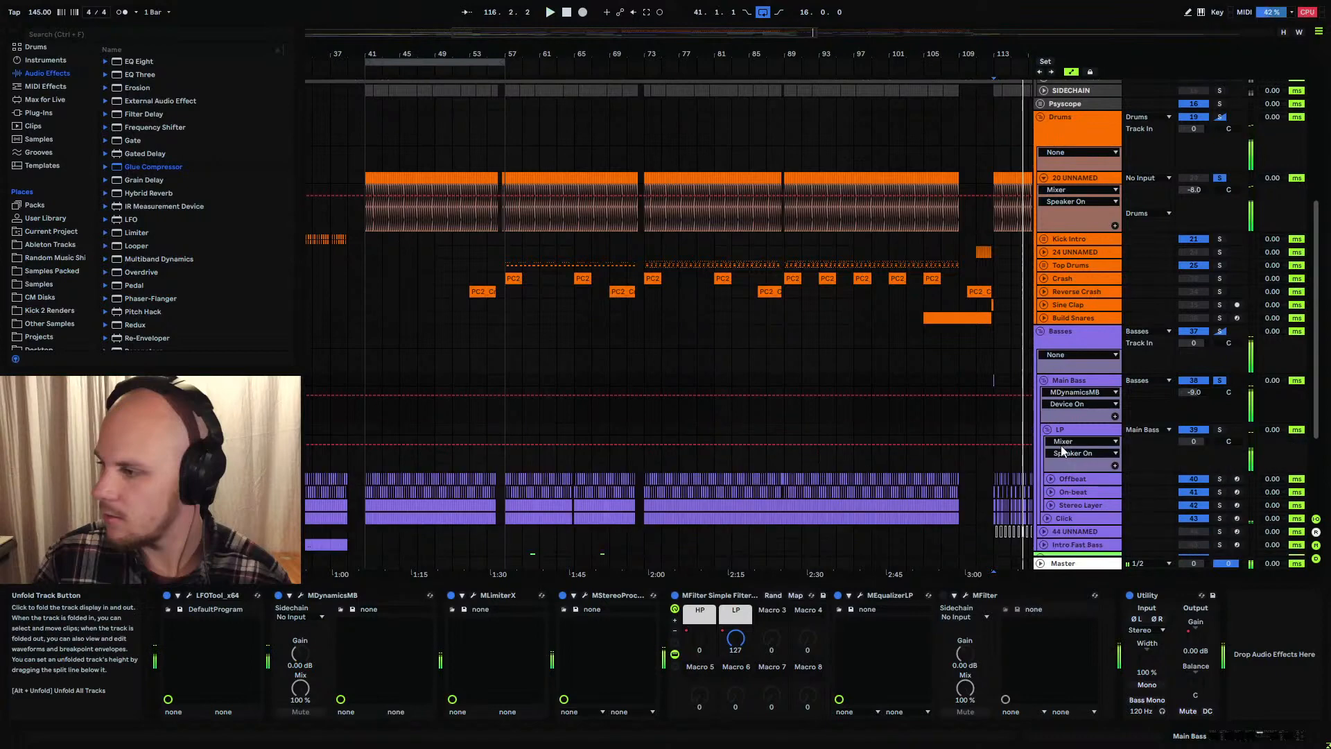
left_click(1068, 492)
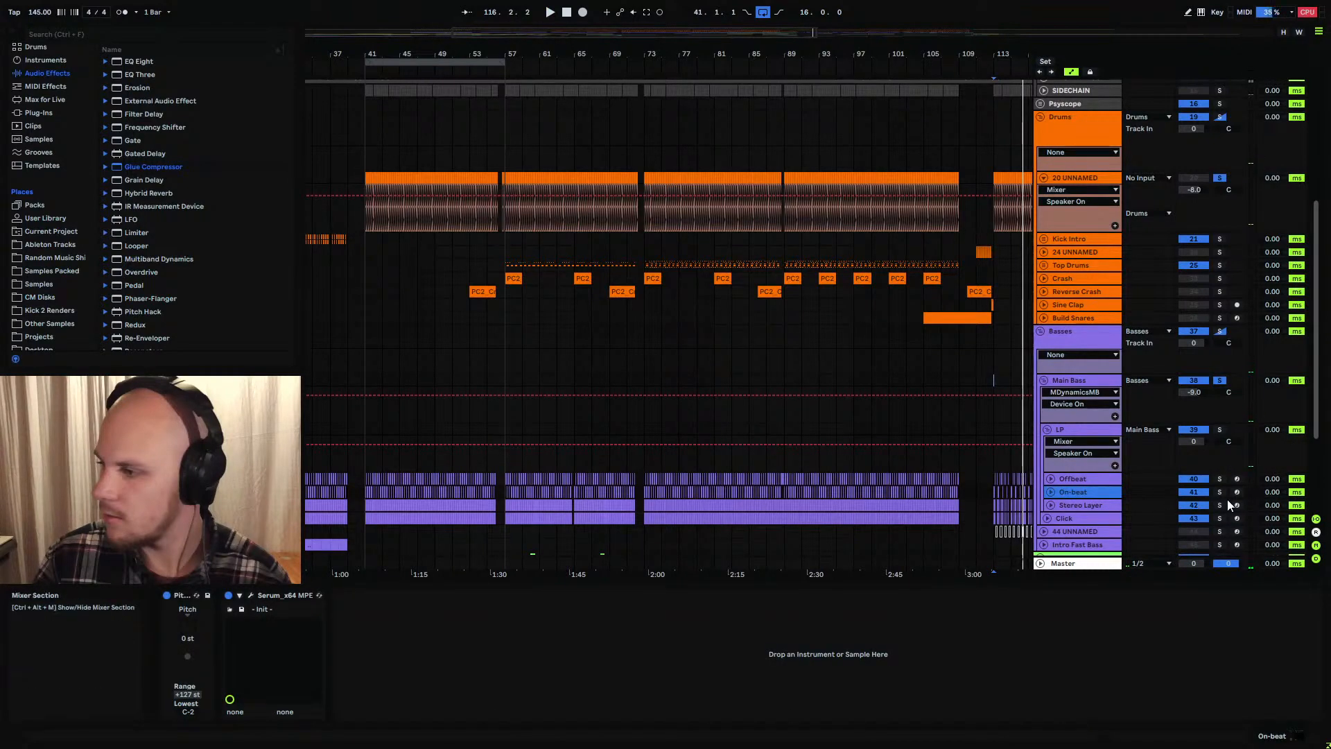
left_click(398, 472)
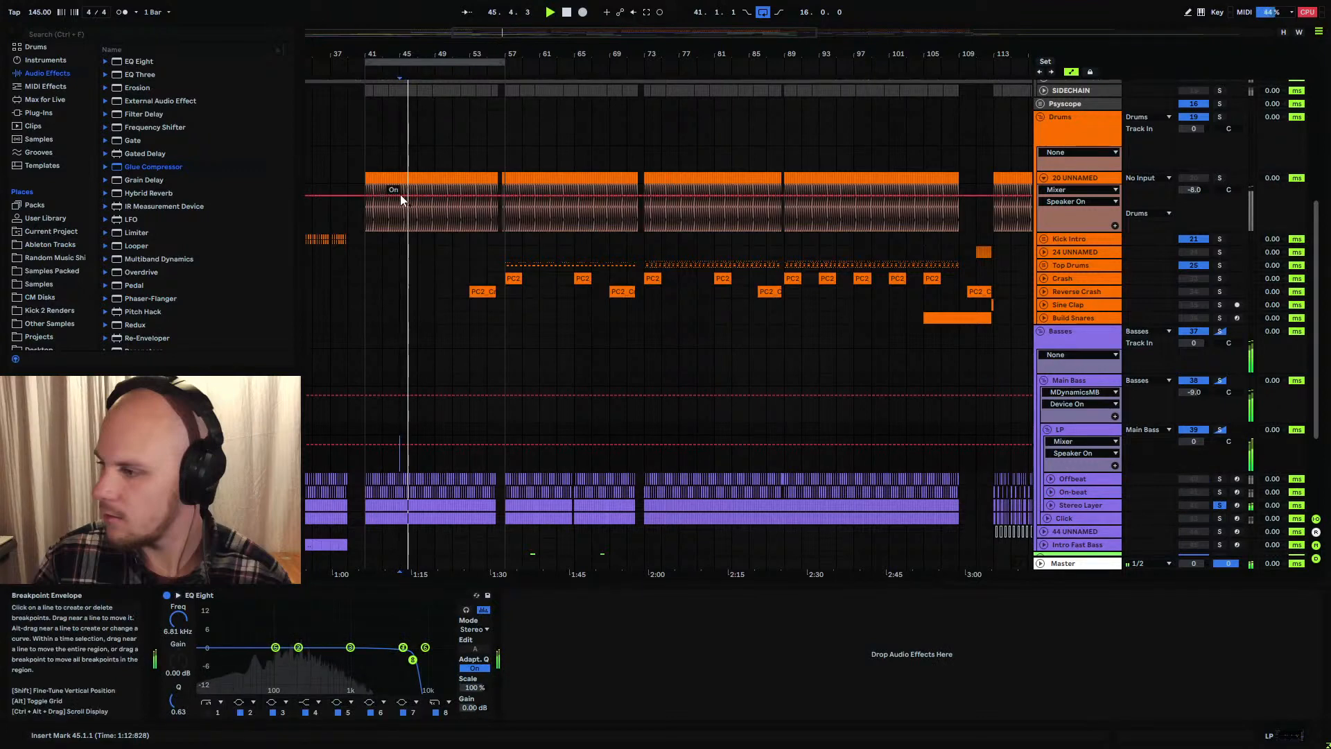
left_click_drag(378, 54, 509, 179)
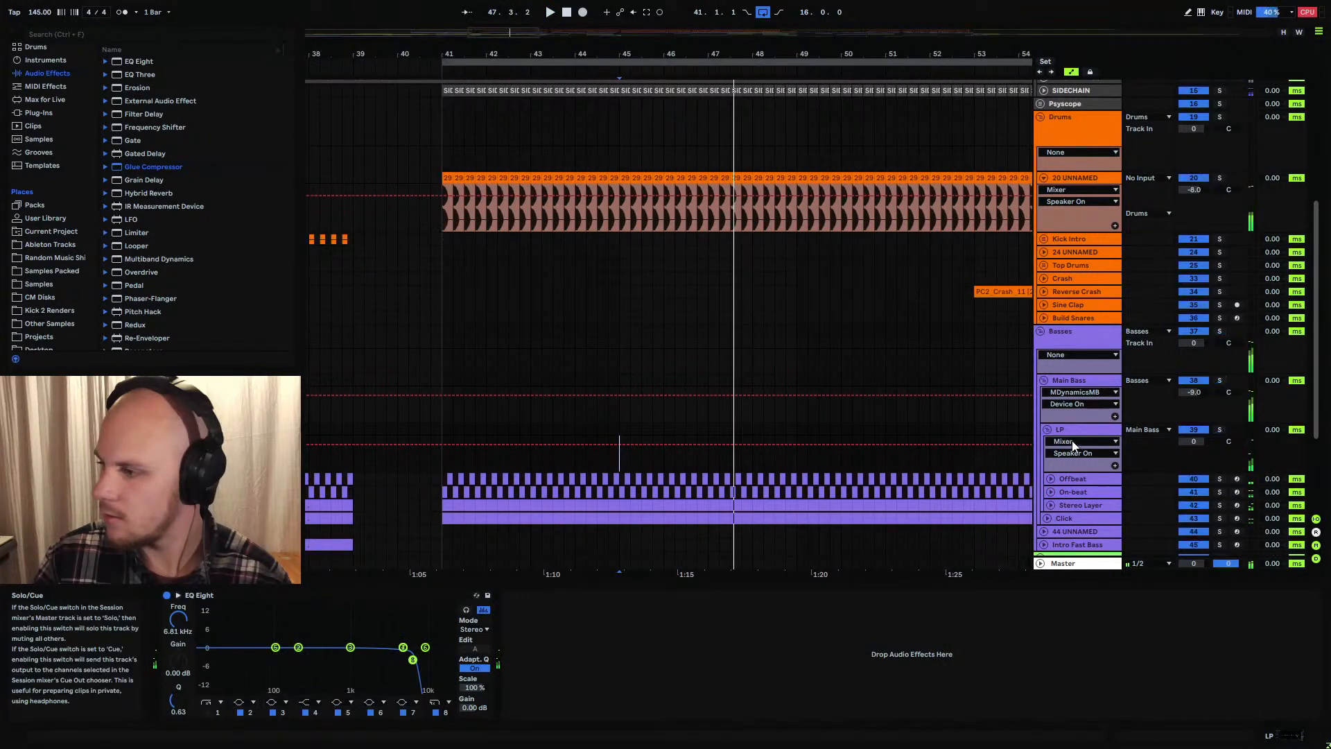
left_click(1047, 431)
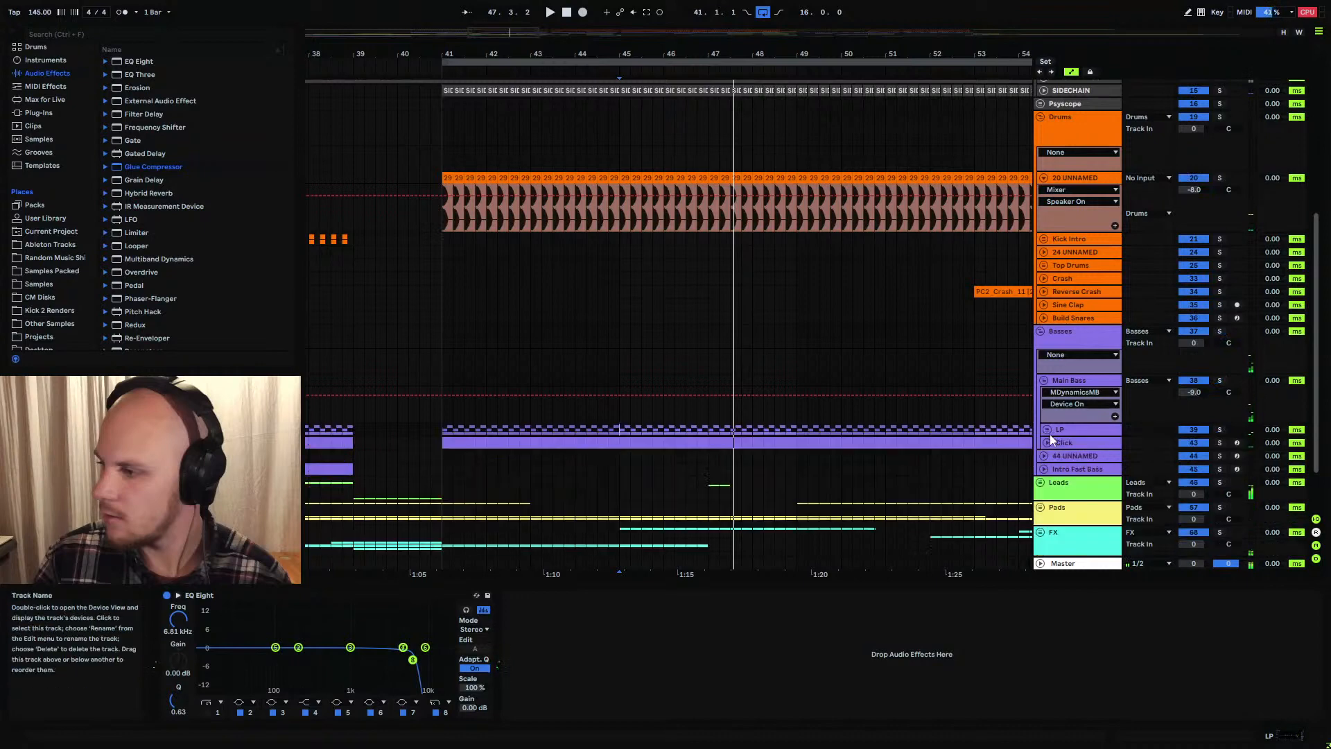
Insert a new MIDI track below the Main Bass group and place the insert marker on it at 41.1.1
left_click(1066, 386)
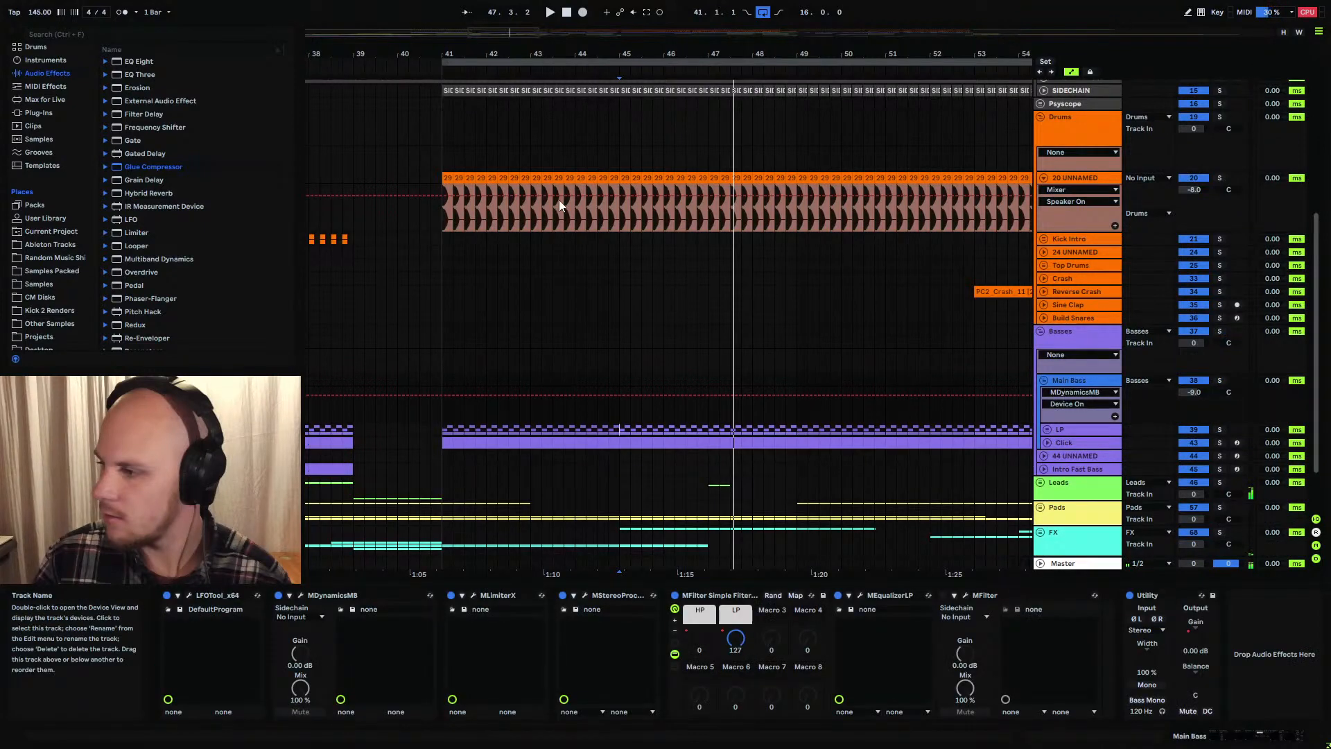
key("ctrl+shift+t")
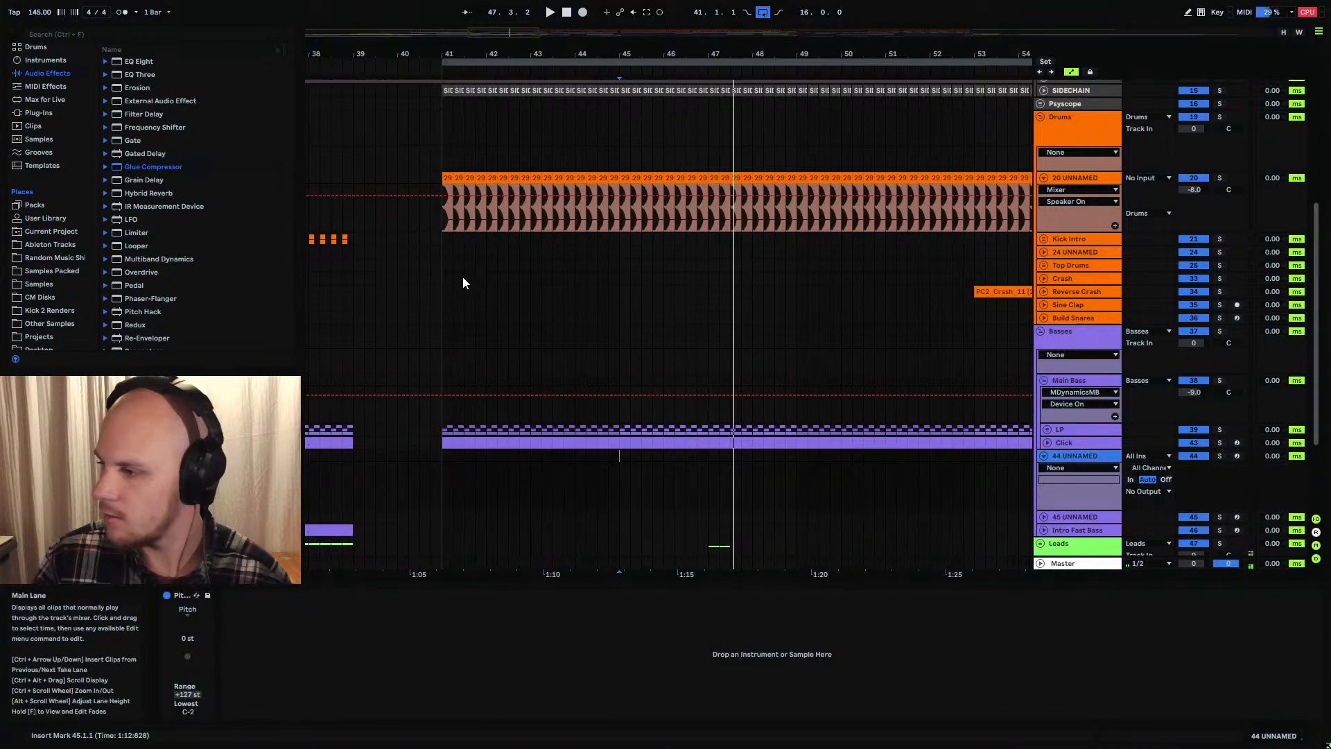
left_click(442, 456)
left_click_drag(458, 55, 495, 83)
left_click_drag(615, 54, 604, 92)
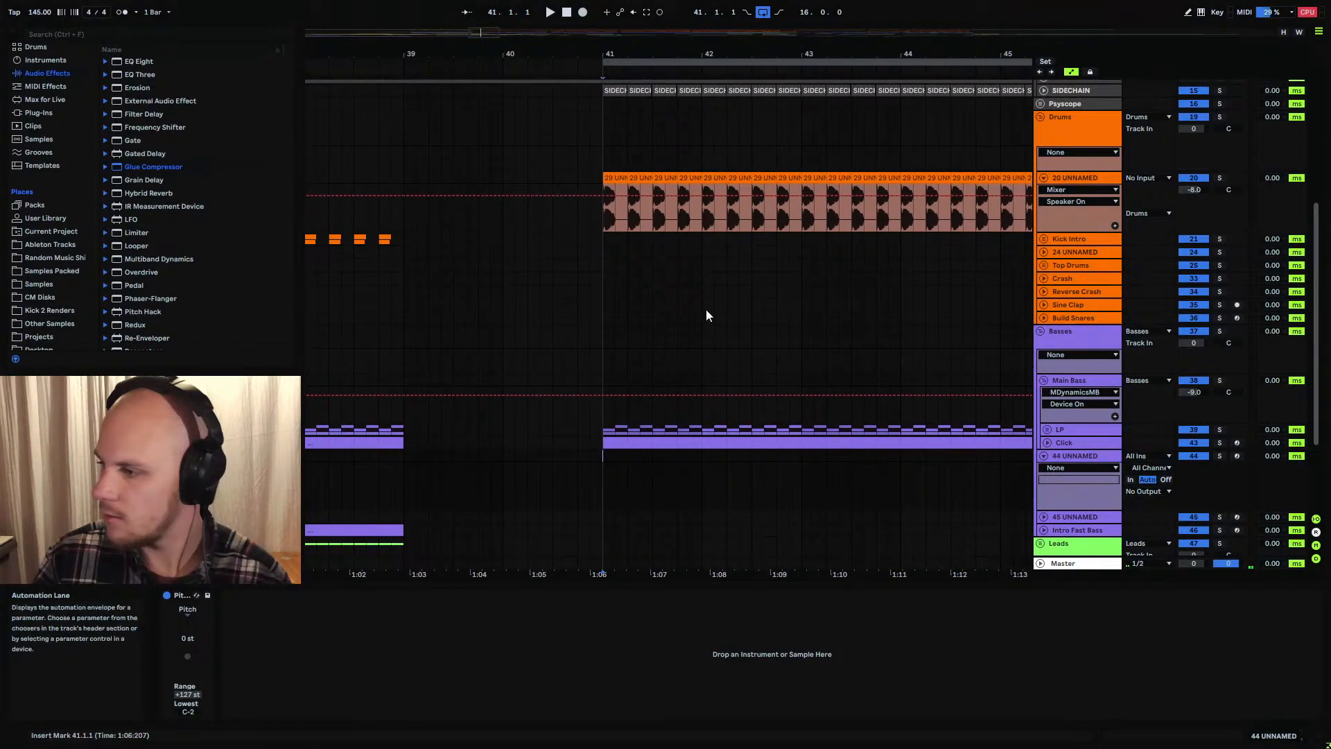
Load the Serum_x64 instrument from the Xfer Records VST folder onto the new MIDI track
left_click(40, 112)
scroll(154, 158, "up", 2)
left_click(120, 93)
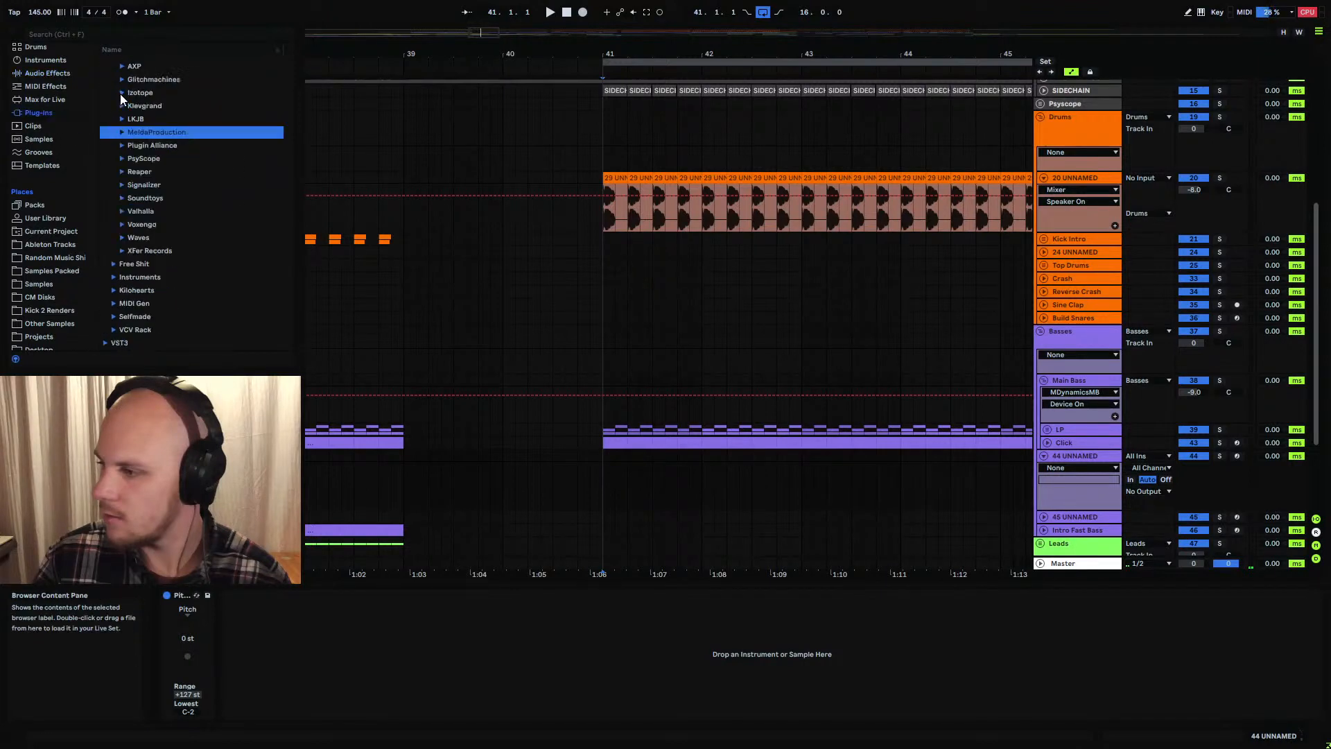
left_click(113, 278)
left_click(123, 234)
left_click_drag(165, 247, 368, 366)
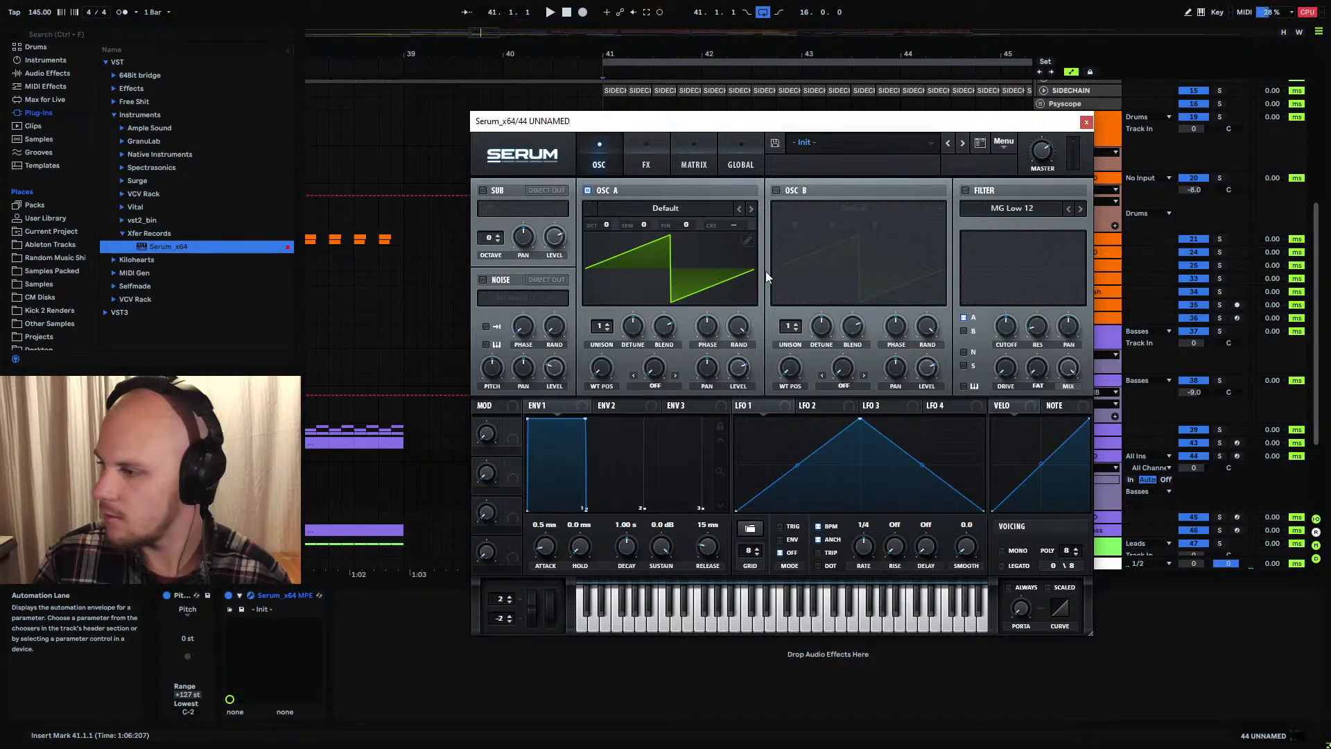
Enable Serum's MG Low 12 filter with a lowered cutoff and shape LFO 1 into a curved decay that flattens midway
left_click(966, 190)
left_click_drag(862, 419, 706, 404)
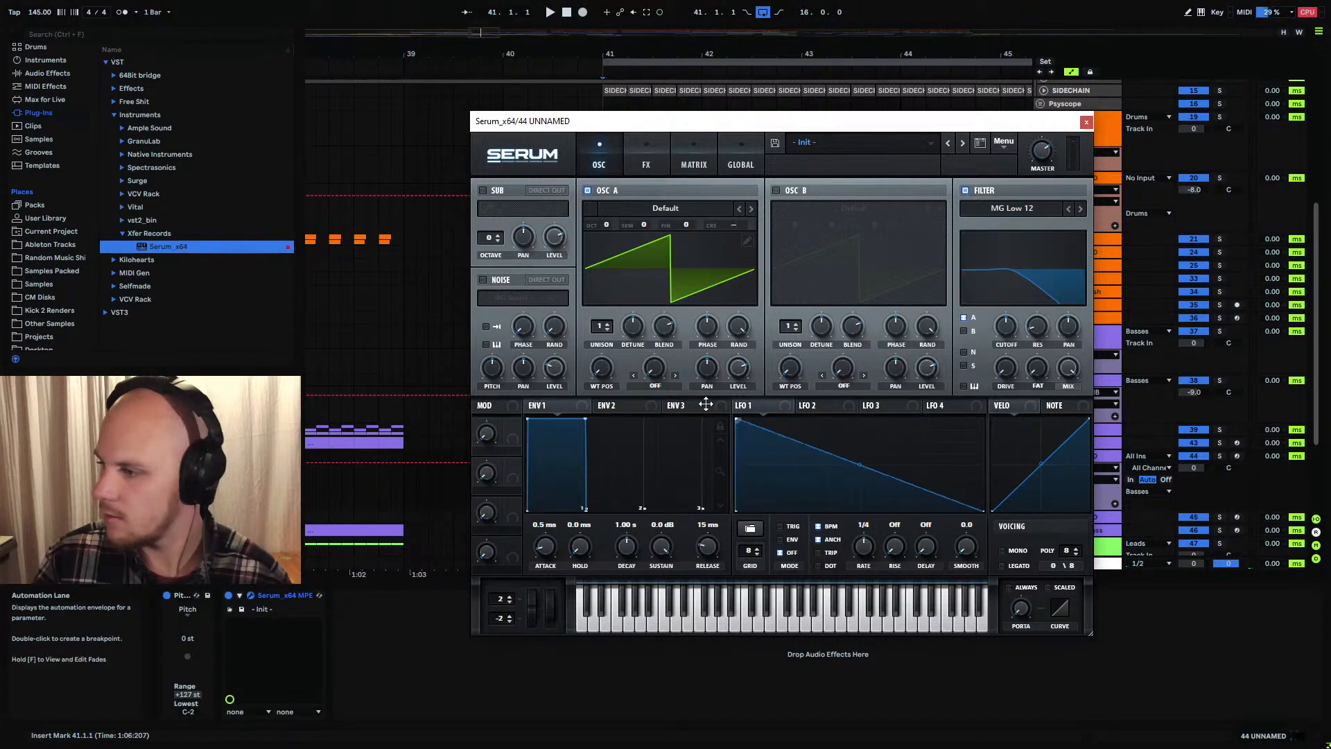
double_click(856, 484)
left_click_drag(856, 484, 921, 514)
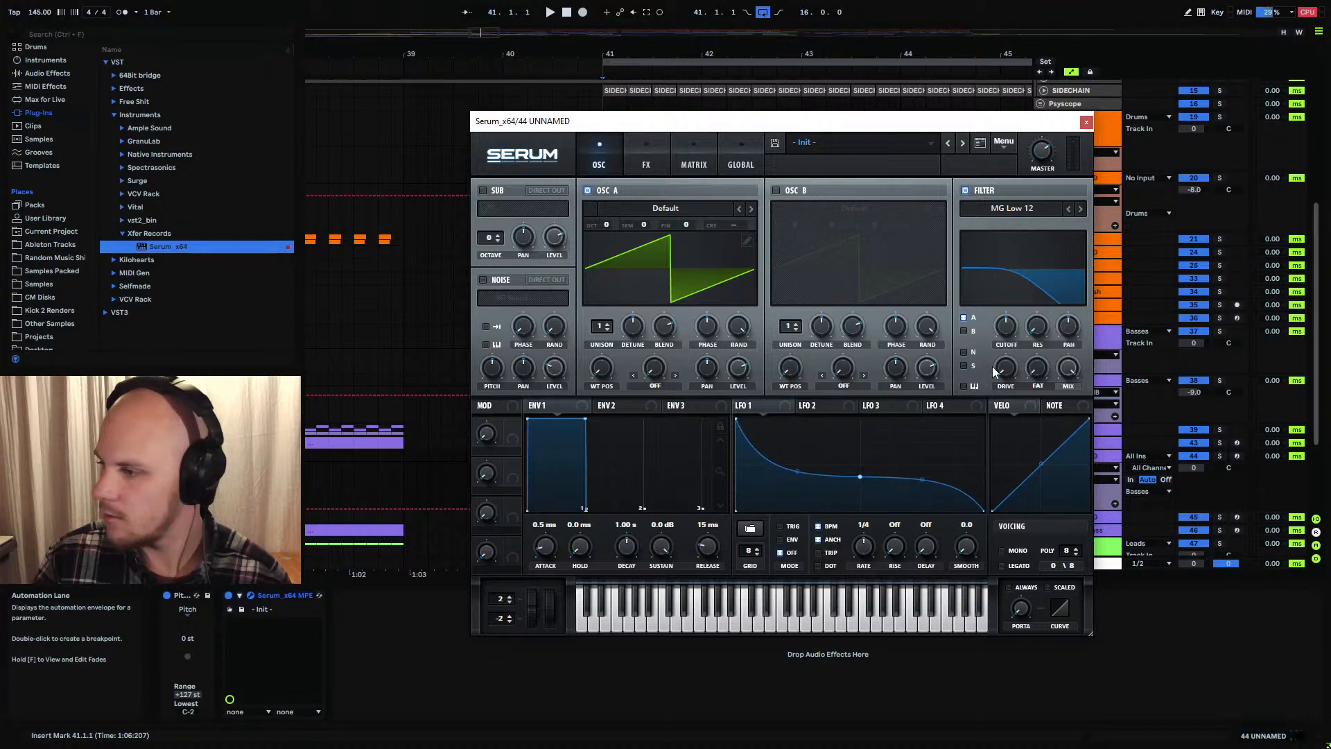
left_click_drag(1005, 327, 998, 360)
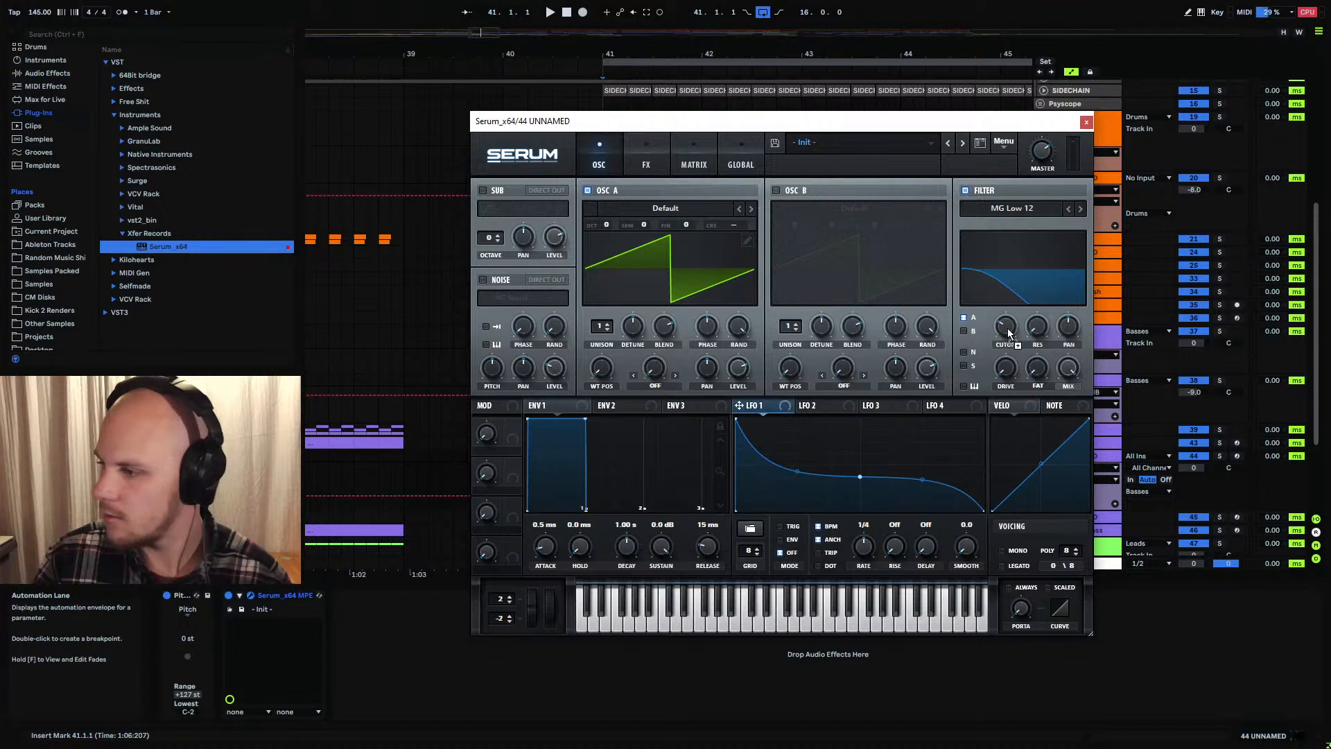
Assign LFO 1 to modulate the filter cutoff and raise its rate to 1/16
left_click_drag(743, 332, 714, 329)
left_click_drag(873, 545, 877, 532)
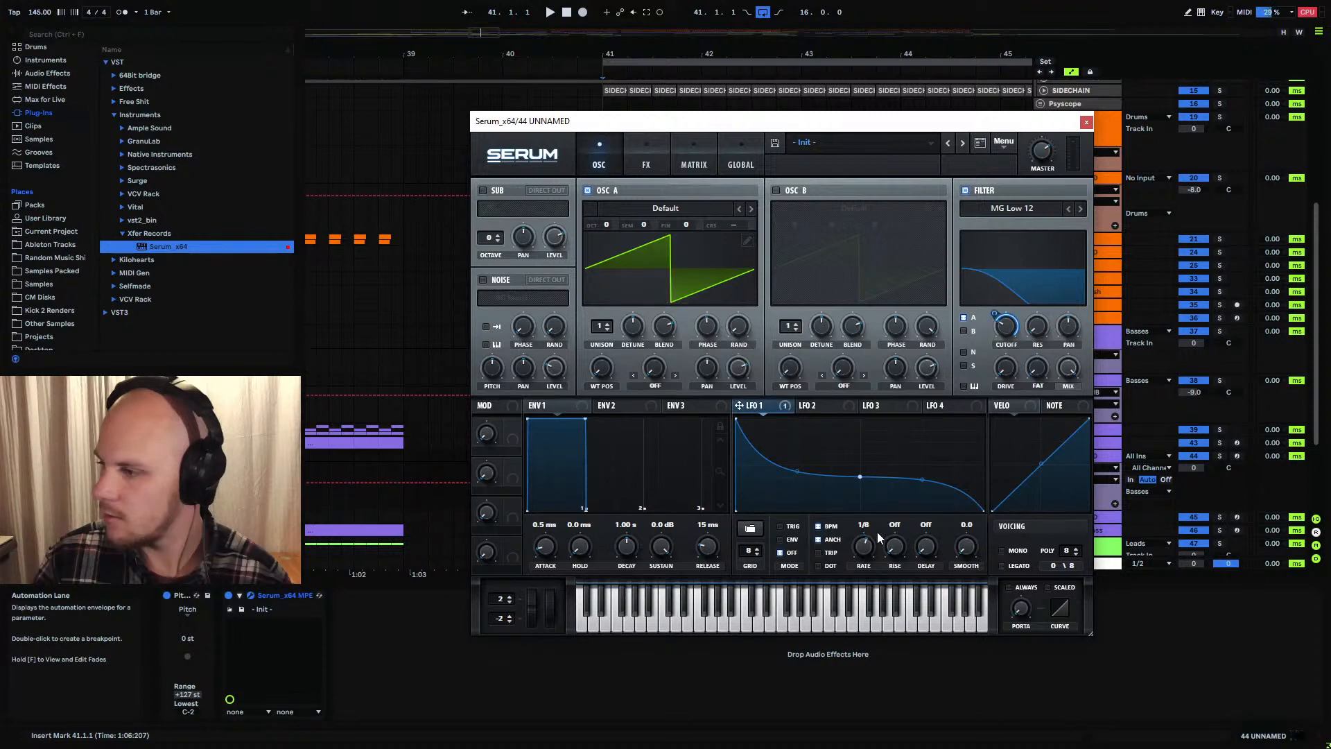
Shape LFO 2 into an almost flat curve with a steep drop near the end and assign it to oscillator A's level
left_click(815, 410)
left_click_drag(861, 420, 736, 420)
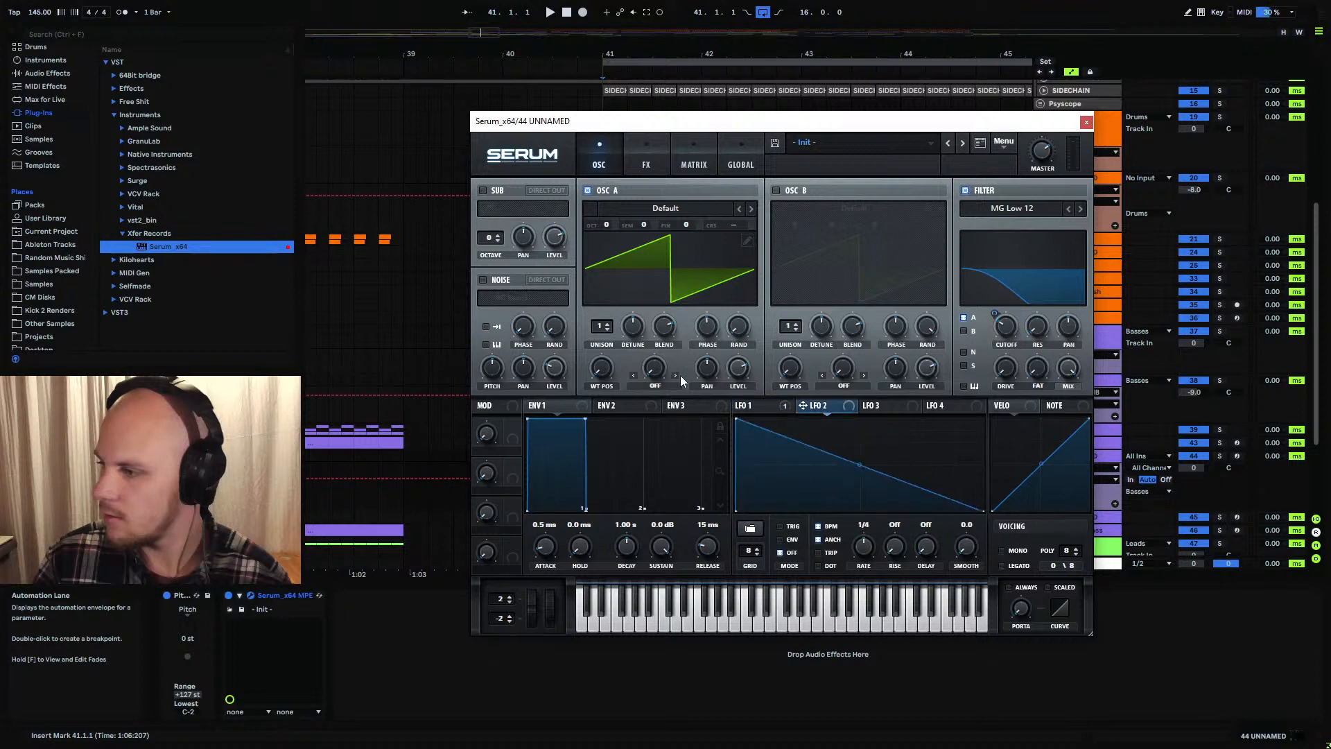
double_click(953, 438)
left_click_drag(953, 439, 954, 431)
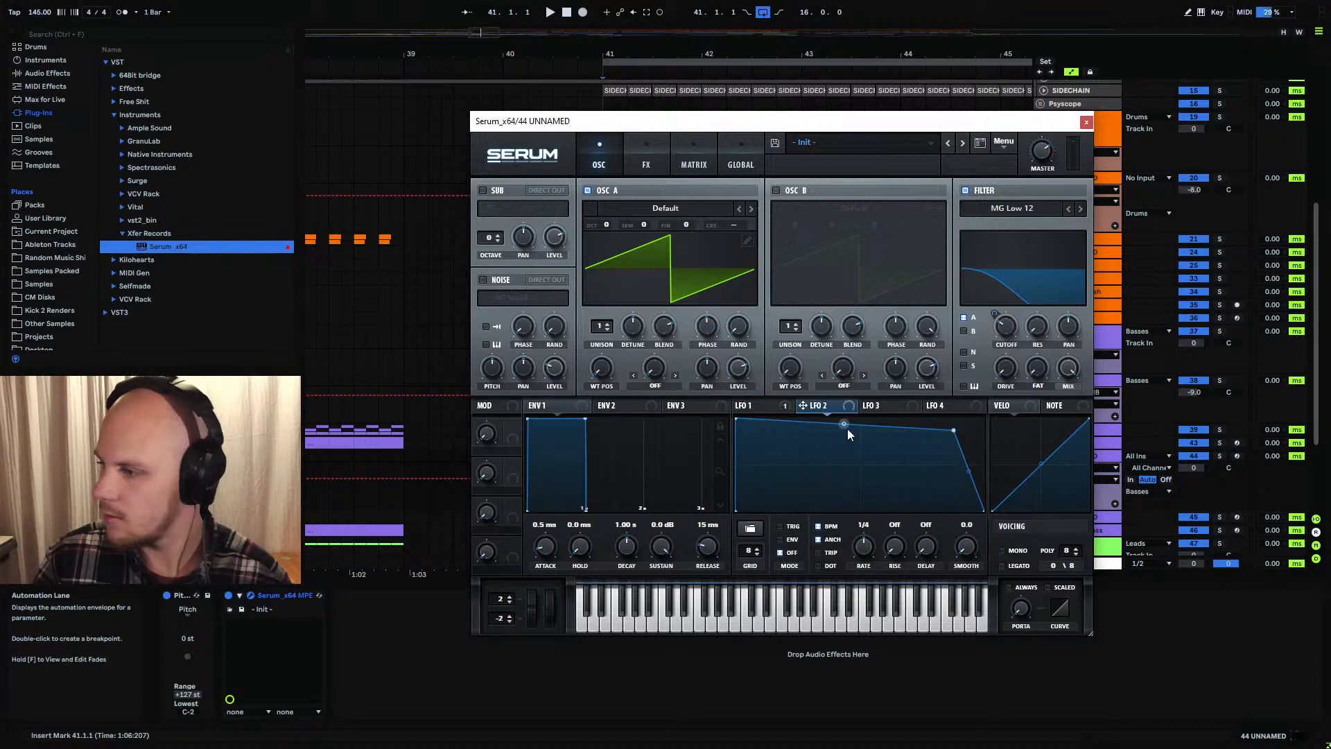
left_click_drag(846, 428, 846, 432)
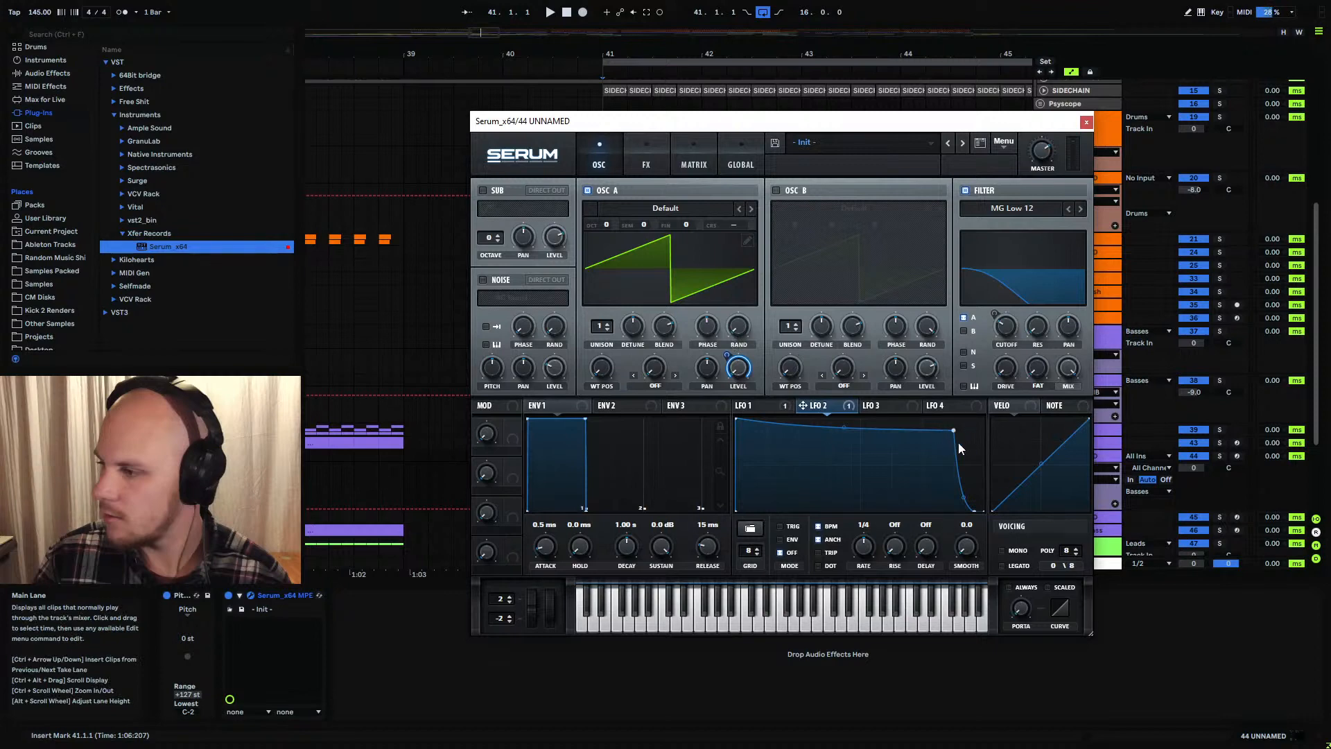
Set LFO 2 to a 1/16 rate in ENV mode and slightly lower the middle point of LFO 1's curve
left_click_drag(864, 549, 877, 535)
left_click(789, 542)
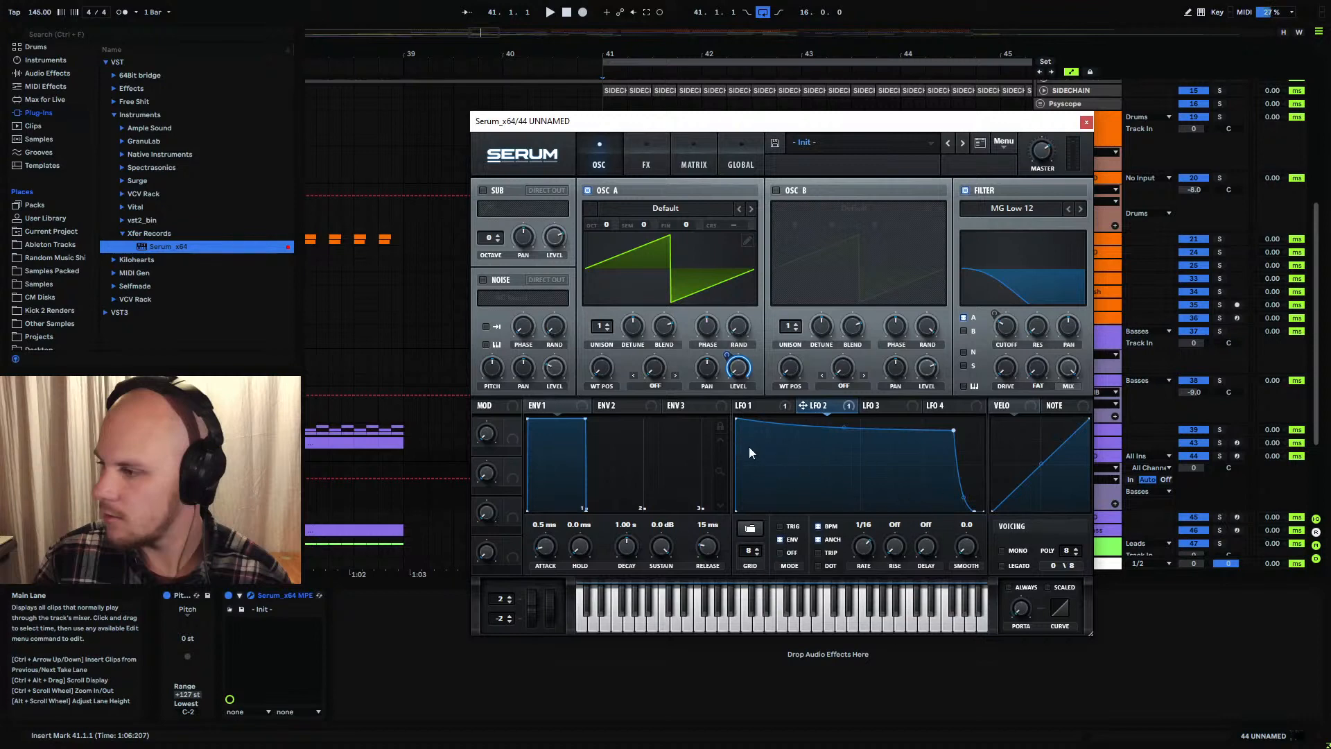
left_click(756, 409)
left_click_drag(862, 478, 861, 483)
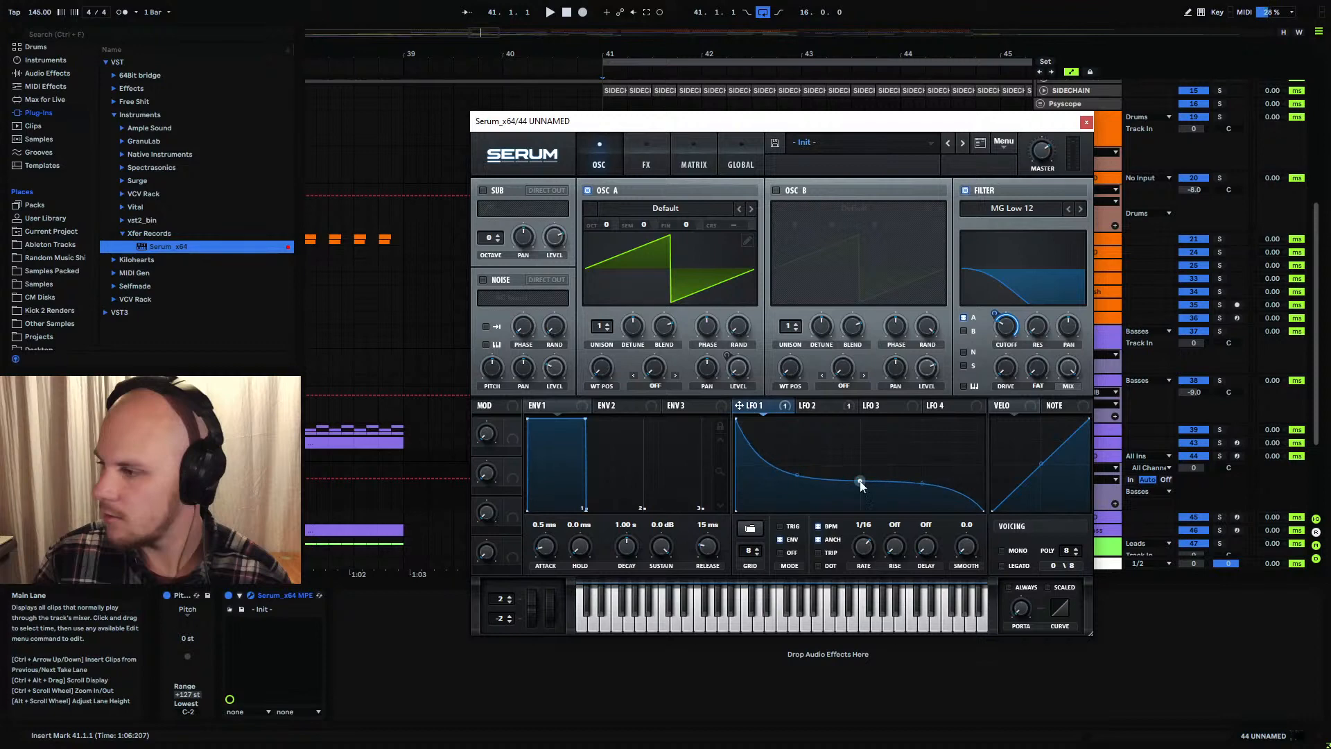
left_click(1087, 122)
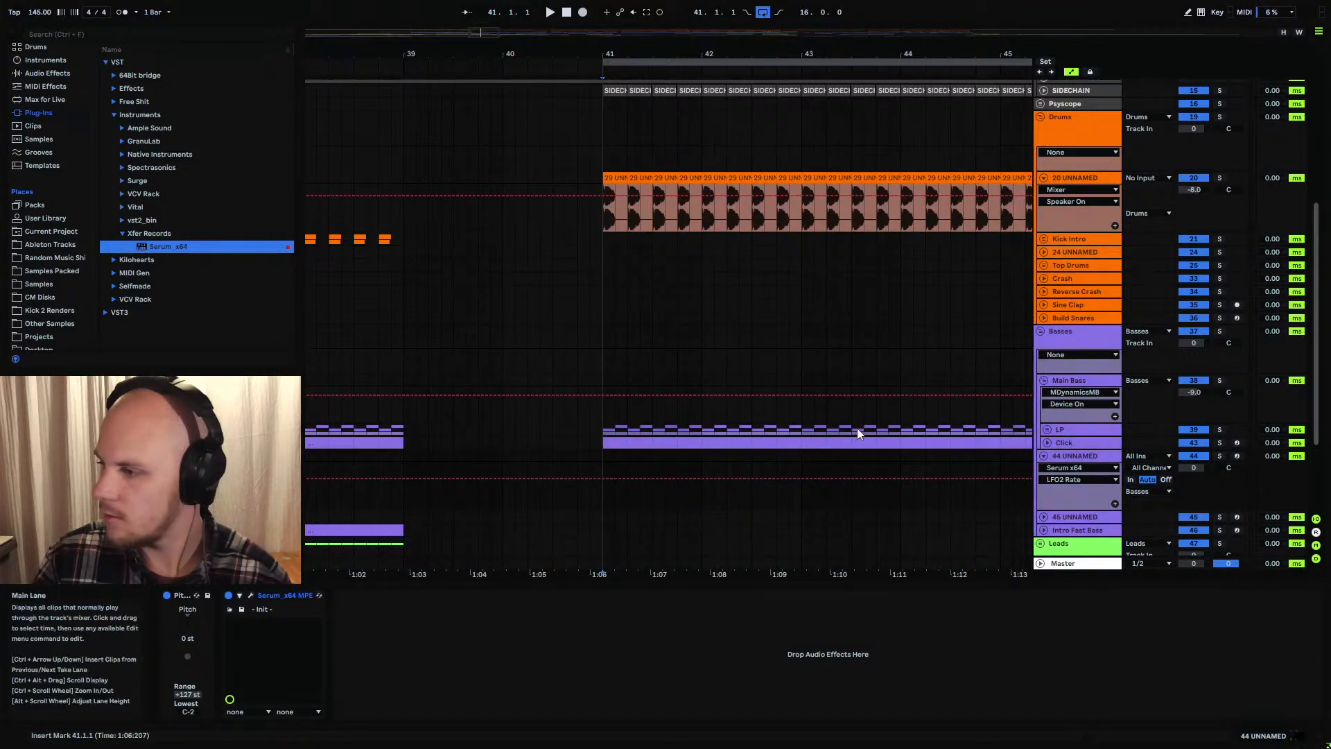
Copy the first beat of the Click track's MIDI clip onto the new Serum track at 41.1.1 and play it back
left_click(617, 439)
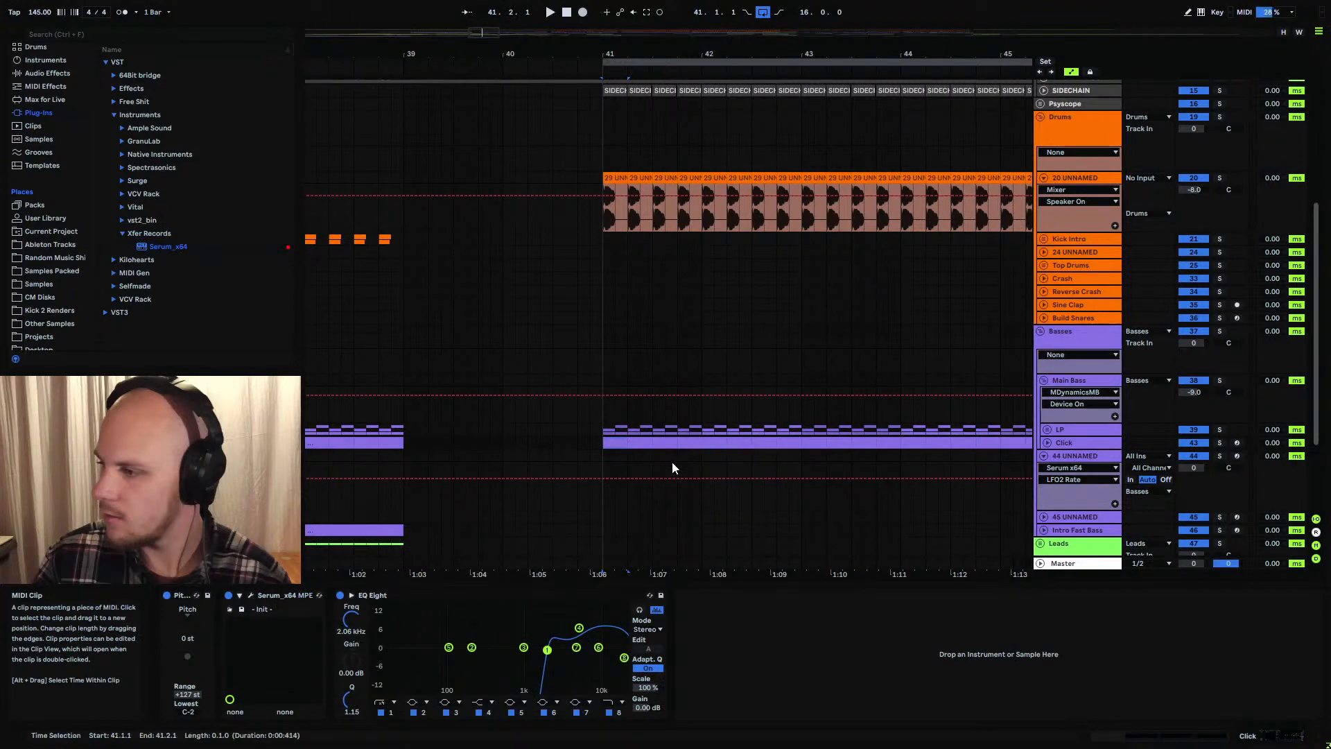
left_click(606, 453)
key("ctrl+v")
double_click(613, 456)
key("space")
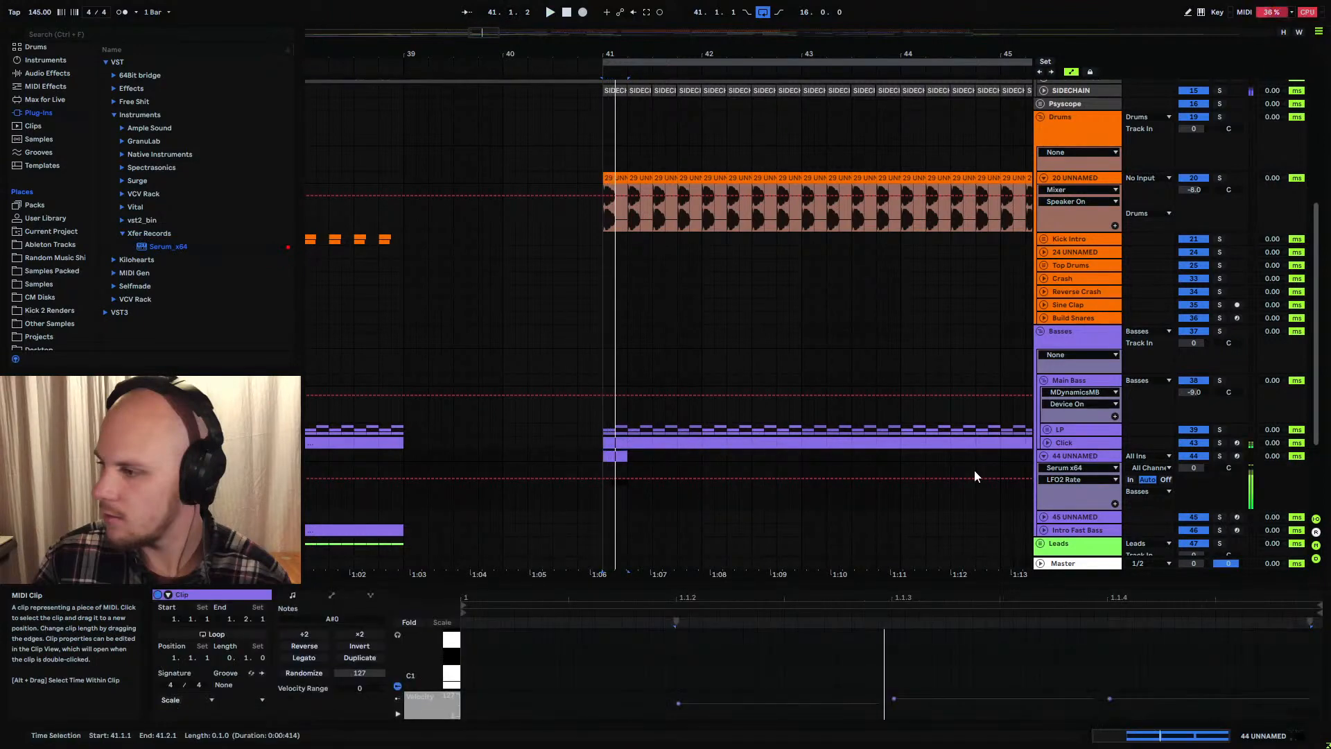
Loop the one-beat clip on the Serum track, then fold and mute the Main Bass group with the solo turned off
left_click(1044, 380)
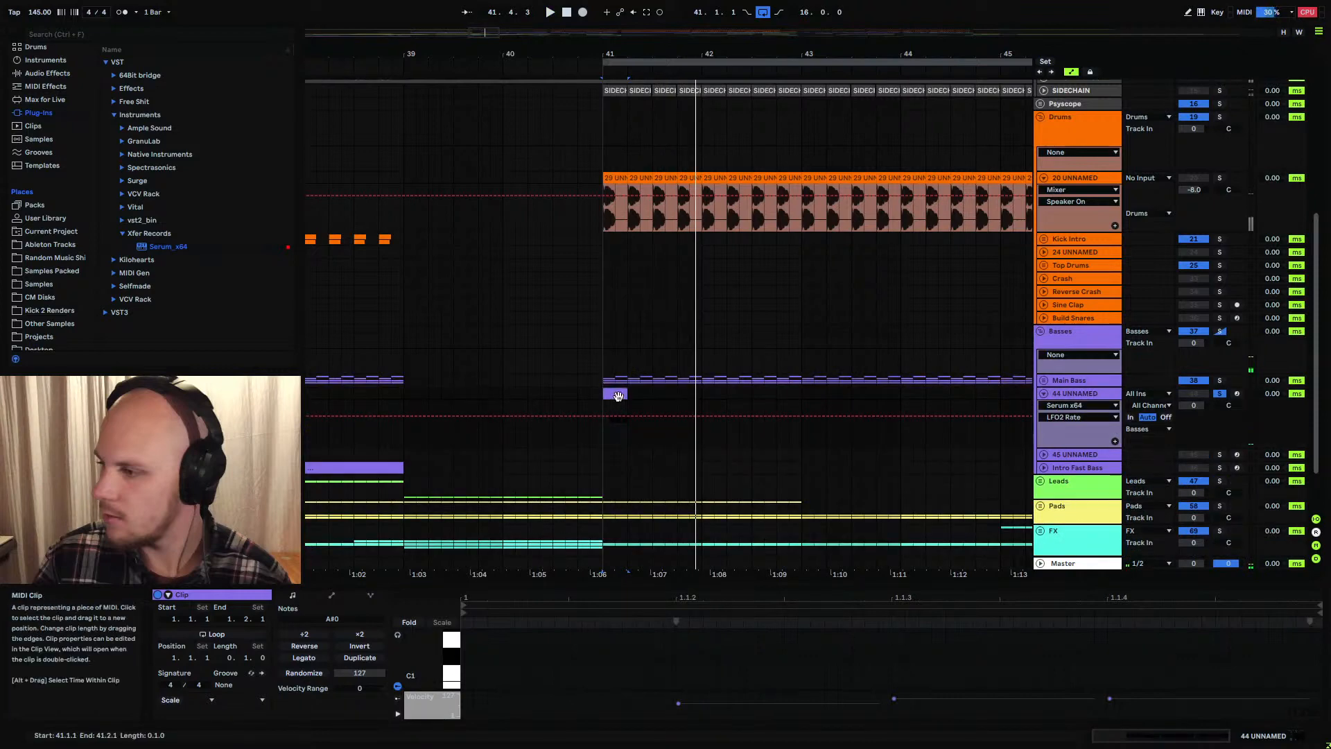
key("ctrl+l")
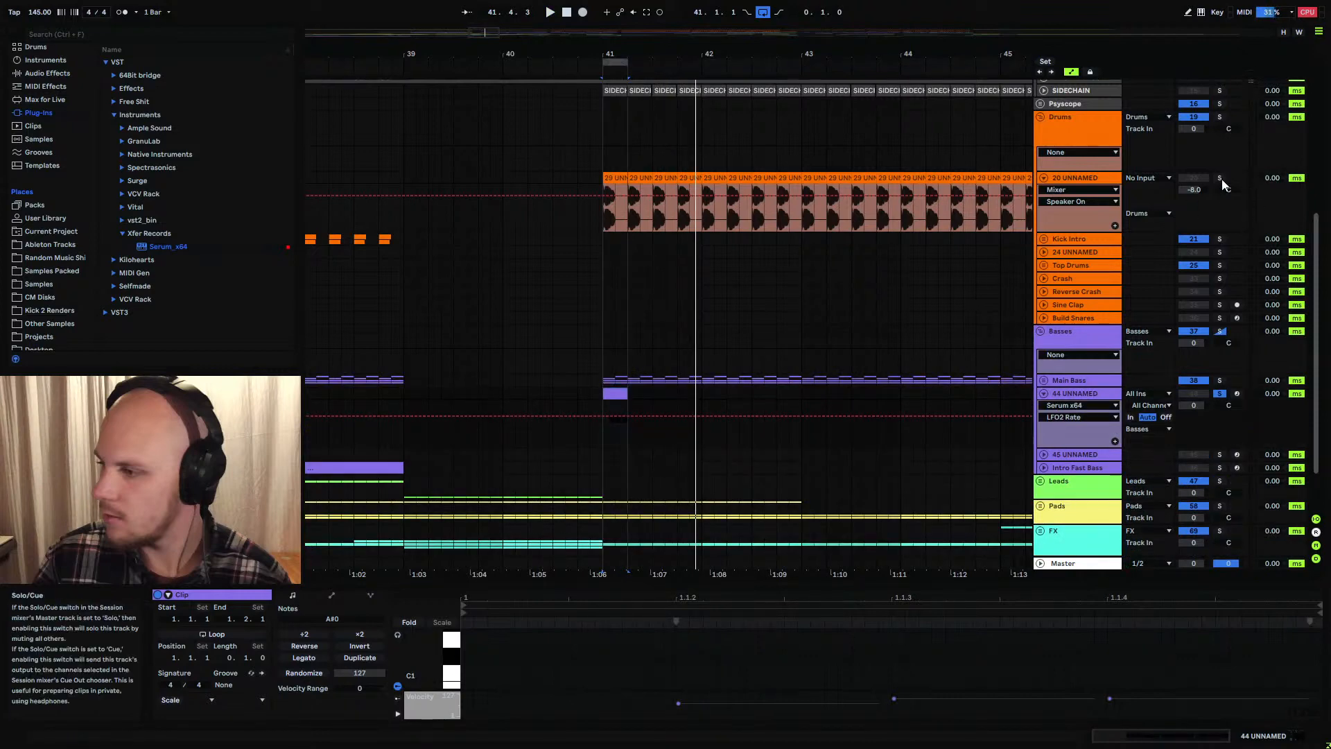
left_click(1202, 381)
left_click(1219, 393)
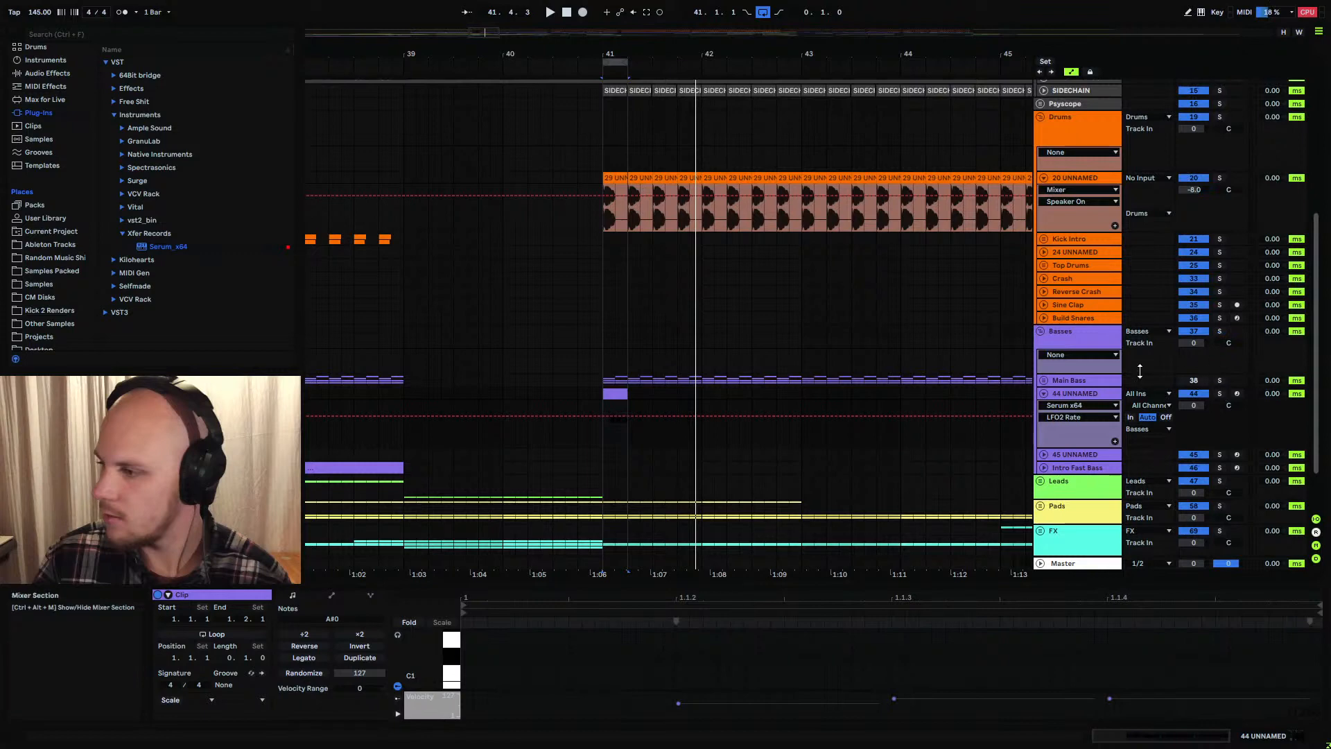
Mute the Leads, Pads, FX and Vocals groups and play the looped beat at bar 41, zoomed in on it
scroll(1140, 373, "down", 2)
left_click(1194, 419)
left_click(1194, 444)
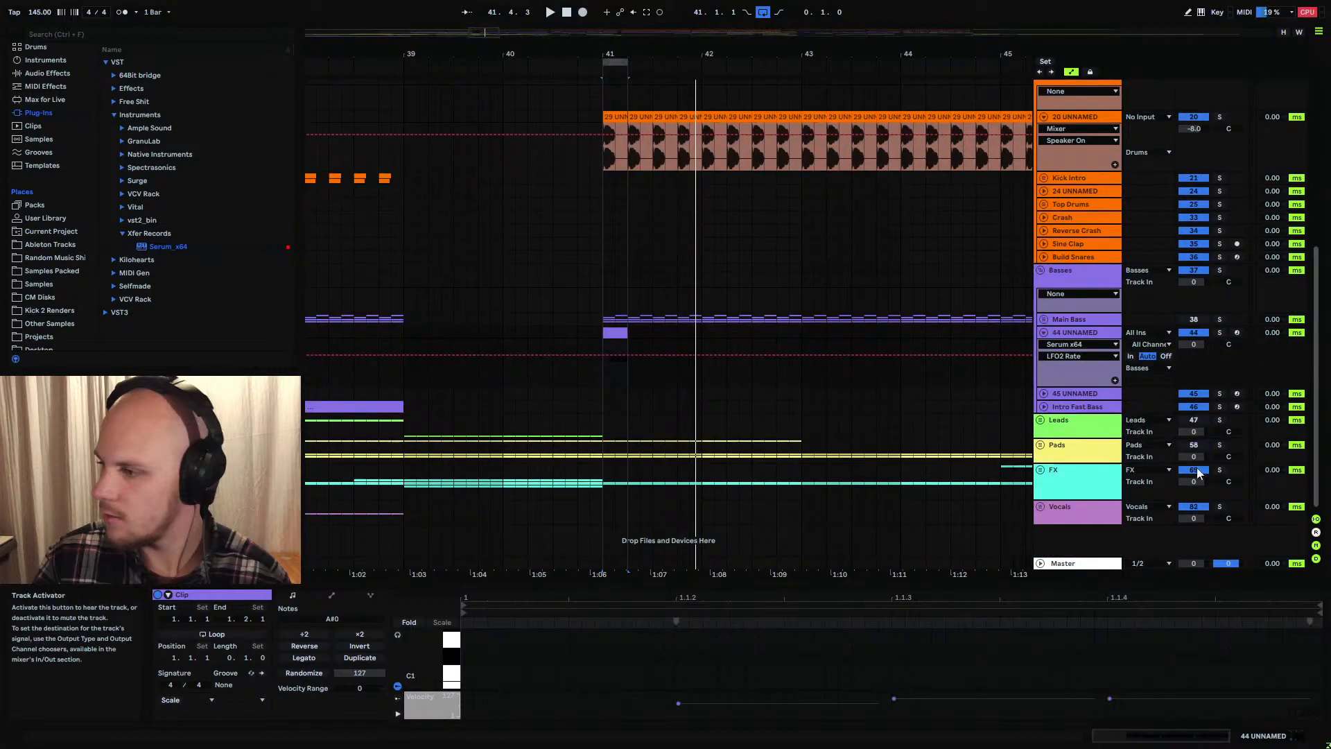
left_click(1199, 508)
key("space")
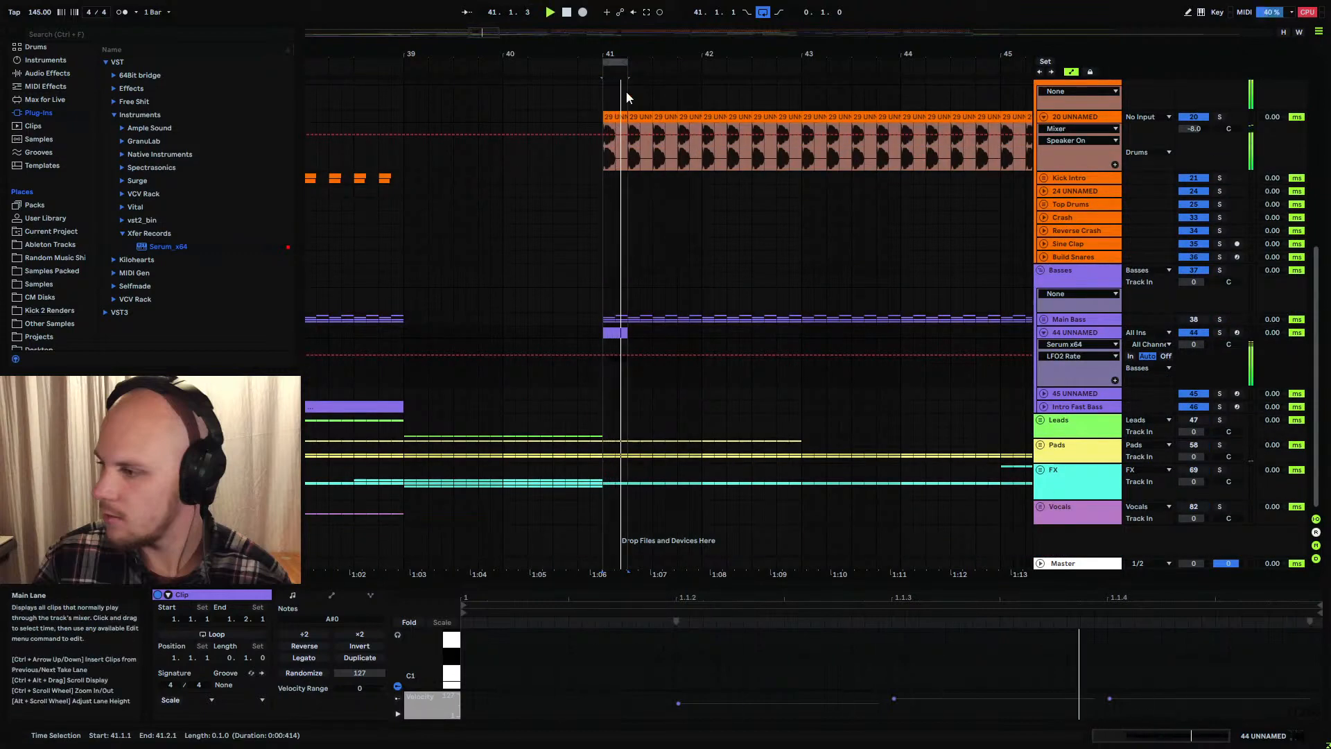
left_click_drag(615, 54, 614, 132)
key("space")
Open Serum on the 44 UNNAMED bass track, change its filter type to MG Low 24 and audition the loop
double_click(1078, 333)
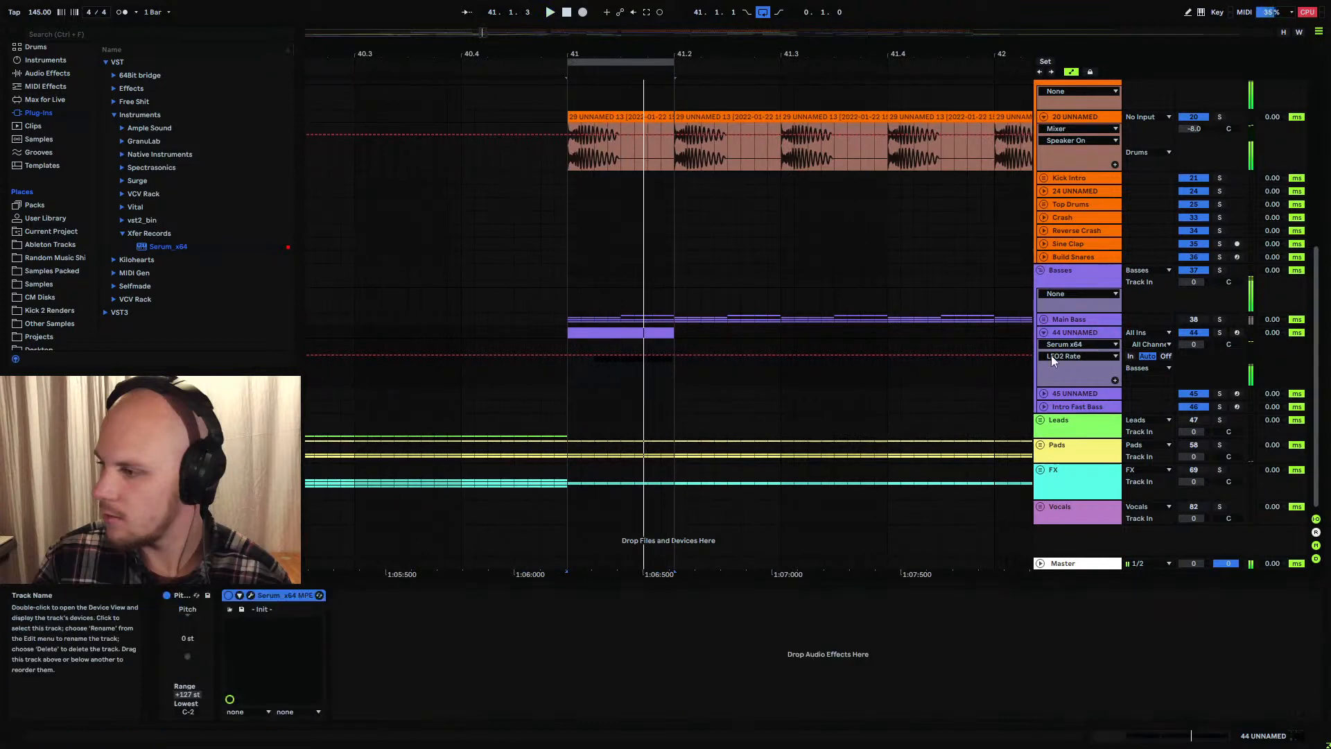
left_click(251, 597)
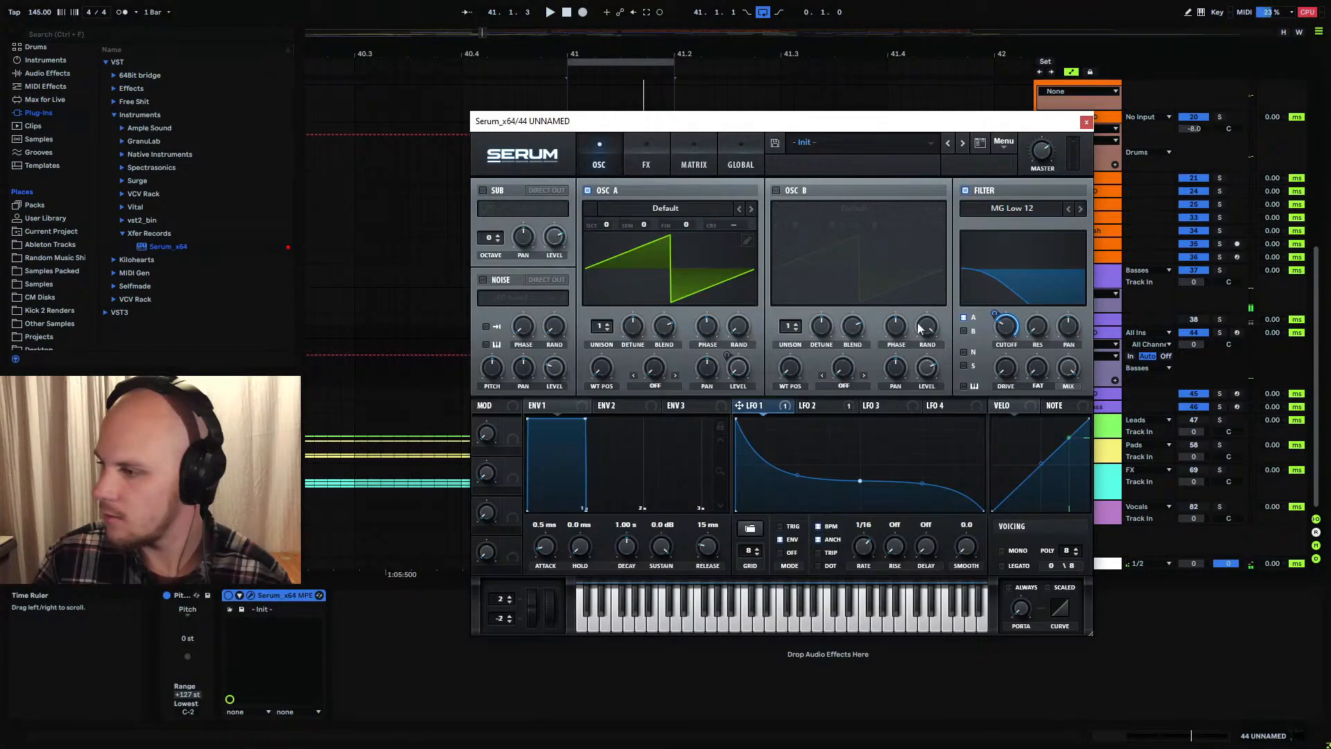
left_click(1081, 208)
key("space")
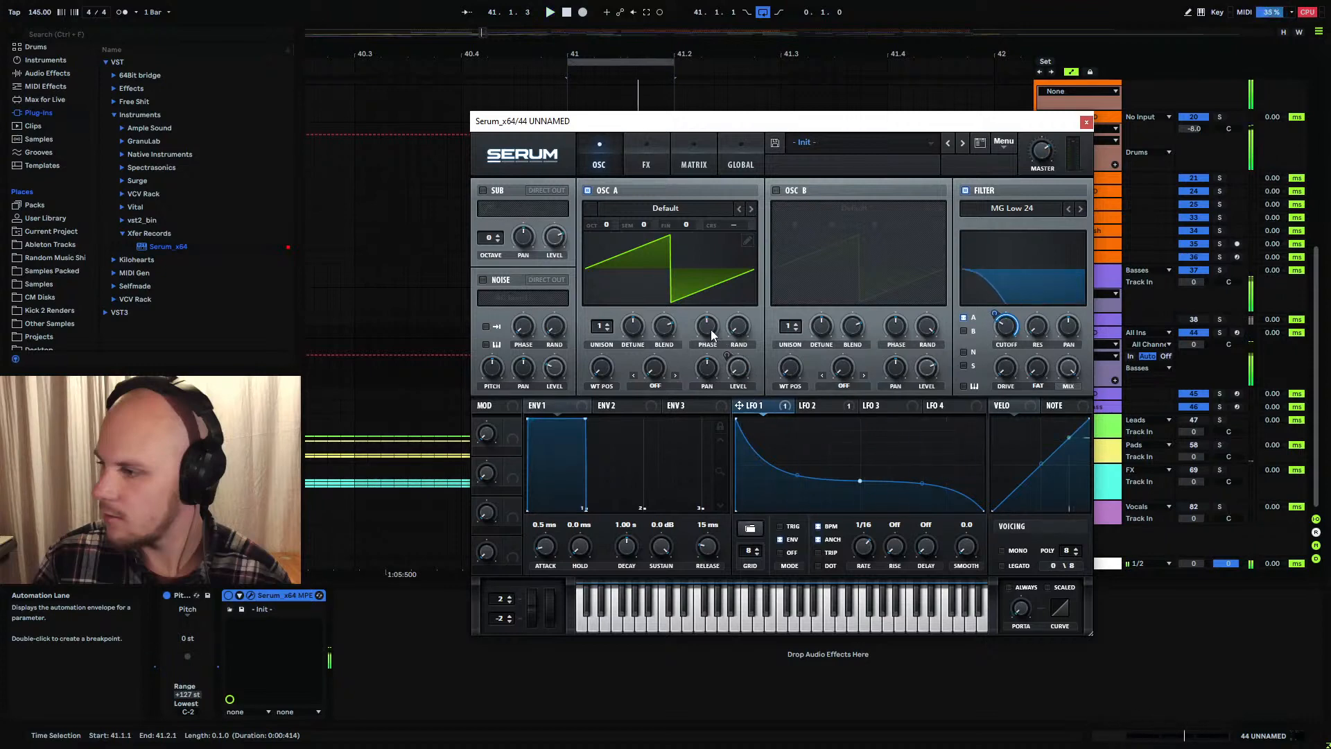
mouse_move(710, 330)
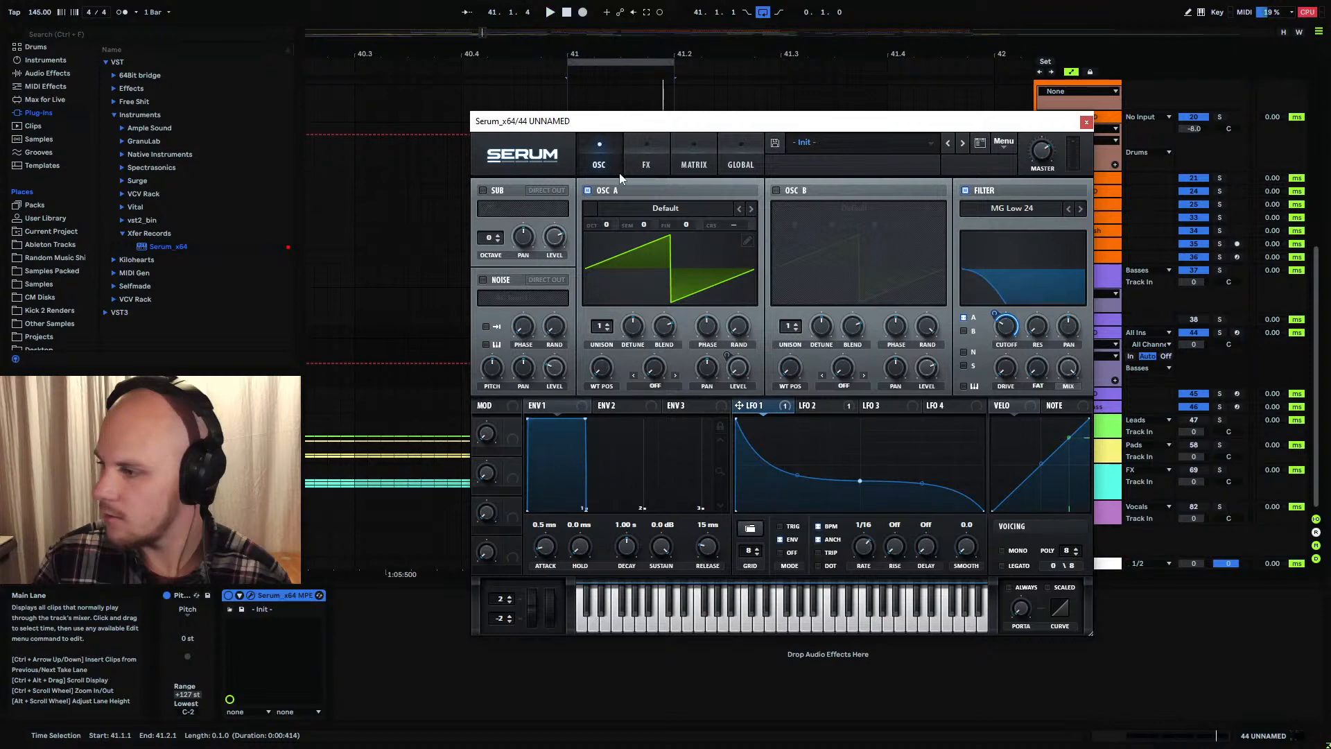
Try Serum's SoftClip distortion with adjusted mix and drive during playback, switch the effect off and close the synth
left_click(647, 164)
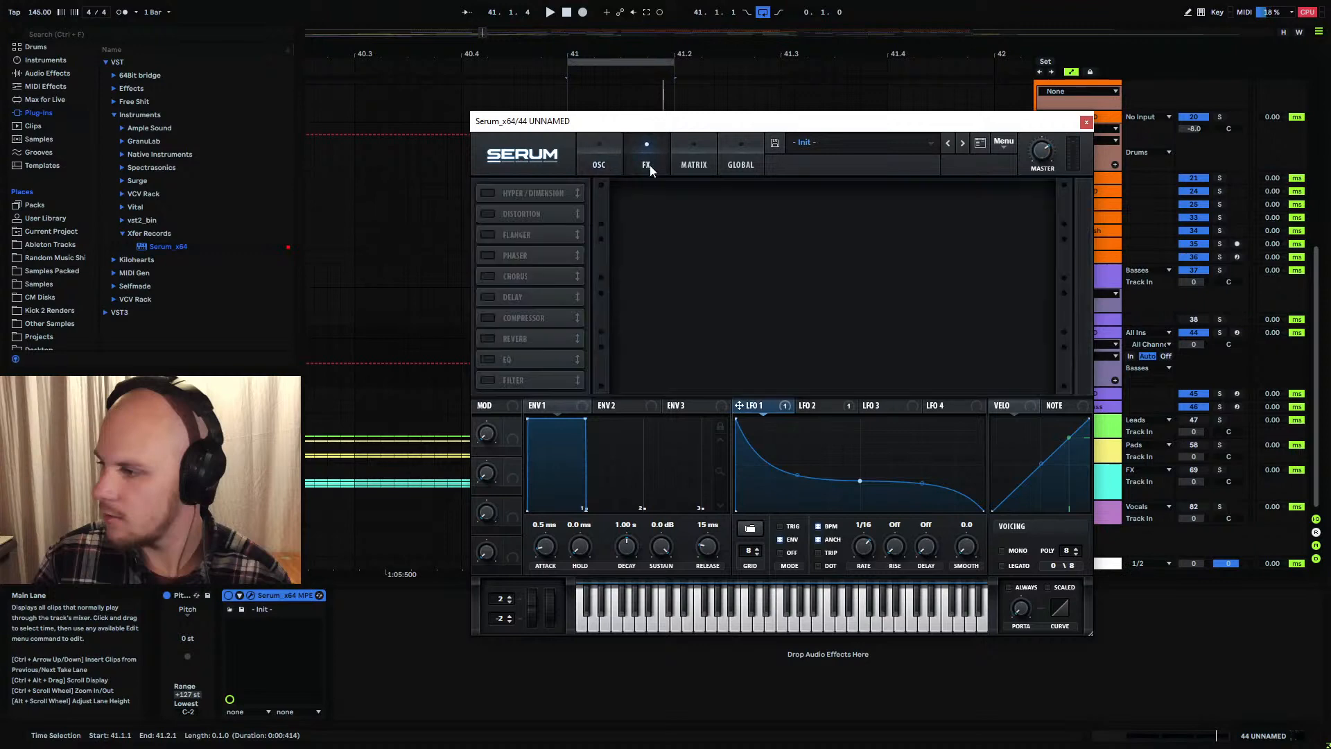
left_click(487, 214)
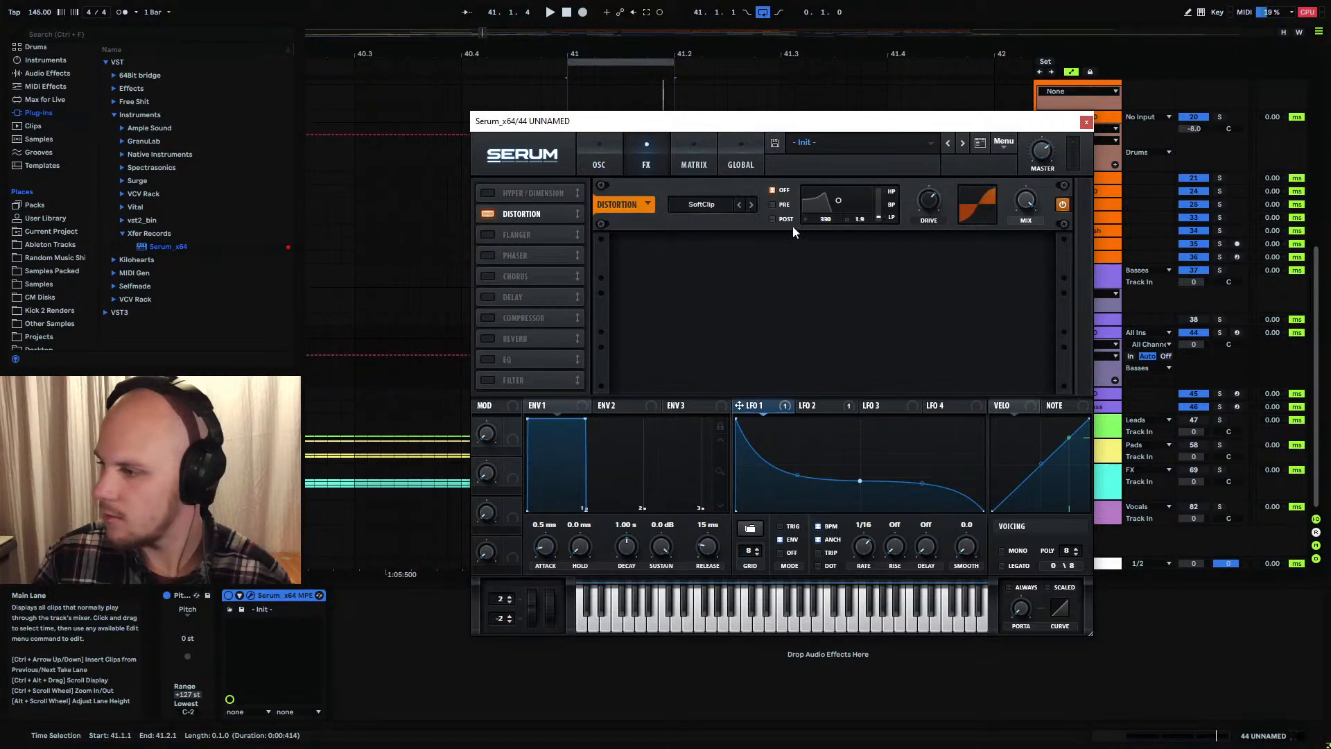
key("space")
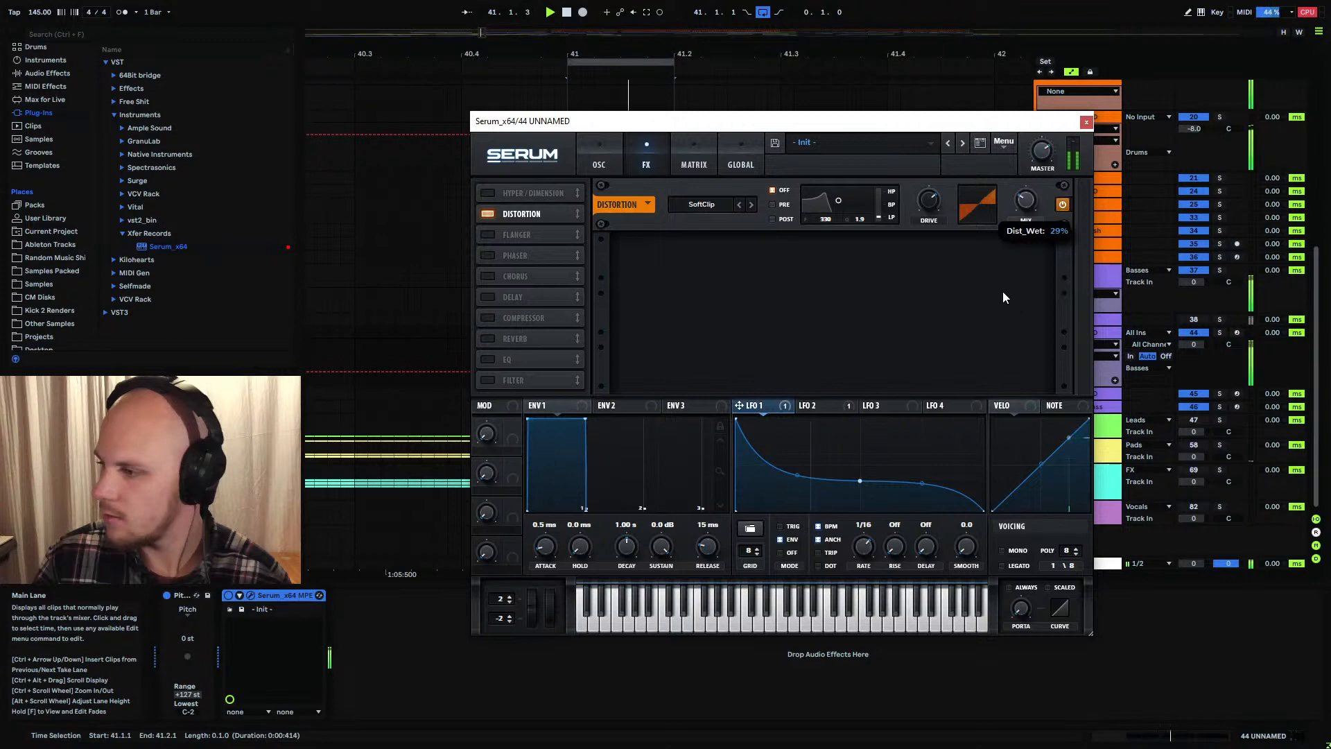
left_click_drag(929, 228, 925, 247)
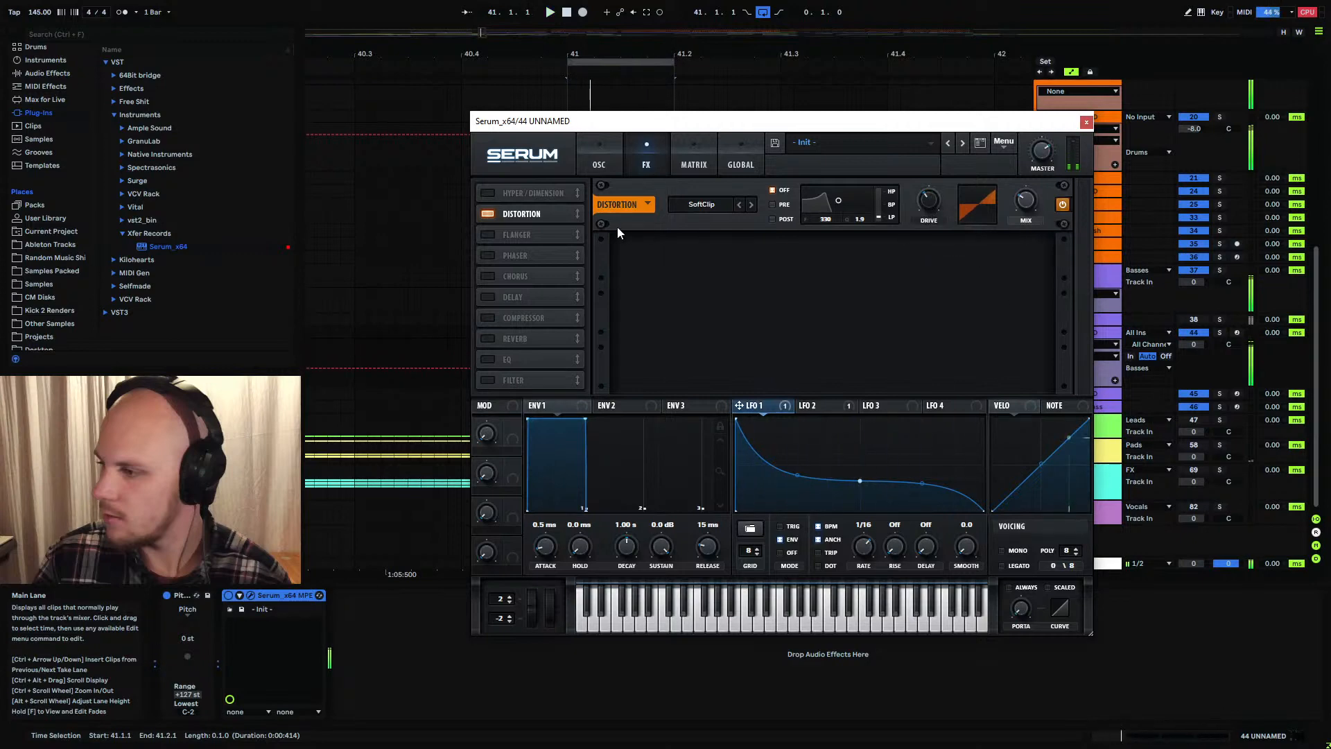
left_click(493, 215)
left_click(1087, 123)
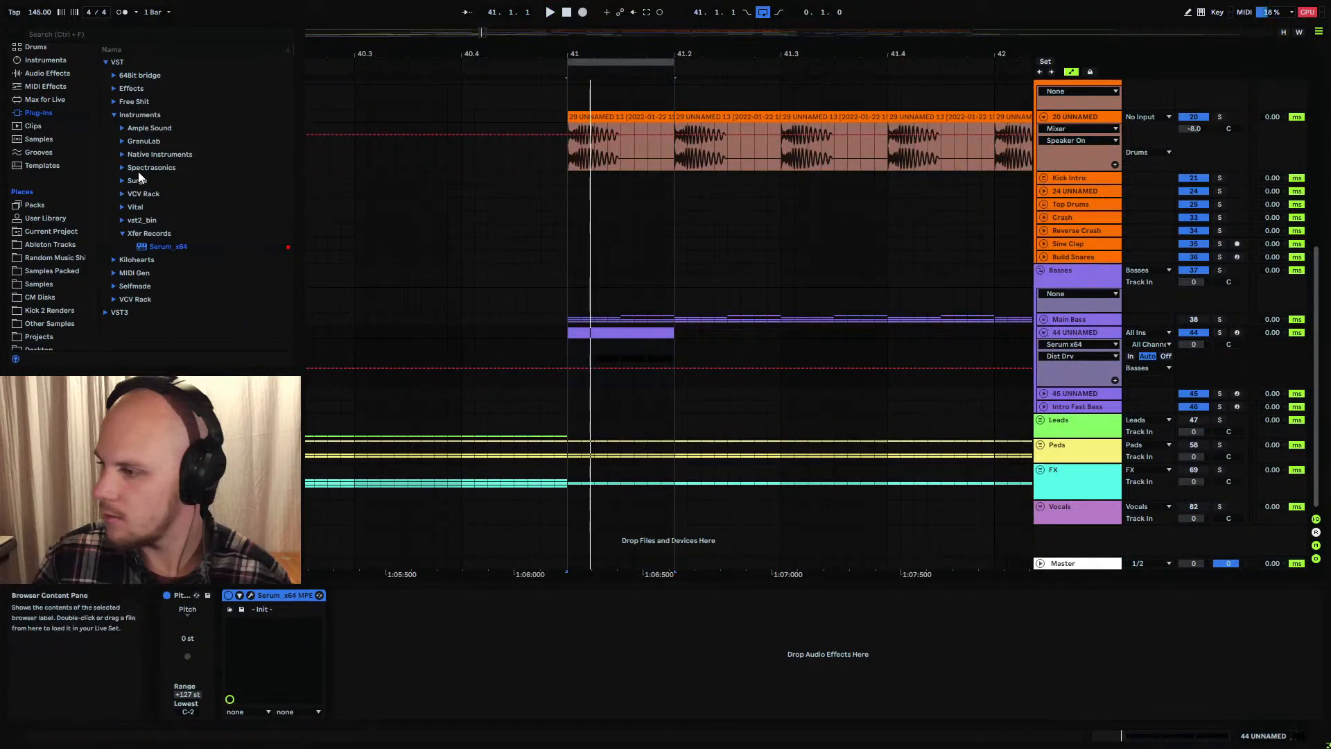
Find Vitamin Stereo among the Waves VST effects and add it after Serum on the 44 UNNAMED track
left_click(114, 89)
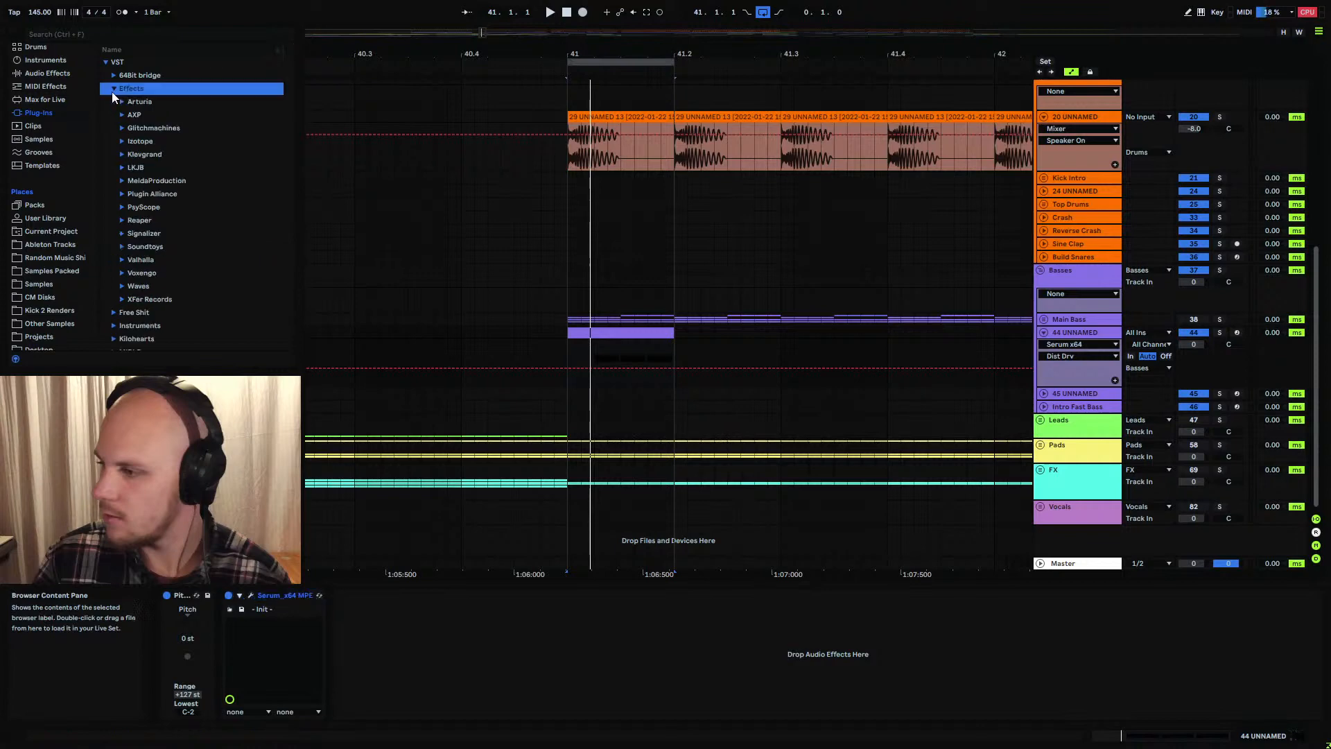
left_click(124, 181)
left_click(132, 234)
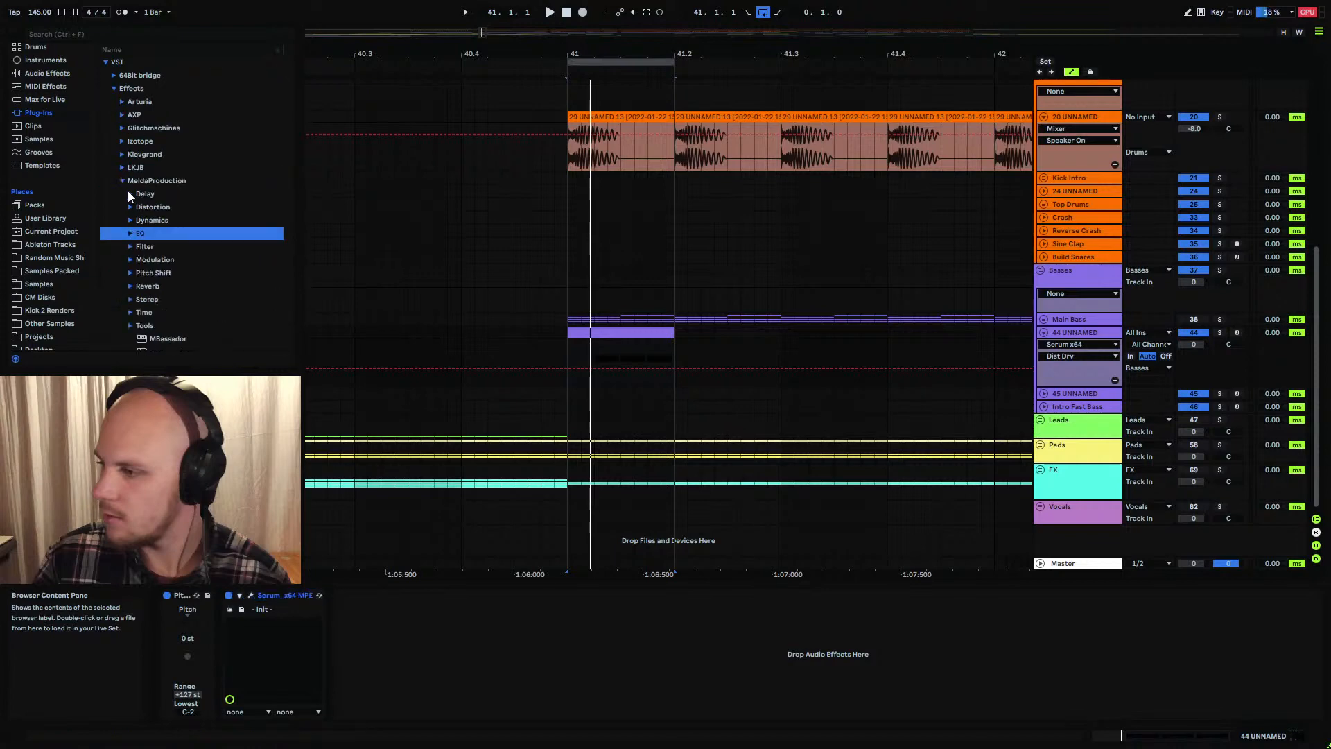
scroll(127, 192, "down", 4)
left_click(124, 84)
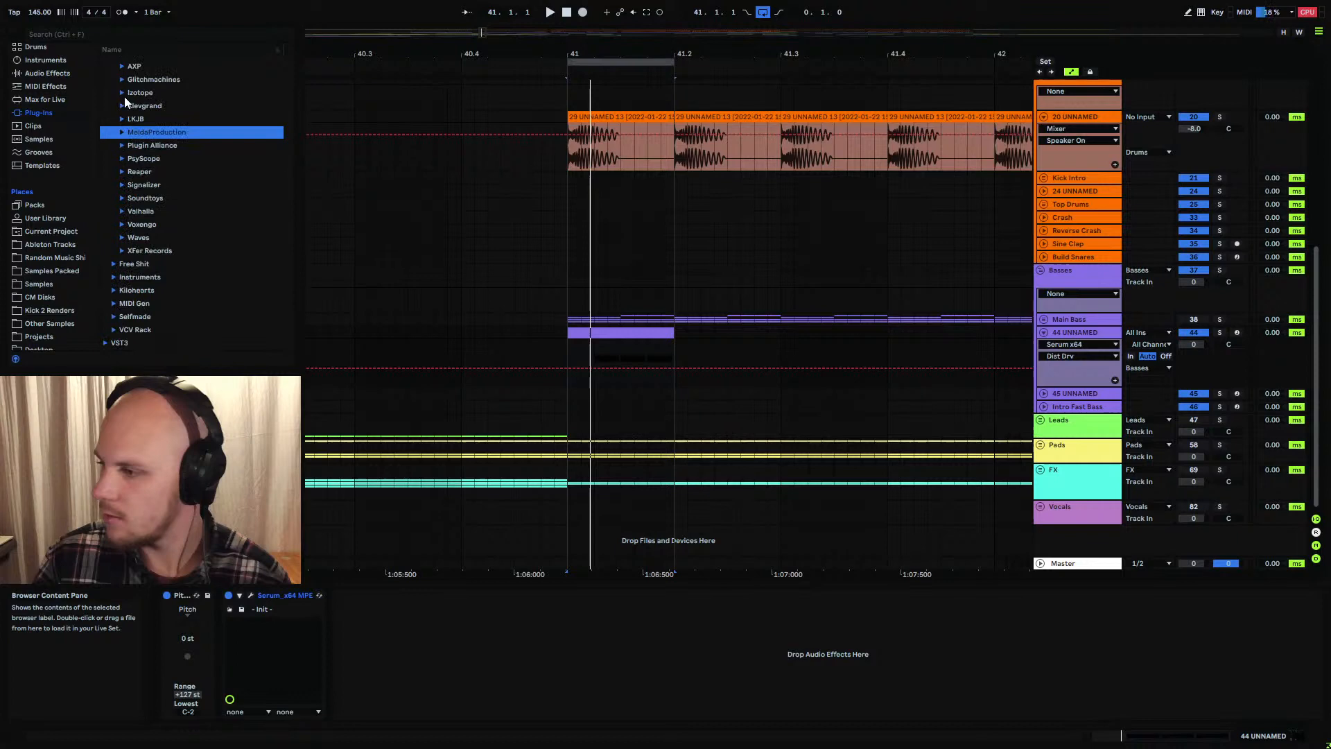
left_click(124, 237)
left_click(135, 252)
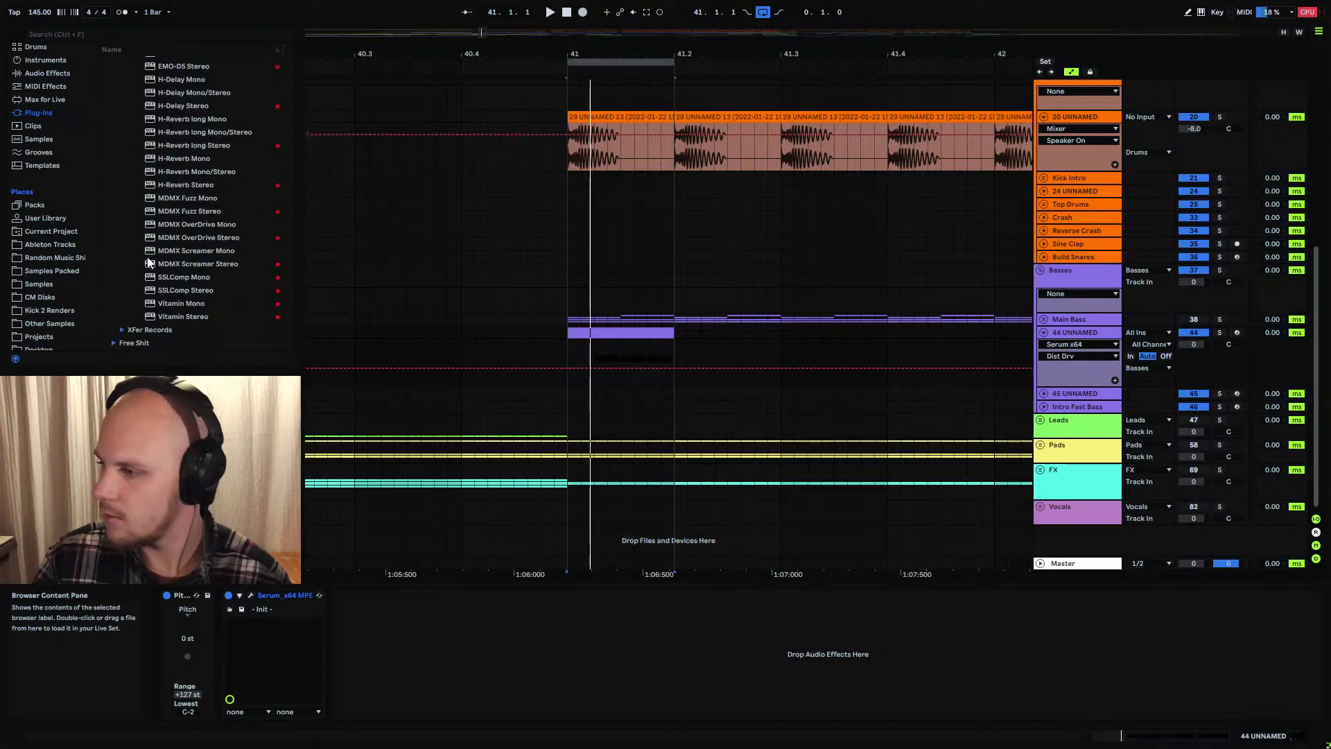
left_click_drag(183, 248, 195, 268)
left_click_drag(476, 669, 474, 667)
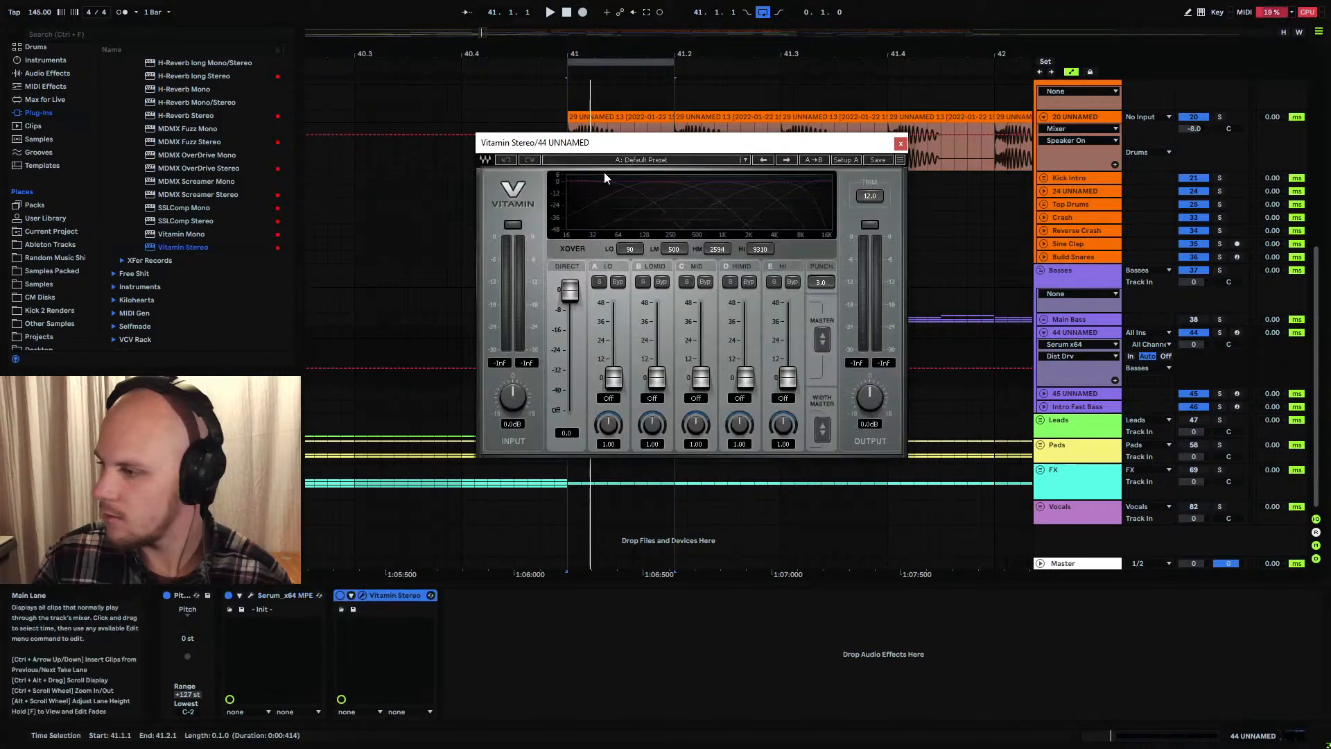
Set Vitamin's crossovers to LO 20, LM 205 and HM 1468 while auditioning the bass loop
left_click_drag(629, 249, 629, 279)
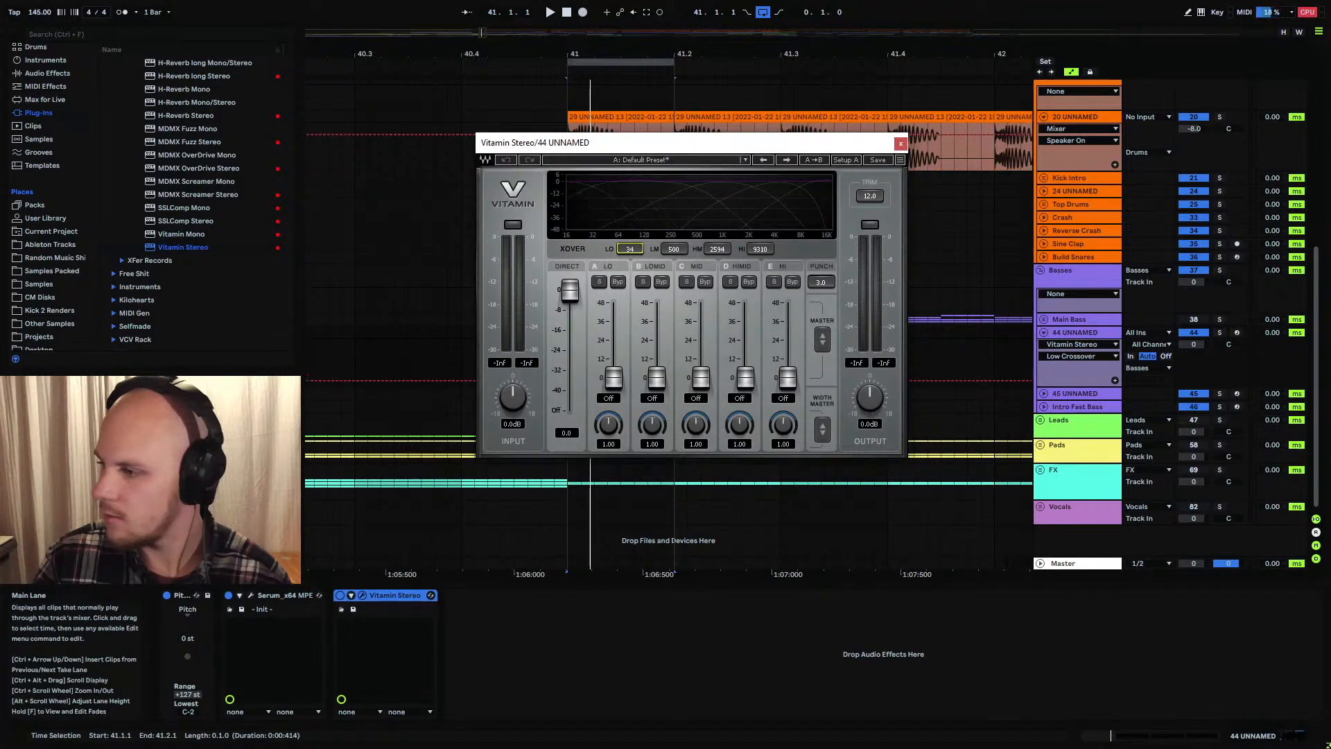
key("space")
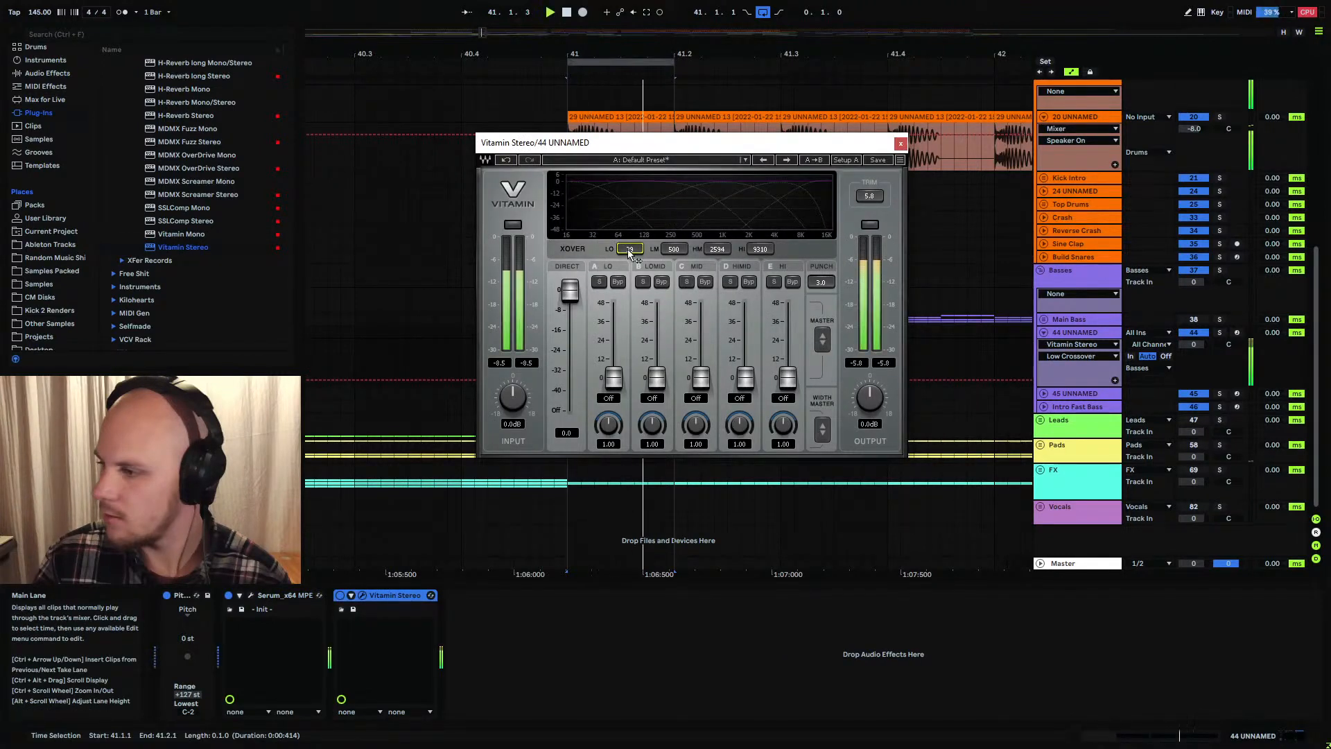
left_click_drag(634, 249, 629, 262)
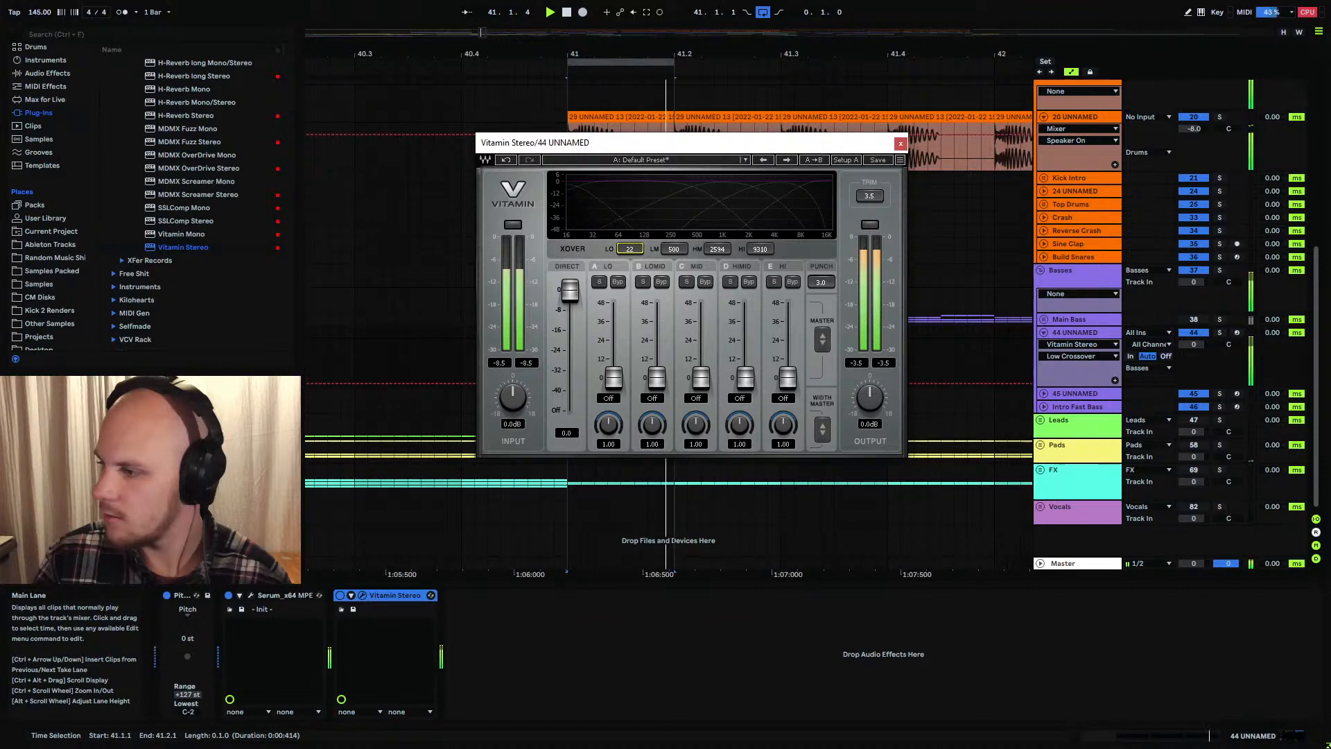
left_click(674, 250)
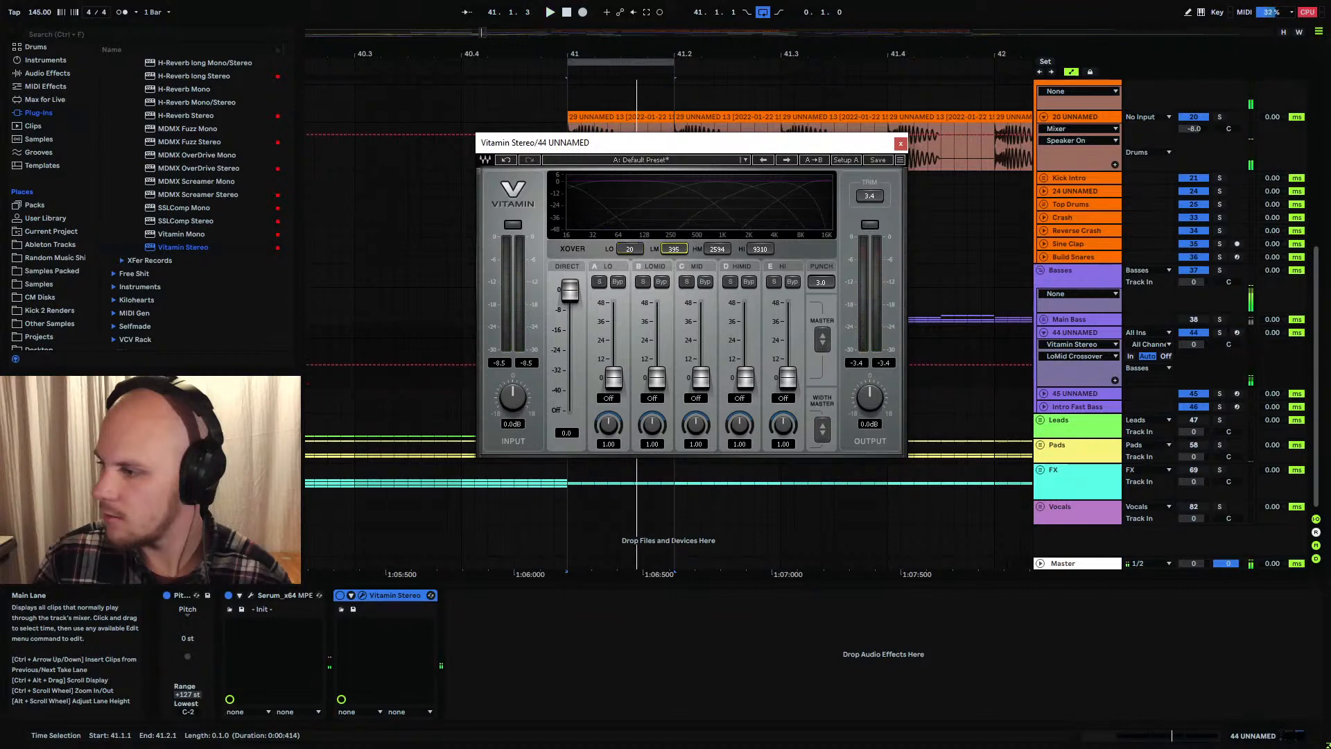
key("space")
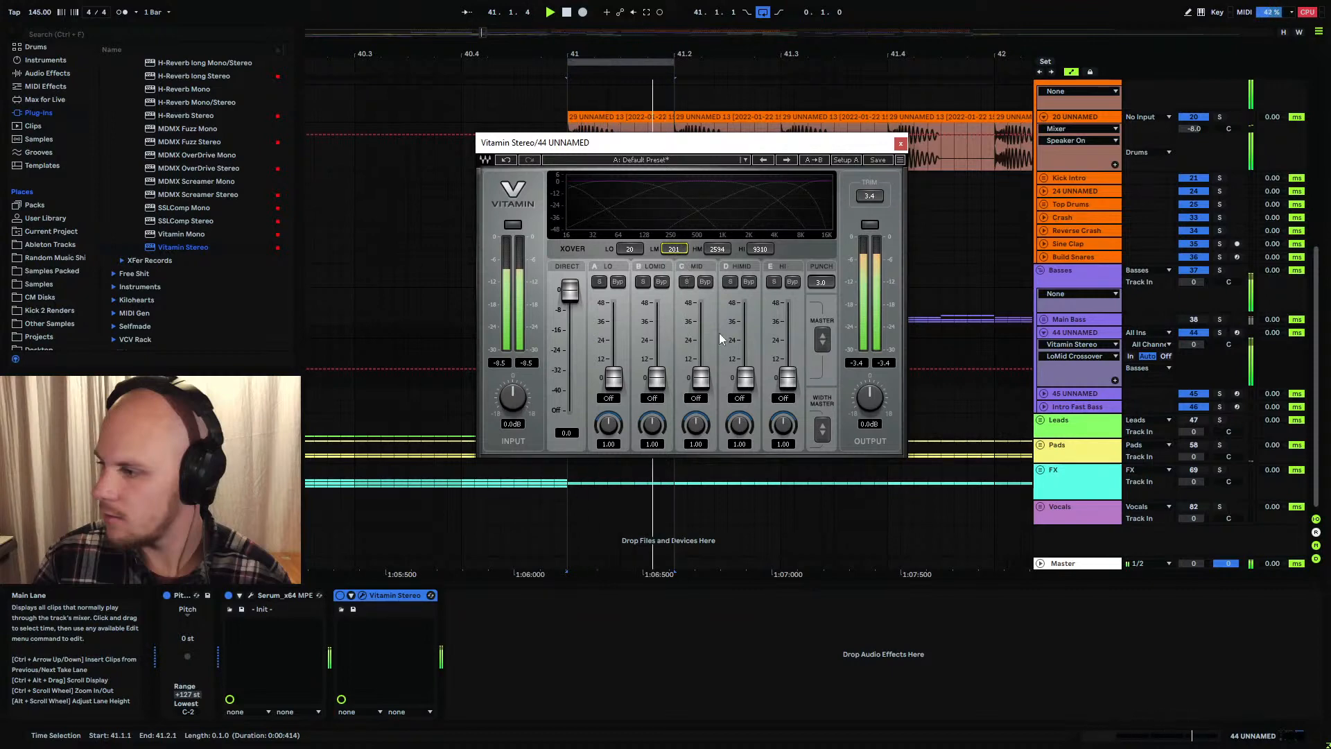
left_click_drag(680, 251, 718, 252)
Raise Vitamin's HIMID band gain to 7.0 during playback, keeping the other bands off
key("space")
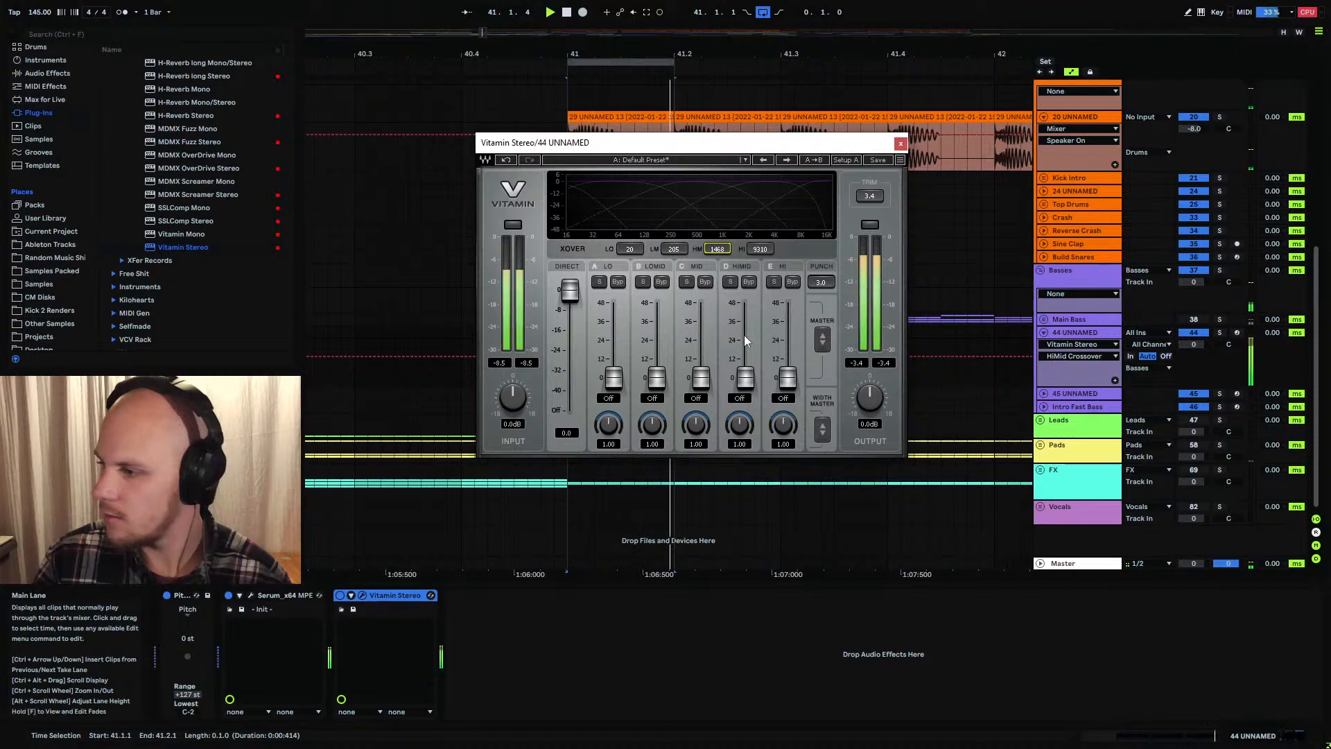
left_click_drag(745, 378, 788, 378)
left_click_drag(701, 378, 745, 367)
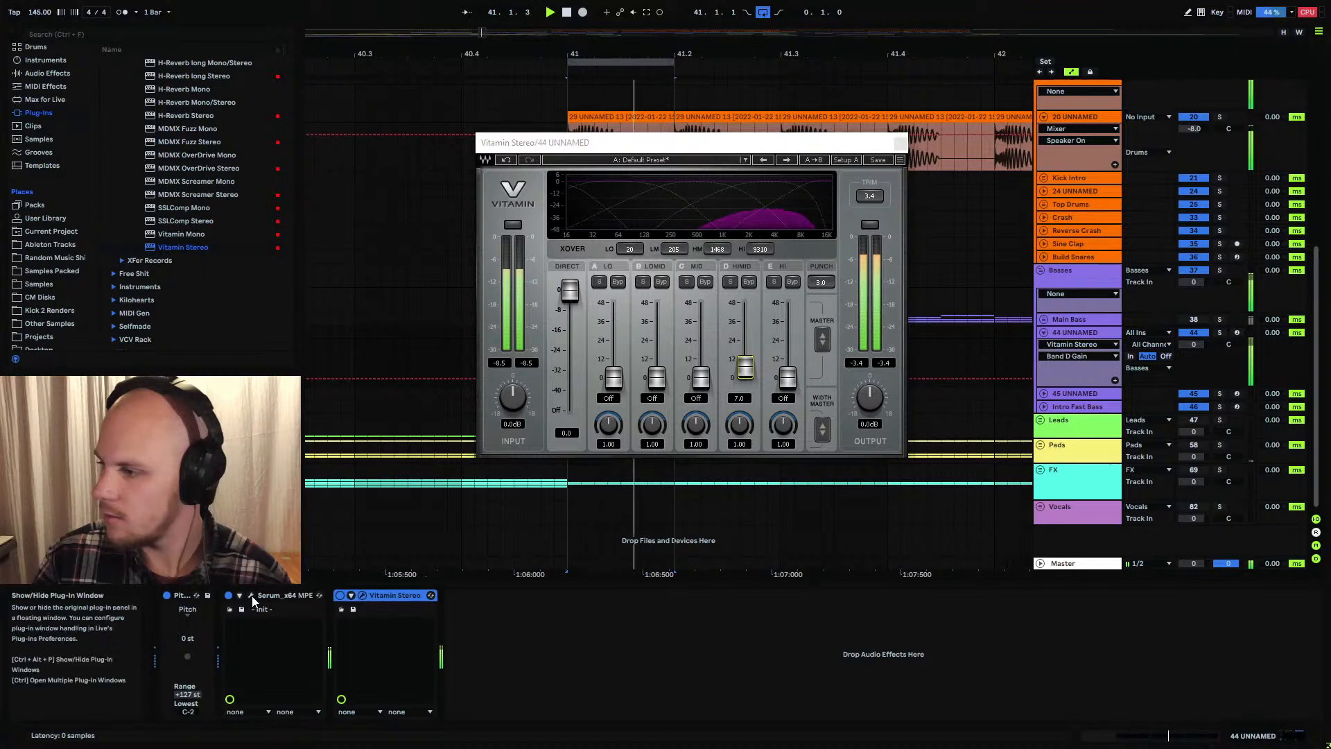
Reshape Serum's LFO 1 curve slightly, fine-tune the filter cutoff by ear and close both plug-in windows
left_click(251, 594)
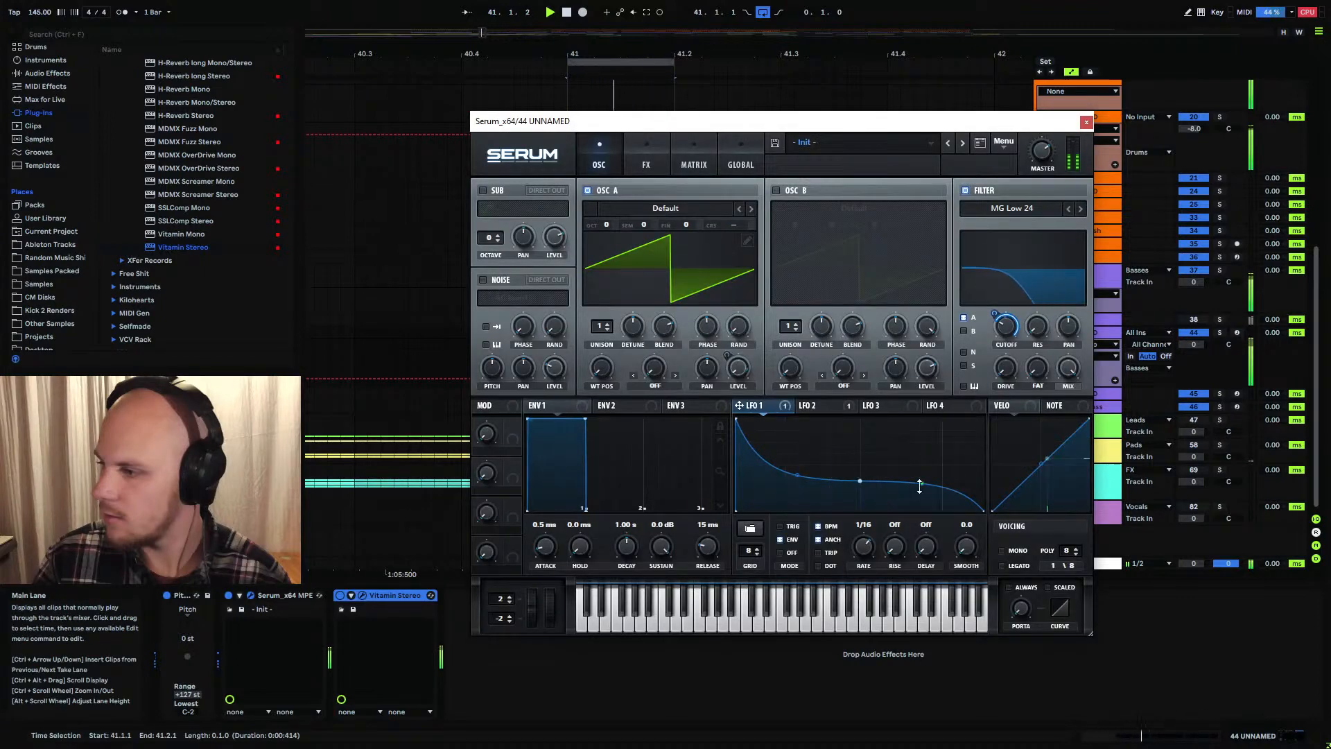
left_click_drag(796, 475, 796, 466)
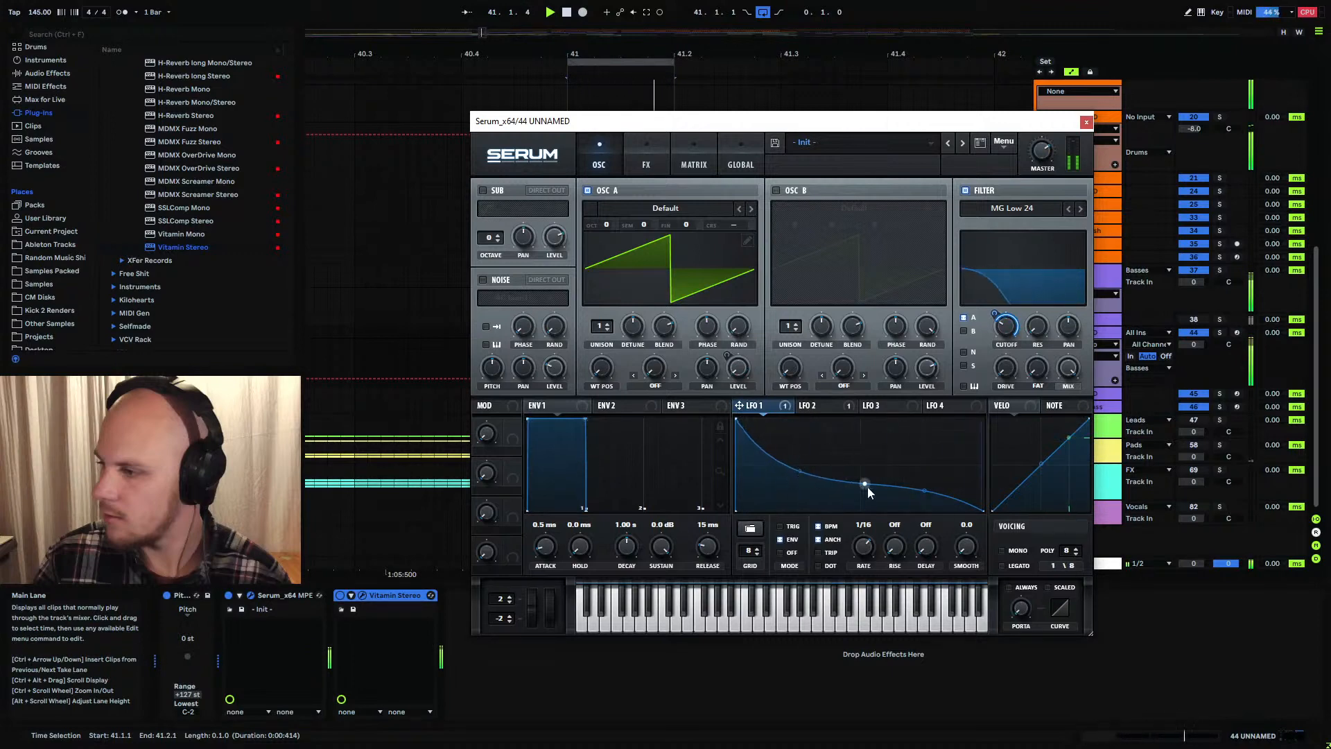
left_click_drag(867, 486, 863, 489)
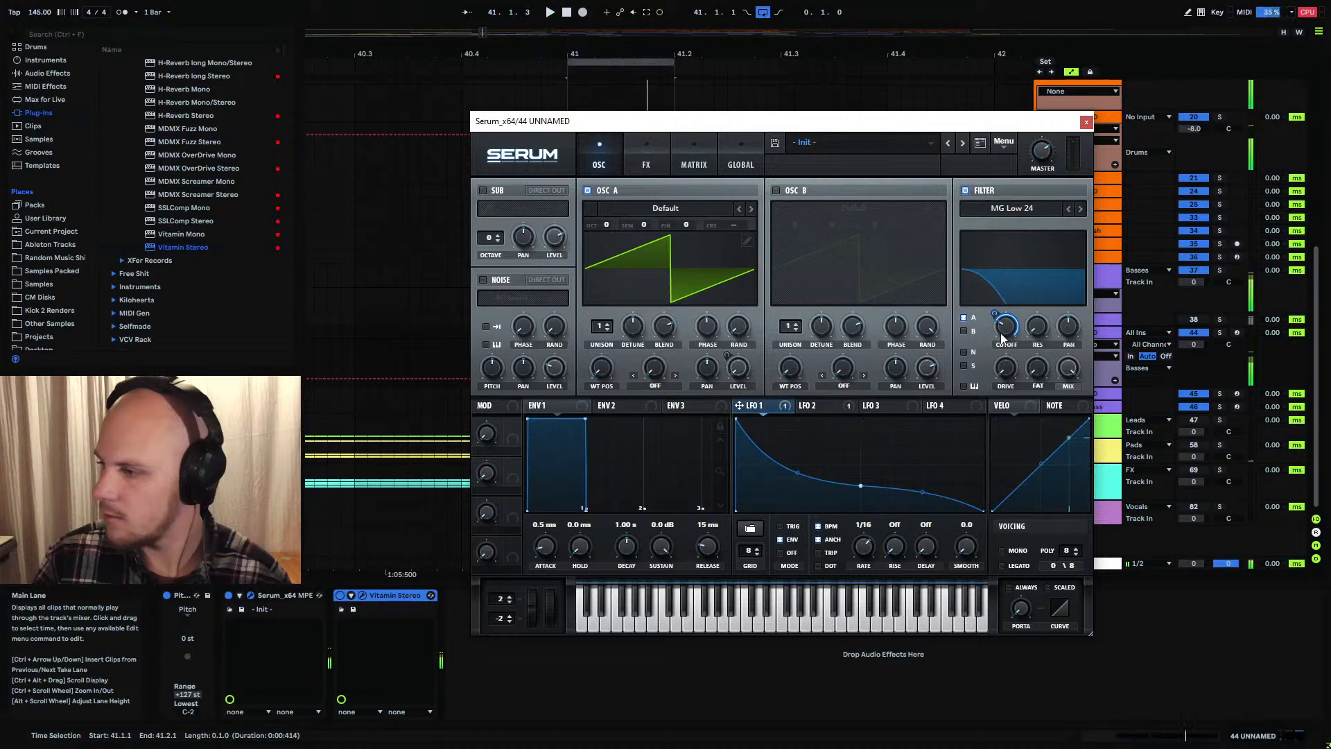
mouse_move(1004, 333)
key("space")
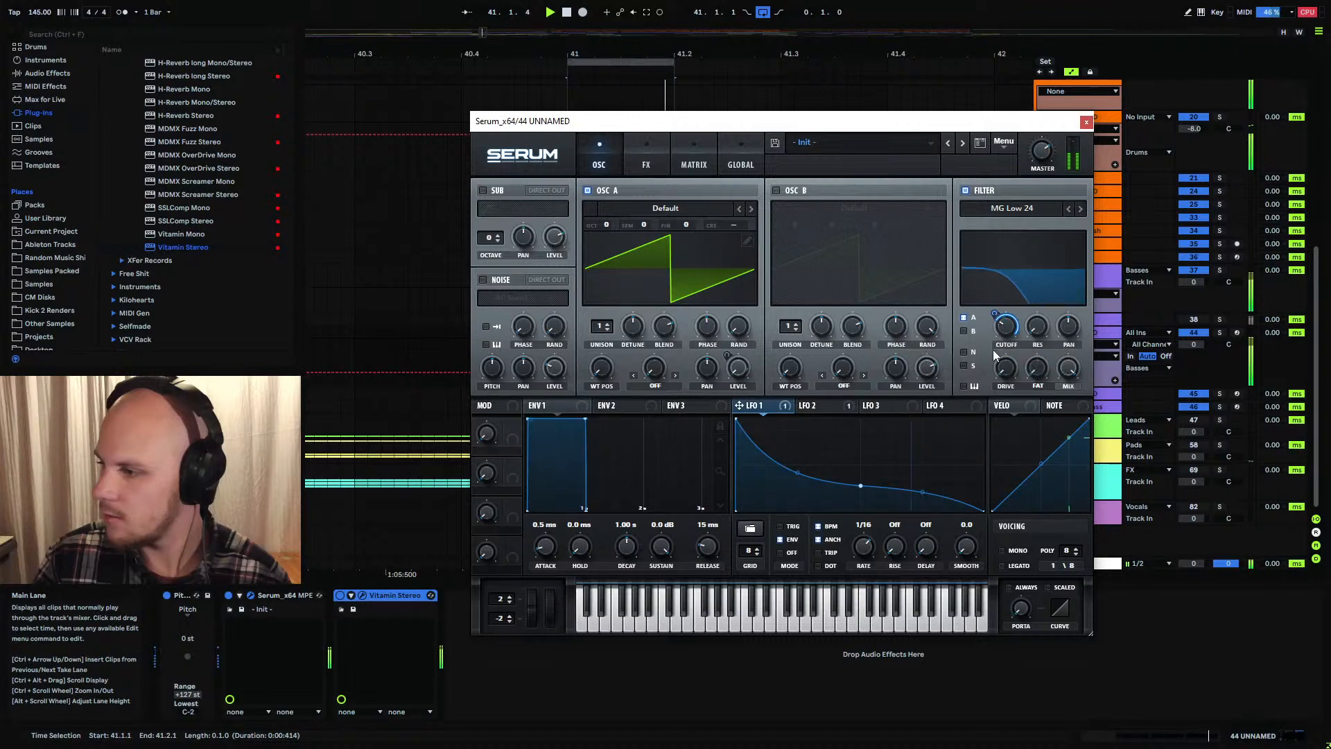
left_click(1086, 122)
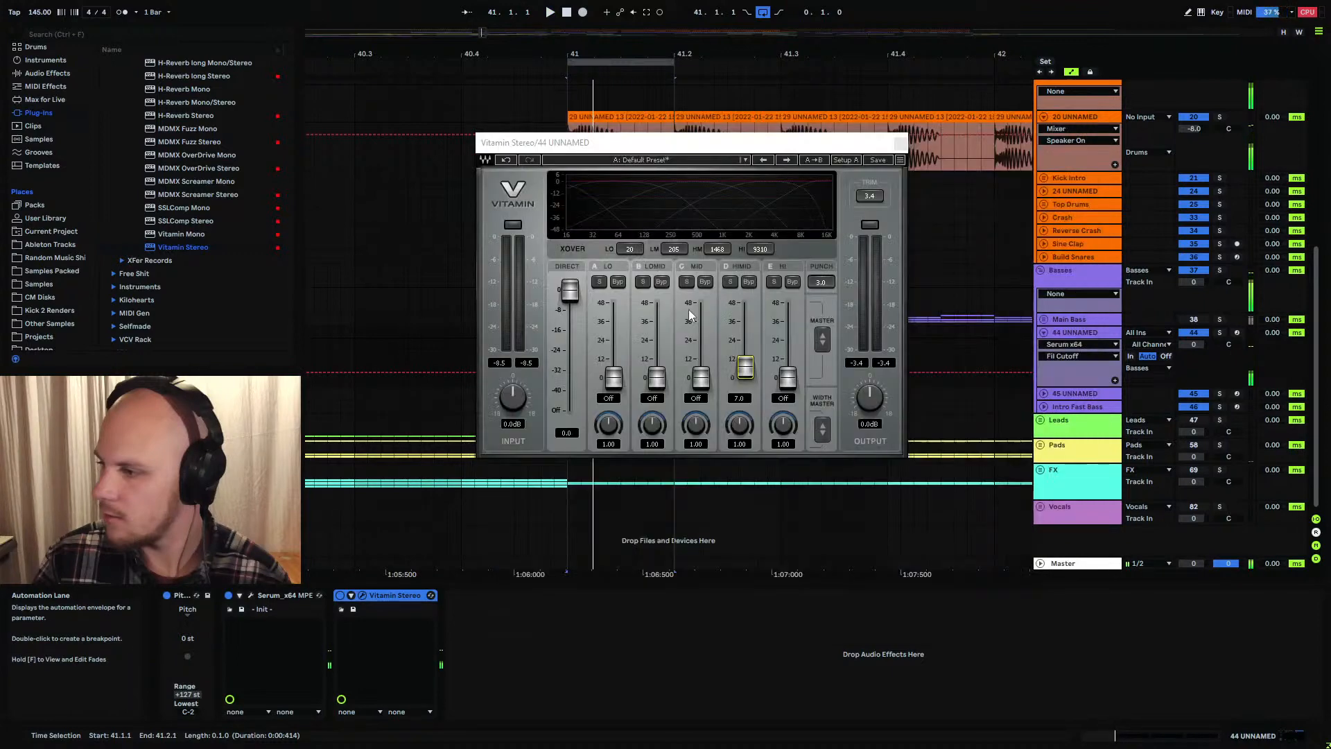
left_click(900, 145)
Add MDynamicsMB from MeldaProduction's Dynamics effects to the bass track and open its detailed edit view
scroll(166, 174, "up", 5)
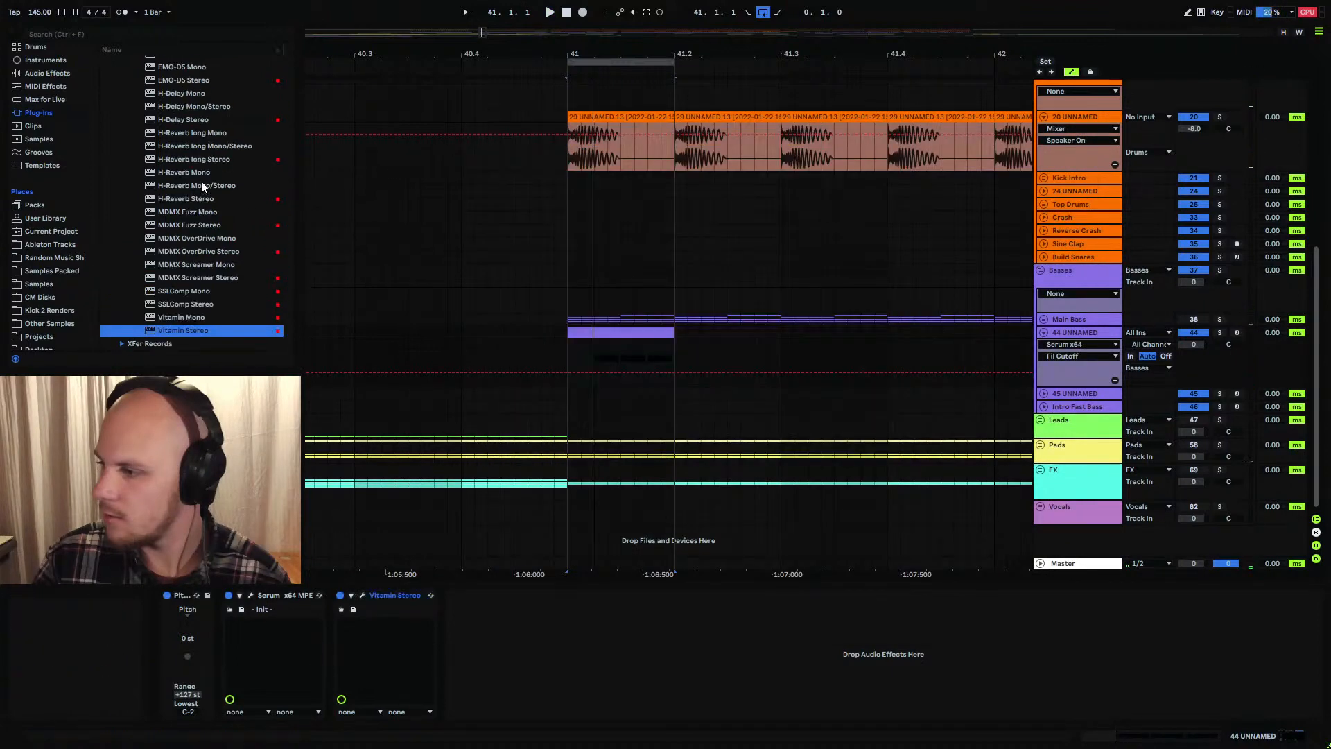
left_click(123, 112)
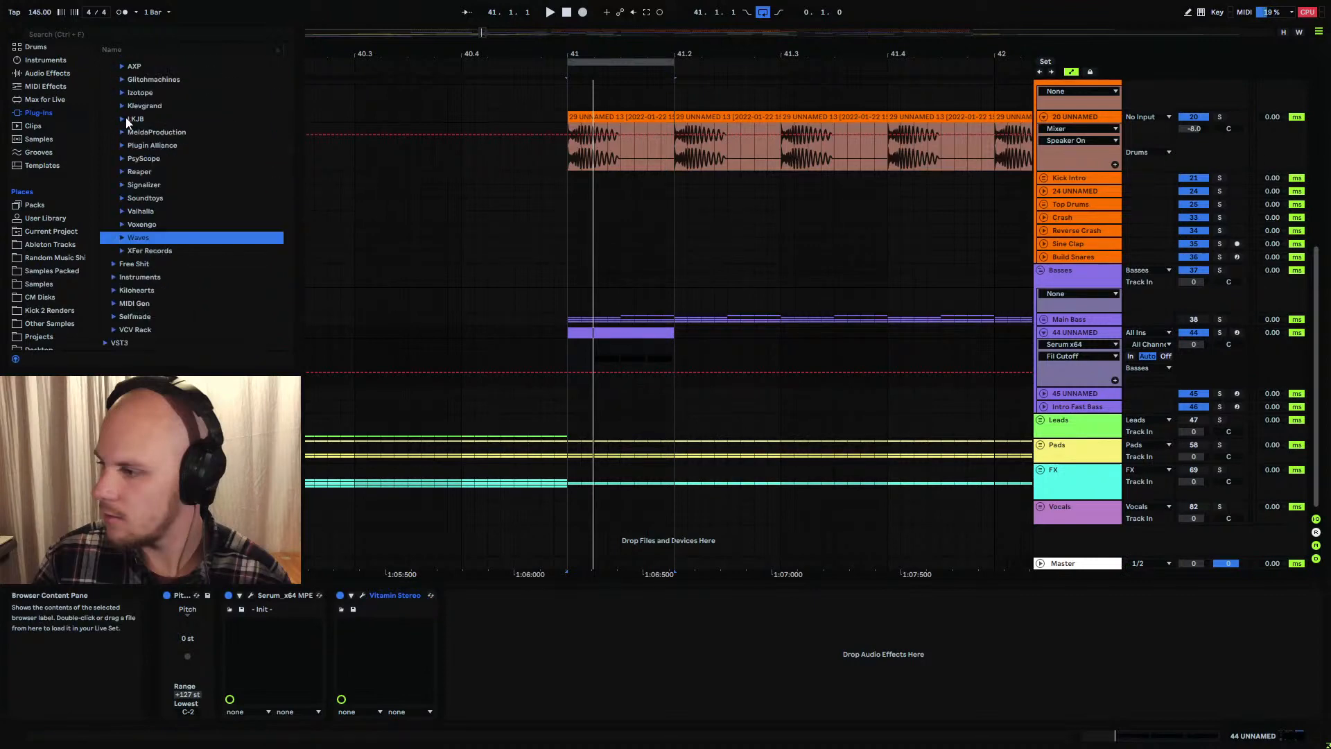
left_click(121, 132)
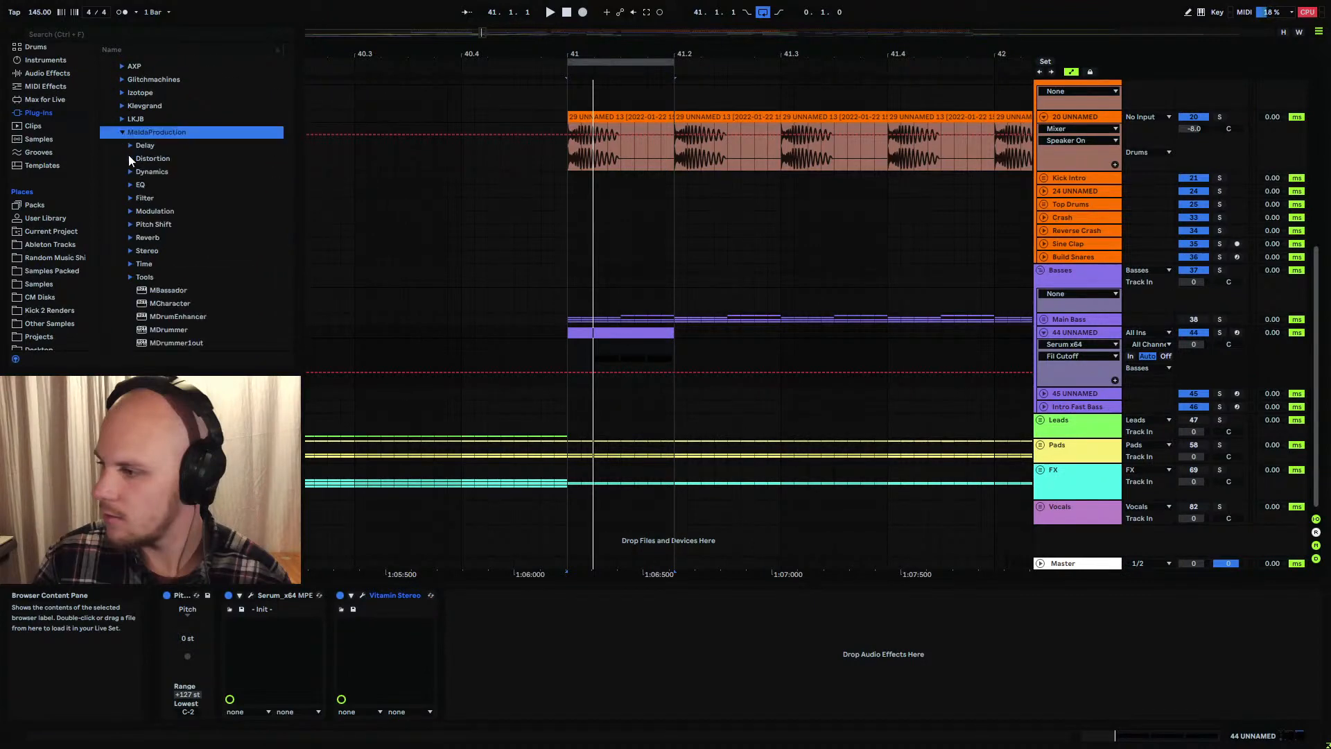
left_click(134, 173)
double_click(184, 251)
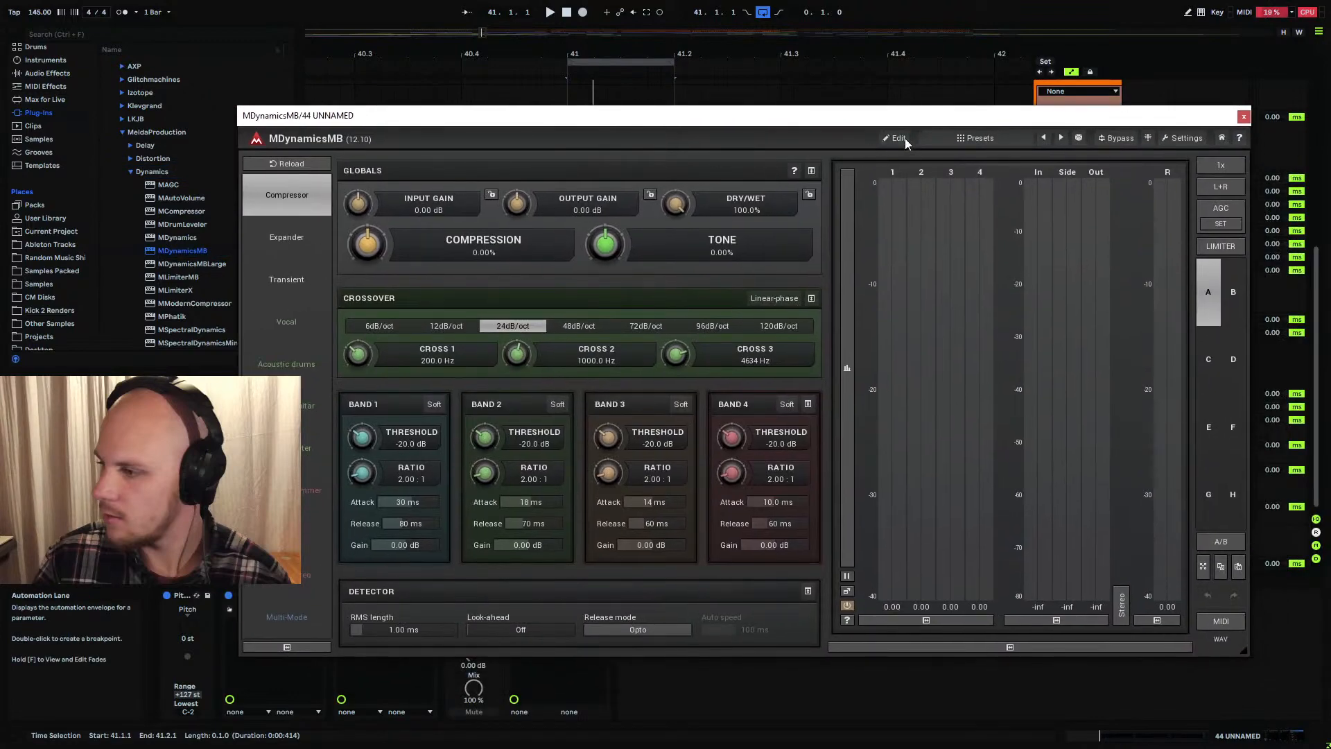
left_click(897, 138)
During playback, lower MDynamicsMB's first crossover to just below 100 Hz and its second to just above 500 Hz, and select band 3
key("space")
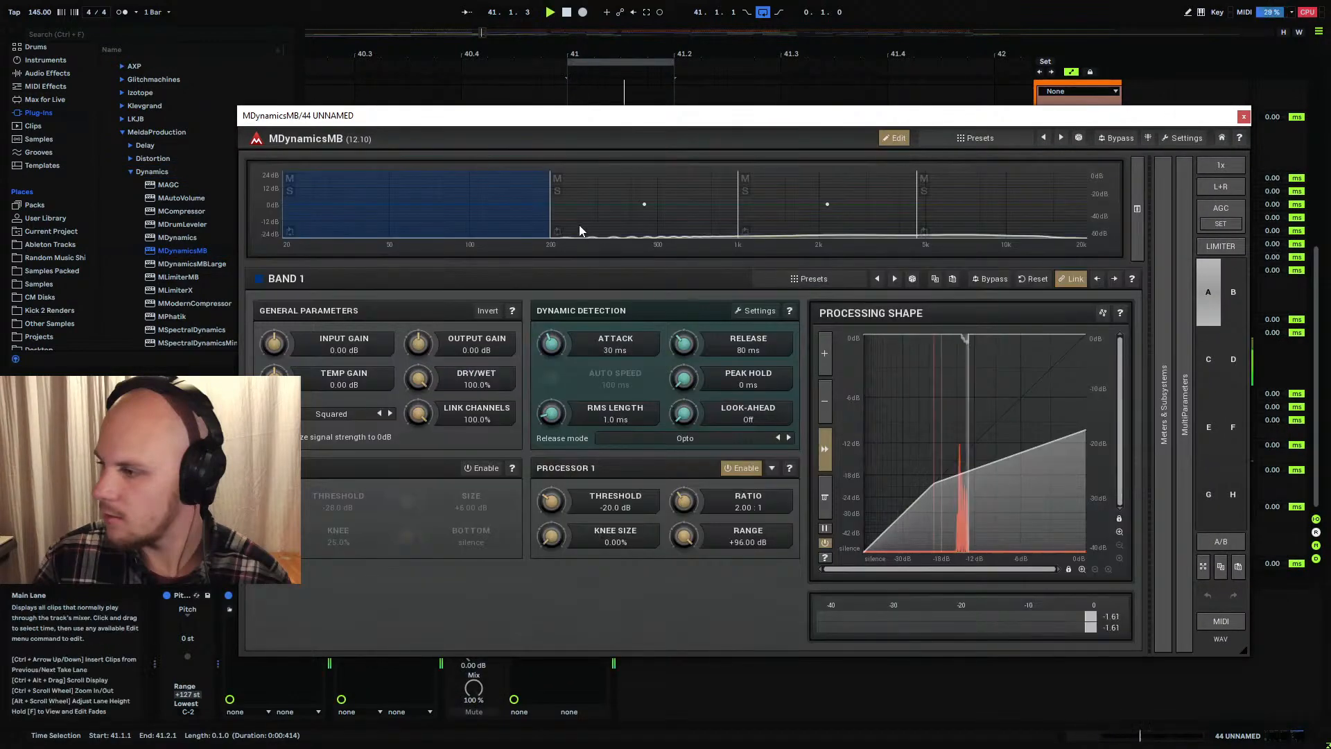
left_click_drag(550, 211, 455, 216)
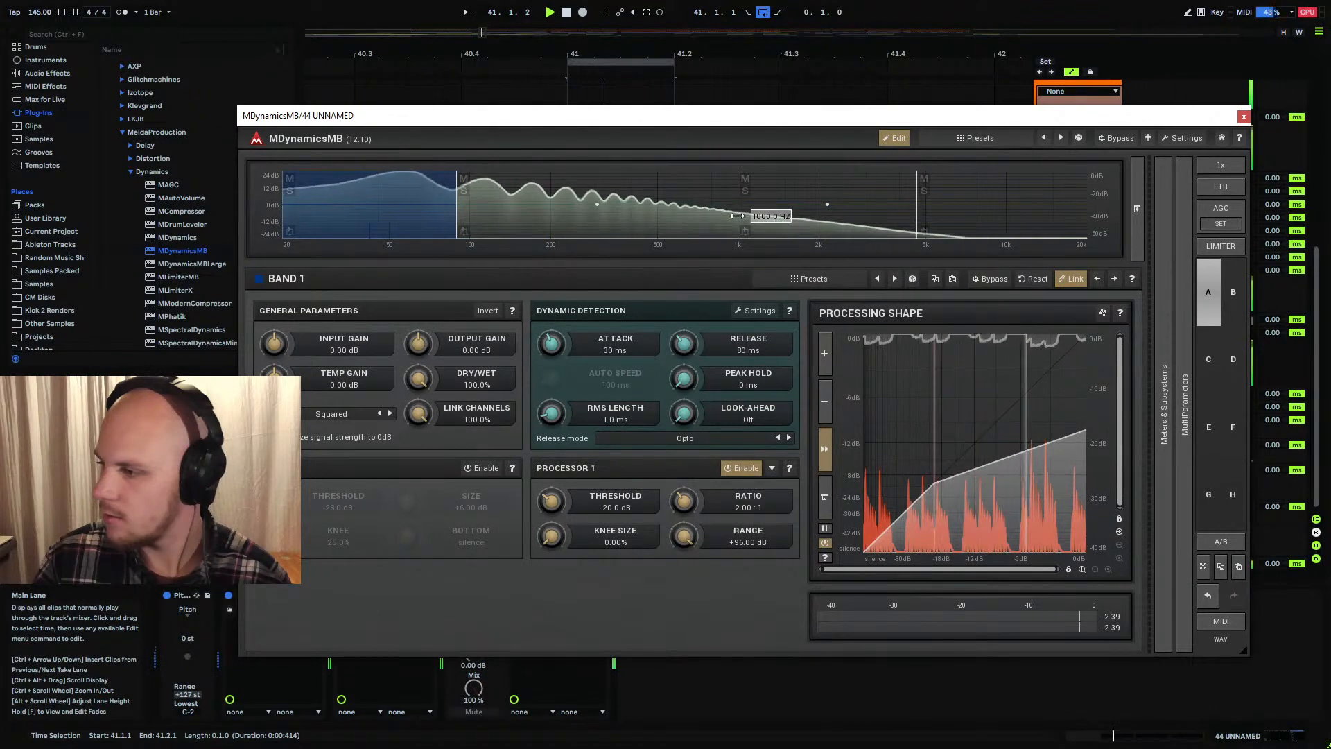
left_click_drag(738, 215, 680, 217)
left_click(770, 215)
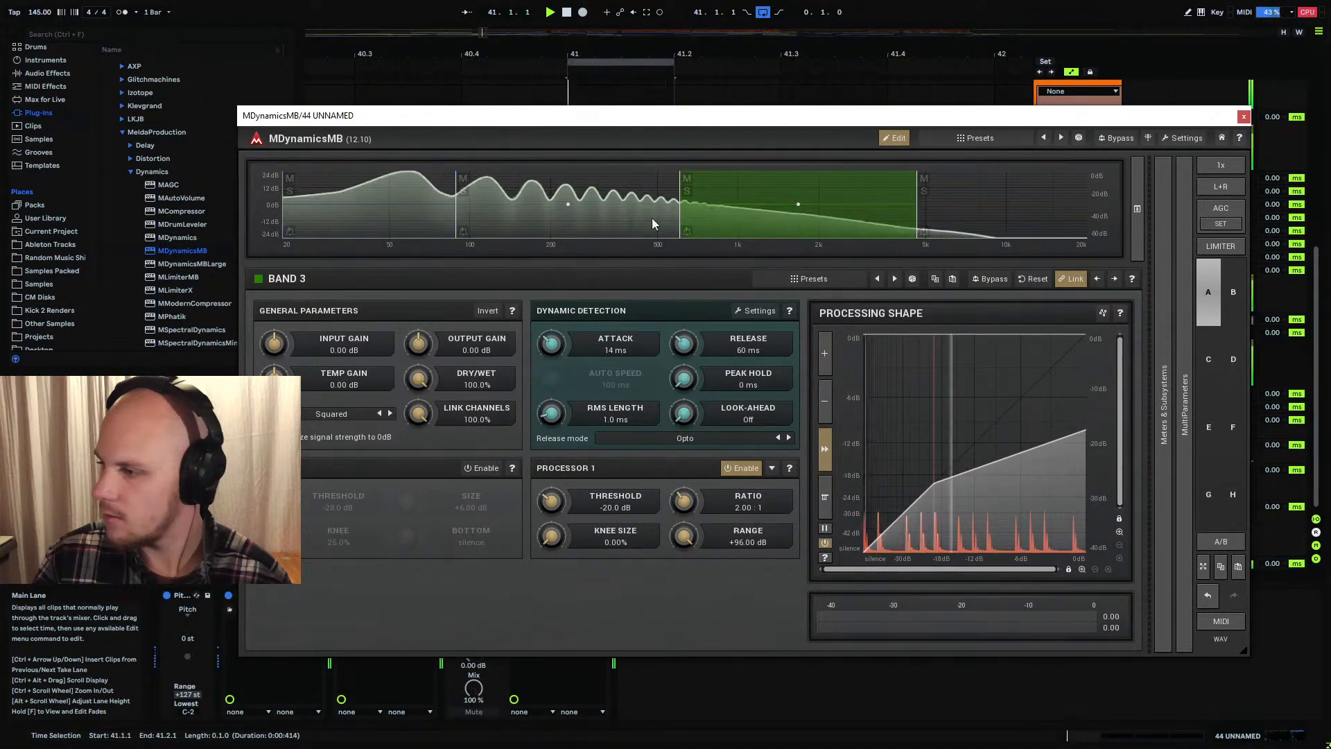
Select band 1 in MDynamicsMB, set the linked bands' ratio to 1:1, stop playback and close the plug-in window
left_click(464, 215)
left_click(400, 214)
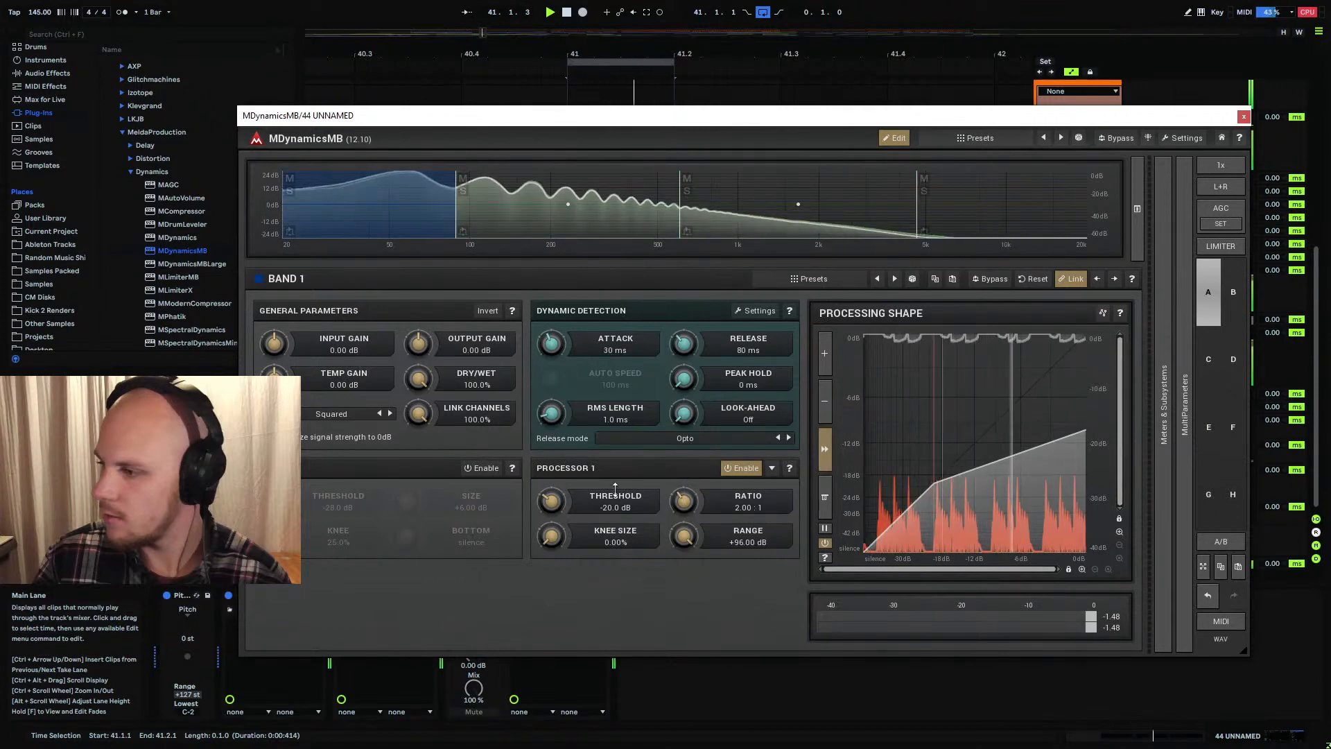
left_click_drag(685, 500, 685, 534)
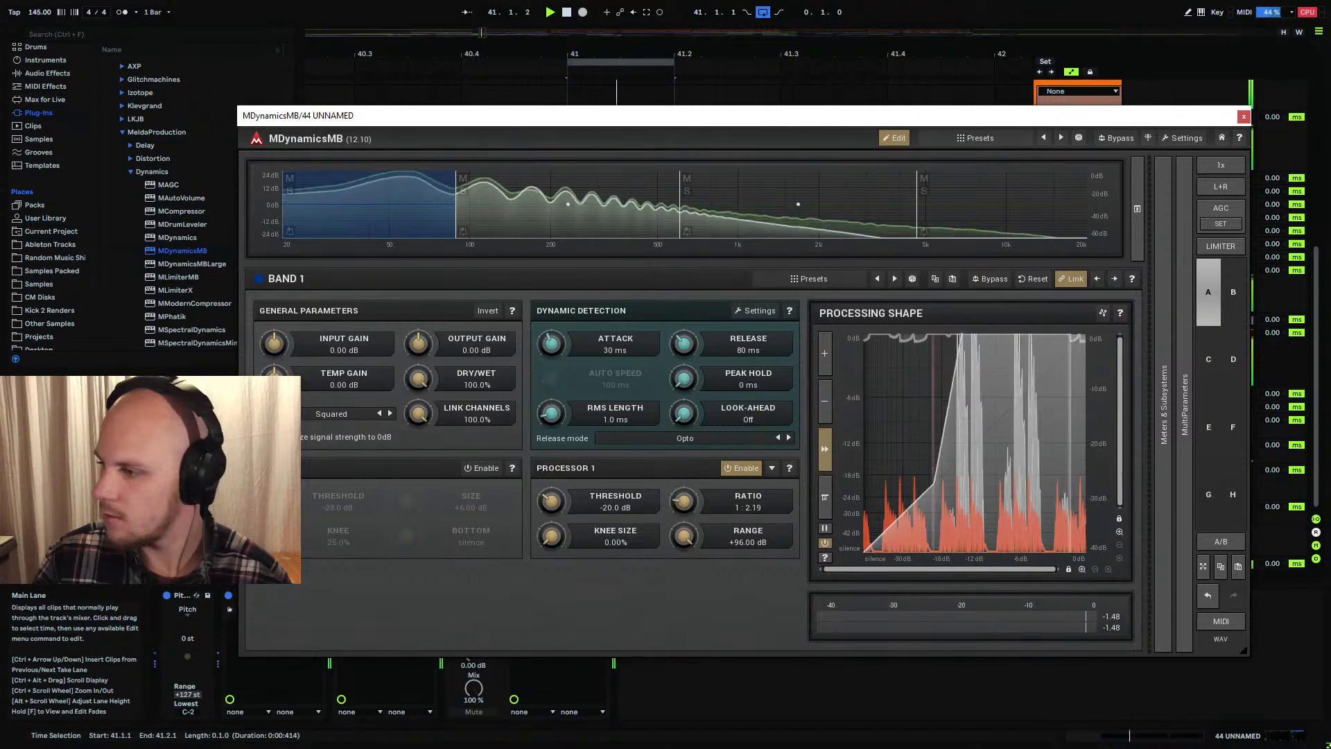
double_click(685, 502)
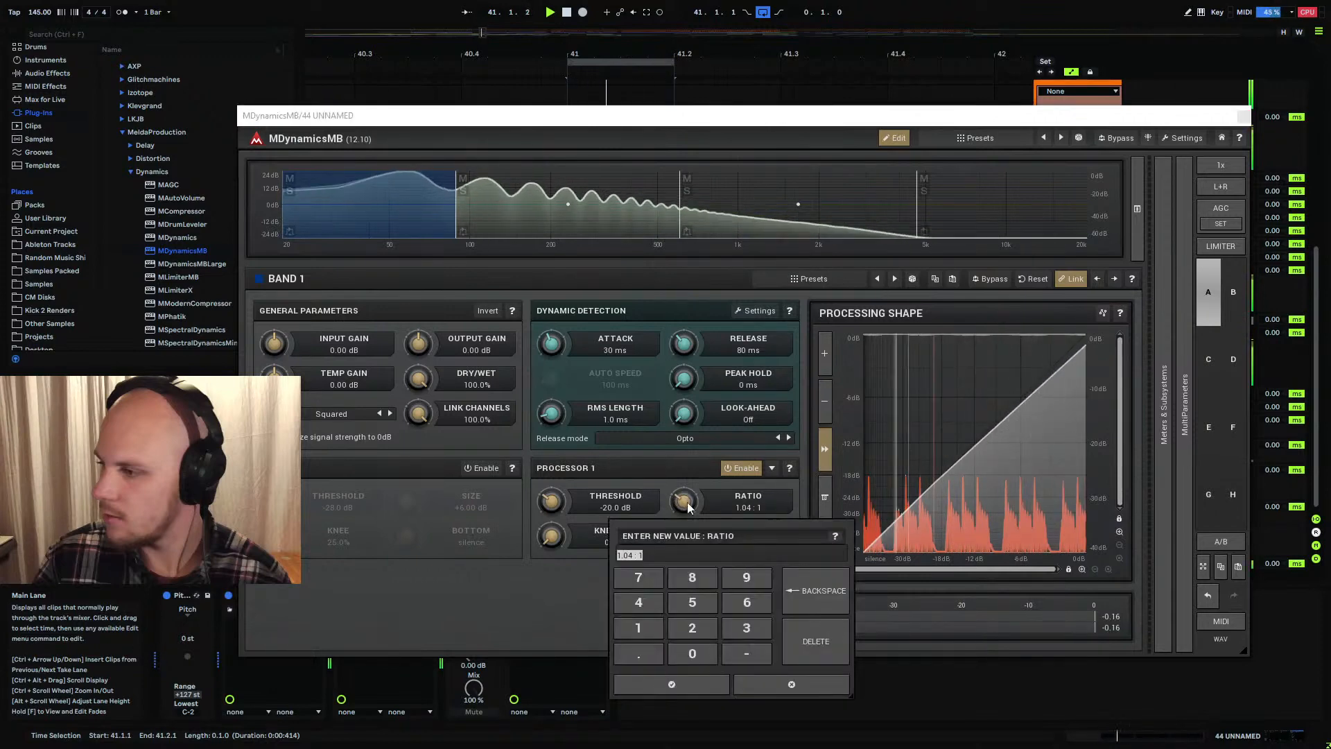
type("1")
key("Return")
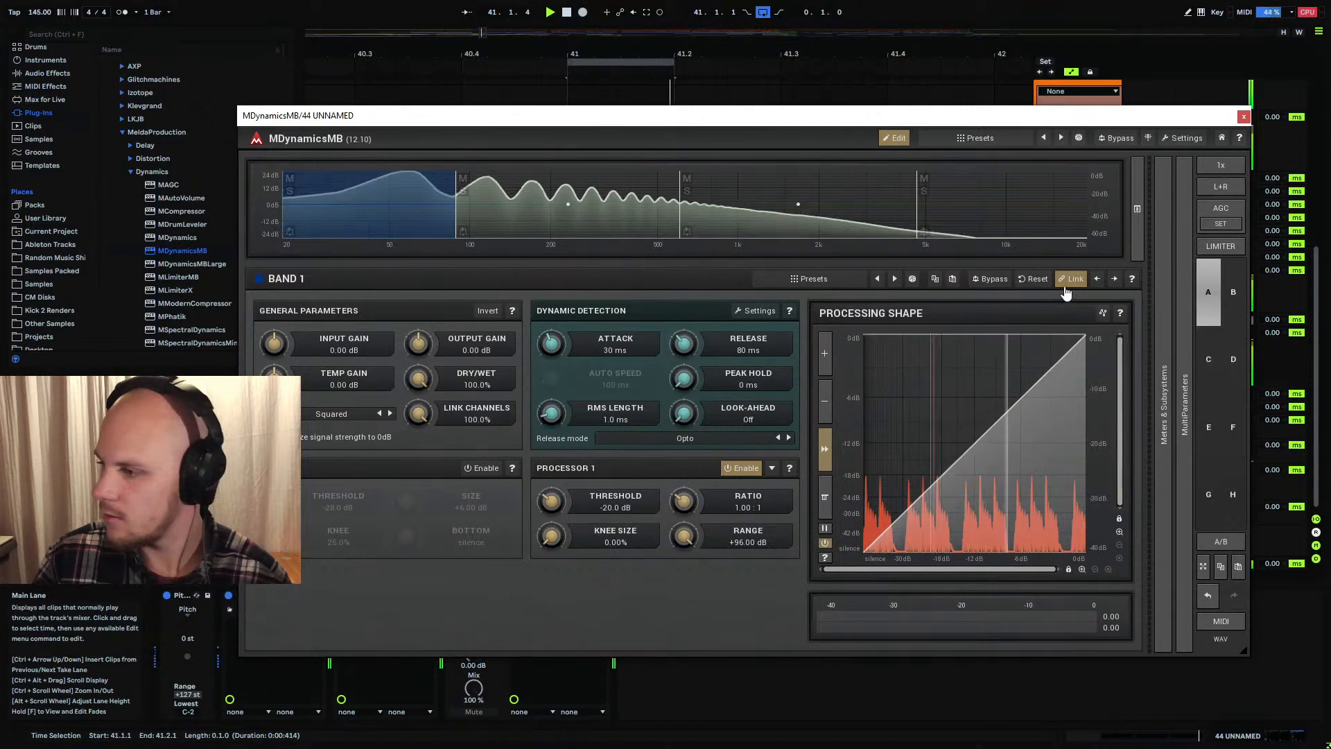
key("space")
left_click(1245, 116)
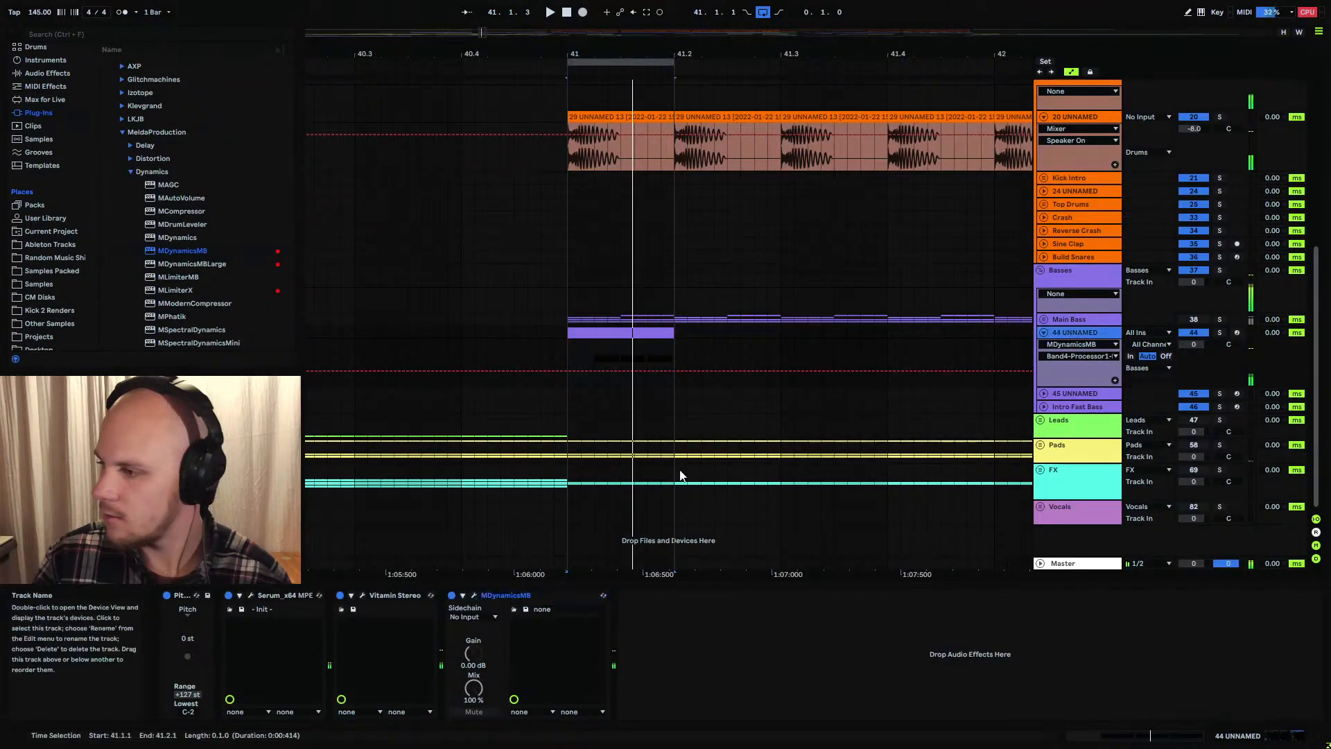
In Serum's modulation matrix, set Velo as the aux source for LFO 2 to A Vol, close Serum and resume playback
left_click(265, 595)
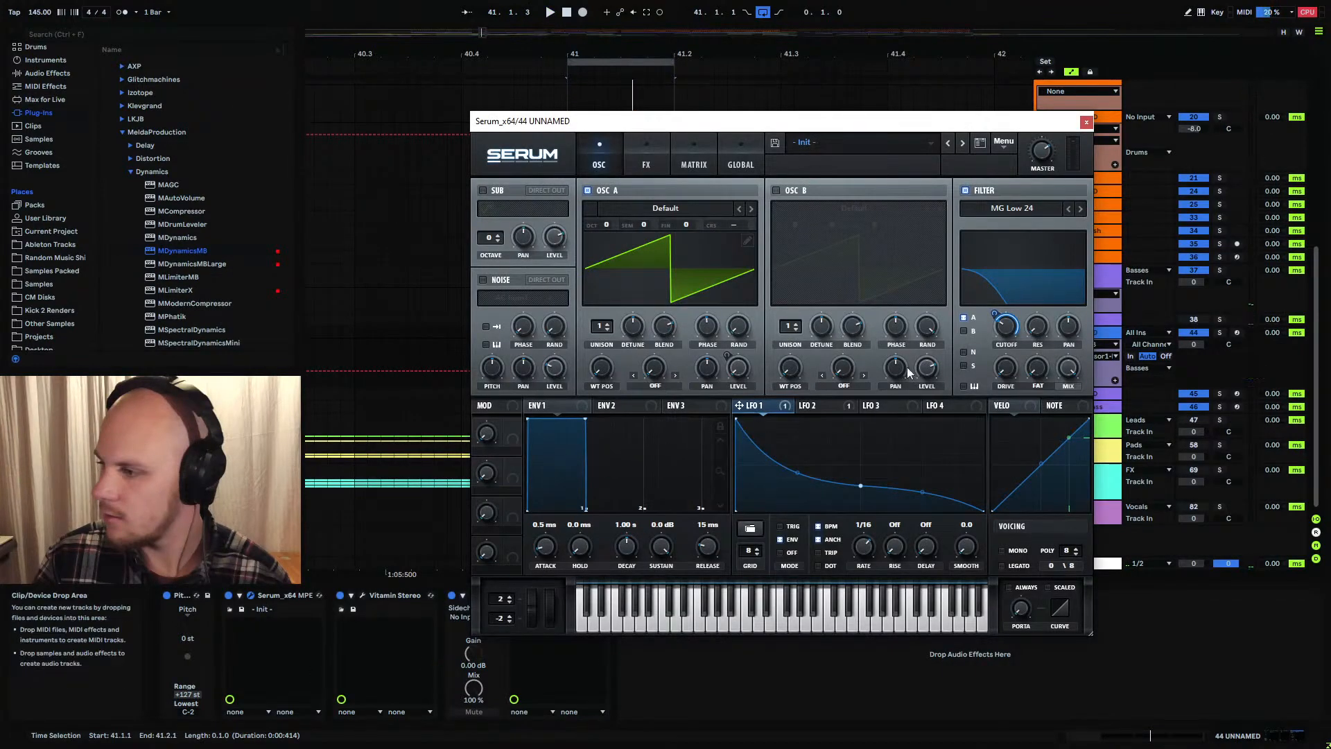
left_click(684, 171)
left_click(897, 230)
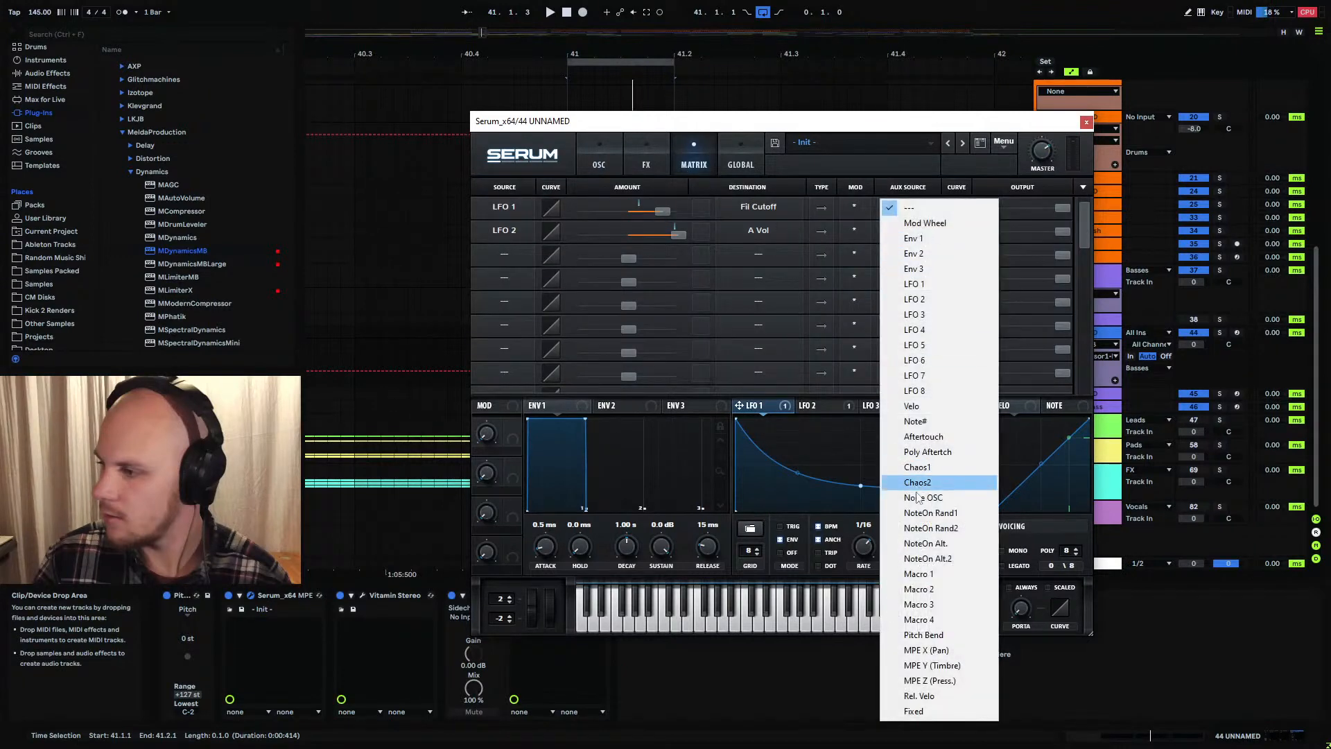
left_click(933, 405)
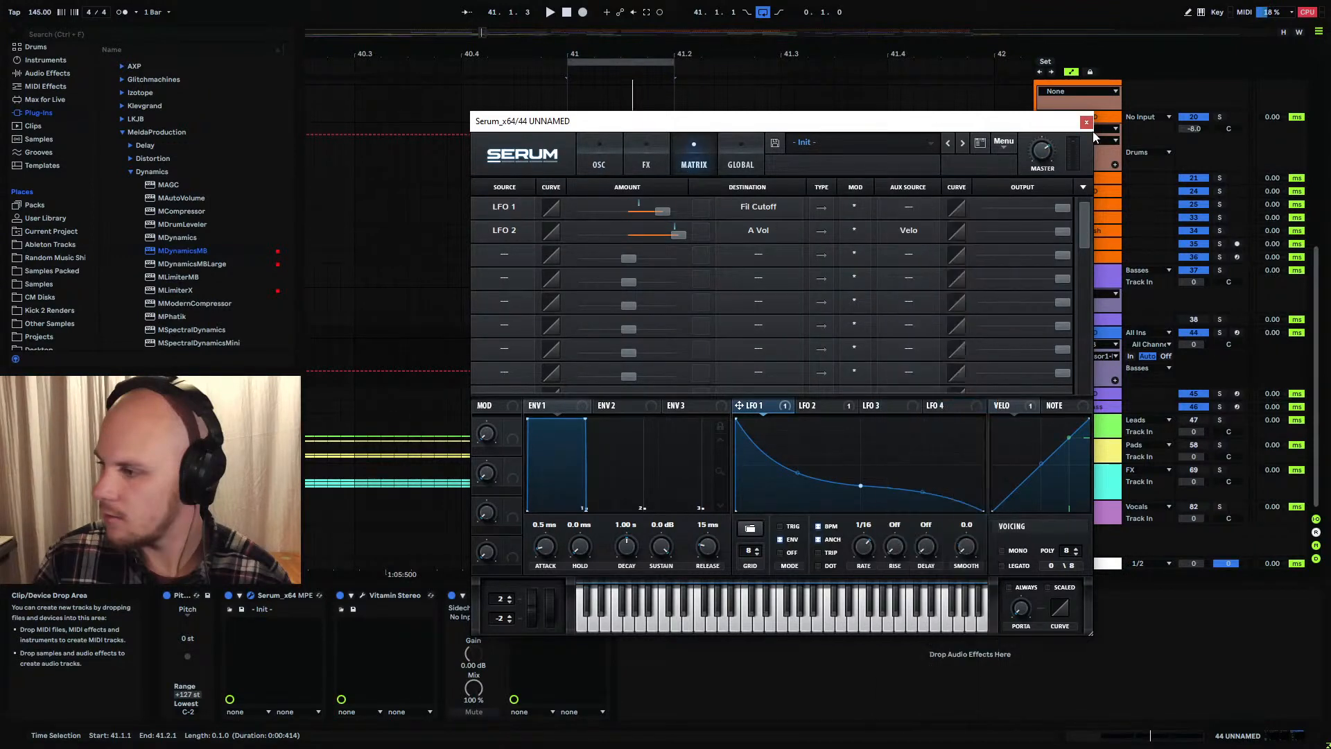
left_click(1087, 122)
left_click(609, 332)
key("space")
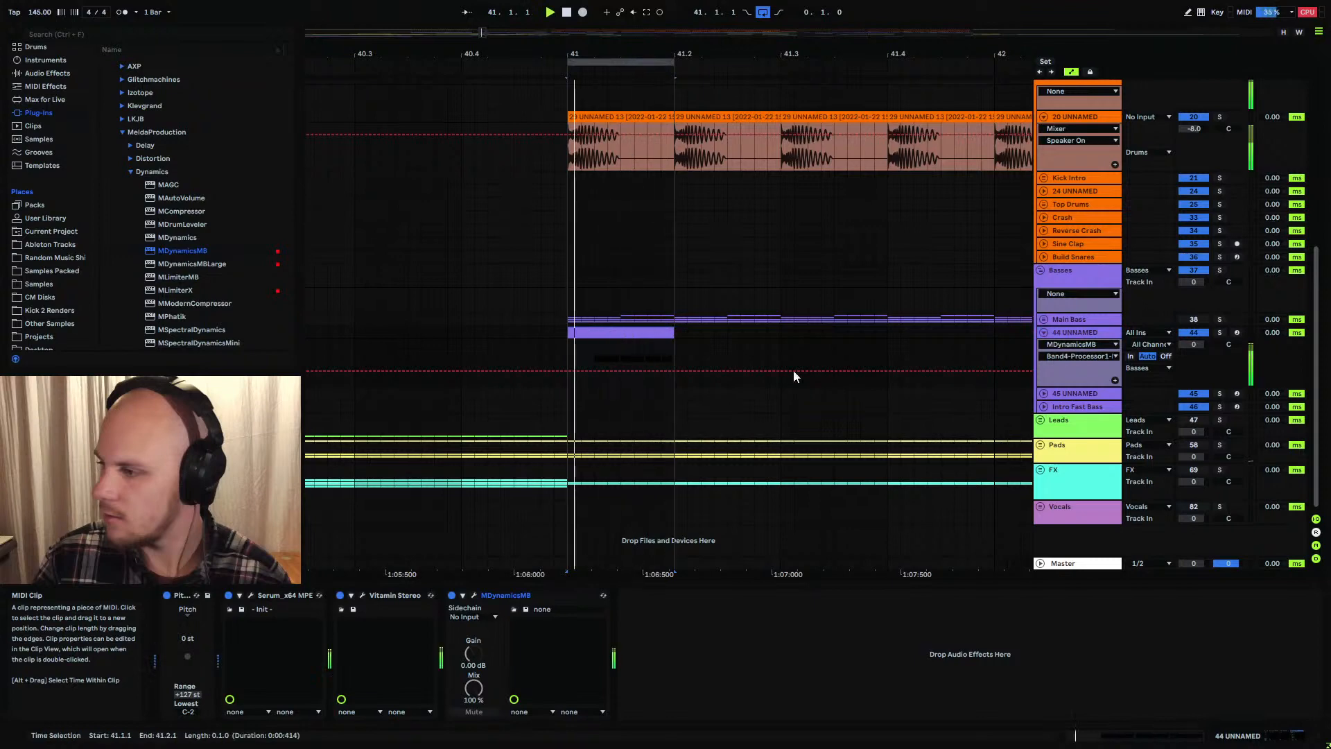
Reopen MDynamicsMB, select band 3 and set its release to 79 ms during playback
left_click(474, 595)
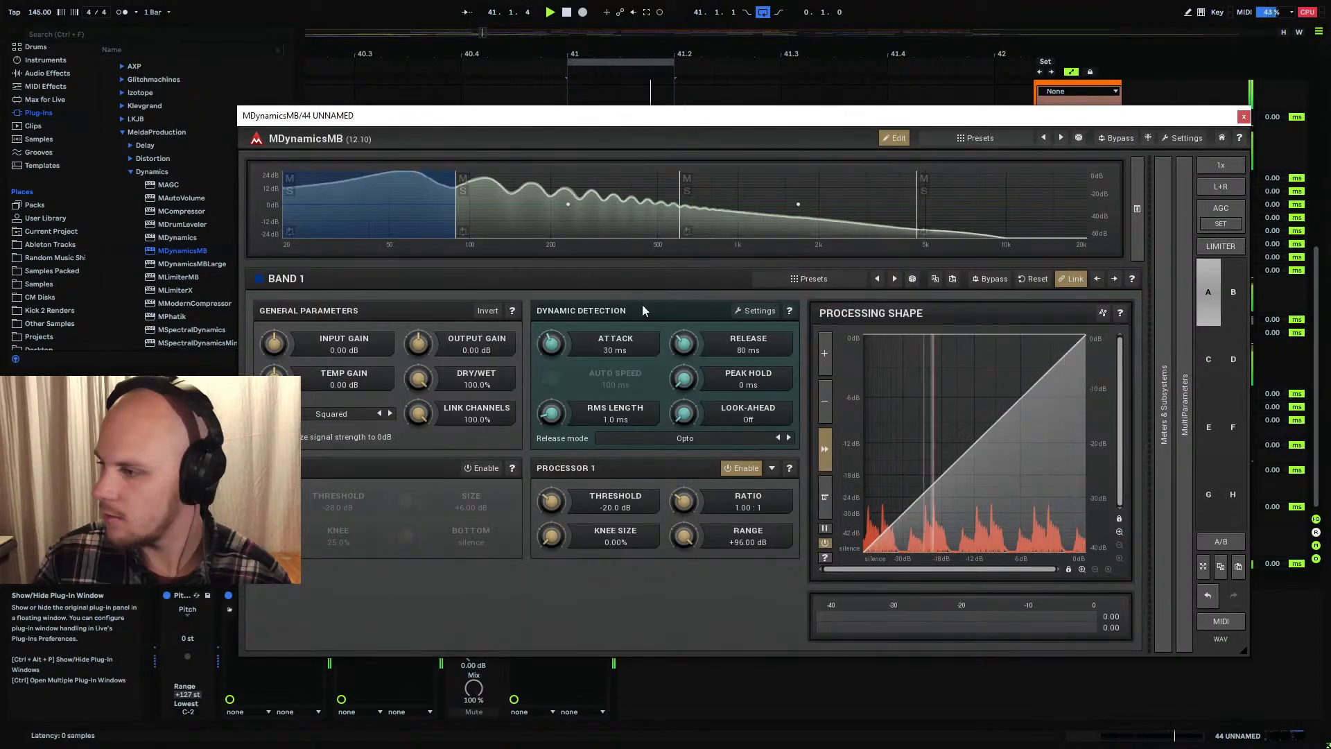
left_click(659, 229)
left_click(730, 223)
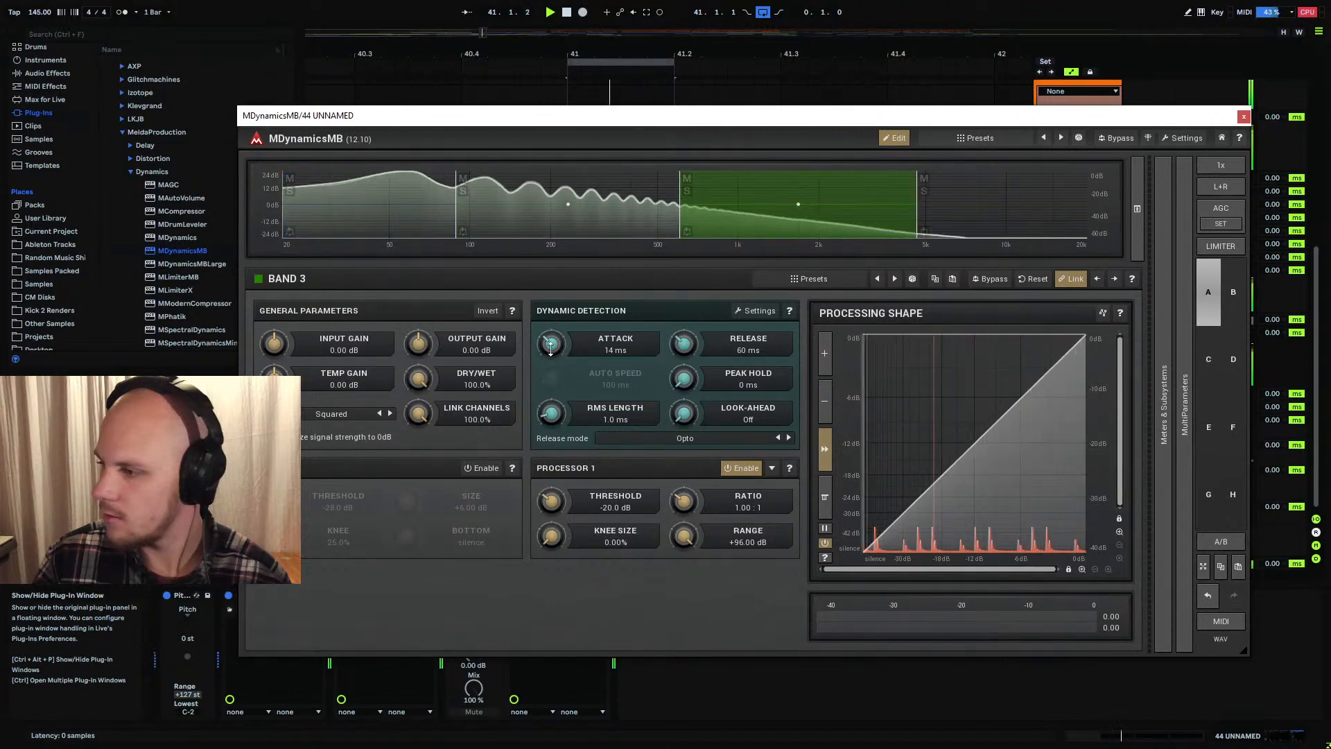
mouse_move(685, 348)
left_mouse_down()
mouse_move(685, 332)
mouse_move(685, 348)
left_mouse_up()
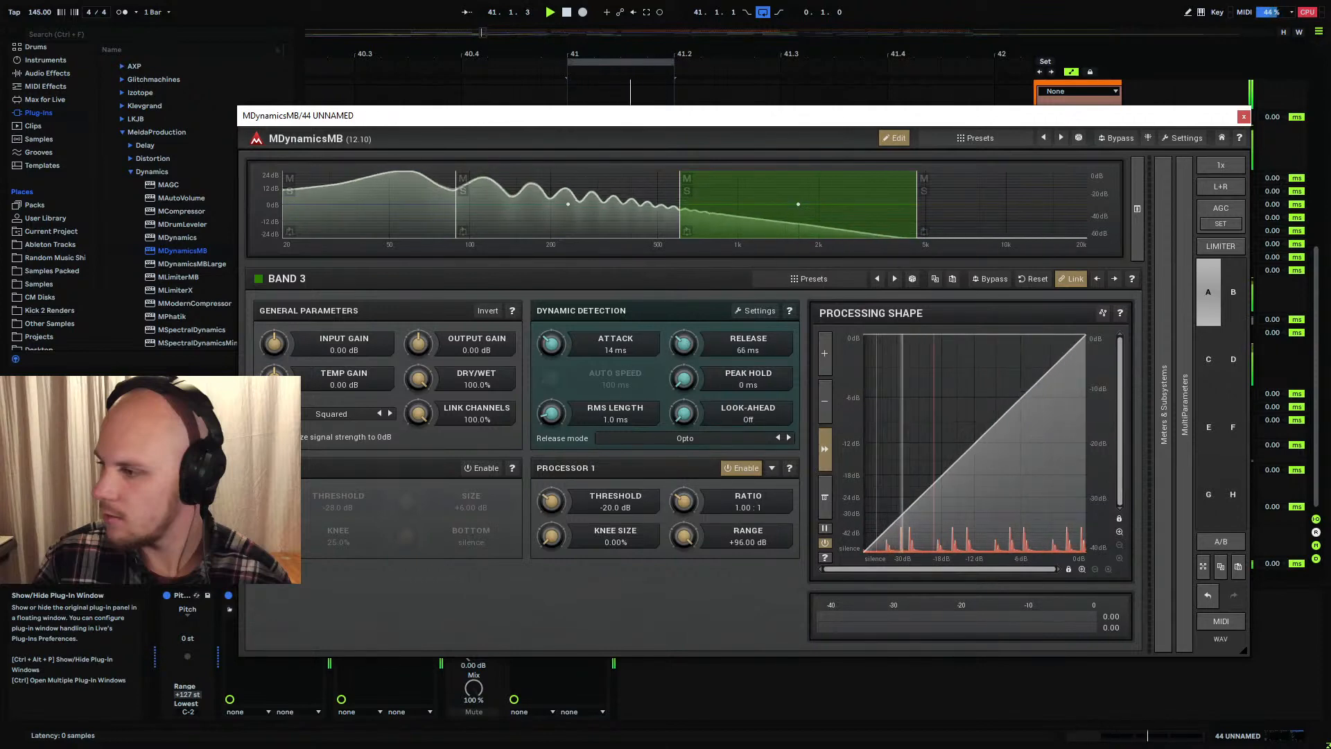
left_click_drag(685, 344, 685, 337)
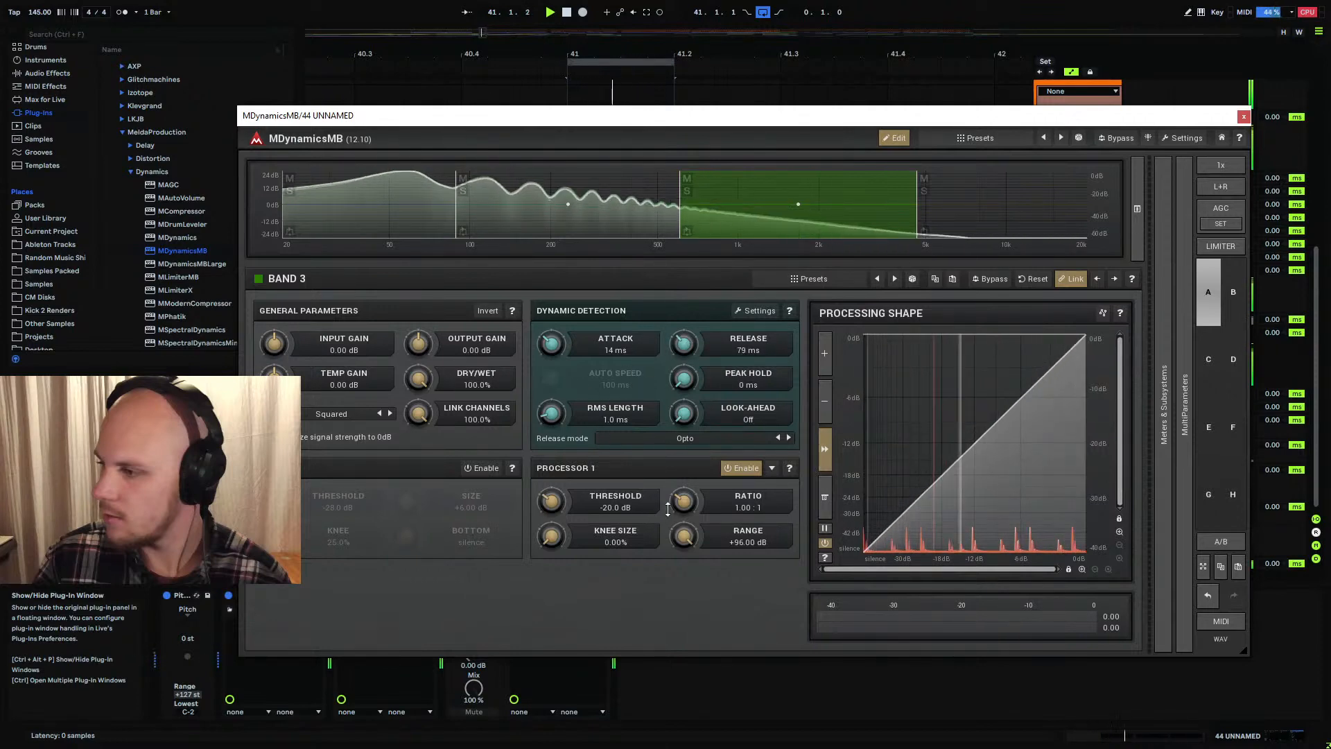
Unlink the bands and set band 3's threshold to -45.1 dB, ratio to 2.17:1 and knee size to 70.4%
left_click_drag(579, 504, 585, 513)
left_click_drag(683, 504, 682, 504)
left_click_drag(551, 501, 551, 517)
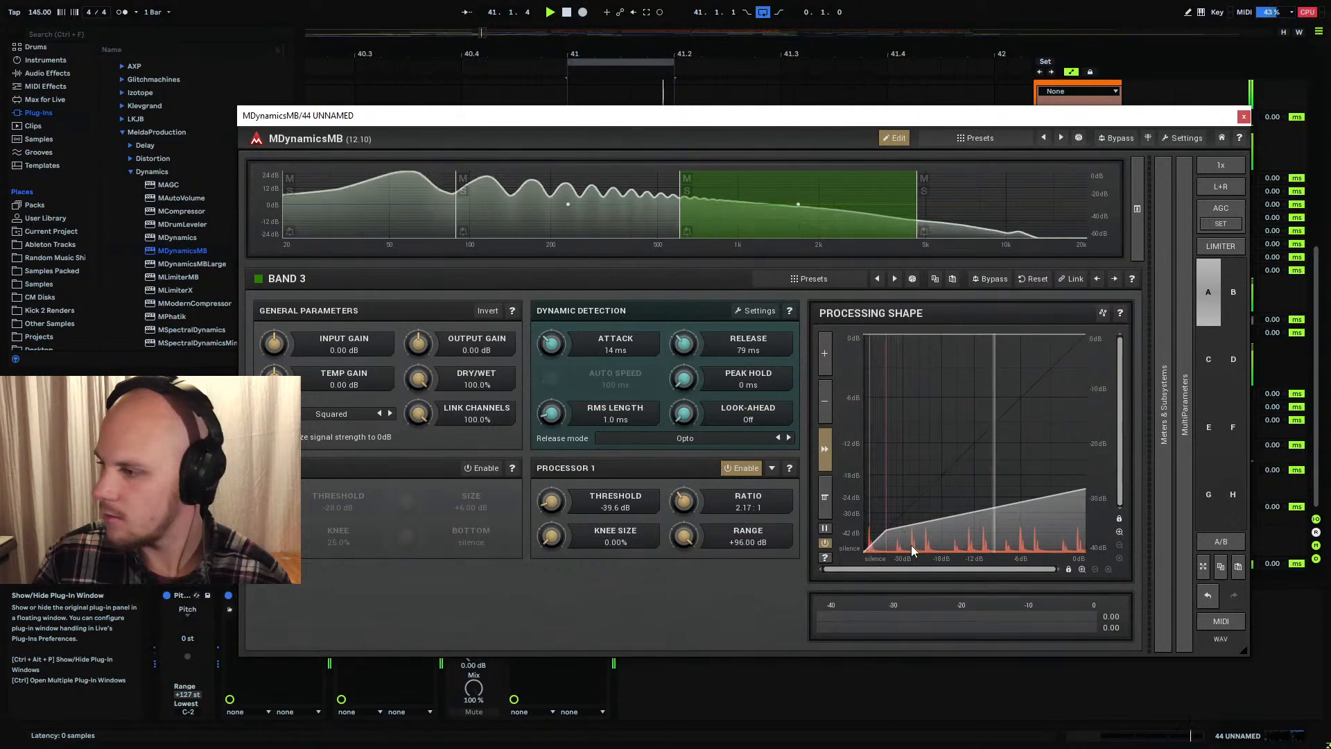
left_click_drag(553, 503, 552, 518)
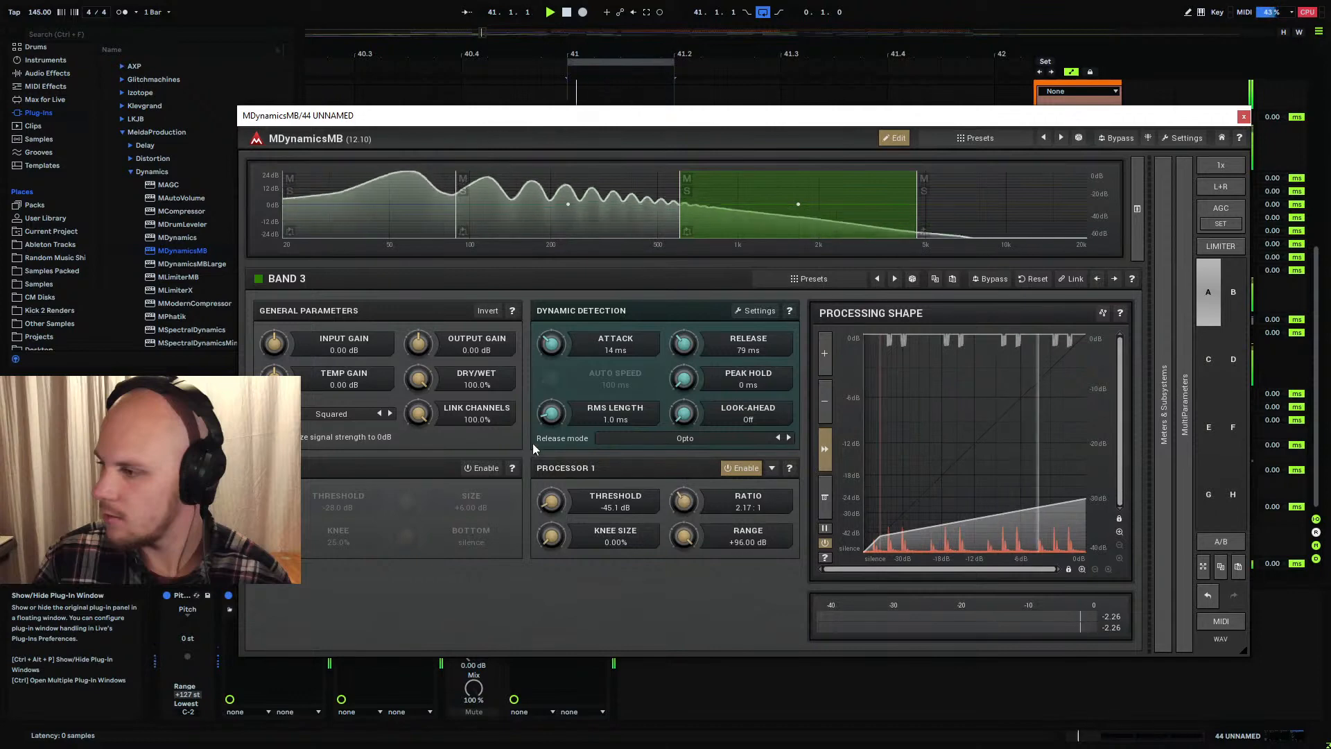
left_click_drag(551, 537, 551, 502)
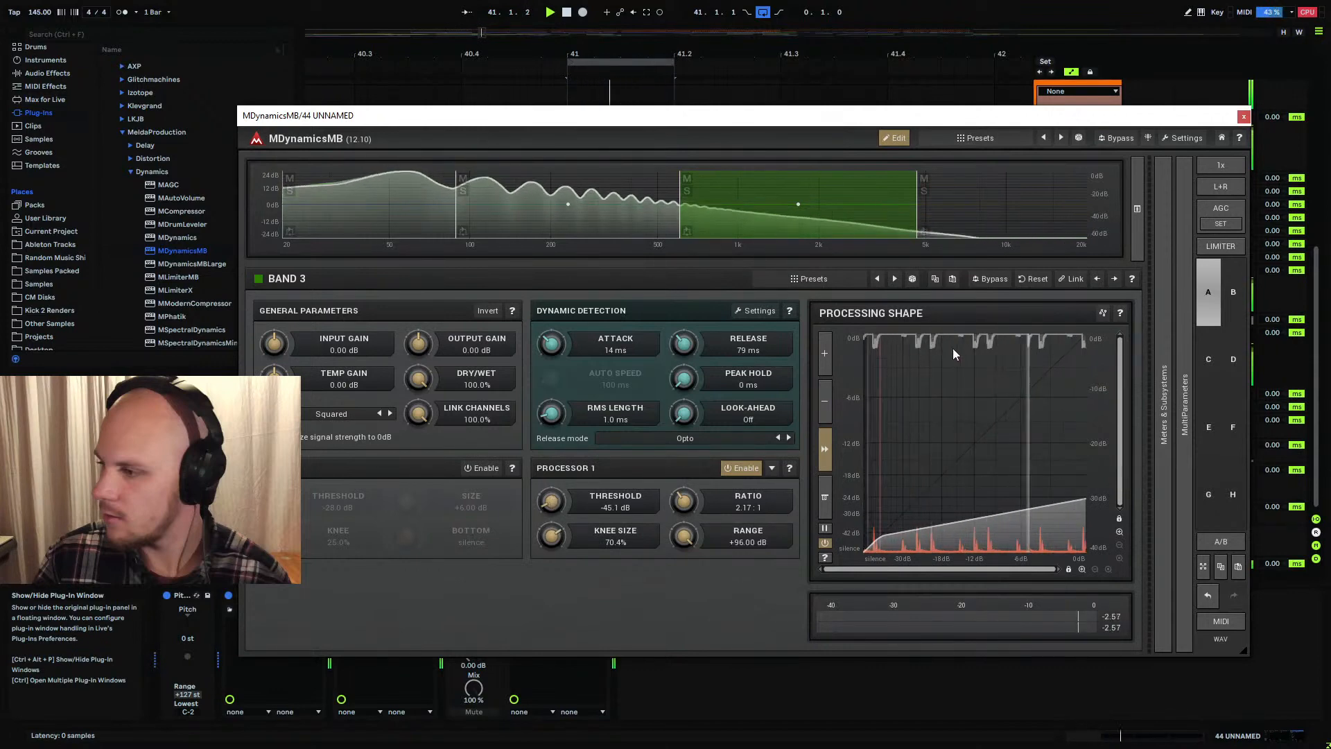
Set MDynamicsMB band 3's output gain to +1.00 dB
double_click(460, 348)
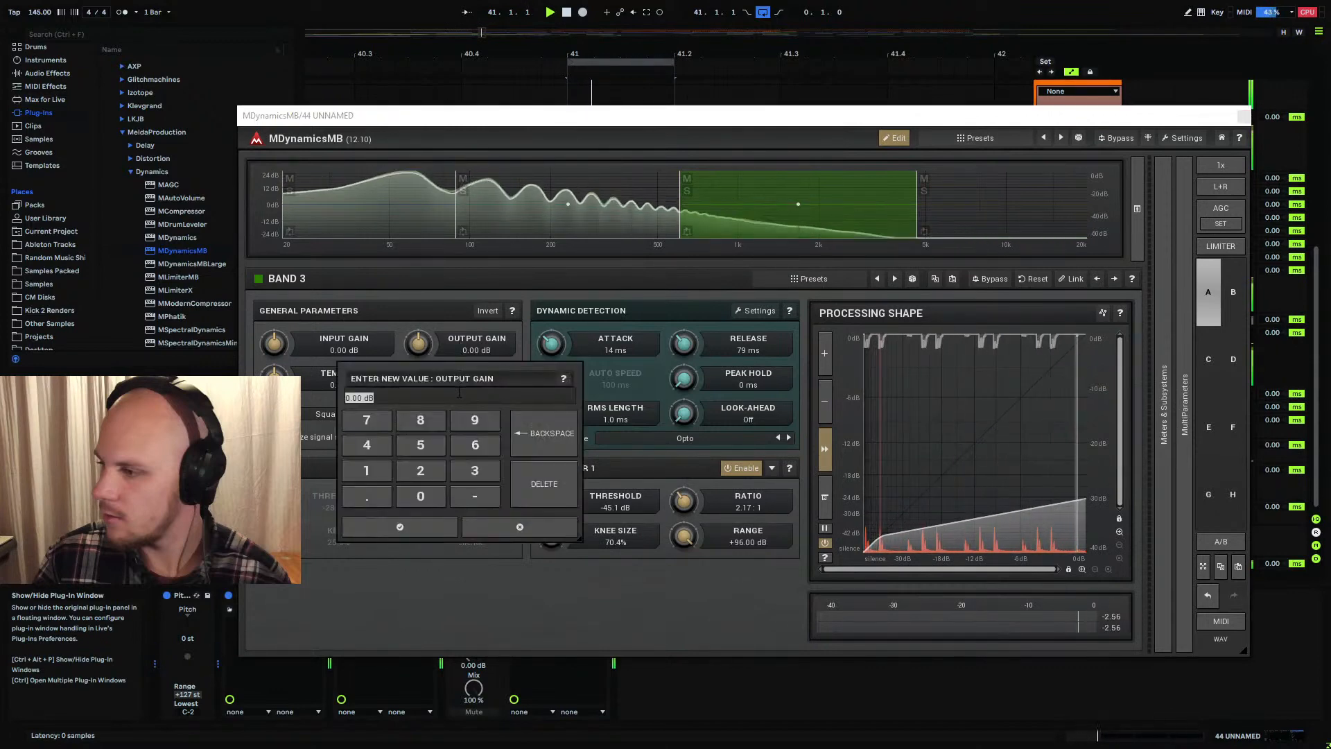
type("1")
key("Return")
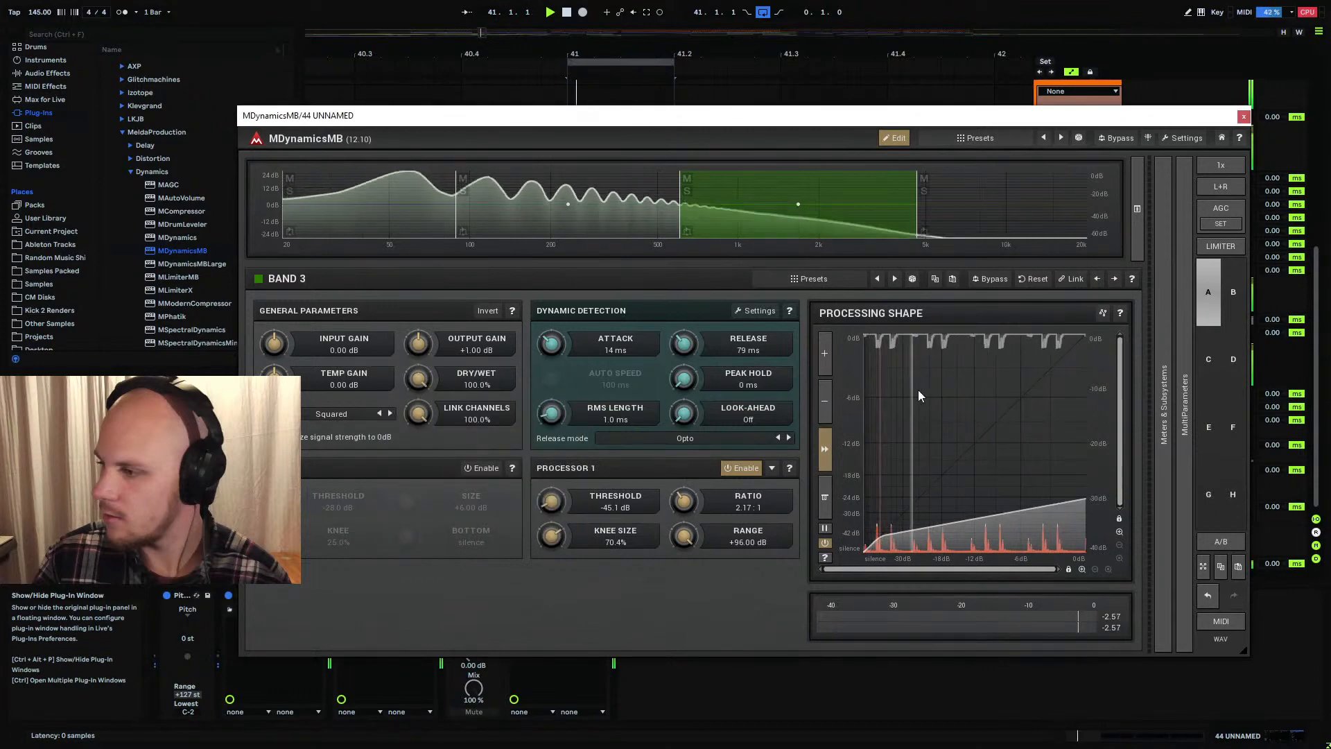
Set band 4's threshold to -25.9 dB, ratio to 1.92:1 and output gain to +2.00 dB, hide the plug-in window and stop playback
left_click(951, 227)
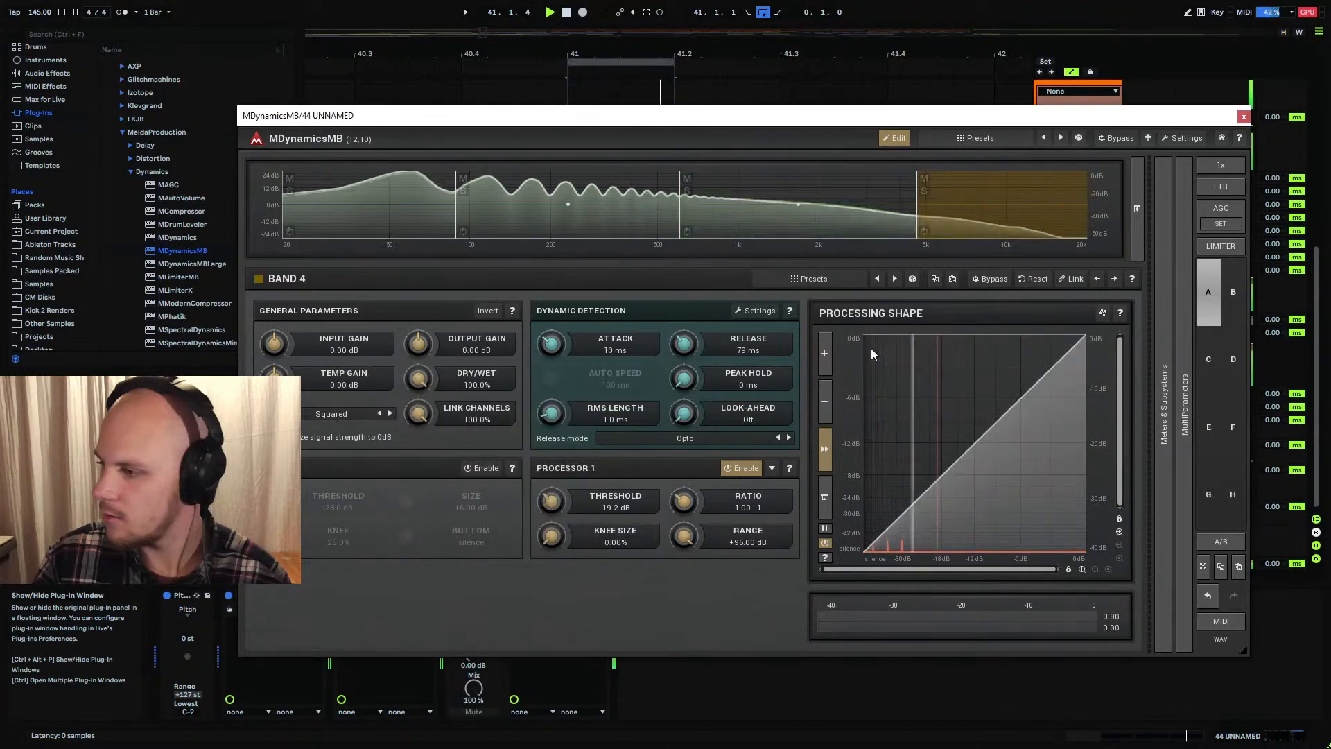
left_click_drag(700, 506, 635, 511)
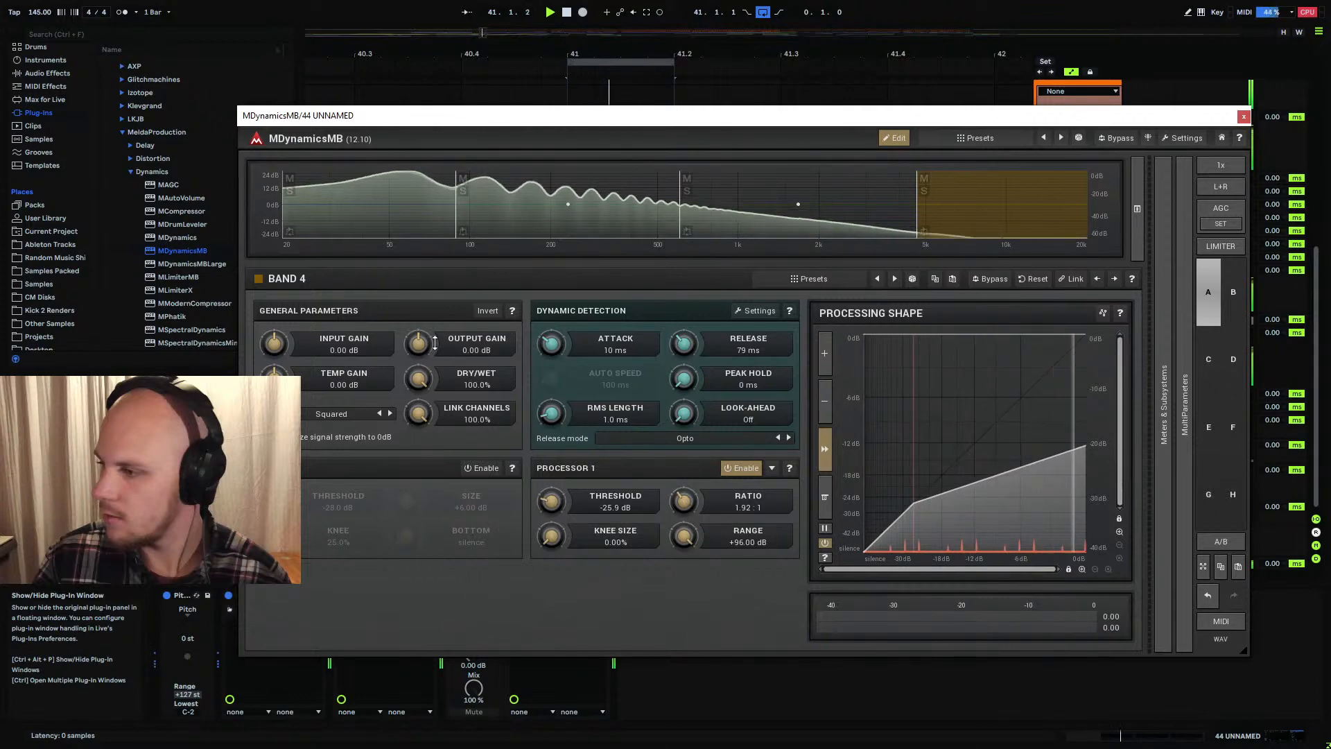
double_click(476, 340)
type("2")
key("Return")
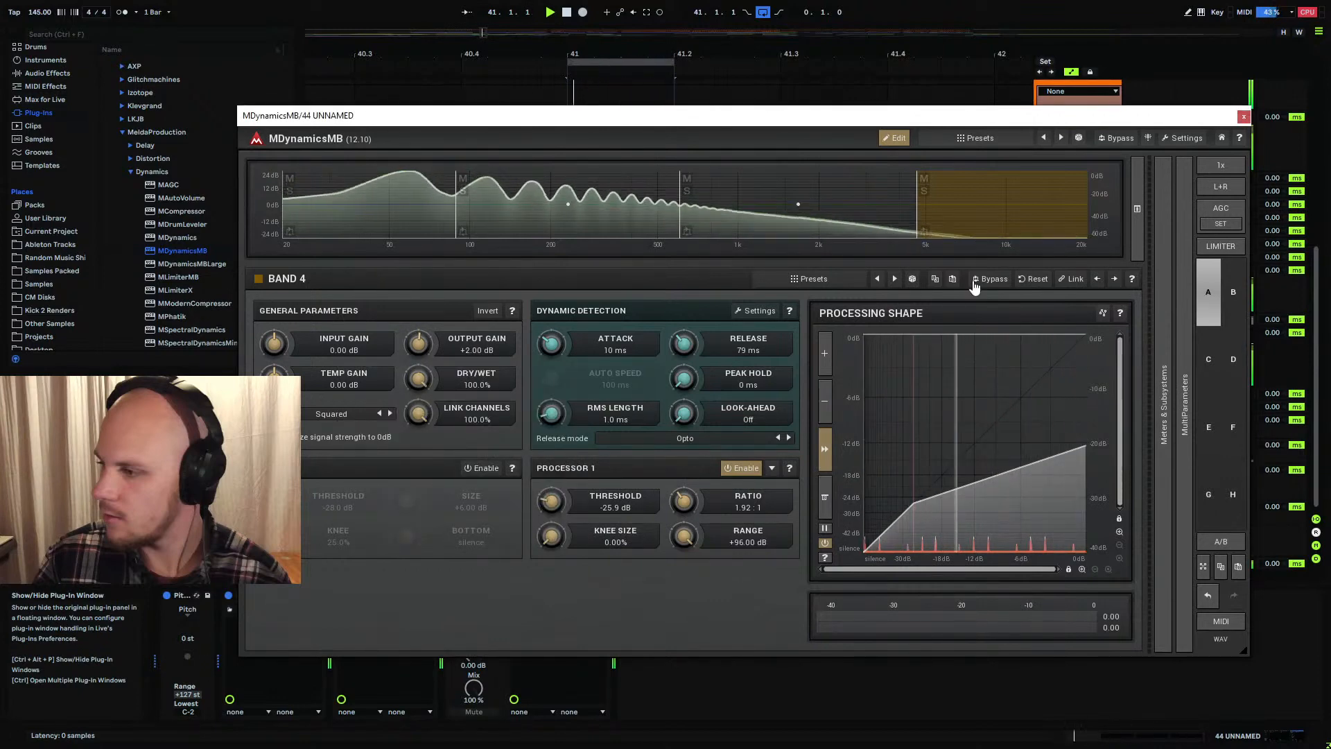
key("ctrl+alt+p")
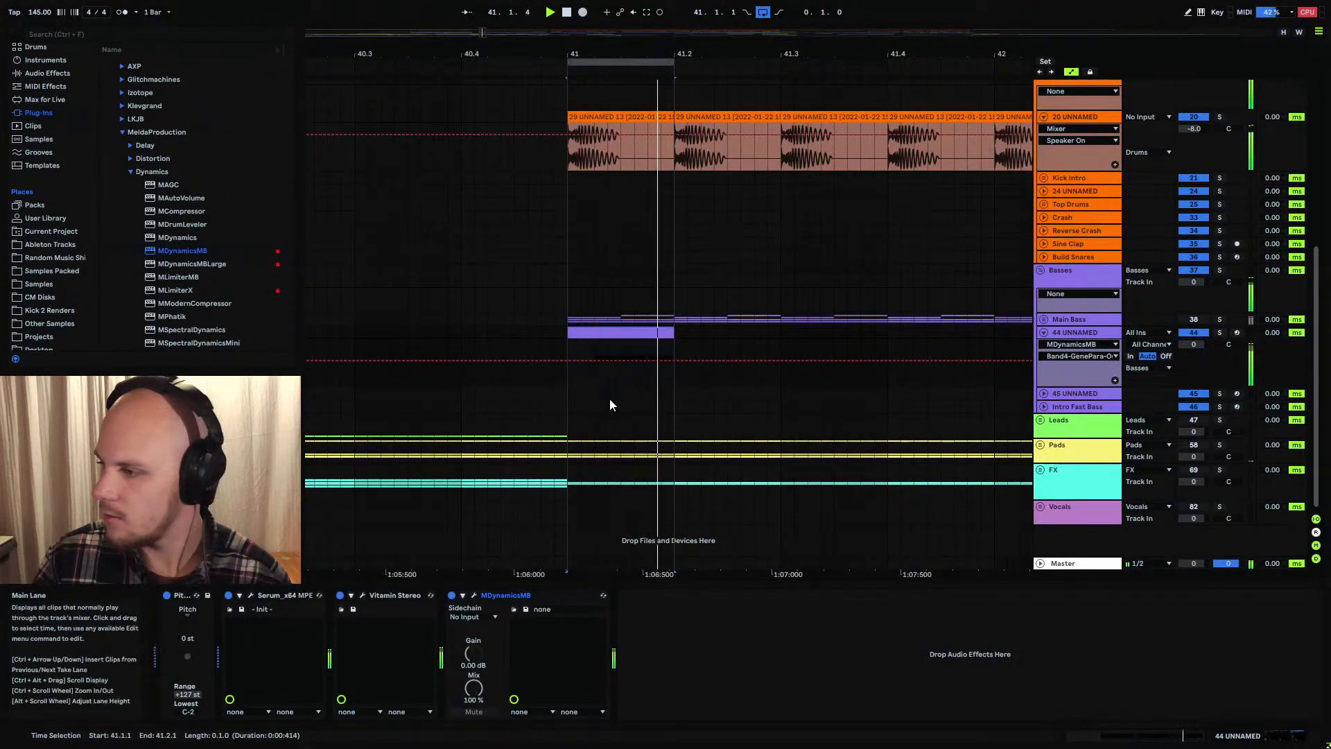
key("space")
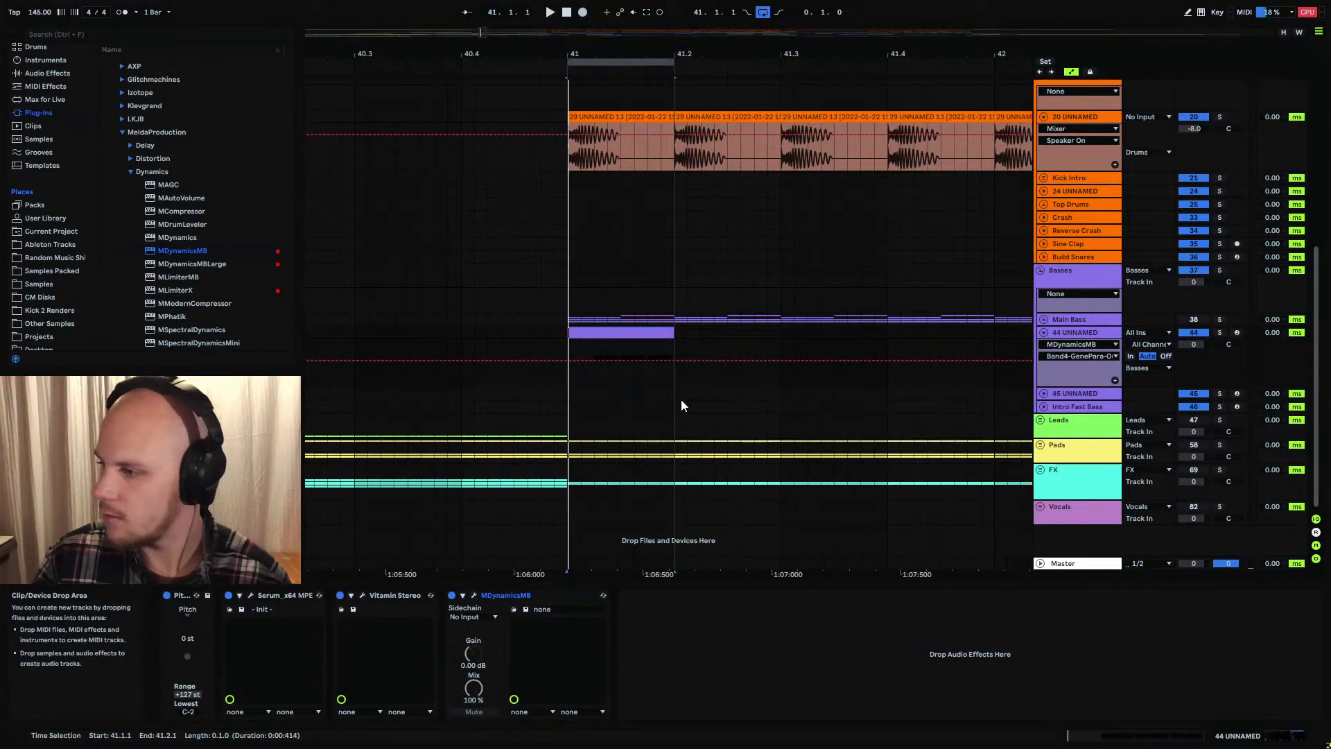
Add MStereoProcessor from MeldaProduction's Stereo effects after MDynamicsMB on the bass track
left_click(573, 346)
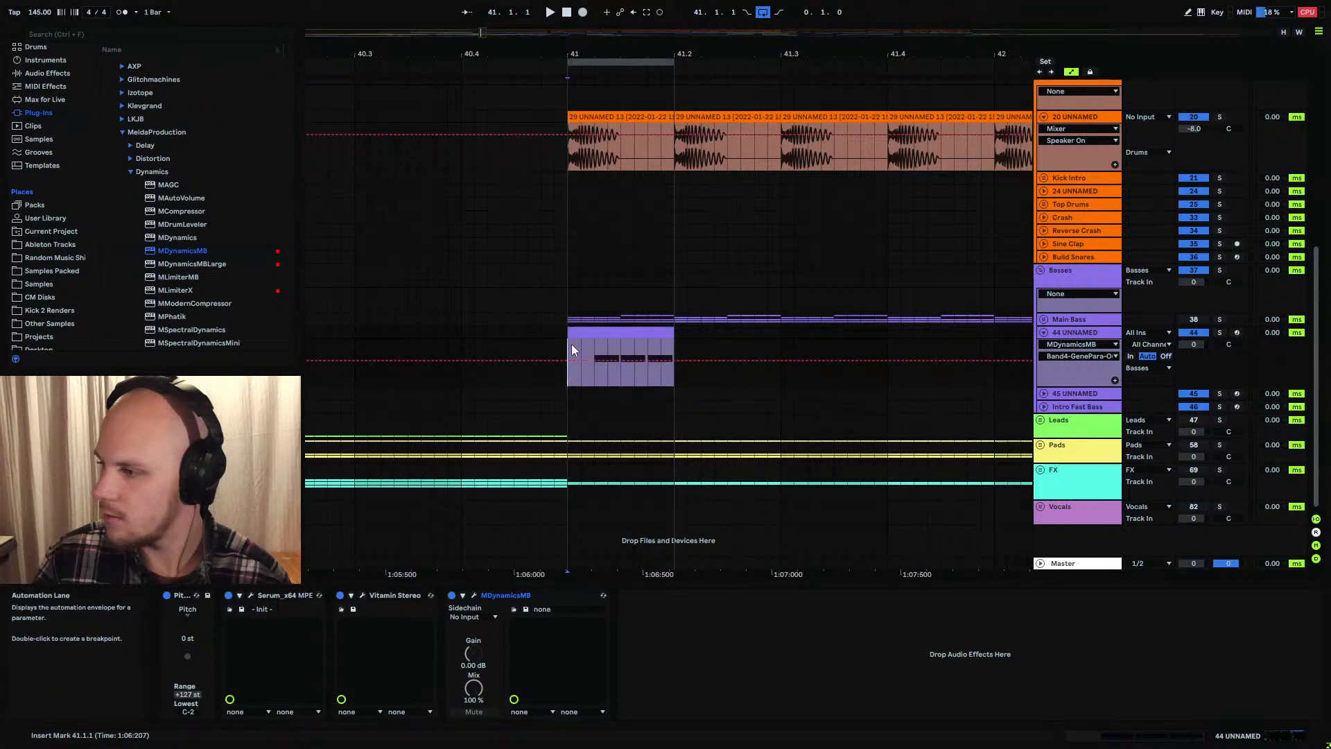
left_click(131, 174)
left_click(130, 250)
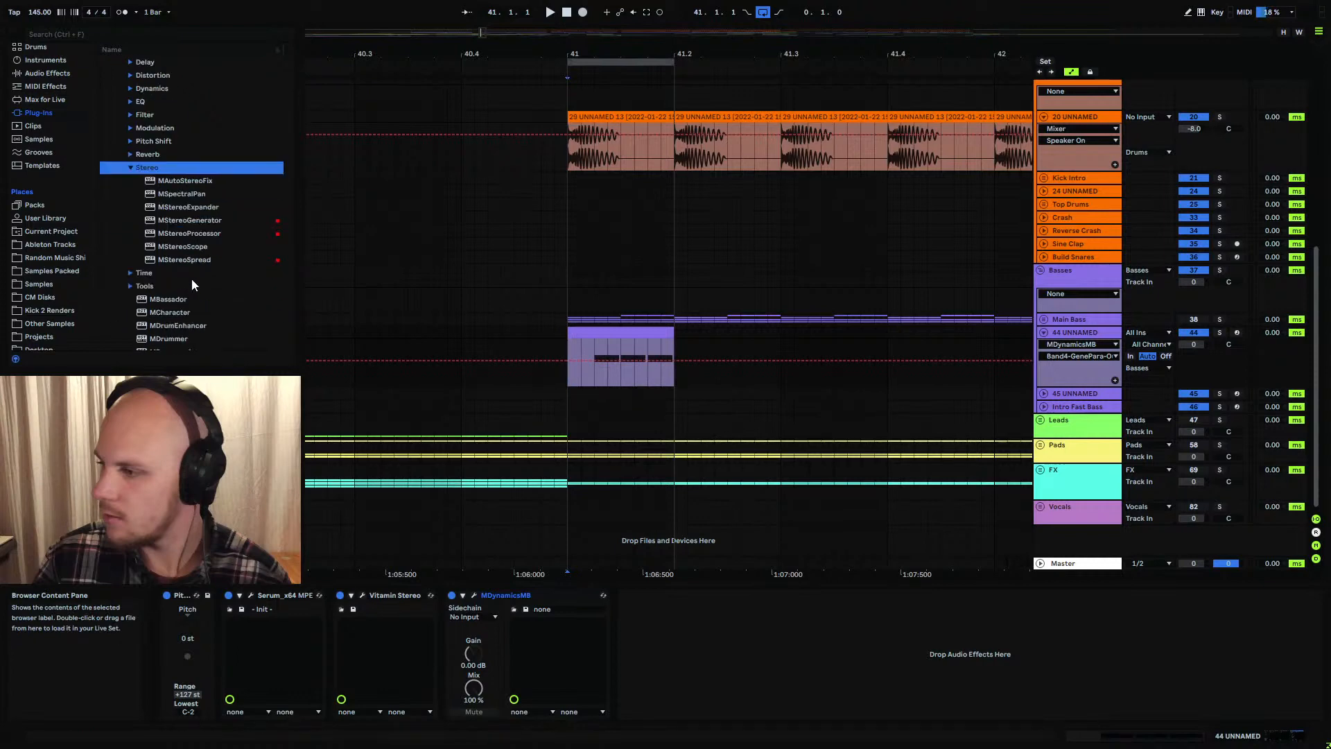
left_click_drag(198, 237, 678, 614)
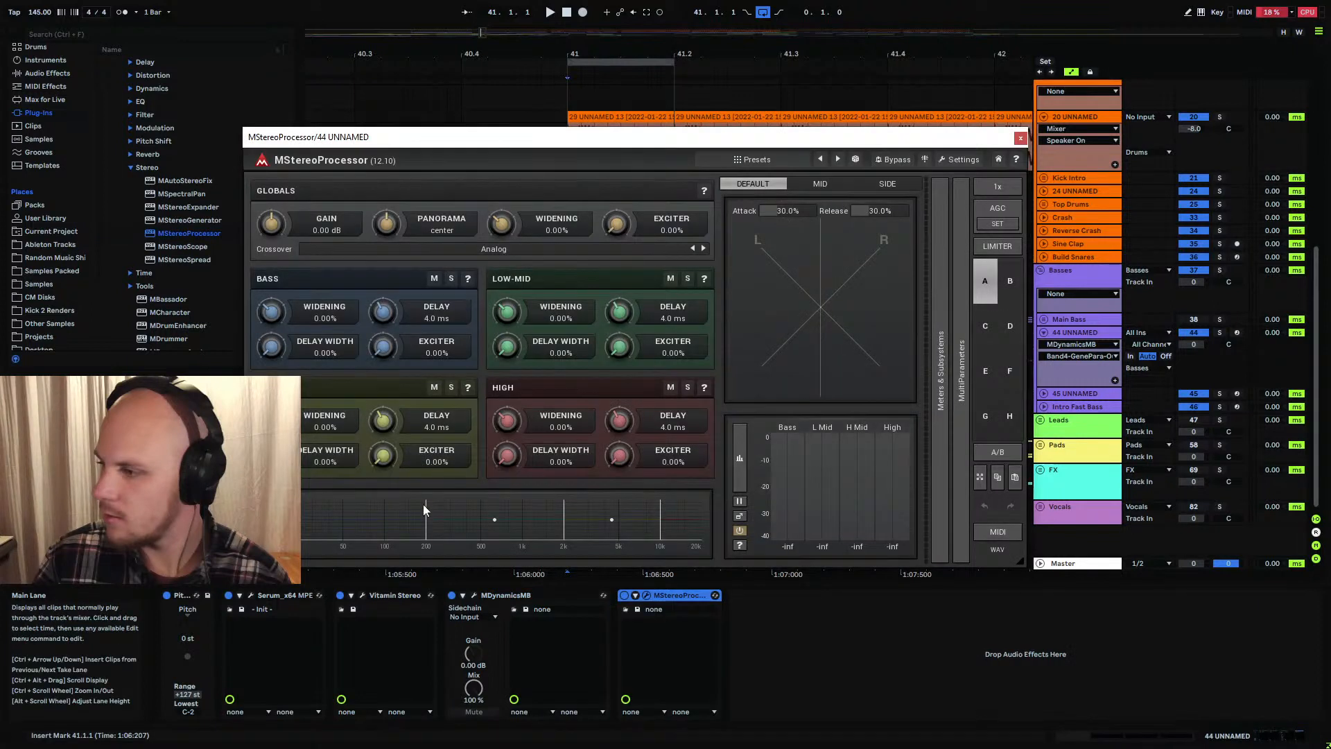
Raise MStereoProcessor's first crossover just above 1 kHz and the highest above 10 kHz, set the high-mid exciter to 35.6%, and close the window
left_click_drag(426, 510, 497, 508)
key("space")
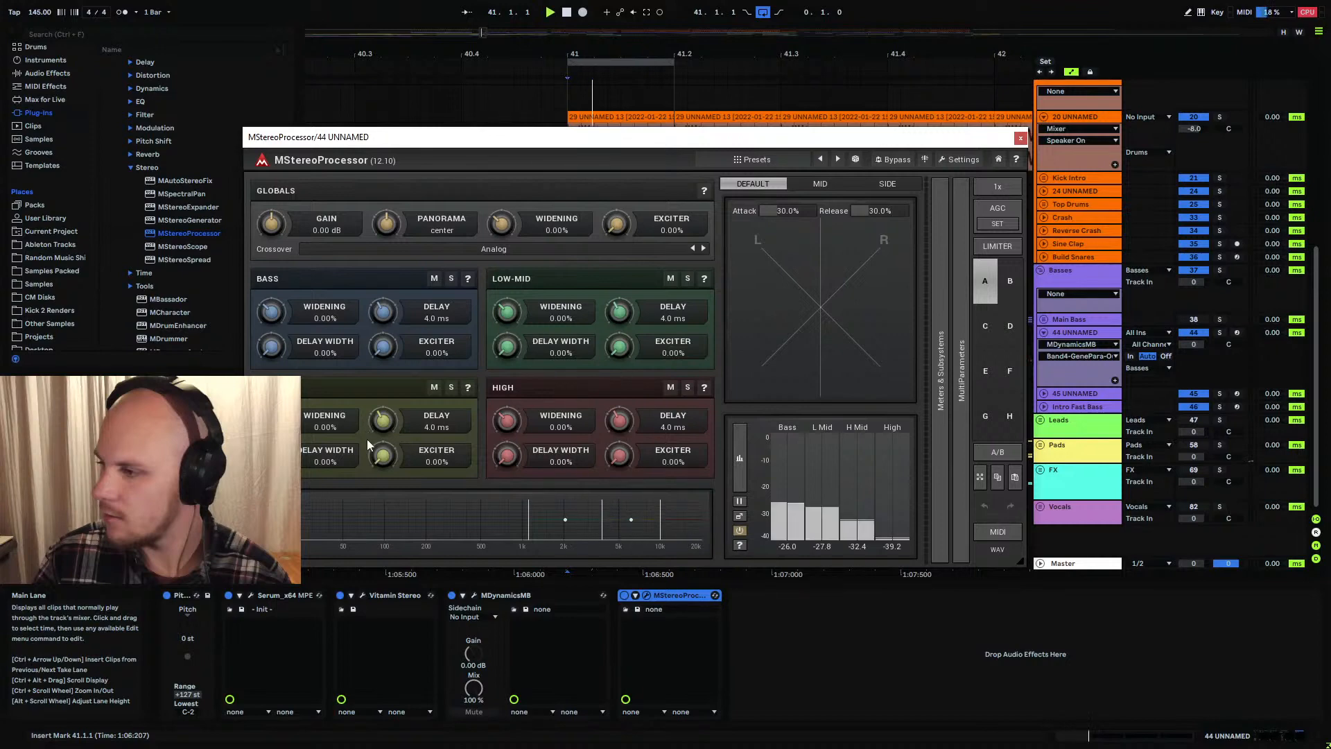
left_click_drag(383, 456, 383, 428)
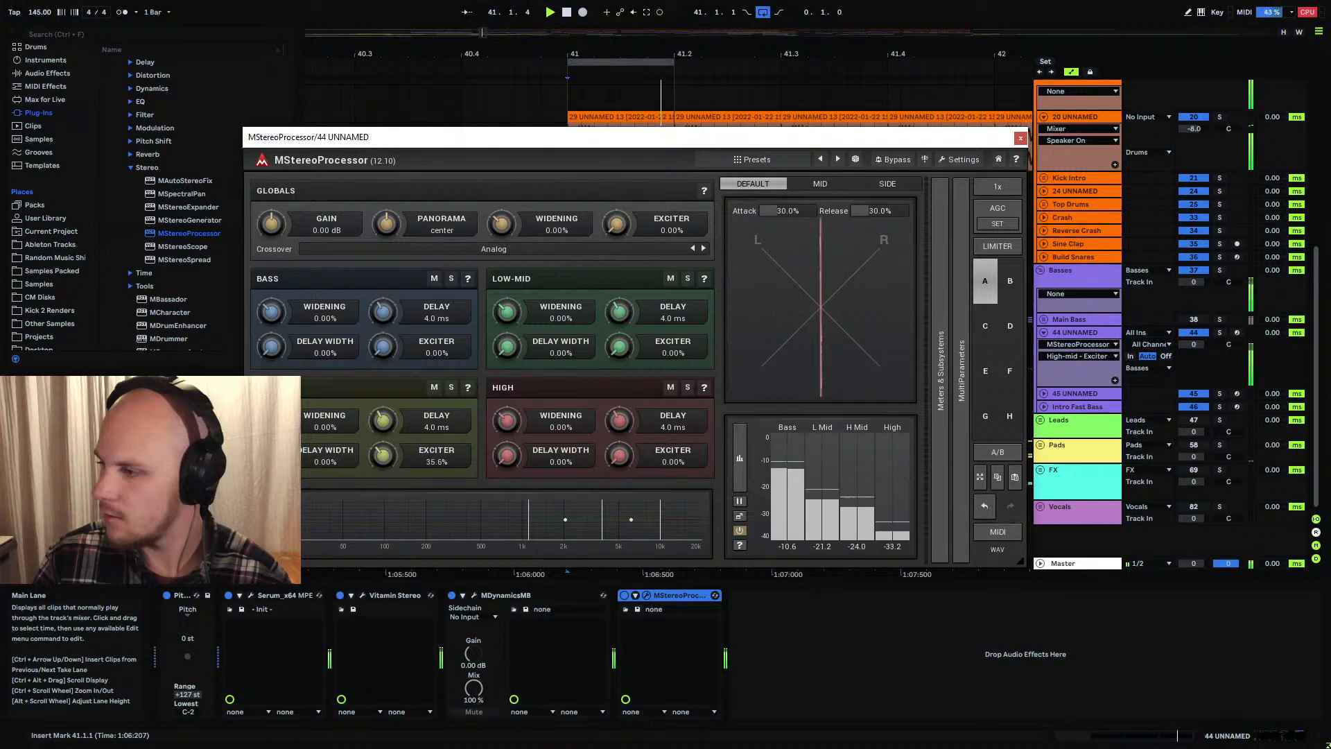
left_click_drag(660, 510, 688, 525)
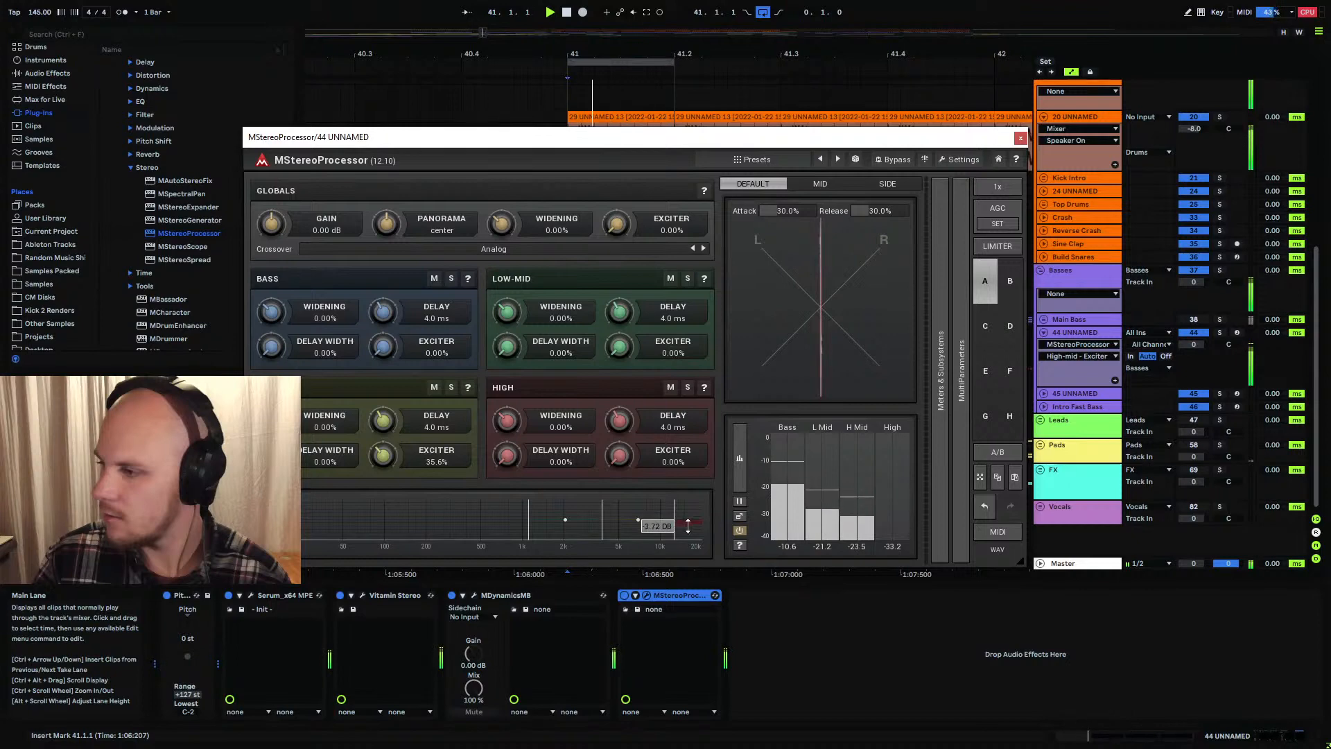
left_click(1021, 138)
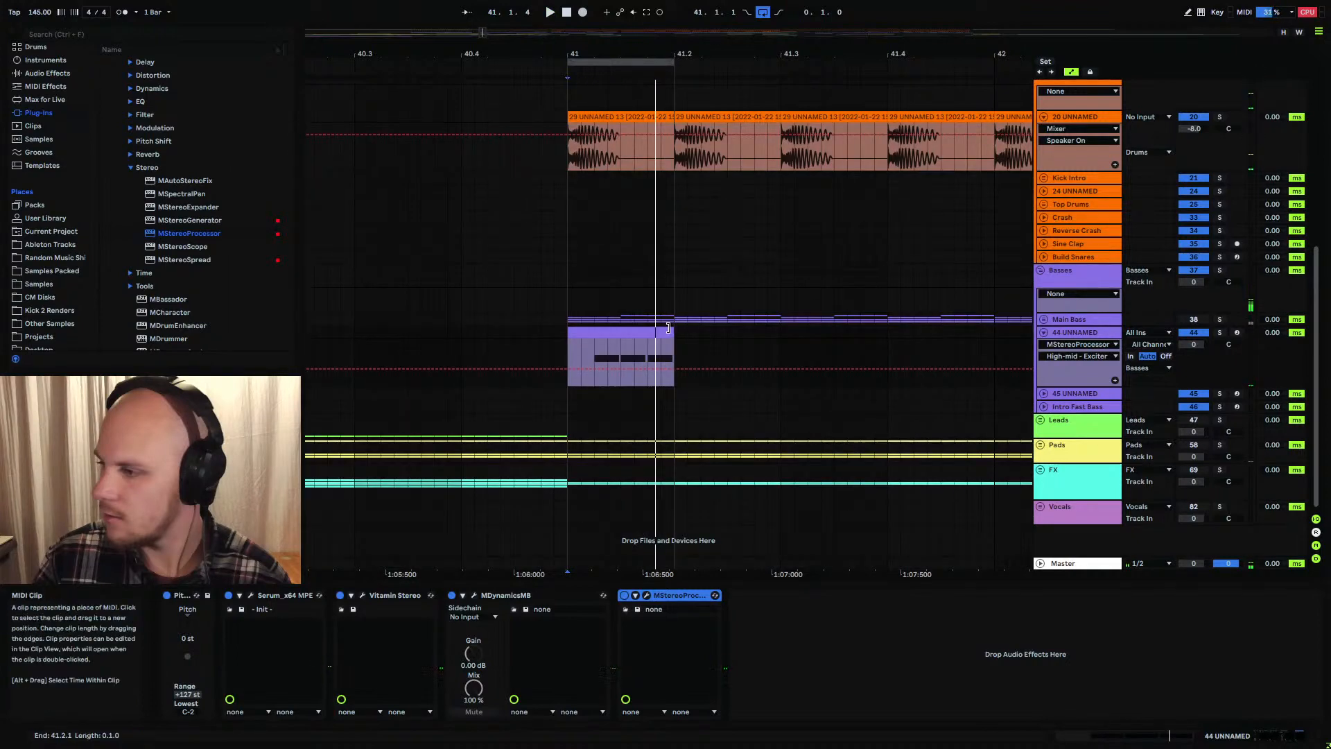
Add MEqualizer from MeldaProduction's EQ effects to the end of the bass chain and open its analyzer settings during playback
left_click(674, 371)
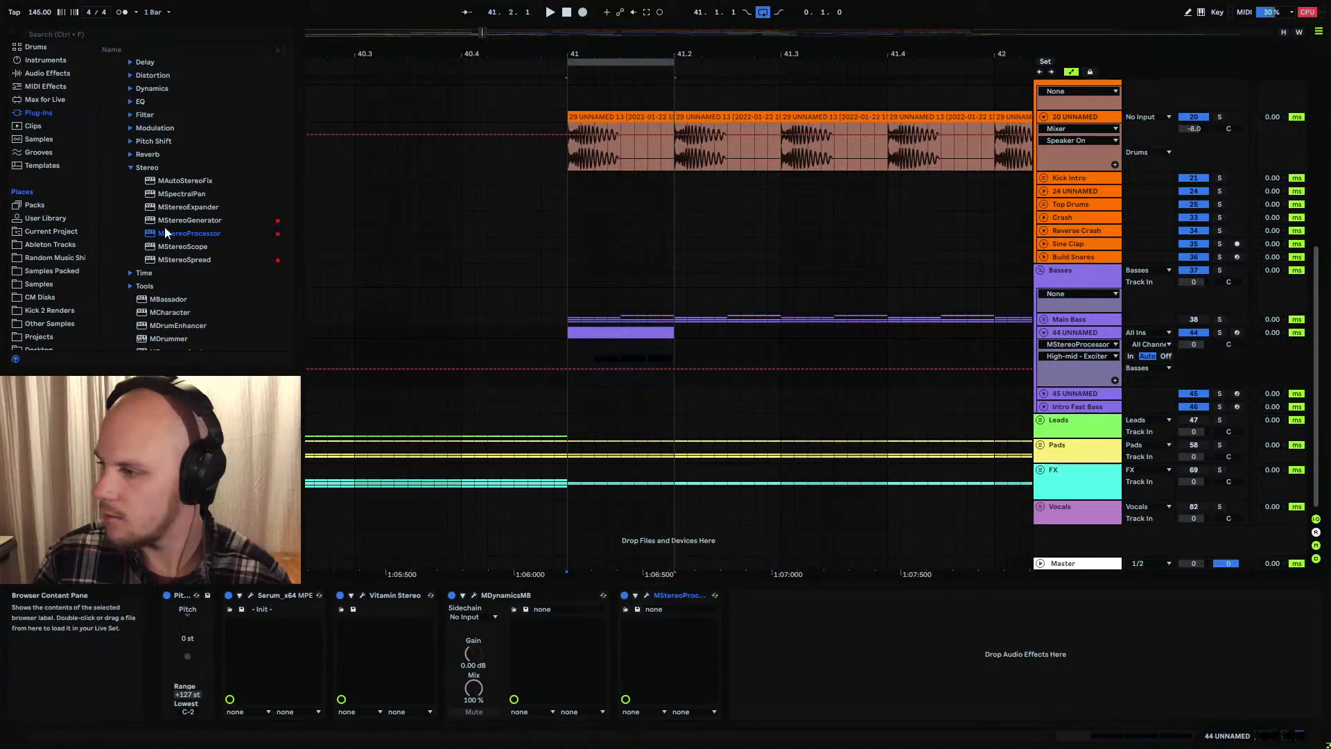
left_click(133, 169)
left_click(131, 102)
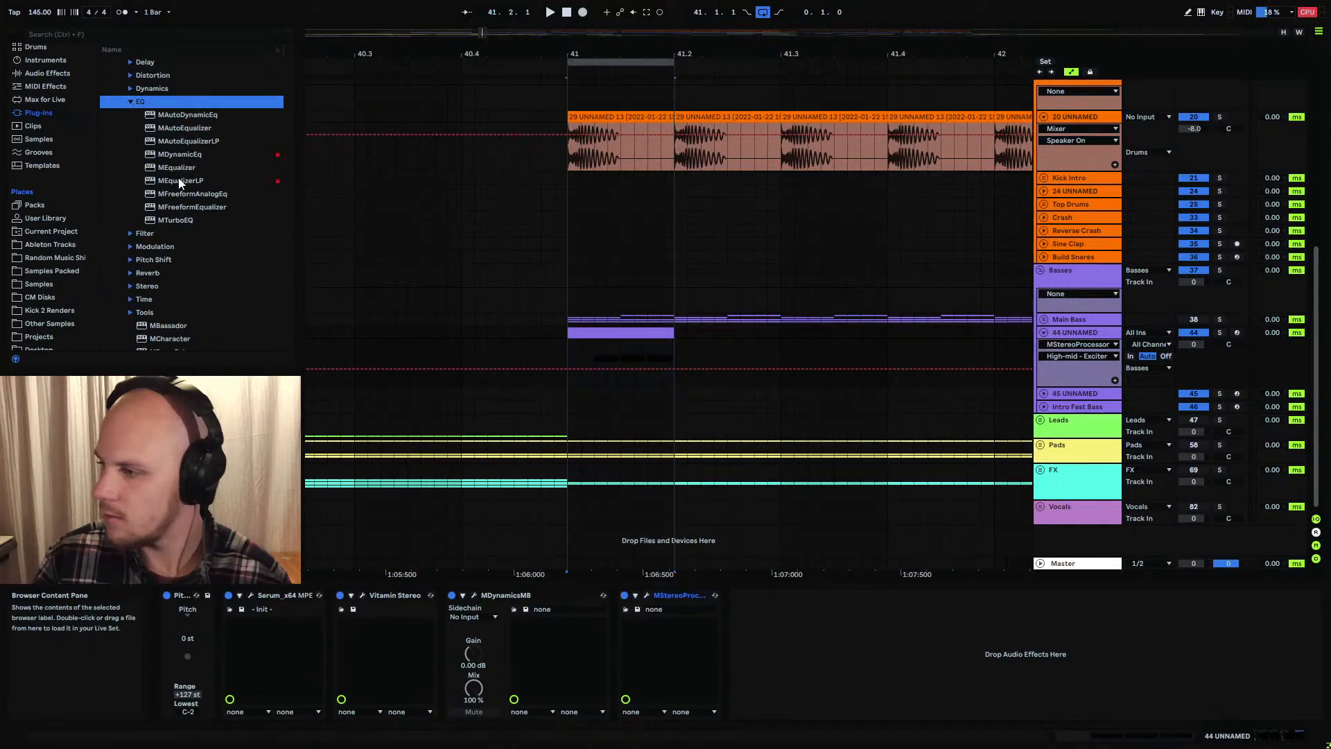
left_click_drag(178, 168, 399, 396)
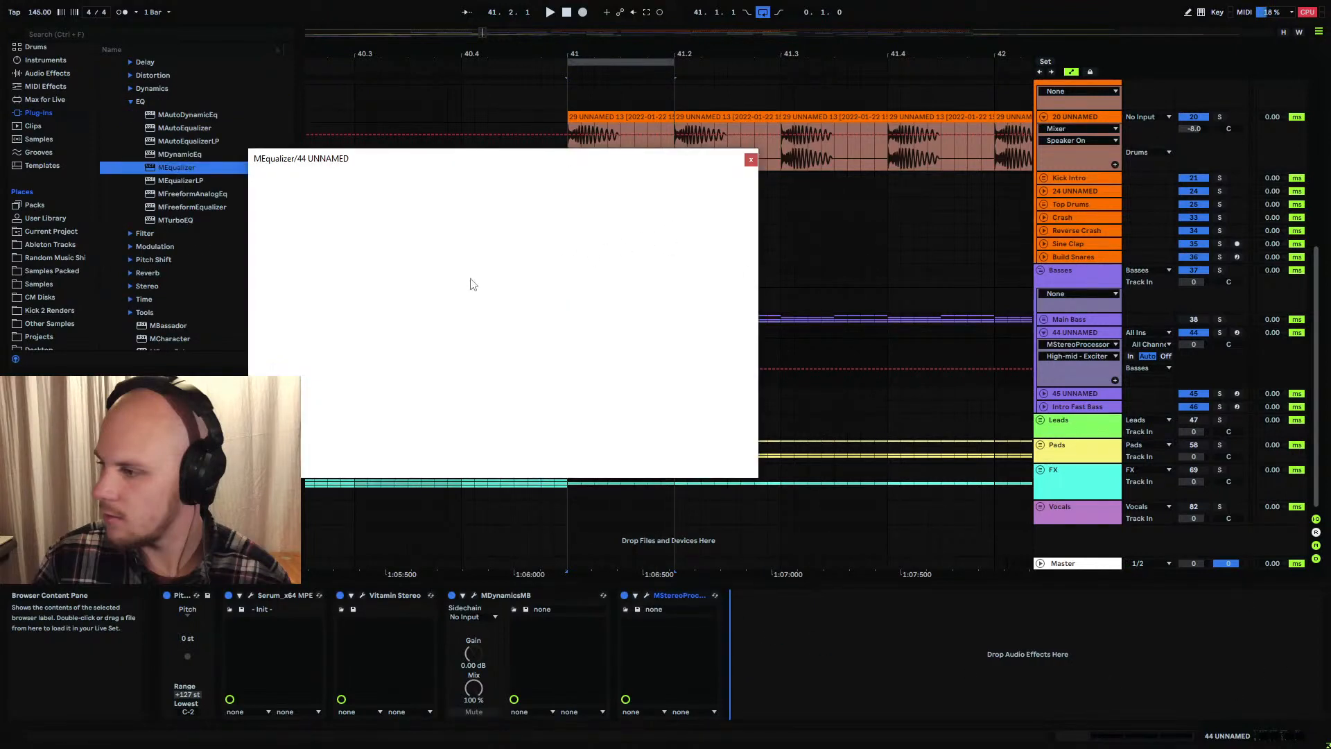
key("space")
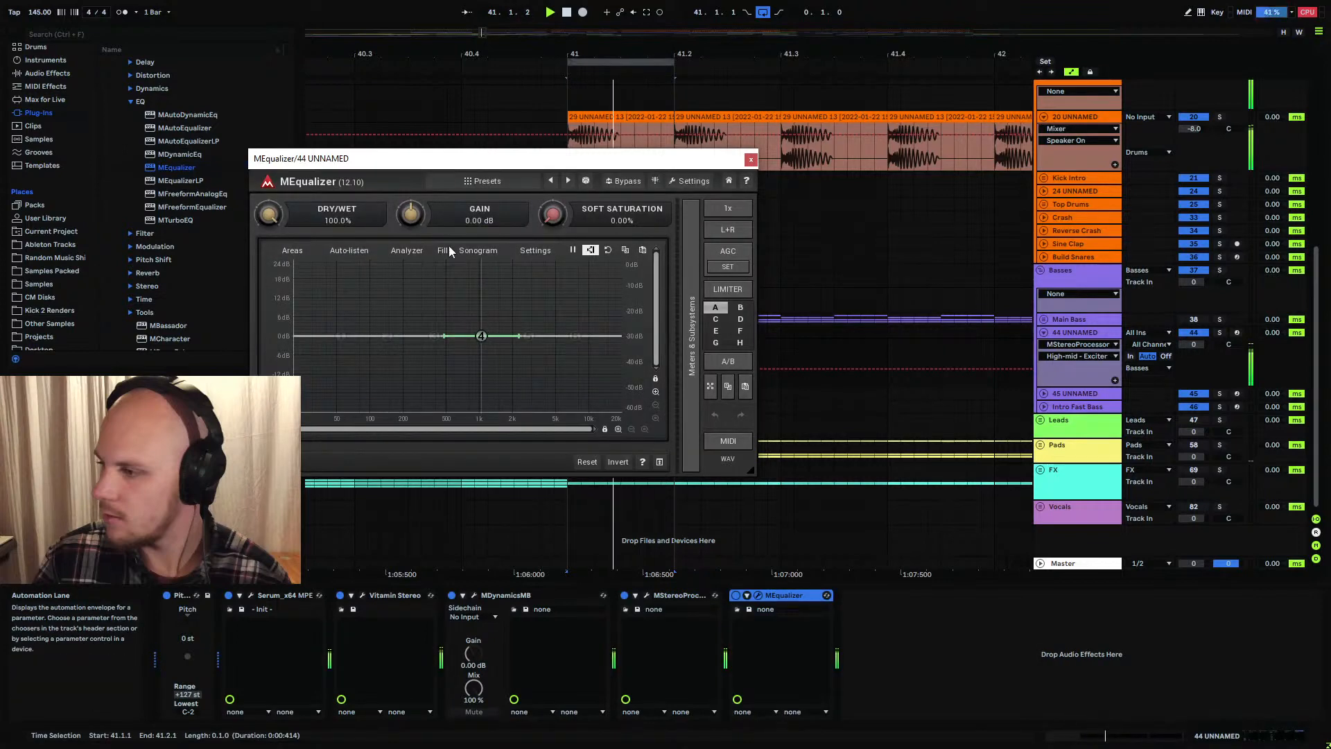
left_click(542, 252)
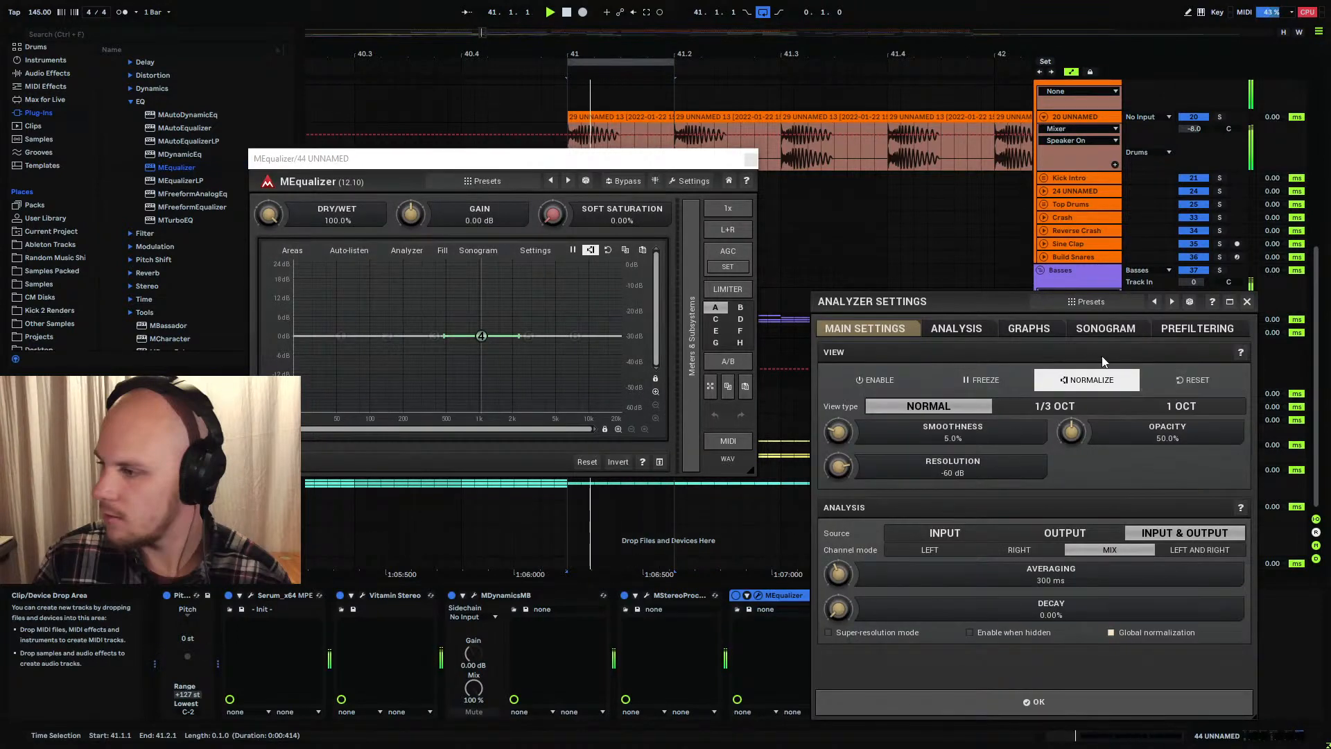
Close the analyzer settings, shift band 4 to a slight low-mid cut, and boost band 2 by +2.40 dB at 114 Hz with Q 1.92
left_click(1247, 302)
left_click_drag(481, 335, 447, 341)
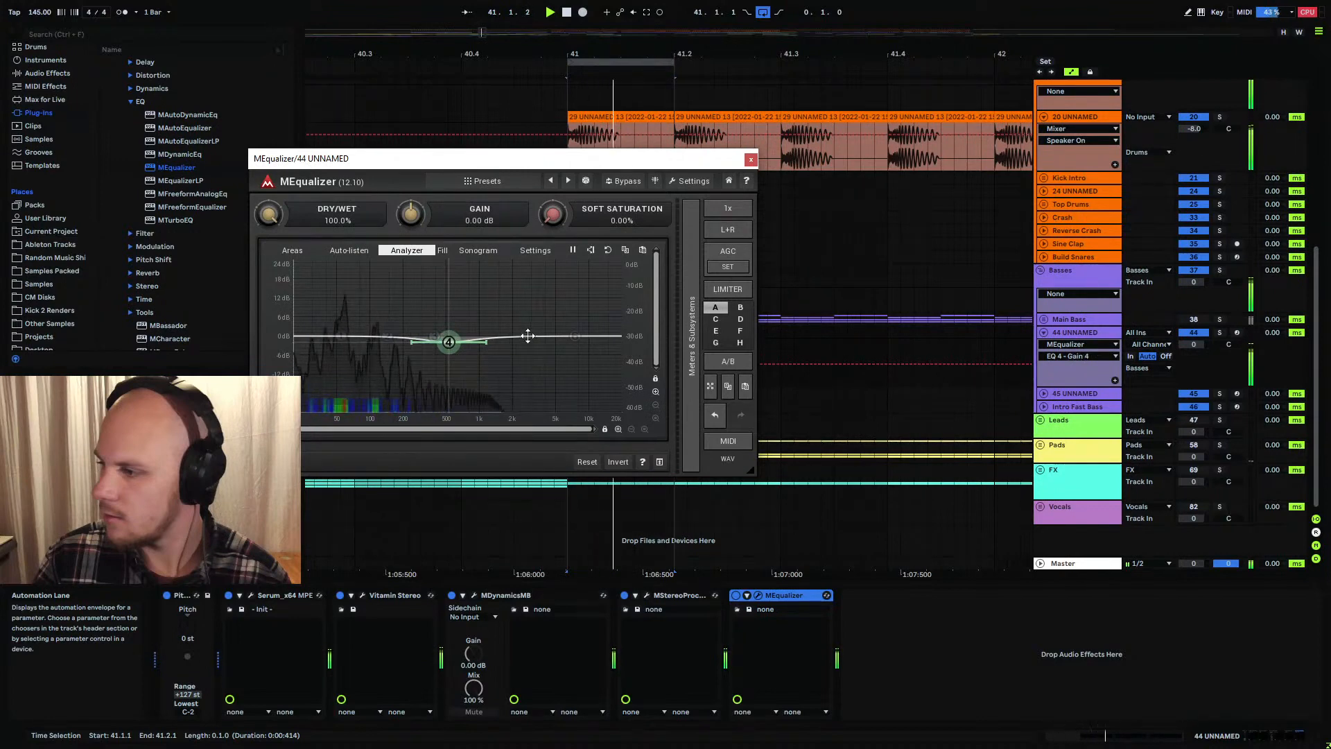
left_click_drag(450, 341, 376, 328)
double_click(383, 328)
scroll(380, 328, "up", 3)
scroll(378, 326, "up", 3)
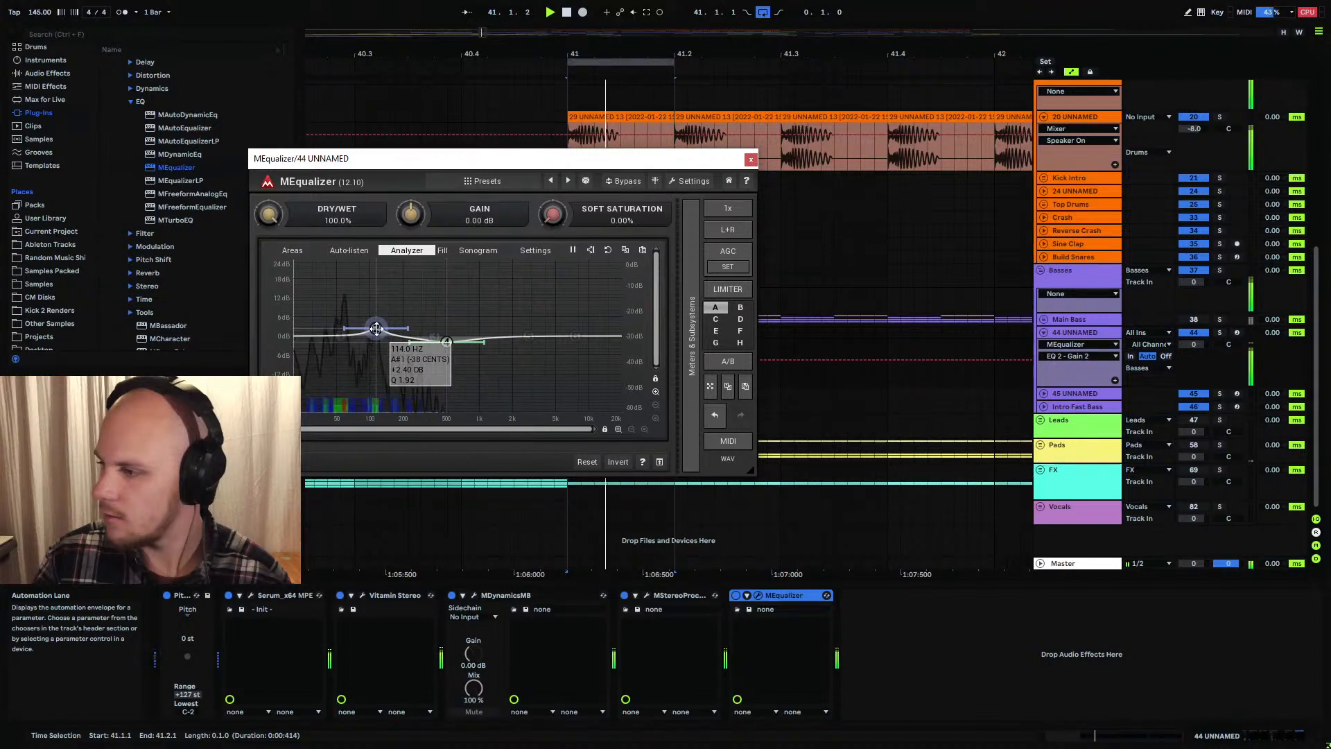
Enable MEqualizer's band 1 as a high-pass filter at about 39 Hz with Q 0.82, and close the equalizer windows
double_click(342, 336)
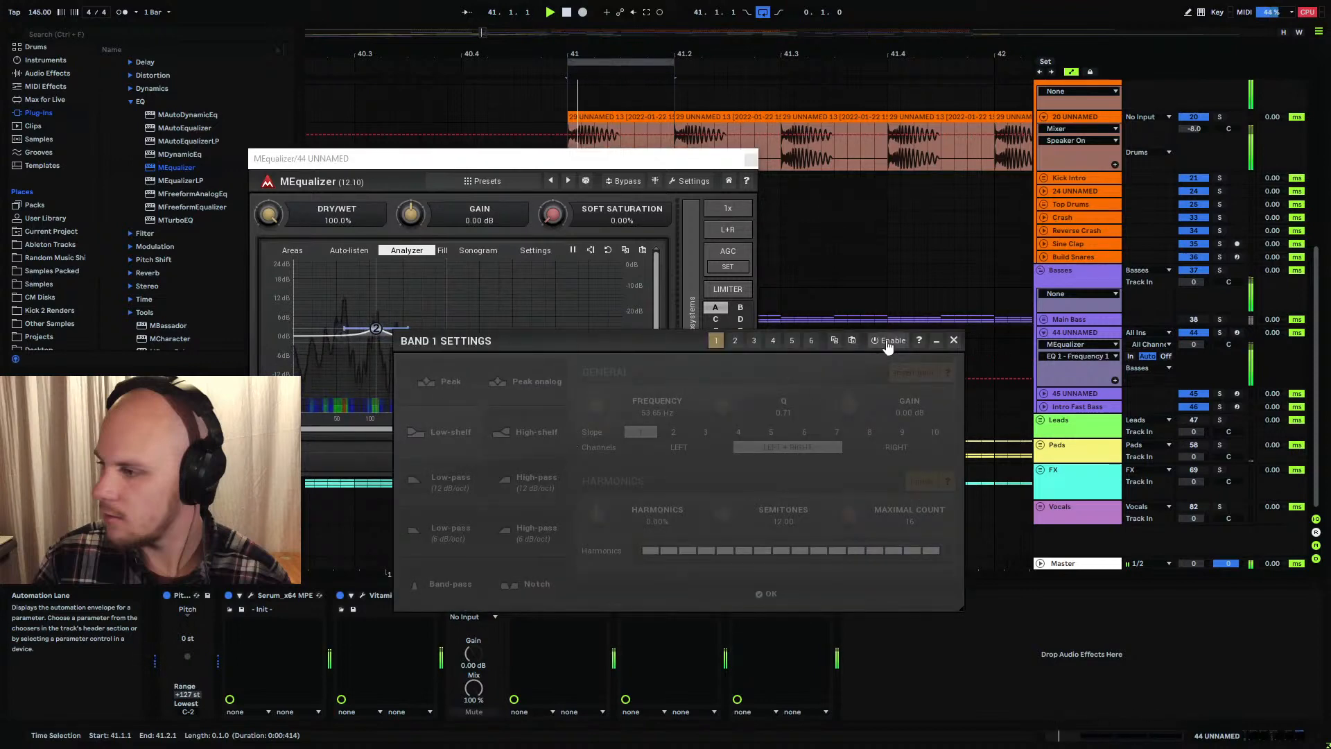
left_click(887, 341)
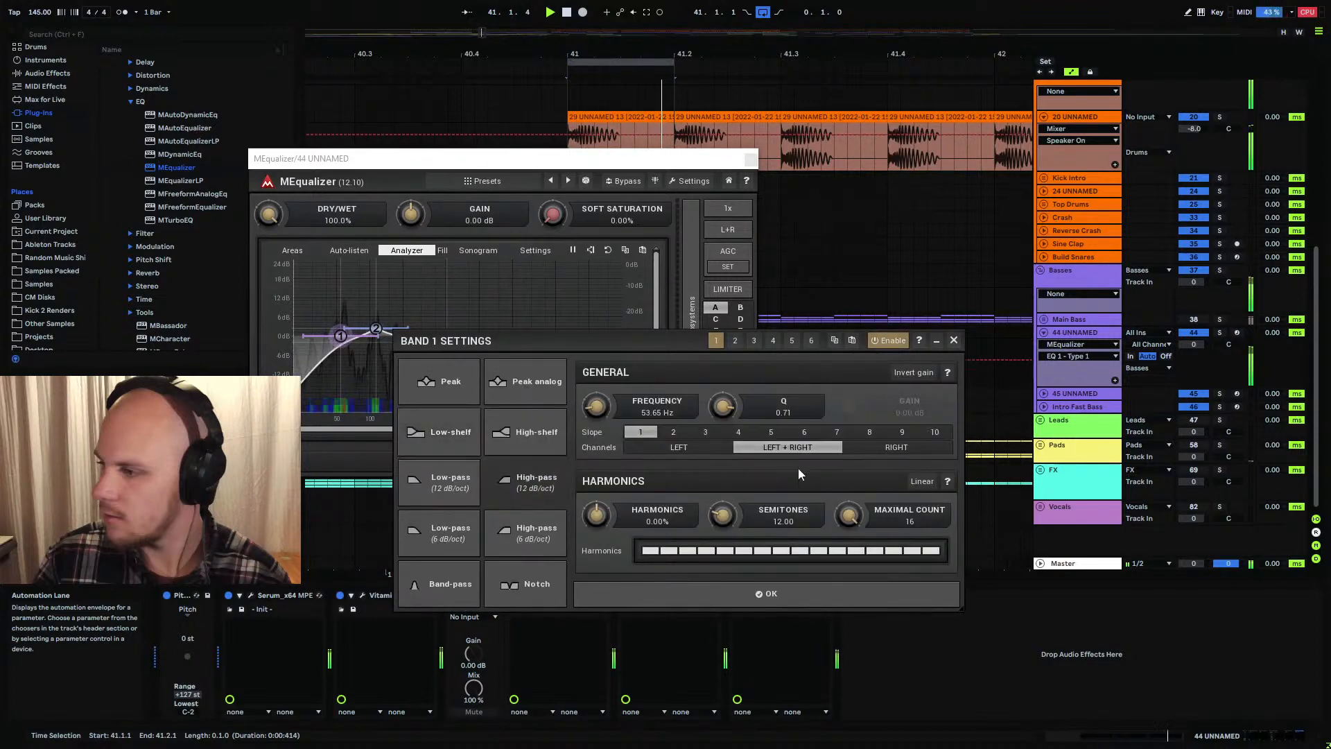
left_click_drag(339, 336, 330, 335)
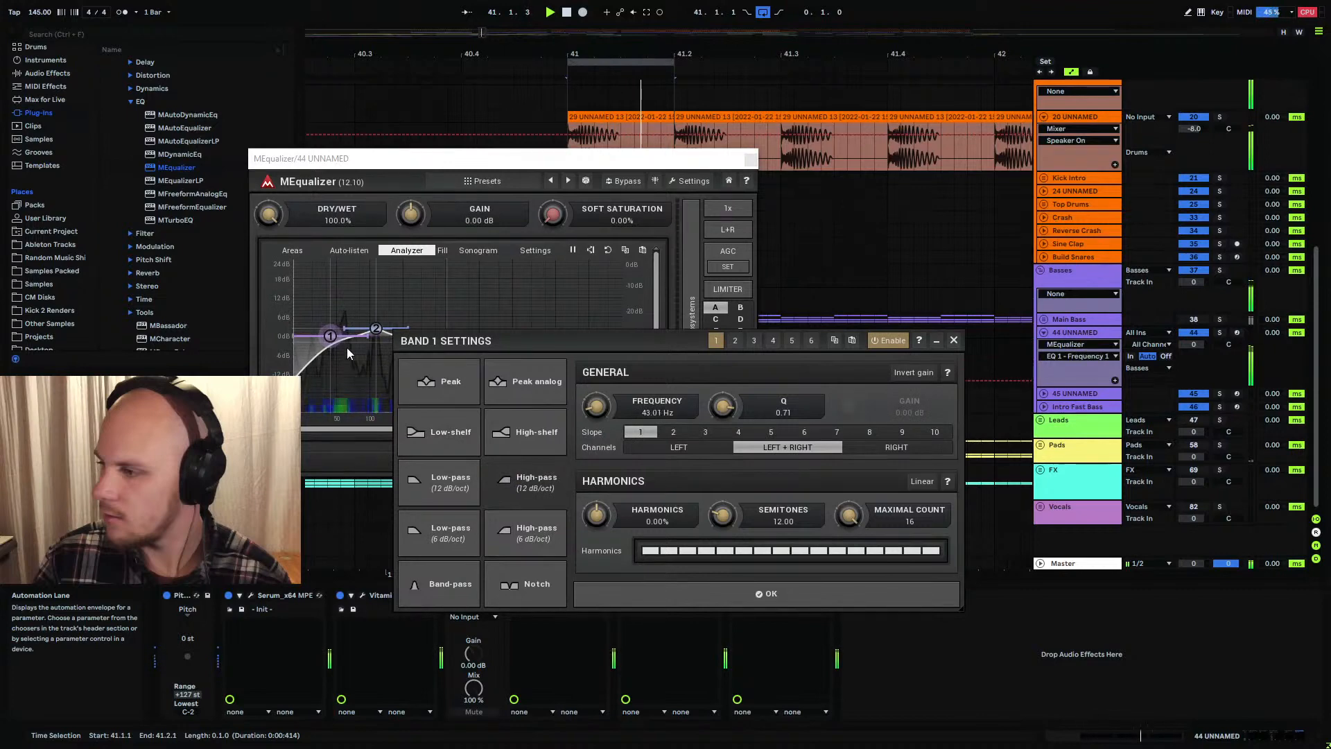
left_click(369, 333)
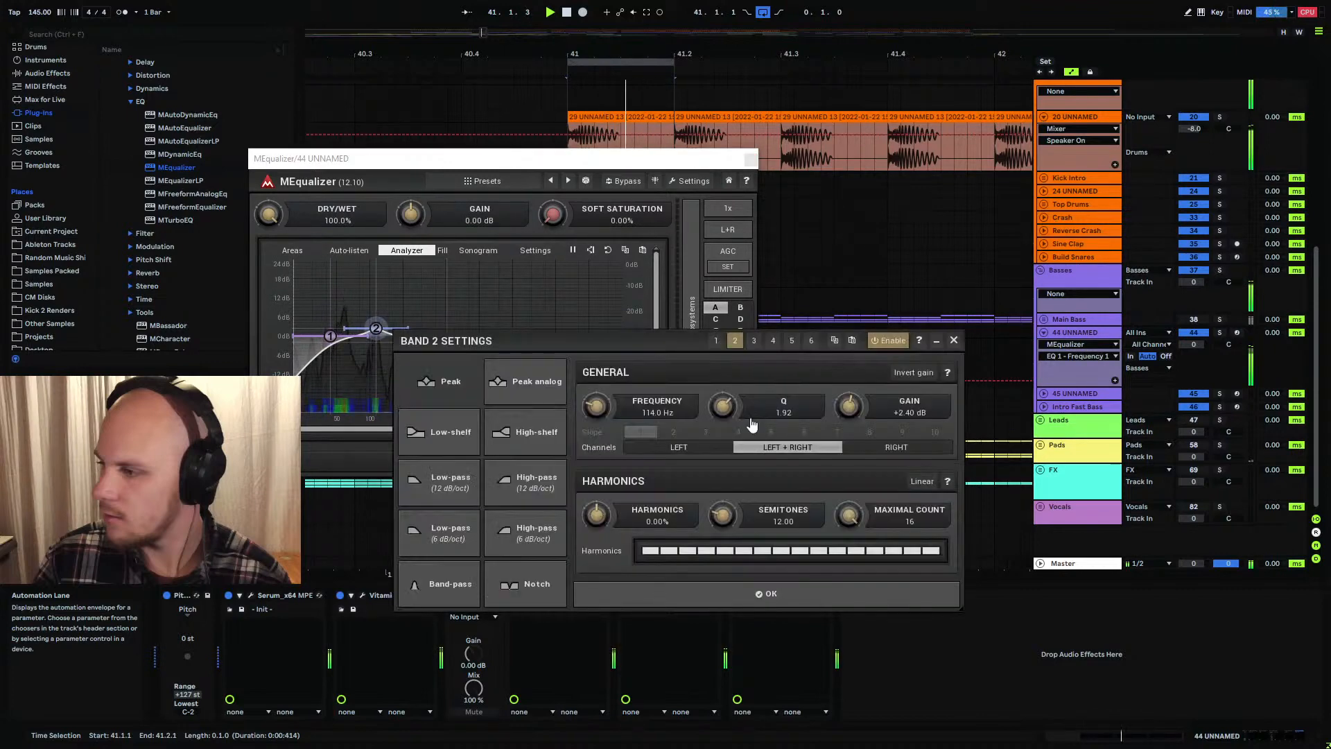
left_click(332, 337)
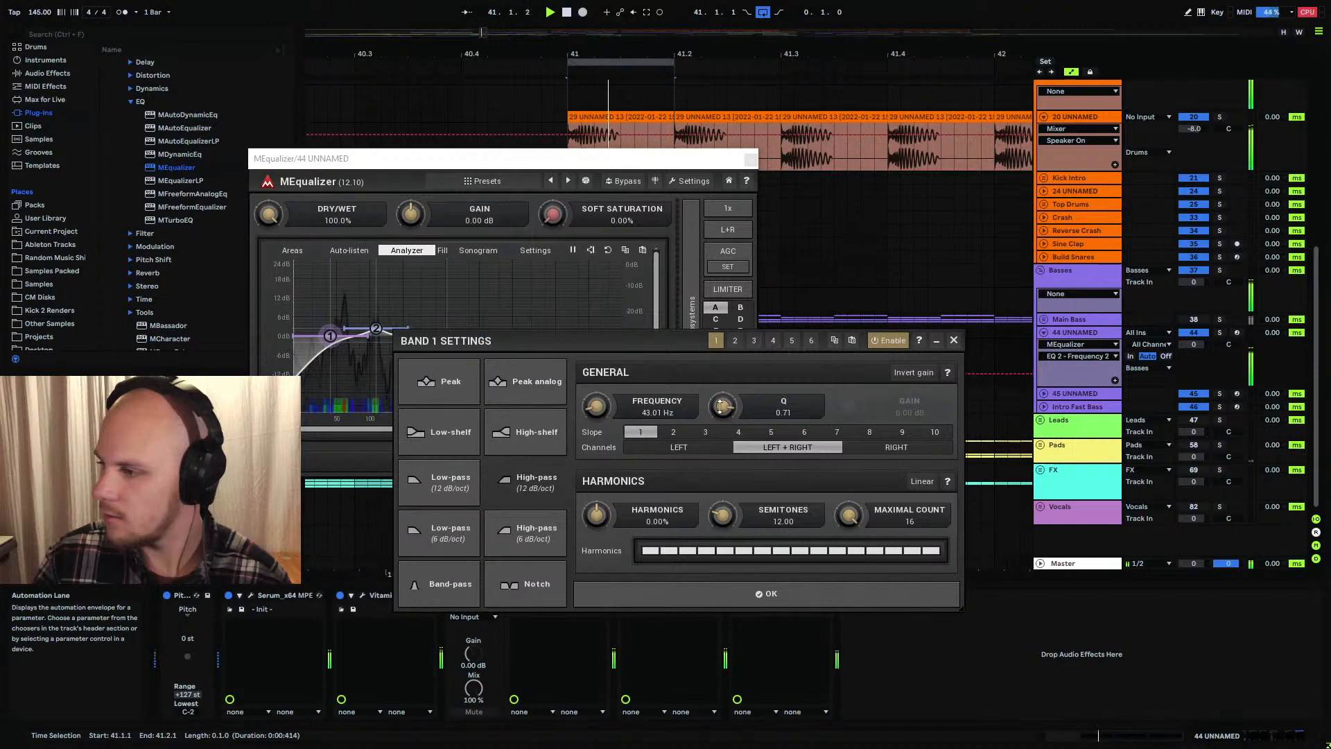
left_click_drag(721, 407, 721, 404)
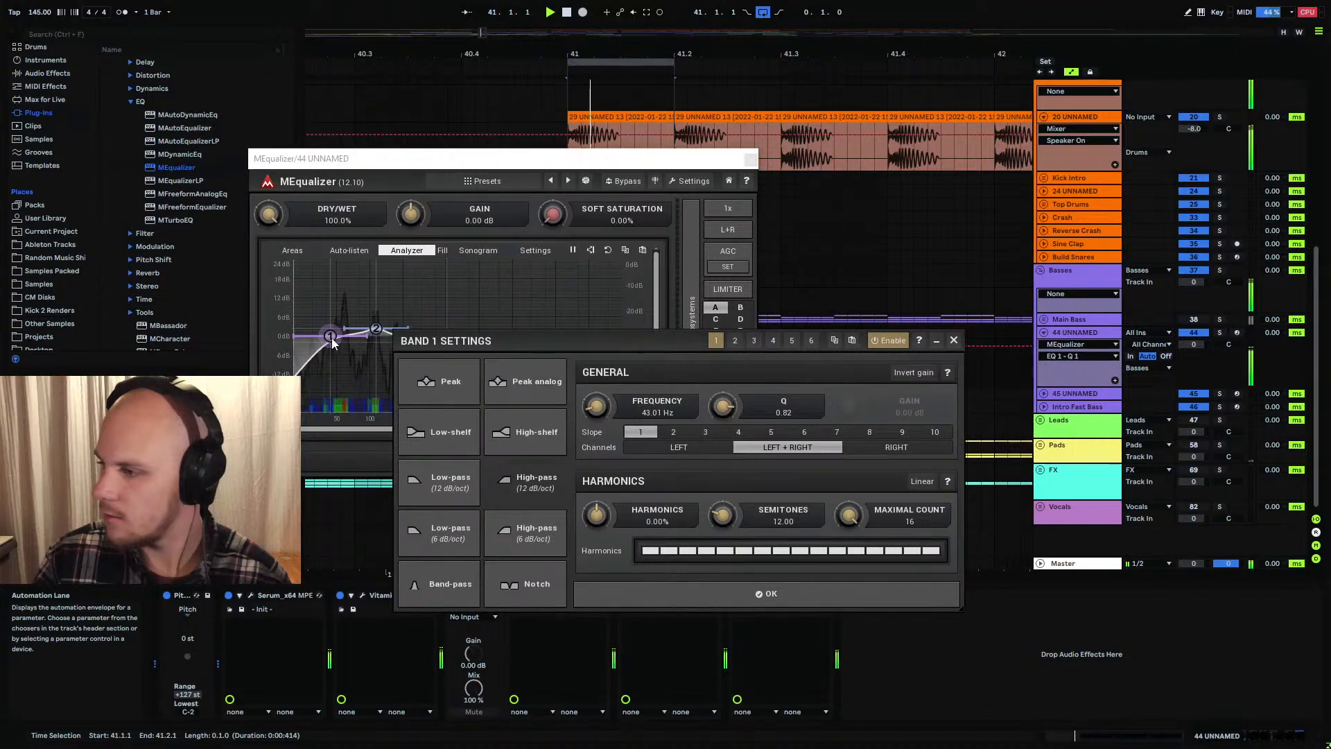
mouse_move(332, 340)
left_mouse_down()
mouse_move(334, 327)
mouse_move(323, 332)
left_mouse_up()
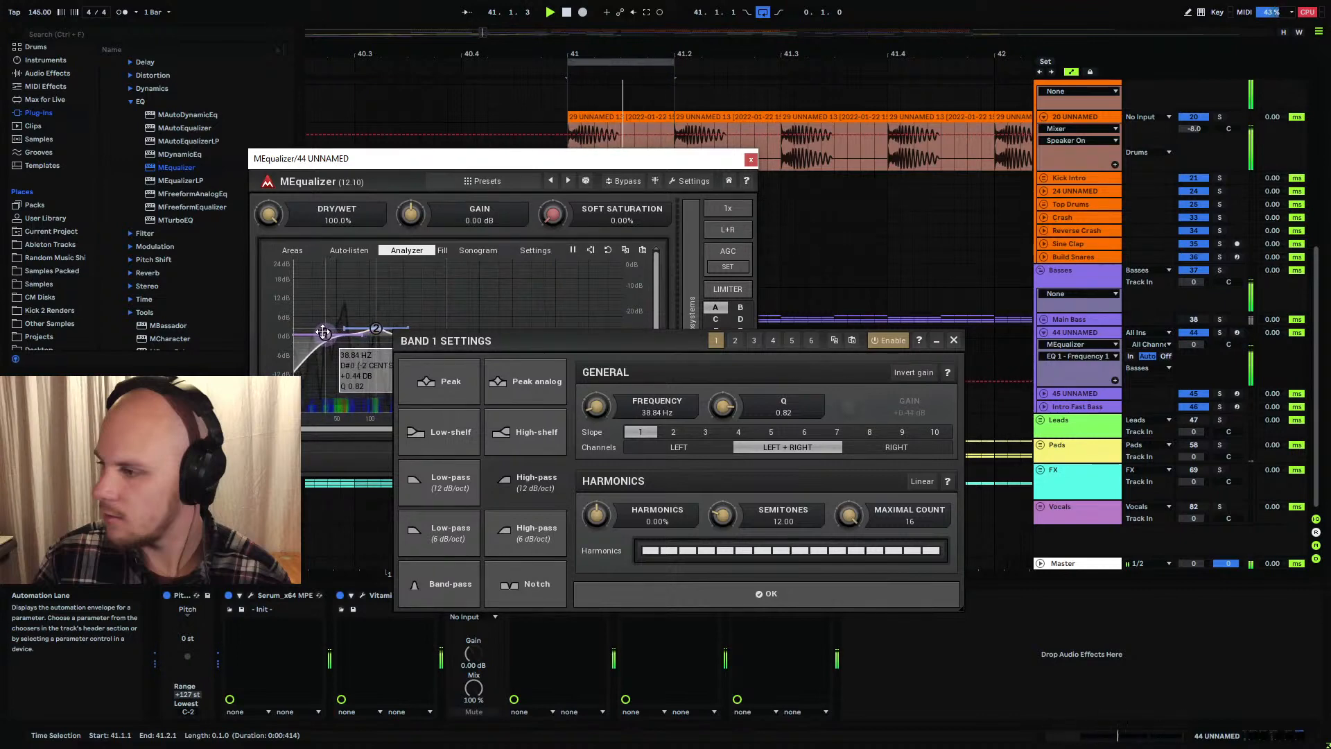
left_click(953, 340)
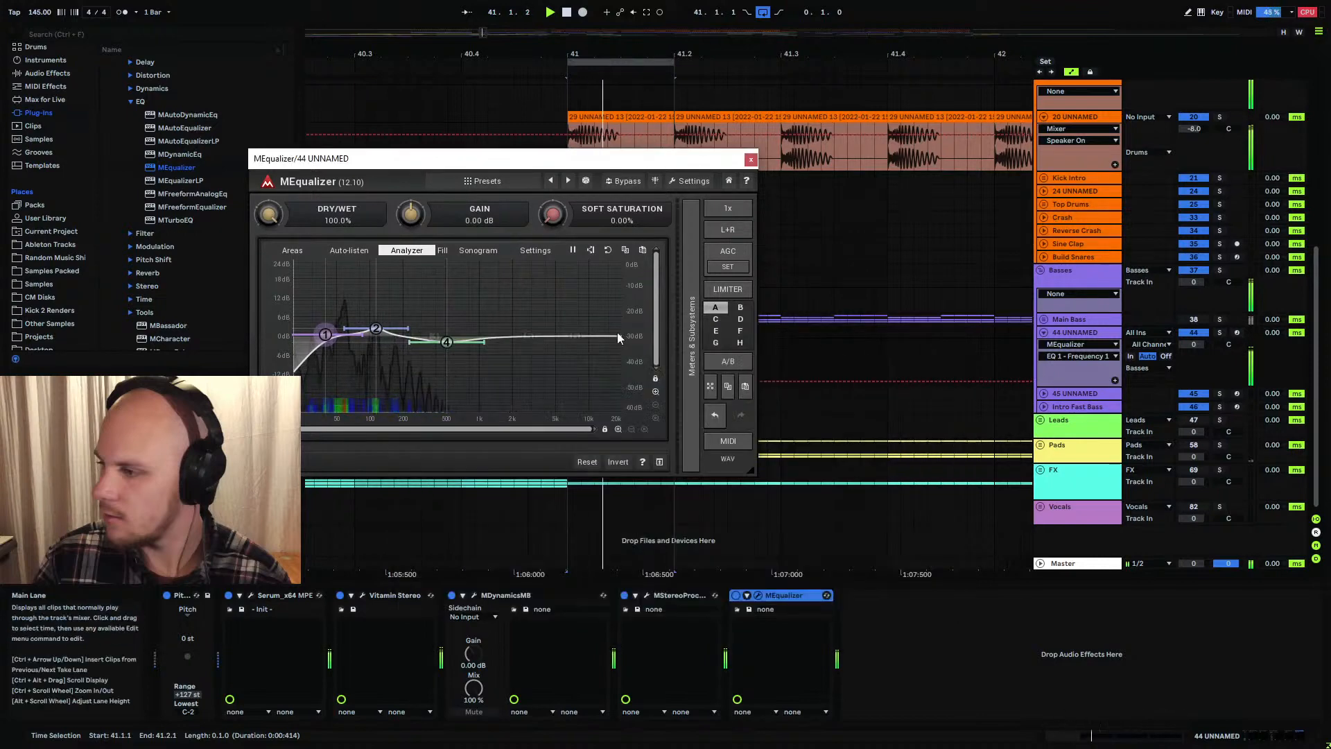
left_click(750, 159)
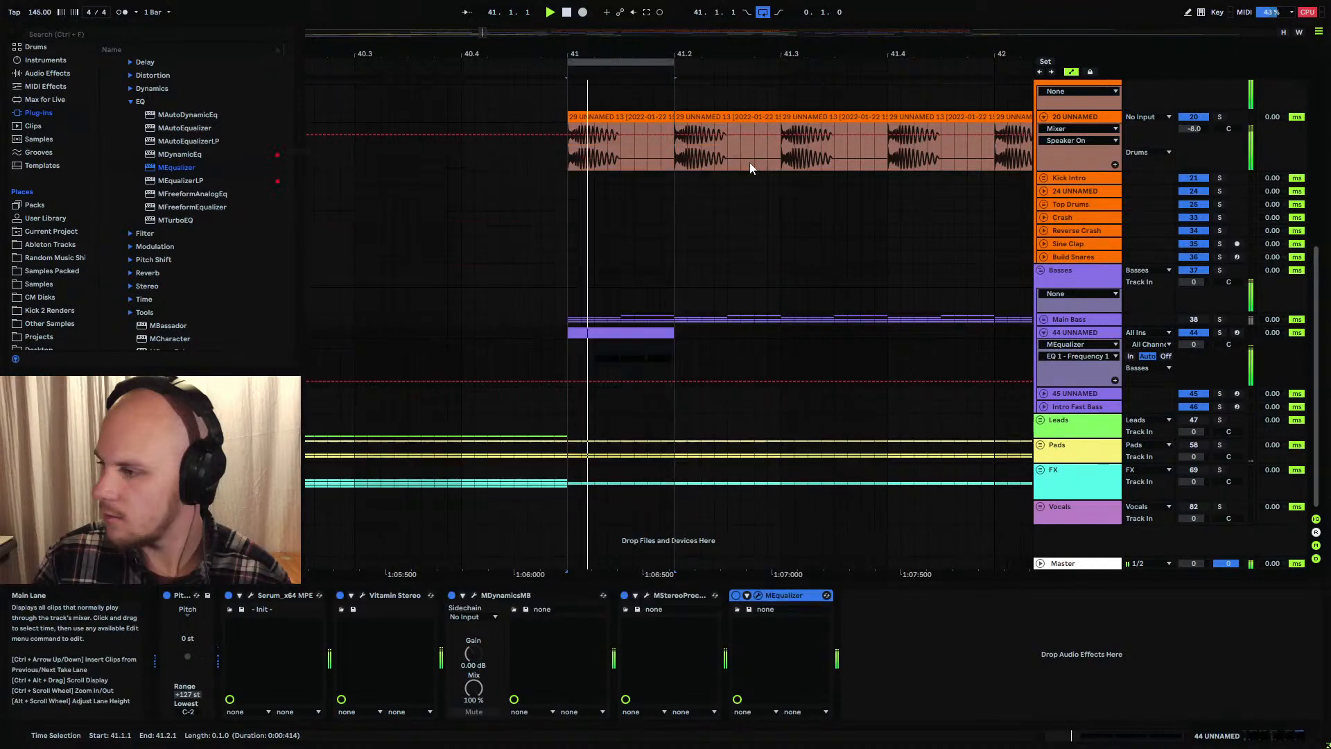
left_click(1078, 329)
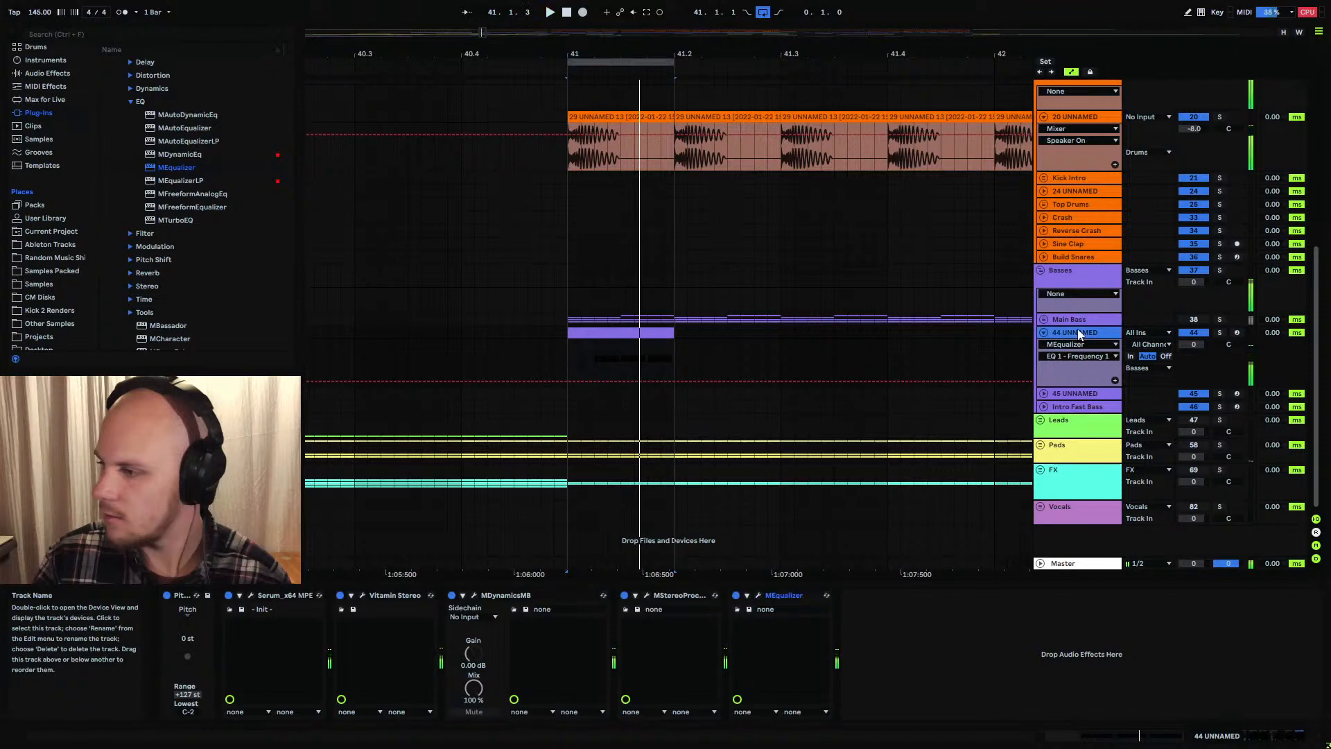
scroll(55, 115, "up", 2)
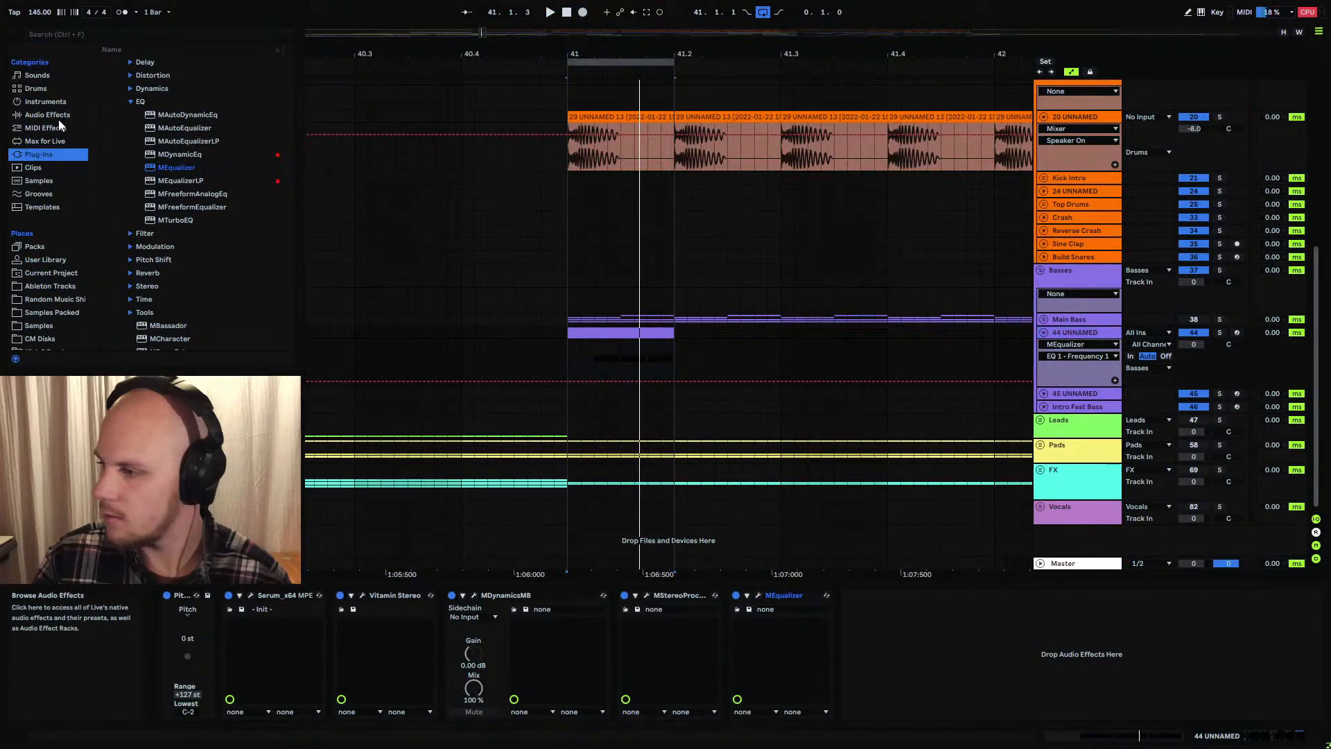
left_click(58, 118)
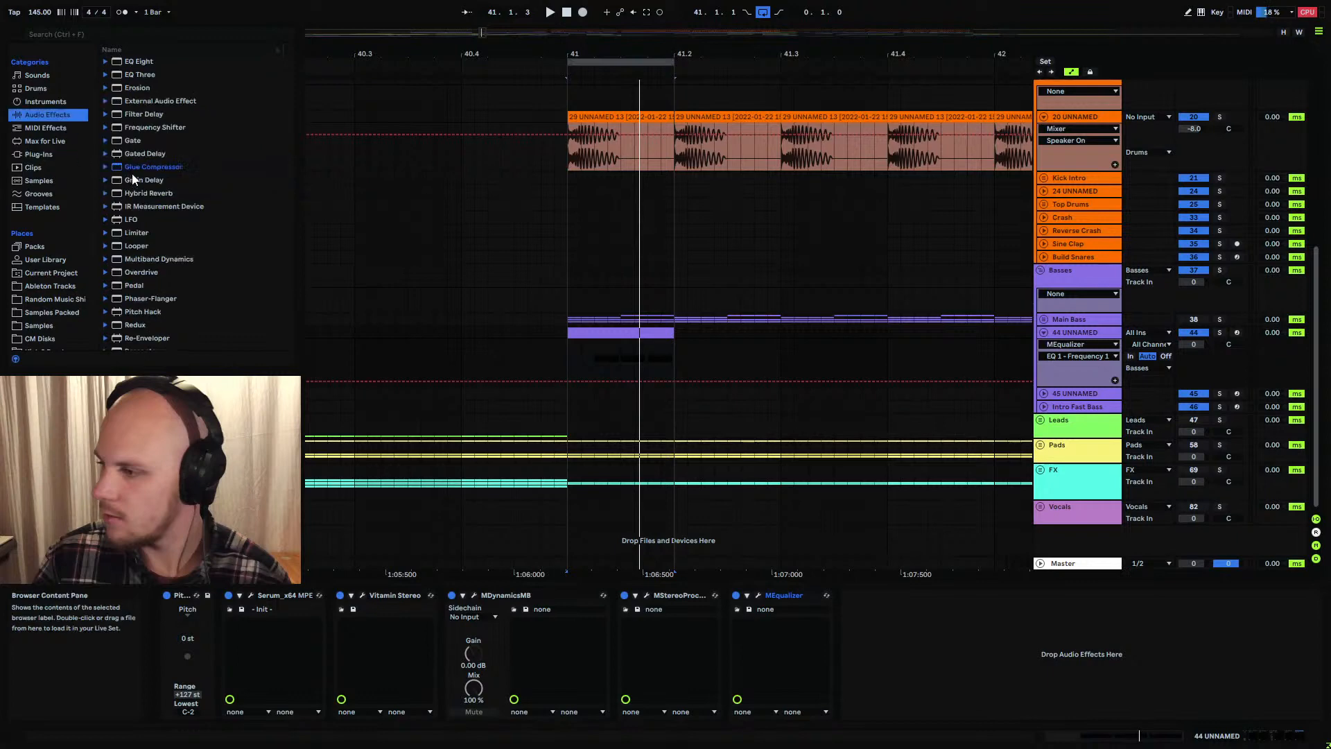
left_click(664, 363)
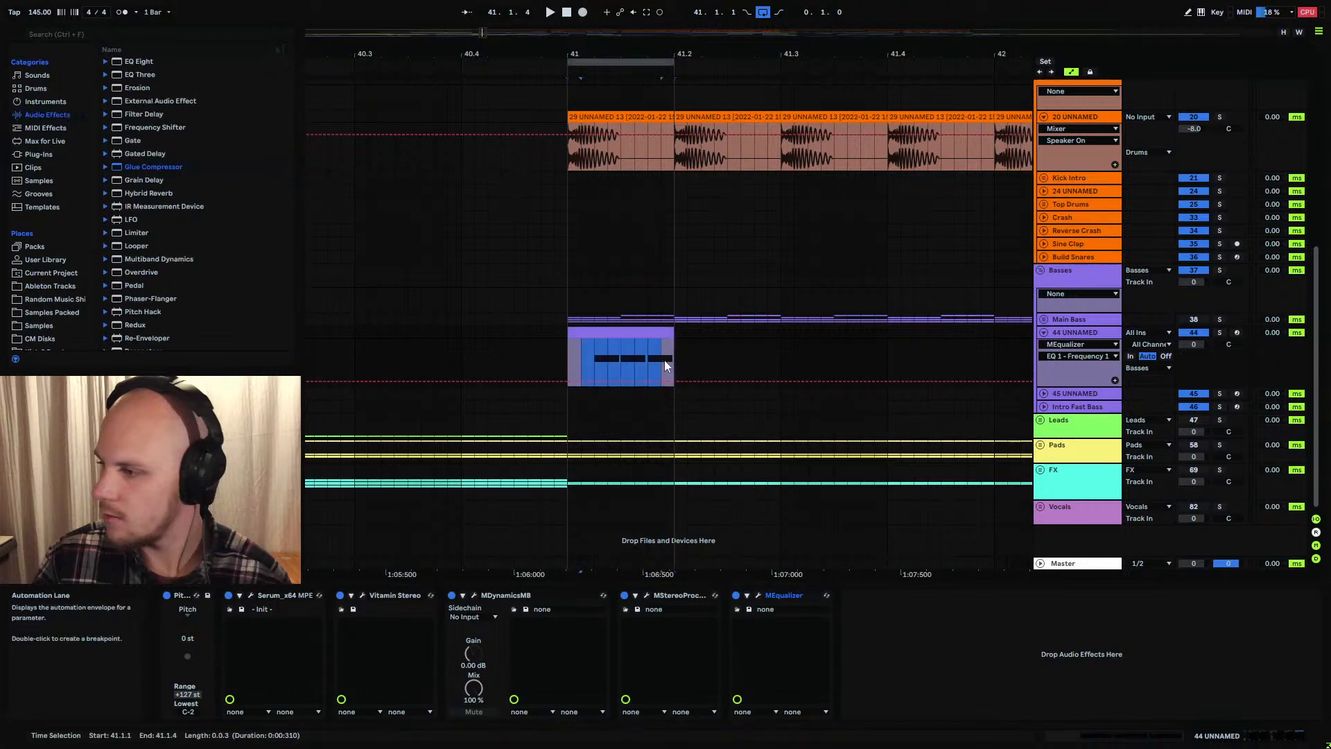
Add EMO-D5 Mono from the Waves plug-ins after MEqualizer on the 44 UNNAMED bass track
left_click(61, 156)
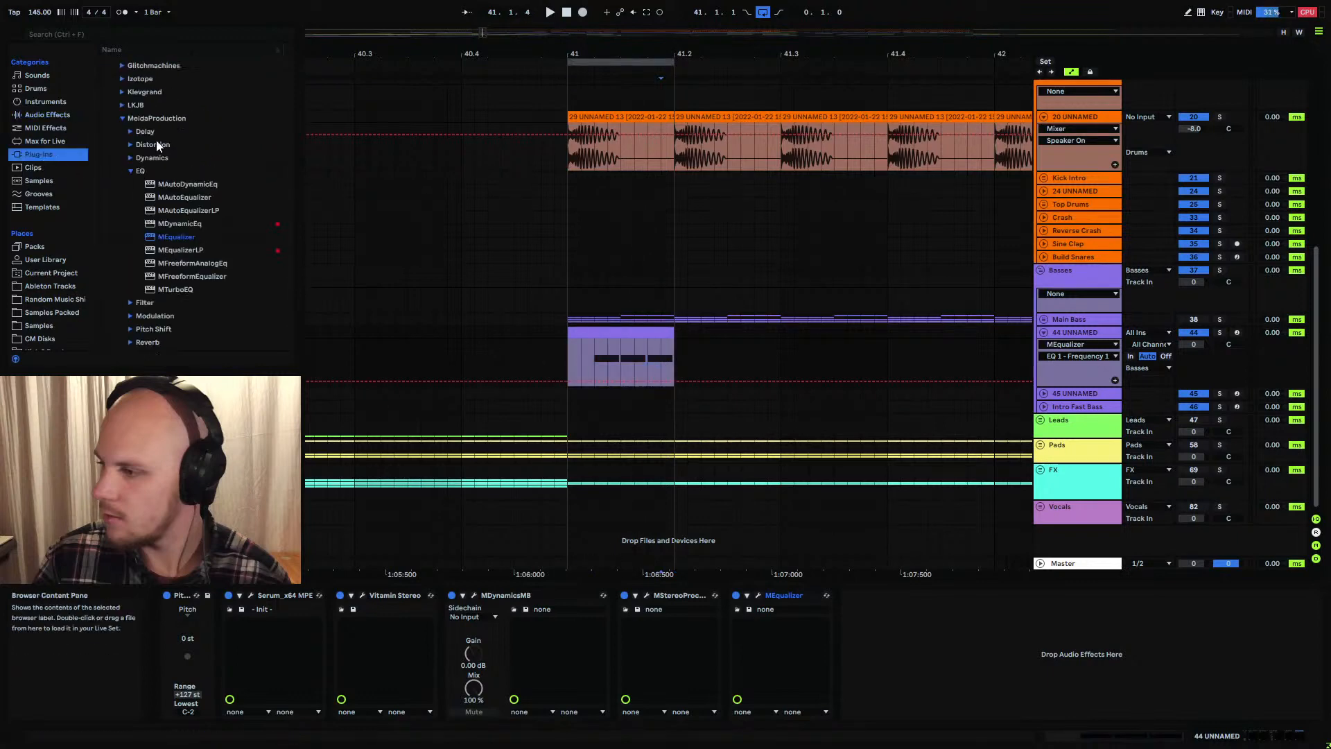
left_click(135, 172)
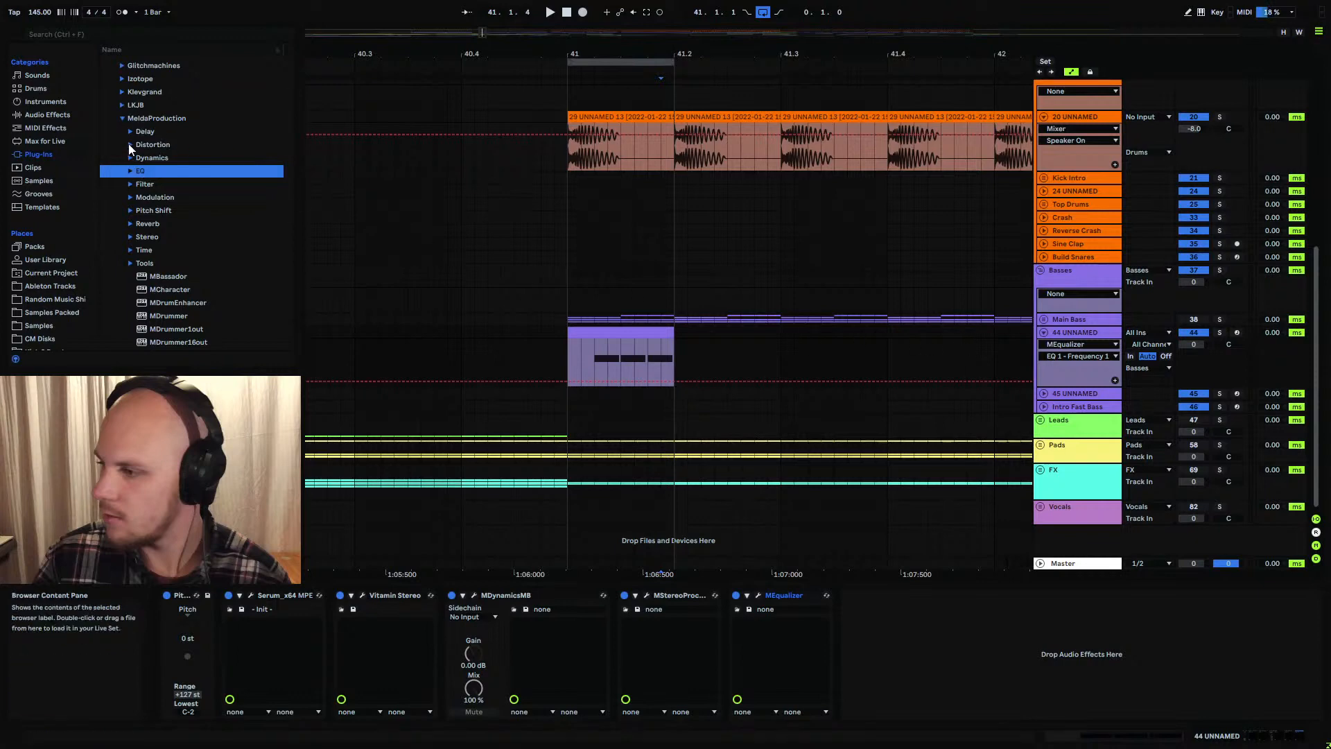
left_click(132, 237)
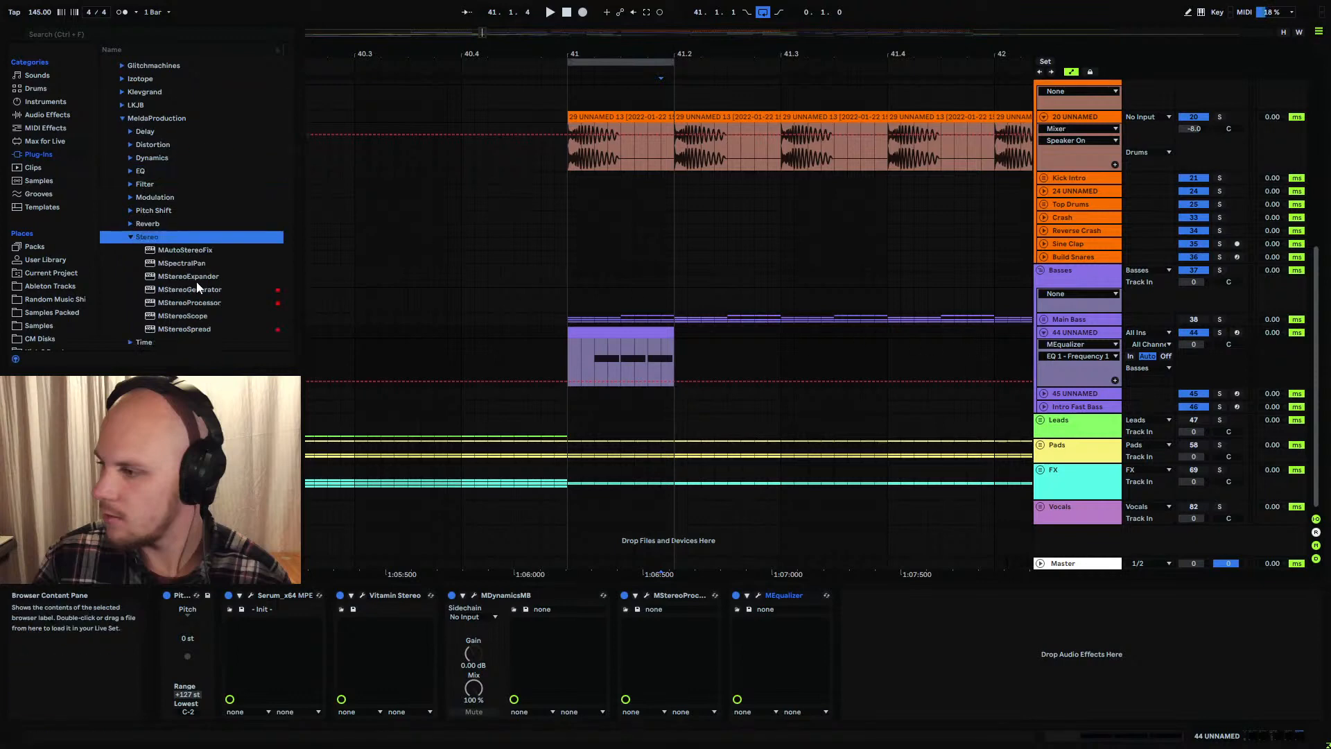
scroll(195, 282, "up", 1)
left_click(131, 251)
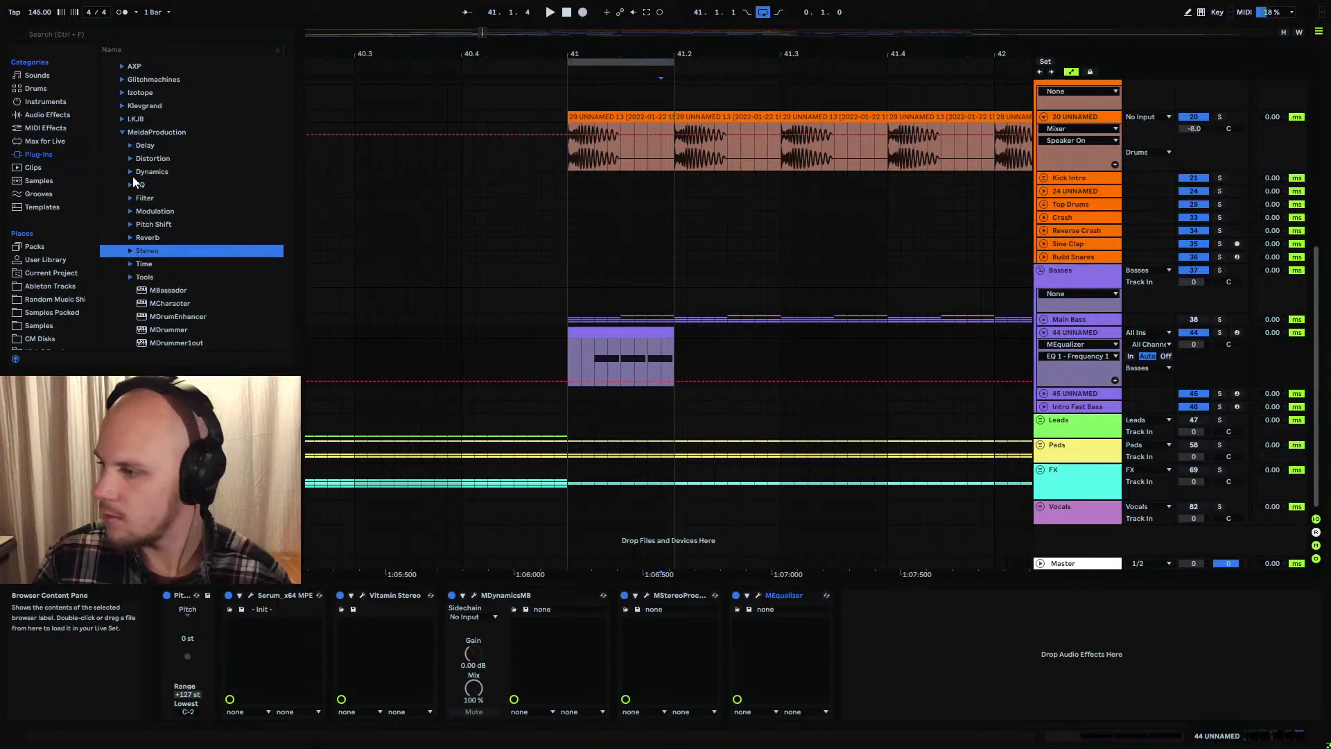
left_click(121, 134)
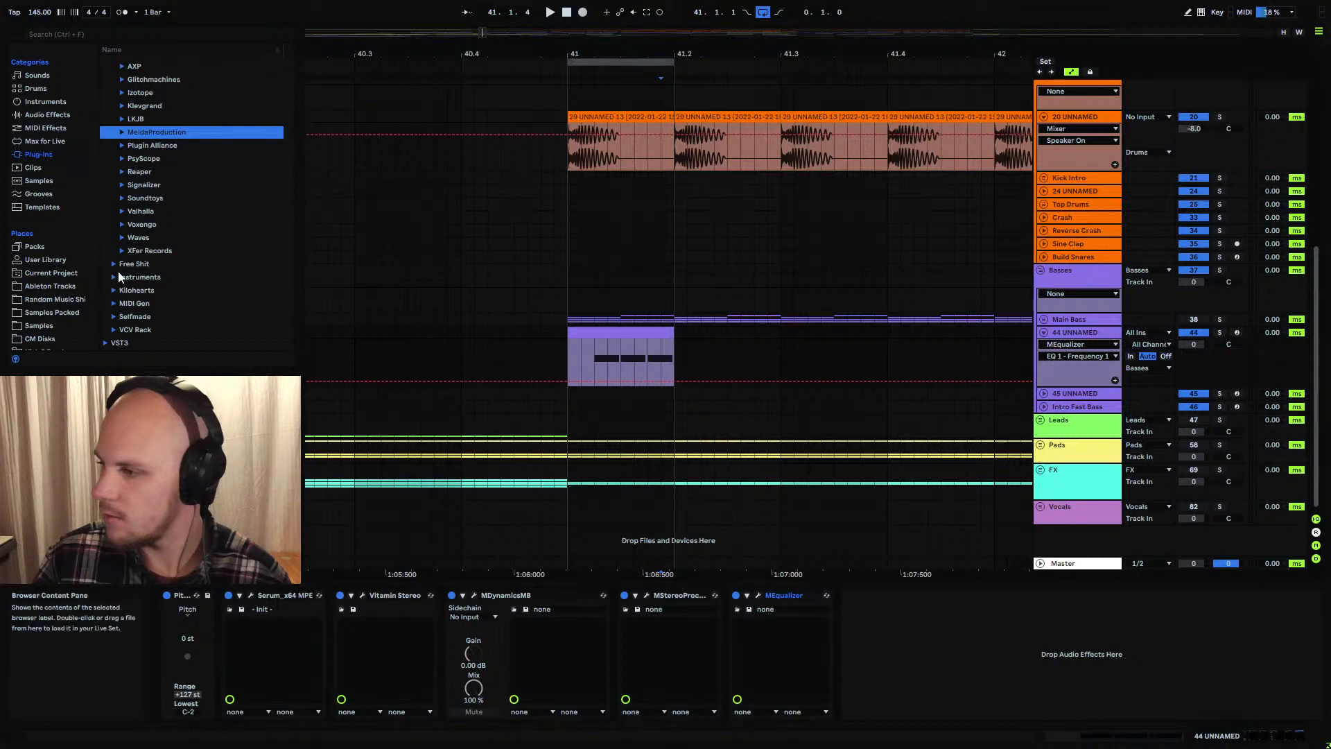
left_click(122, 238)
scroll(166, 277, "down", 5)
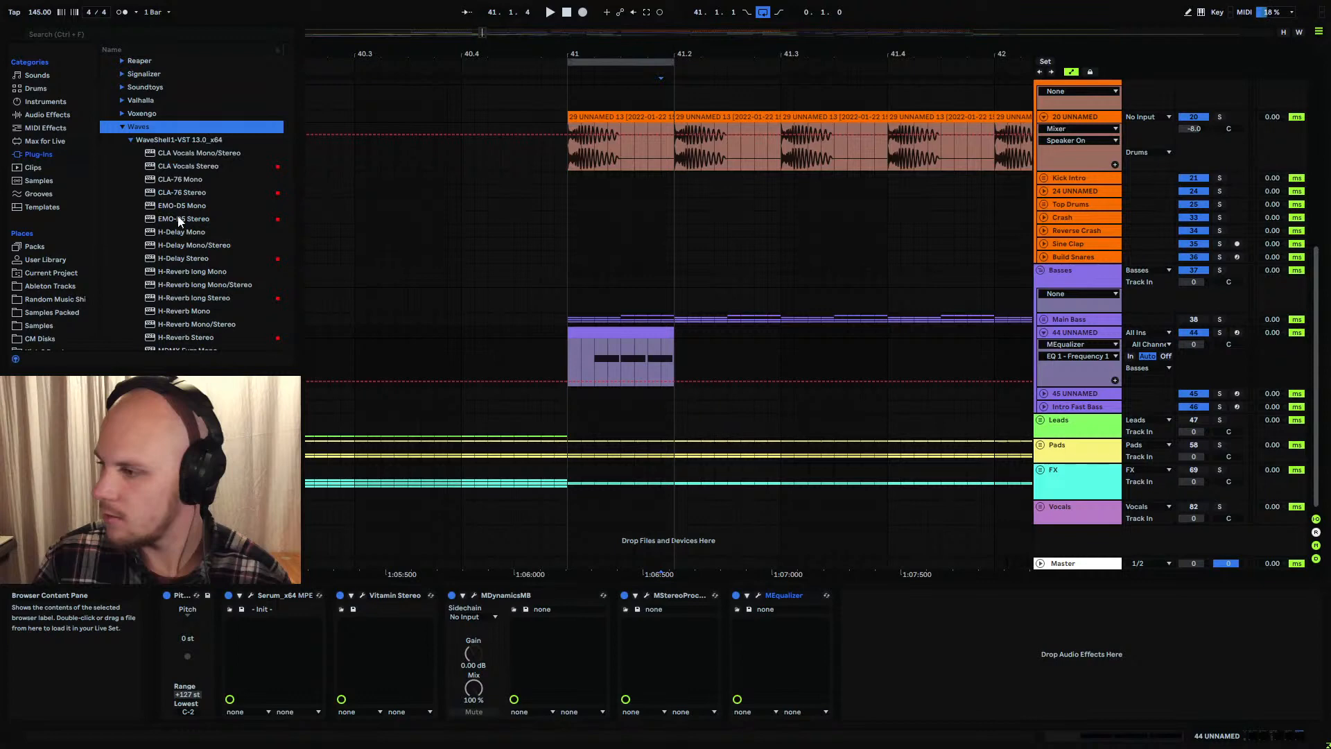
double_click(181, 207)
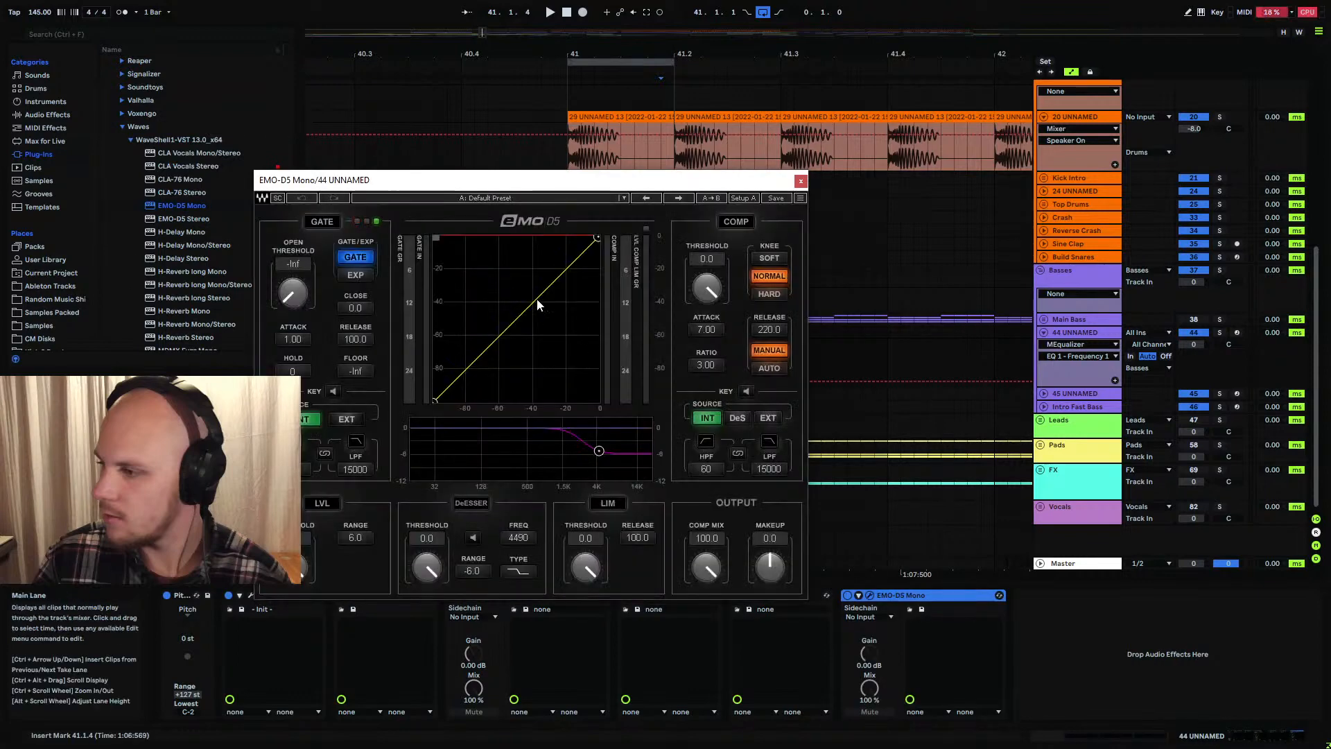
Turn on EMO-D5's limiter with a threshold of -10.0 and makeup of 10.0 during playback, and close the plug-in window
left_click(614, 504)
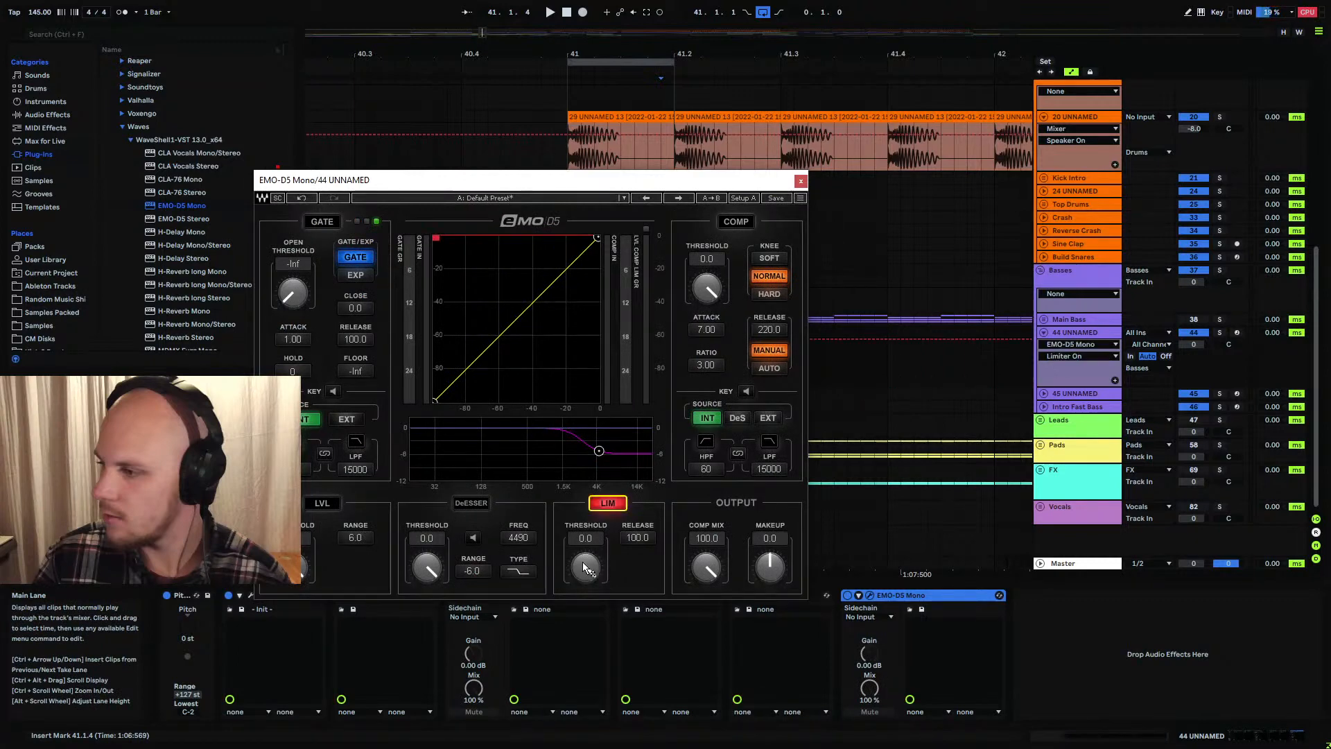
mouse_move(584, 568)
left_mouse_down()
mouse_move(595, 585)
mouse_move(586, 570)
left_mouse_up()
key("space")
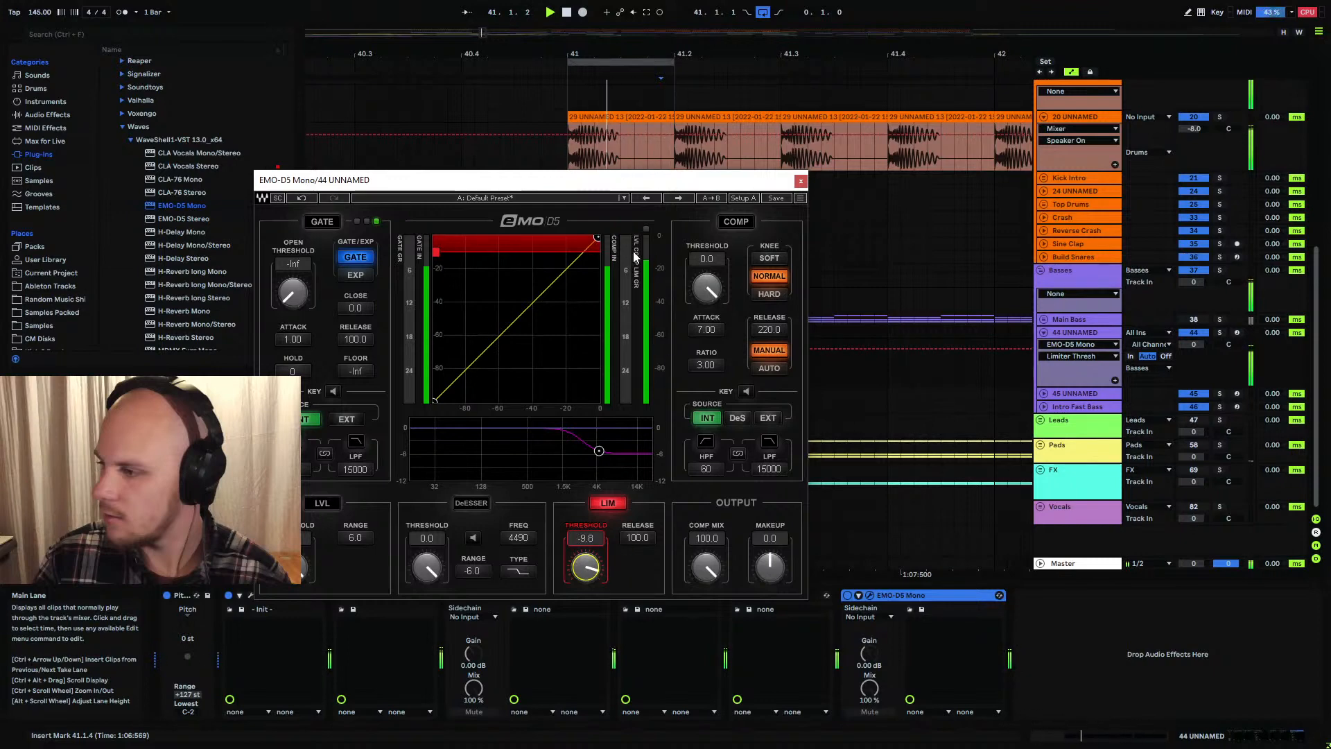
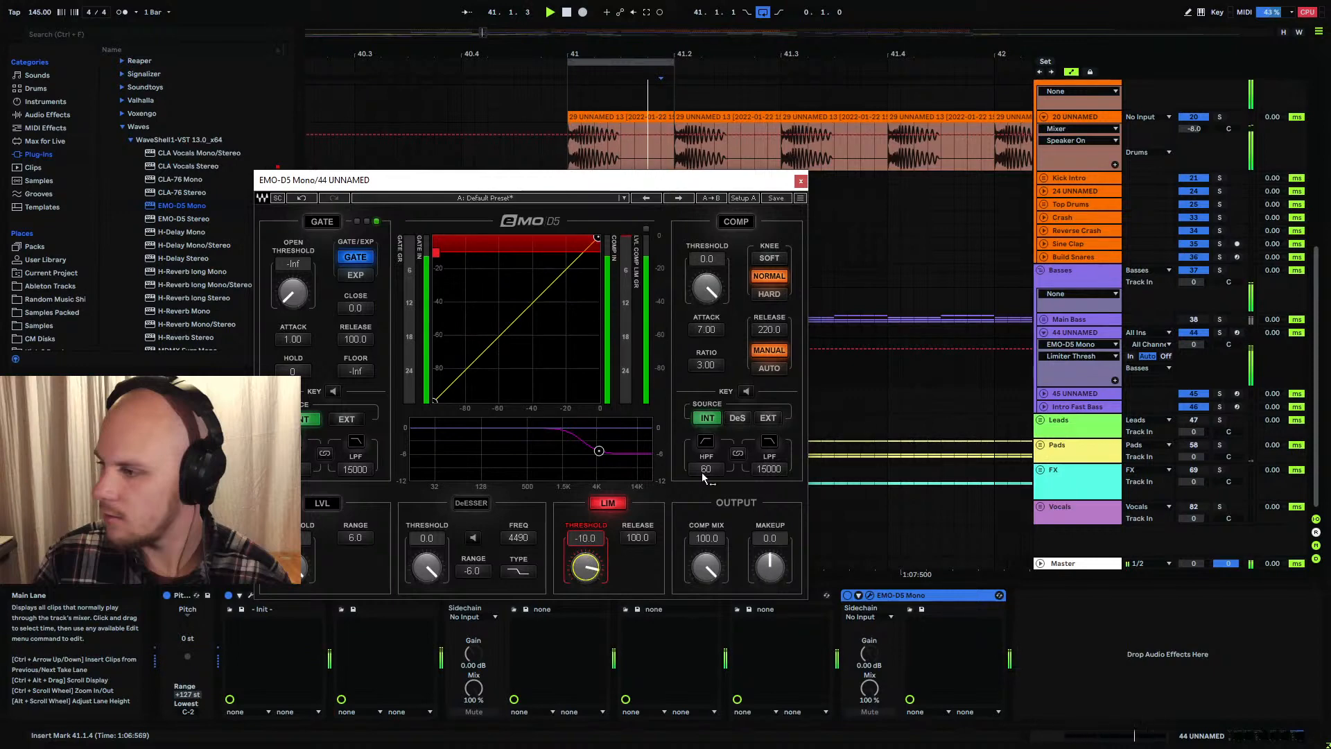
left_click(770, 567)
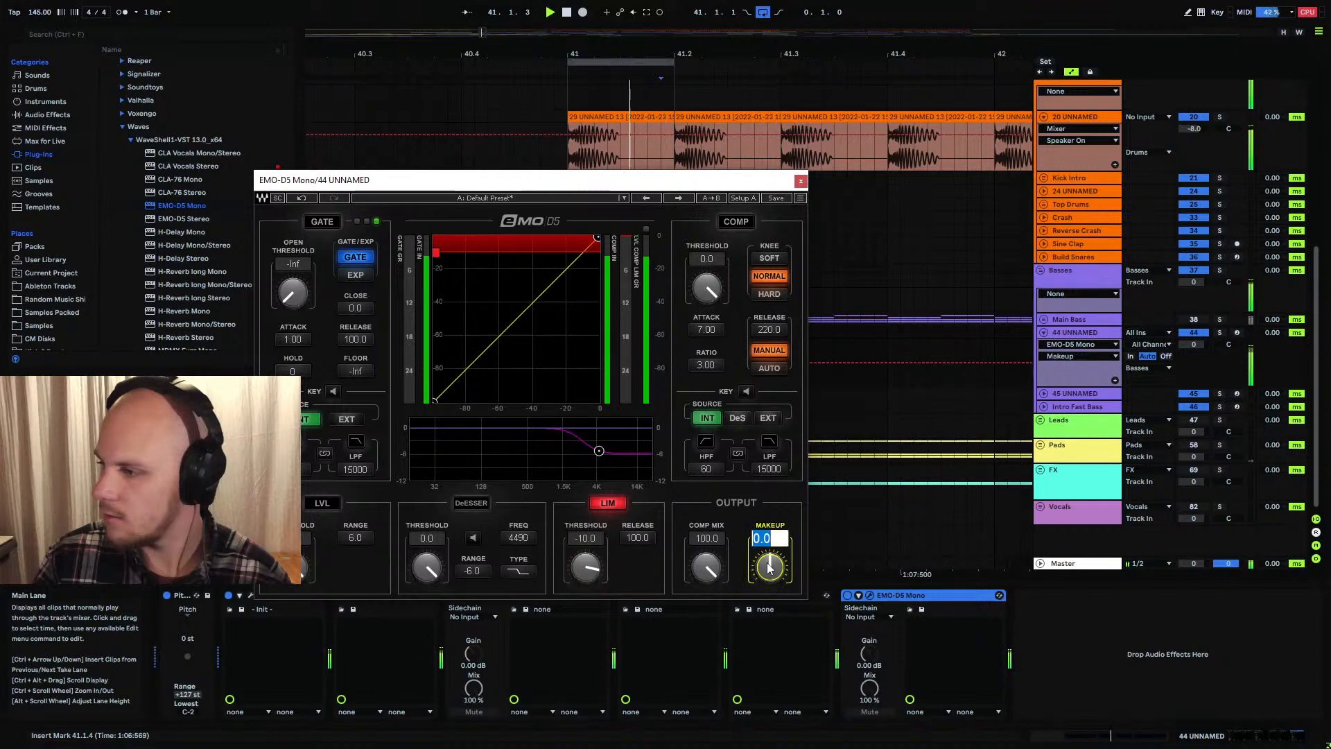
key("Return")
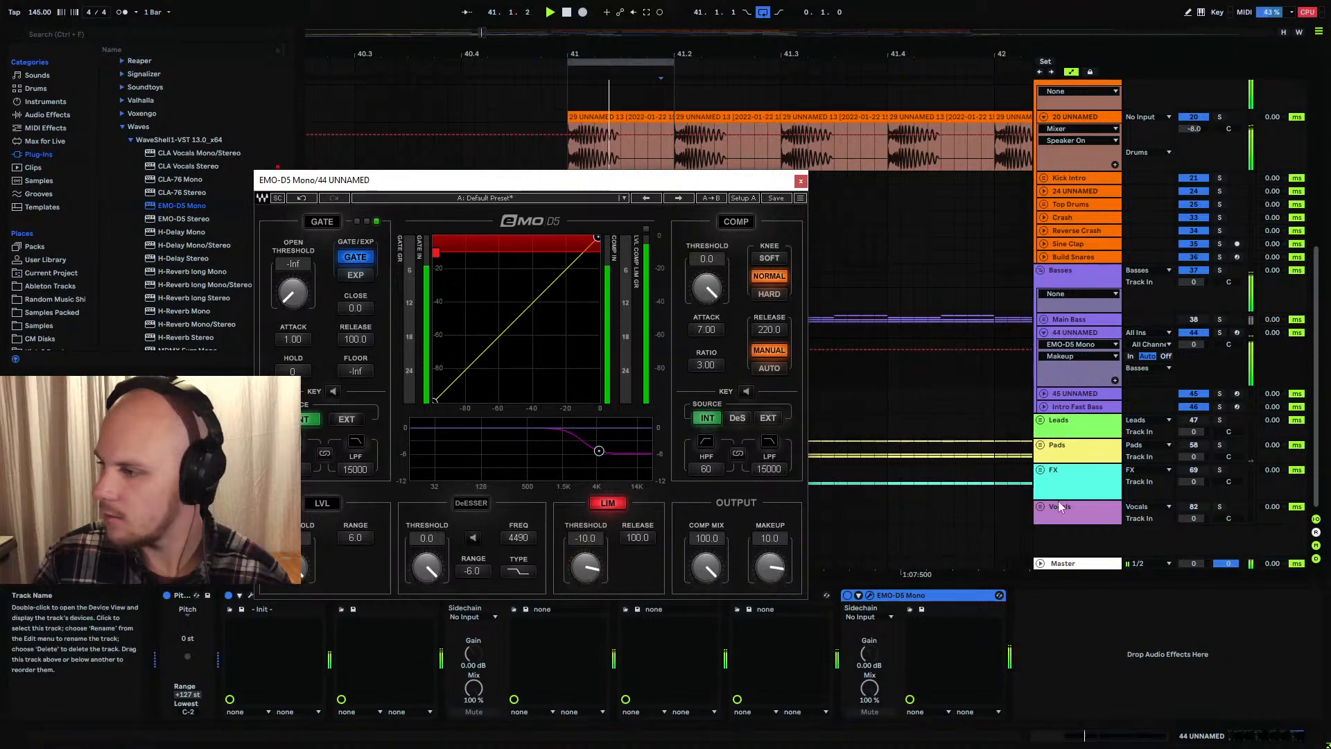
left_click(801, 181)
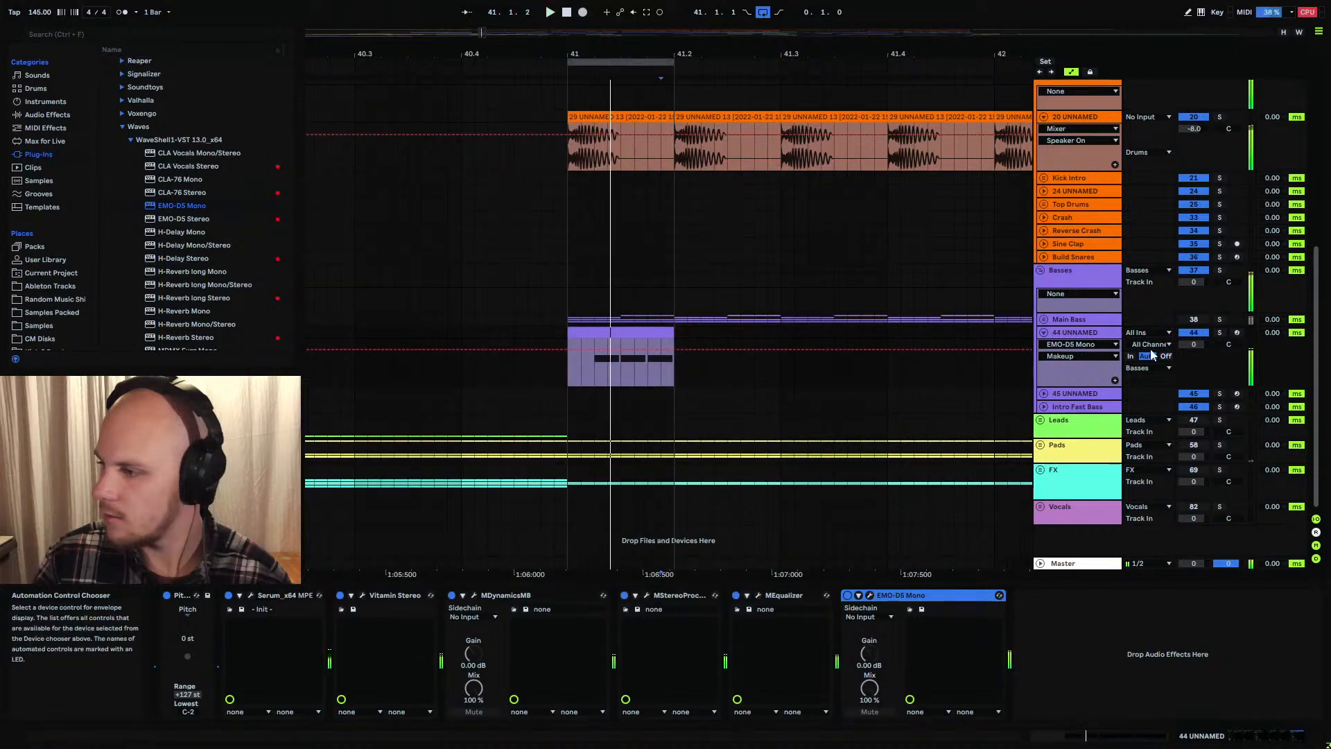
Set the 44 UNNAMED track's volume to -9 dB and play the loop from 41.1.1
left_click(1201, 344)
type("-9")
key("Return")
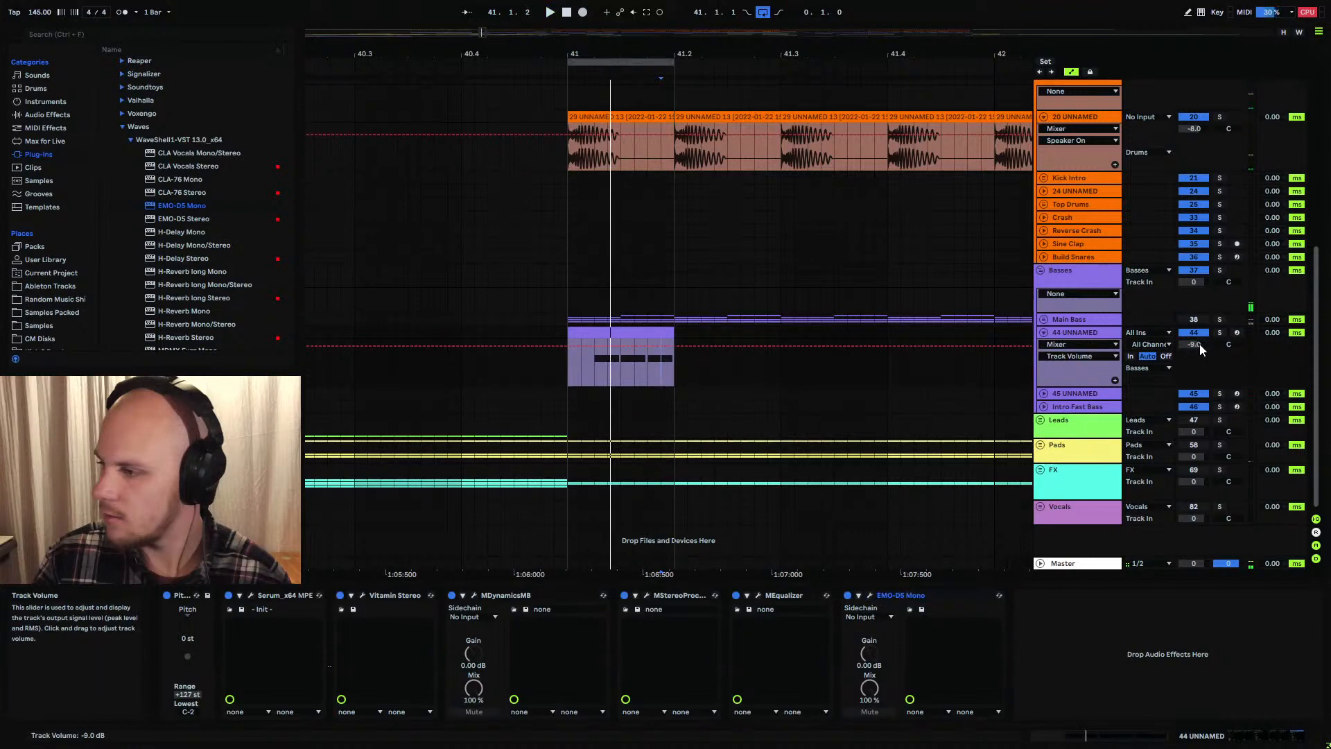
left_click(571, 343)
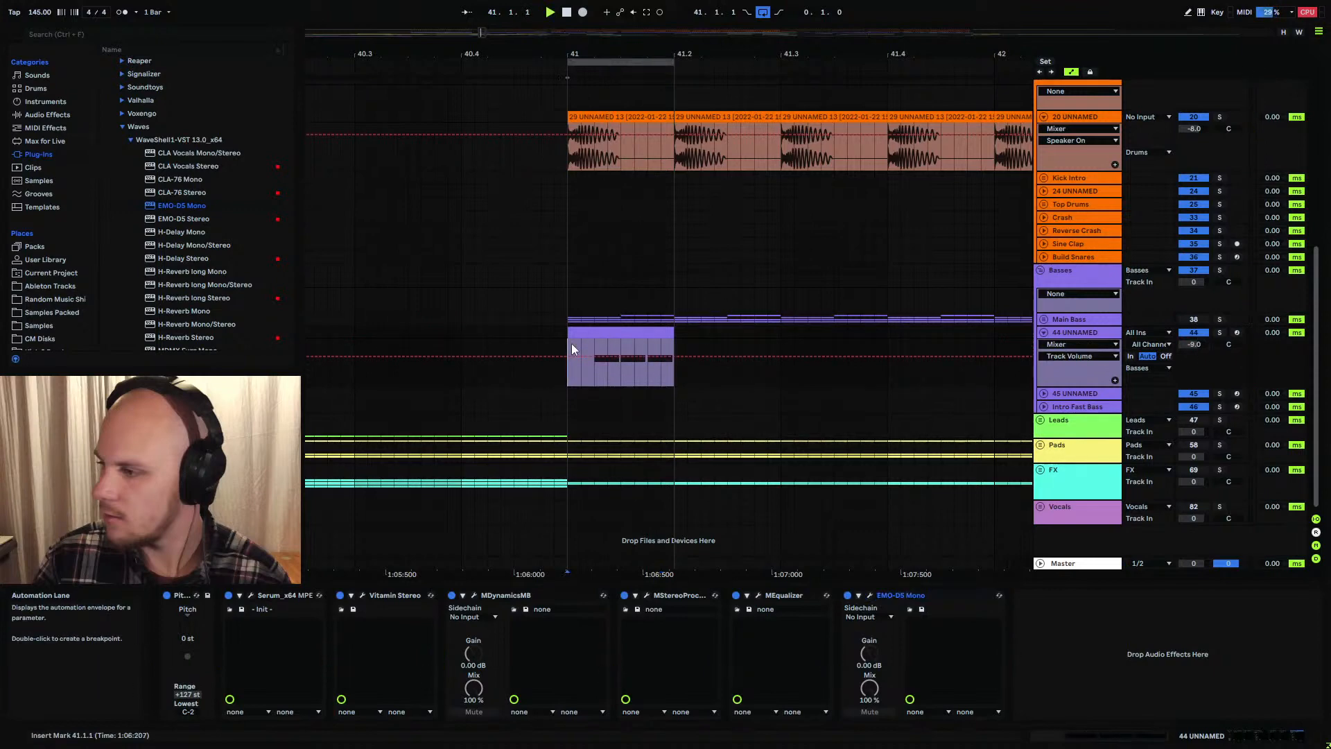
key("space")
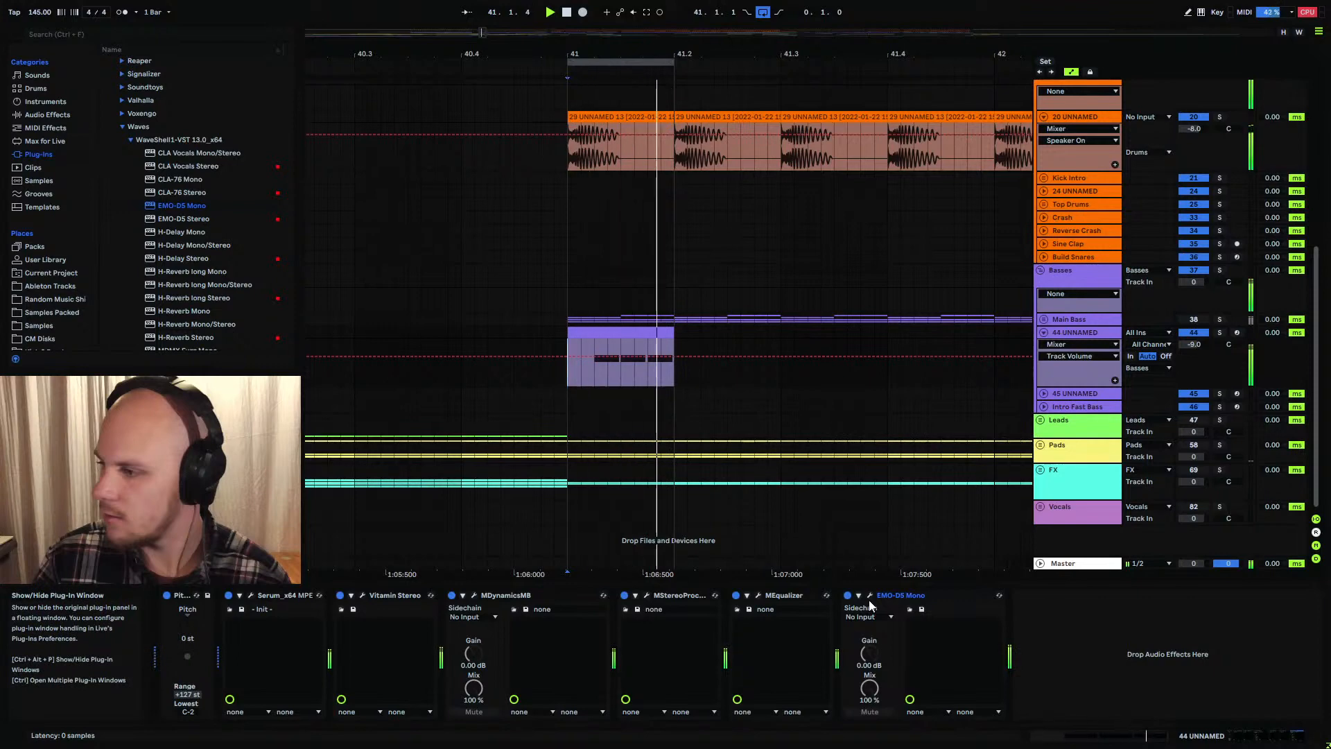
Stop playback, unfold and arm the MASTER RECORDING track, and start recording from 41.1.1
scroll(682, 425, "up", 4)
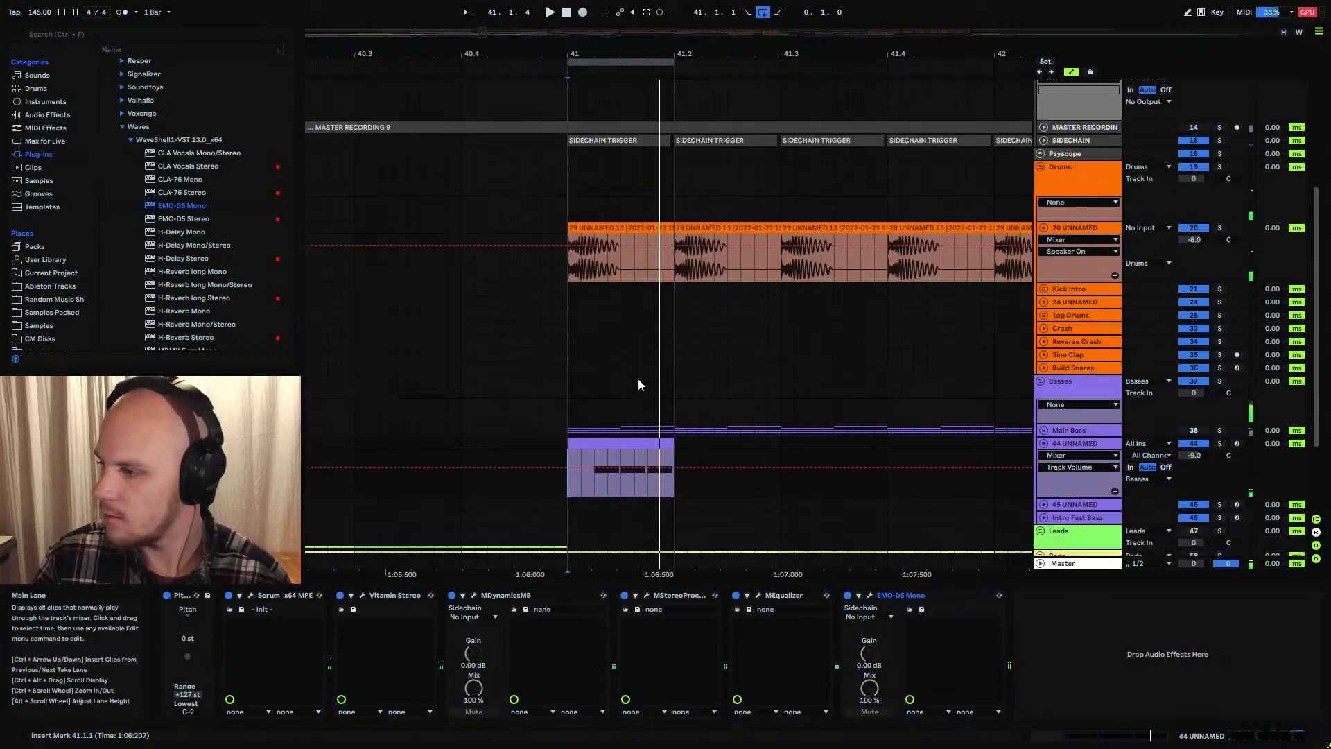
scroll(1066, 352, "up", 4)
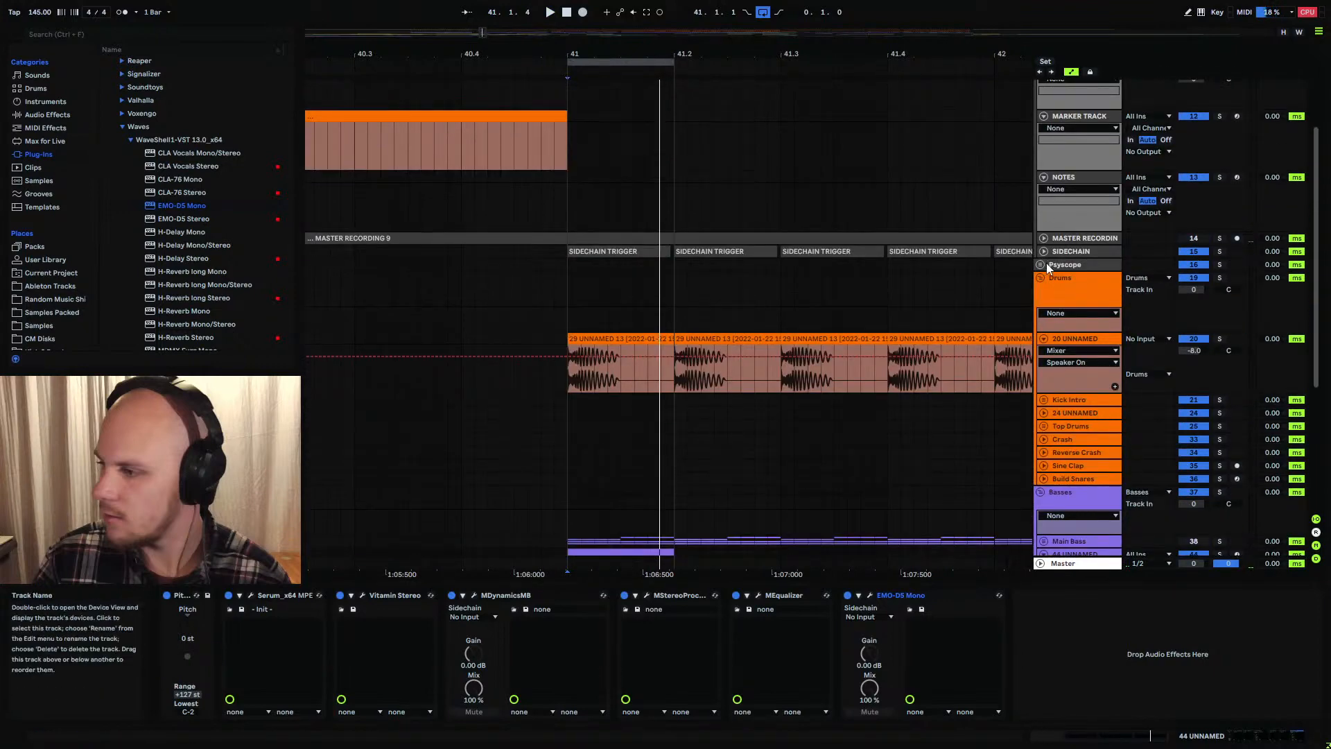
left_click(1045, 238)
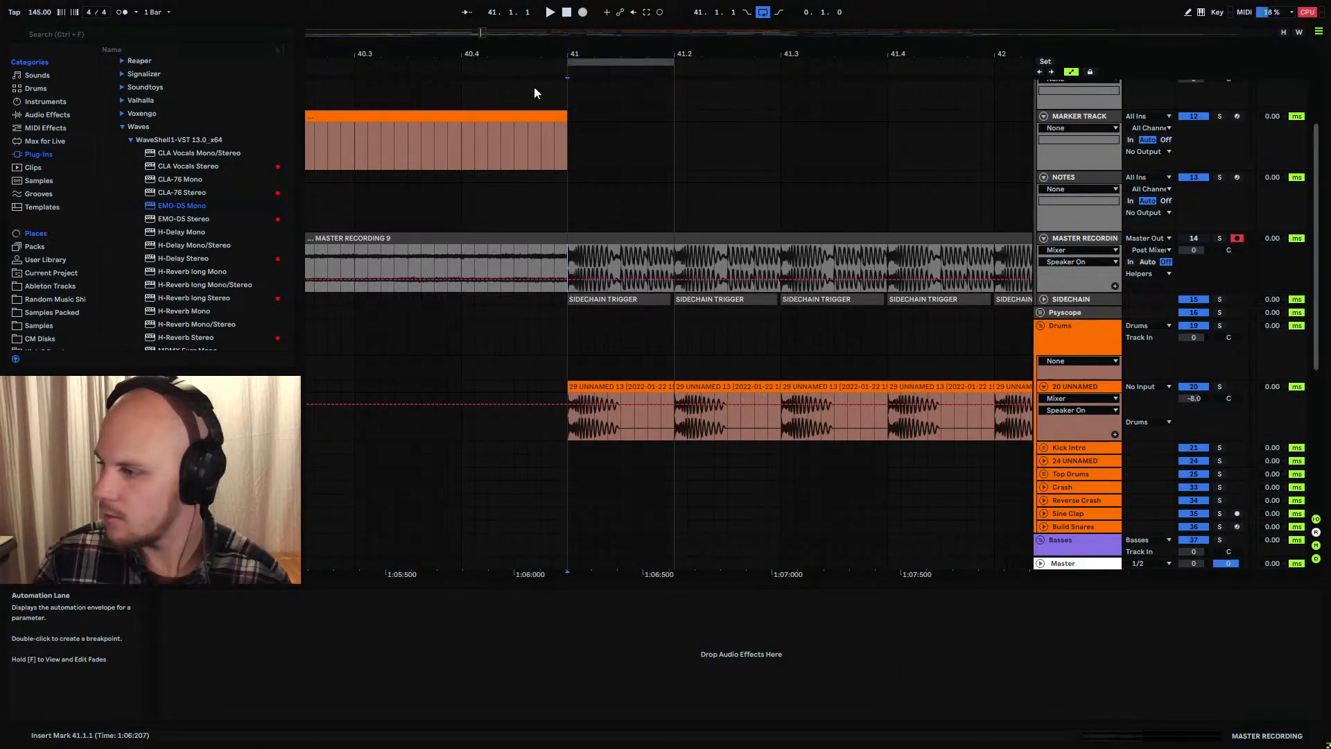
left_click(582, 13)
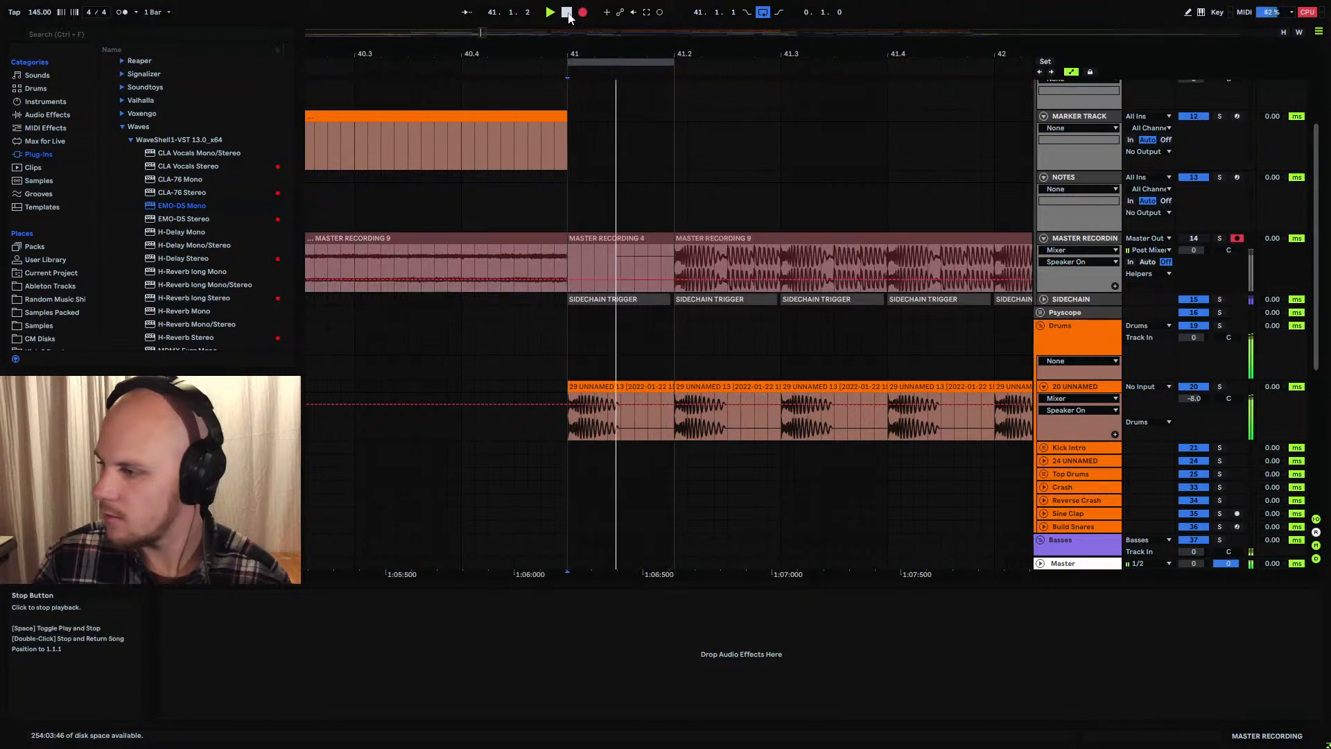
Stop the master recording and select the new MASTER RECORDING clip at 41.1.1
left_click(567, 13)
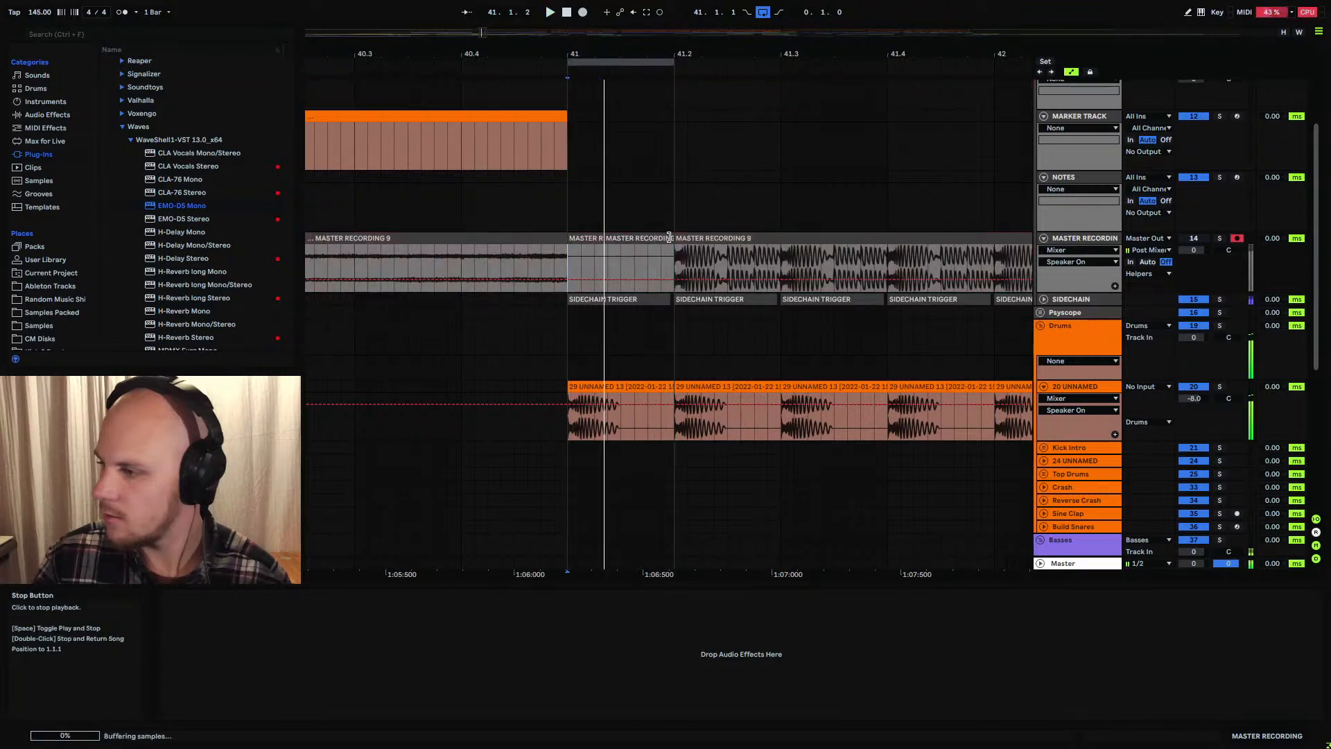
left_click(572, 238)
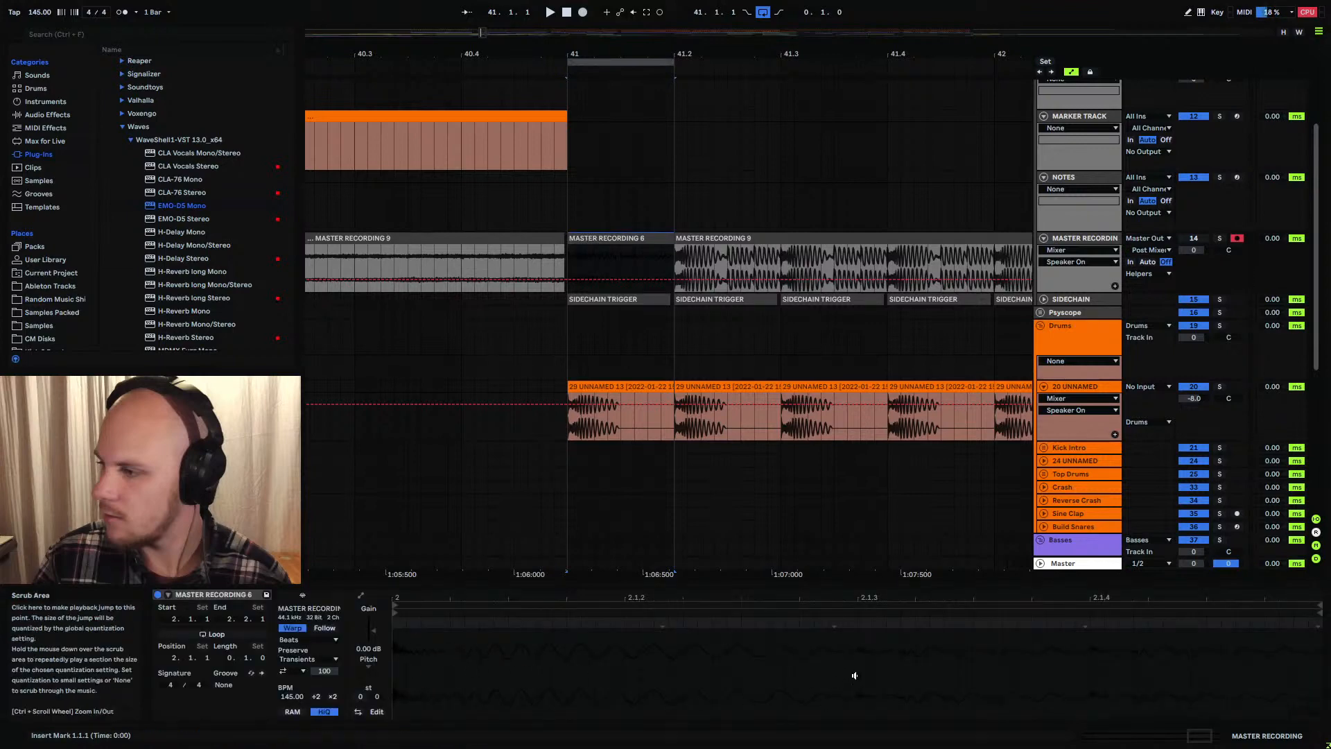
scroll(631, 254, "down", 3)
scroll(629, 254, "down", 3)
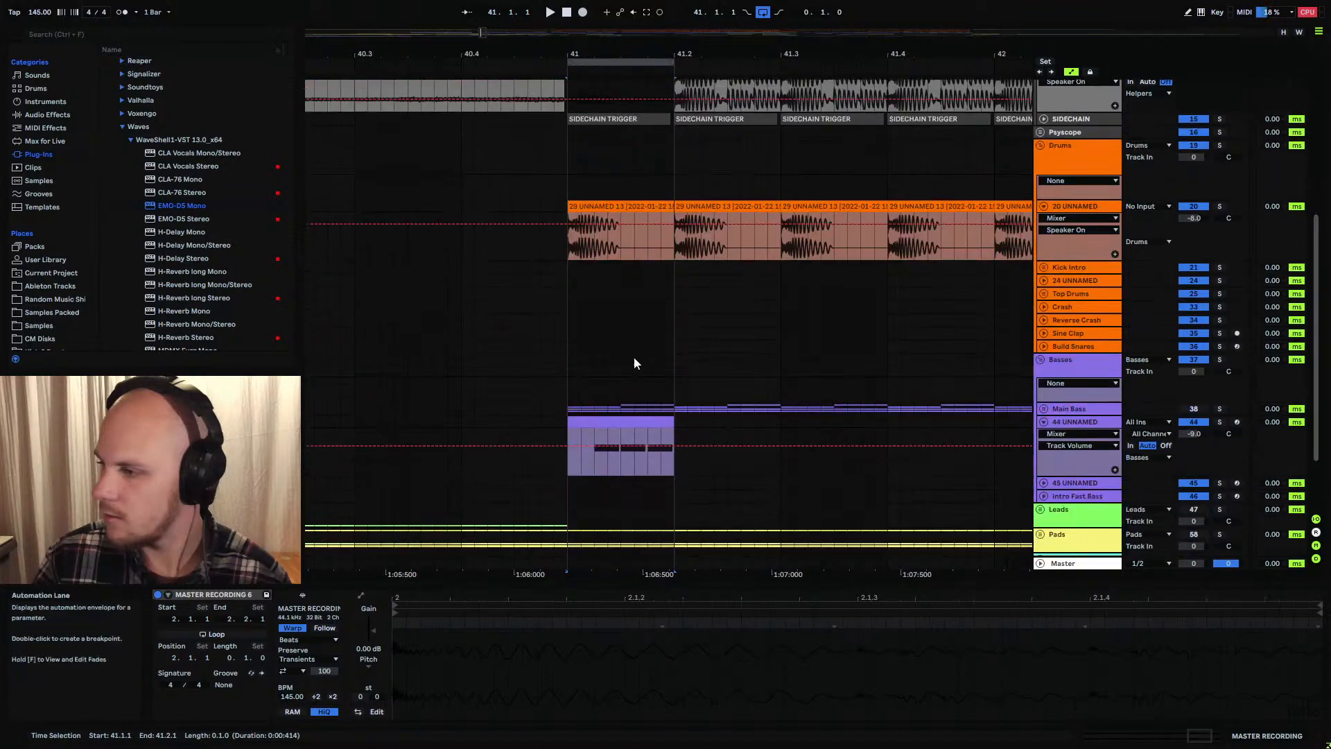
scroll(620, 369, "up", 4)
scroll(620, 368, "down", 3)
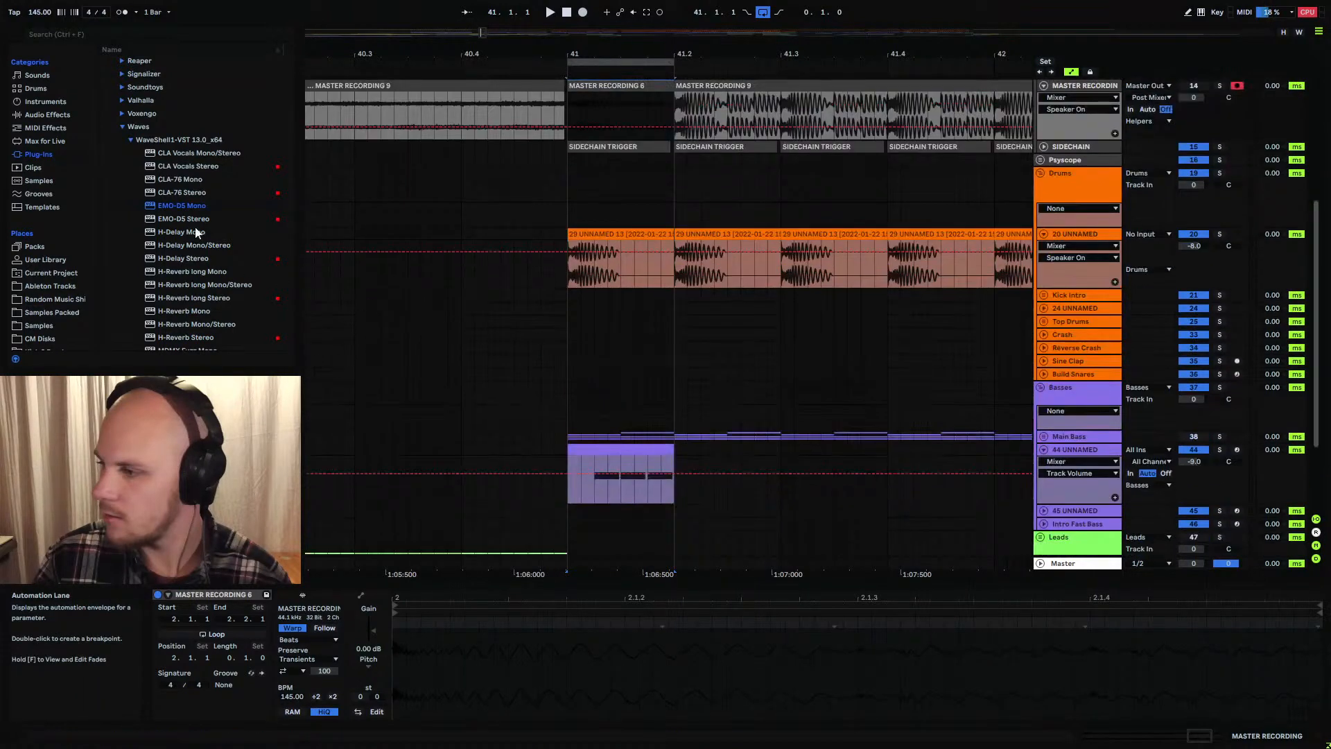
Collapse the Waves folder, insert a new audio track below 44 UNNAMED, and unfold it
left_click(124, 127)
left_click(1069, 452)
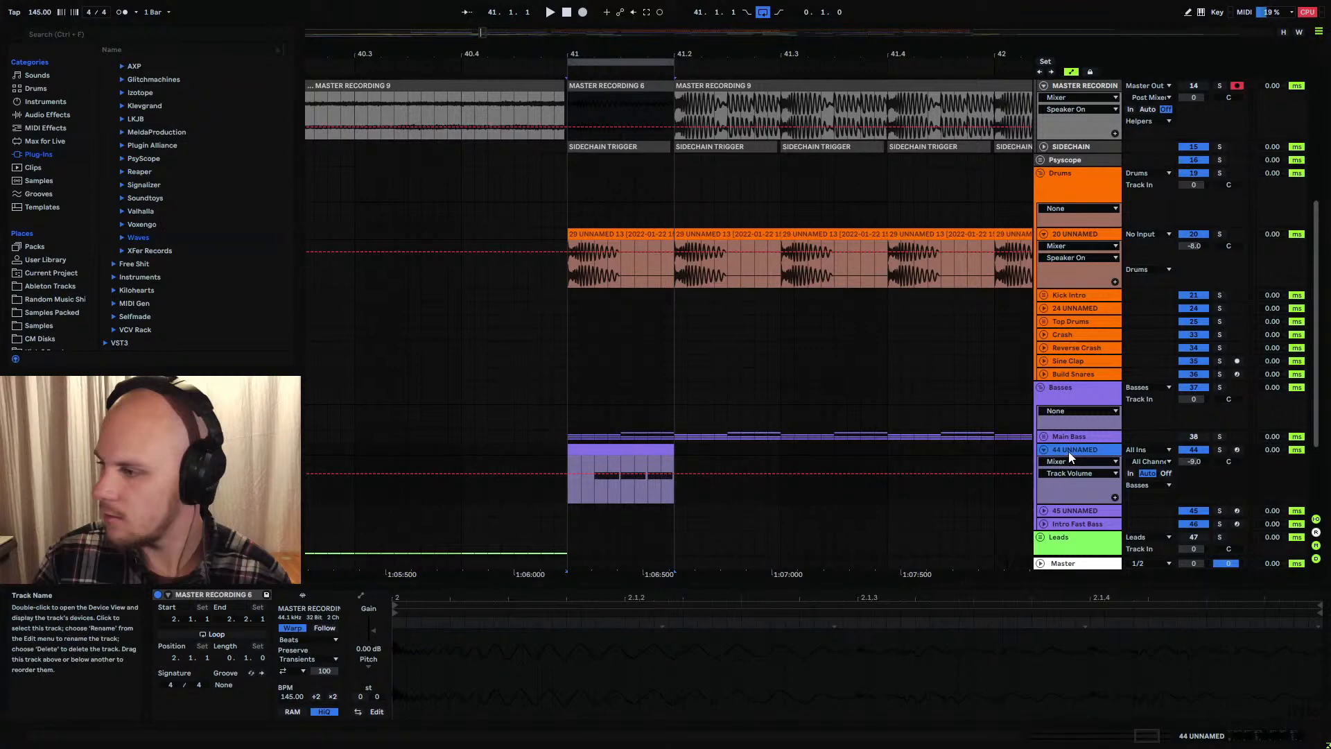
key("ctrl+t")
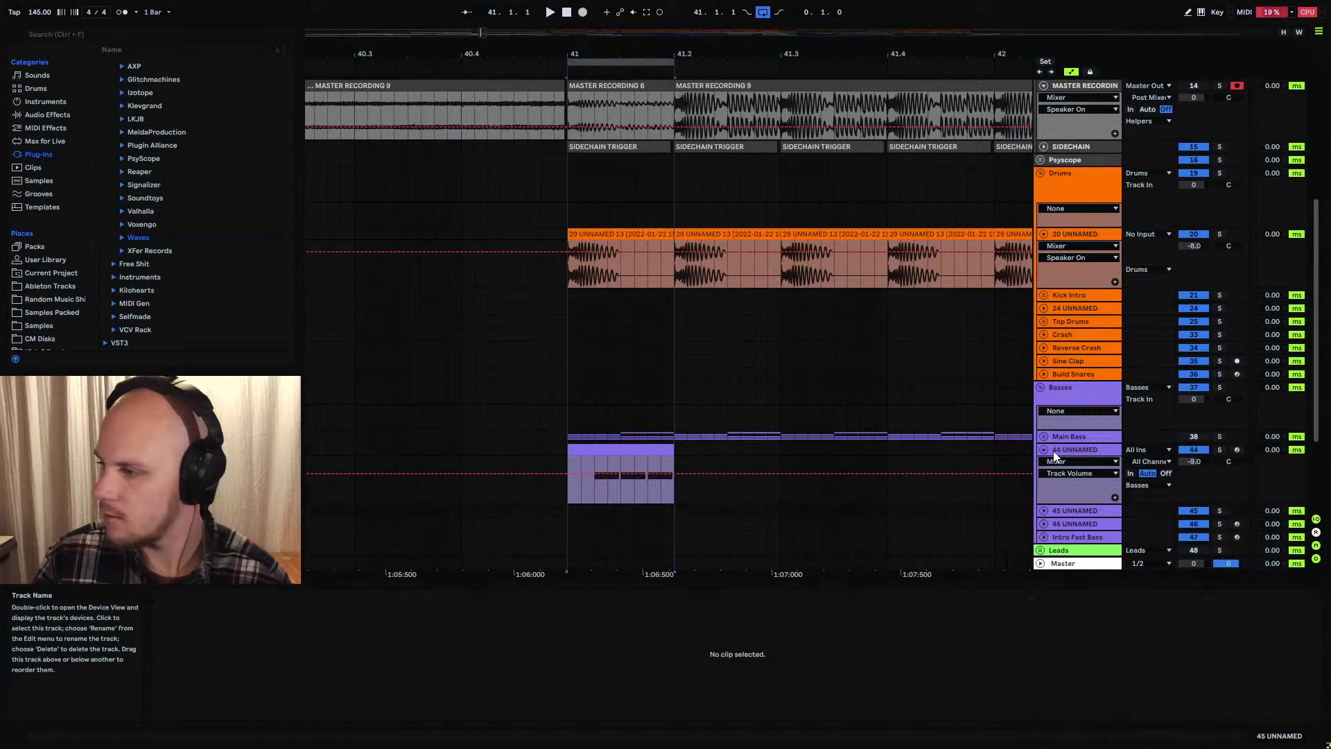
left_click(1044, 511)
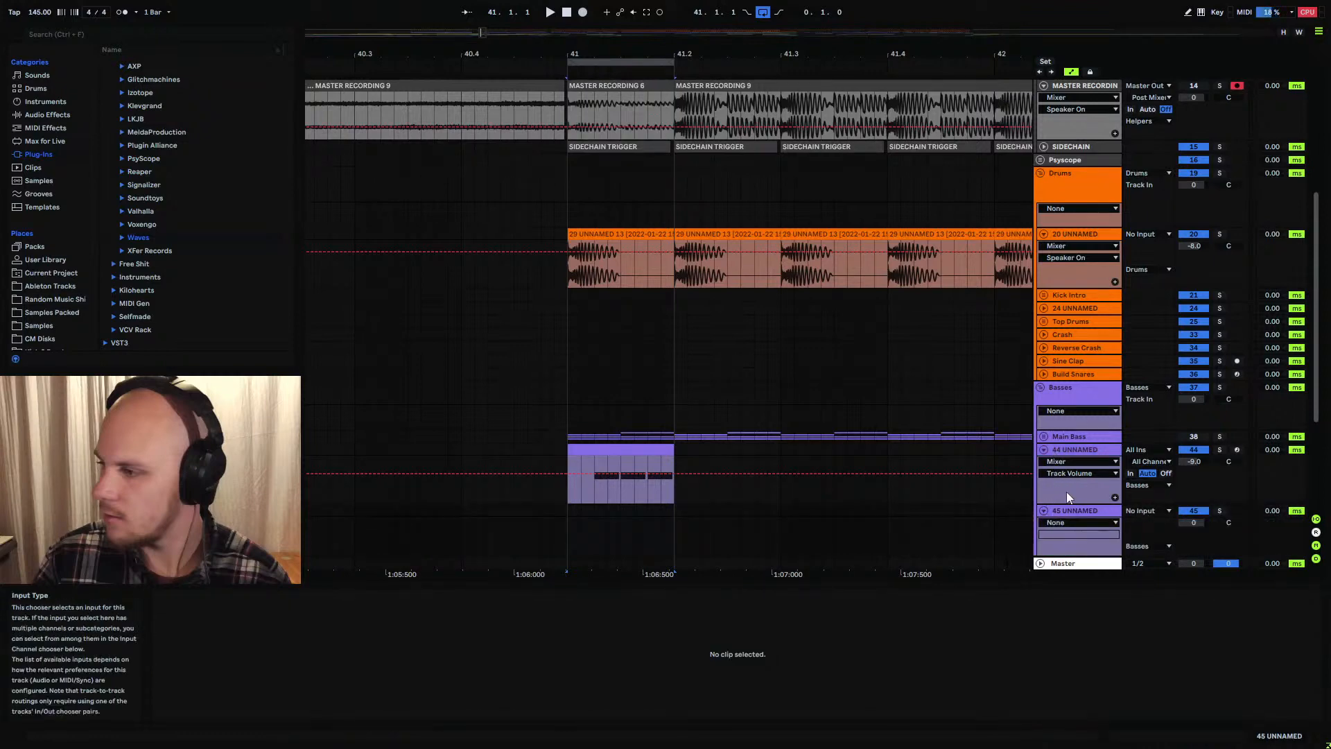
Set the 45 UNNAMED track's audio input to 44 UNNAMED and arm it for recording
scroll(1066, 492, "down", 2)
left_click(1153, 433)
scroll(1158, 244, "up", 10)
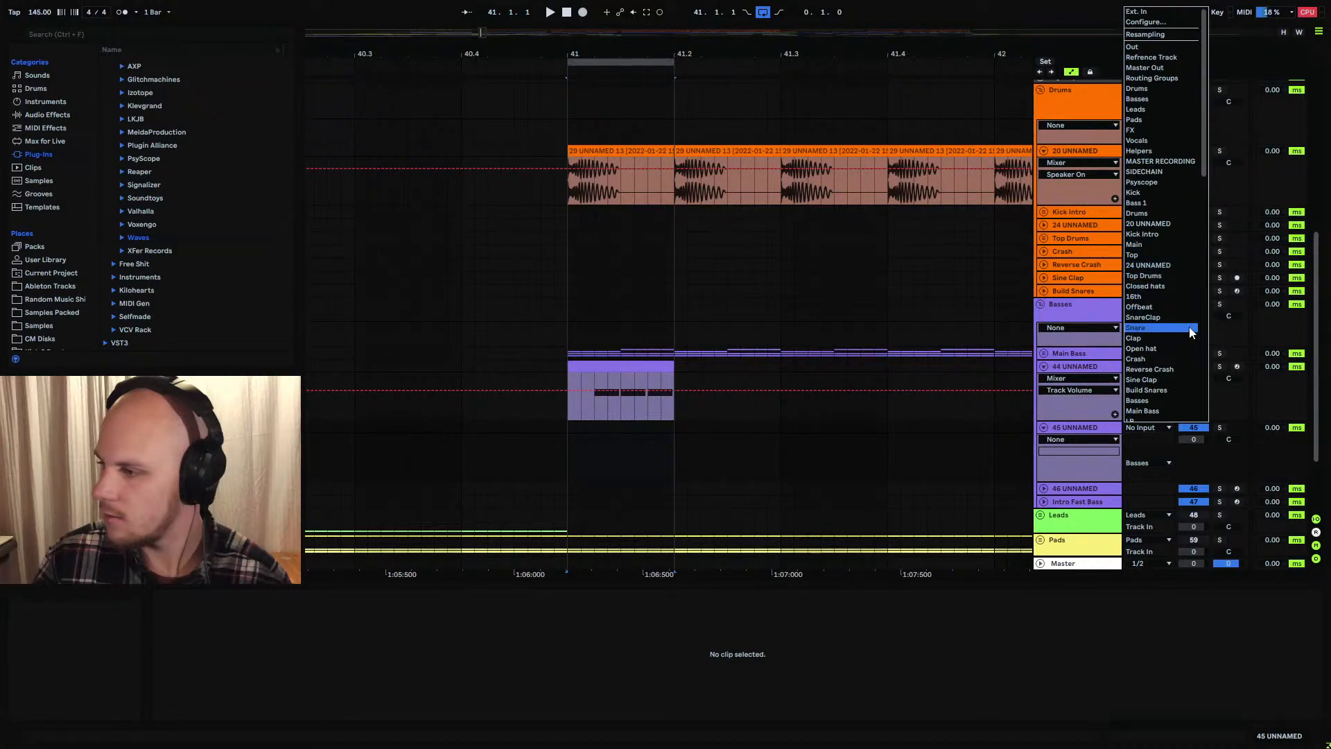
scroll(1185, 301, "down", 6)
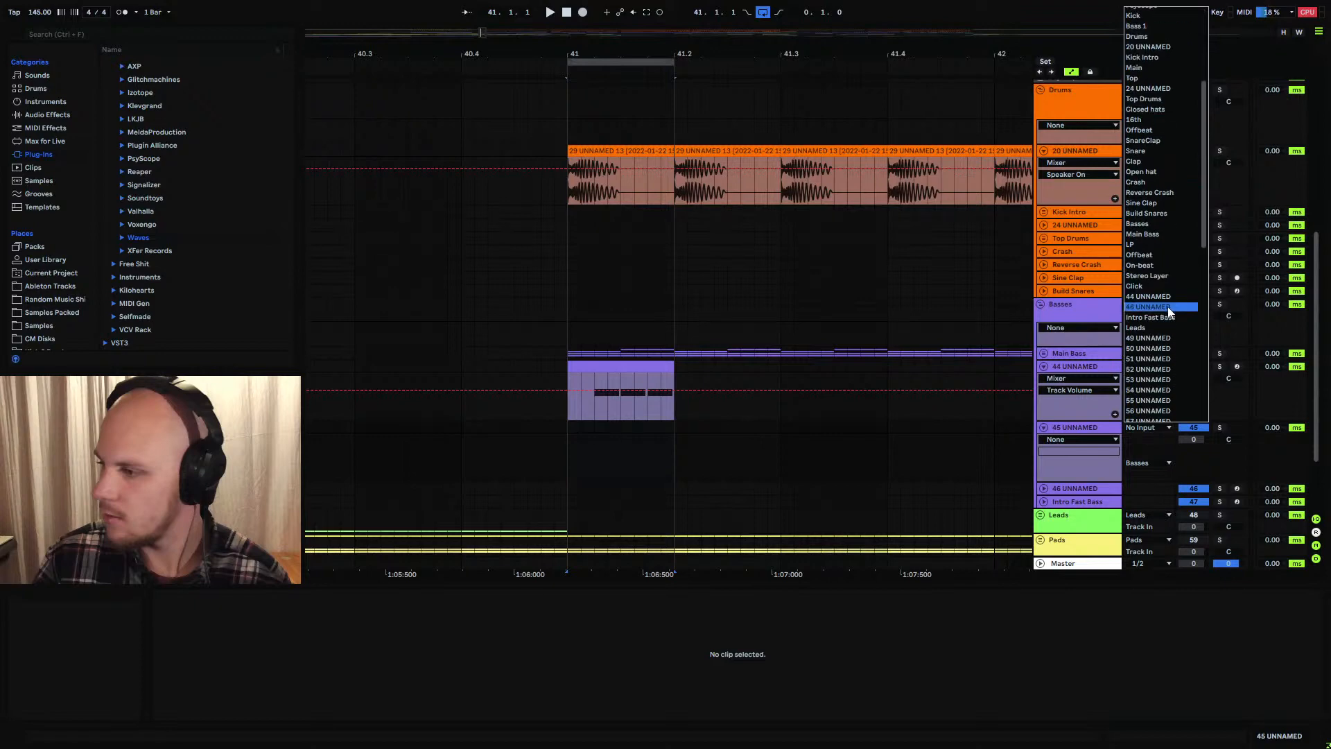
left_click(1167, 297)
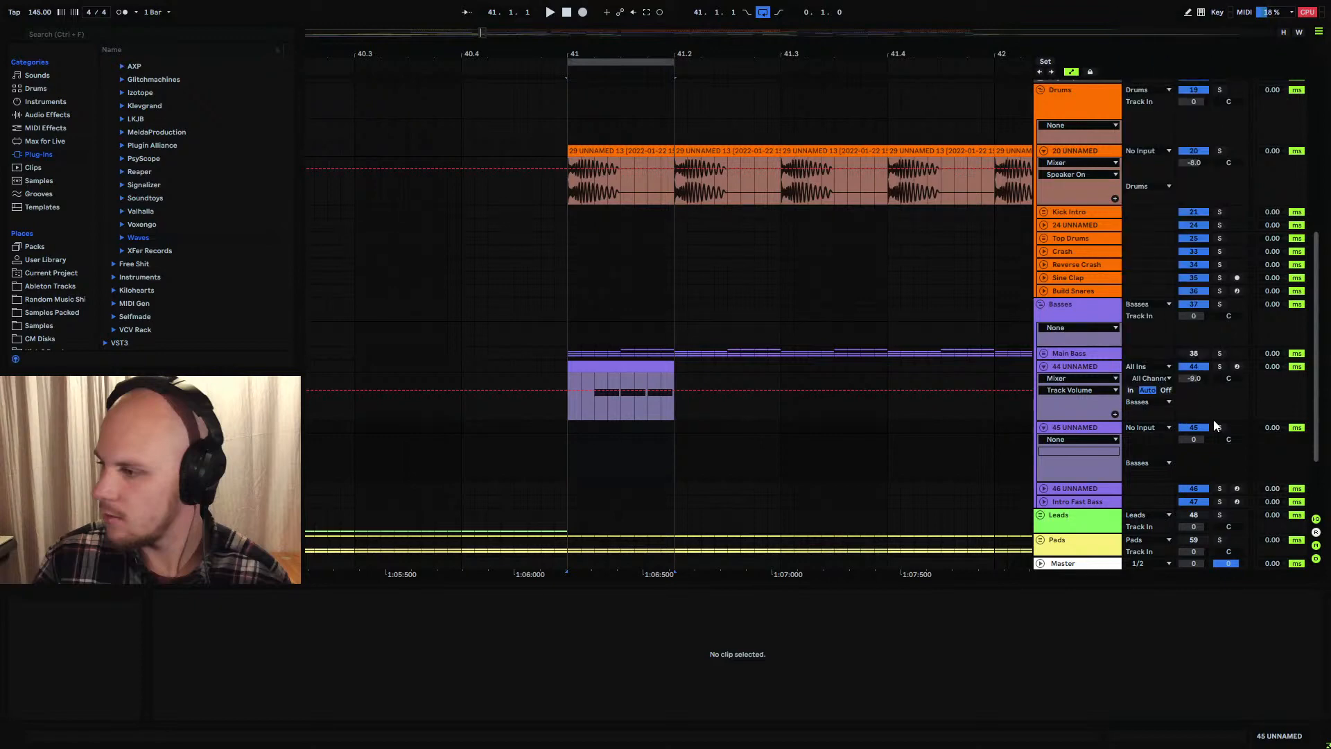
left_click(1237, 427)
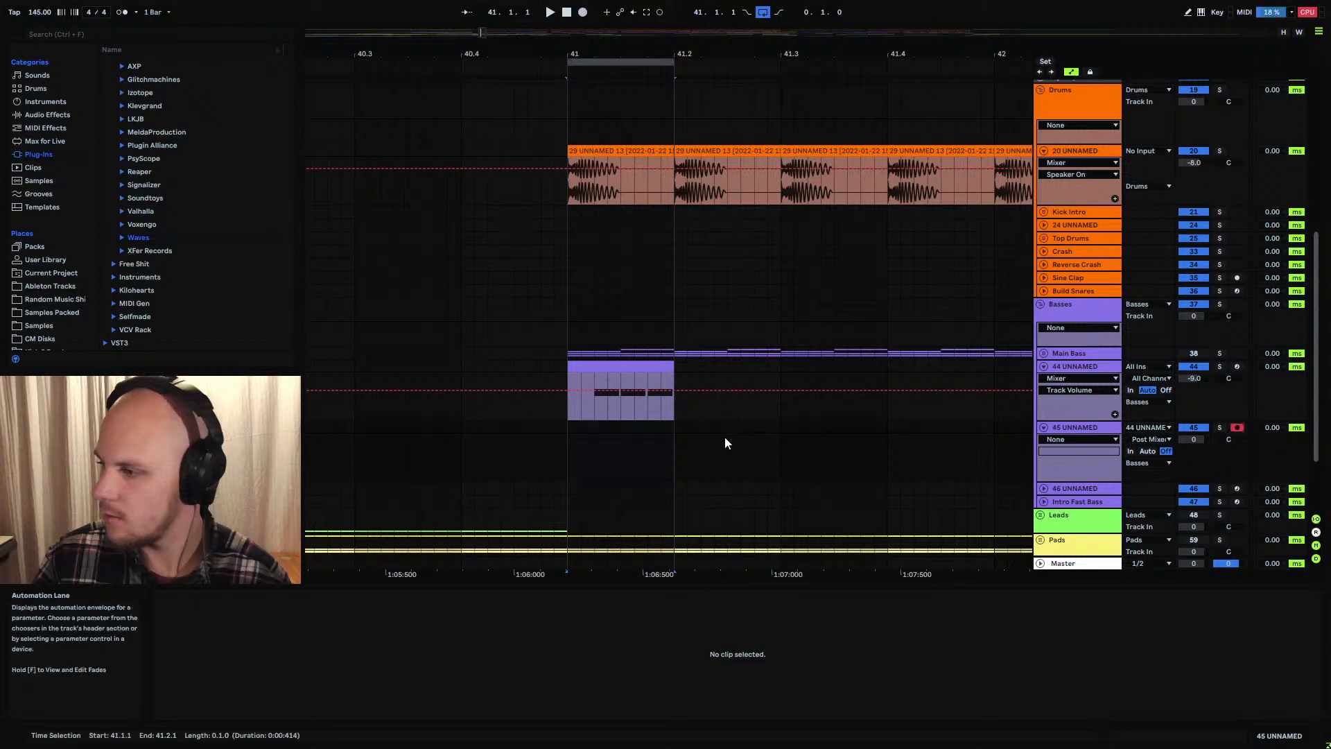
Record the bass onto the 45 UNNAMED track from 41.1.1, stop, and select the recorded clip
left_click(571, 430)
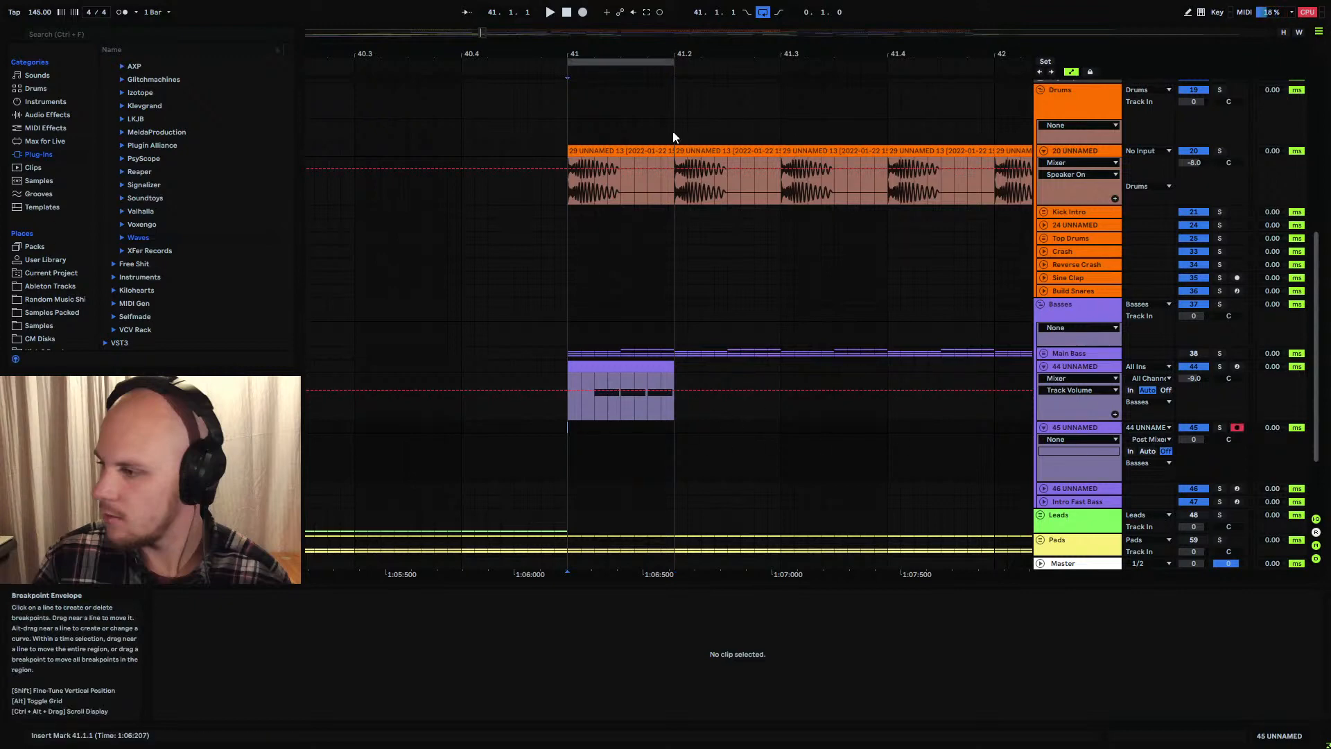
left_click(582, 13)
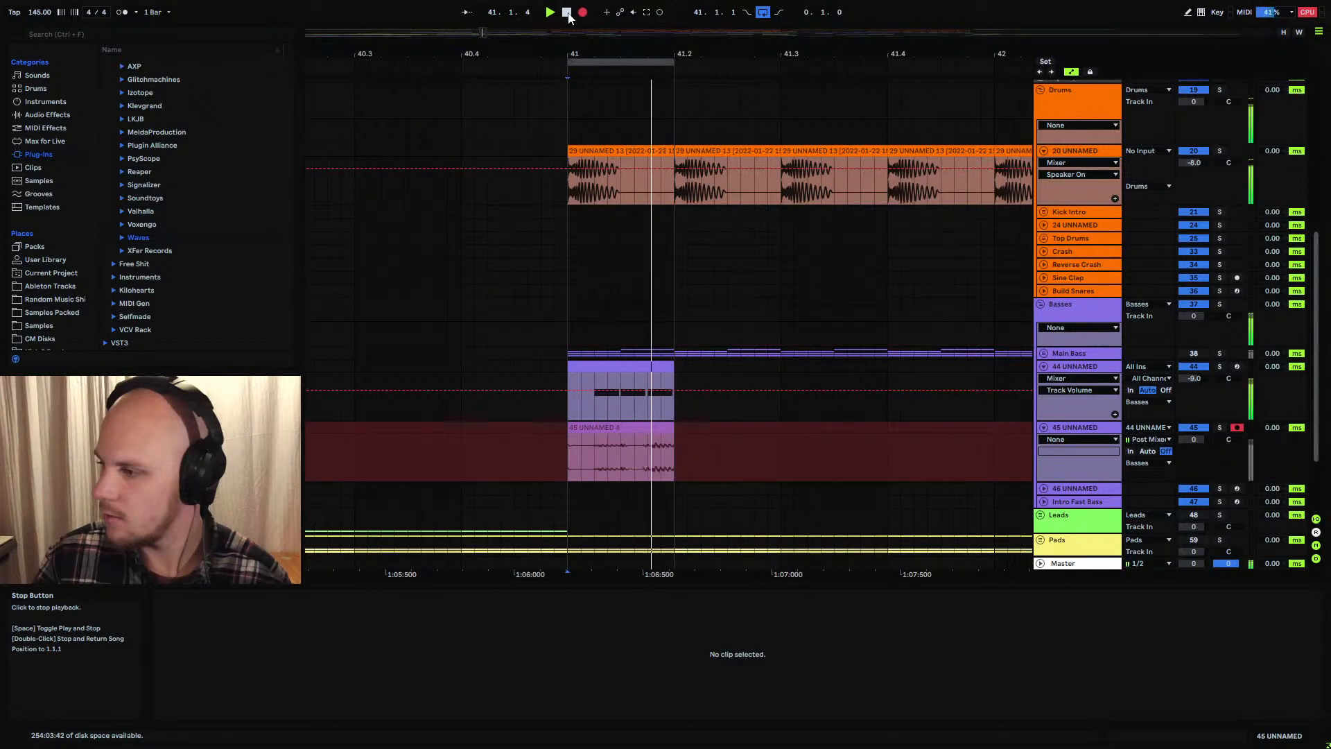
left_click(567, 12)
left_click(588, 434)
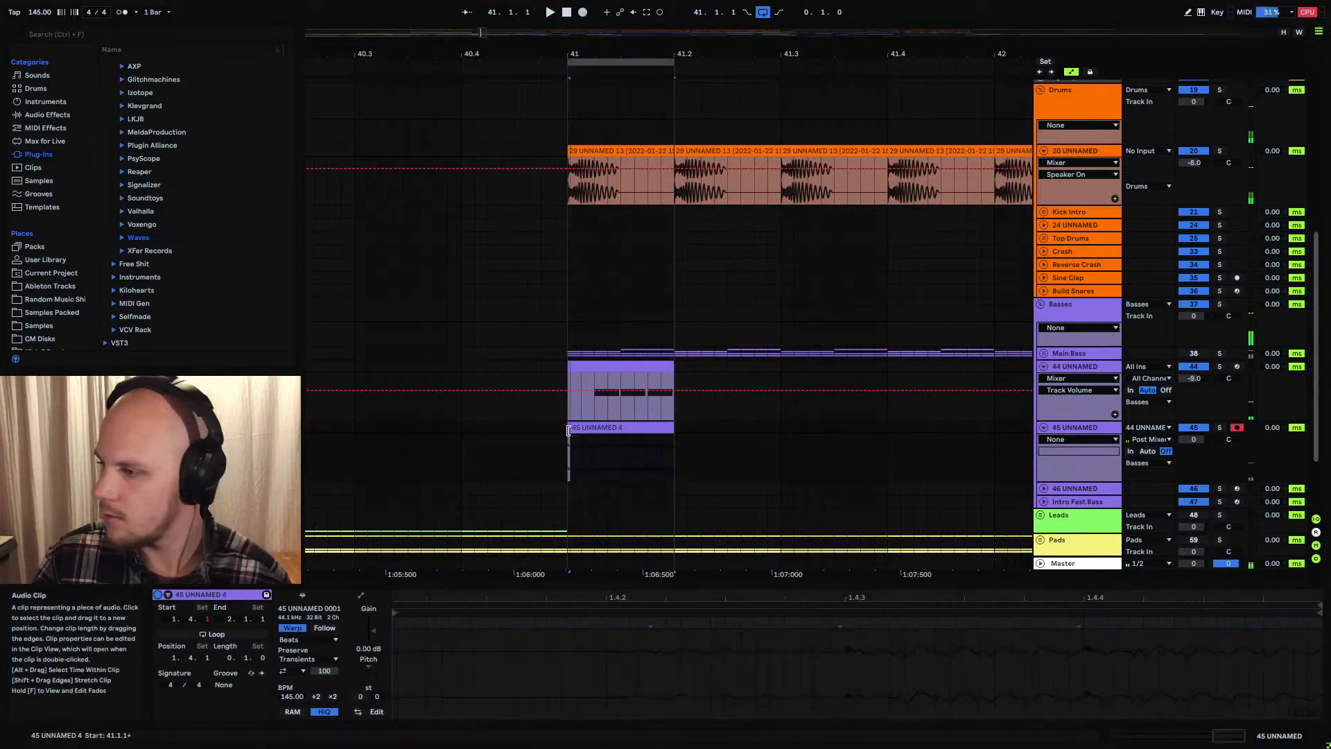
Split the 45 UNNAMED clip at 41.1.3 and 41.1.4 and delete the part after 41.1.4
double_click(589, 54)
left_click(684, 451)
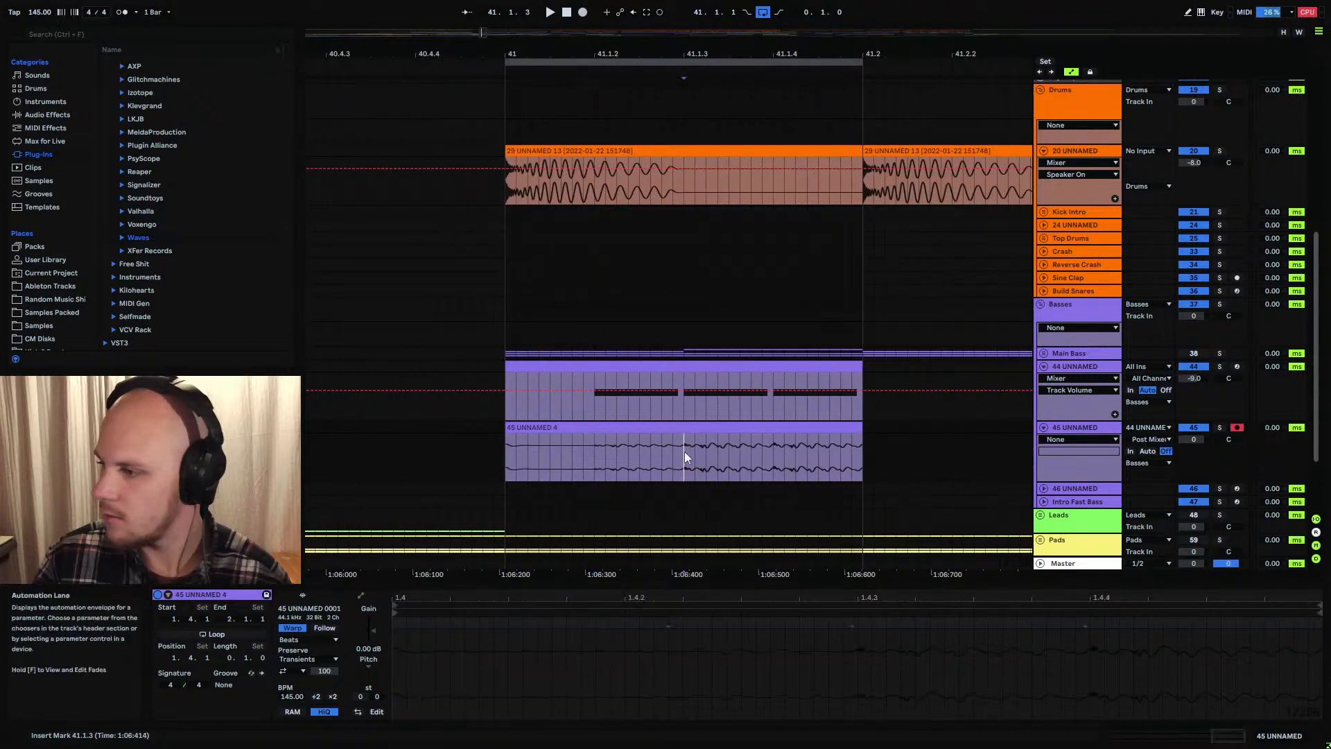
key("ctrl+e")
left_click(773, 452)
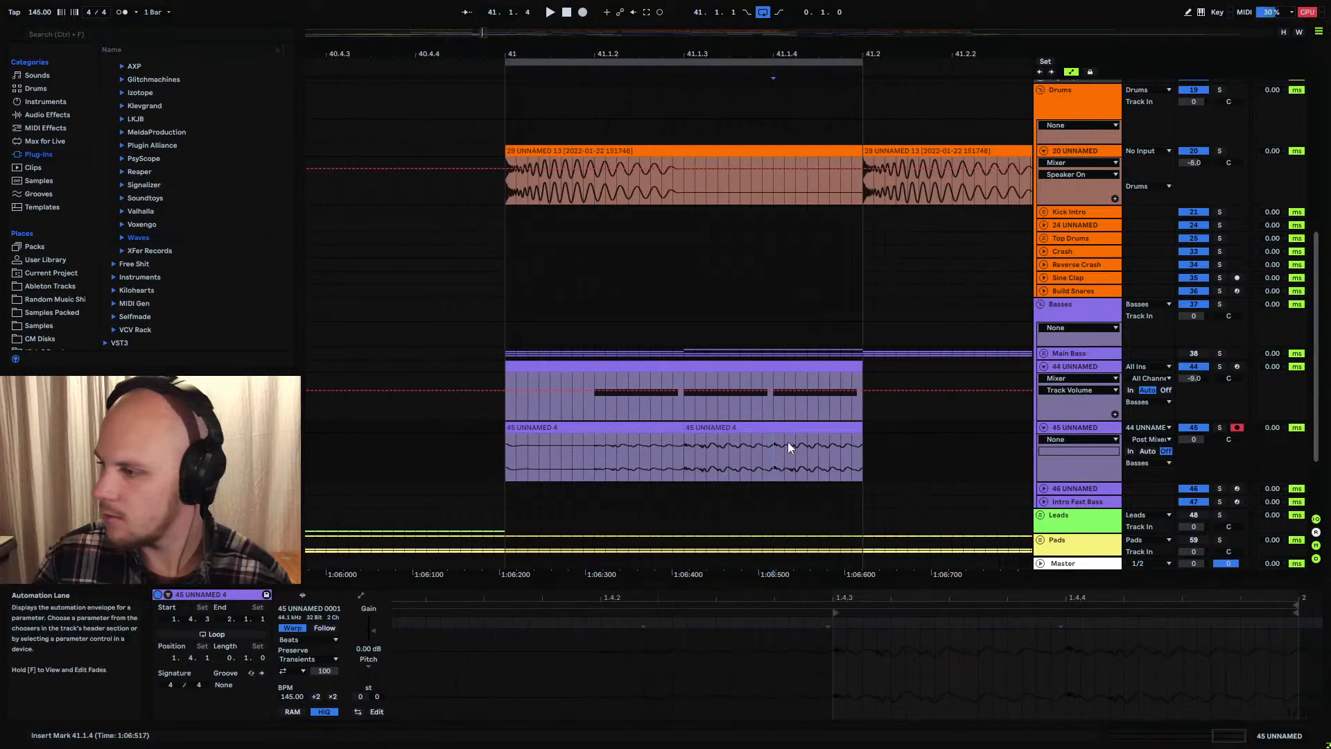
key("ctrl+e")
key("Delete")
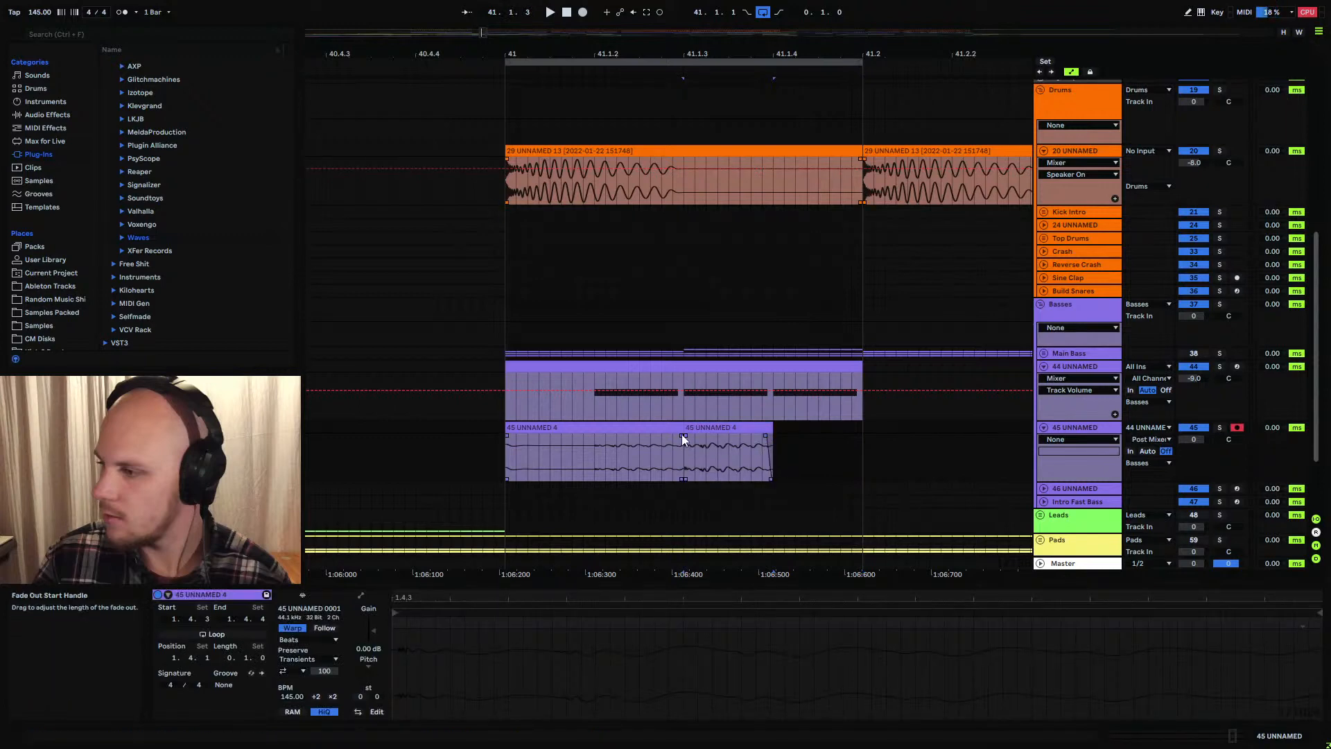
Split the 45 UNNAMED clip at 41.1.2 and move the part before it to 41.1.4
left_click(572, 461)
left_click(595, 455)
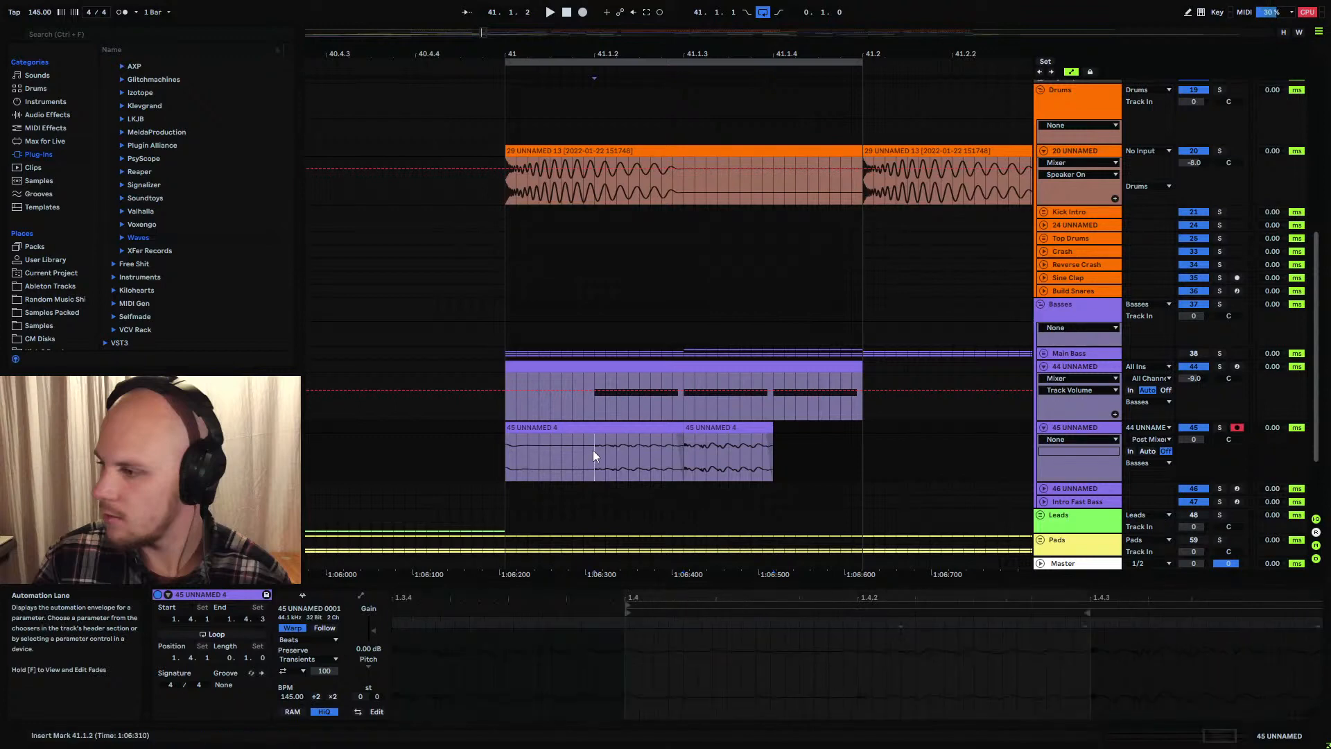
key("ctrl+e")
left_click(573, 429)
left_click_drag(573, 428, 842, 430)
Consolidate the 45 UNNAMED pieces into one clip spanning 41.1.1 to 41.2.1
left_click_drag(583, 447, 684, 448)
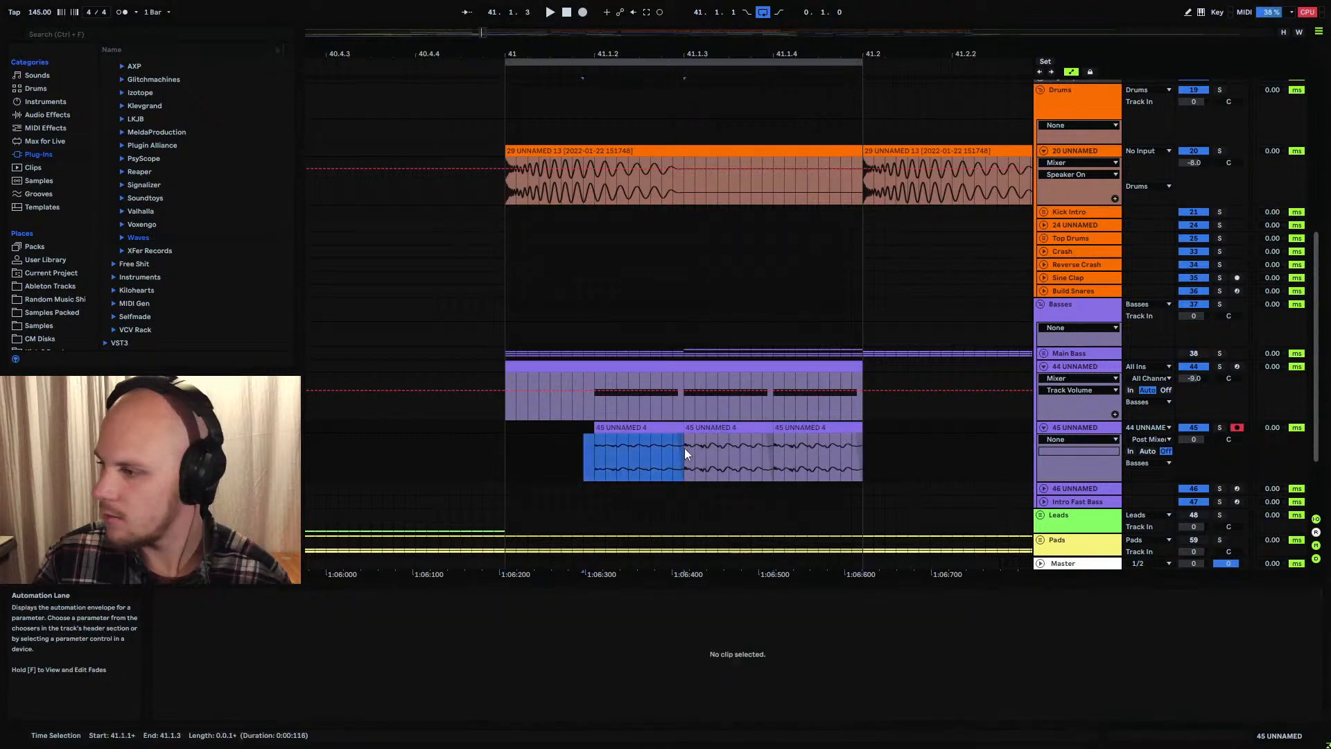
left_click(687, 448)
mouse_move(693, 54)
left_mouse_down()
mouse_move(696, 139)
mouse_move(696, 42)
left_mouse_up()
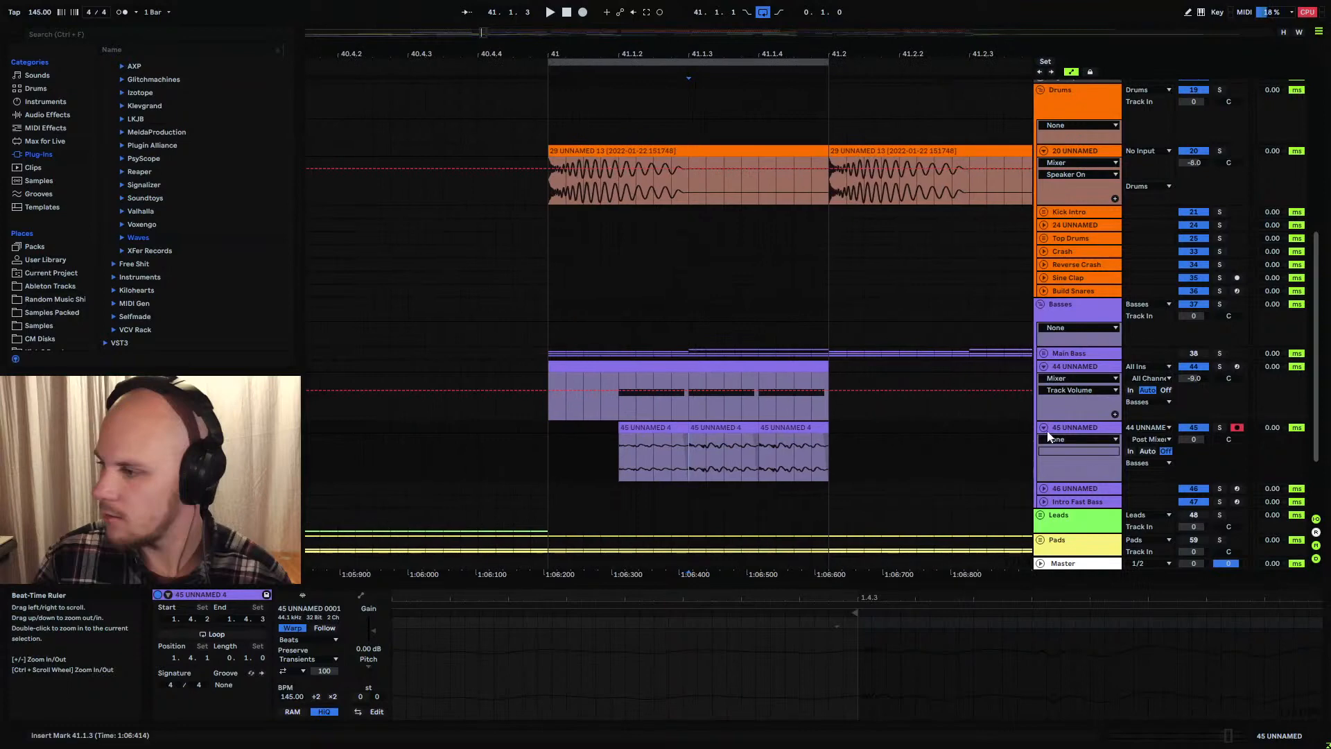
left_click_drag(814, 425, 552, 428)
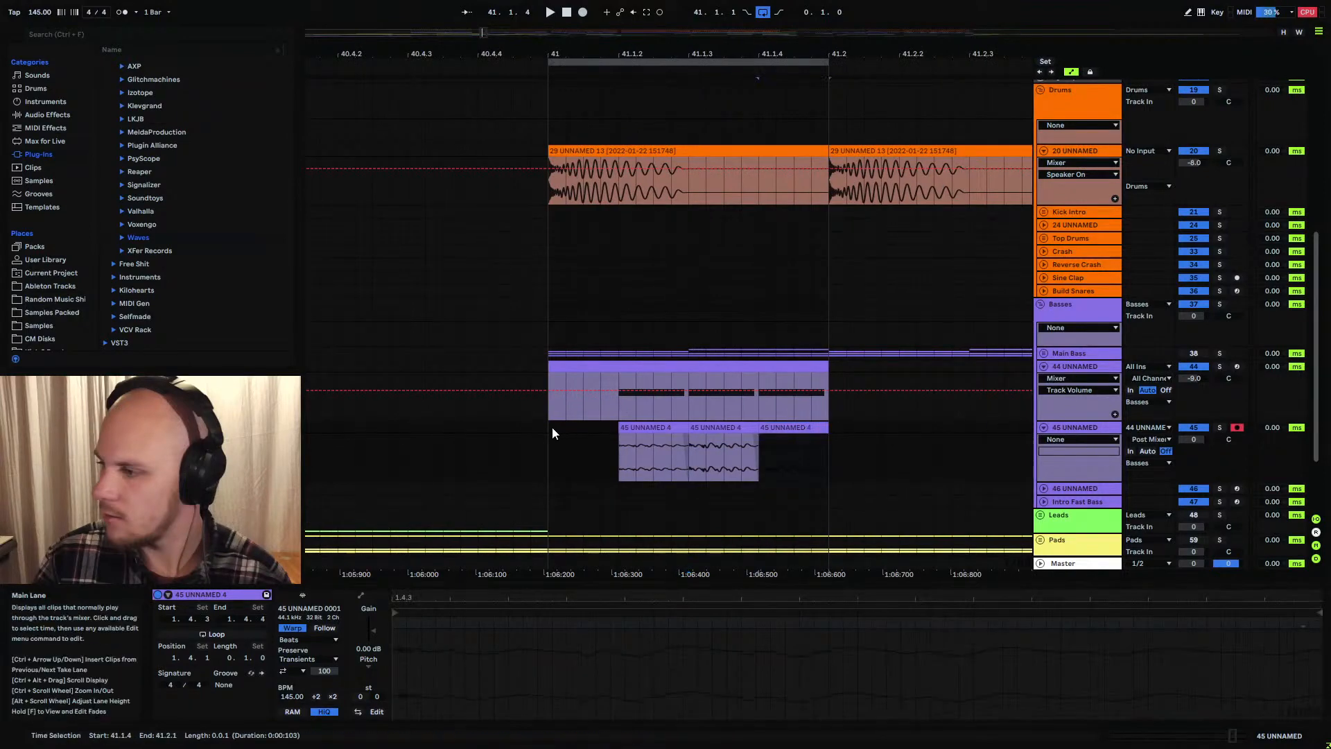
key("ctrl+j")
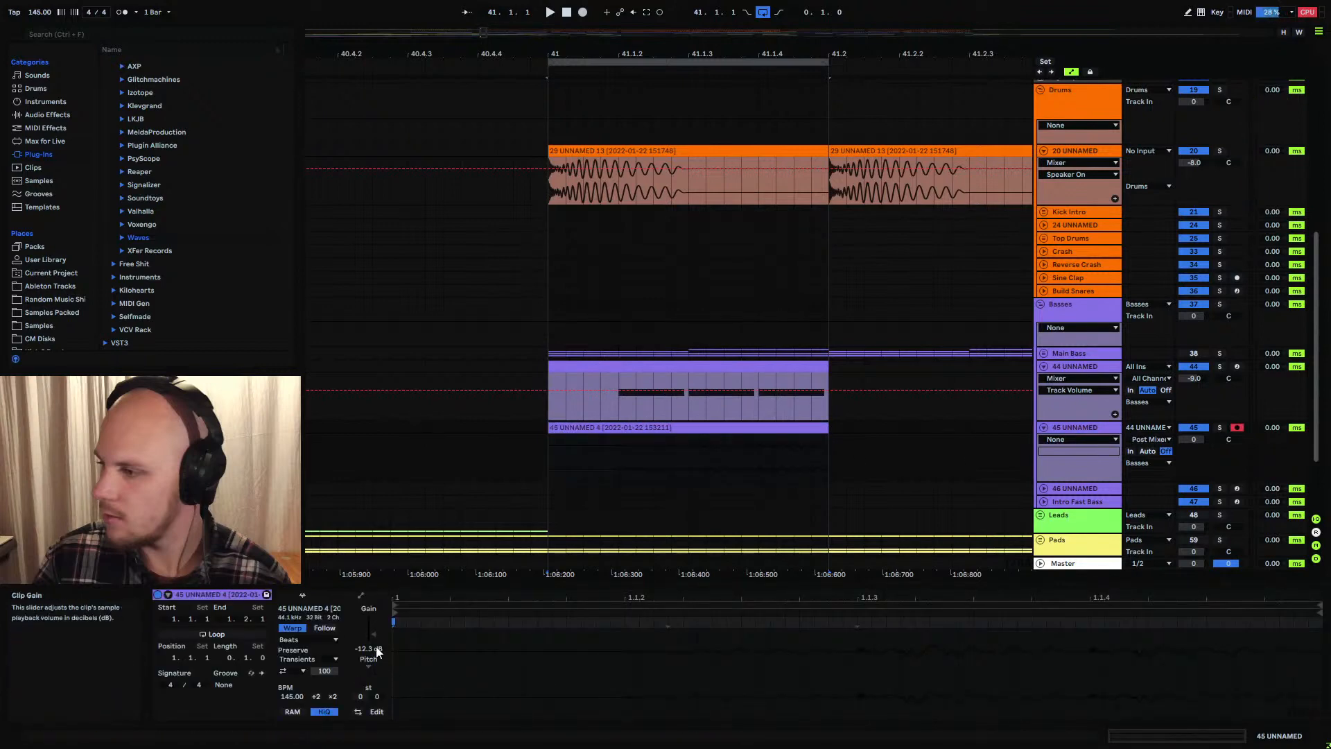
Set the 45 UNNAMED track's volume to -12.3 dB and place the insert marker at 41.1.1
left_click(1198, 440)
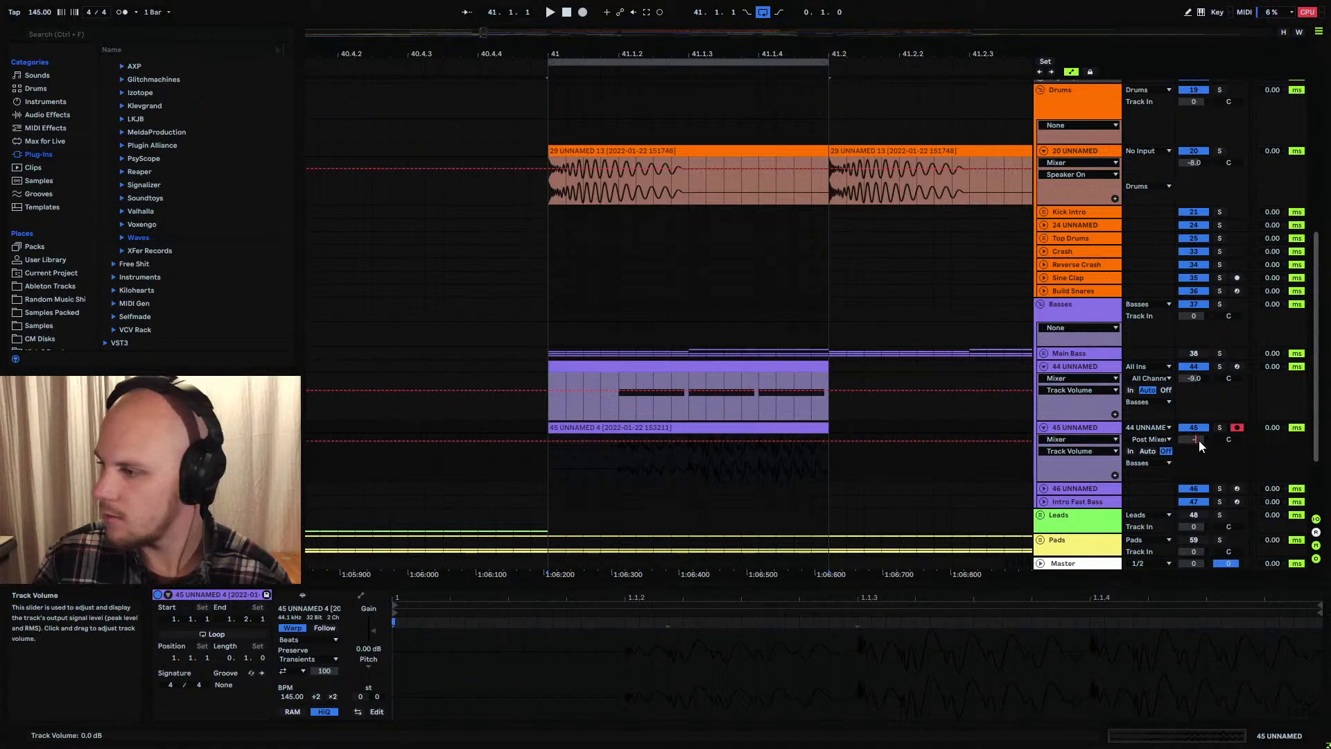
type("-12.3")
key("Return")
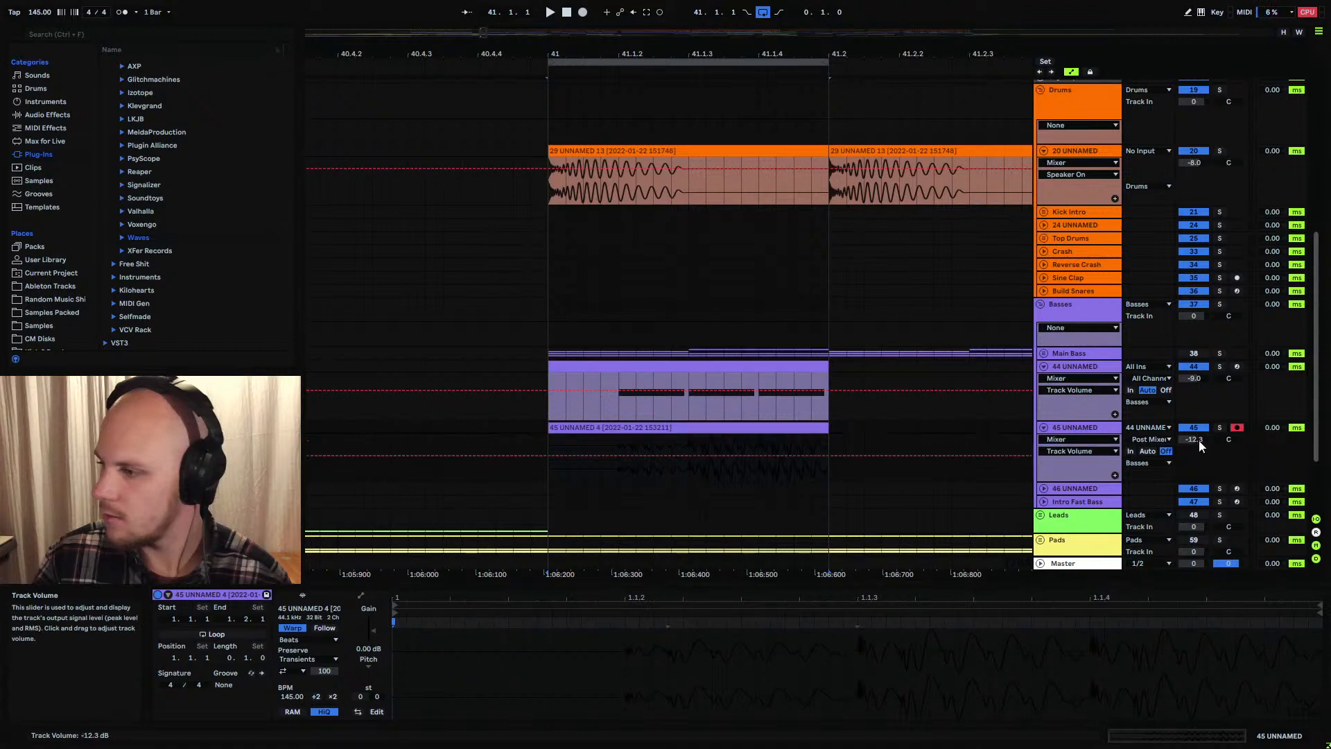
left_click(547, 442)
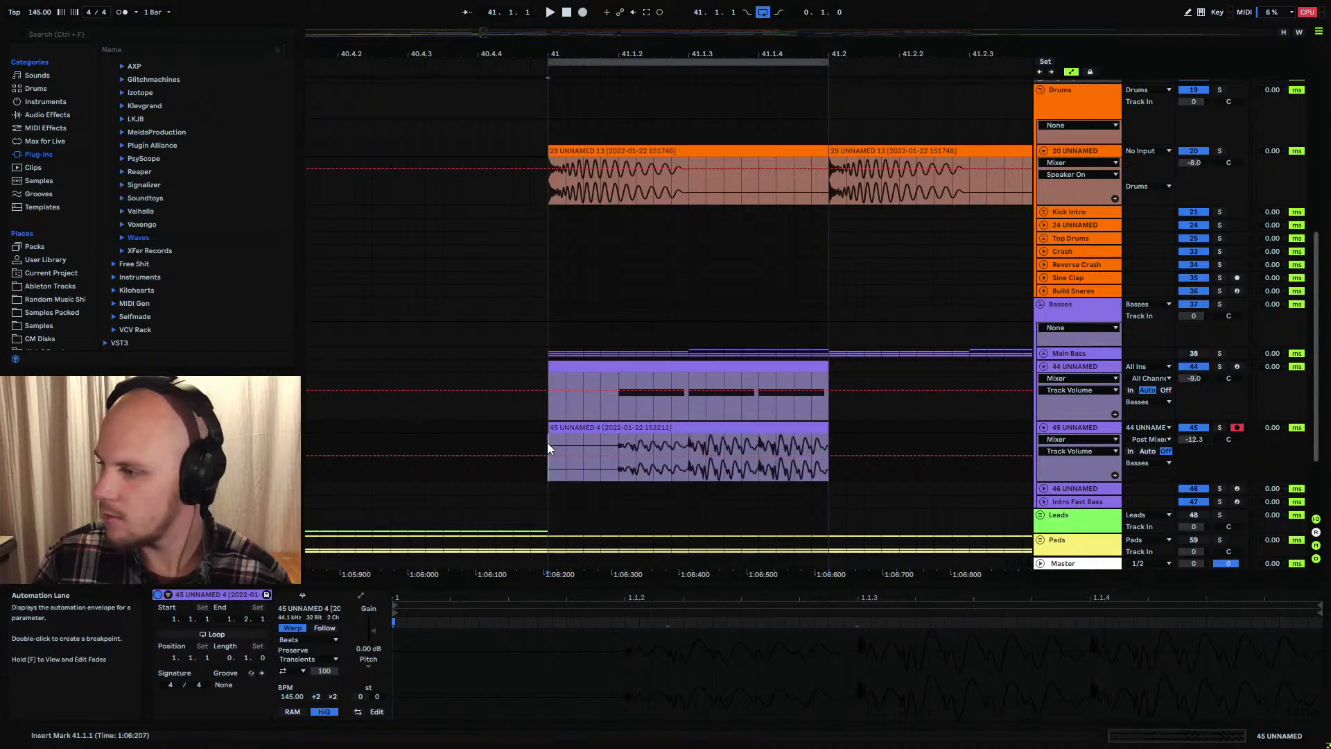
Compare the waveforms of the MASTER RECORDING, 45 UNNAMED bass and 20 UNNAMED kick clips at 41.1.1
scroll(765, 284, "up", 4)
scroll(766, 284, "up", 2)
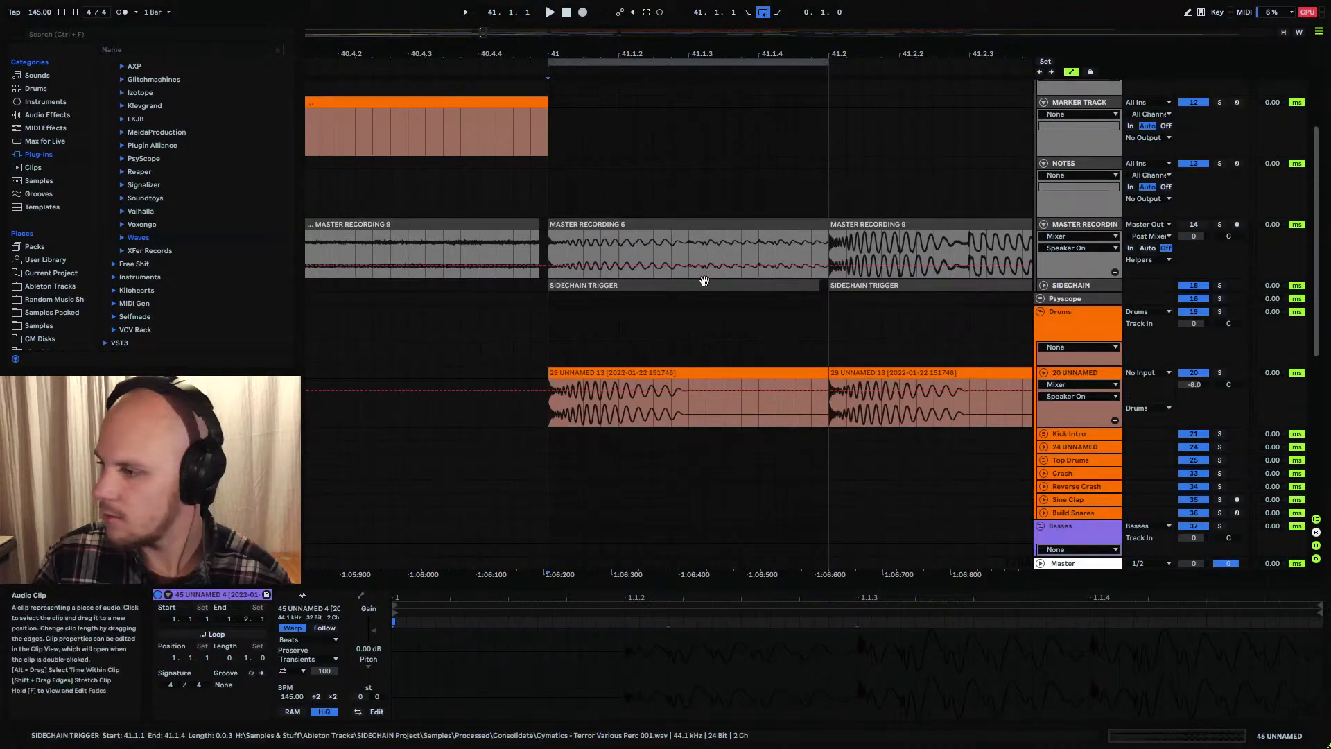
left_click(560, 243)
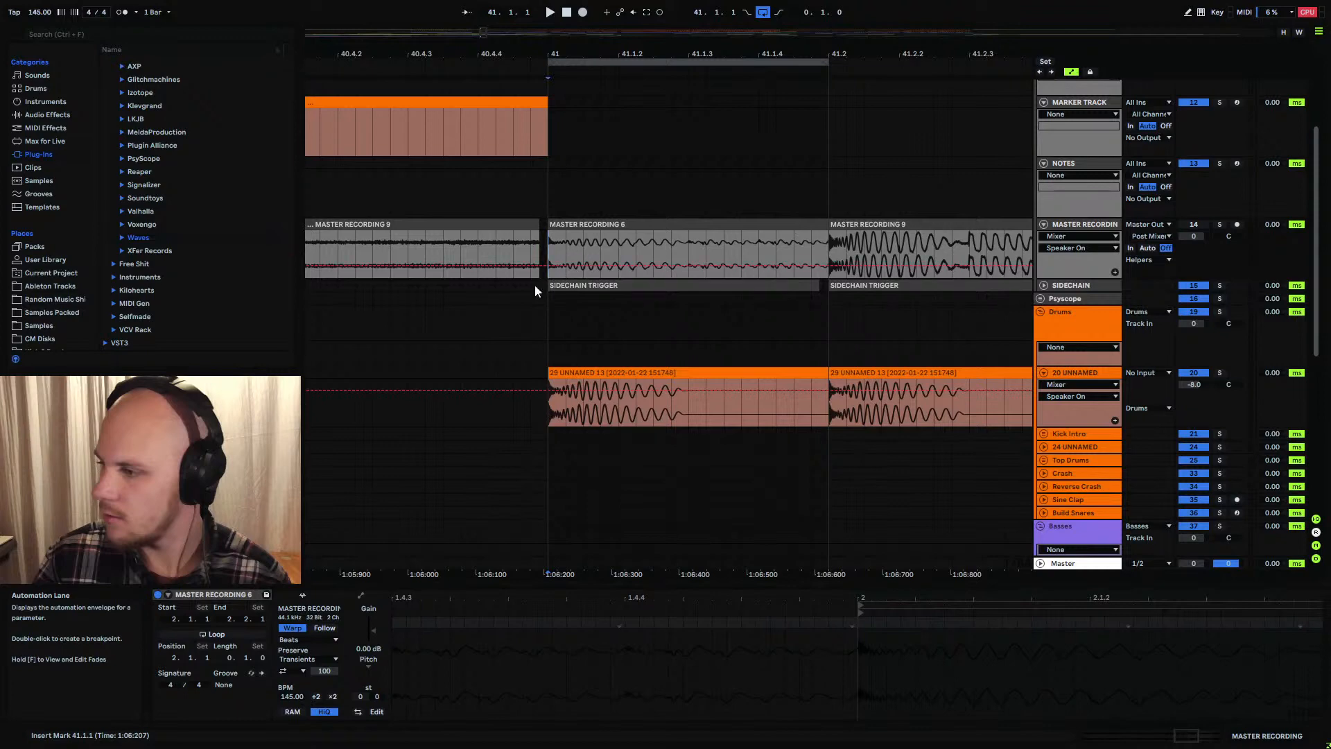
scroll(562, 281, "down", 6)
scroll(560, 281, "down", 2)
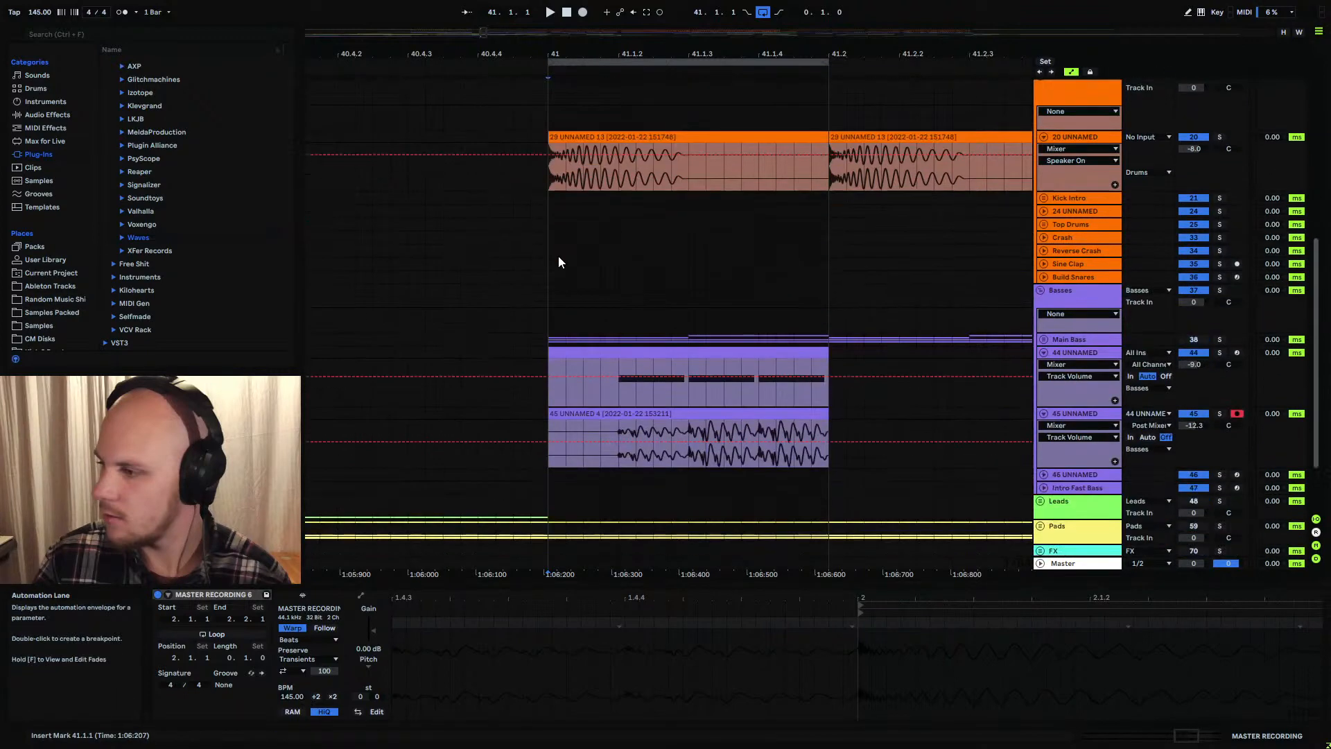
left_click(551, 174)
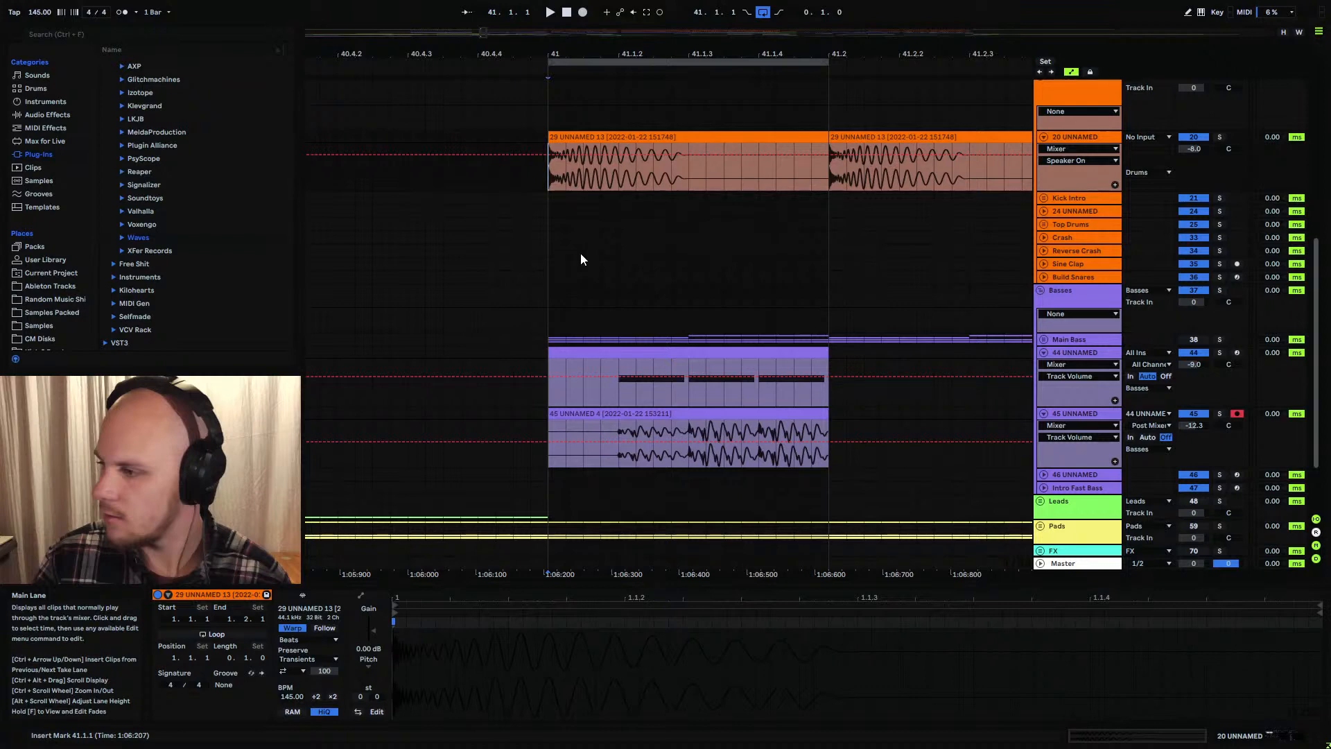
Disarm the 45 UNNAMED track and deactivate the 44 UNNAMED track through its Speaker On automation
left_click(1236, 413)
left_click(1078, 375)
left_click(1078, 369)
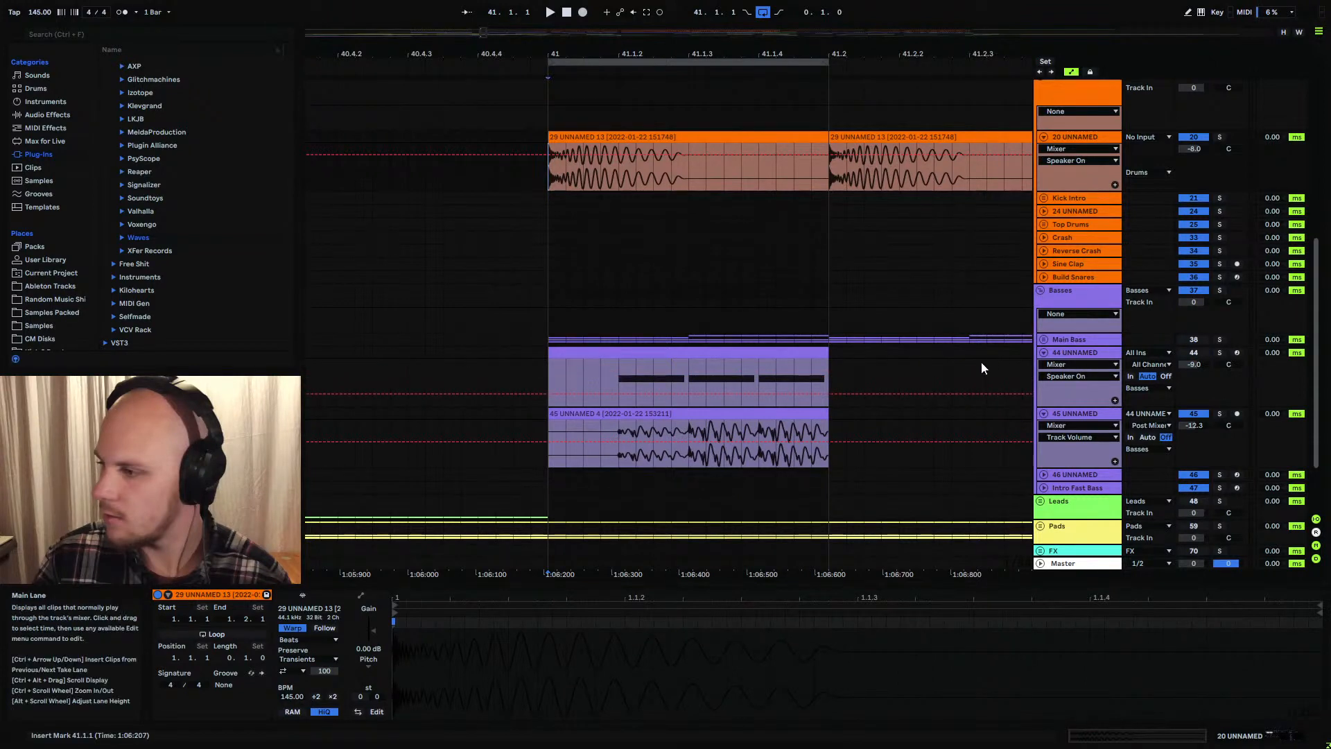
Play the loop from 41.1.1 to hear the resampled 45 UNNAMED bass against the kick
left_click(552, 425)
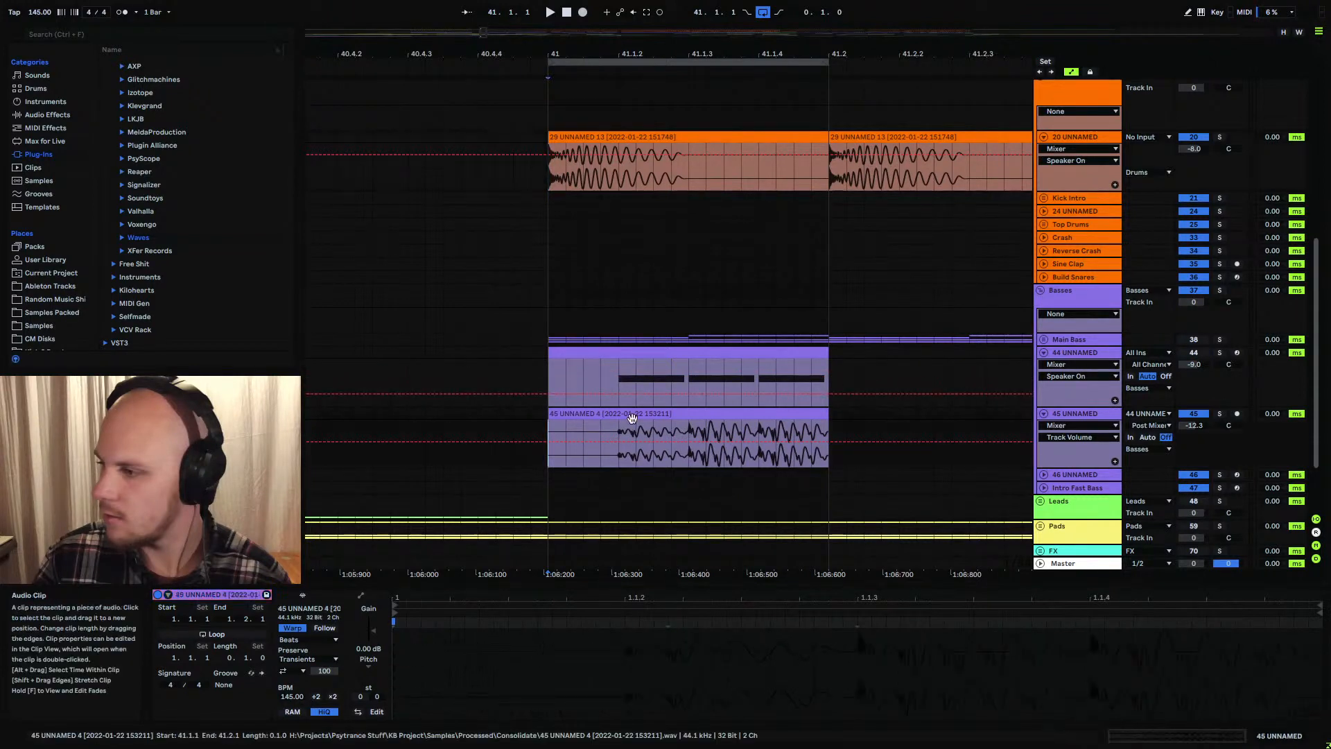
scroll(664, 219, "down", 2)
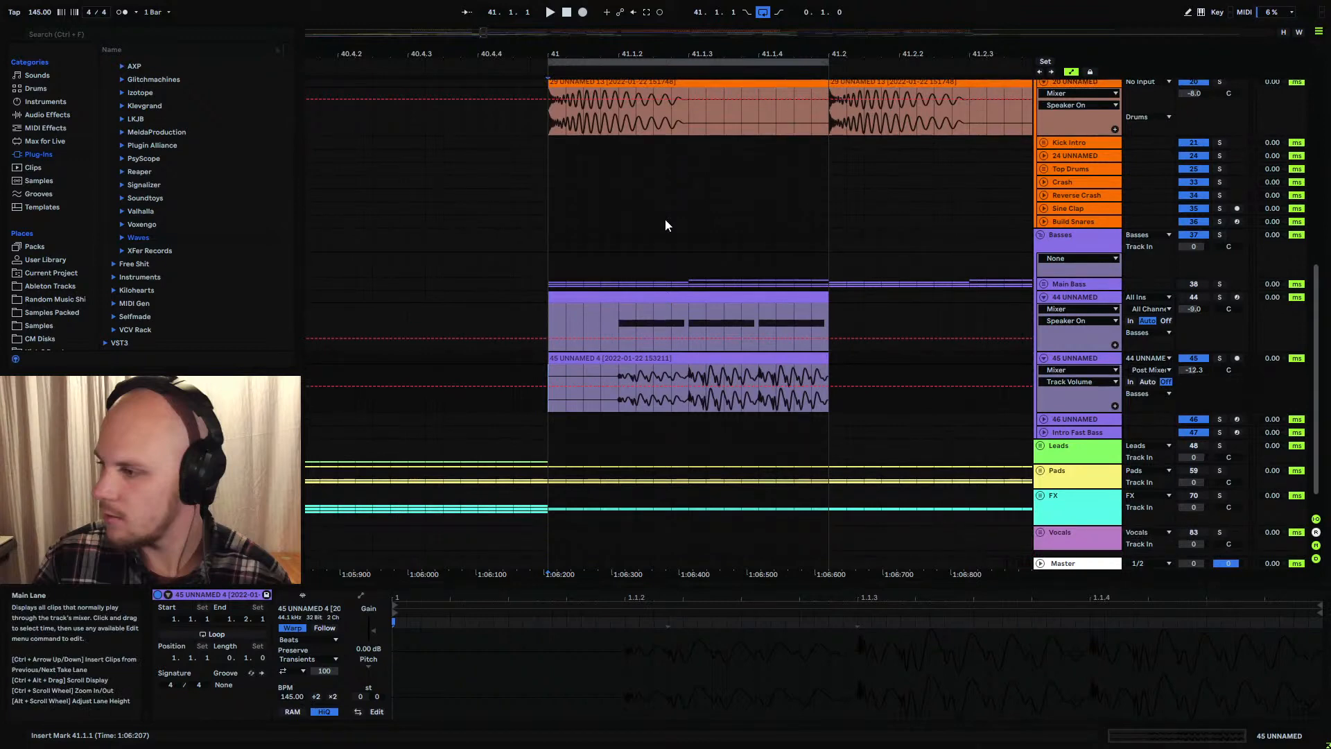
key("space")
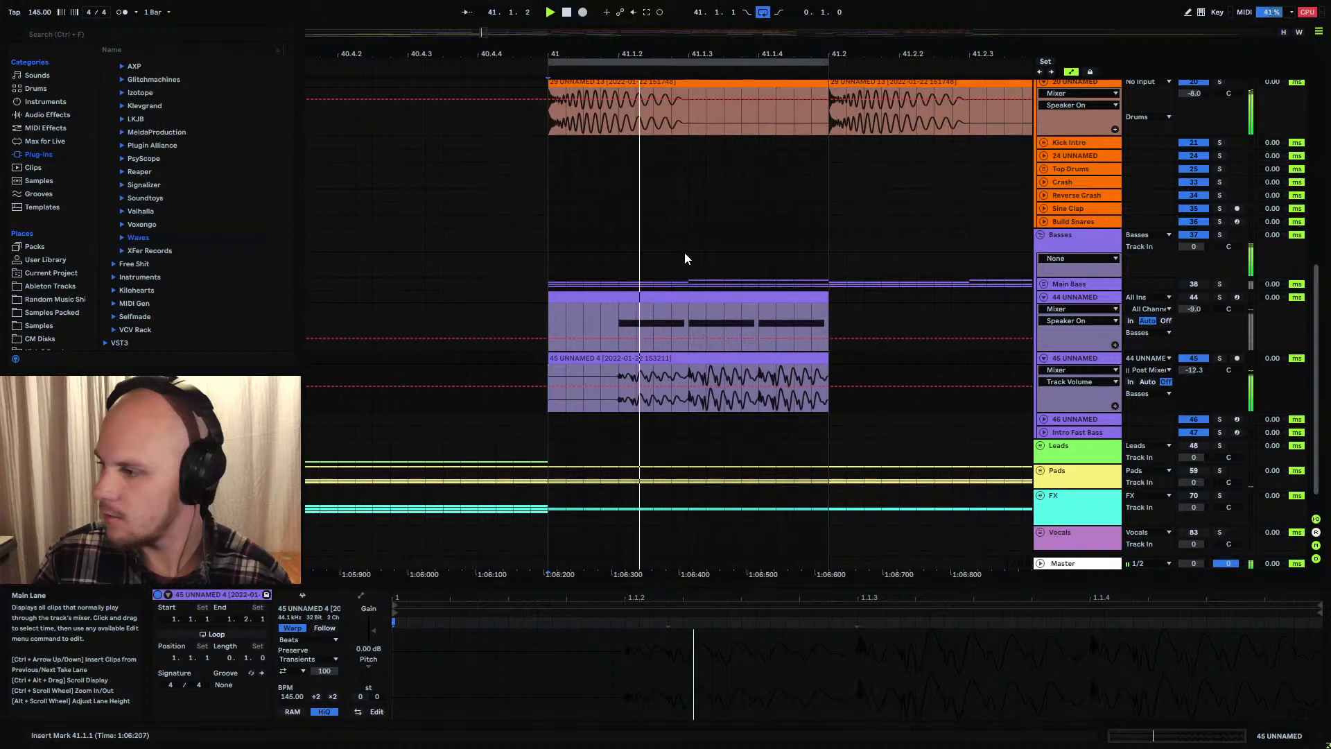
scroll(684, 252, "up", 5)
scroll(684, 253, "down", 3)
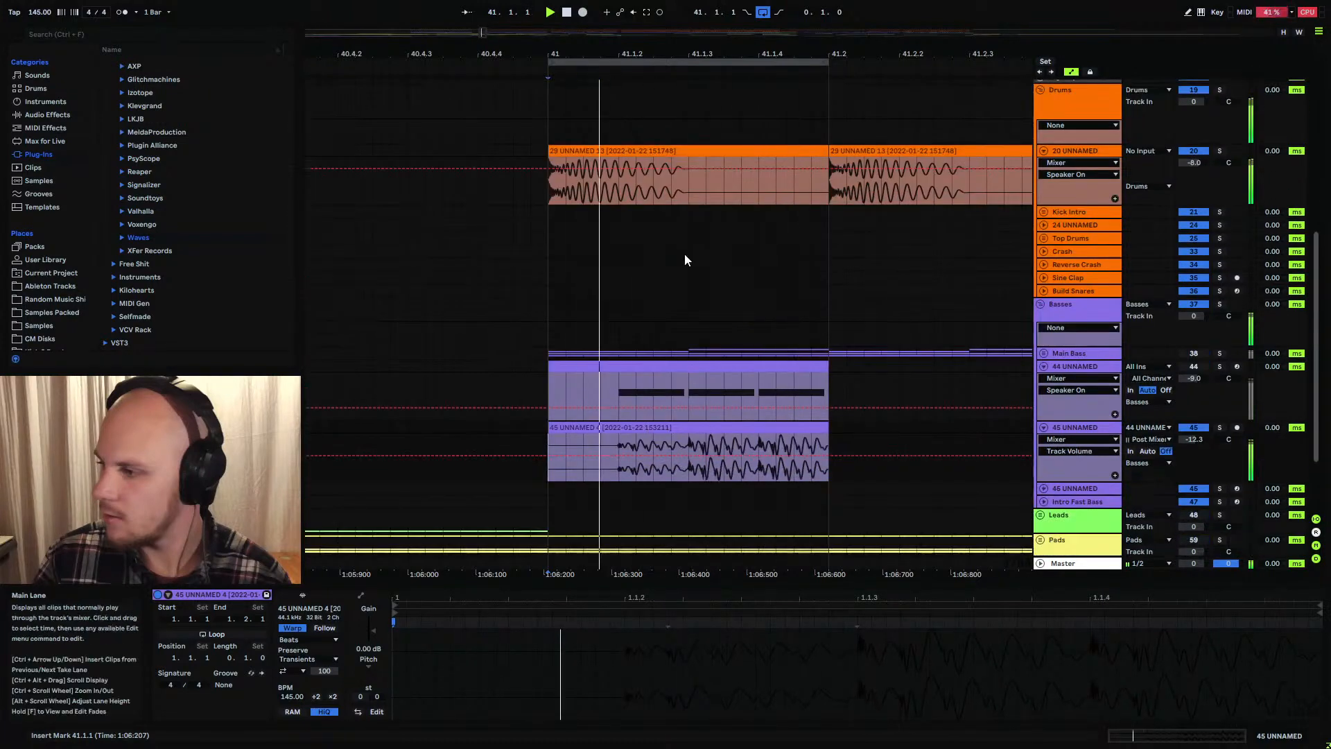
scroll(1023, 378, "up", 2)
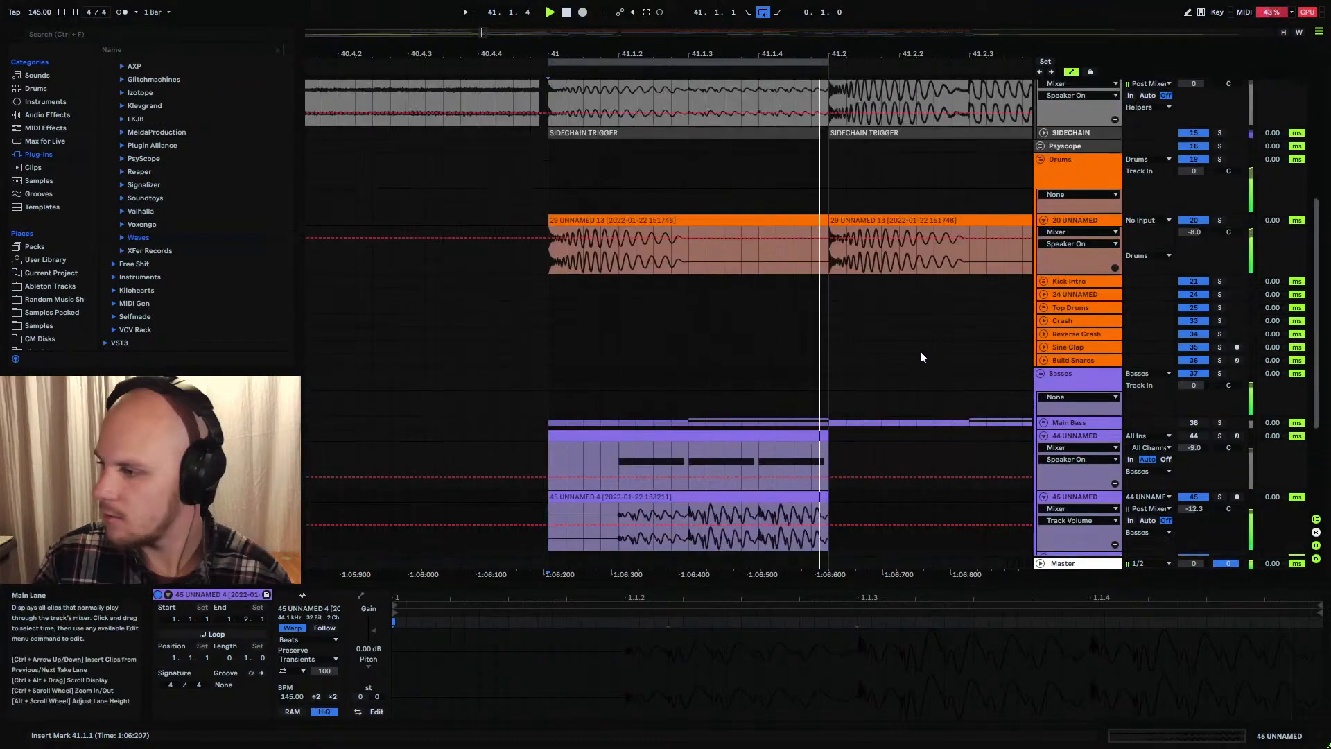
Select the MASTER RECORDING clip at 41.1.1 and stop the loop playback
scroll(919, 351, "down", 2)
scroll(738, 262, "up", 2)
scroll(738, 262, "up", 2)
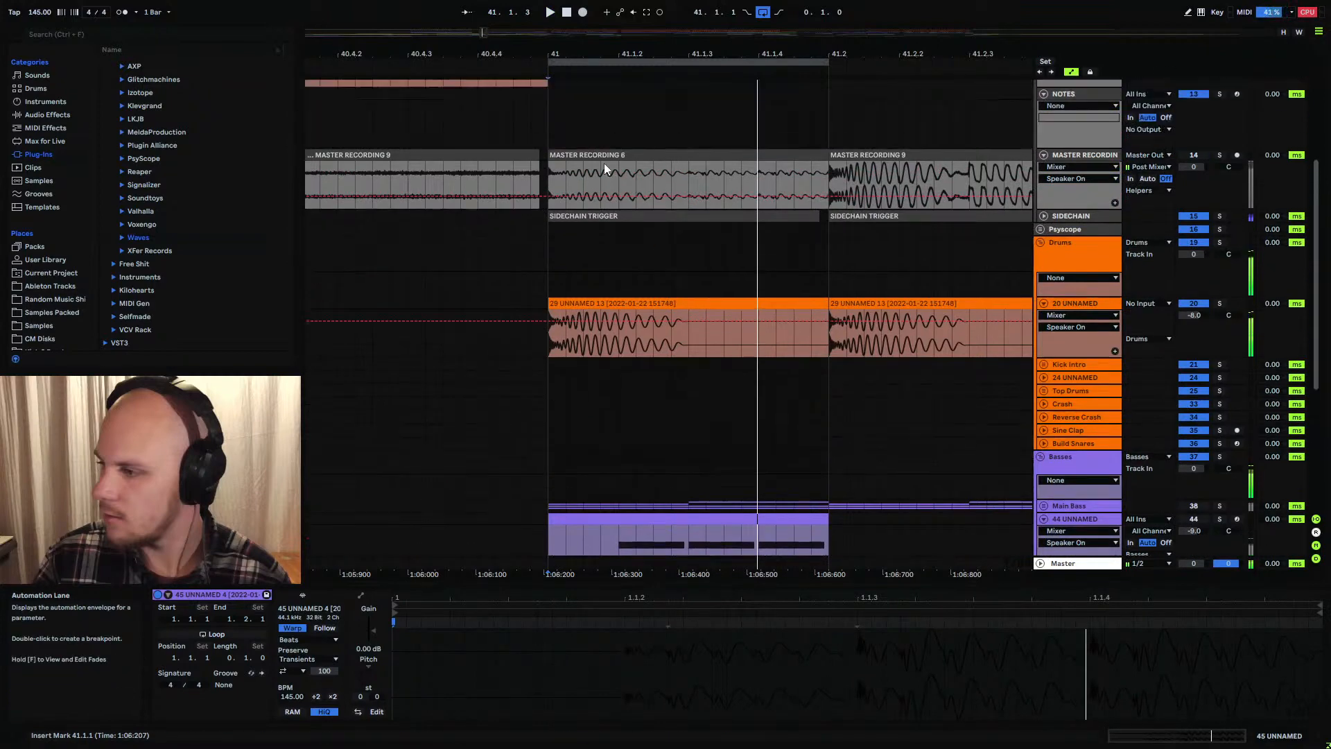
left_click(552, 177)
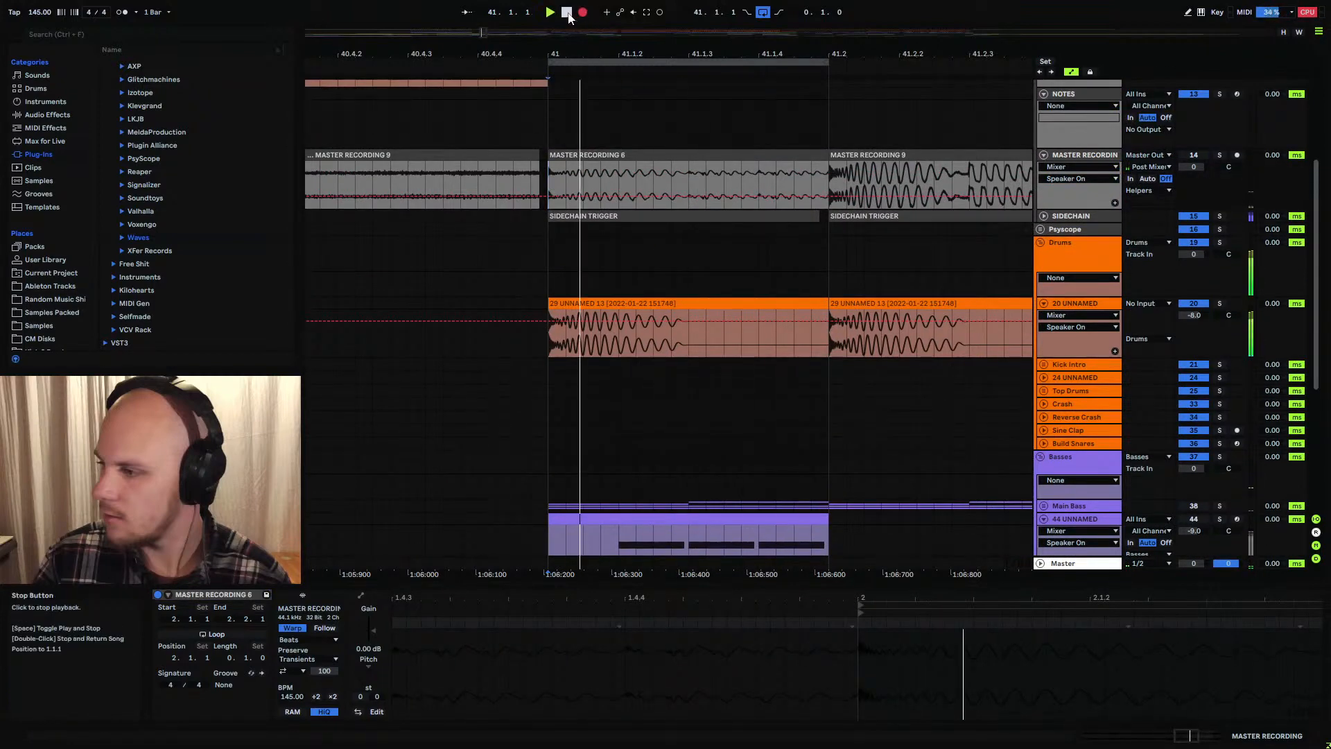
left_click(567, 12)
Arm the MASTER RECORDING track and record the master output over the loop from 41.1.1
scroll(1059, 317, "down", 2)
scroll(1059, 317, "up", 2)
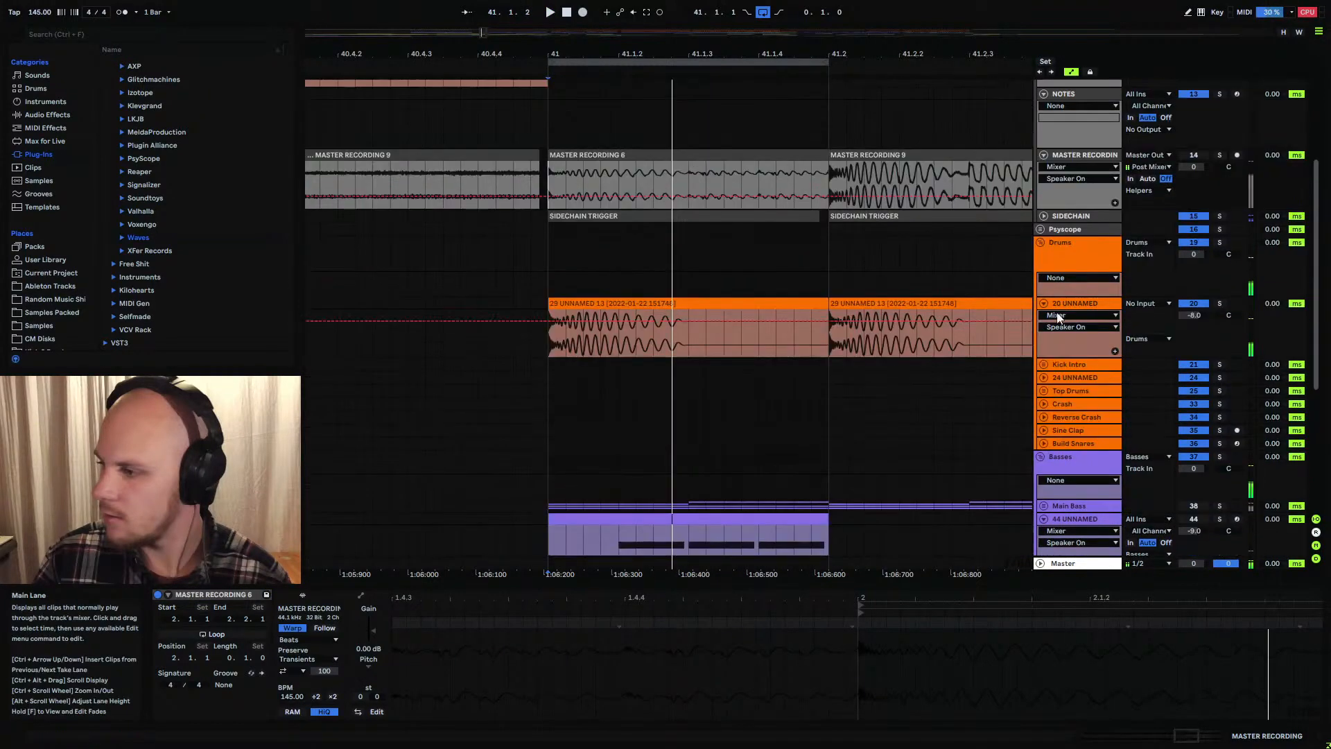
scroll(1159, 305, "down", 6)
scroll(1159, 304, "up", 7)
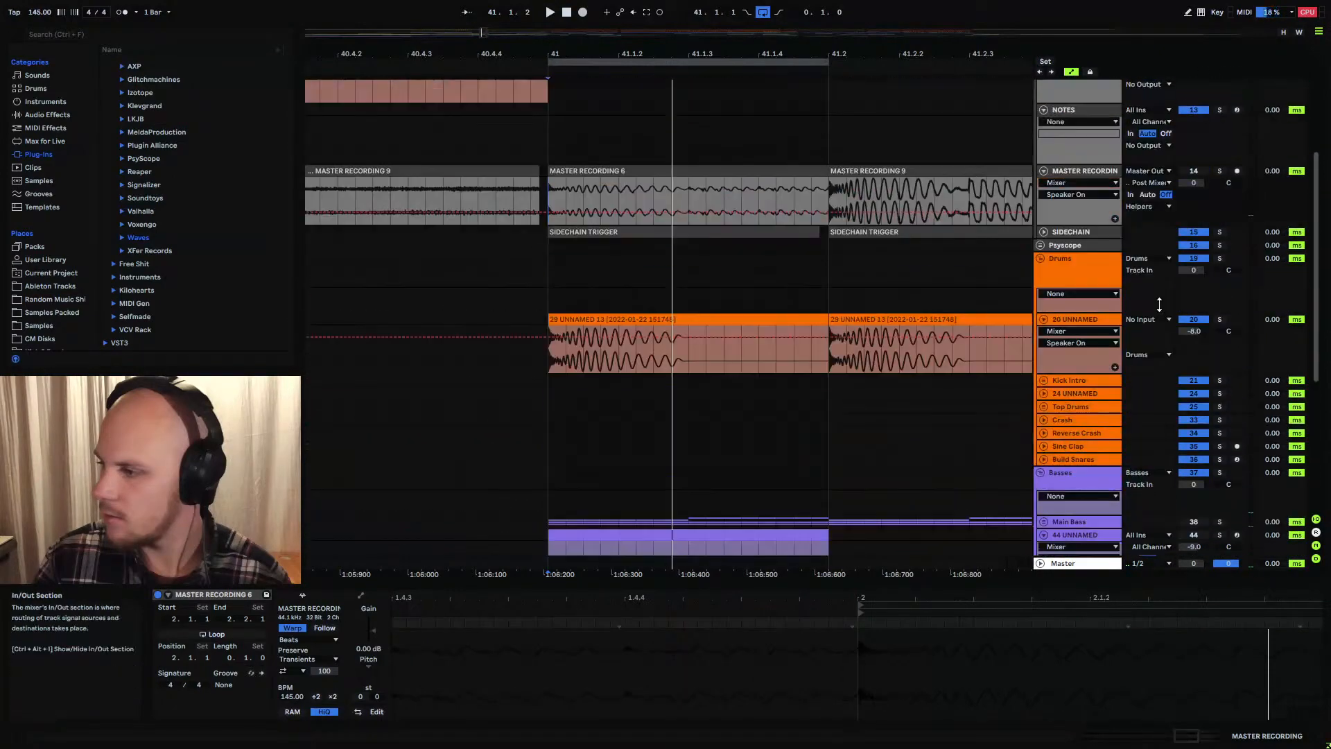
left_click(1238, 171)
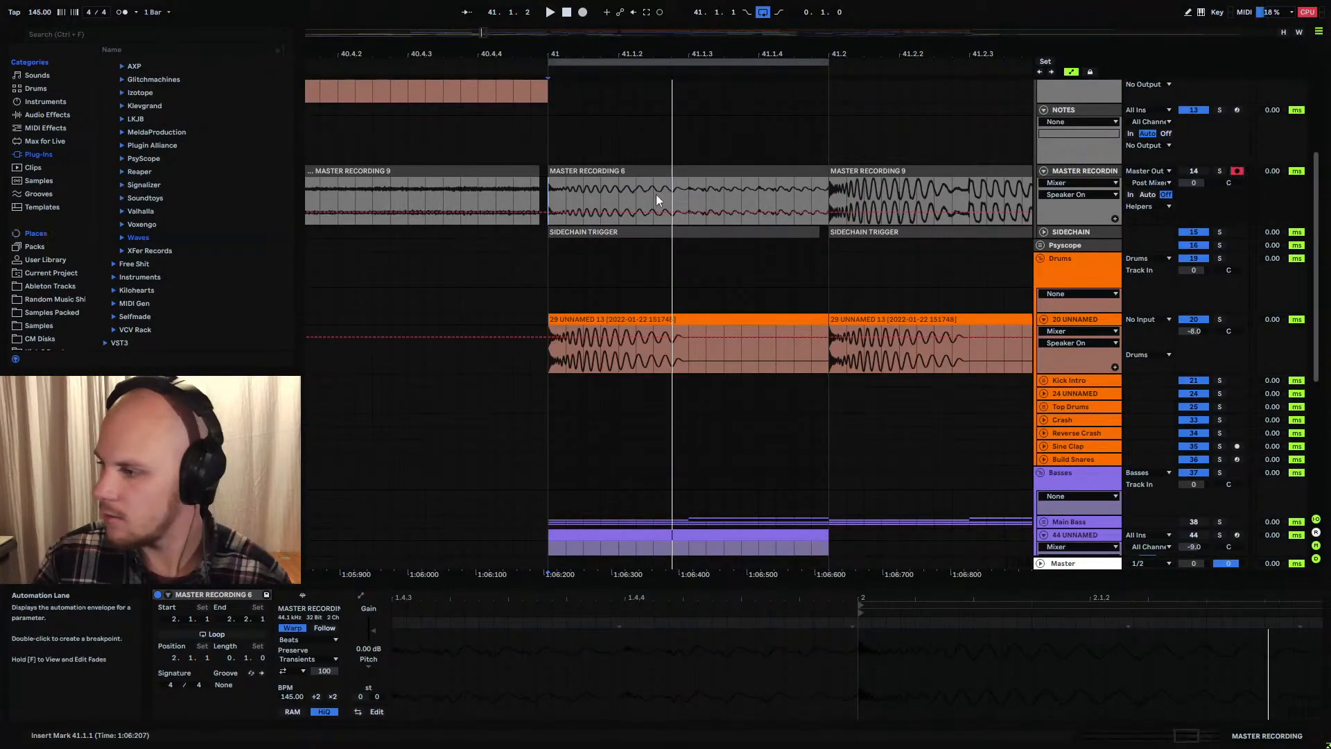
left_click(553, 191)
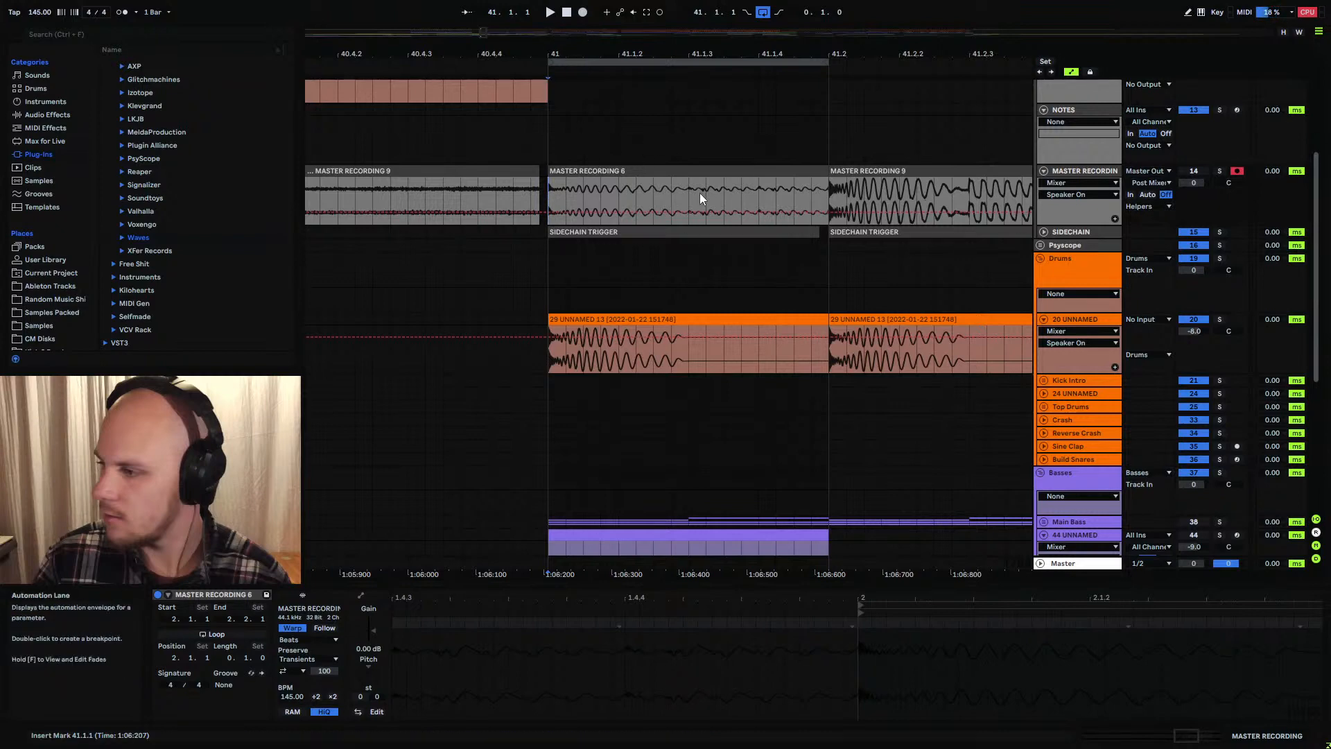
left_click(583, 12)
left_click(568, 13)
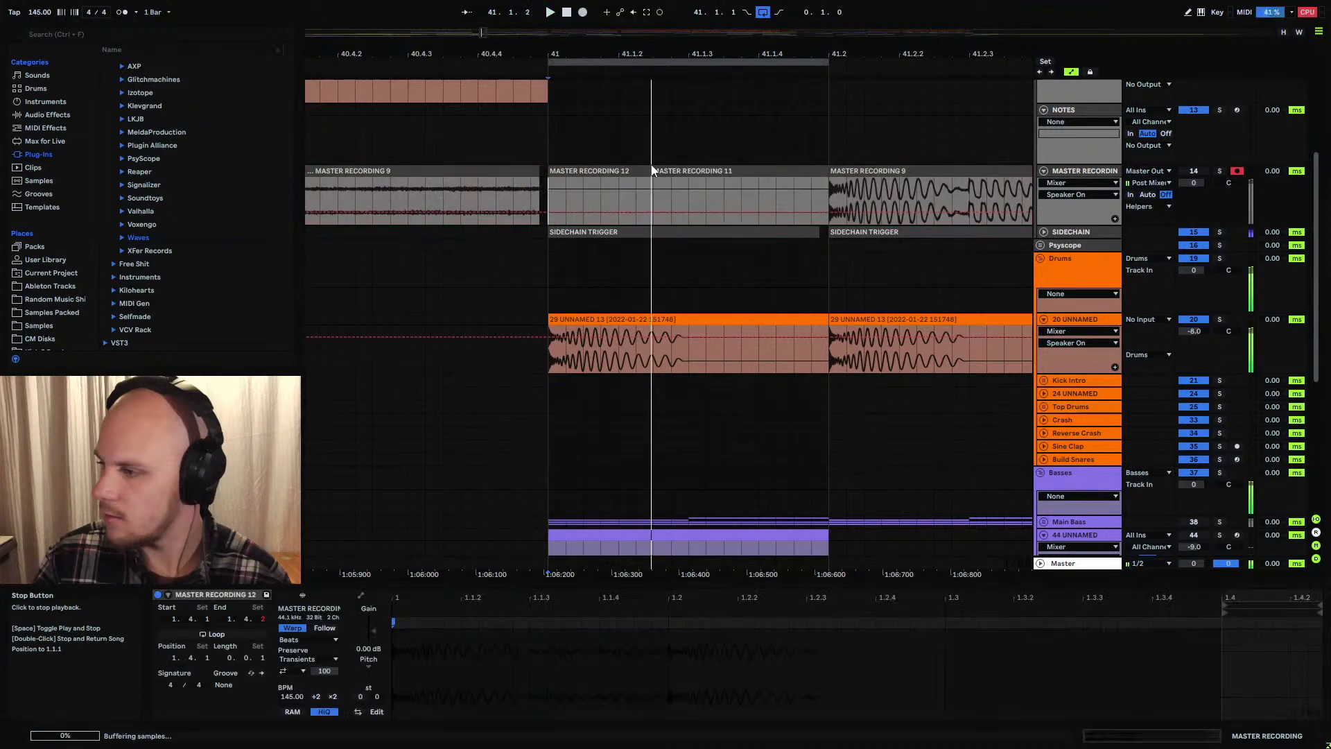
Extend the new master recording clip back to 41.1.1, consolidate it, and undo the clip gain change made on it
left_click_drag(656, 171, 563, 172)
key("ctrl+j")
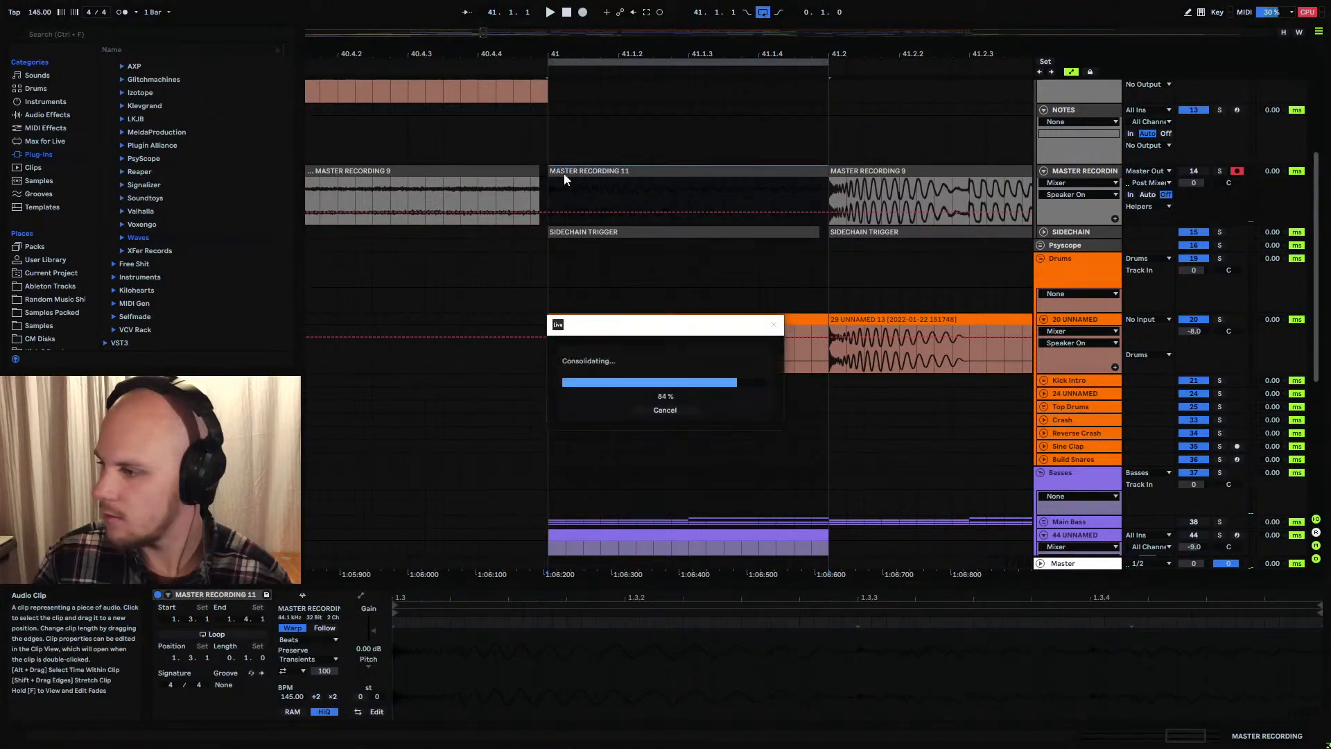
left_click(410, 660)
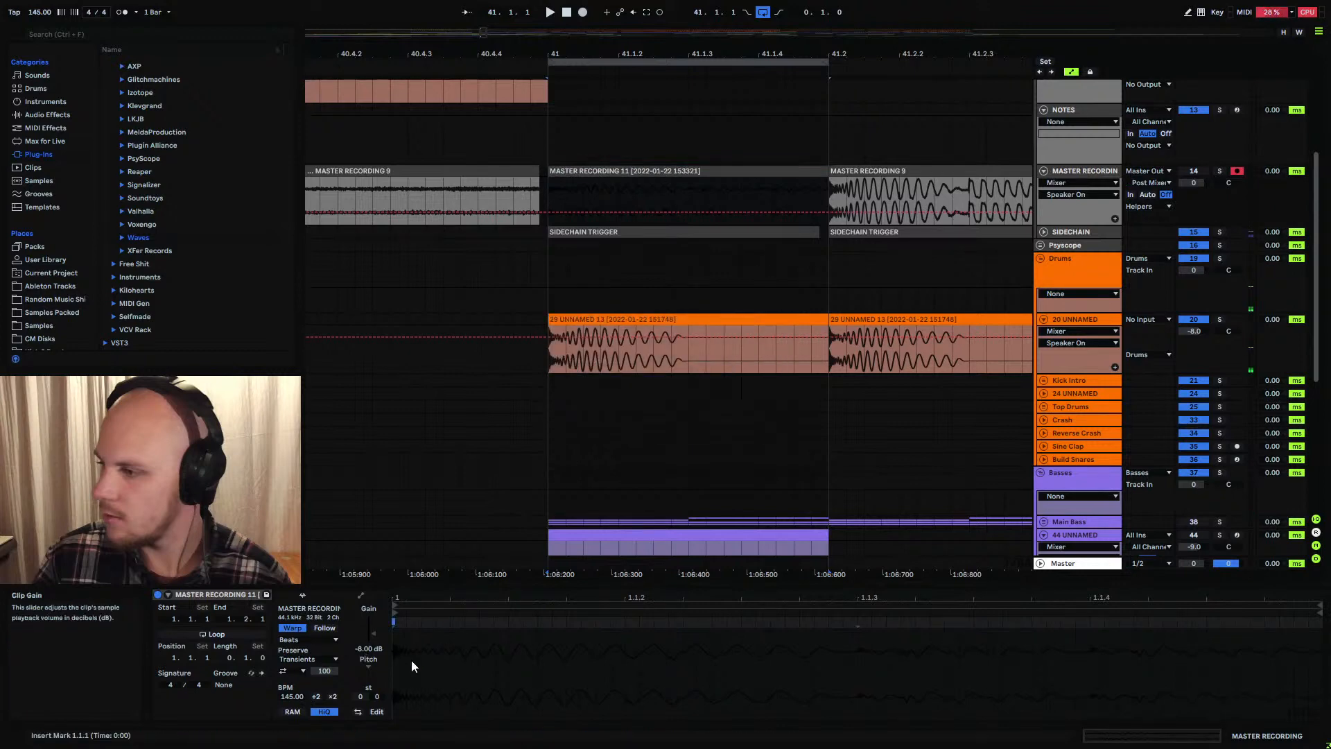
key("ctrl+z")
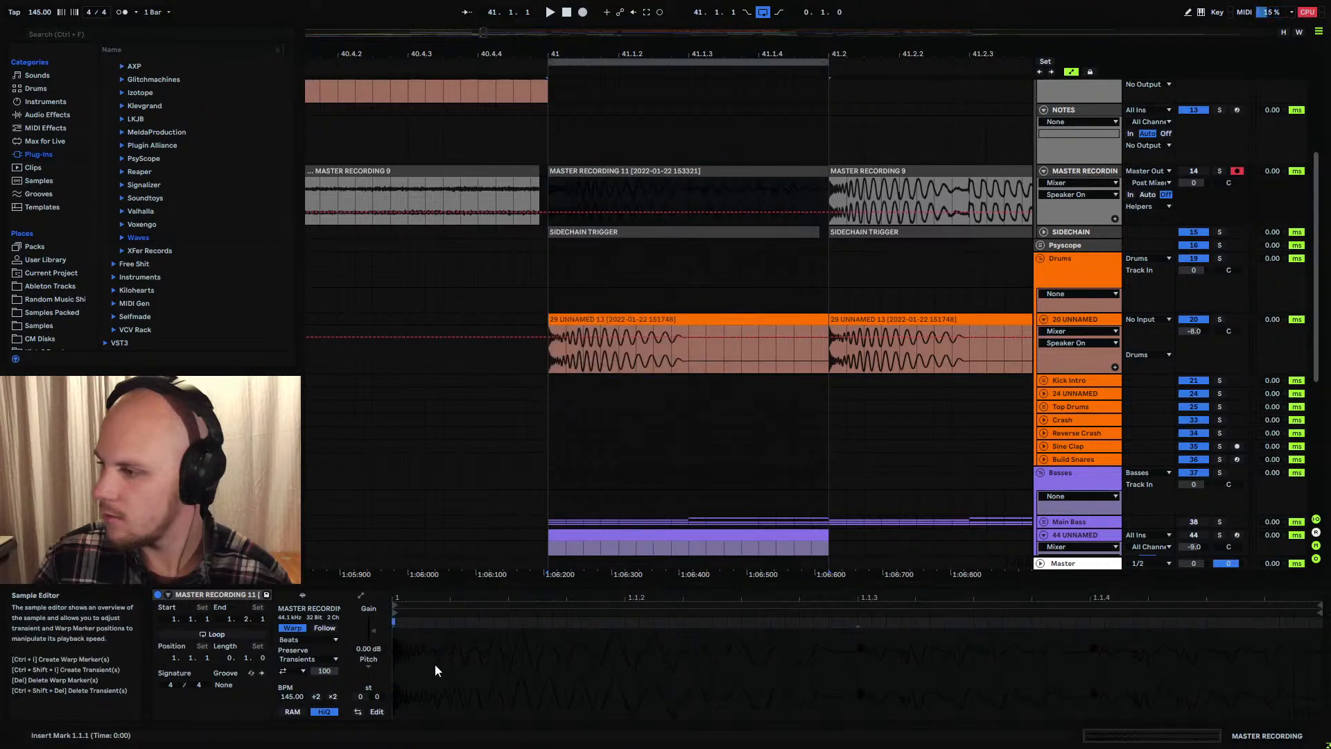
Solo the MASTER RECORDING track and listen to the consolidated kick and bass recording
left_click(591, 186)
left_click(1220, 171)
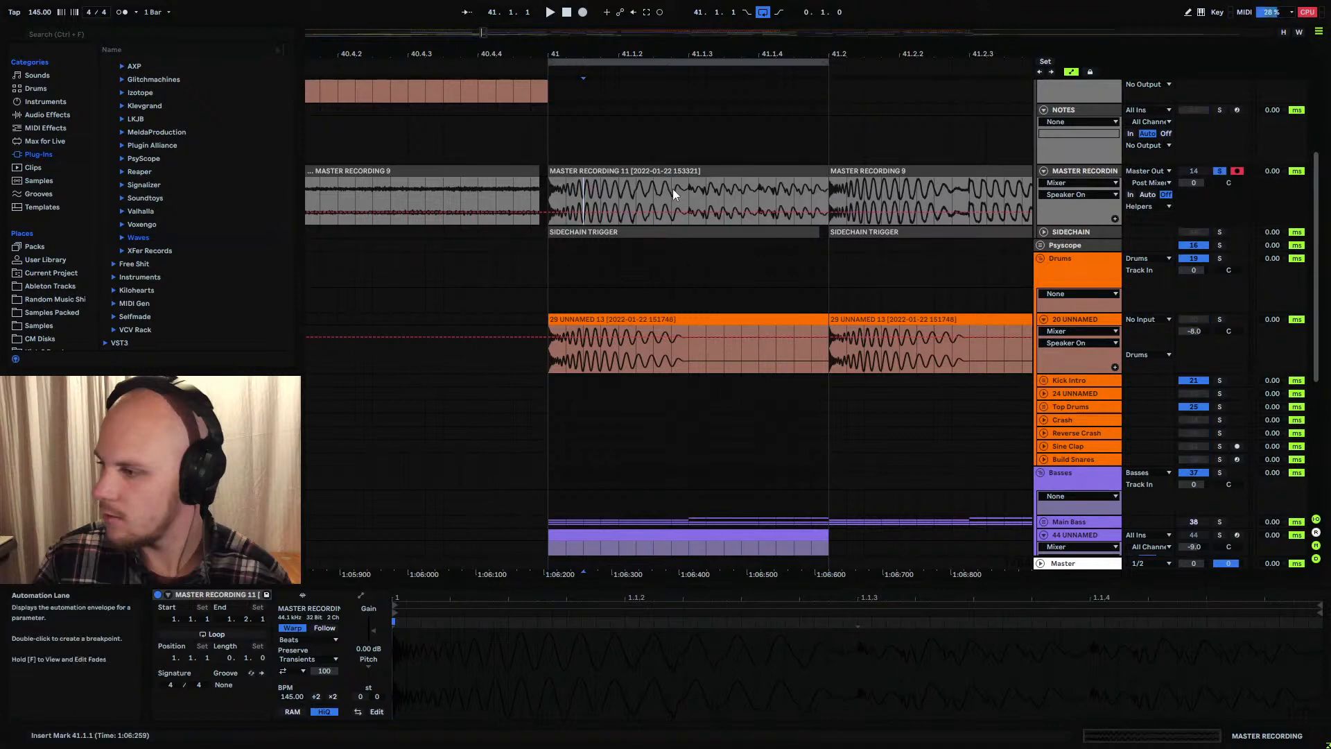
key("space")
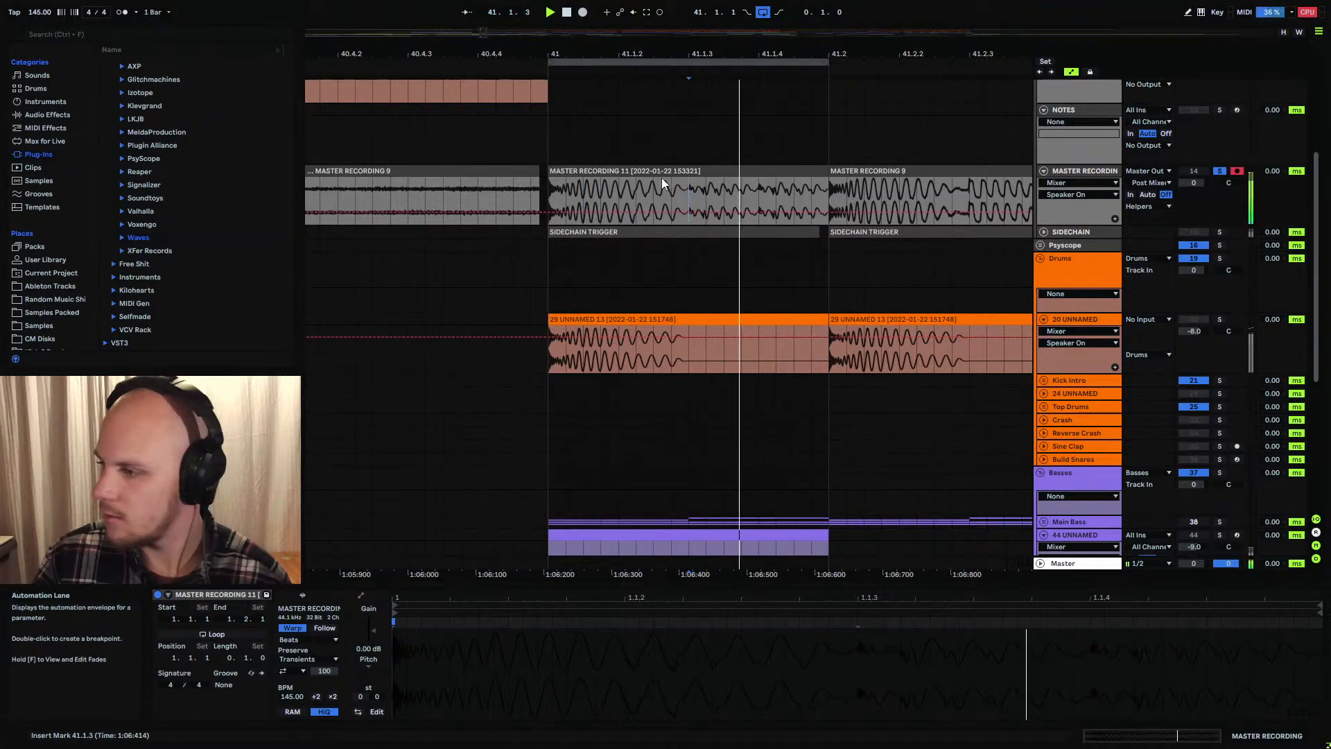
left_click(631, 171)
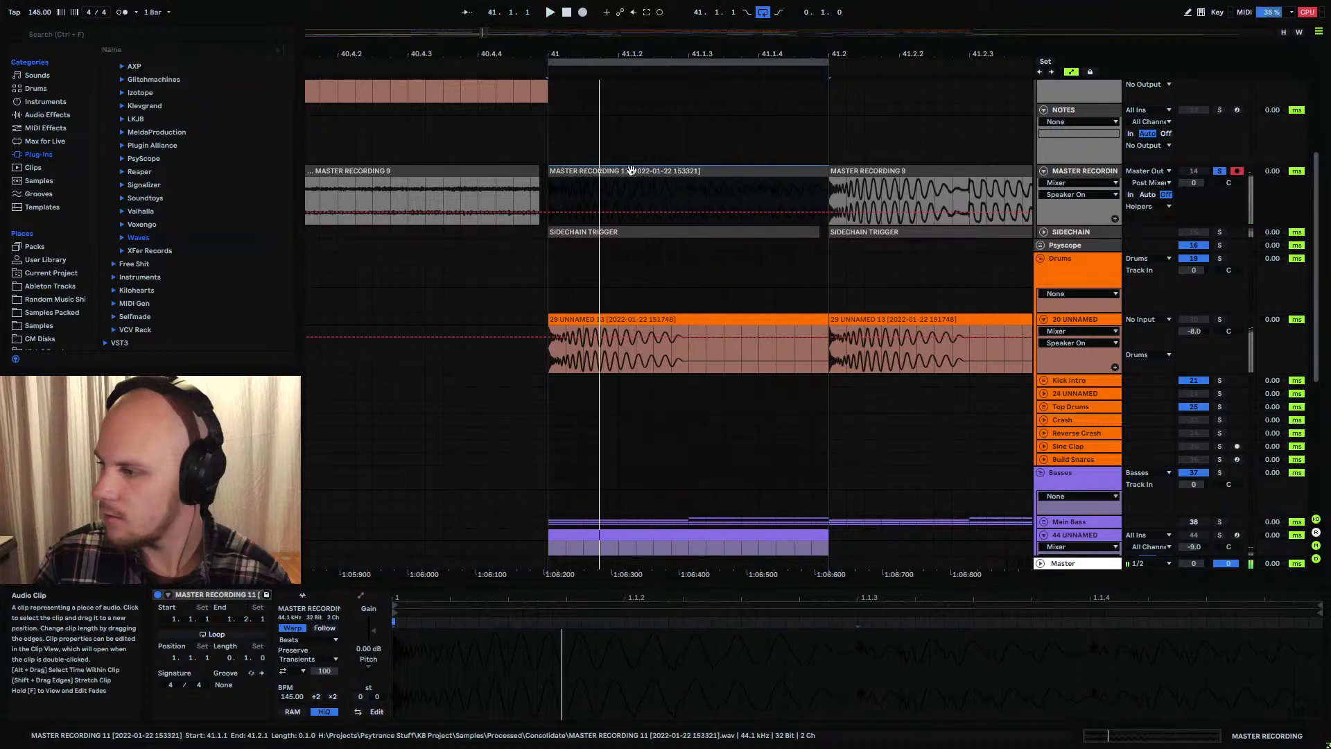
Set the 45 UNNAMED bass track's volume to -10.0 dB
scroll(800, 236, "up", 5)
scroll(800, 239, "up", 1)
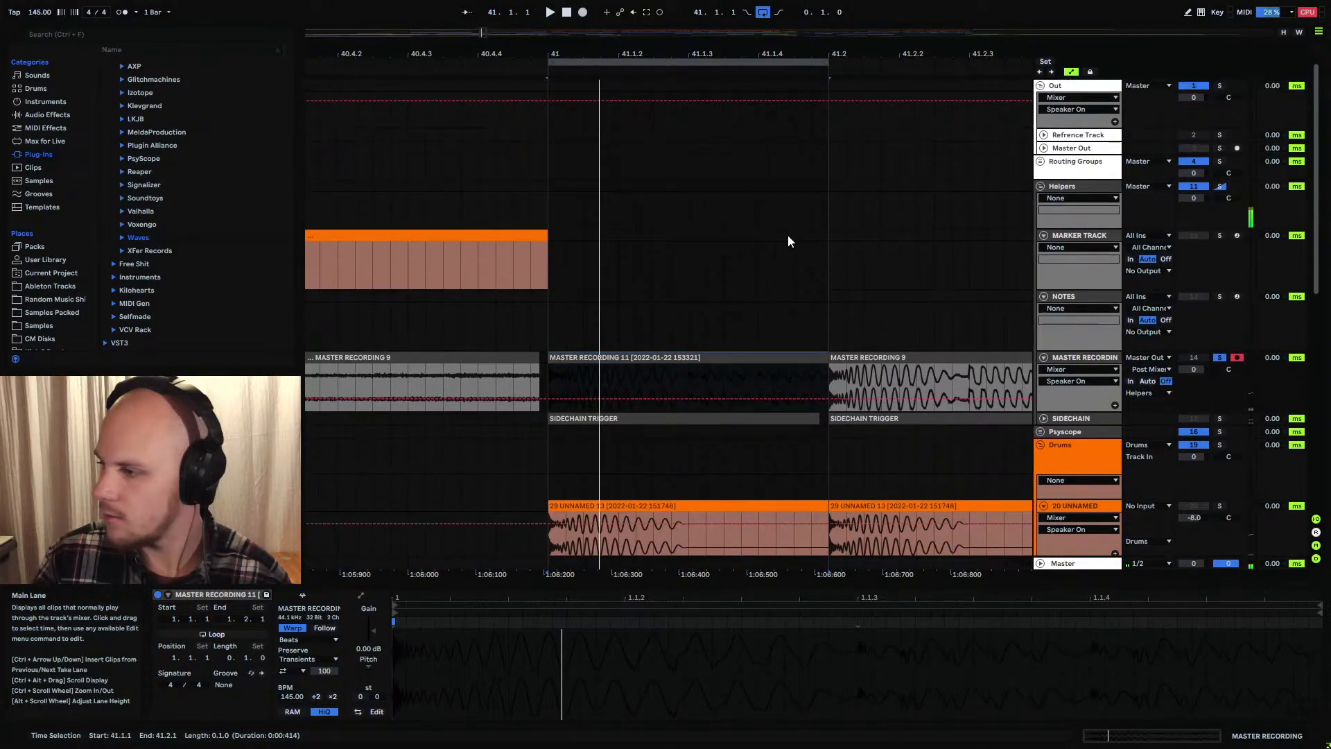
scroll(785, 236, "down", 7)
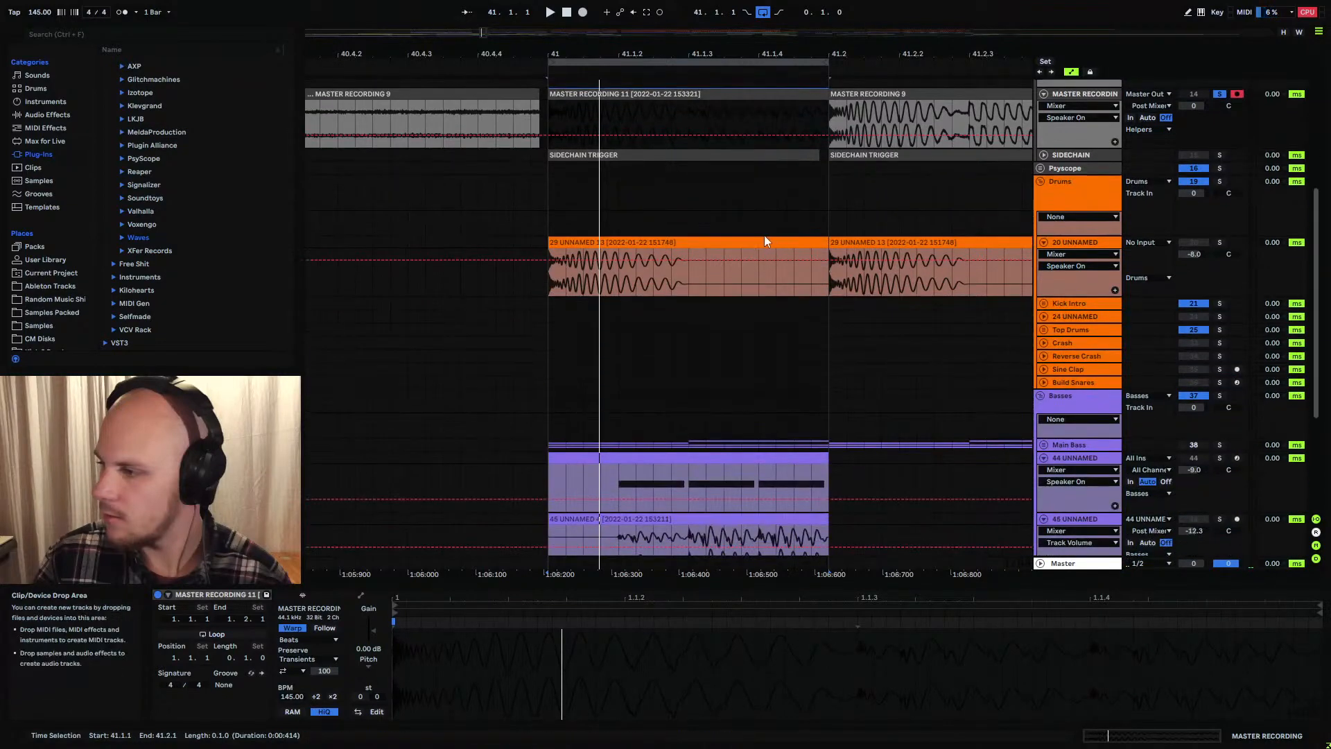
scroll(685, 182, "up", 2)
scroll(701, 274, "down", 4)
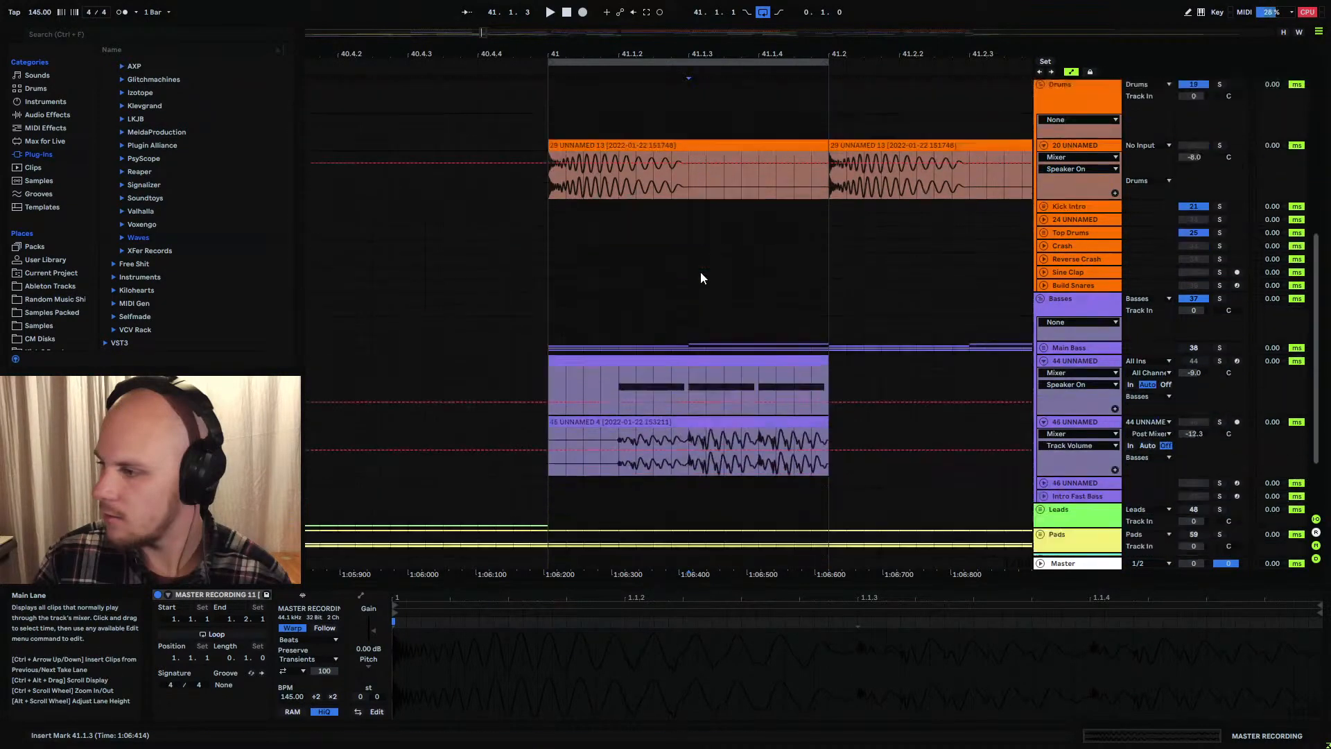
scroll(701, 278, "down", 1)
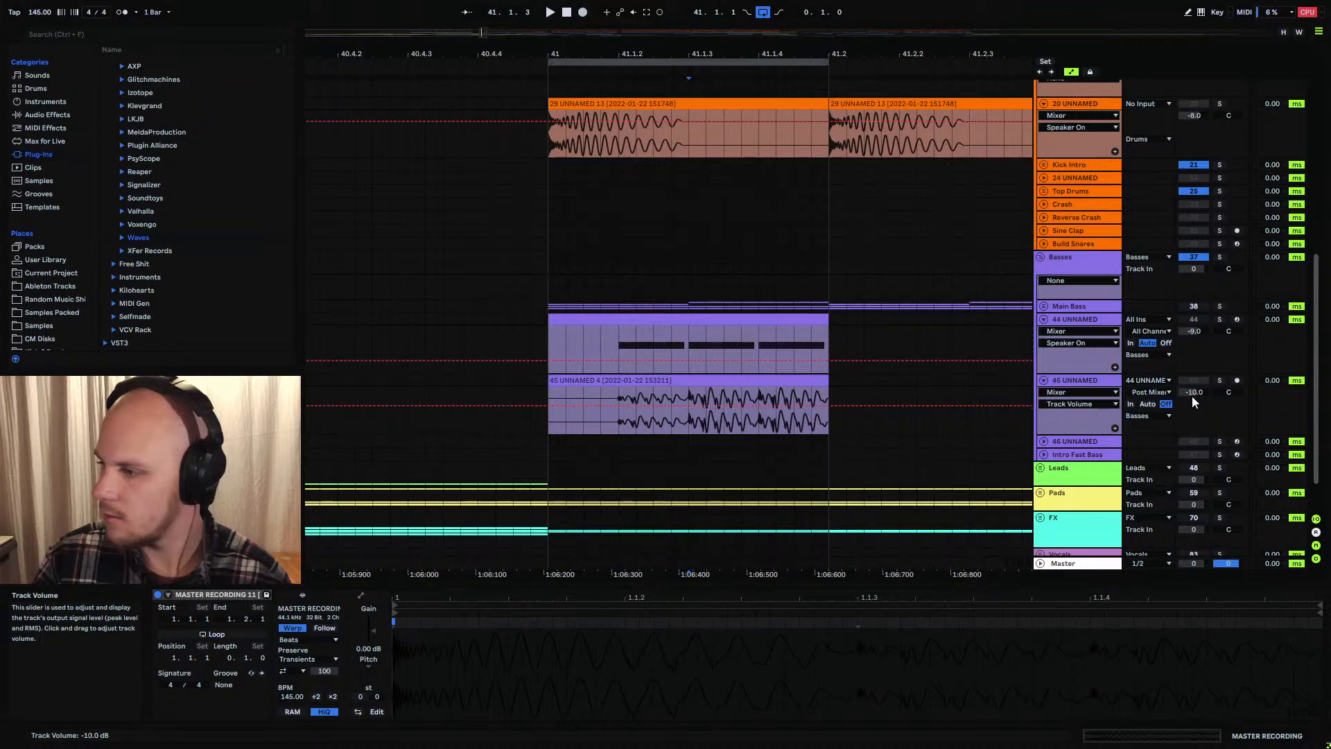
Unsolo the MASTER RECORDING track and record a new take of the master output over the loop from 41.1.1
scroll(918, 382, "up", 6)
scroll(722, 317, "up", 1)
left_click(551, 285)
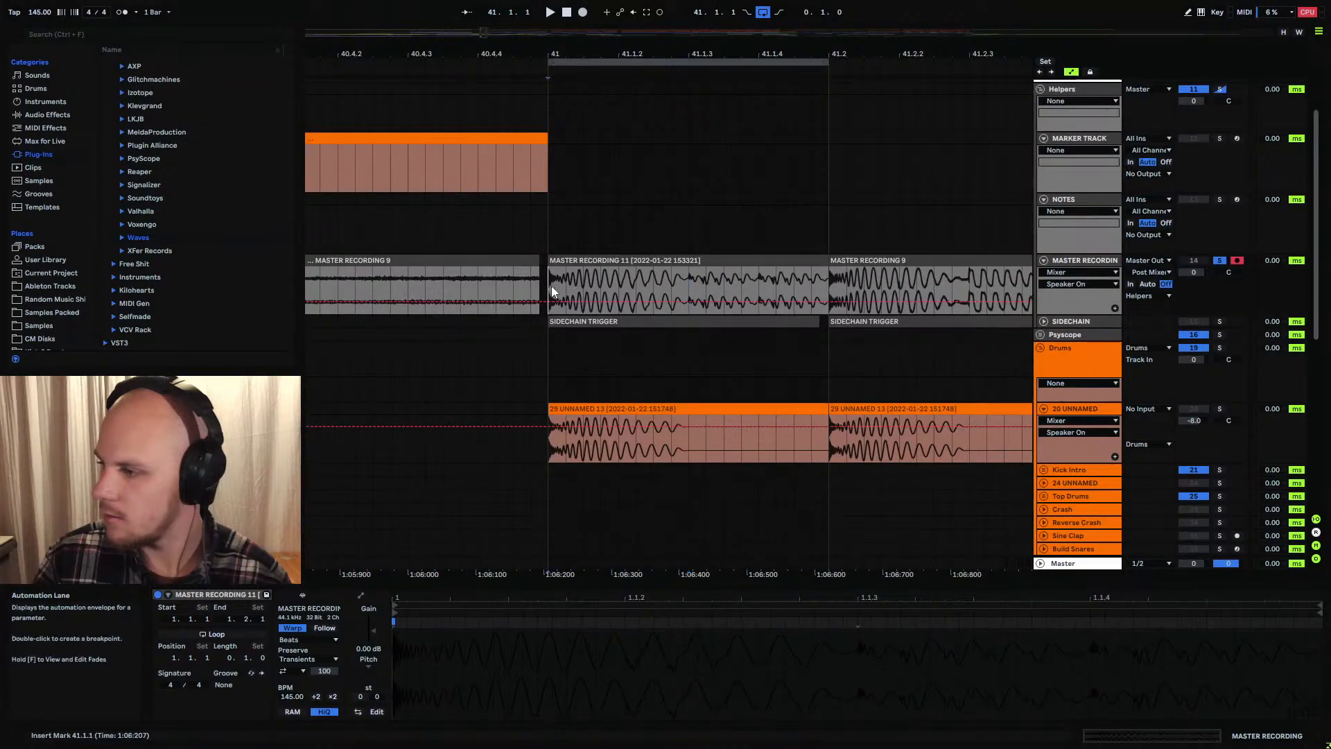
left_click(582, 12)
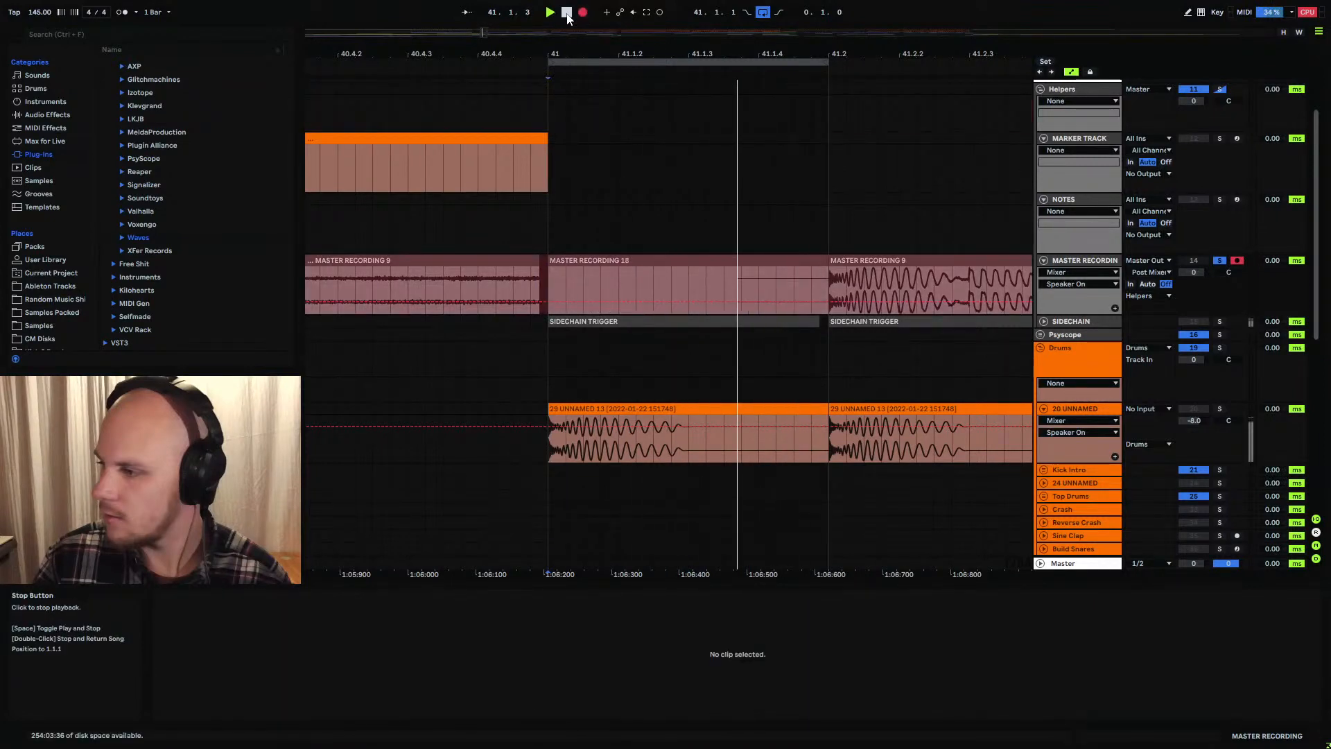
left_click(567, 14)
left_click(1221, 260)
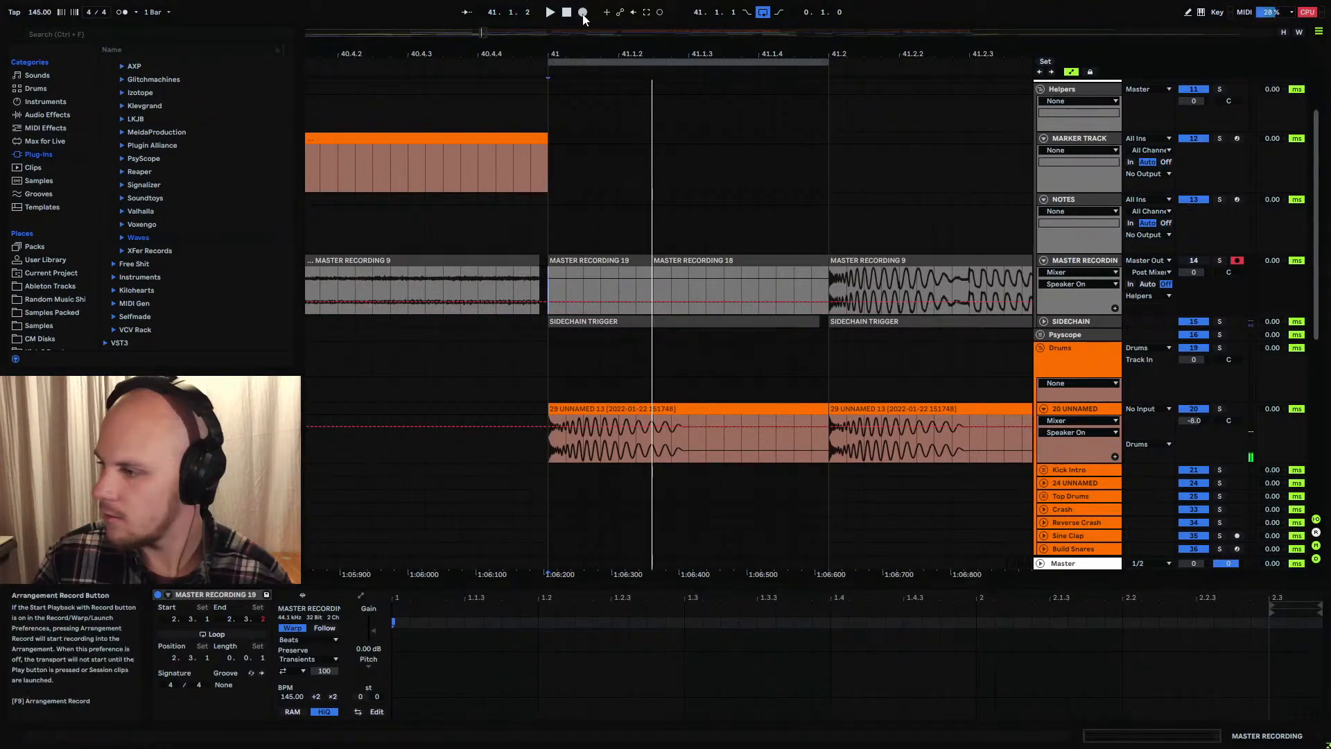
left_click(583, 12)
left_click(570, 15)
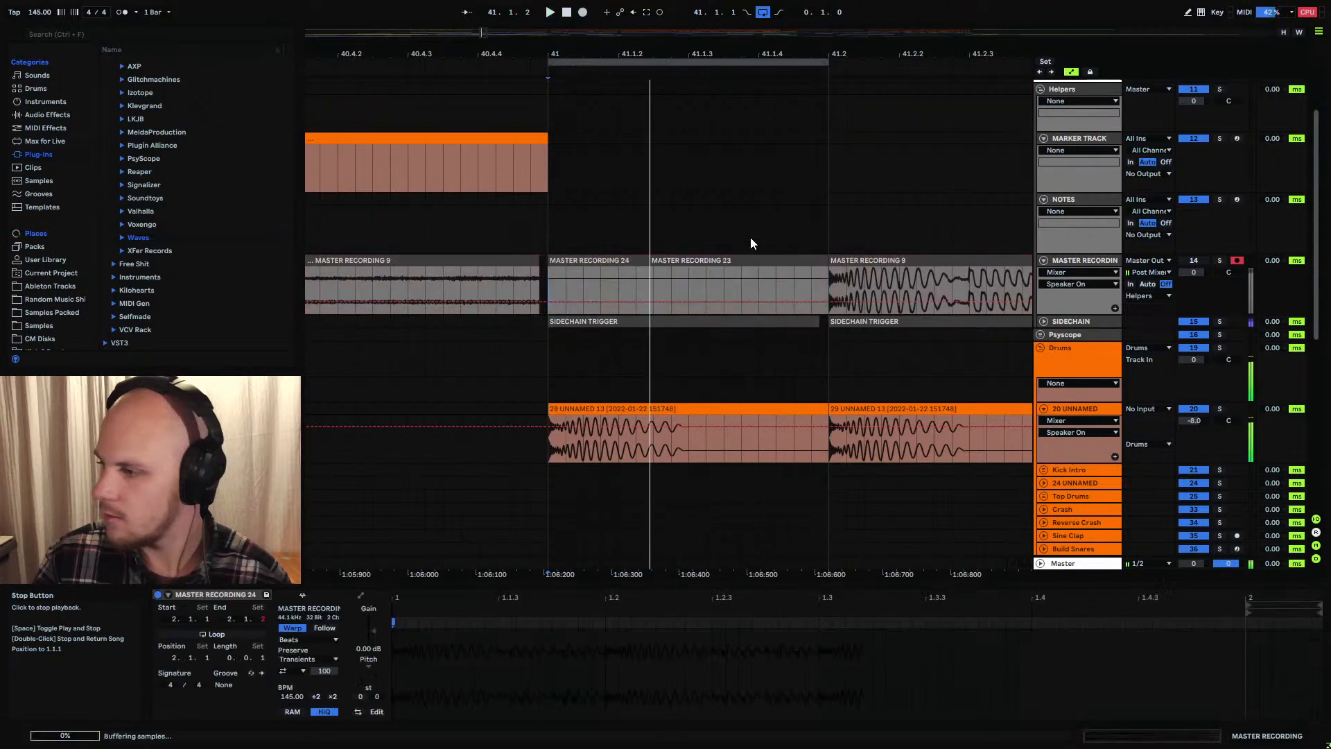
Extend the newest master recording take back to 41.1.1 and consolidate it into one clip
left_click_drag(657, 261, 549, 261)
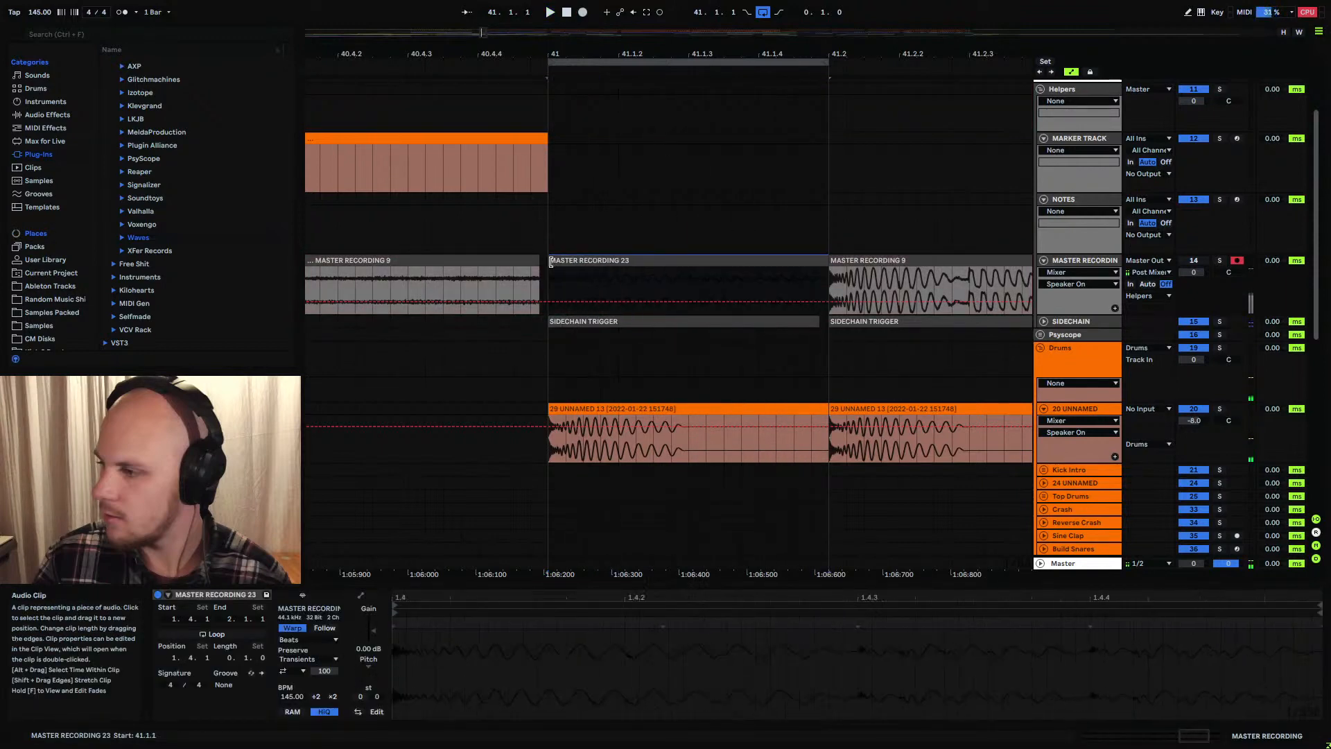
key("ctrl+j")
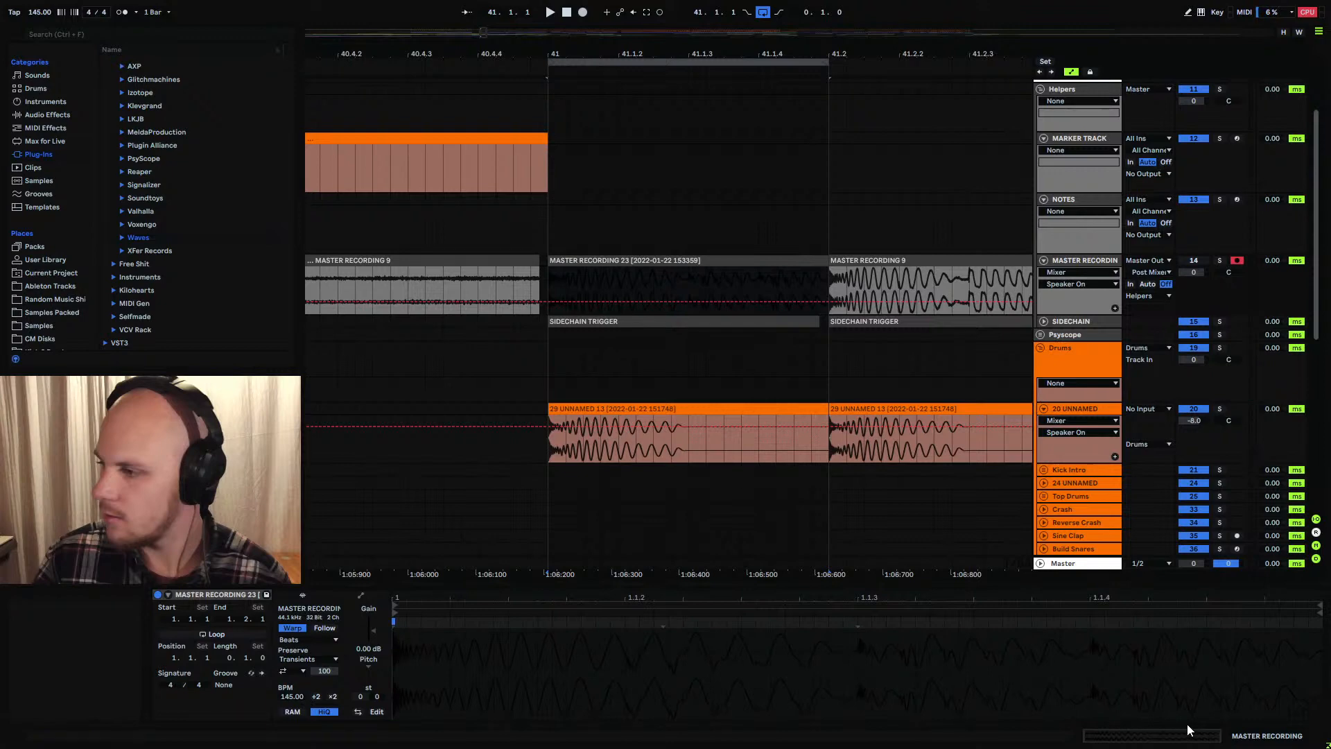
left_click(548, 281)
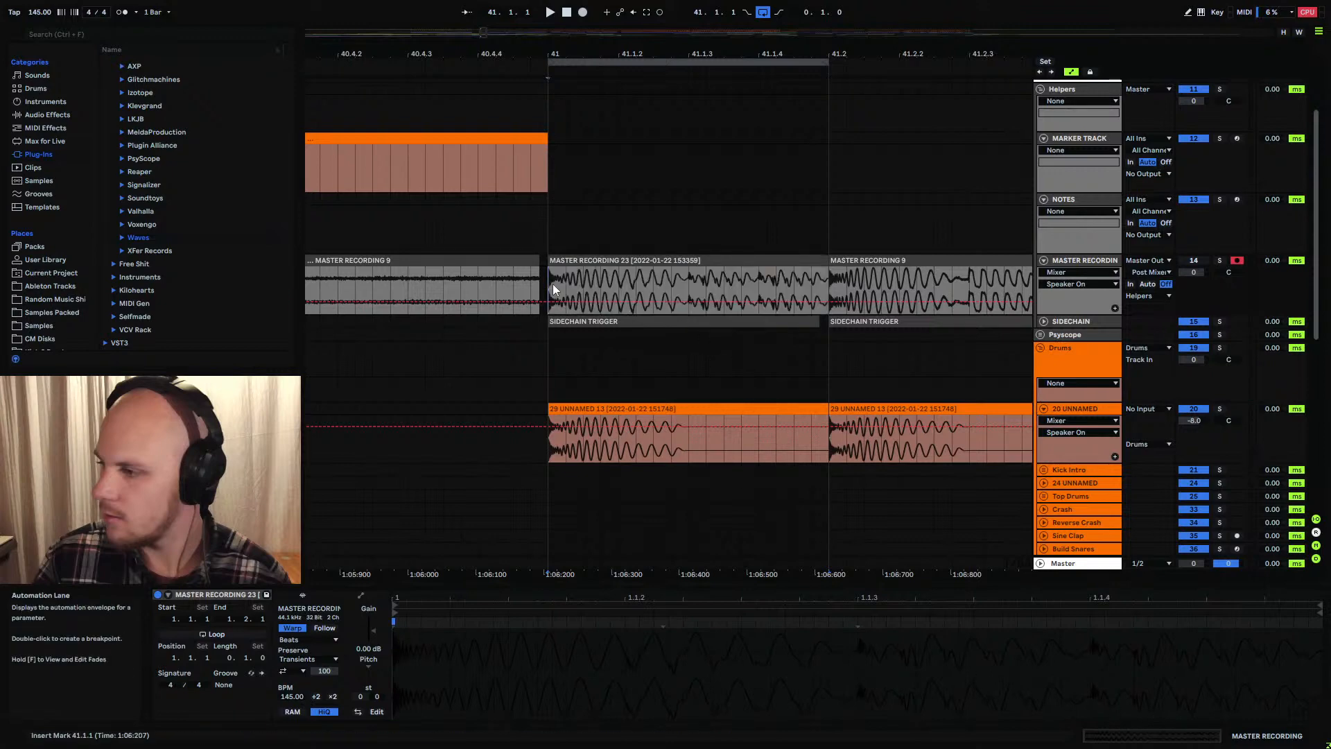
Play the new master recording soloed from 41.1.1 and examine its waveform between 41.1.2 and 41.1.3
left_click_drag(617, 277, 664, 281)
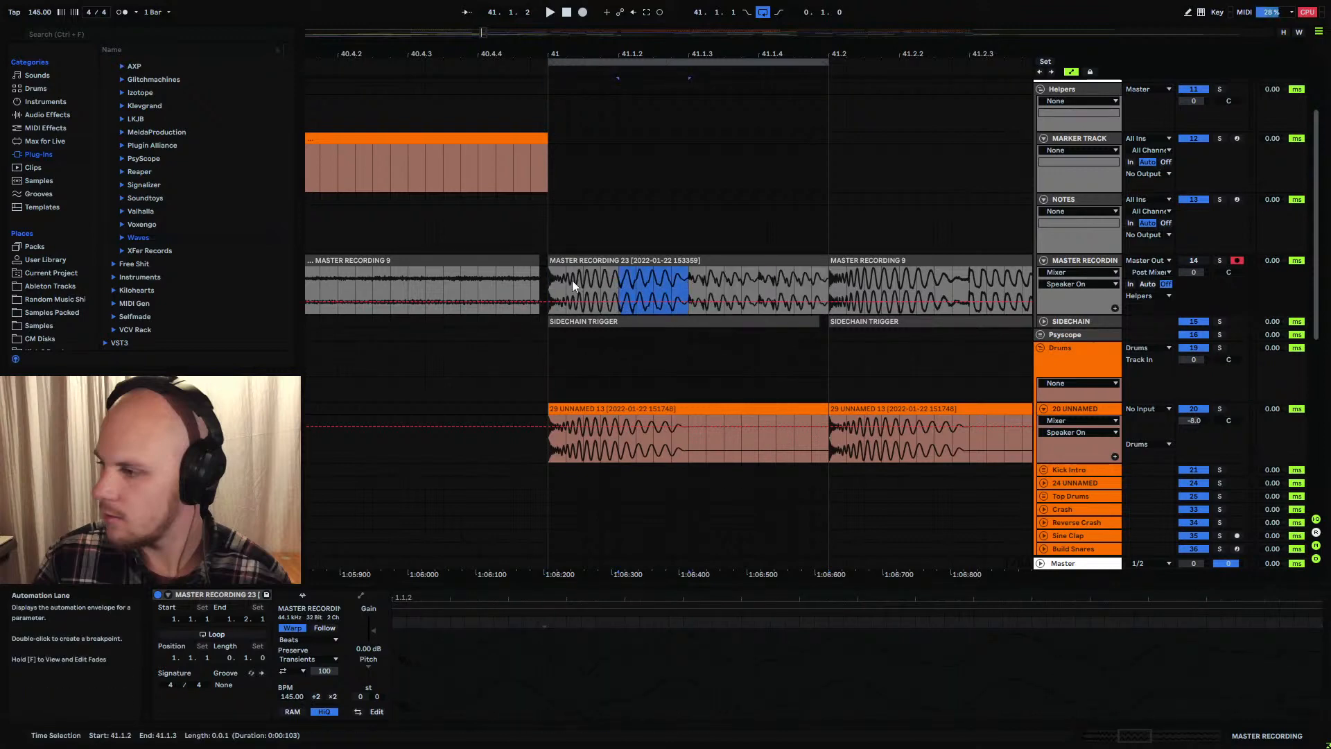
left_click(550, 285)
key("space")
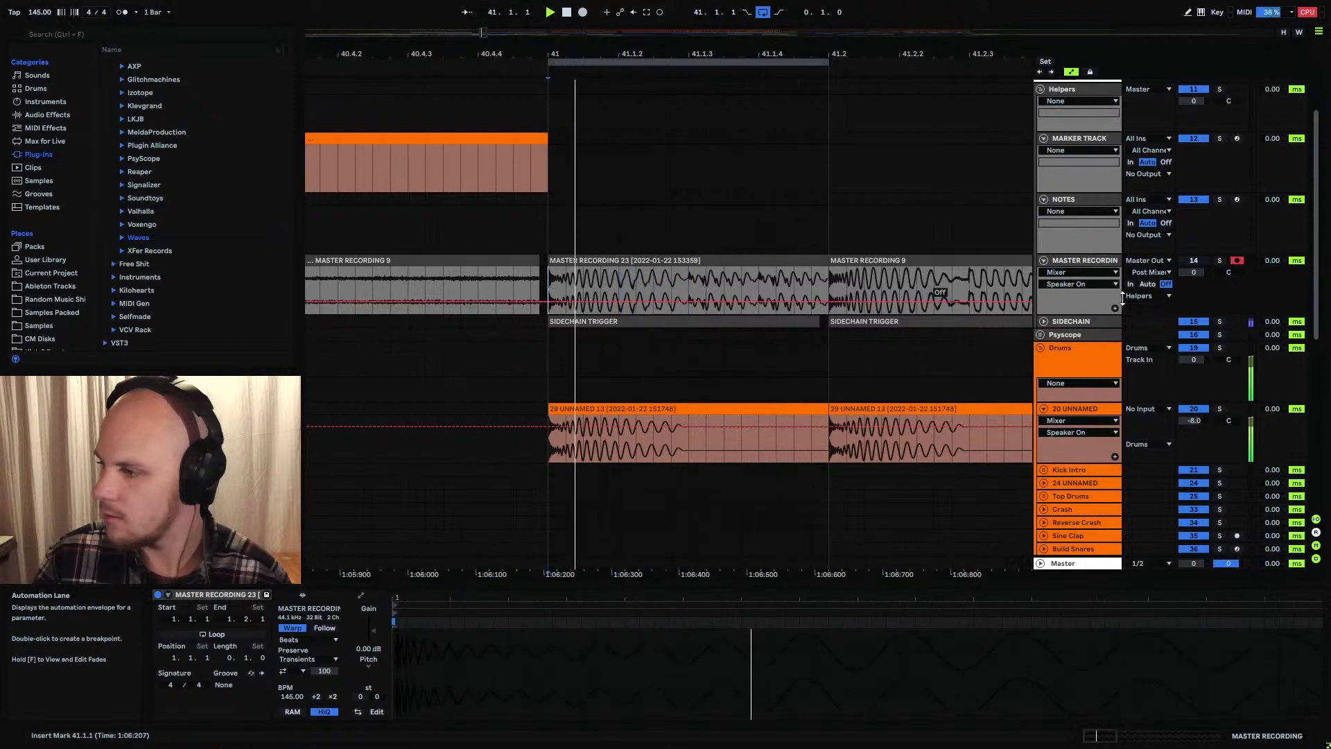
left_click(1218, 261)
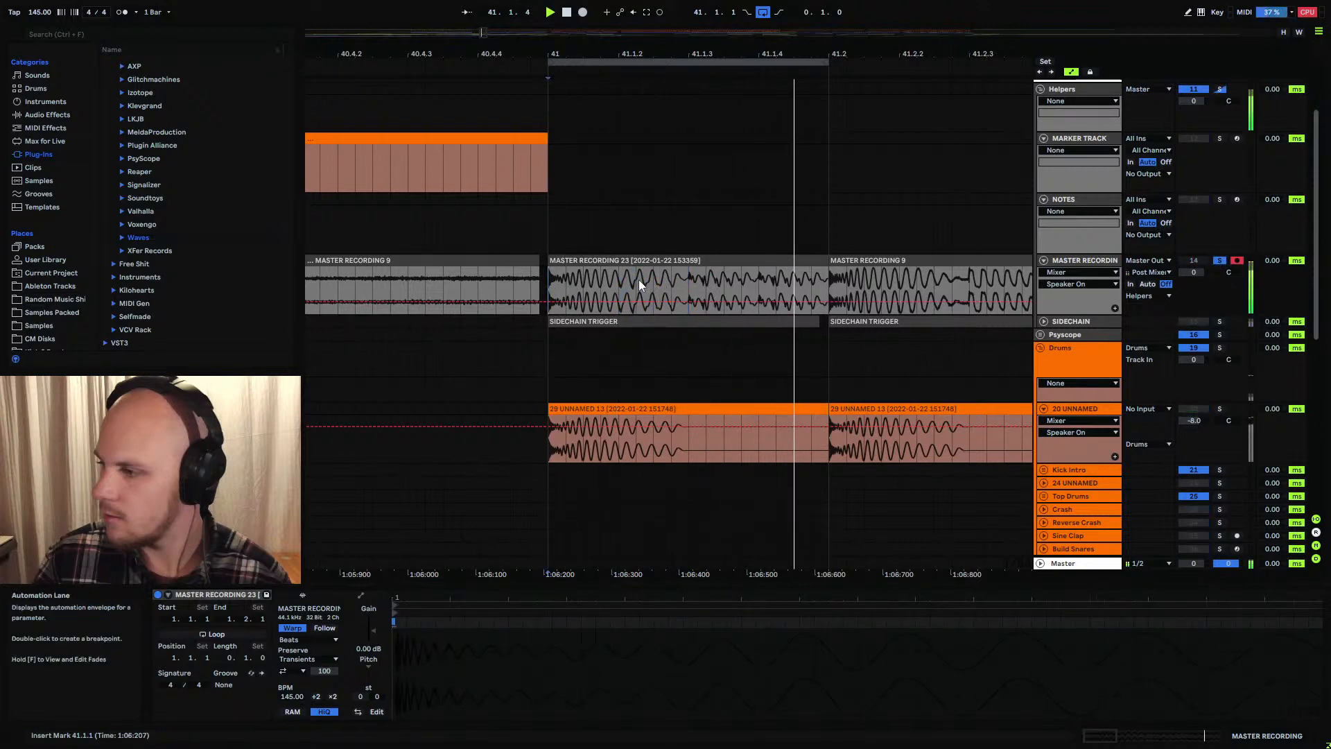
key("space")
left_click_drag(617, 284, 677, 286)
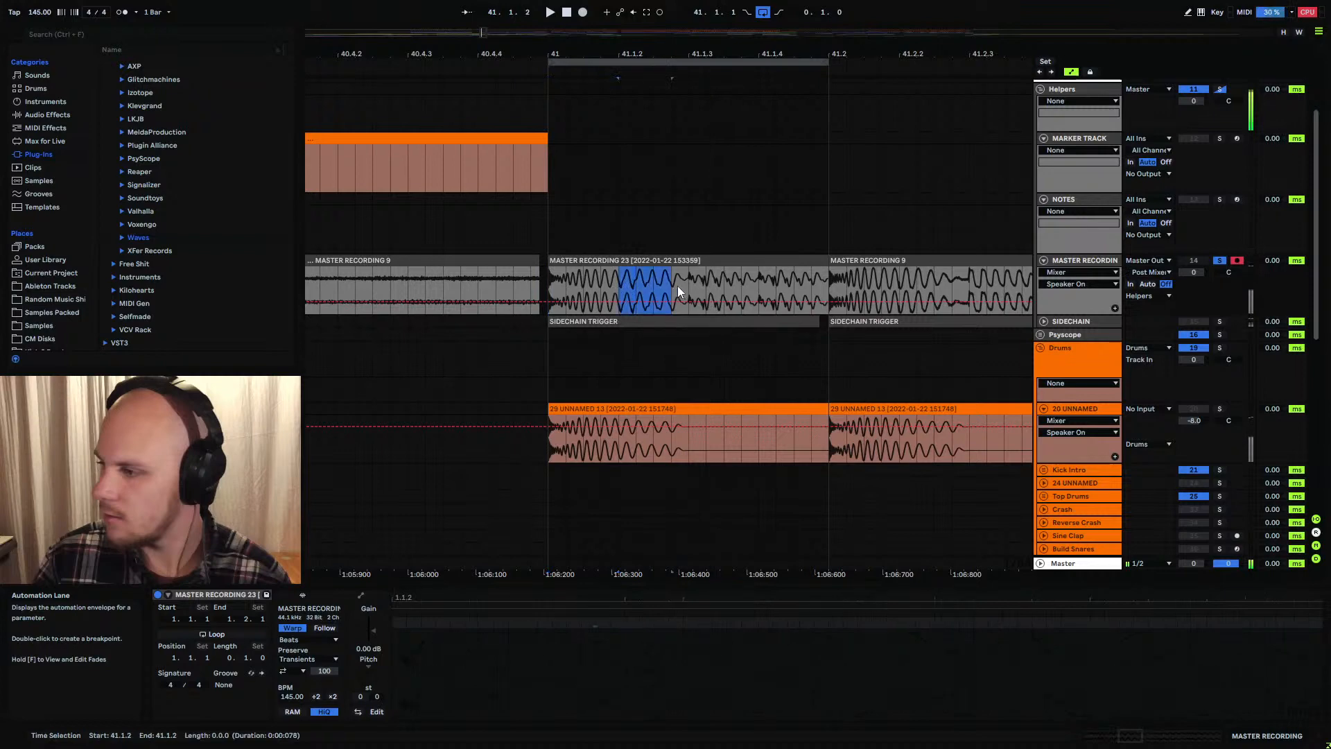
Split the 45 UNNAMED bass clip at 41.1.3 and set the first part's clip gain to -3.00 dB
scroll(685, 284, "down", 6)
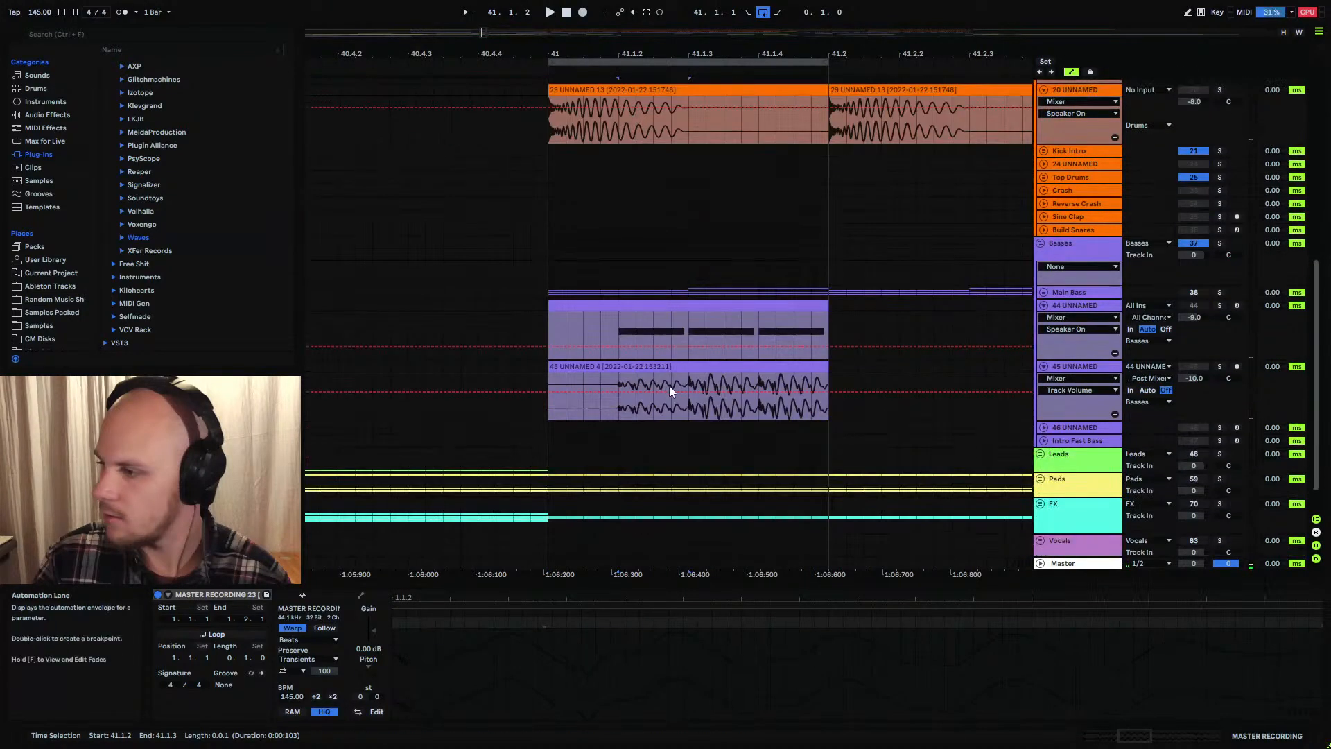
left_click(690, 380)
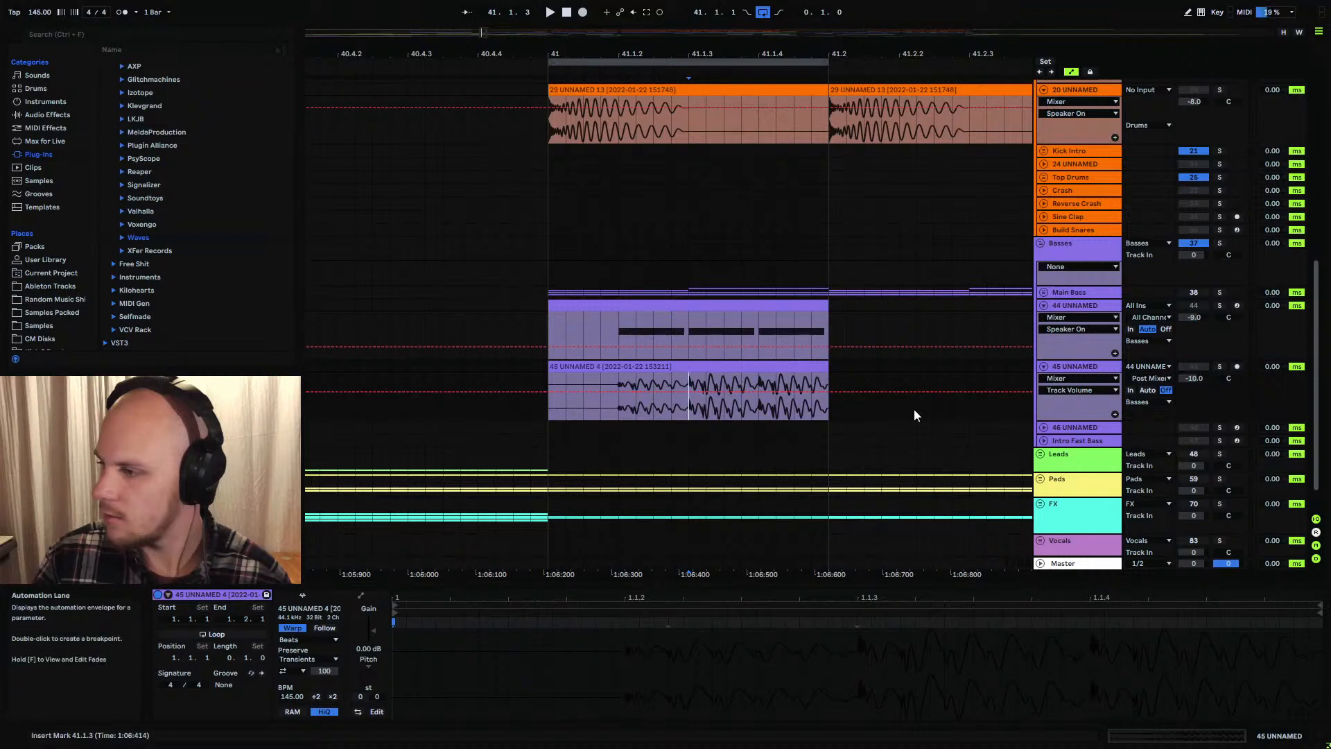
key("ctrl+e")
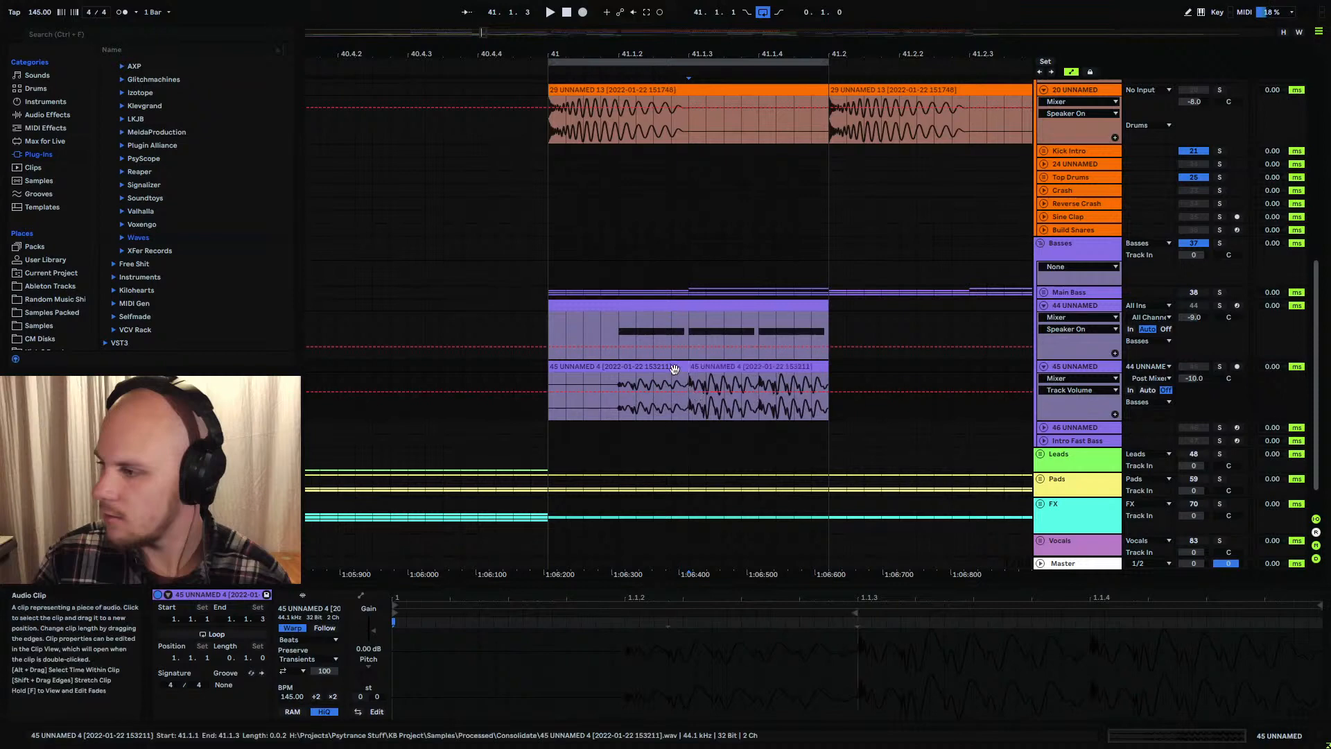
key("0")
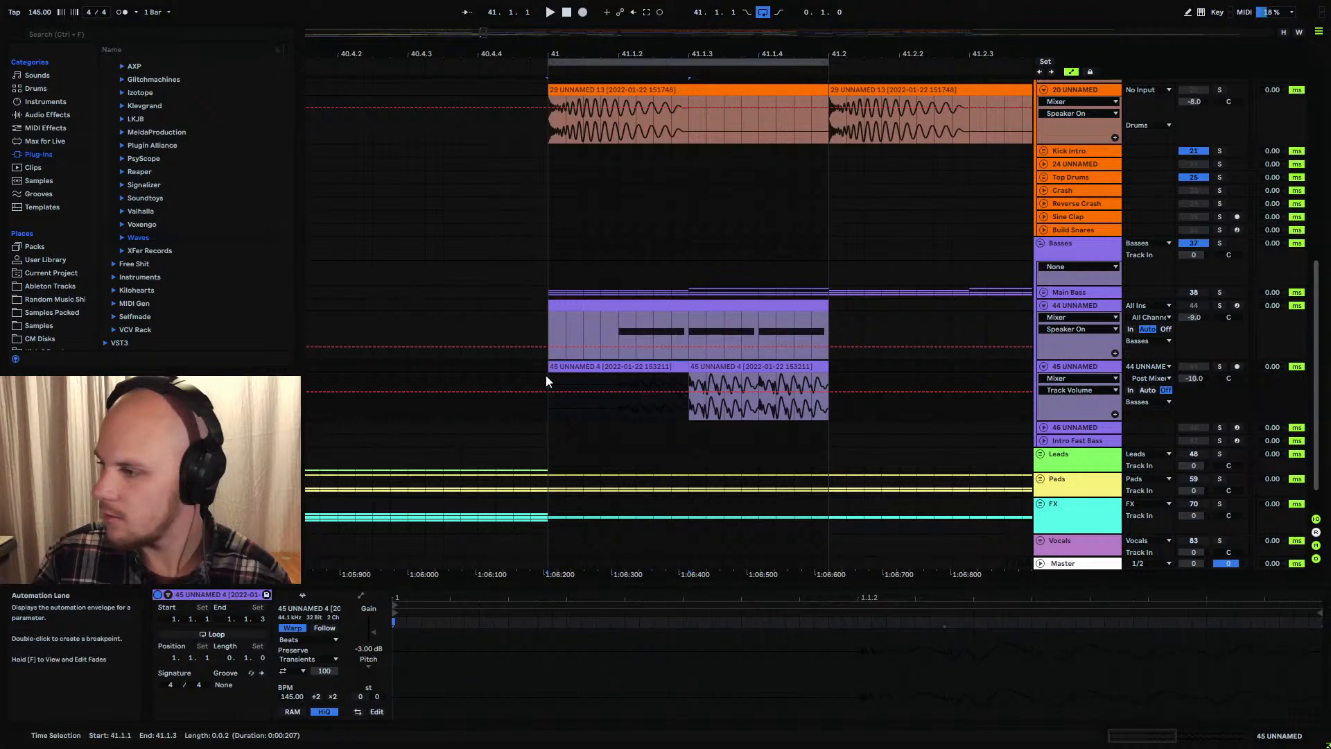
key("0")
Examine the MASTER RECORDING waveform up close around 41.1.3, where the kick tail meets the second bass note
scroll(552, 368, "up", 8)
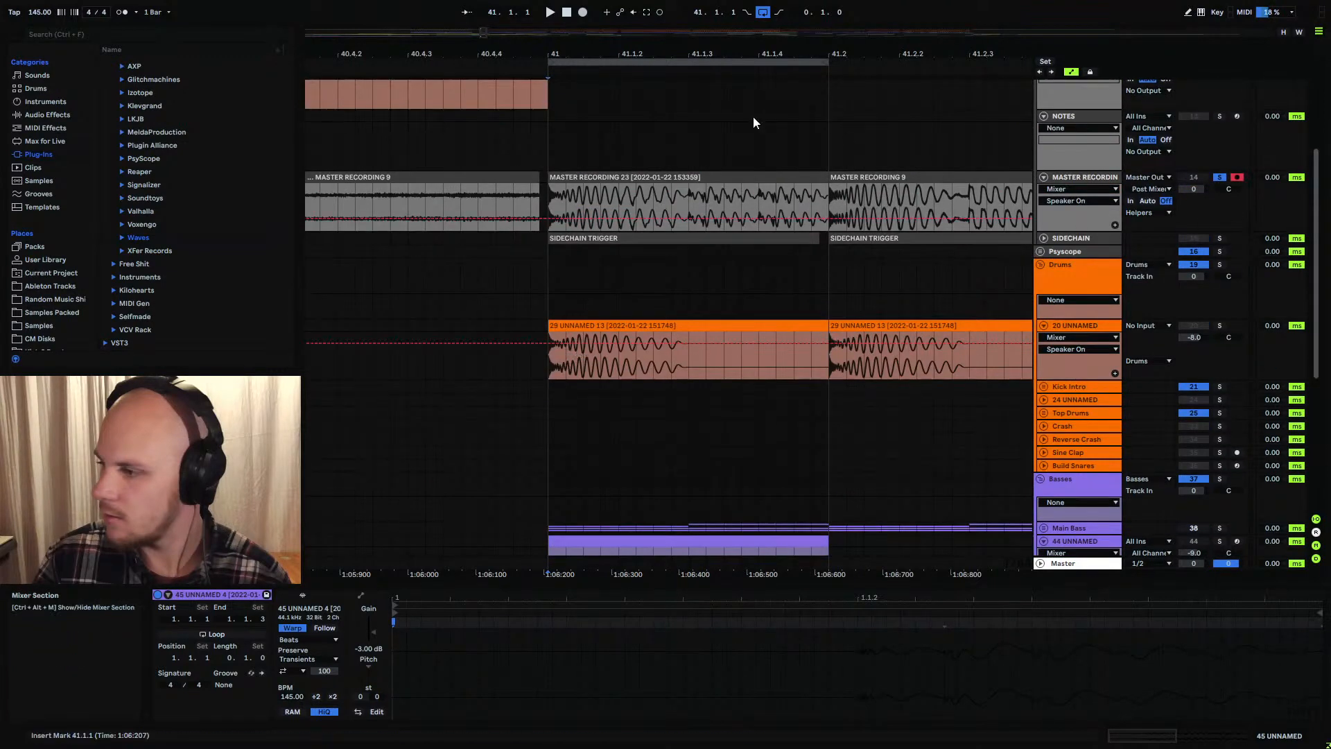
left_click(553, 200)
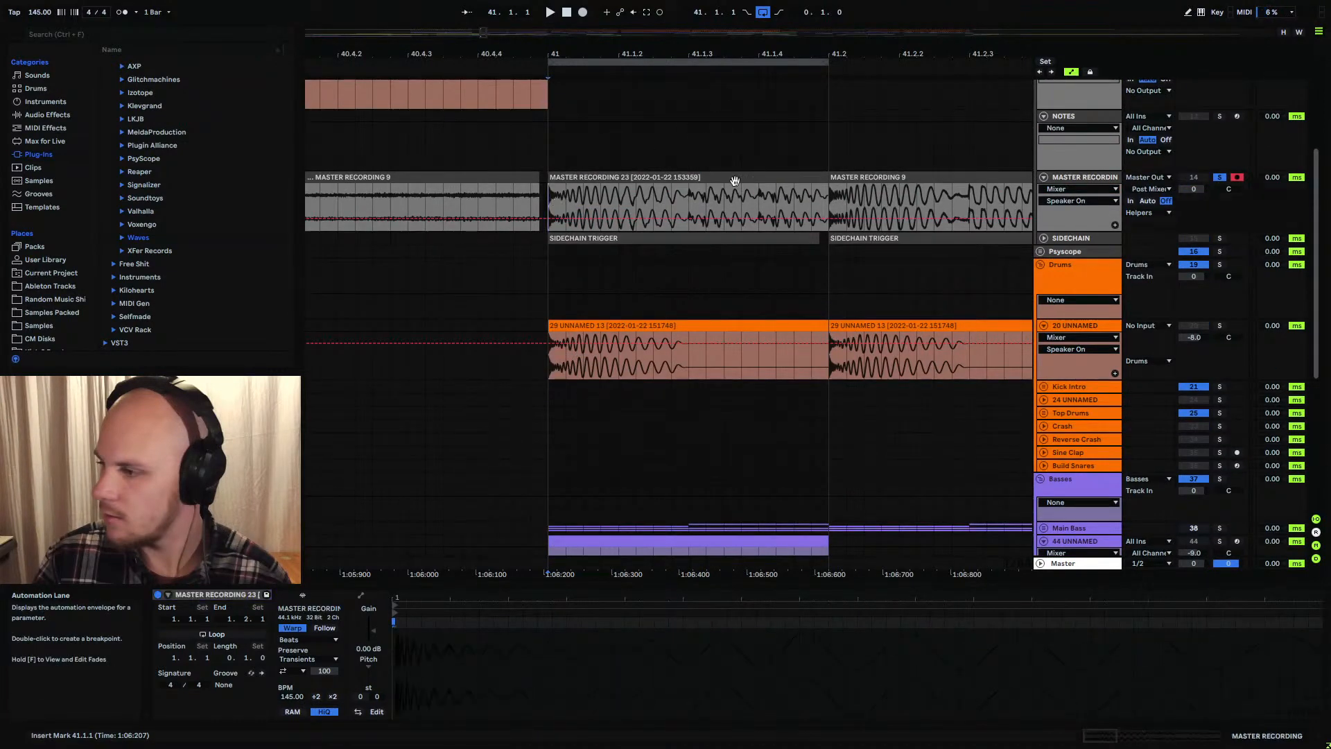
left_click_drag(700, 53, 700, 125)
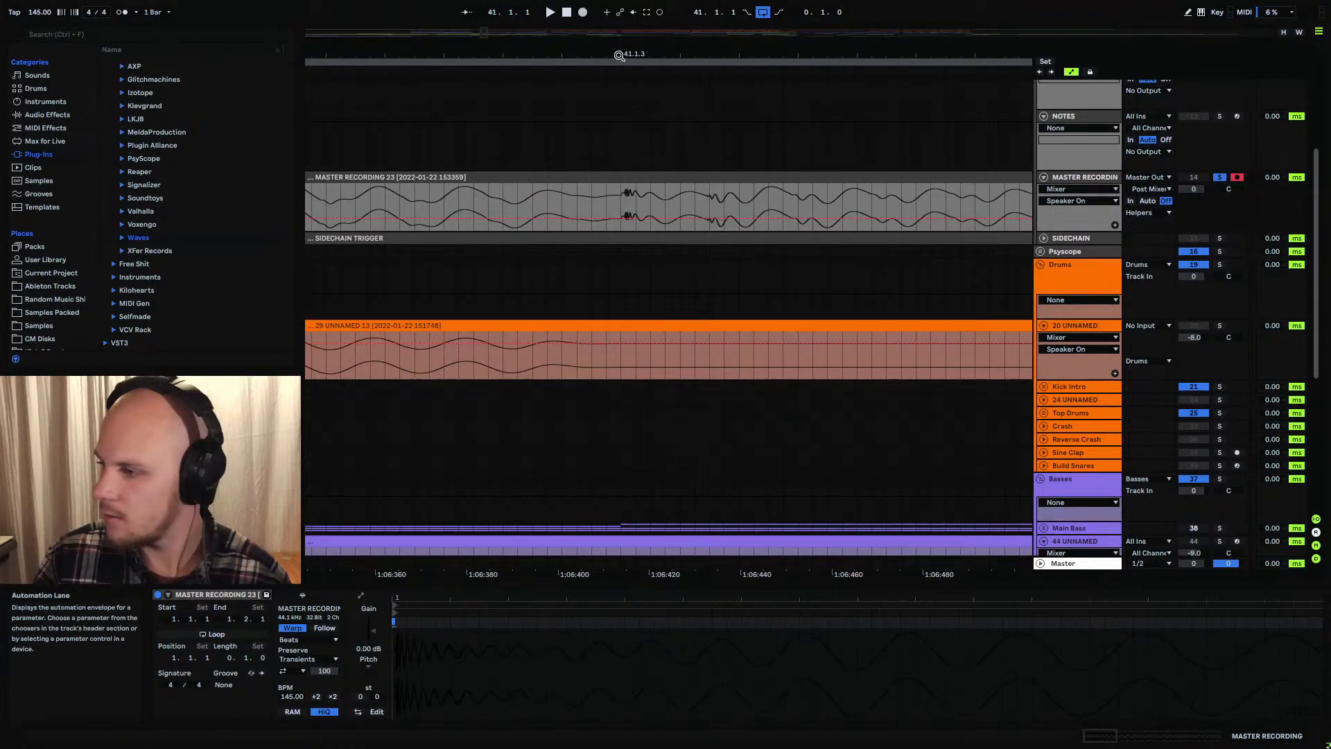
Inspect and mark the tiny gap between 41.1.3 and the onset of the second bass note in MASTER RECORDING 23
left_click_drag(622, 56, 621, 104)
left_click(637, 197)
left_click(619, 196, "shift")
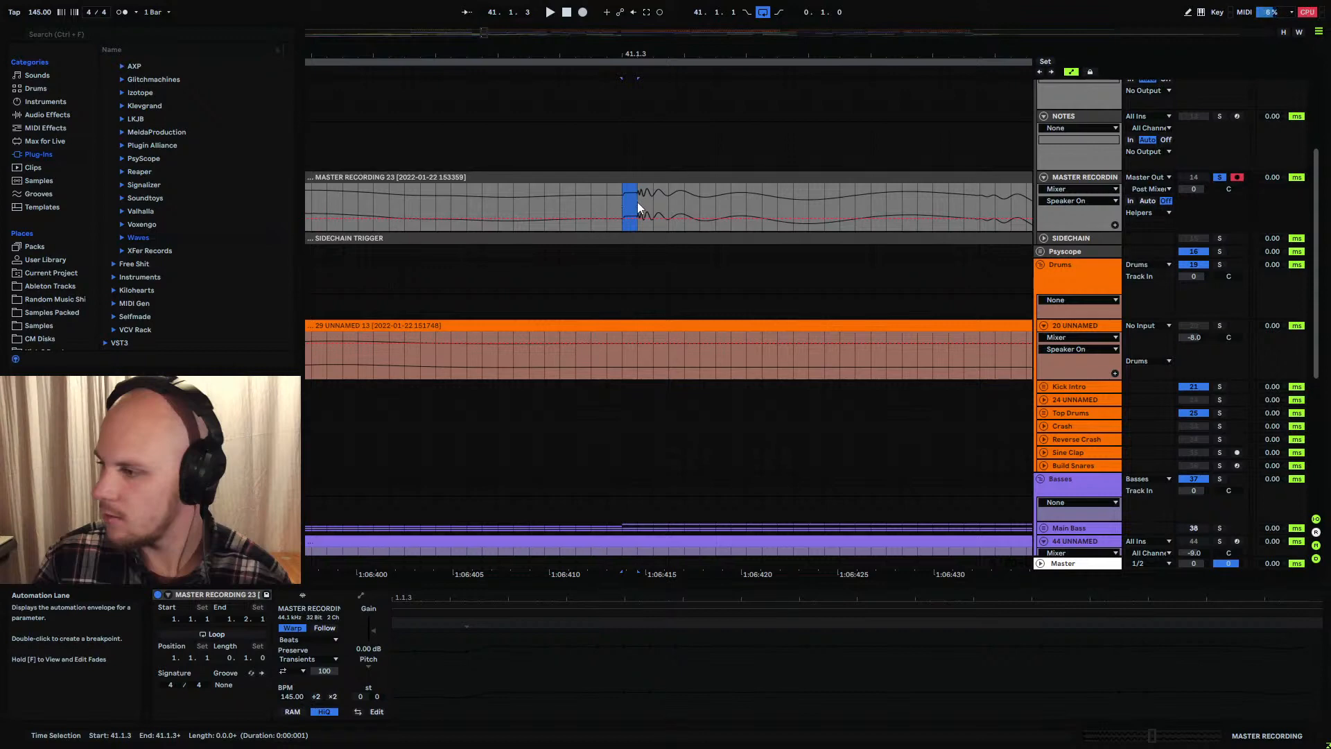
mouse_move(638, 55)
left_mouse_down()
mouse_move(639, 8)
mouse_move(638, 76)
left_mouse_up()
left_click_drag(597, 199, 637, 198)
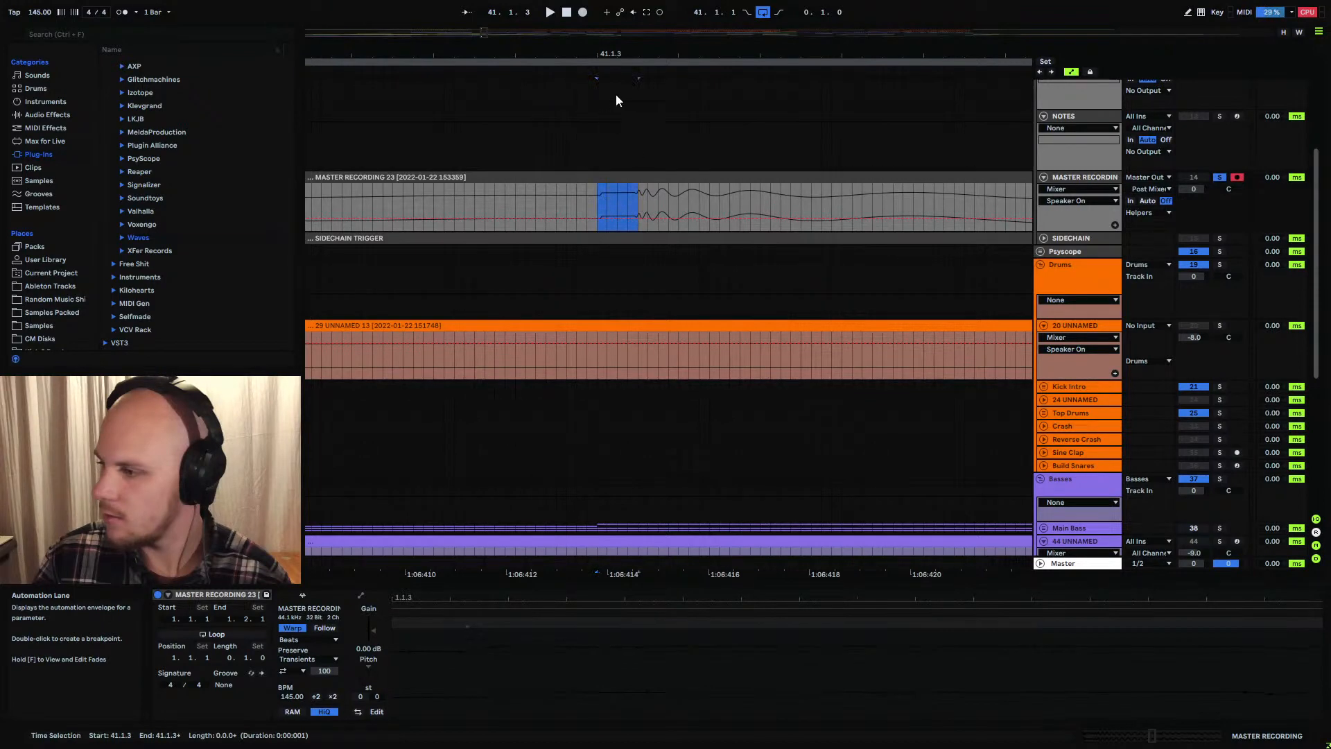
left_click_drag(614, 55, 634, 10)
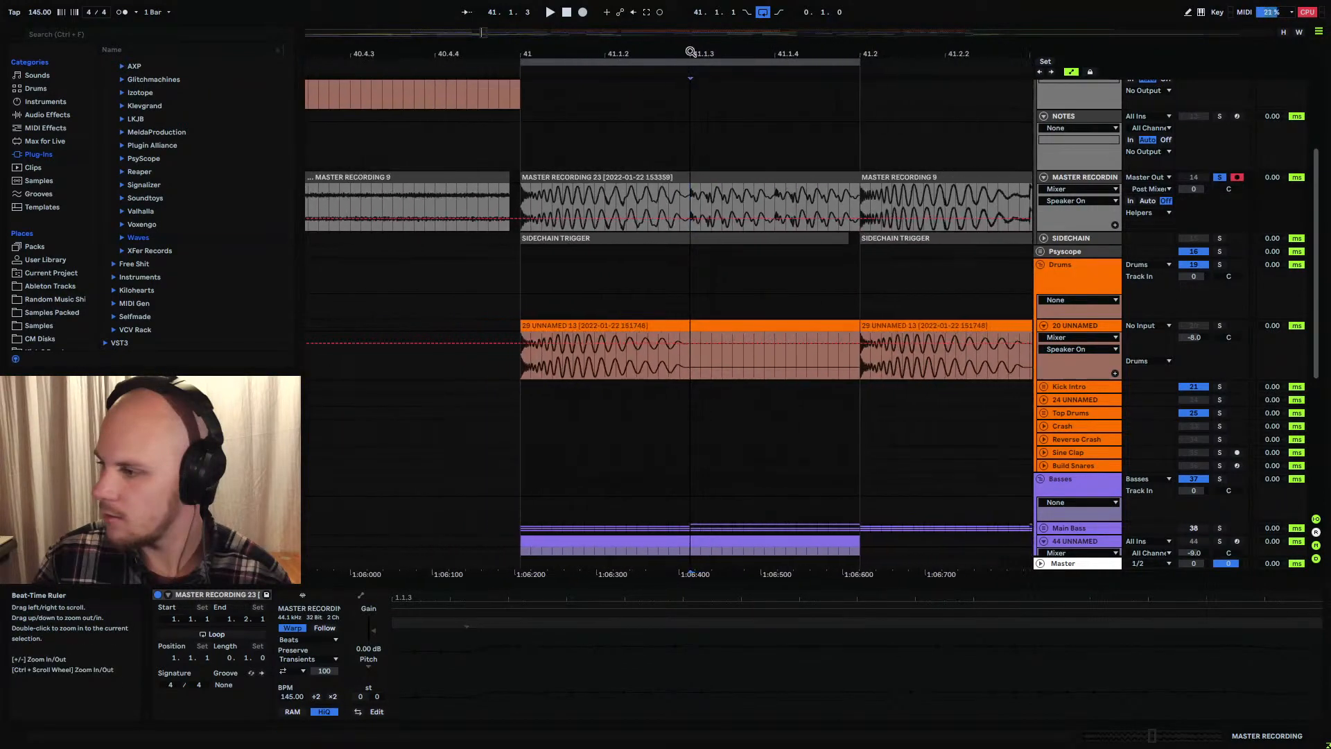
Record fresh takes of the full mix onto the MASTER RECORDING track over bar 41, with the track unsoloed
left_click(583, 13)
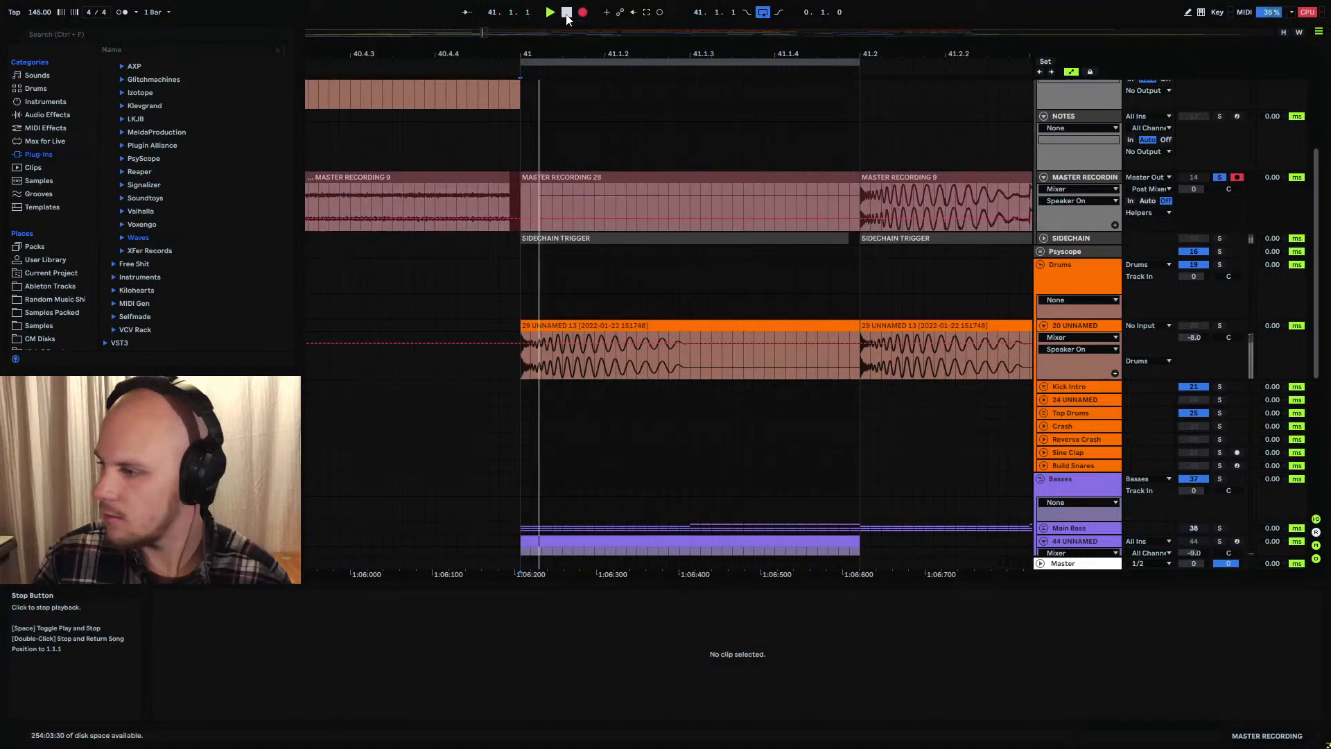
left_click(567, 18)
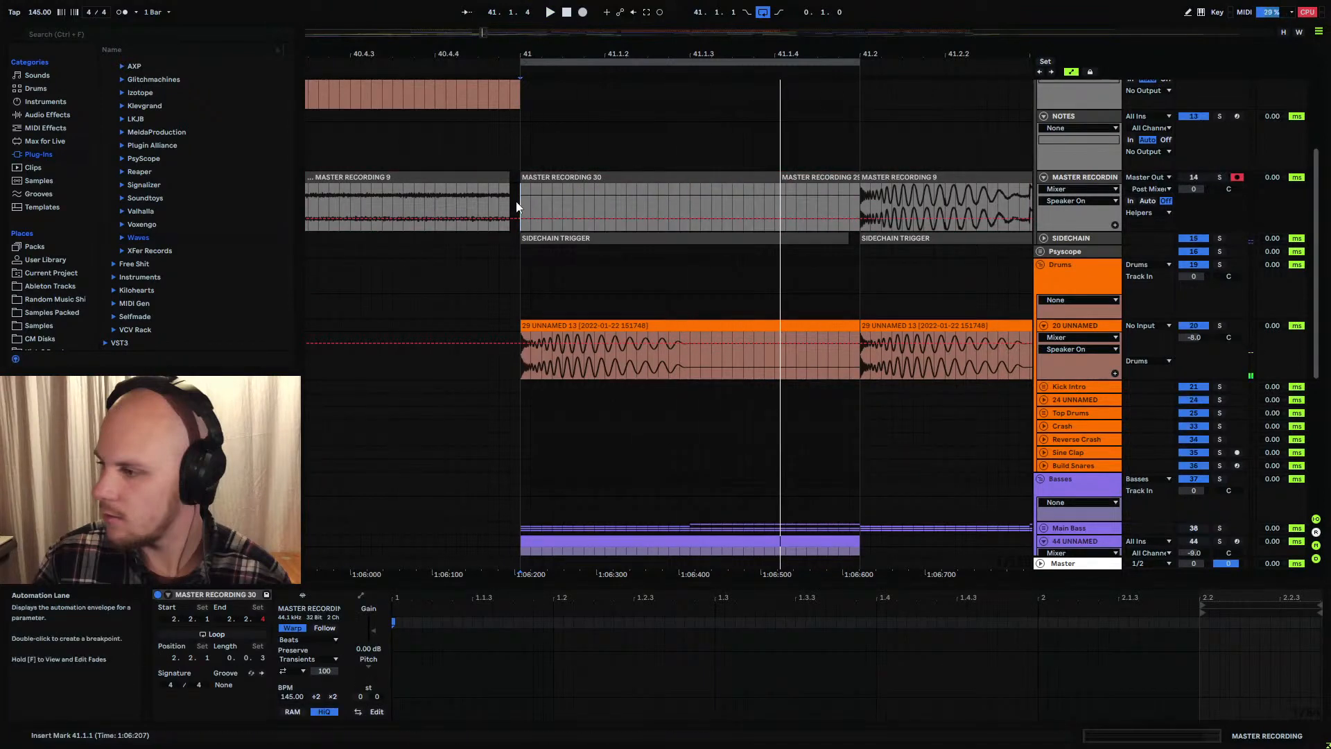
left_click(575, 17)
left_click(578, 15)
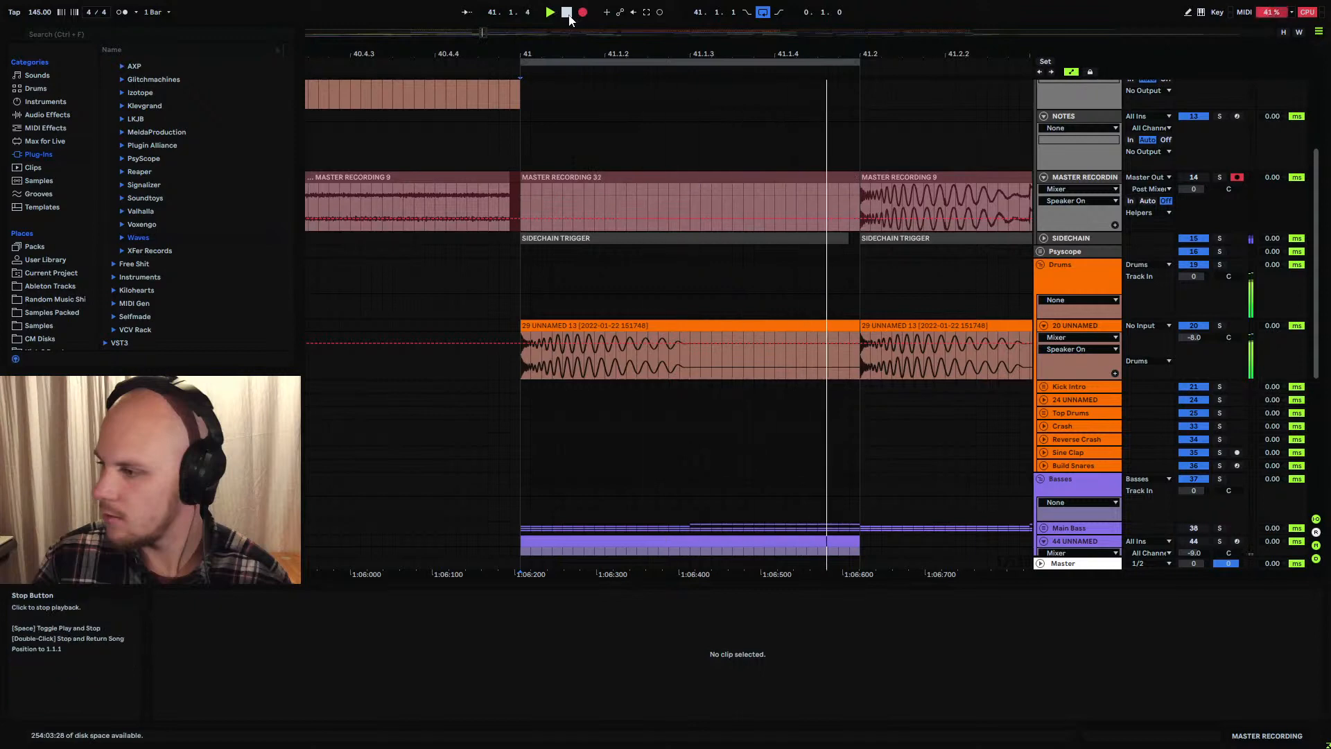
left_click(569, 18)
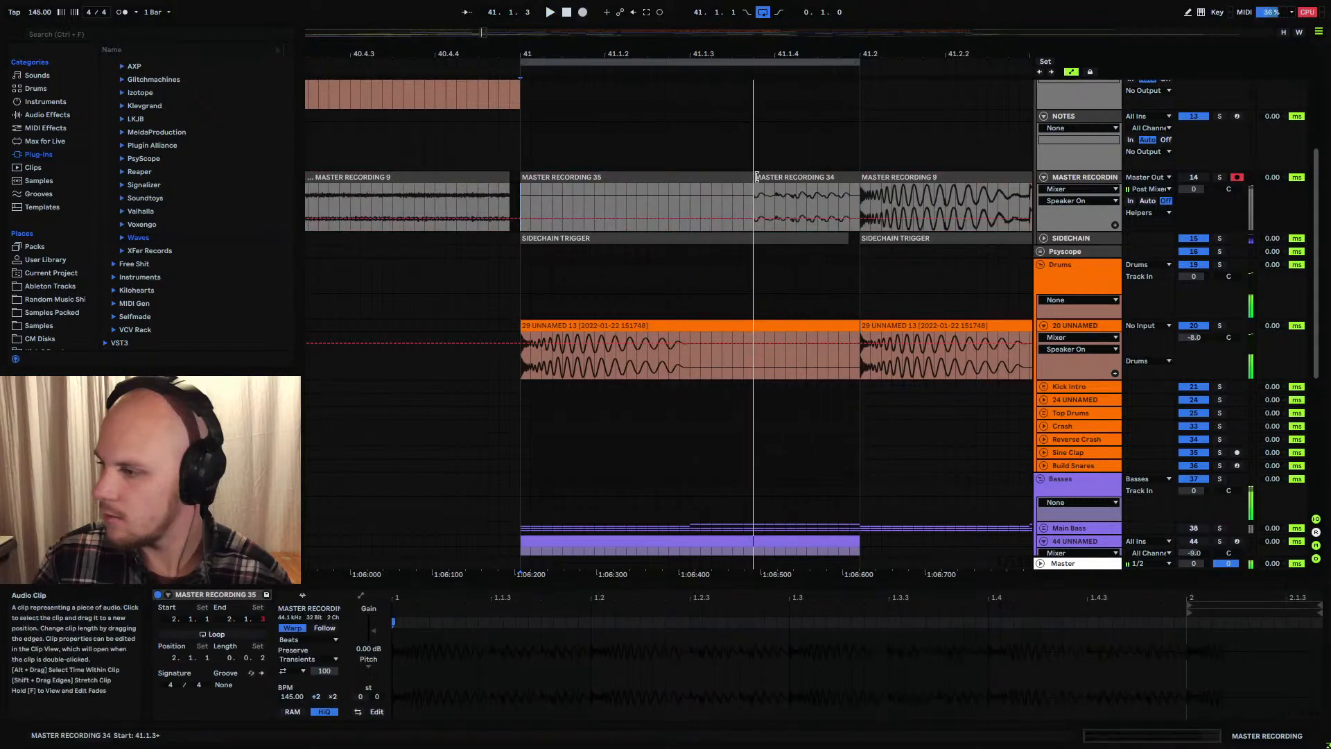
Extend the MASTER RECORDING 34 take back over beat 41.1, consolidate it, and check its waveform between 41.1.2 and 41.1.3
left_click_drag(527, 188, 521, 187)
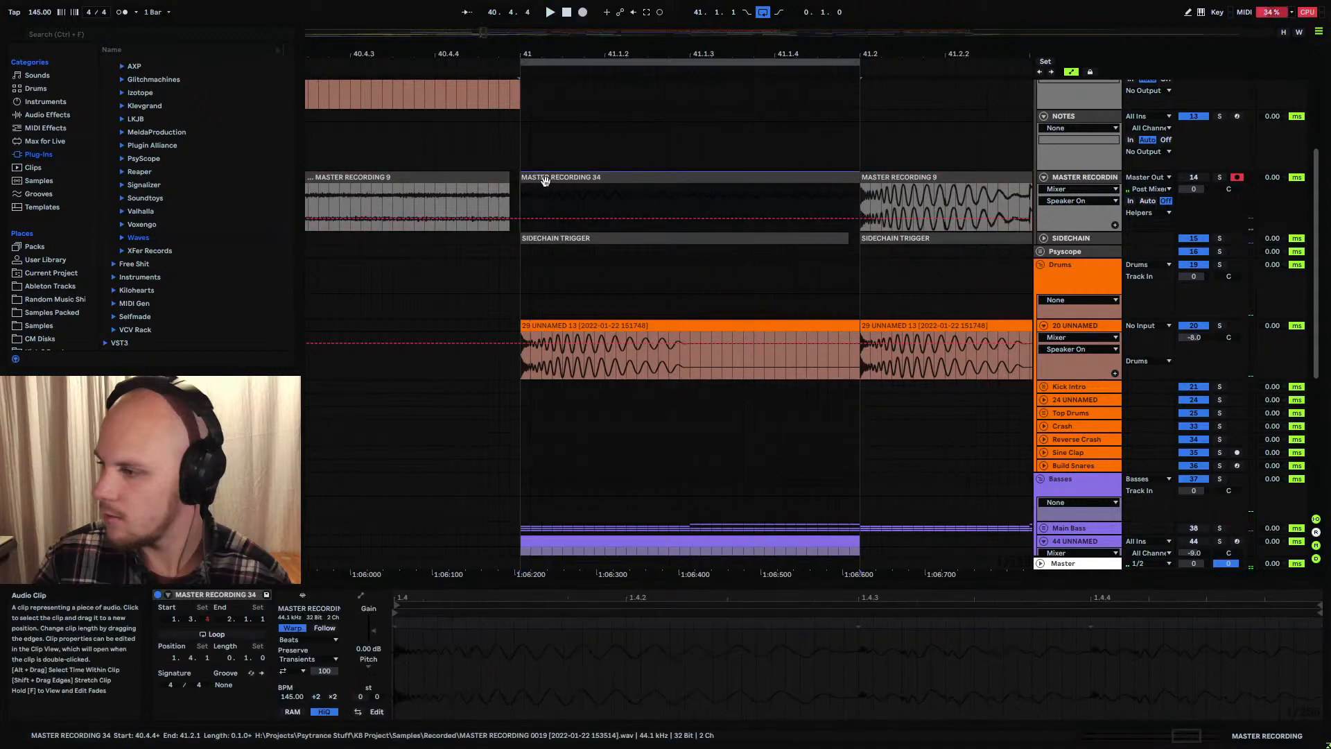
key("ctrl+j")
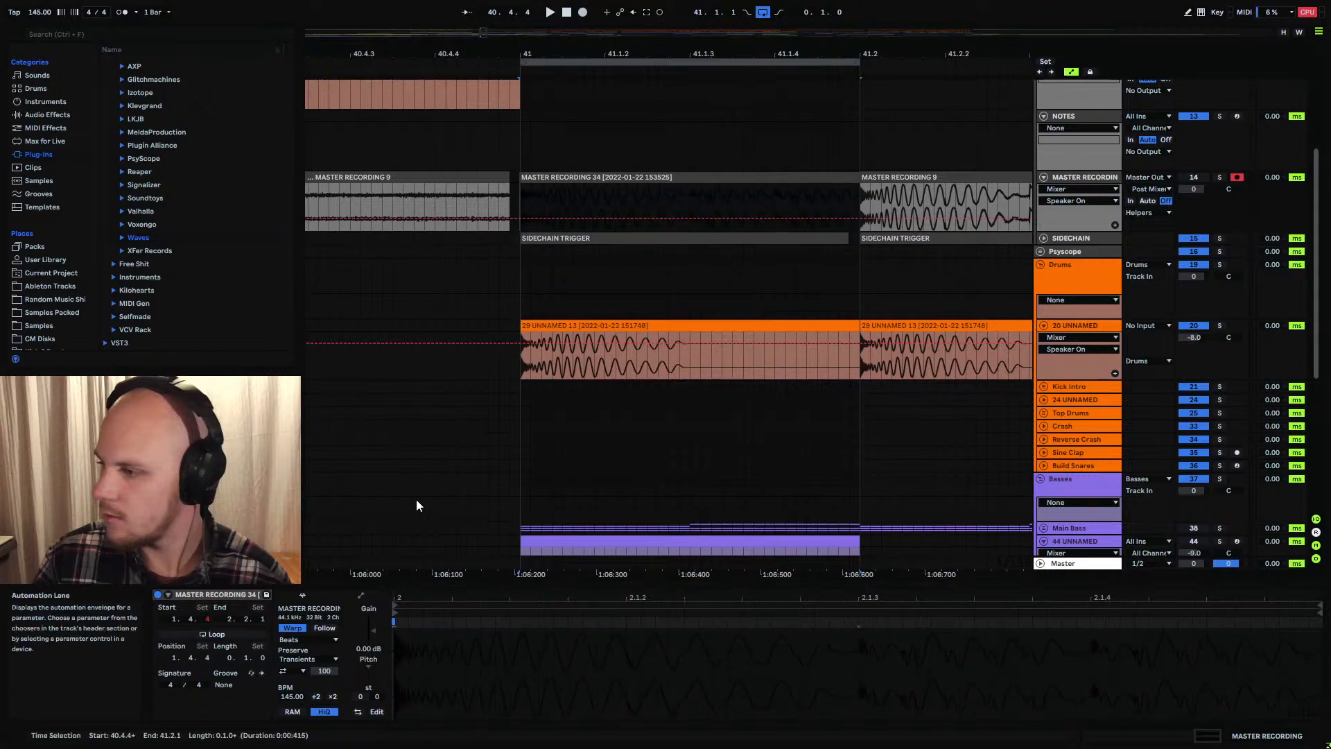
left_click(521, 197)
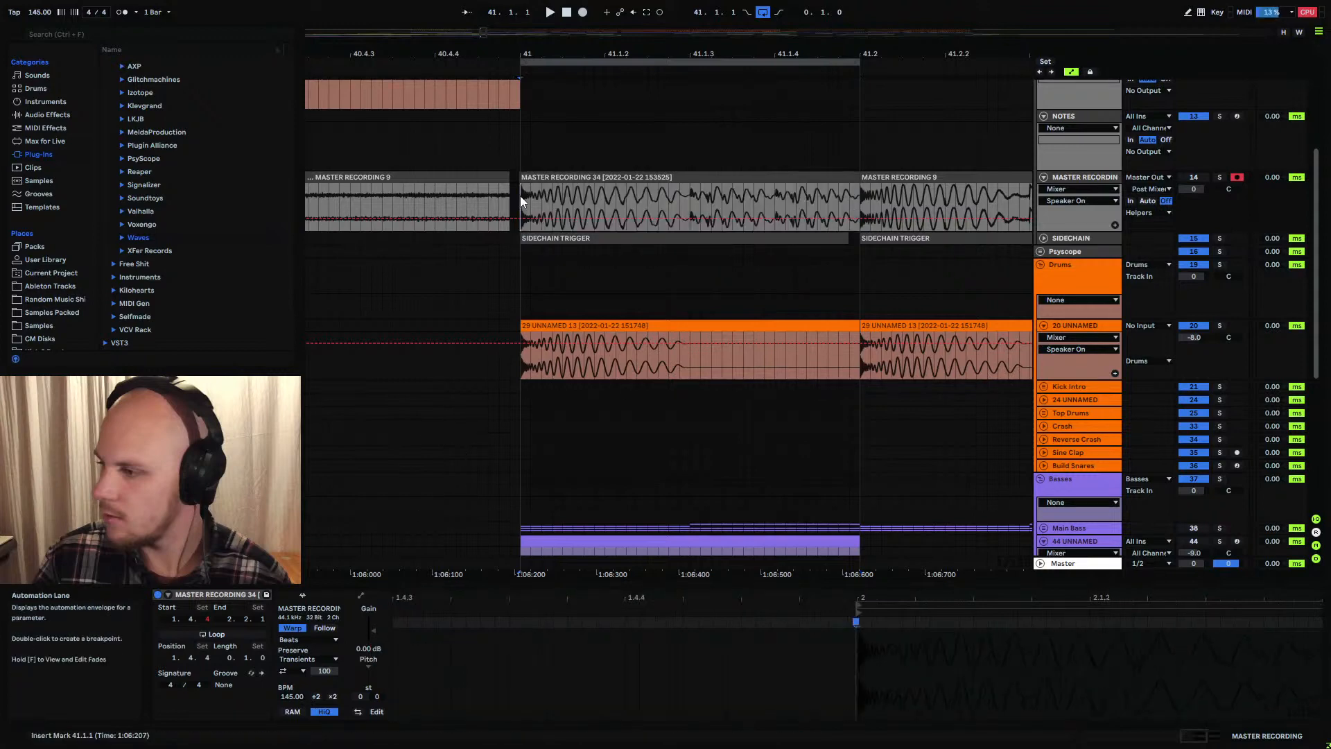
left_click_drag(577, 198, 685, 206)
left_click(687, 201)
Duplicate the 45 UNNAMED track, keeping only the part before 41.1.3 on the copy and only the part after it on the original
scroll(685, 201, "down", 5)
left_click(1088, 339)
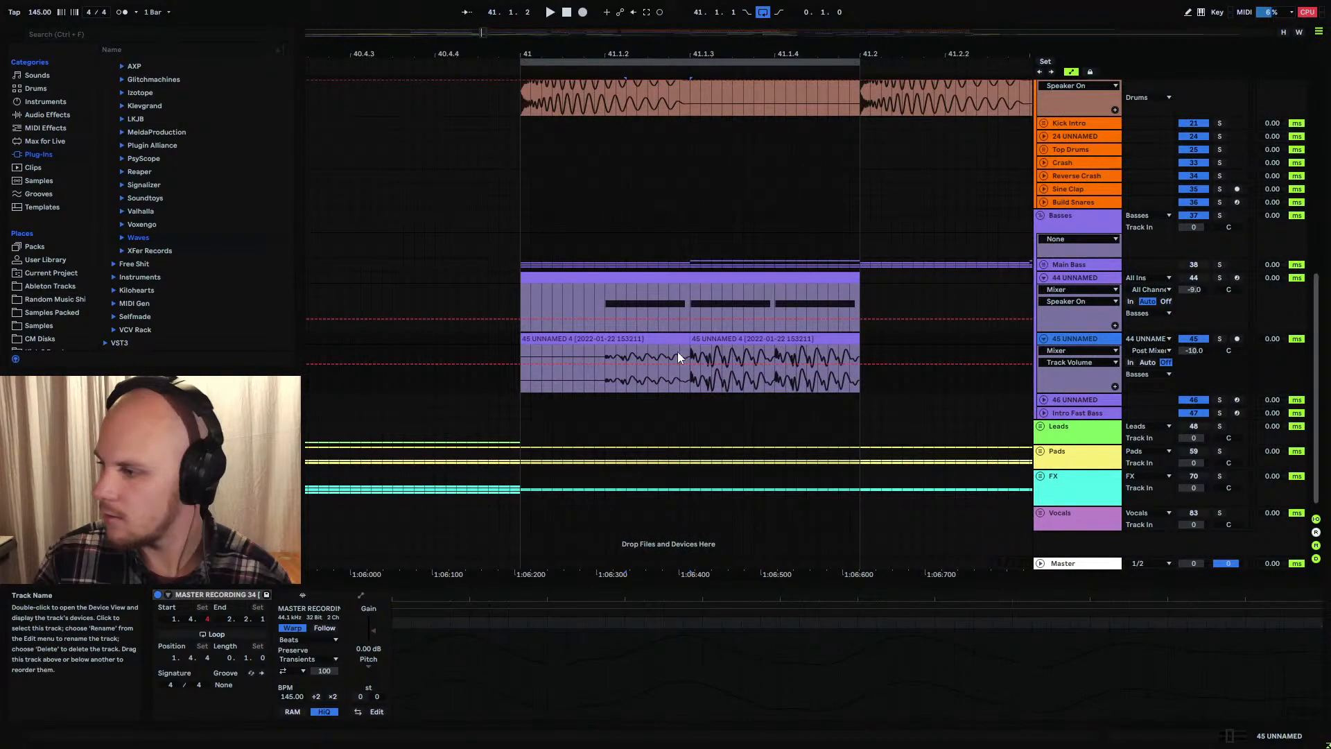
key("ctrl+d")
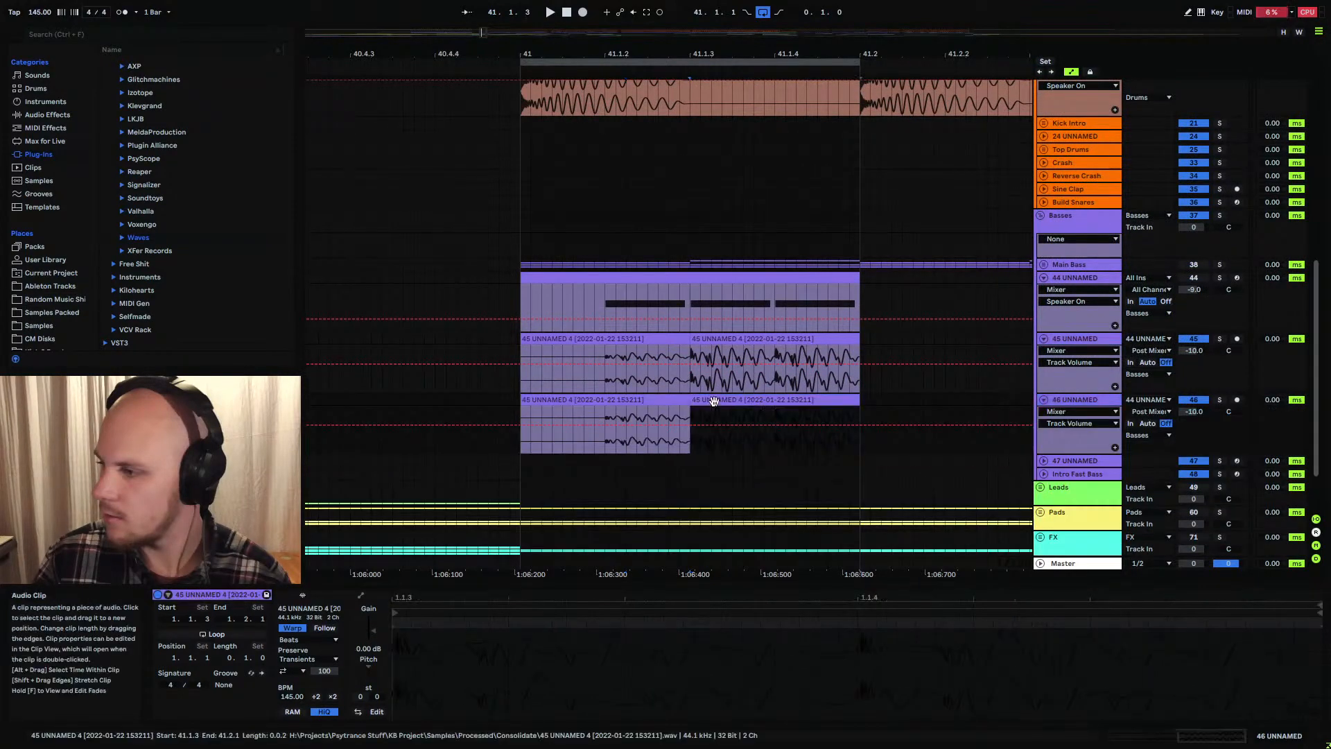
key("Delete")
left_click(648, 352)
key("Delete")
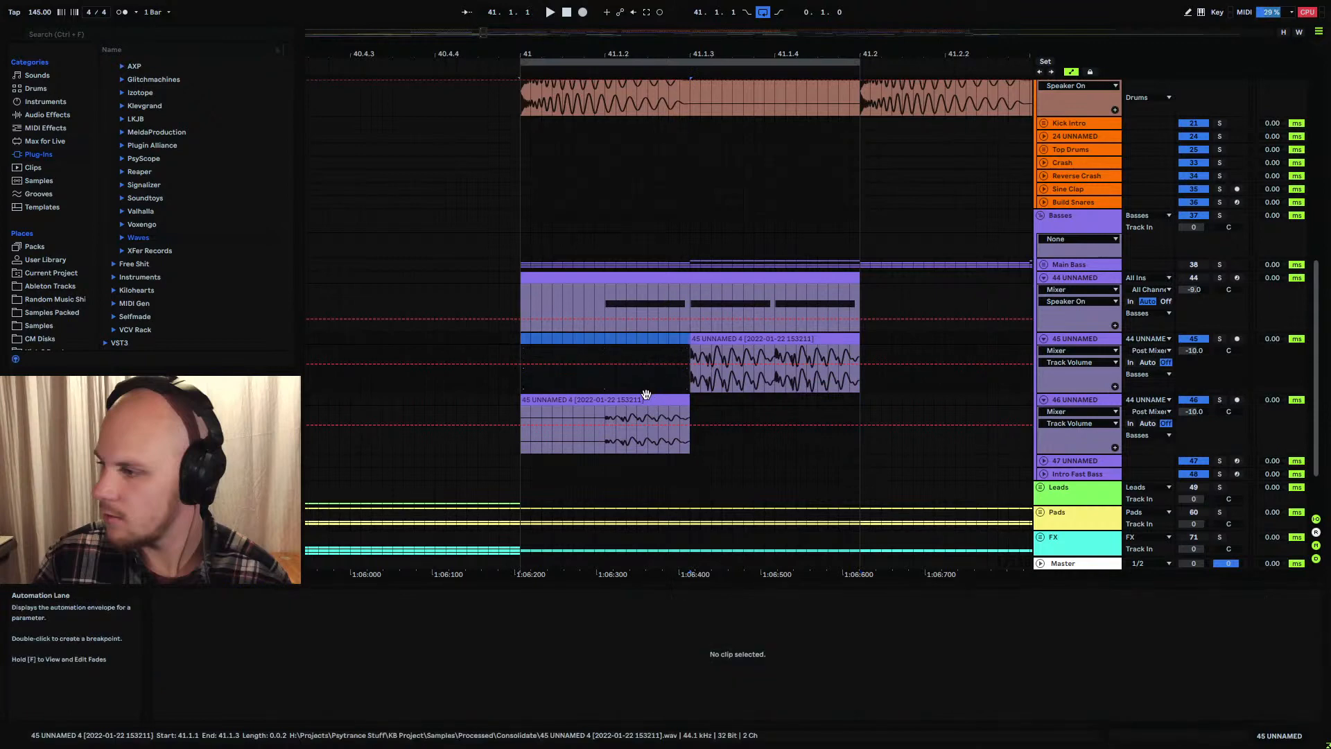
Select the 46 UNNAMED track and find MeldaProduction's EQ plug-ins in the browser
left_click(1051, 401)
left_click(1083, 396)
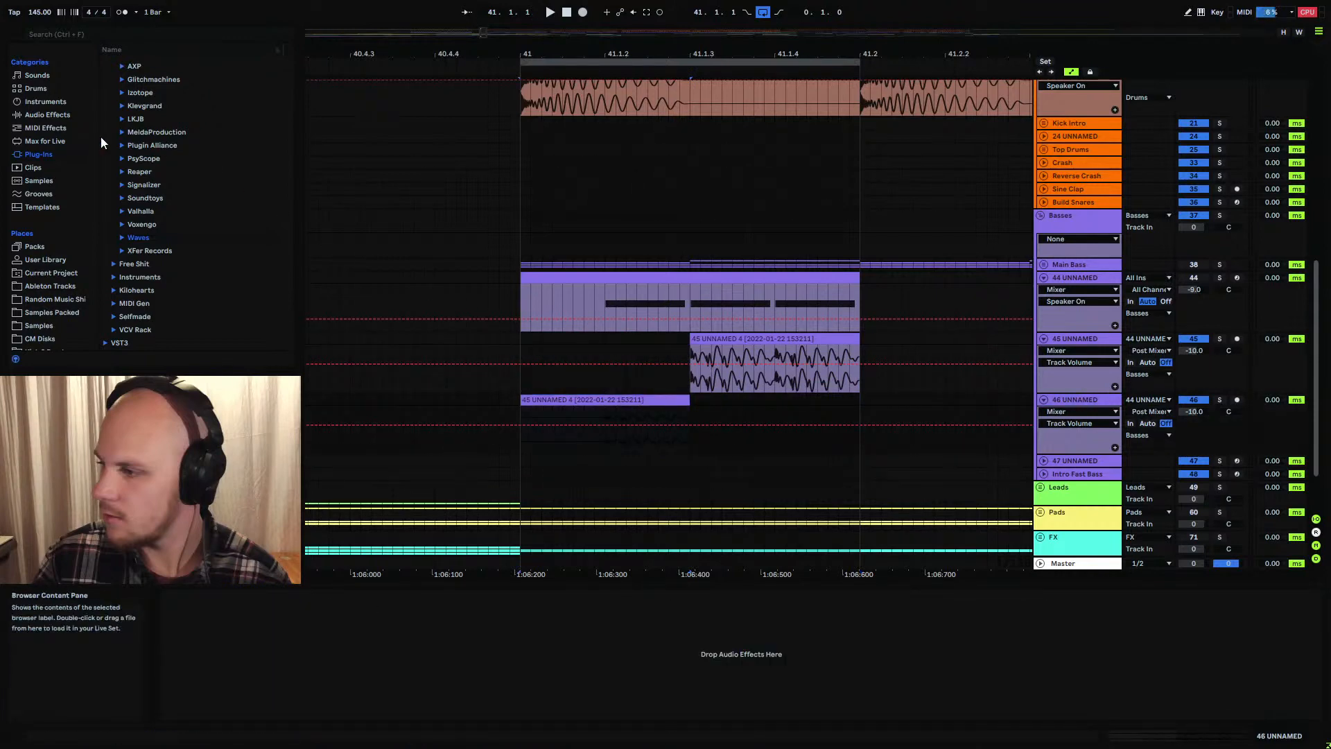
left_click(54, 116)
left_click(80, 156)
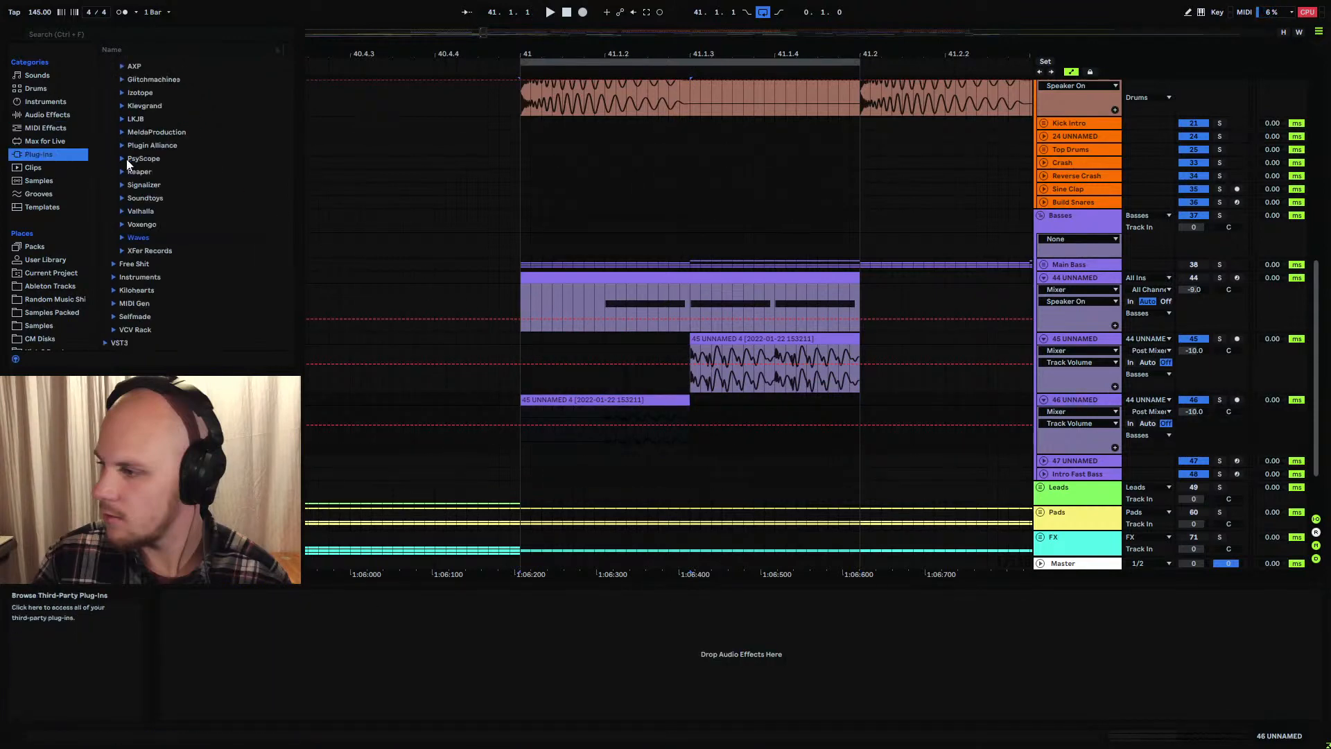
left_click(123, 147)
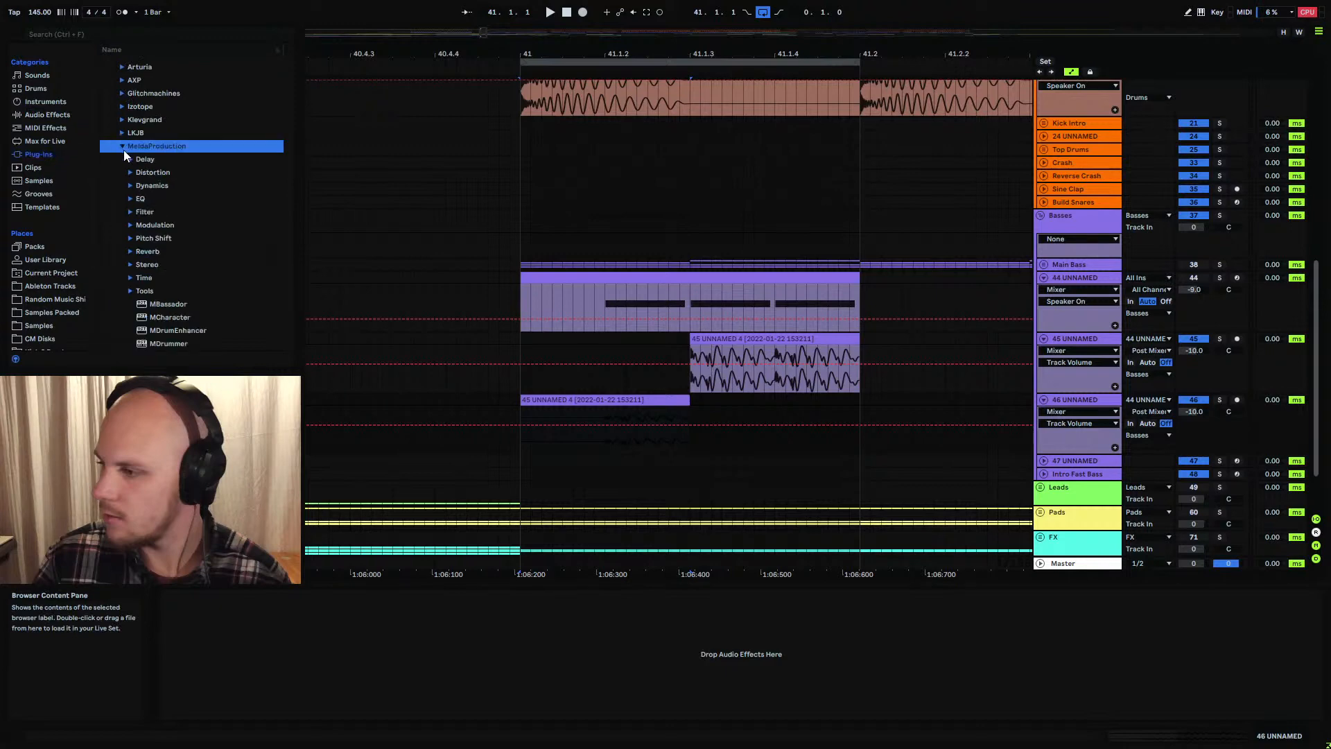
left_click(136, 199)
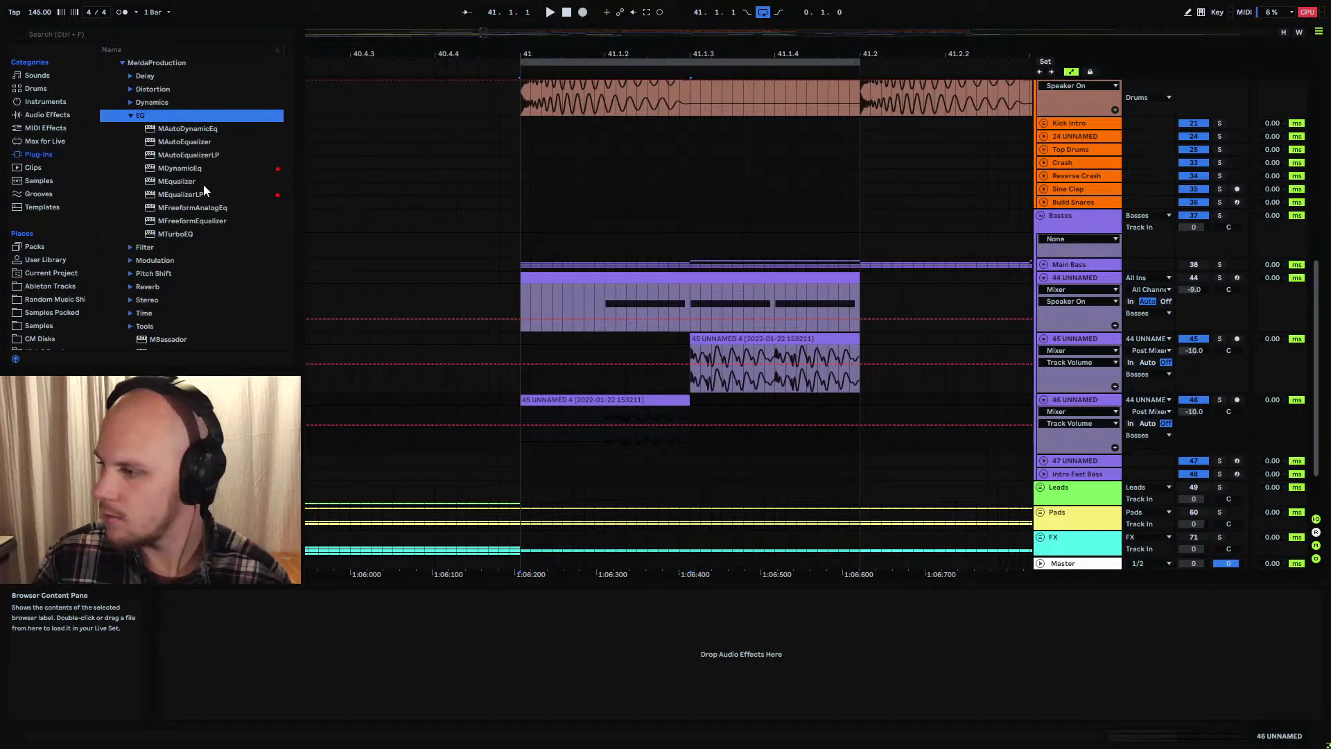
Try MEqualizer on the 46 UNNAMED track with band 1 enabled and look through that band's filter types
double_click(173, 184)
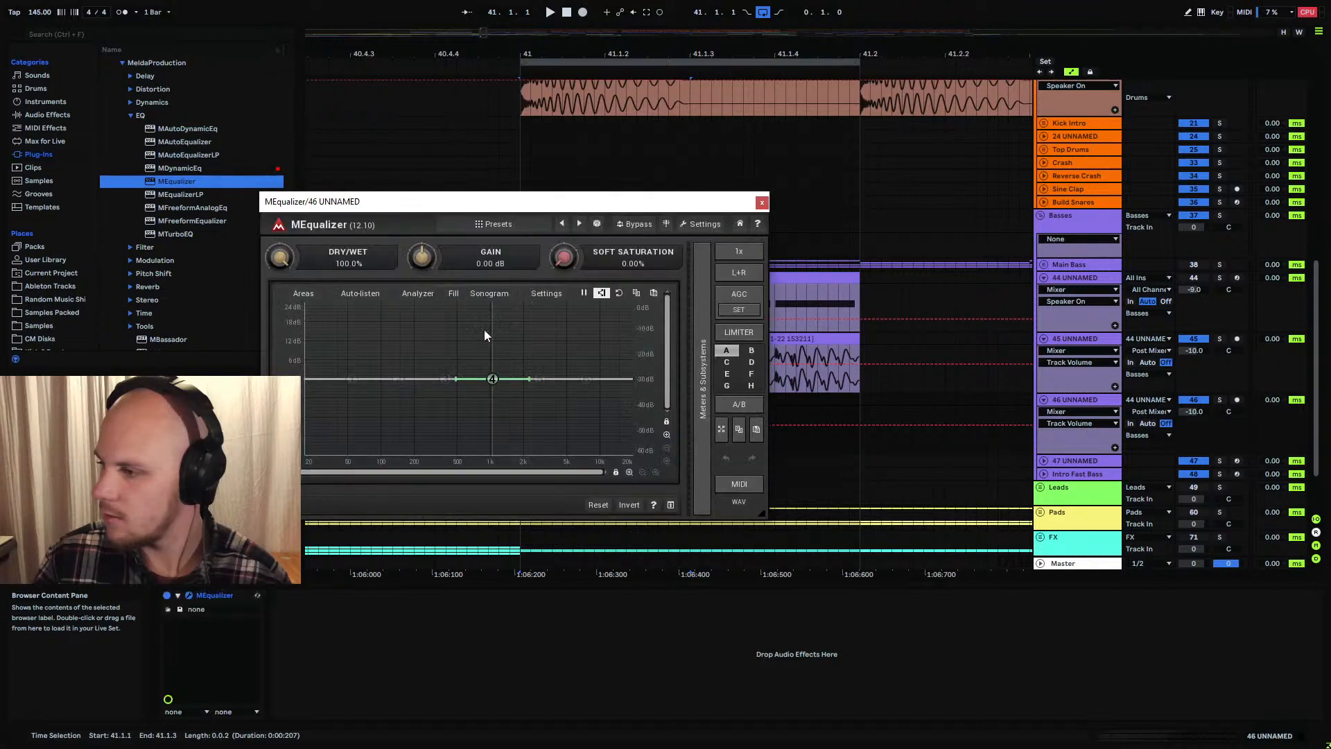
double_click(353, 378)
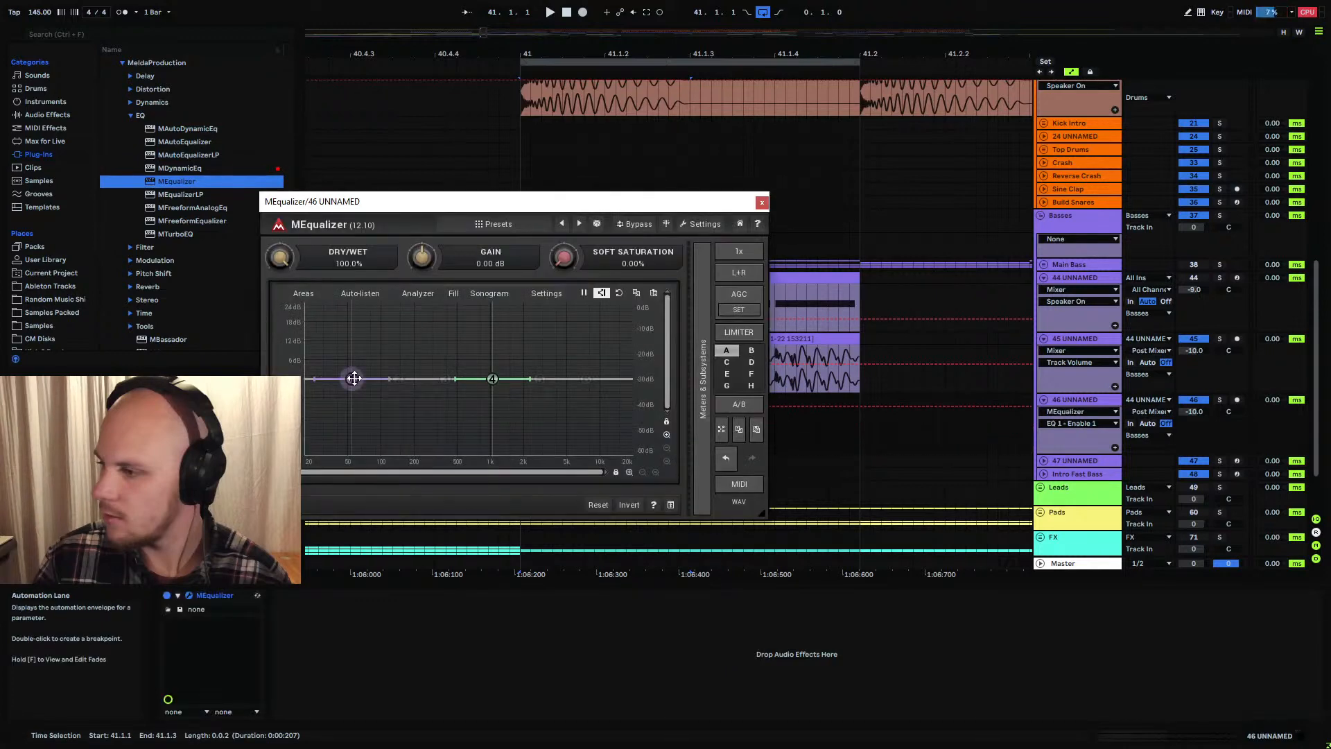
double_click(354, 378)
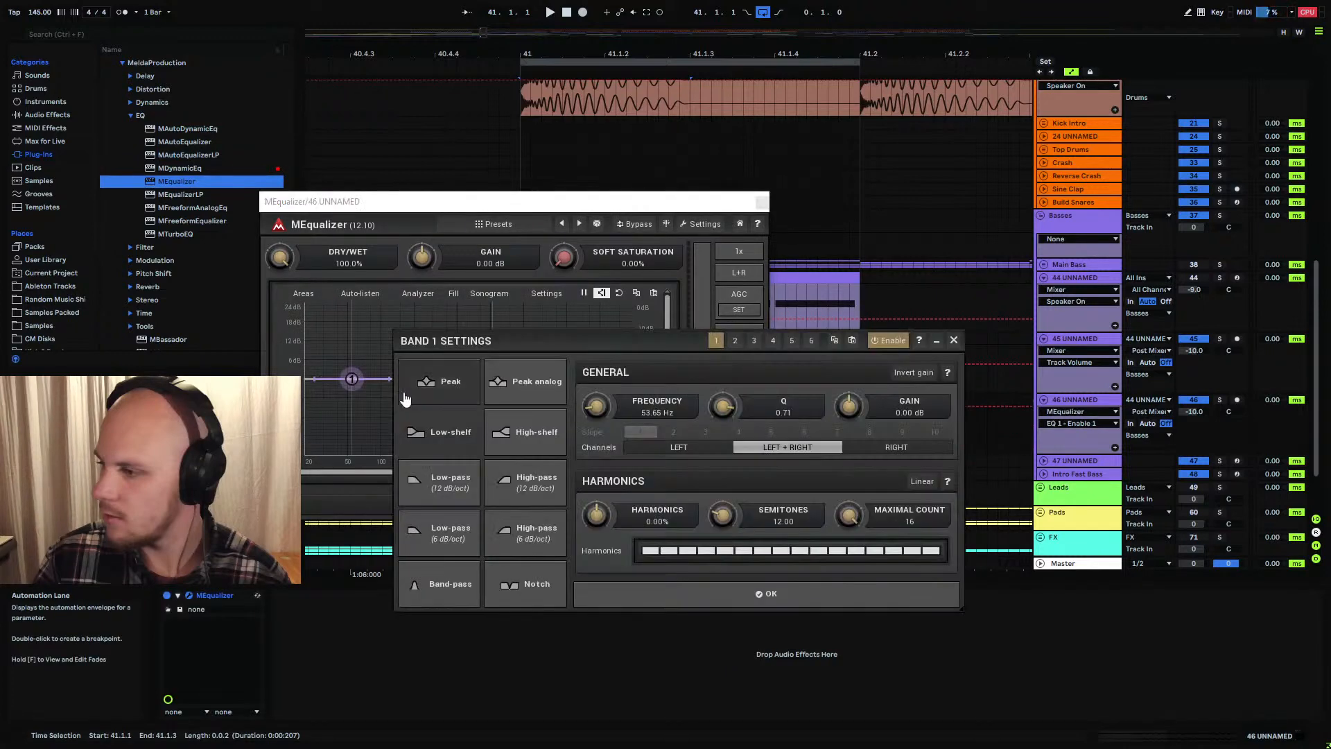
left_click(953, 340)
left_click(761, 202)
Add MEqualizerLP to the 46 UNNAMED track and remove the MEqualizer device
left_click(190, 196)
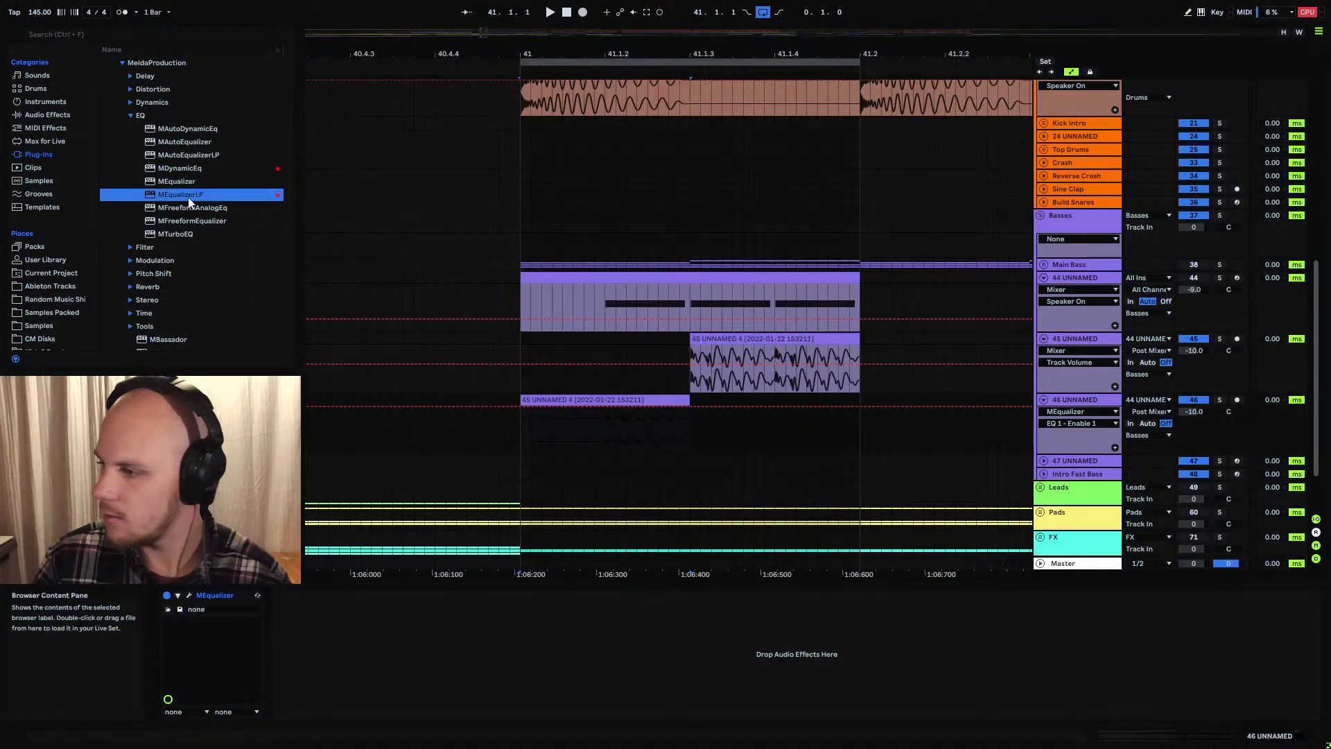
left_click_drag(622, 410, 623, 414)
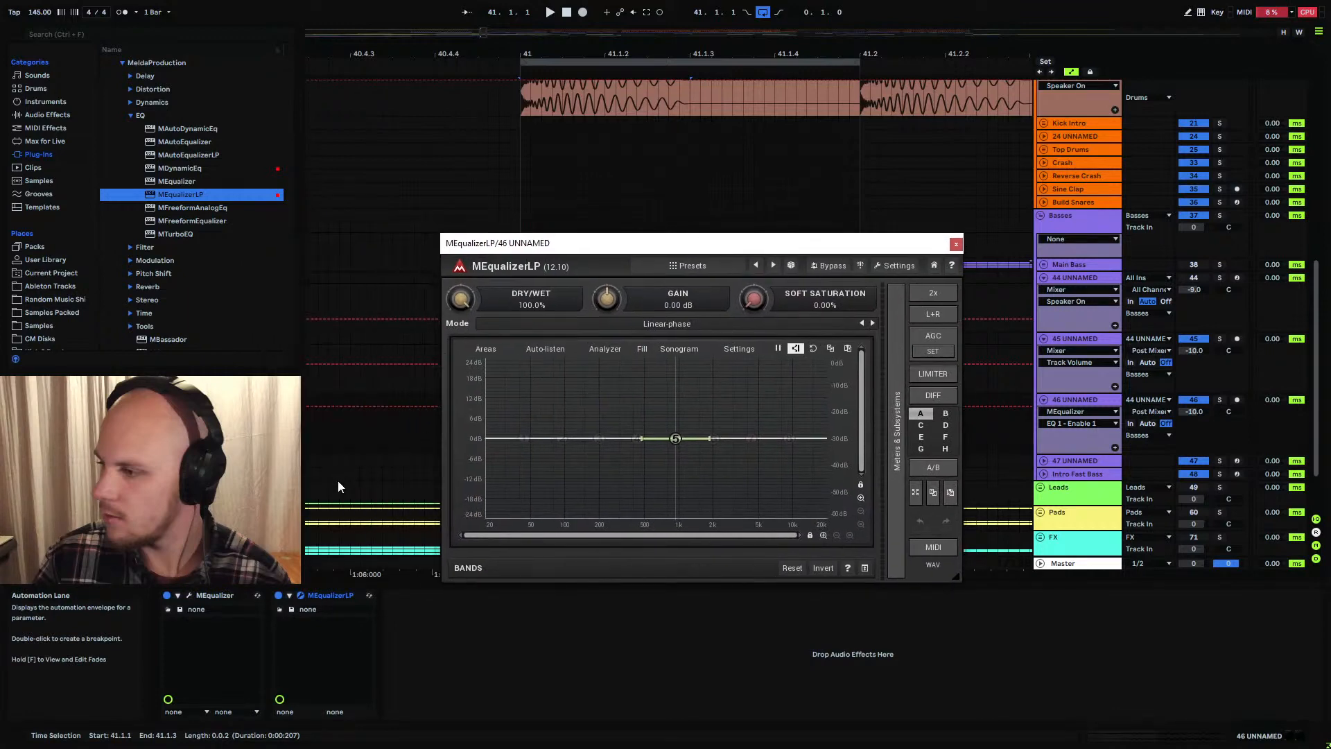
left_click(230, 595)
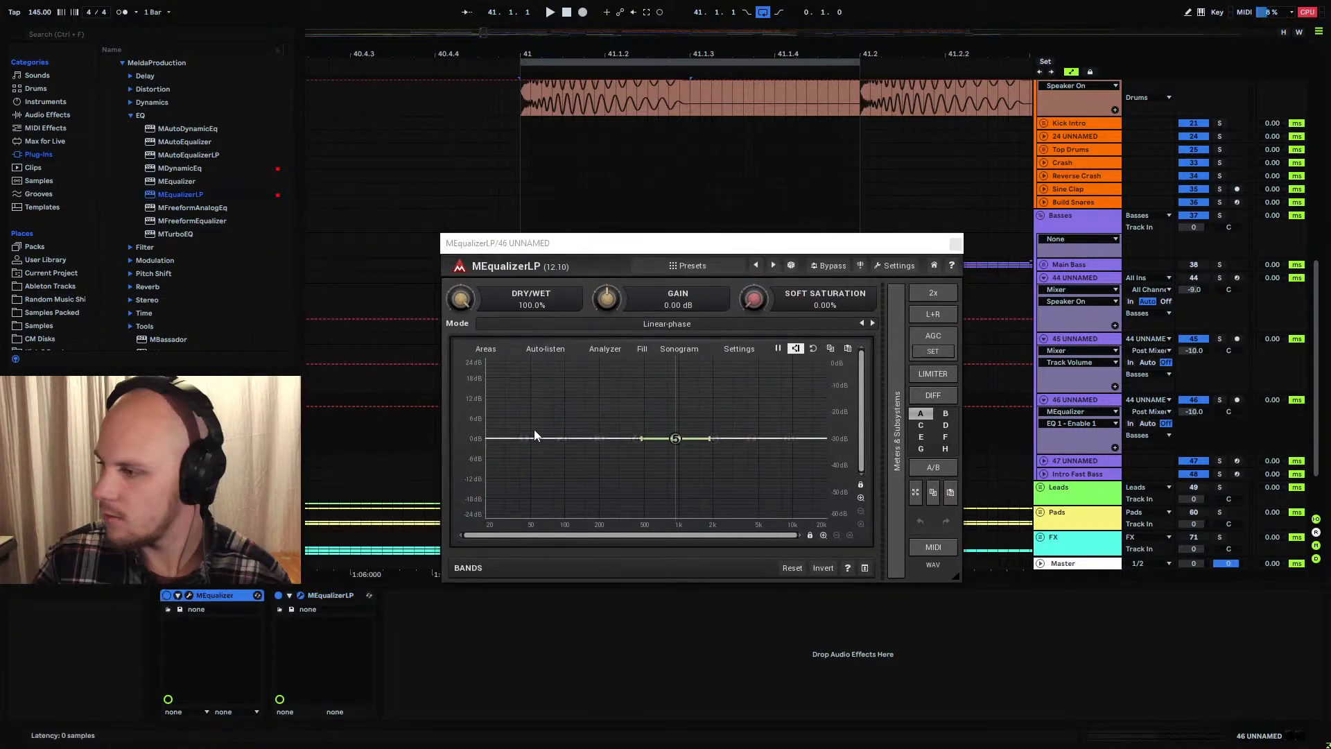
key("Delete")
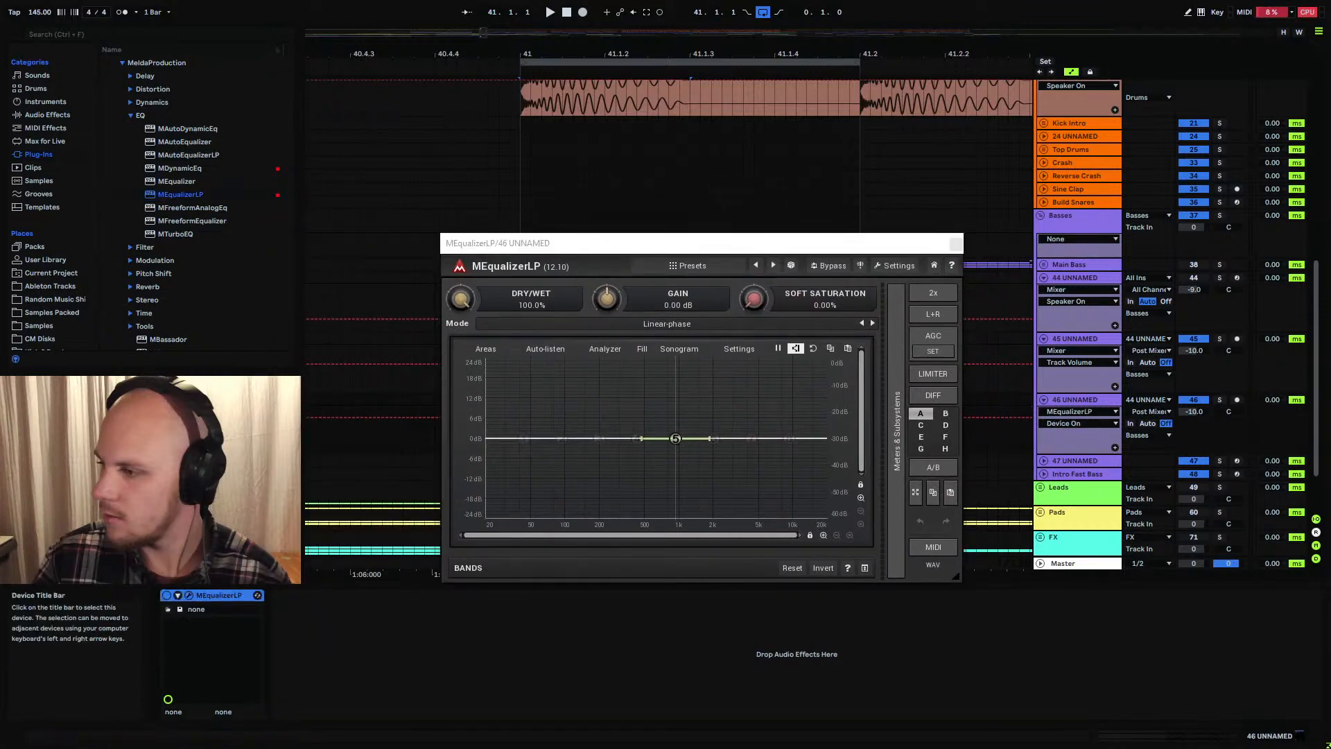
Enable band 1 in MEqualizerLP as a 24 dB/oct high-pass with its cutoff at about 100 Hz
double_click(524, 438)
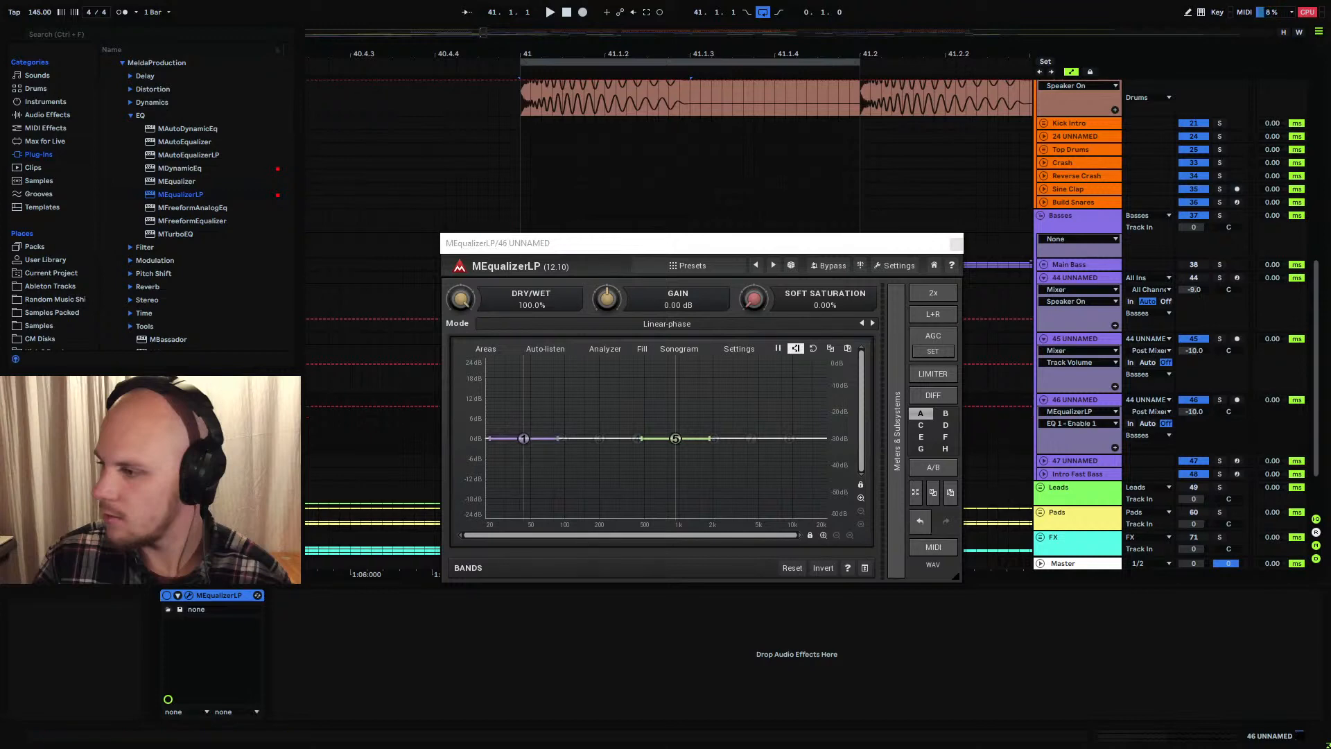
right_click(523, 438)
left_click(640, 418)
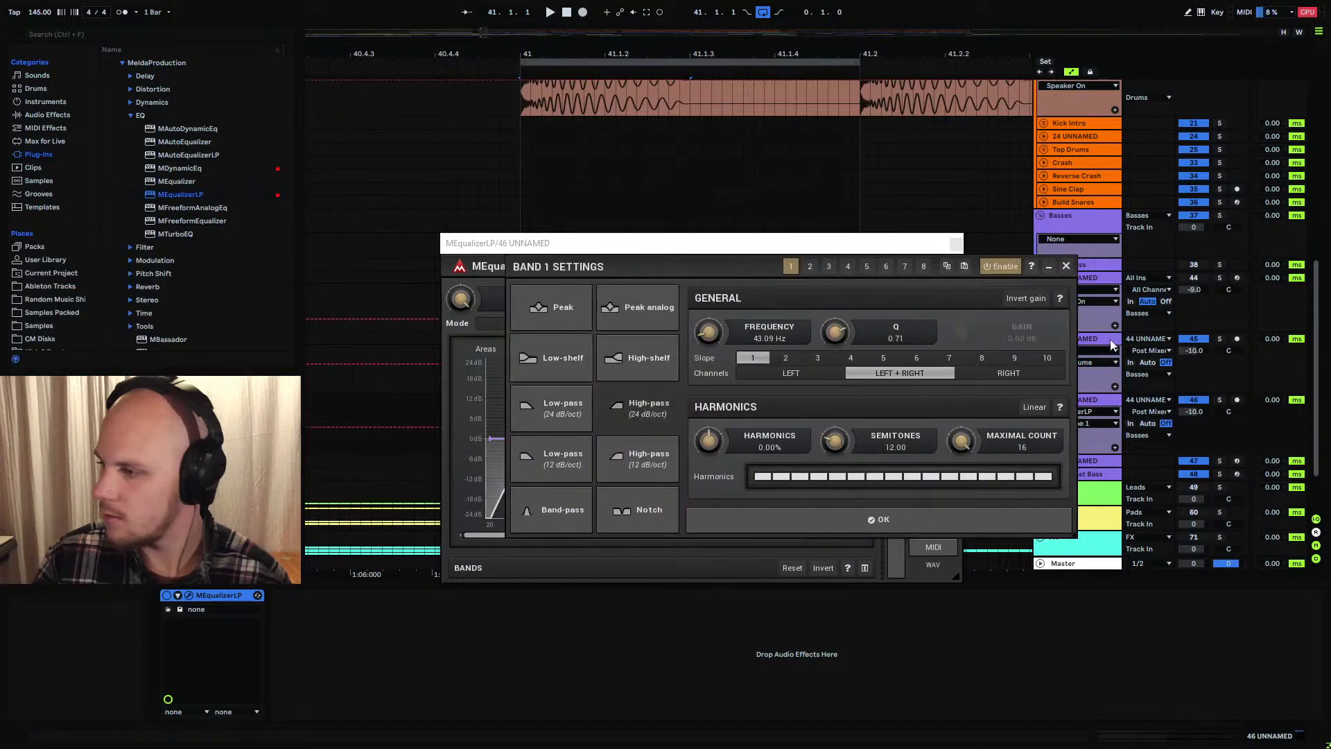
left_click(1066, 265)
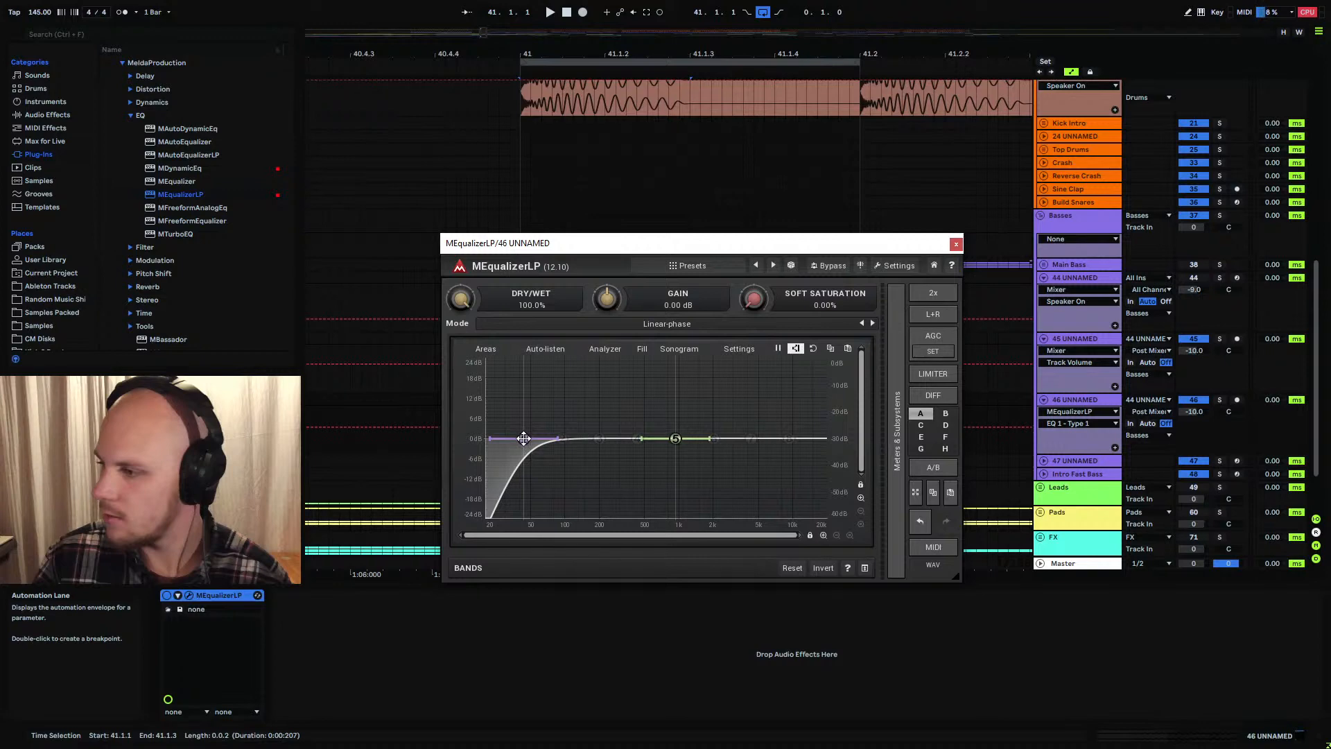
left_click_drag(523, 438, 568, 437)
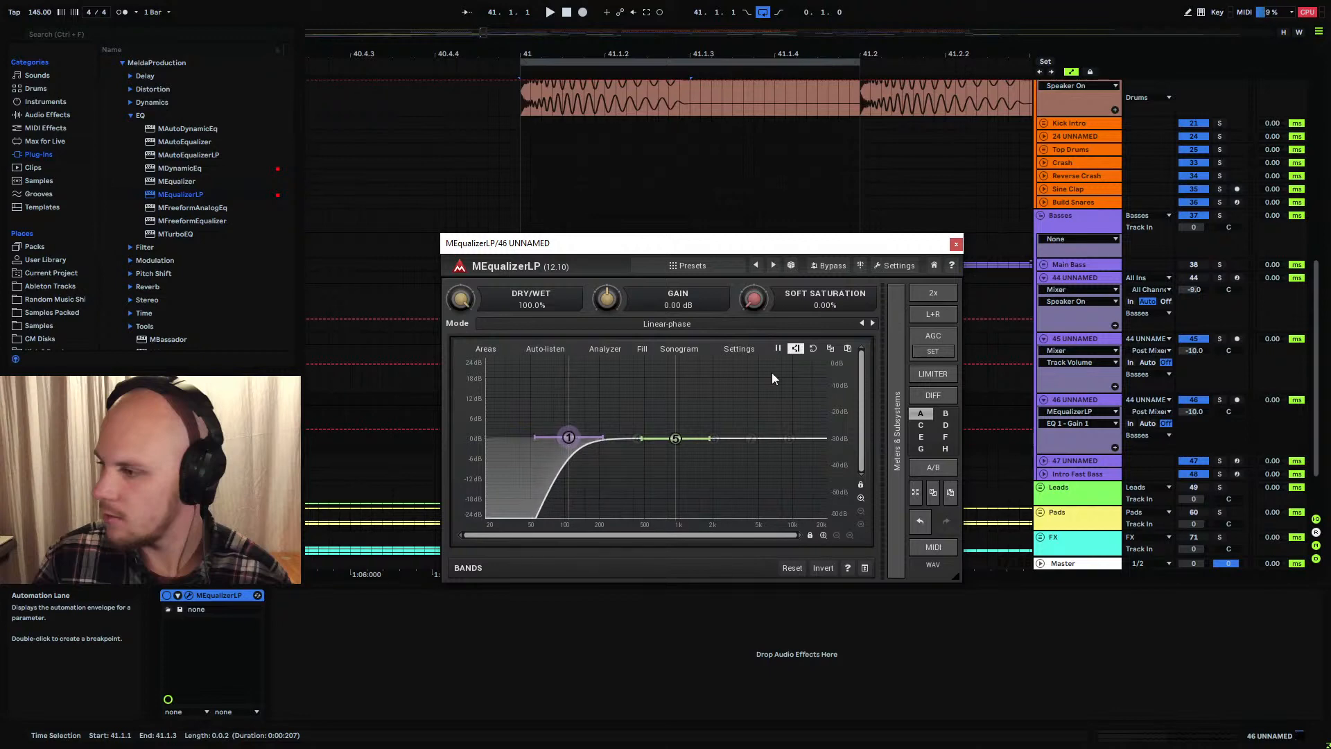
left_click(956, 243)
Play the loop from 41.1.1 and check the levels of the kick and the two separated bass tracks
scroll(739, 255, "up", 4)
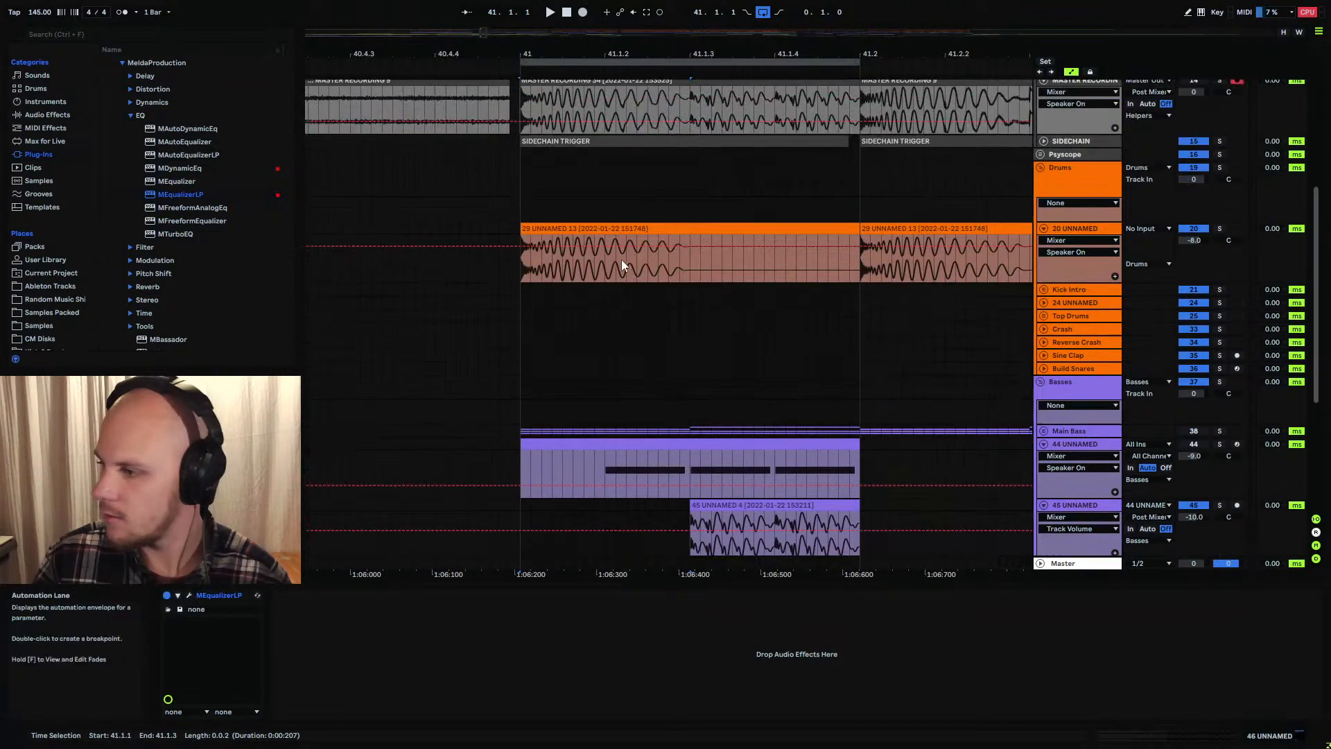
left_click_drag(616, 114, 686, 105)
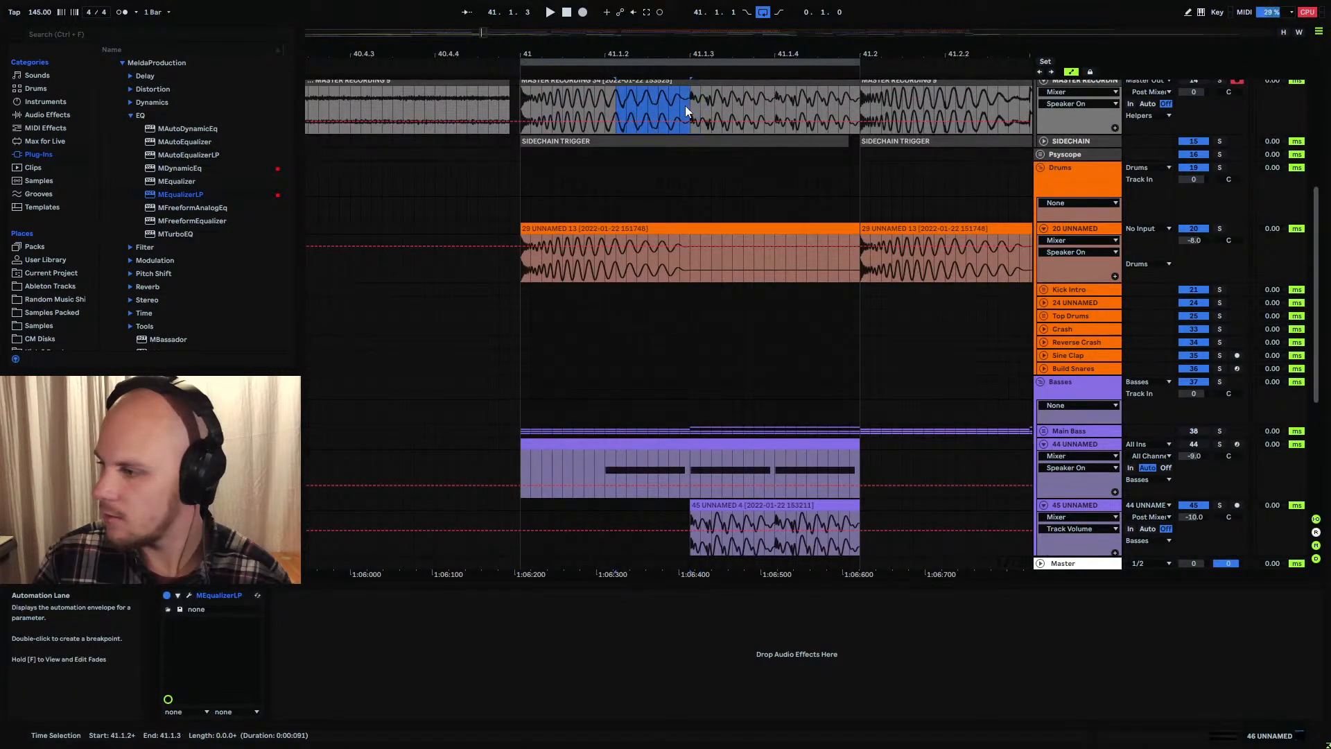
left_click(518, 107)
key("space")
scroll(628, 255, "down", 3)
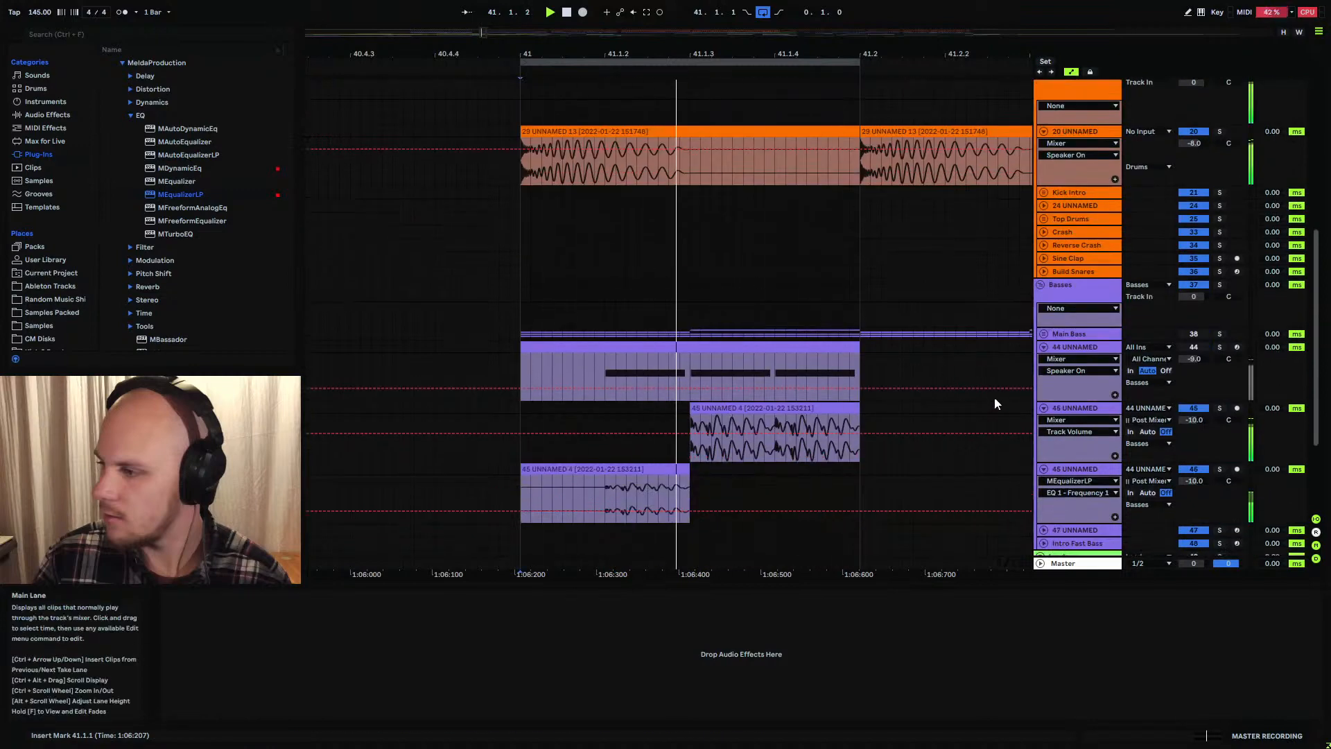
scroll(678, 371, "up", 3)
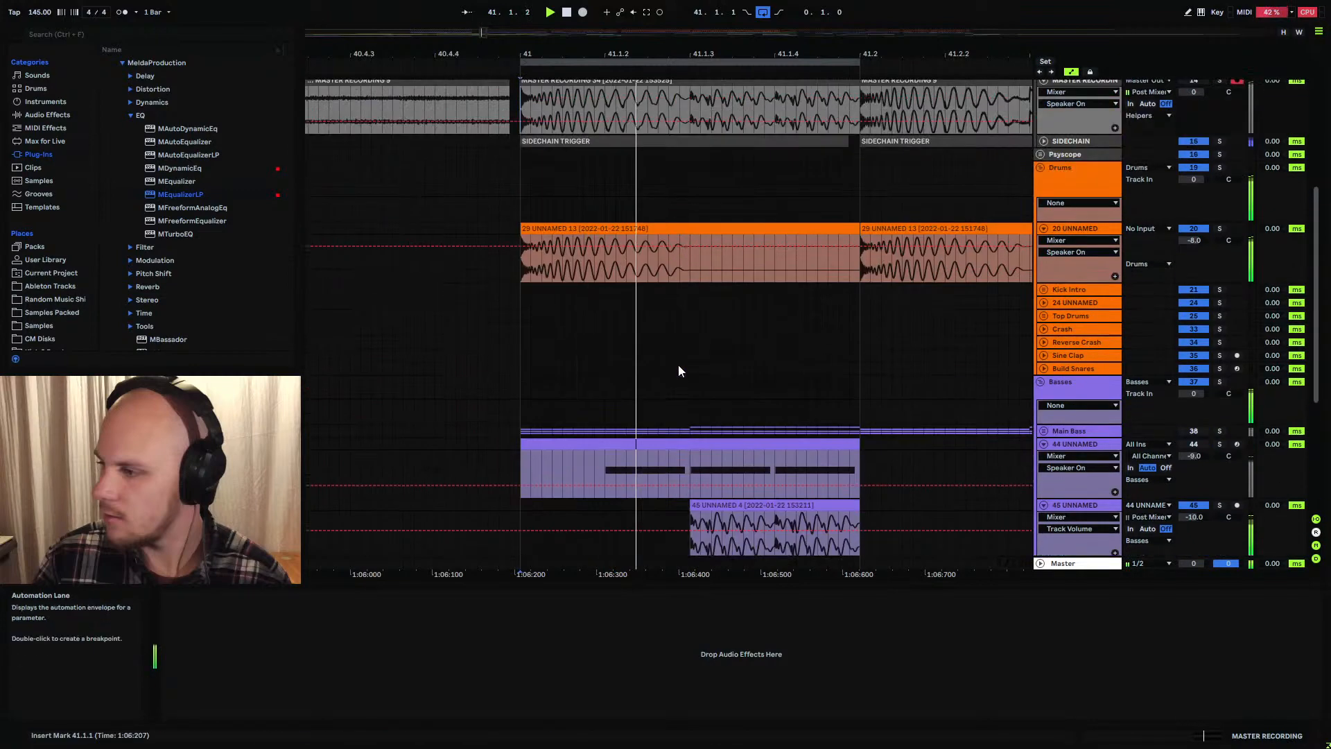
scroll(624, 351, "up", 2)
key("space")
scroll(645, 326, "down", 2)
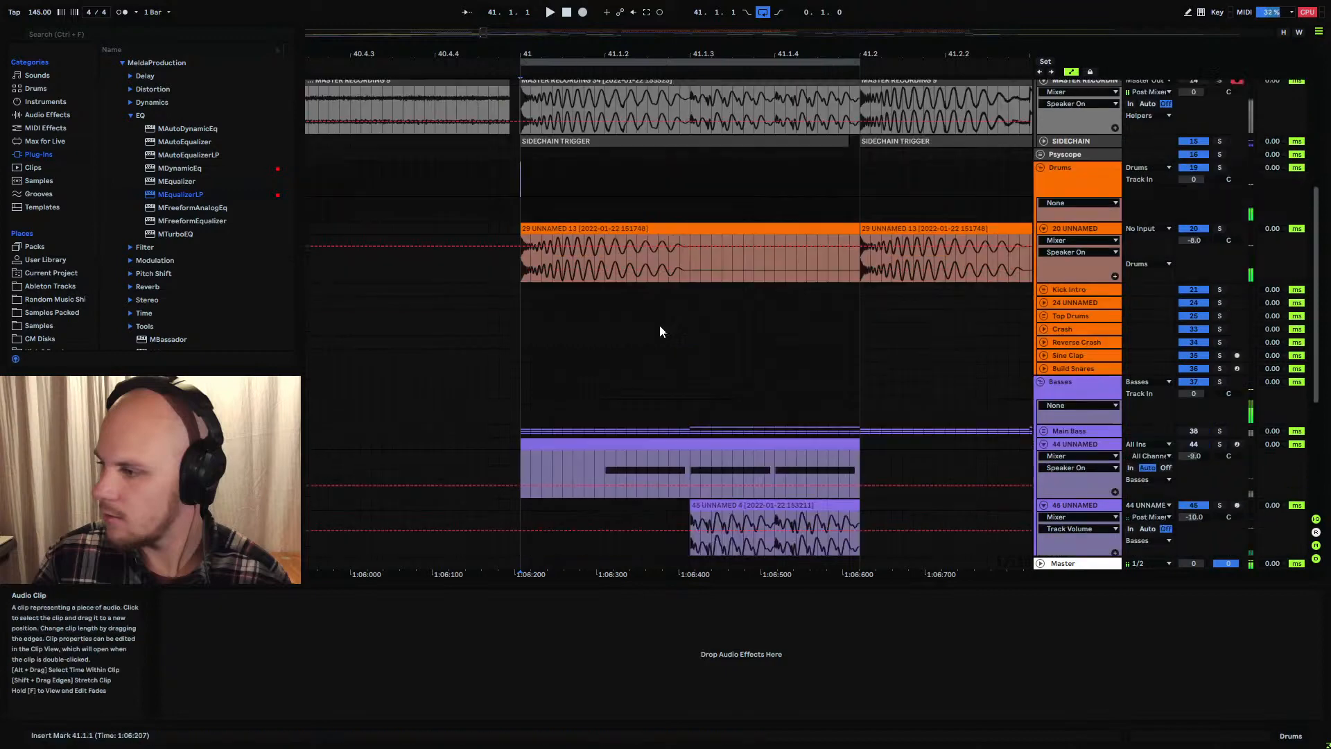
scroll(676, 319, "down", 3)
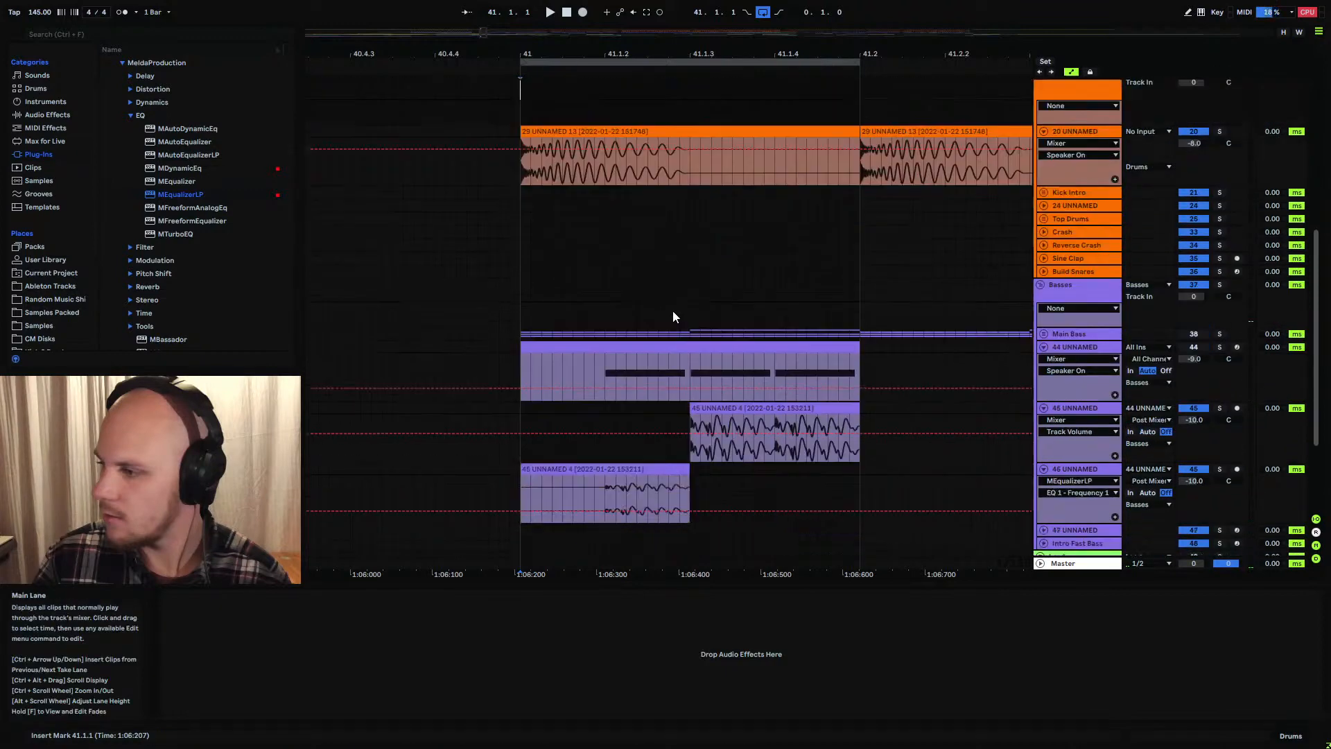
scroll(726, 289, "up", 3)
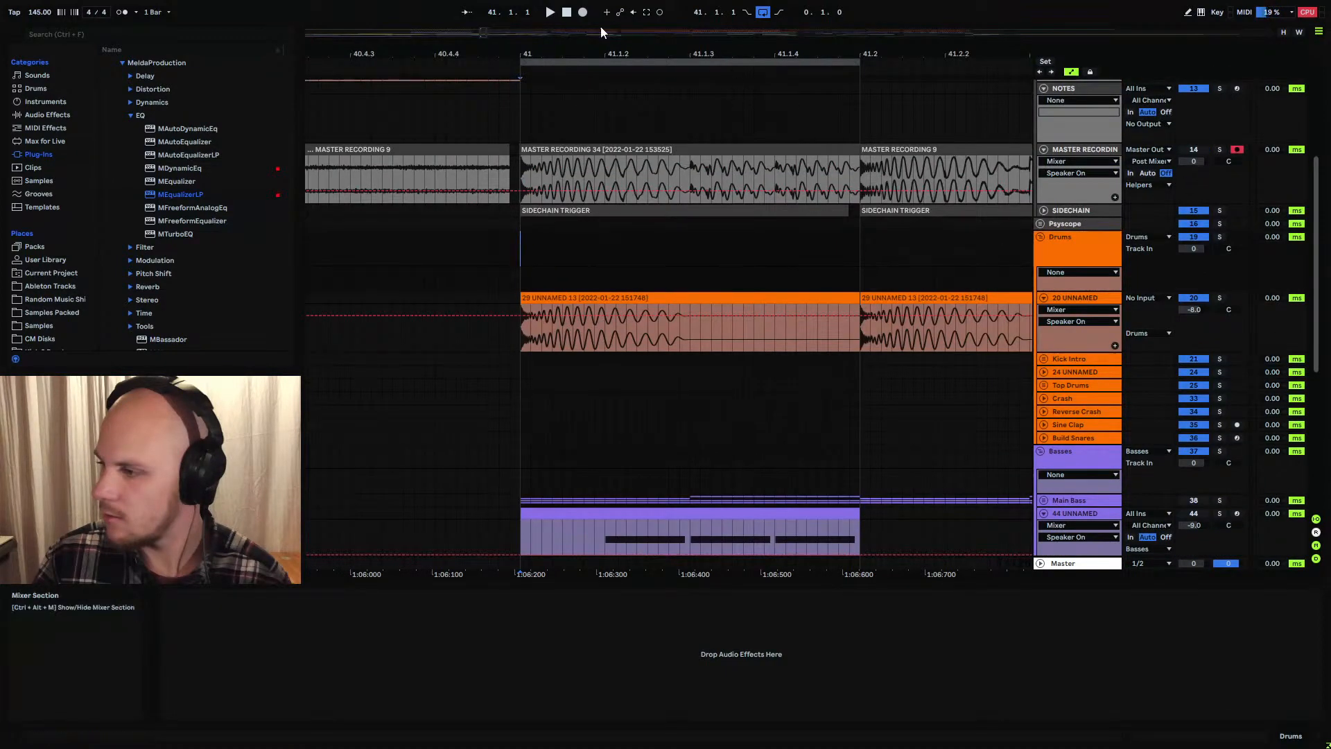
Record the master output from 41.1.1 and consolidate the new take into one clip spanning 41.1.1 to 41.2.1
left_click(582, 12)
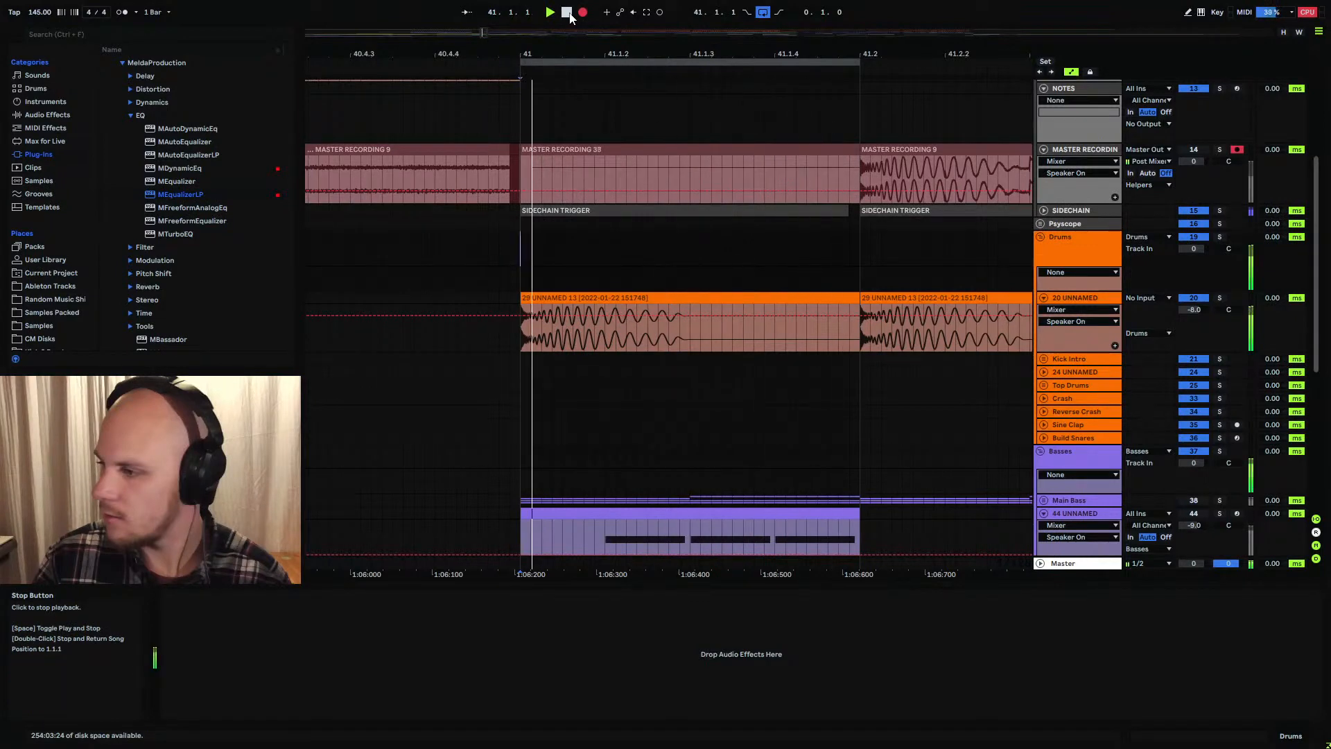
left_click(567, 13)
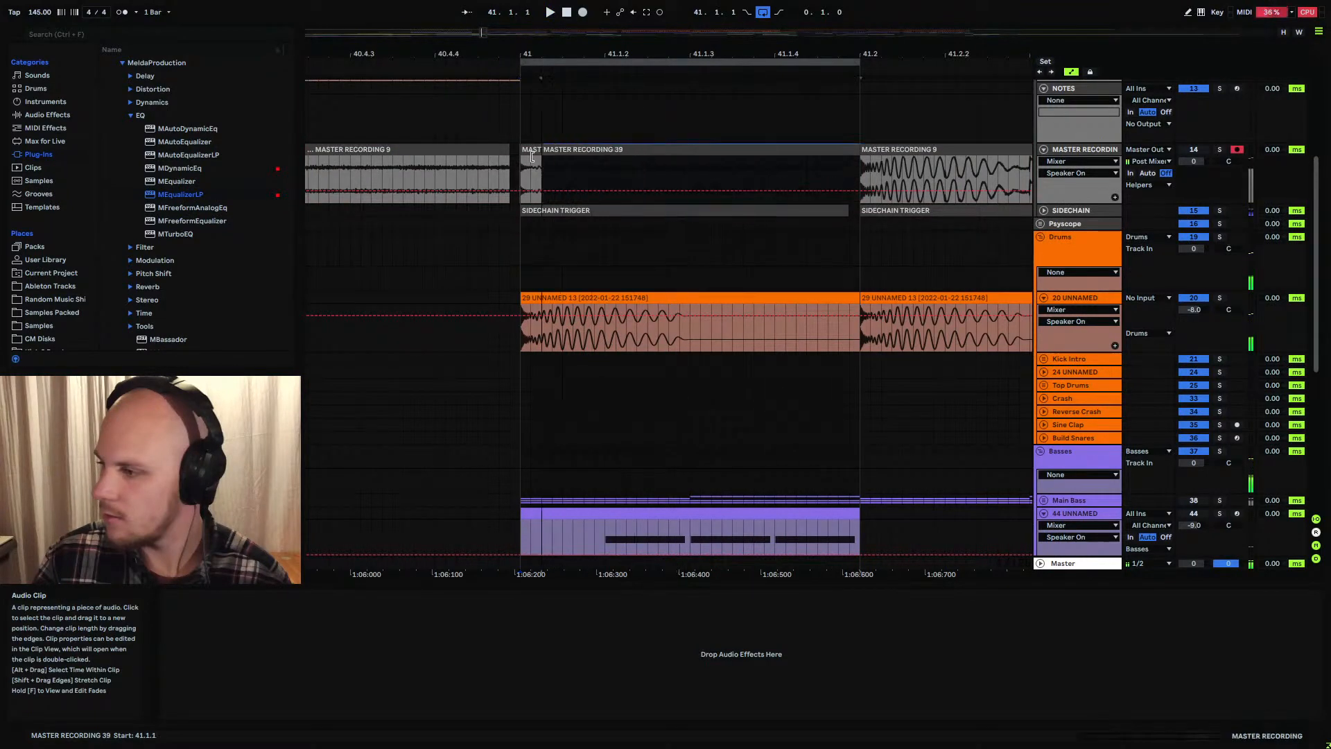
left_click_drag(532, 156, 520, 157)
key("ctrl+z")
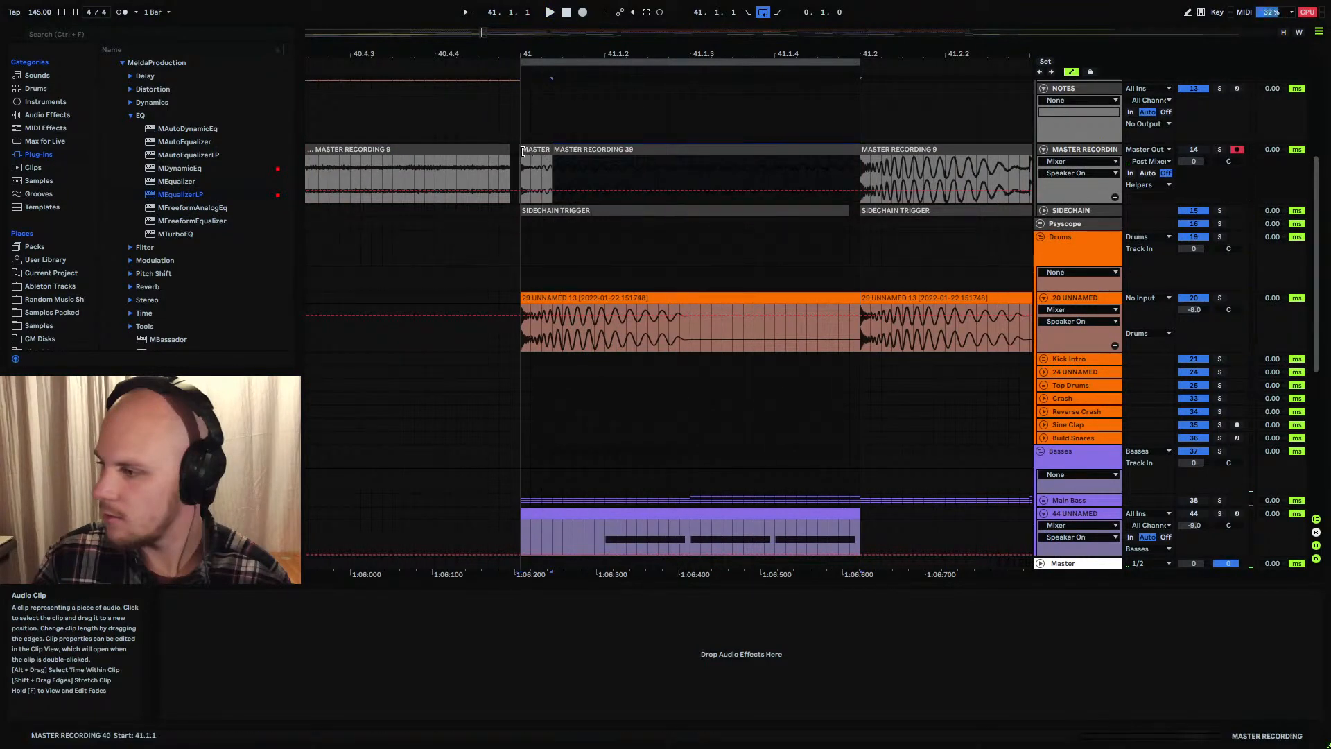
left_click(523, 151)
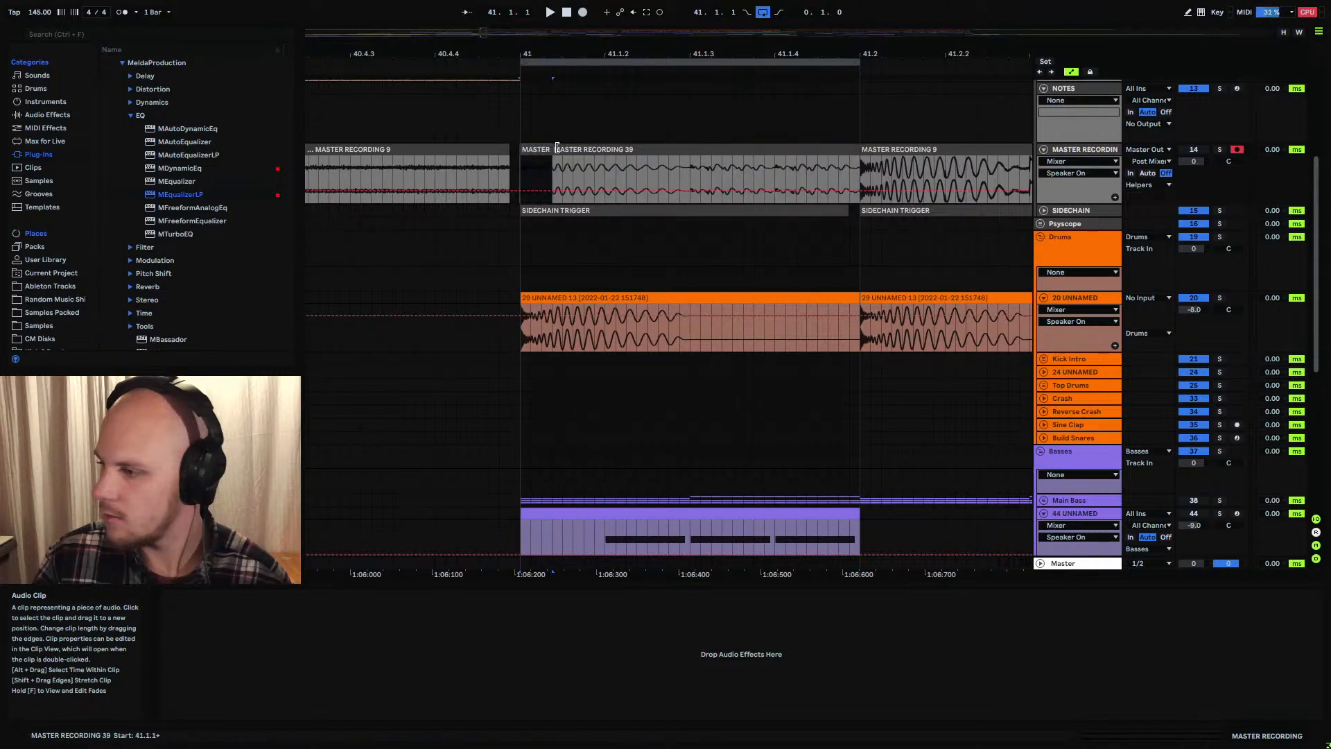
left_click_drag(557, 150, 521, 149)
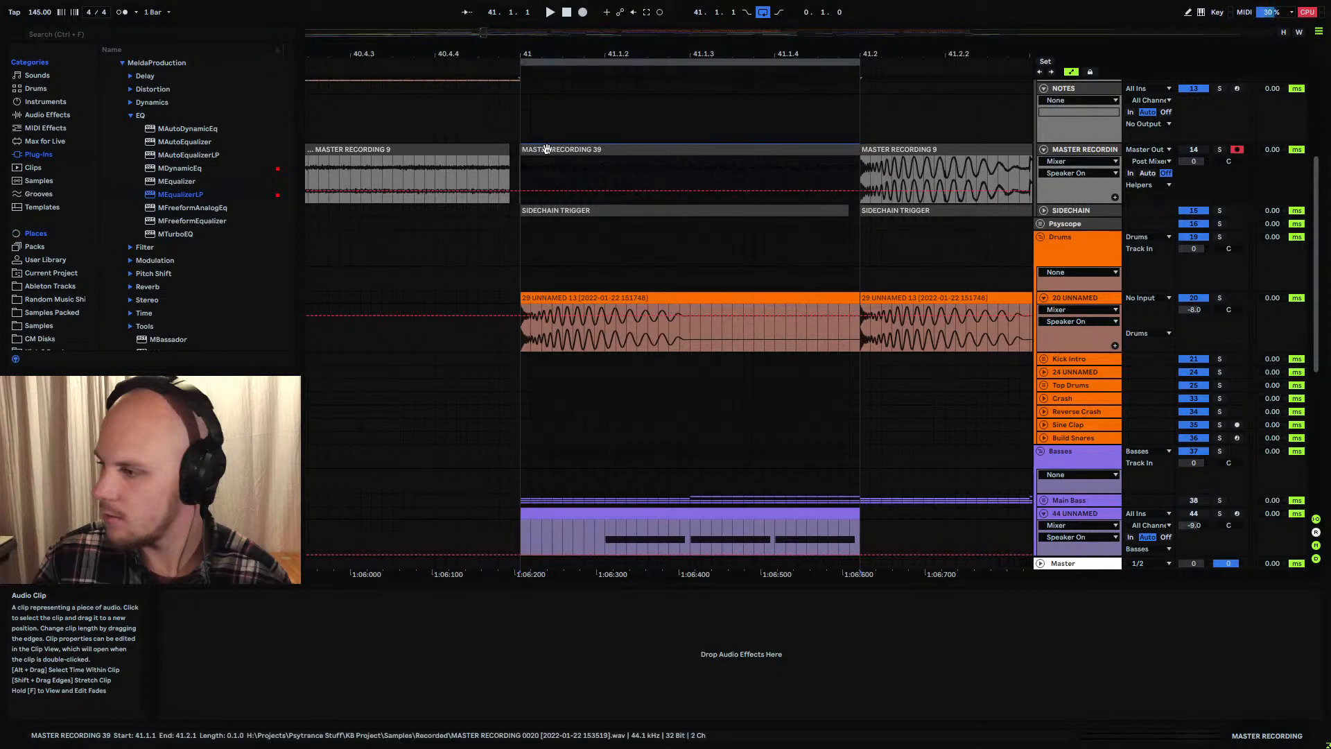
key("ctrl+j")
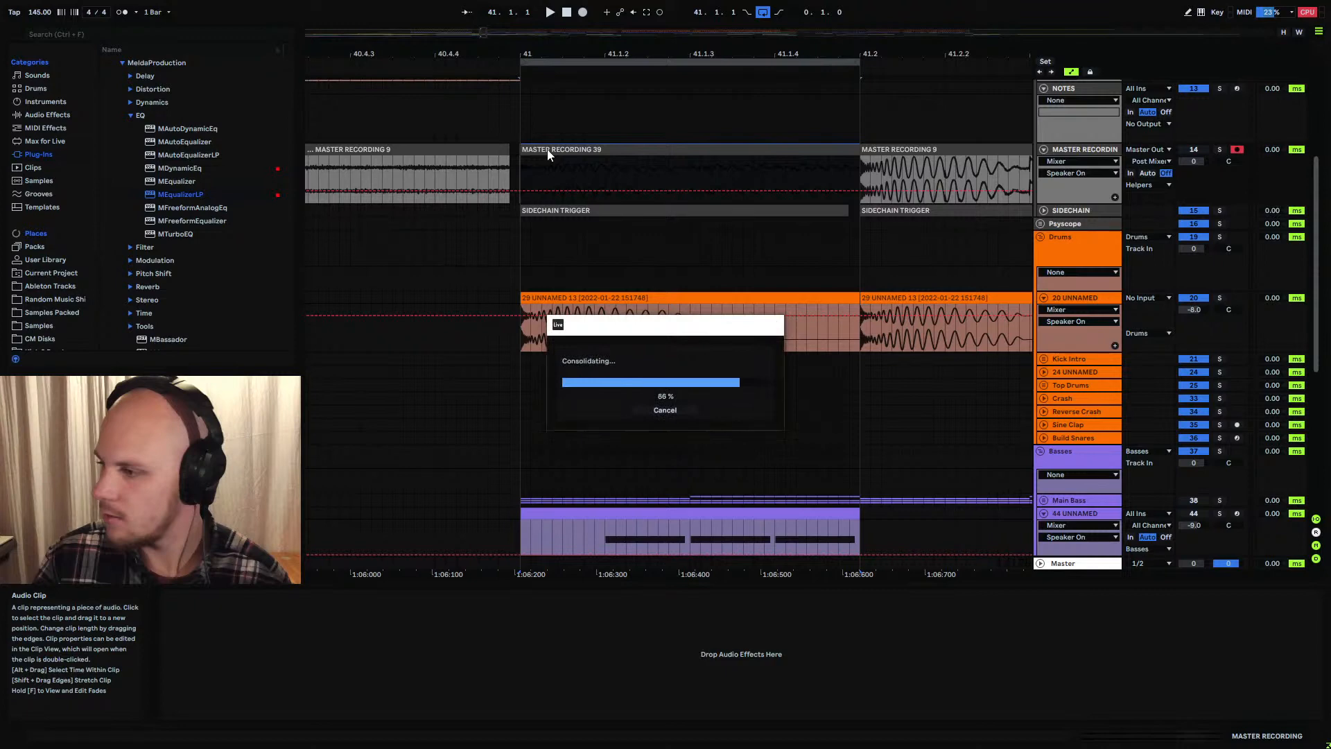
Solo the MASTER RECORDING track and play the consolidated take from 41.1.1 to check its waveform
left_click(587, 164)
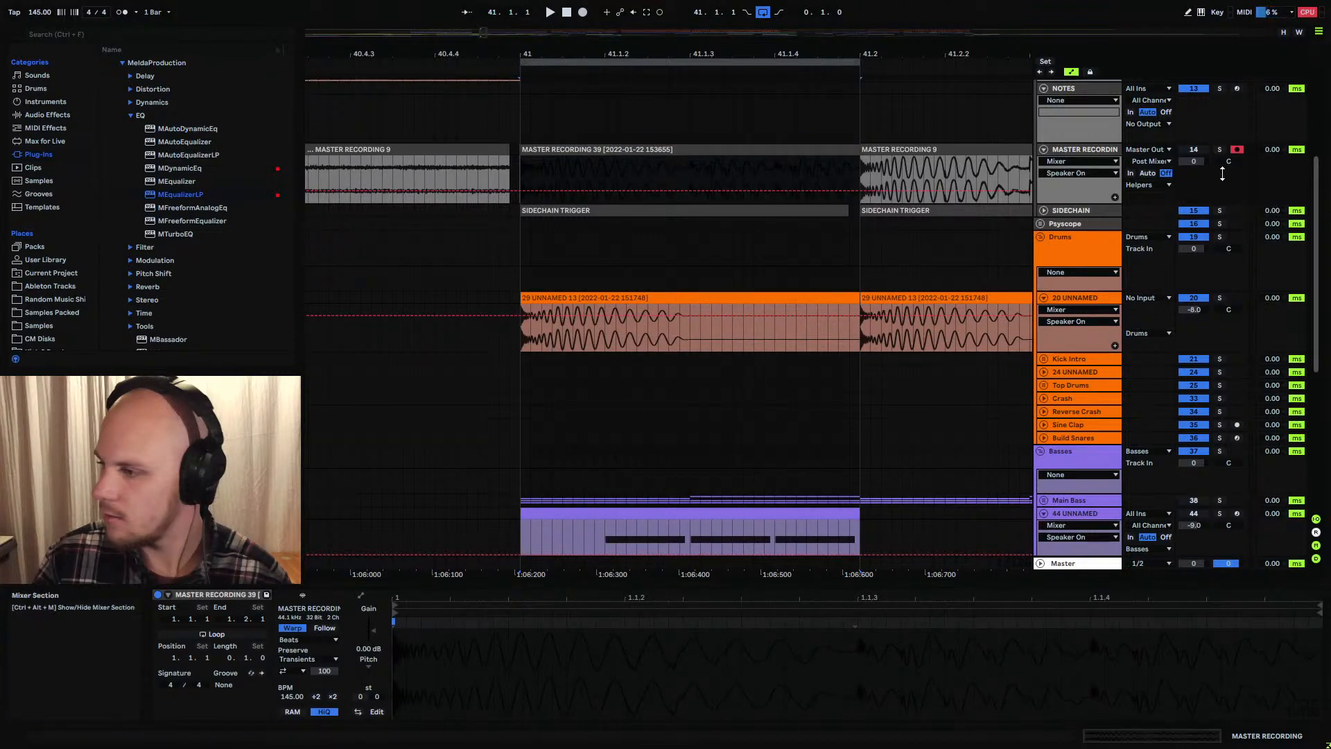
left_click(1220, 149)
left_click_drag(594, 170, 669, 172)
left_click(647, 172)
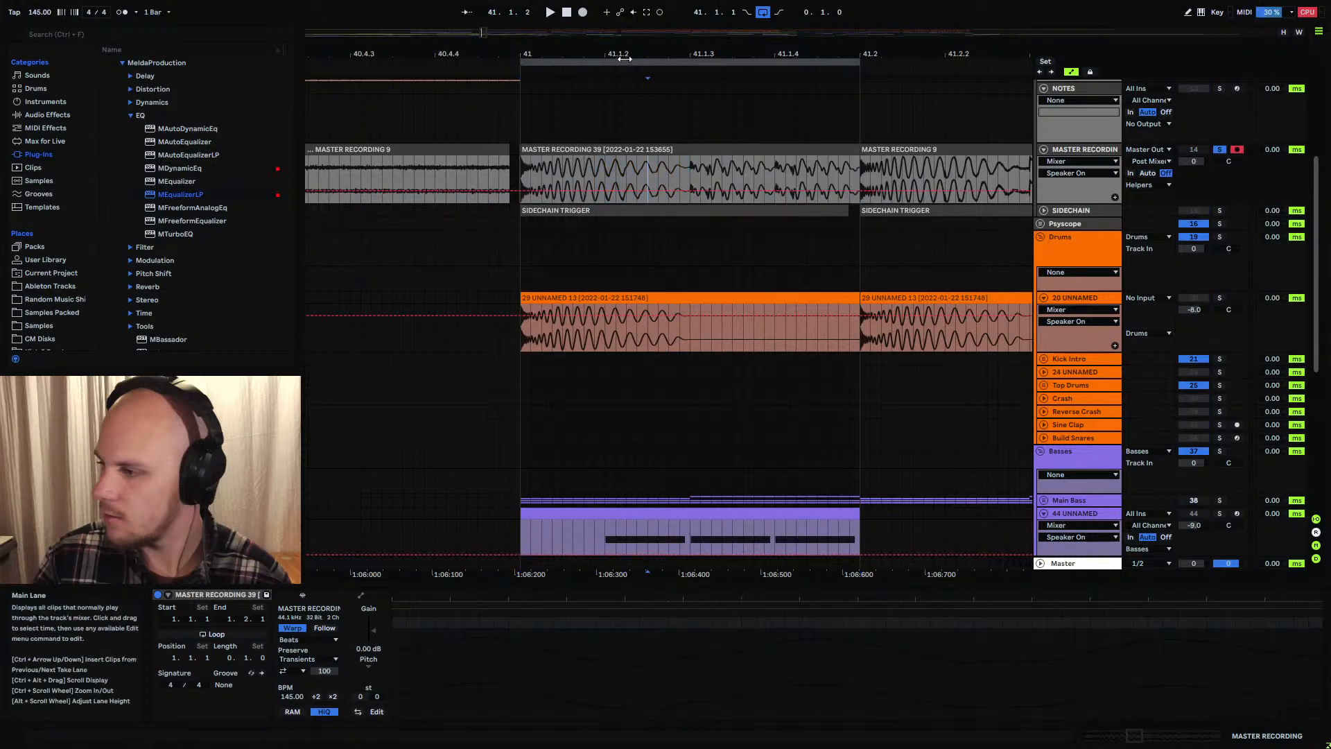
mouse_move(626, 54)
left_mouse_down()
mouse_move(626, 92)
mouse_move(626, 61)
left_mouse_up()
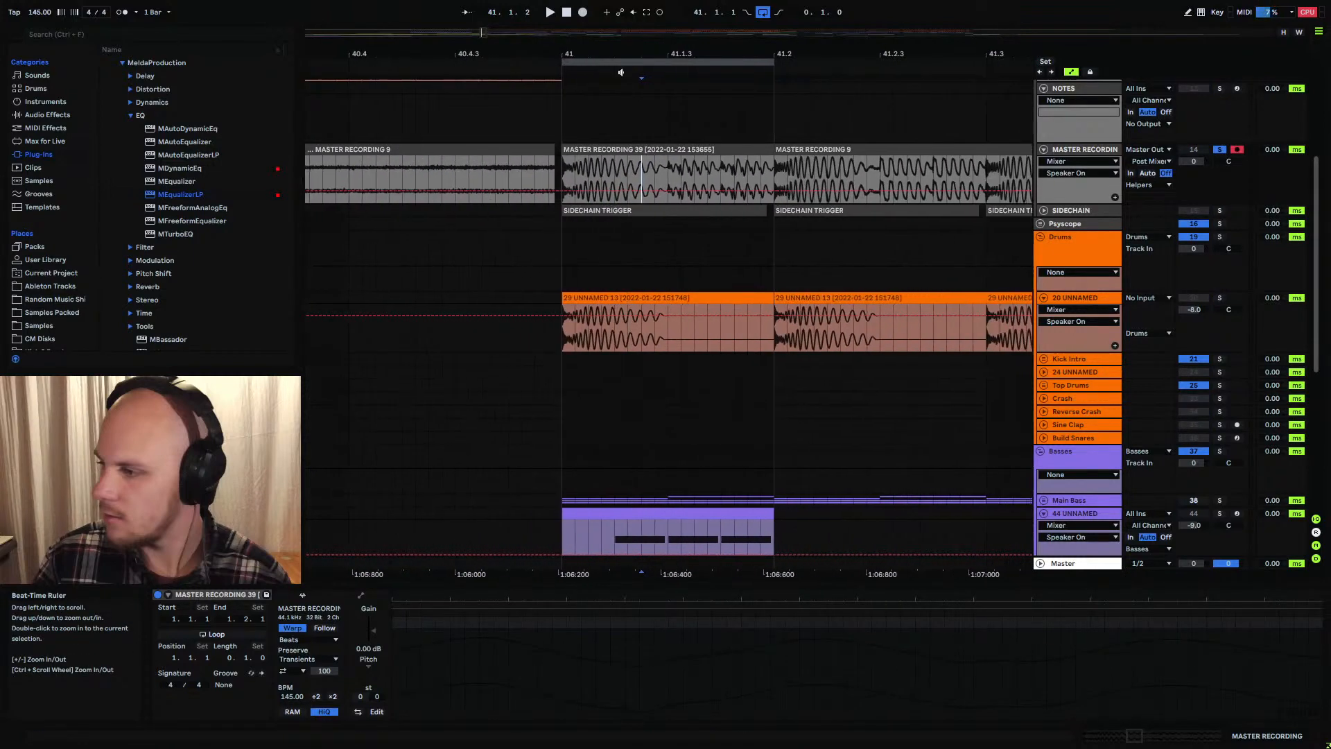
left_click(589, 195)
key("space")
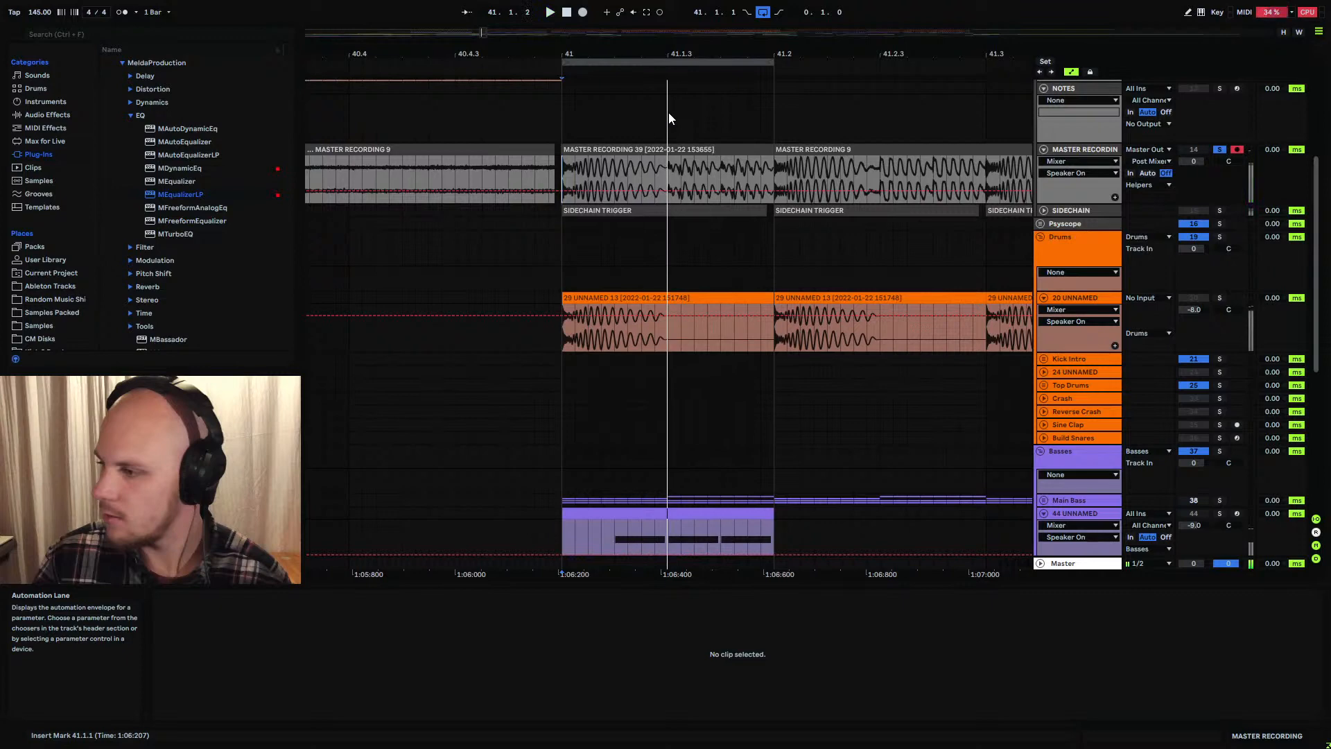
Solo the 44 UNNAMED bass track and play its notes from 41.1.2
scroll(671, 240, "down", 6)
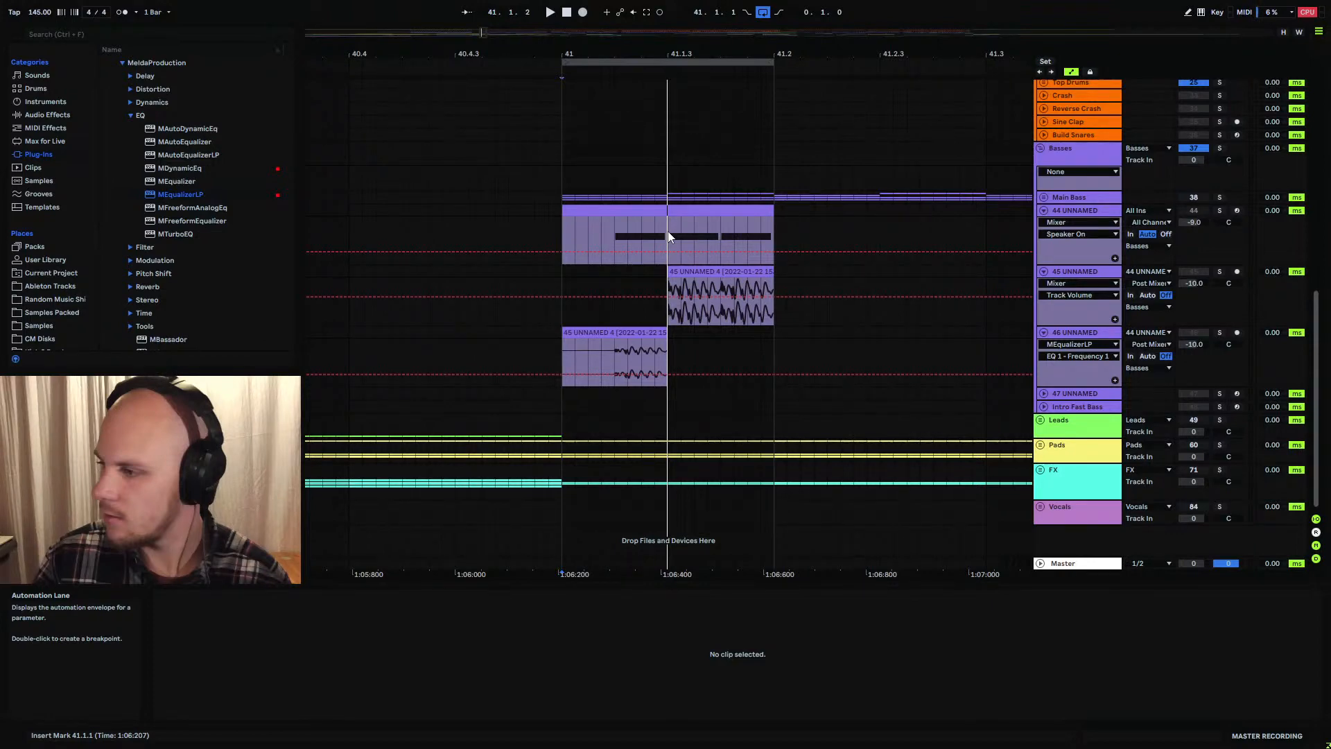
left_click(629, 226)
left_click(1219, 210)
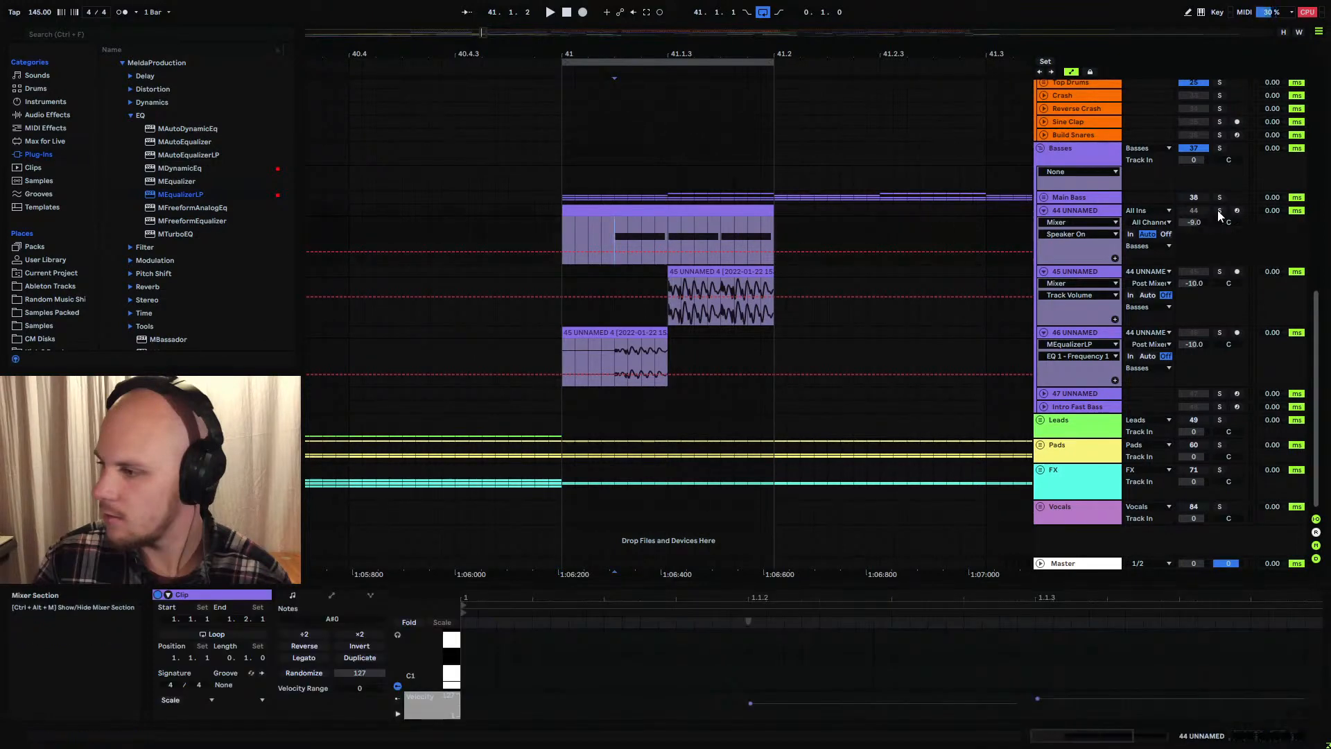
key("space")
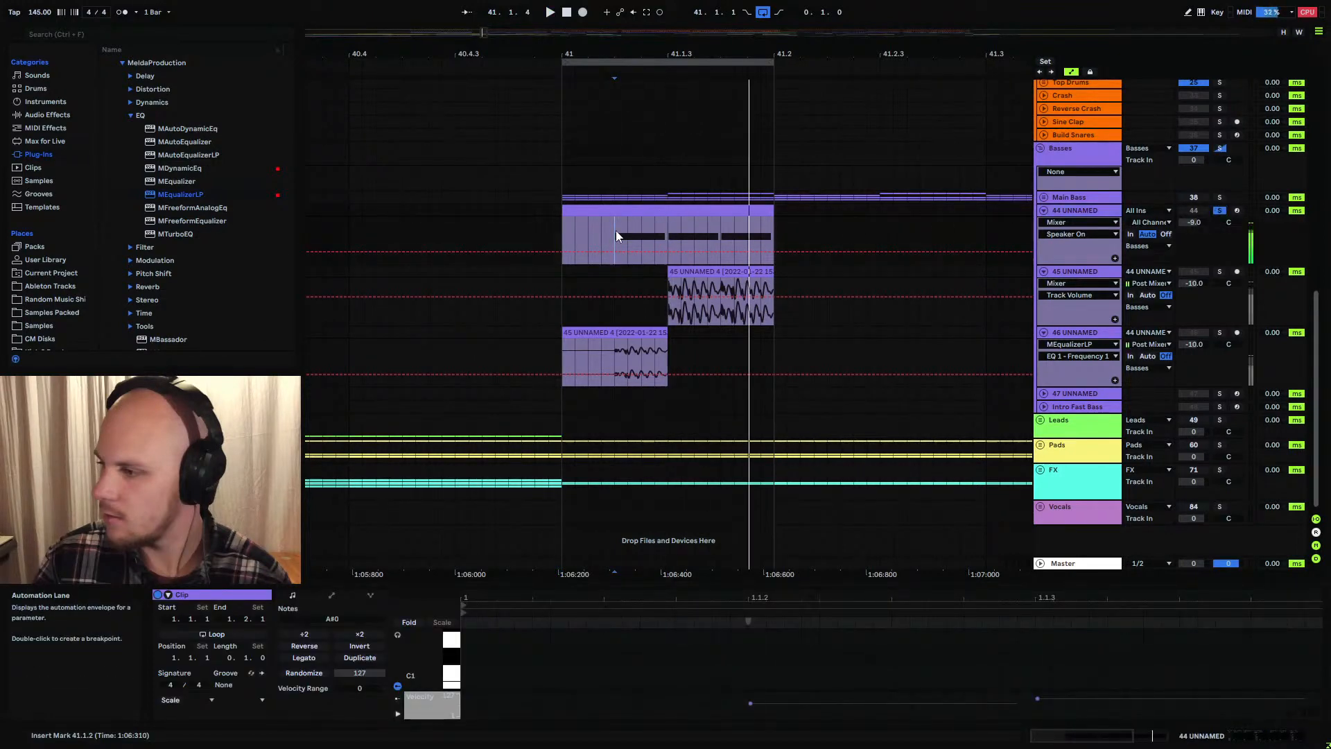
Add EQ Eight at the end of the 44 UNNAMED device chain
double_click(1076, 212)
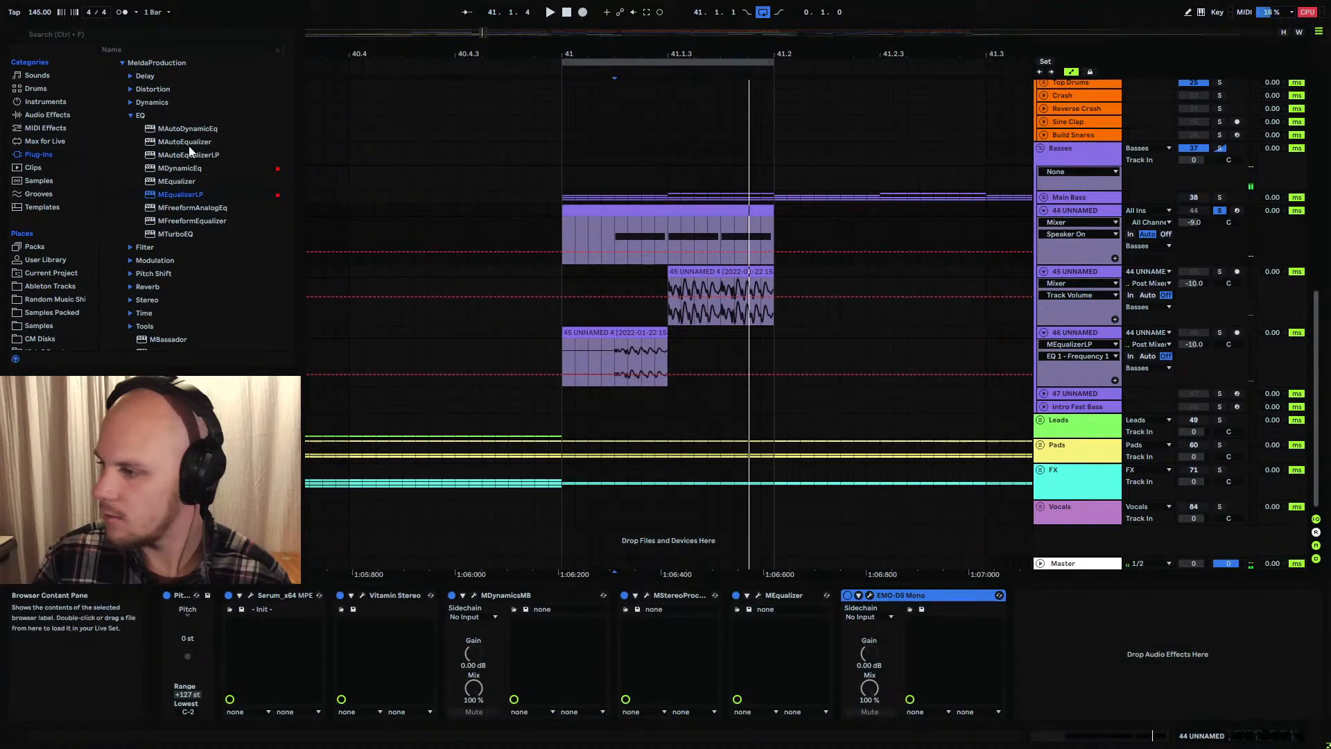
left_click(58, 118)
scroll(228, 198, "up", 3)
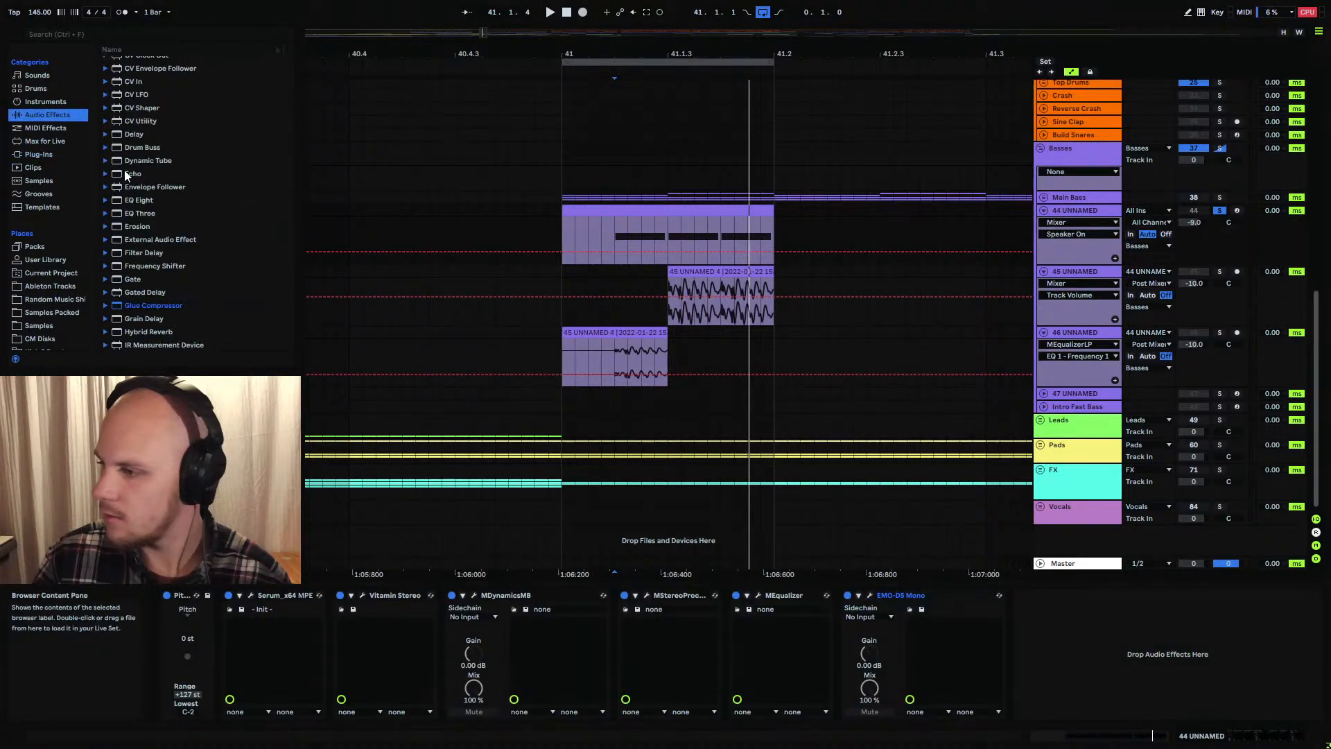
left_click_drag(208, 199, 1050, 673)
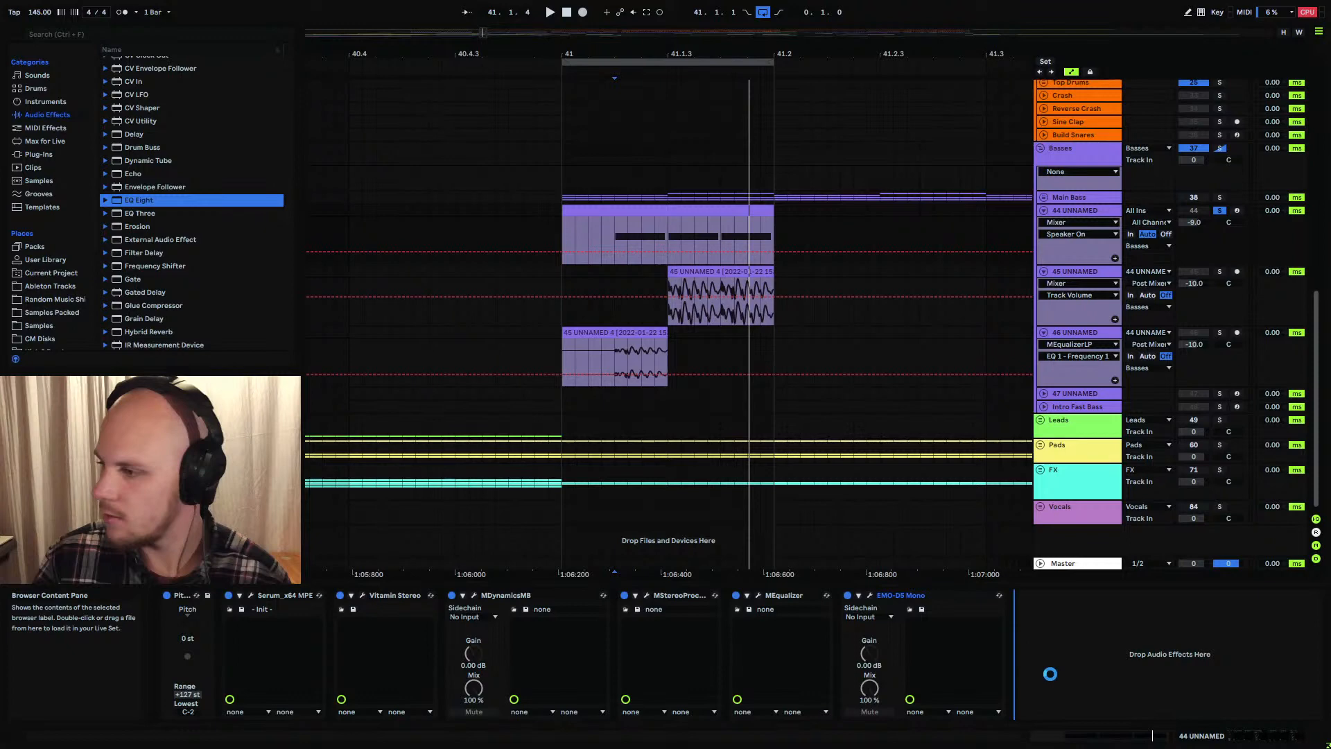
Find MEqualizer among the MeldaProduction EQ plug-ins and insert it between EMO-D5 Mono and EQ Eight on 44 UNNAMED
left_click(904, 593)
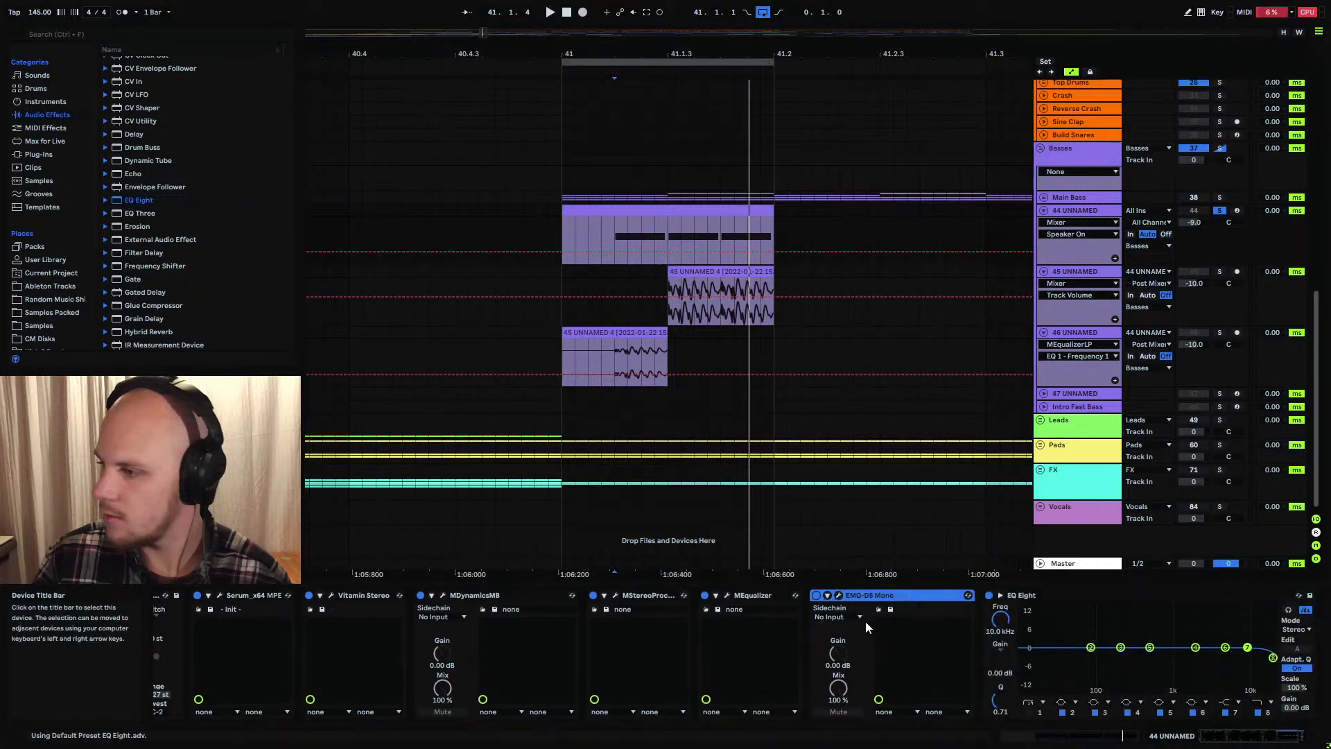
left_click(42, 154)
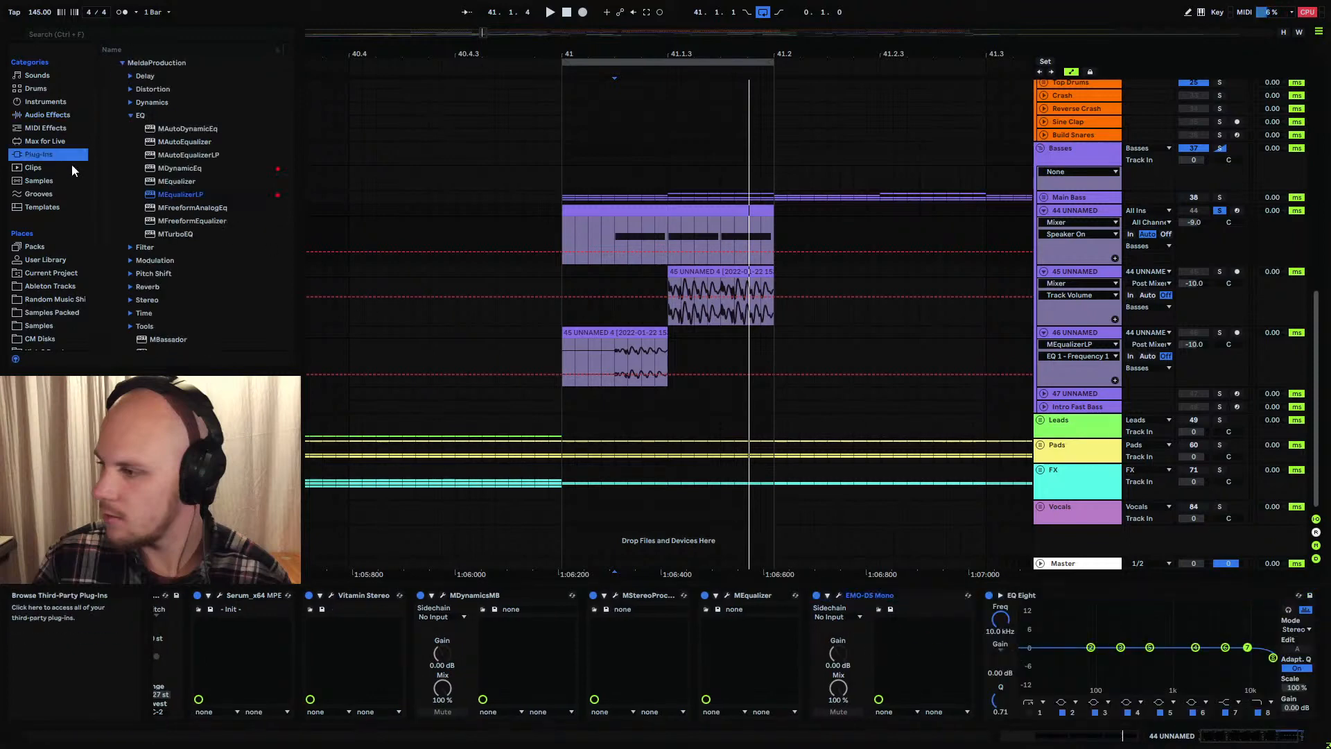
left_click(139, 116)
left_click(130, 180)
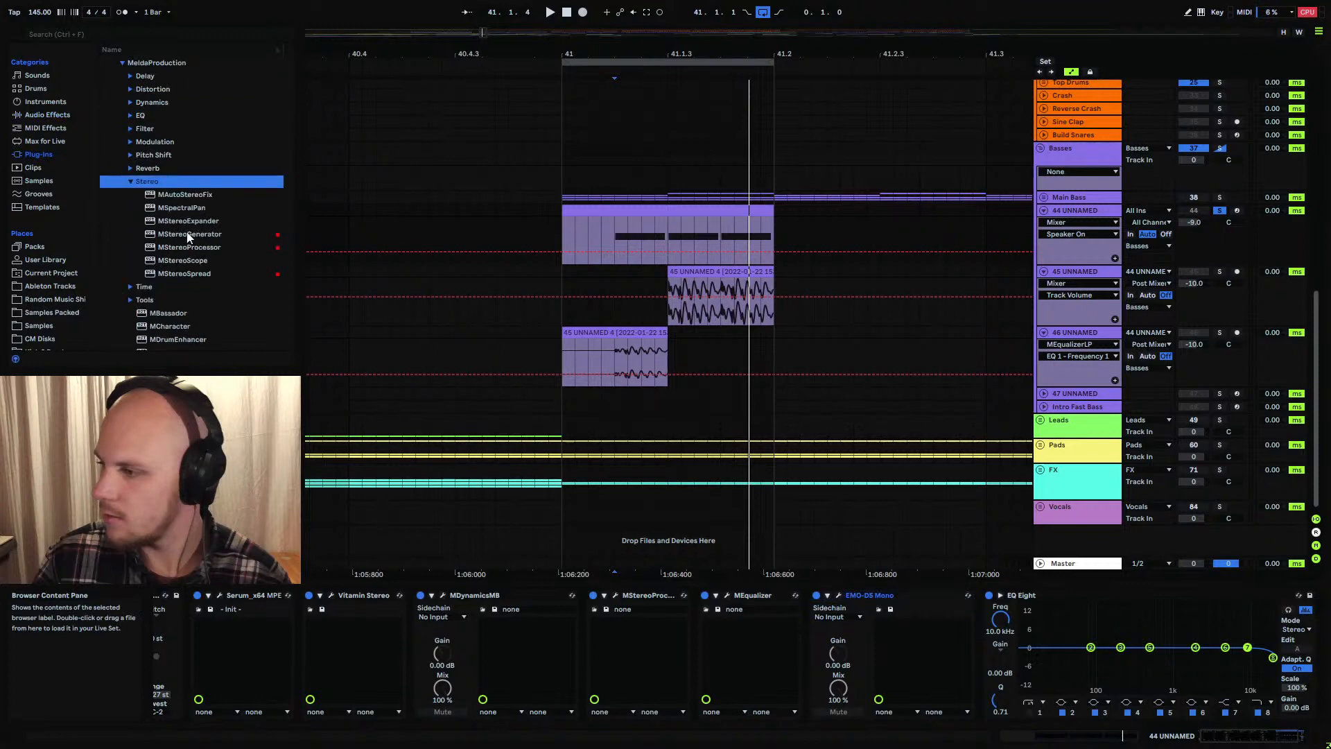
left_click(132, 181)
scroll(117, 104, "up", 1)
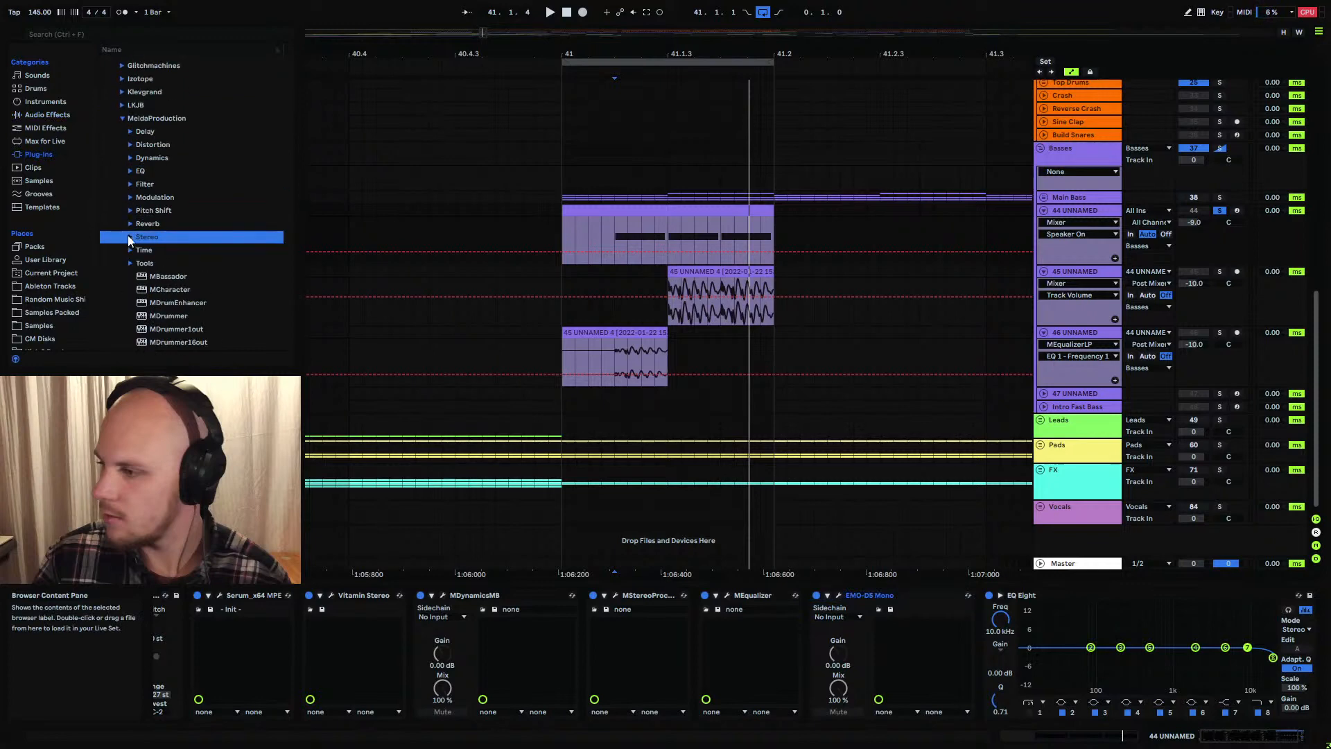
left_click(130, 237)
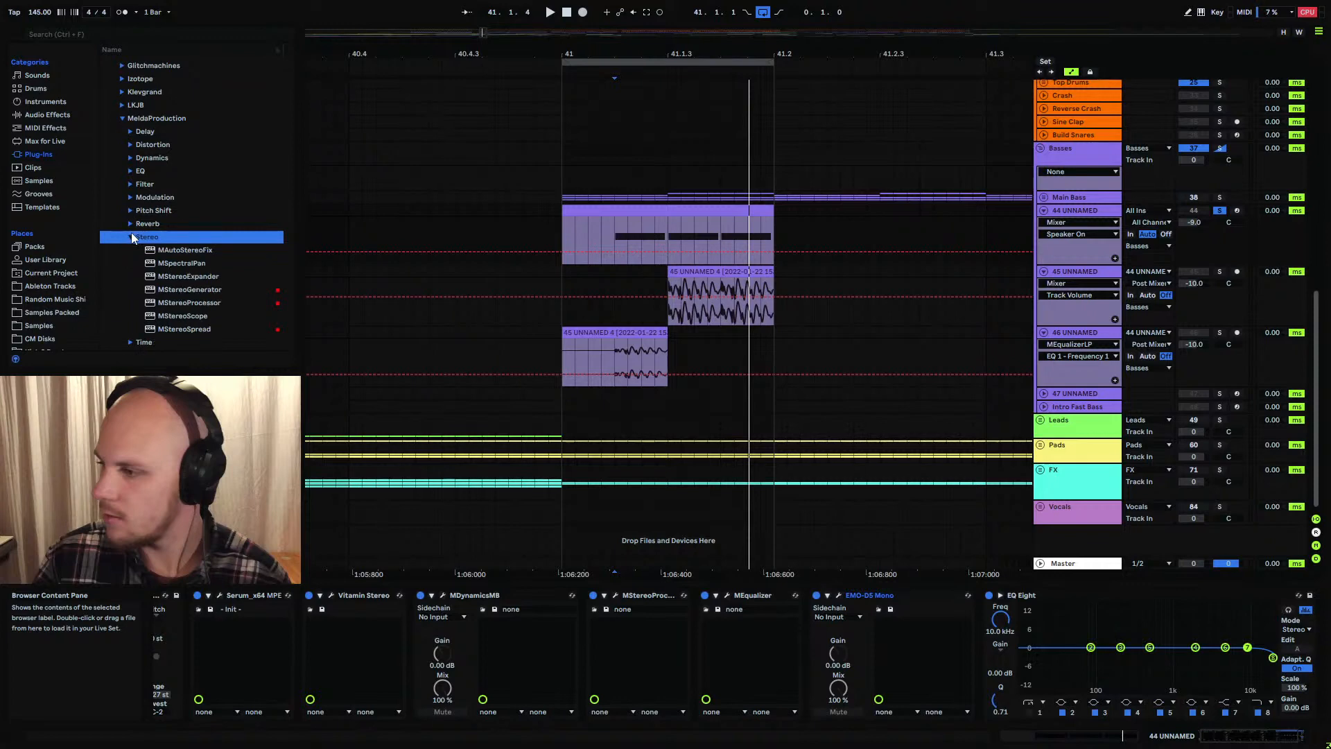
left_click(123, 118)
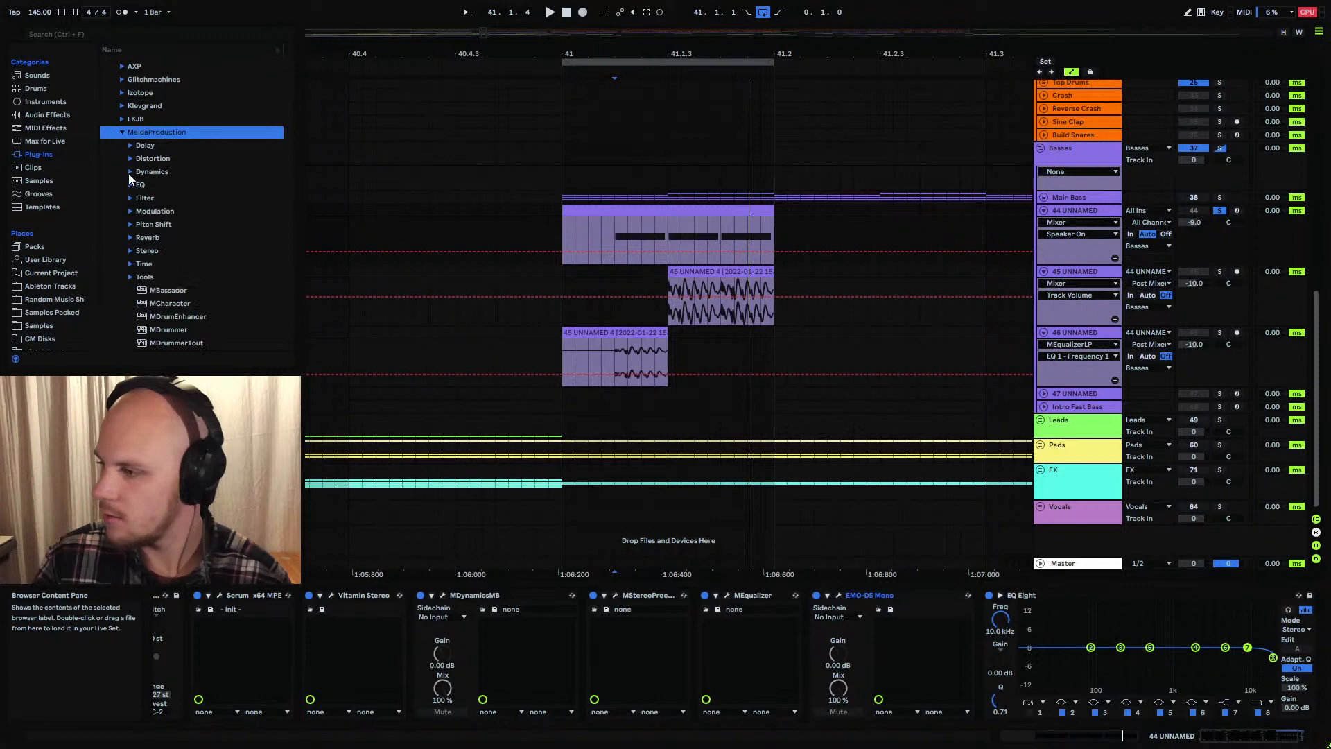
left_click(130, 185)
left_click_drag(178, 253, 968, 659)
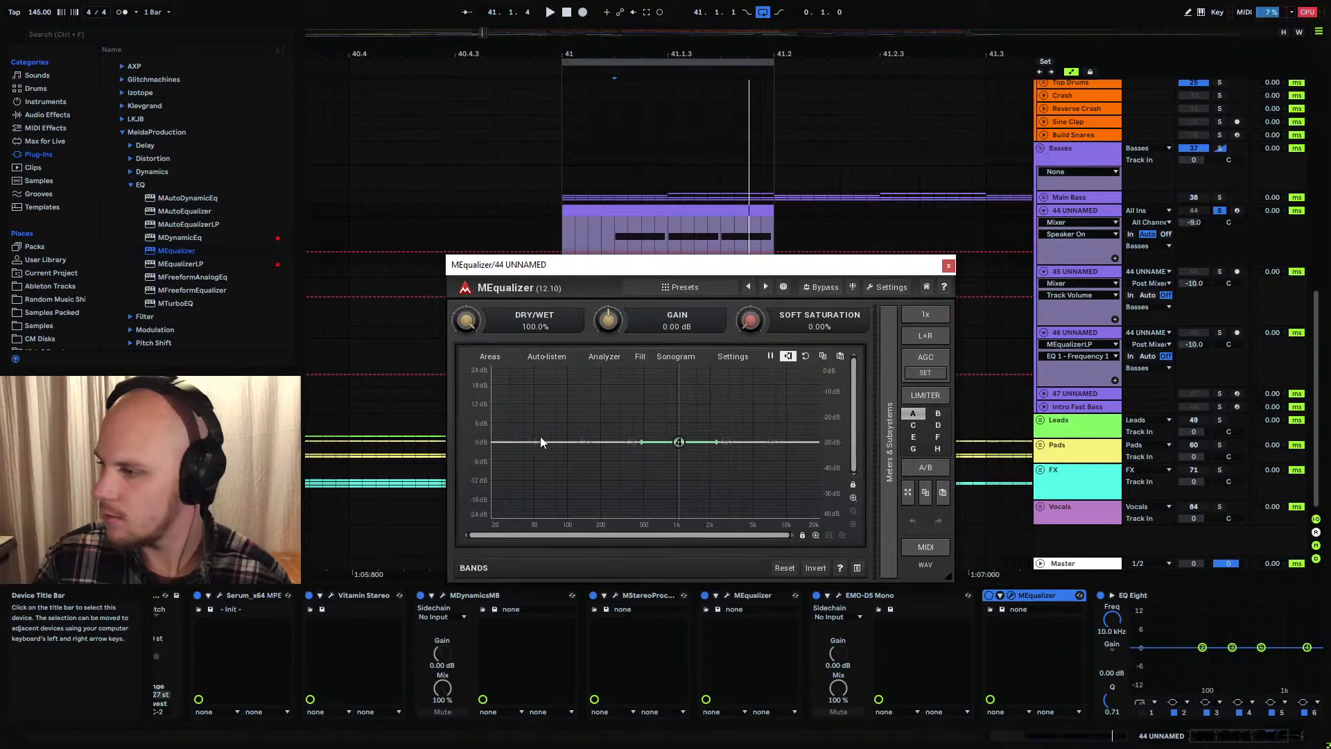
Set MEqualizer band 1 to a peak cut of about 22 dB near 50 Hz on the left channel only
left_click_drag(537, 444, 536, 513)
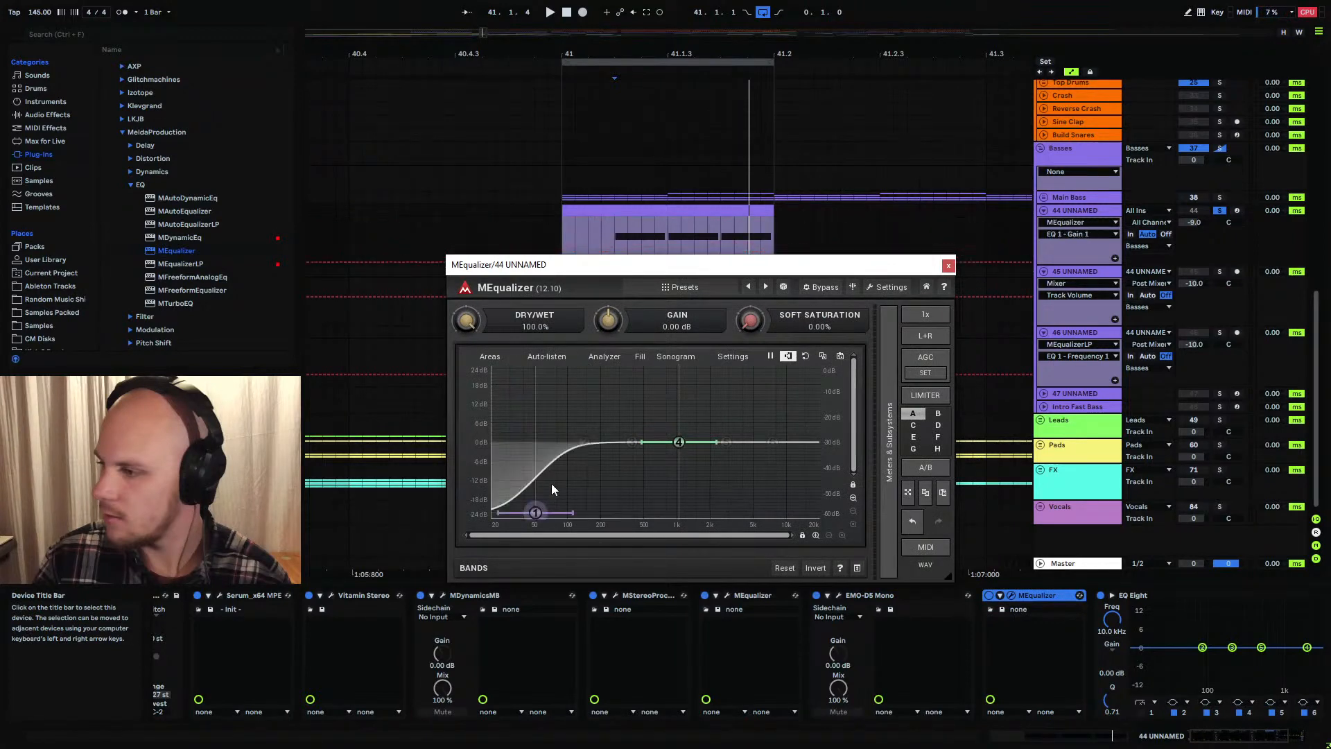
double_click(537, 513)
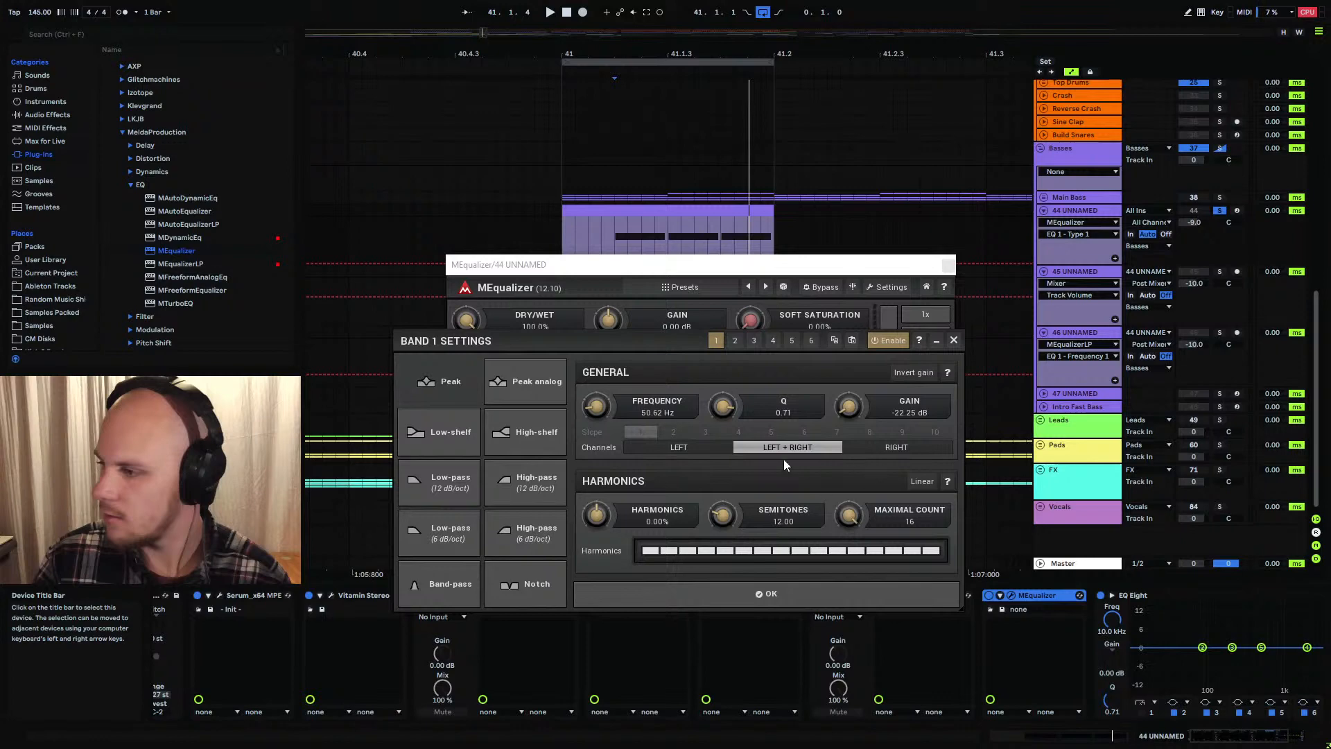
left_click(711, 452)
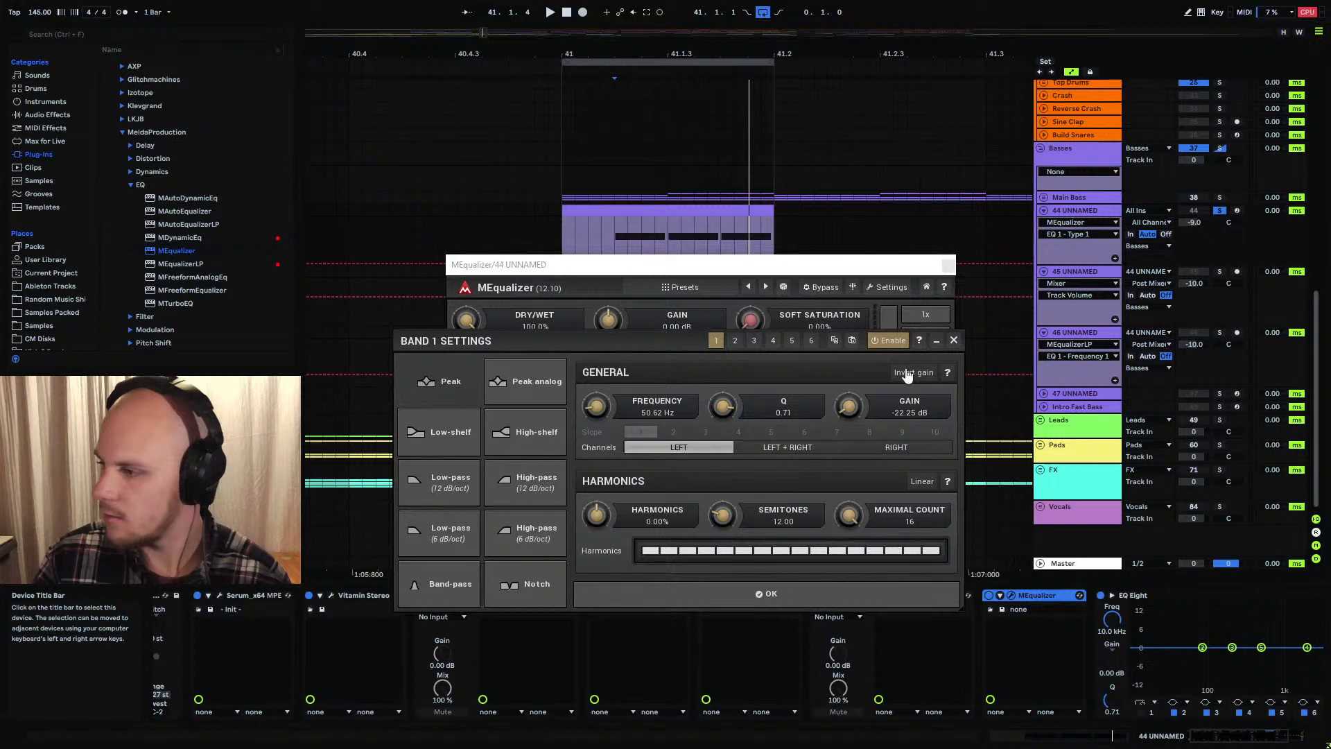
left_click(953, 340)
Enable MEqualizer band 2 as a 24 dB cut at about 123 Hz on the right channel only
double_click(584, 443)
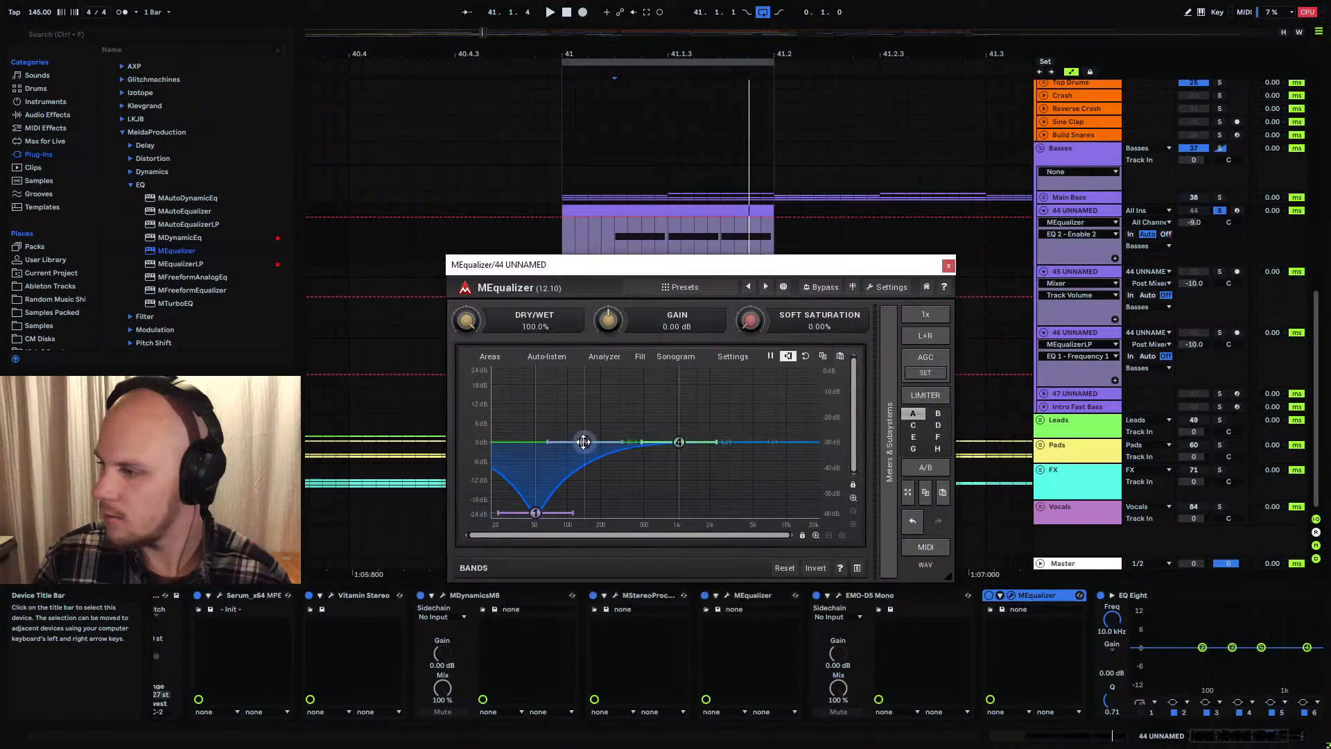
left_click_drag(584, 443, 579, 526)
double_click(578, 517)
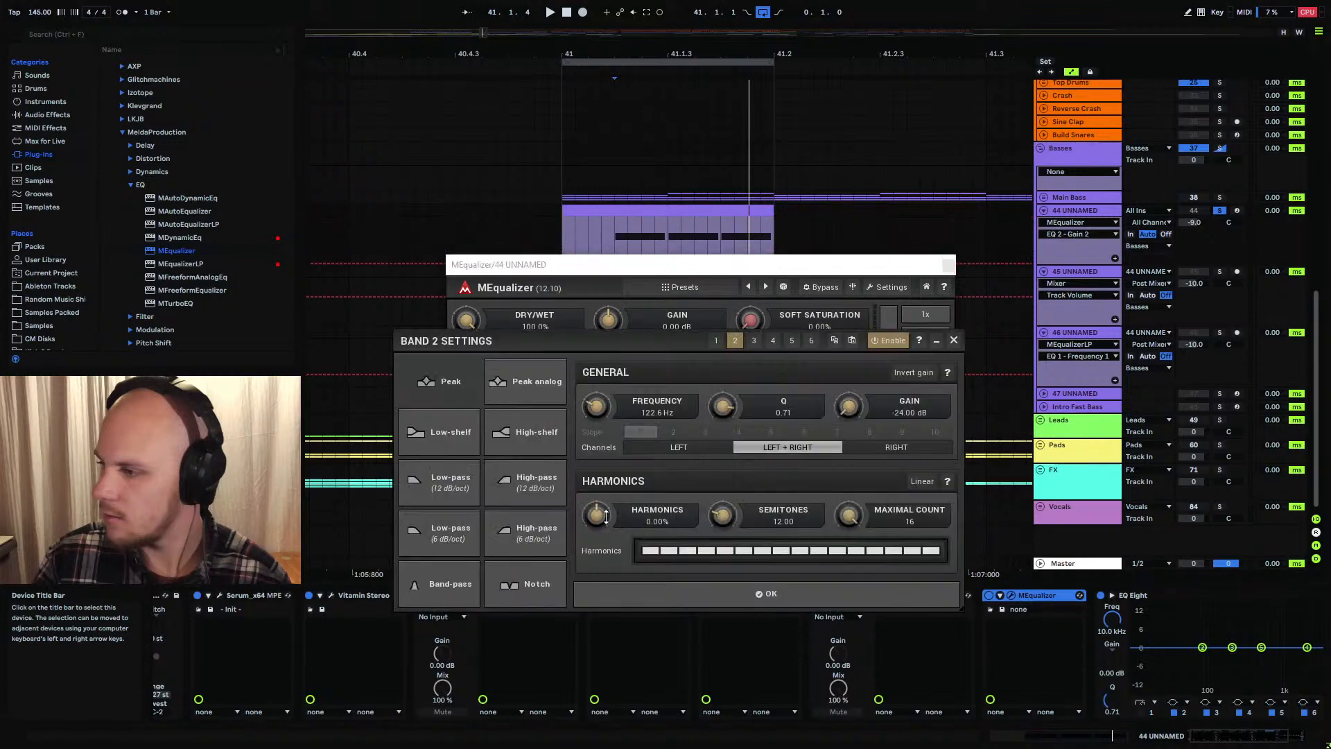
left_click(895, 449)
left_click(954, 341)
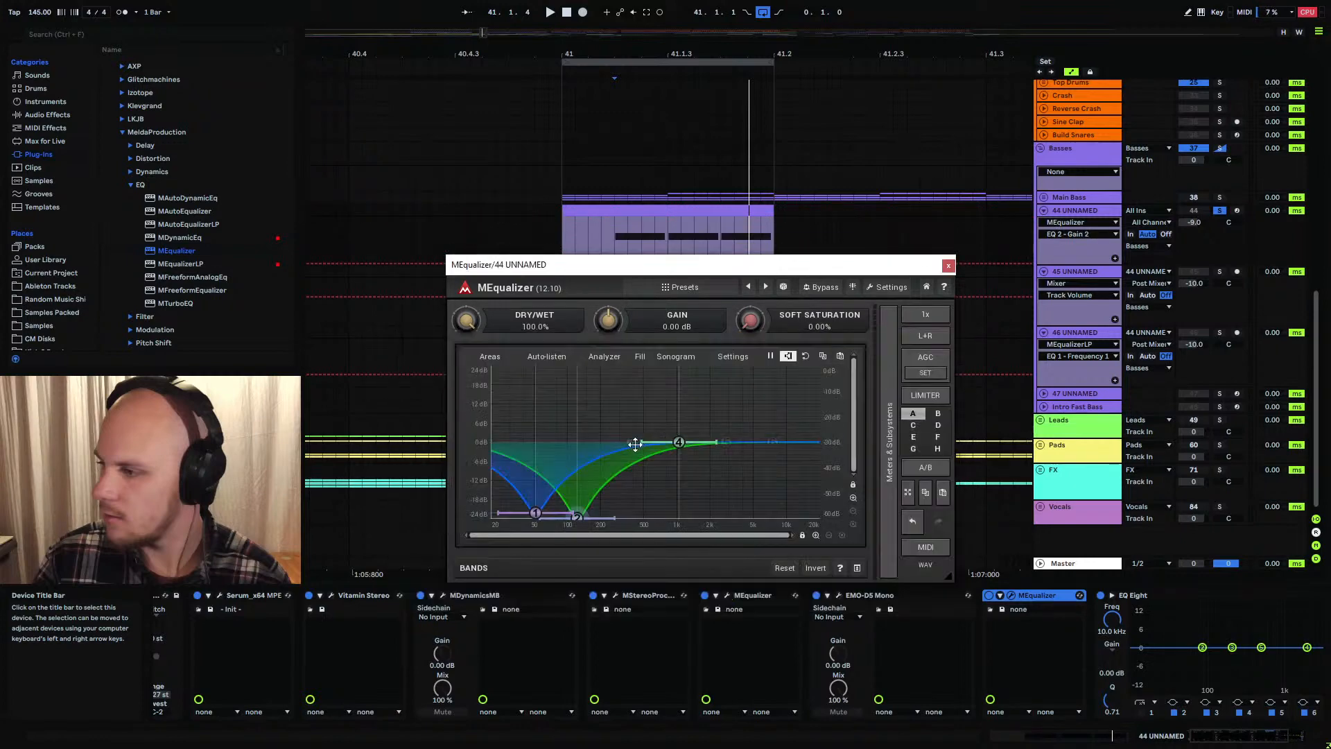
Enable MEqualizer band 3 as a 24 dB cut at about 375 Hz on the left channel only
double_click(631, 441)
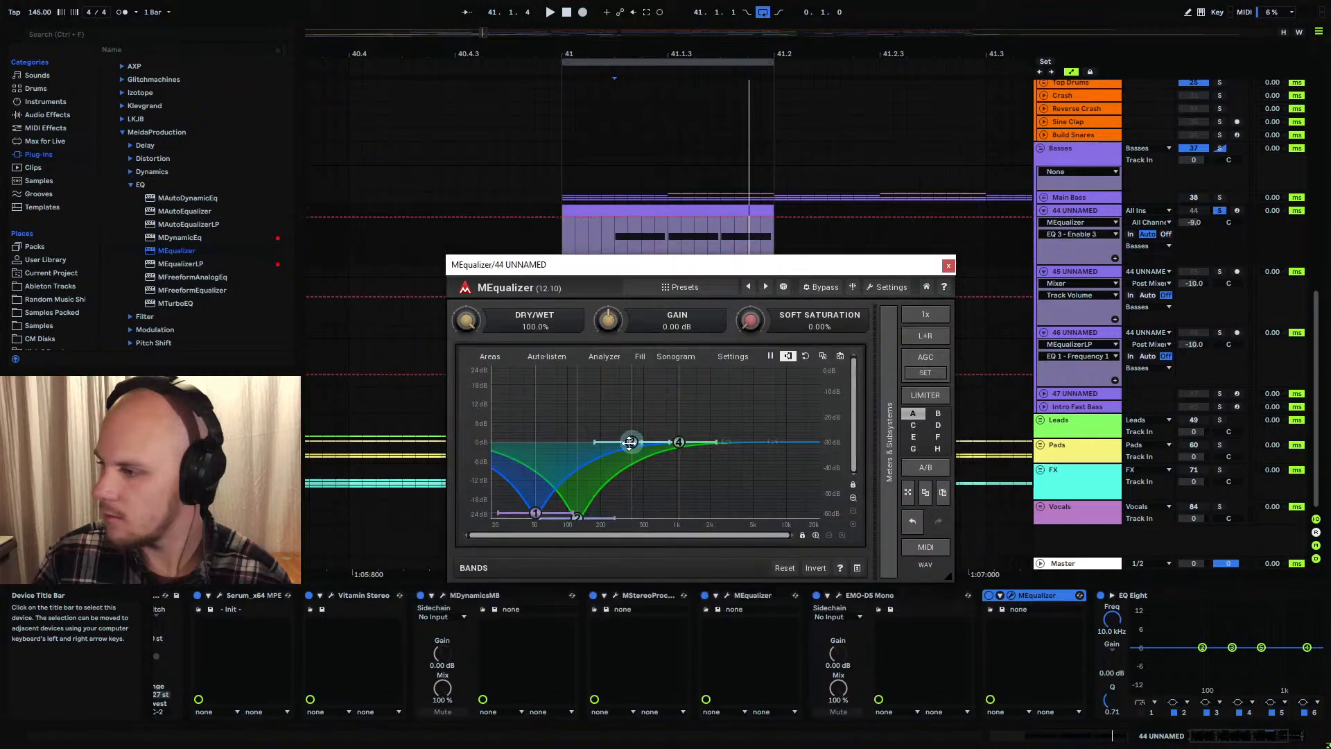
left_click_drag(630, 441, 627, 543)
double_click(633, 516)
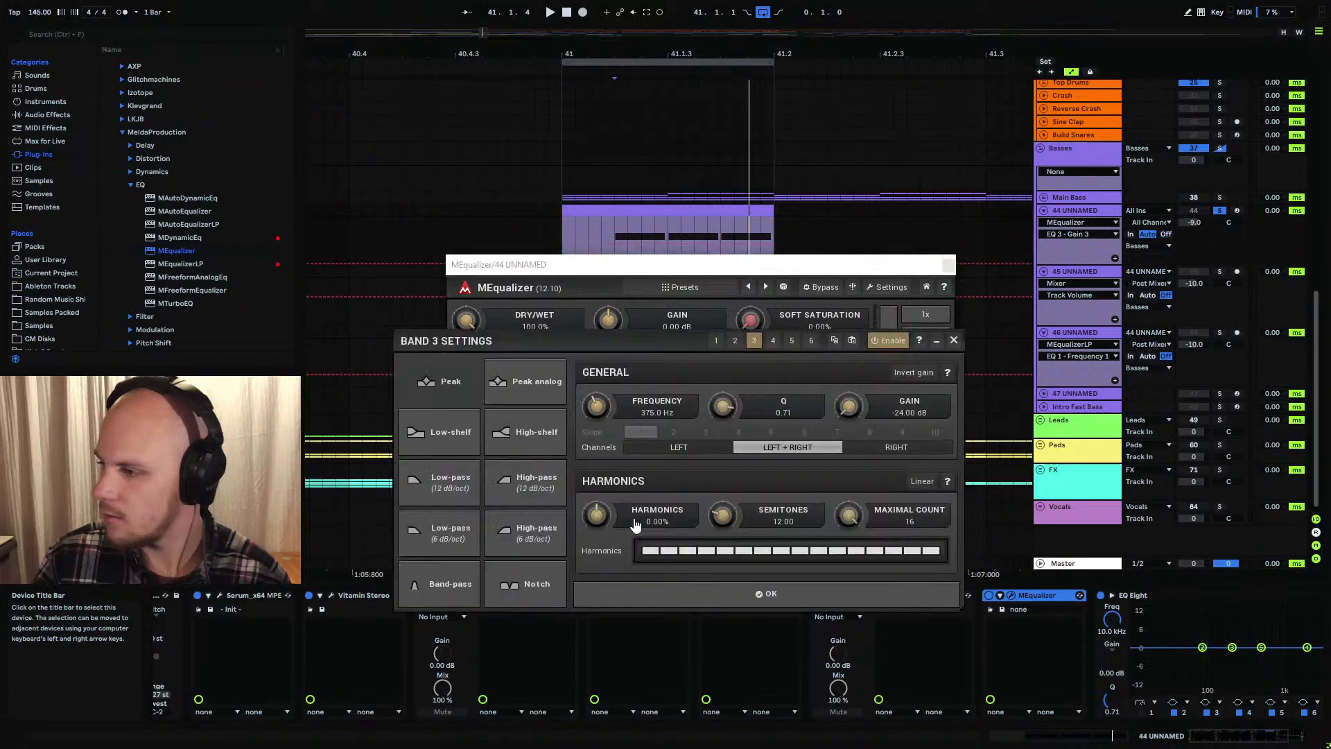
left_click(703, 450)
left_click(953, 341)
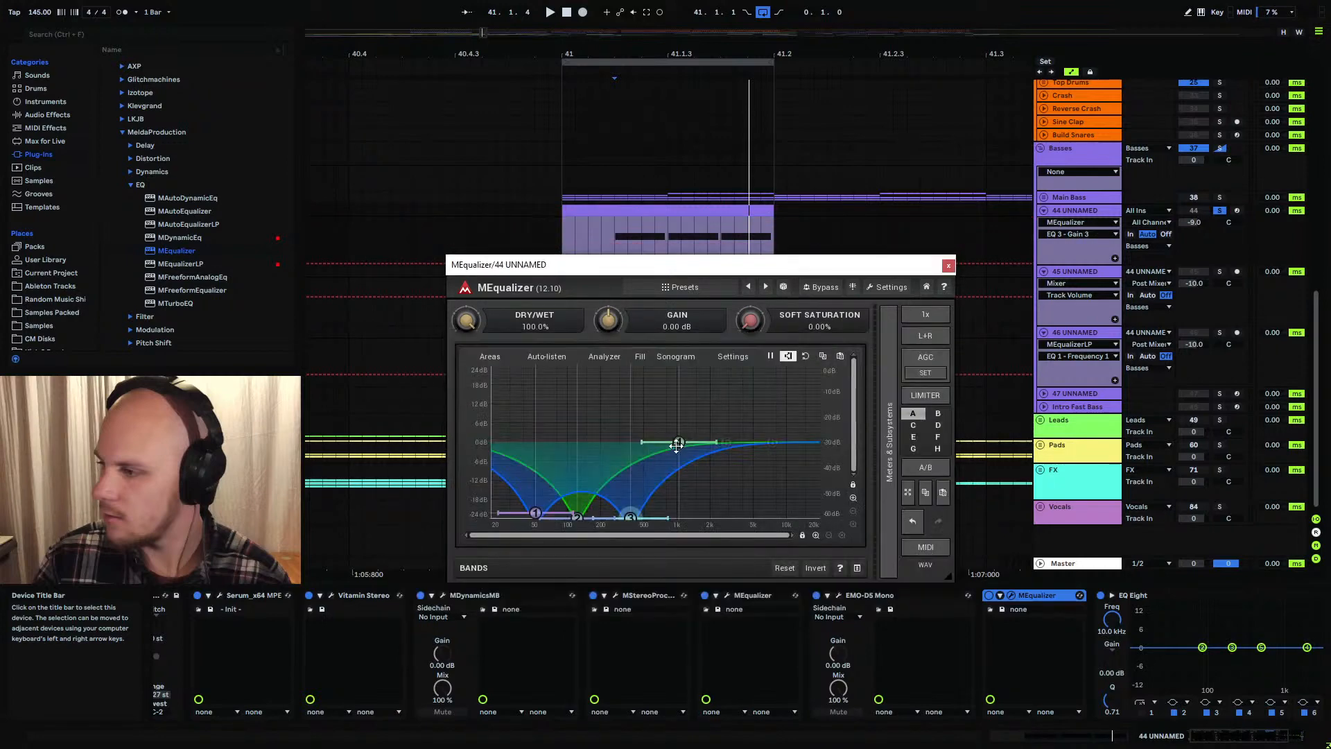
Cut MEqualizer band 4 by 24 dB at about 1 kHz and restrict it to the right channel
left_click_drag(676, 444, 679, 519)
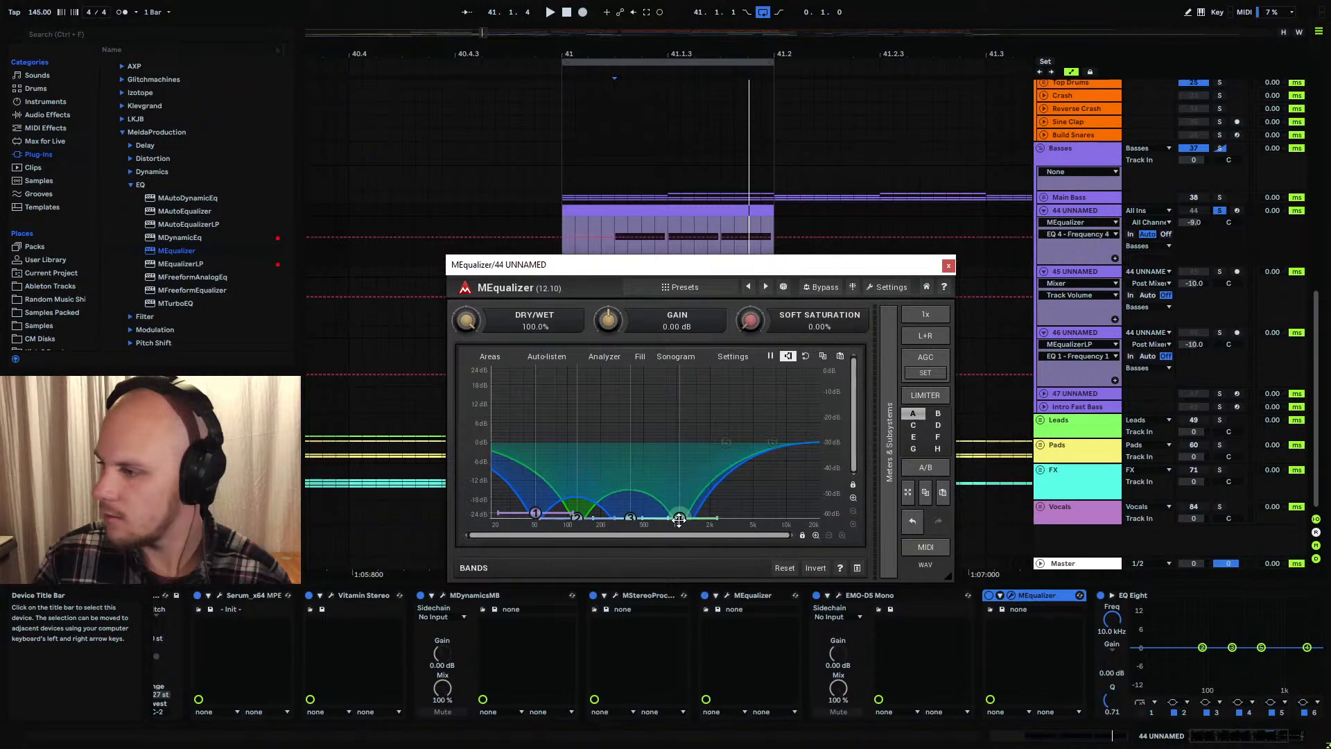
right_click(678, 519)
left_click(904, 450)
left_click(953, 342)
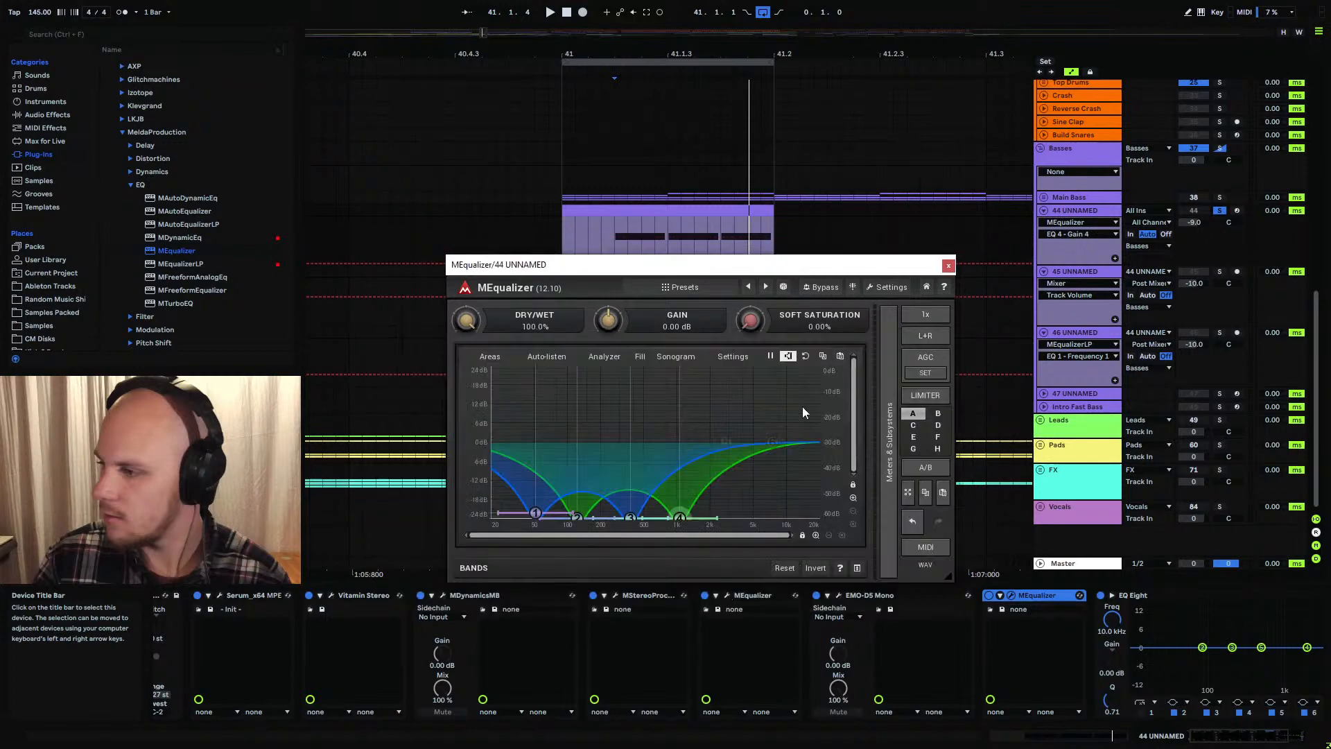
Enable MEqualizer band 5 as a 24 dB cut at about 2.66 kHz on the left channel only
left_click_drag(725, 441, 722, 547)
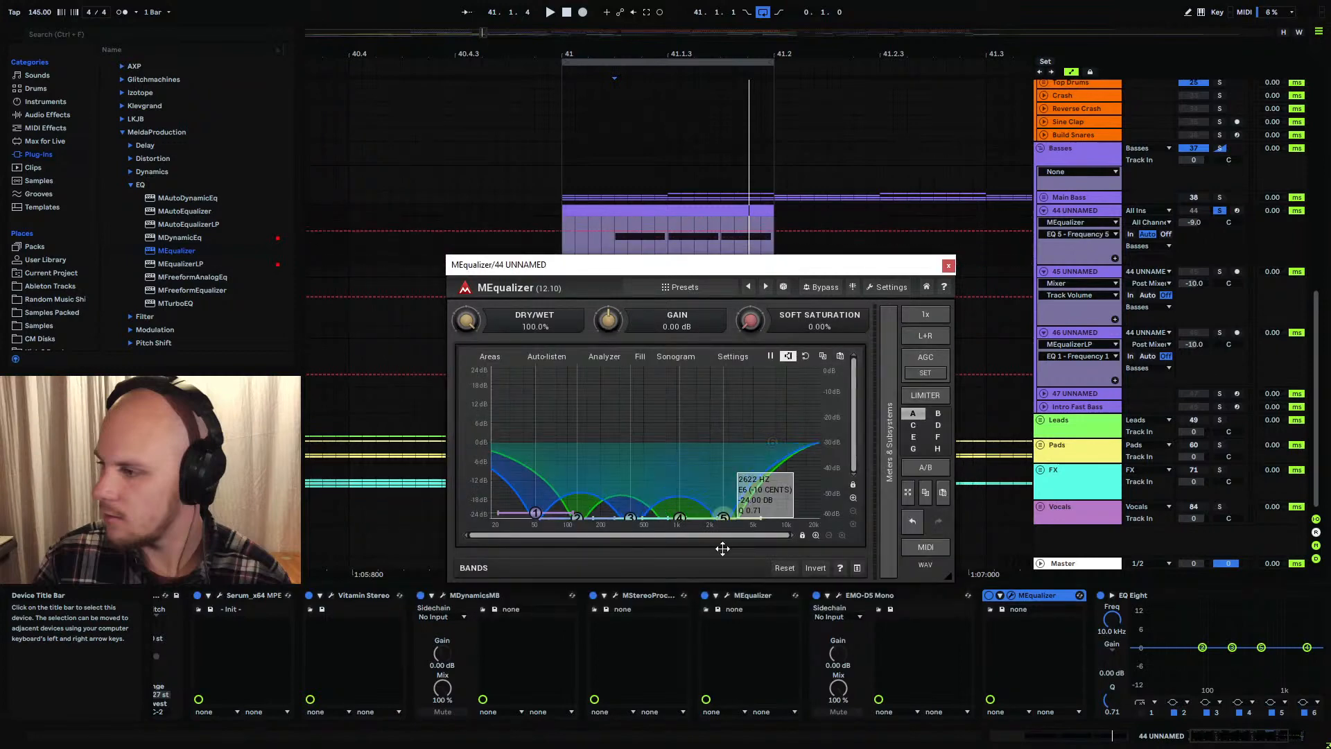
right_click(723, 516)
left_click(693, 449)
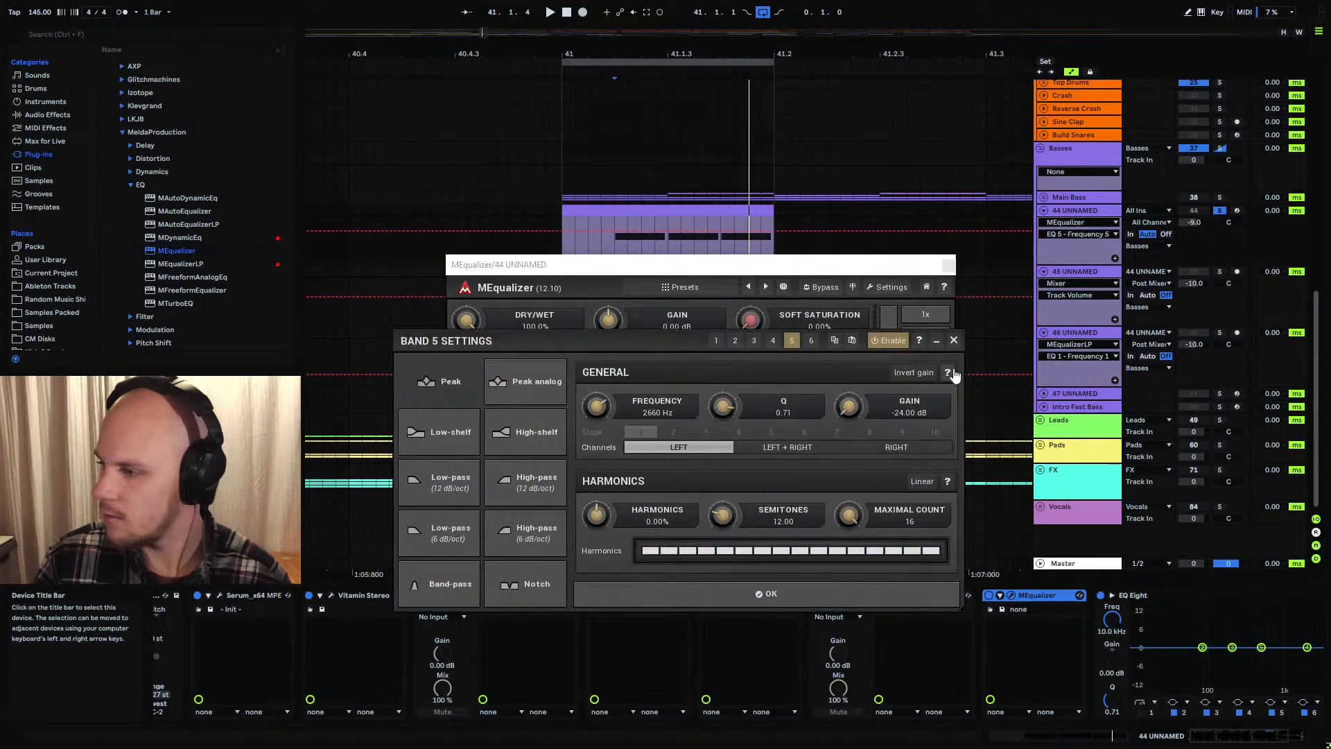
left_click(952, 342)
Enable MEqualizer band 6 as a deep peak cut at about 7.5 kHz, restricted to the right channel
left_click(776, 441)
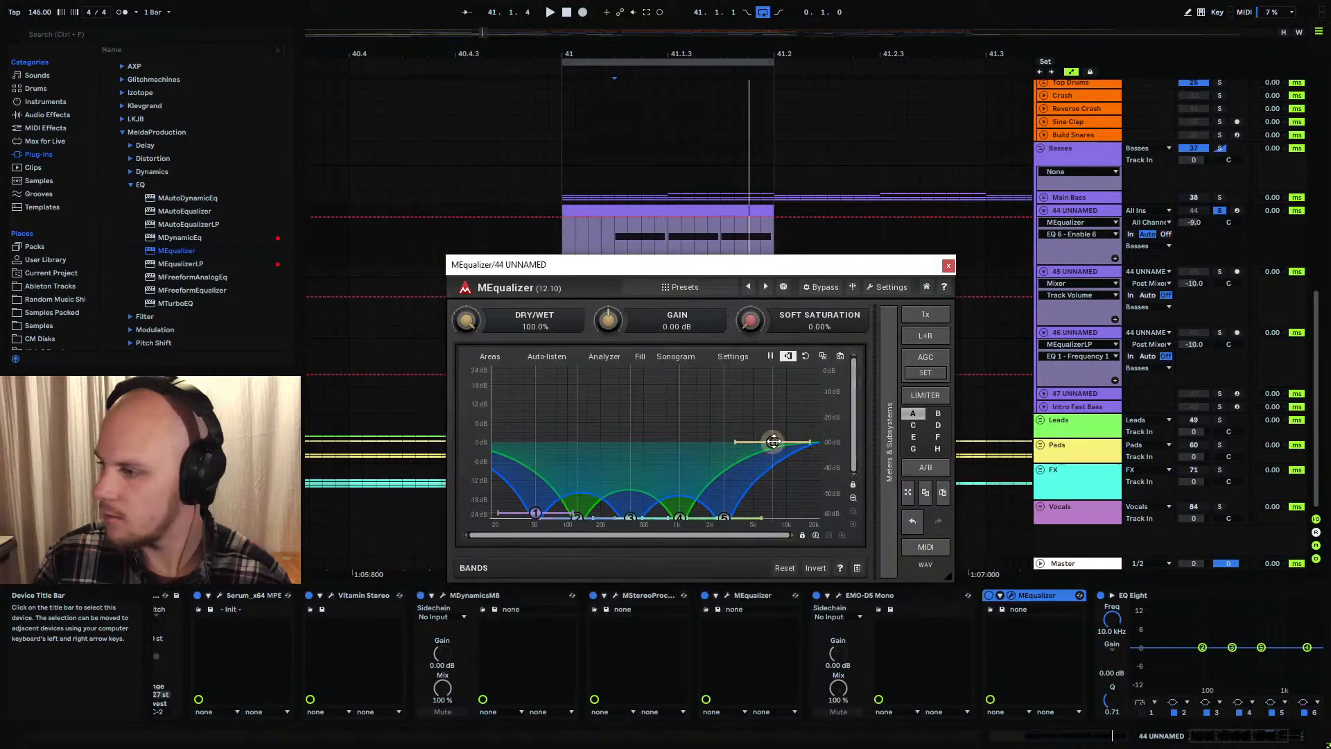
right_click(776, 441)
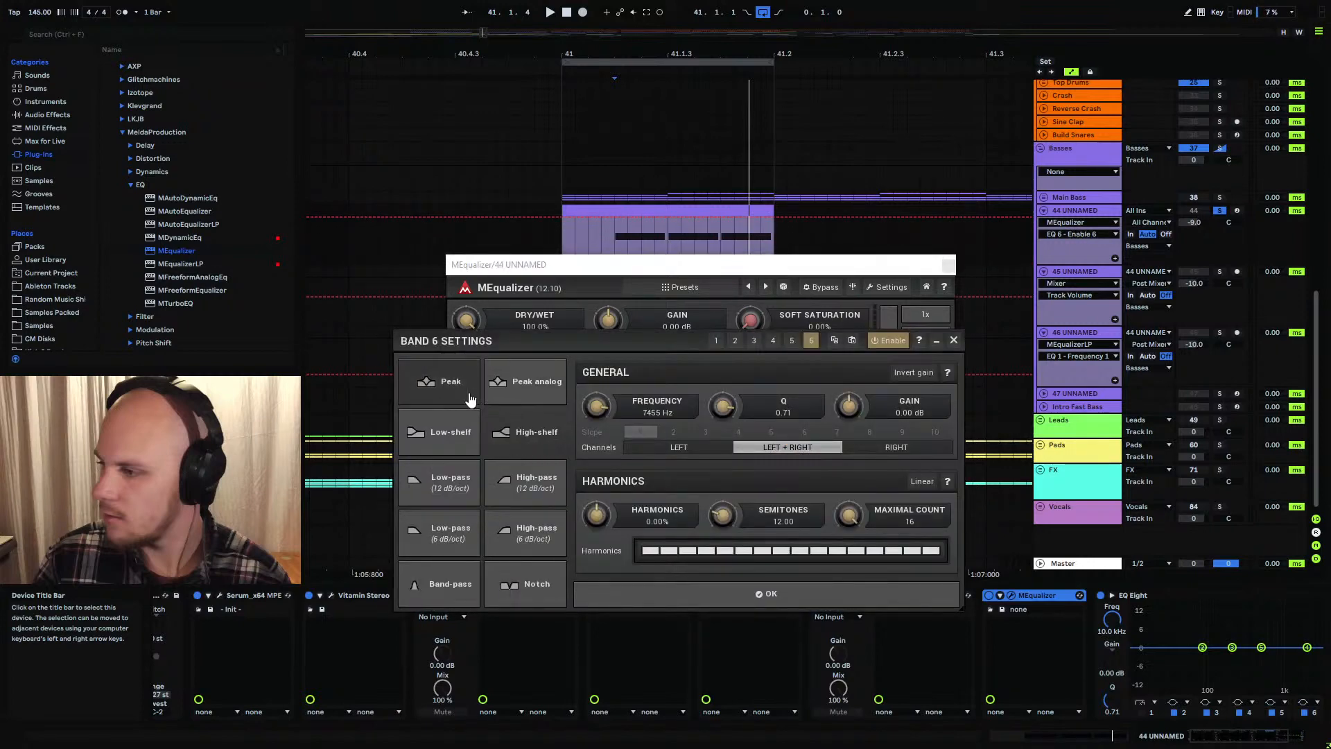
left_click(444, 382)
left_click(891, 449)
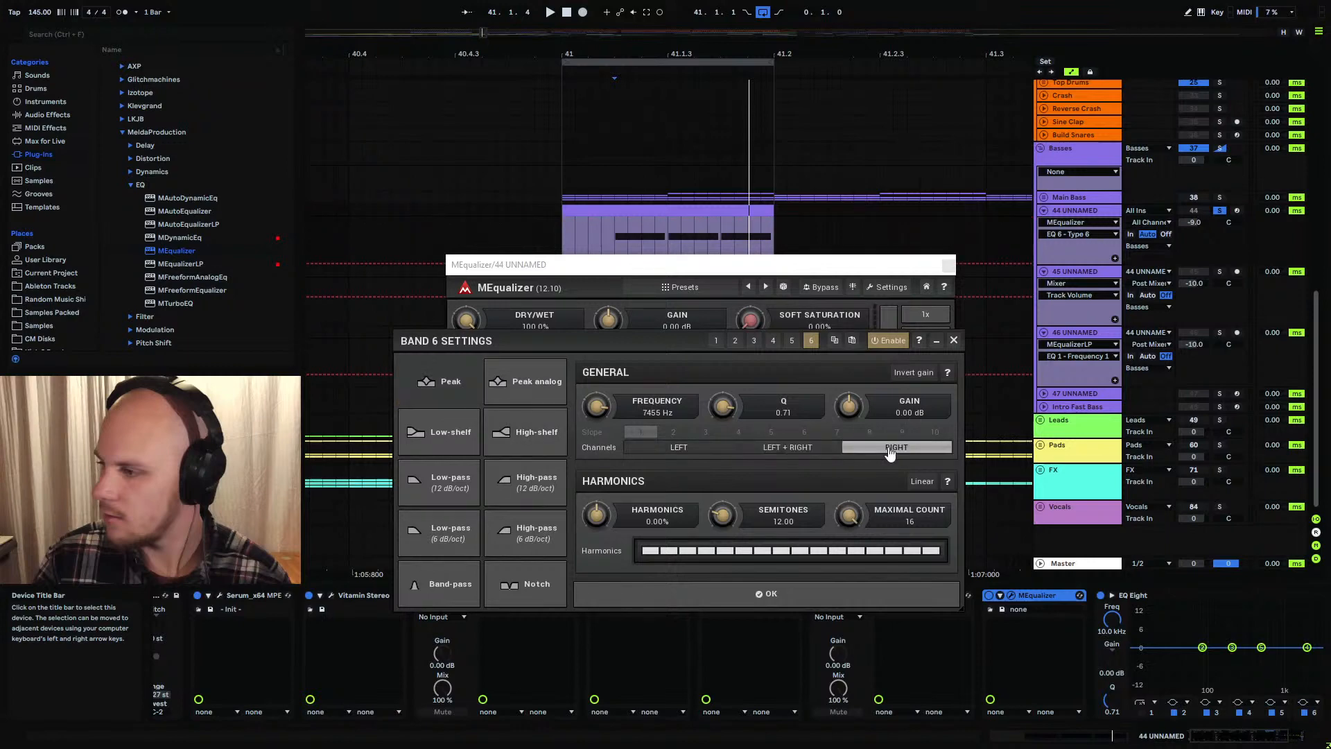
left_click(954, 340)
left_click_drag(775, 441, 778, 535)
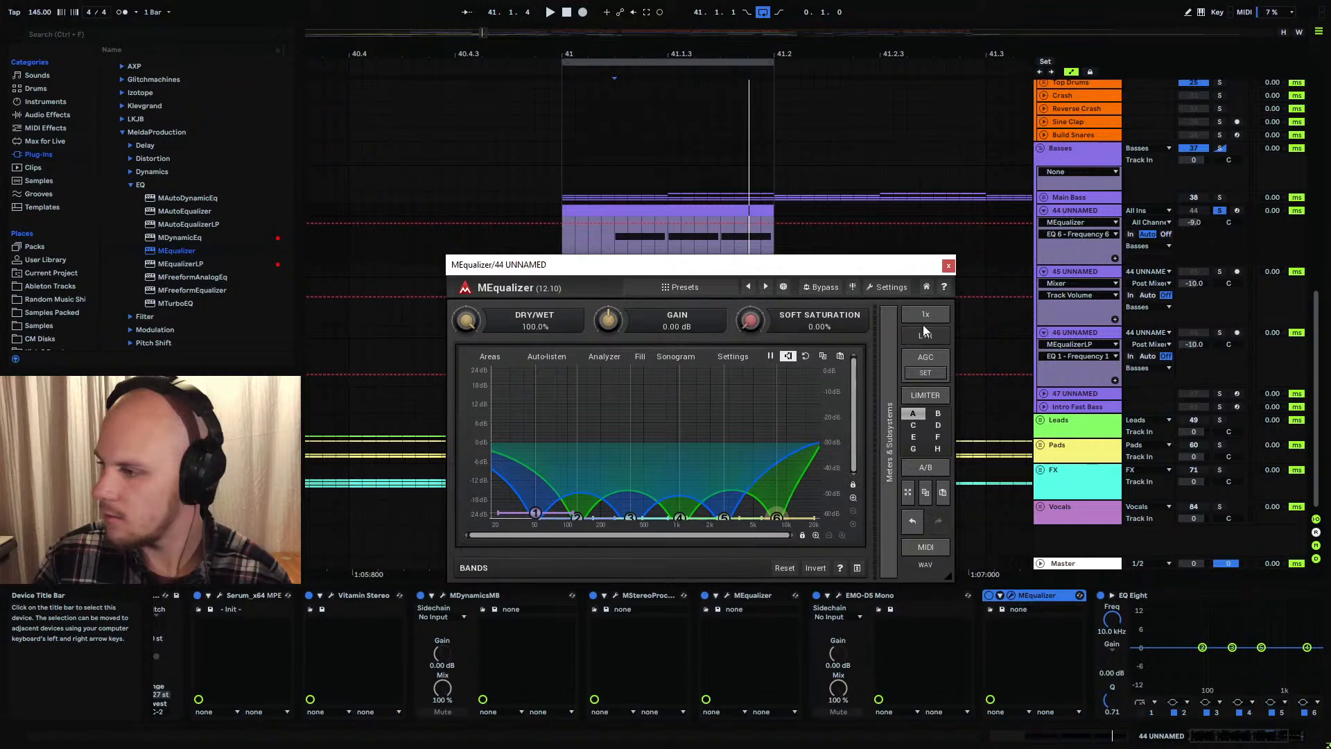
left_click(948, 265)
Play the soloed 44 UNNAMED bass from 41.1.1 to hear the alternating left/right cuts
left_click(574, 253)
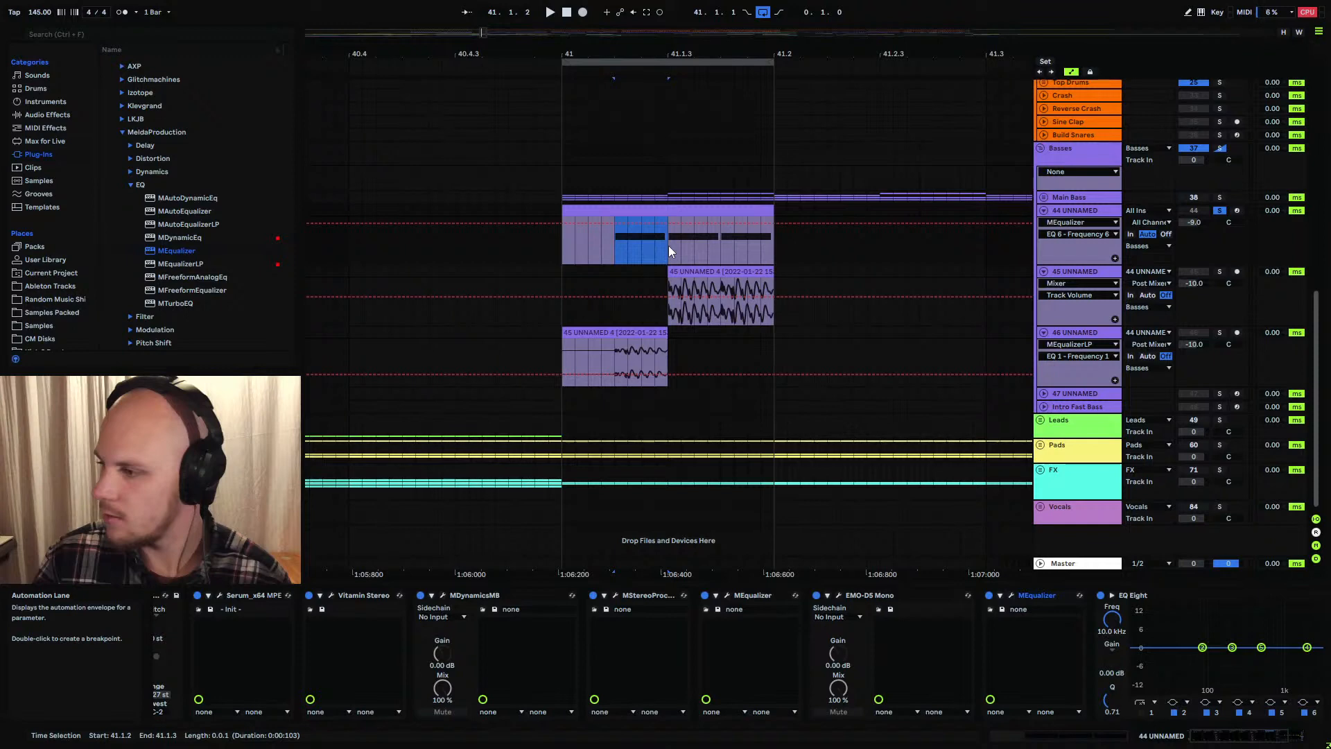
left_click(568, 244)
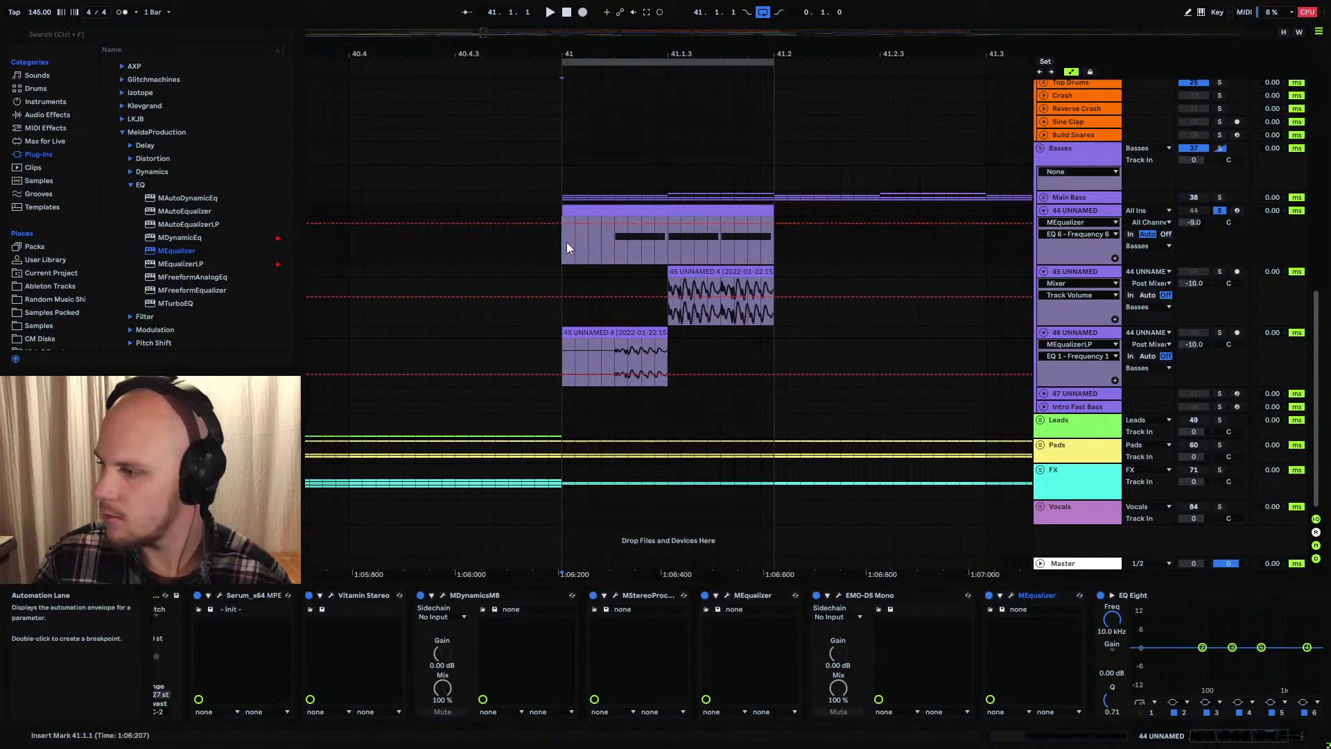
key("space")
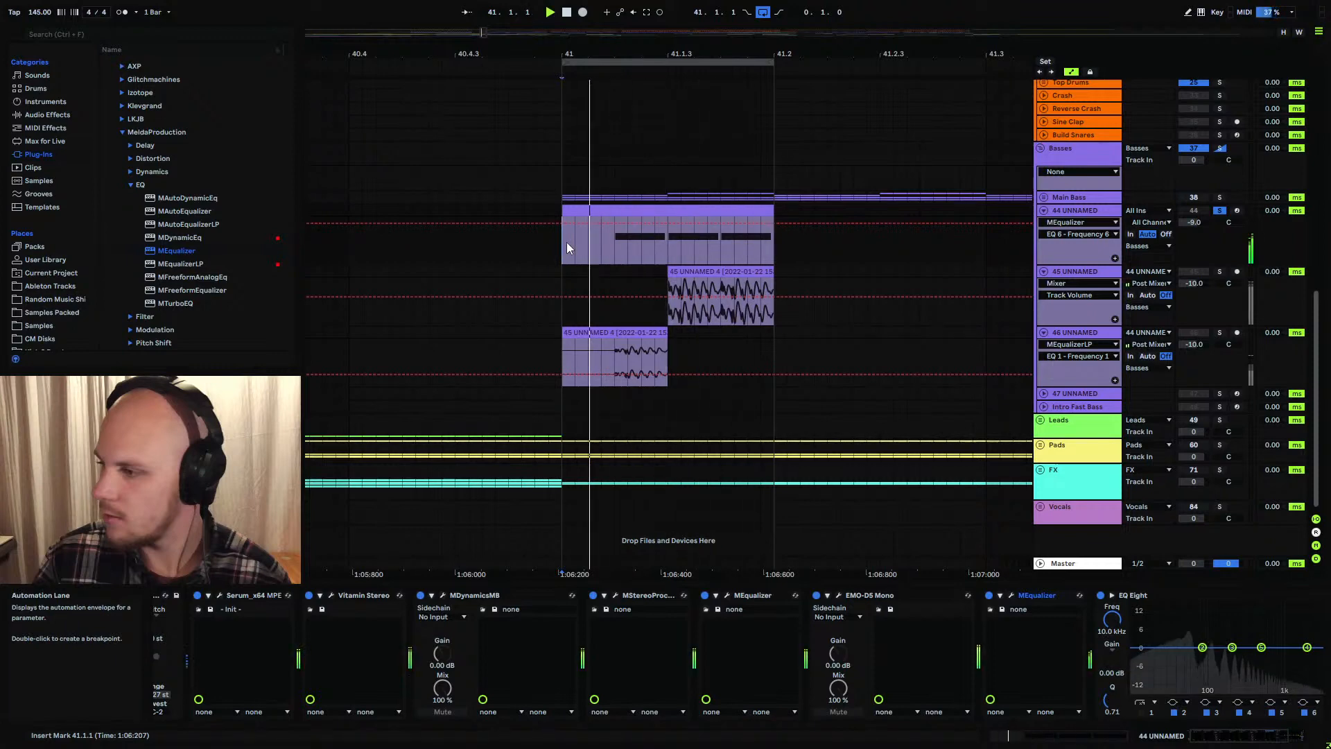
Compensate MEqualizer's level loss by having its automatic gain set the output to +15.12 dB
left_click_drag(1248, 735, 1283, 735)
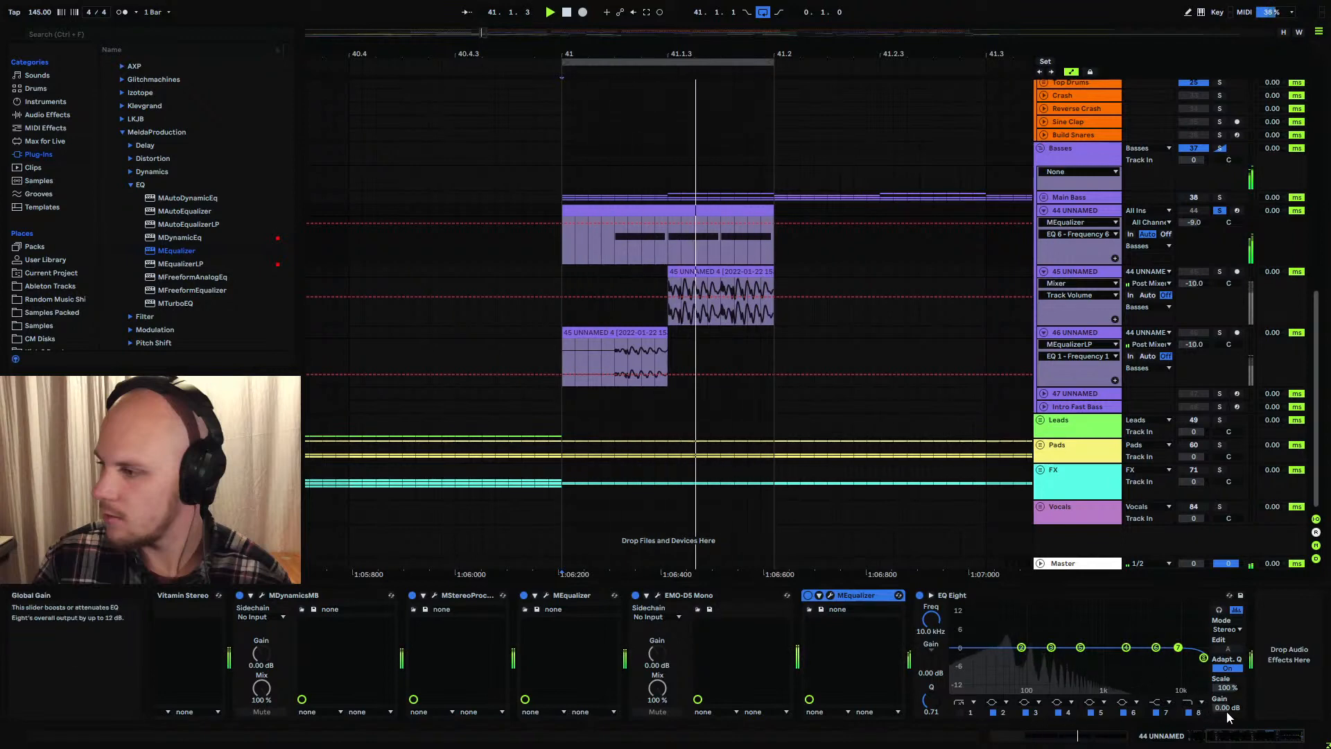
left_click(830, 595)
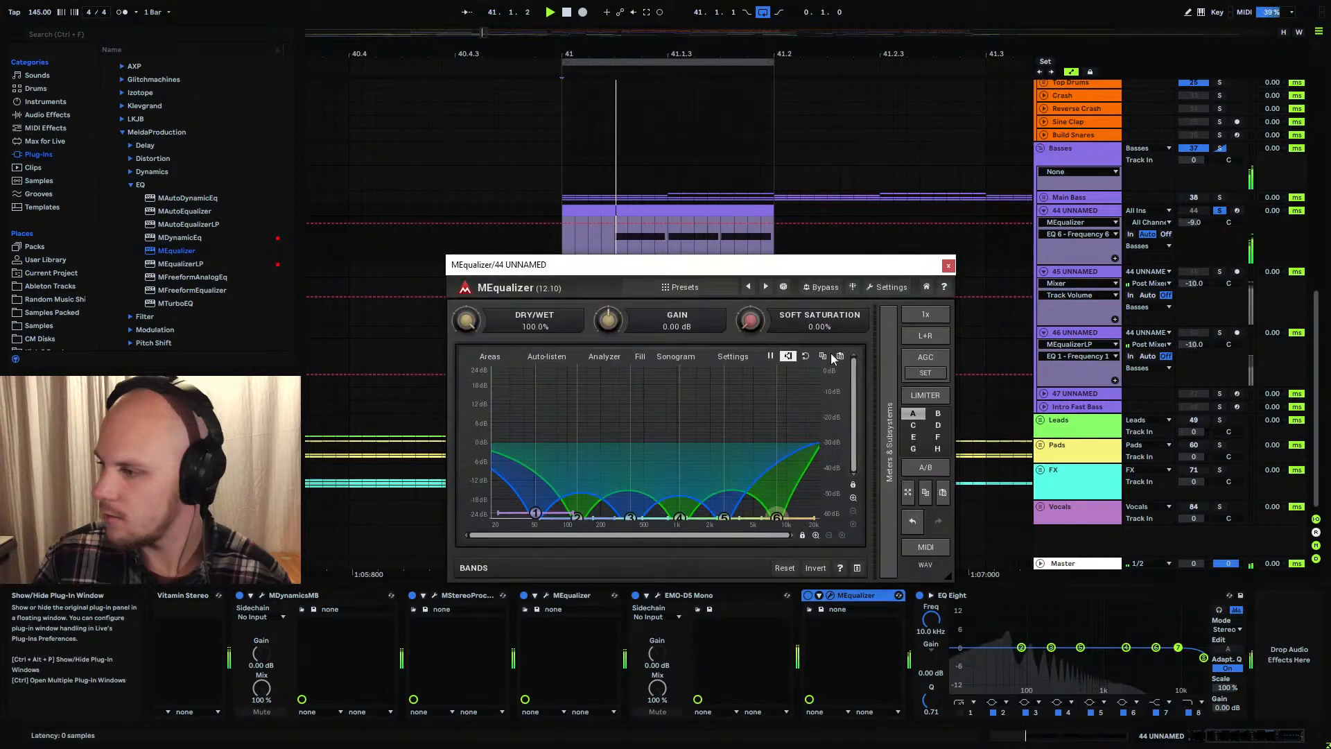
left_click(923, 378)
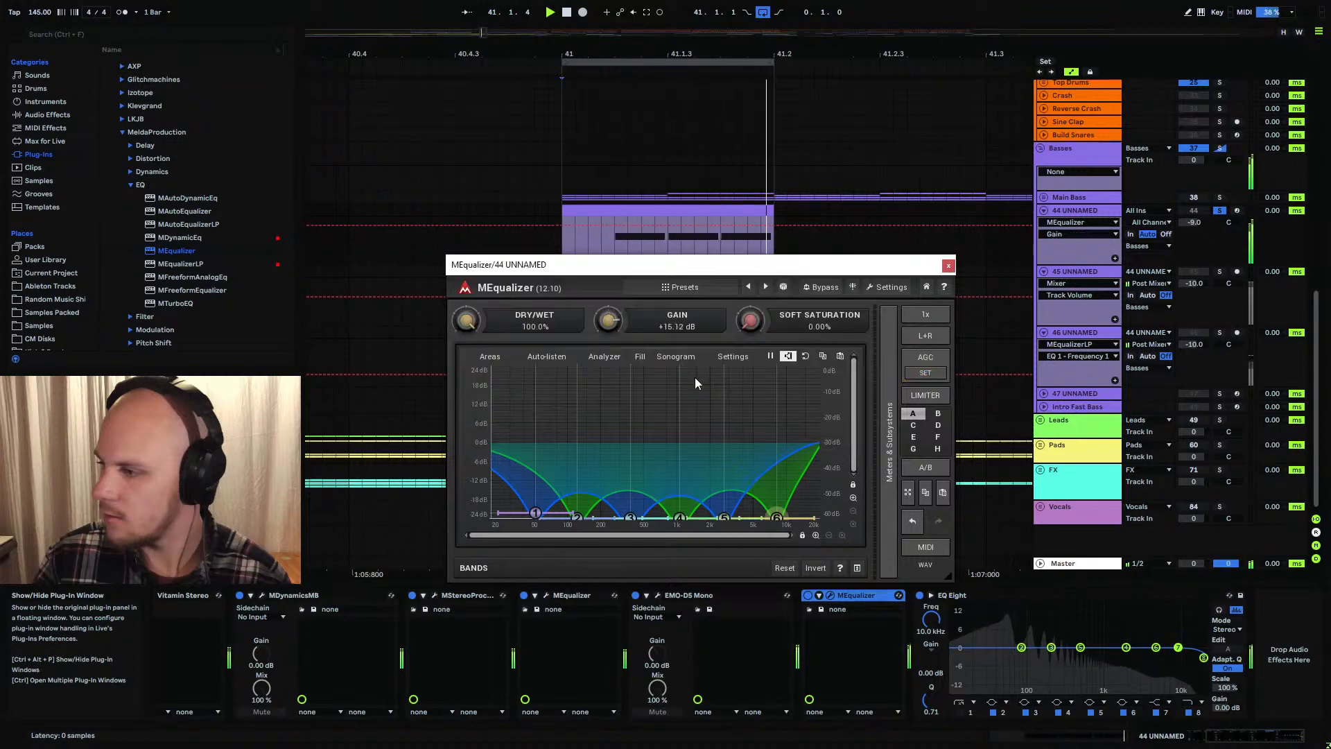
left_click(948, 266)
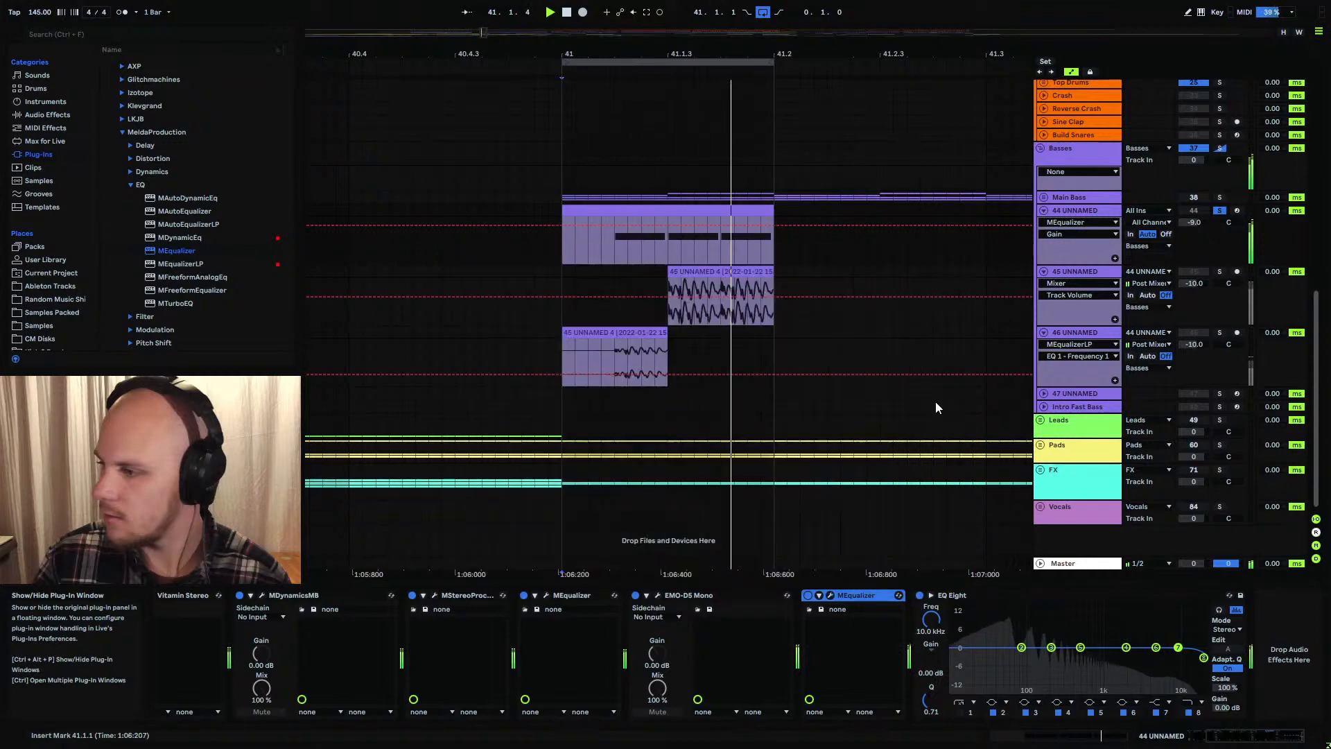
Switch EQ Eight on 44 UNNAMED to M/S mode and sweep the mid channel's filter 1 and filter 8 frequencies
left_click(1229, 630)
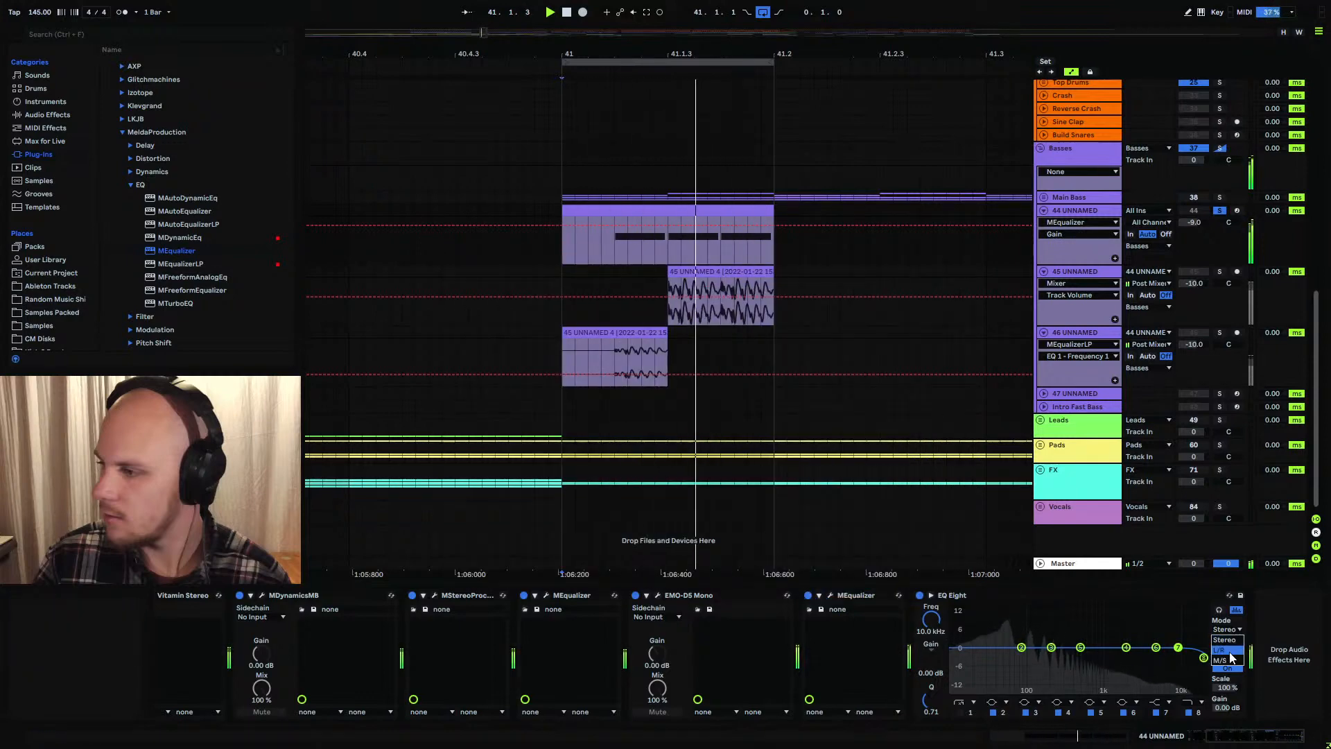
left_click(1229, 652)
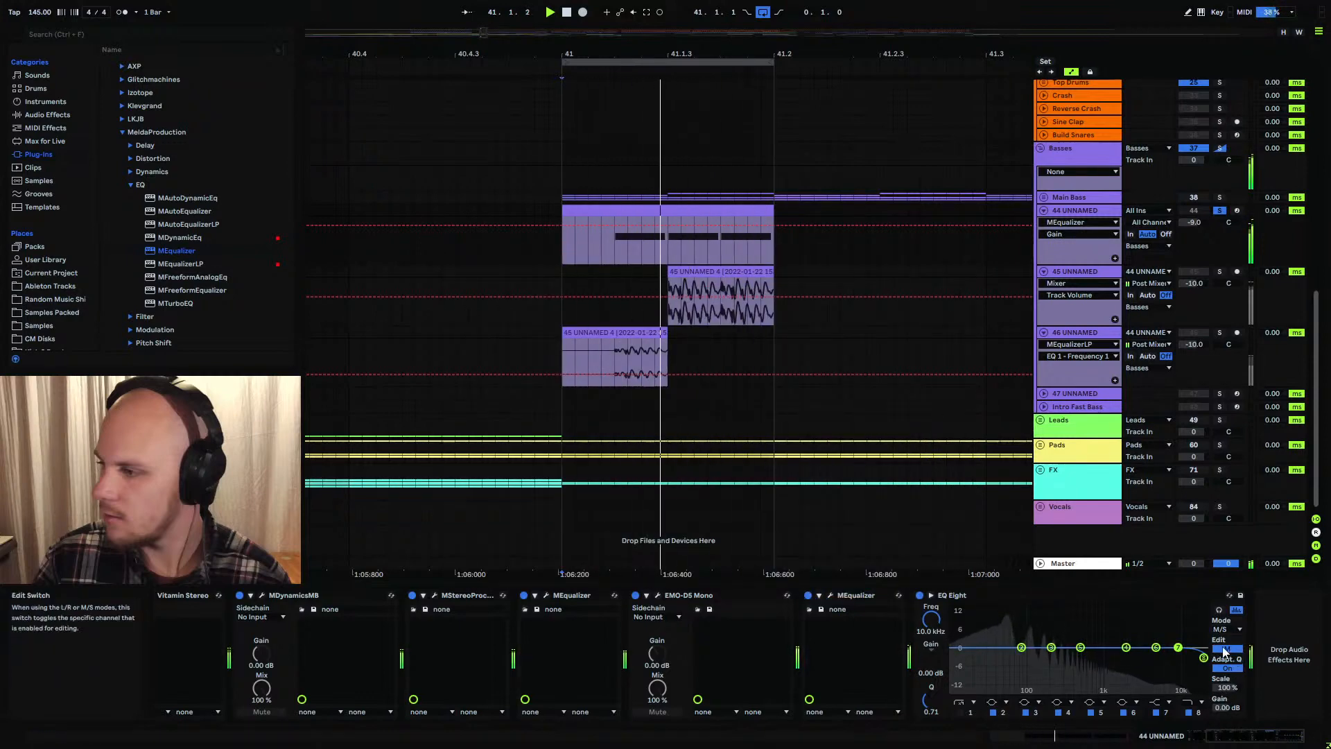
left_click(961, 712)
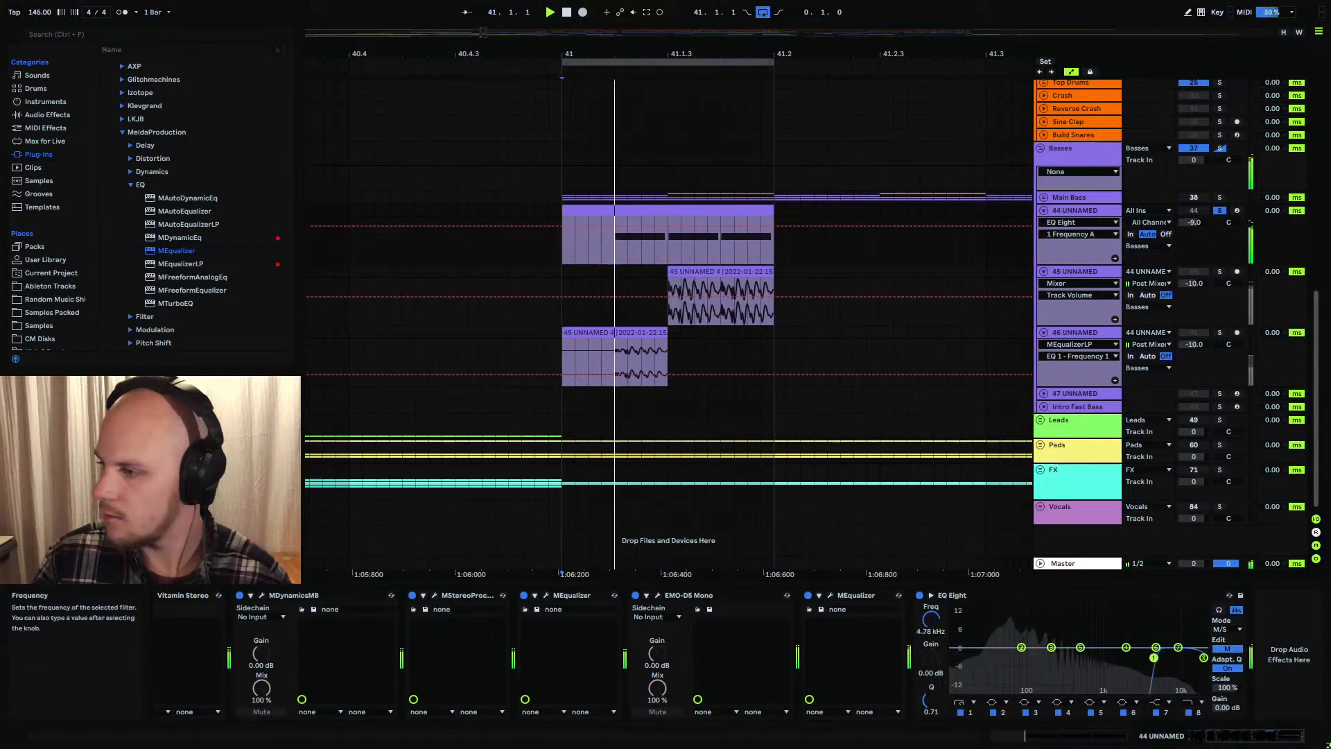
left_click(1196, 713)
left_click_drag(931, 619, 931, 675)
Edit EQ Eight's side channel, enabling filter 8 as a high cut at about 1.41 kHz and filter 1 at 40 Hz
left_click(1227, 650)
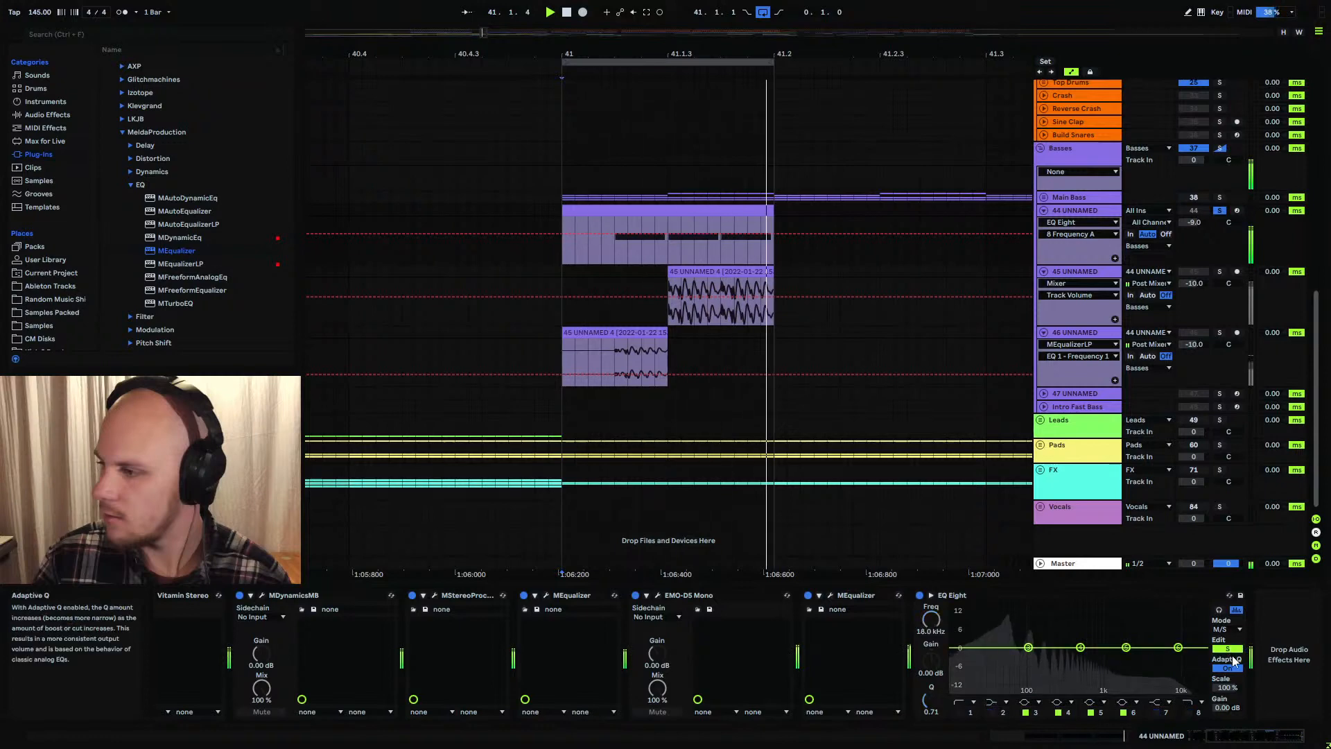
left_click(1195, 714)
left_click_drag(931, 619, 931, 667)
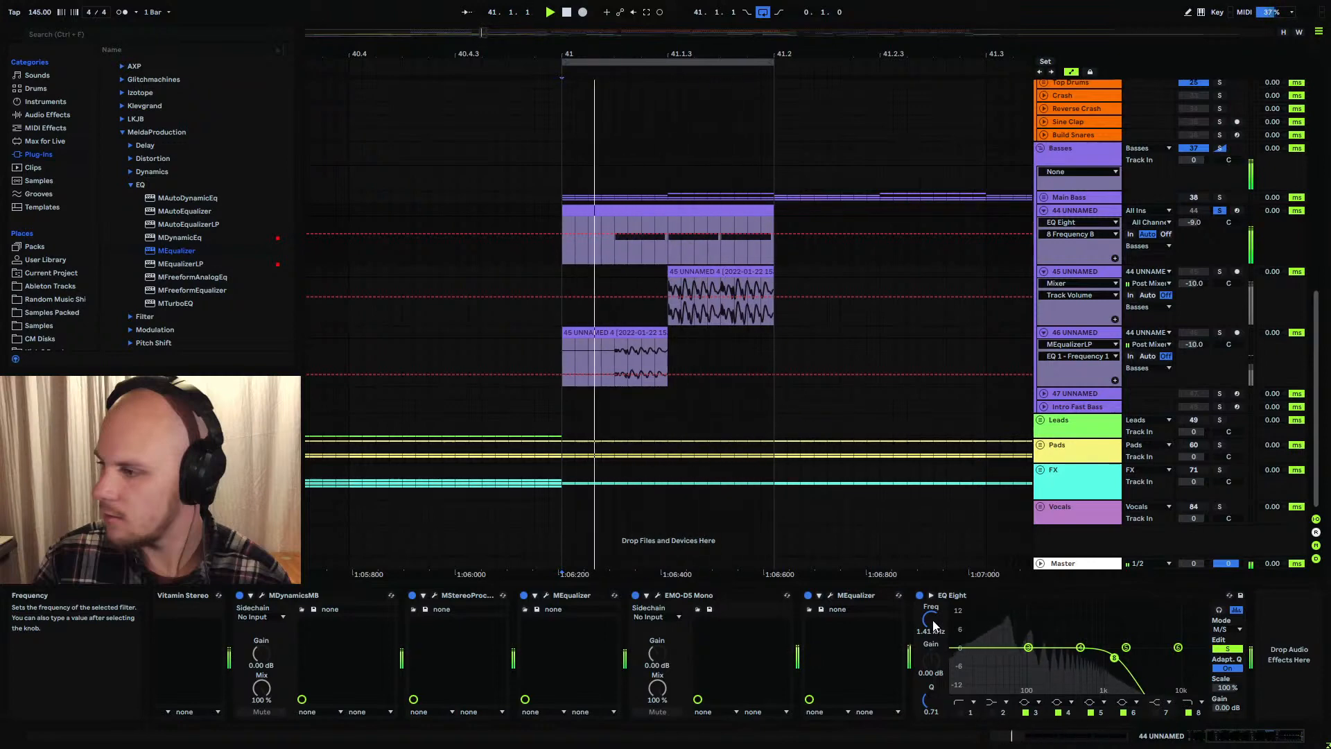
left_click(960, 713)
left_click(1040, 197)
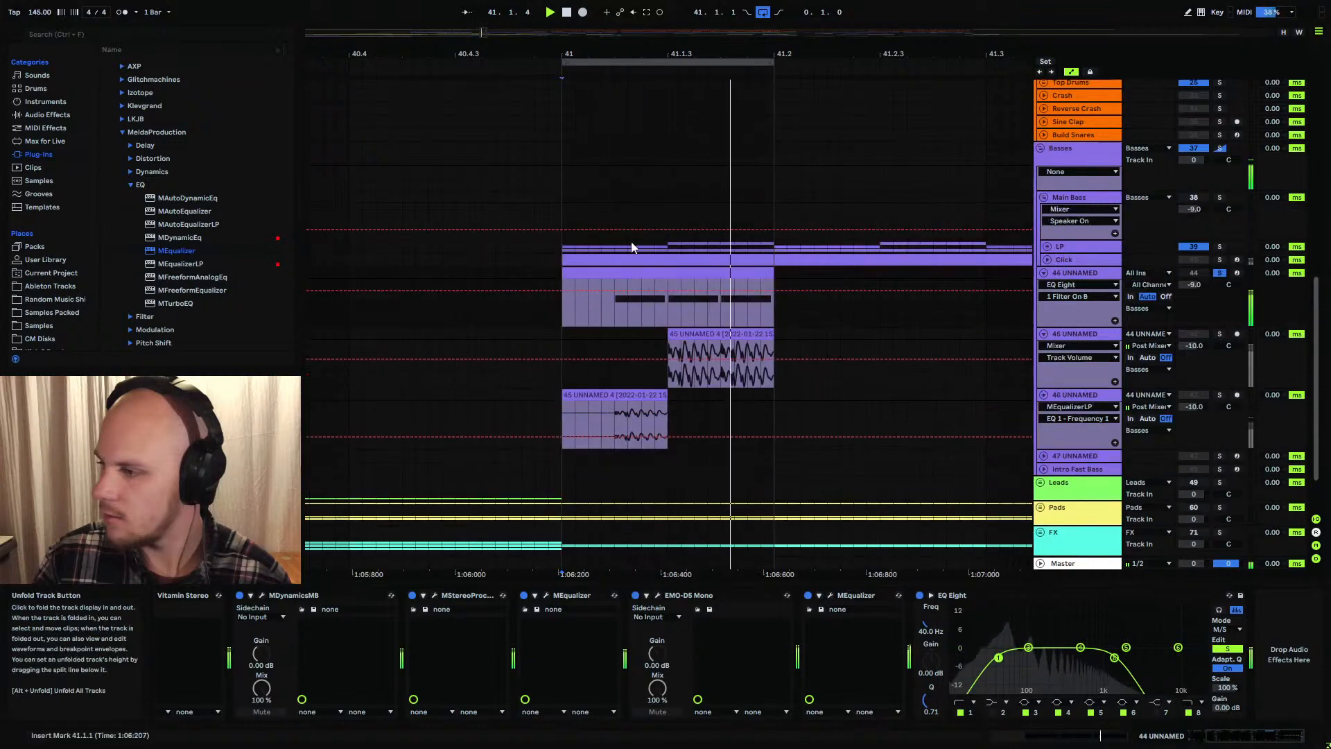
left_click(1042, 196)
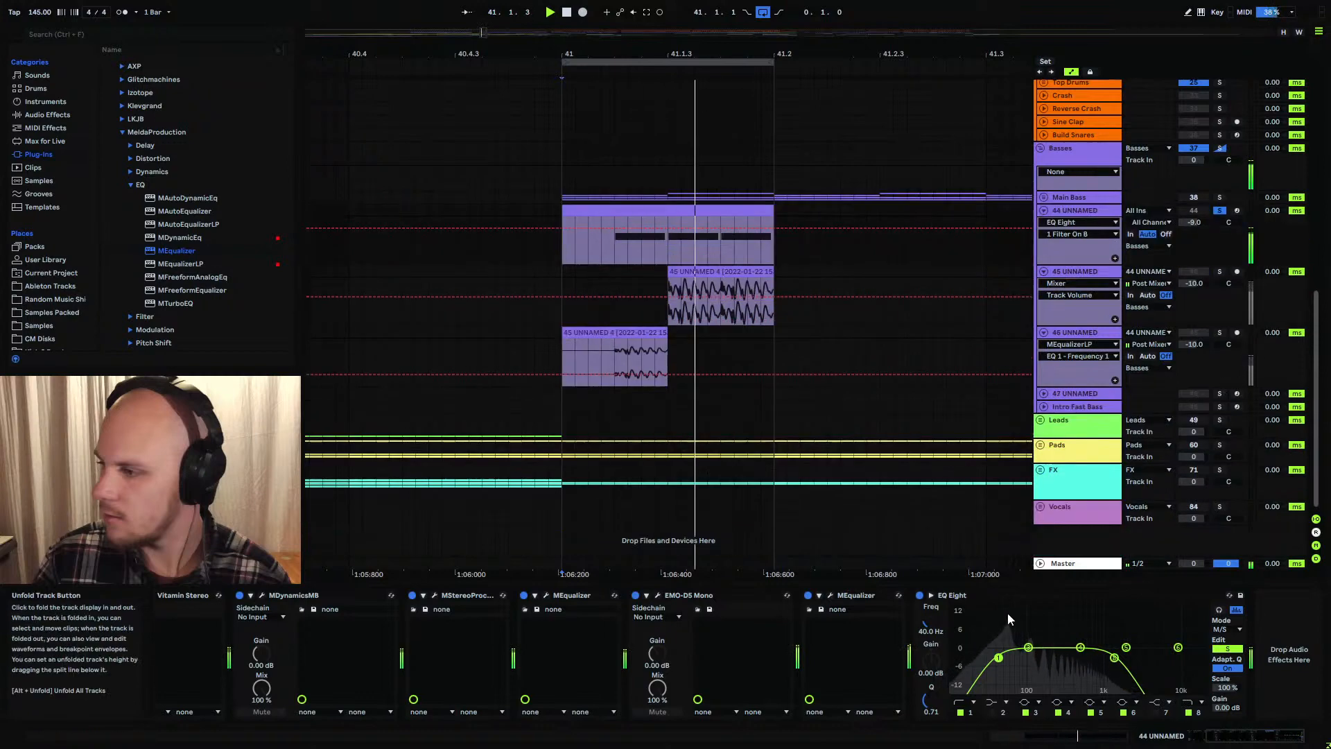
Make the side channel's filter 1 a steeper low cut at a higher frequency and boost filter 4 by about 4.6 dB at 612 Hz
left_click(974, 703)
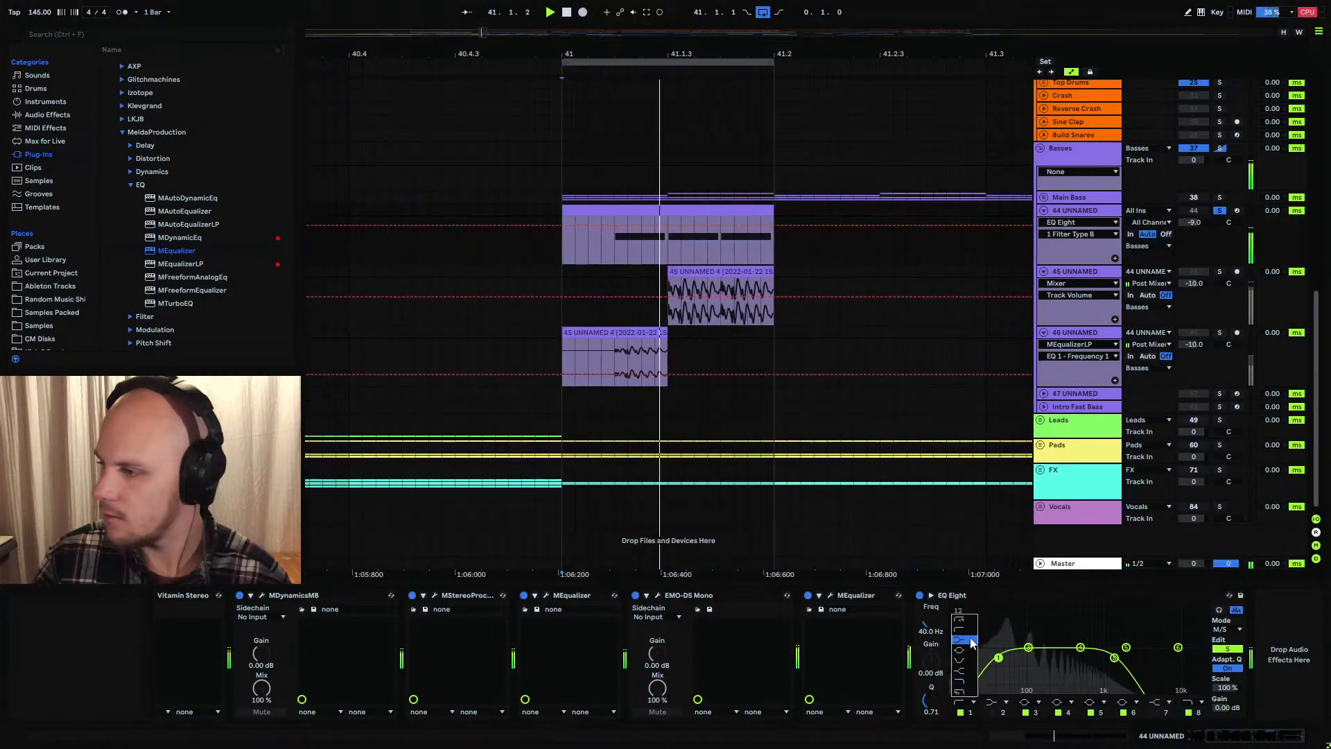
left_click(968, 619)
left_click_drag(999, 657, 1046, 671)
left_click_drag(1094, 632, 1087, 634)
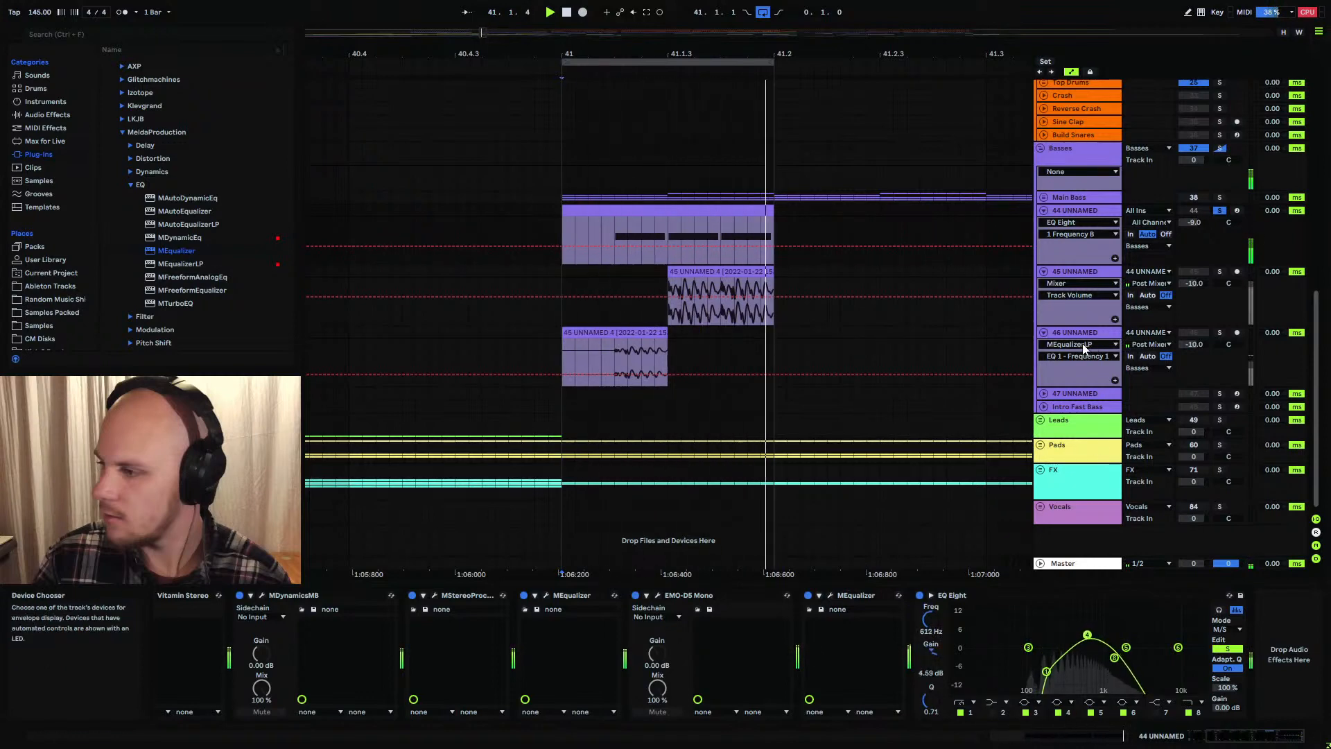
Take 44 UNNAMED out of solo and play the loop together with the other tracks
key("space")
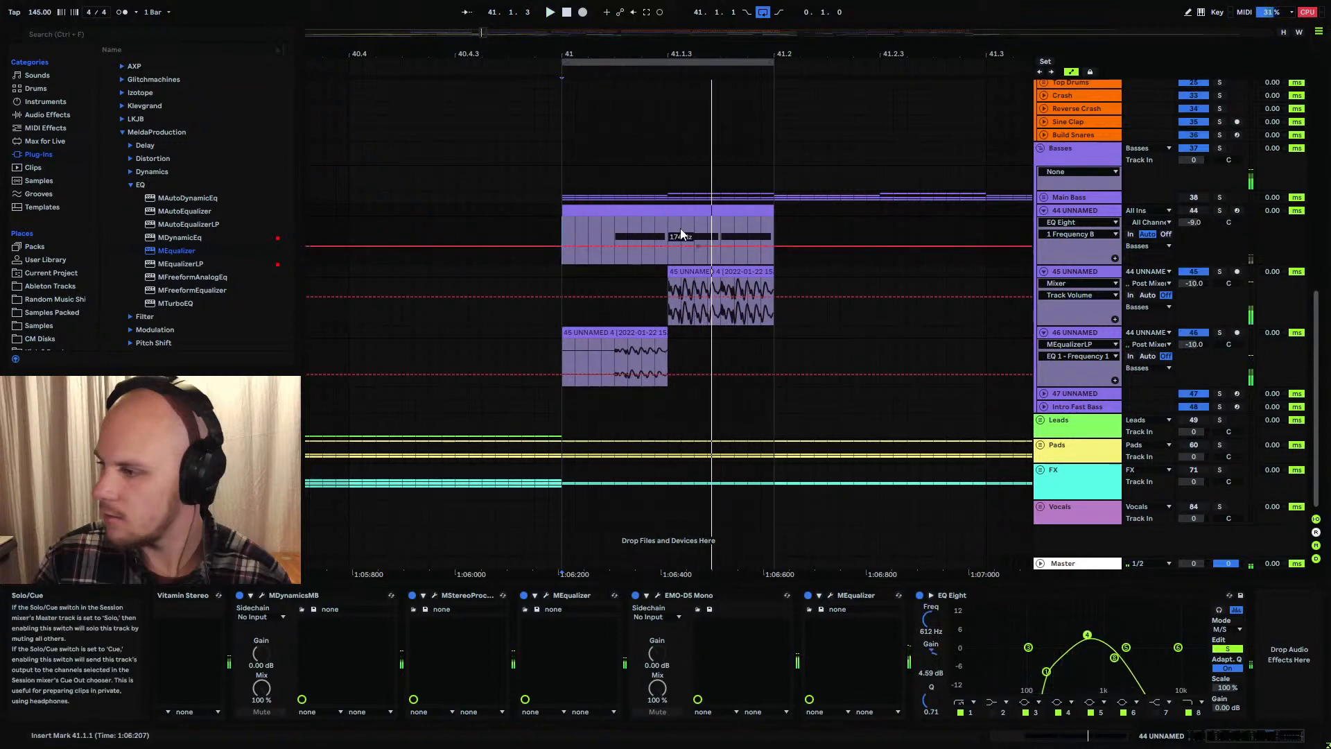
left_click(1193, 210)
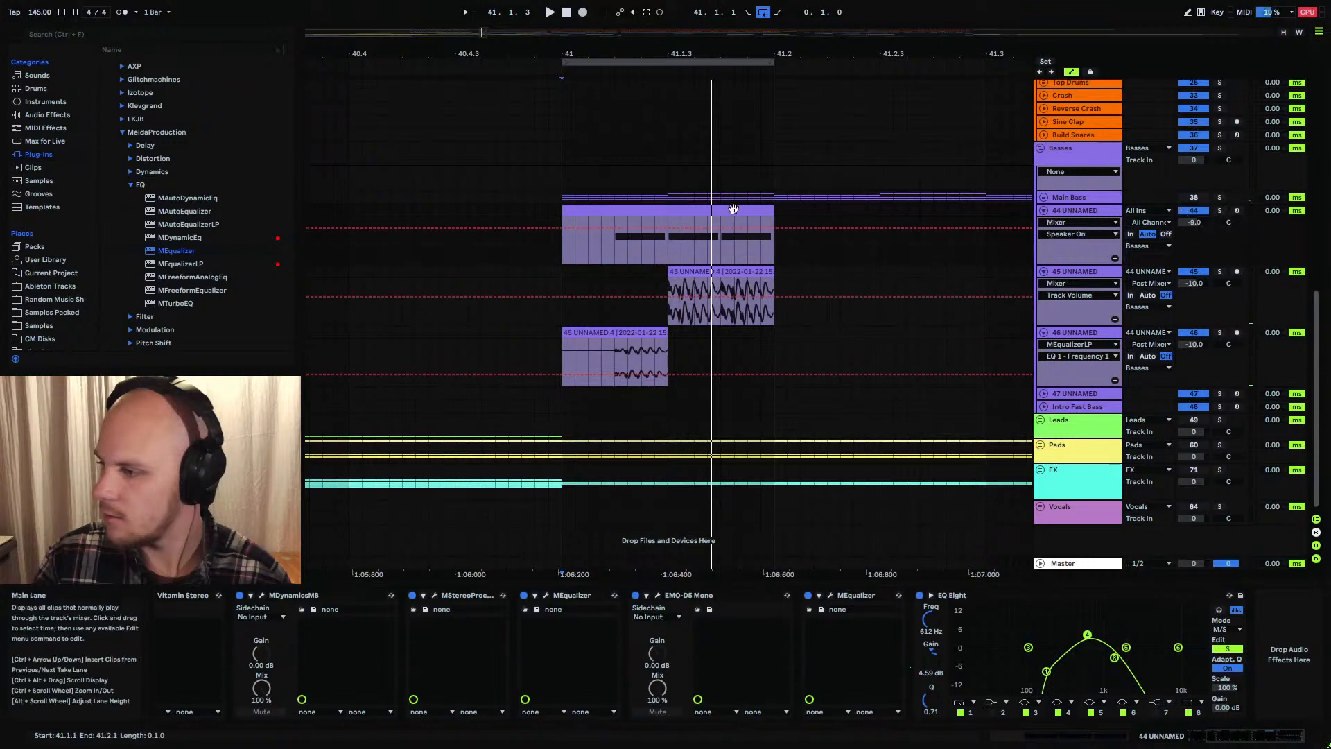
key("space")
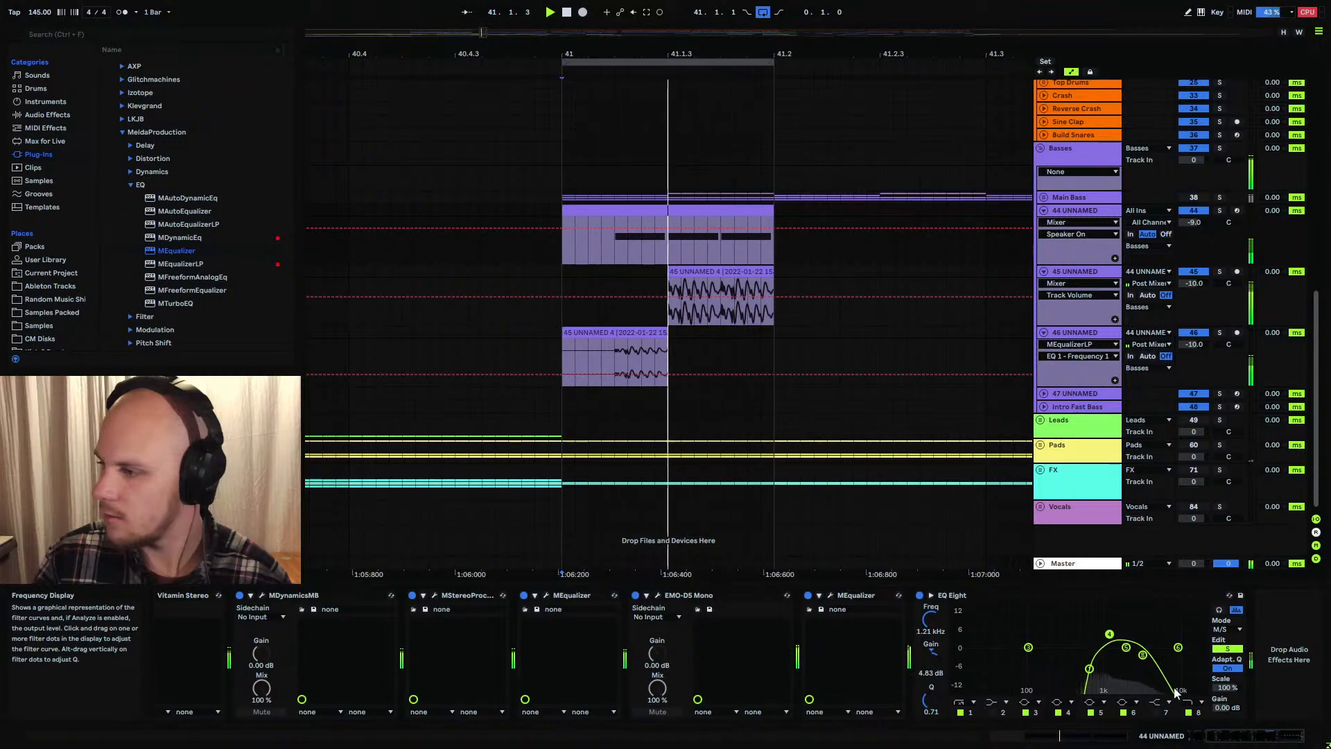
Set the 44 UNNAMED track volume to -15 dB
left_click_drag(1199, 219, 1201, 258)
key("Delete")
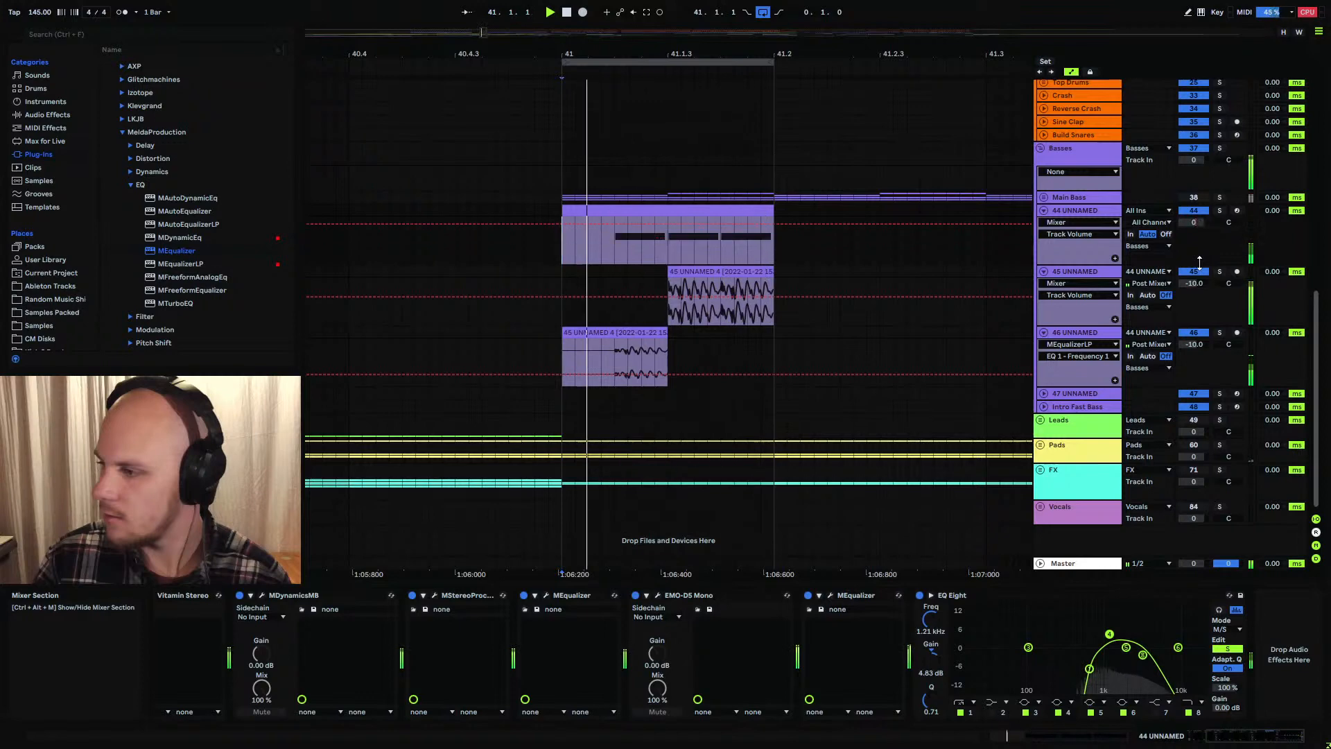
type("-15")
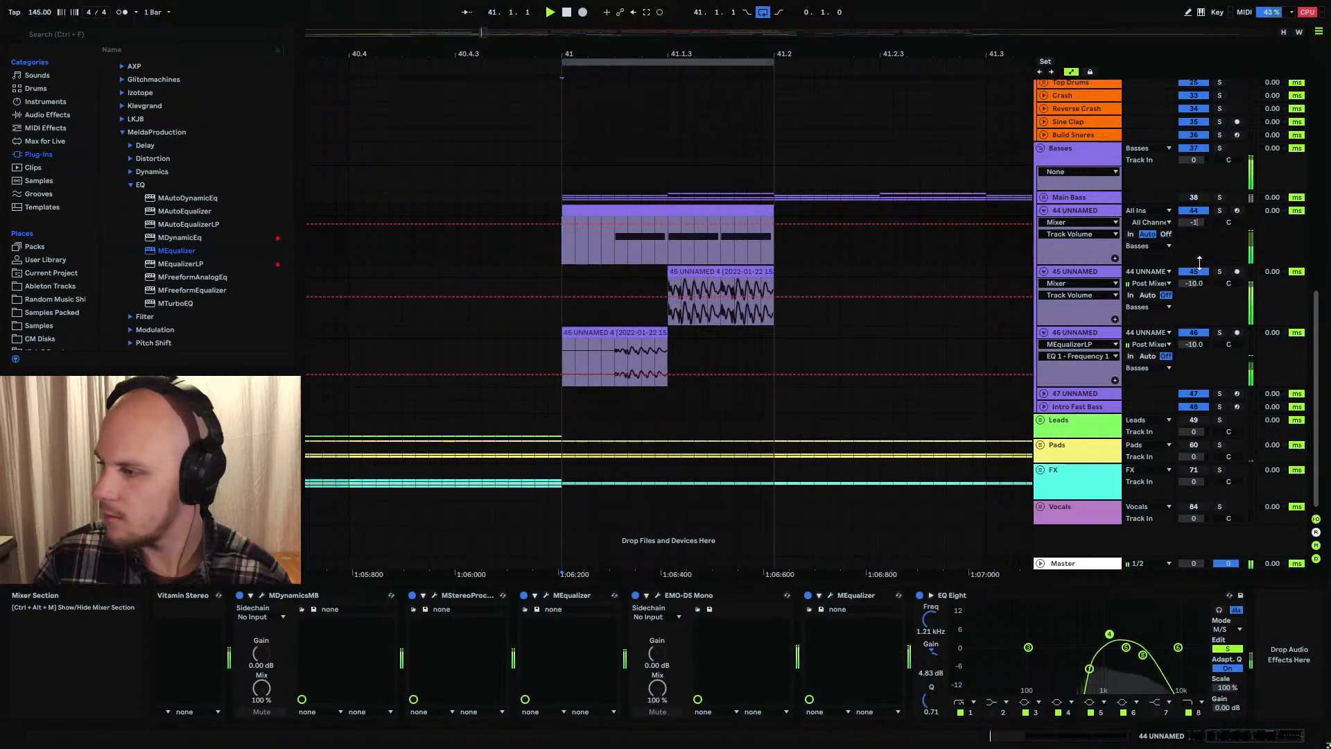
key("Return")
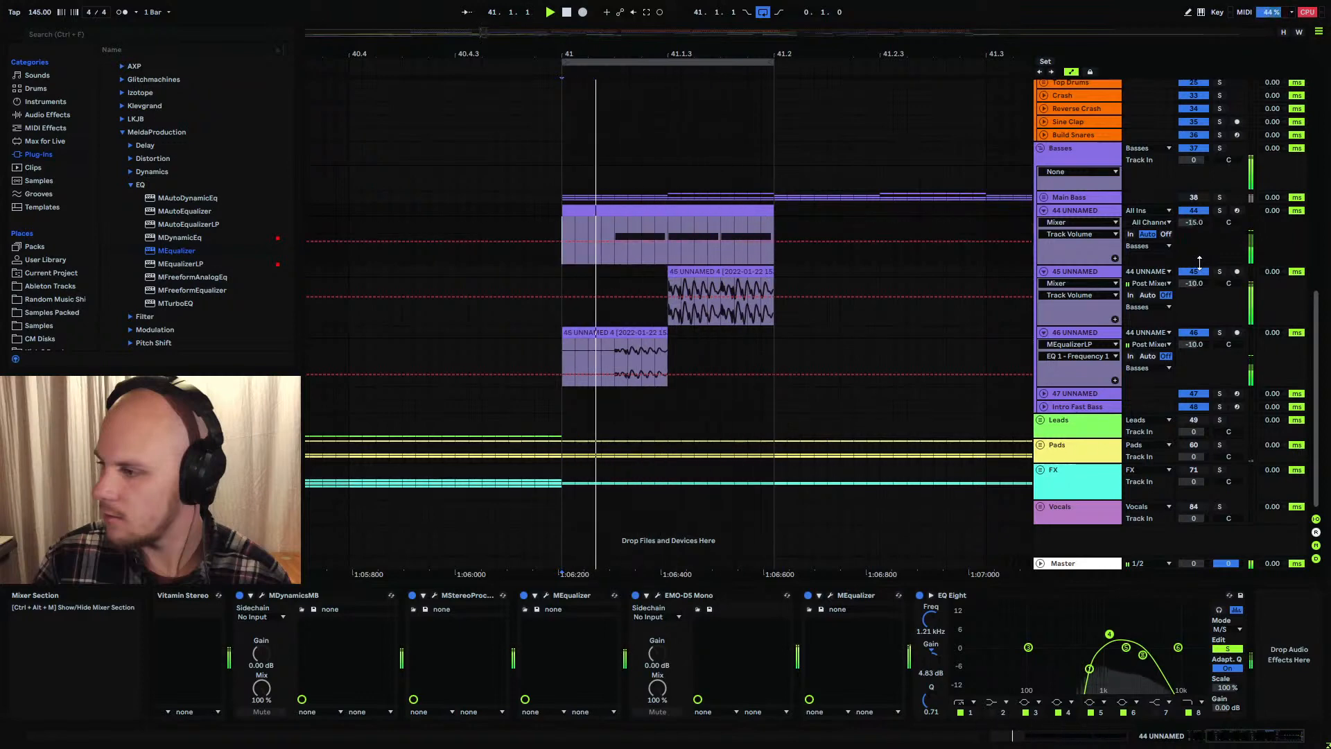
Freeze the 44 UNNAMED track and flatten it to audio
right_click(1076, 216)
left_click(1121, 298)
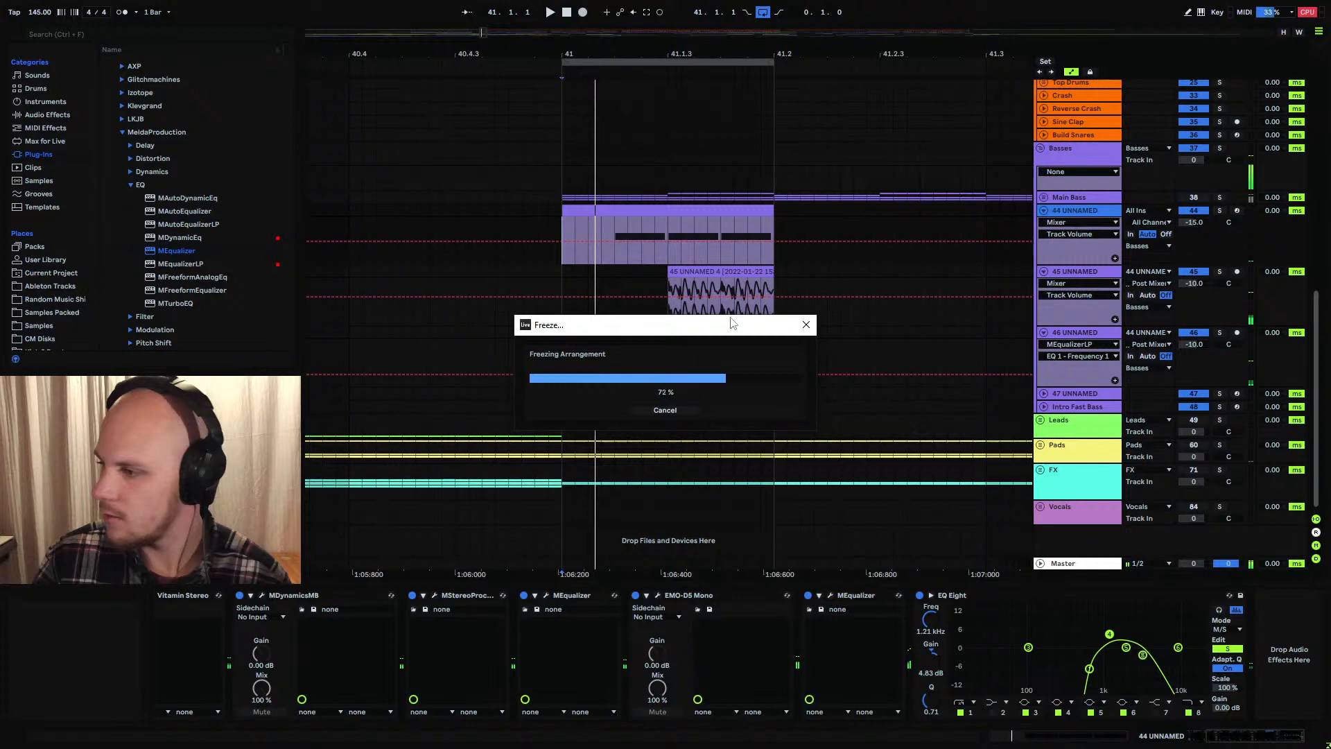
right_click(1075, 215)
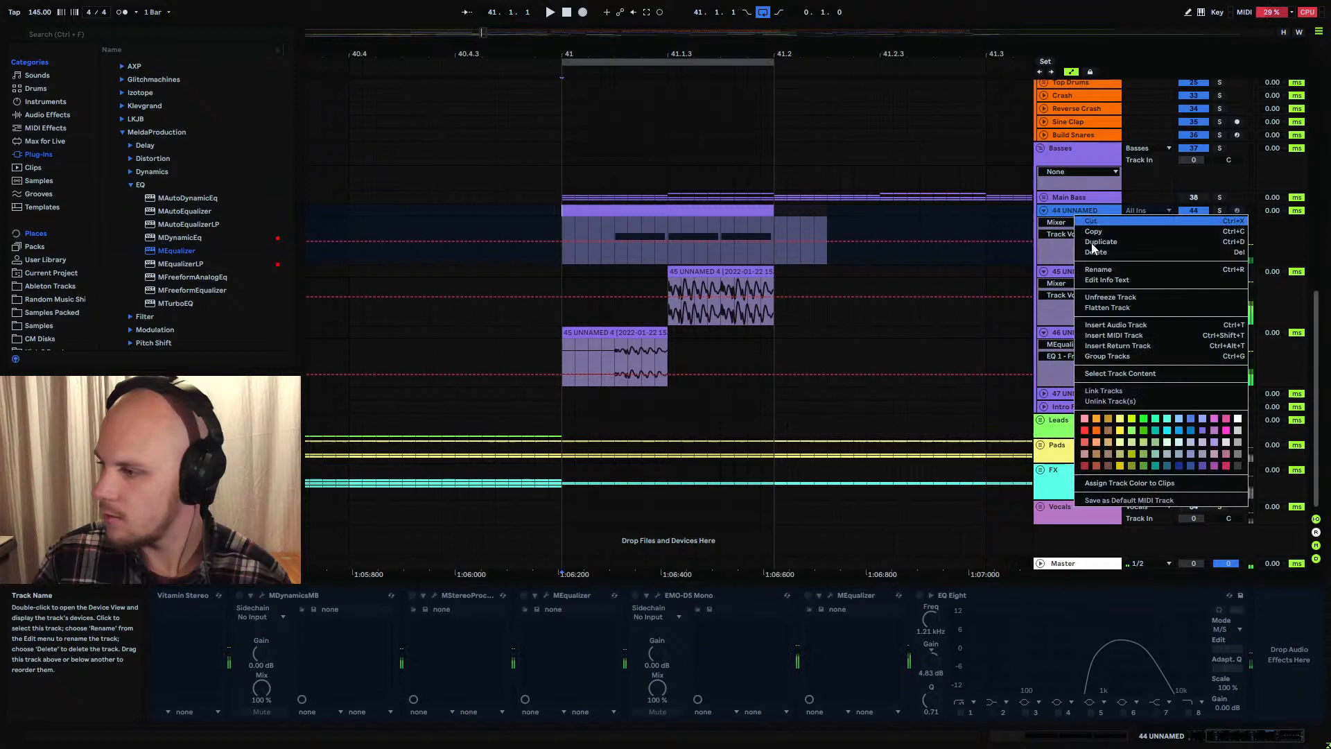
left_click(1108, 308)
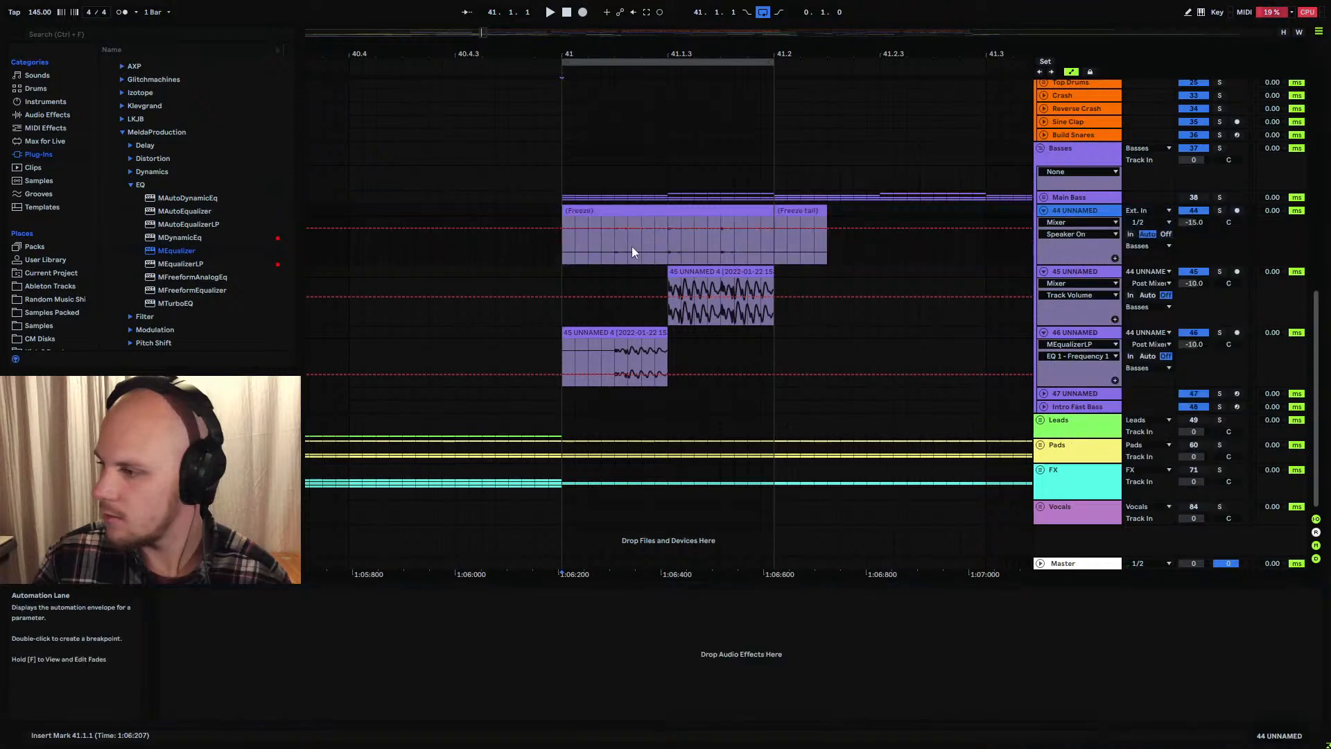
Examine the flattened clip's waveform with 24 dB of clip gain, and reset the gain to 0 dB
left_click_drag(615, 54, 610, 162)
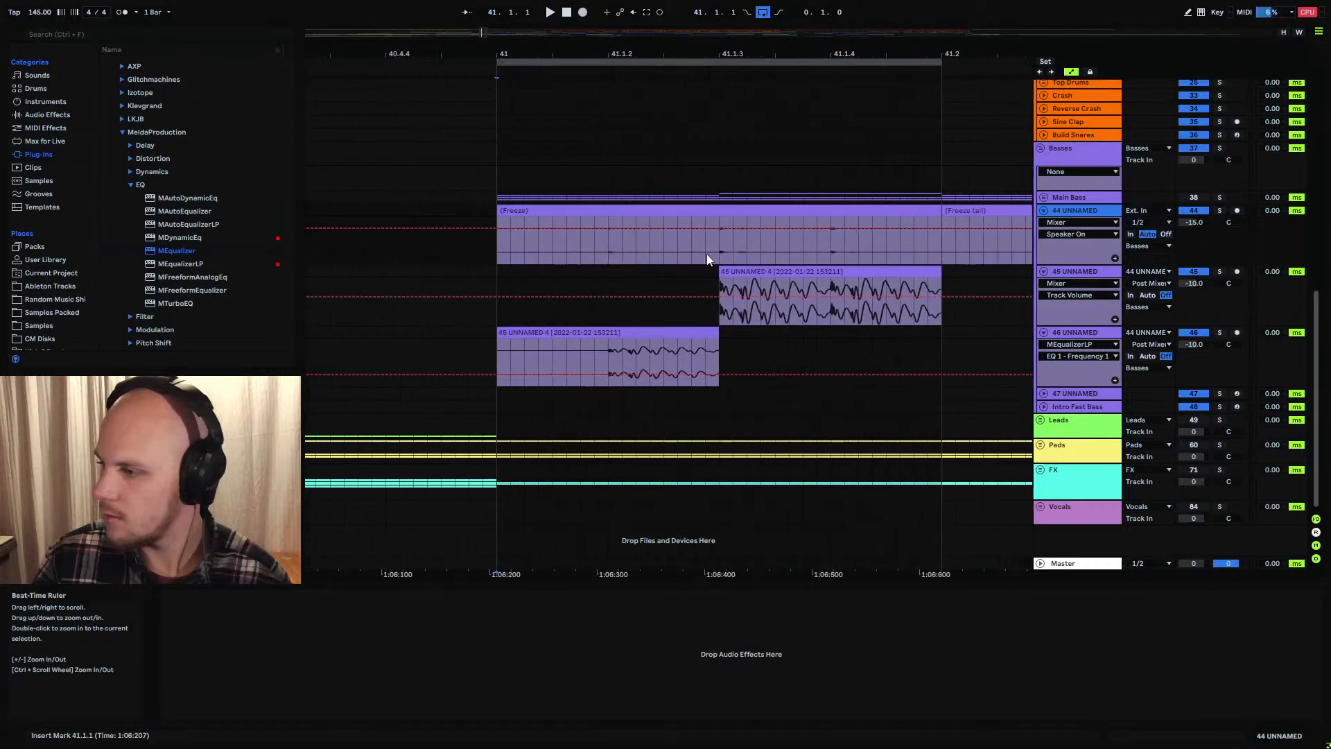
double_click(747, 210)
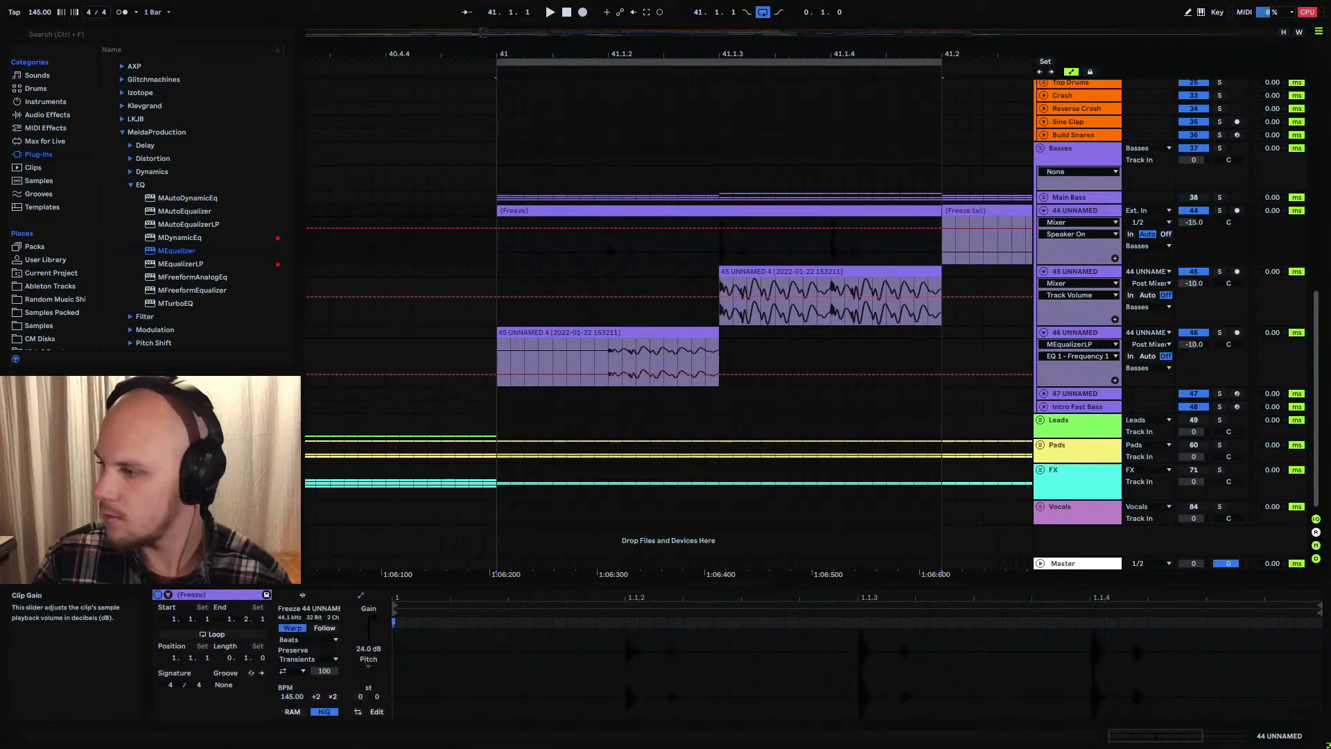
double_click(370, 650)
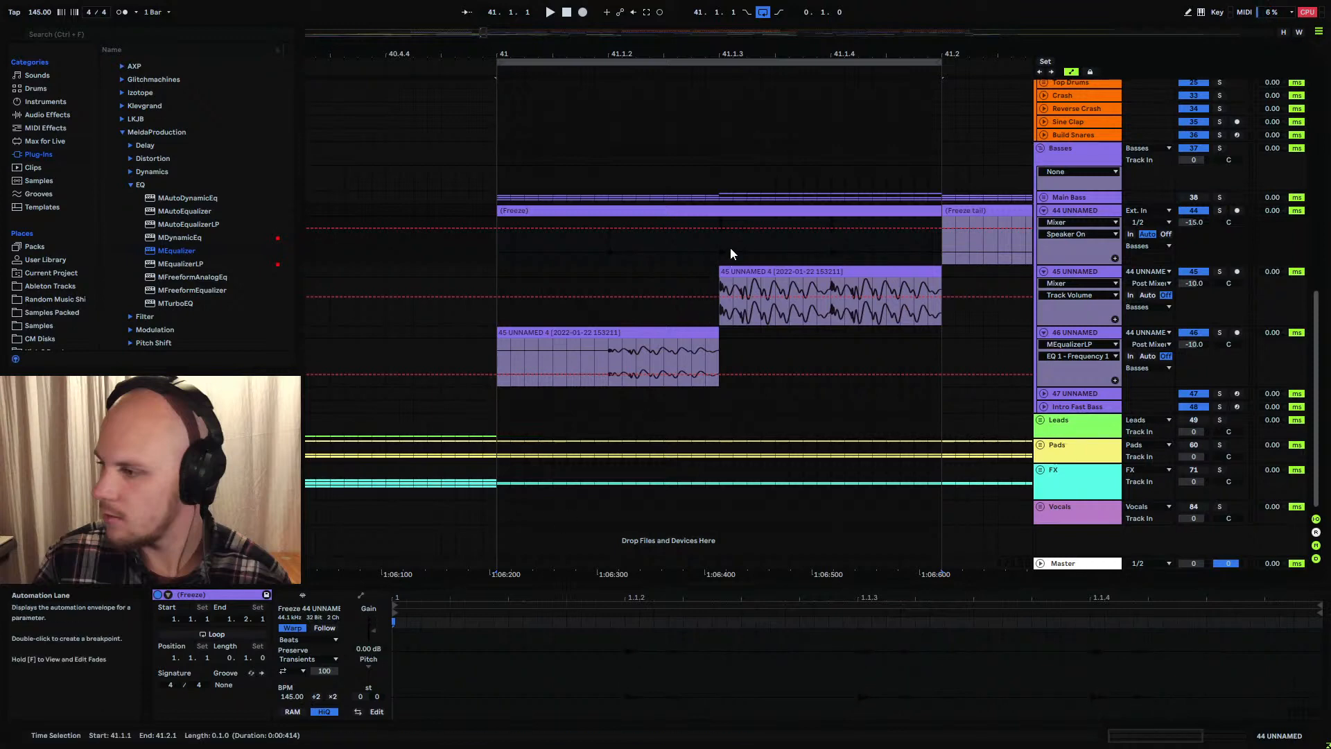
Trim the flattened 44 UNNAMED clip to short slices at 41.1.2, 41.1.3 and 41.1.4, deleting all audio before and between them
left_click_drag(732, 244, 939, 206)
key("Delete")
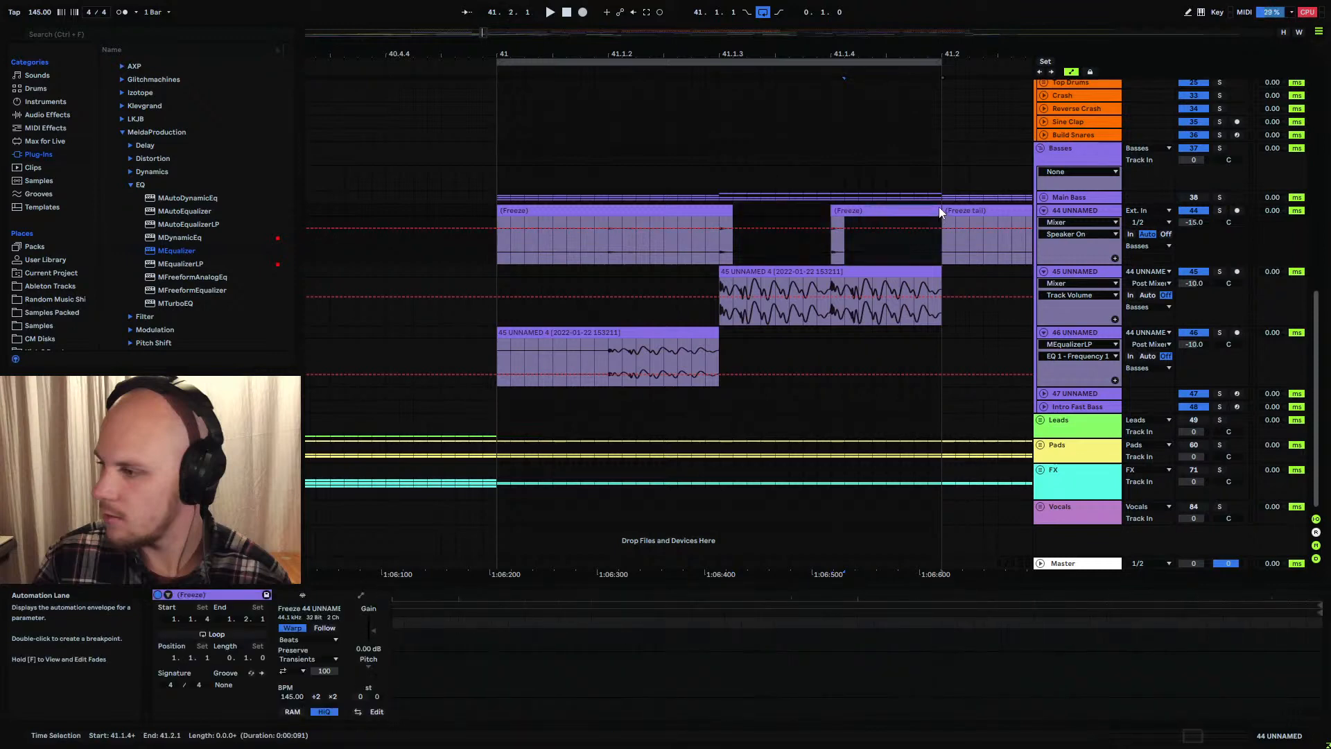
key("Delete")
left_click_drag(716, 240, 638, 211)
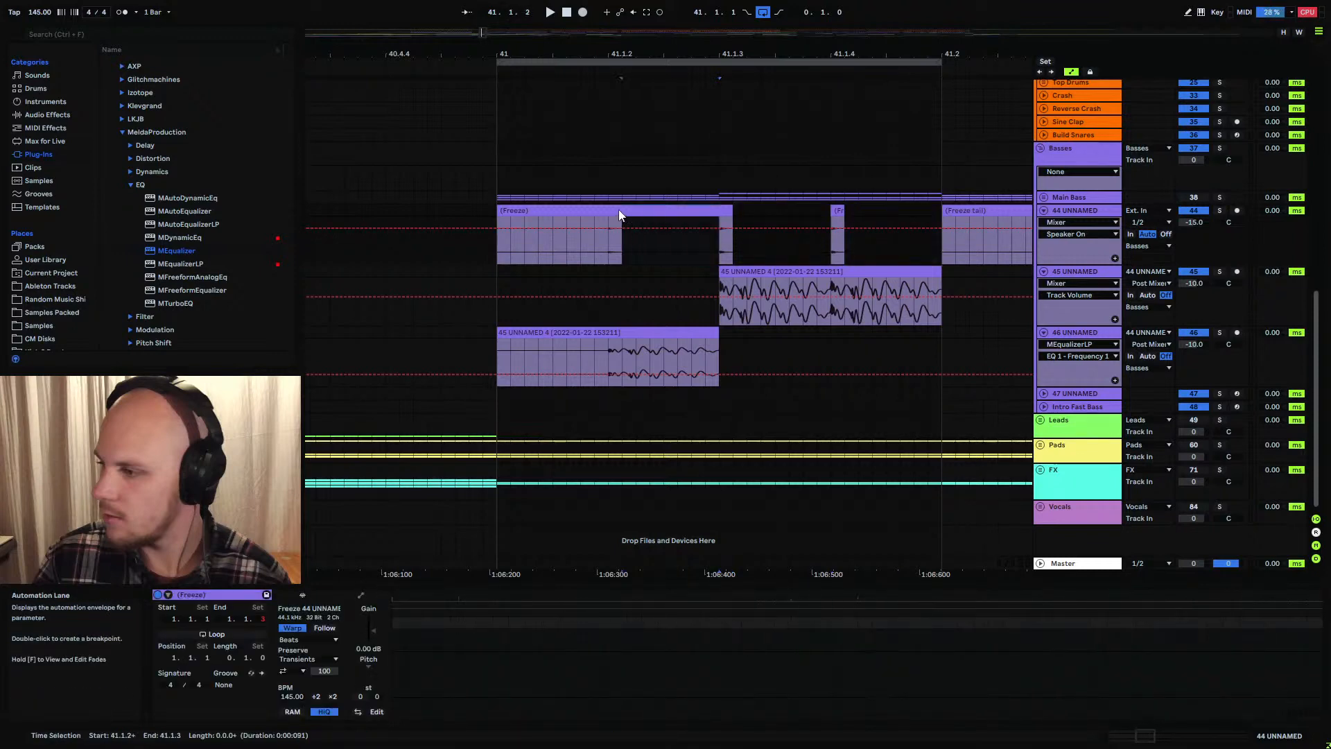
key("Delete")
left_click(609, 244)
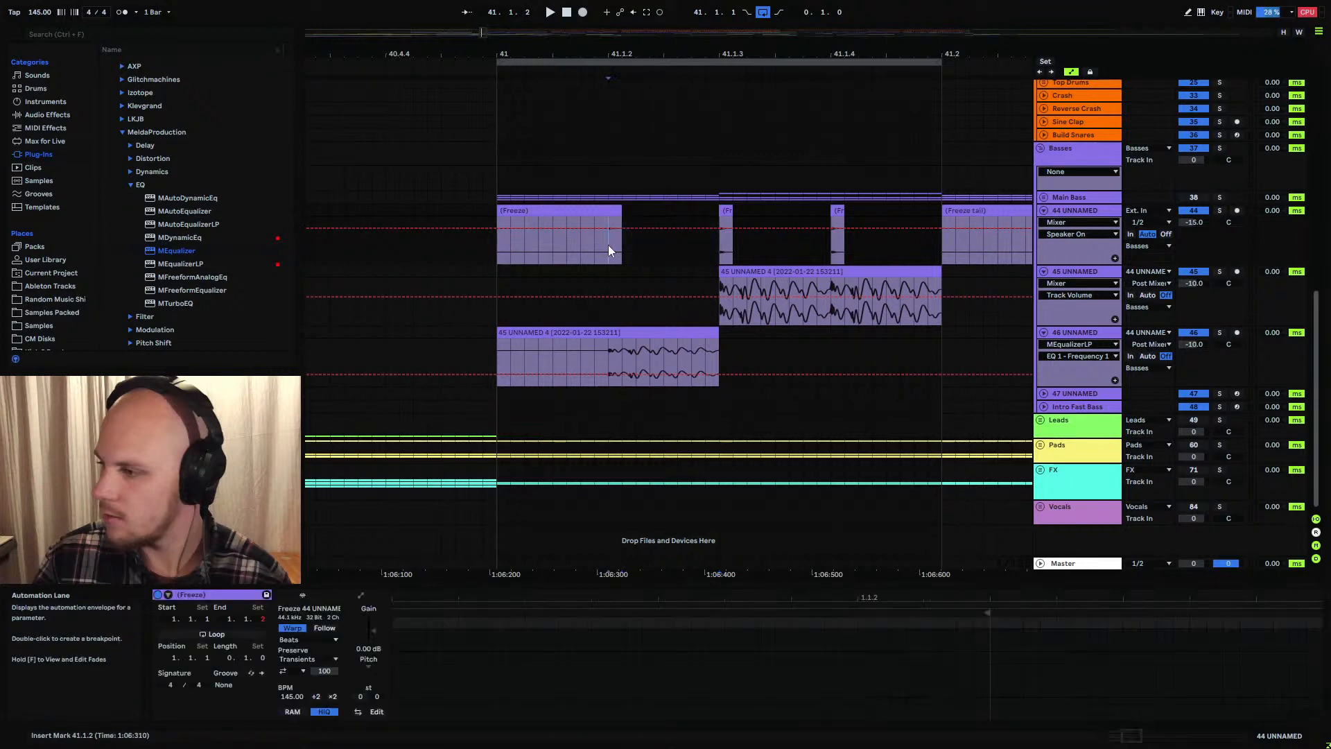
key("ctrl+e")
left_click(509, 214)
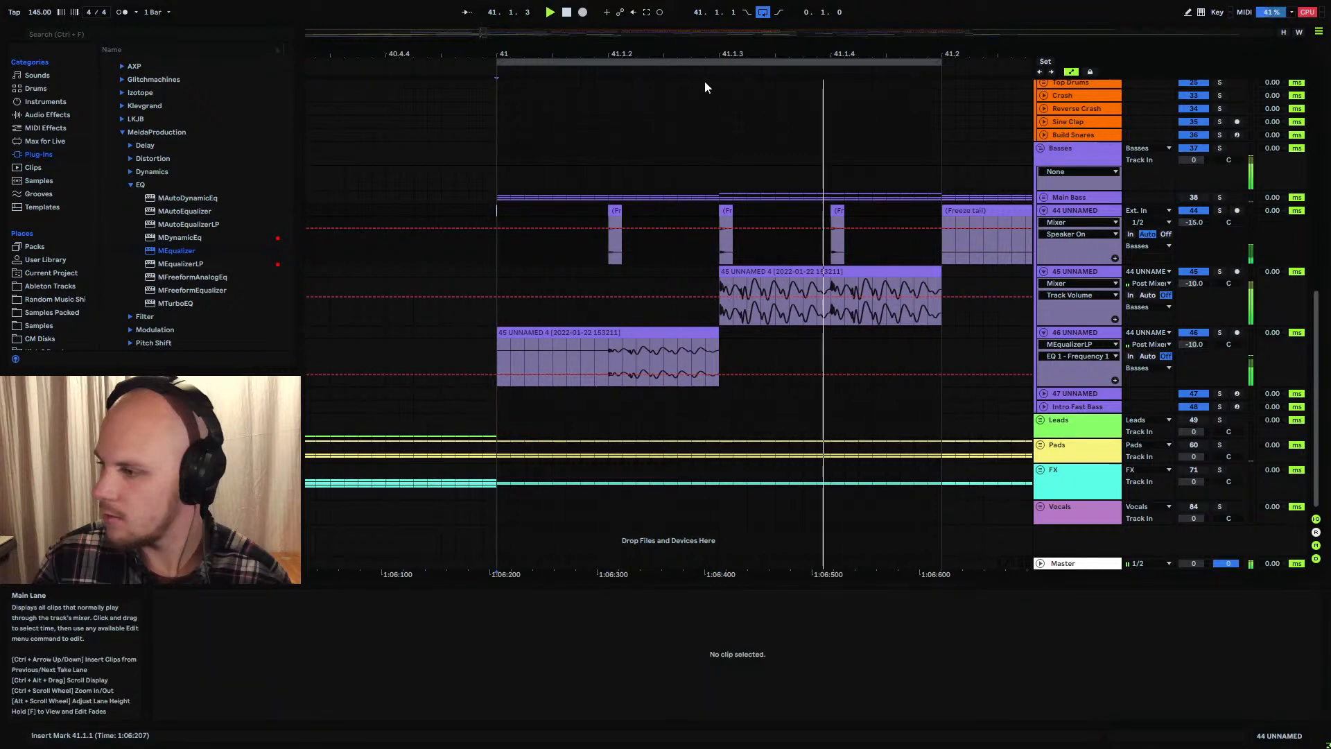
Delete the freeze tail after 41.2, and consolidate the 44 UNNAMED slices from 41.1.1 to 41.2 into one clip
left_click_drag(705, 54, 676, 41)
left_click_drag(1187, 224, 1187, 223)
left_click(894, 210)
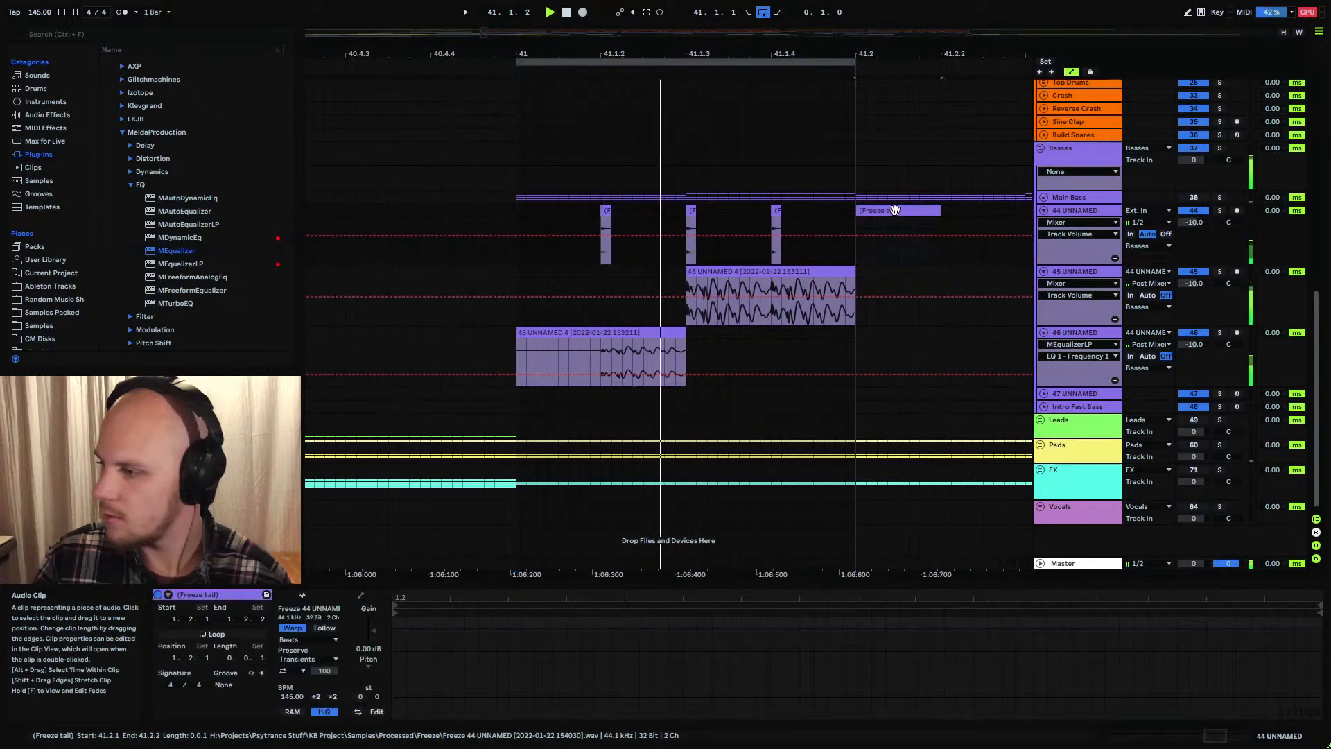
key("Delete")
left_click_drag(599, 54, 690, 108)
left_click_drag(740, 58, 471, 18)
left_click_drag(397, 214, 696, 205)
key("ctrl+j")
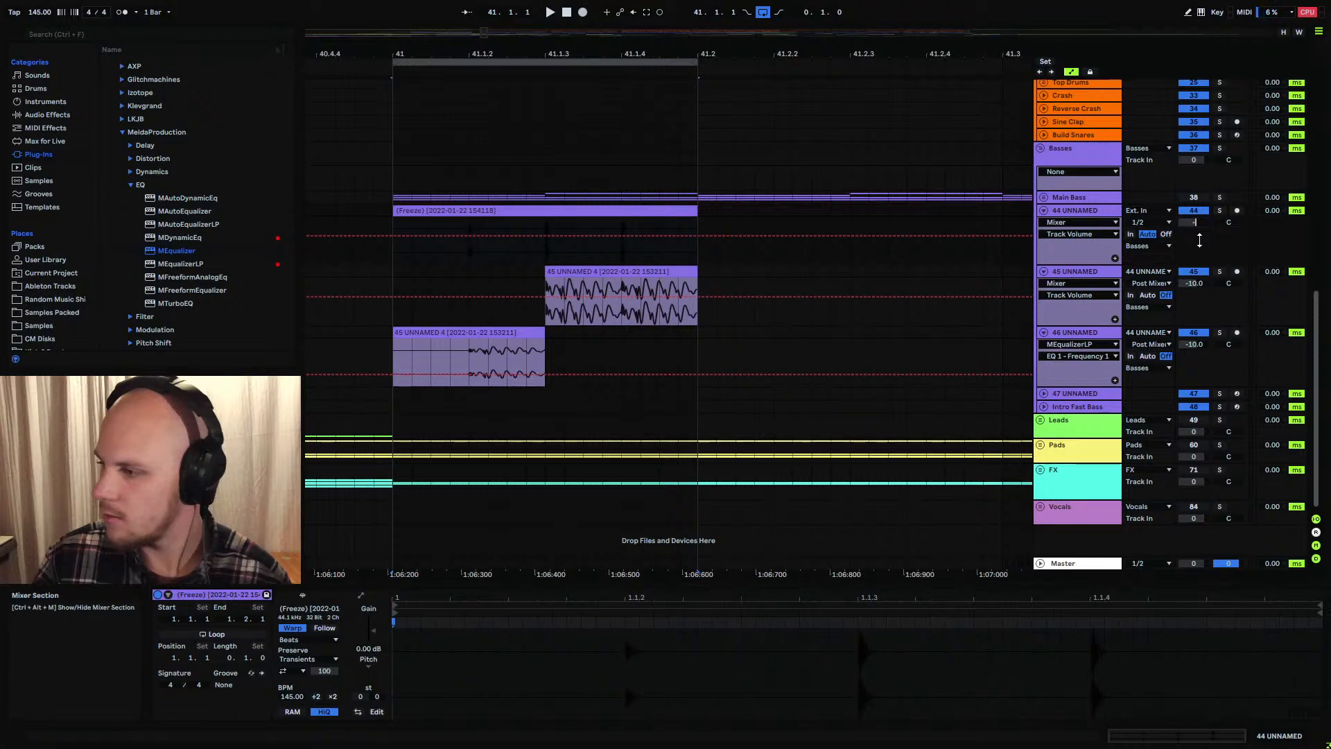
Set the 44 UNNAMED volume to -21 dB during loop playback, comparing the loop with the track muted and unmuted
key("Return")
key("Up")
key("Up")
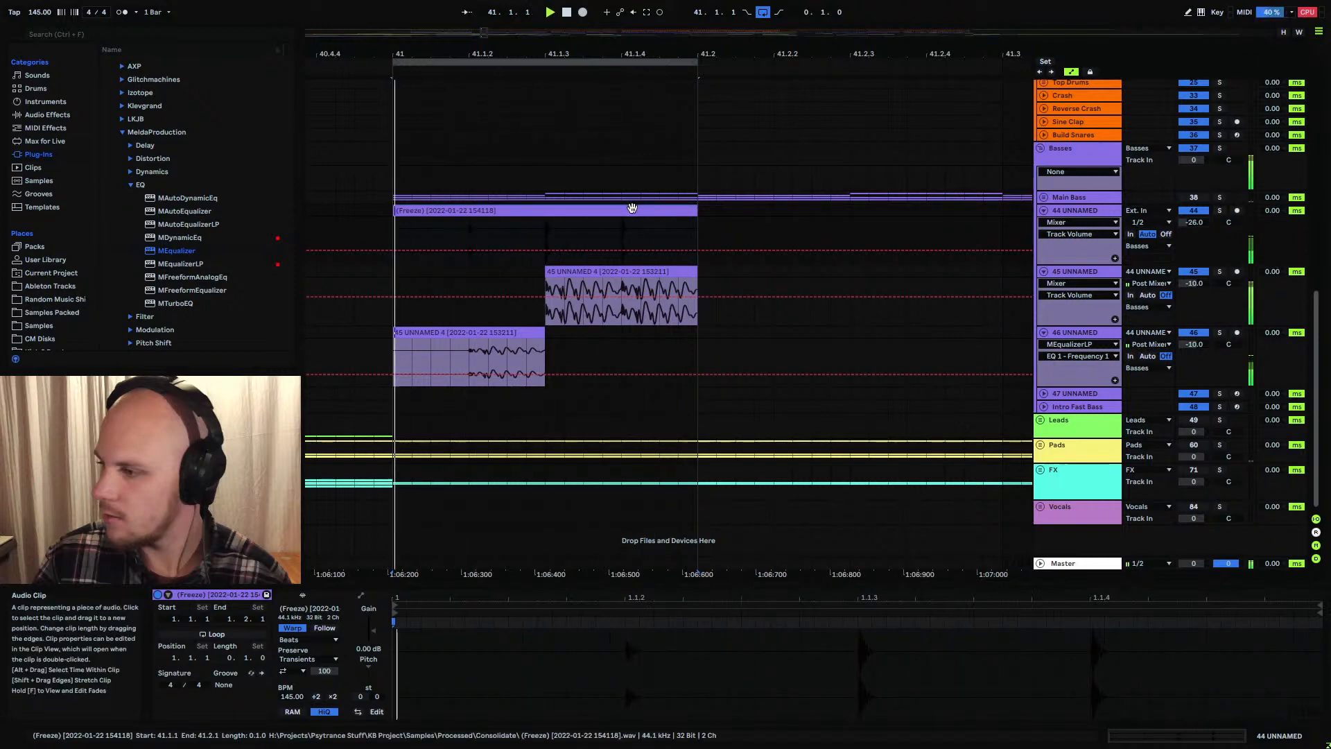
key("Up")
key("Up")
key("Up")
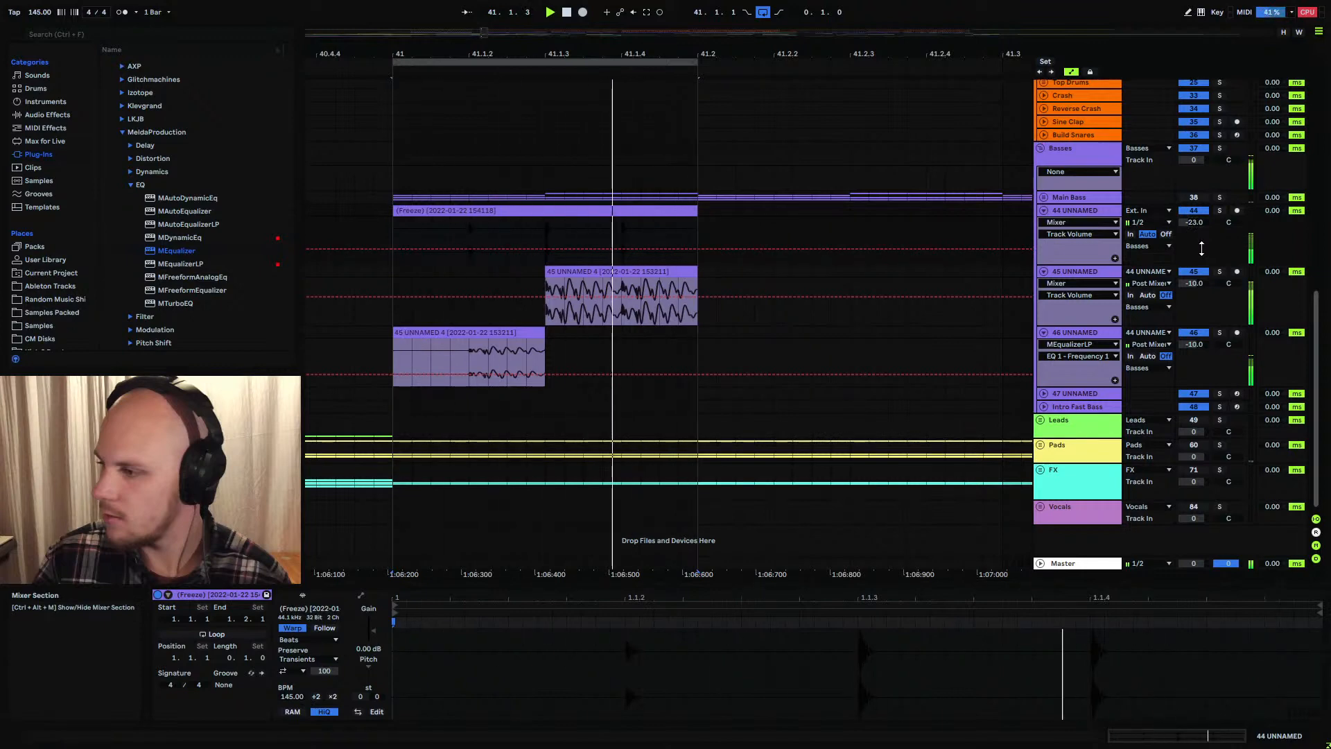
left_click(1193, 210)
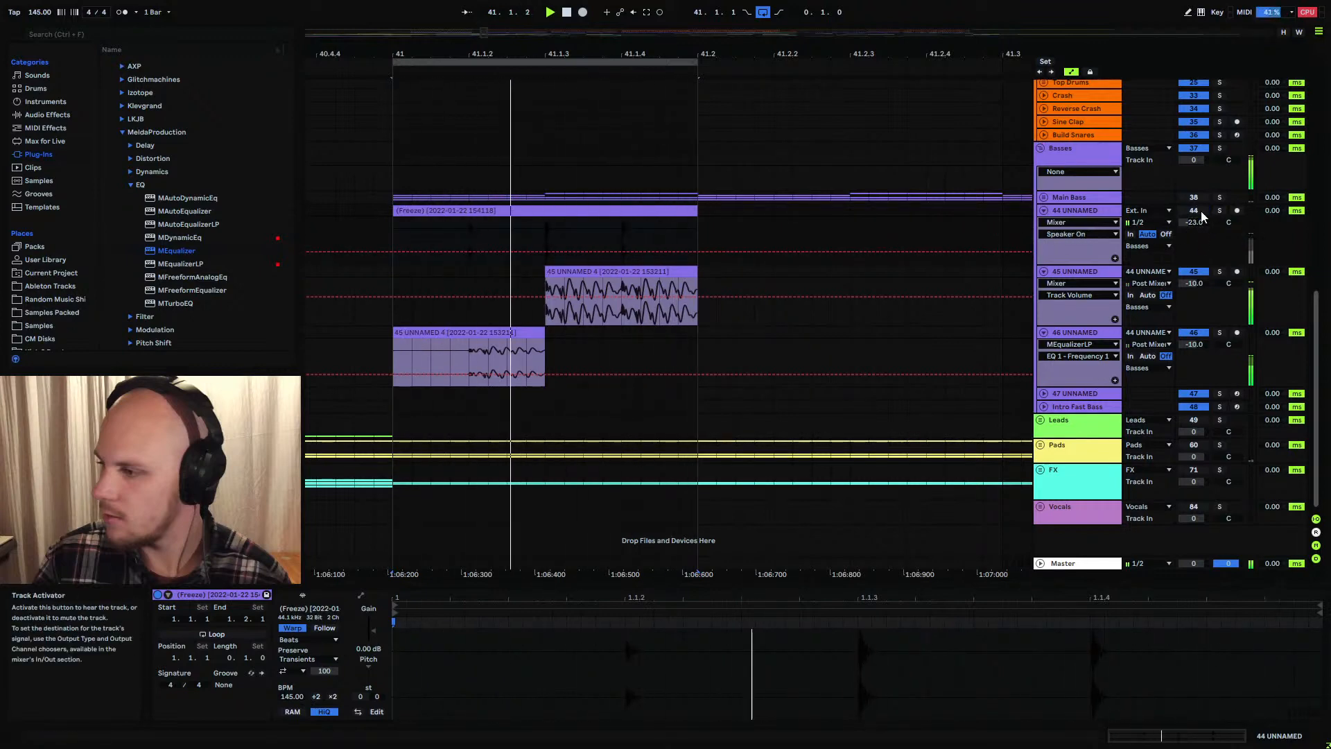
left_click(1198, 211)
left_click(1194, 223)
key("Up")
key("Up")
key("Up")
key("Up")
key("Up")
key("Up")
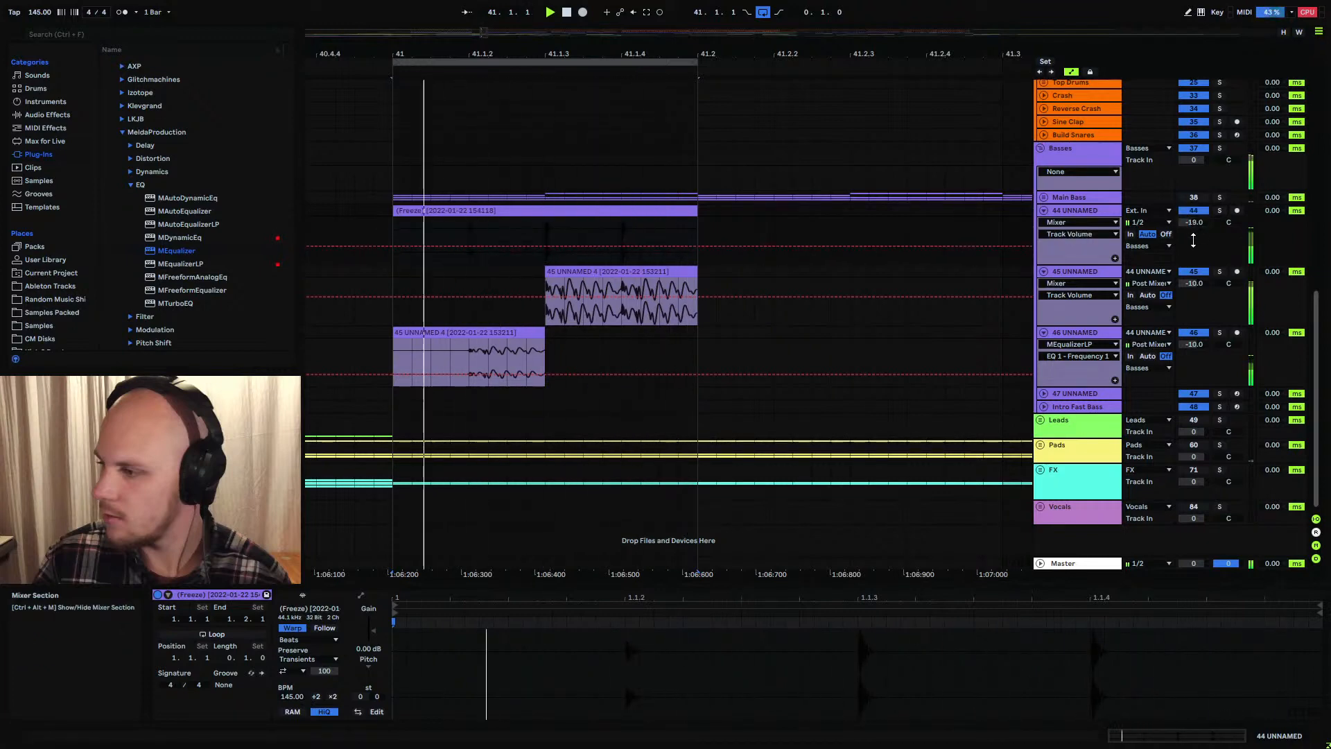
key("Down")
key("Down")
key("Down")
key("Down")
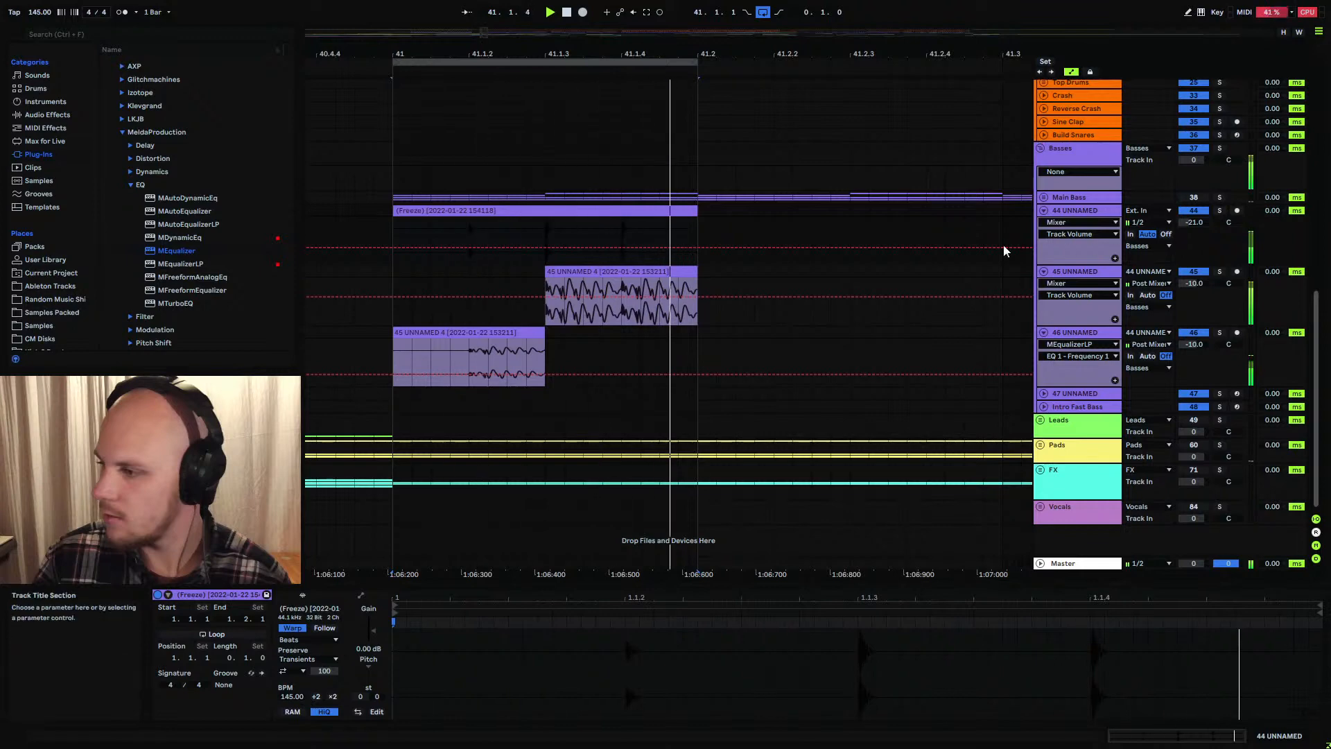
Examine how the 44 UNNAMED transient at 41.1.3 lines up with the 45 UNNAMED waveform
left_click(549, 233)
left_click_drag(549, 233, 589, 237)
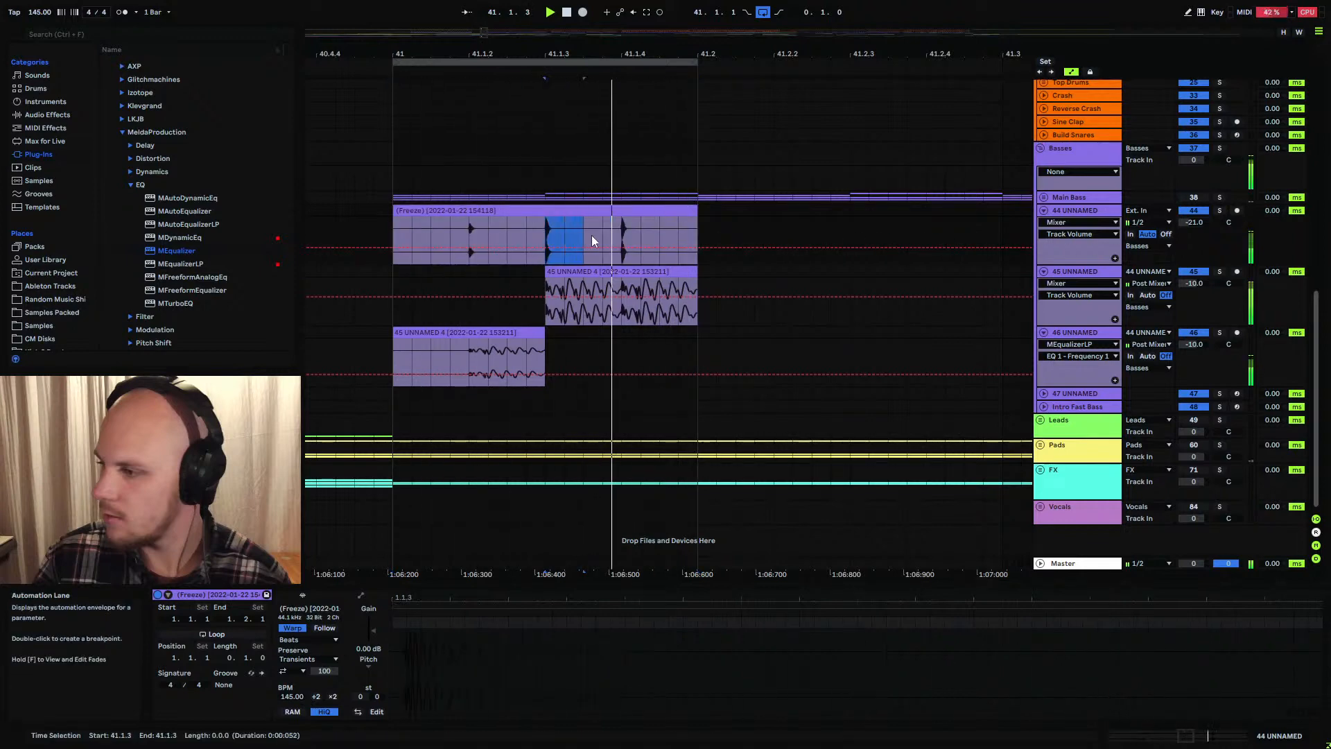
left_click(588, 238)
left_click_drag(549, 54, 548, 229)
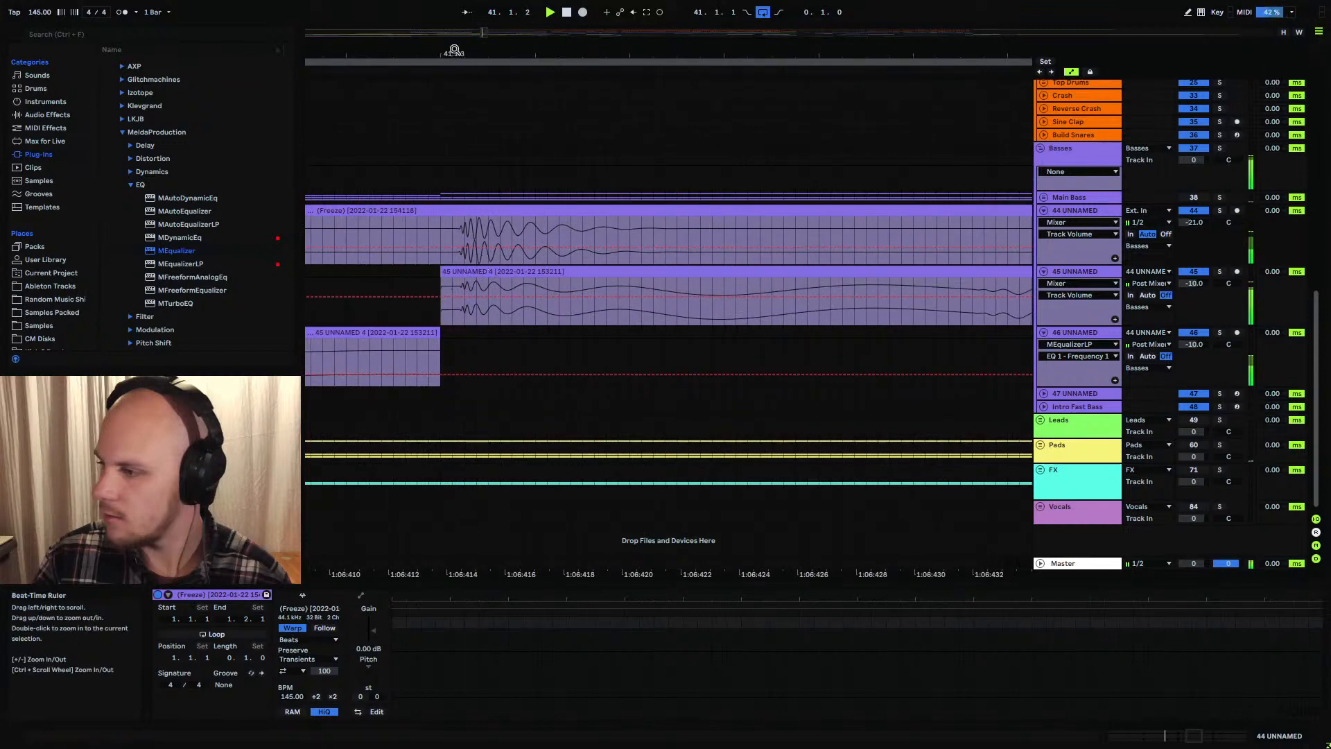
left_click_drag(453, 51, 453, 128)
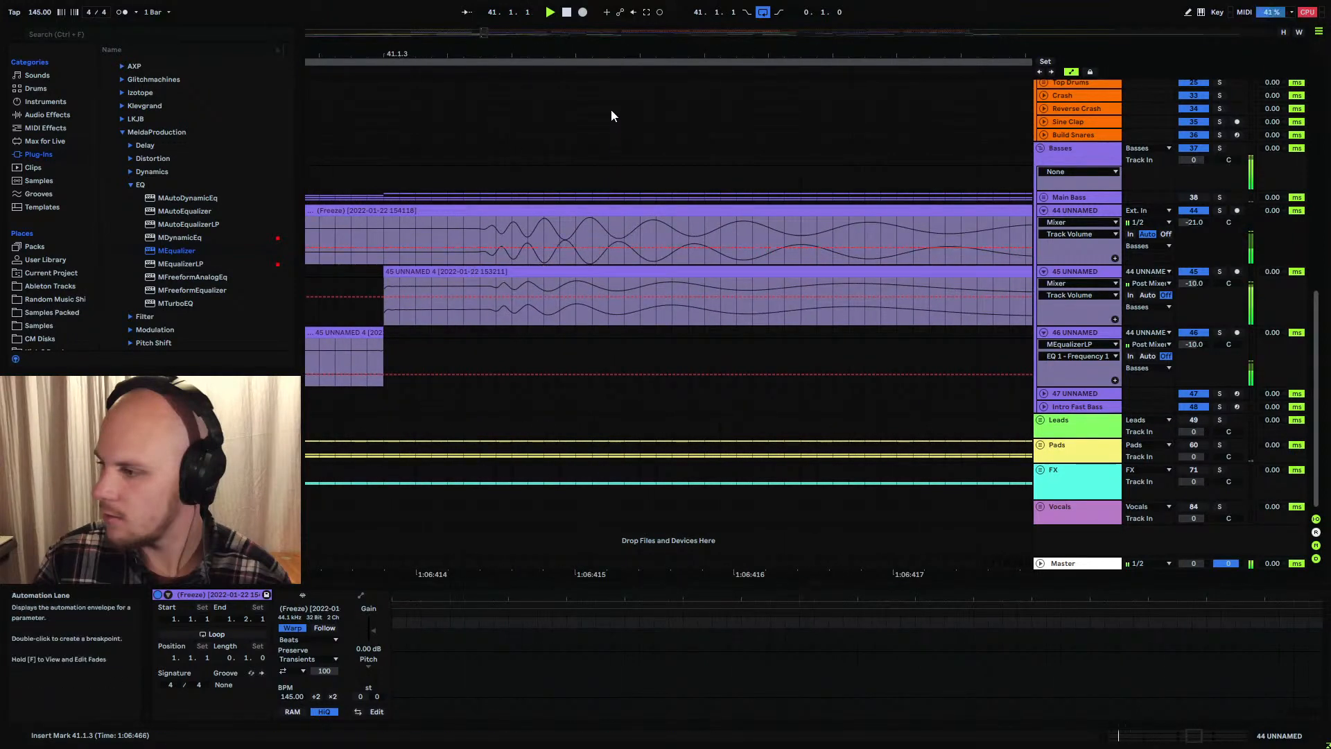
left_click_drag(616, 54, 616, 7)
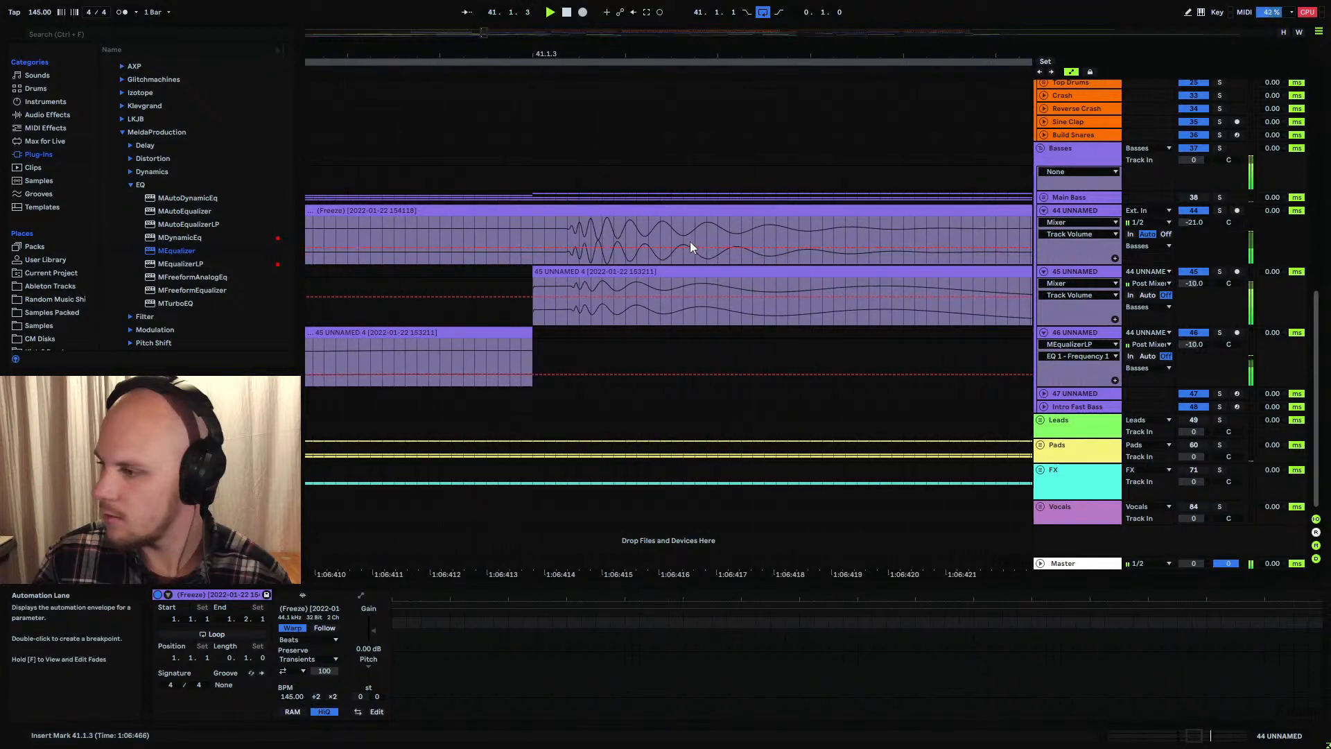
left_click_drag(586, 54, 589, 105)
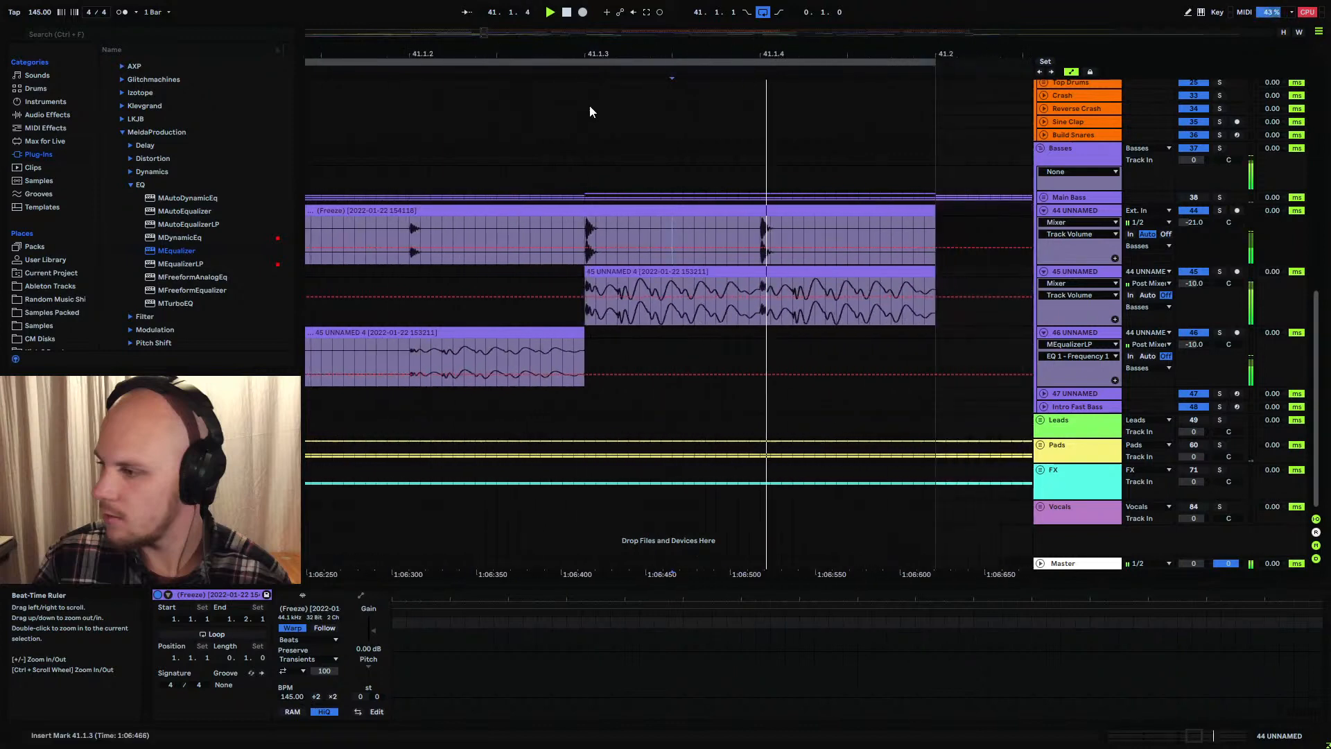
Fold the 44, 45 and 46 UNNAMED tracks and group them together
left_click(1043, 210)
left_click(1042, 223)
key("minus")
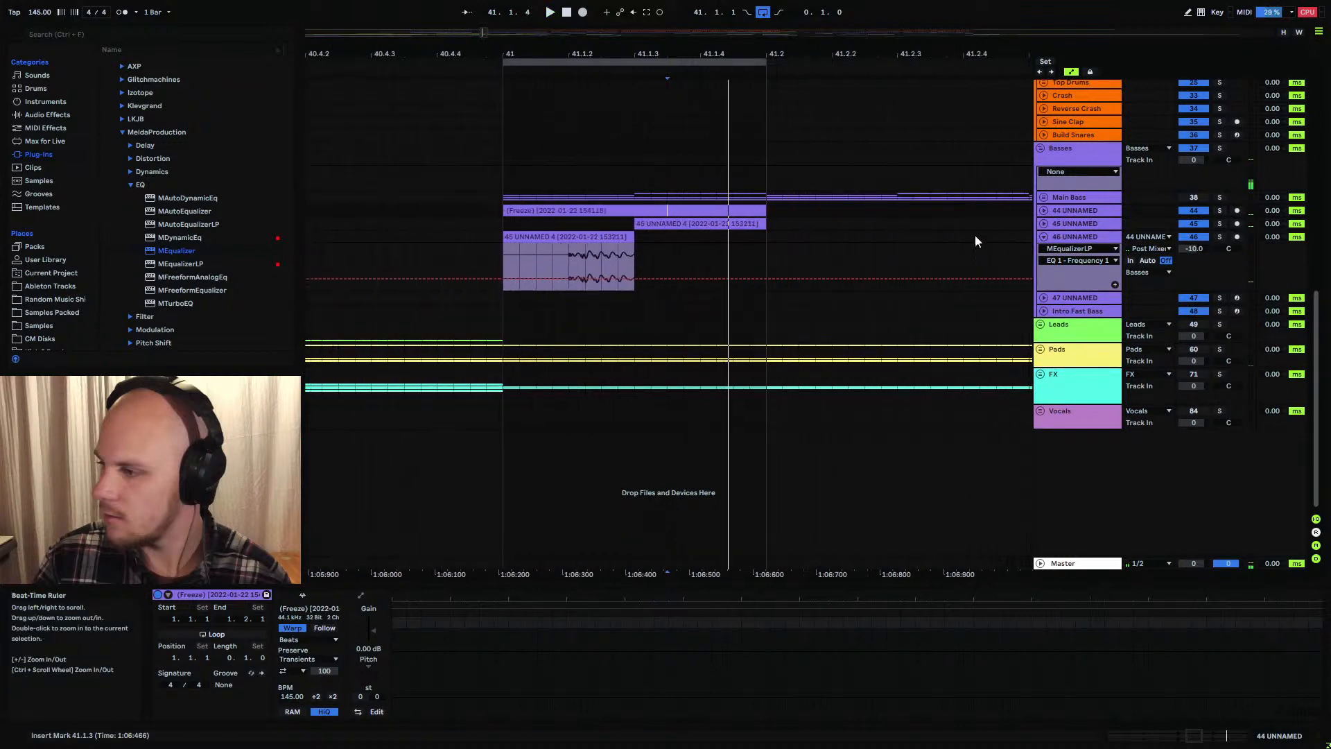
left_click(1046, 236)
left_click(1064, 236)
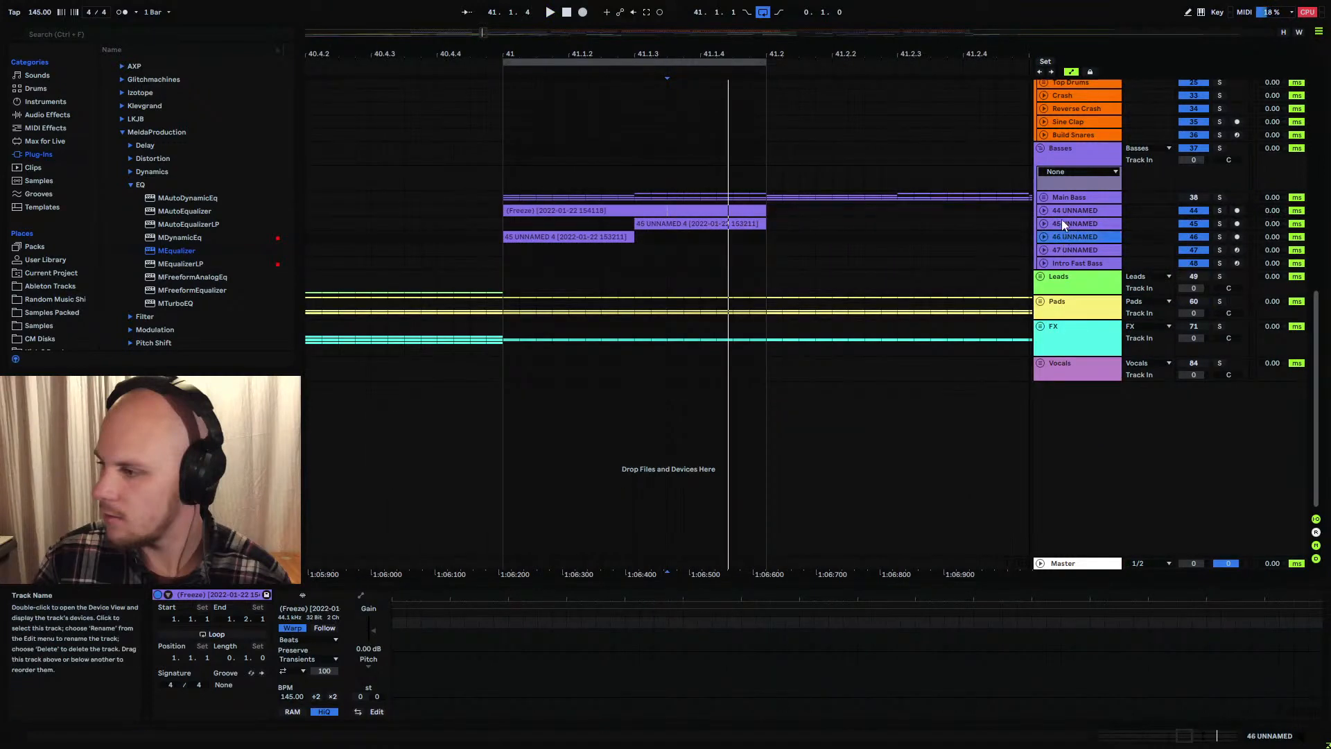
left_click(1062, 213, "shift")
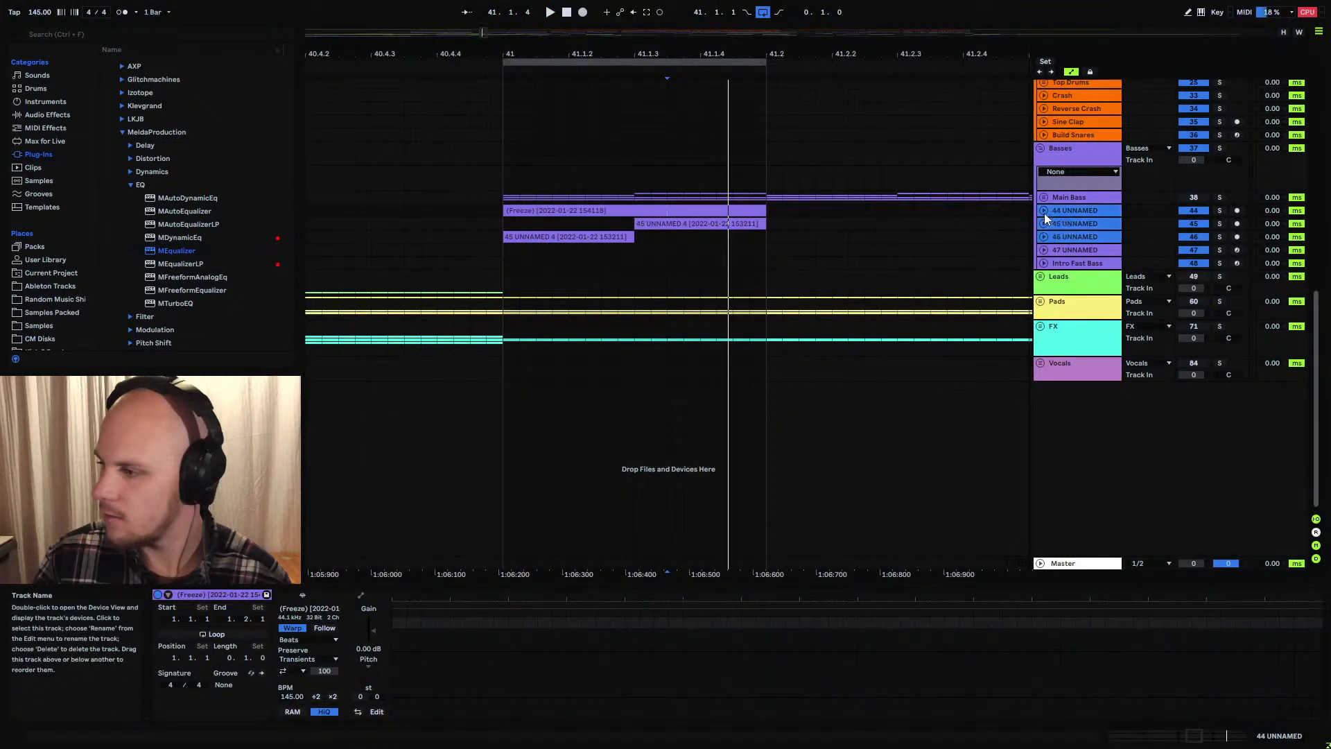
key("ctrl+g")
Raise the three grouped tracks together to -11, 0 and 0 dB, and set the 44 Group volume to -10 dB
left_click(1048, 259)
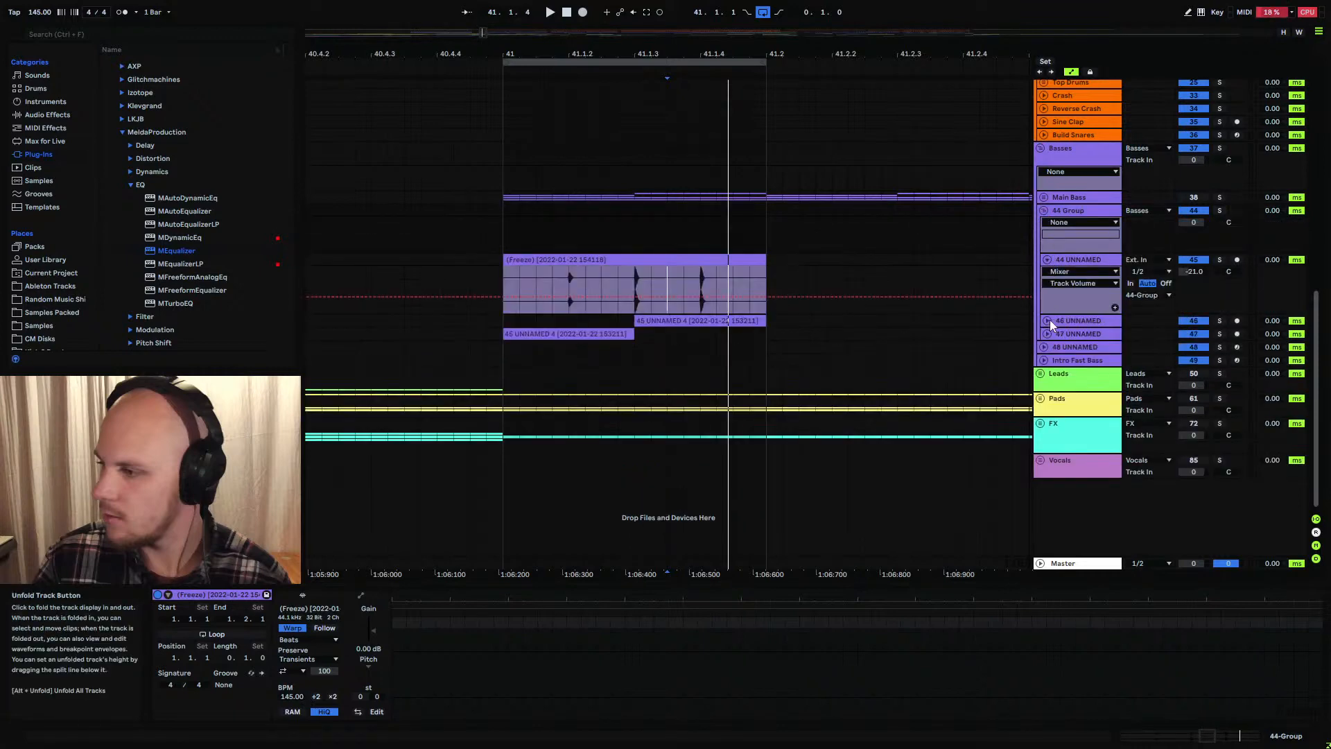
left_click(1048, 321)
left_click(1047, 381)
left_click(1071, 383)
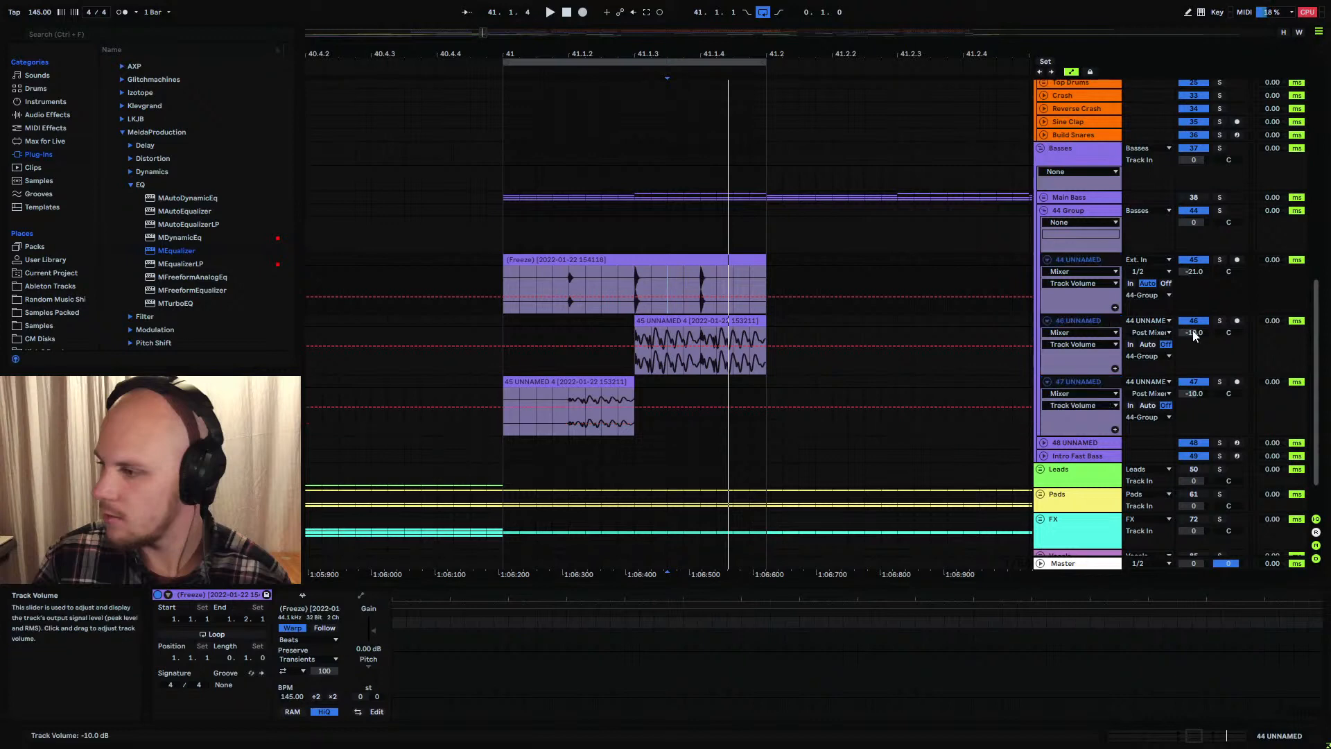
left_click_drag(1193, 330, 1241, 362)
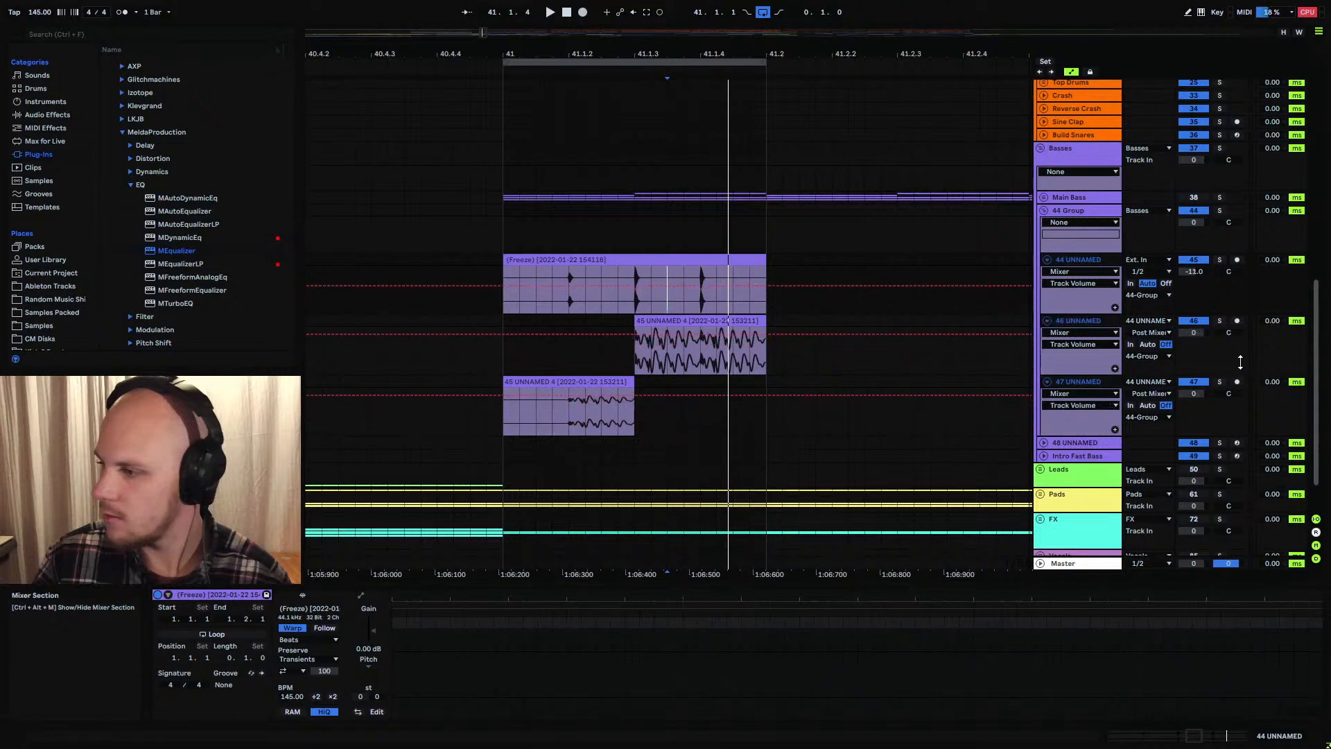
left_click_drag(1195, 223, 1202, 355)
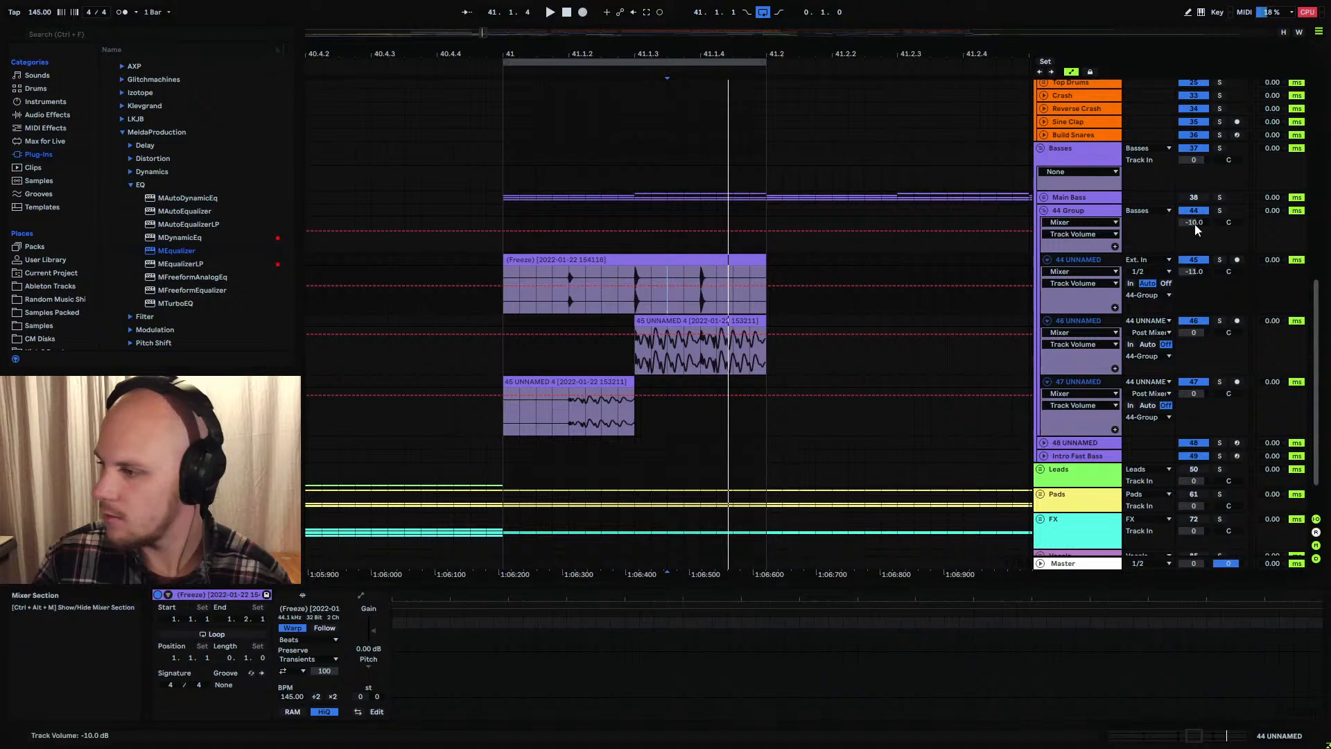
Fold the three grouped tracks, and play the loop from 41.1.1 with Main Bass enabled in place of 44 Group
left_click(1048, 260)
left_click(1047, 260)
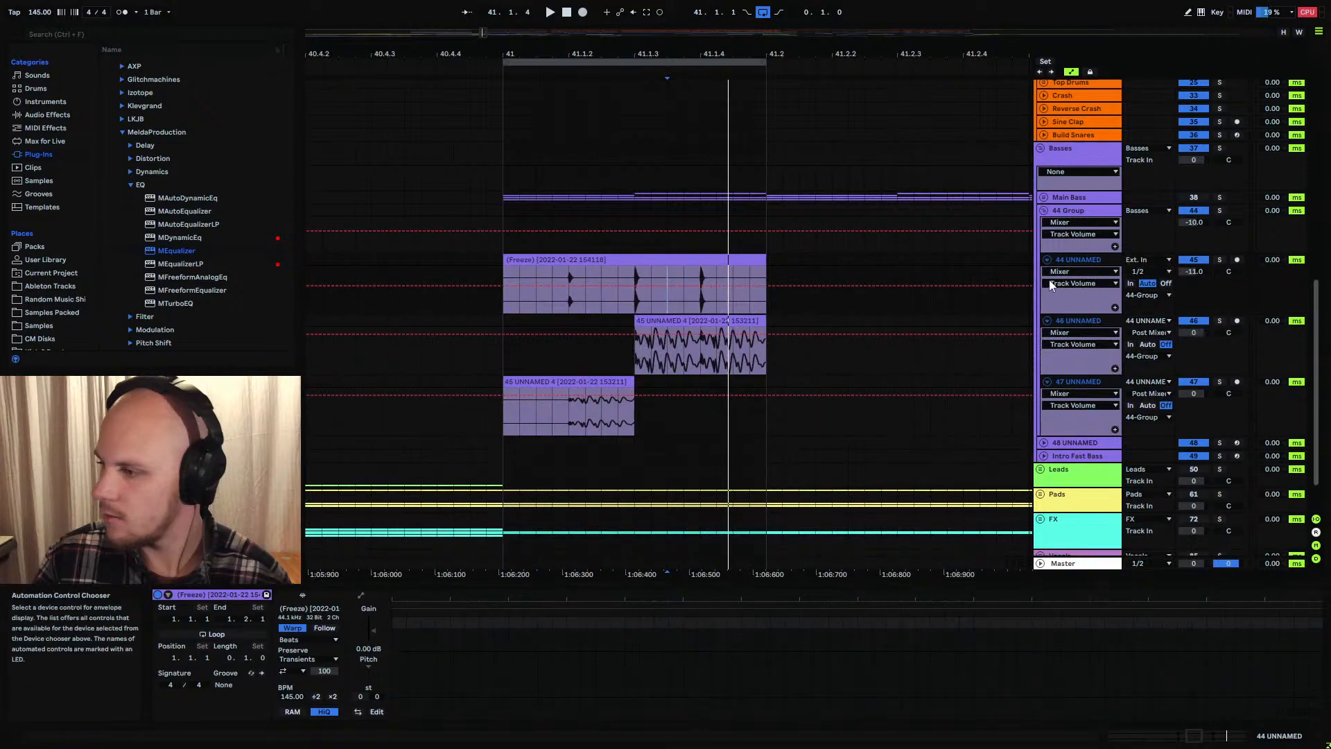
left_click(1048, 260)
left_click(1104, 152)
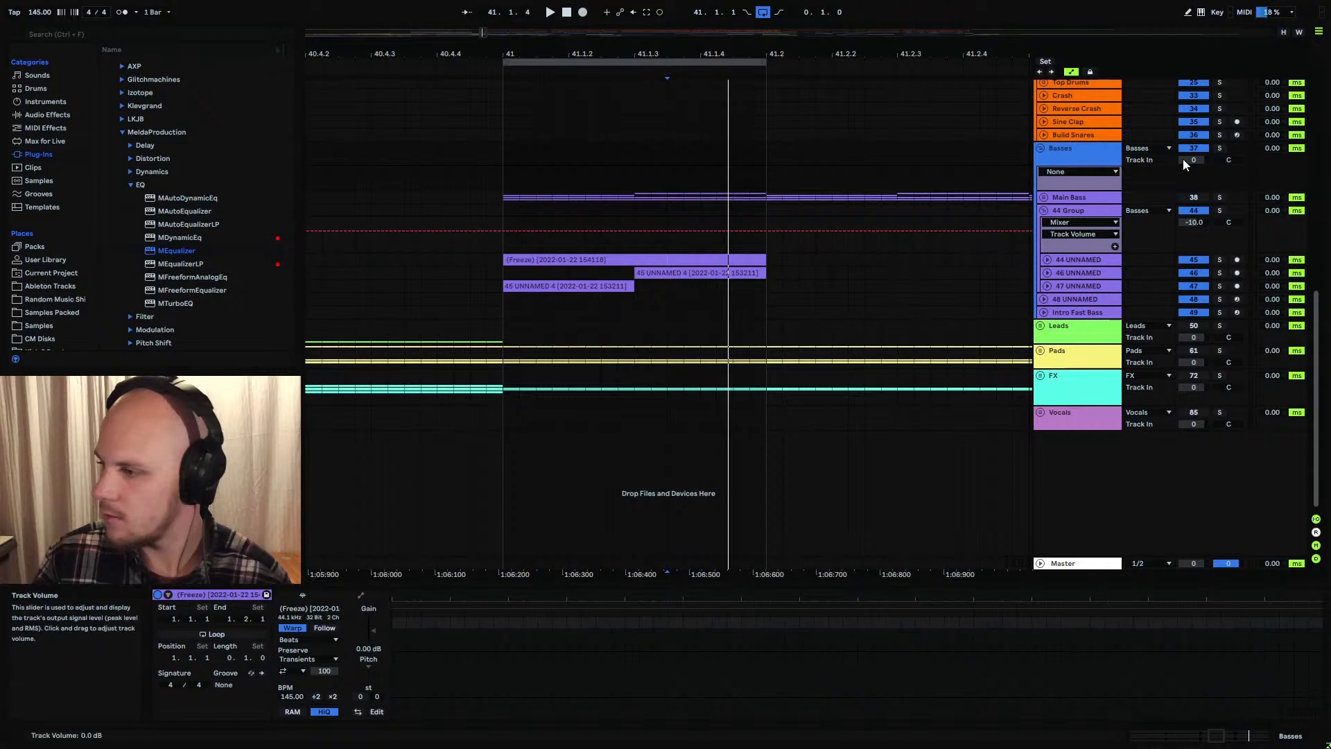
left_click(505, 214)
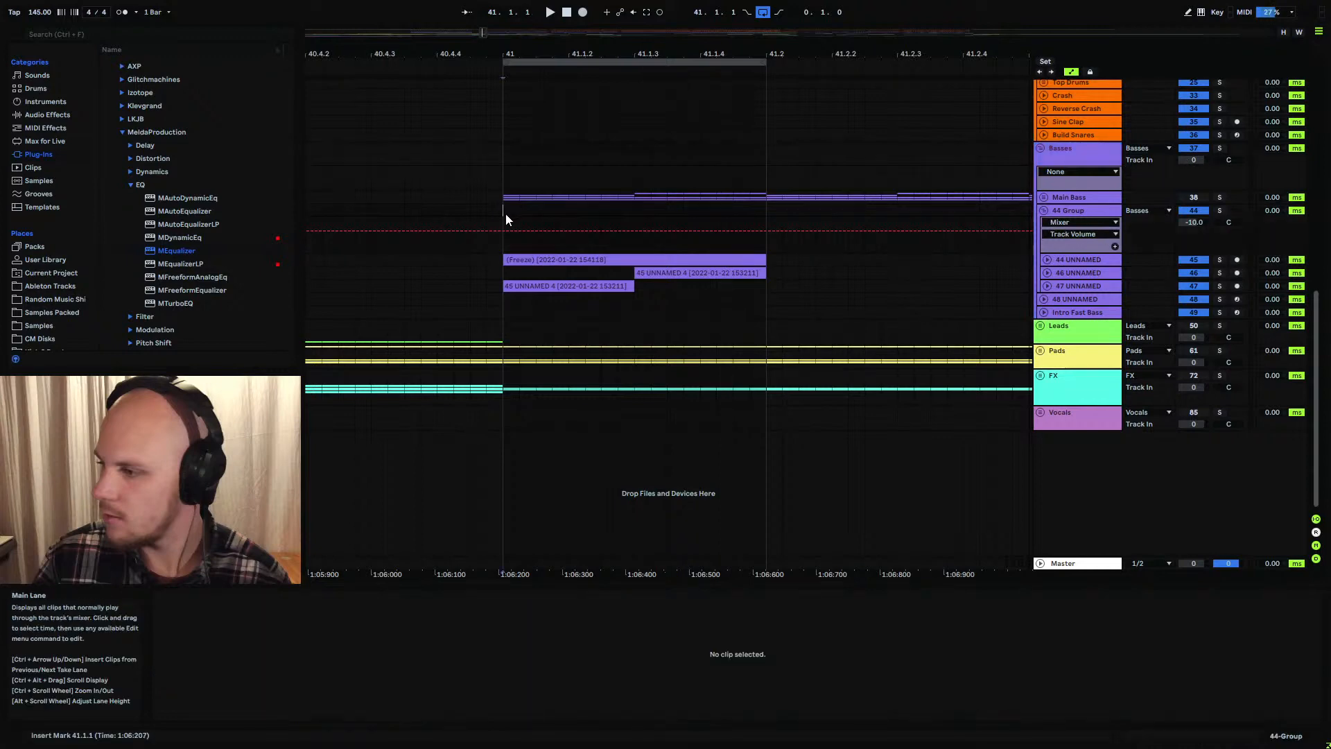
key("space")
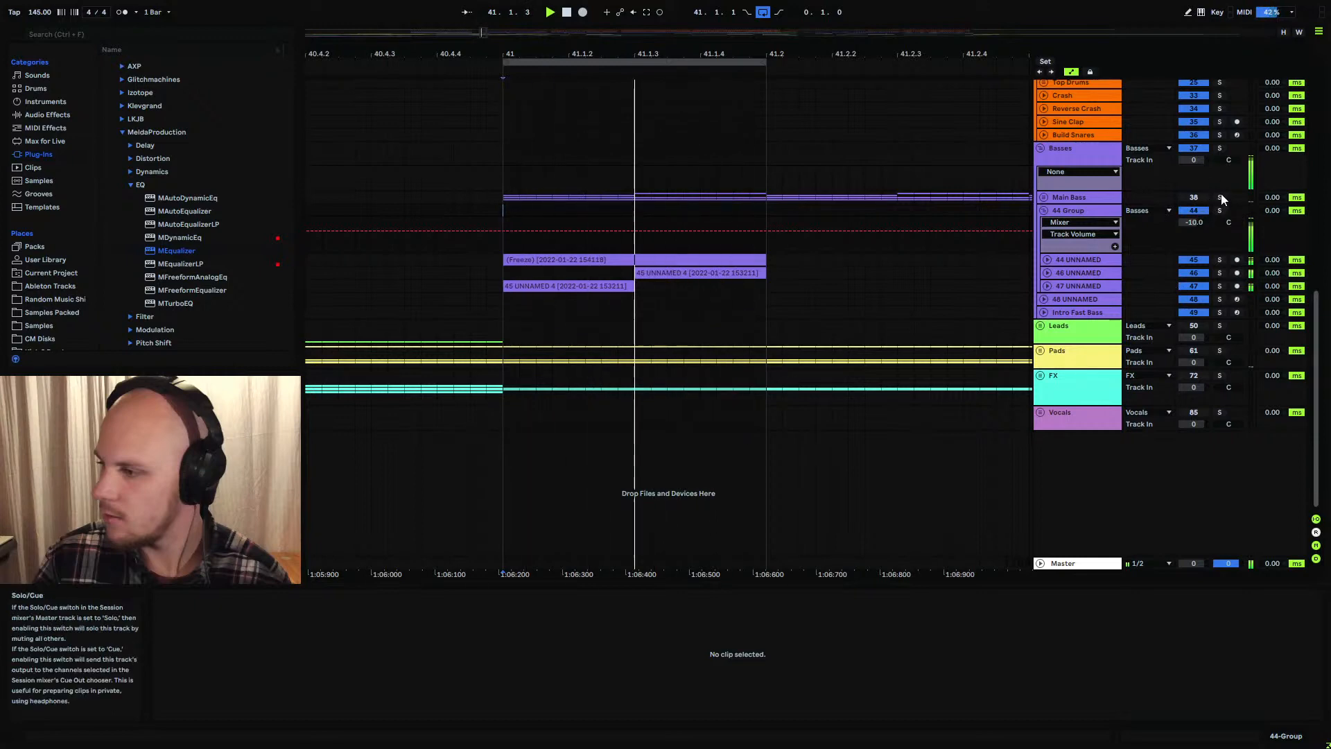
left_click(1193, 209)
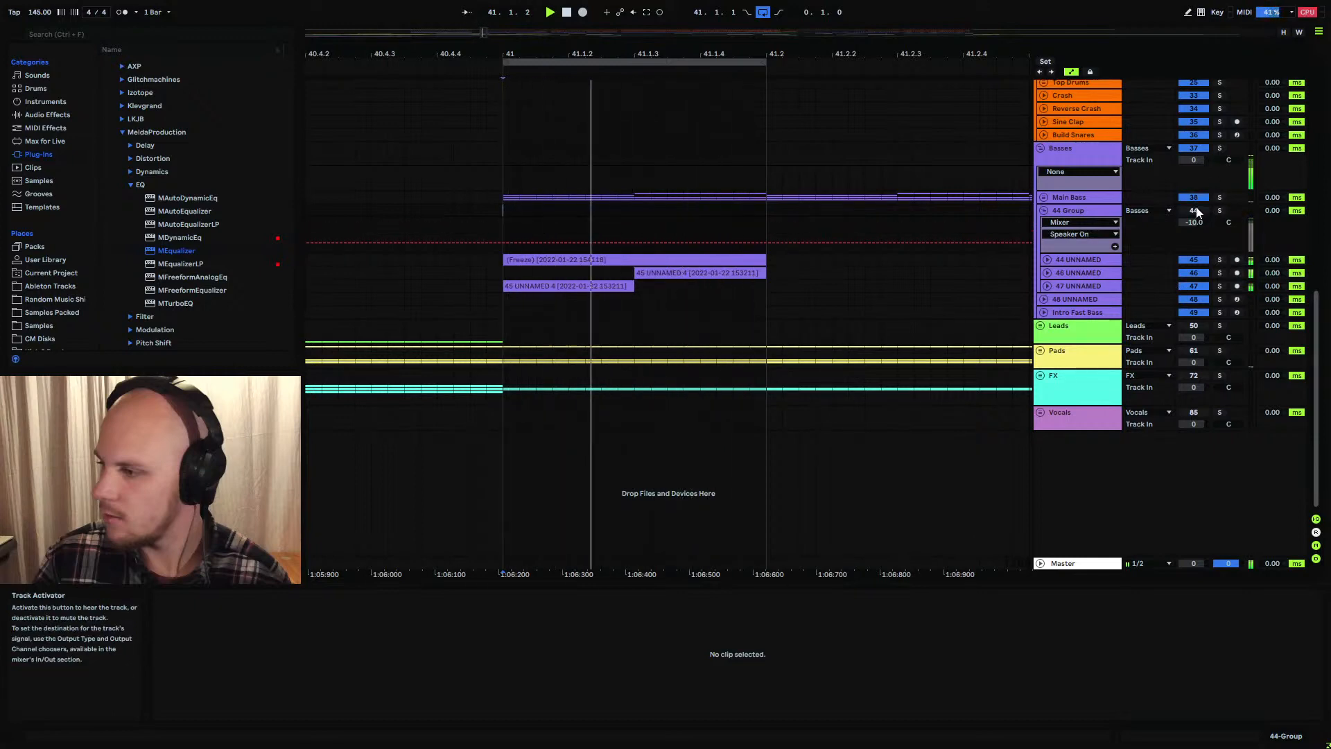
Unfold Main Bass and its LP group, play LP soloed, and display the LP and Main Bass device chains
left_click(1044, 197)
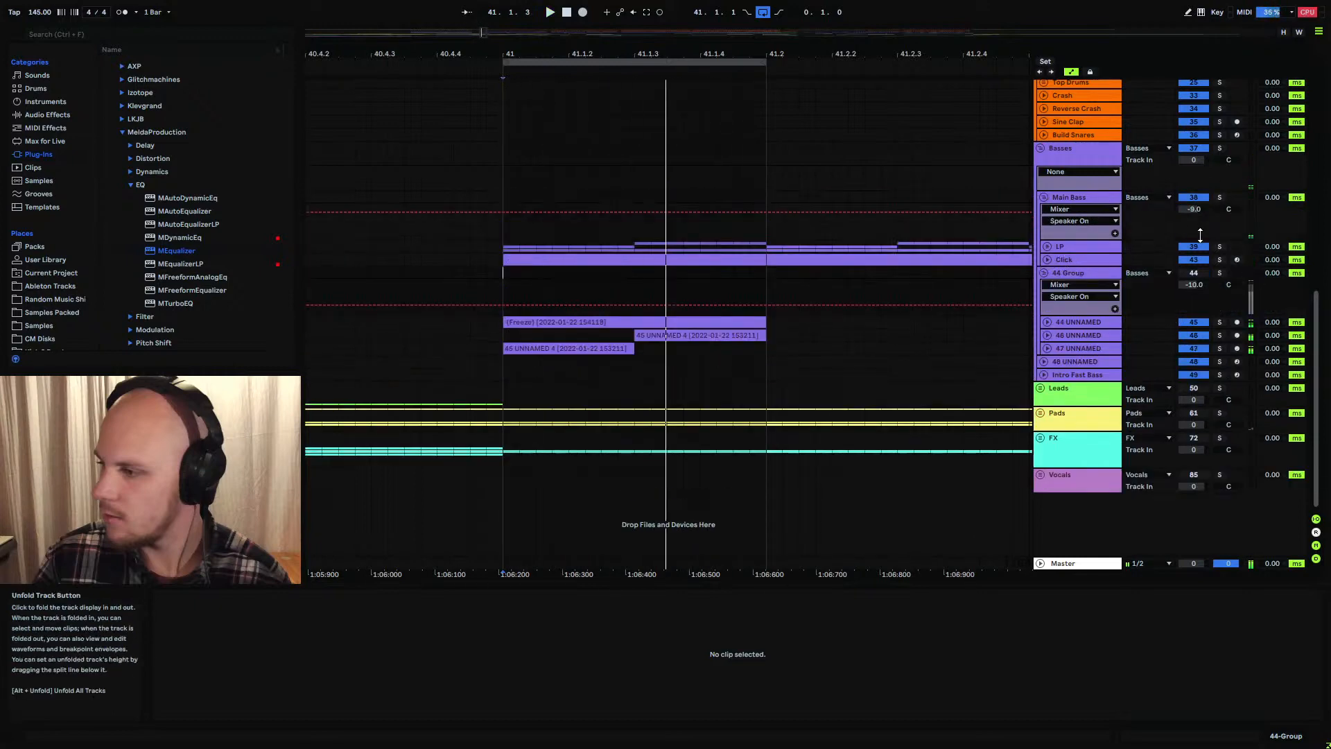
left_click(1047, 247)
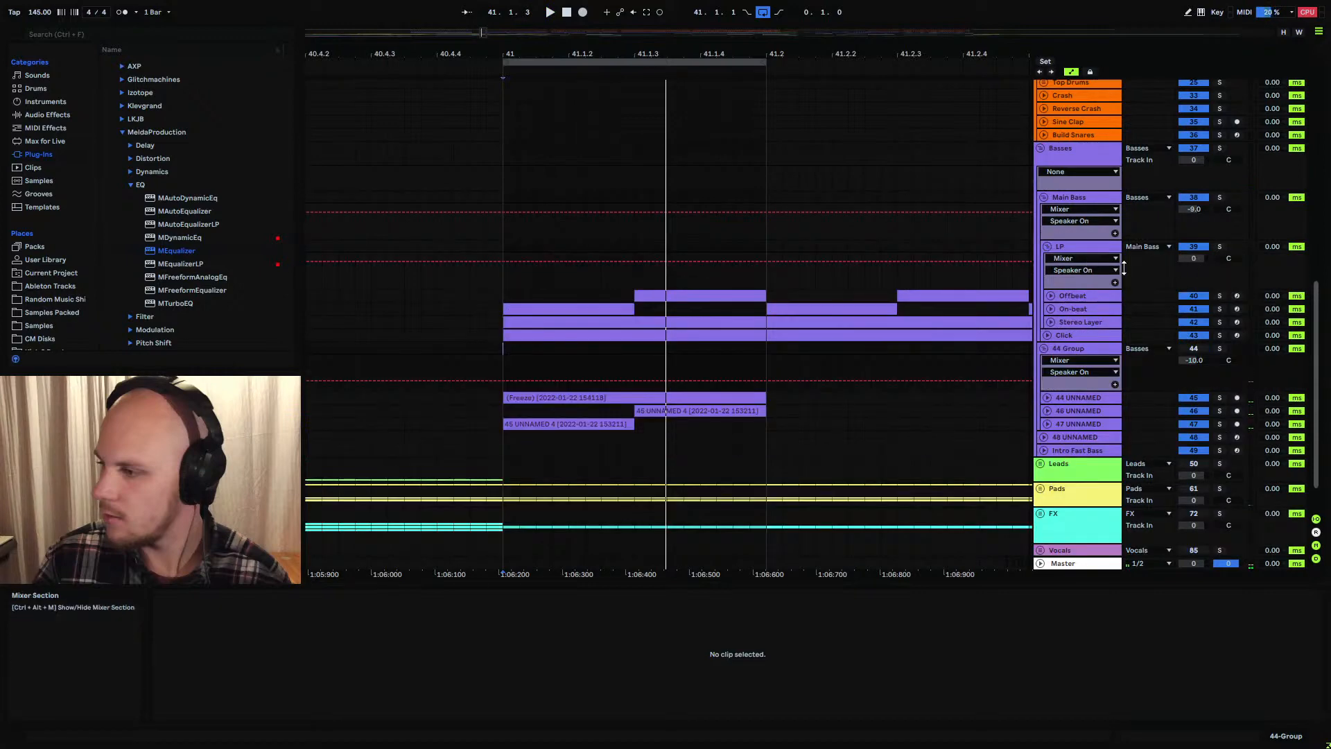
left_click(1220, 247)
key("space")
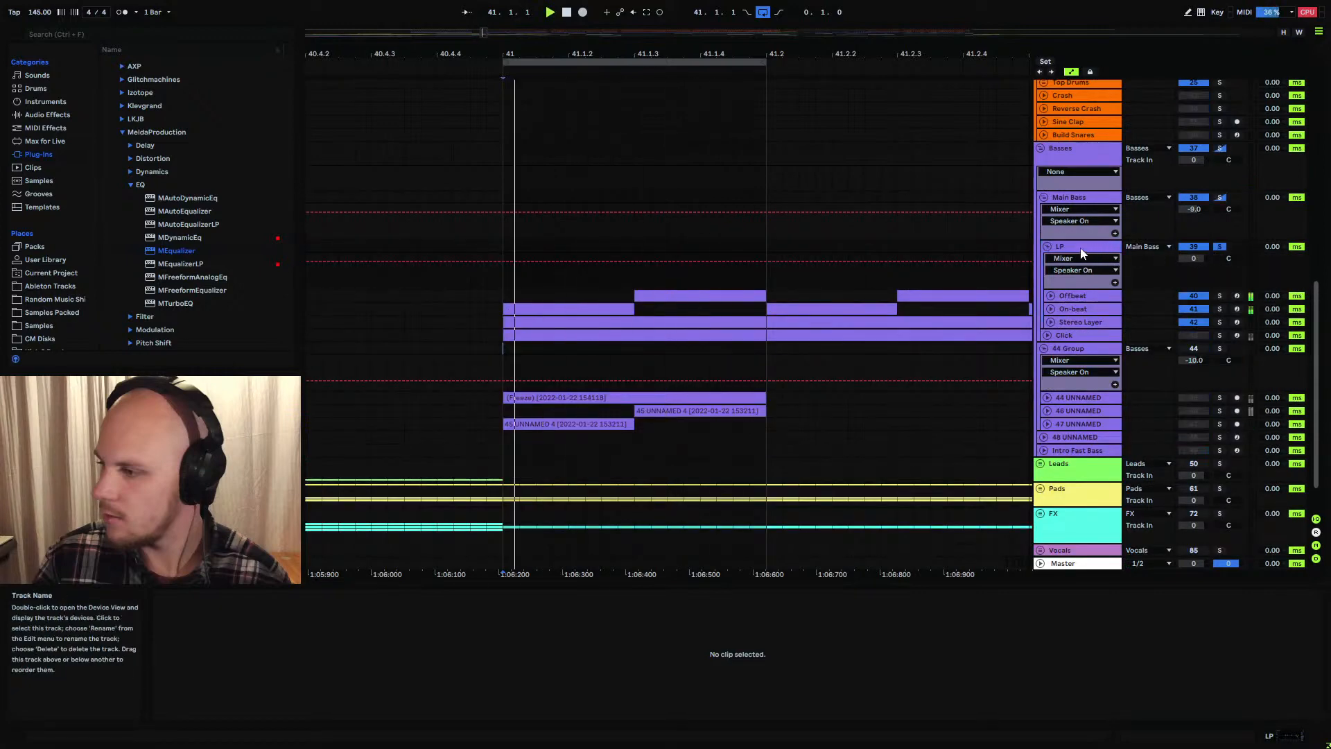
left_click(1076, 248)
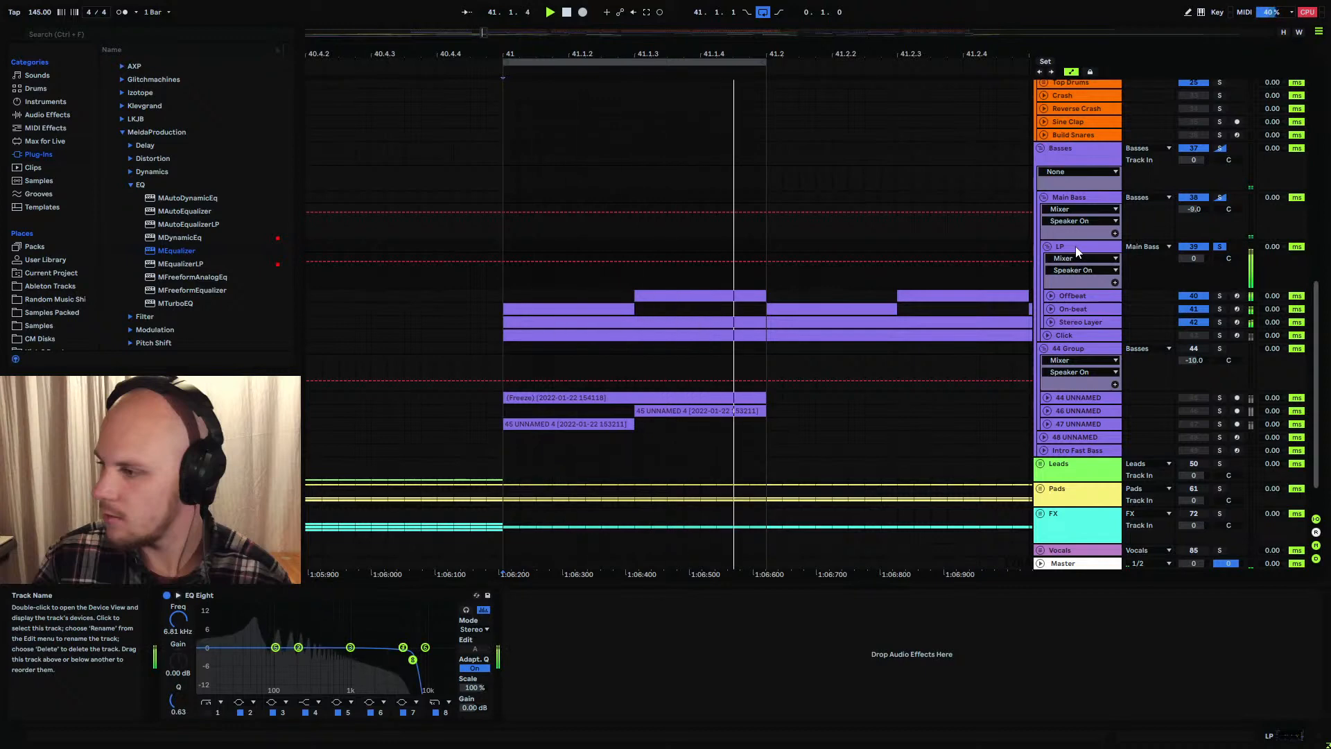
left_click(1096, 195)
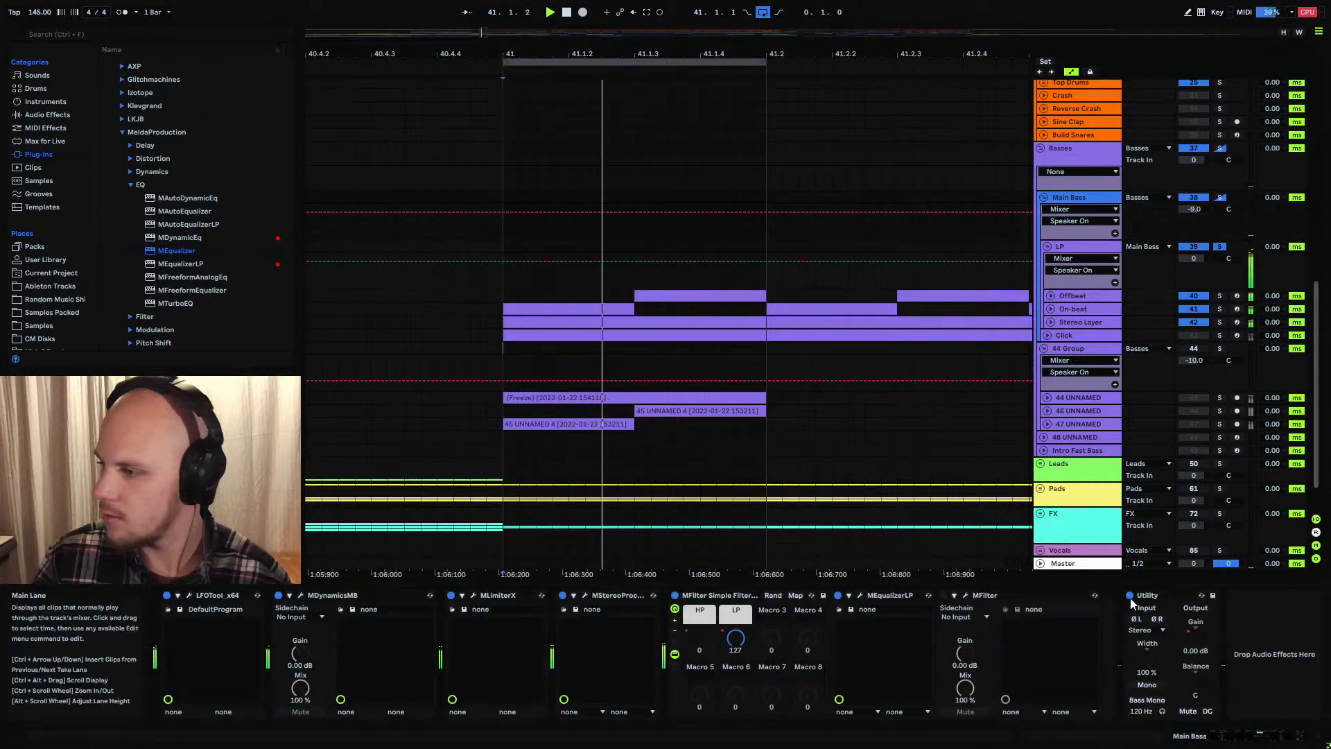
Try the HP macro of Main Bass's MFilter rack at 4, and re-enable its overridden automation
left_click(737, 639)
left_click_drag(700, 639, 699, 636)
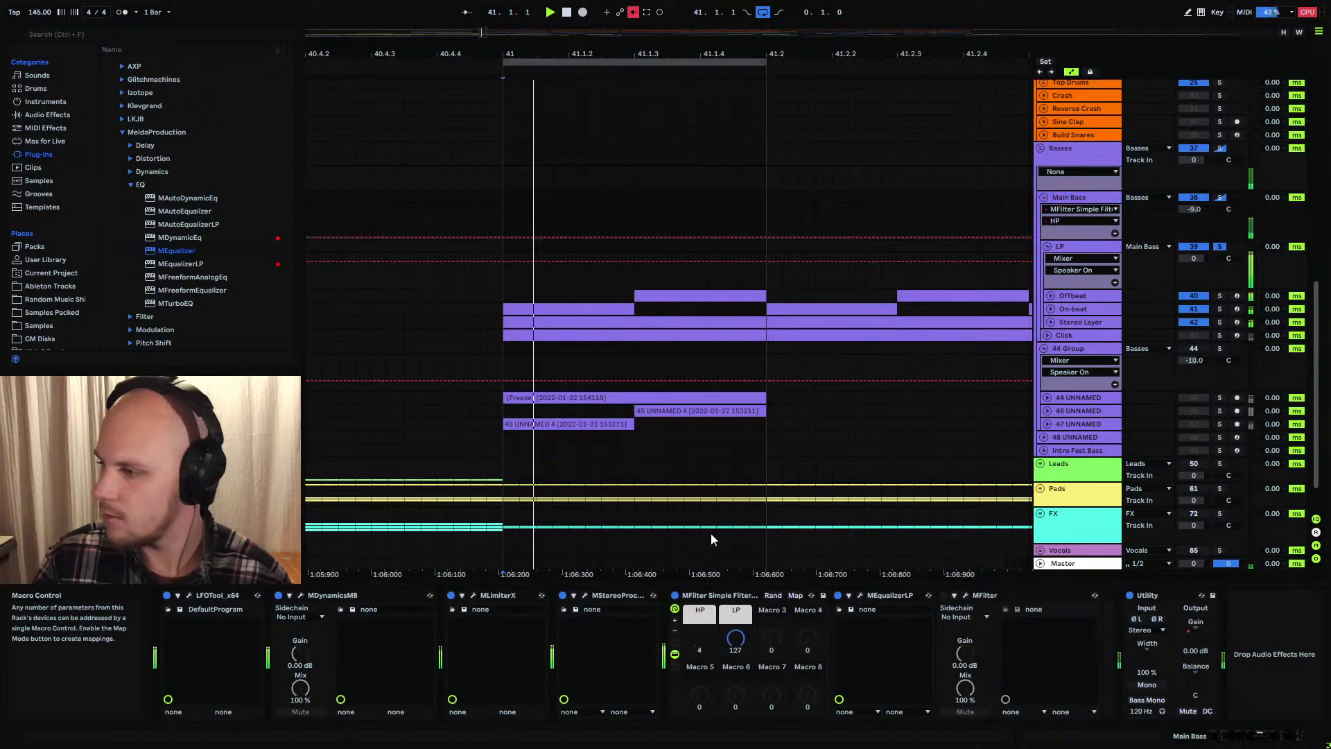
left_click(633, 11)
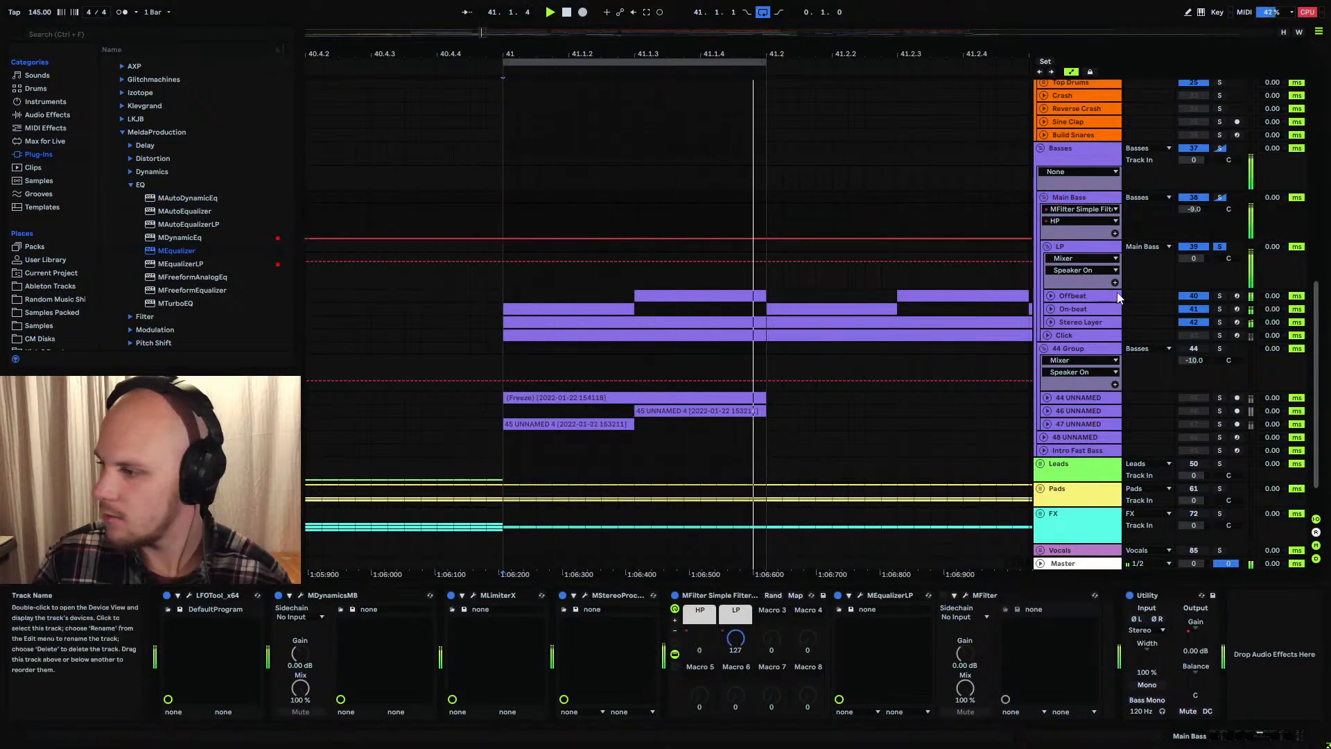
Open Task Manager to inspect the CPU use of the running processes
key("ctrl+shift+Escape")
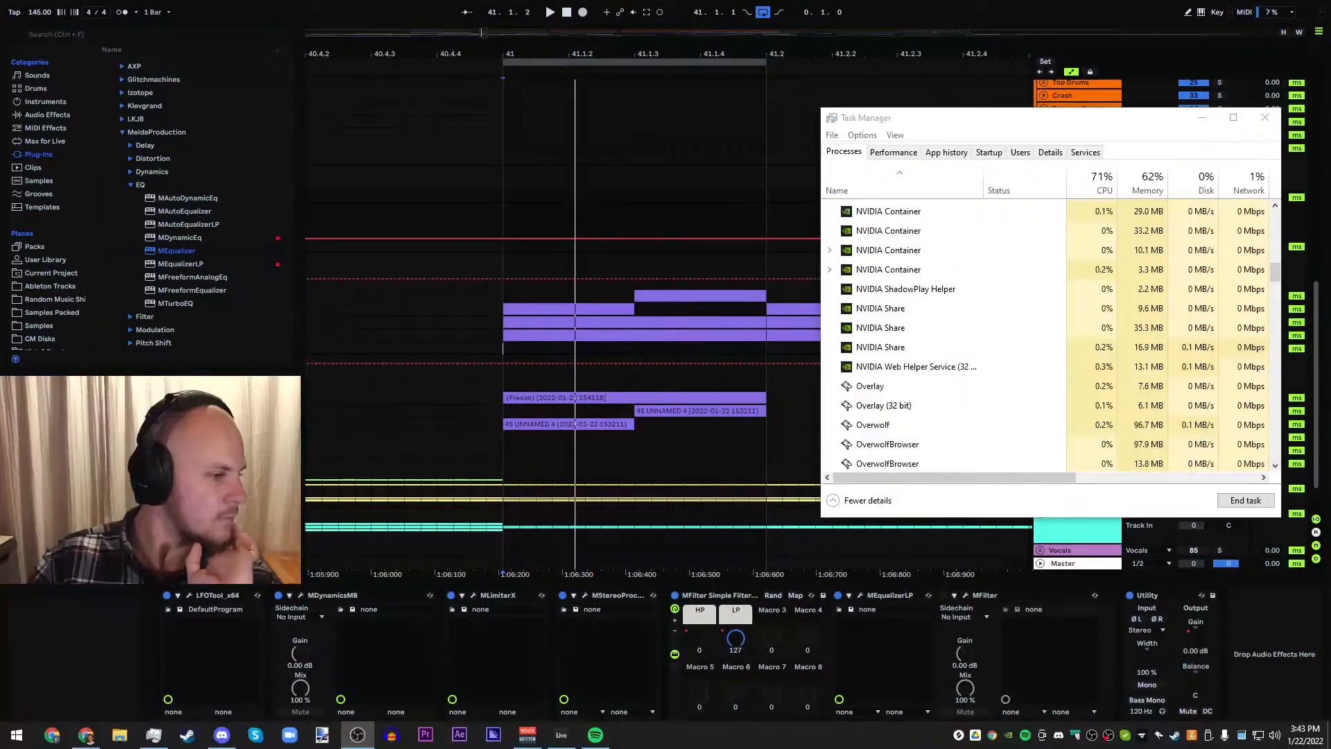